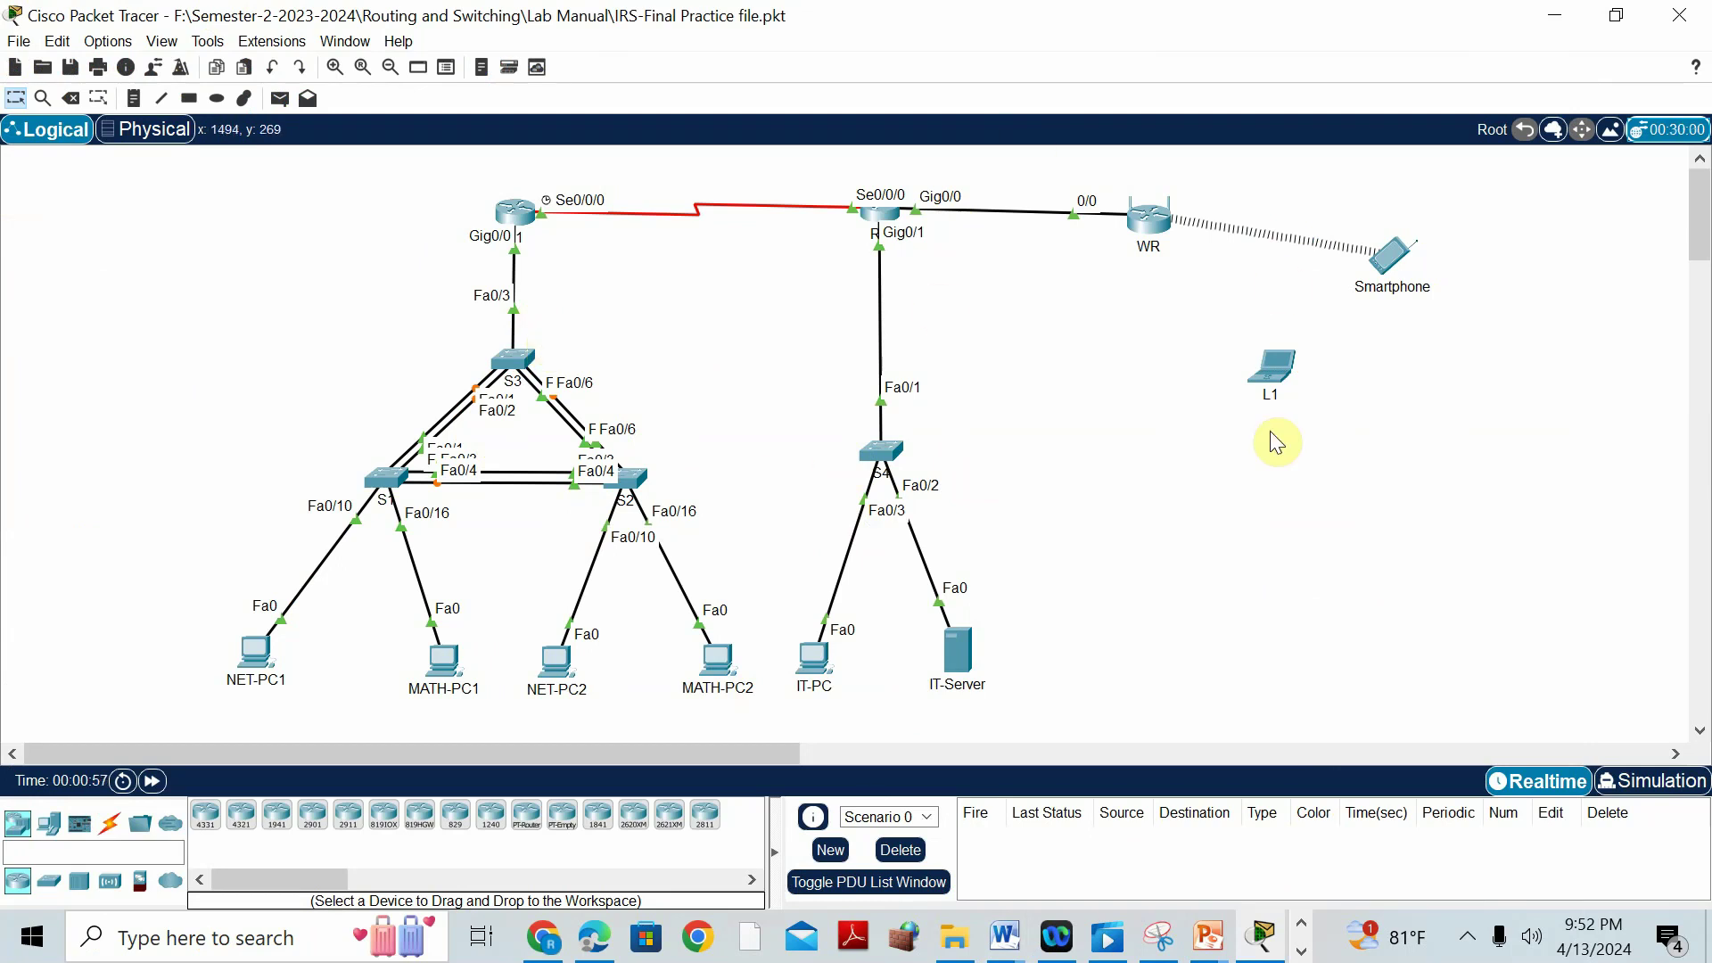
Skim the Final Practice Activity document in Word, then go back to the Packet Tracer topology.
mouse_move(1003, 938)
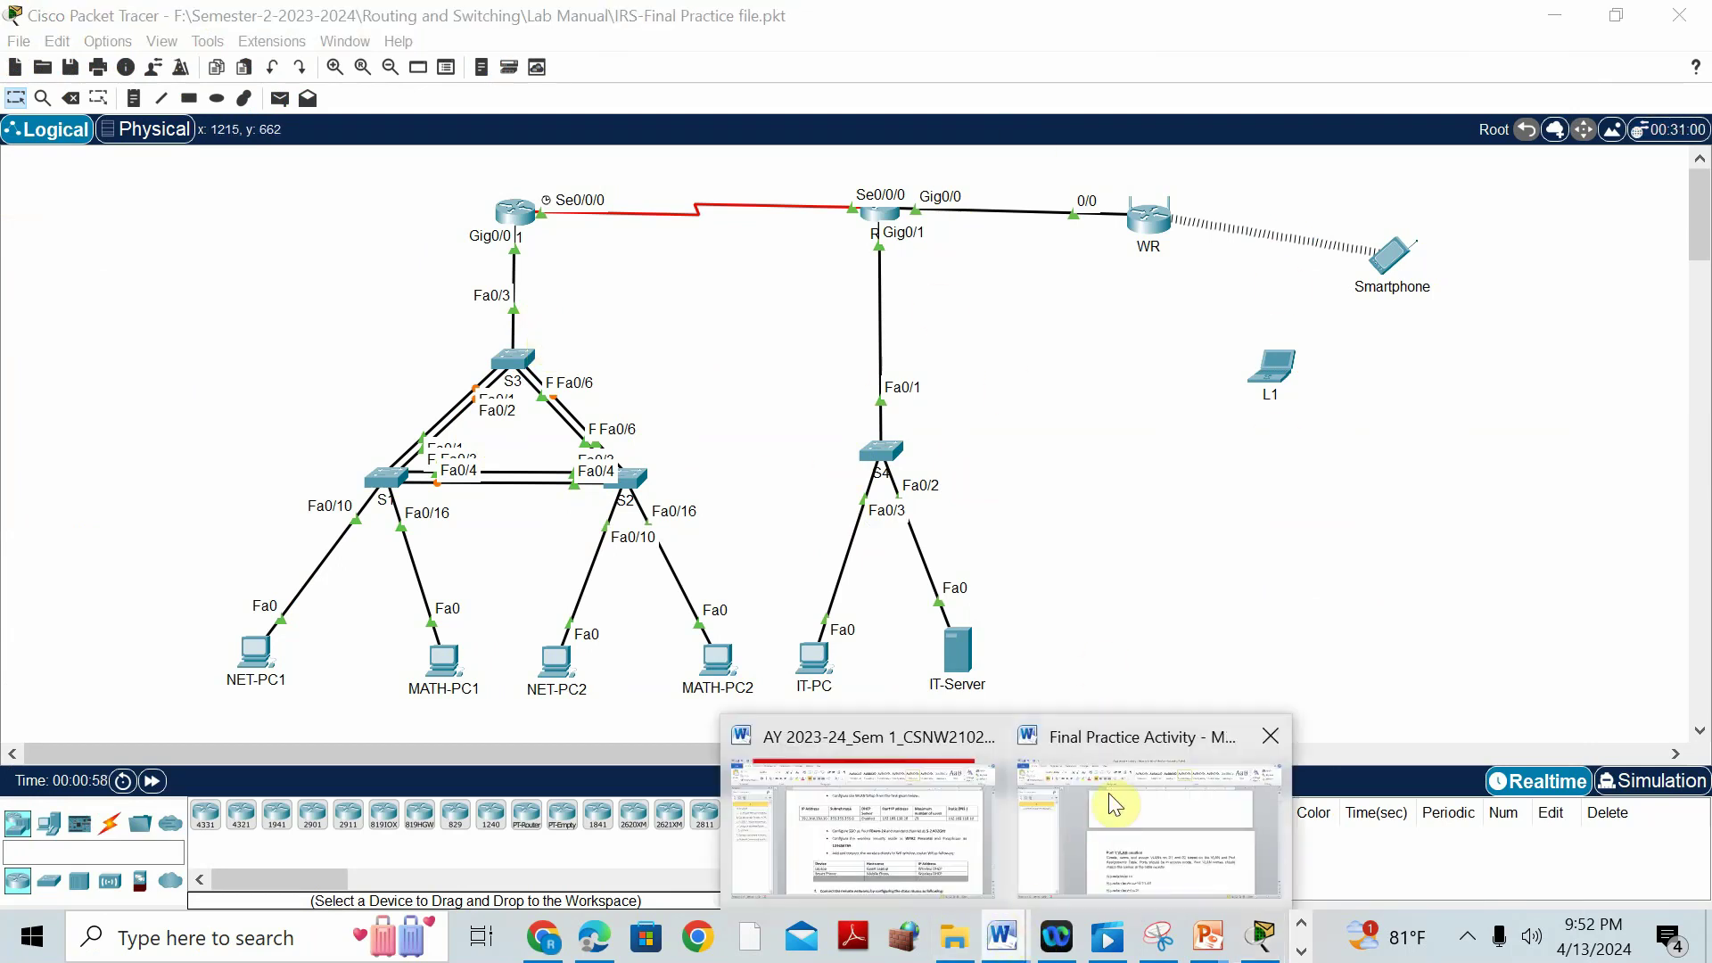
left_click(1105, 747)
scroll(981, 515, "up", 10)
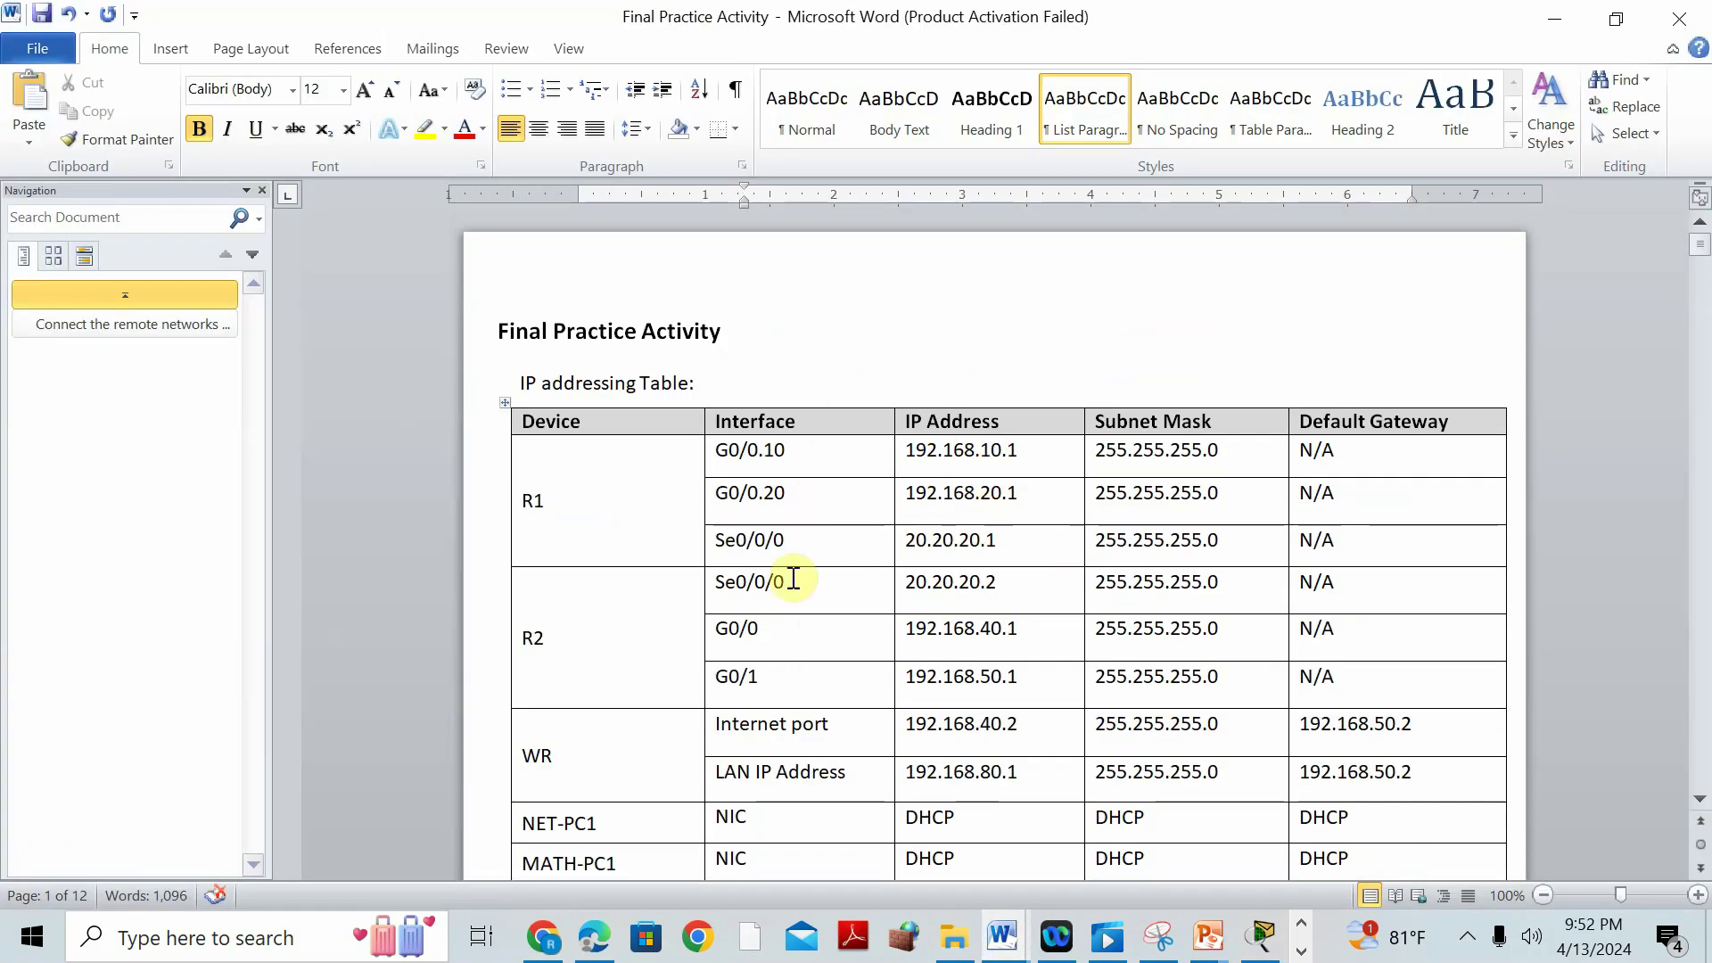
scroll(986, 623, "down", 10)
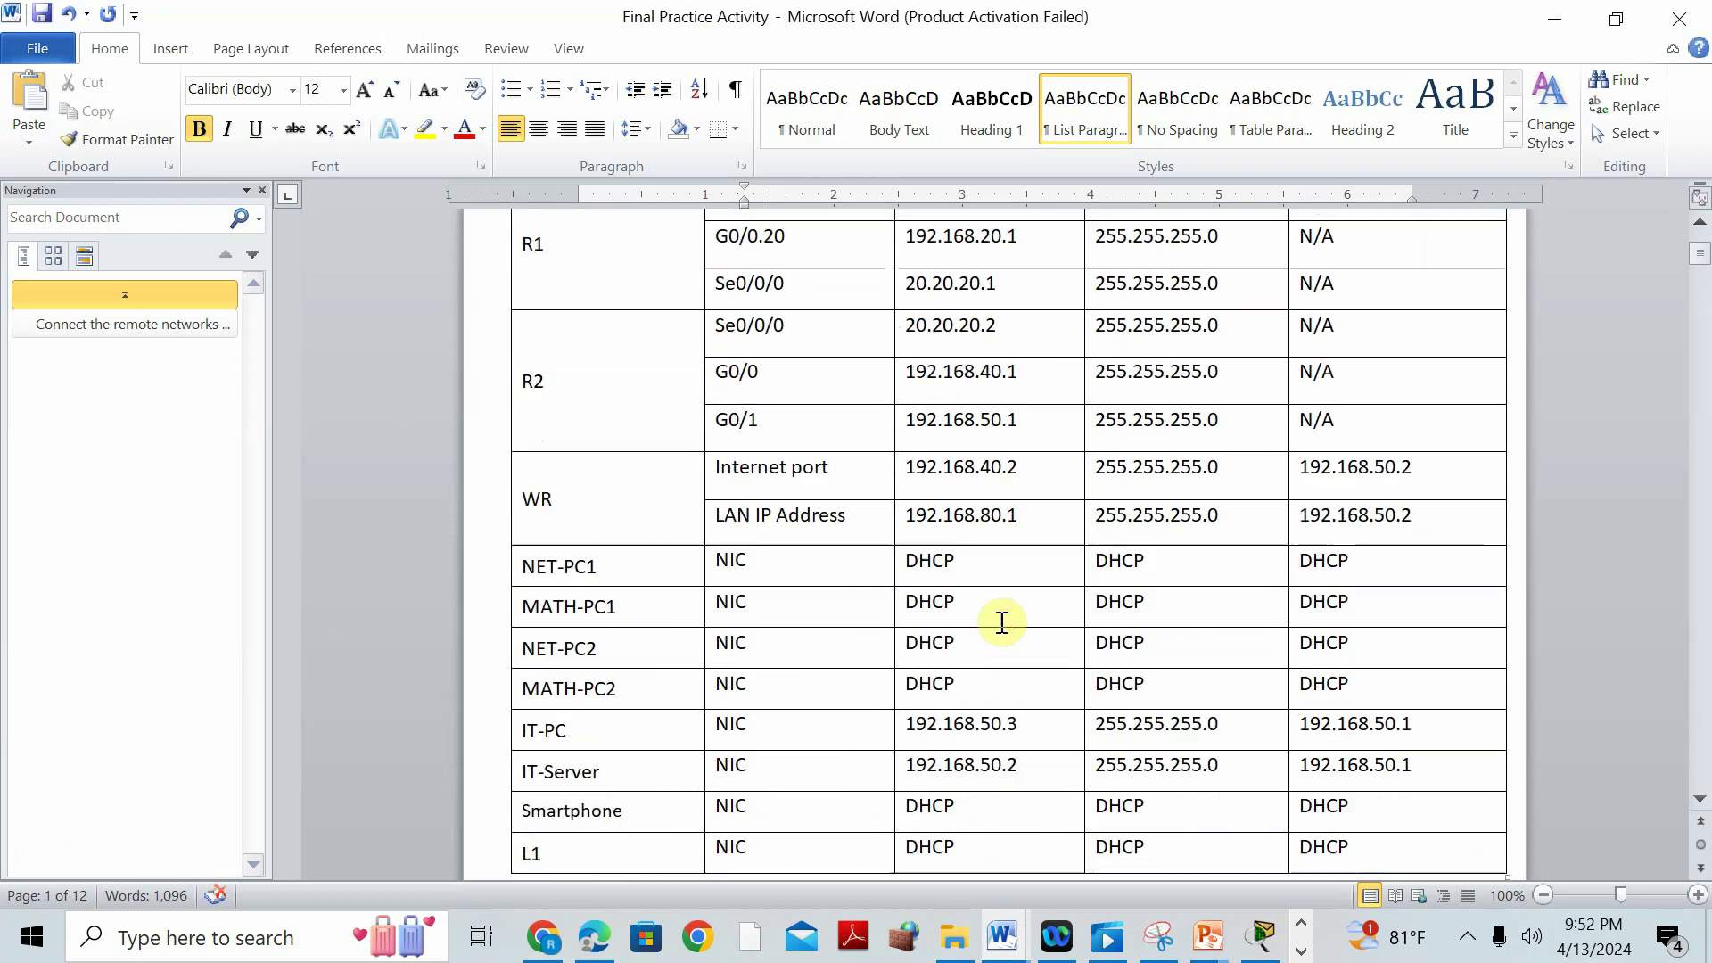
scroll(1002, 624, "up", 4)
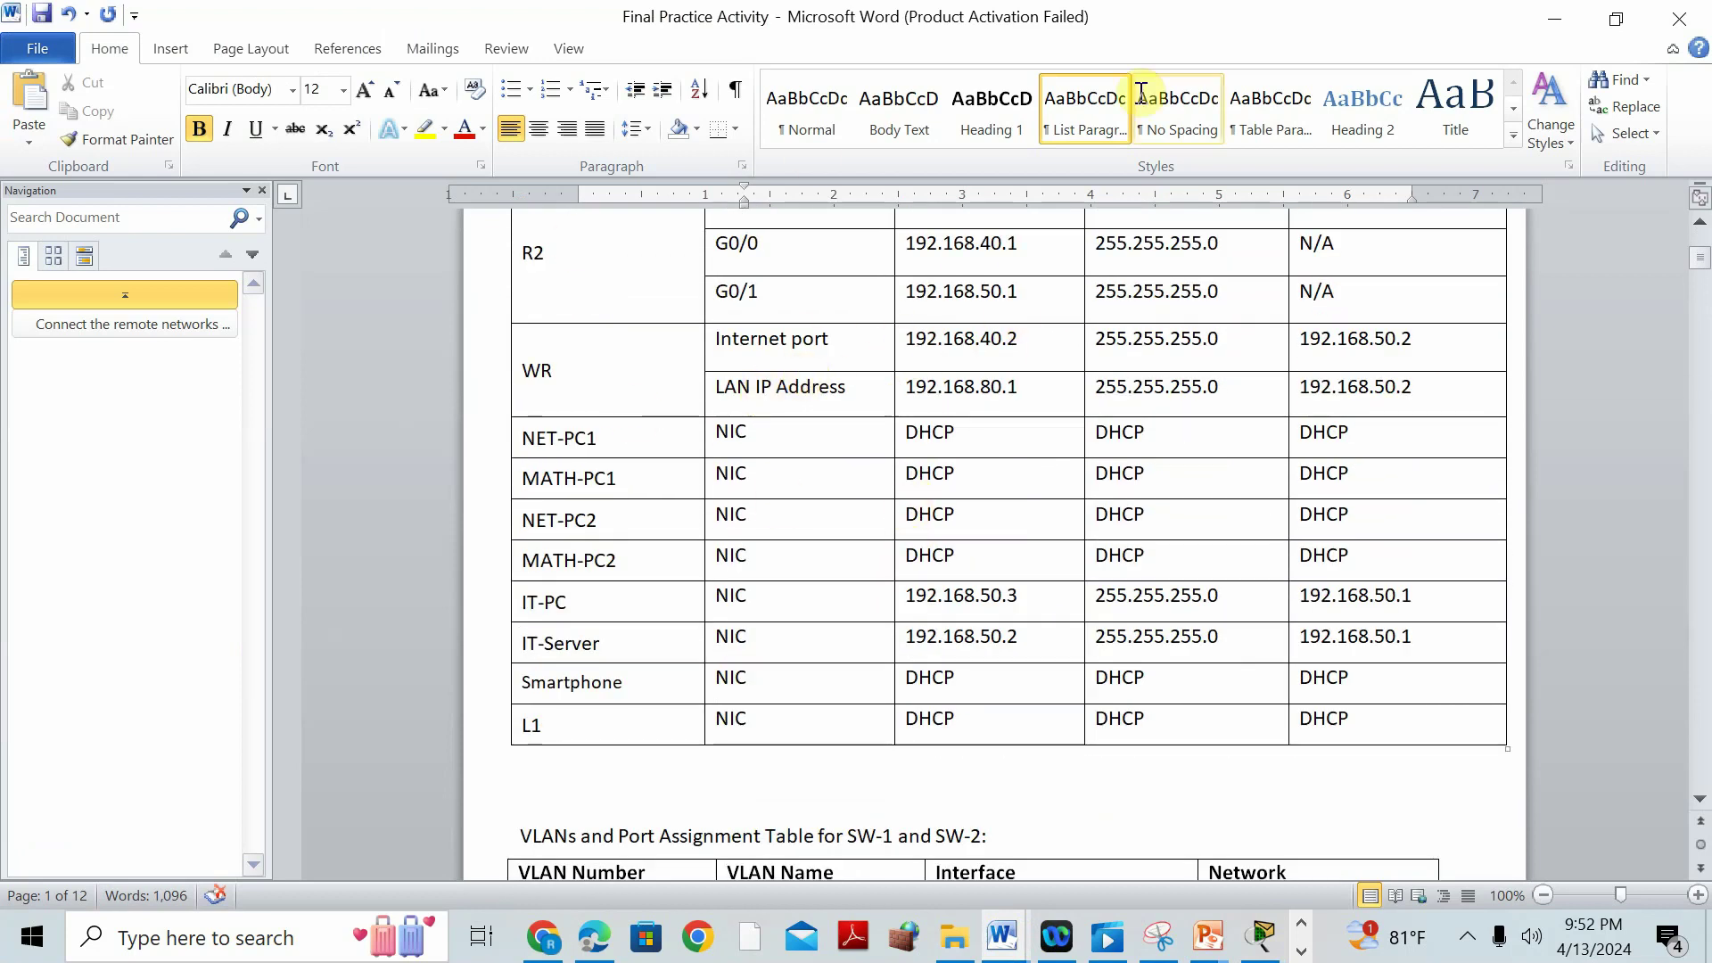
scroll(1199, 110, "down", 2)
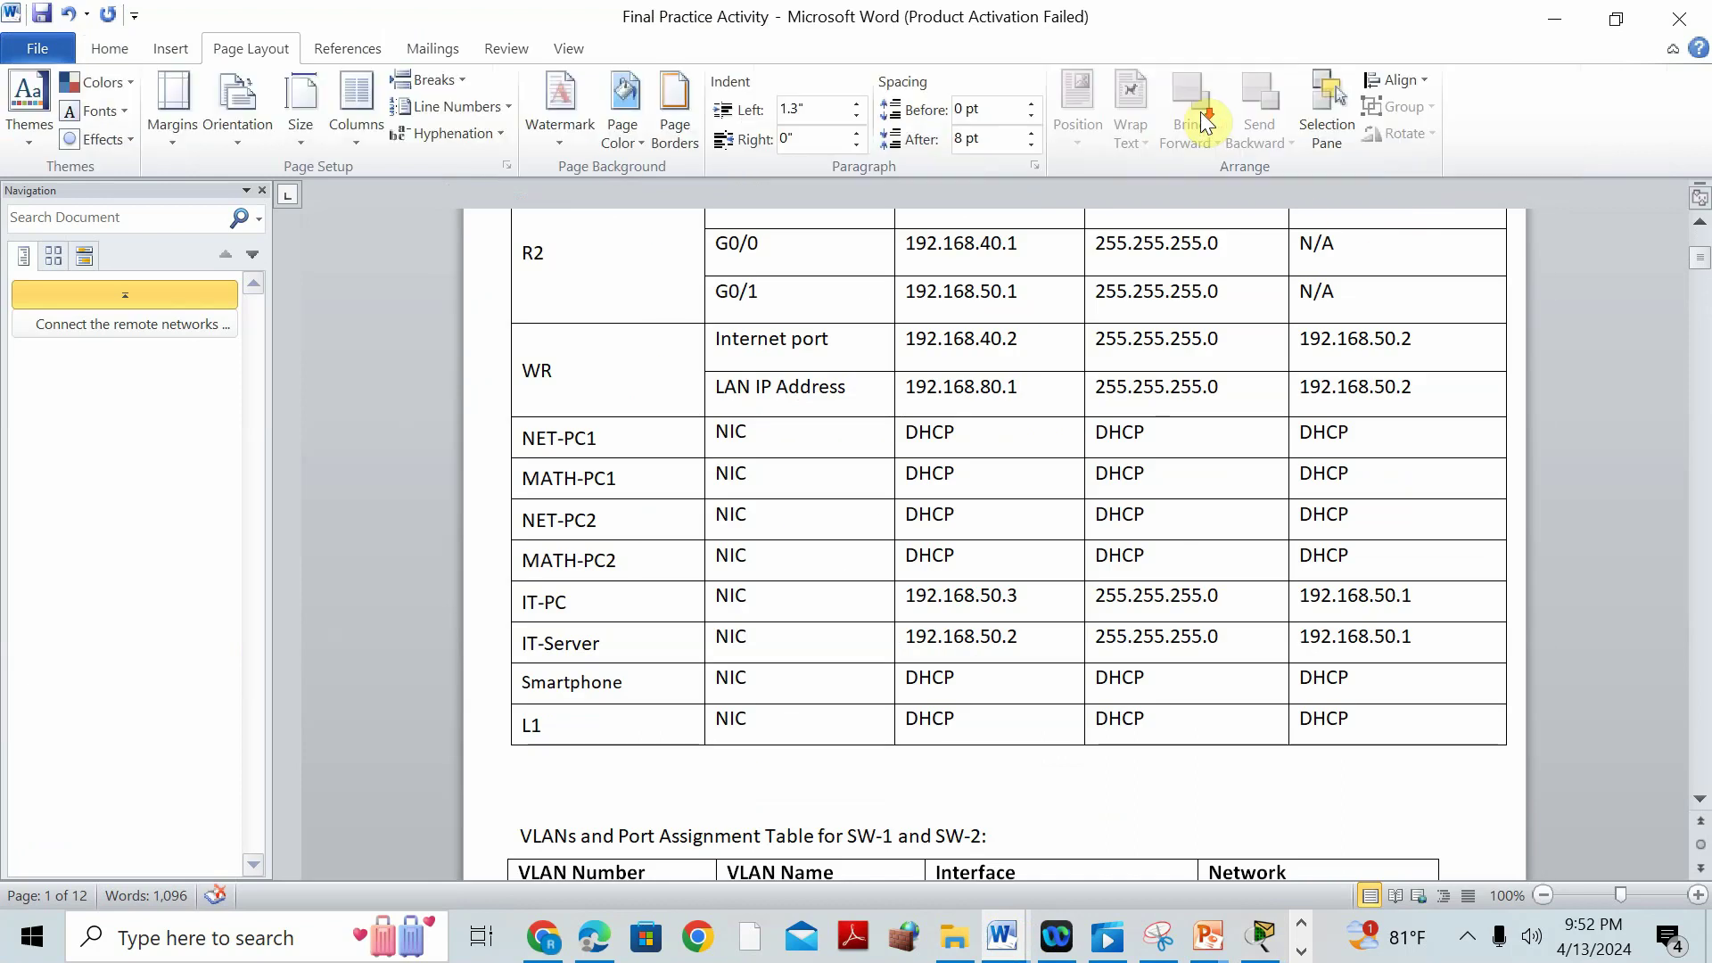
scroll(956, 548, "down", 5)
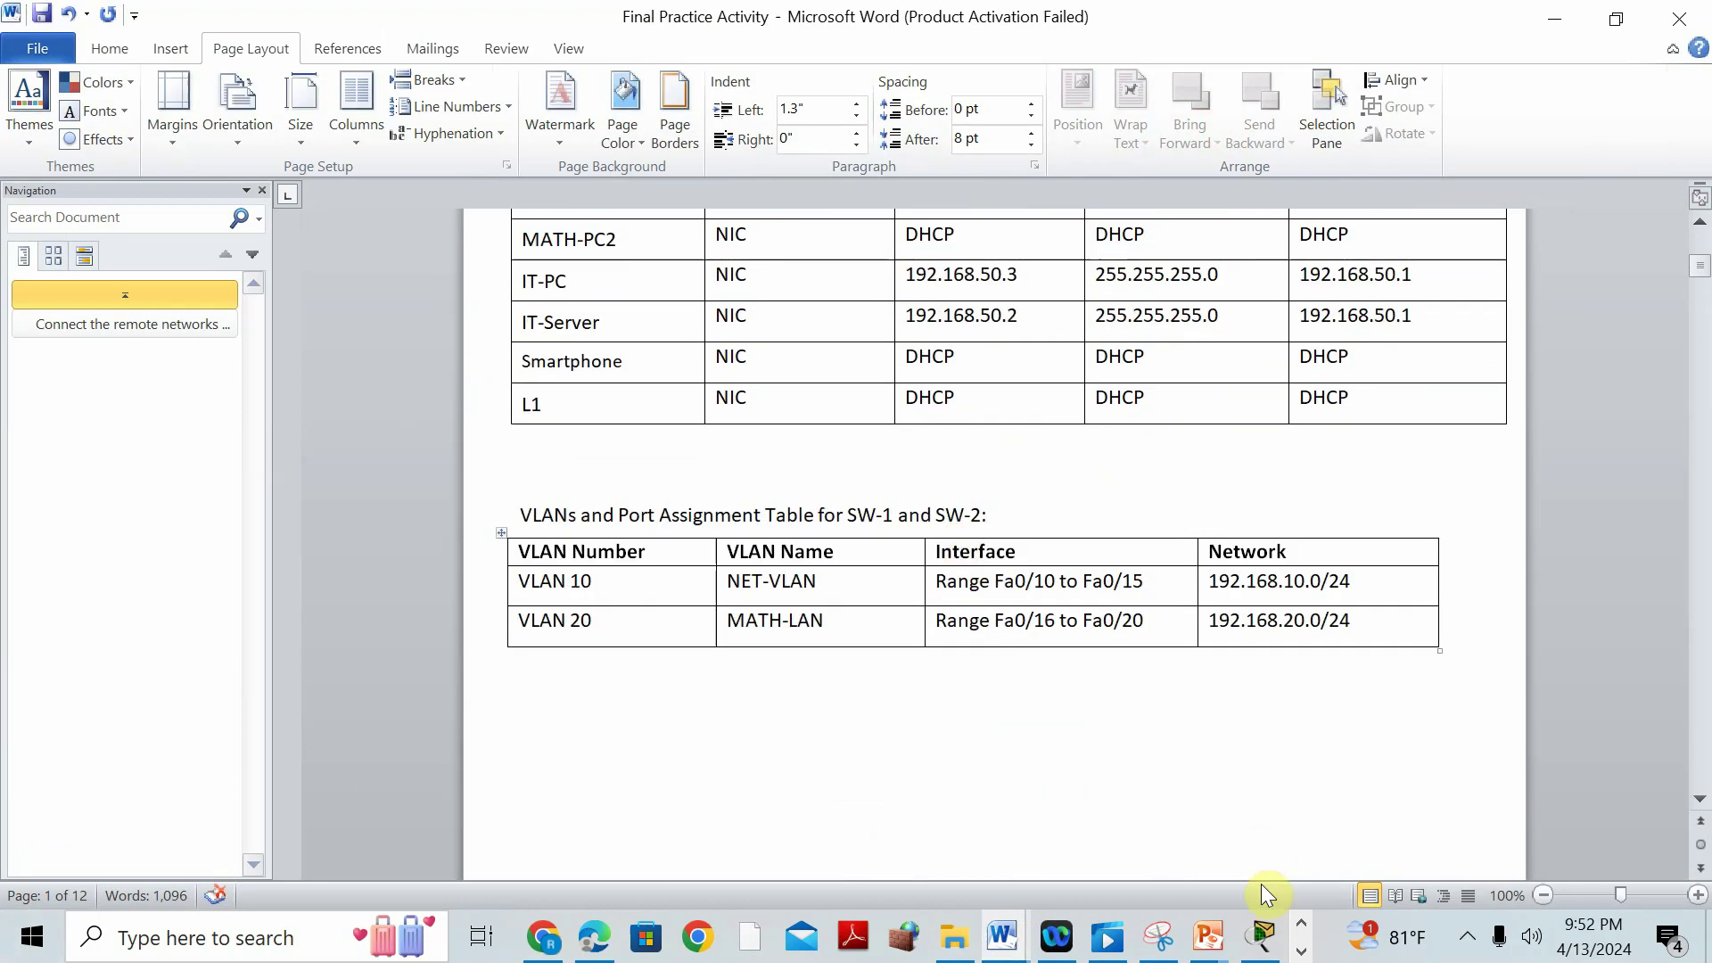
left_click(1260, 936)
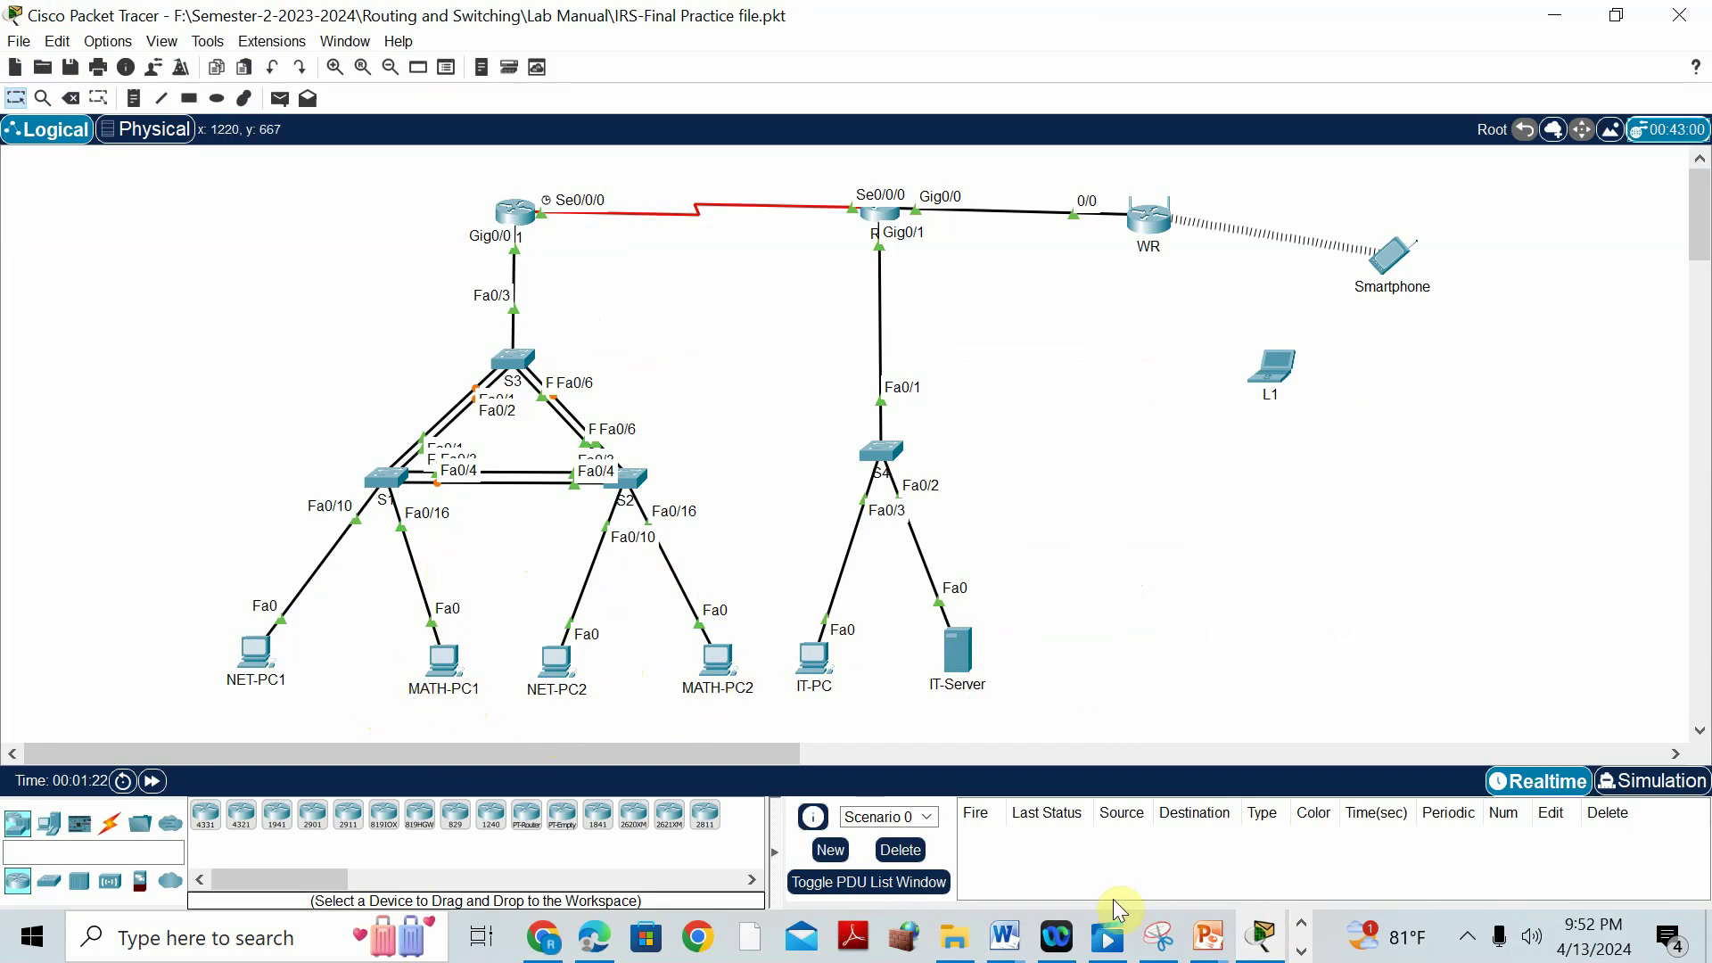
Reopen the Final Practice Activity document and scroll to the VLANs and Port Assignment table.
mouse_move(1026, 952)
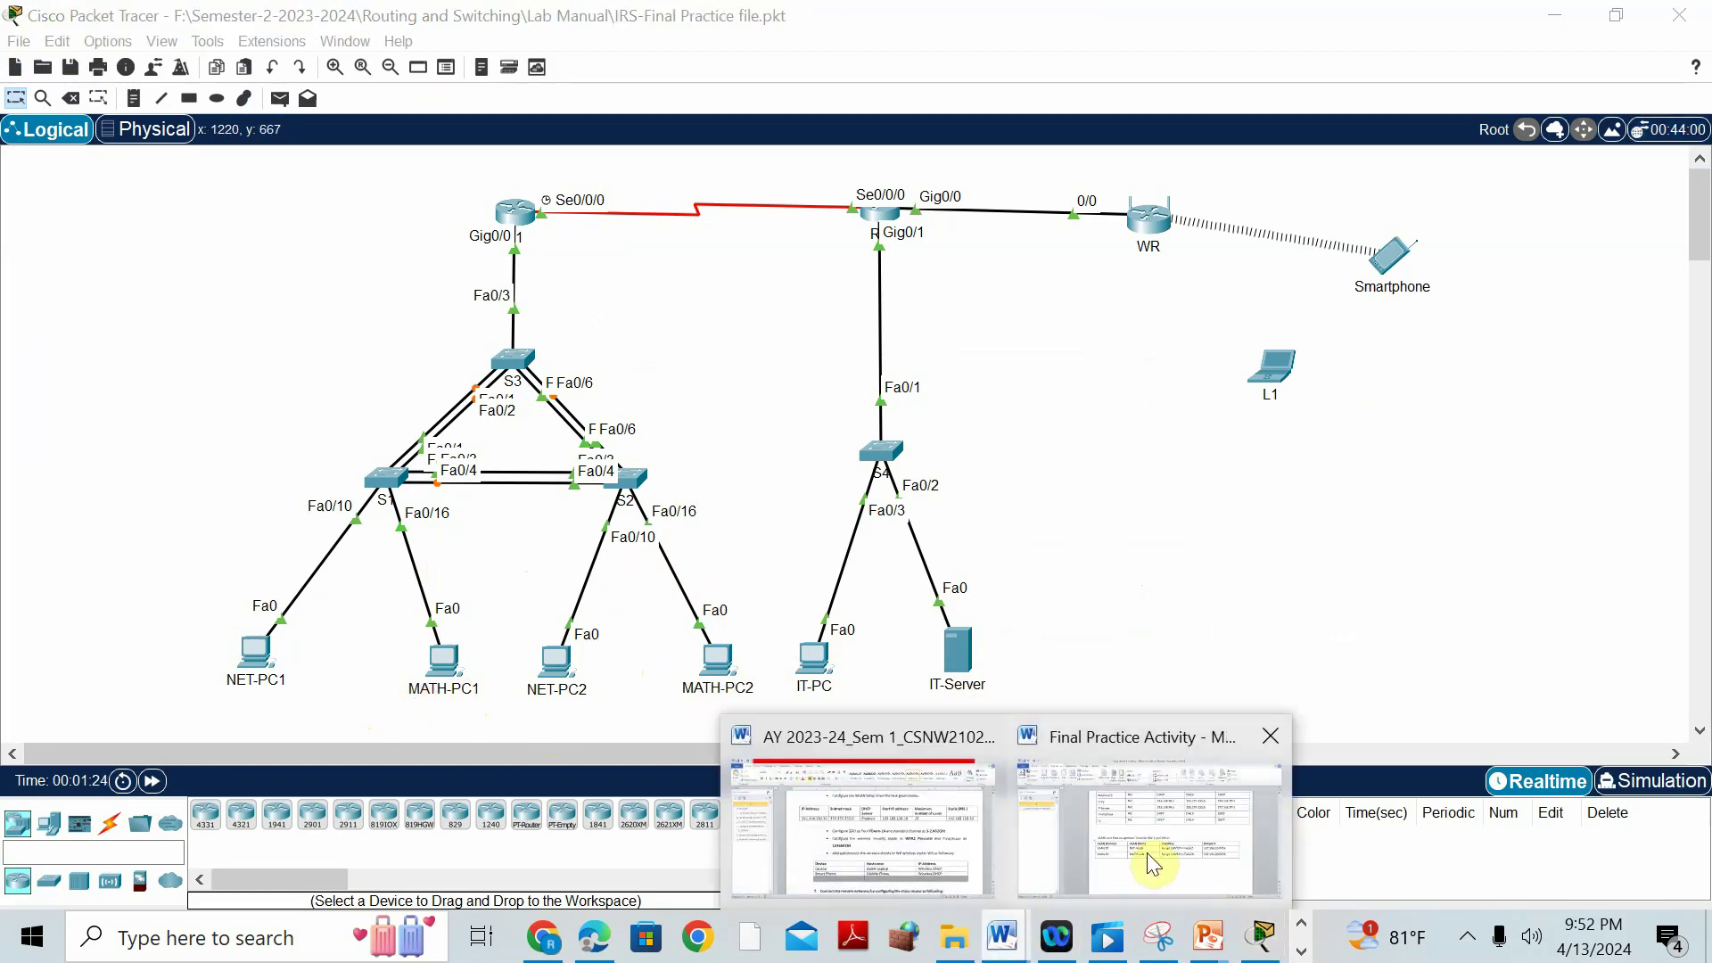
left_click(1147, 852)
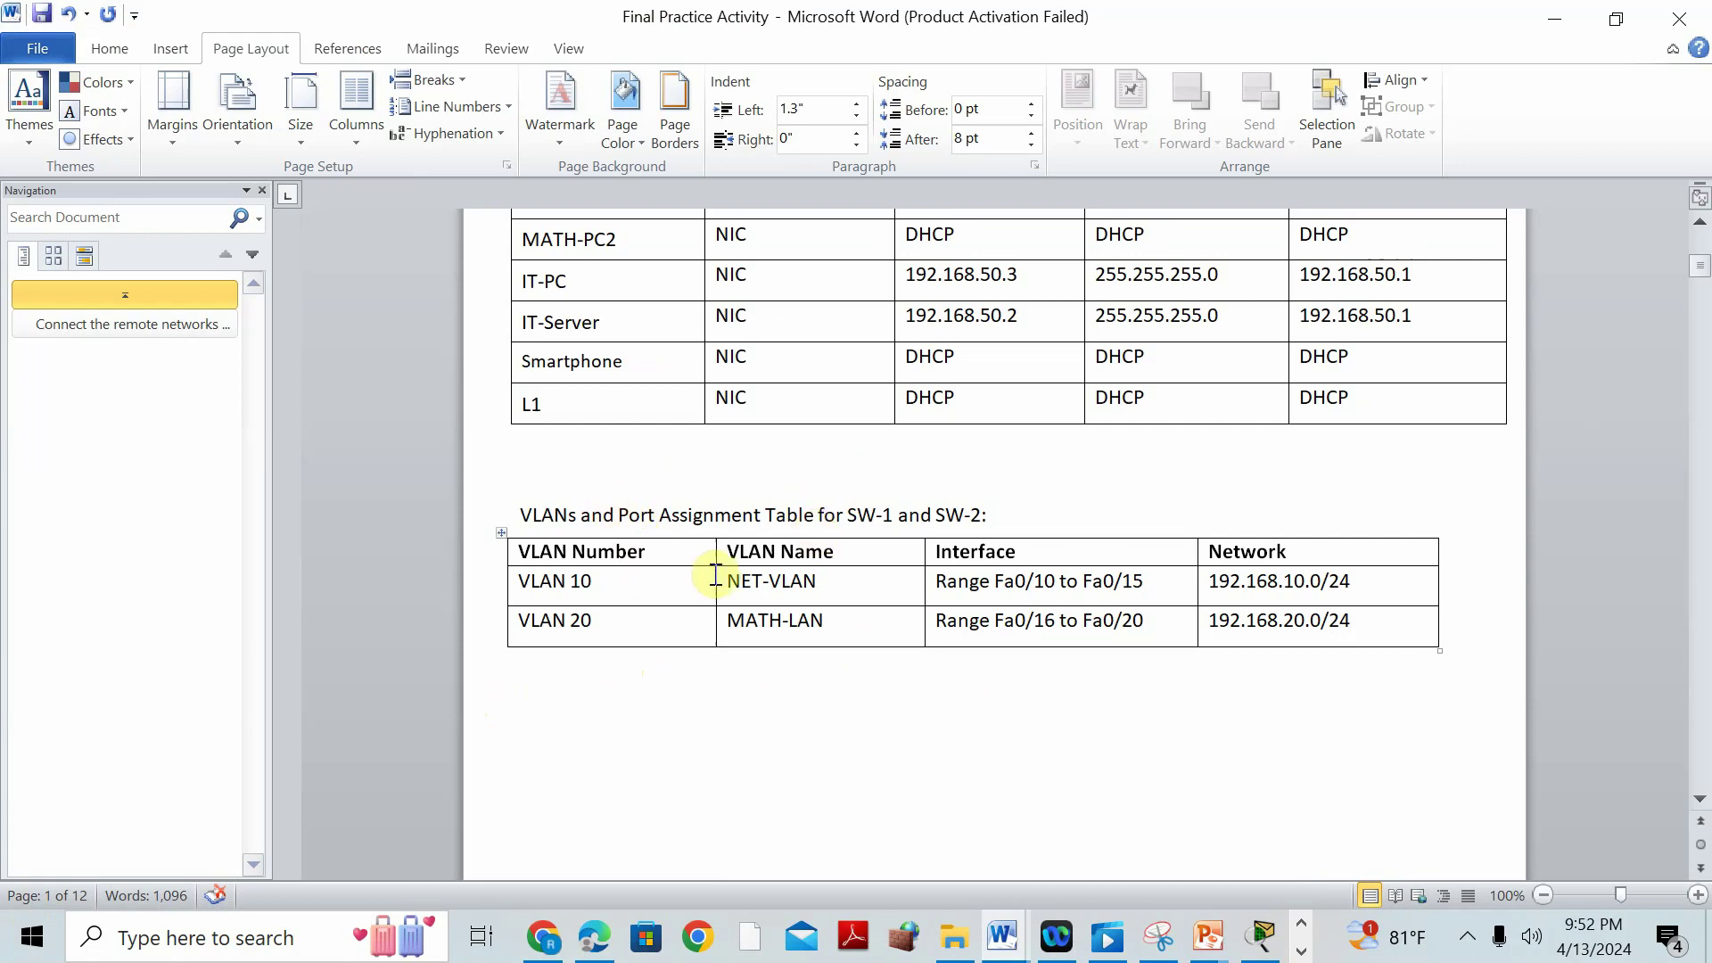
scroll(838, 542, "down", 5)
scroll(833, 542, "down", 5)
scroll(832, 542, "up", 12)
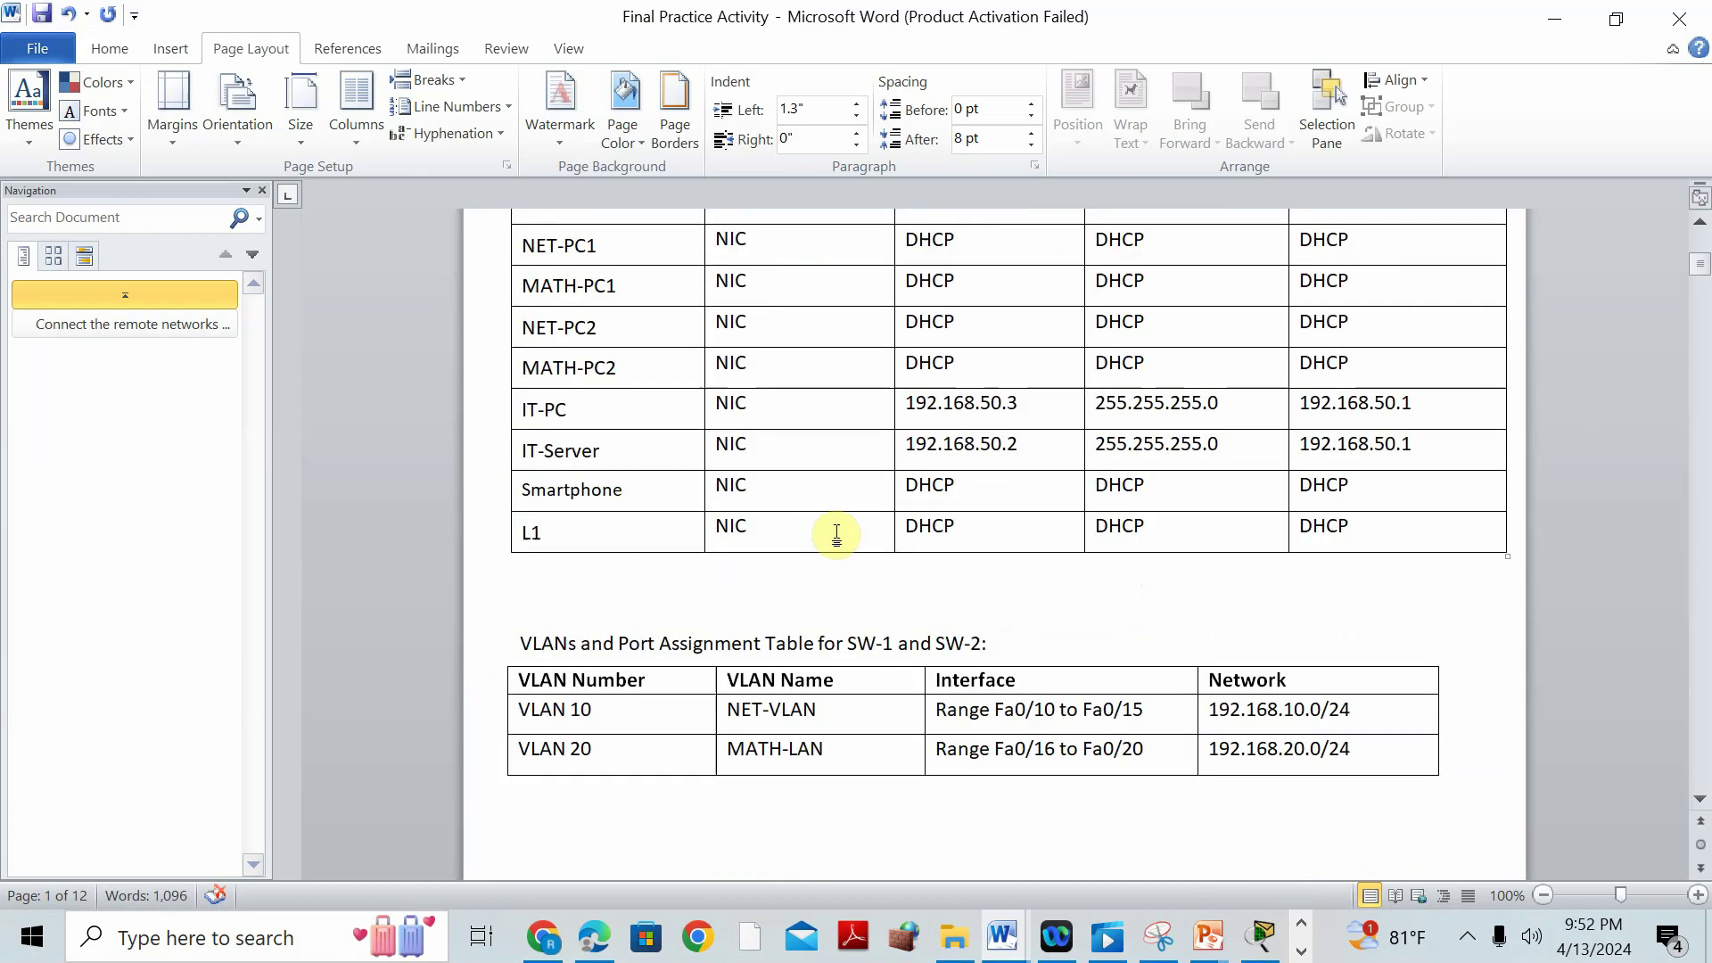
scroll(909, 695, "down", 6)
scroll(909, 695, "down", 10)
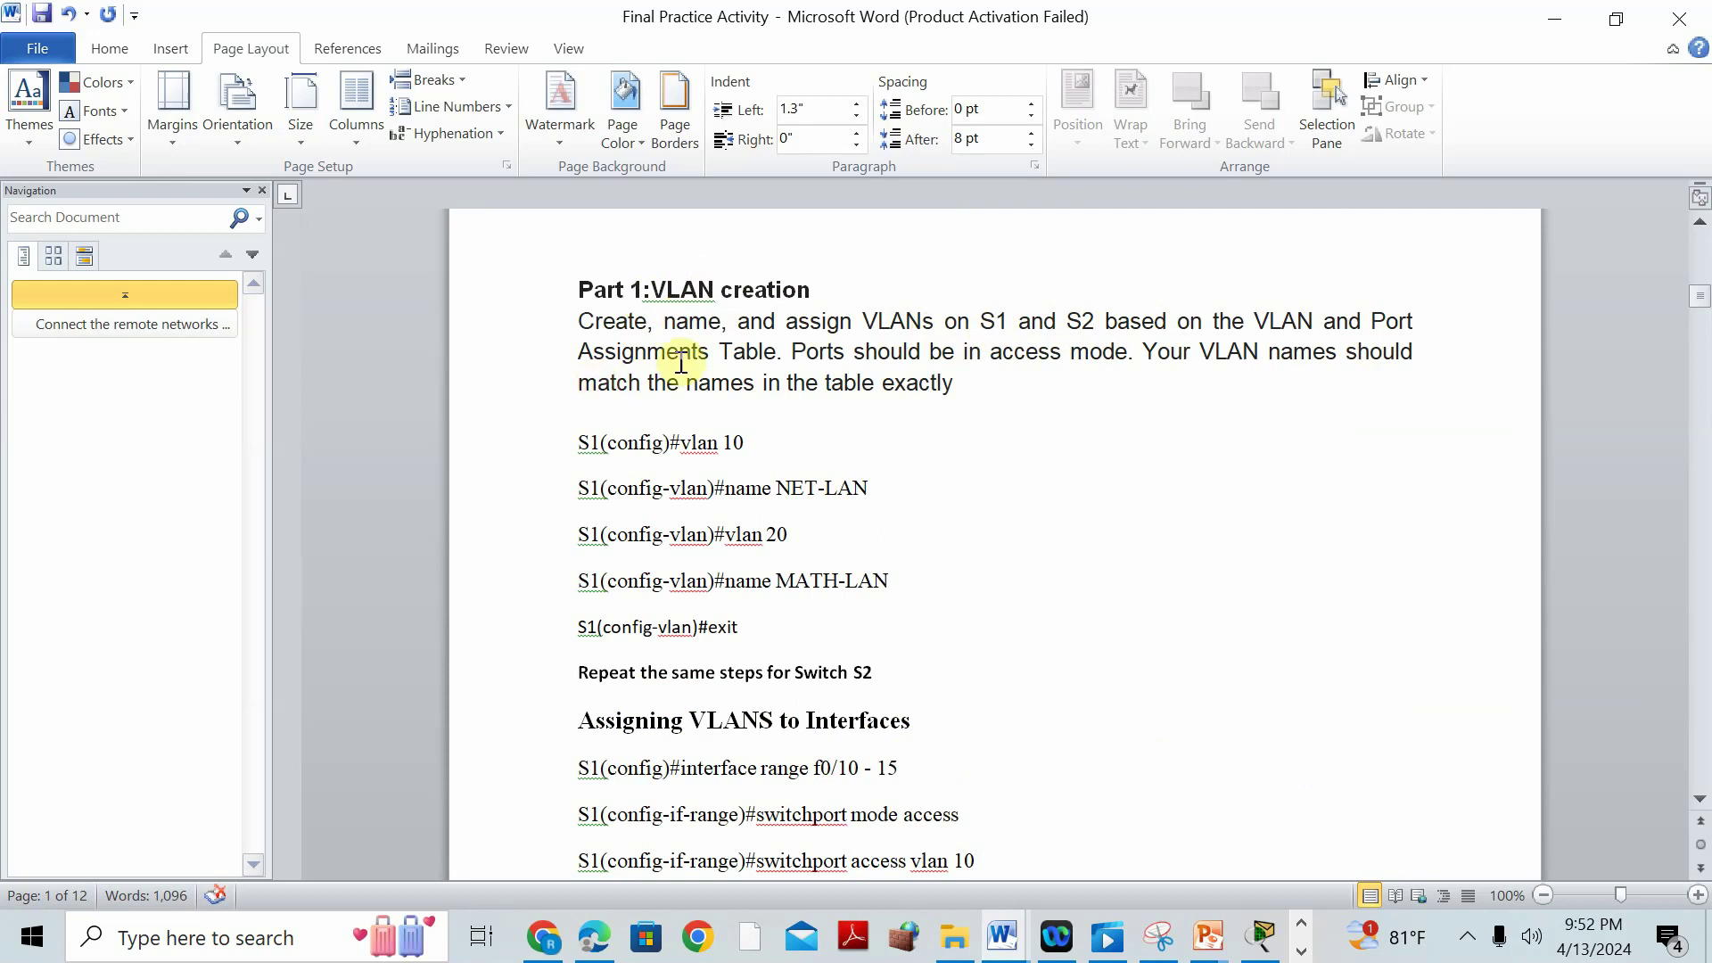
scroll(1293, 589, "up", 3)
scroll(1294, 589, "up", 8)
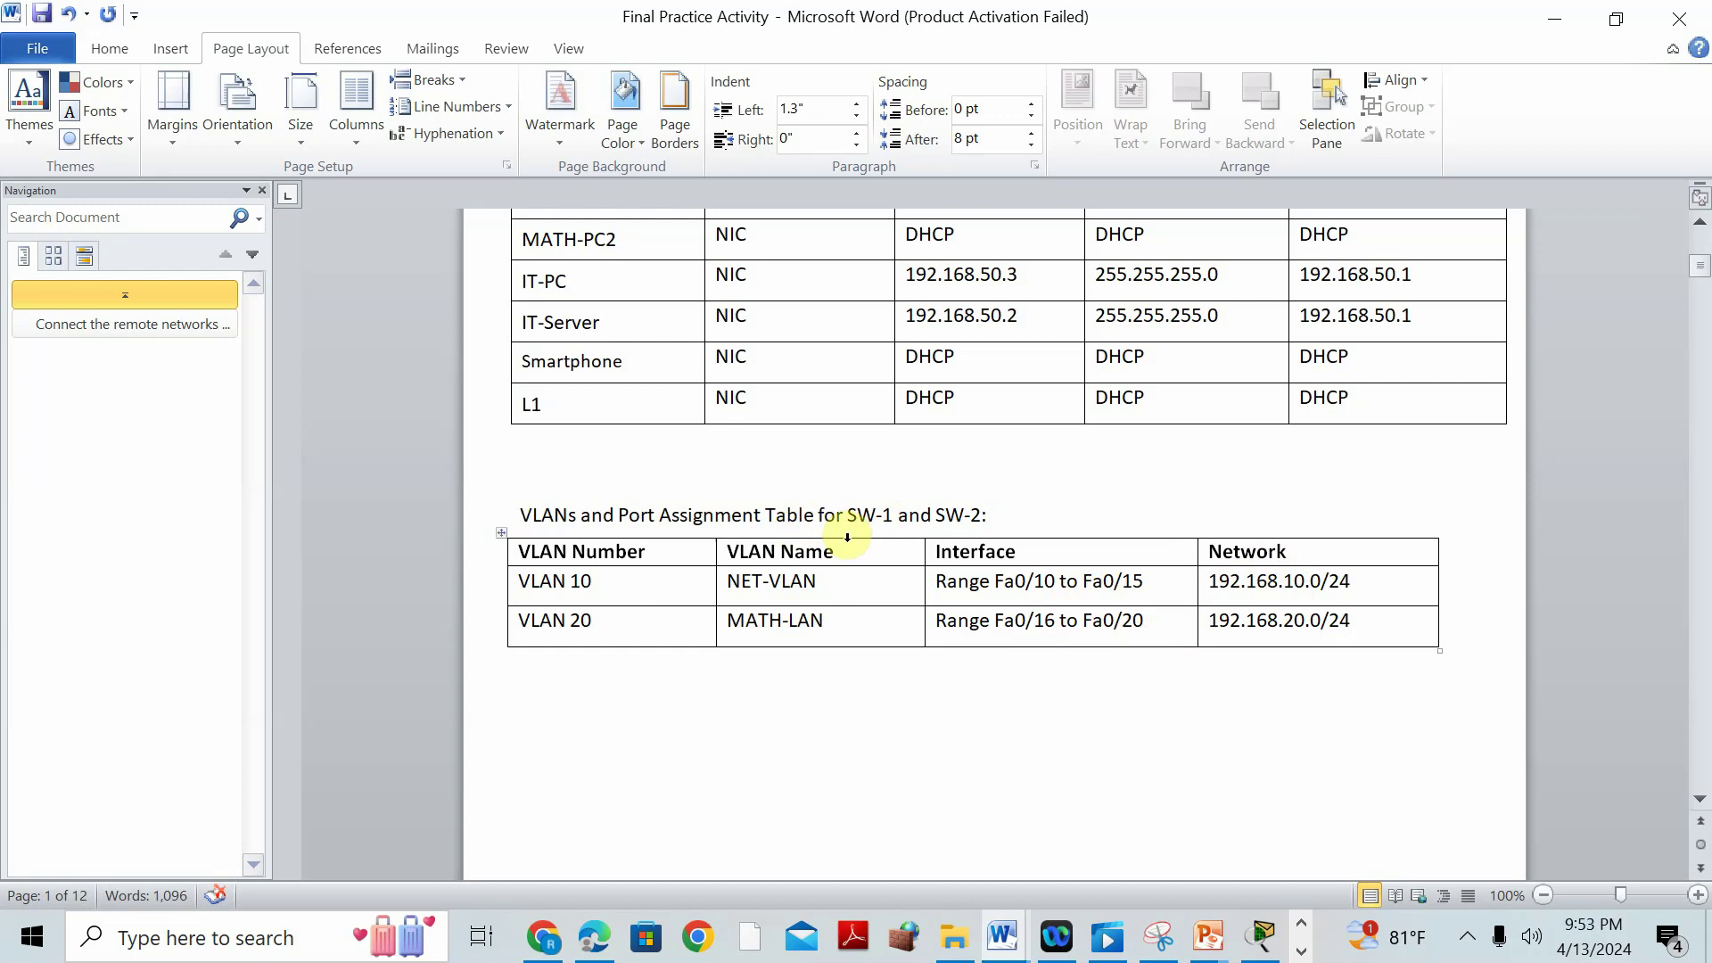
On switch S1's CLI, enter EN and CONF T, then create VLAN 10.
left_click(1261, 936)
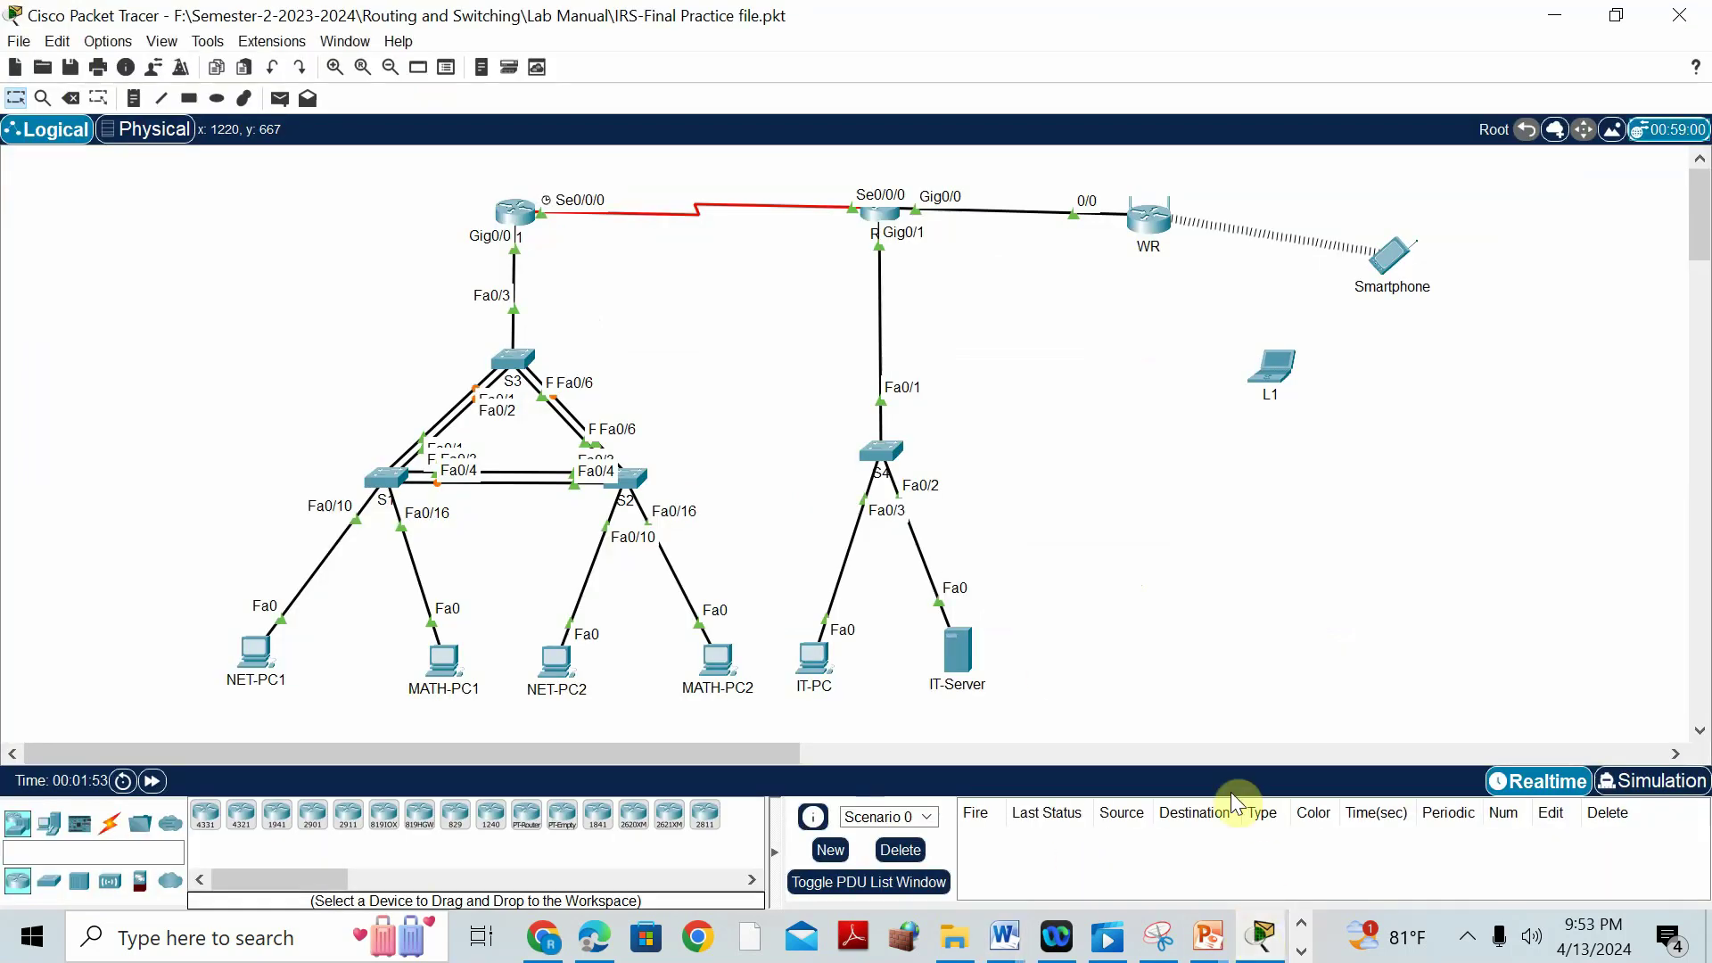
left_click(385, 486)
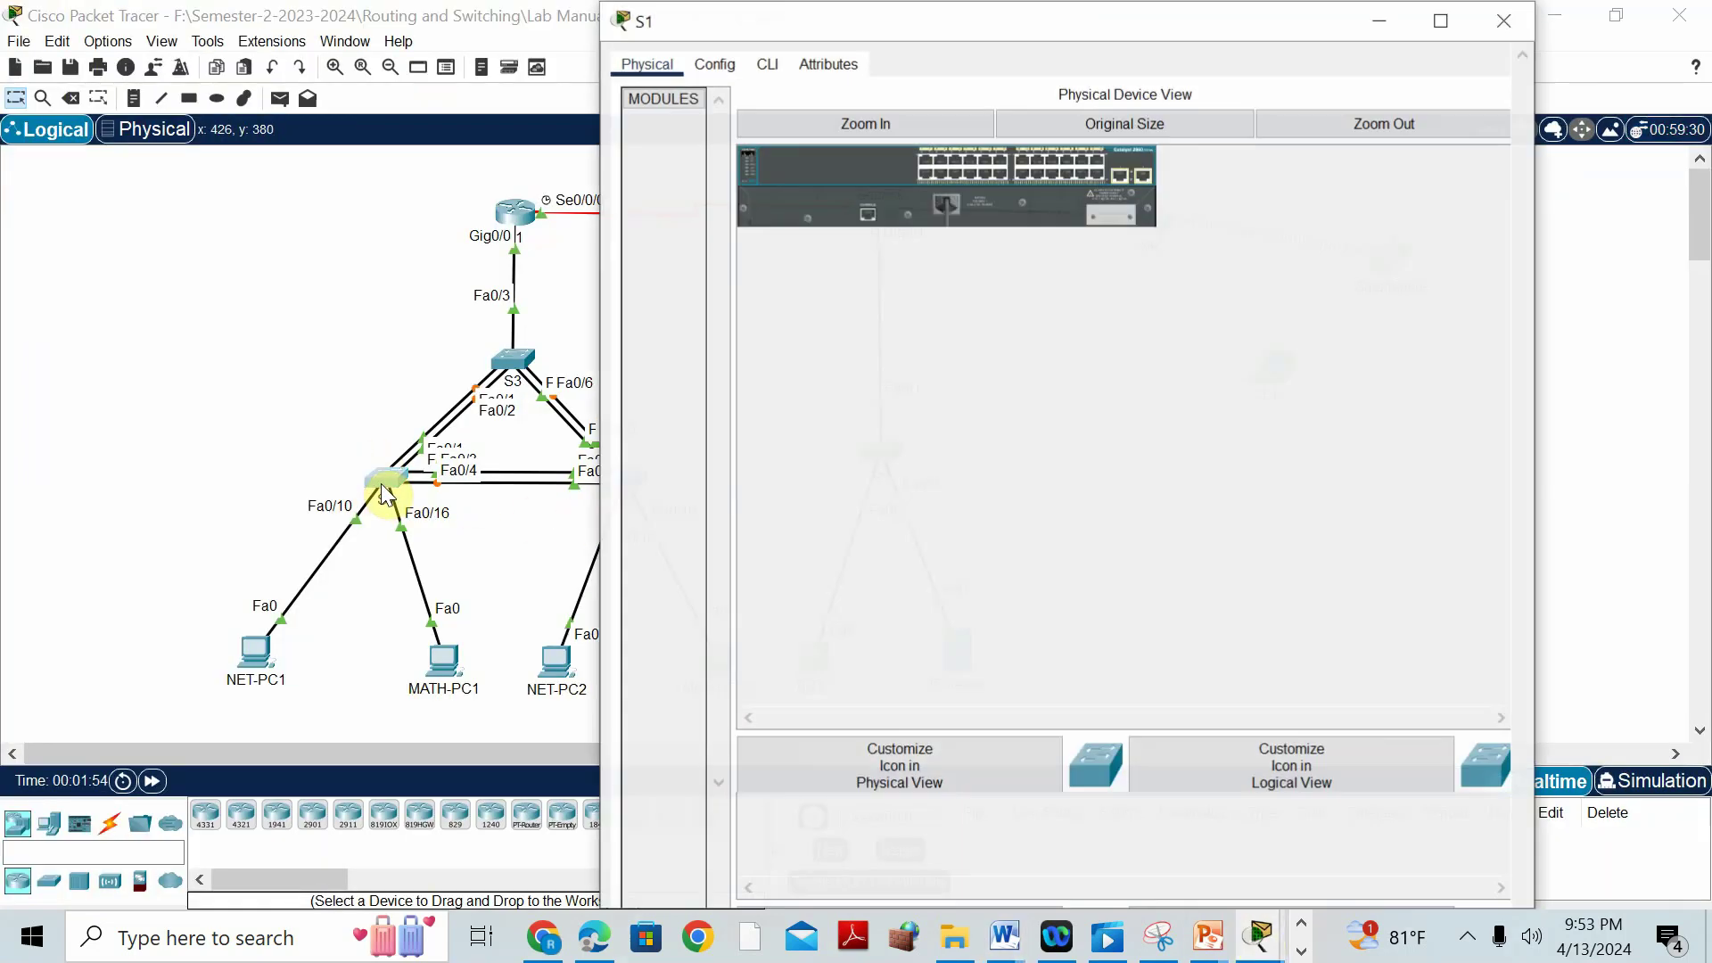
left_click(771, 65)
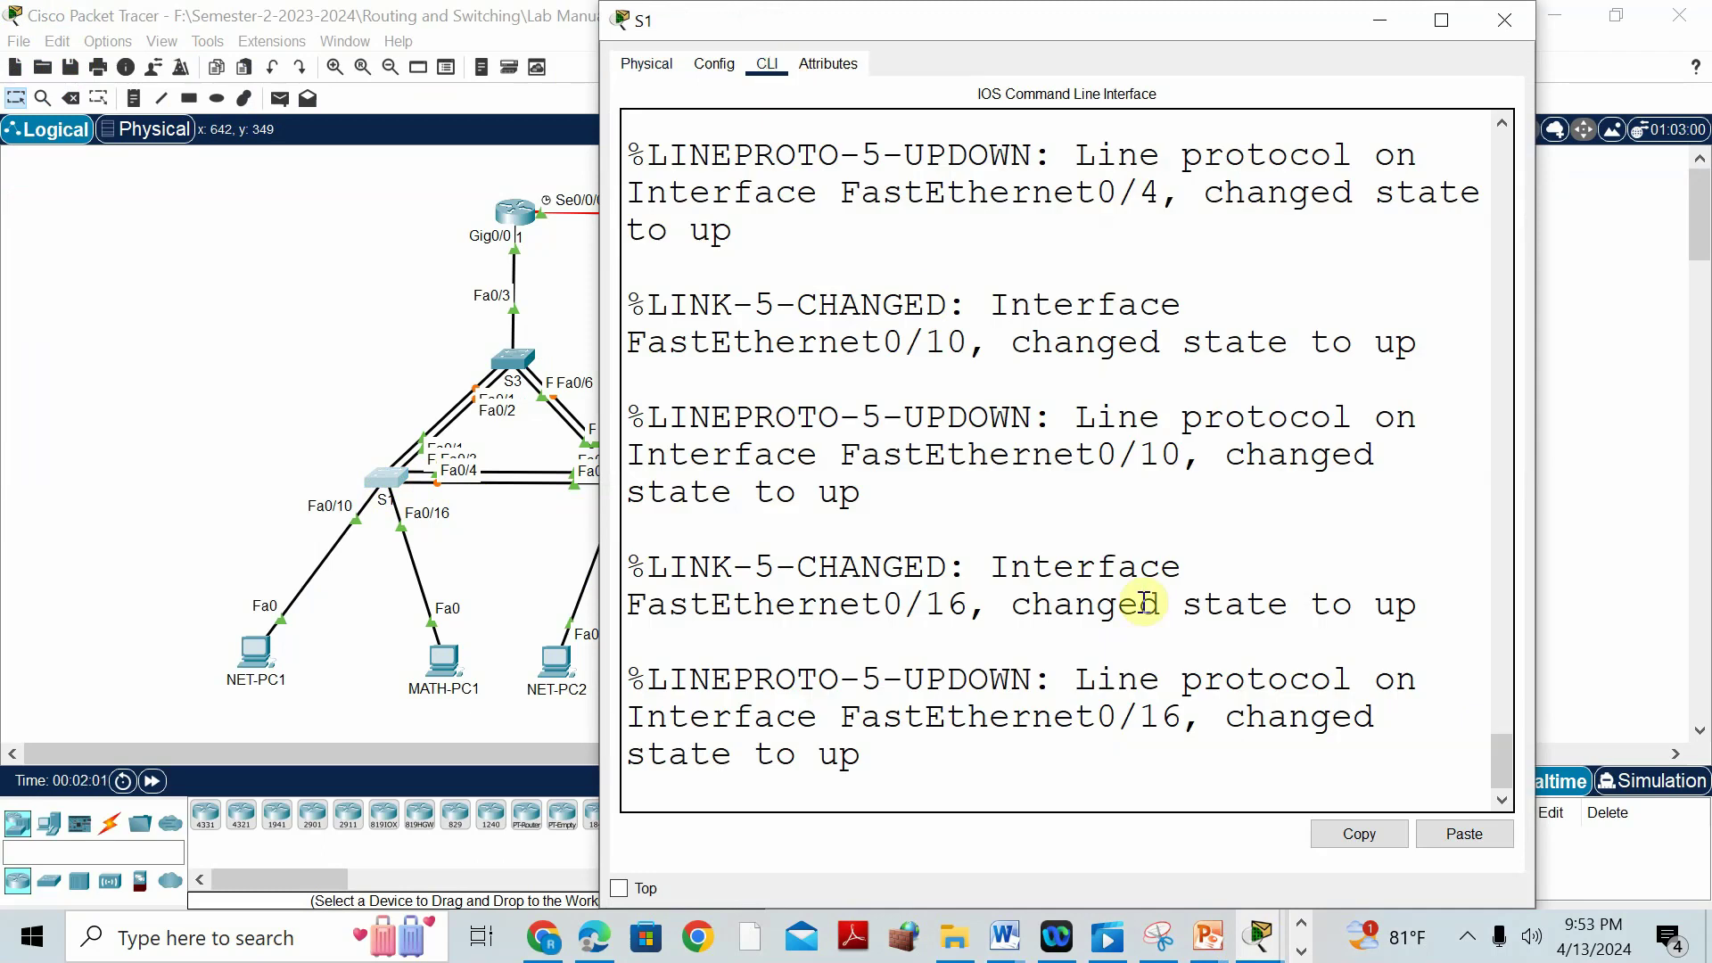
key("Return")
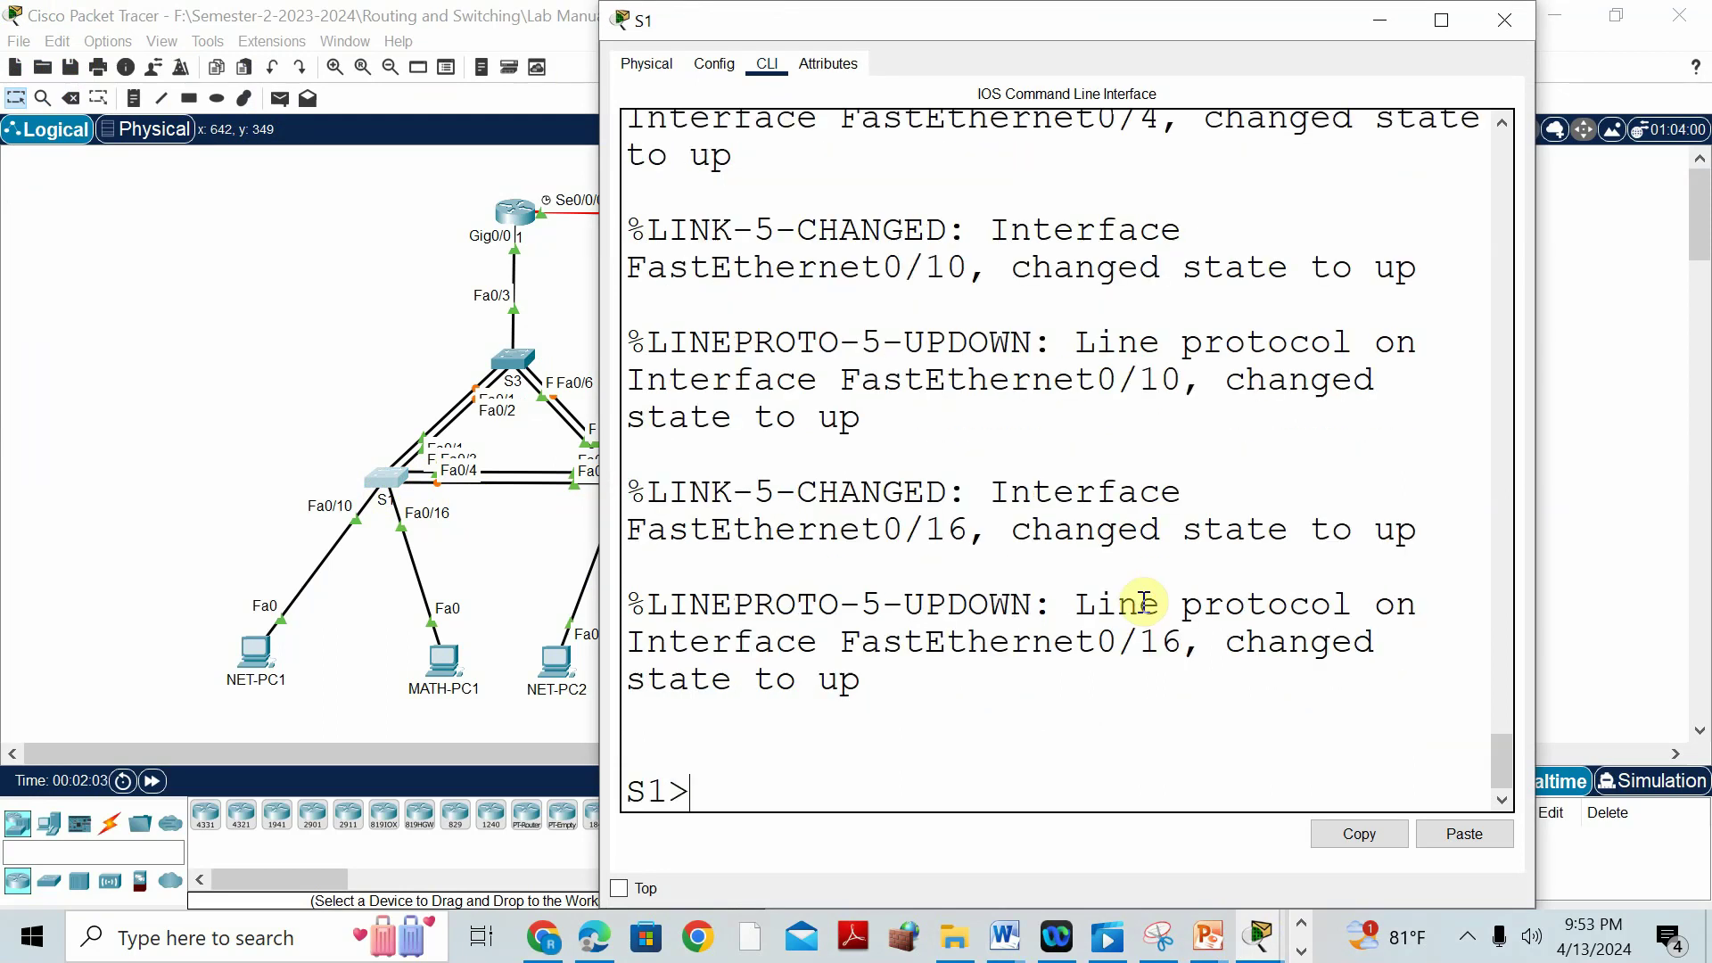
type("EN")
key("Return")
type("CONF T")
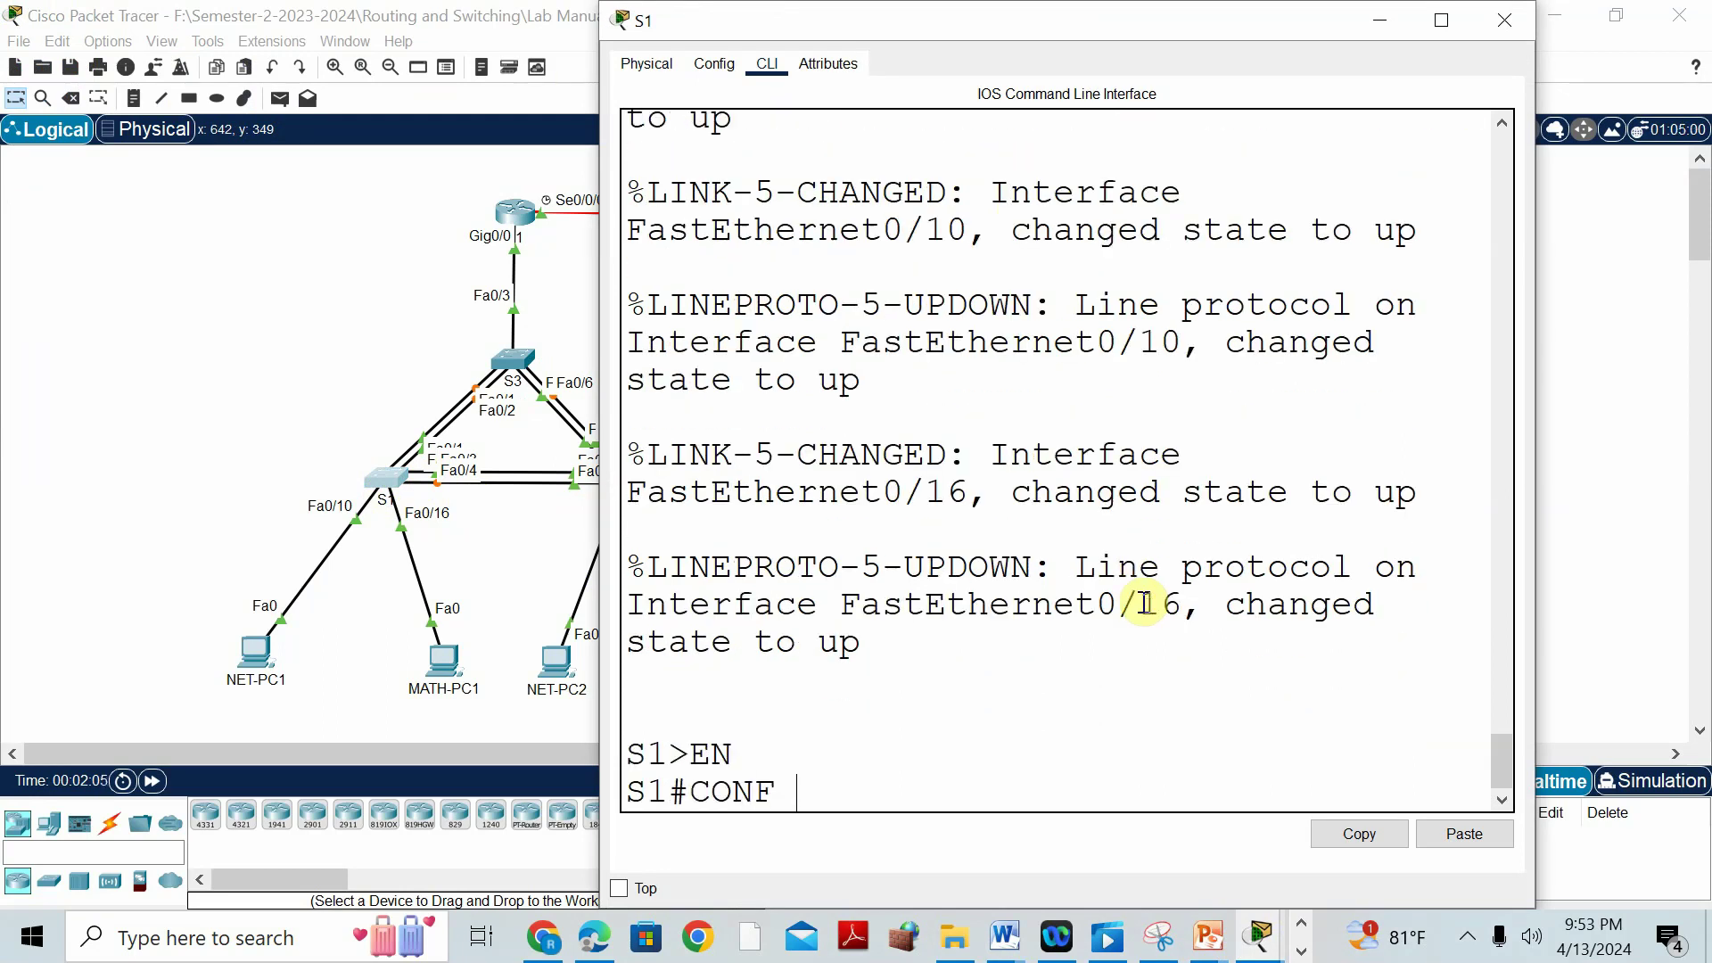
key("Return")
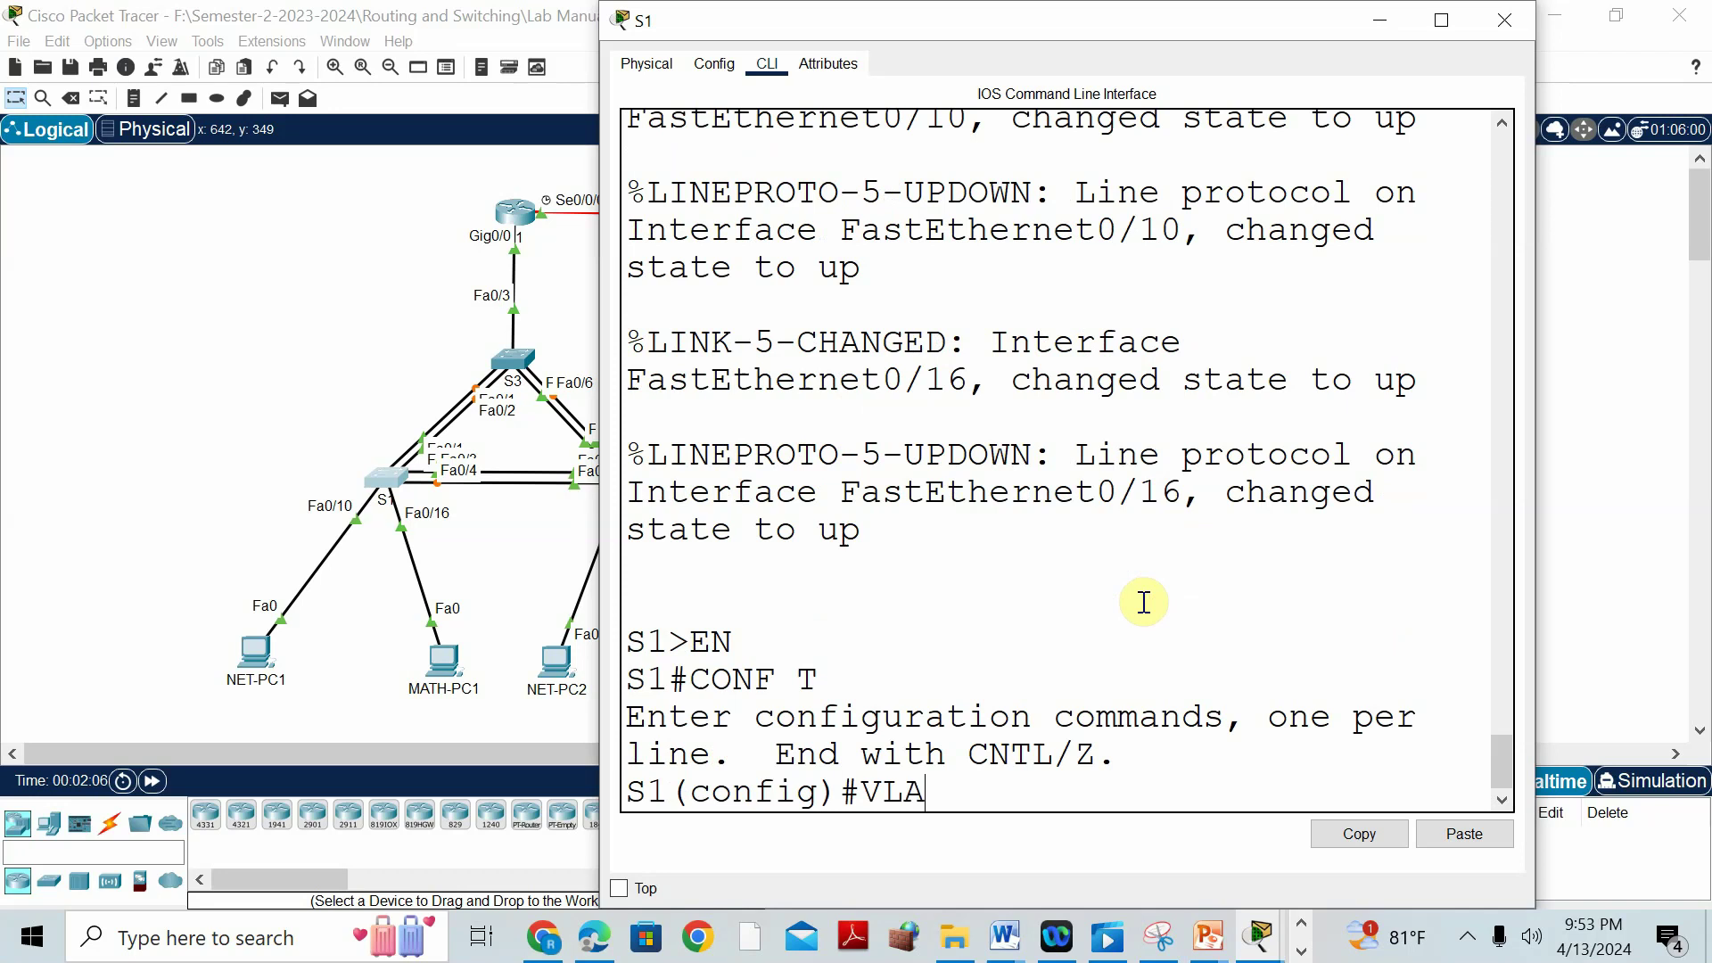
key("Return")
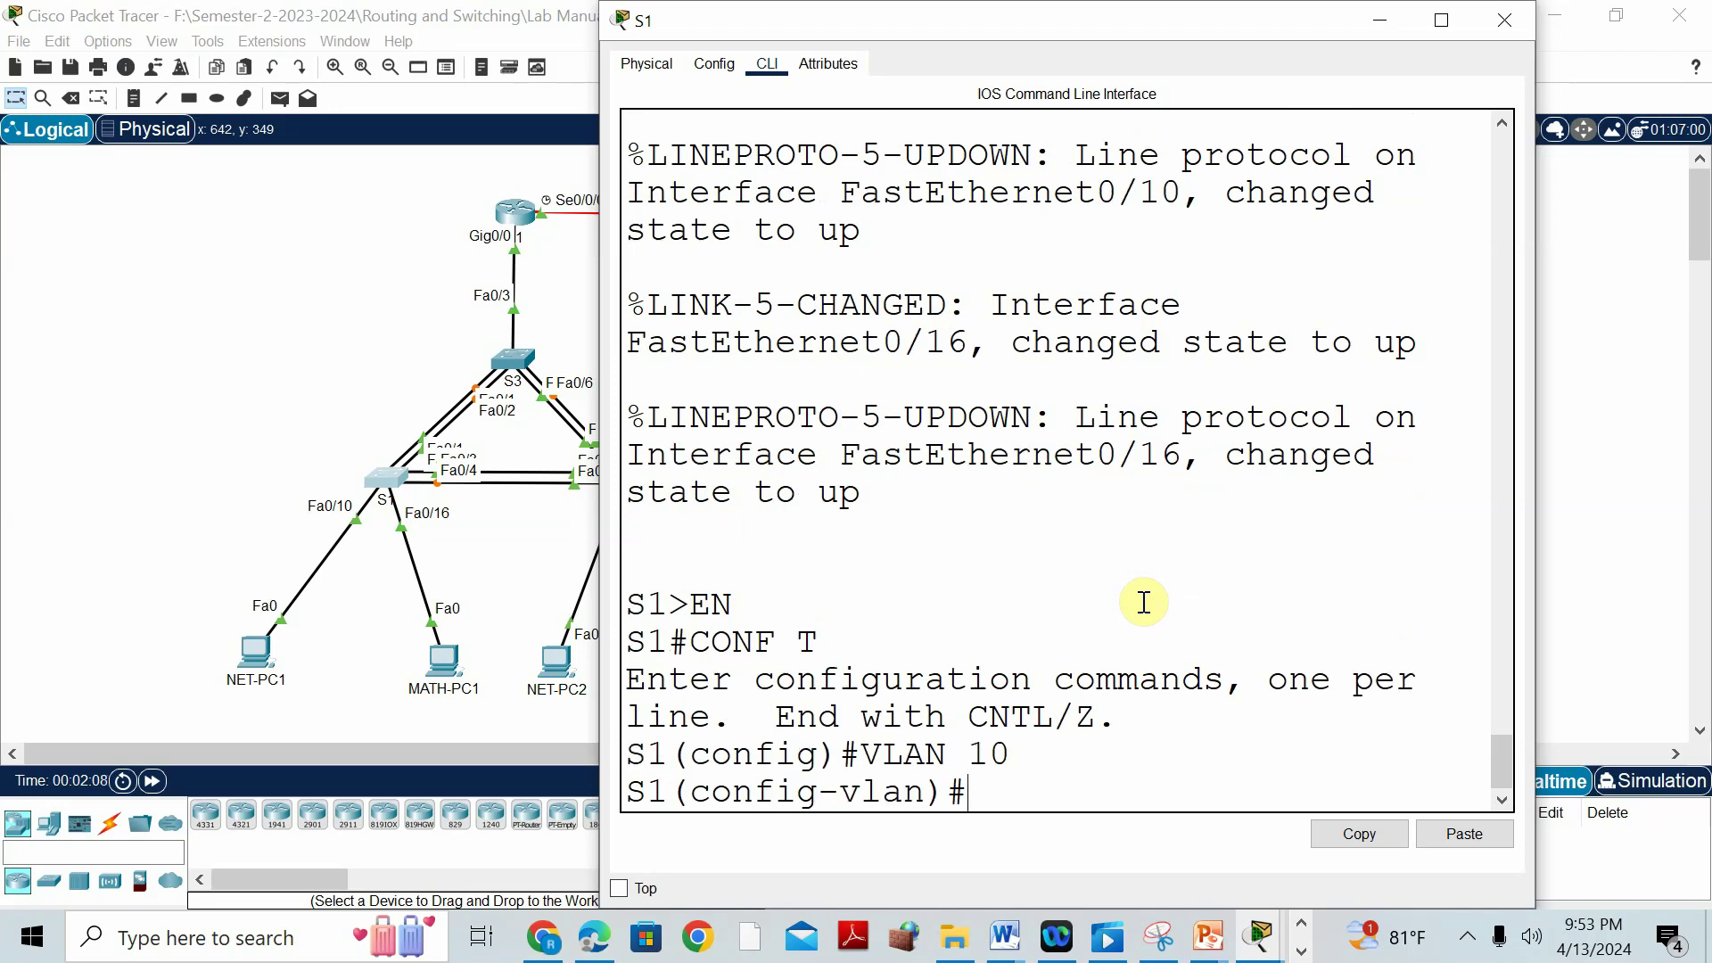
Check the VLAN table in the Word document, then return to S1's CLI.
left_click(1004, 936)
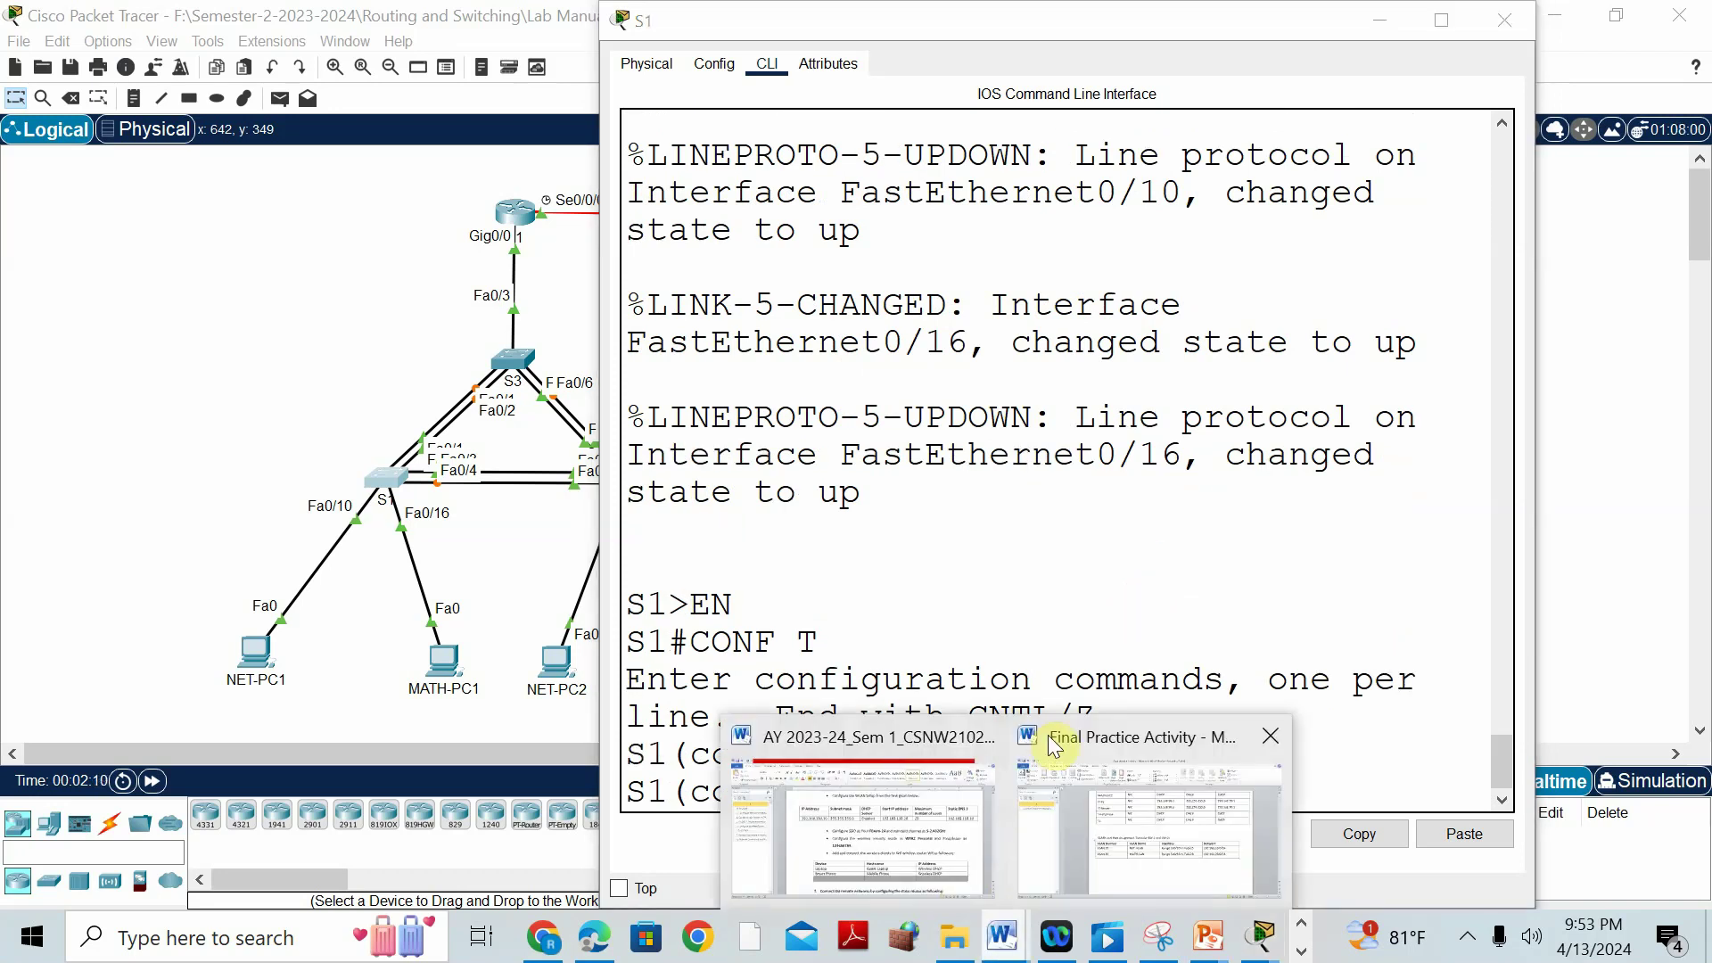
left_click(1077, 741)
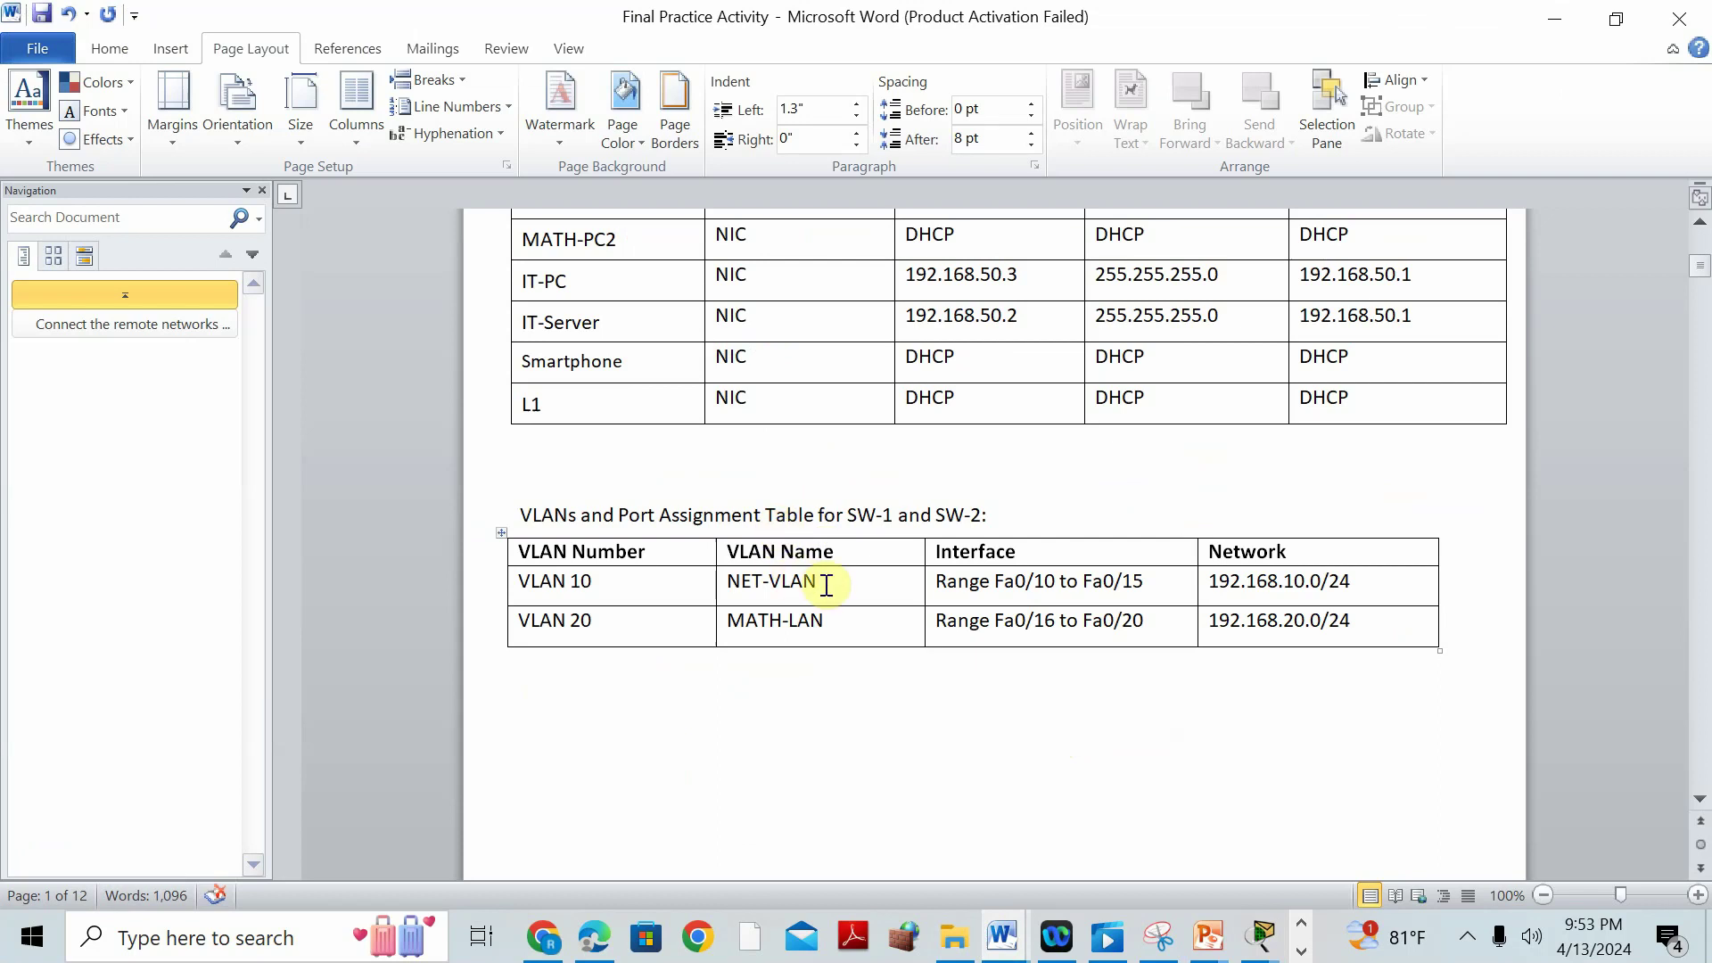
left_click(1259, 938)
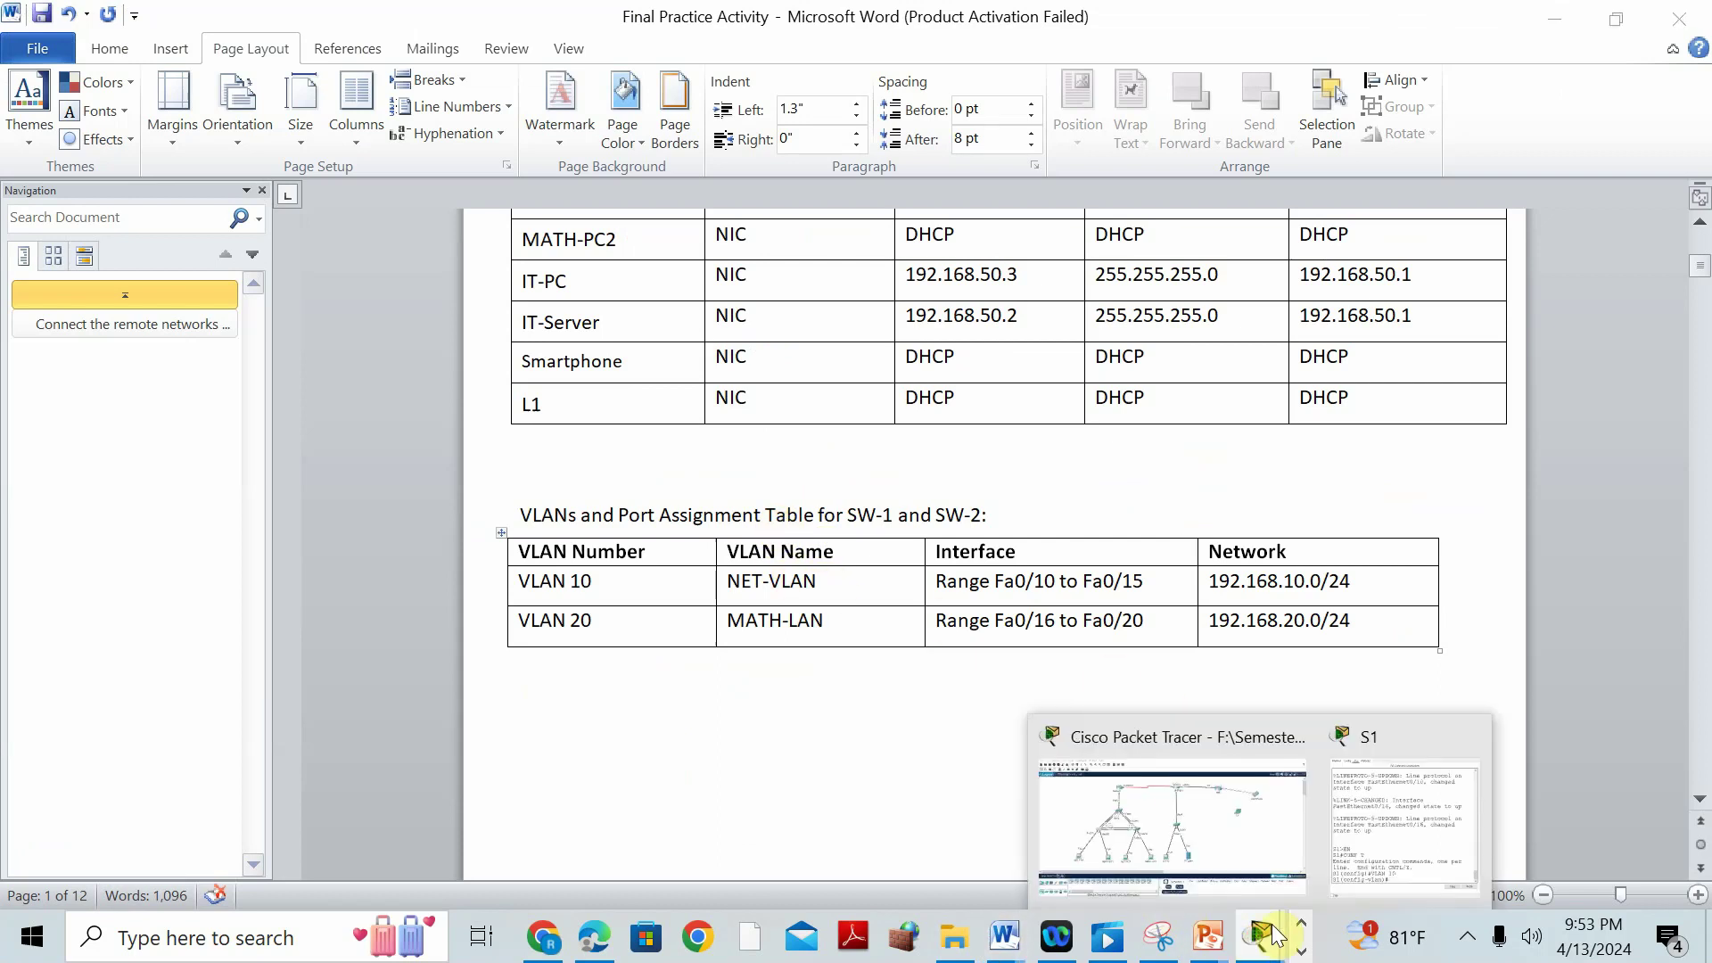
left_click(1350, 747)
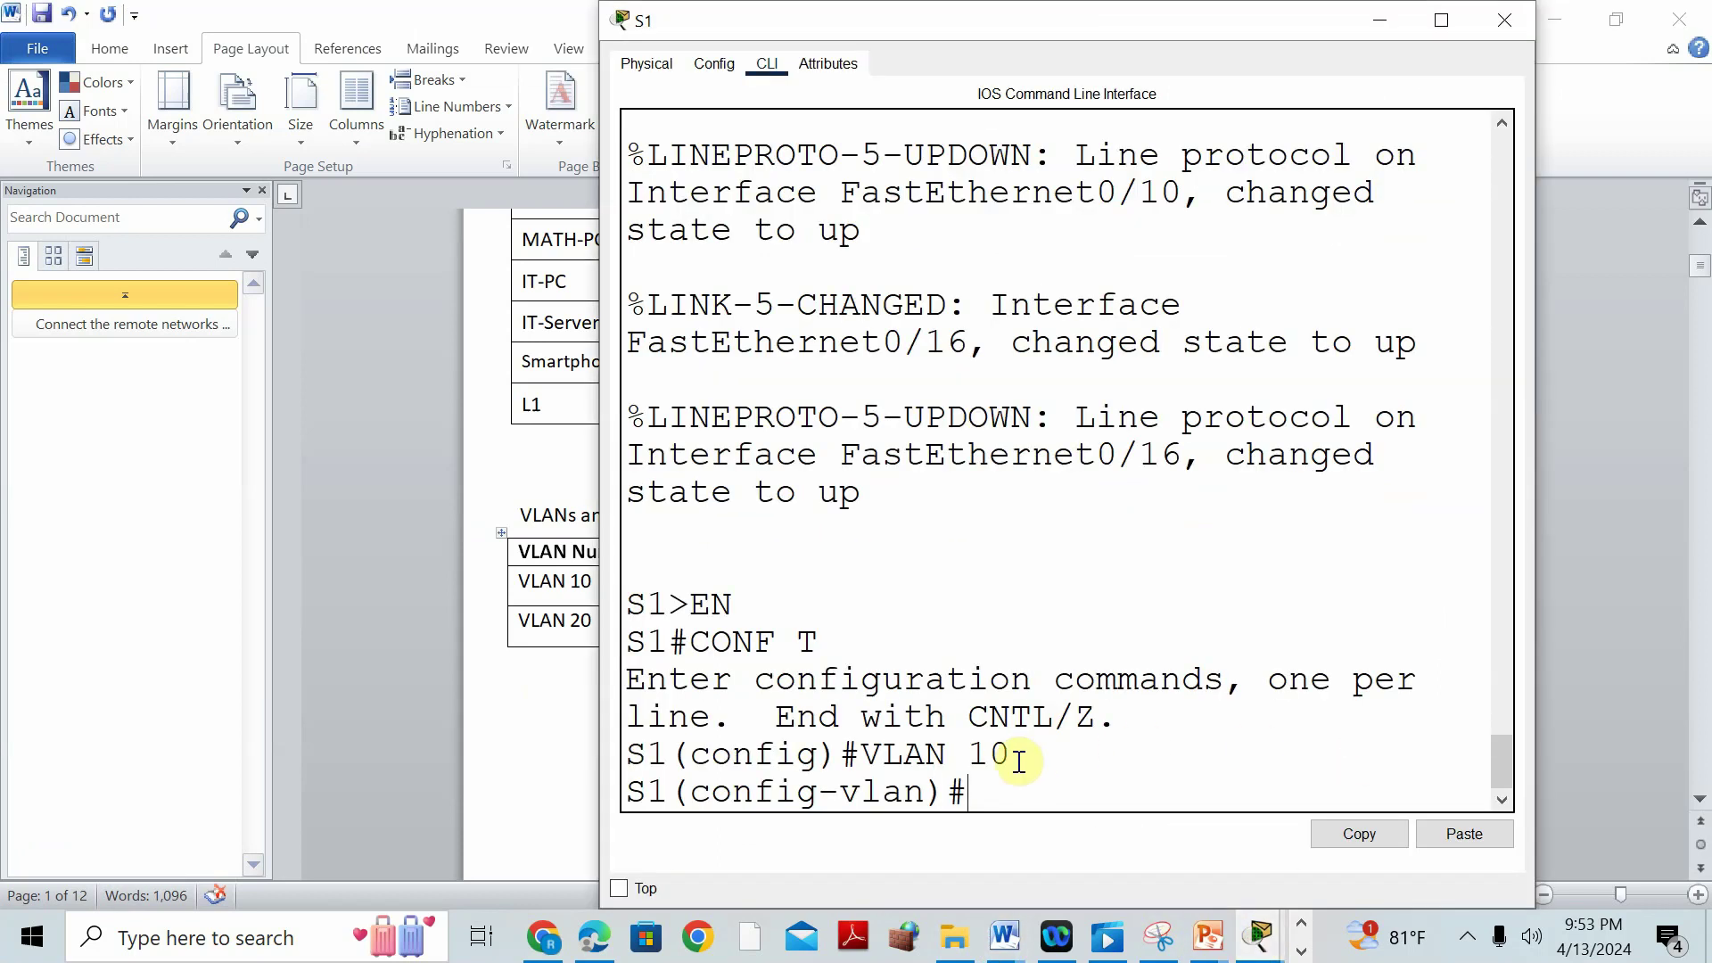
Name VLAN 10 NET-VLAN and create VLAN 20 named MATH-VLAN on S1.
type("NAME NET")
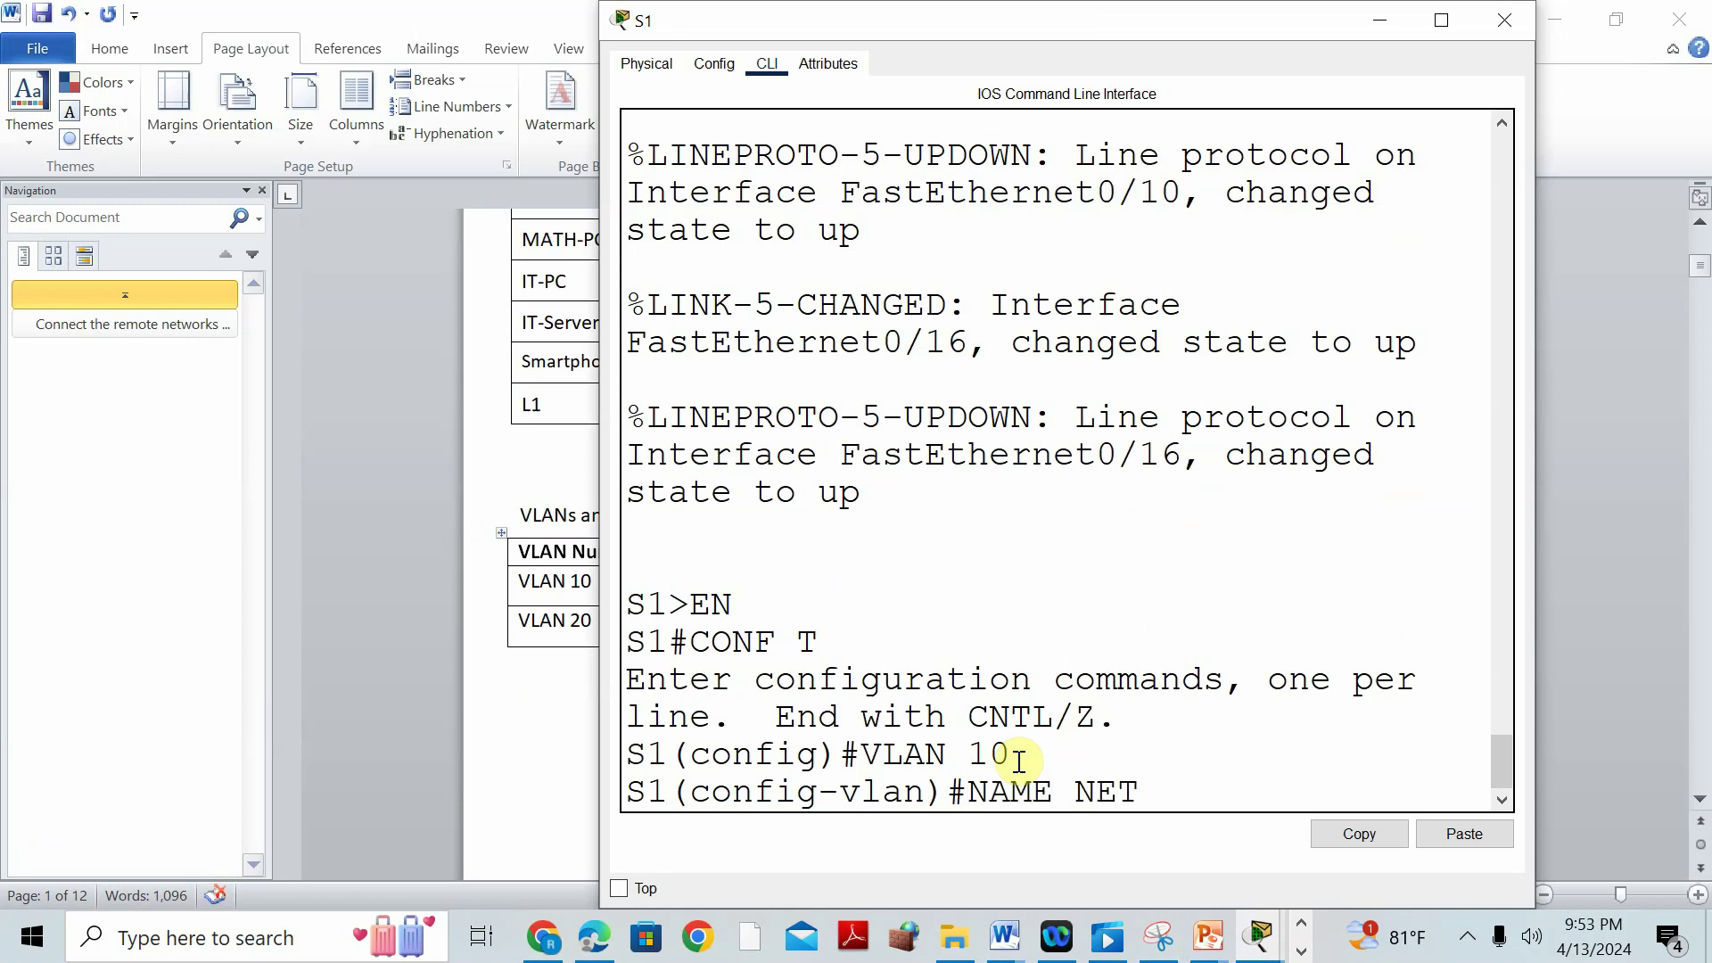
type("-VLAN")
key("Return")
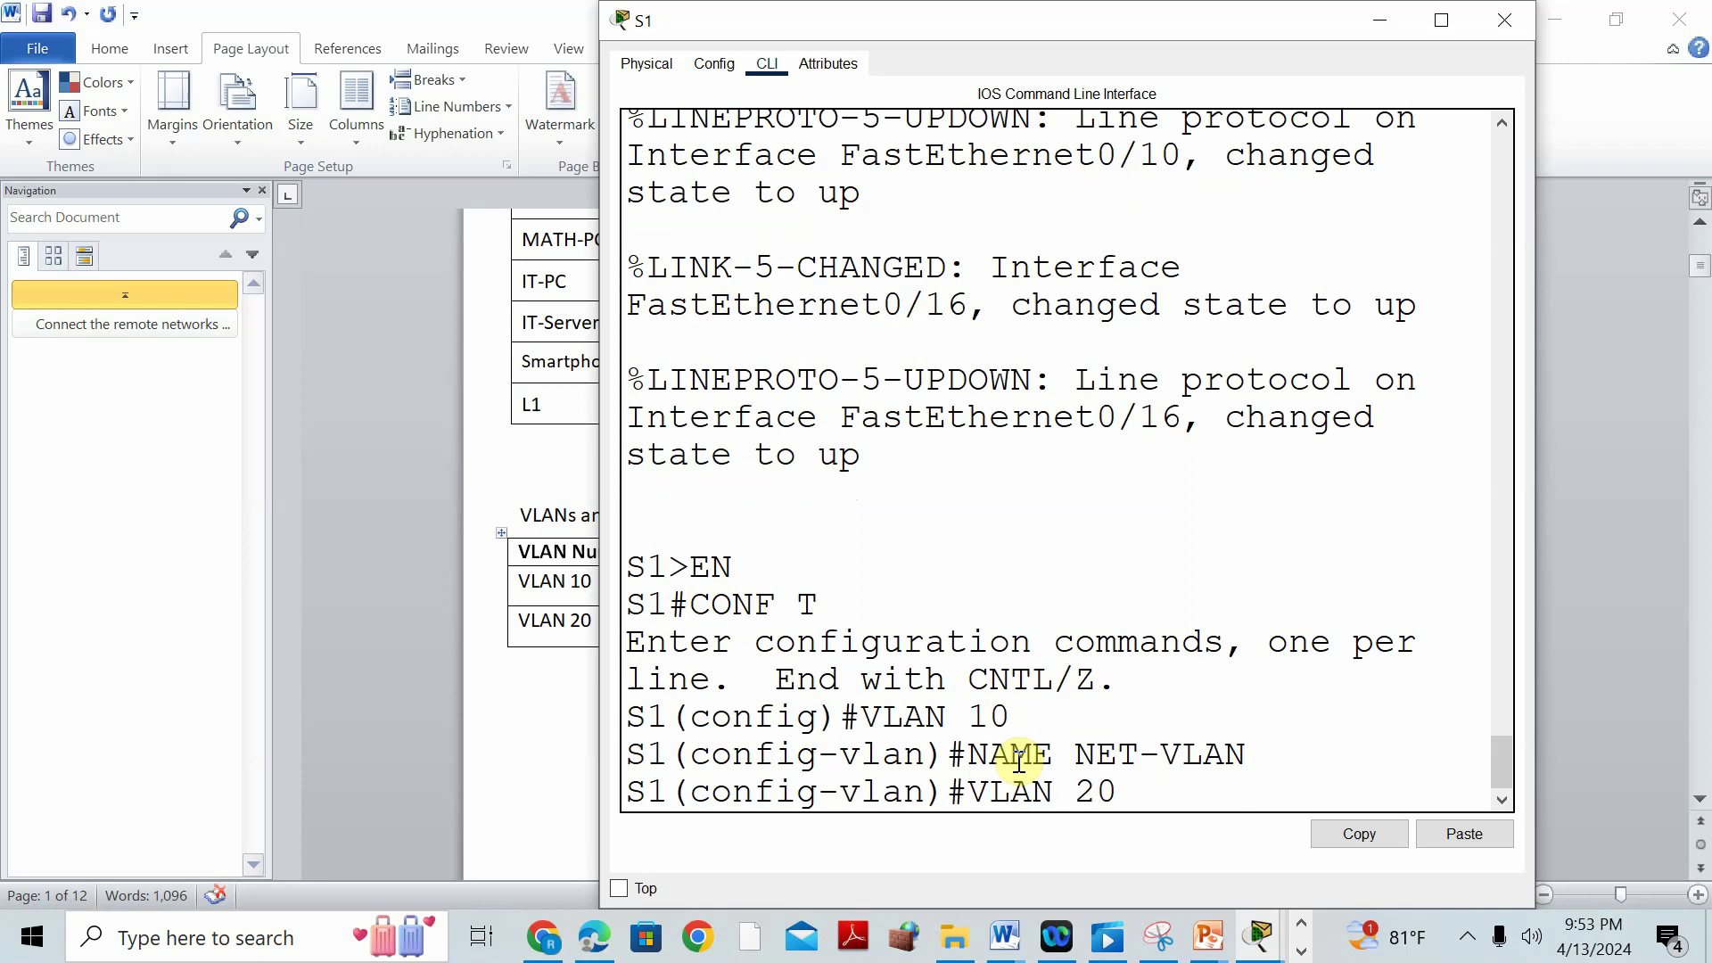
key("Return")
left_click_drag(1024, 16, 1179, 15)
type("NAME MATH-VLAN")
key("Return")
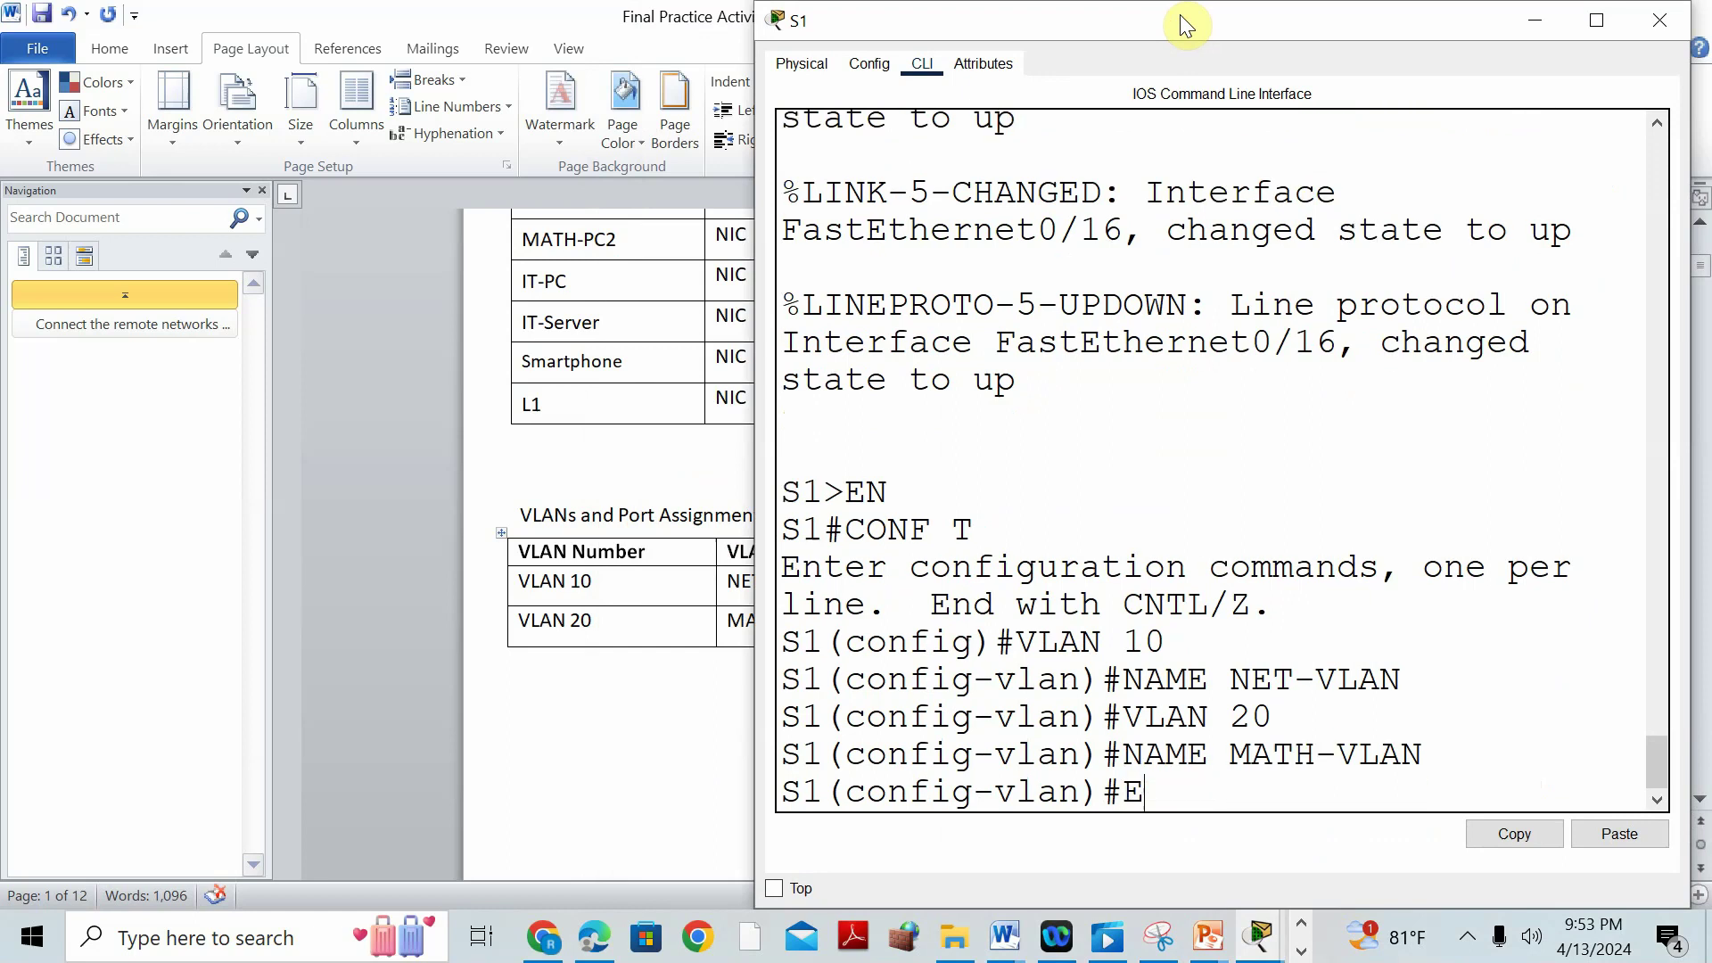
type("EXIT")
key("Return")
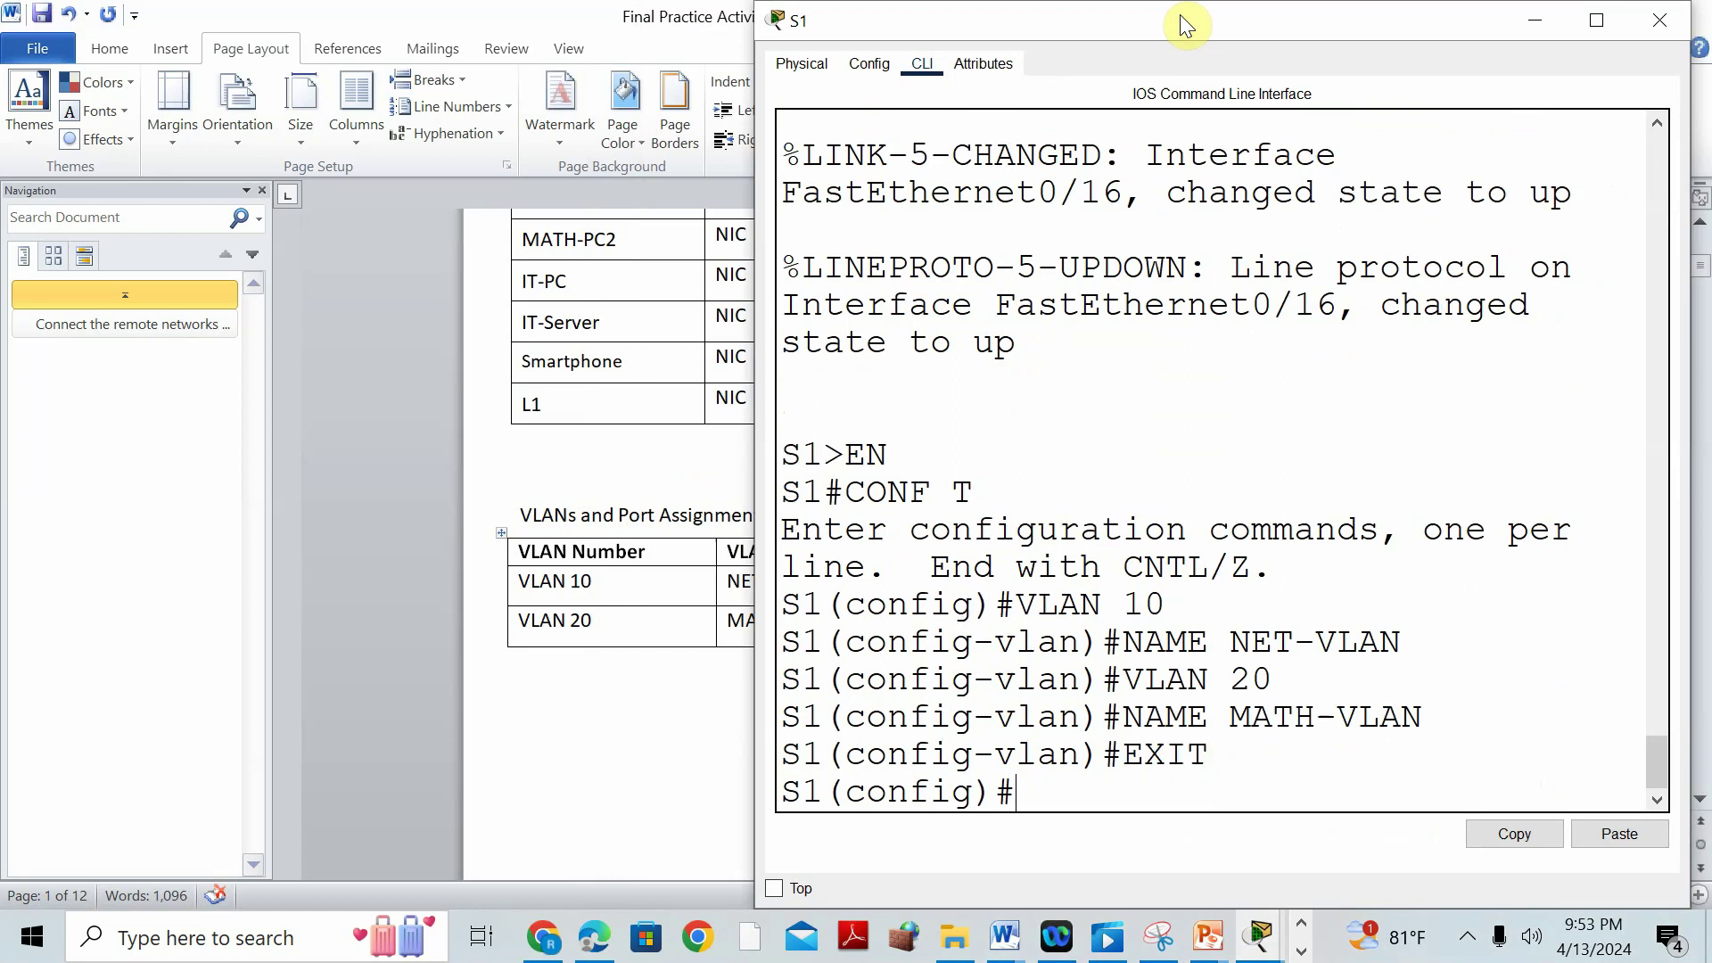
Make S1 ports Fa0/10-15 access ports in VLAN 10.
type("INT RANGE")
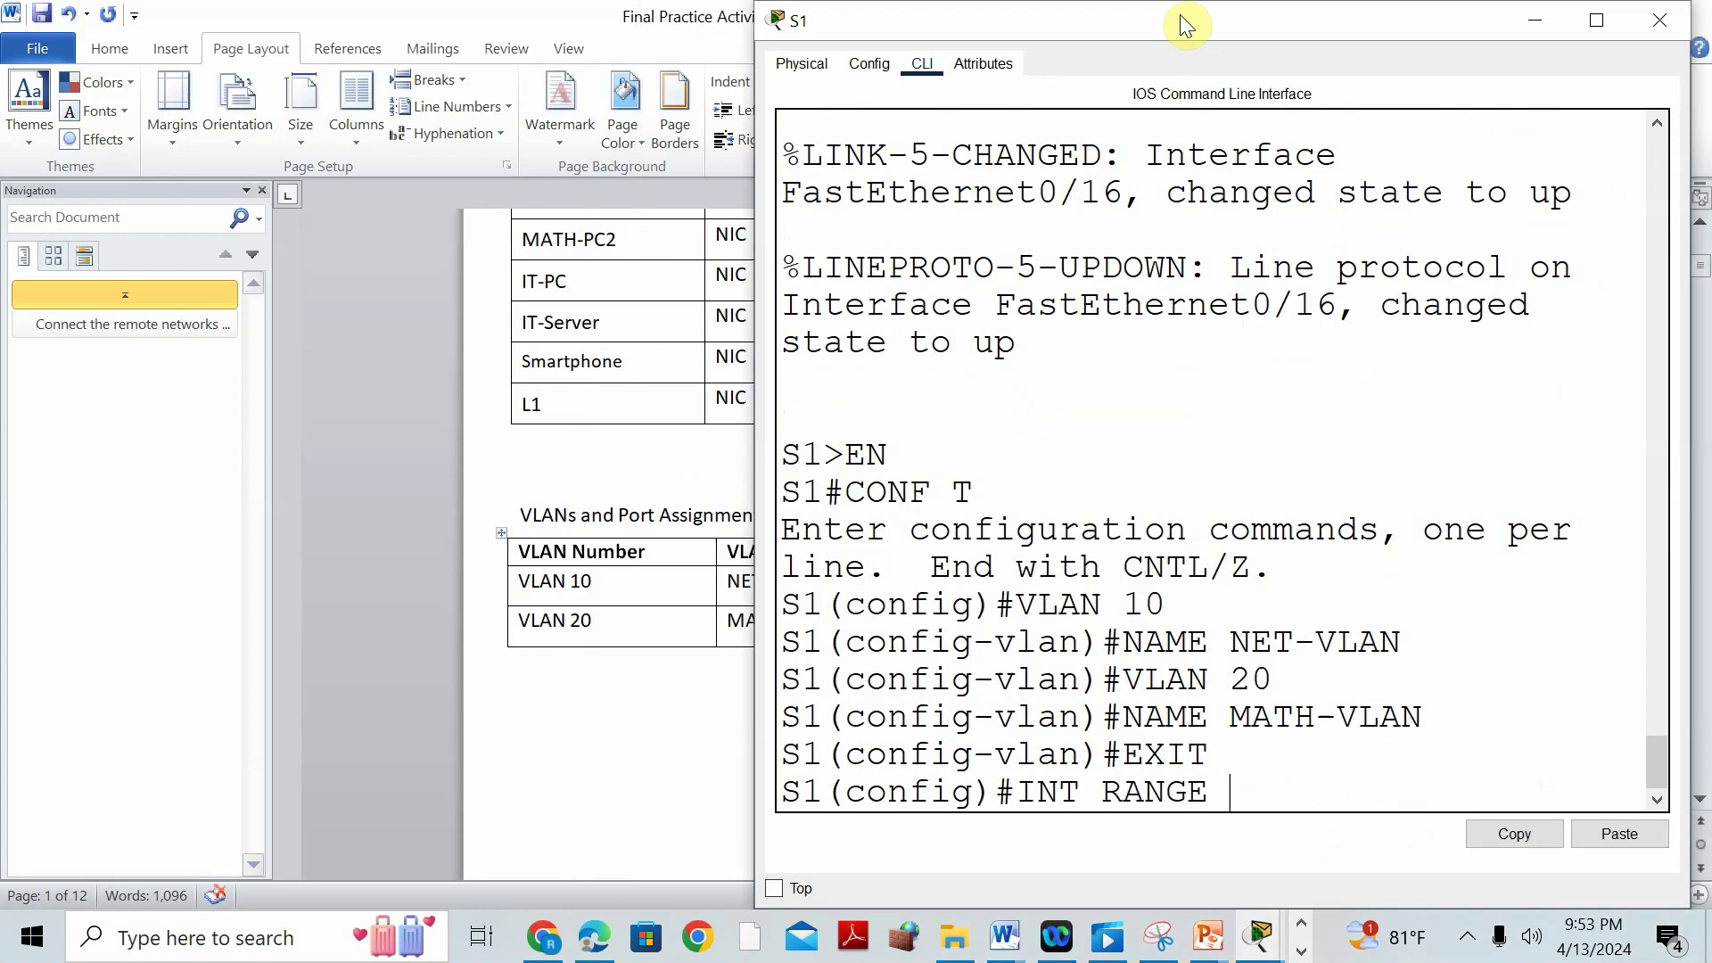
type(" FA0/10-15")
key("Return")
type("SWITCH")
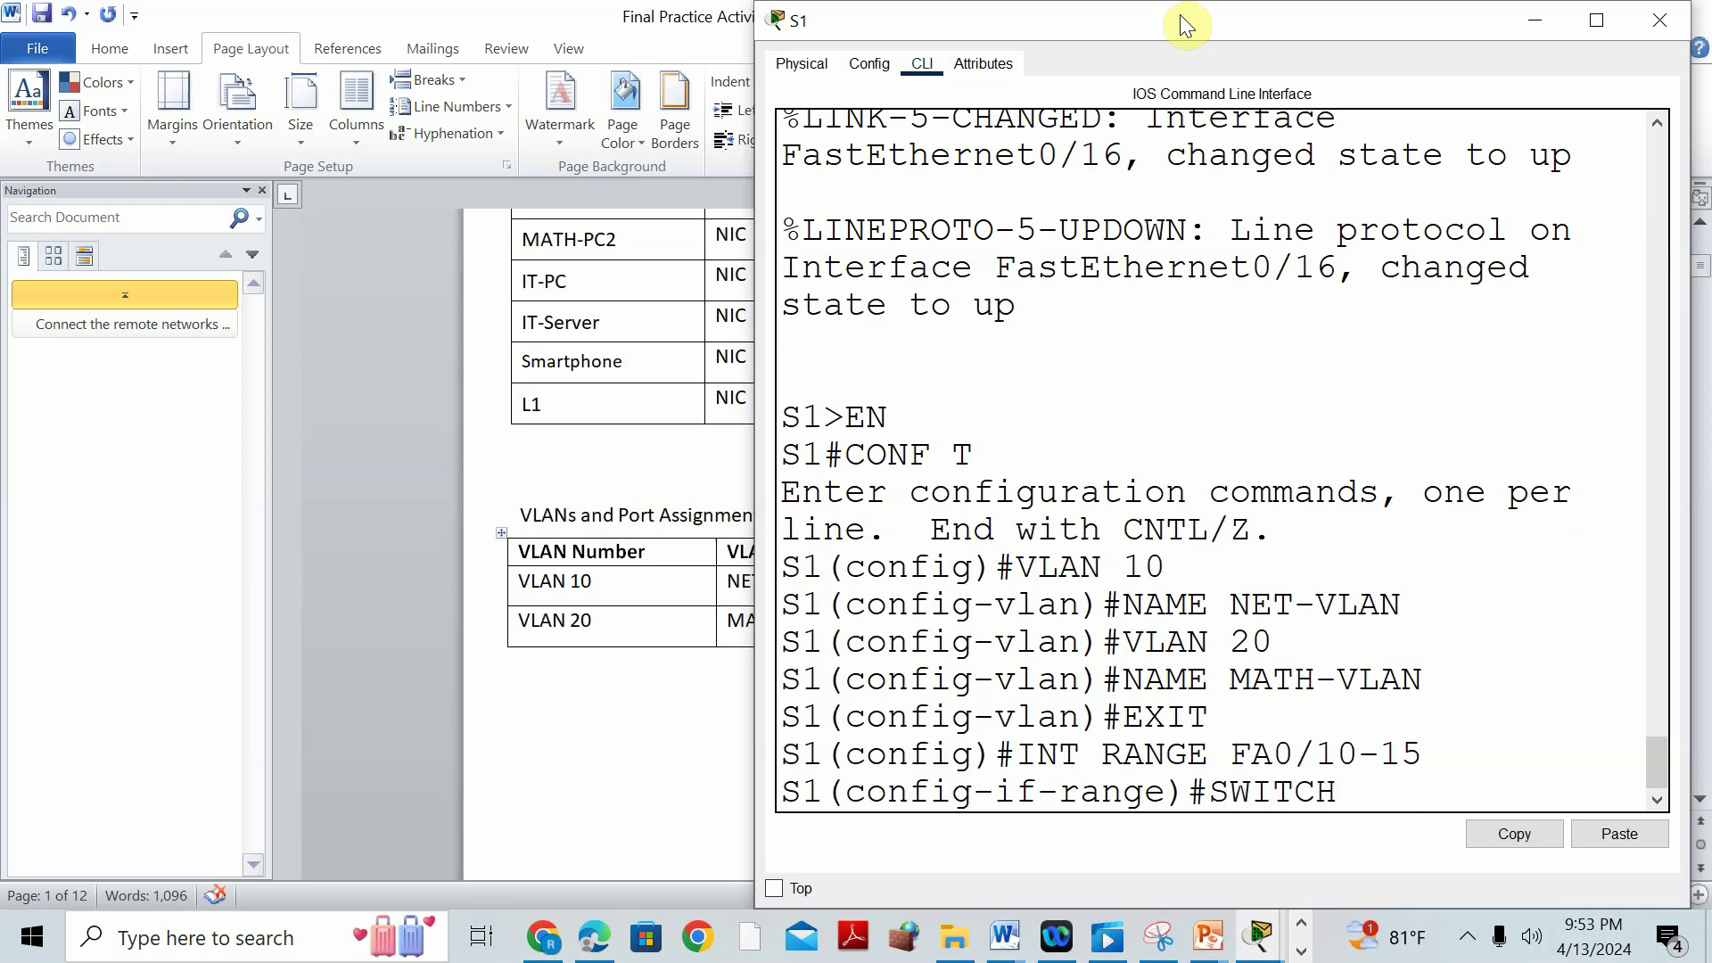
type("PORT MODE ACCESS")
key("Return")
type("SWITCH")
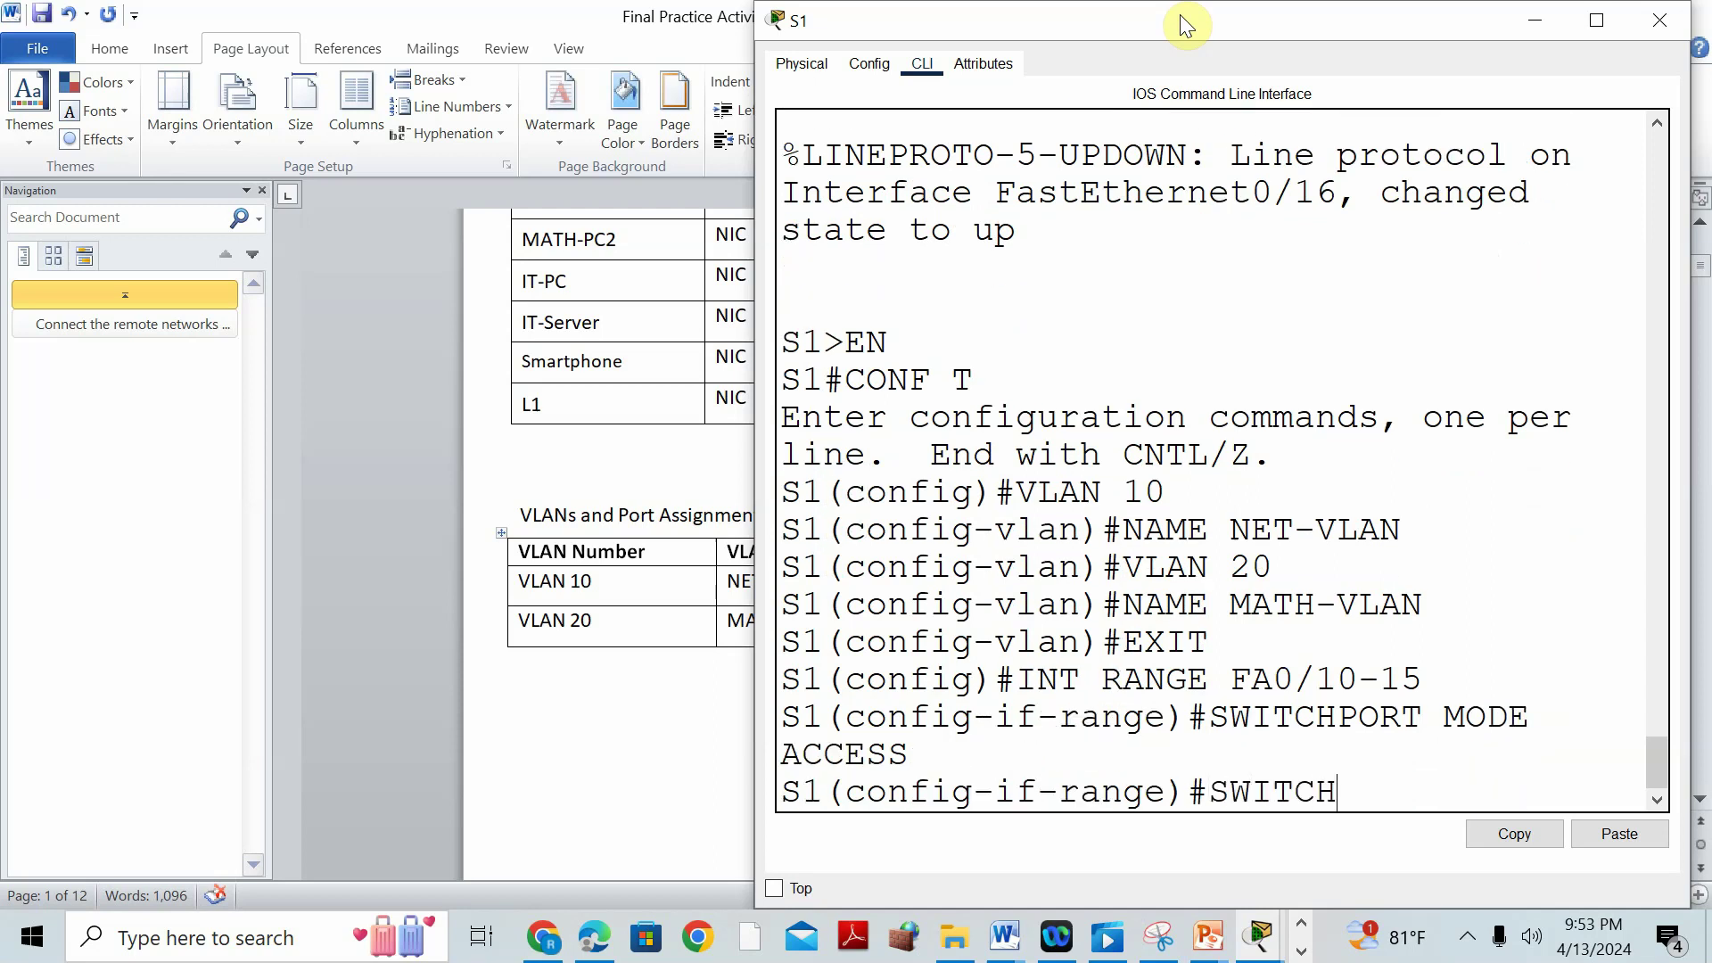
type("PORT ACCESS VLAN 10")
key("Return")
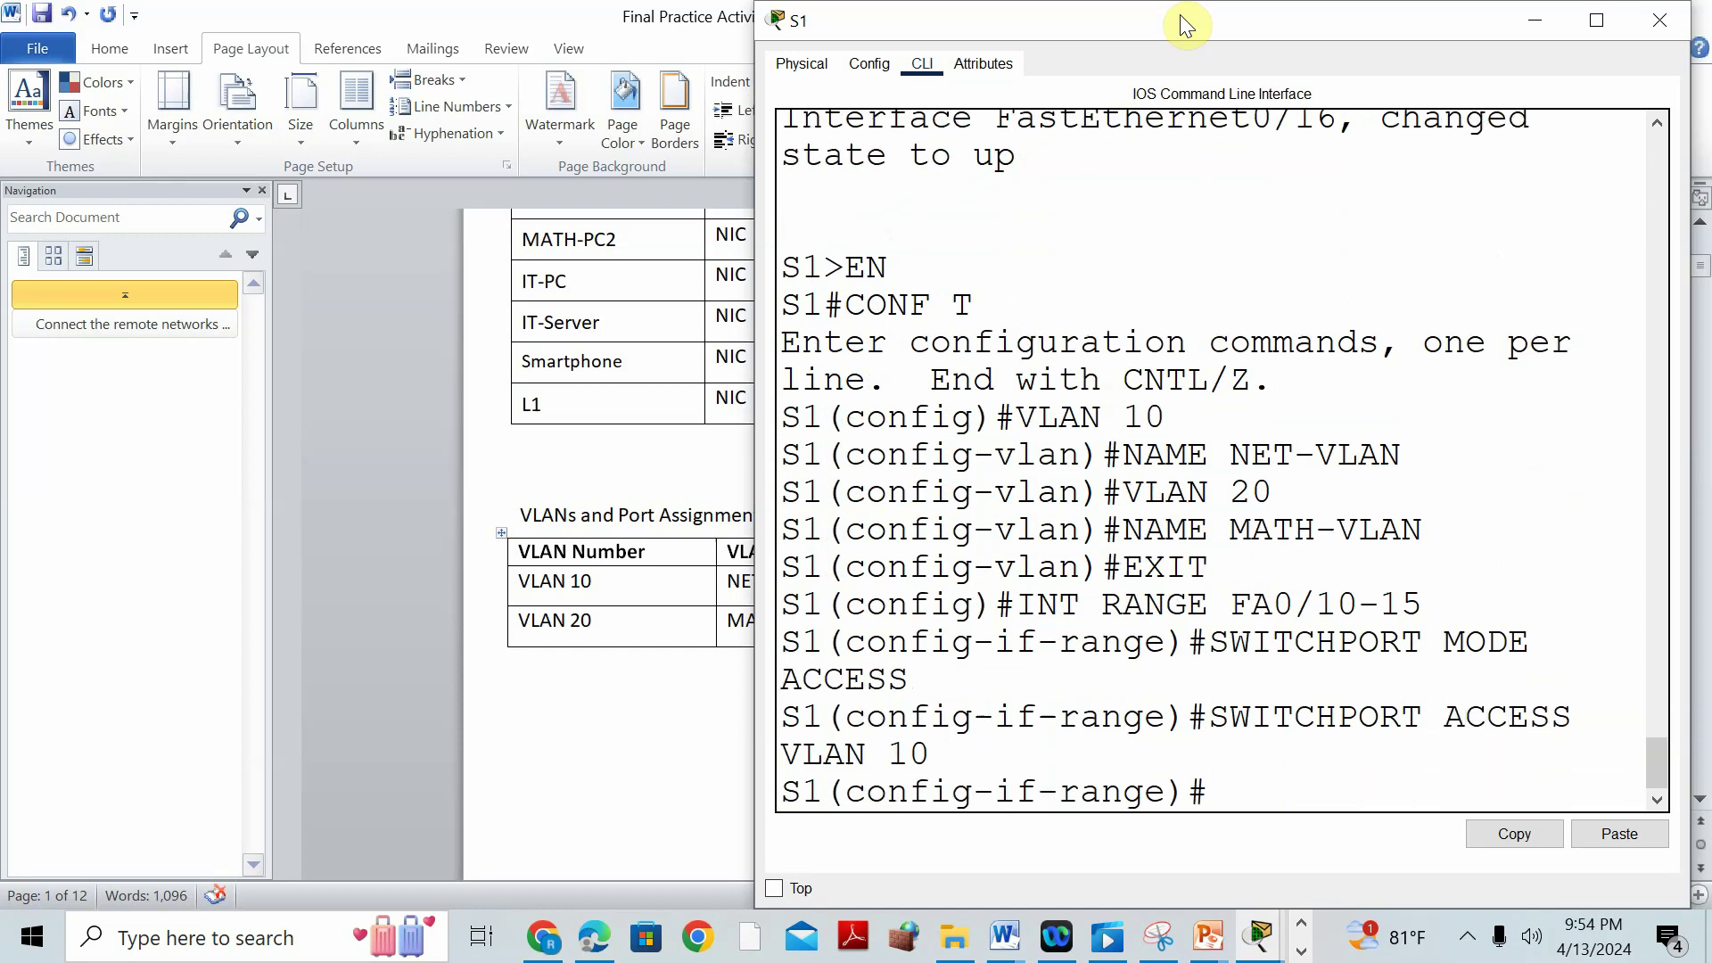
left_click(555, 822)
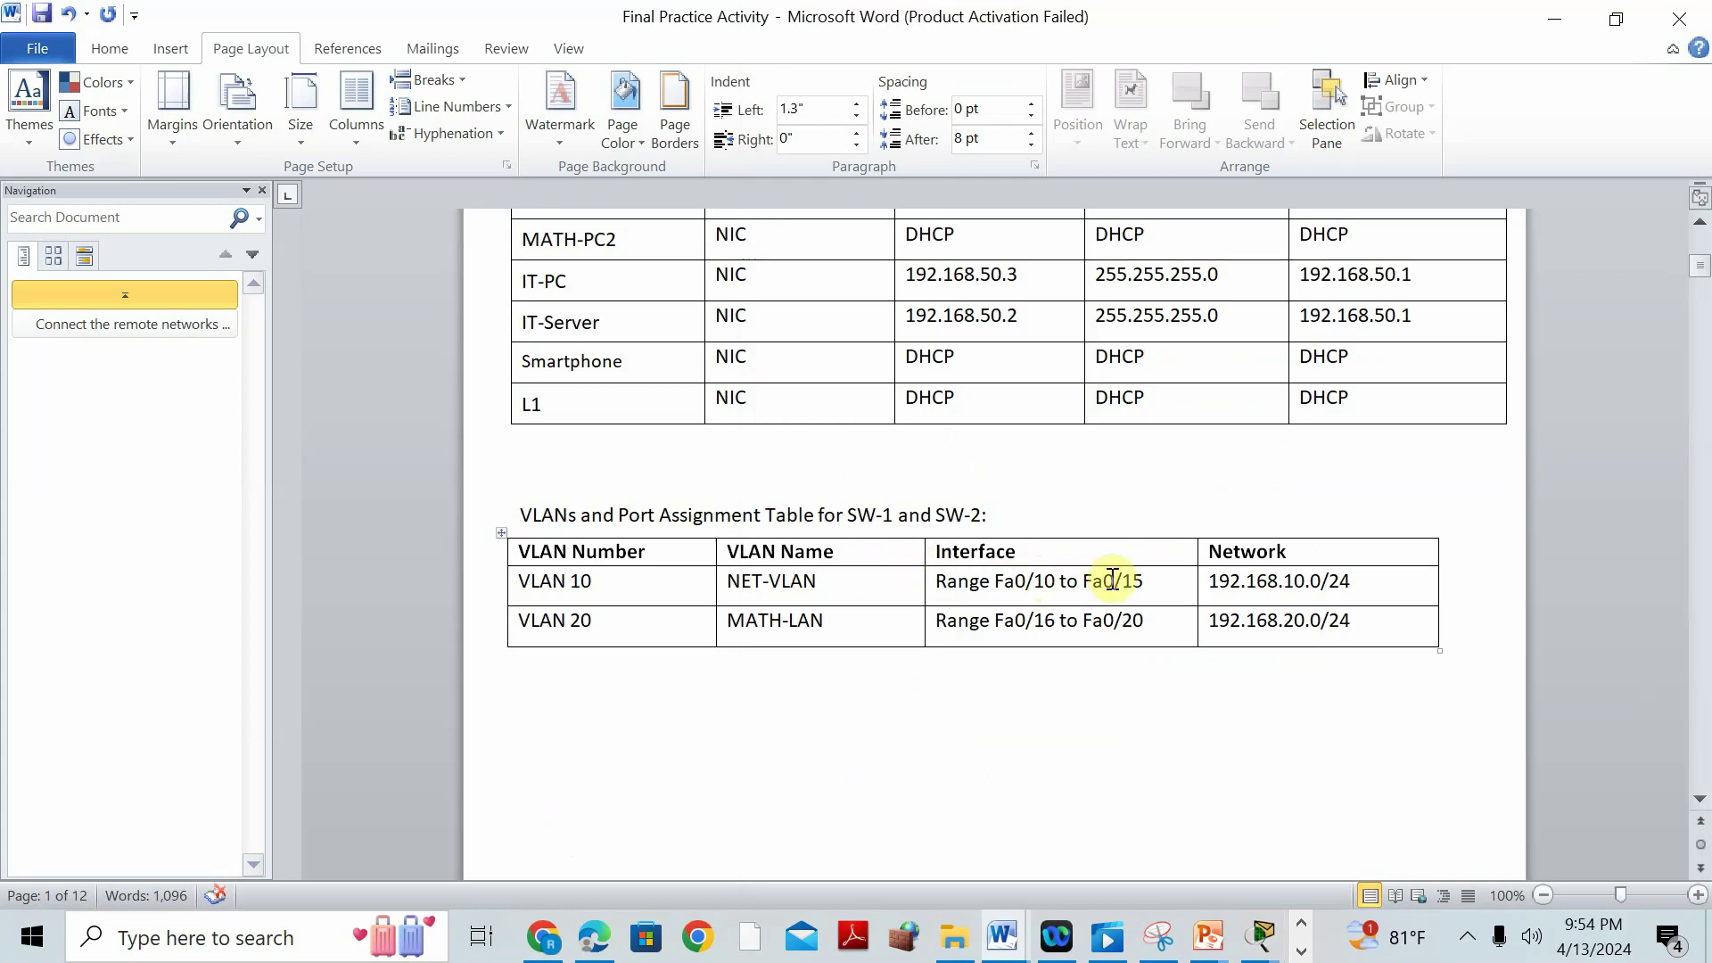
Replace 'to' with '-' so the cells read Range Fa0/10 - Fa0/15 and Range Fa0/16 - Fa0/20.
left_click_drag(1076, 586, 1064, 588)
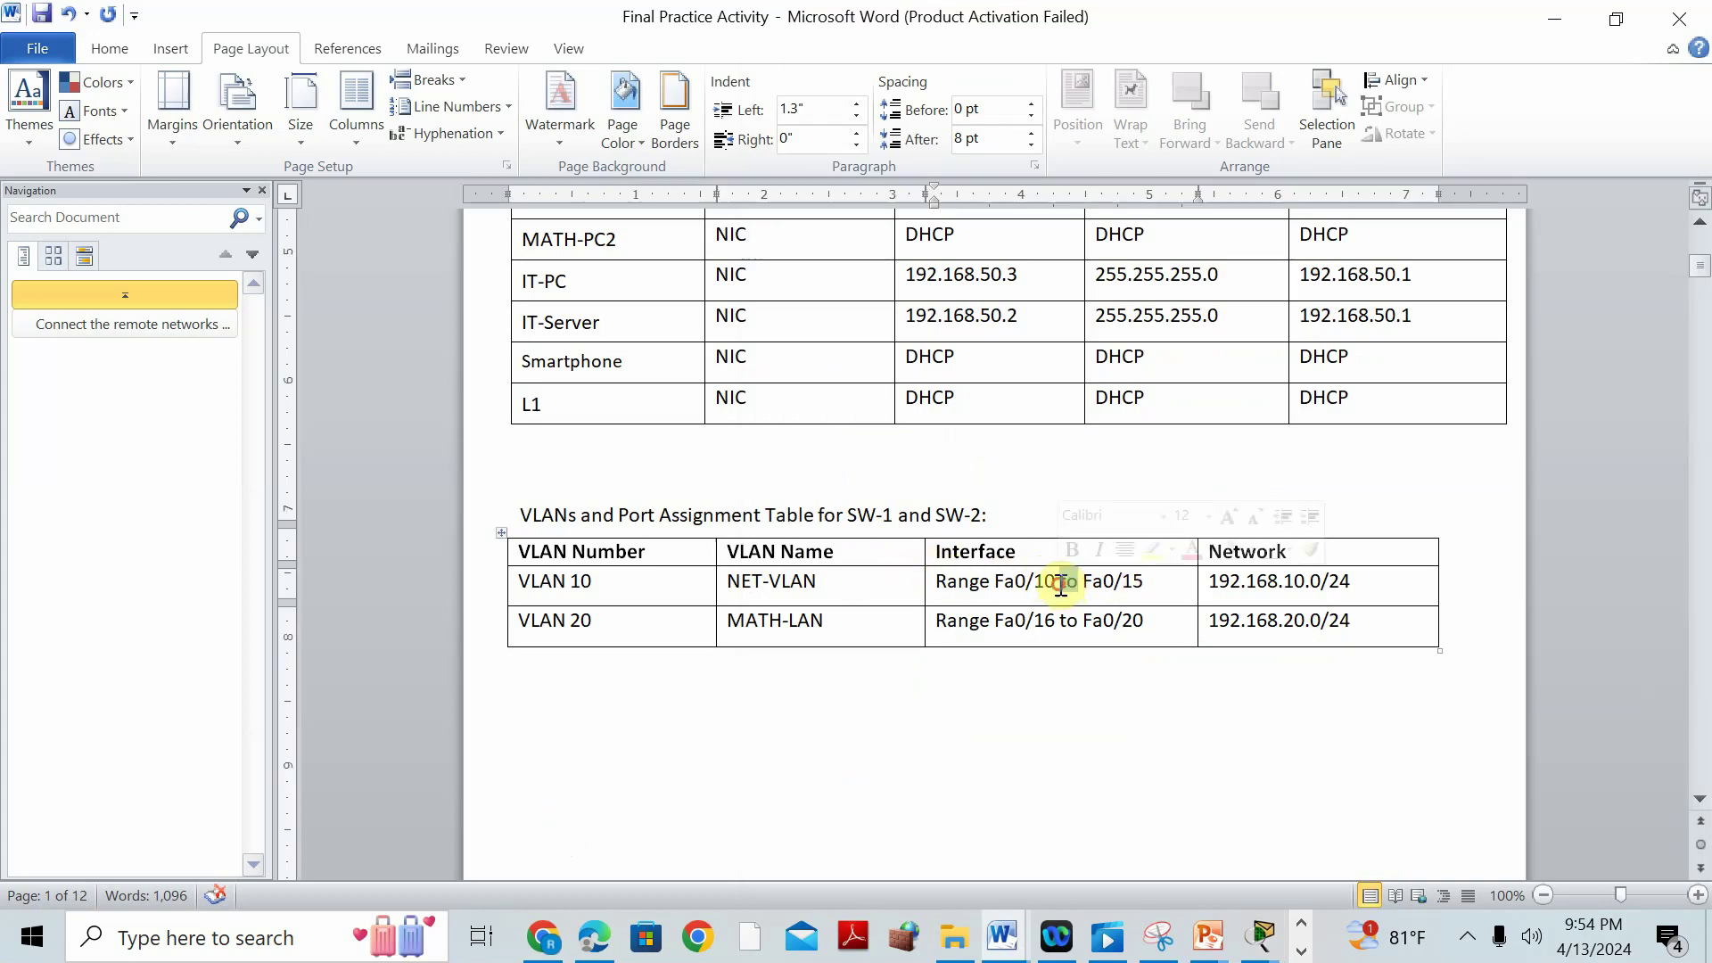
type("-")
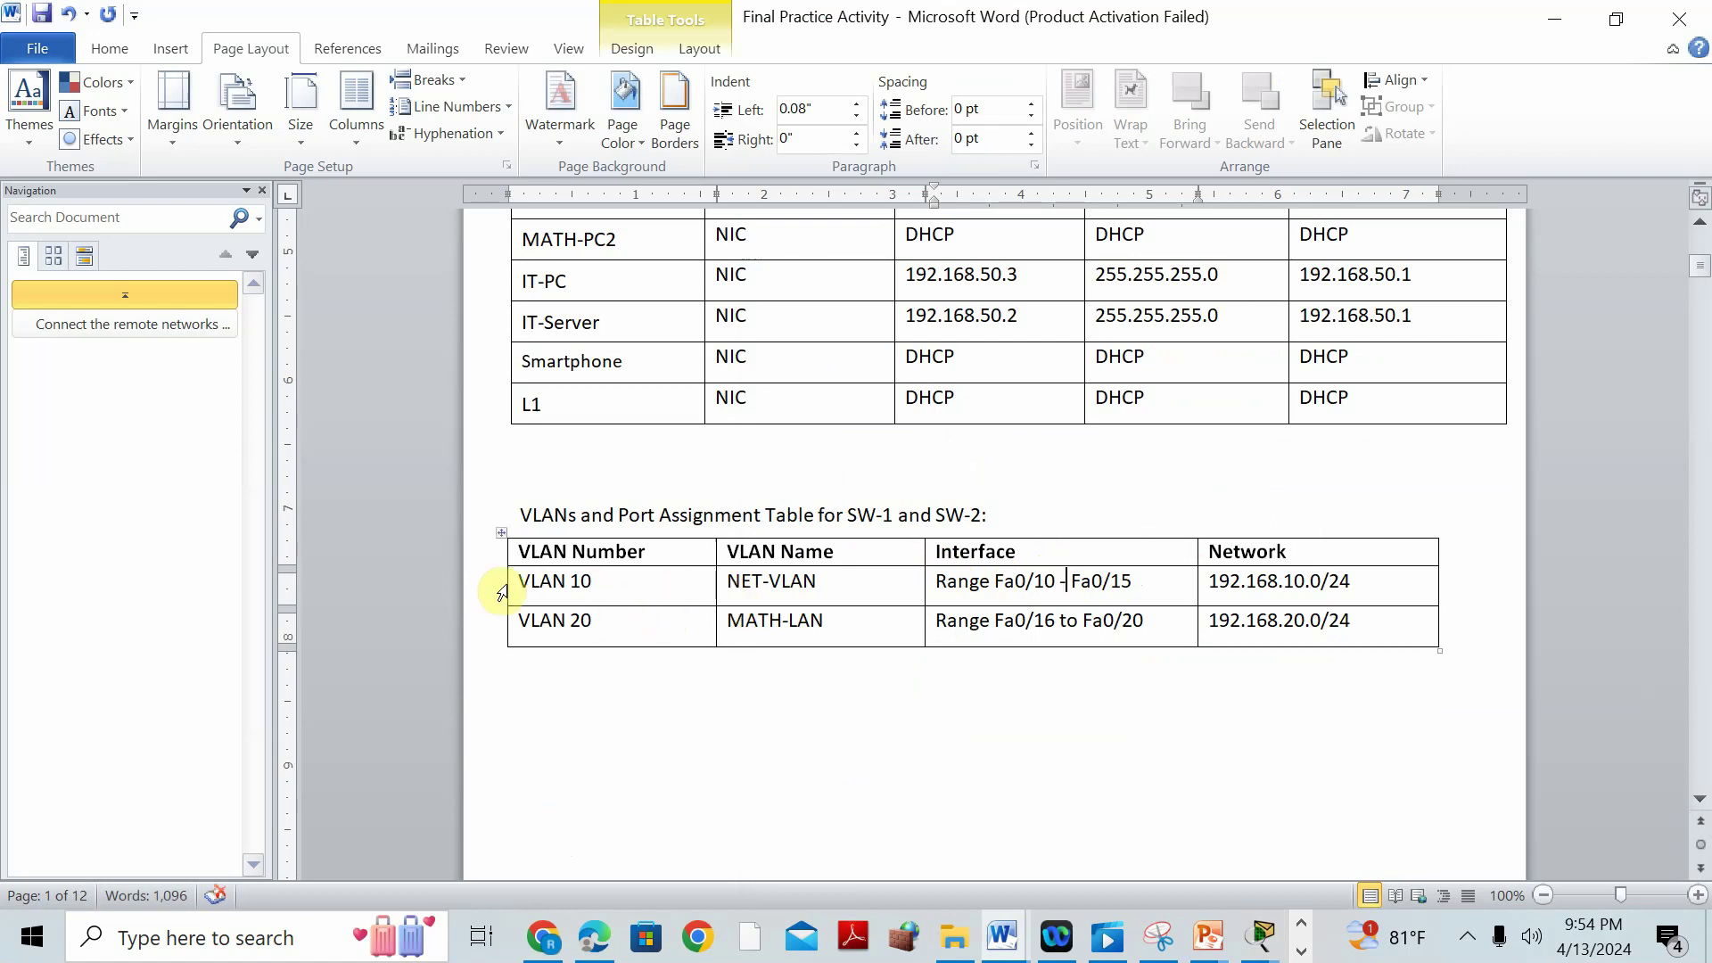
double_click(1061, 620)
type("-")
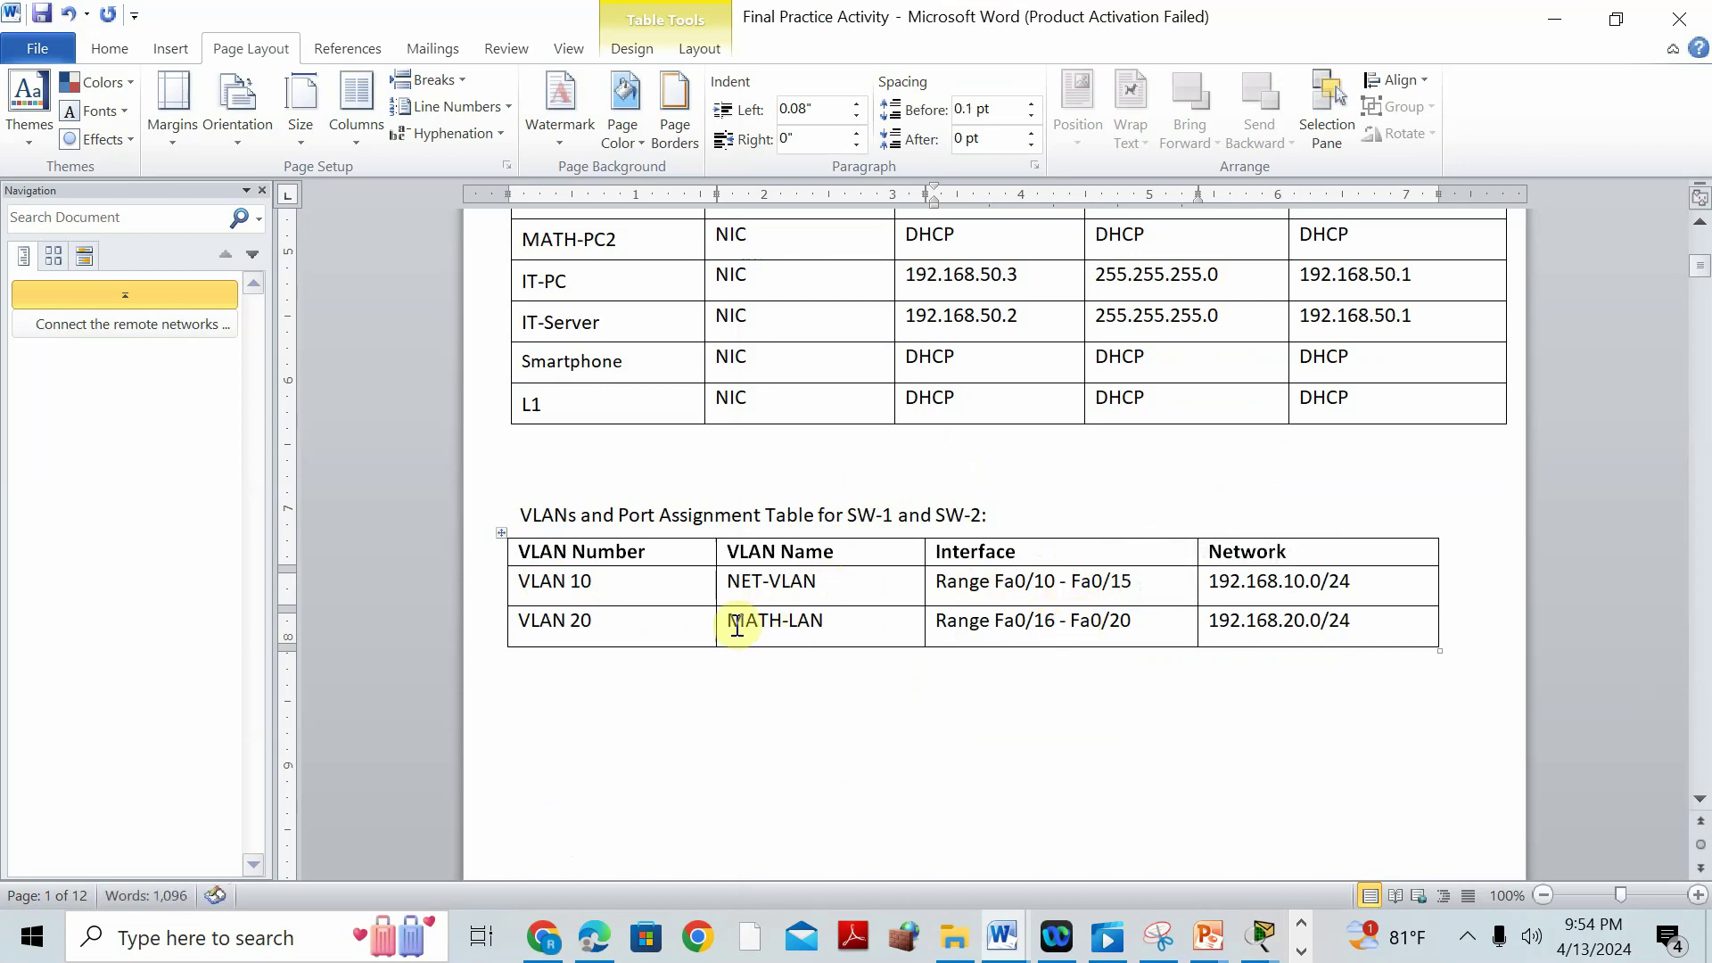
left_click(1260, 937)
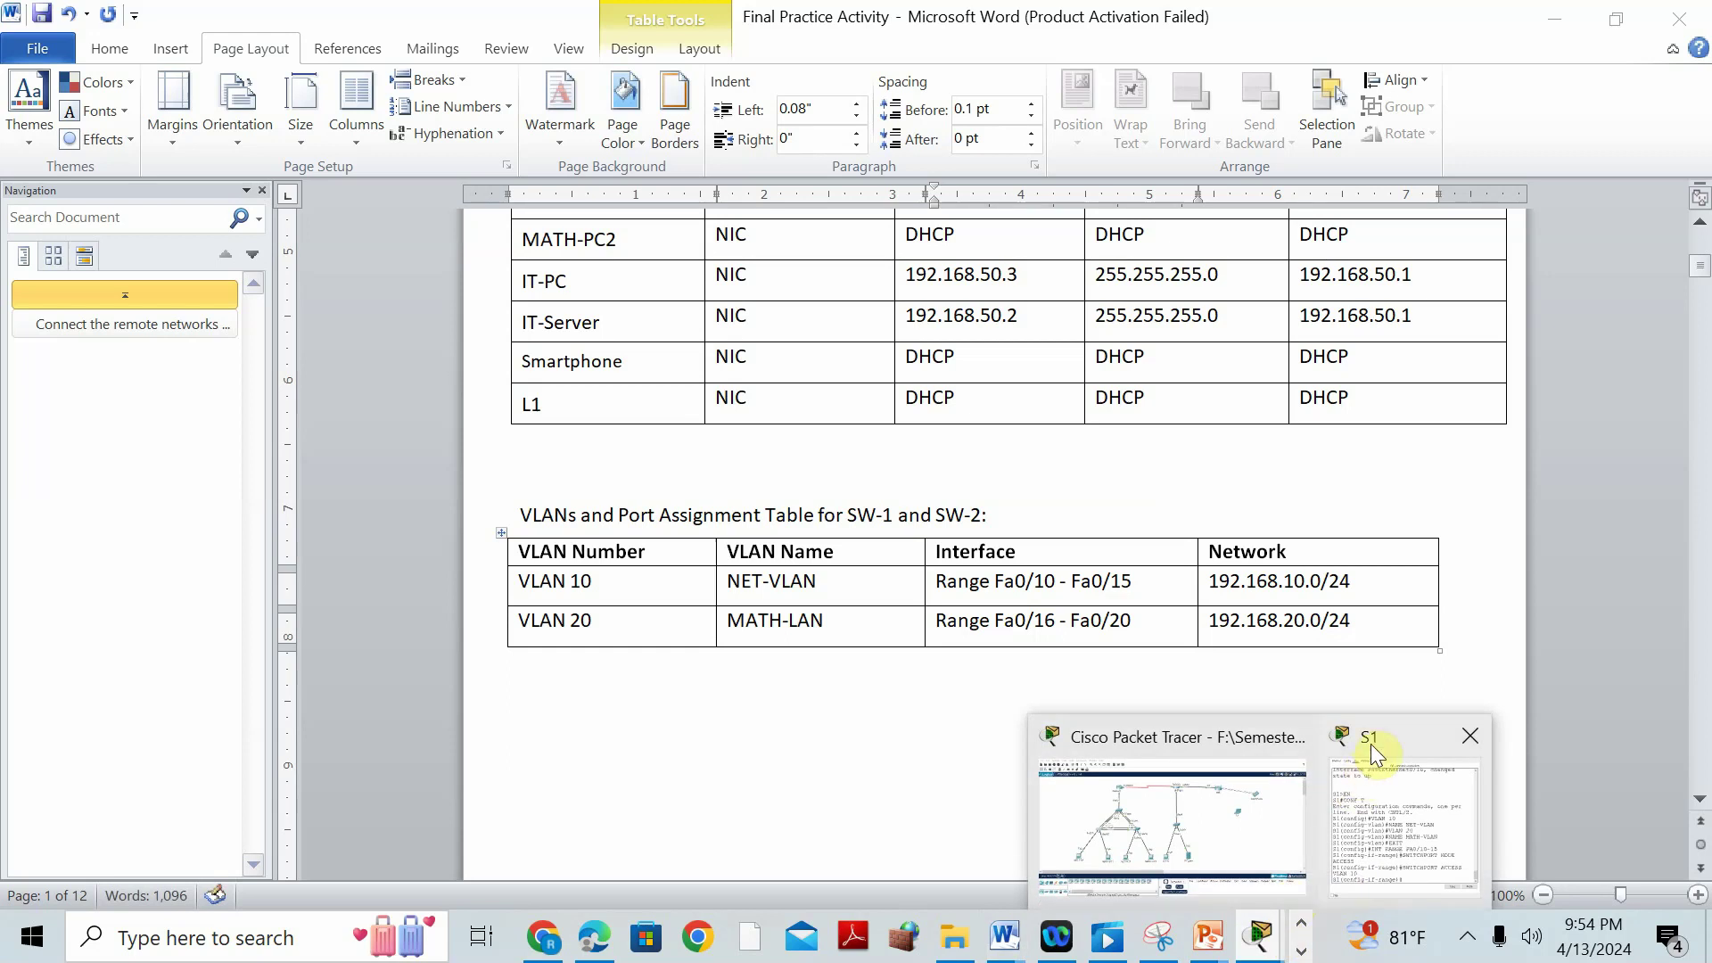
left_click(1367, 756)
Make S1 ports Fa0/16-20 access ports in VLAN 20.
type("EXIT")
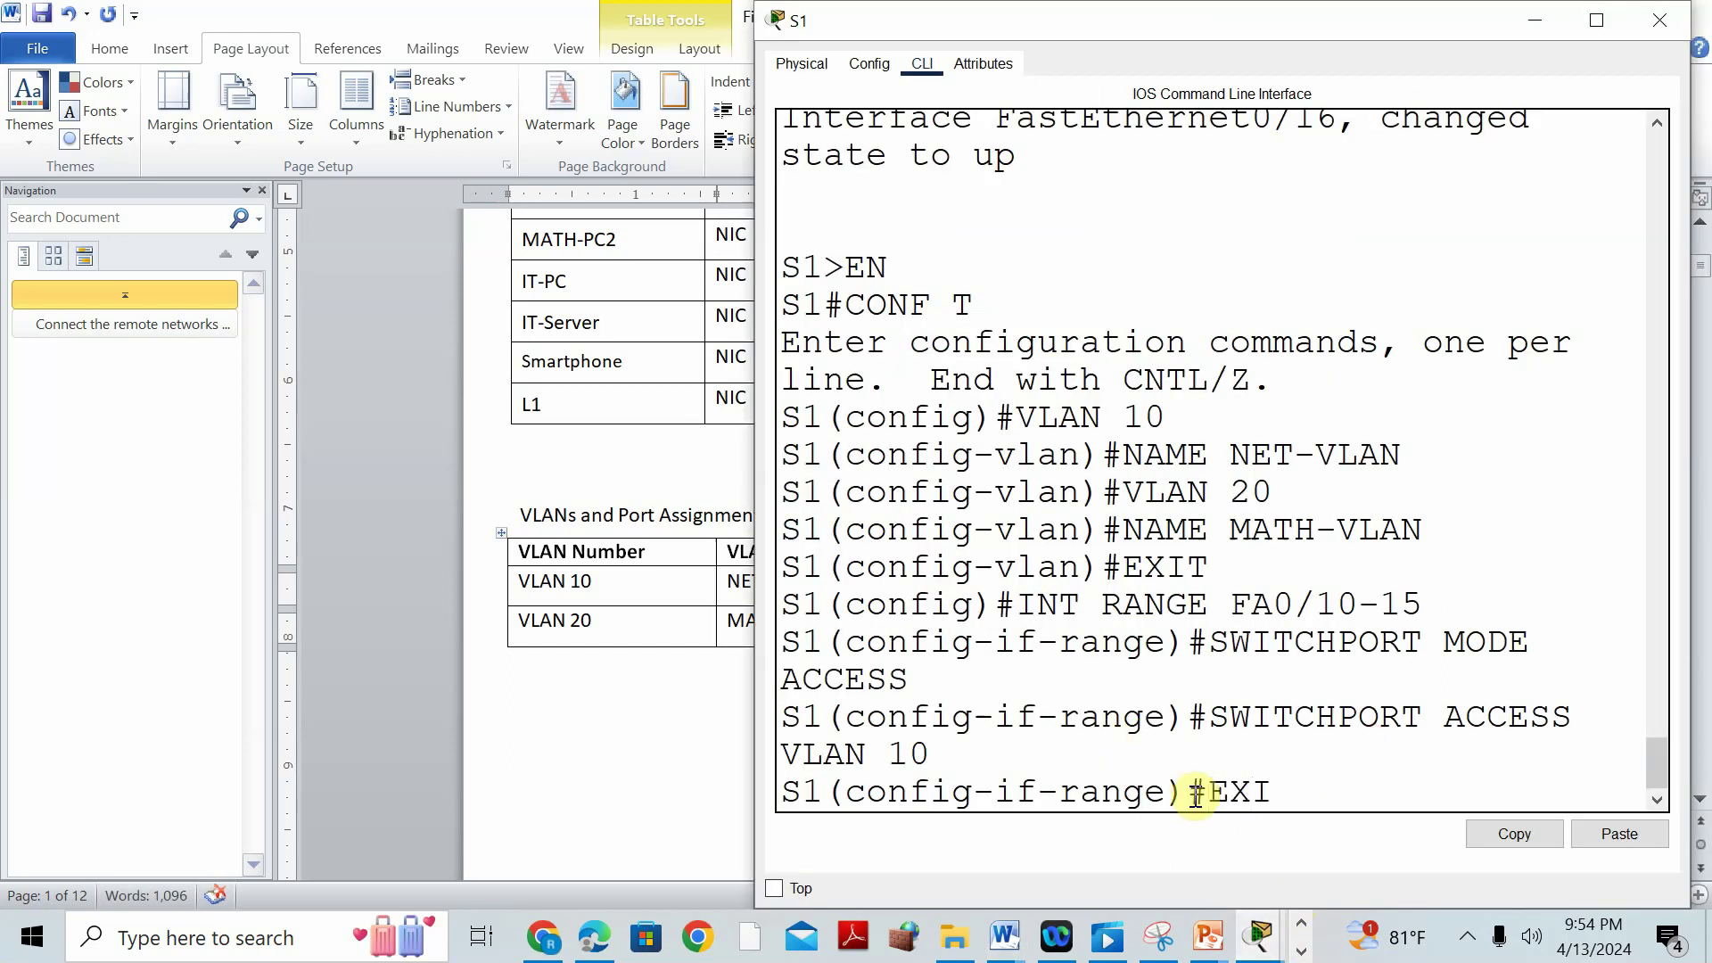
key("Return")
type("INT RANGE FA0/1")
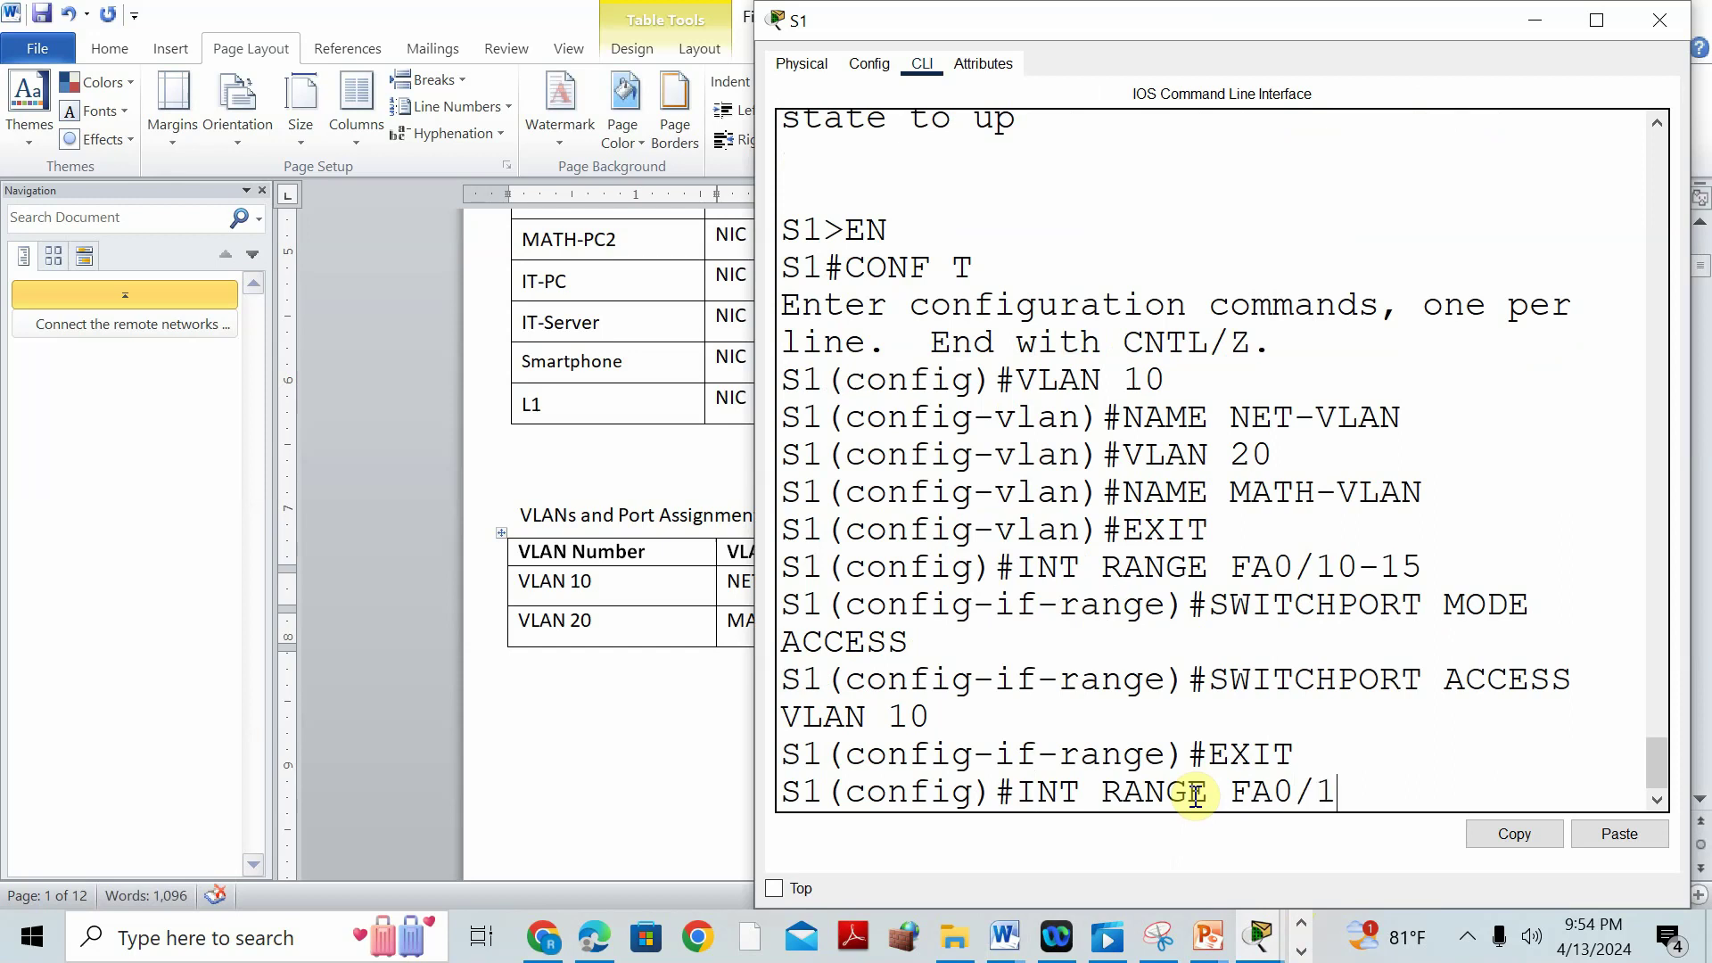
type("6-20")
key("Return")
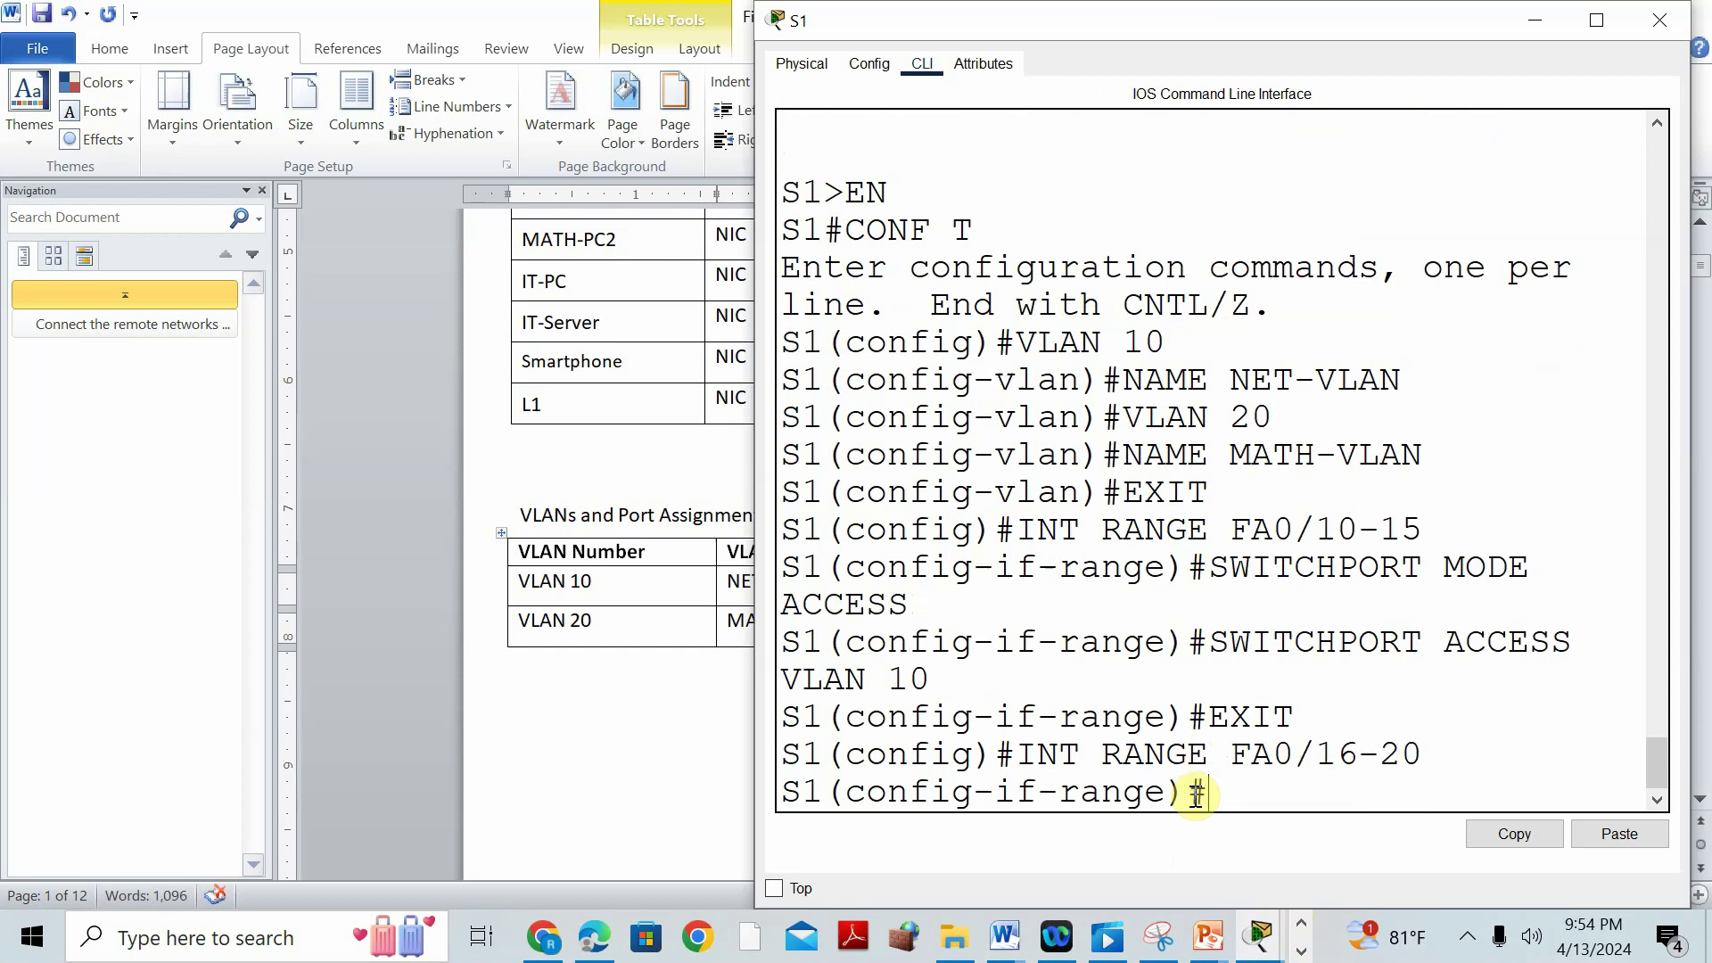
type("SWITCHPOR")
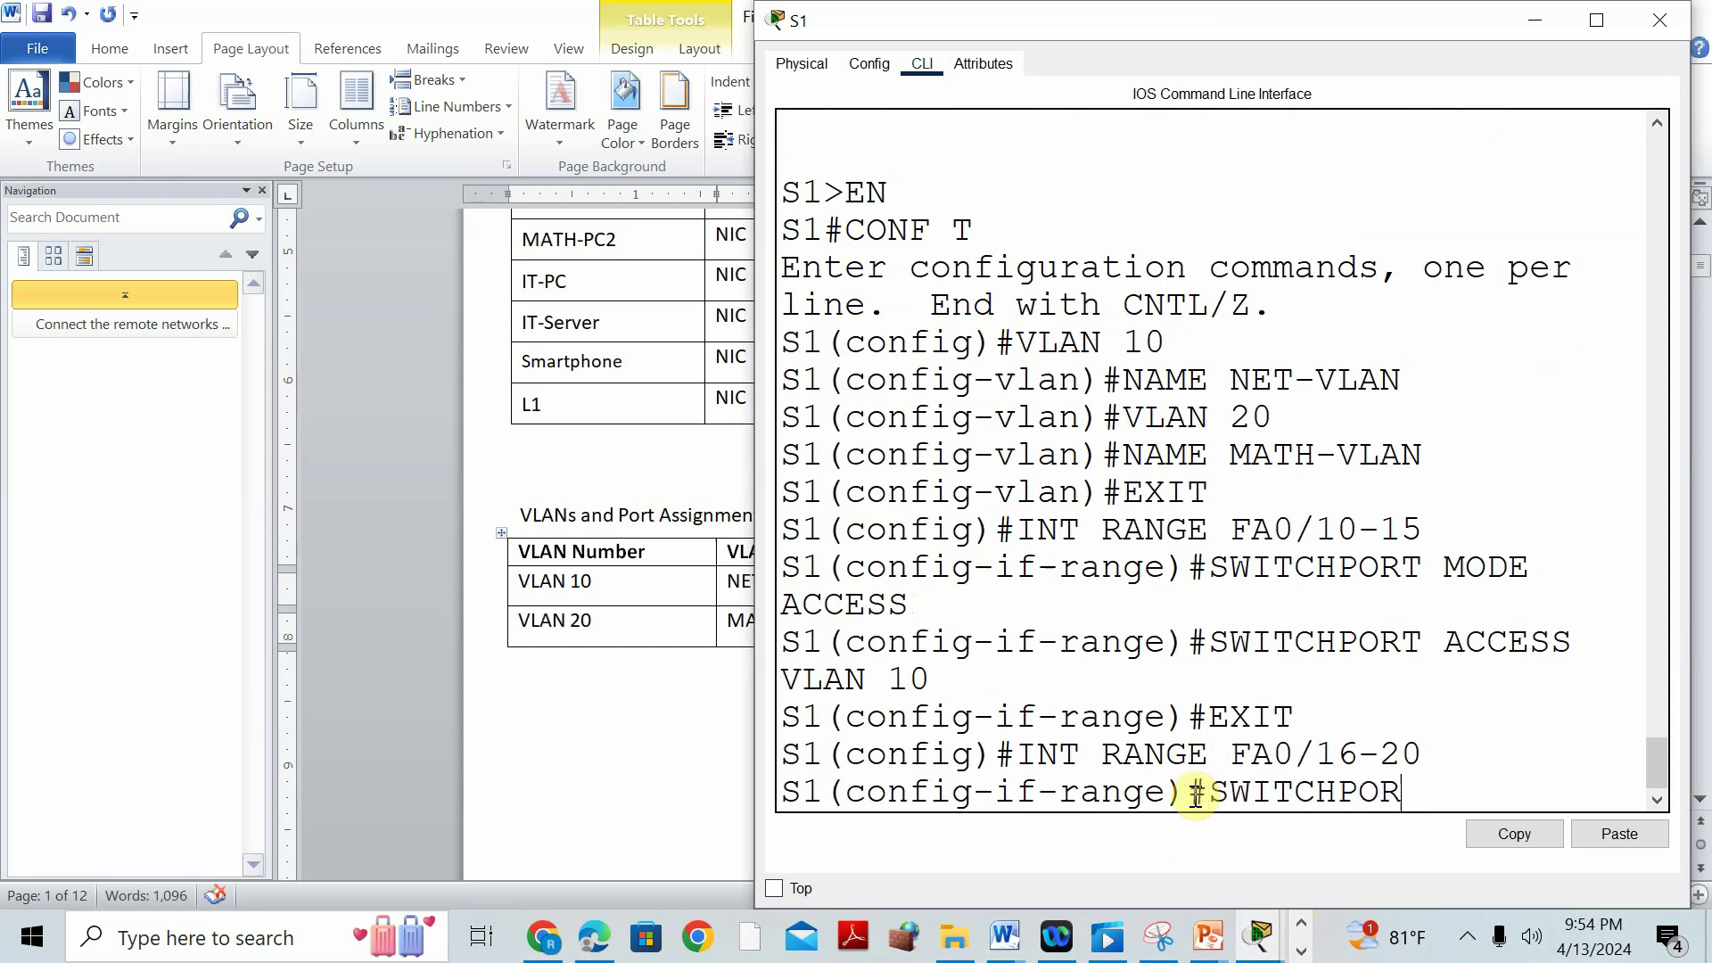
type("T MODE ACC")
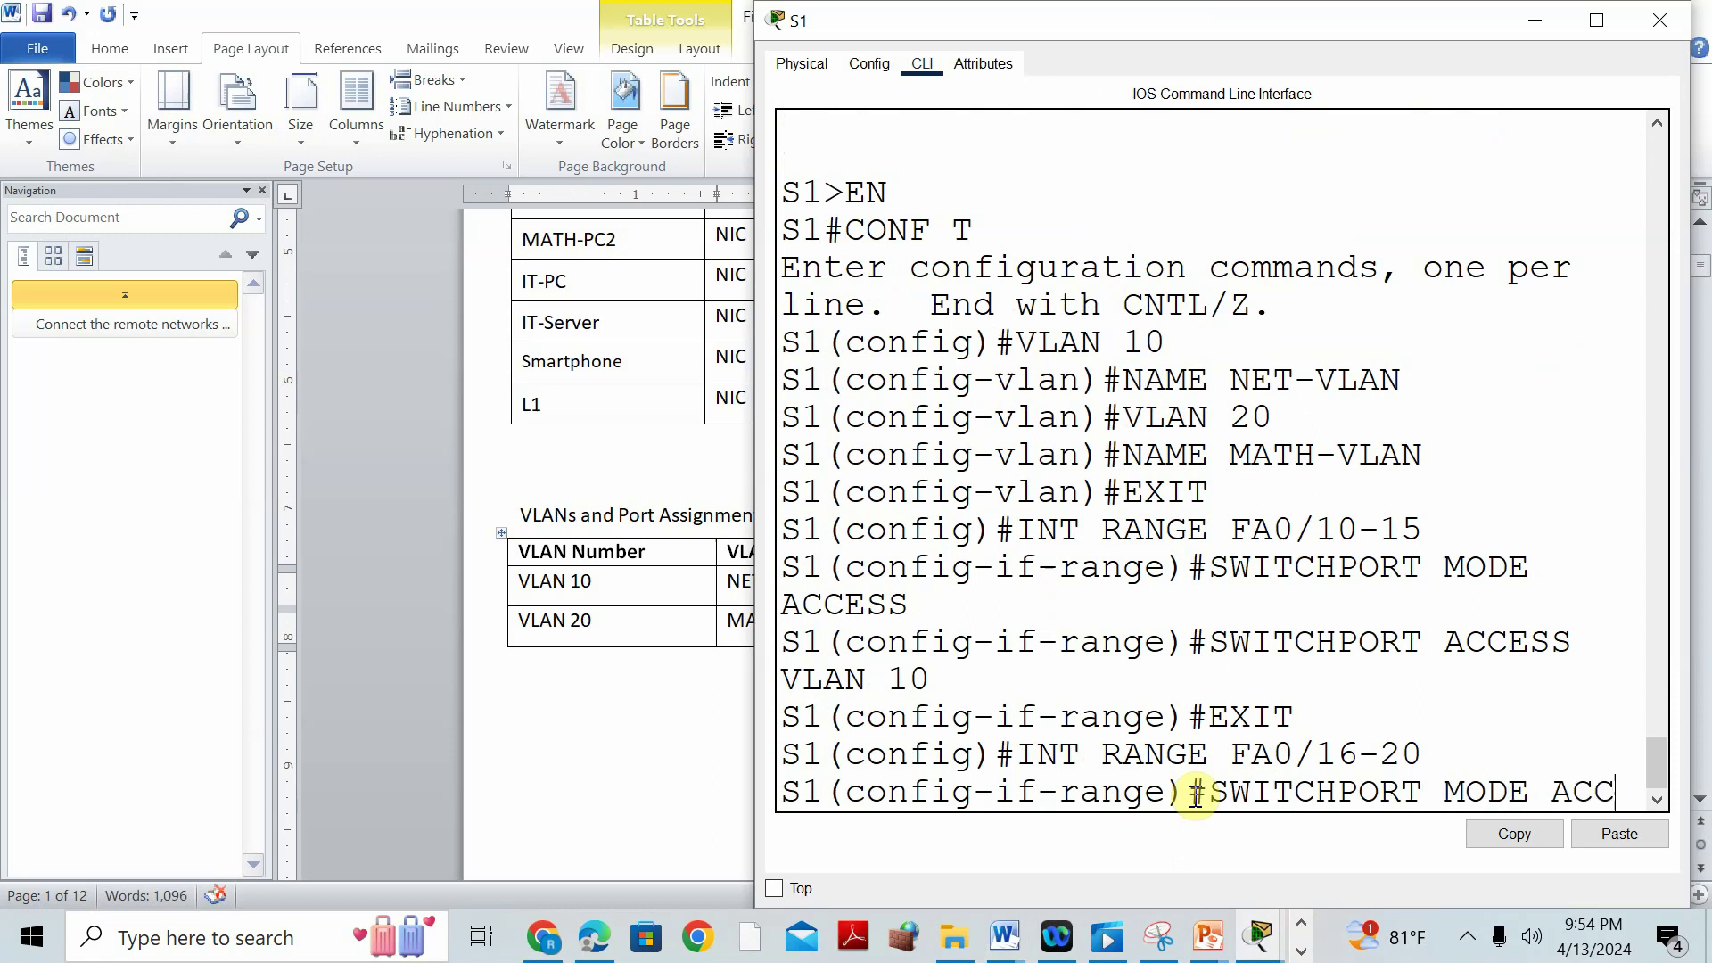
type("ESS")
key("Return")
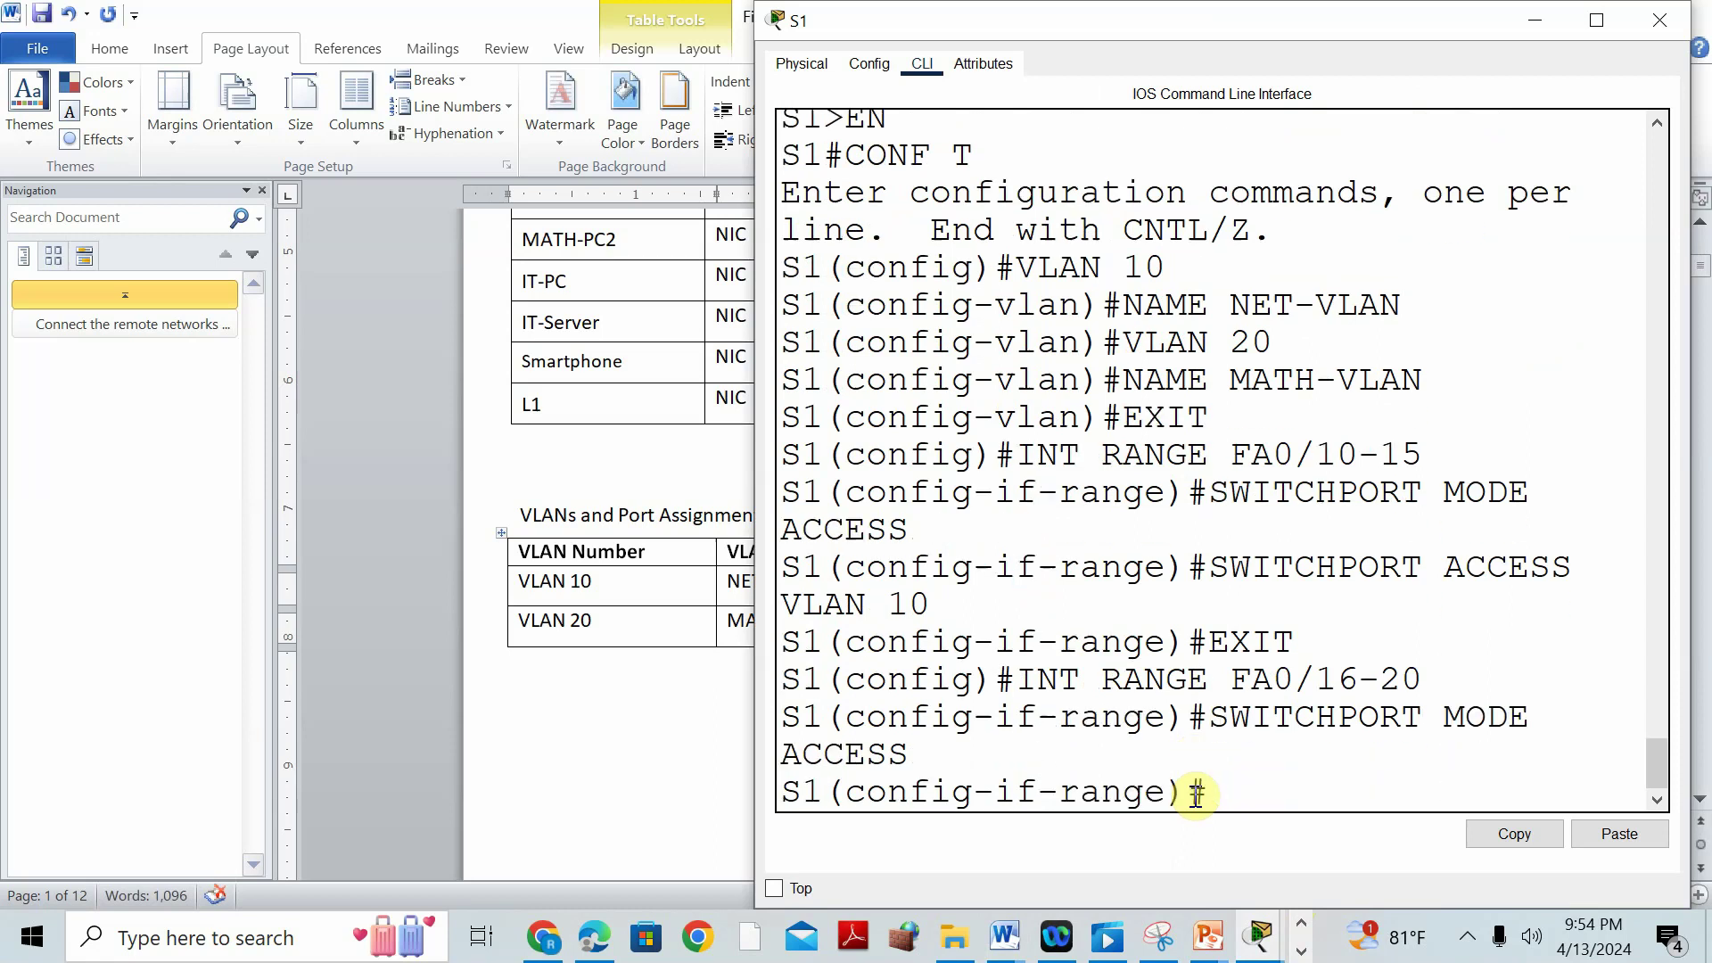
type("SWITCHPORT ACCESS V")
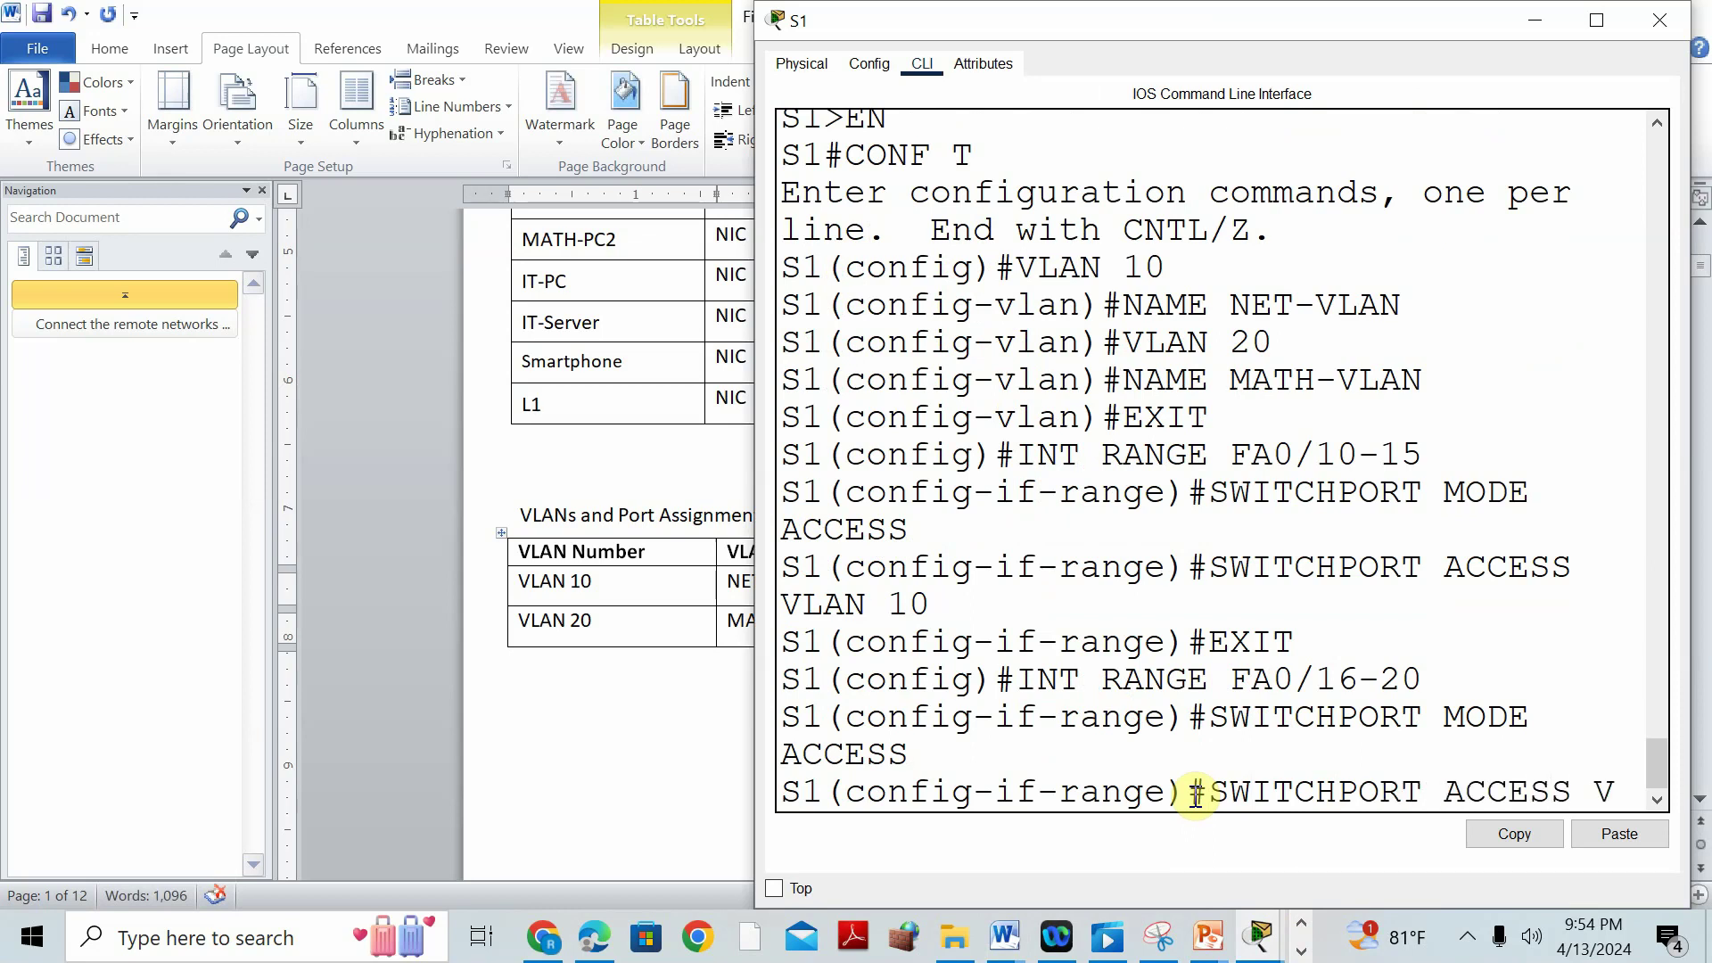
type("LAN 20")
key("Return")
Save S1's configuration with DO WR and exit to global configuration.
type("DO WR")
key("Return")
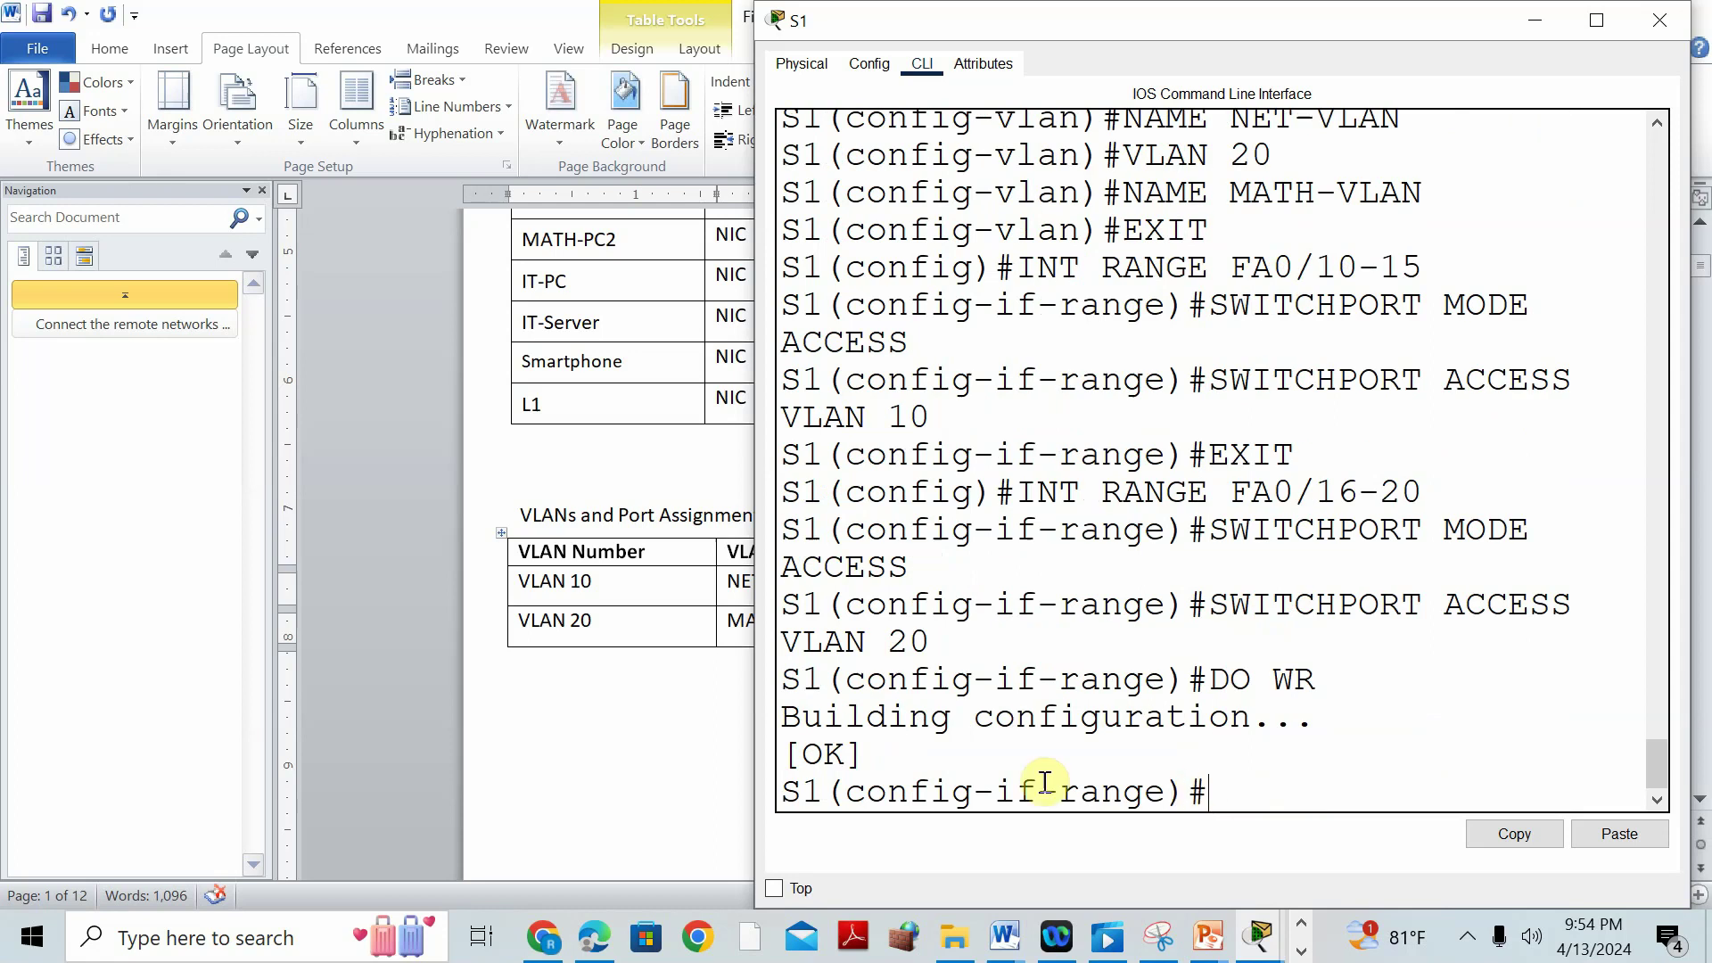
type("EXIT")
key("Return")
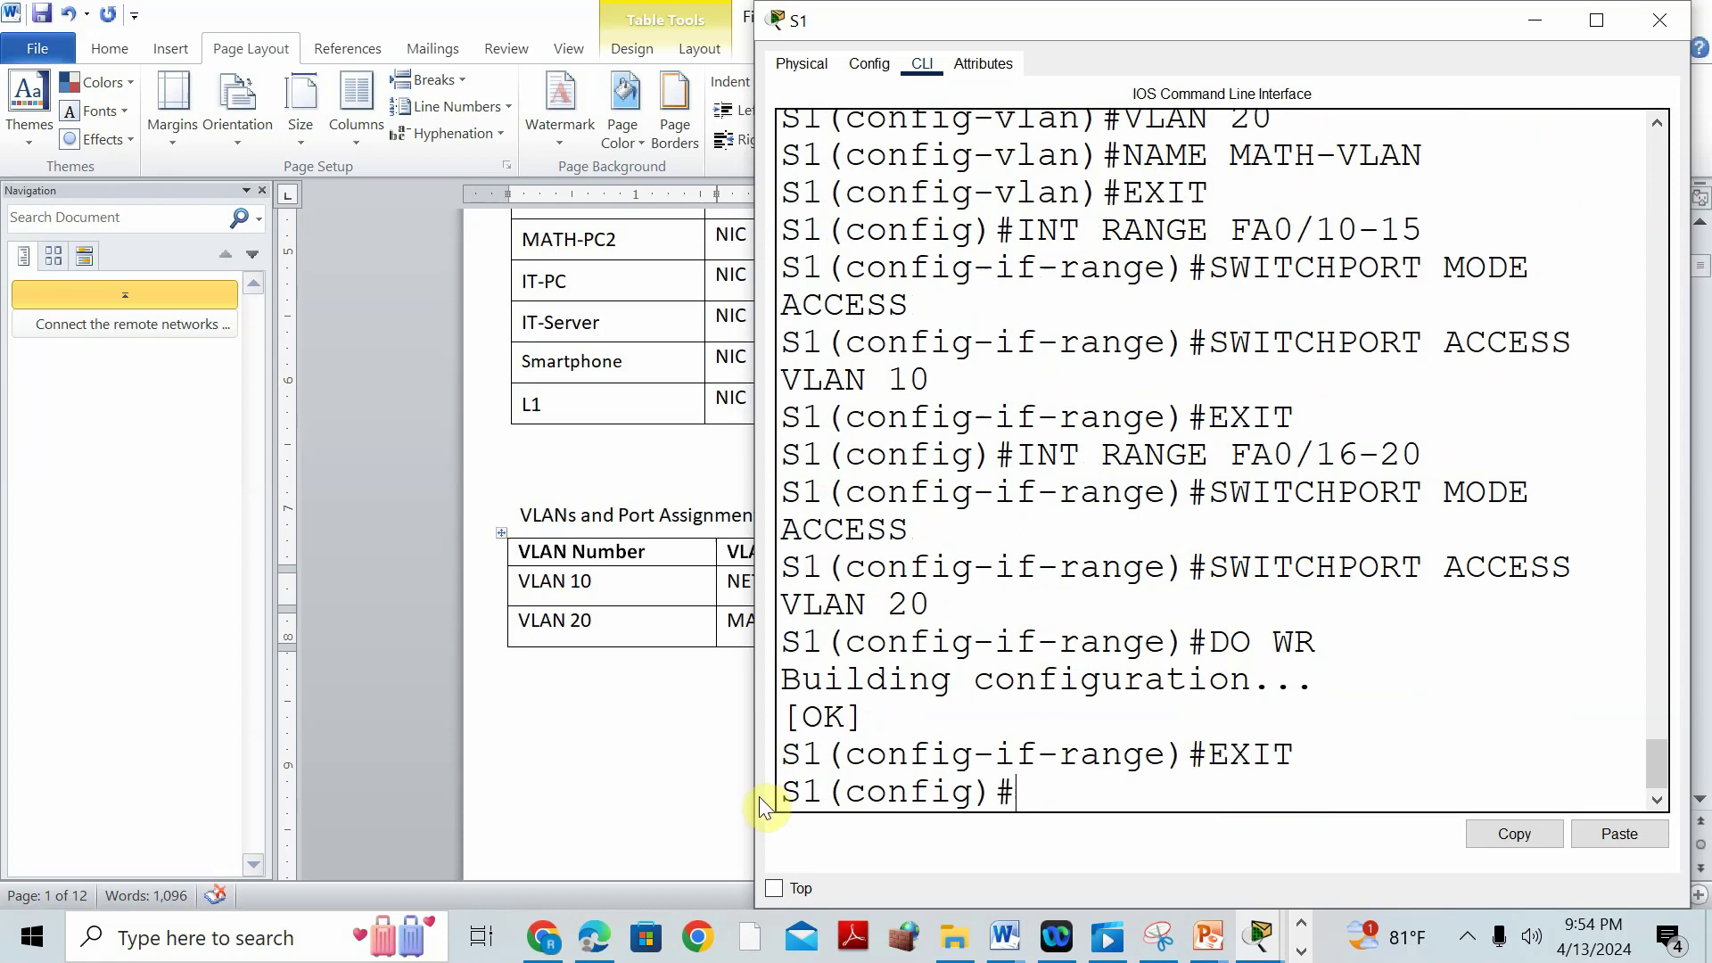
Check the lab document, then open switch S2's CLI from the topology.
left_click(658, 781)
scroll(814, 680, "down", 10)
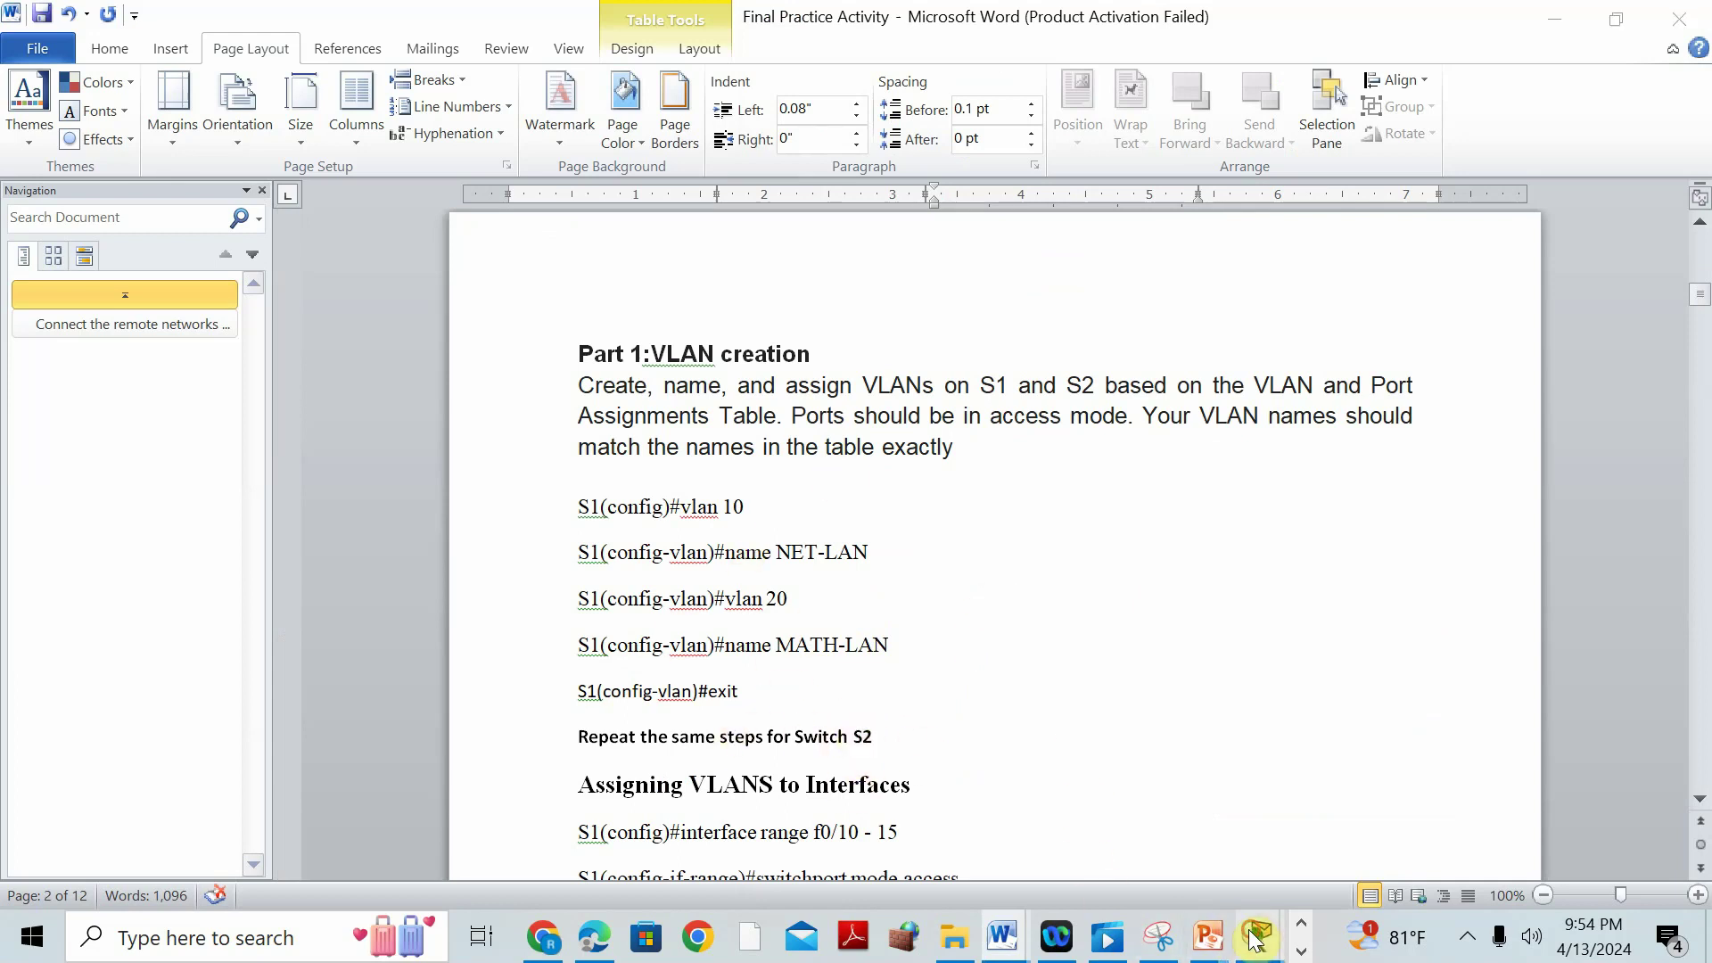
mouse_move(1259, 937)
left_click(1109, 743)
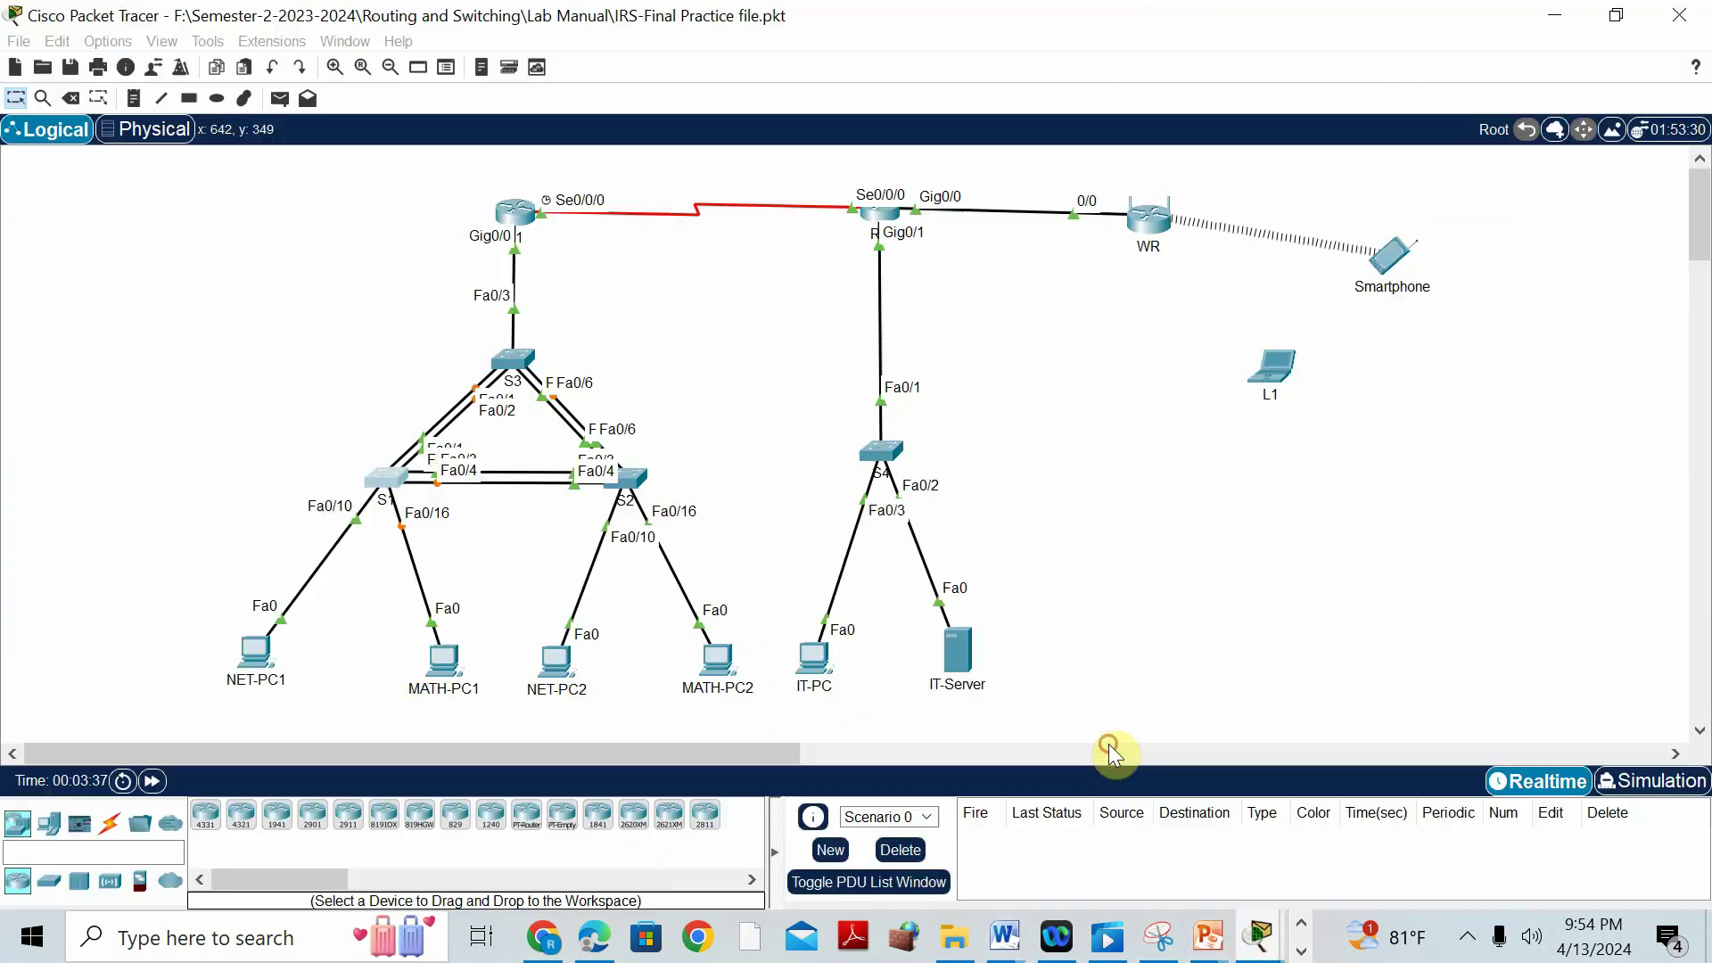
left_click(621, 477)
left_click(767, 64)
On S2, enter EN and CONF T, create VLAN 10, and start its NAME command.
left_click(914, 491)
key("Return")
type("E")
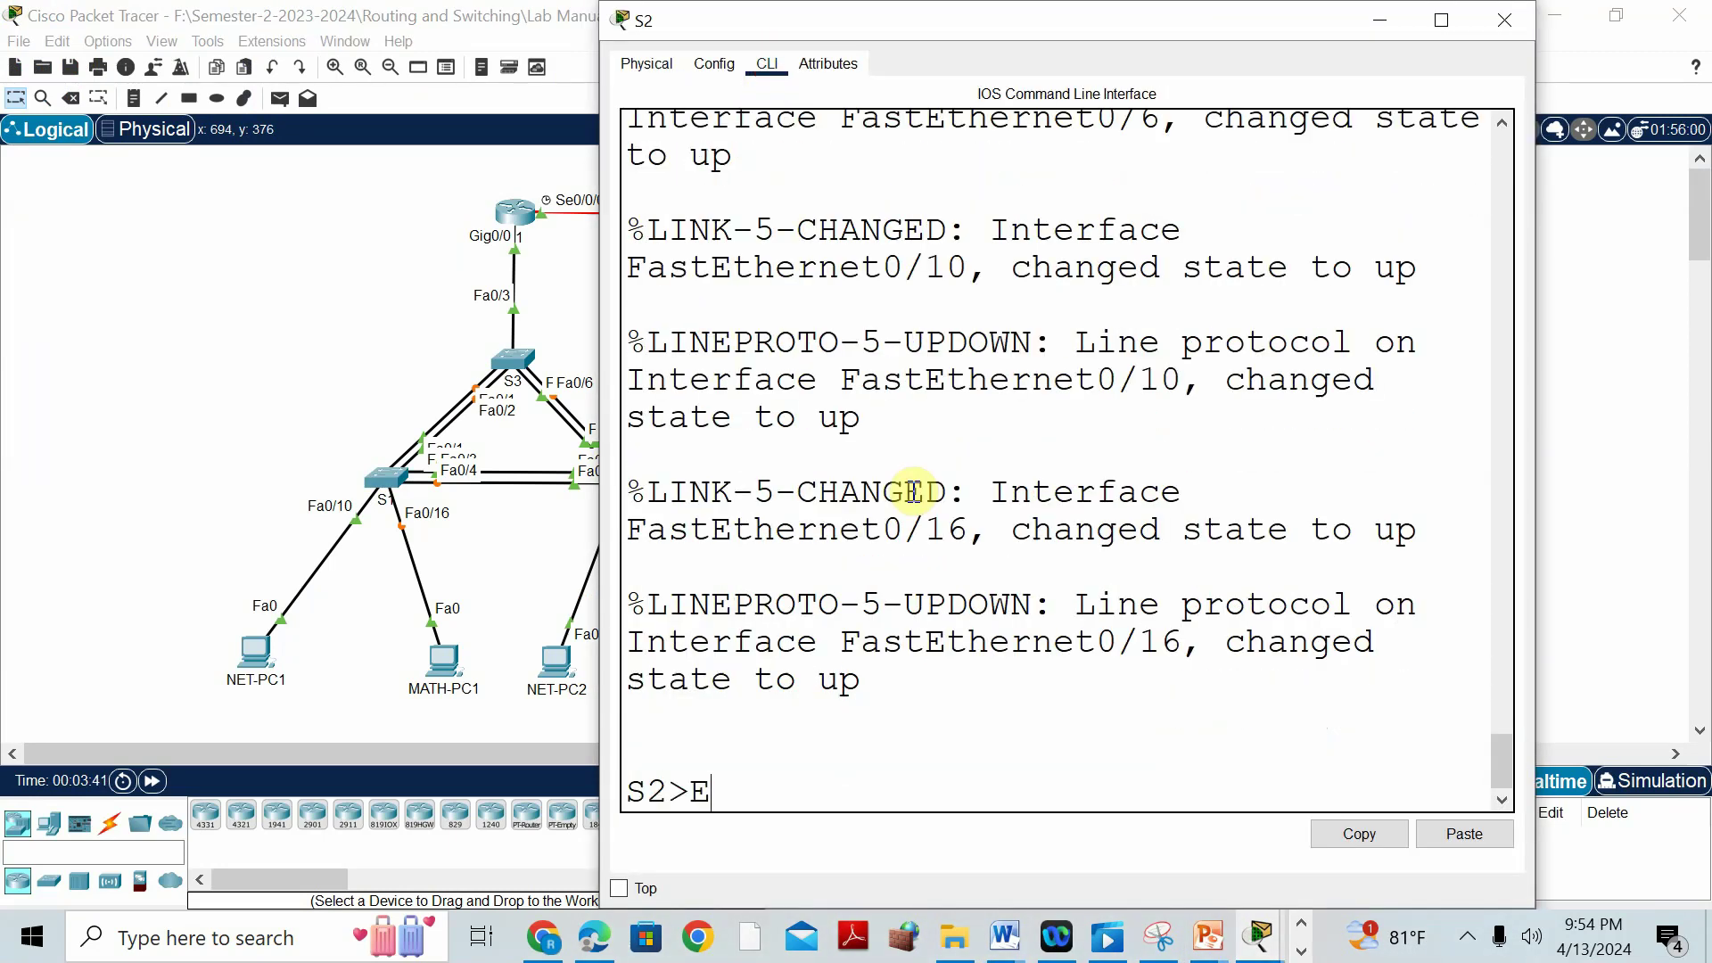
type("N")
key("Return")
type("CONF T")
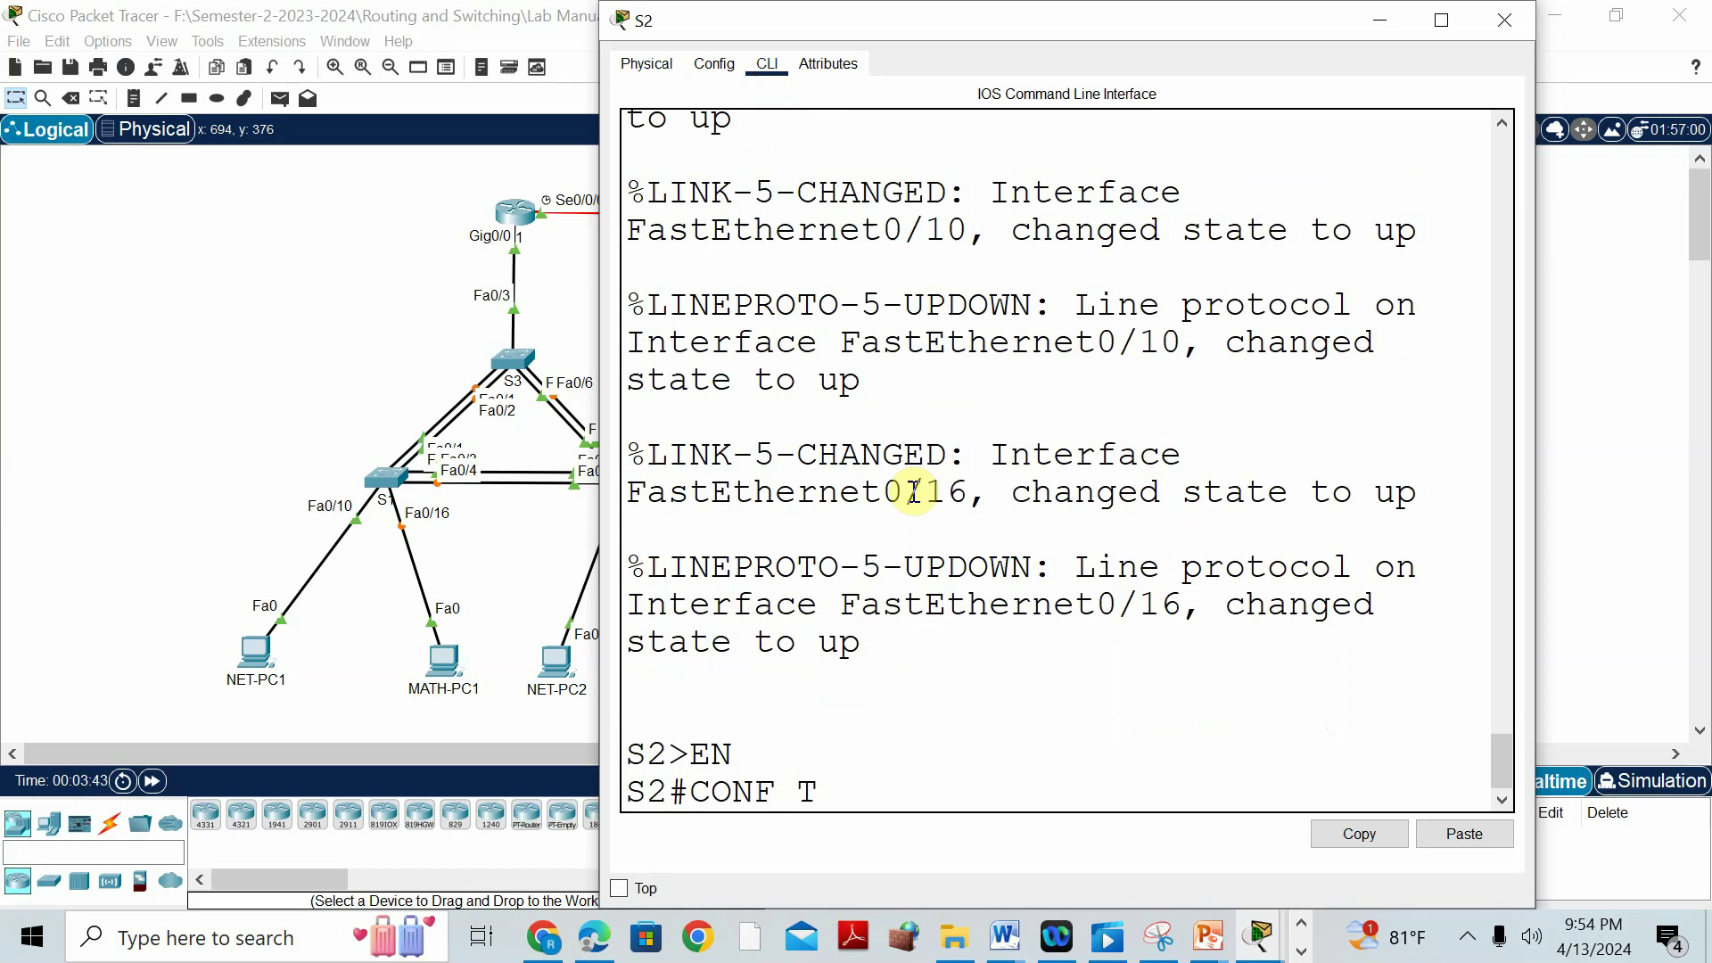
key("Return")
type("LAN 10")
key("Return")
type("A")
key("BackSpace")
type("NAME")
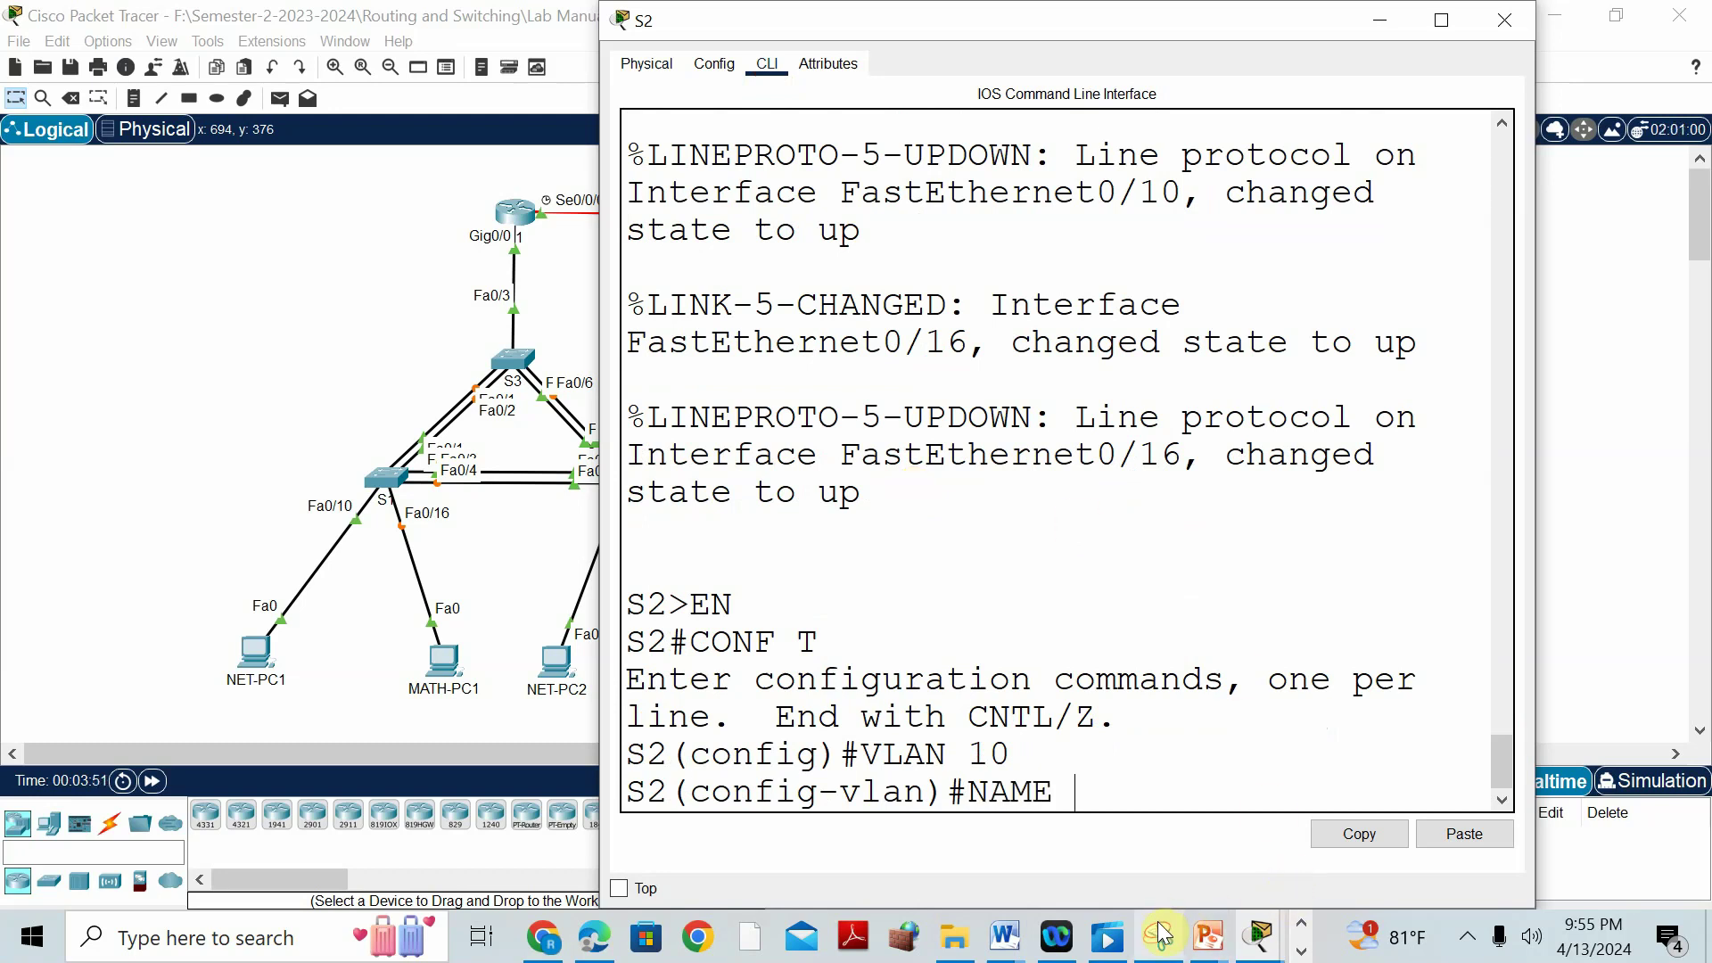
left_click(1016, 943)
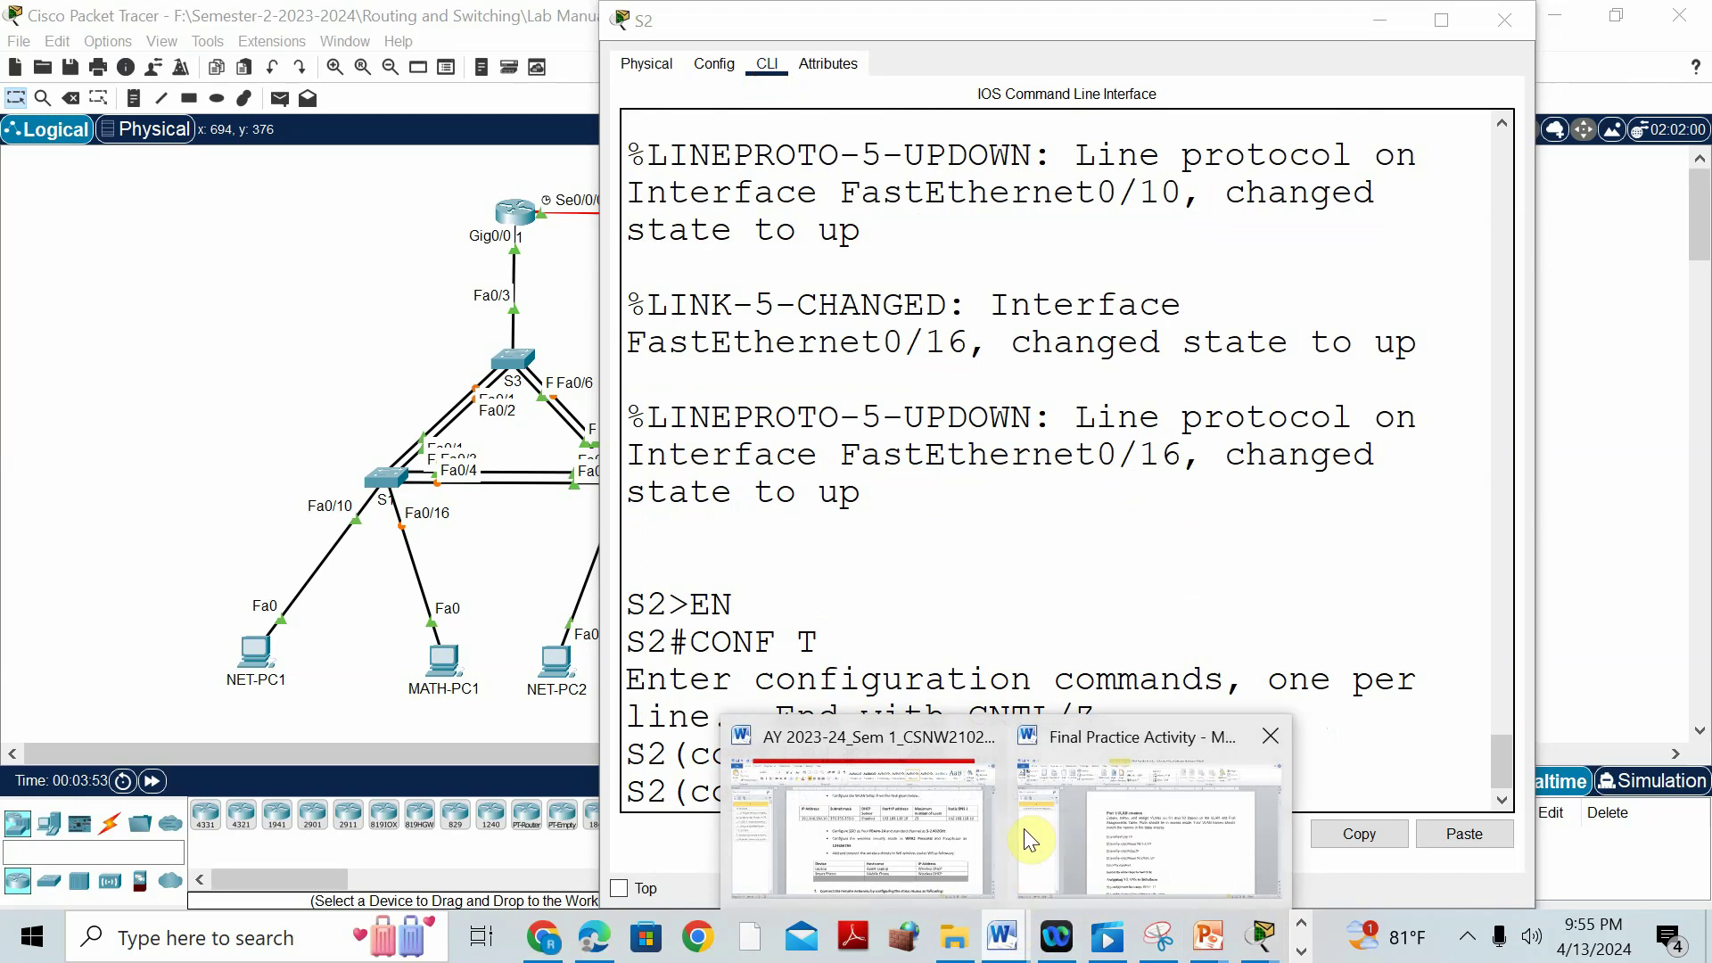
Close the AY 2023-24 course document without saving.
left_click(874, 806)
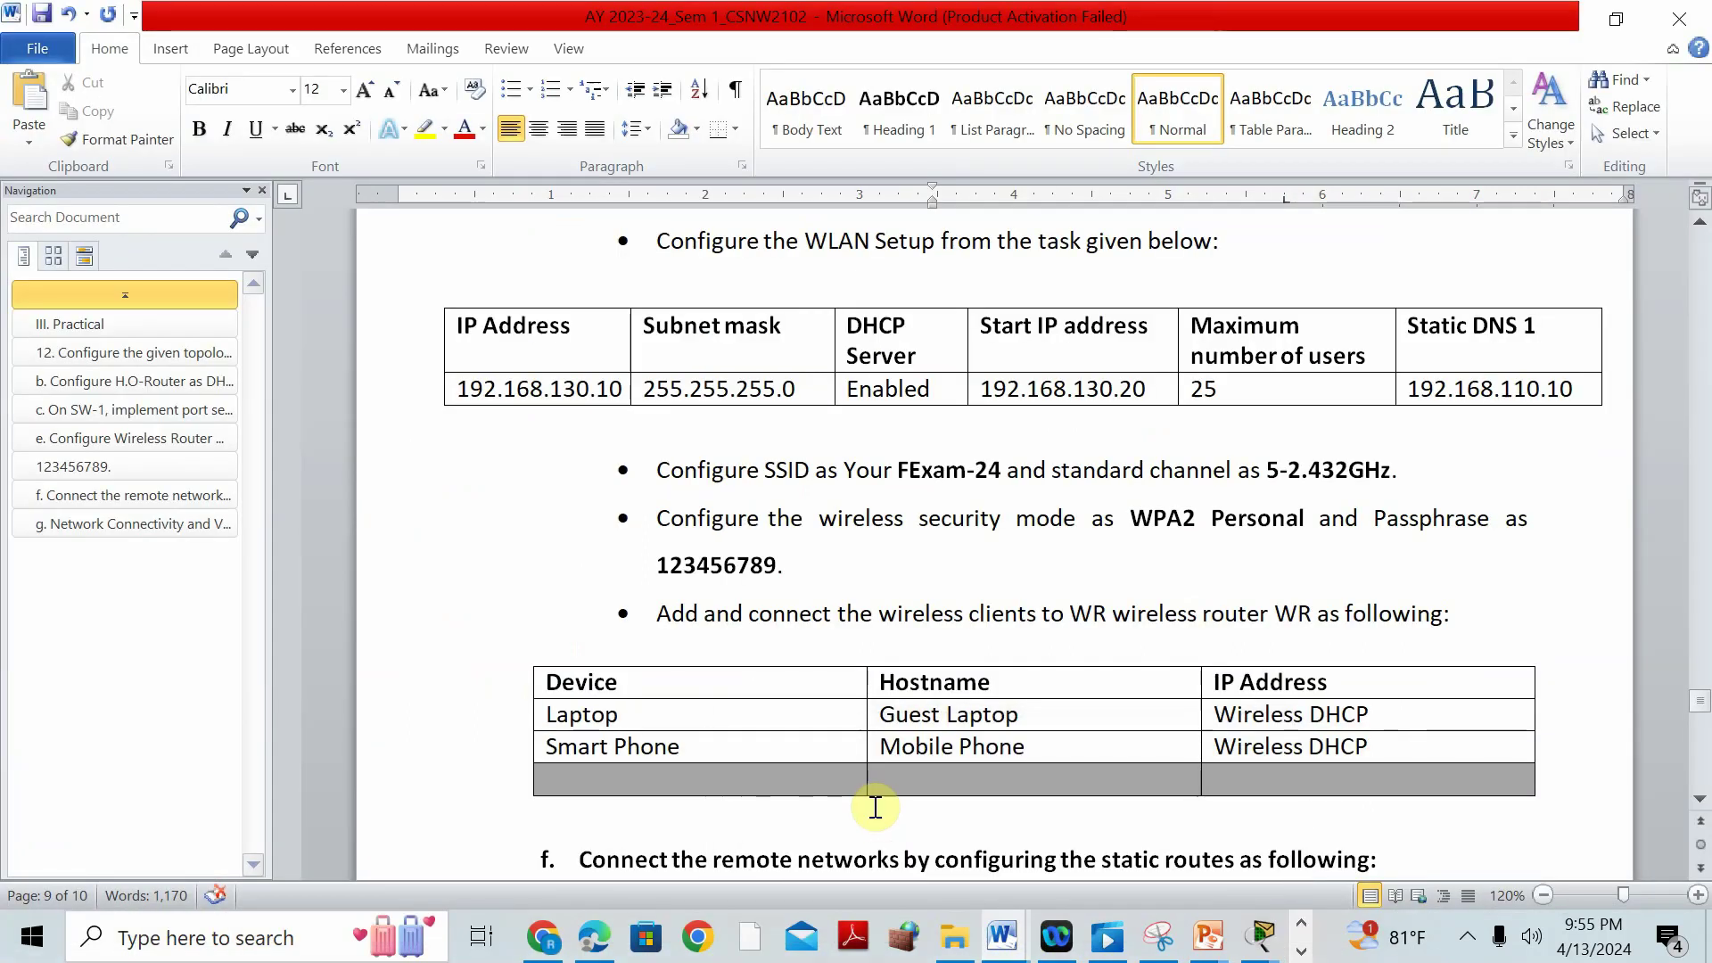
scroll(1032, 710, "up", 15)
scroll(1031, 711, "up", 12)
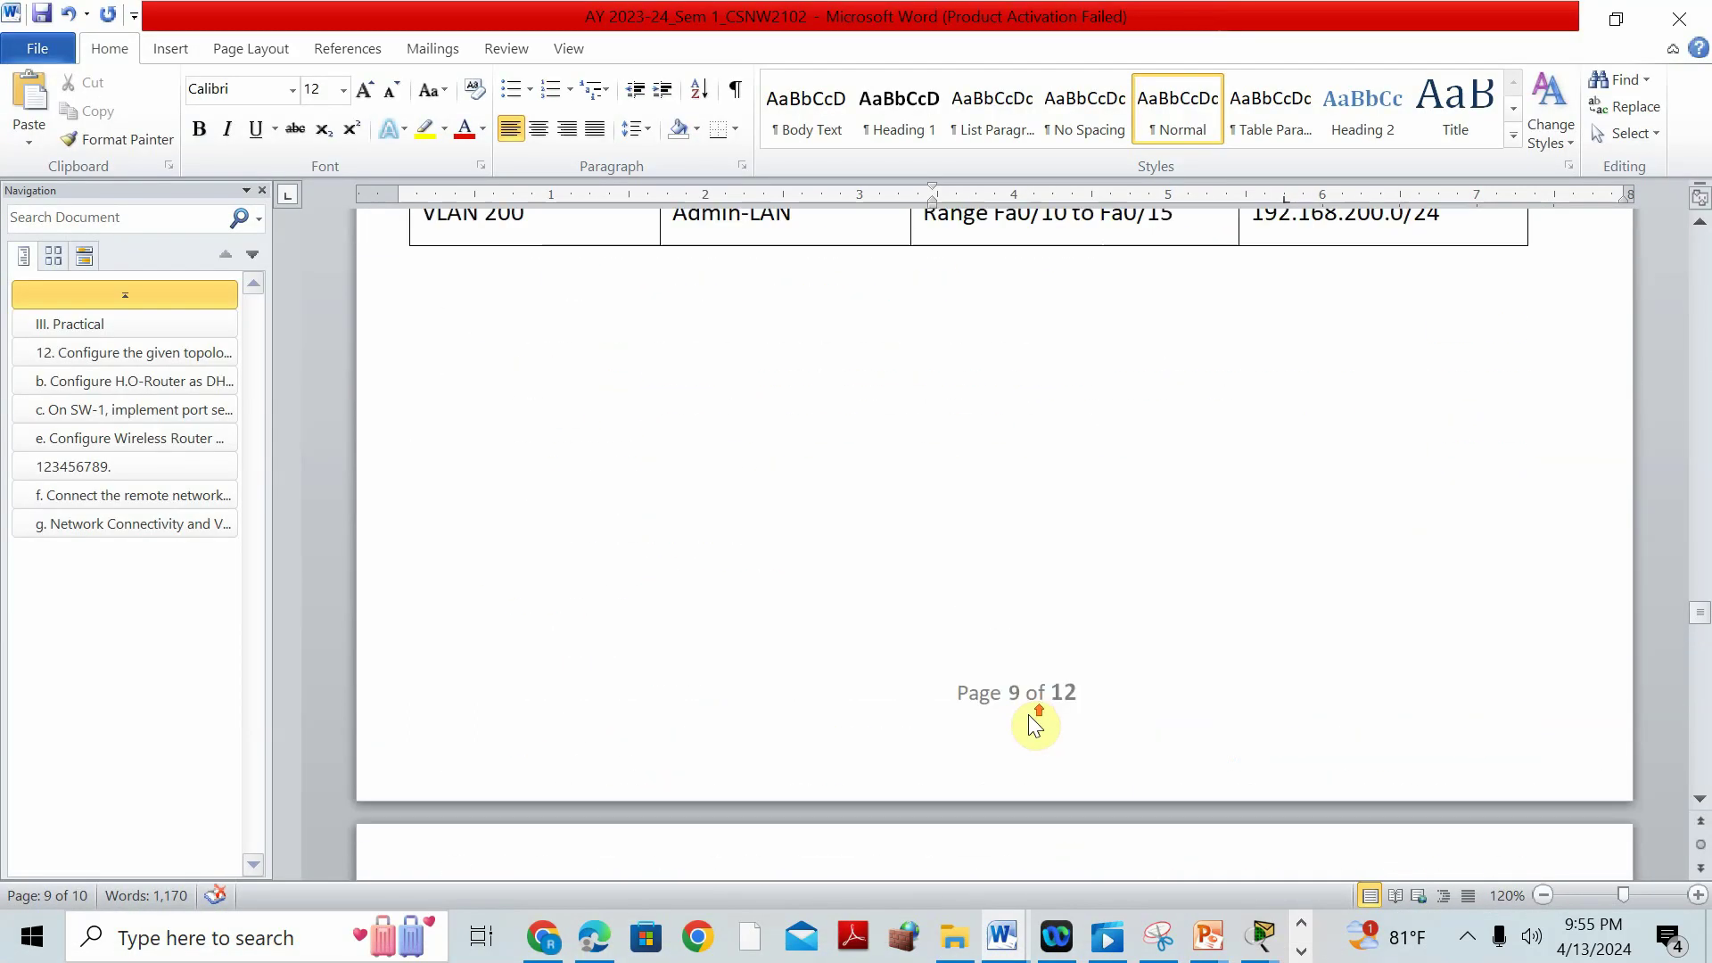
left_click(1680, 17)
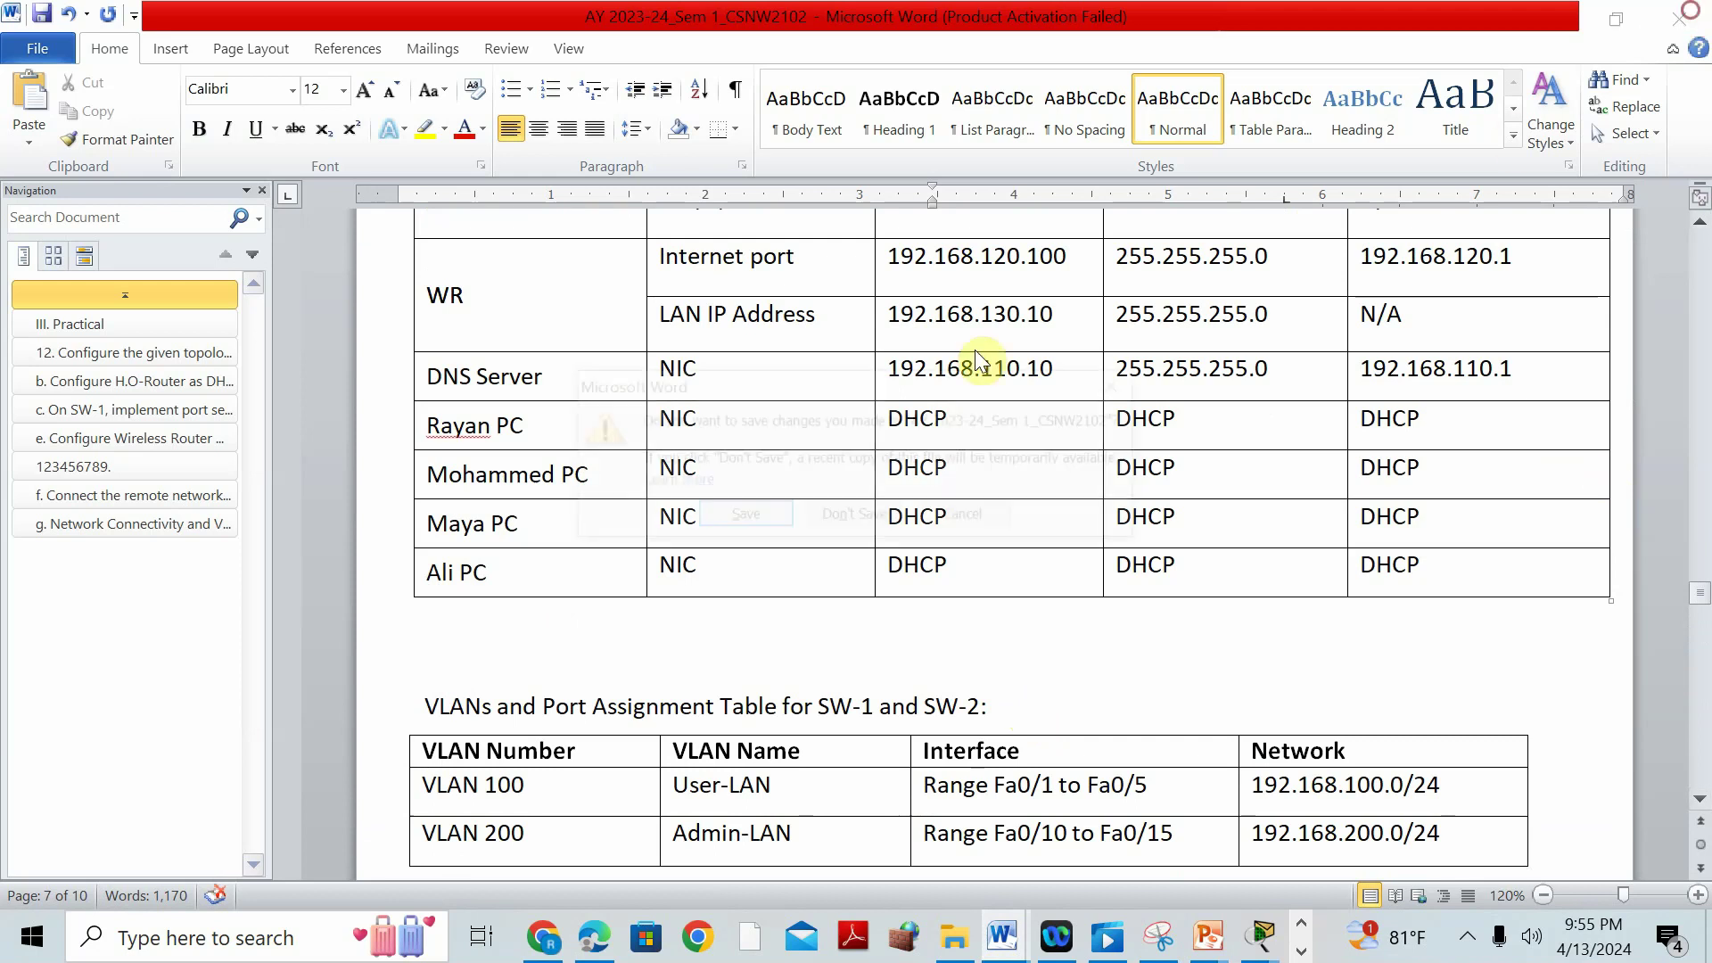
left_click(845, 518)
Review the Final Practice Activity tables, then bring S2's CLI back to the front.
left_click(990, 937)
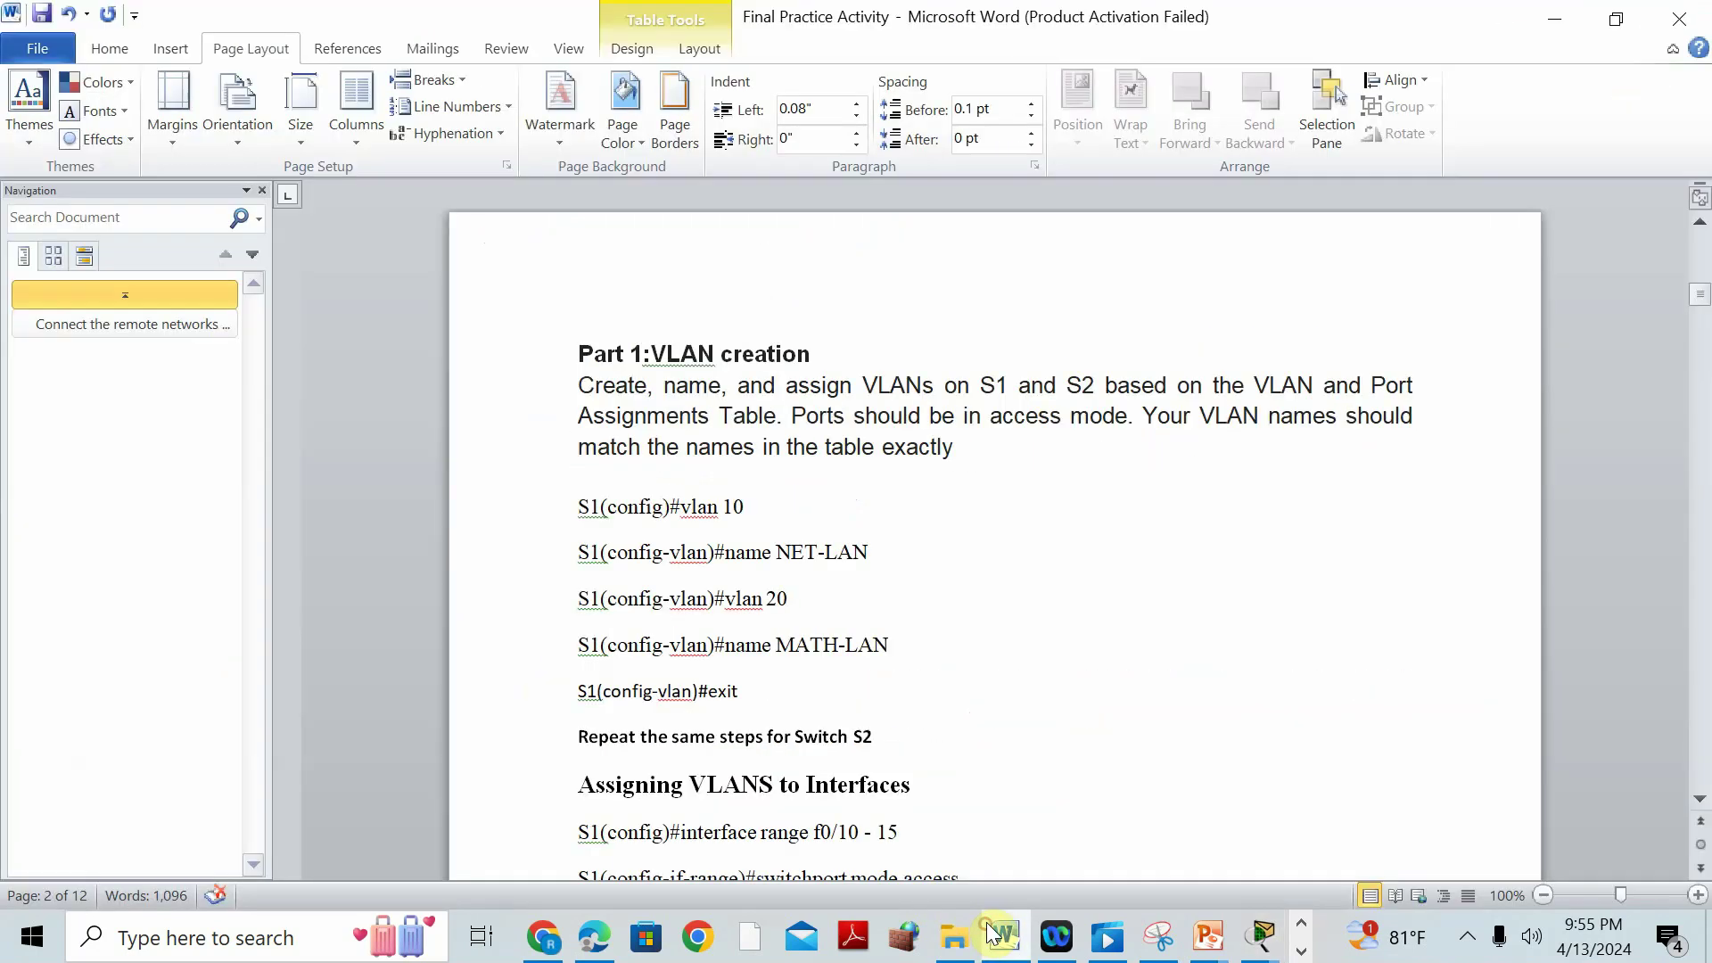
scroll(833, 649, "down", 3)
scroll(834, 649, "up", 20)
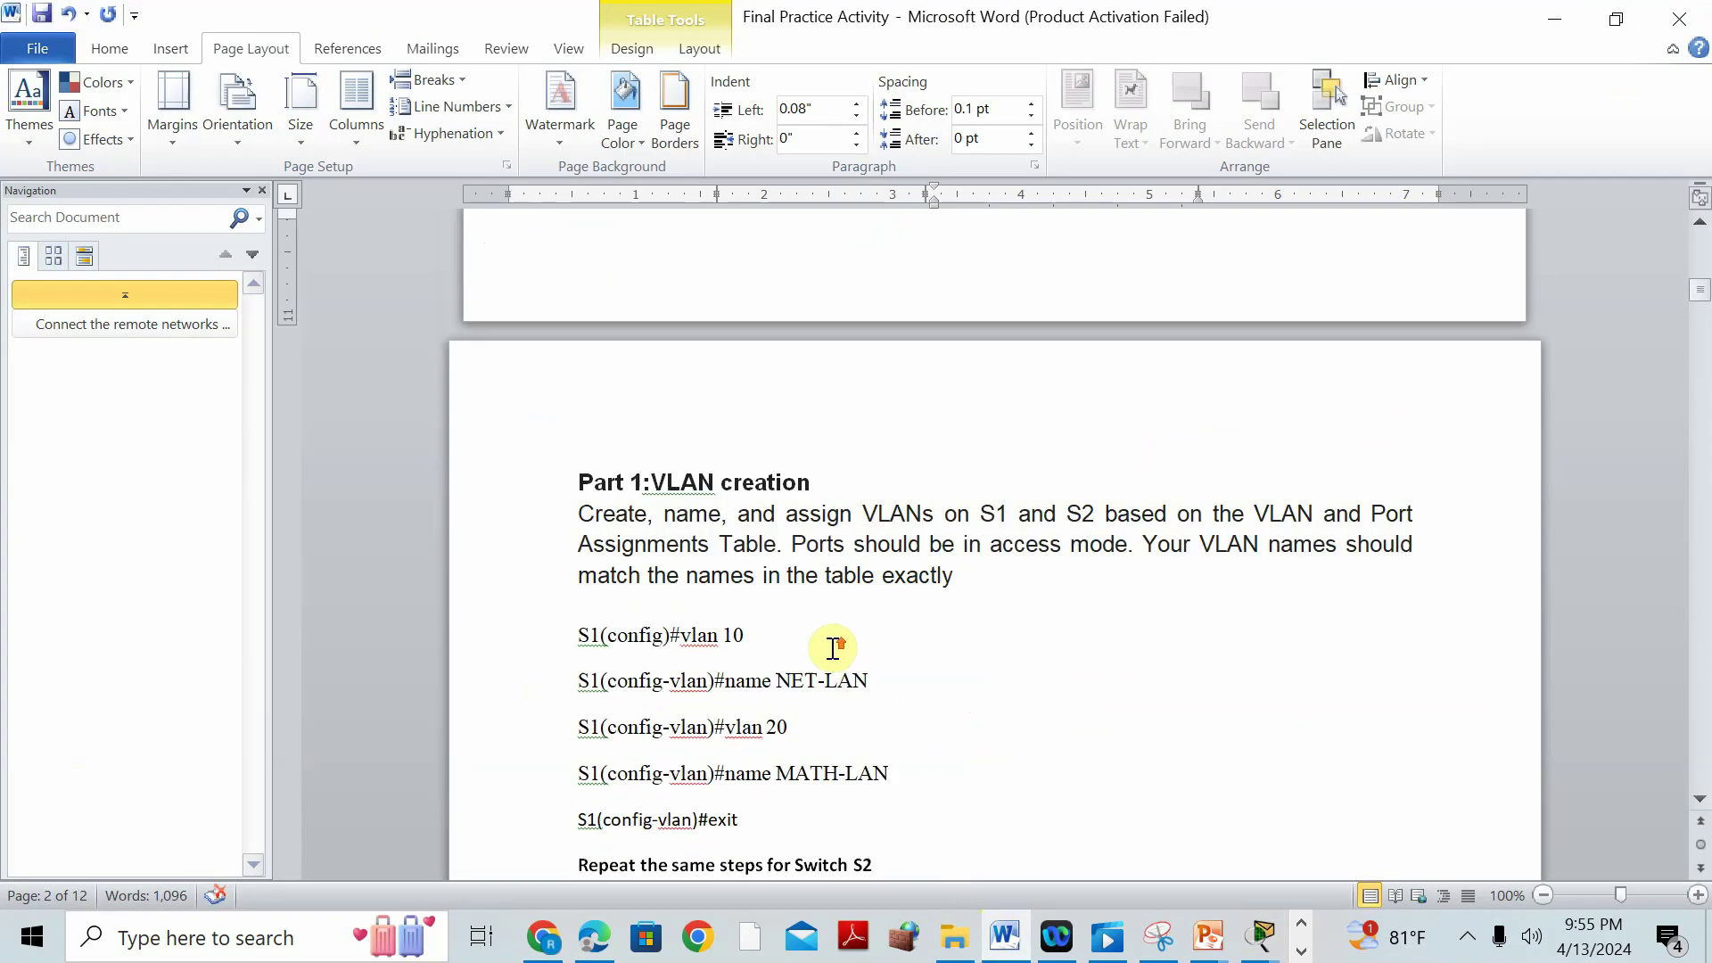
left_click(1259, 936)
left_click(1427, 738)
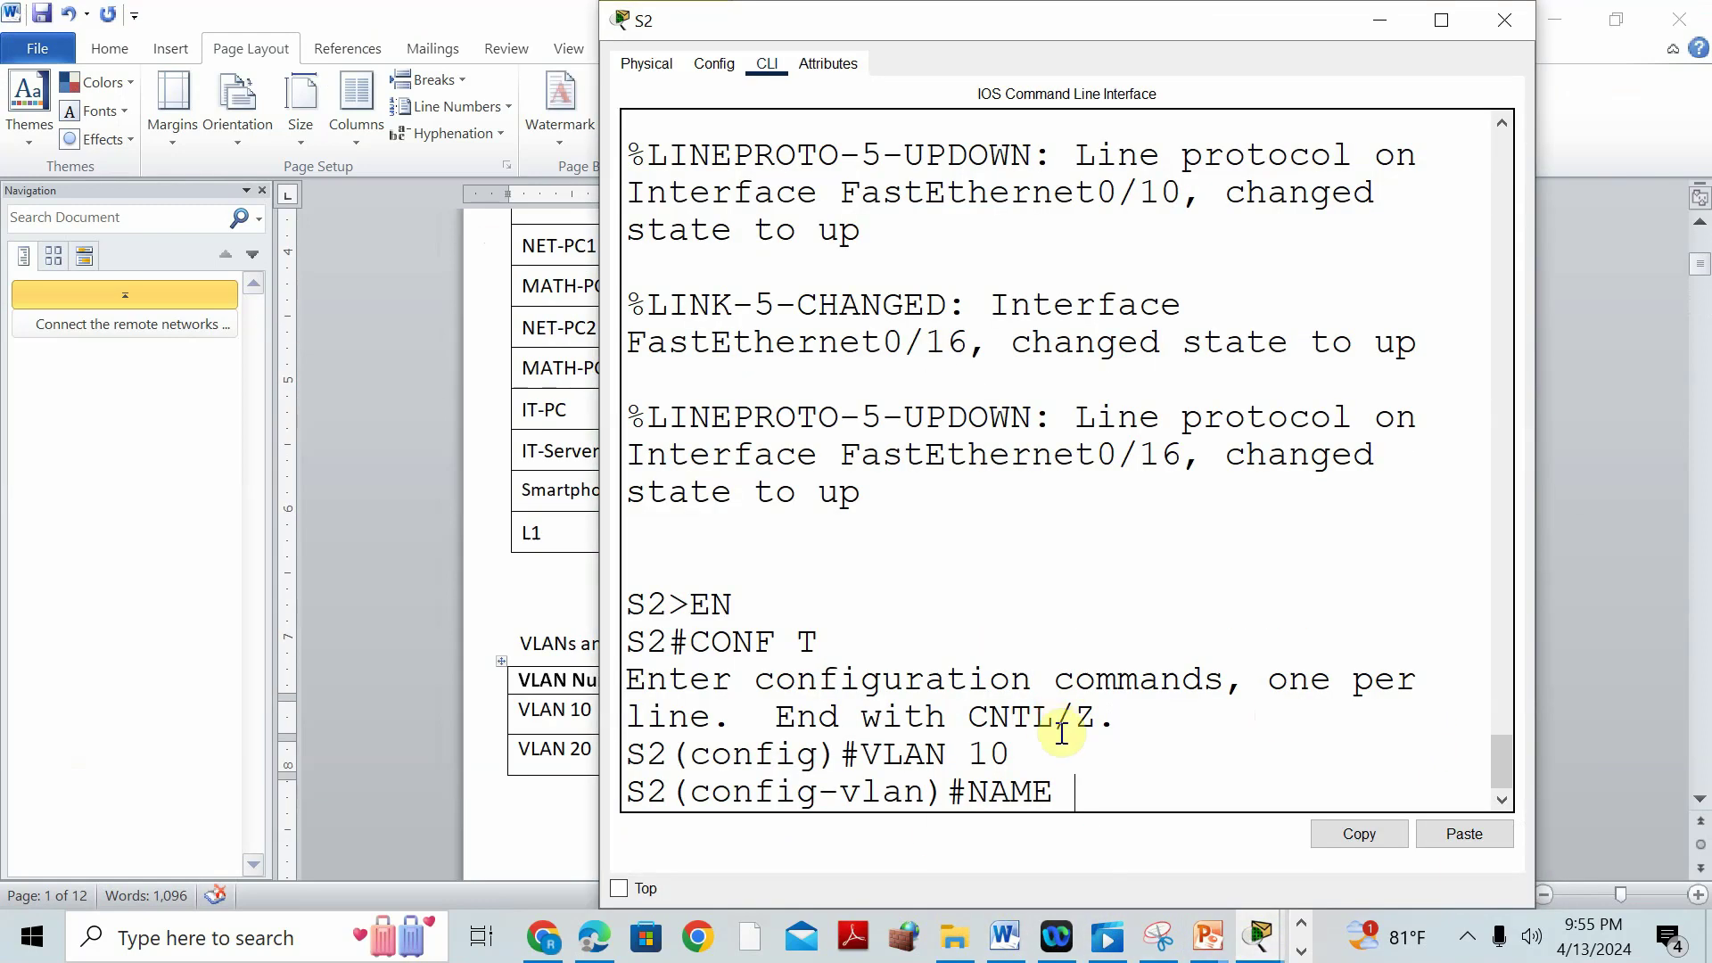
Name VLAN 10 NET-VLAN and create VLAN 20 named MATH-VLAN on S2.
type("NET-VLAN")
key("Return")
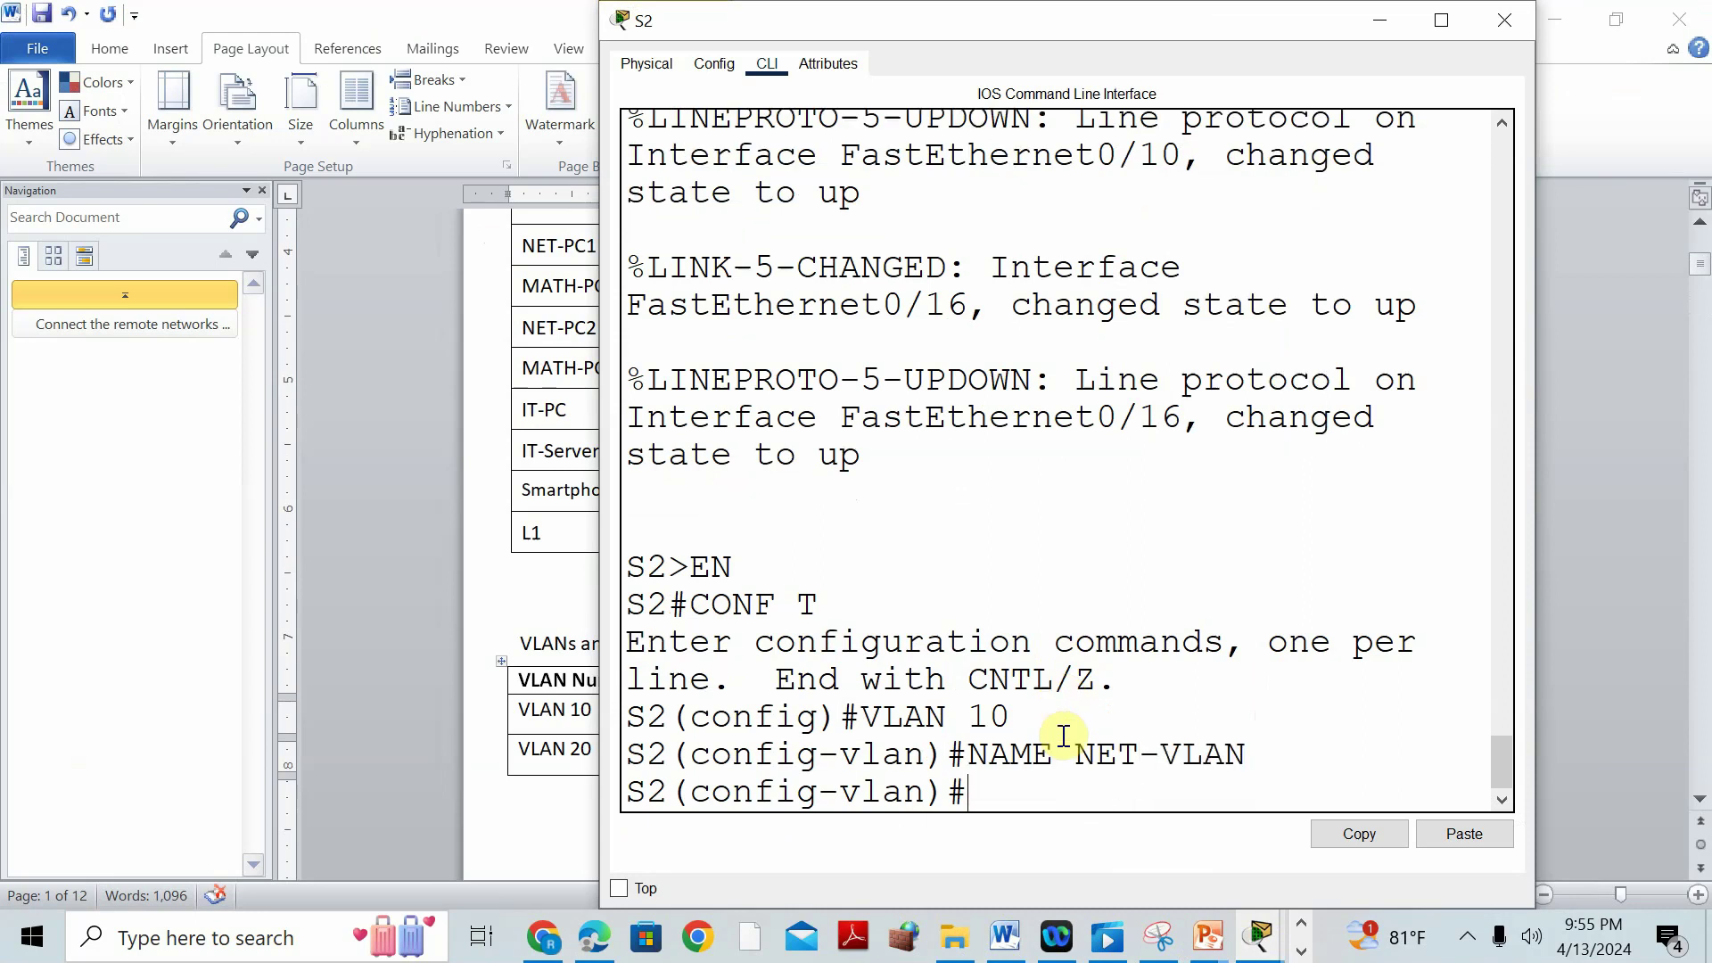
type("VLAN 20")
key("Return")
type("NAME M")
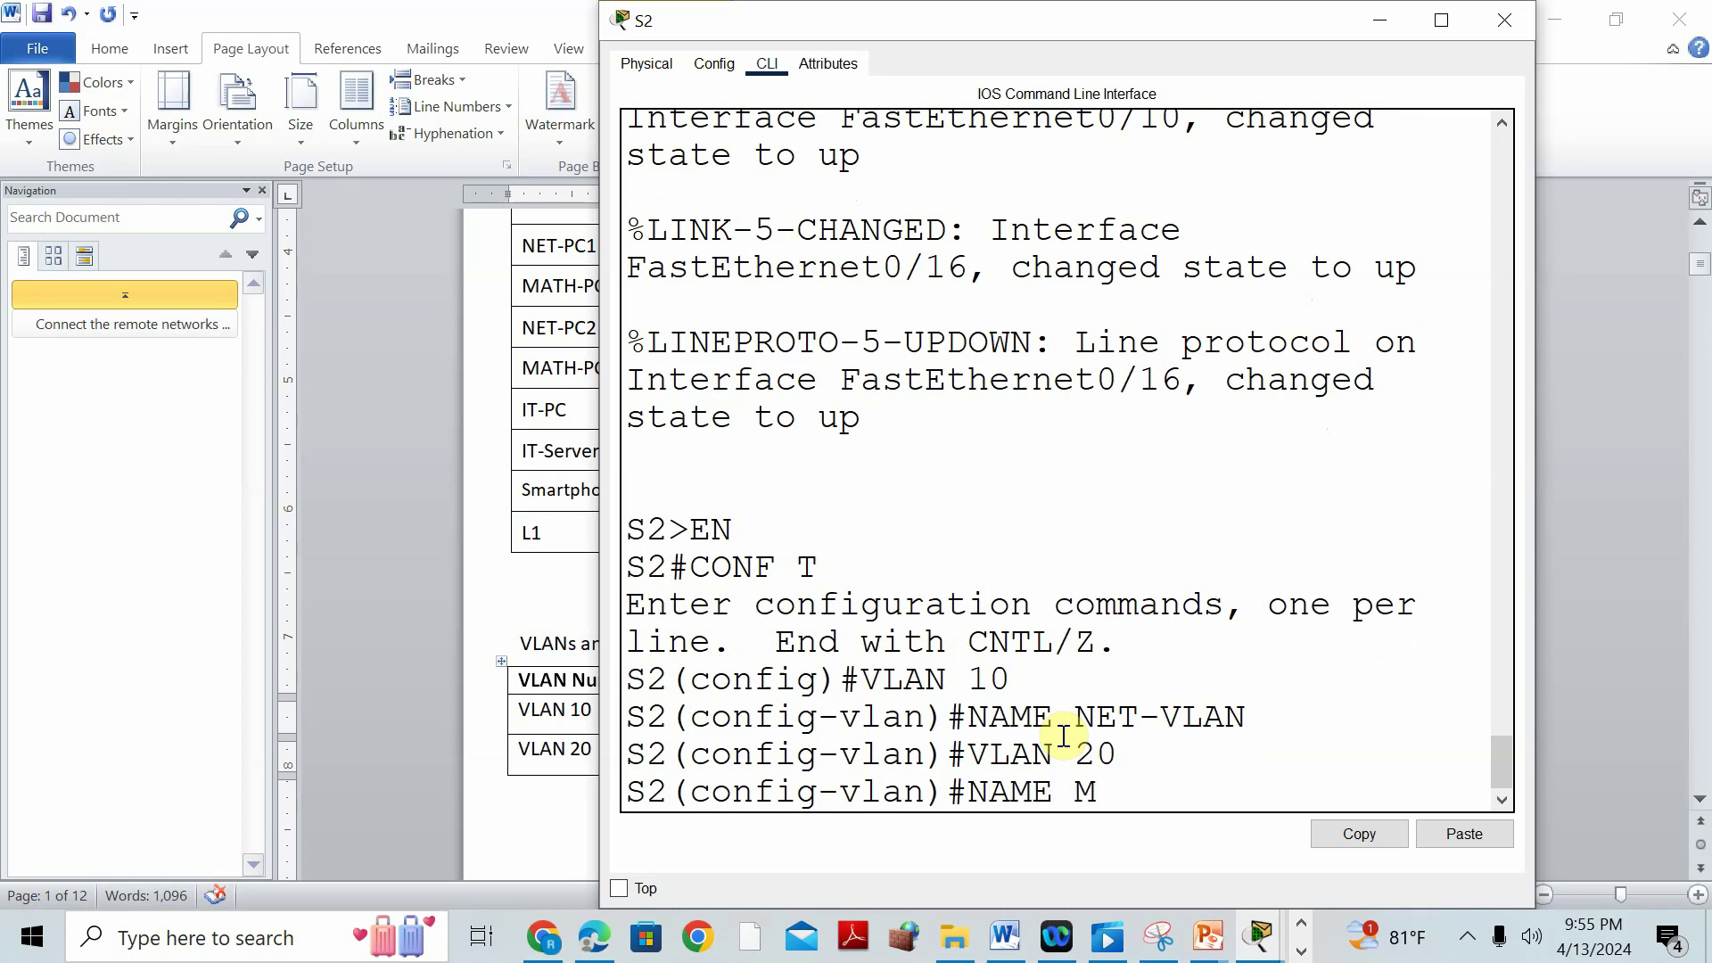
type("ATH-VLAN")
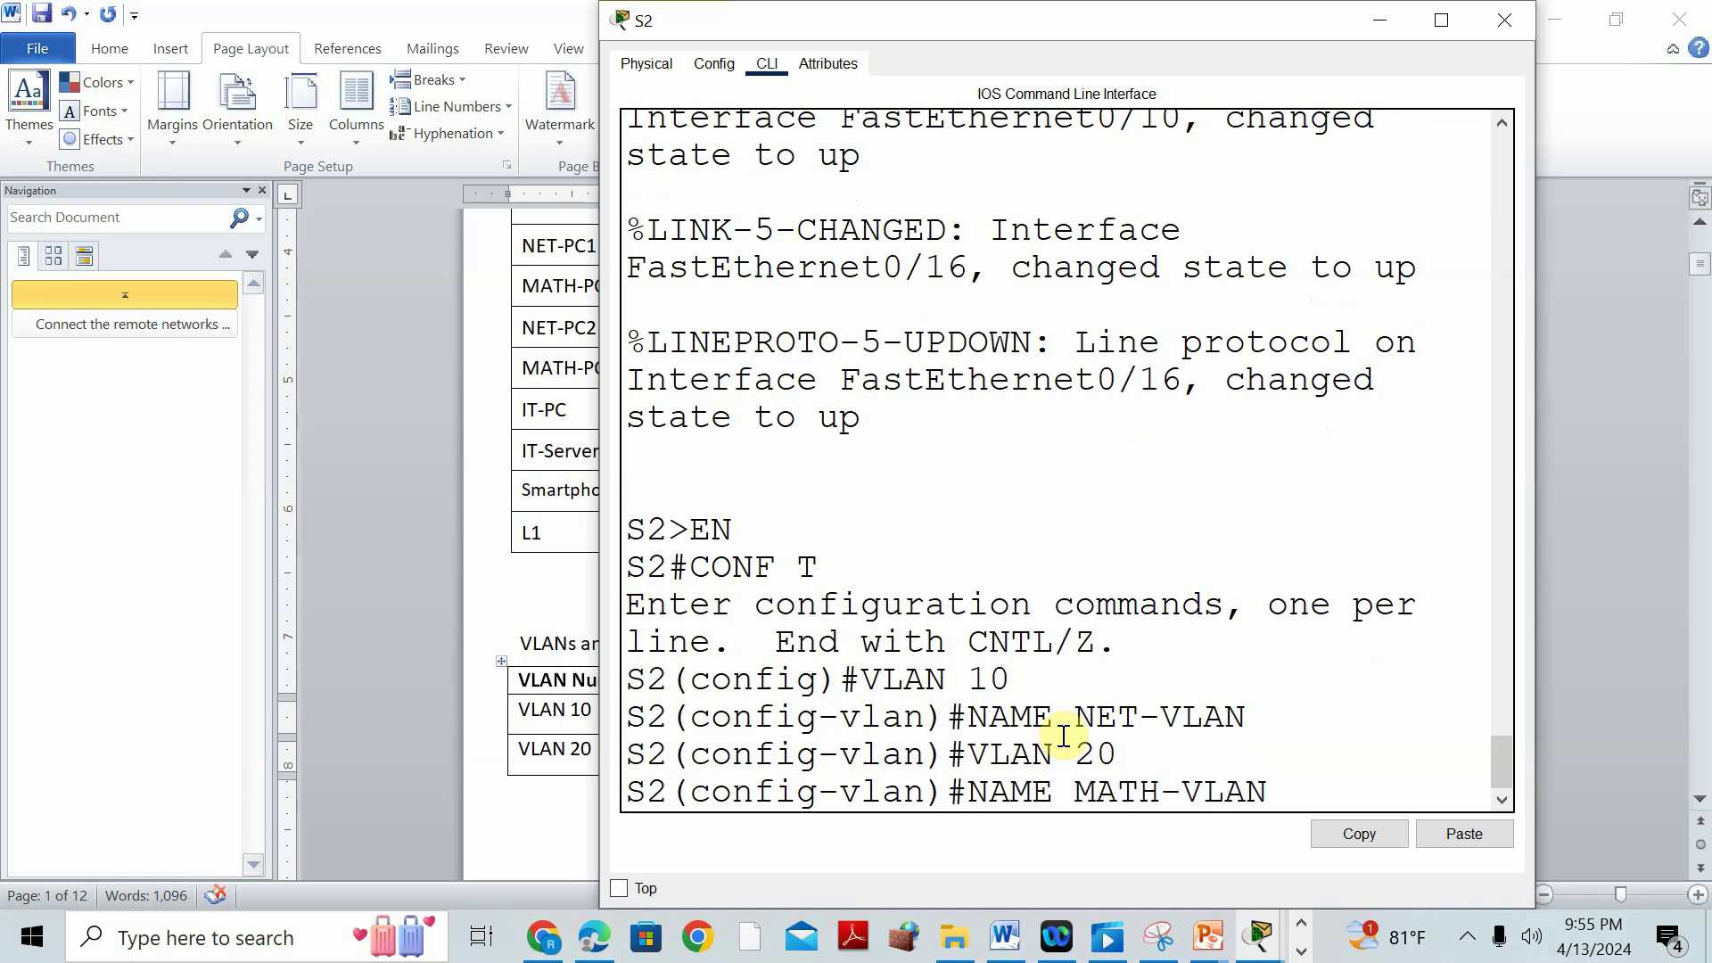
key("Return")
type("EXIT")
key("Return")
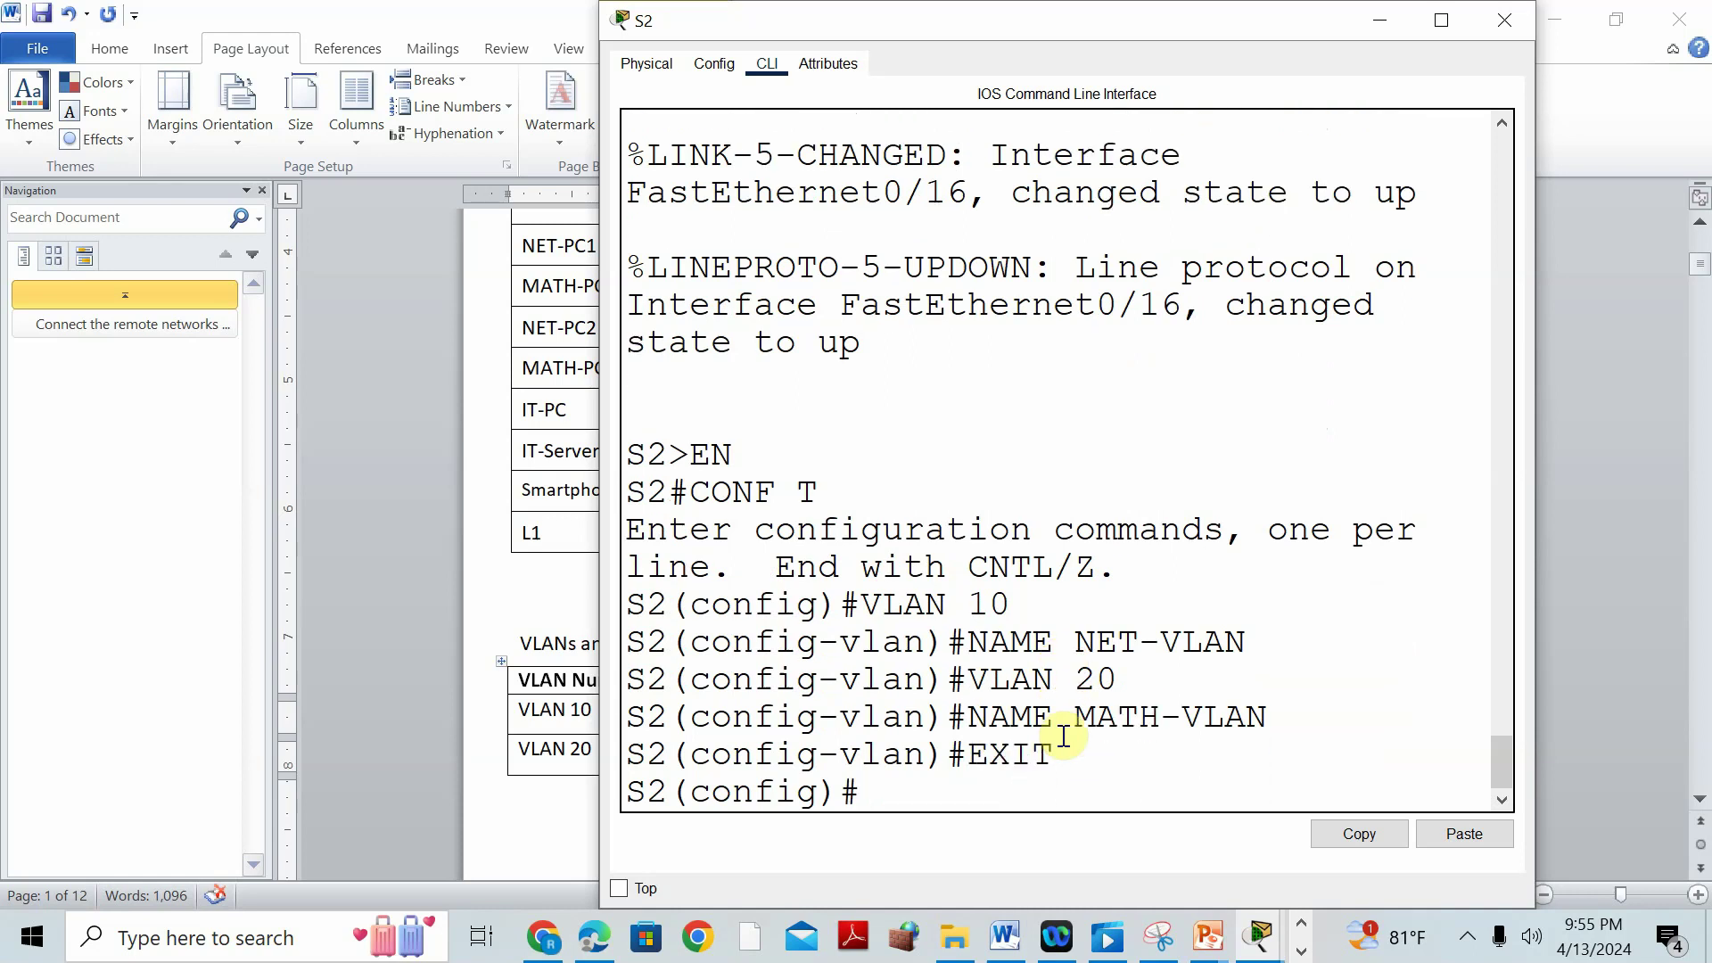
Make S2 ports Fa0/10-15 access ports in VLAN 10, re-entering the mistyped commands.
type("INT RANGE FA0/10-15")
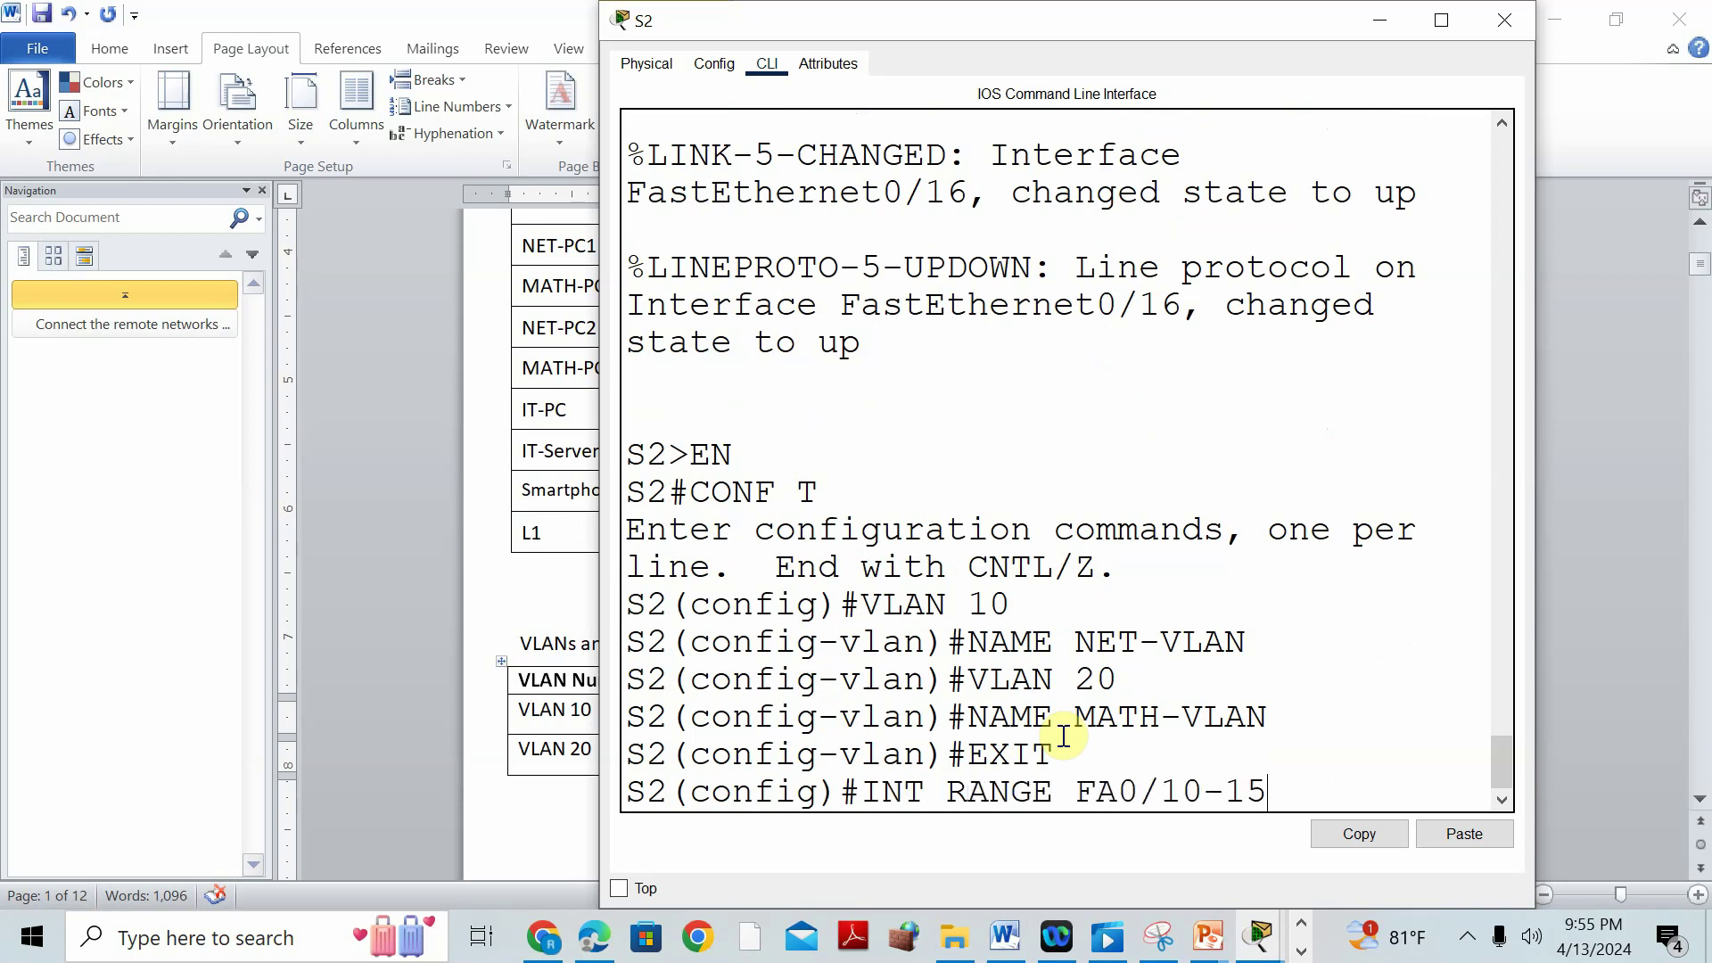
key("Return")
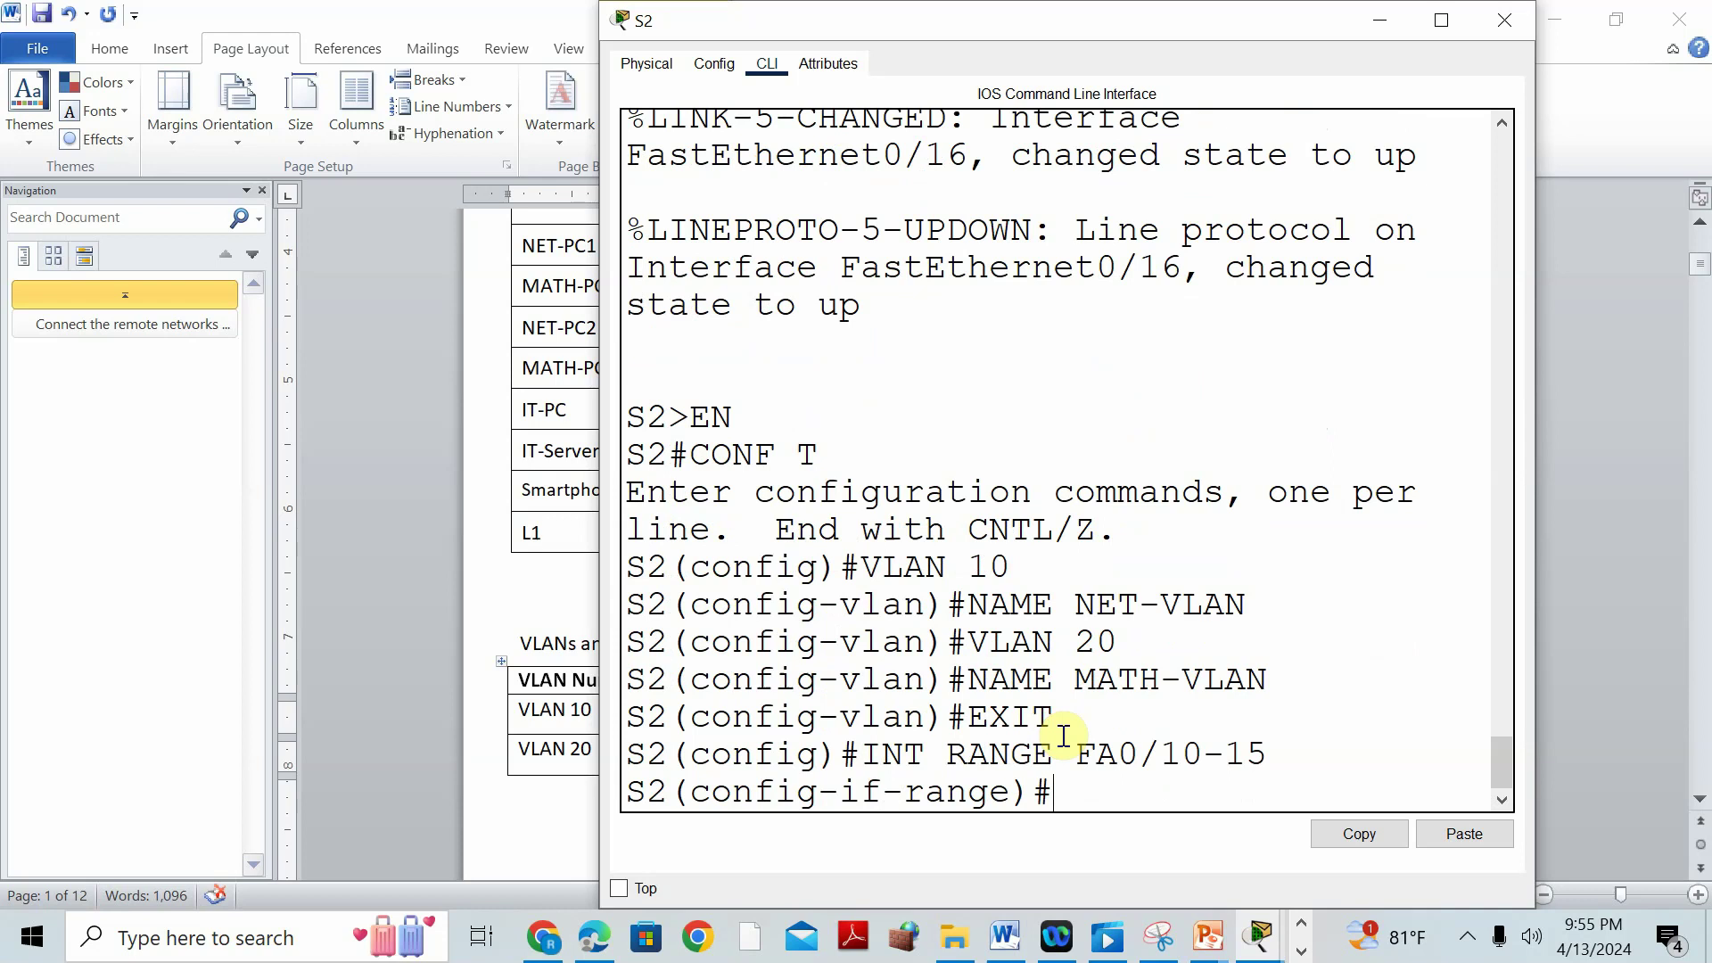
type("SWITCHPORT MODE ACCSS")
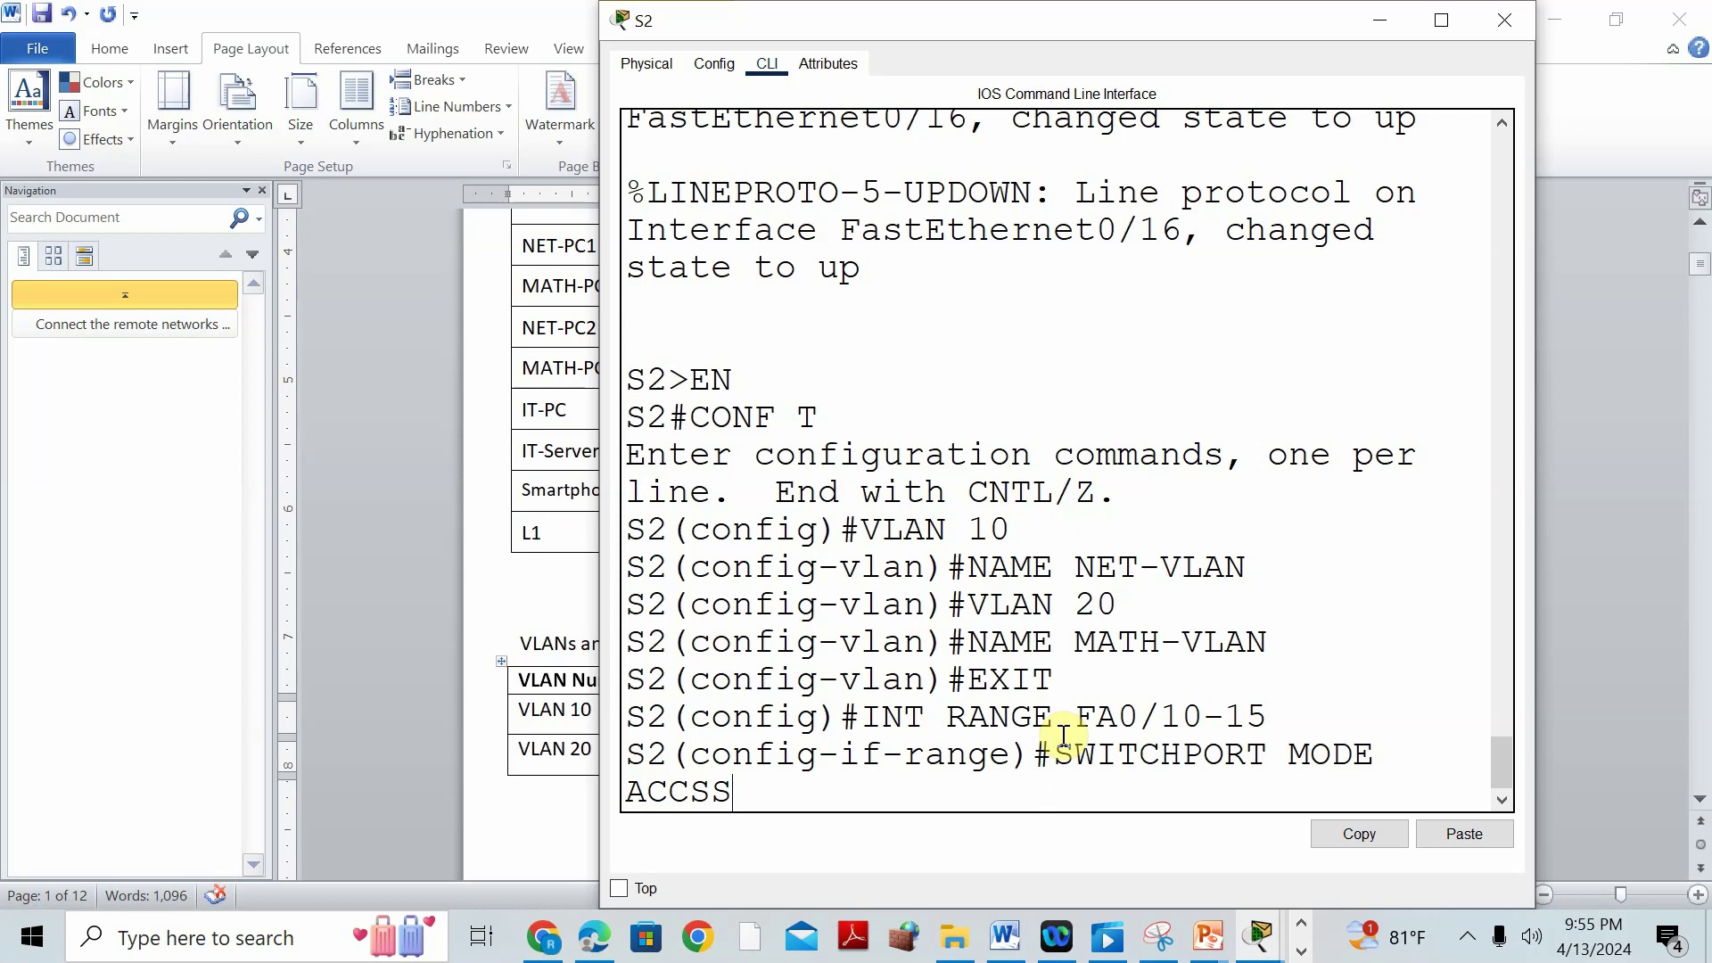
key("BackSpace")
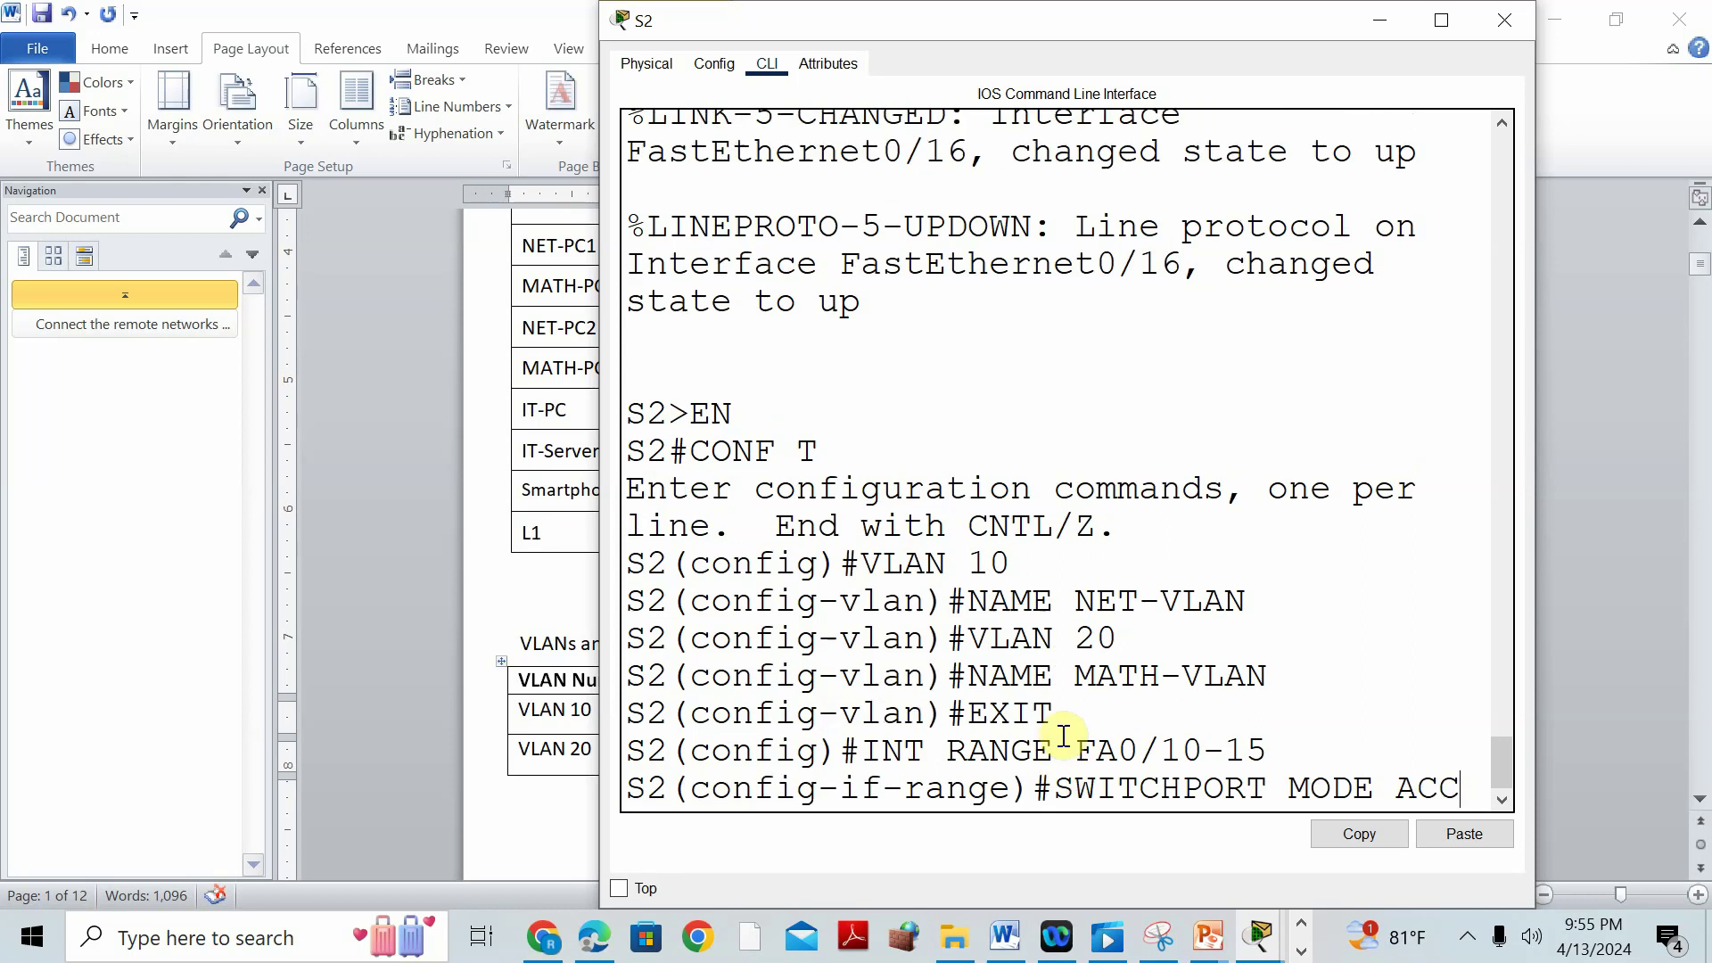
type("ESS")
key("Return")
type("SWITCPORT ACCESS VLAN 1")
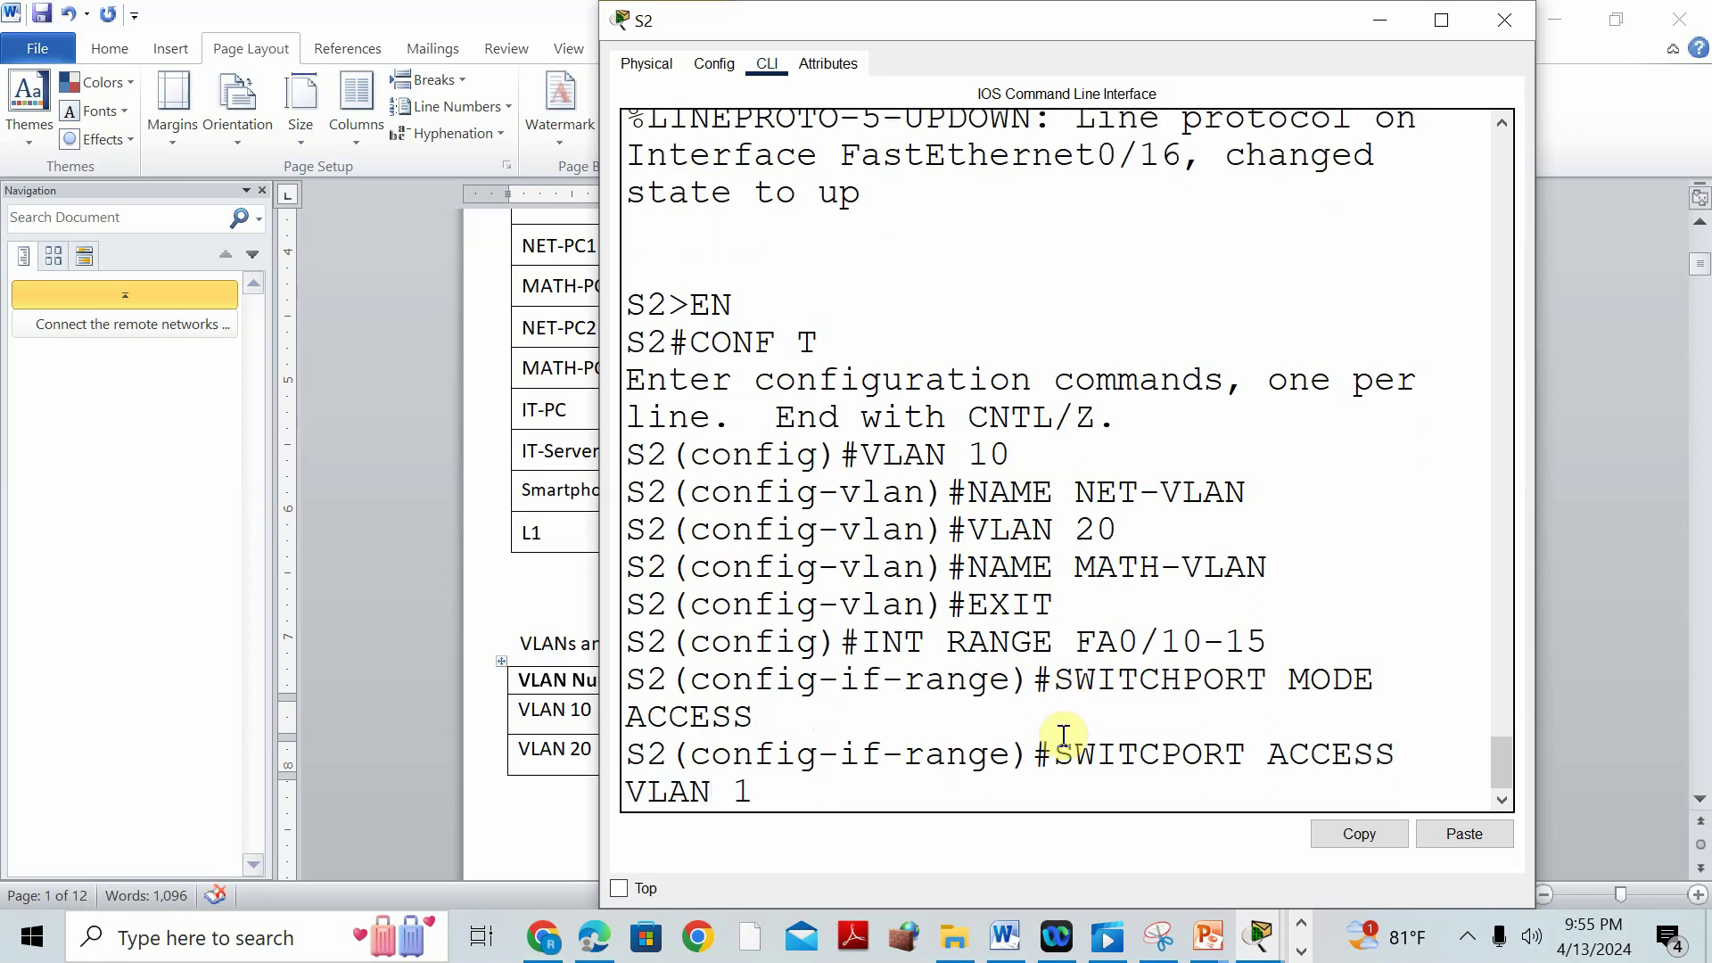
type("0")
key("Return")
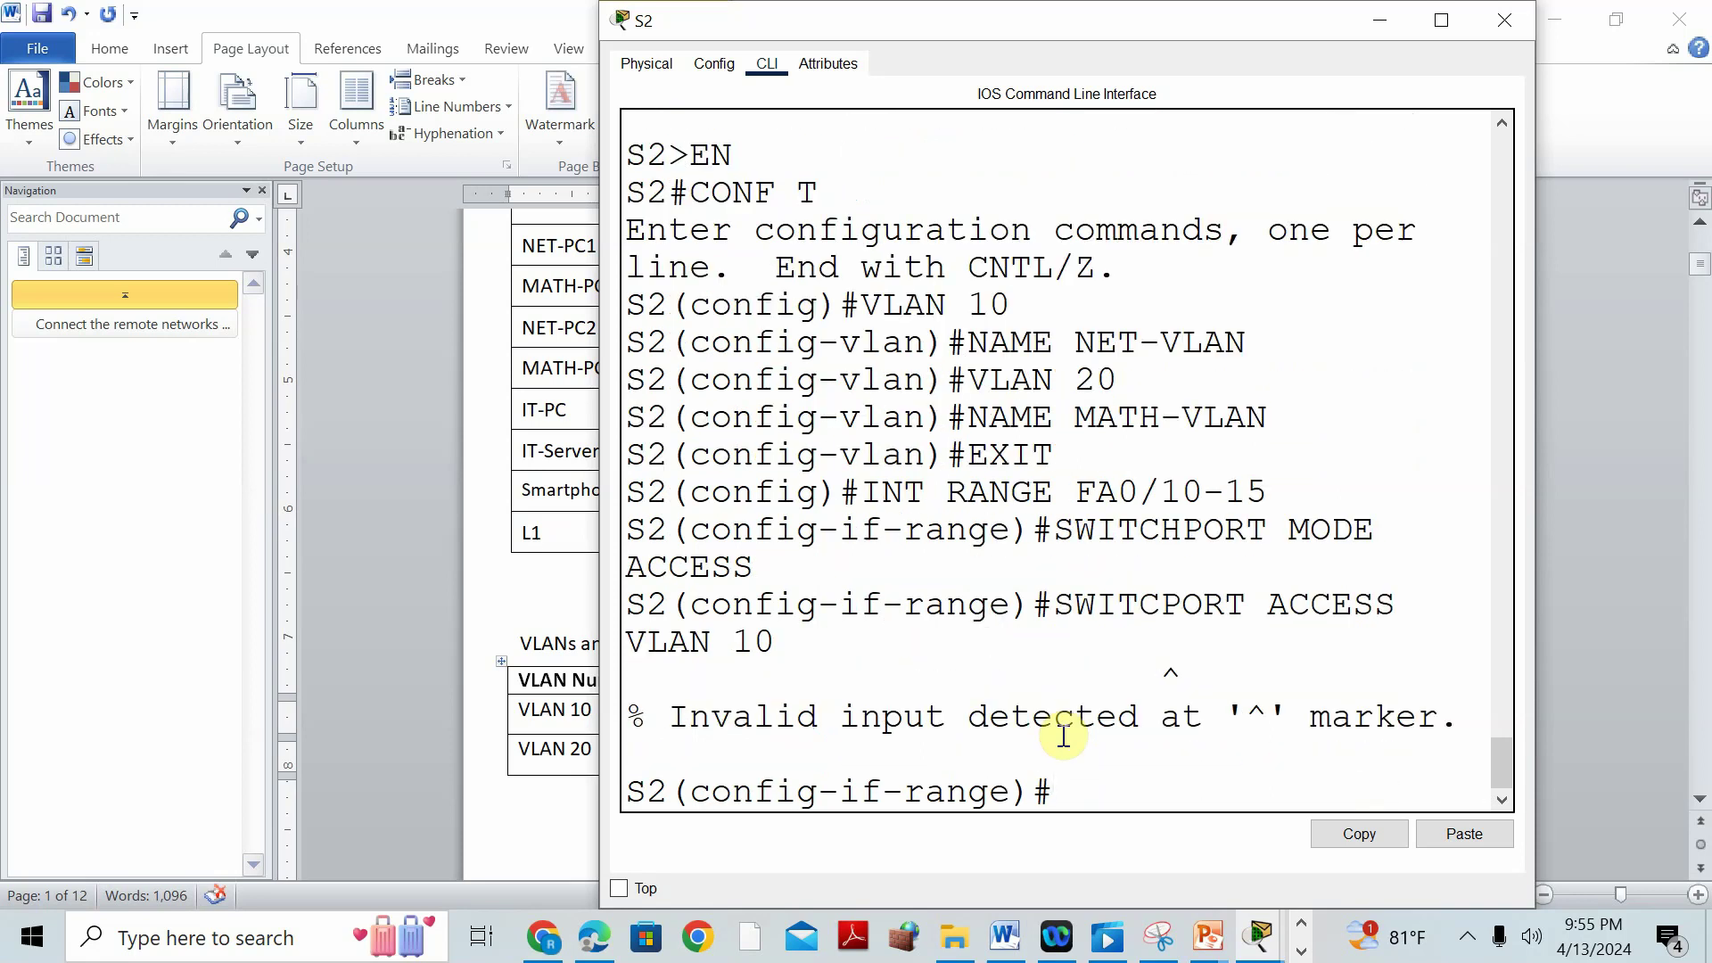
type("SWITCHPORT MODE ACCESS")
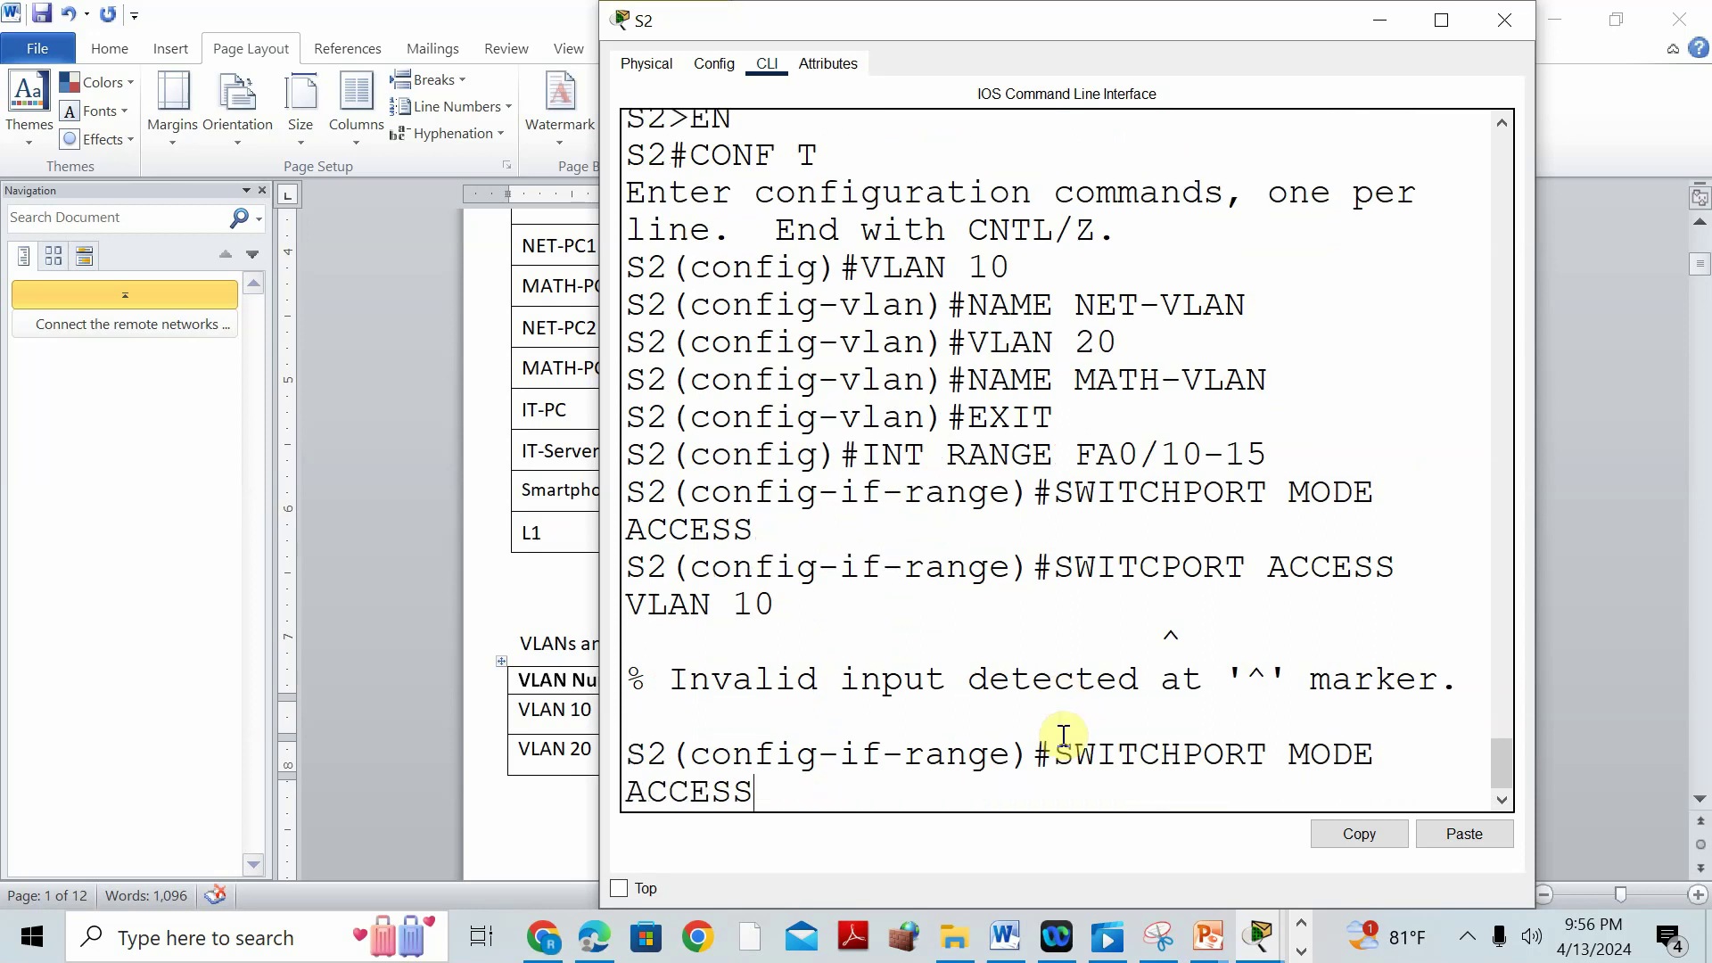
key("Return")
type("SW")
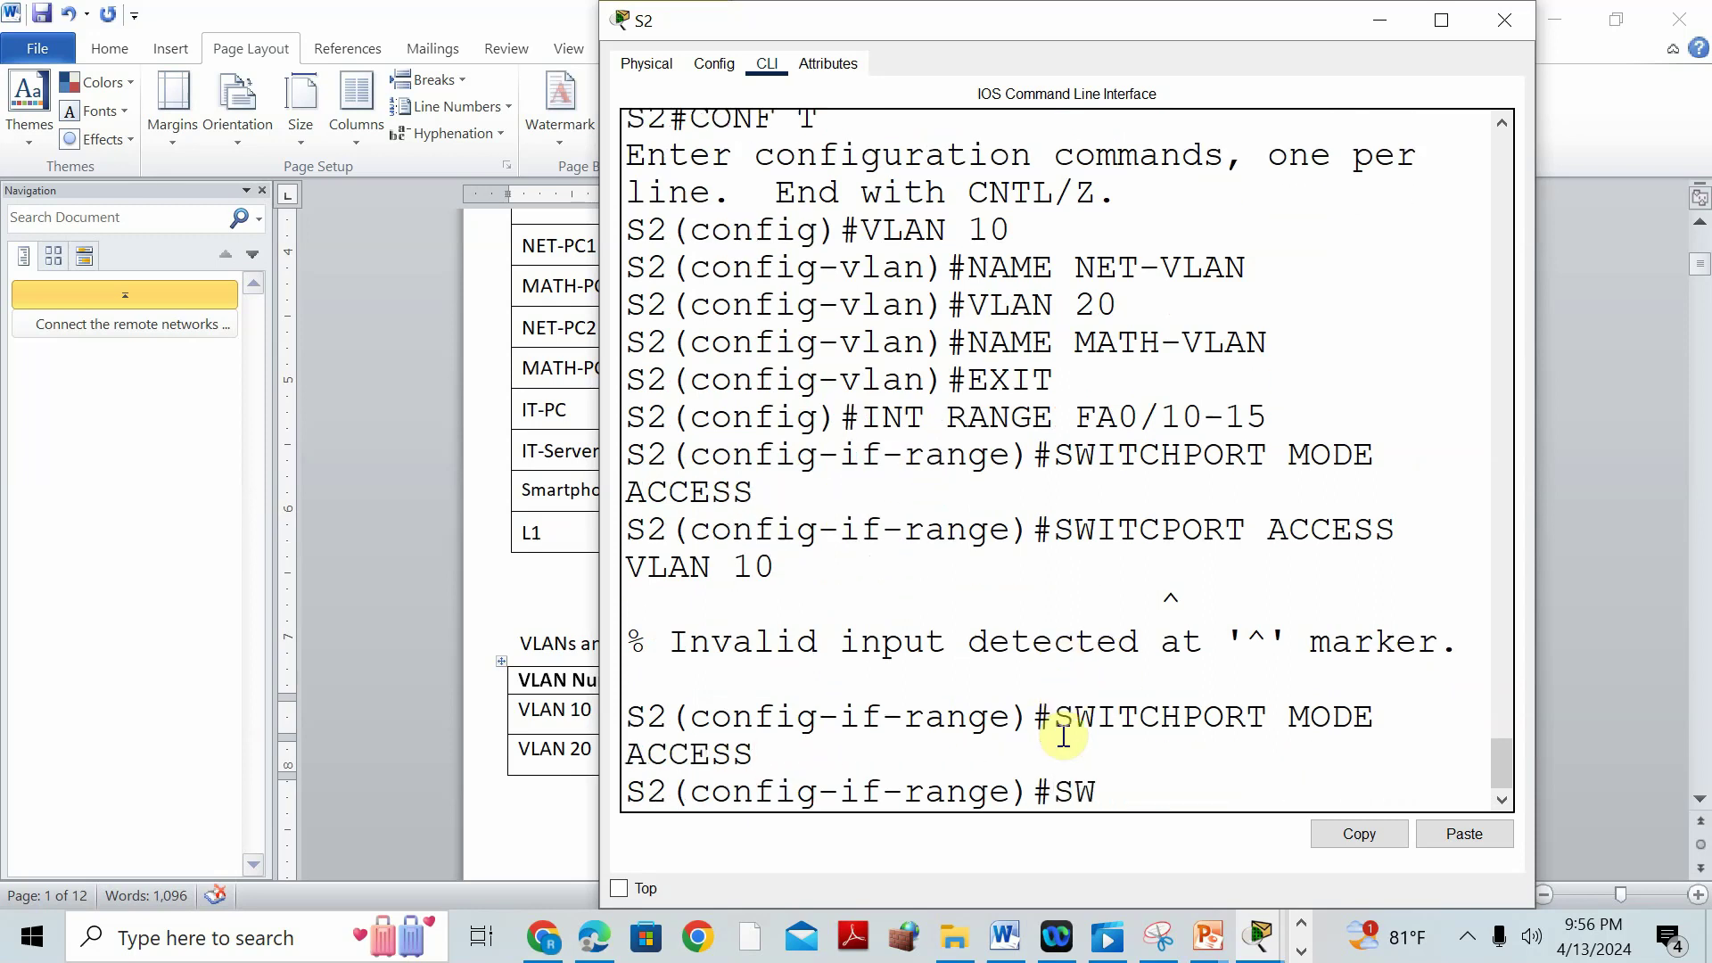
type("ITCHPORT ACCESS V")
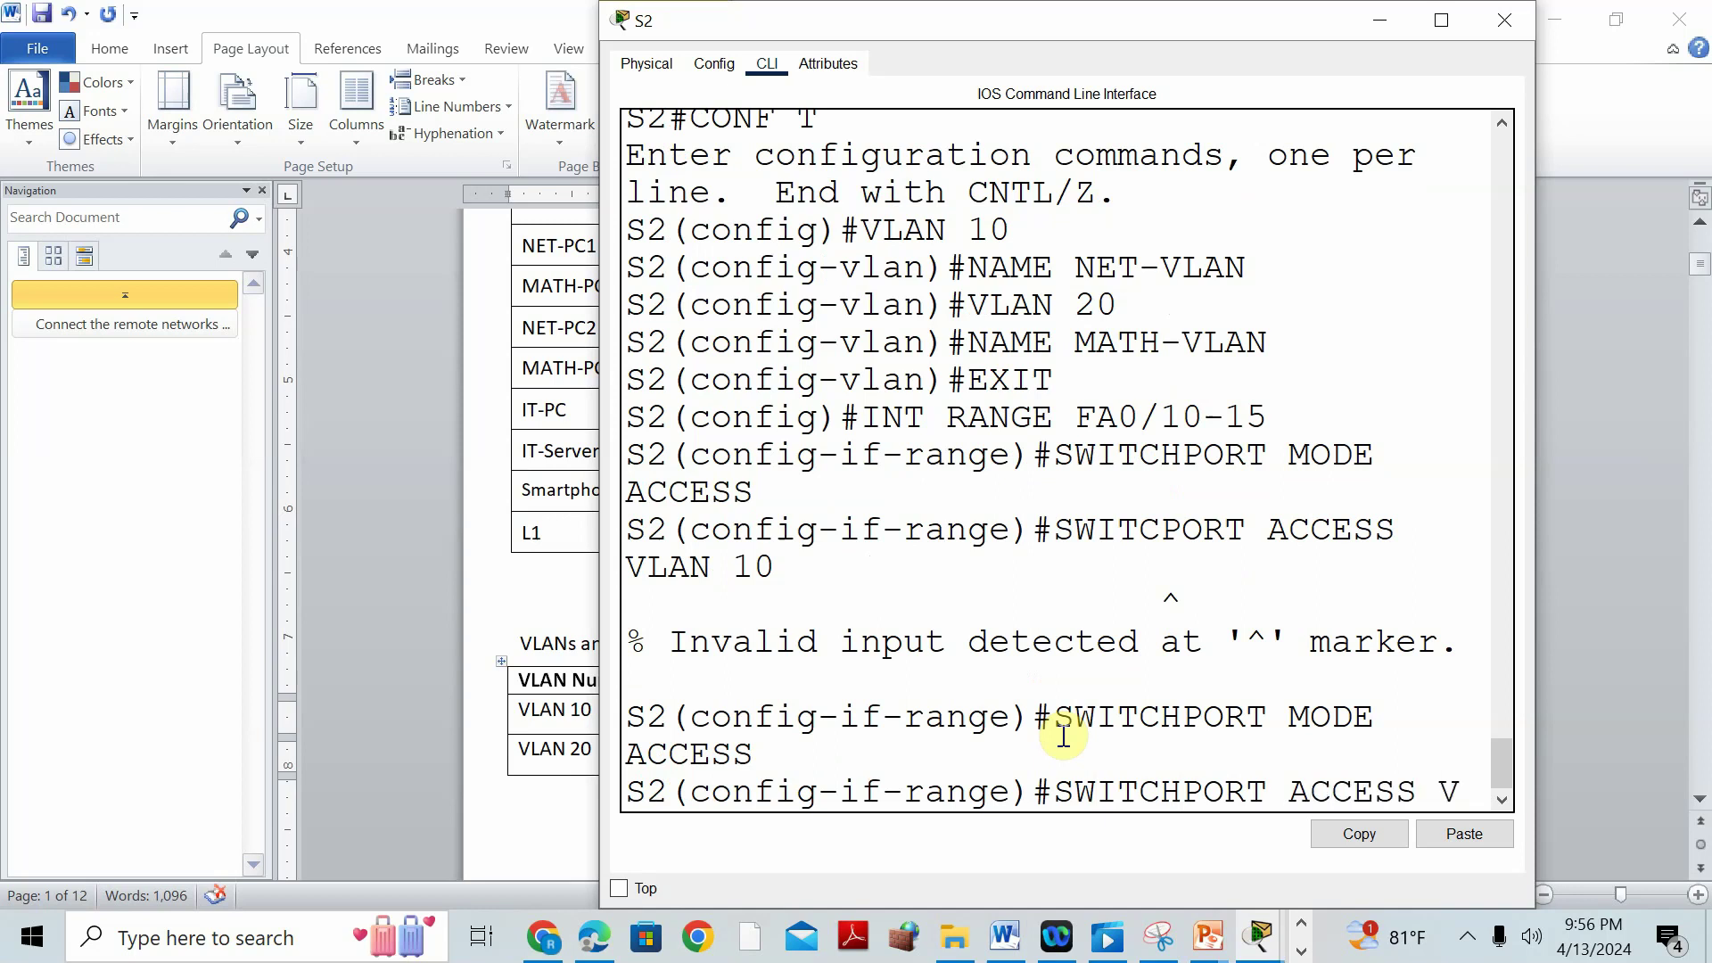
type("LAN 10")
key("Return")
Leave the Fa0/10-15 range and start selecting the Fa0/16-20 port range.
type("EXIT")
key("Return")
type("INT RA")
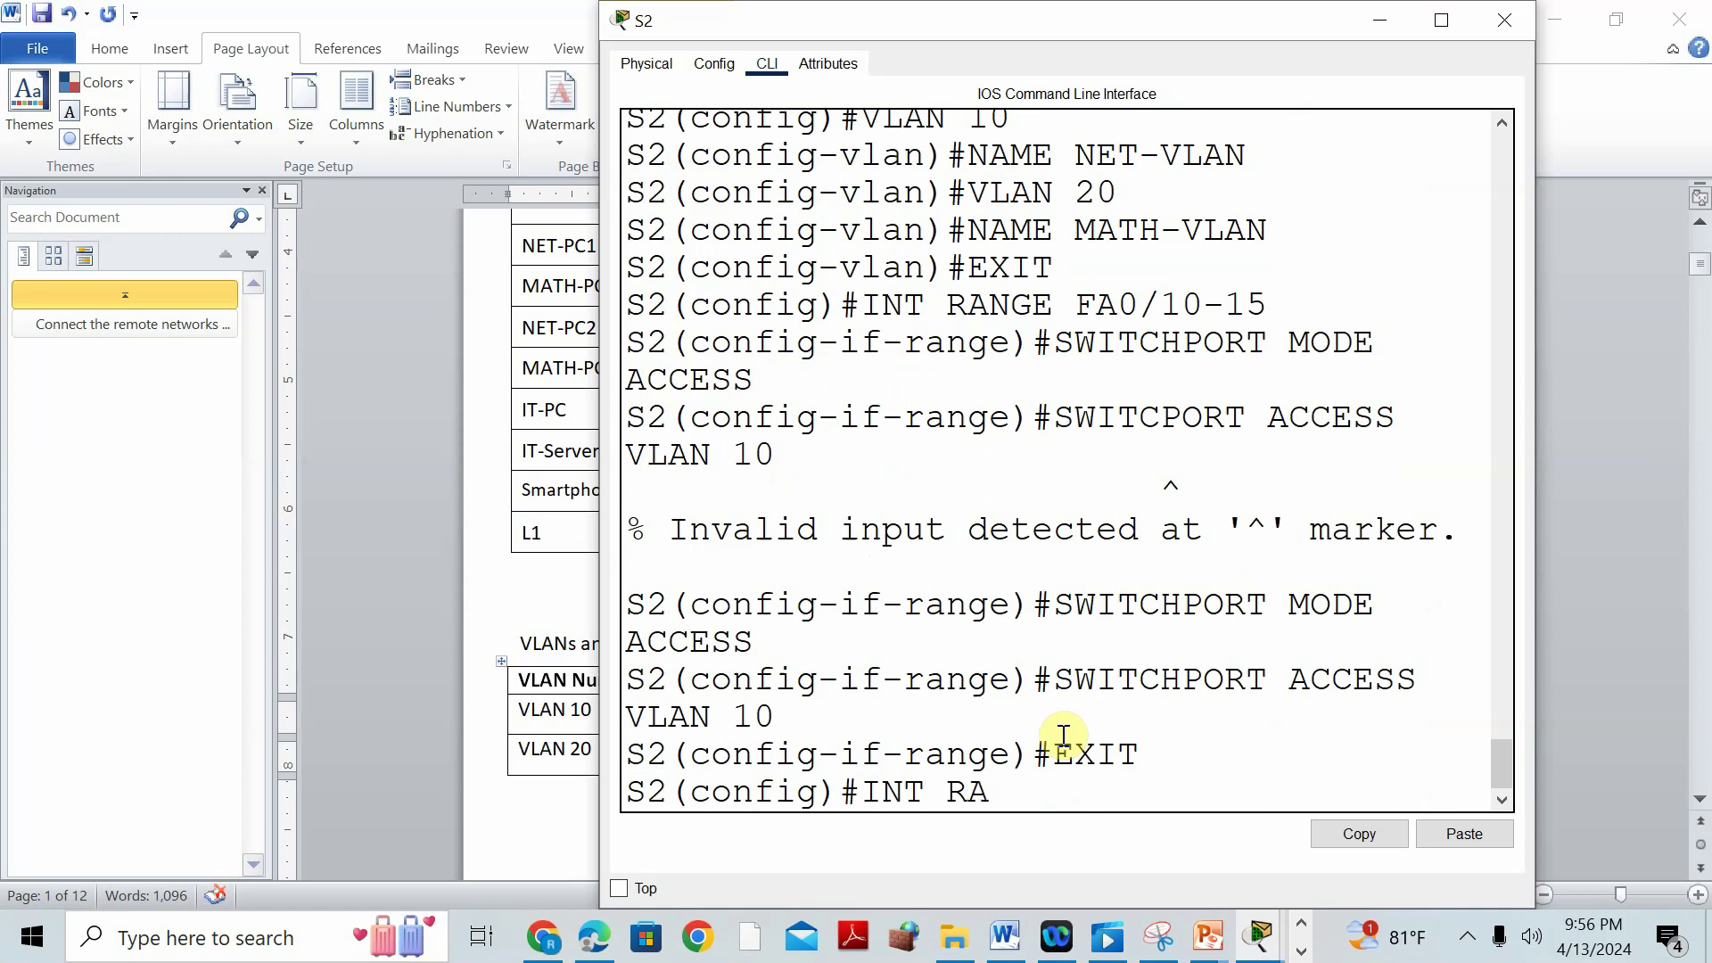
type("NGE FA0/16-20")
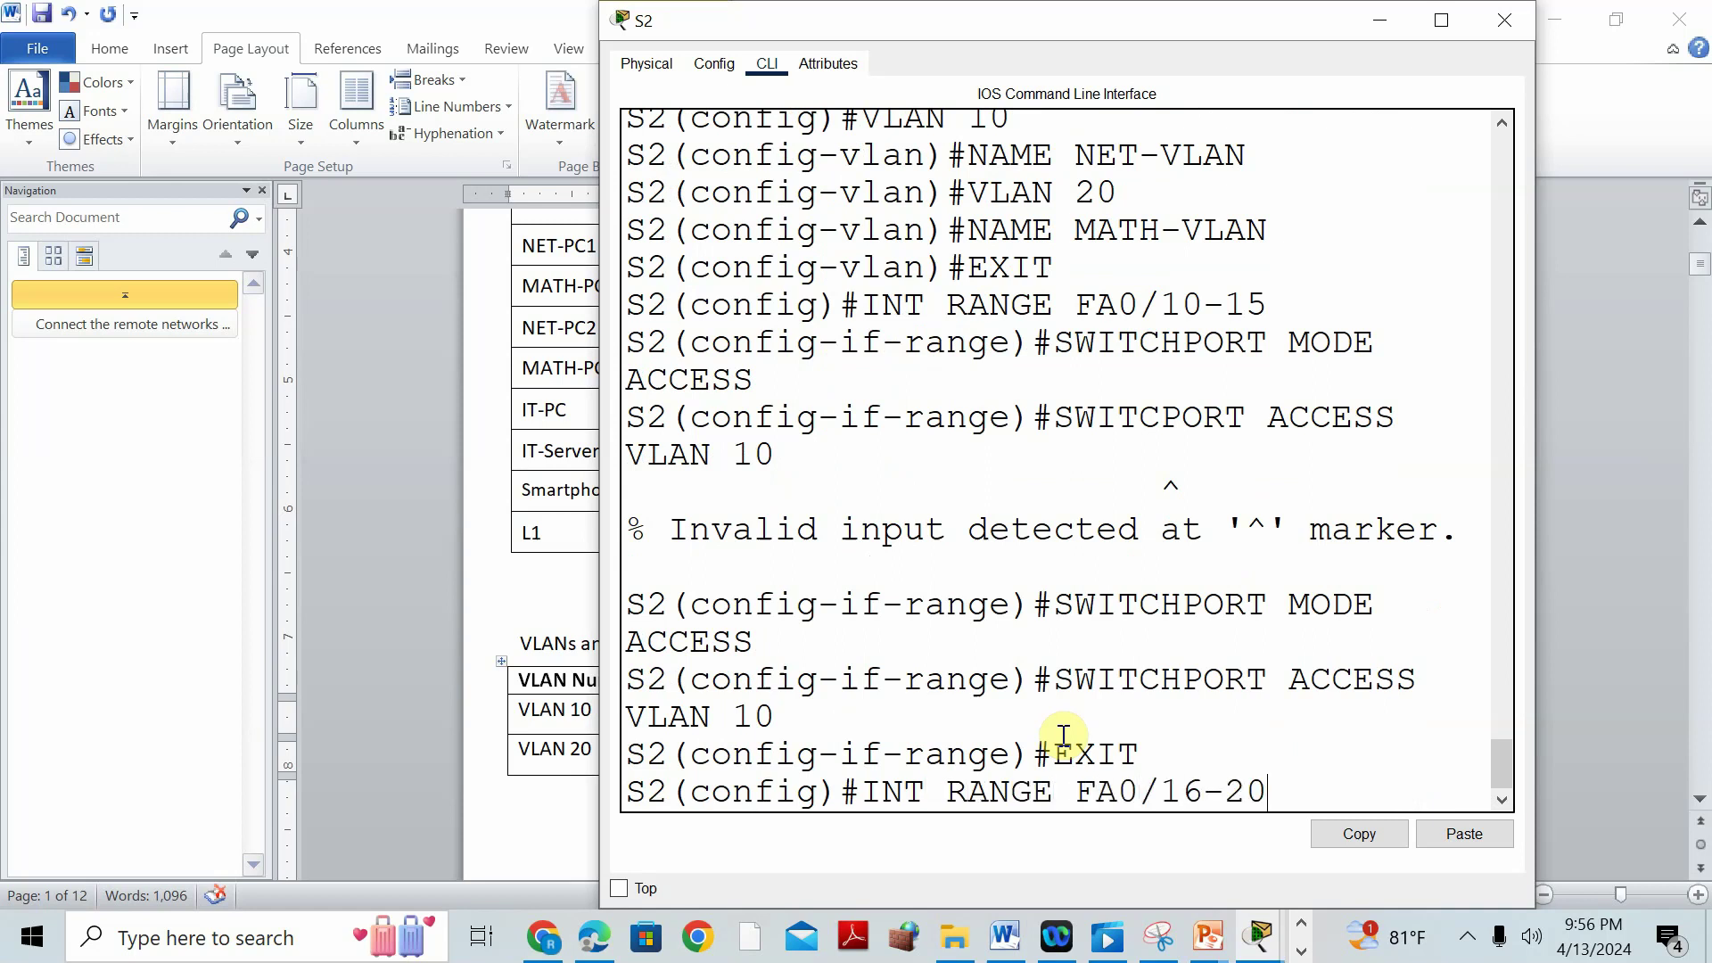
Make S2 ports Fa0/16-20 access ports in VLAN 20.
key("Return")
type("SWITCHPORT MODE ACESS")
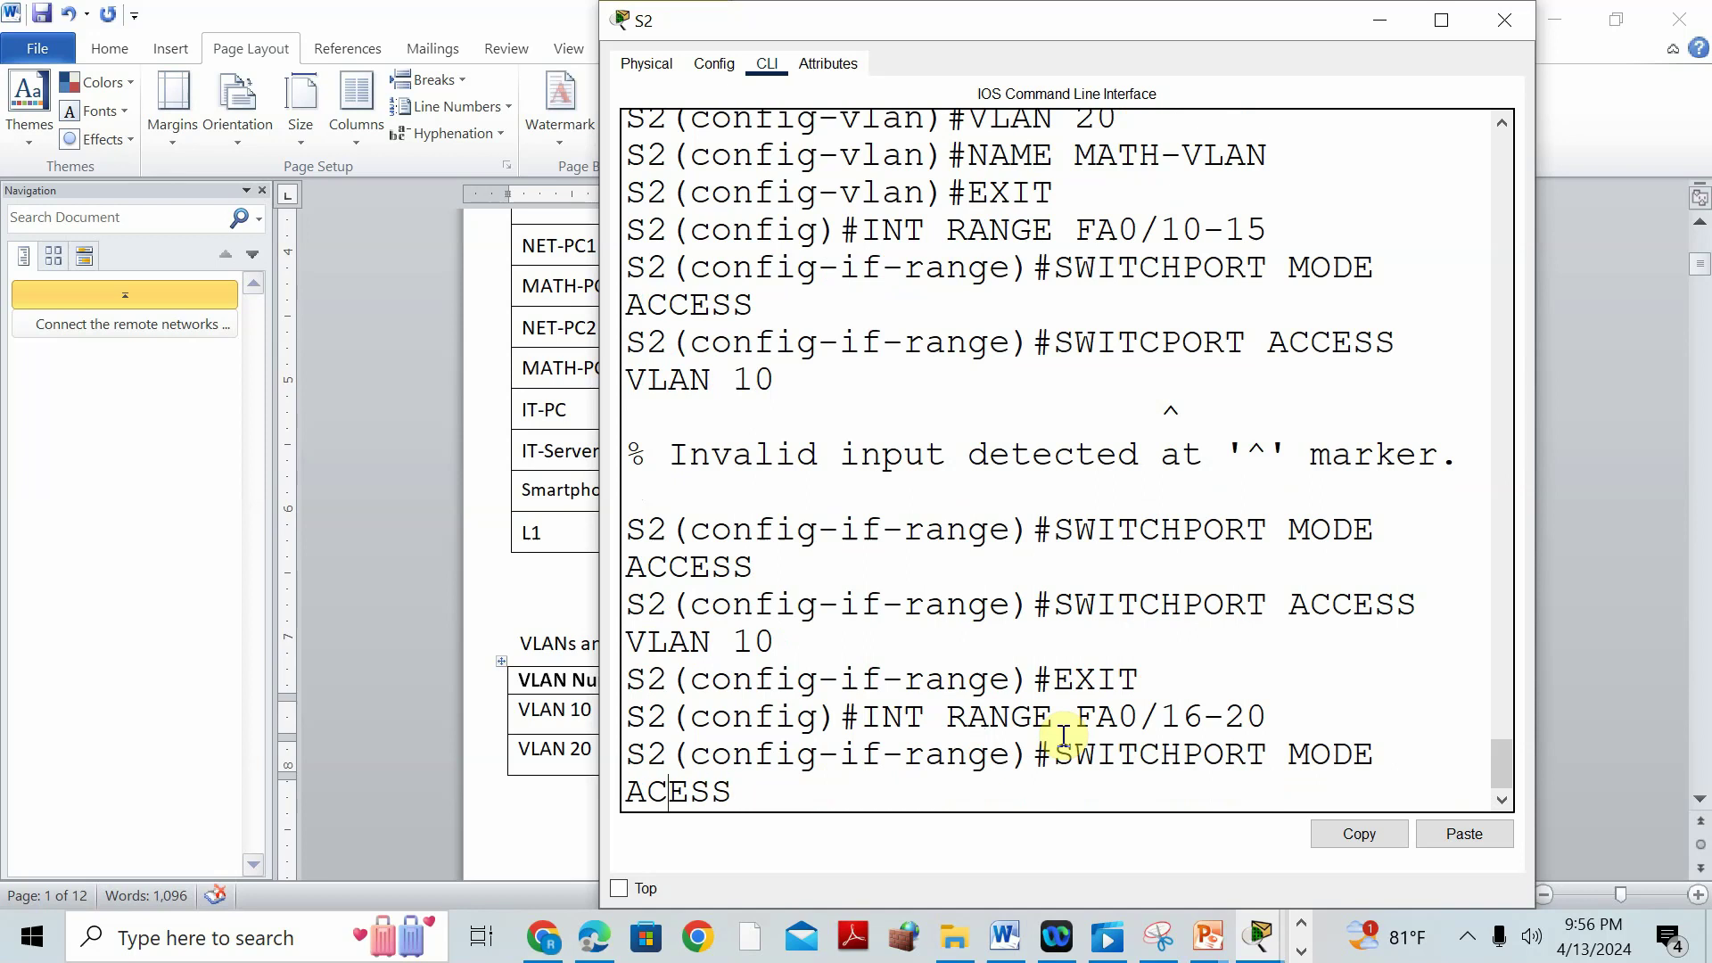
key("Left")
key("Left")
key("Left")
type("C")
key("Return")
type("SWITCHPORT ACCESS VLAN 20")
key("Return")
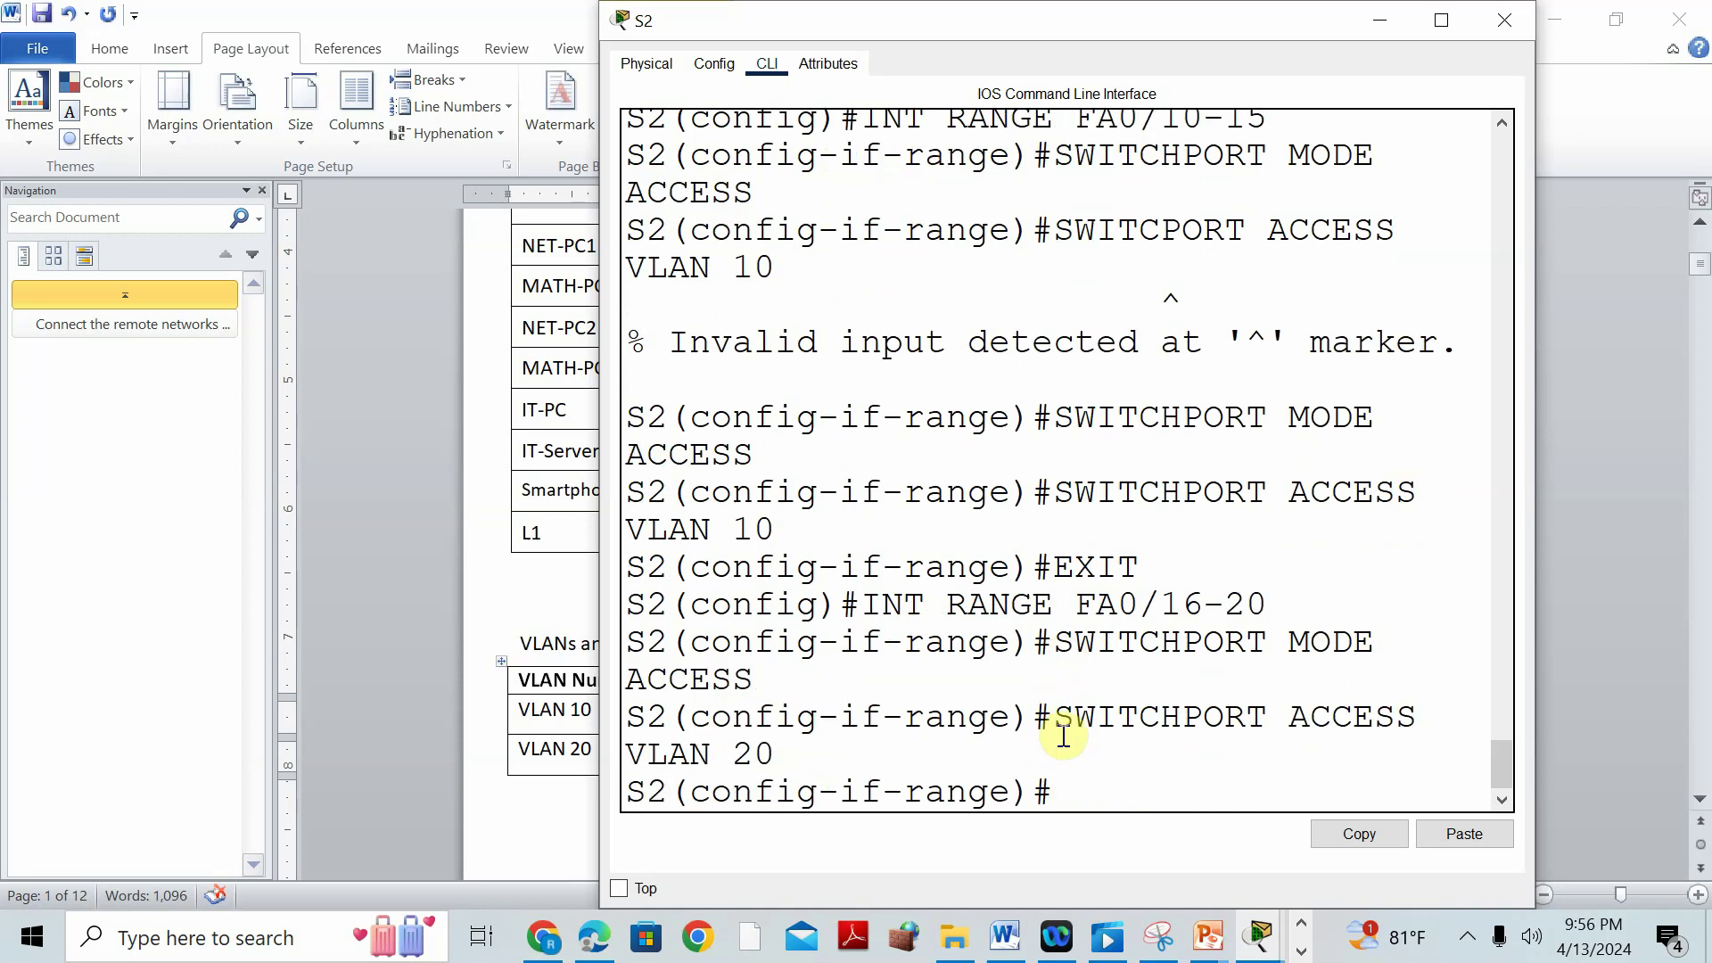
Save S2's configuration with DO WR and leave interface range mode.
type("DO WR")
key("Return")
type("EXIT")
key("Return")
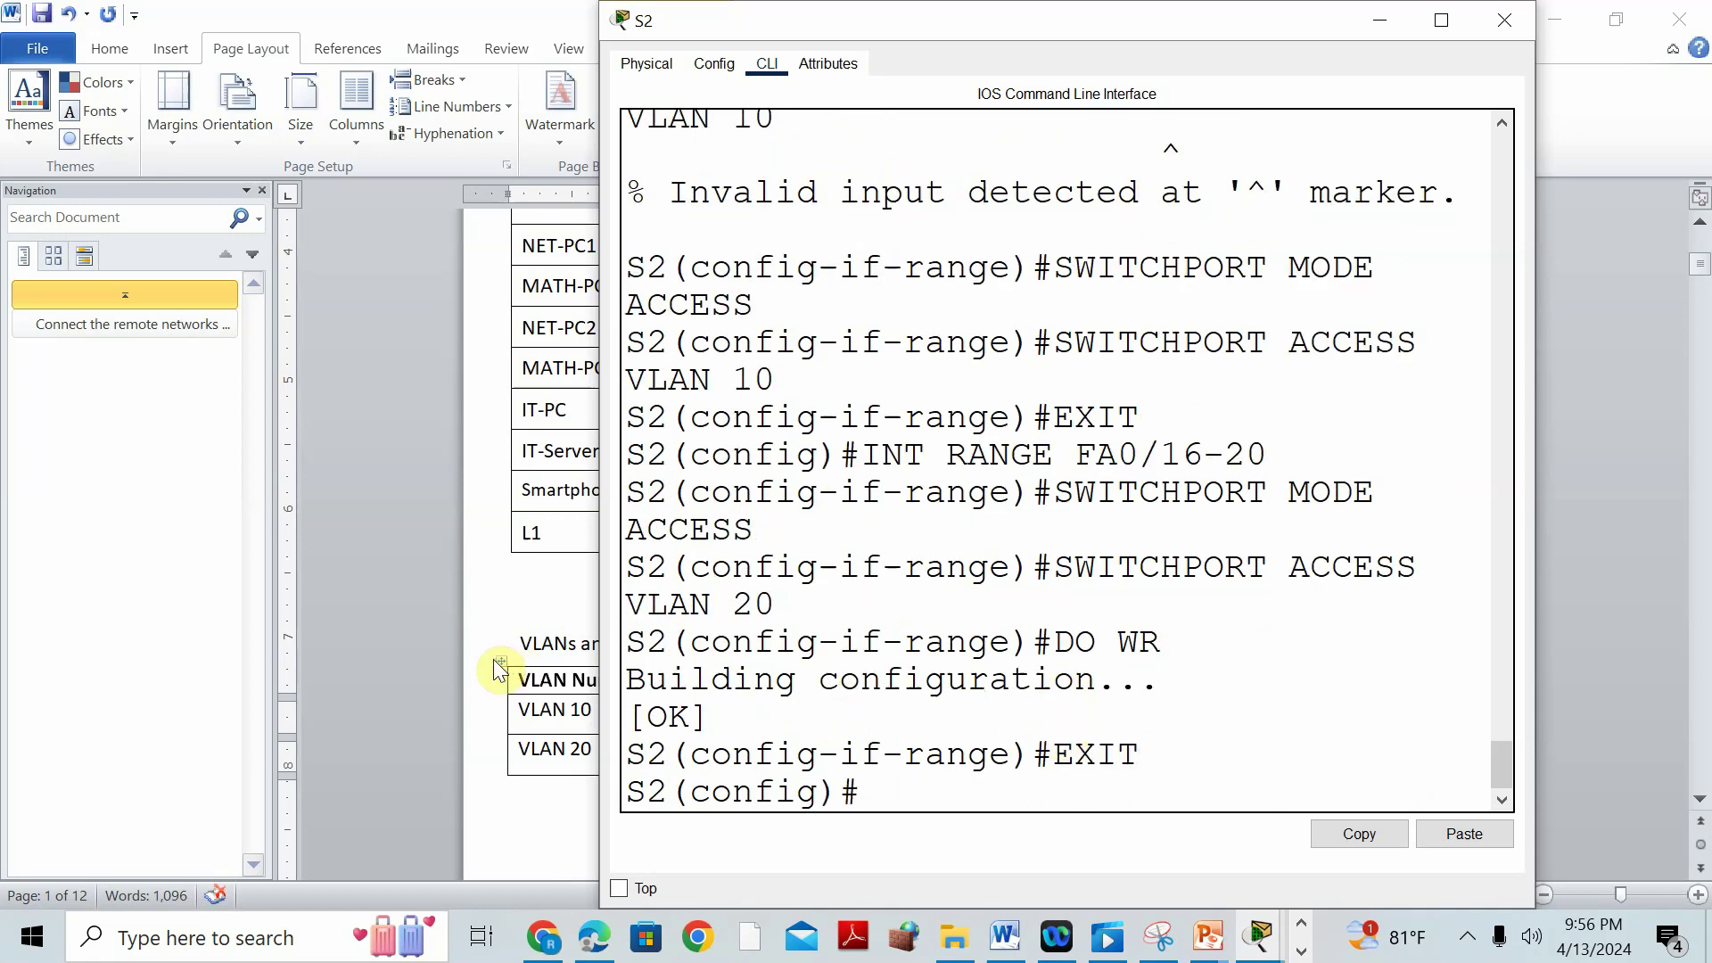
left_click(541, 656)
scroll(676, 645, "down", 20)
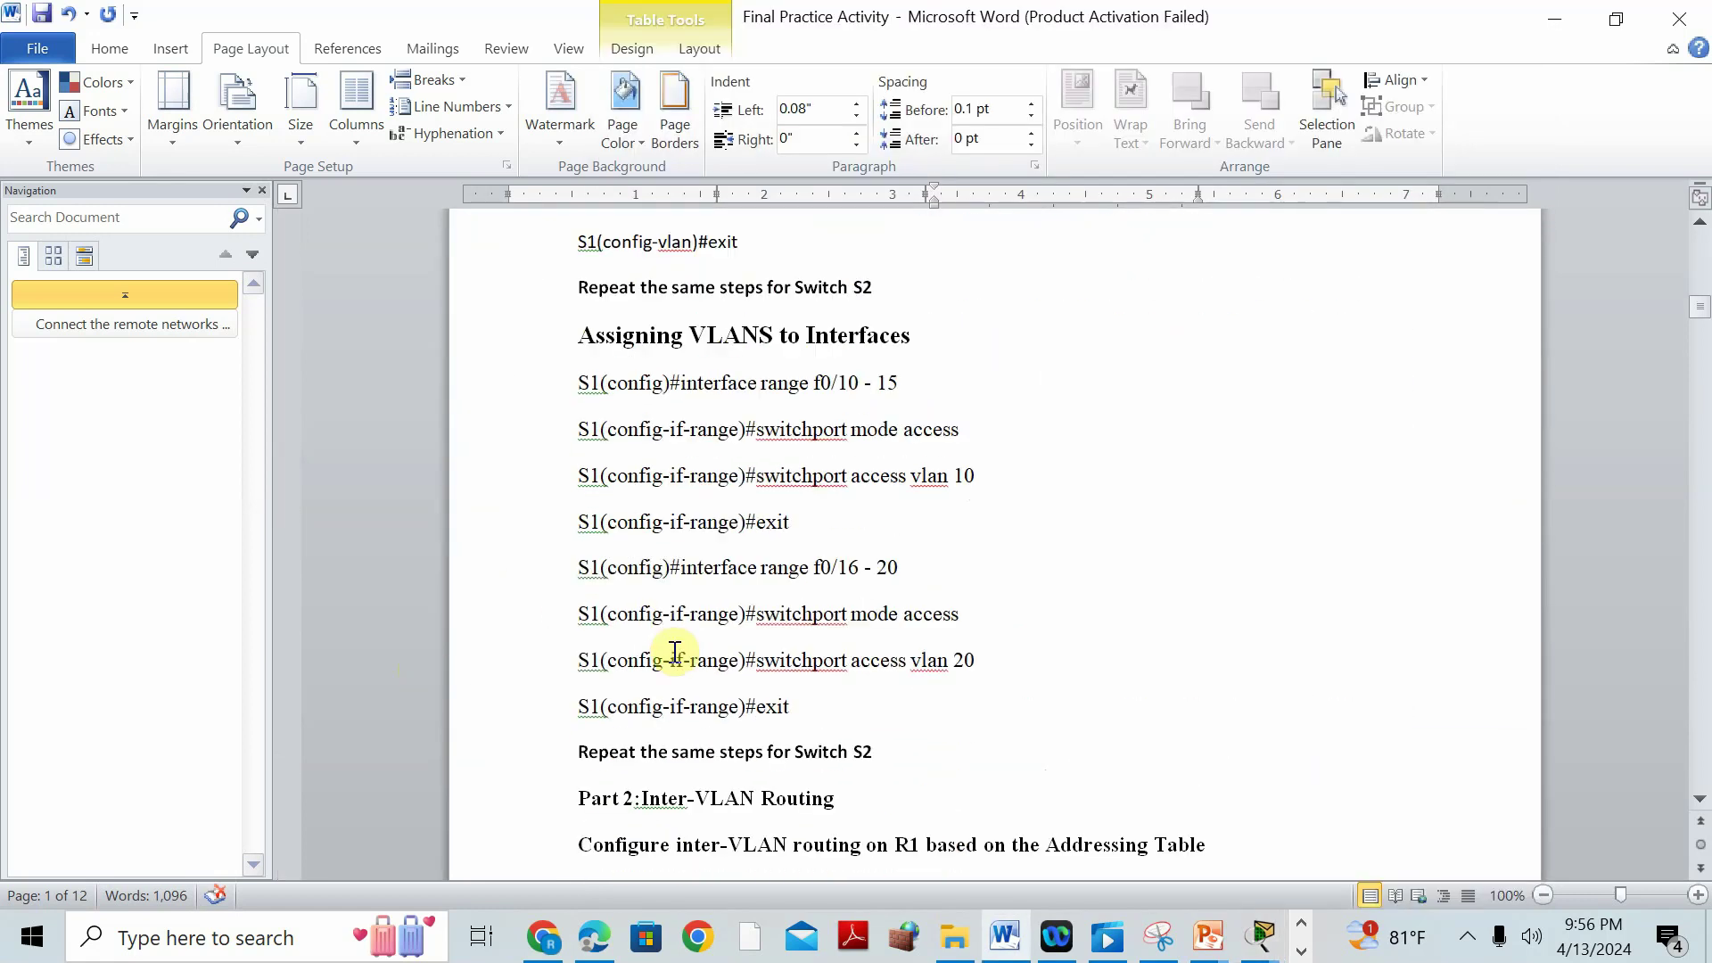
Review the guide's Part 2 Inter-VLAN Routing commands for R1, then return to the topology.
scroll(676, 651, "down", 1)
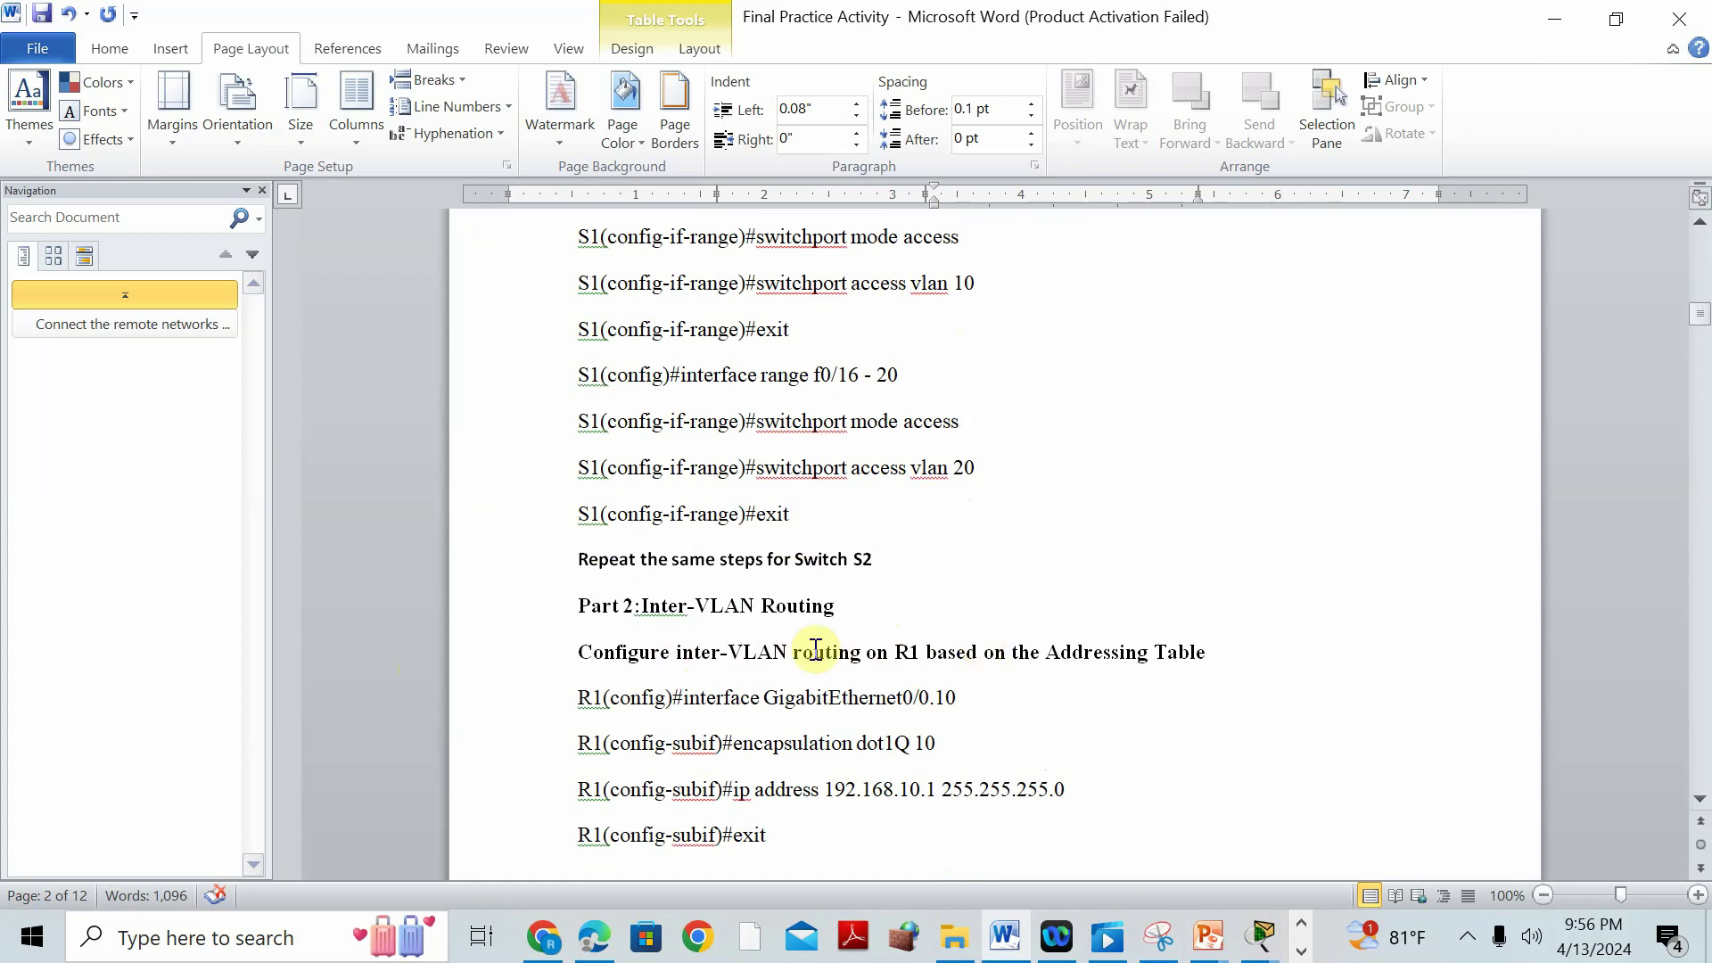
left_click(1234, 470)
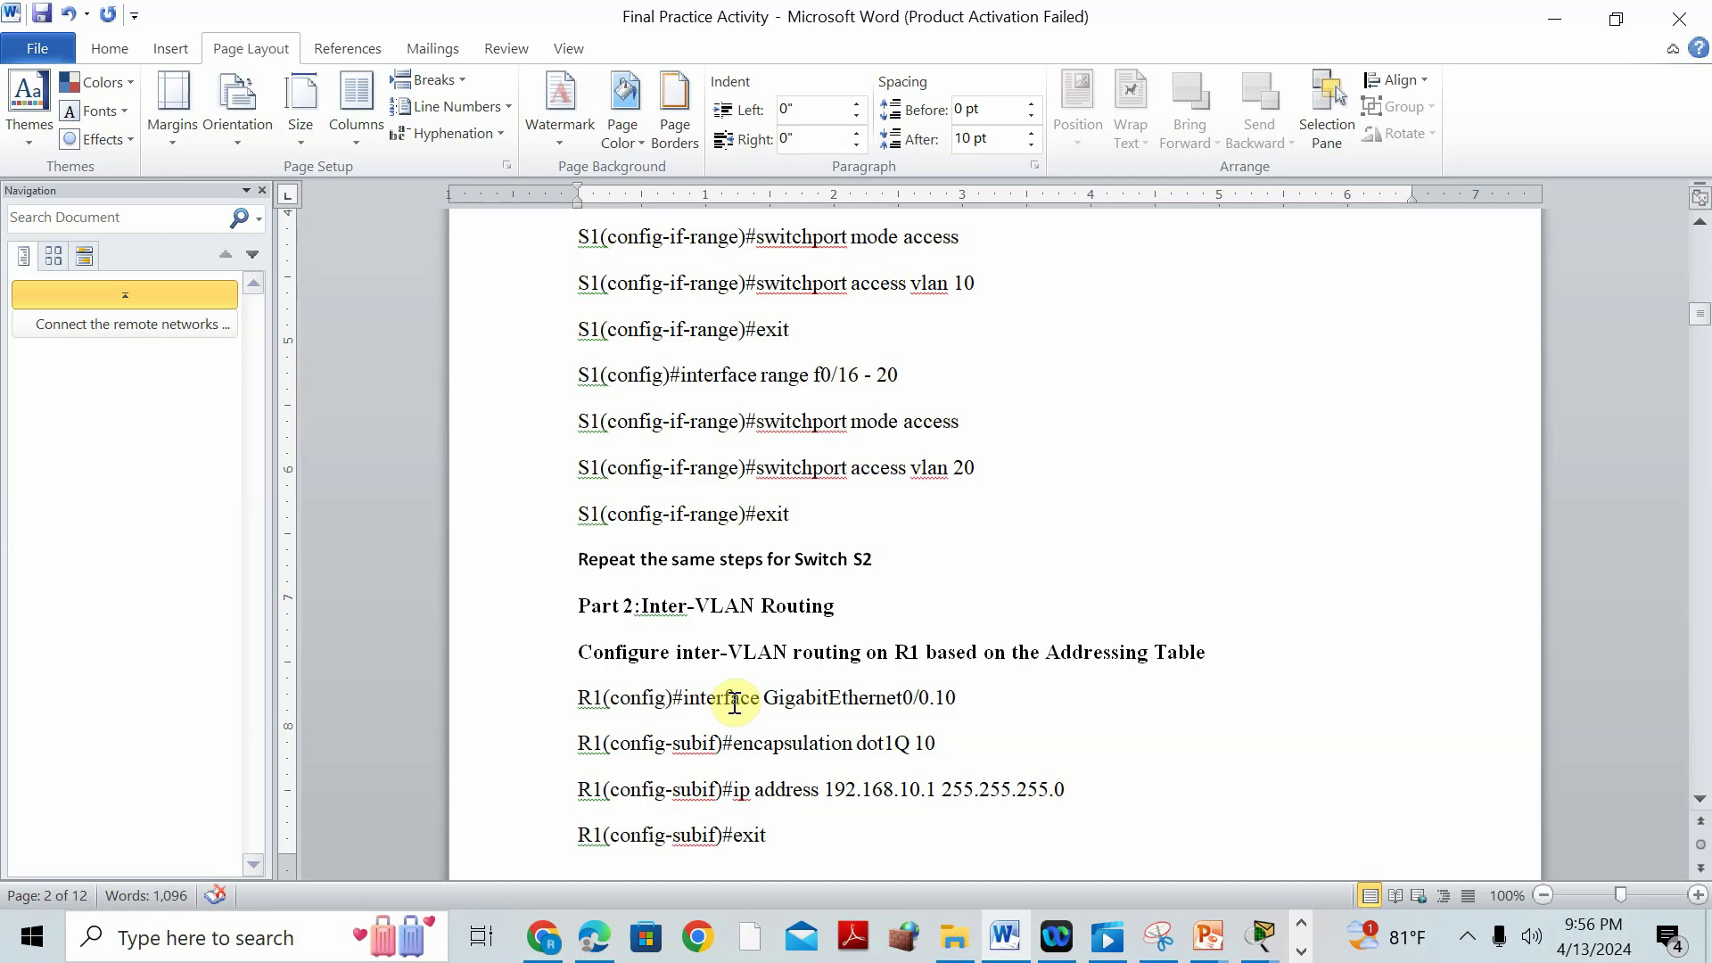
left_click(1246, 948)
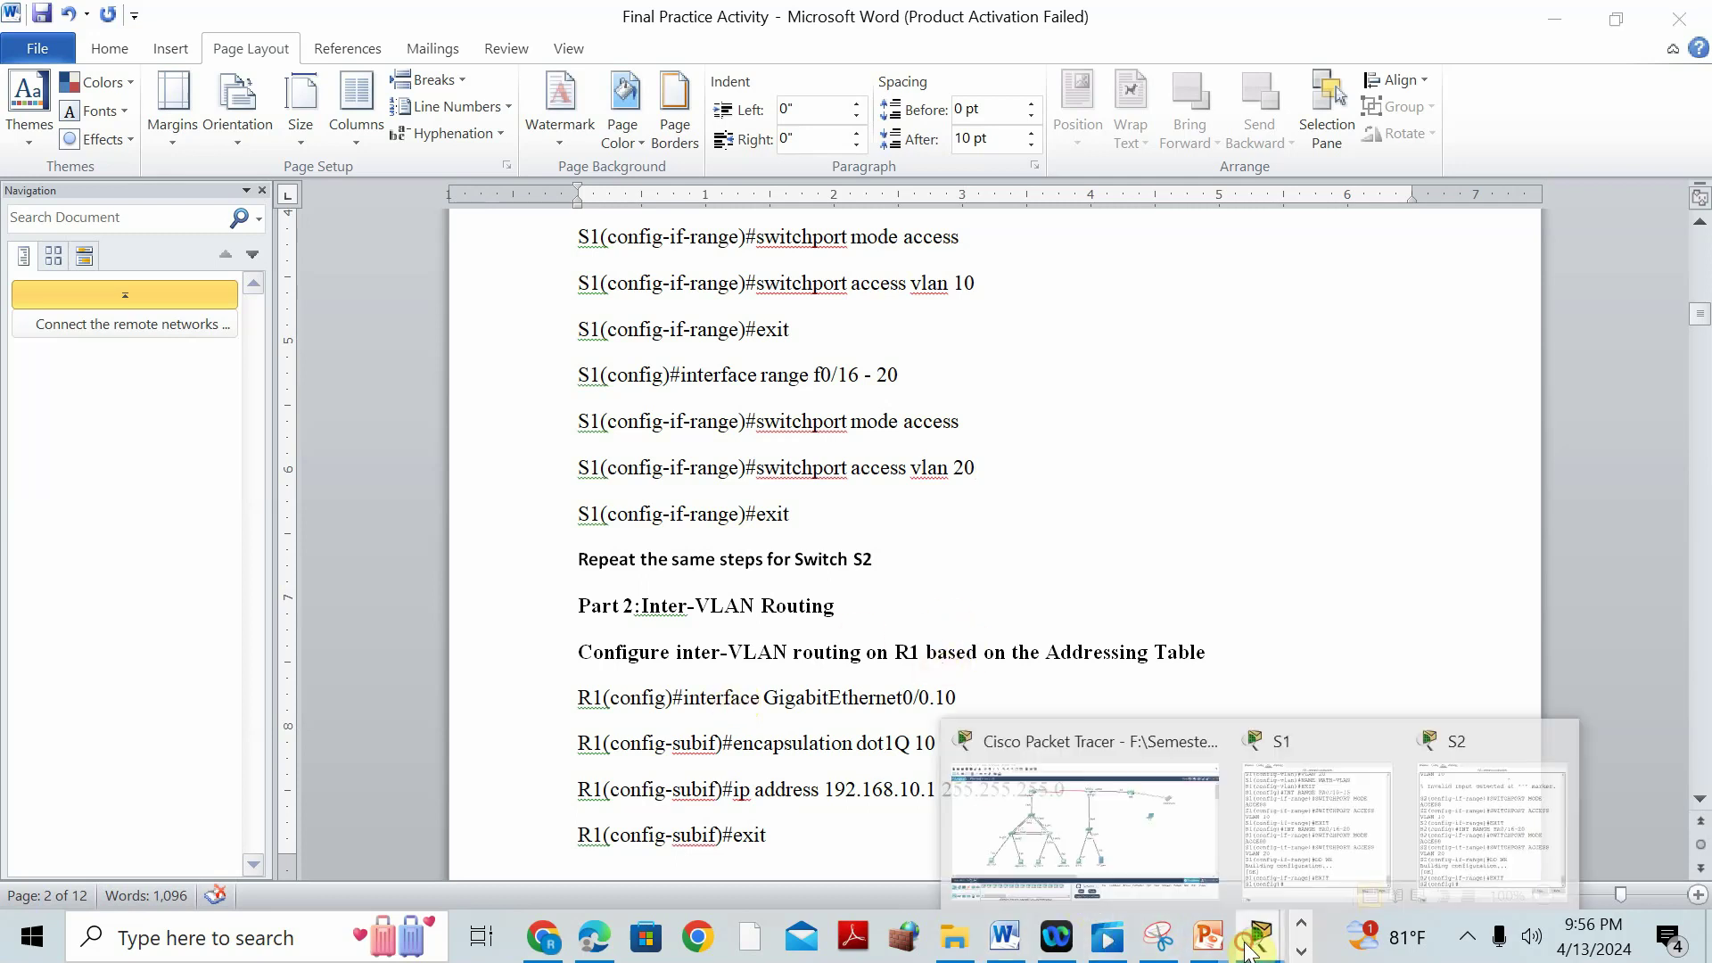
left_click(1070, 732)
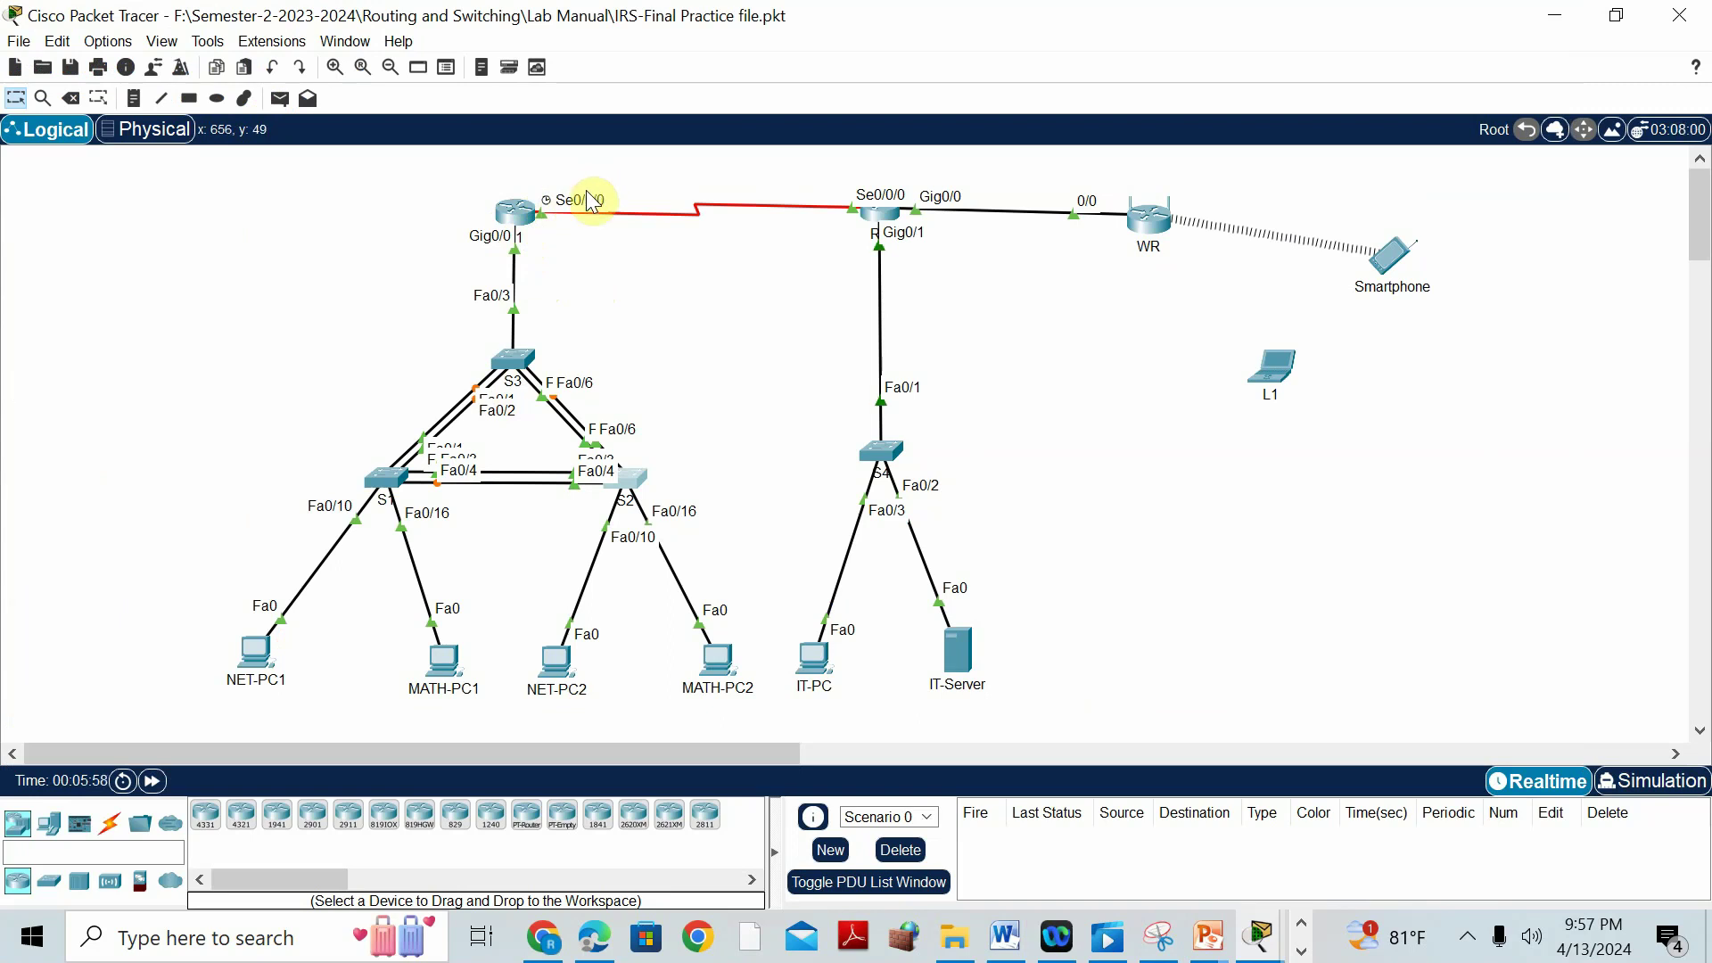
Open R1's CLI and enter privileged and global configuration mode with EN and CONF T.
left_click(515, 216)
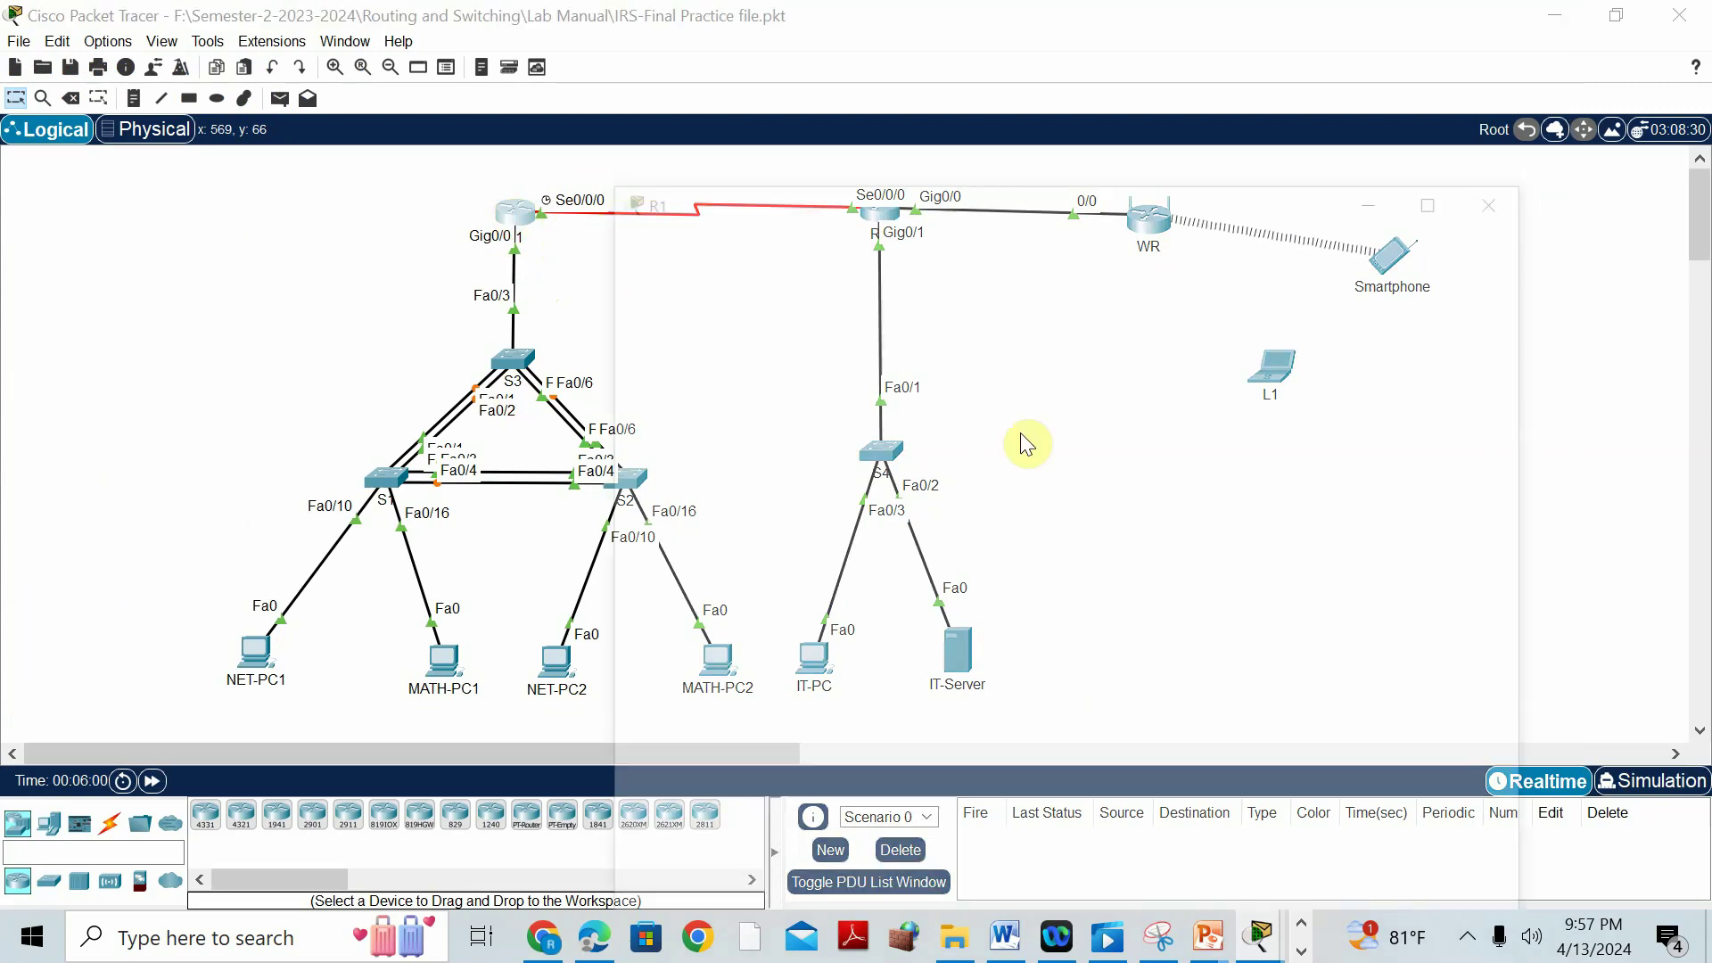
left_click(756, 69)
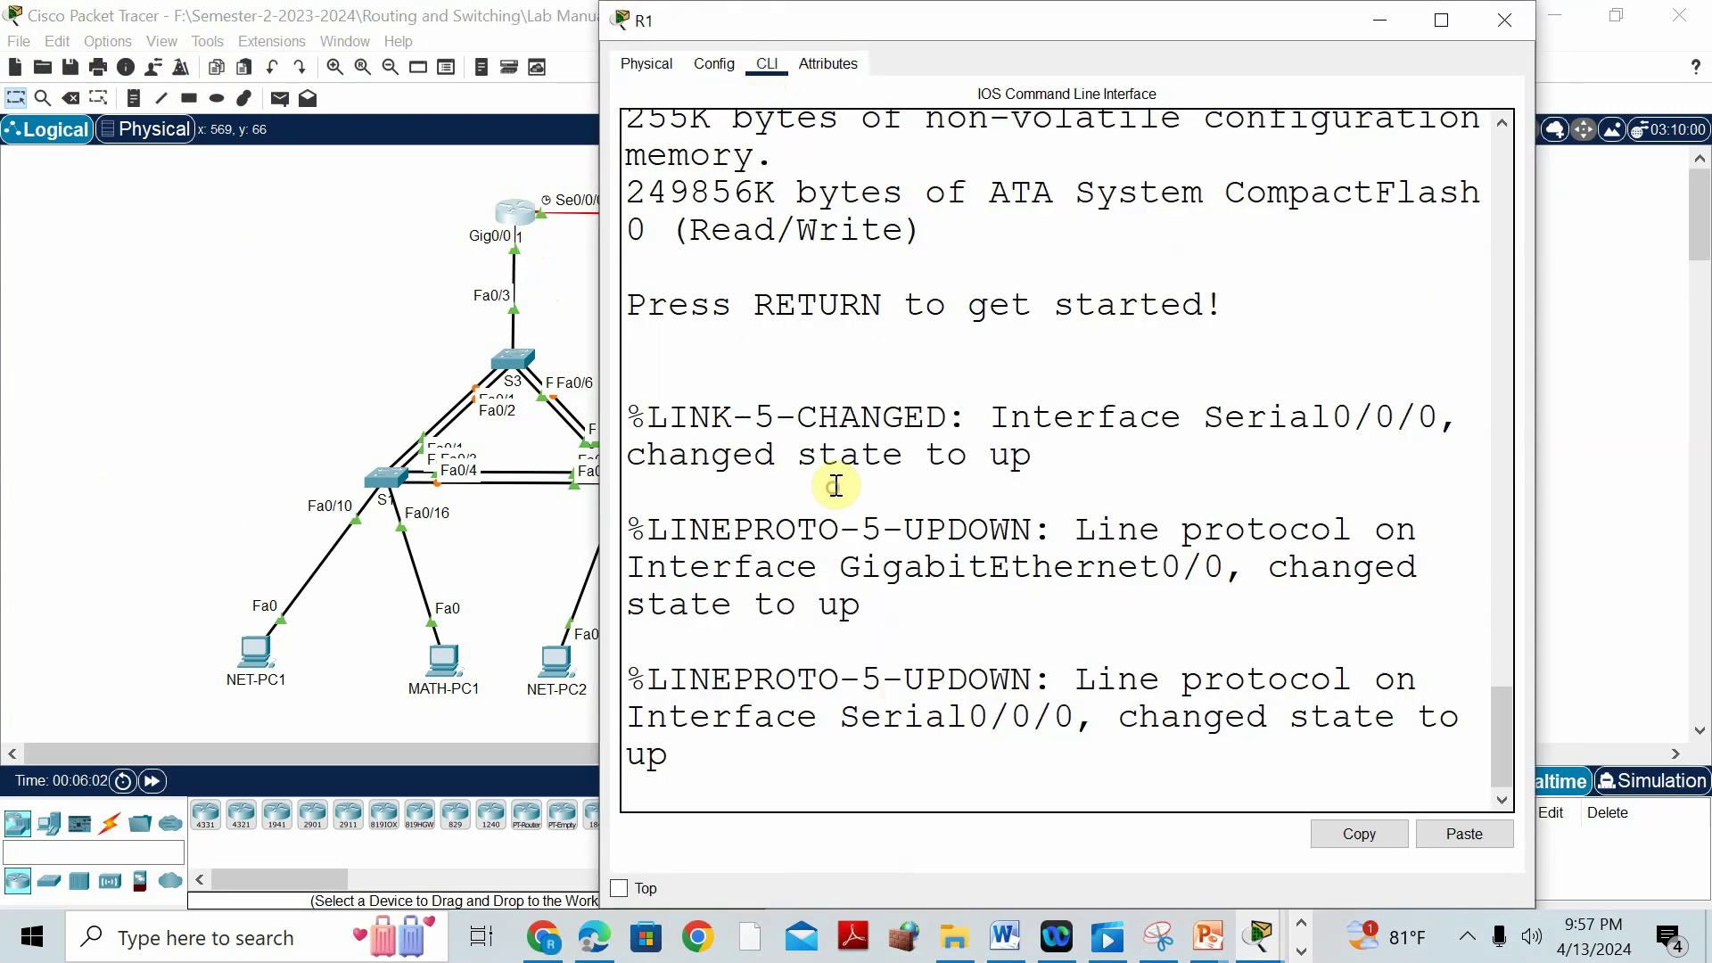
key("Return")
type("EN")
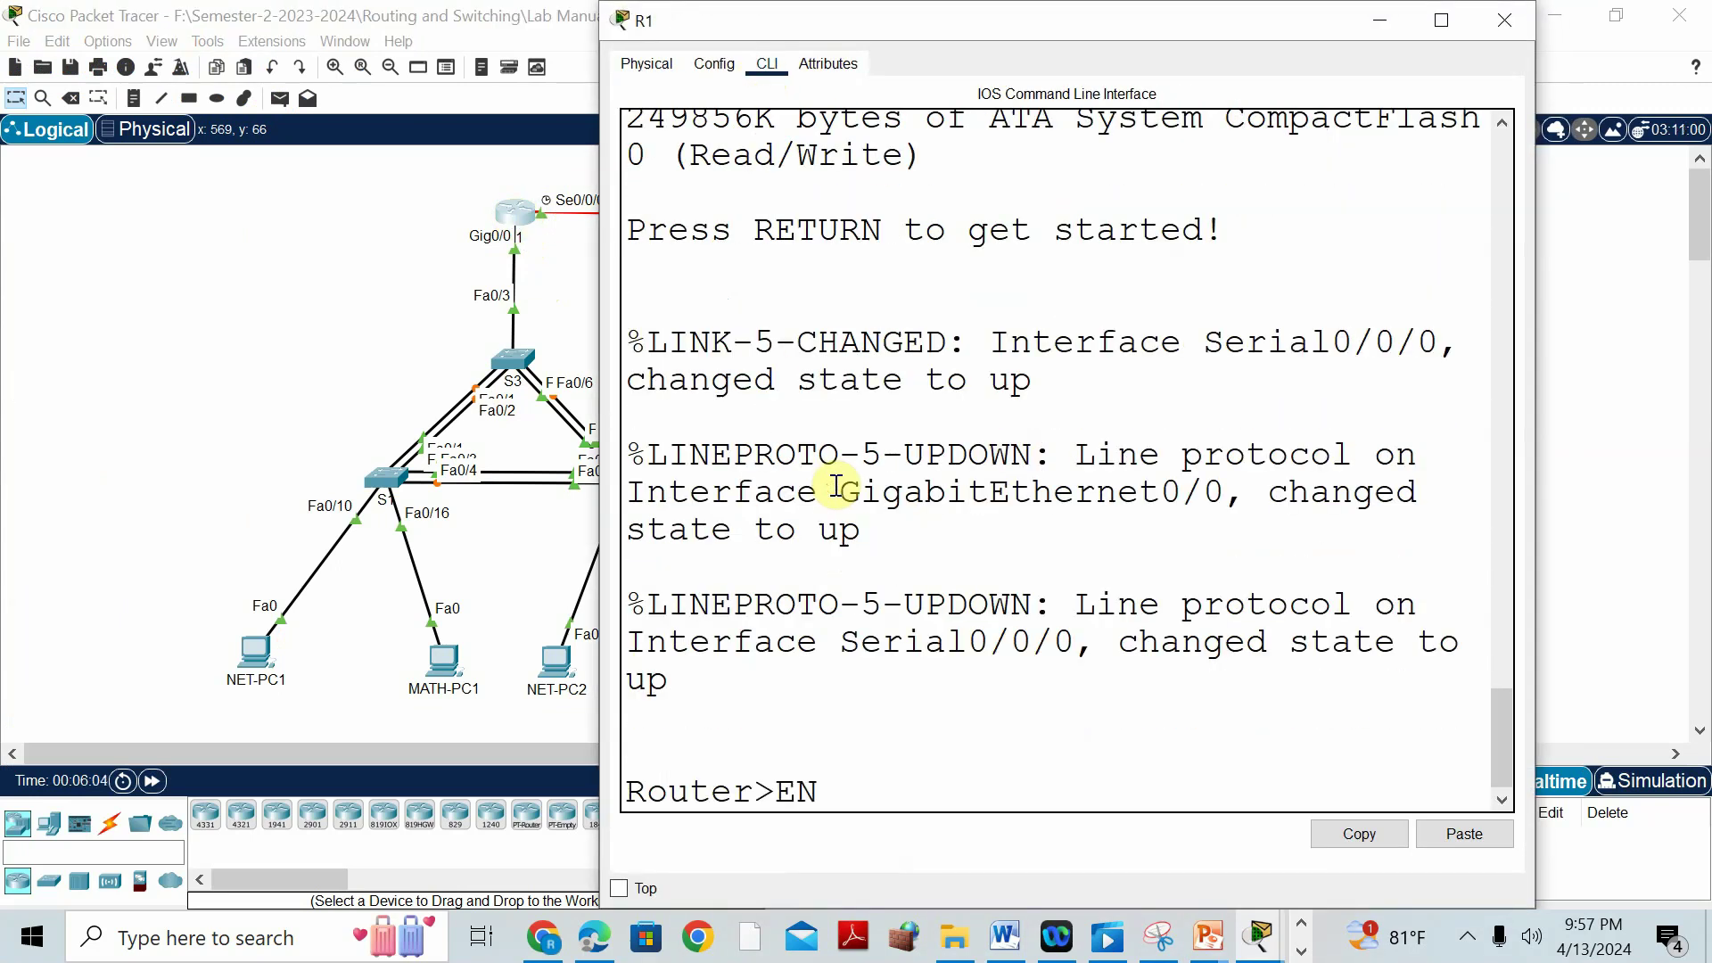
key("Return")
type("CONF T")
key("Return")
Create subinterface G0/0.10 with dot1Q 10, address 192.168.10.1 255.255.255.0, and enable it.
type("INT G0/")
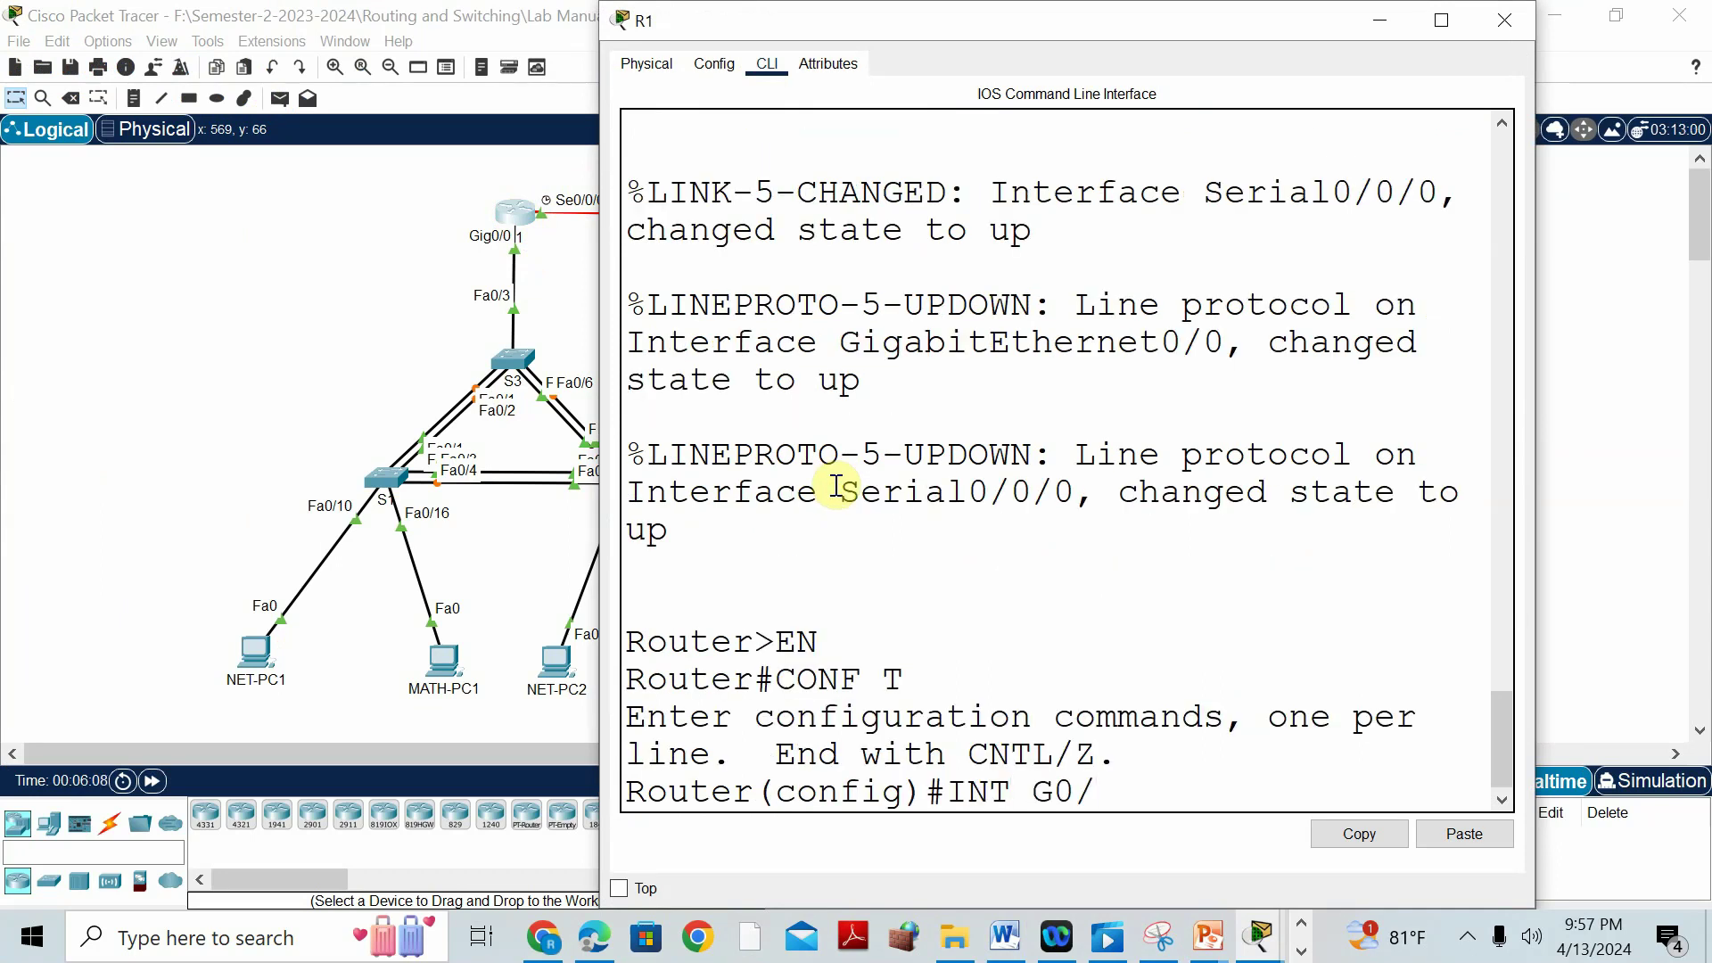
type("0.10")
key("Return")
key("Return")
type("ENCAPSULATION DOT1Q 10")
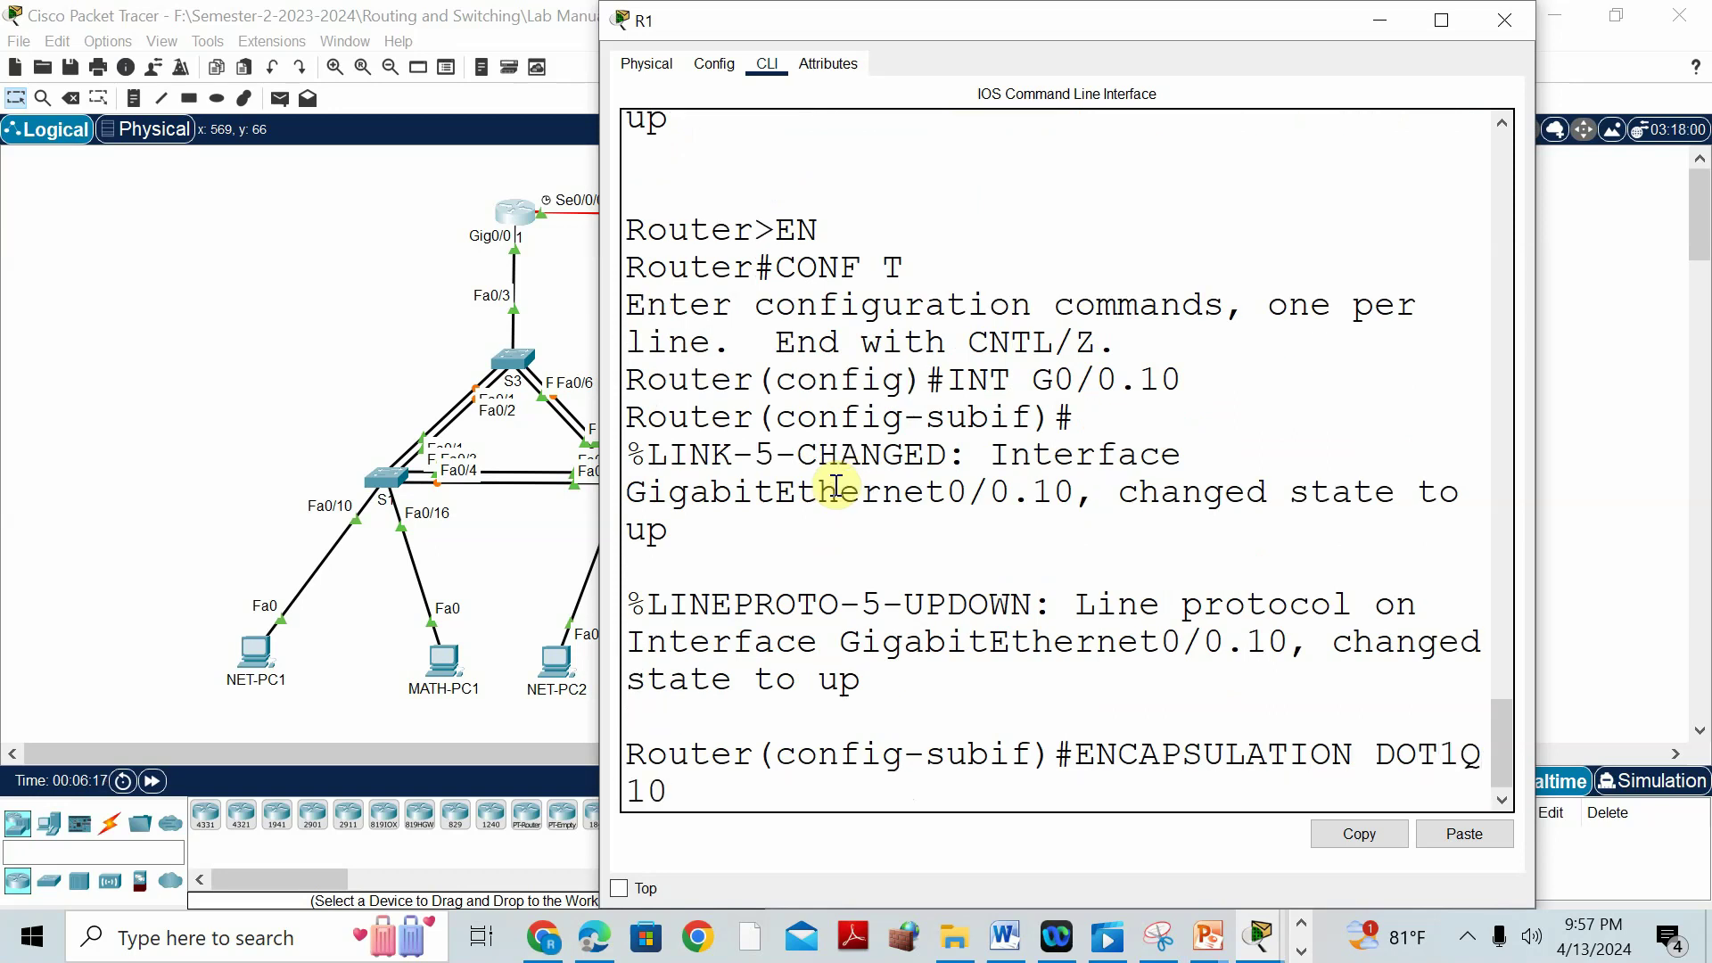
key("Return")
type("IP A")
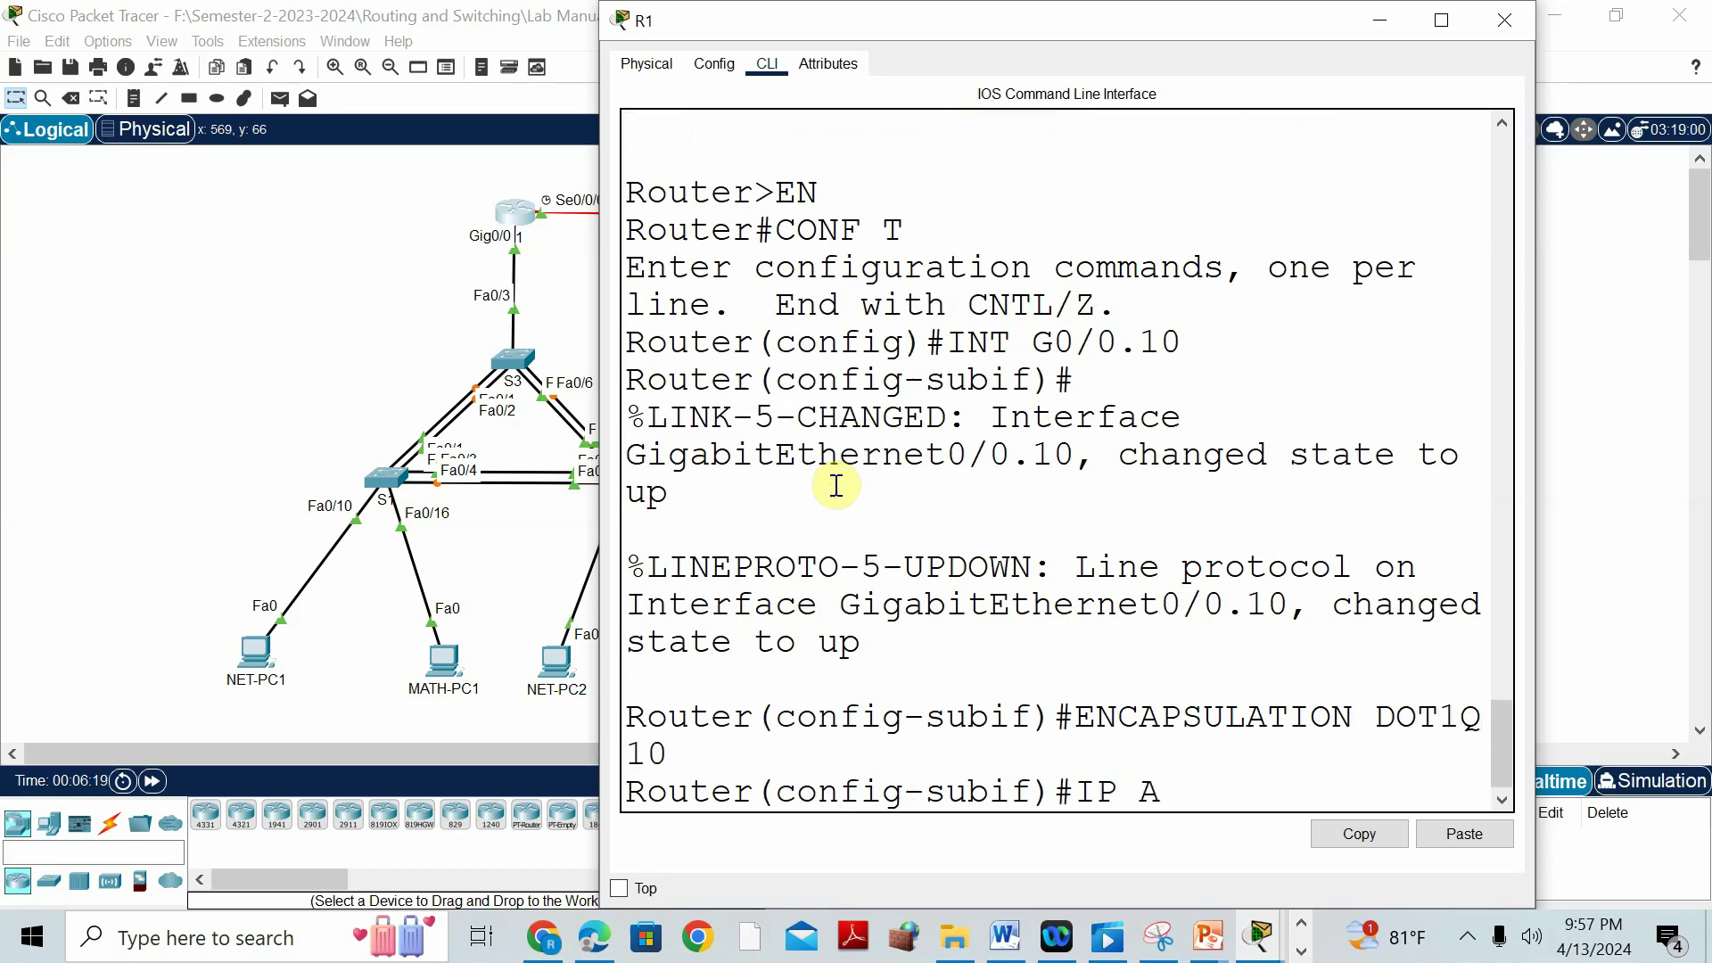
type("DDRESS 192.168")
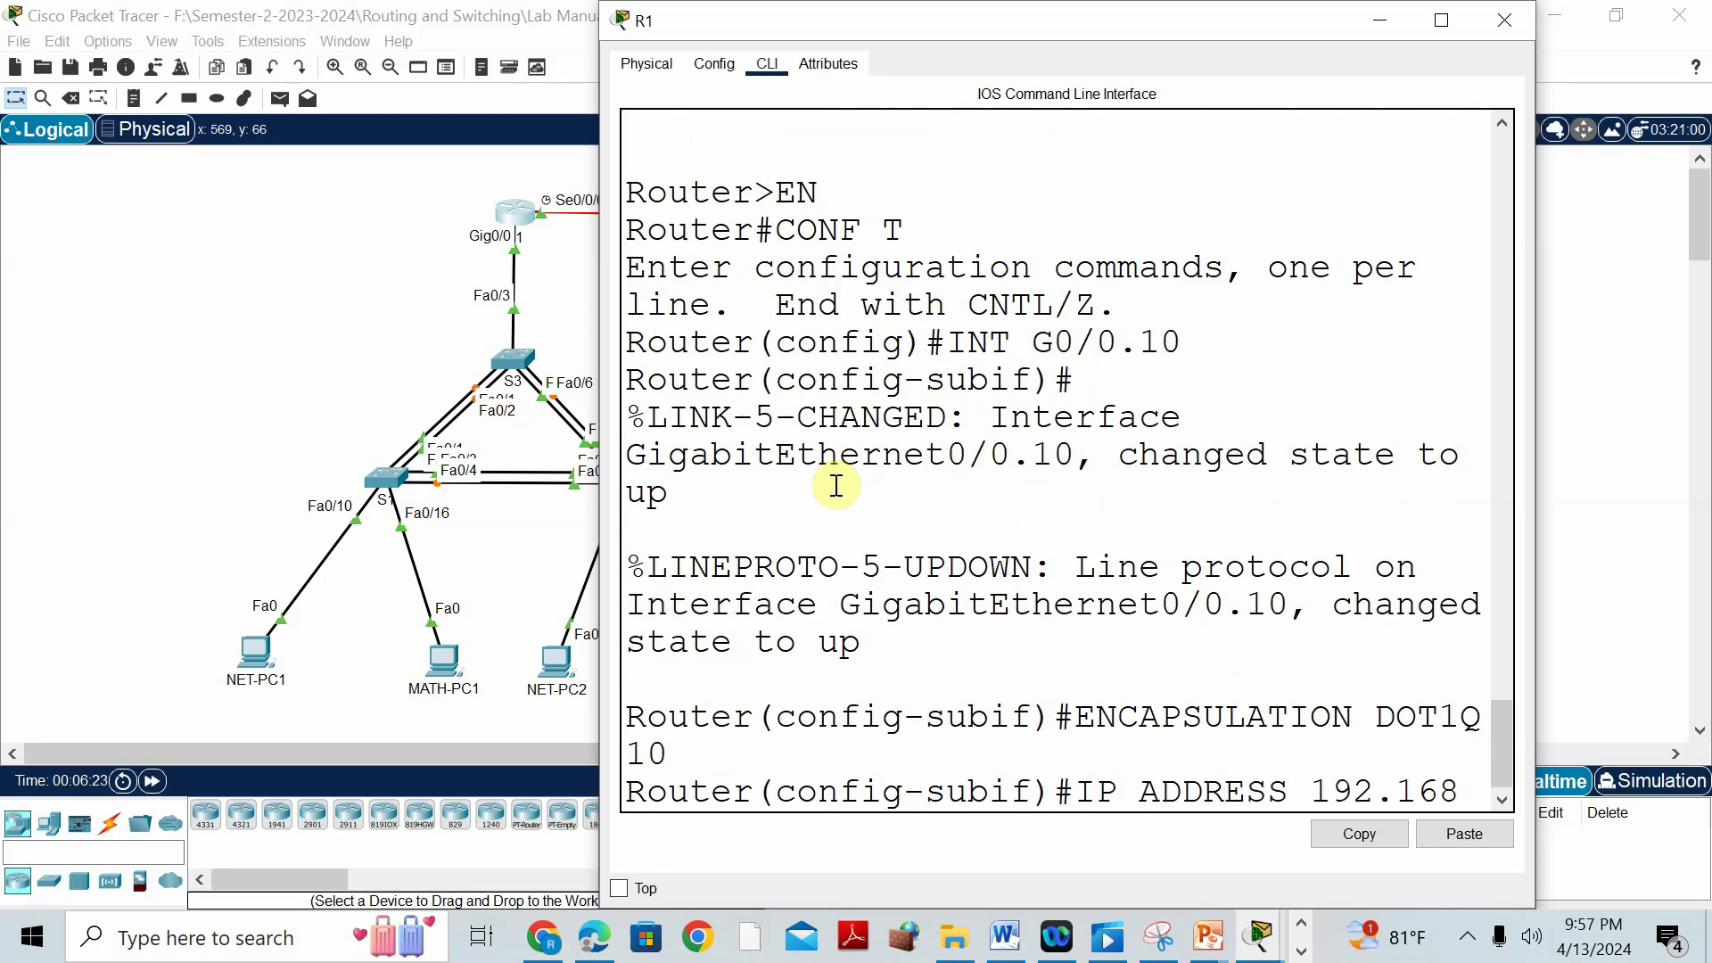
type(".10.1 2")
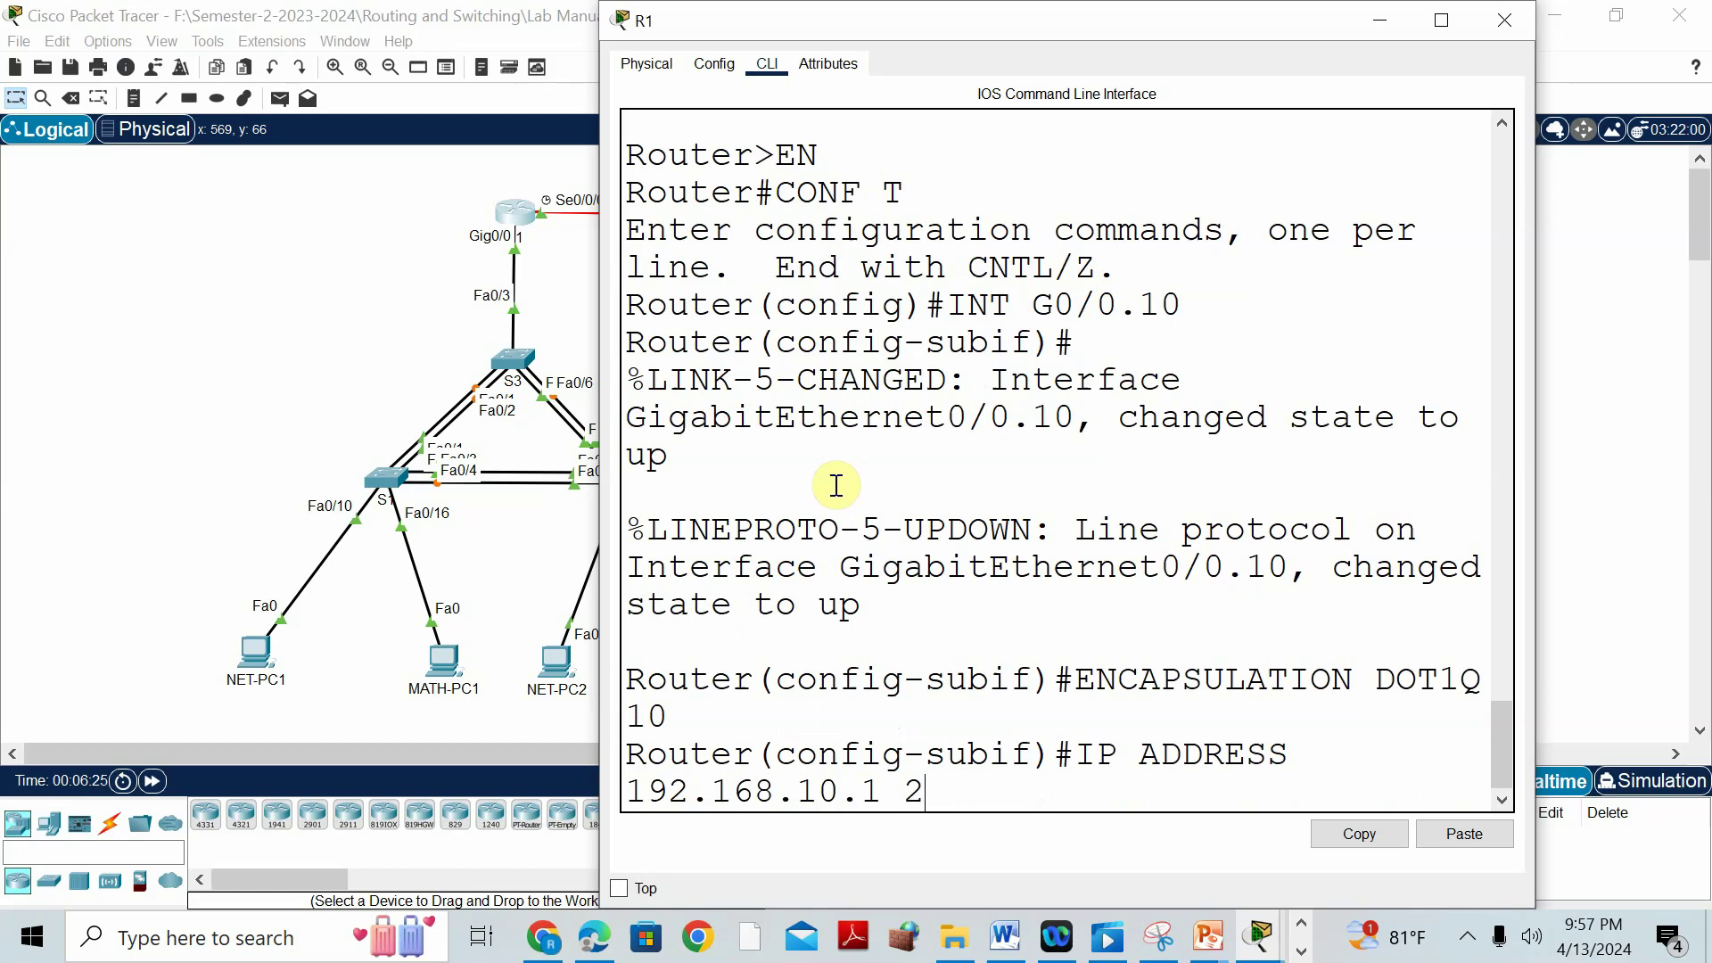
type("55.255.255.0")
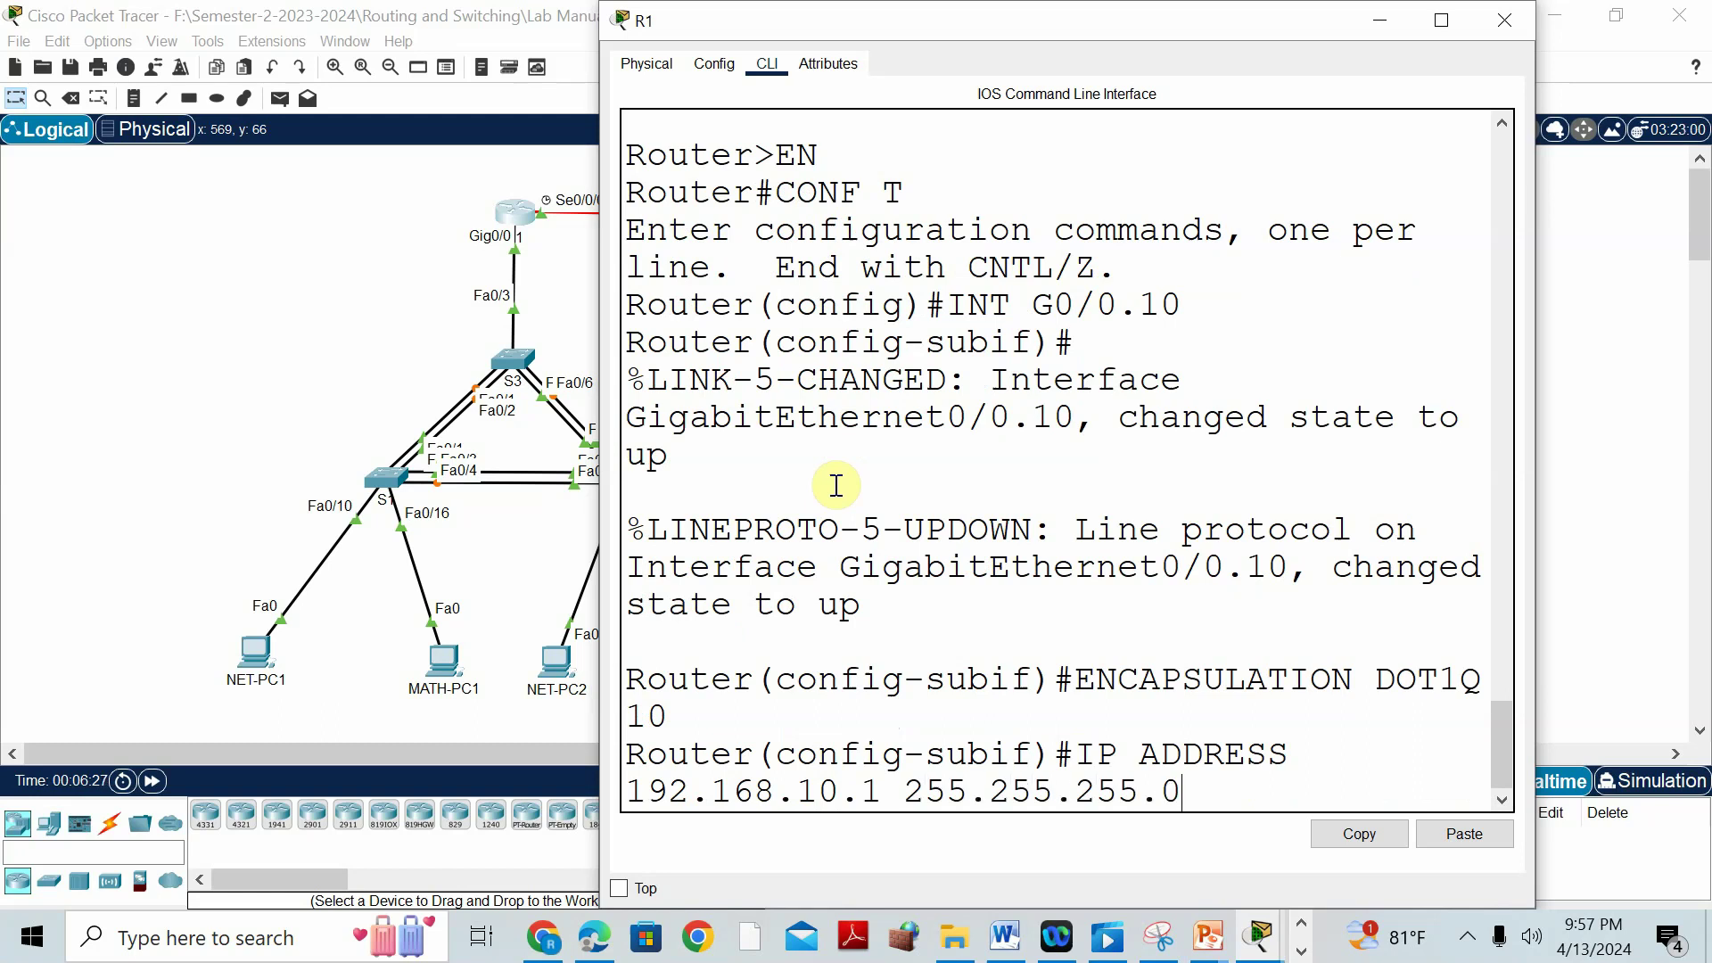
key("Return")
type("NO SHUT")
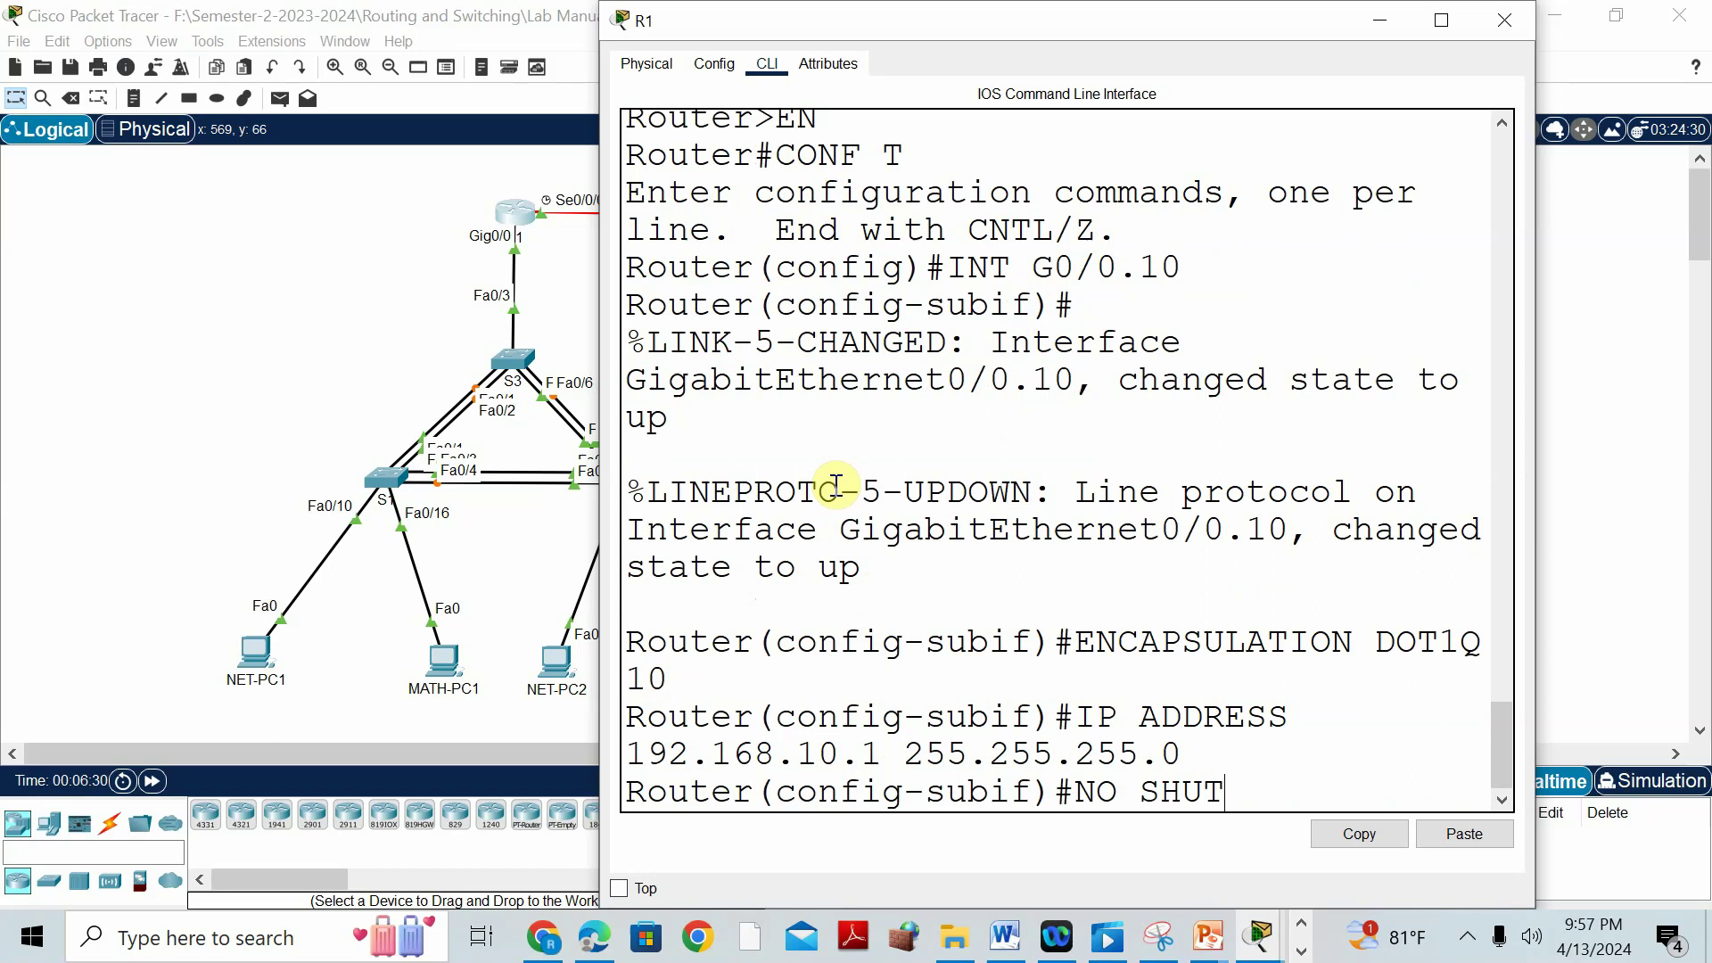
key("Return")
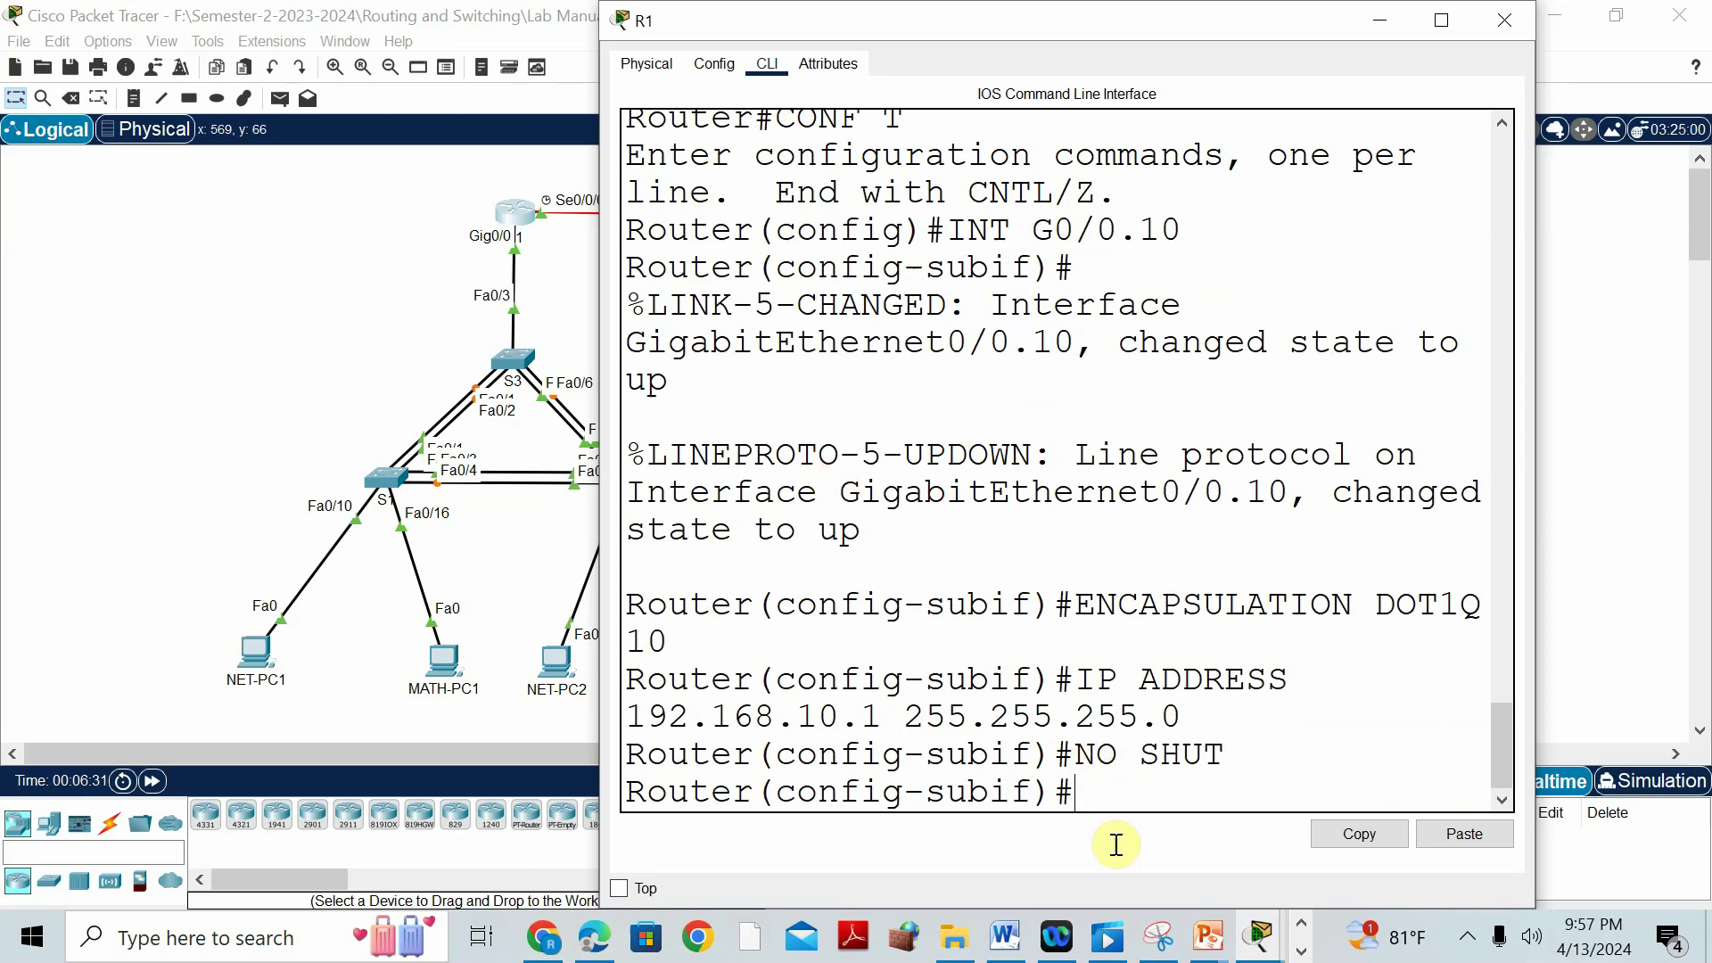
Highlight the VLAN 10 network 192.168.10.0 in the lab document's VLAN table.
left_click(1005, 936)
scroll(963, 565, "up", 15)
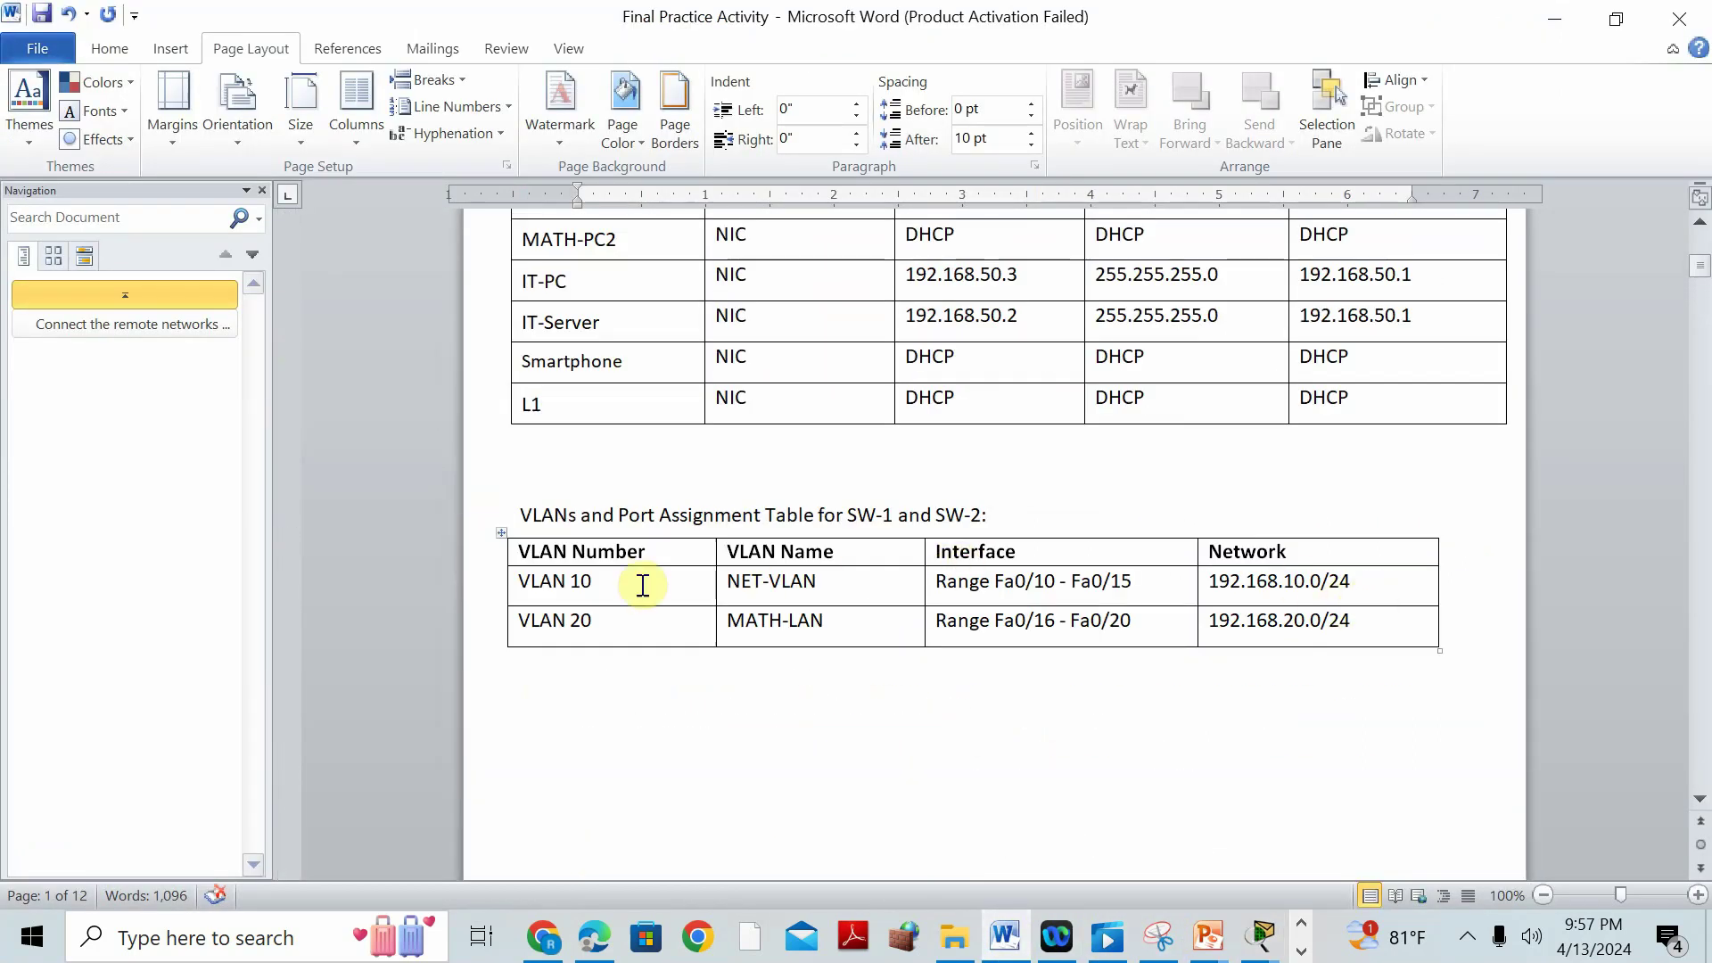
left_click(1213, 583)
left_click_drag(1212, 583, 1323, 584)
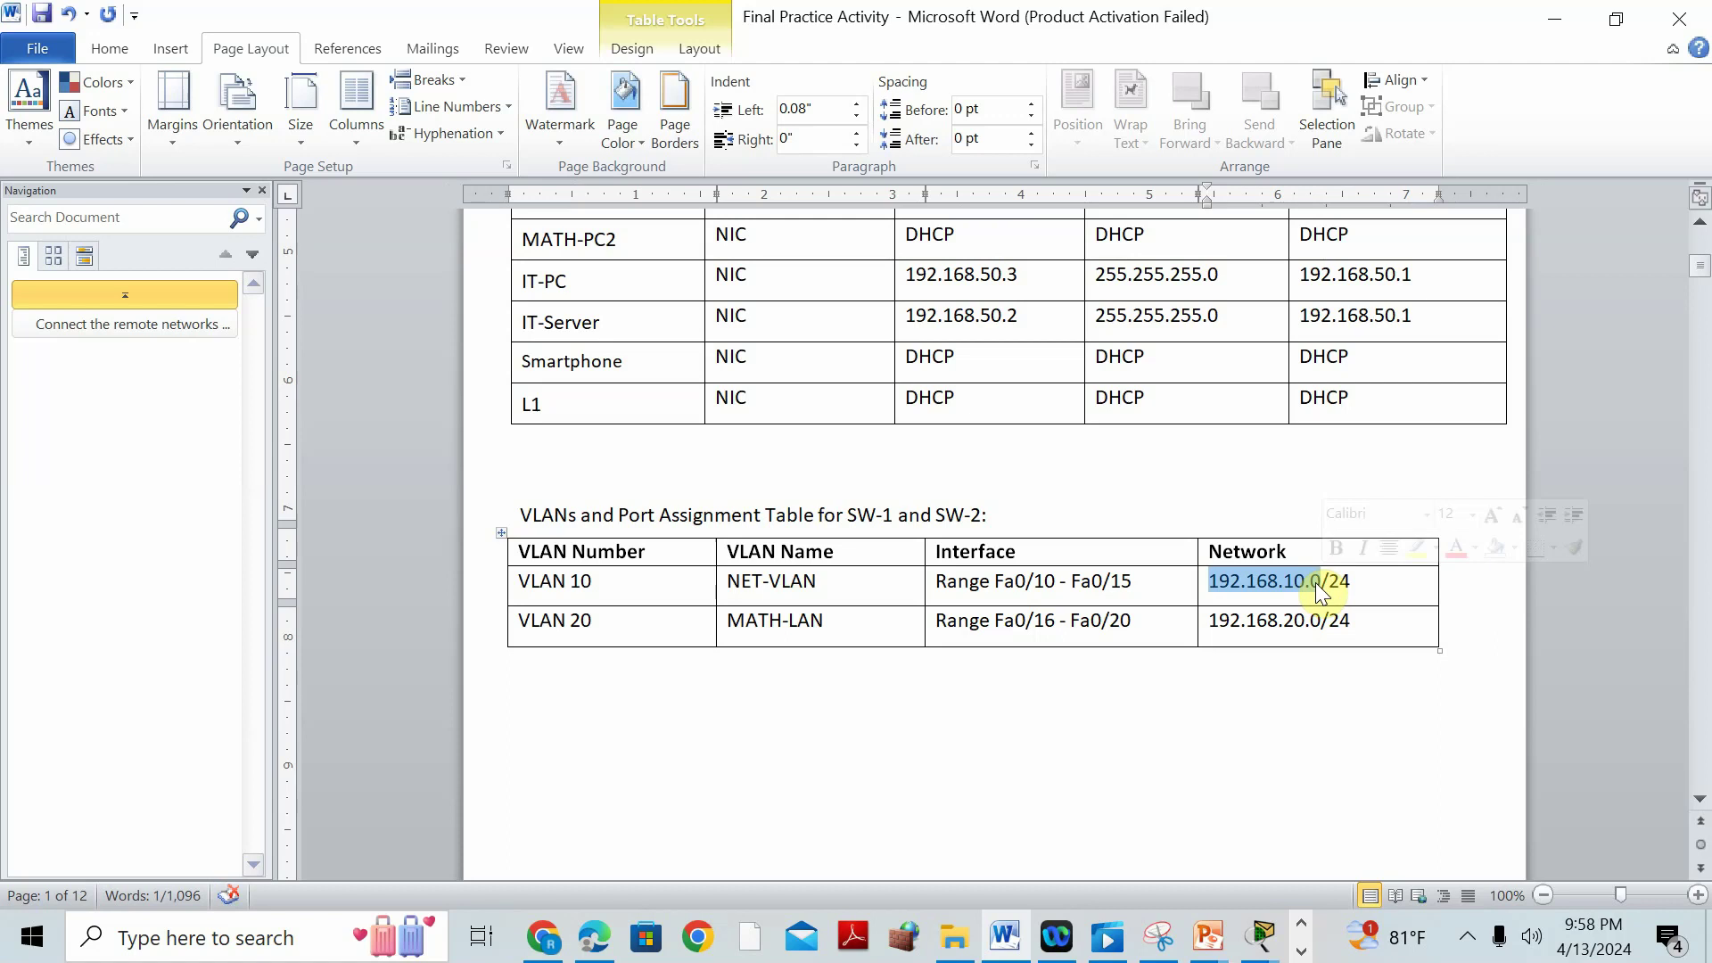
Back in R1's CLI, exit the G0/0.10 subinterface and start the next INT G0 command.
left_click(1259, 937)
left_click(1525, 754)
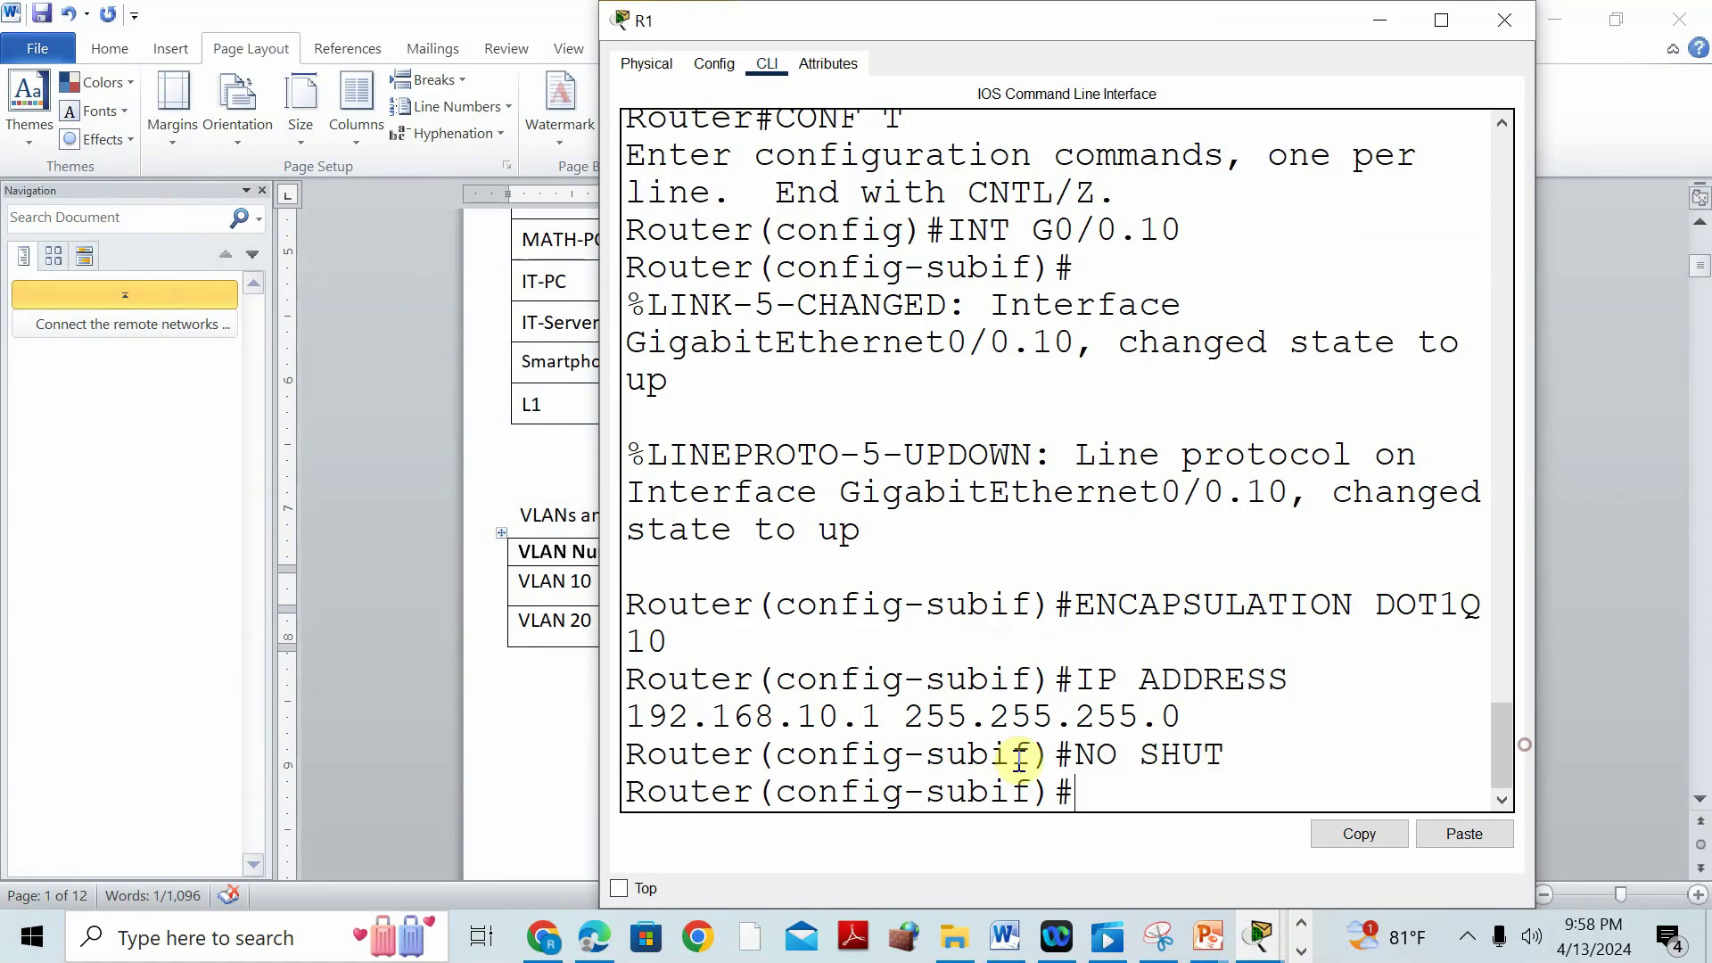
type("EXIT")
key("Return")
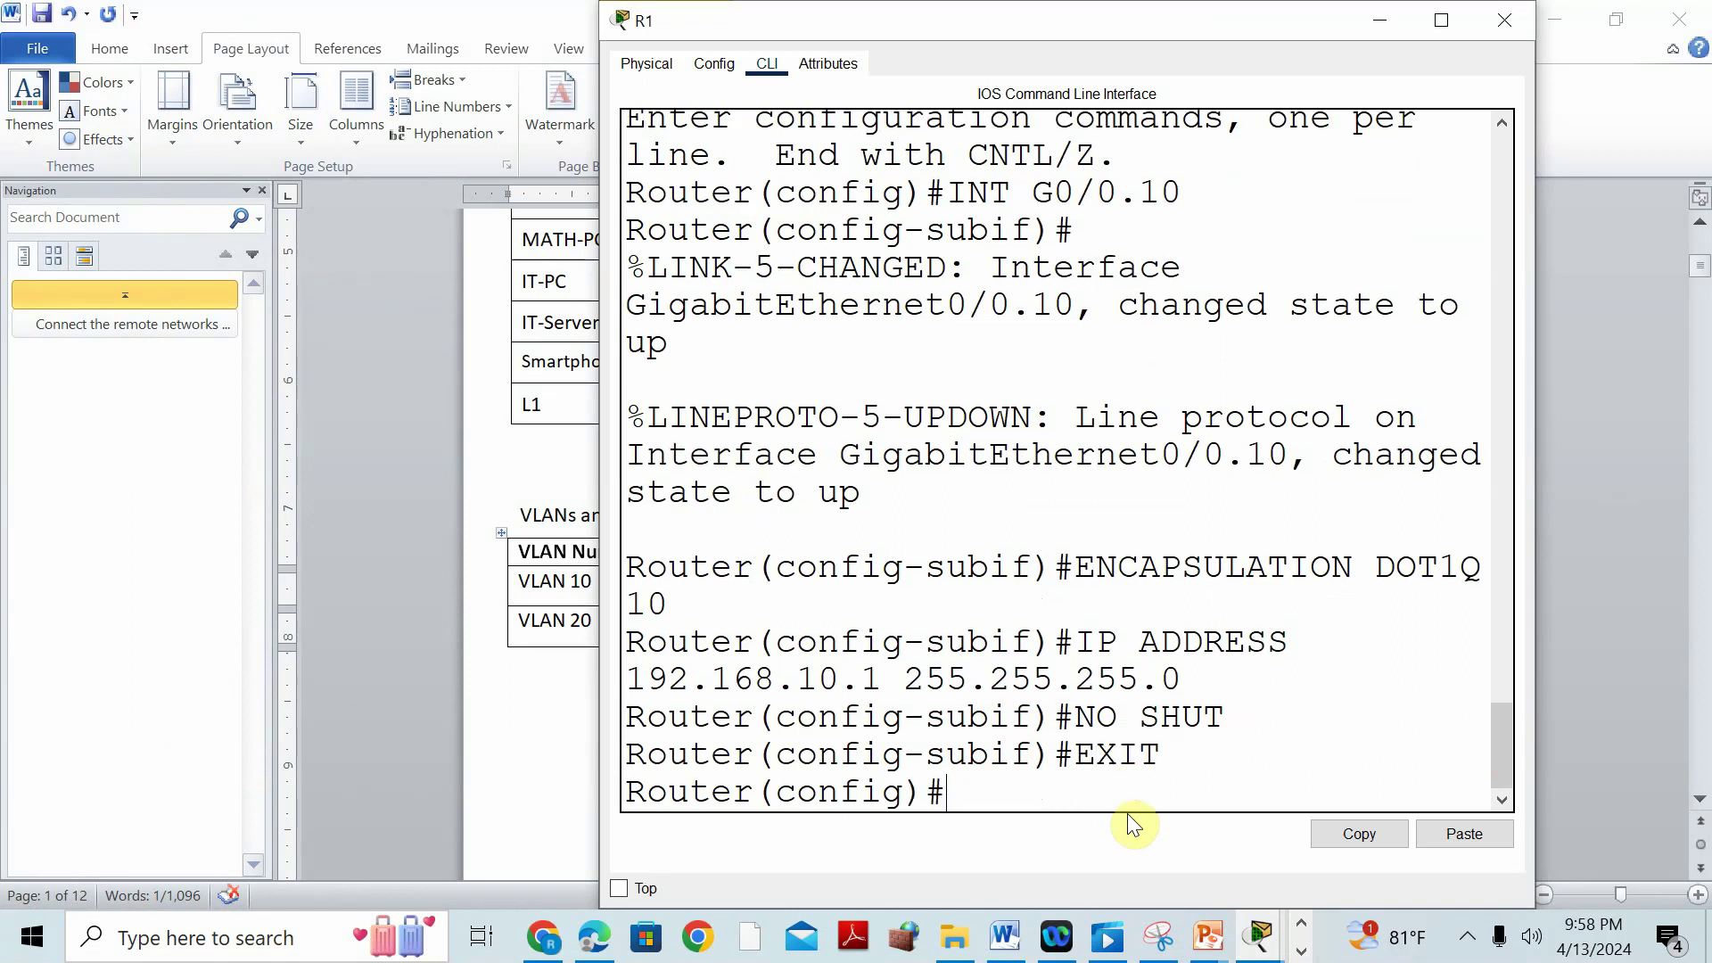
type("INT G0/0.20")
Enter subinterface G0/0.20 and give it dot1Q 20 encapsulation with 192.168.20.1 255.255.255.0.
key("Return")
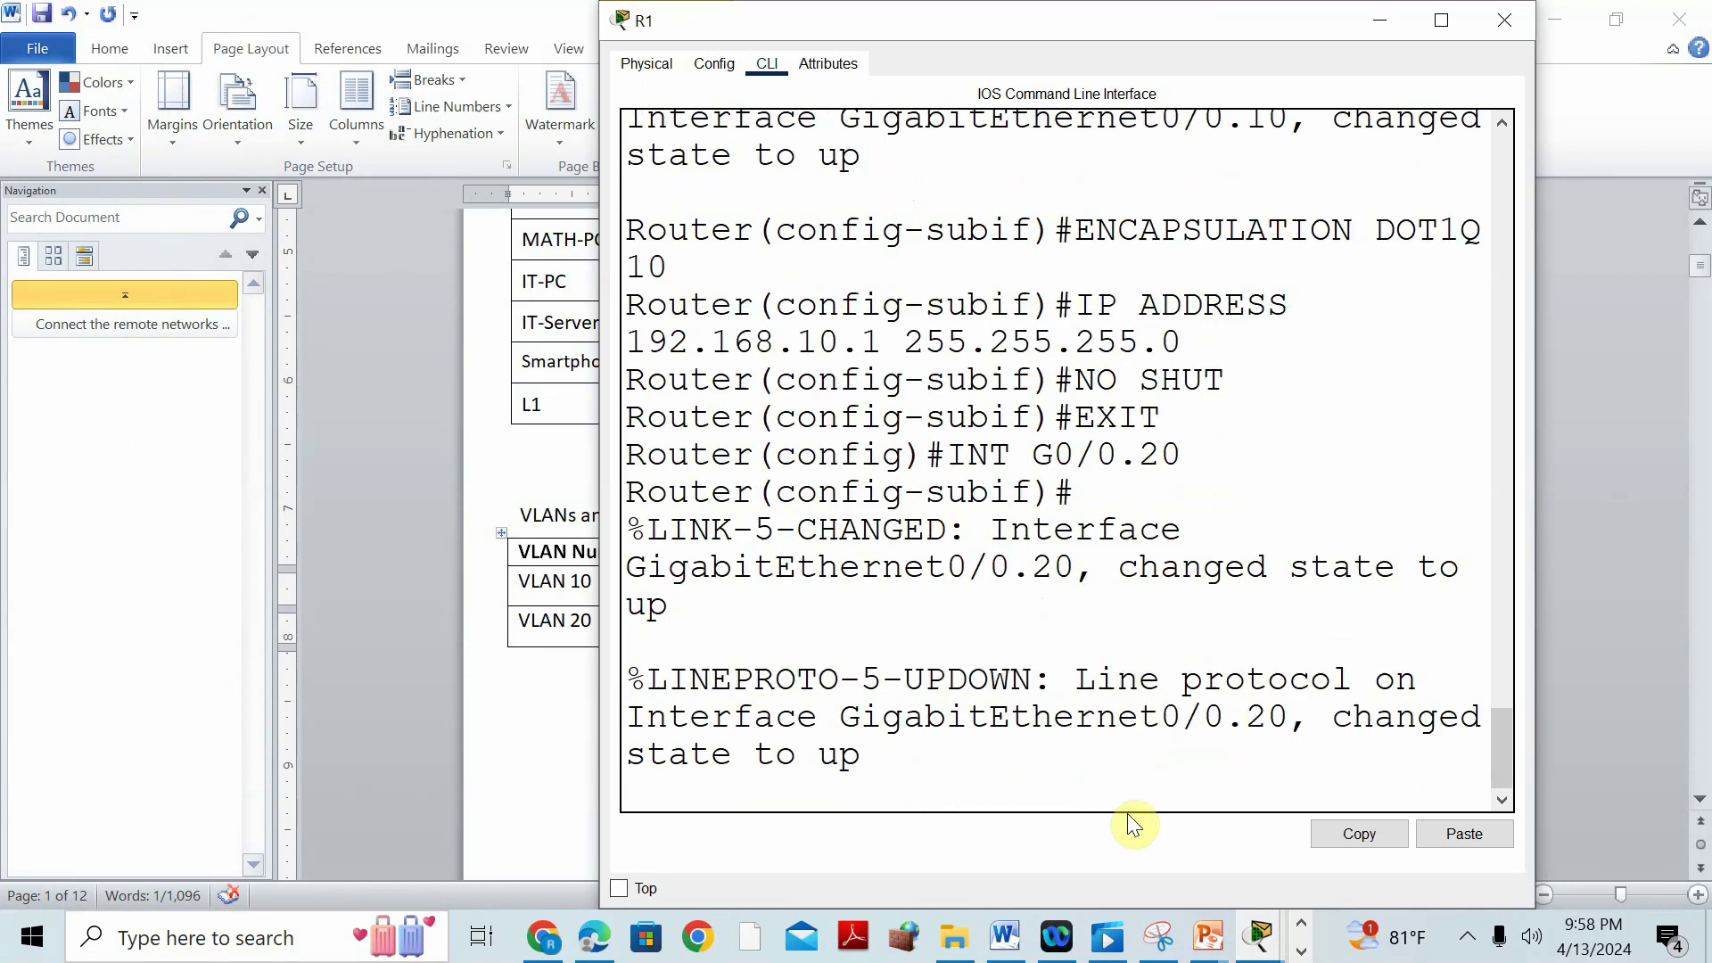
type("SUL")
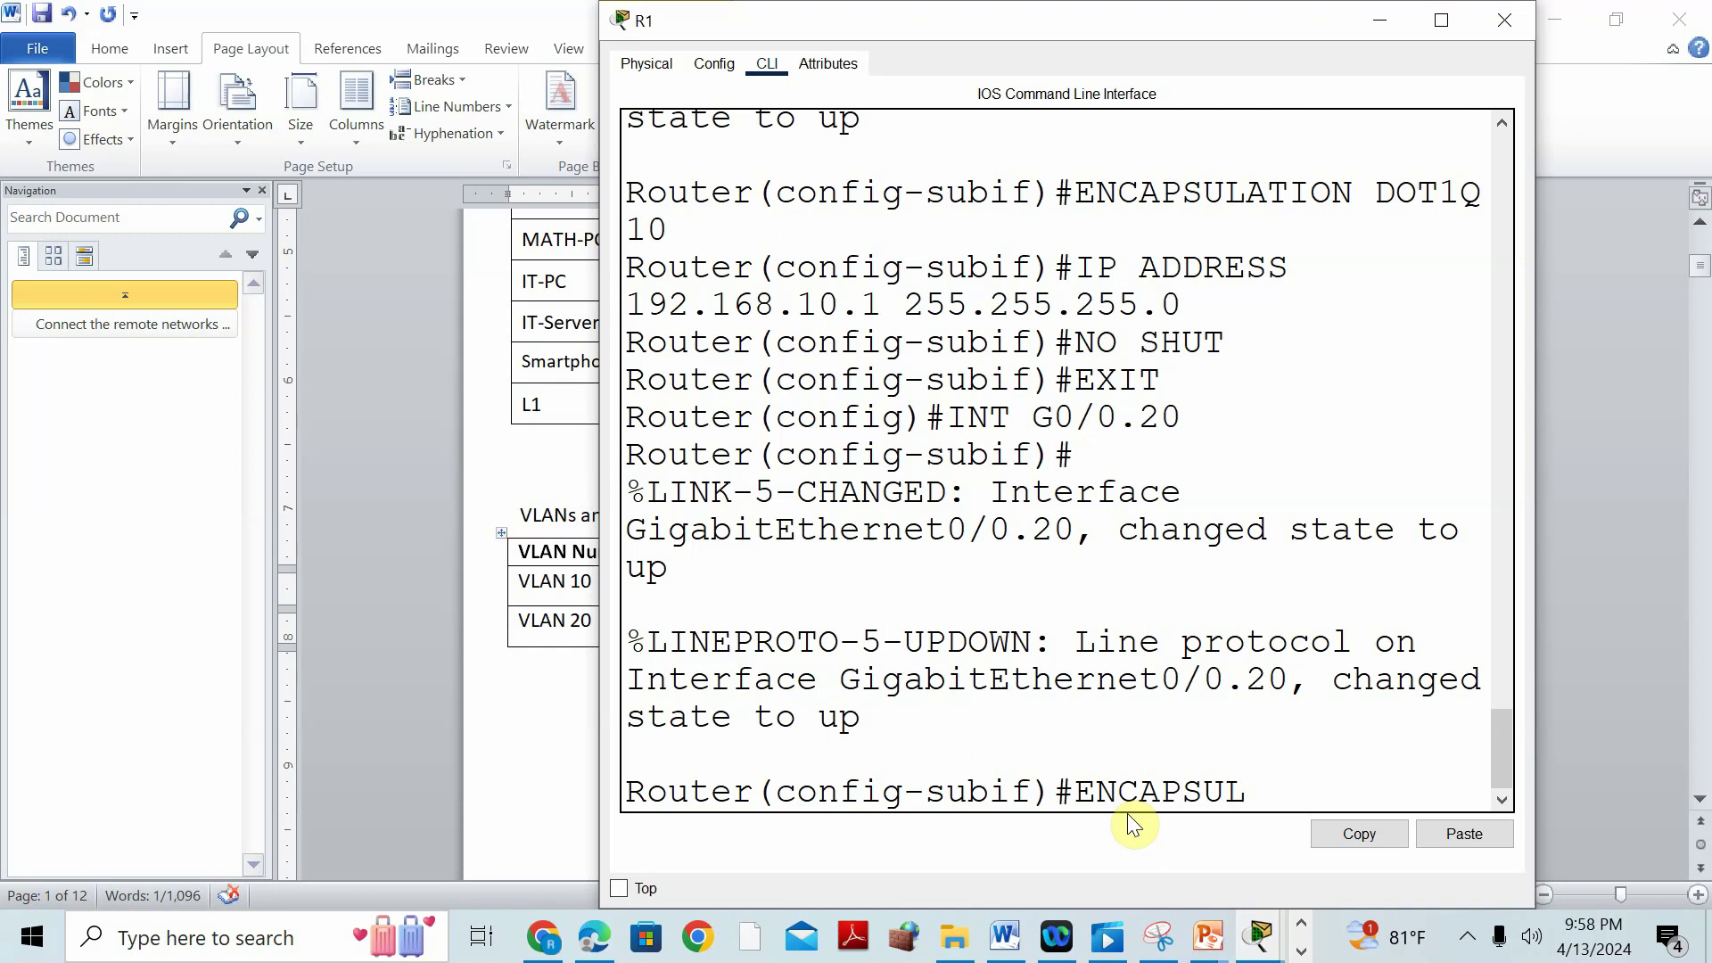
type("ATION DOT1Q 20")
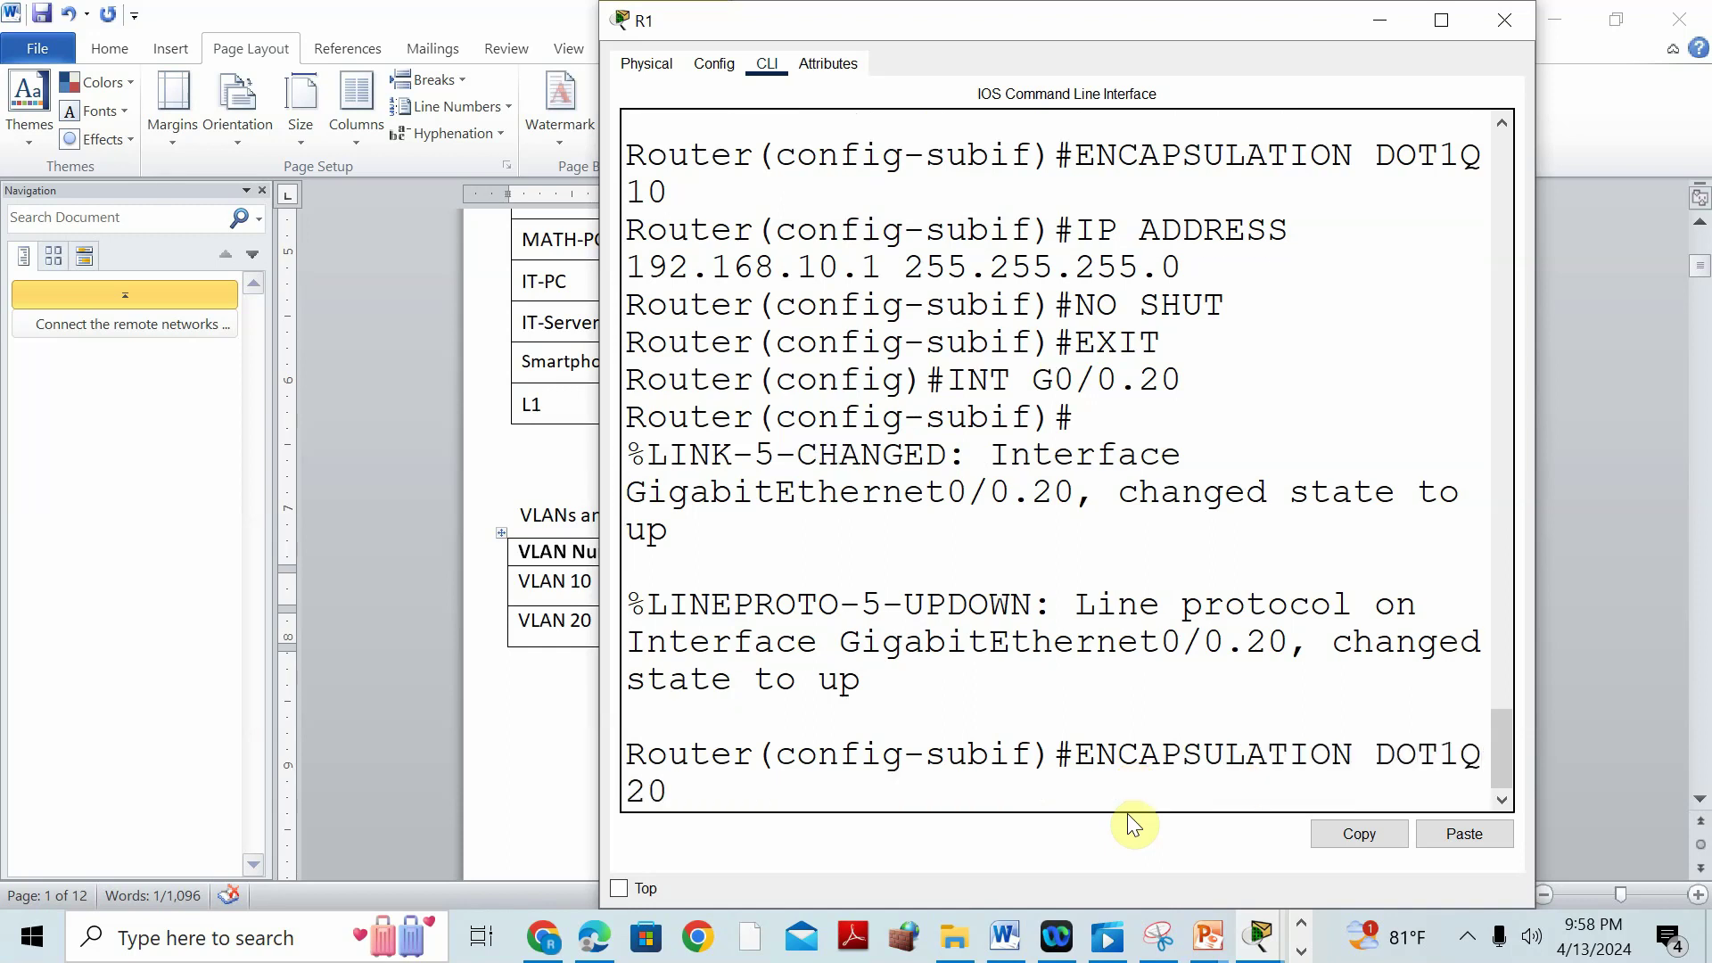
key("Return")
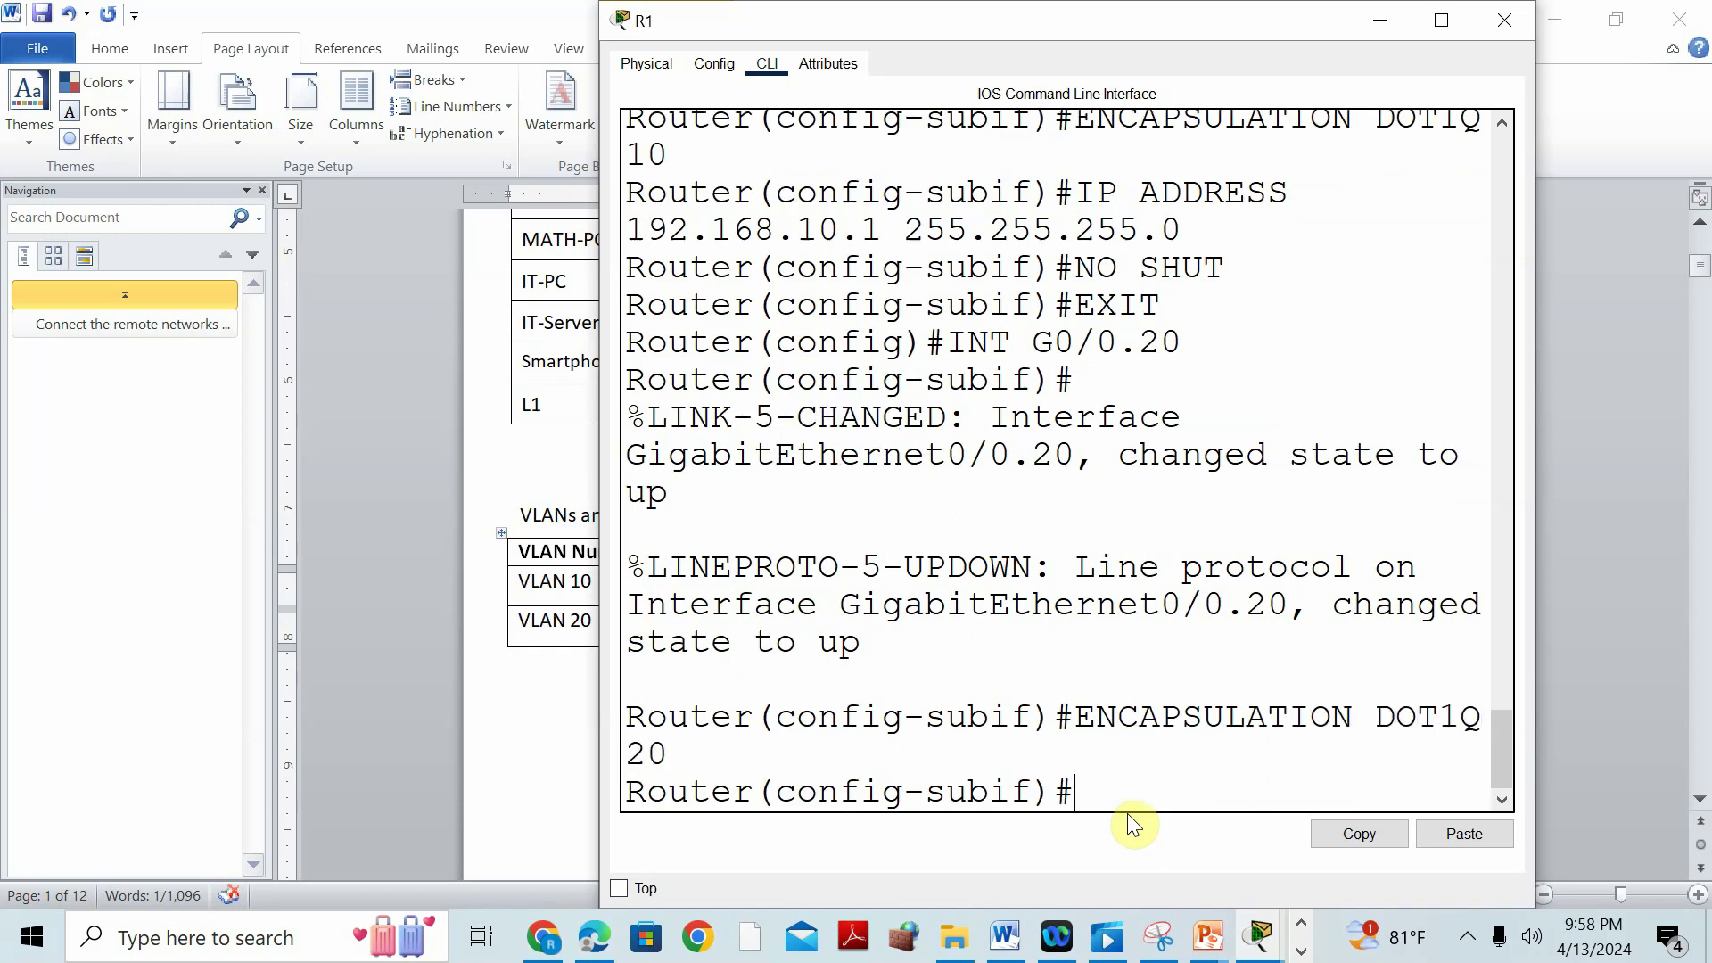
type("IP ADDRE")
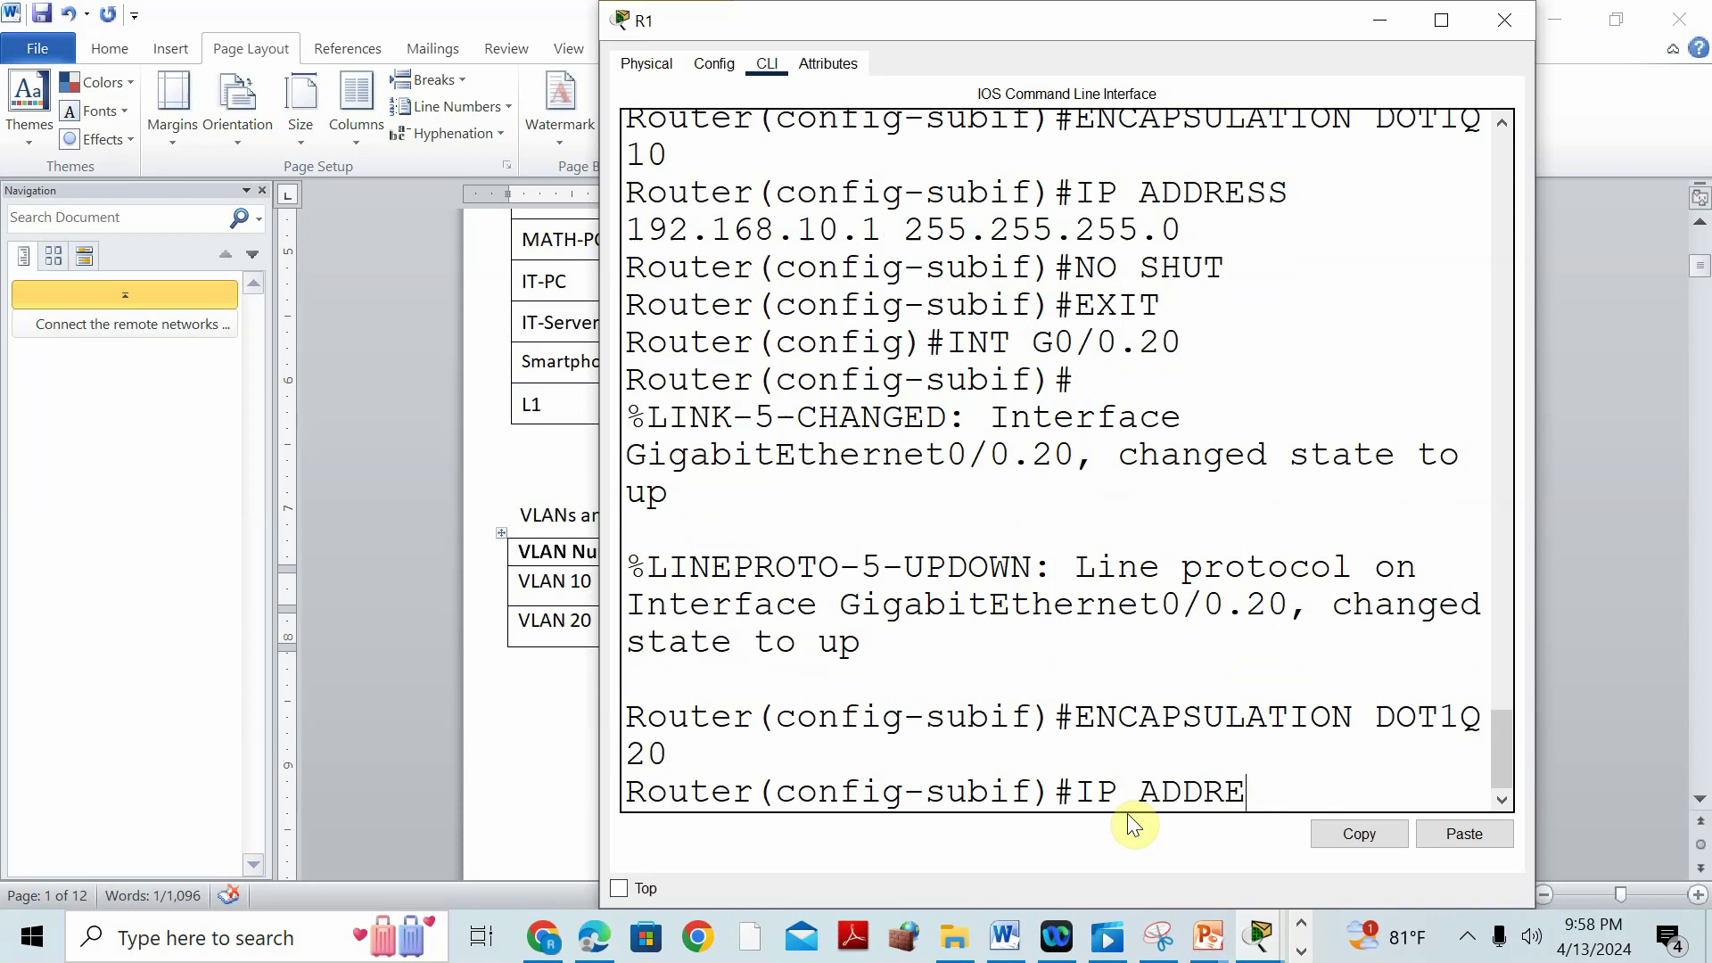
type("SS 192.168.20")
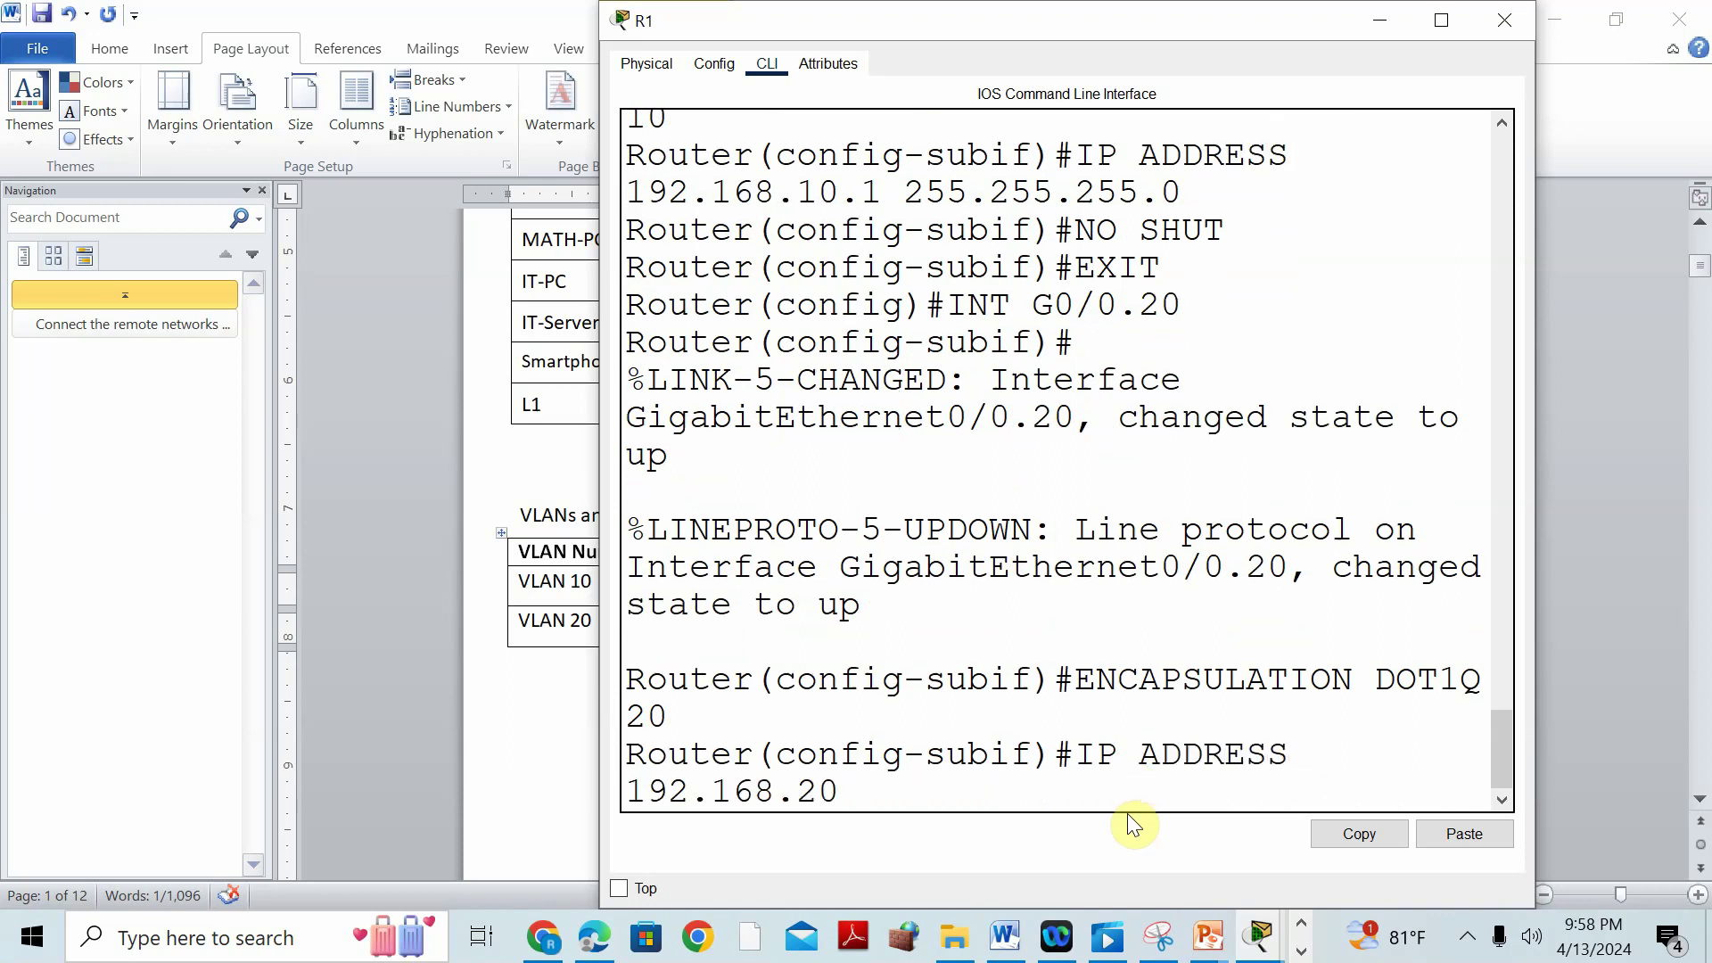
type(".1 255.255.255.0")
key("Return")
Enable G0/0.20, return to global configuration, and save R1's configuration with DO WR.
type("NO SHUT")
key("Return")
type("EXIT")
key("Return")
key("Return")
type("DO WR")
key("Return")
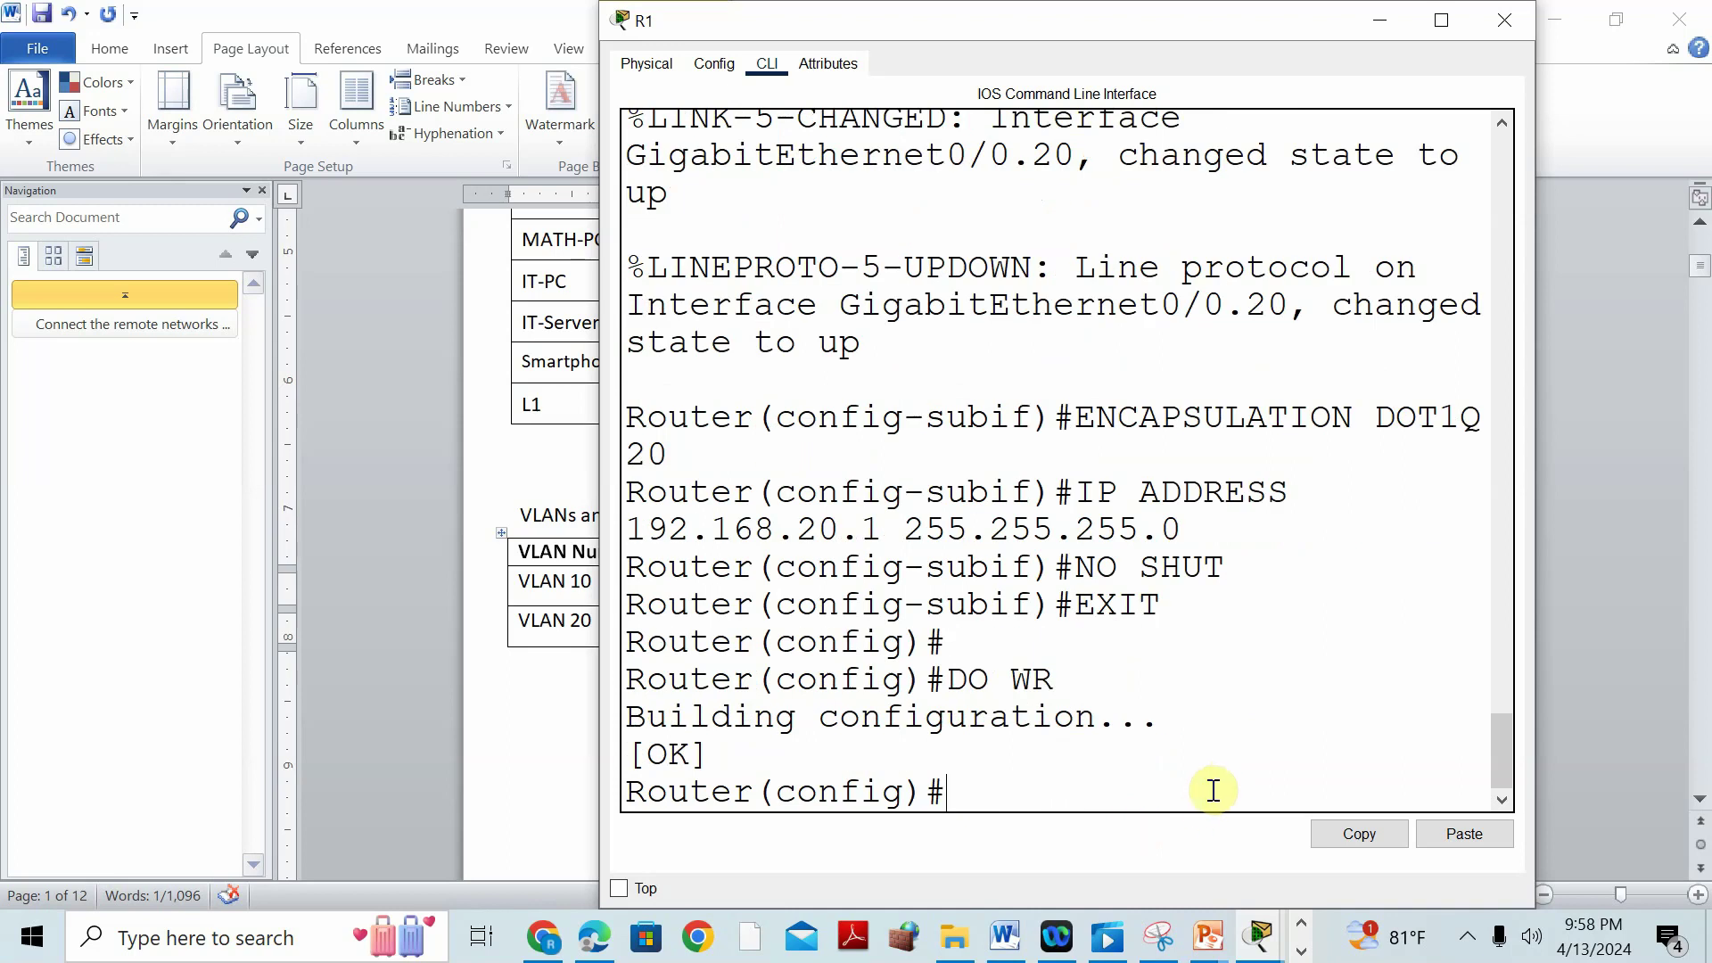
left_click(565, 767)
Scroll to the Part 3 EtherChannel table: channels 1 and 3 use PAgP, channel 2 LACP.
scroll(699, 610, "down", 10)
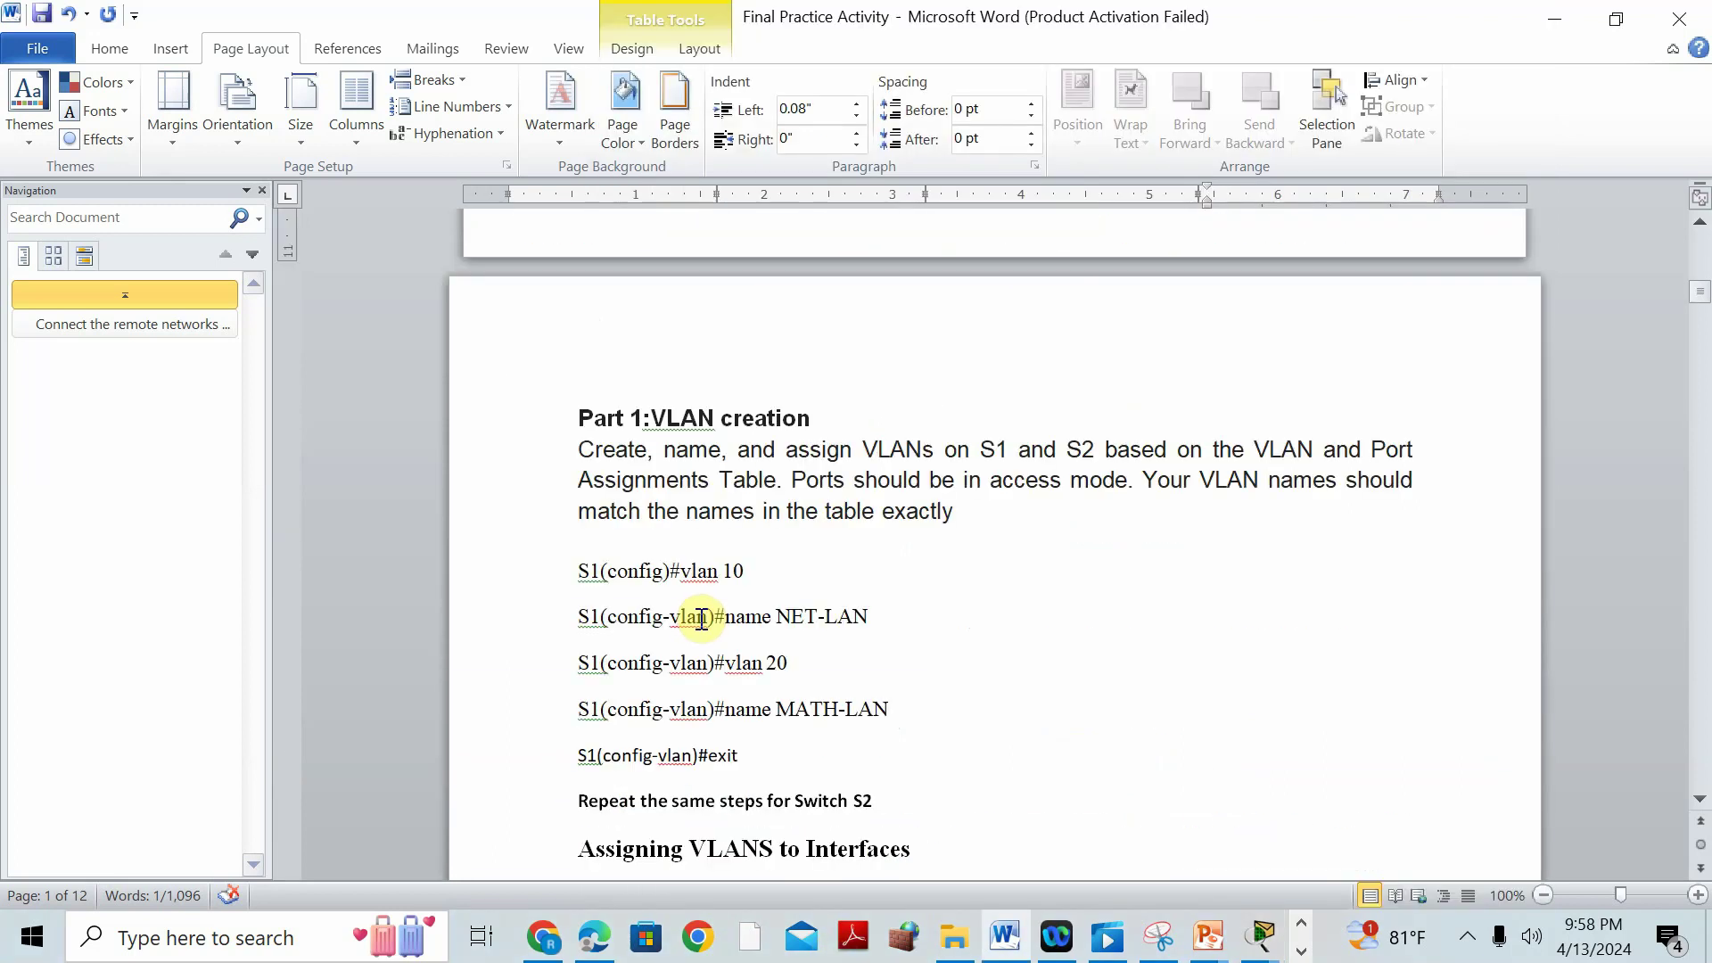
scroll(702, 618, "down", 10)
scroll(844, 529, "down", 3)
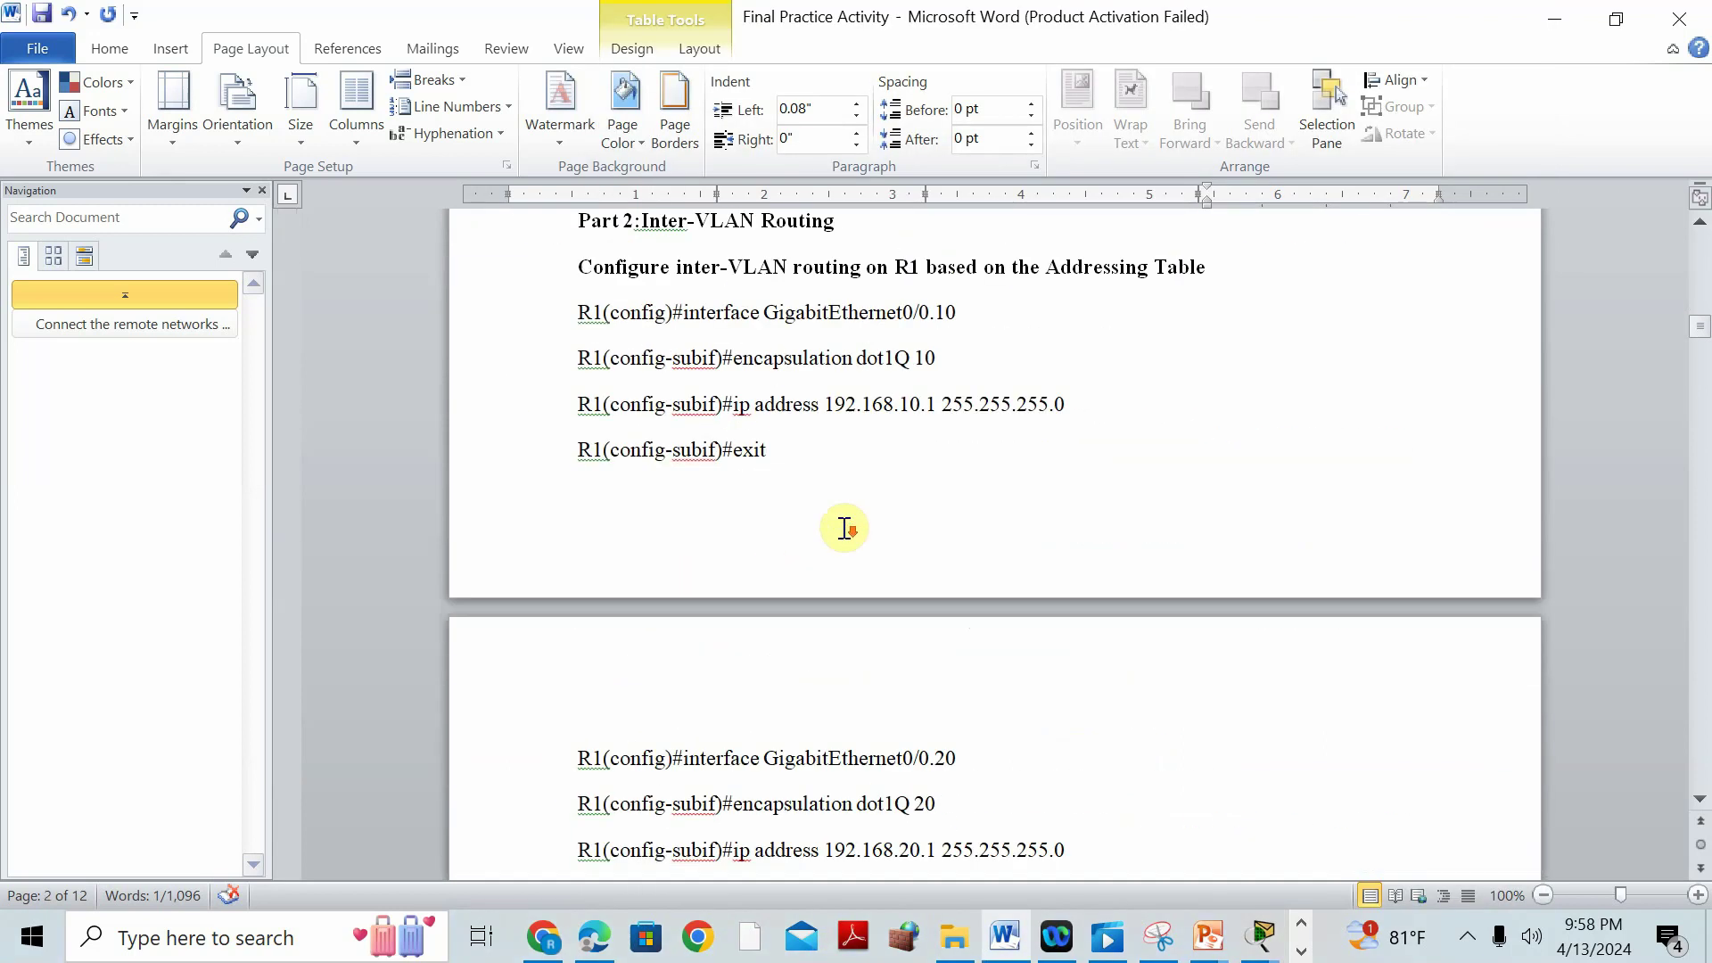
scroll(844, 528, "down", 3)
scroll(920, 596, "down", 2)
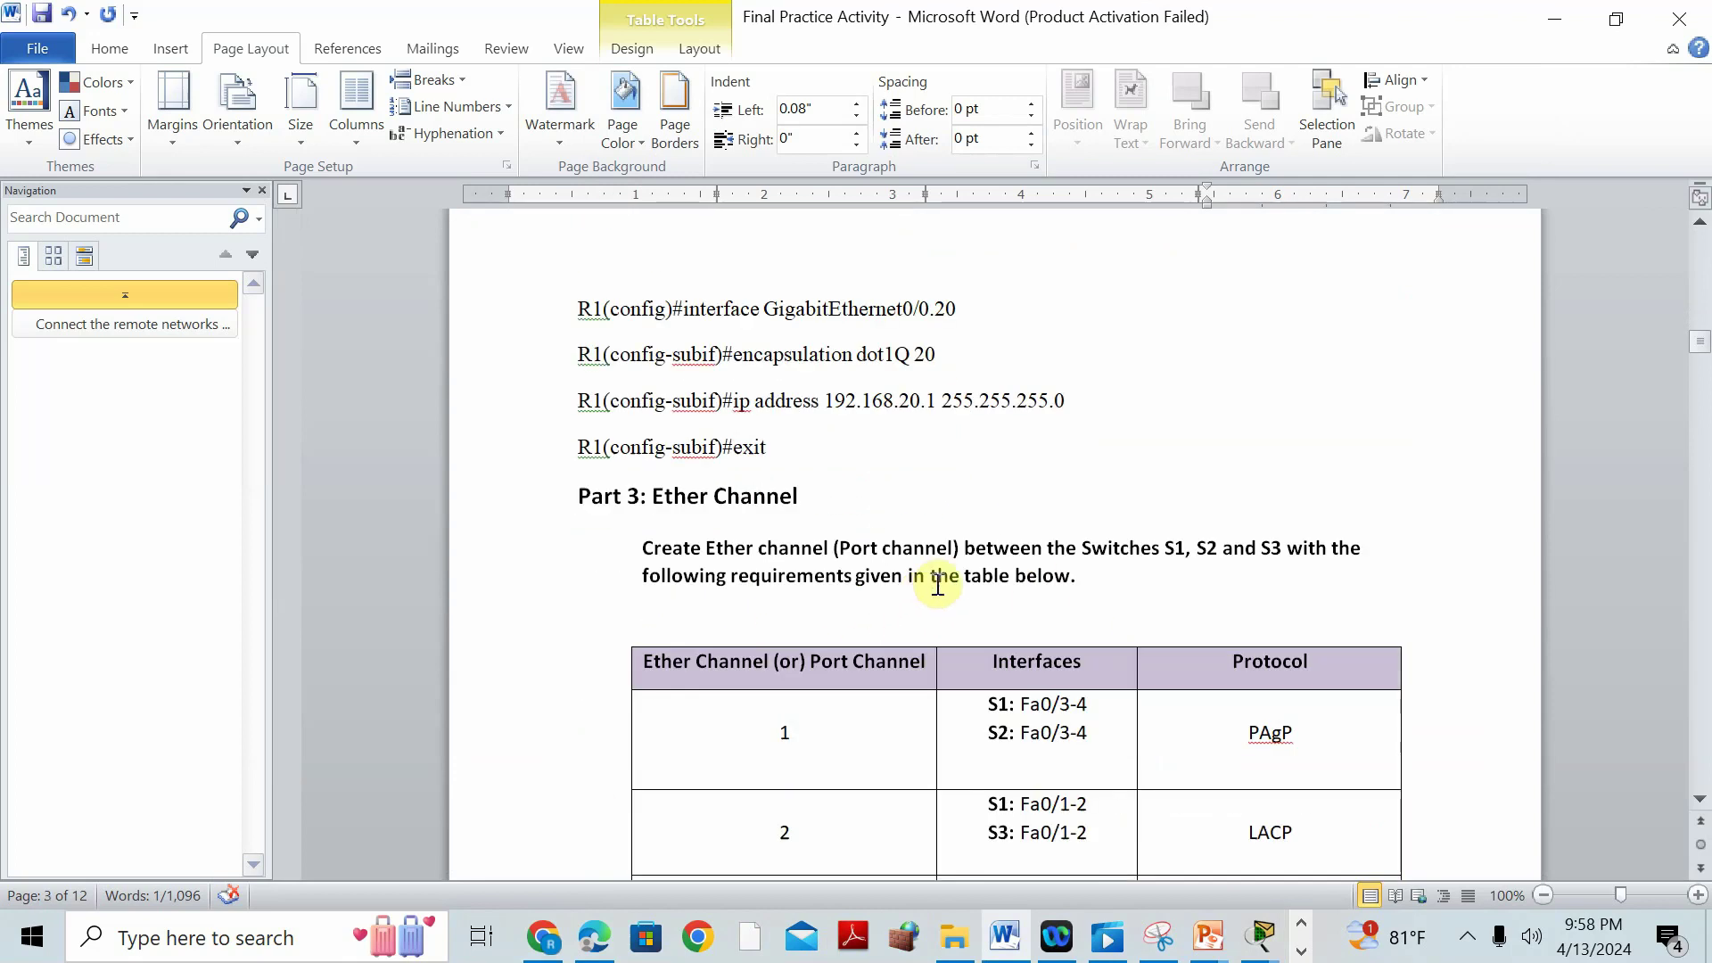
scroll(920, 595, "down", 5)
scroll(975, 546, "up", 4)
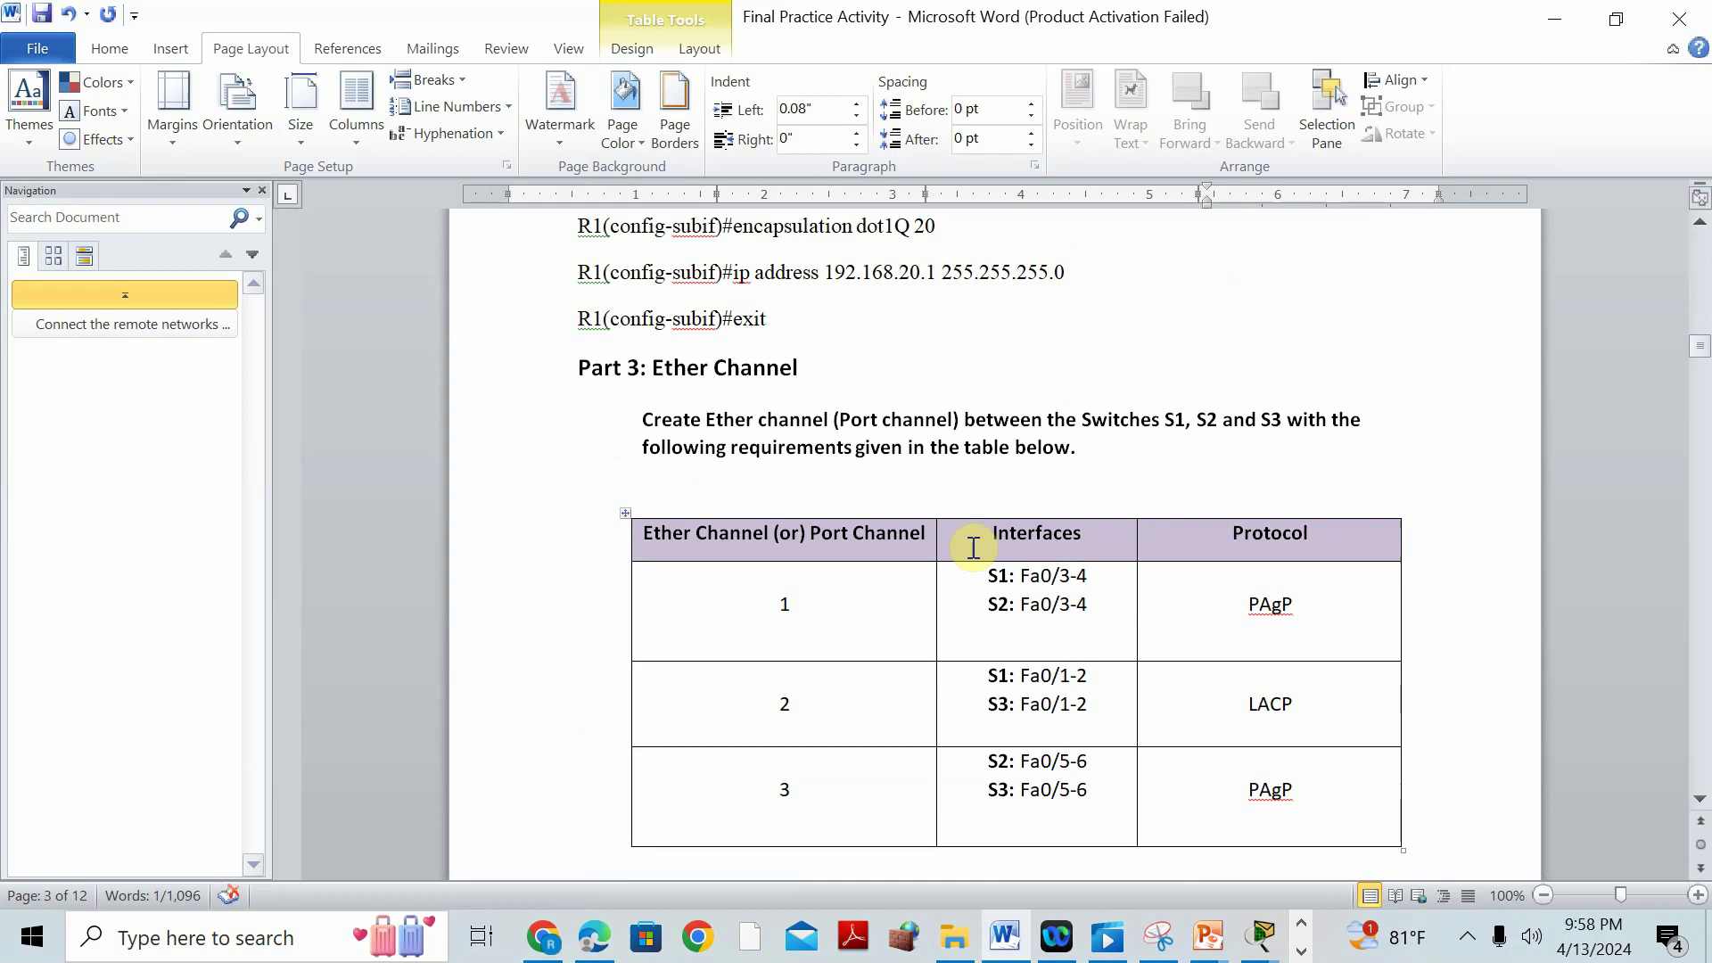
scroll(973, 546, "down", 20)
scroll(999, 546, "up", 12)
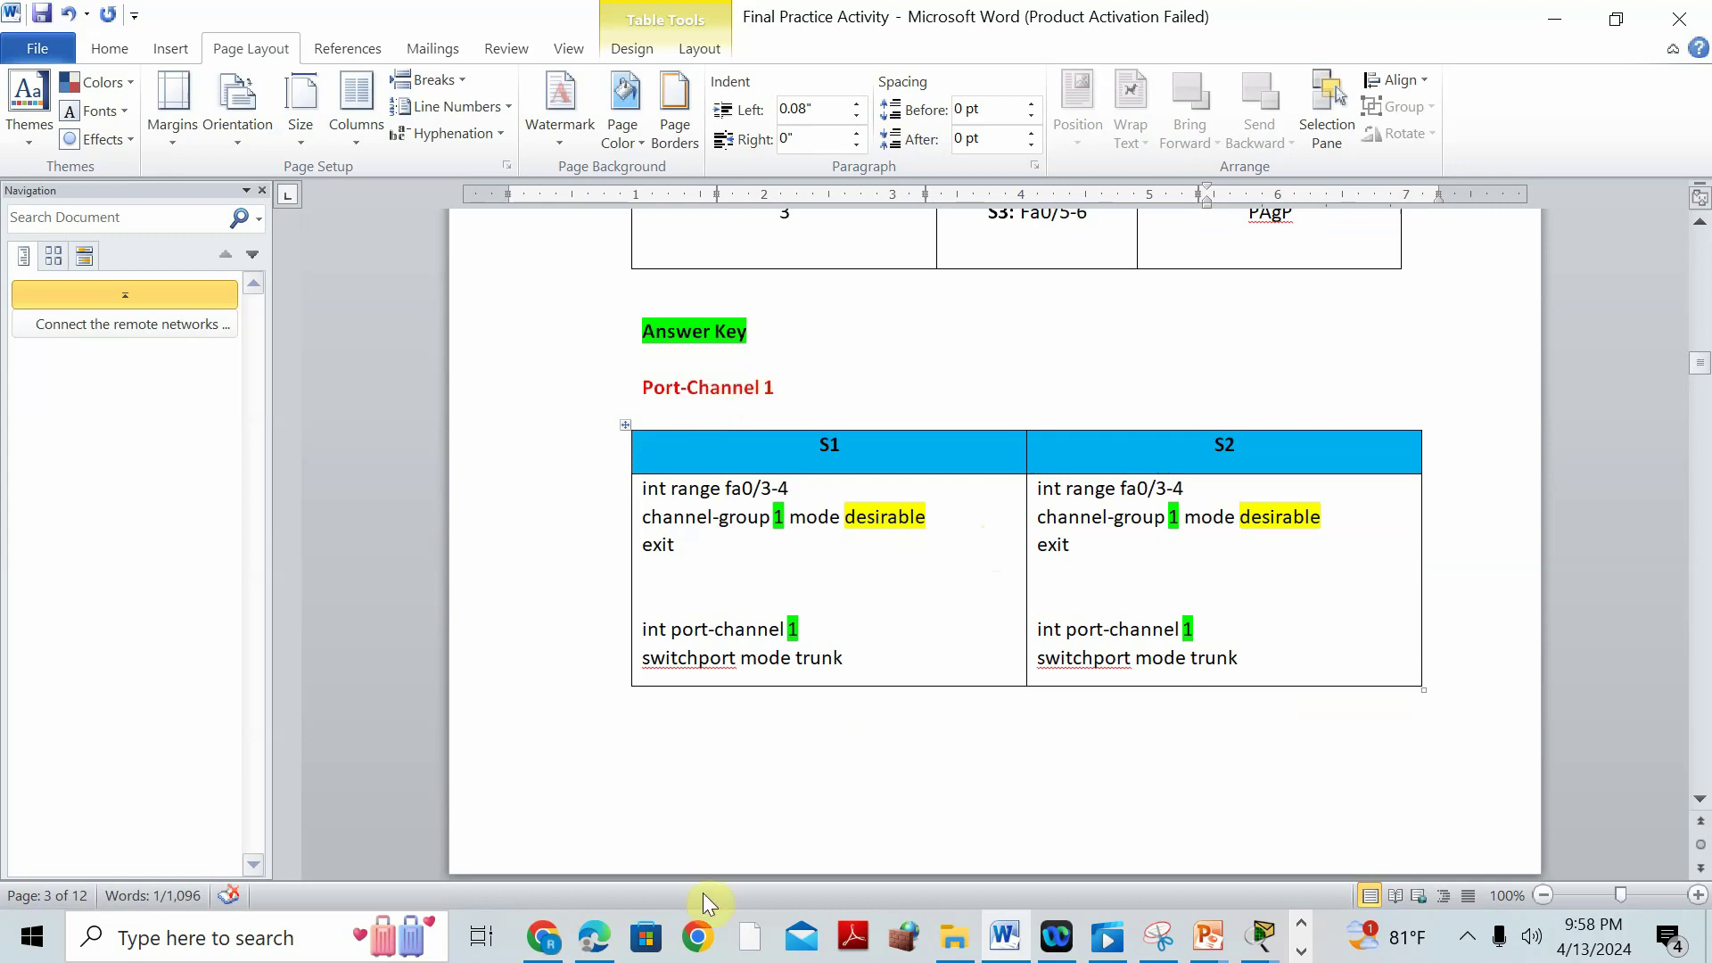
scroll(802, 657, "up", 8)
scroll(802, 657, "down", 8)
scroll(801, 675, "down", 12)
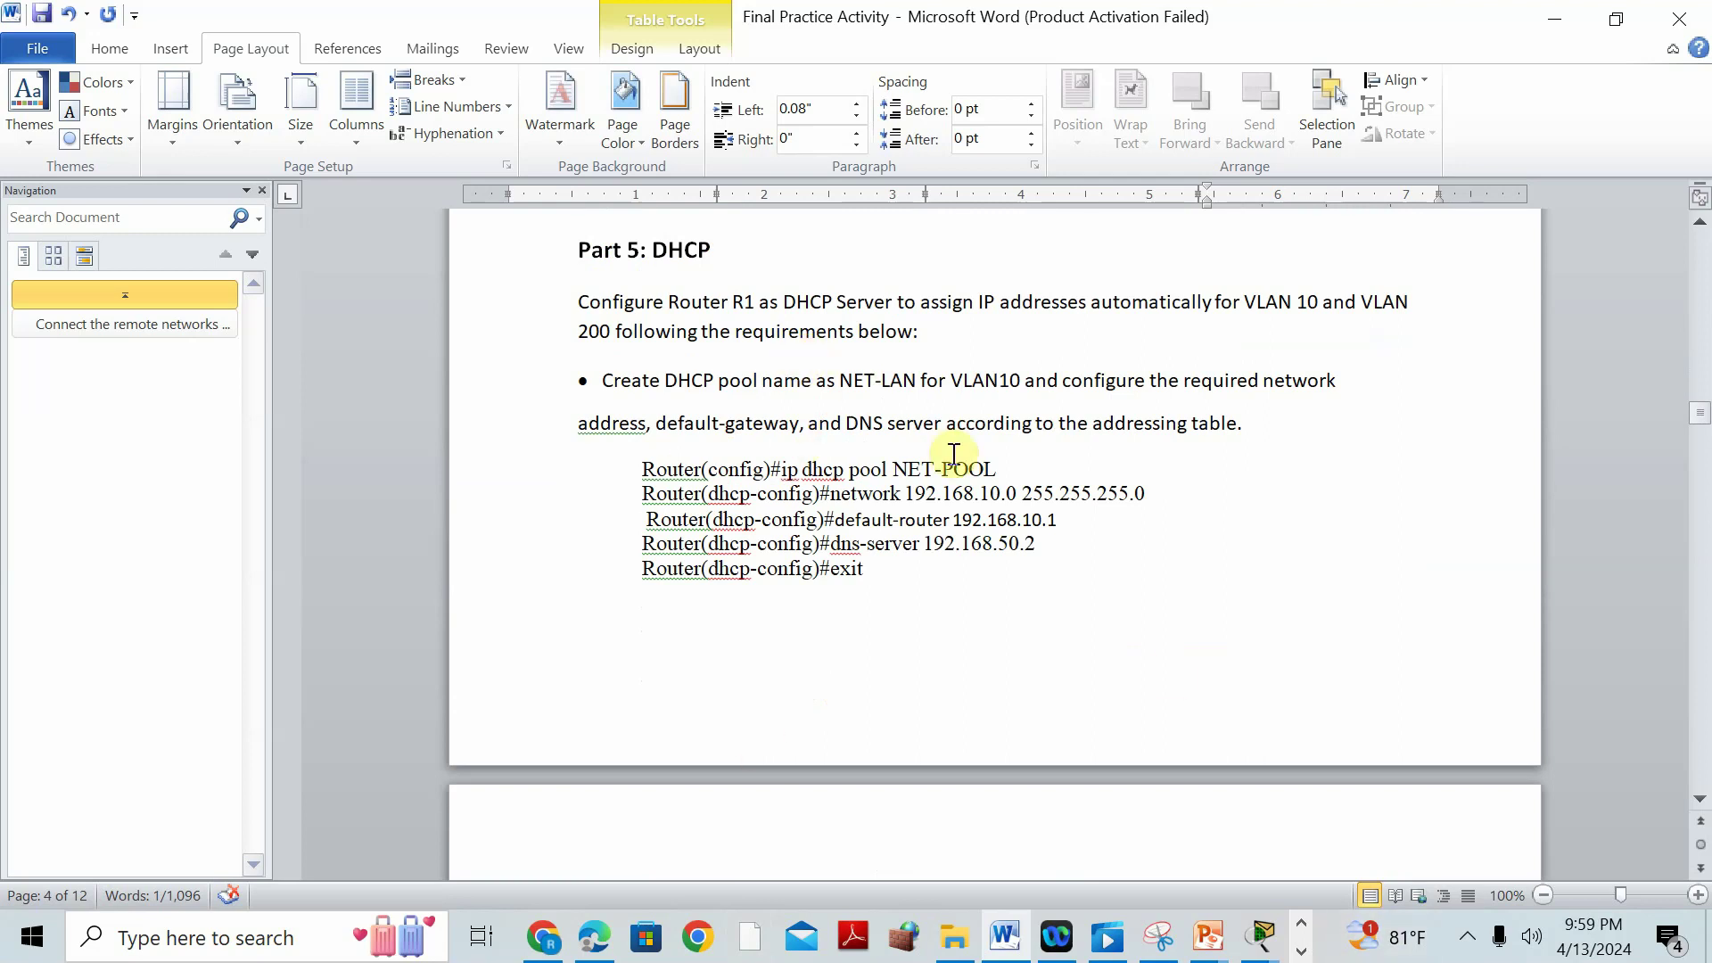
scroll(953, 454, "up", 12)
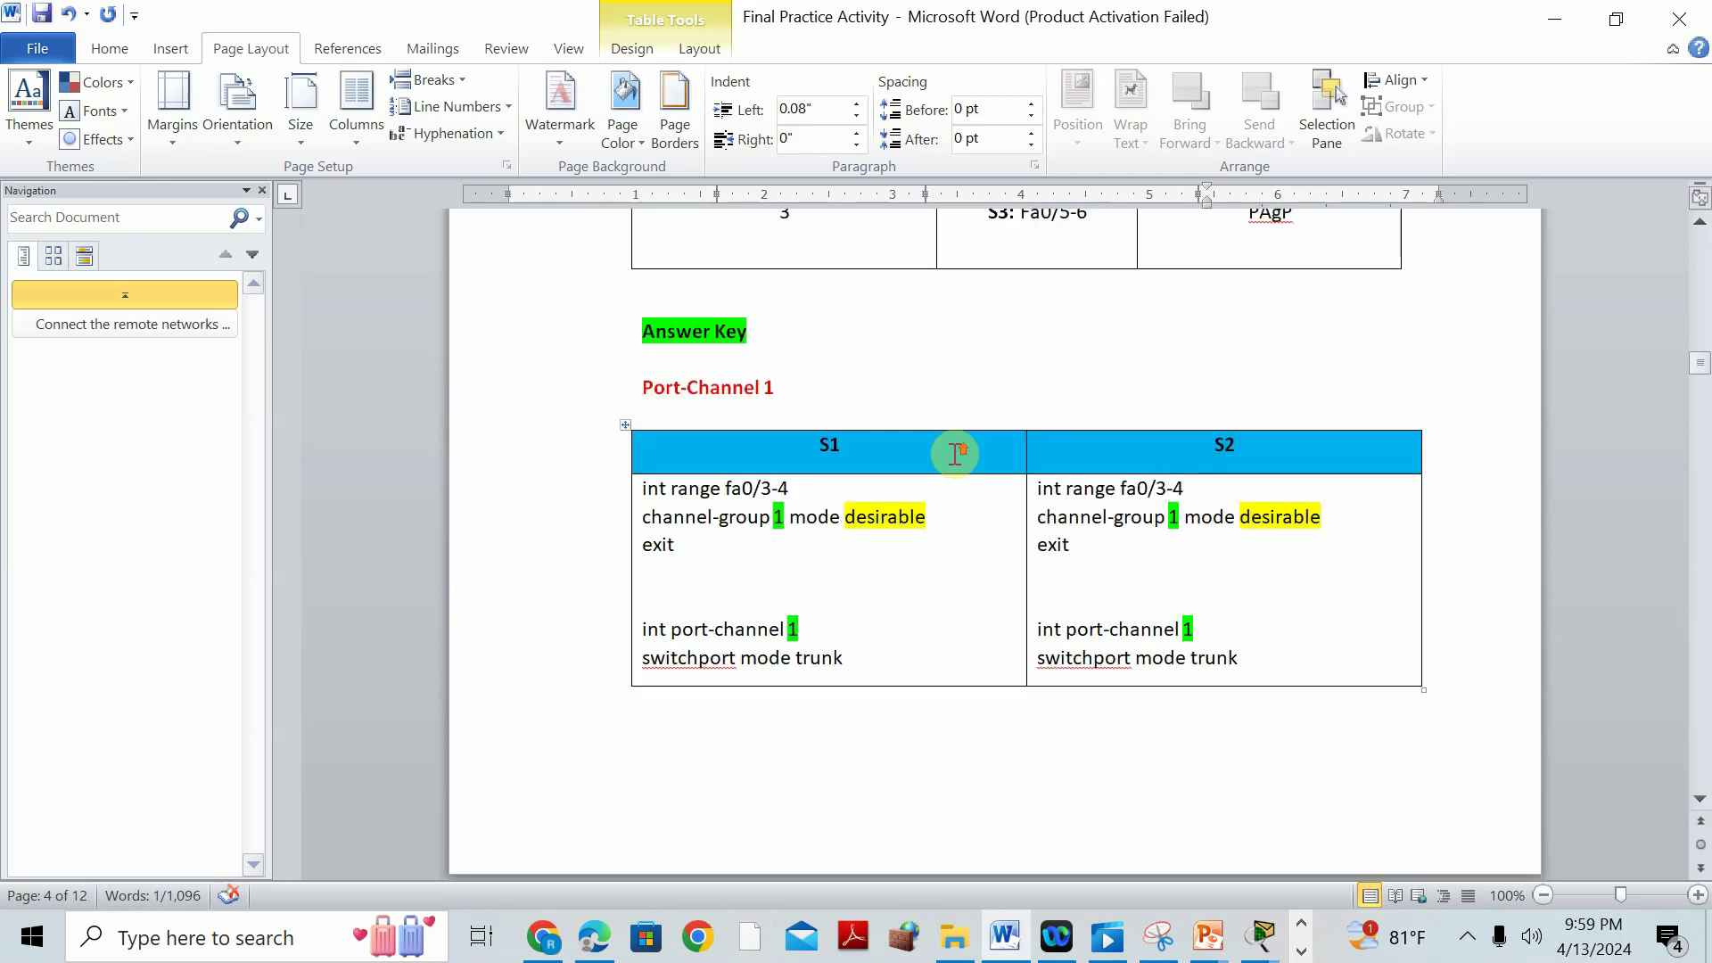
scroll(906, 482, "up", 5)
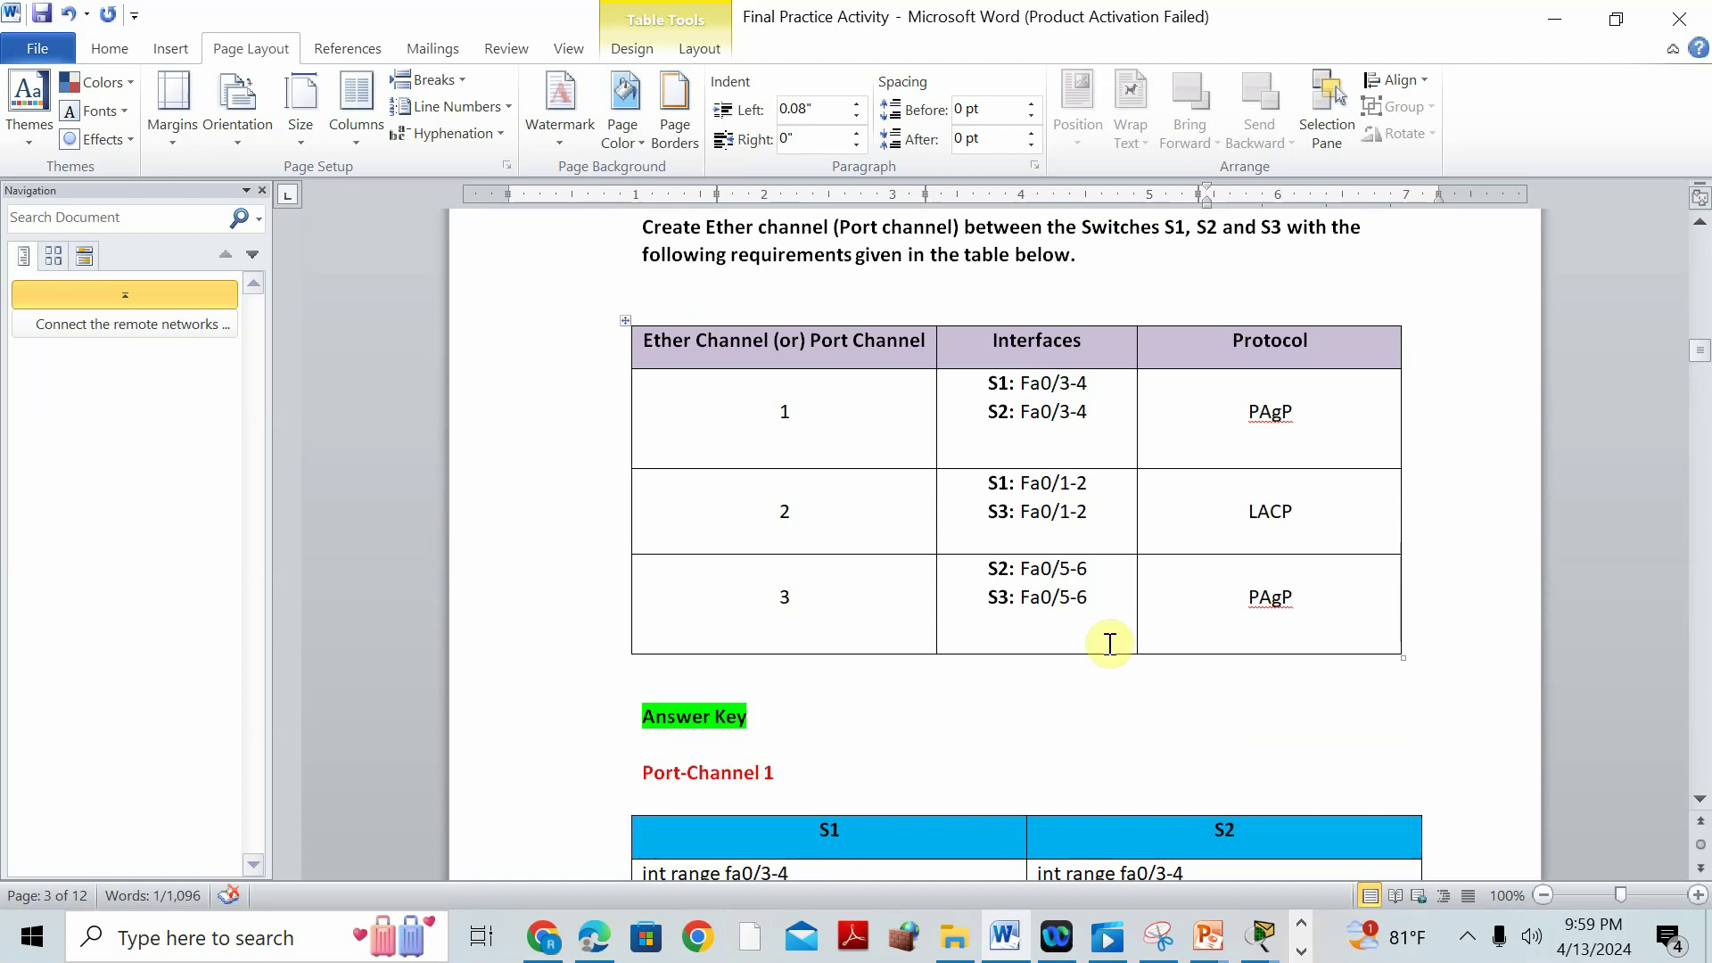
left_click(1260, 936)
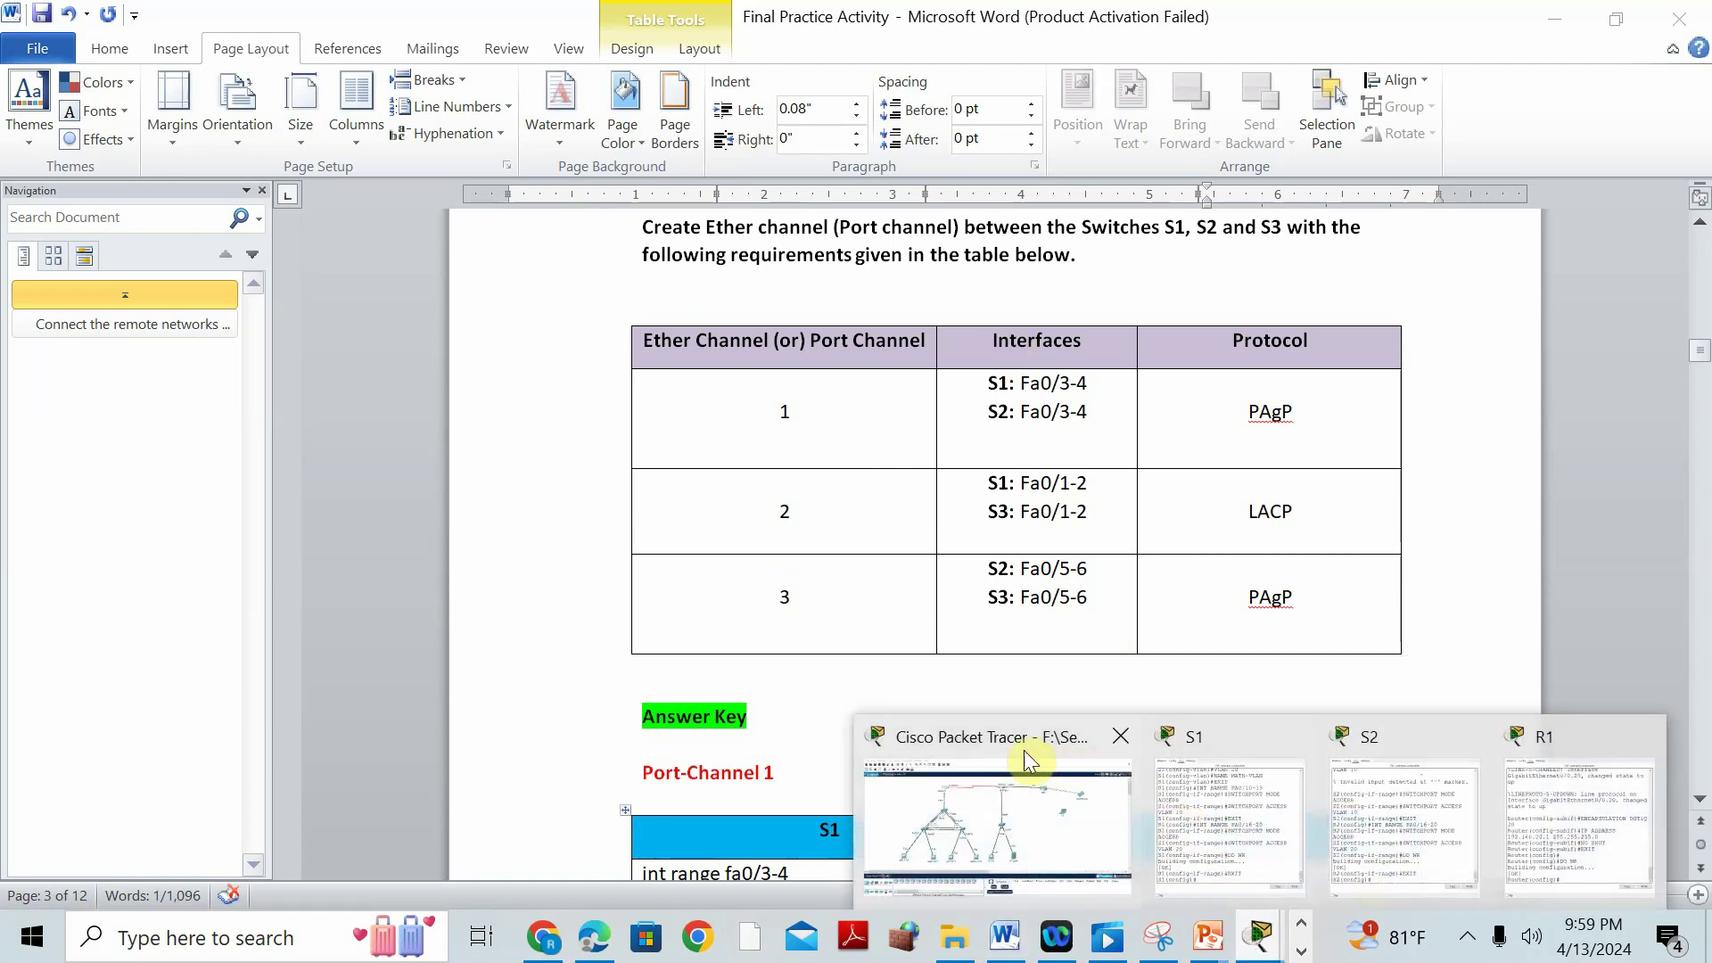
left_click(1036, 756)
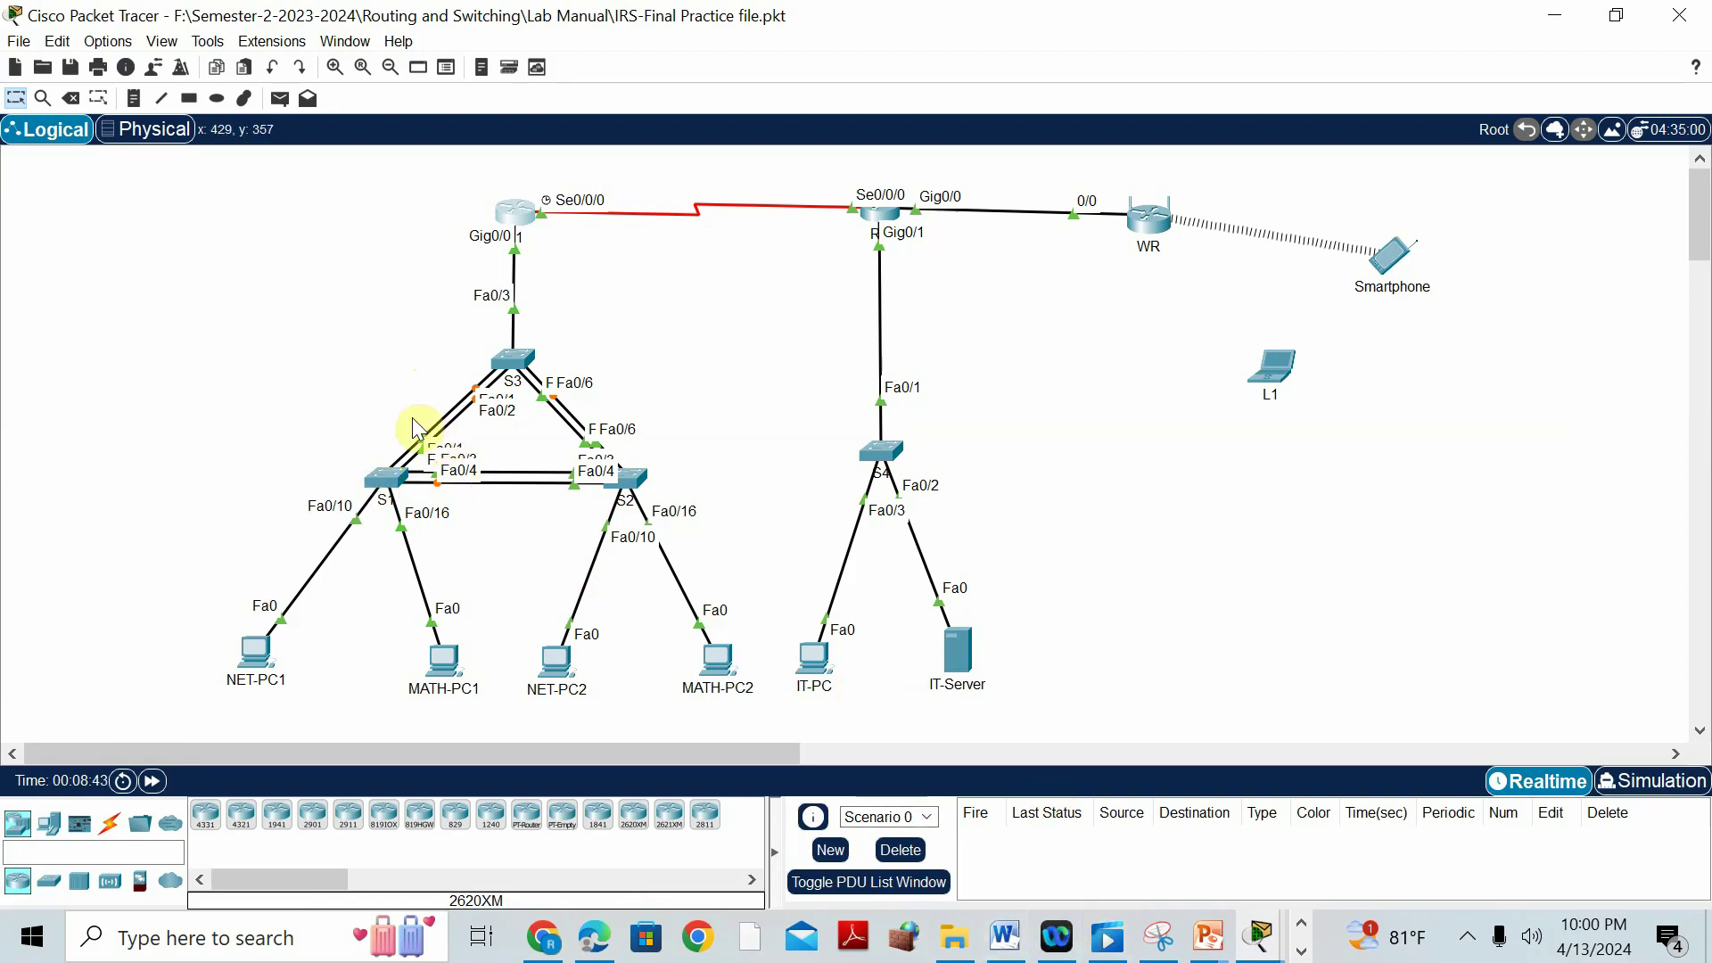
left_click(1005, 937)
scroll(882, 463, "up", 3)
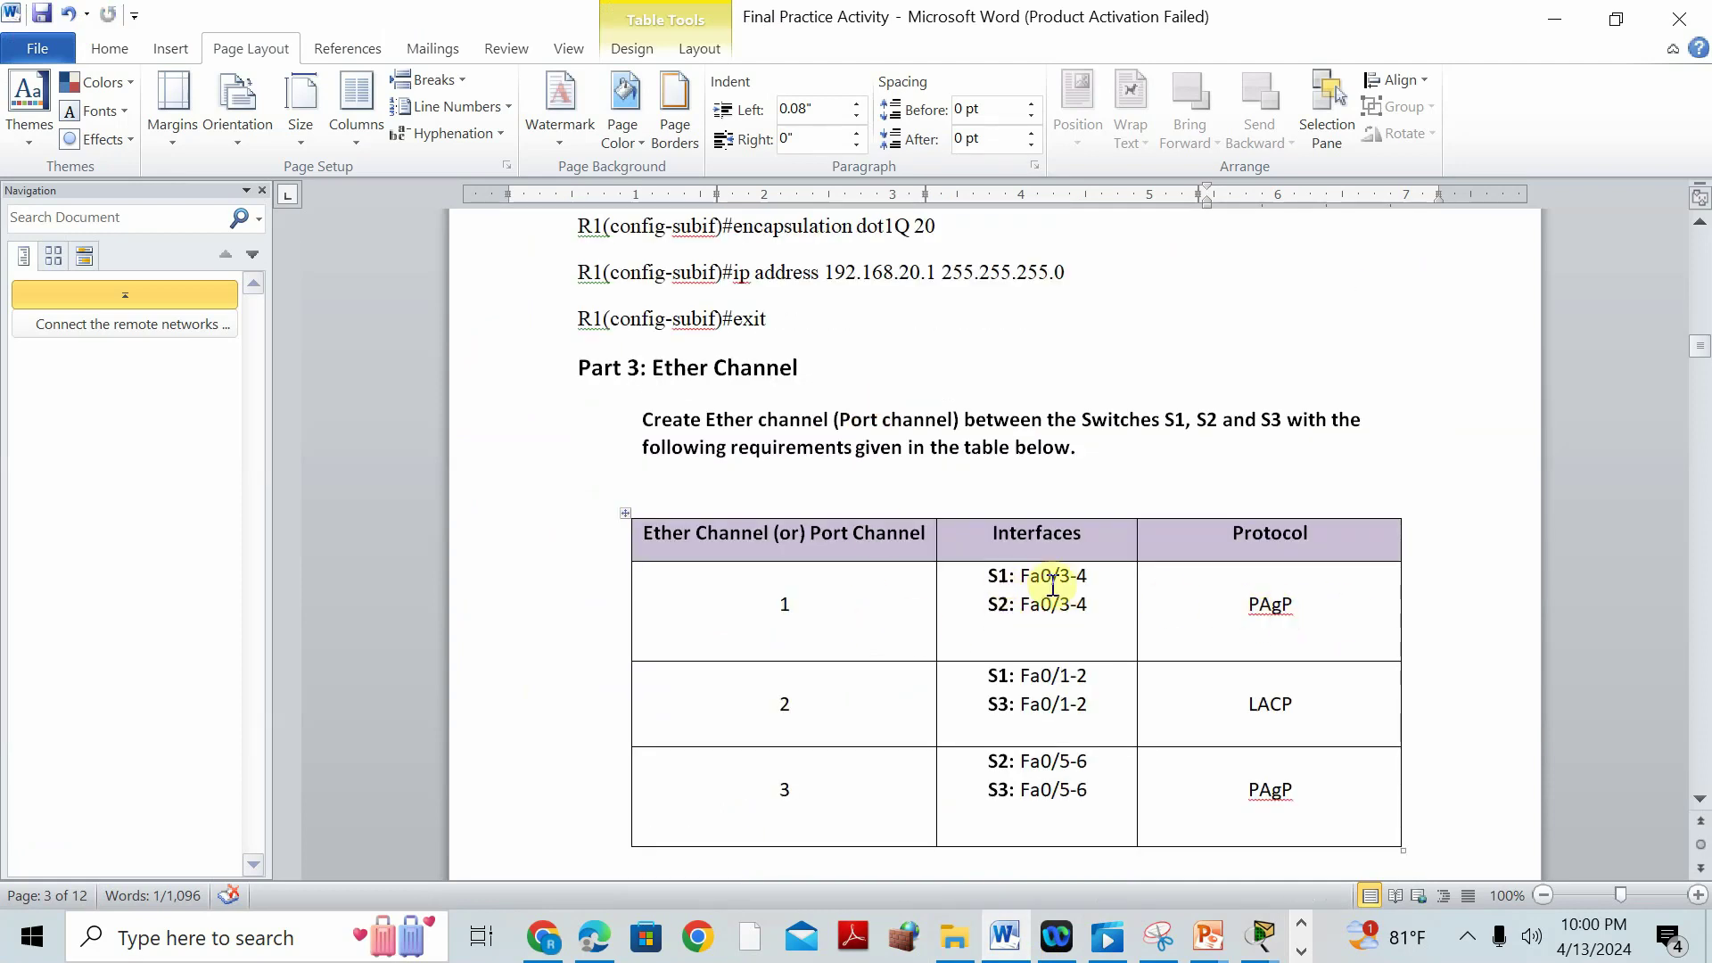
Scroll to the Port-Channel 1 answer key, then bring S1's command window to the front.
mouse_move(1262, 936)
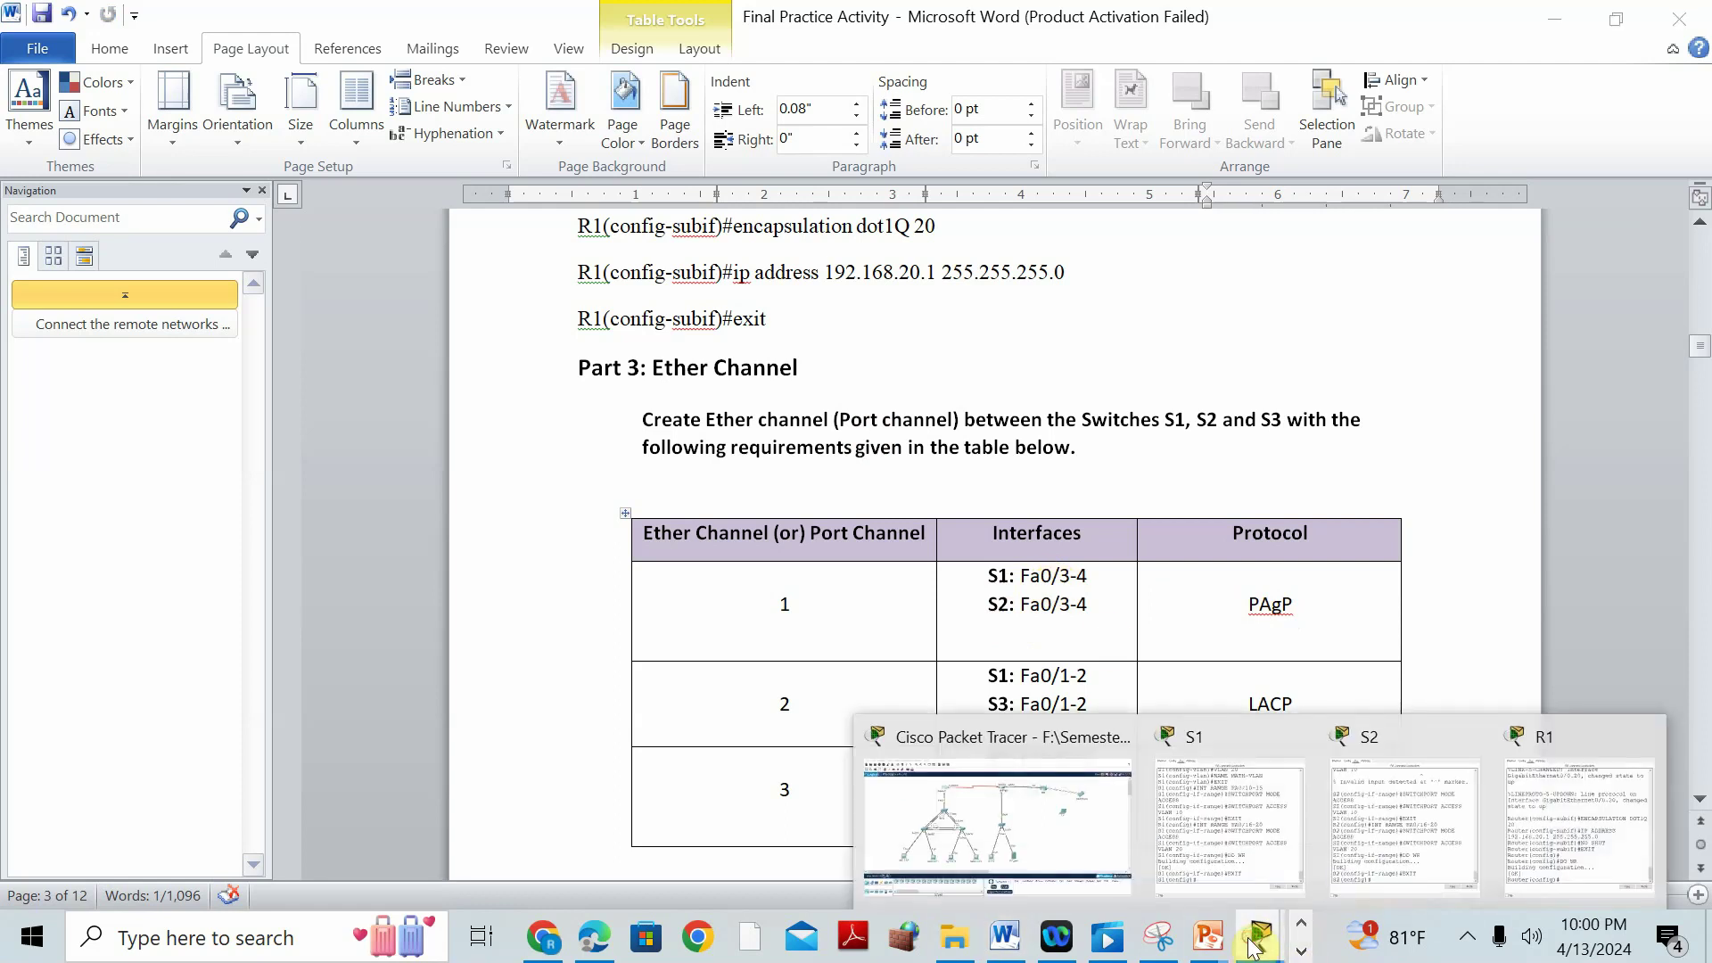
left_click(1224, 731)
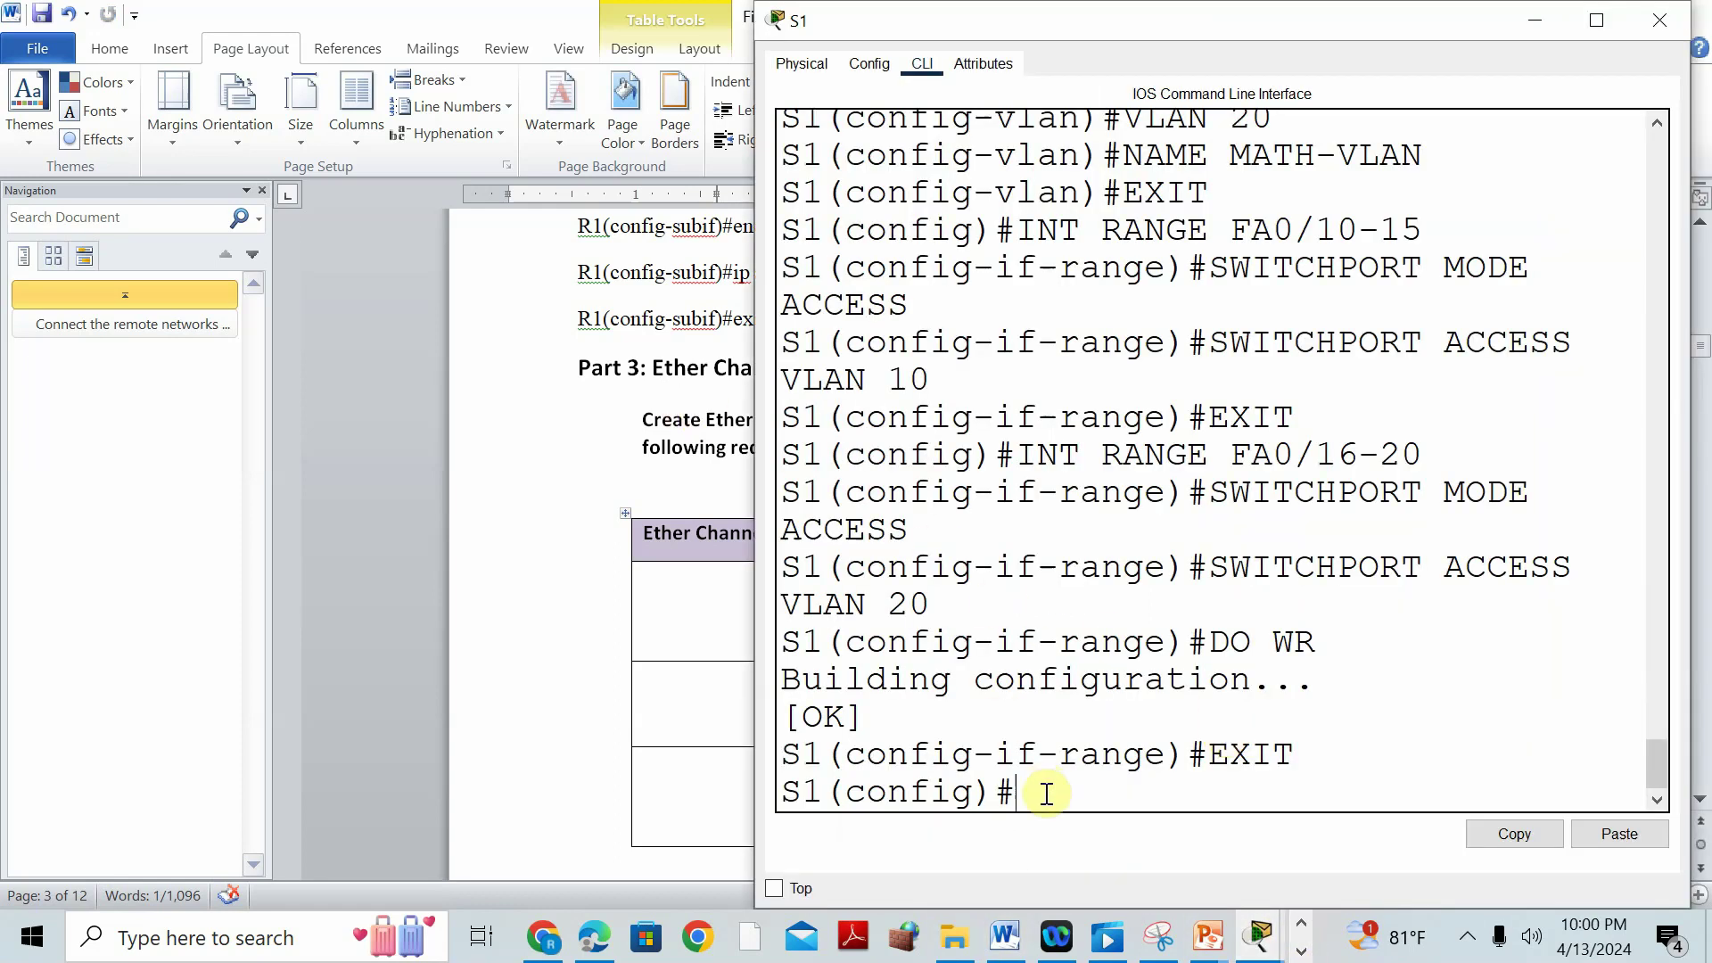
left_click(703, 660)
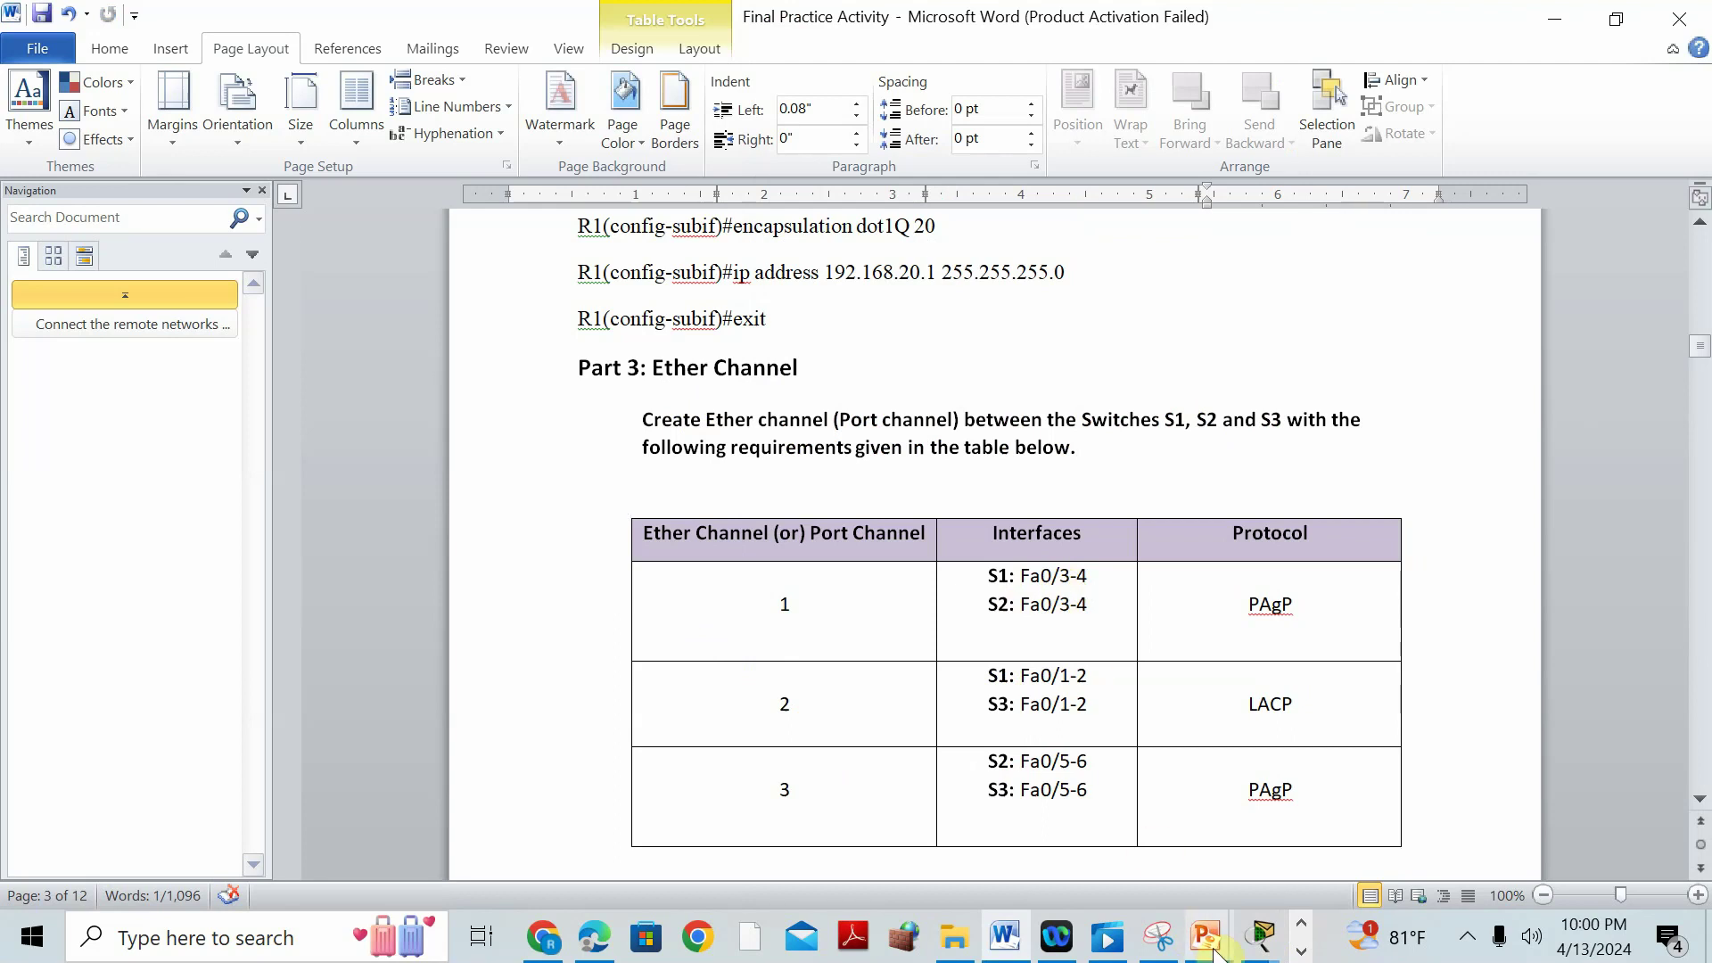
left_click(1260, 941)
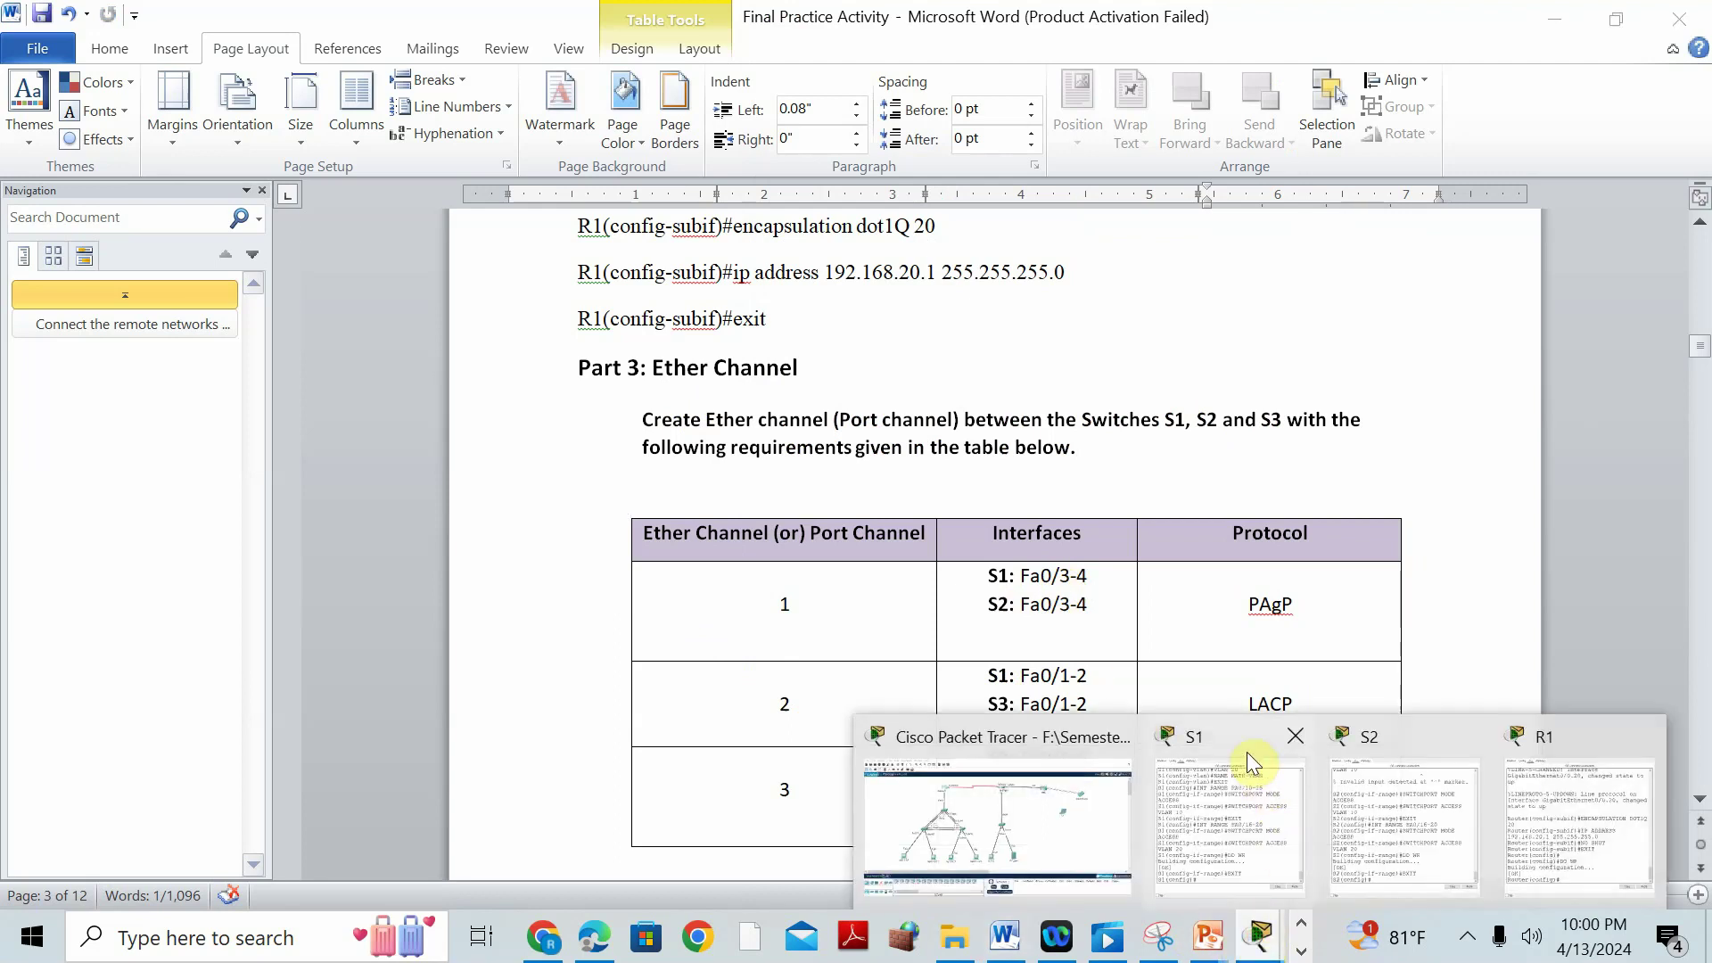
scroll(1025, 606, "down", 8)
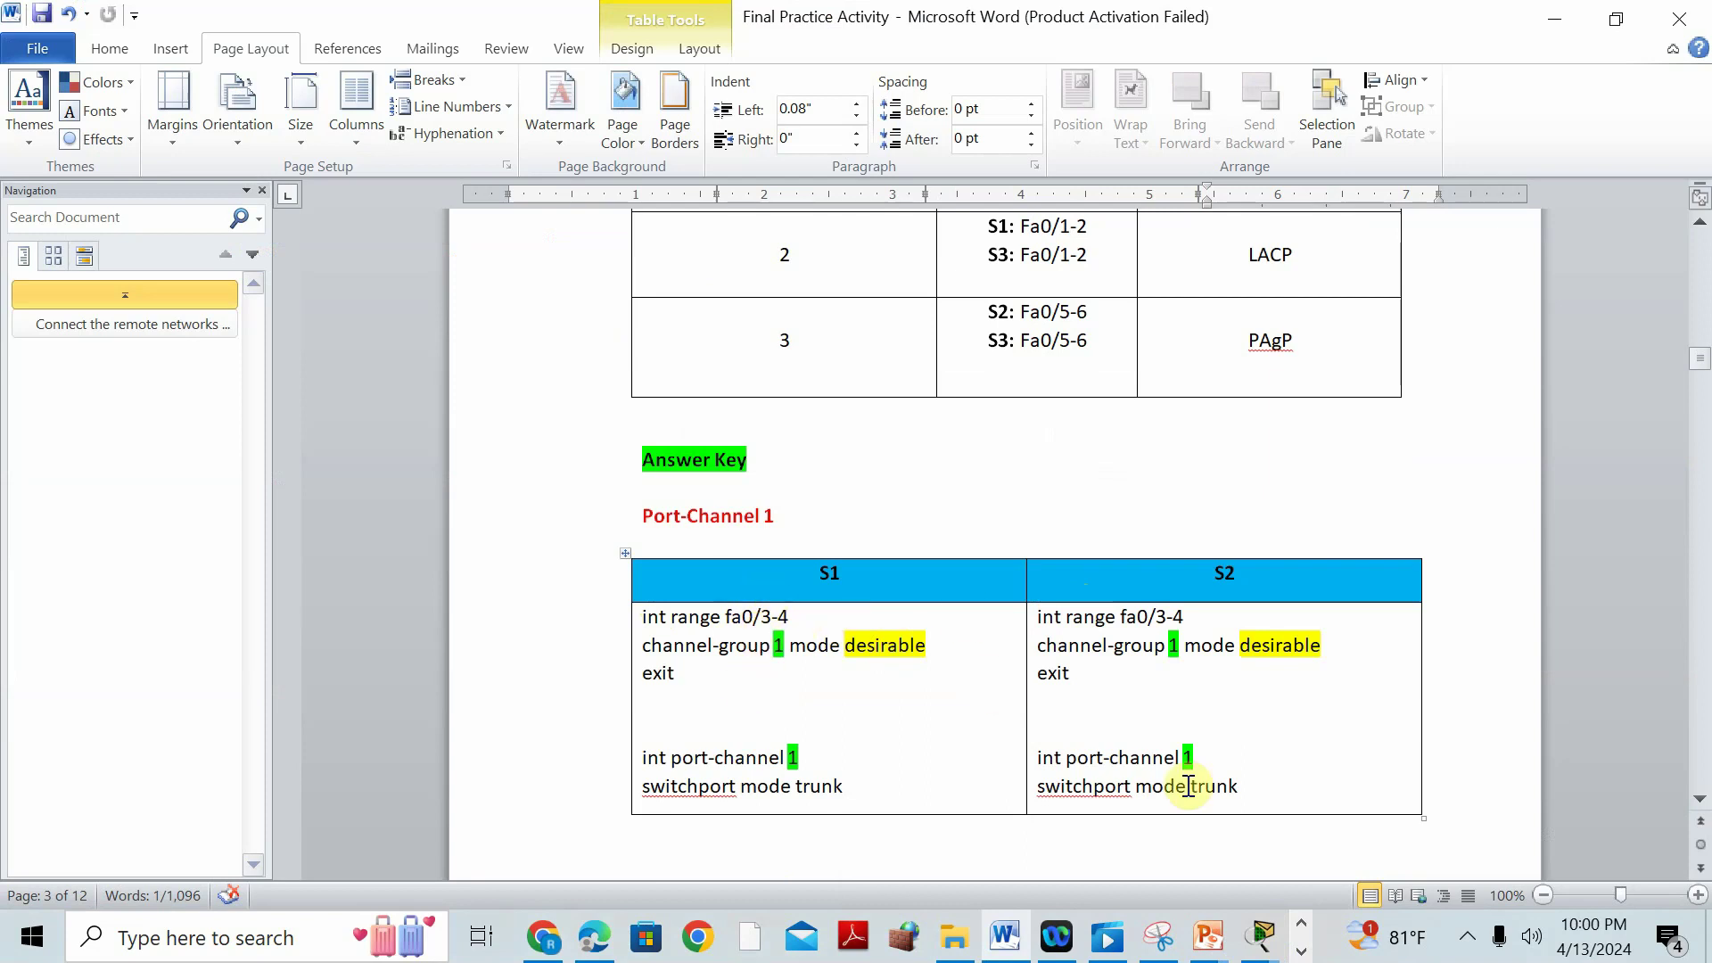
left_click(1263, 938)
left_click(1226, 730)
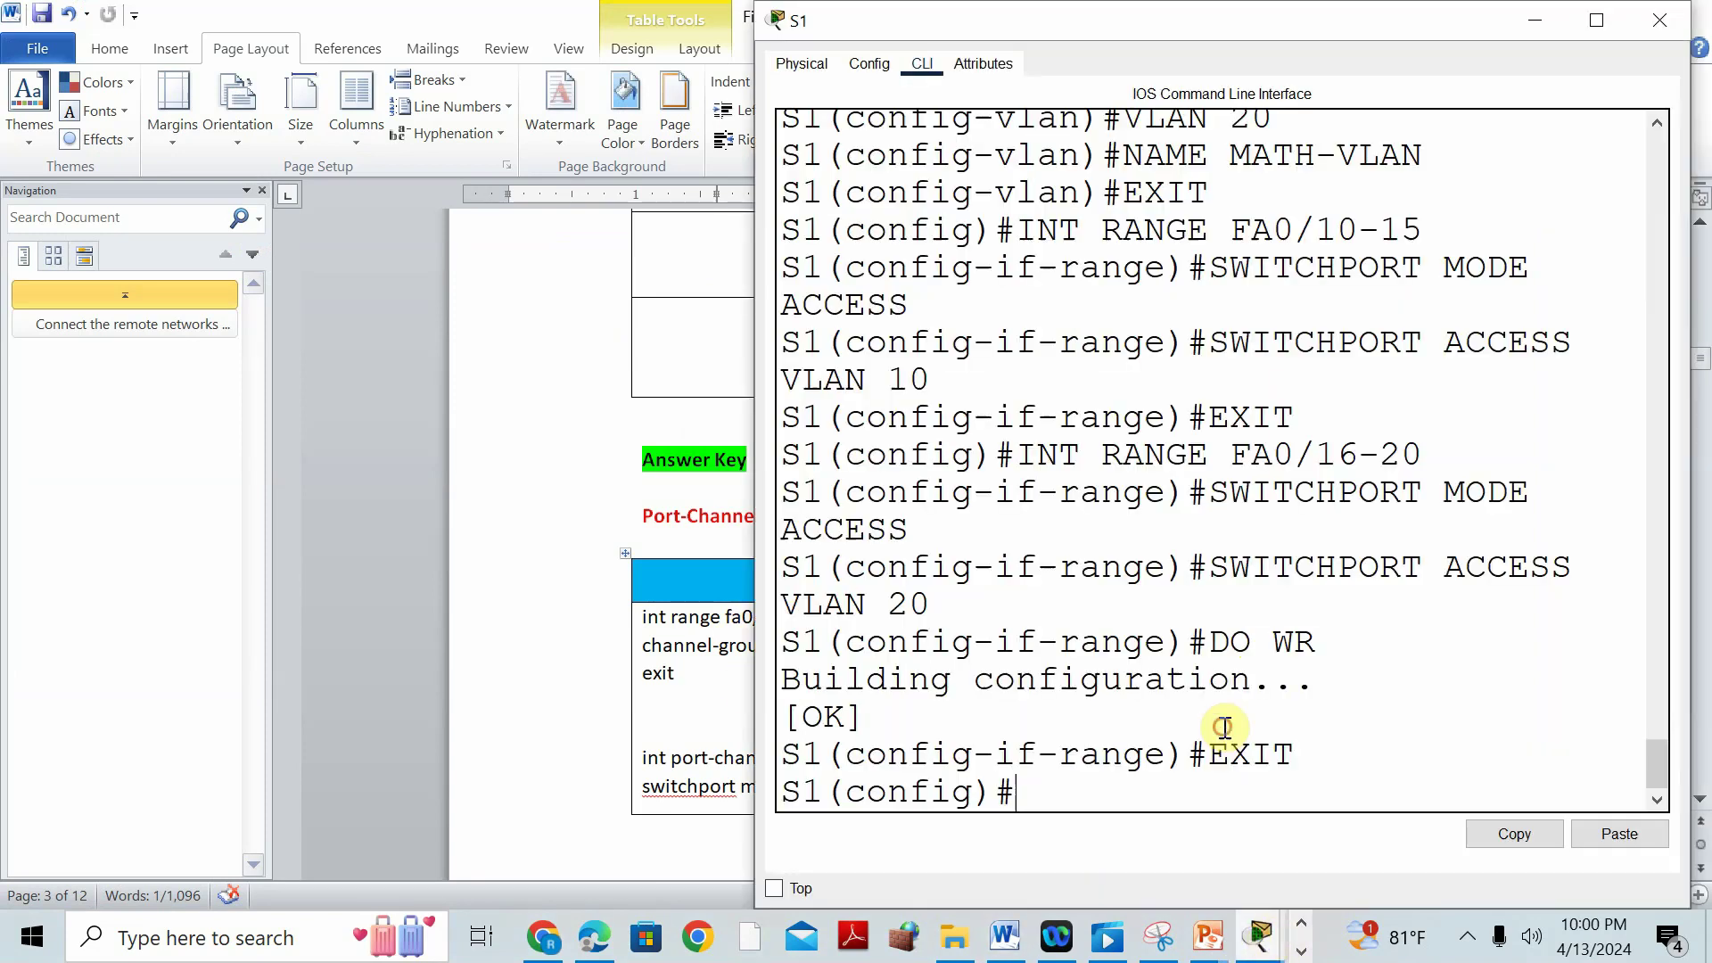
On S1, bundle Fa0/3-4 into channel group 1 in PAgP desirable mode.
left_click_drag(1068, 24, 1329, 55)
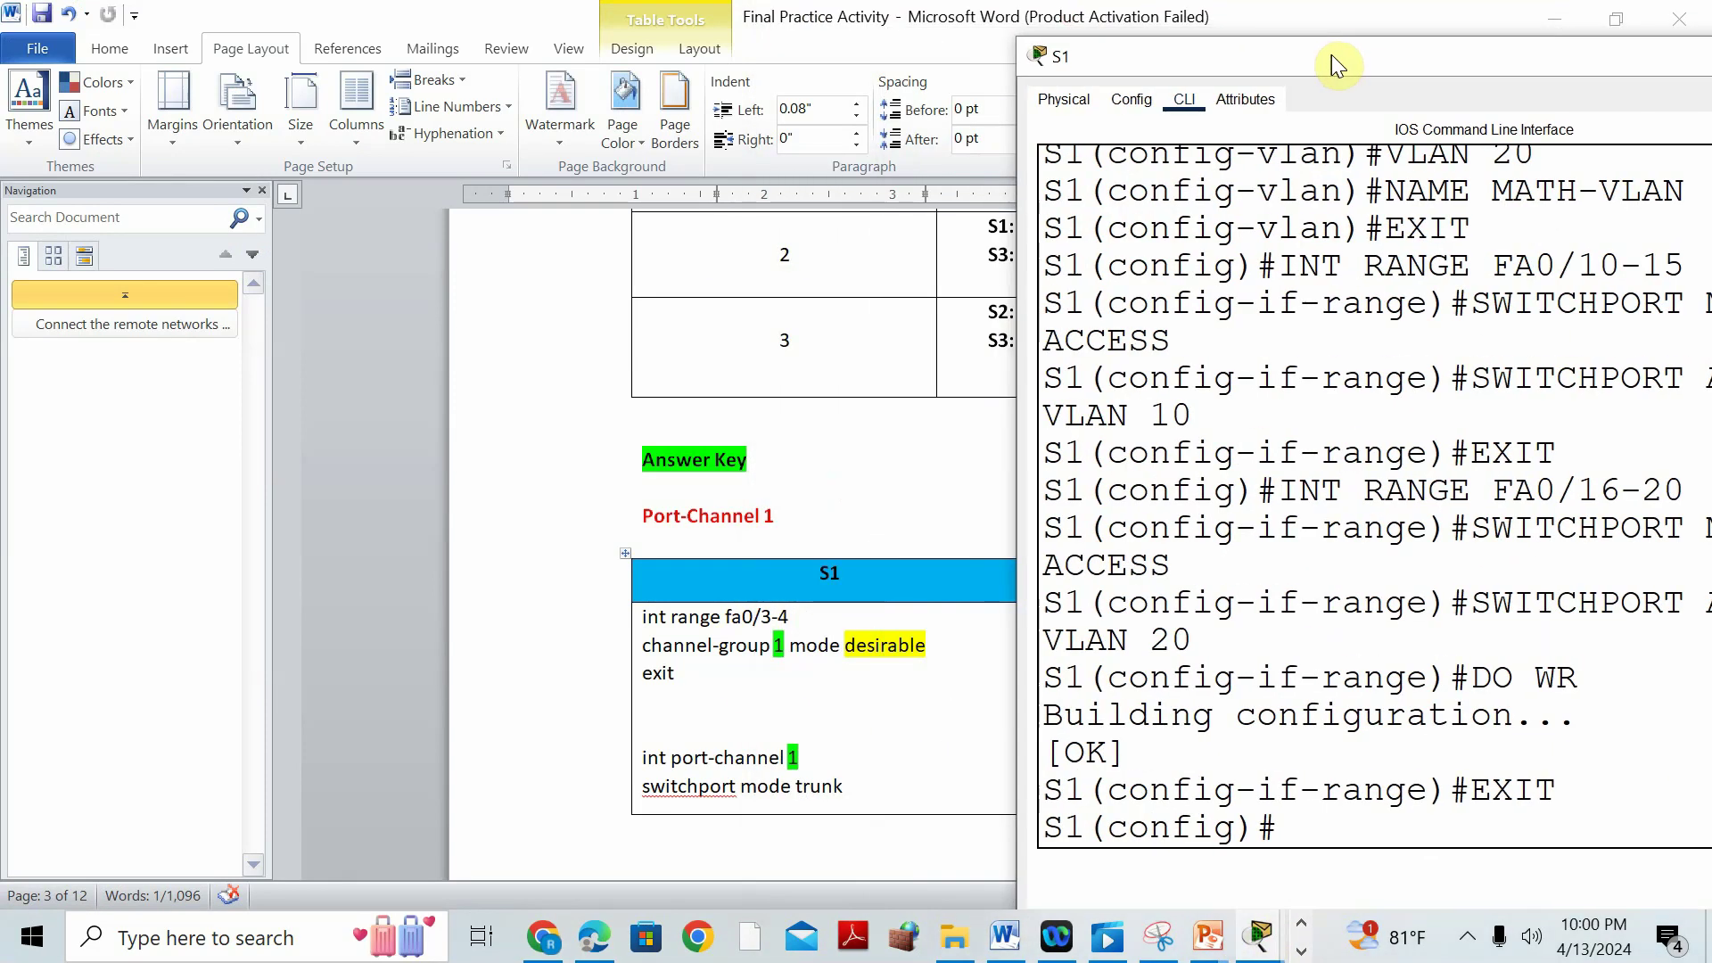
type("INT")
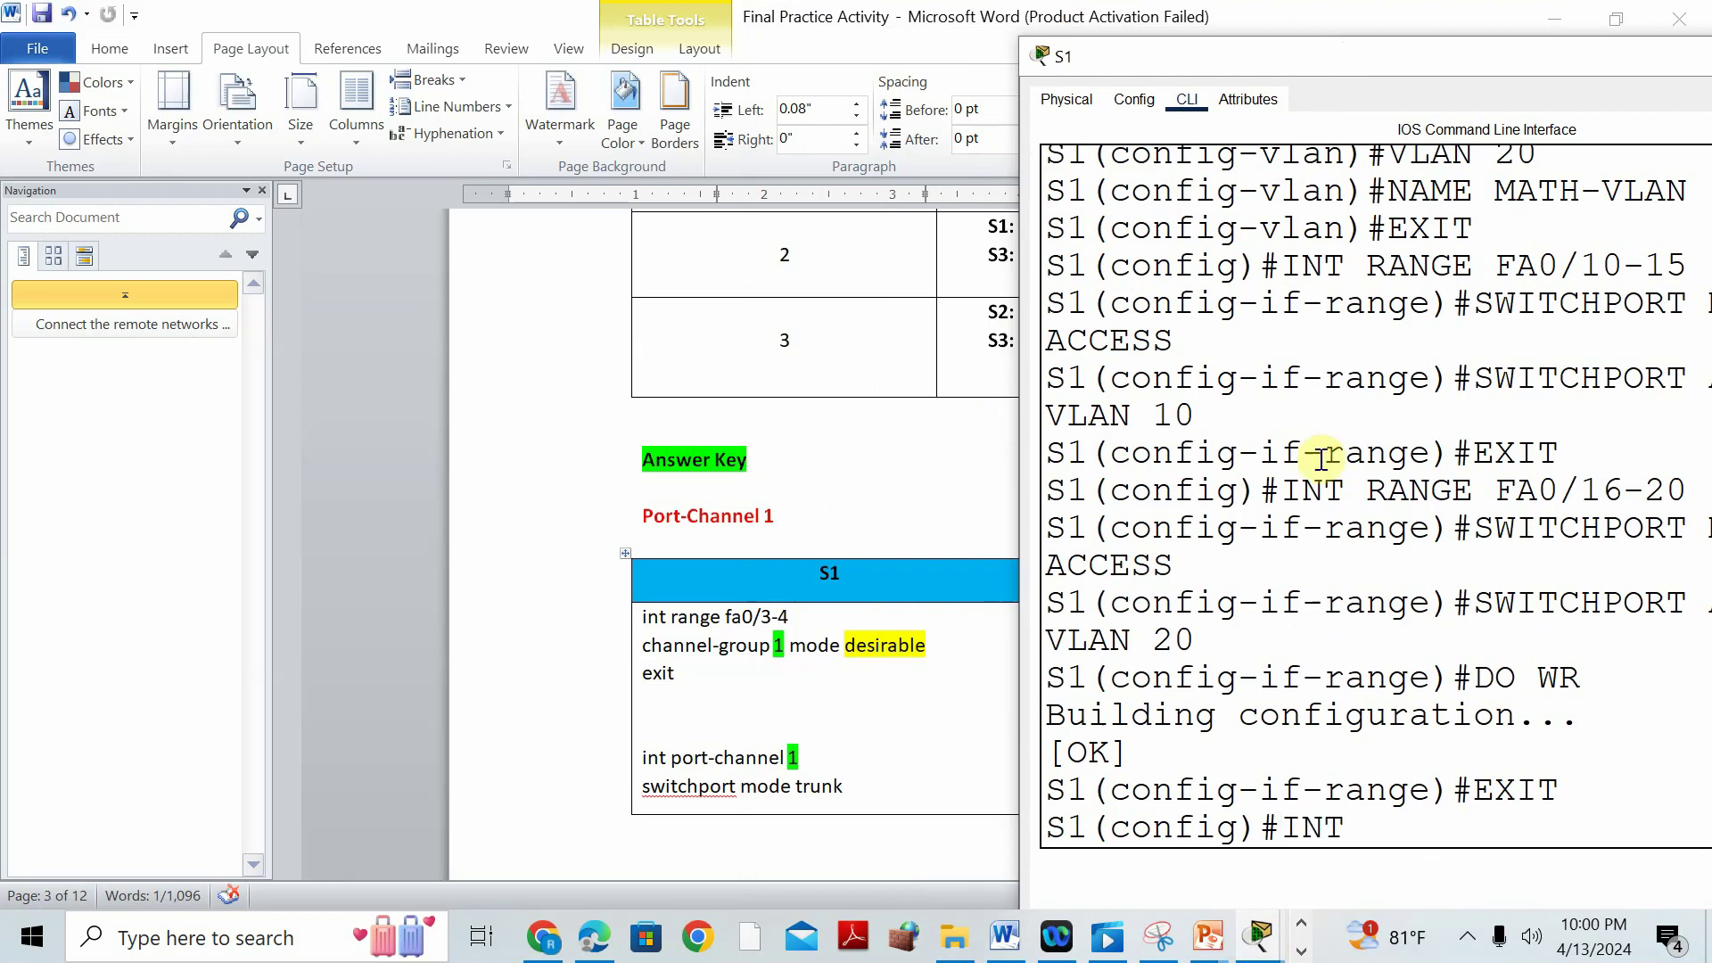
type(" RANGE FA0/3-4")
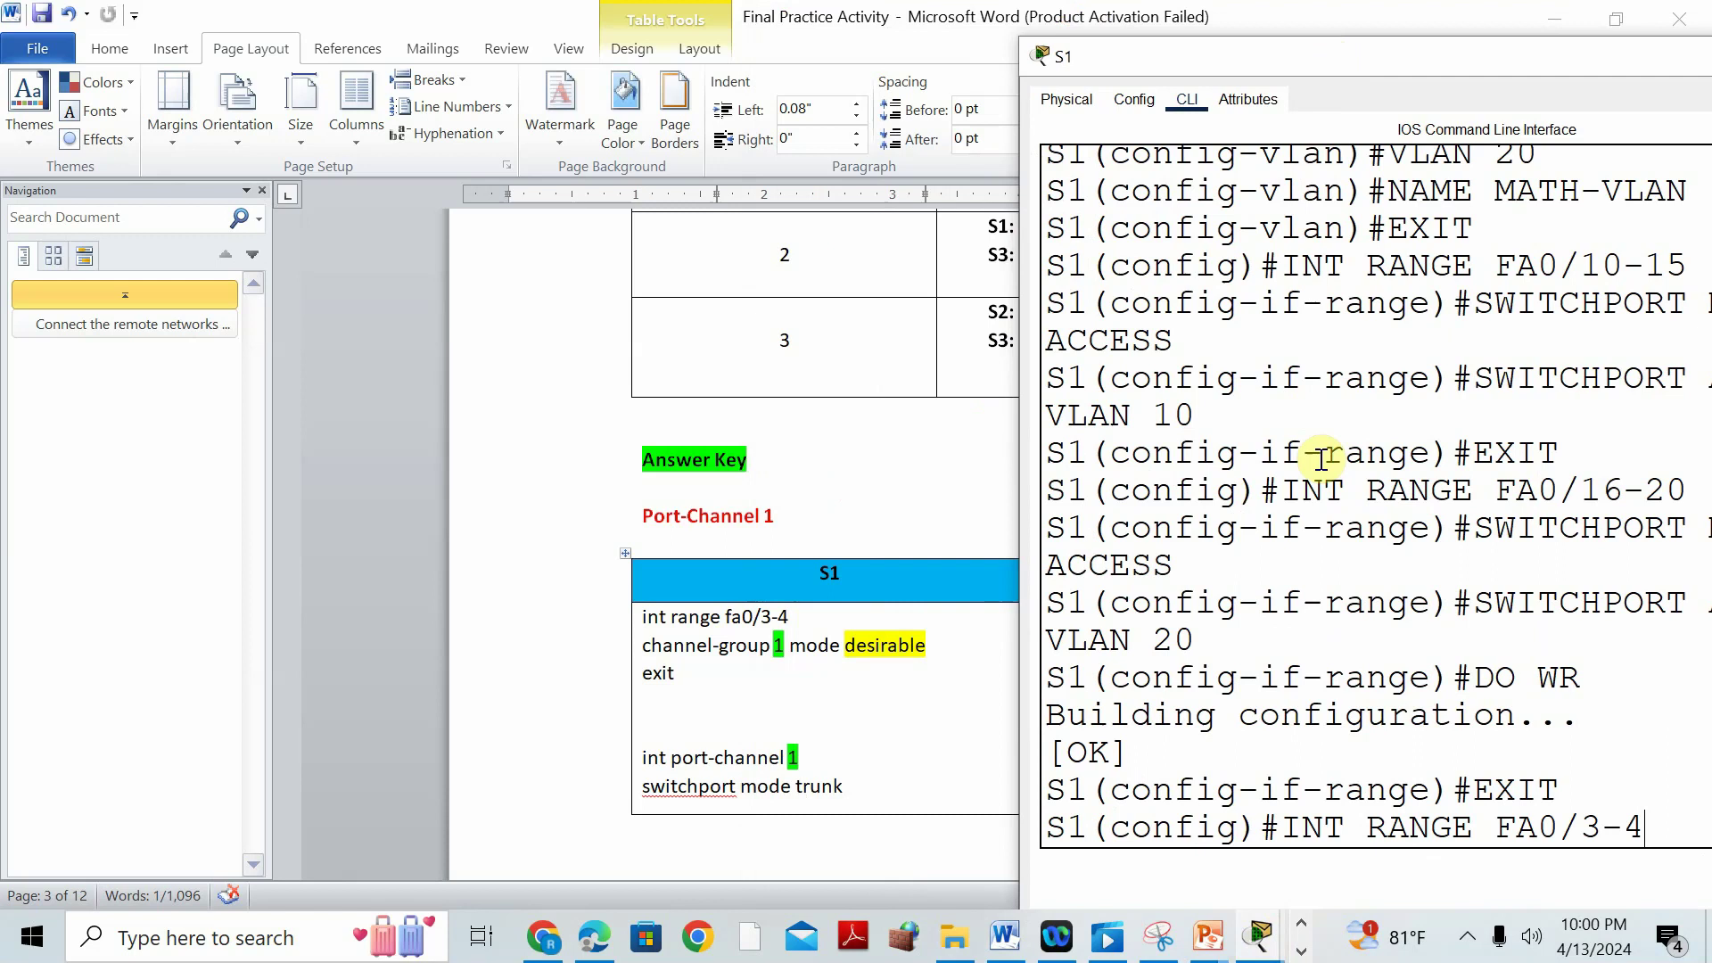
key("Return")
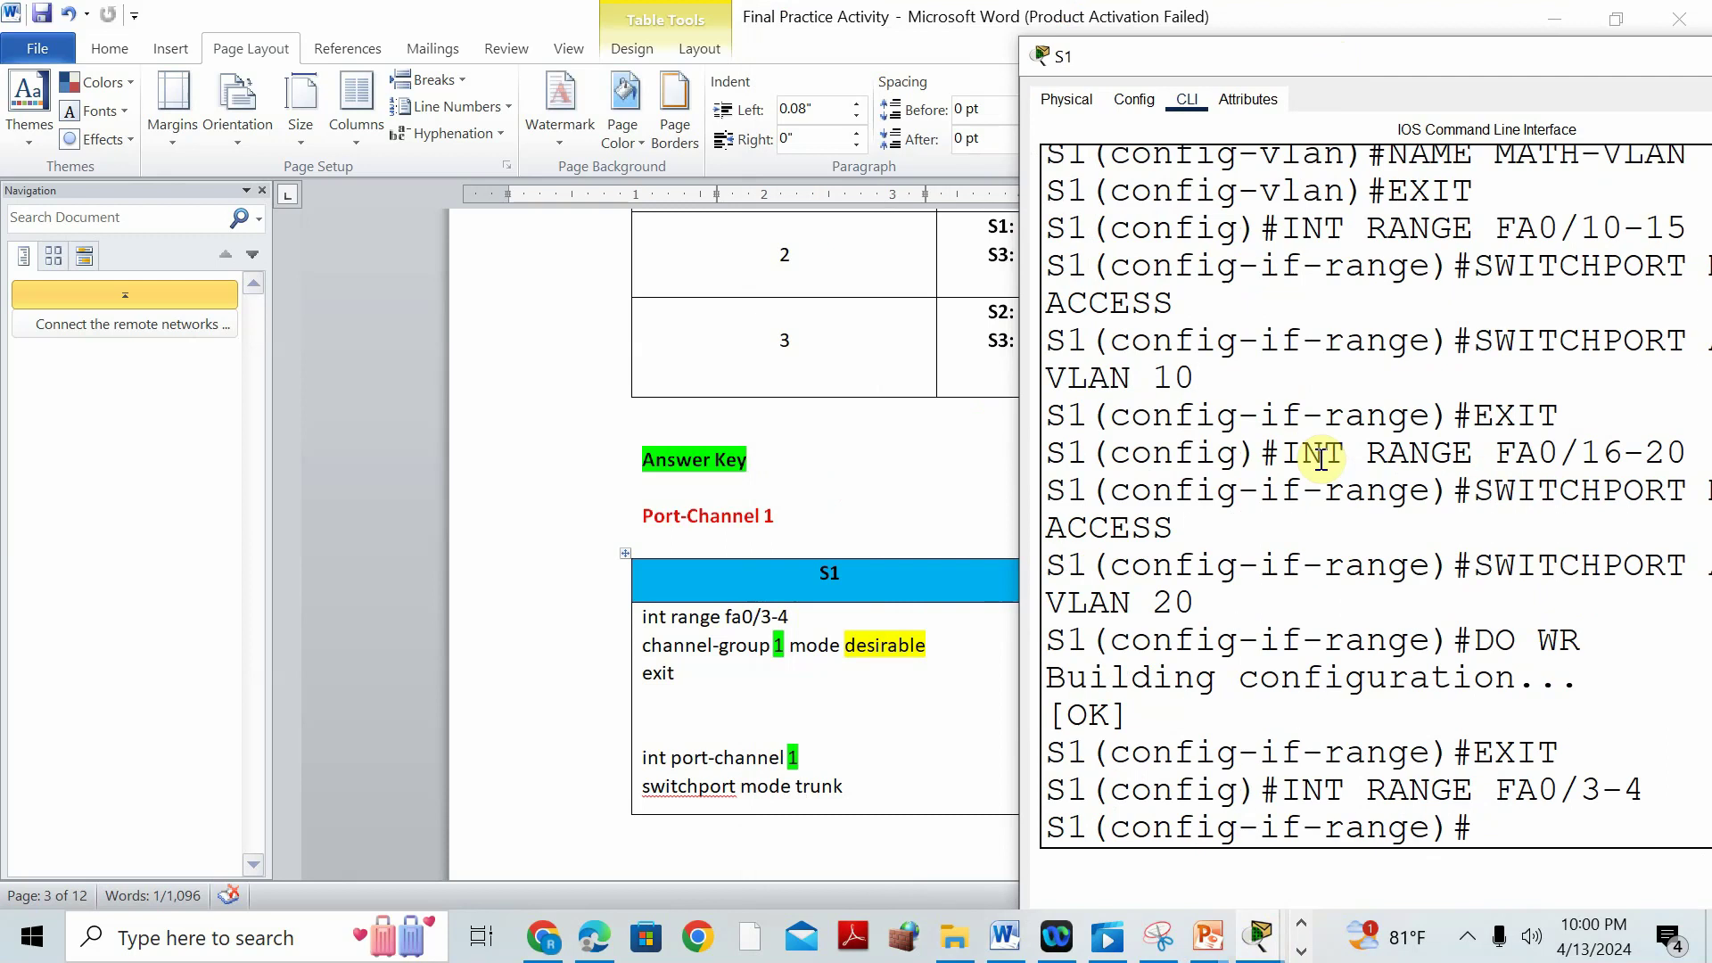
type("CHANNE")
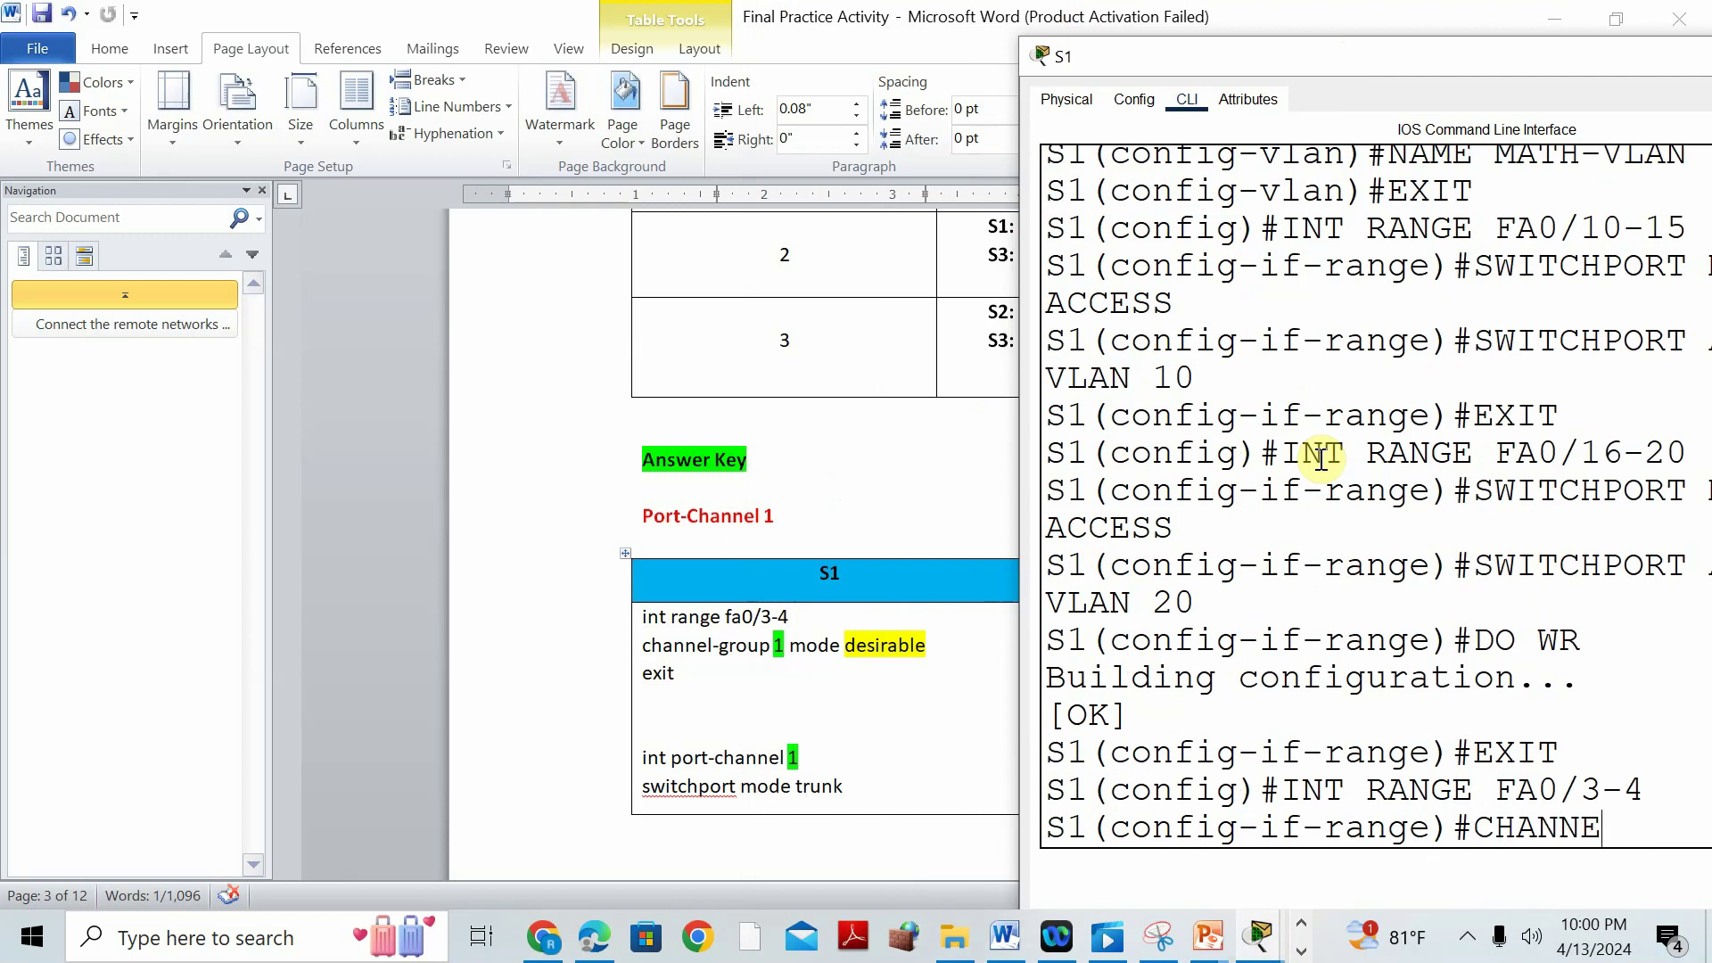
type("L-GRO ")
type("DESIRABLE")
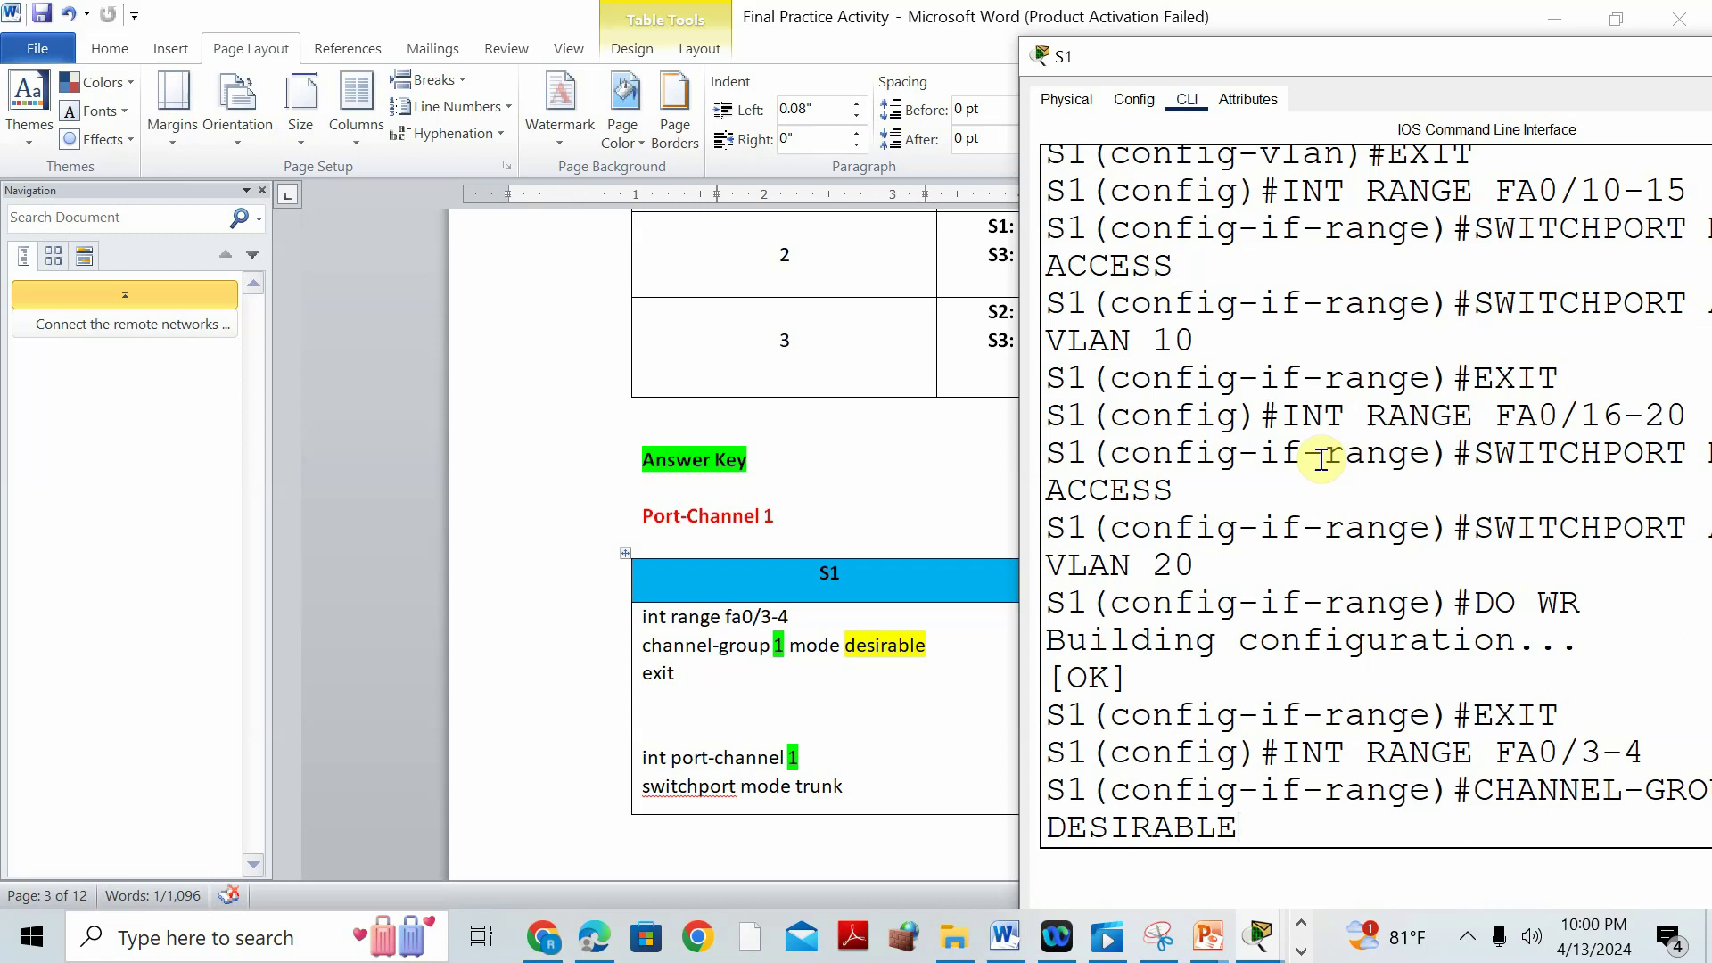
key("Return")
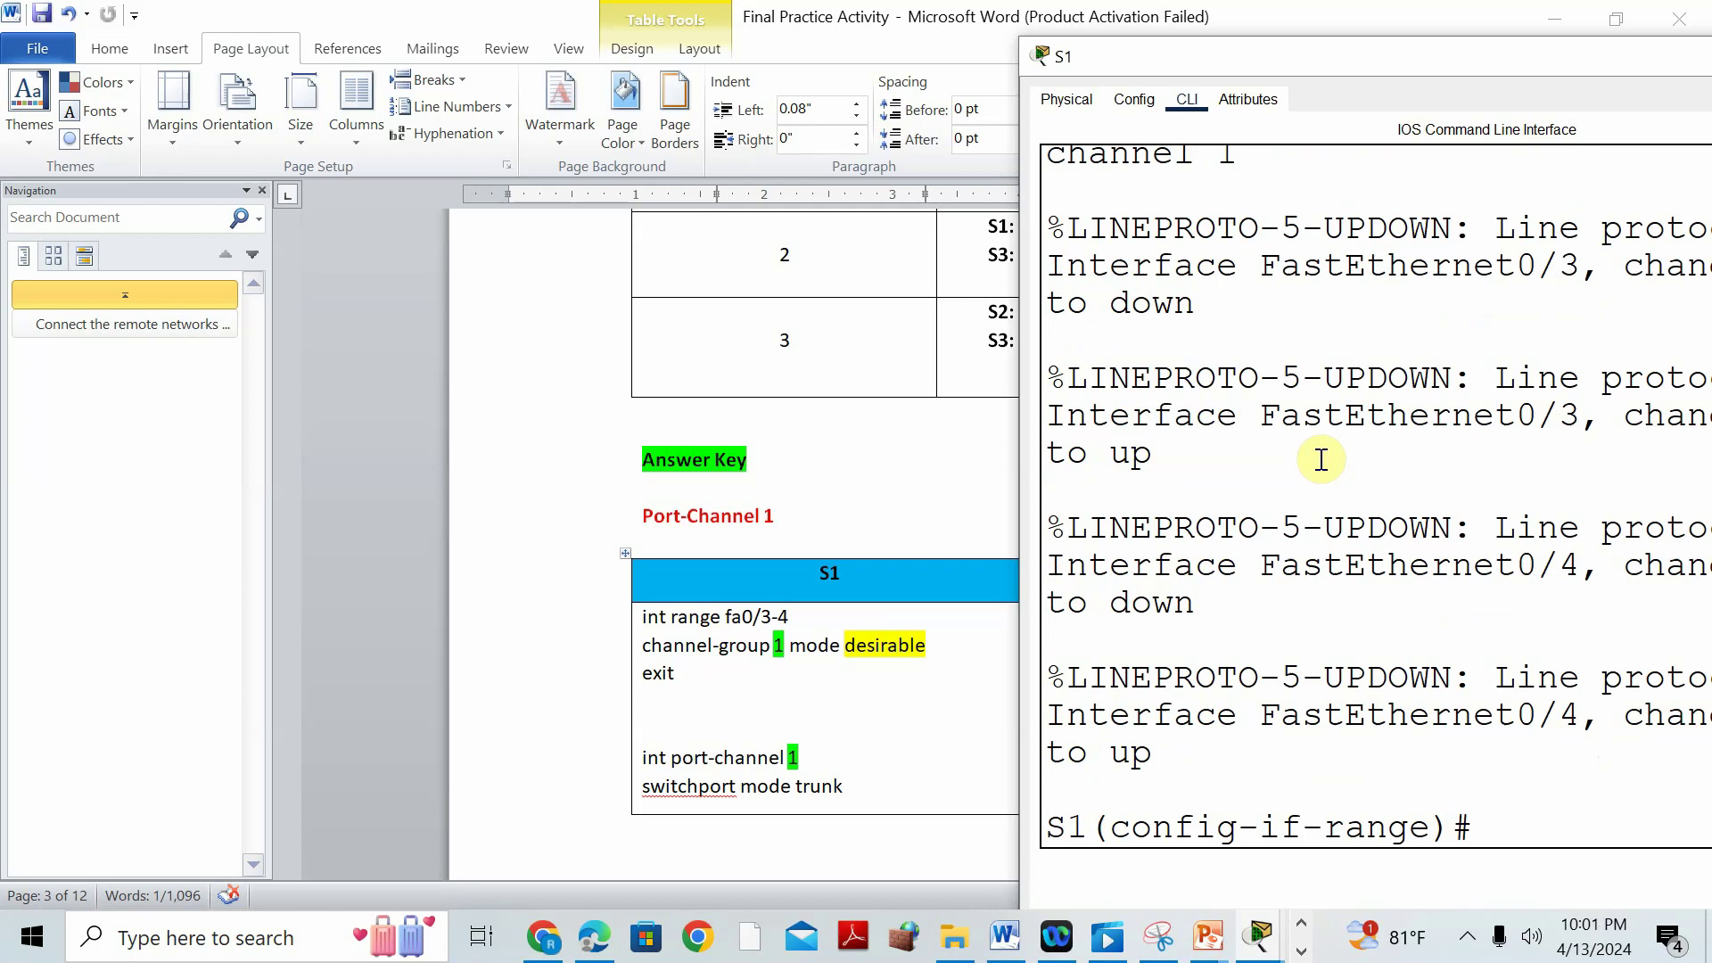
type("EXIT")
key("Return")
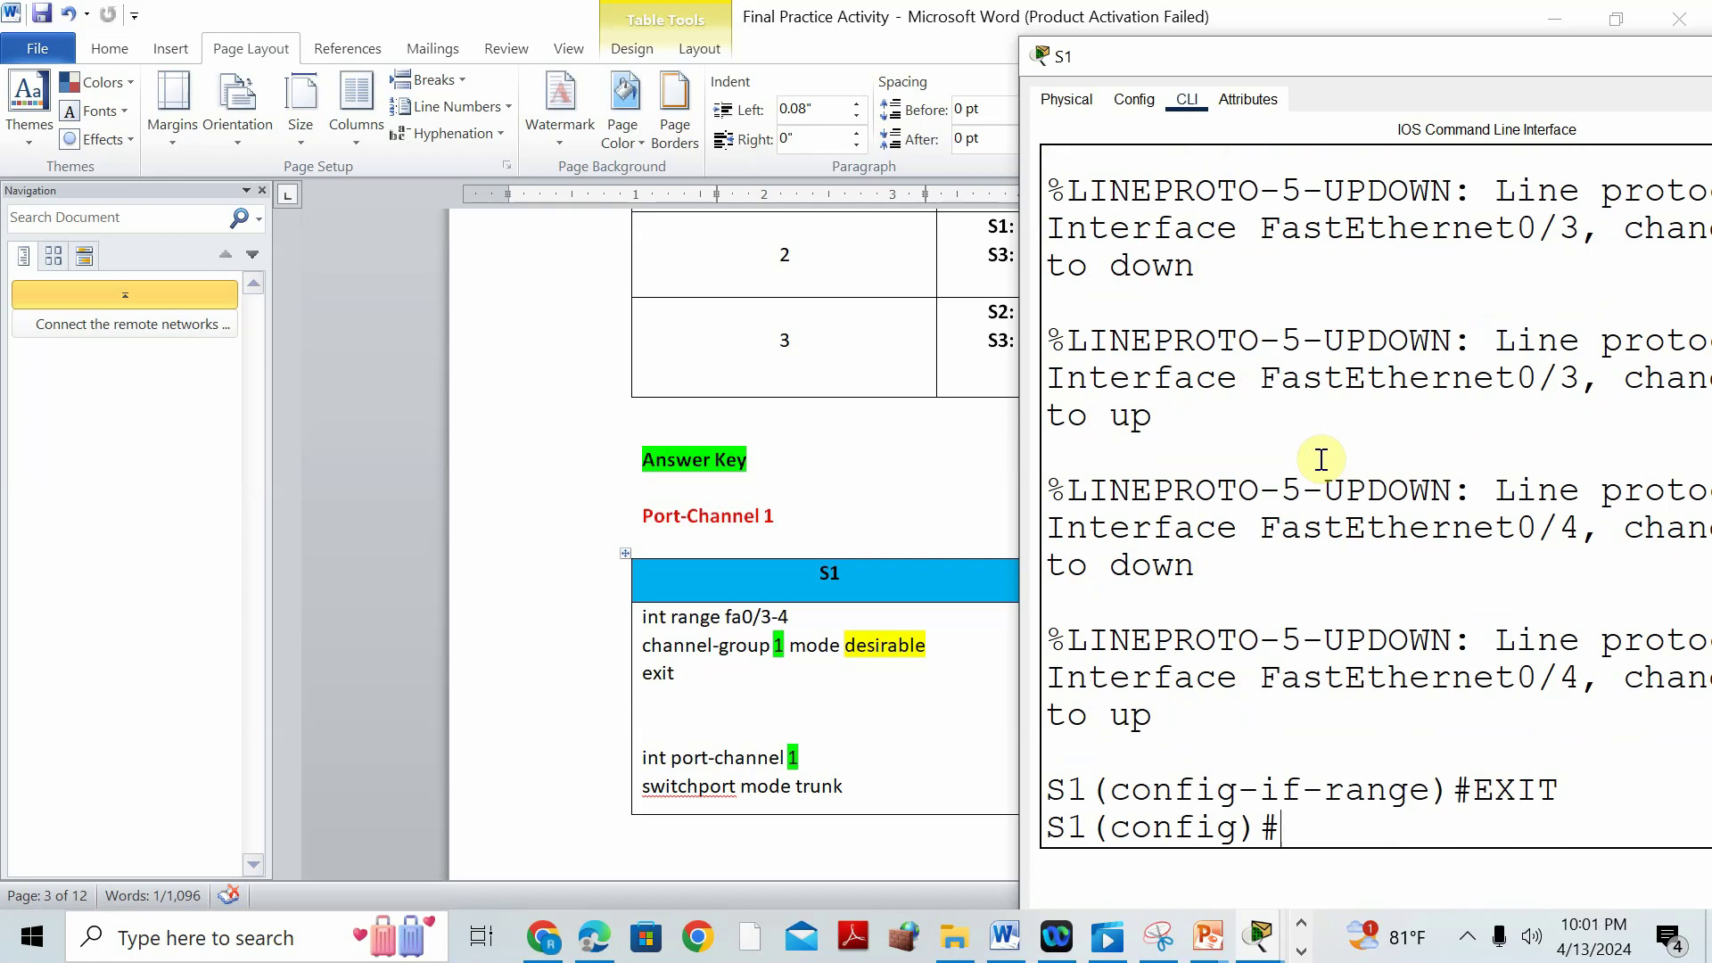
Make S1's Port-channel 1 a trunk with switchport mode trunk, then exit.
type("INT PORT")
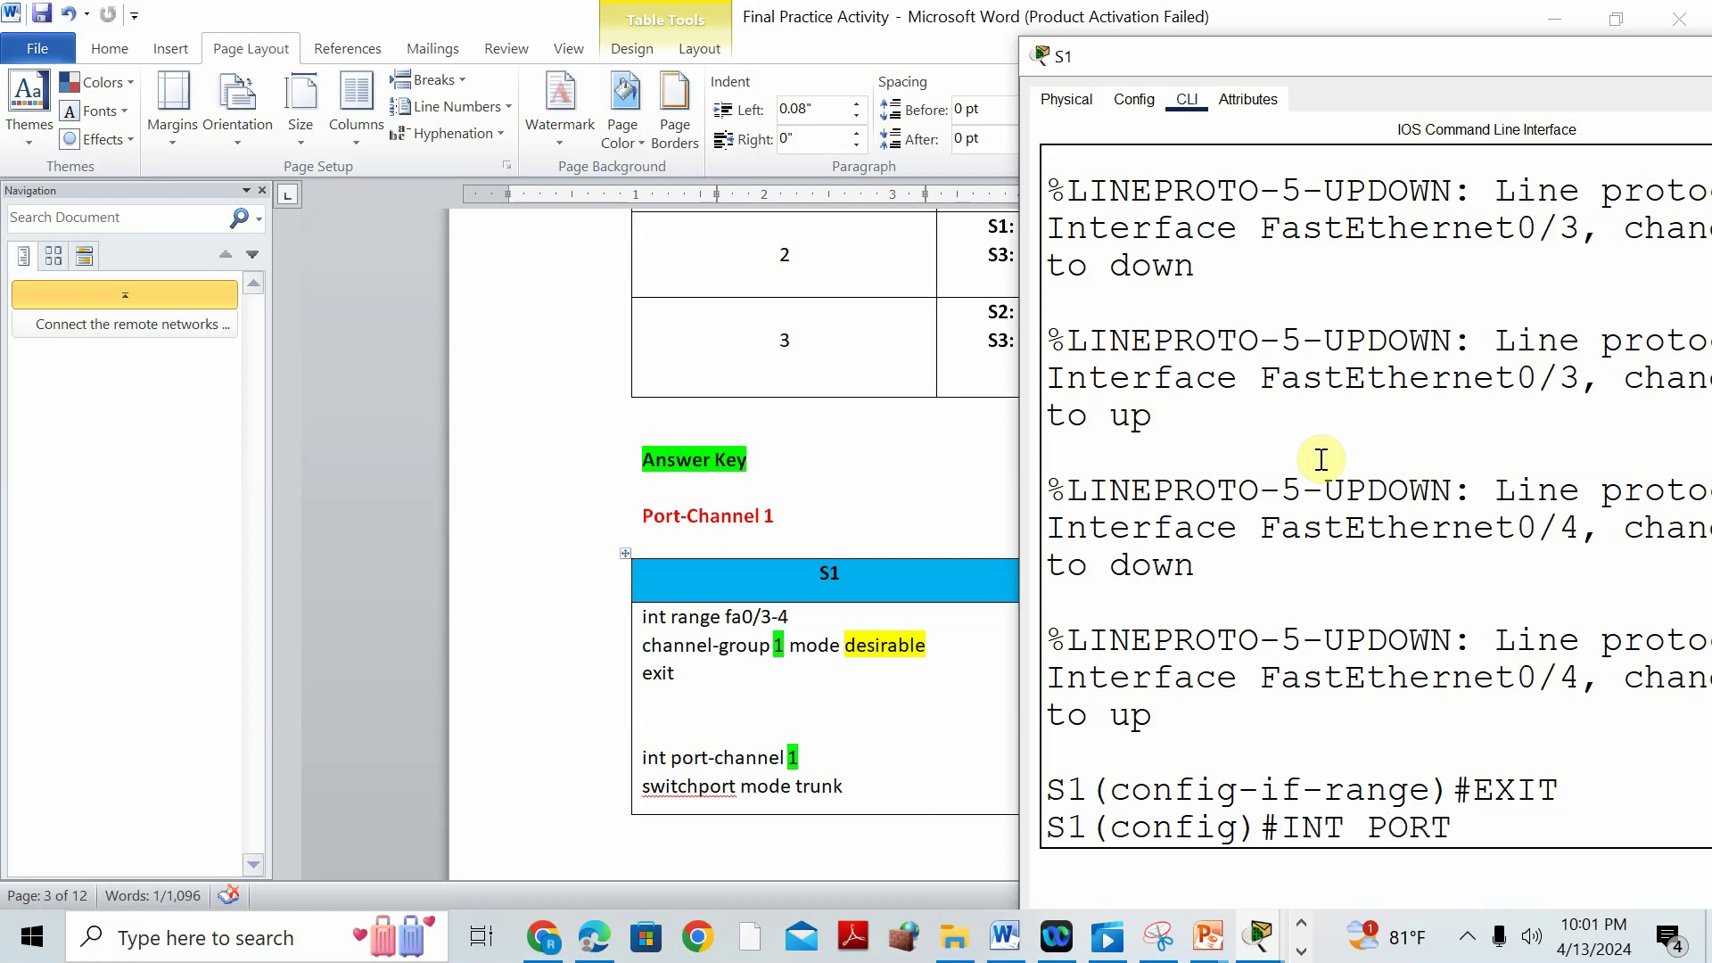
type("-CHANNEL 1")
key("Return")
type("D")
key("BackSpace")
type("SWITC")
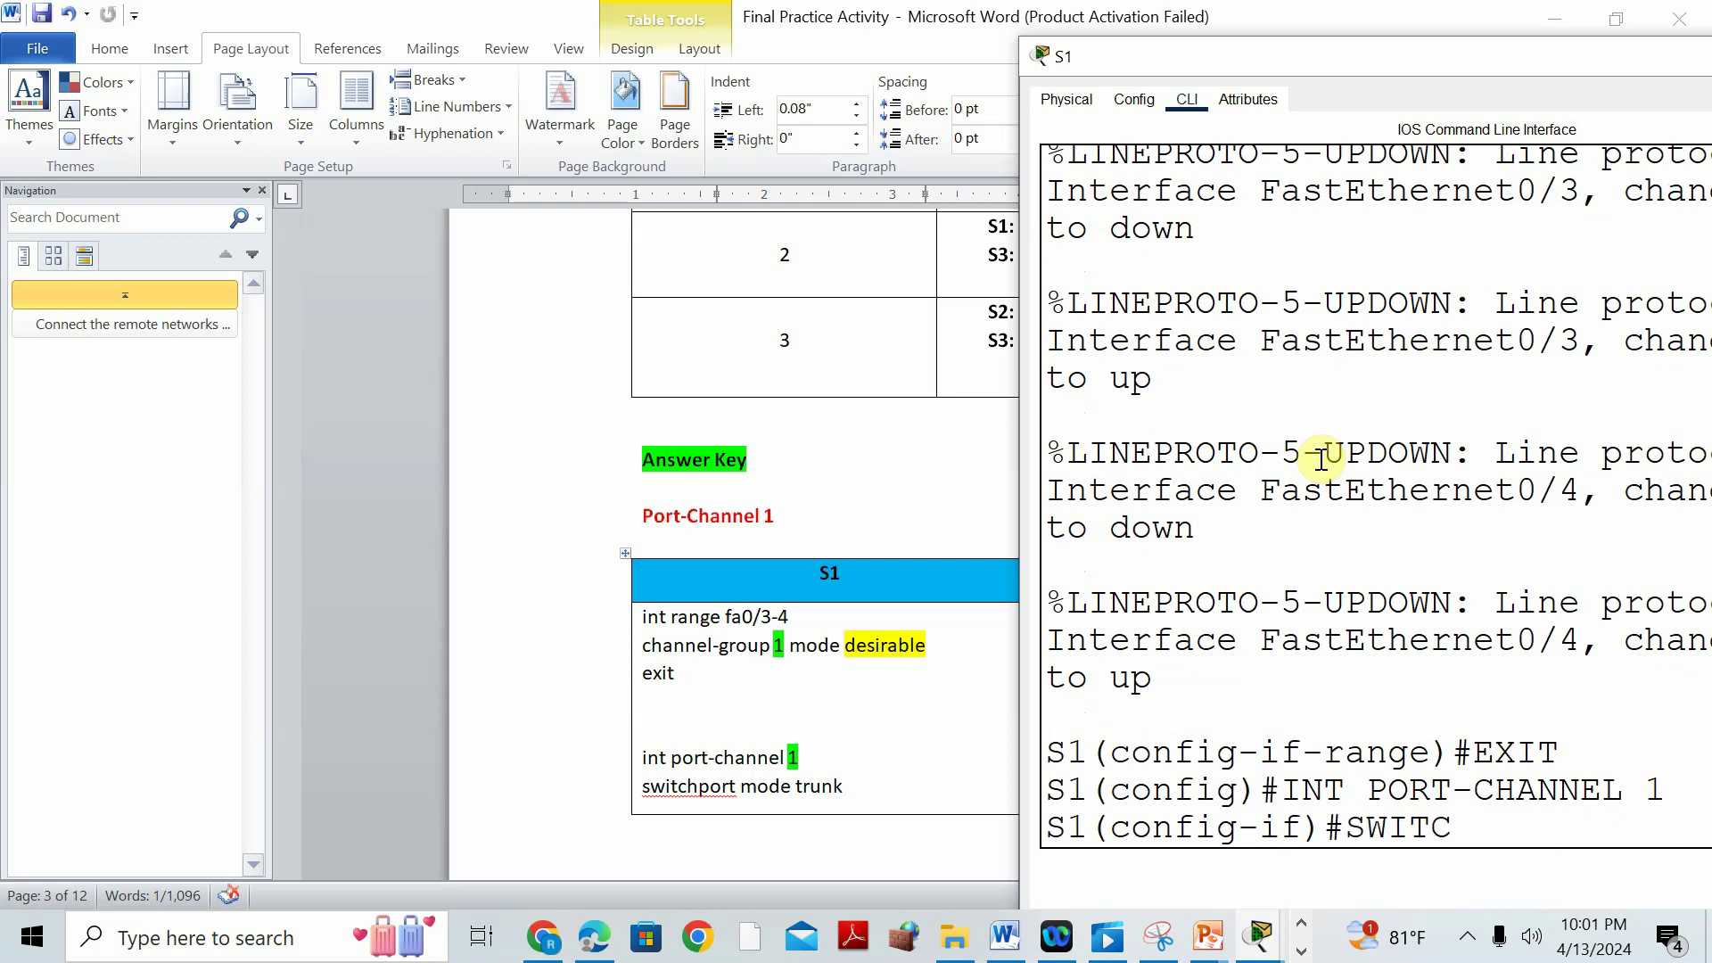
type("HPORT MODE T")
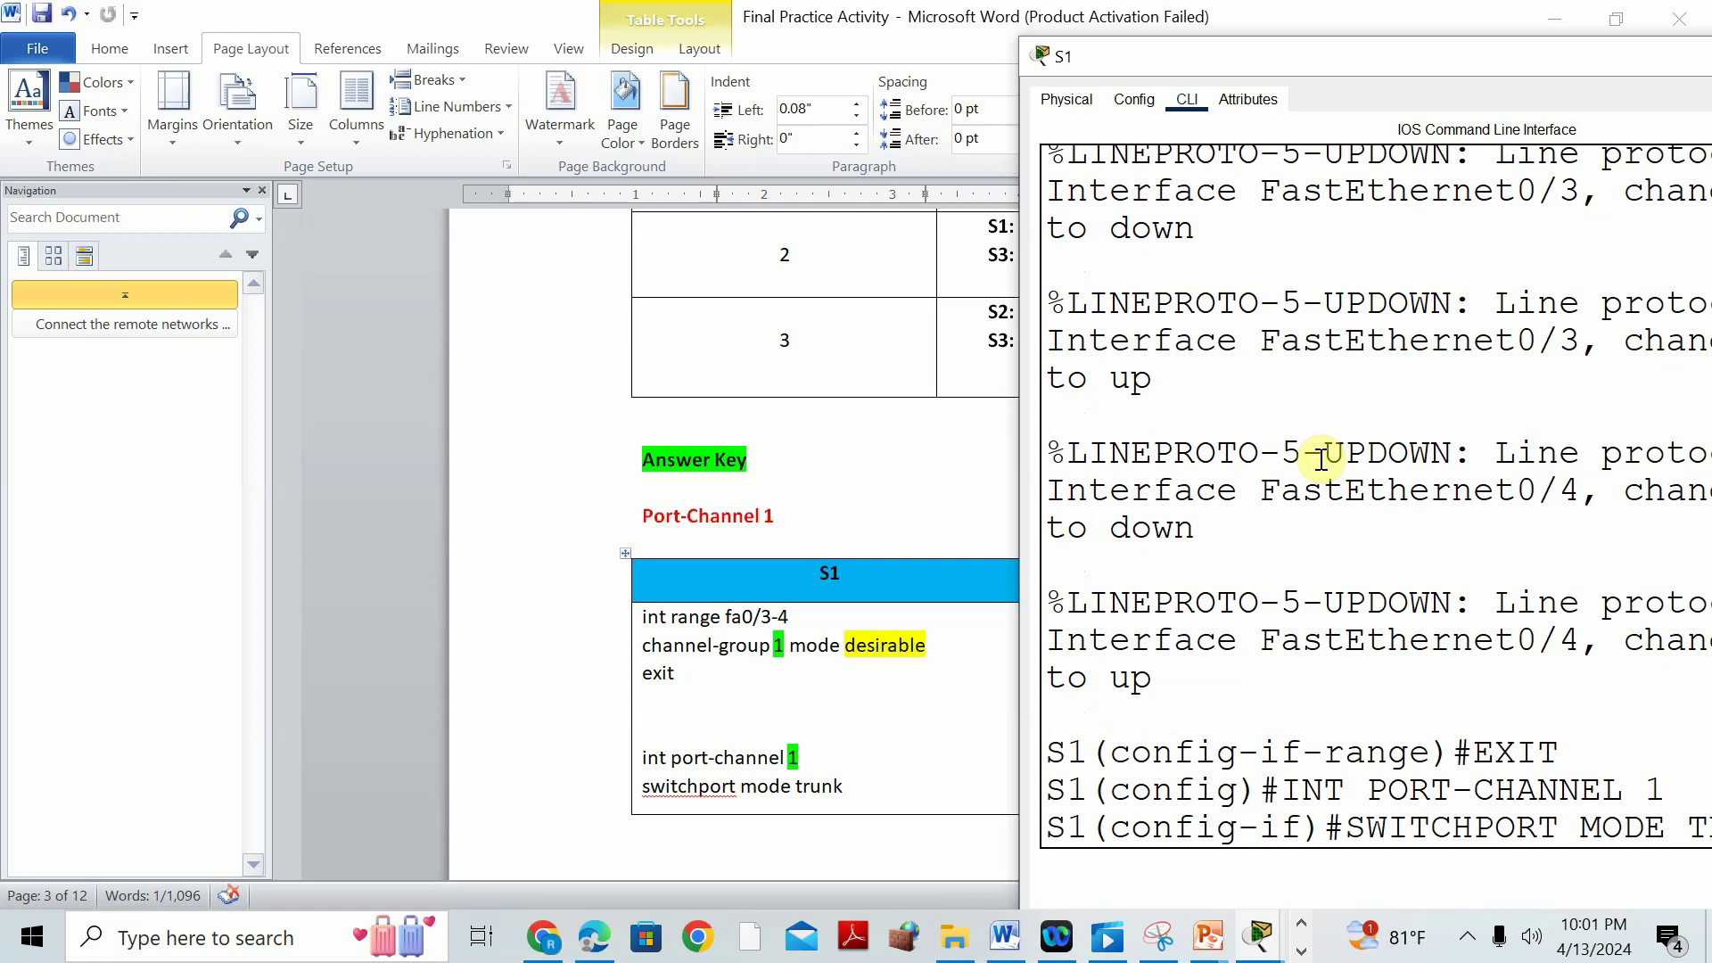
key("Return")
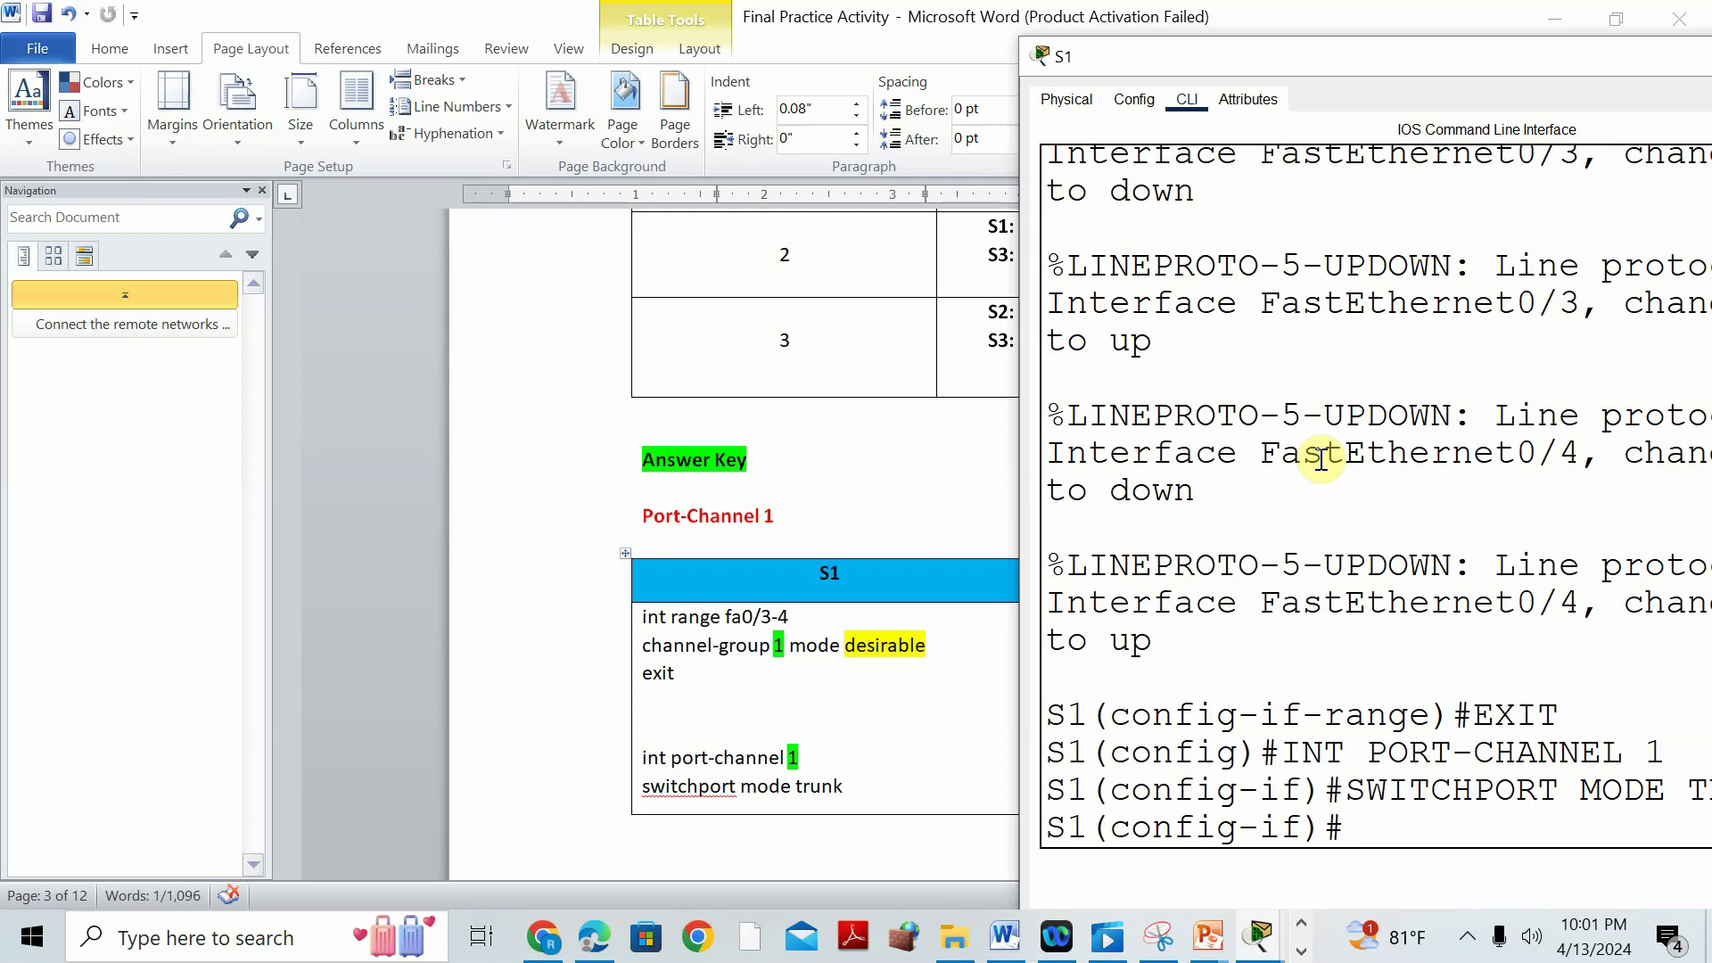
type("EXIT")
key("Return")
Scroll the answer key to the Port-Channel 2 table for S1 and S3 (channel-group 2 active).
left_click(576, 553)
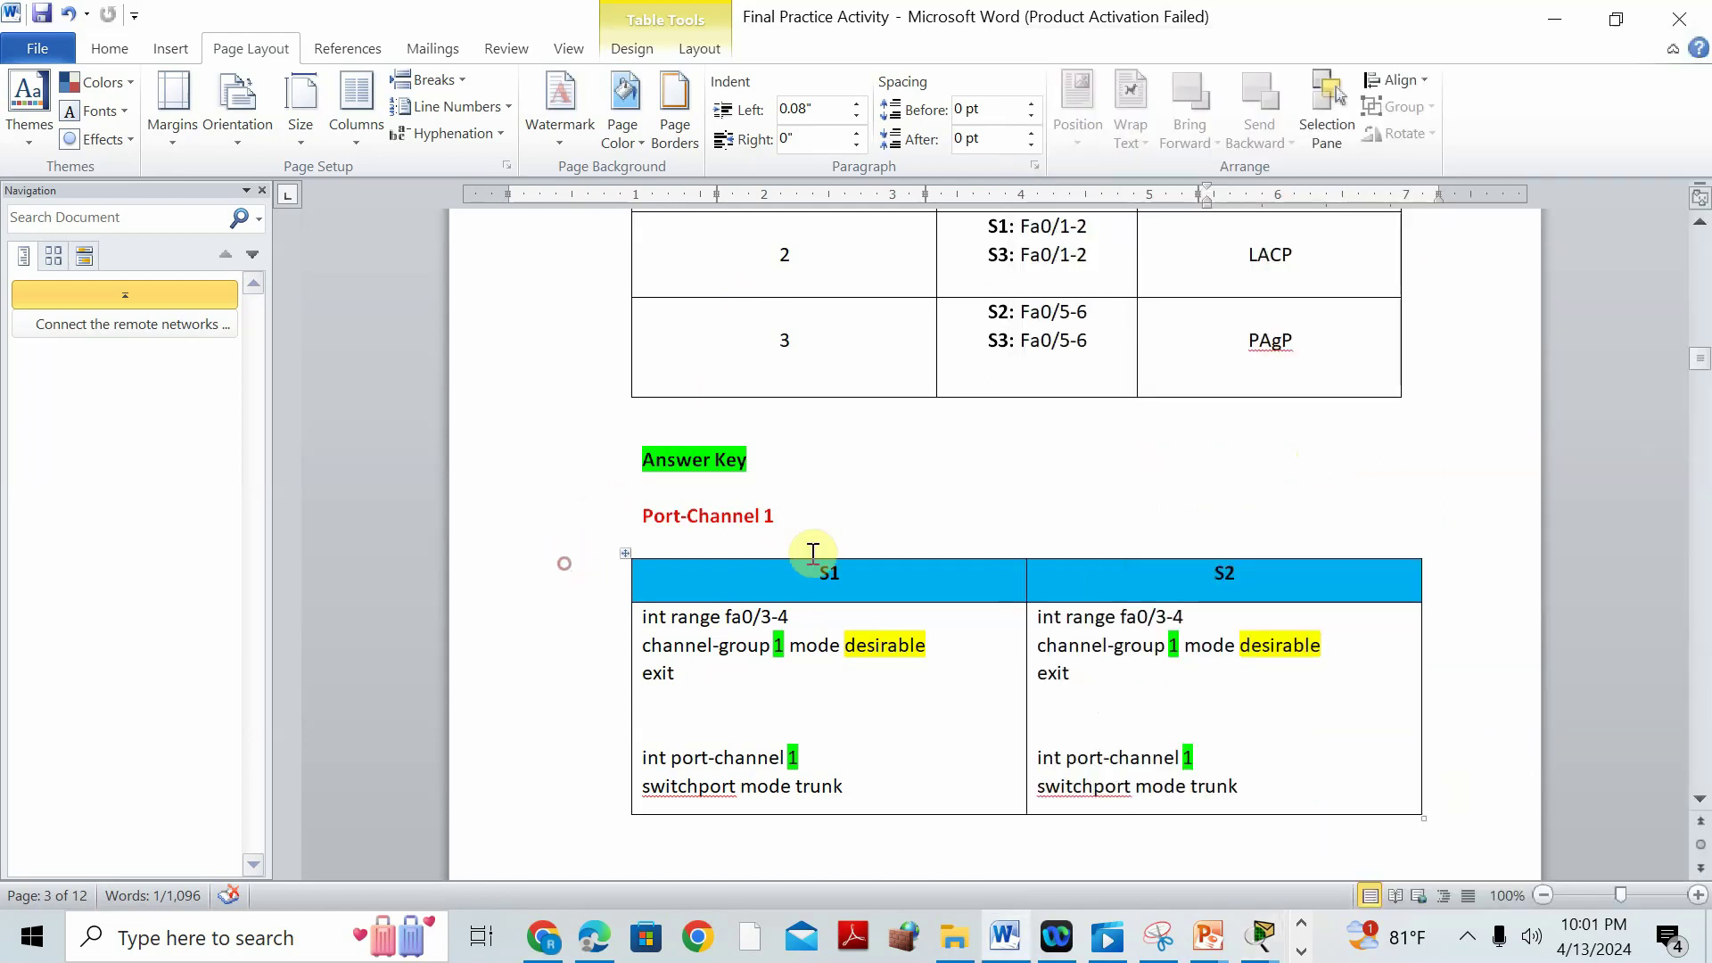
scroll(815, 546, "down", 1)
scroll(856, 530, "up", 3)
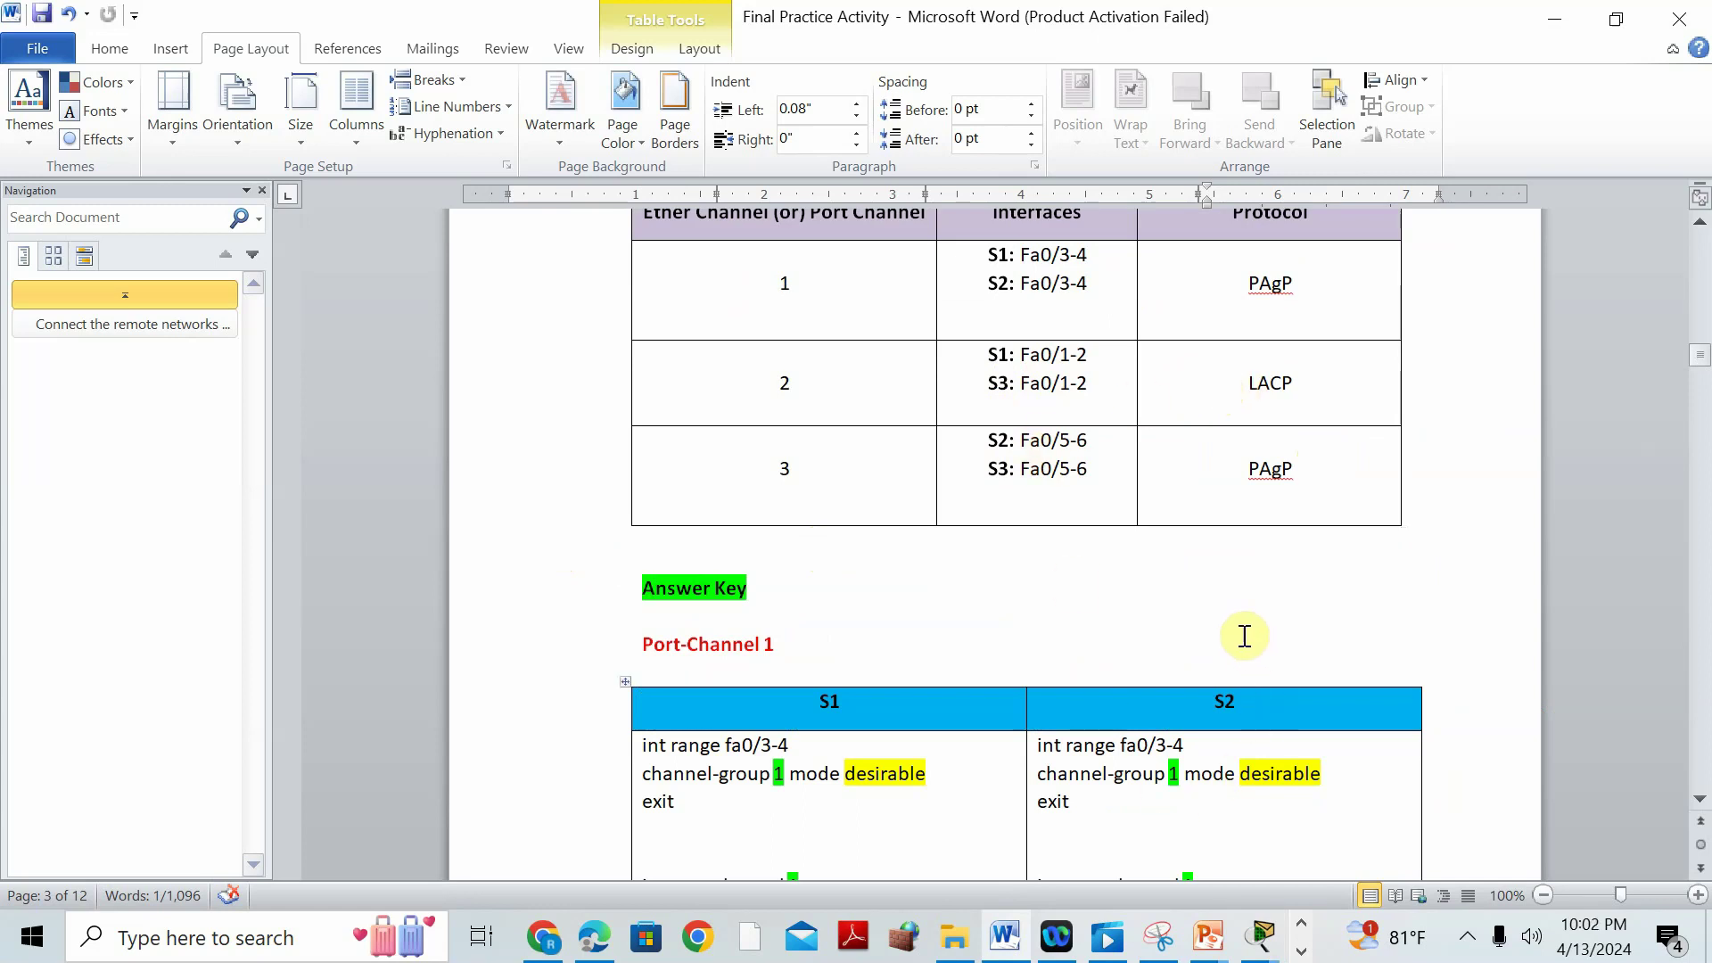
scroll(1132, 579, "down", 5)
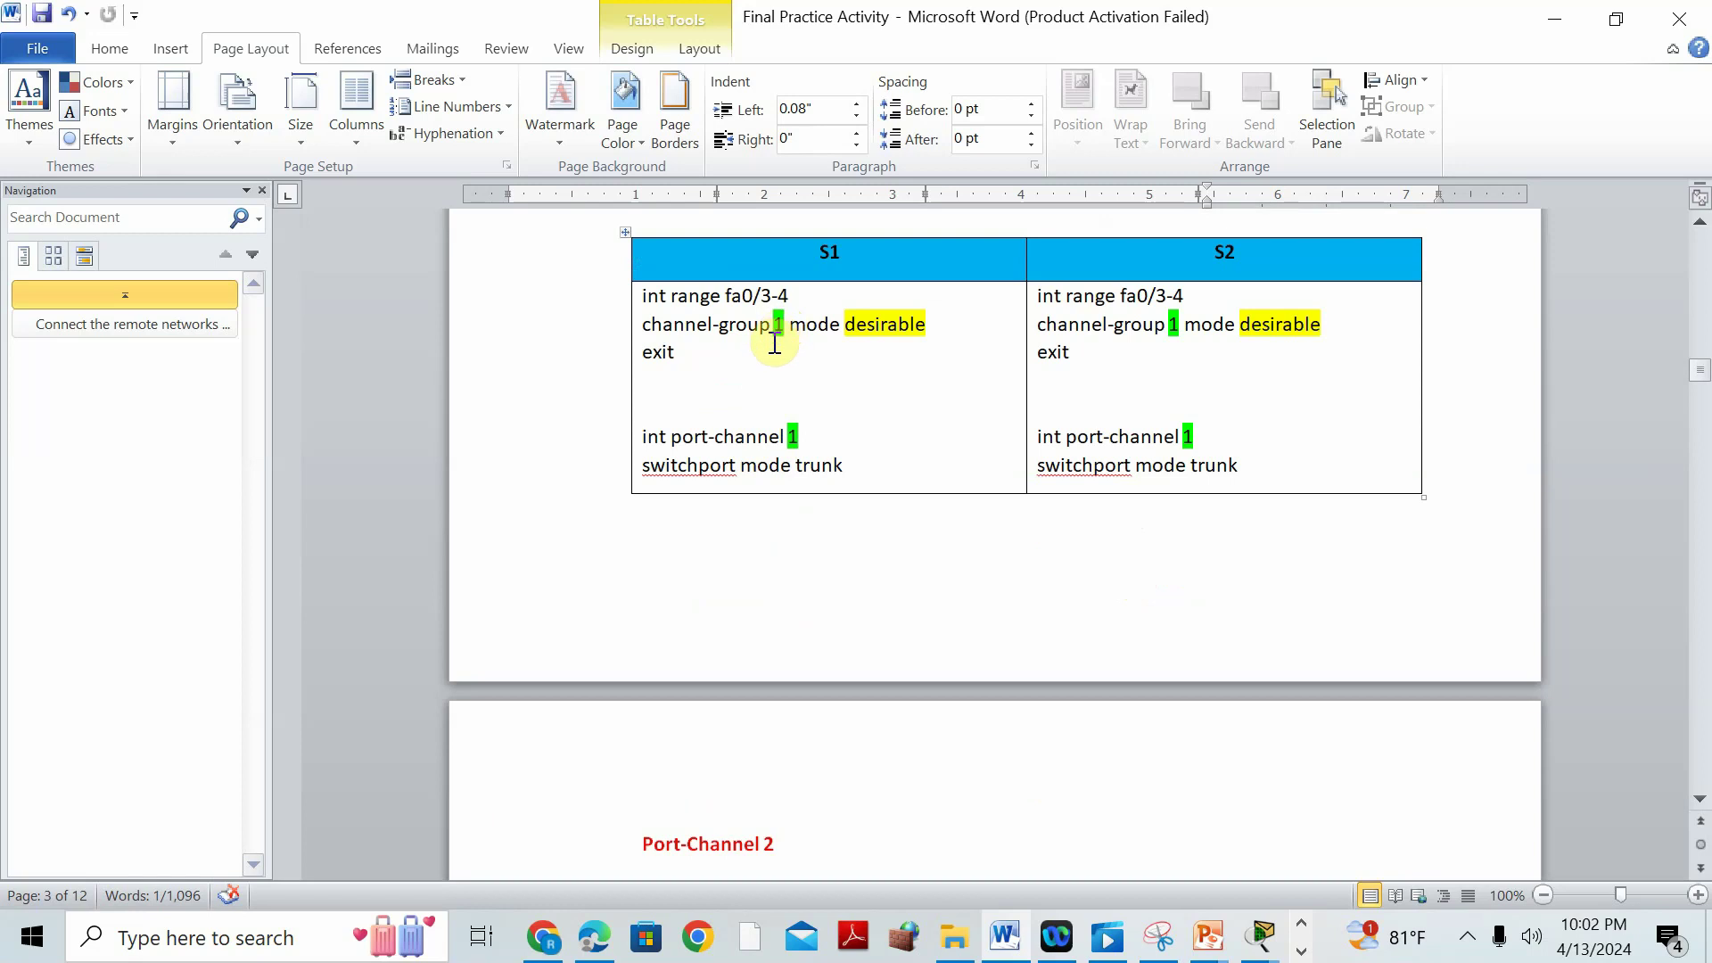
scroll(963, 571, "down", 2)
scroll(974, 597, "down", 2)
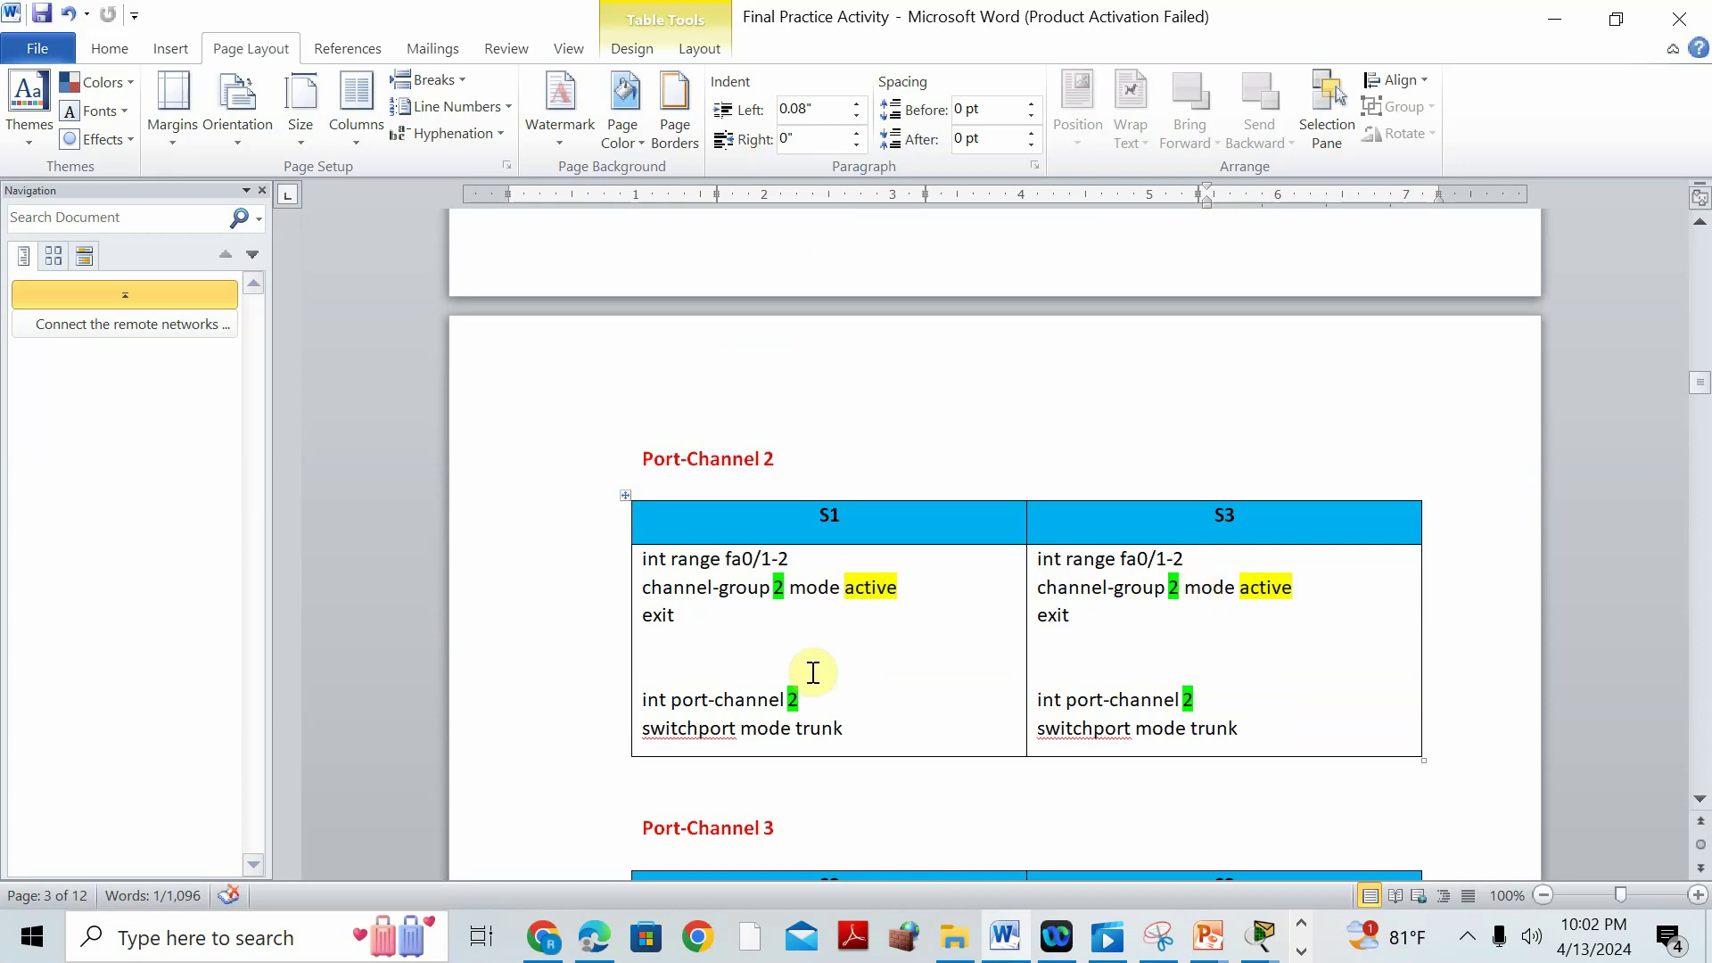
left_click(763, 522)
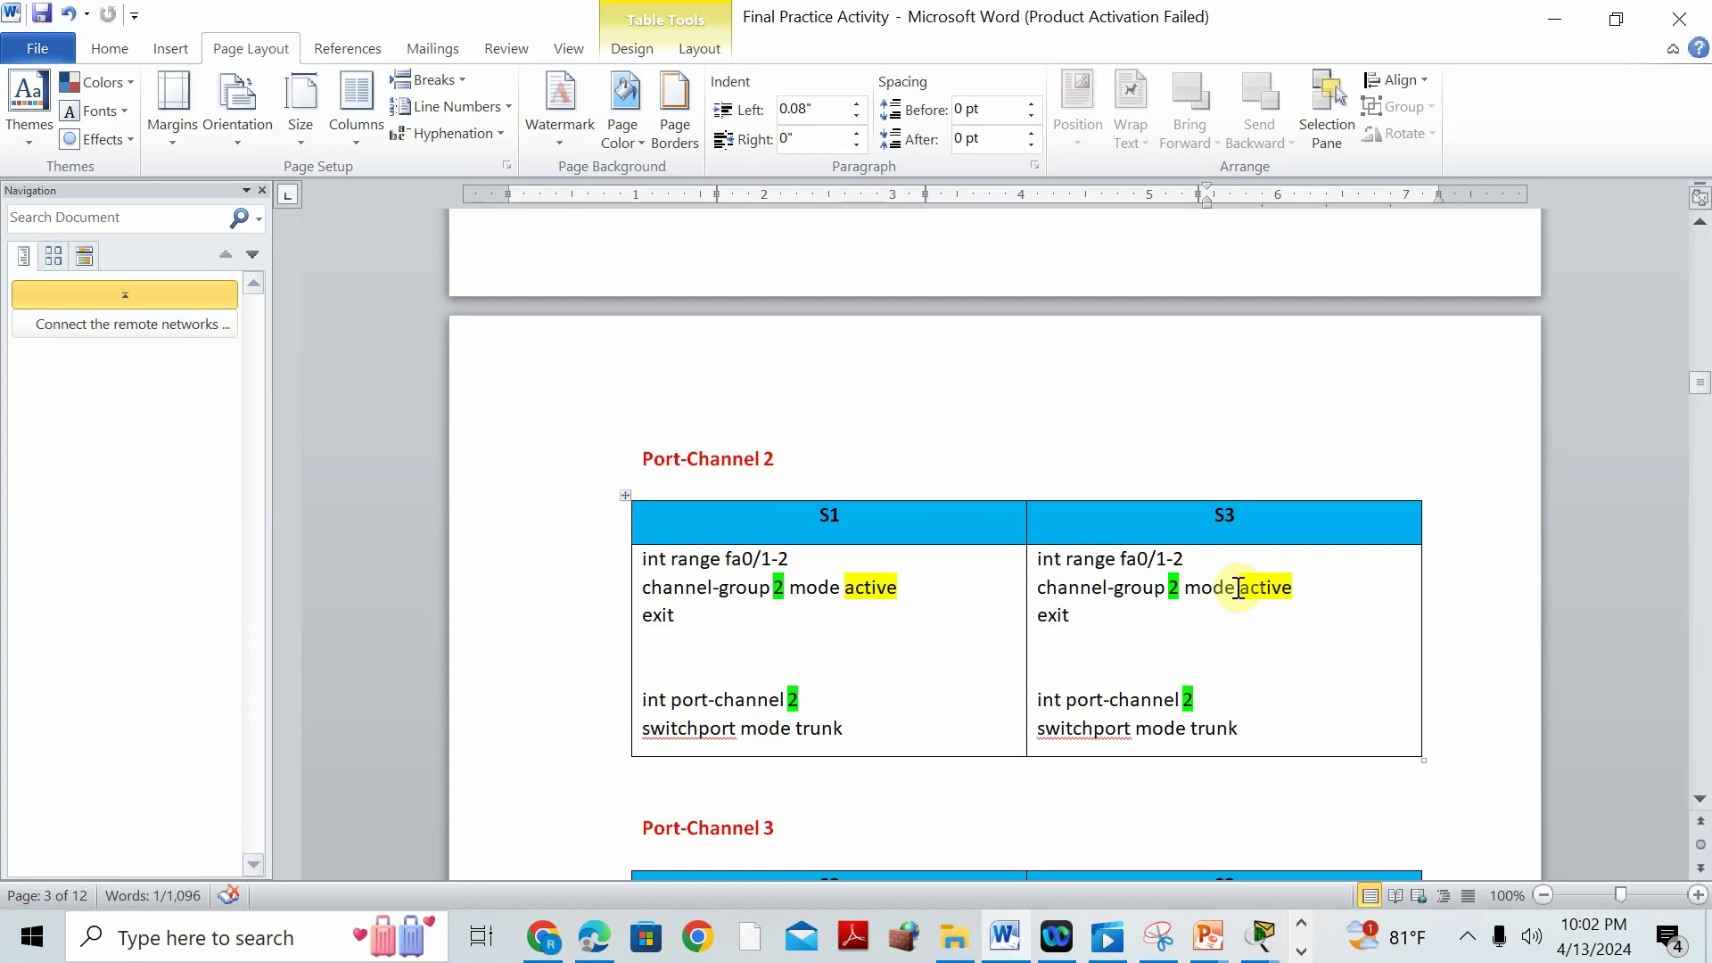
mouse_move(1271, 945)
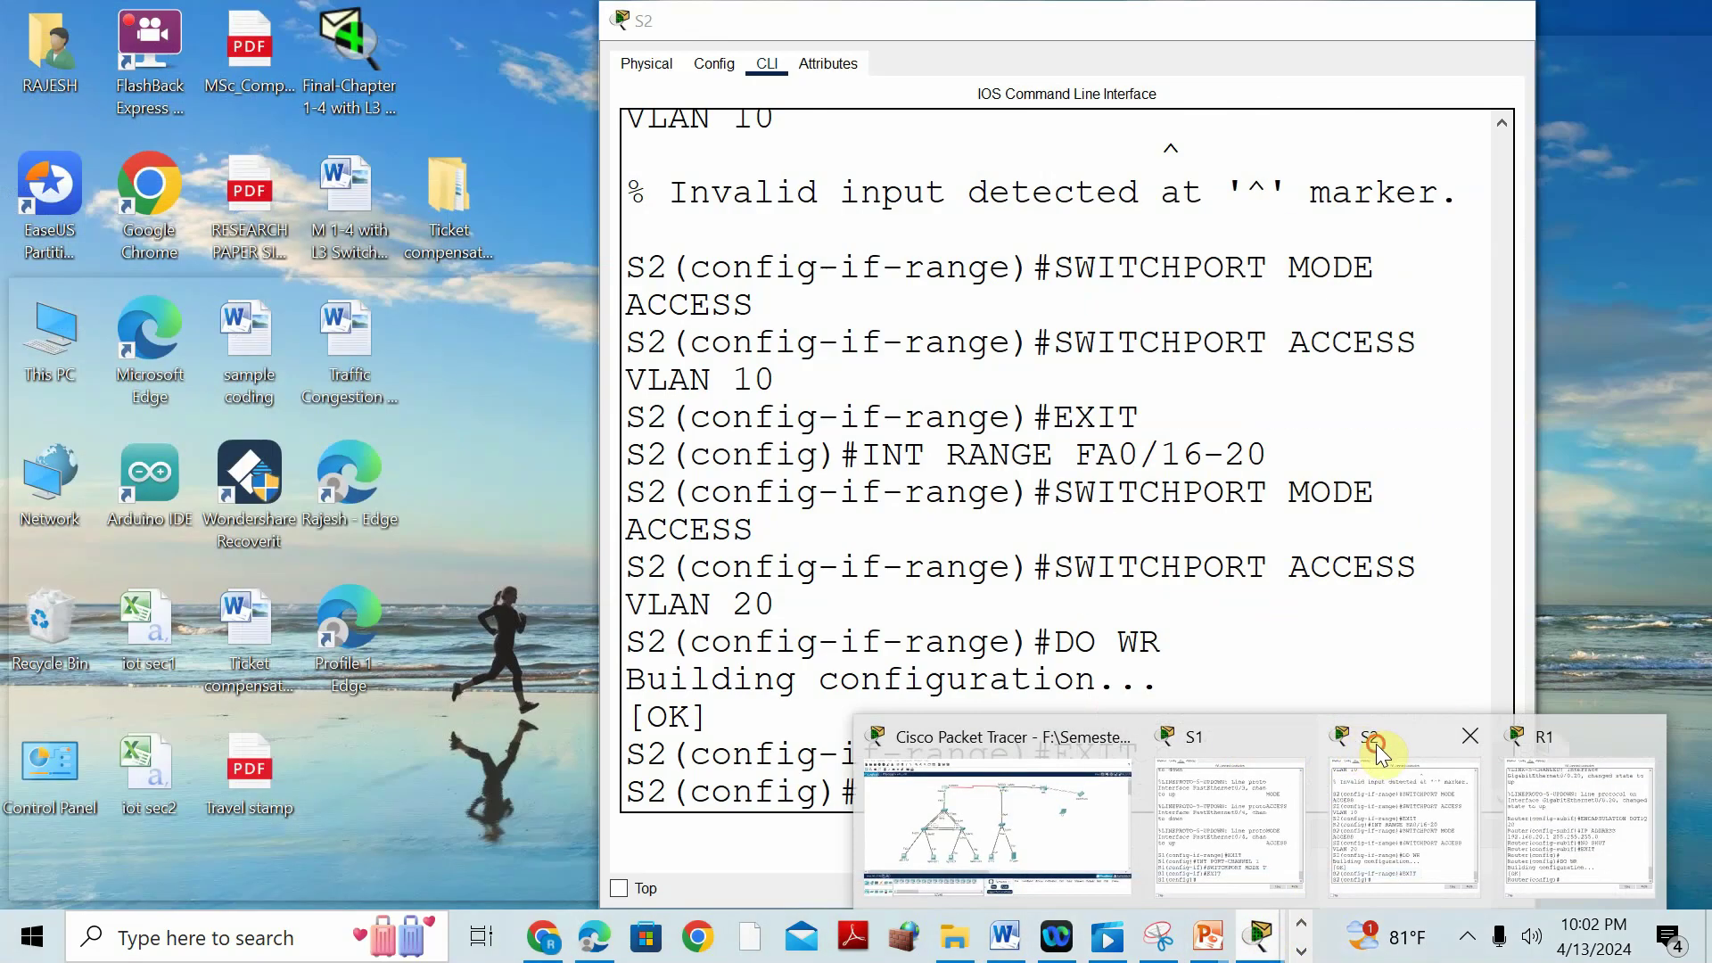
On S2, bundle Fa0/3-4 into channel group 1 in desirable mode.
left_click(1376, 744)
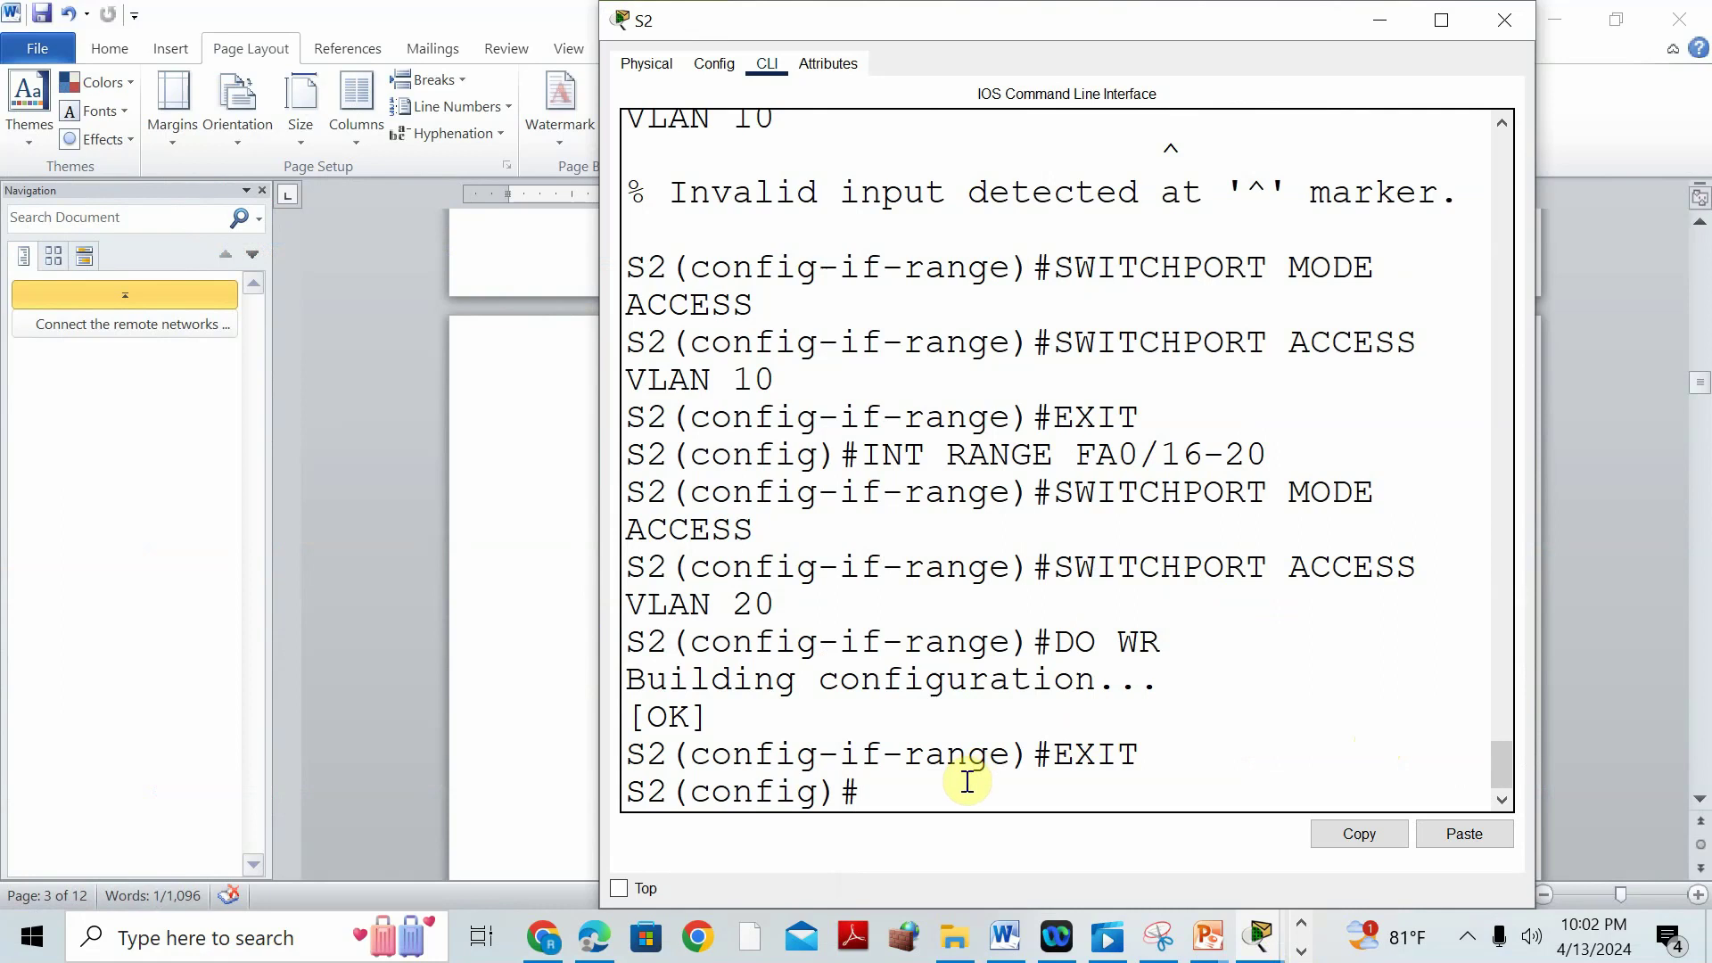
type("INT RANGE FA0/3-4")
key("Return")
type("CHANNEL-GROUP 1 MO")
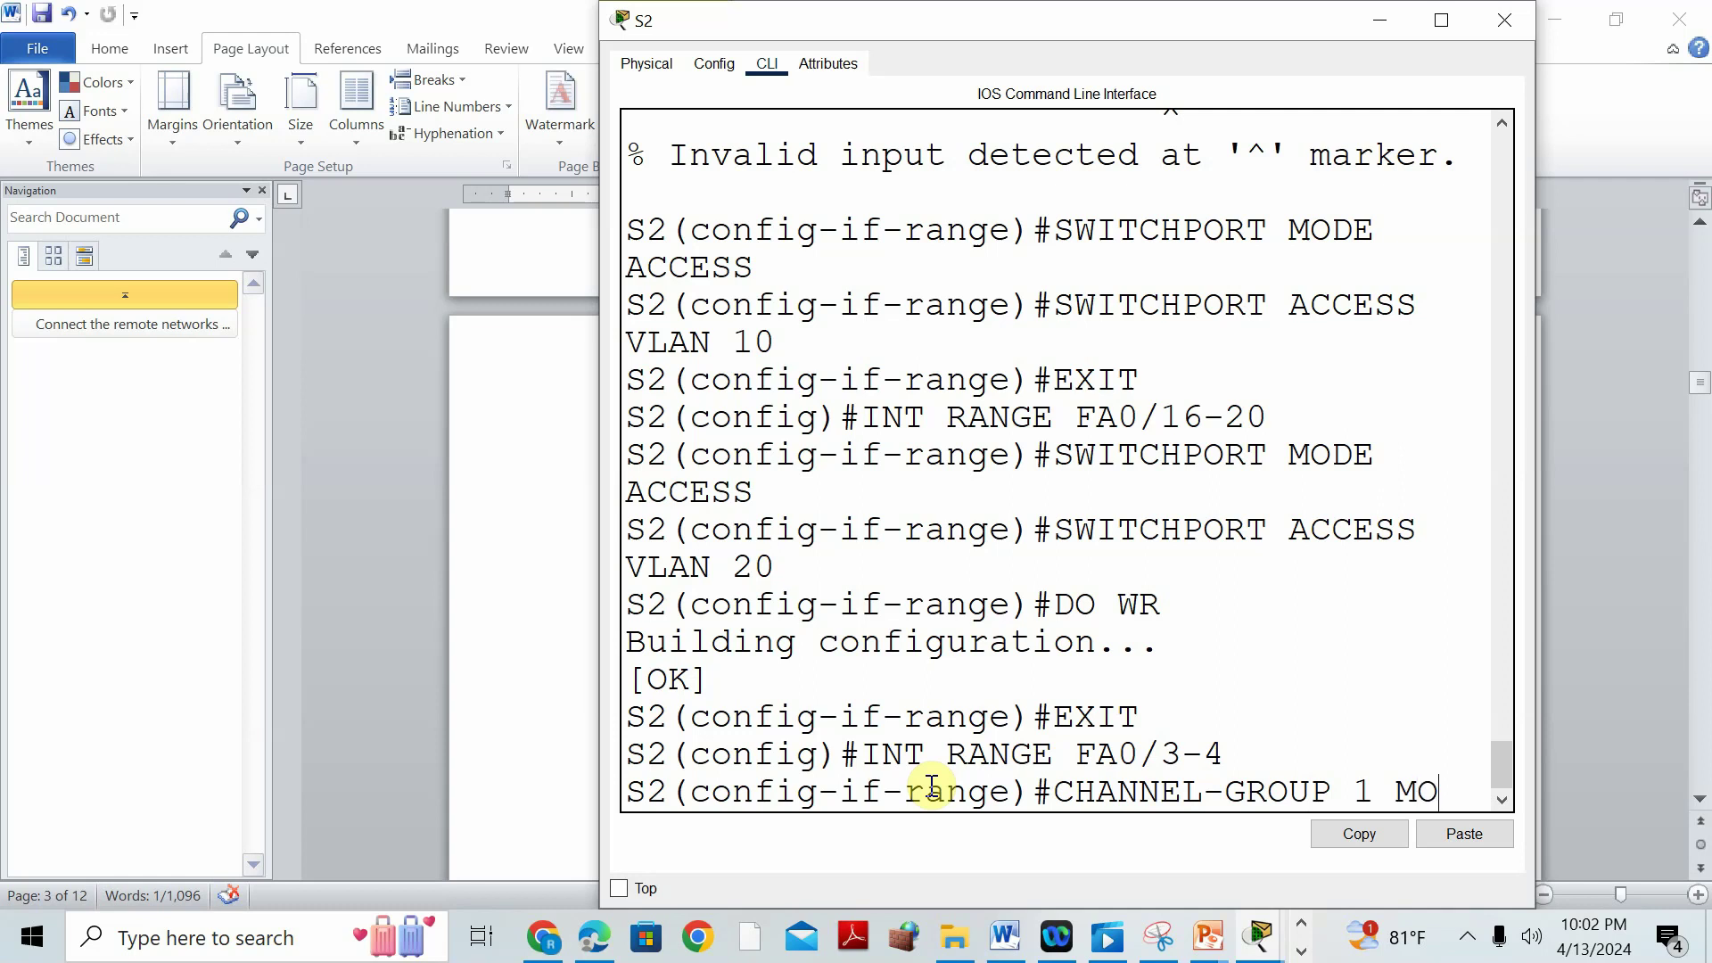
type("DE DESIRAB")
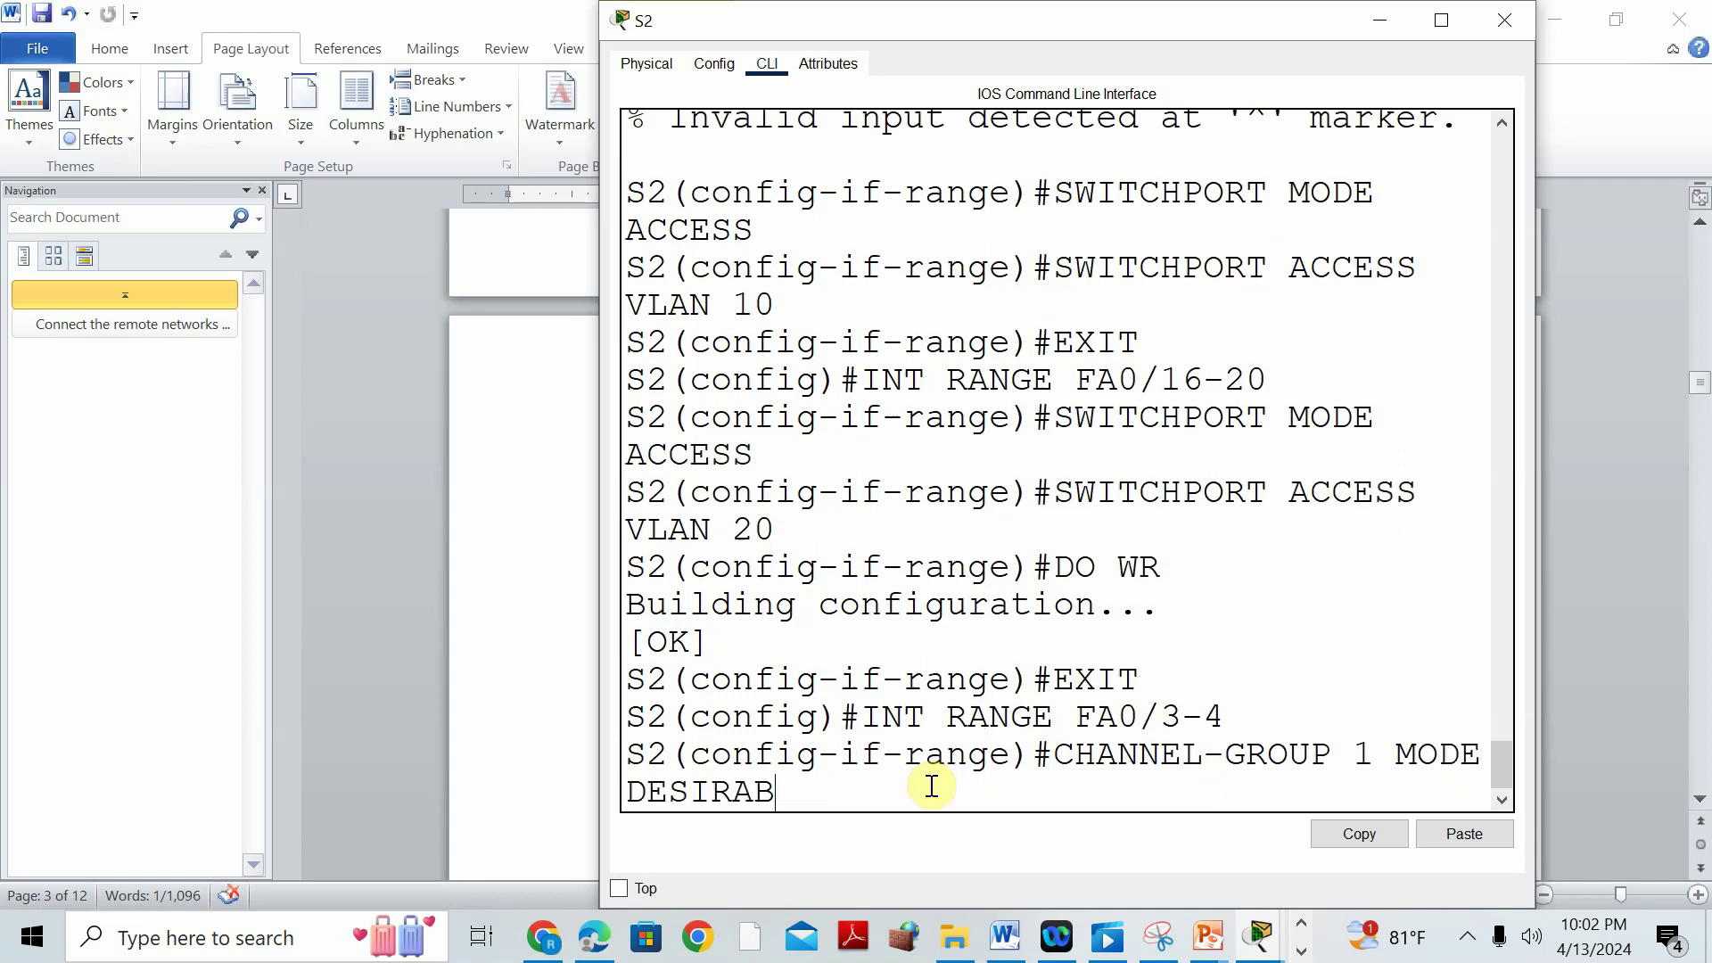
type("LE")
key("Return")
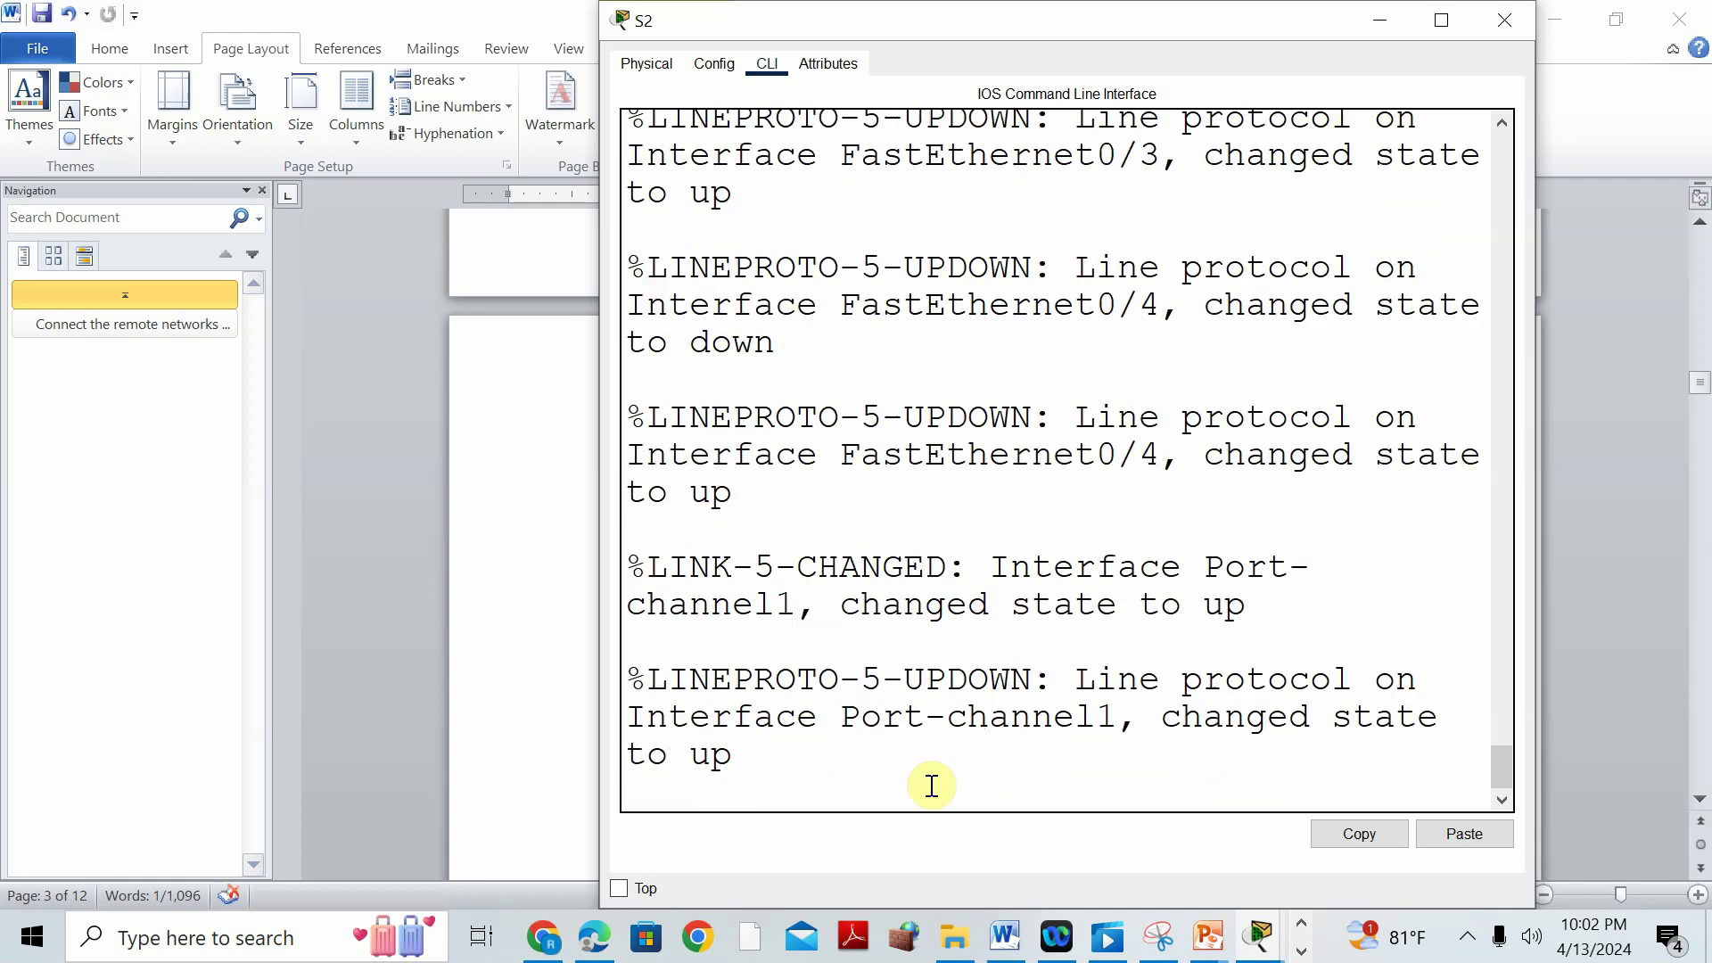
Check the answer key, then enable S2's Fa0/3-4 with NO SHUT and exit the range.
left_click(497, 611)
scroll(611, 547, "up", 10)
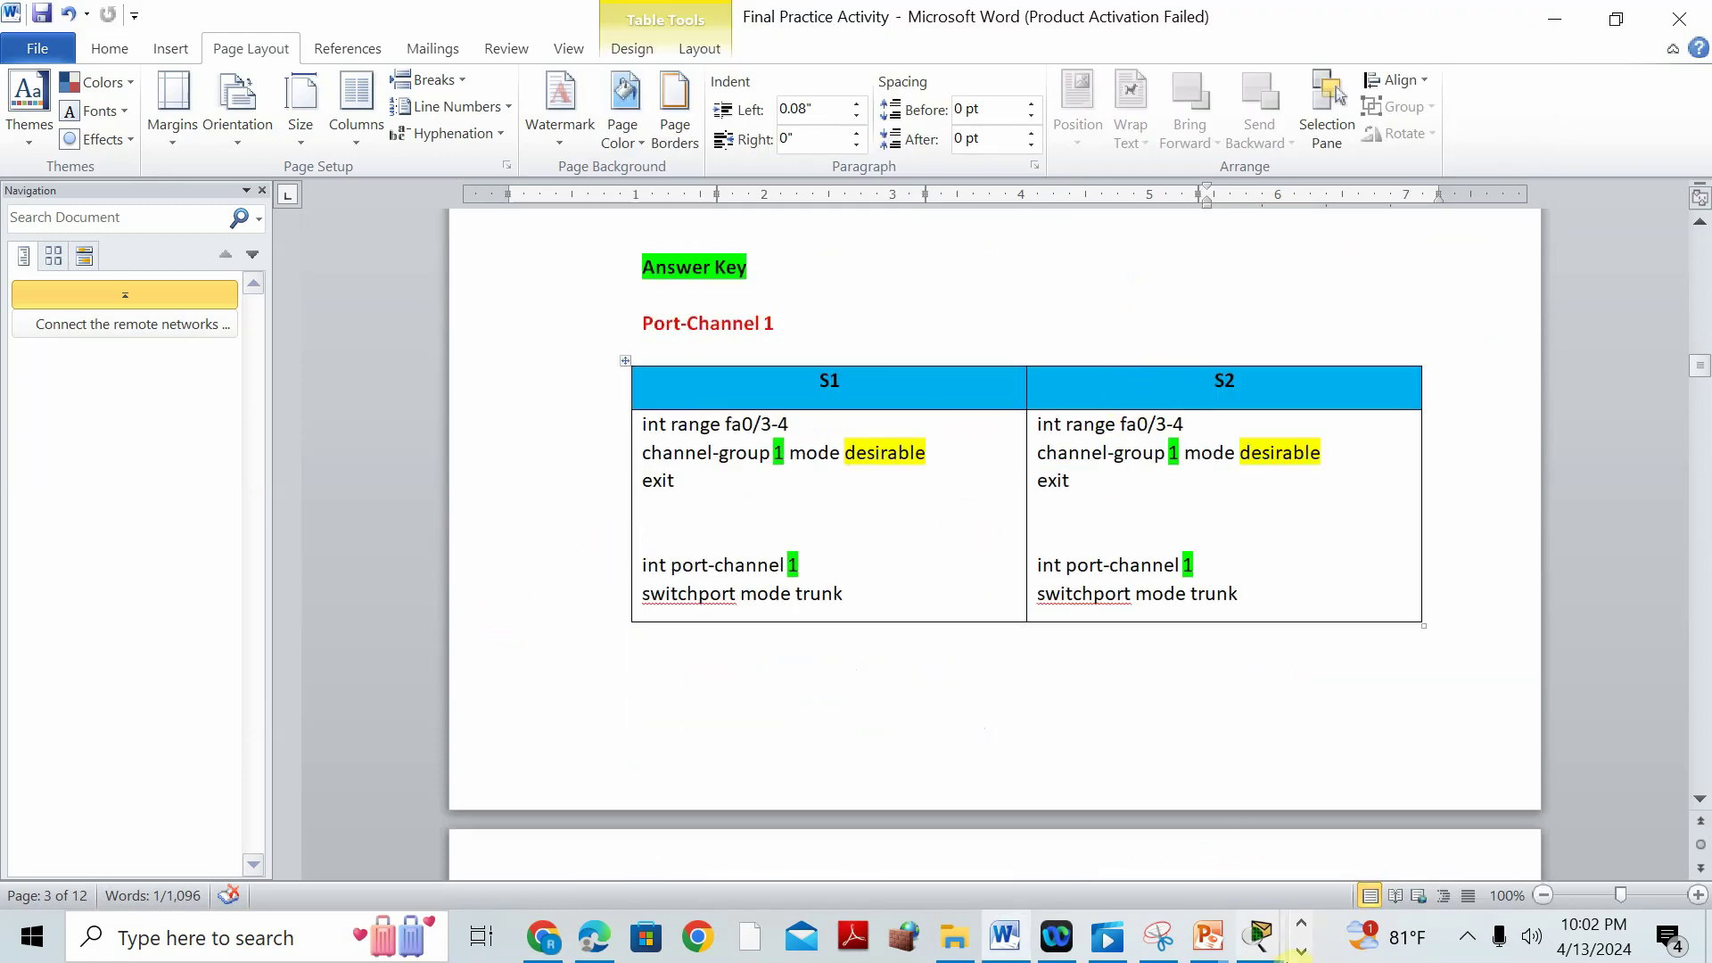
mouse_move(1260, 936)
left_click(1404, 736)
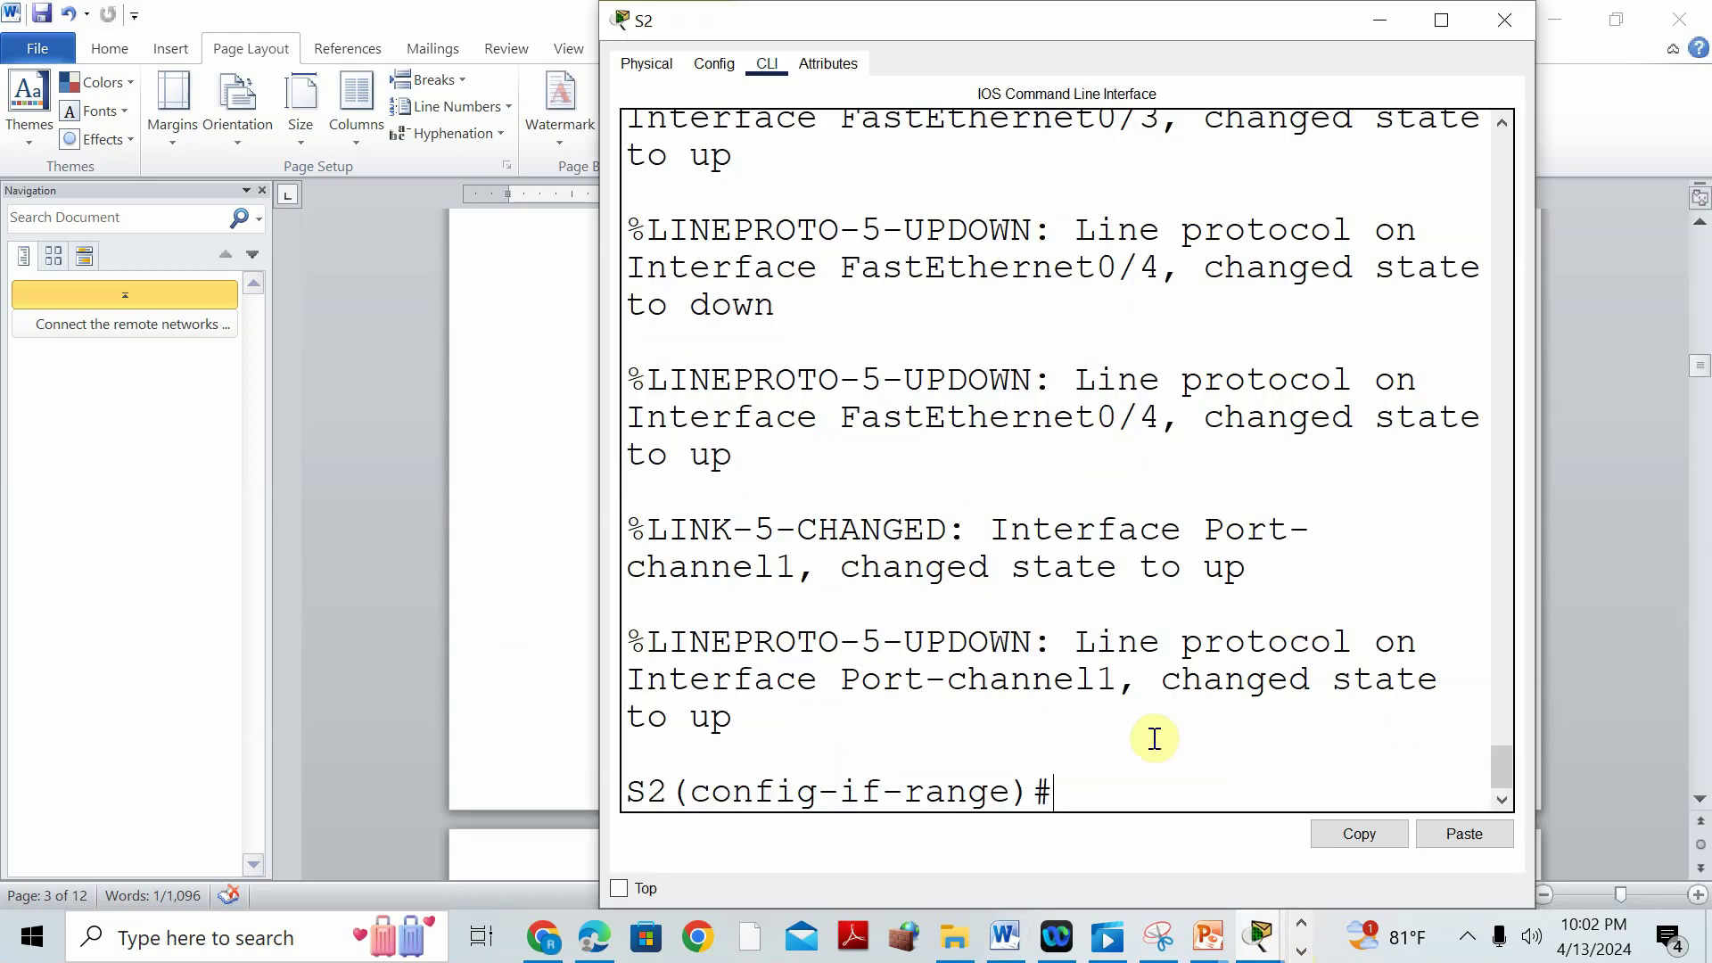
type("NO SHUT")
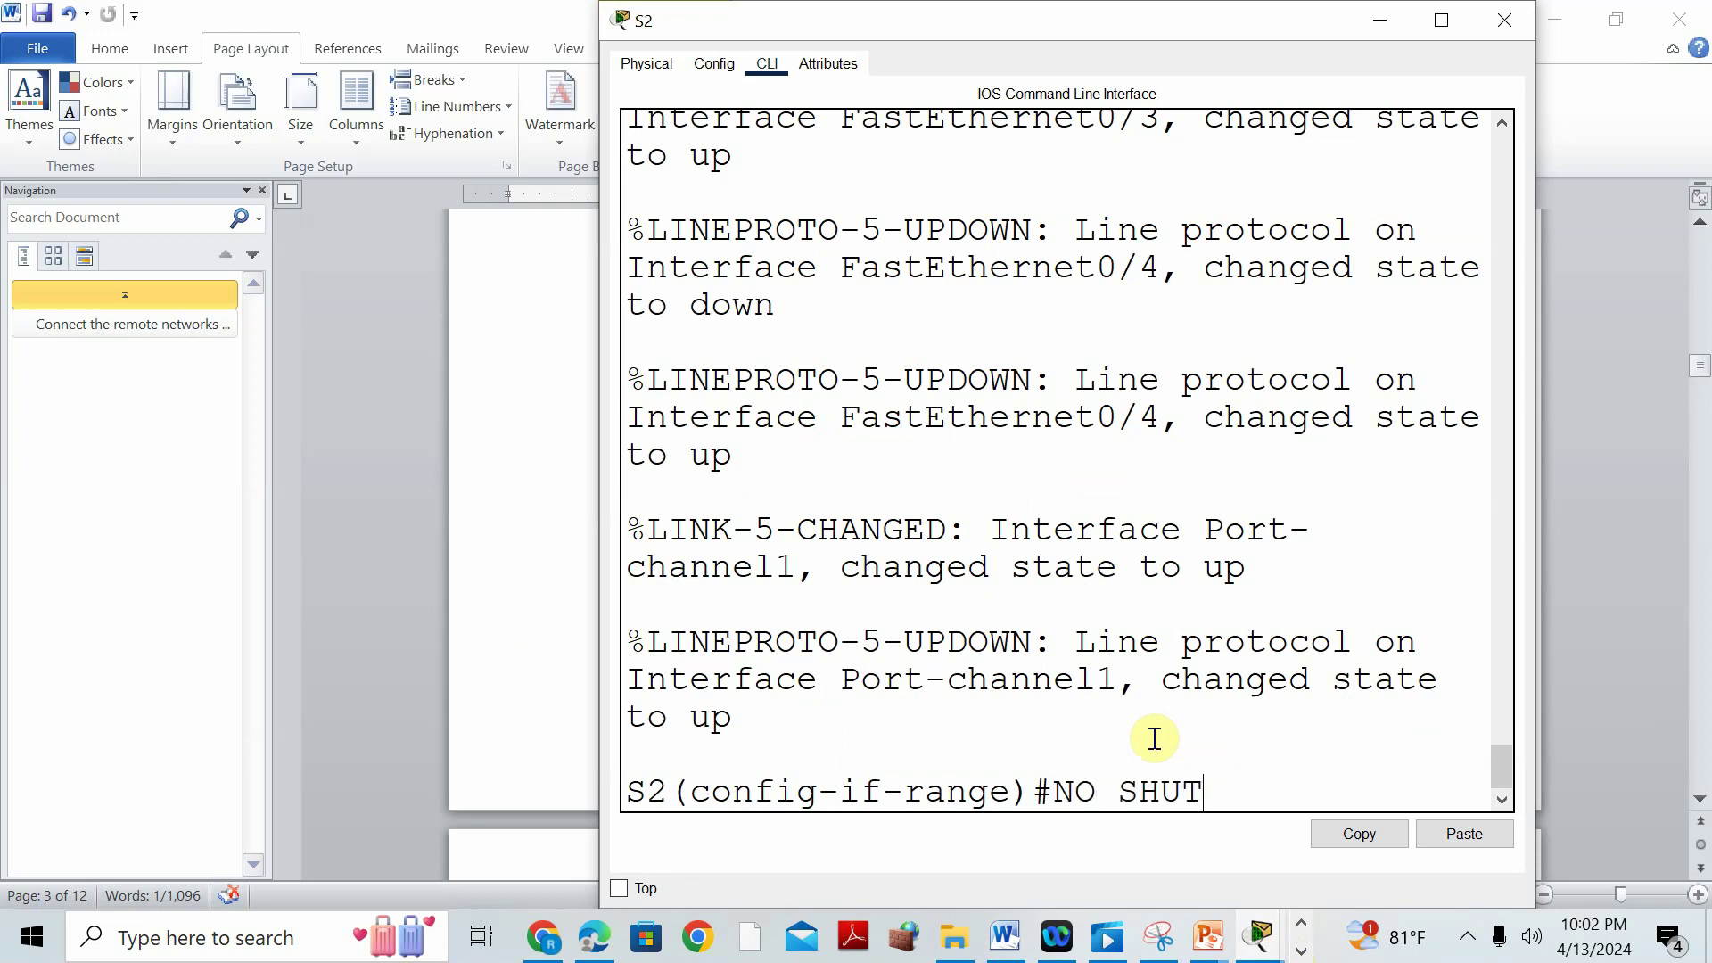
key("Return")
type("EXIT")
key("Return")
Make S2's Port-channel 1 a trunk, enable it with NO SHUT, and exit.
type("INT PORT-CHANNEL 1")
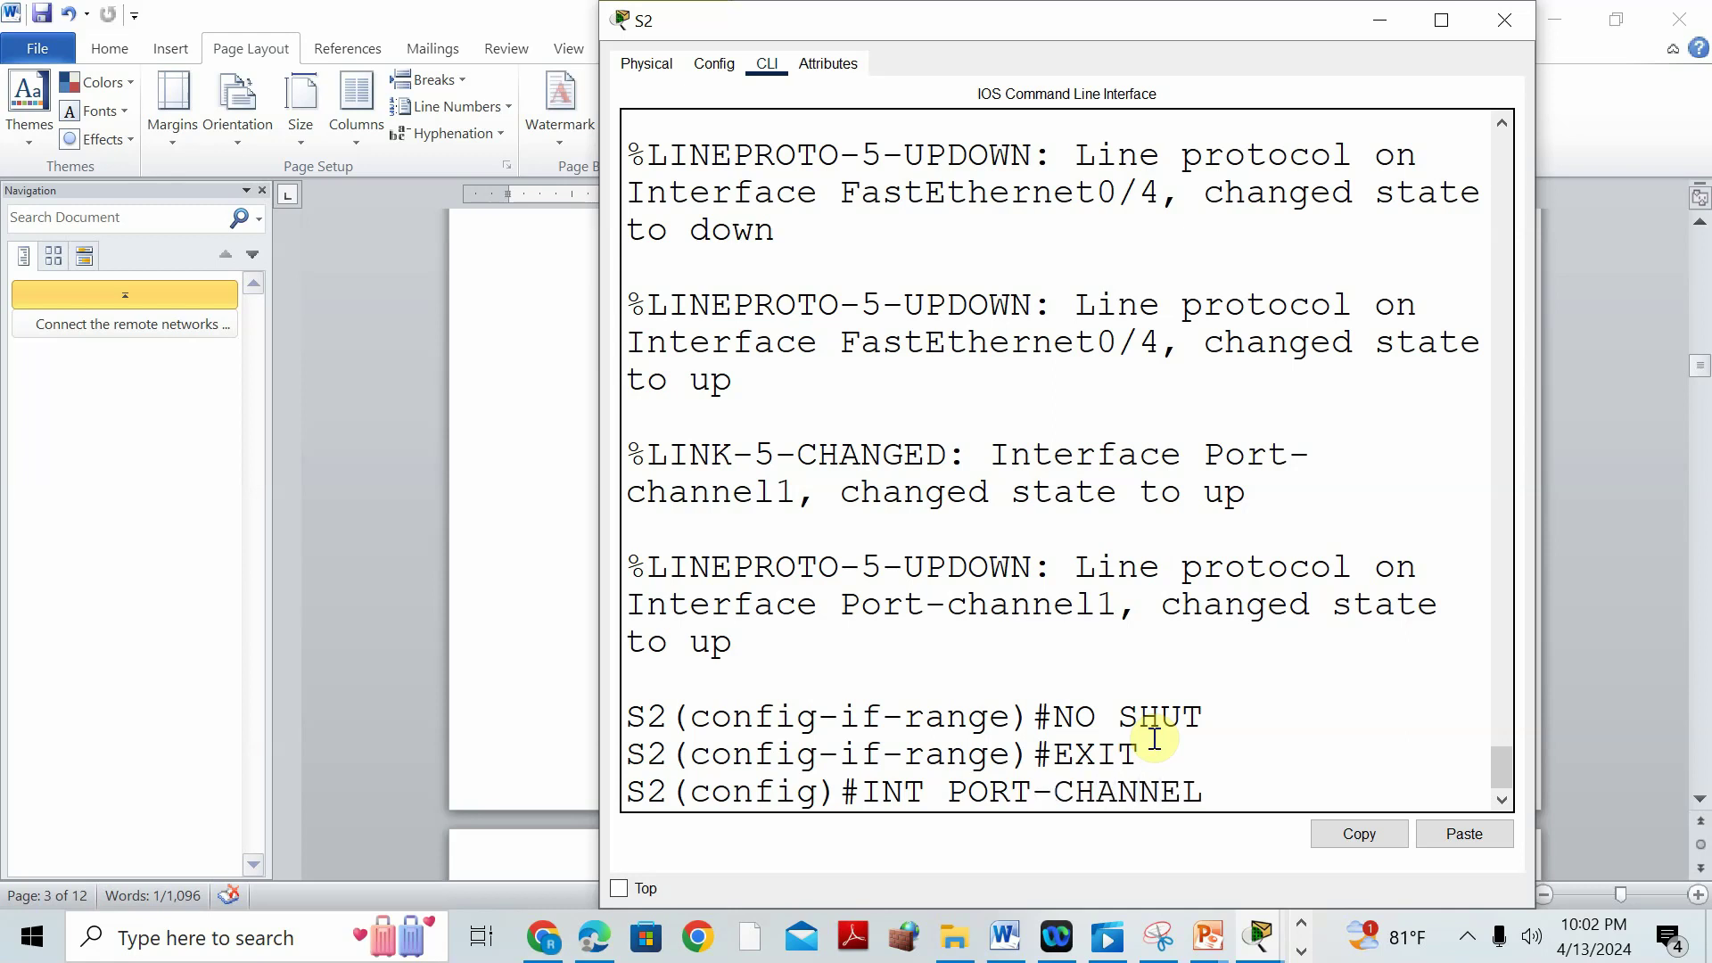
key("Return")
type("SWITCHPORT M")
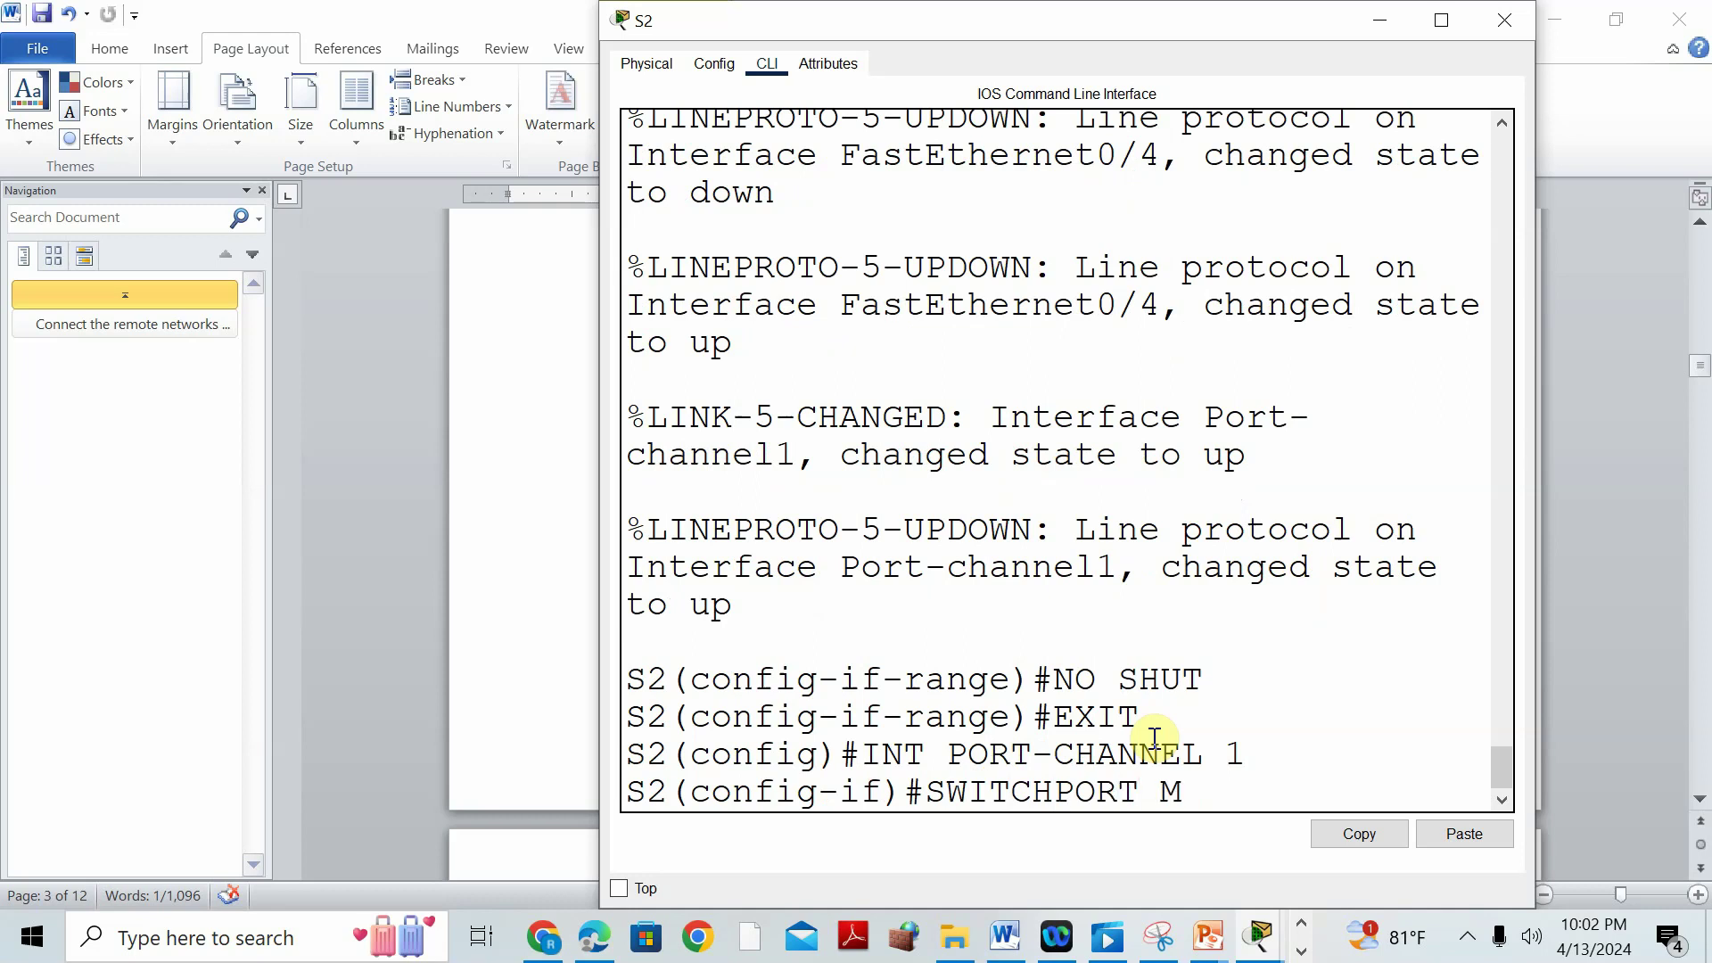
type("ODE TRUNK")
key("Return")
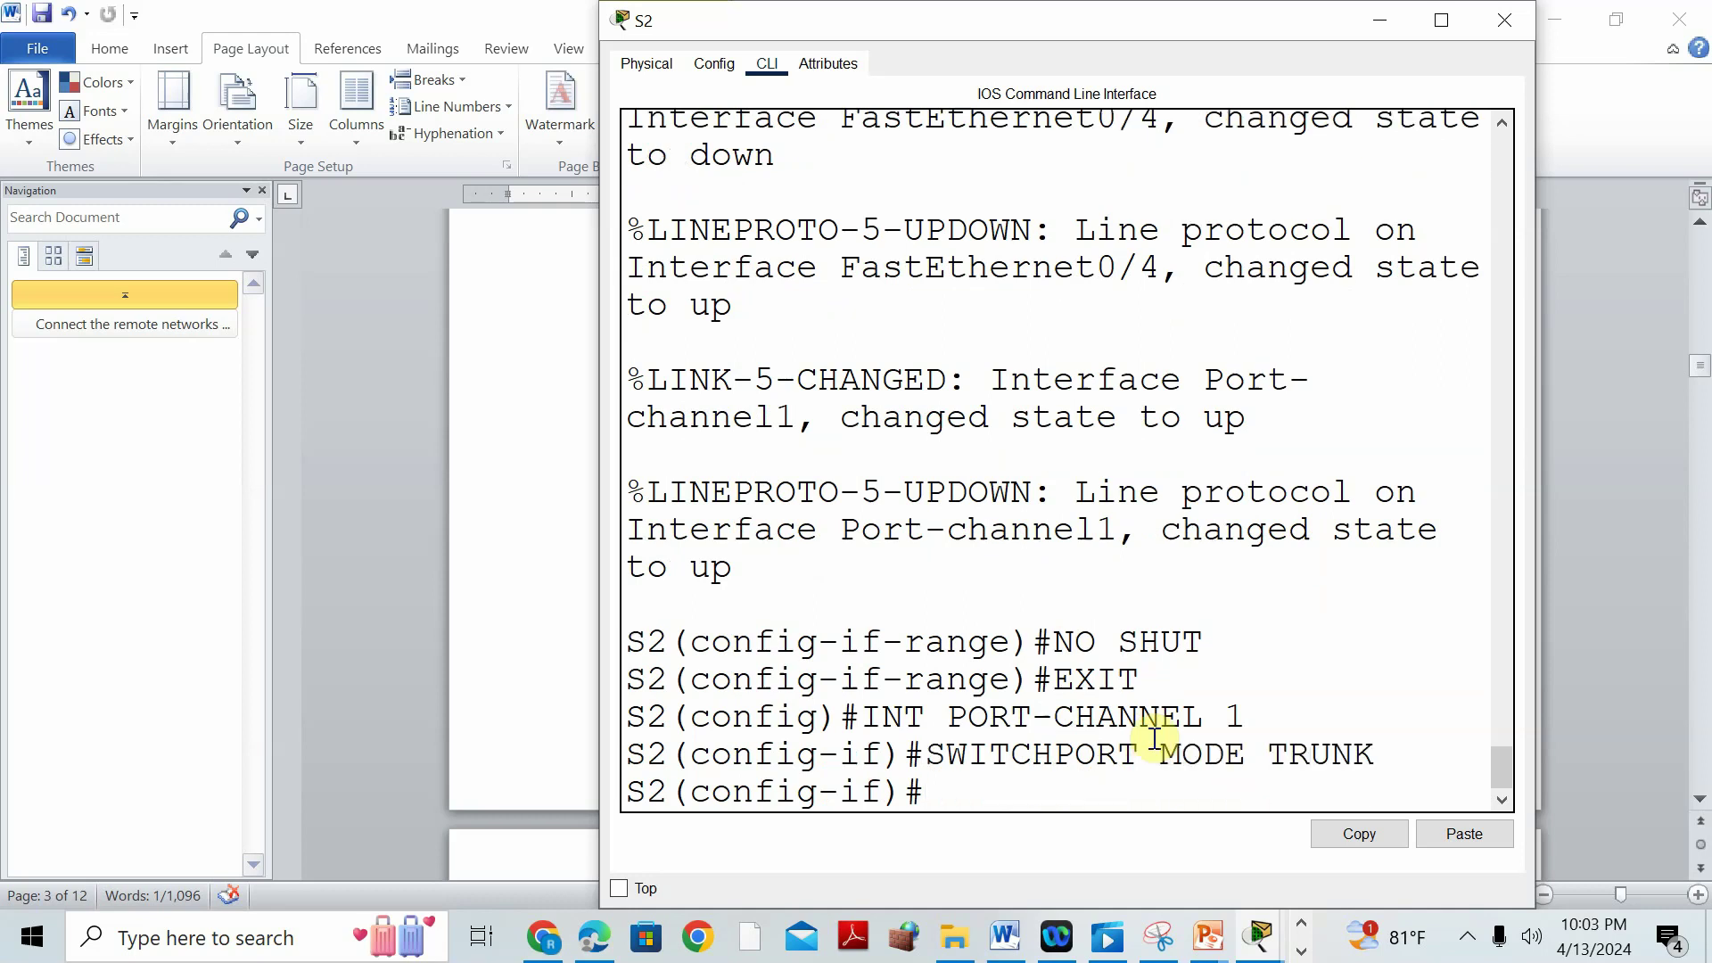
type("NO SHUT")
key("Return")
type("EXIT")
key("Return")
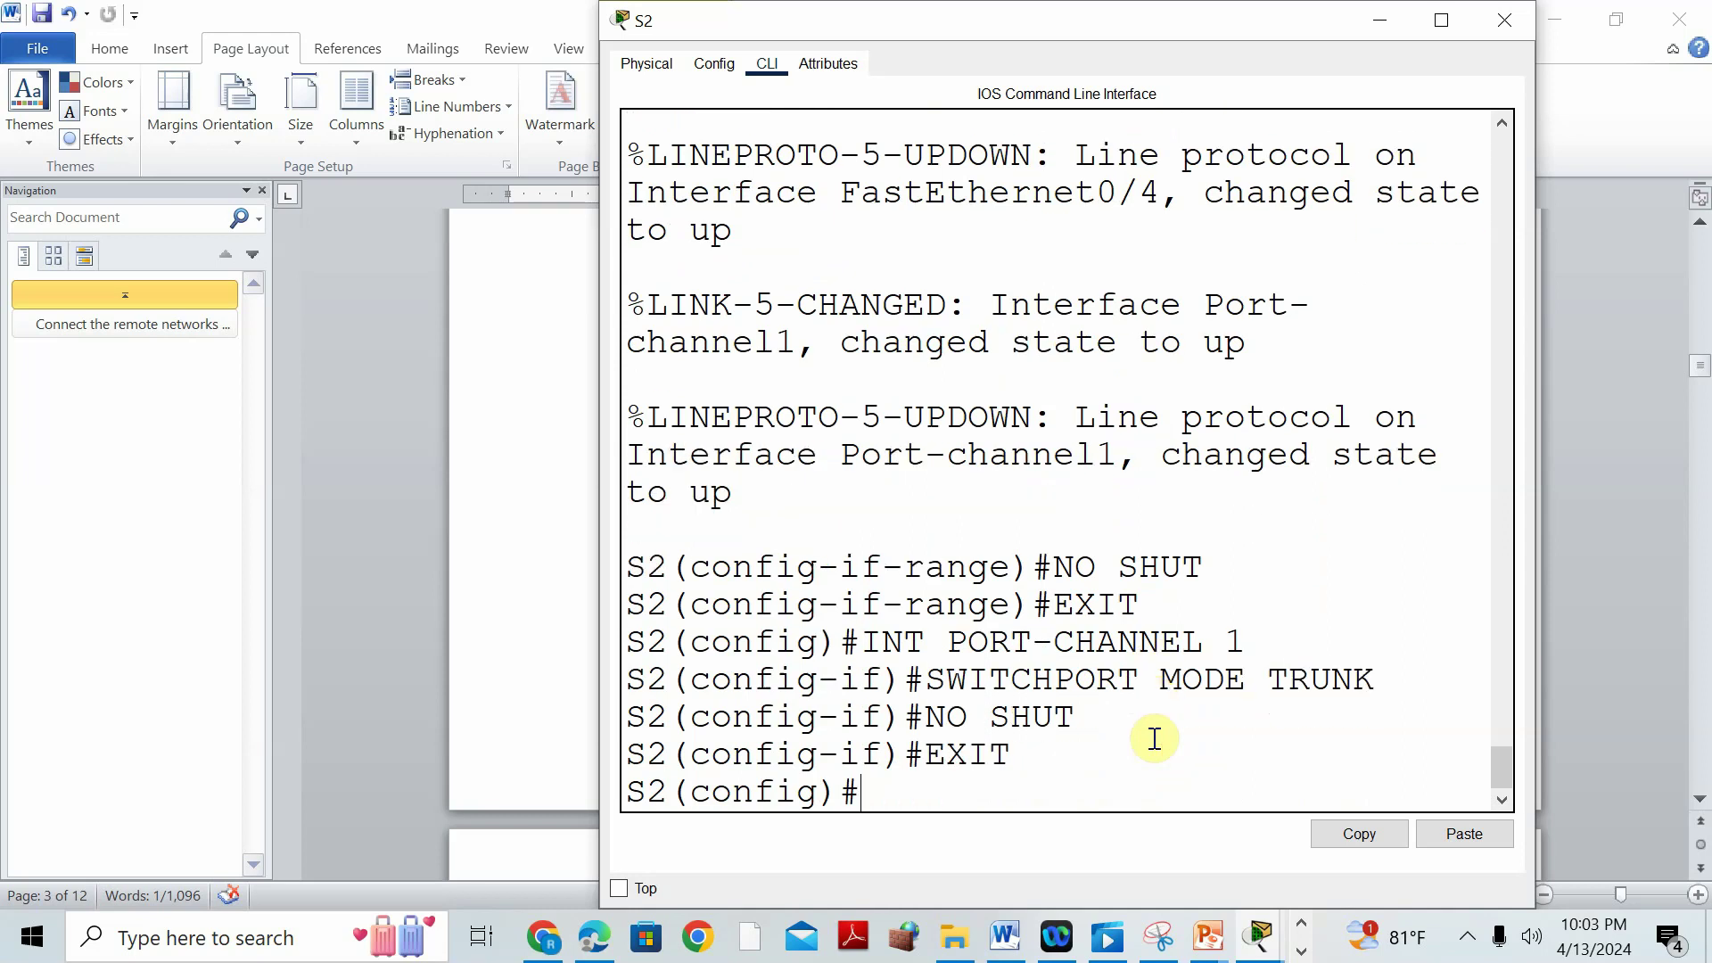
left_click(549, 633)
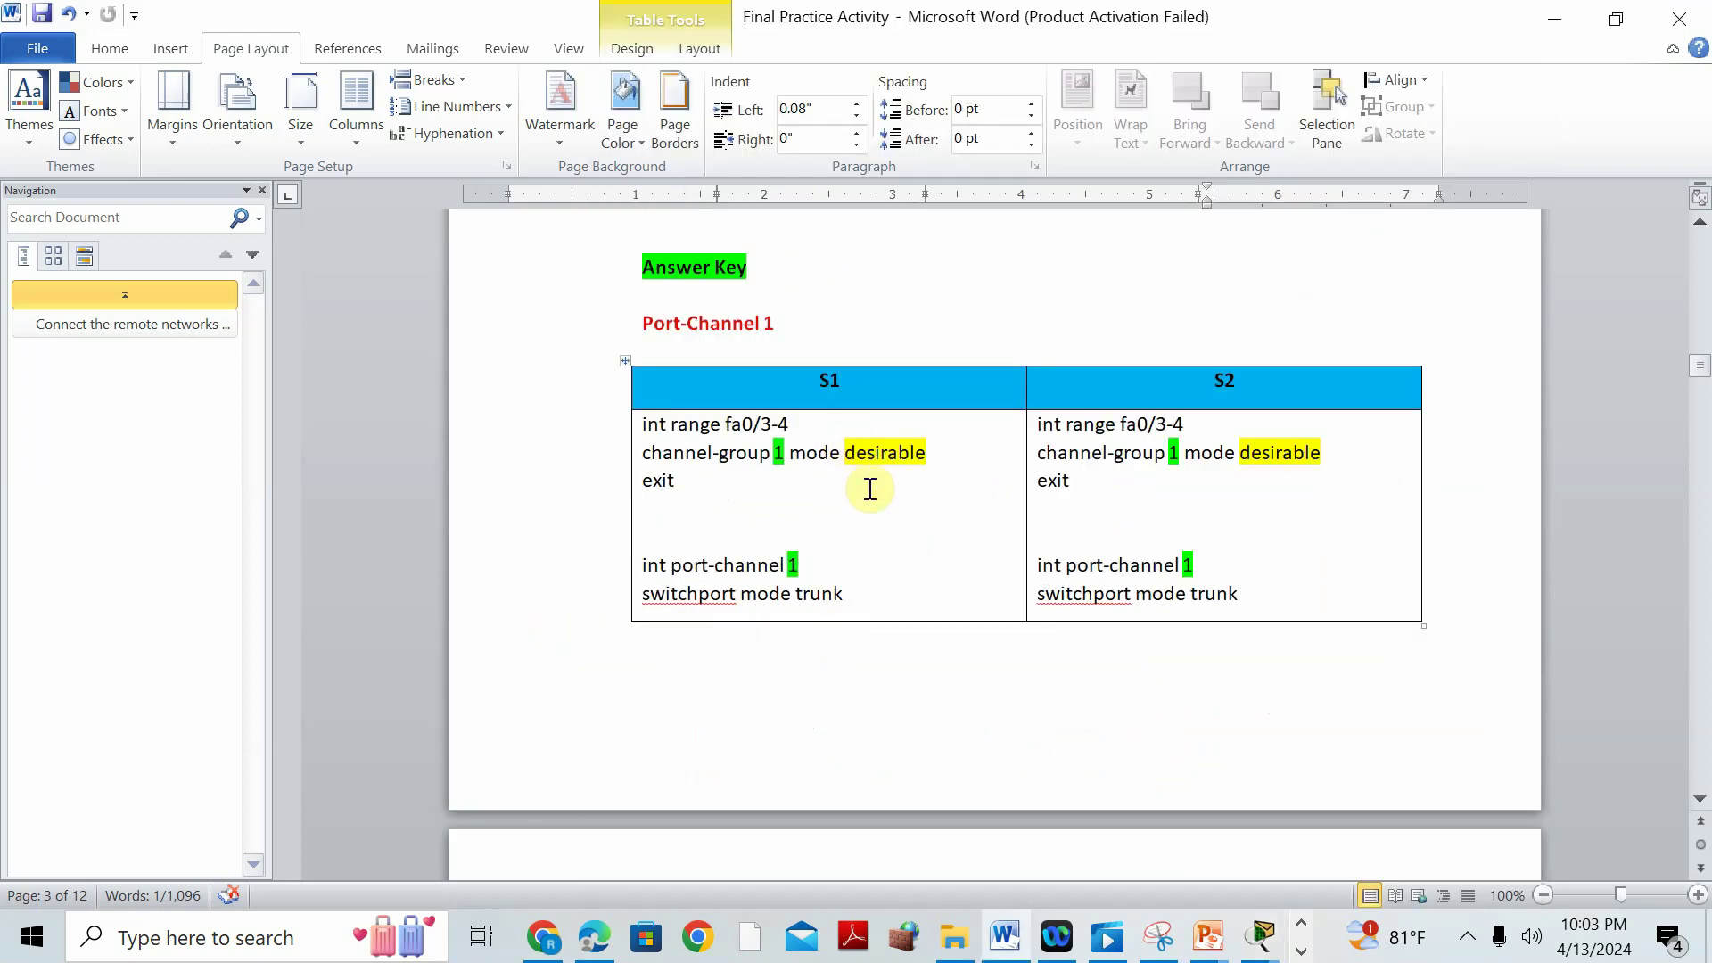
Scroll to the Port-Channel 2 table in Word, then return to the Packet Tracer topology.
scroll(960, 577, "down", 6)
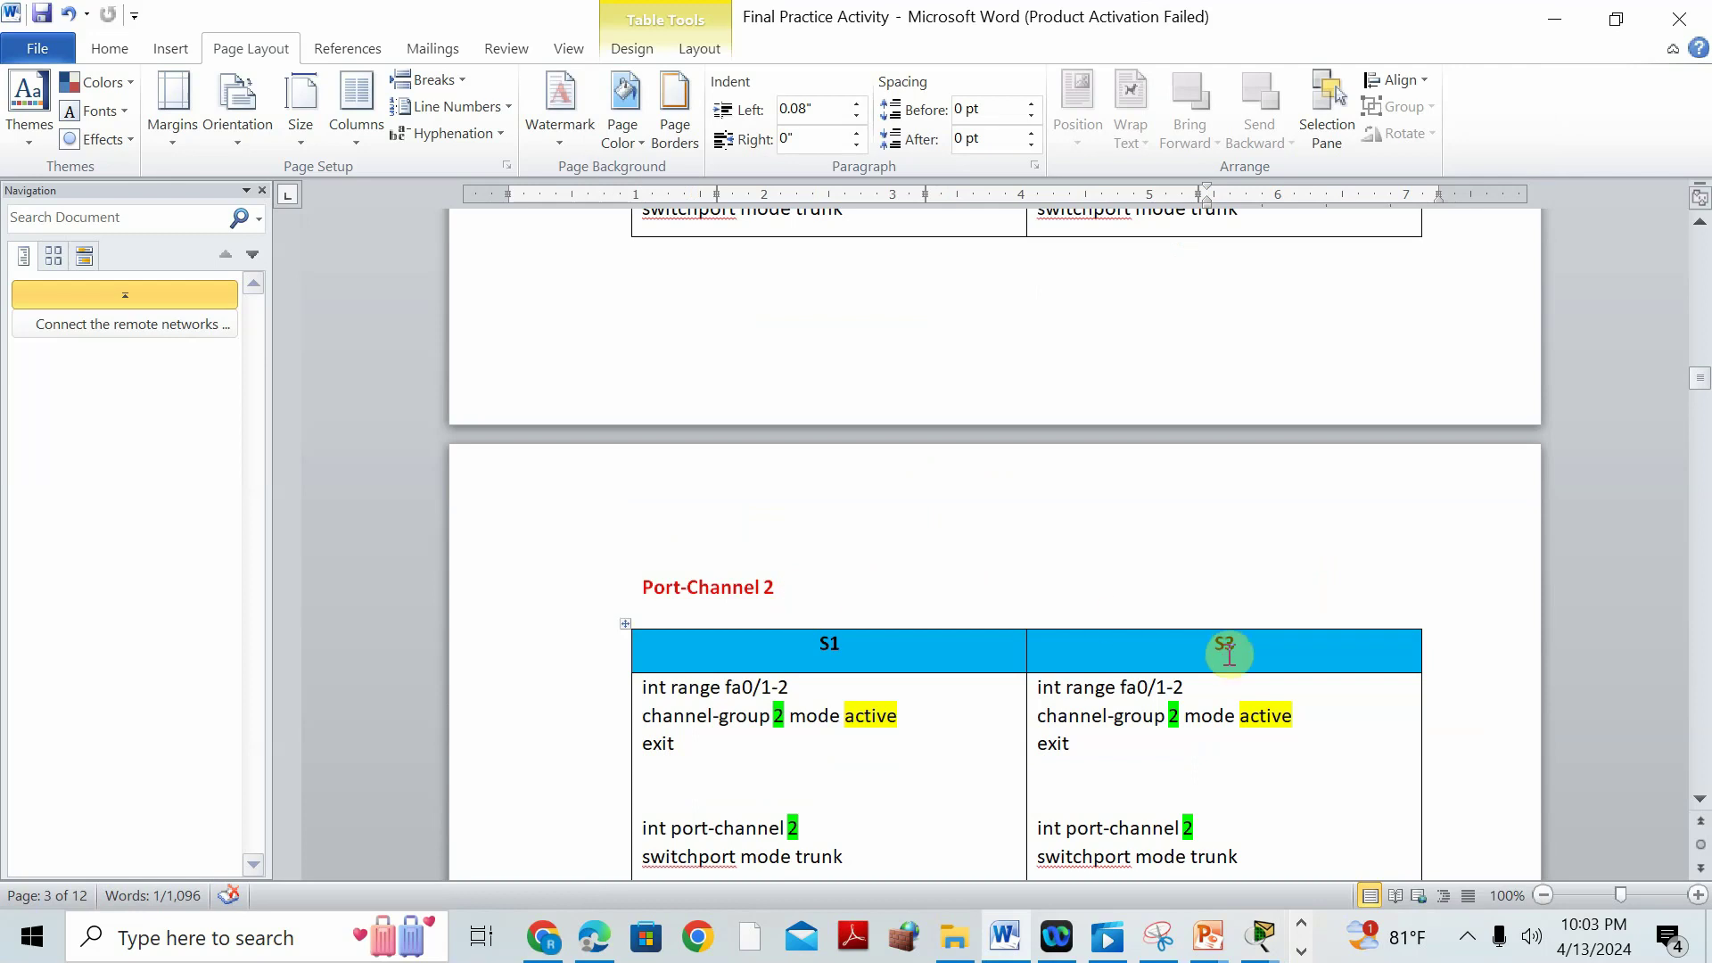
scroll(1159, 657, "down", 2)
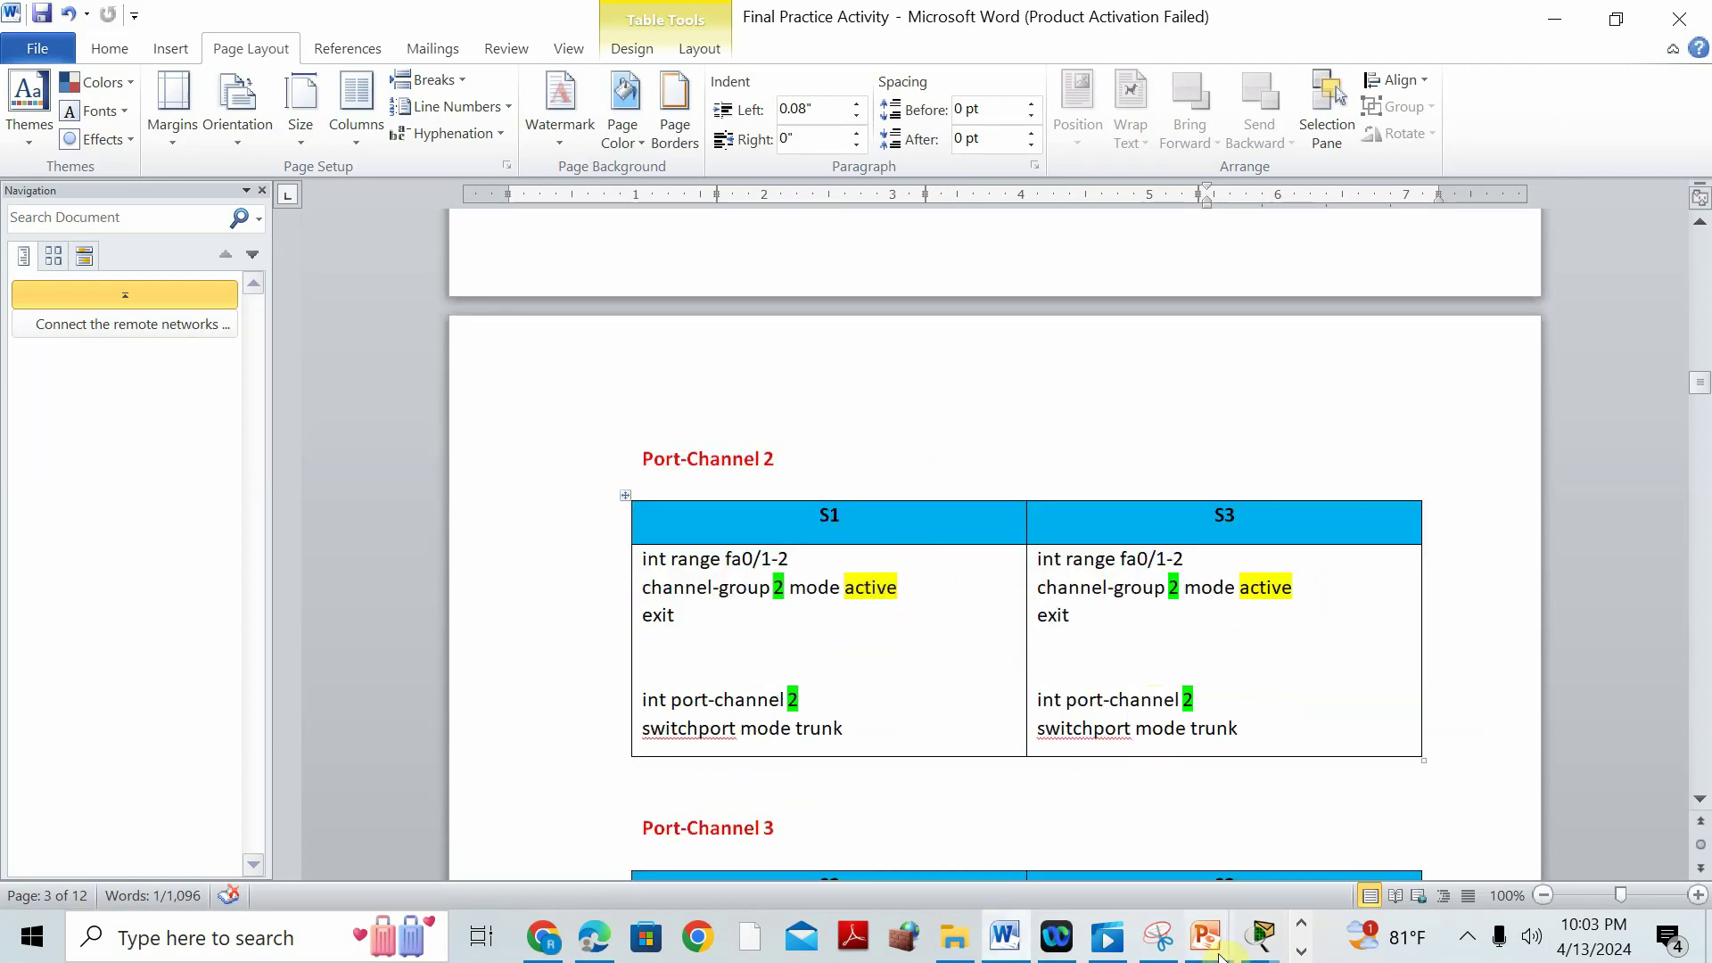
left_click(1252, 944)
left_click(1012, 731)
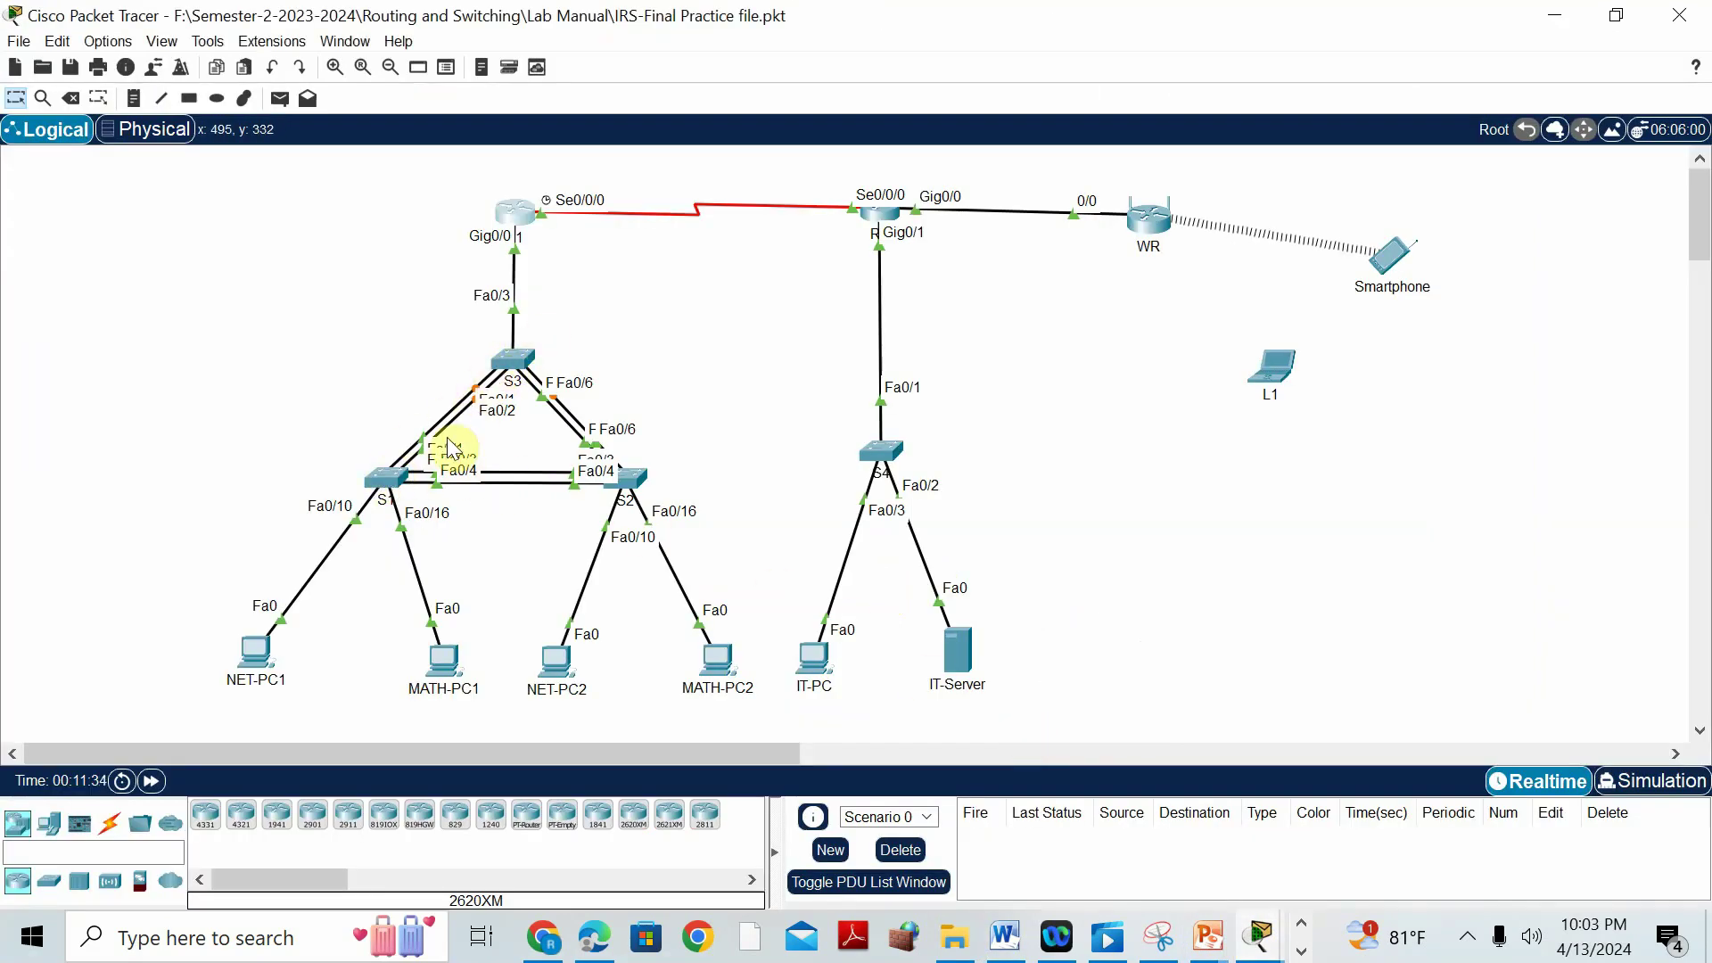
In S1's CLI, bundle Fa0/1-2 into channel group 2 in LACP active mode.
left_click(381, 477)
left_click(1217, 818)
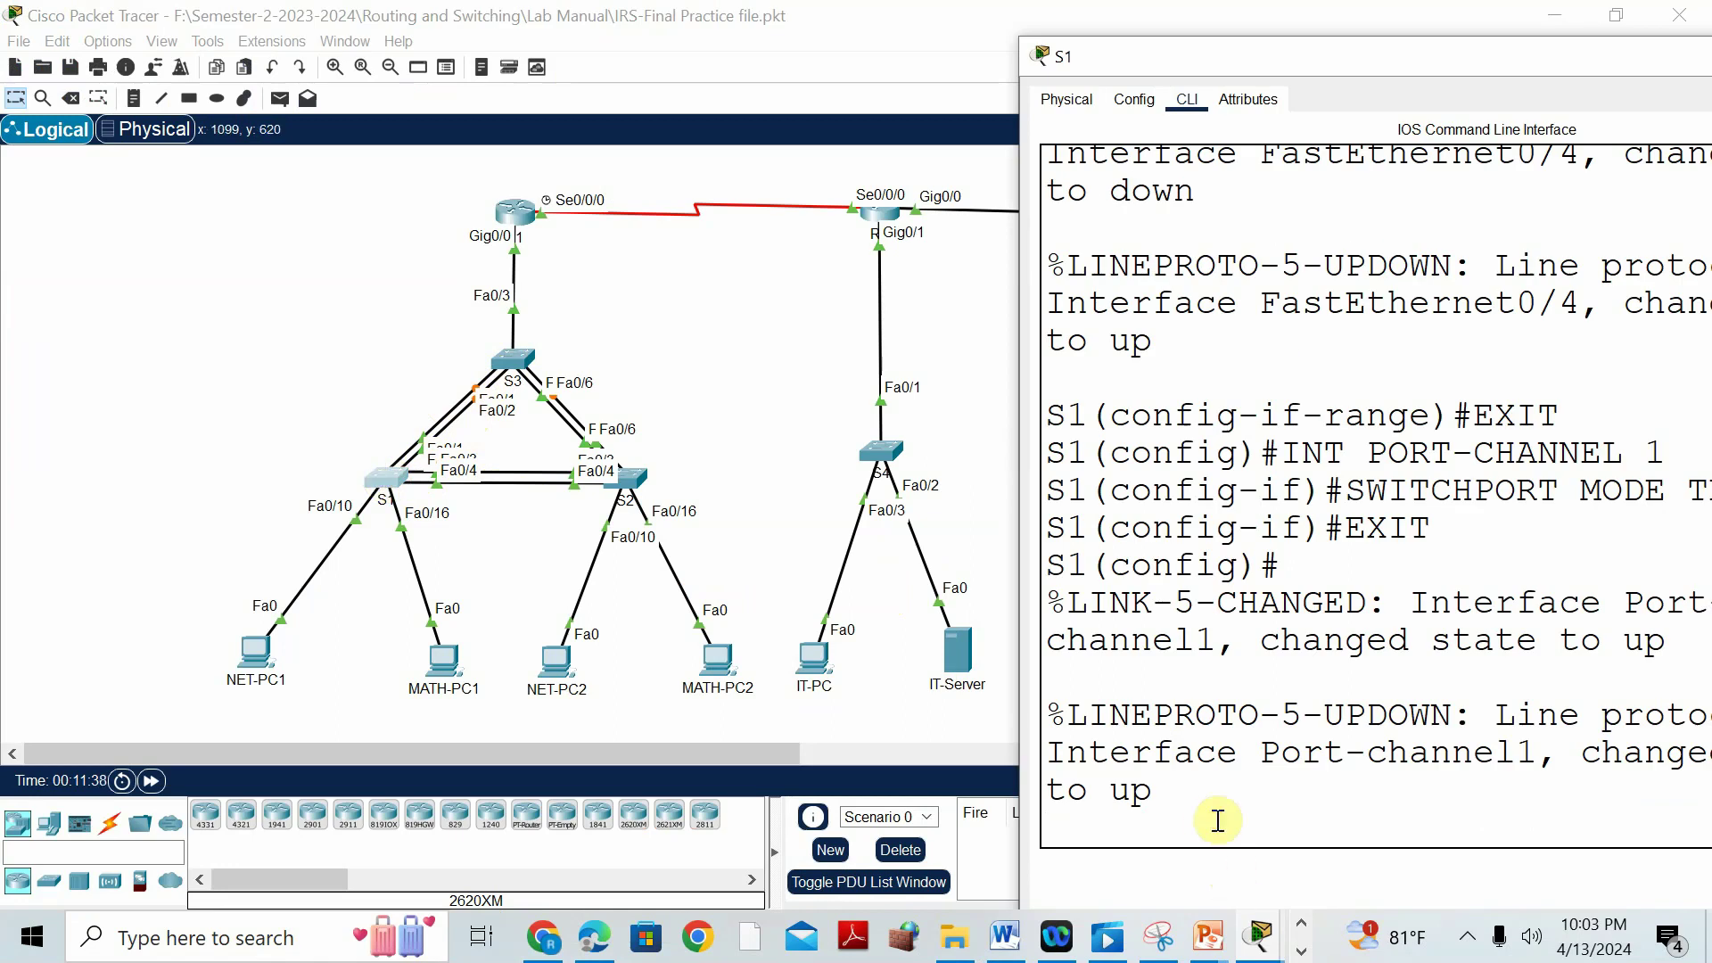
key("Return")
type("INT RANGE FA0/1-2")
key("Return")
type("C")
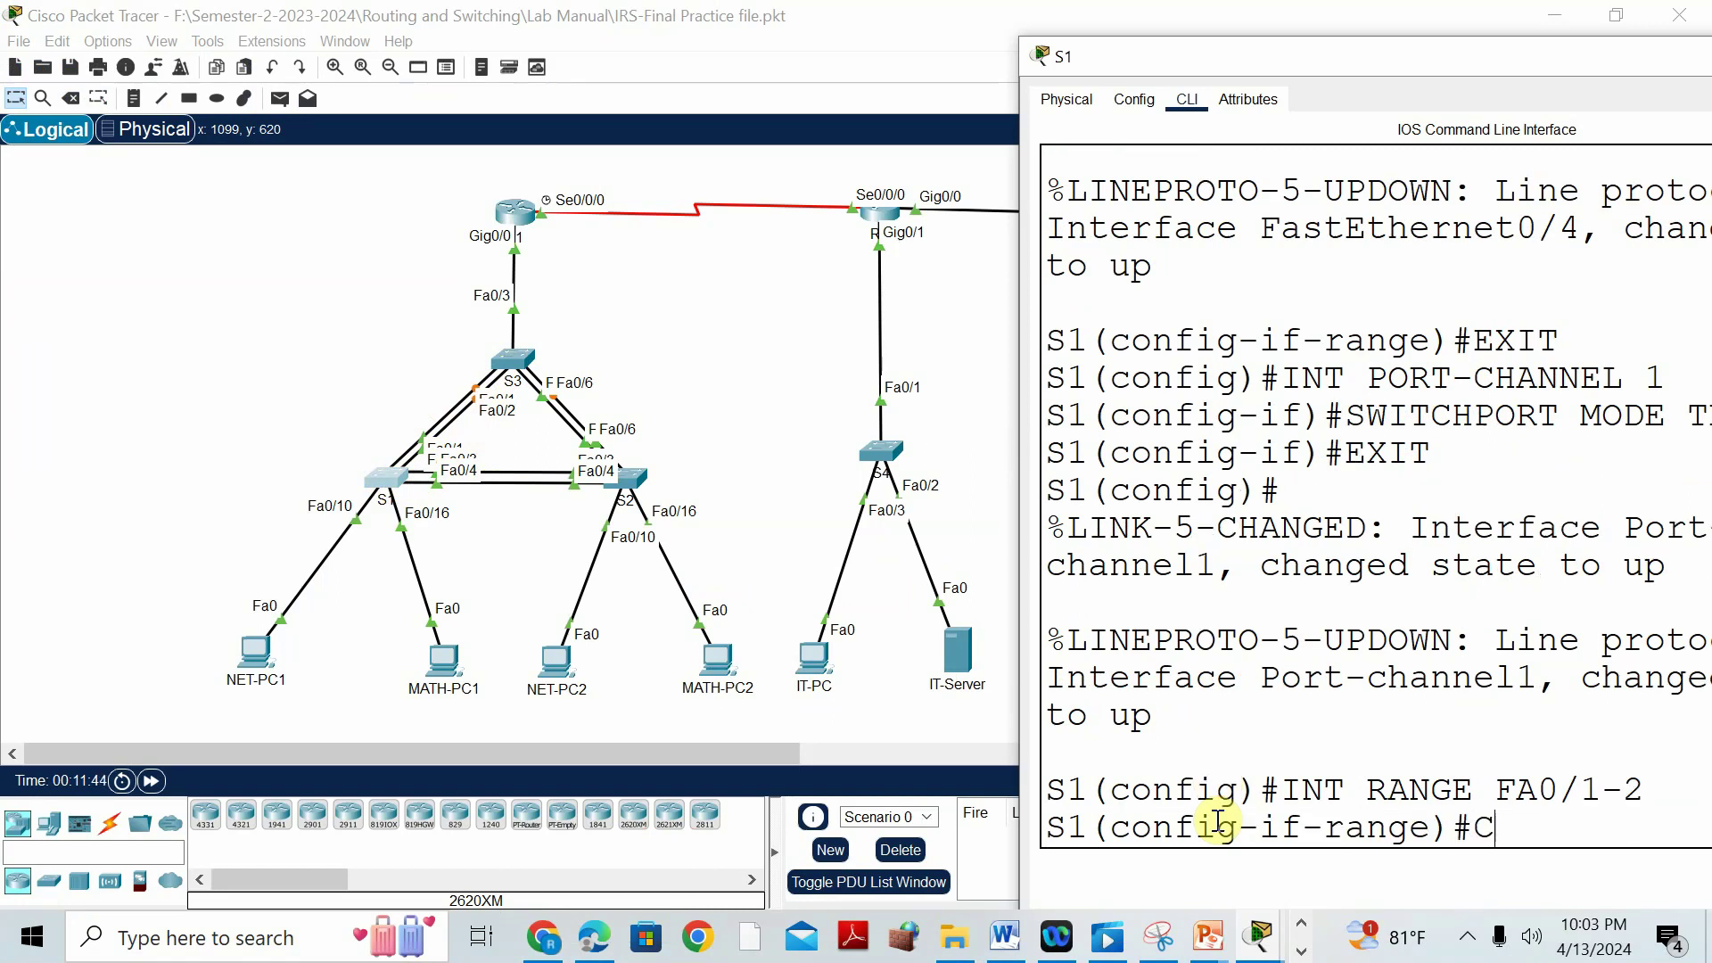
type("HANNEL-GRO ")
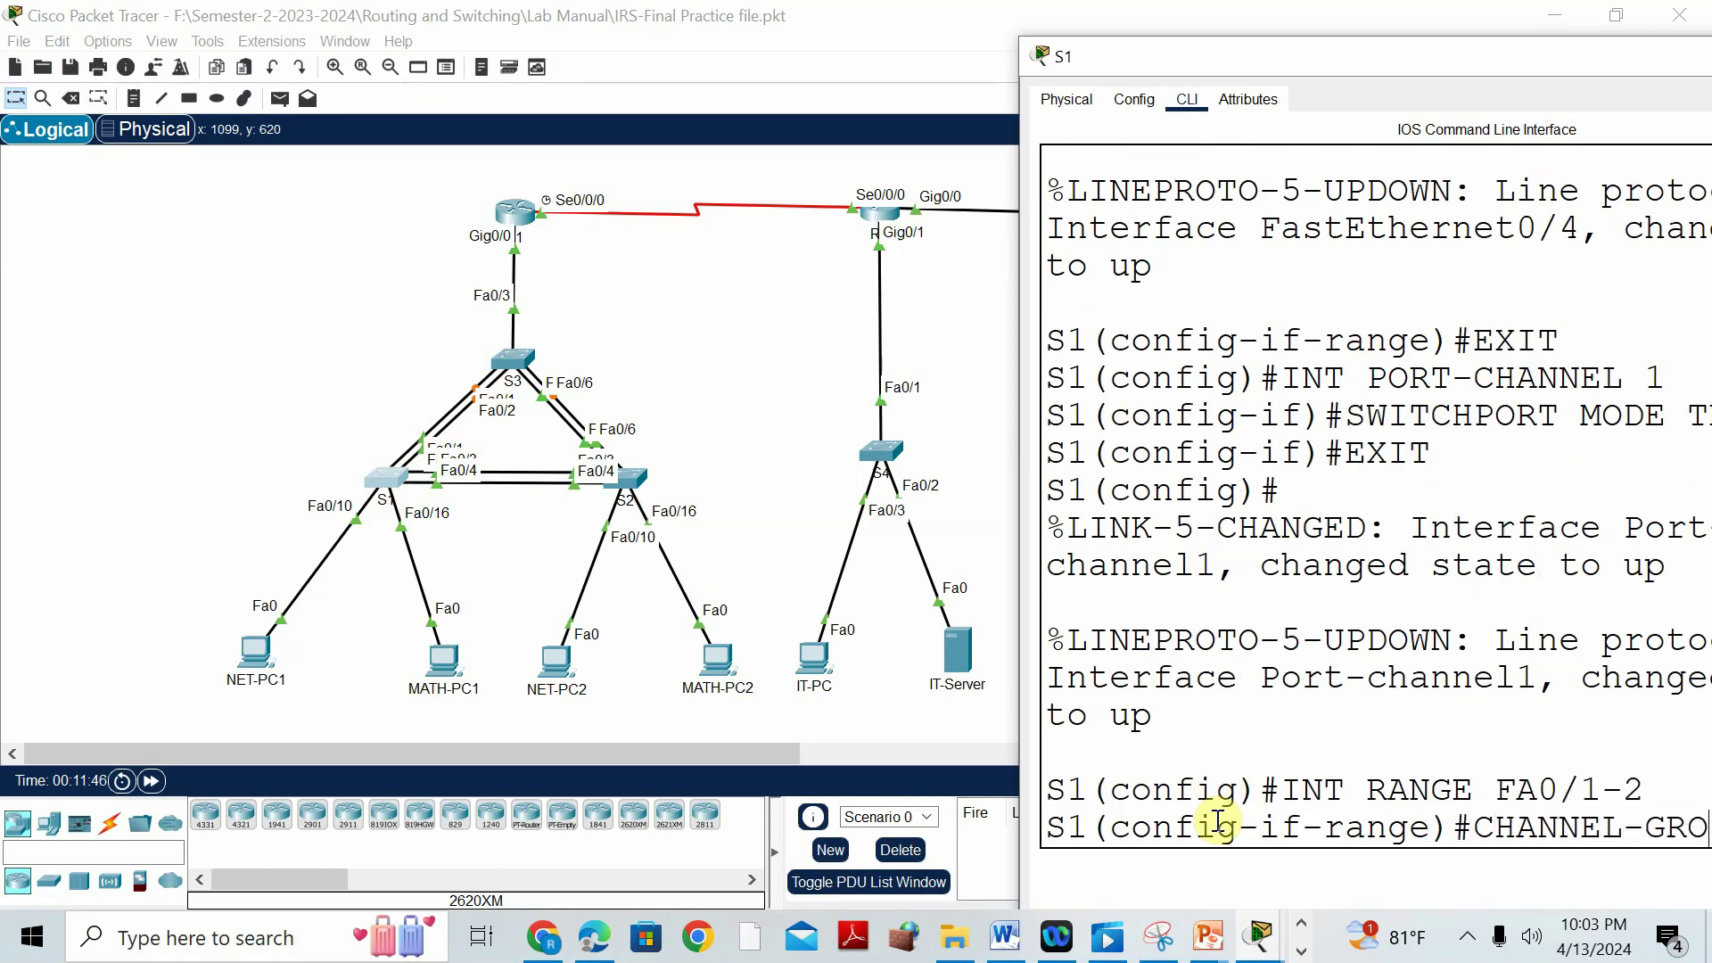
type("A")
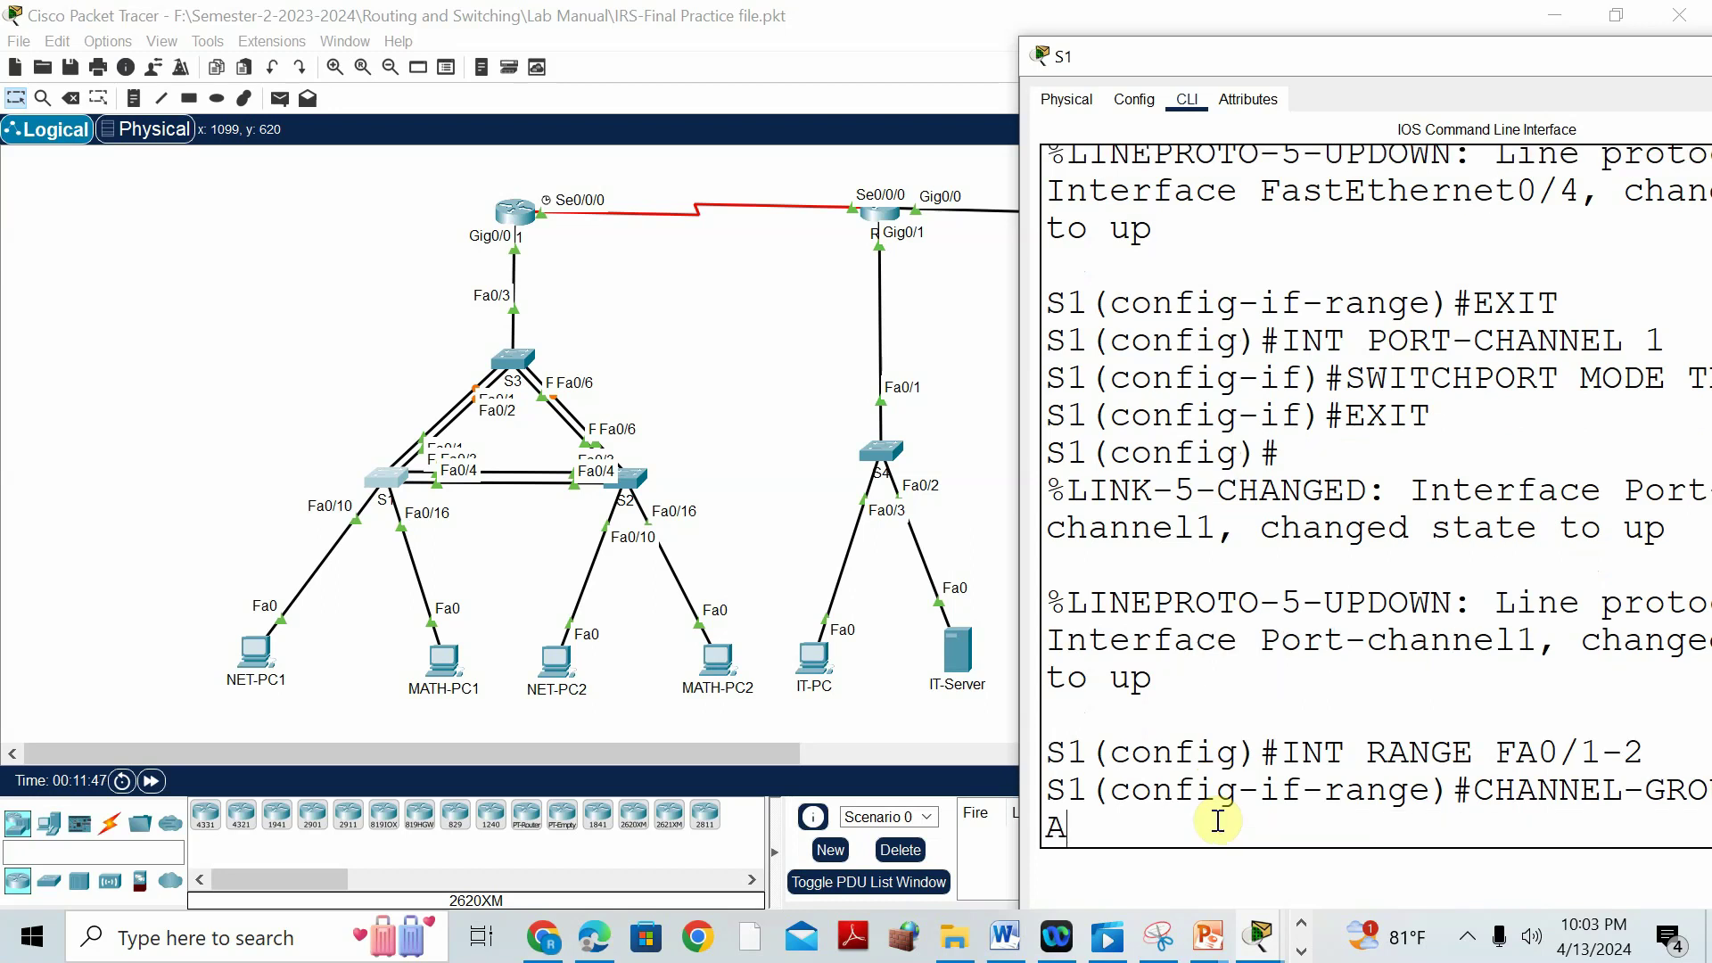
type("CTIVE")
key("Return")
type("EXIT")
key("Return")
Make S1's Port-channel 2 a trunk and return to global configuration.
type("INT PORT-")
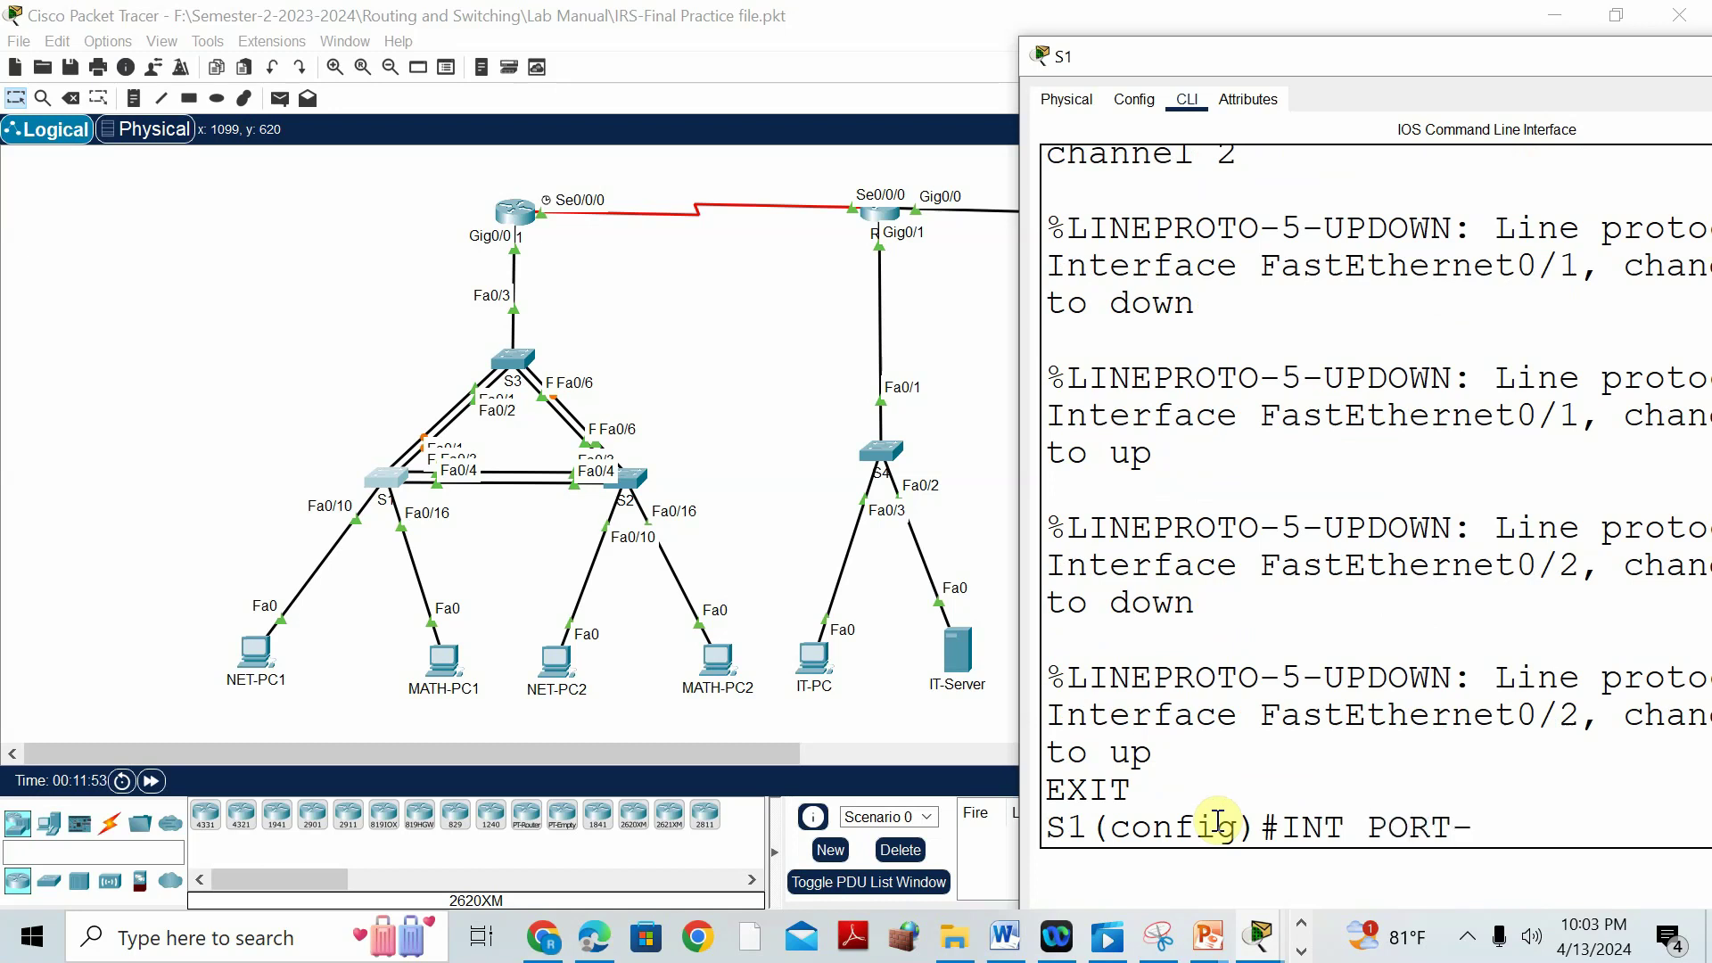
type("CHANNEL 2")
key("Return")
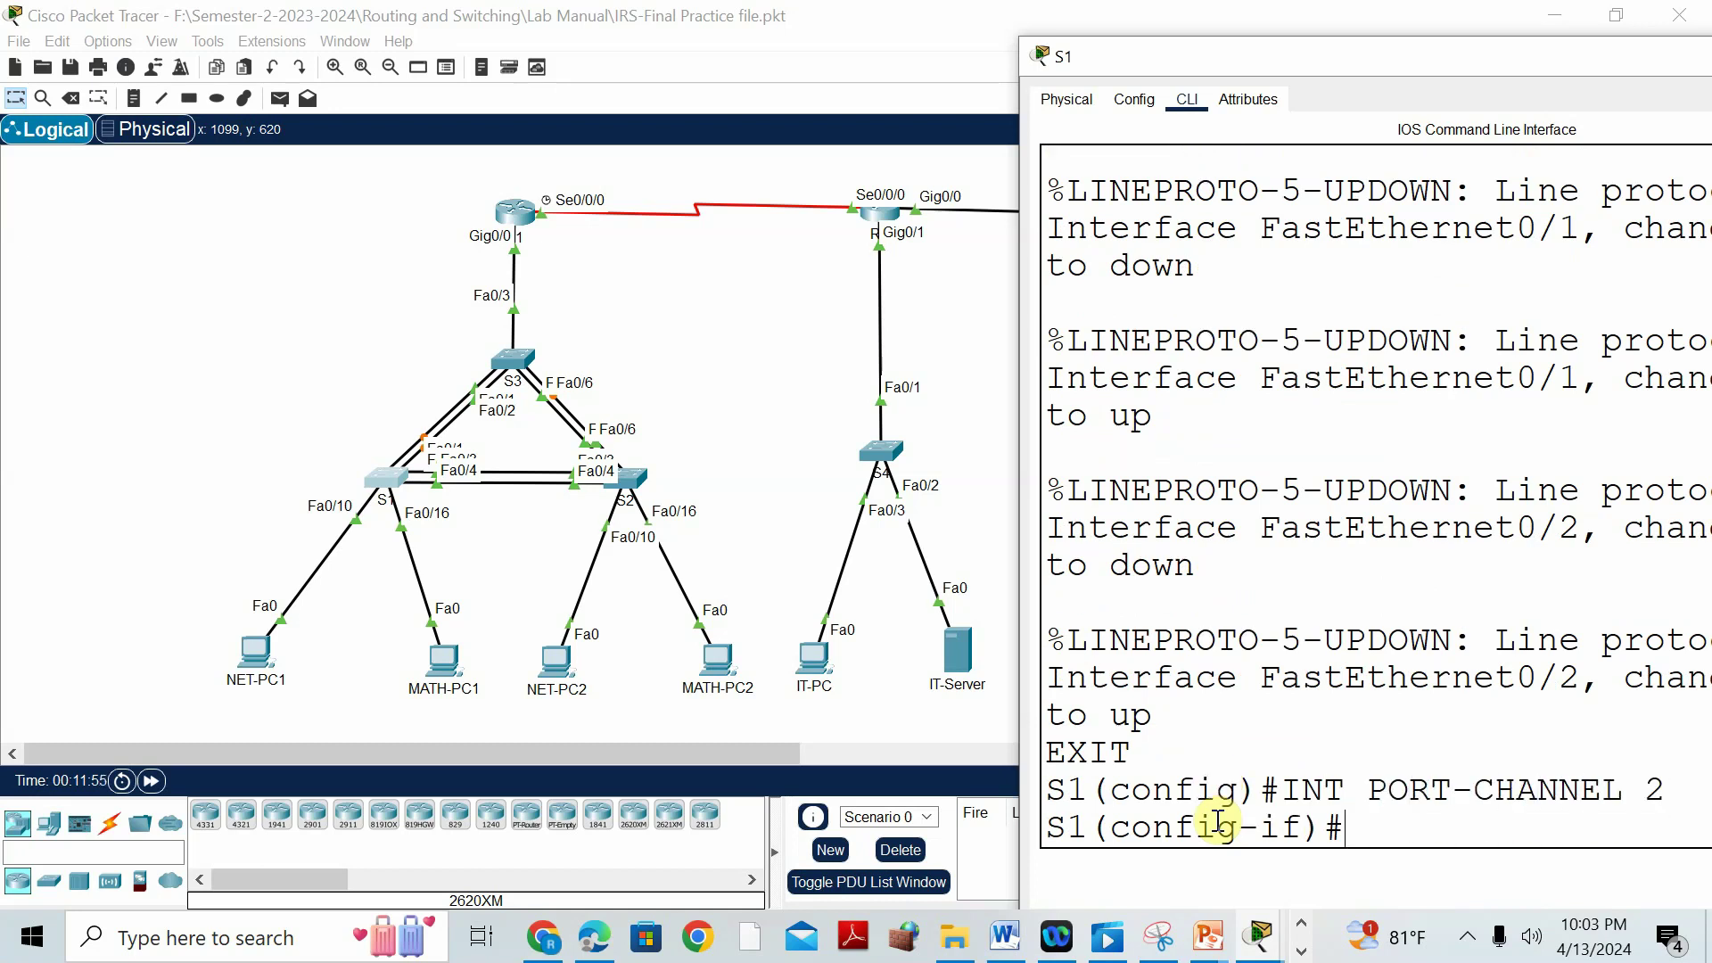
type("SWITCHPO")
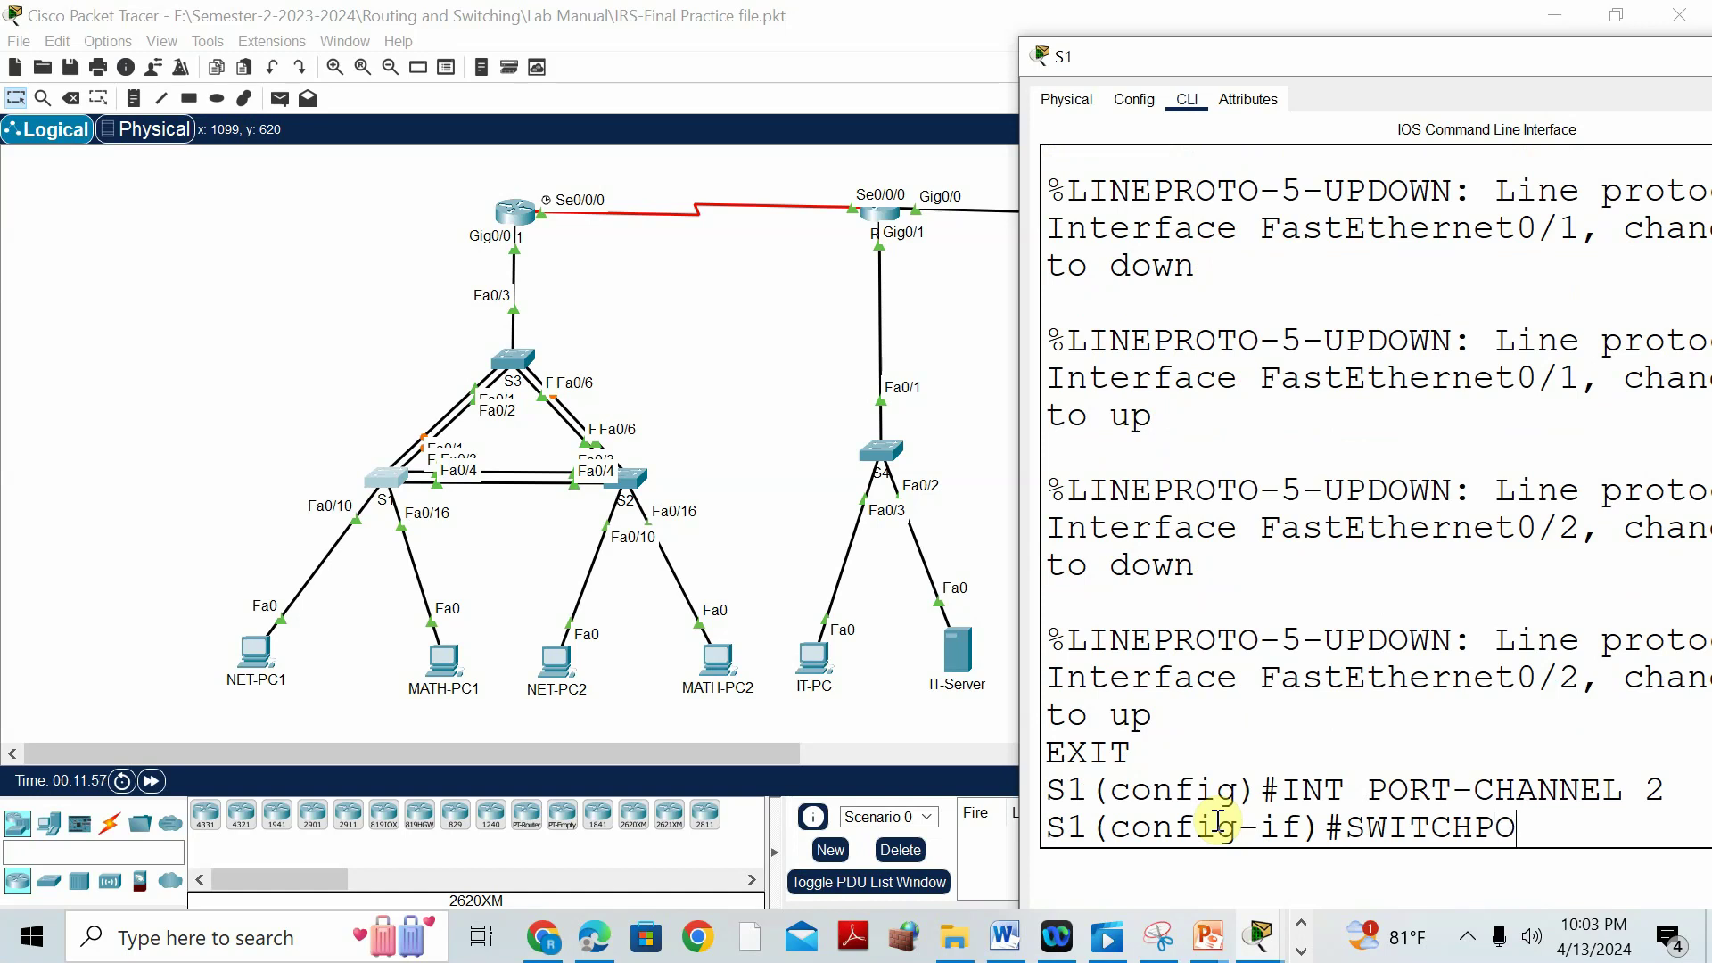
type("RT MODE T")
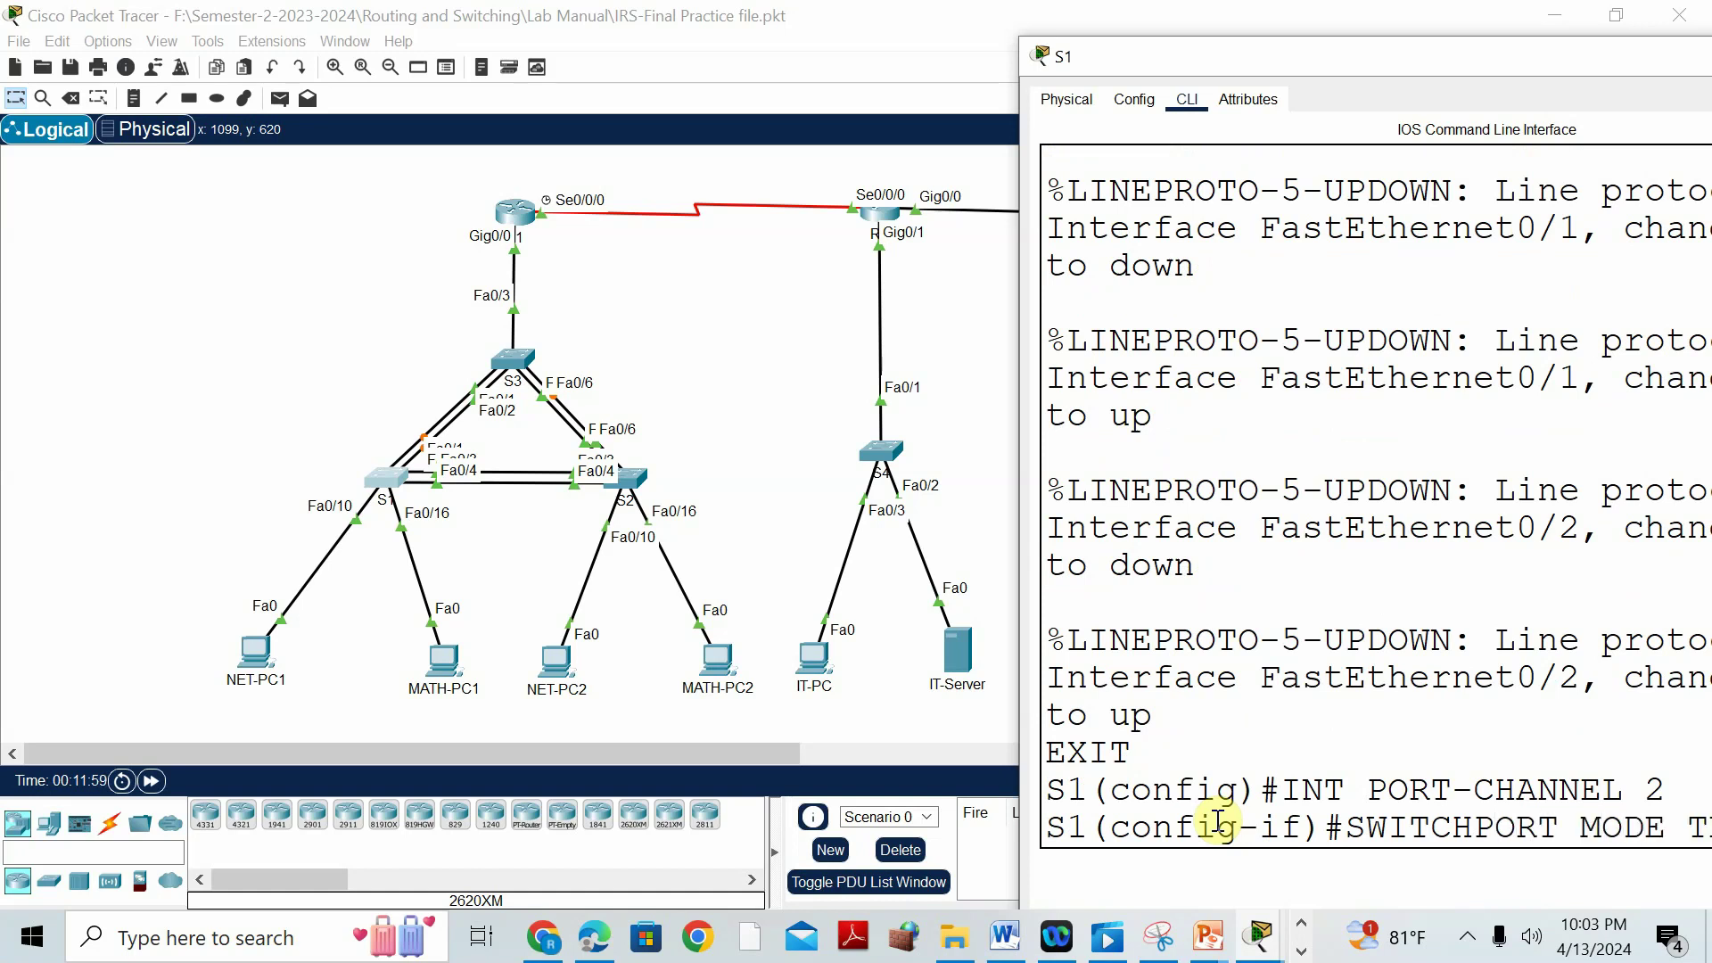
key("Return")
type("EXIT")
key("Return")
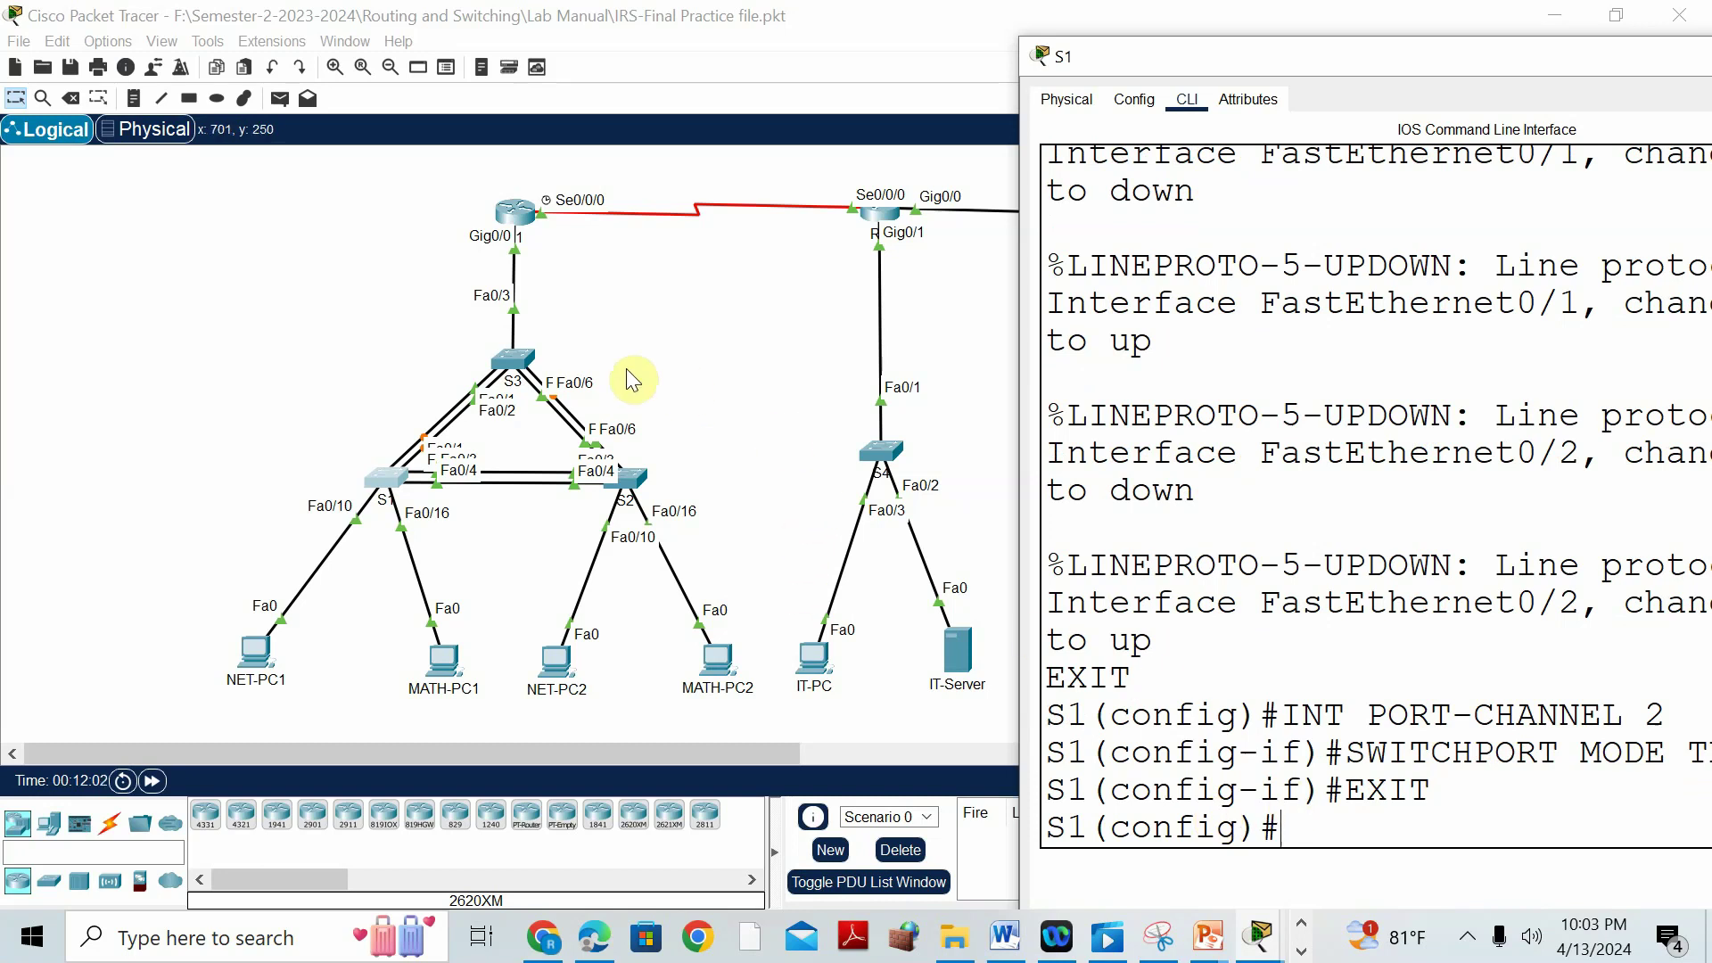
left_click(510, 361)
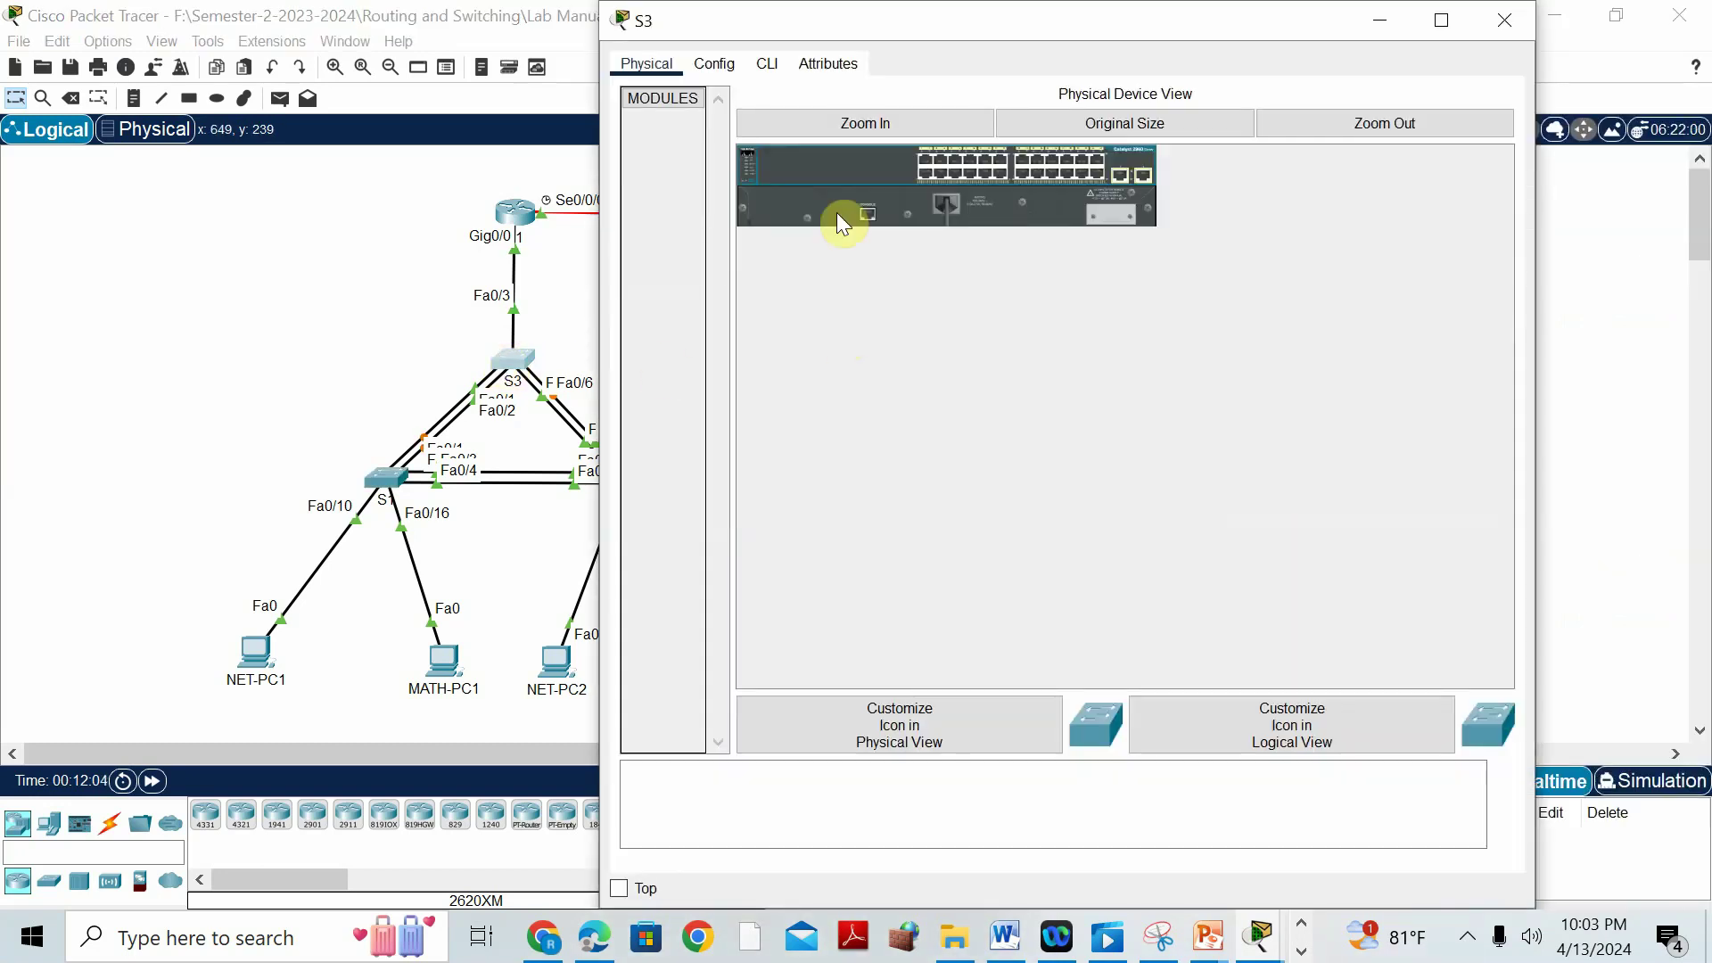
On S3, bundle Fa0/1-2 into channel-group 2 in LACP active mode.
left_click(767, 64)
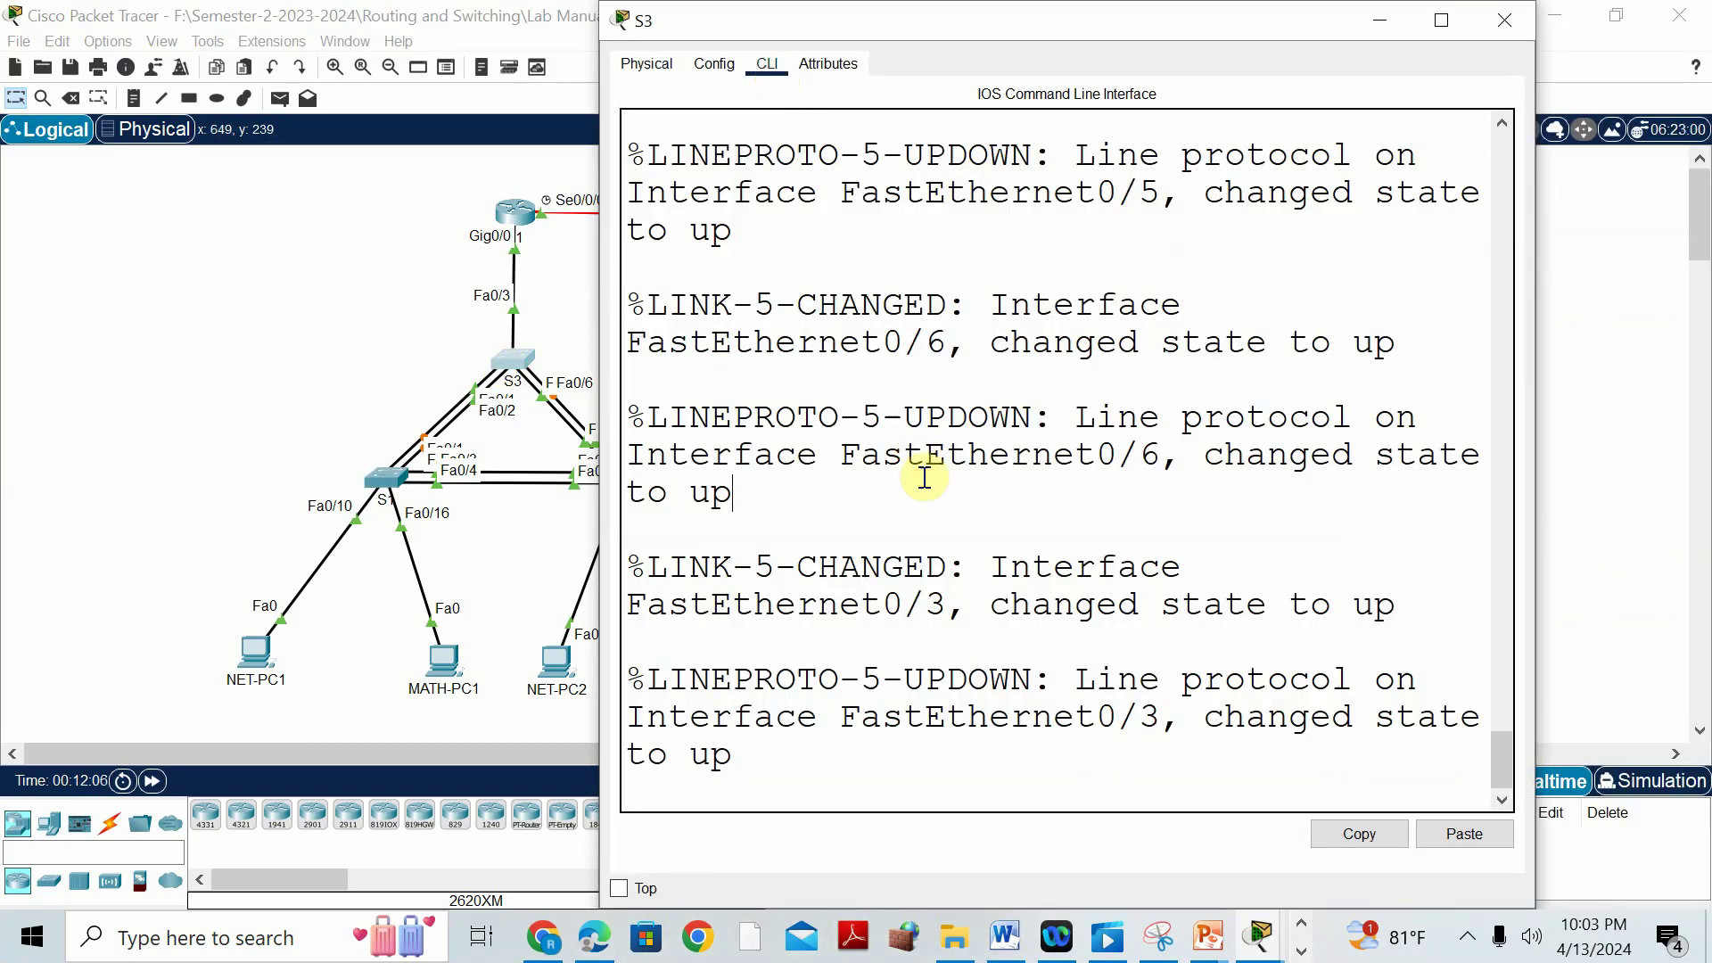
key("Return")
type("EN")
key("Return")
type("CONF T")
key("Return")
type("INT")
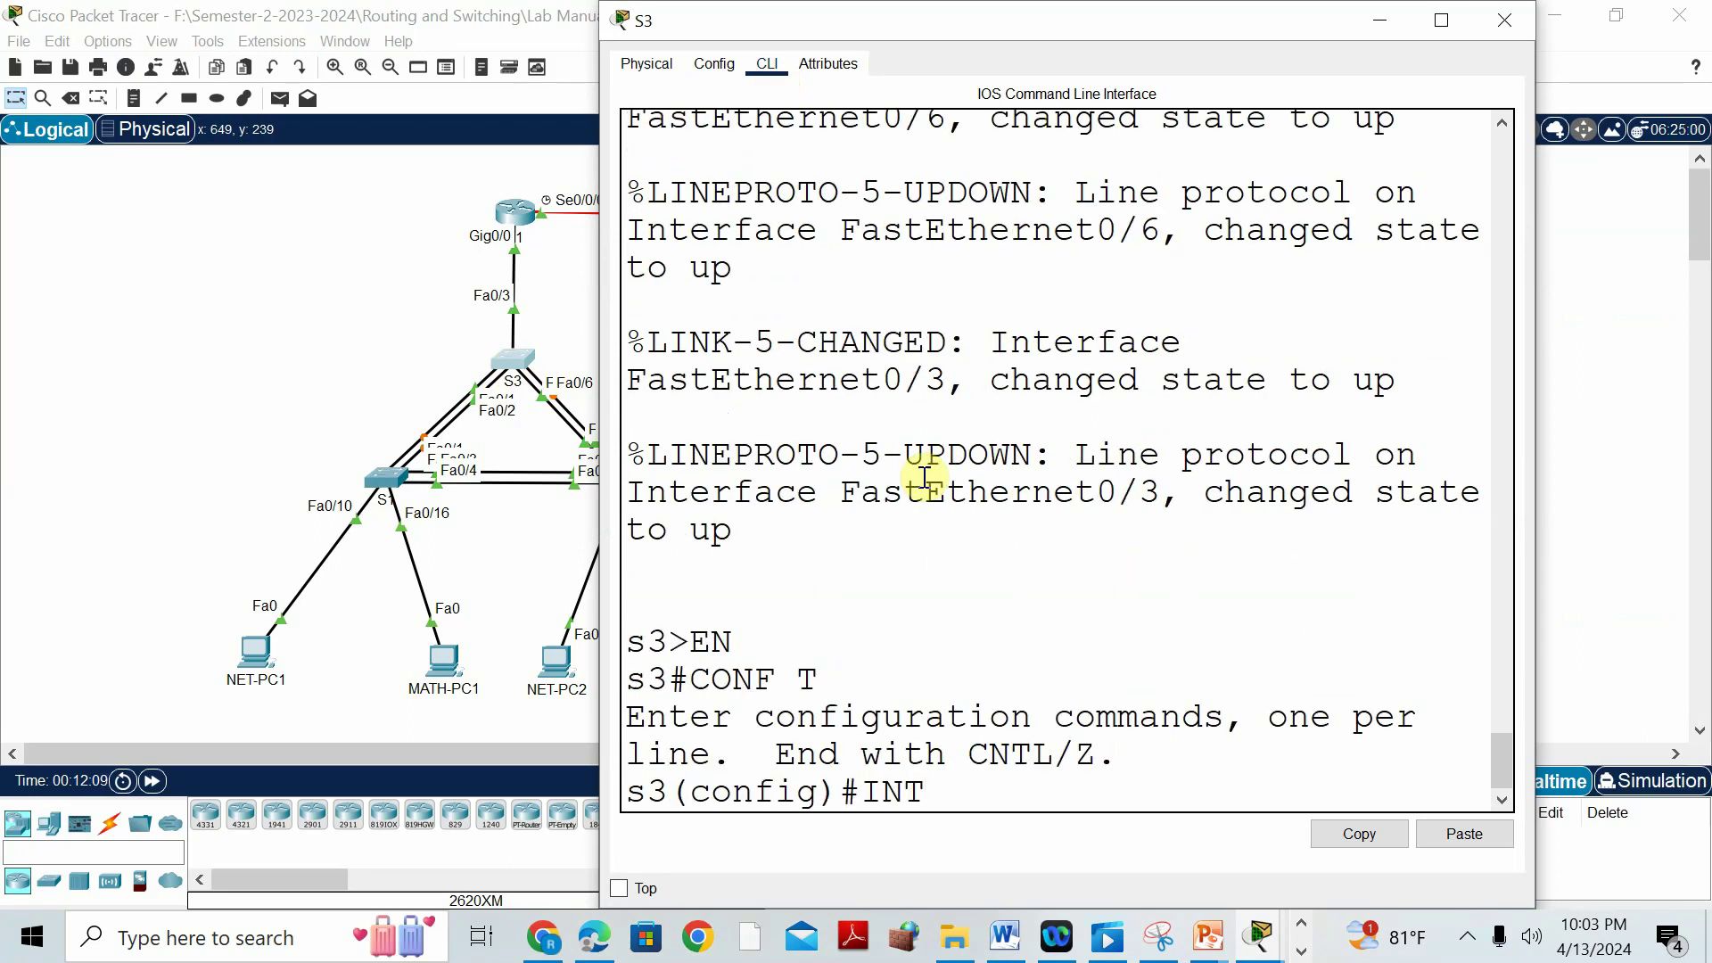
type(" RANGE FA0")
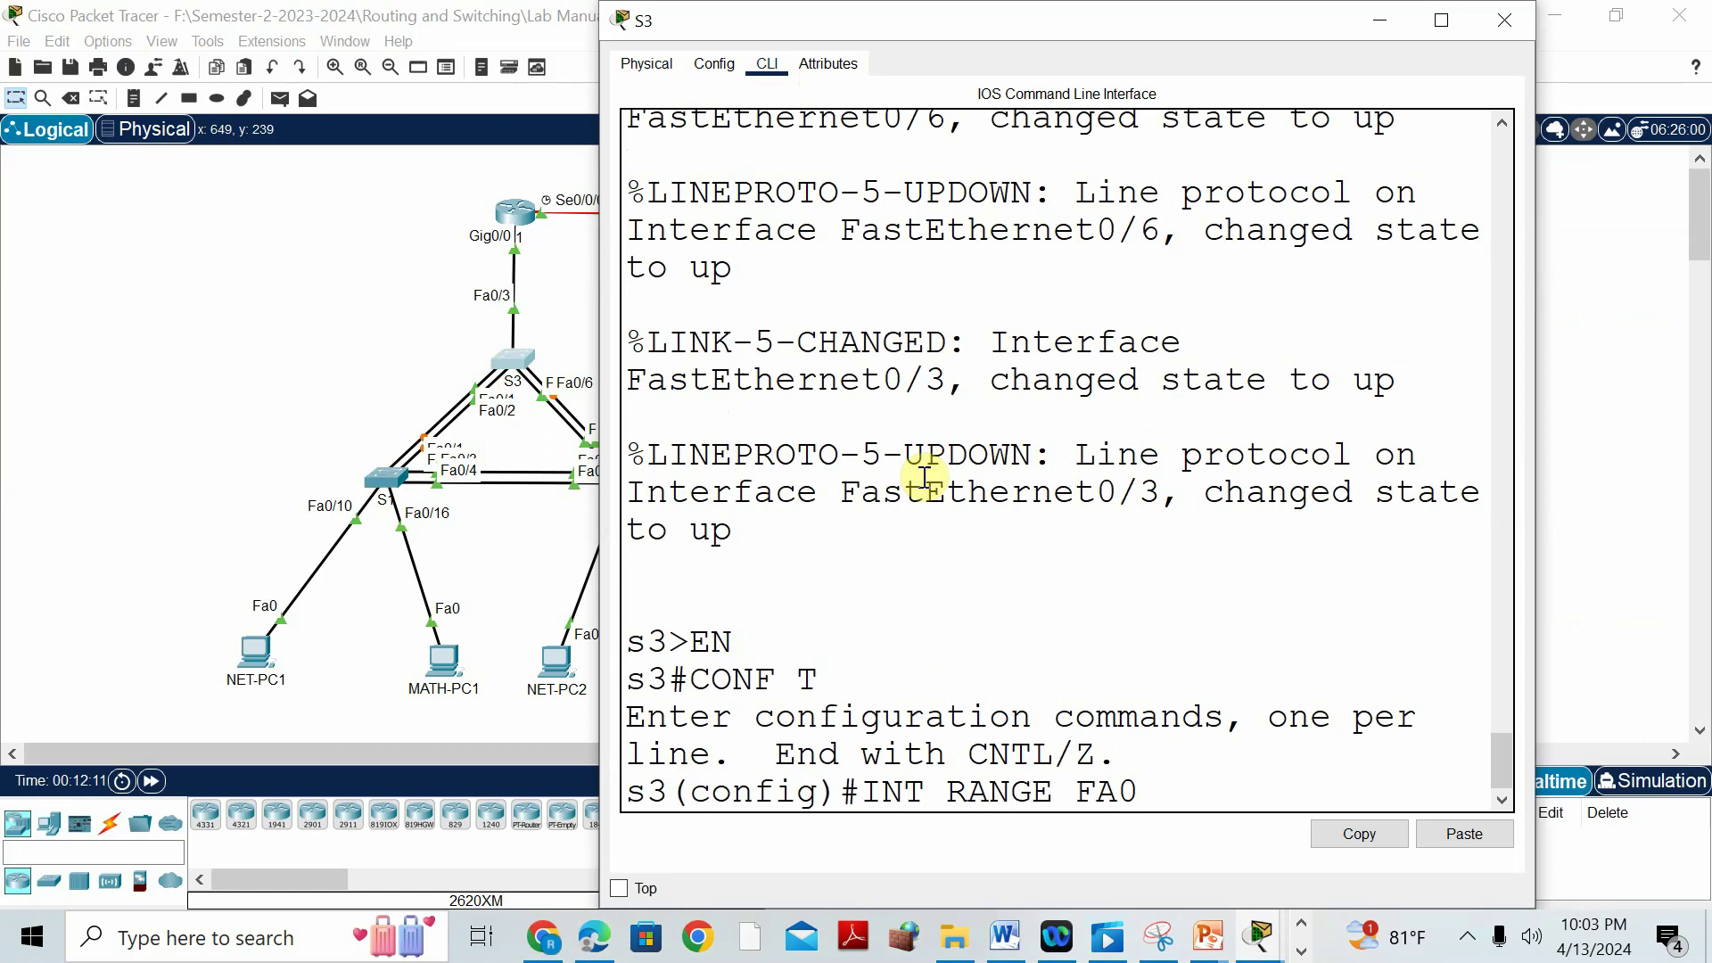
type("/1-2")
key("Return")
type("C")
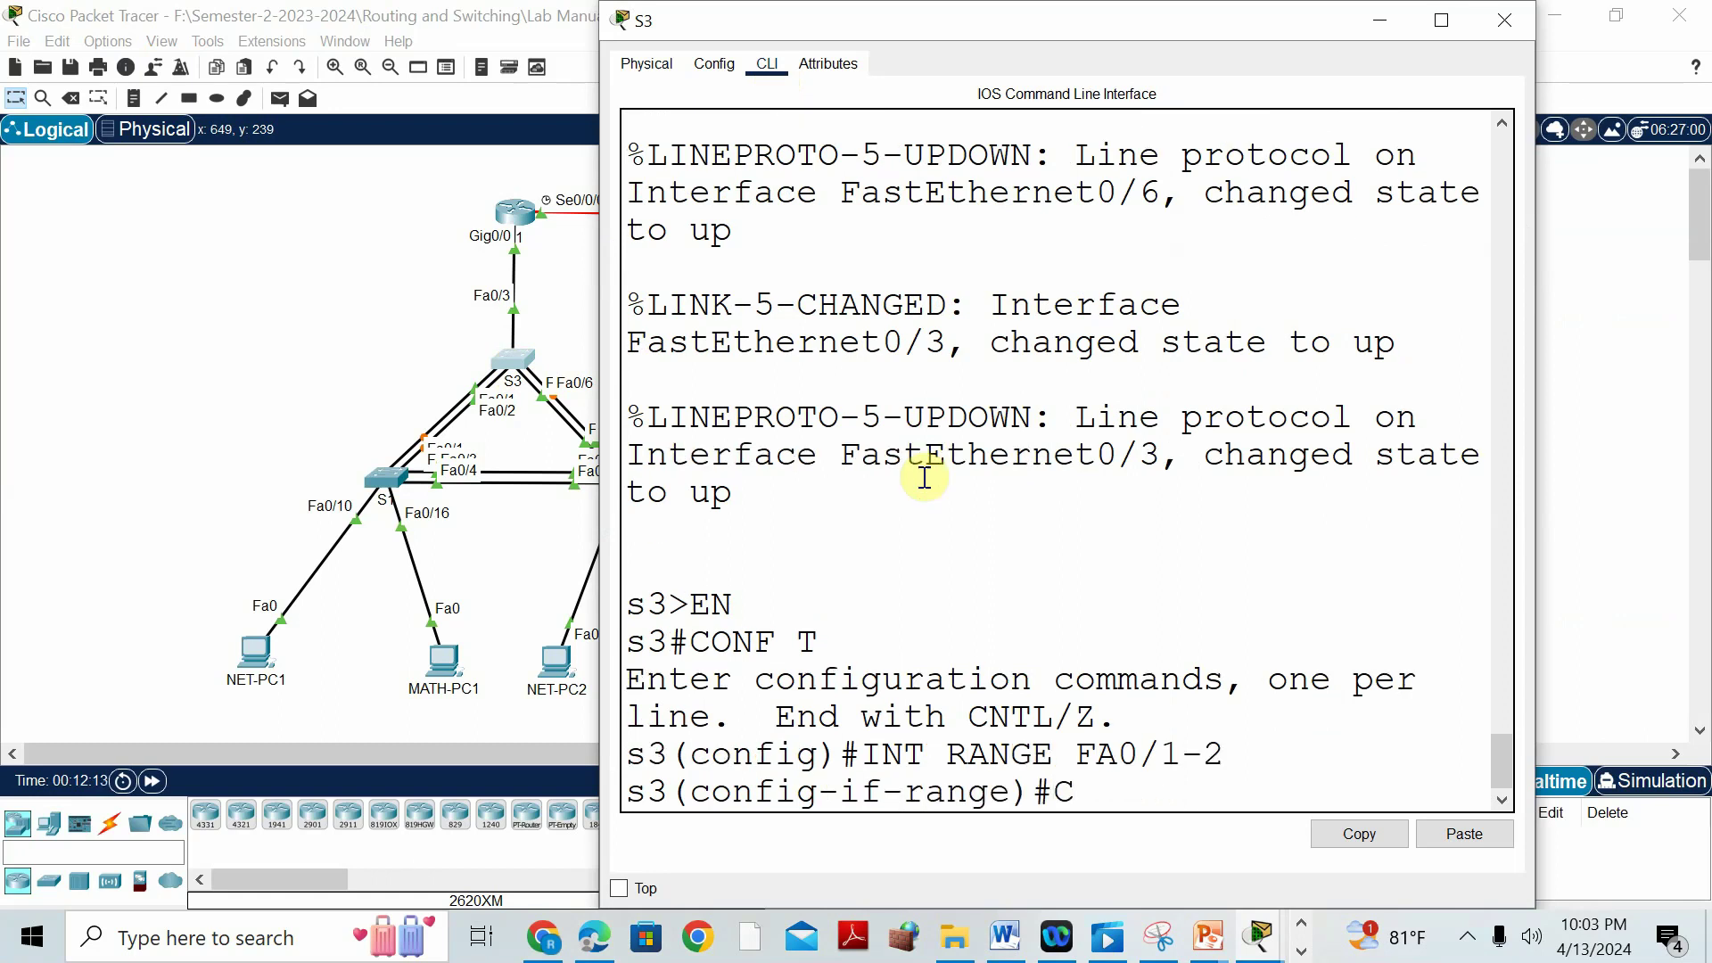
type("HANNEL-GR")
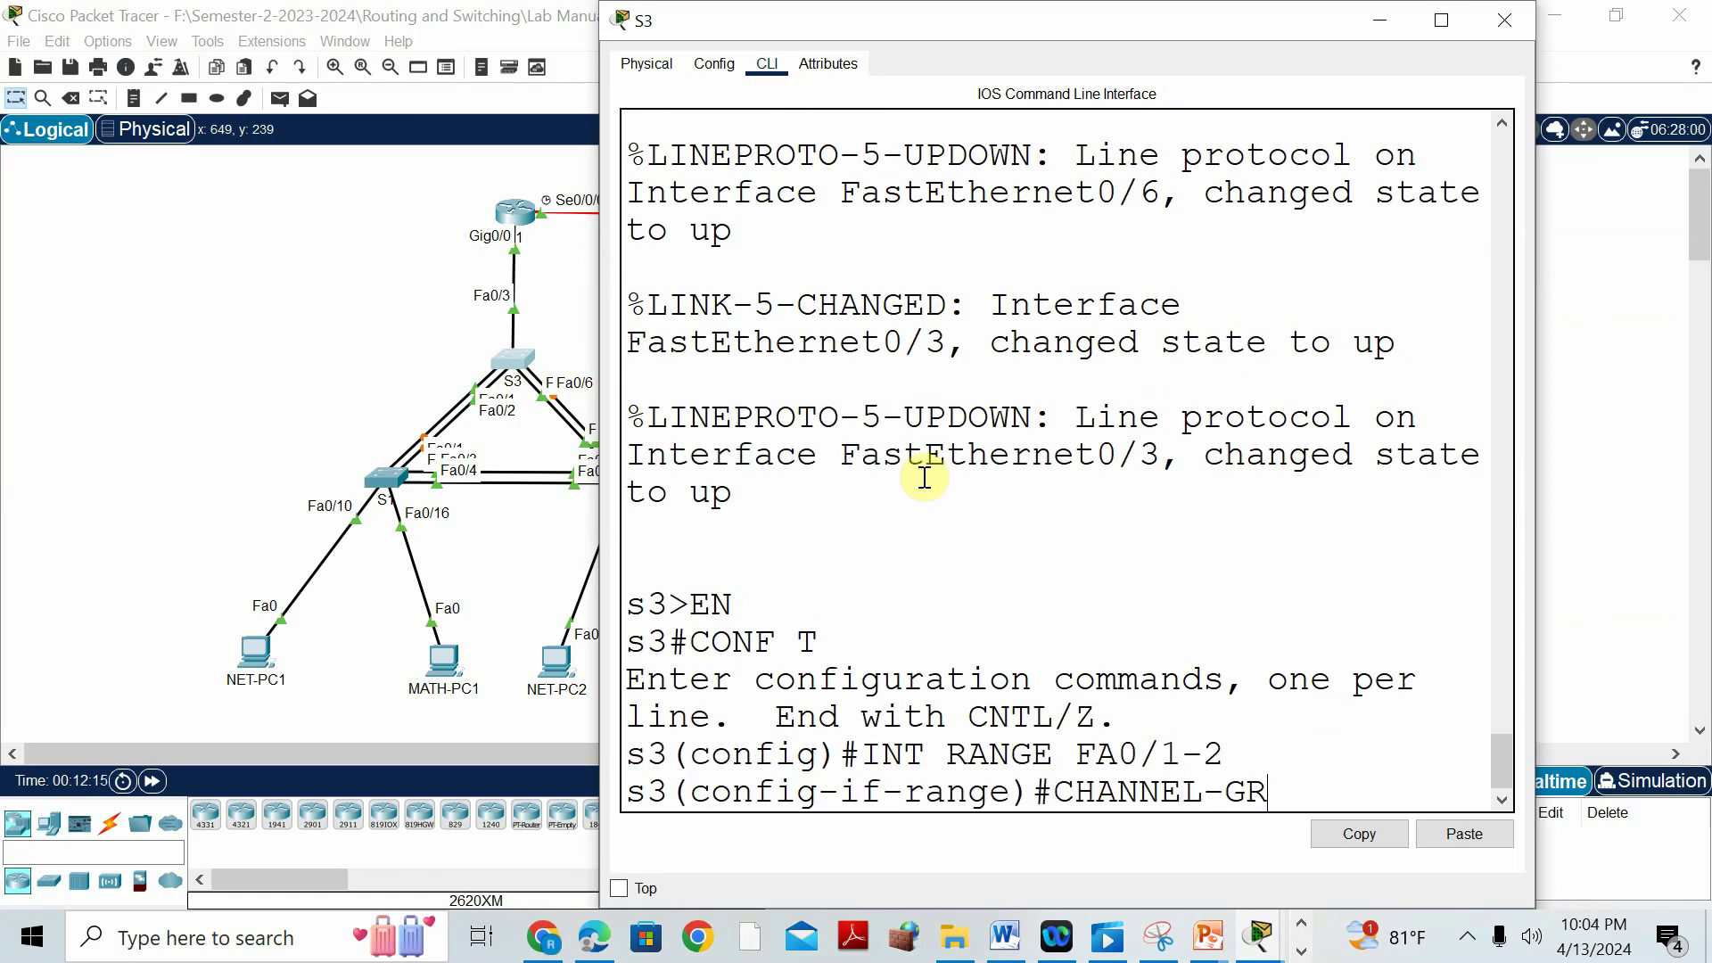
type("OUP 2 MOD")
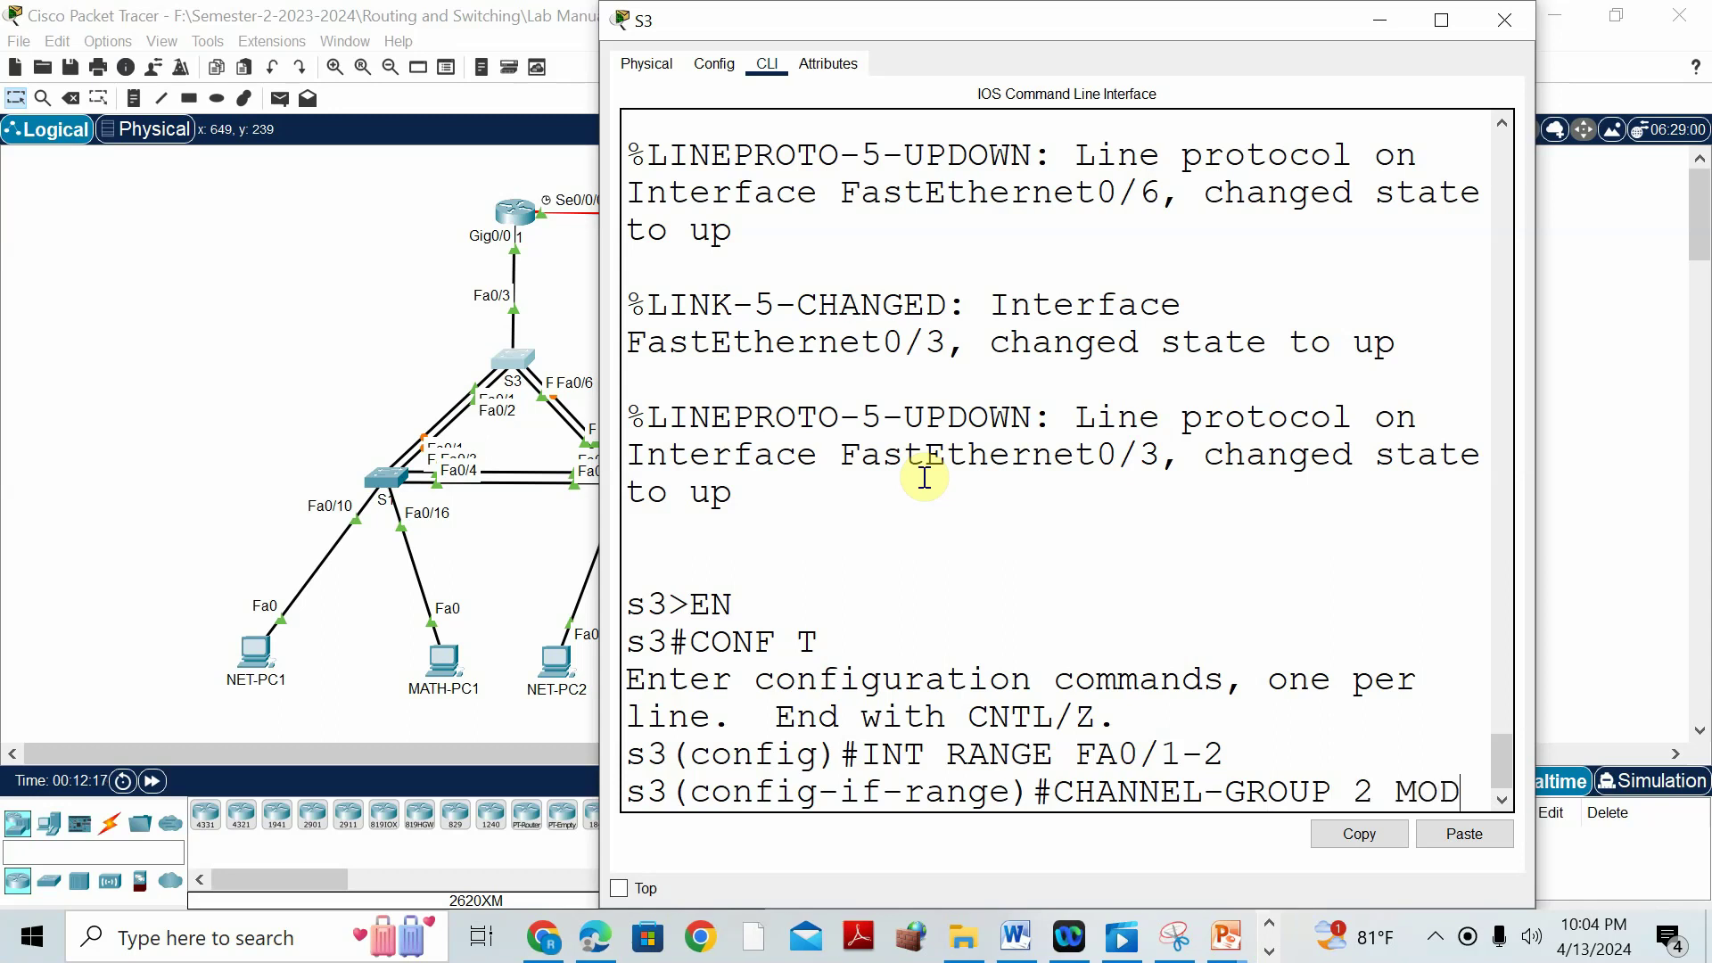
type("E ACTIVE")
key("Return")
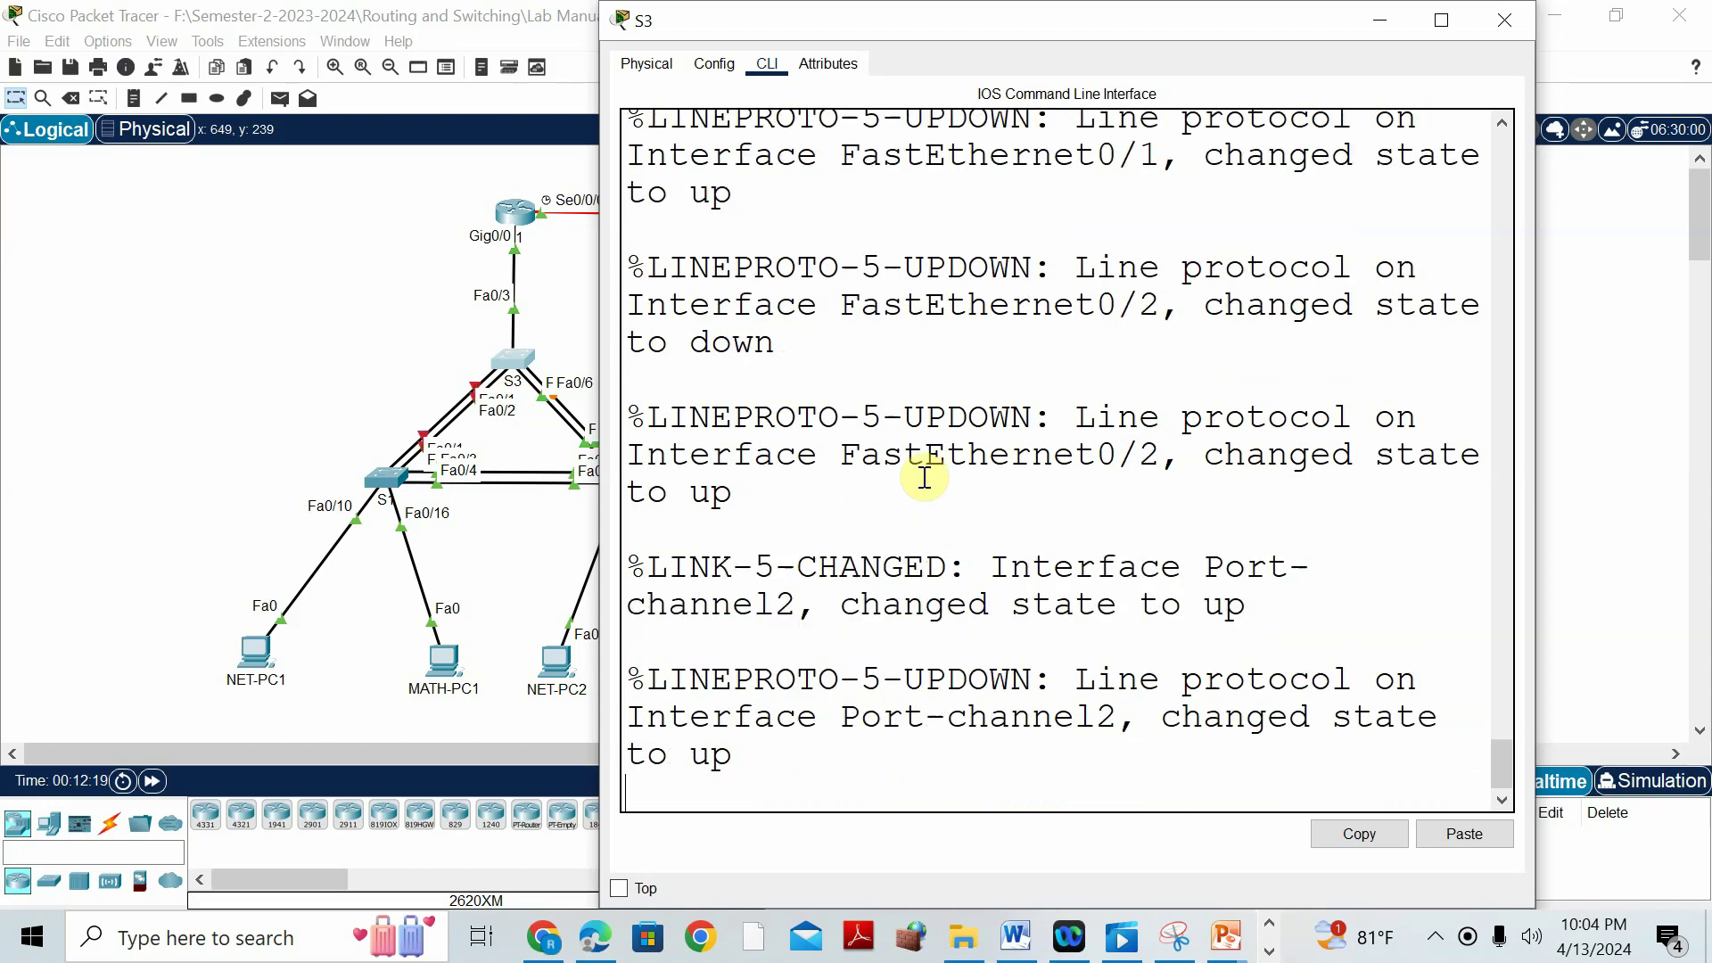
Make S3's port-channel 2 a trunk and speed up simulated time so links settle.
type("EXIT")
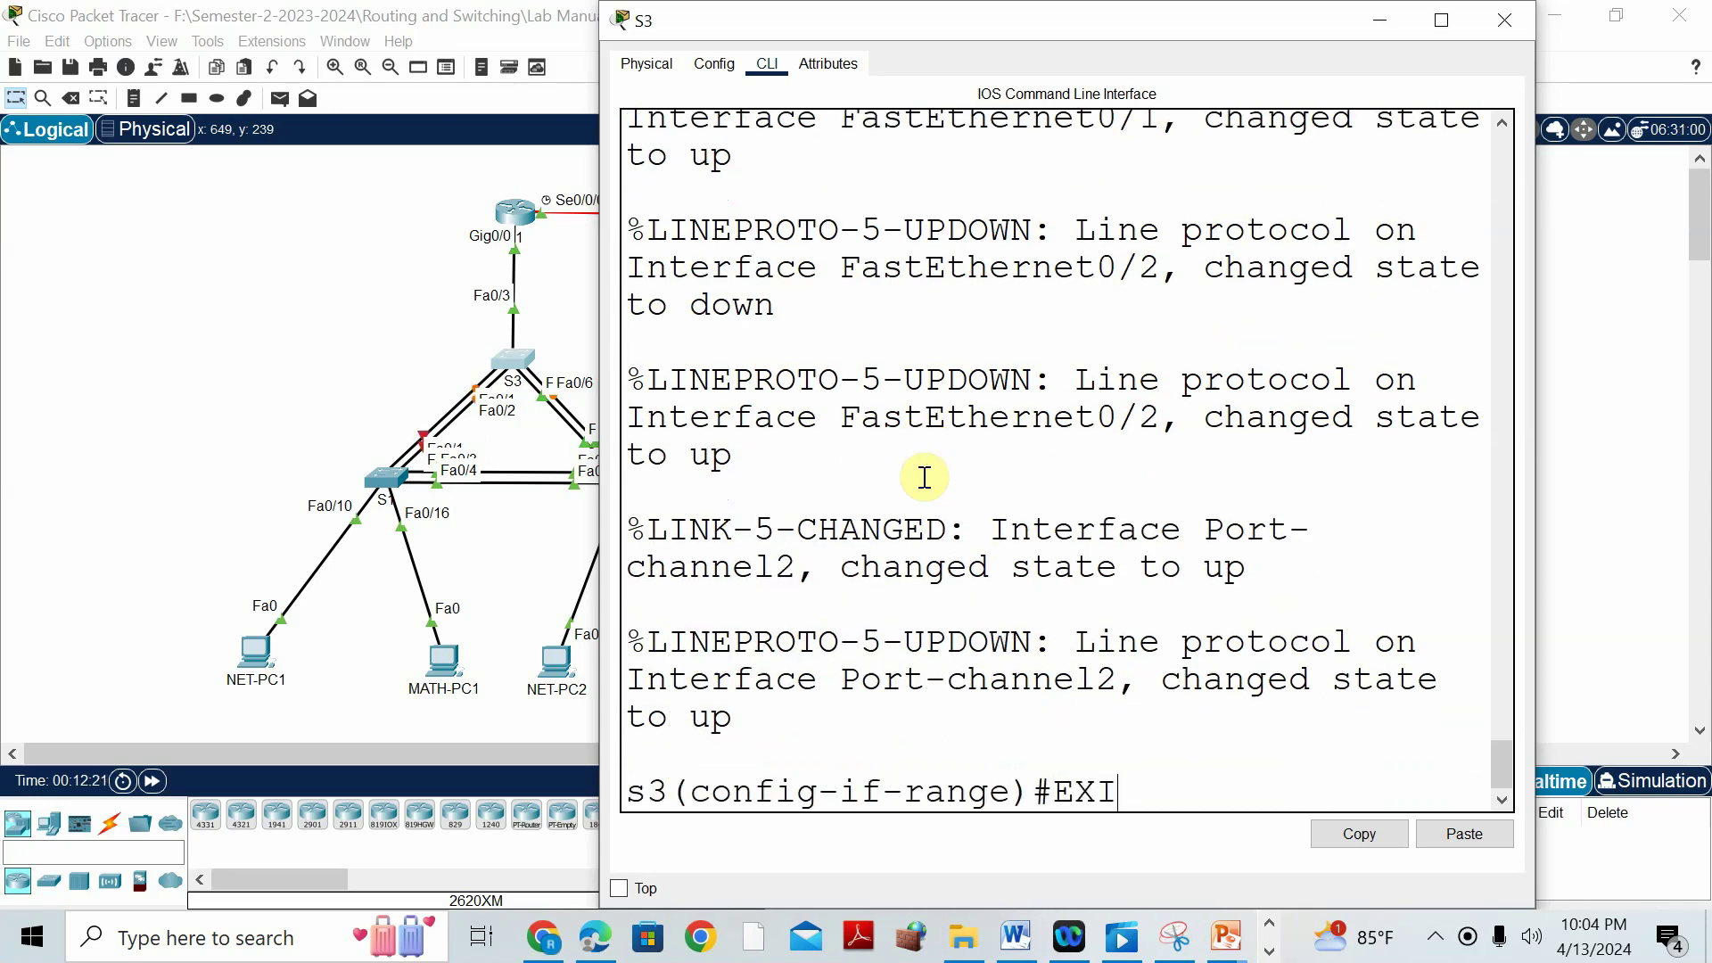
key("Return")
type("INT PORT-CHANNEL")
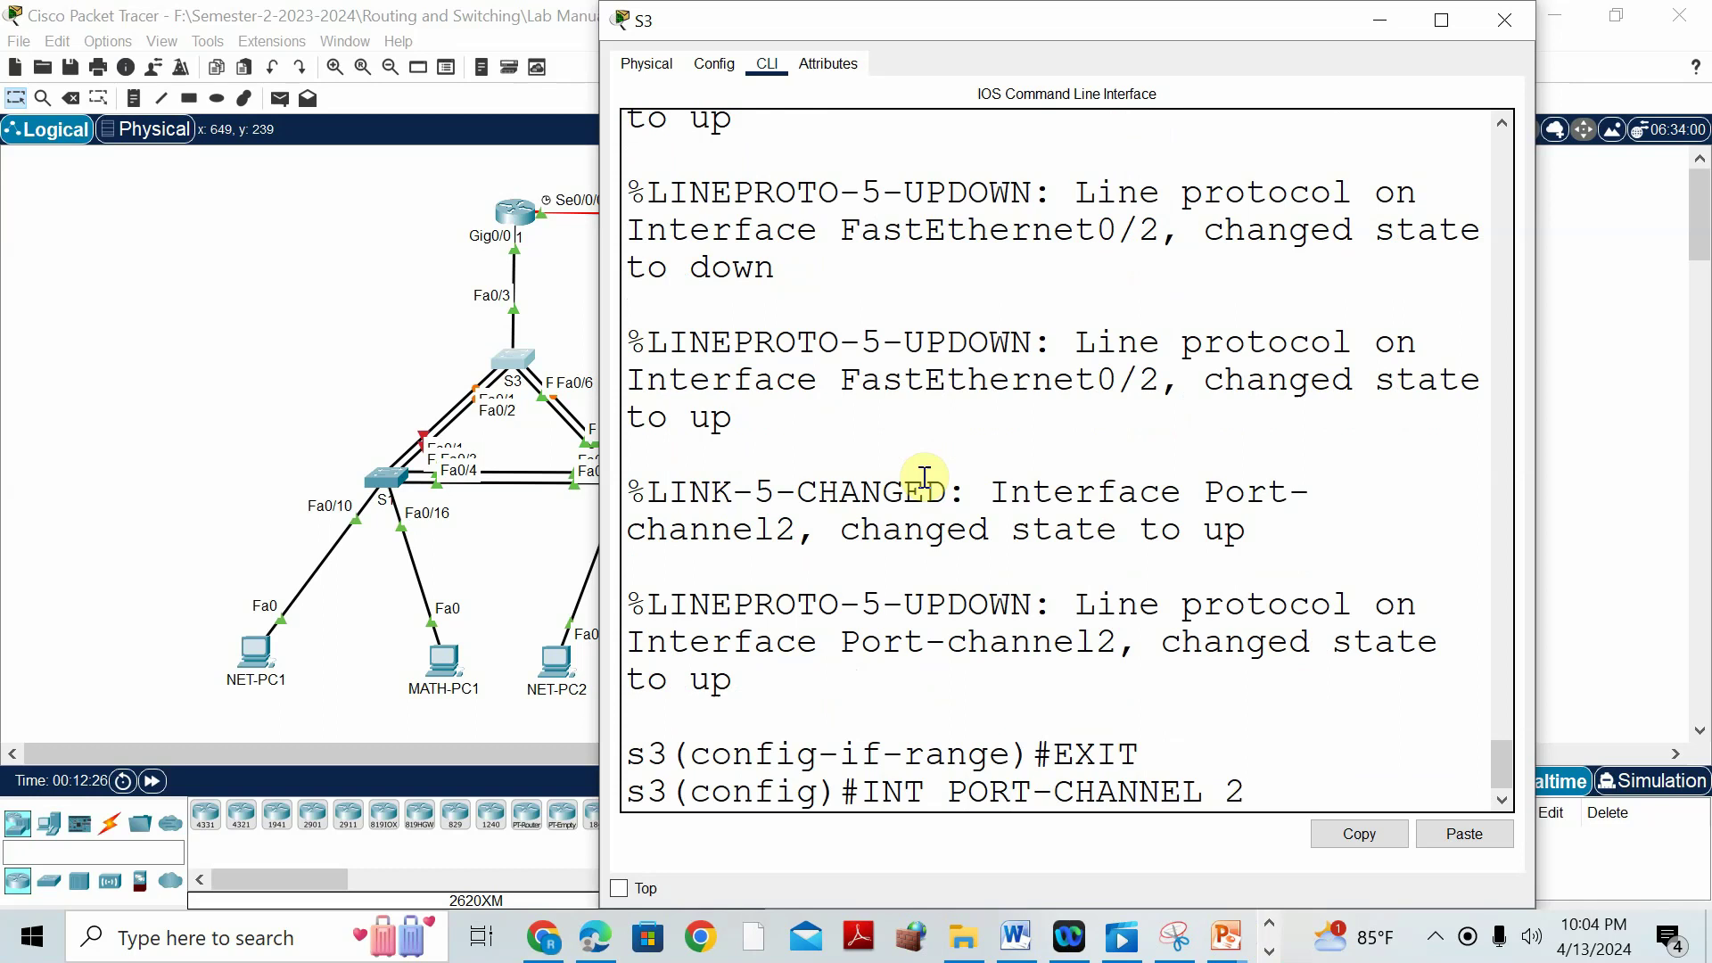
type(" 2")
key("Return")
type("SWITC")
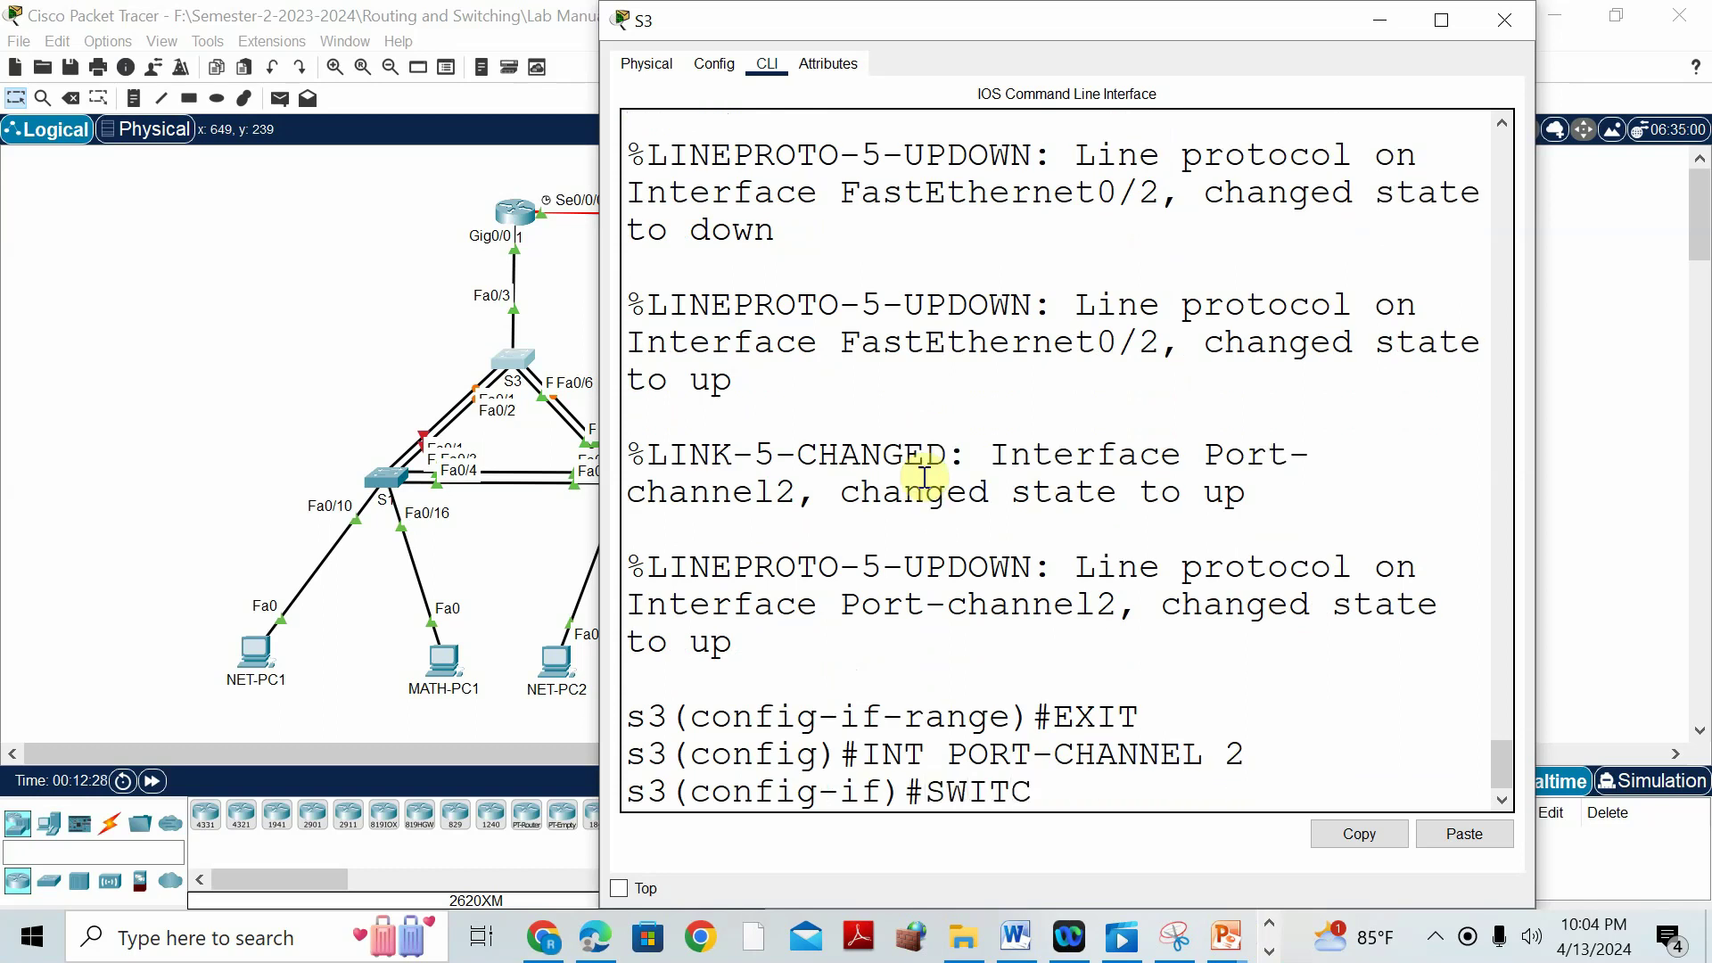
type("HPORT MODE TRUNK")
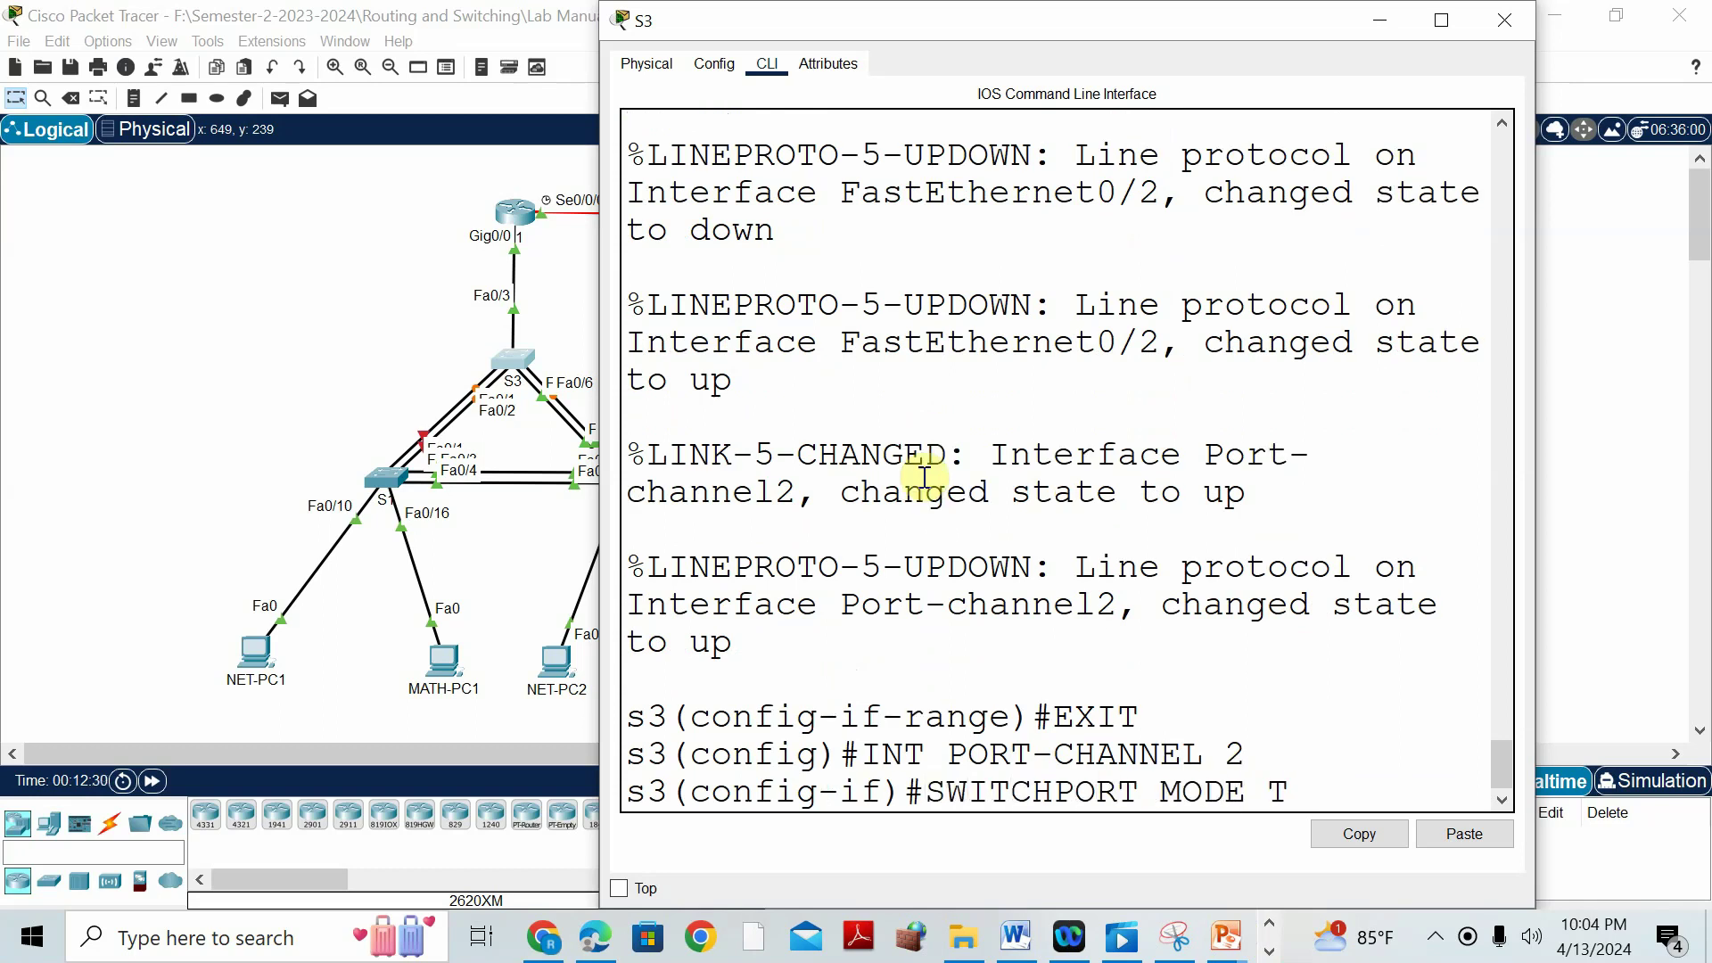
key("Return")
type("EXIT")
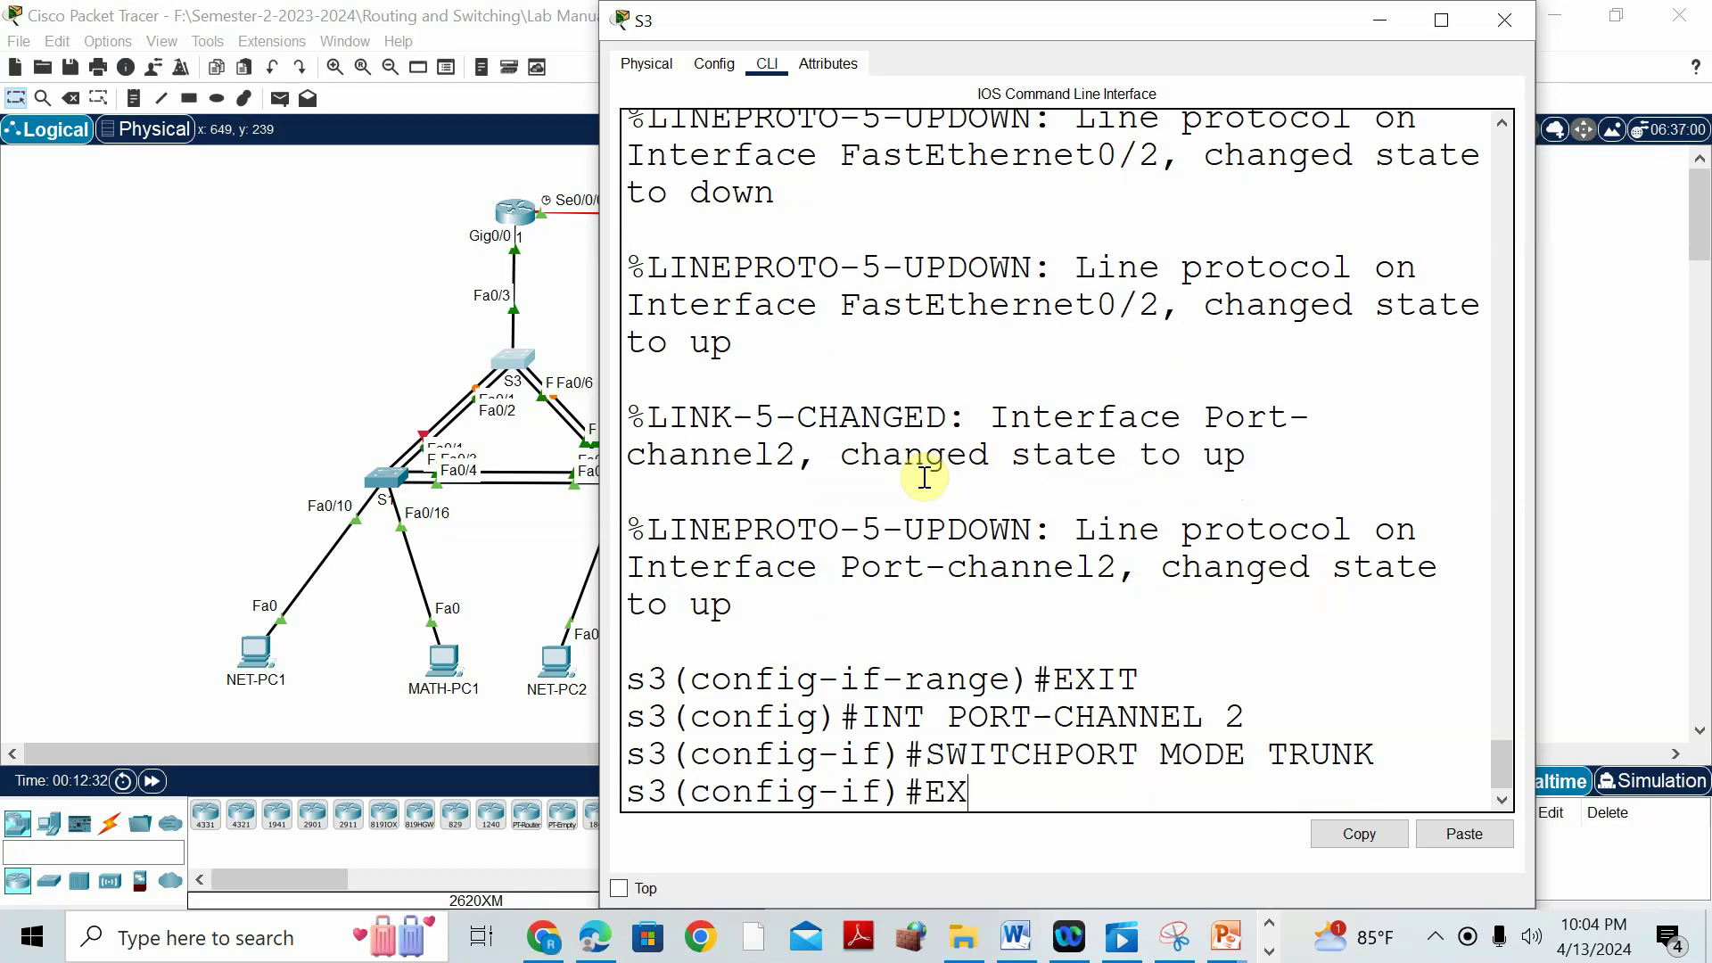
key("Return")
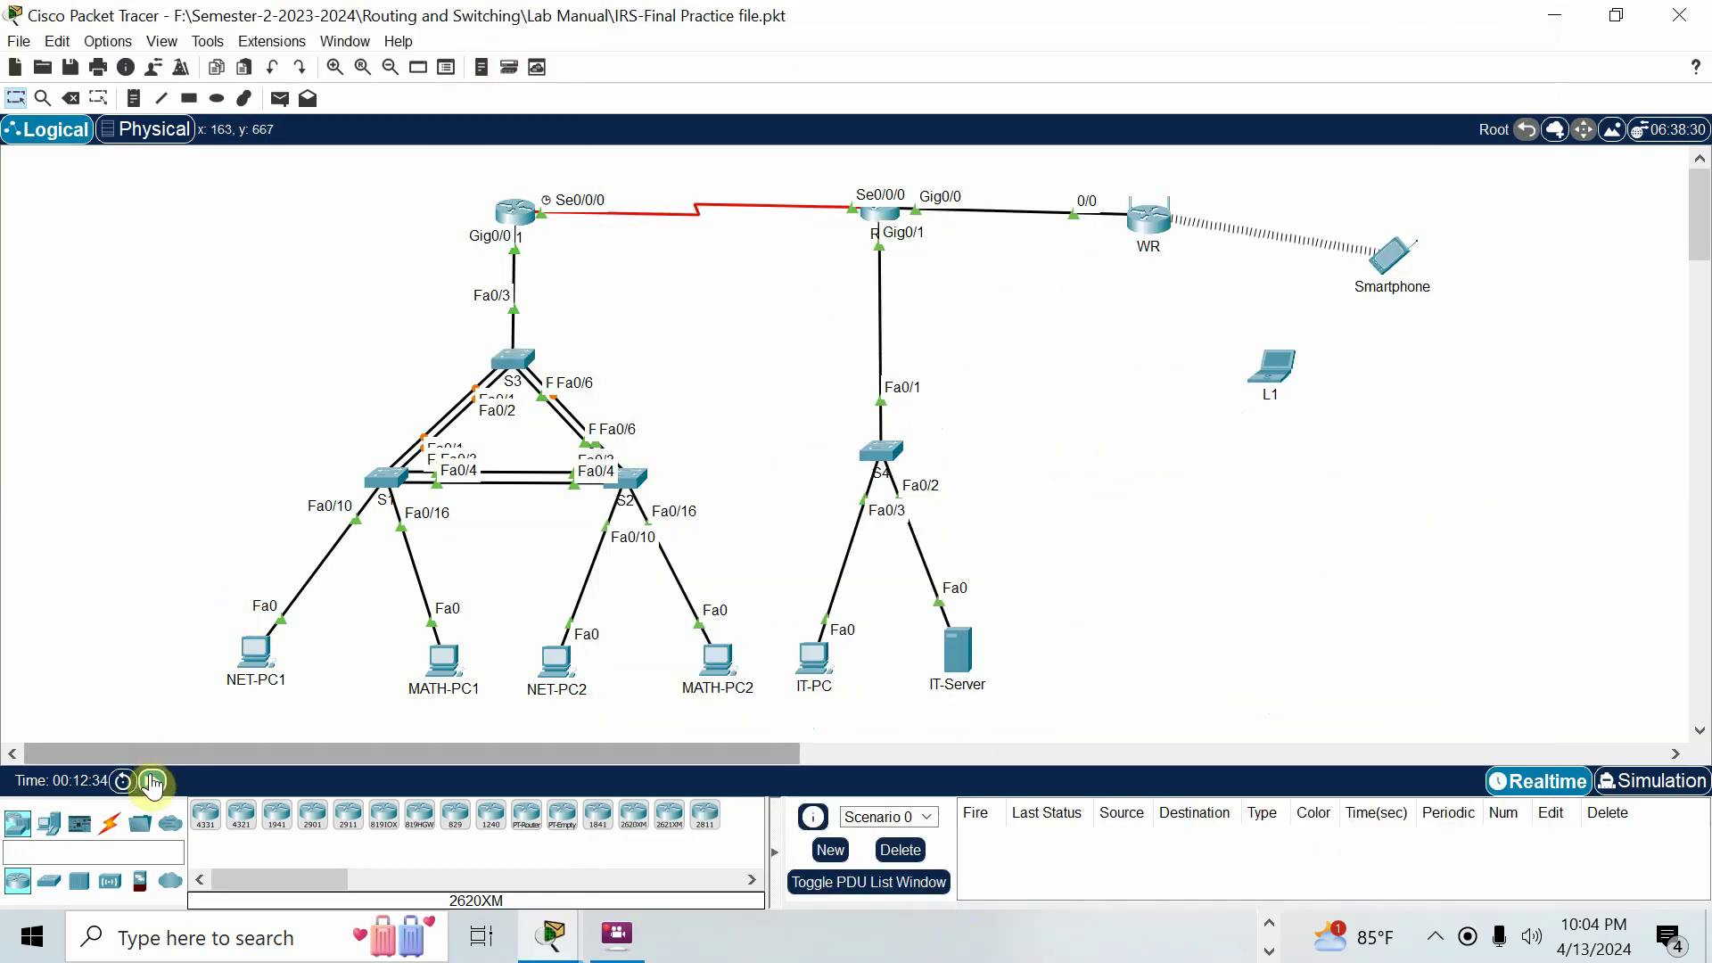
left_click(151, 781)
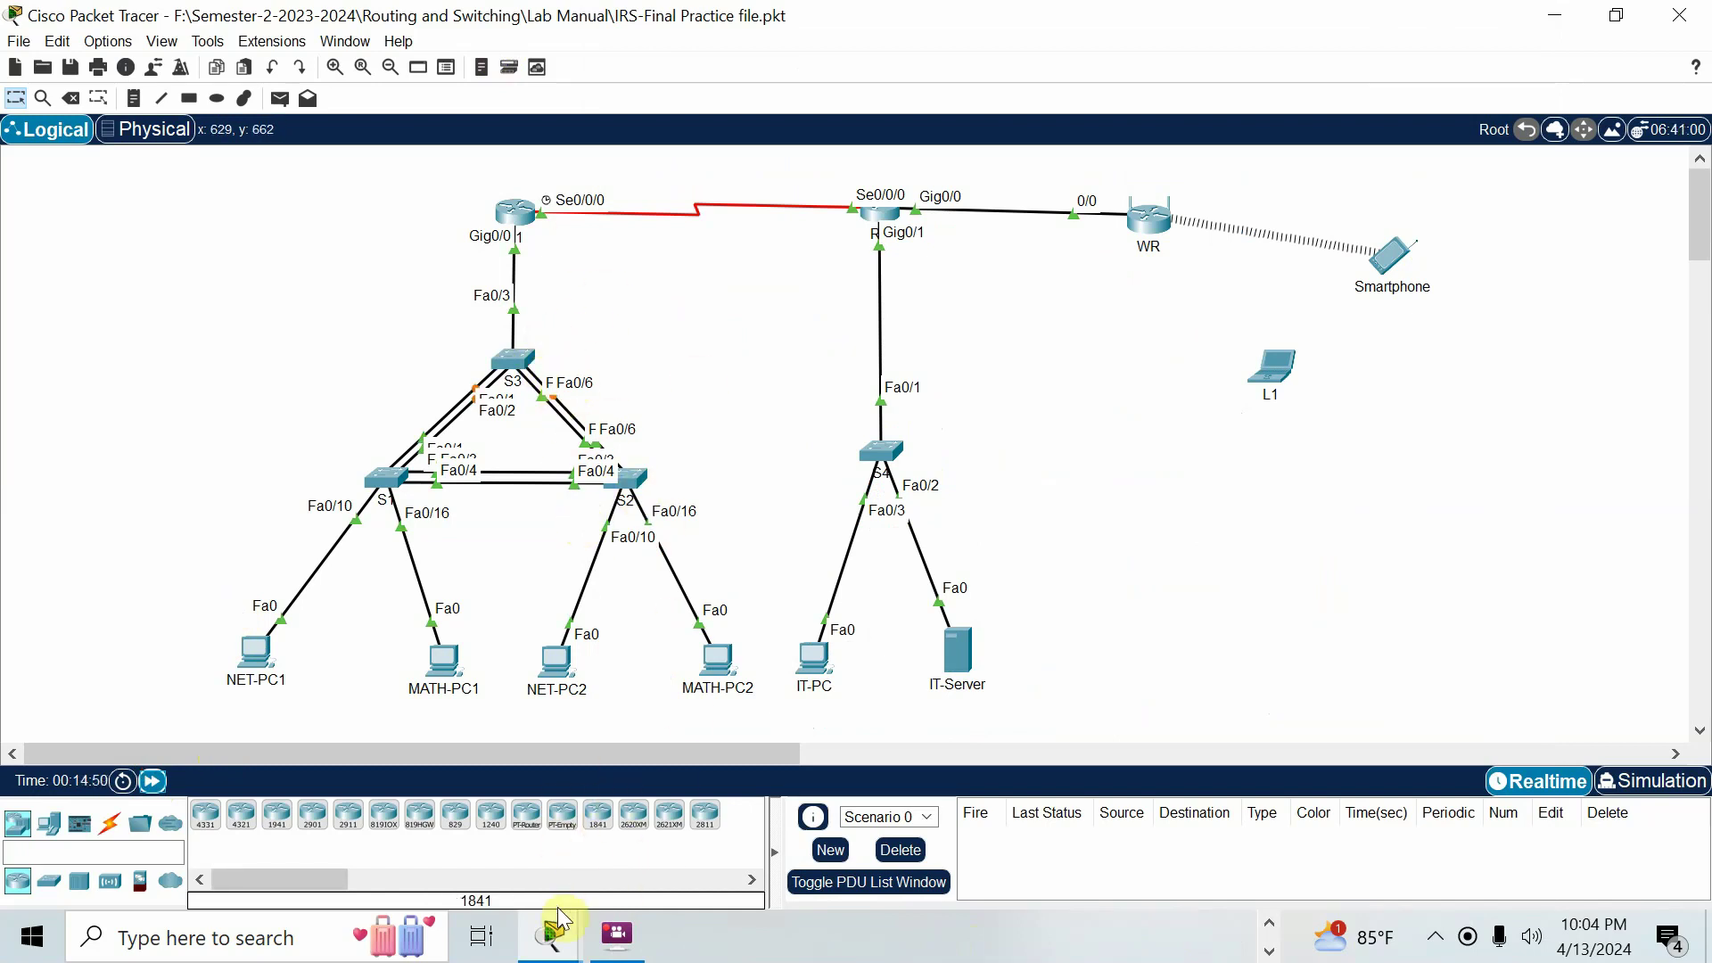
Check the Word lab notes for Port-Channel 3: S2 and S3 Fa0/5-6, channel-group 3 desirable.
left_click(1268, 923)
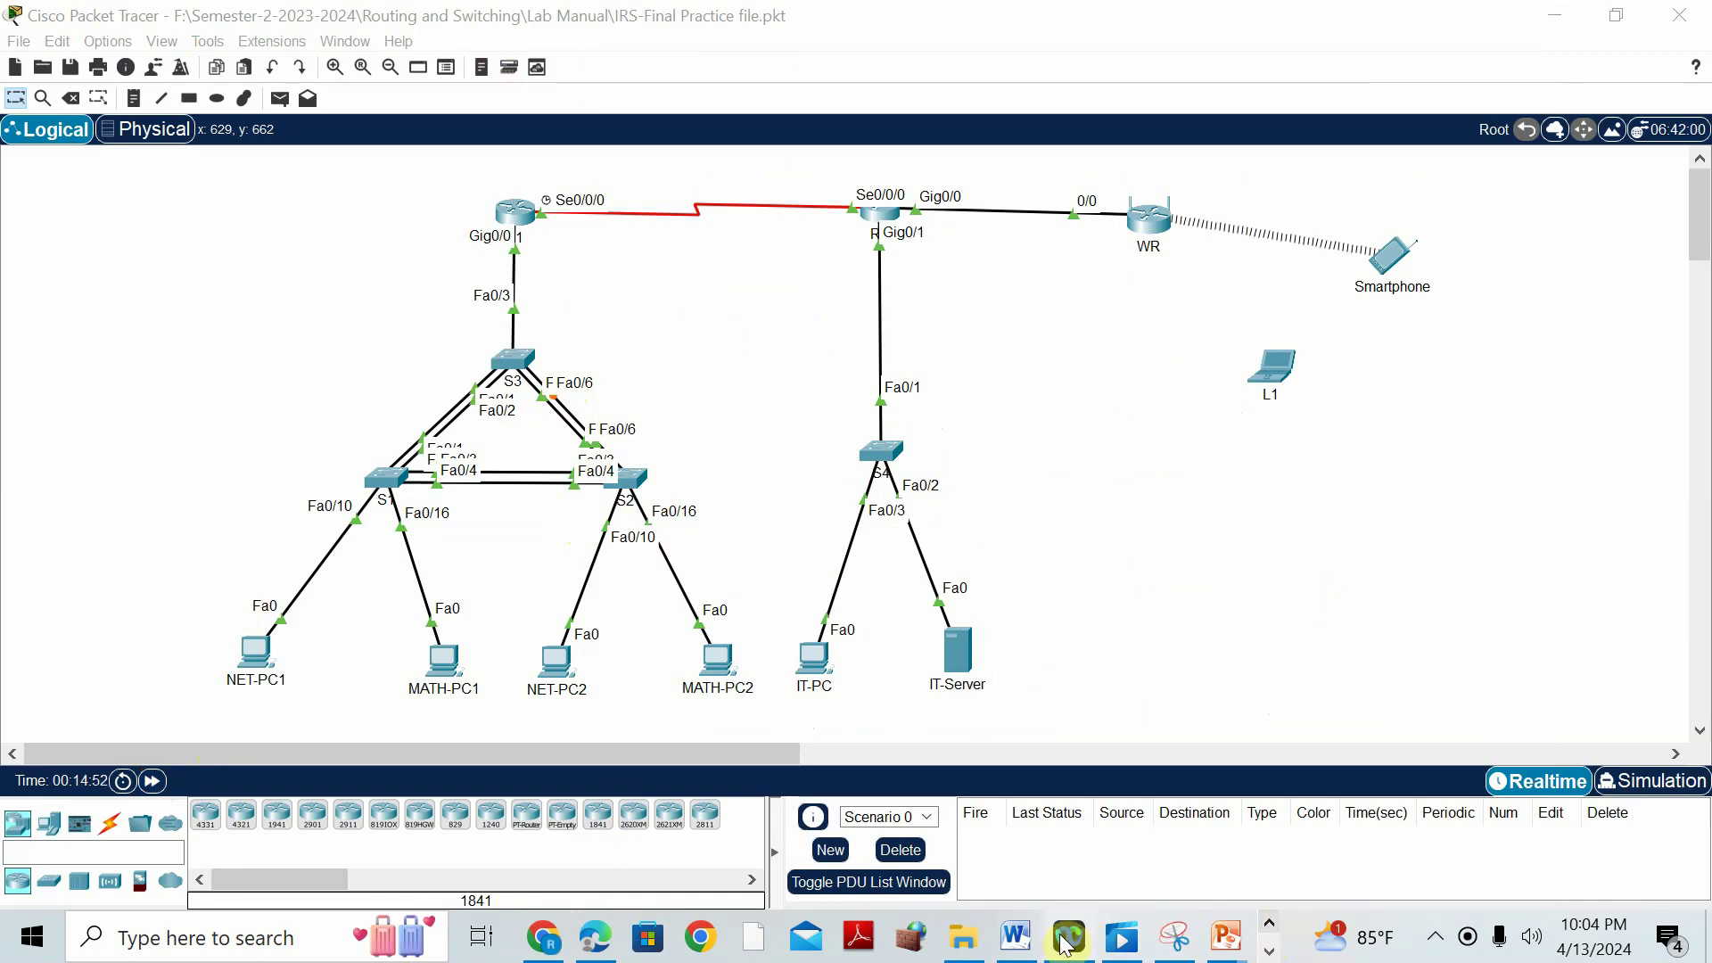
left_click(1013, 934)
scroll(1061, 713, "down", 4)
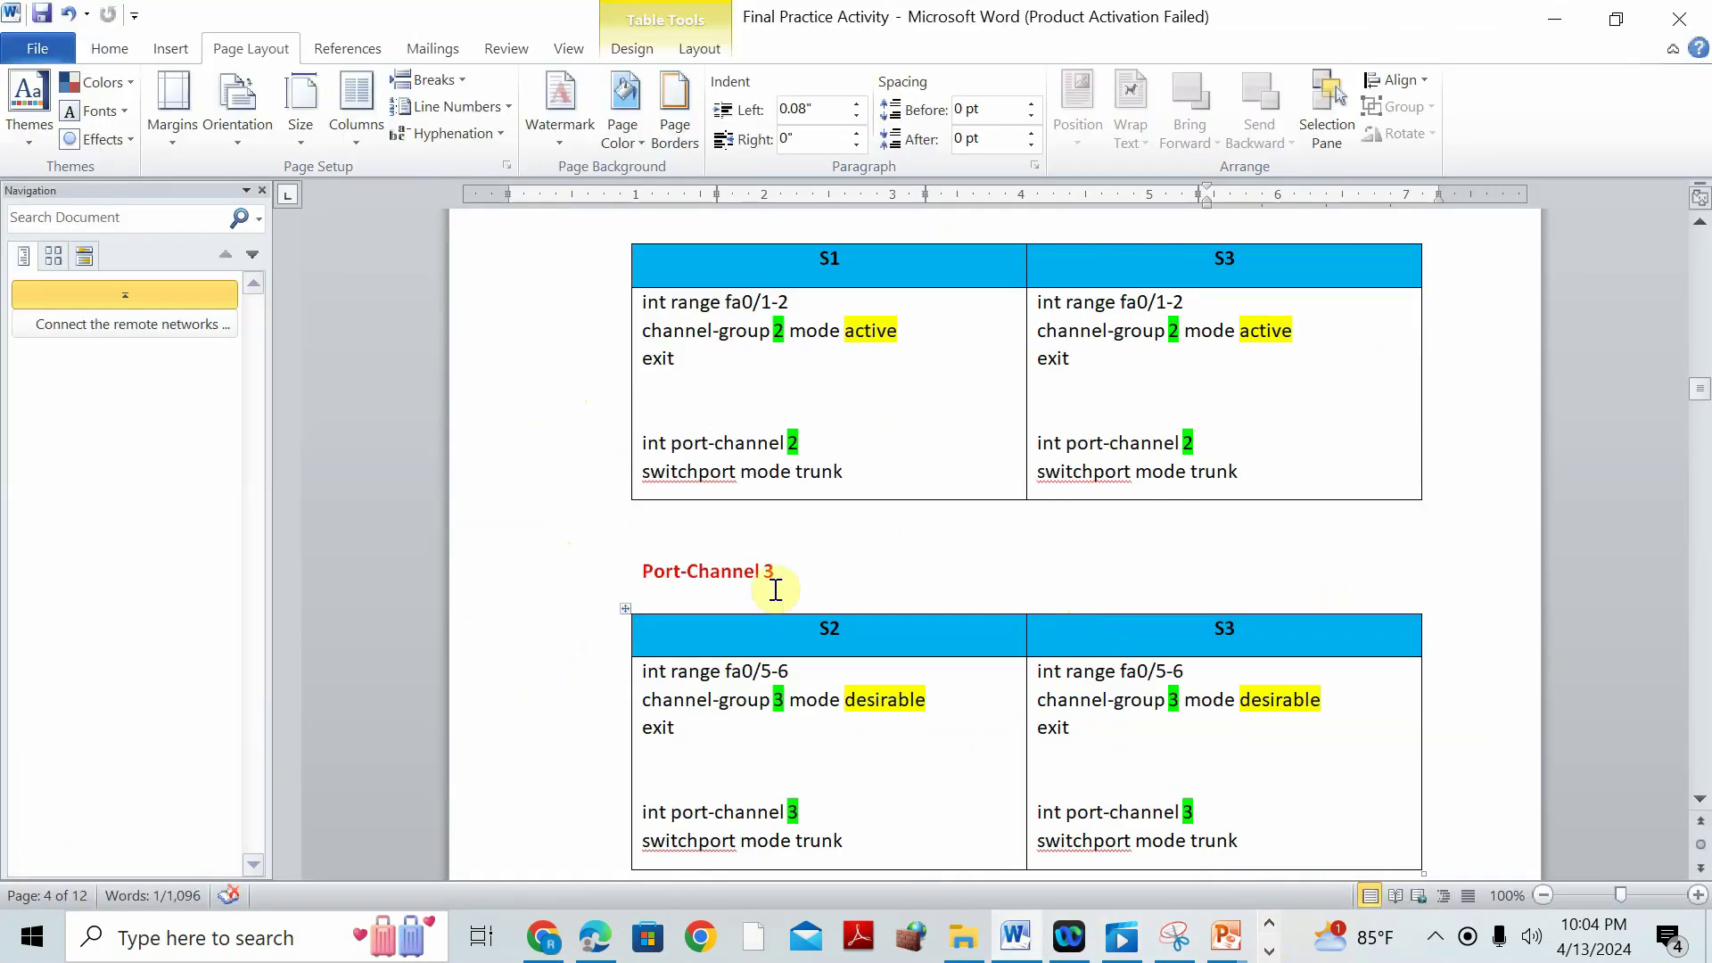
left_click(832, 654)
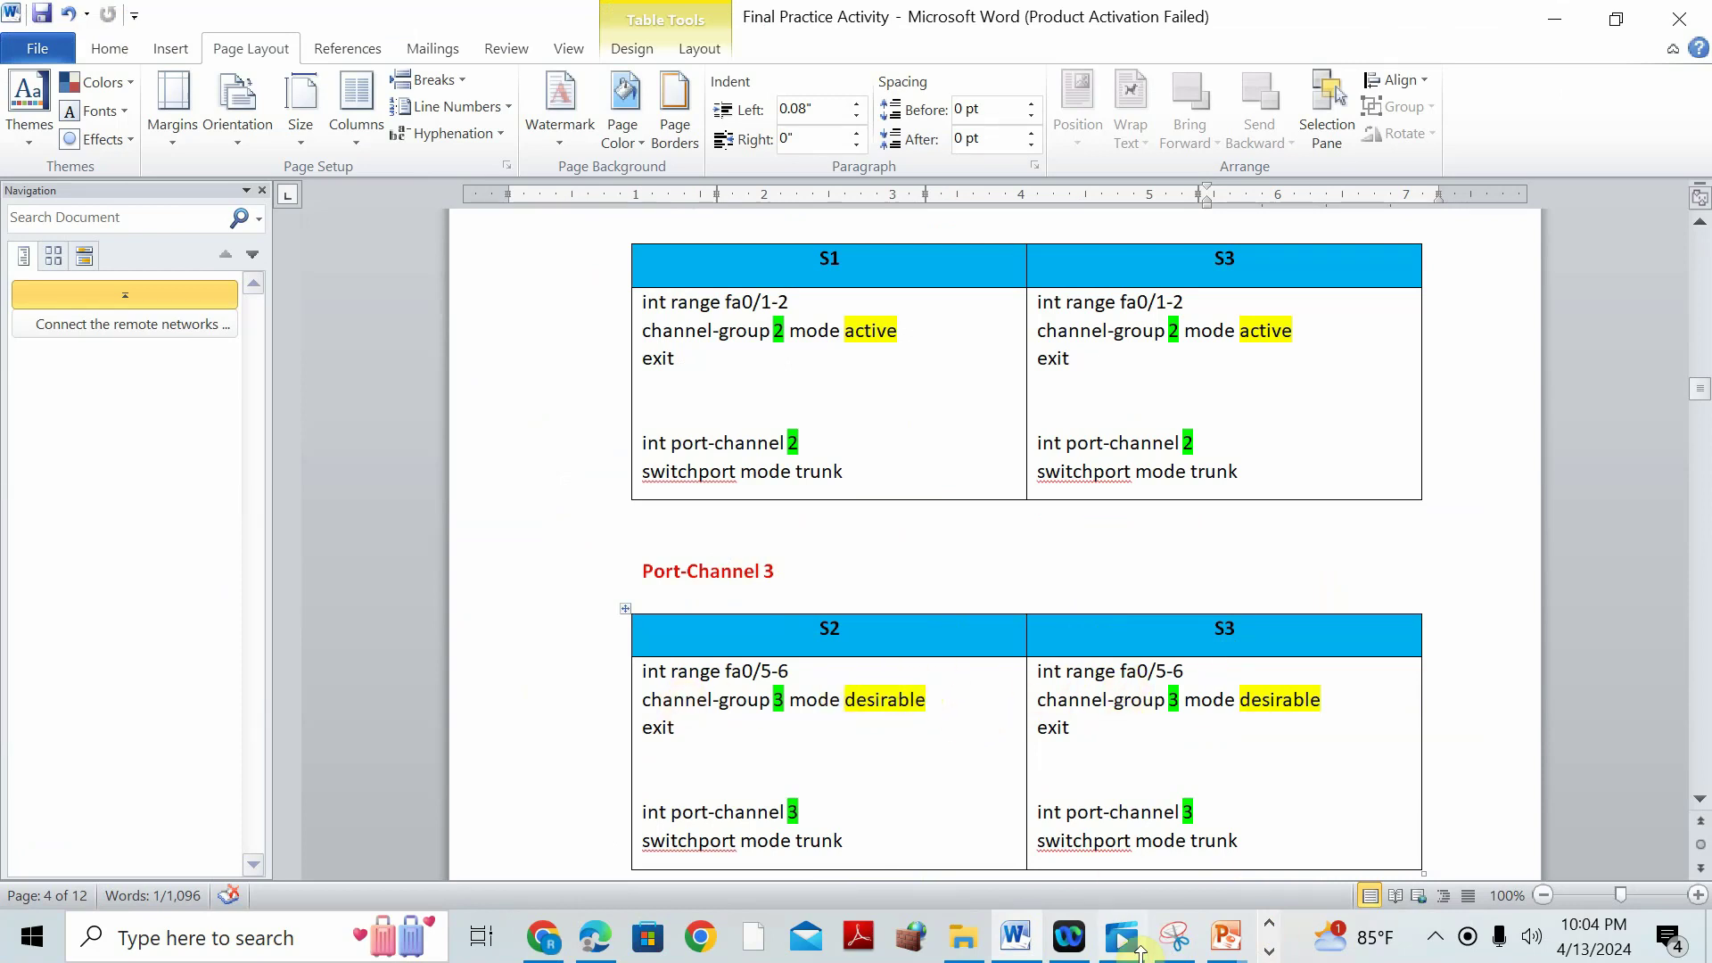
Bring the Packet Tracer network topology window back to the front.
left_click(1269, 951)
mouse_move(554, 932)
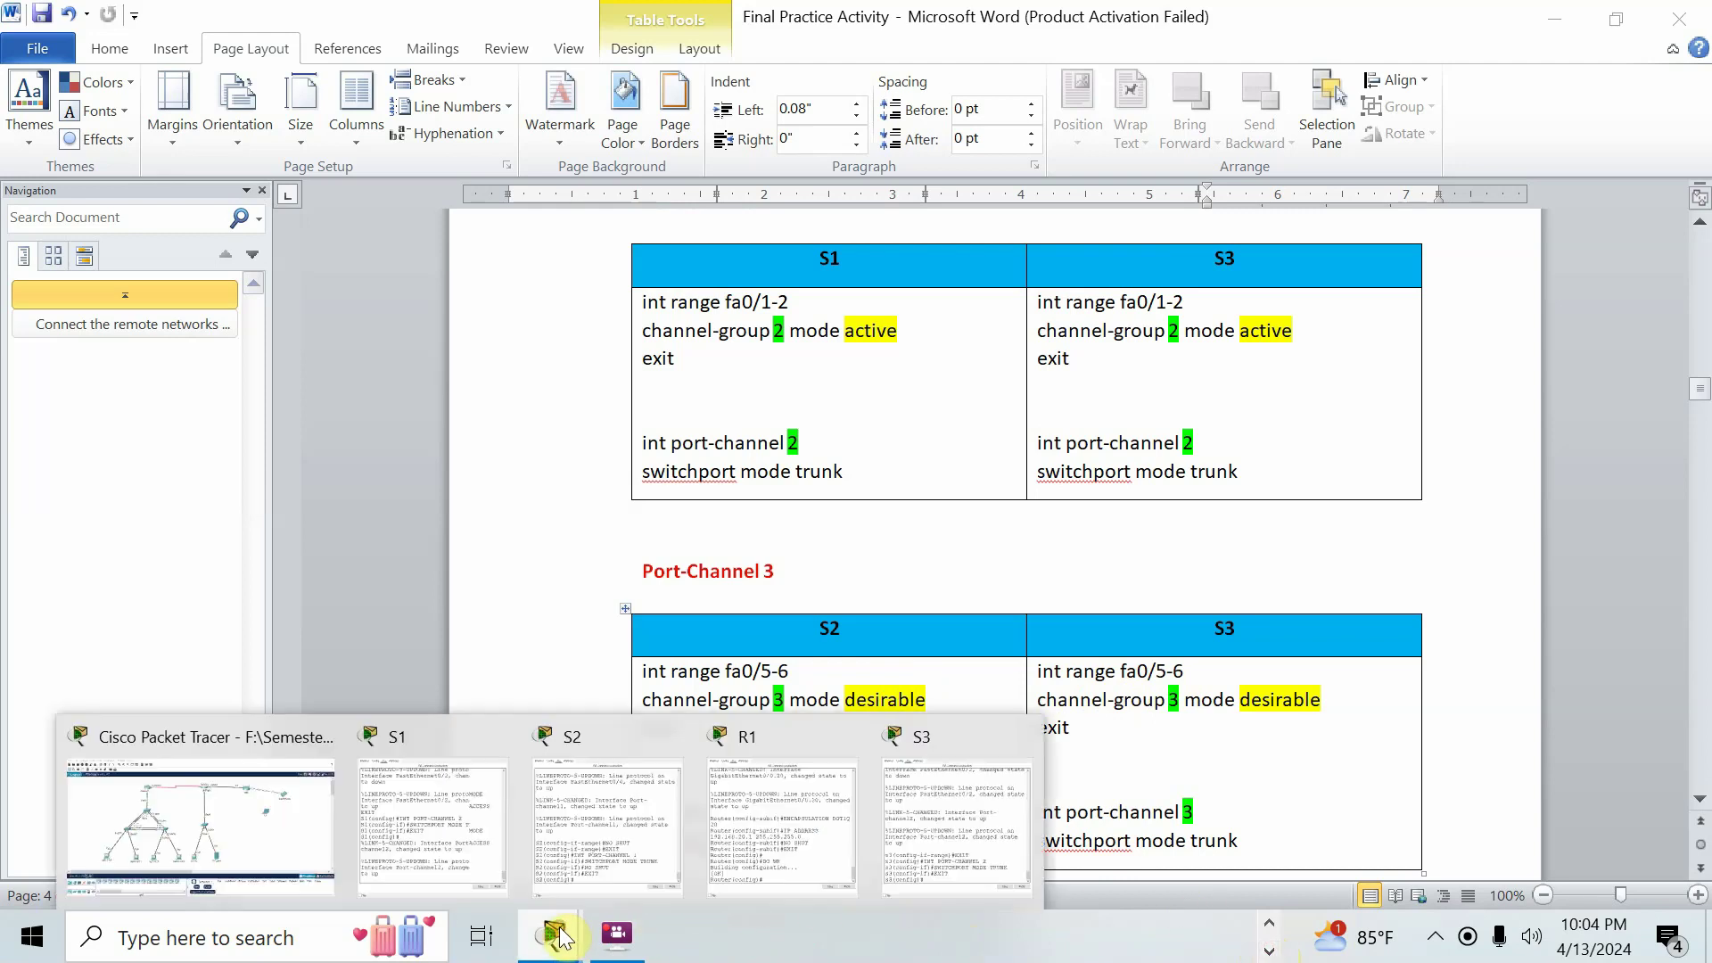
left_click(248, 742)
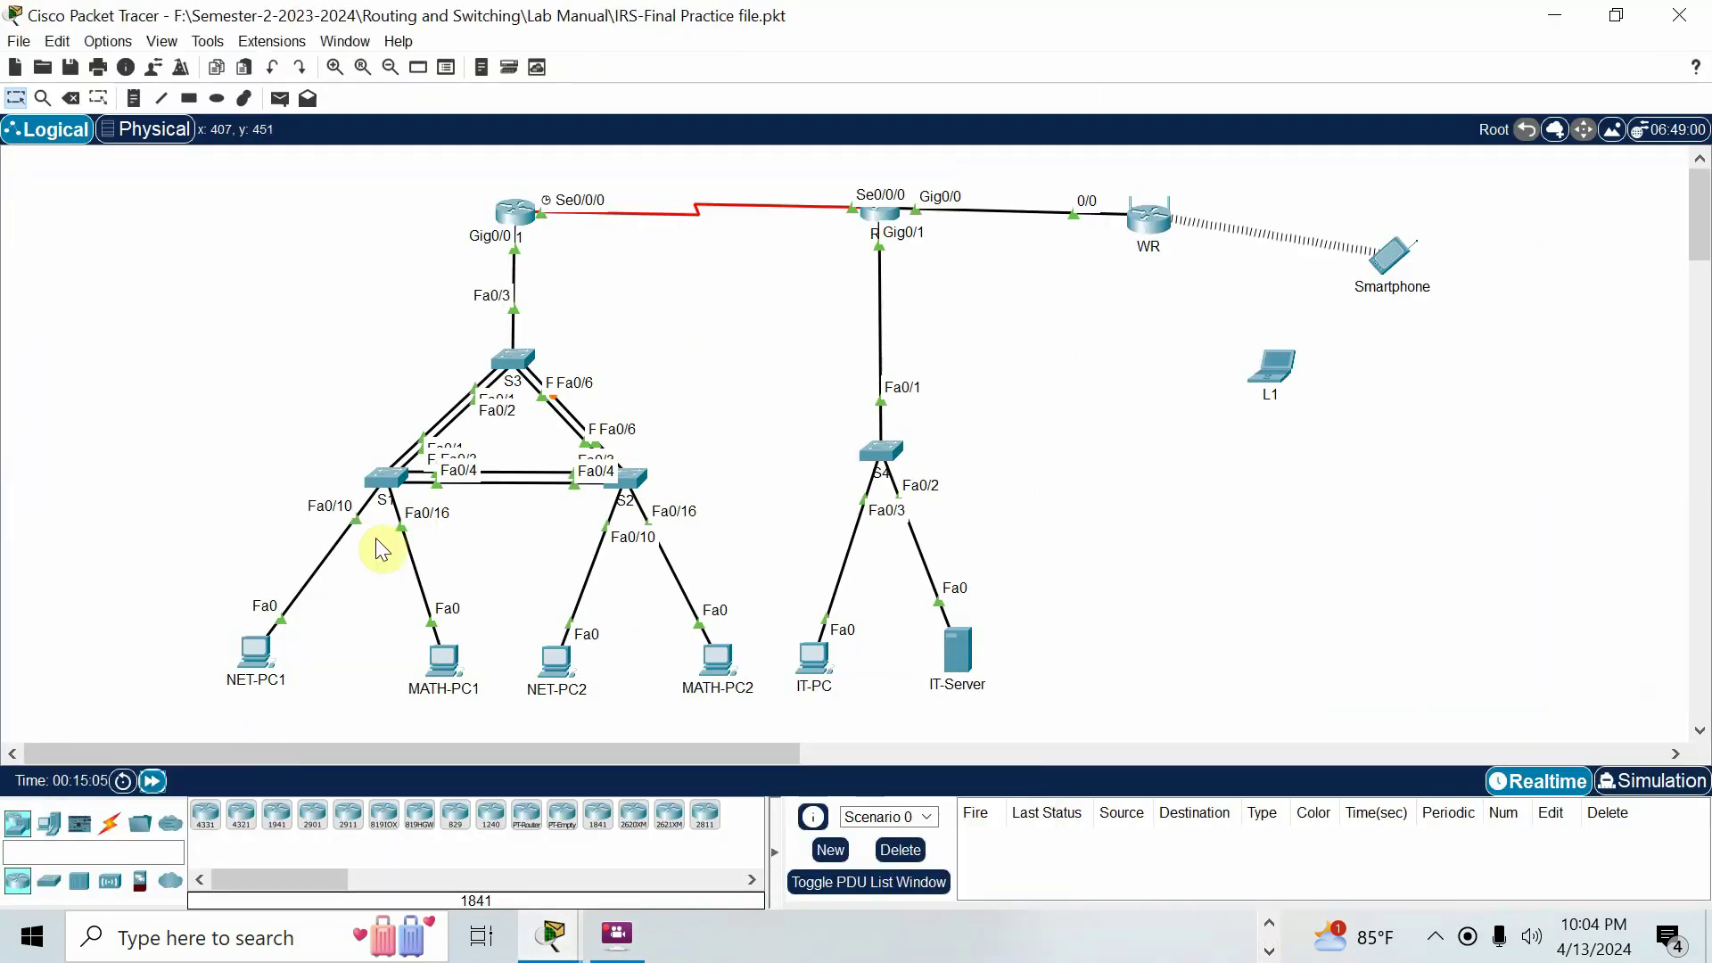
Bundle S3's Fa0/5-6 into channel-group 3 in PAgP desirable mode.
left_click(509, 365)
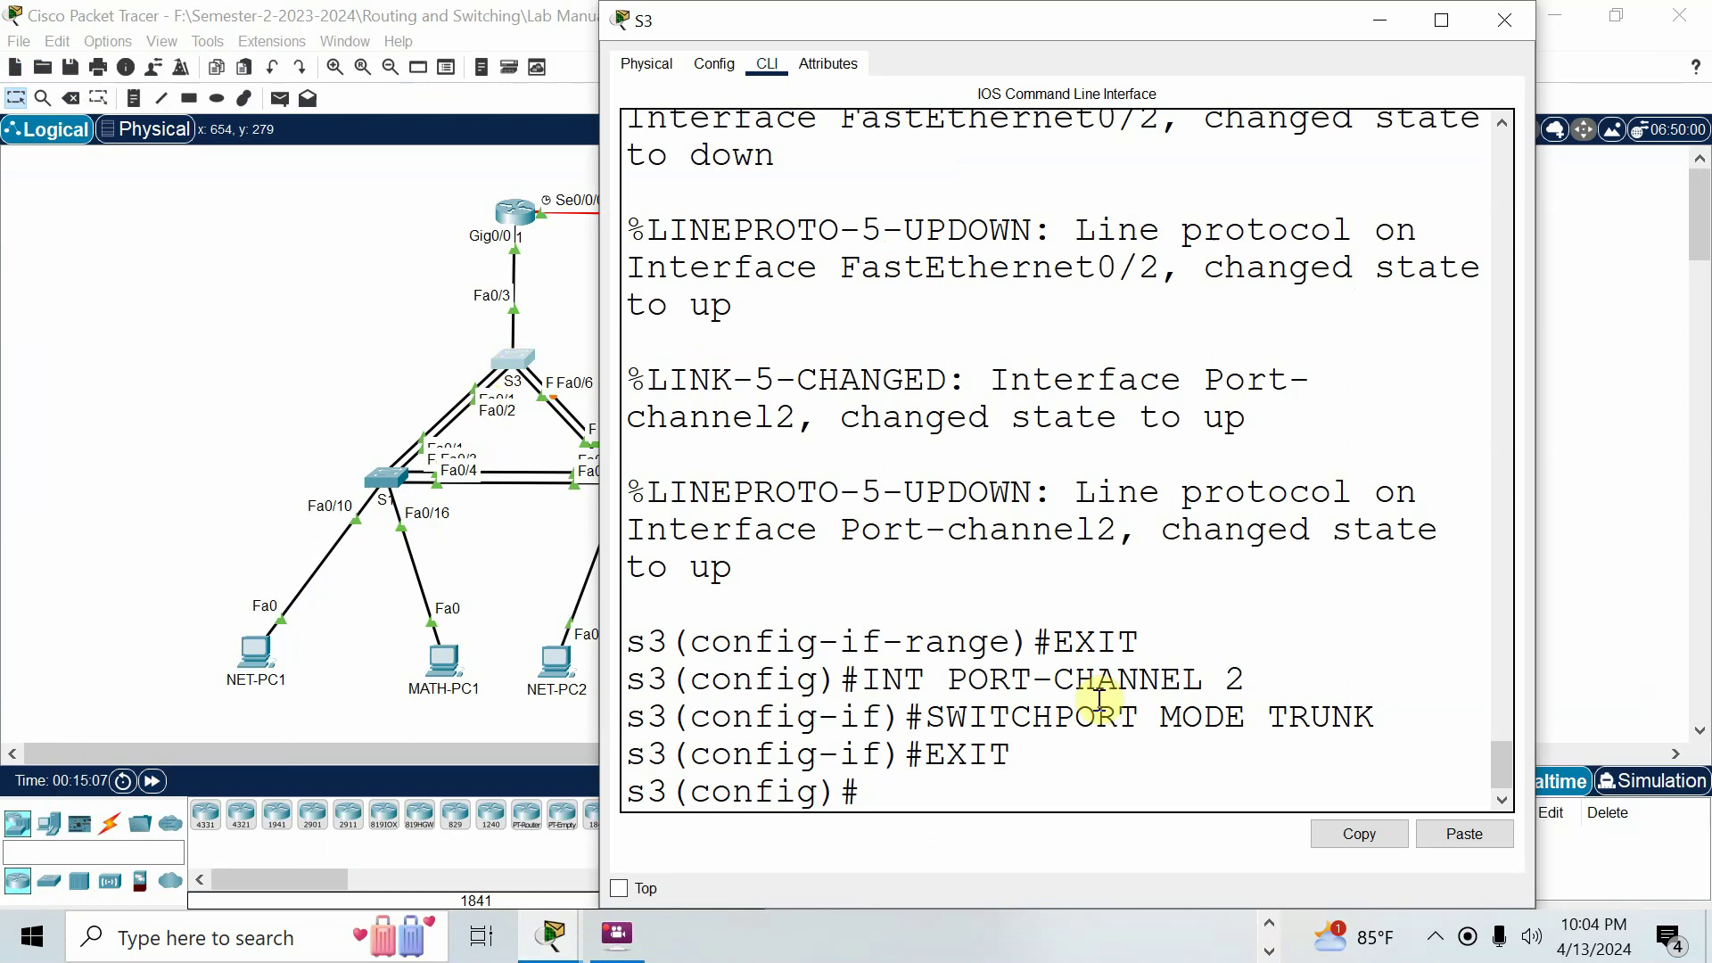
type("INT RANGE FA0/5-")
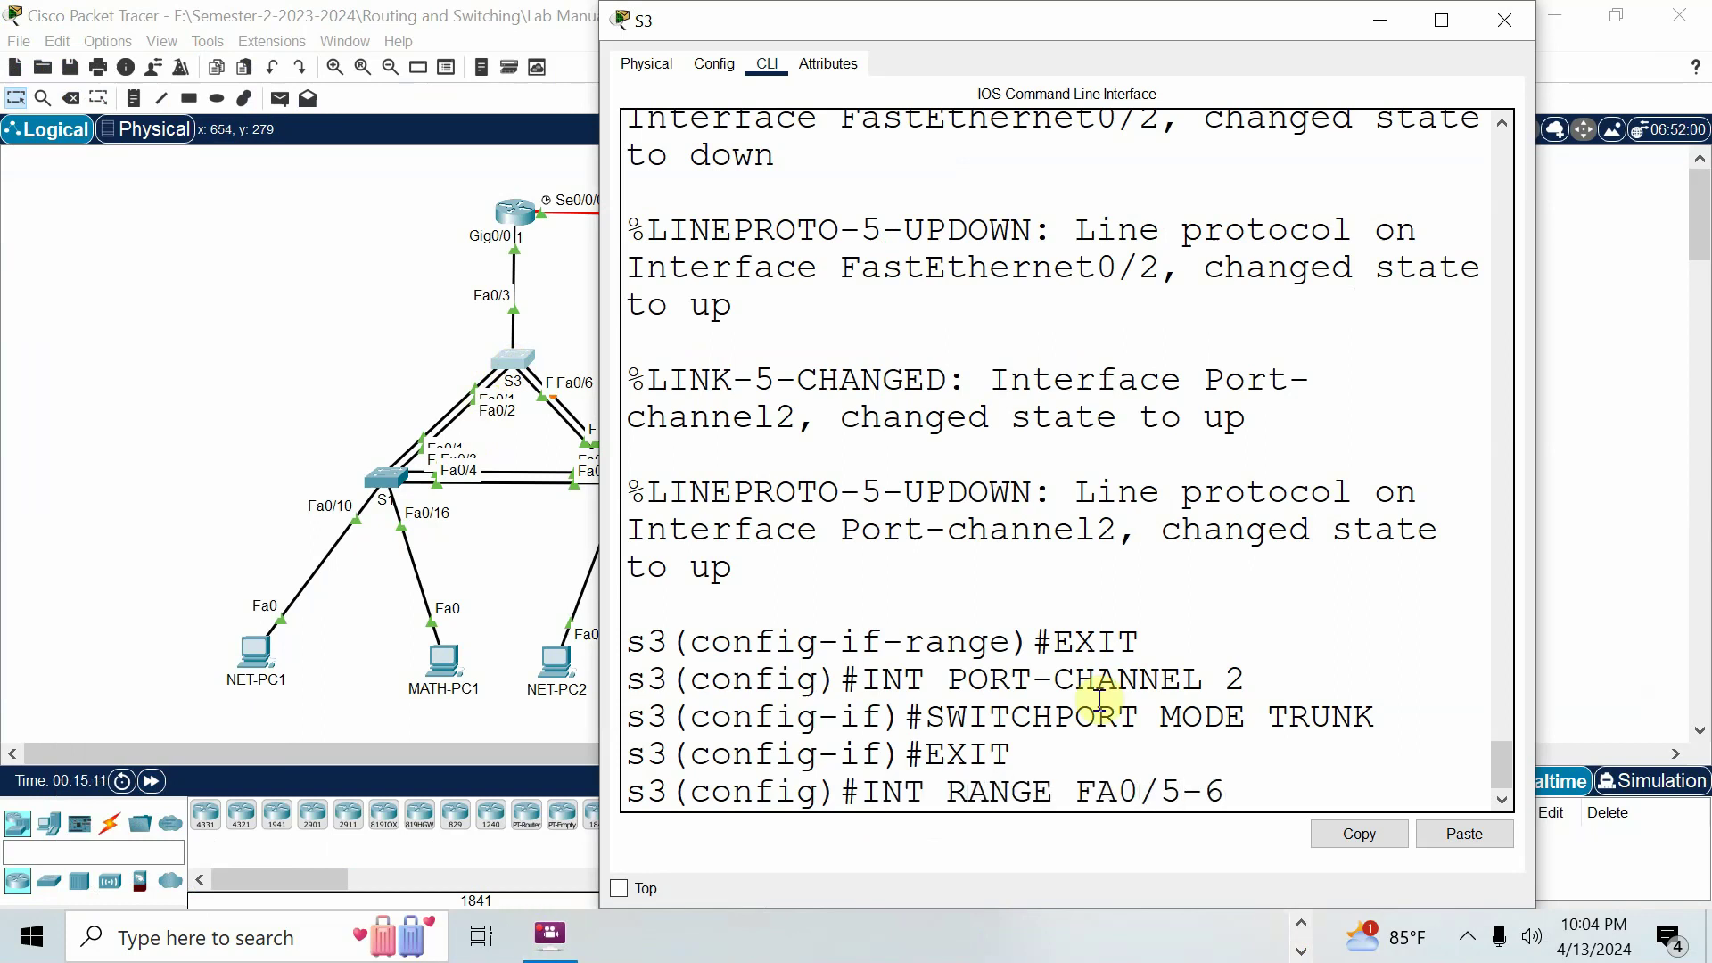
type("6")
key("Return")
type("CHANNEL-GROUP ")
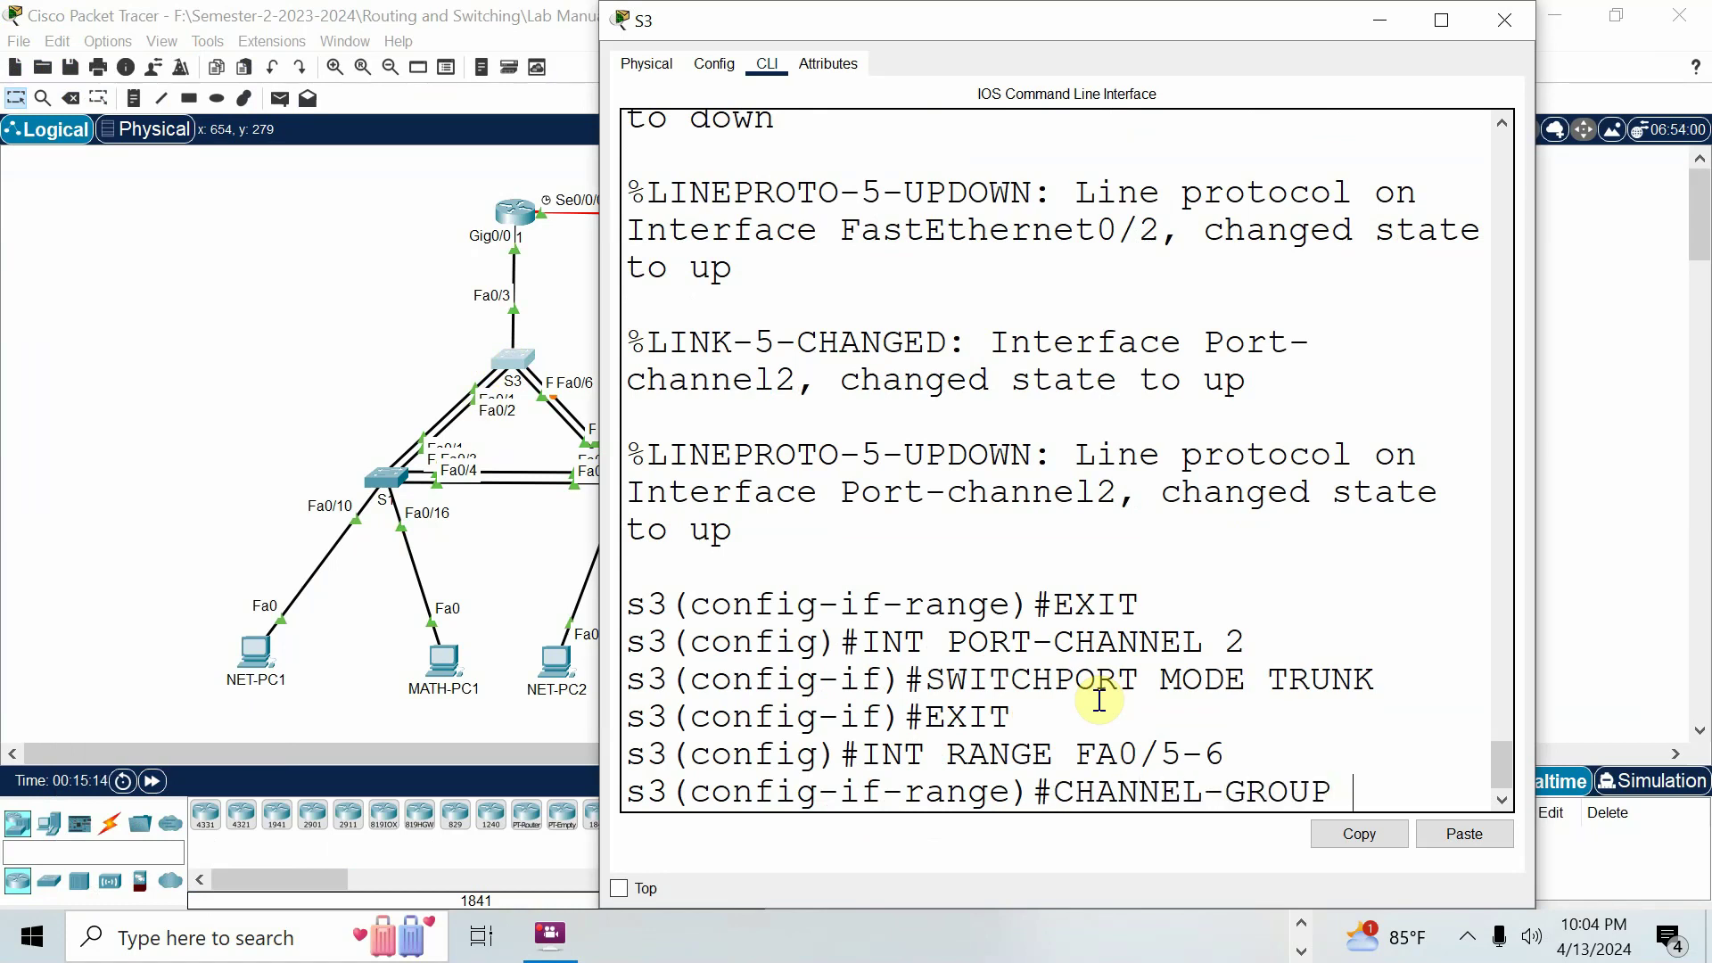
type("3 MODE DESIRABLE")
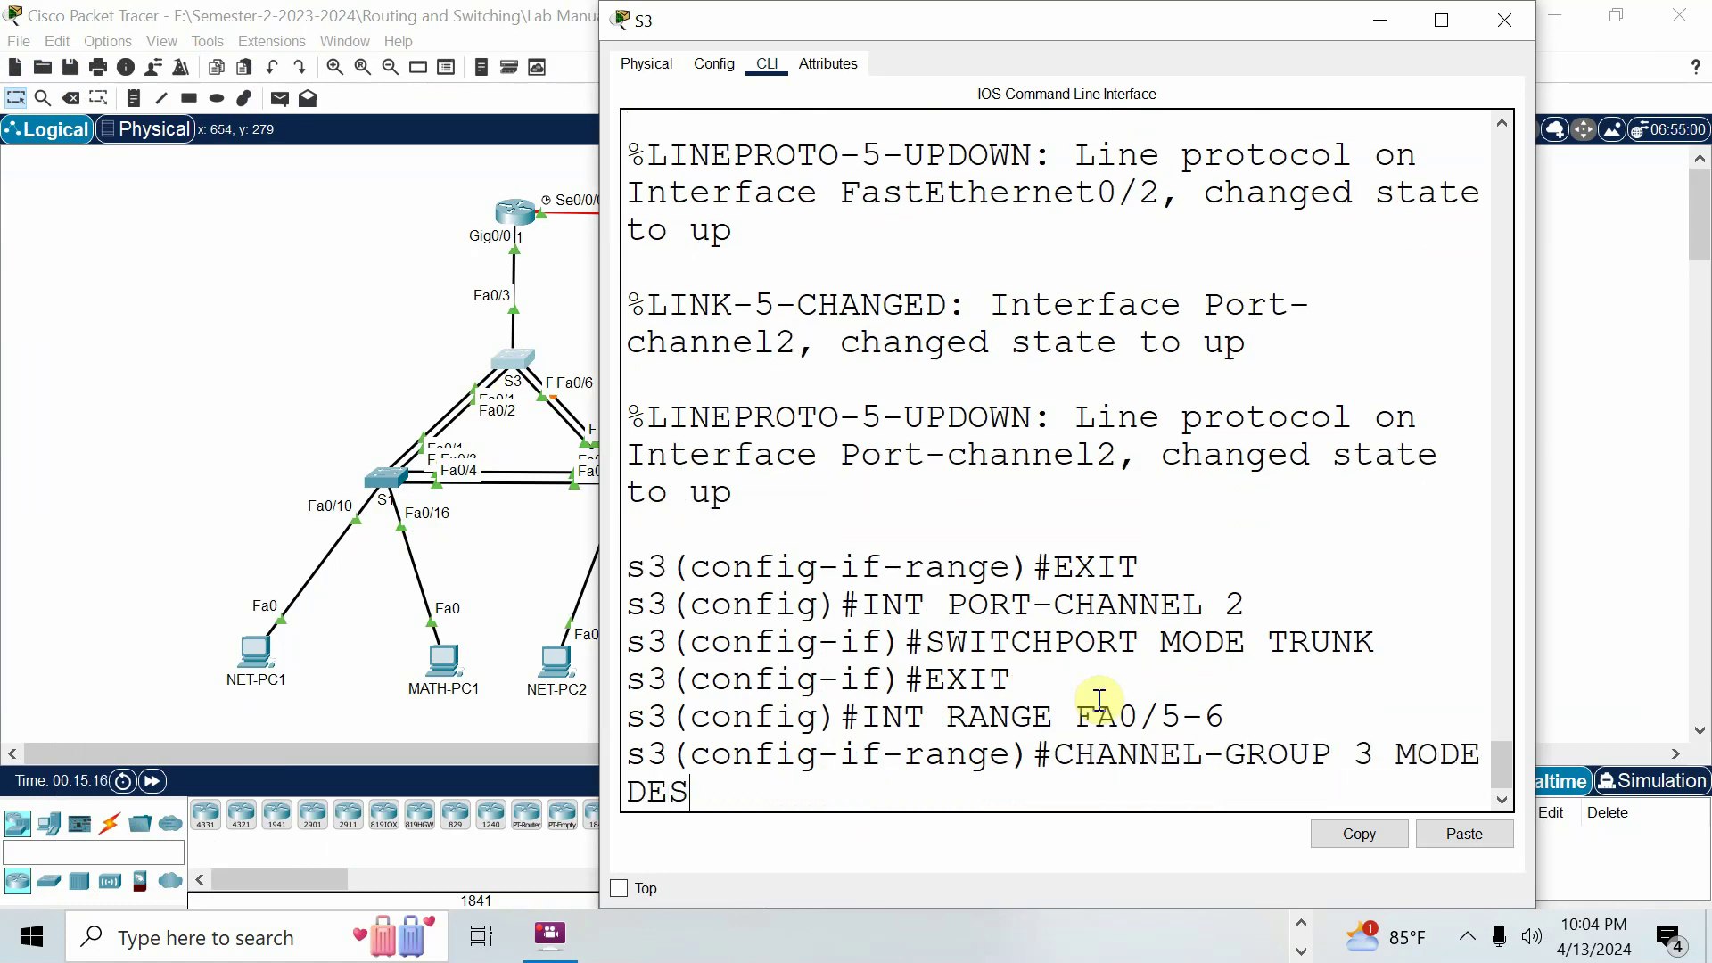
key("Return")
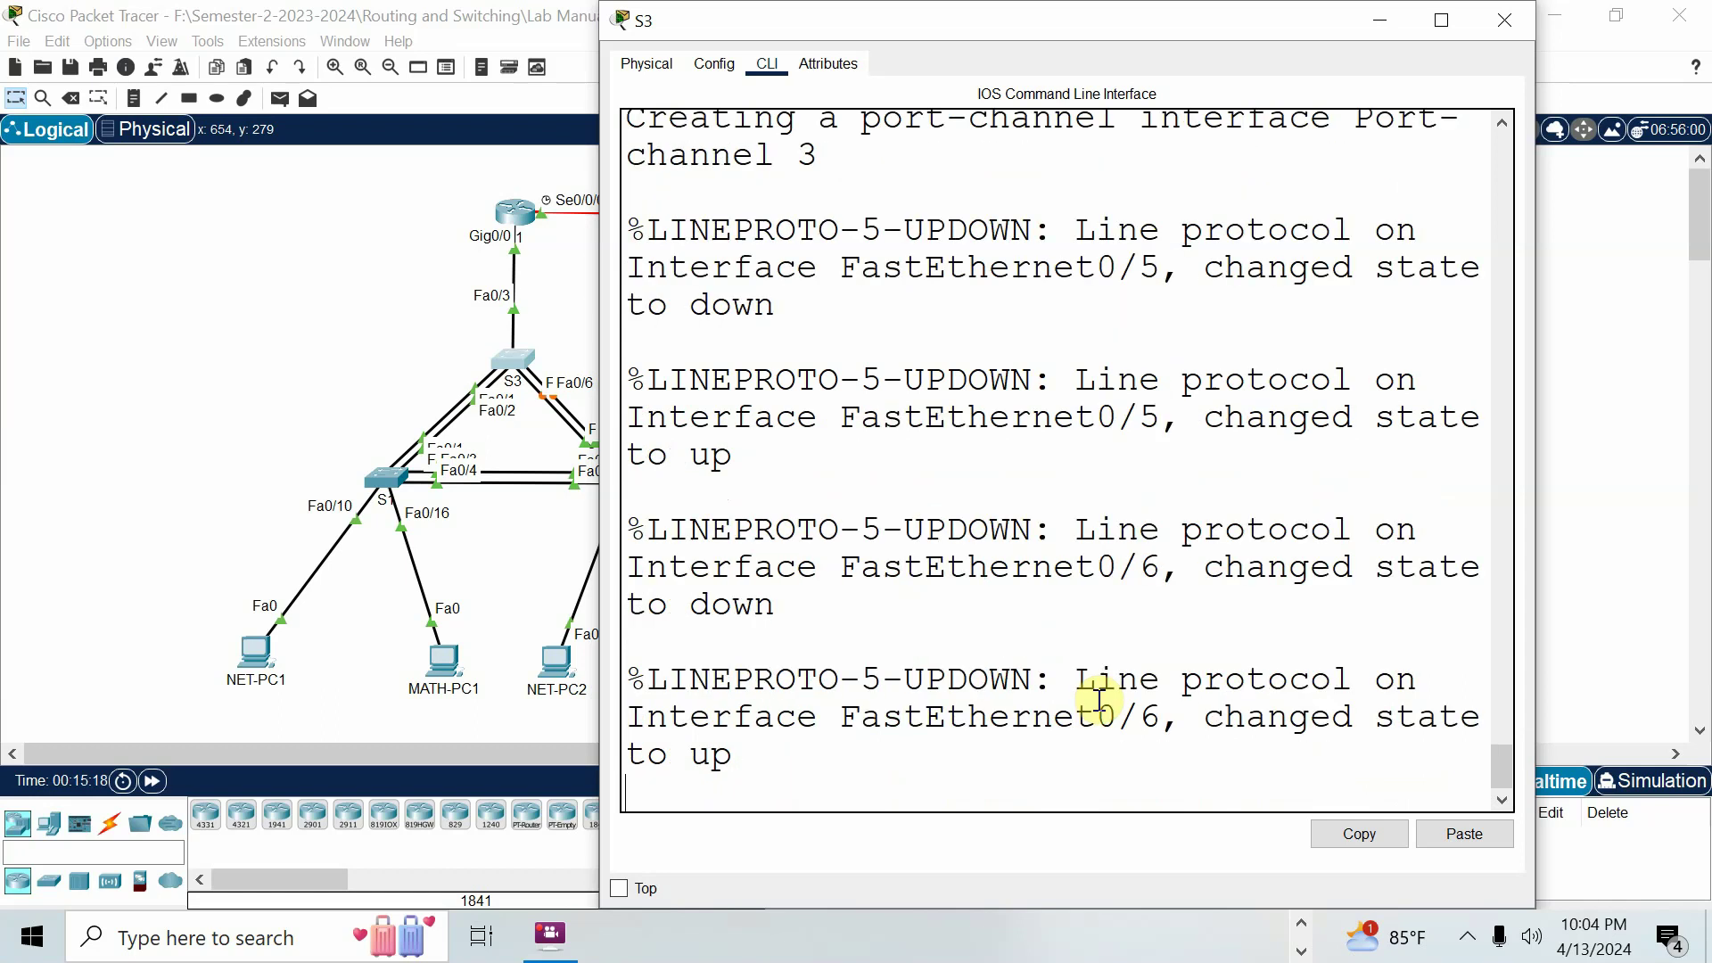
Set S3's port-channel 3 interface to switchport mode trunk.
key("Return")
type("EXIT")
key("Return")
type("INT PORT")
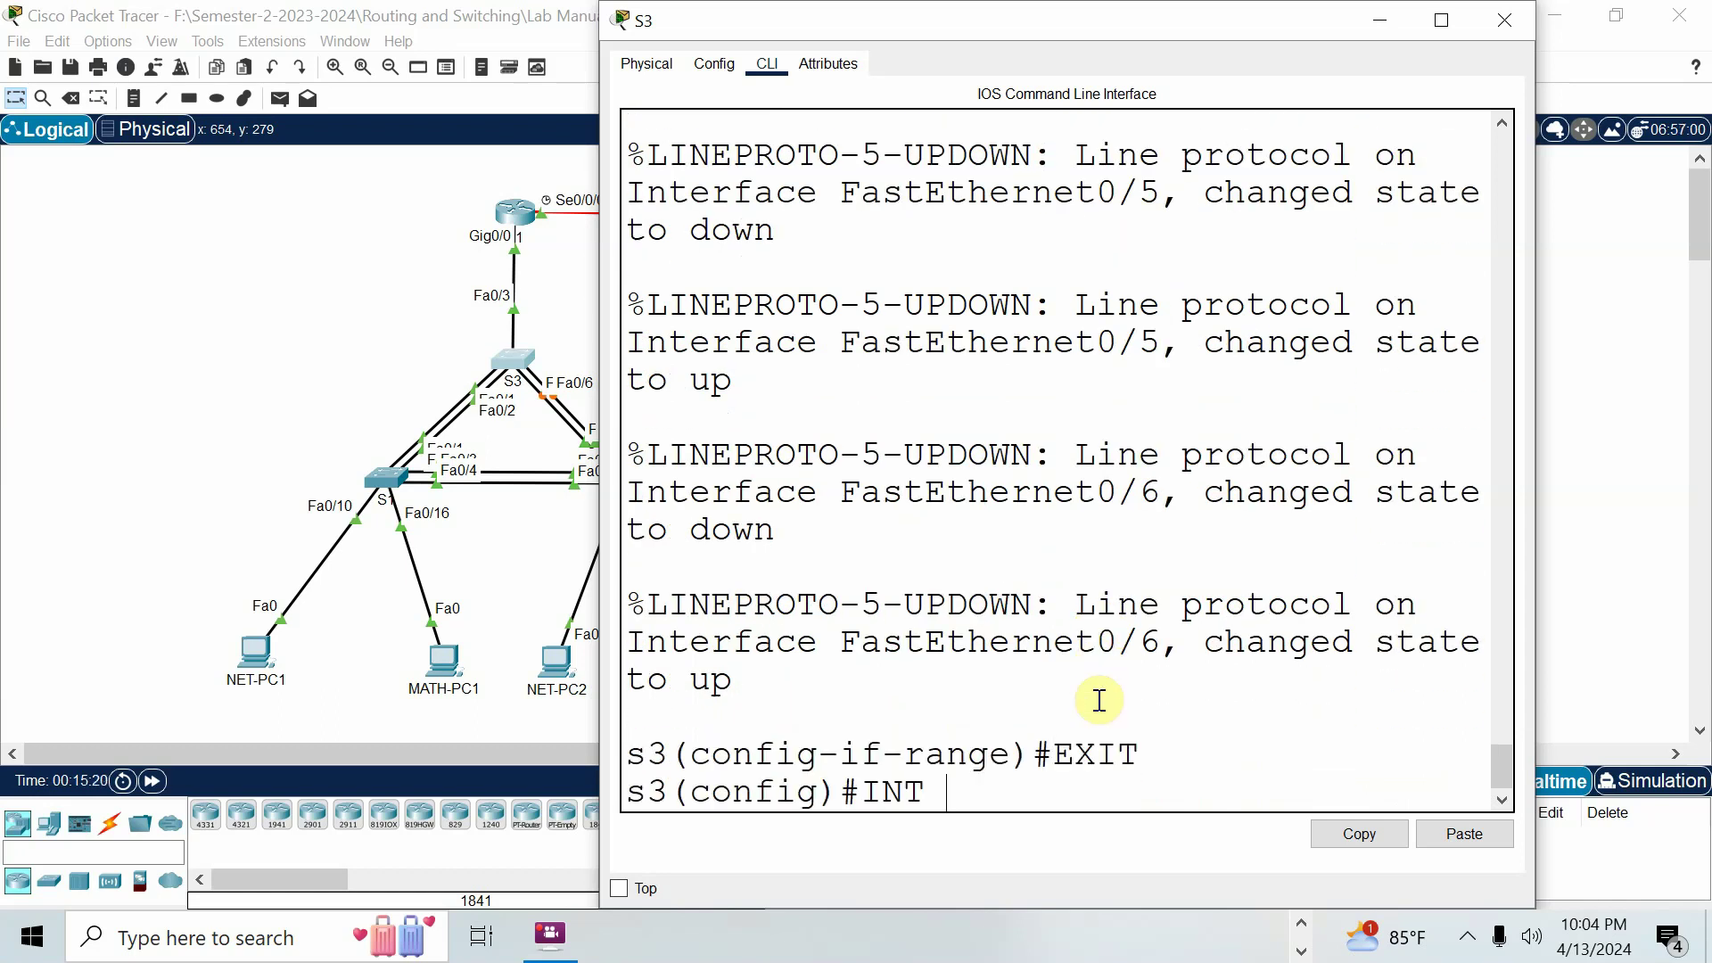
type("-CH")
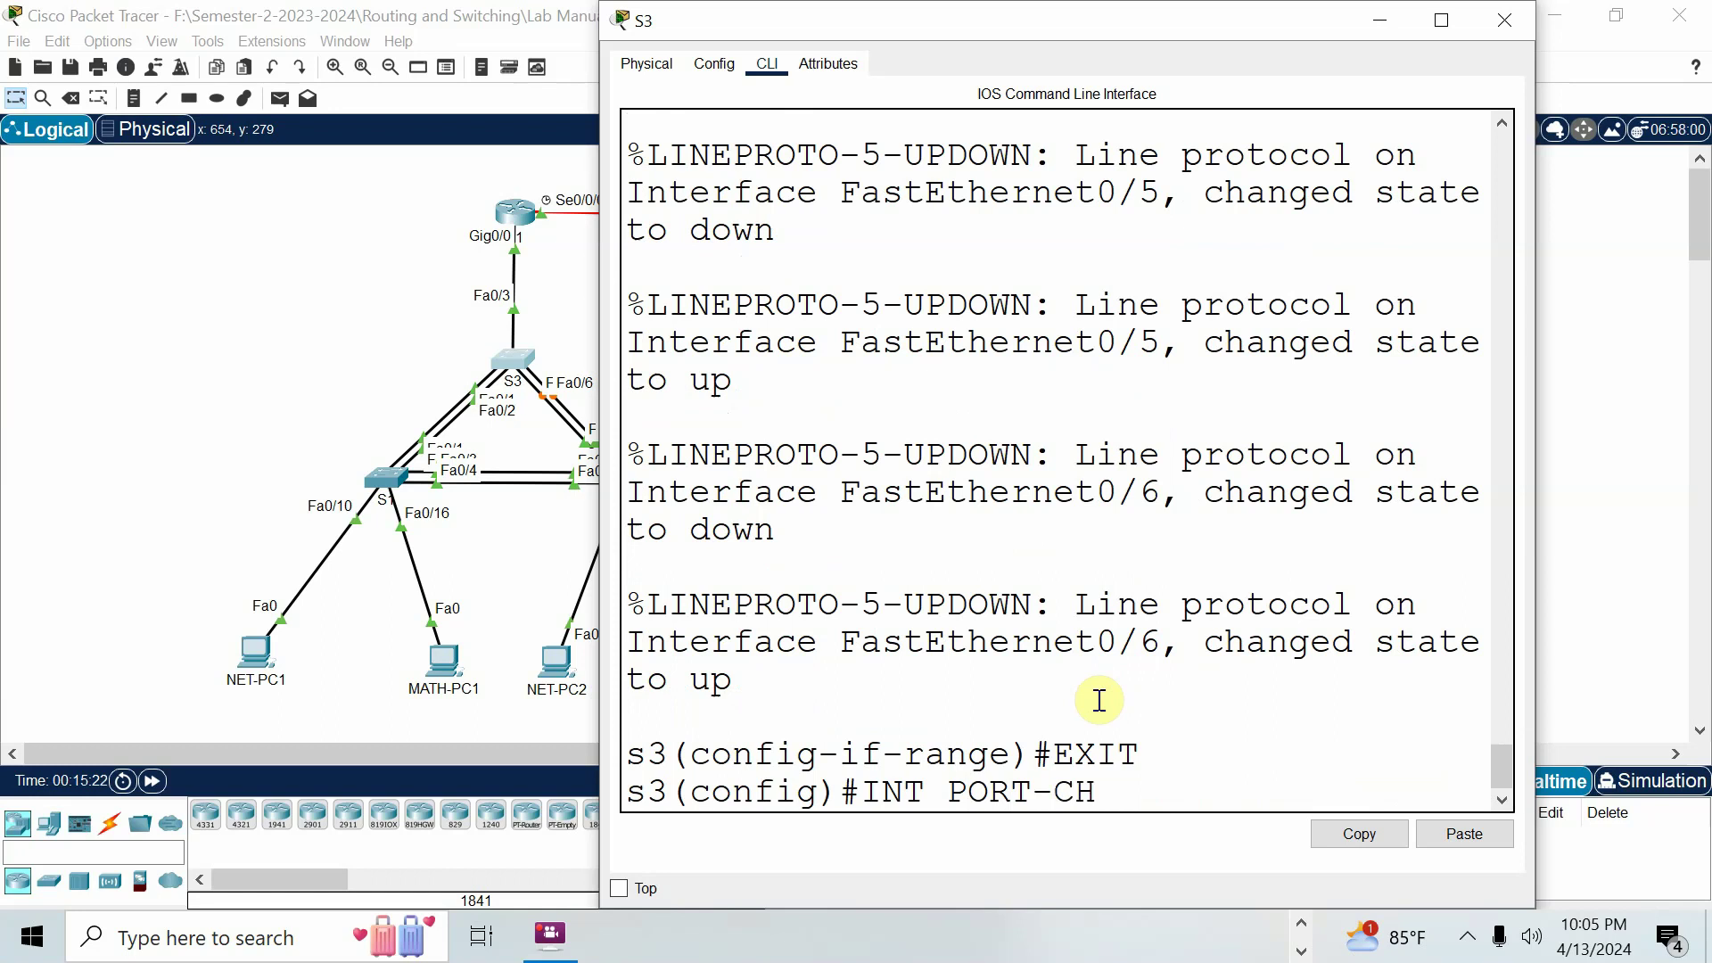
type("ANNEL 3")
key("Return")
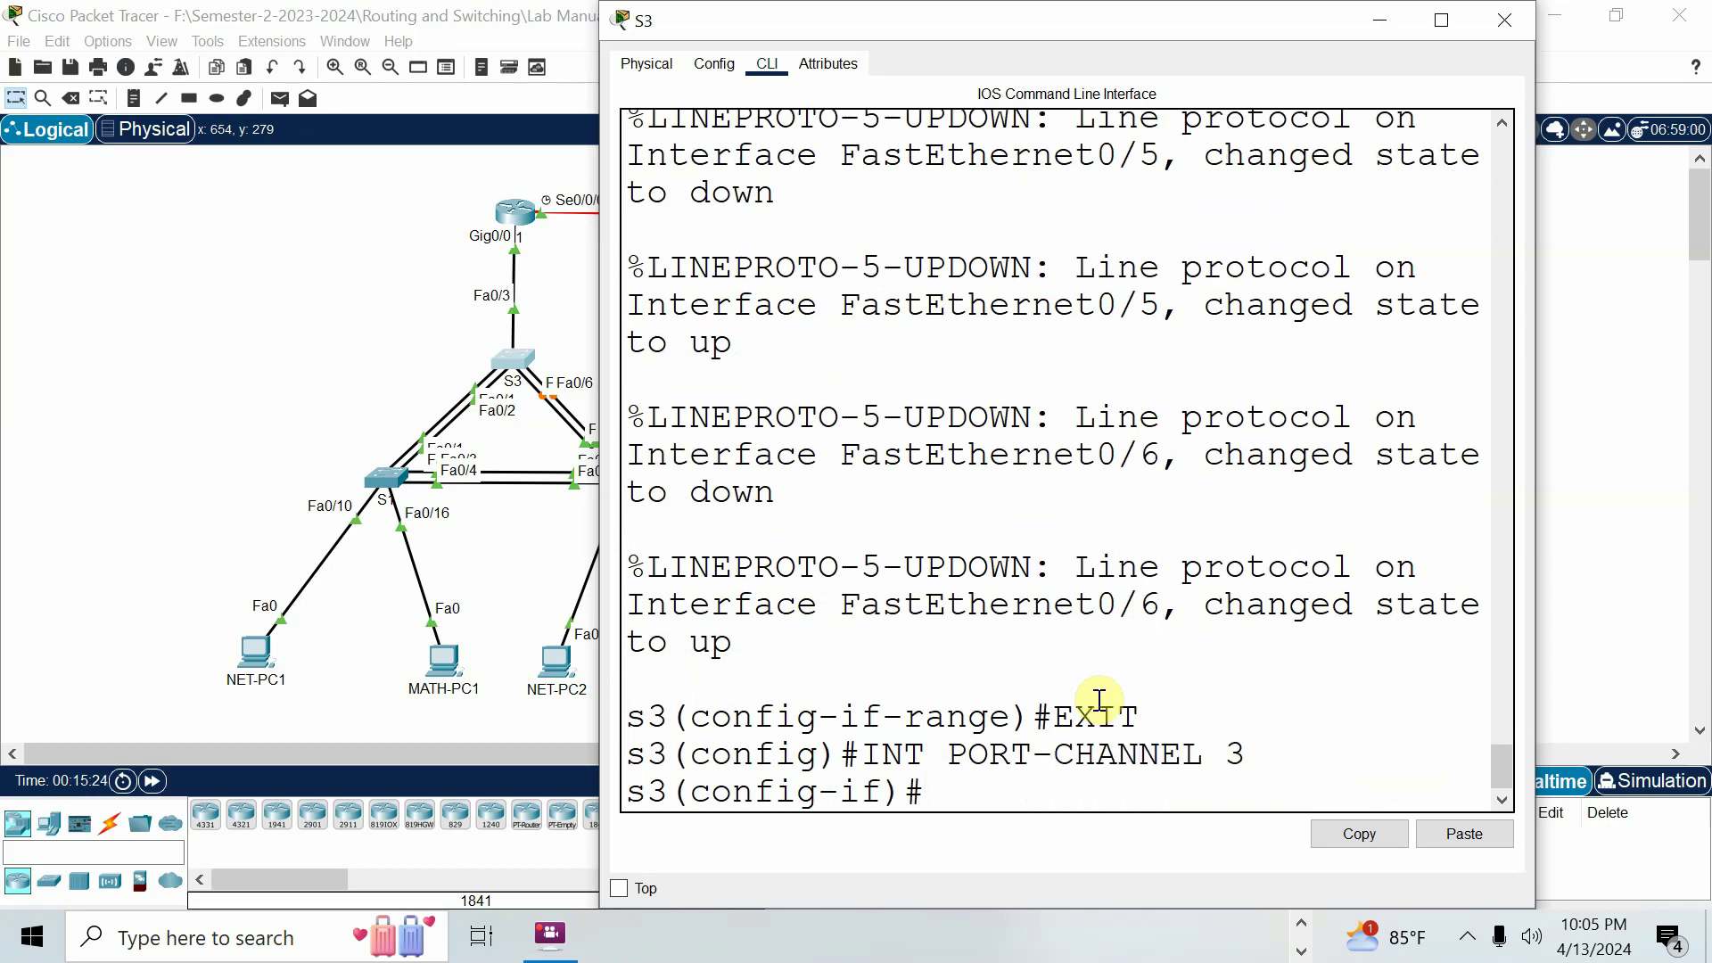
type("SWITCH")
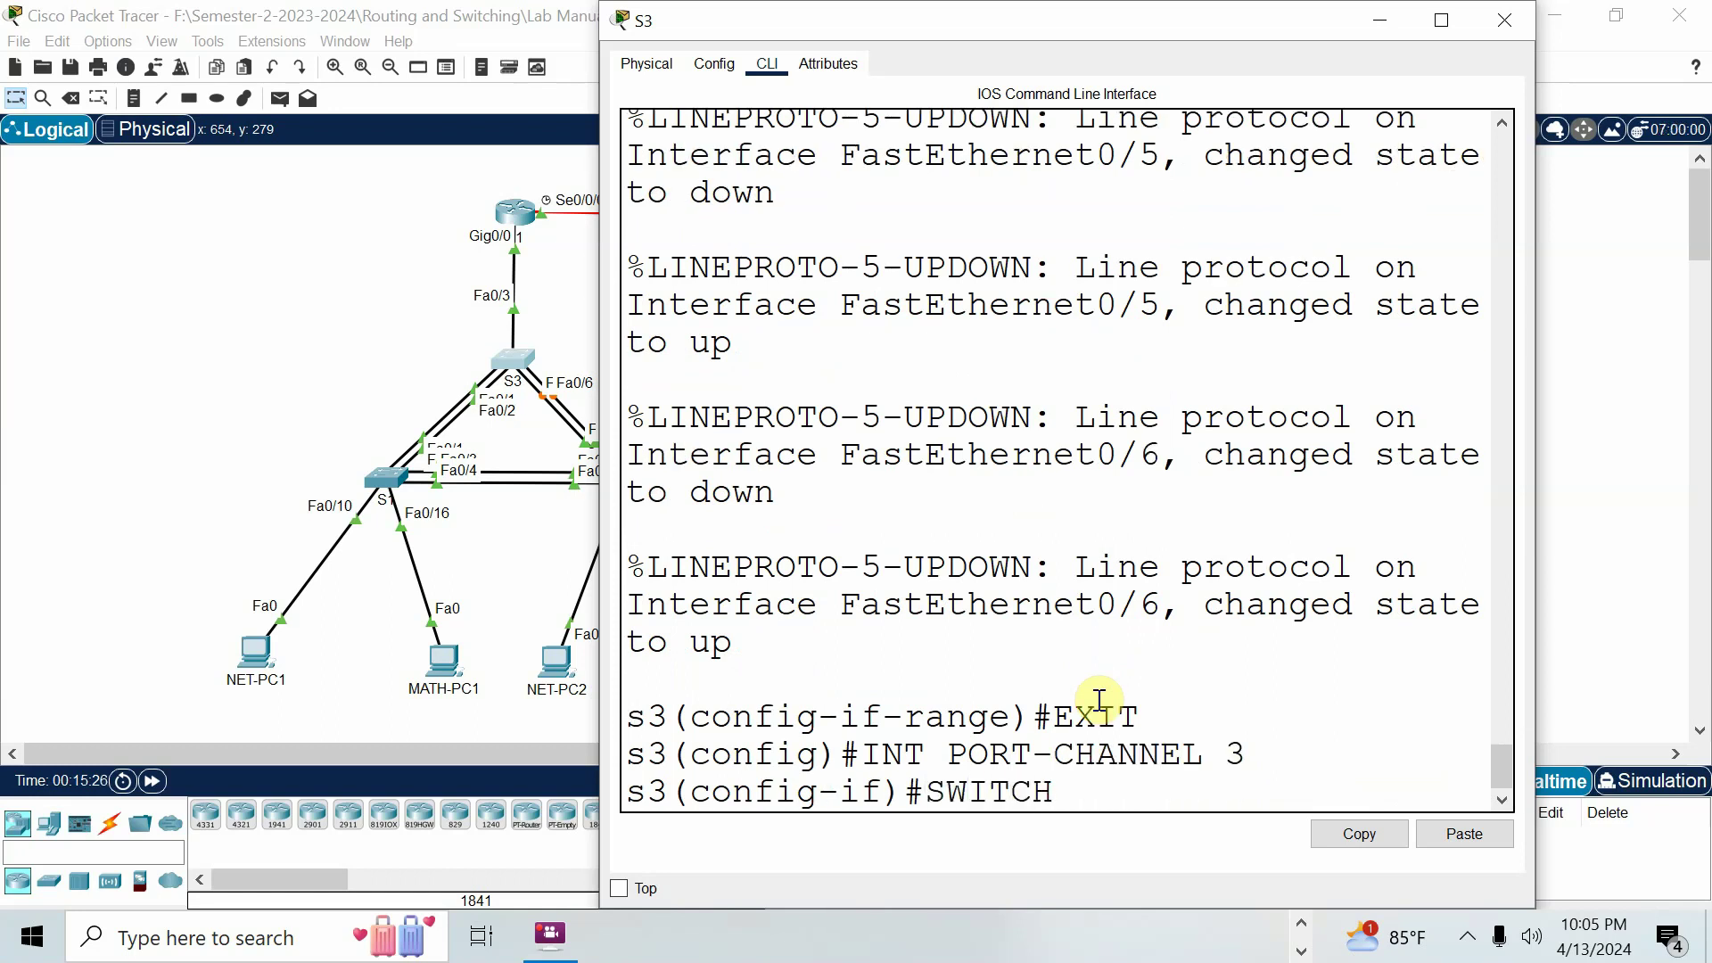
type("PORT MODE TR")
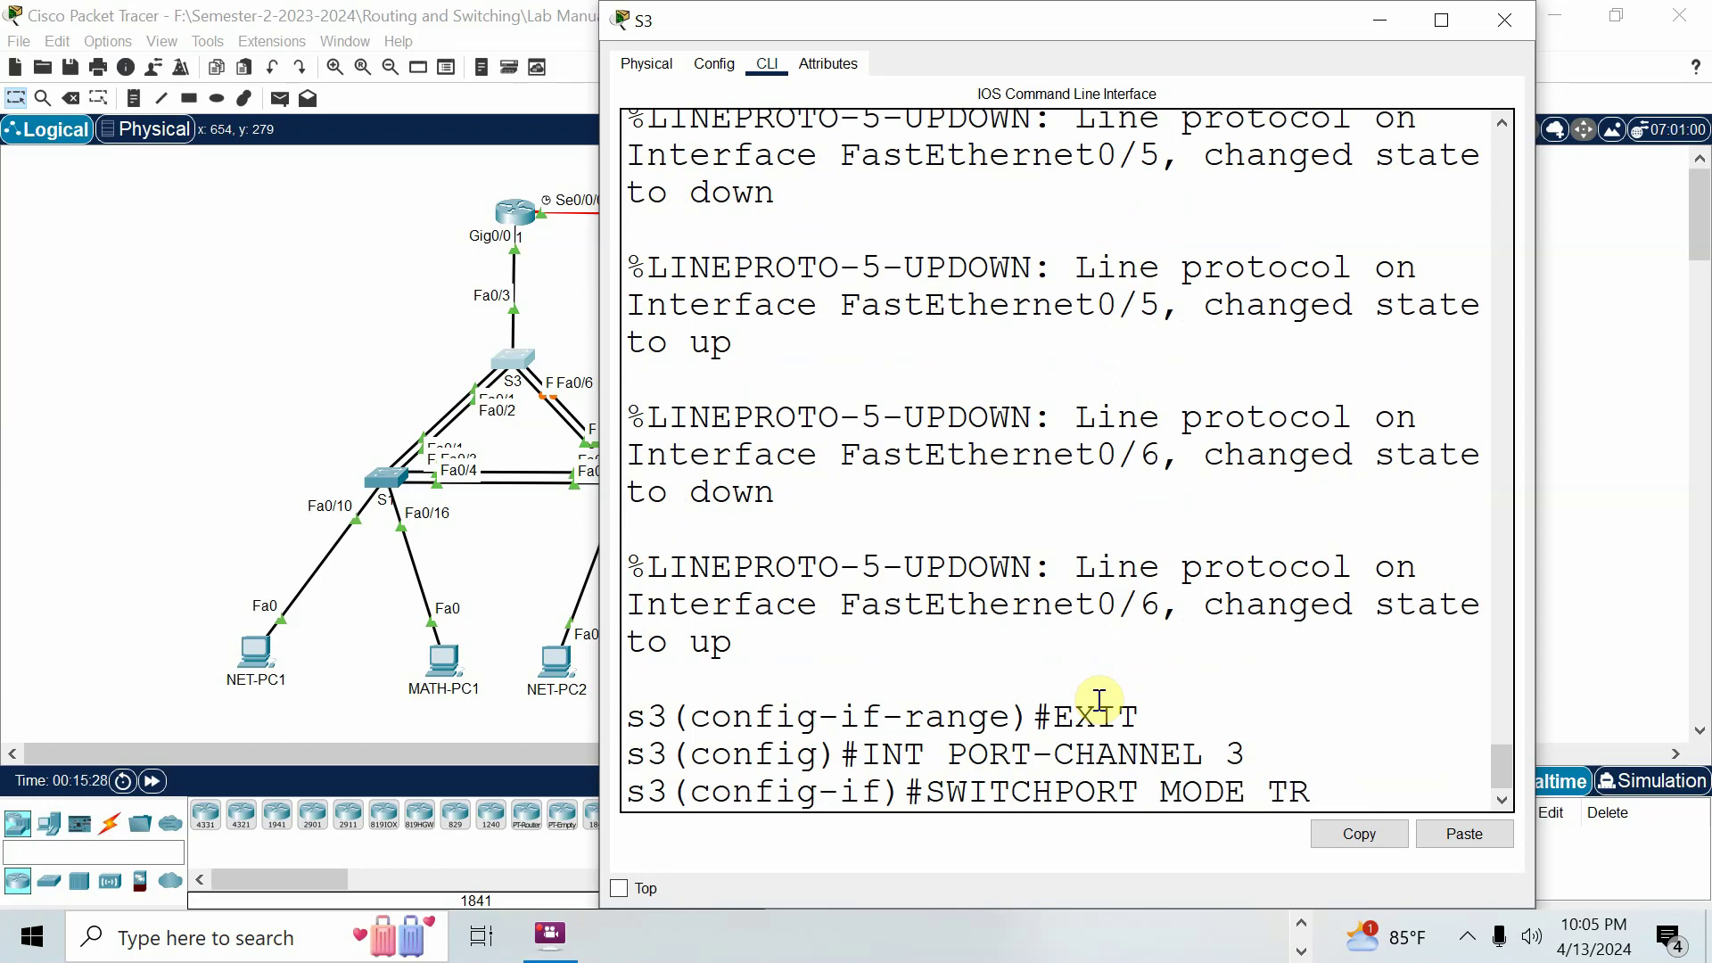
type("UNK")
key("Return")
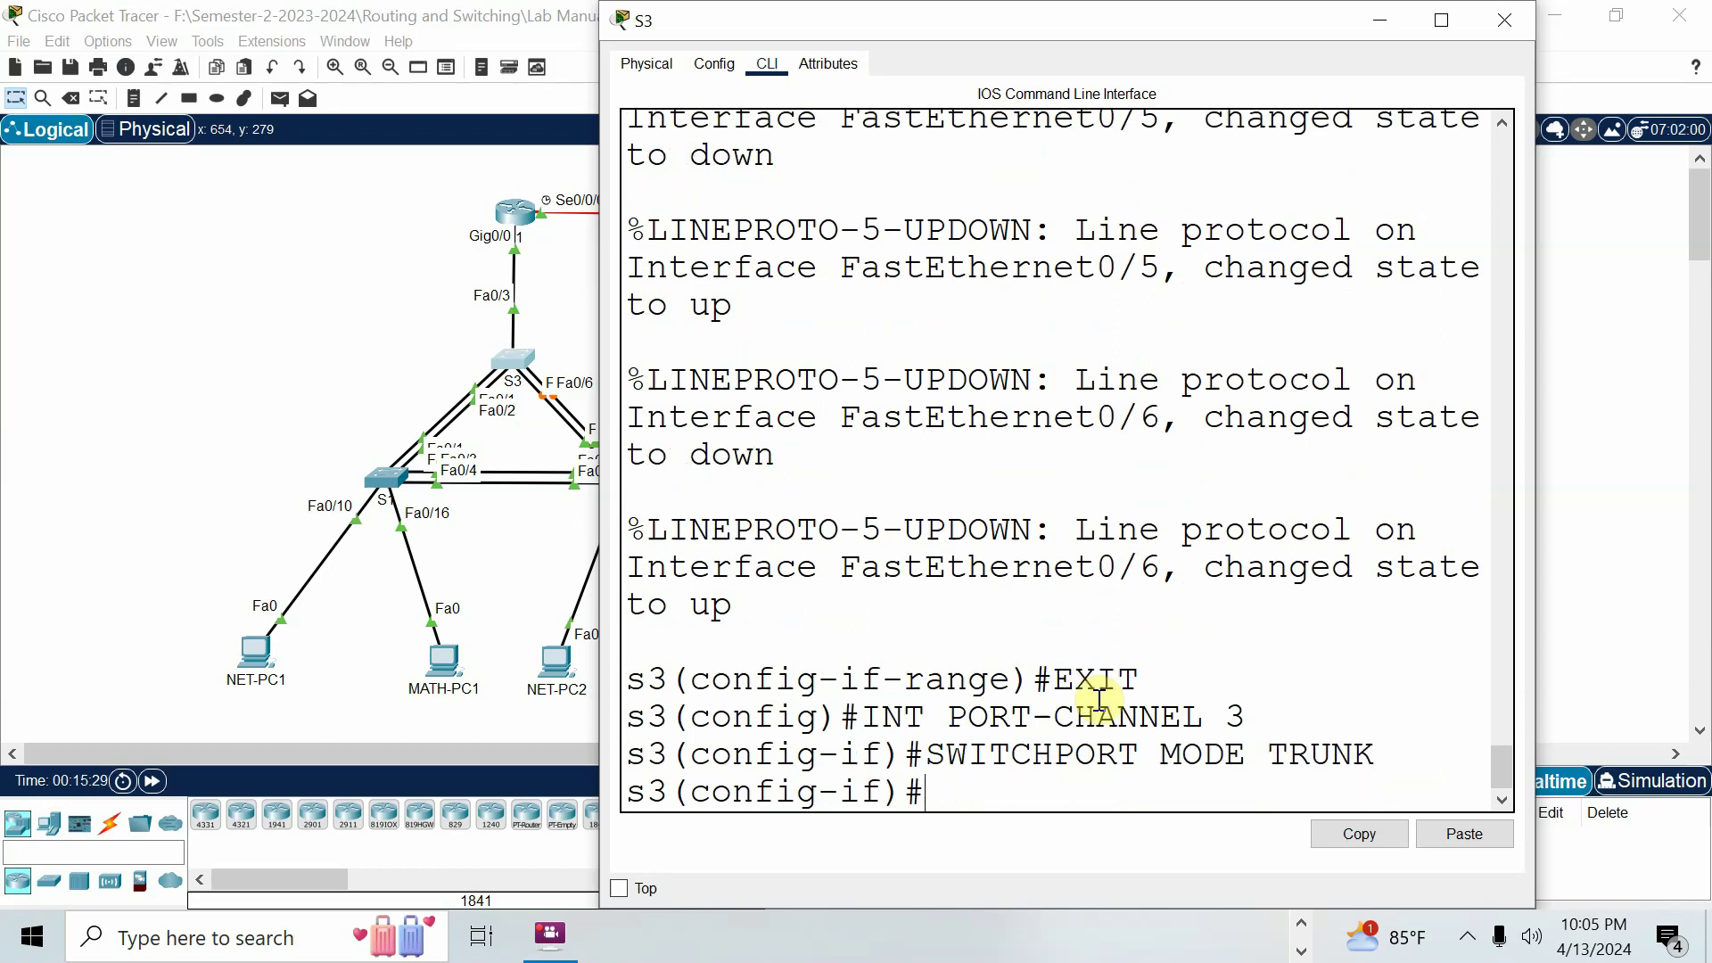
Save S3's running configuration with do wr and return to the topology.
type("EXIT")
key("Return")
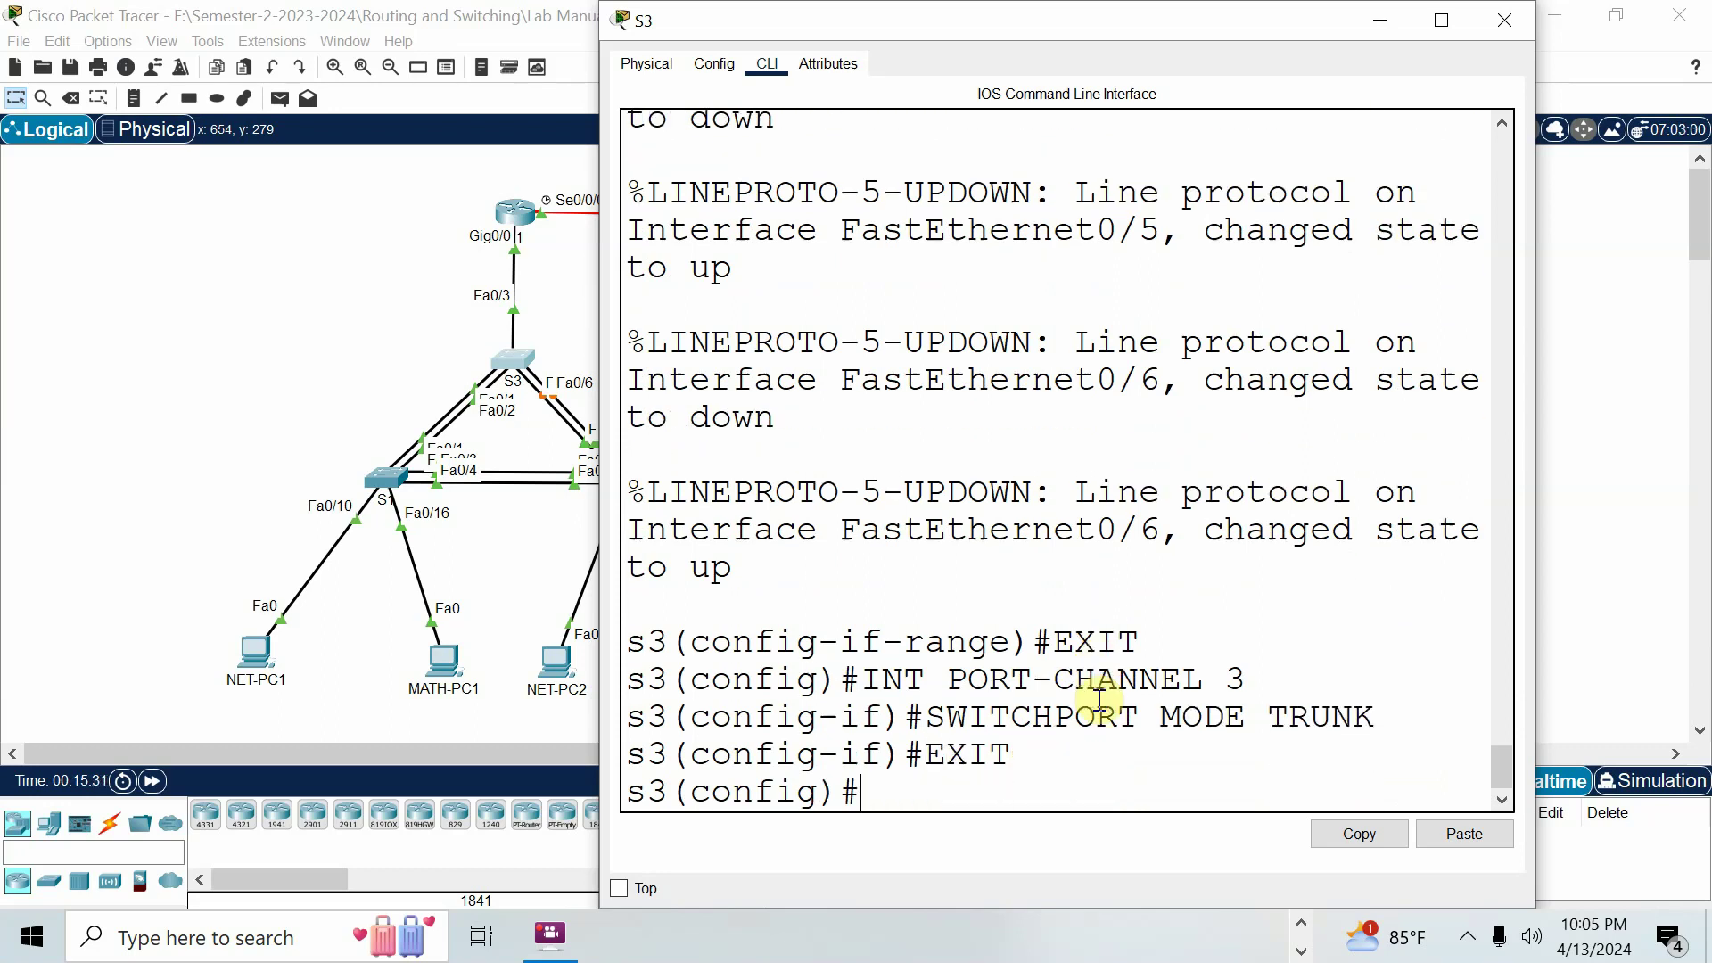
type("DO WR")
key("Return")
key("Return")
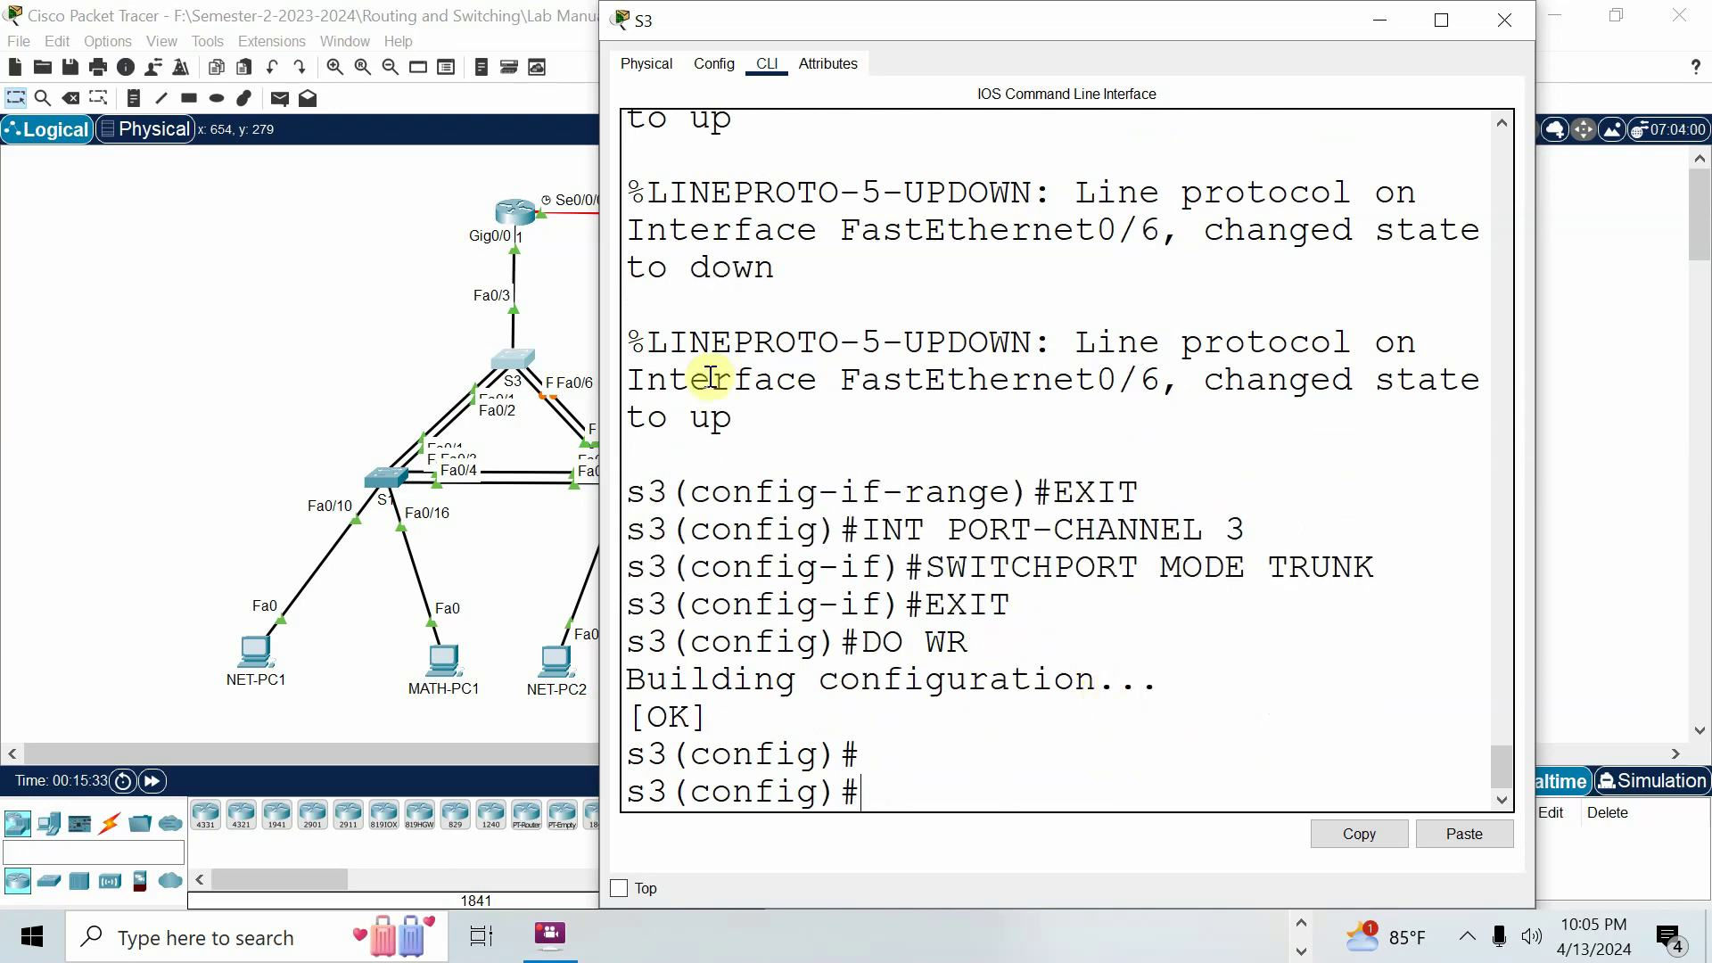
left_click(245, 379)
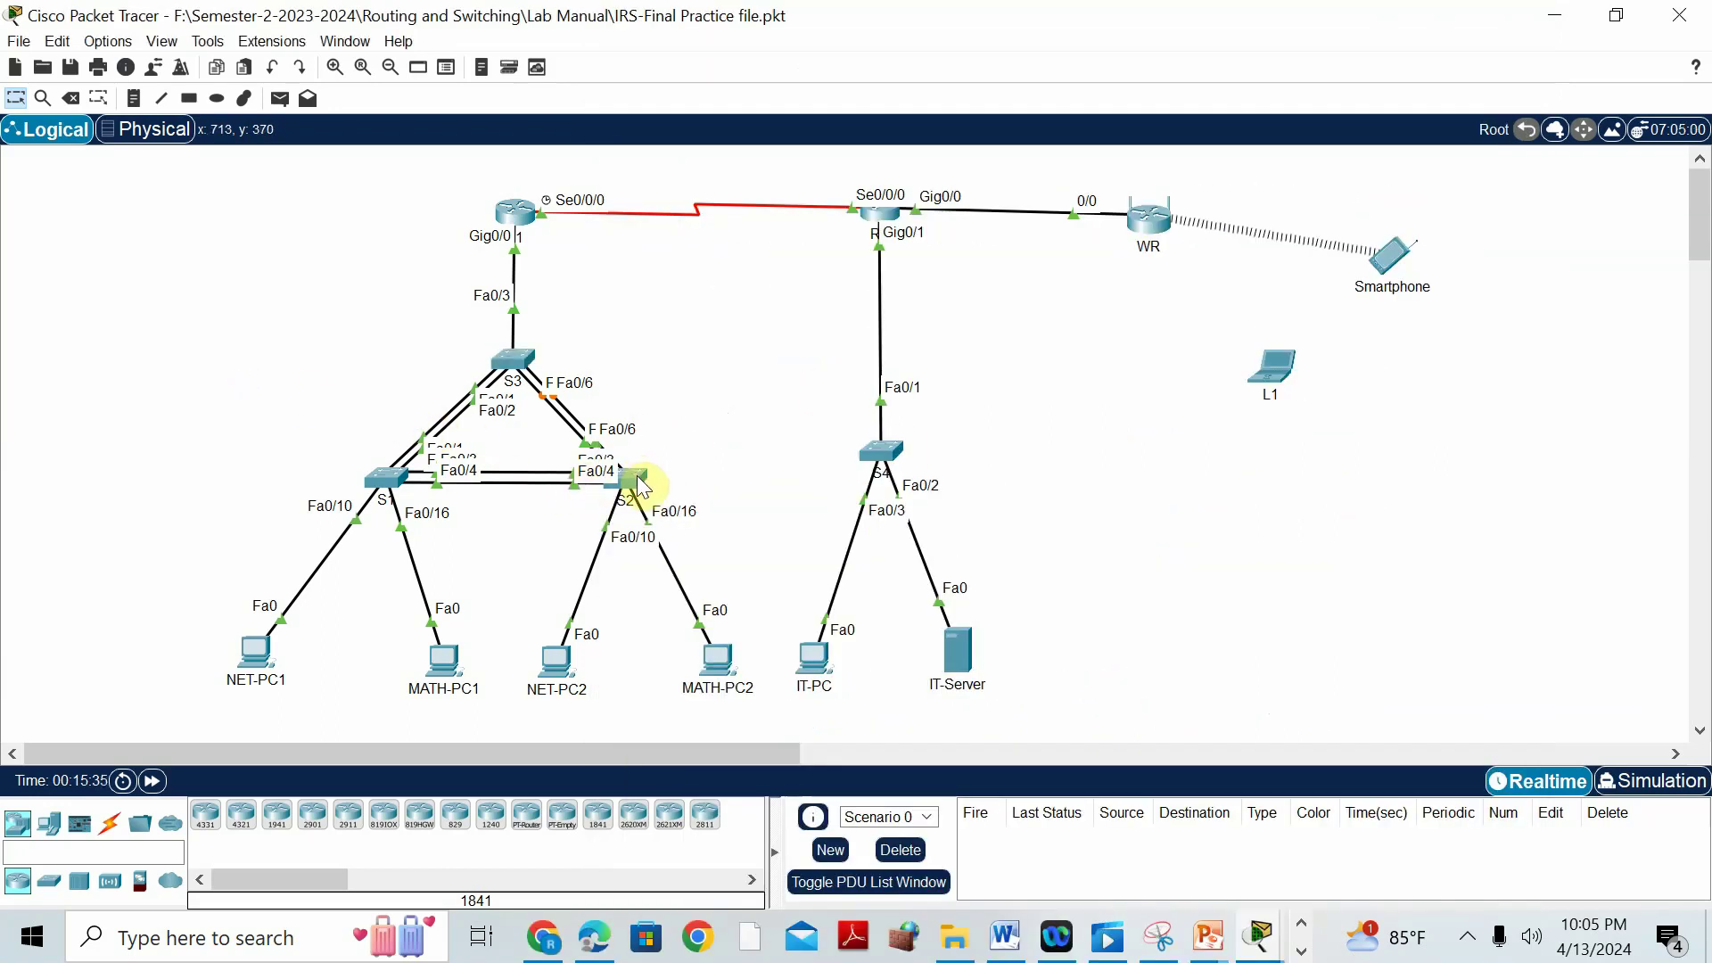
On S2, bundle Fa0/5-6 into channel-group 3 in PAgP desirable mode.
left_click(631, 477)
type("INT")
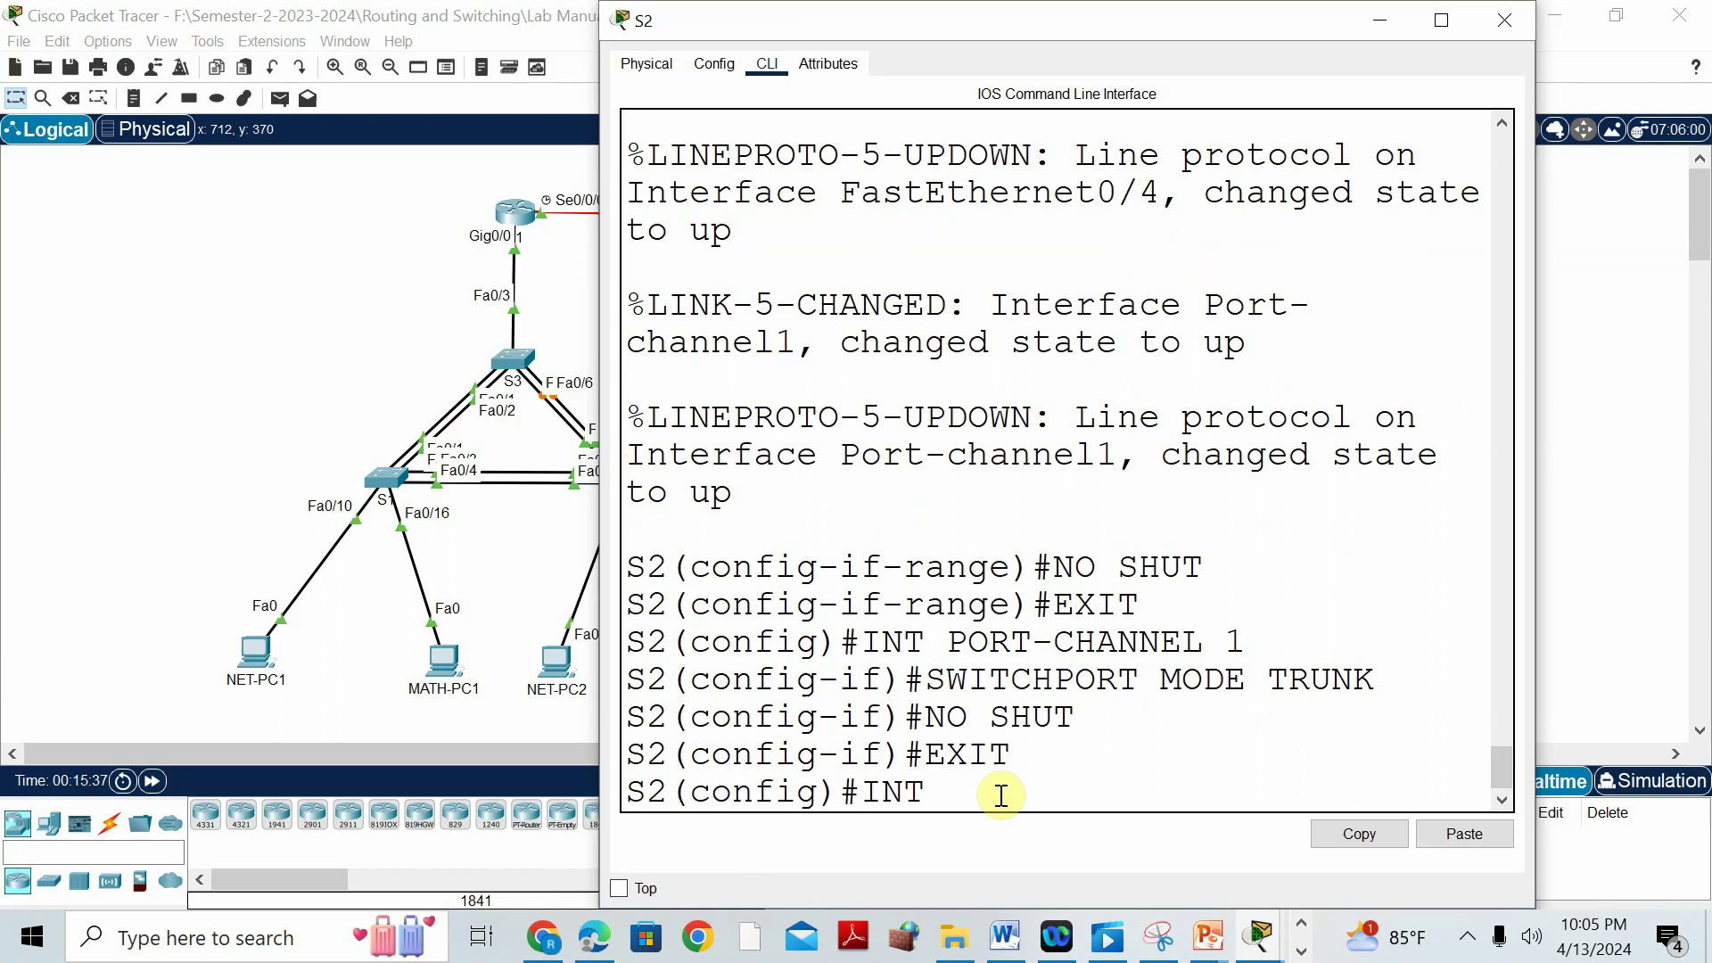
type(" RANGE FA")
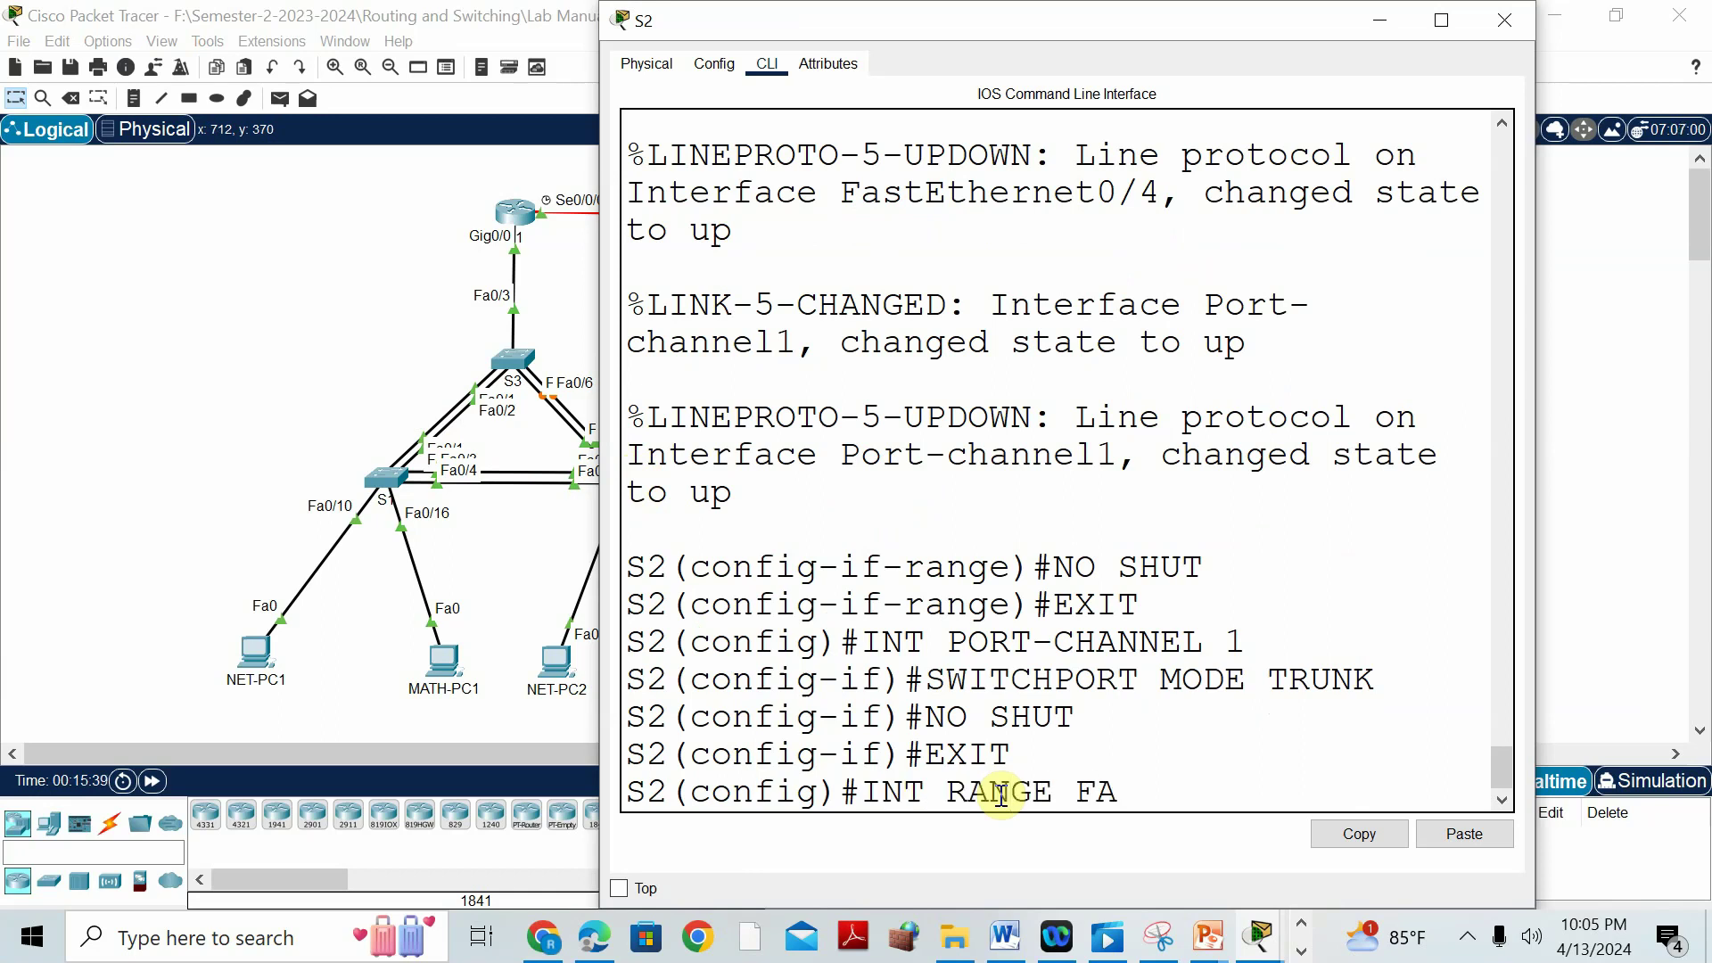
type("0/5-6")
key("Return")
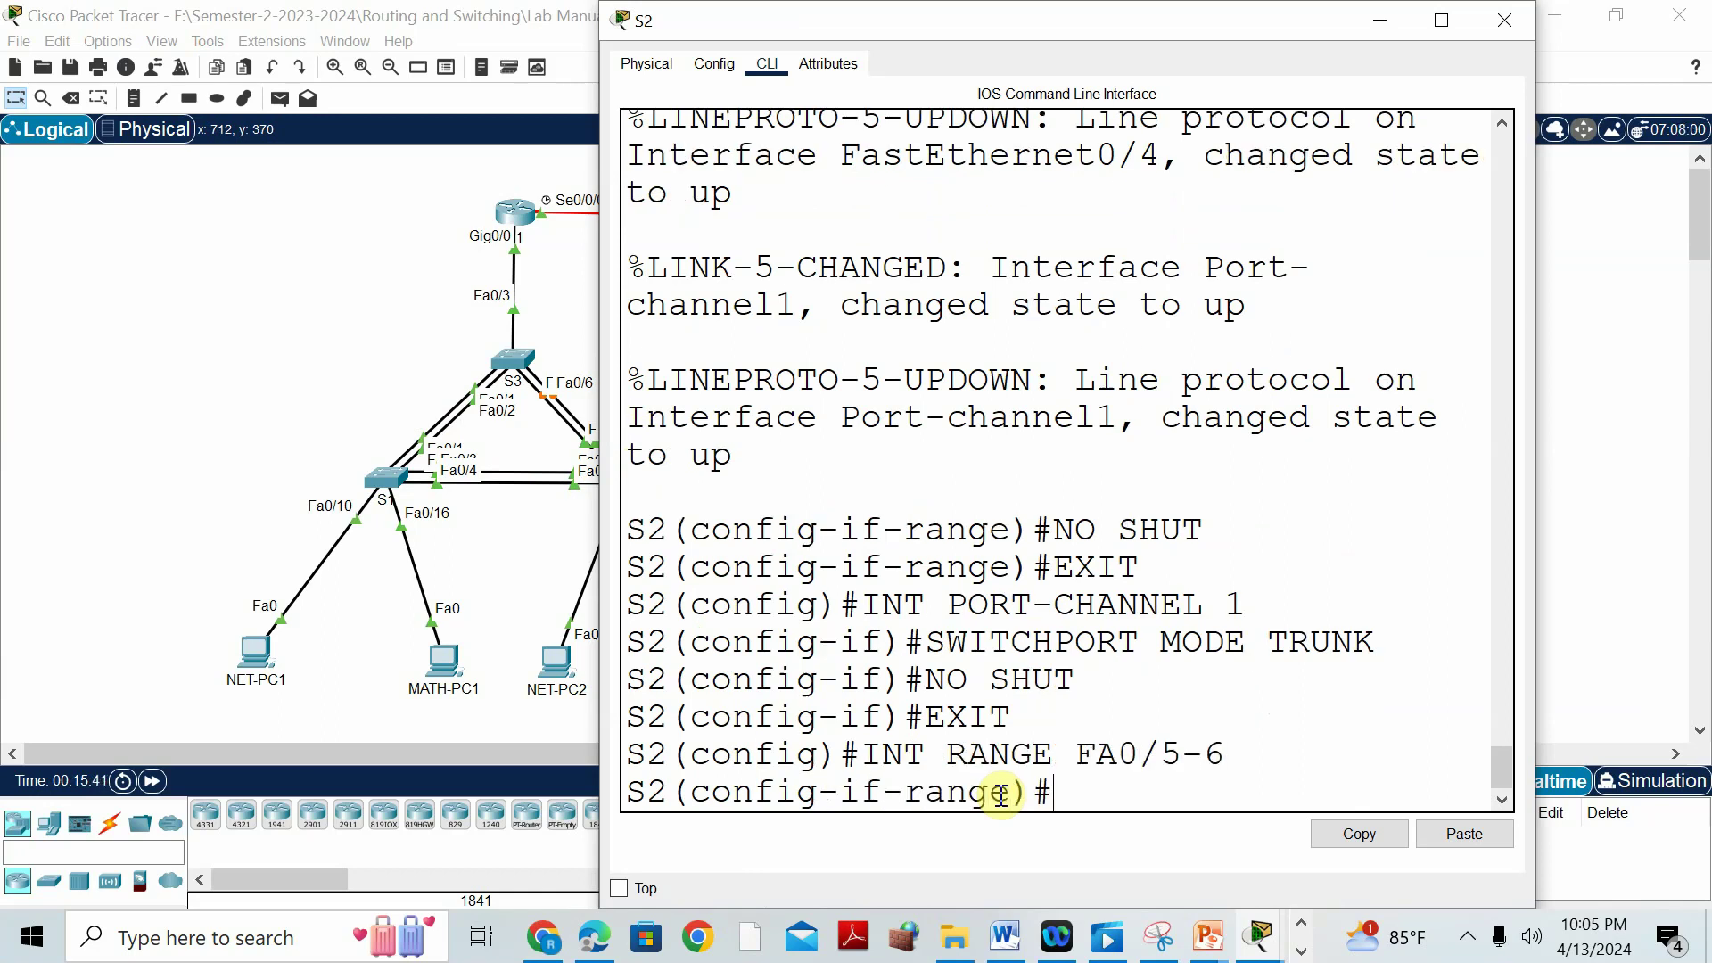
type("CHANNEL-GROUP 3 MODE")
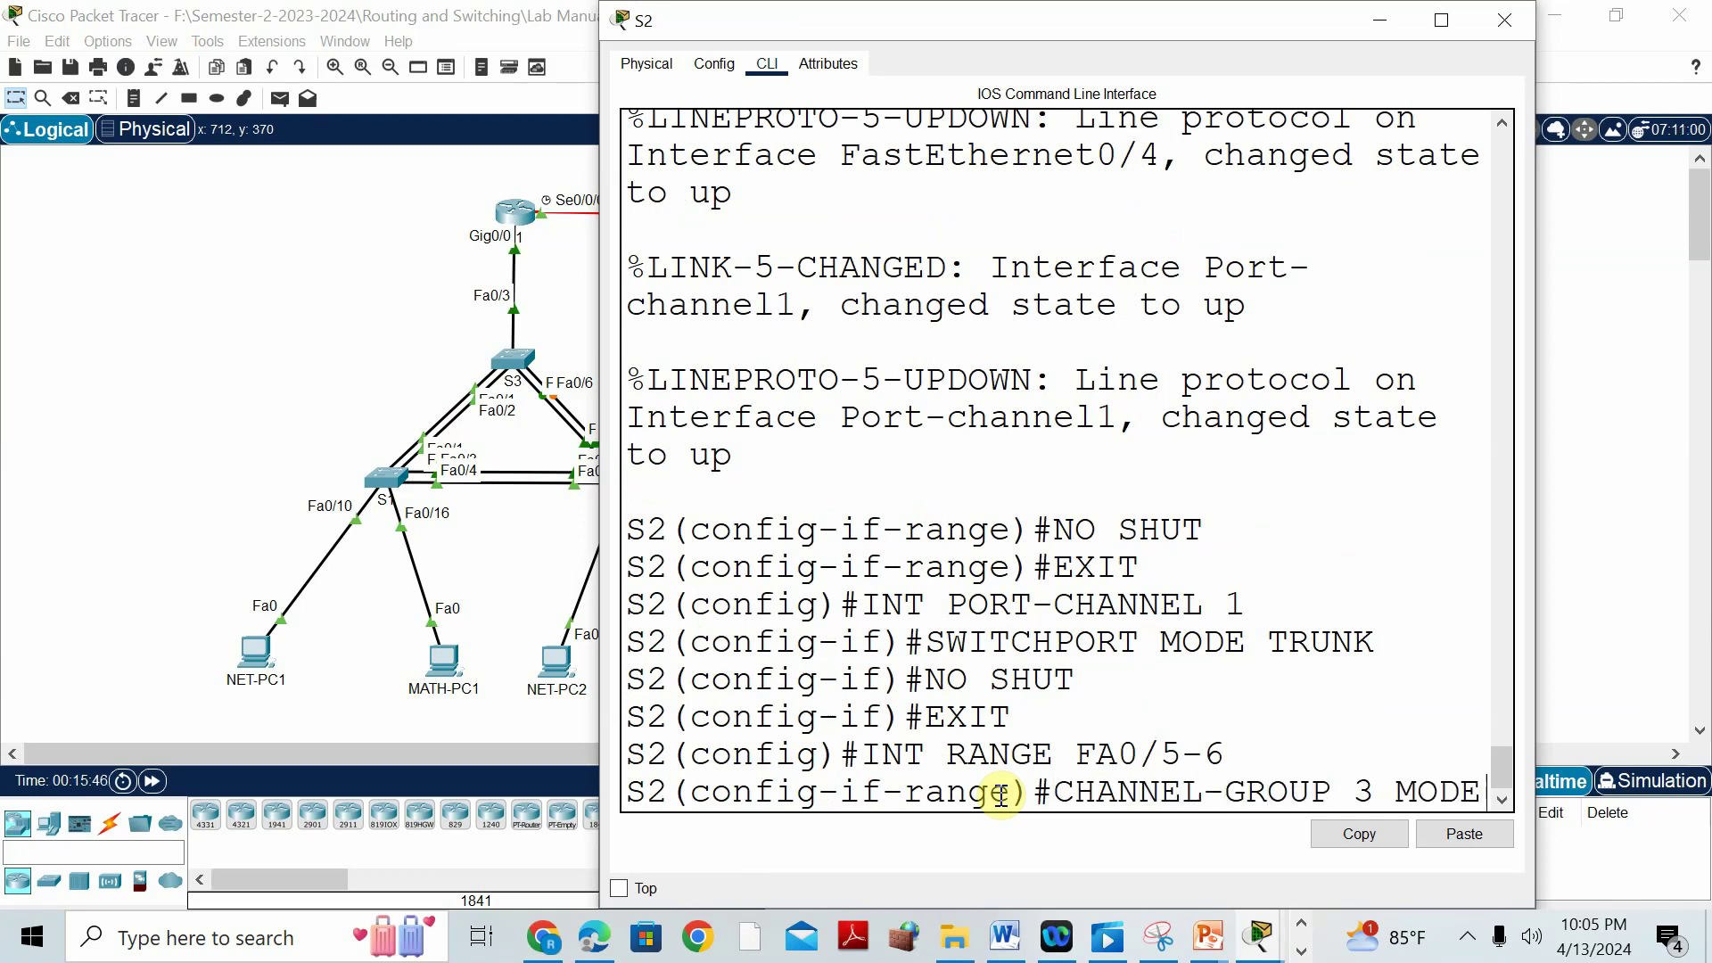
type(" DESIRABLE")
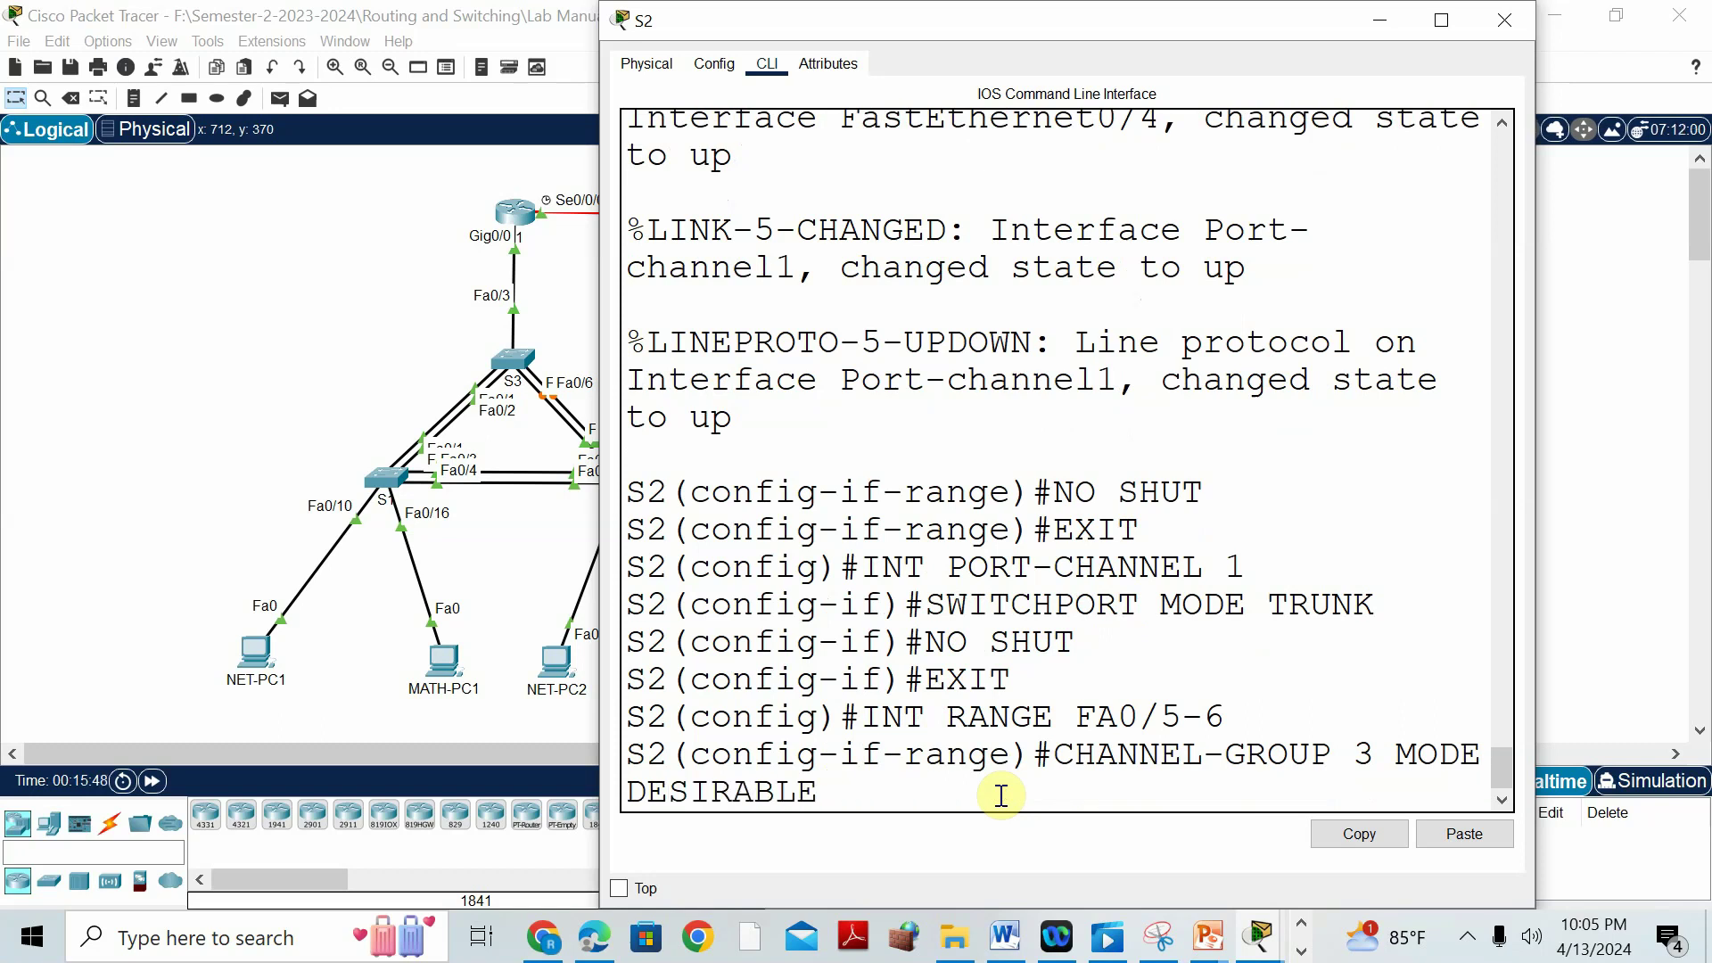
key("Return")
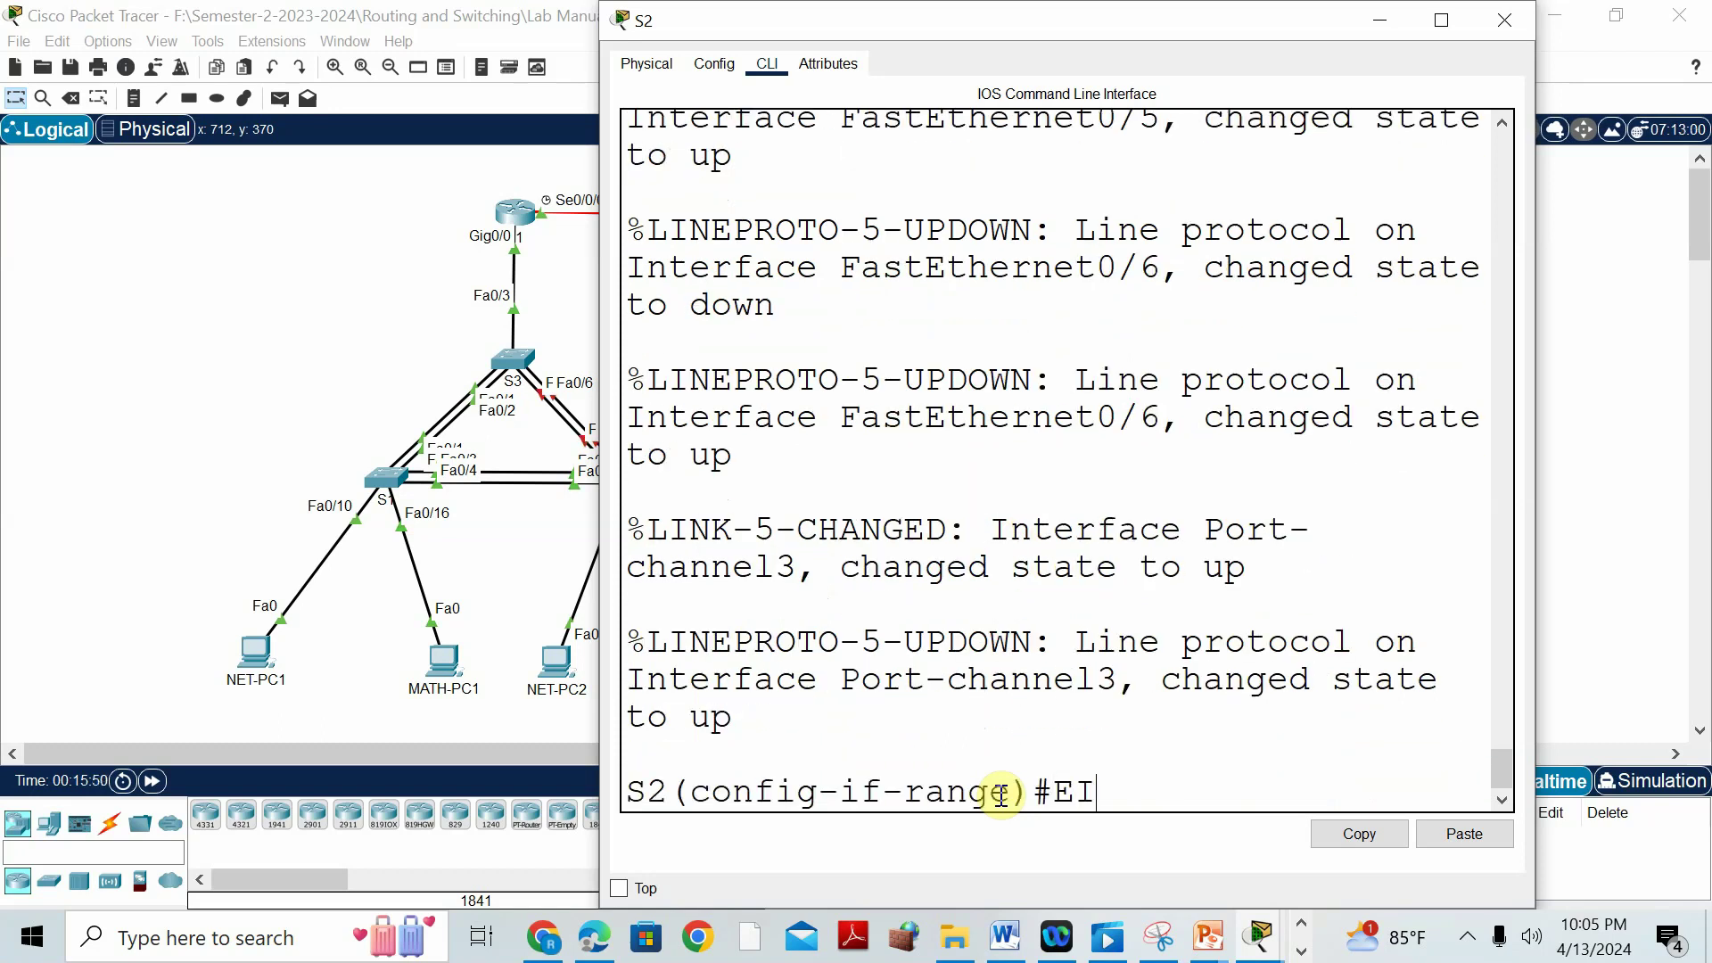
Set S2's port-channel 3 interface to switchport mode trunk.
key("Return")
type("EX")
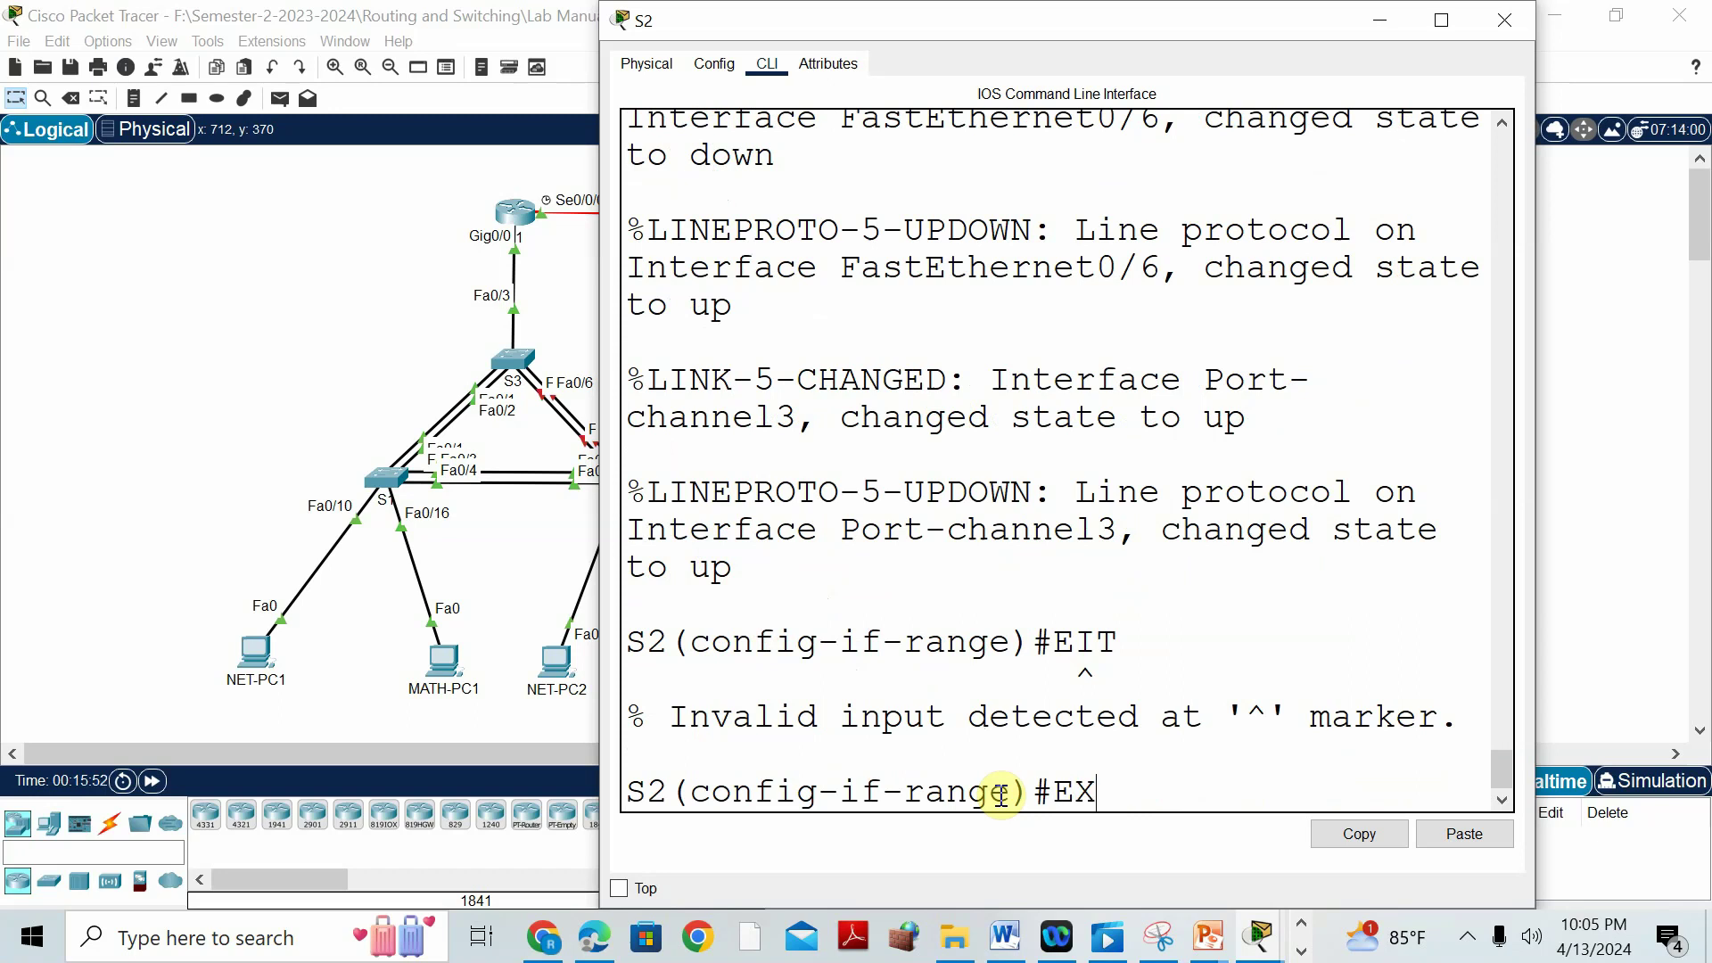
type("IT")
key("Return")
type("INT")
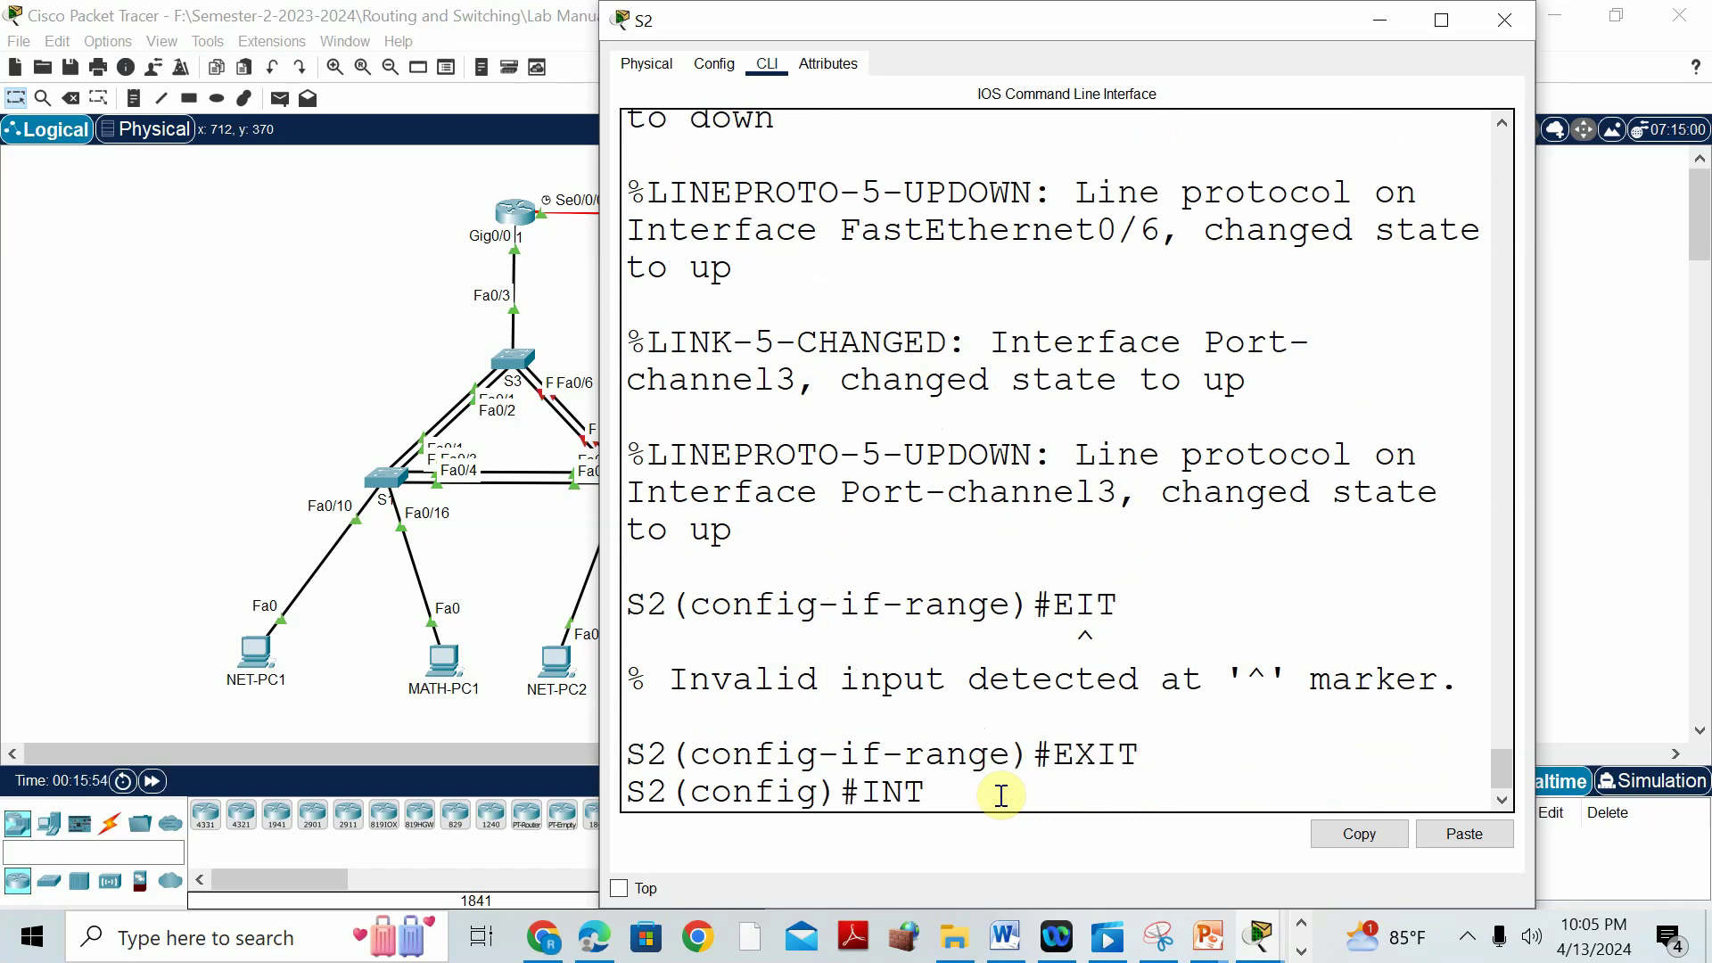
type(" PORT-CHAN")
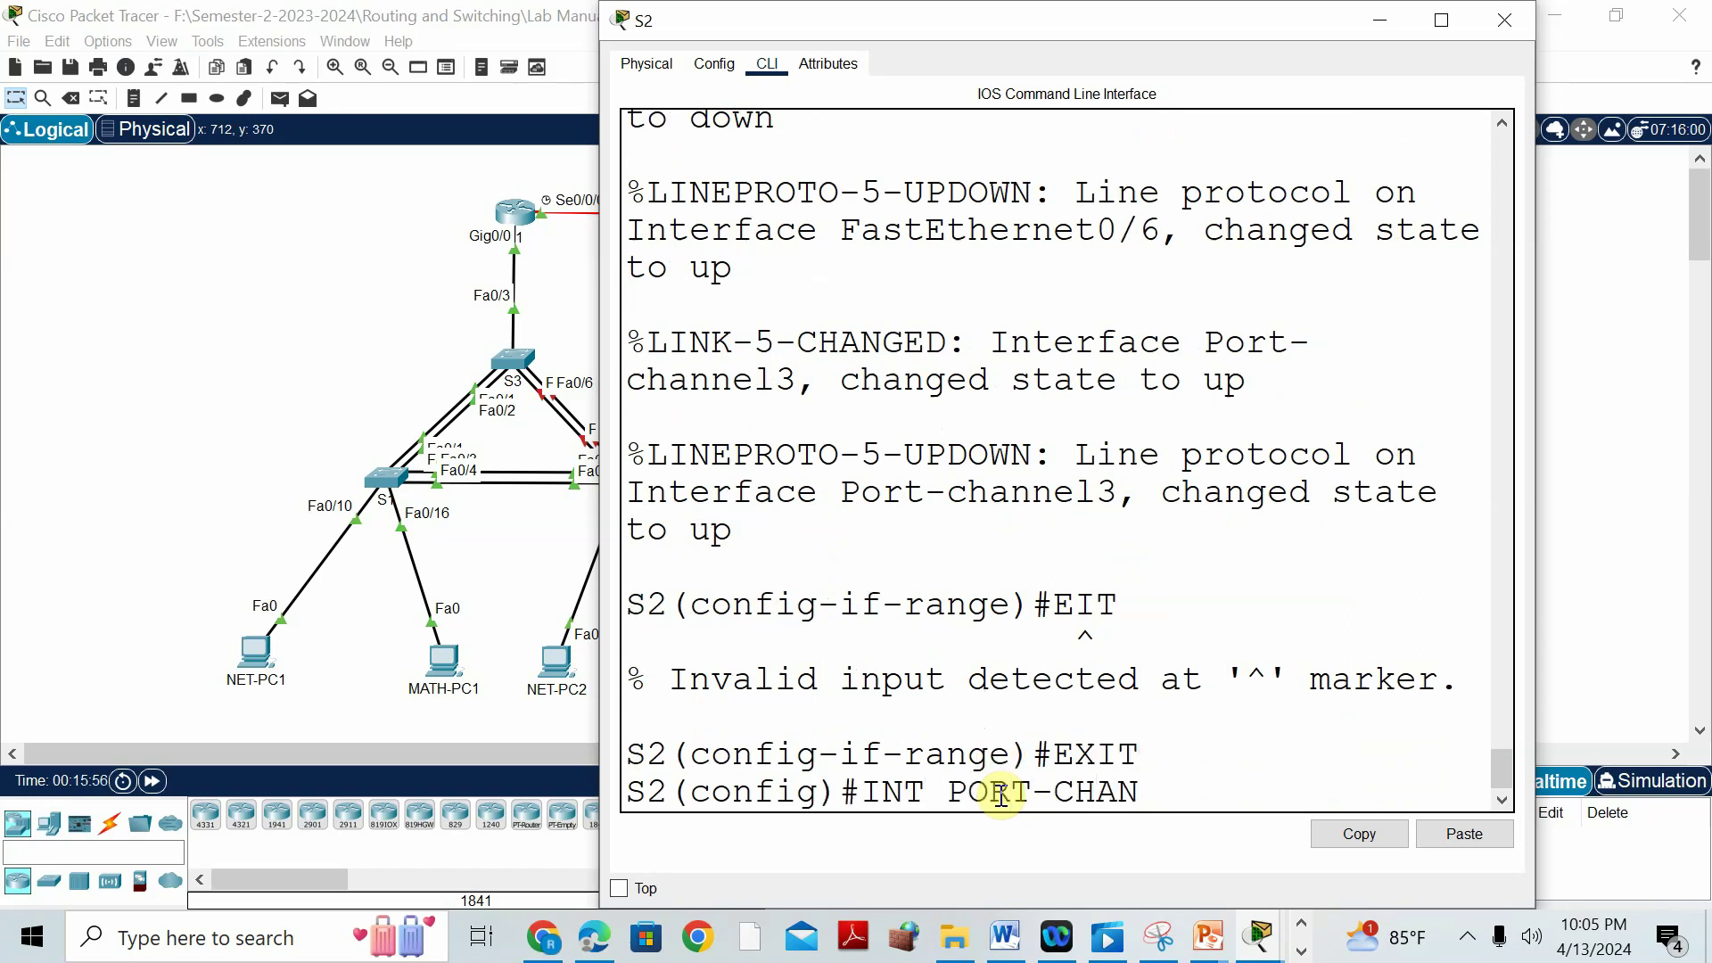
type("NEL 3")
key("Return")
type("S2(config-if)#S")
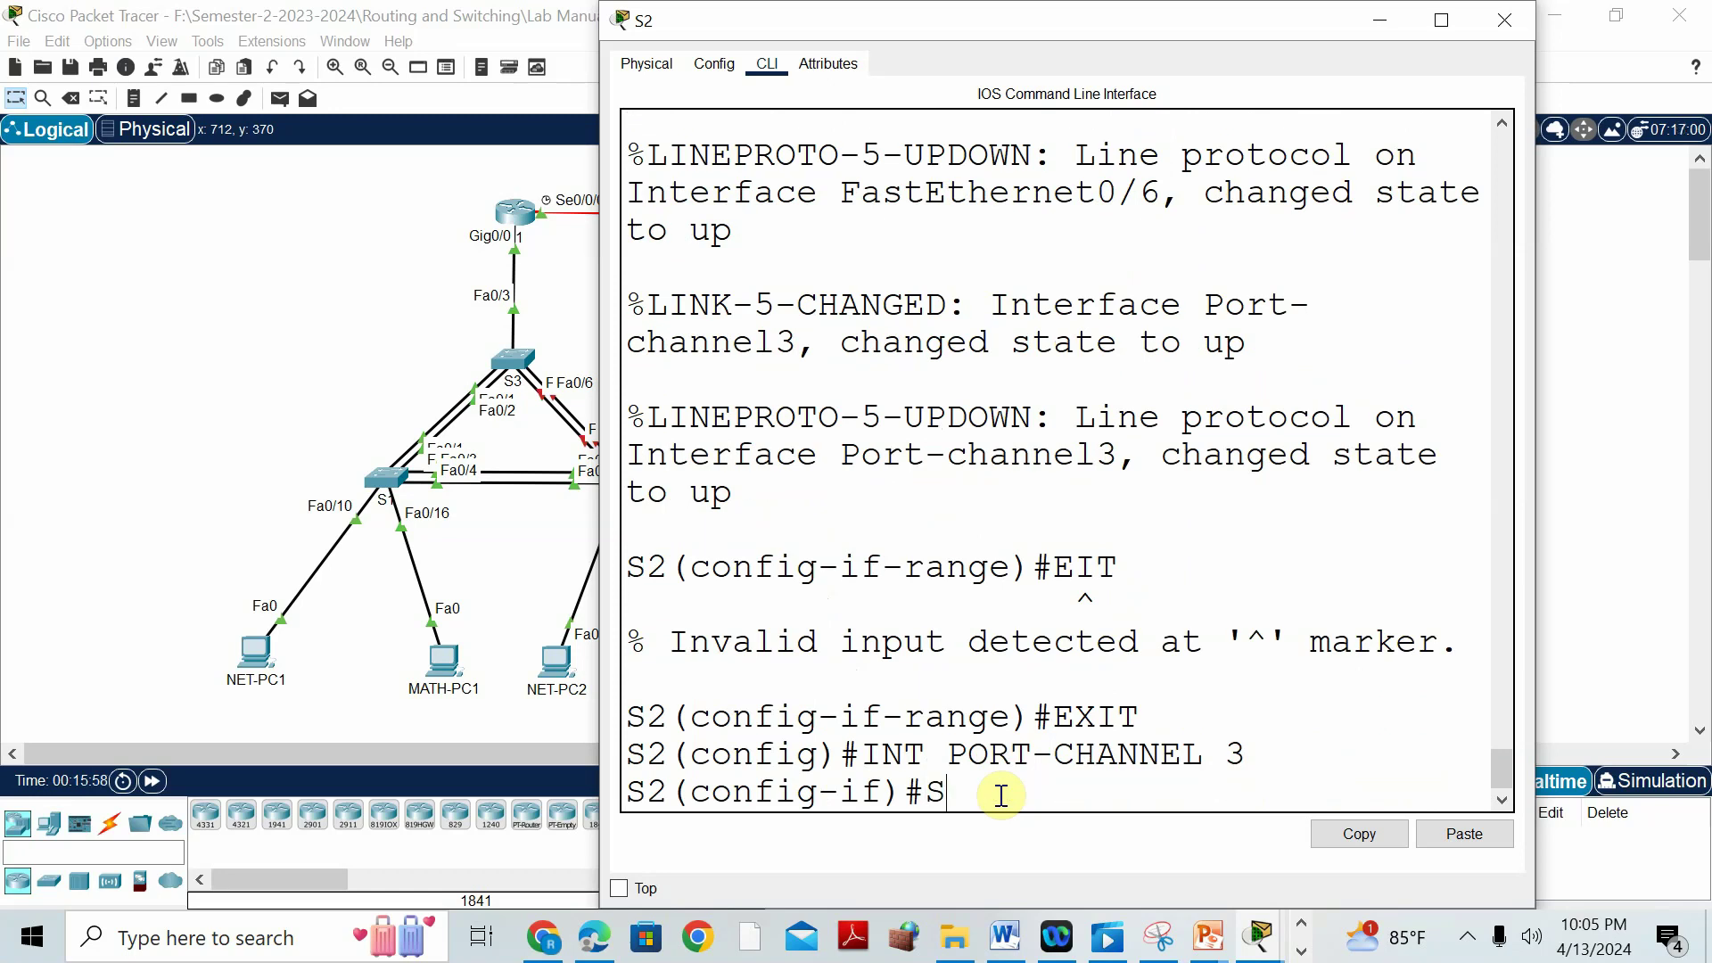
type("WITCHPORT M")
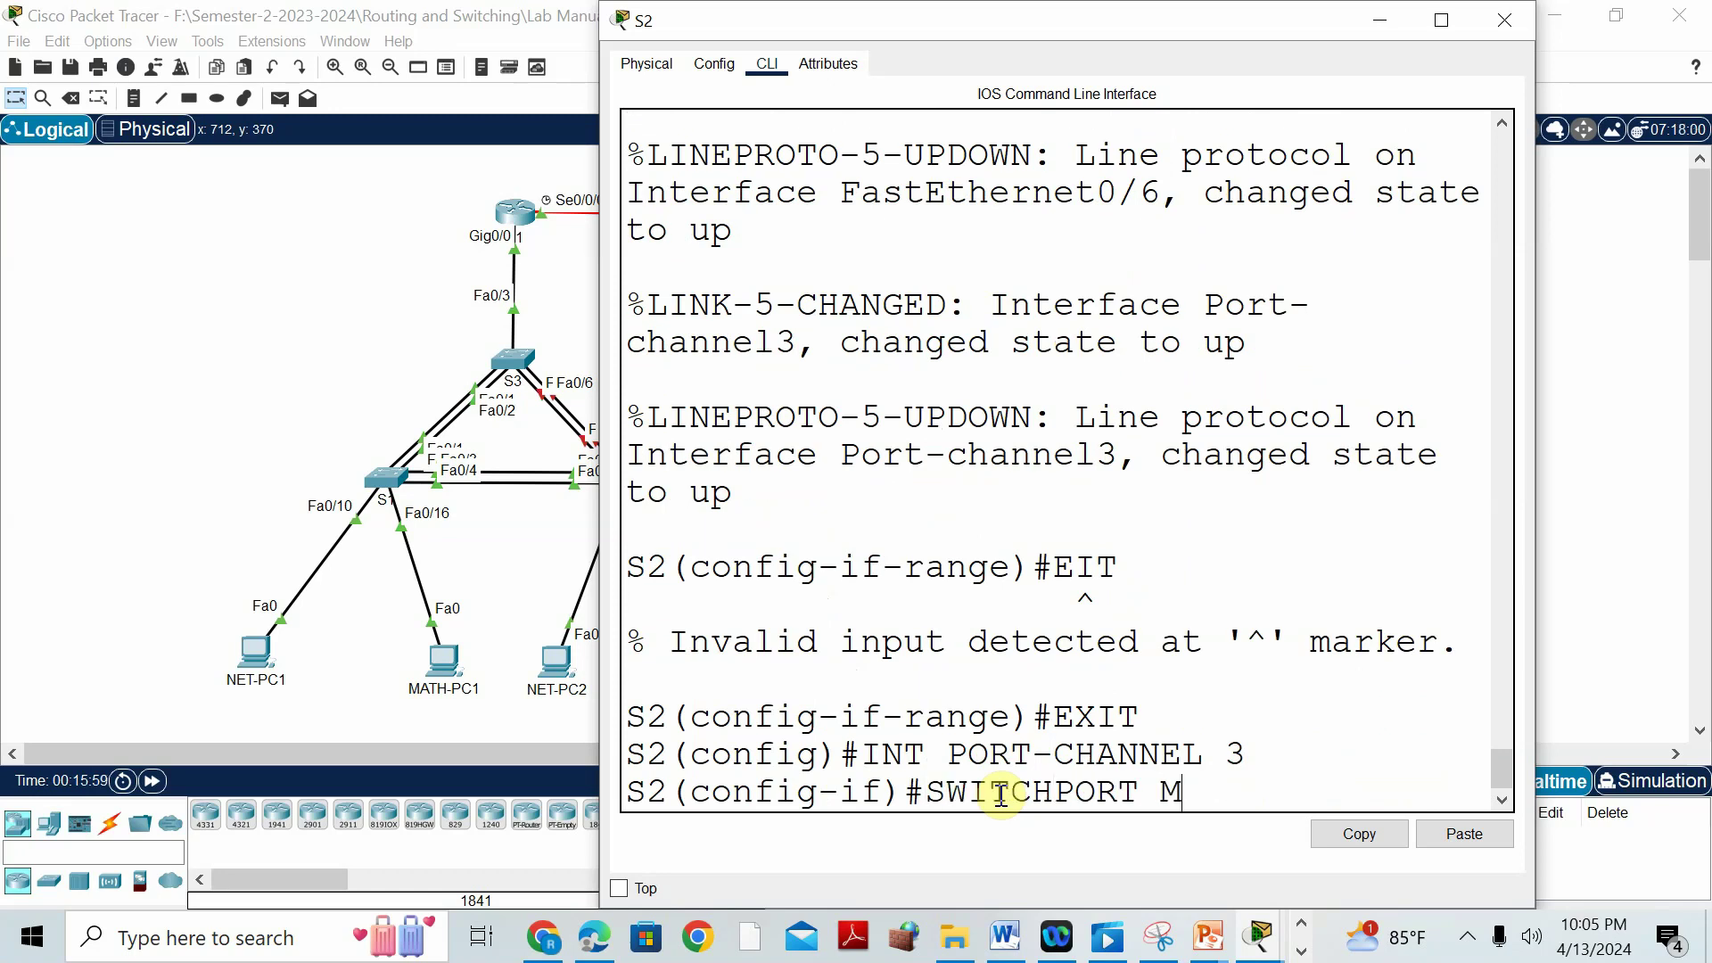
type("ODE TR")
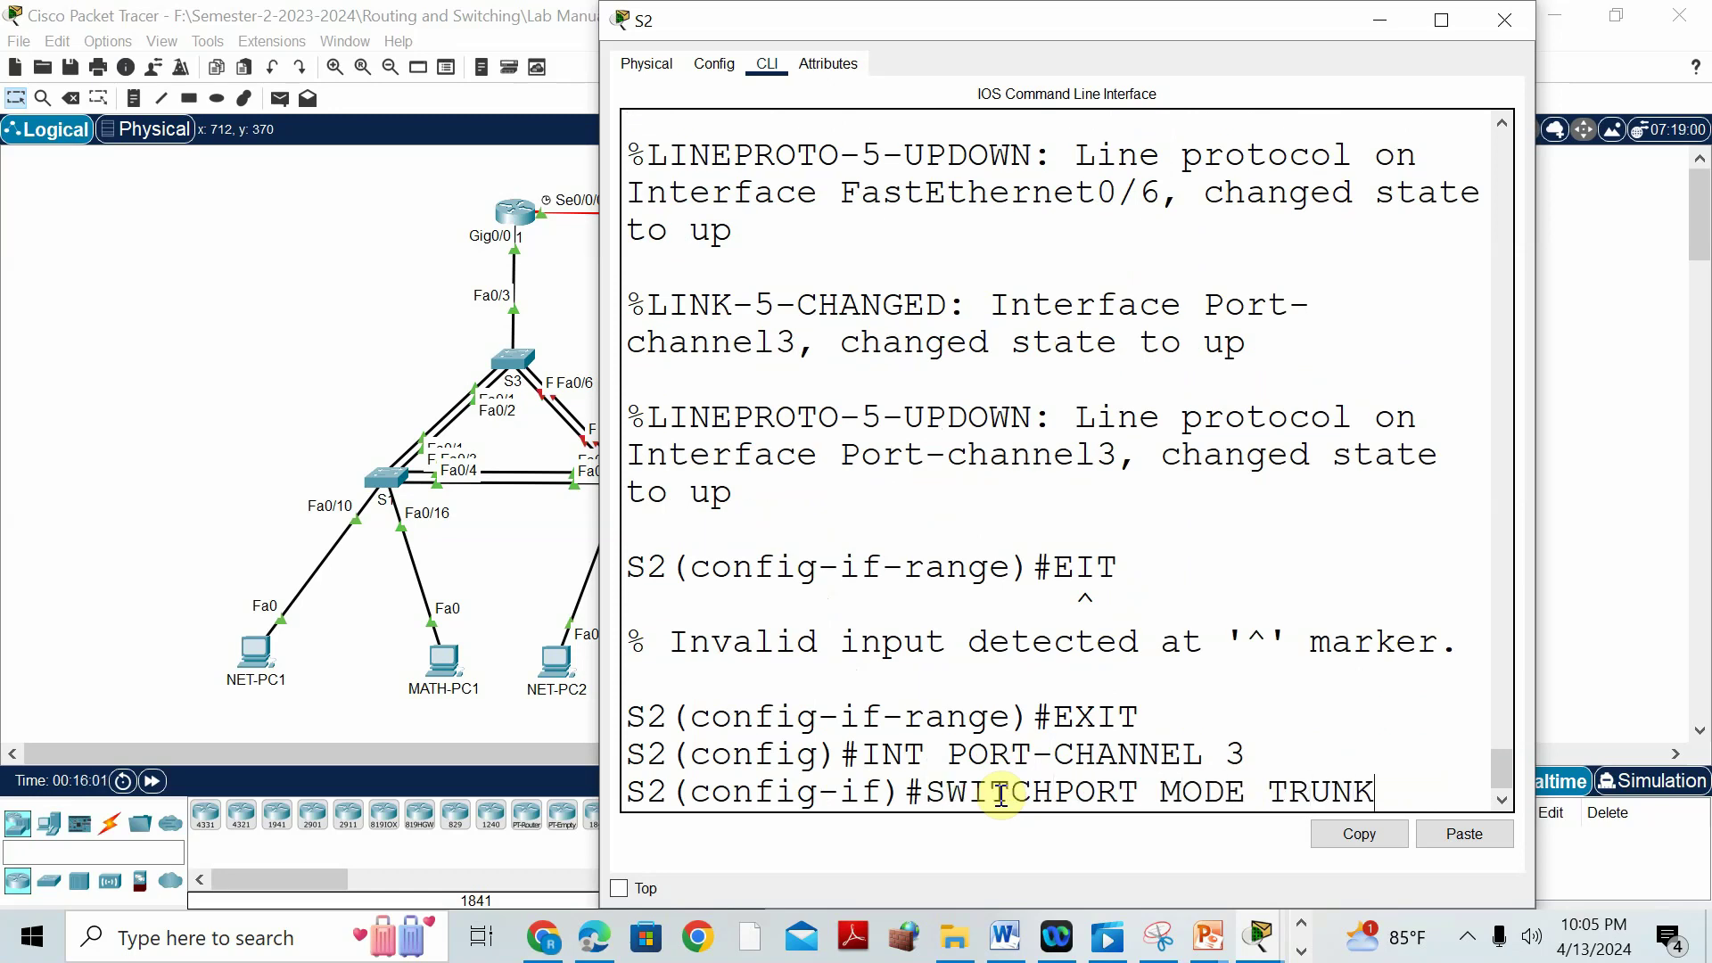
type("UNK")
key("Return")
Save S2's configuration with do wr, return to privileged EXEC with END, and start a show etherchannel command.
type("DO WR")
key("Return")
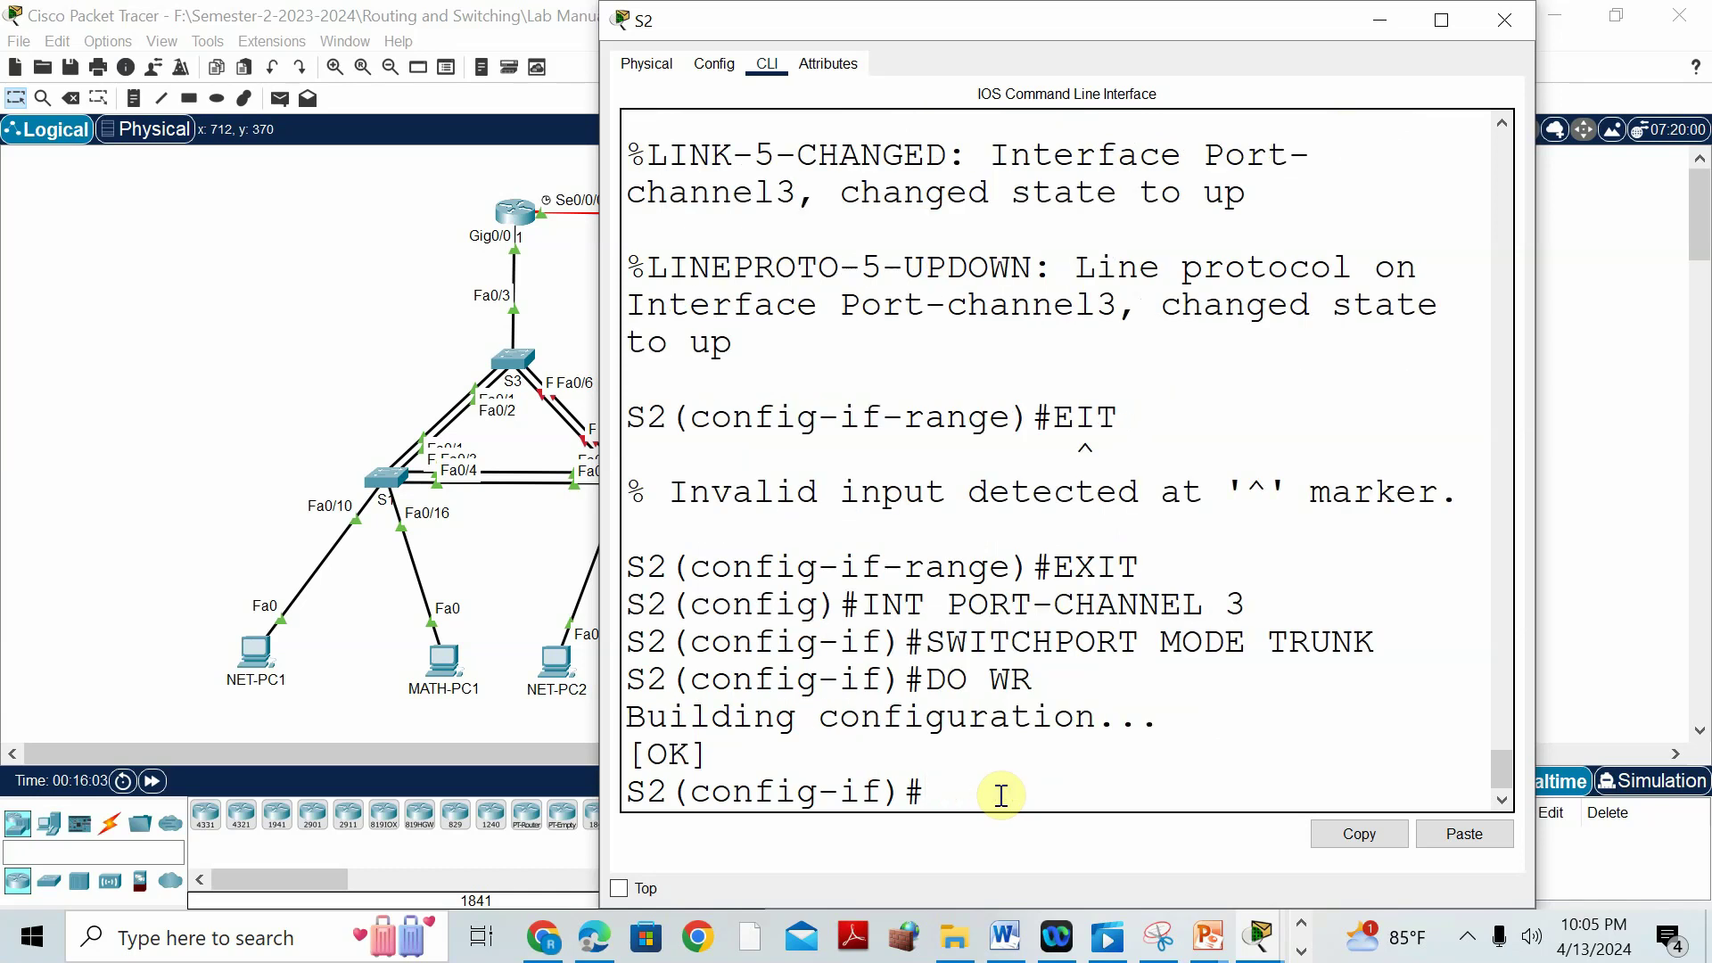
type("EXIT")
key("Return")
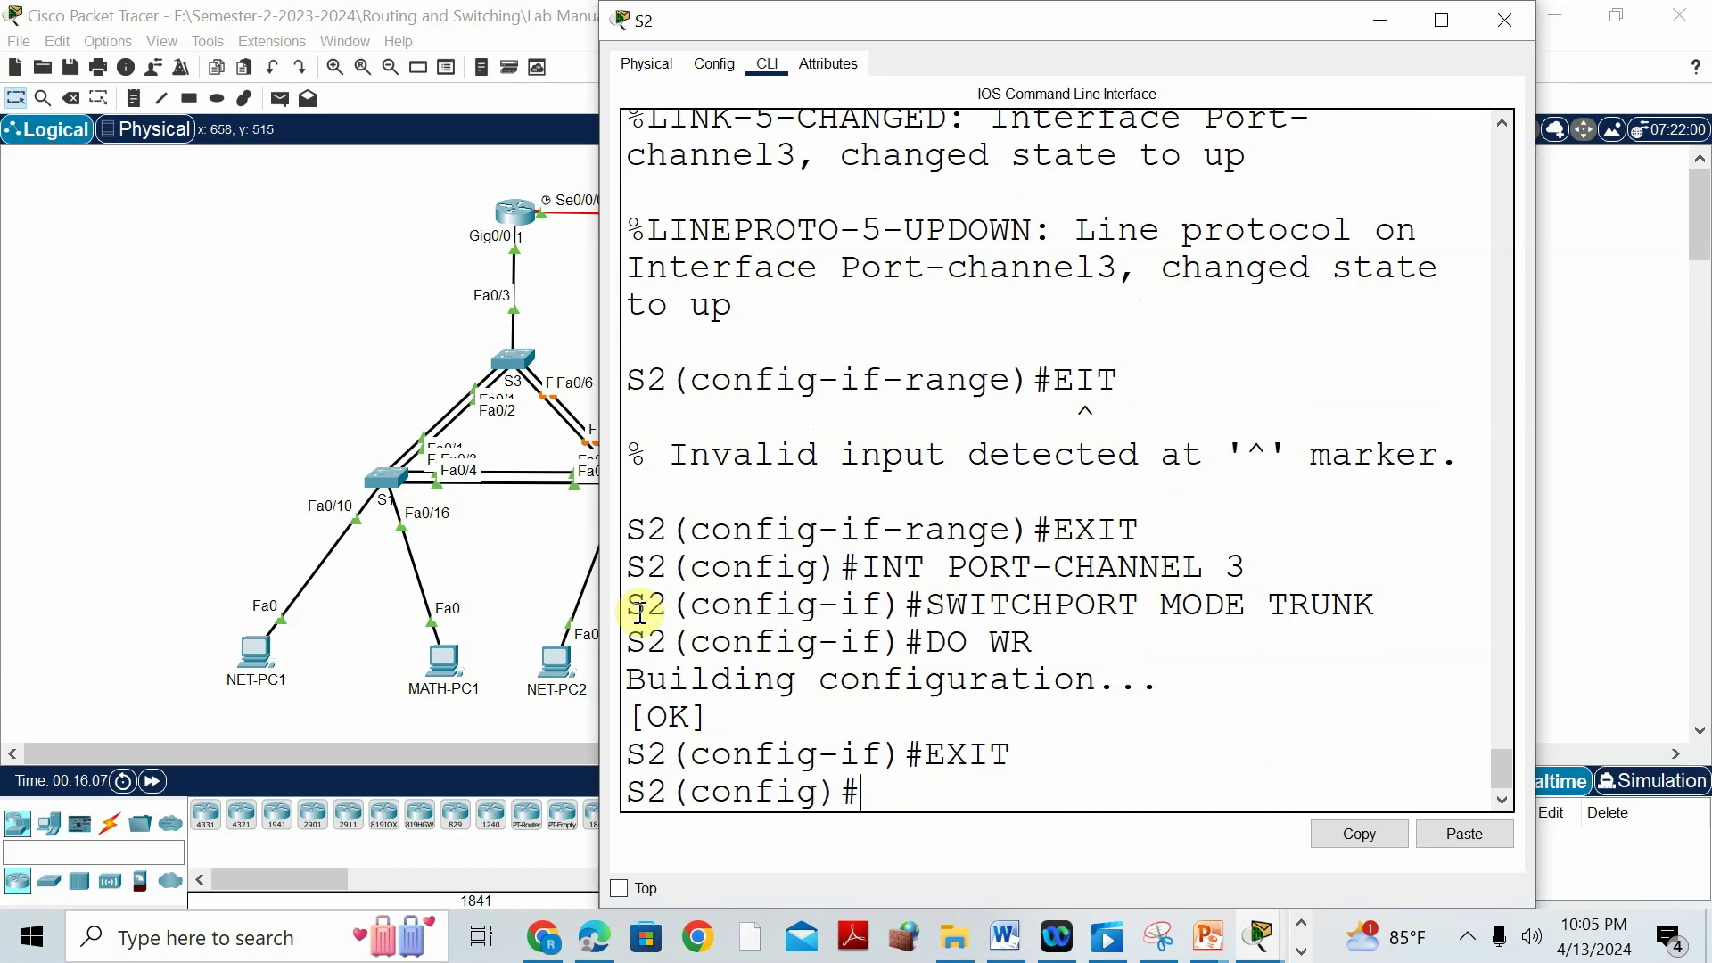
type("END")
key("Return")
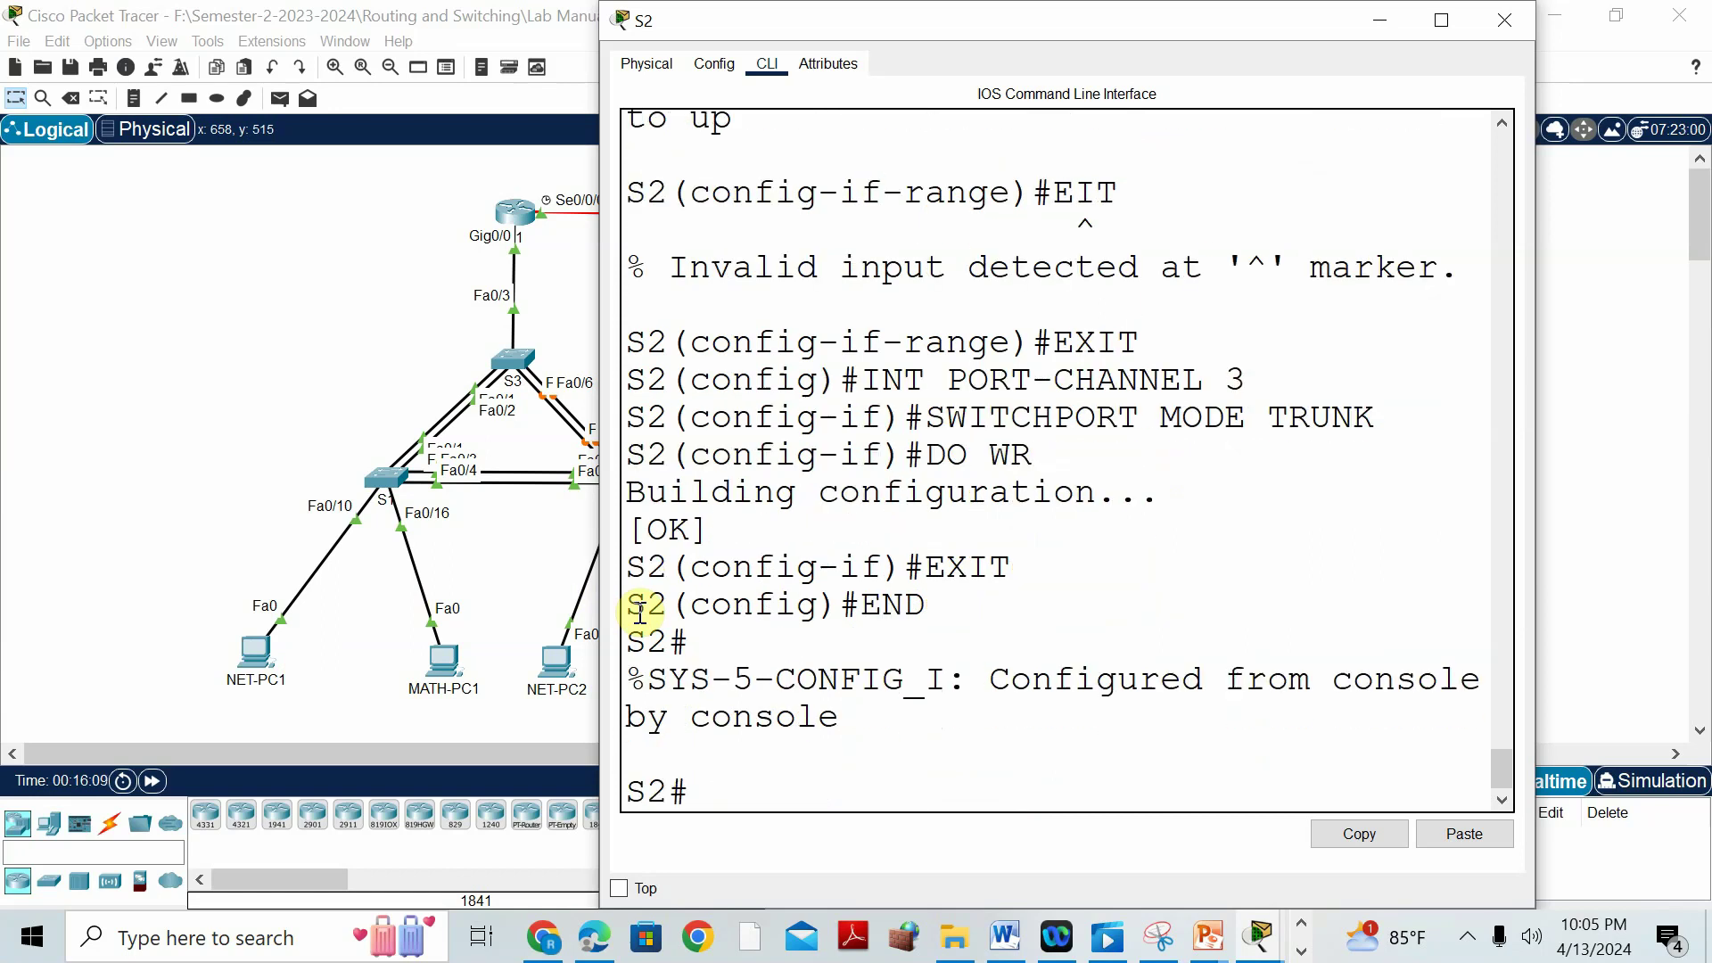
type("SH ETHERC")
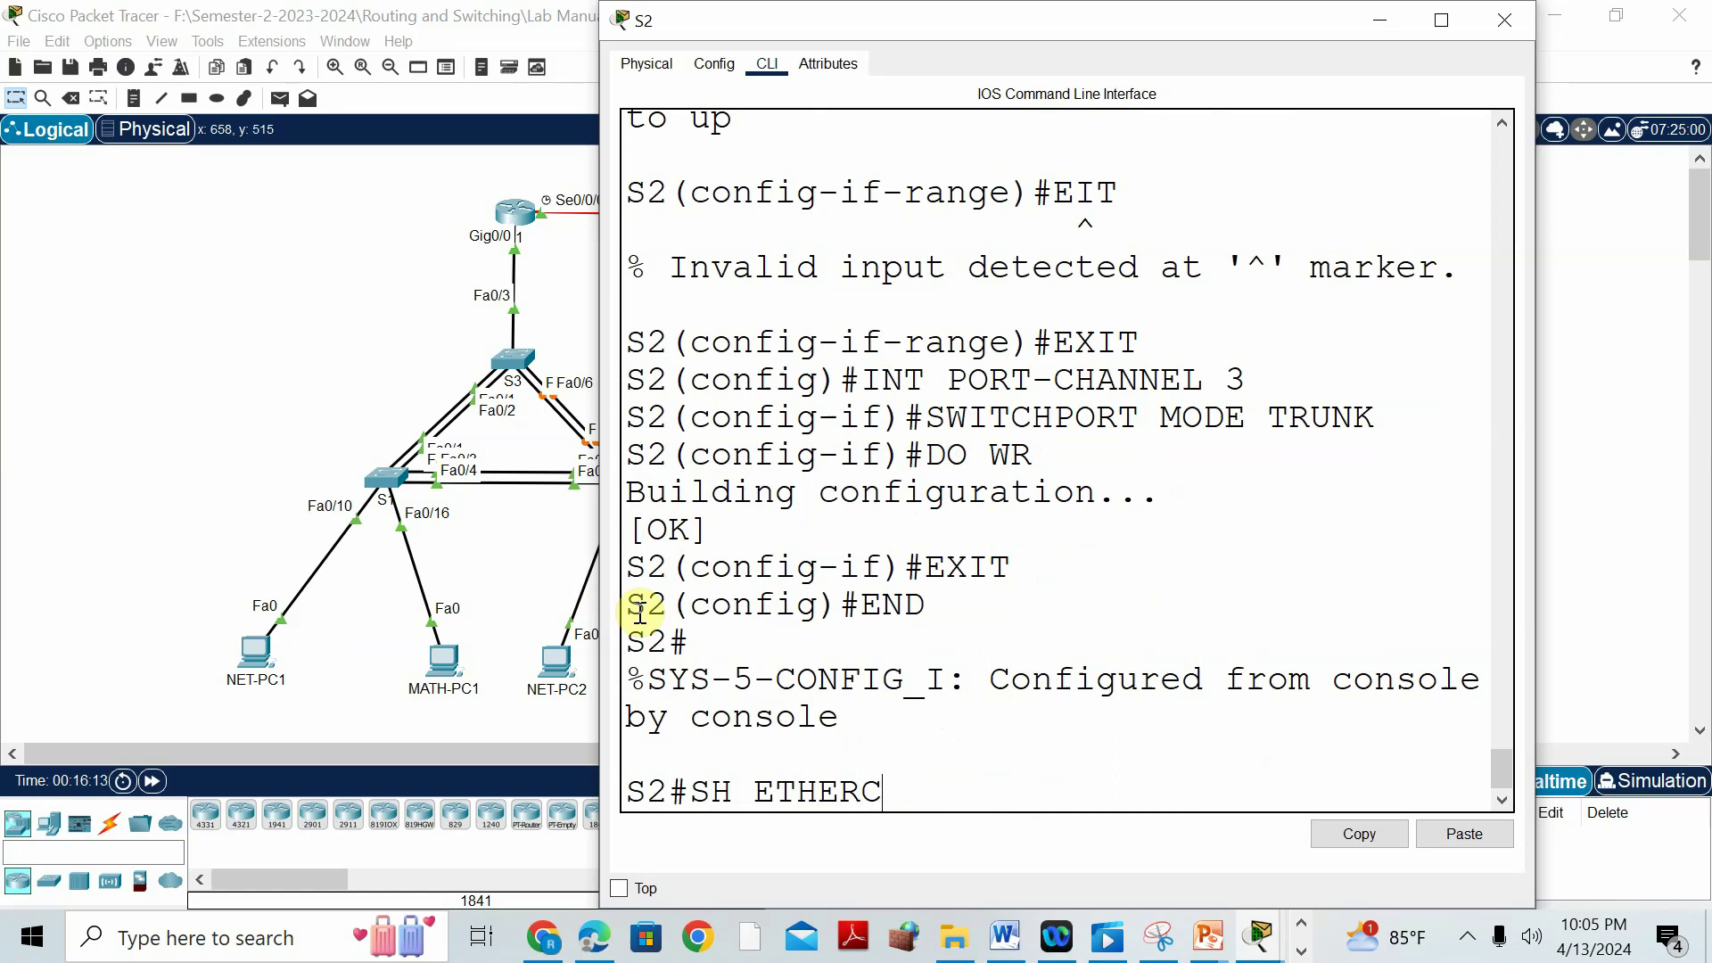
type("JA")
Run show etherchannel summary on S2, maximize it to confirm Po1 and Po3 in use, then close.
key("BackSpace")
key("Tab")
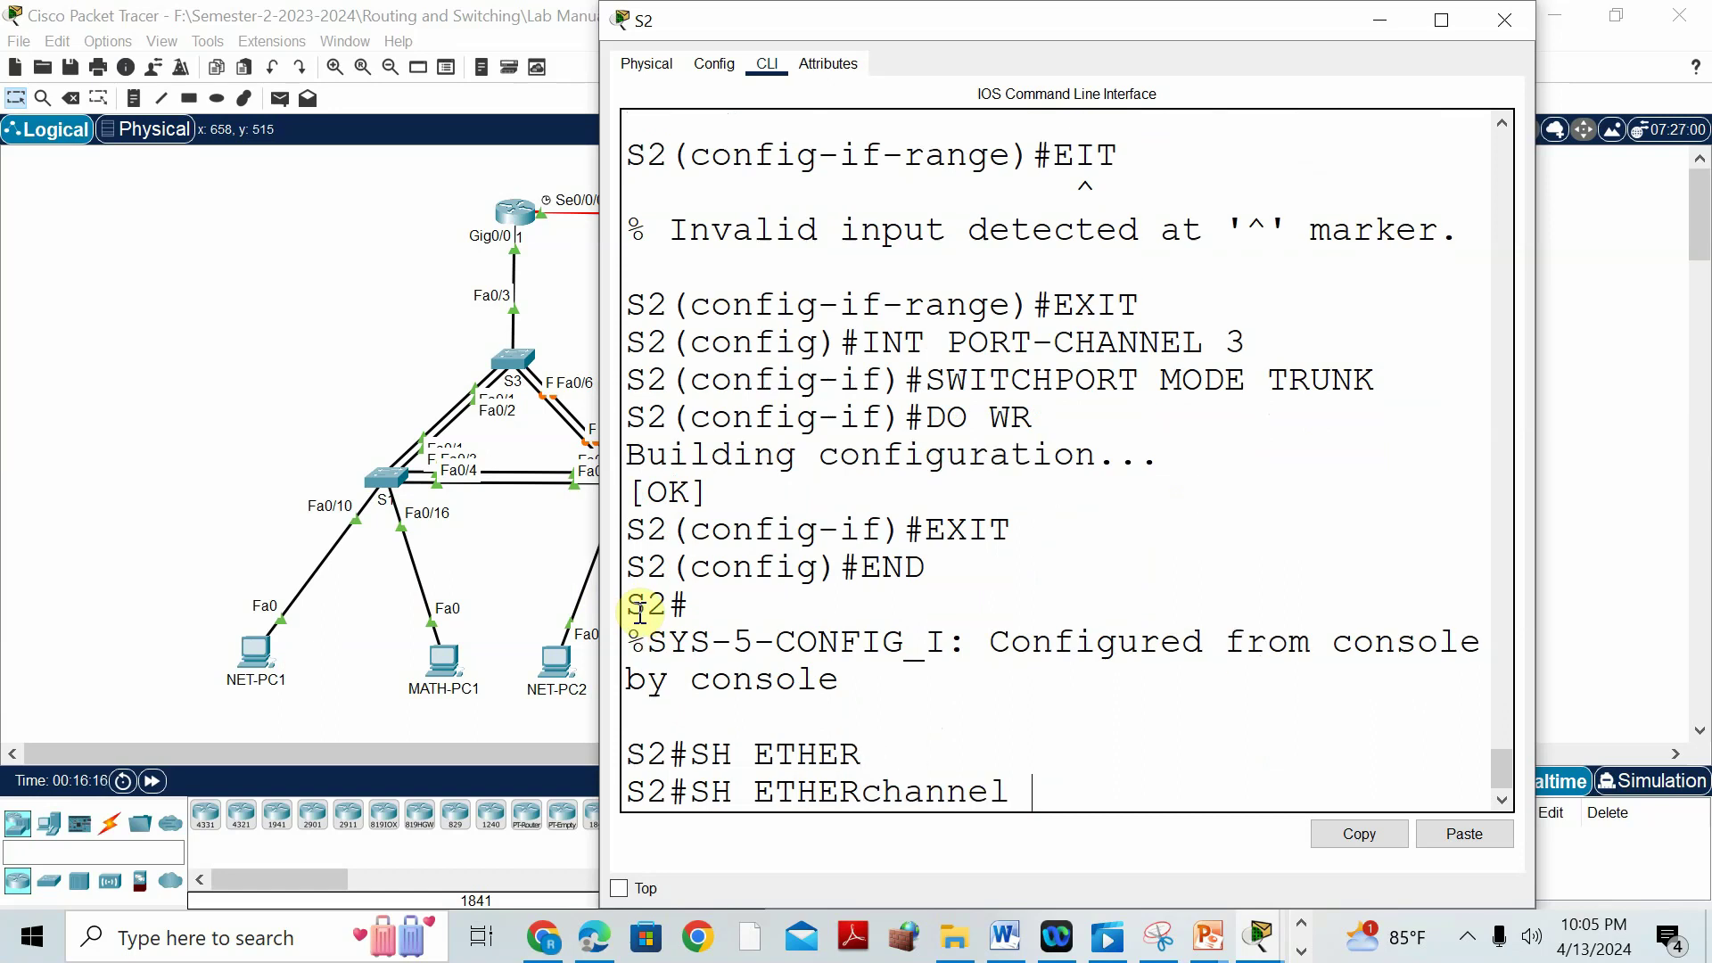
type("SUMMARY")
key("Return")
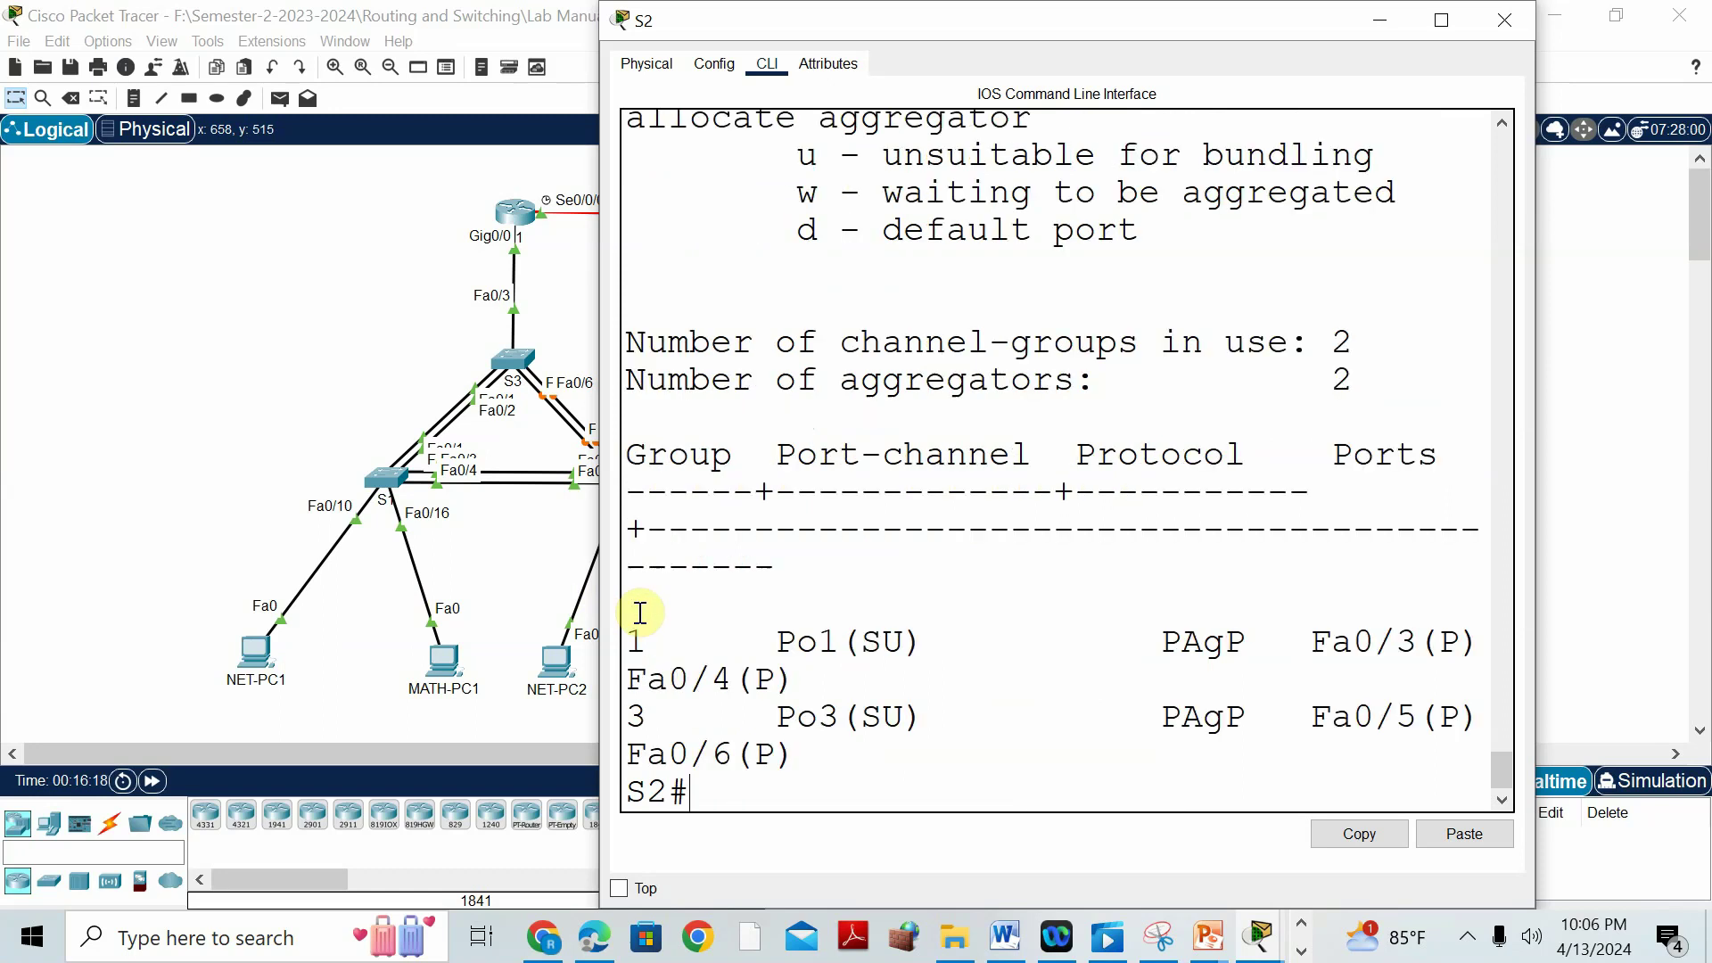
left_click(1441, 20)
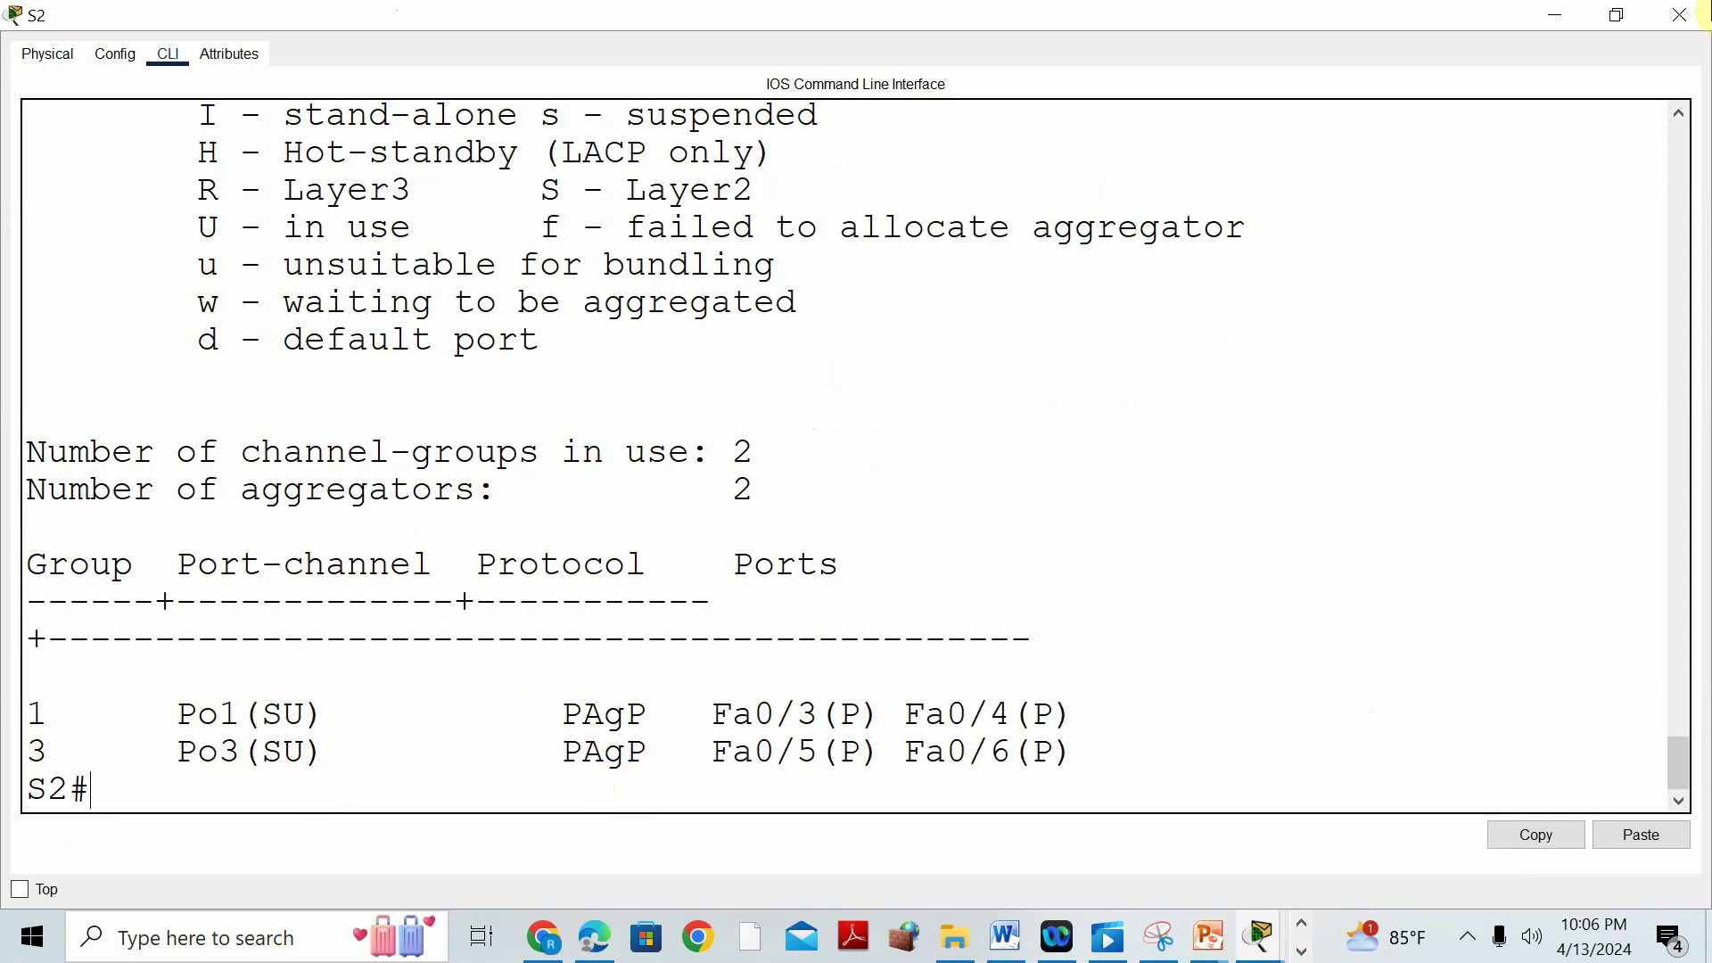
left_click(1559, 20)
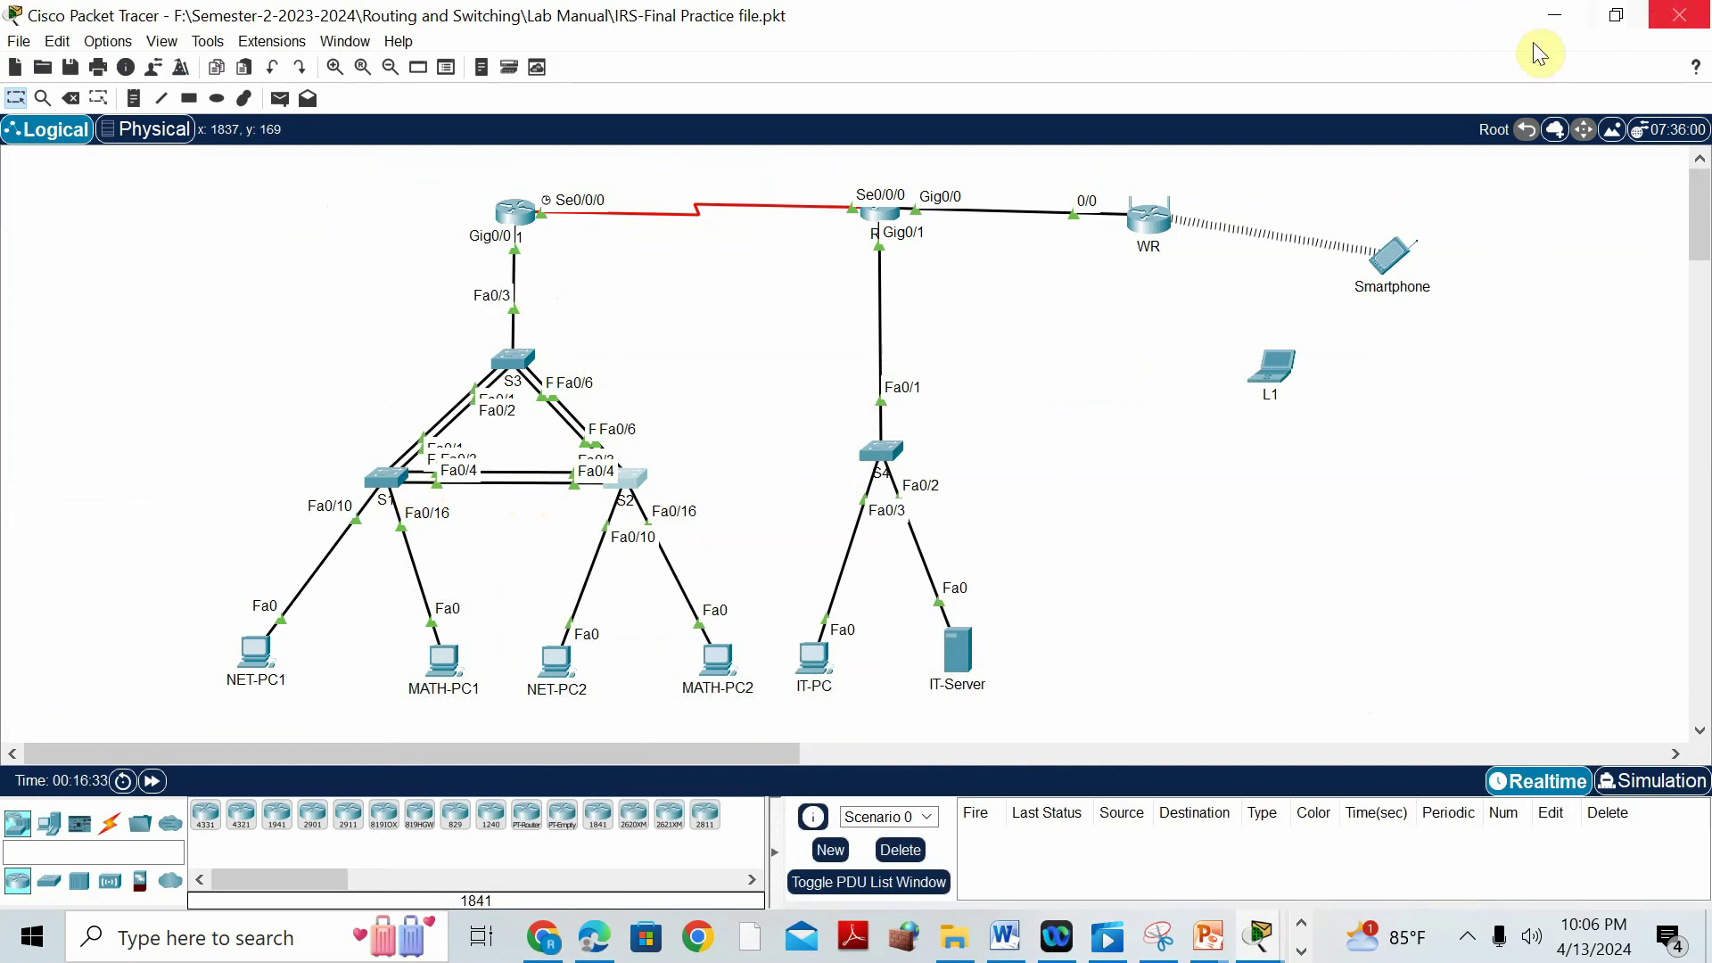
Leave configuration mode on S1 and run show etherchannel summary.
left_click(389, 482)
key("Return")
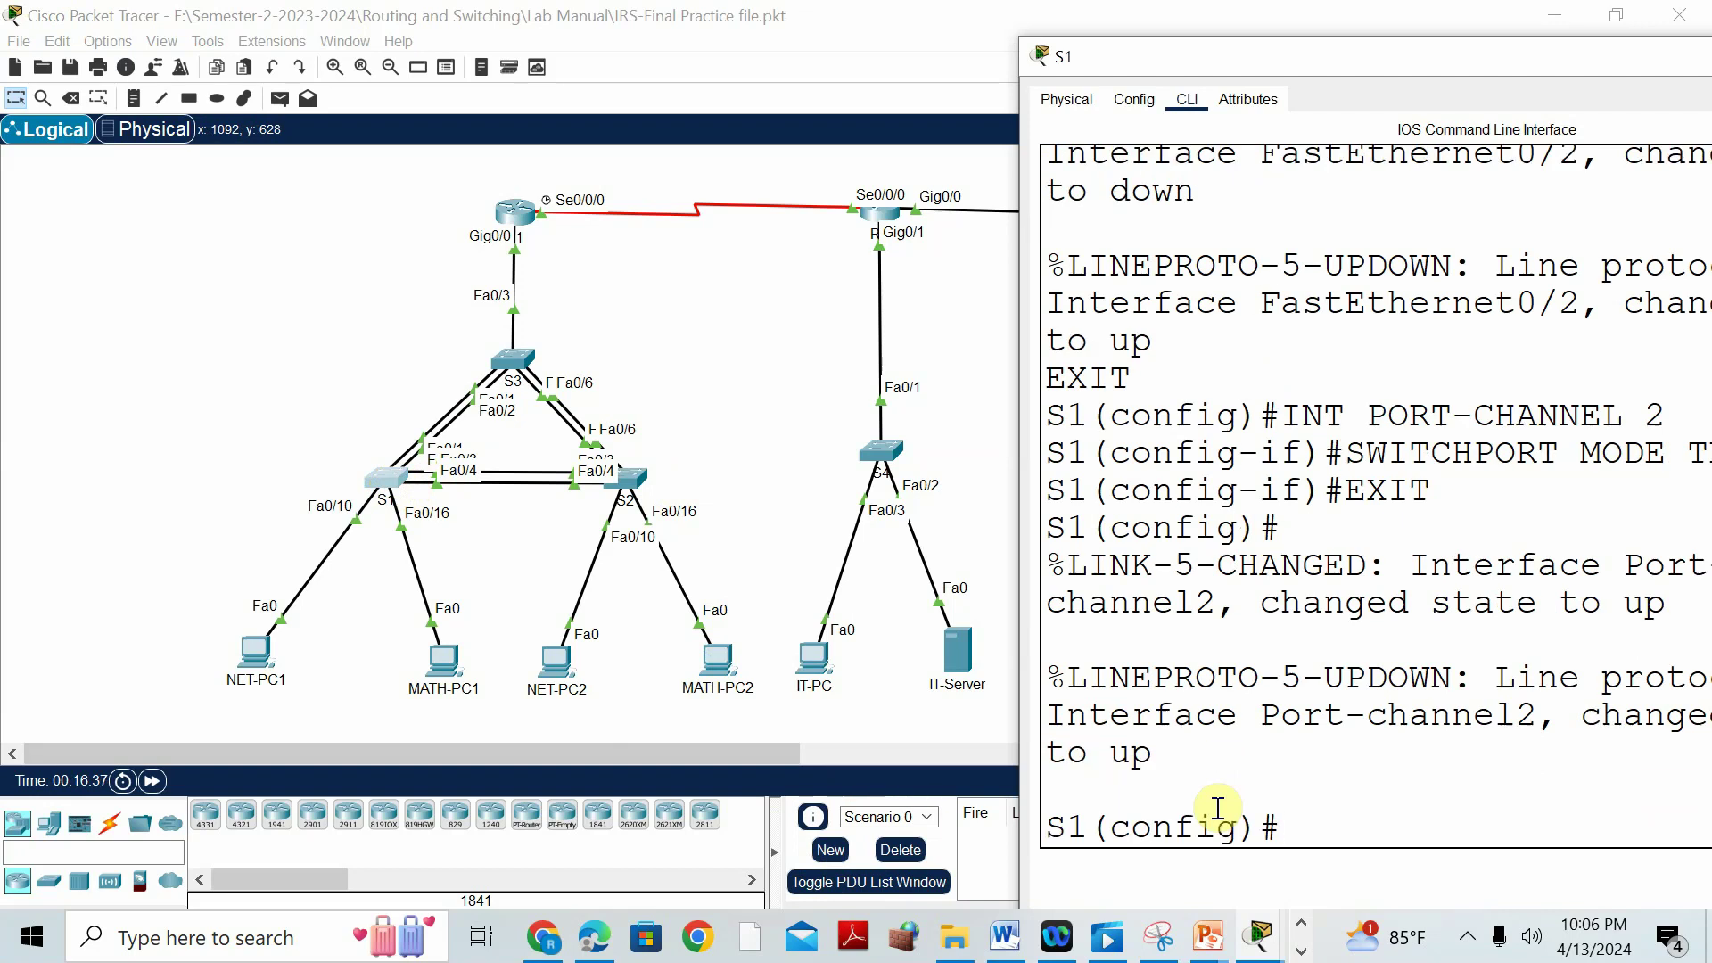
type("EN")
key("Return")
key("Return")
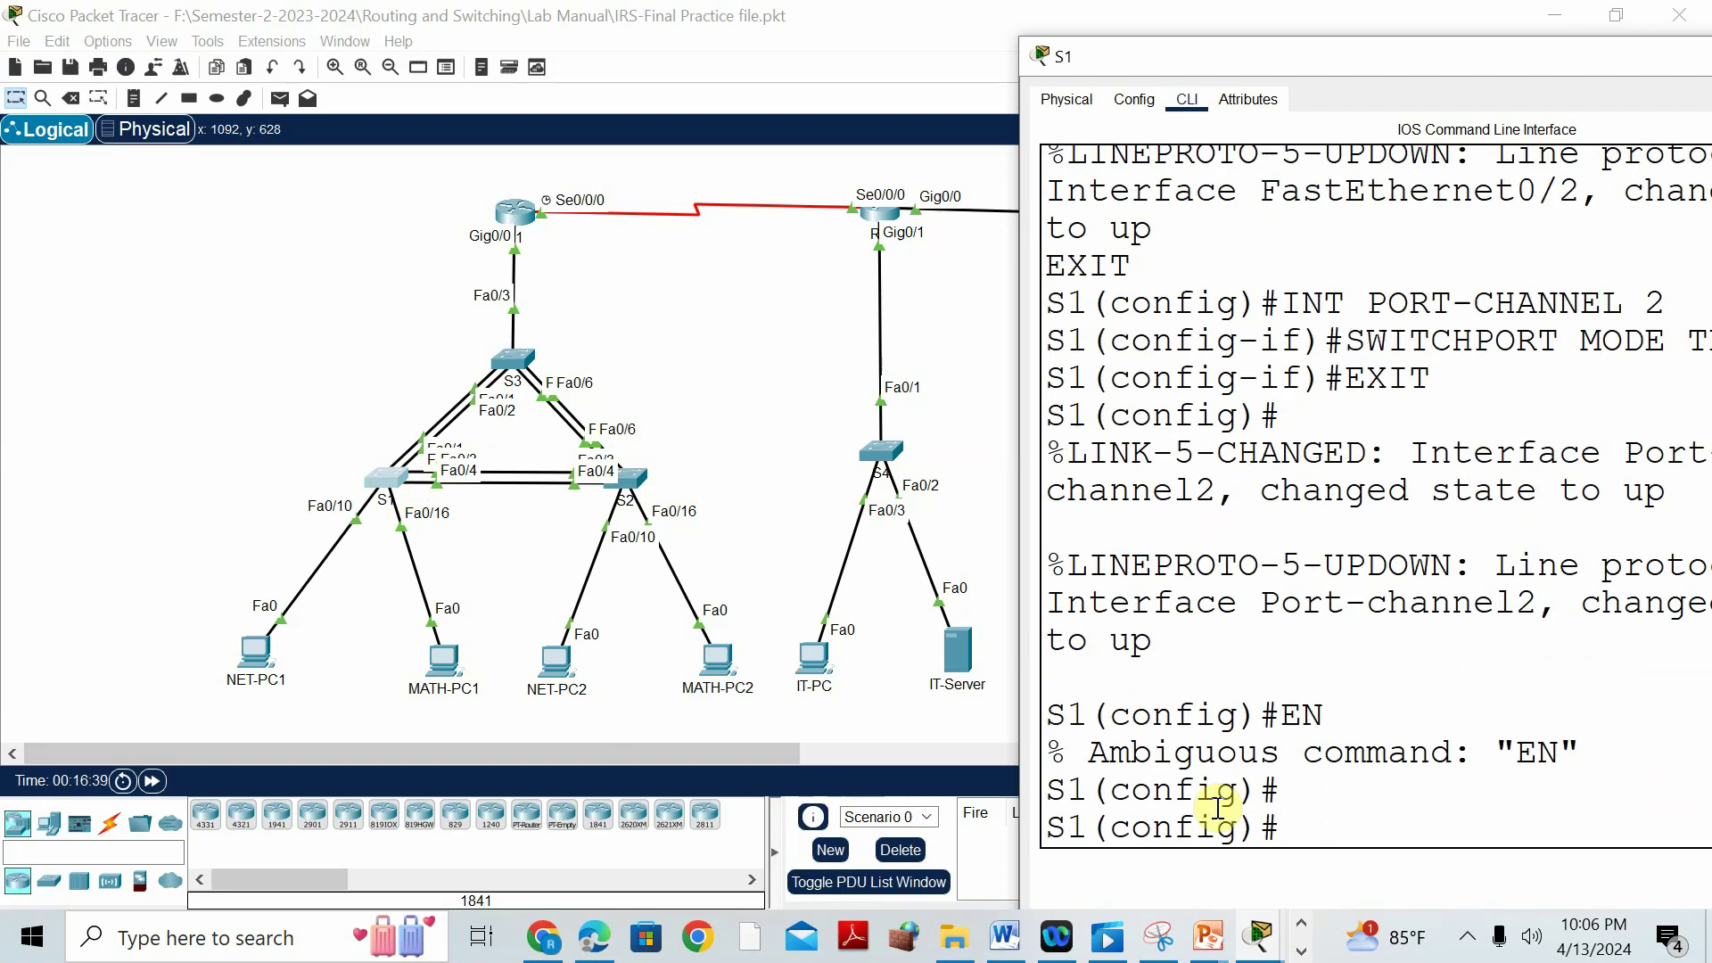
type("END")
key("Return")
key("Return")
key("Return")
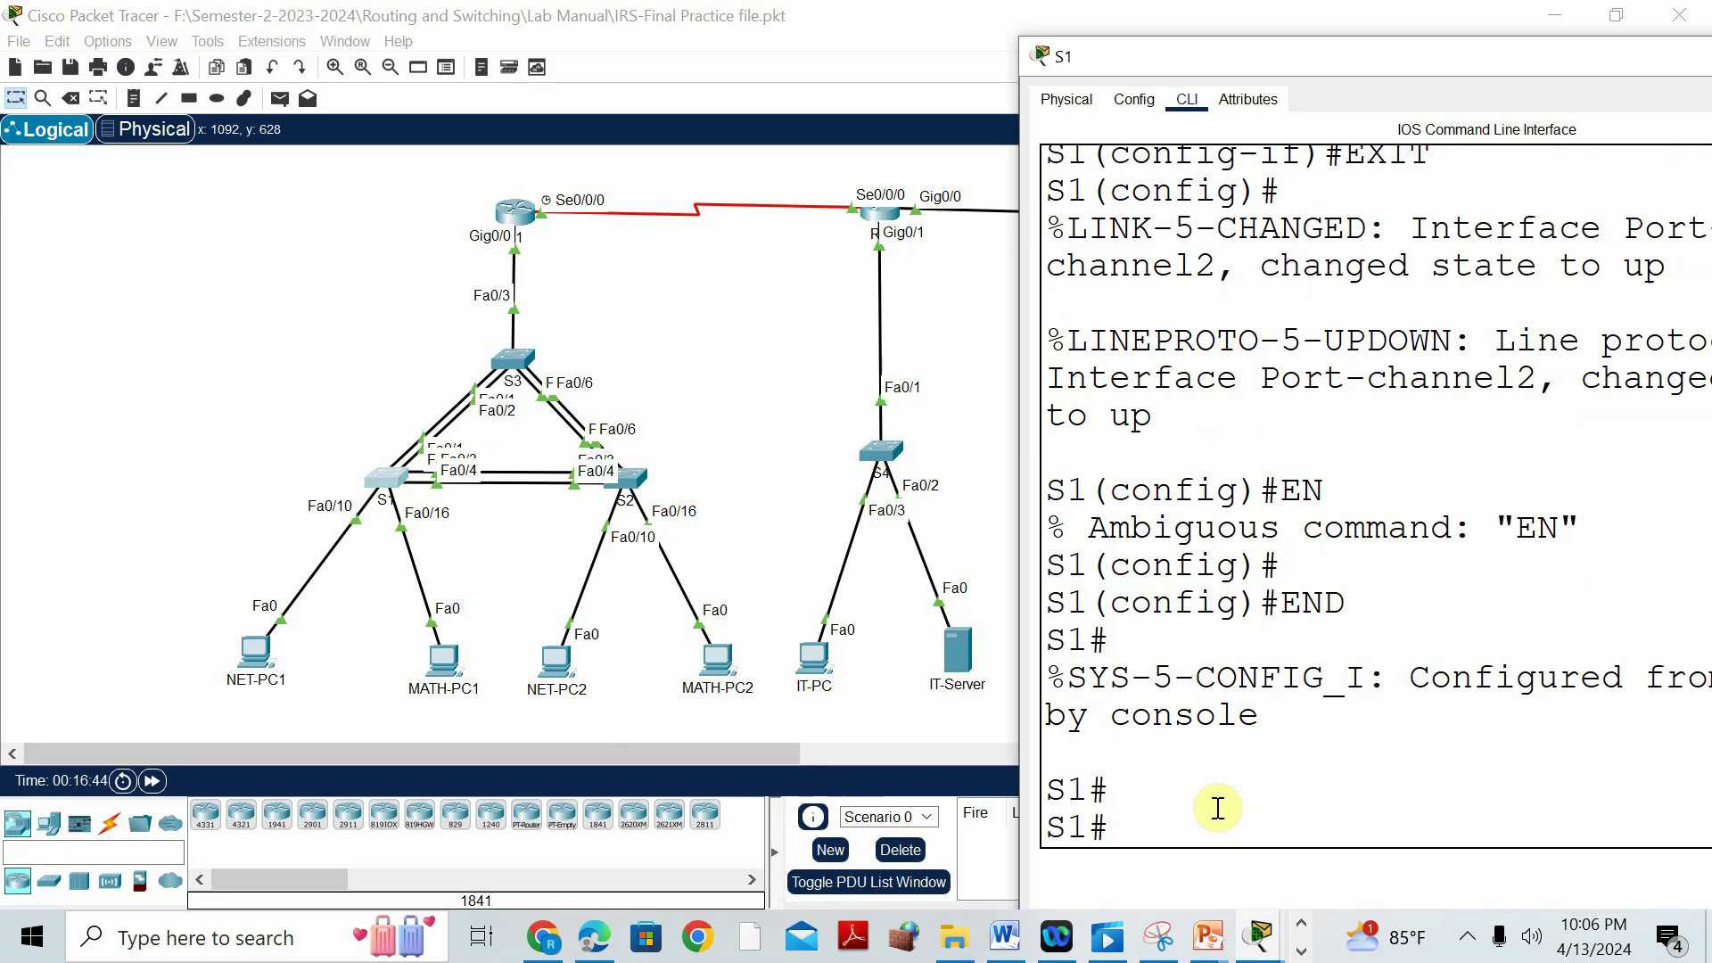
type("SH ETHERCHANEL")
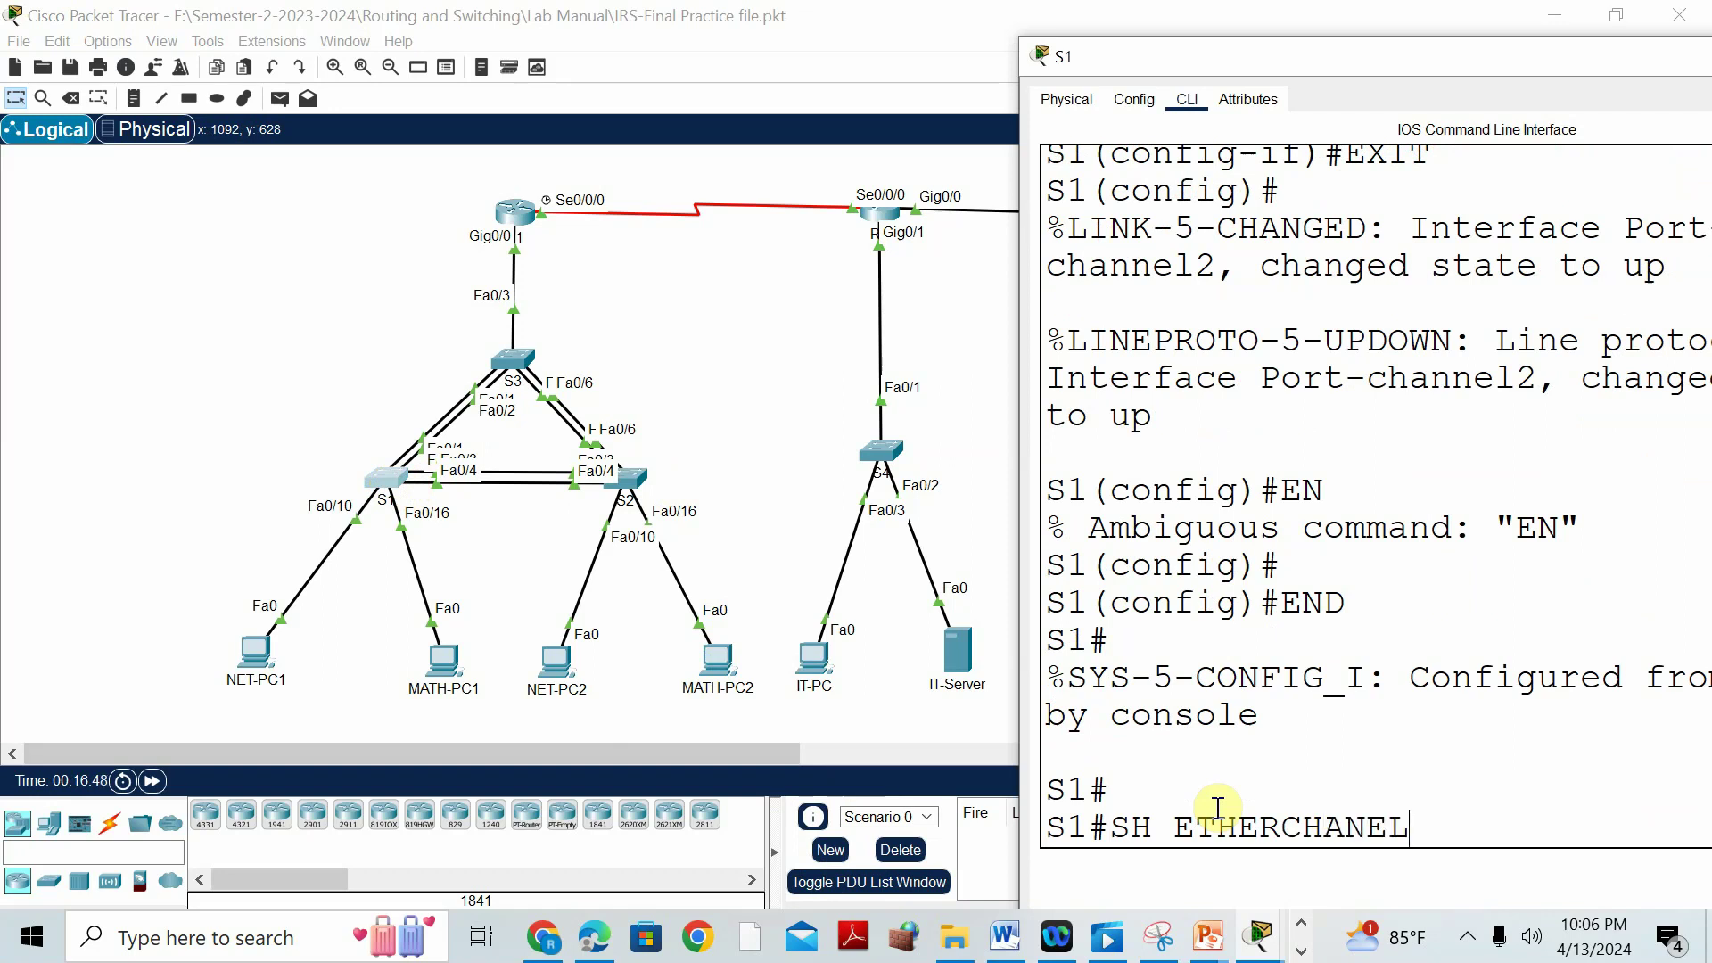
key("BackSpace")
key("BackSpace")
type("NEL SUMMARY")
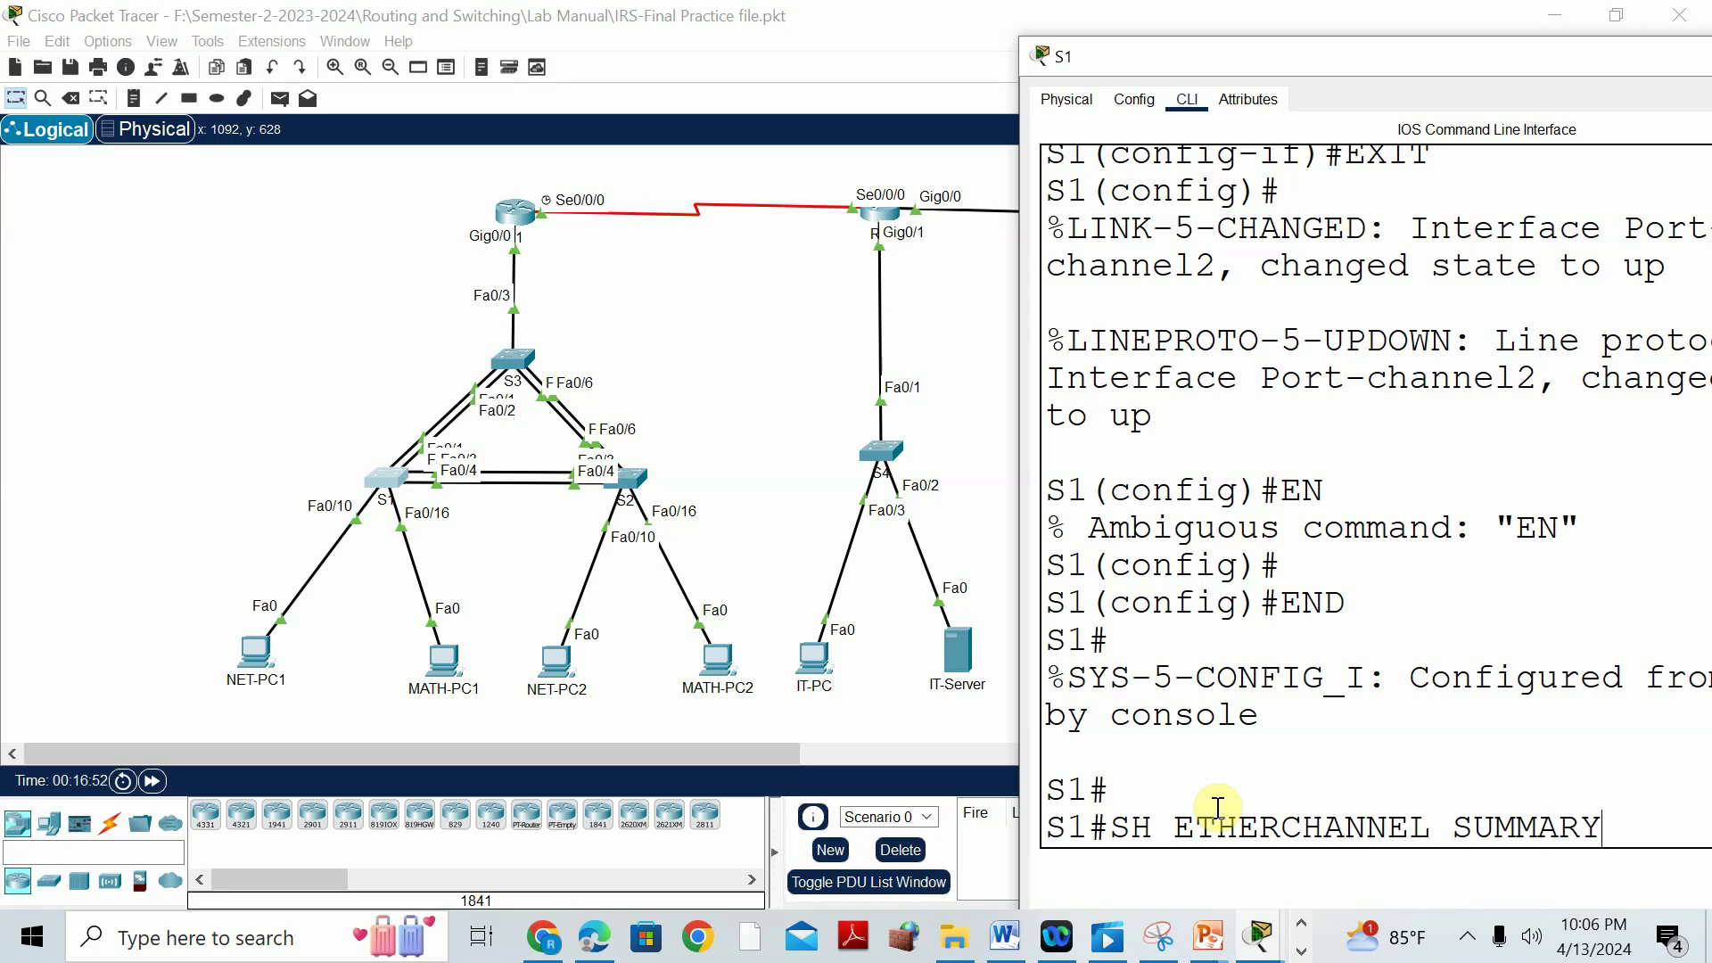
key("Return")
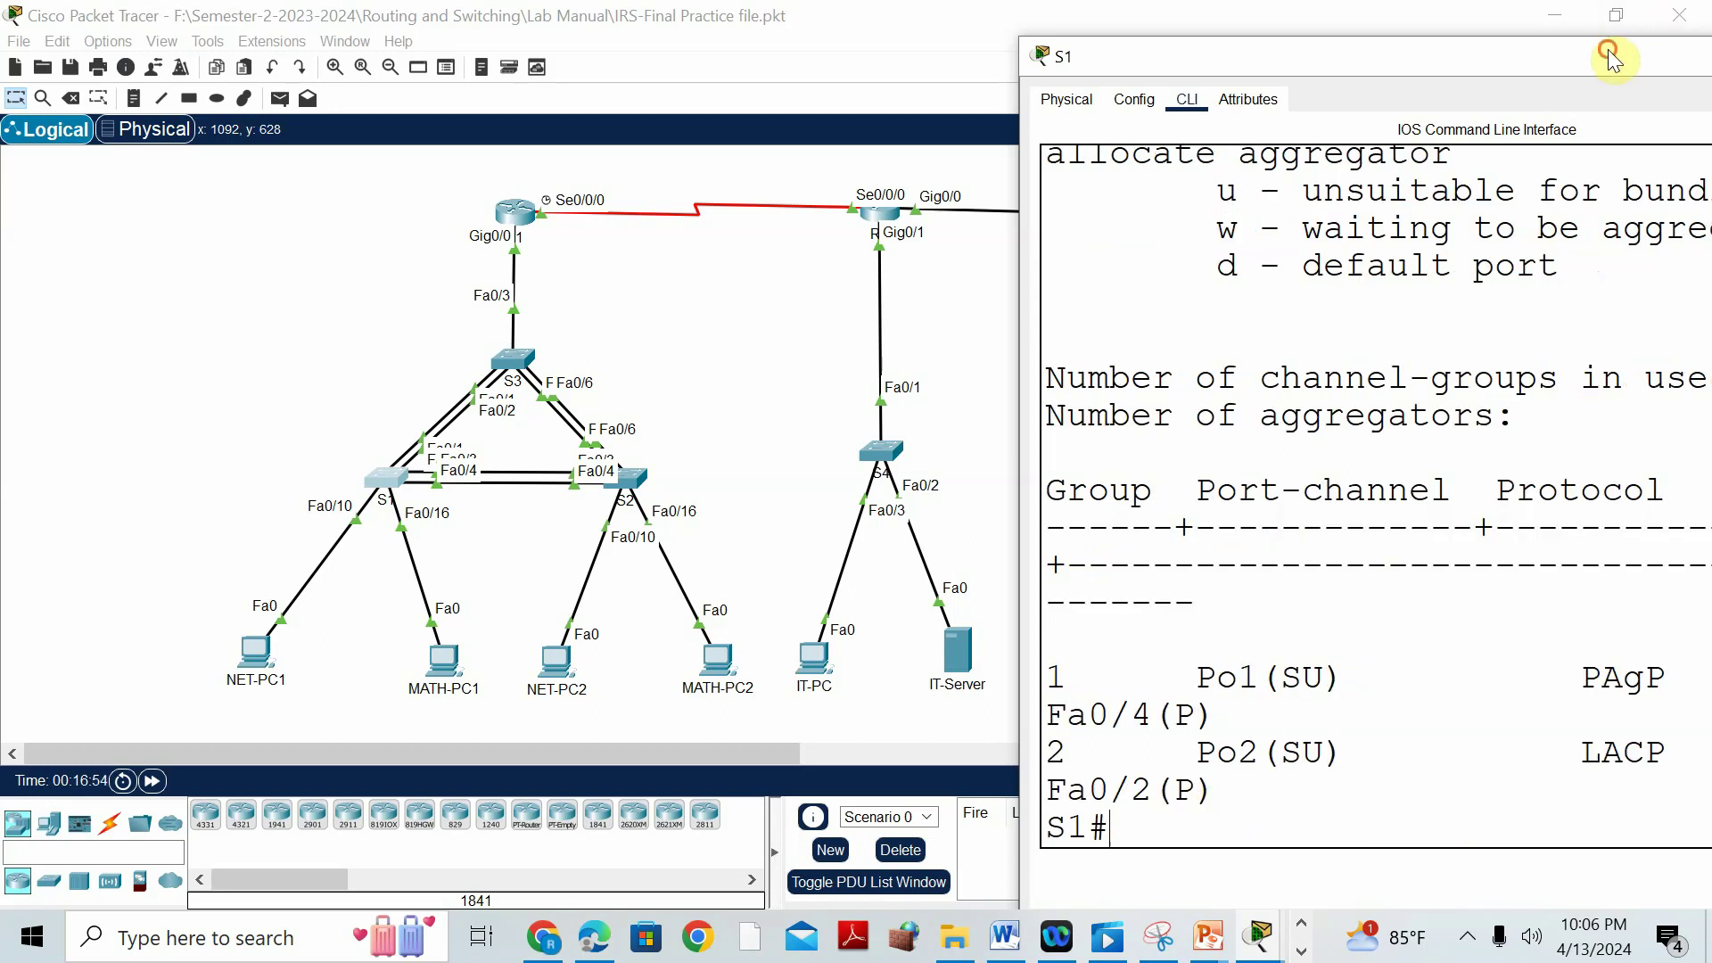
Maximize S1's console, highlight 'U - in use' for Po1 PAgP and Po2 LACP, then close it.
left_click_drag(1612, 56, 1343, 48)
left_click(1581, 57)
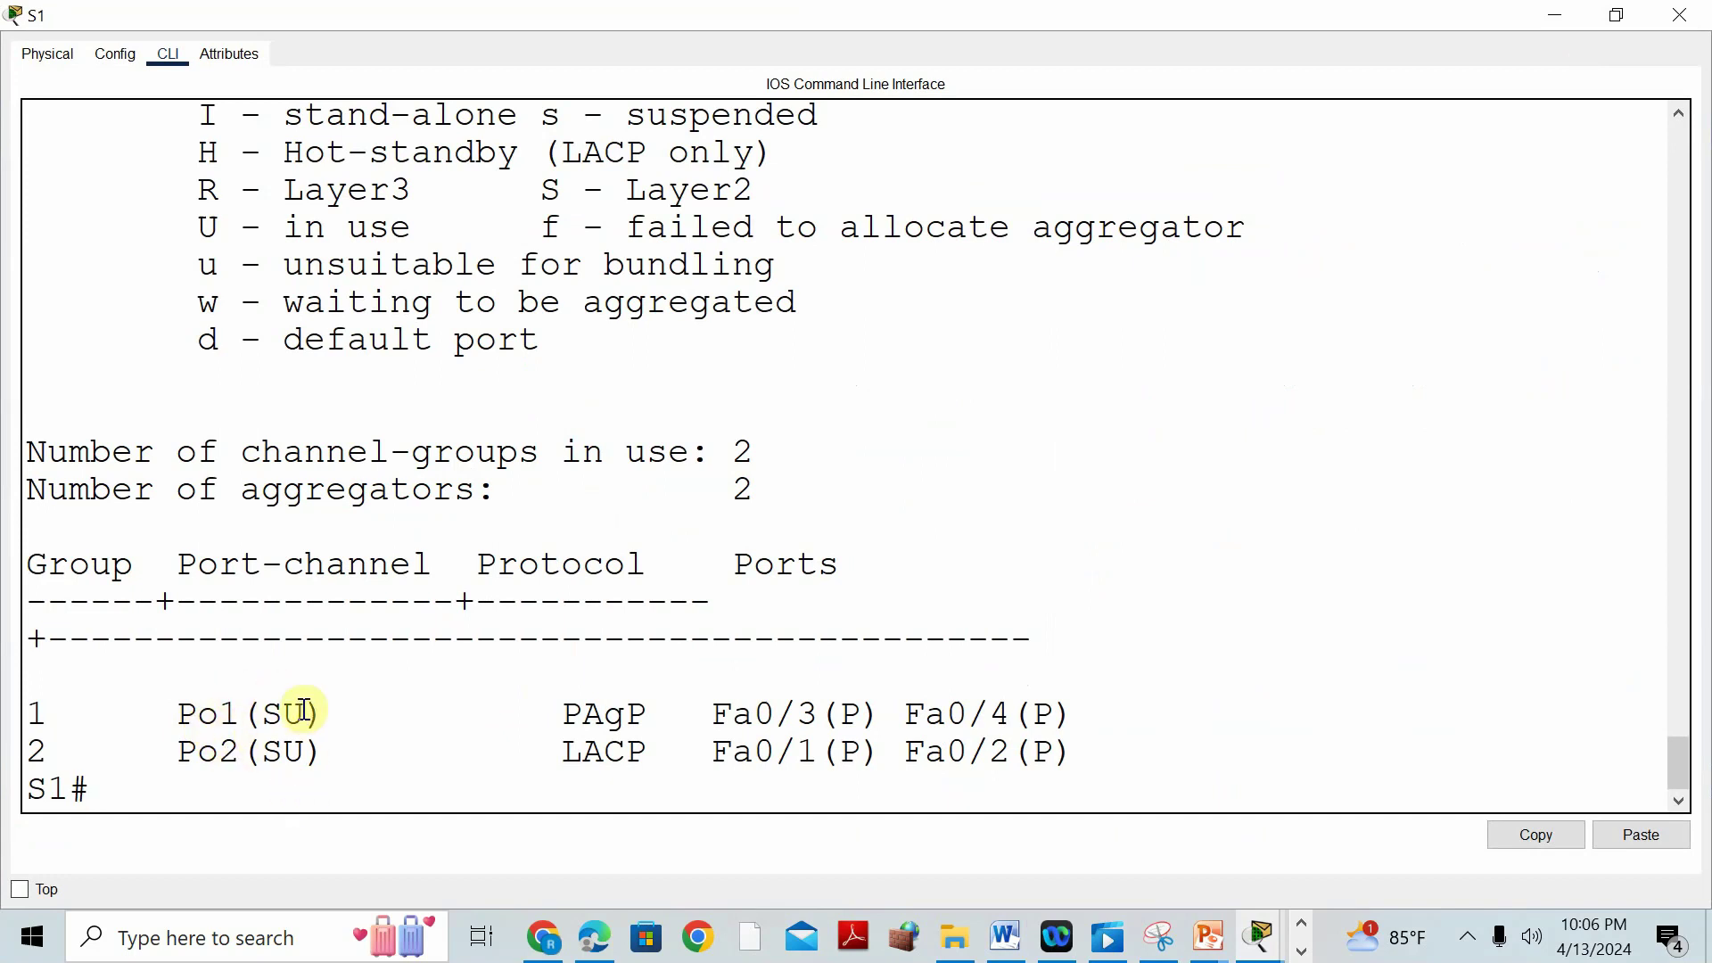
scroll(353, 724, "up", 1)
left_click_drag(198, 334, 412, 337)
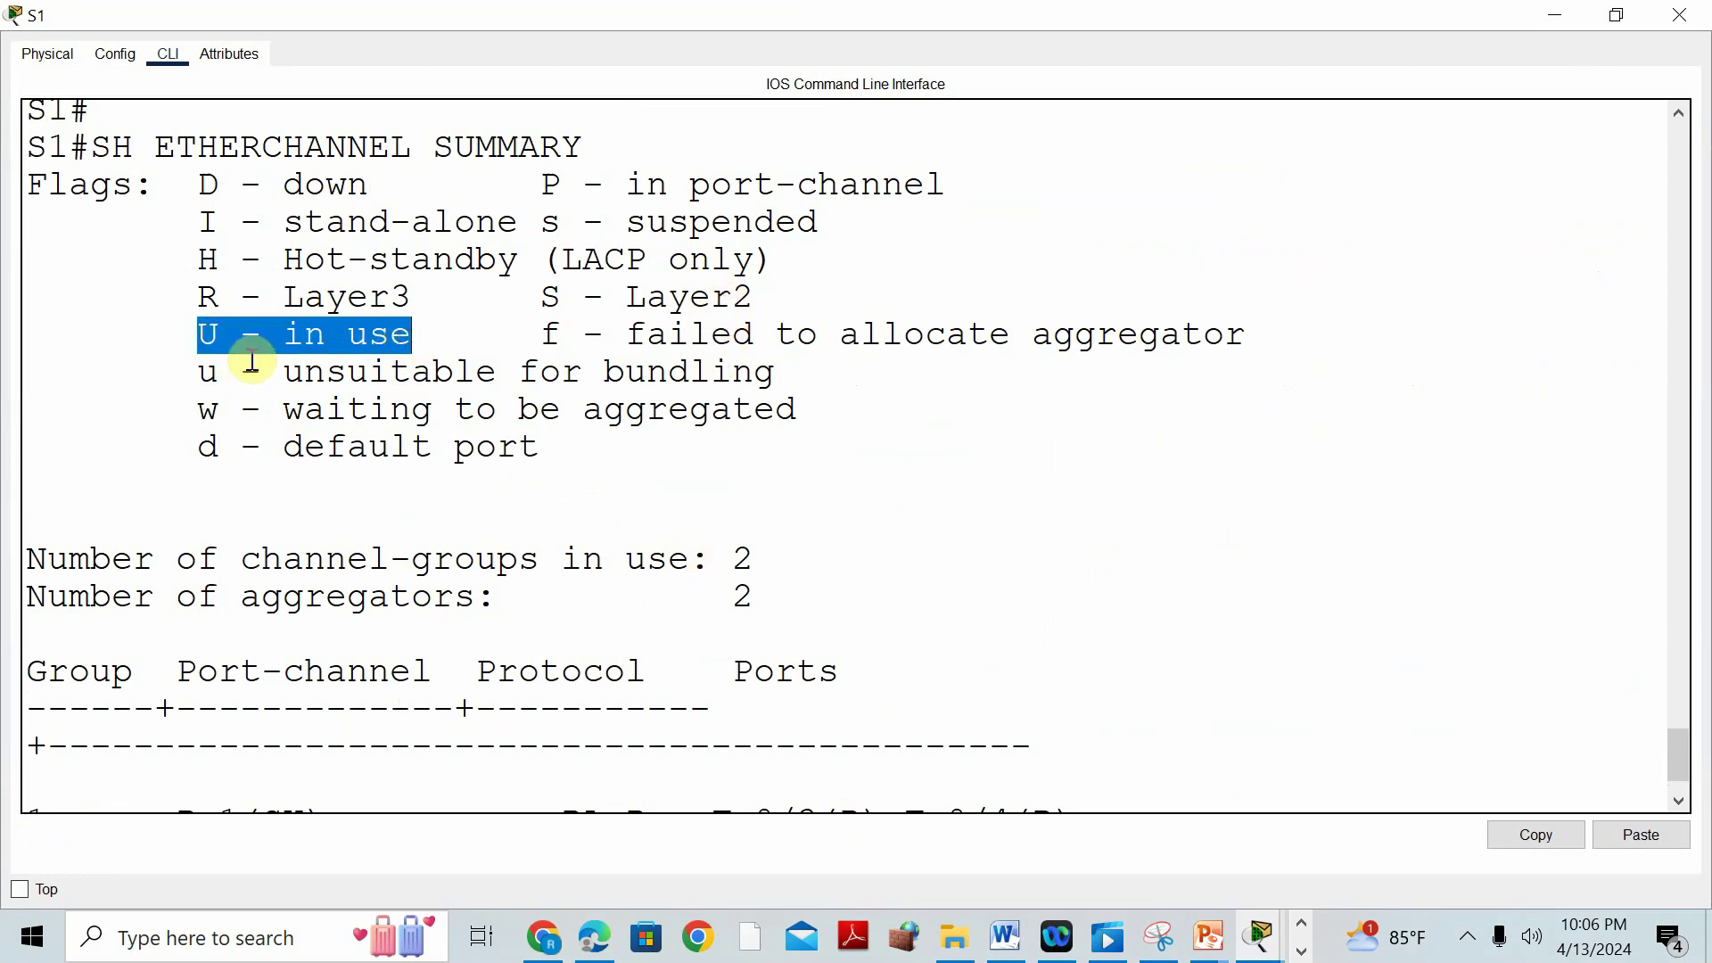
scroll(595, 627, "down", 1)
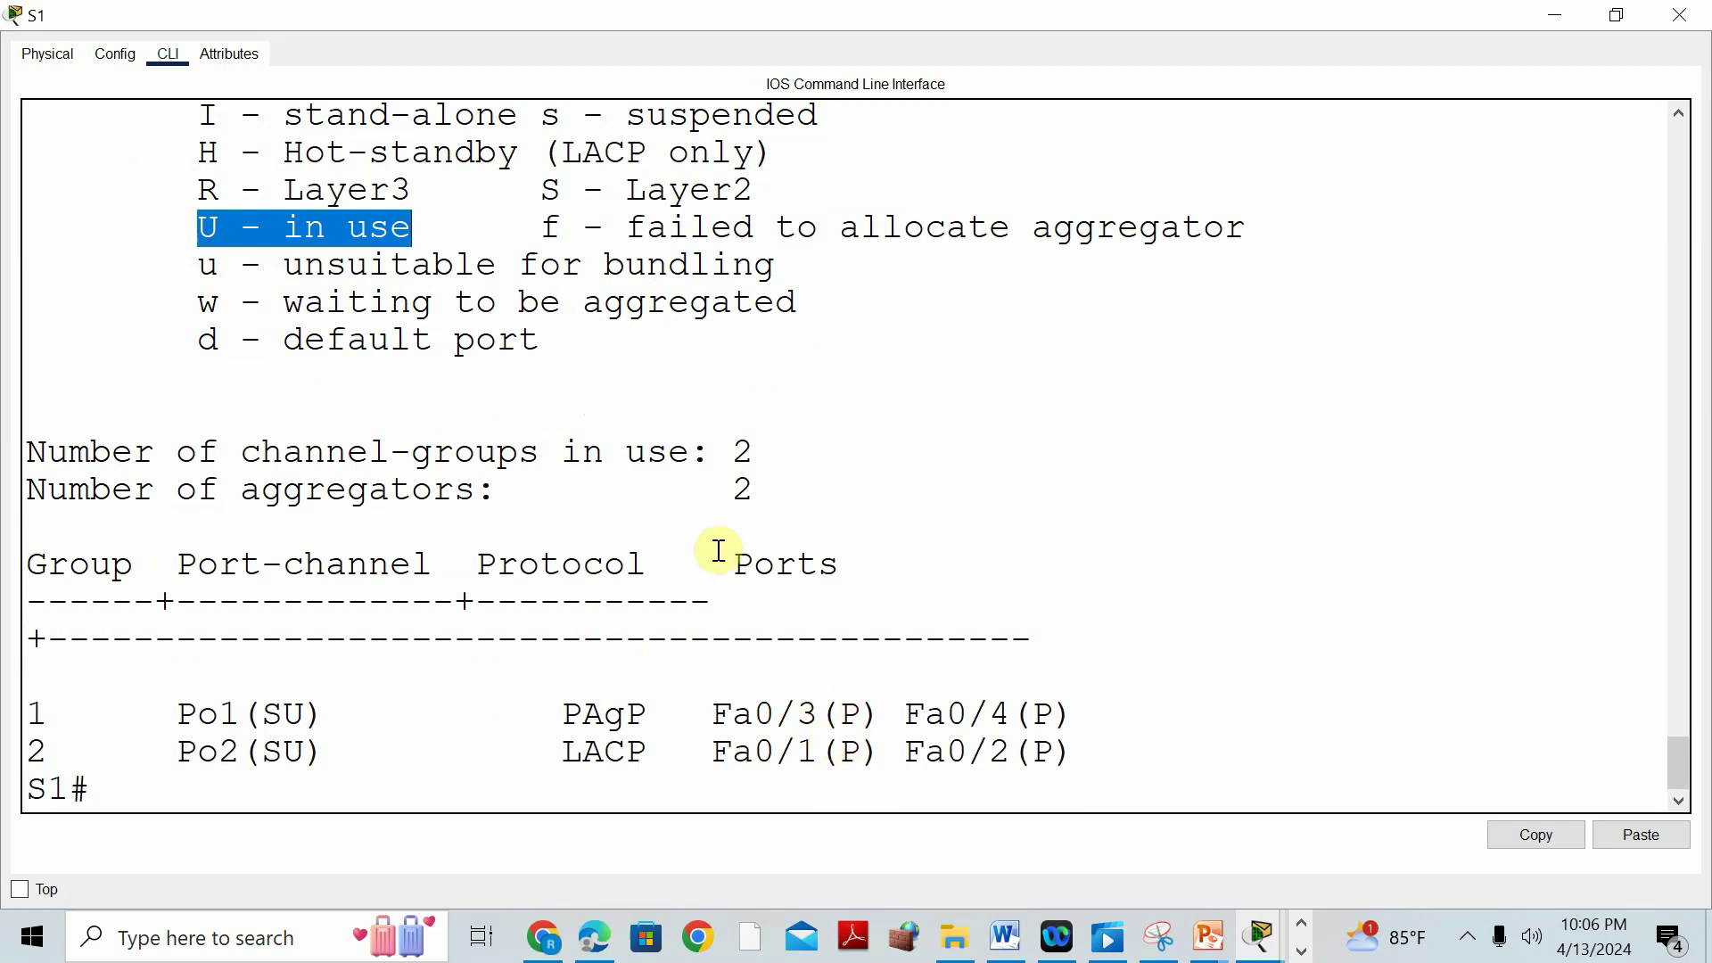
scroll(718, 553, "up", 1)
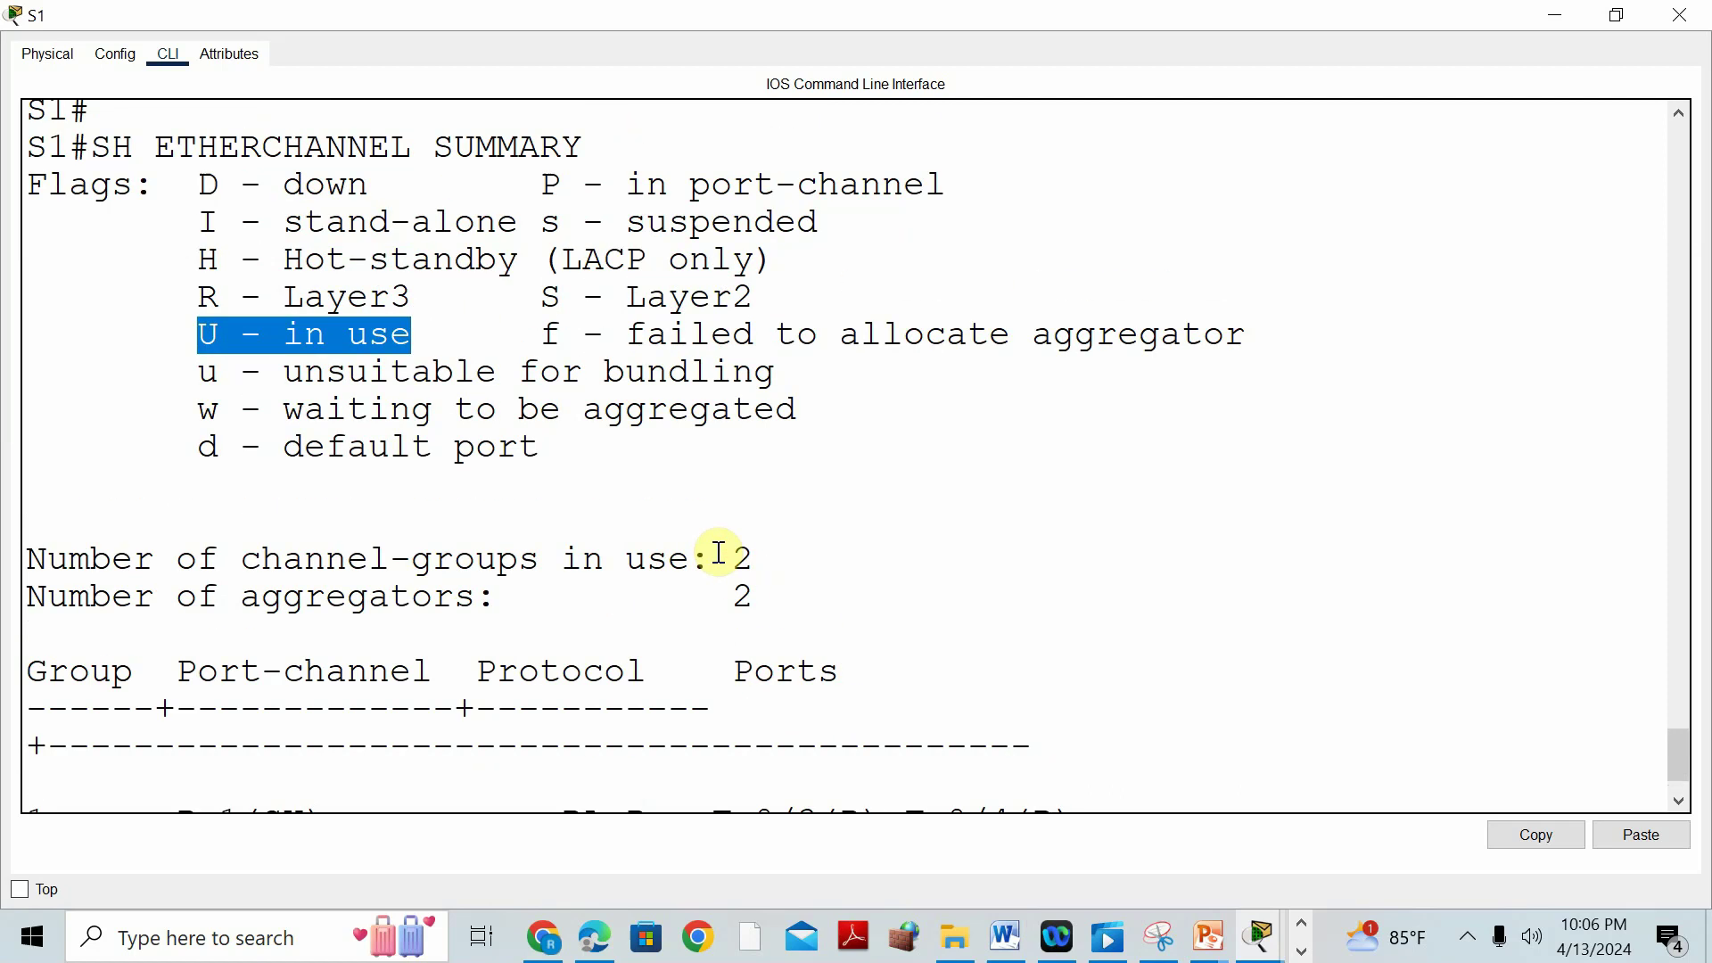
scroll(848, 544, "down", 1)
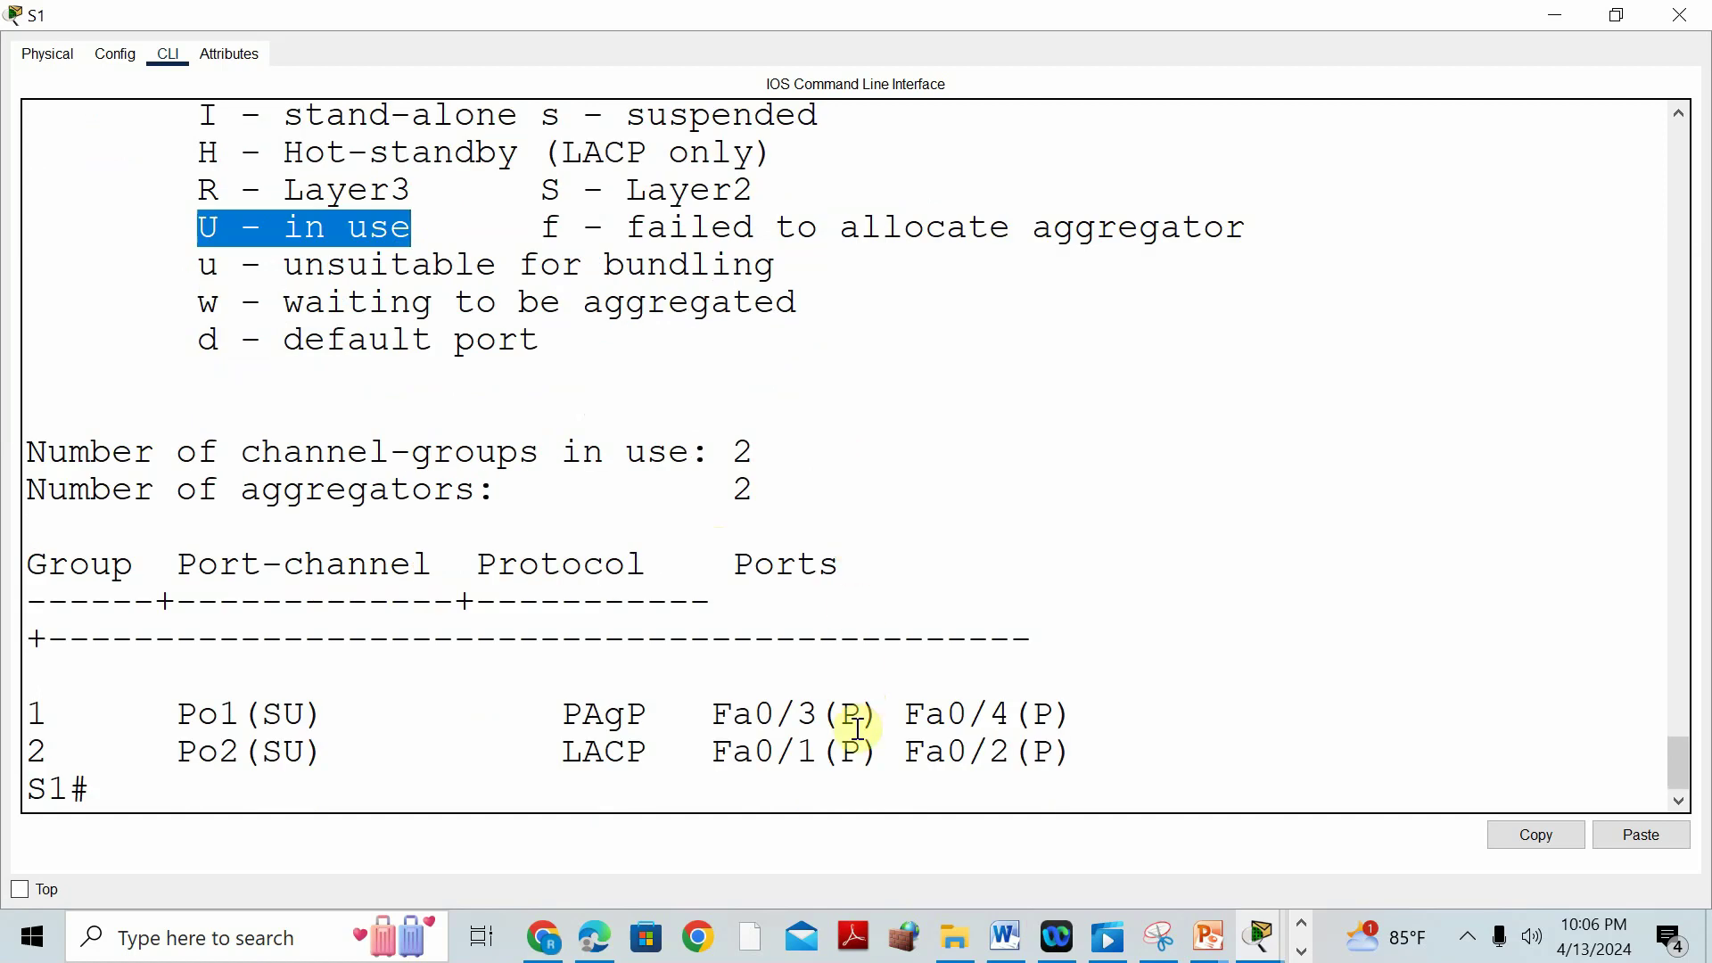
scroll(986, 474, "up", 1)
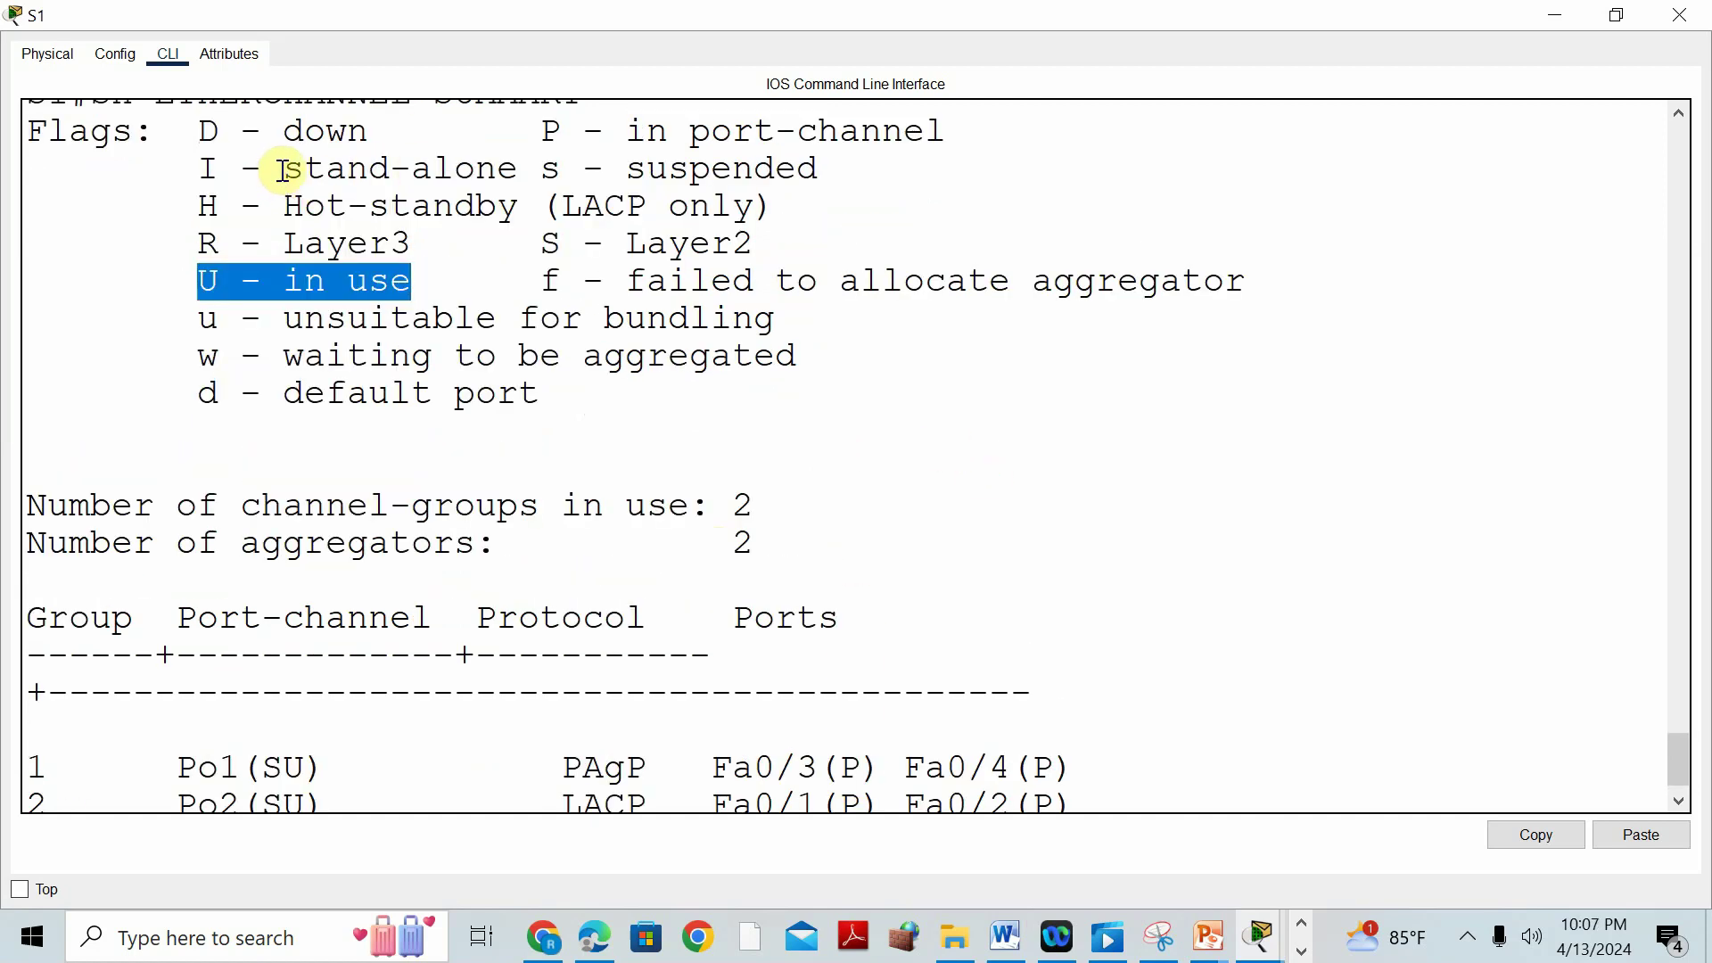
scroll(998, 508, "down", 1)
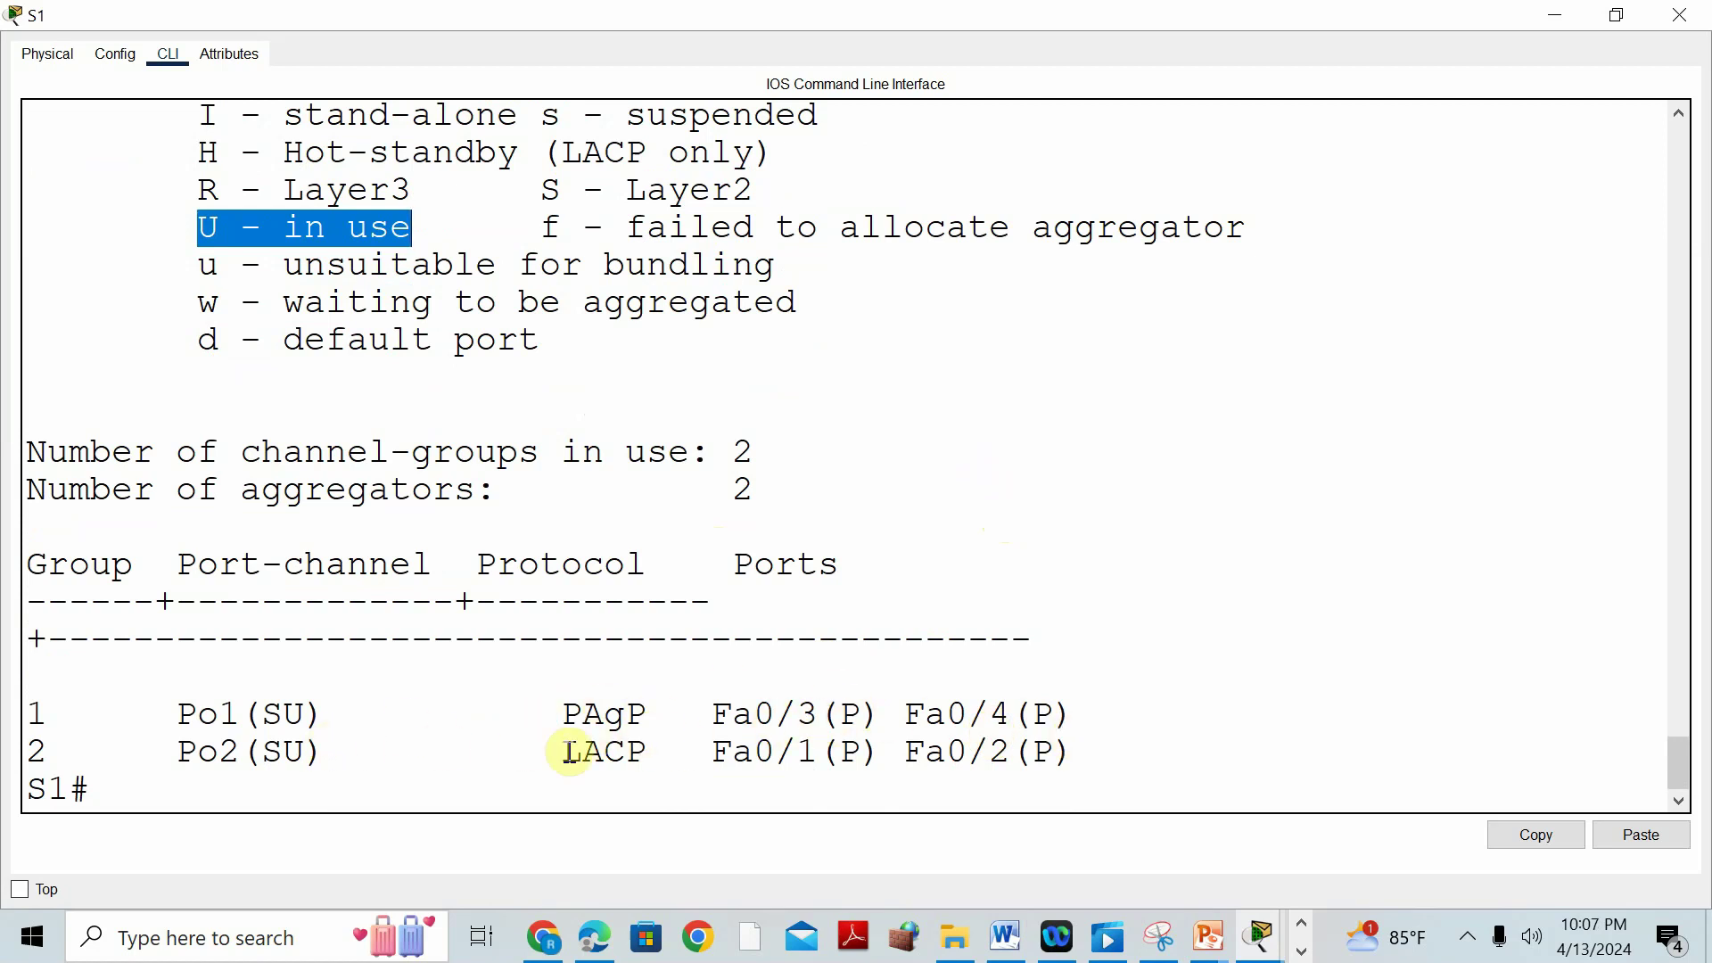
left_click(1680, 15)
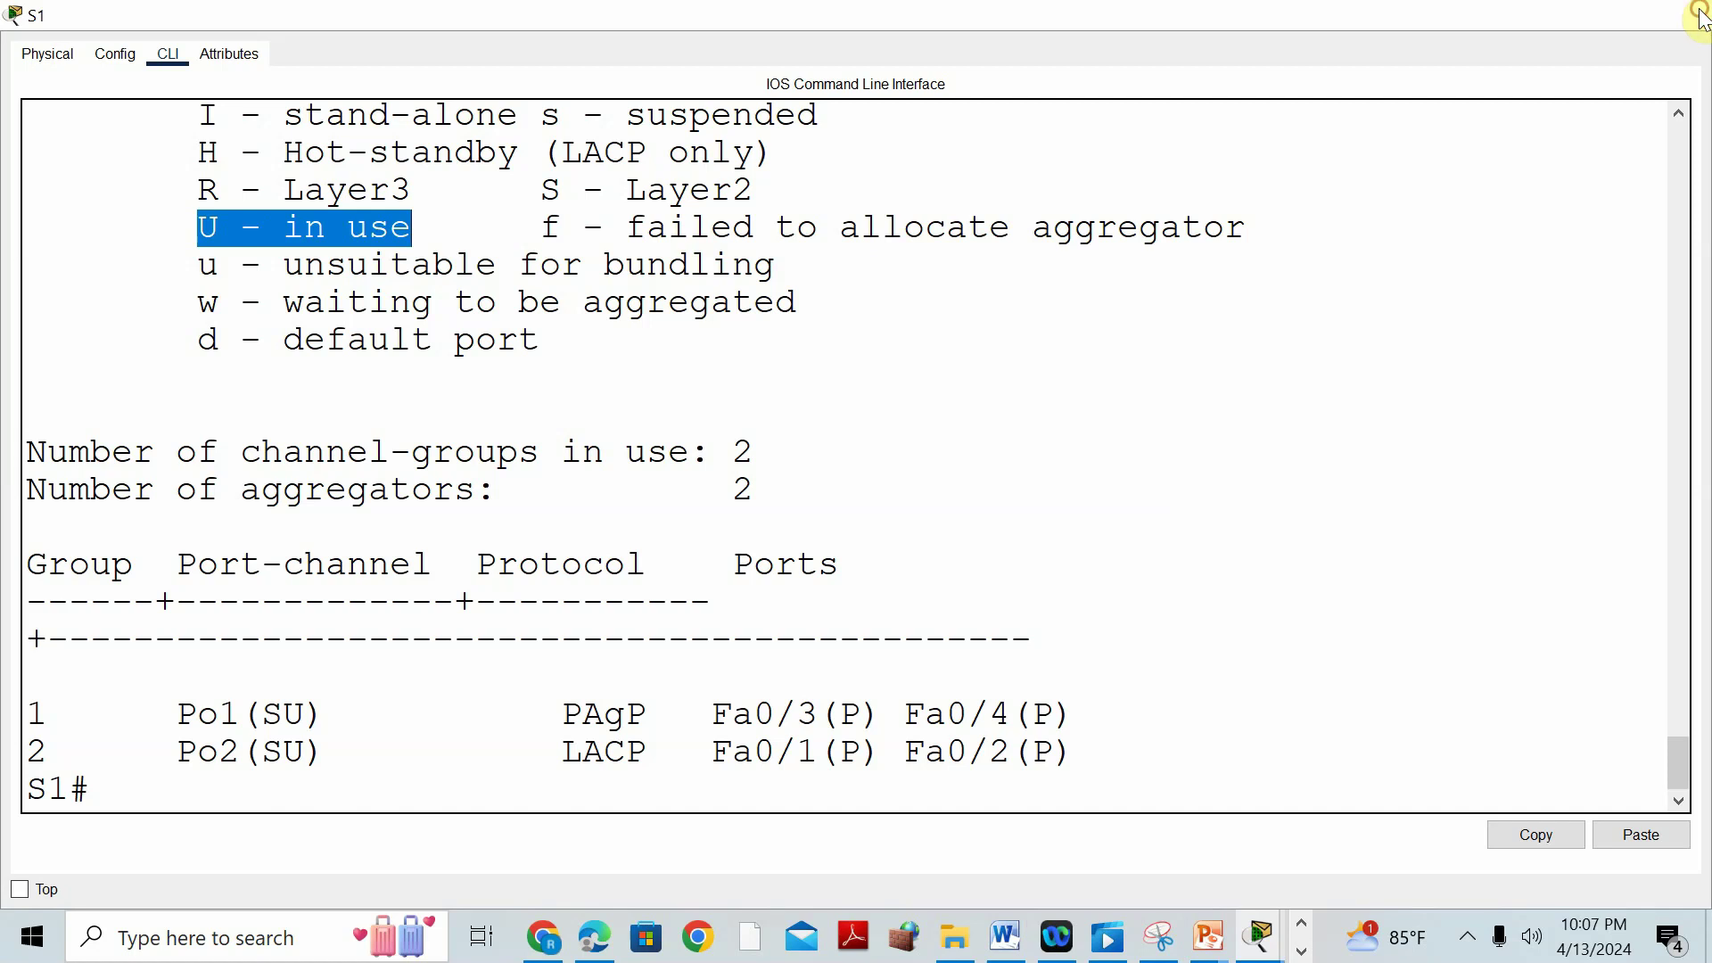
Leave configuration mode on S3 and run show etherchannel summary.
left_click(490, 356)
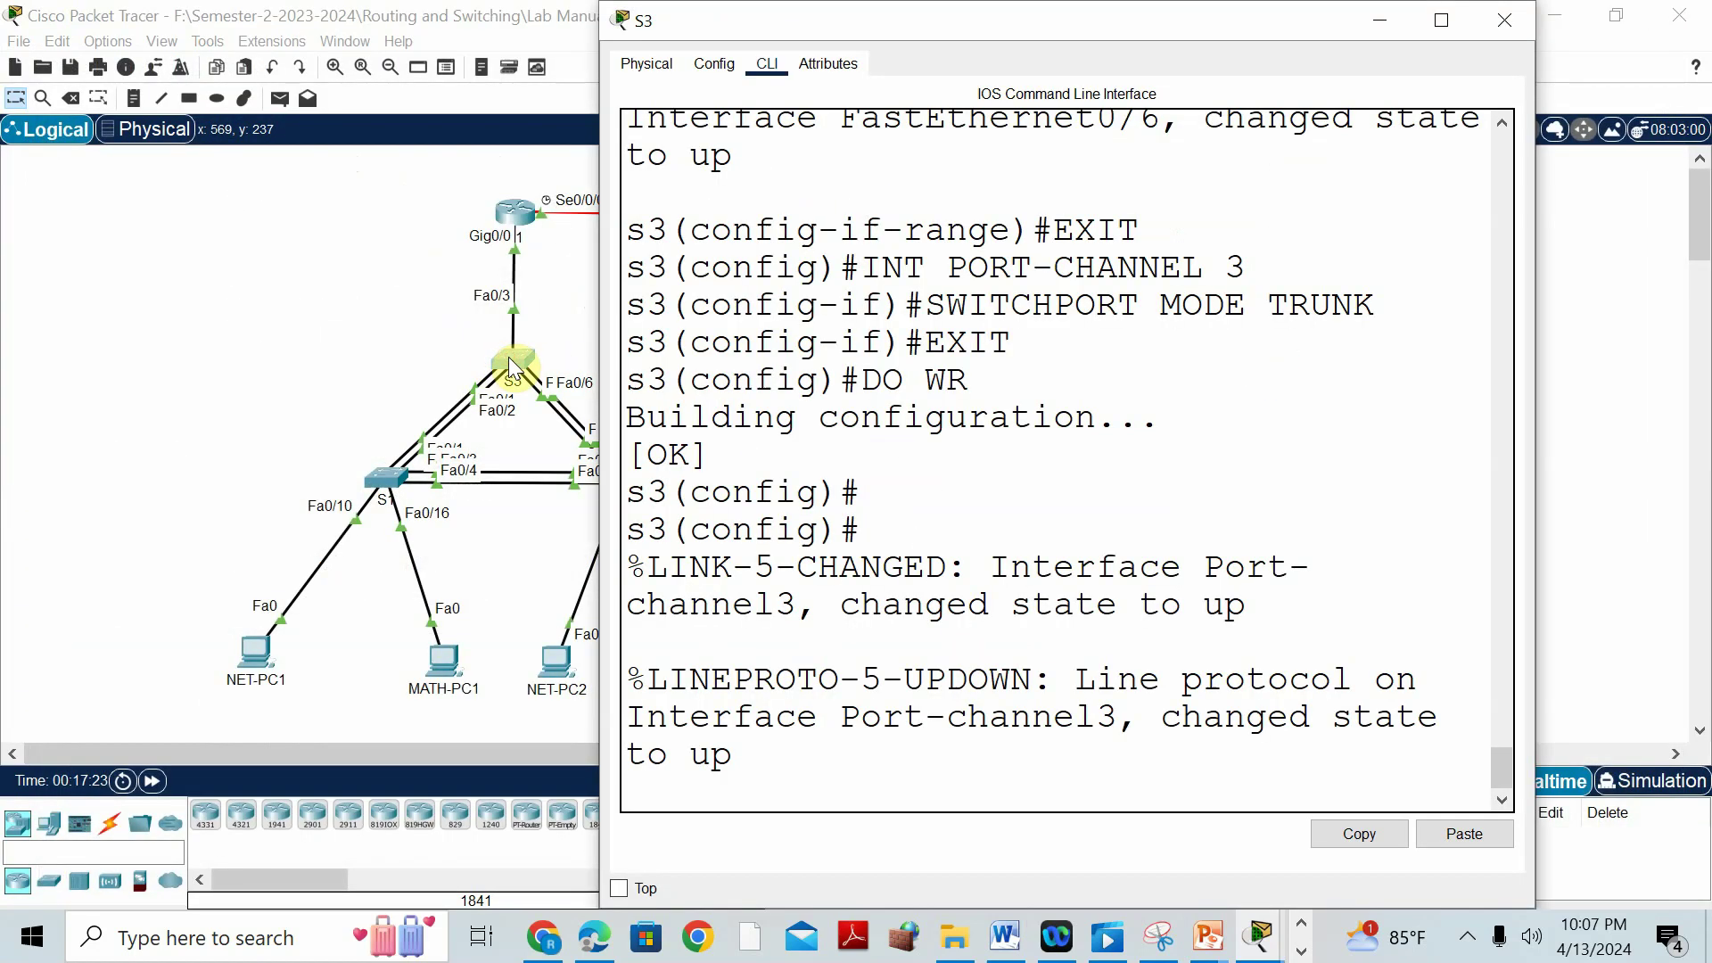
type("EN")
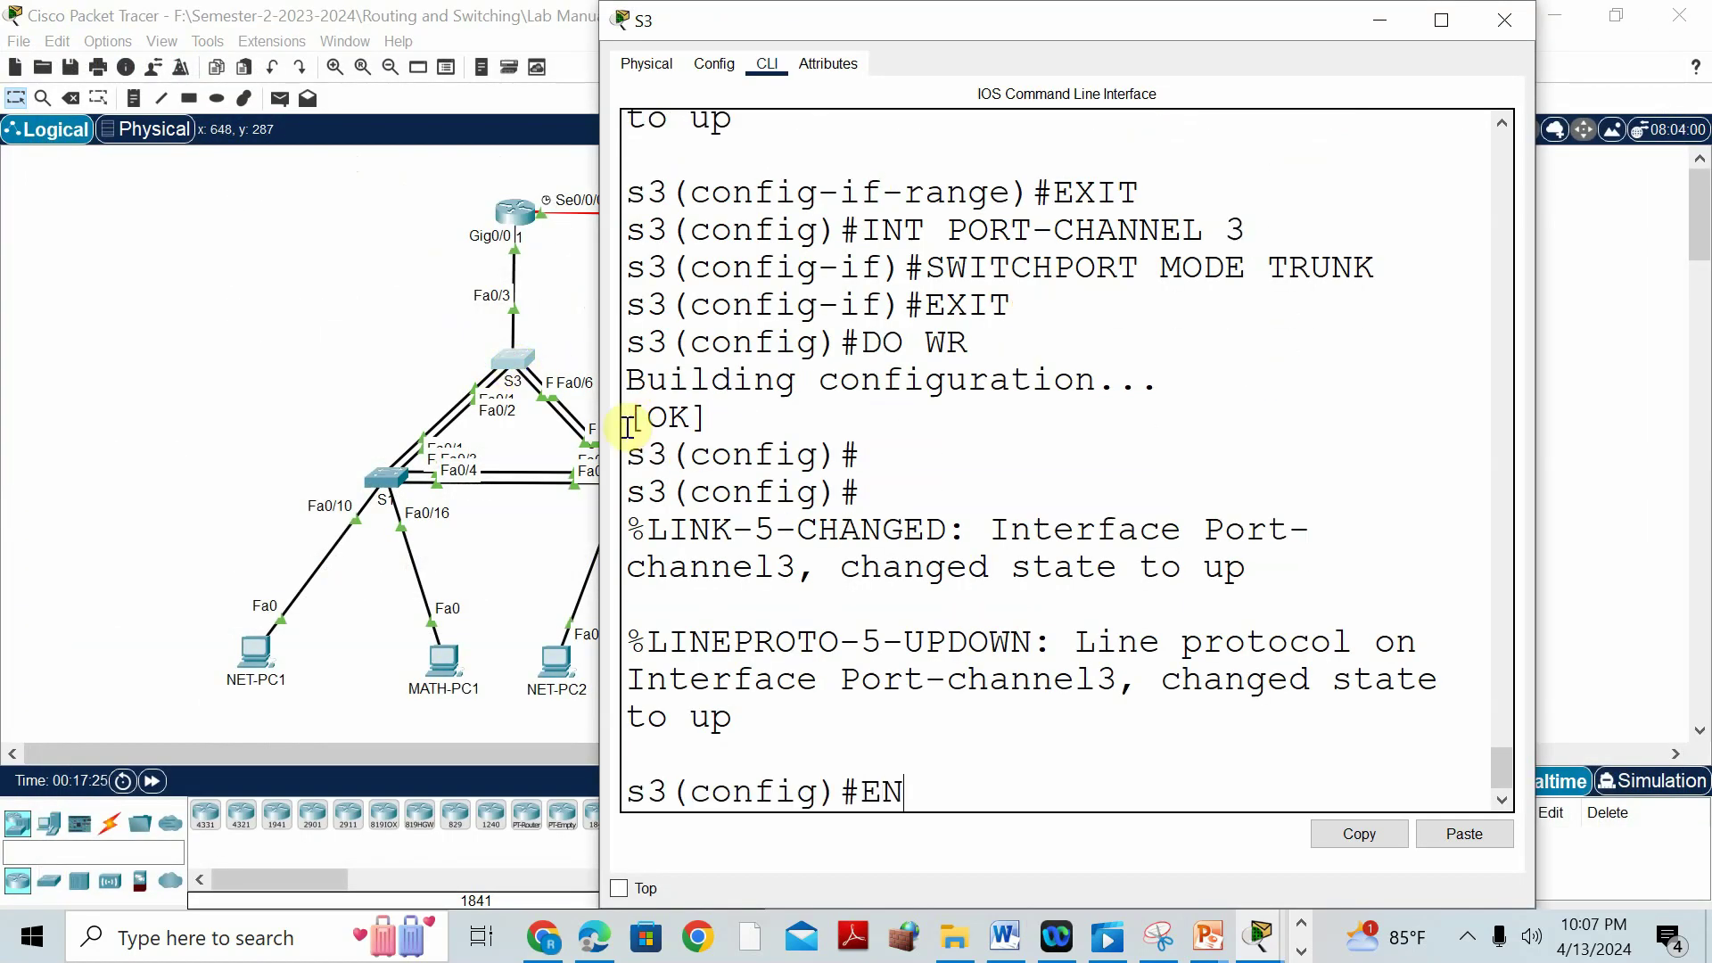
type("D")
key("Return")
type("SH ETHER")
key("Tab")
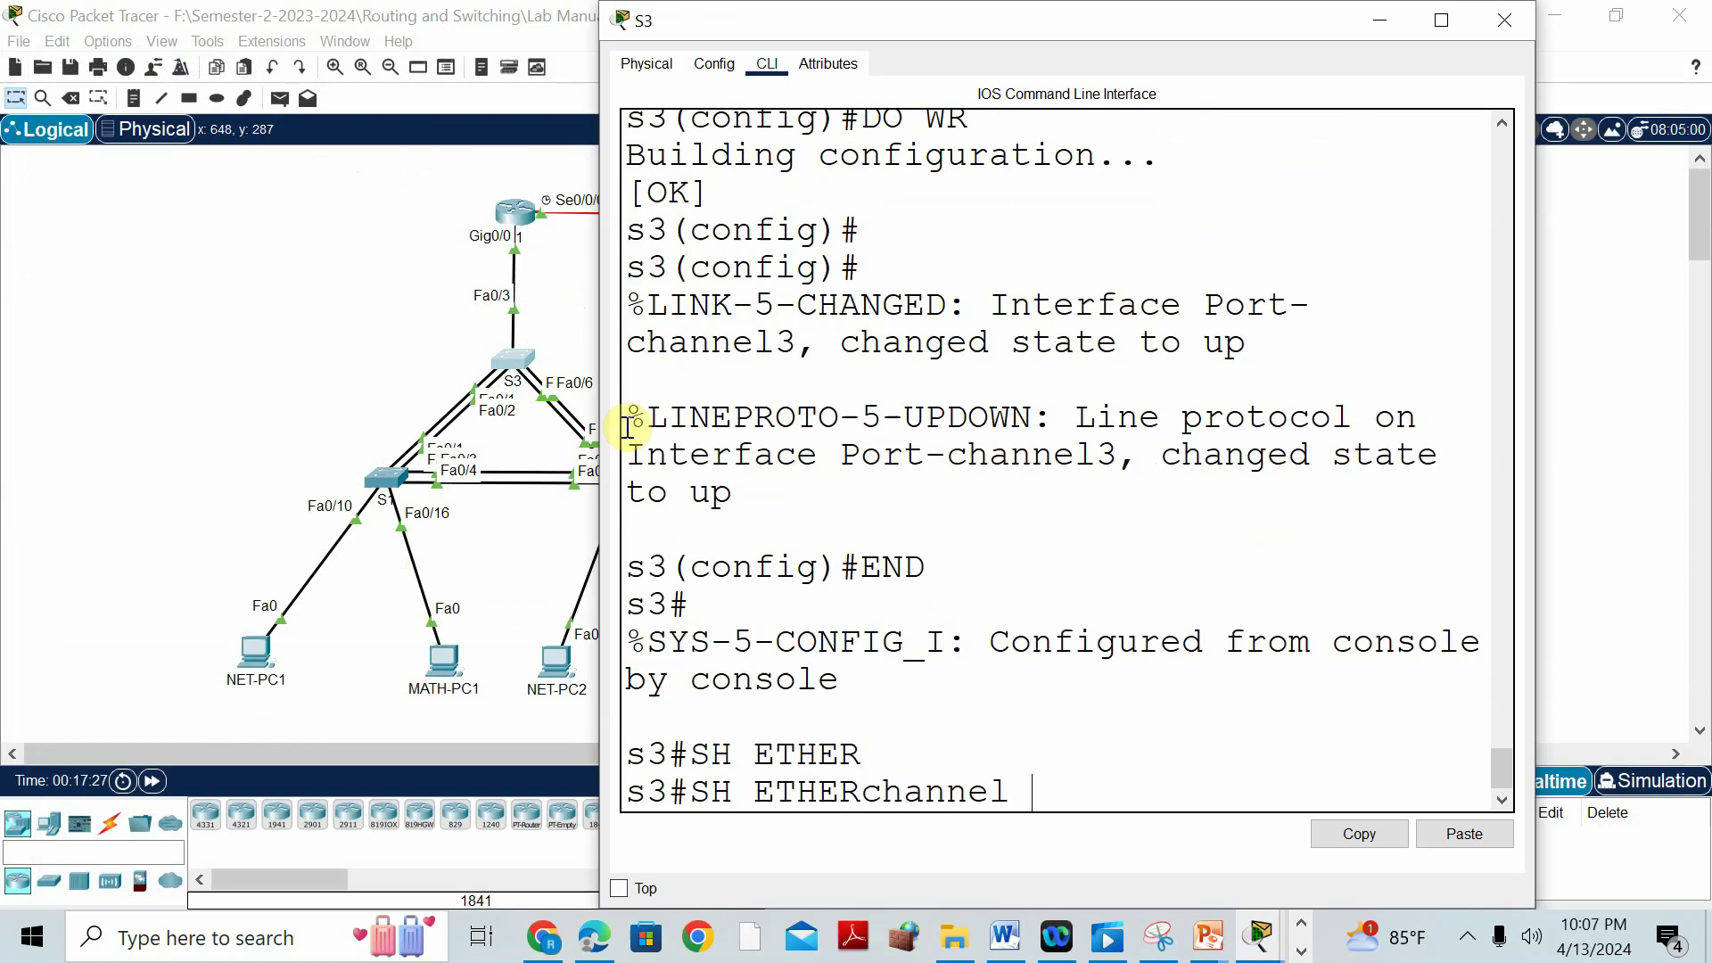
type("SUM")
key("Tab")
key("Return")
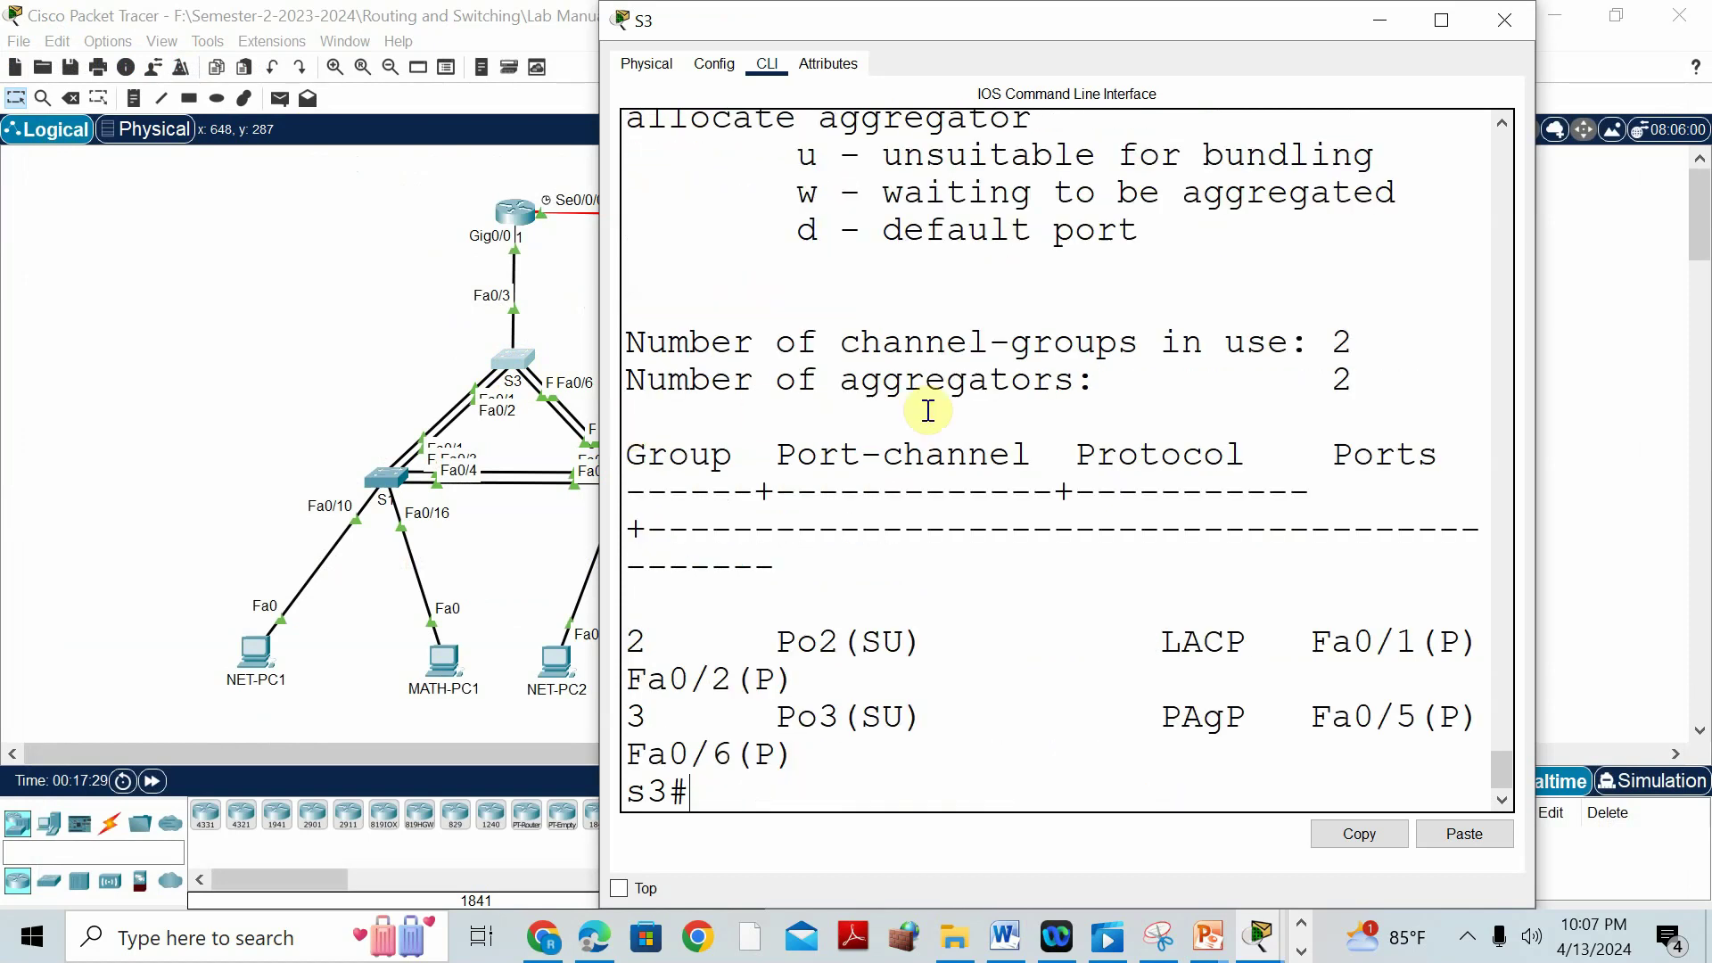
Maximize S3's summary showing Po2 LACP and Po3 PAgP in use, then bring Word to Part 5: DHCP.
left_click(1439, 20)
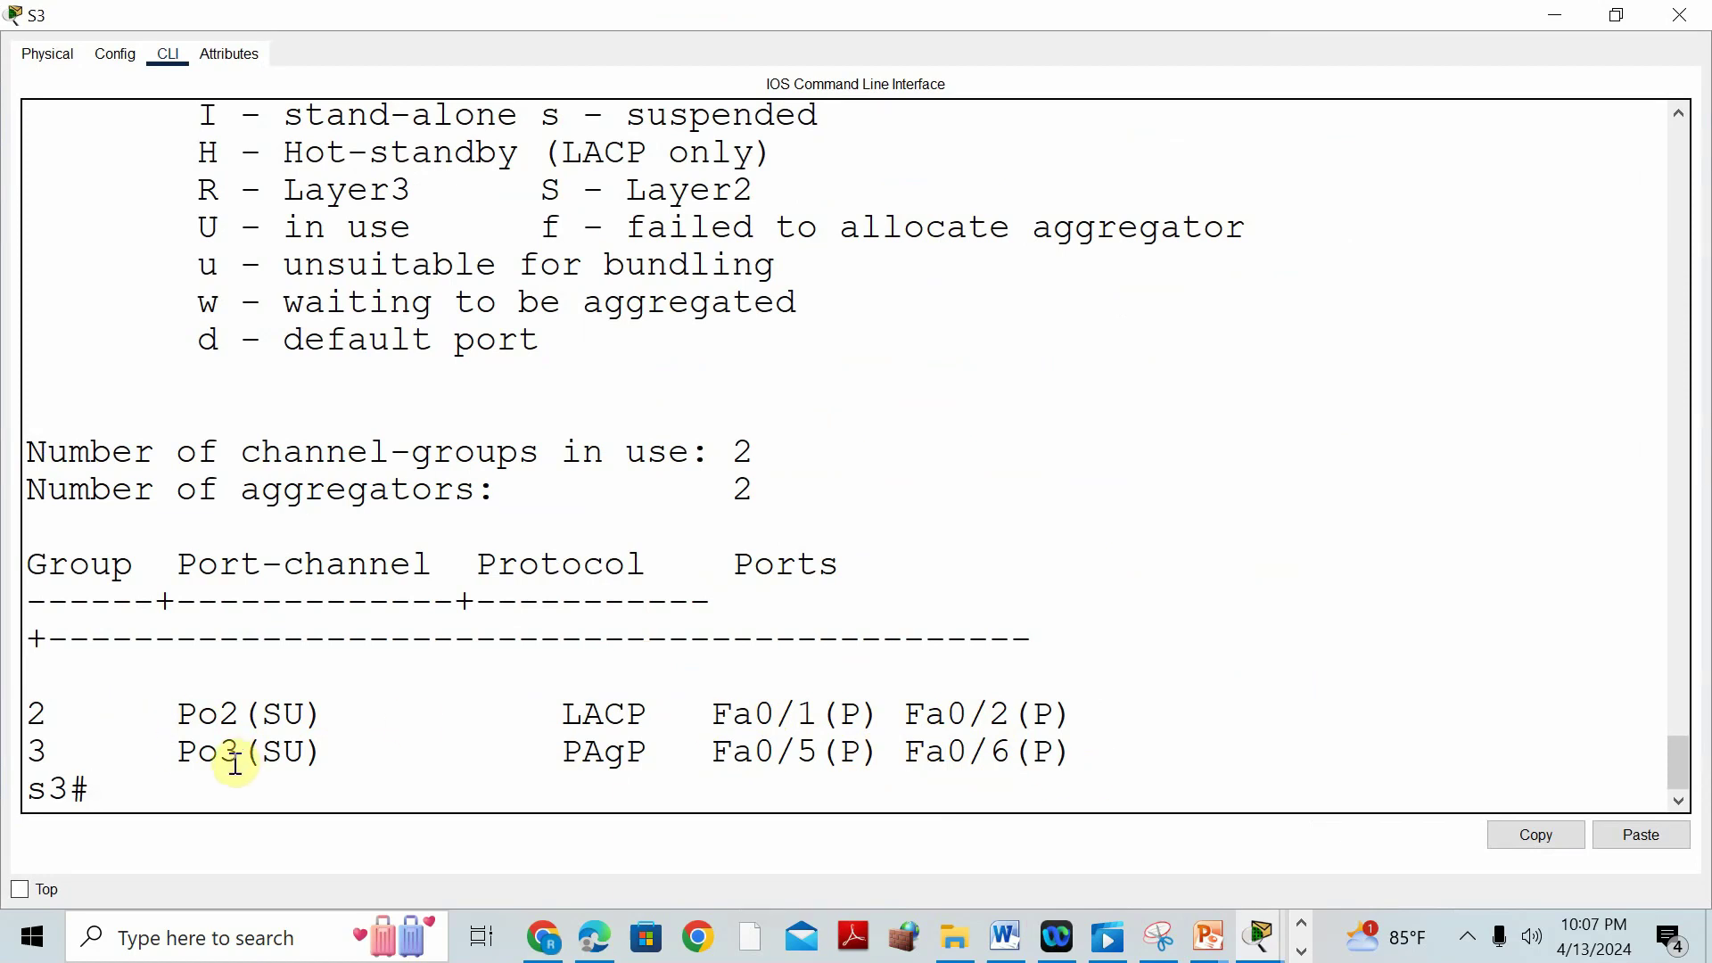
left_click(1020, 941)
scroll(776, 660, "down", 10)
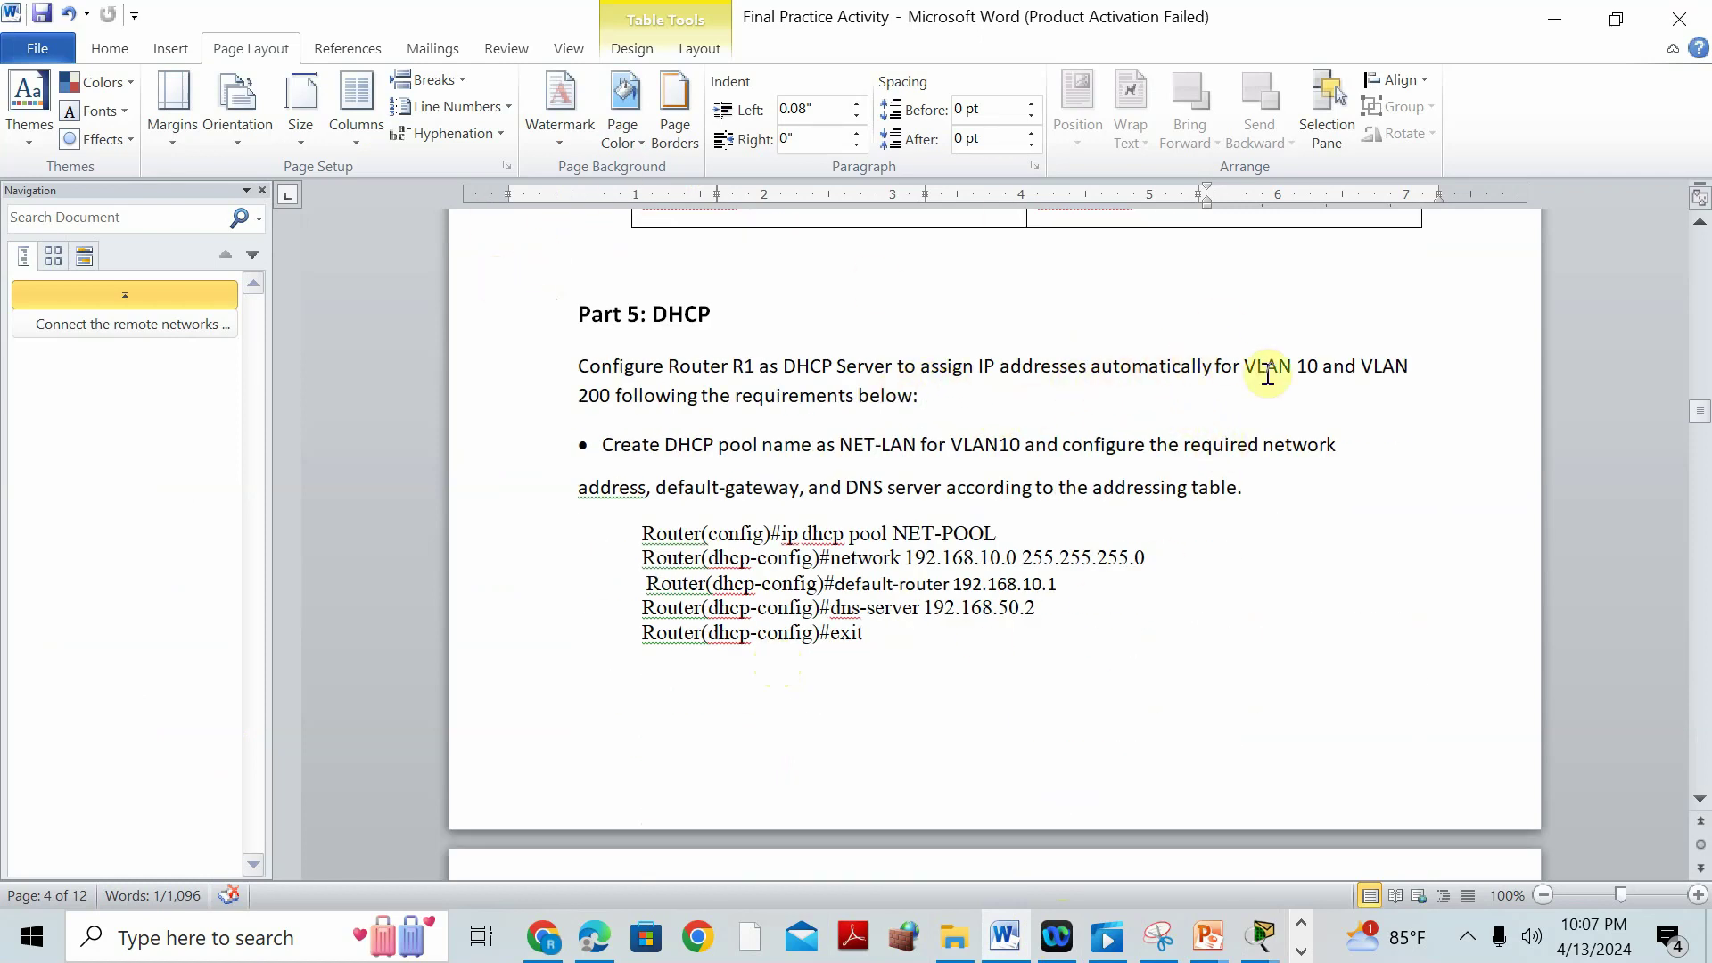
Correct 'VLAN 200' to 'VLAN 20' and insert 'with the following' in the Part 5 sentence.
left_click(600, 395)
key("Delete")
type("WITH")
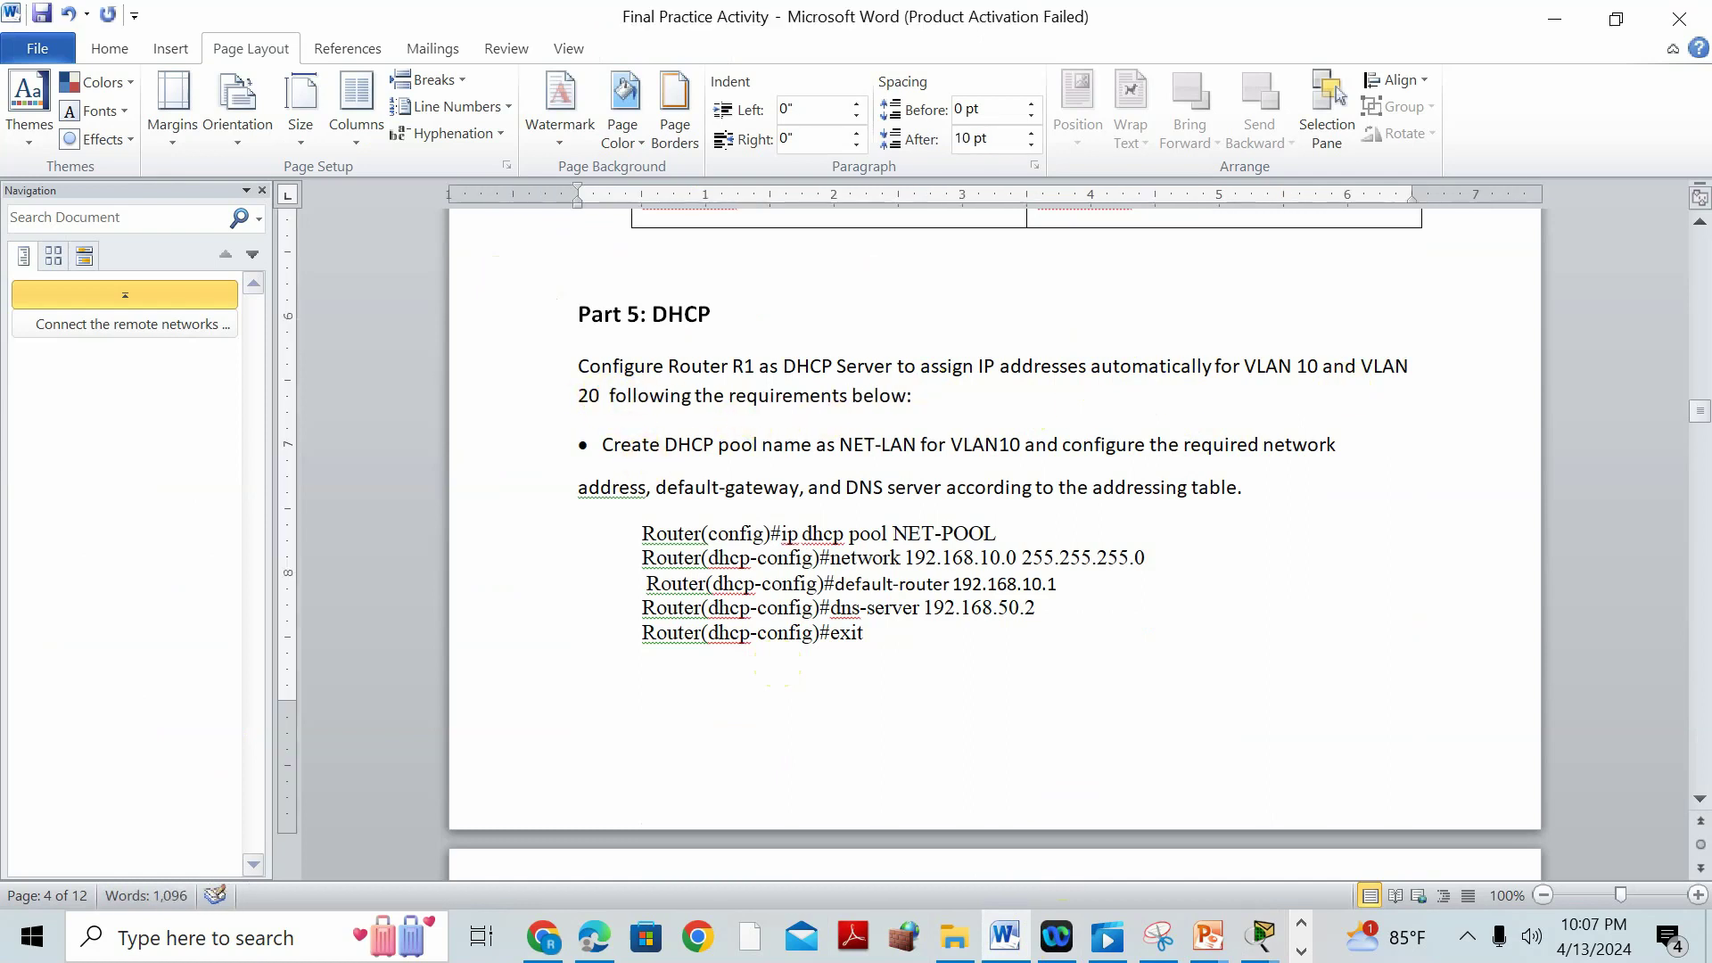
key("BackSpace")
key("BackSpace")
key("BackSpace")
key("BackSpace")
key("BackSpace")
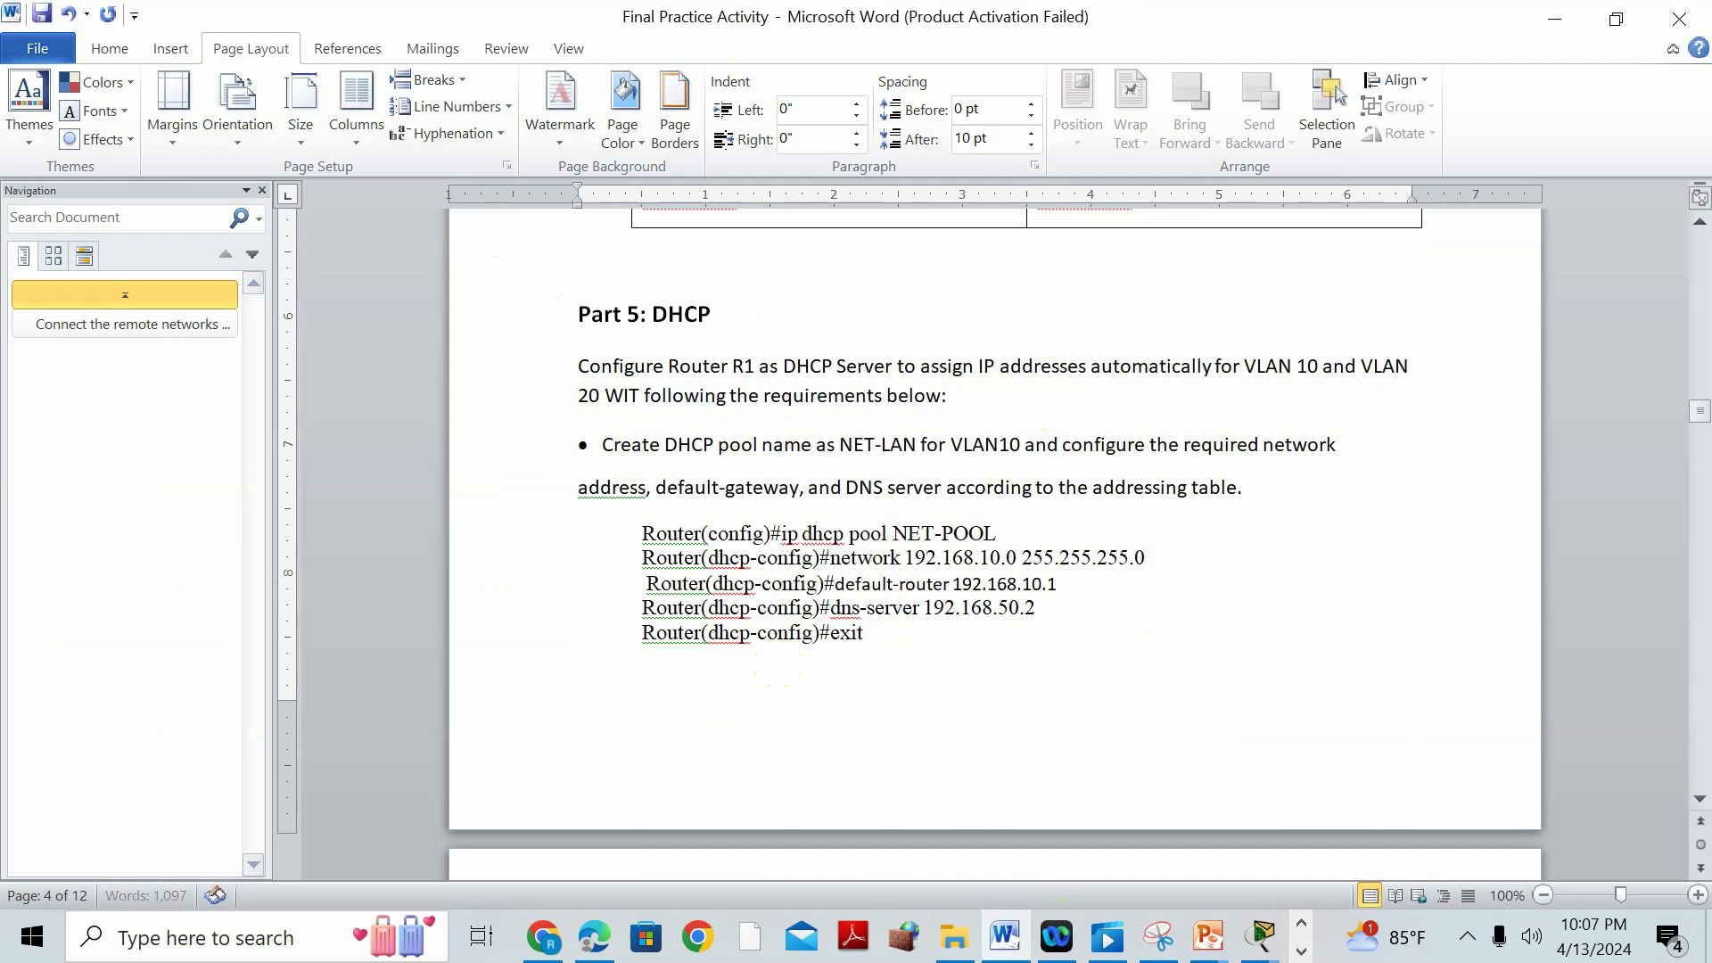
type("with the following")
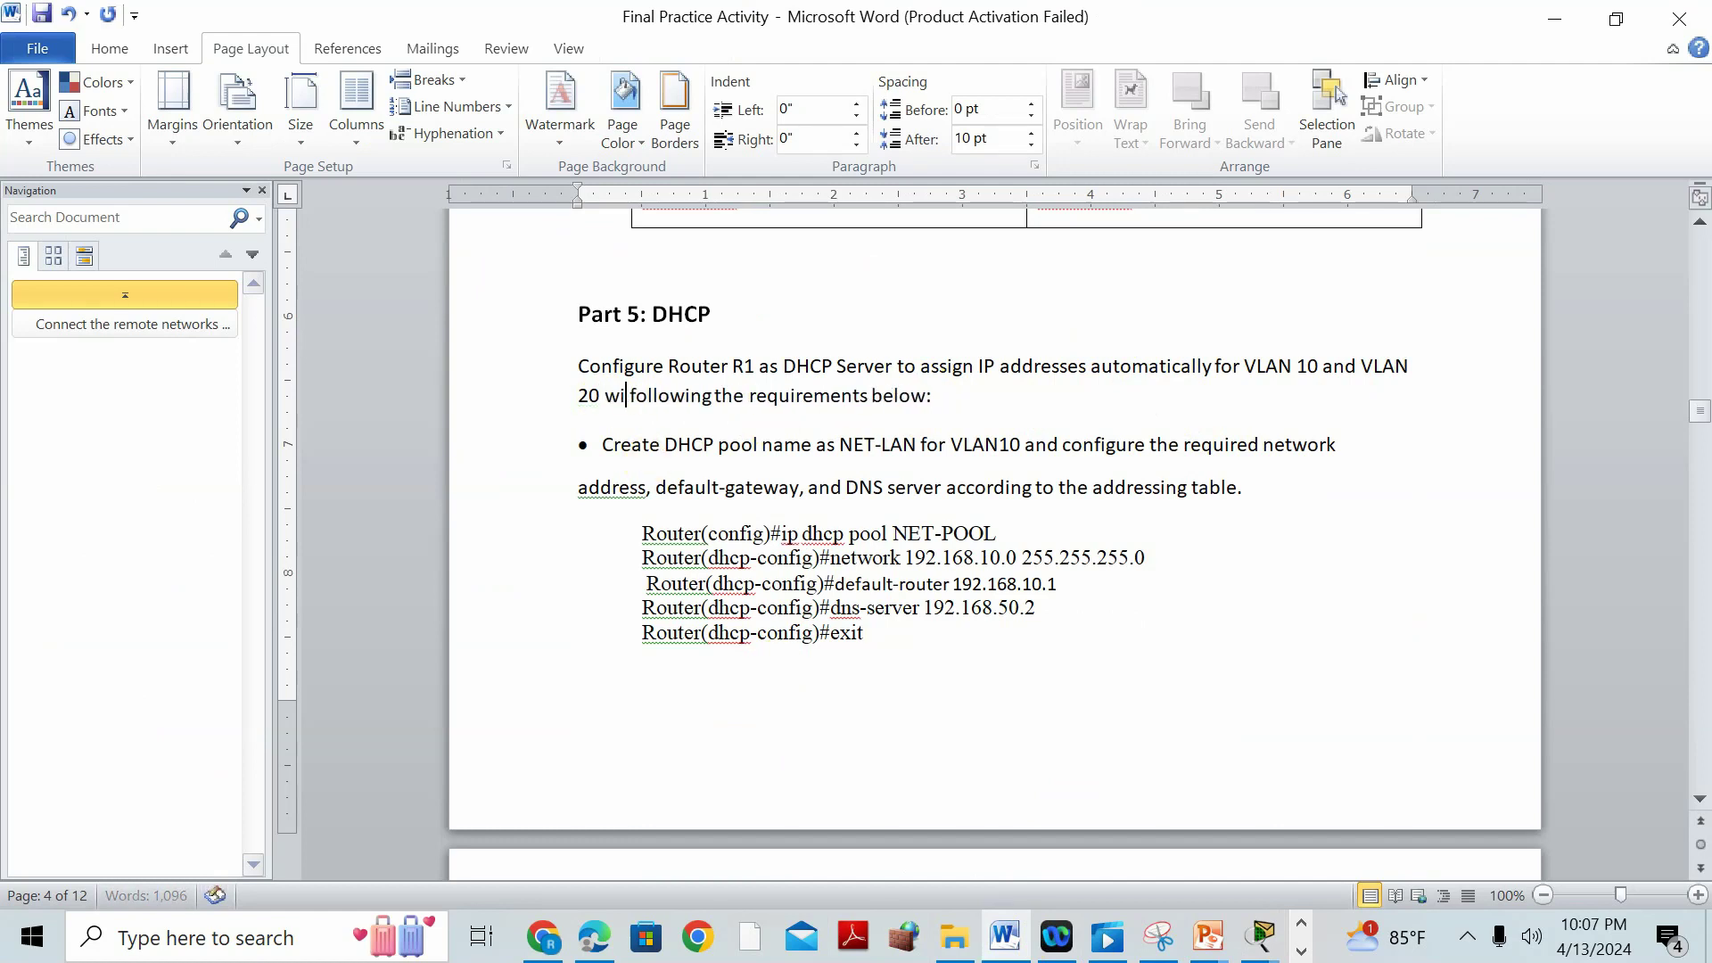
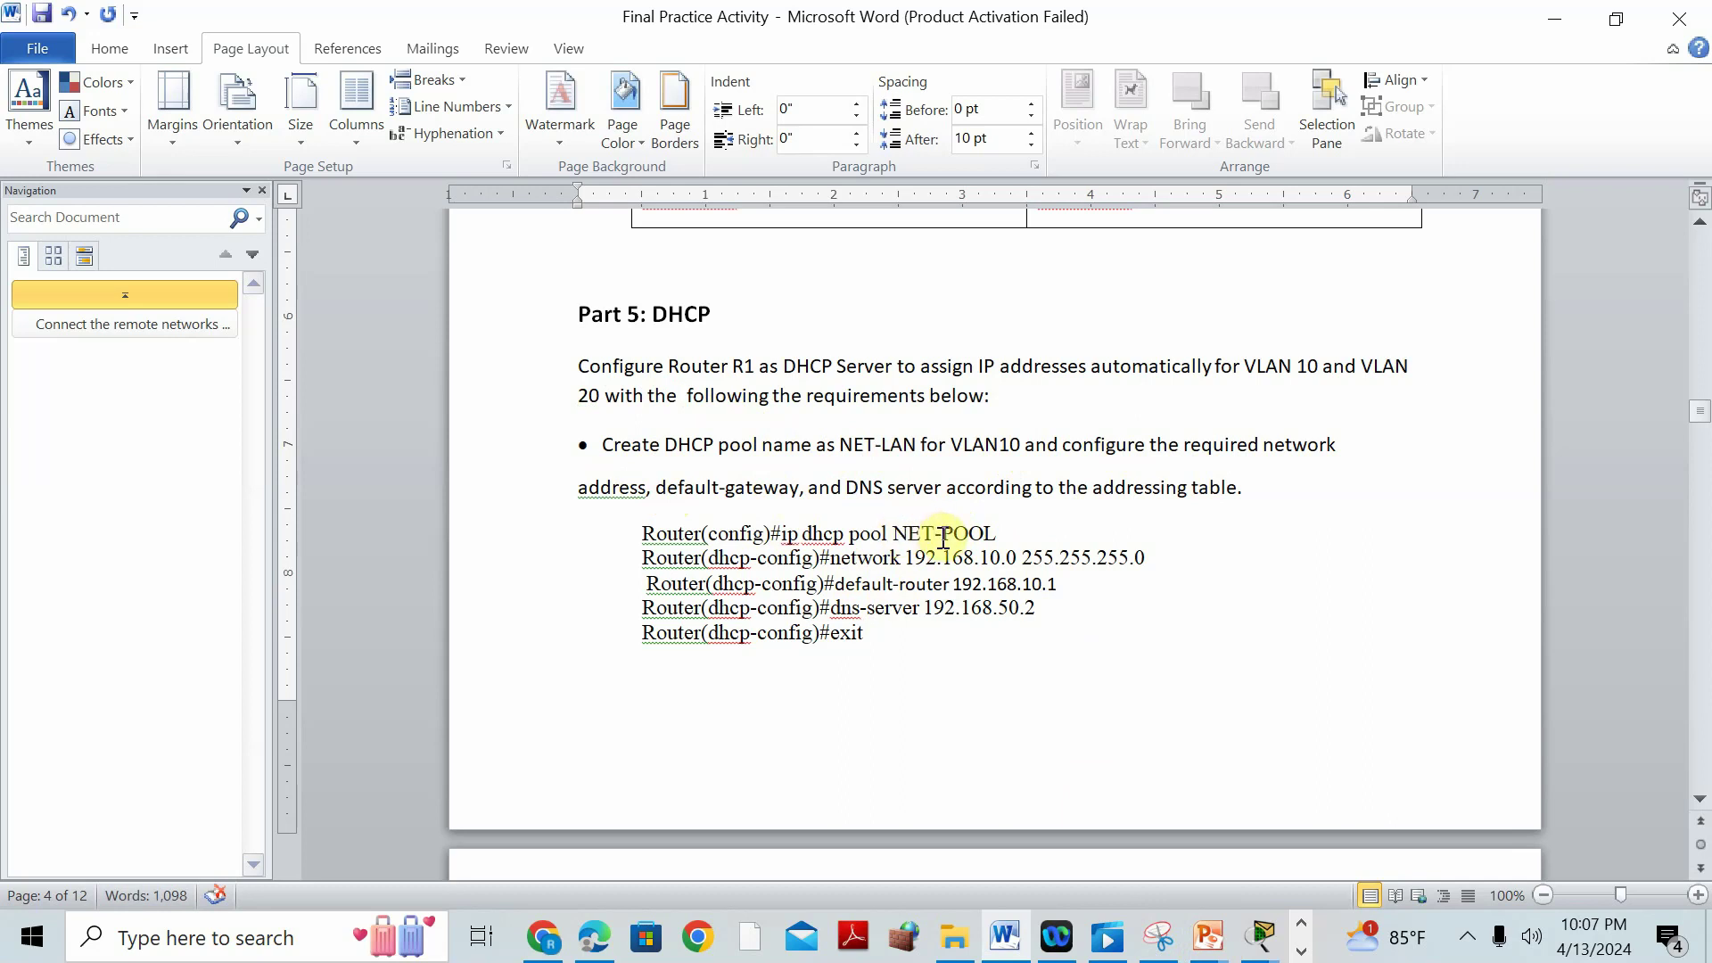
Change the pool name in the Word notes from NET-POOL to NET-LAN.
left_click(882, 445)
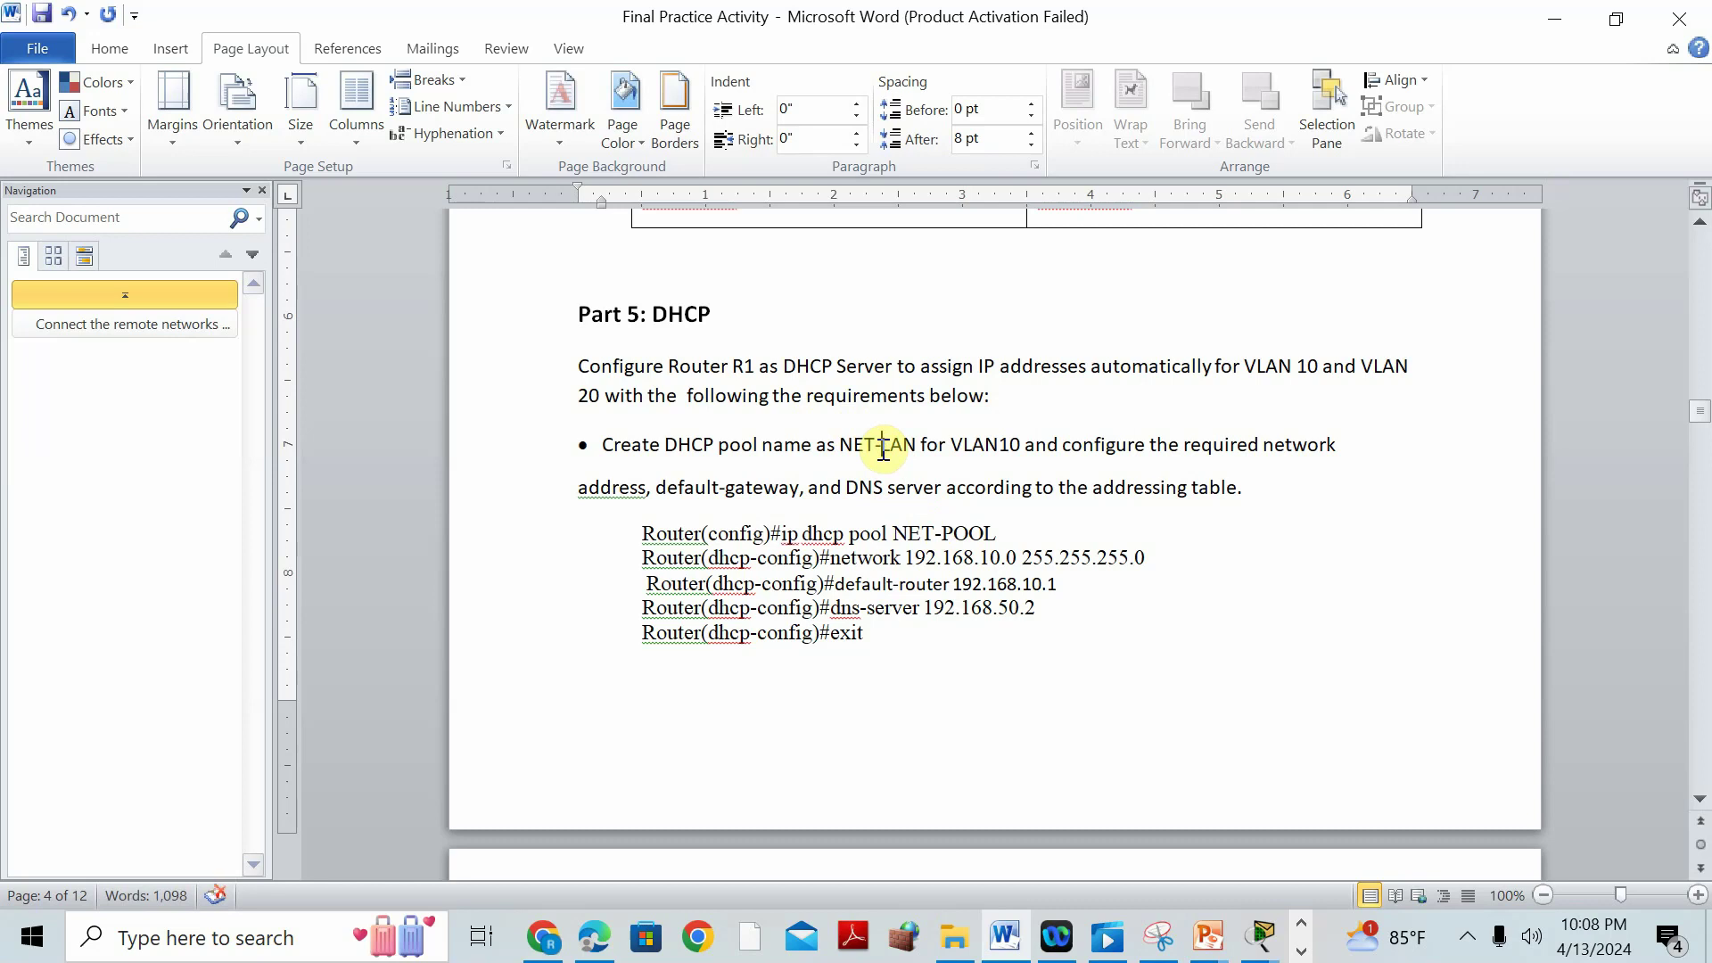
left_click_drag(945, 540, 1006, 535)
type("LAN")
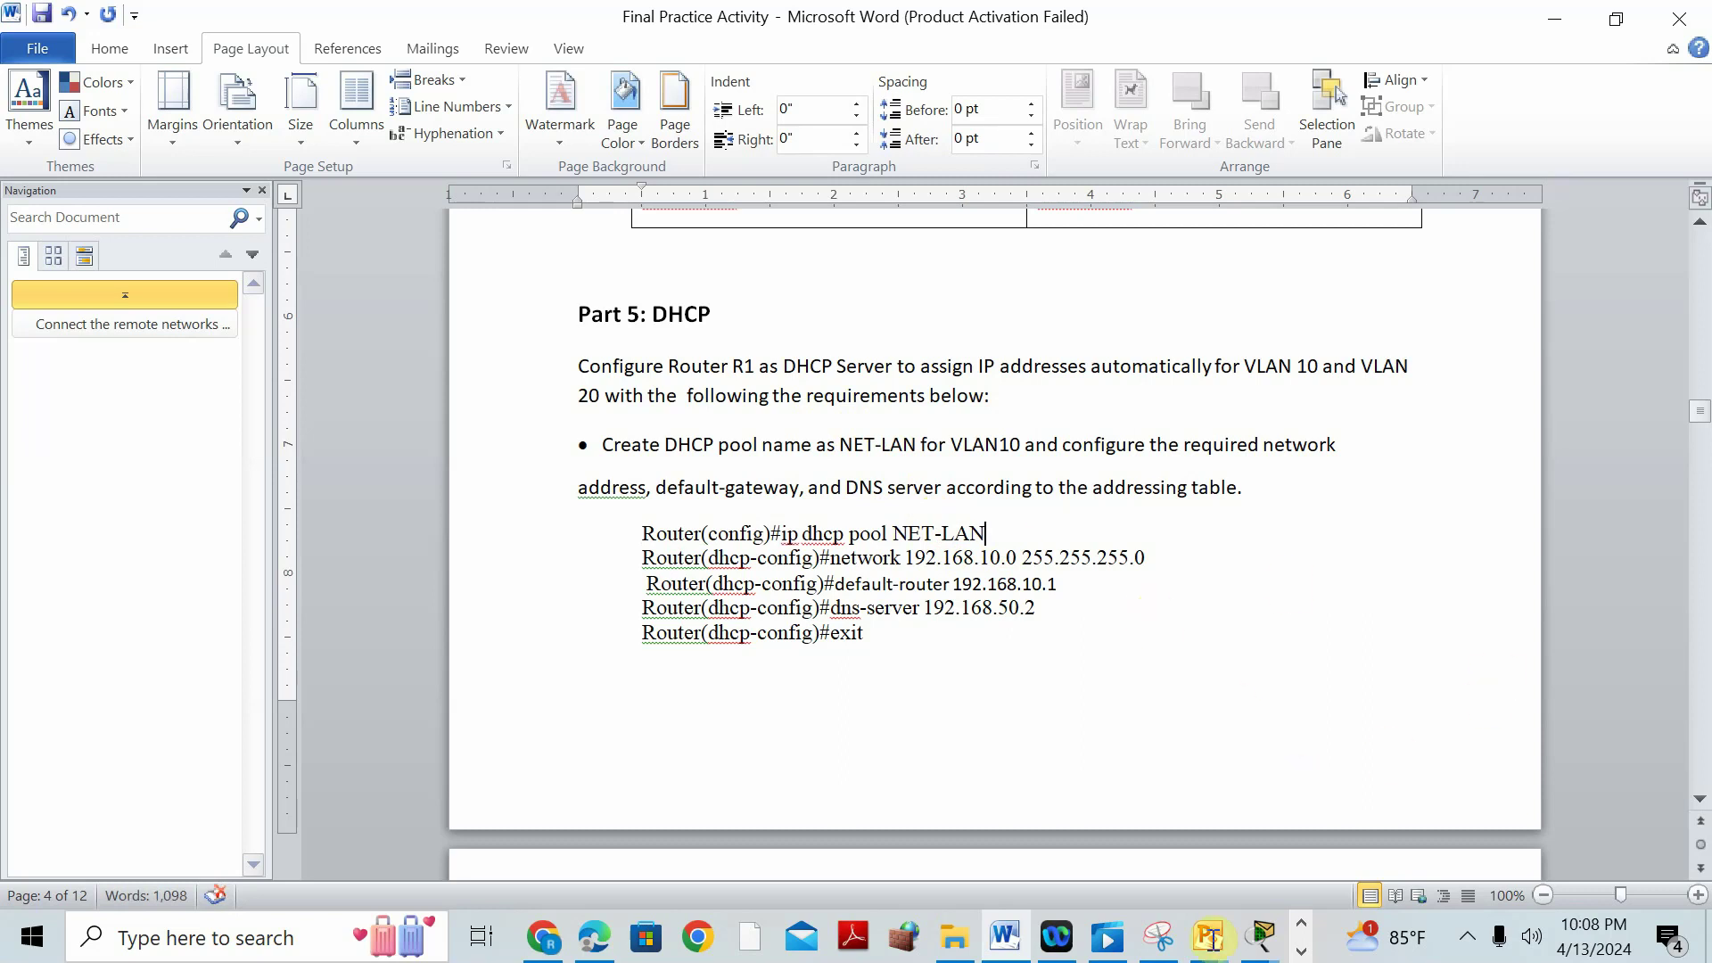
On router R1's CLI, enter privileged mode with EN and global configuration with CONF T.
mouse_move(1260, 936)
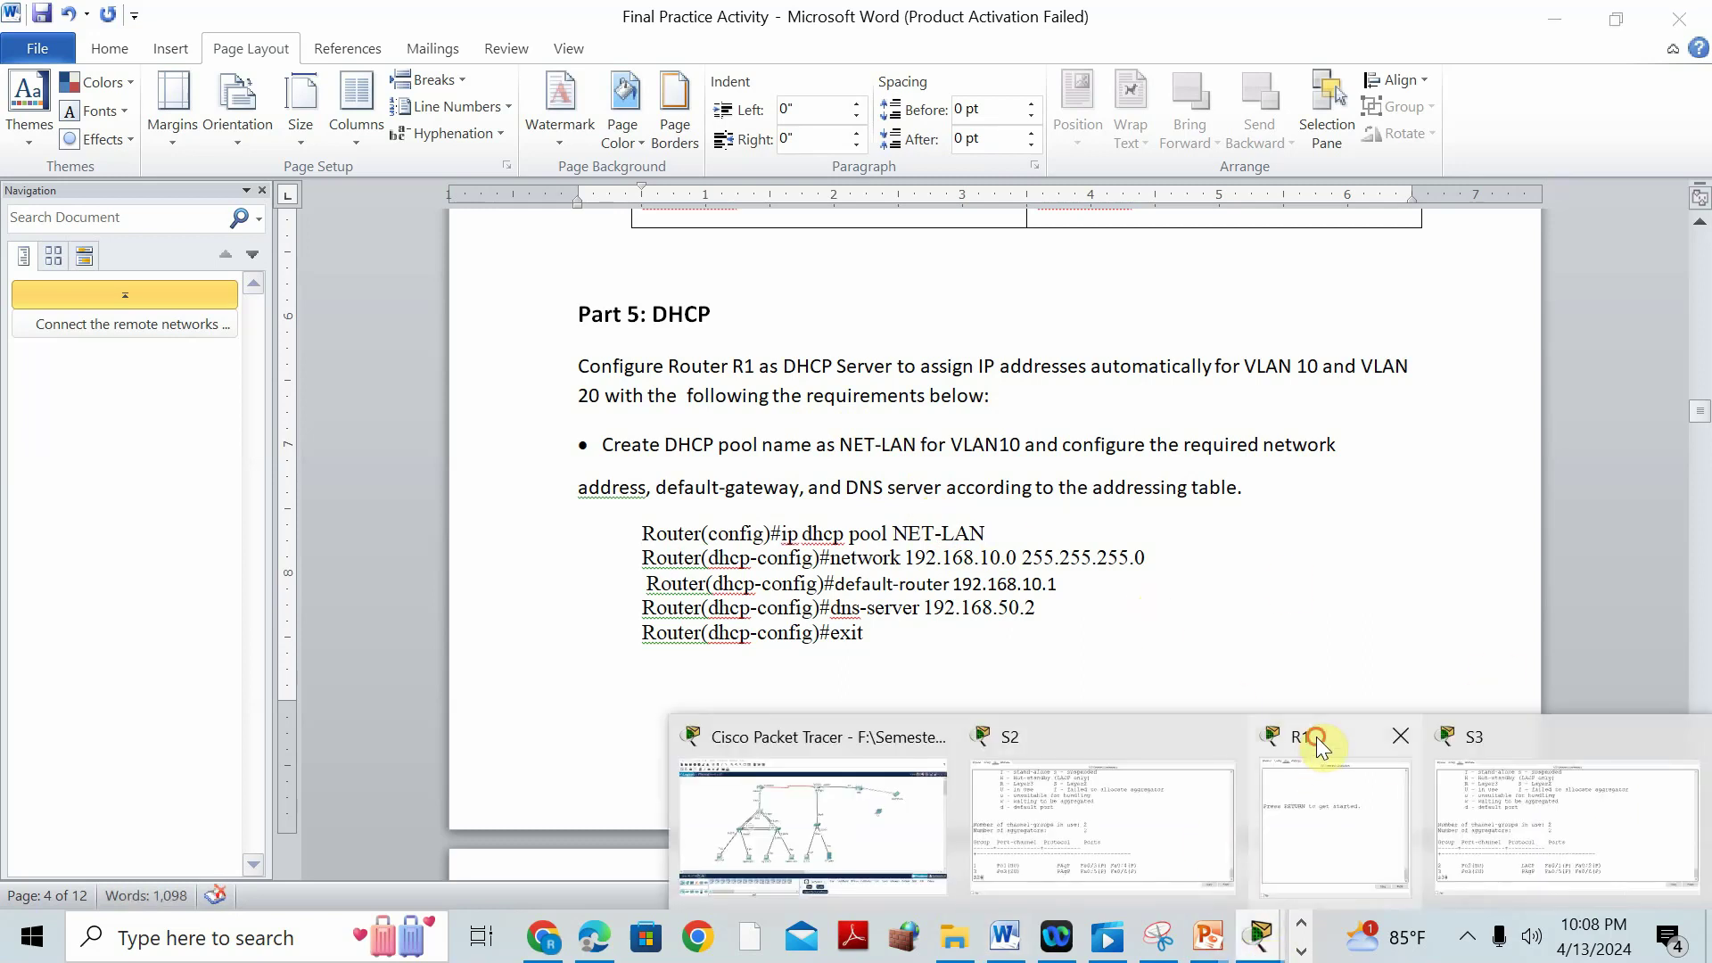
left_click(1316, 740)
left_click(948, 581)
key("Return")
type("E")
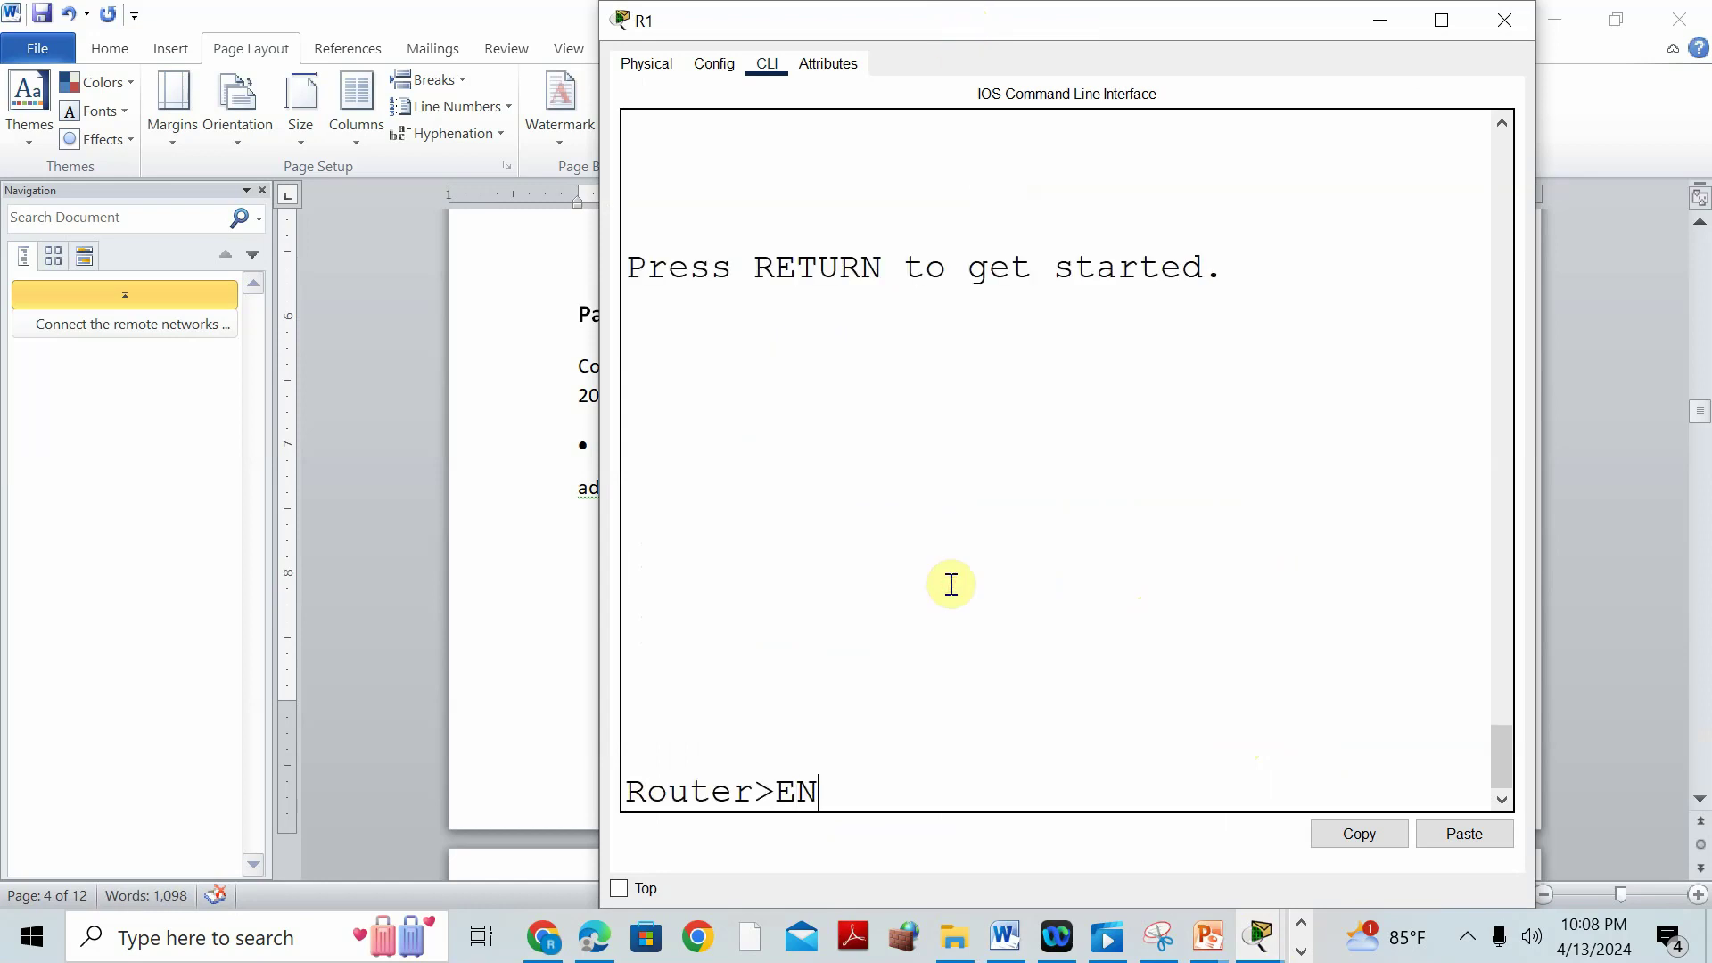
type("N")
key("Return")
type("CONF T")
key("Return")
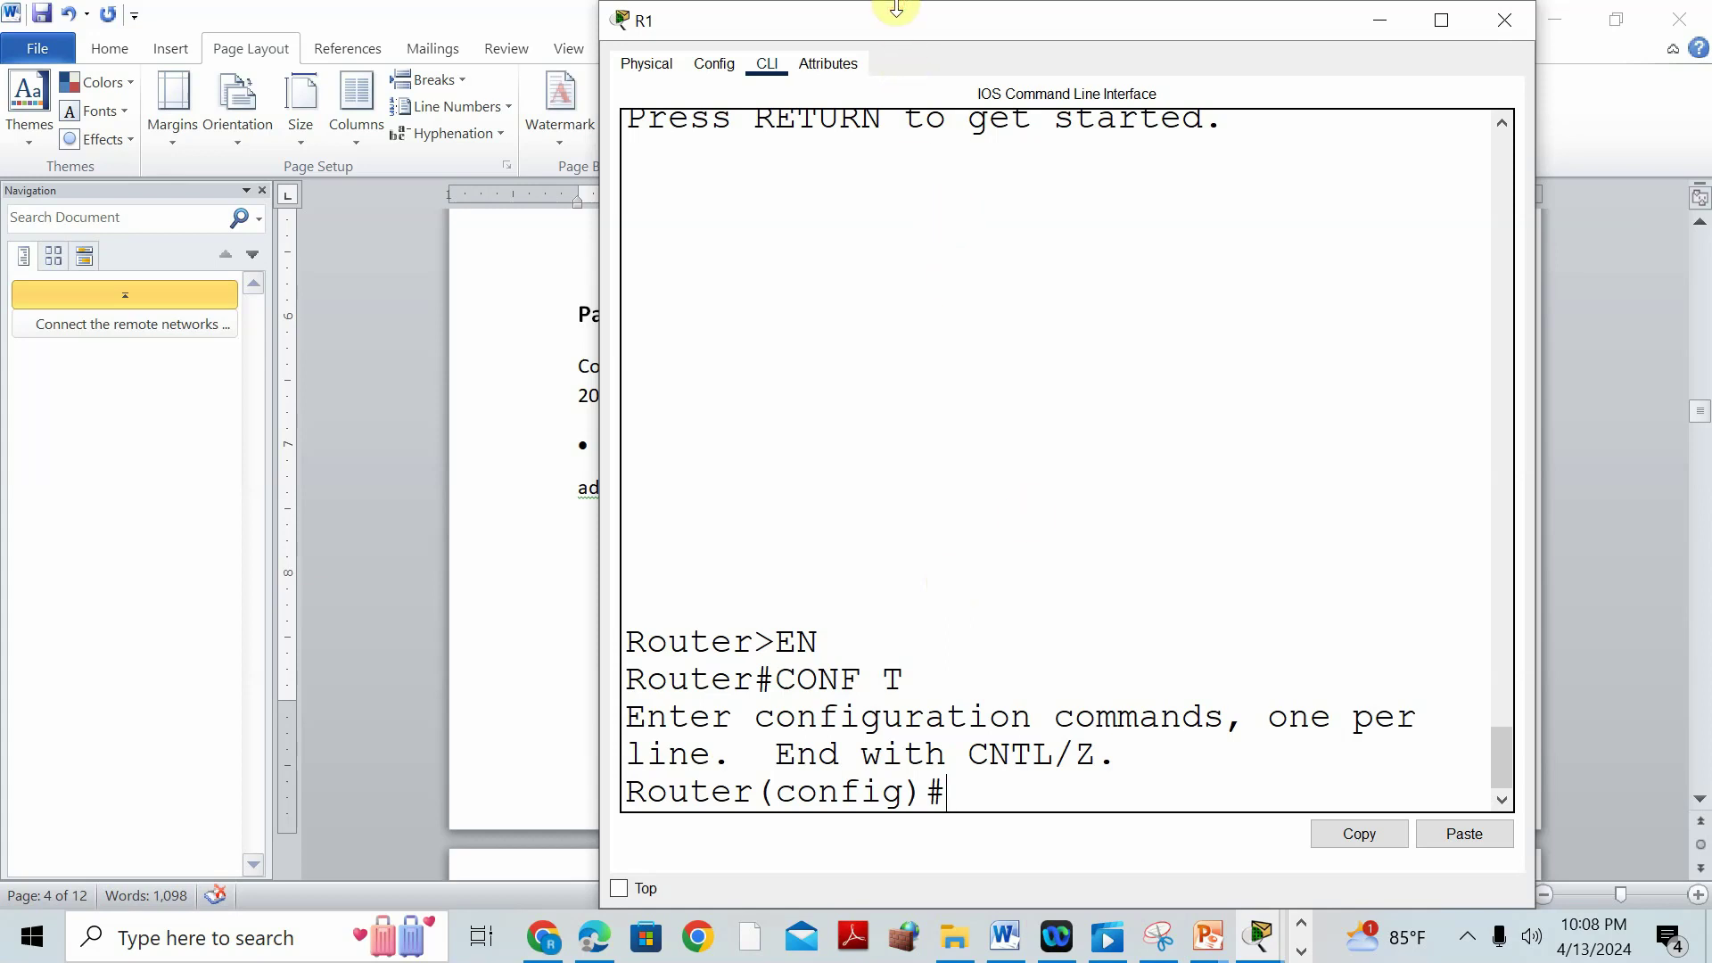
Create DHCP pool NET-LAN on R1, then bring the Word notes back.
left_click_drag(914, 16, 1102, 107)
left_click_drag(1289, 132, 1014, 51)
type("IP ")
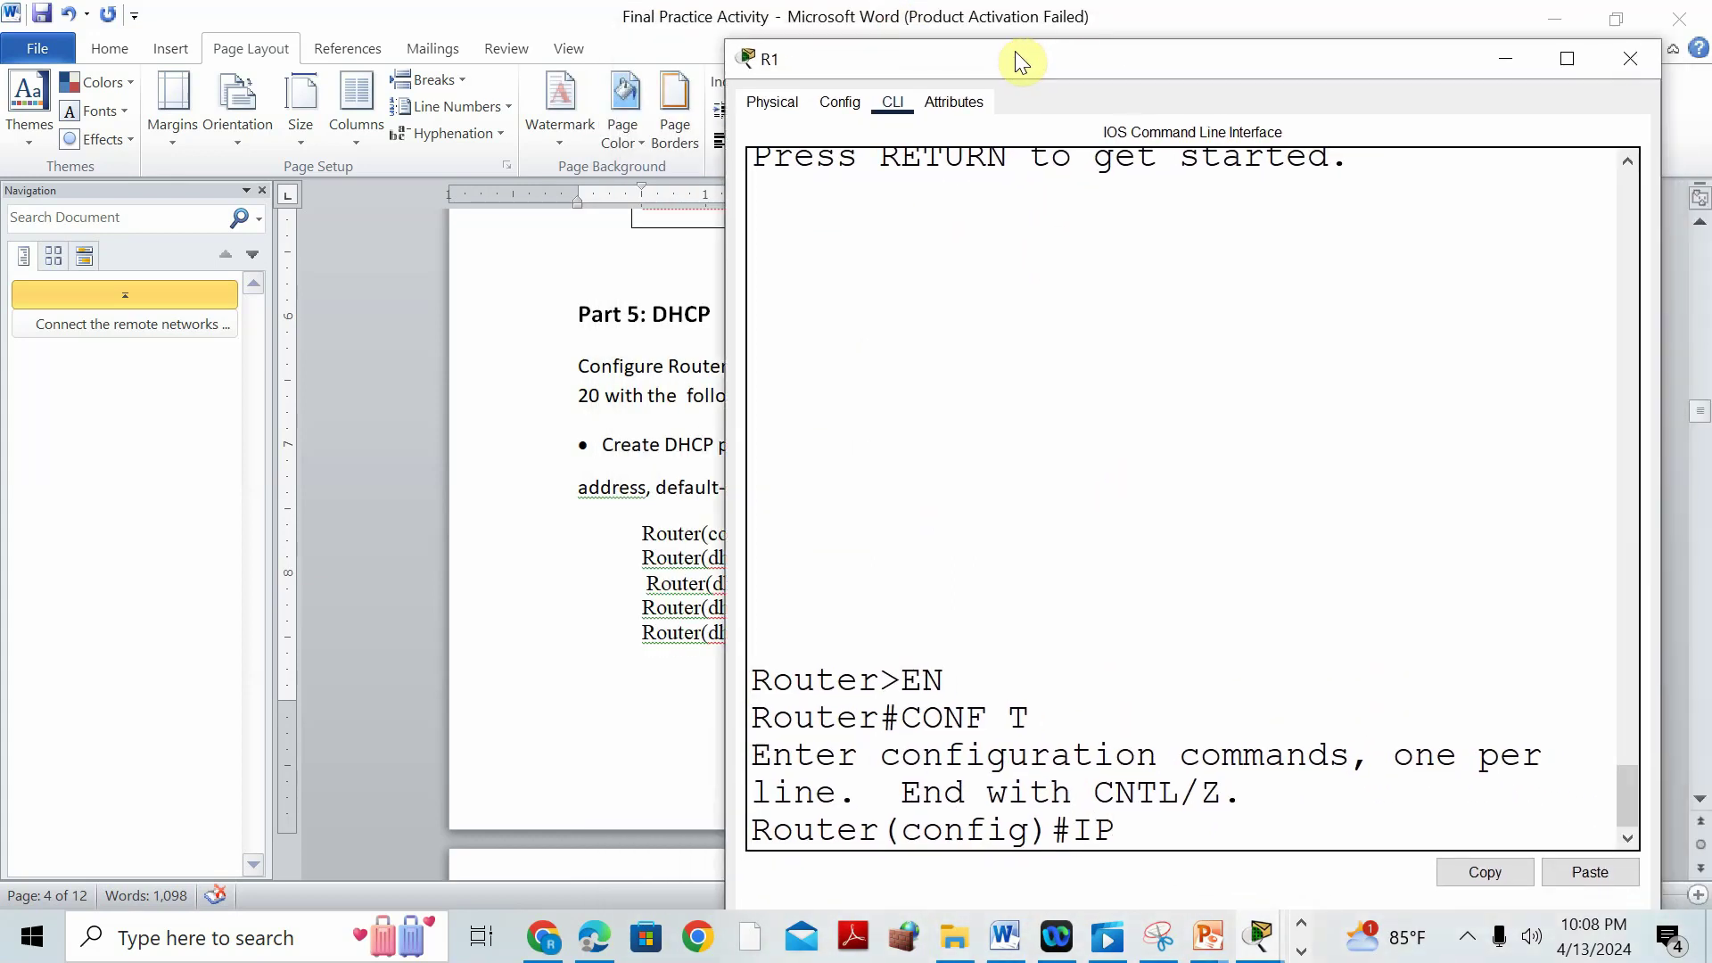
type("DHCP POOL")
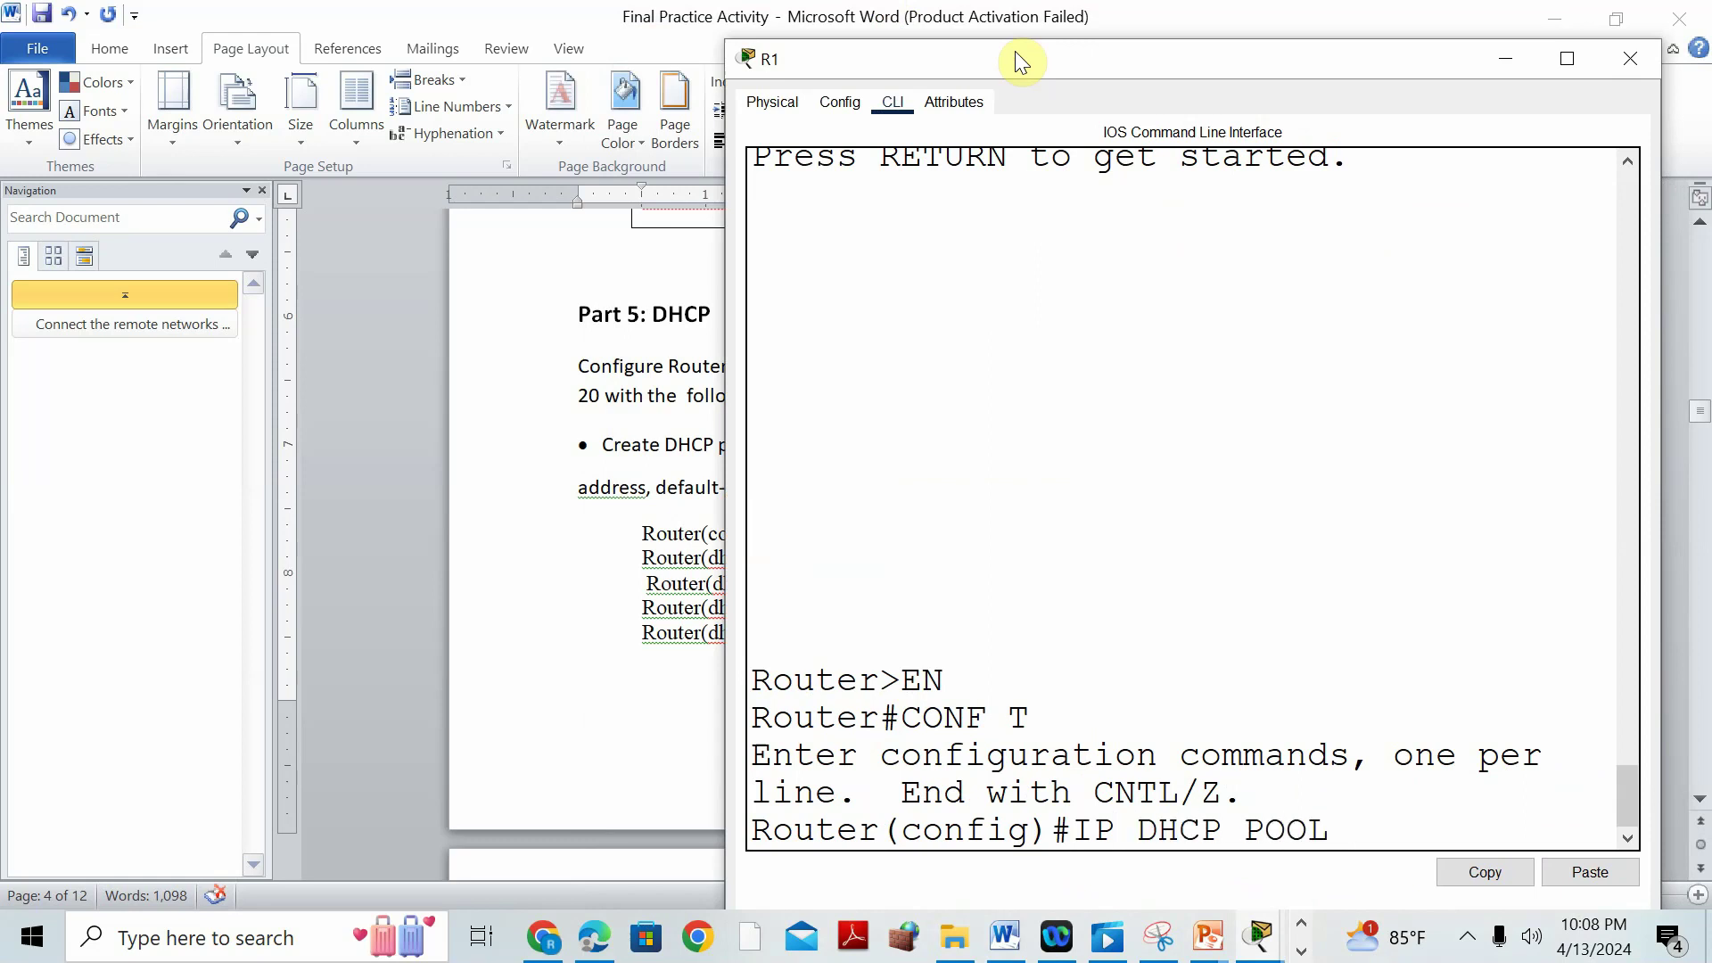
type(" NET-LAN")
key("Return")
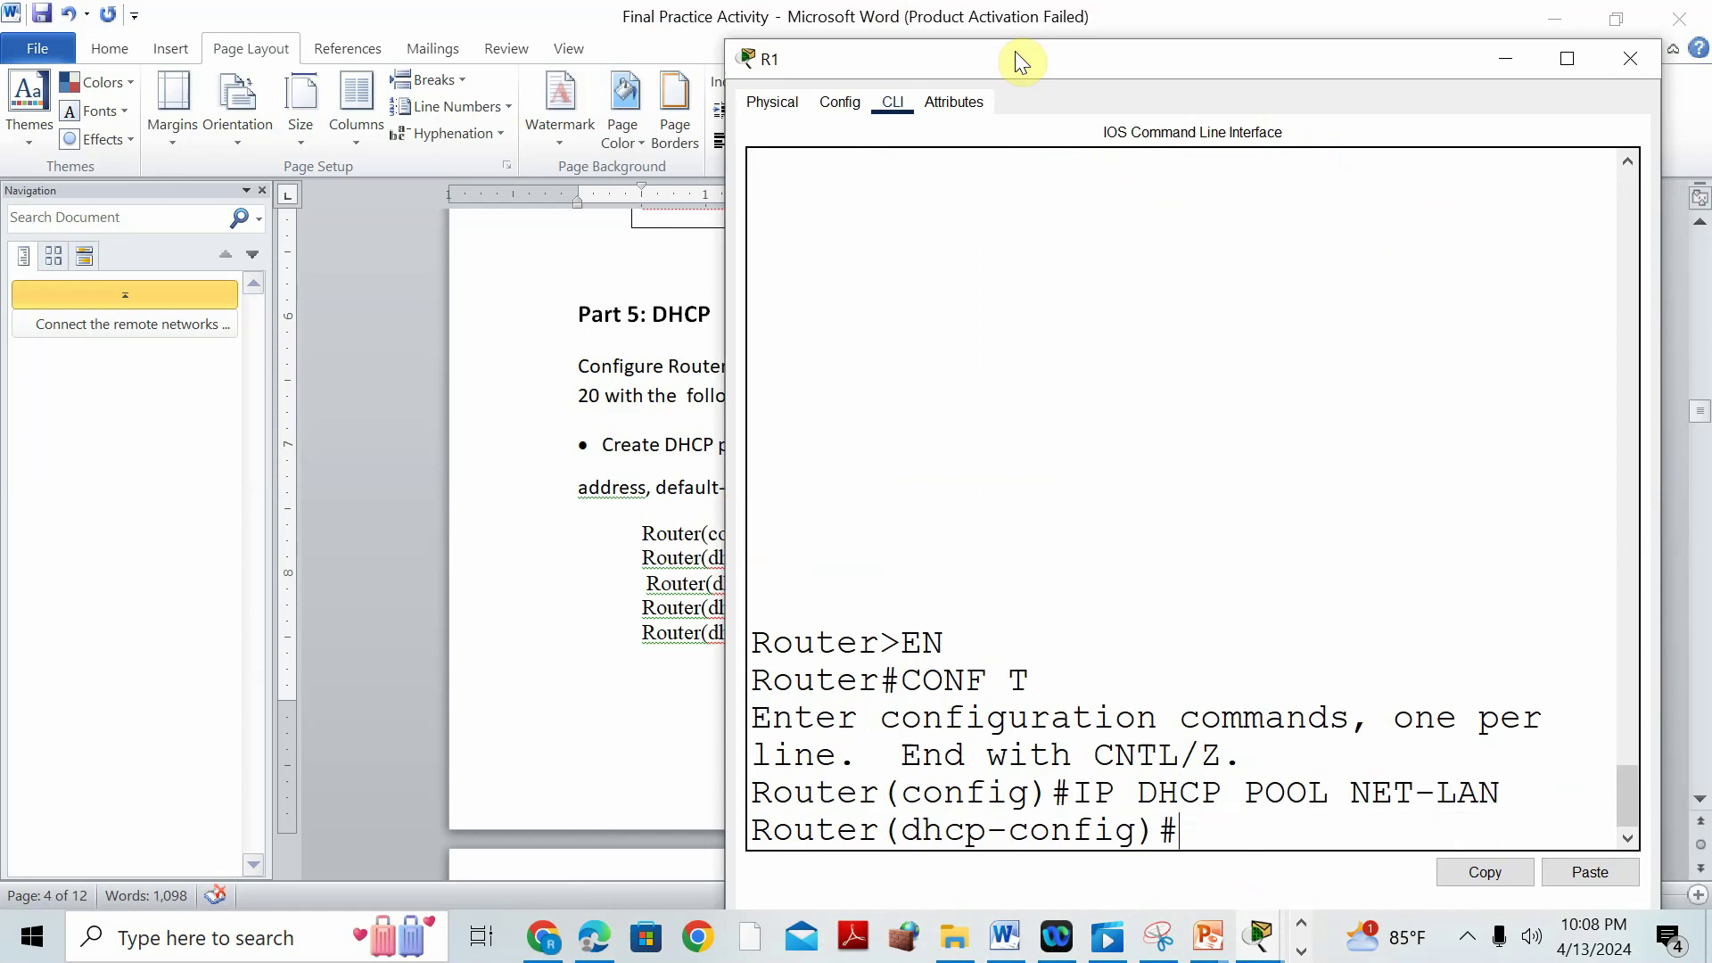
mouse_move(982, 71)
left_mouse_down()
mouse_move(984, 699)
mouse_move(950, 349)
mouse_move(978, 66)
left_mouse_up()
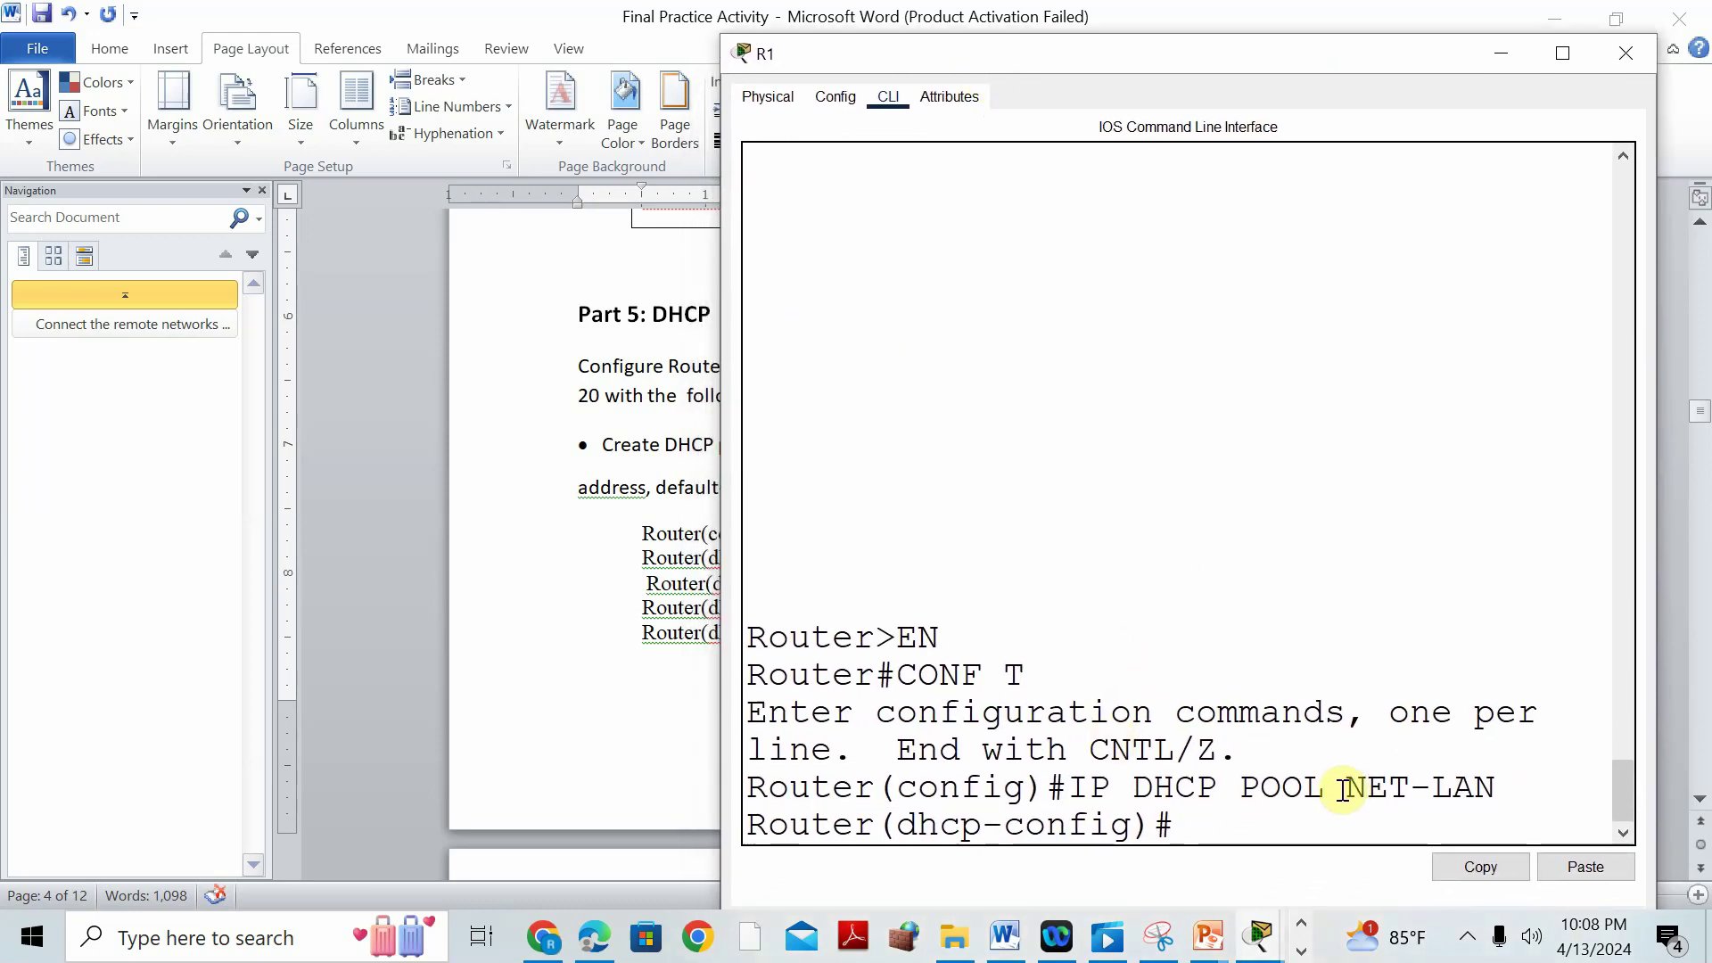
left_click(1005, 937)
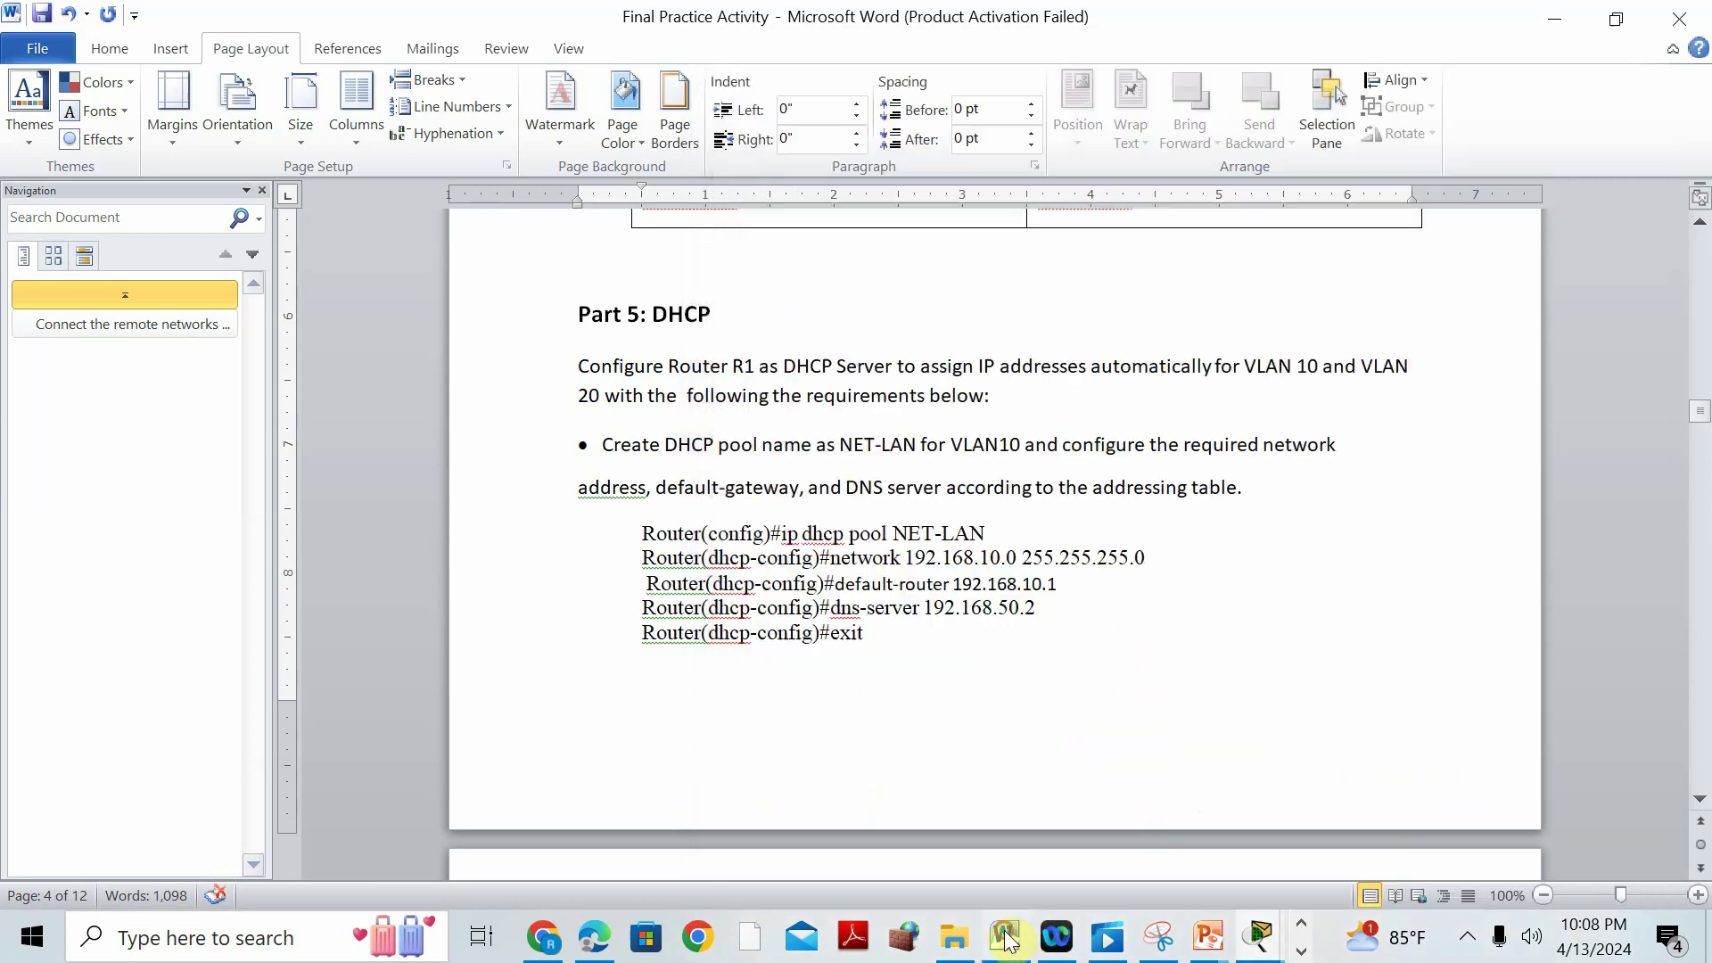
Look up VLAN 10 in Word's VLAN assignment table.
scroll(930, 553, "up", 20)
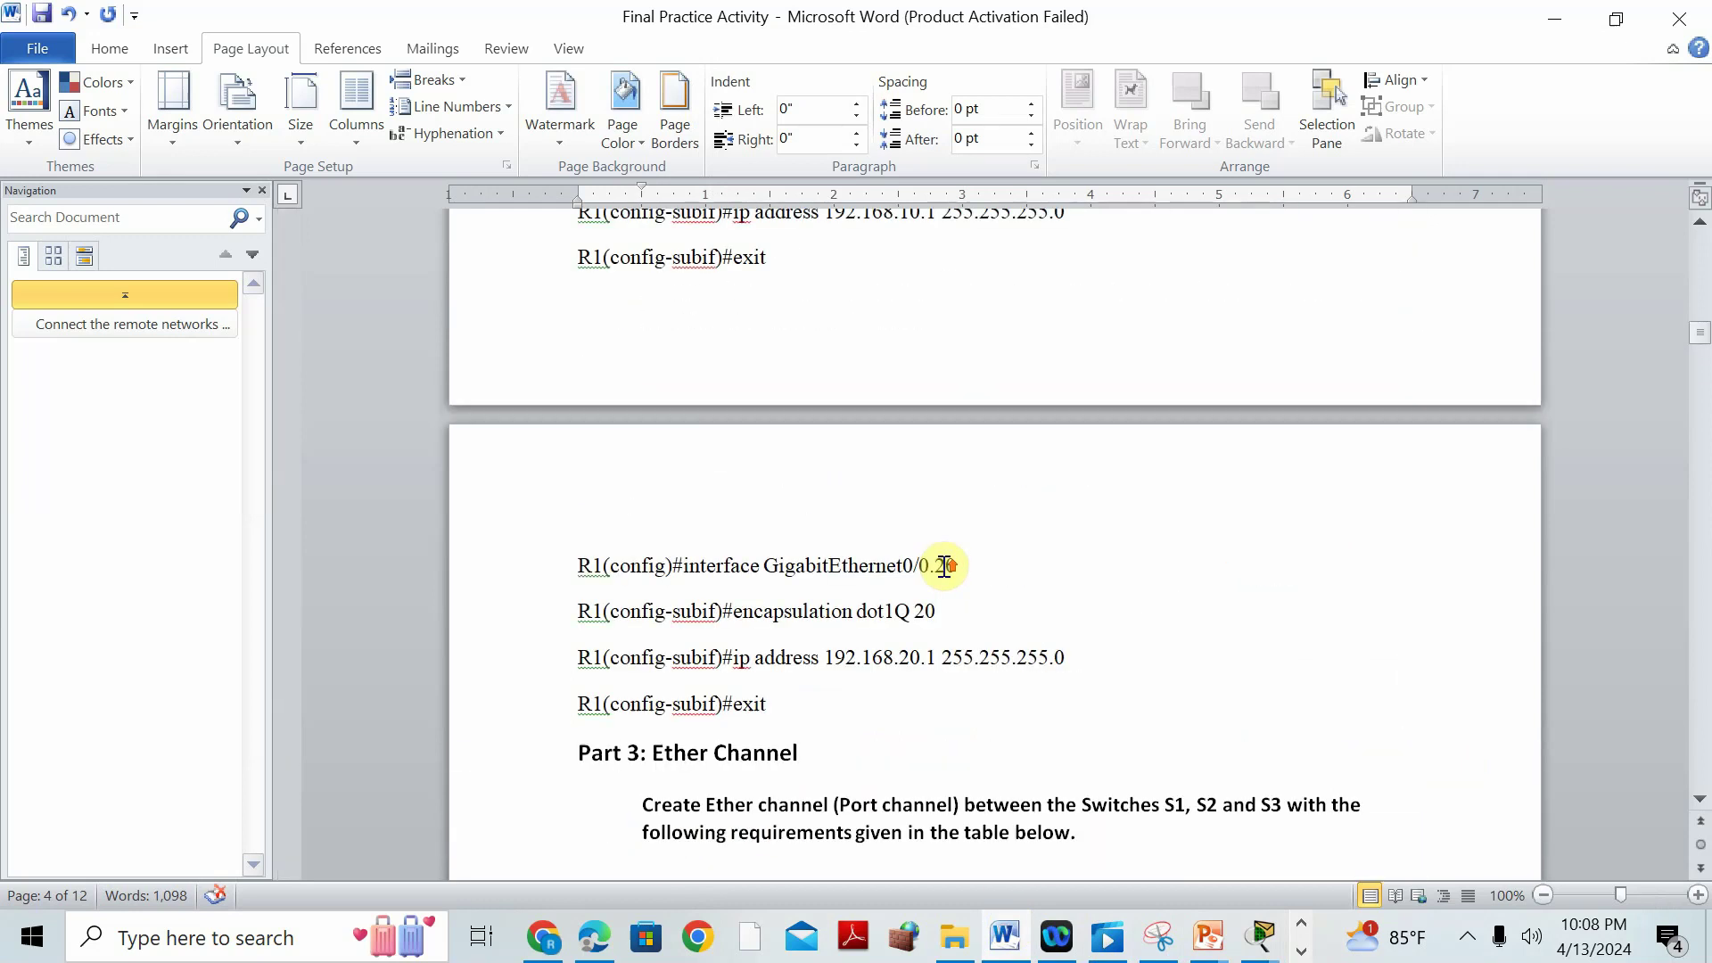
scroll(944, 567, "up", 15)
scroll(945, 570, "down", 2)
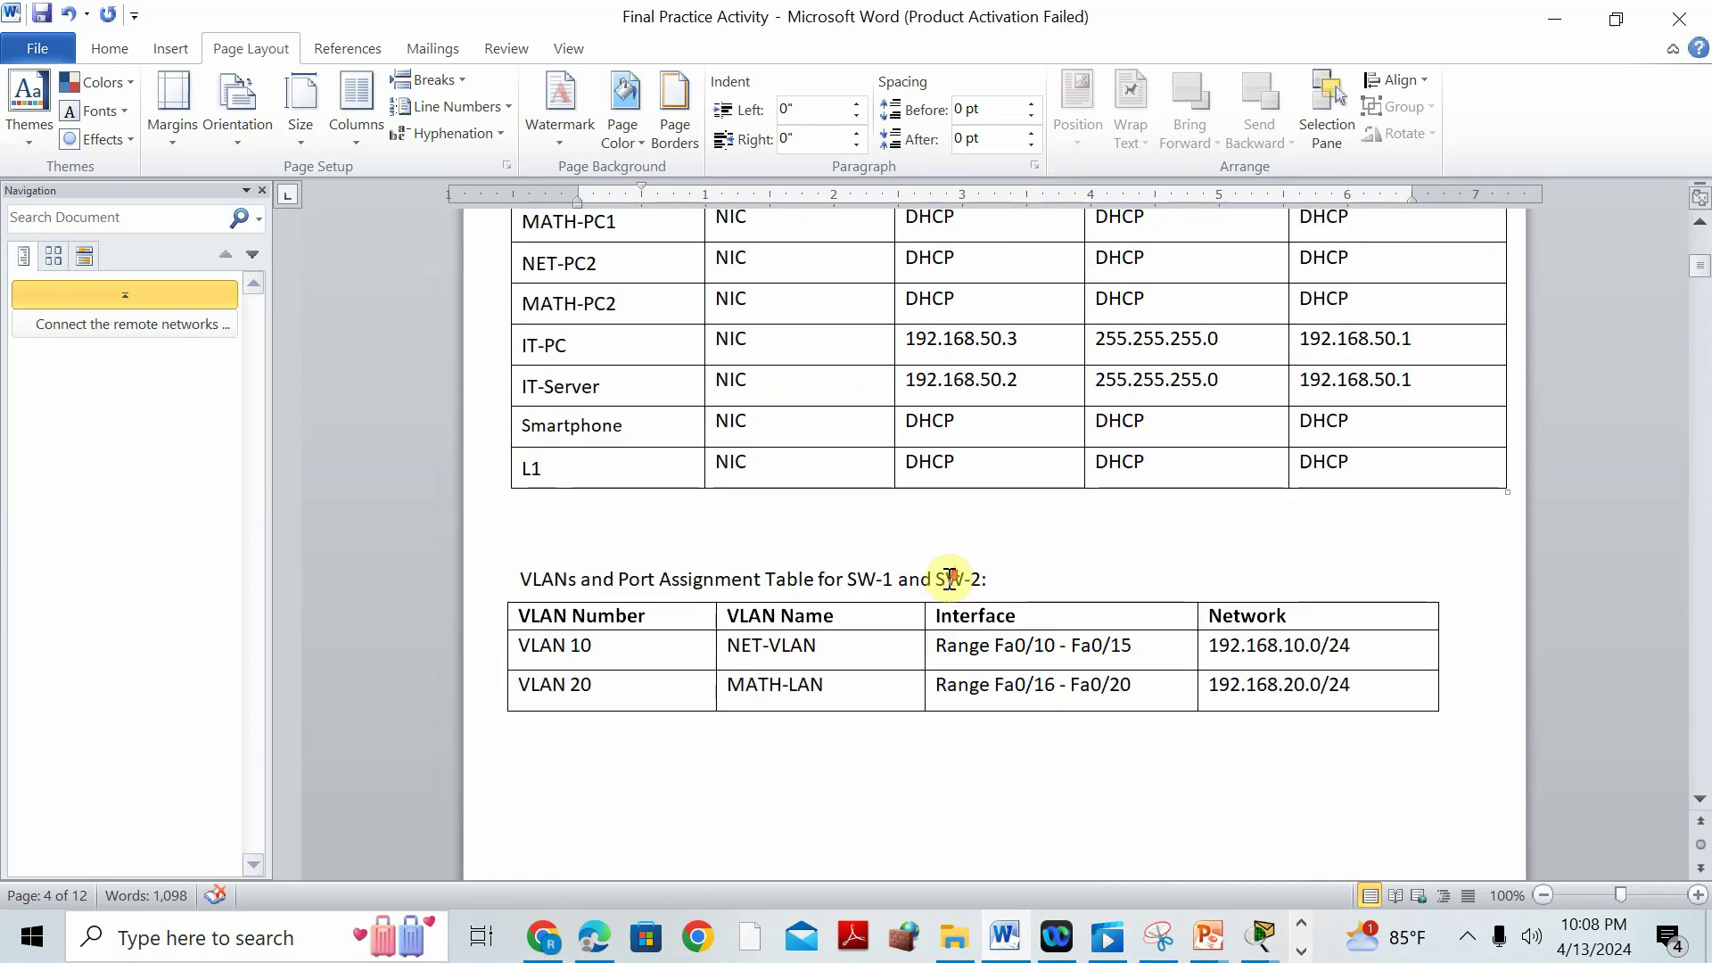
left_click_drag(626, 648, 520, 642)
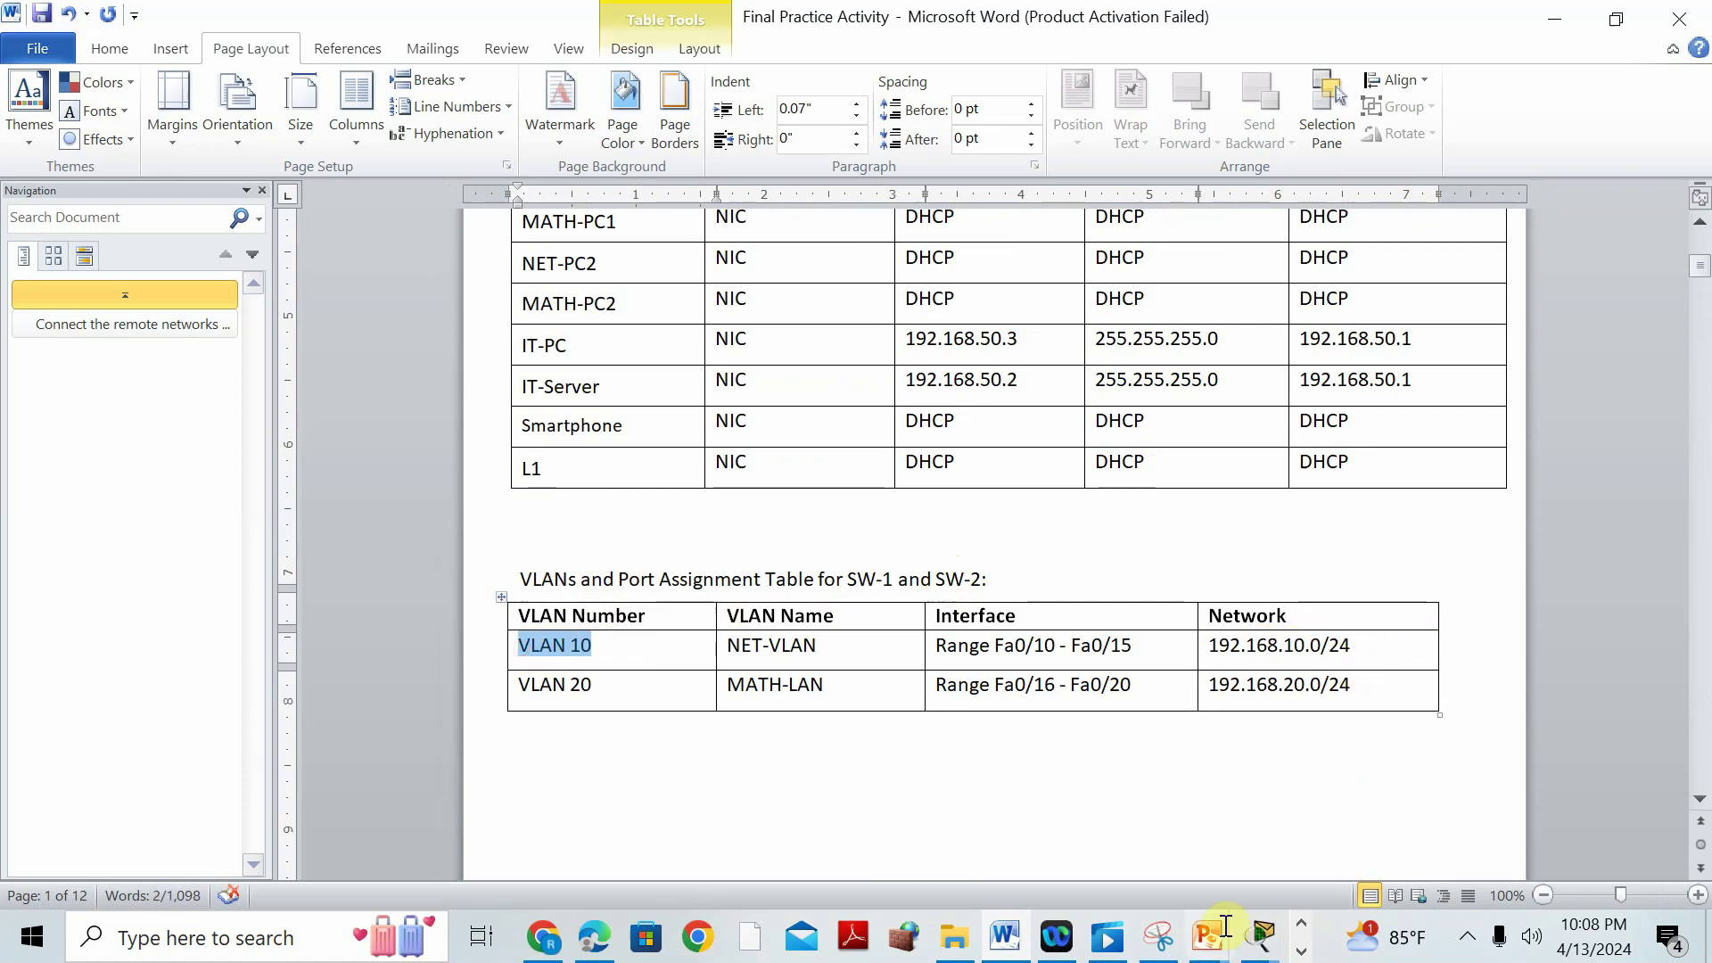
Set the NET-LAN pool network to 192.168.10.0 255.255.255.0 on R1.
left_click(1254, 947)
left_click(1345, 747)
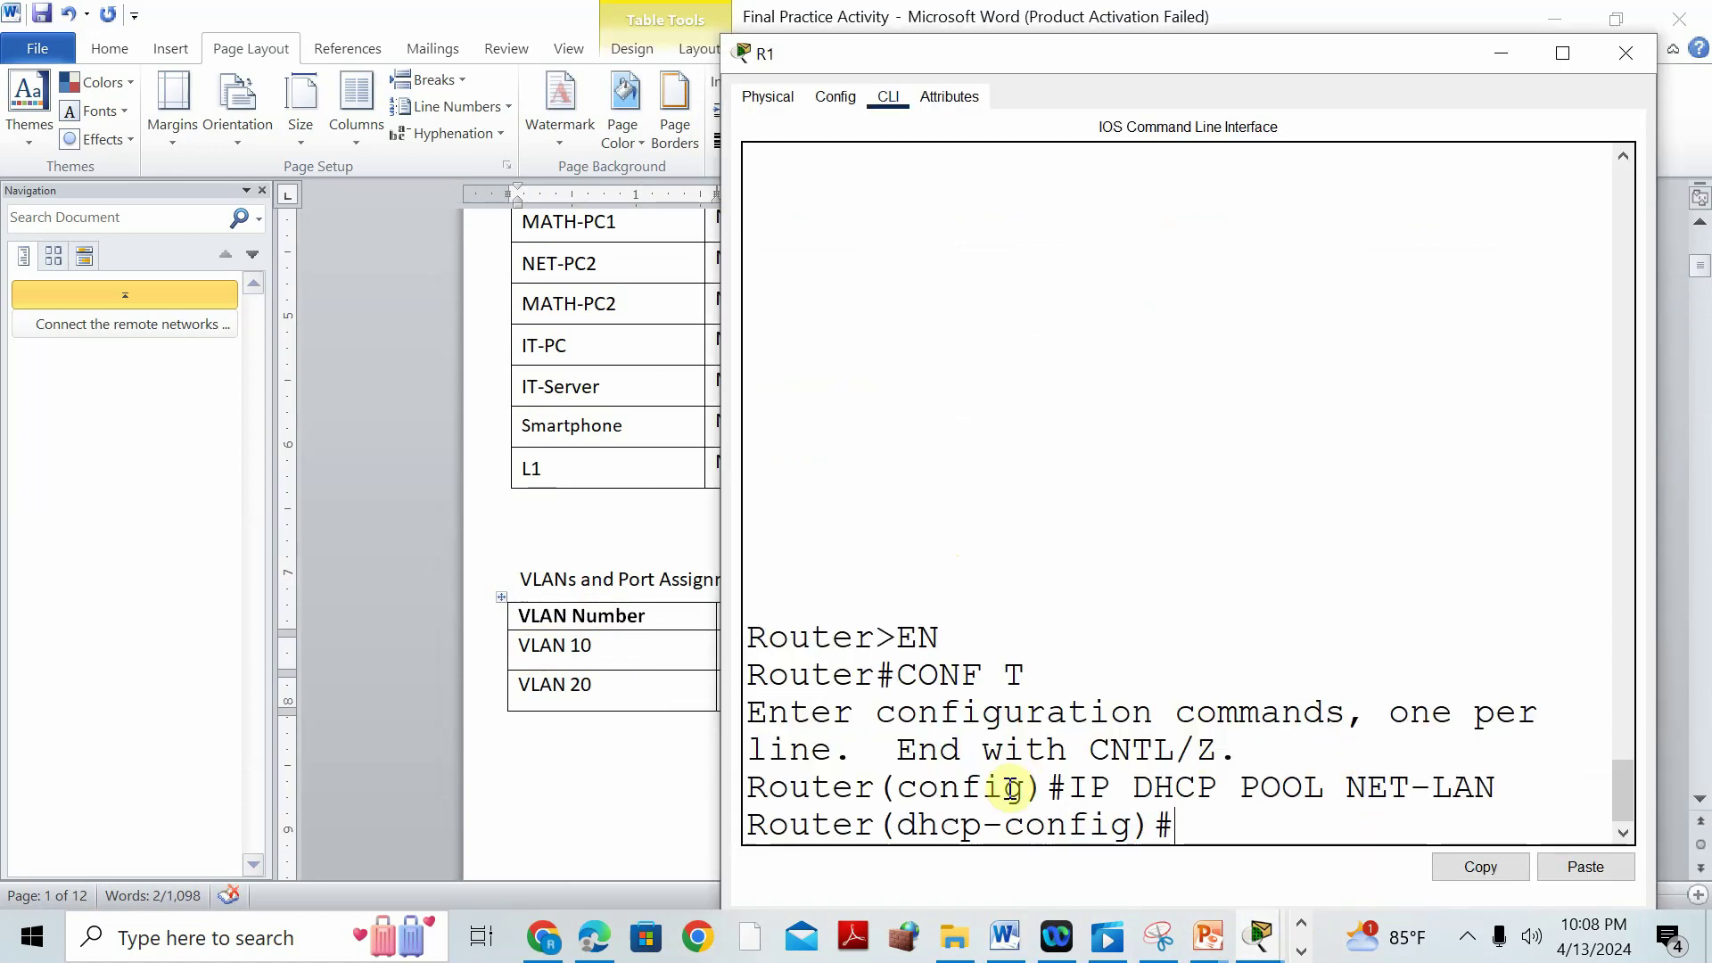
type("NETWORK 192.168.10.0 255.255.255.0")
key("Return")
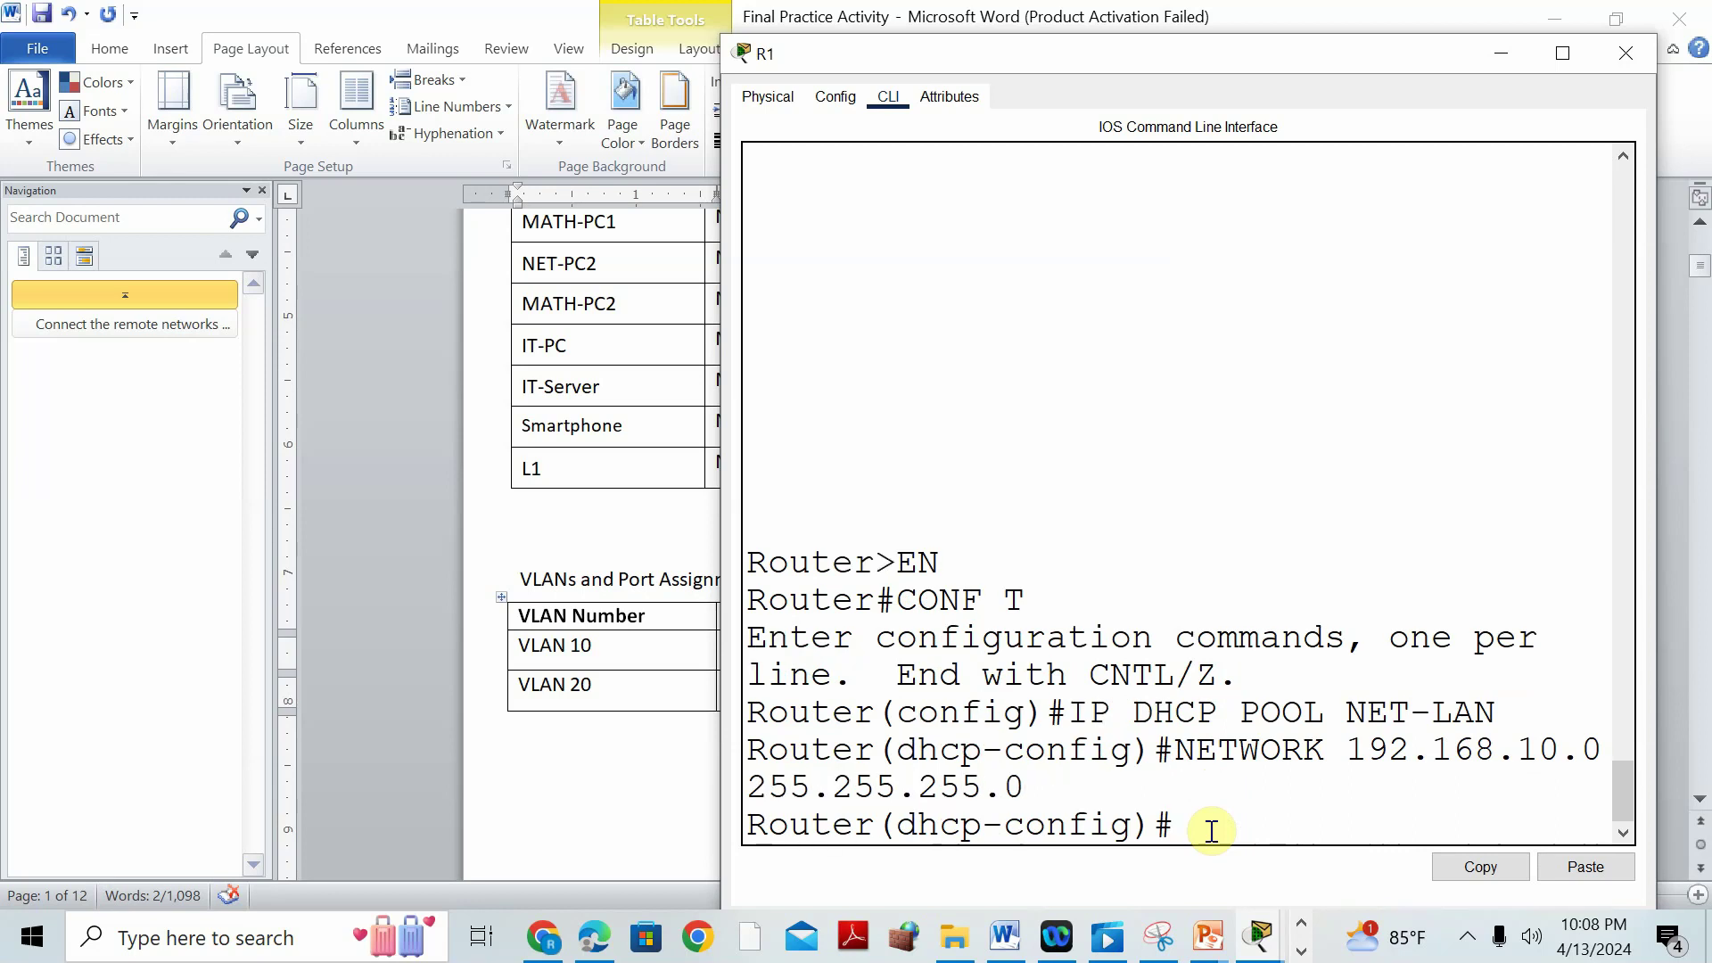
Find the IT-Server address 192.168.50.2 in Word's addressing table.
left_click(584, 575)
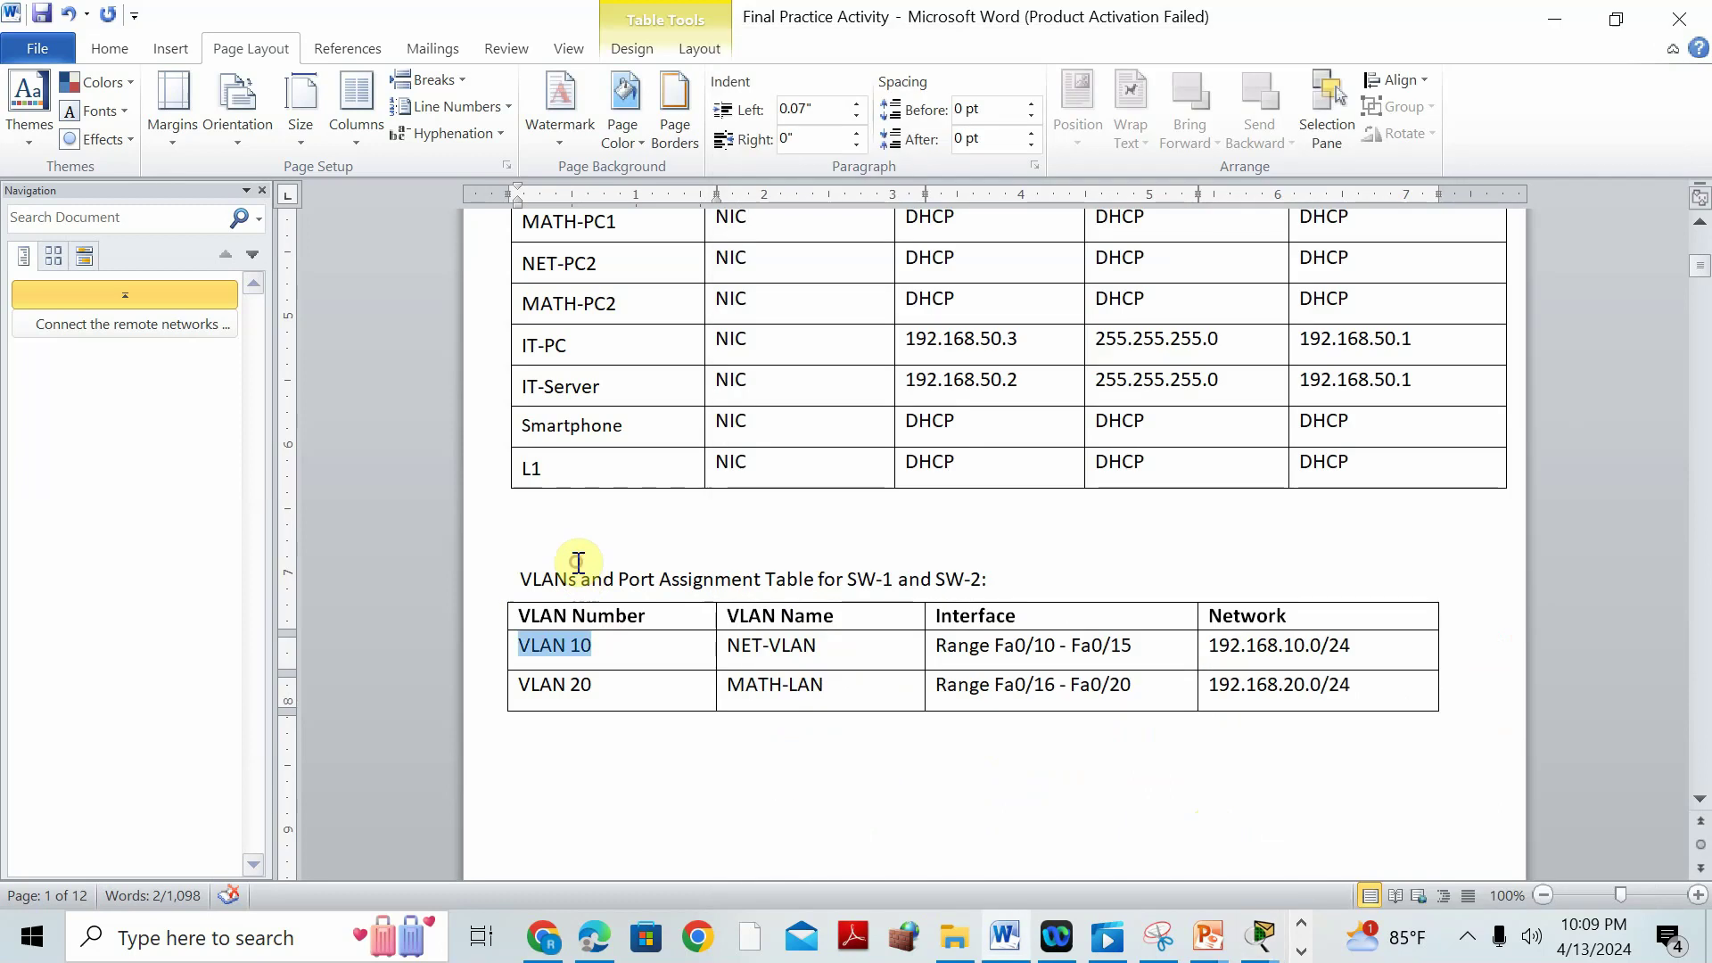
left_click_drag(1030, 379, 908, 380)
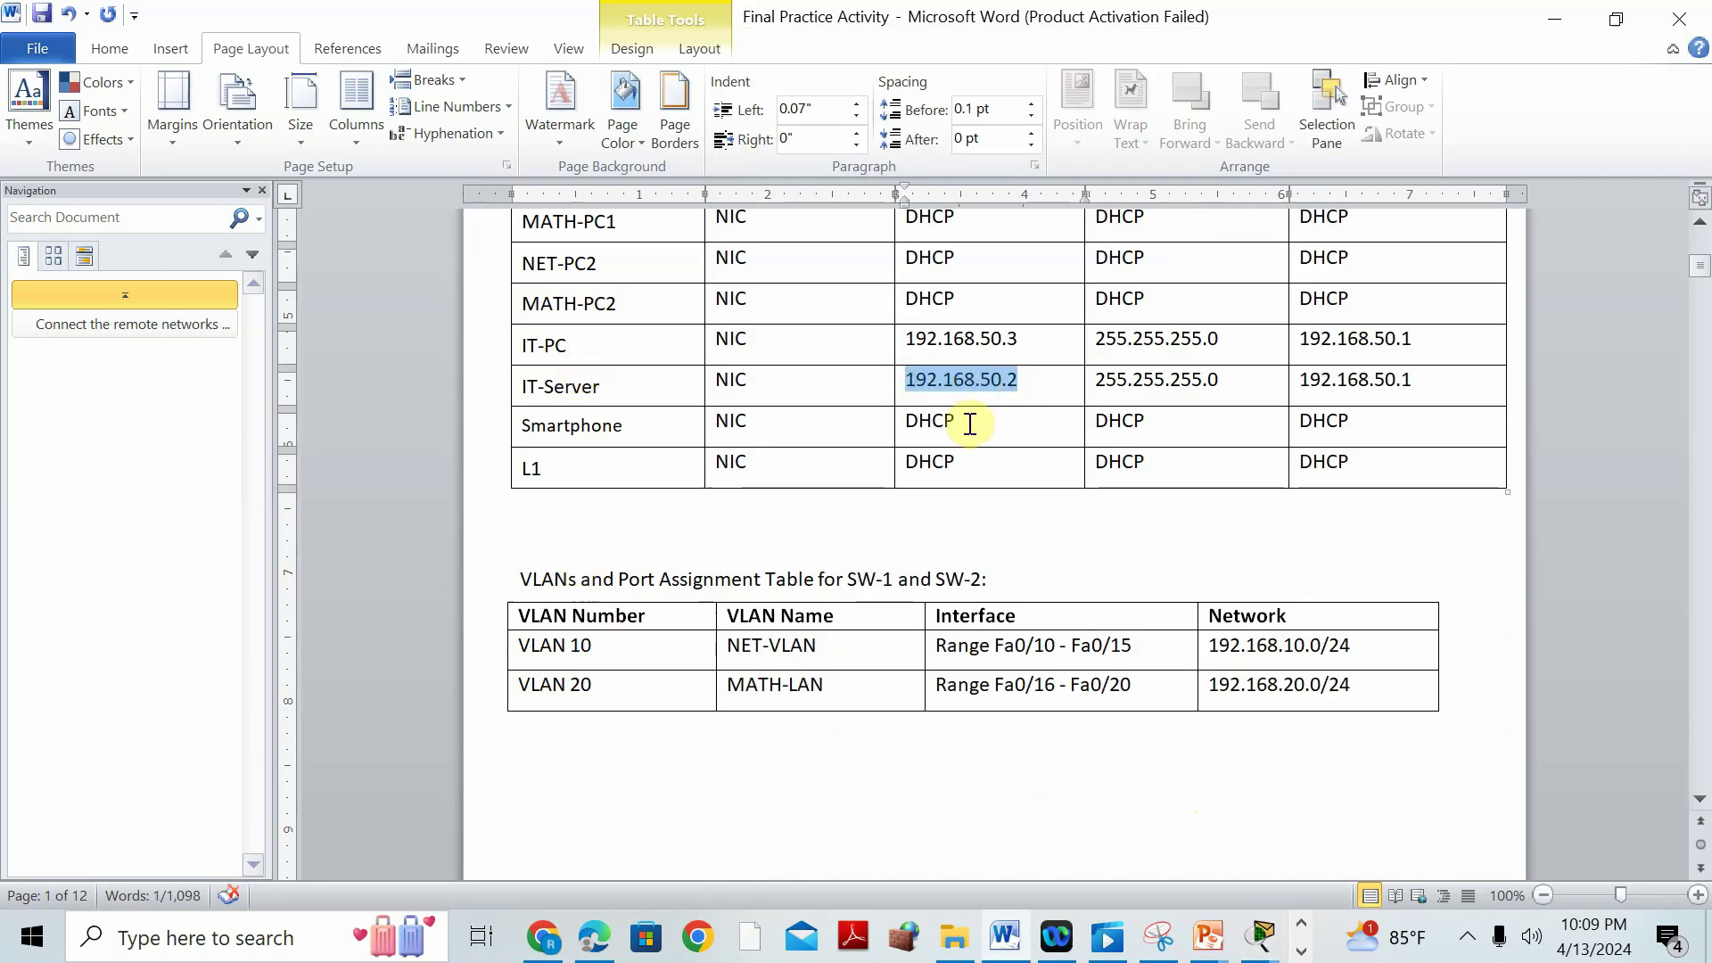
left_click(1260, 942)
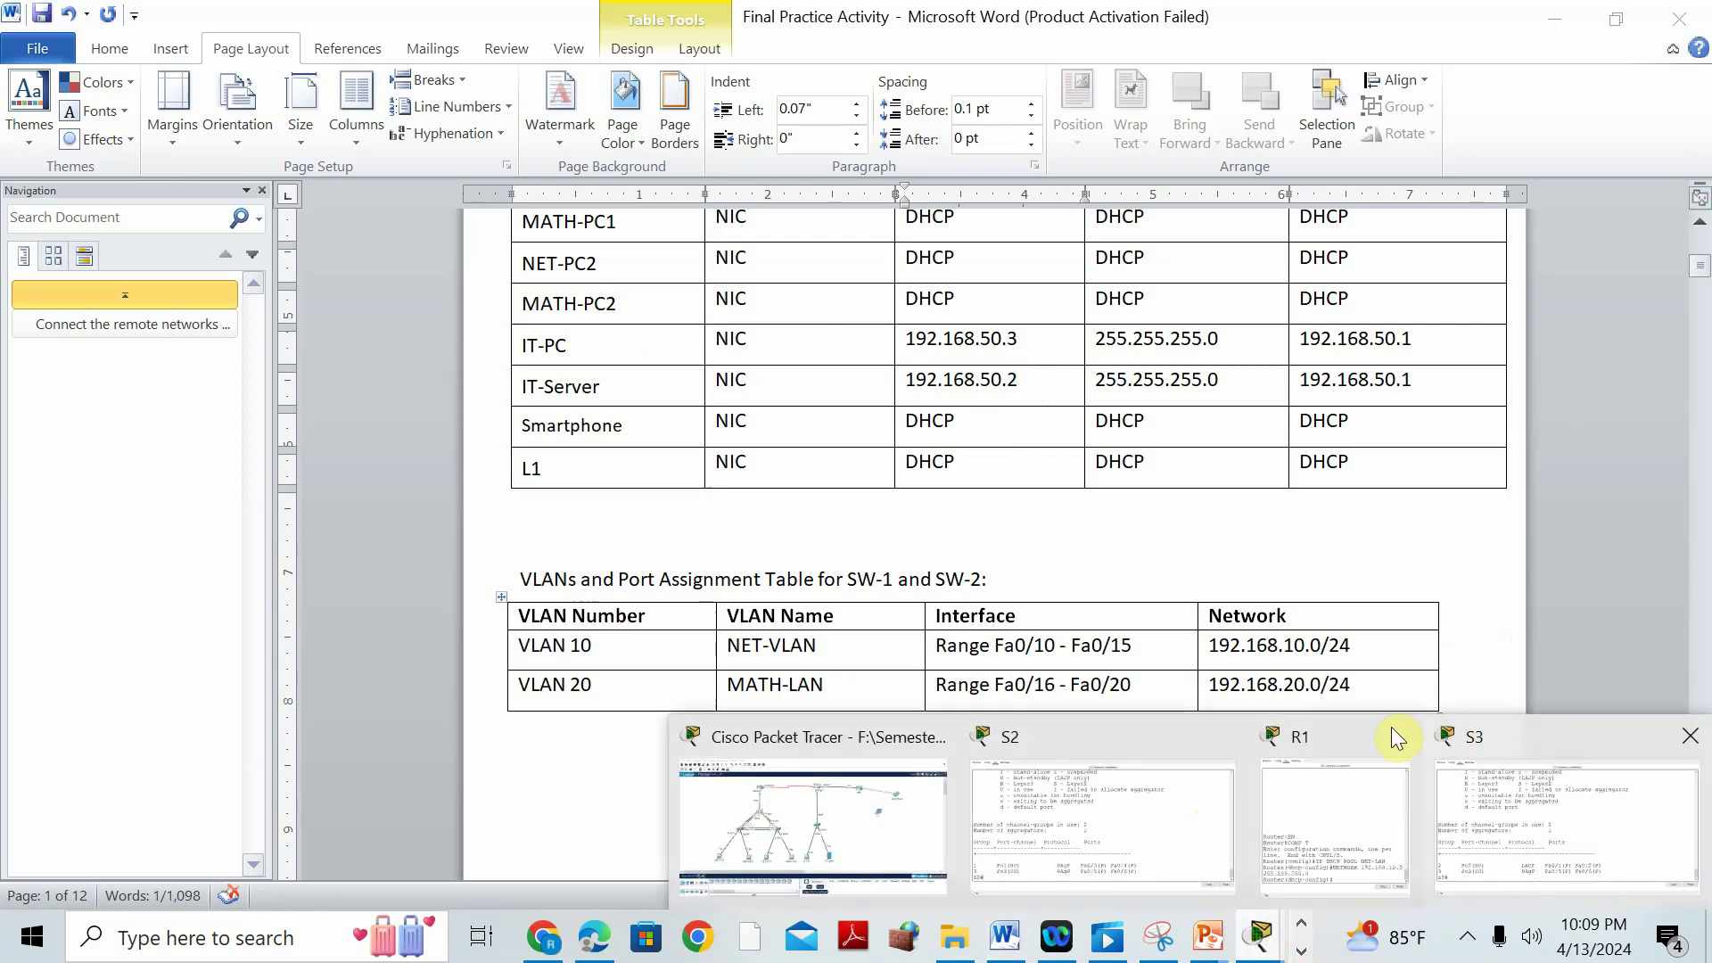
Set the NET-LAN pool's DNS server to 192.168.50.2.
left_click(1309, 735)
type("DNS SERVER")
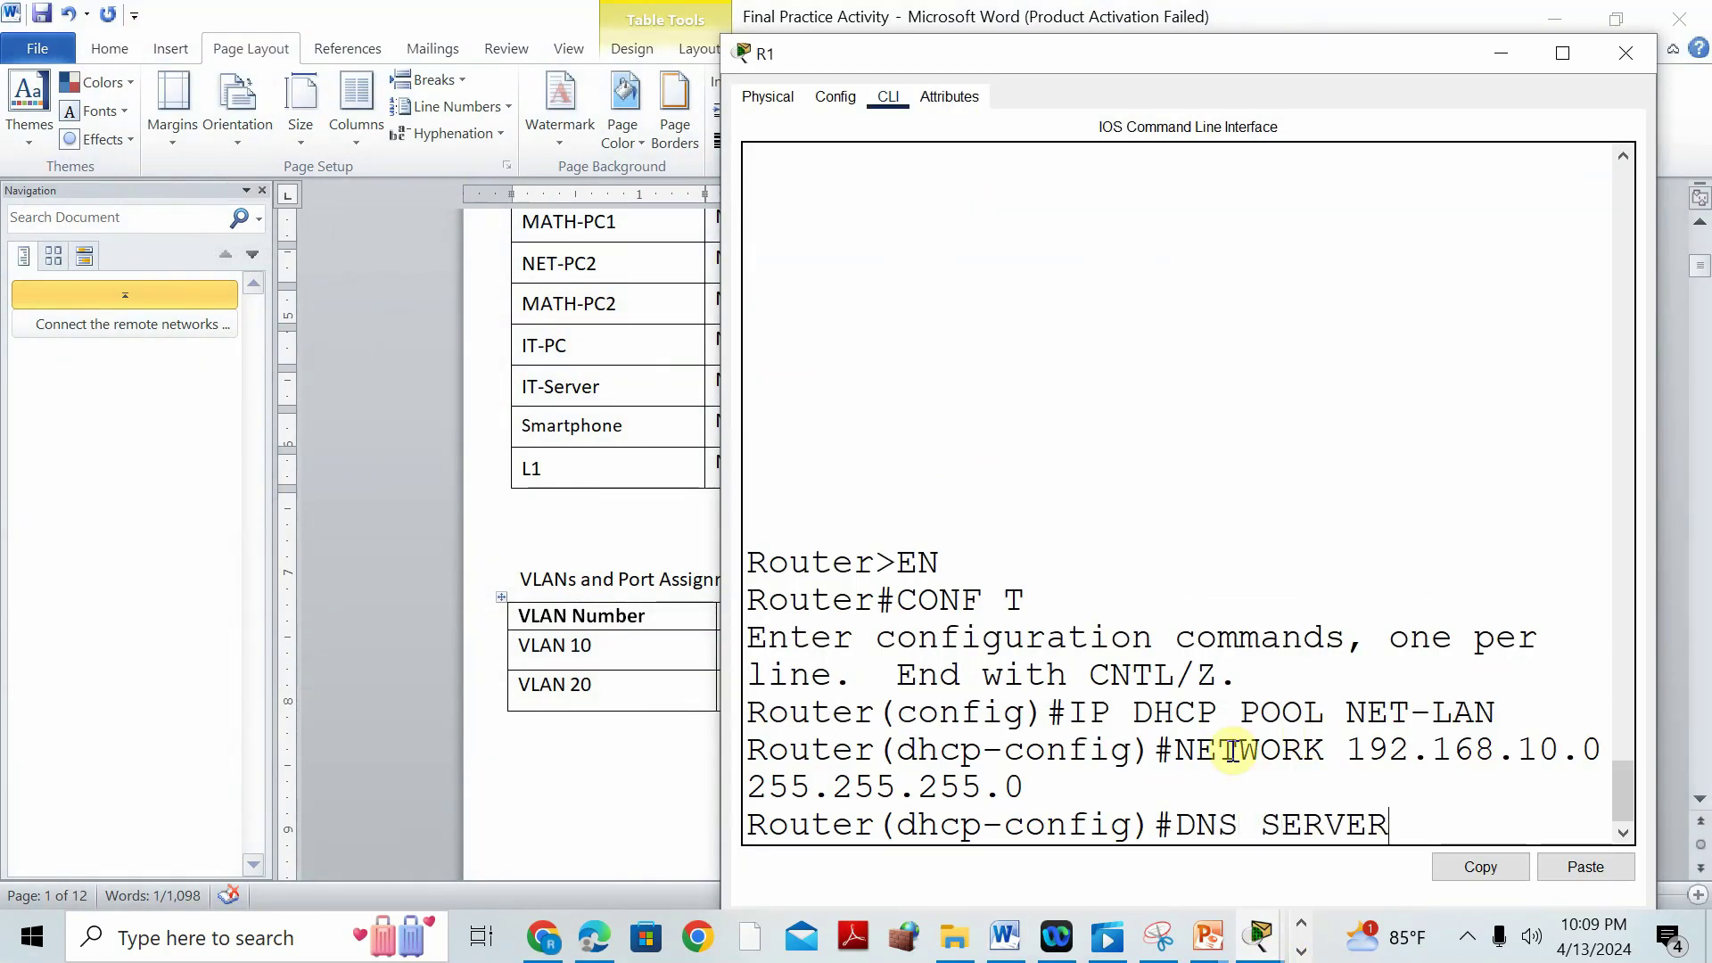
key("BackSpace")
key("BackSpace")
key("BackSpace")
key("BackSpace")
key("BackSpace")
key("Tab")
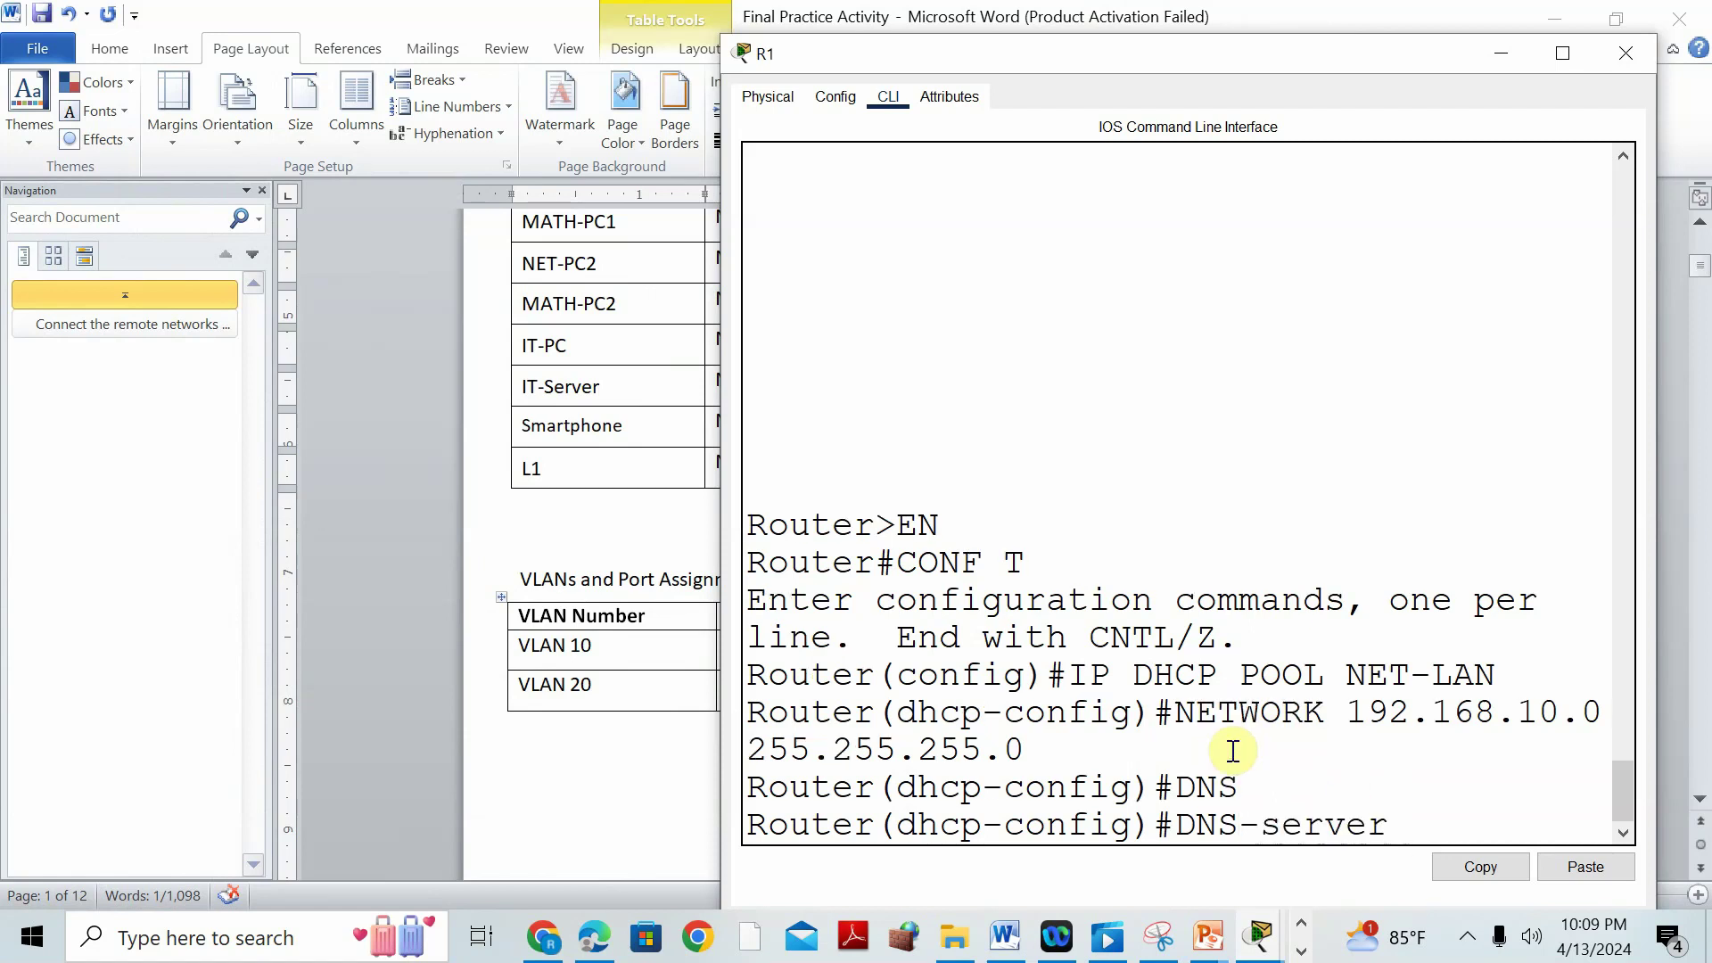
type("192.168.50.2")
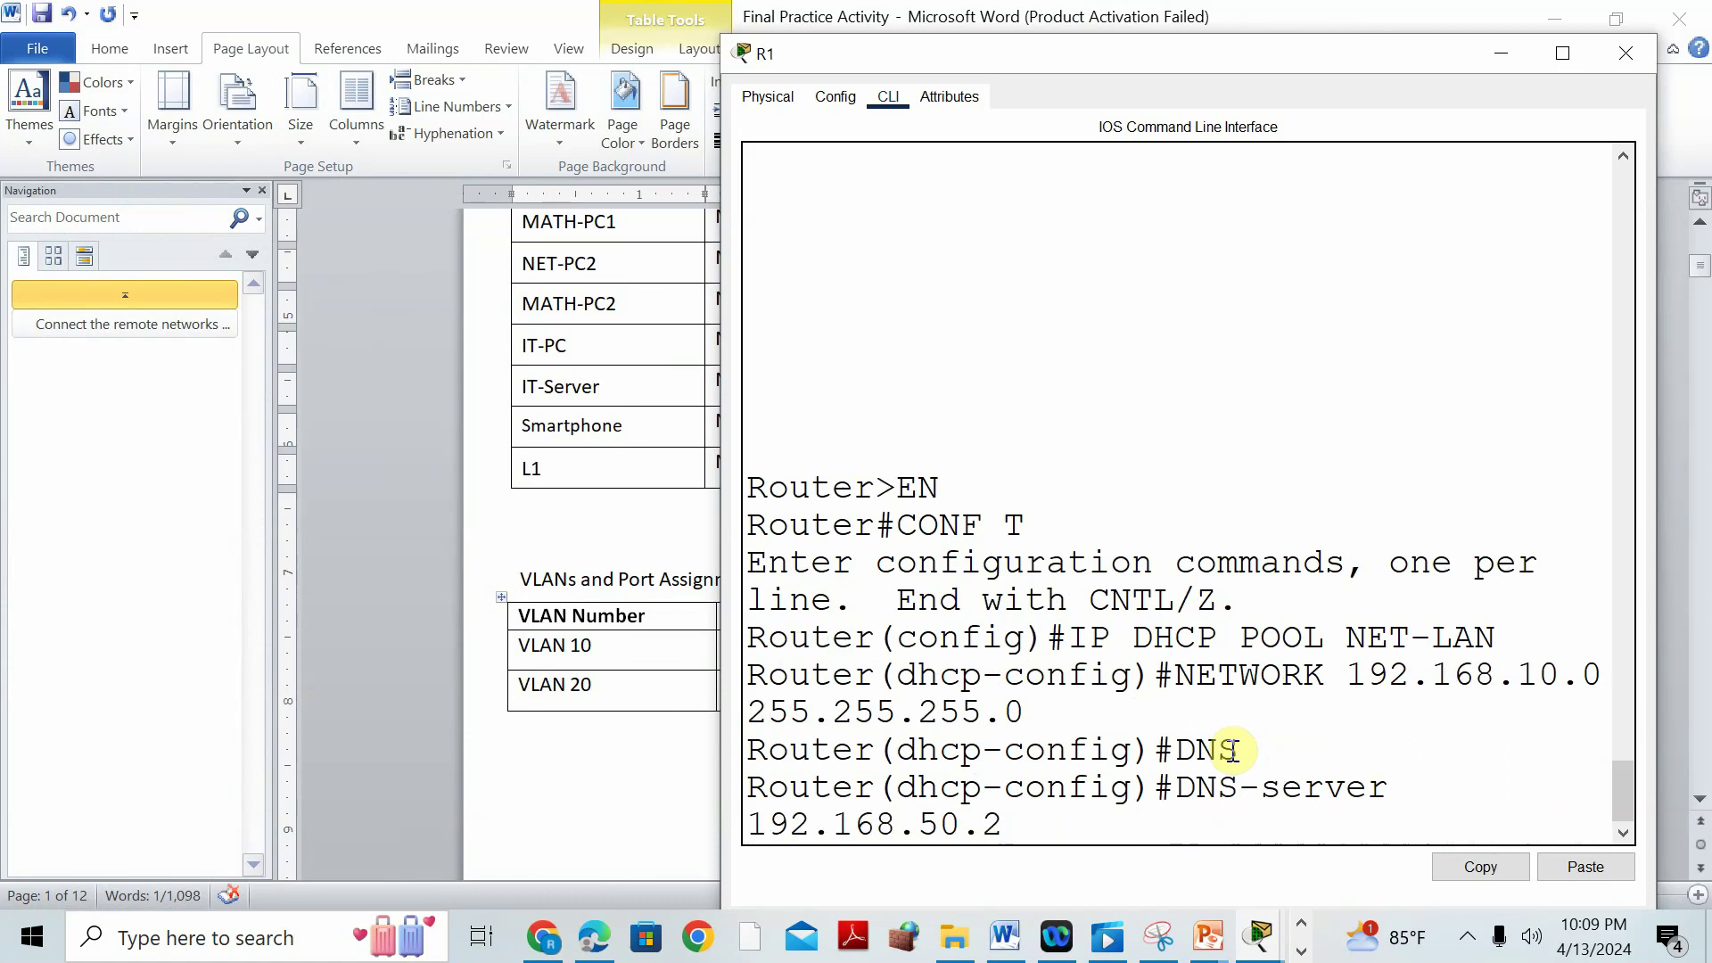
key("Return")
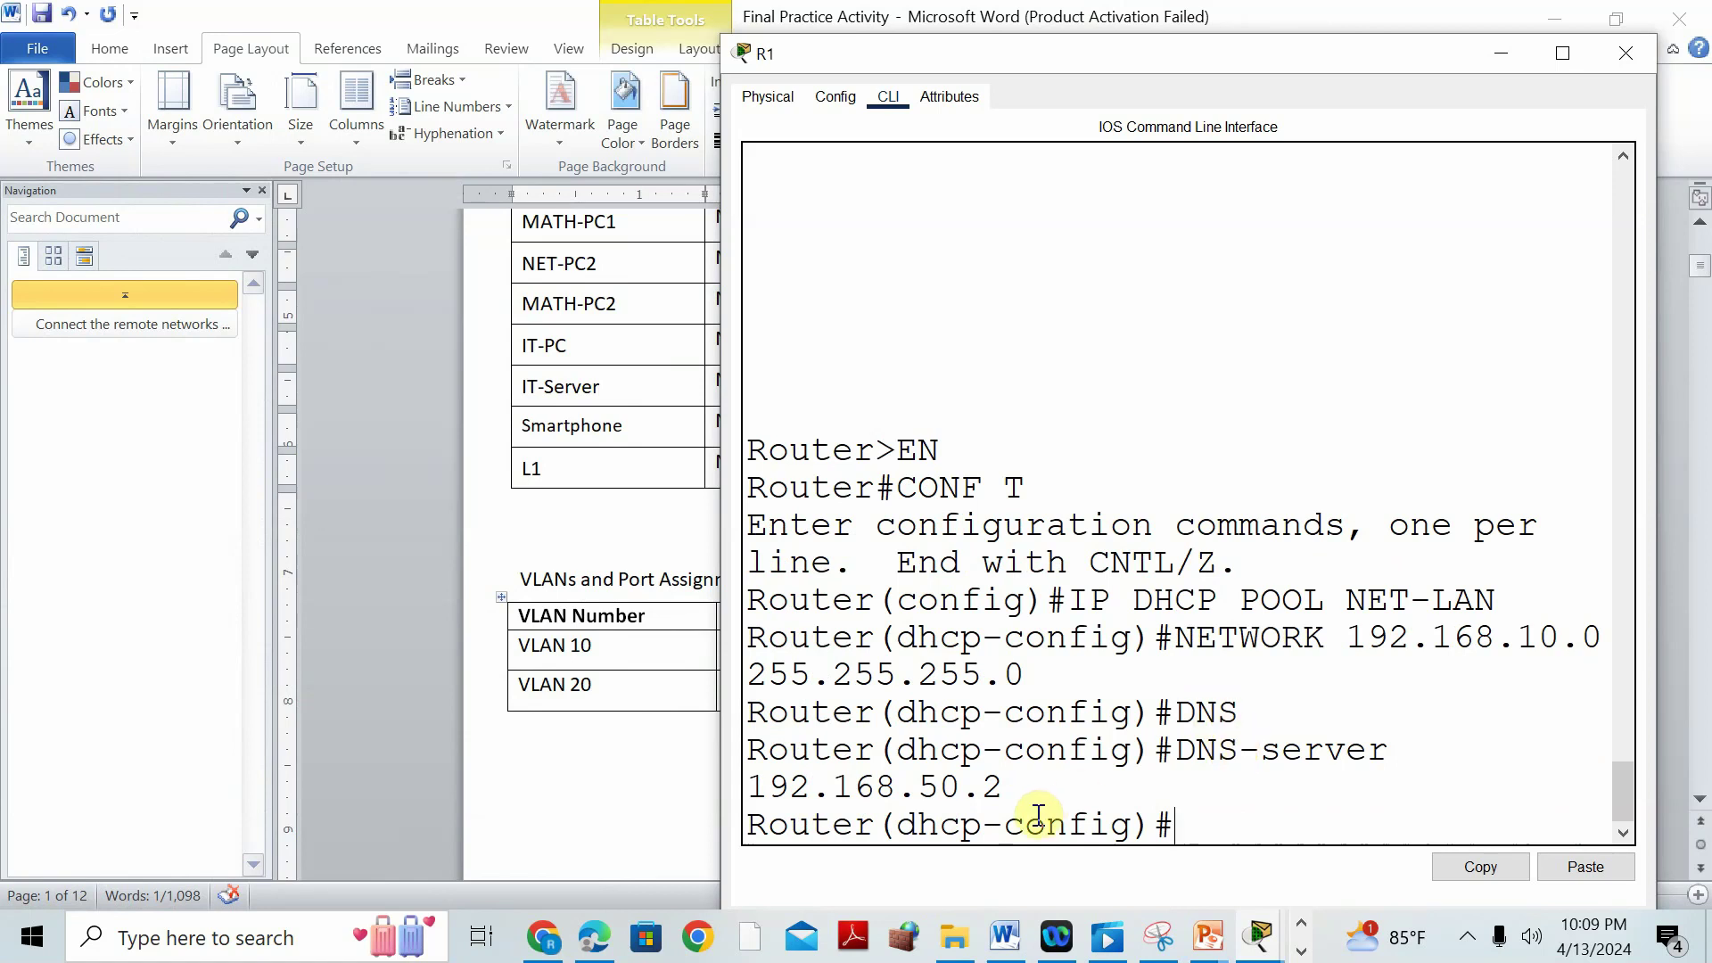
Set the NET-LAN pool's default router to 192.168.10.1.
left_click(1005, 937)
scroll(533, 639, "down", 20)
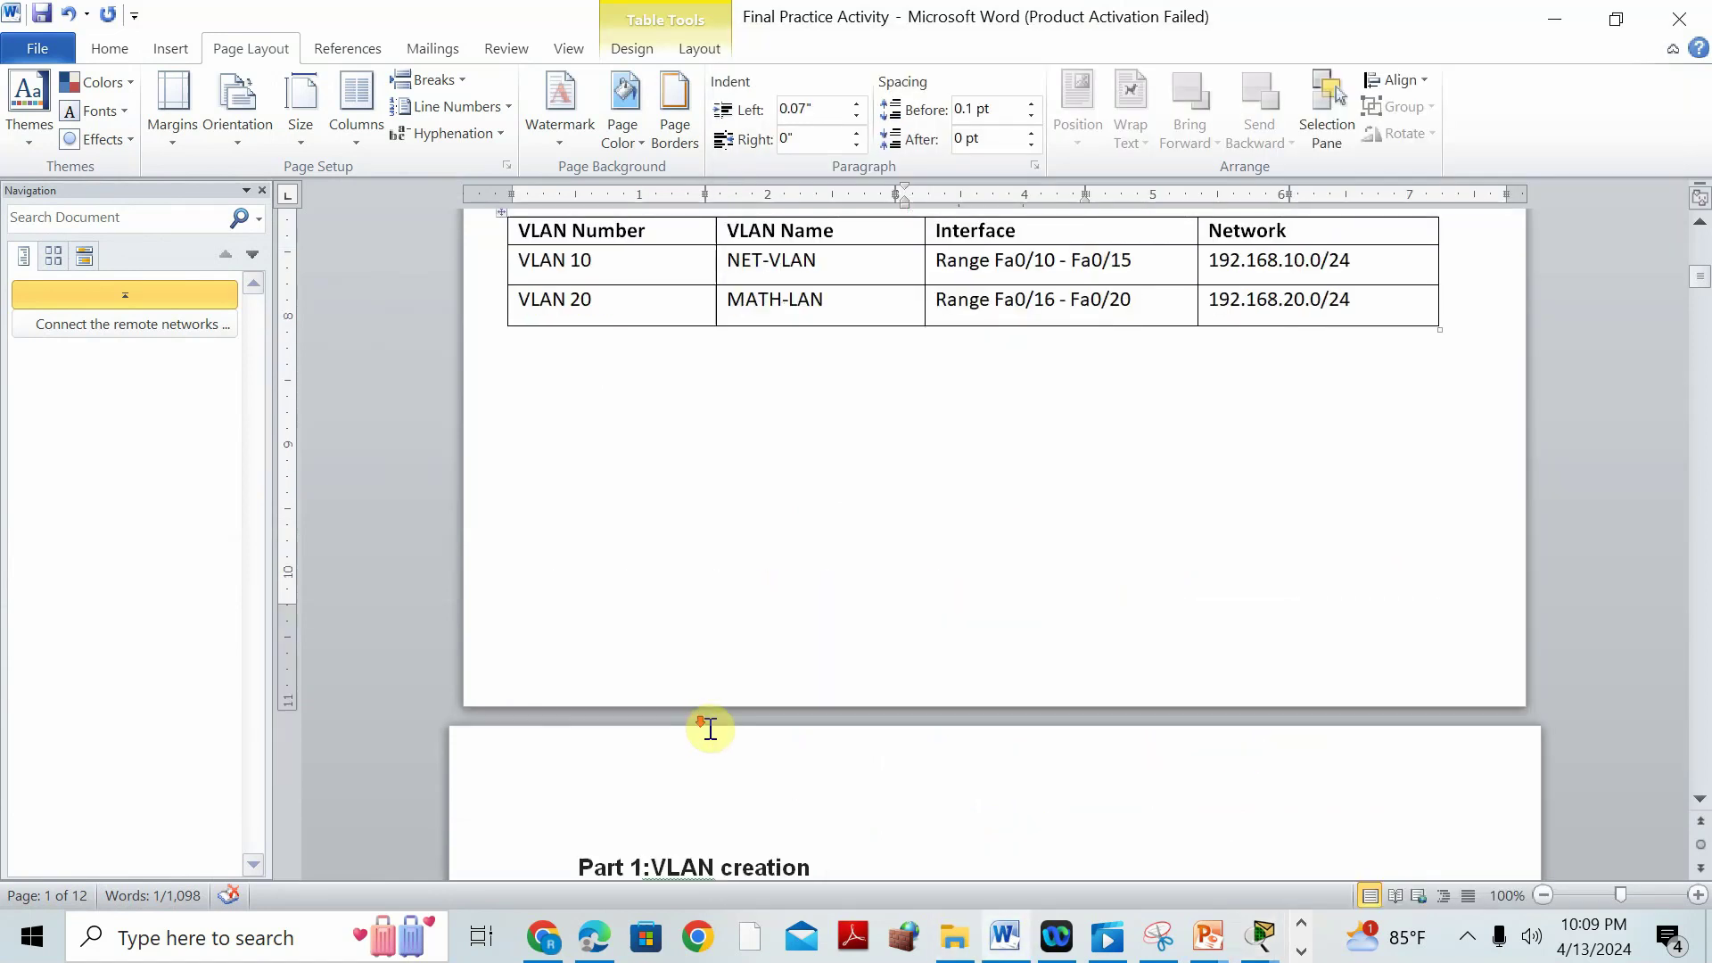
scroll(727, 737, "down", 20)
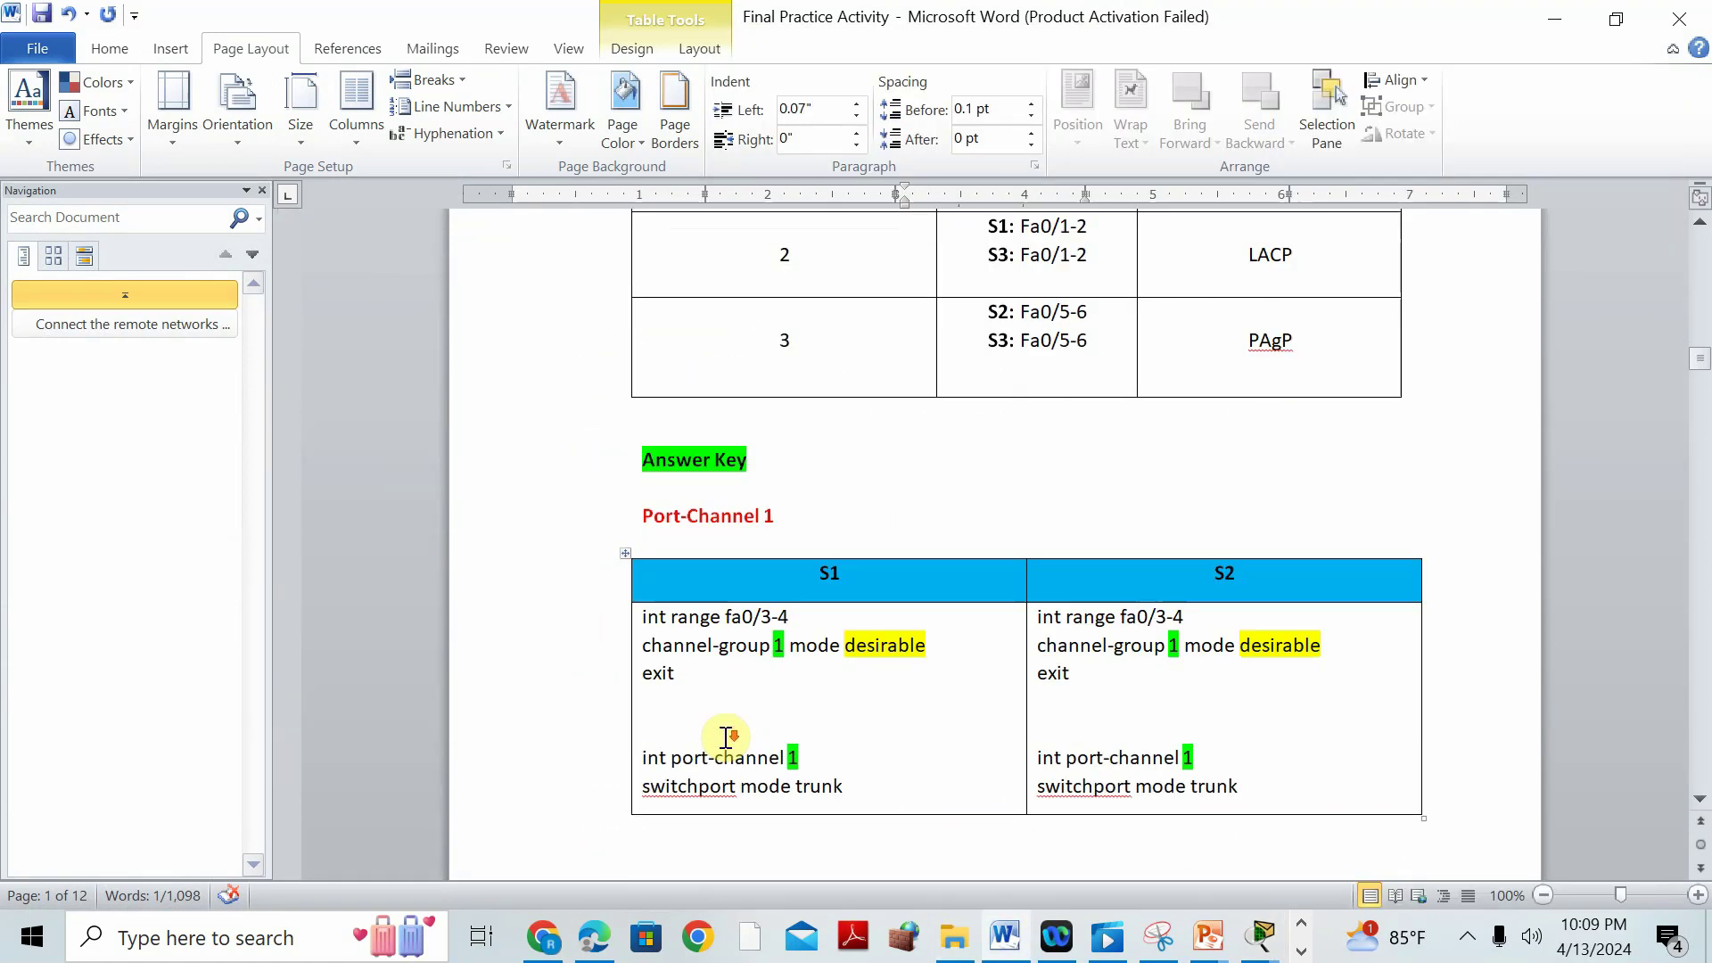
scroll(726, 737, "down", 3)
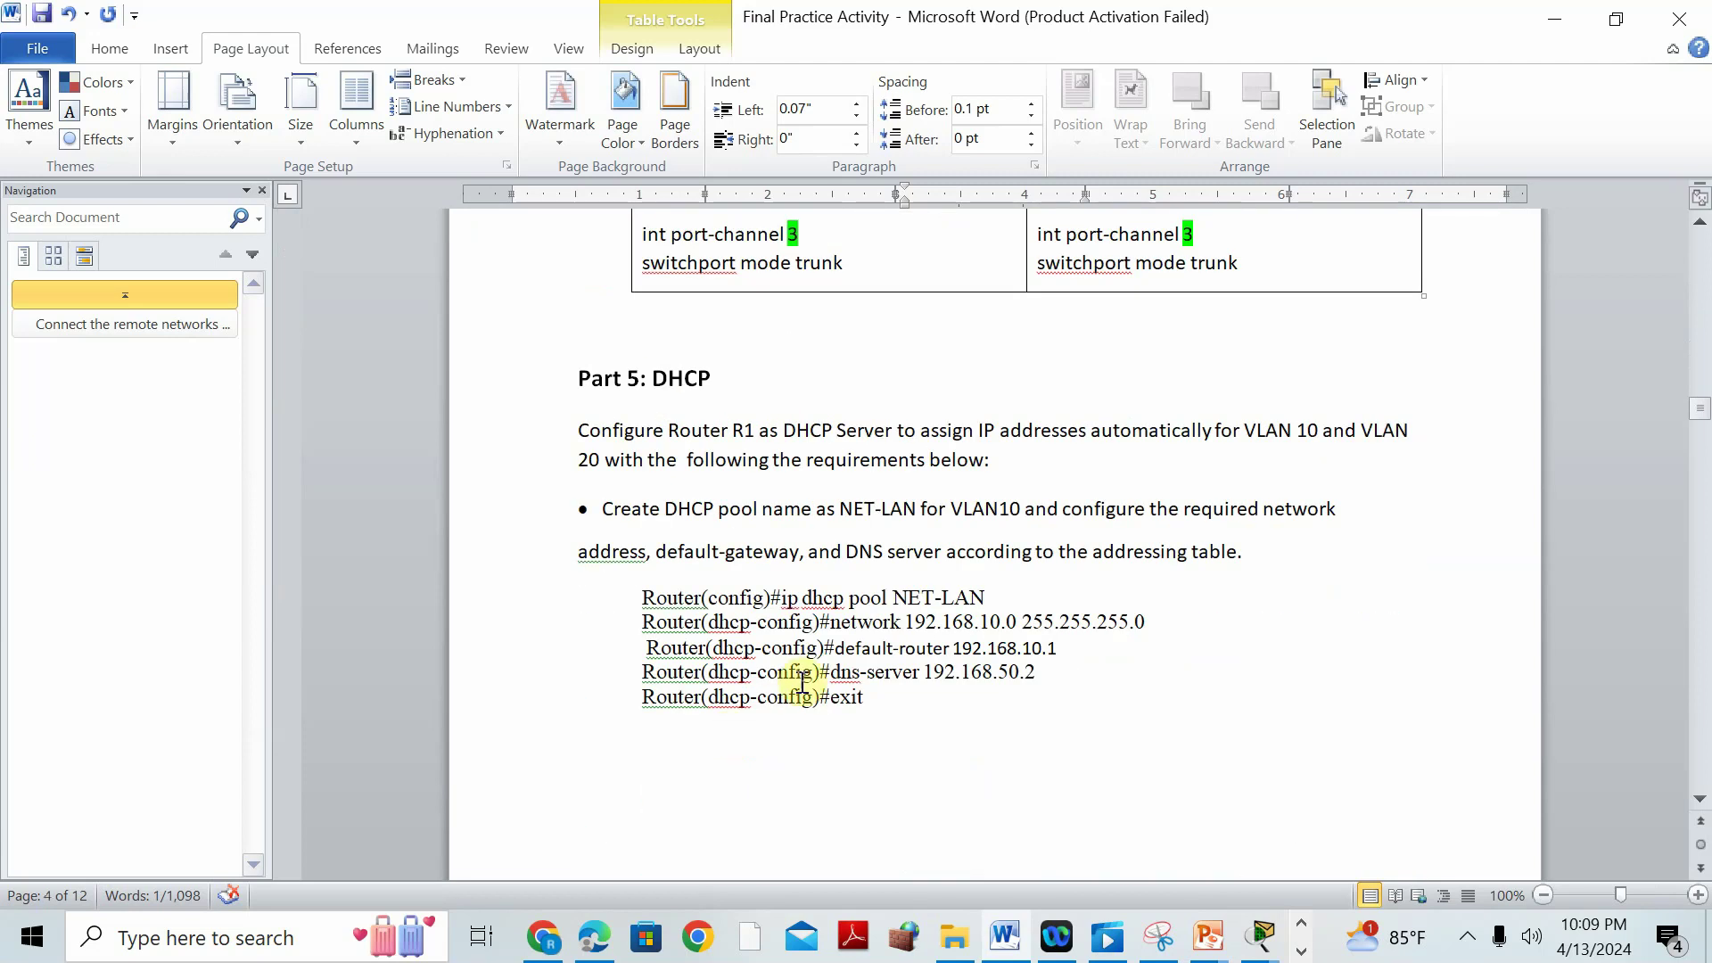
left_click(1260, 936)
left_click(1319, 743)
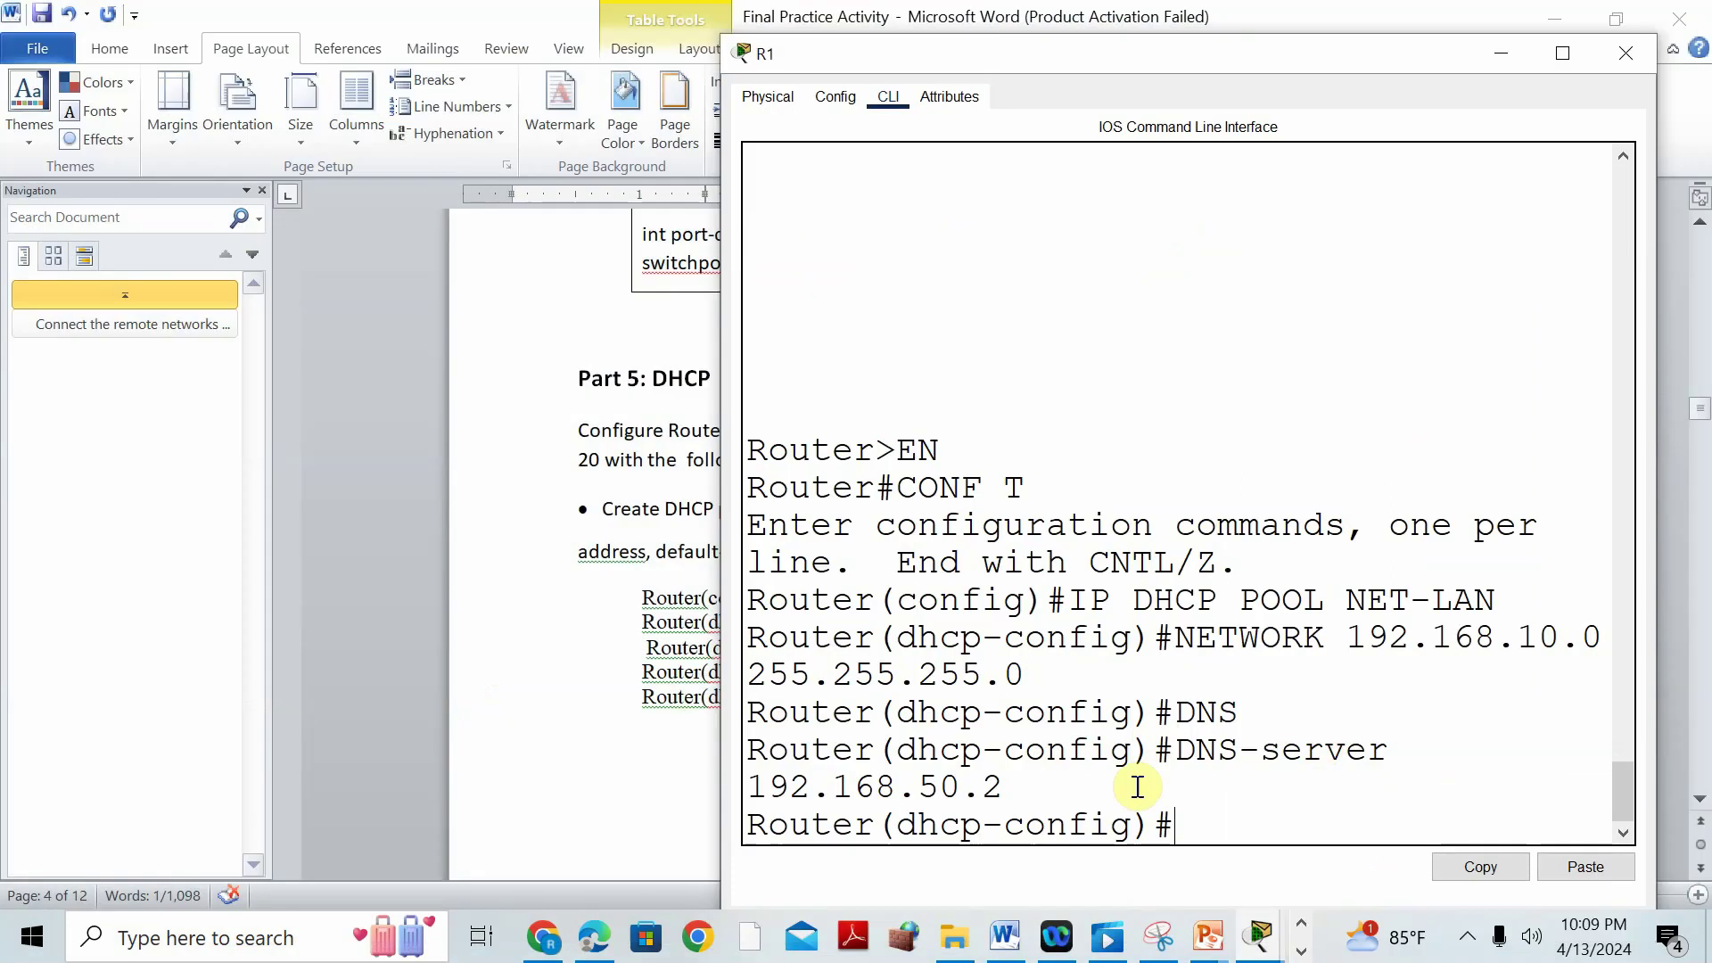
type("DEF")
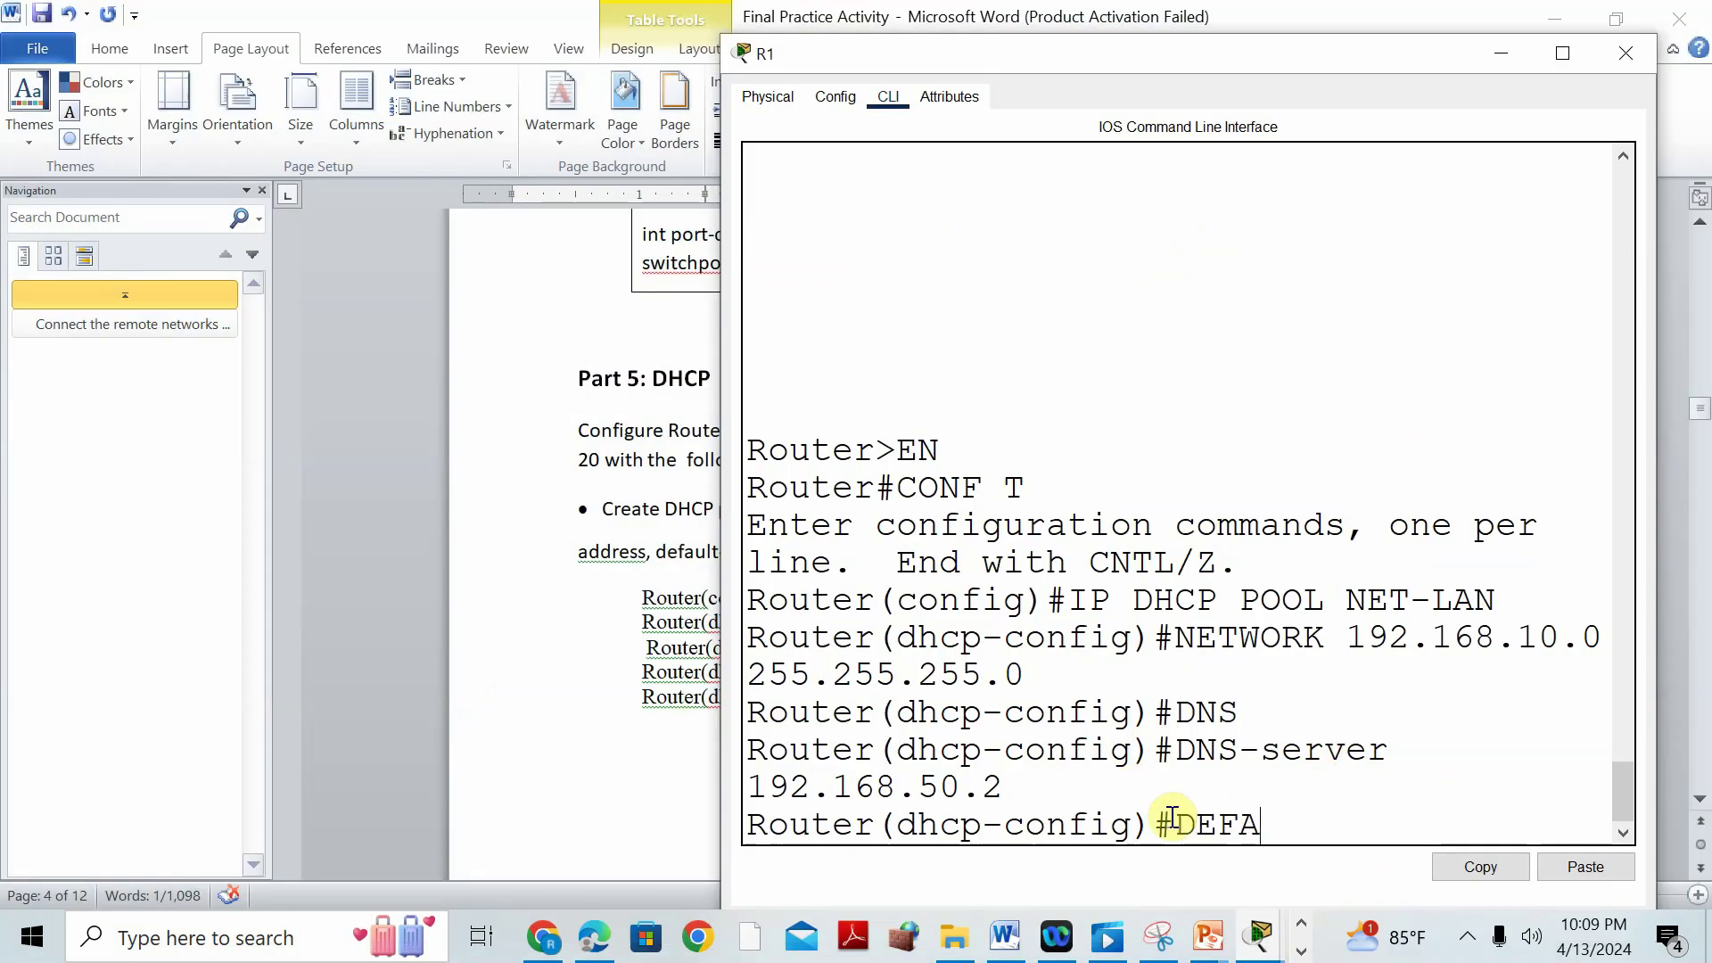
type("A")
key("Tab")
type("192.")
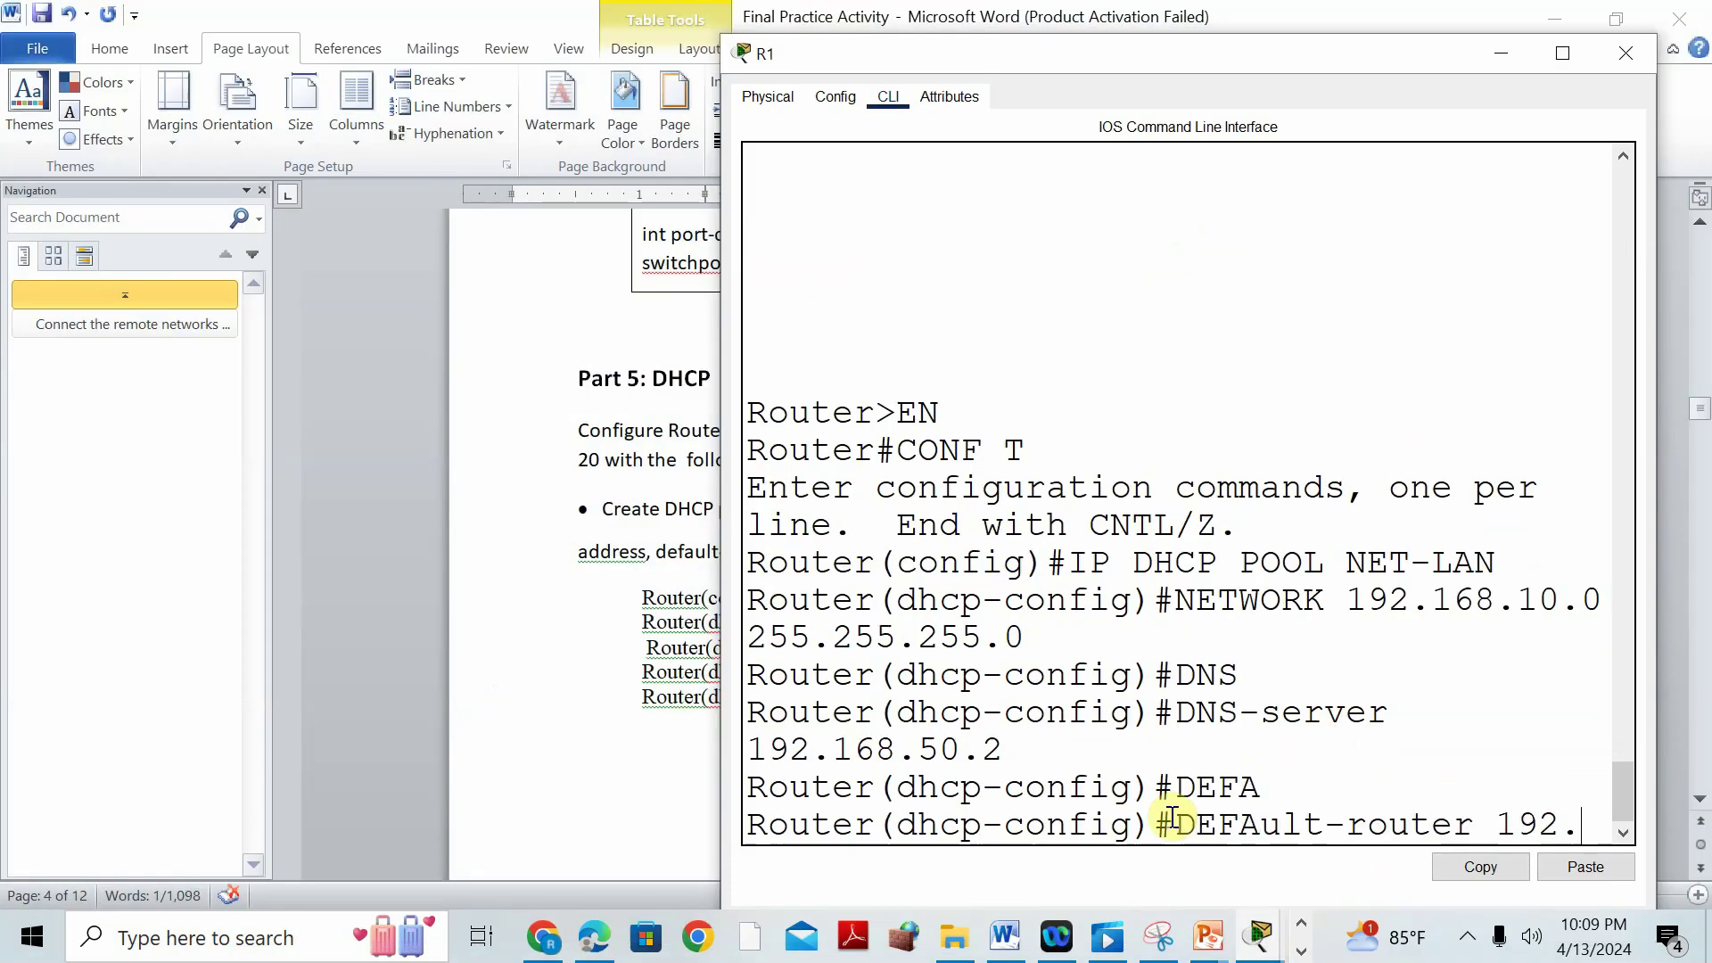
type("168.10.1")
key("Return")
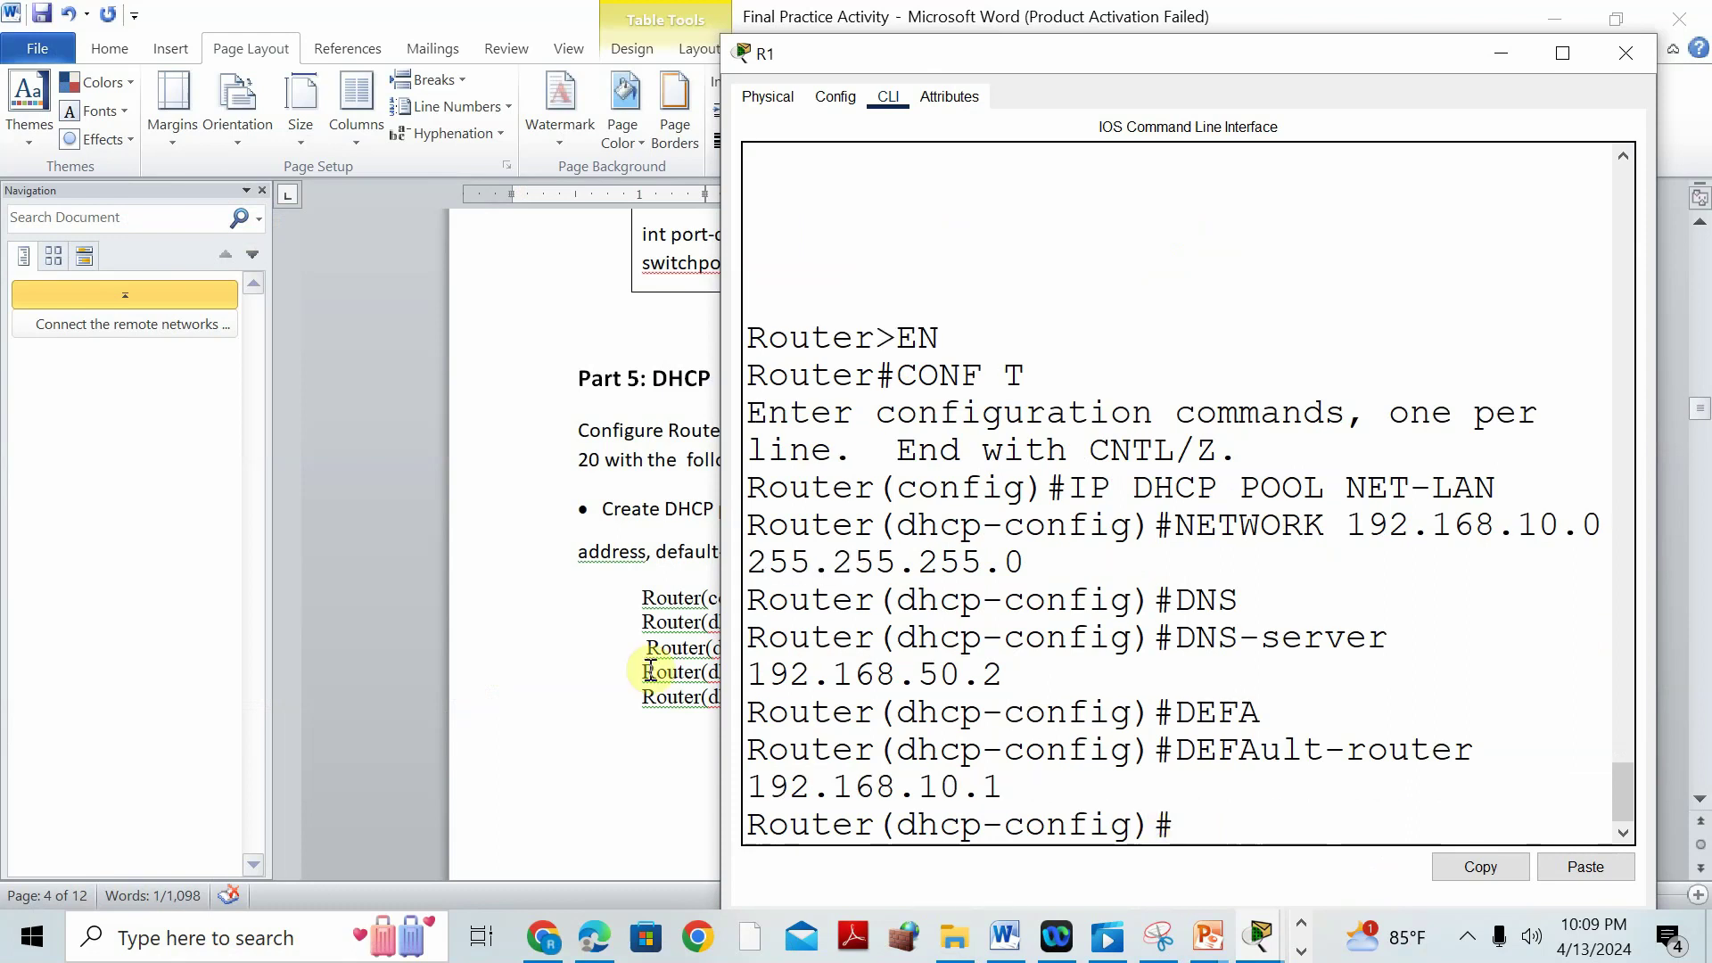
Check the pool commands in Word and exit the NET-LAN pool configuration on R1.
left_click(576, 701)
left_click_drag(782, 597, 1022, 622)
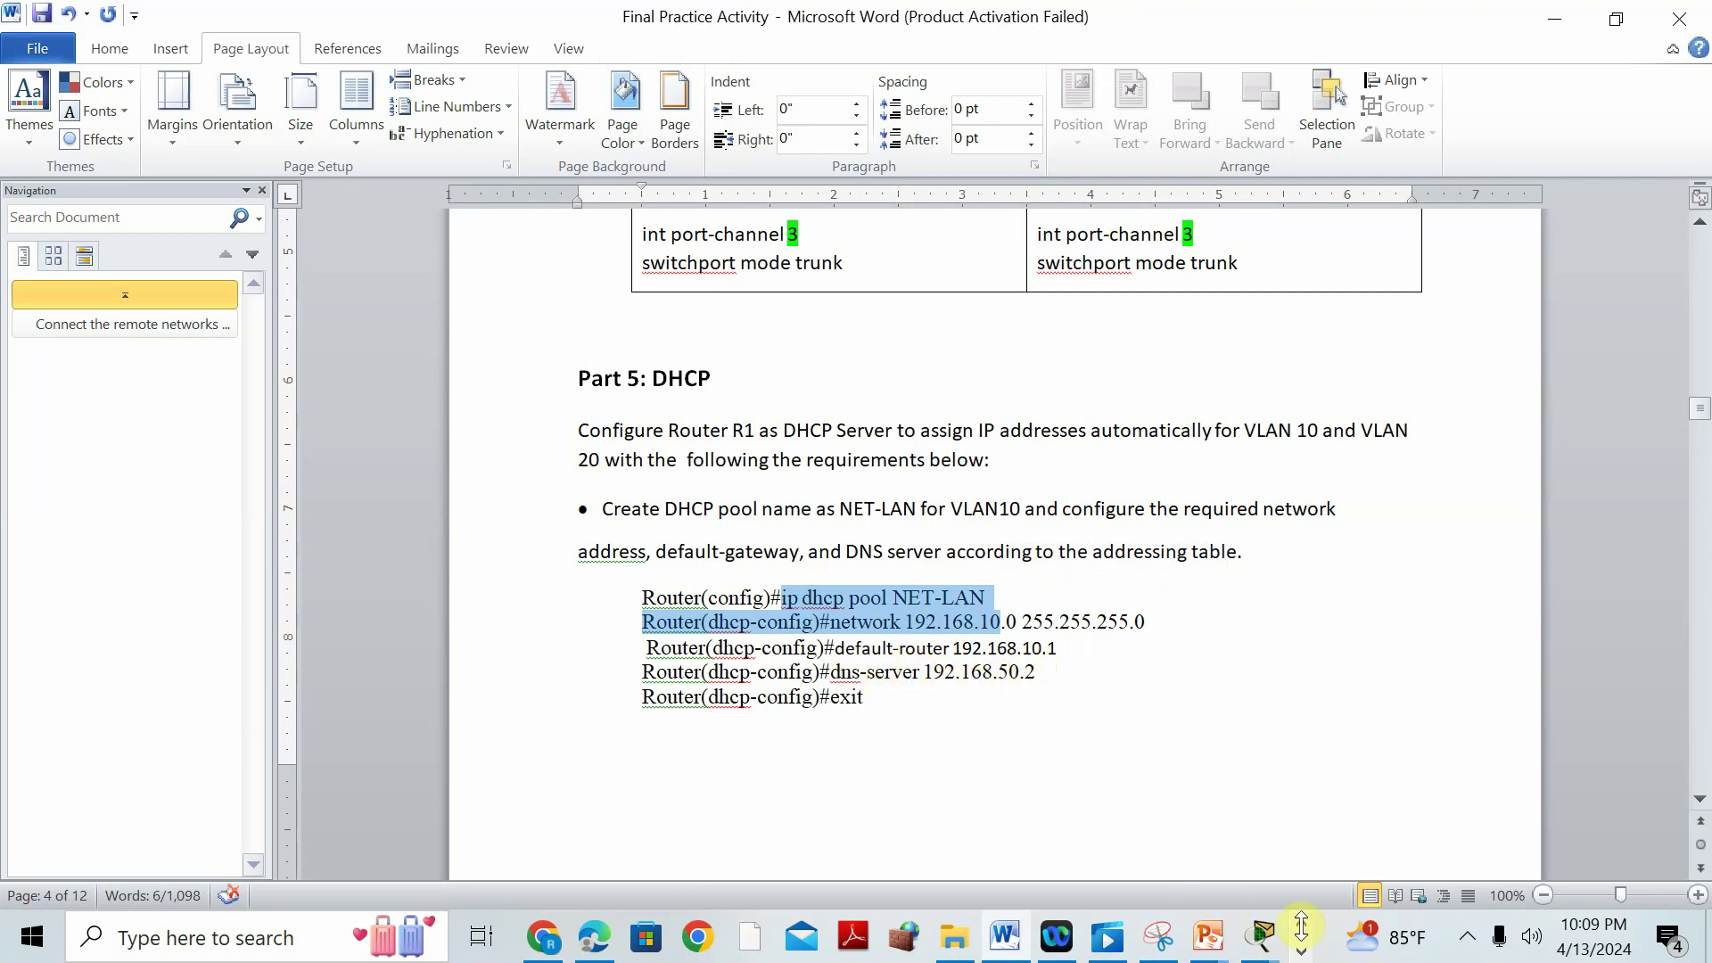
mouse_move(1277, 943)
left_click(1364, 751)
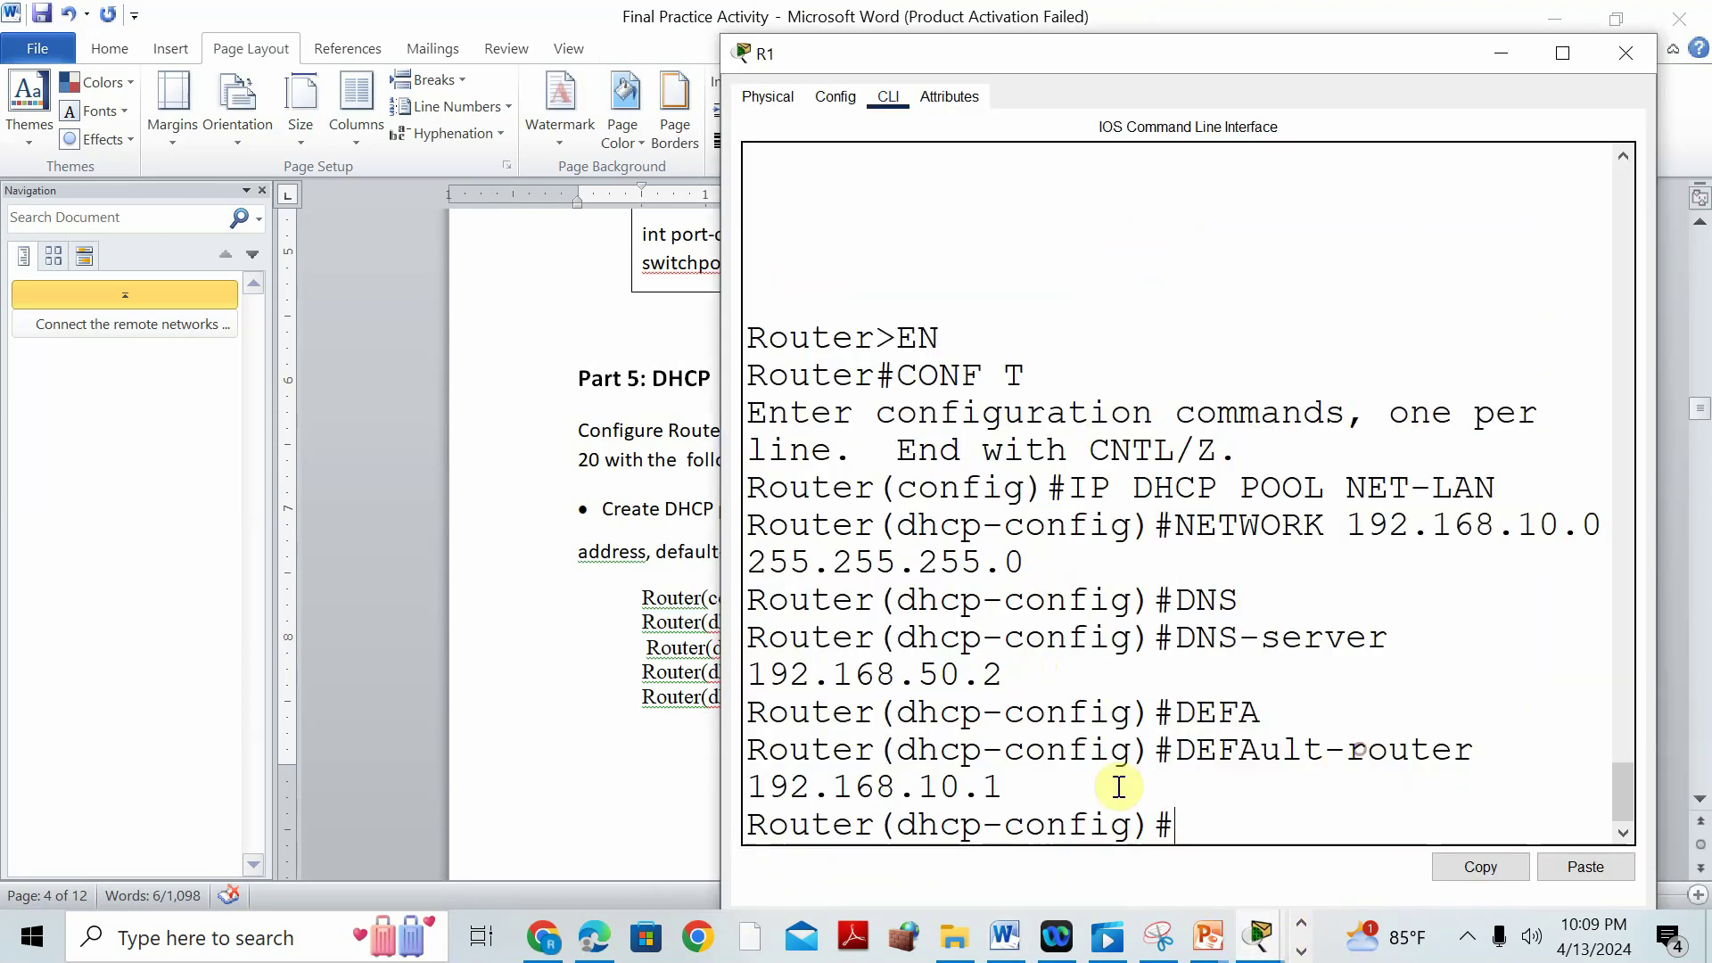
type("EXIT")
key("Return")
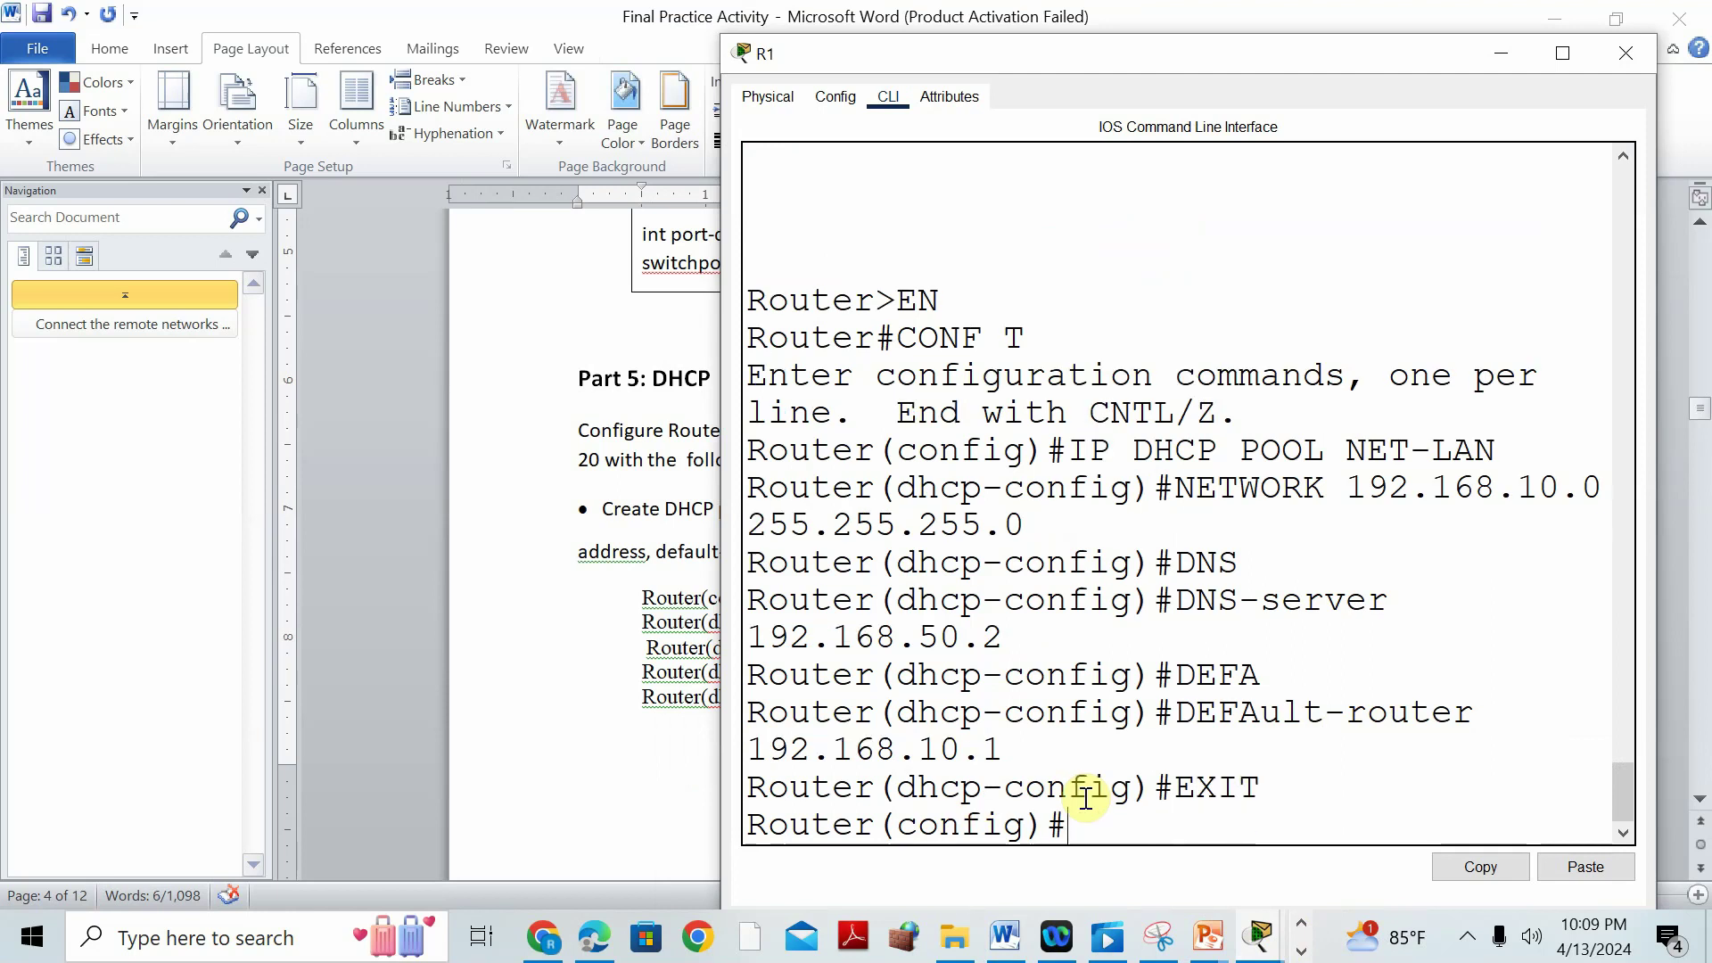
left_click(621, 699)
scroll(886, 653, "down", 5)
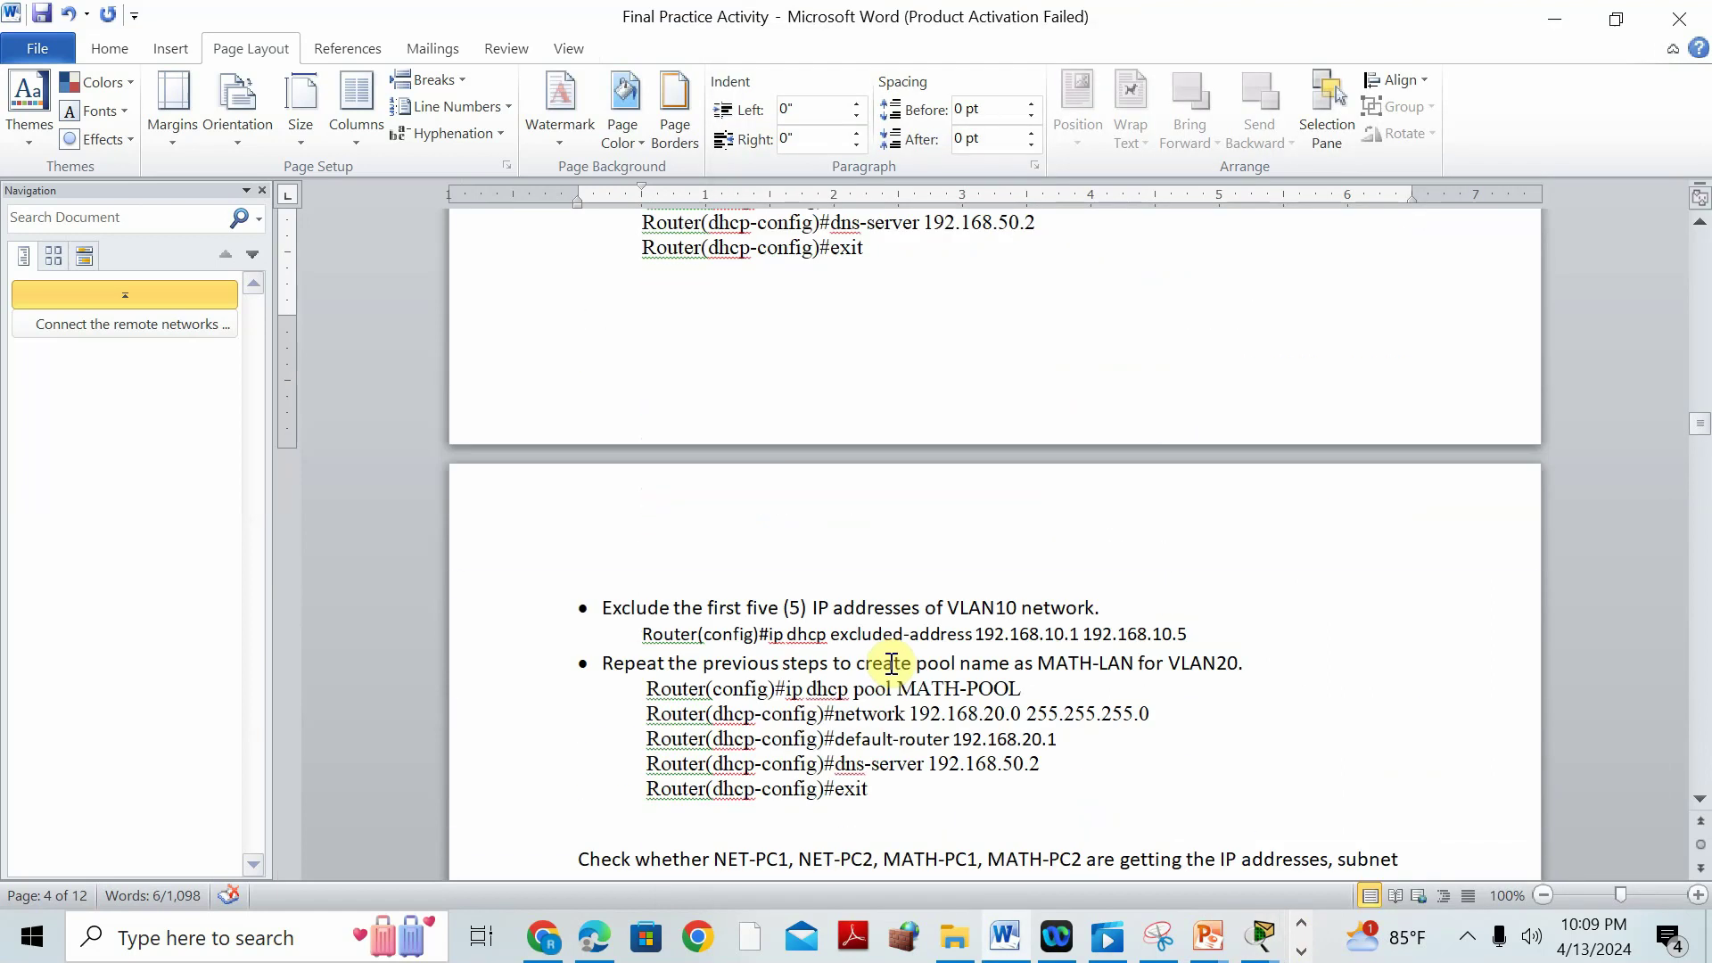
Rename MATH-POOL to MATH-LAN in the Word VLAN20 pool step.
left_click_drag(967, 684, 1027, 685)
key("BackSpace")
type("LAN")
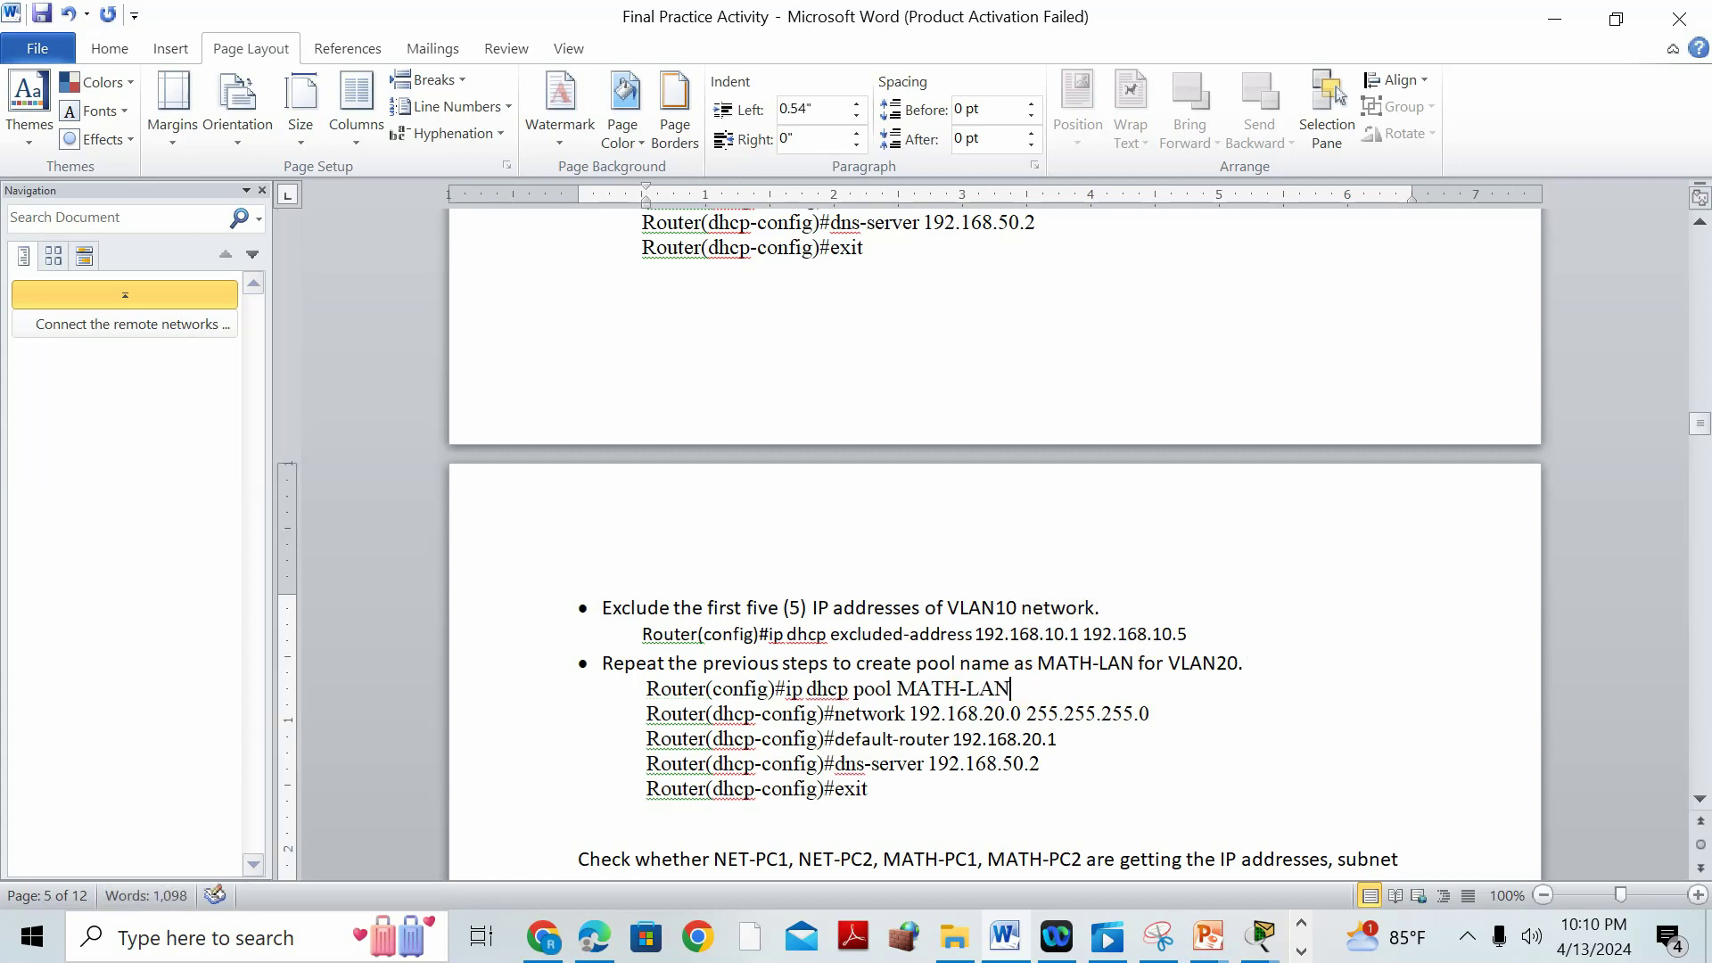
Bring R1's command line back beside the instructions and maximize it.
mouse_move(1260, 936)
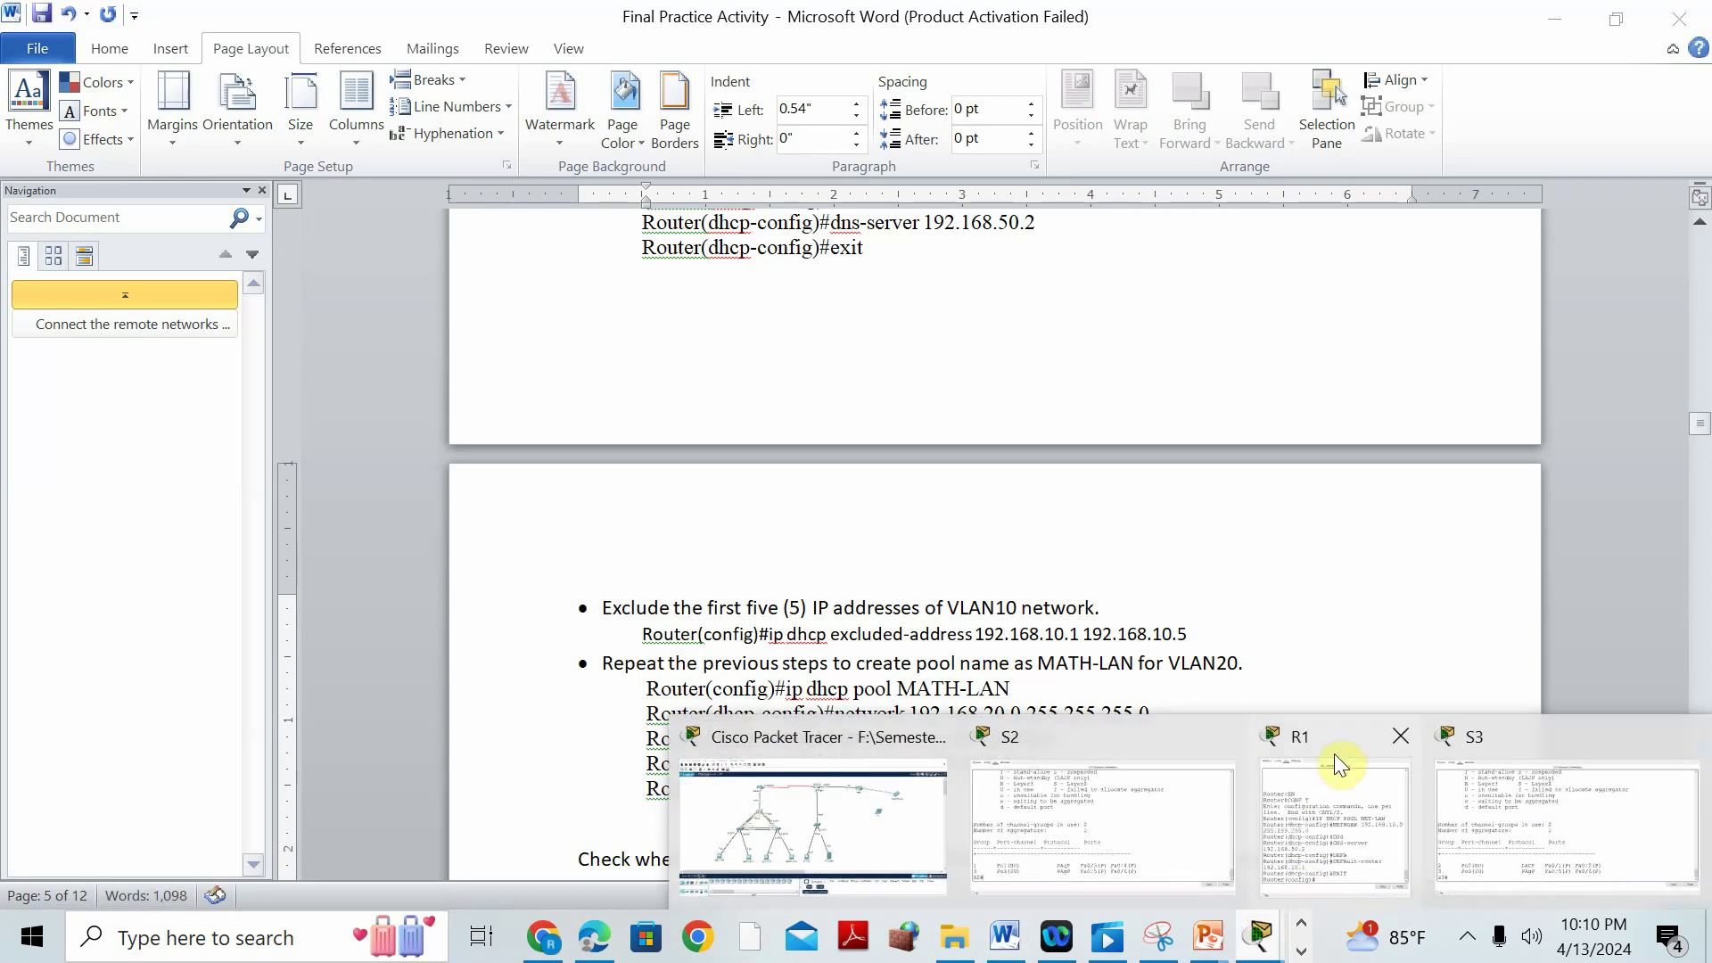
left_click(1329, 794)
type("I")
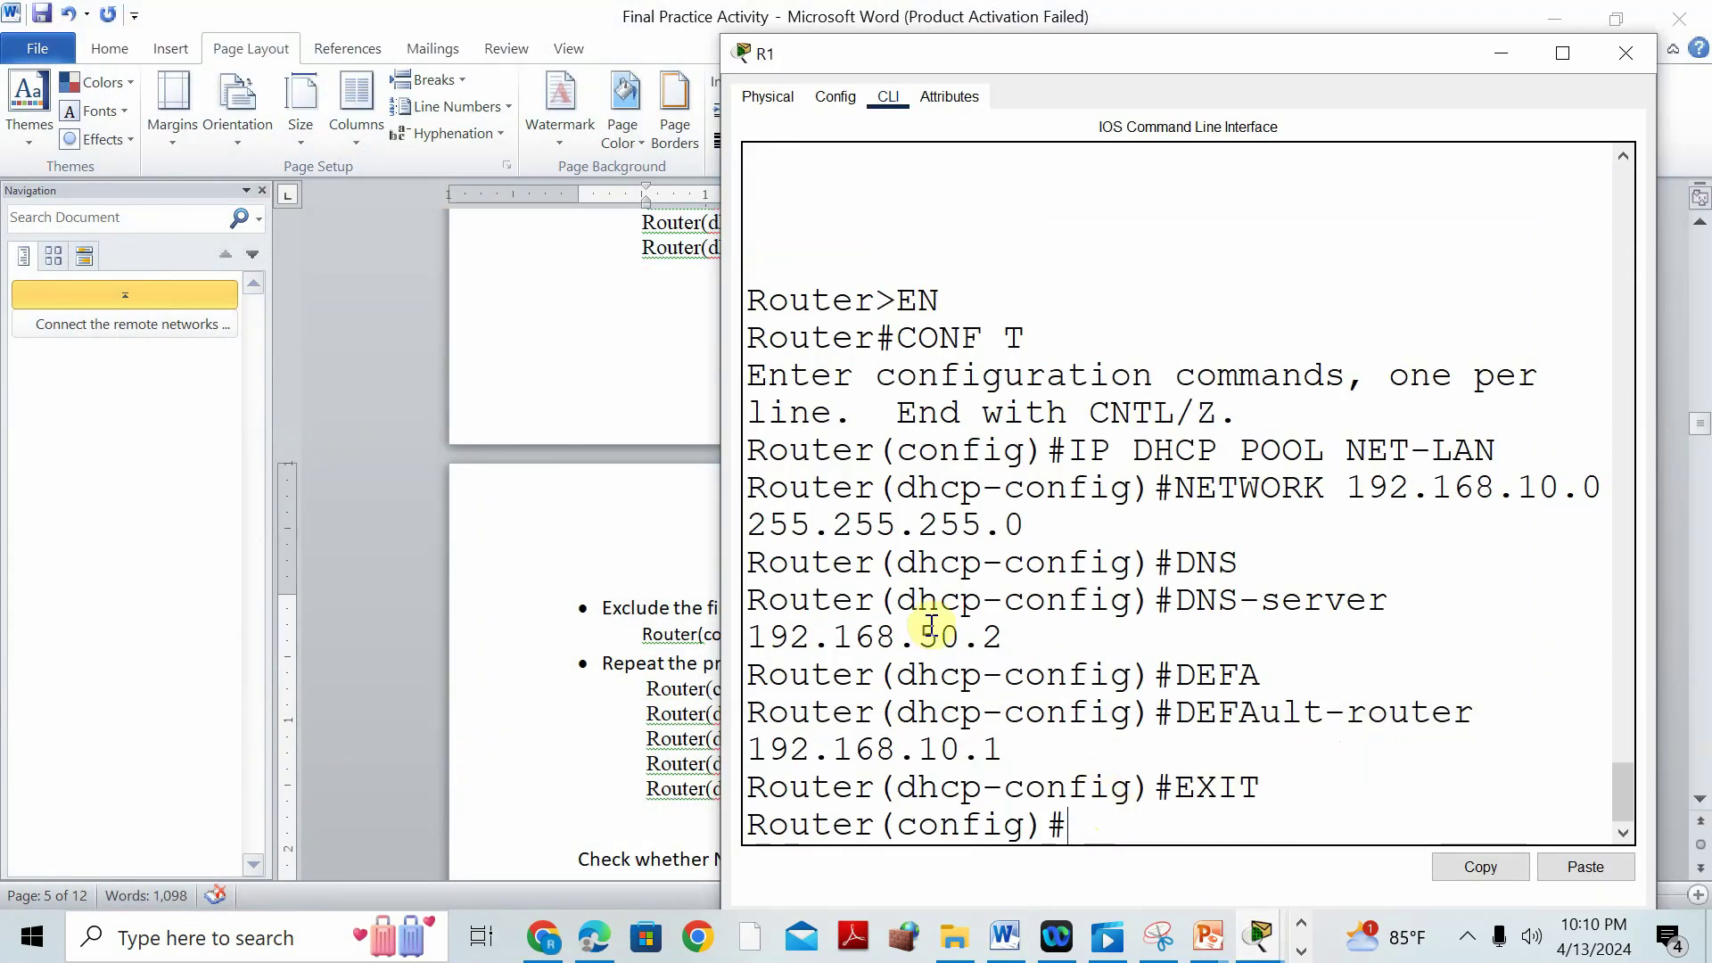
left_click_drag(765, 52, 1058, 204)
left_click(870, 671)
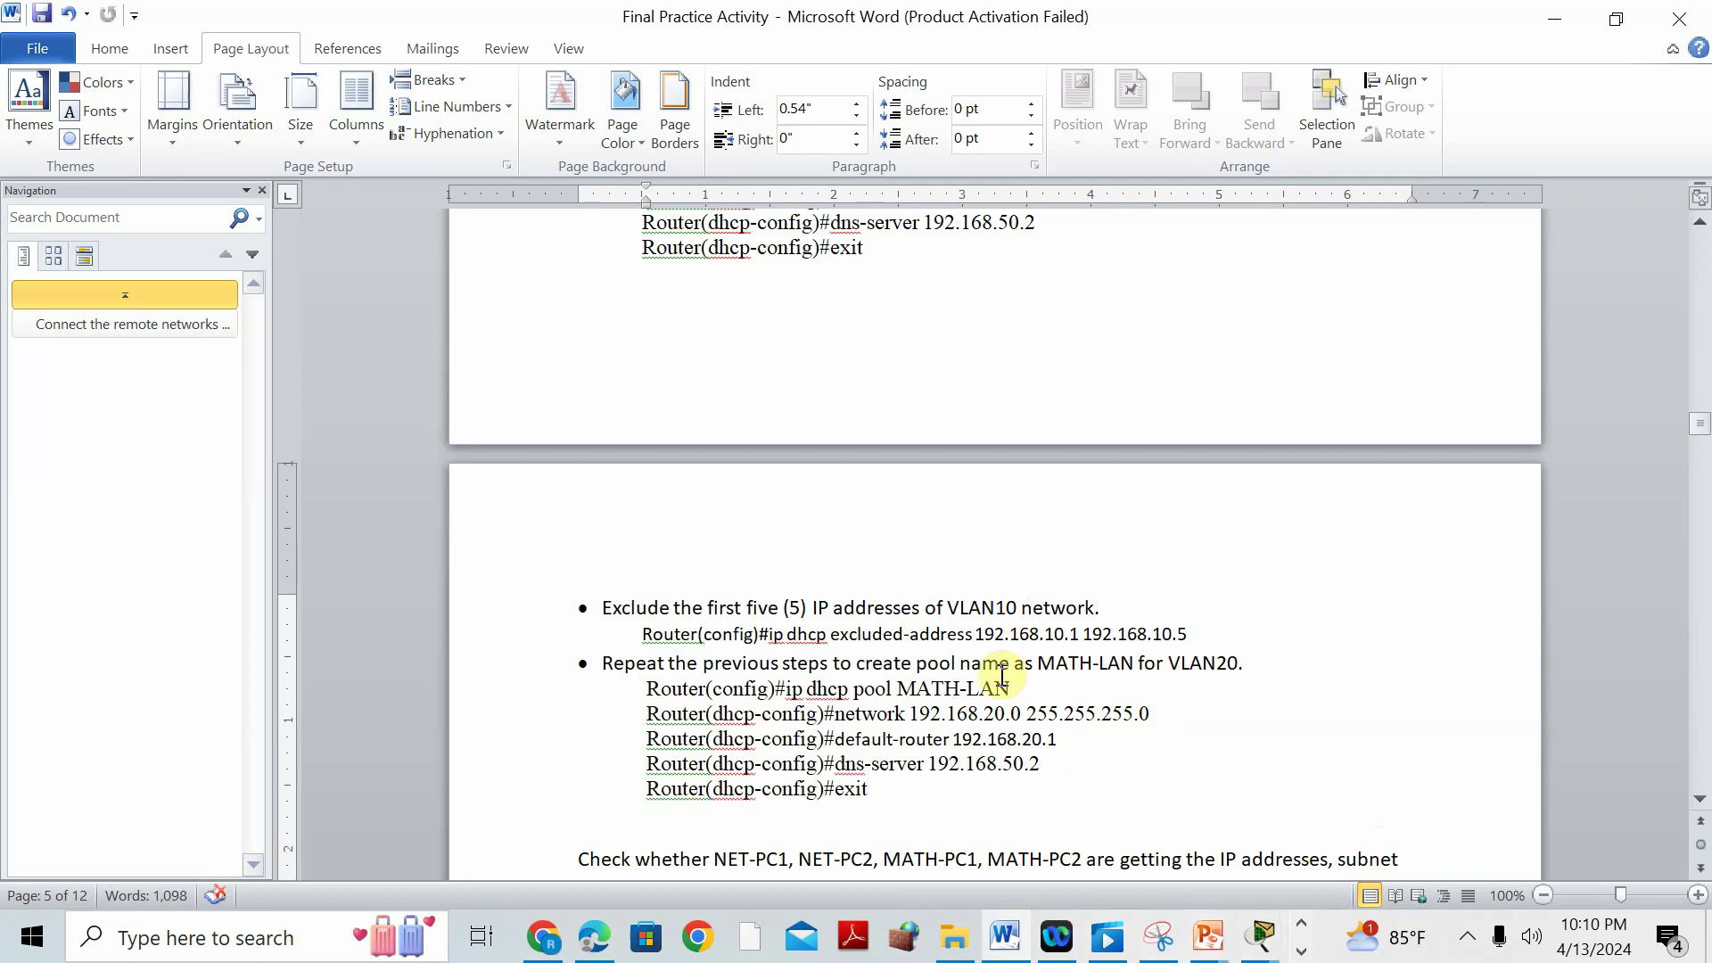
mouse_move(1257, 938)
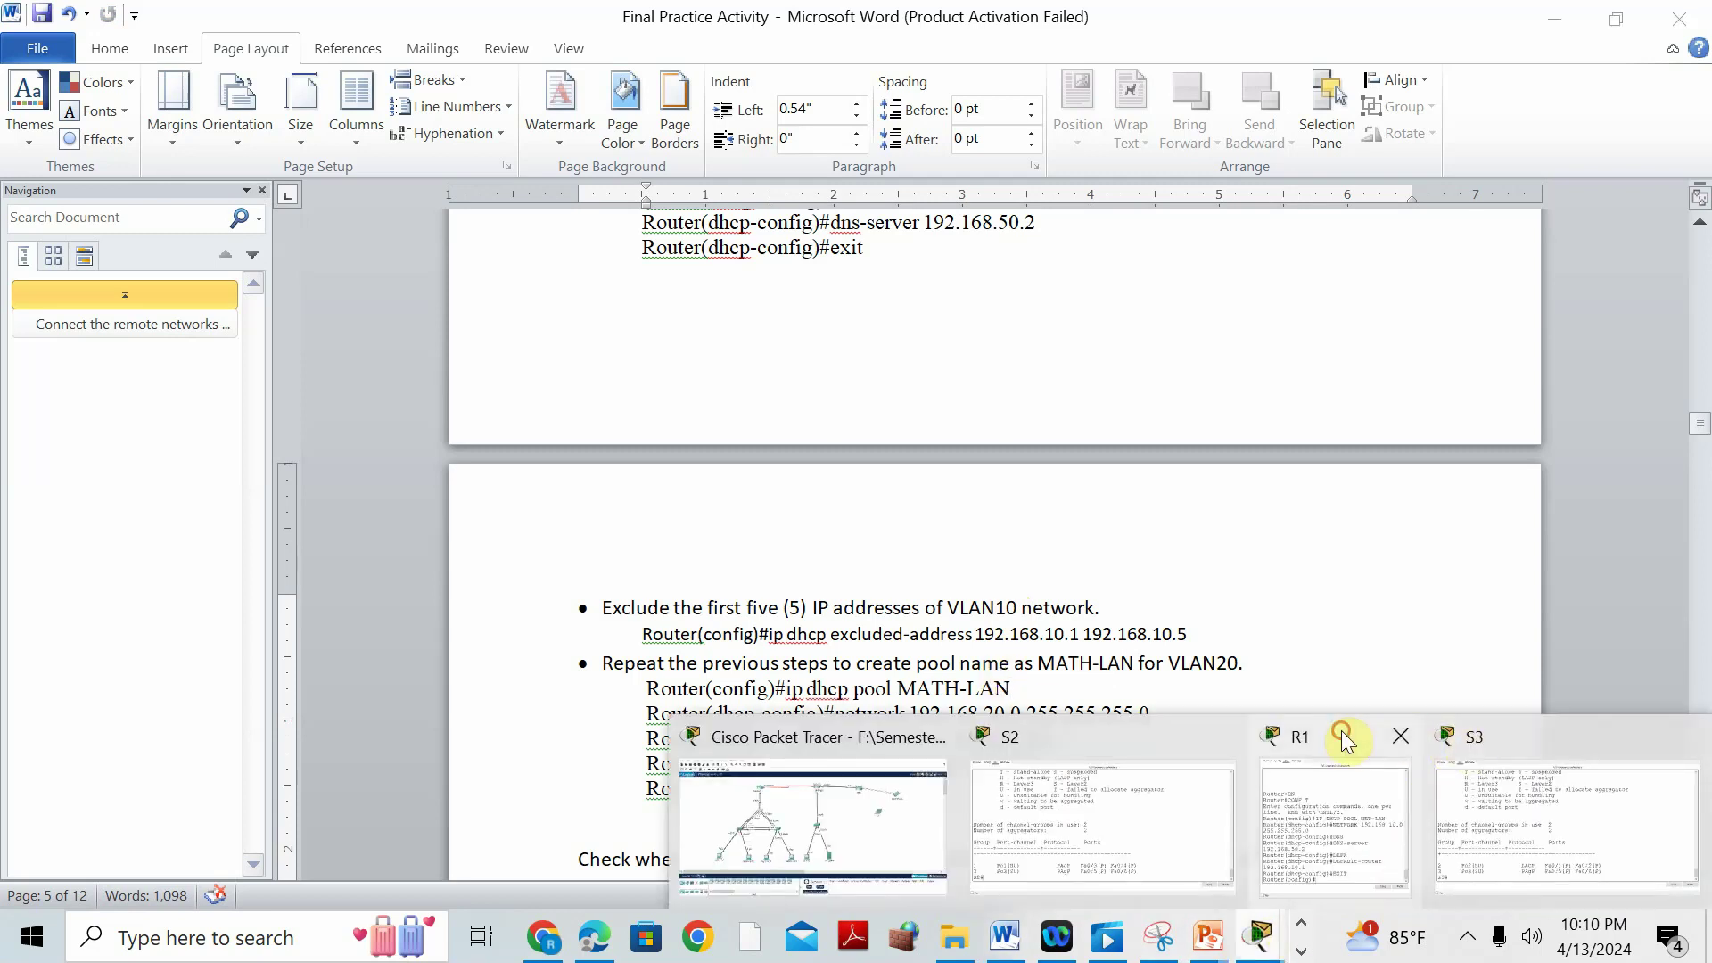
left_click(1347, 740)
left_click_drag(1318, 202, 1296, 178)
double_click(1297, 178)
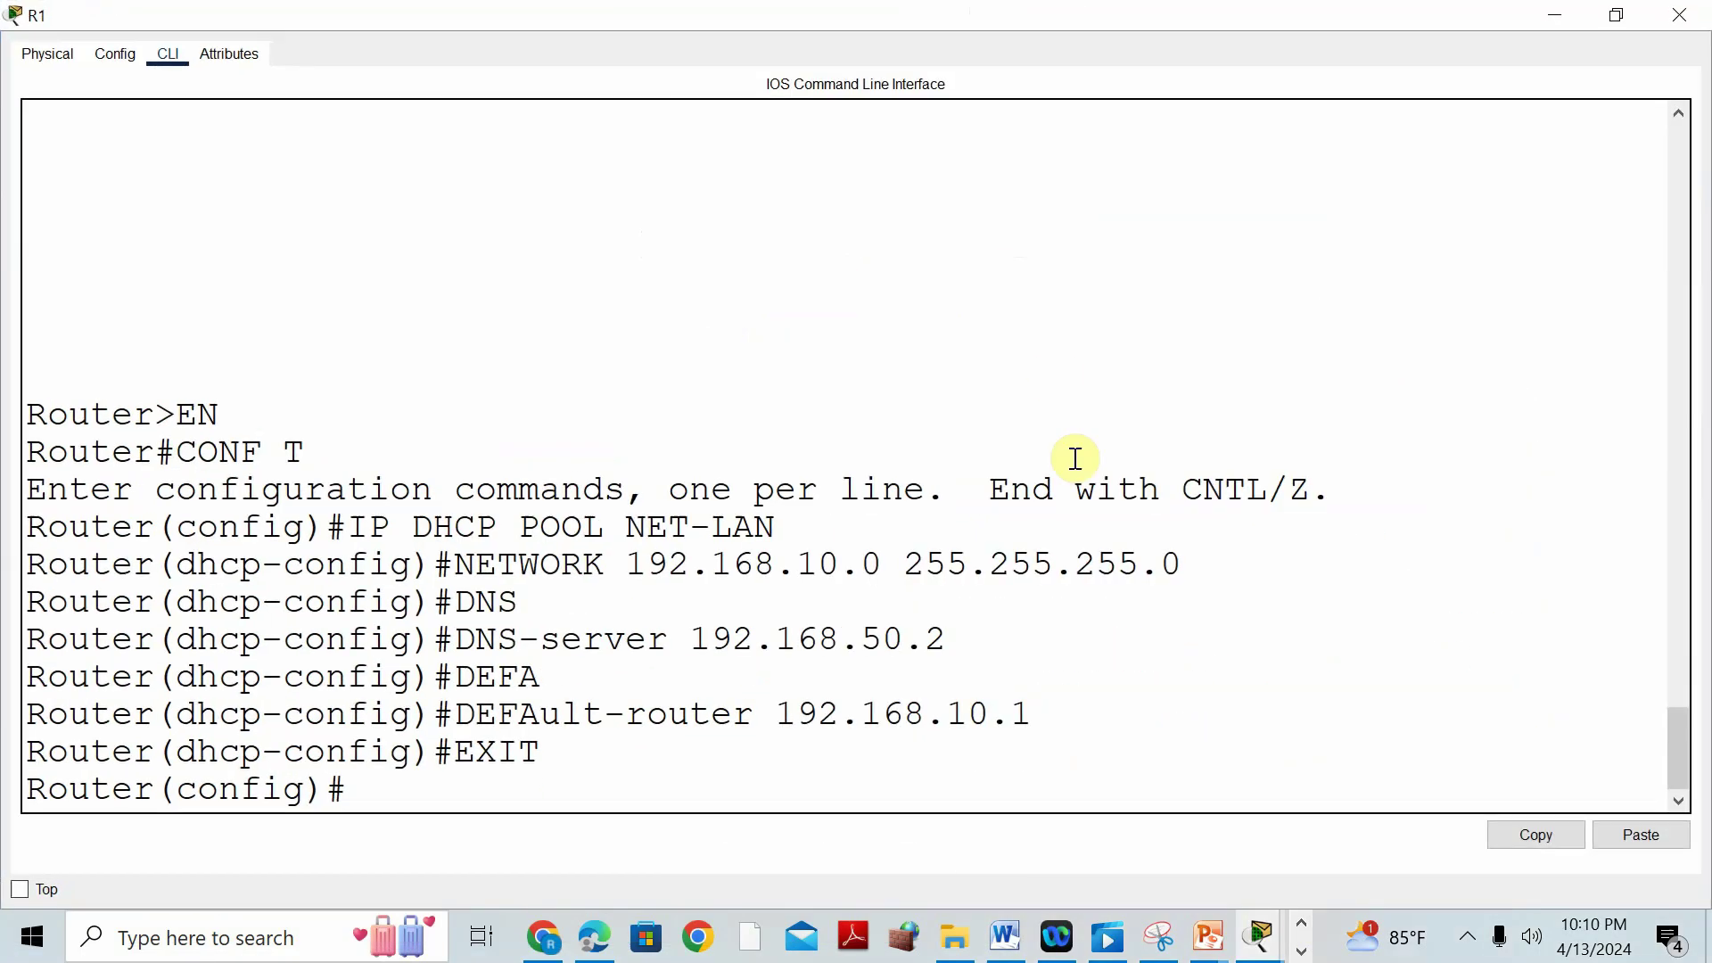
Exclude addresses 192.168.10.1 through 192.168.10.5 from DHCP on R1.
type("IP DHCP EXCLUDE")
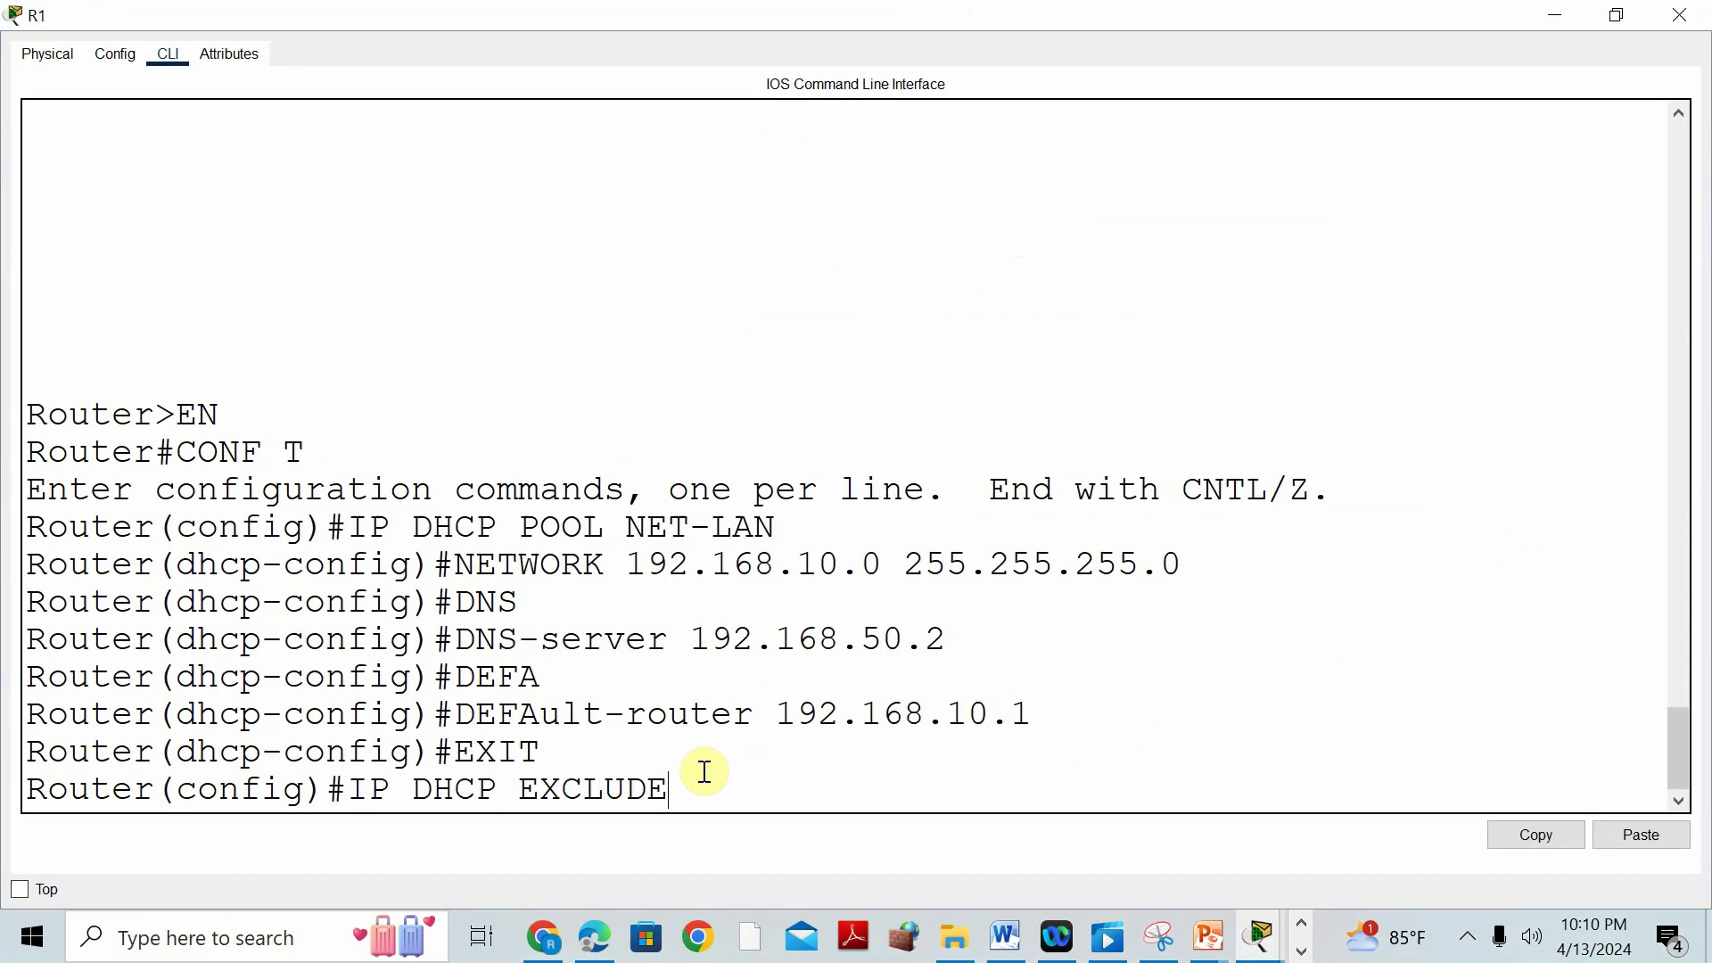
key("Tab")
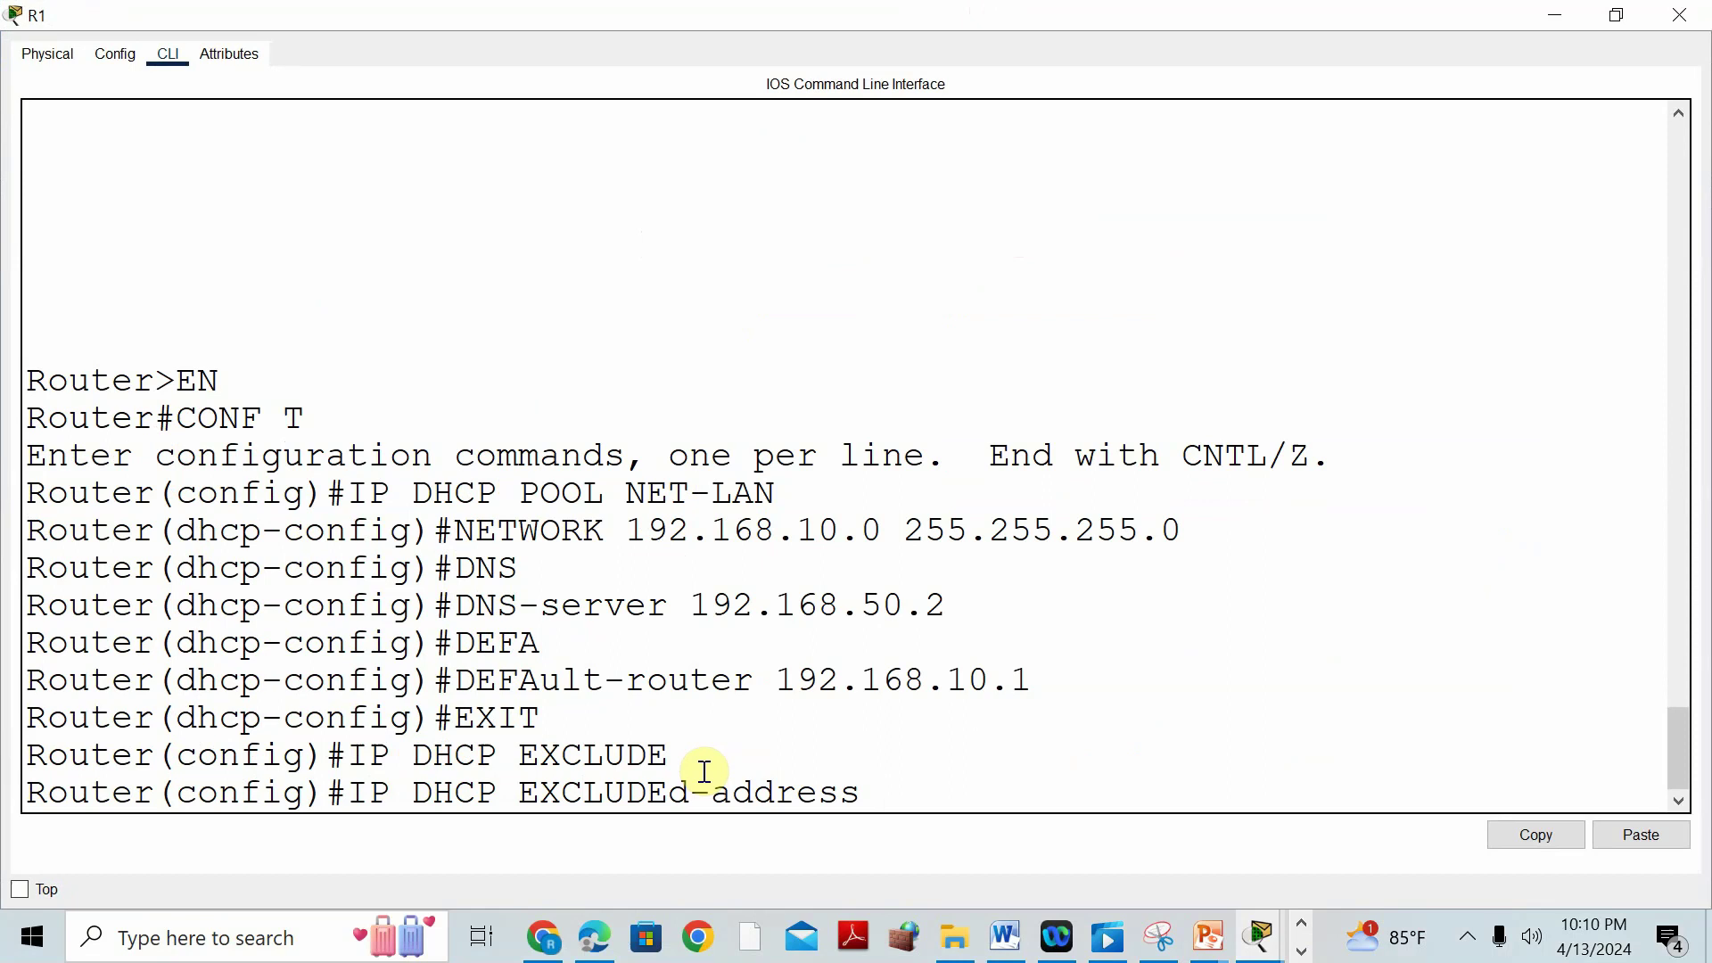
type("192.168.10.1")
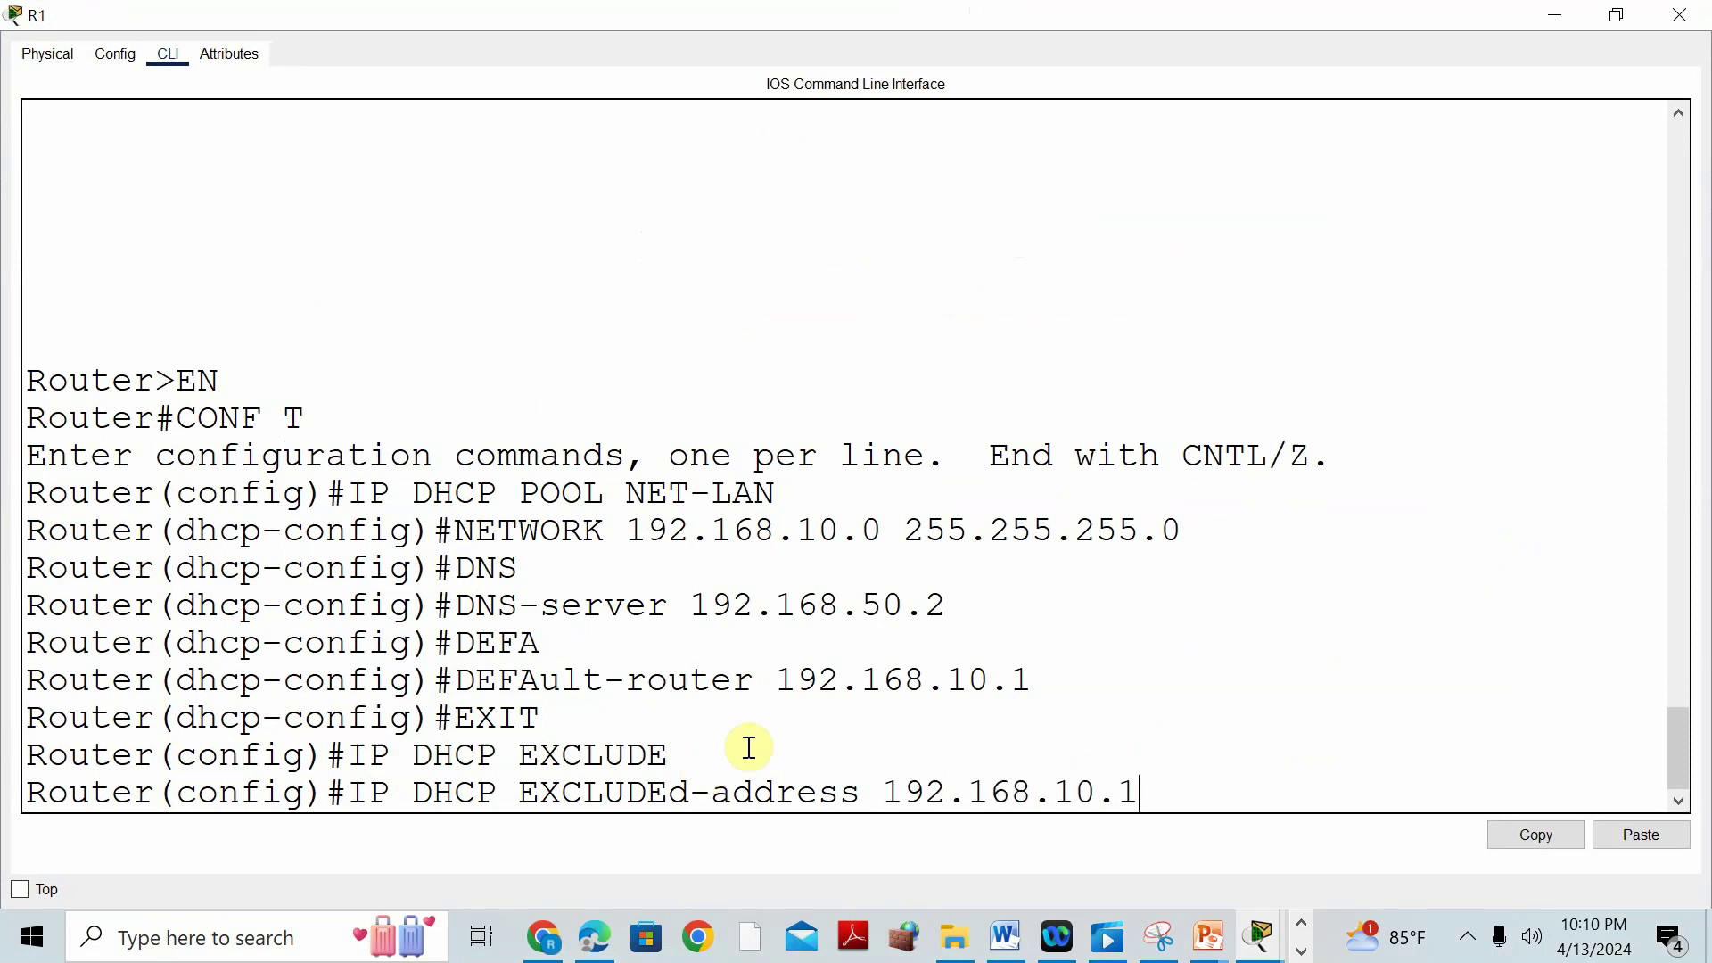
left_click(1621, 23)
left_click_drag(1208, 205, 1224, 10)
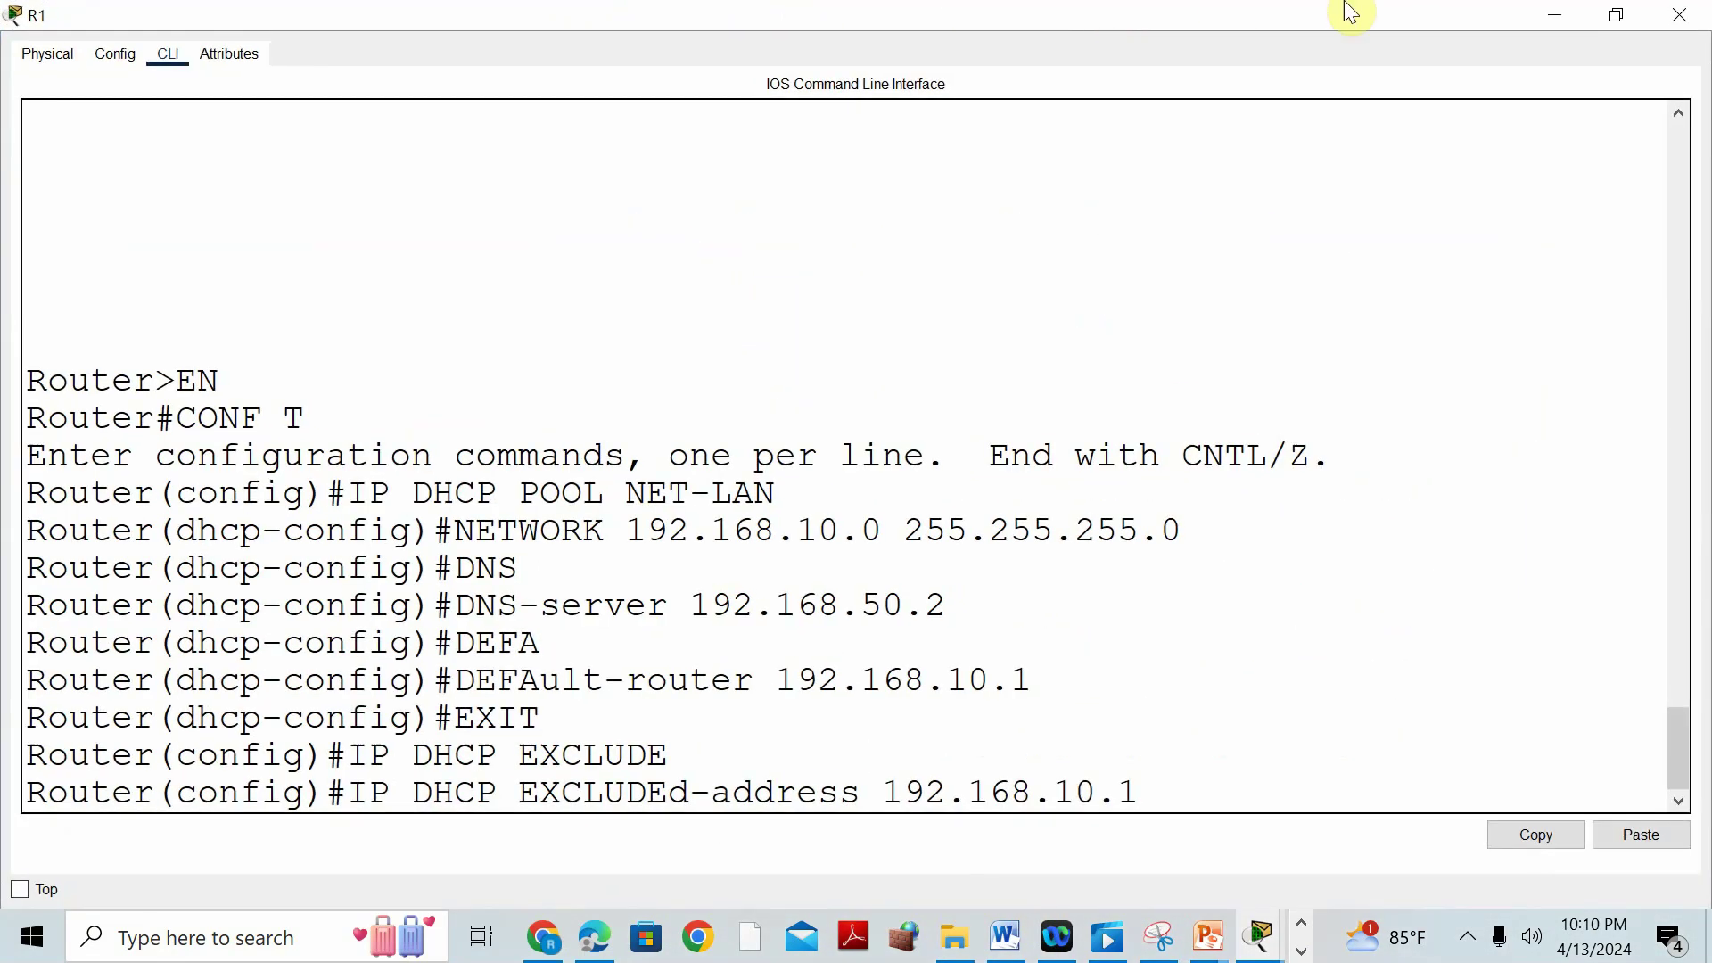
type("192")
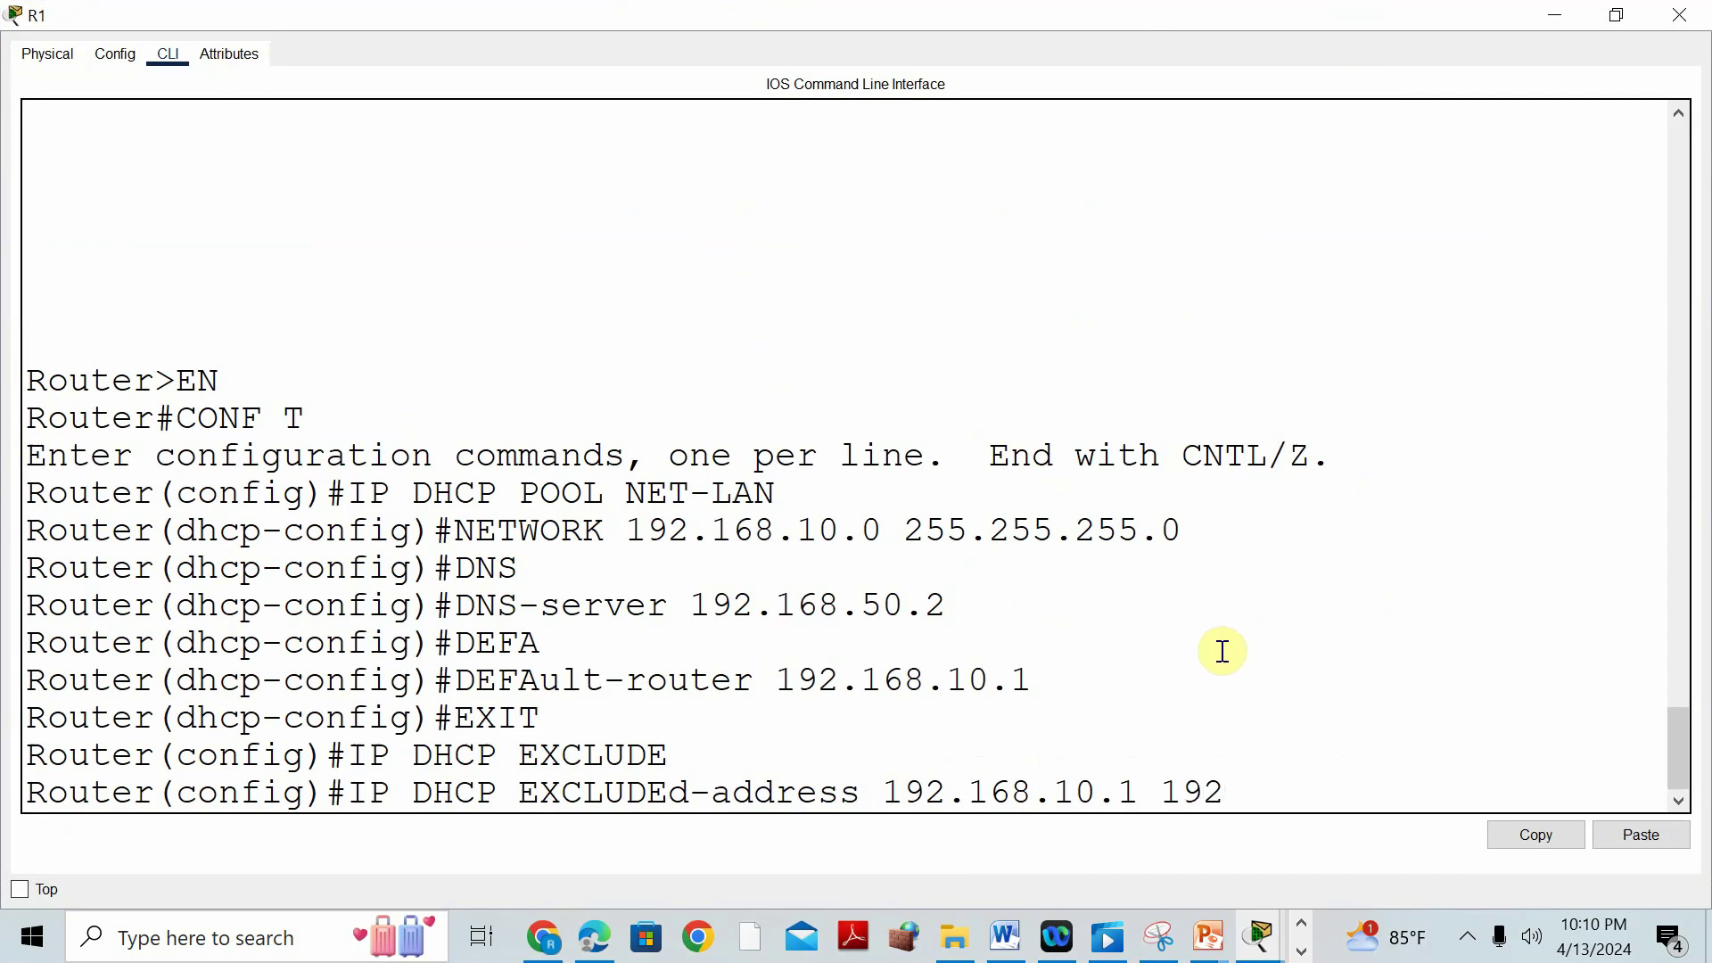
key("BackSpace")
key("BackSpace")
key("BackSpace")
key("BackSpace")
type("?")
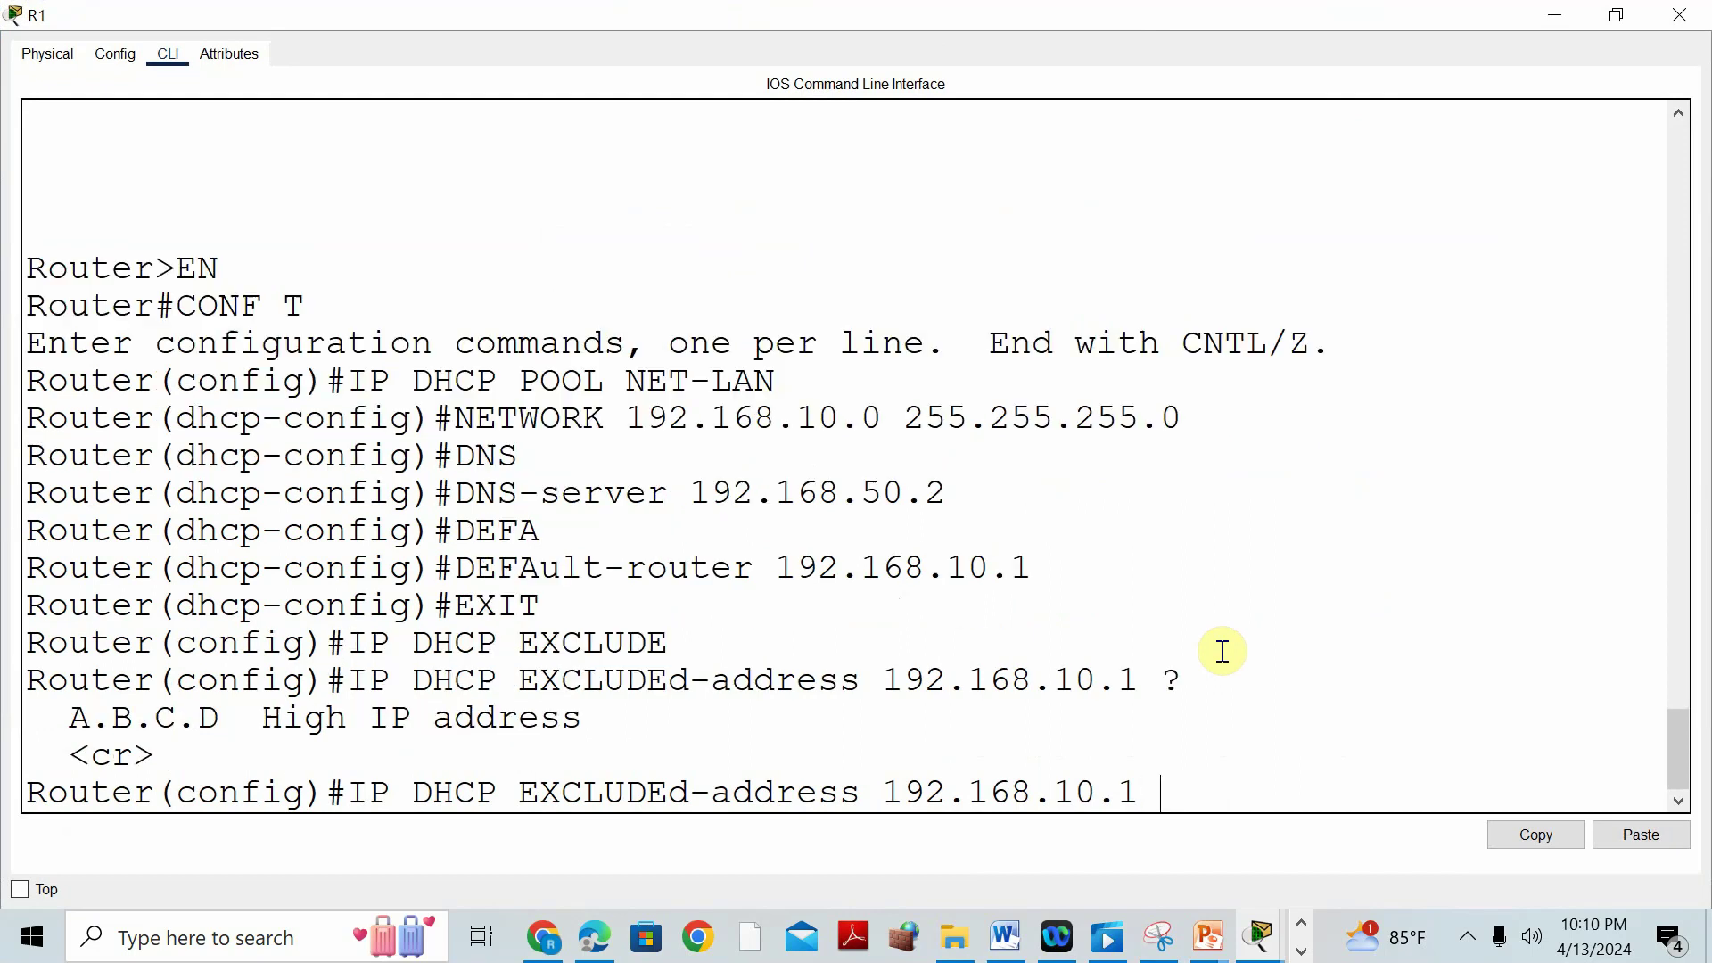
type("192")
type(".168 10.5")
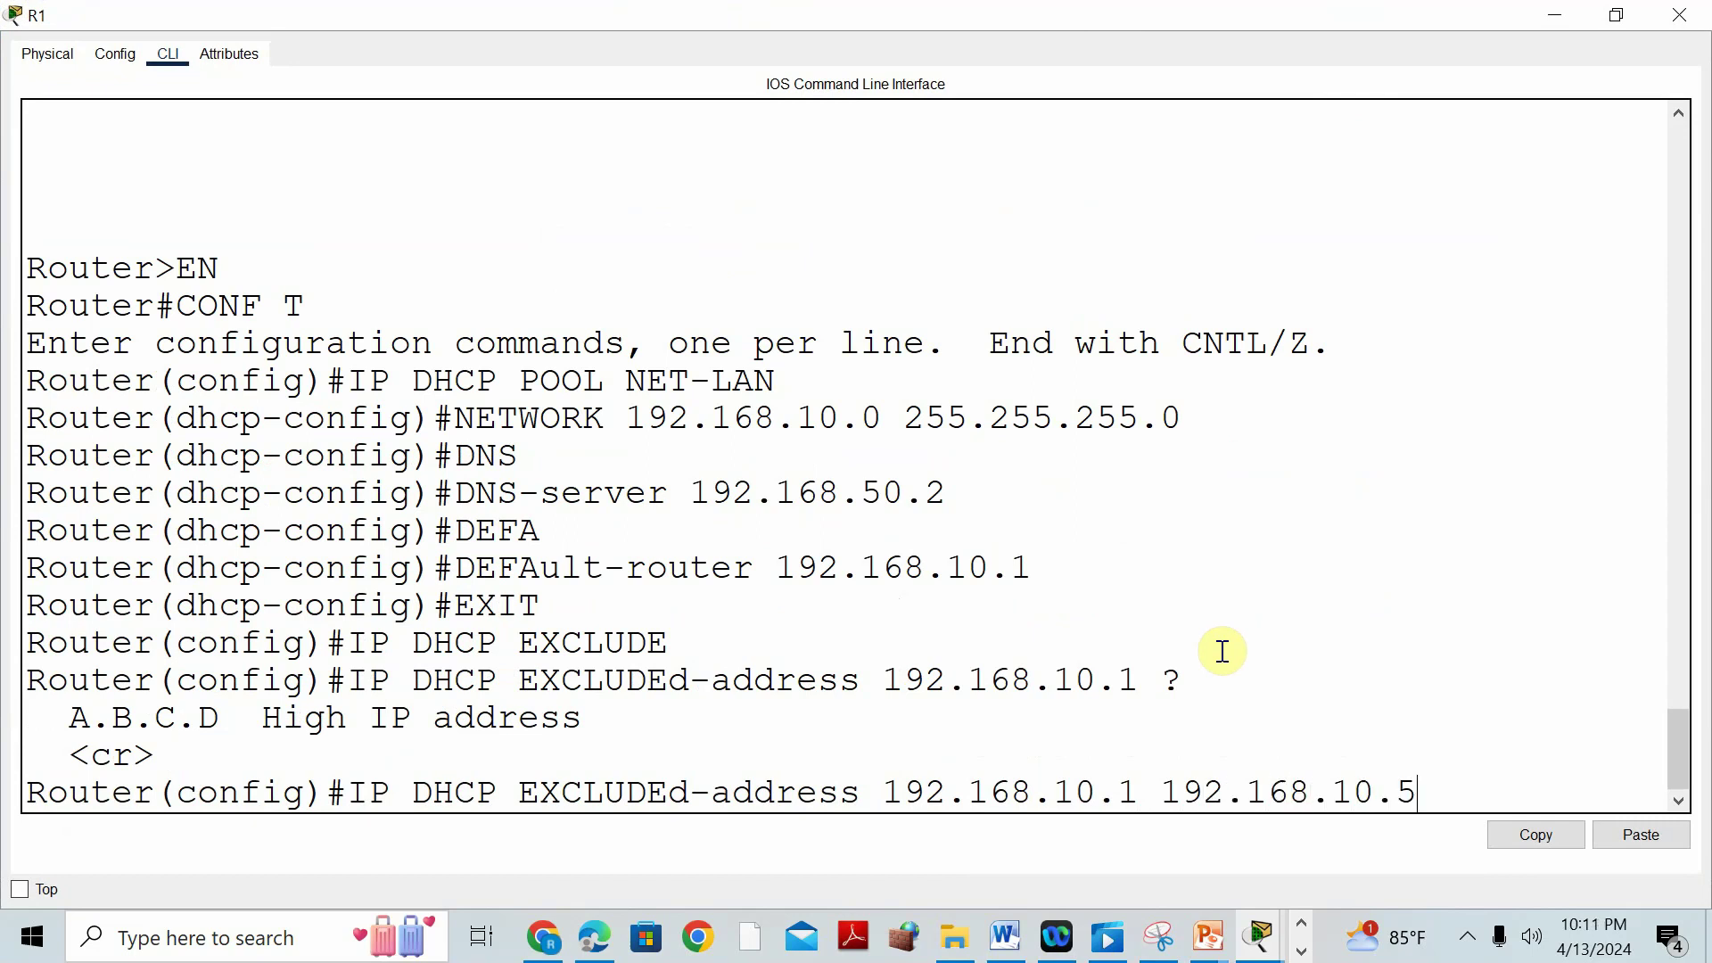
key("Return")
Create the DHCP pool MATH-LAN on R1.
type("IP DHCP POOL MATH-LAN")
key("Return")
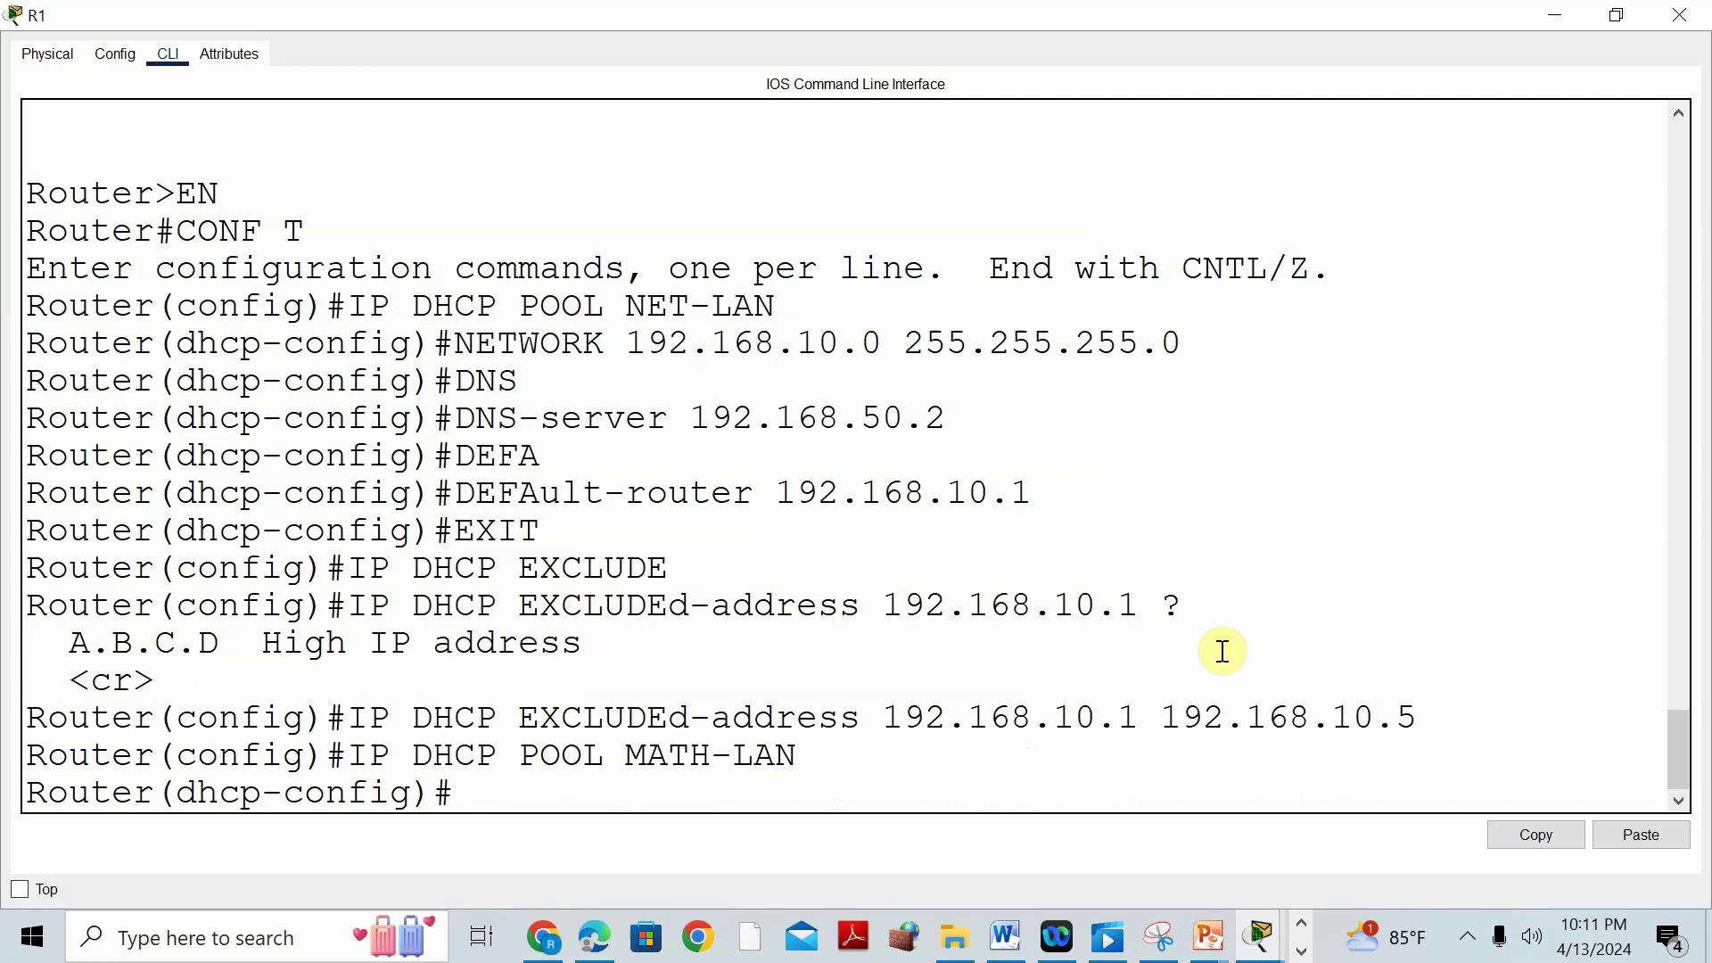
type("defaul")
left_click(1007, 938)
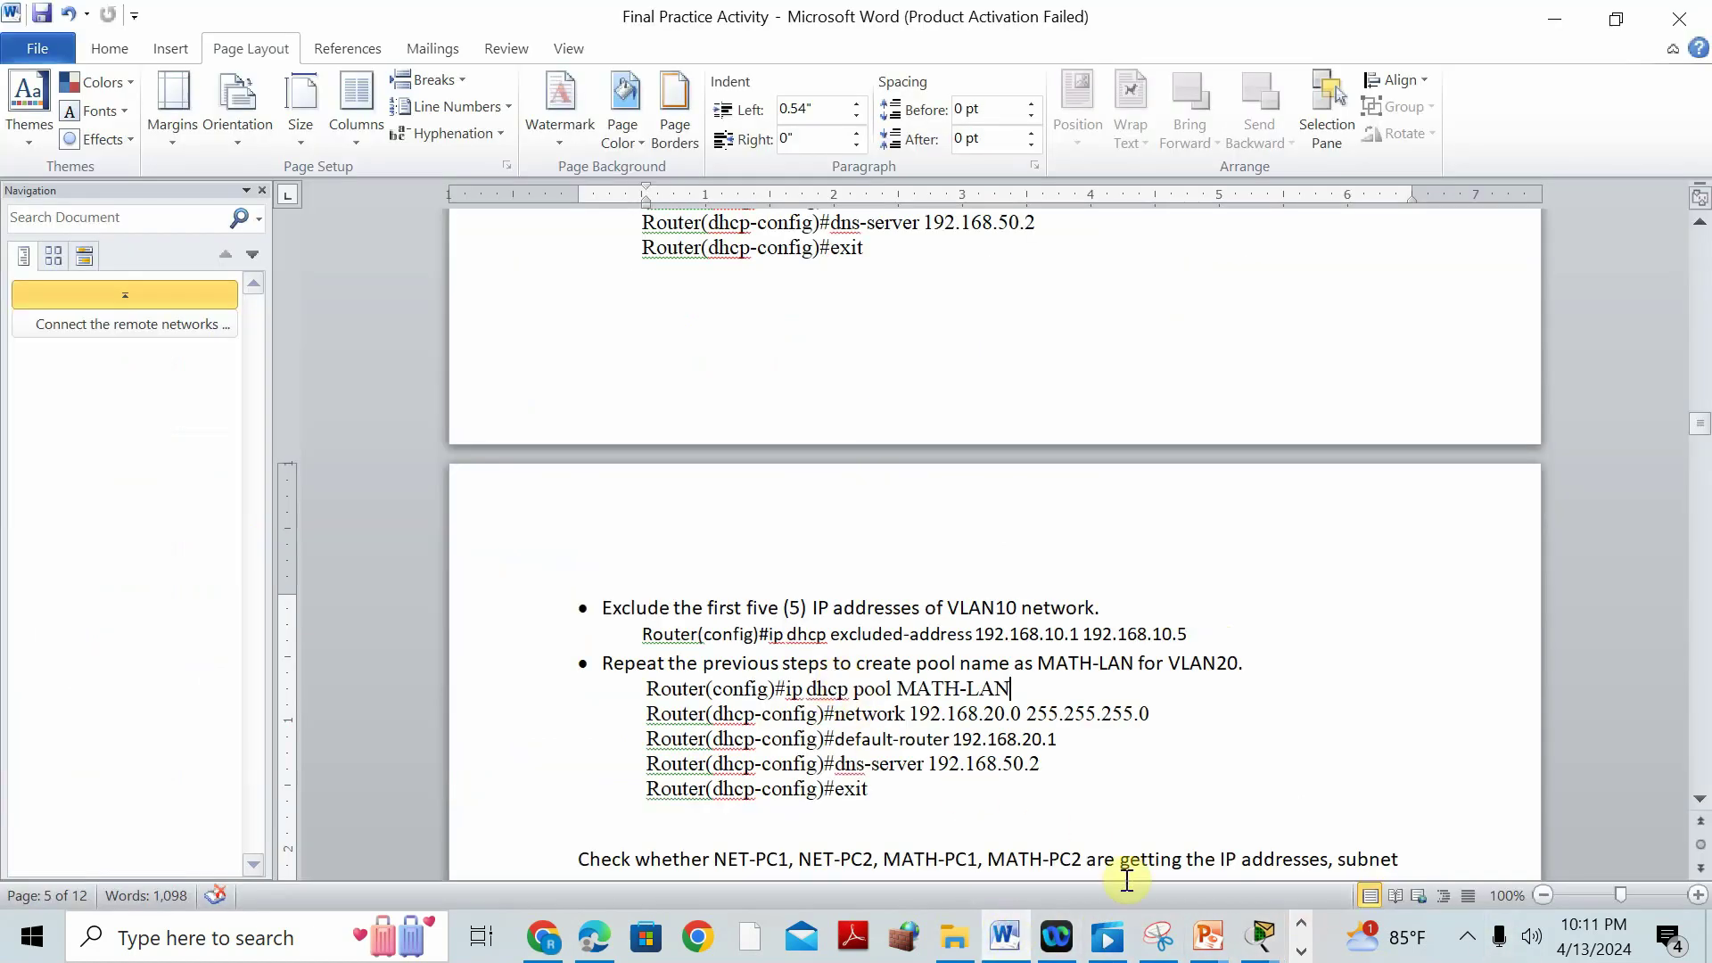
mouse_move(1275, 952)
left_click(1292, 751)
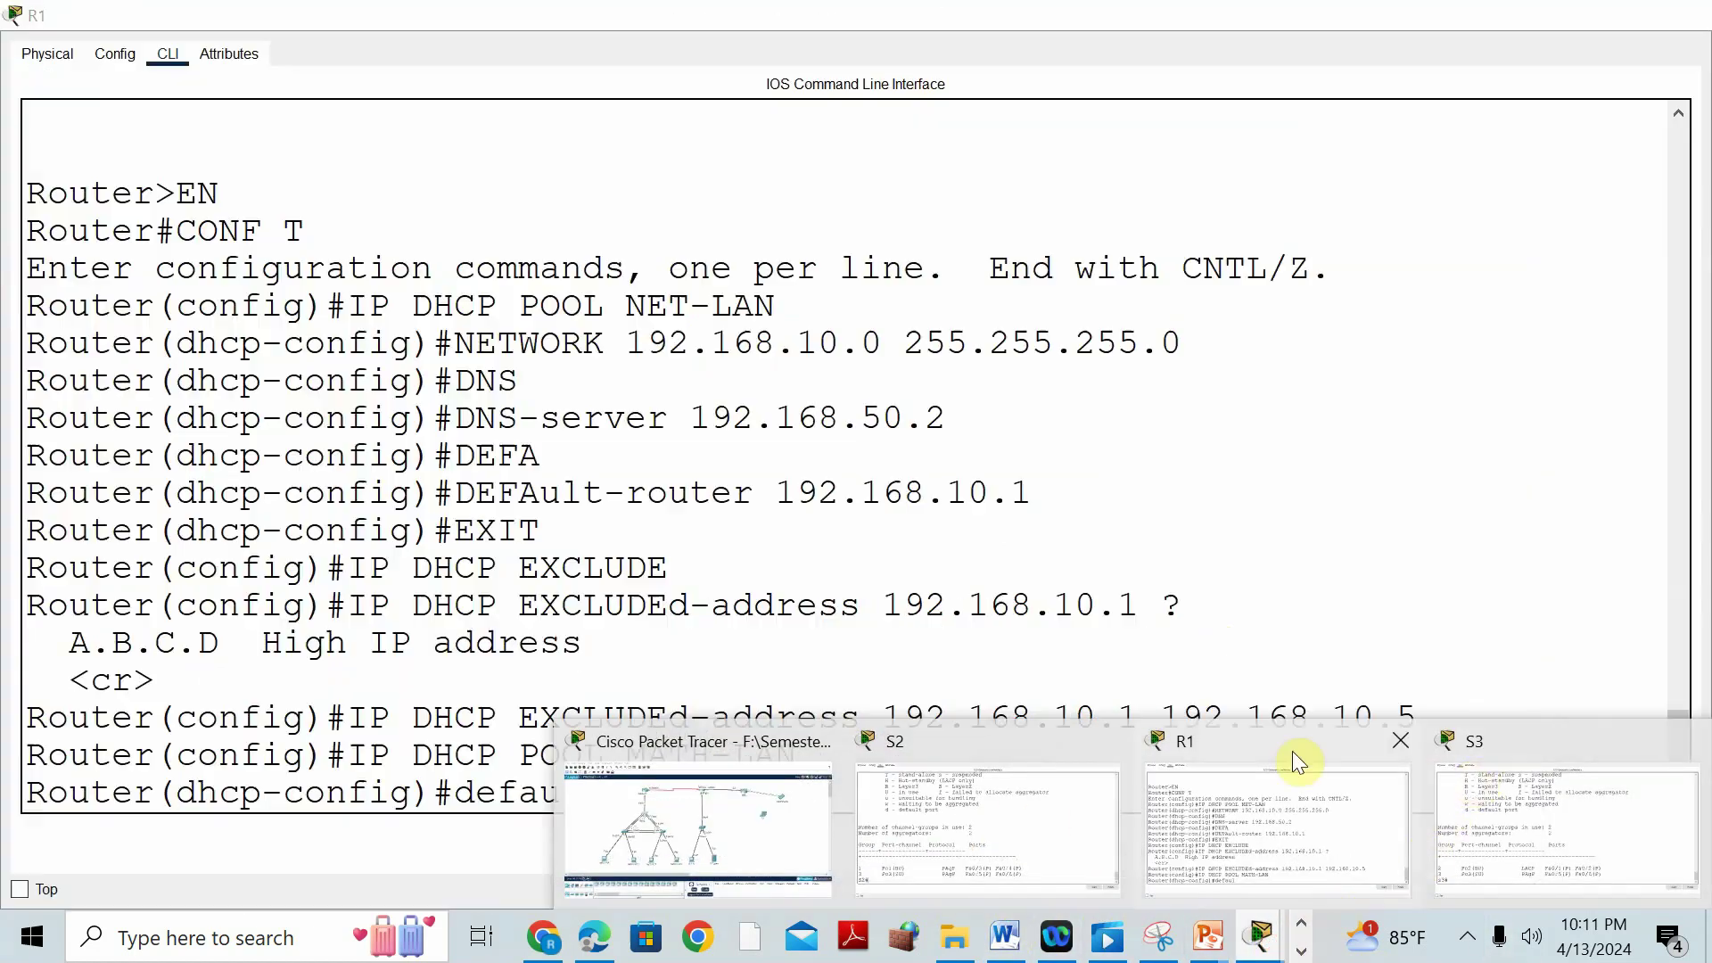
Give MATH-LAN network 192.168.20.0/24, gateway 192.168.20.1 and DNS 192.168.50.2, then exit.
key("BackSpace")
key("BackSpace")
key("BackSpace")
key("BackSpace")
key("BackSpace")
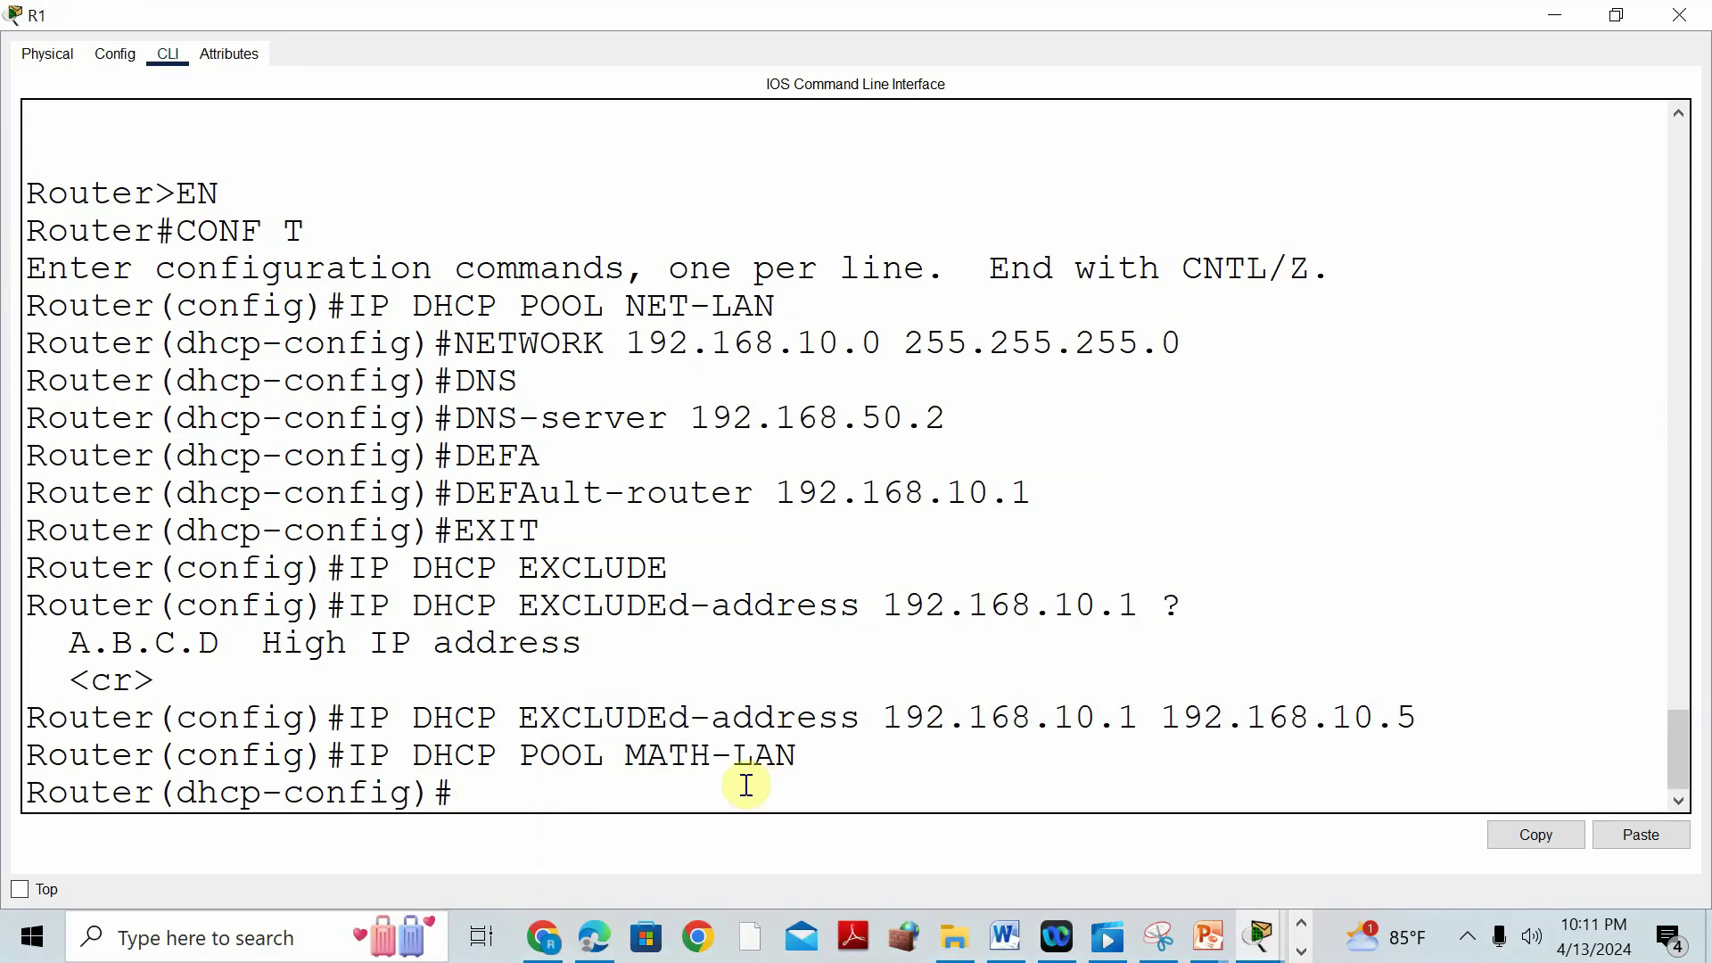
type("network 9")
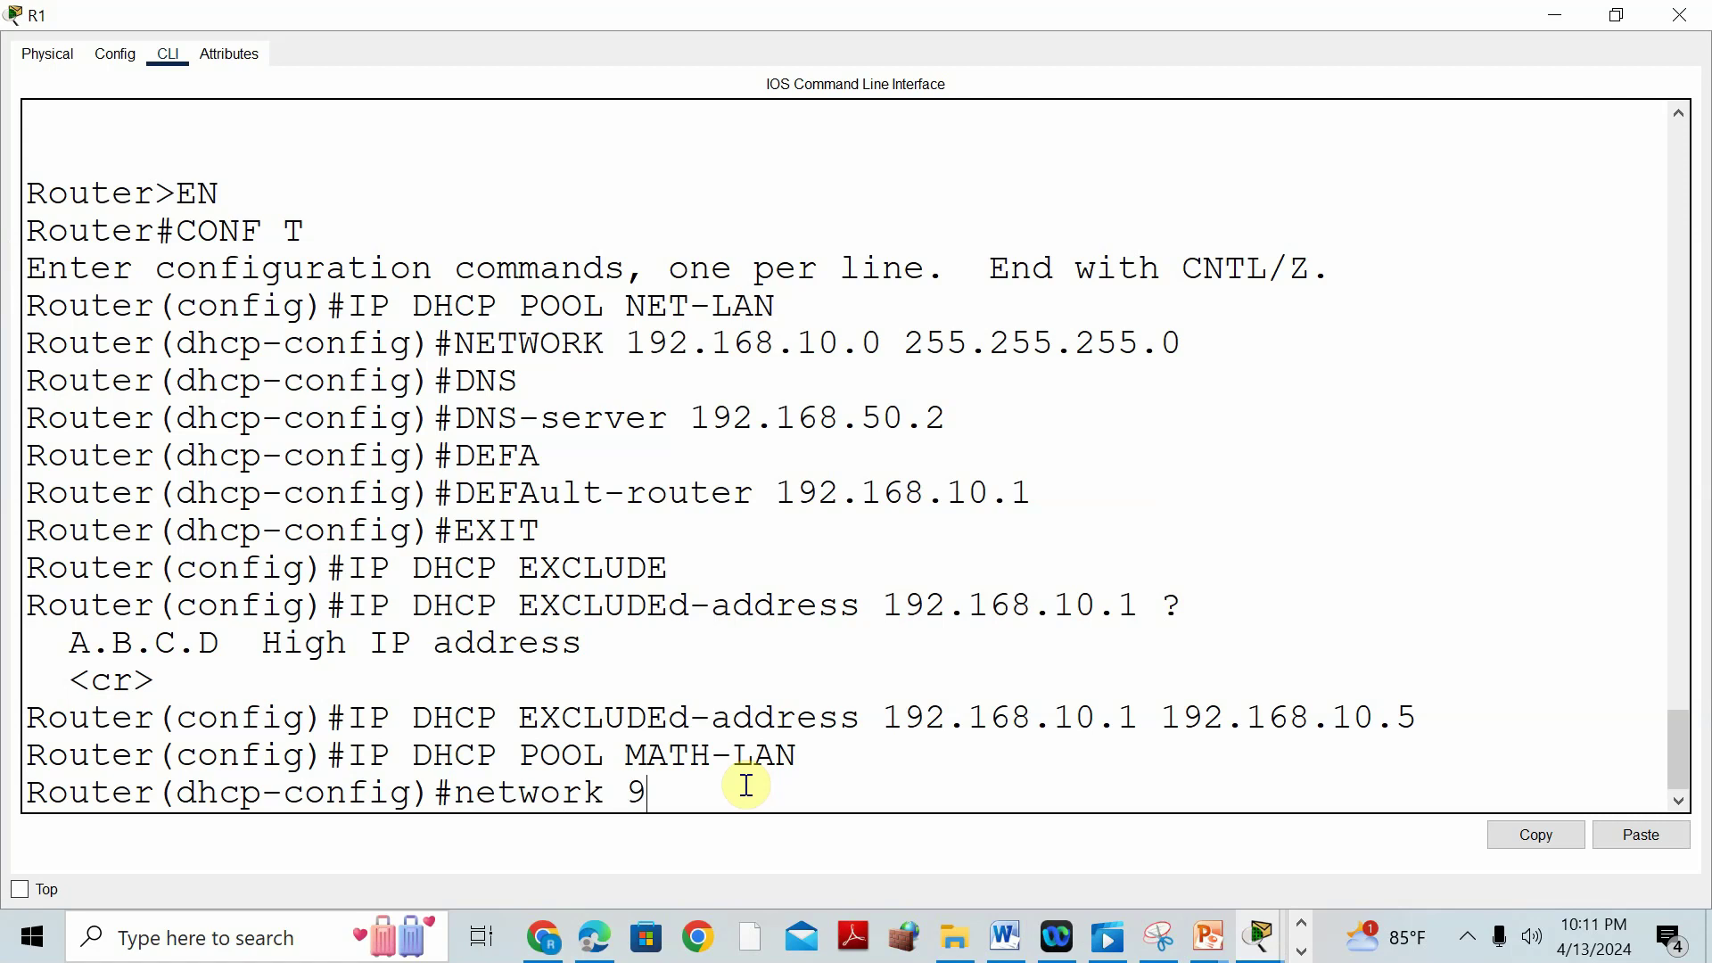
key("BackSpace")
type("192.168.20.0 255.255.255.0")
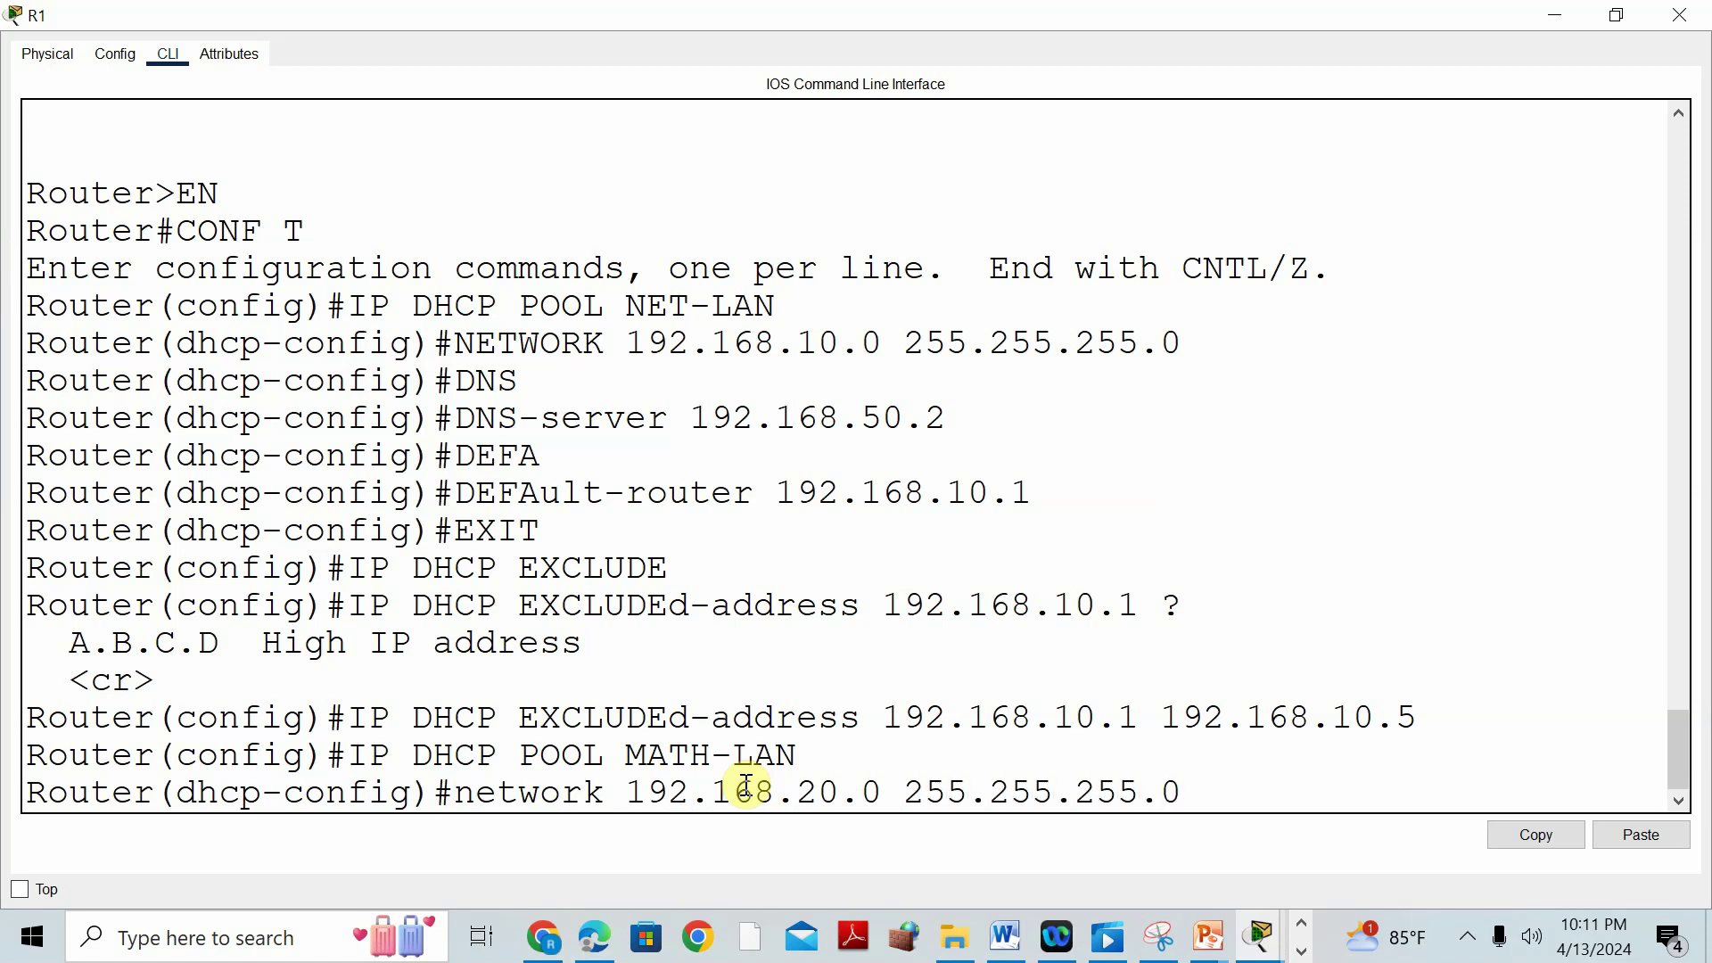
key("Return")
type("def")
key("Tab")
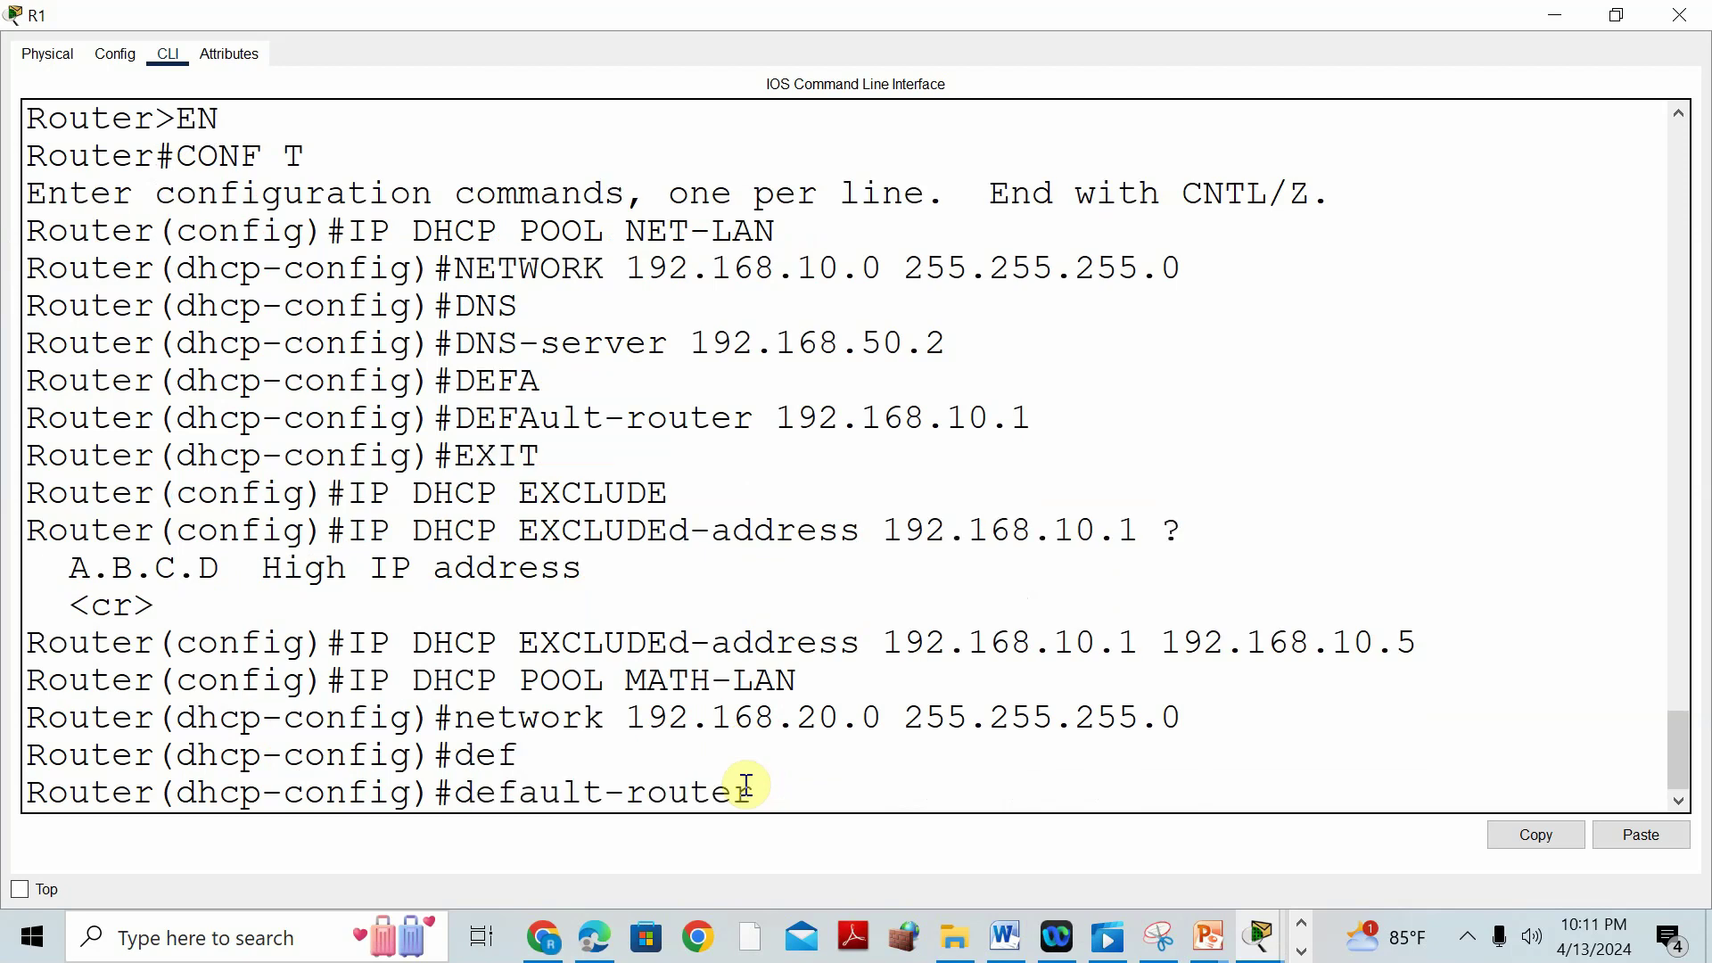
type("192.168.20.1")
key("Return")
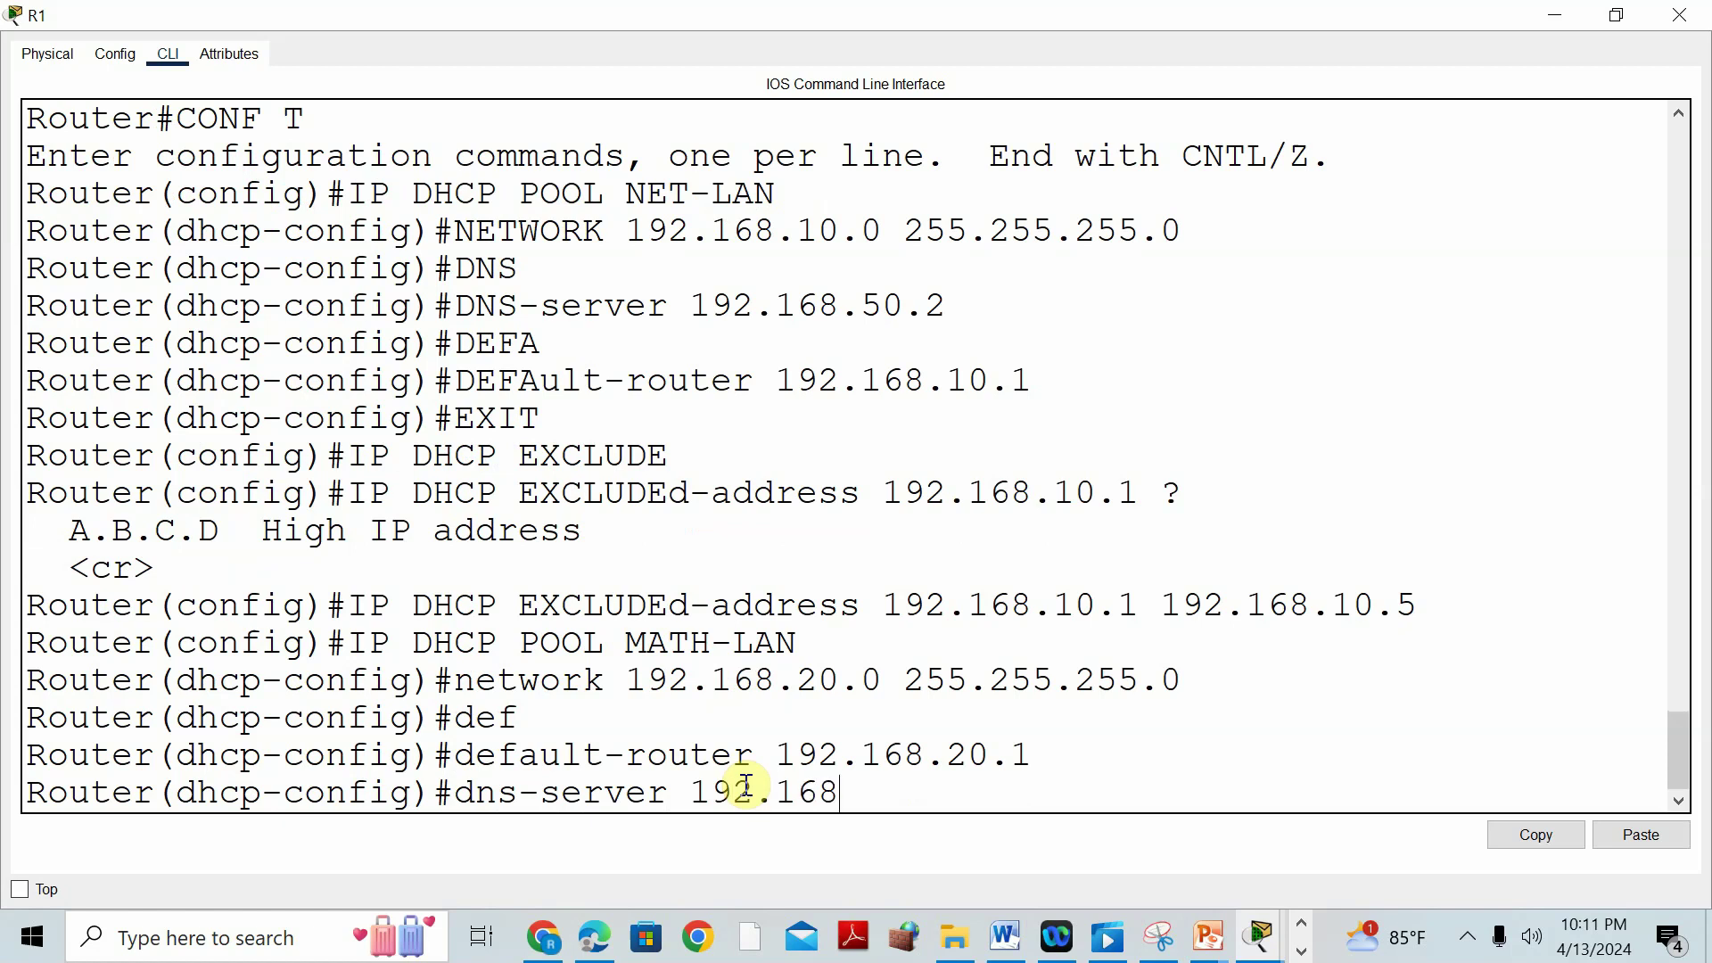
key("Return")
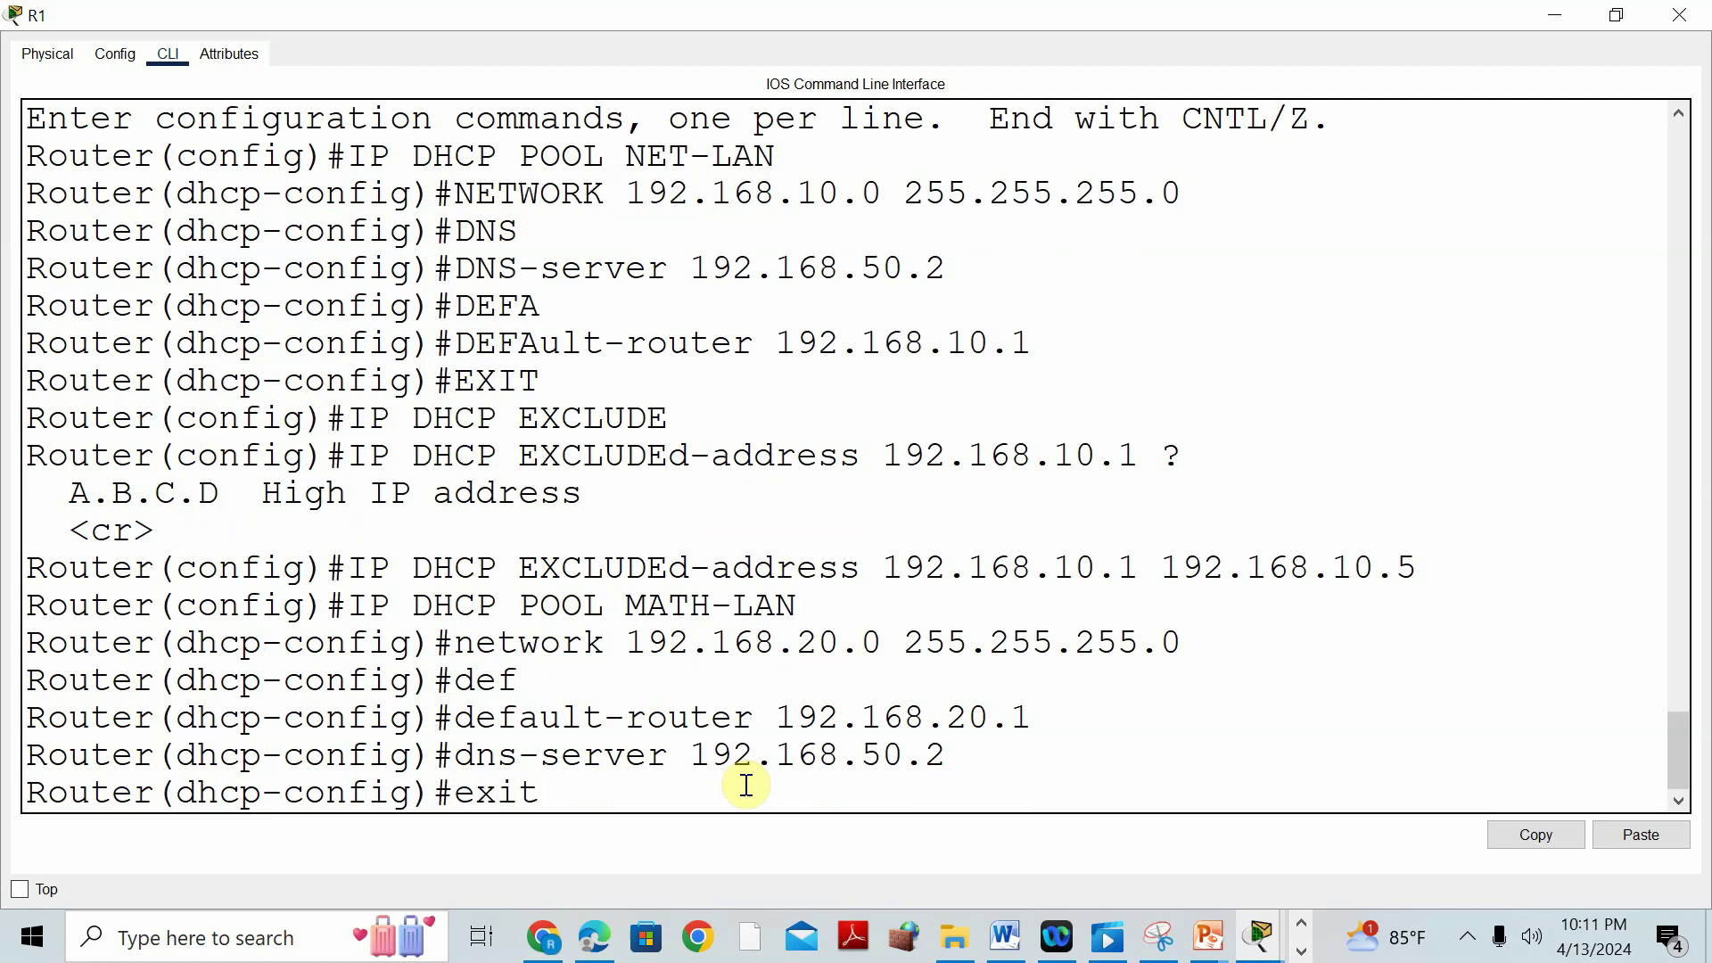
key("Return")
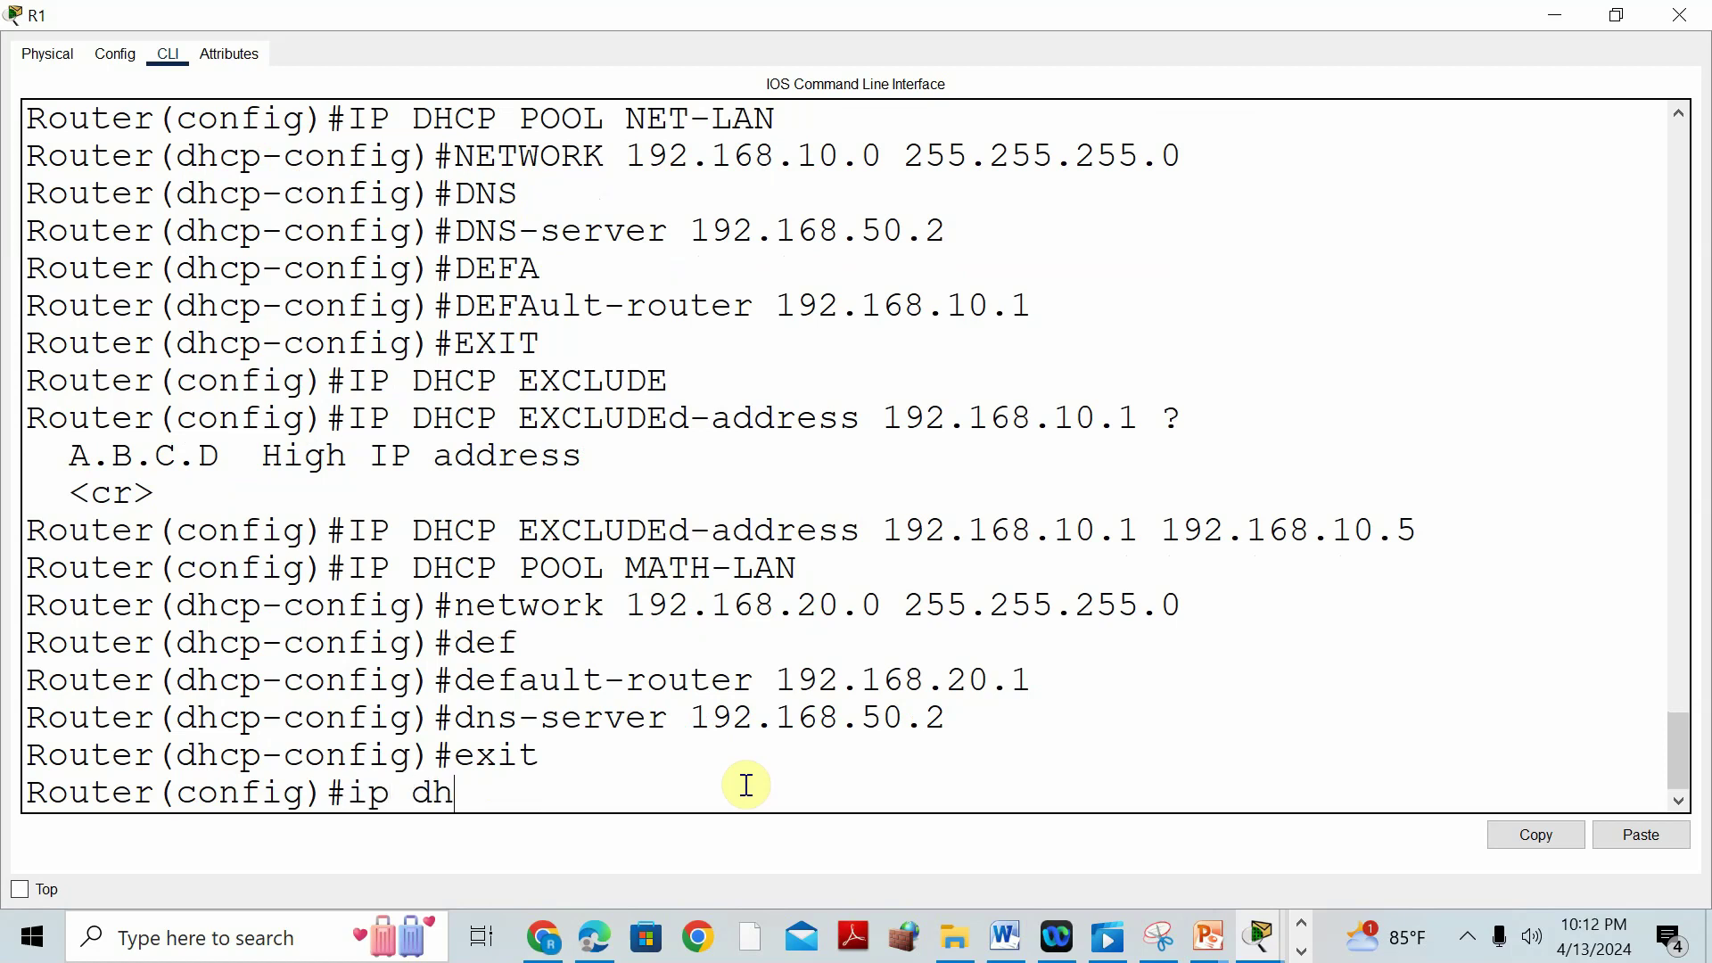
Exclude 192.168.20.1–192.168.20.5 from DHCP and save R1's configuration with do wr.
type("ip dhcp exc")
key("Tab")
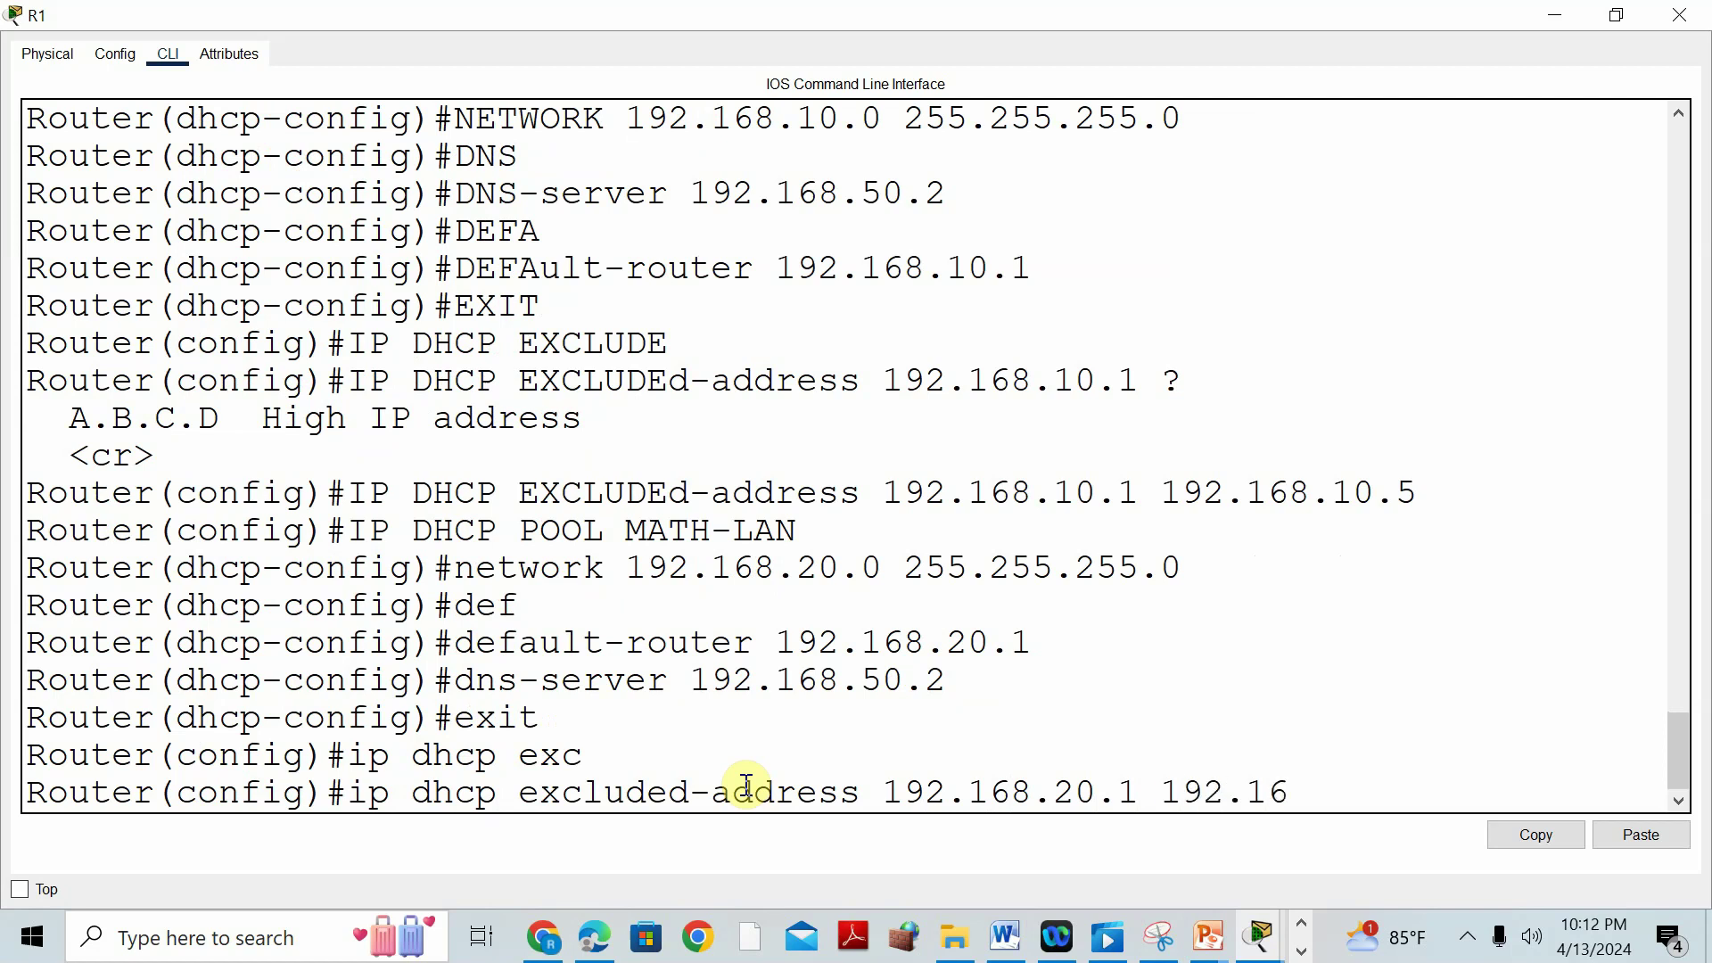
key("Return")
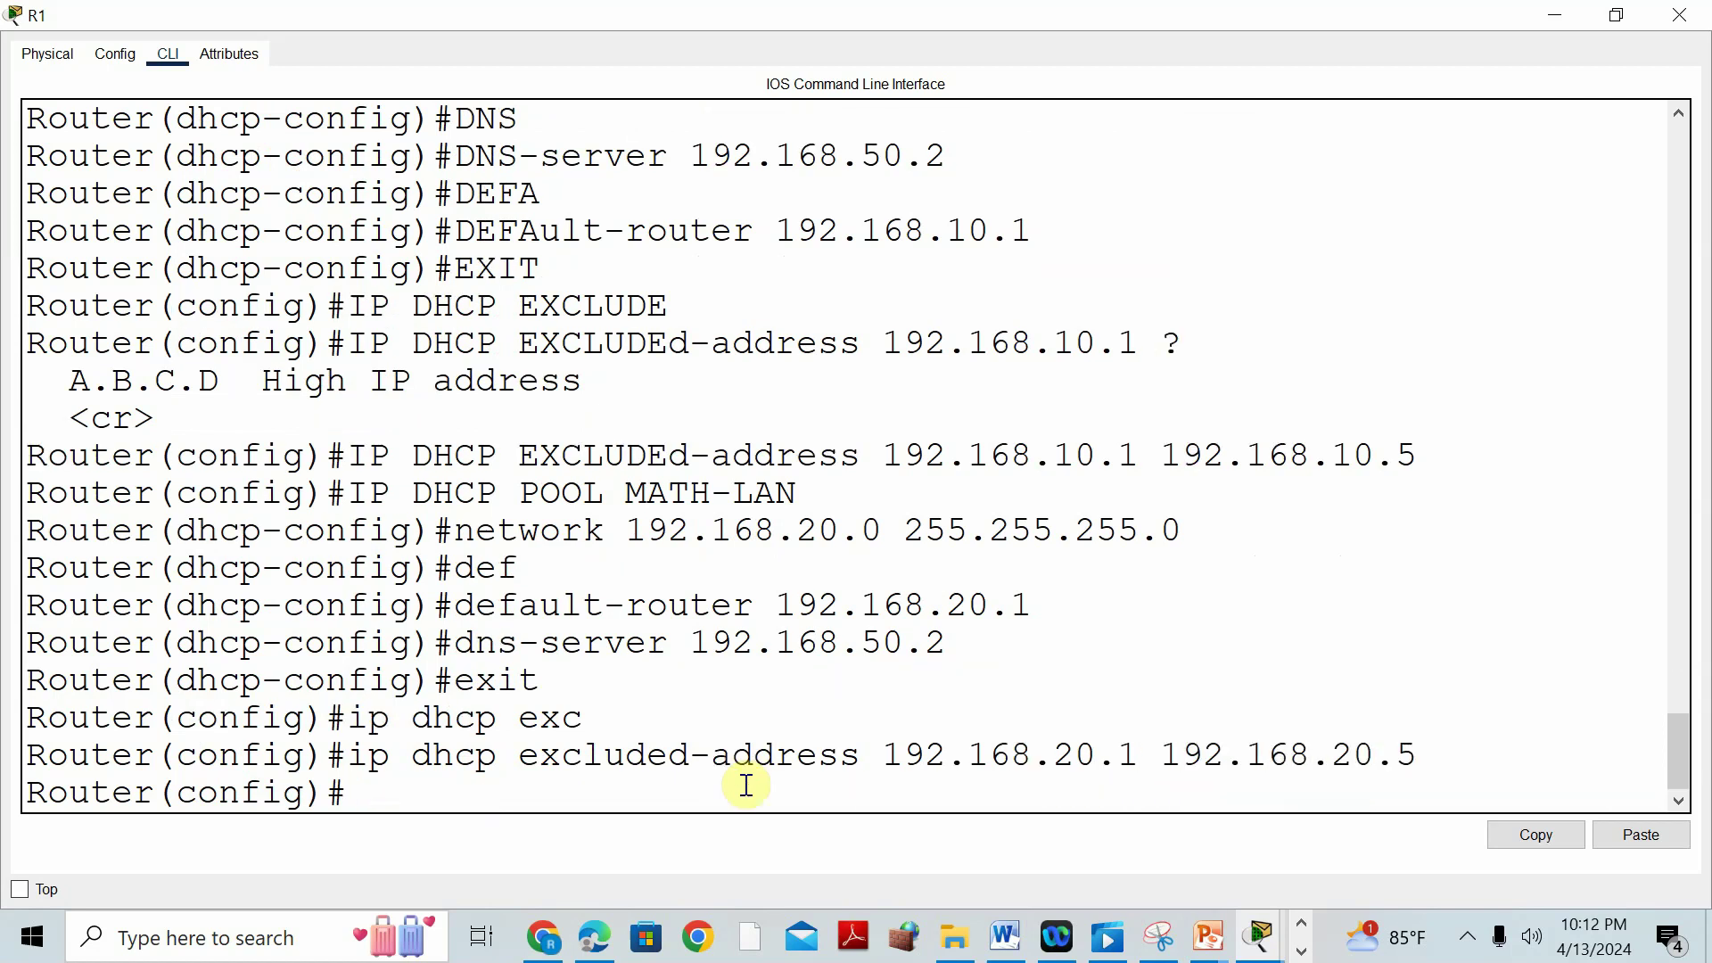
type("do wr")
key("Return")
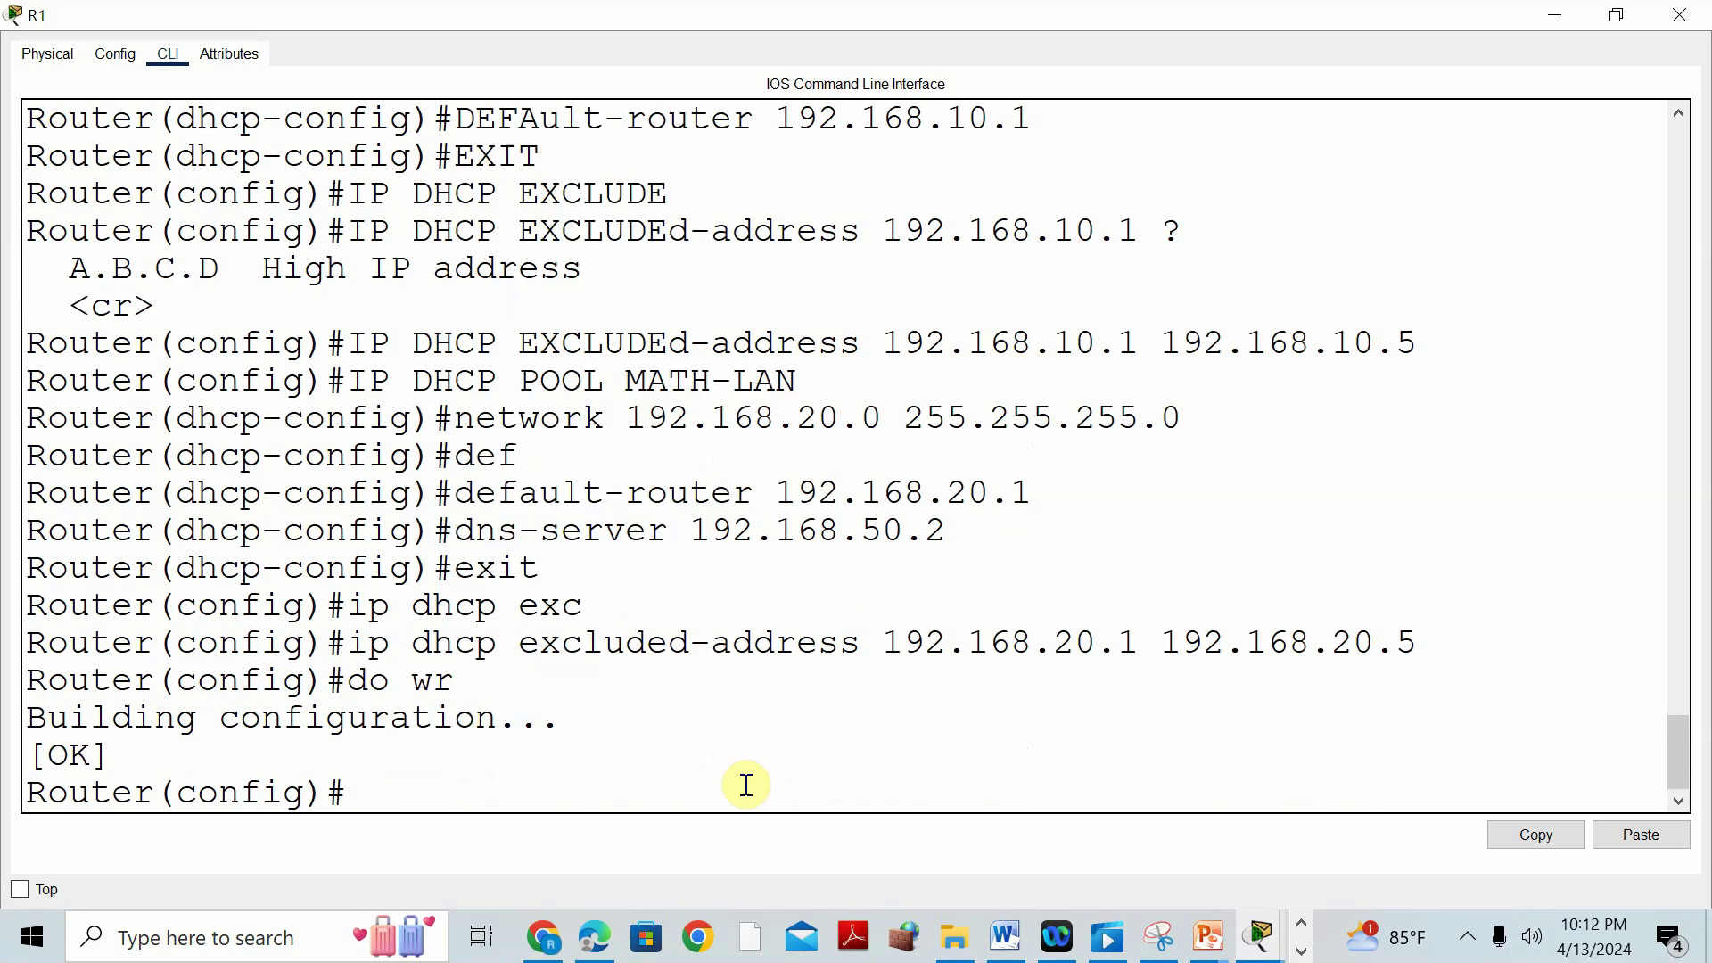
Scroll the Word instructions to Part 6: Port Security and bring up the Packet Tracer topology.
left_click(1569, 27)
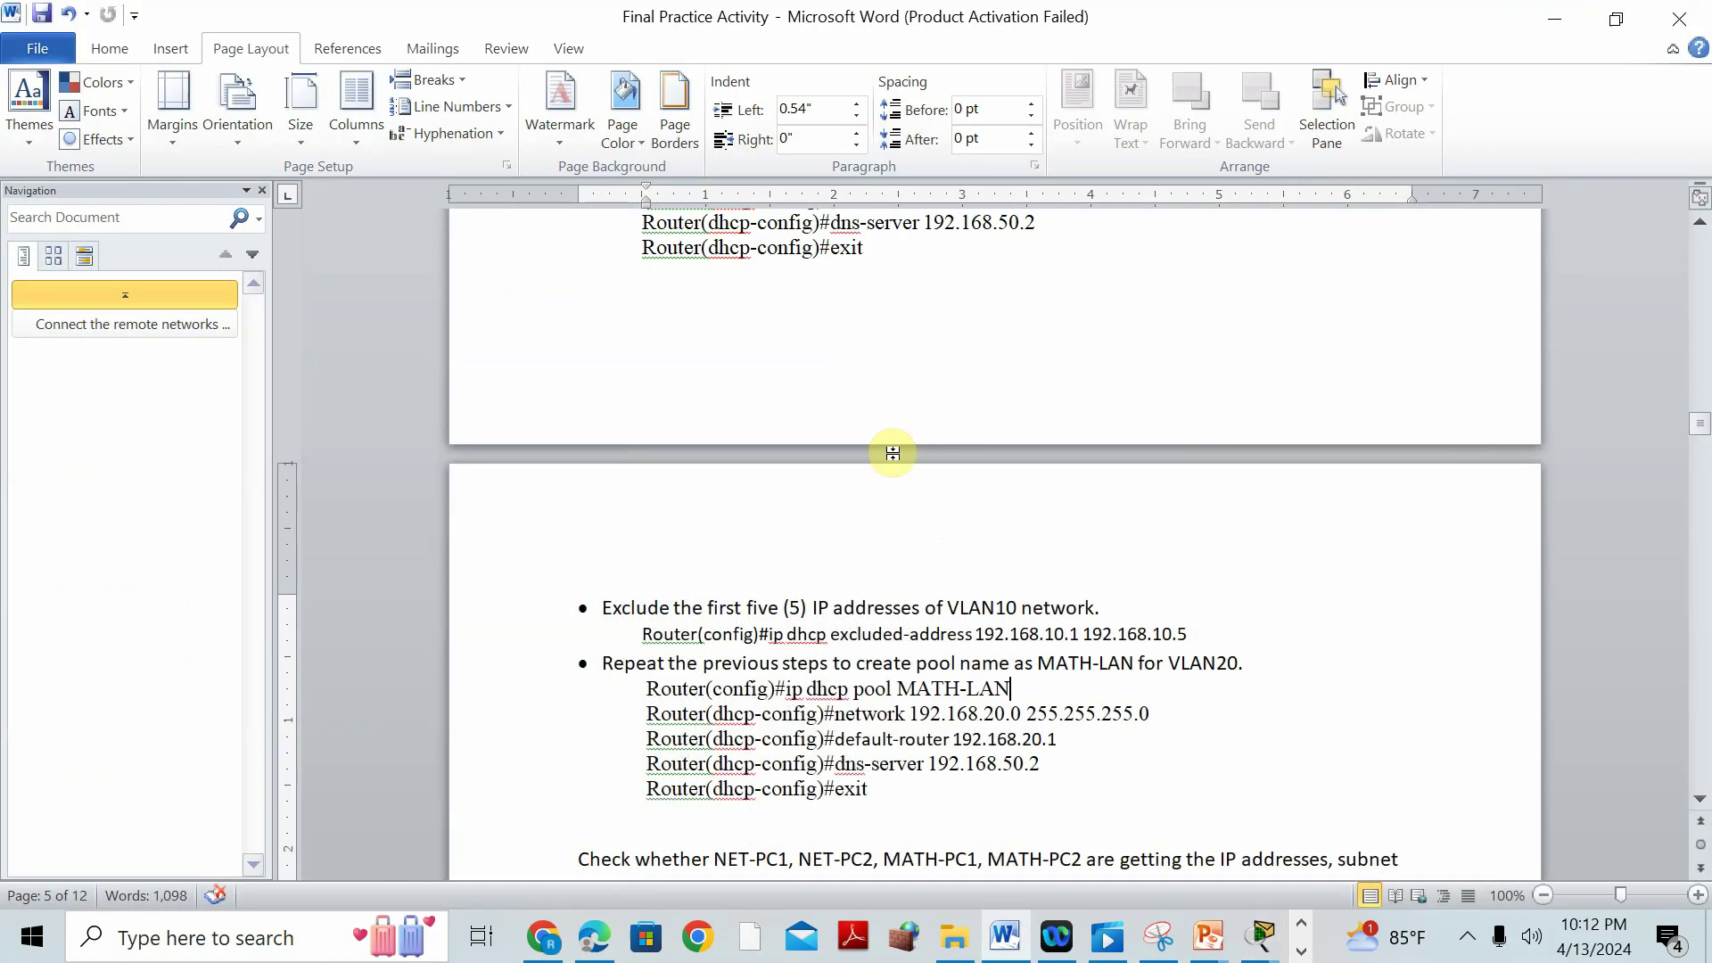
scroll(981, 602, "down", 3)
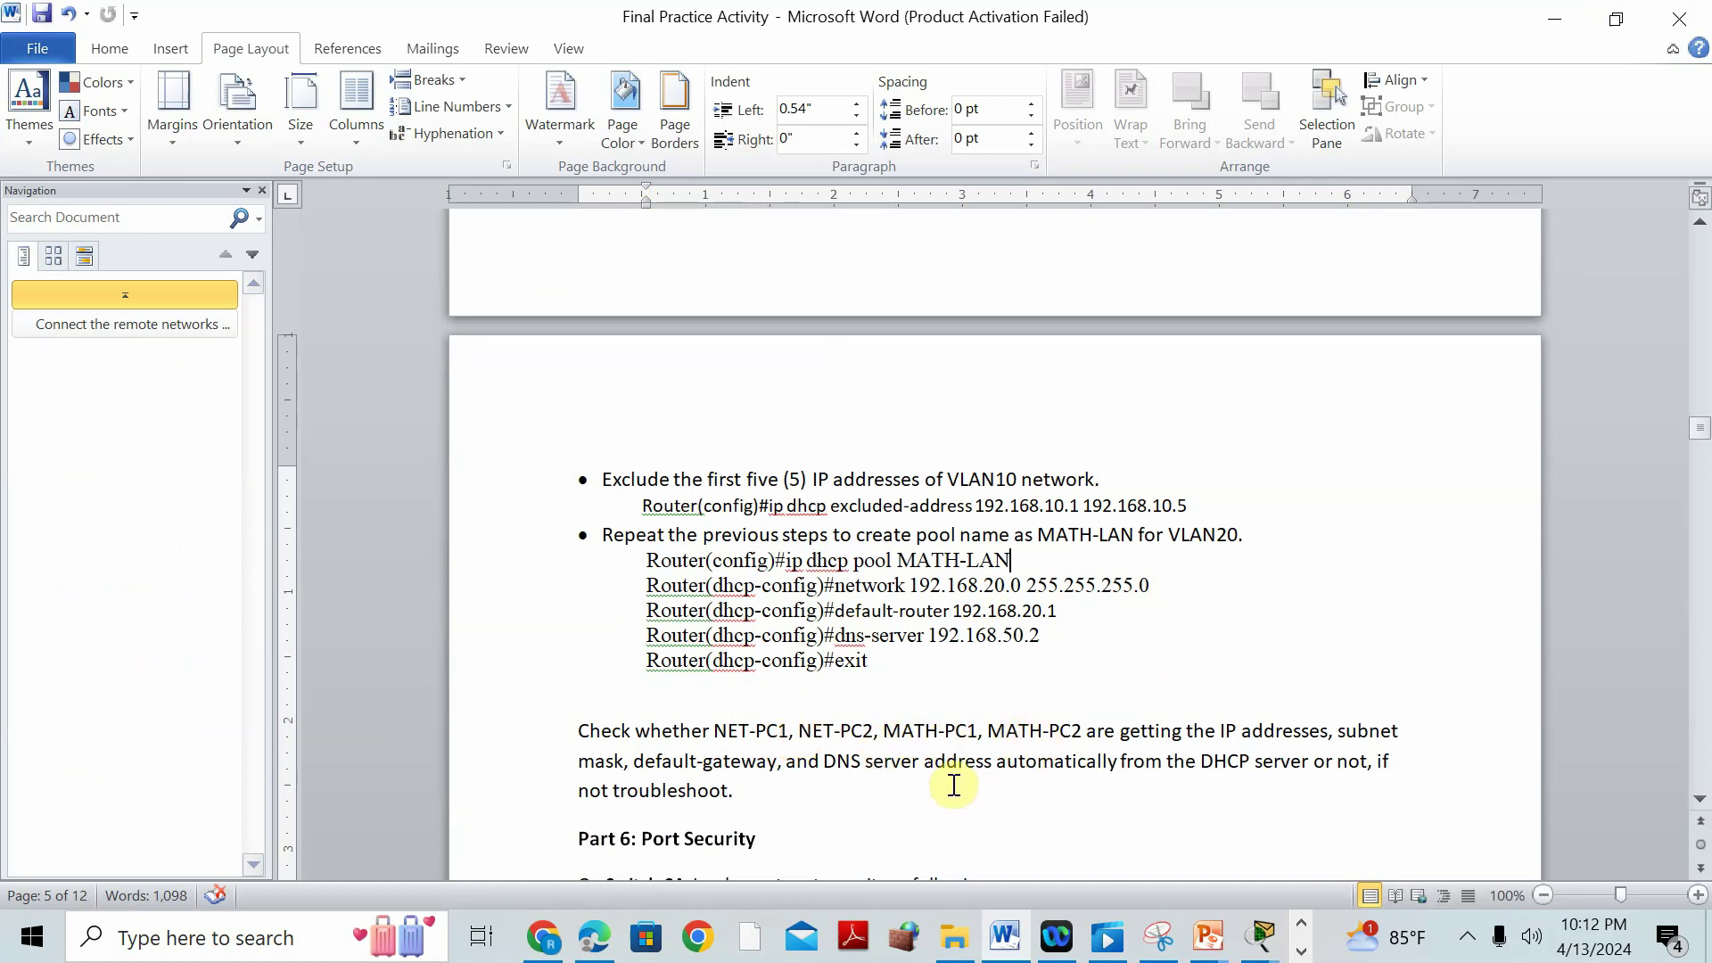
left_click(1264, 938)
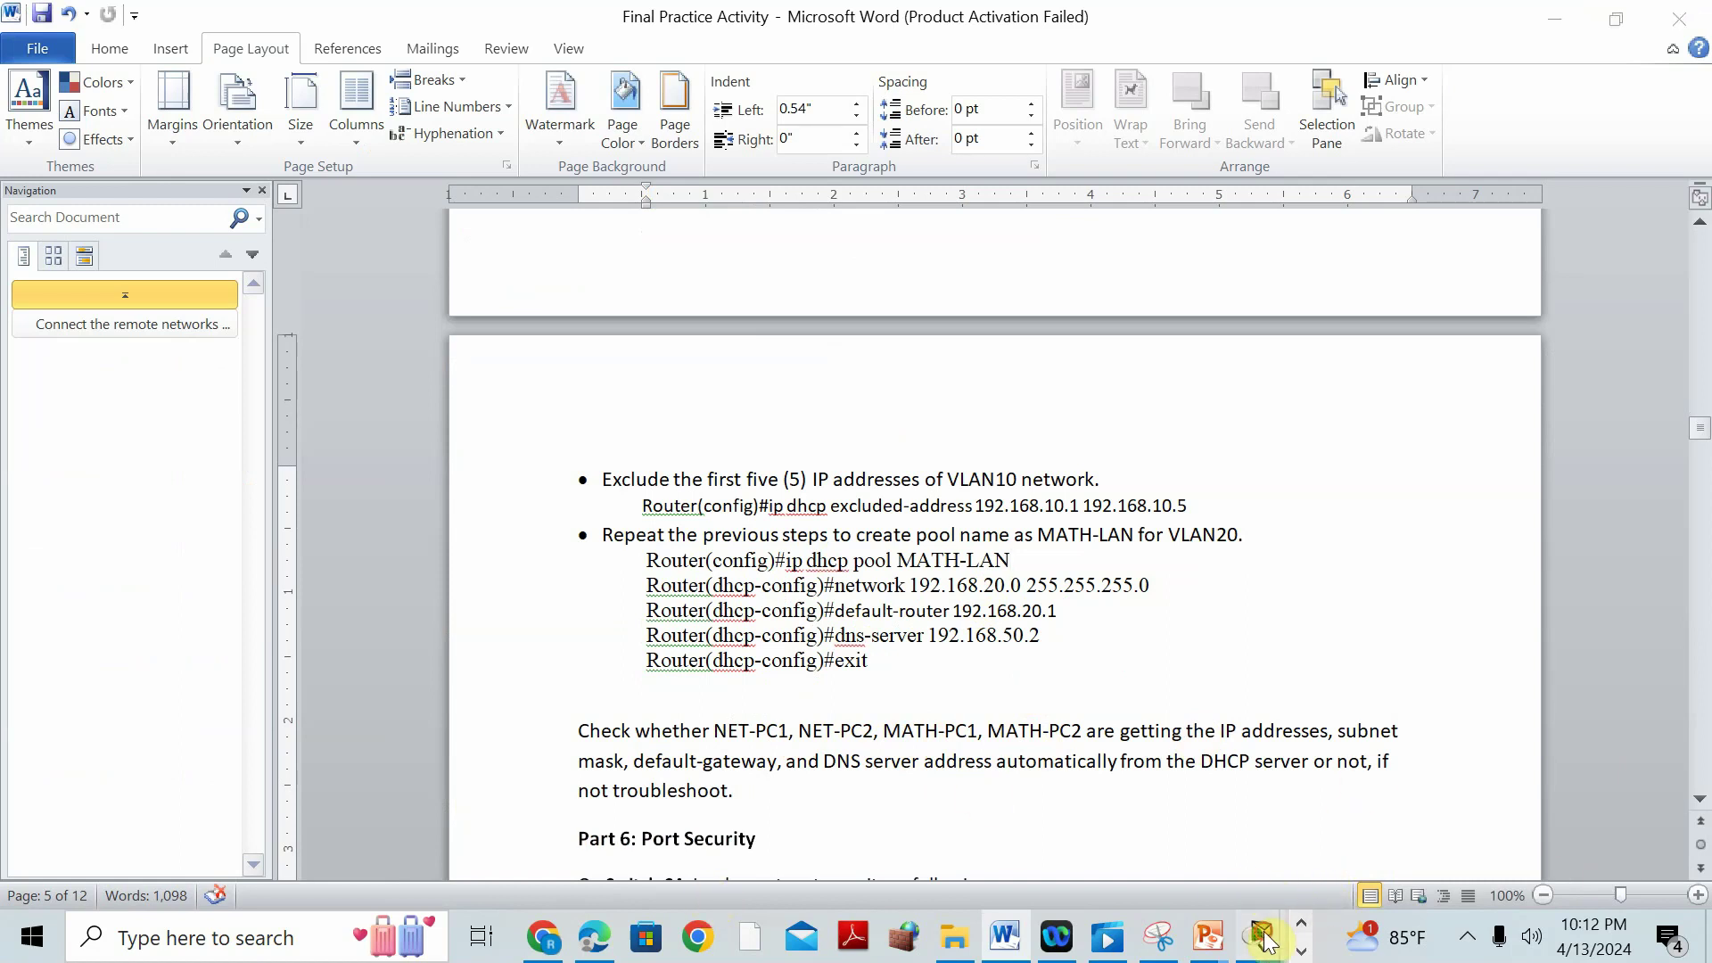
left_click(684, 751)
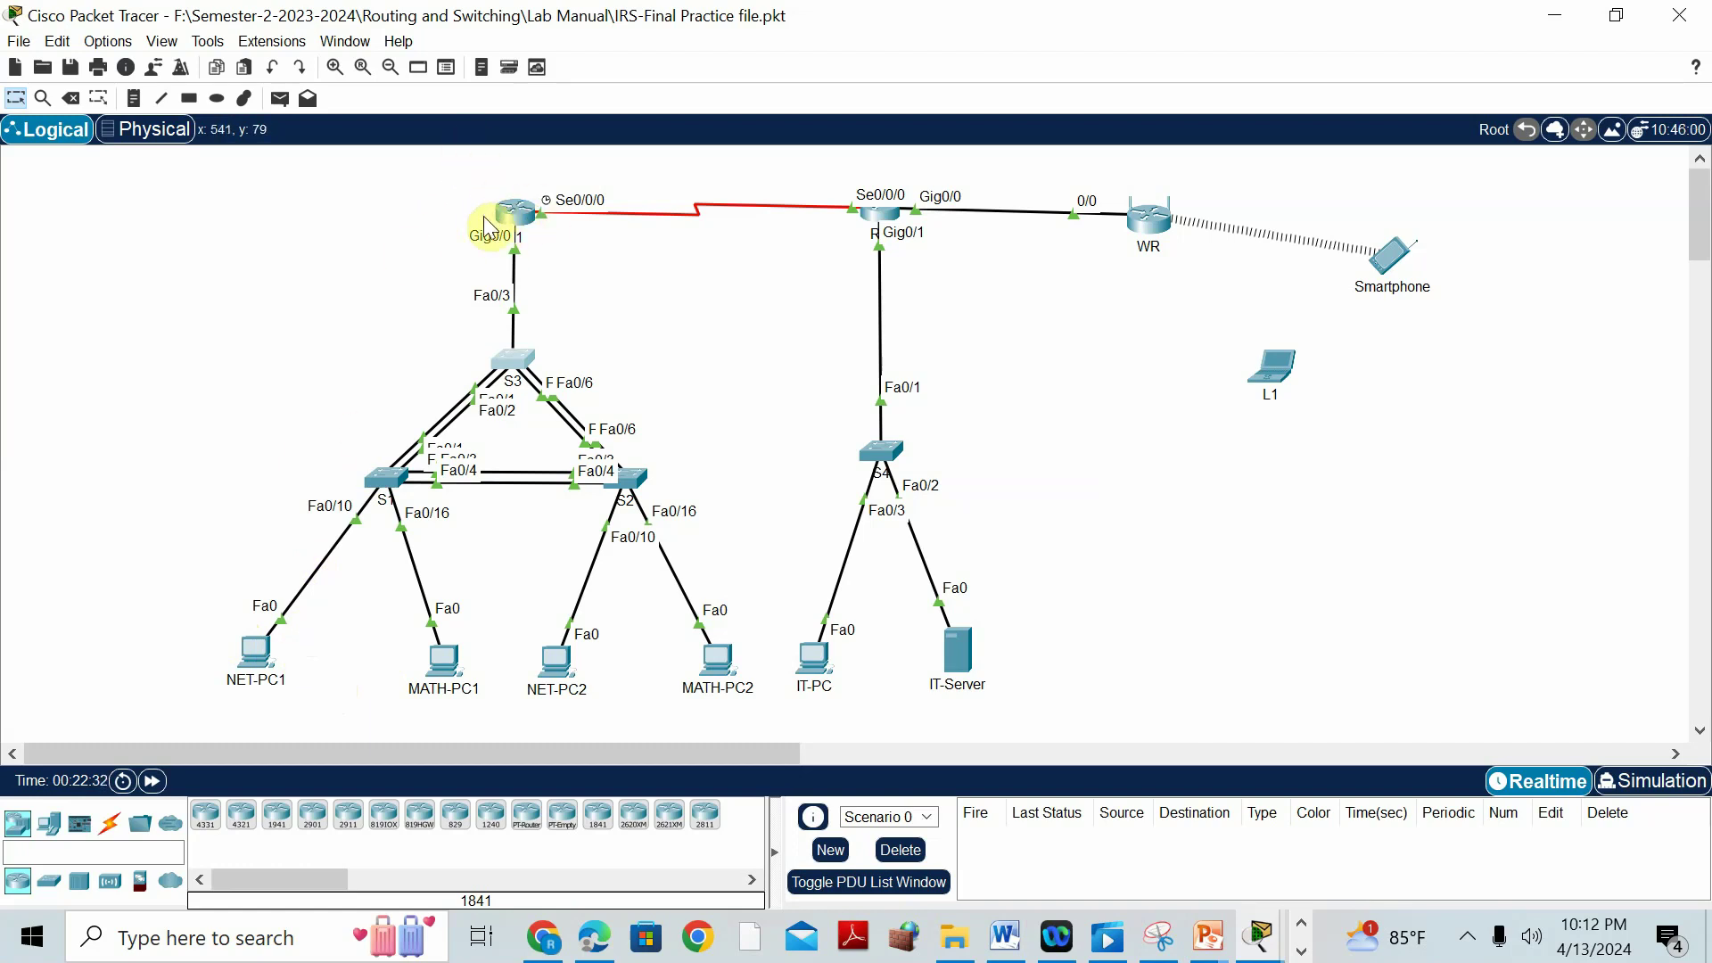
Page through S1's running configuration up to FastEthernet0/18, then close S1's window.
left_click(387, 483)
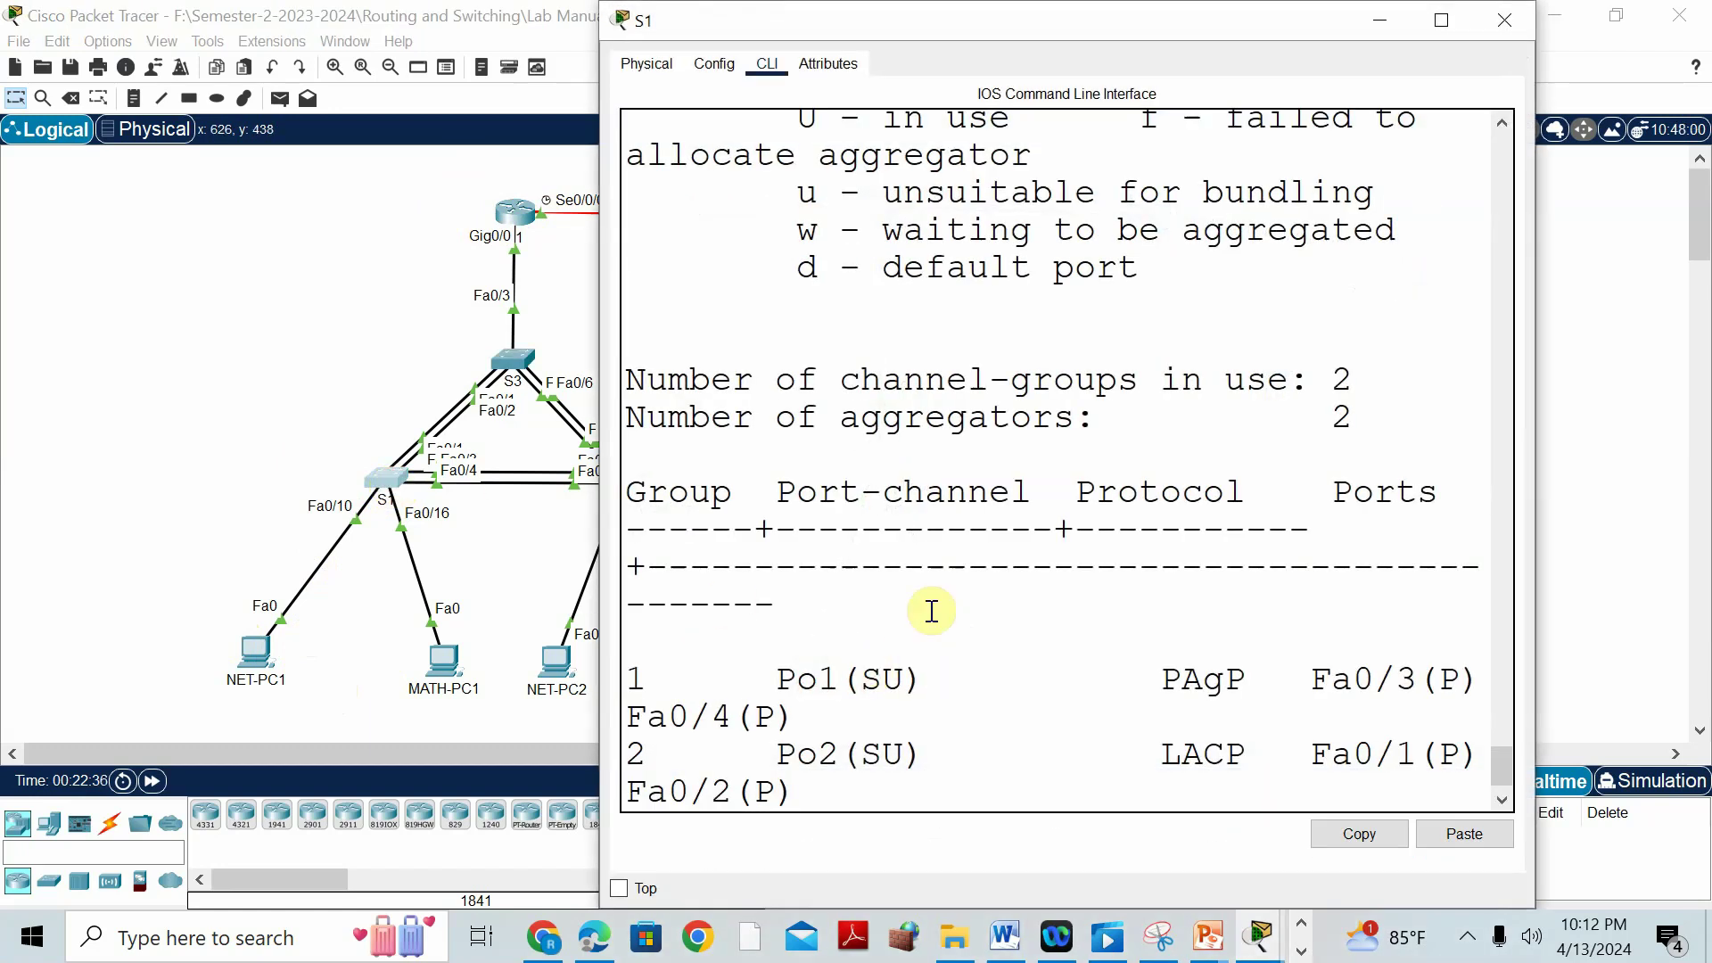
left_click(1433, 25)
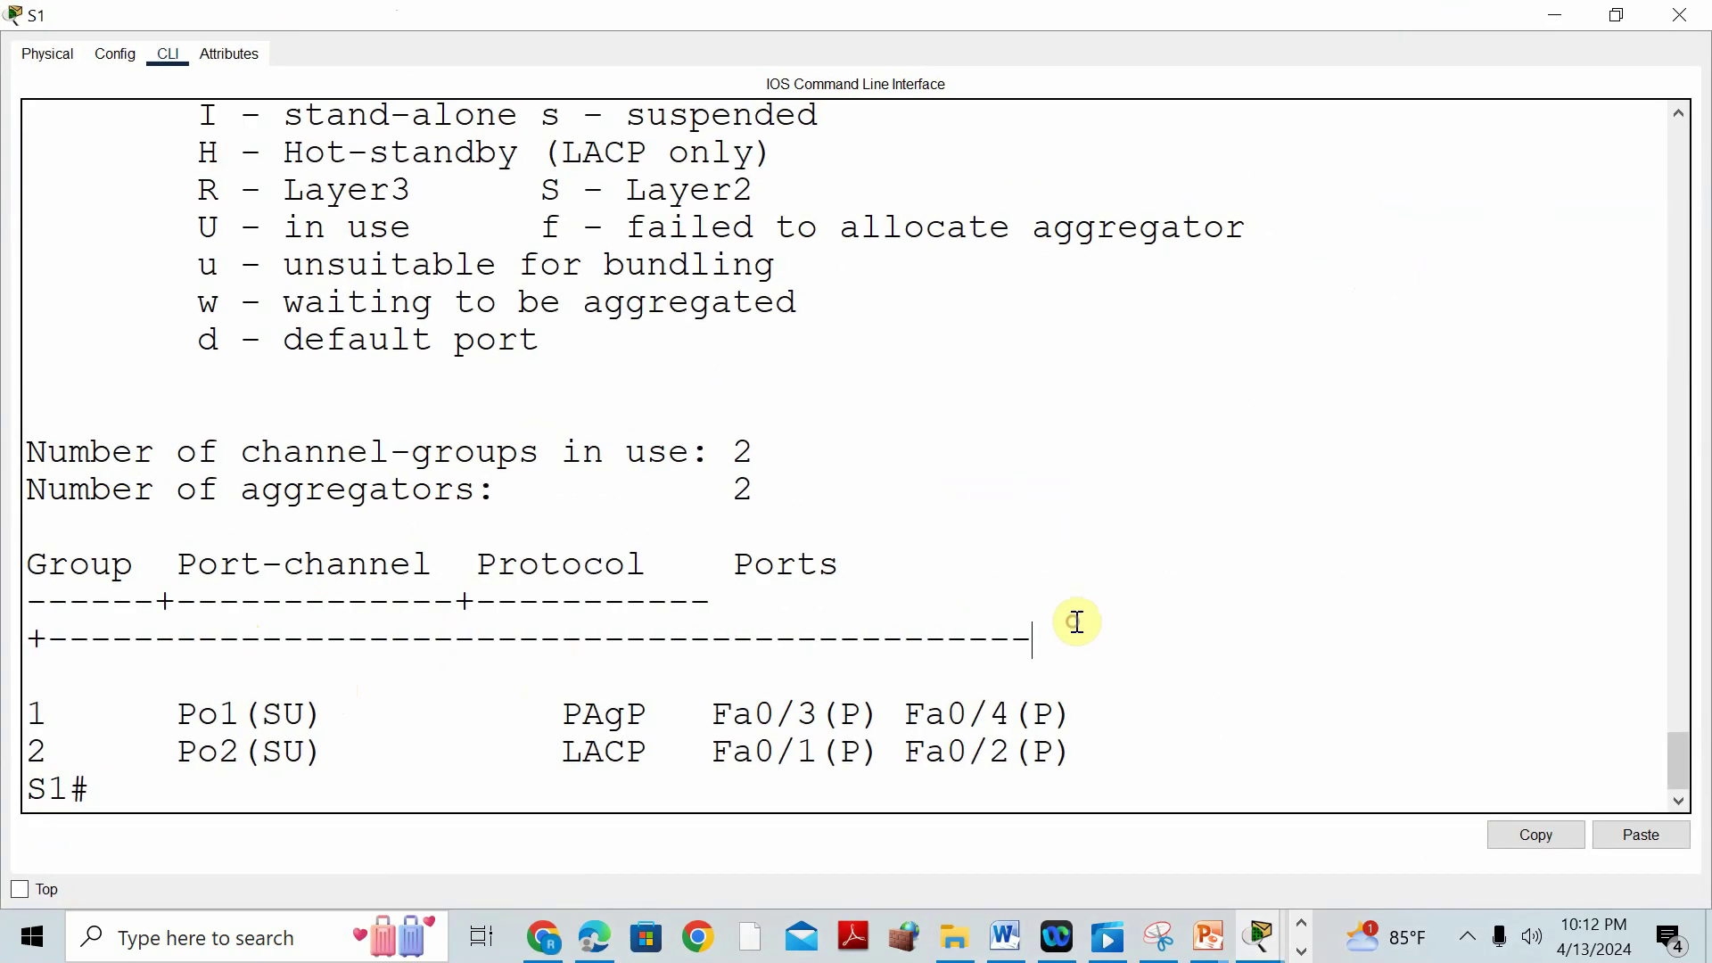
left_click(394, 797)
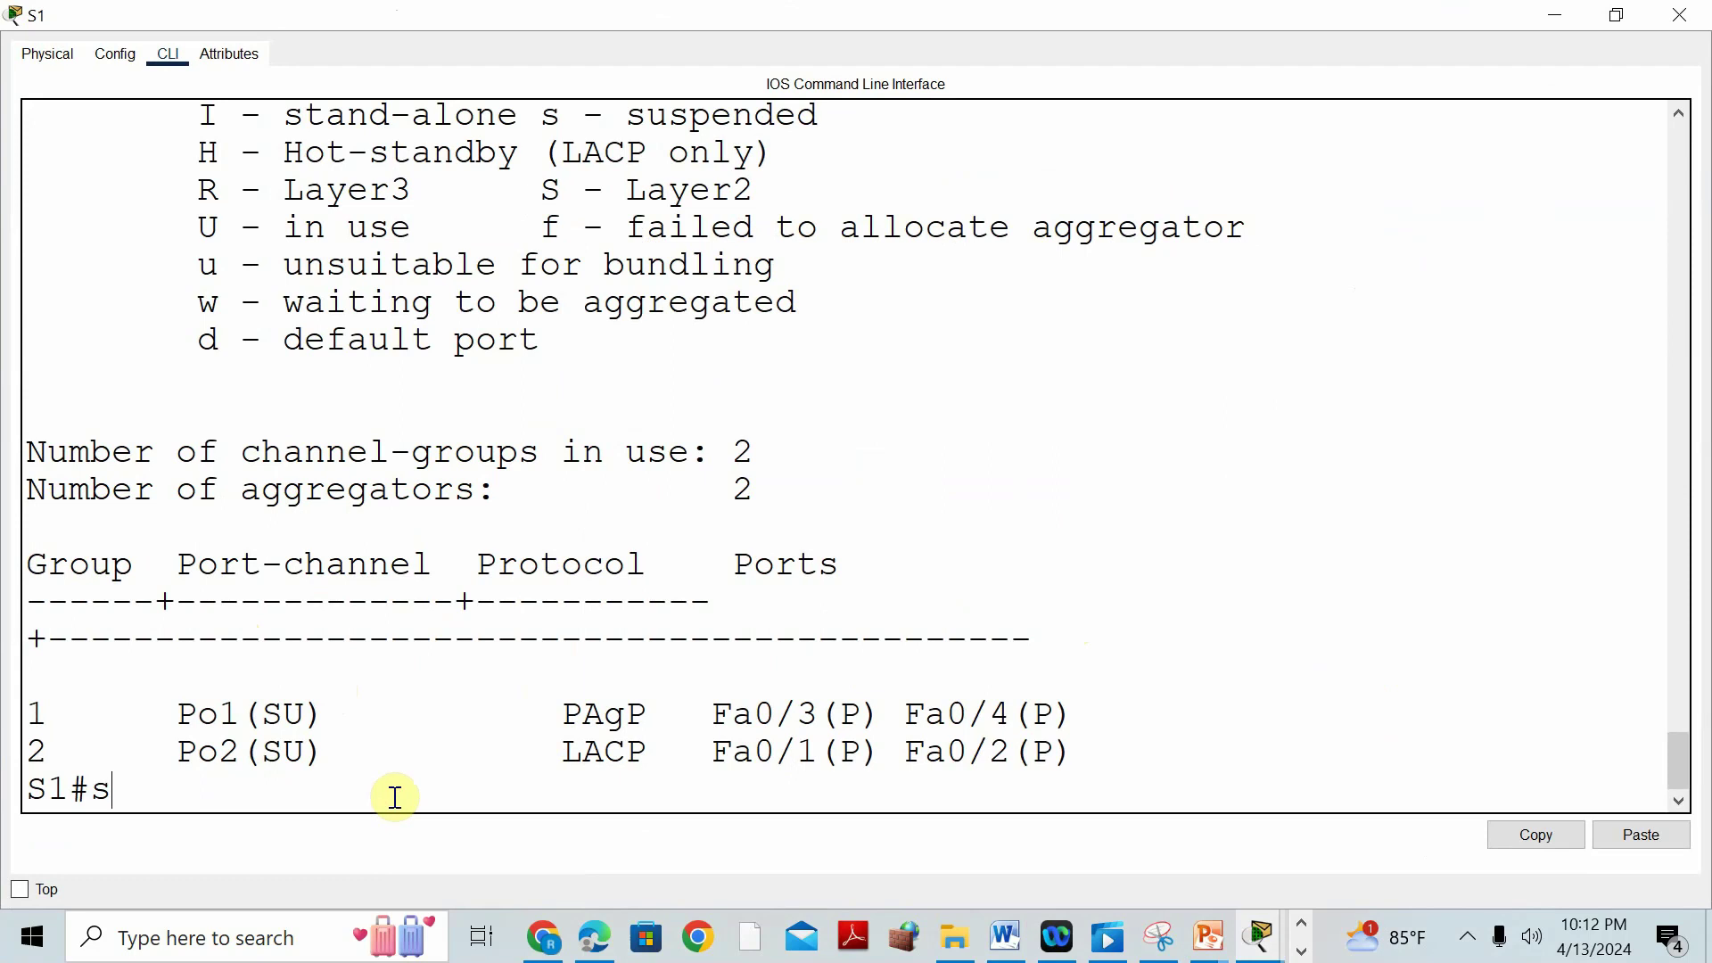
key("Return")
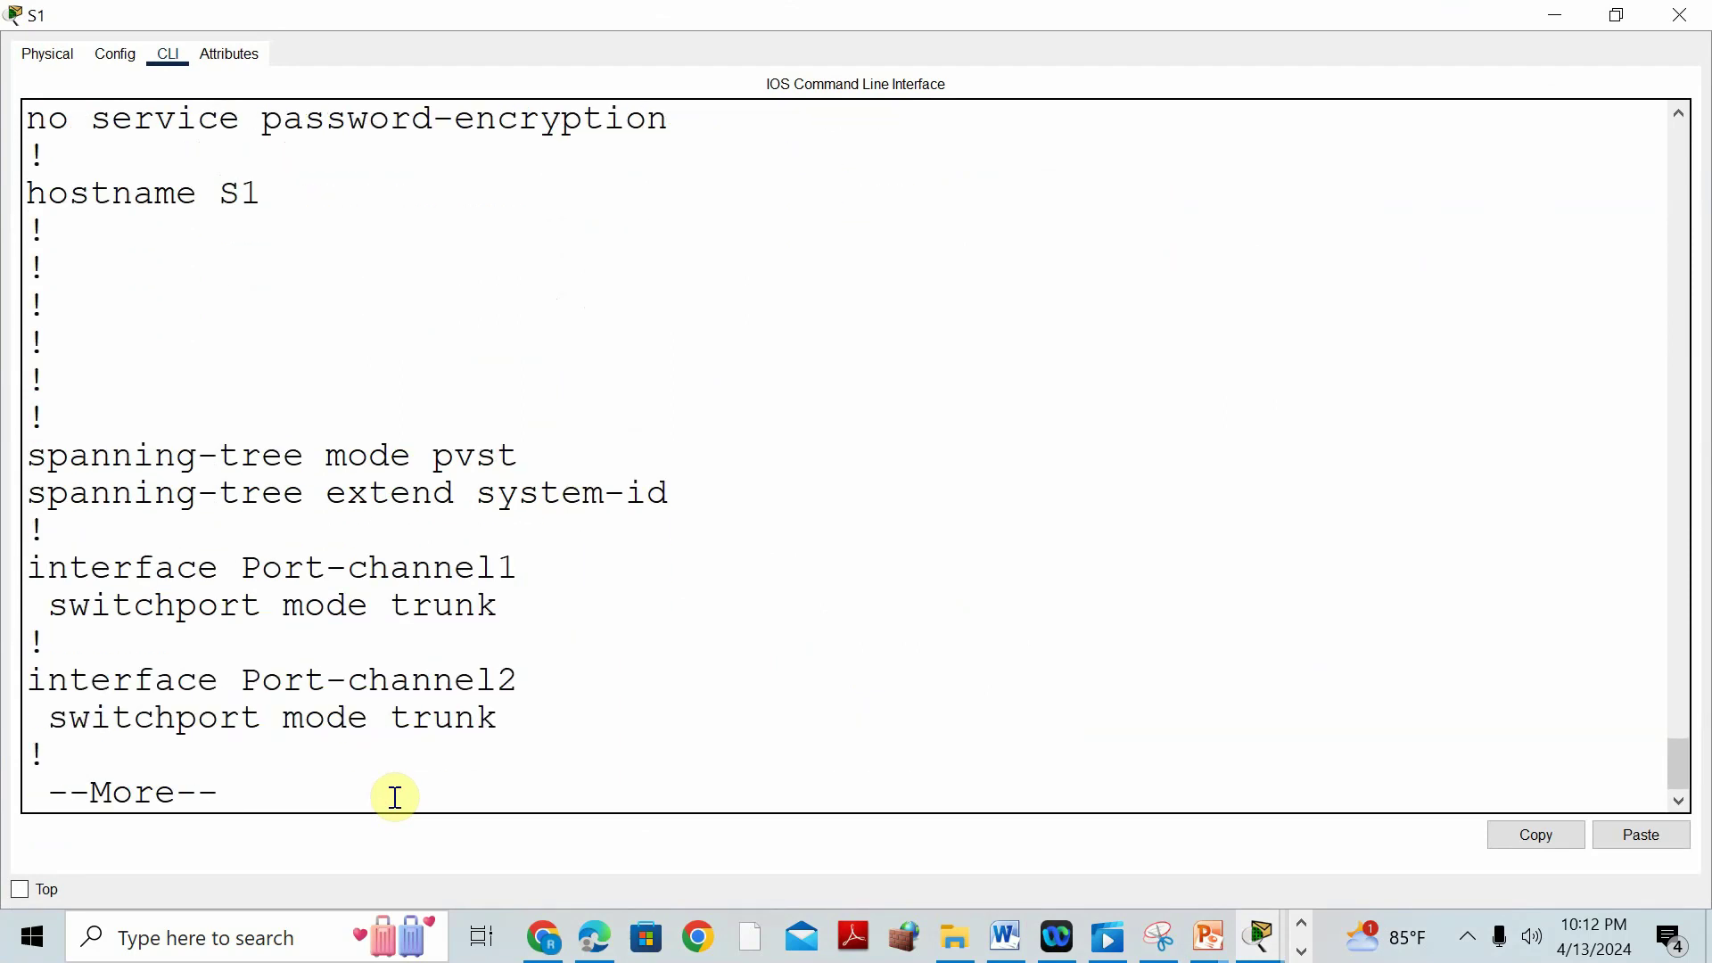
key("Return")
key("Return")
key("Return")
key("Return")
key("Return")
key("Return")
key("Return")
key("Return")
key("Return")
key("Return")
key("Return")
key("Return")
key("Return")
key("Return")
key("Return")
key("Return")
key("Return")
key("Return")
key("Return")
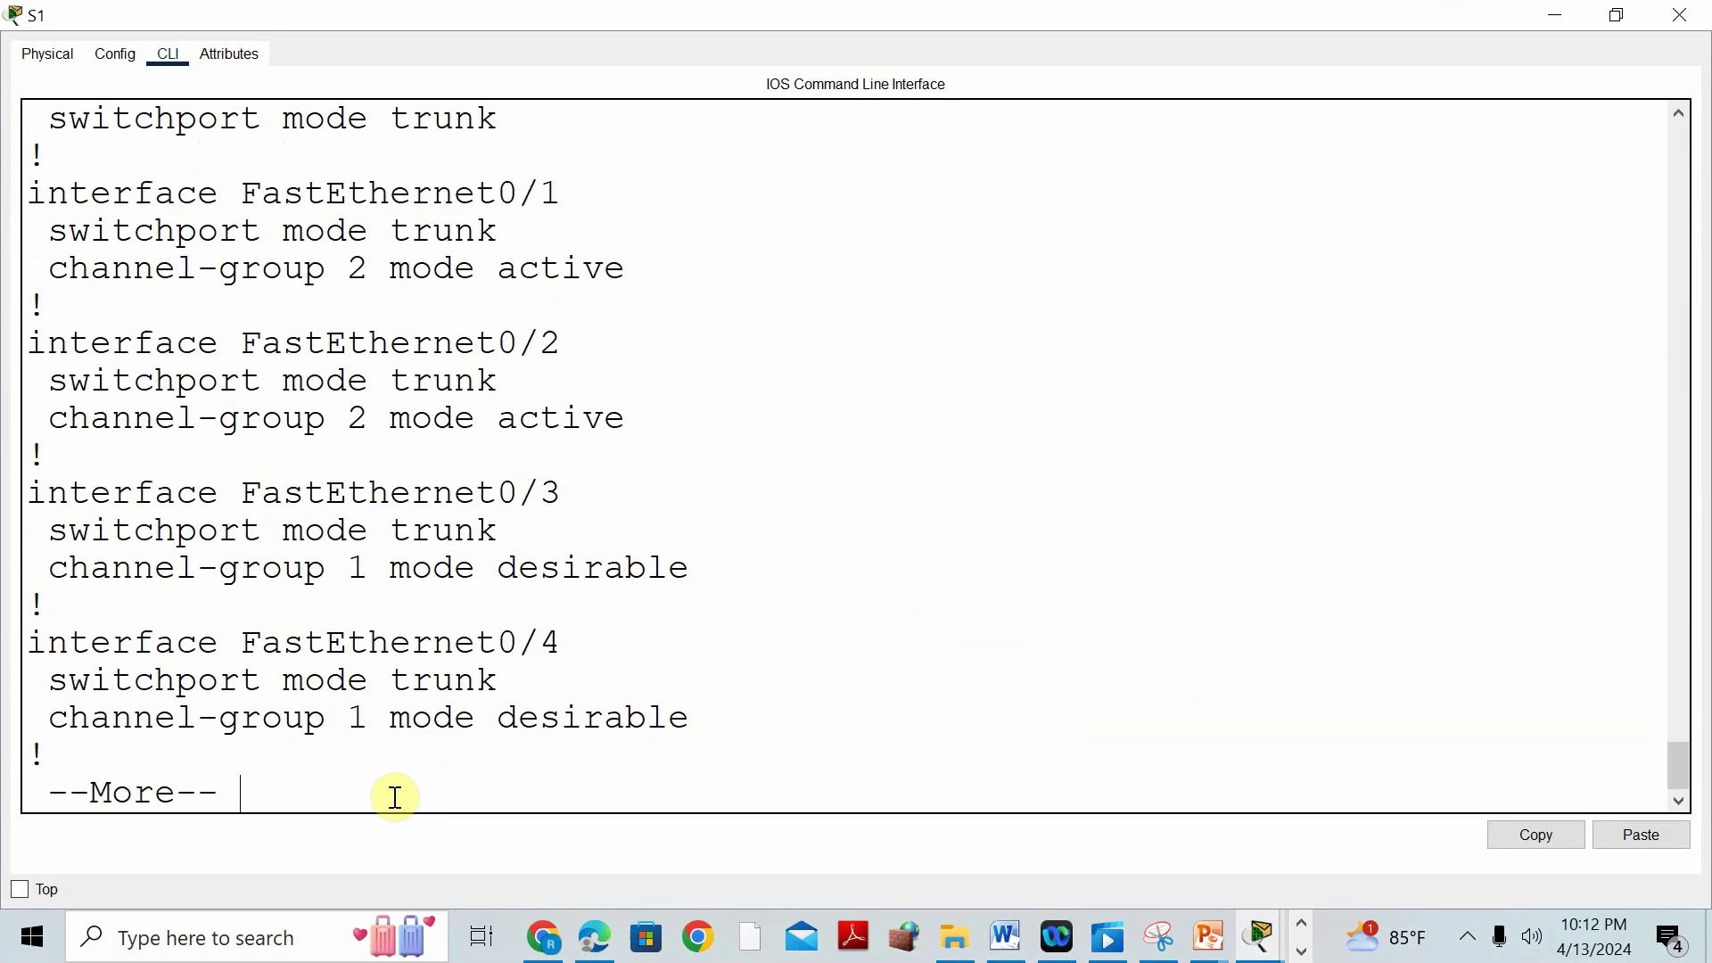
key("Return")
key("Return")
key("Return")
key("Return")
key("Return")
key("Return")
key("Return")
key("Return")
key("Return")
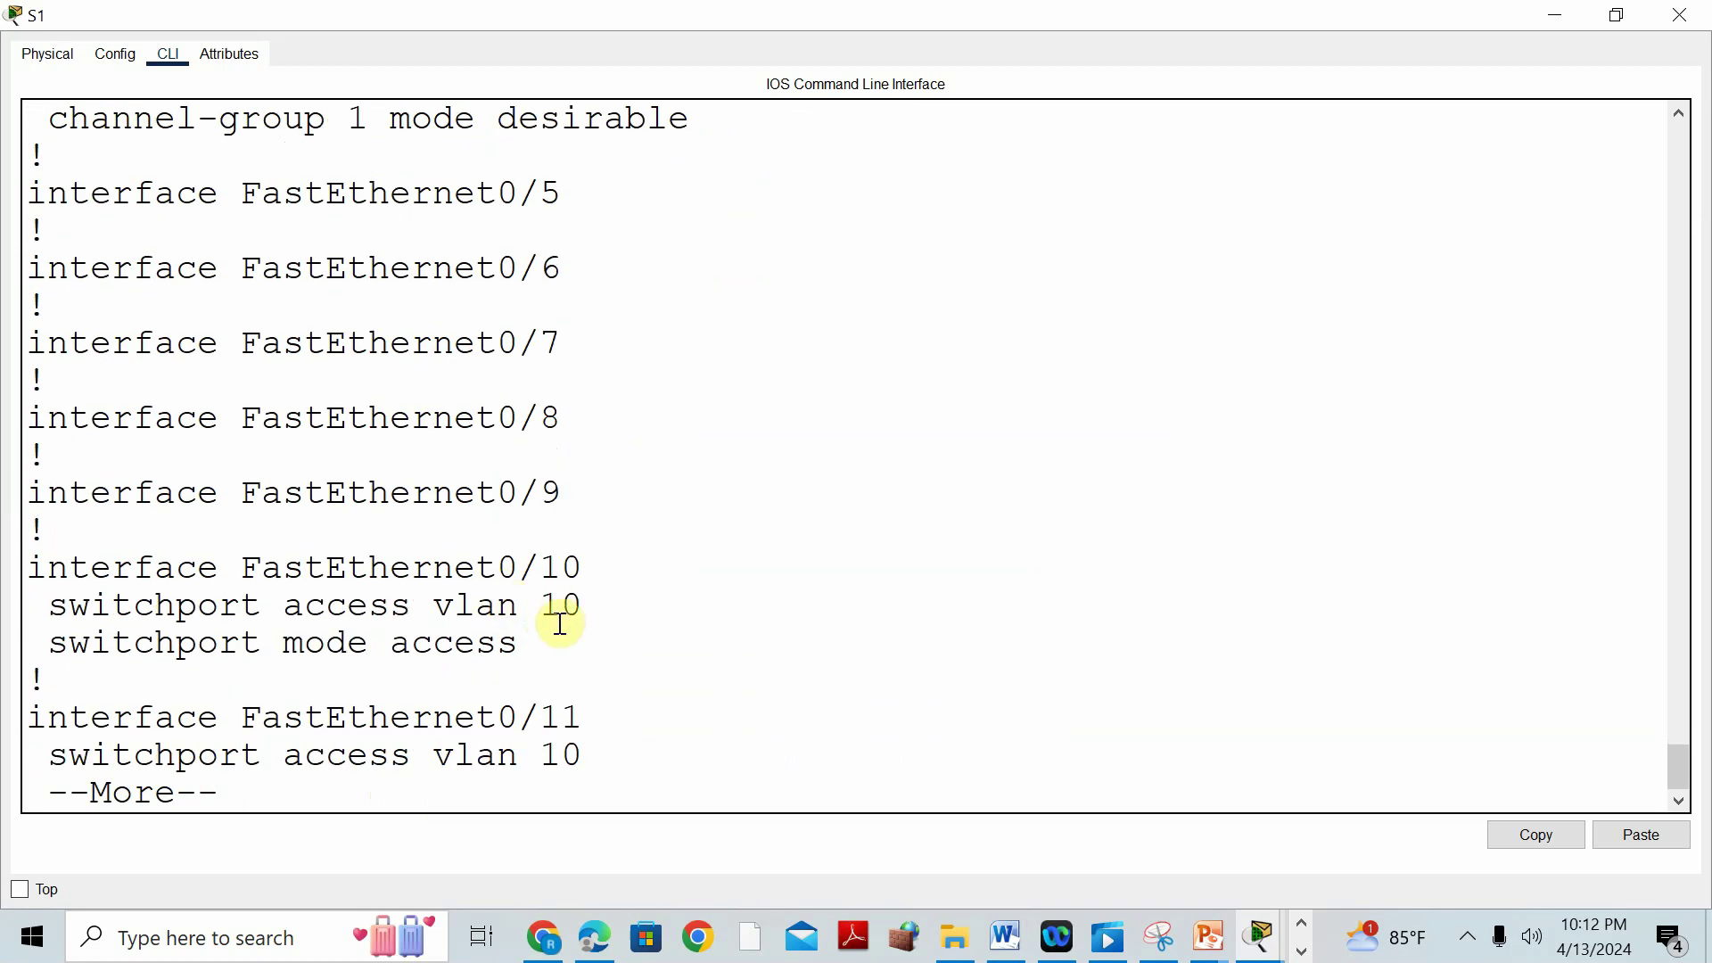
key("Return")
key("Return")
key("Return")
key("Return")
key("Return")
key("Return")
key("Return")
key("Return")
key("Return")
key("Return")
key("Return")
key("Return")
key("Return")
key("Return")
key("Return")
key("Return")
key("Return")
key("Return")
key("Return")
key("Return")
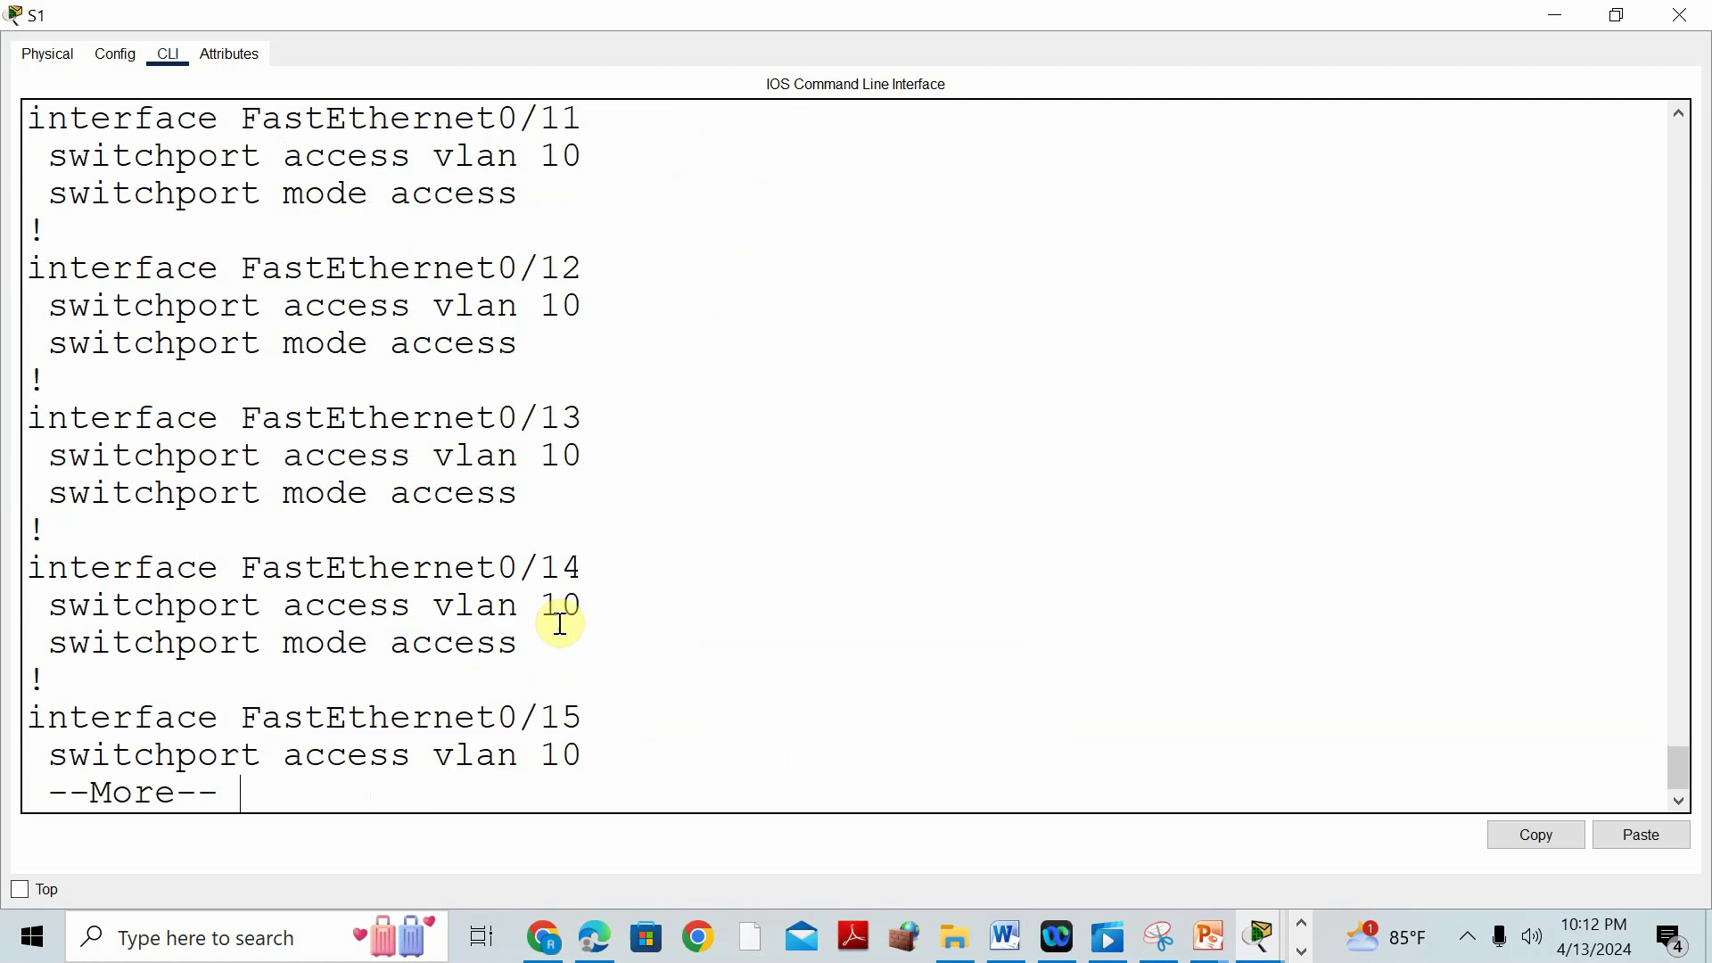
key("Return")
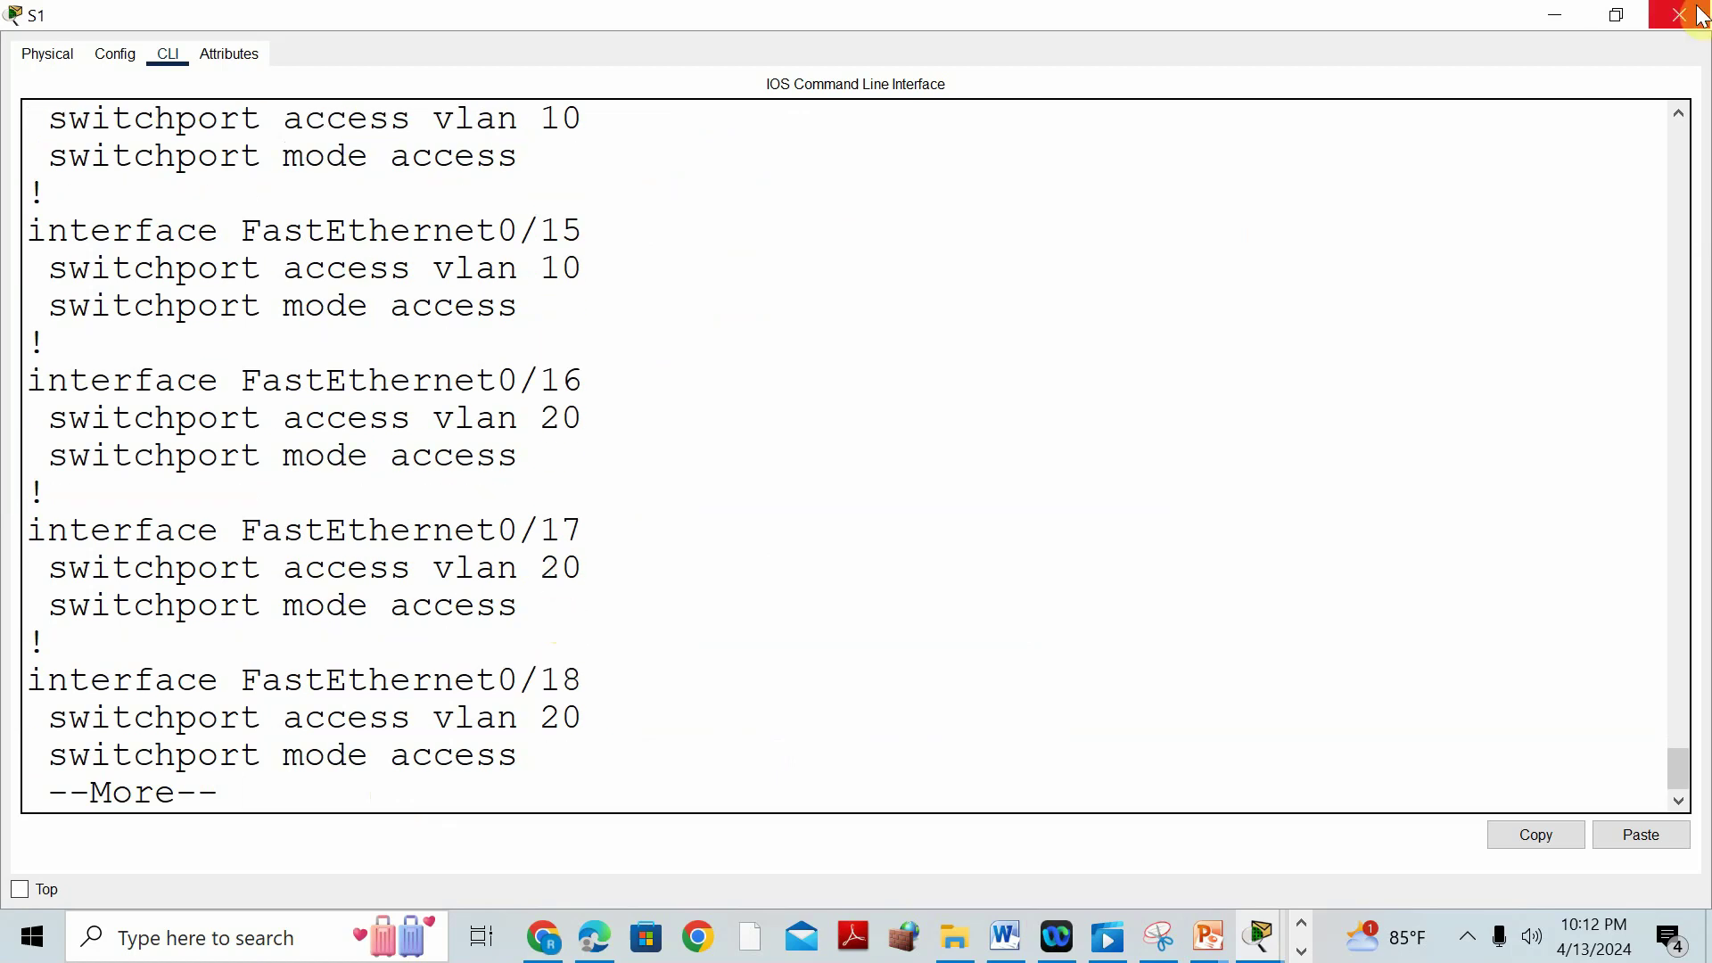
left_click(1679, 15)
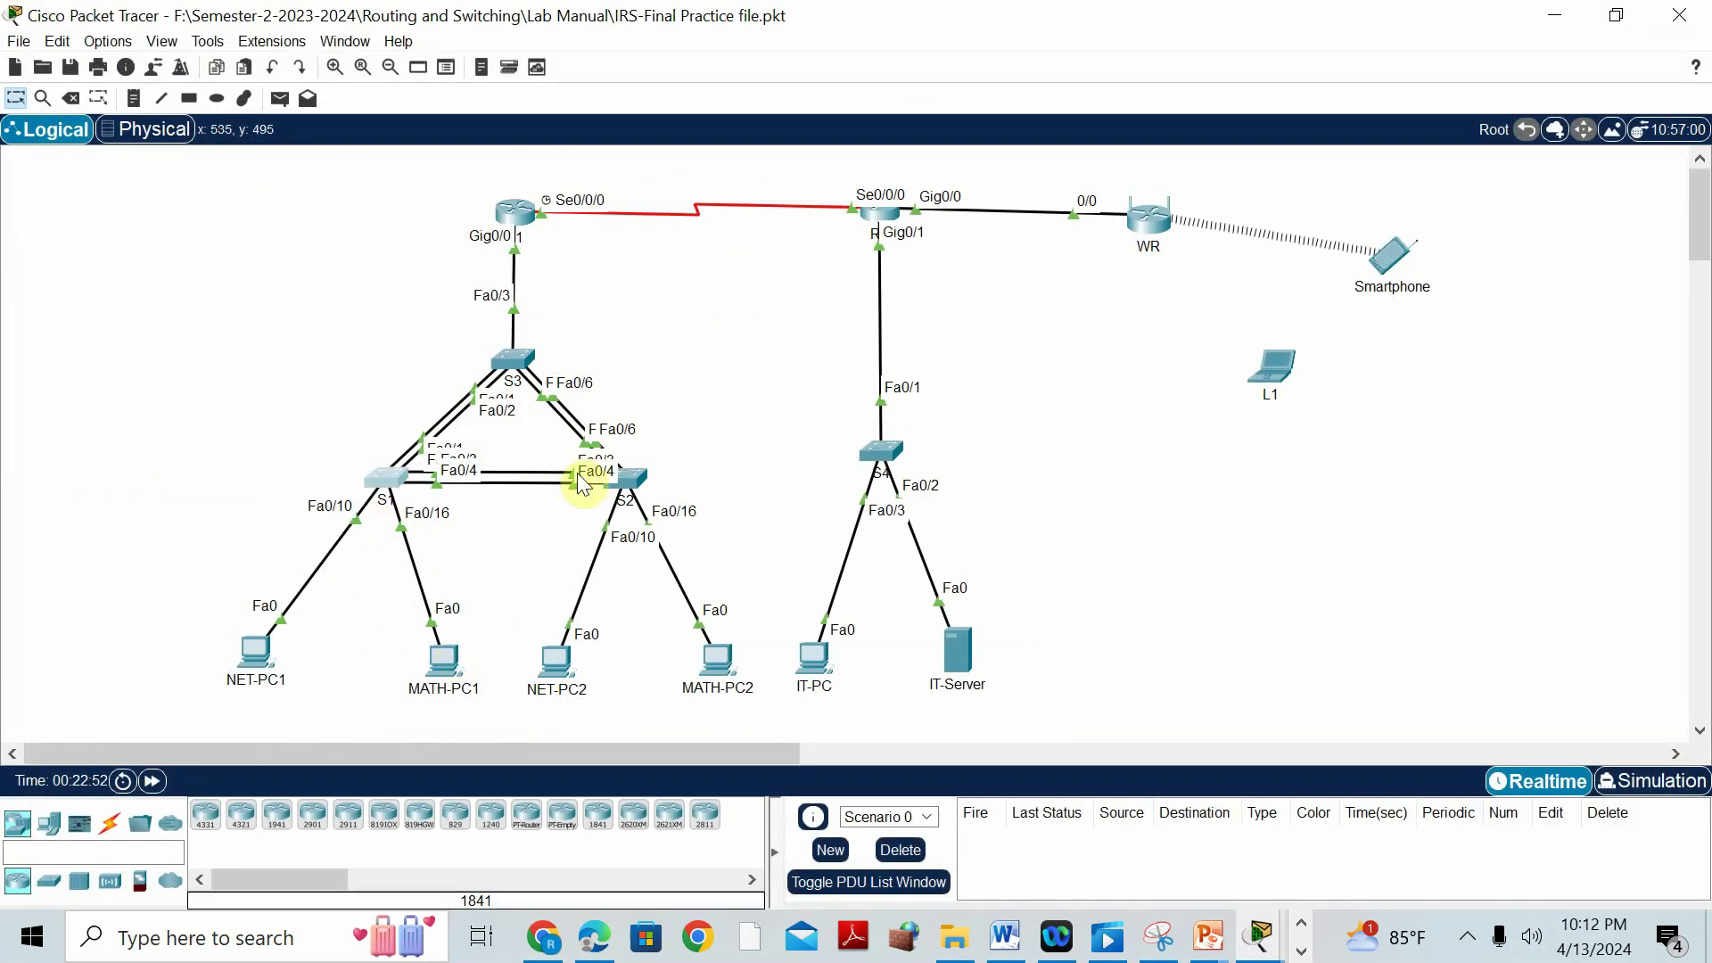
left_click(630, 478)
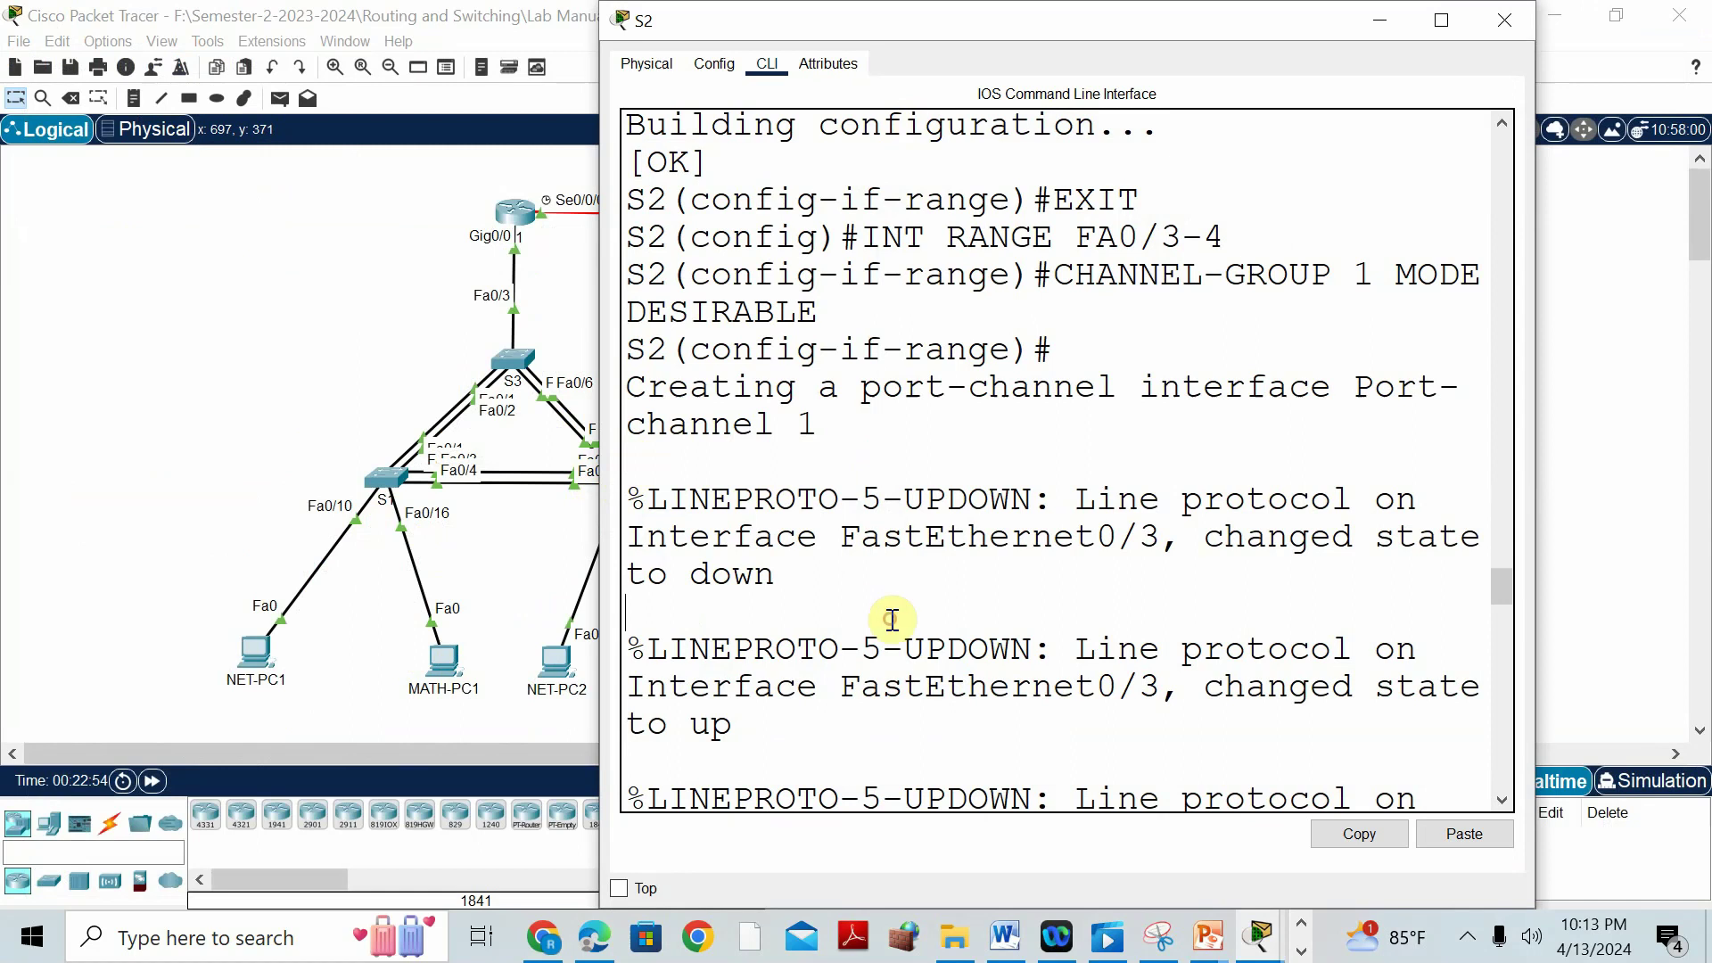
key("Return")
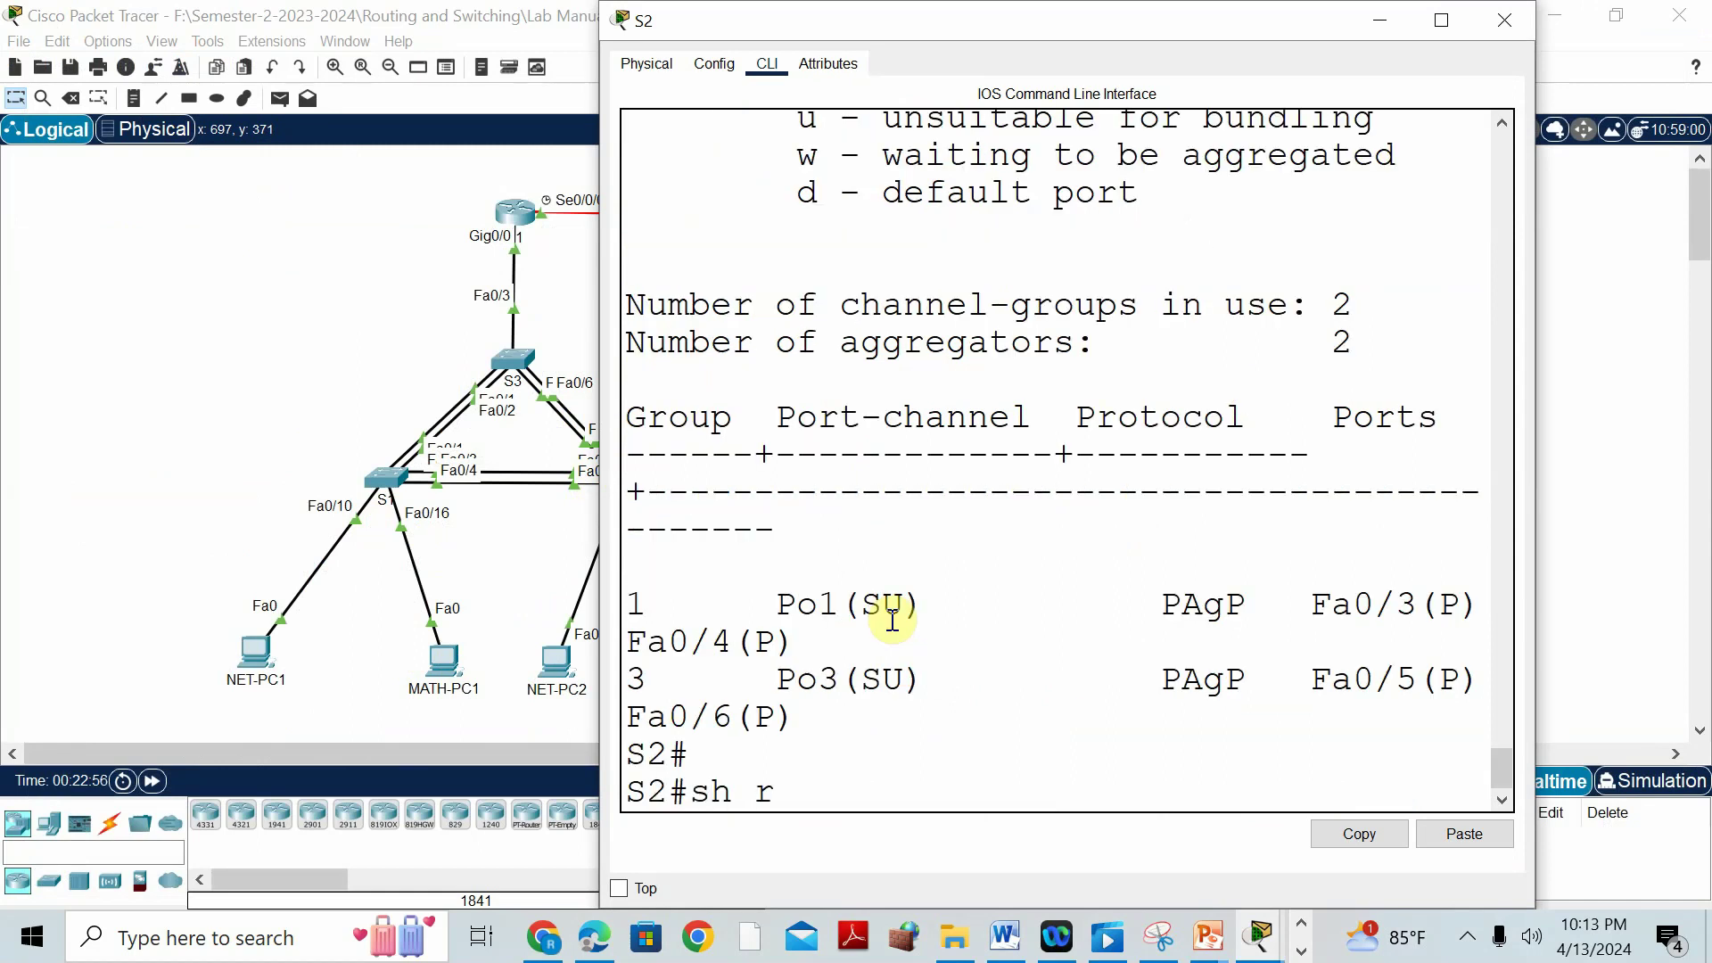
key("Return")
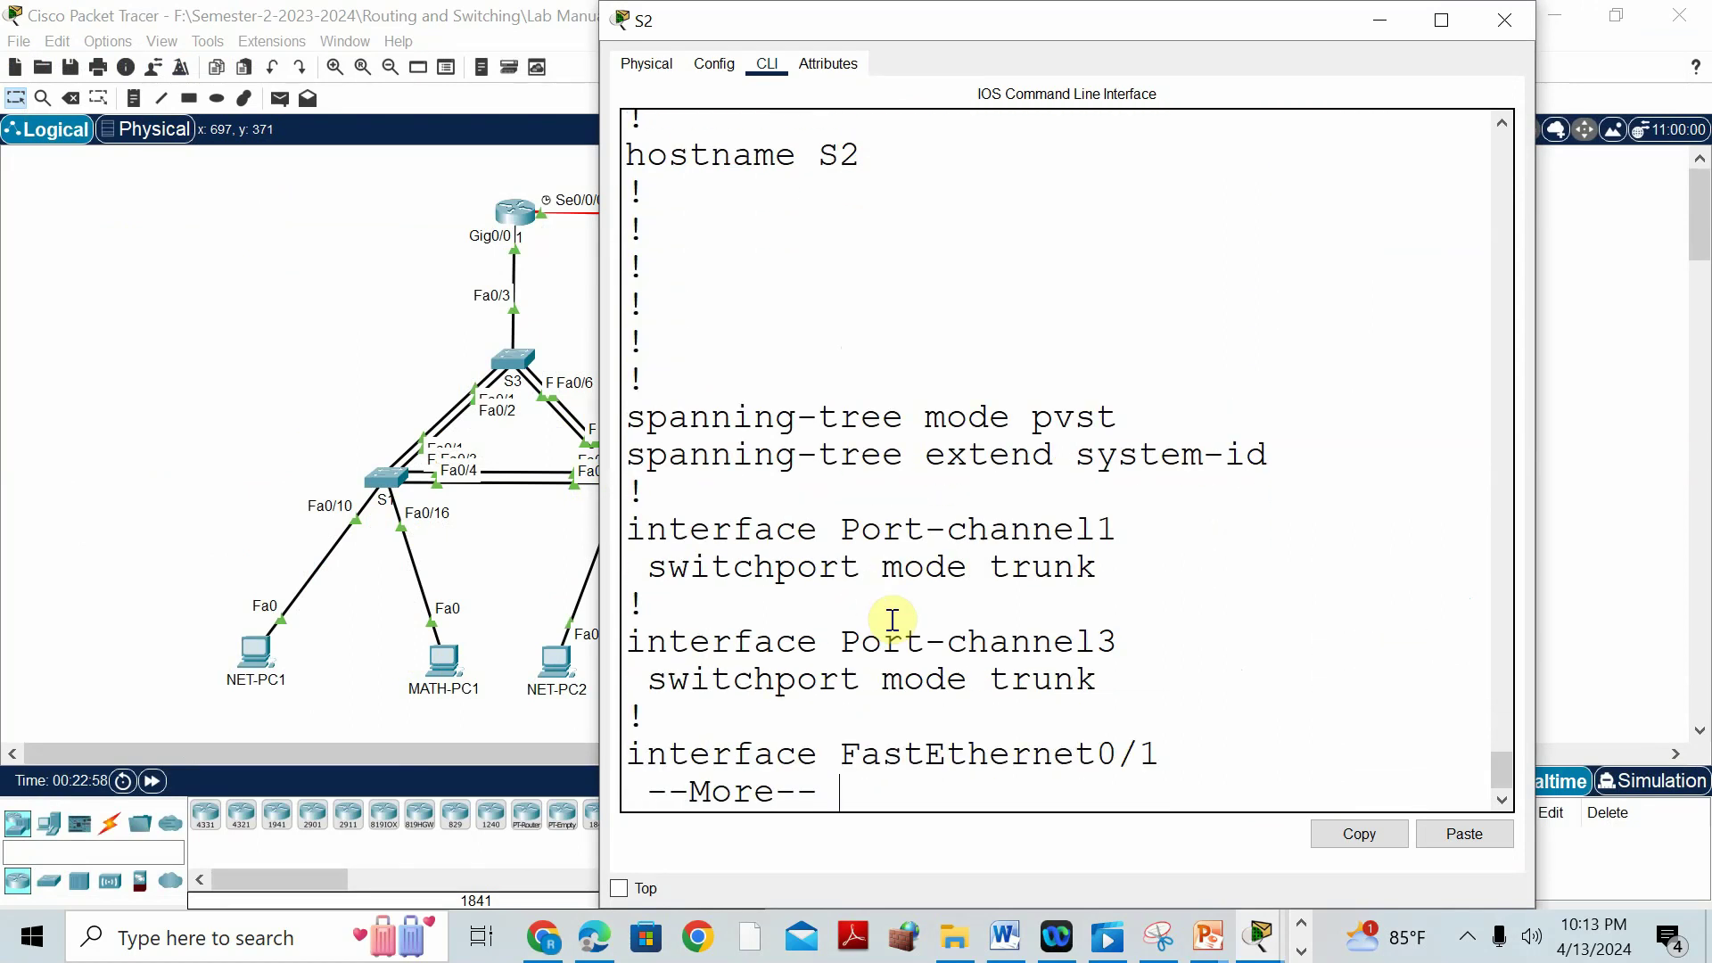
key("Return")
key("Return")
key("Return")
key("Return")
key("Return")
key("Return")
key("Return")
key("Return")
key("Return")
key("Return")
key("Return")
key("Return")
key("Return")
key("Return")
key("Return")
key("Return")
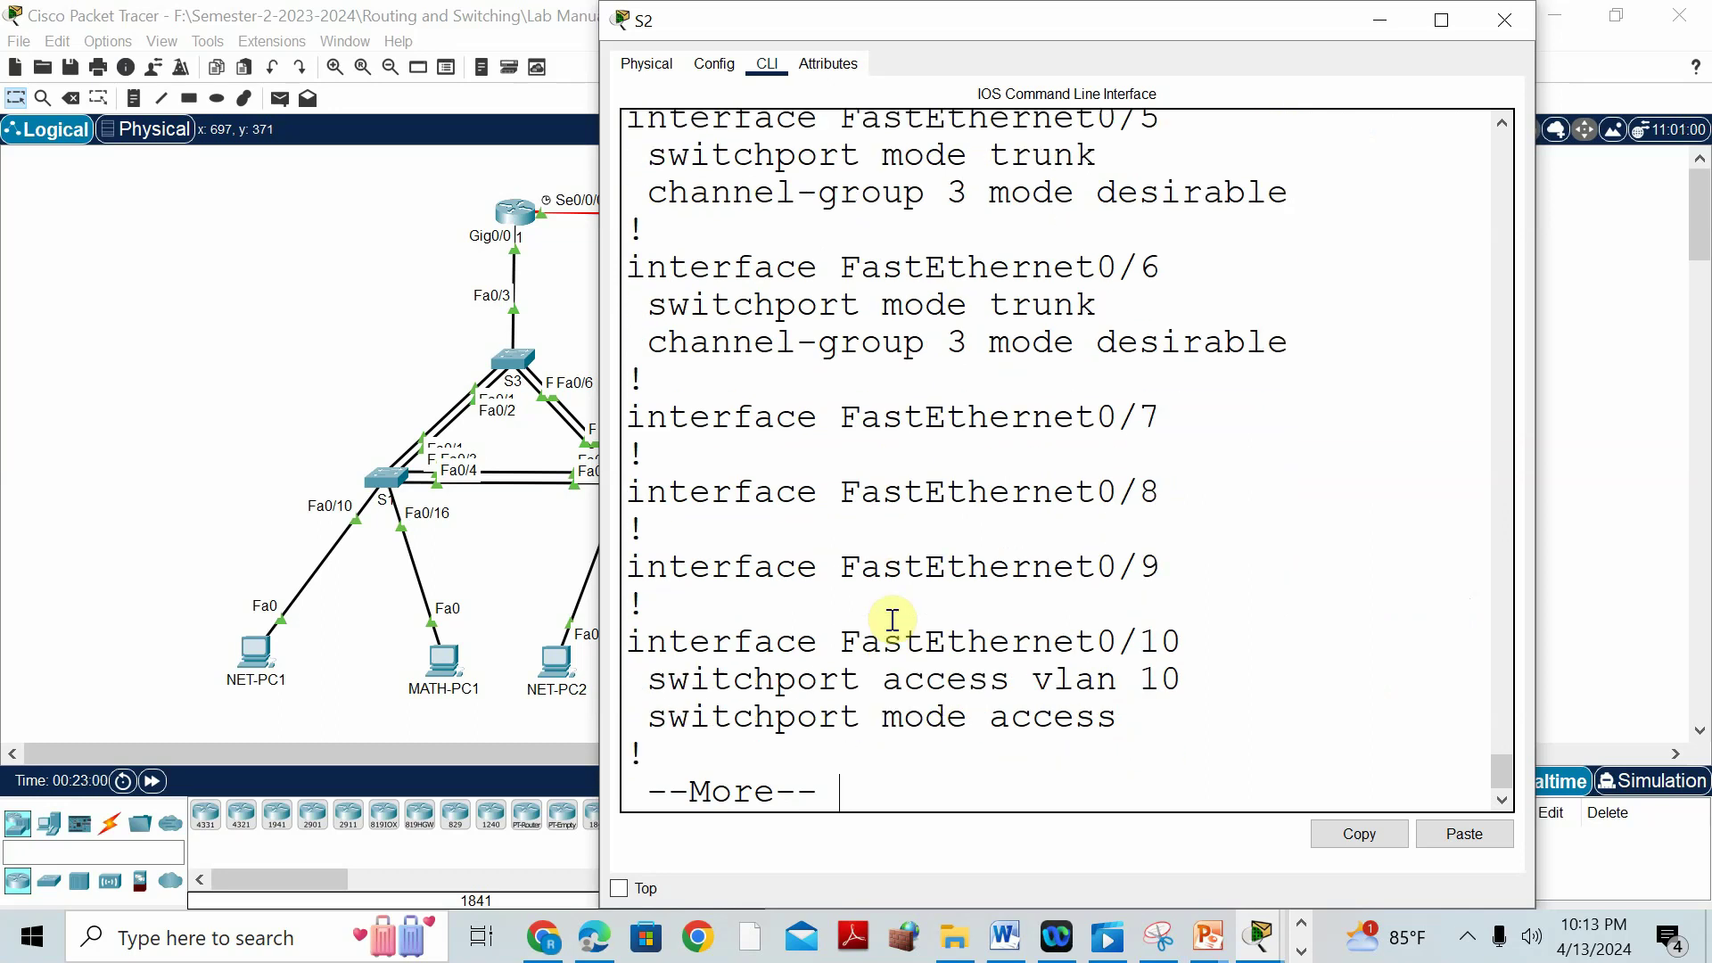
key("Return")
key("Return")
key("Return")
key("Return")
key("Return")
key("Return")
key("Return")
key("Return")
key("Return")
key("Return")
key("Return")
key("Return")
key("Return")
key("Return")
key("Return")
key("Return")
key("Return")
key("Return")
key("Return")
key("Return")
key("Return")
key("Return")
key("Return")
key("Return")
key("Return")
key("Return")
key("Return")
key("Return")
key("Return")
key("Return")
key("Return")
key("Return")
key("Return")
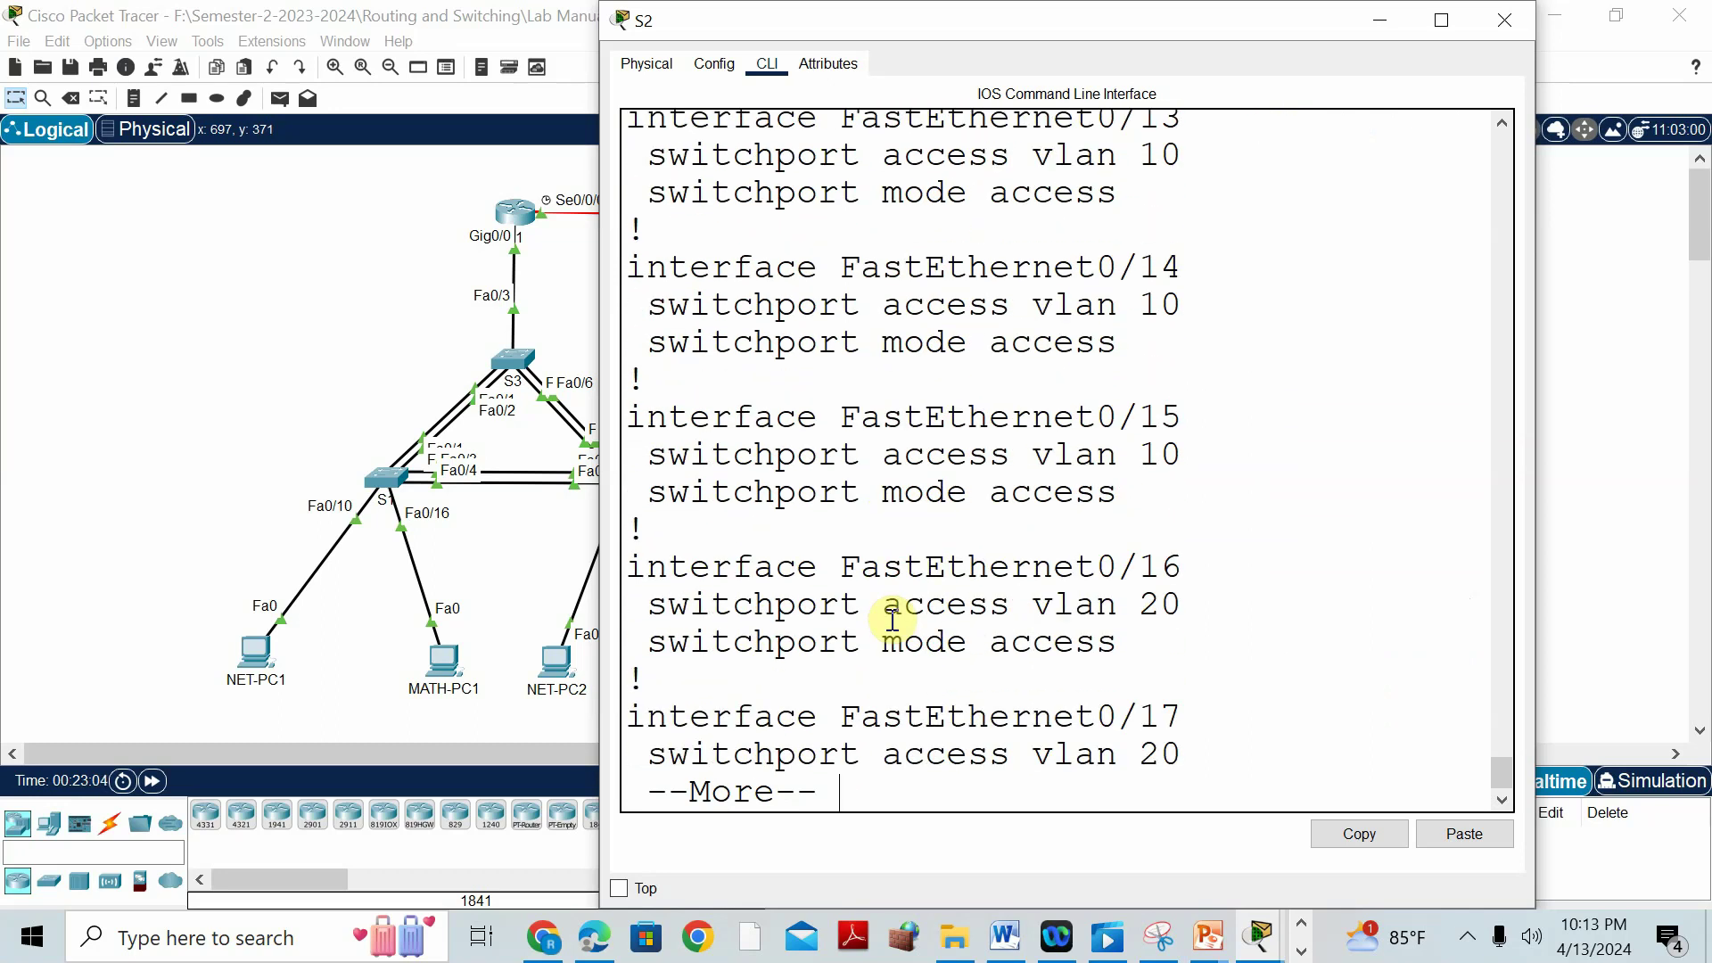
left_click_drag(1232, 298, 1097, 305)
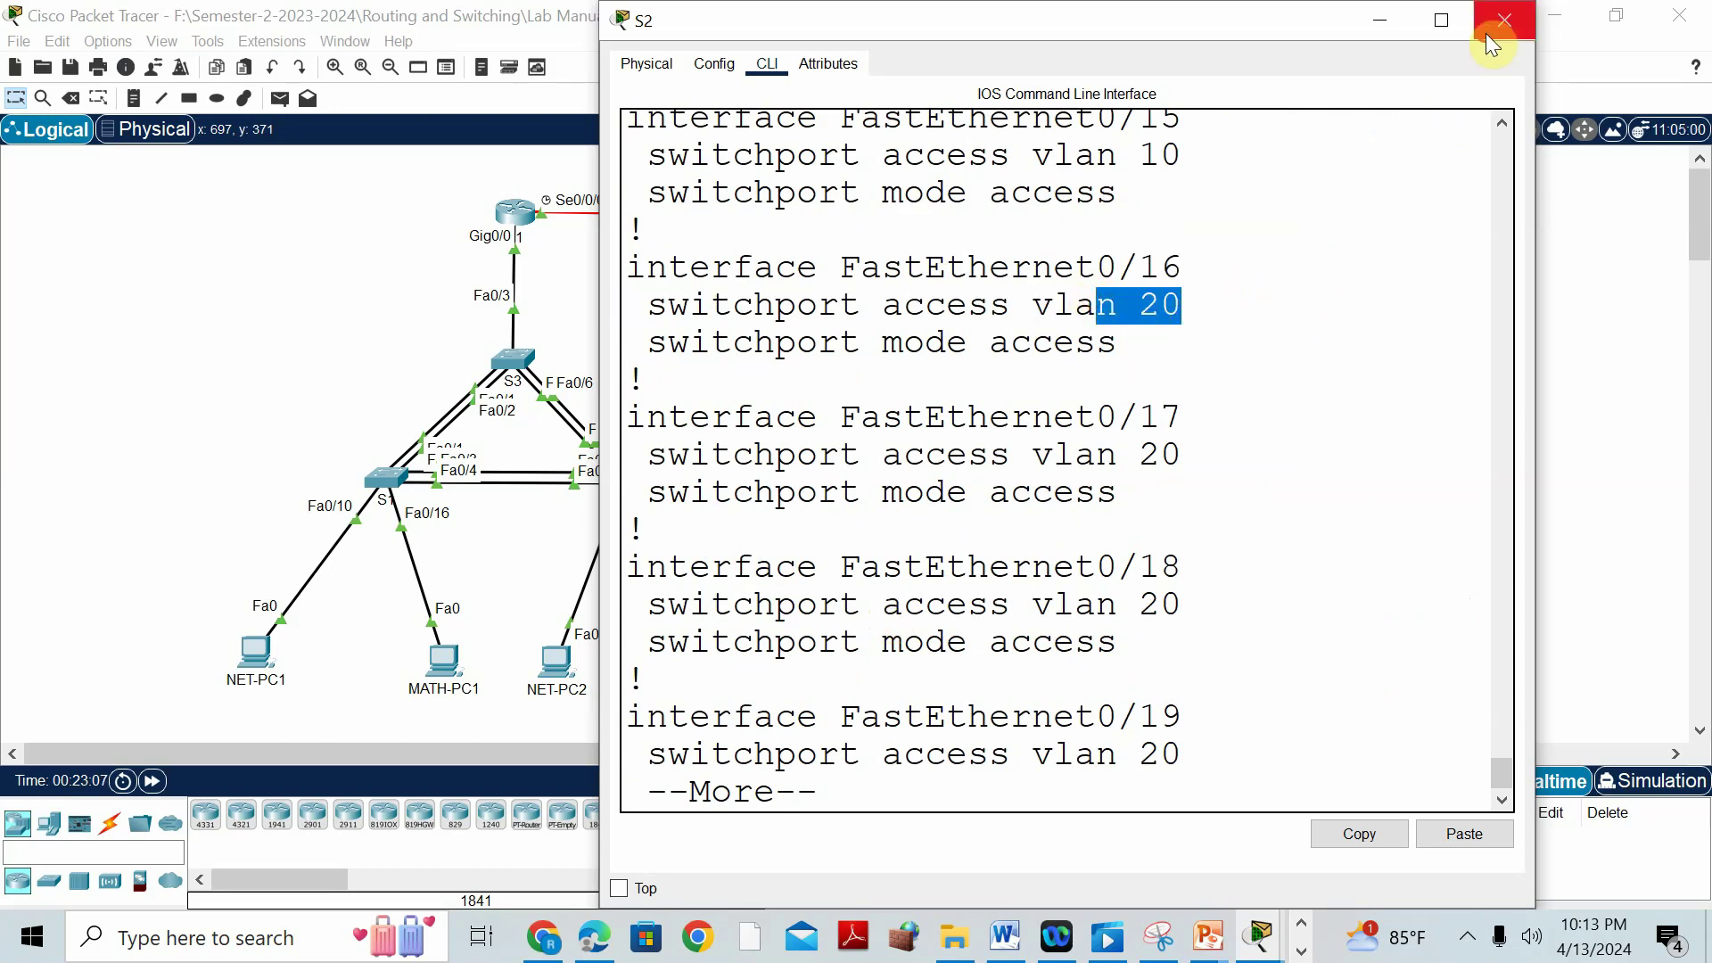
left_click(1489, 36)
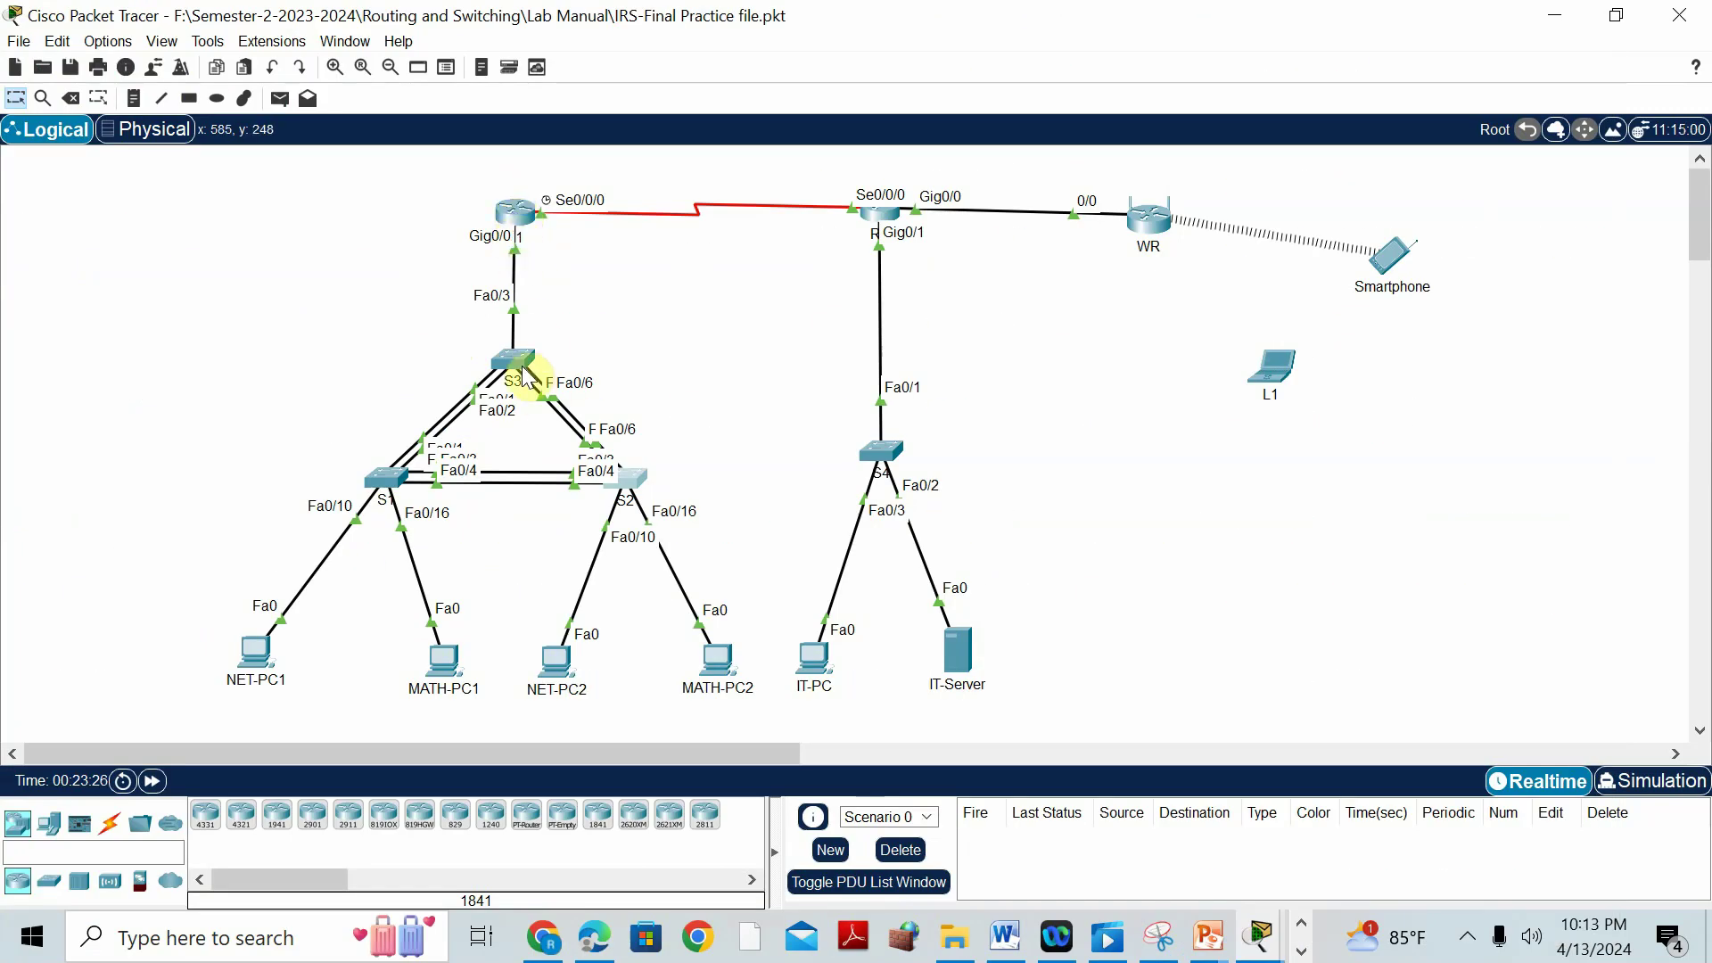
left_click(521, 362)
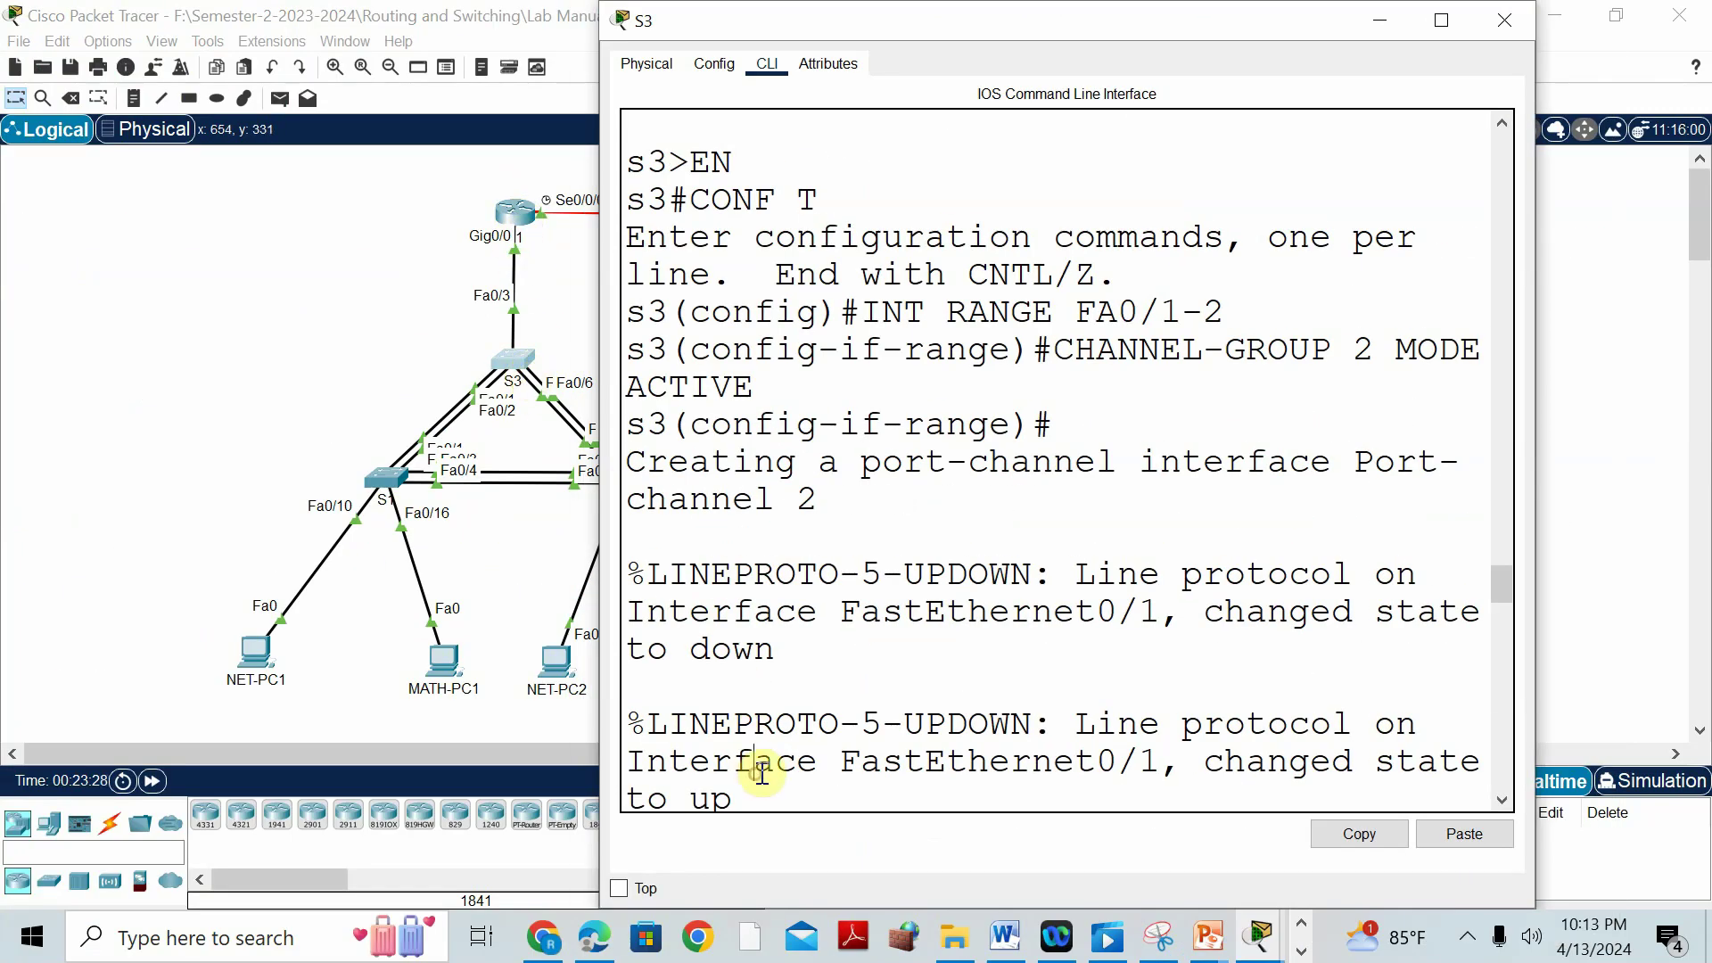
scroll(763, 773, "down", 10)
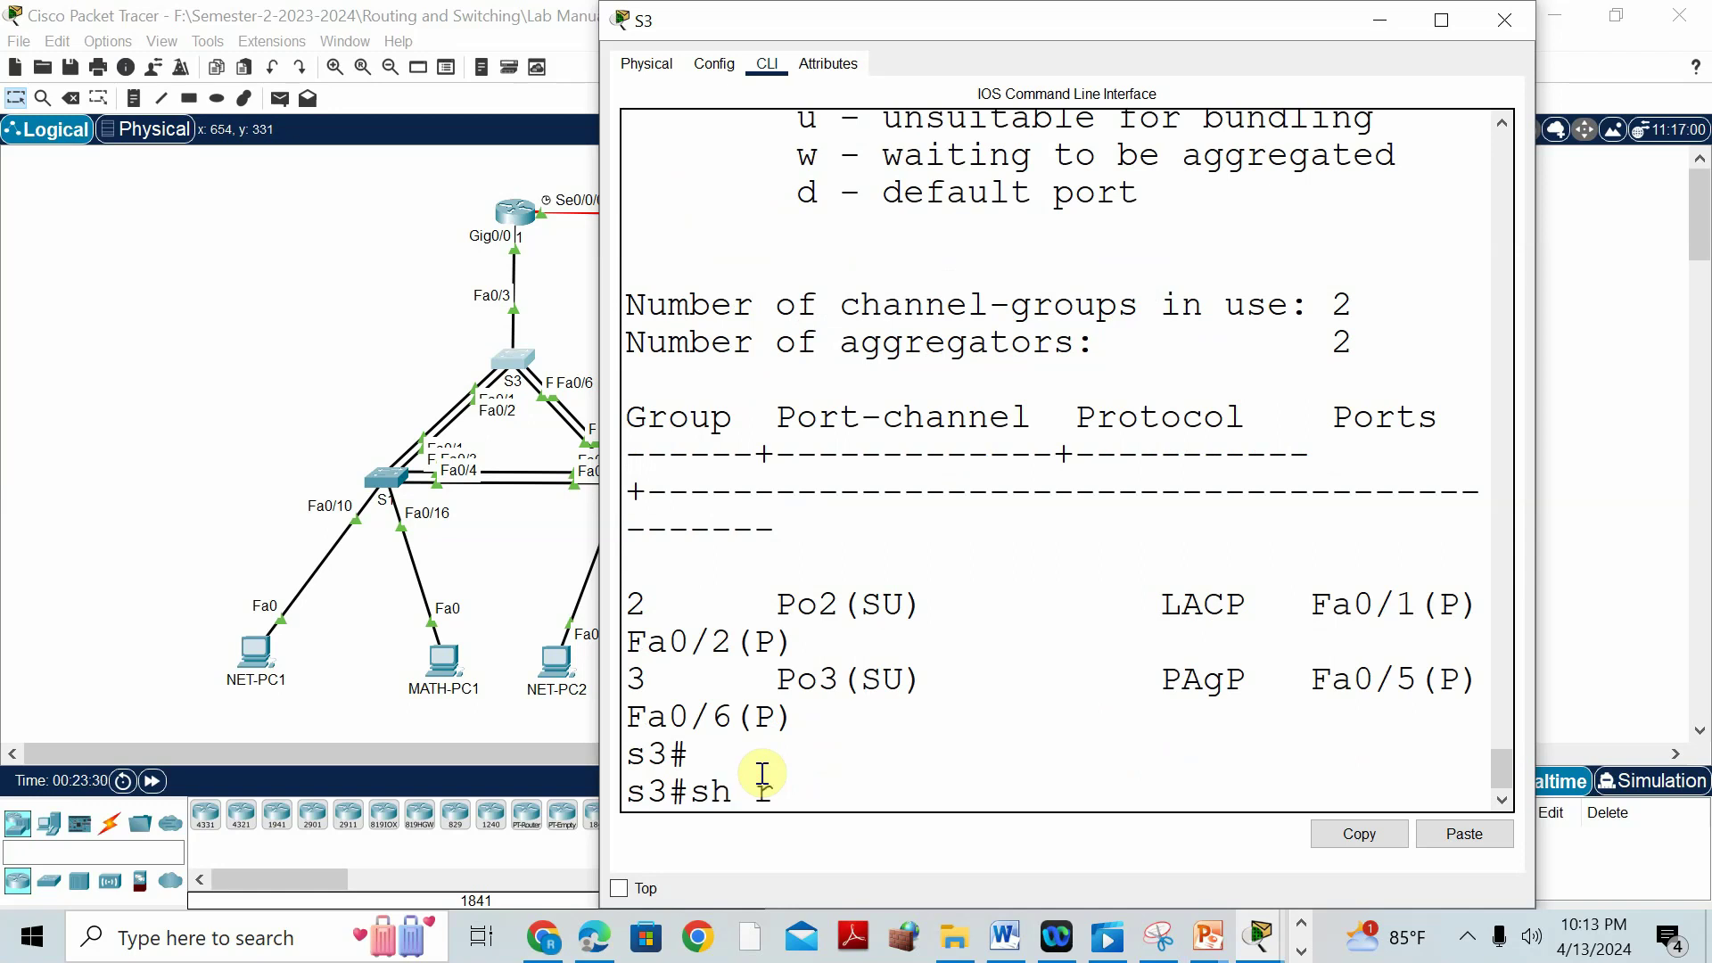
type("sh run")
key("Return")
key("Return")
key("Return")
key("Return")
key("Return")
key("Return")
key("Return")
key("Return")
key("Return")
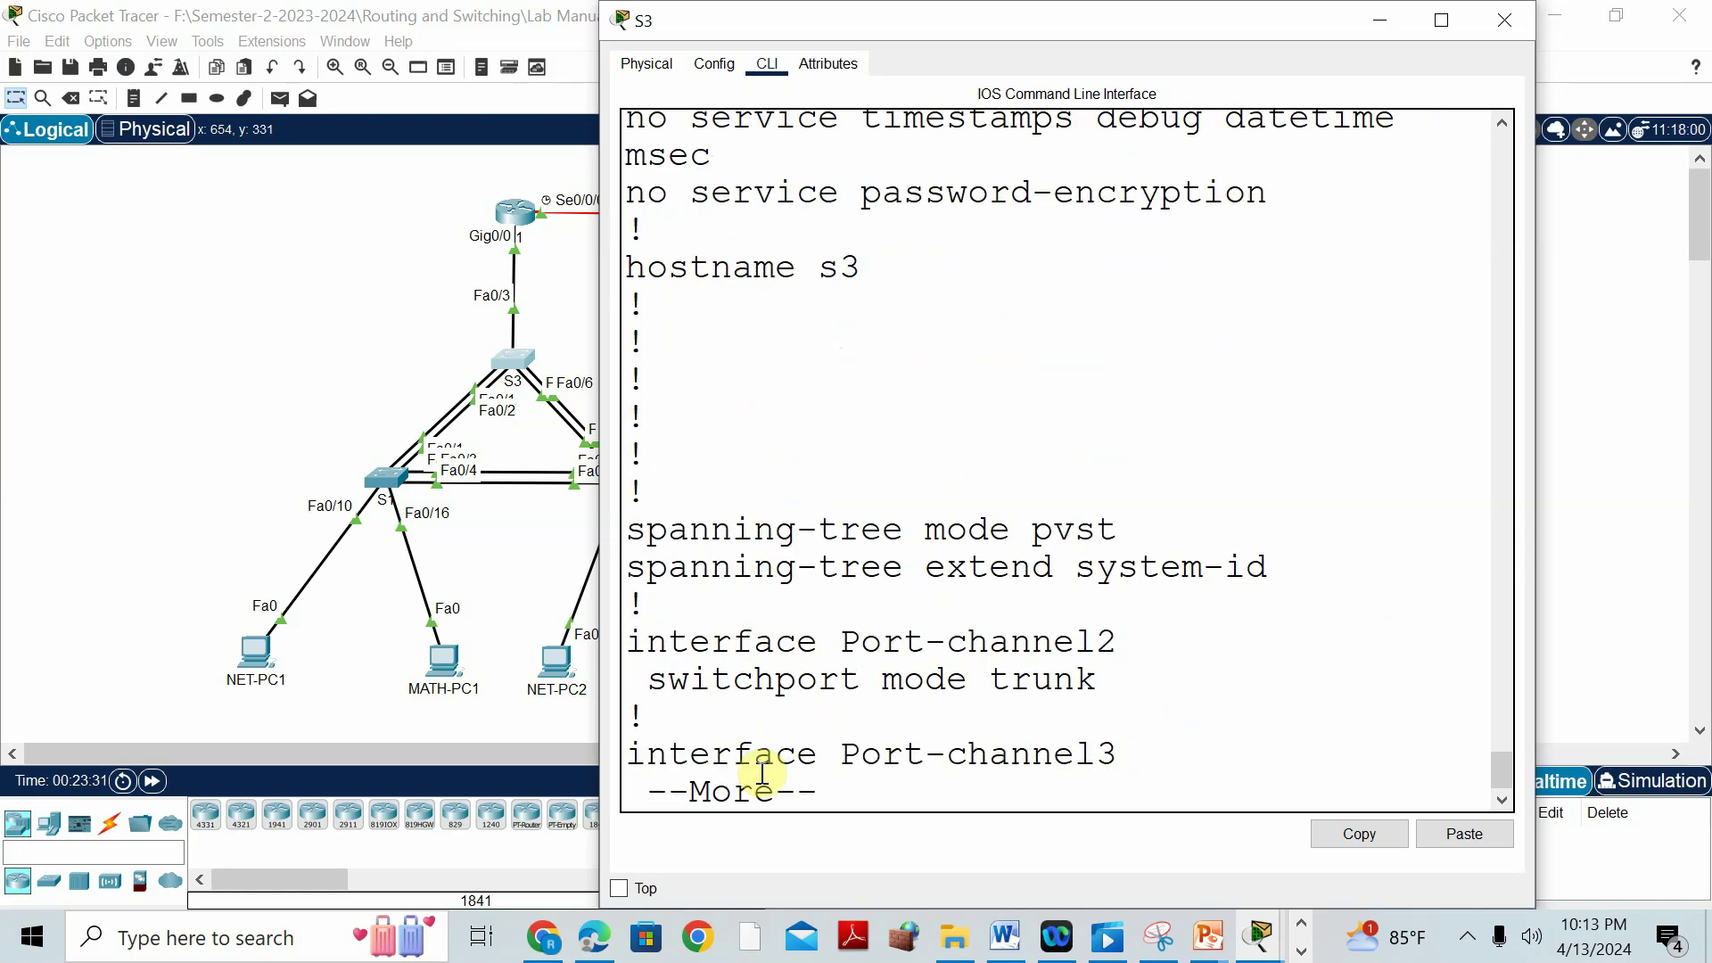
key("Return")
key("Return")
key("Return")
key("Return")
key("Return")
key("Return")
key("Return")
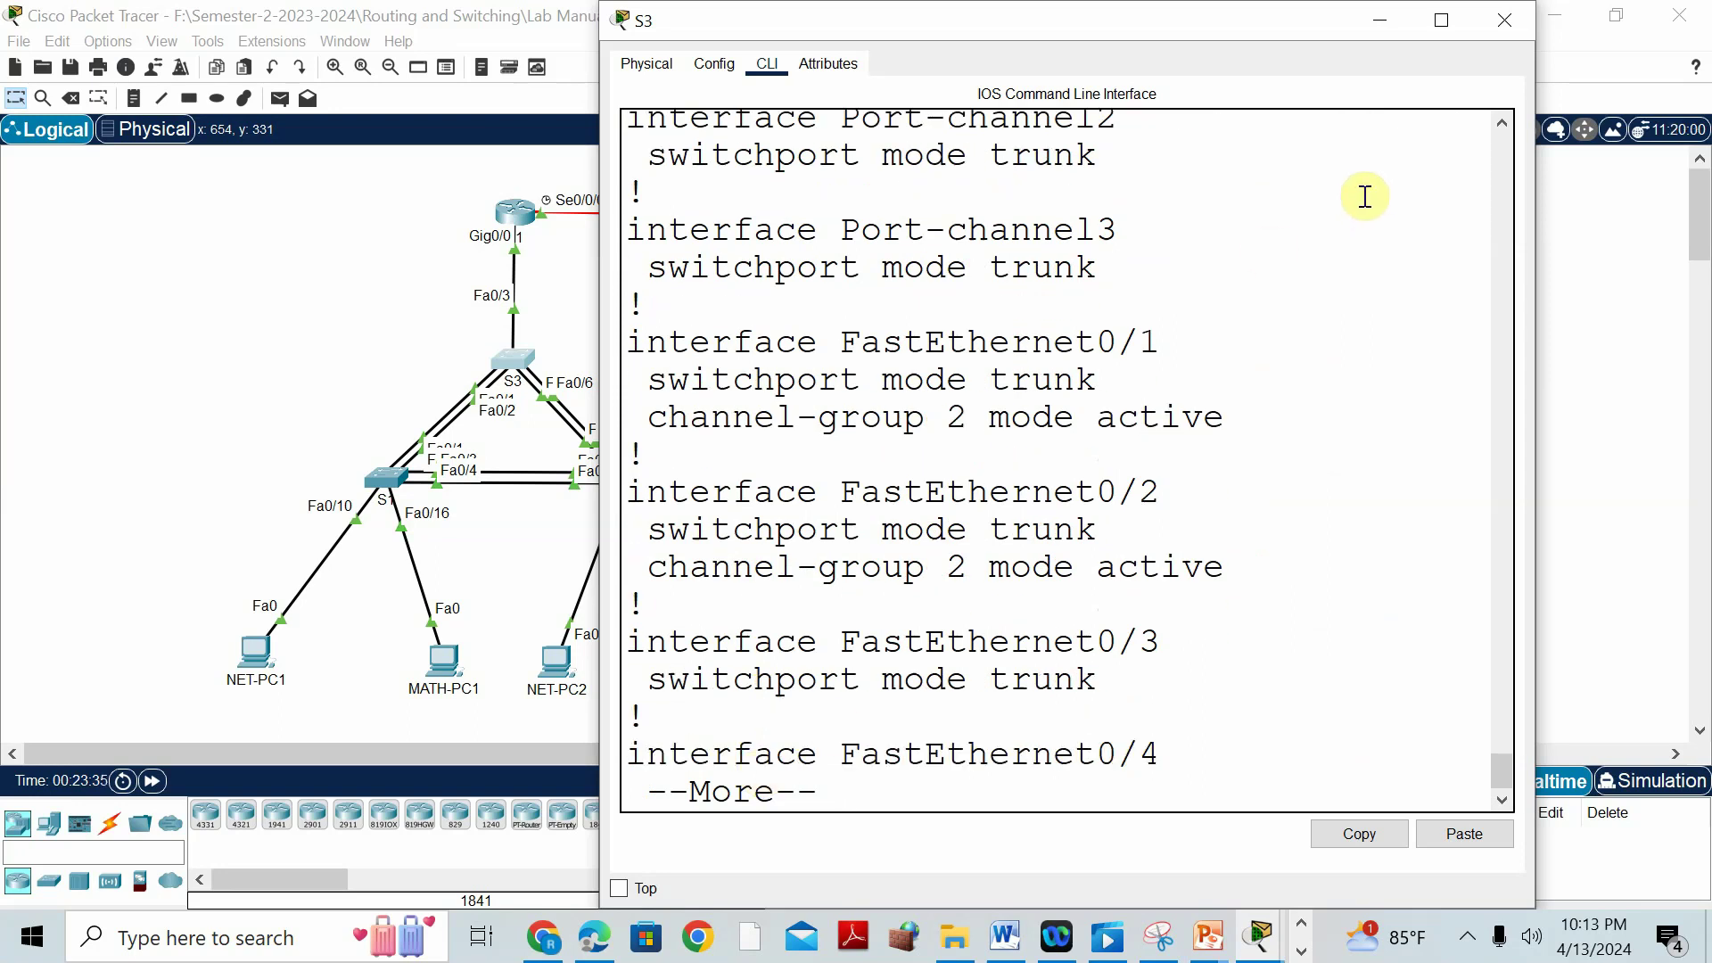
left_click(1504, 19)
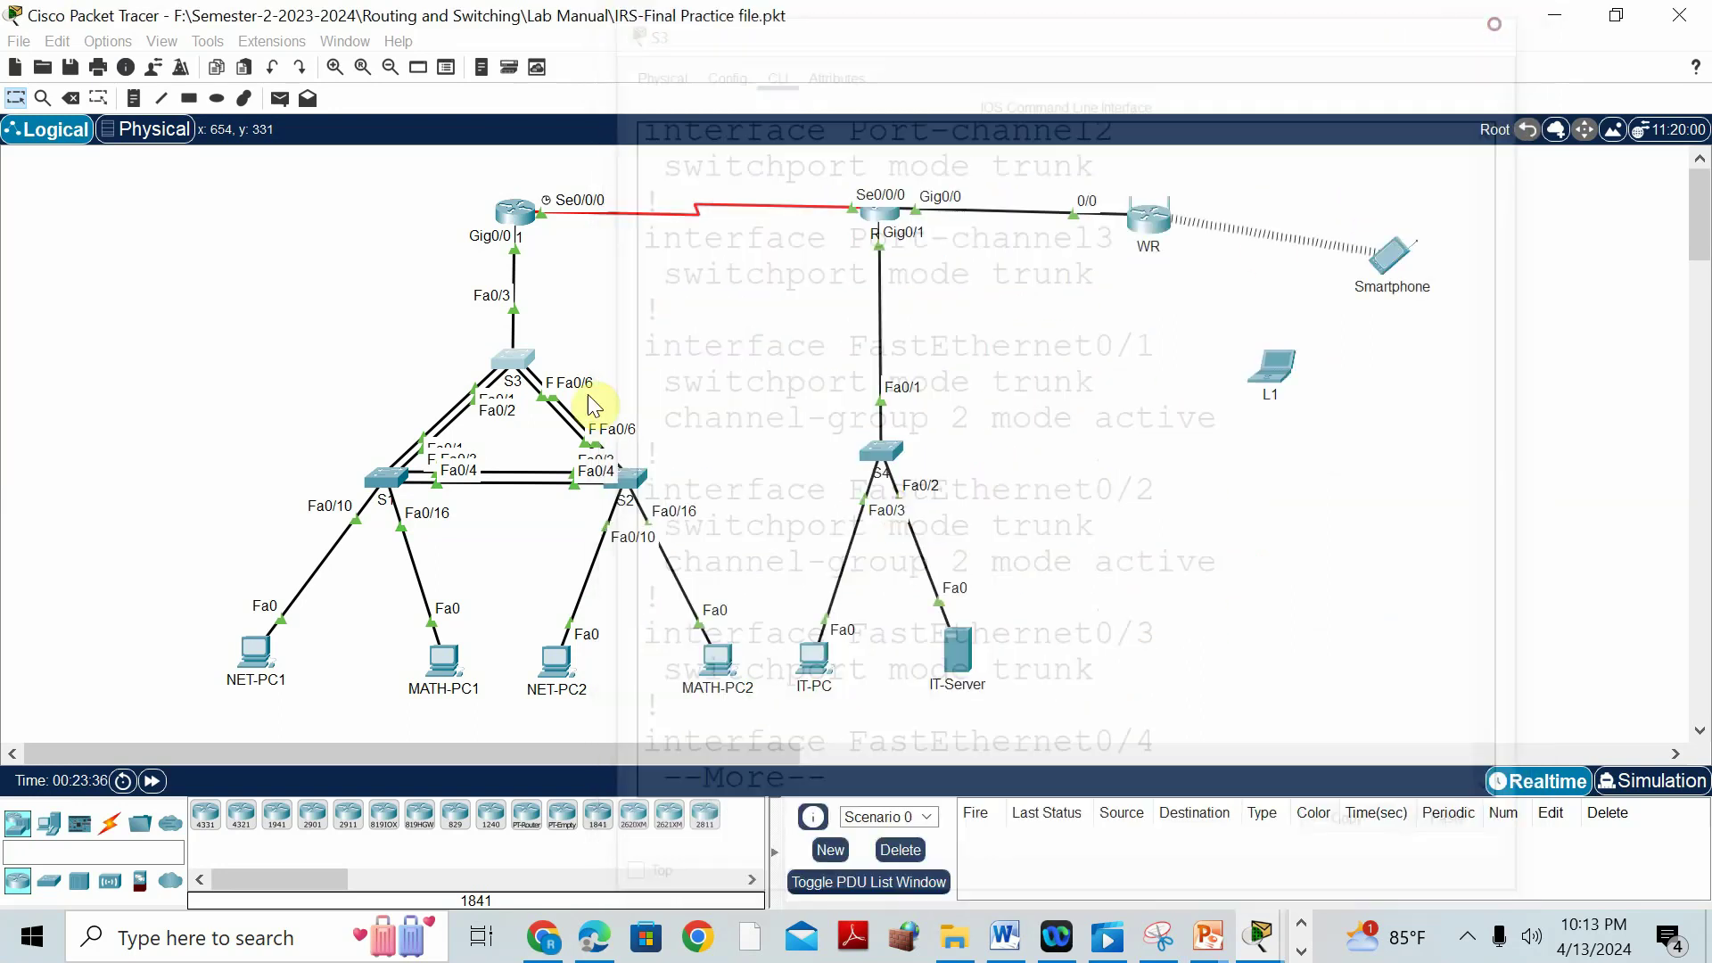
Switch NET-PC1 and MATH-PC1 to obtain their IP addresses by DHCP.
left_click(241, 649)
left_click(797, 71)
left_click(709, 133)
left_click(683, 175)
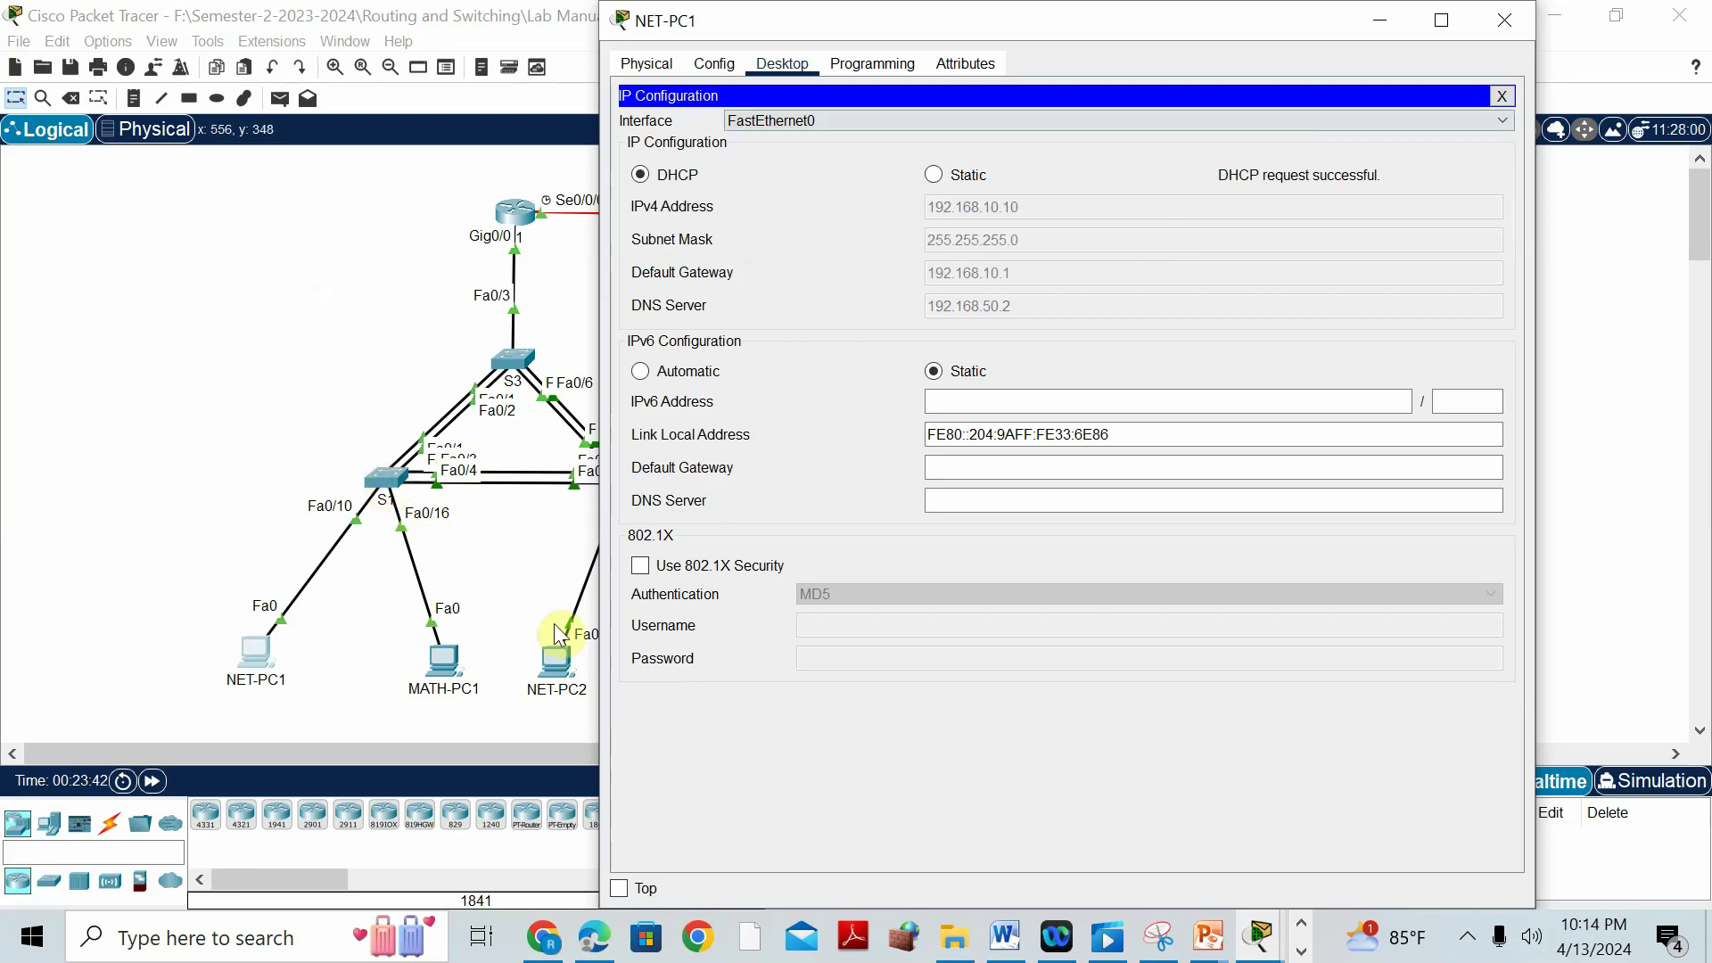
left_click(446, 660)
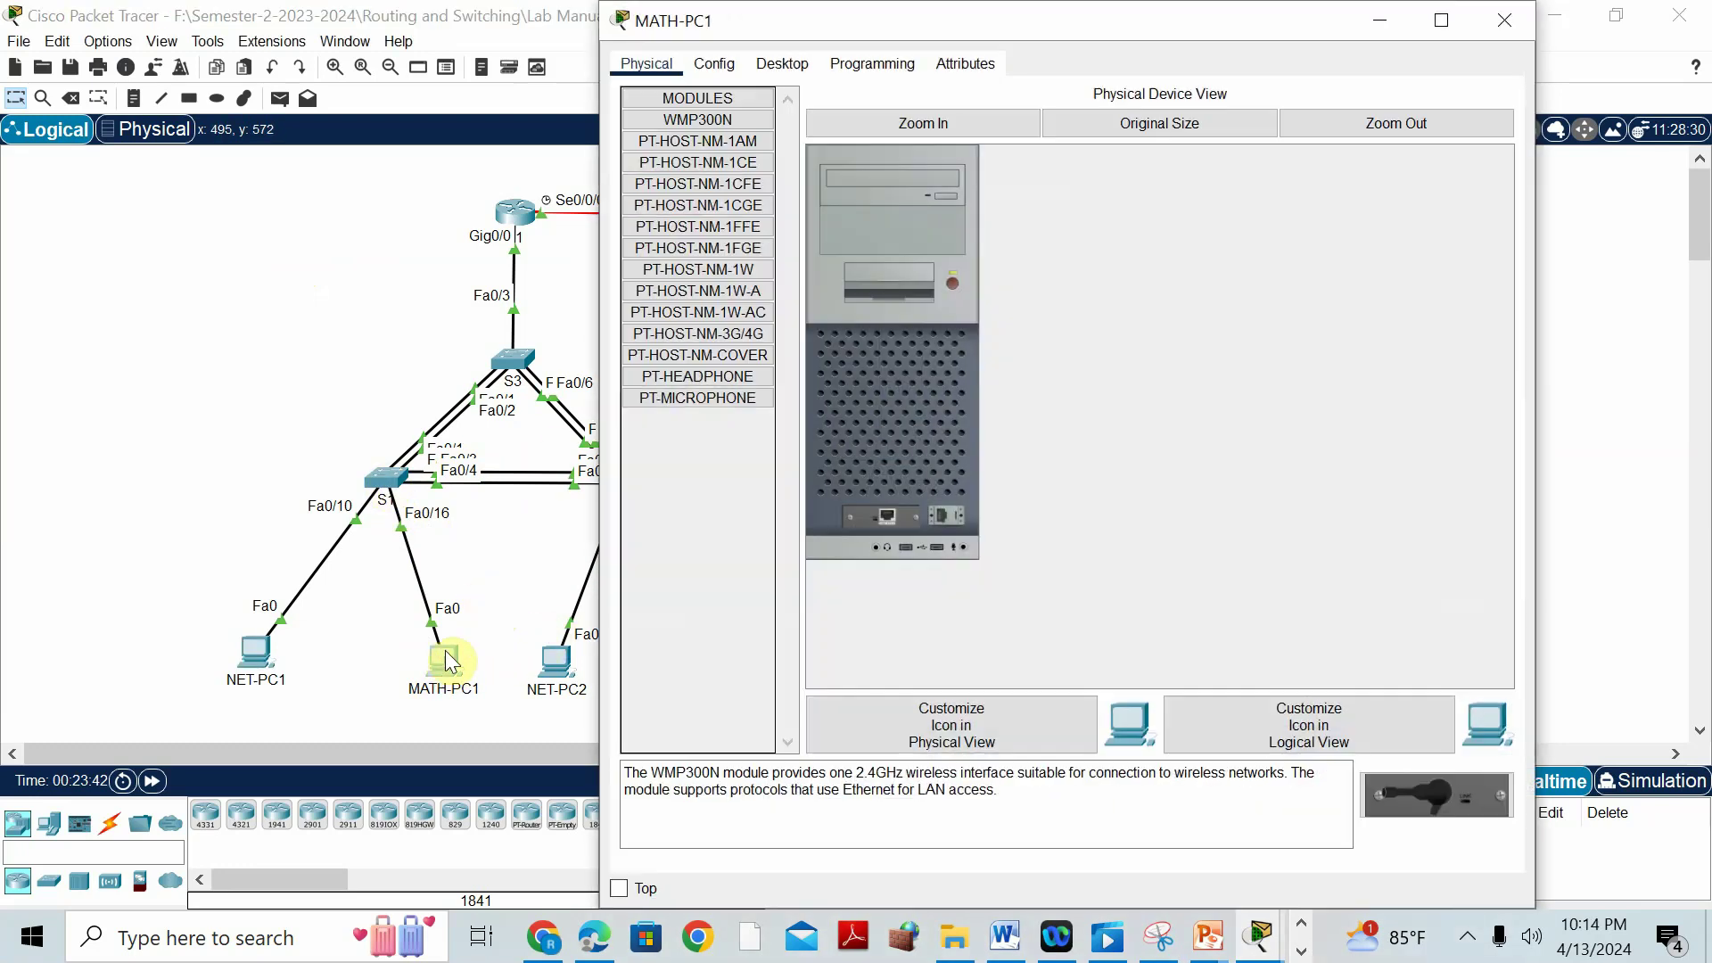
left_click(782, 63)
left_click(708, 121)
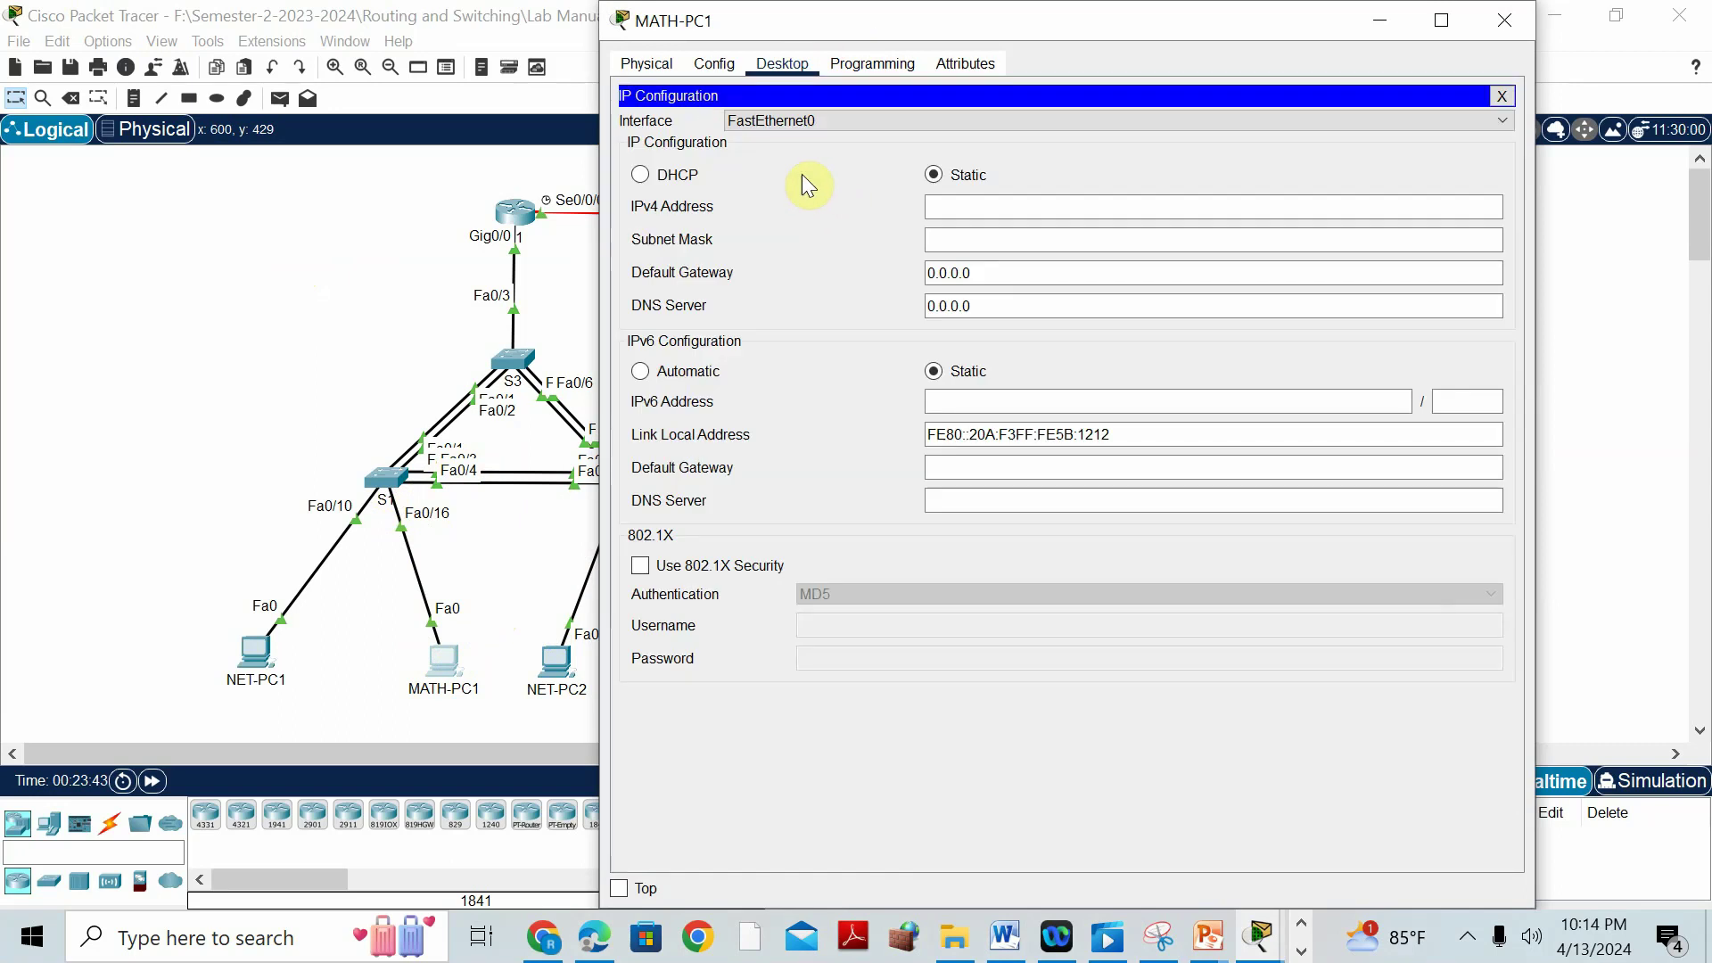
left_click(700, 178)
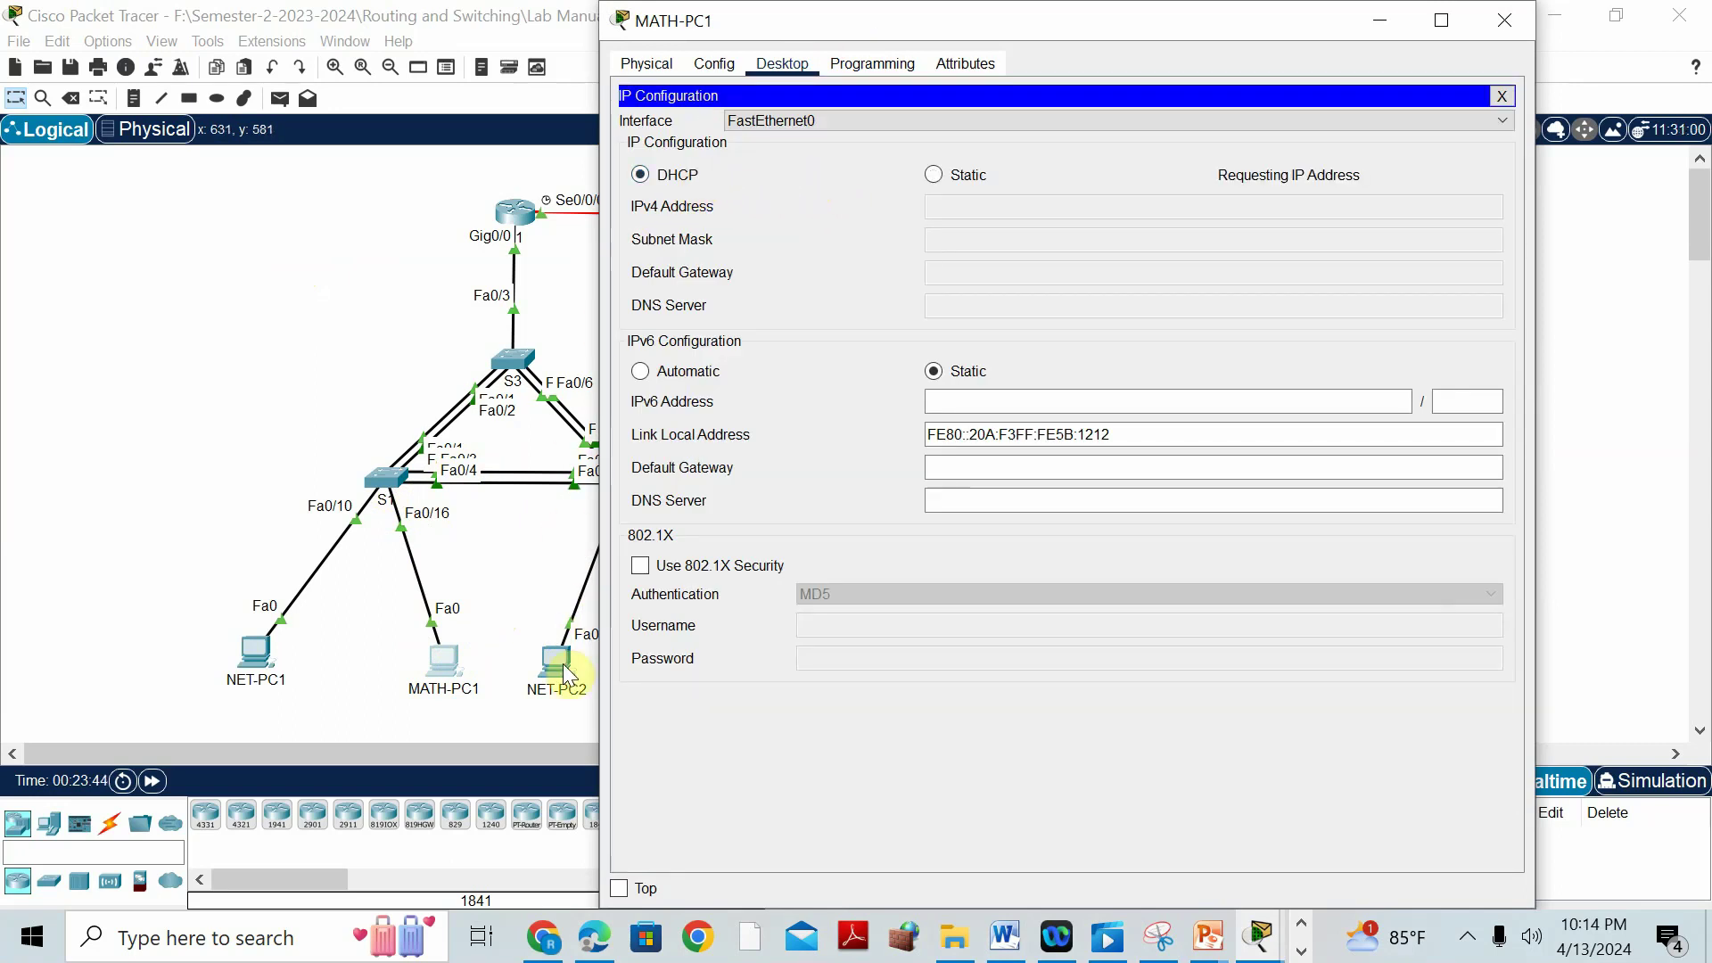
Switch NET-PC2 and MATH-PC2 to obtain their IP addresses by DHCP.
left_click(564, 664)
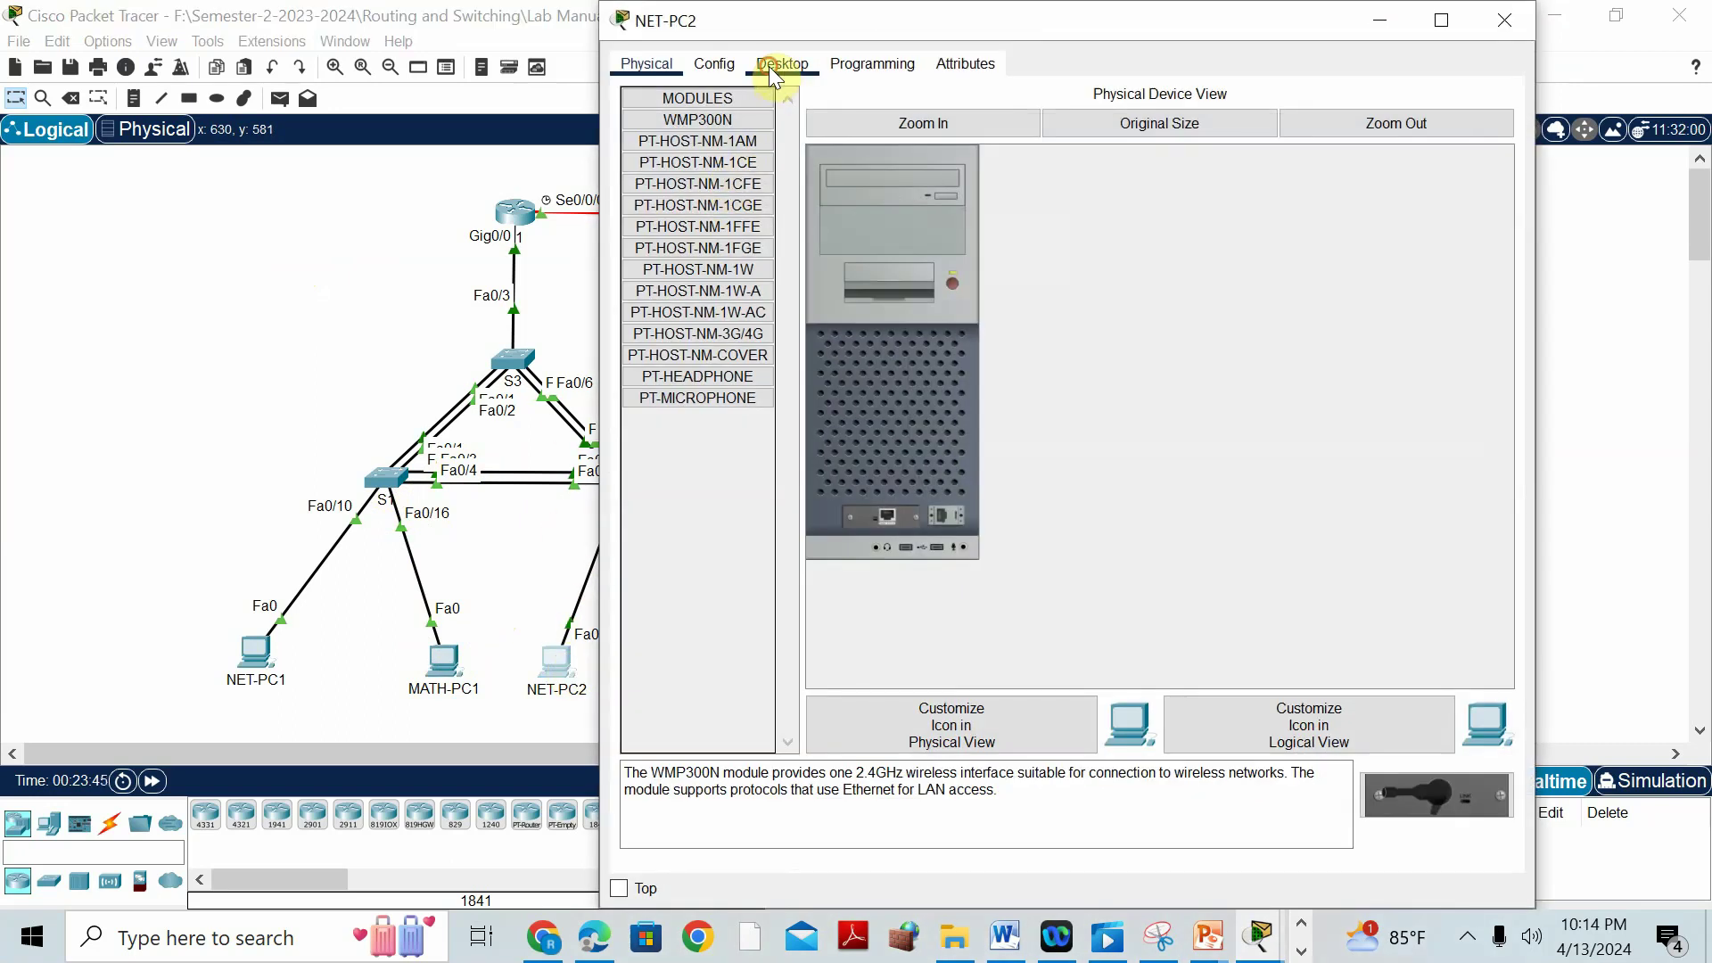
left_click(780, 64)
left_click(687, 148)
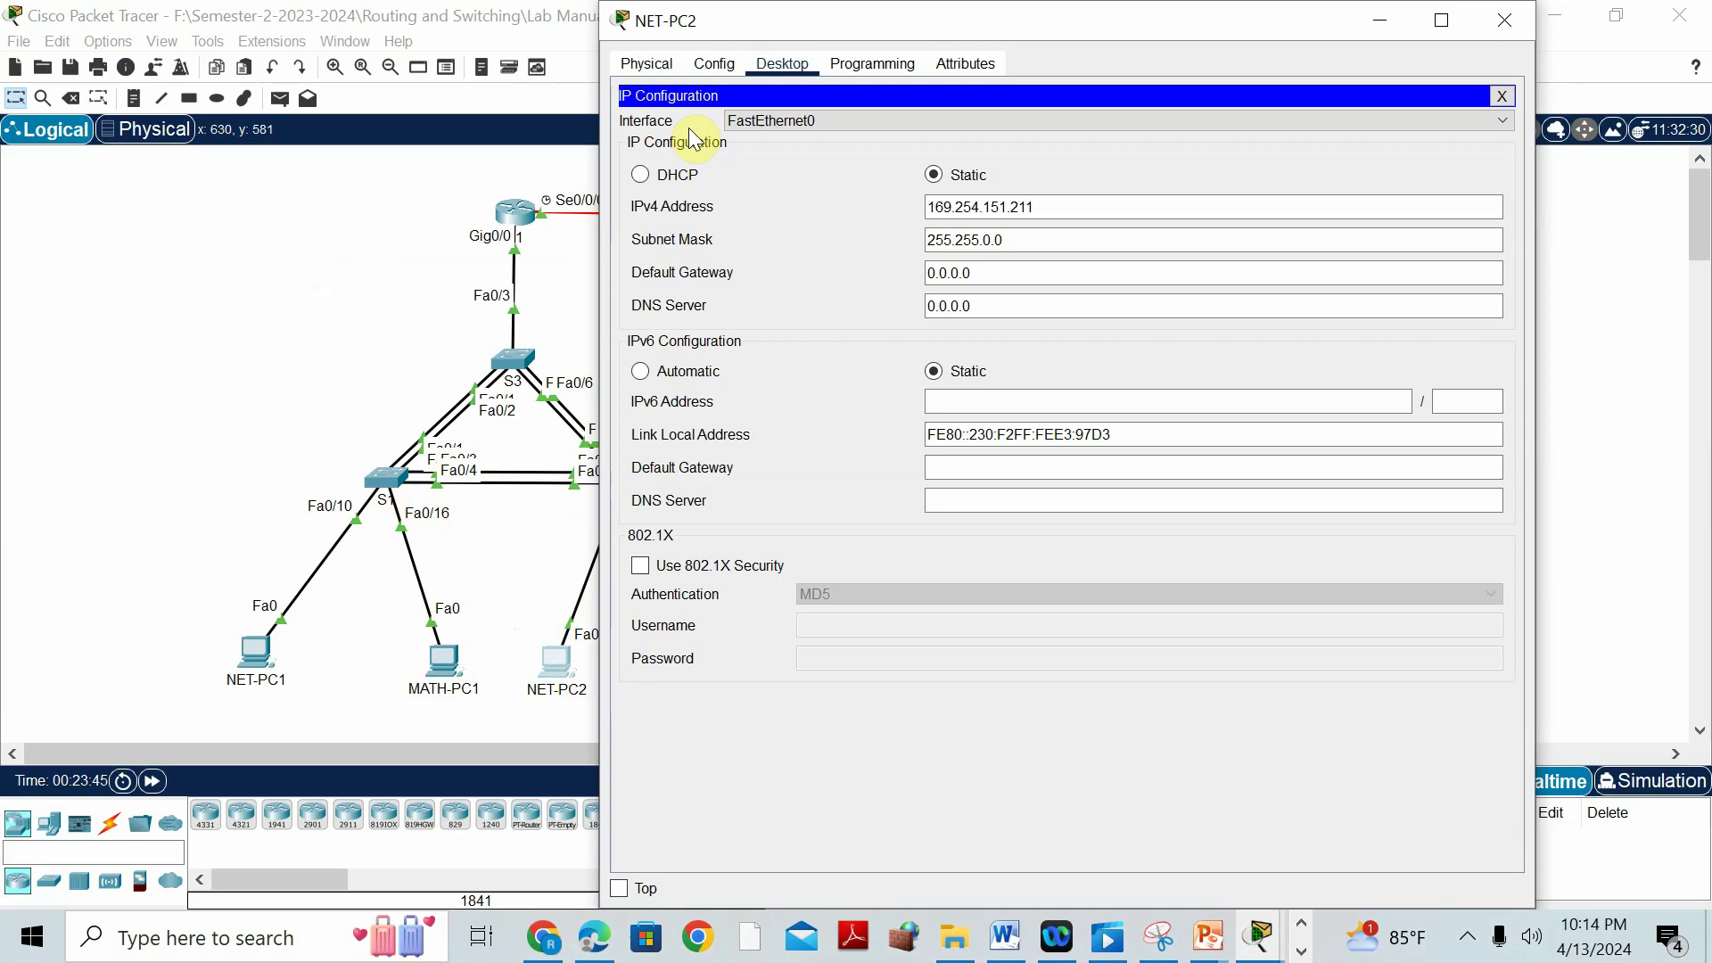
left_click(669, 178)
left_click(344, 257)
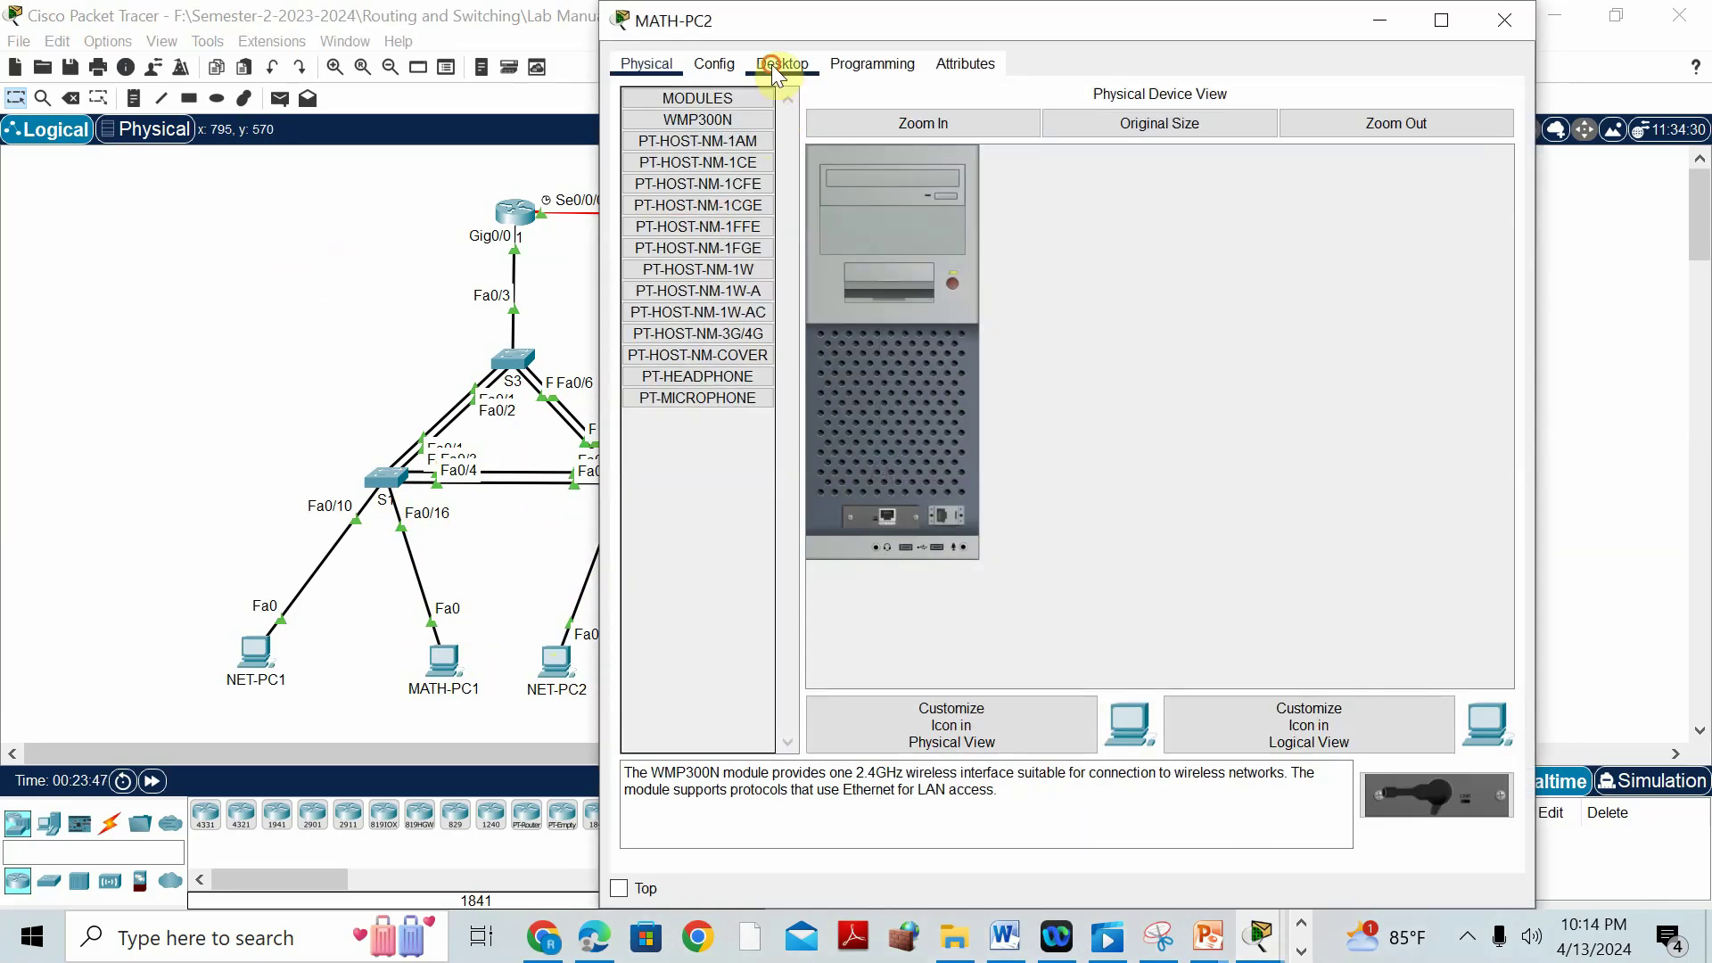
left_click(776, 64)
left_click(701, 138)
left_click(640, 175)
left_click(222, 386)
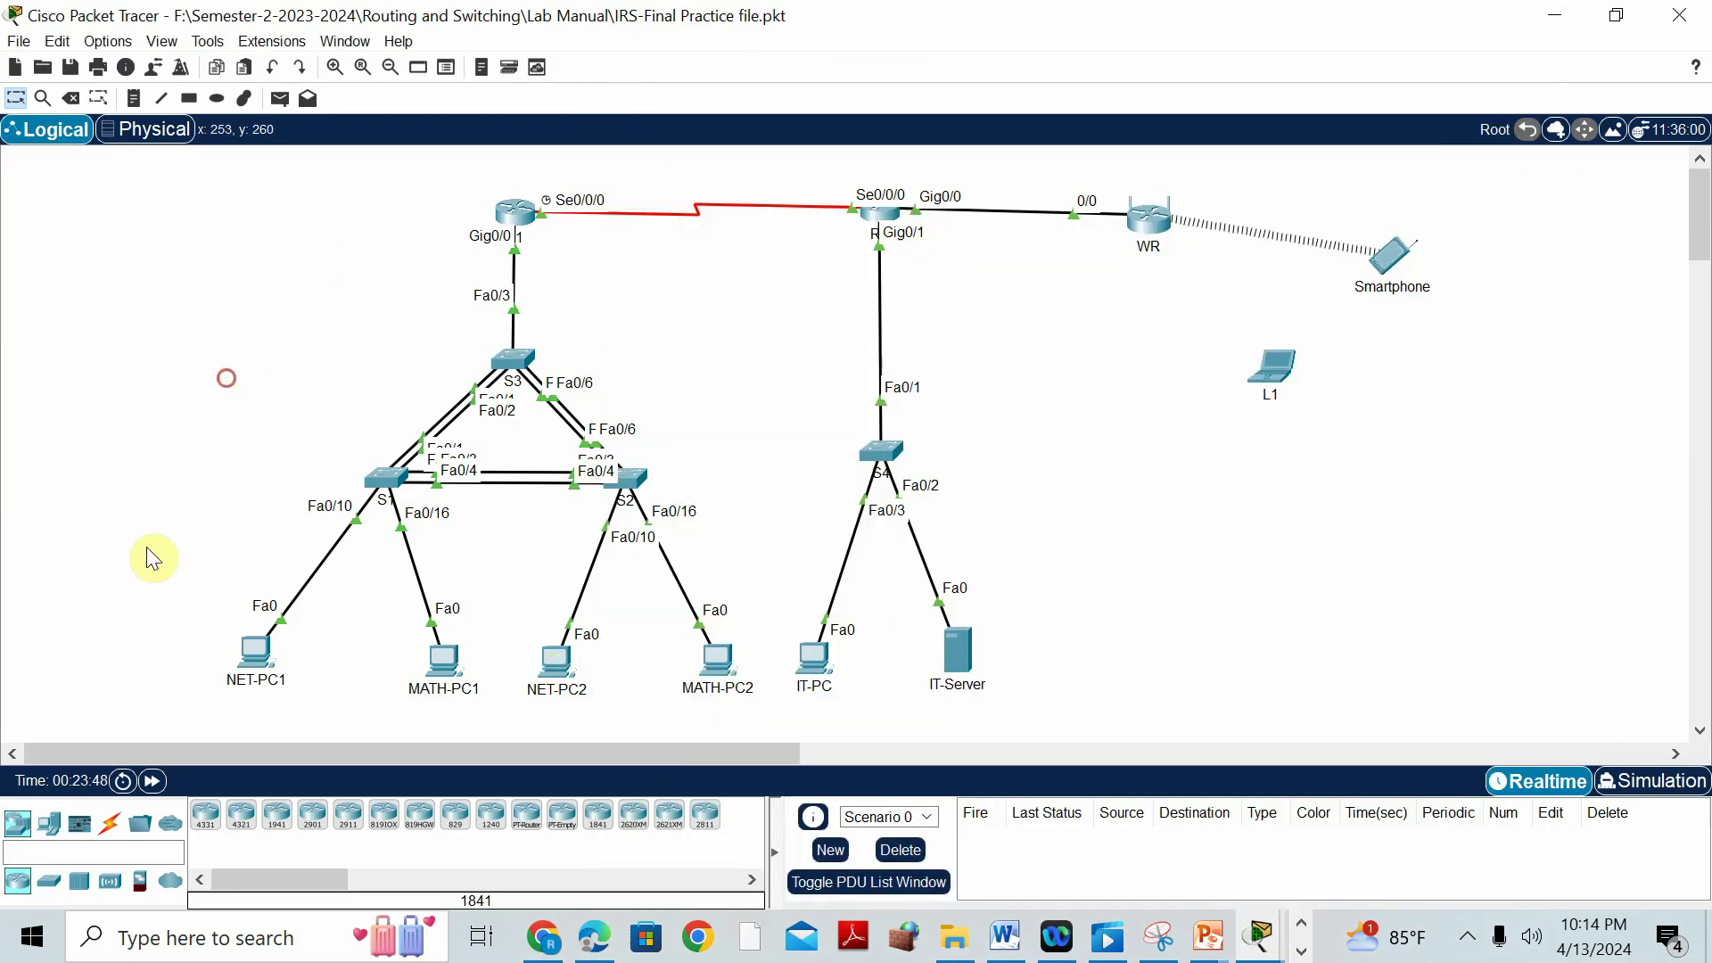
Fast-forward simulation time and check each PC's DHCP-assigned address.
left_click(152, 783)
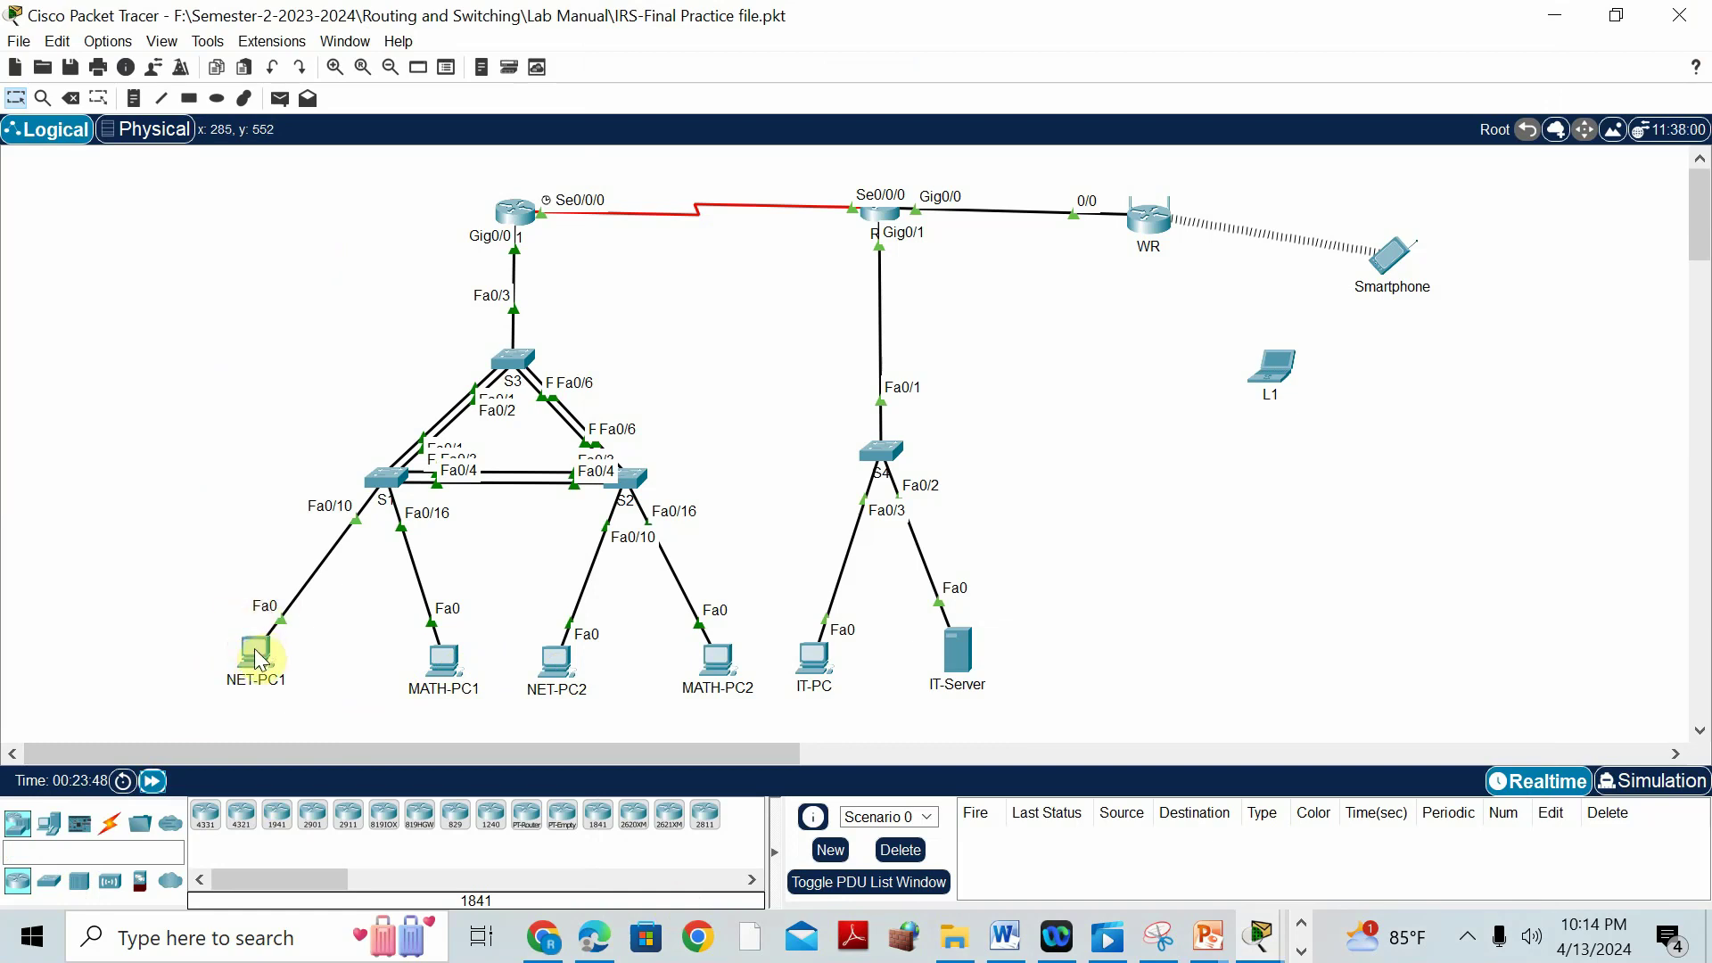
left_click(260, 655)
left_click(445, 664)
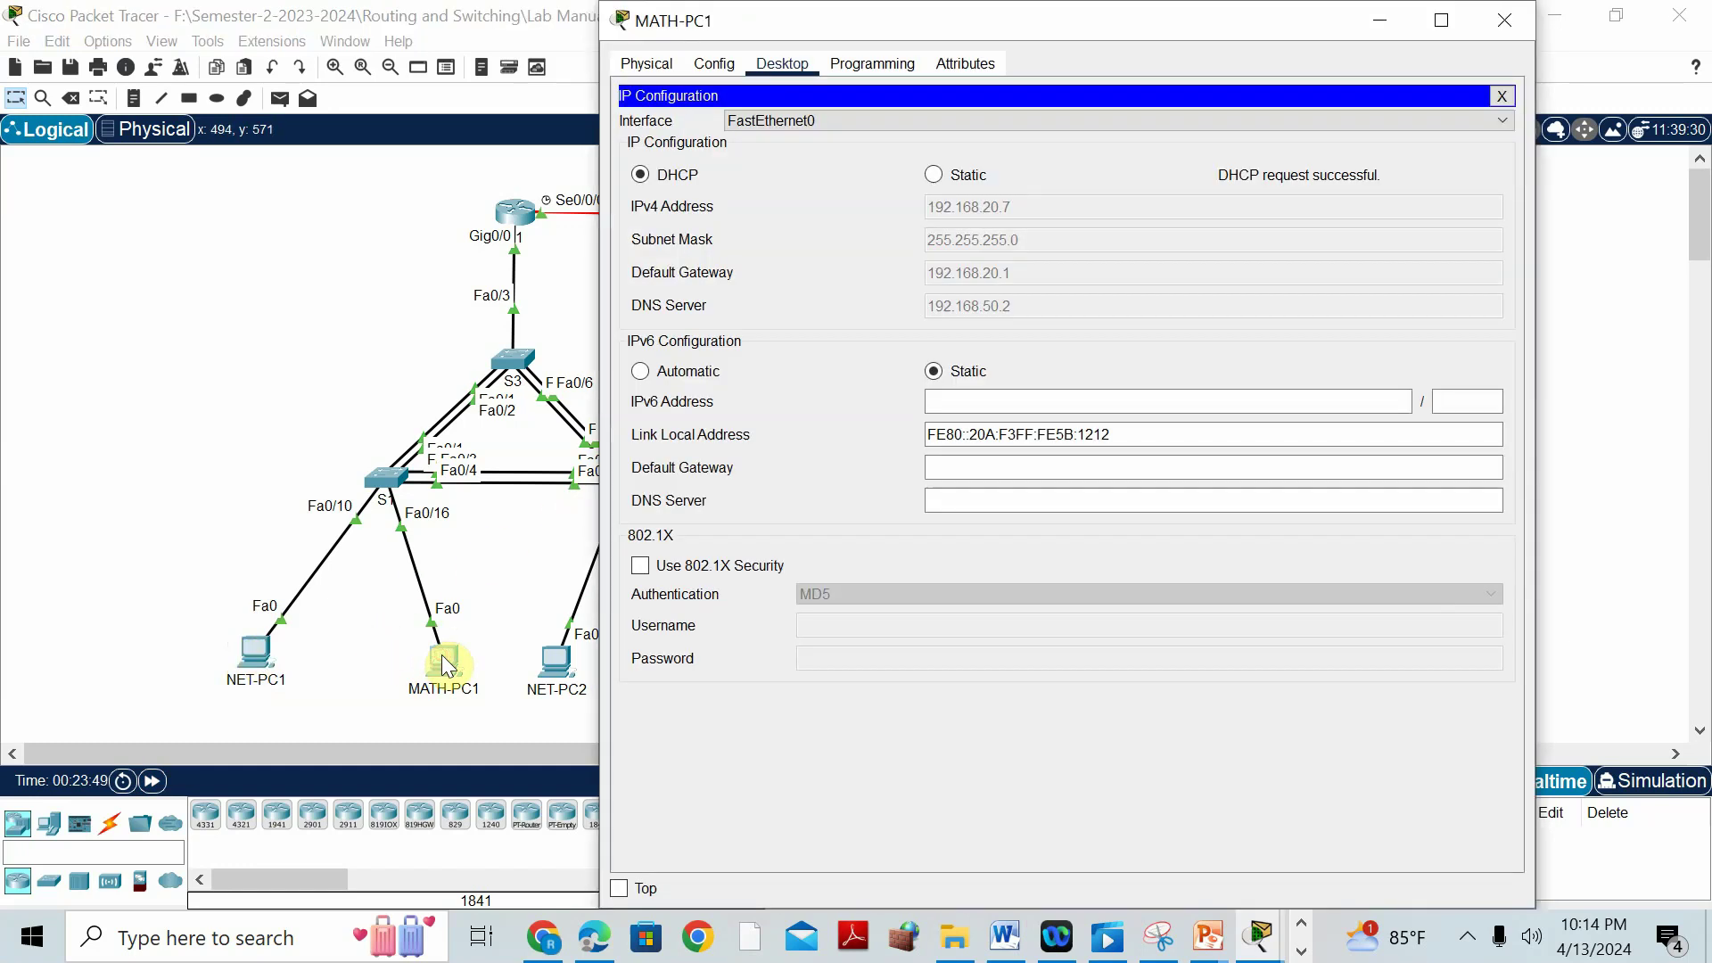
left_click(551, 664)
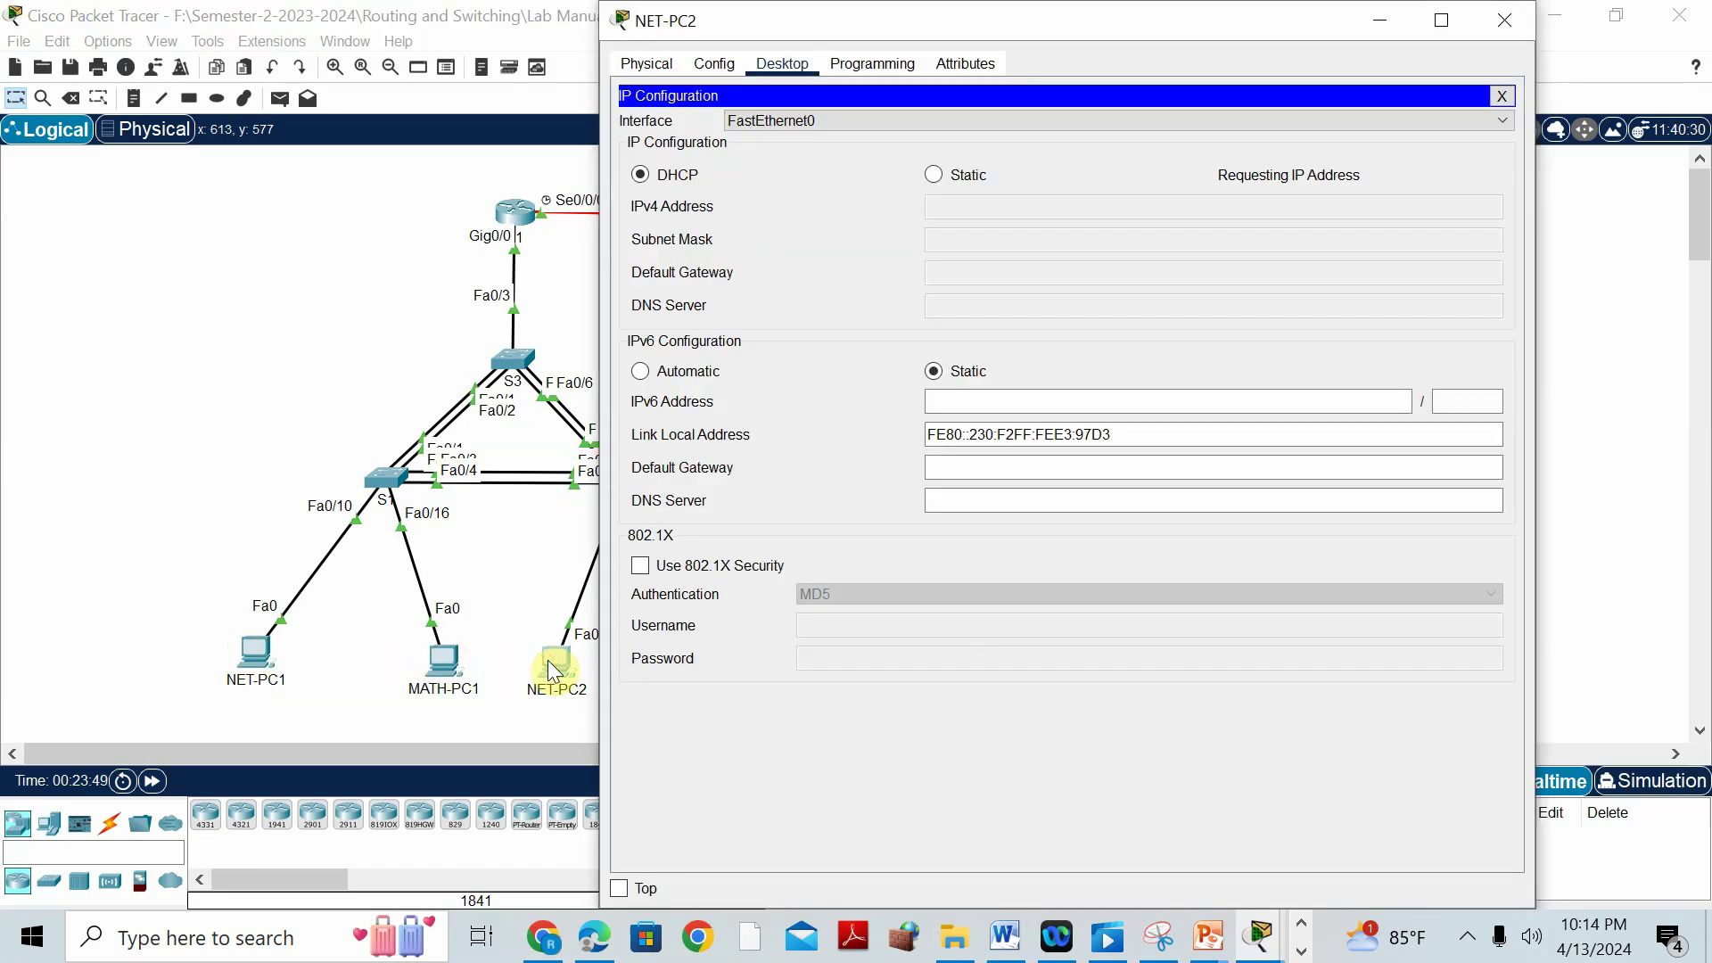
left_click(288, 293)
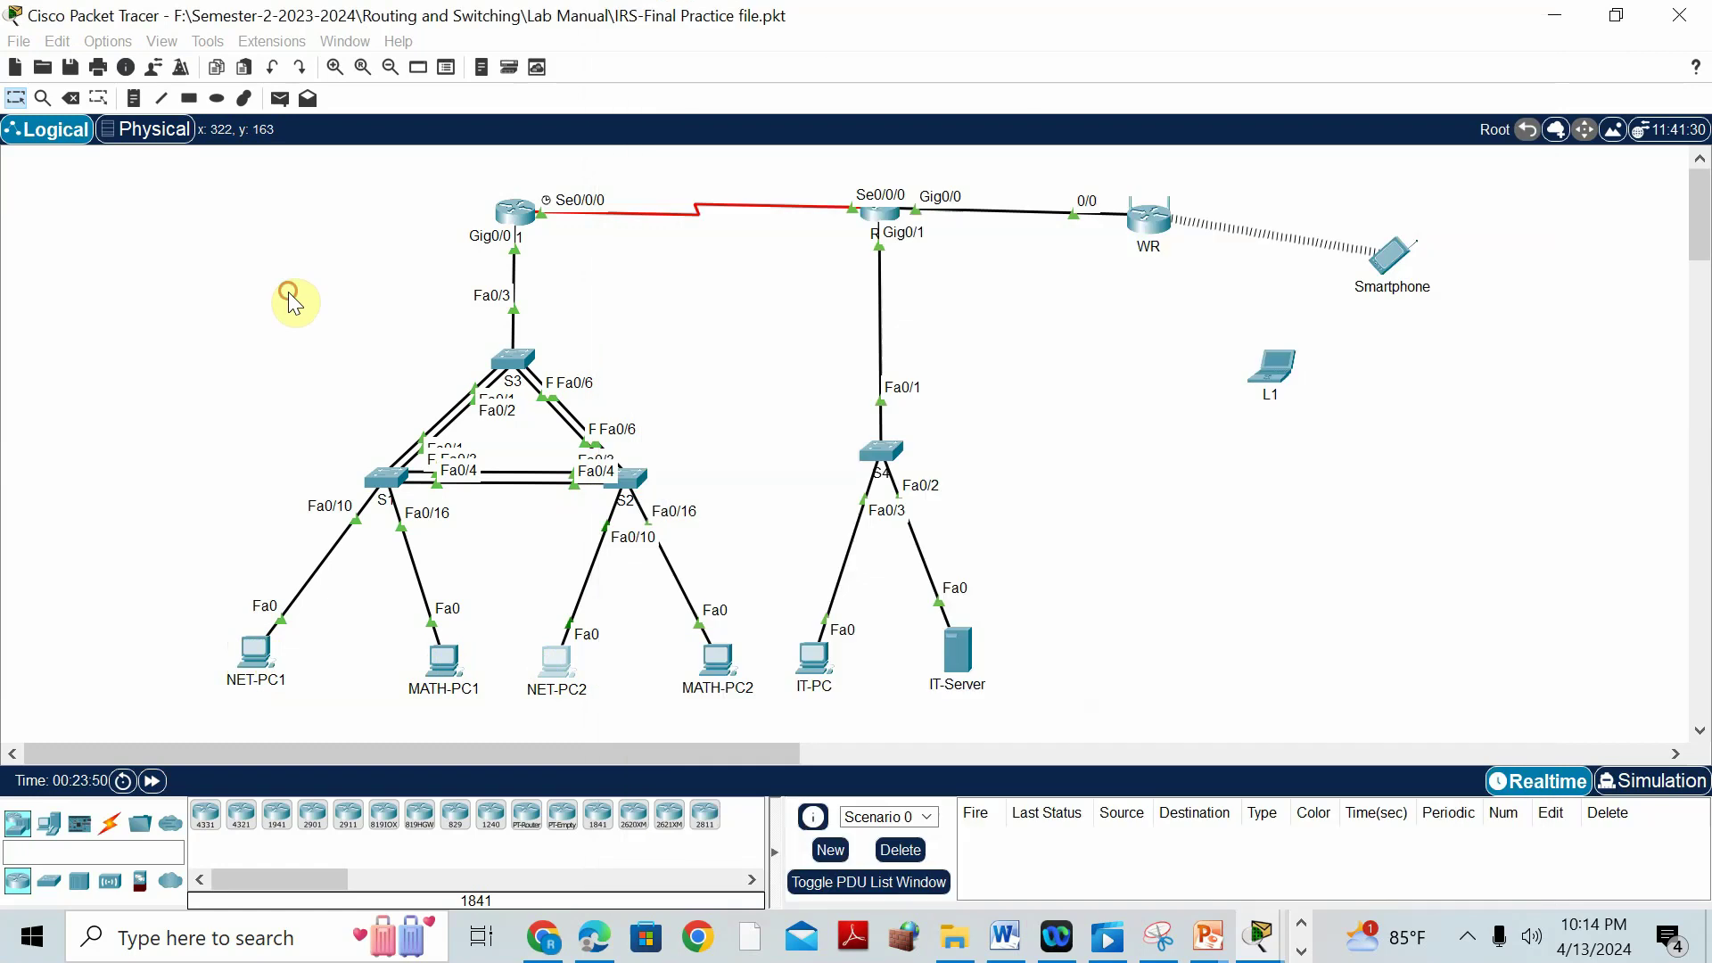
left_click(716, 658)
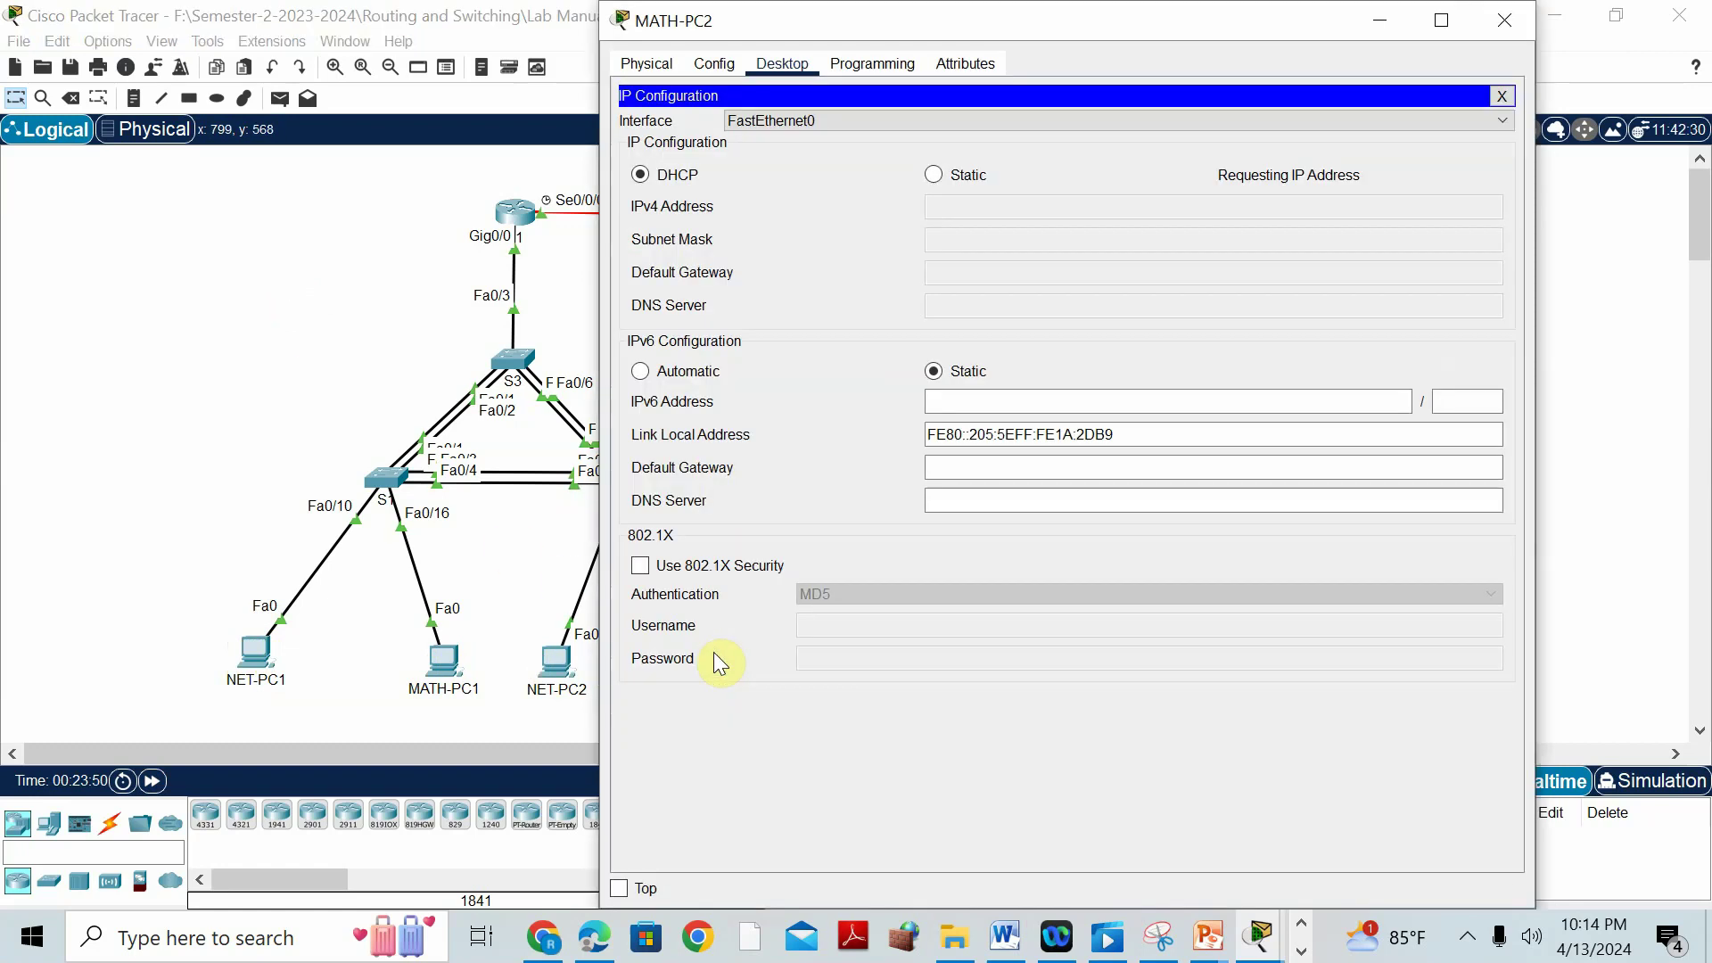
left_click(255, 307)
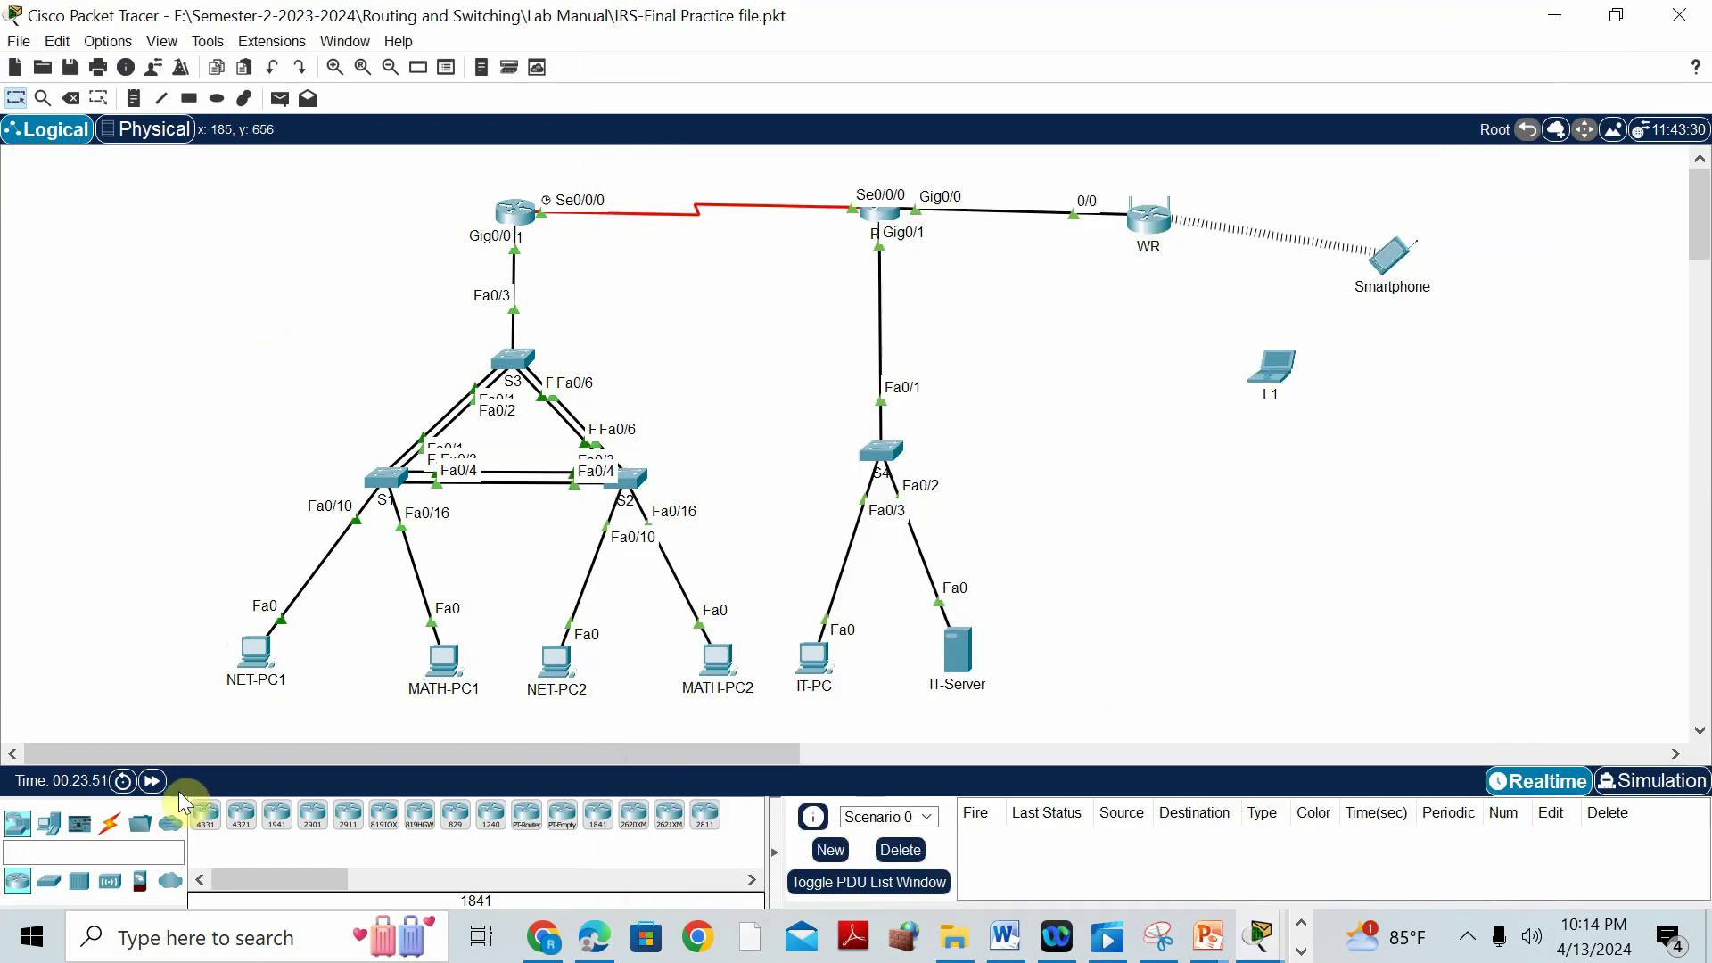
Fast-forward again and confirm NET-PC2 got 192.168.10.13 and MATH-PC2 got 192.168.20.12.
left_click(153, 783)
left_click(152, 782)
left_click(636, 478)
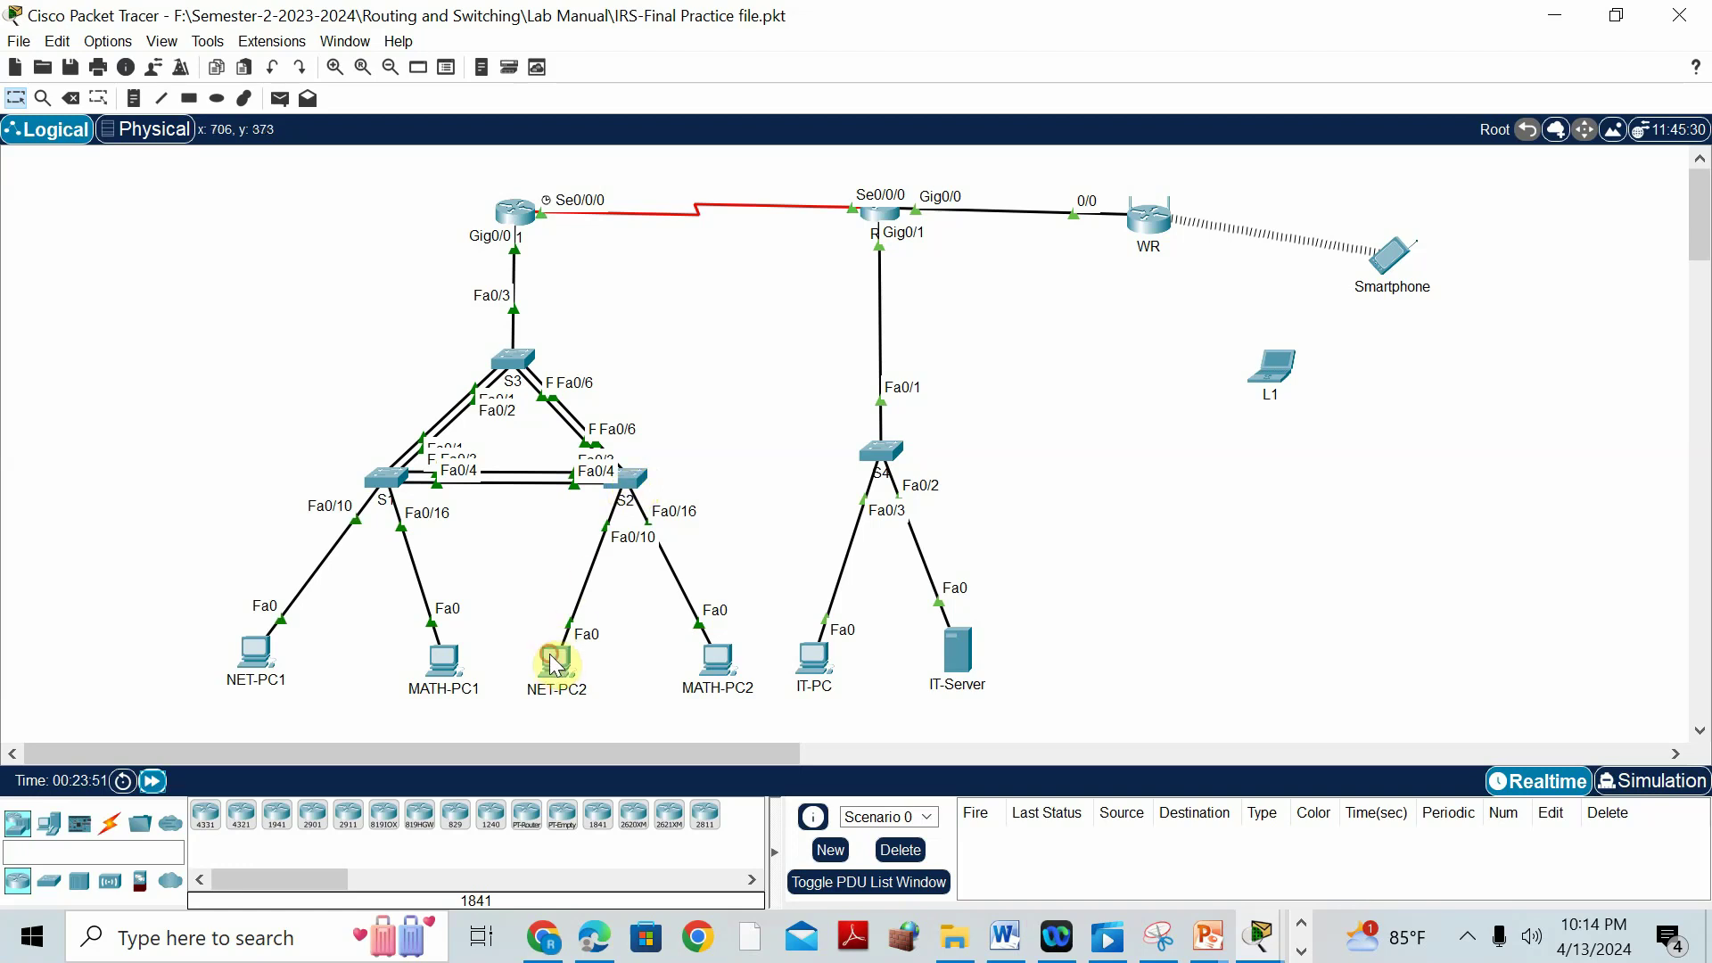
left_click(553, 661)
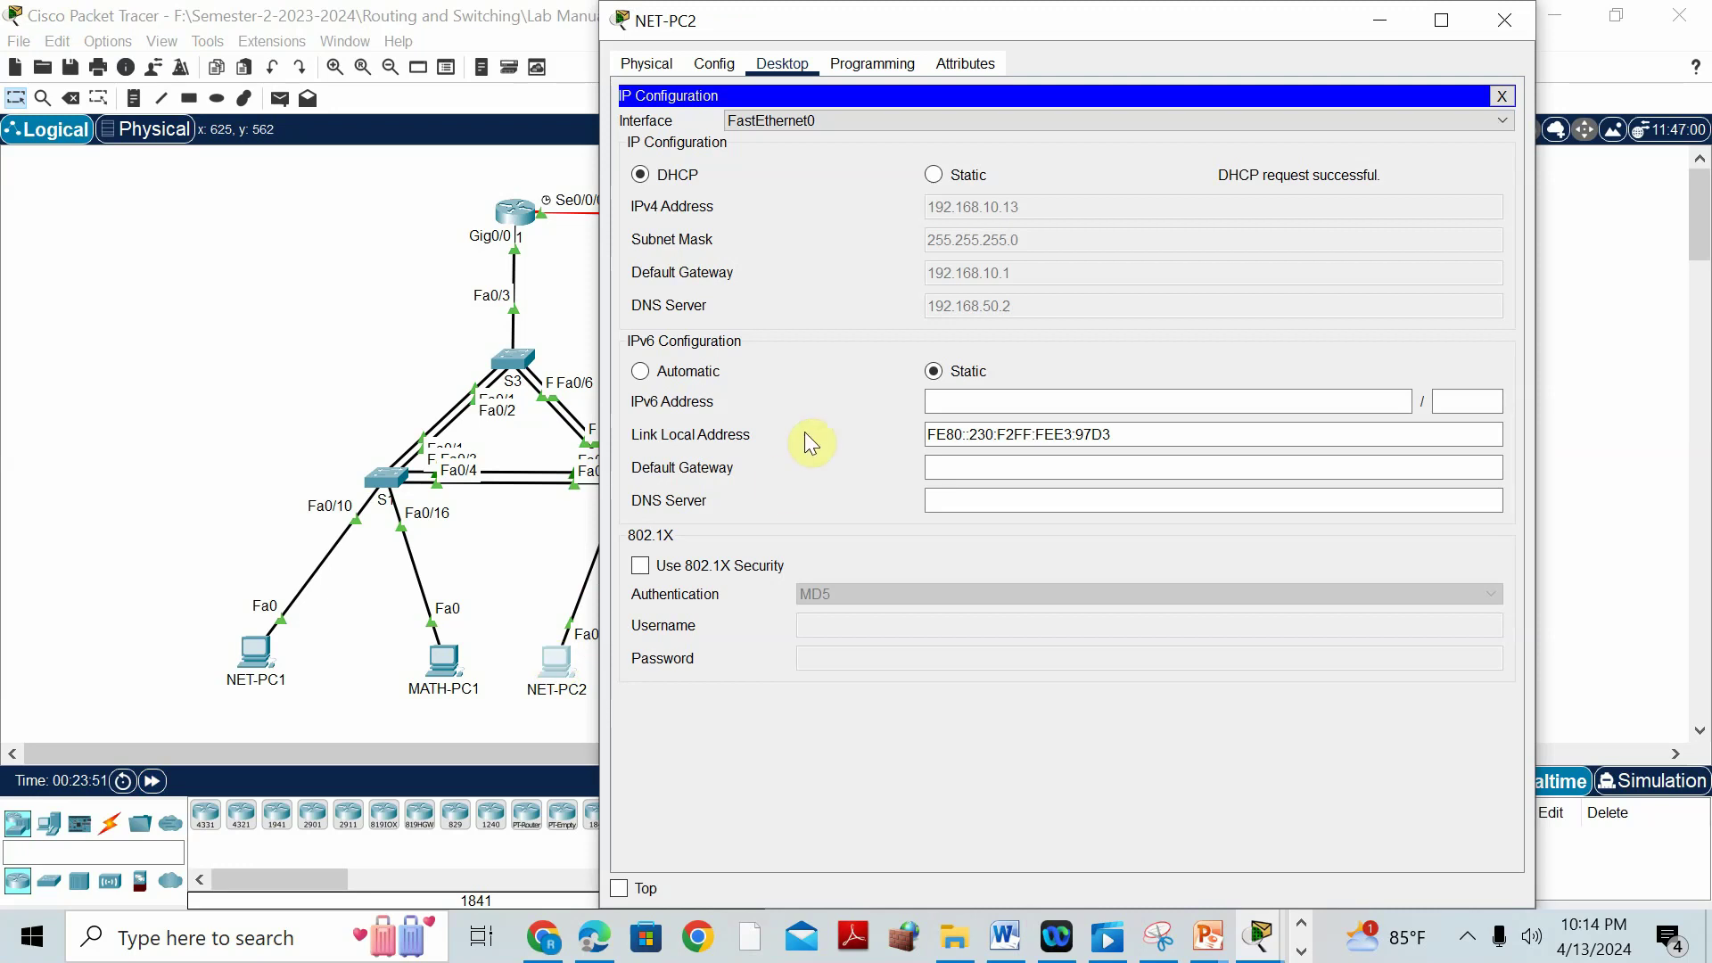
left_click(168, 478)
left_click(720, 656)
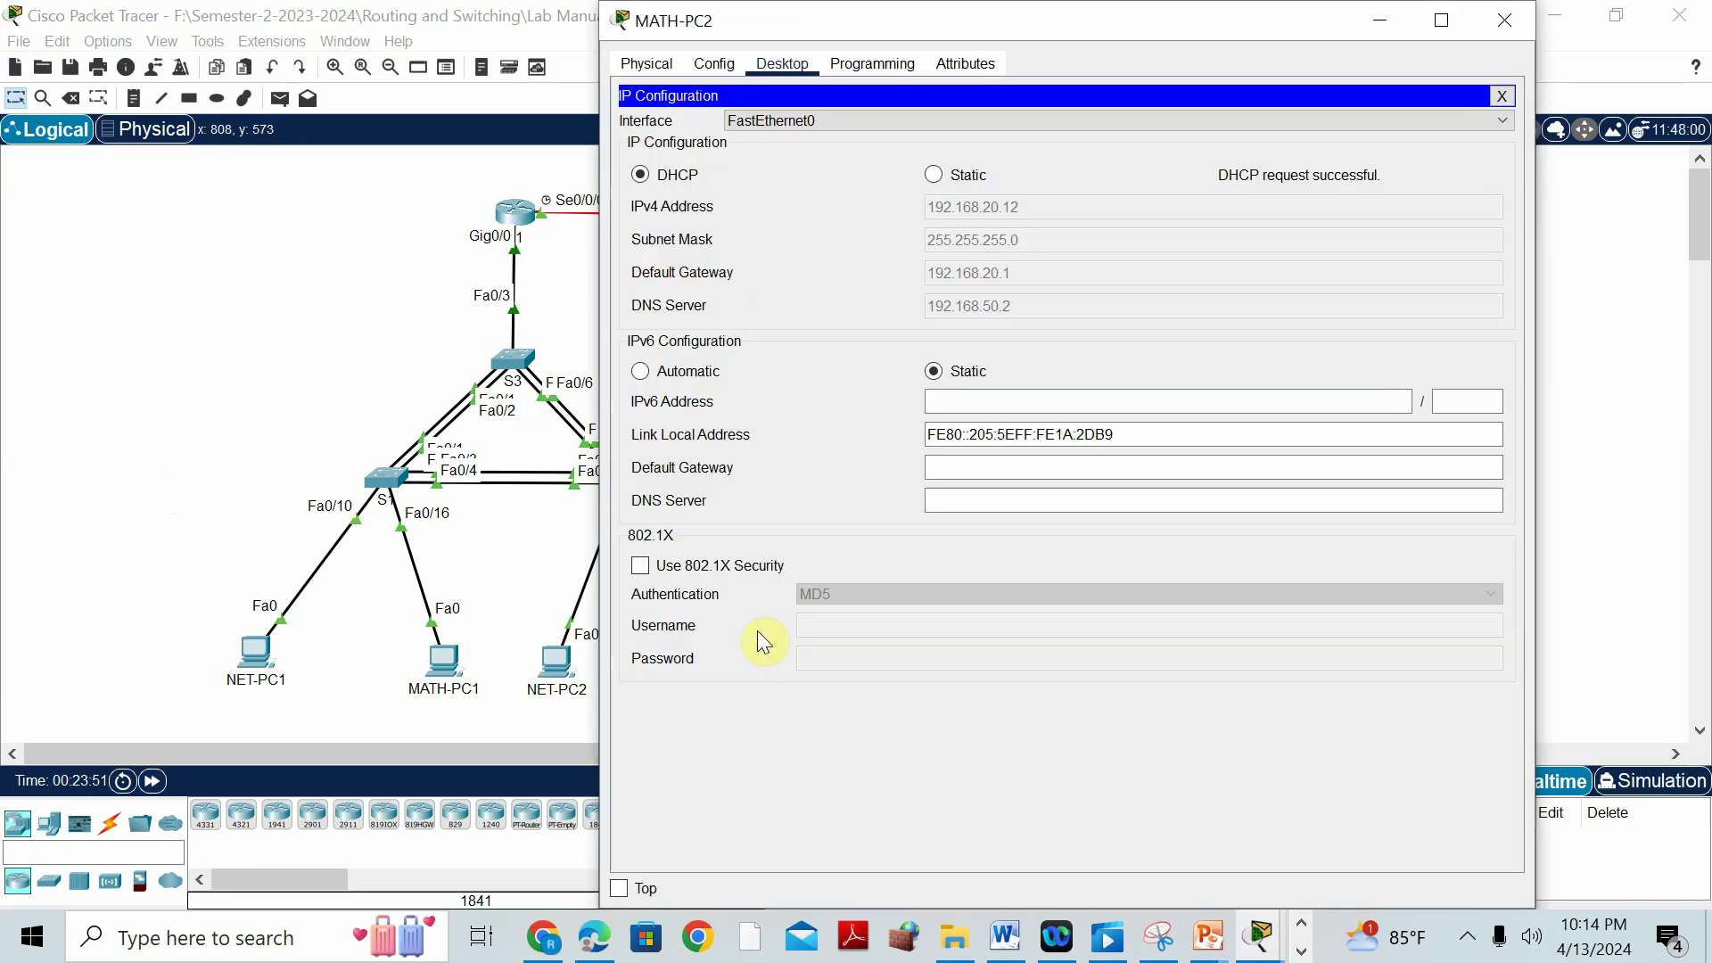
left_click(254, 310)
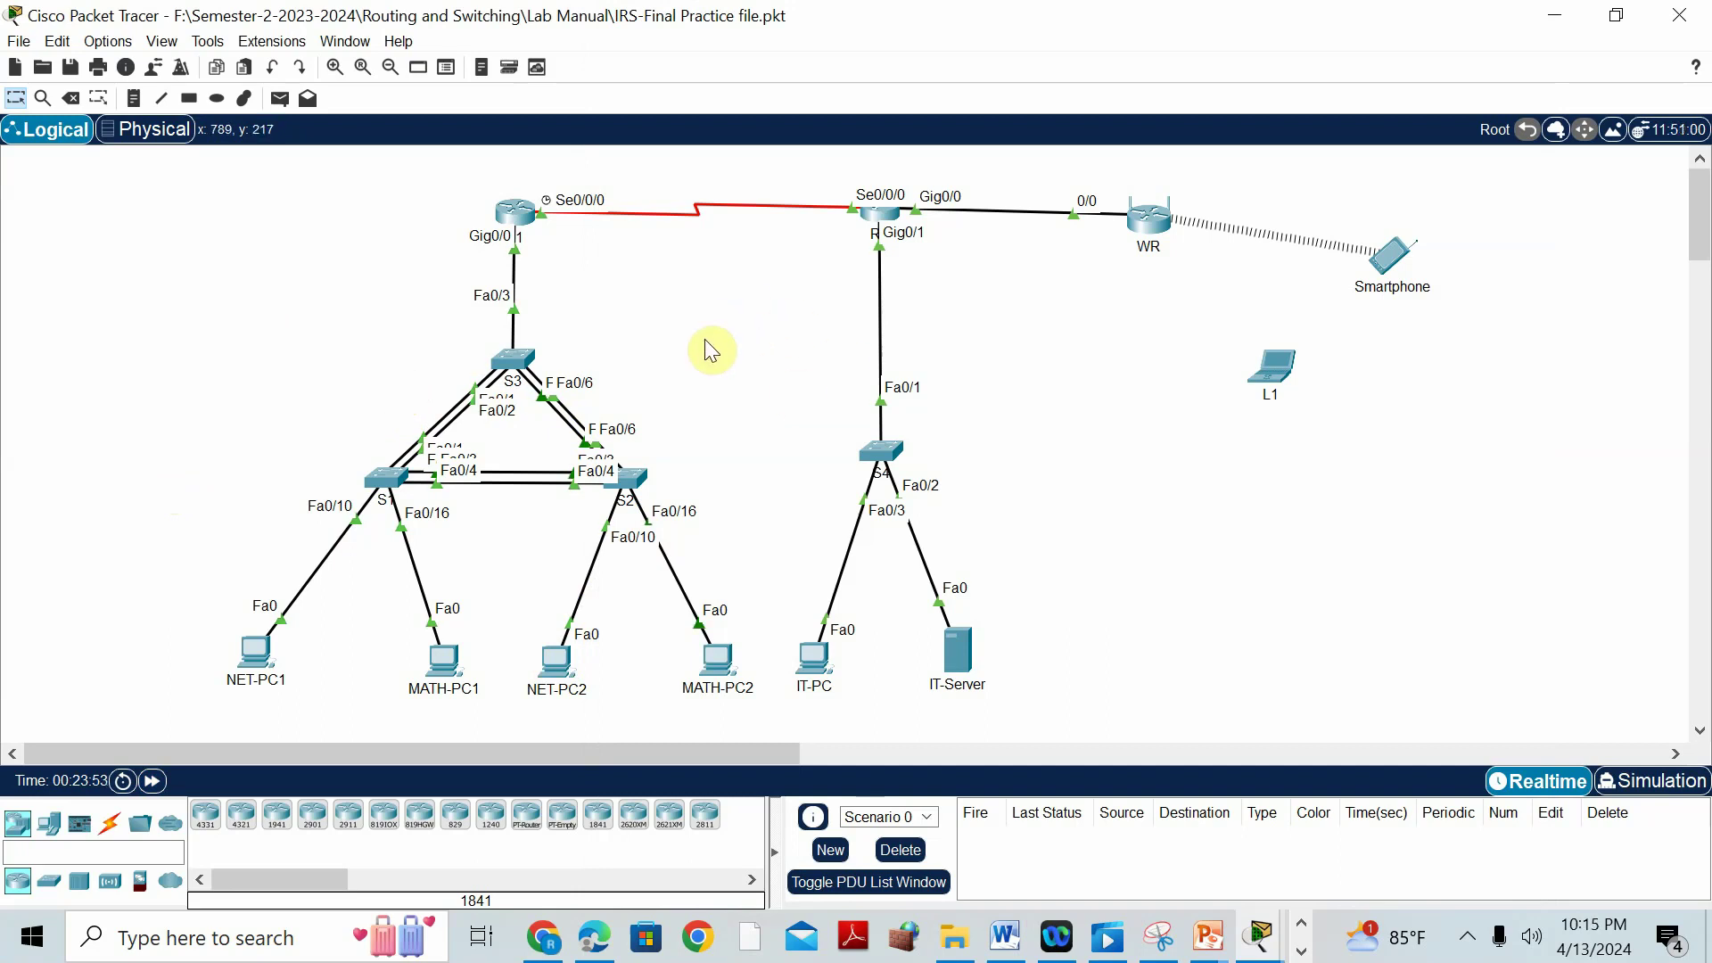
left_click(1002, 933)
scroll(815, 677, "down", 3)
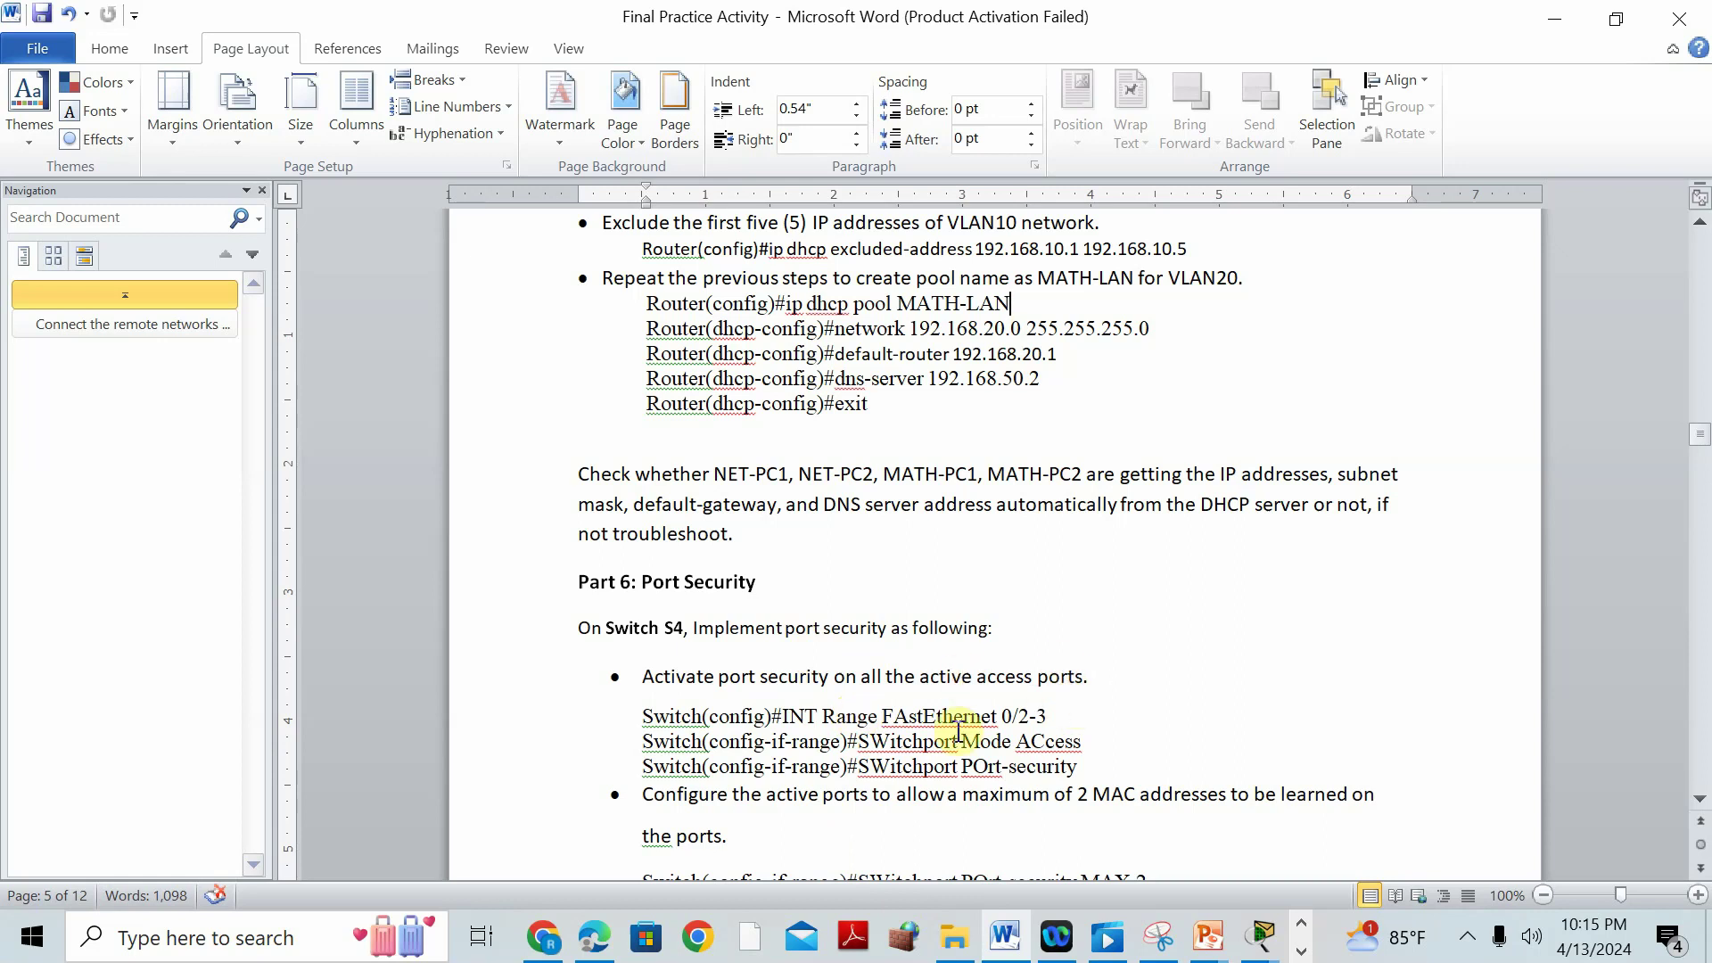
left_click(1554, 16)
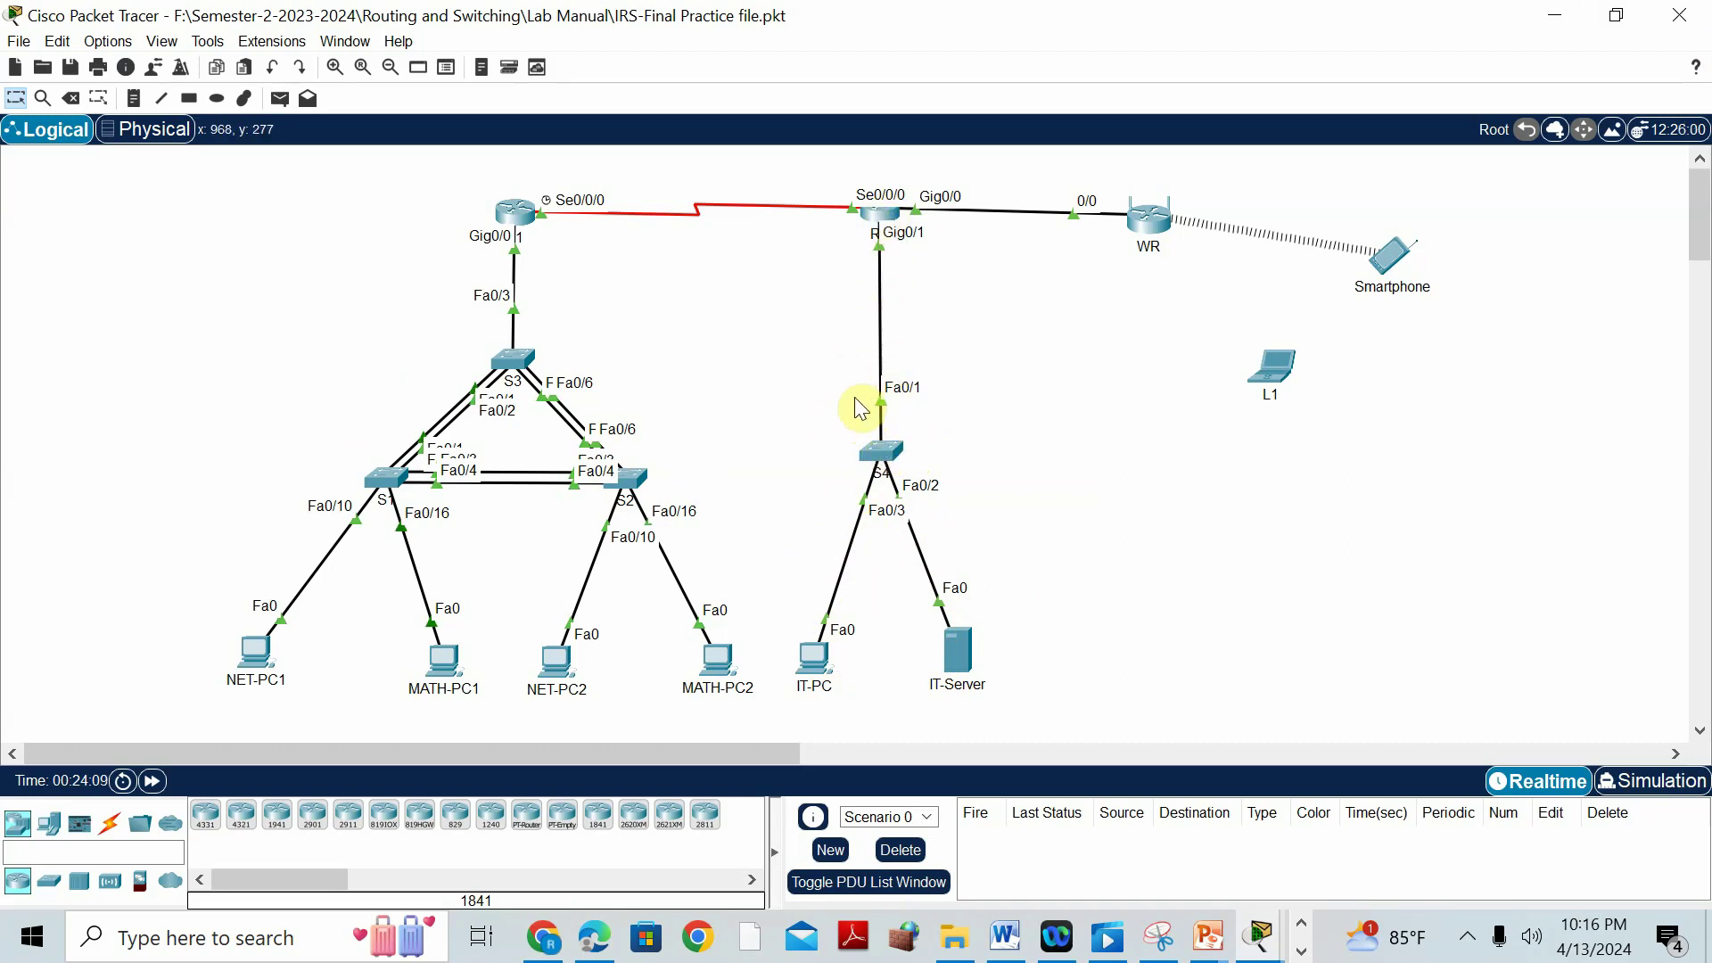
Open S4's CLI, enter privileged and global configuration mode, and rename the switch to S4.
left_click(881, 457)
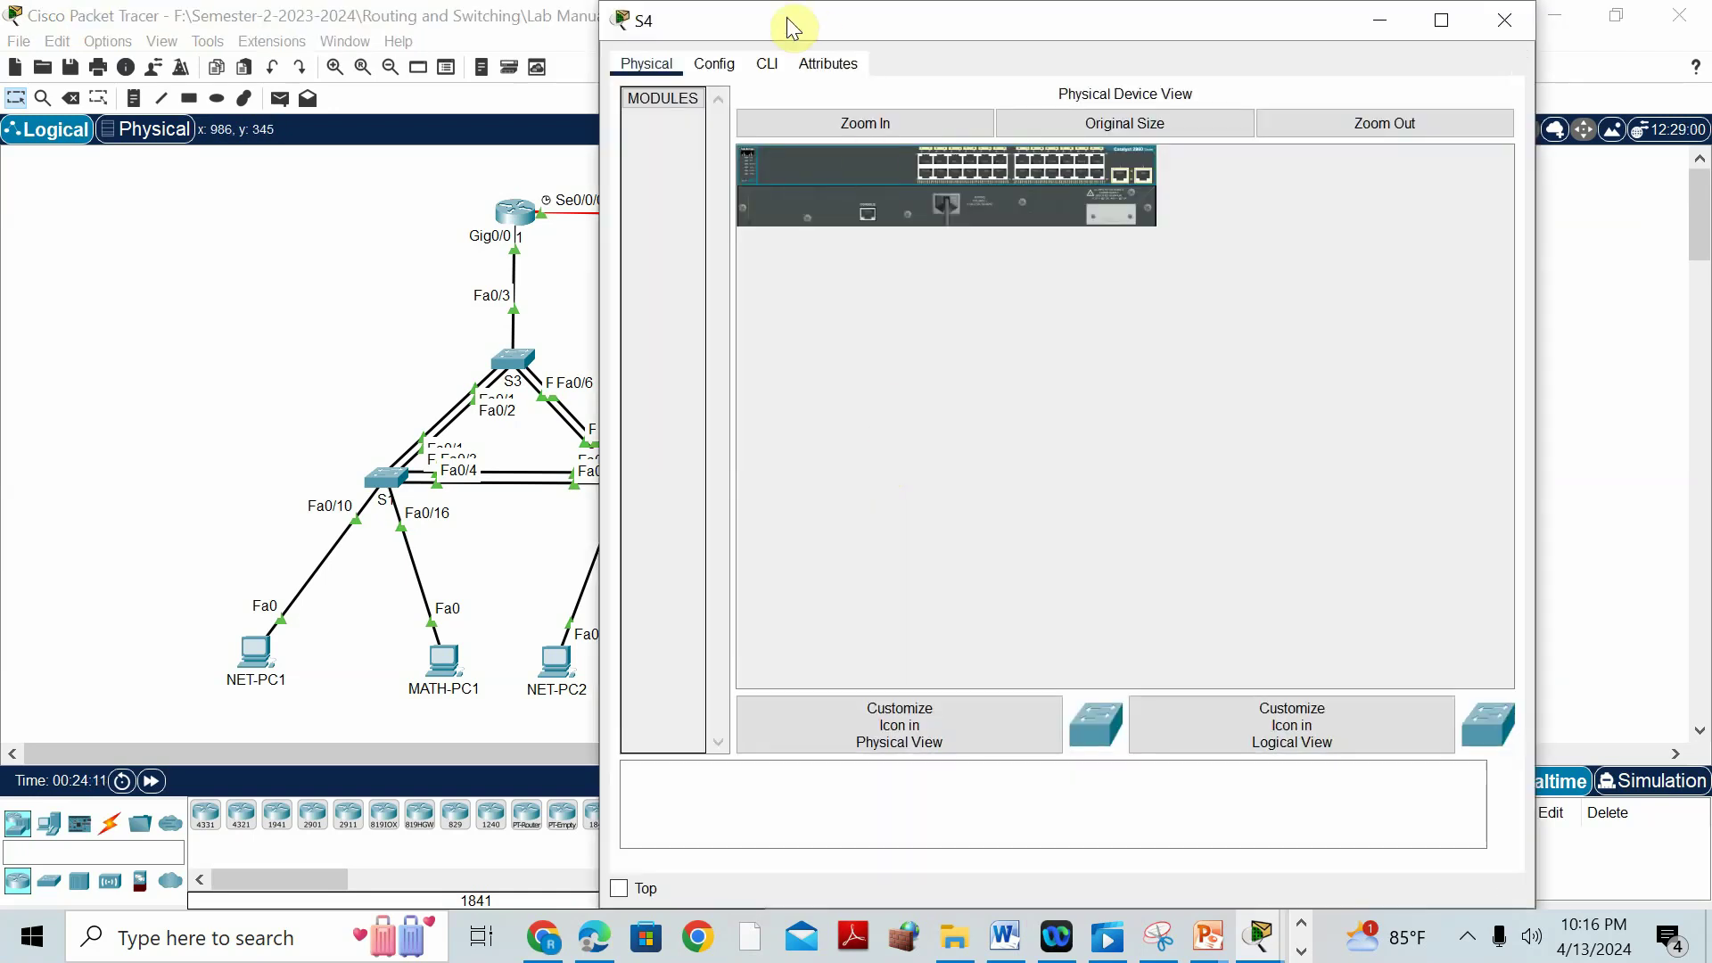
left_click(768, 65)
key("Return")
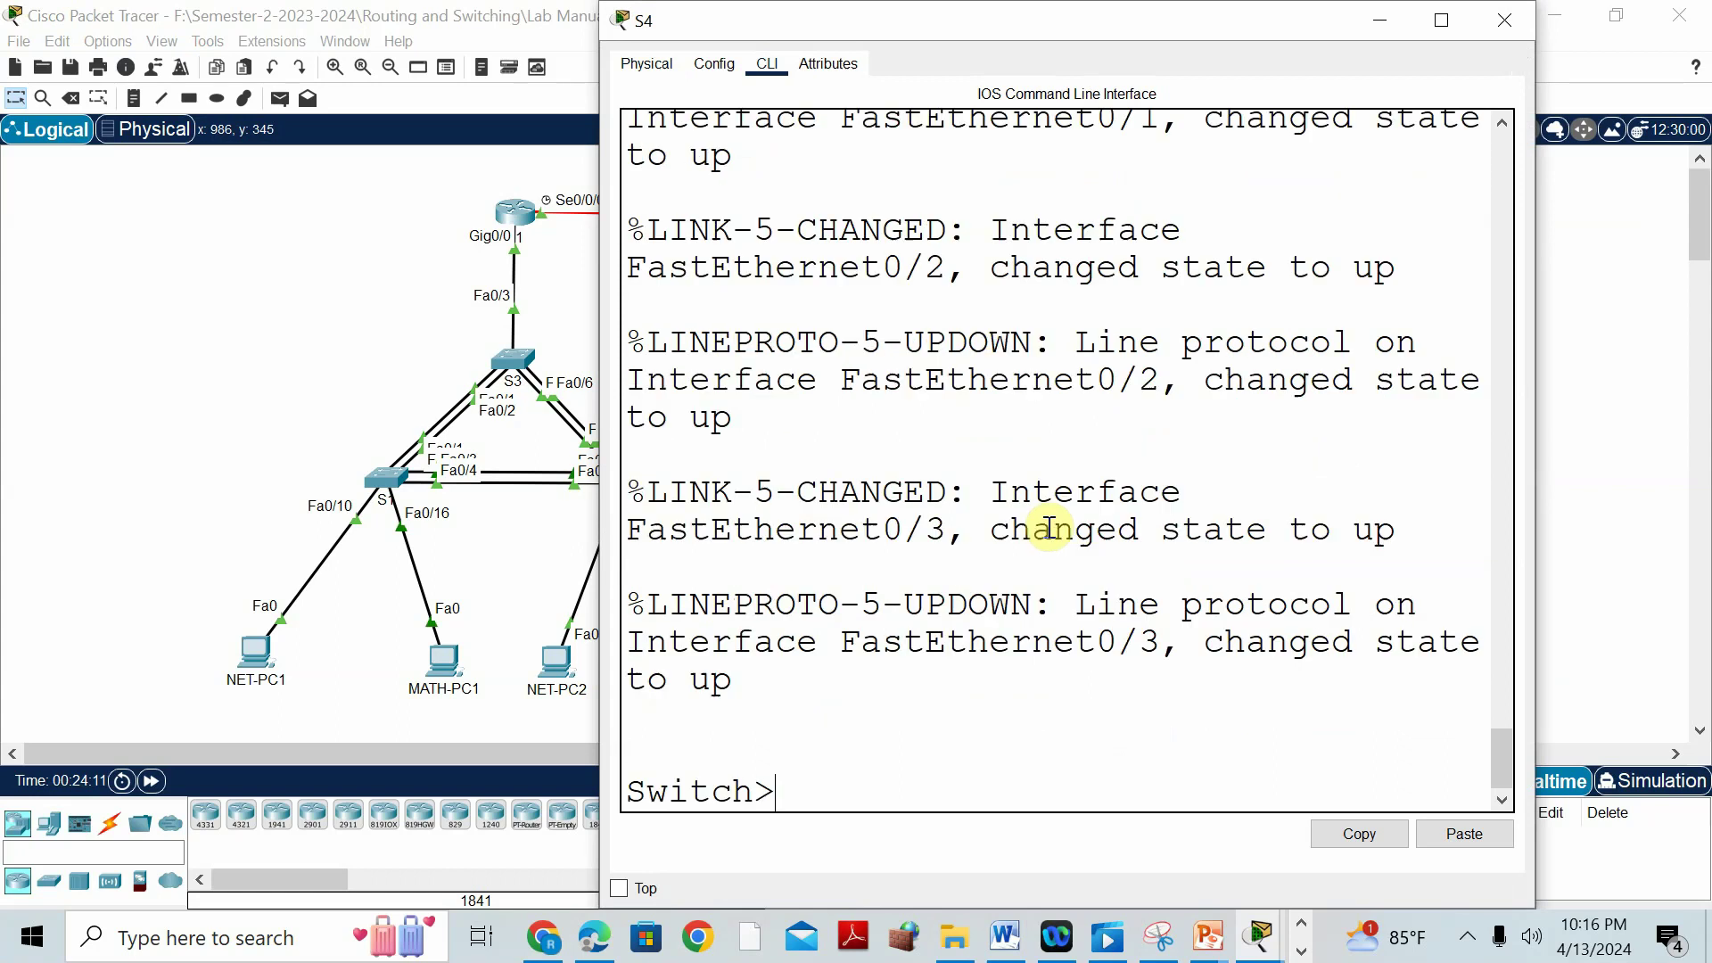
type("en")
key("Return")
type("conf t")
key("Return")
type("host")
key("Tab")
type("S")
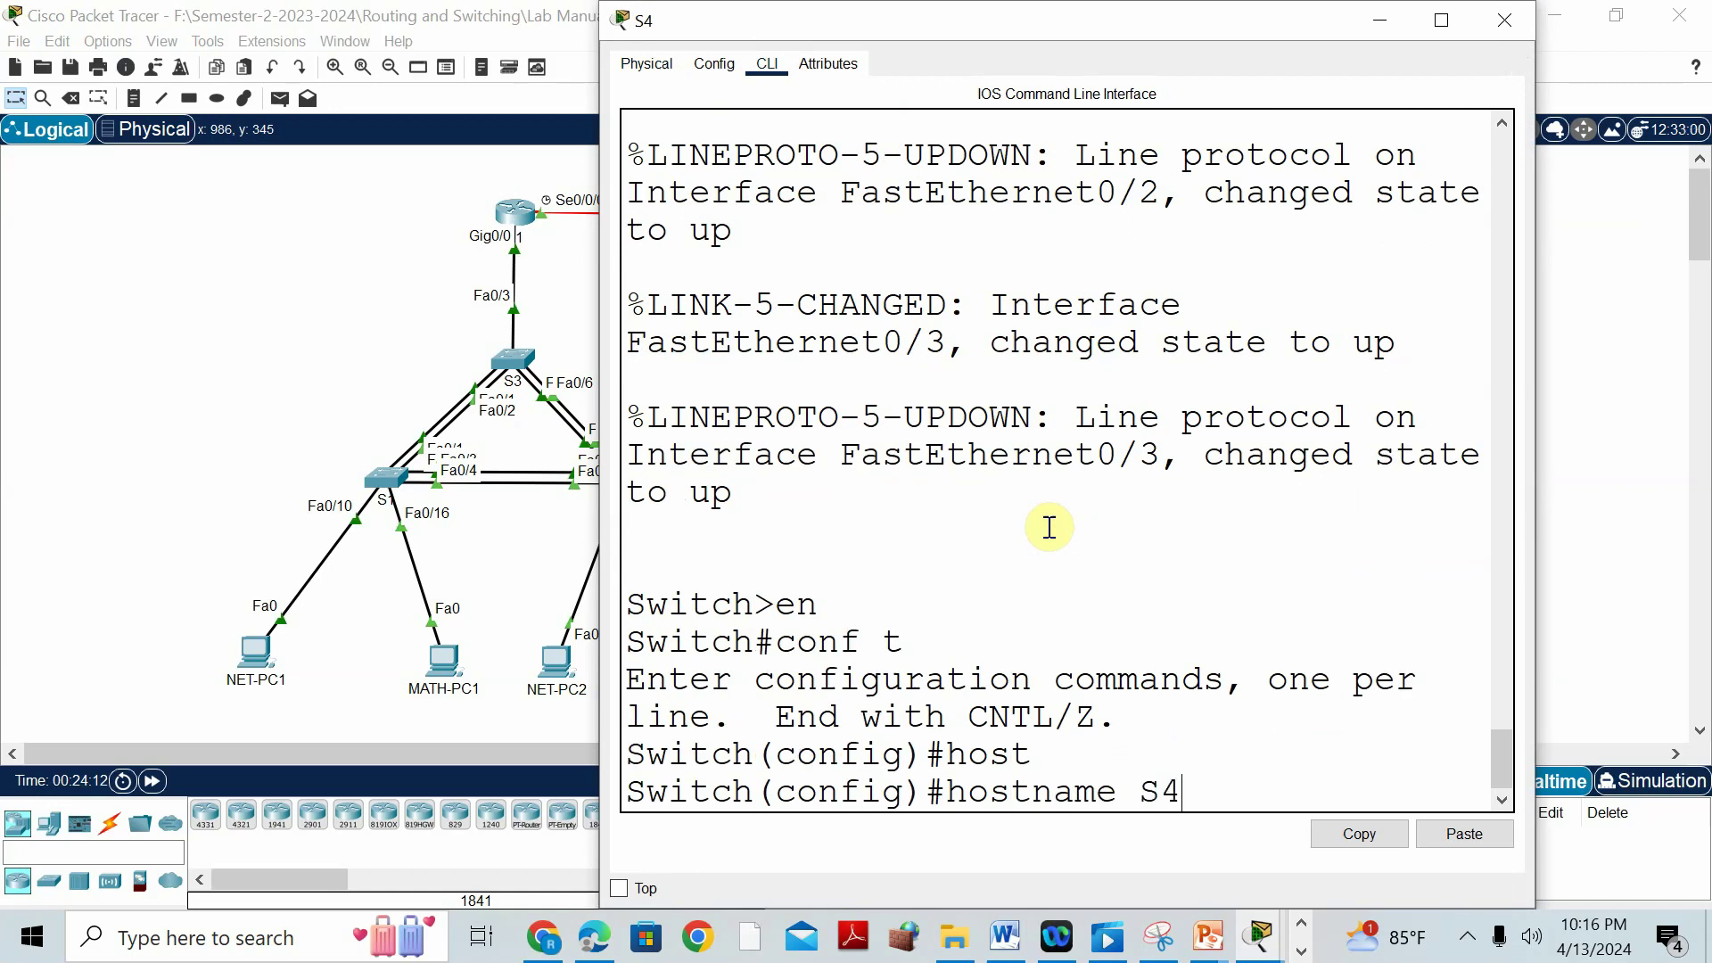
type("4")
key("Return")
Make ports Fa0/2-3 access ports and enable port security on them.
type("int r")
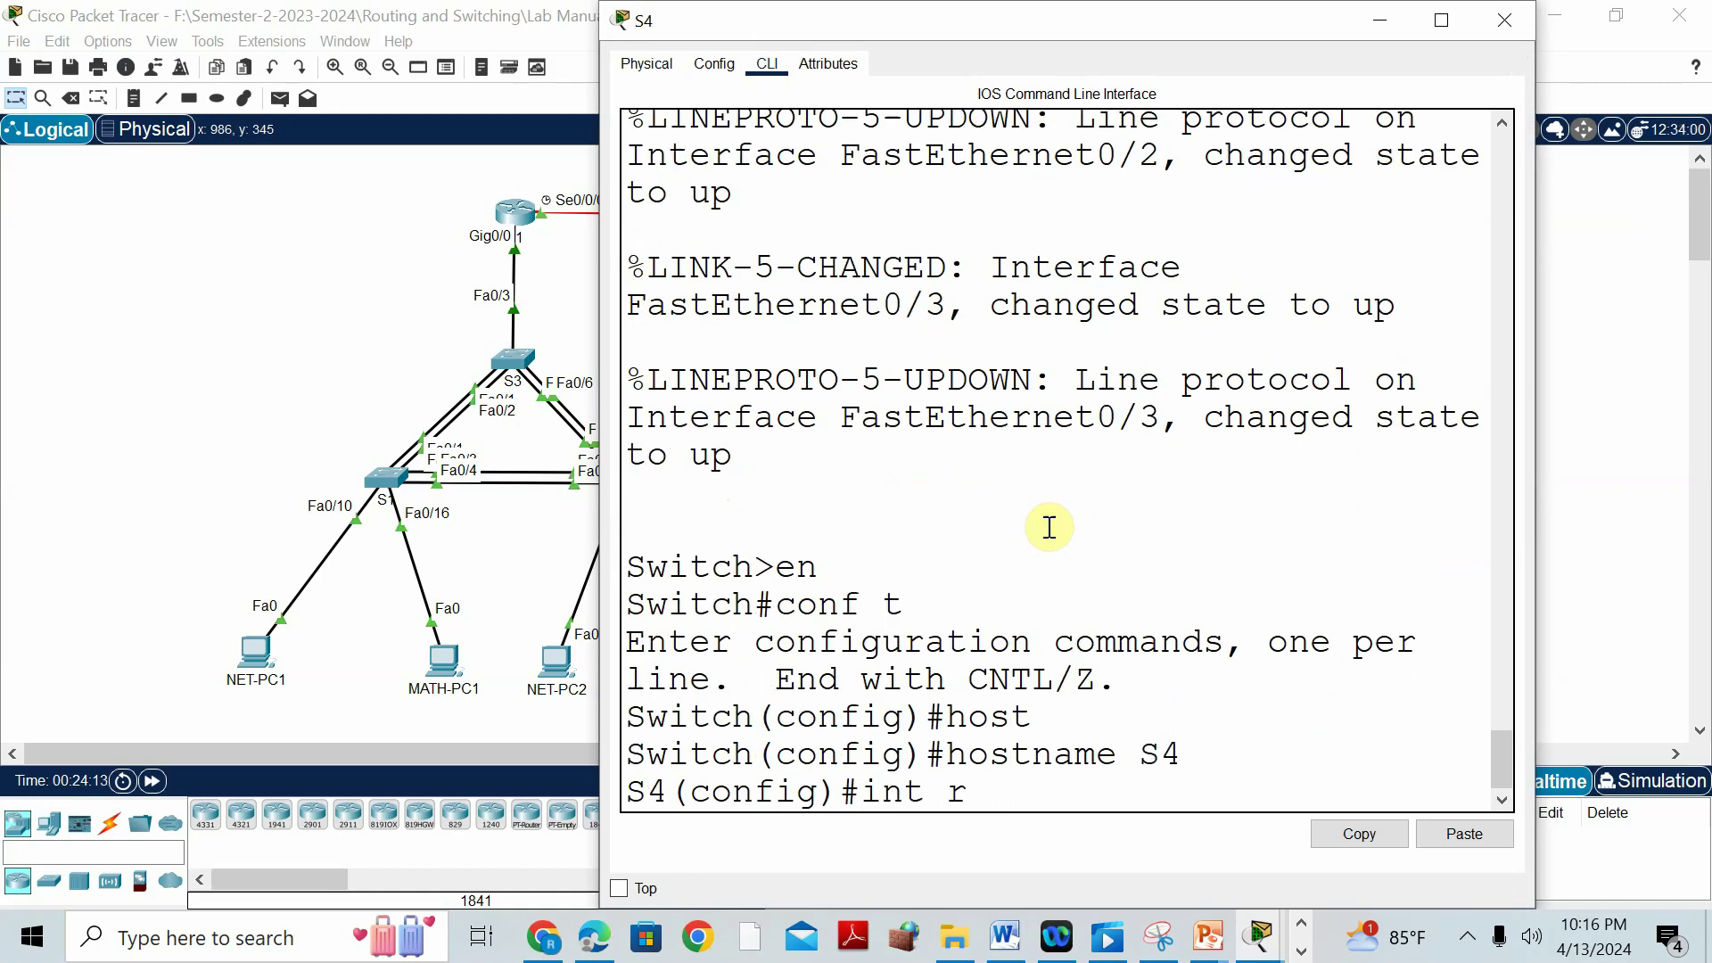
type("ange fa0/2-3")
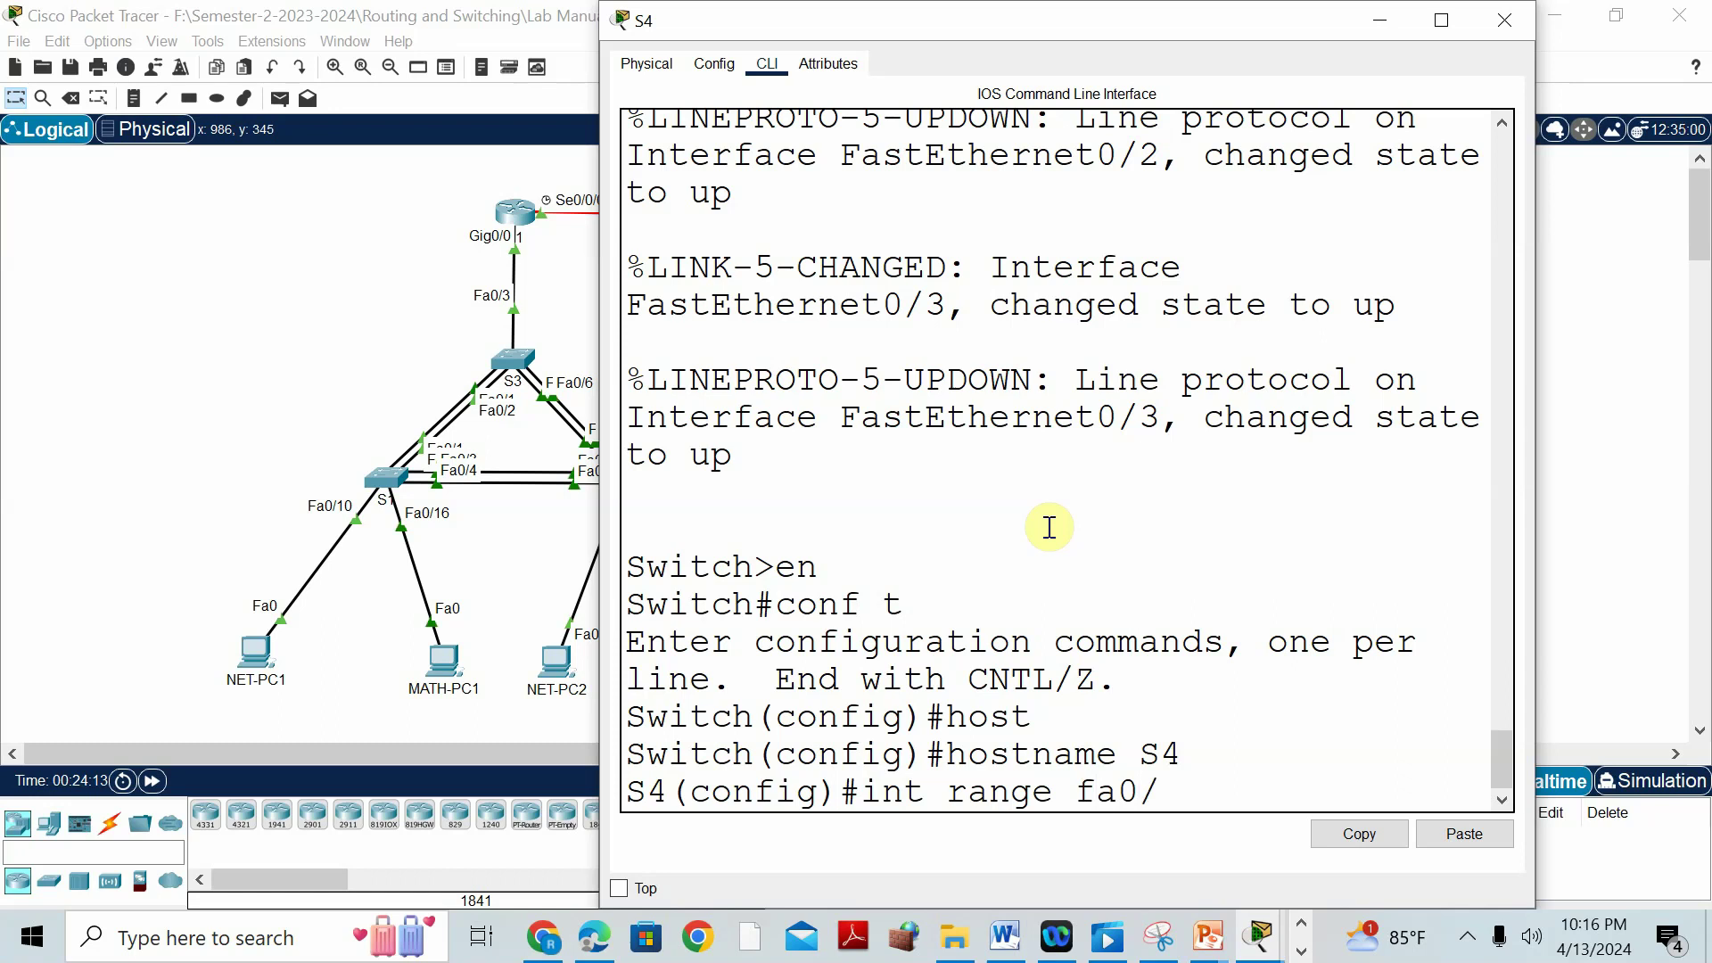
key("Return")
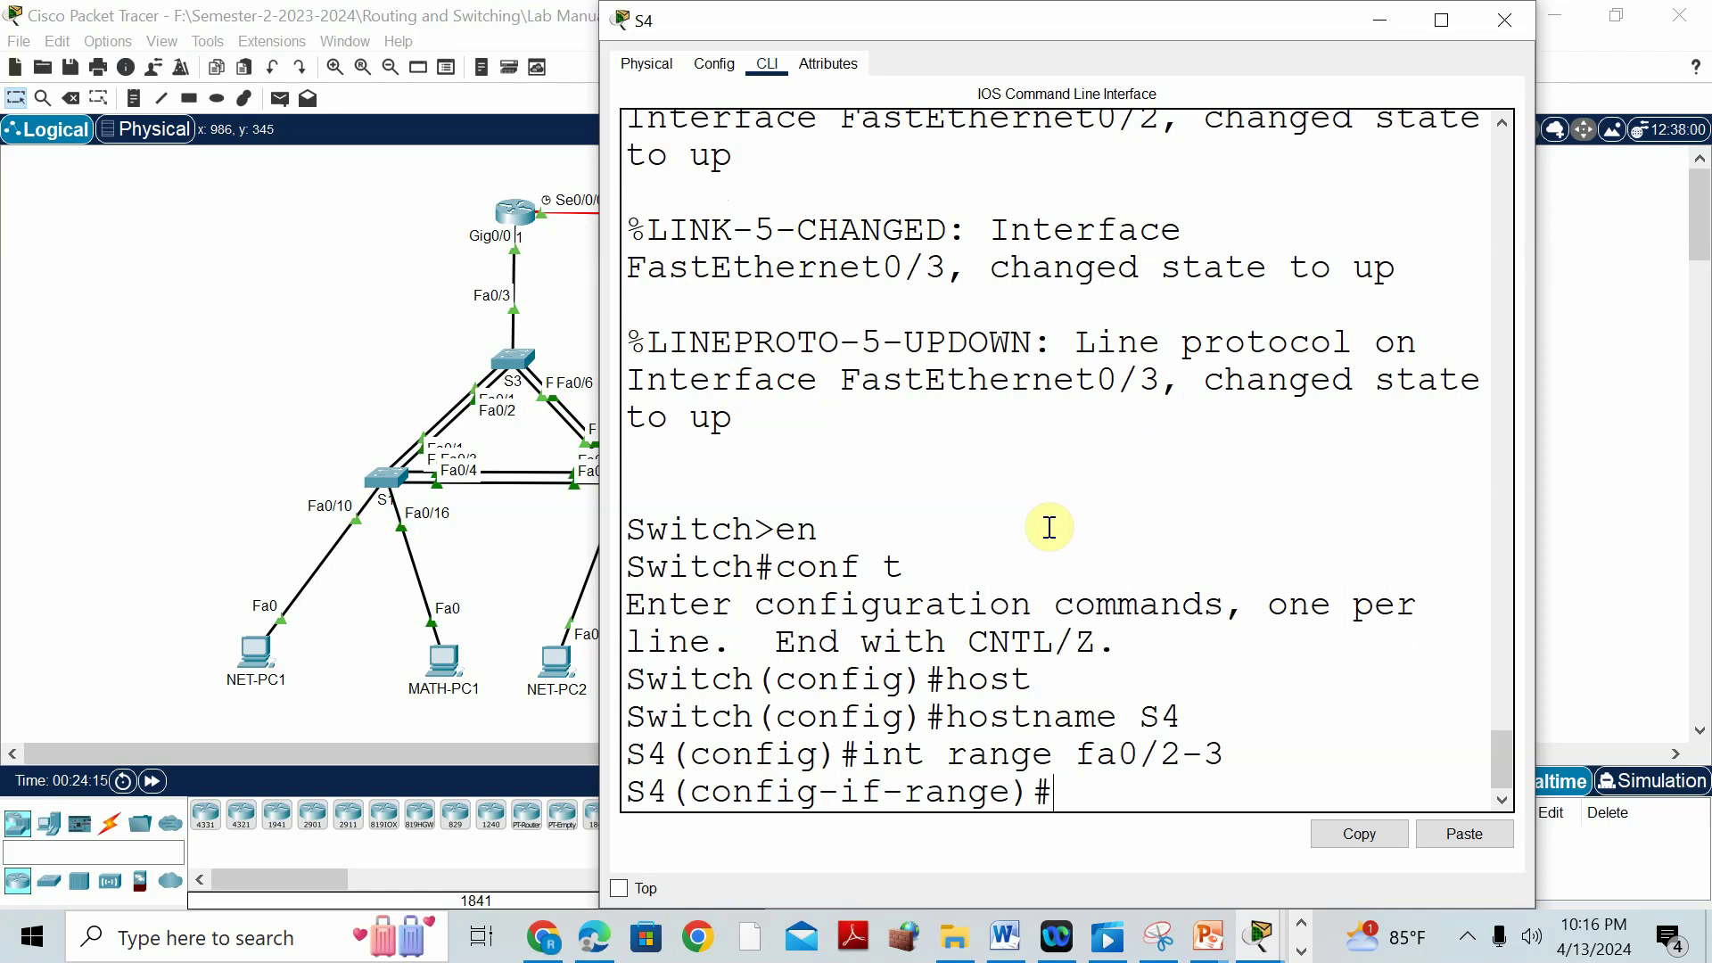
type("switchport mod")
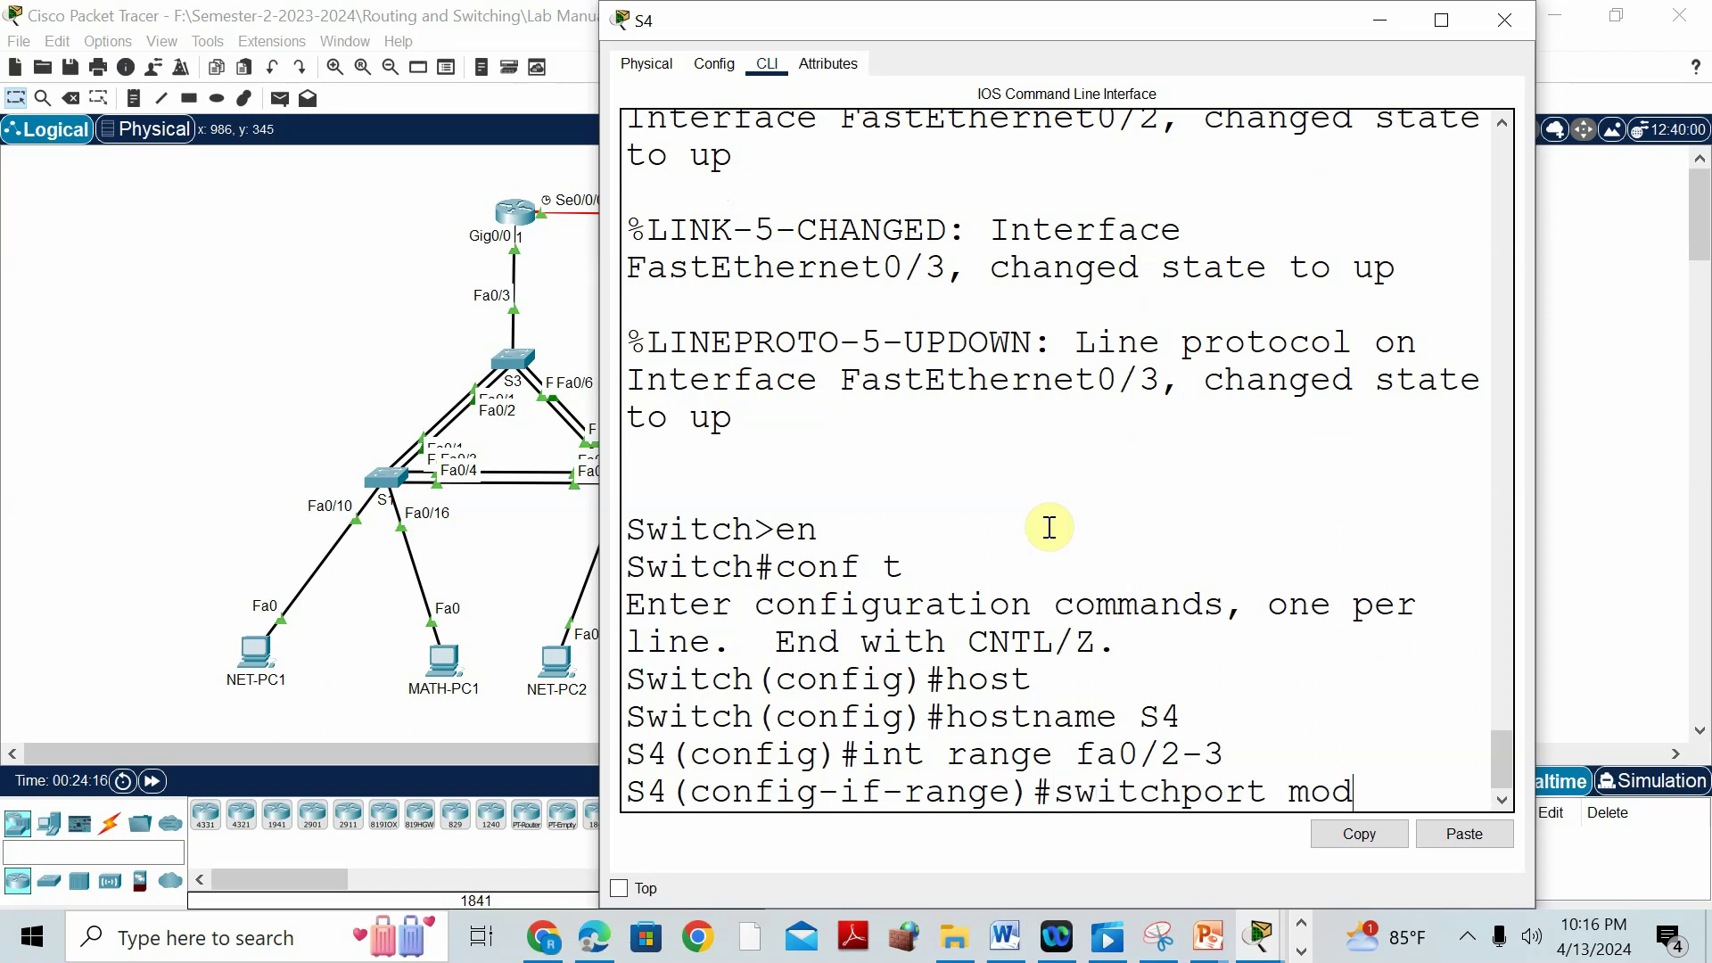
type("e access")
key("Return")
type("switchpo")
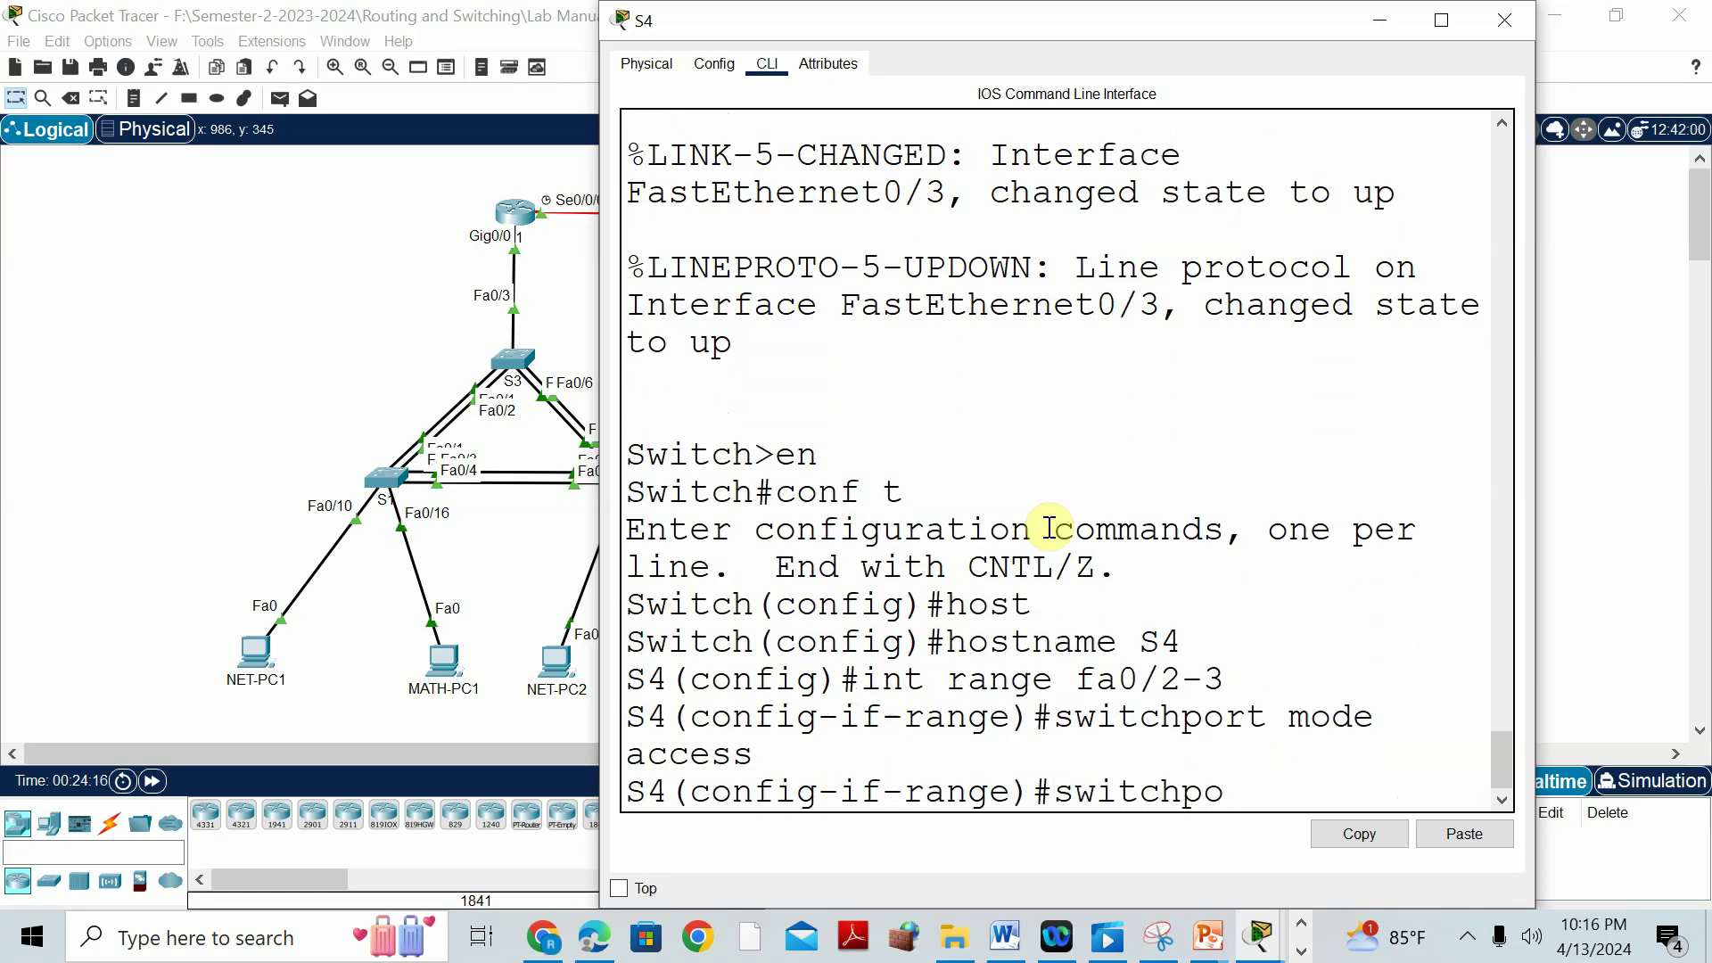
type("rt port-security")
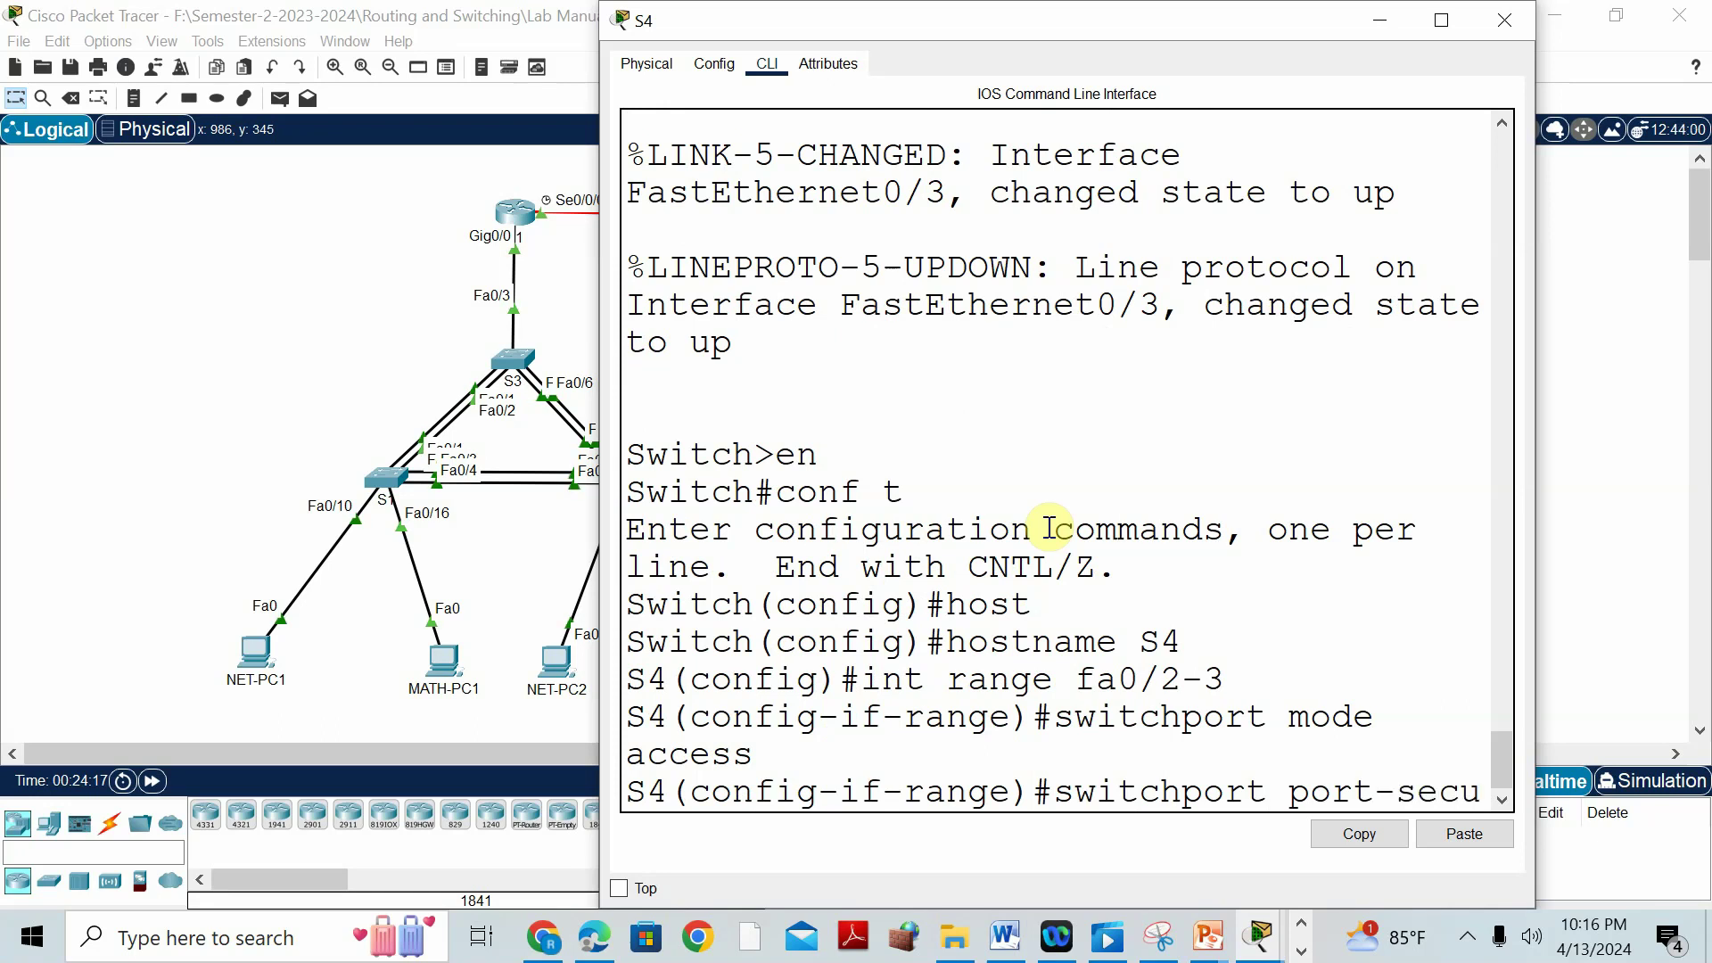
key("Return")
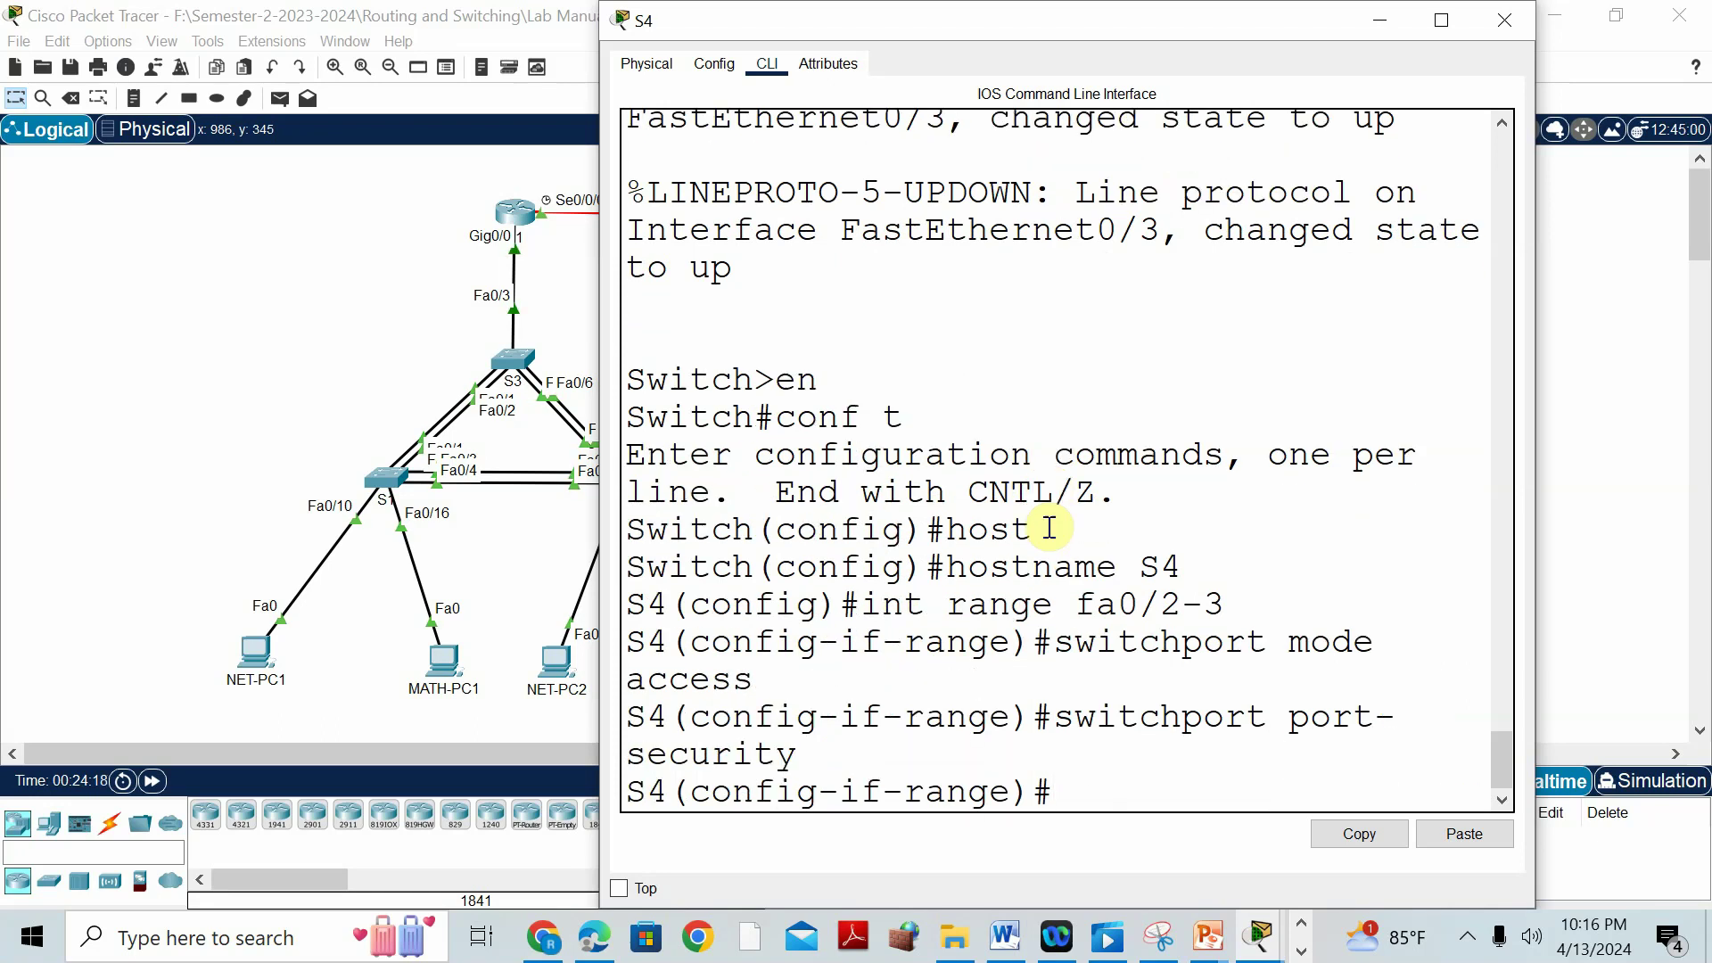
Check the lab manual, then limit Fa0/2-3 to a maximum of 2 MAC addresses.
left_click(1005, 936)
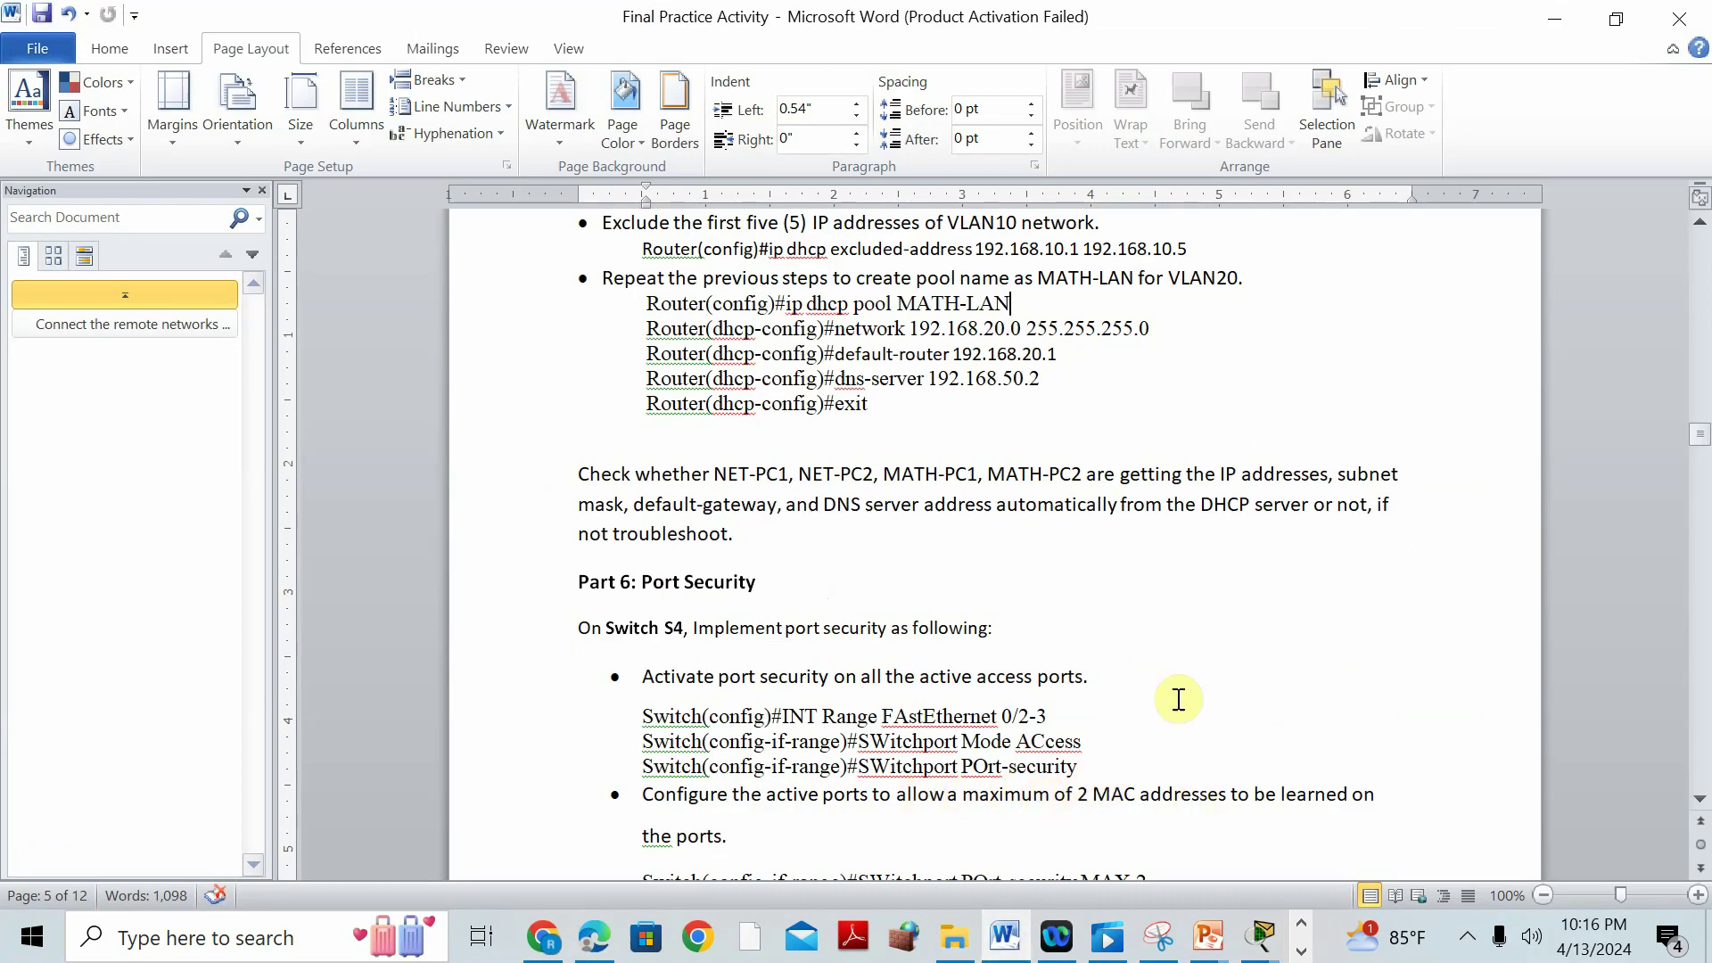
scroll(1252, 634, "down", 1)
left_click(1260, 937)
left_click(1585, 763)
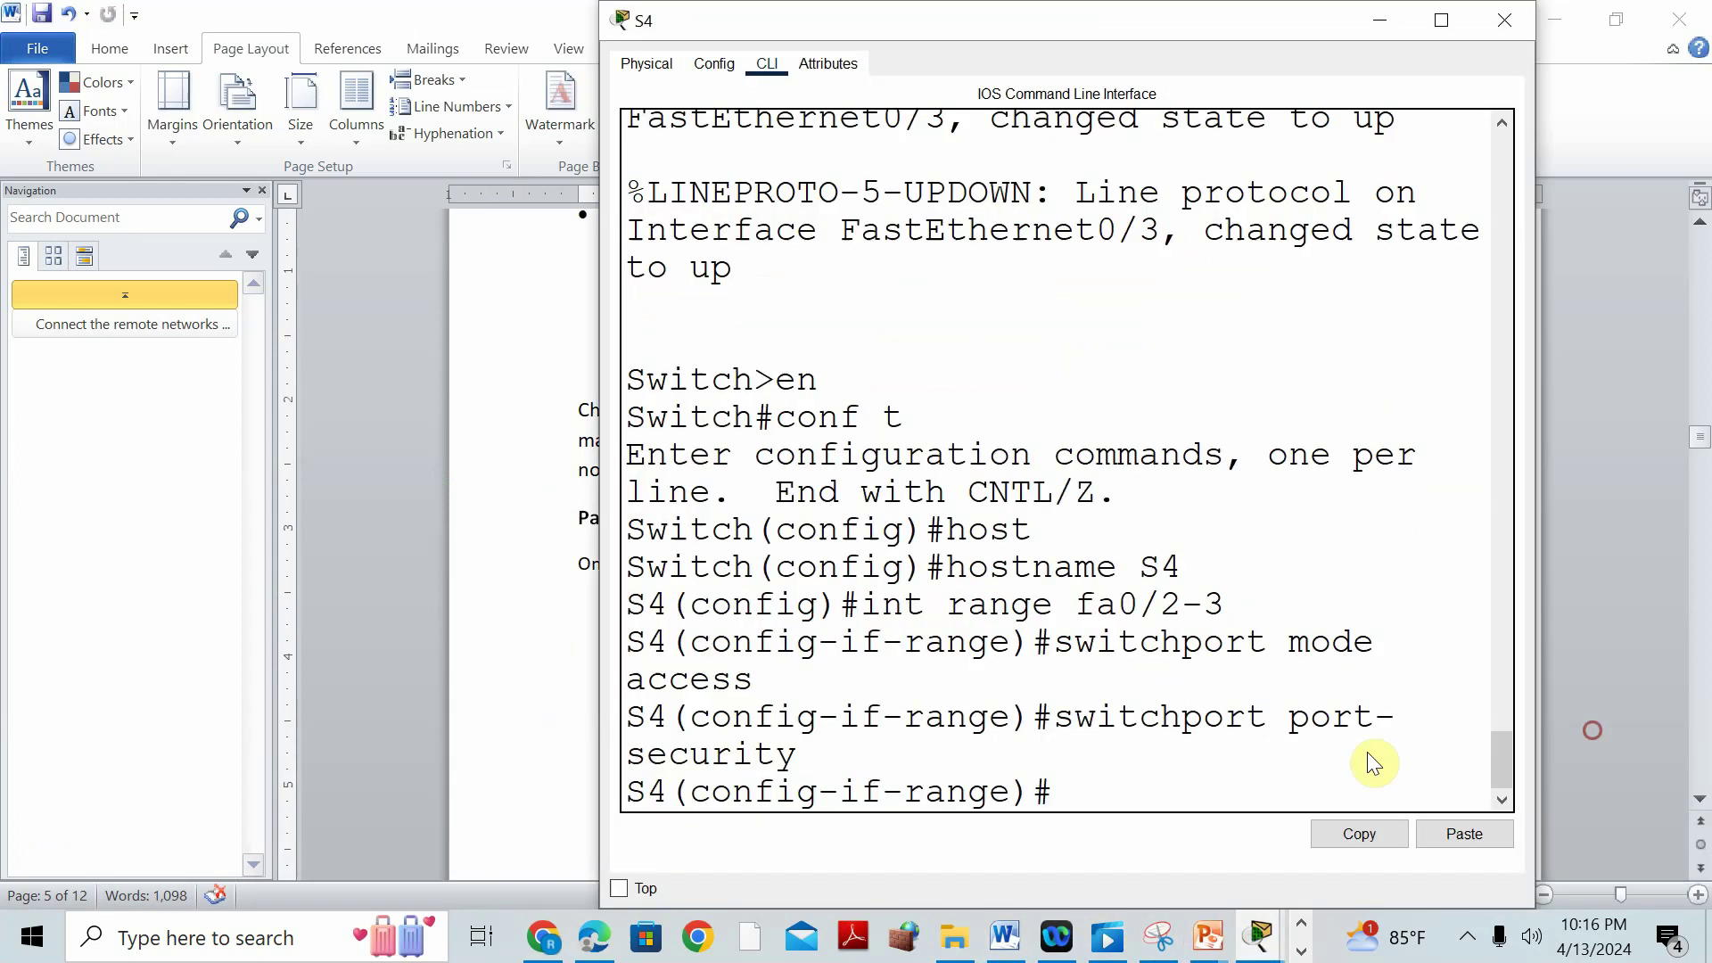
type("switch")
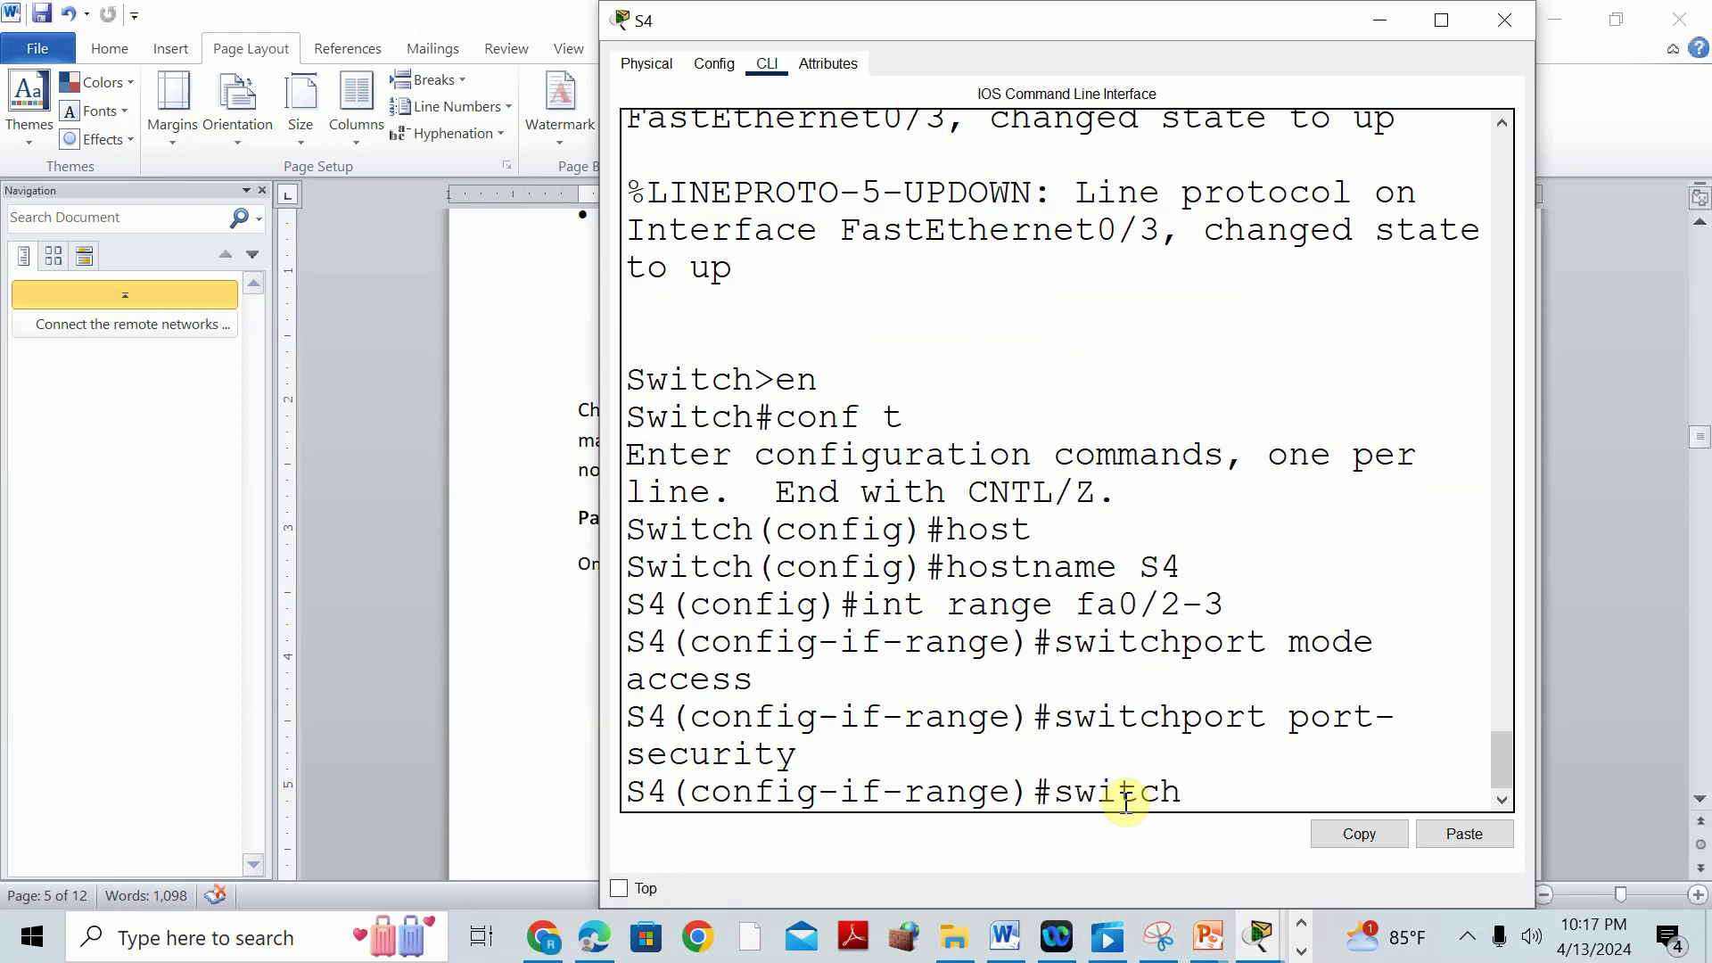
type("port port-securit")
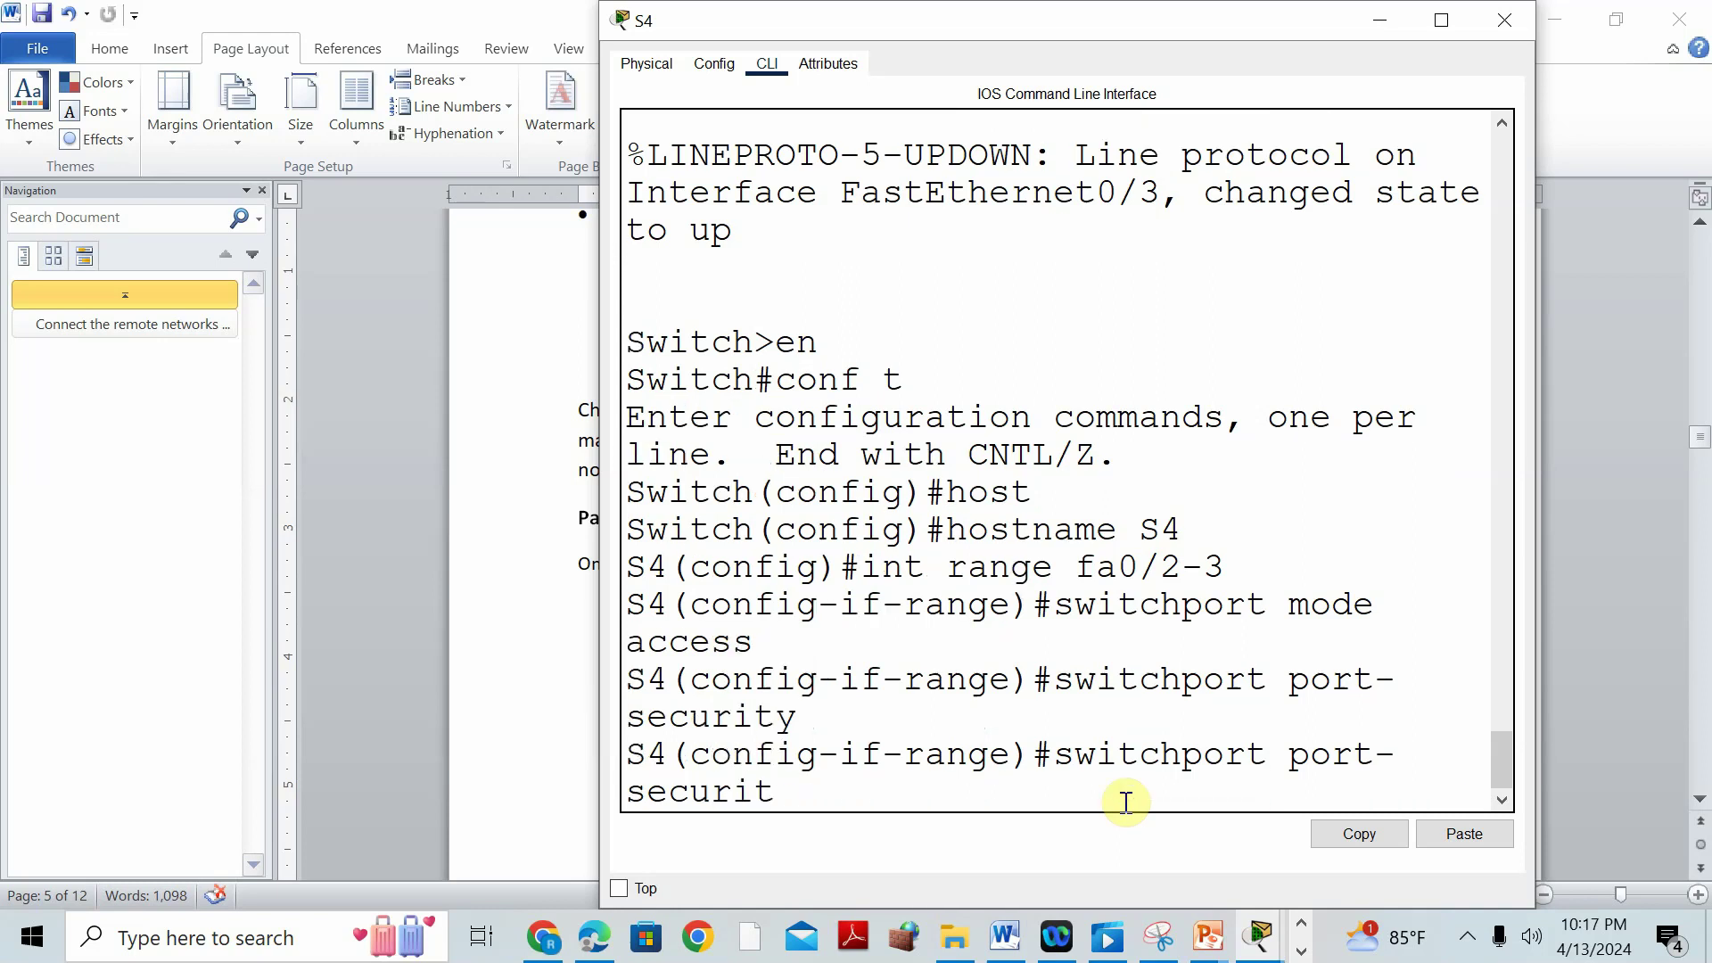
type("y max 2")
key("Return")
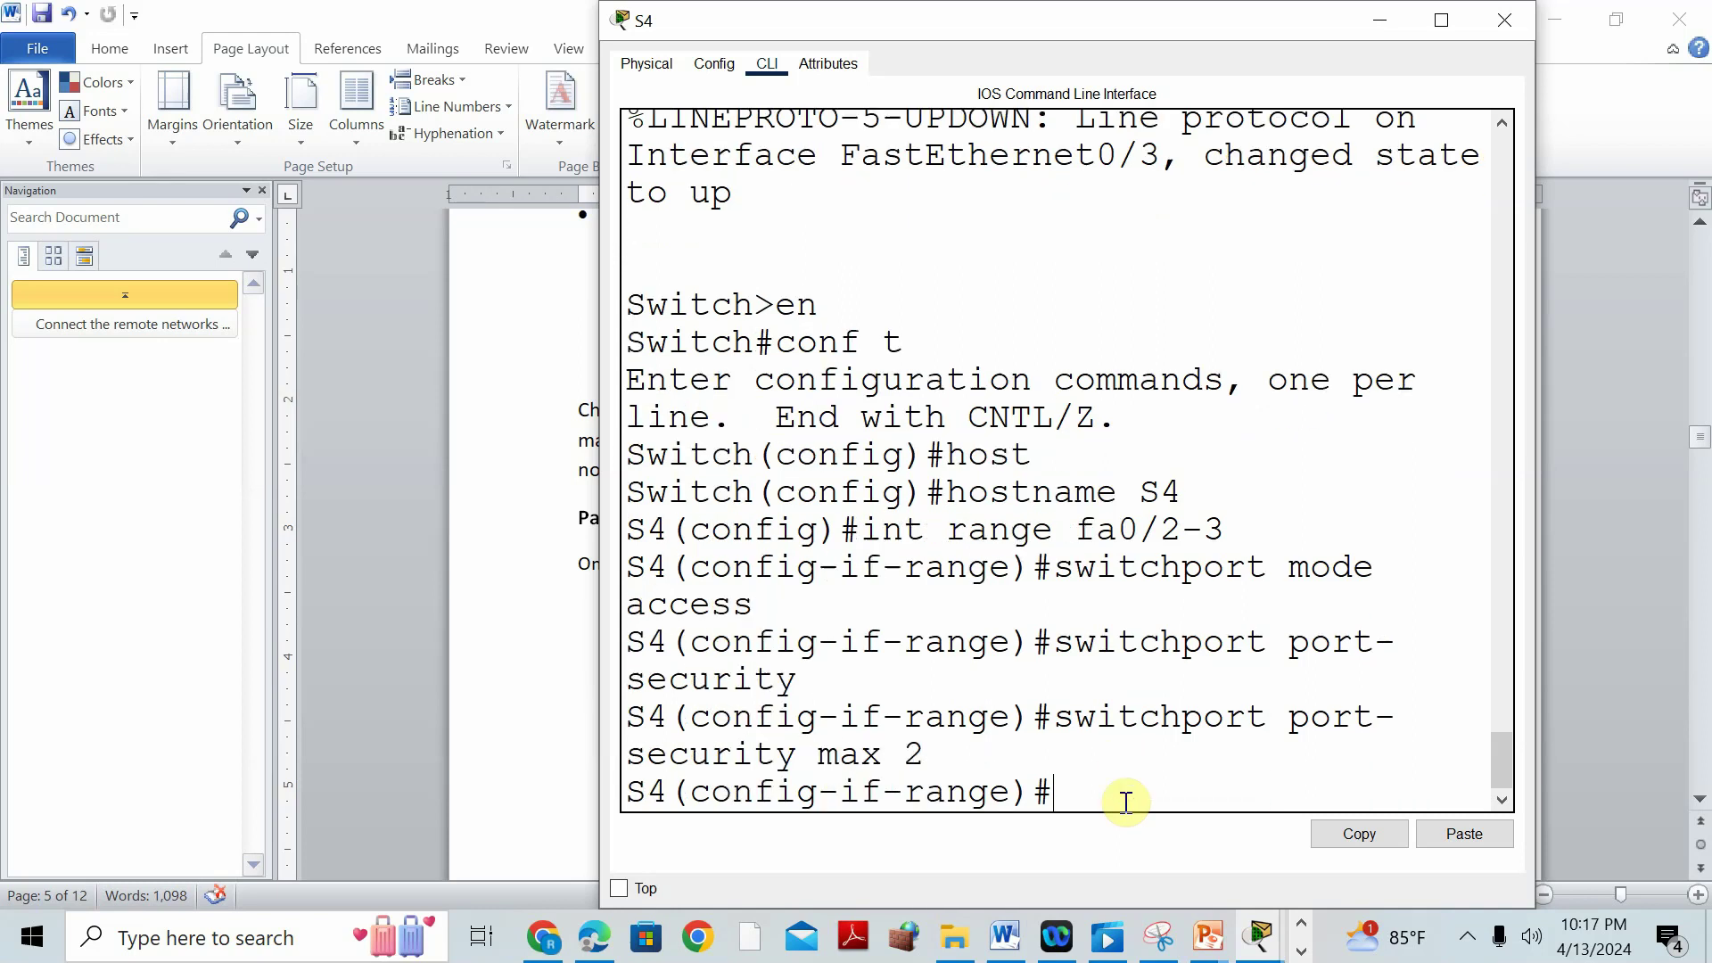
Enable sticky MAC address learning on Fa0/2-3 with switchport port-security mac-address sticky.
left_click(468, 719)
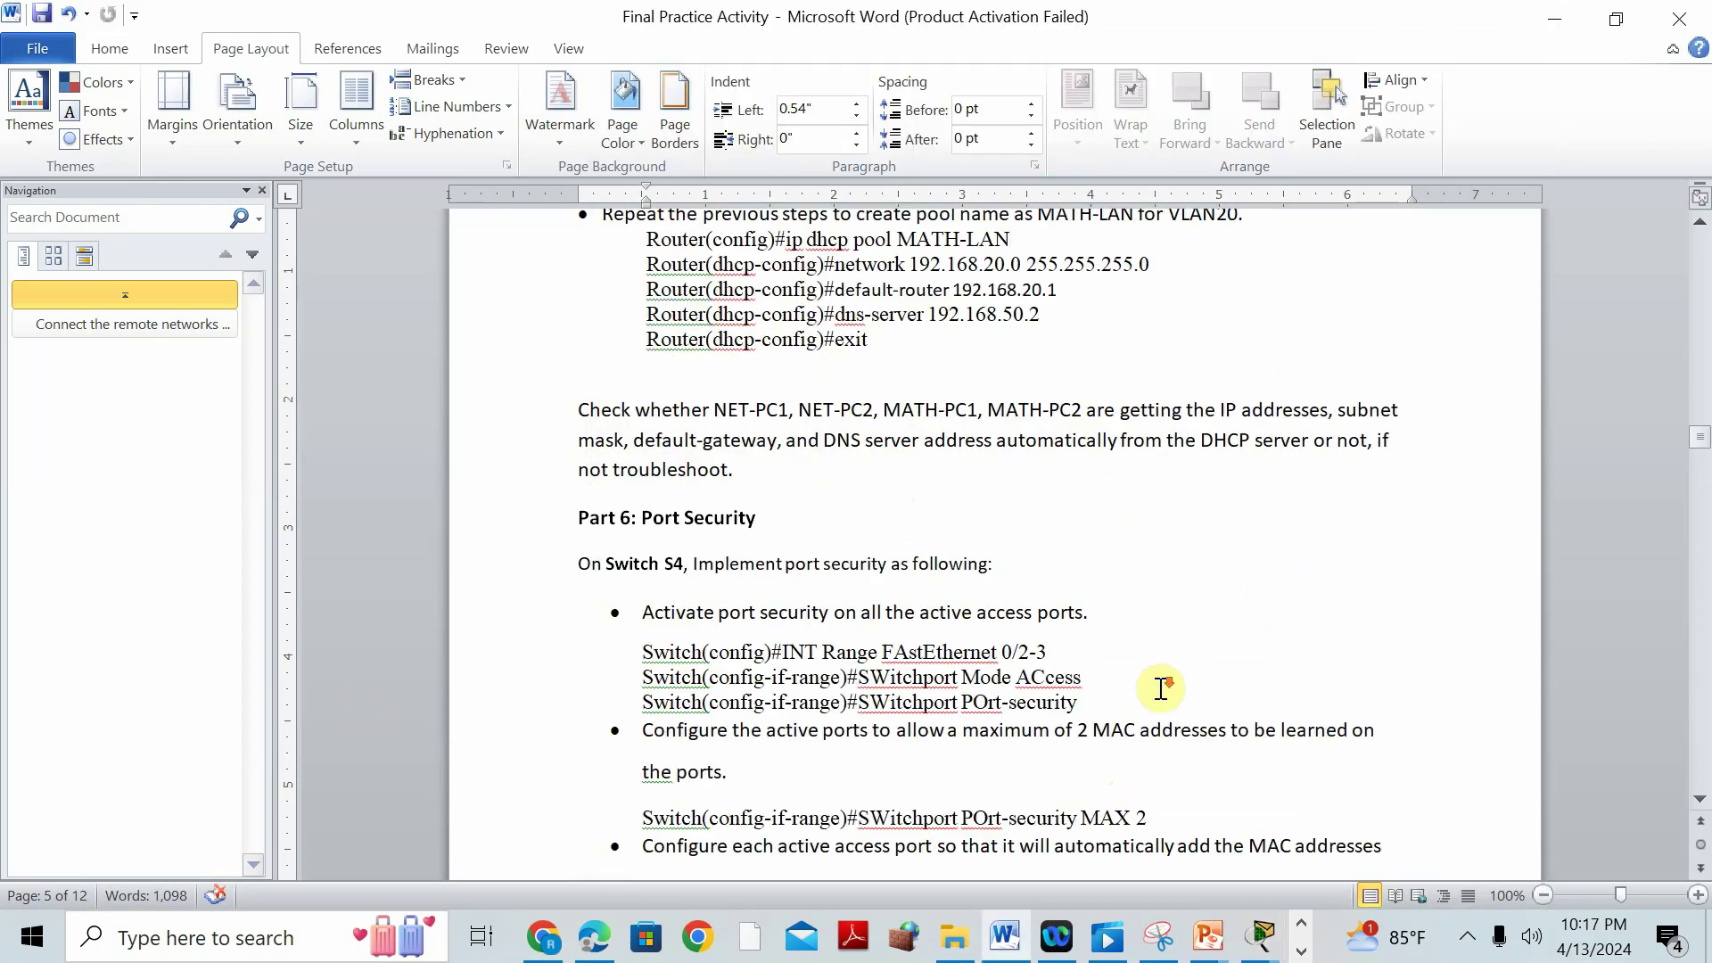
scroll(1154, 687, "down", 3)
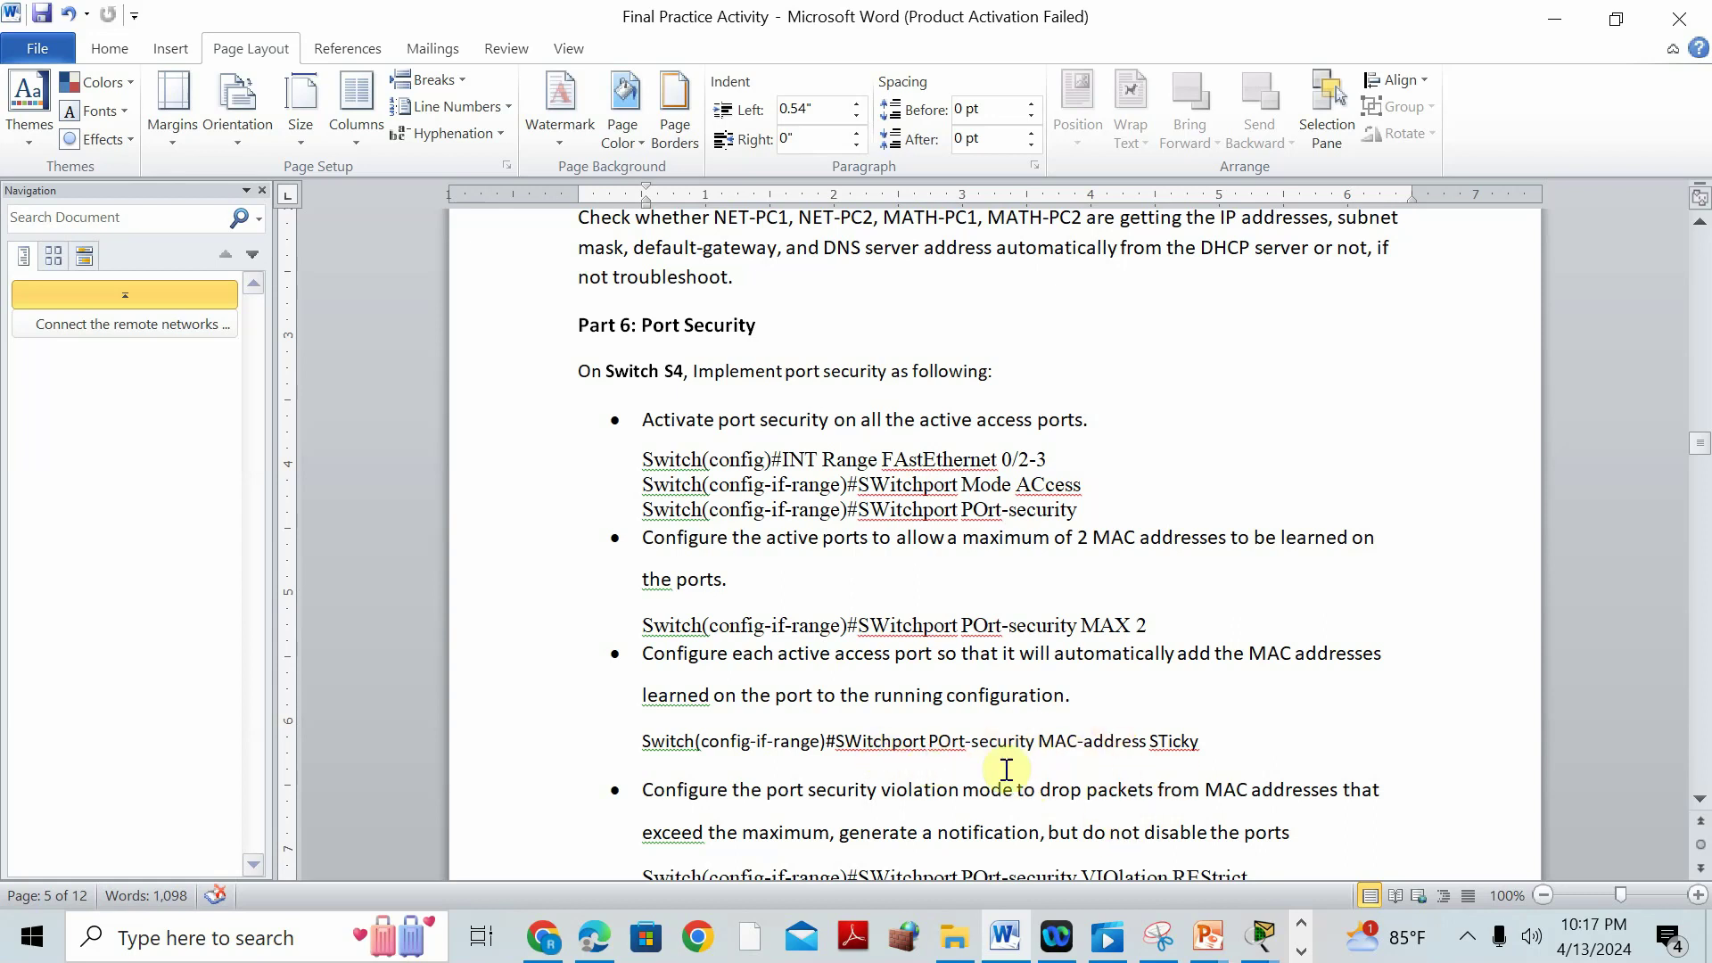
mouse_move(1290, 903)
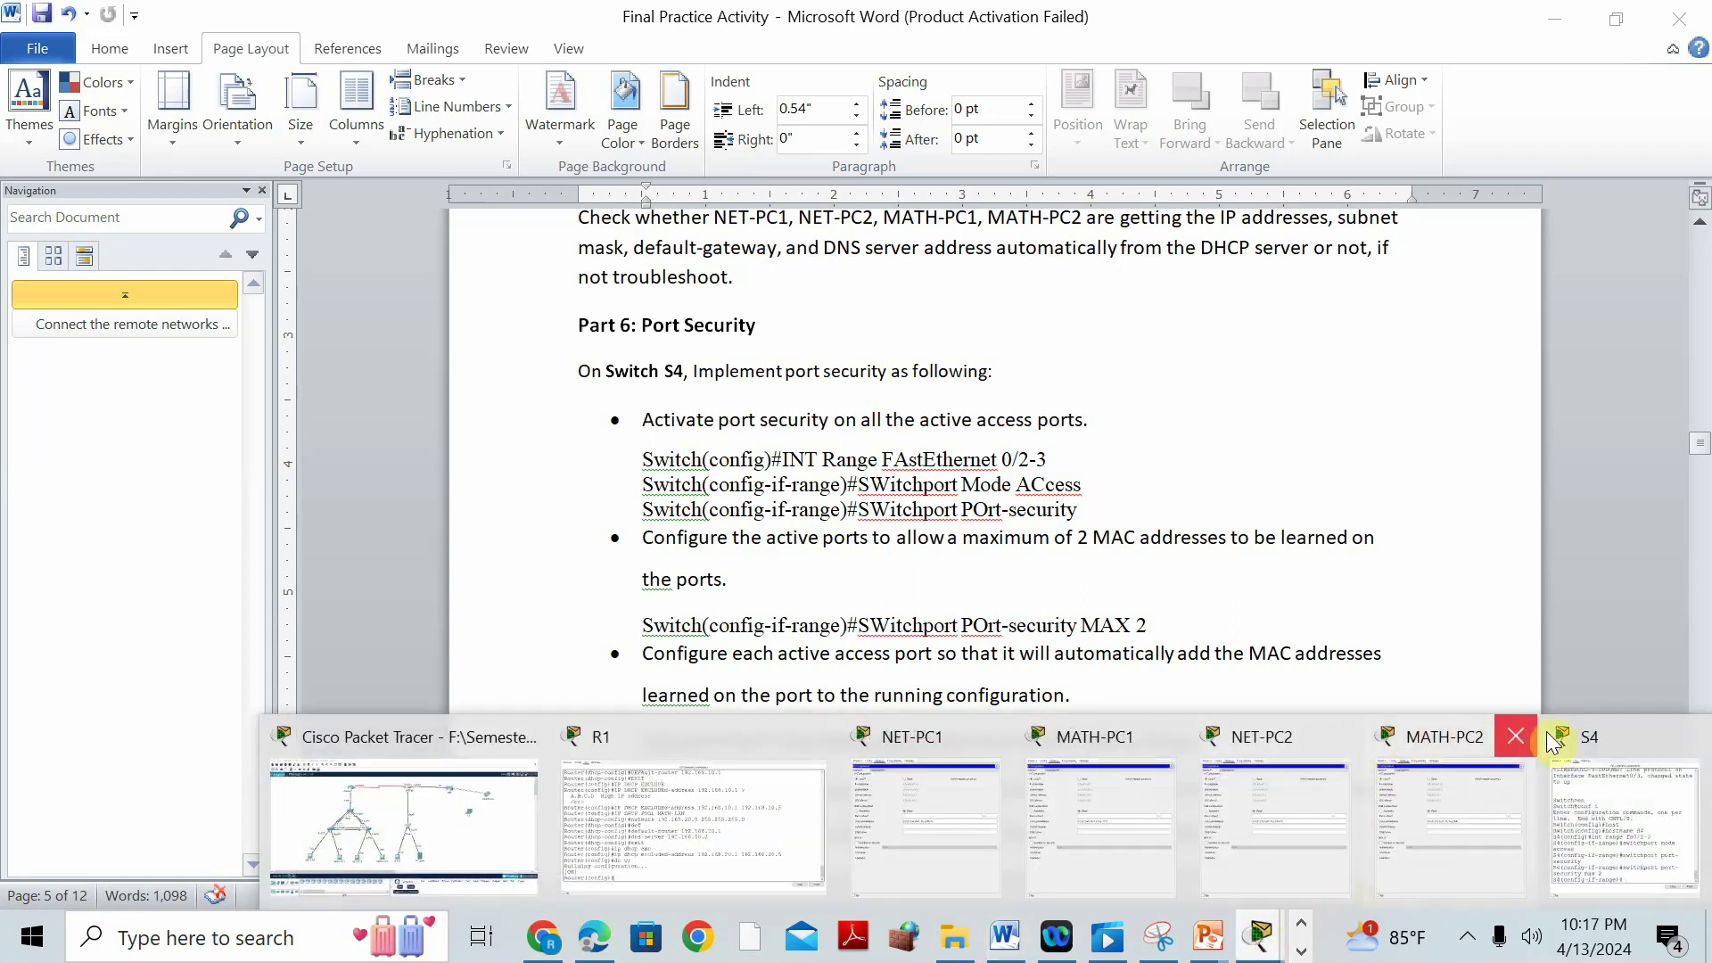
left_click(1600, 776)
type("switchpo")
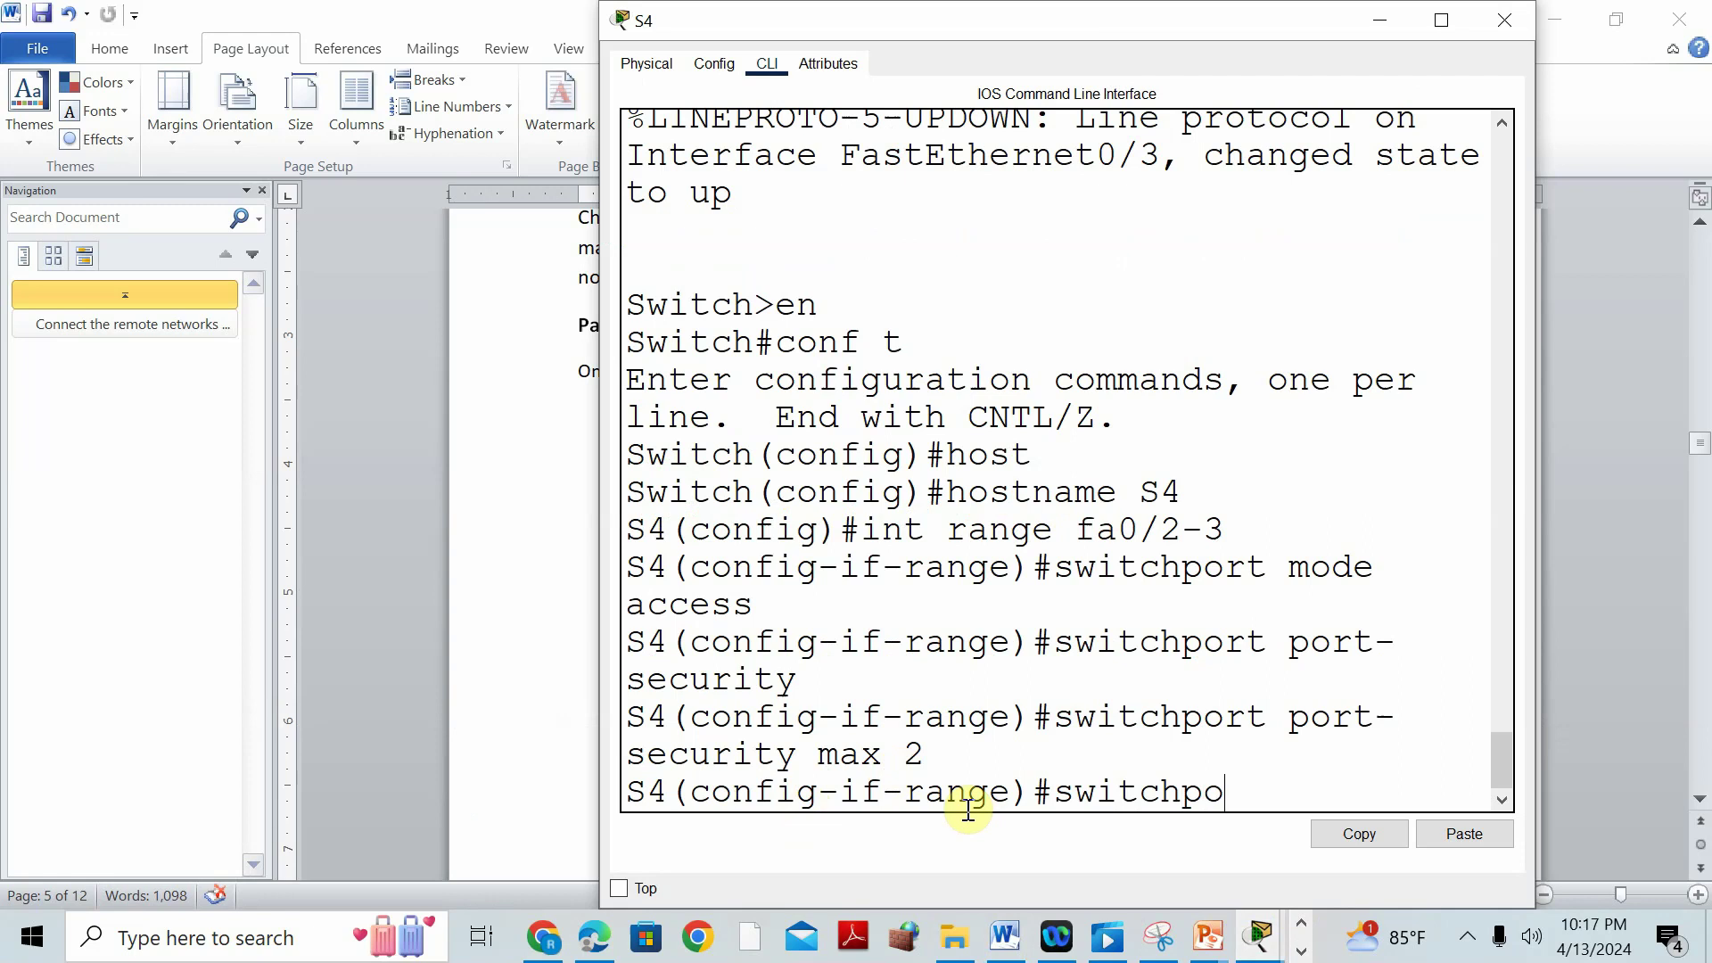
type("rt port-se")
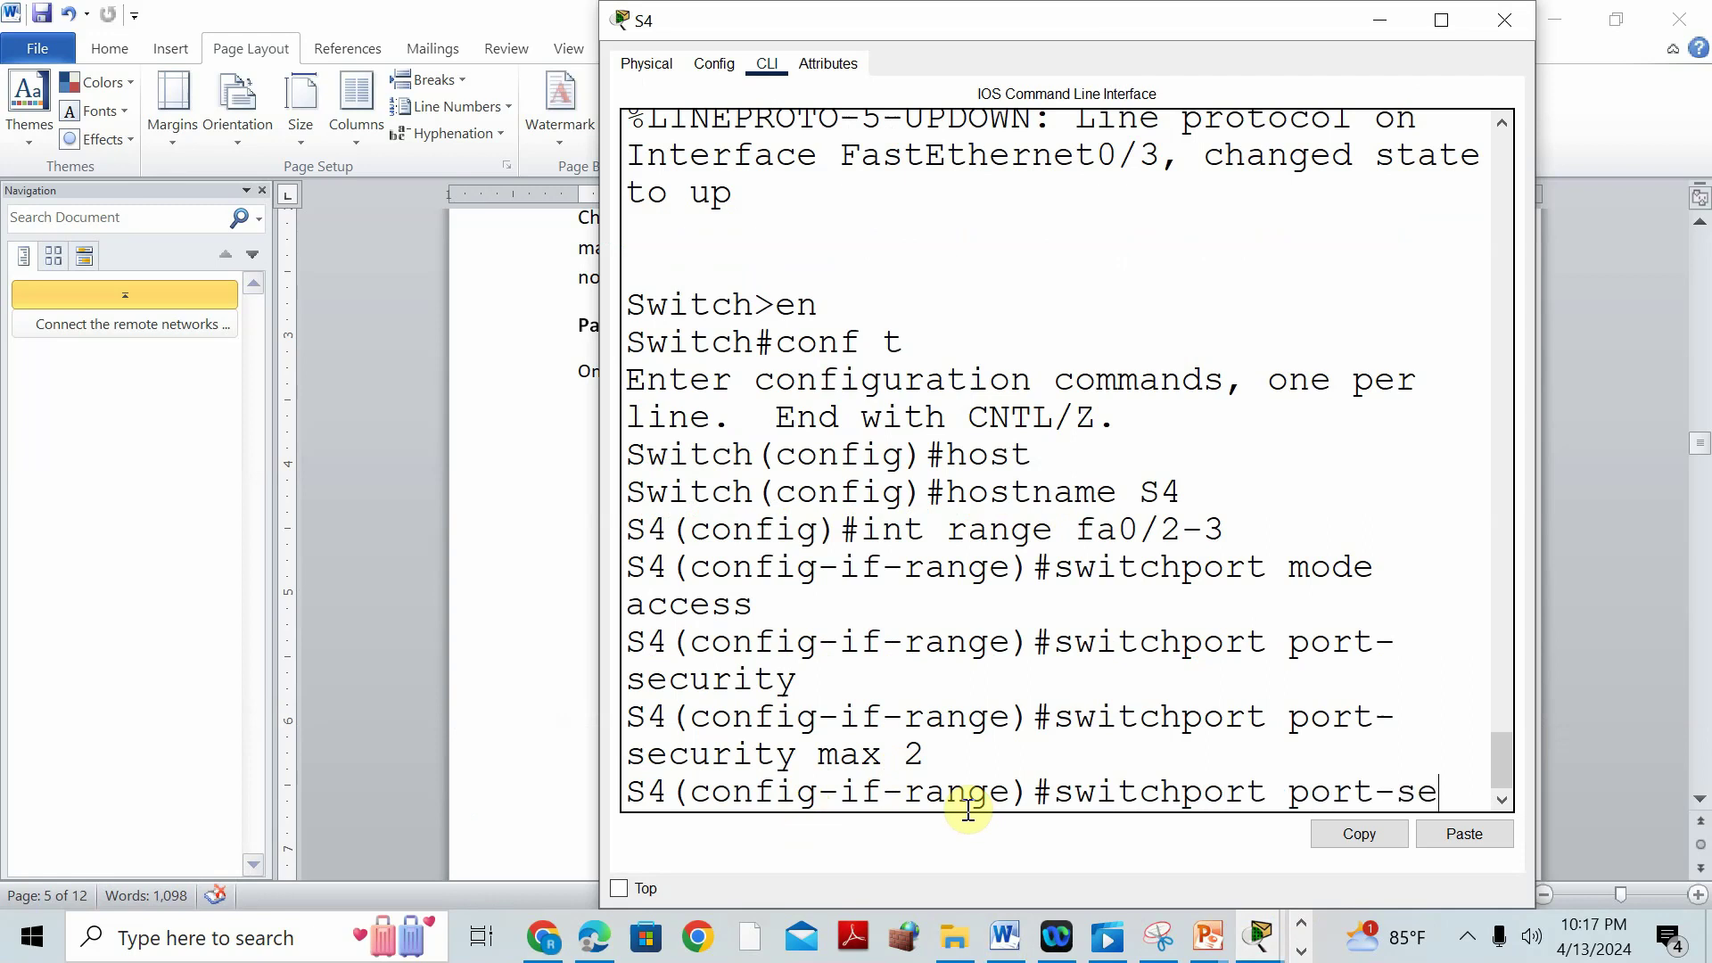
type("curity mac")
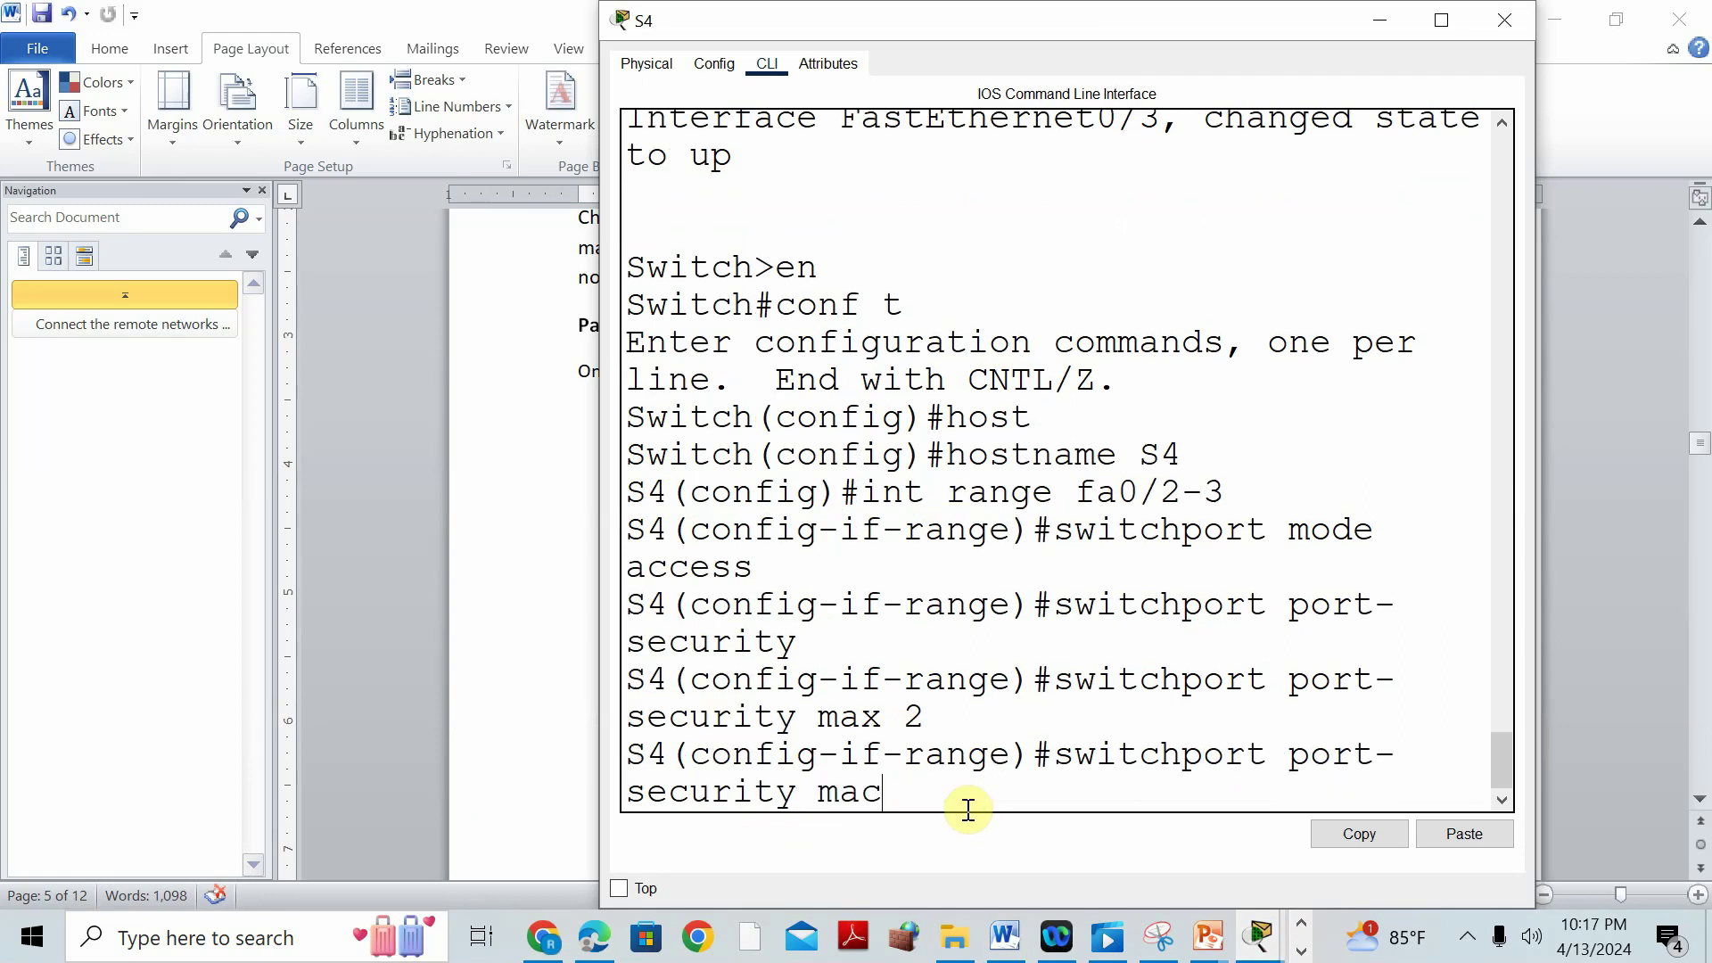
type("-address sticky")
key("Return")
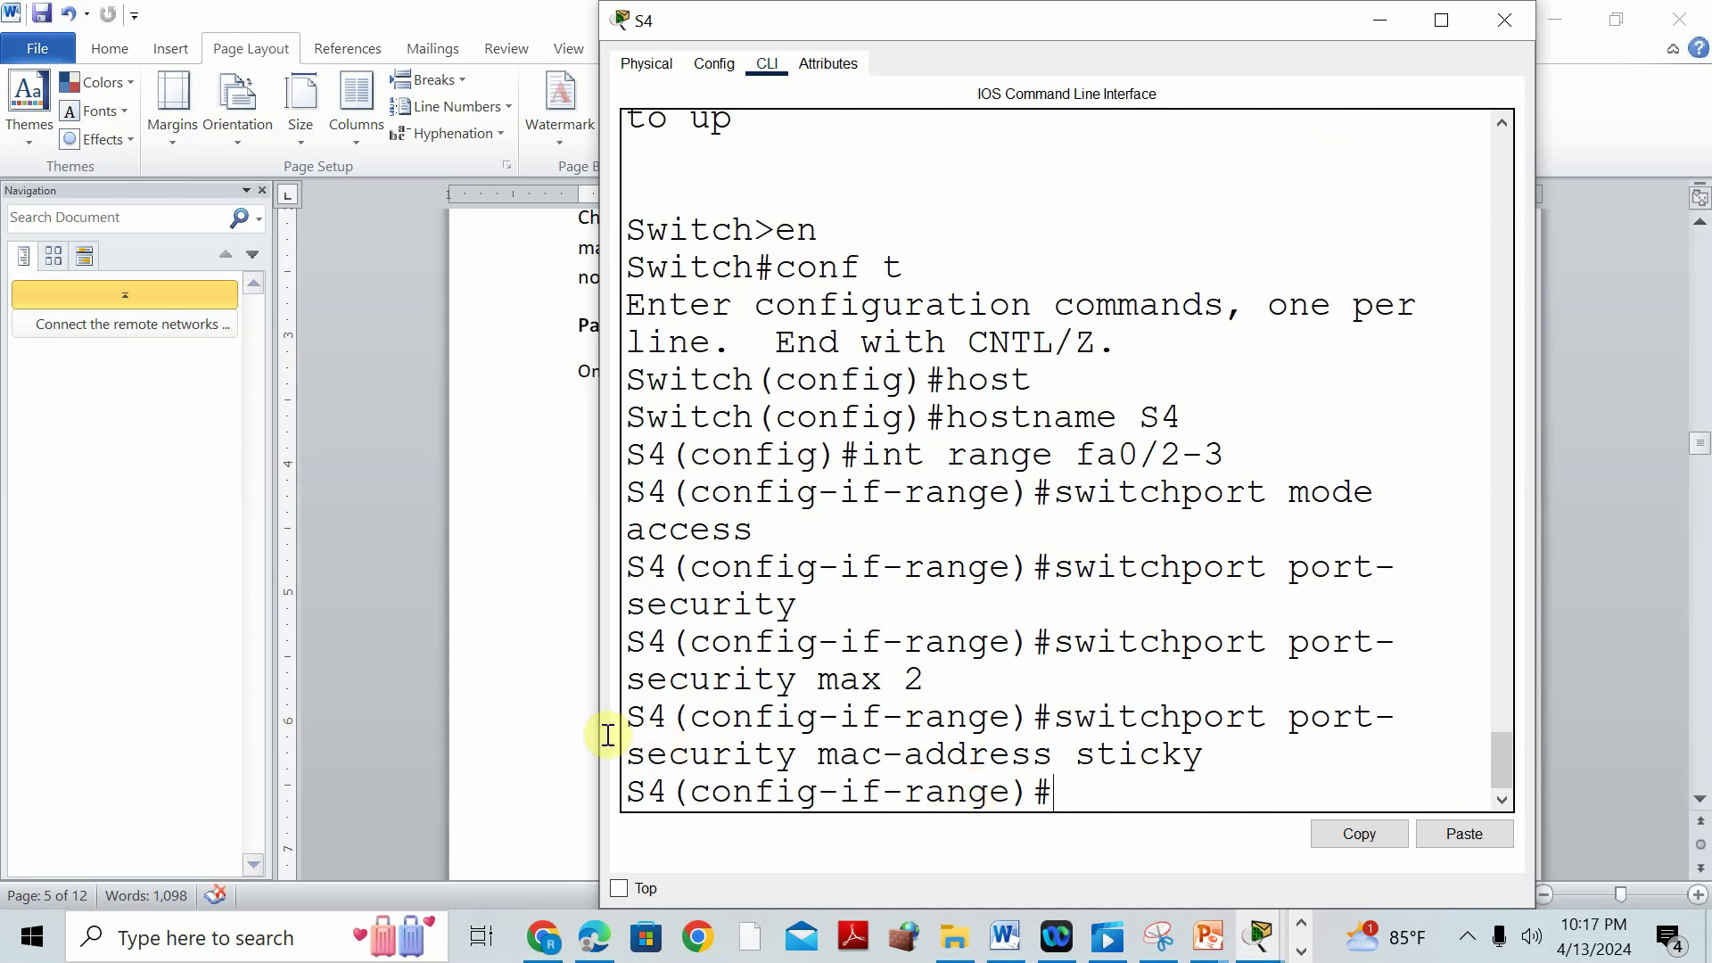
left_click(496, 717)
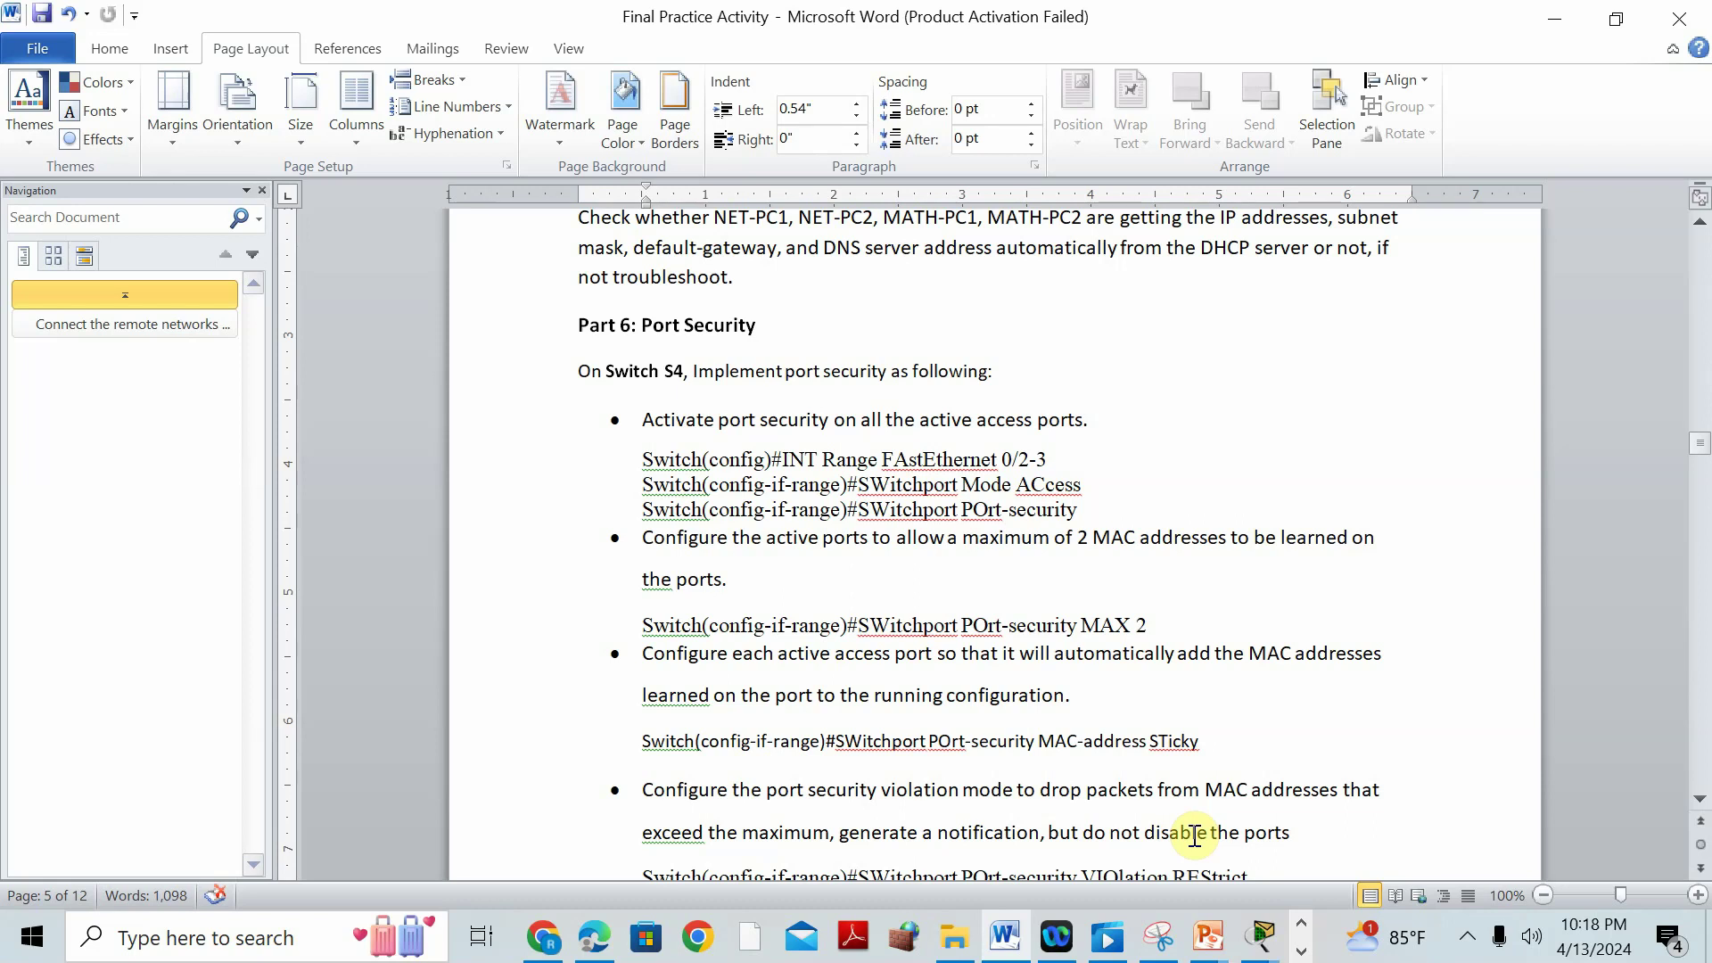
scroll(1282, 767, "down", 3)
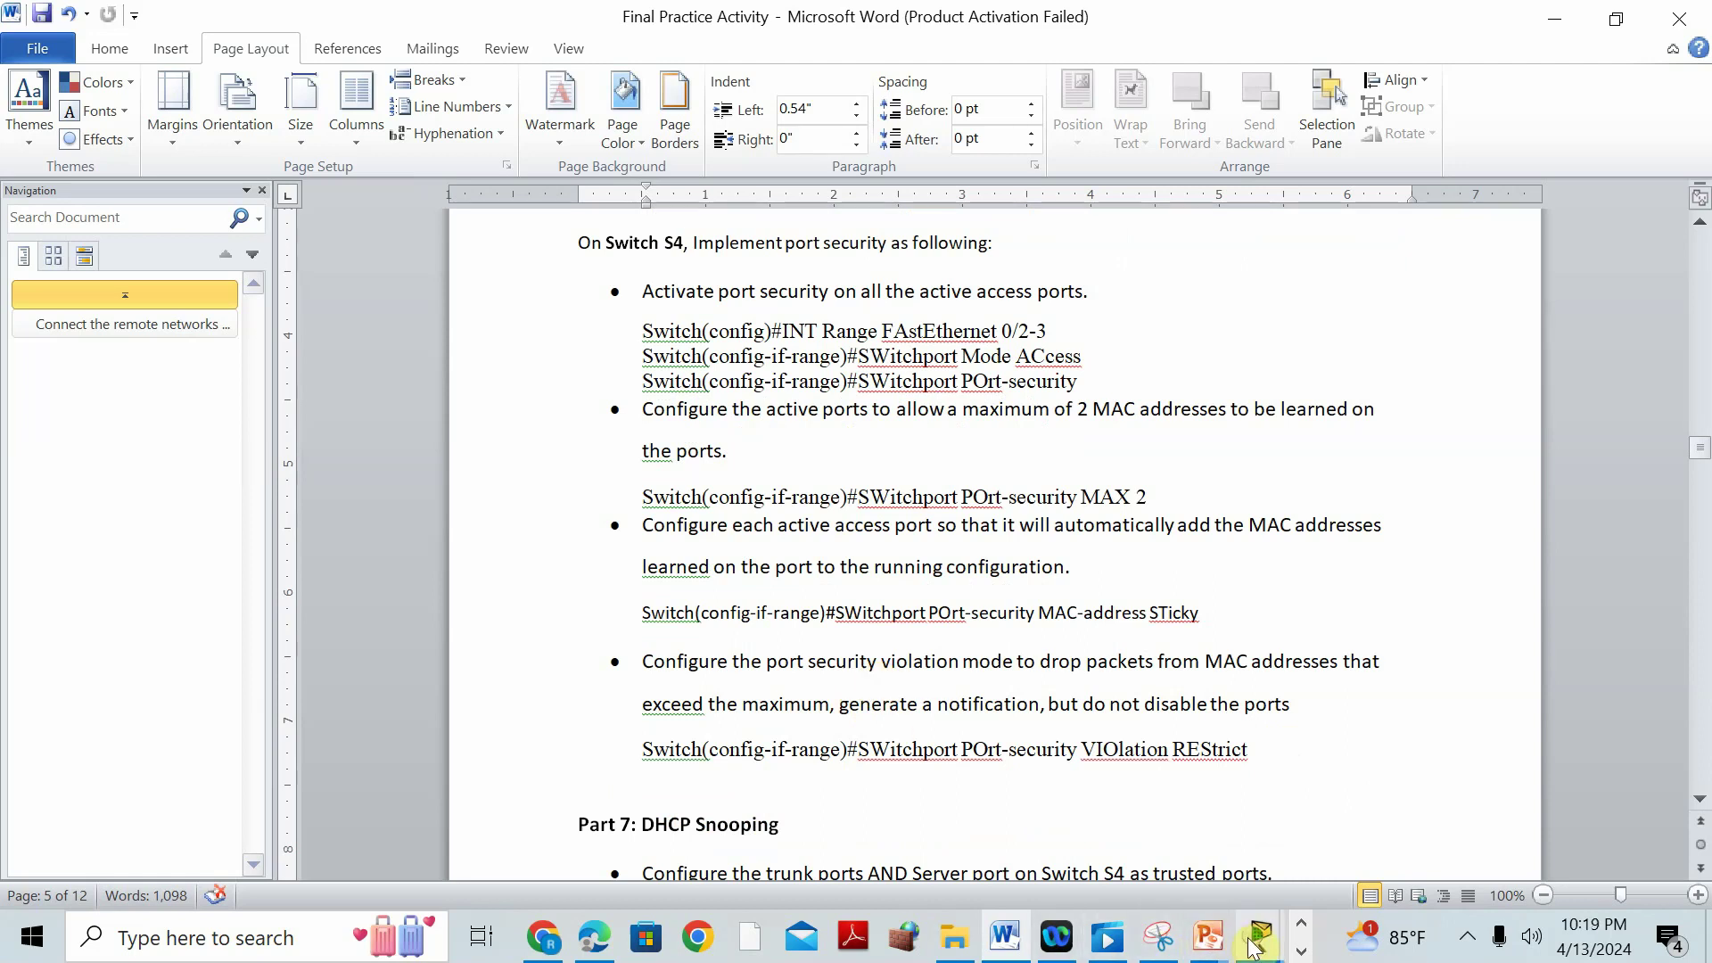
mouse_move(1248, 949)
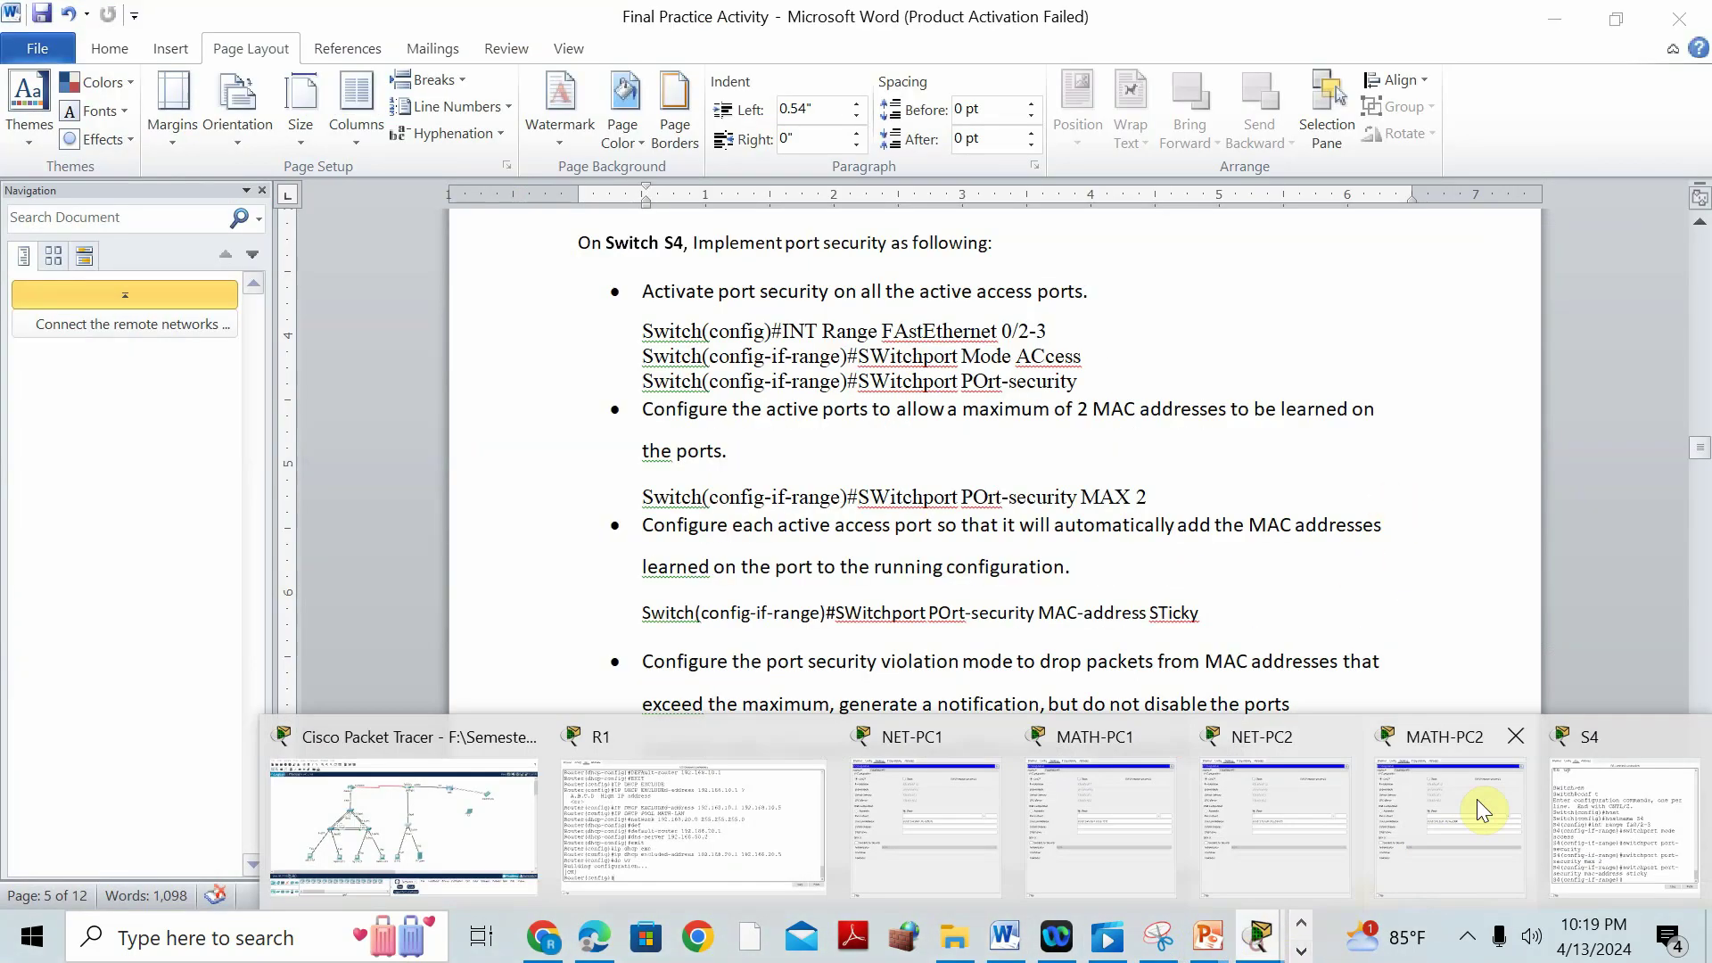
In S4's CLI, attempt the port-security violation restrict command for Fa0/2-3.
left_click(1614, 752)
type("switchport ")
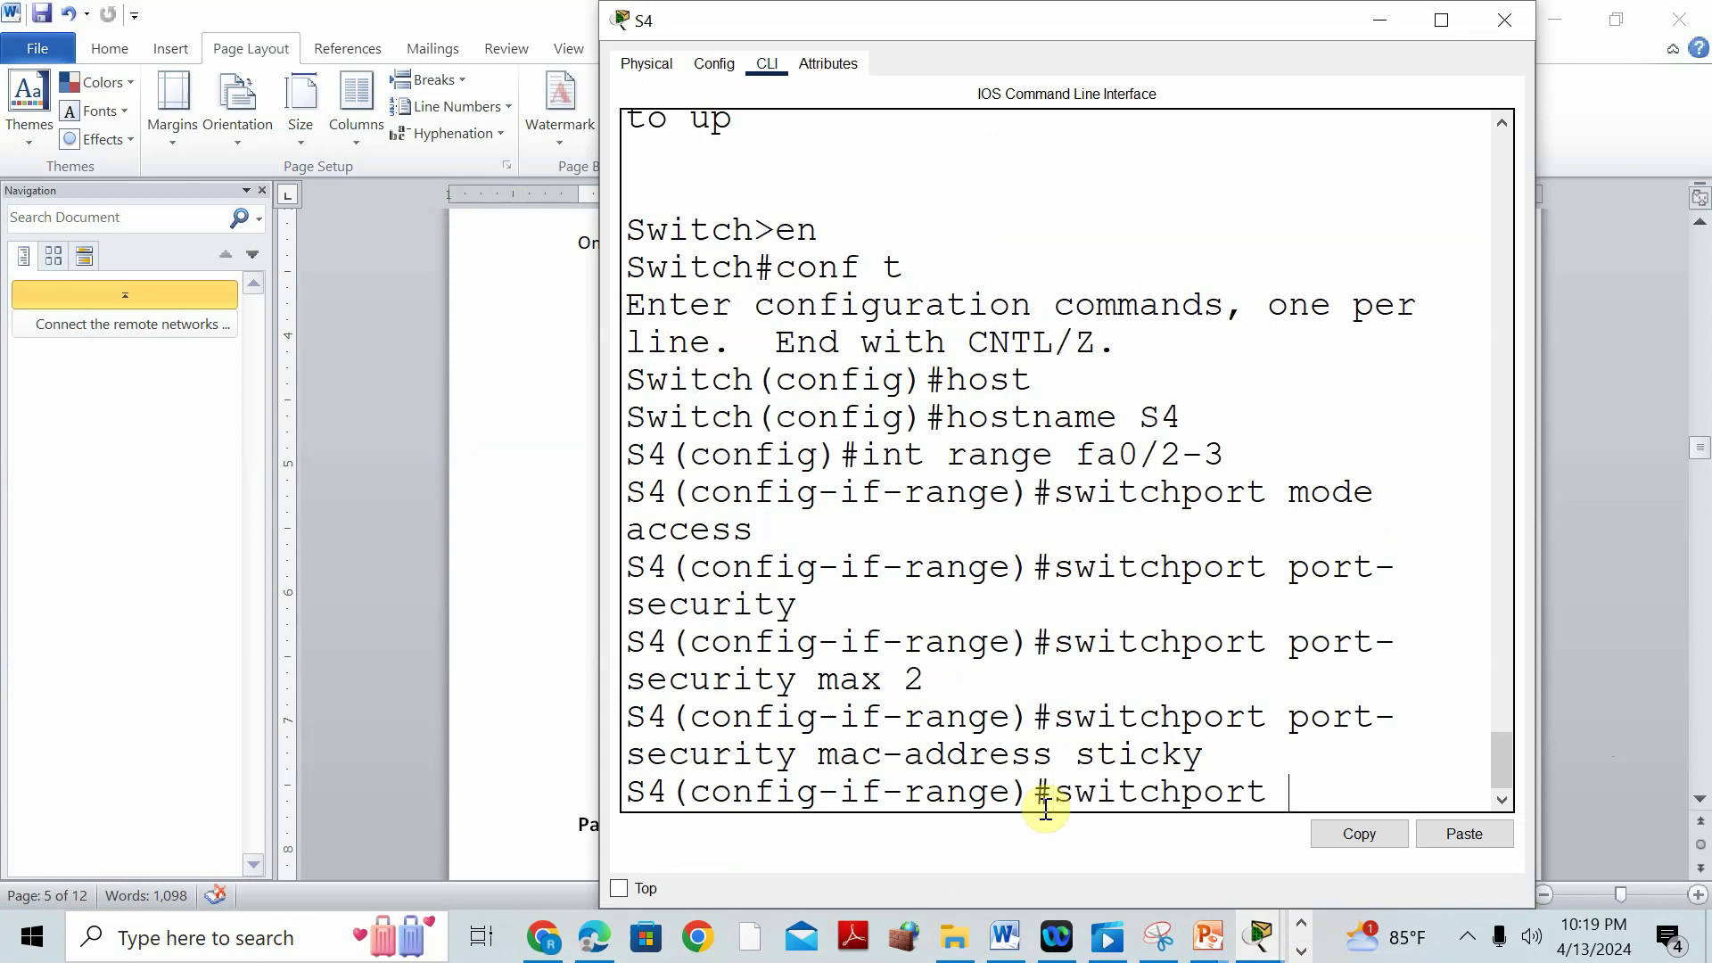
type("port-sec")
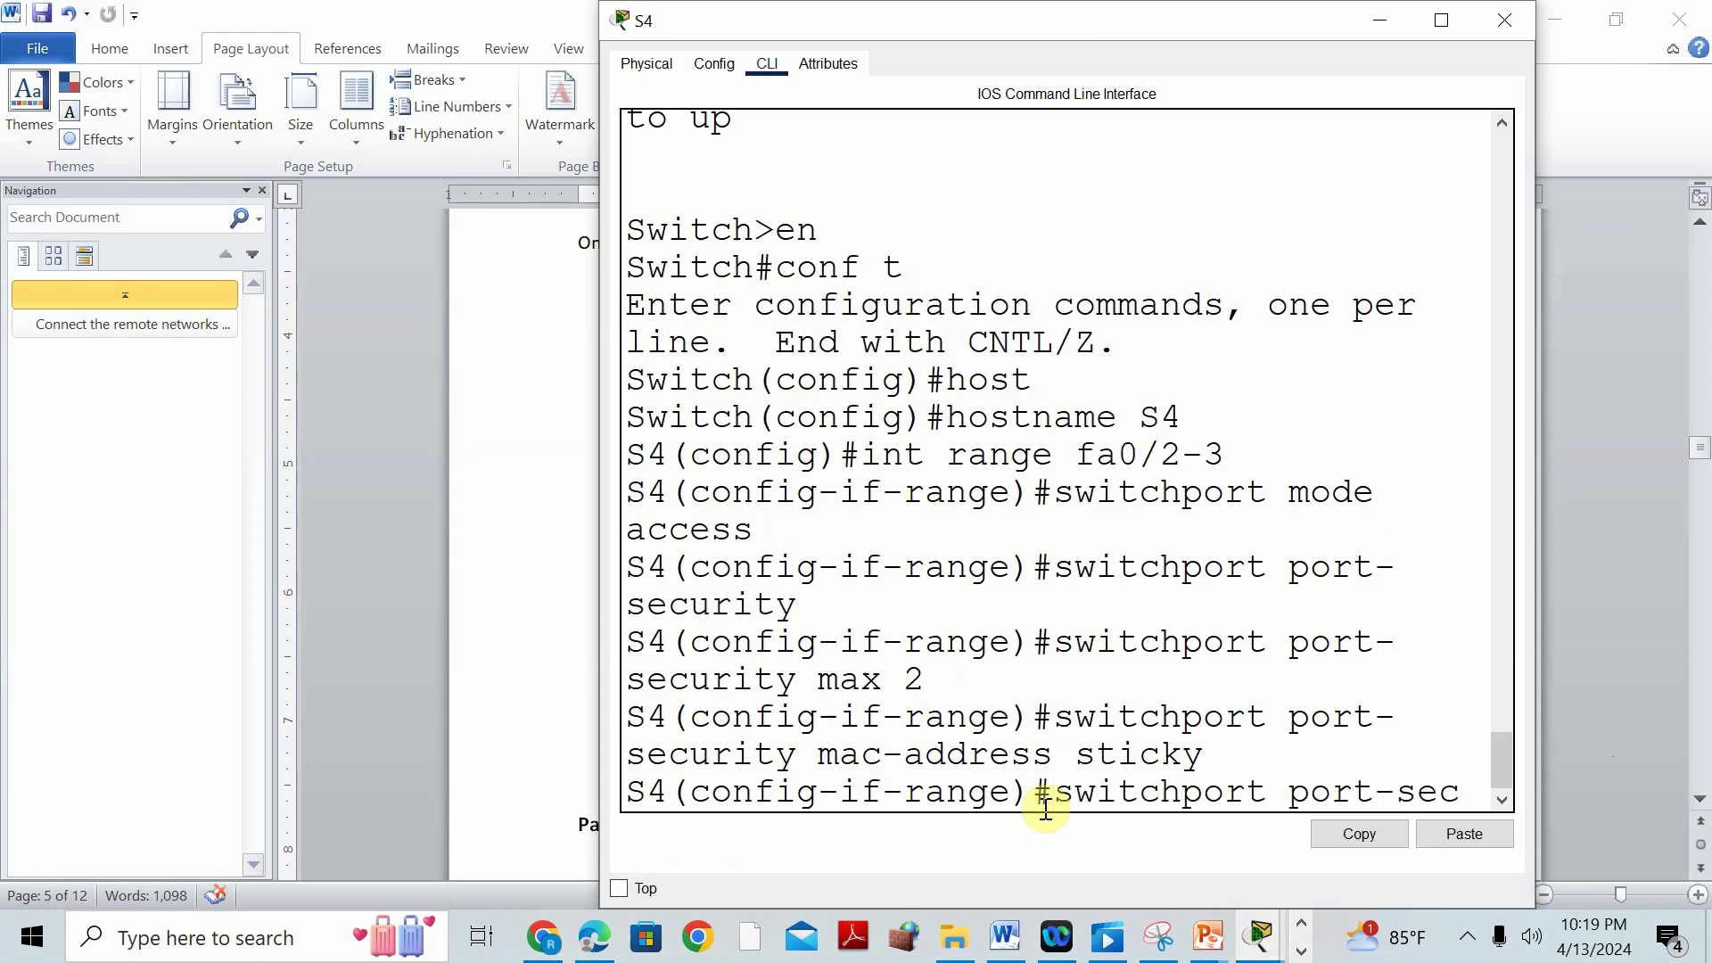
type("urity viola")
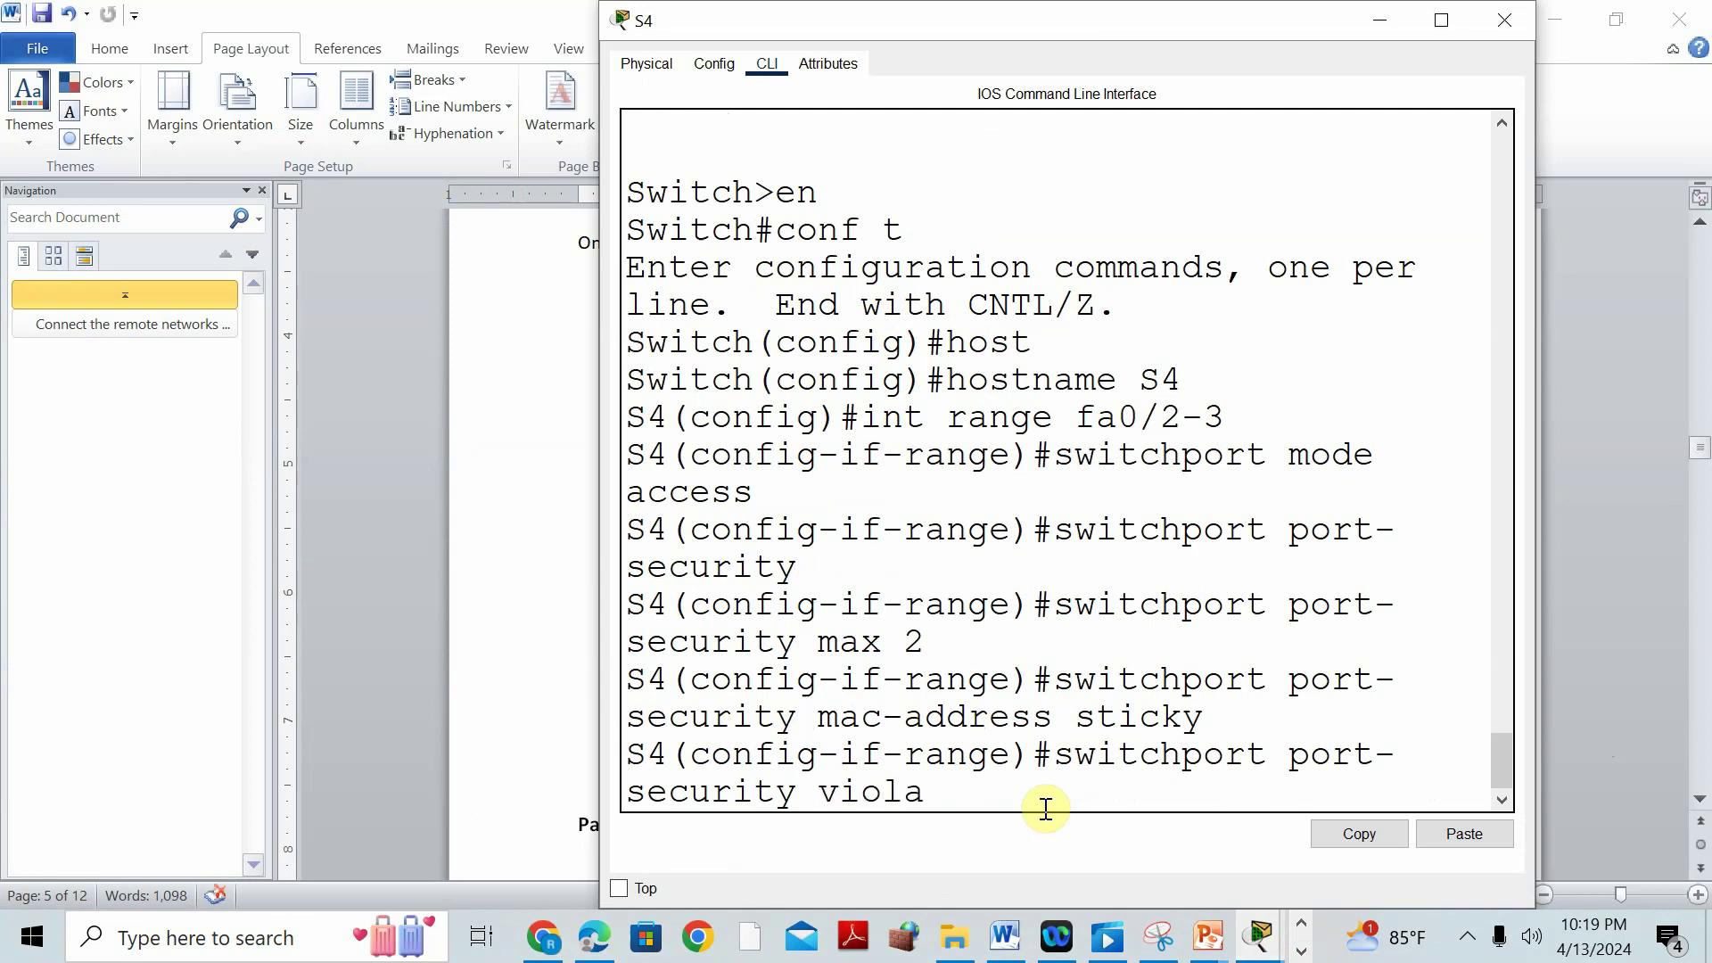
type("tion mode r")
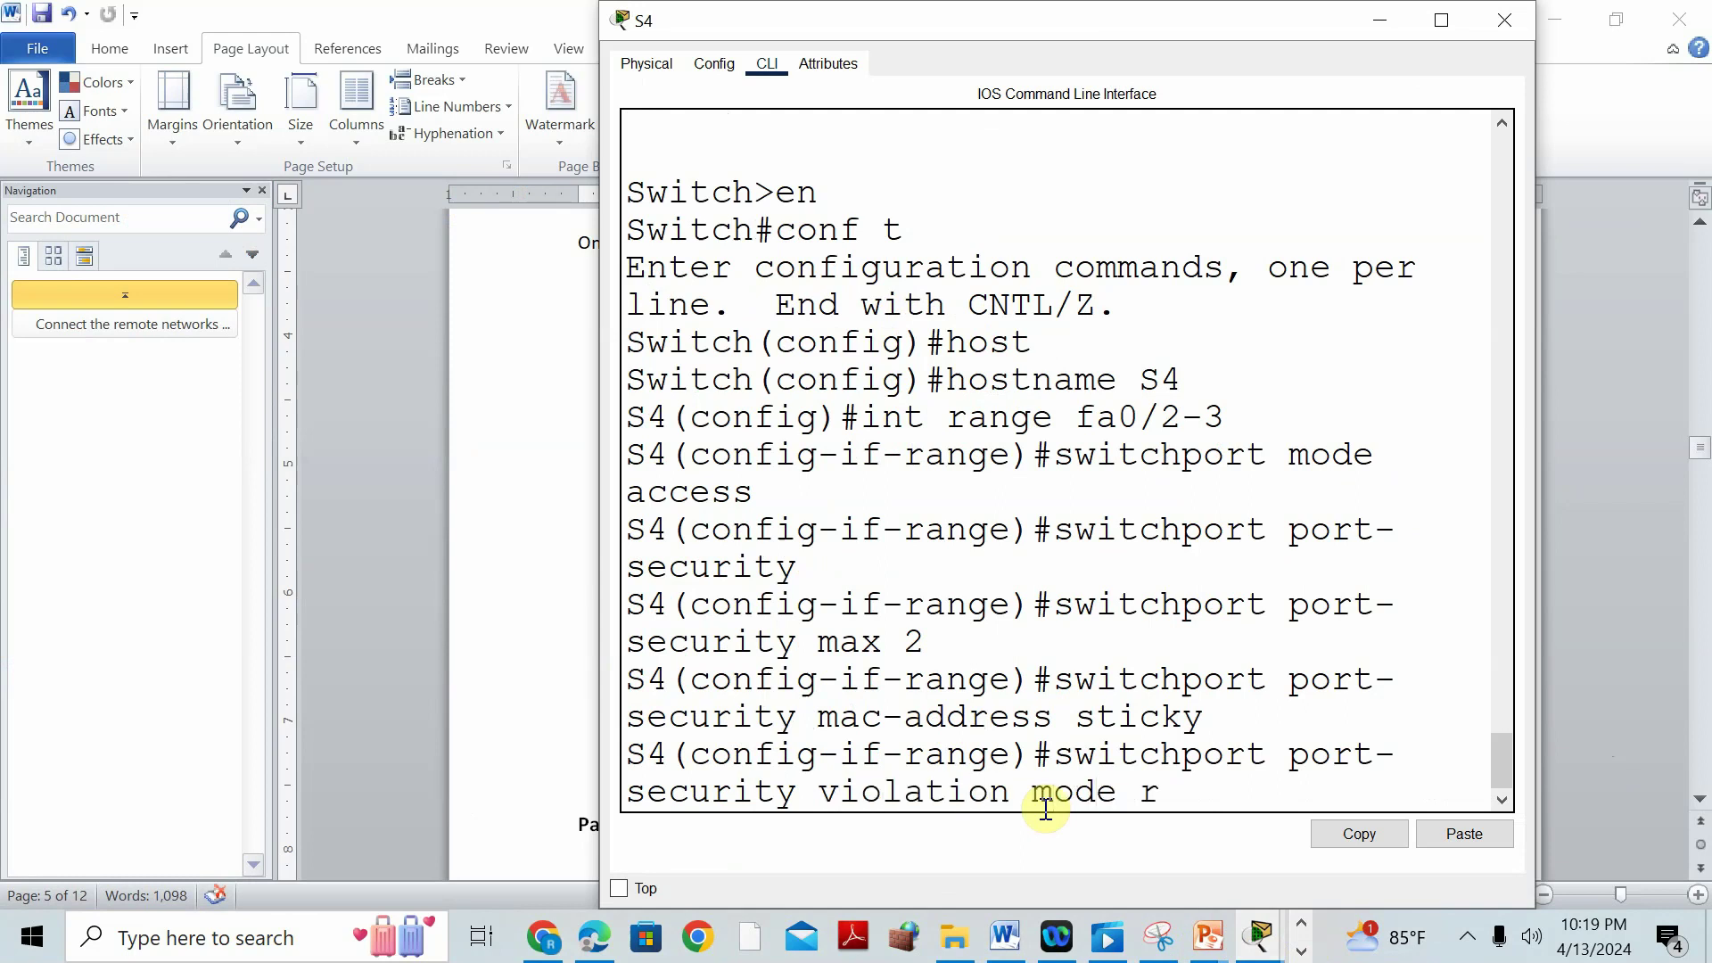
type("estri")
key("BackSpace")
type("ict")
key("Return")
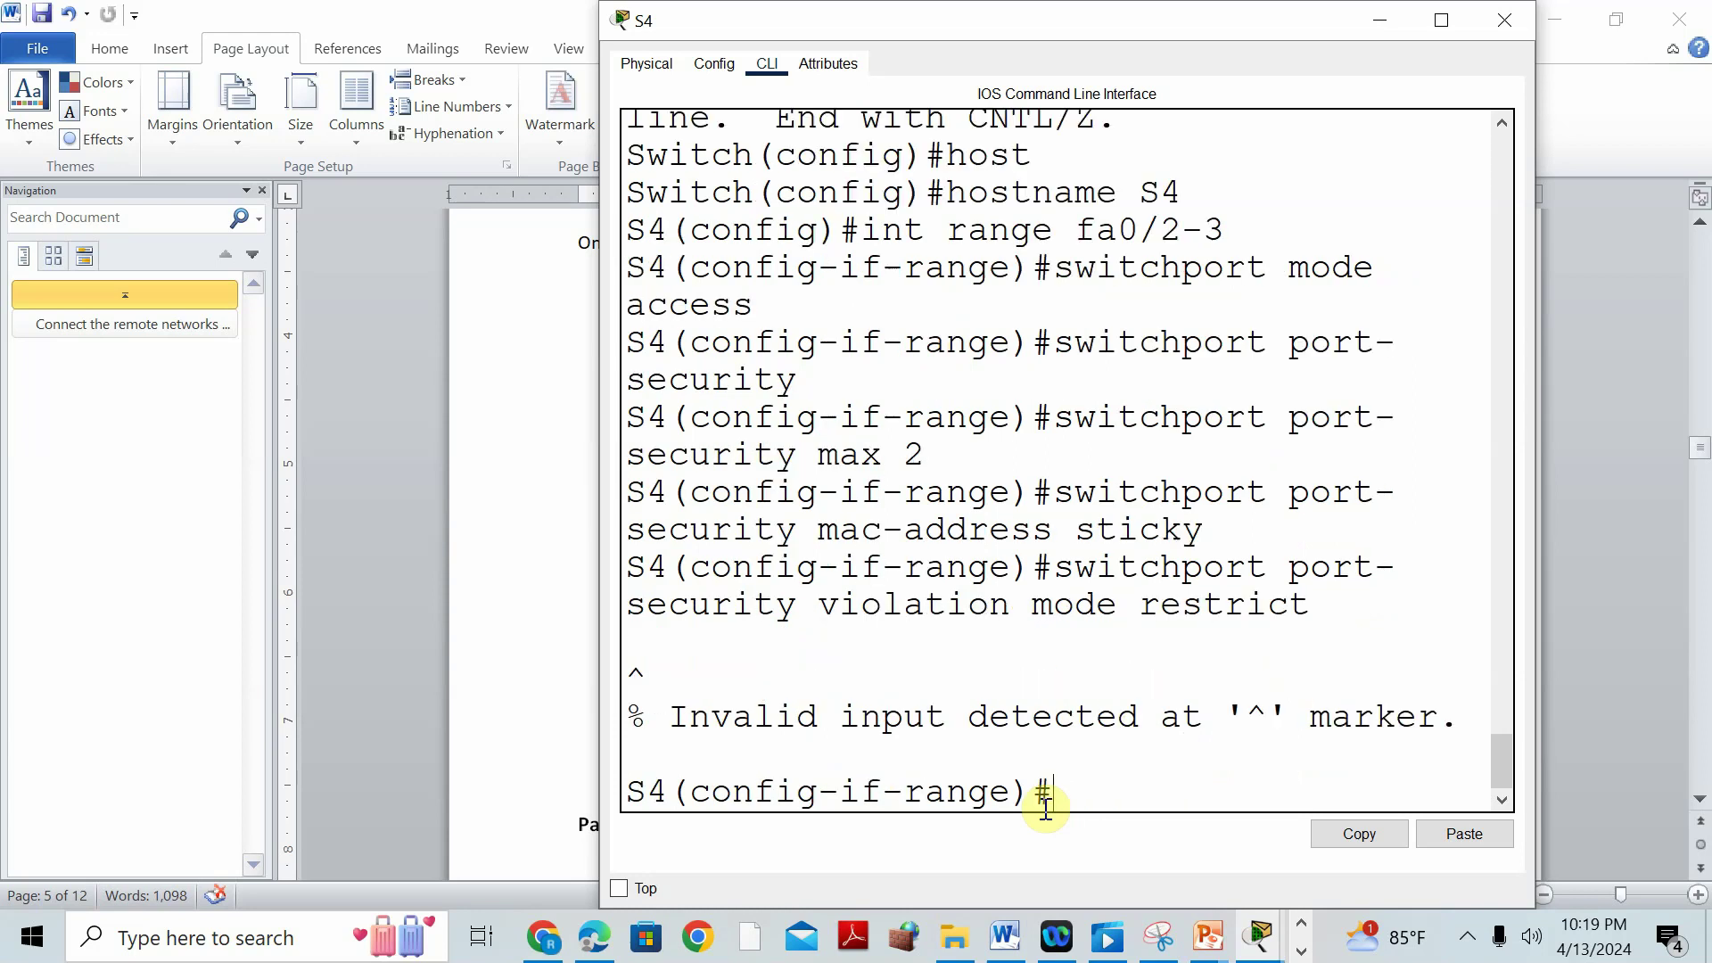
Enter switchport port-security violation restrict with Tab completion, then try saving with 'do wqr'.
type("swith")
key("Tab")
key("BackSpace")
key("BackSpace")
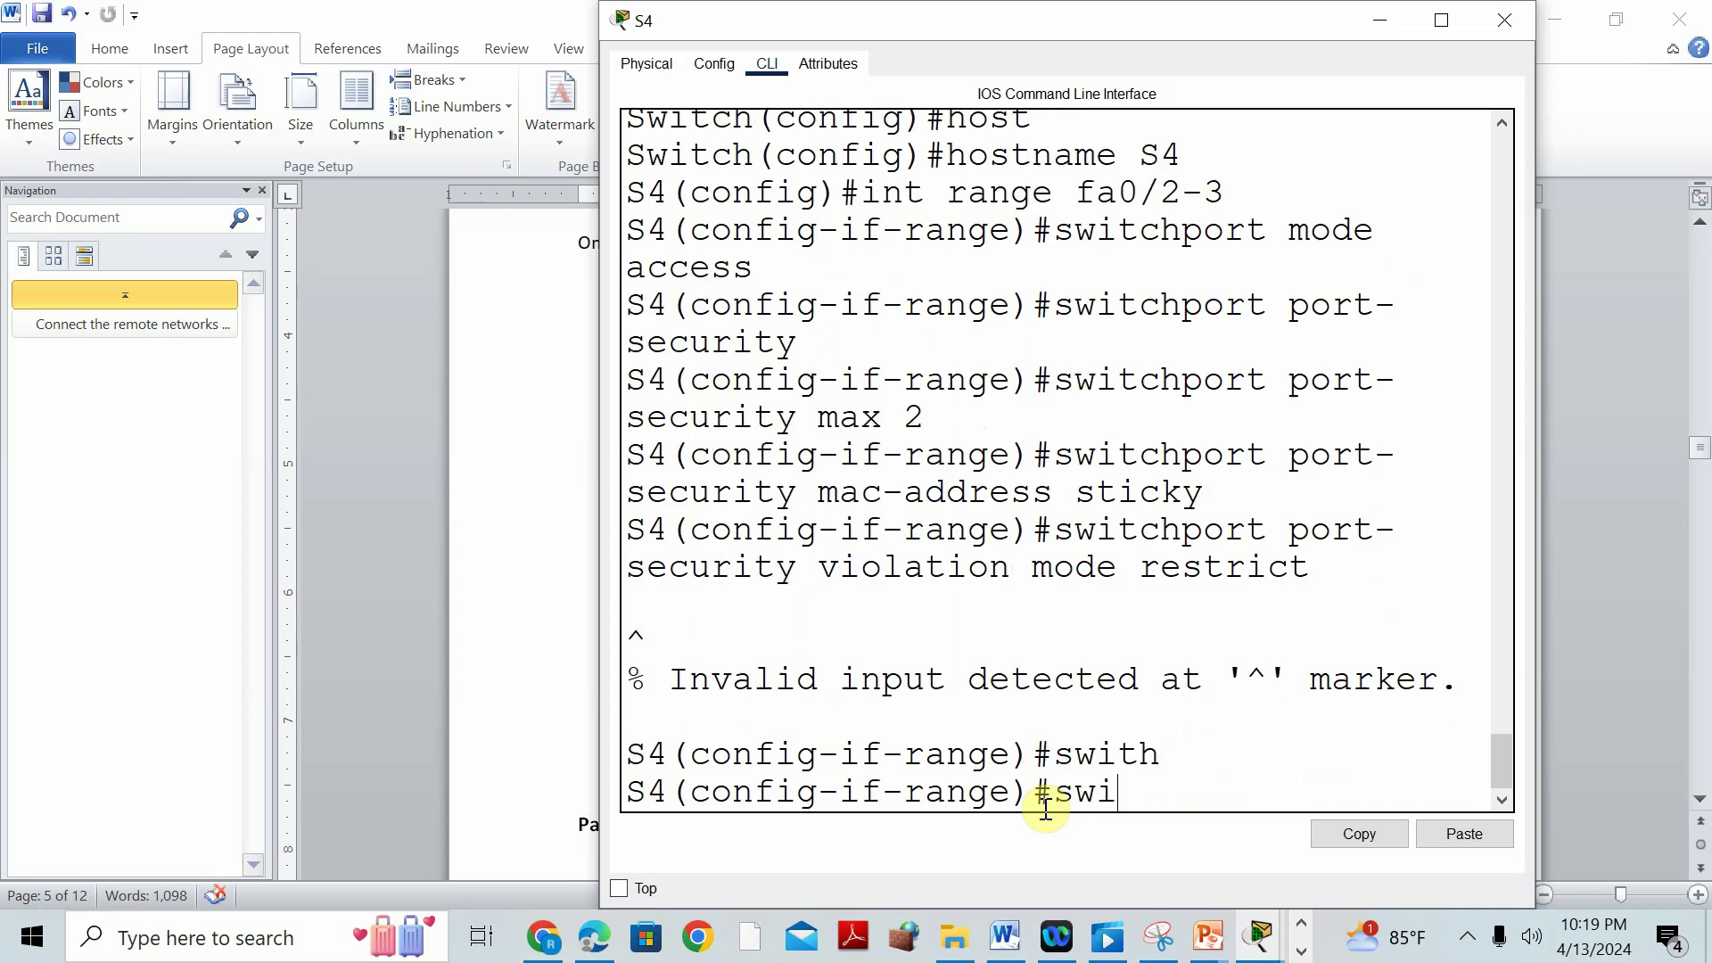
type("tchpport port")
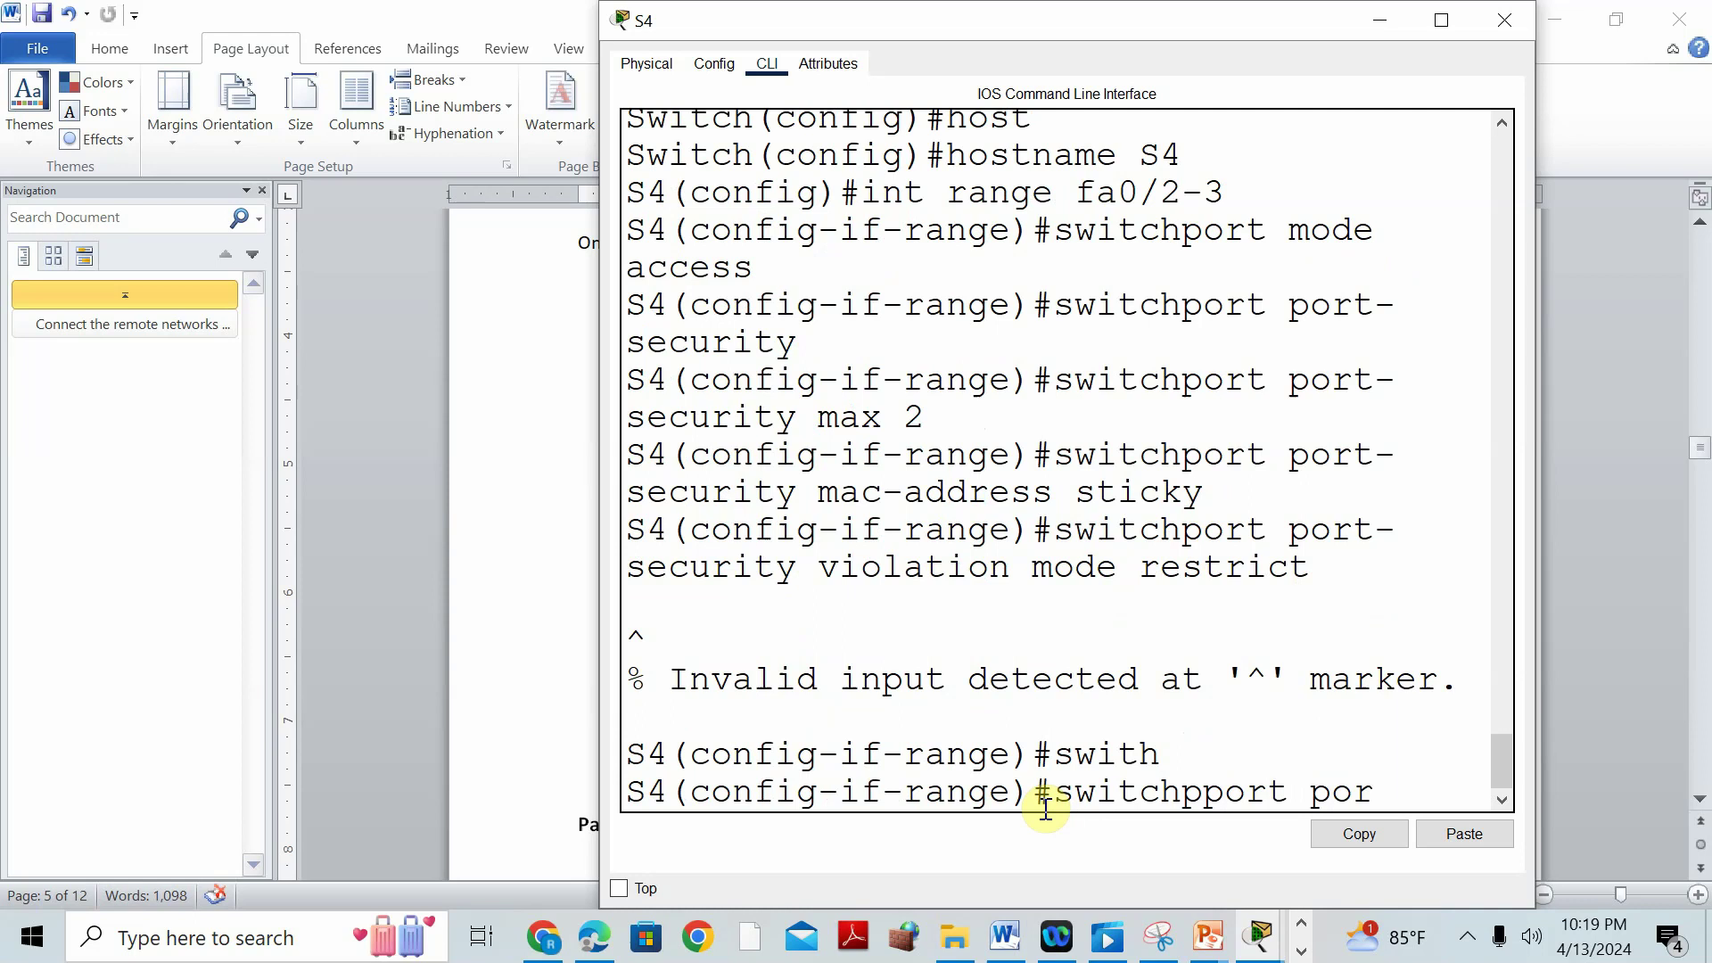
key("Tab")
type("-s")
key("Tab")
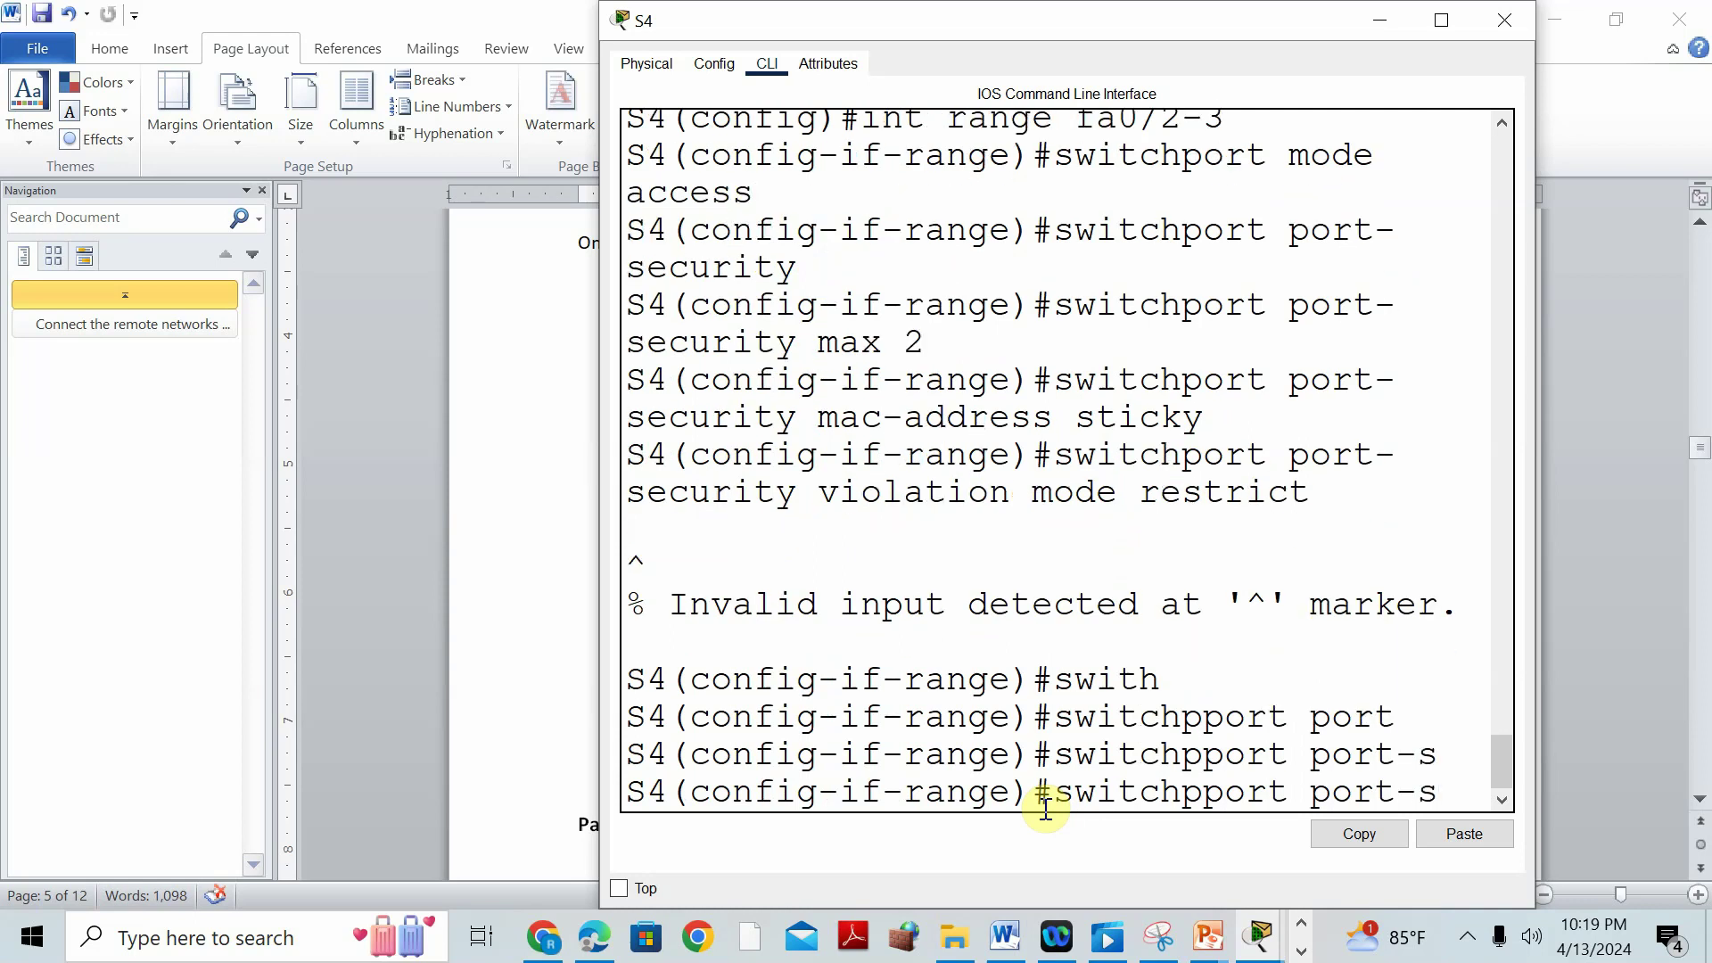
key("Left")
key("Left")
key("Left")
key("Left")
key("Left")
key("Left")
key("Left")
key("Left")
key("BackSpace")
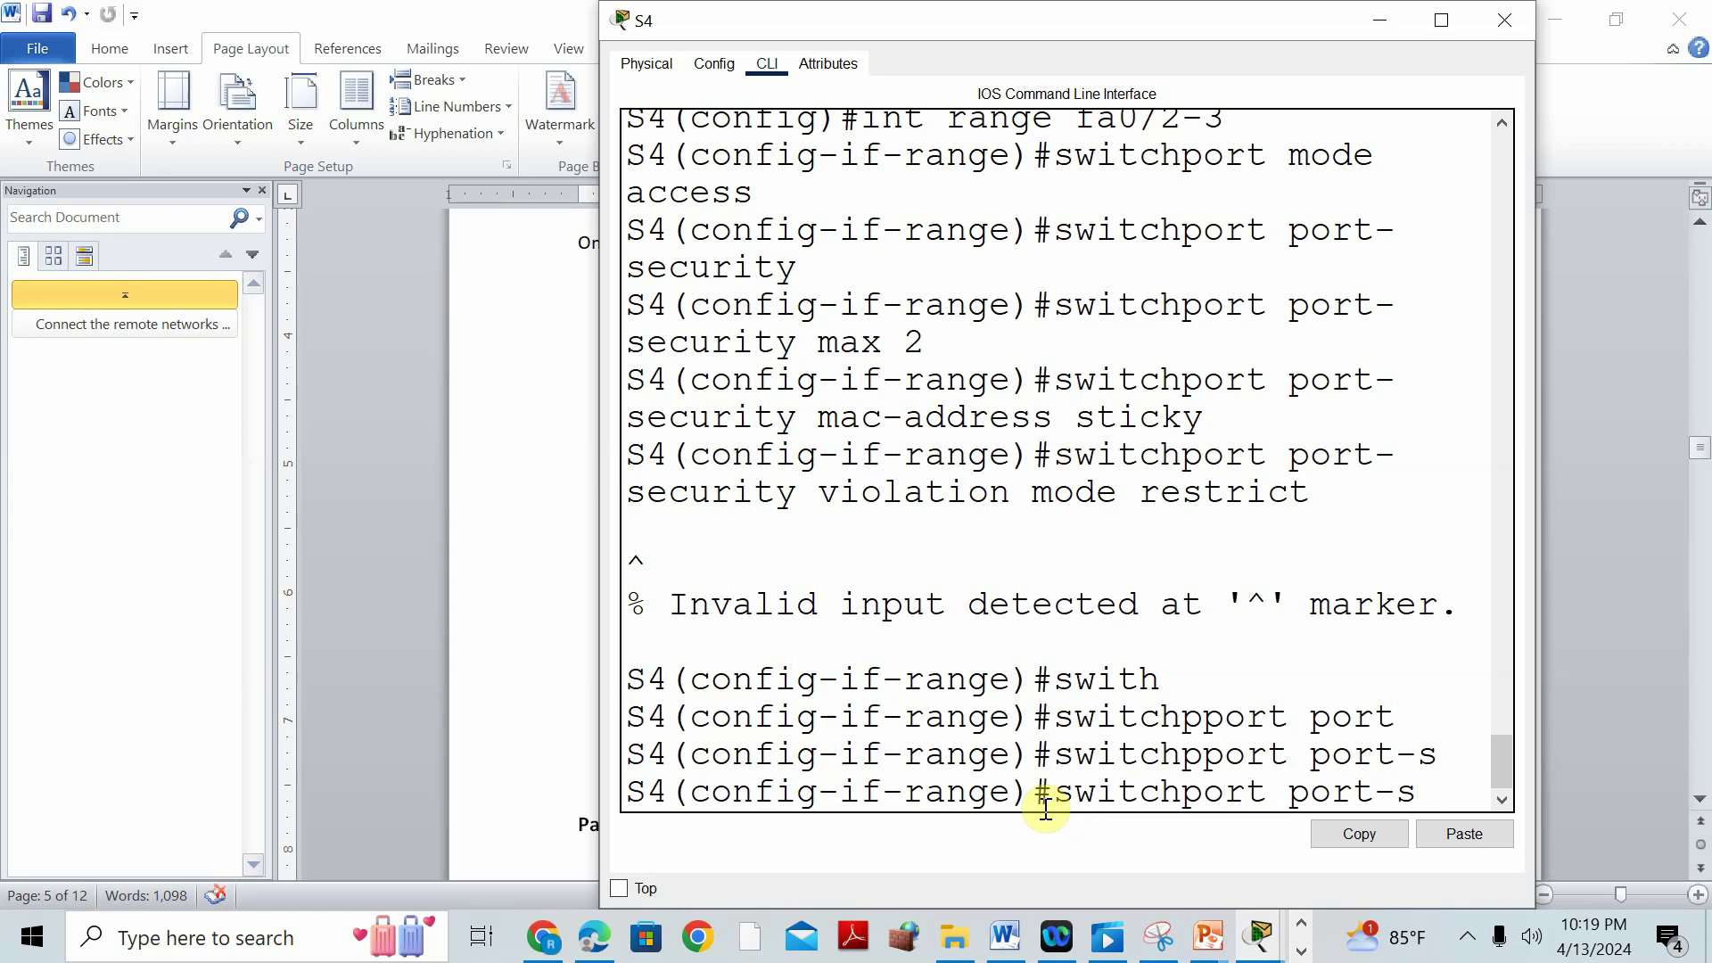
key("Right")
key("Right")
key("Right")
key("Right")
key("Right")
key("Right")
key("Right")
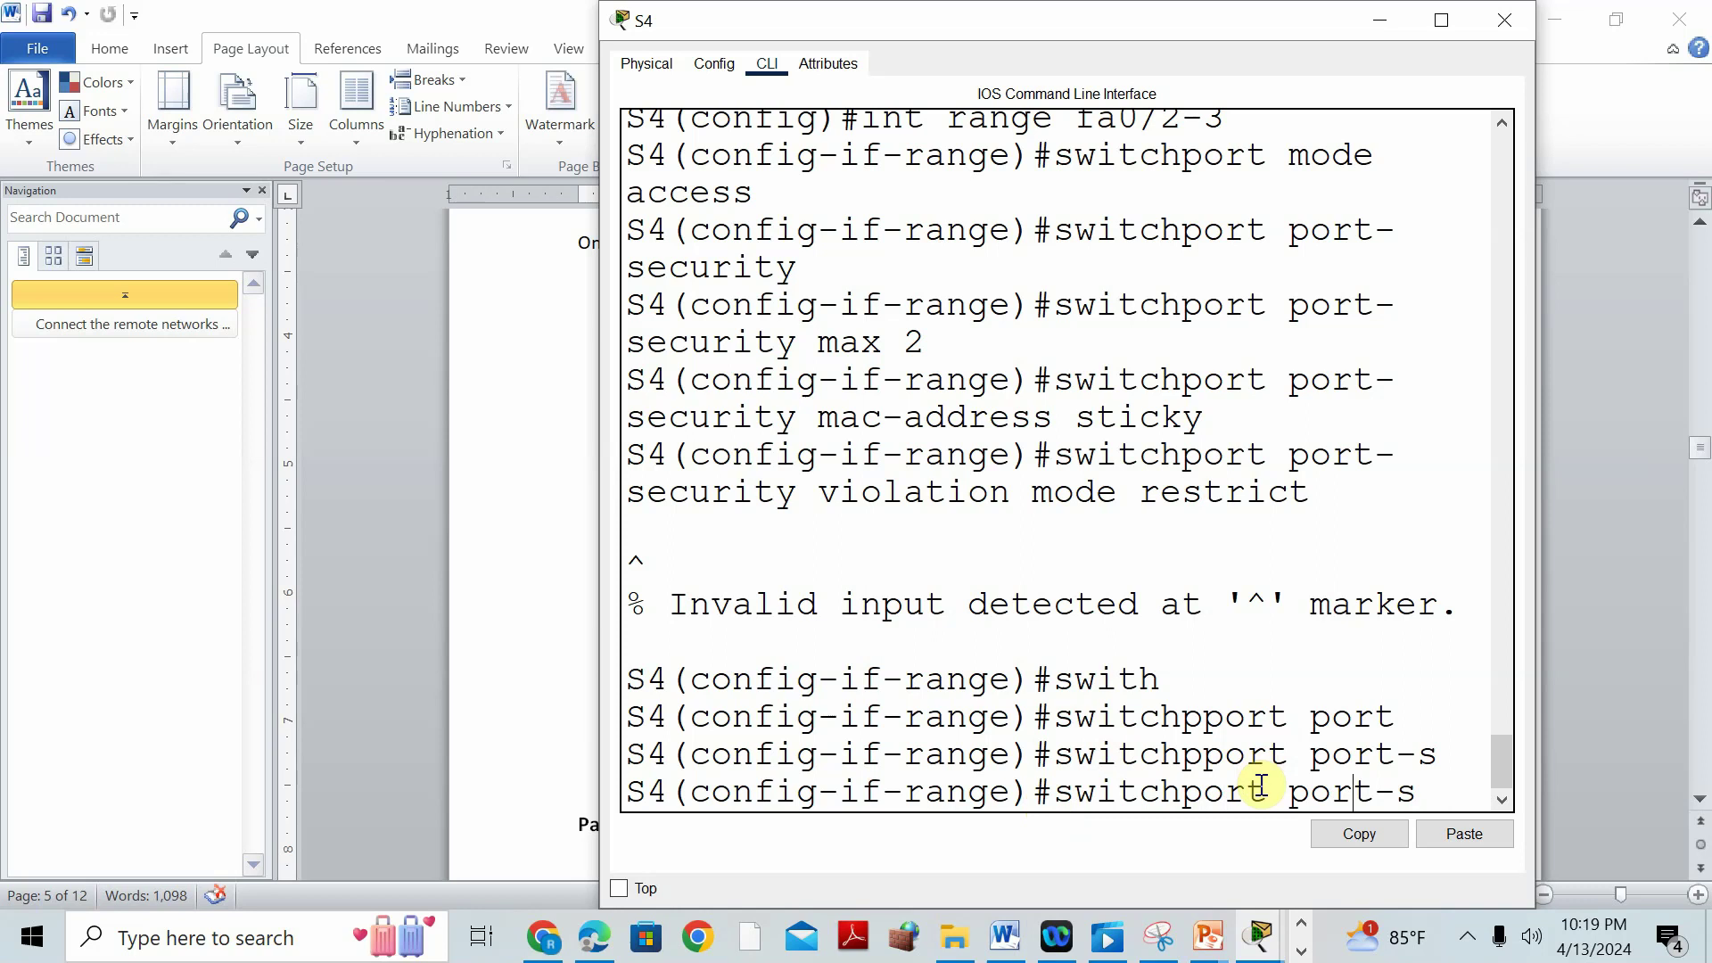
key("Tab")
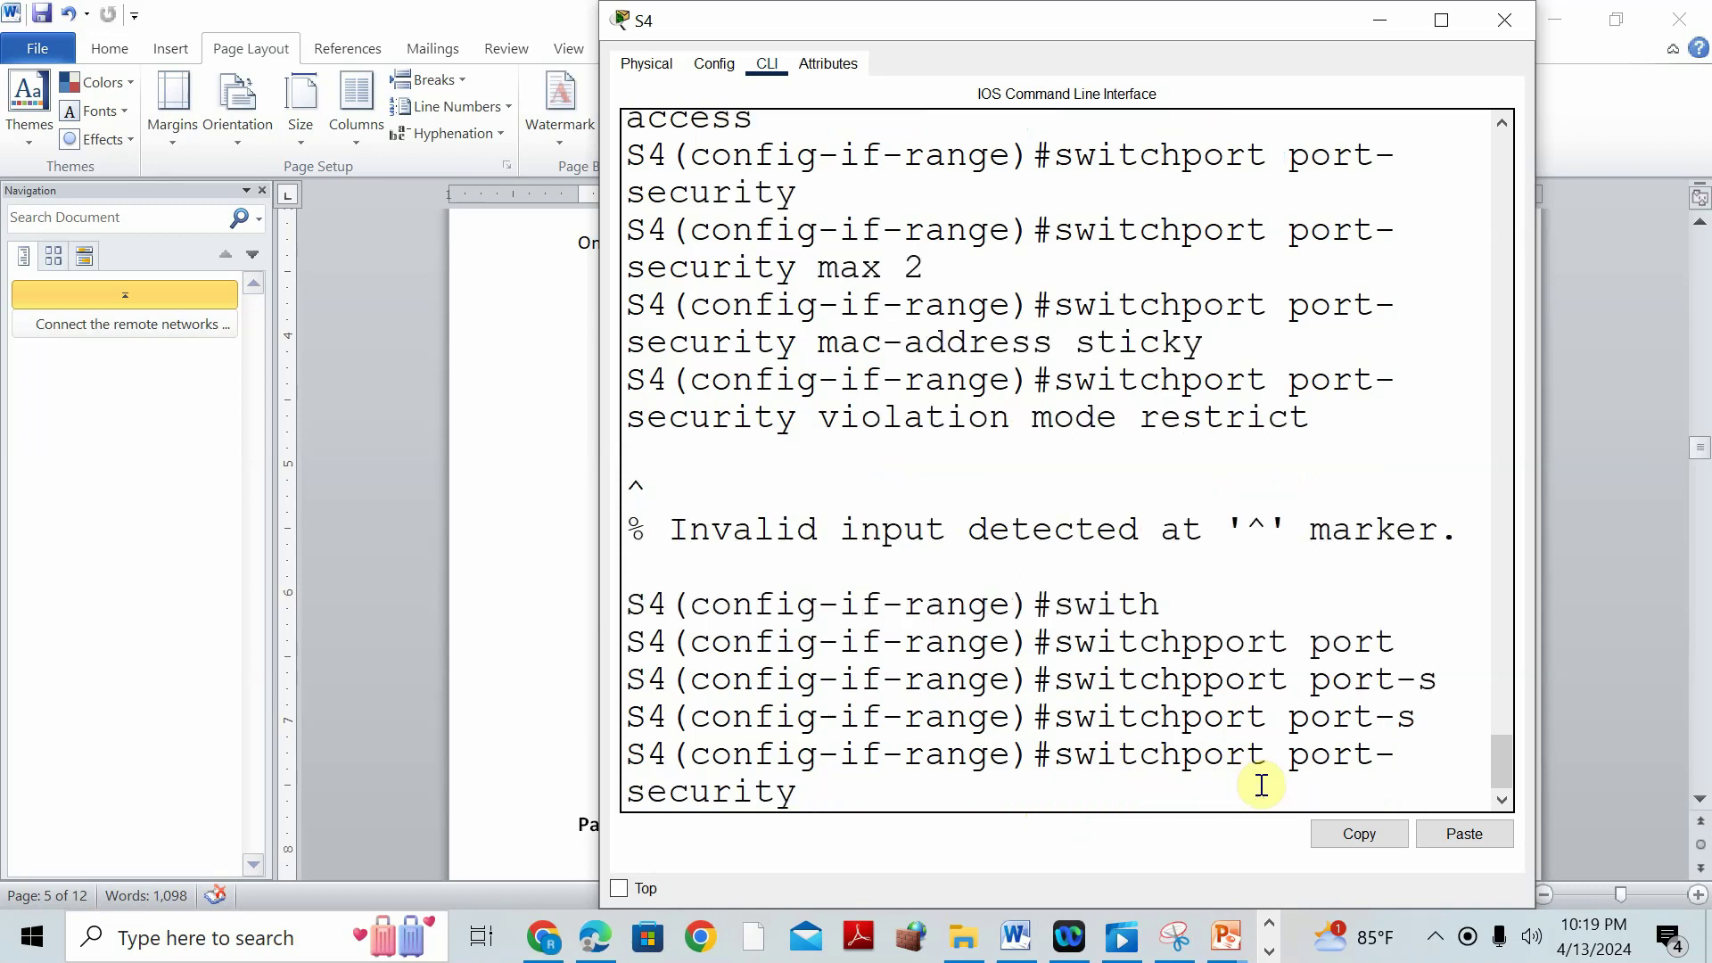
type("vio")
key("Tab")
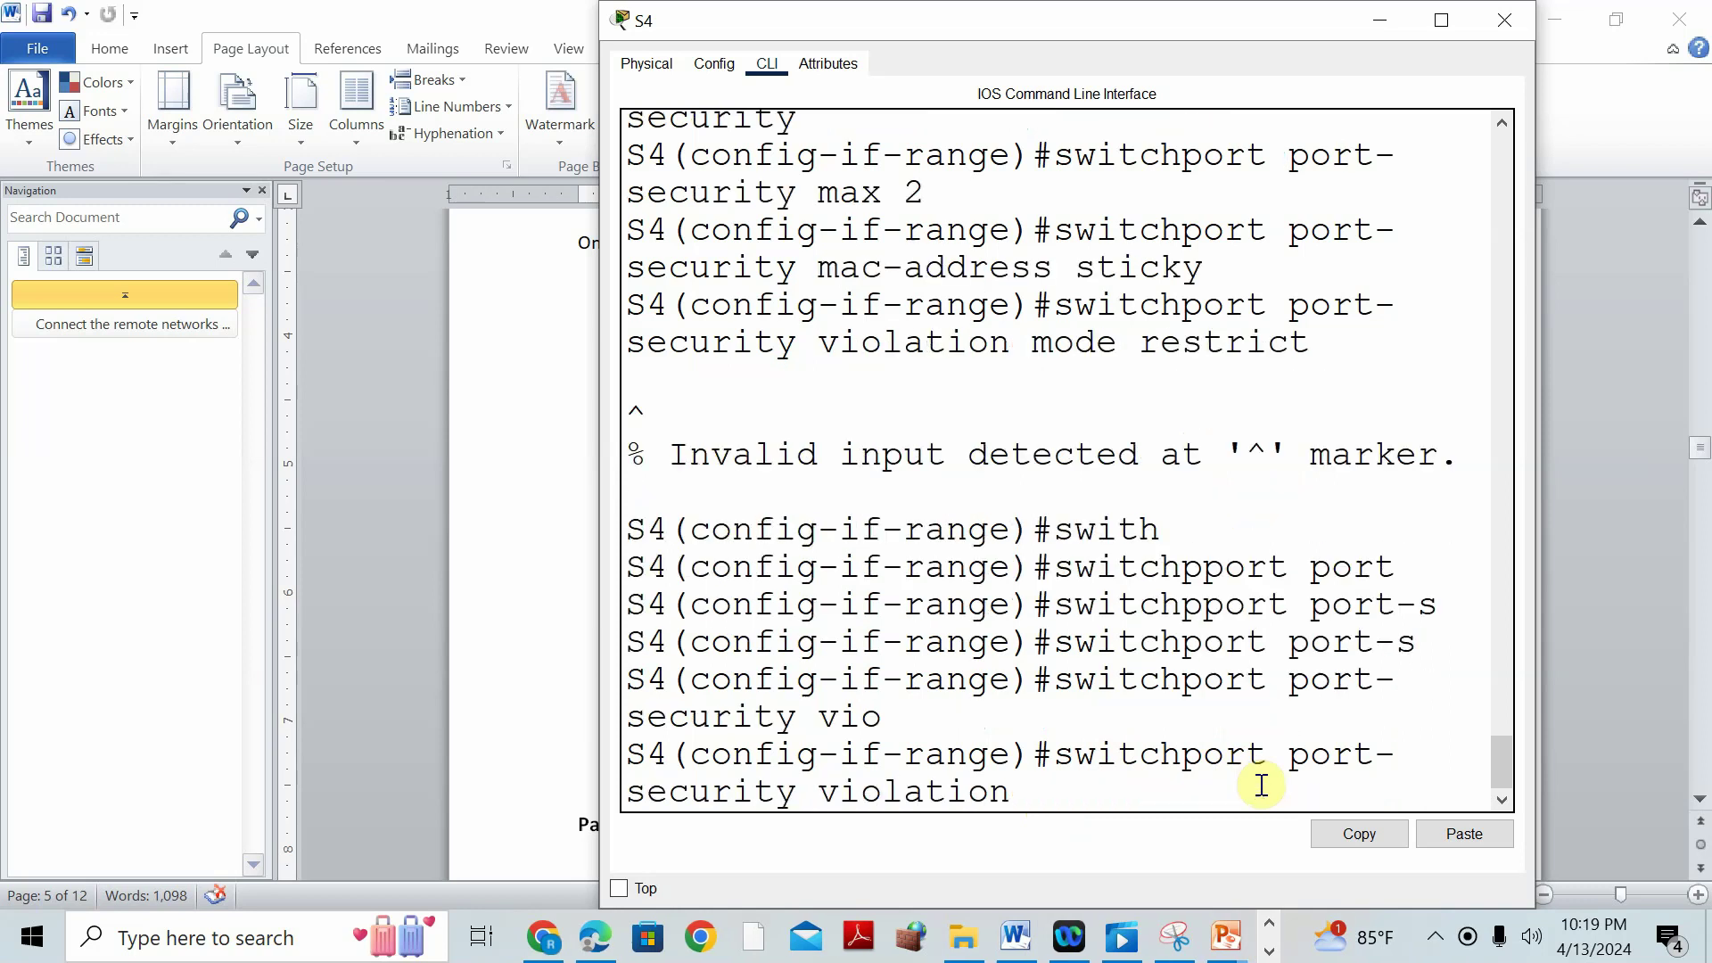
type("re")
key("Tab")
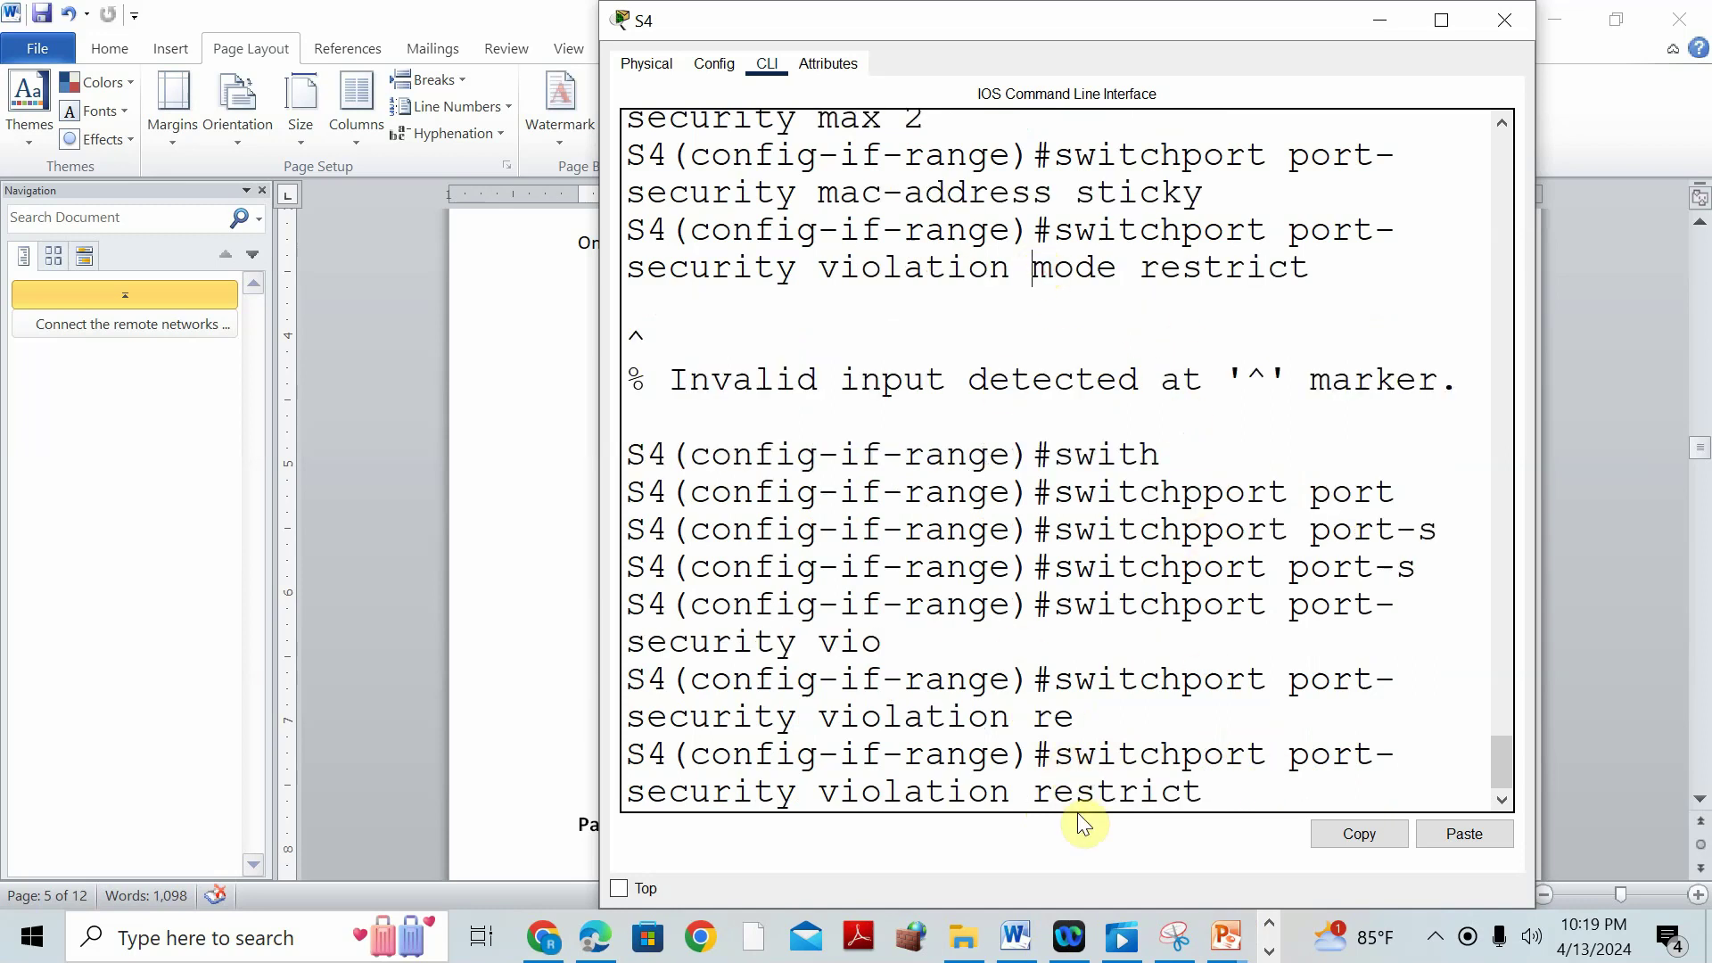
key("Return")
type("do wqr")
key("Return")
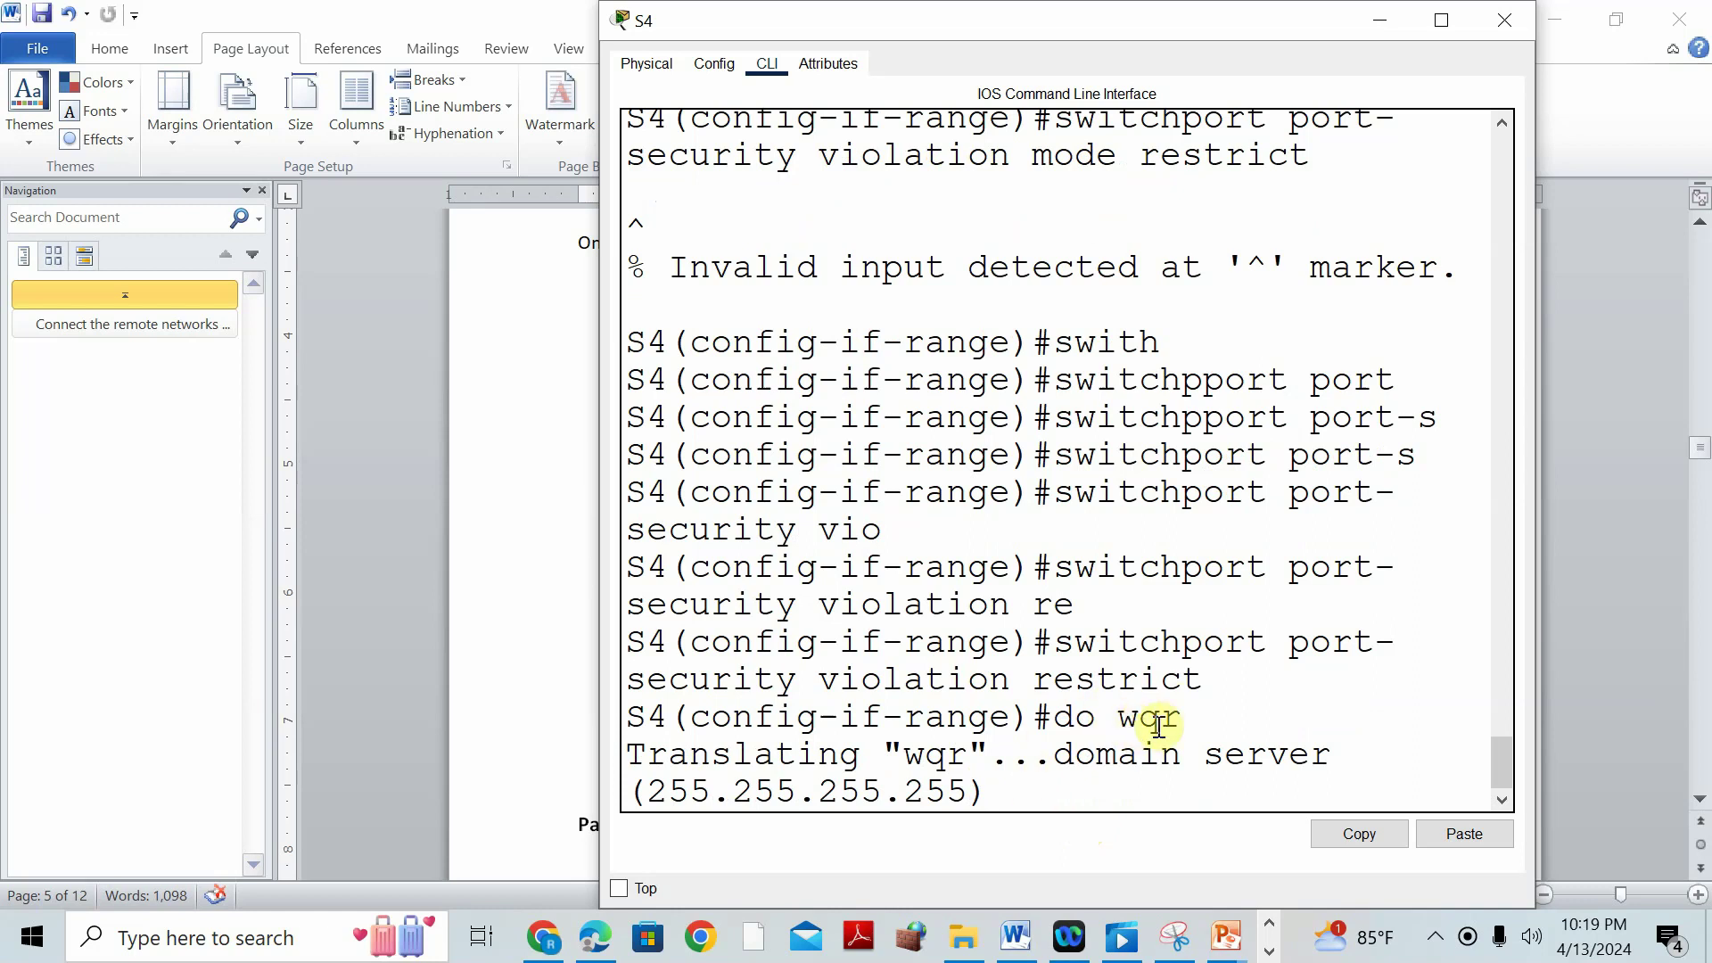
Return to the Word practice document and scroll down to Part 7: DHCP Snooping.
left_click(584, 693)
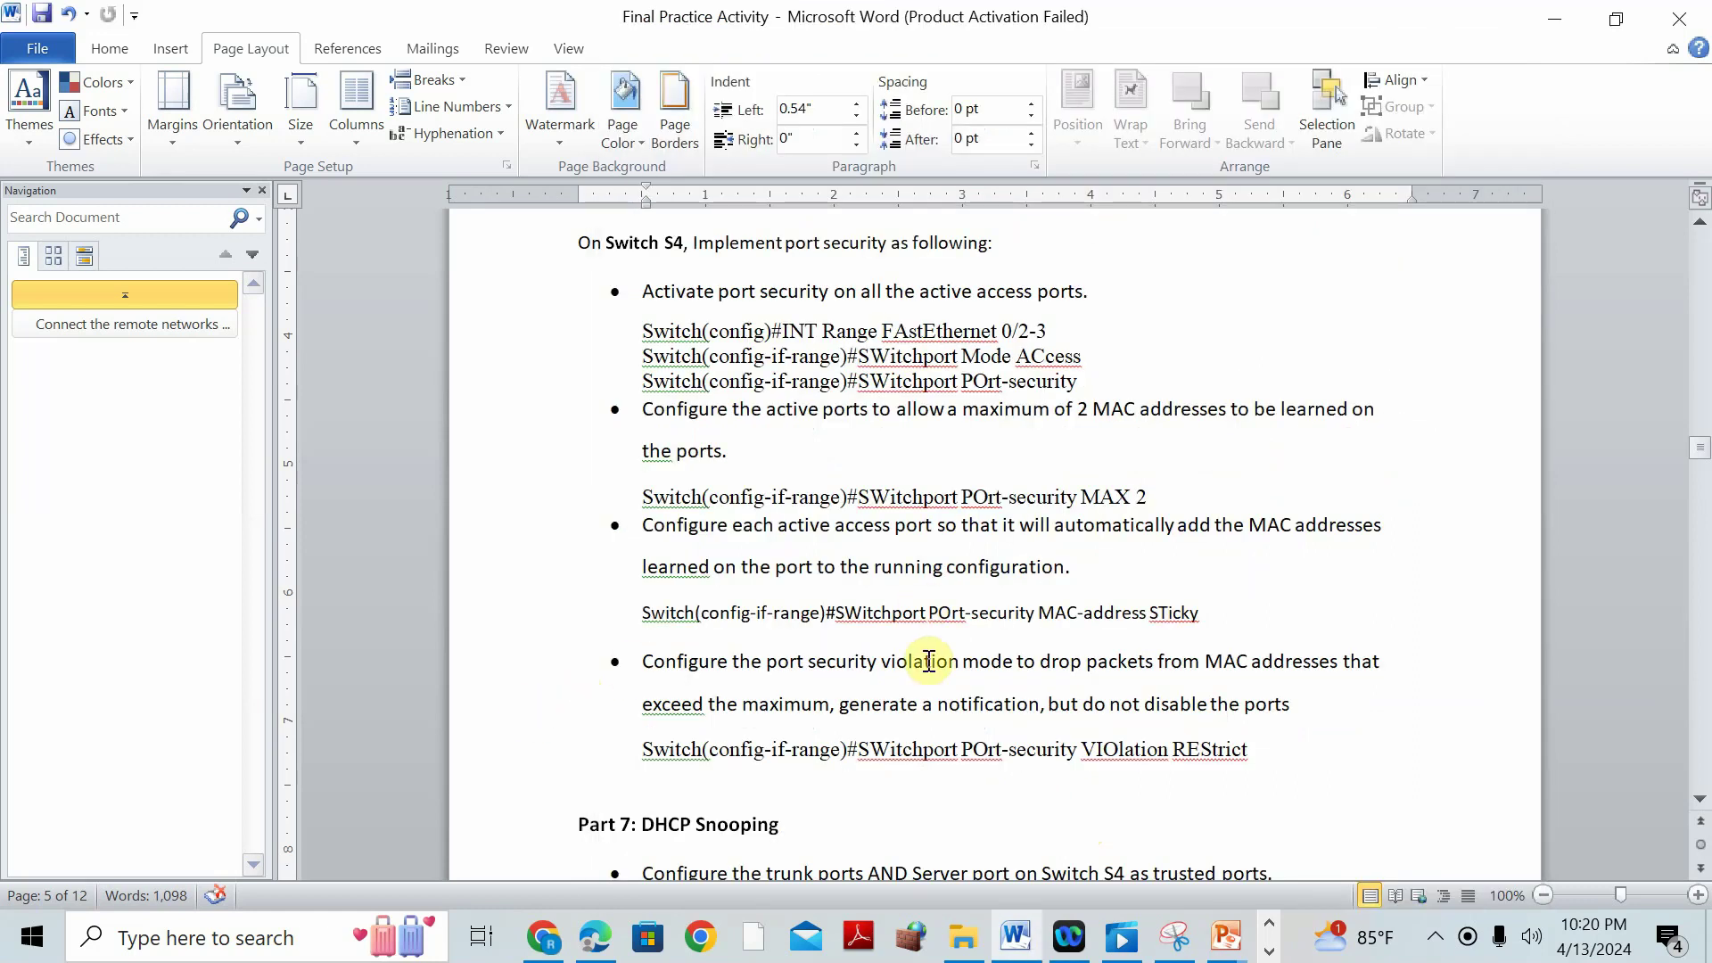
scroll(1035, 601, "down", 3)
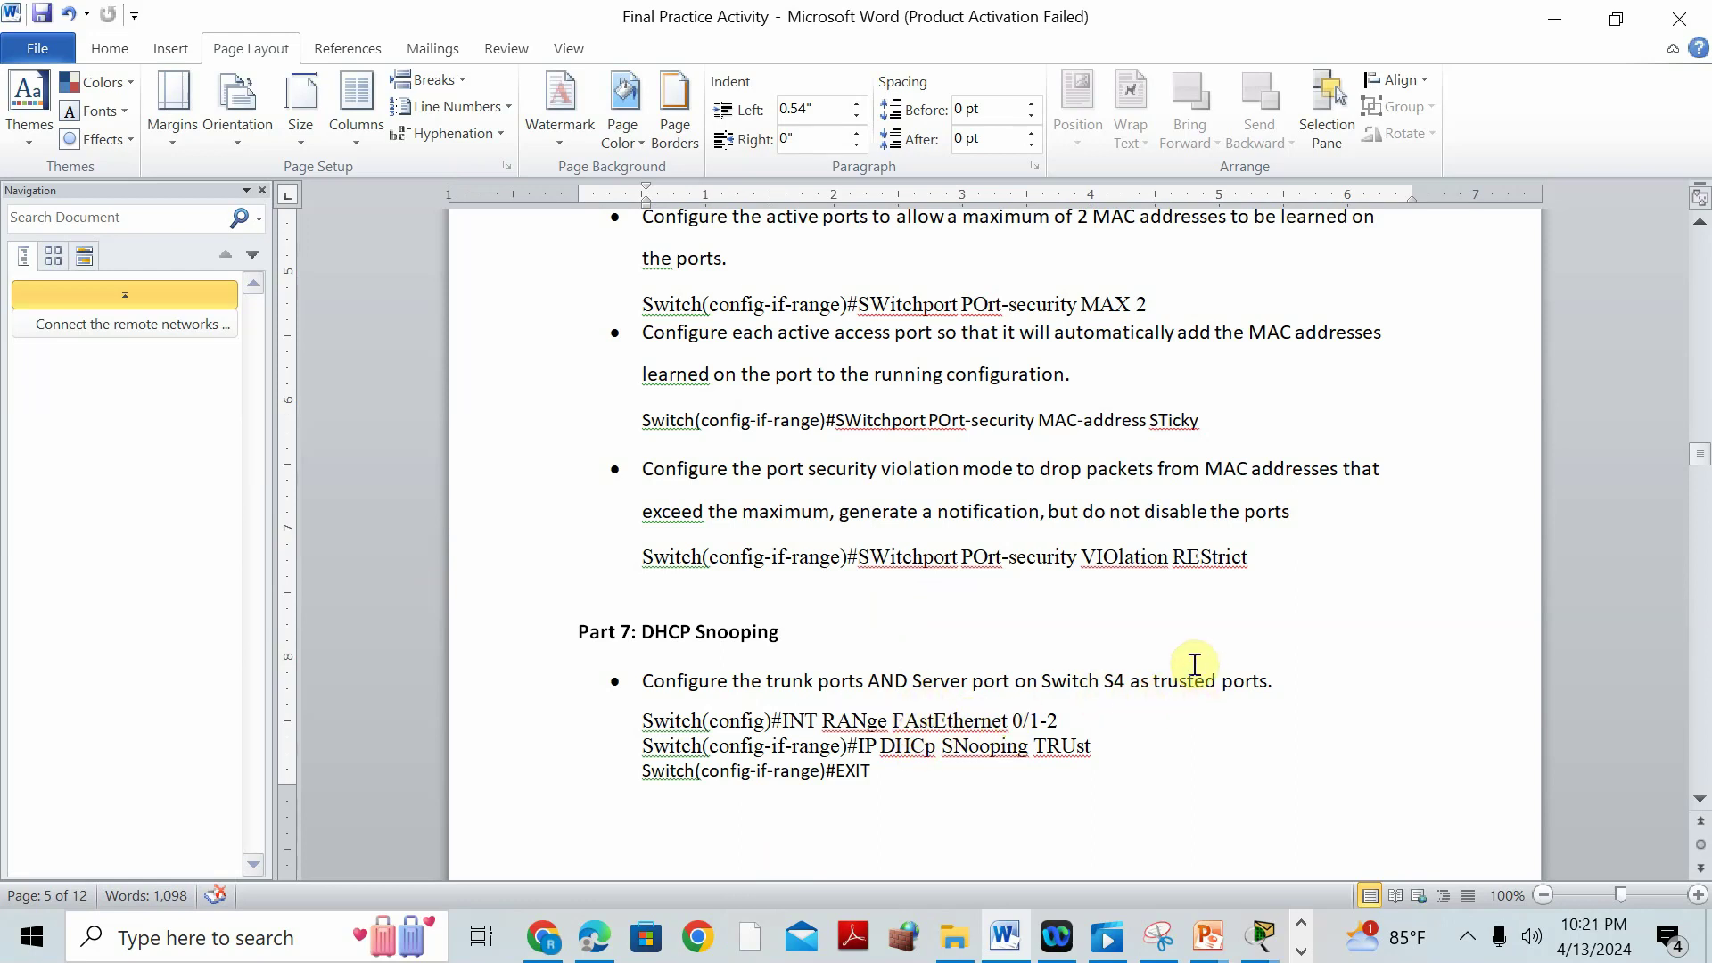
scroll(1195, 664, "down", 2)
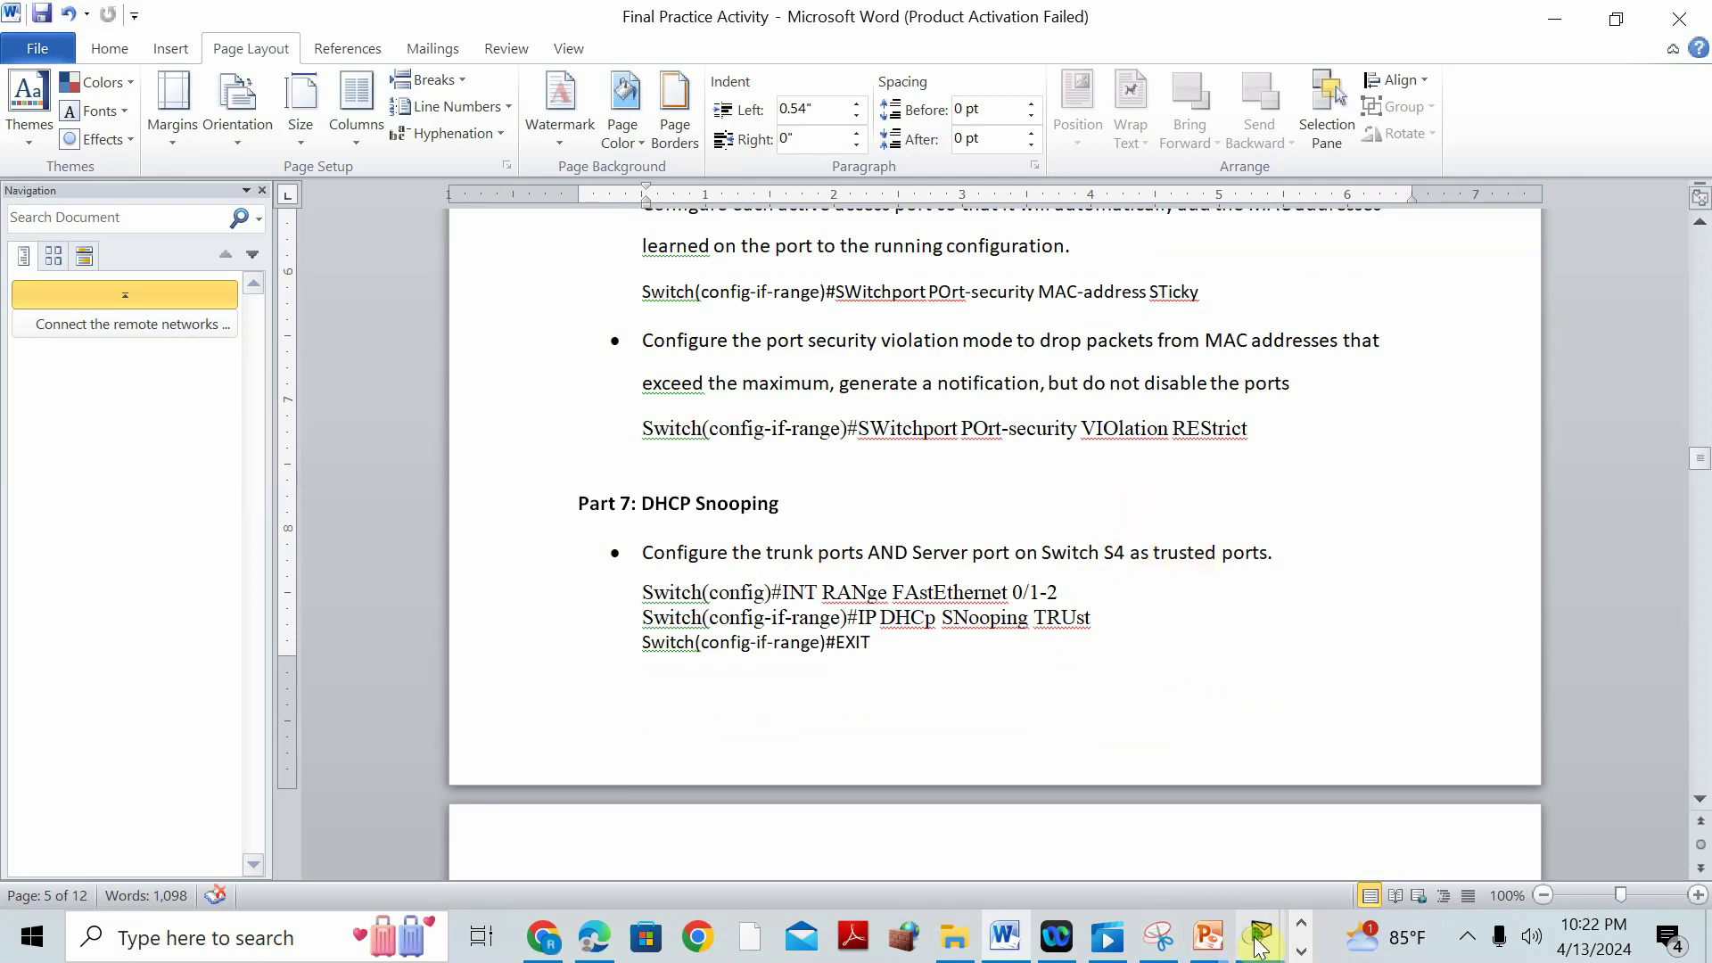
mouse_move(1255, 941)
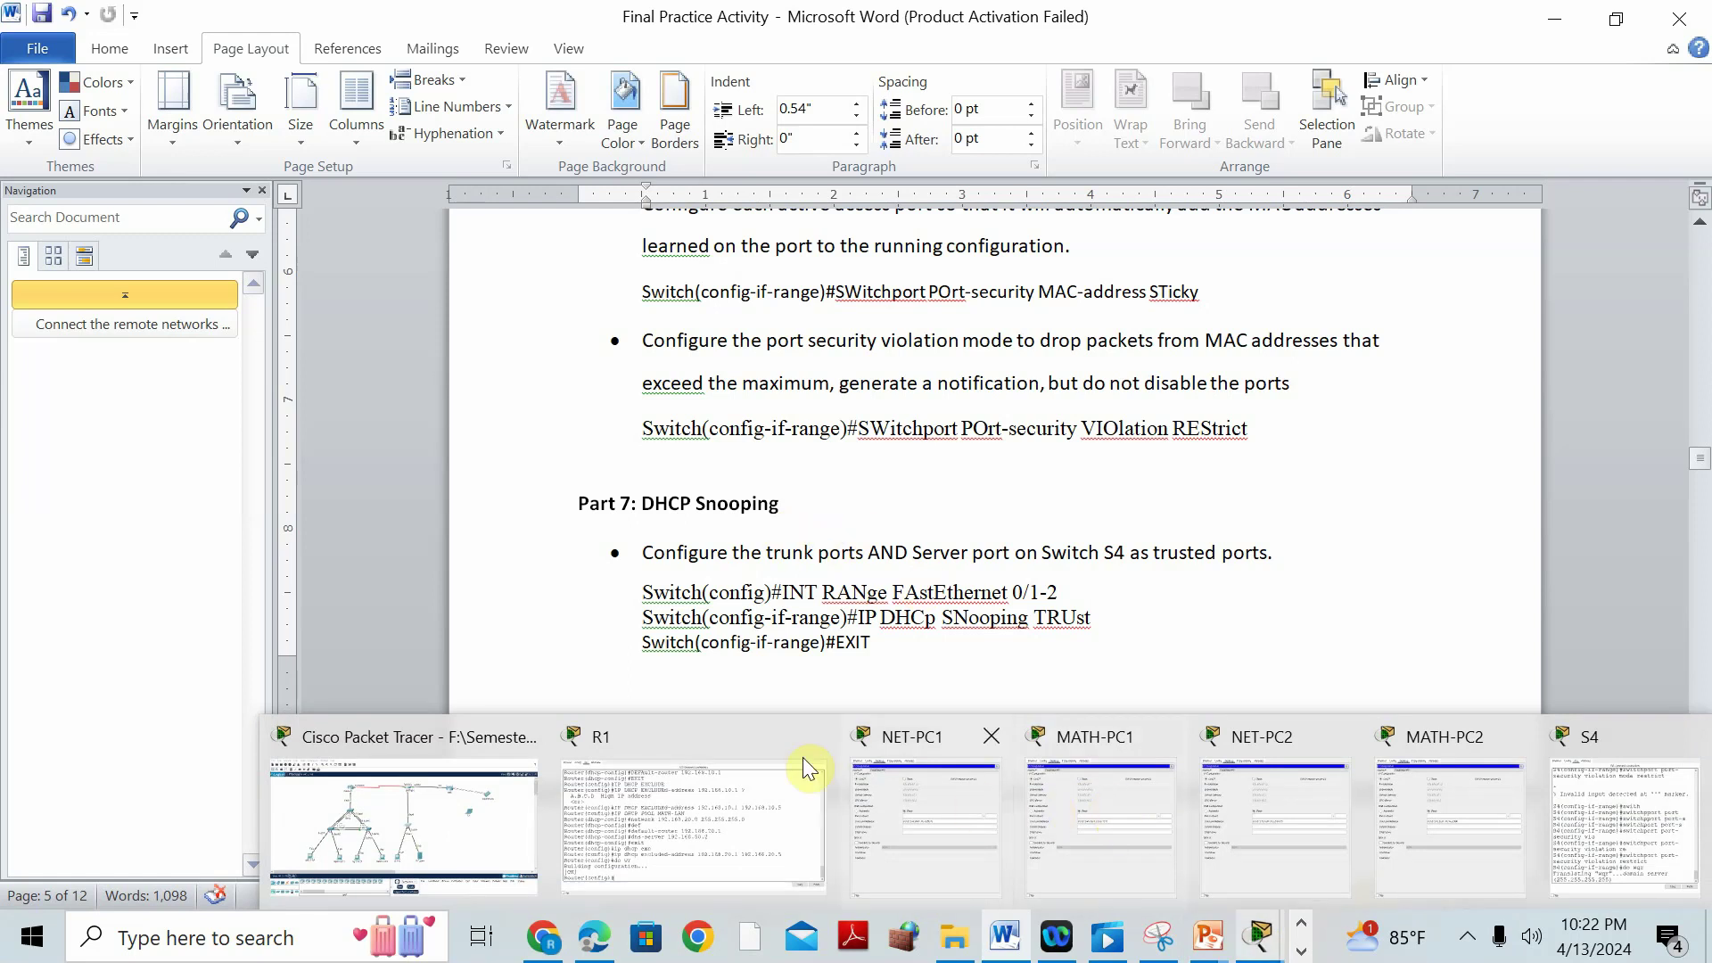
Open S4's console from the topology and fast-forward the simulation time.
left_click(406, 738)
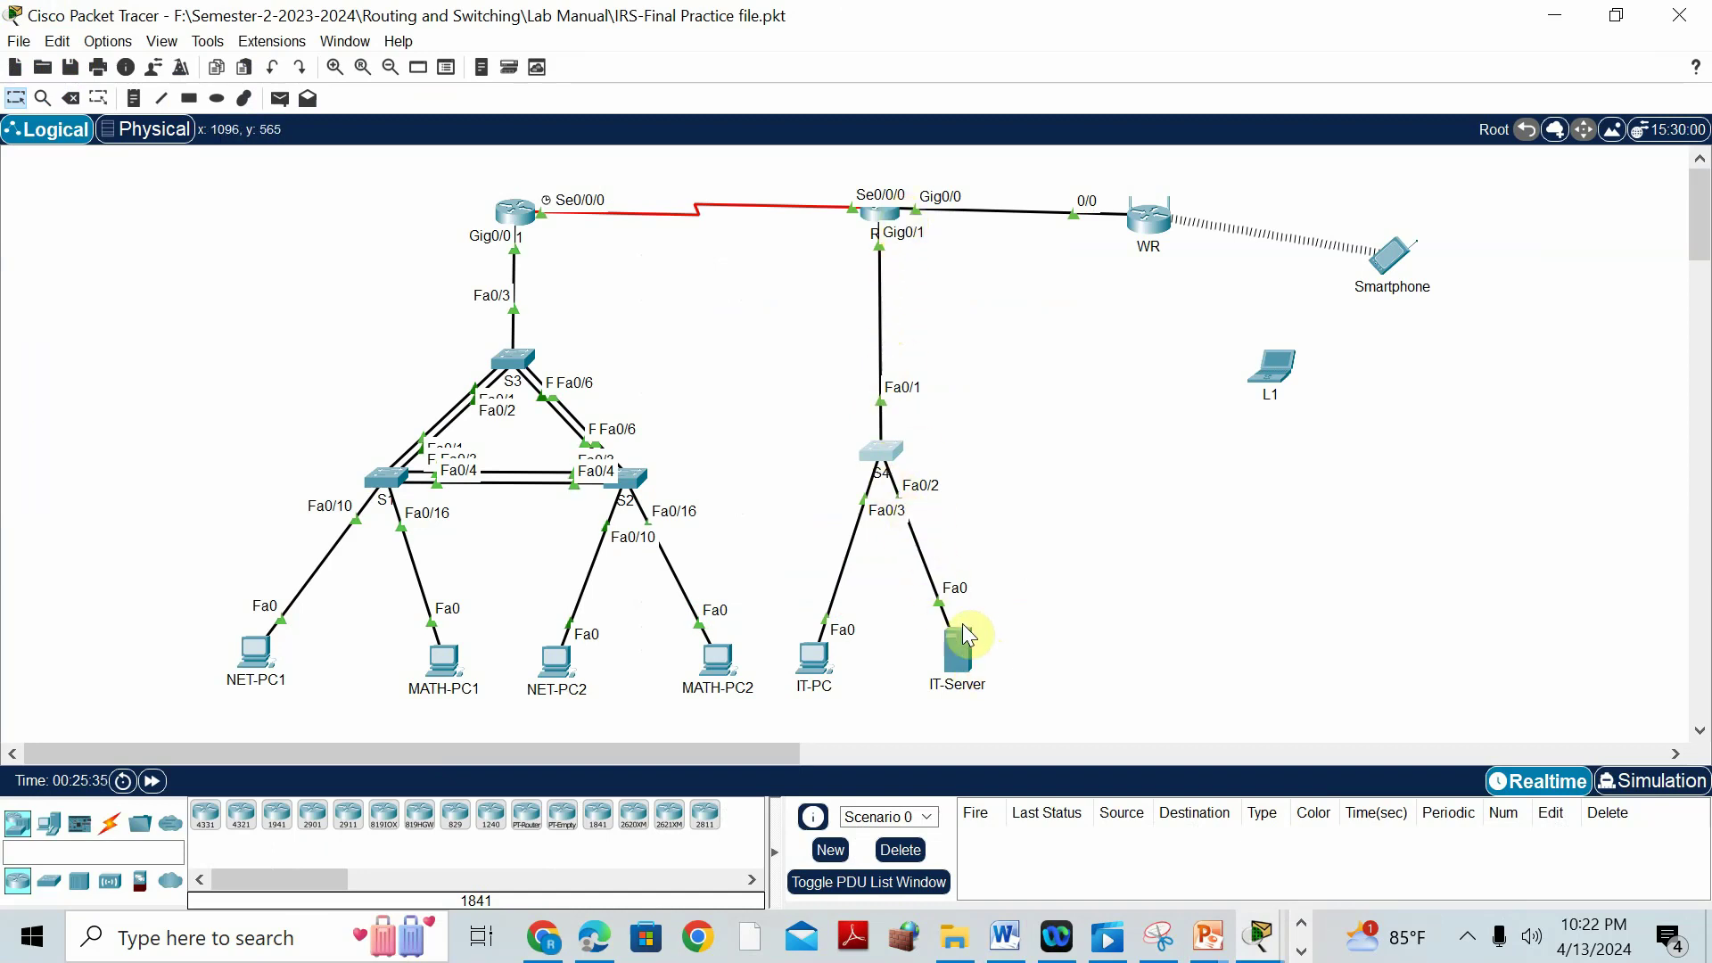
left_click(870, 450)
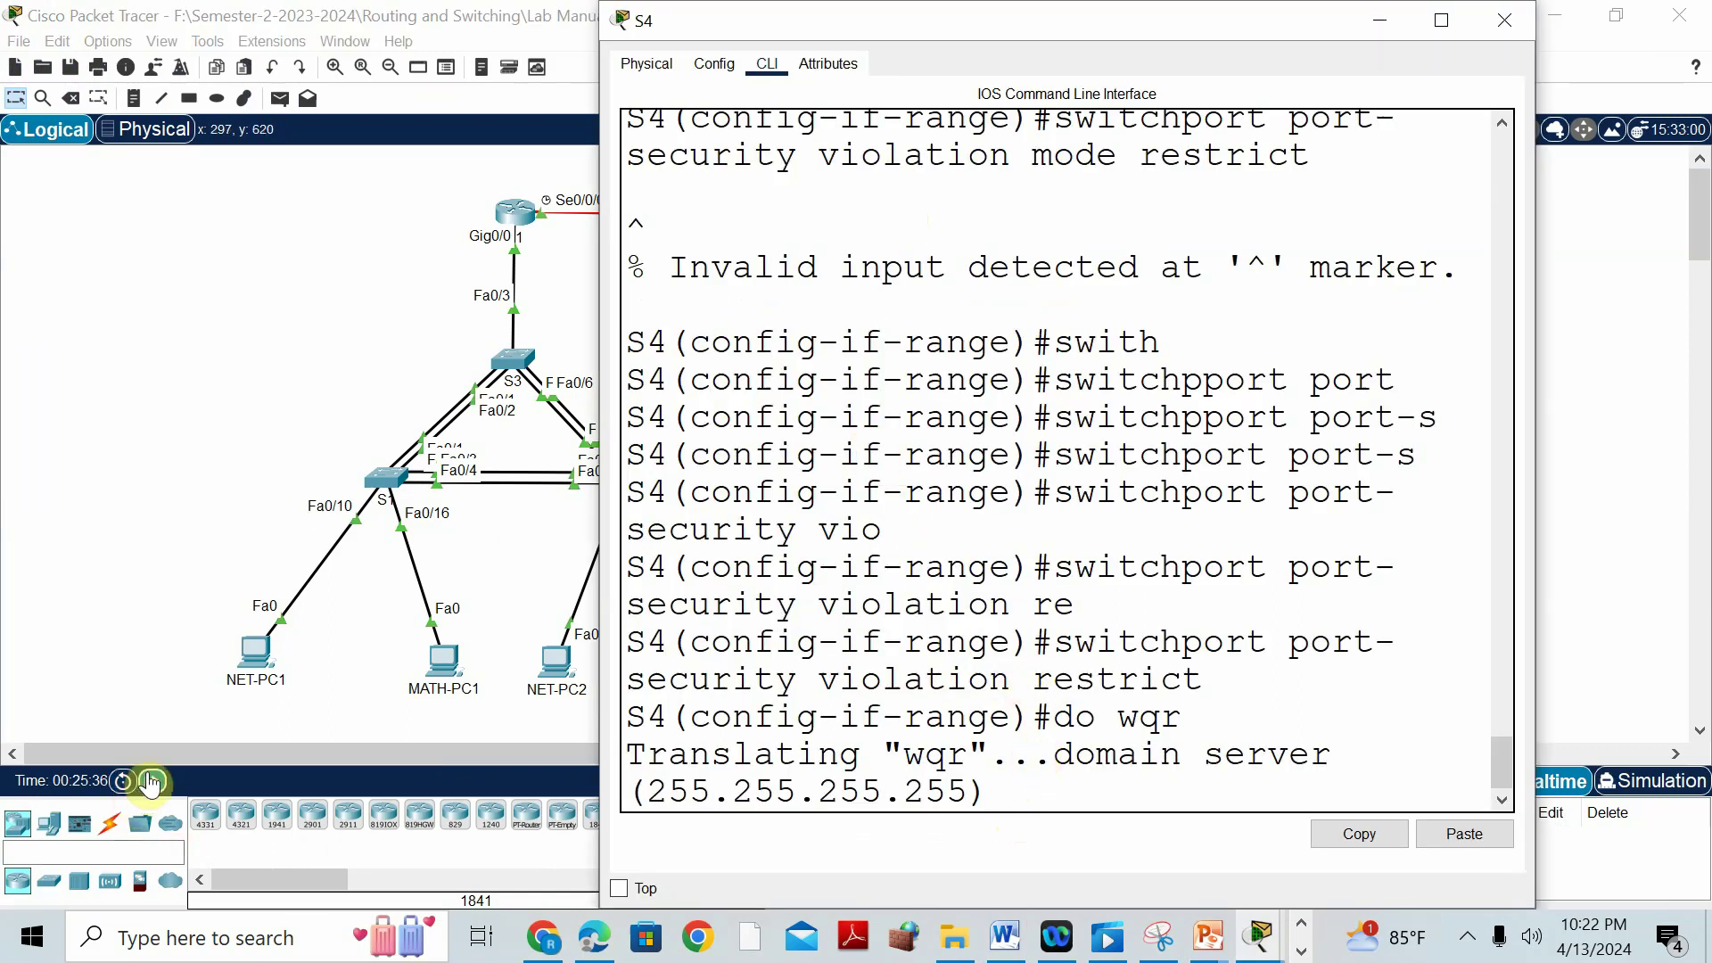
left_click(150, 781)
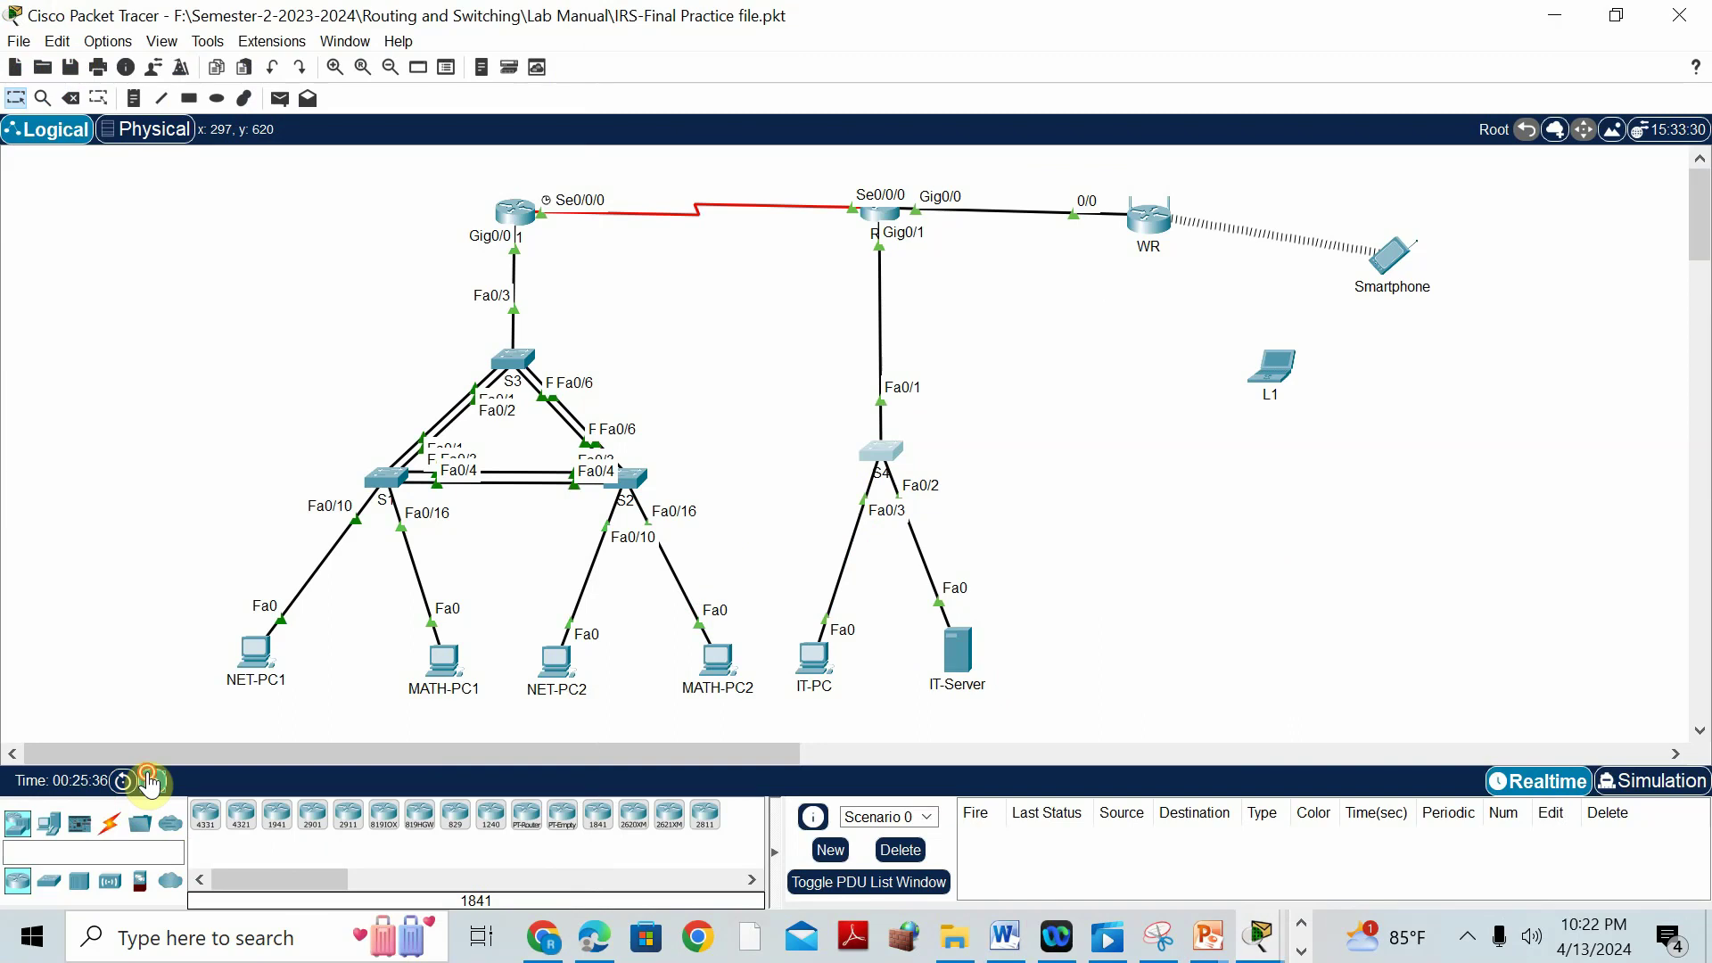
left_click(874, 463)
left_click(883, 454)
key("alt+d")
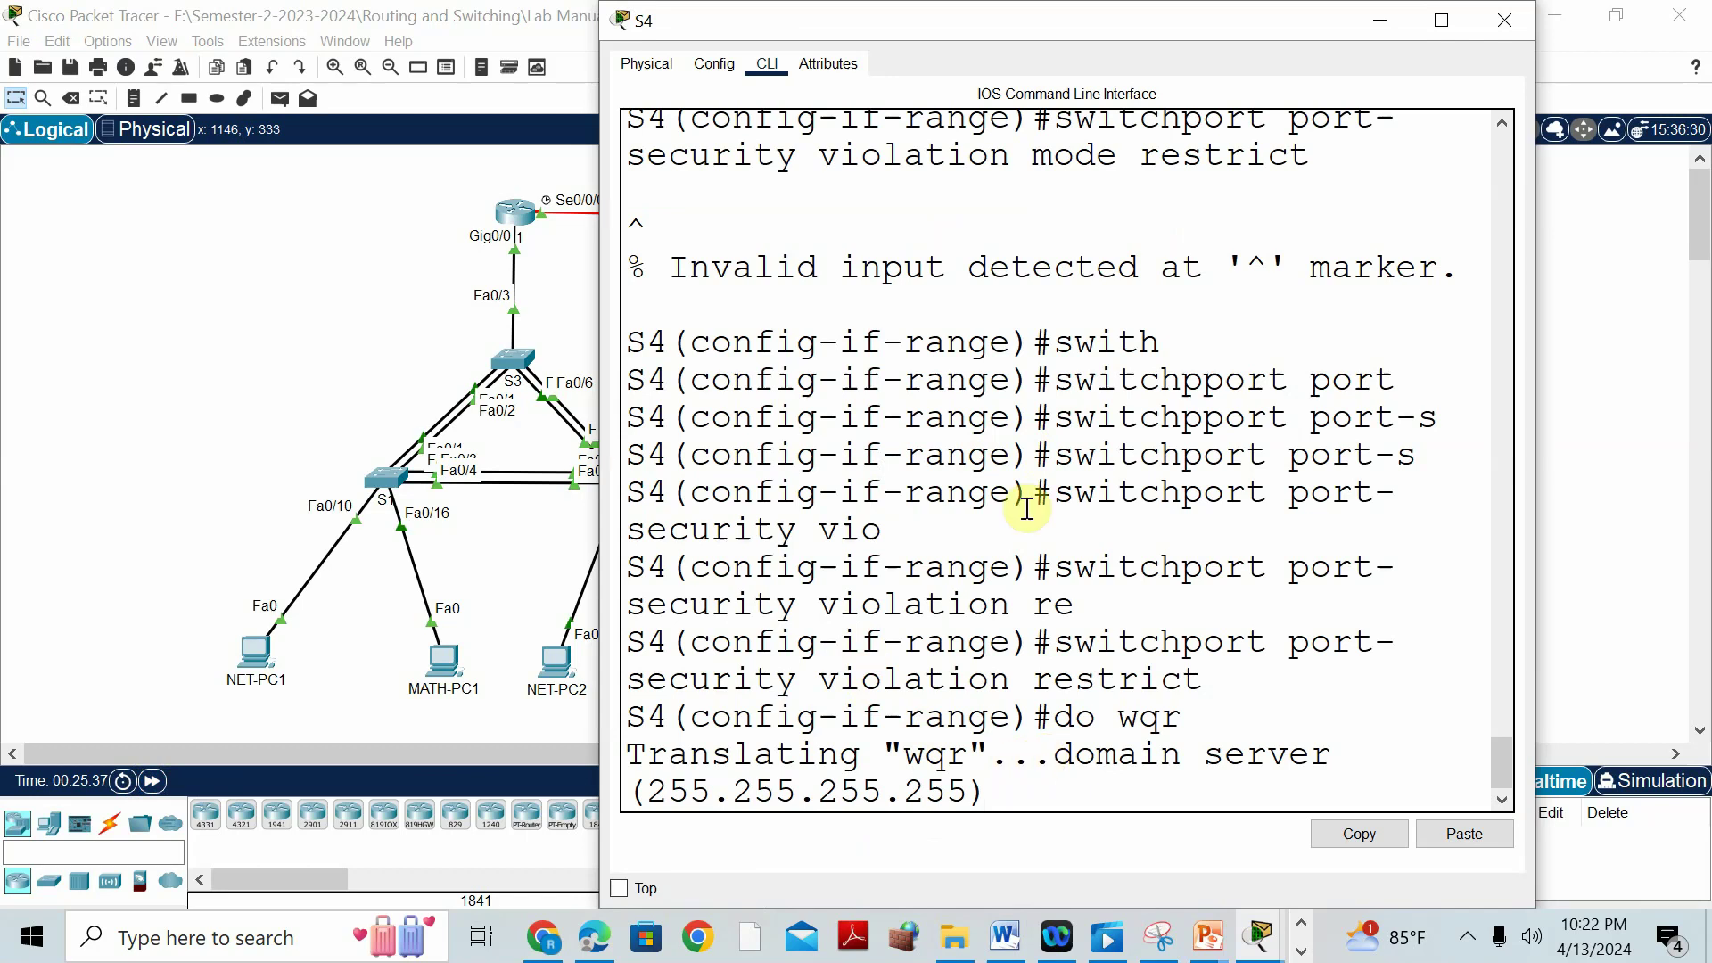
Maximize S4's console to review the failed save output, then minimize it and return to Word.
left_click(1445, 22)
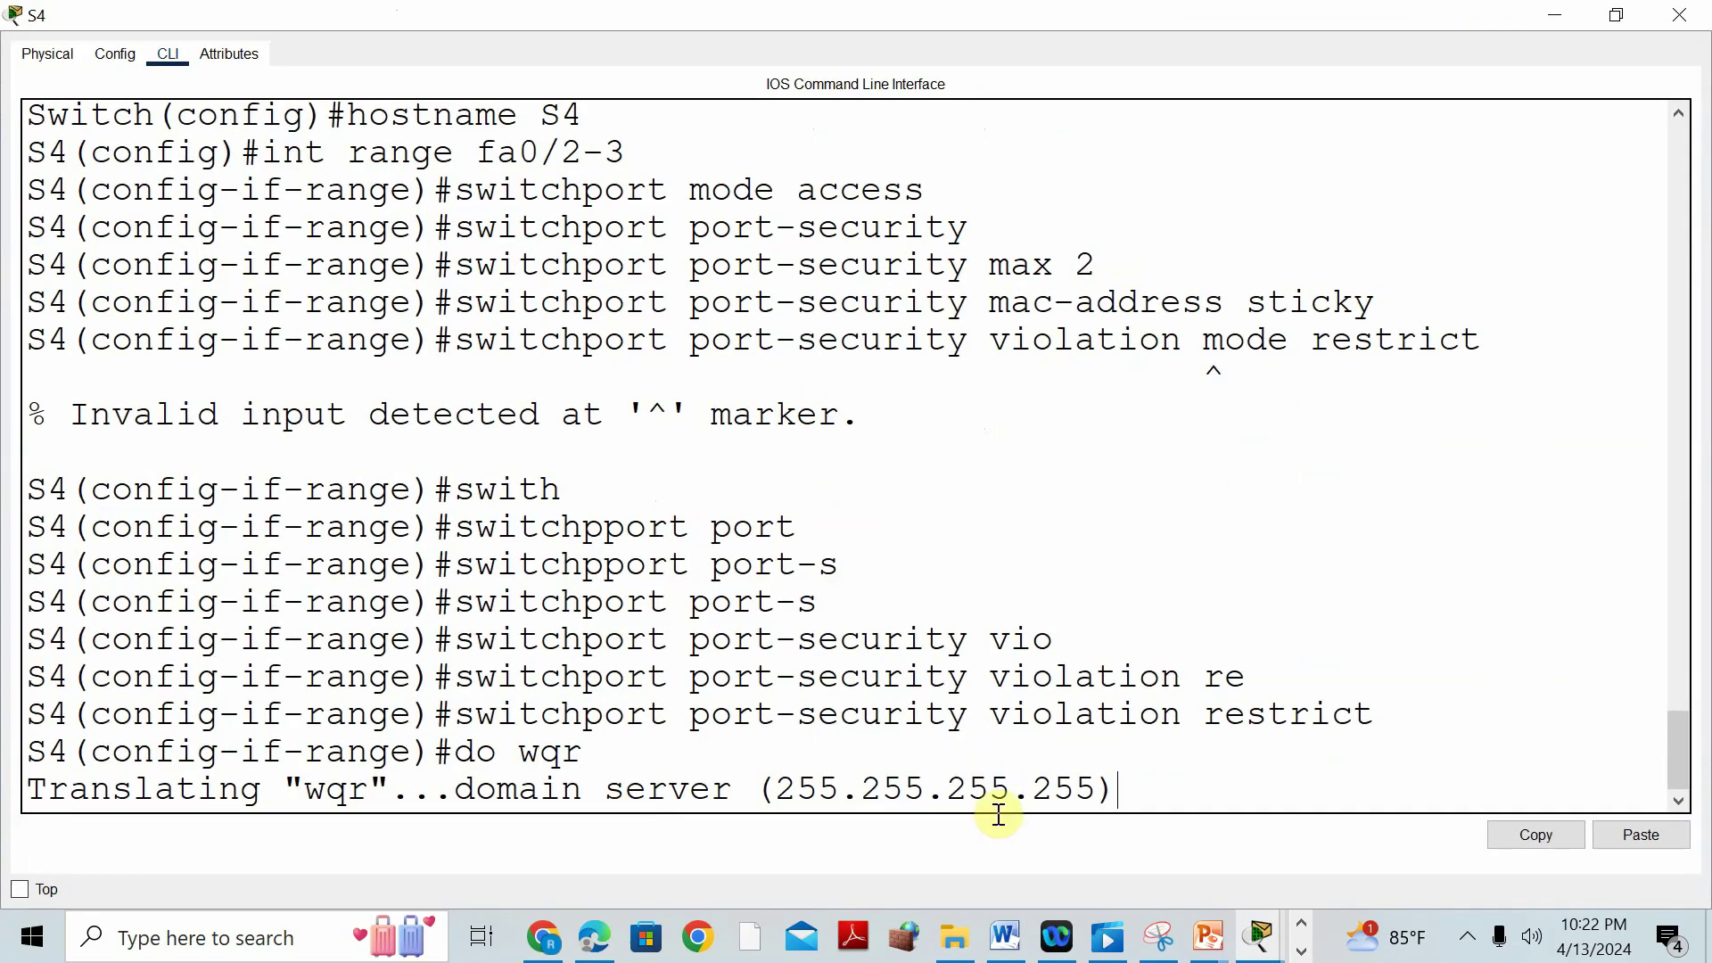
triple_click(1151, 775)
left_click(1151, 774)
left_click(1549, 26)
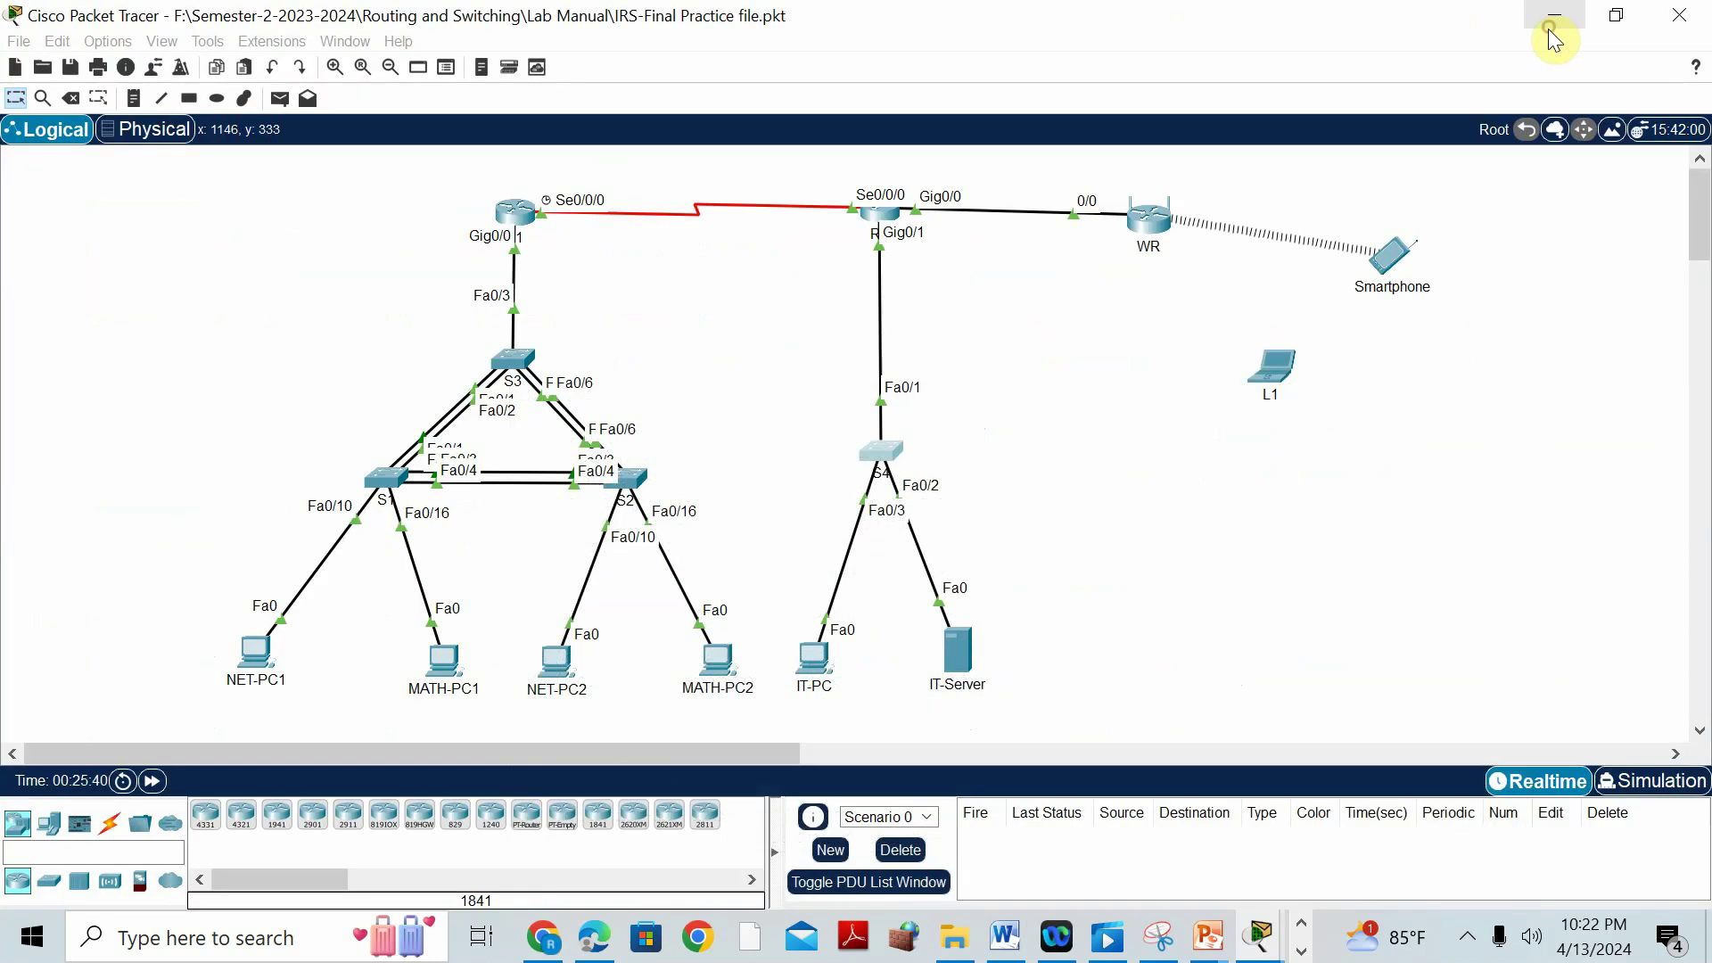
left_click(1017, 936)
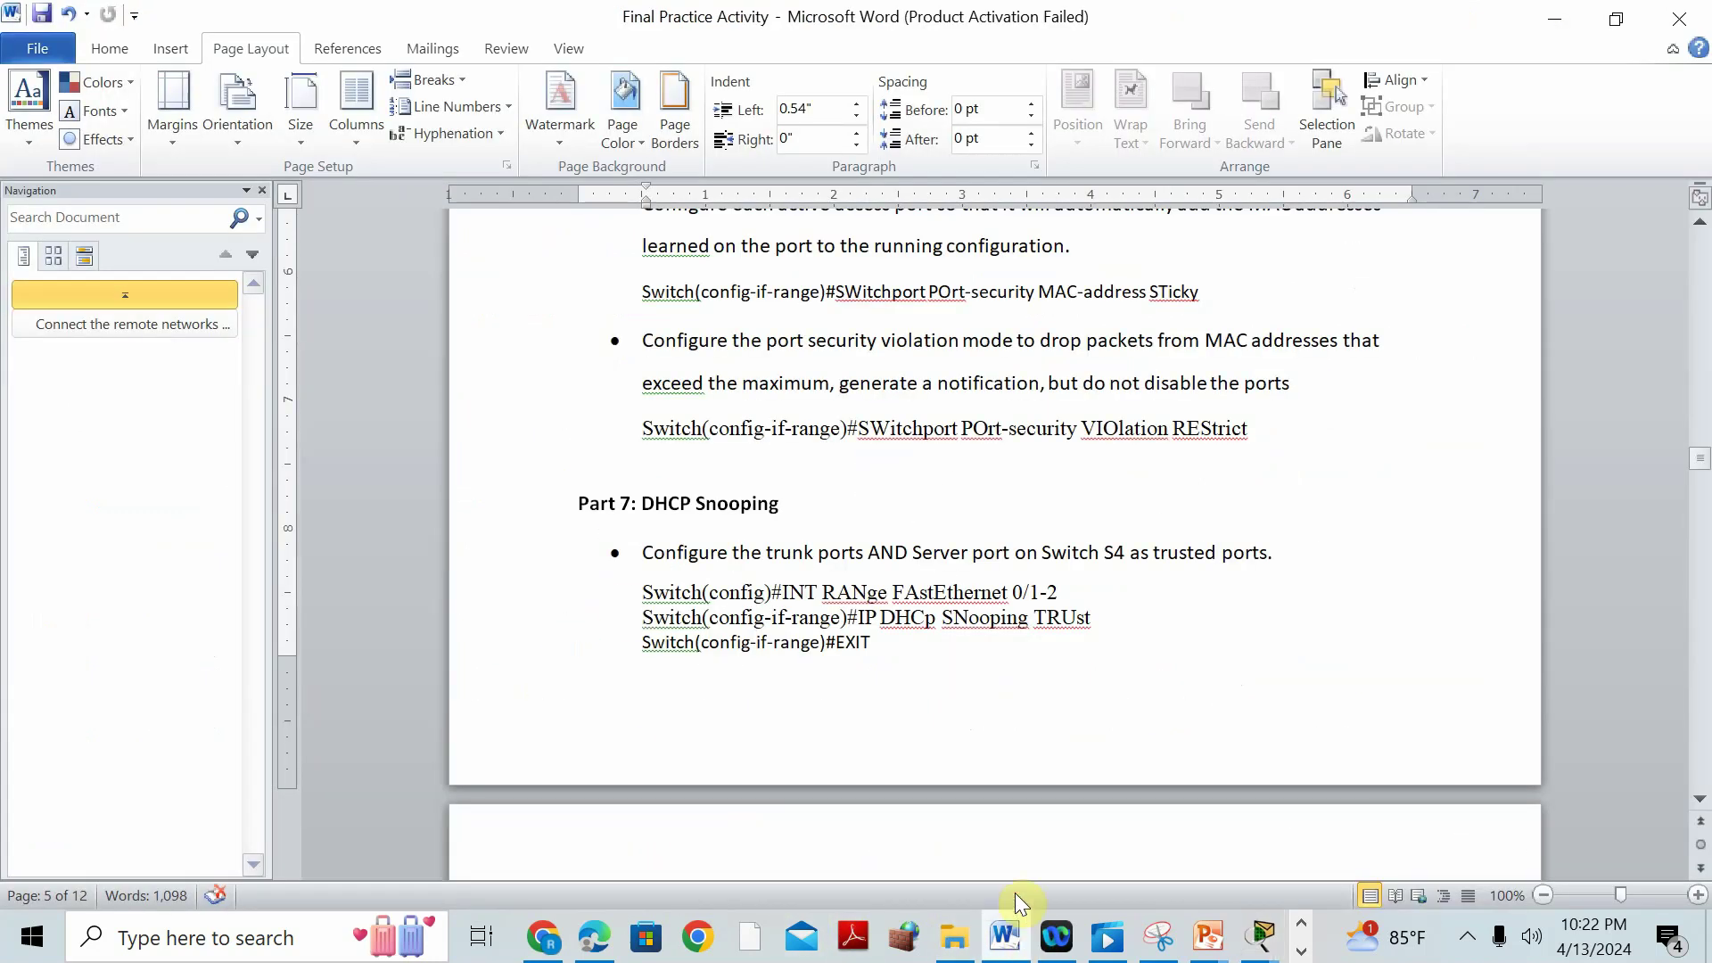
Replace VLAN 30 with 50 in the DHCP snooping sentence and its ip dhcp snooping vlan command.
scroll(848, 523, "down", 5)
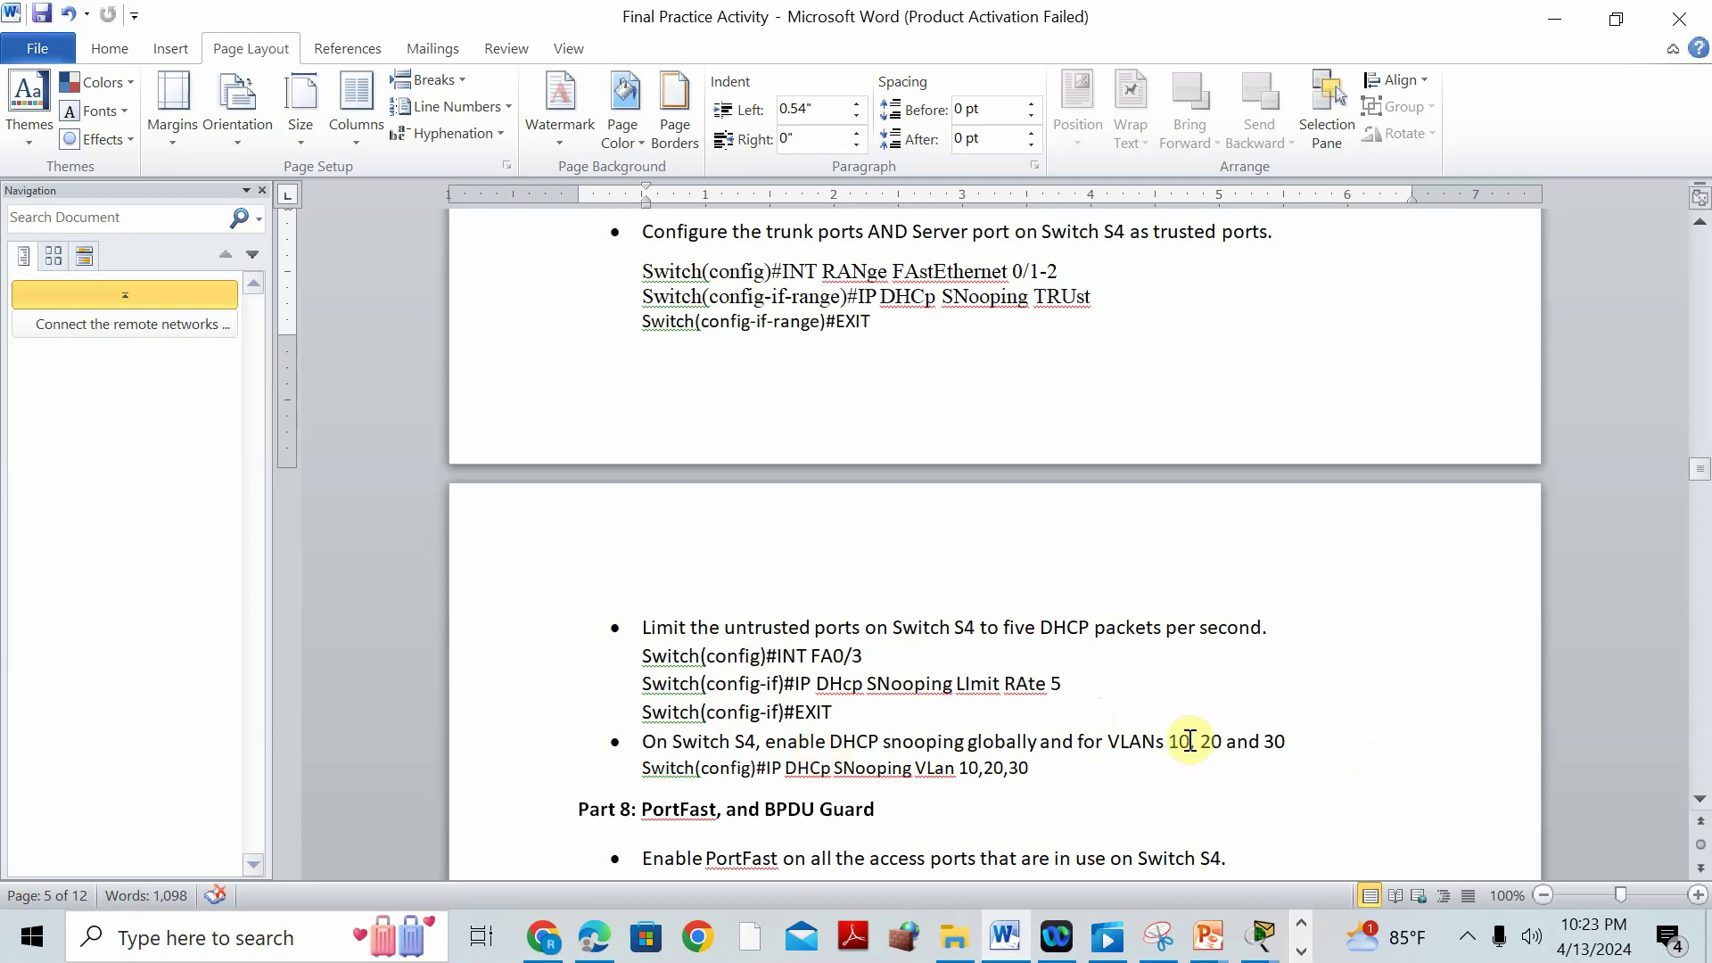
left_click_drag(1263, 744, 1286, 744)
type("50")
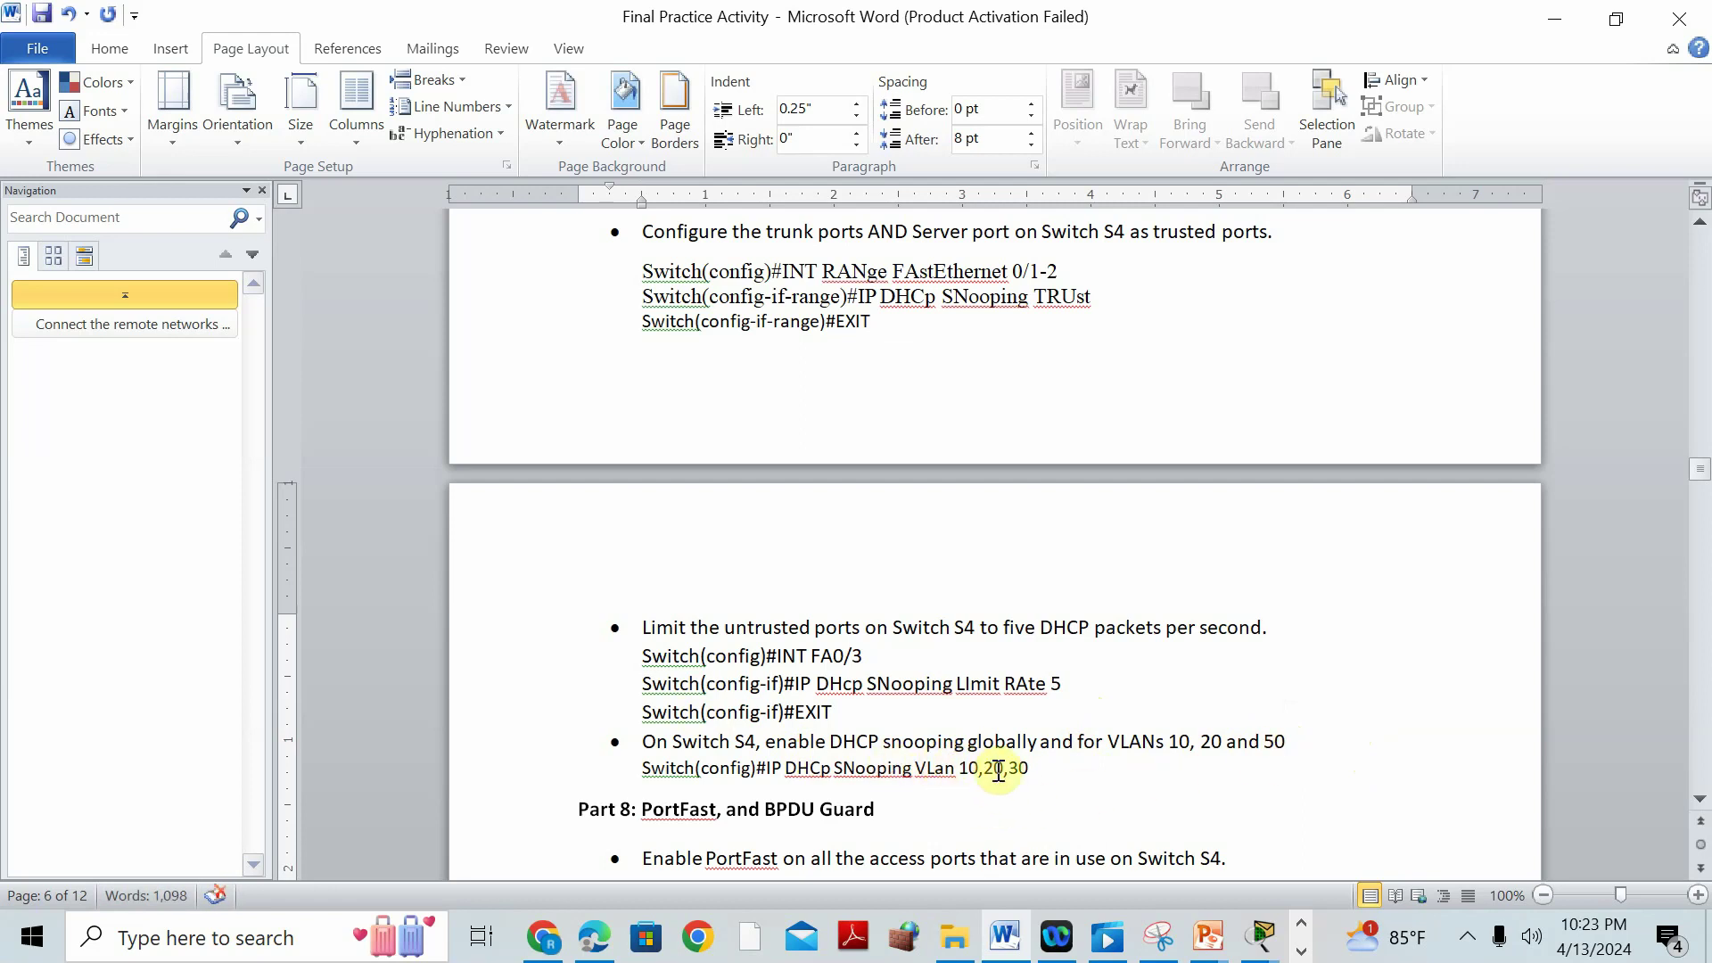
double_click(1012, 772)
type("50")
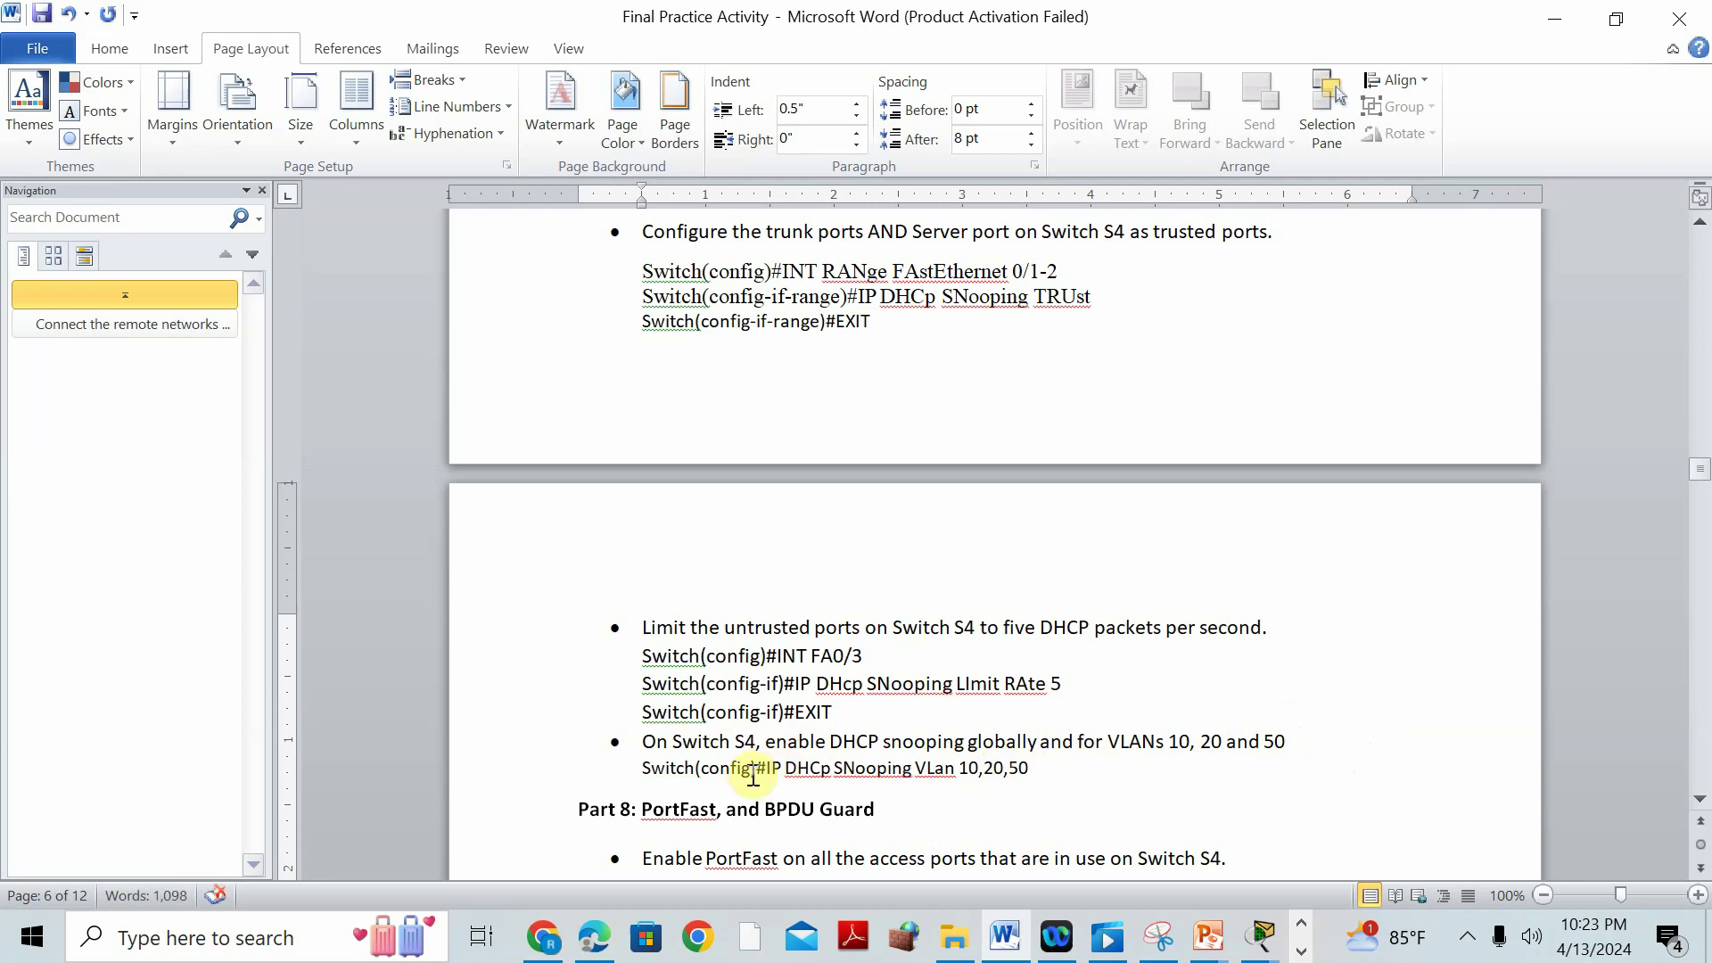
left_click_drag(755, 772, 642, 772)
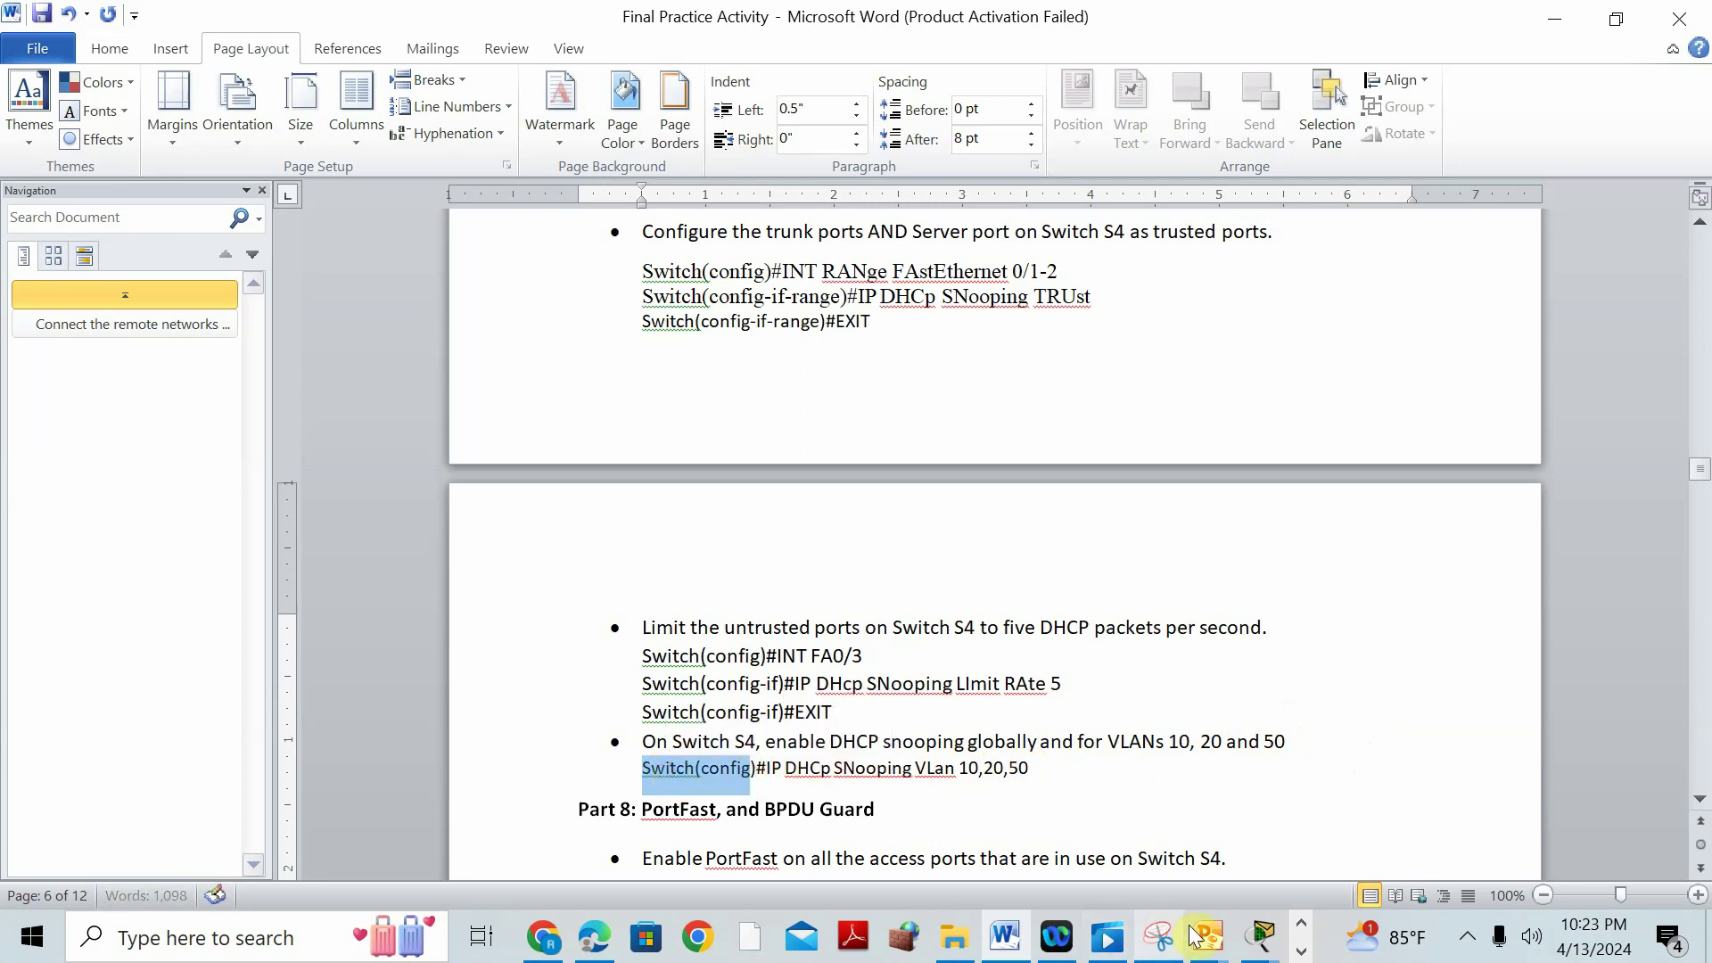
left_click(1255, 939)
Restore and maximize S4's console, then minimize it to read the Part 8 PortFast and BPDU Guard steps.
left_click(1296, 724)
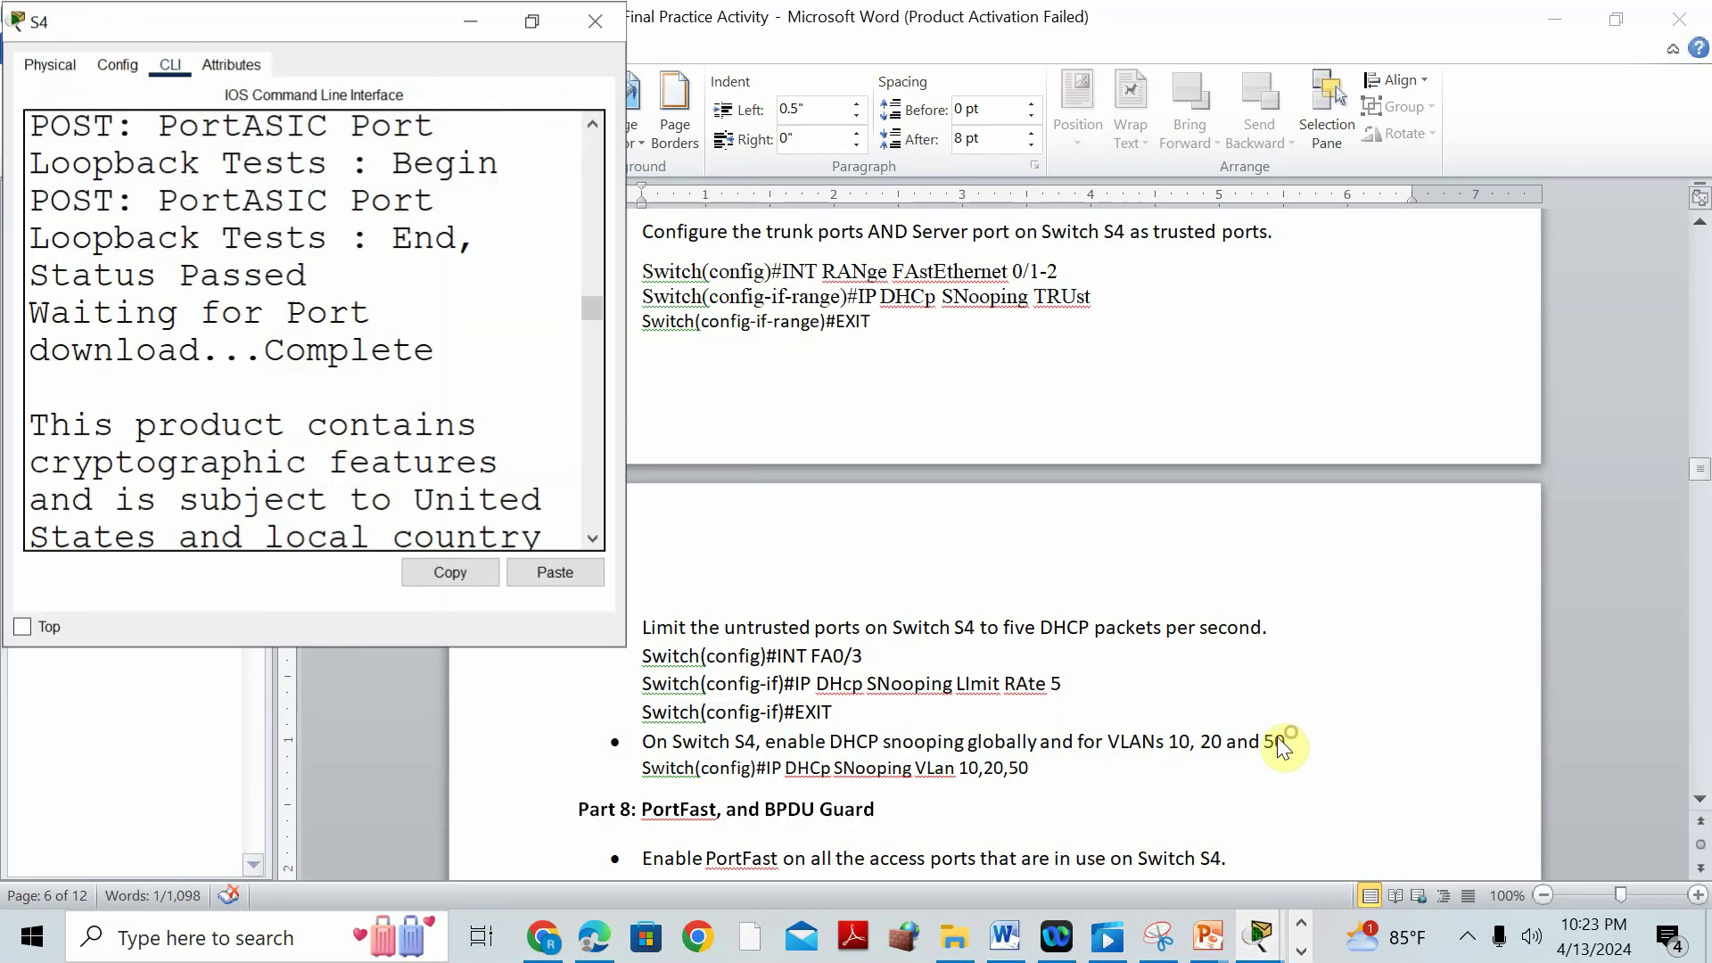
left_click(523, 22)
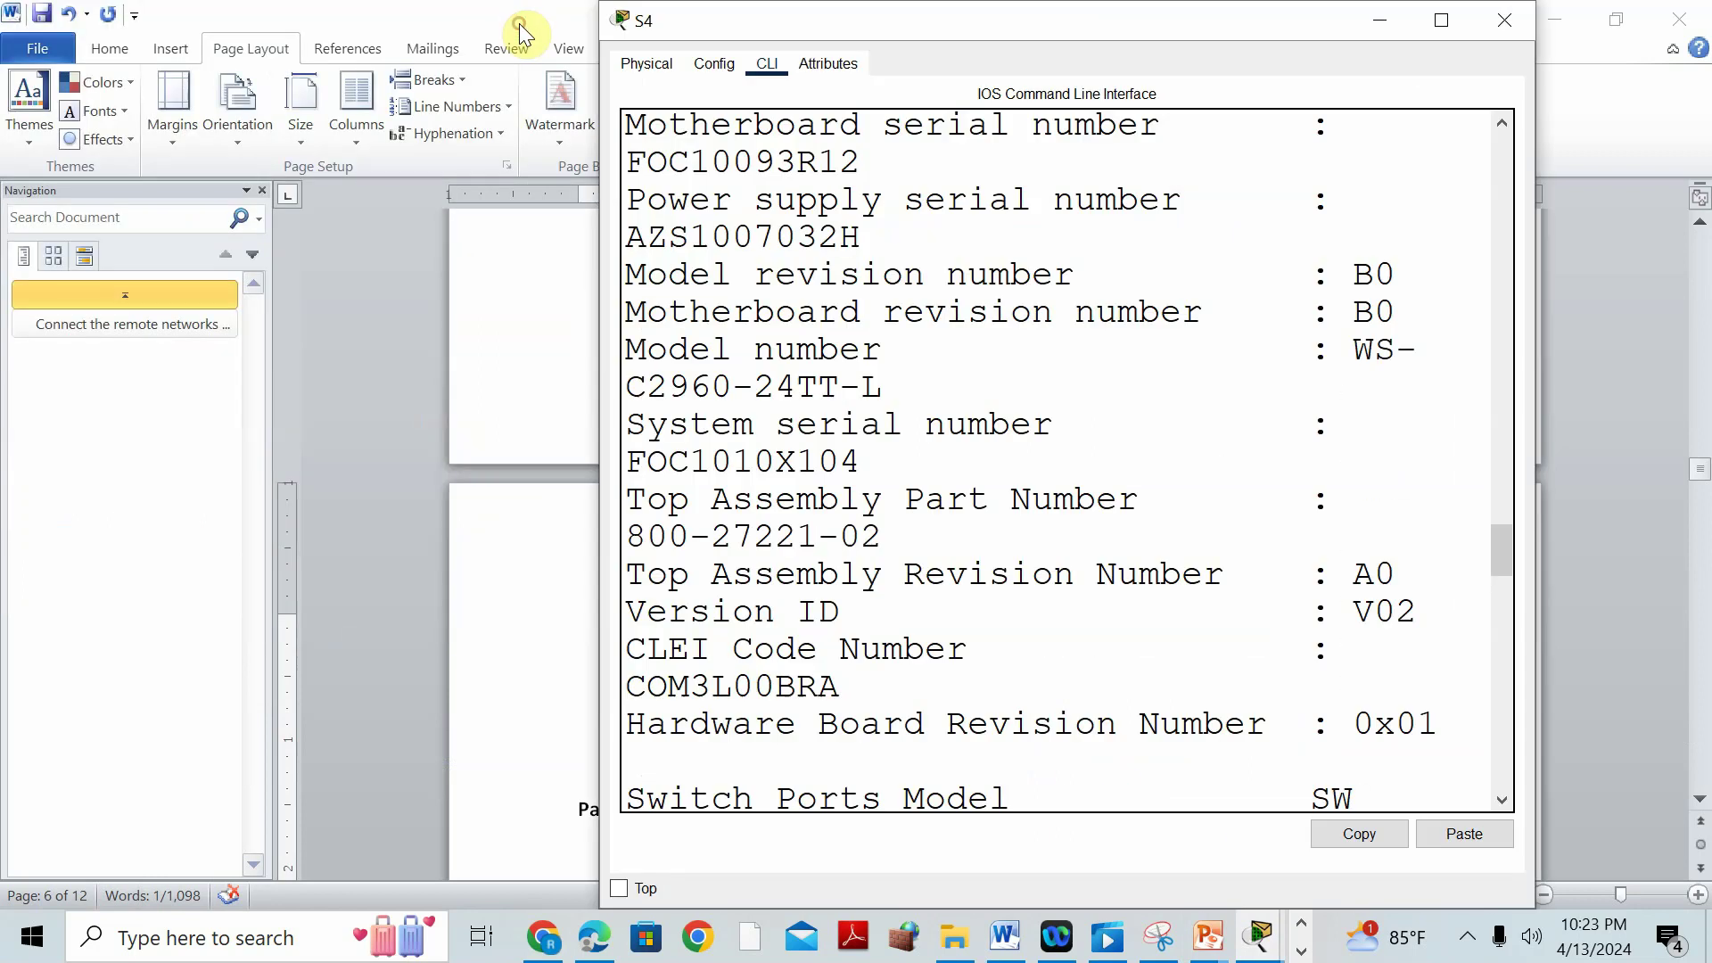
left_click(1439, 20)
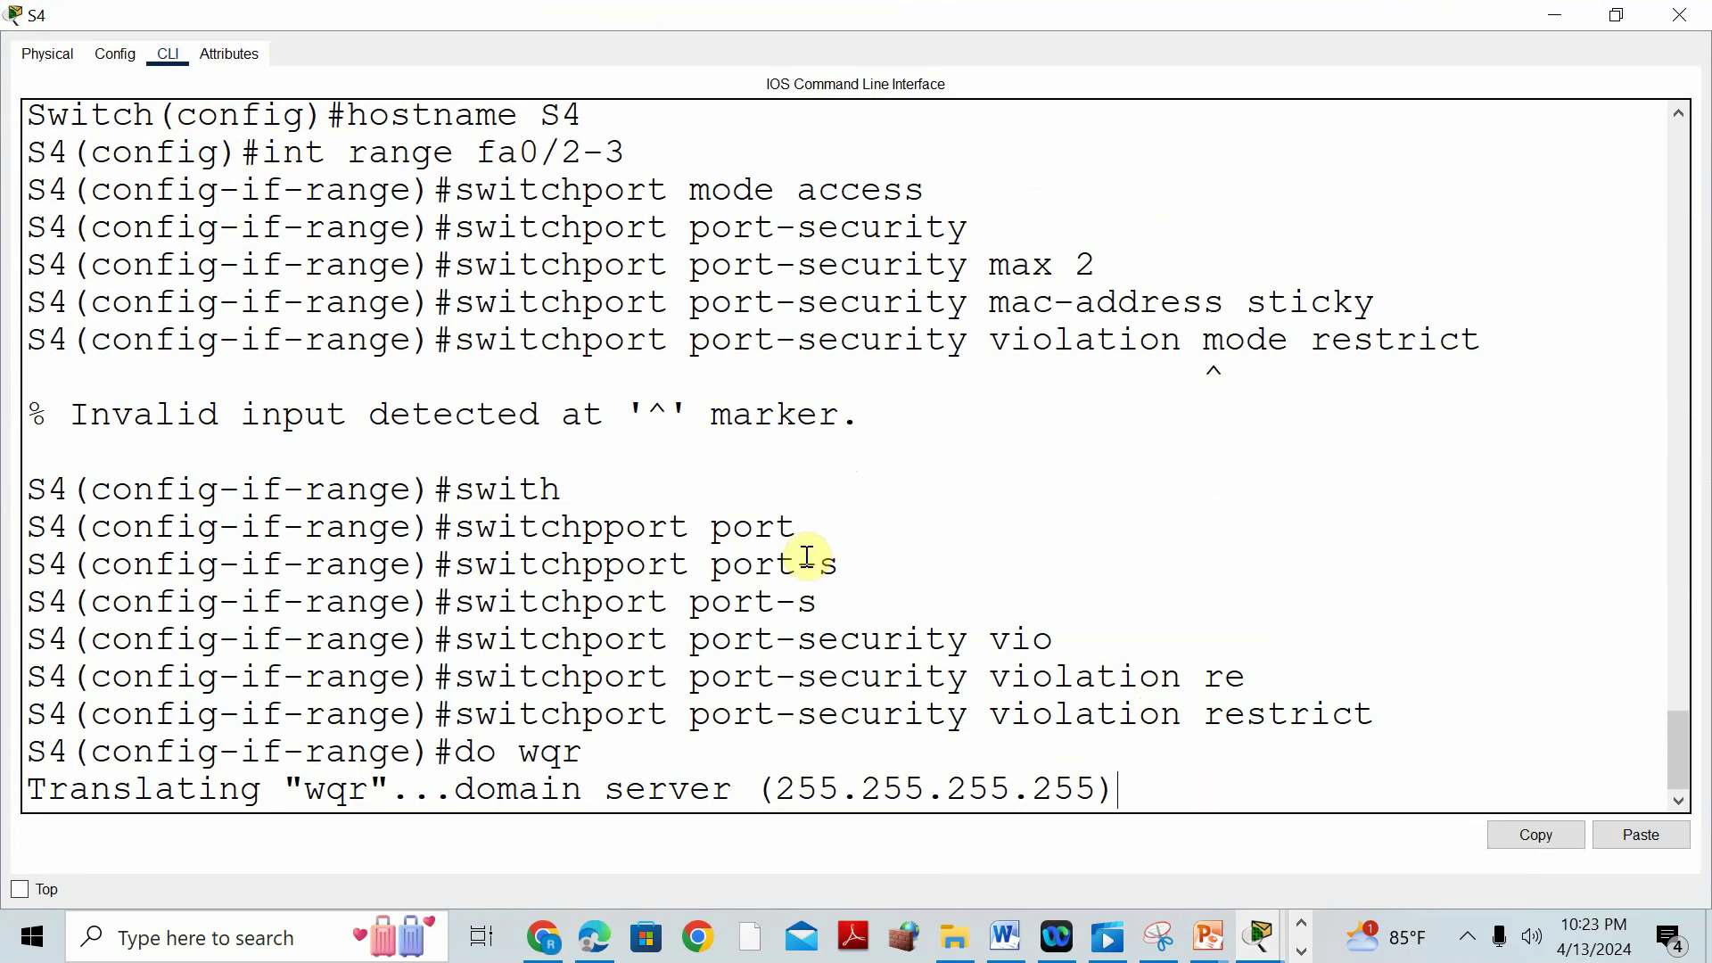
left_click(1530, 15)
scroll(777, 624, "down", 3)
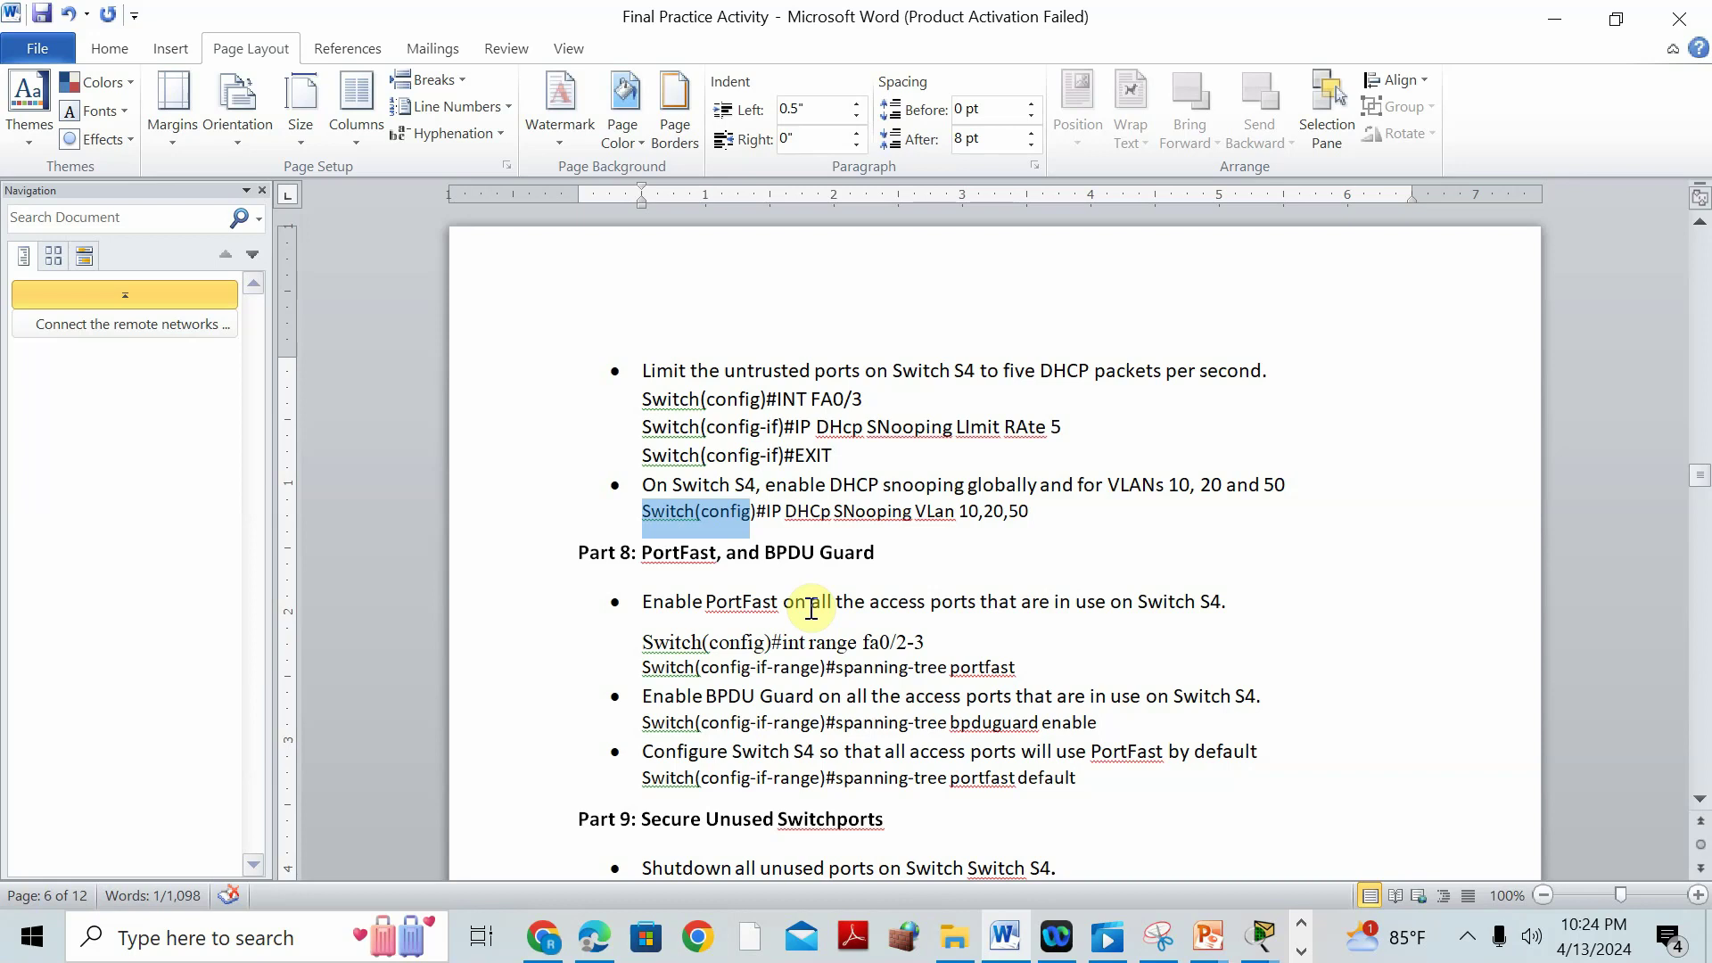
left_click(1260, 937)
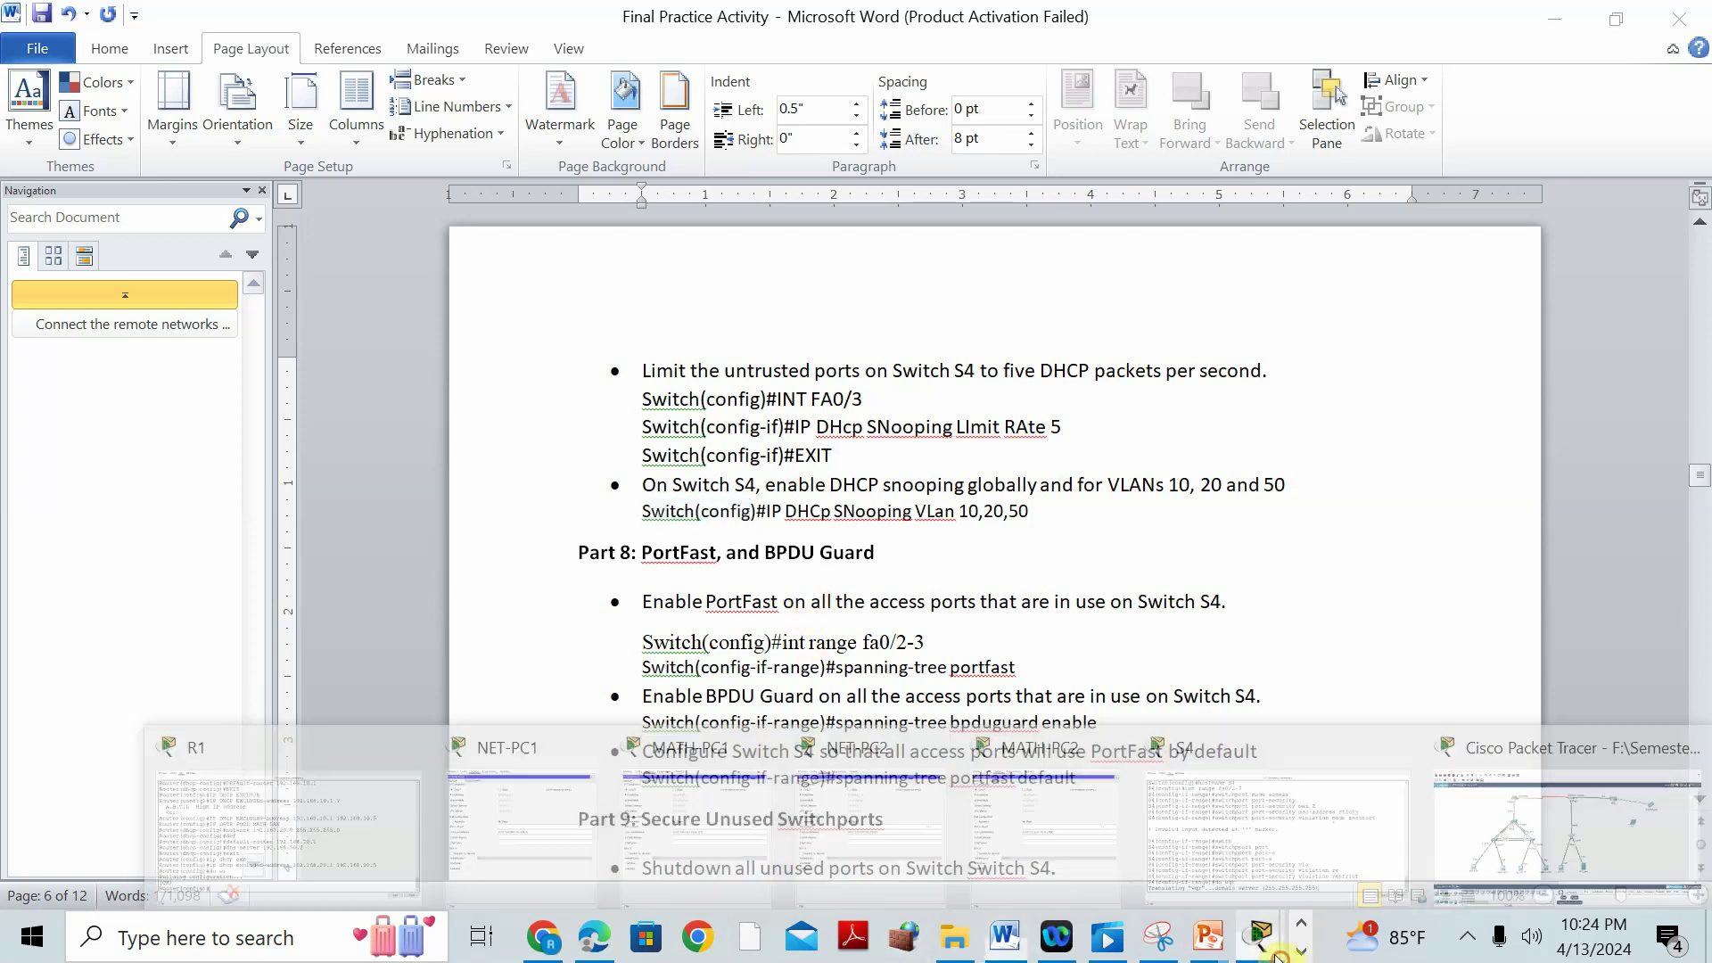
left_click(1283, 751)
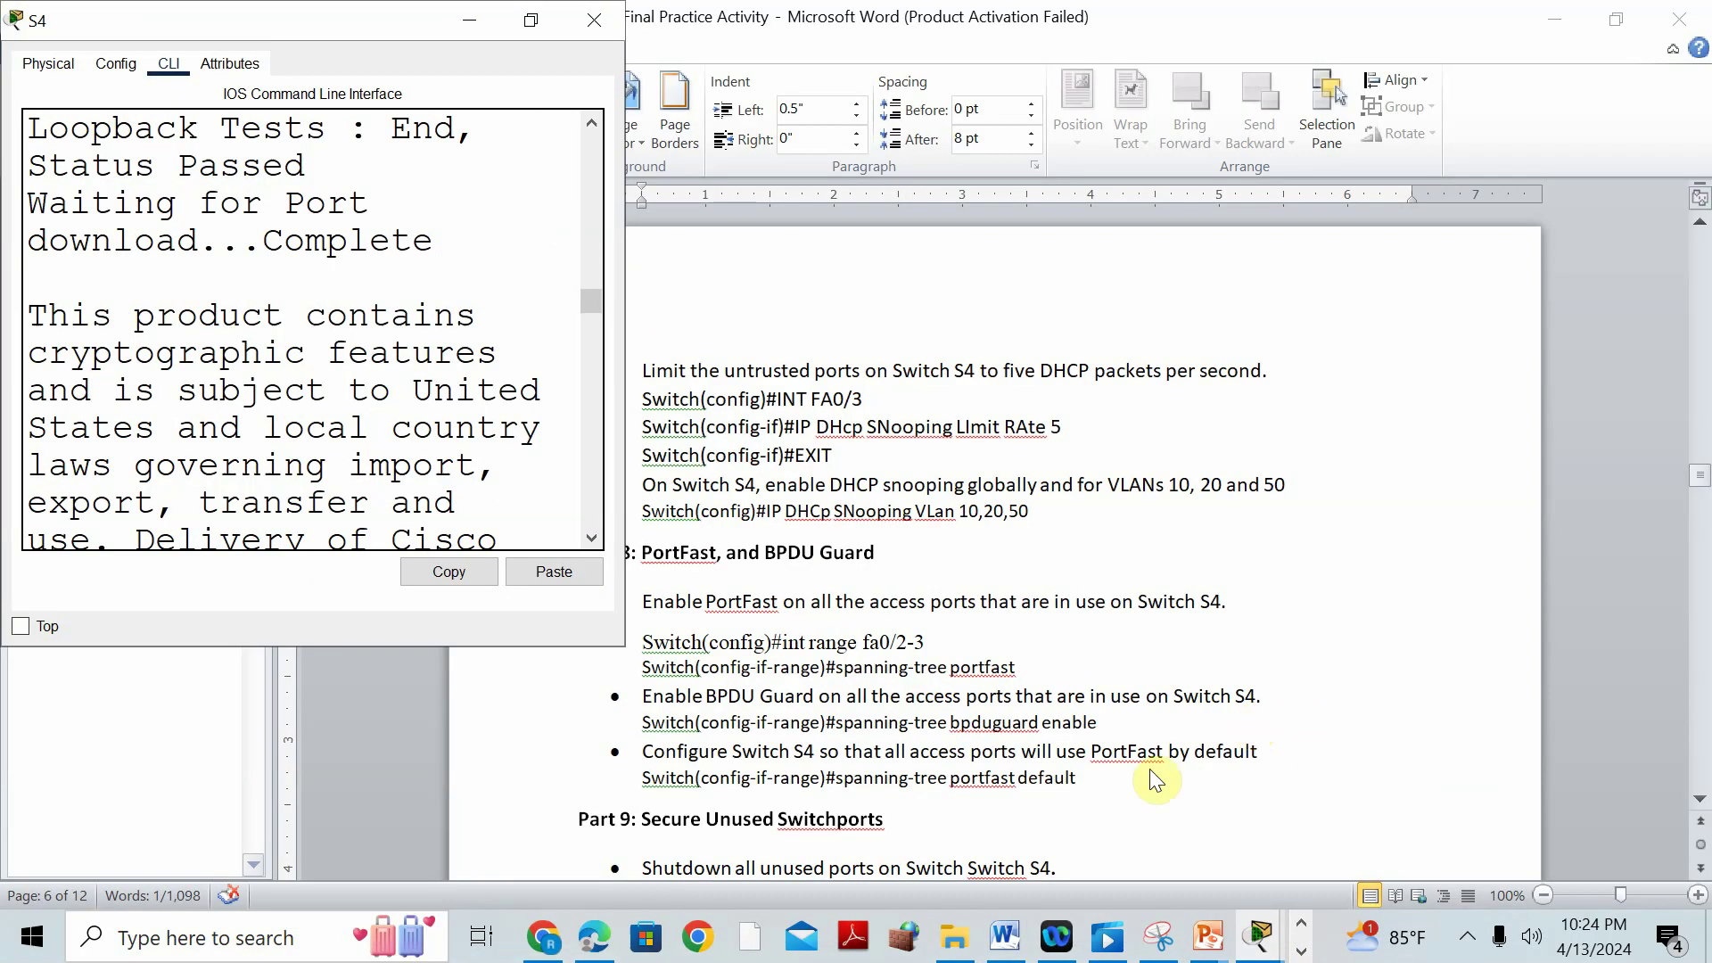
left_click(465, 19)
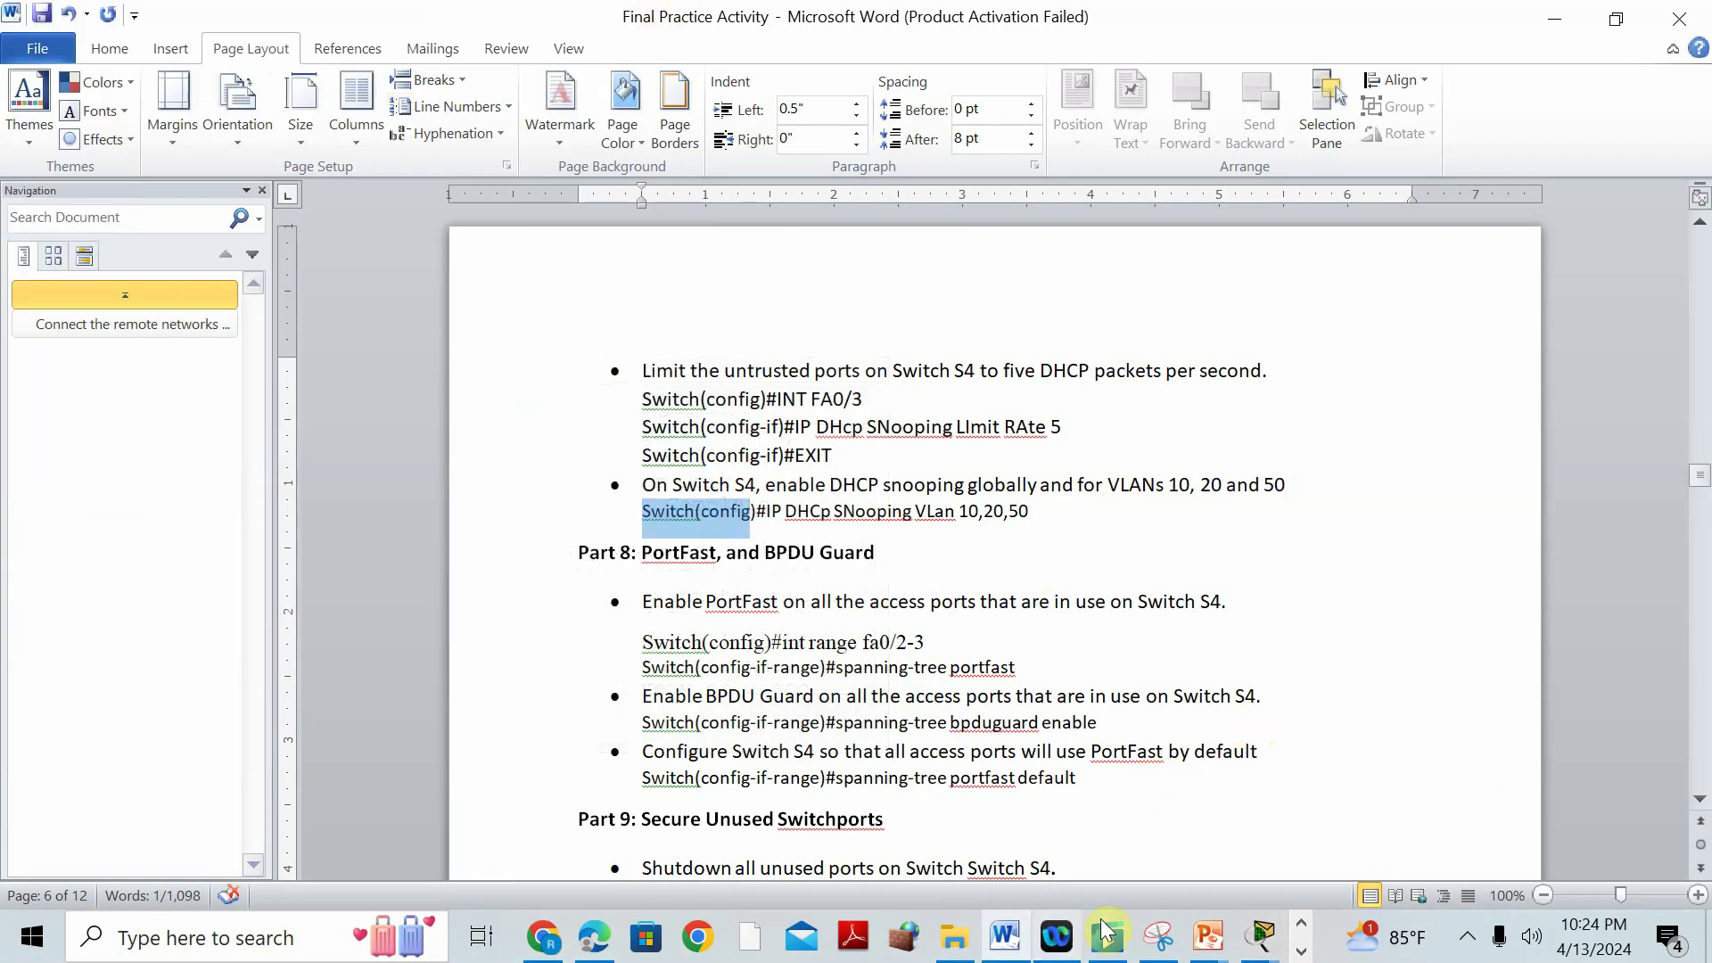
left_click(1270, 949)
left_click(423, 732)
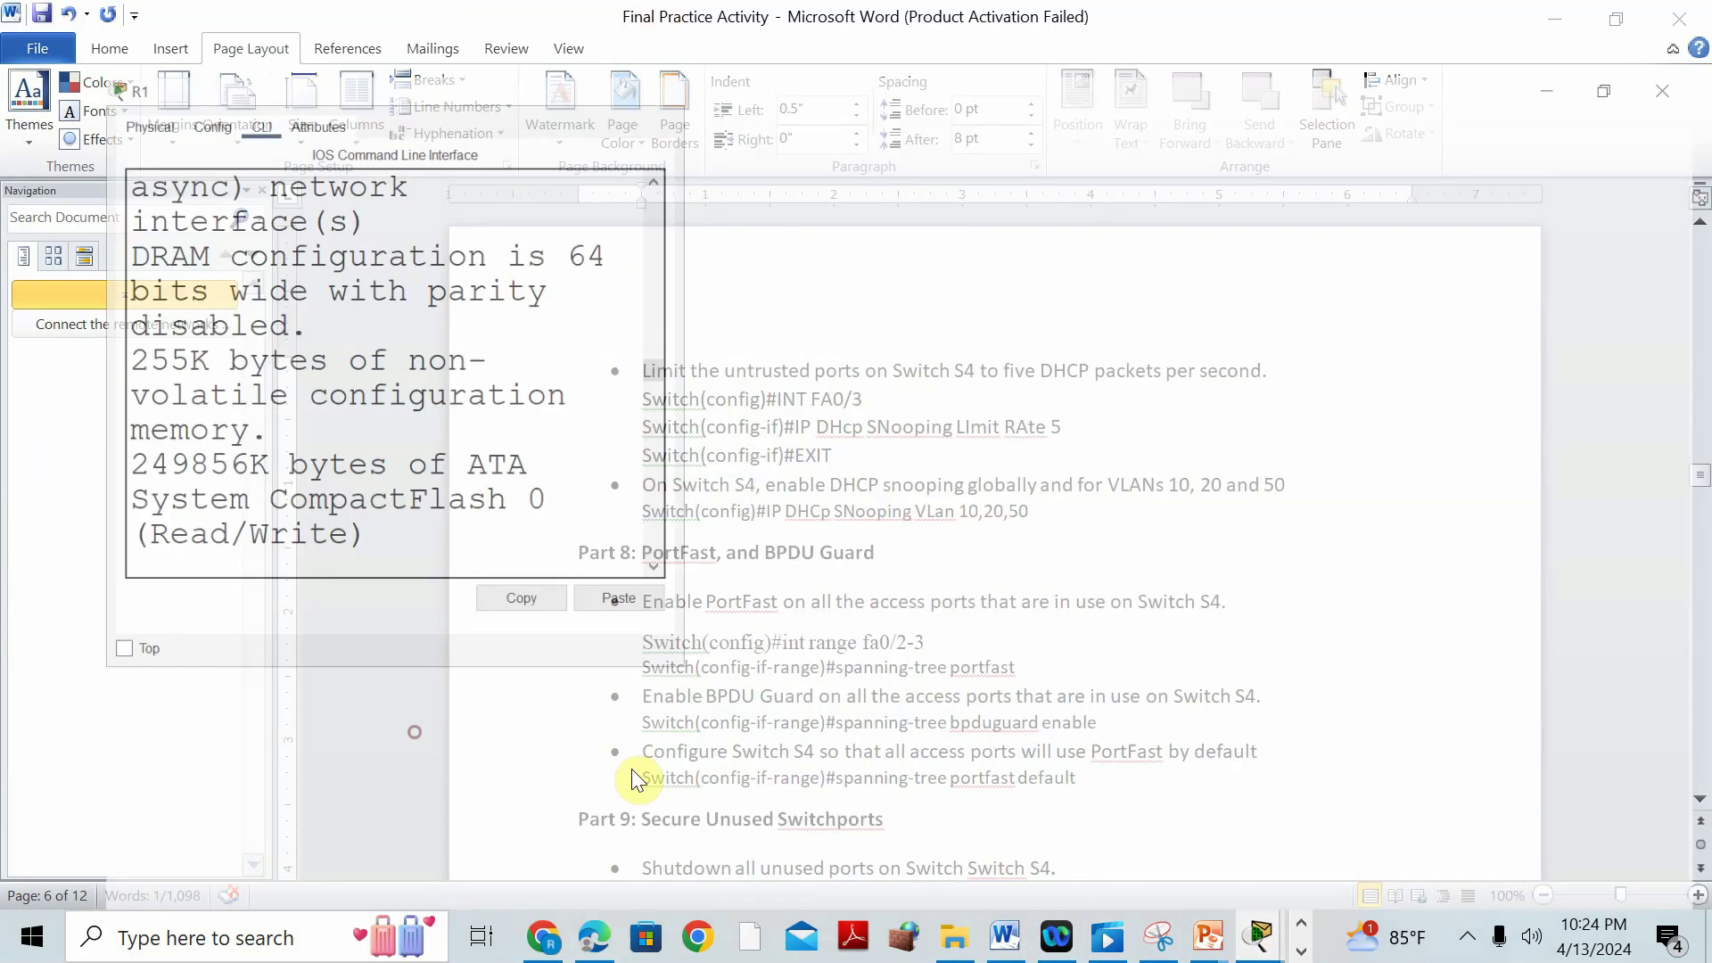
mouse_move(1253, 958)
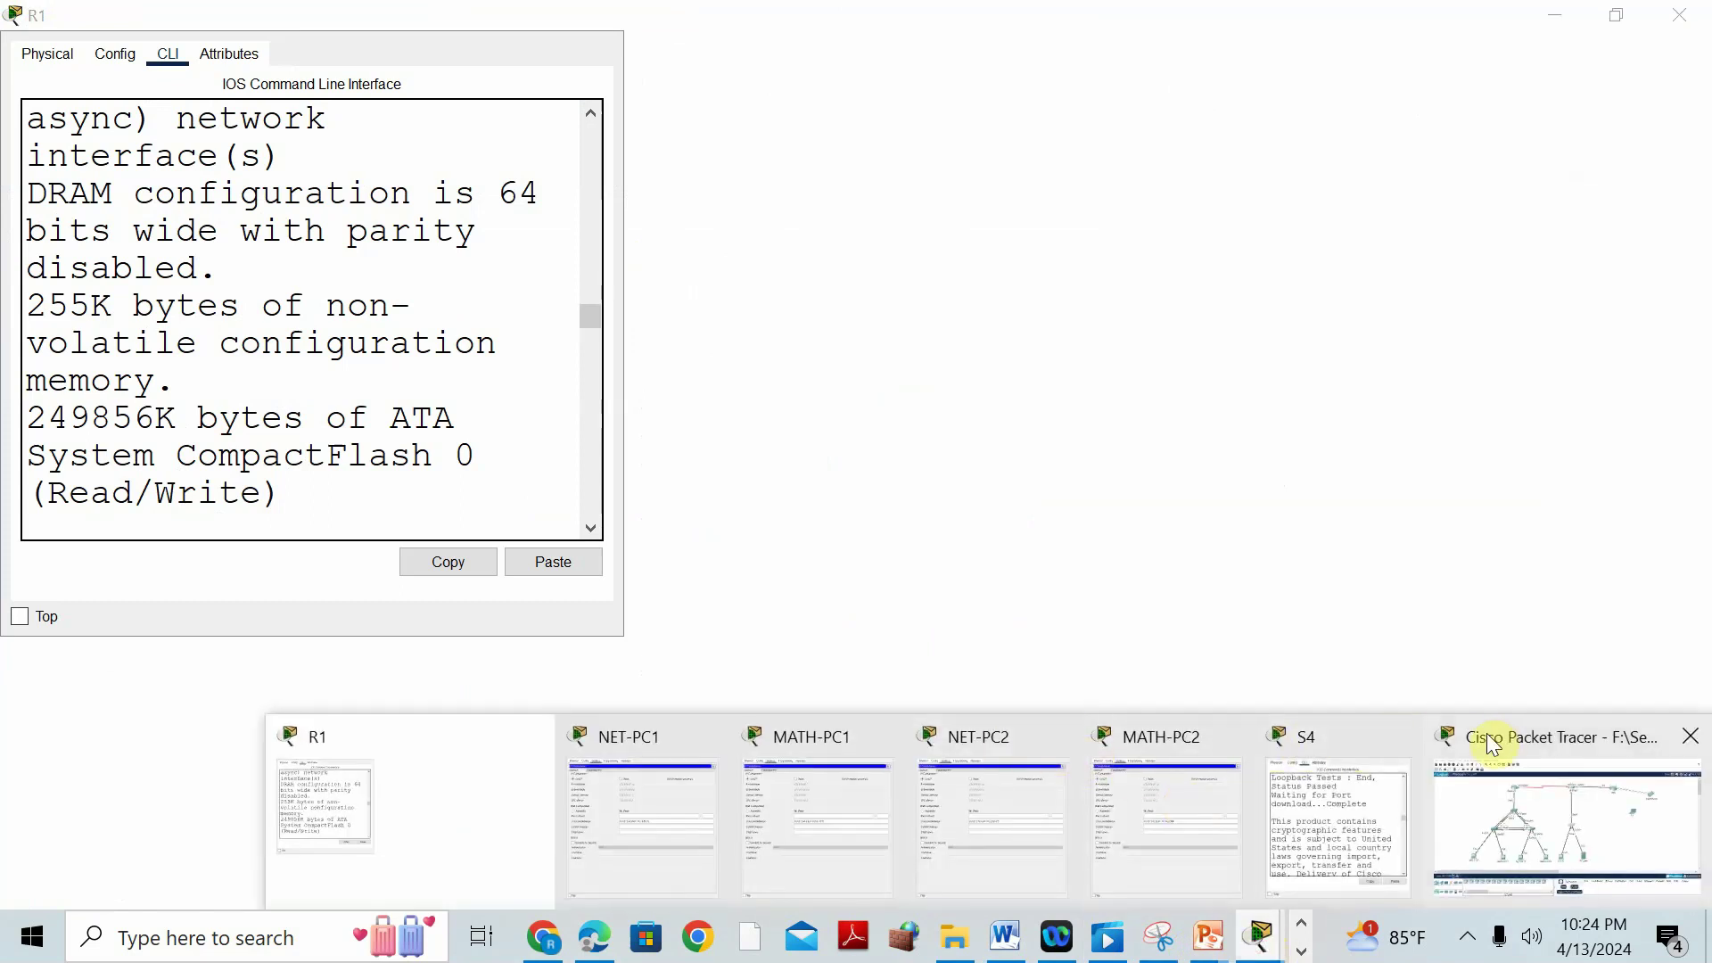
left_click(1516, 776)
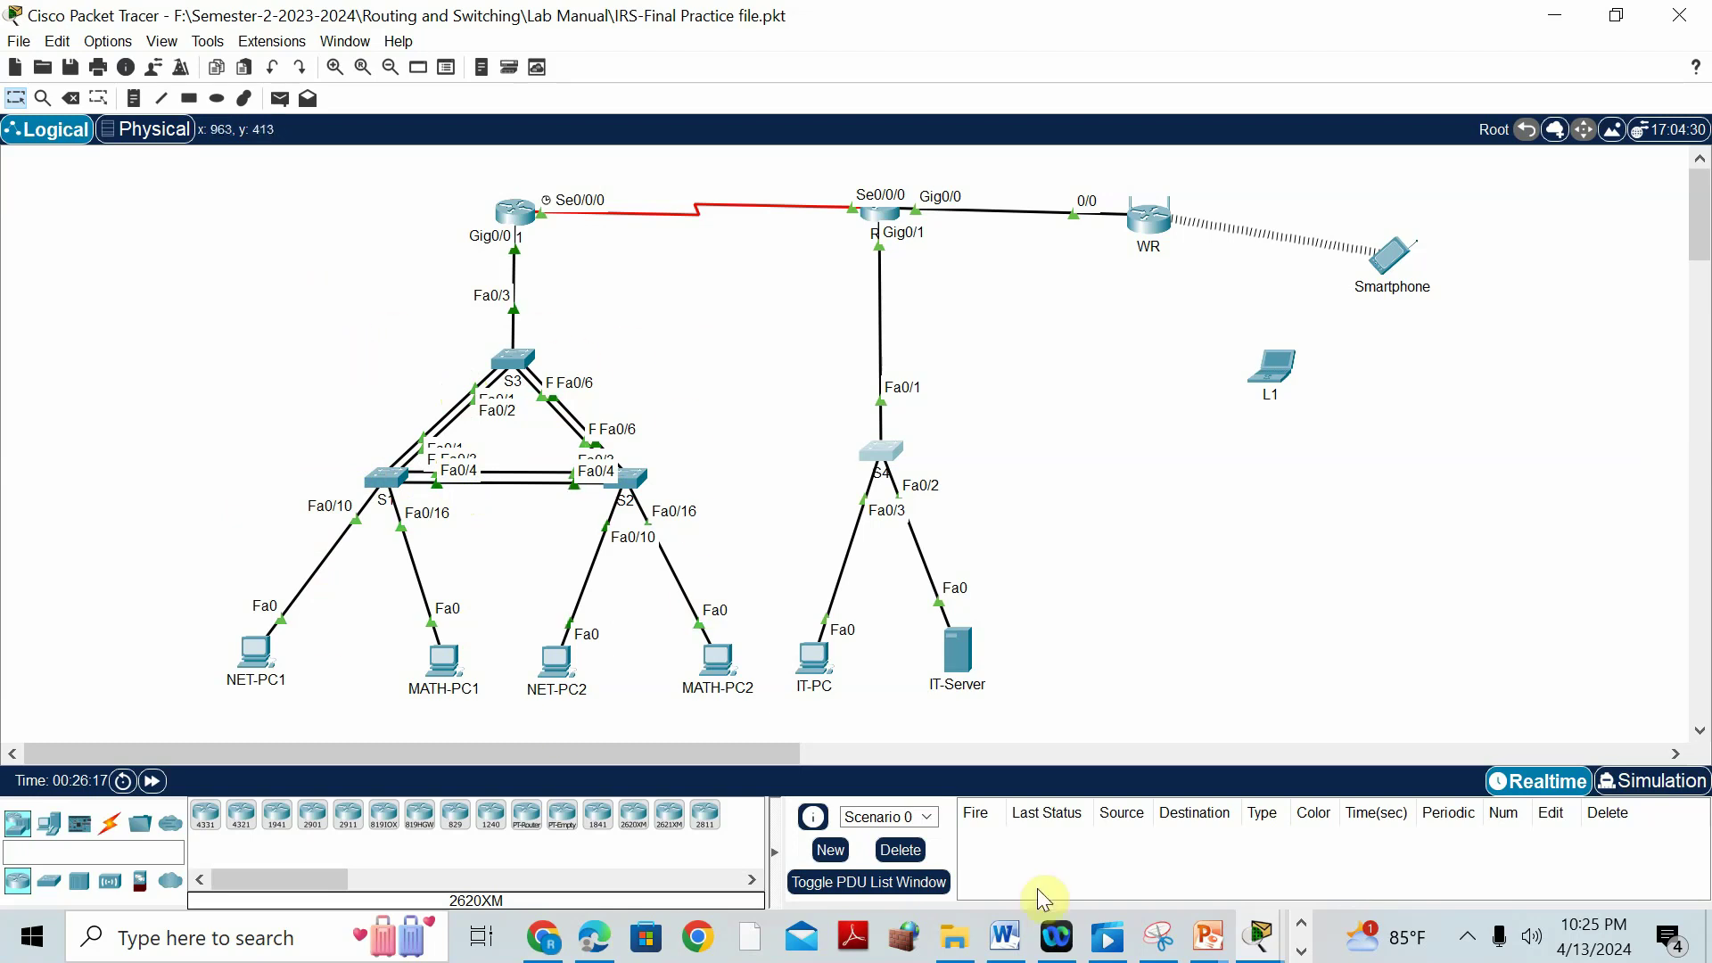
left_click(1007, 945)
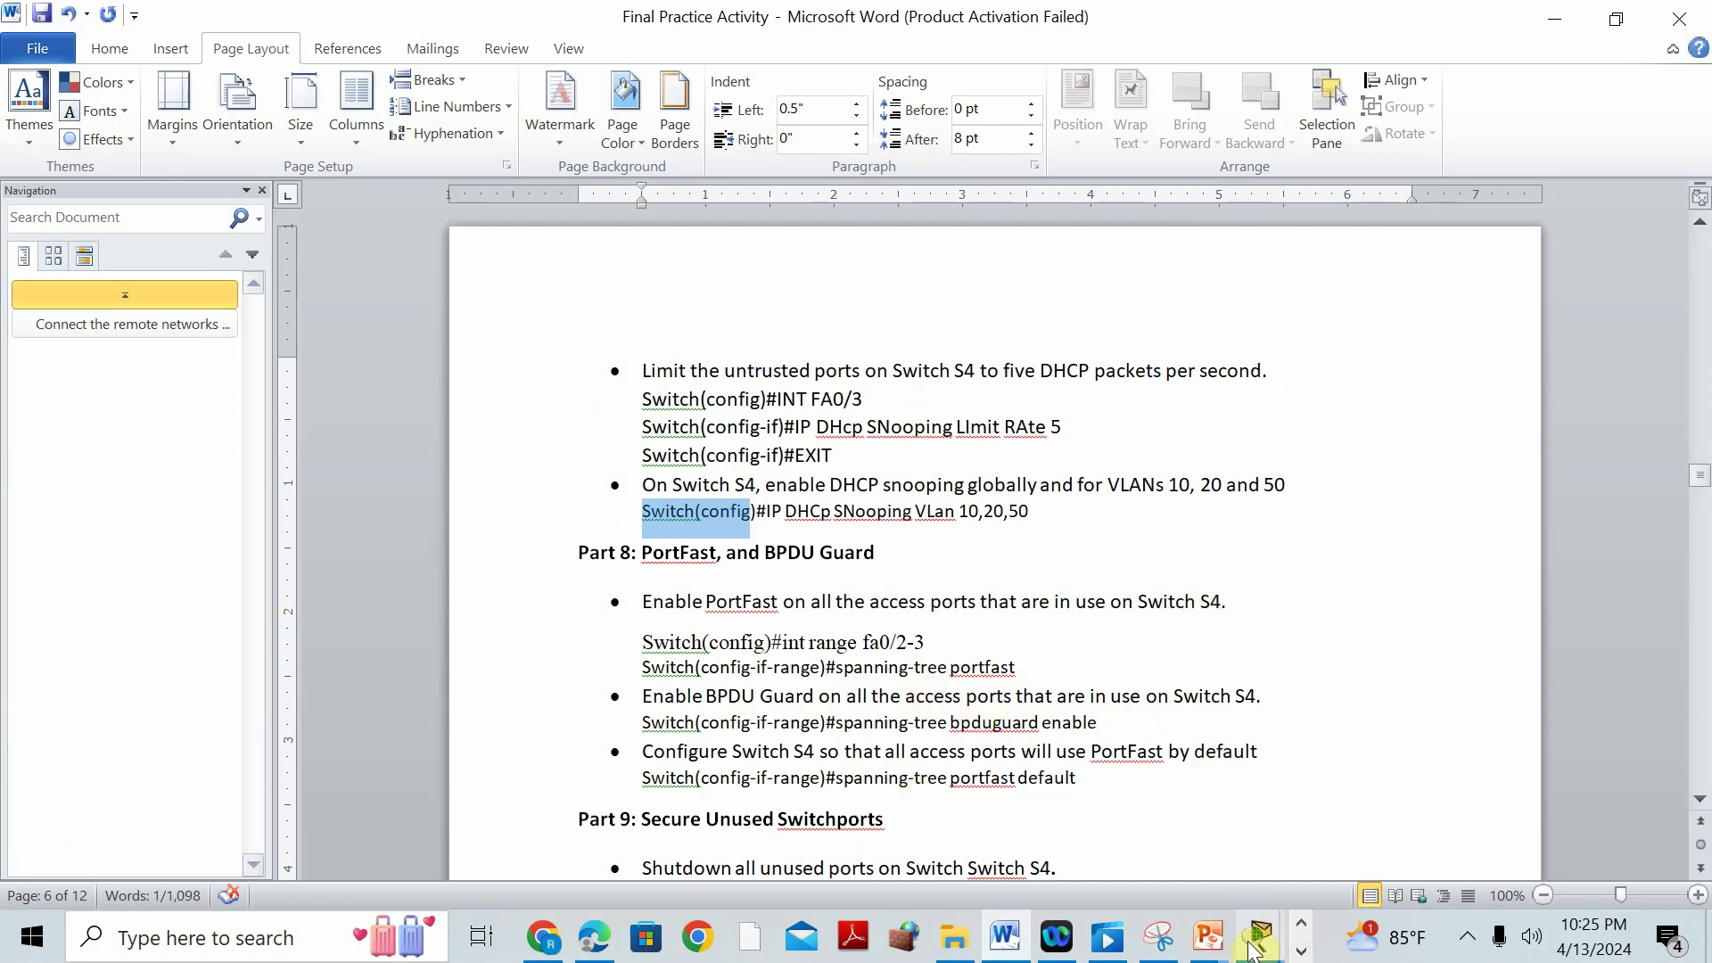
Bring S4's console up full screen, save the configuration with do wr, and exit to global configuration.
left_click(1262, 937)
left_click(1318, 758)
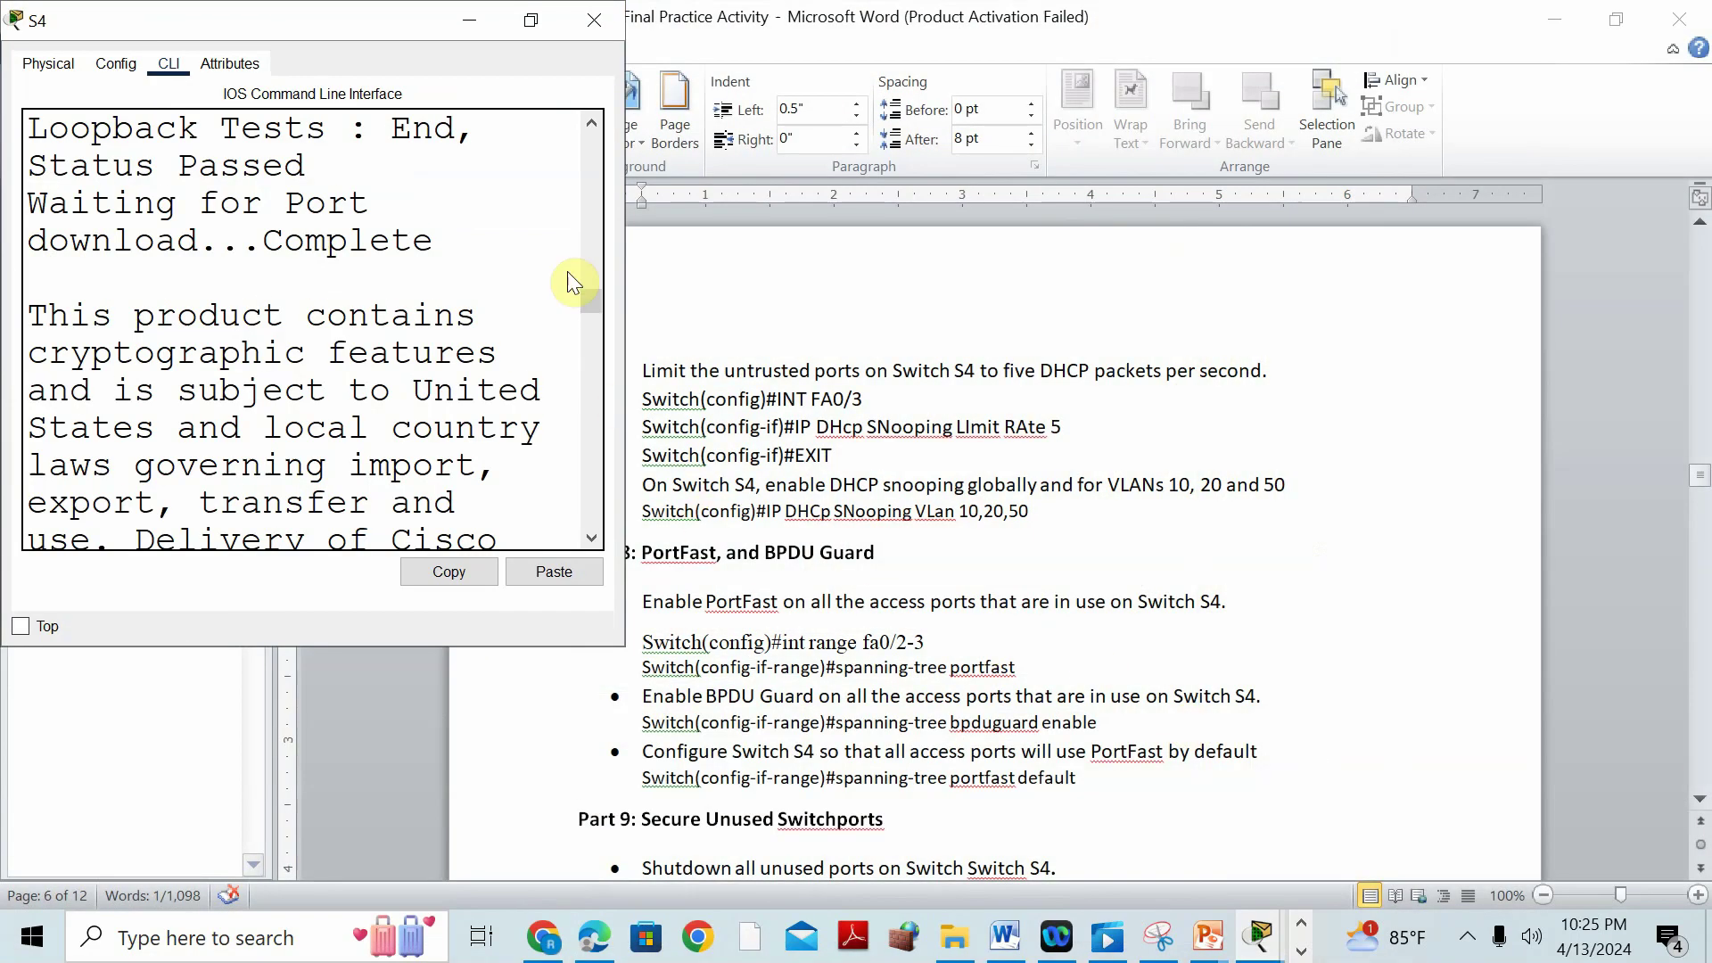
double_click(526, 22)
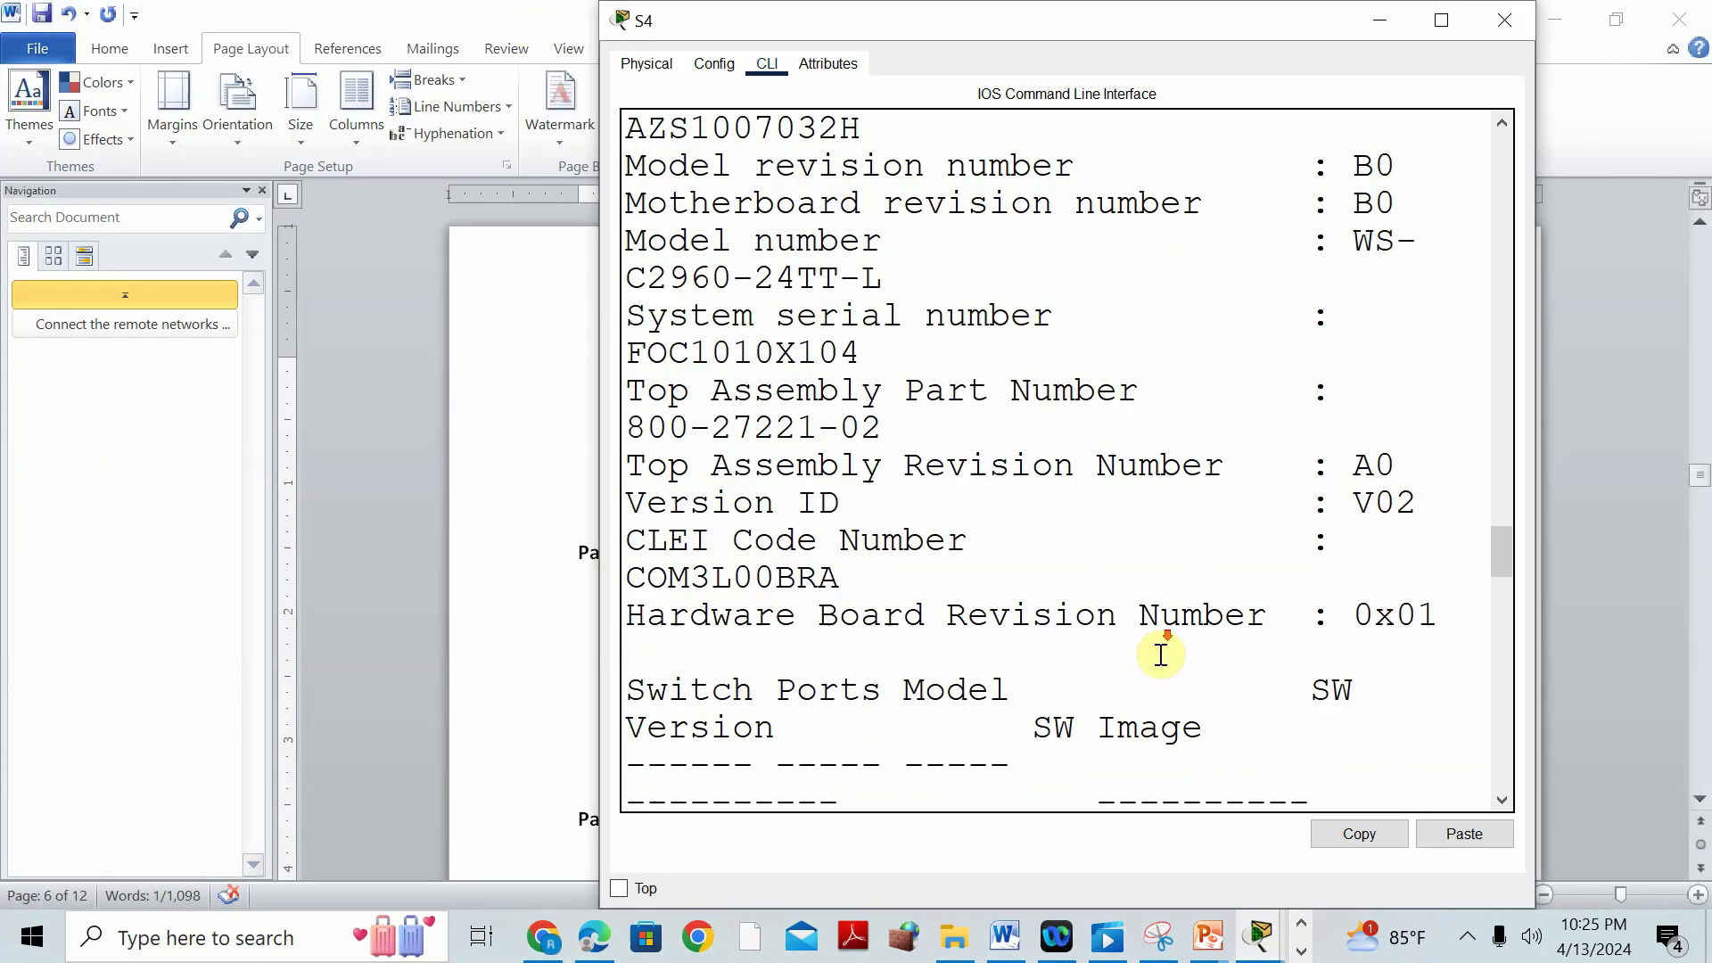
scroll(1153, 624, "down", 3)
left_click(1440, 20)
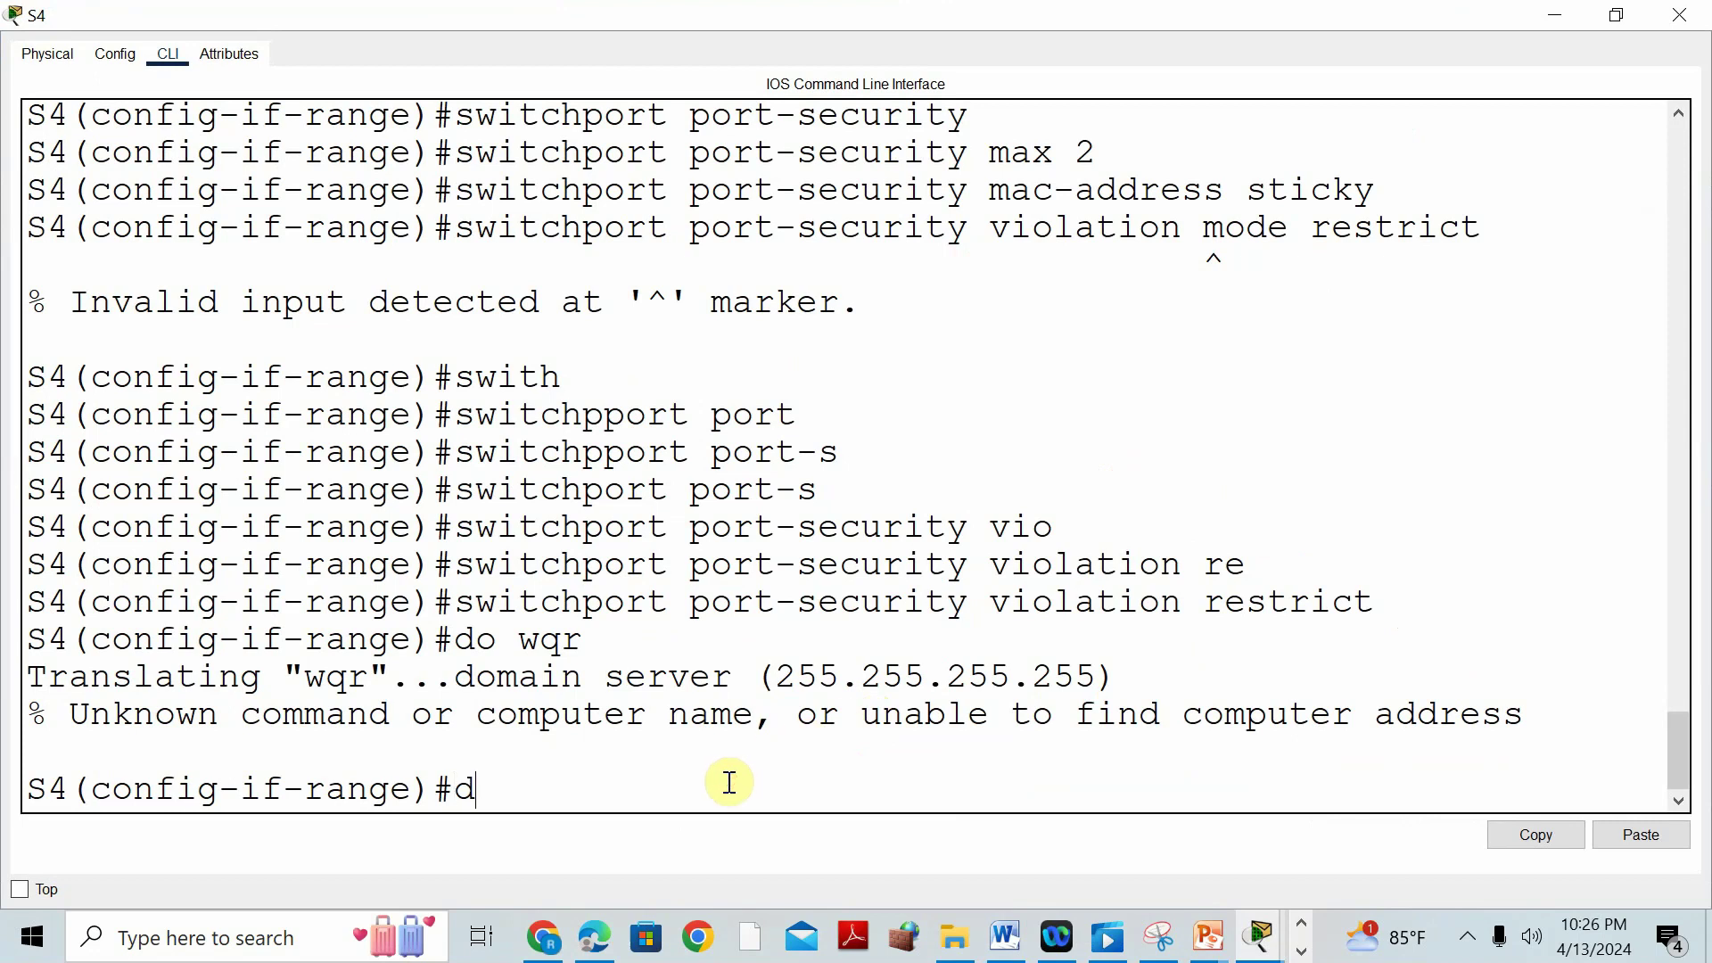
key("Return")
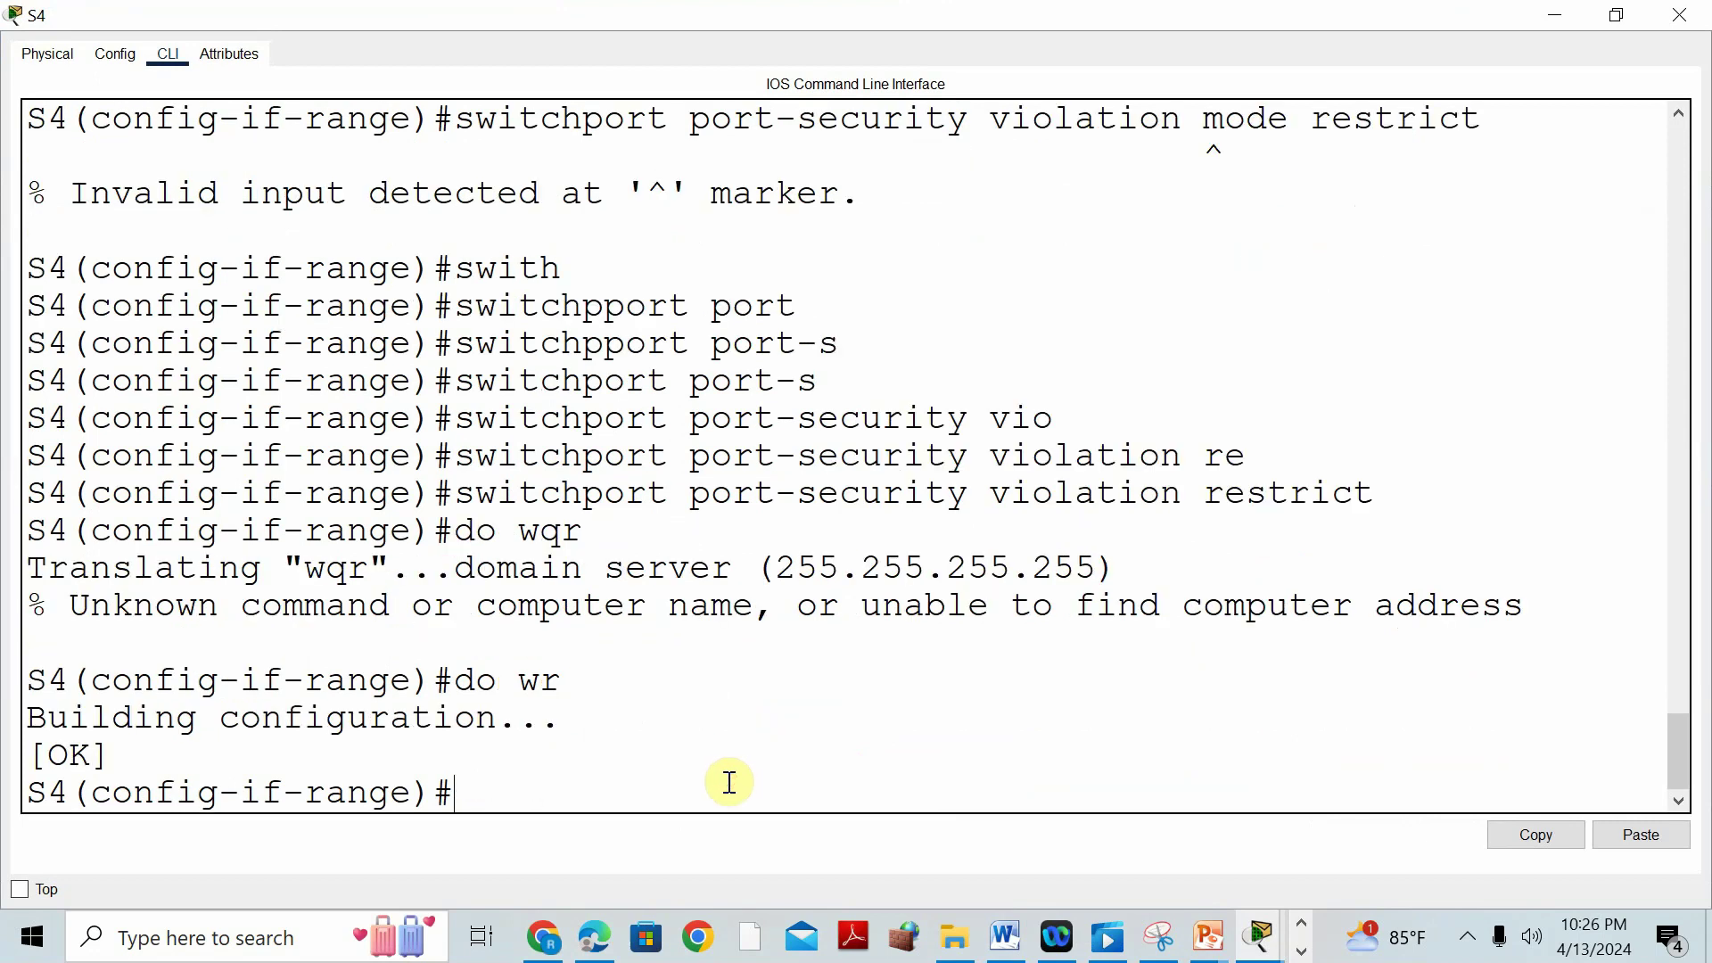
type("exit")
key("Return")
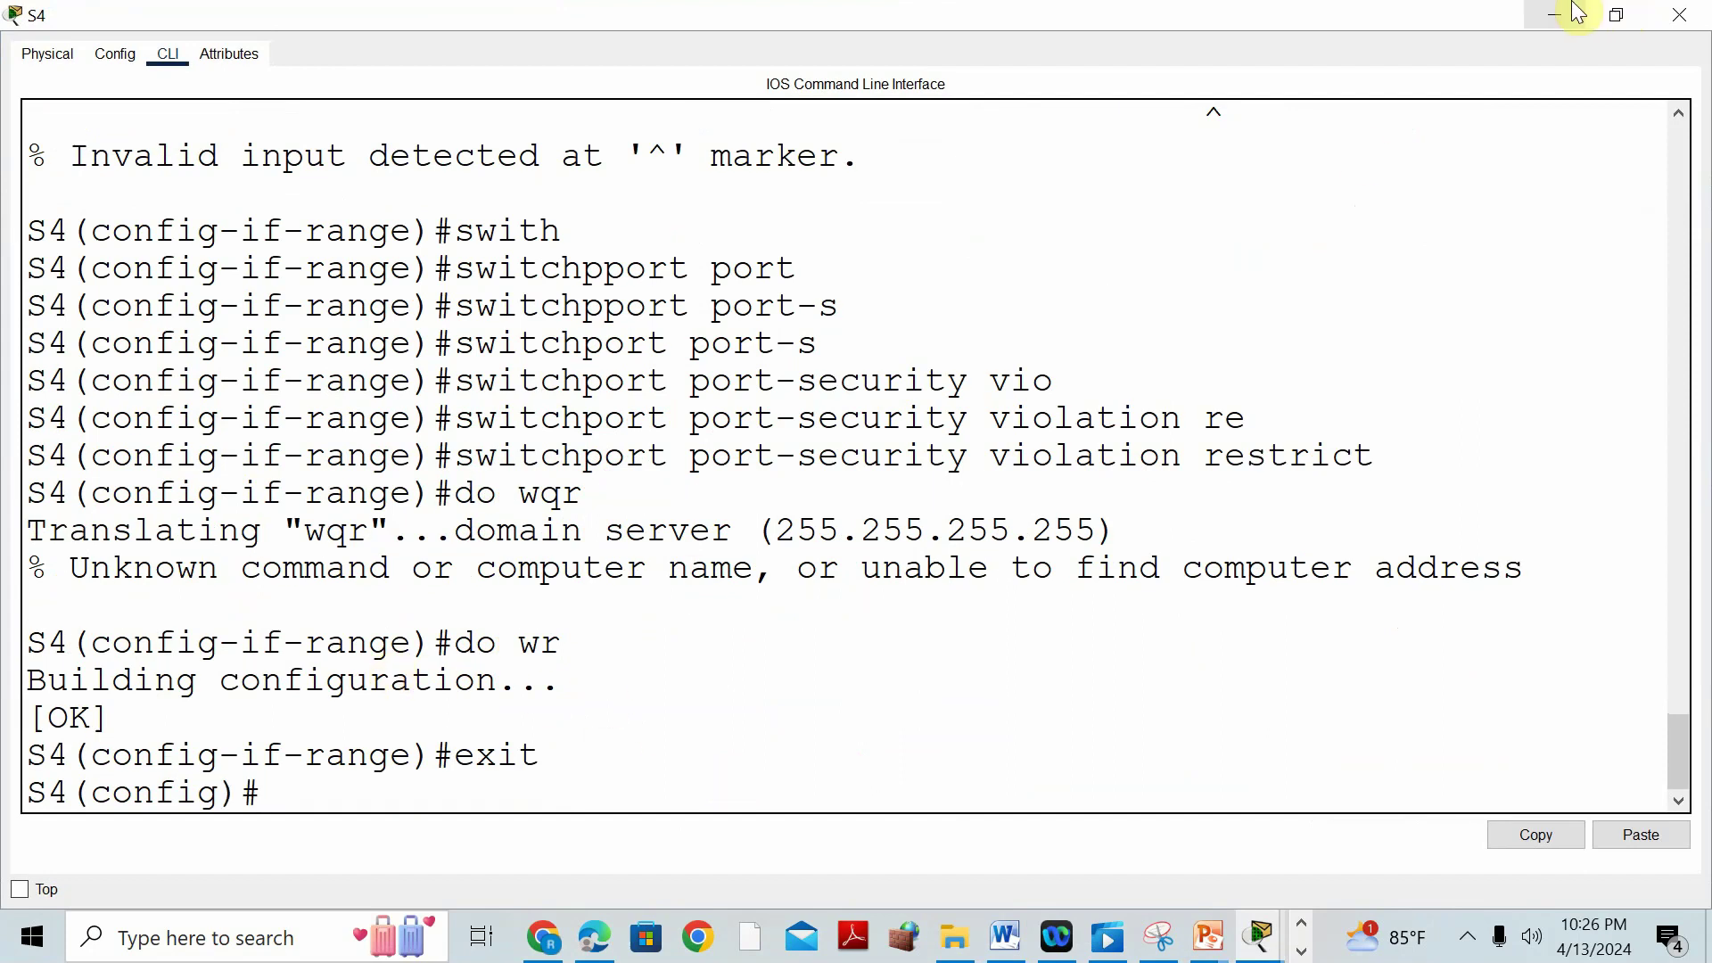
Review the Part 7 DHCP Snooping steps in Word, then reopen S4's CLI full screen.
left_click(1004, 936)
scroll(866, 474, "up", 12)
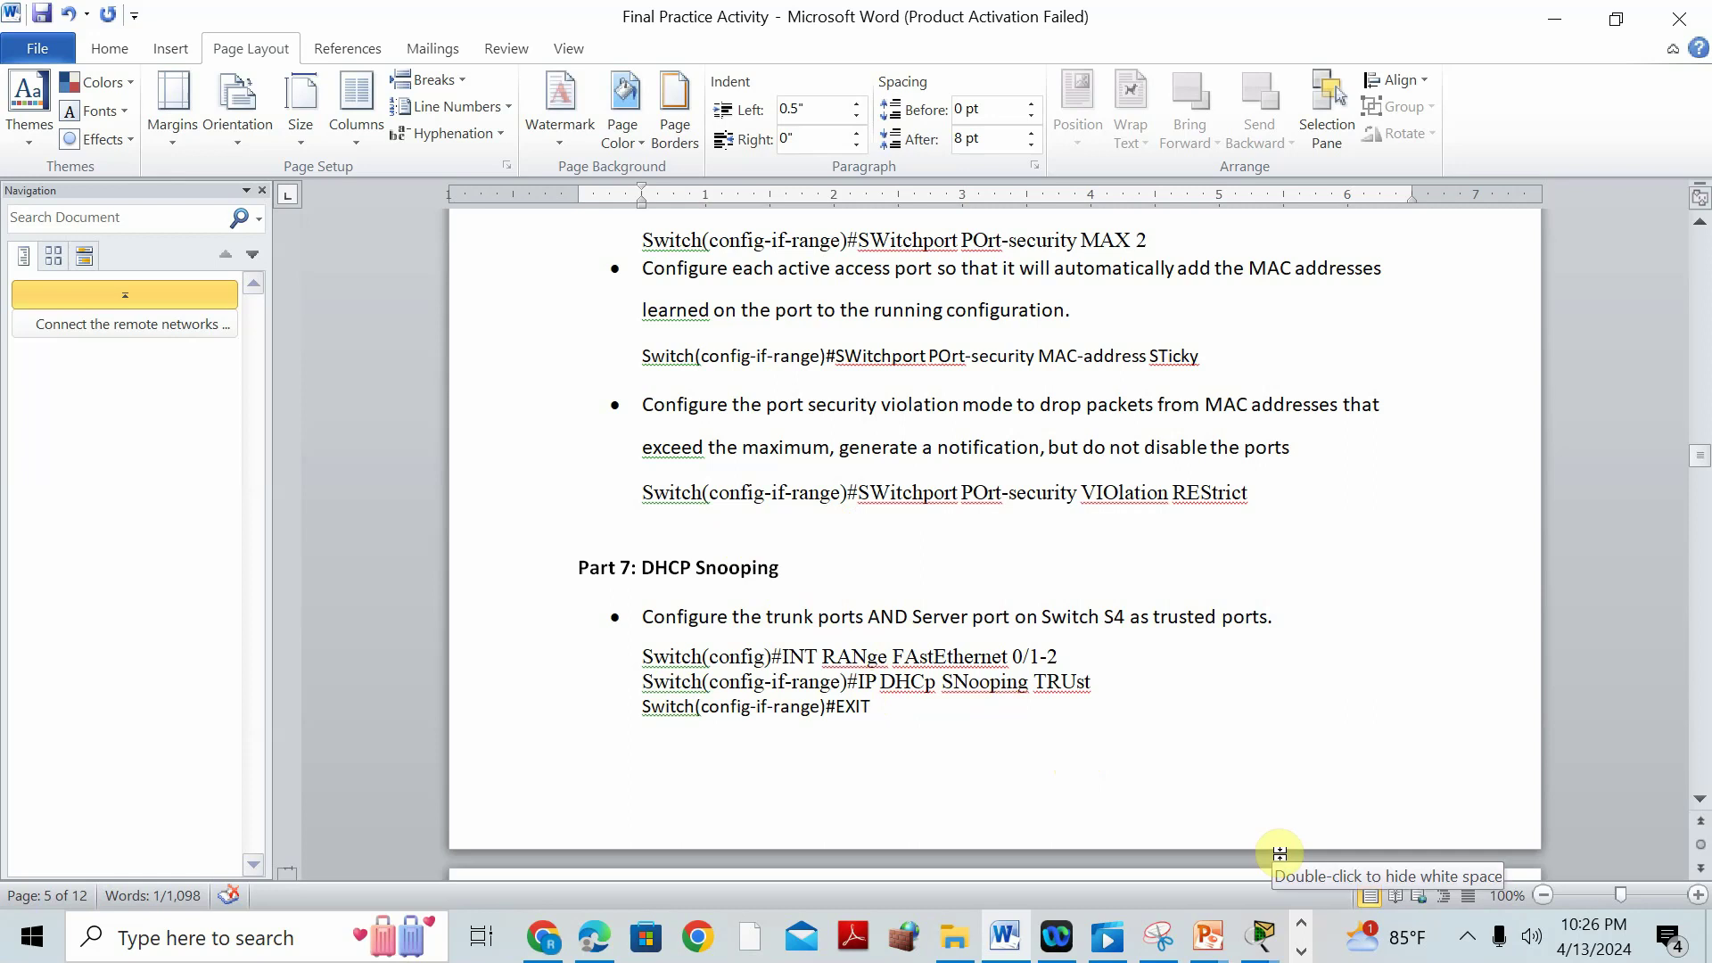
left_click(1260, 936)
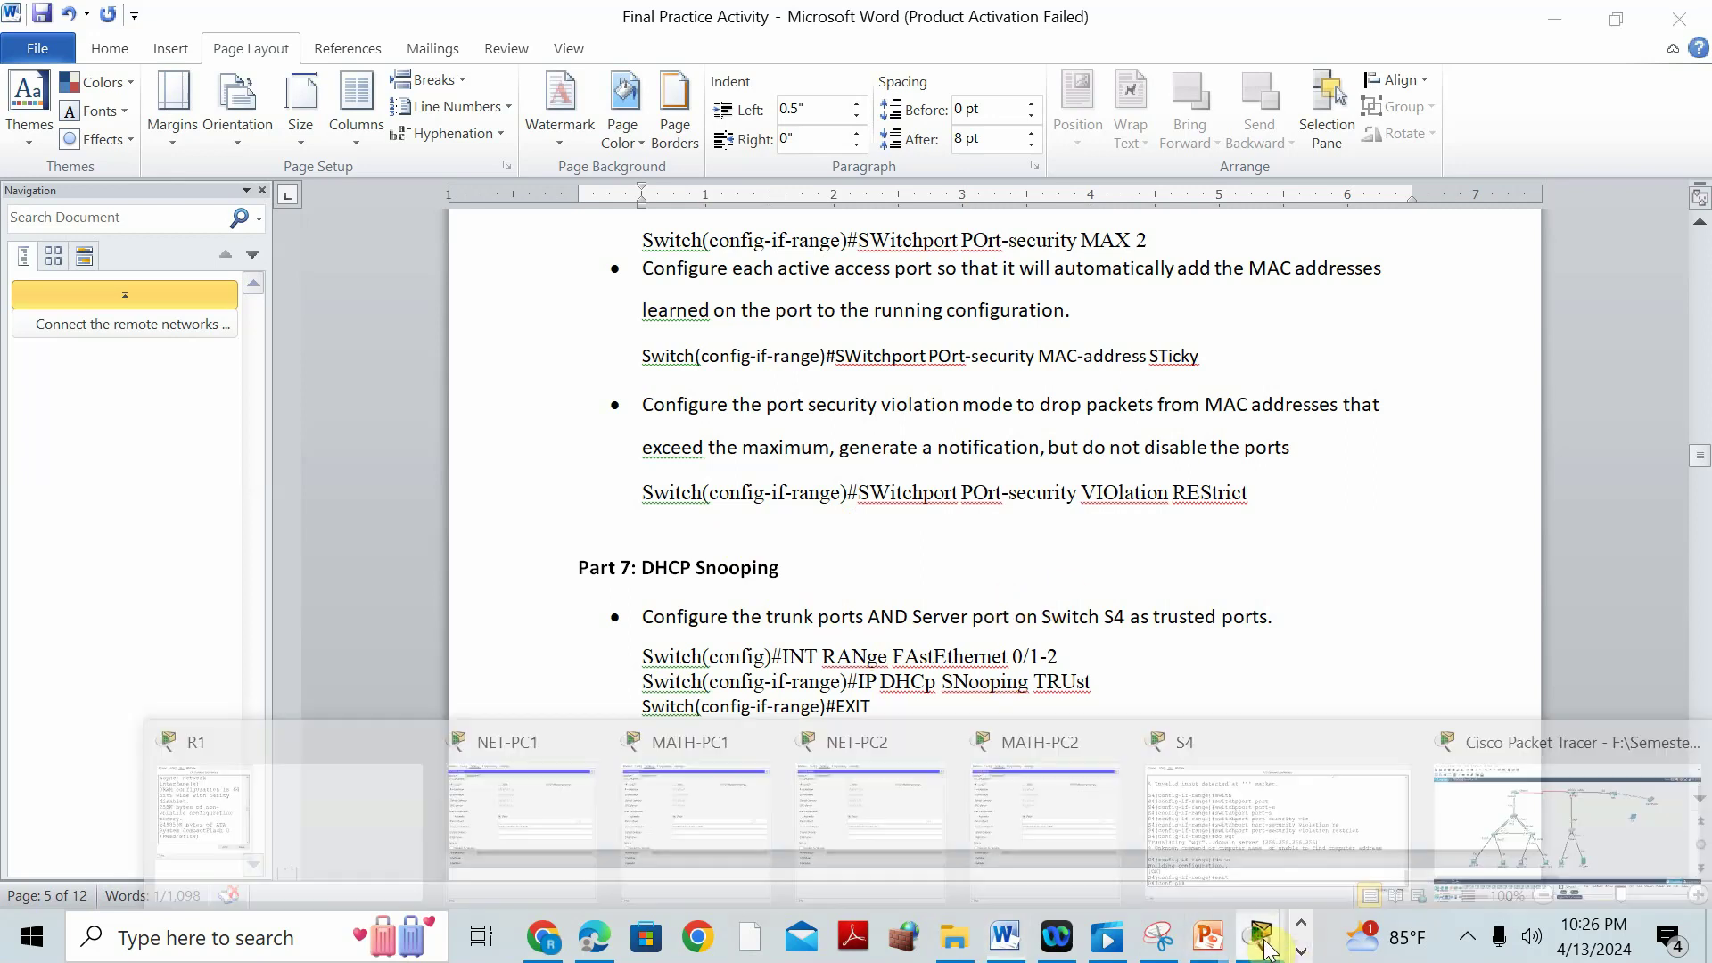
left_click(1533, 746)
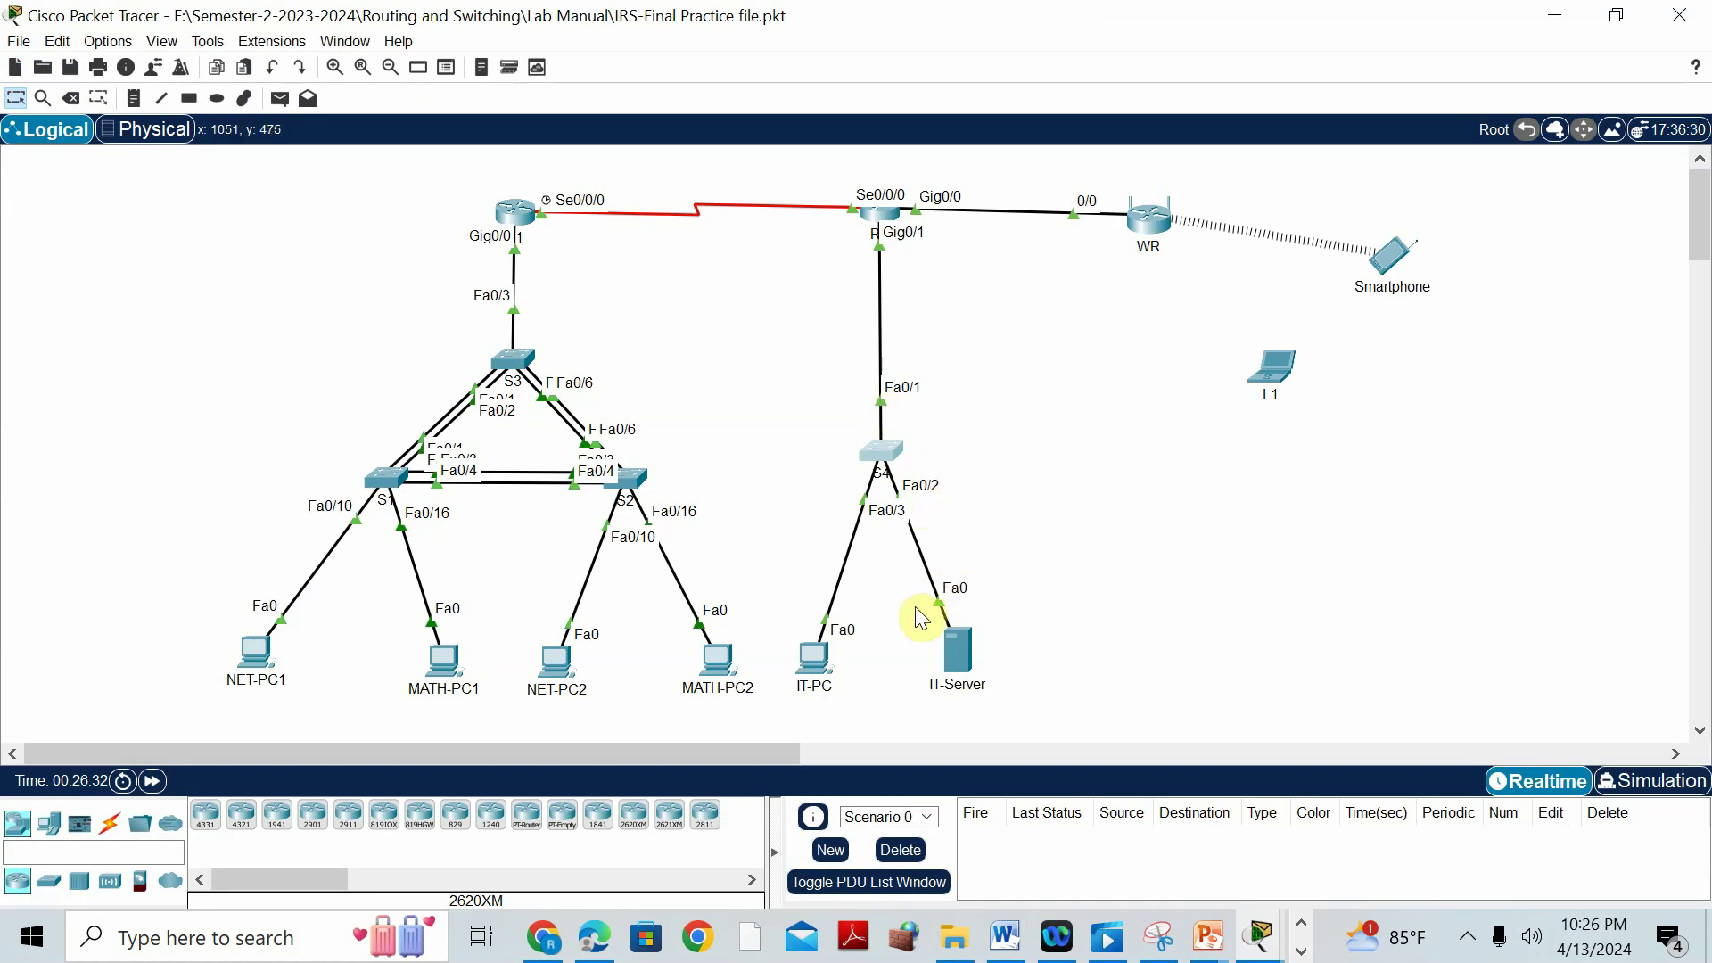
left_click(879, 451)
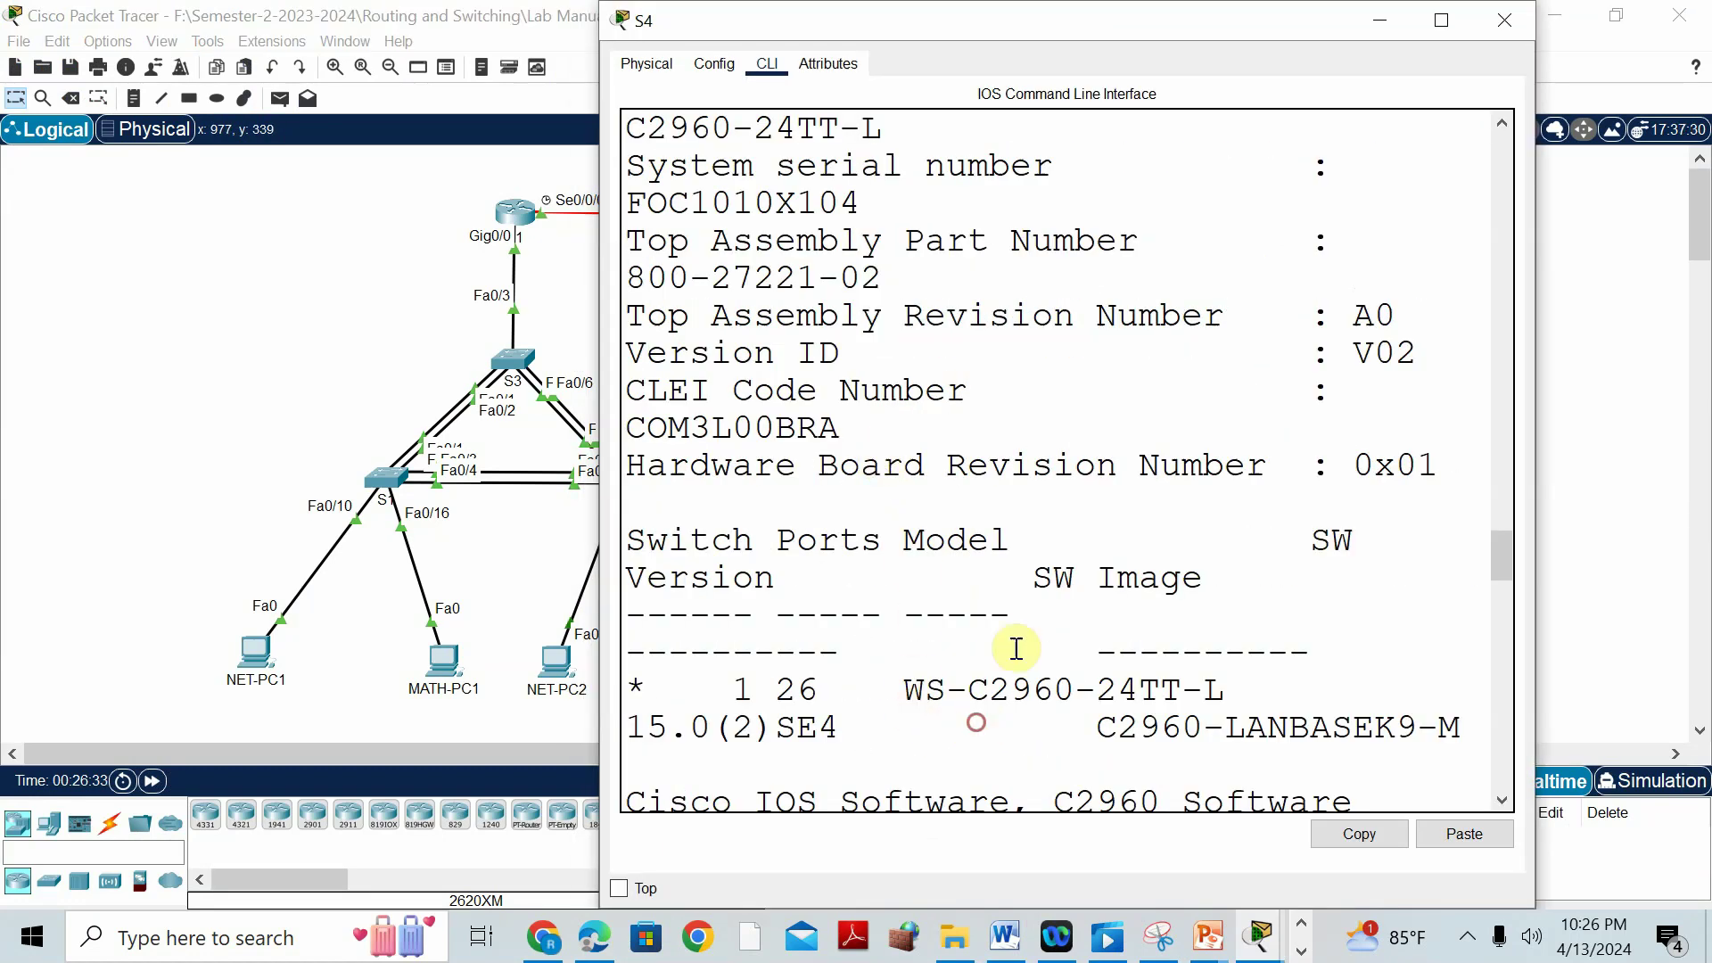
left_click(1441, 20)
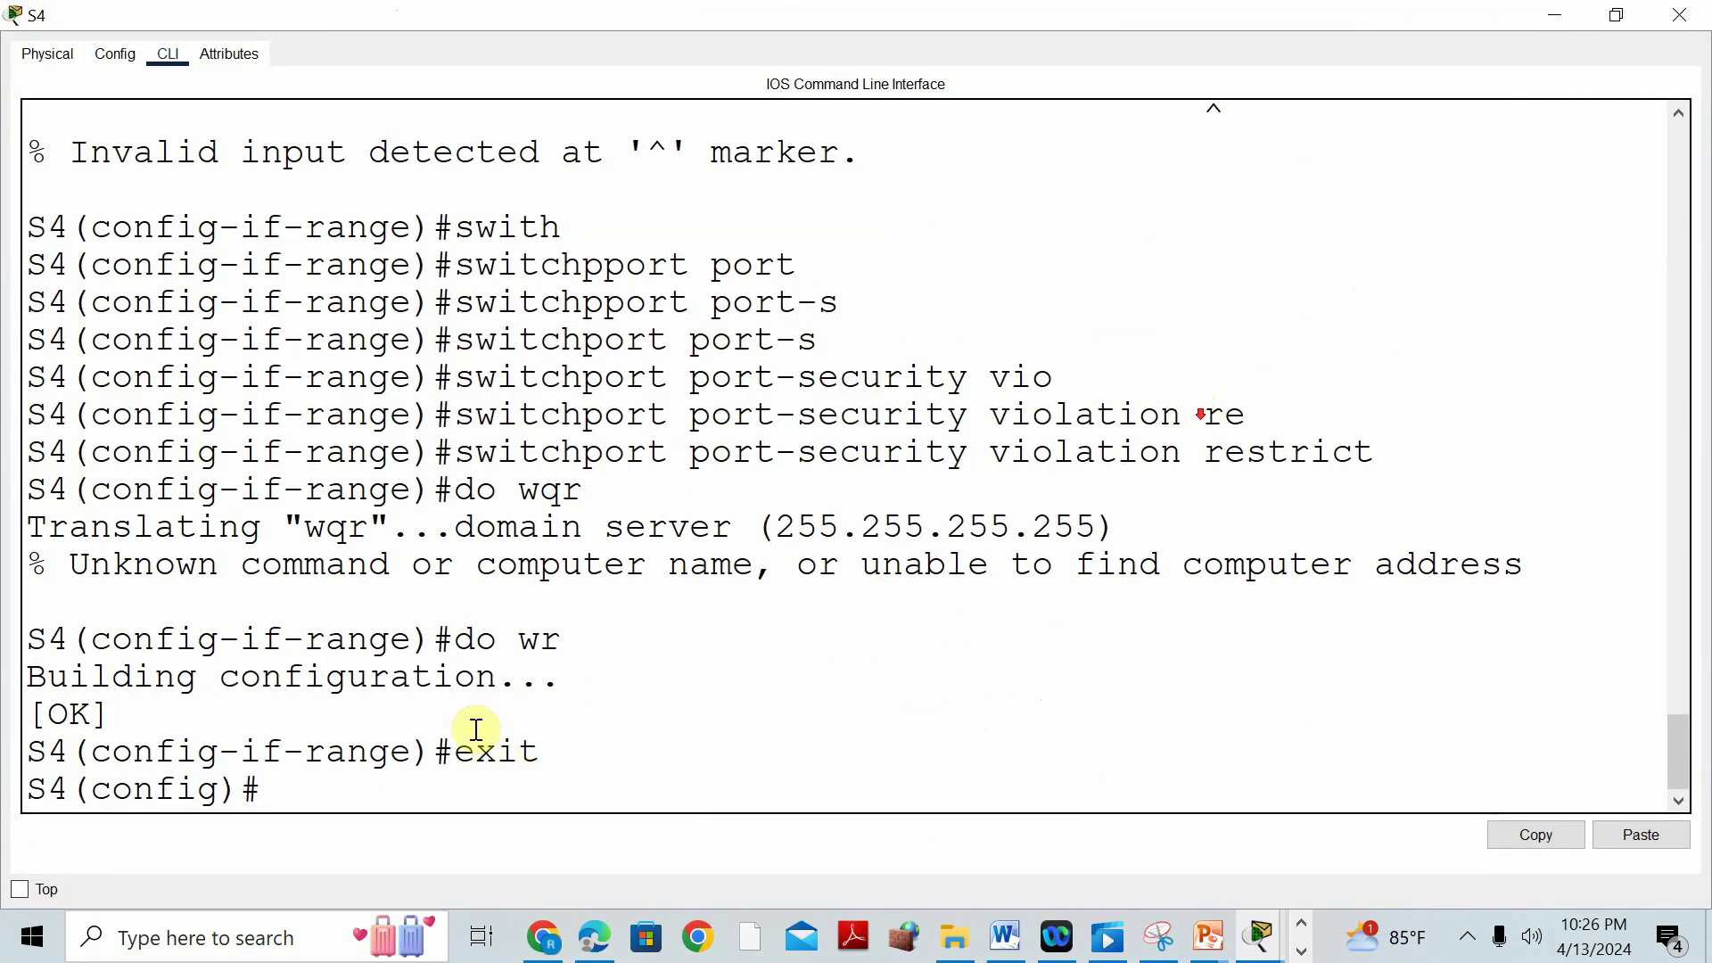
Set S4 ports Fa0/1-2 as DHCP snooping trusted ports, then exit to global configuration mode.
type("nt ")
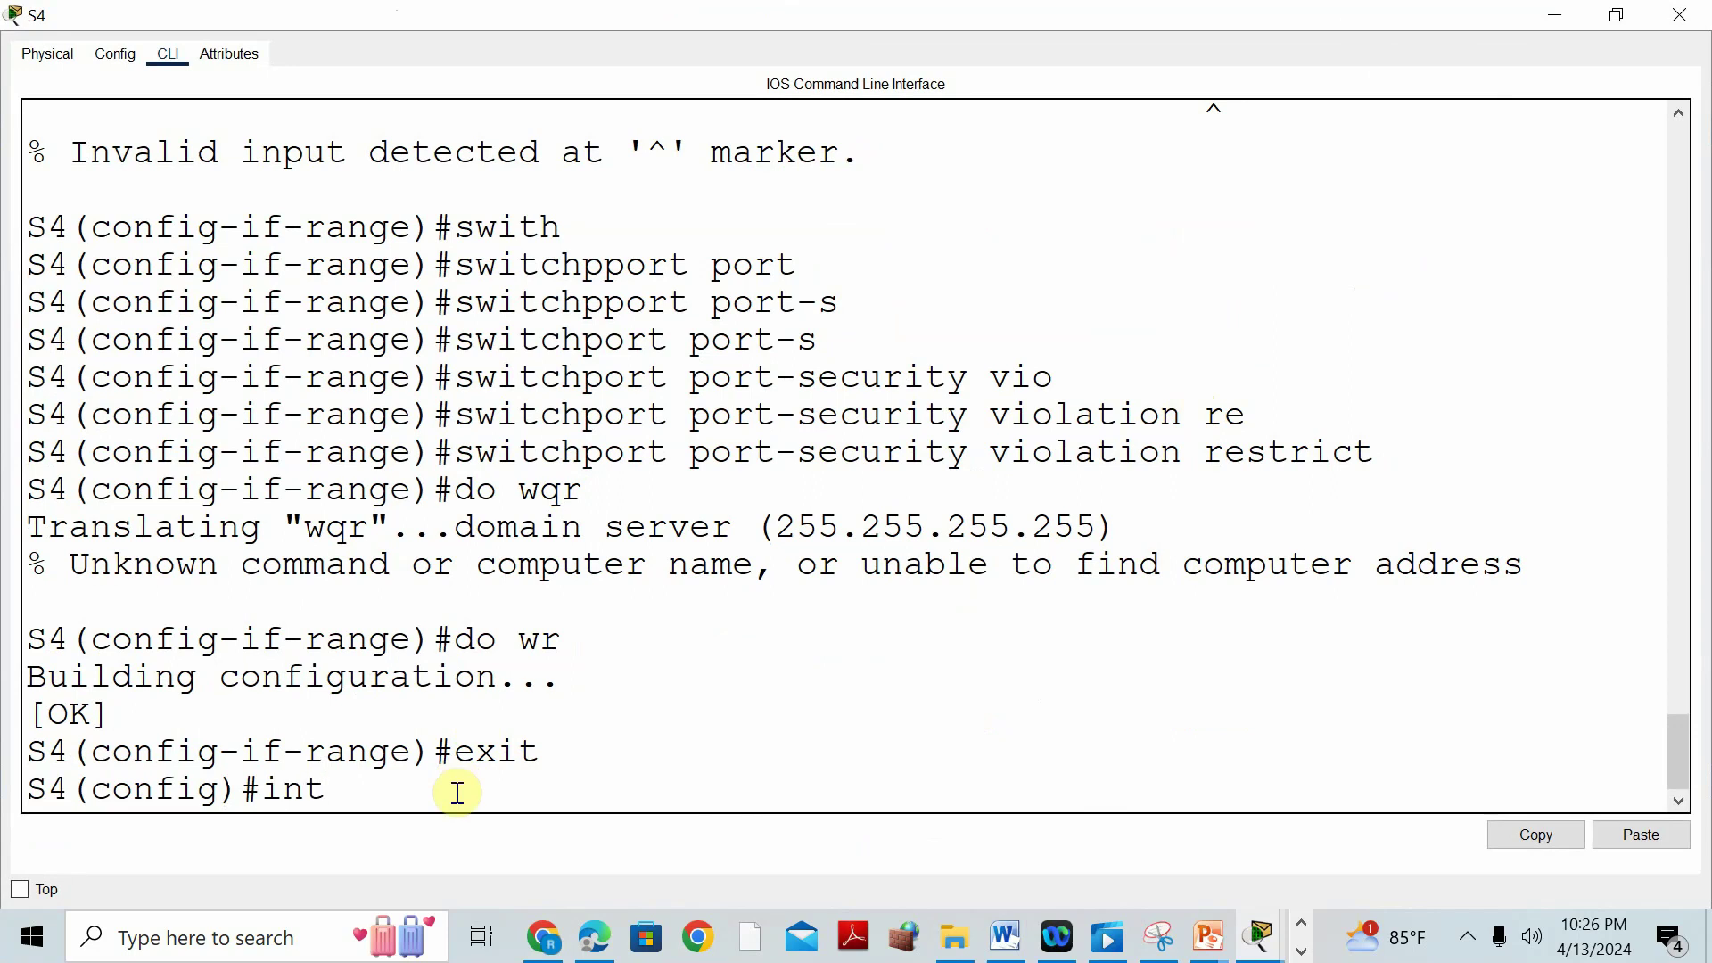
type("range fa0/1-2")
key("Return")
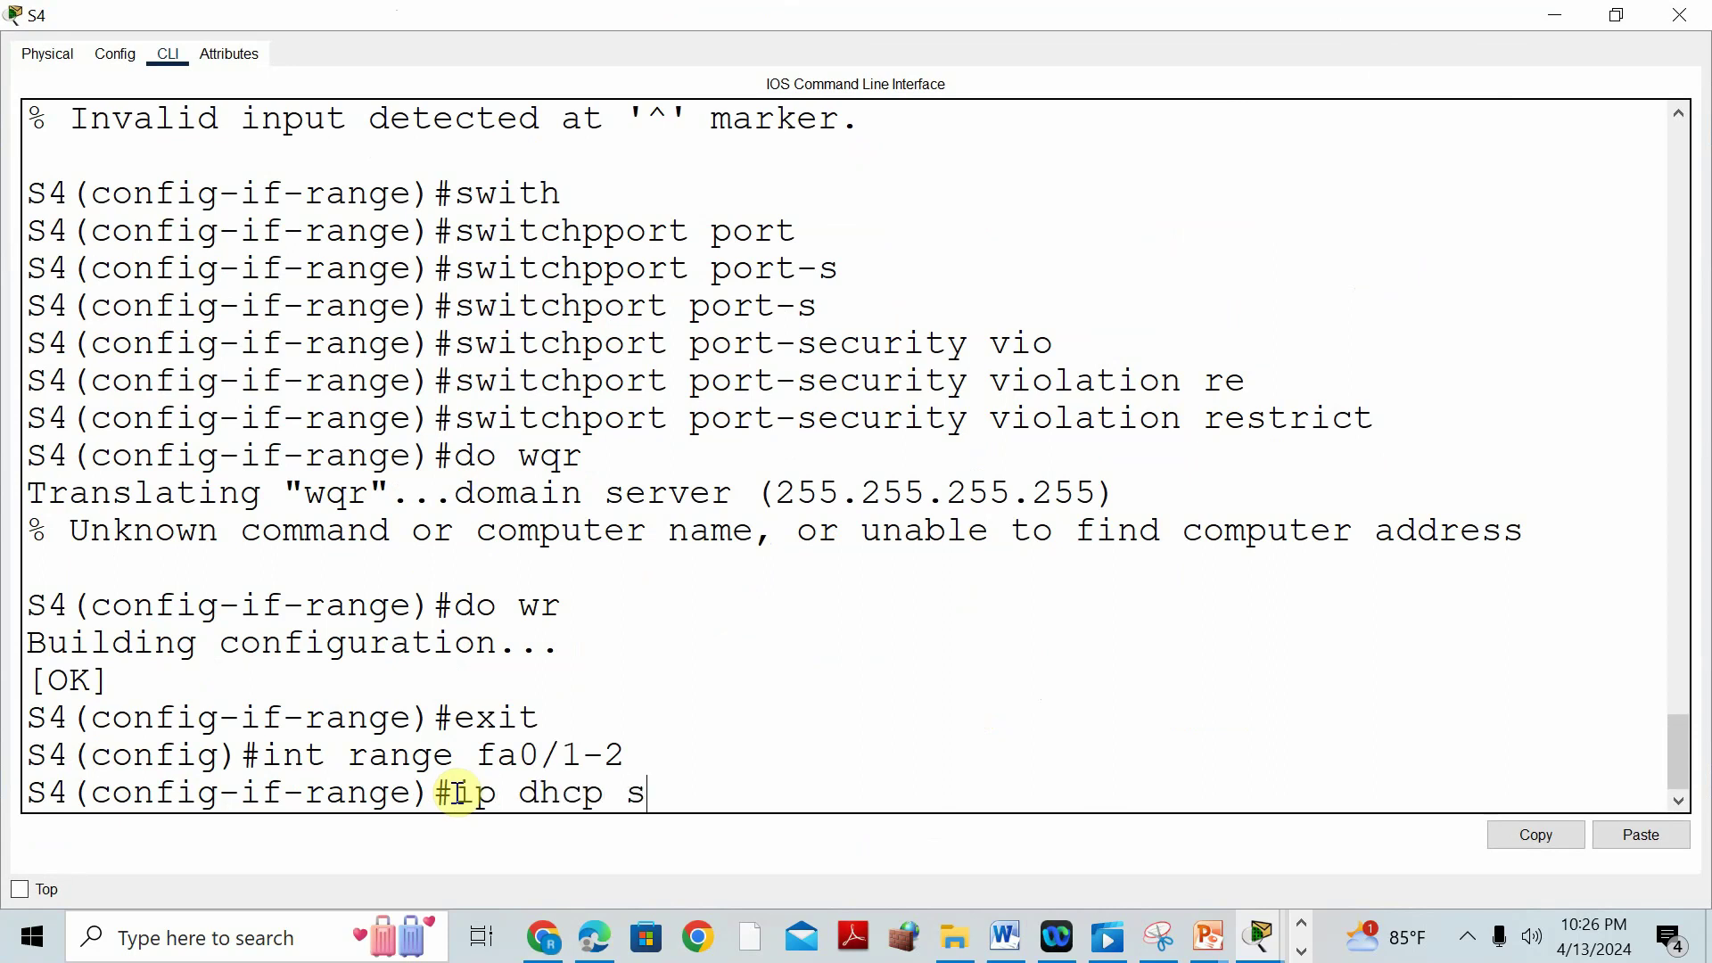
type("ip dhcp snooping tr")
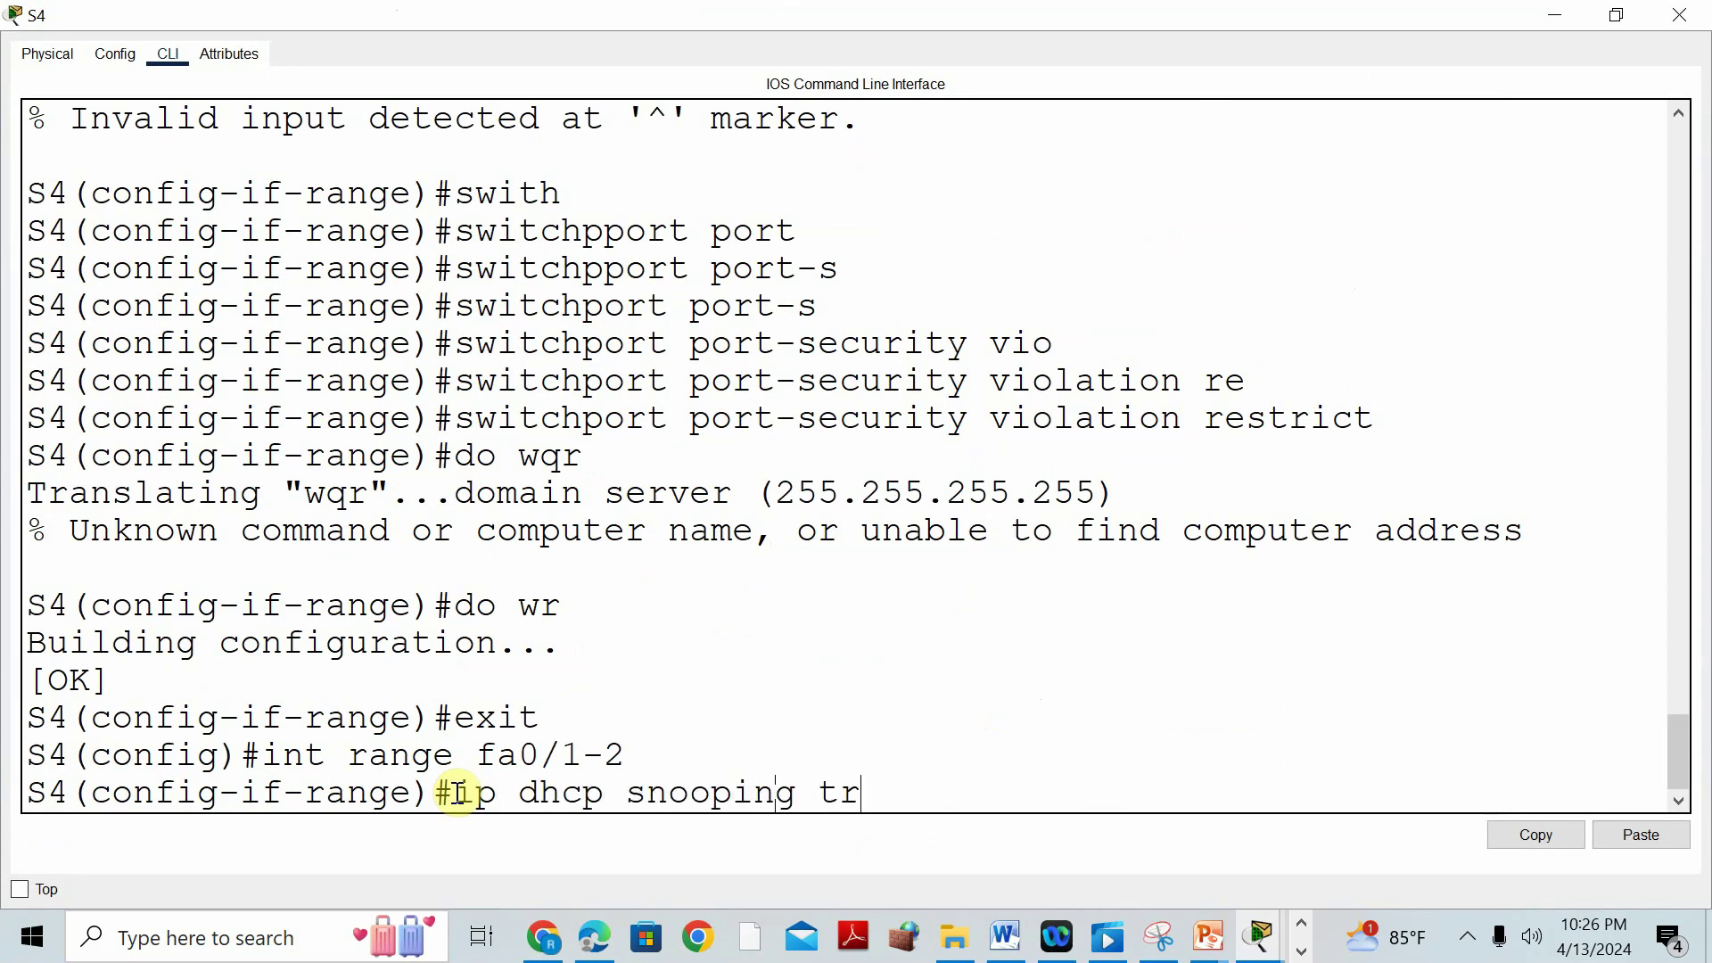
type("u")
key("Tab")
key("Return")
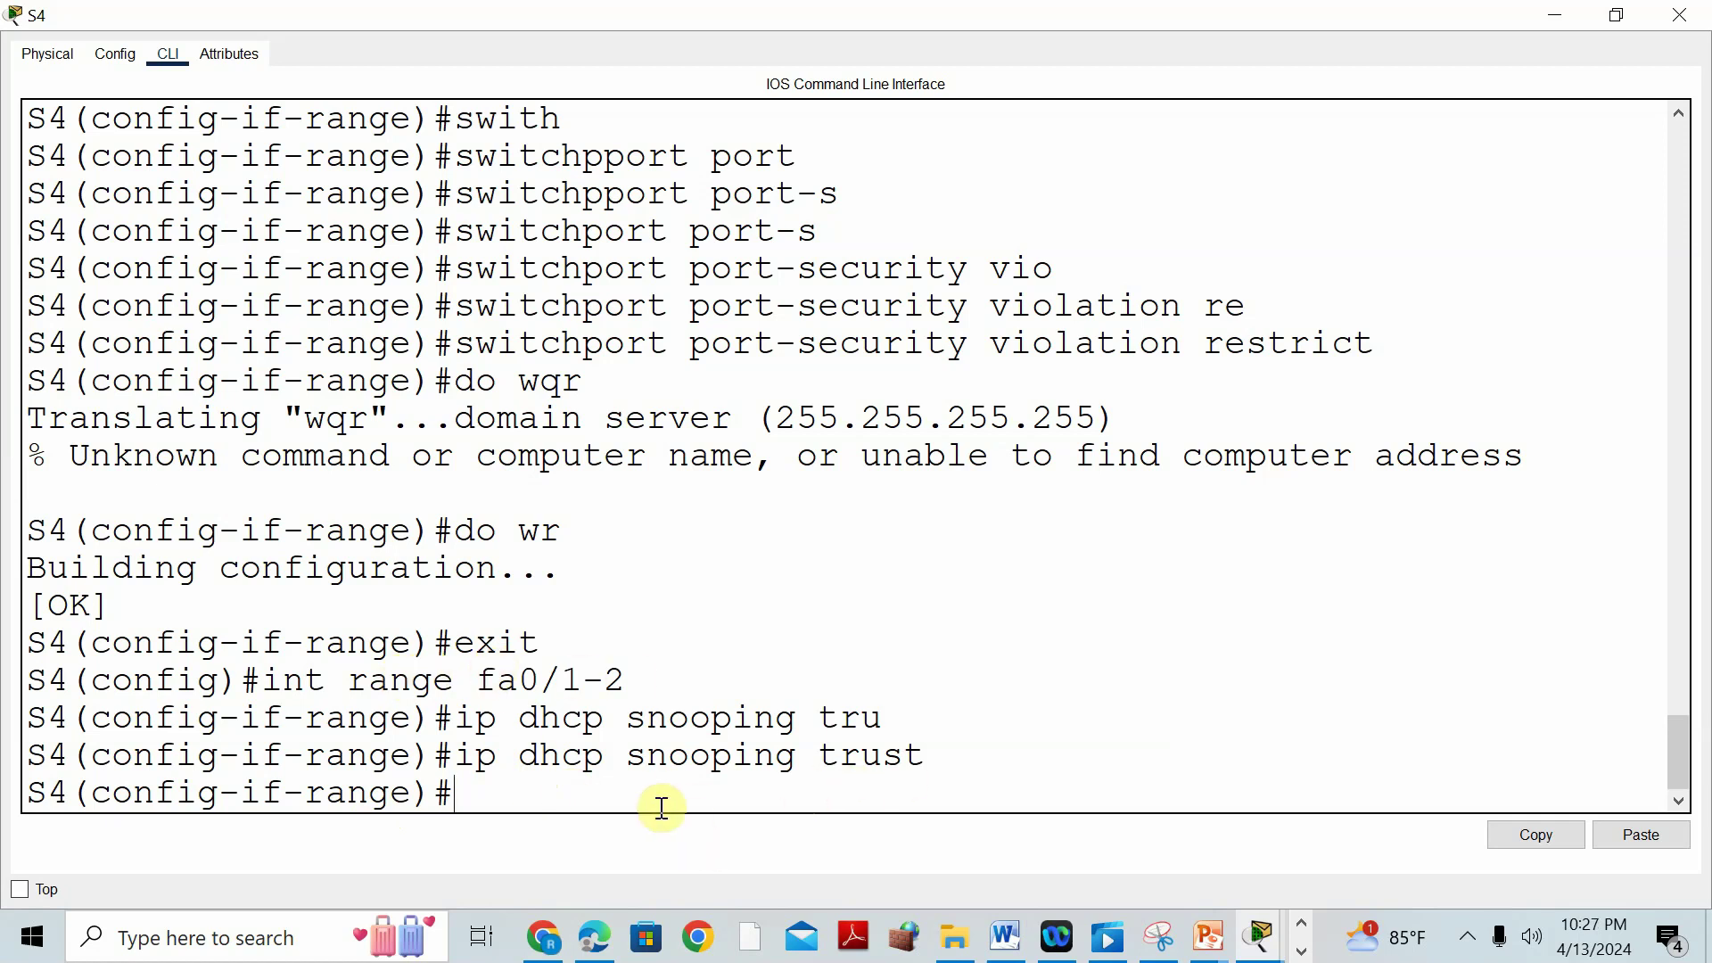
key("Return")
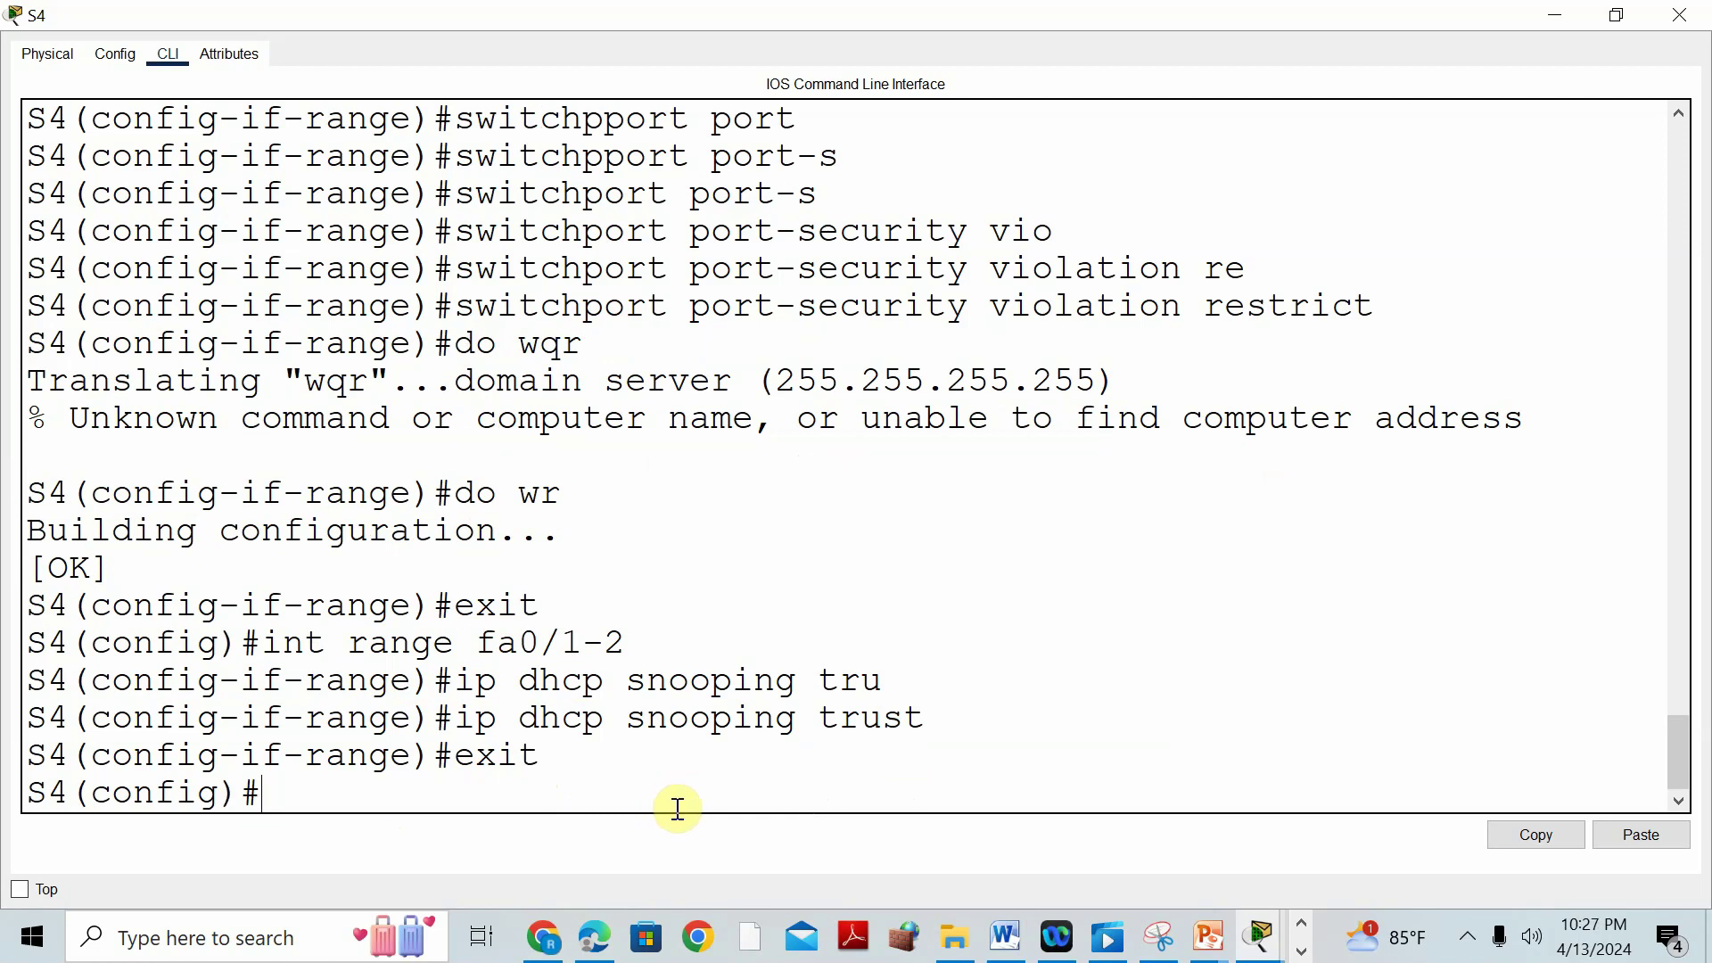
Review the Part 7 trusted-port commands in Word, then scroll to the rate-limit and Part 8 steps.
left_click(1006, 936)
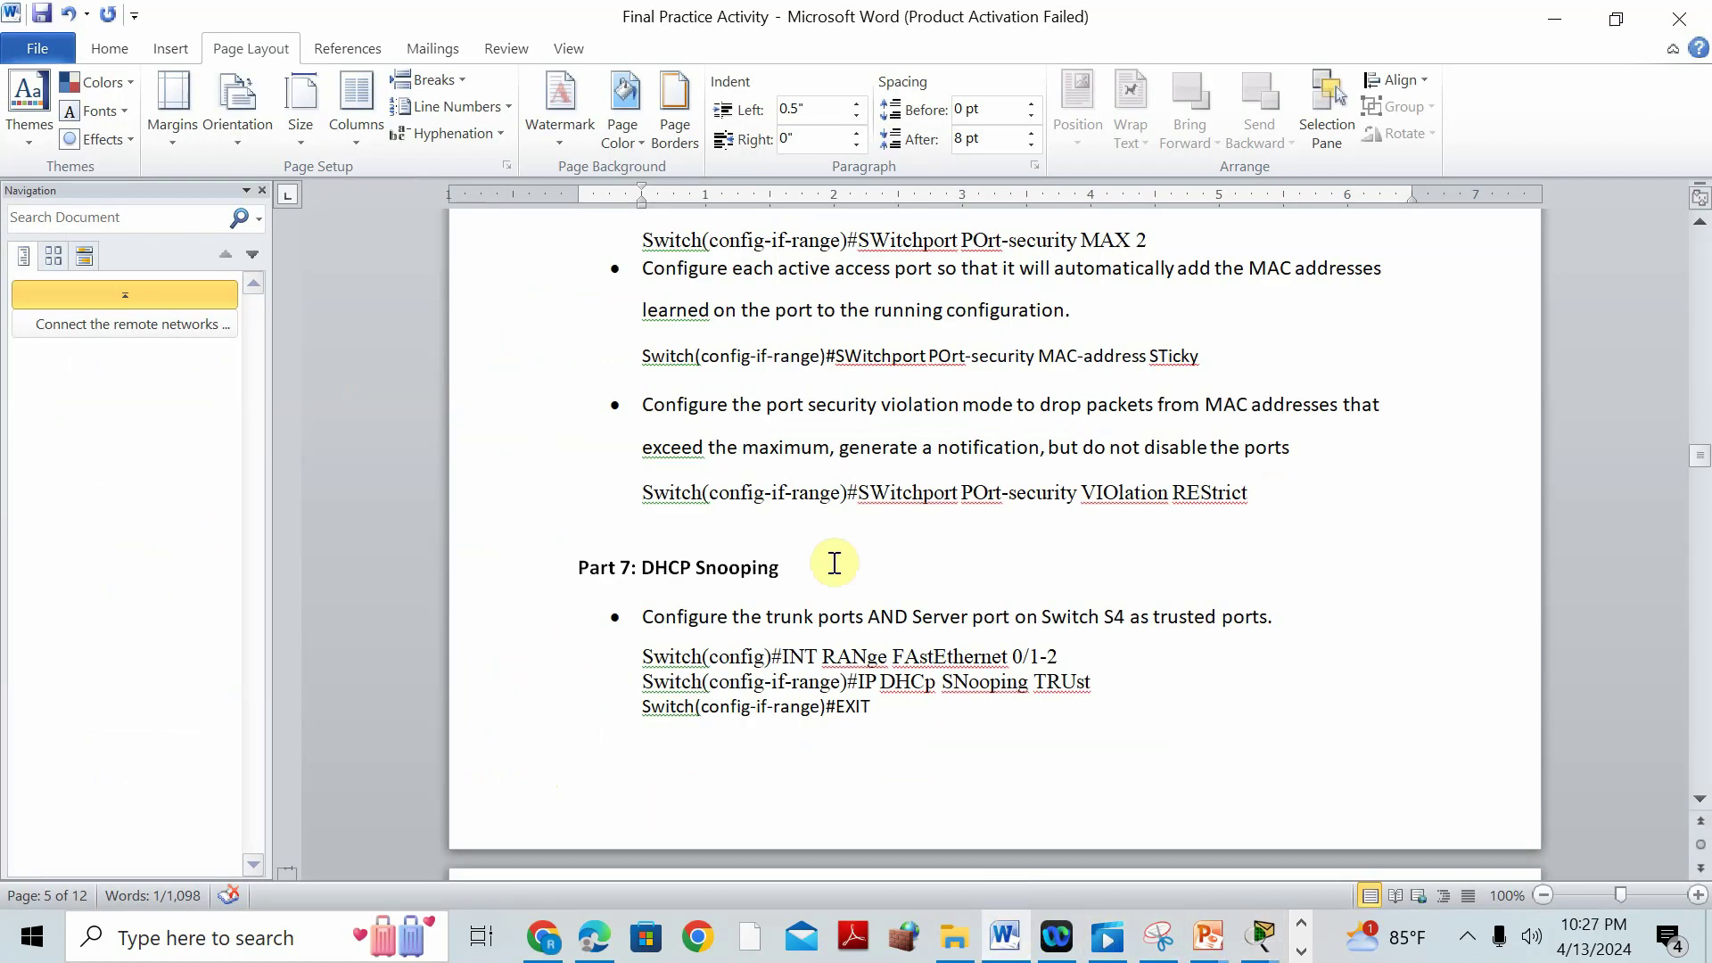
left_click_drag(648, 617, 1223, 642)
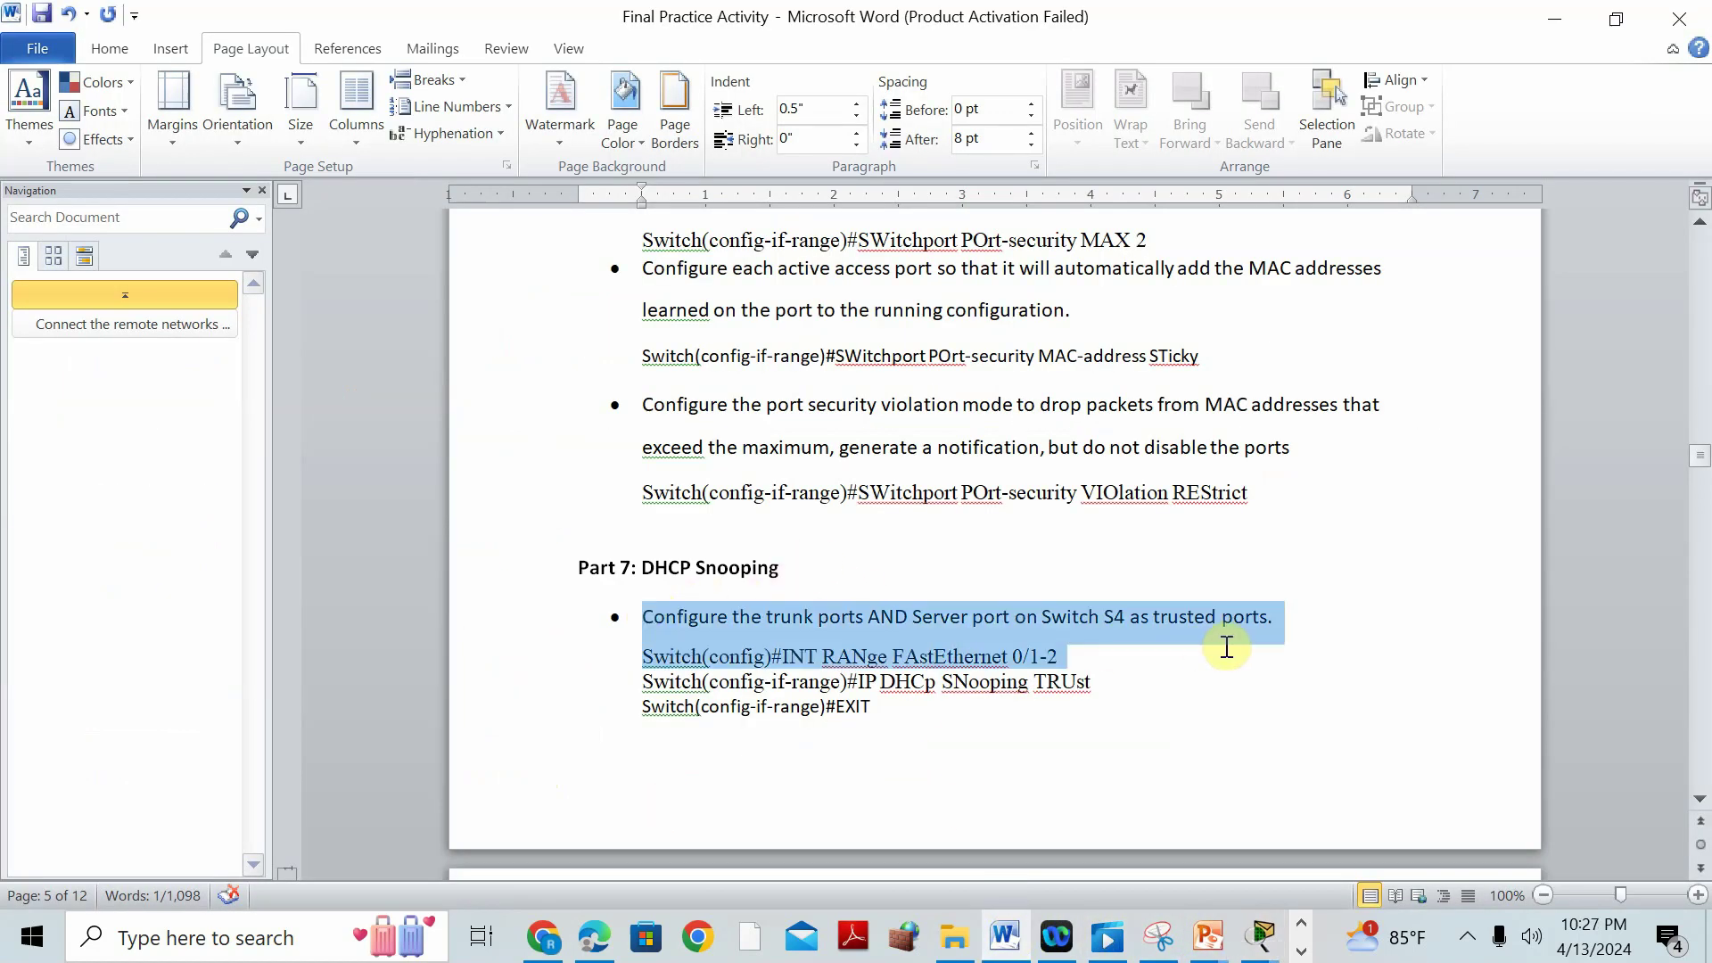
left_click(966, 692)
left_click_drag(818, 616, 1001, 674)
left_click(1146, 711)
left_click_drag(1106, 682, 1007, 658)
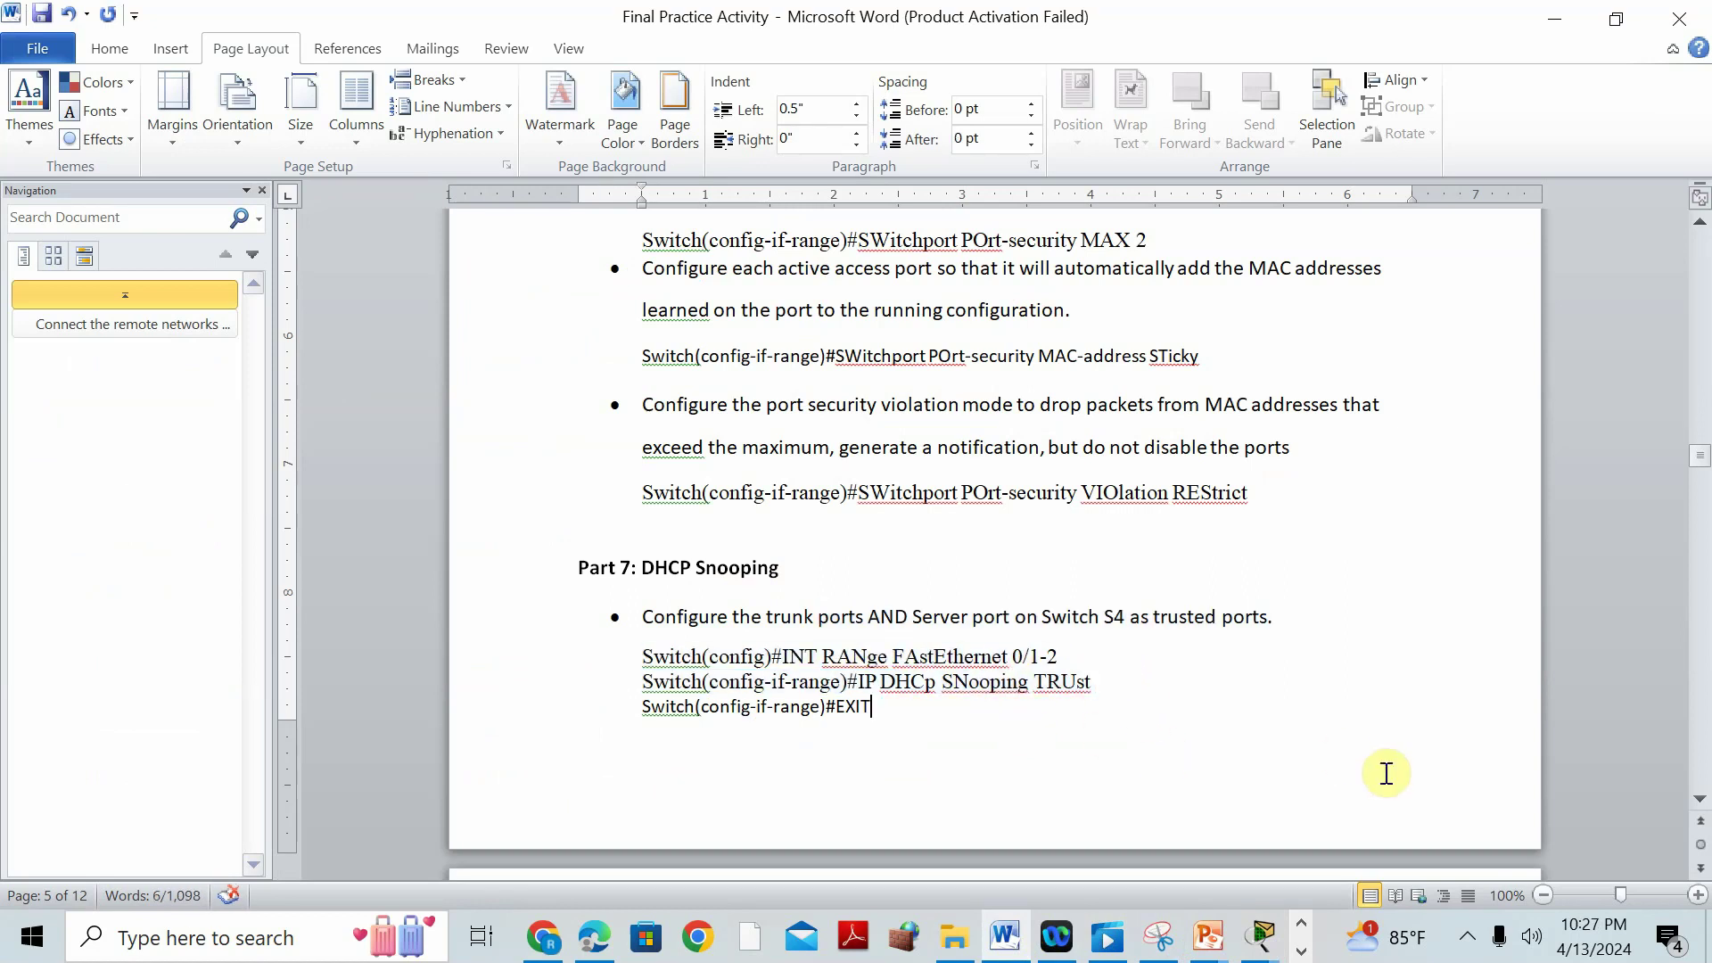
left_click(1387, 772)
scroll(1016, 619, "down", 10)
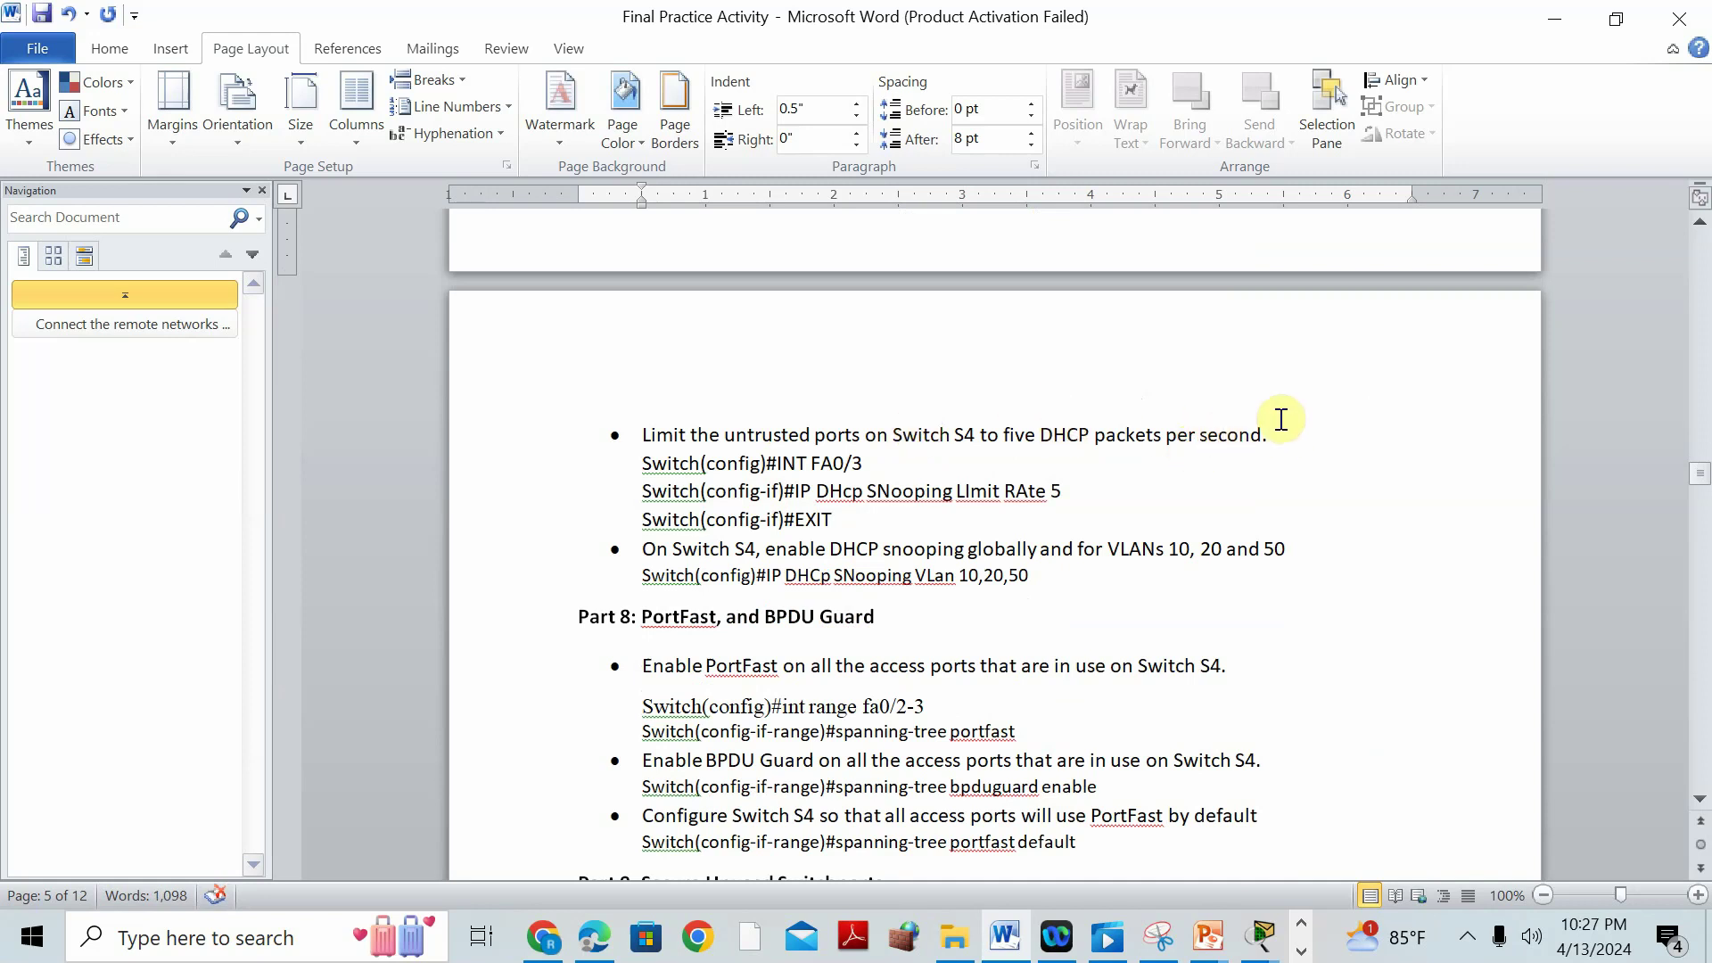
Open switch S4's CLI from the main topology at a fresh global configuration prompt.
mouse_move(1259, 940)
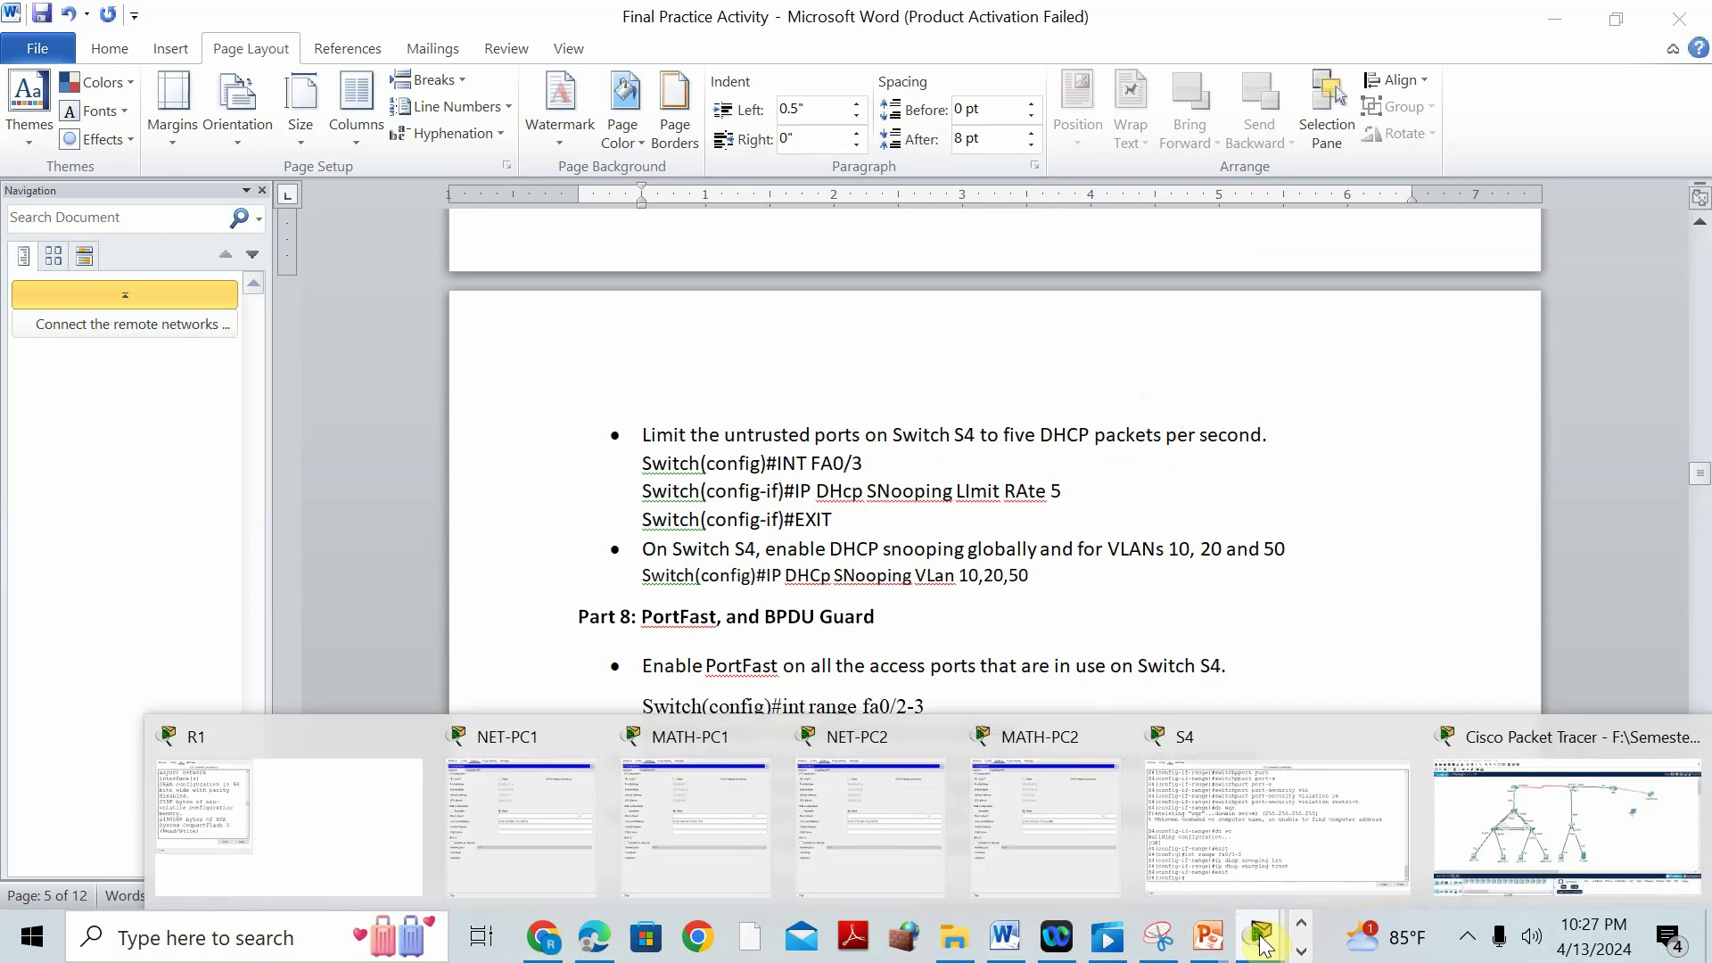
left_click(1560, 739)
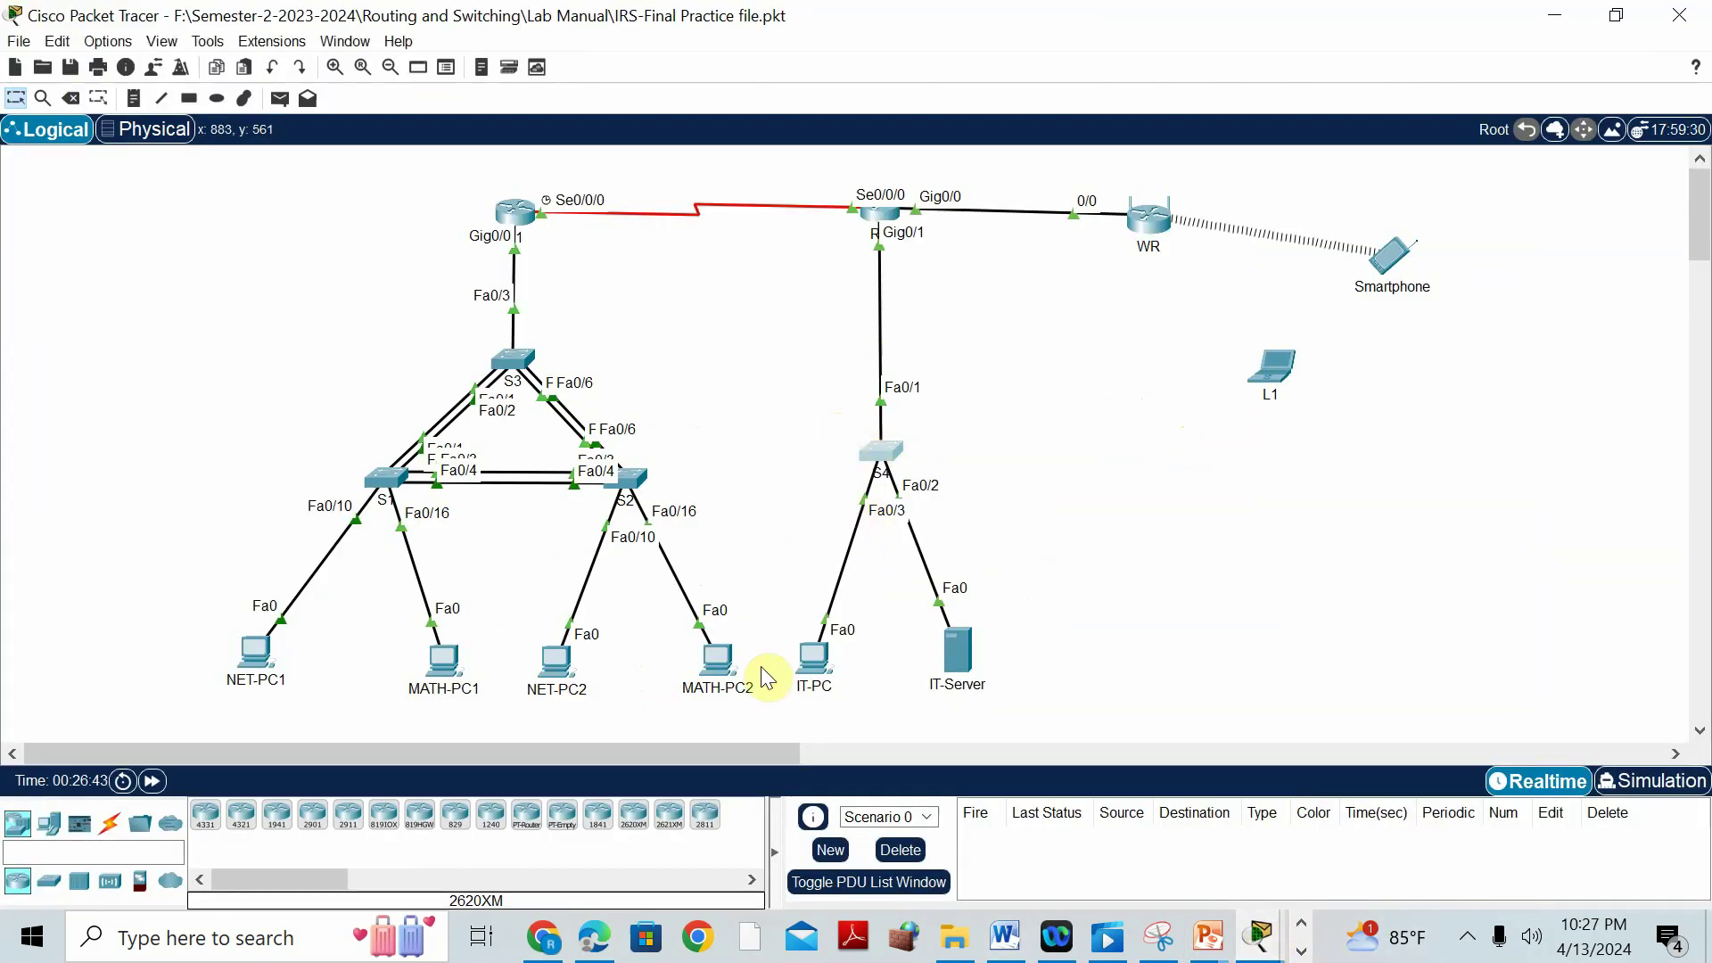
left_click(881, 451)
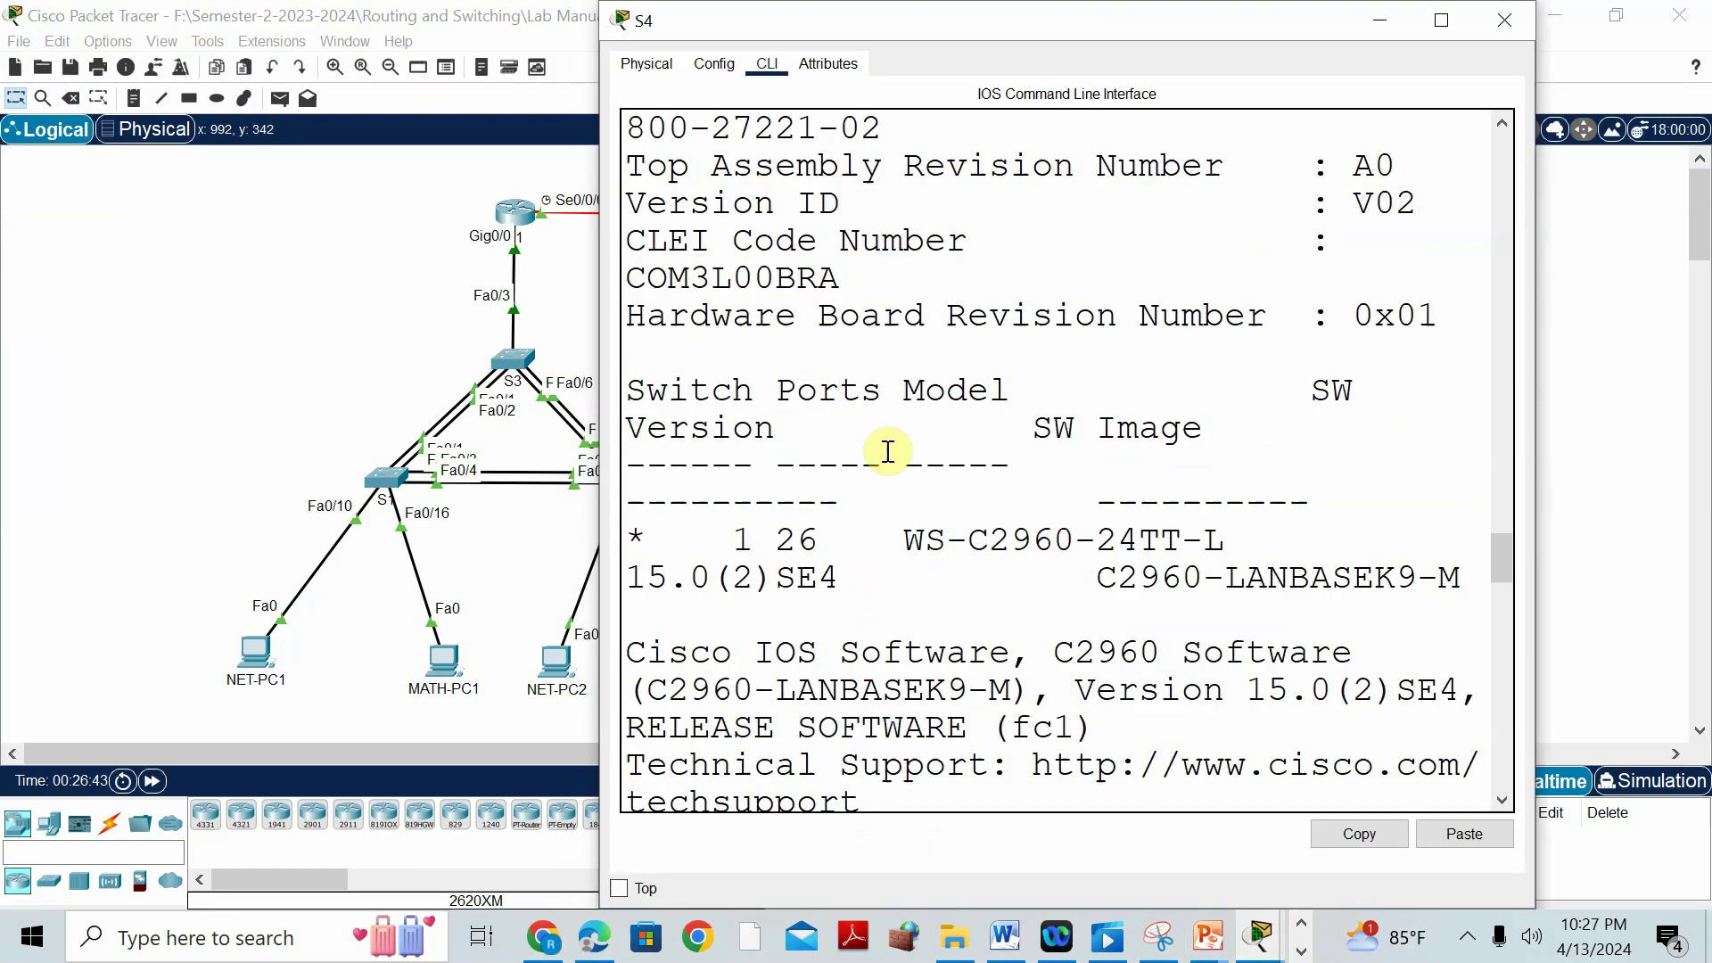
key("Return")
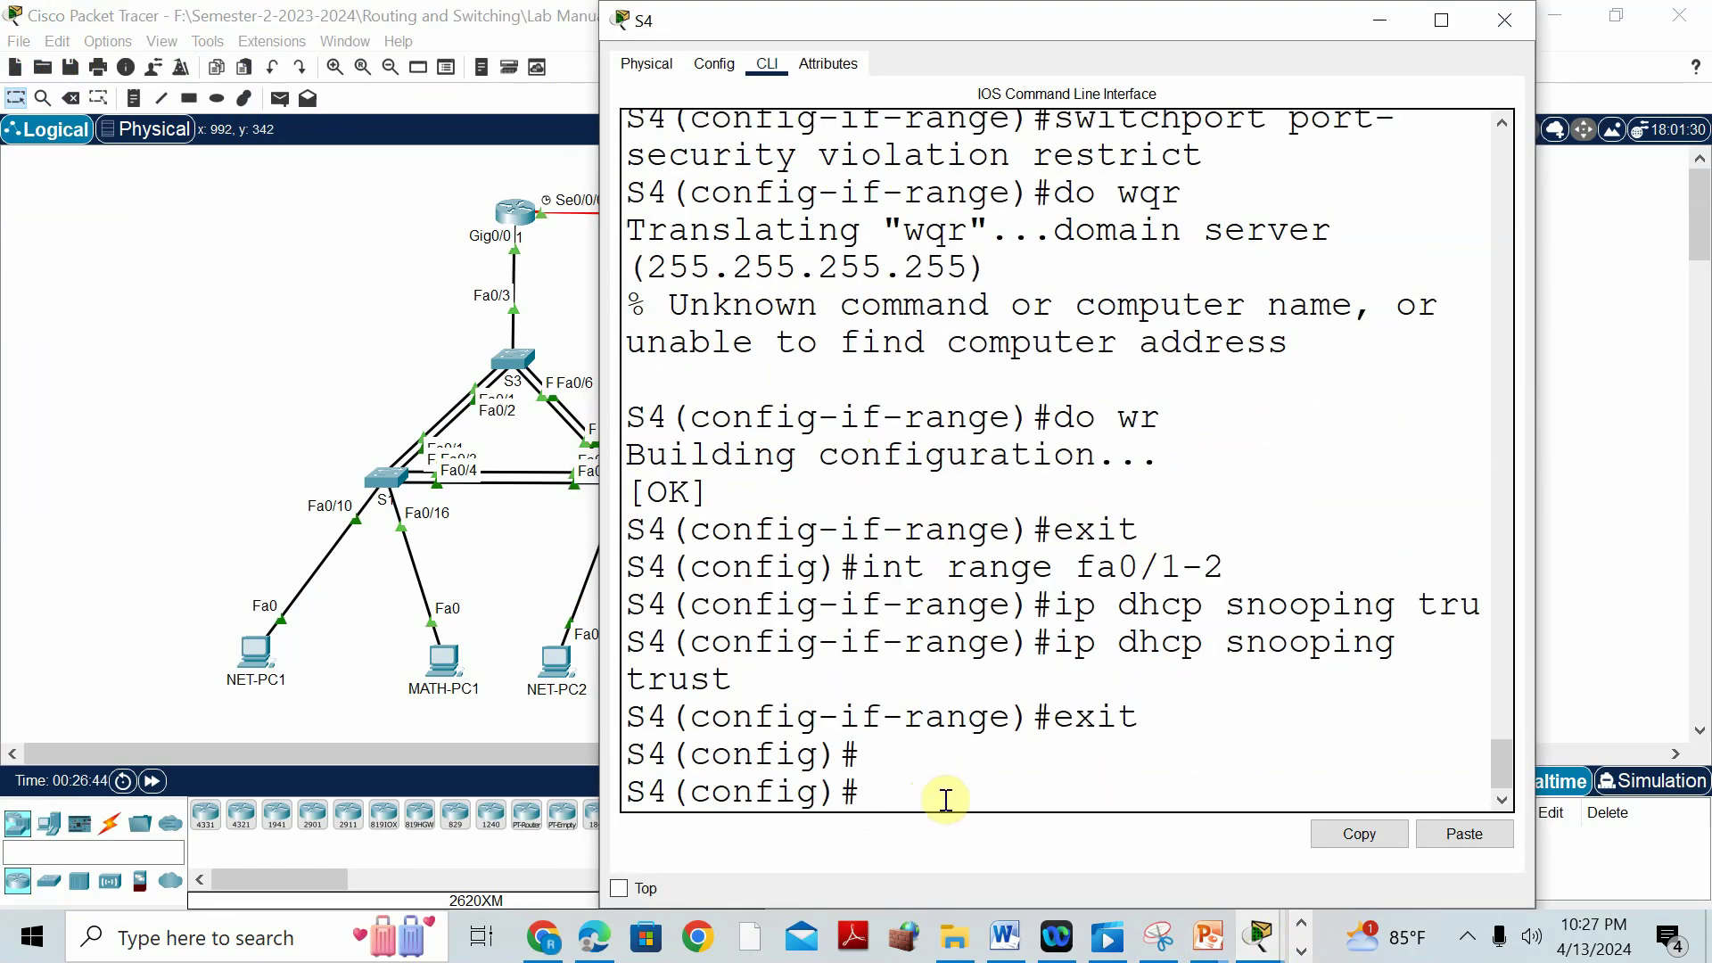
left_click_drag(1135, 7, 1141, 62)
Limit DHCP snooping on S4's Fa0/3 to 5 packets per second with ip dhcp snooping limit rate 5.
type("int")
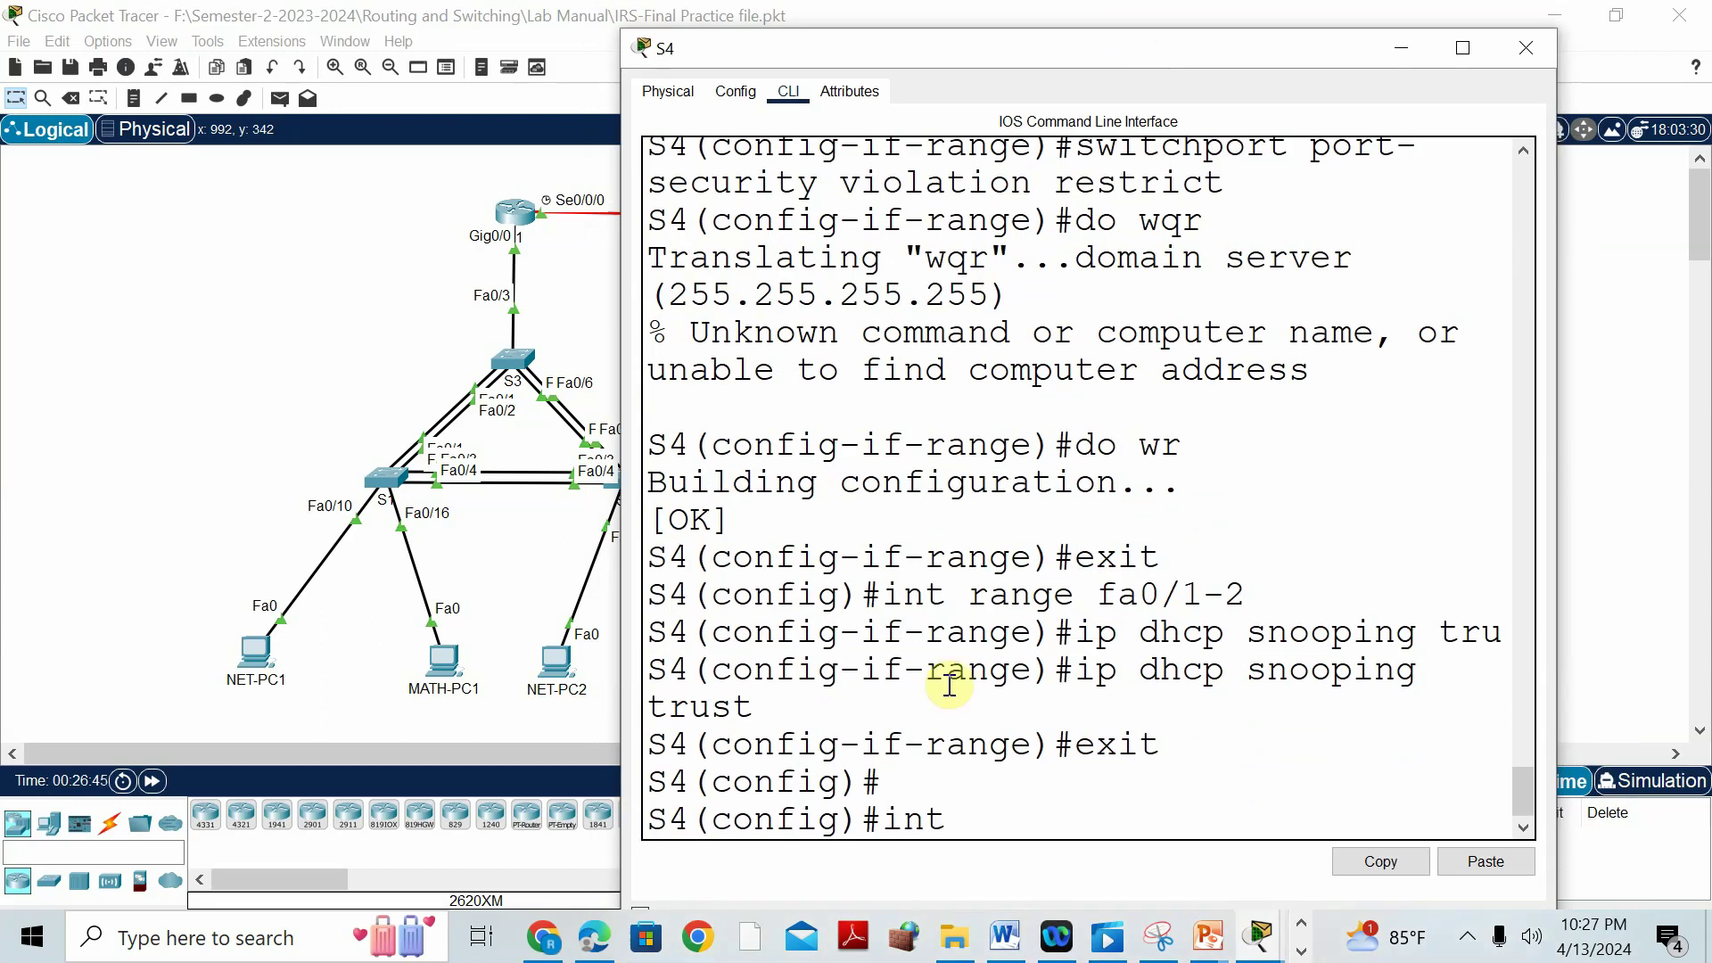
type(" fa0/3")
key("Return")
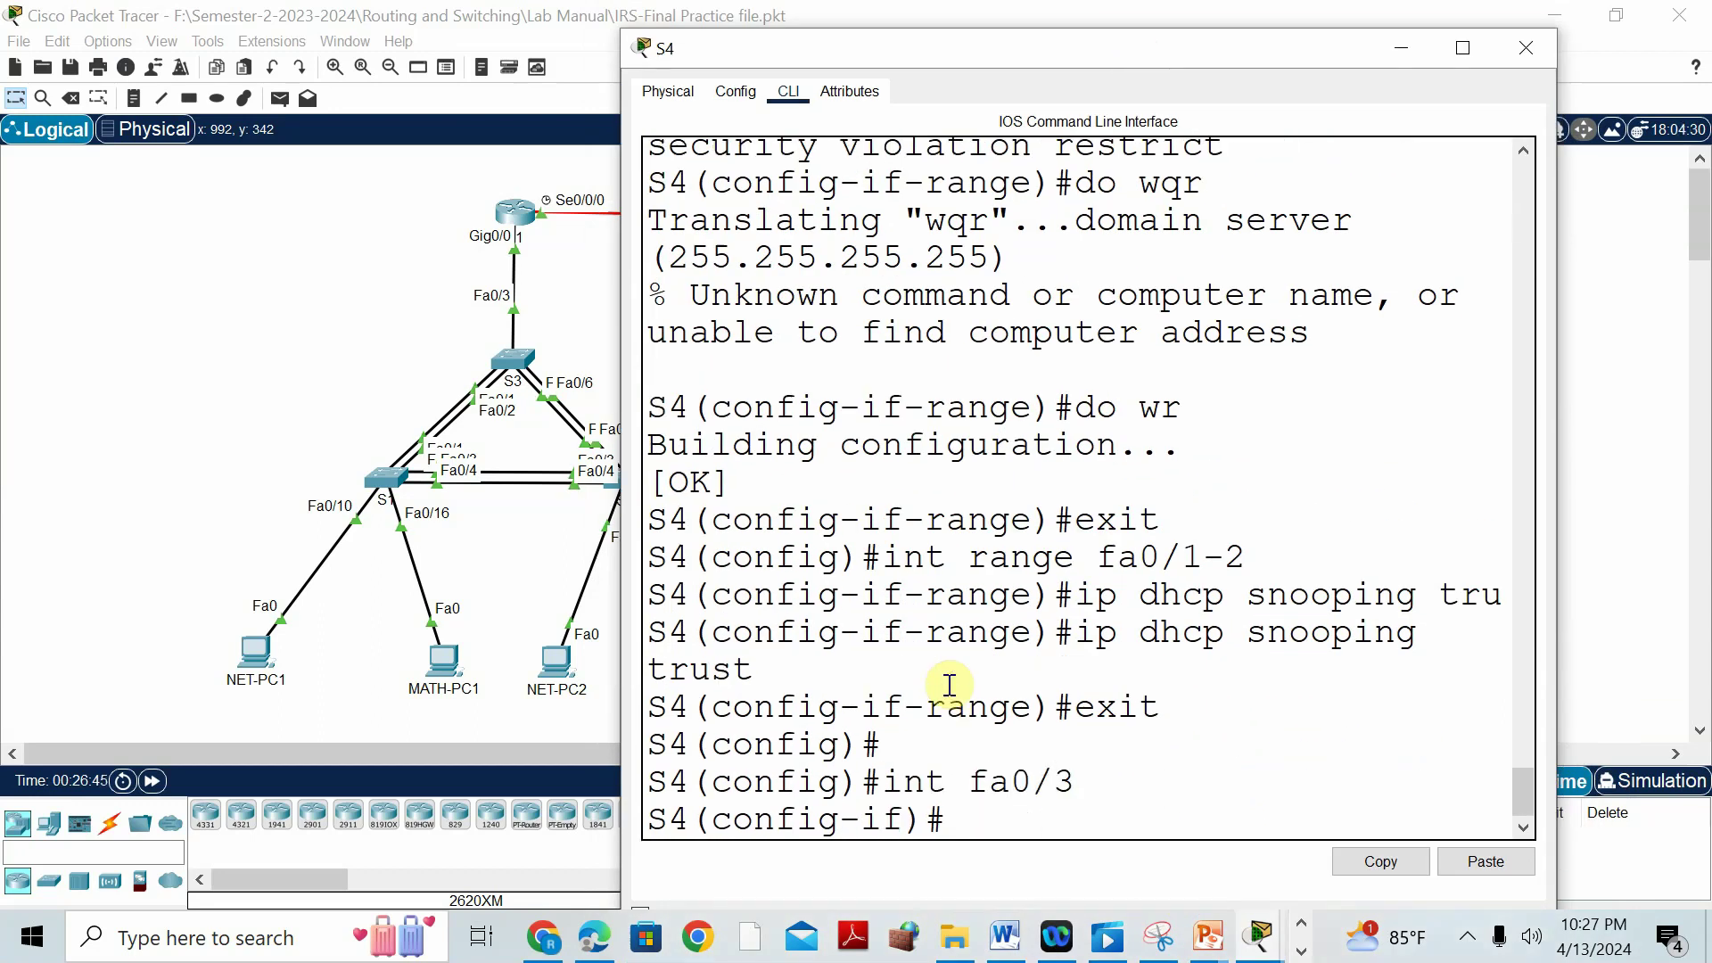
type("ip dhcp")
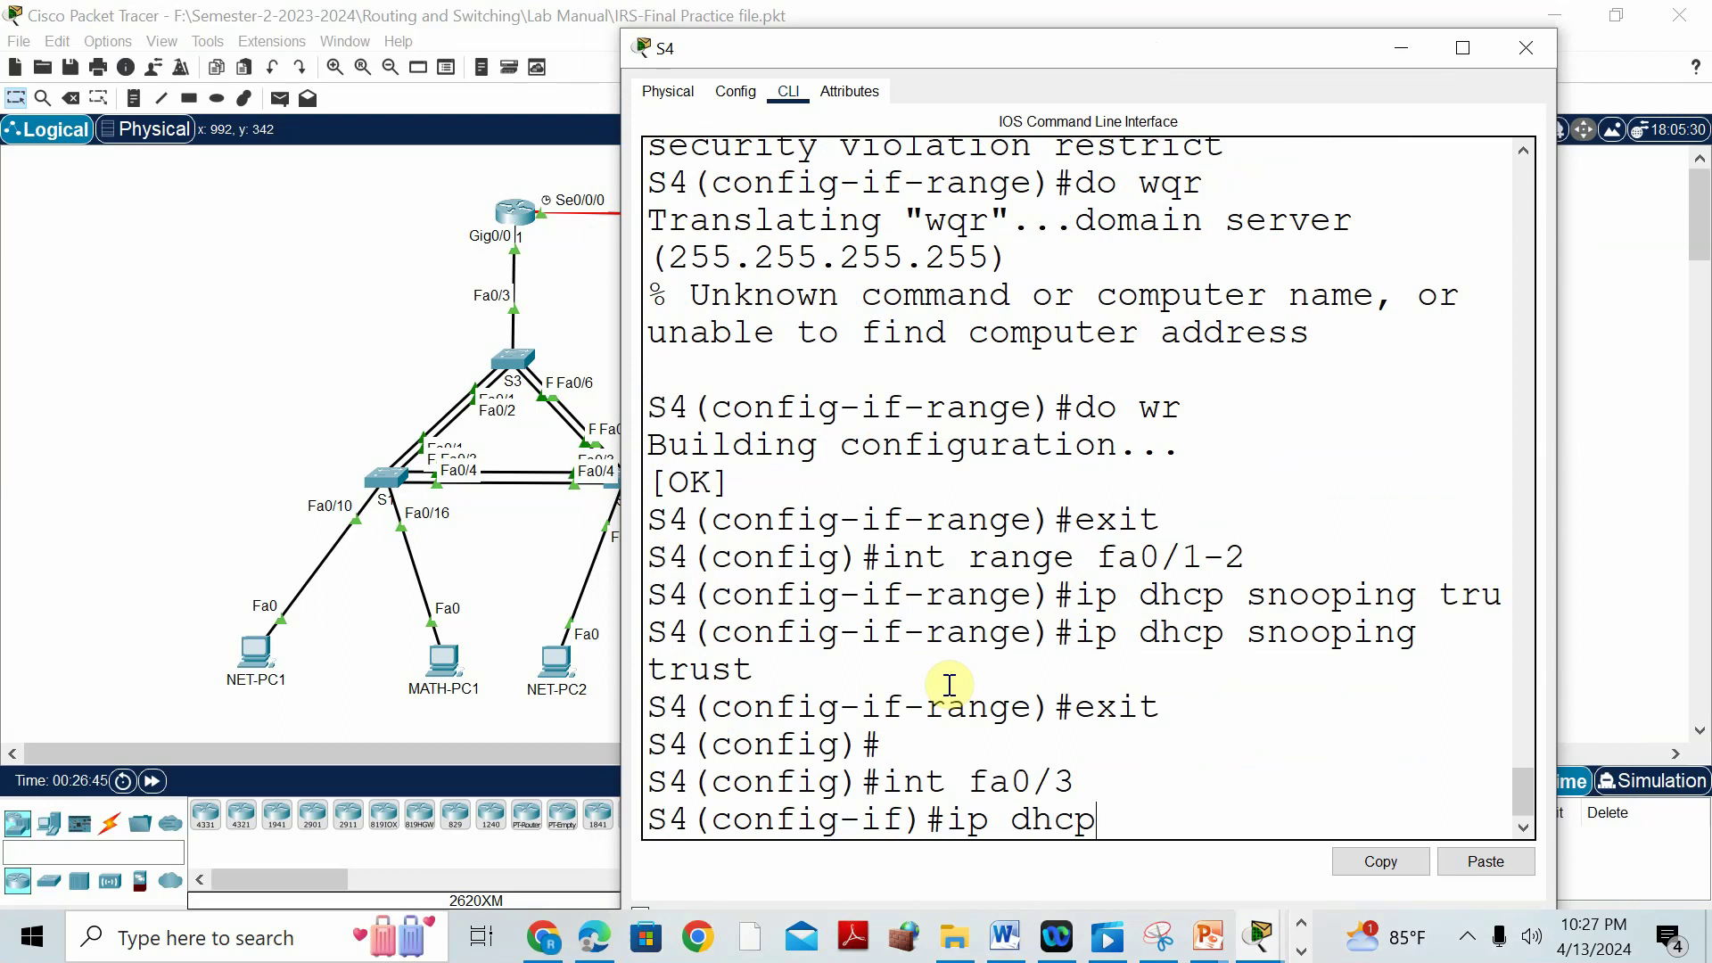
type(" snooping li")
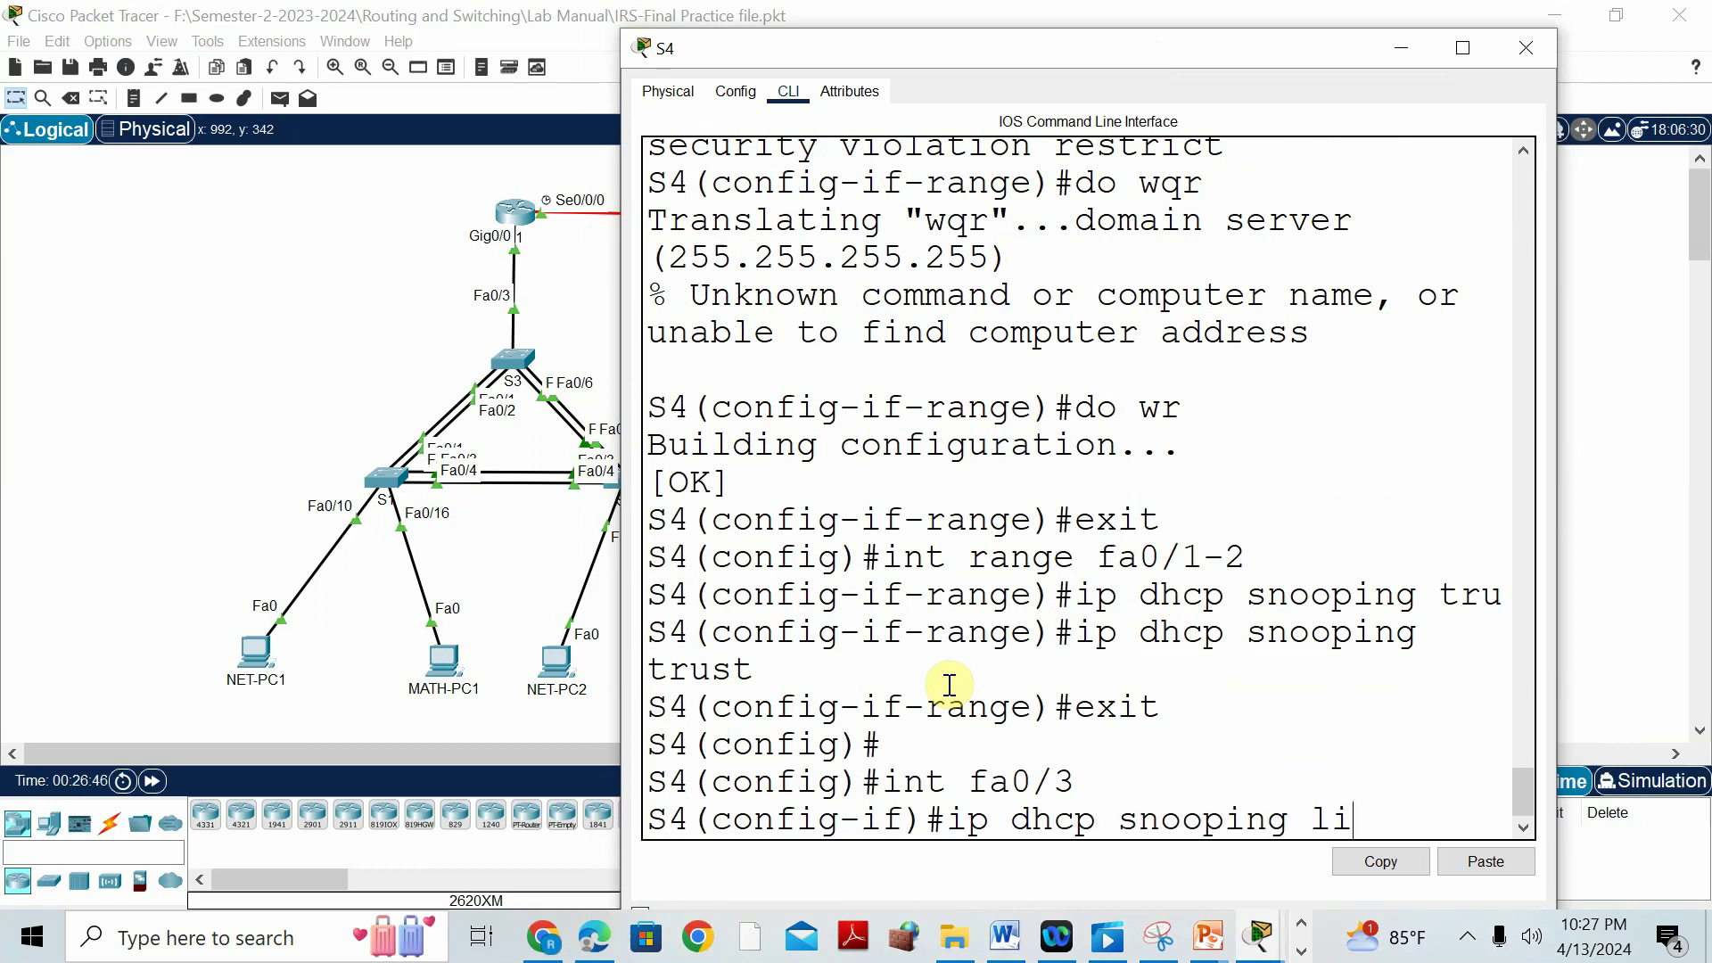
key("Tab")
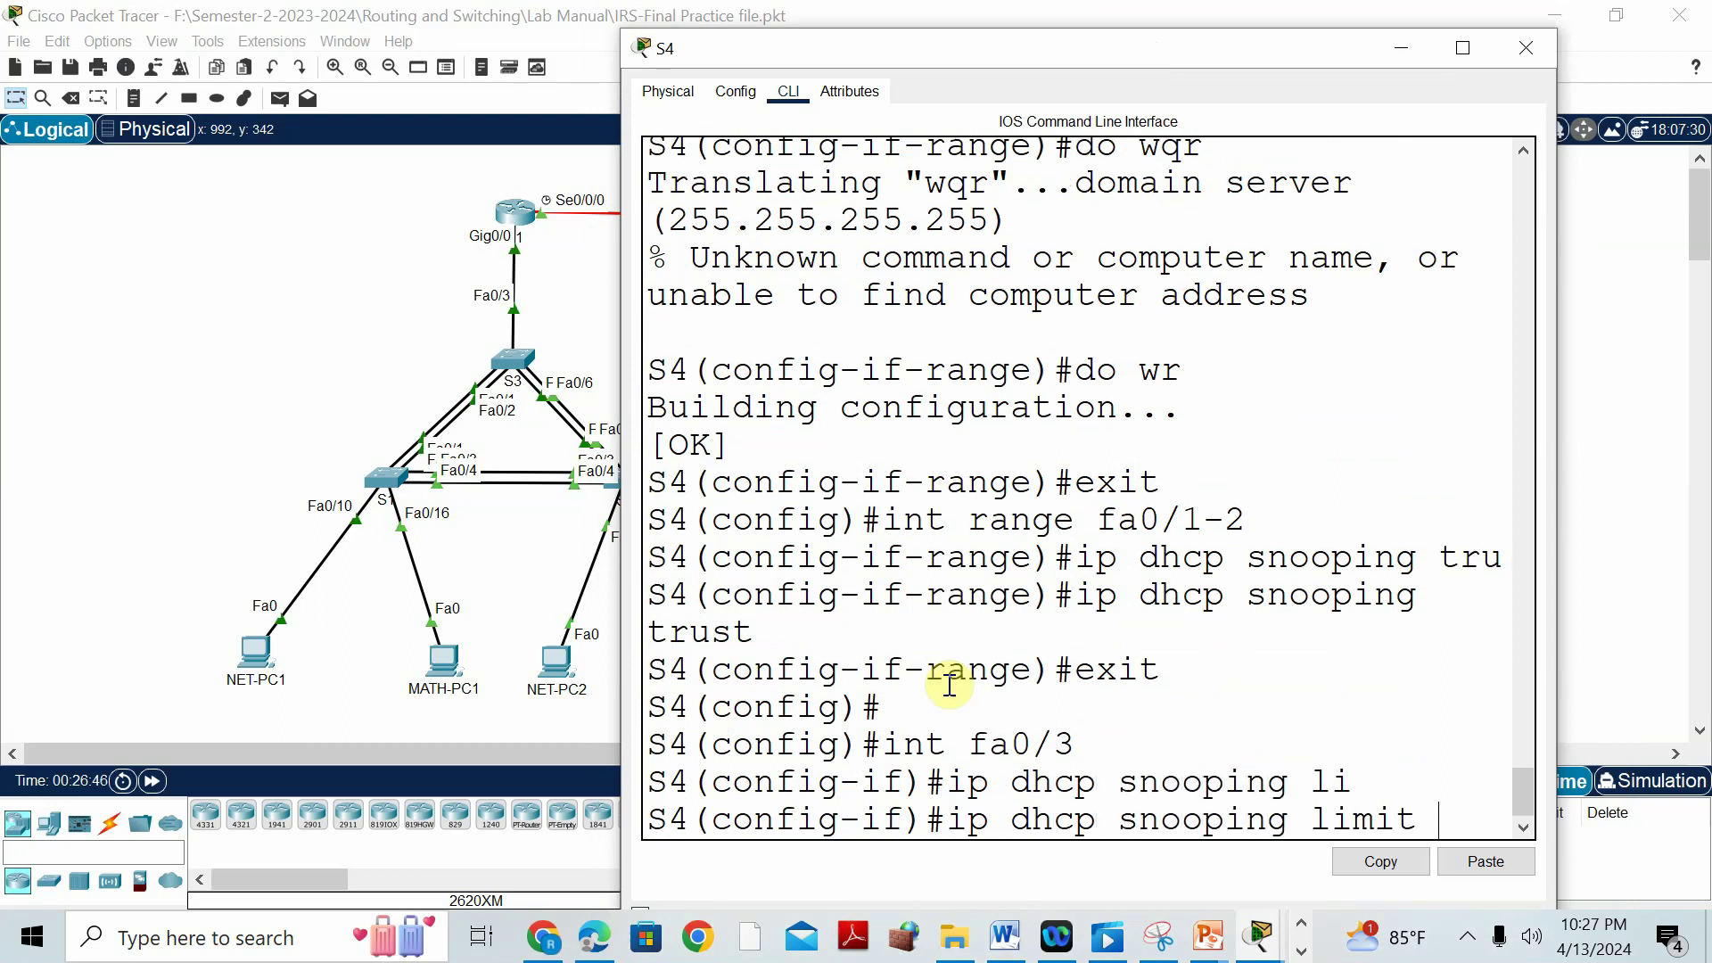
type("ra")
key("Tab")
type("5")
key("Return")
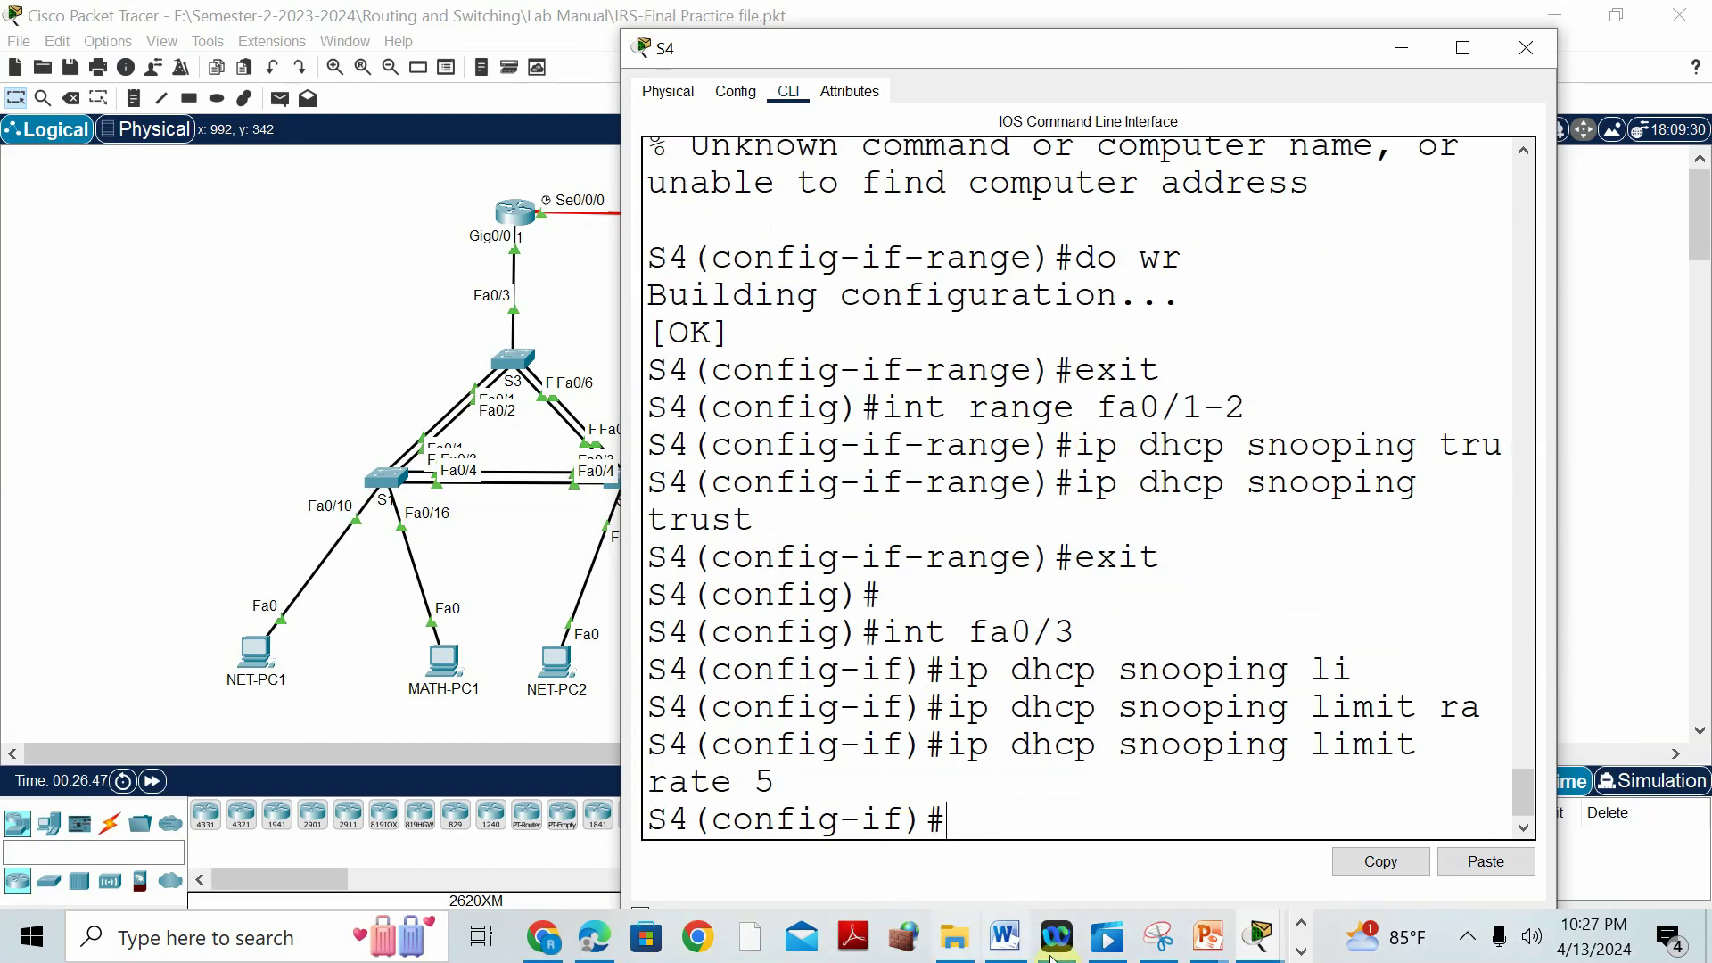
left_click(1000, 947)
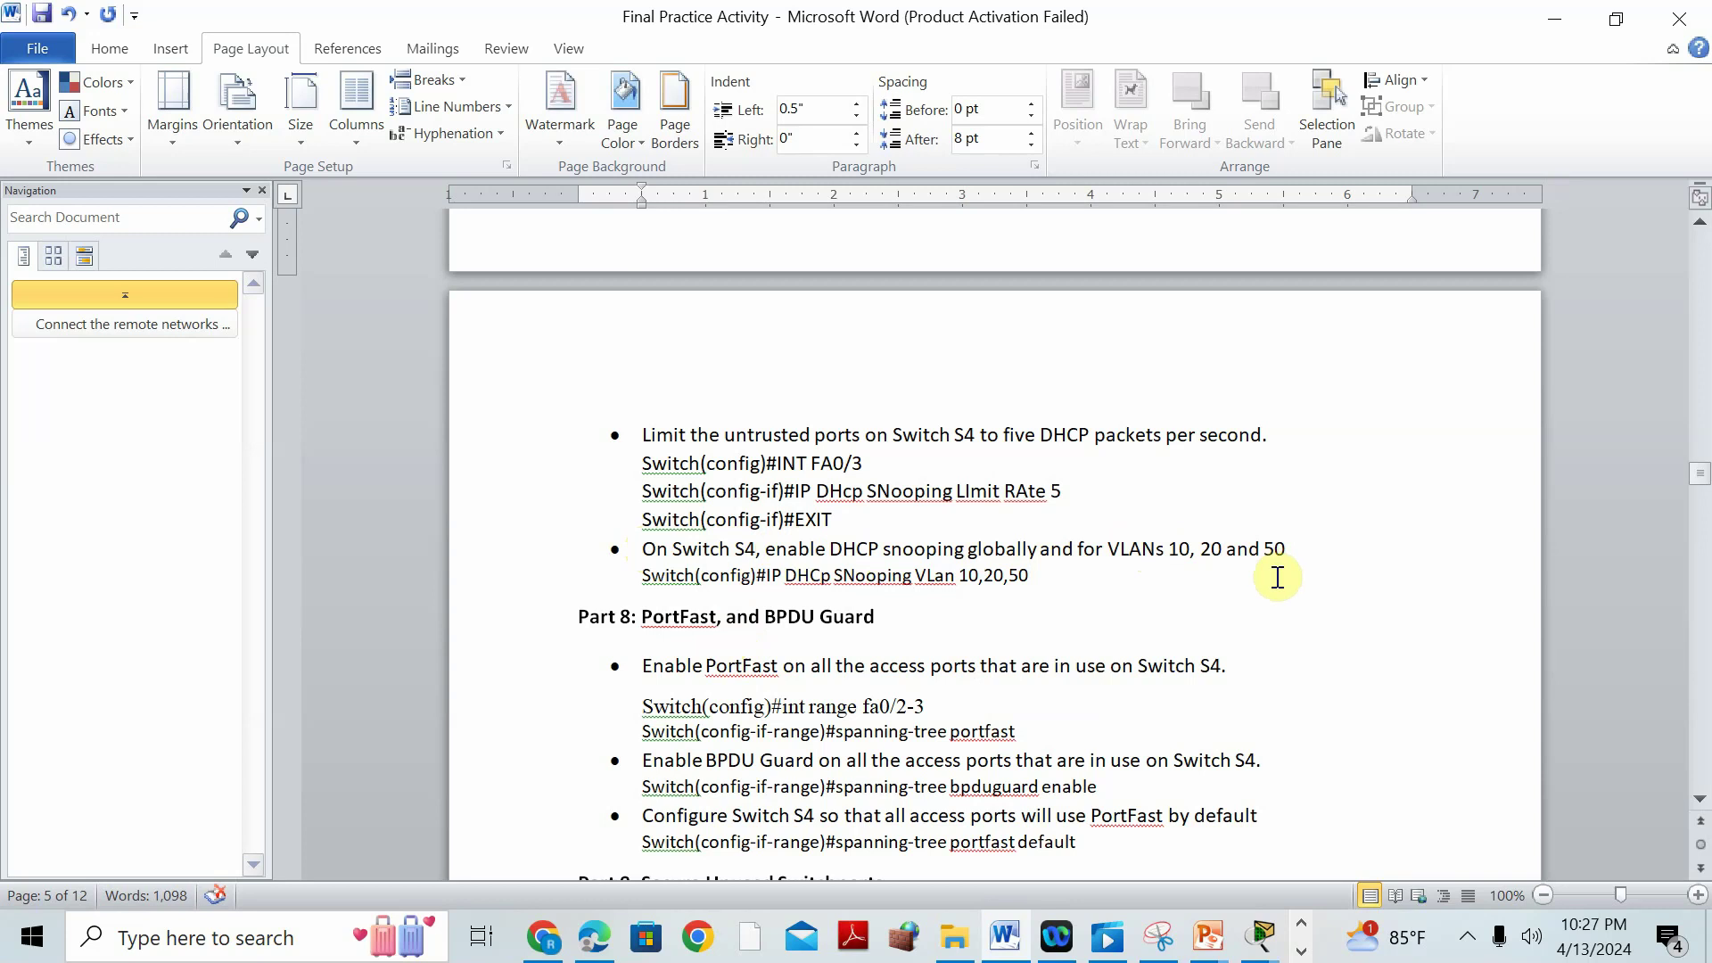
Return to S4's console and exit Fa0/3 back to global configuration mode.
mouse_move(1257, 941)
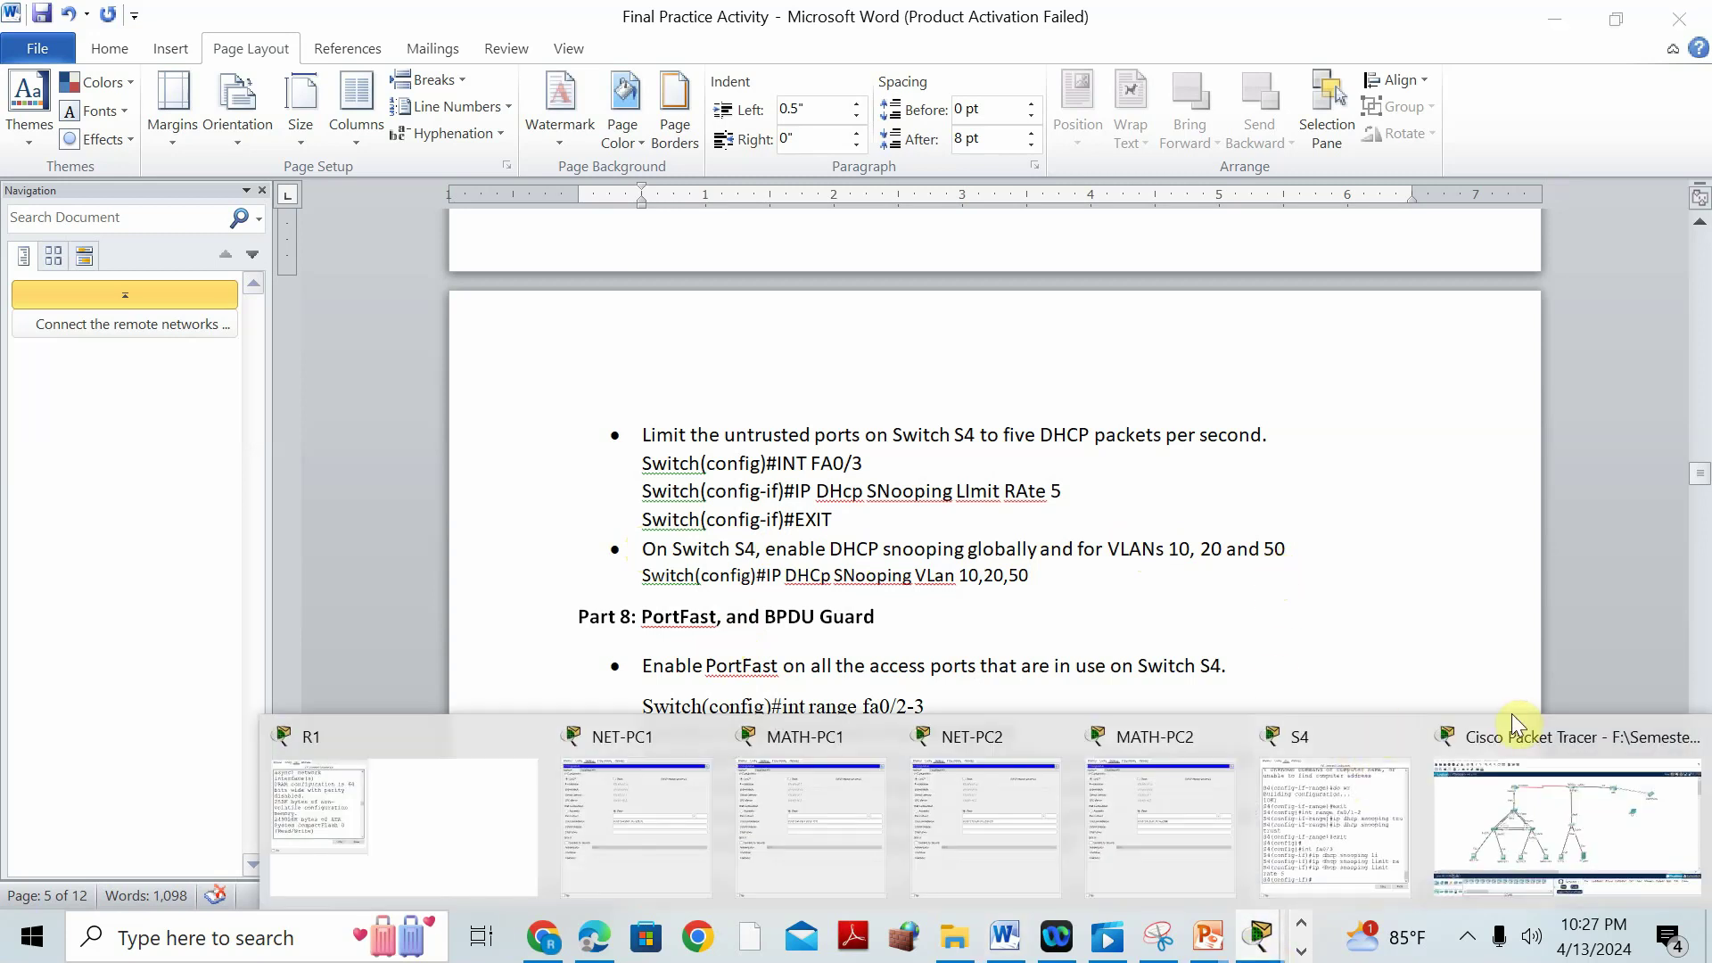
left_click(1324, 775)
type("exit")
key("Return")
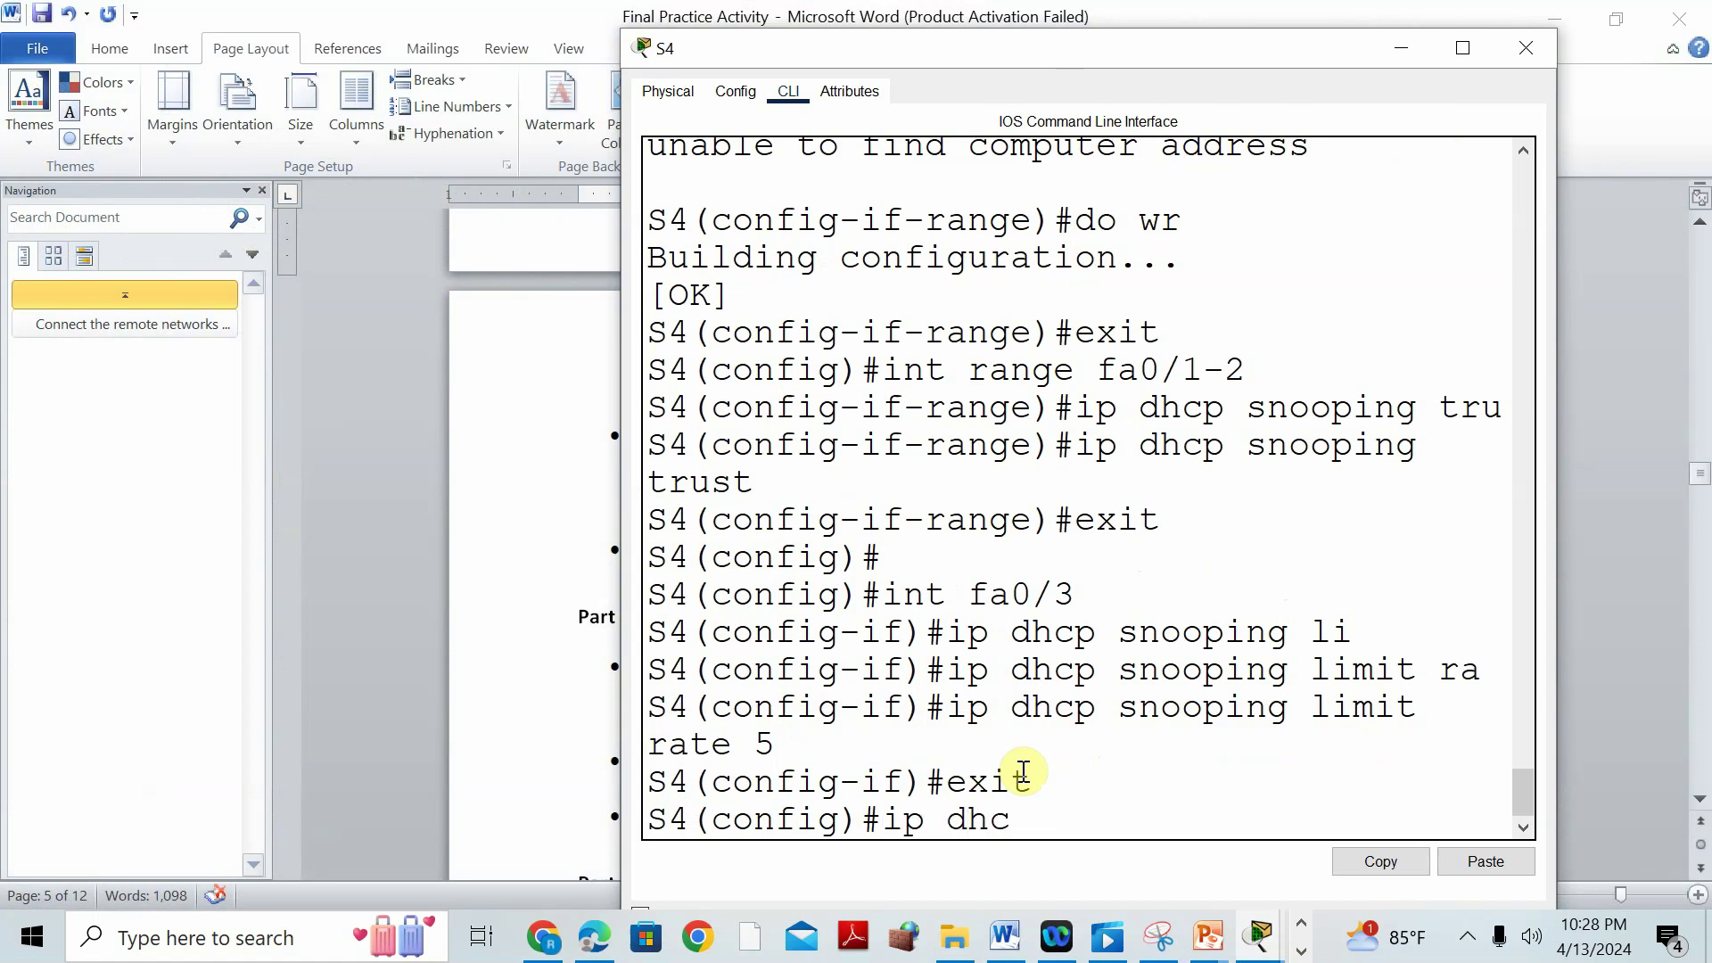
Enable DHCP snooping on S4 for VLANs 10, 20 and 50.
type("ip dhc[")
key("BackSpace")
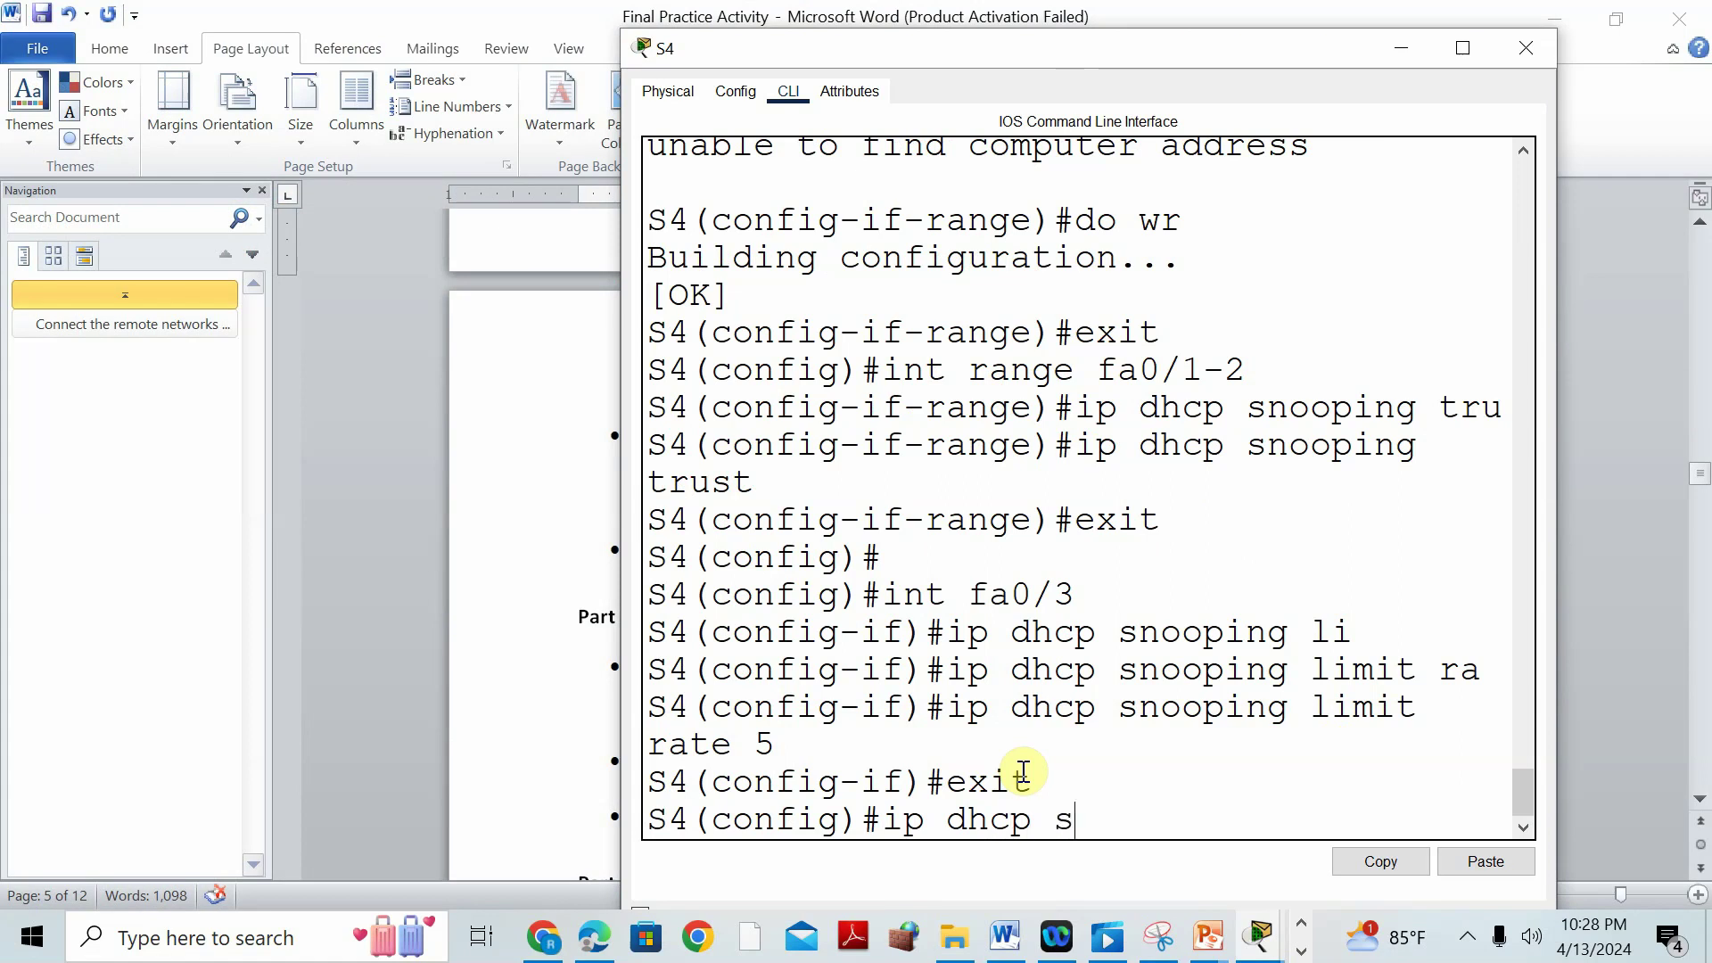
type("p snooping vlan 10,2")
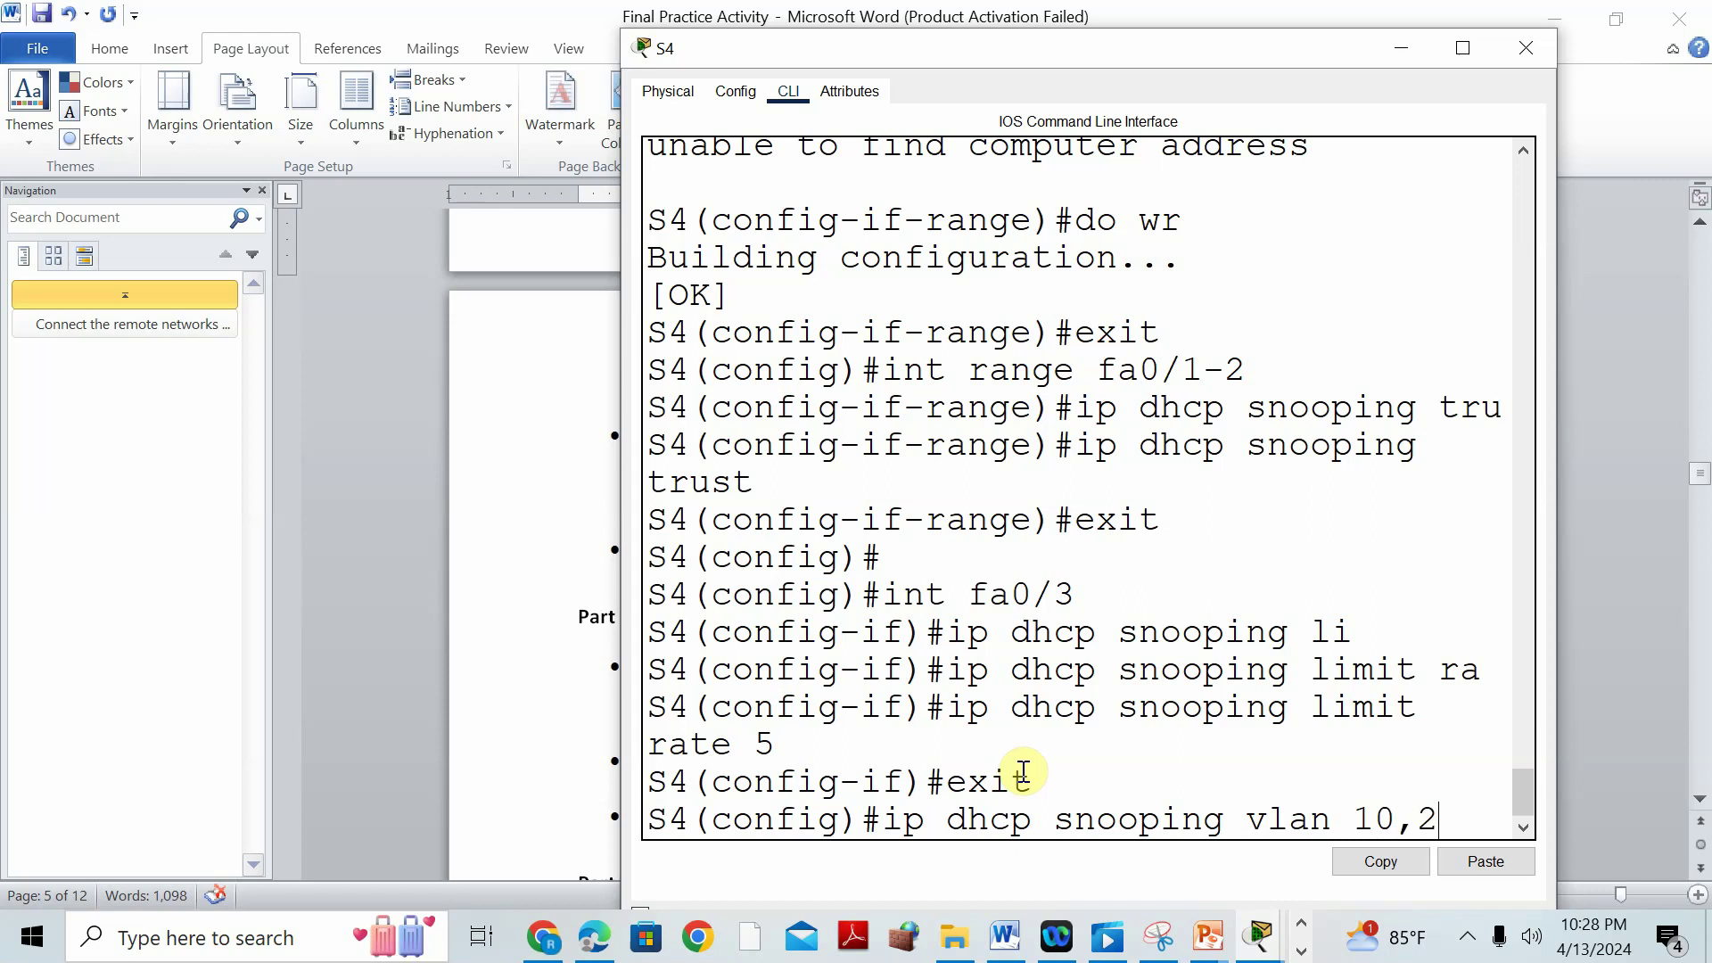
type("0,50")
key("Return")
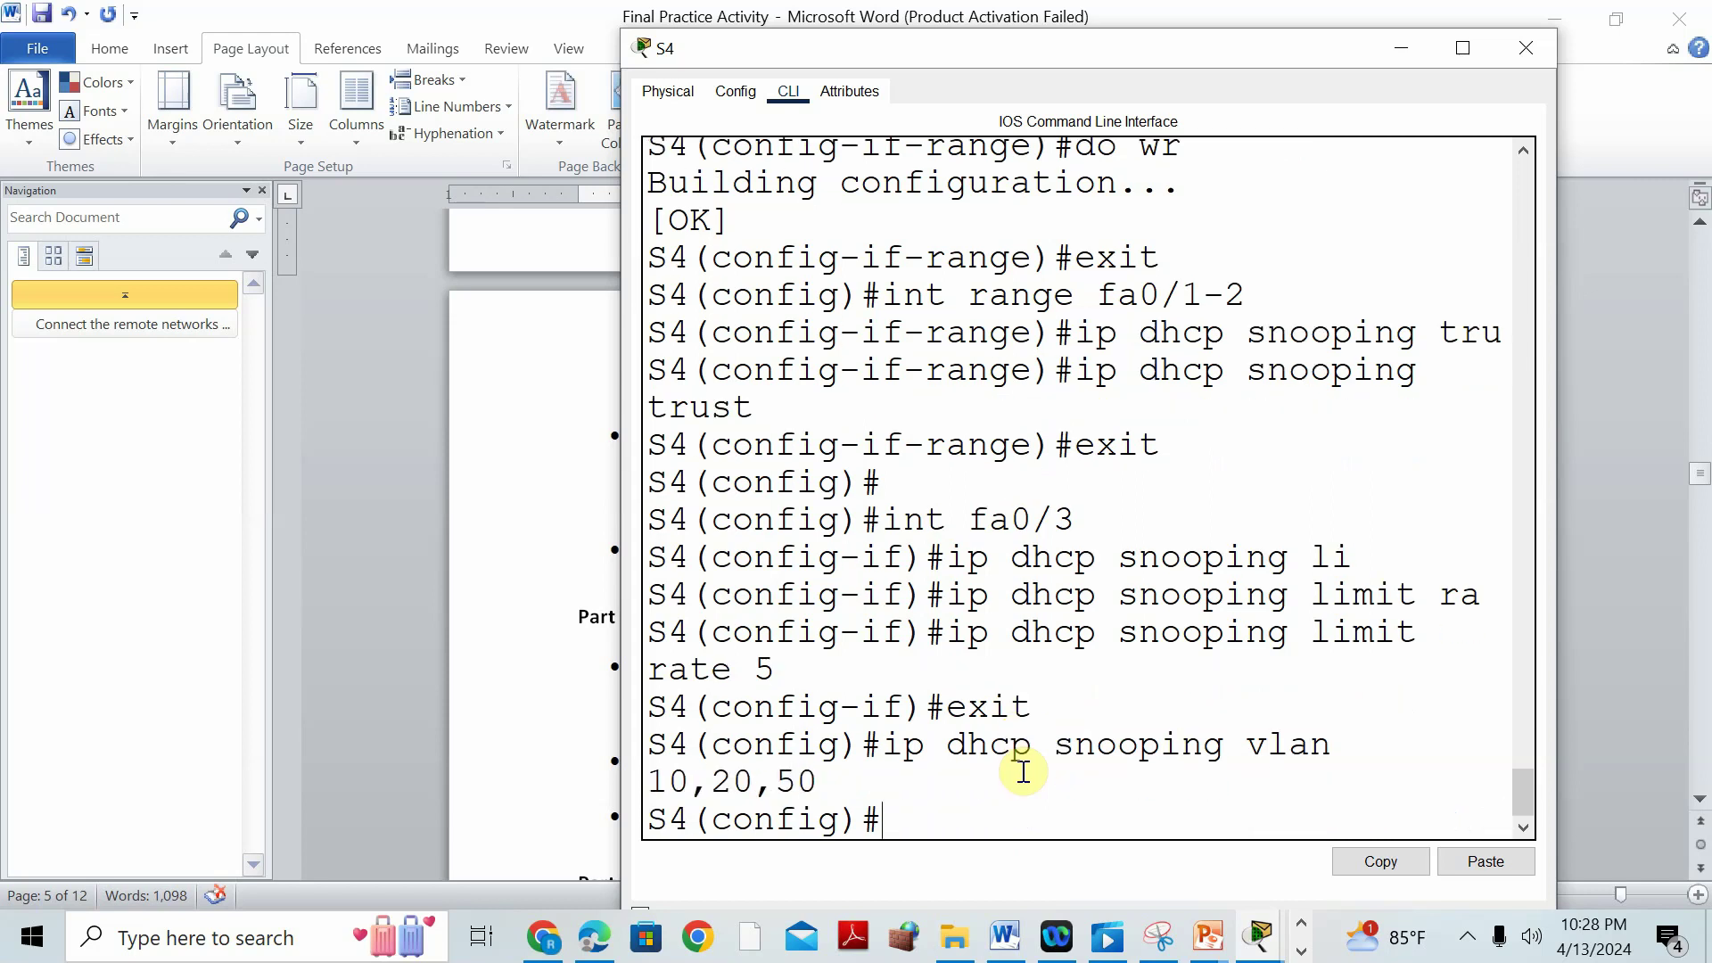
Save S4's running configuration with do wr.
type("do wr")
key("Return")
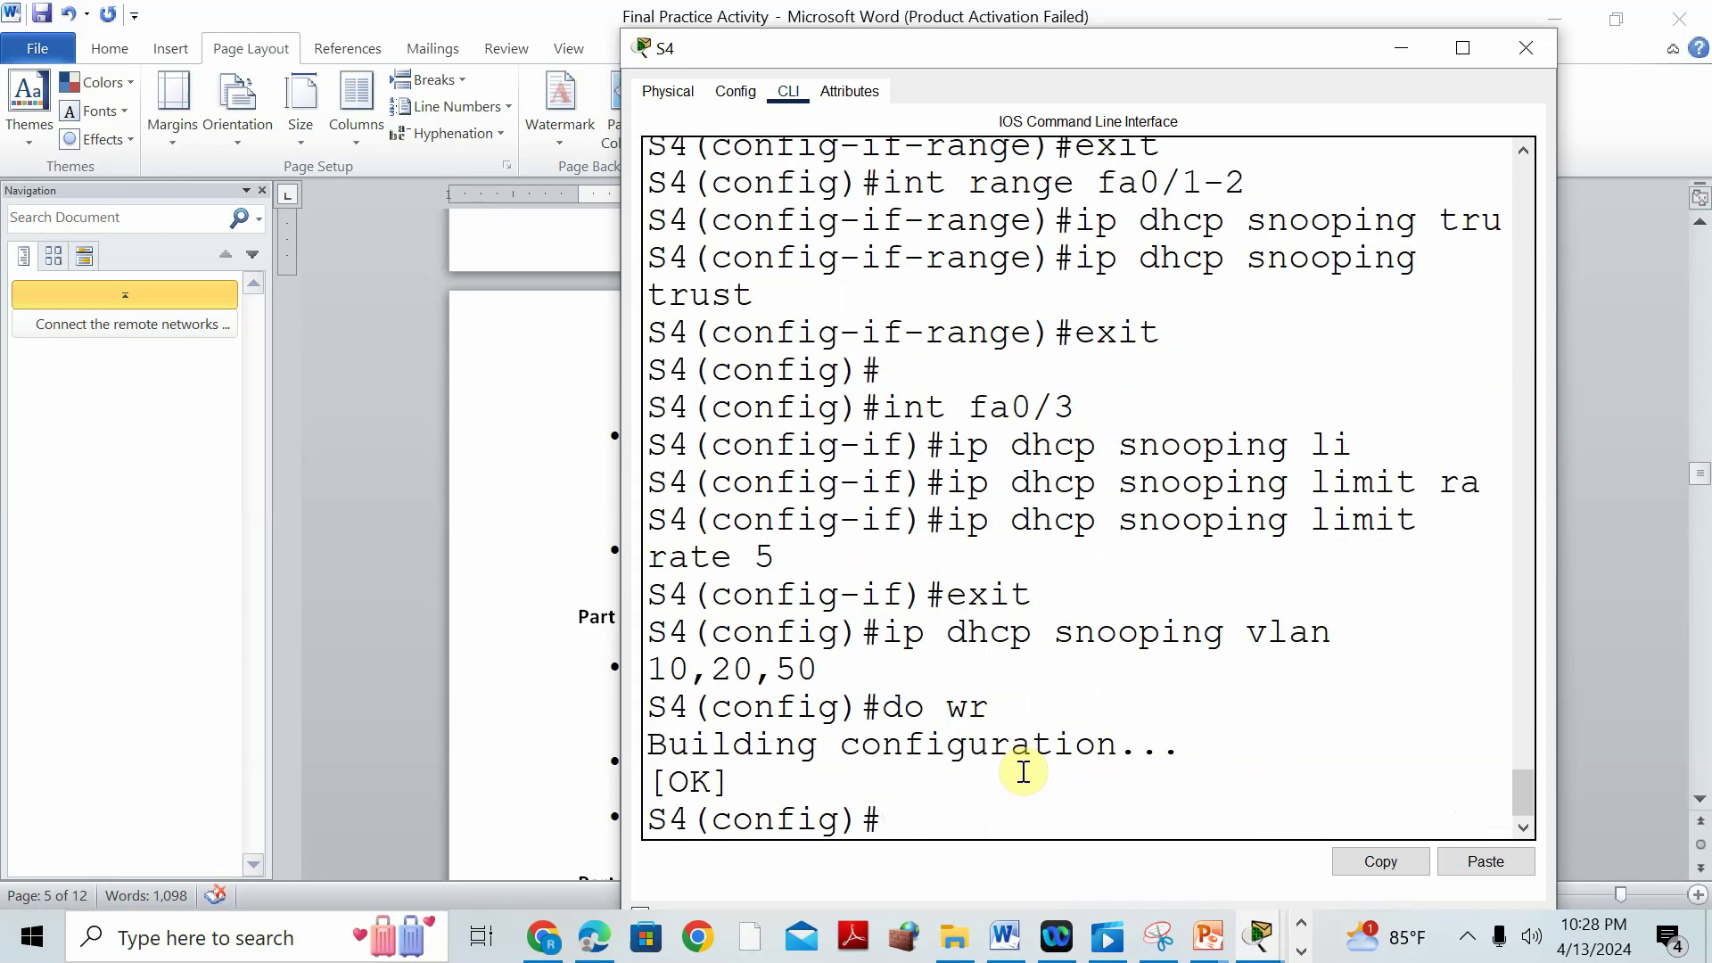
left_click(461, 584)
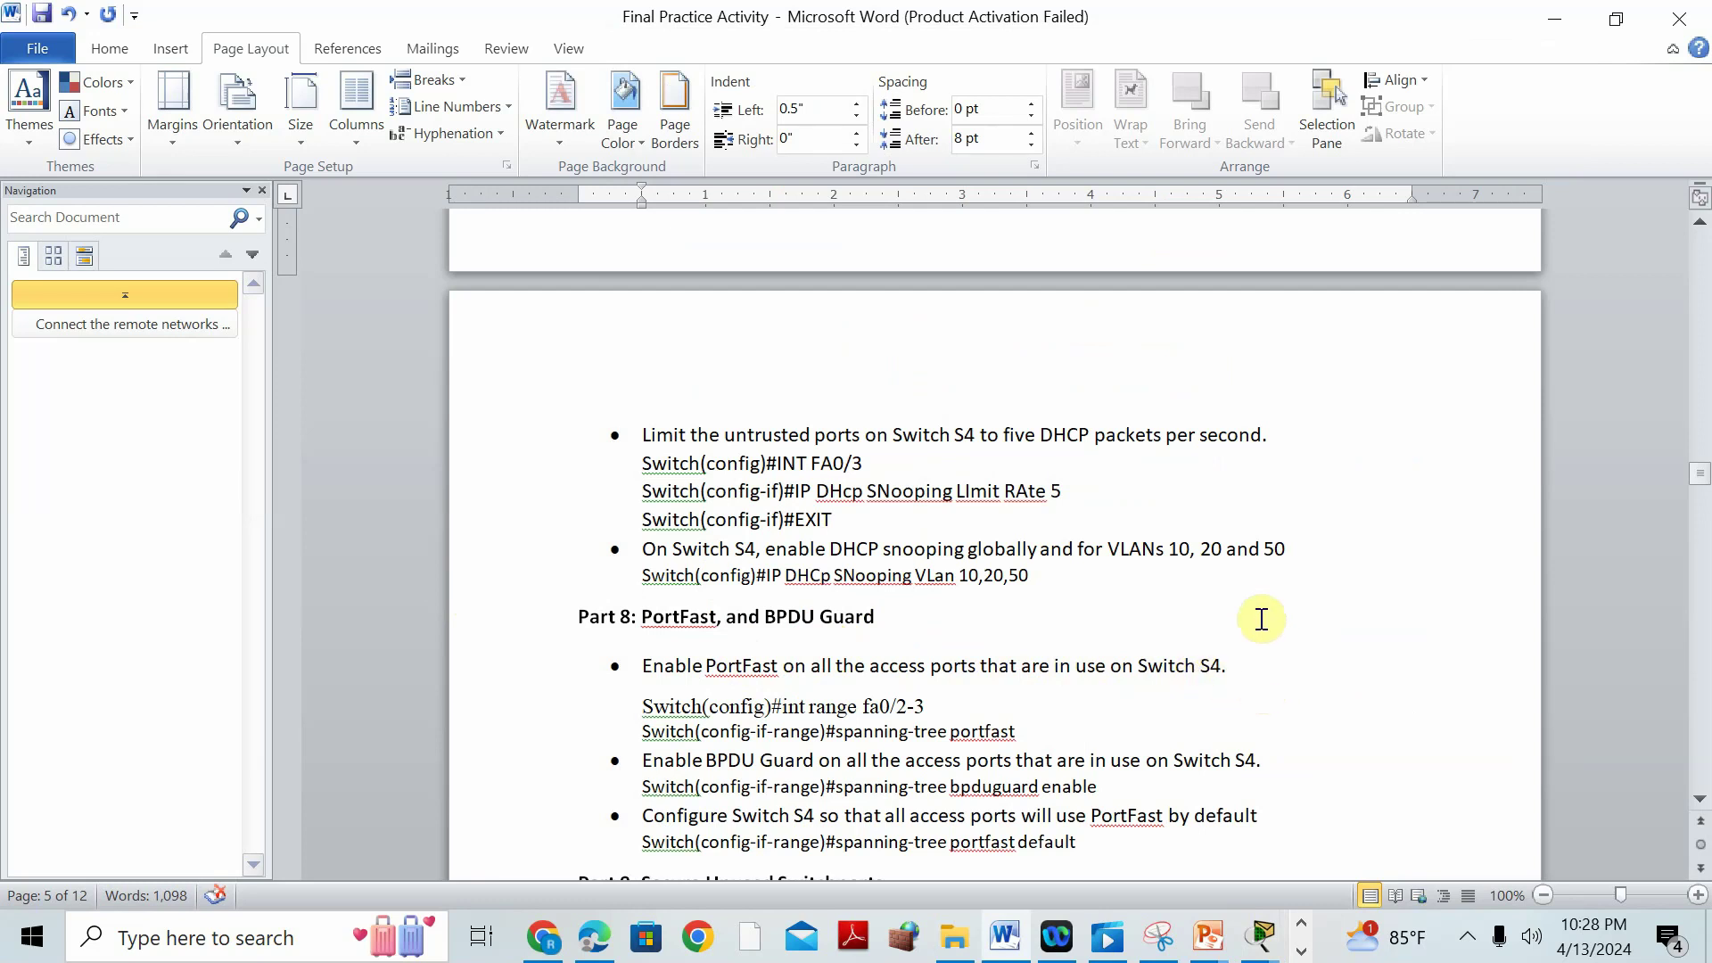
Scroll the Word manual down to Part 9, then return to the Packet Tracer topology.
scroll(1261, 614, "down", 3)
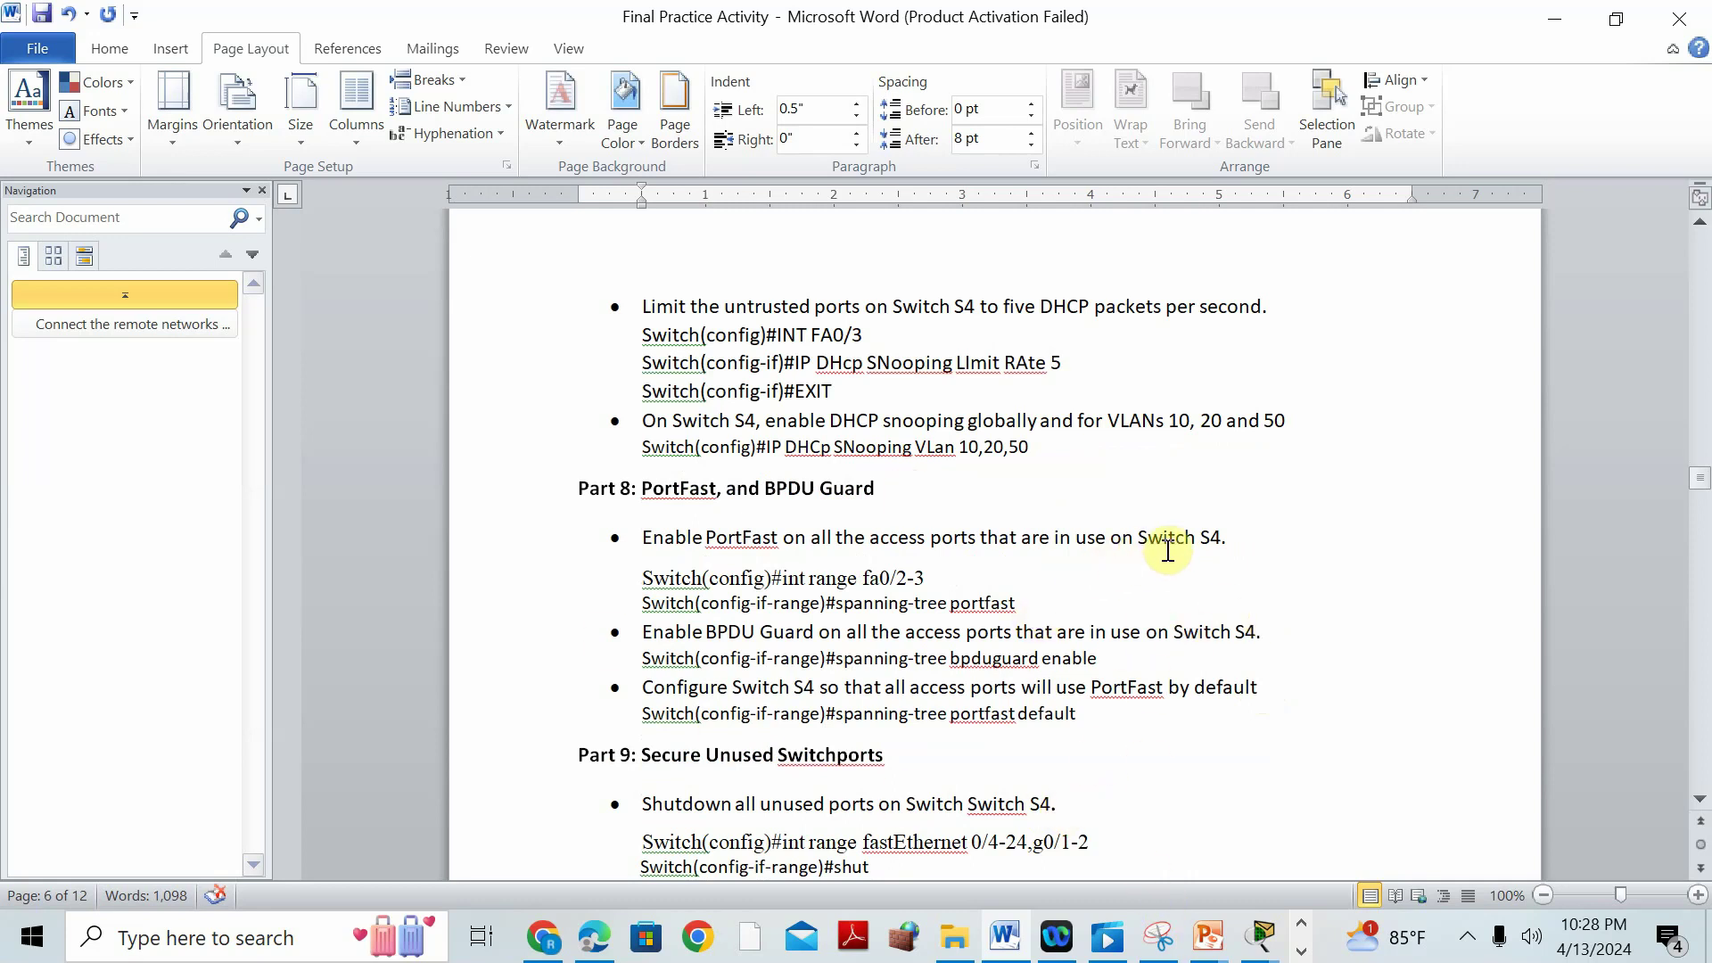
mouse_move(1259, 938)
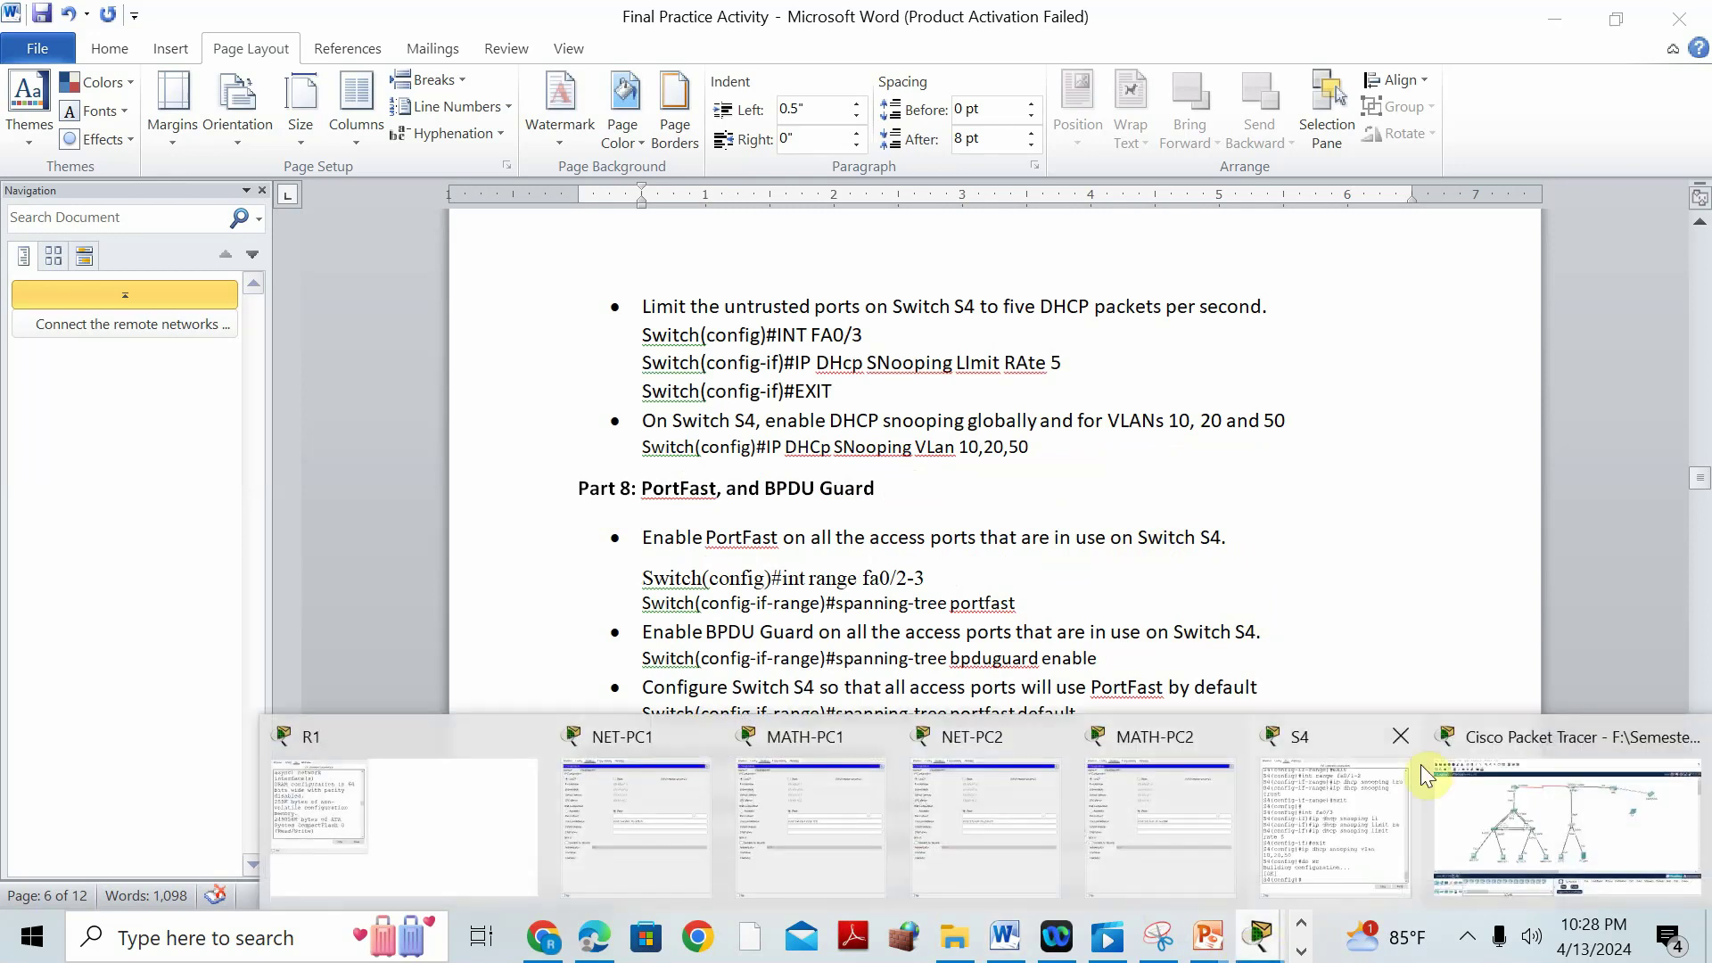
left_click(1527, 753)
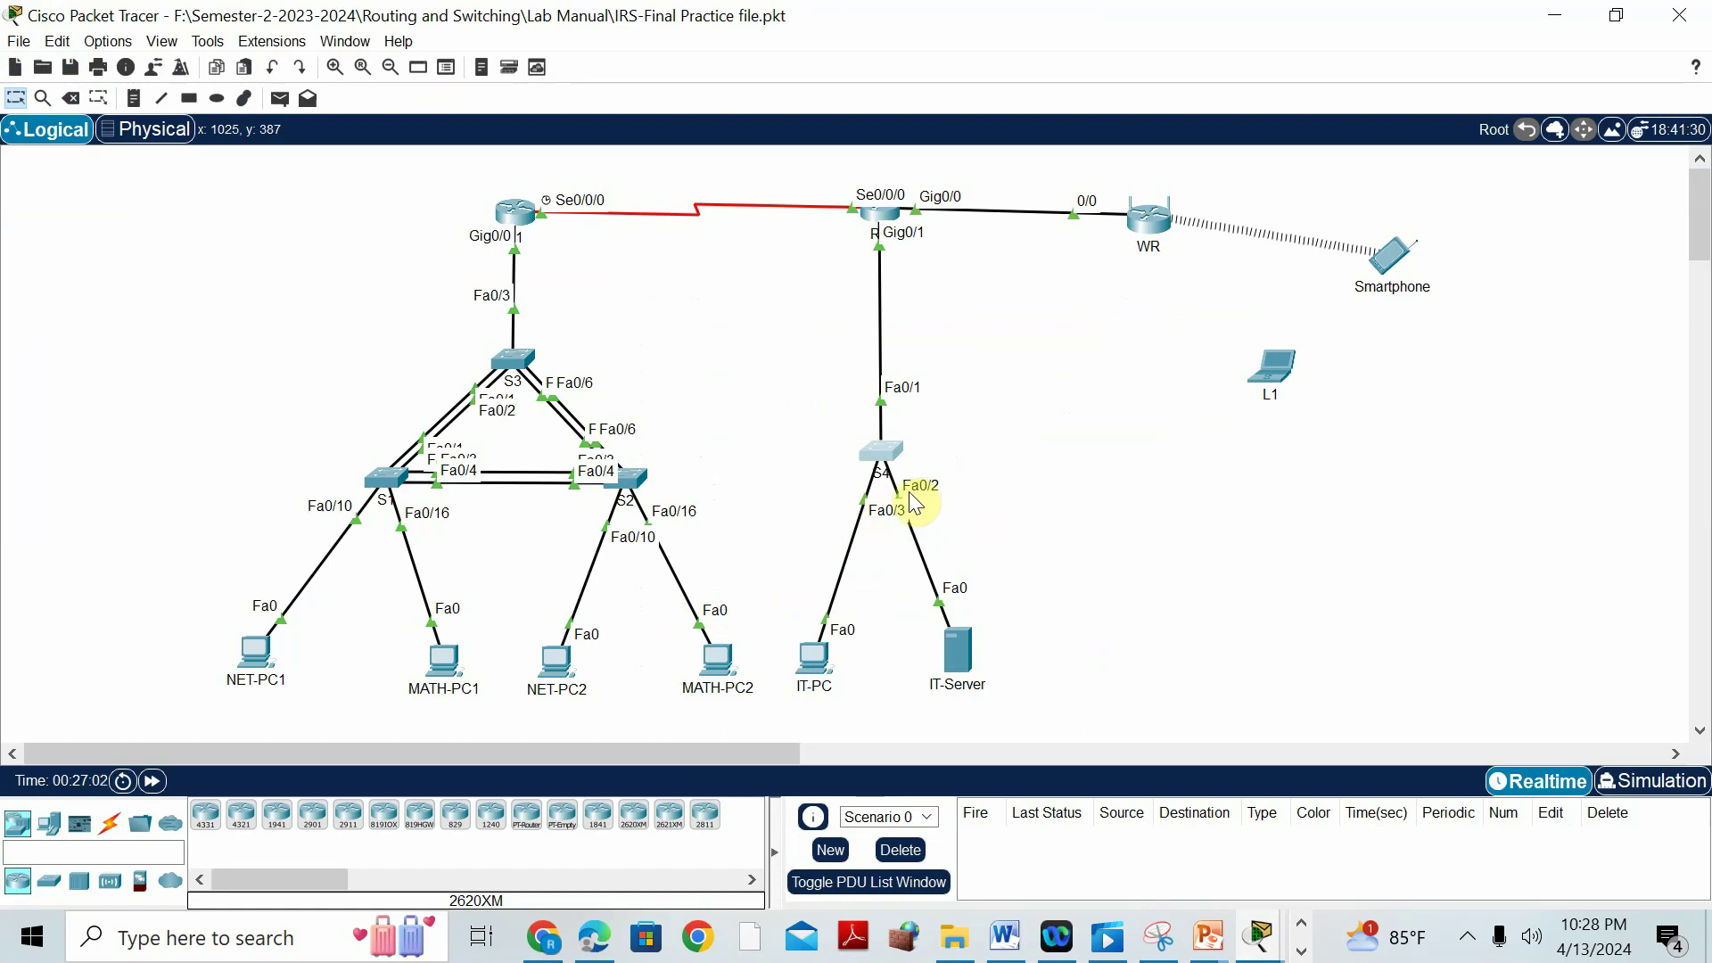
Enable spanning-tree PortFast on S4's interface range Fa0/2-3.
left_click(881, 467)
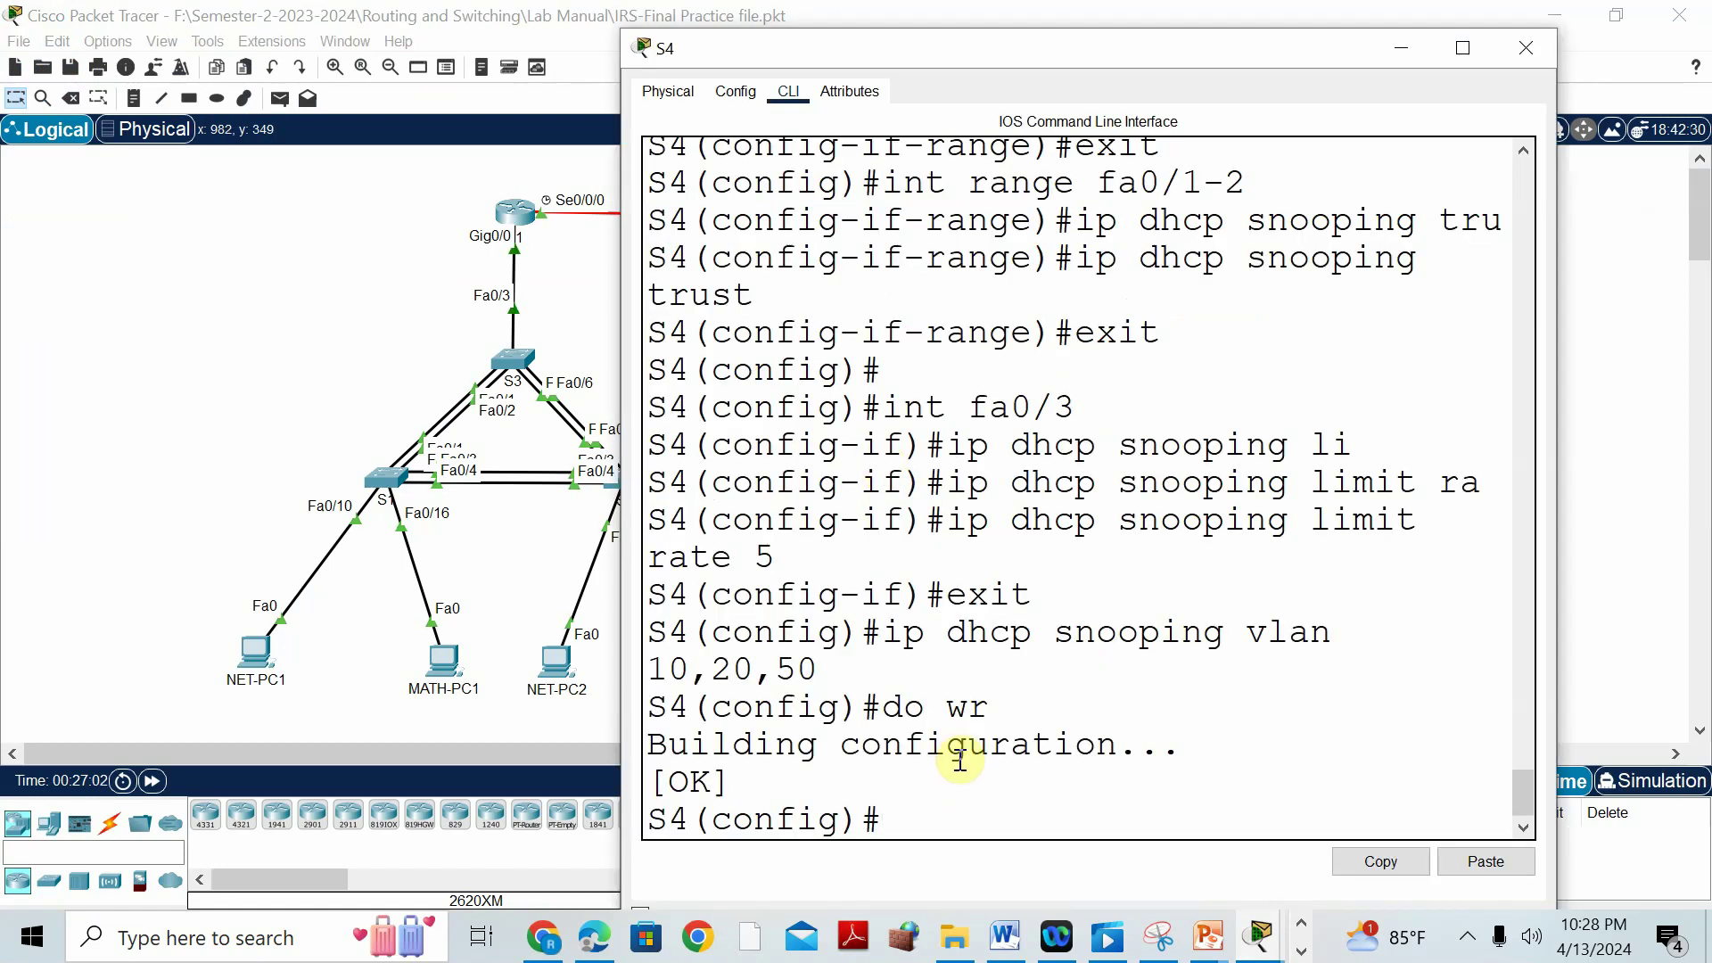
type("int range fa0/2-3")
key("Return")
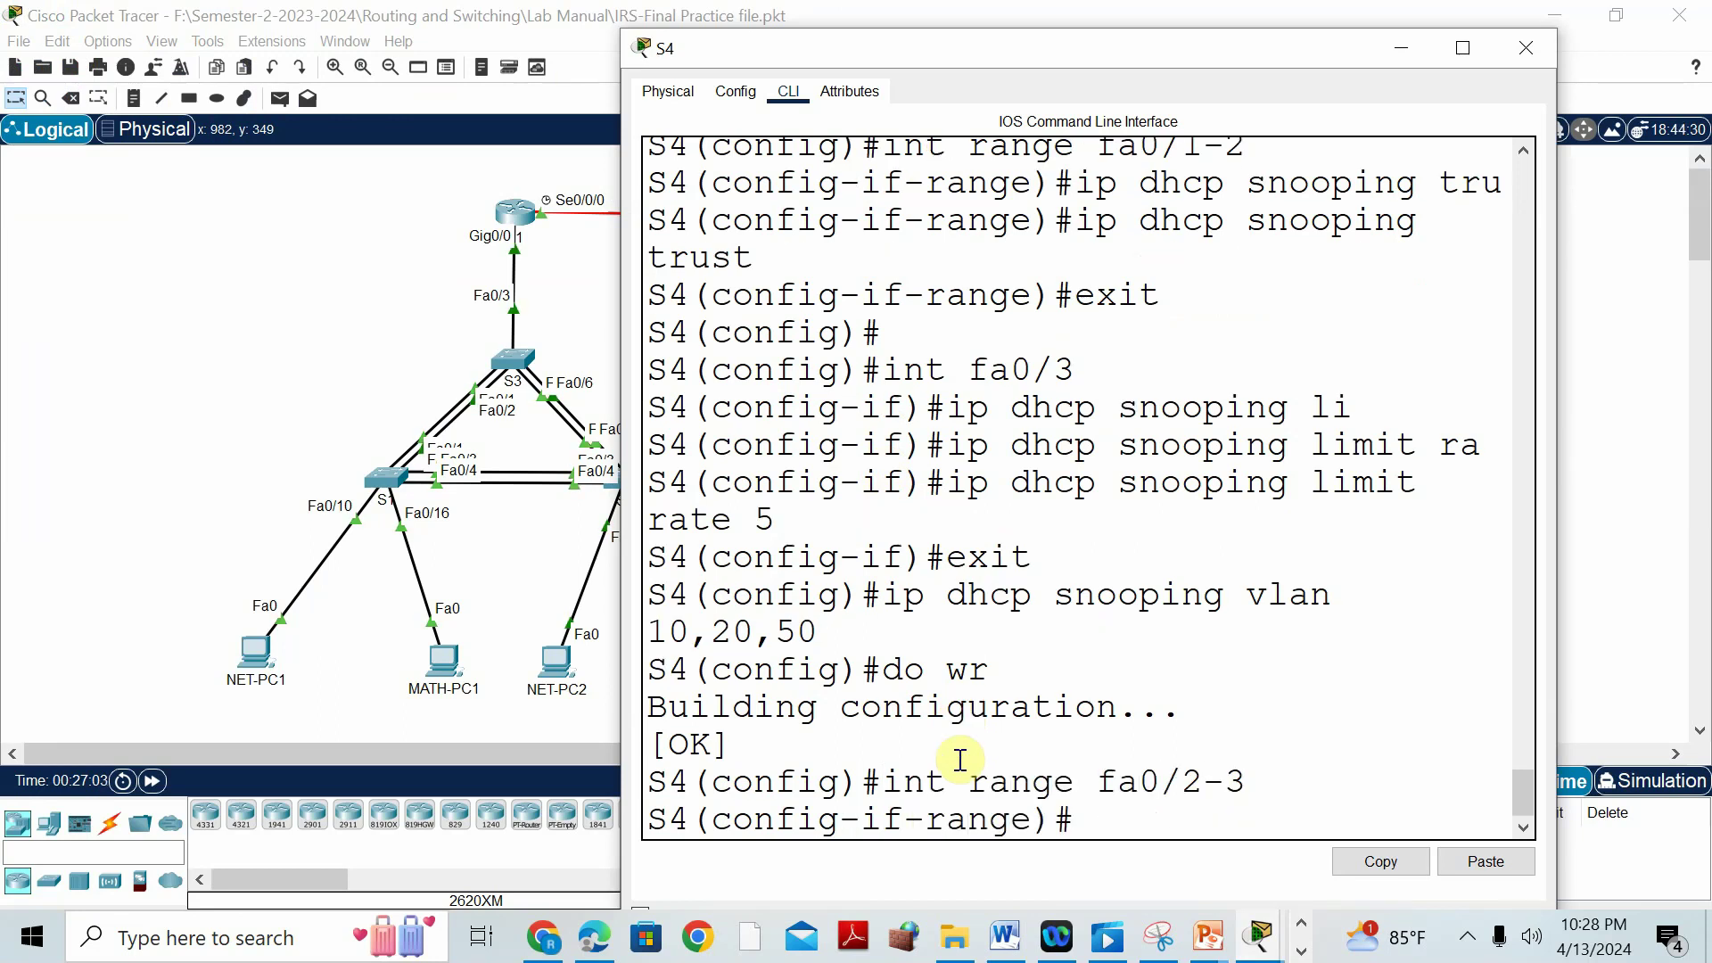
left_click(991, 954)
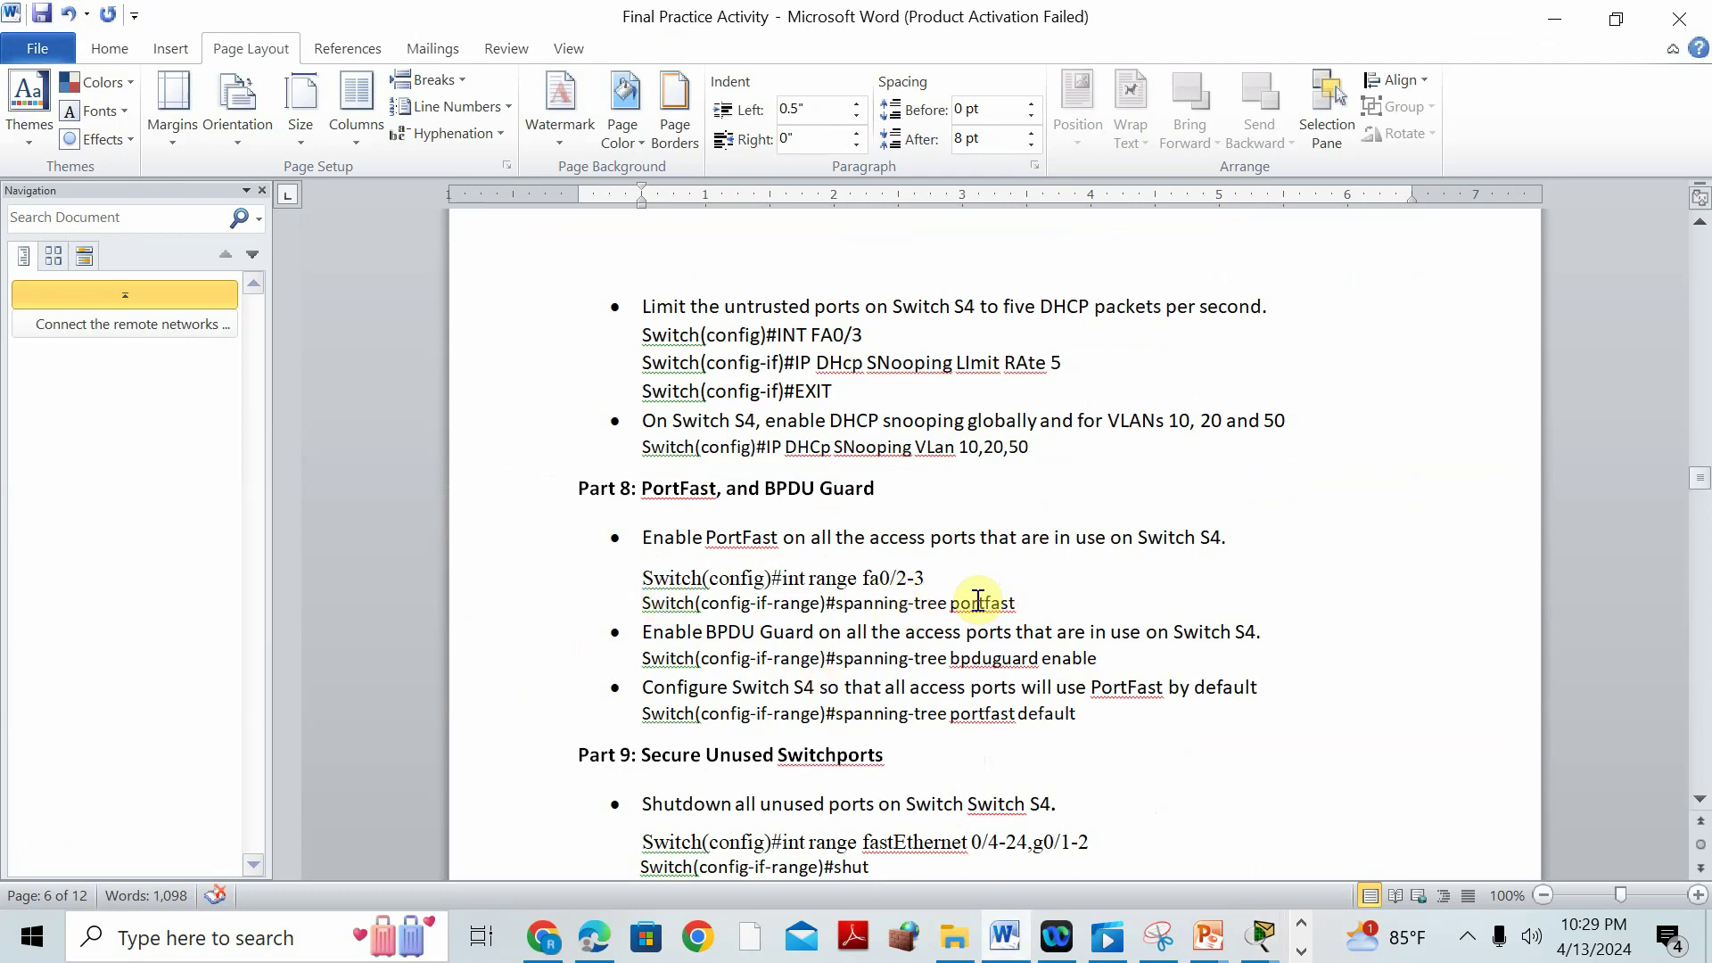
mouse_move(1260, 938)
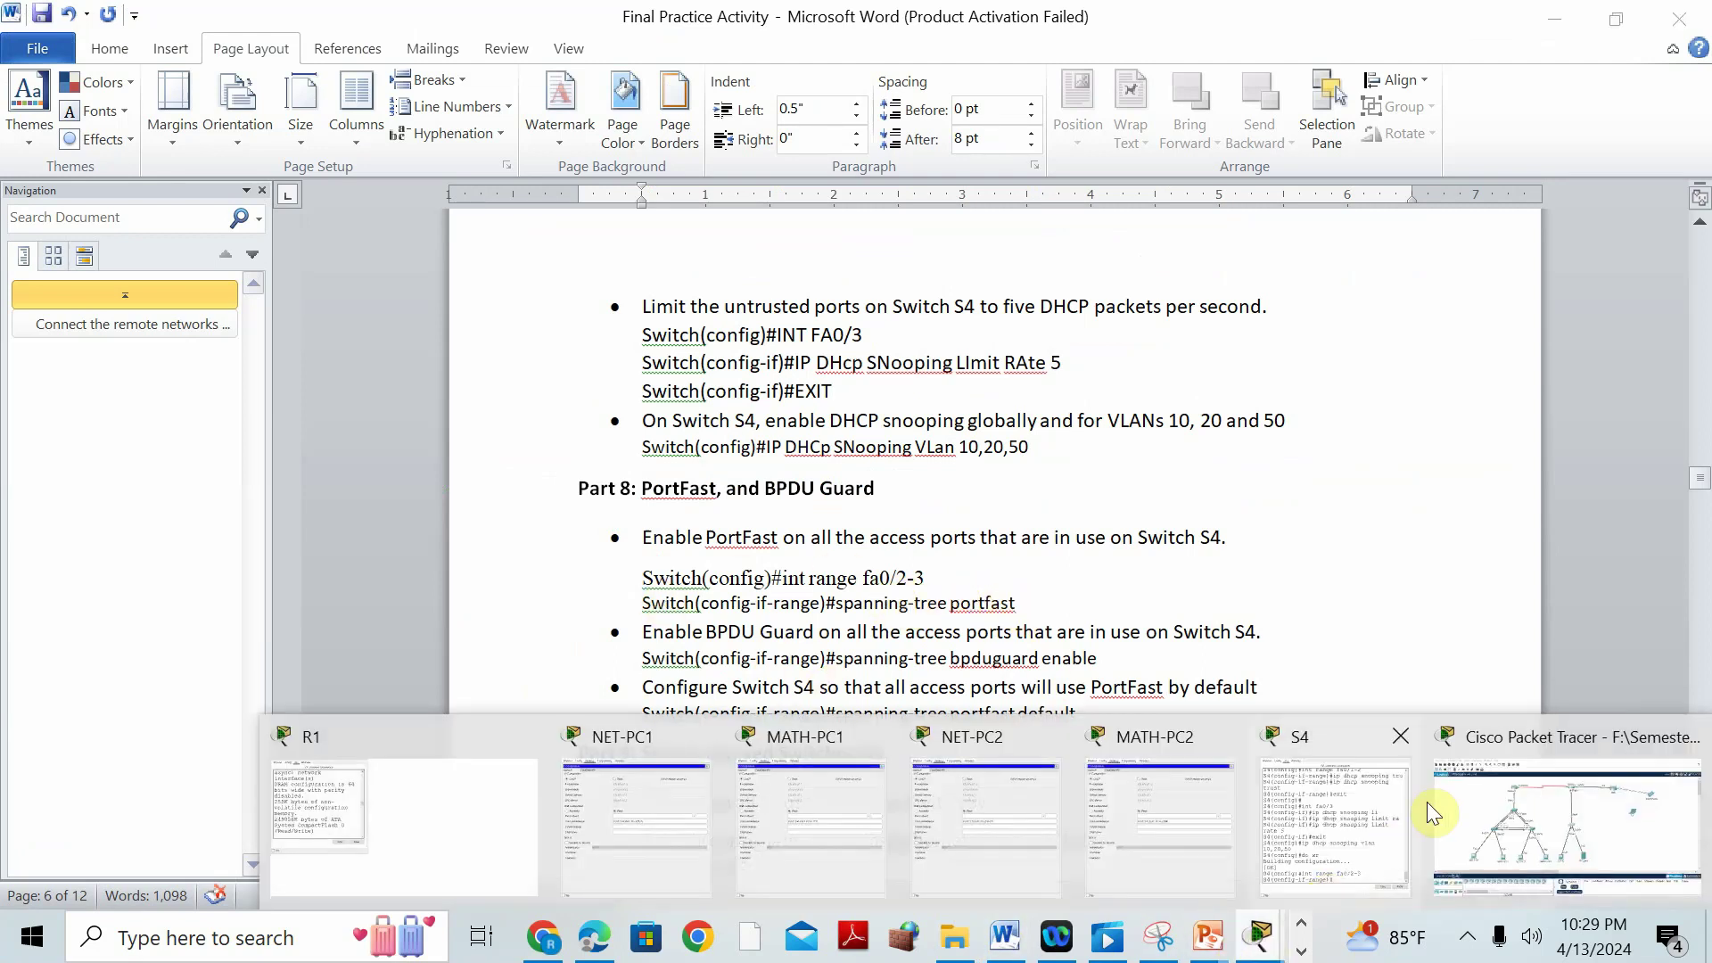
left_click(1538, 767)
left_click(880, 452)
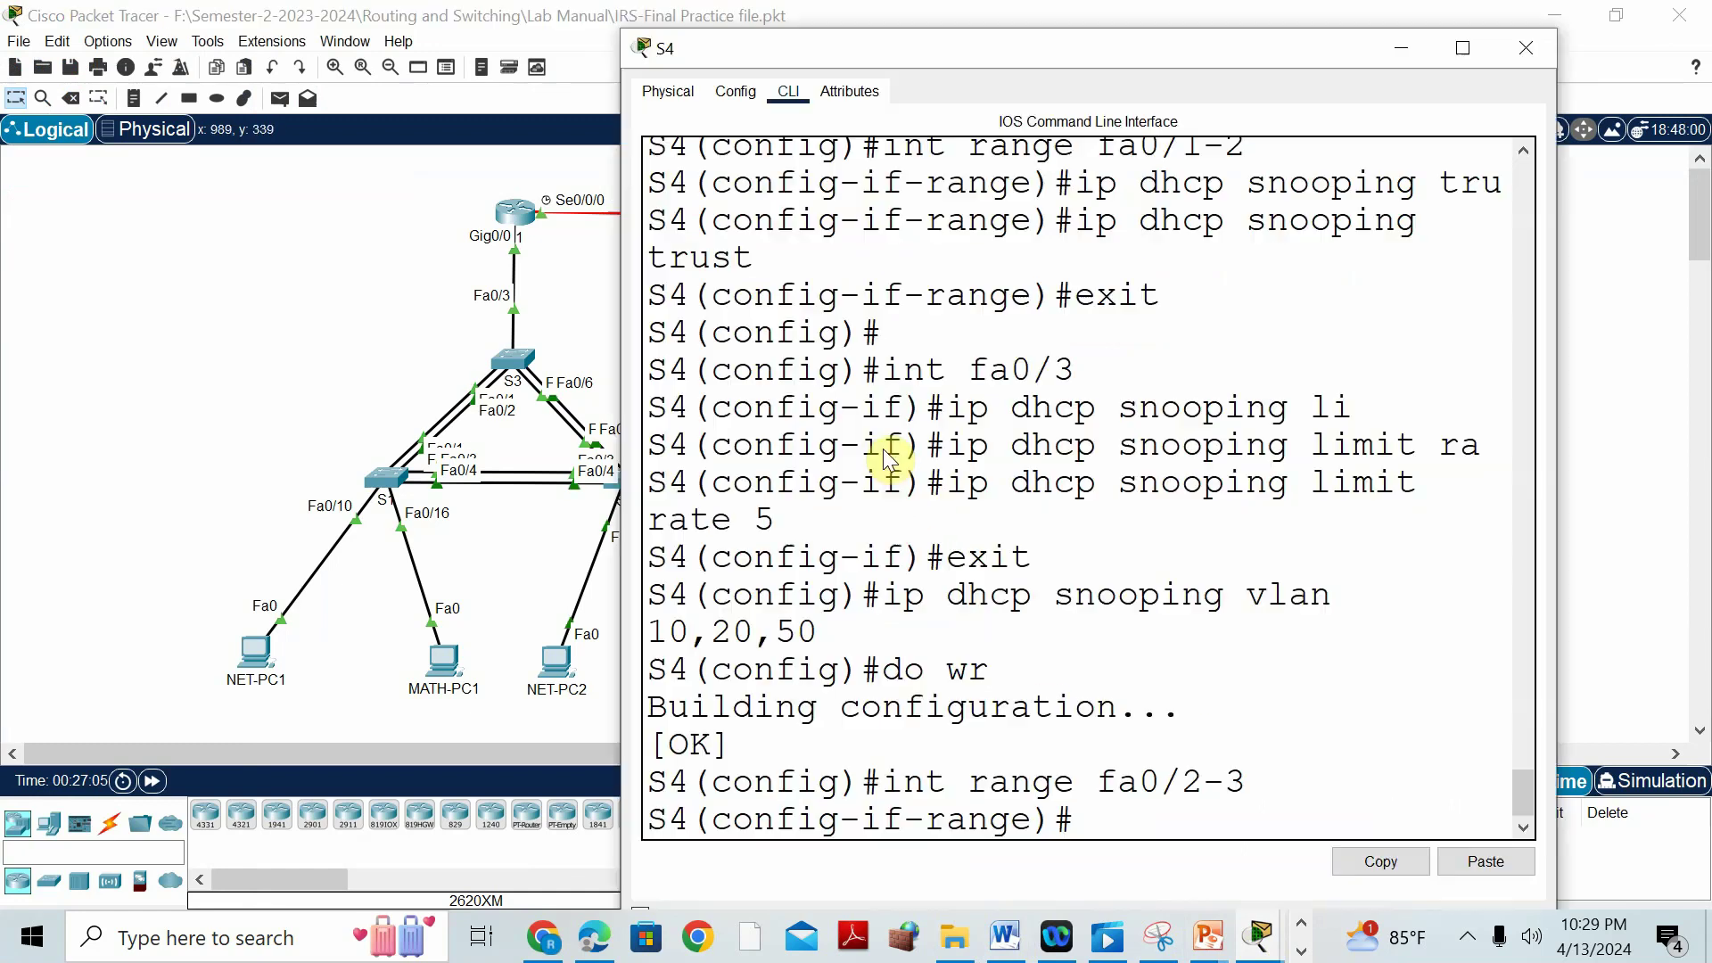
type("spann")
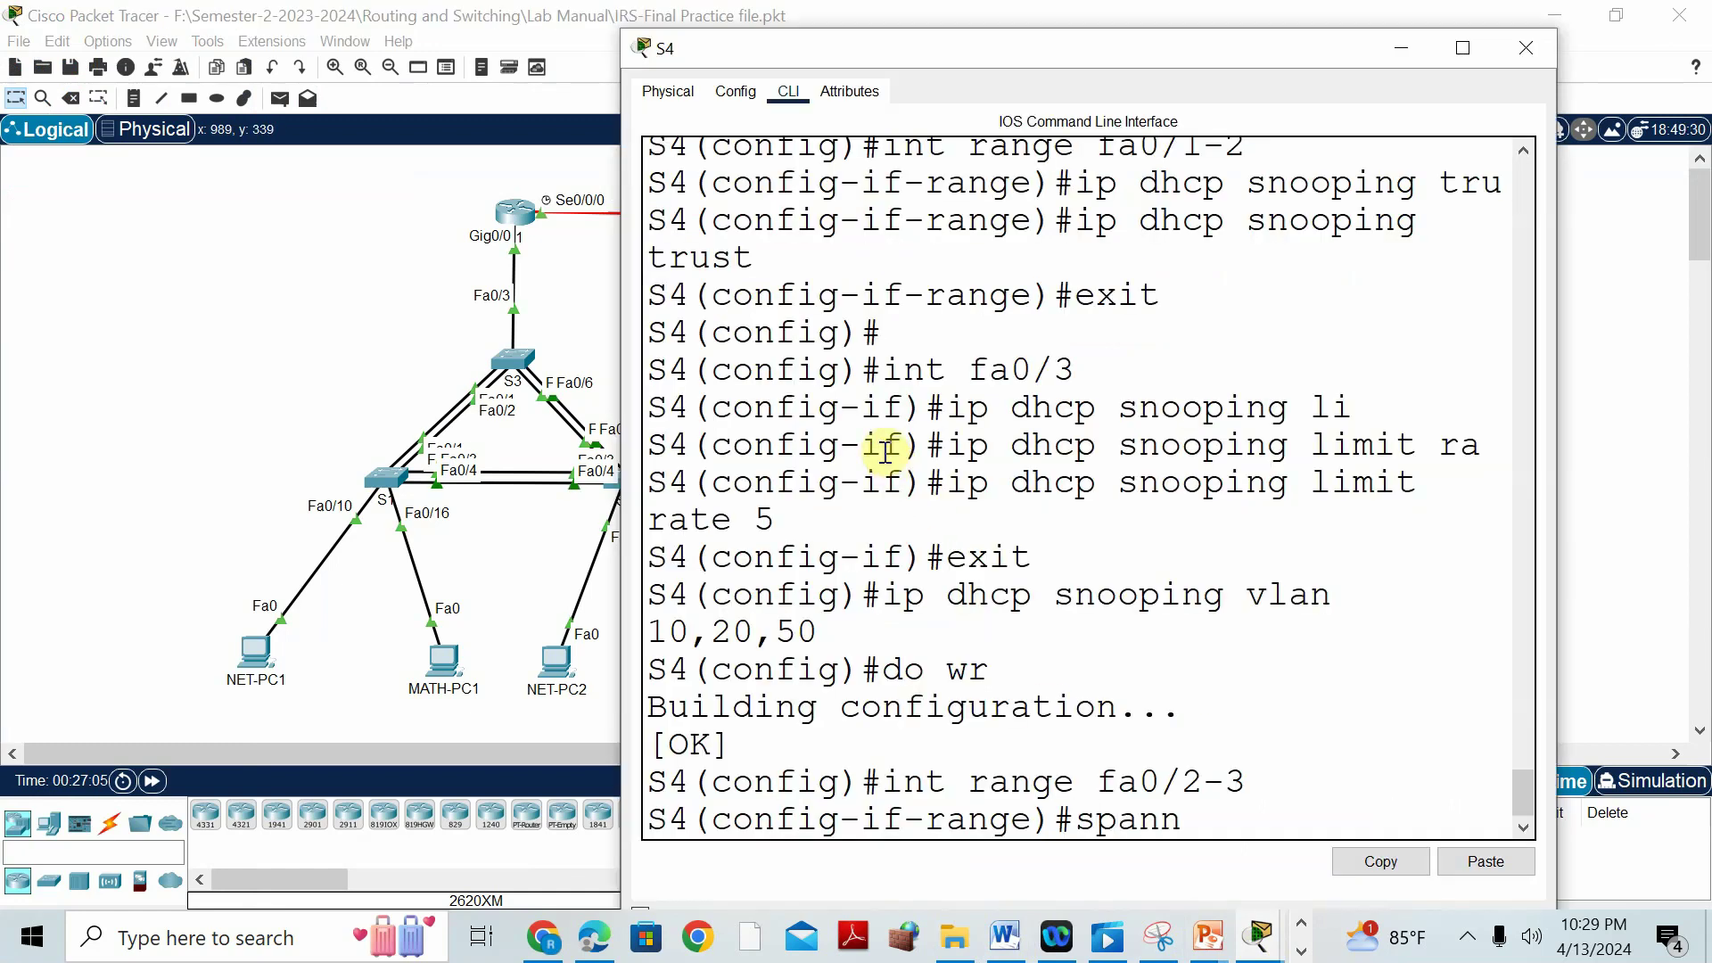
type("ing-tree")
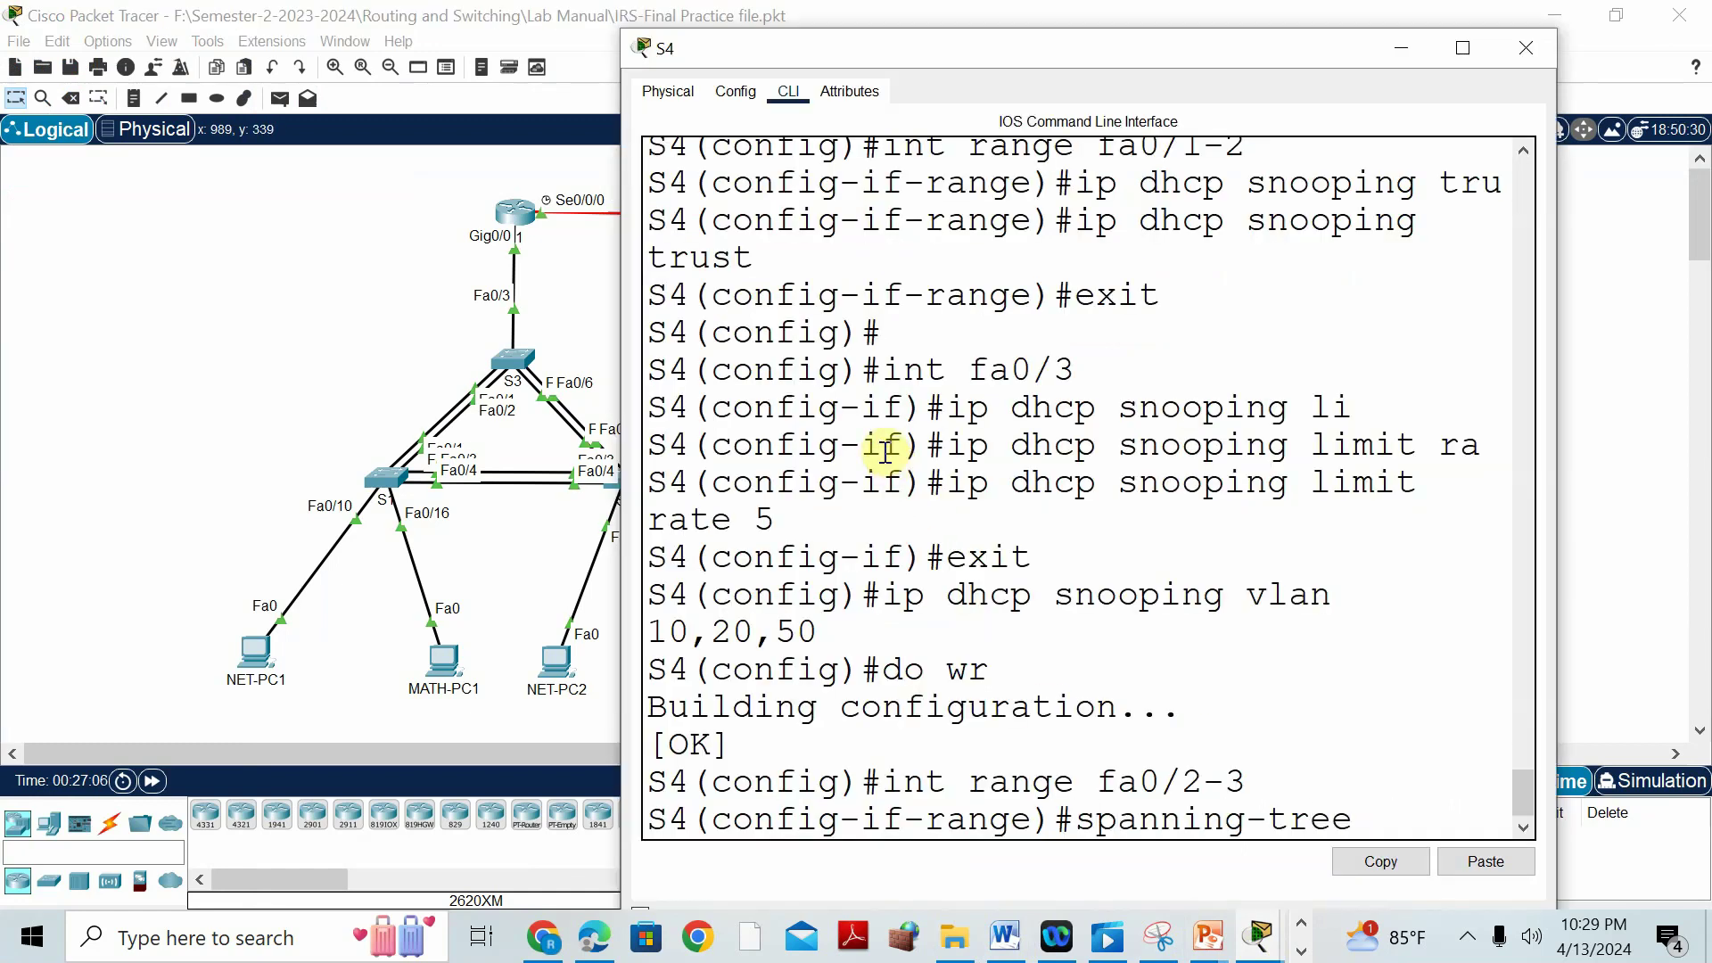
type(" port")
key("Tab")
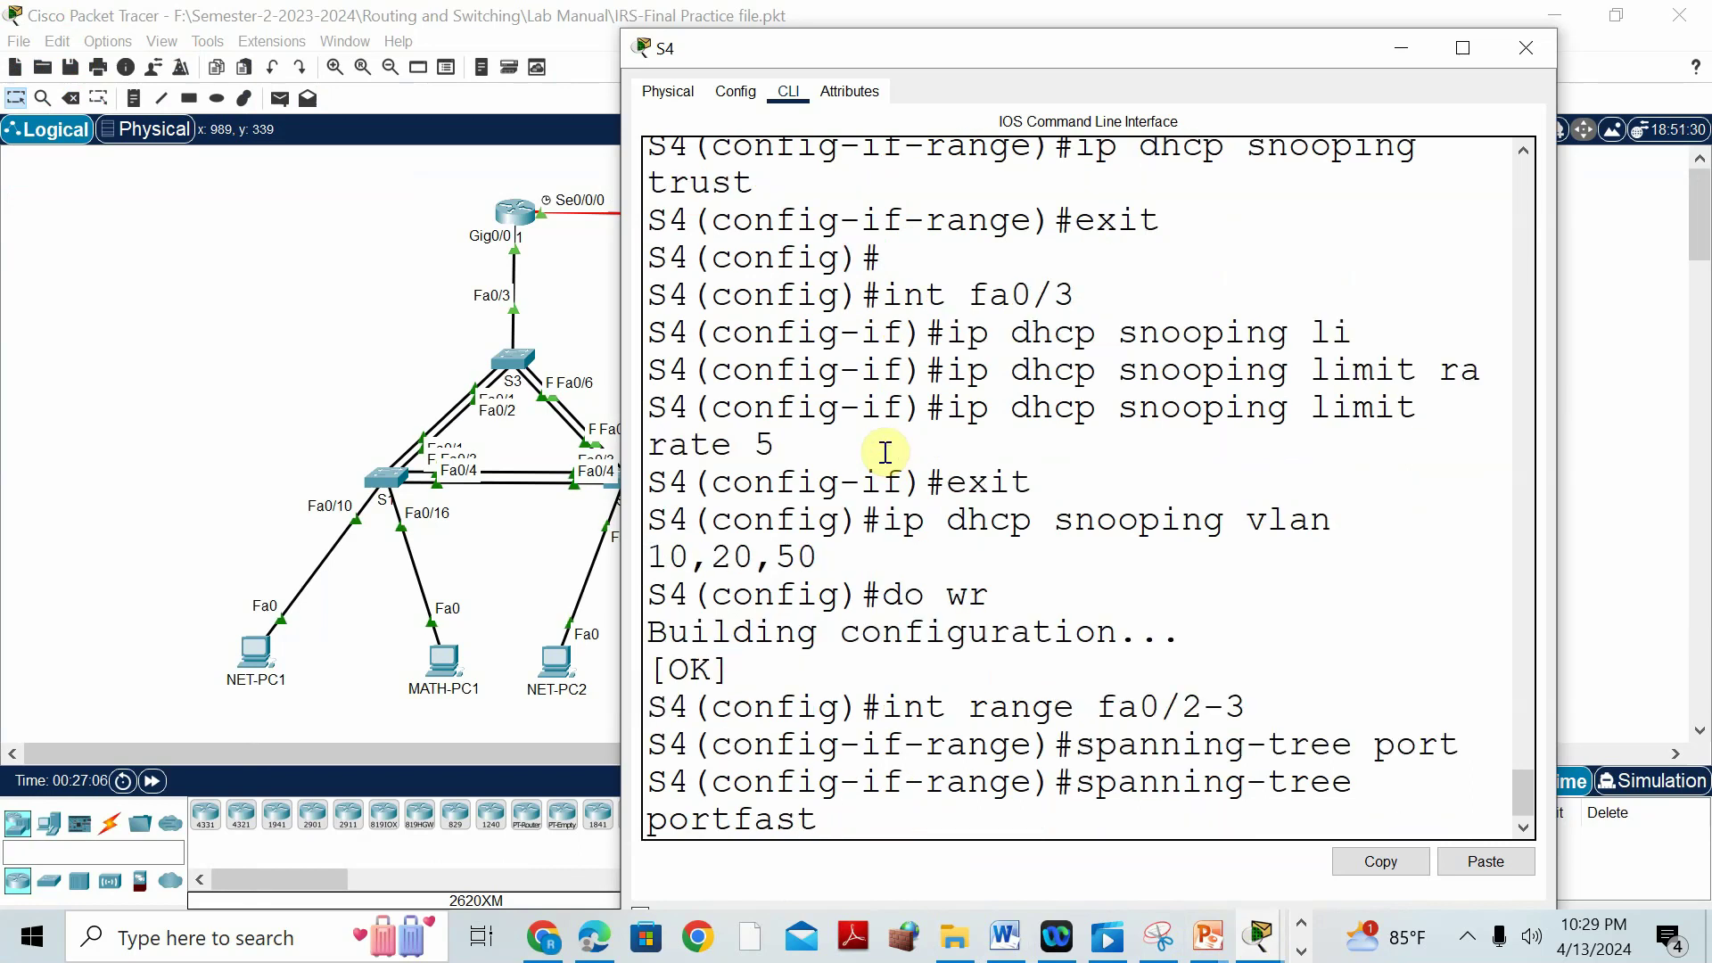
key("Return")
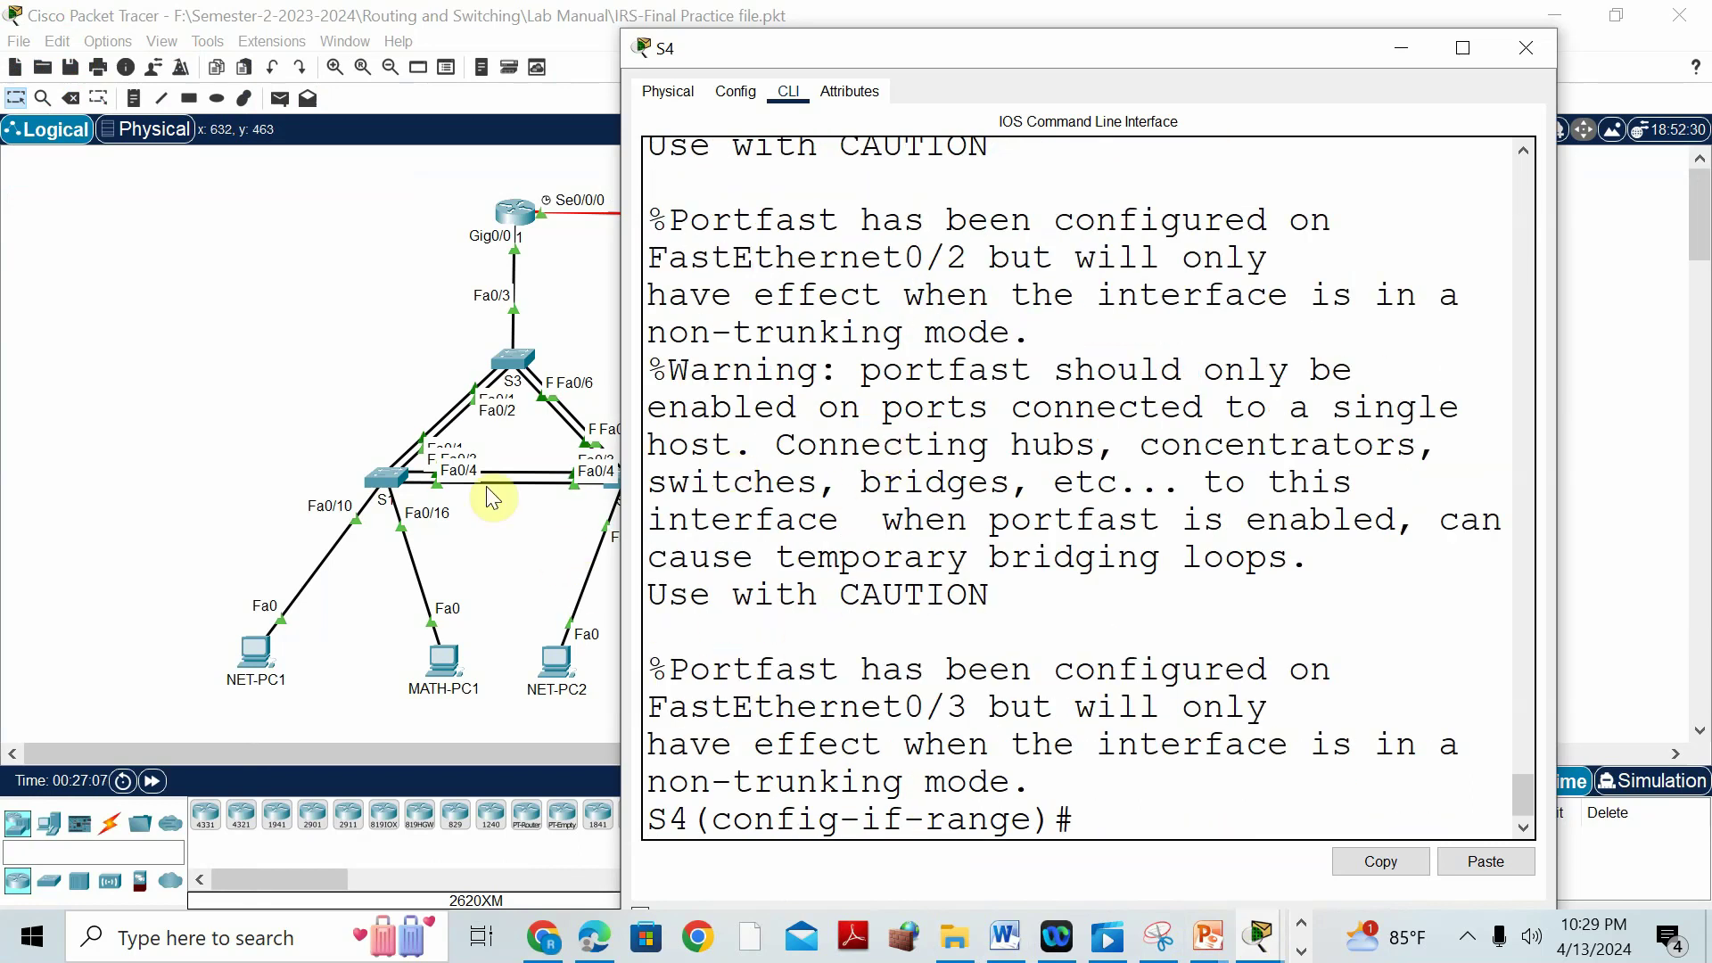
Highlight the 'Enable BPDU Guard' instruction in the Word lab manual.
left_click(1005, 936)
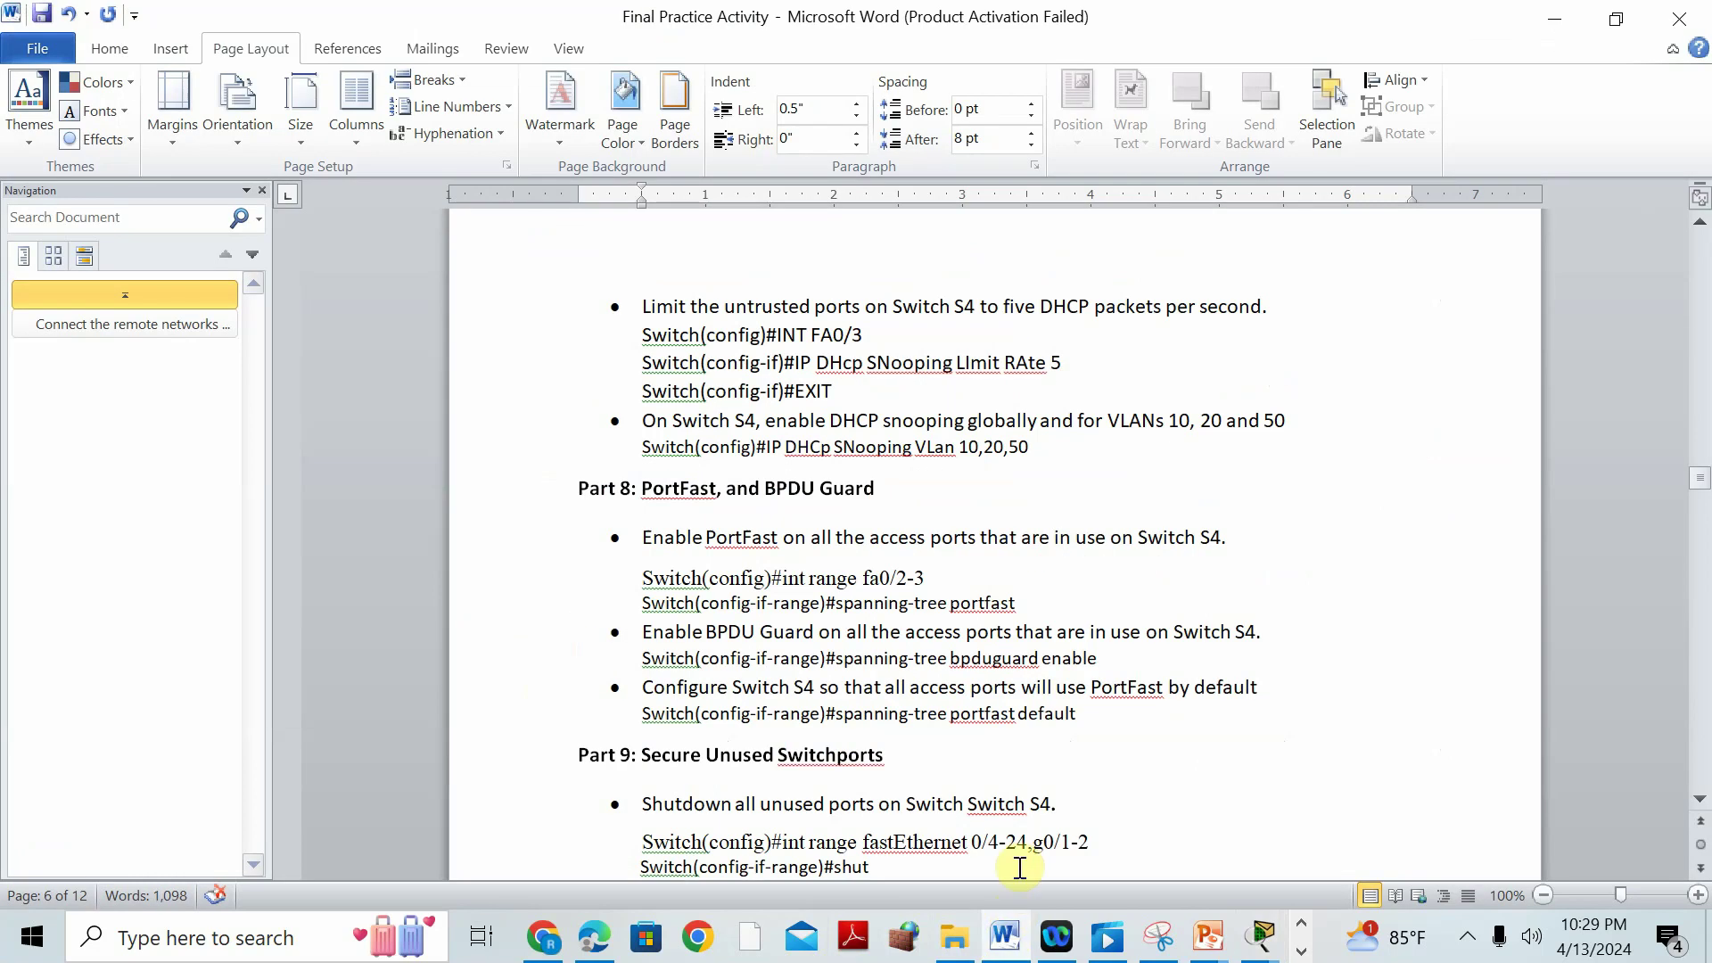
left_click_drag(640, 632, 1282, 637)
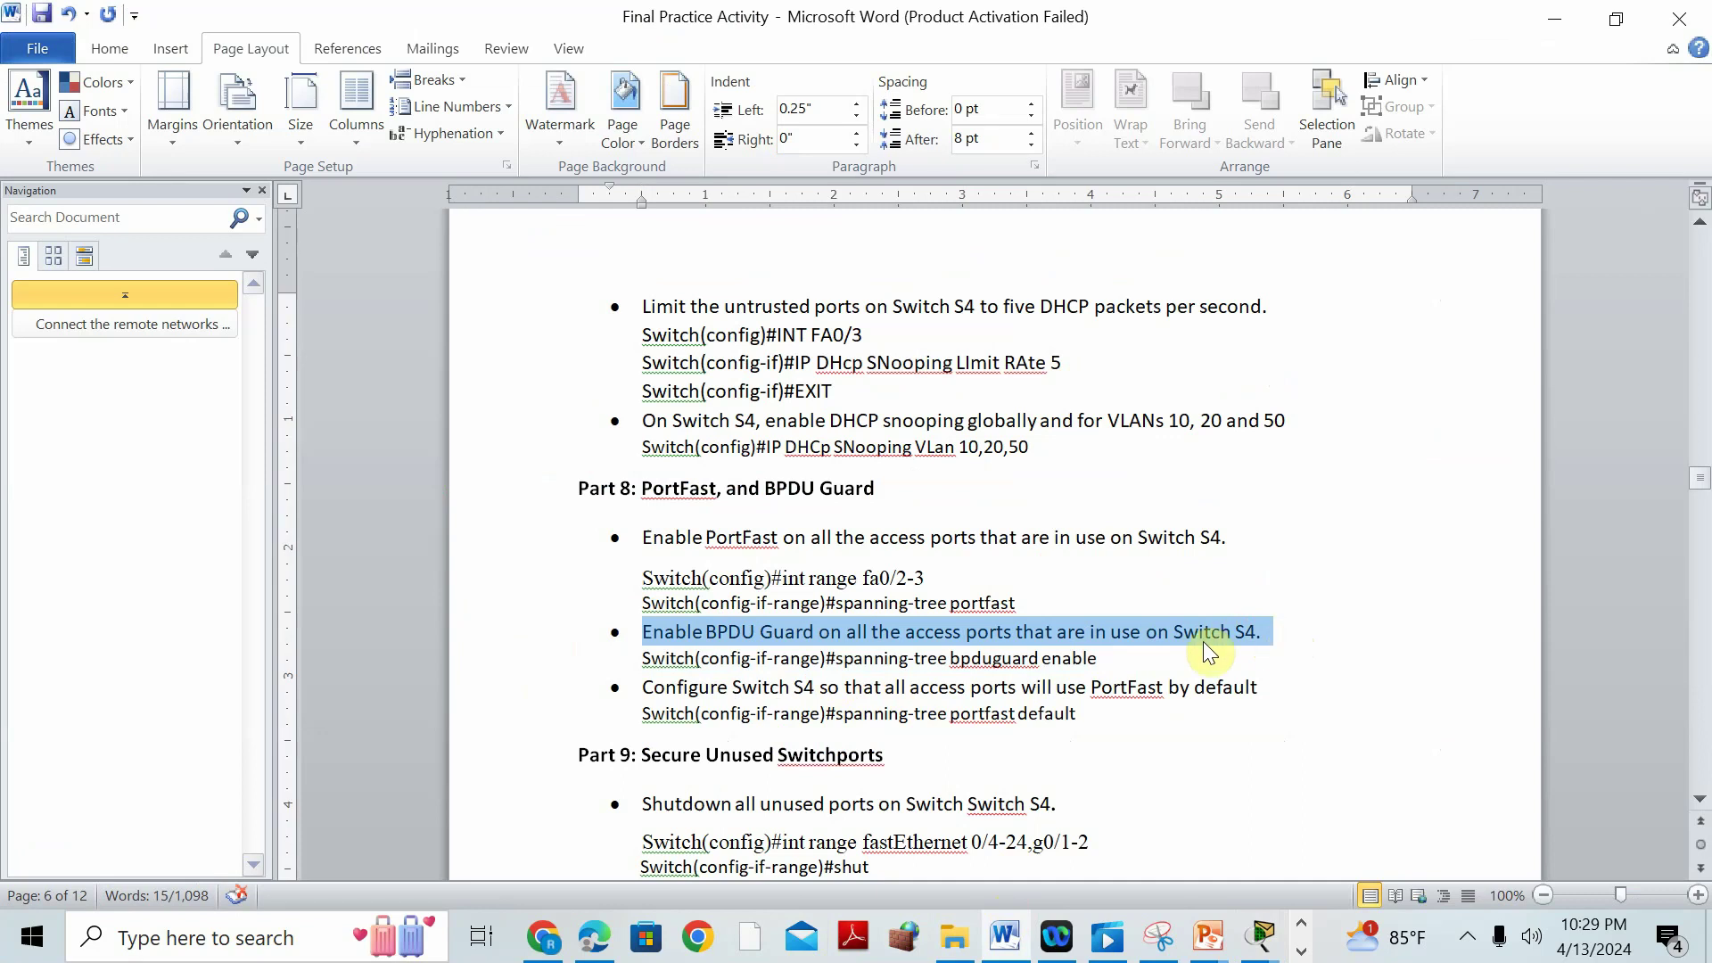
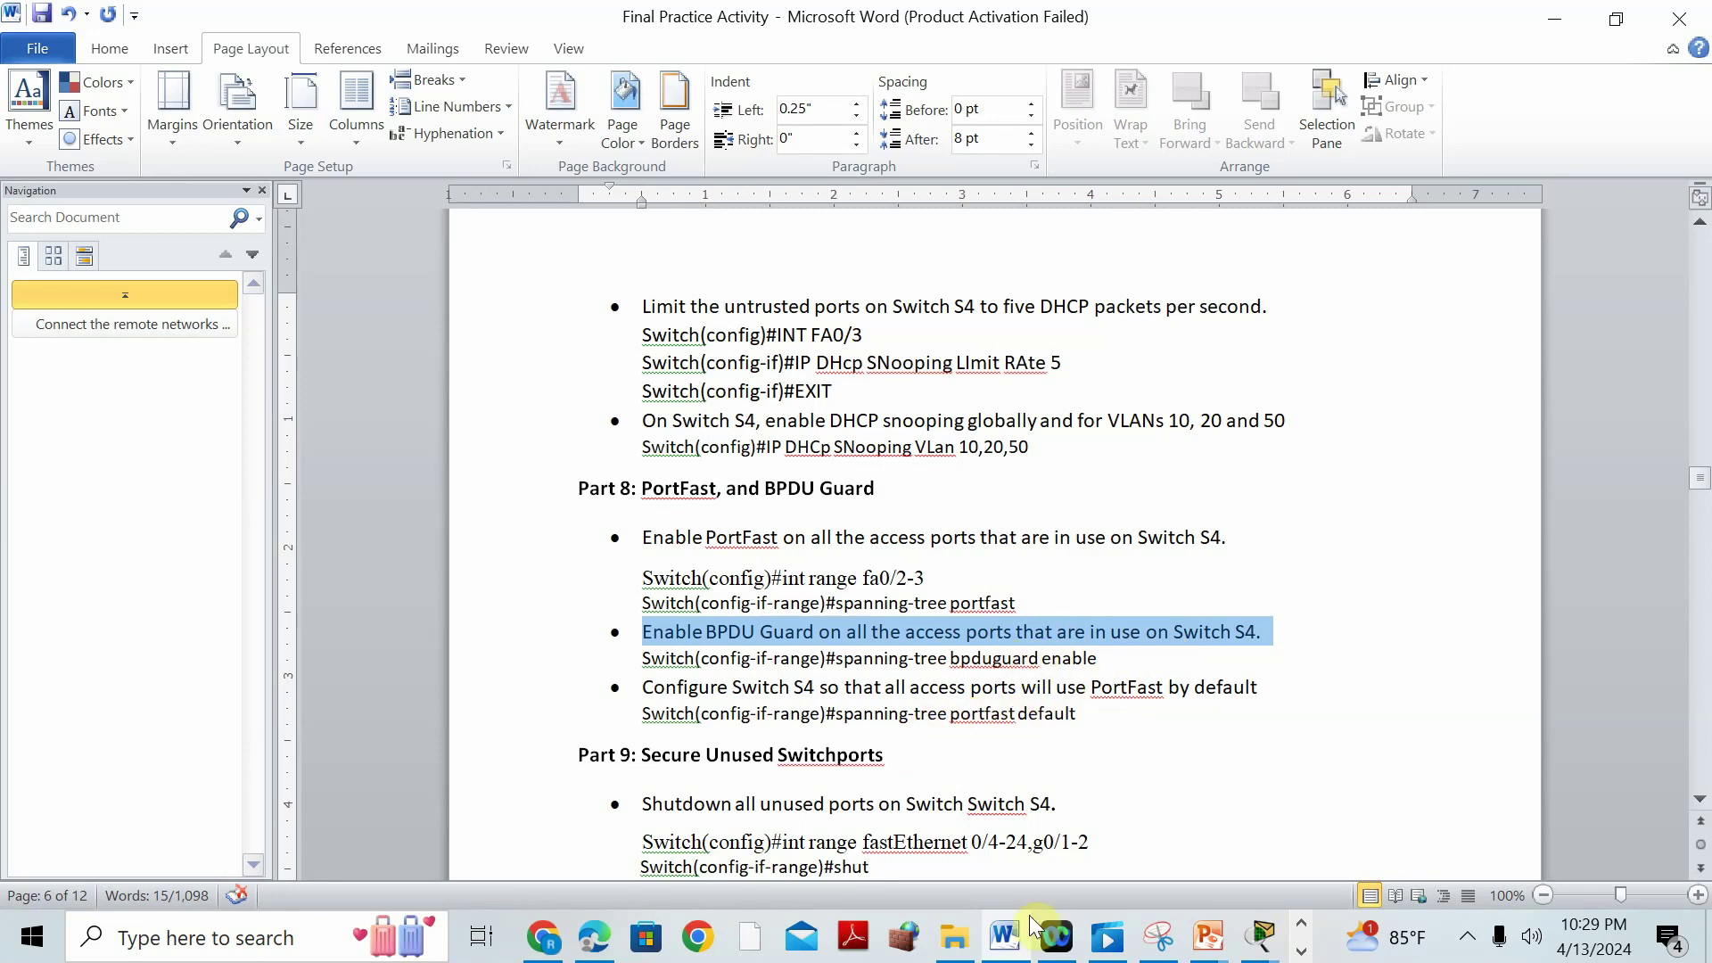
Leave the Word lab manual and bring the main Packet Tracer topology window back to the front.
left_click(1298, 950)
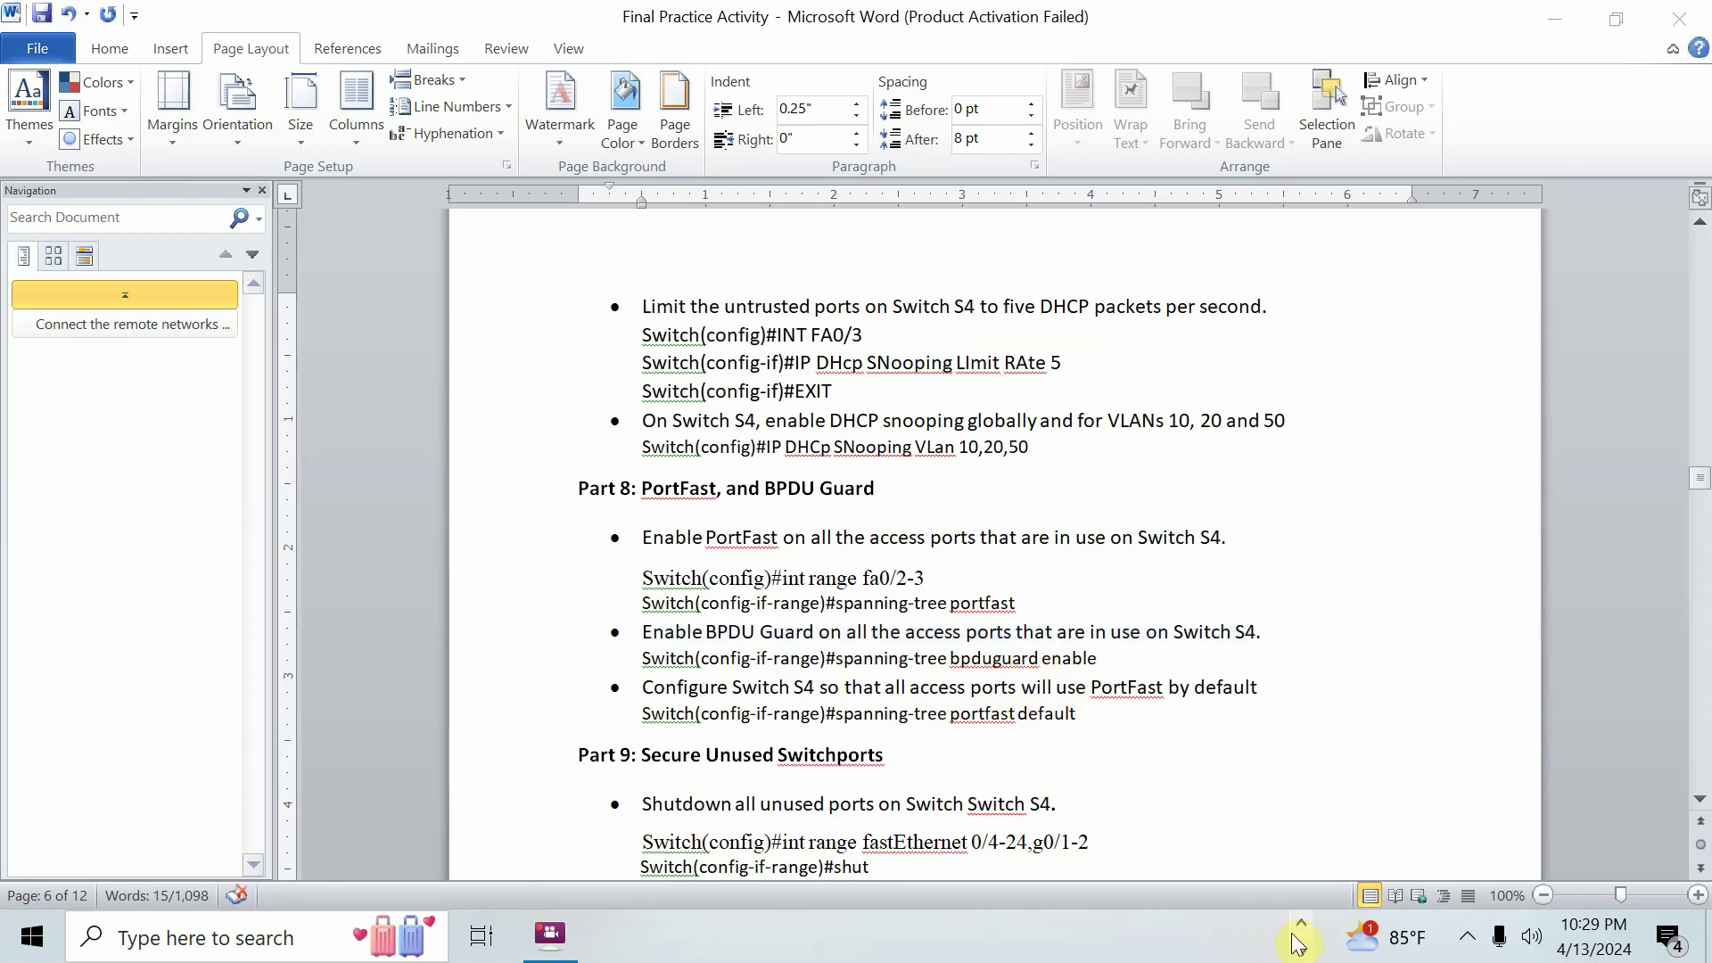
left_click(1301, 924)
mouse_move(1261, 937)
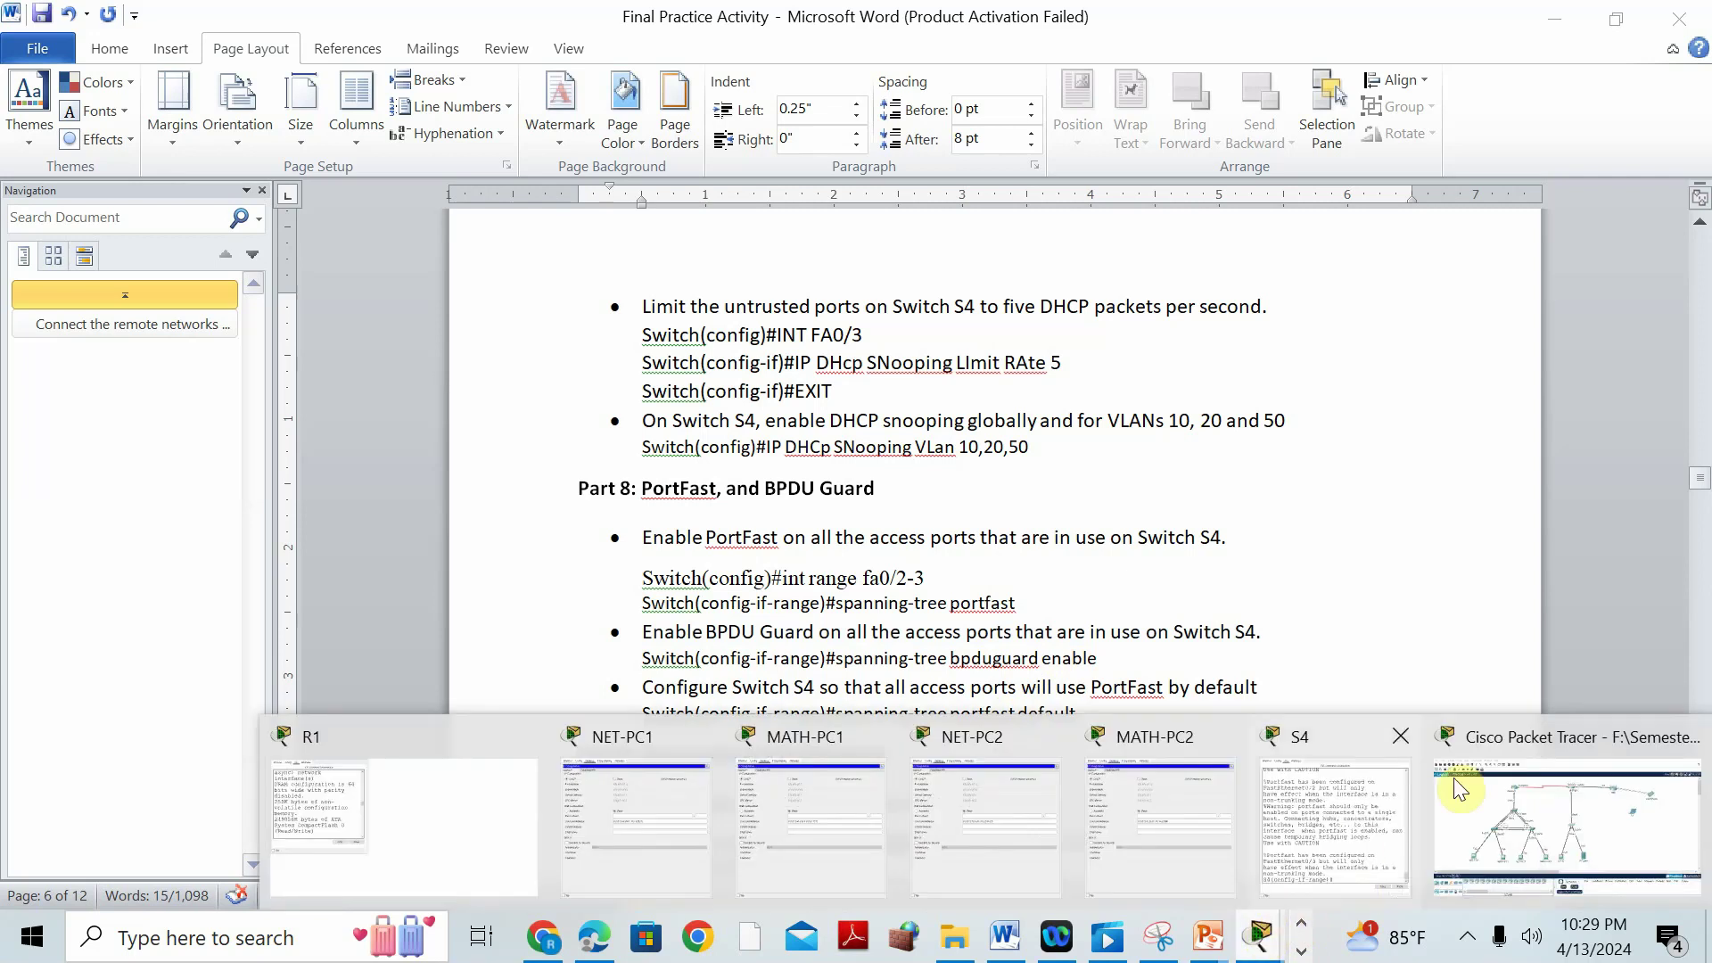
left_click(1516, 784)
In S4's CLI, run spanning-tree bpduguard enable.
left_click(876, 453)
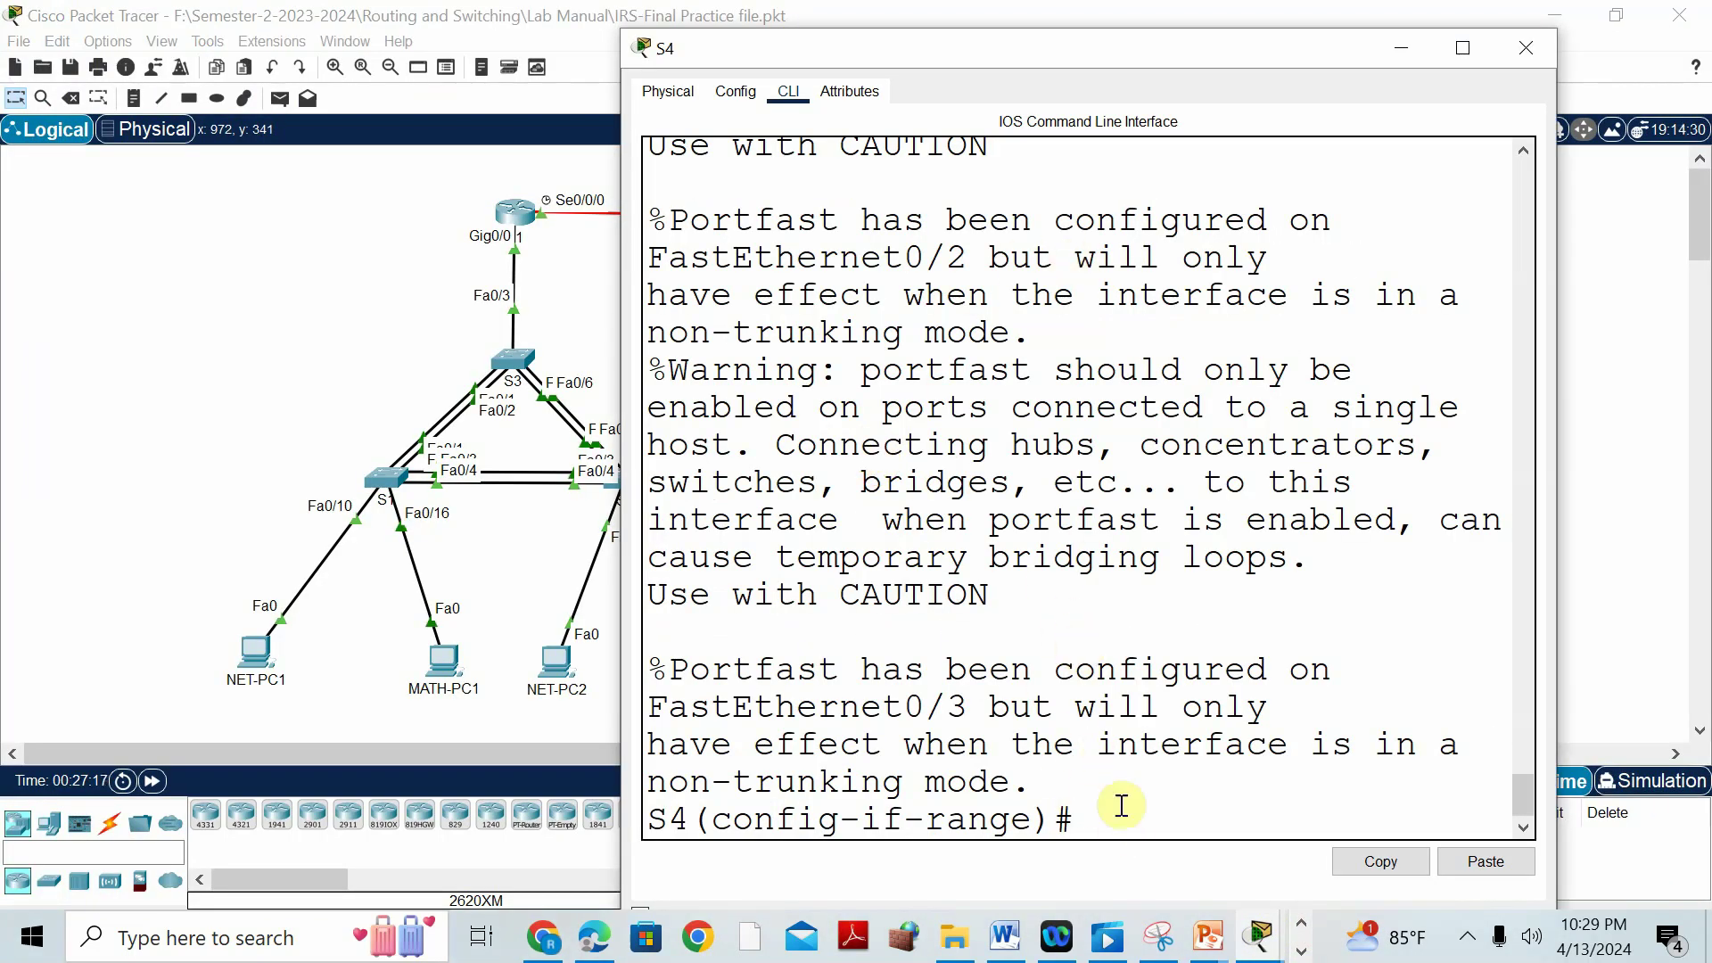
type("spann")
key("Tab")
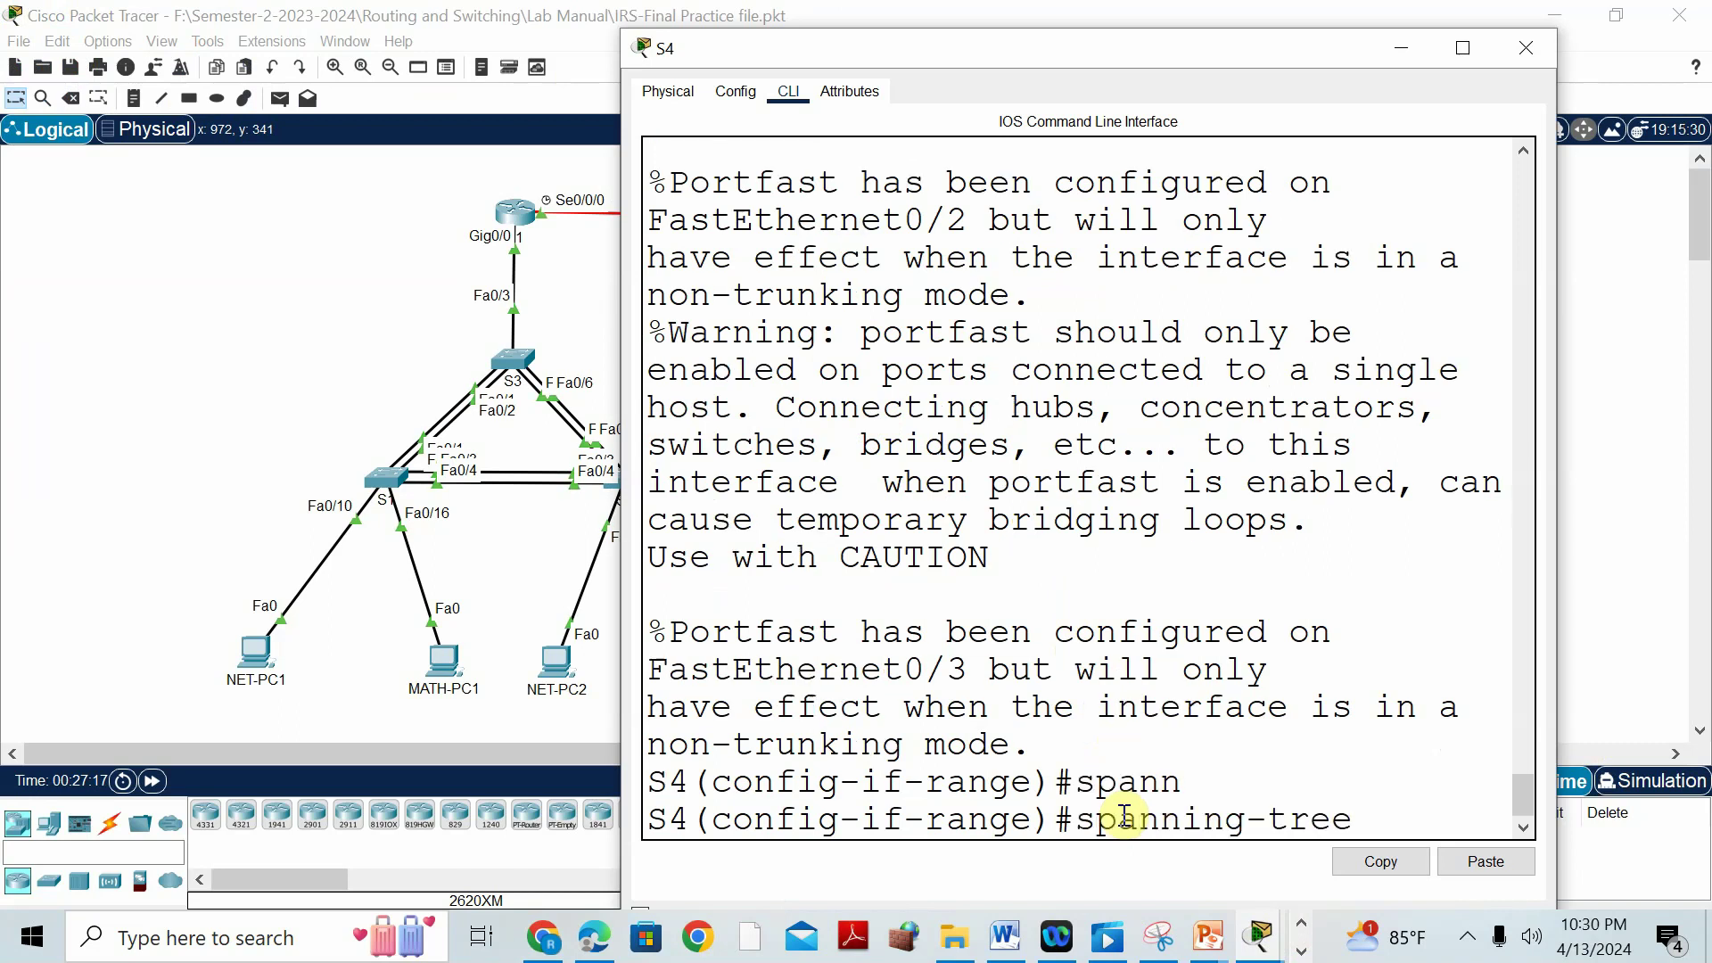
type("bpd")
key("Tab")
type("enable")
key("Return")
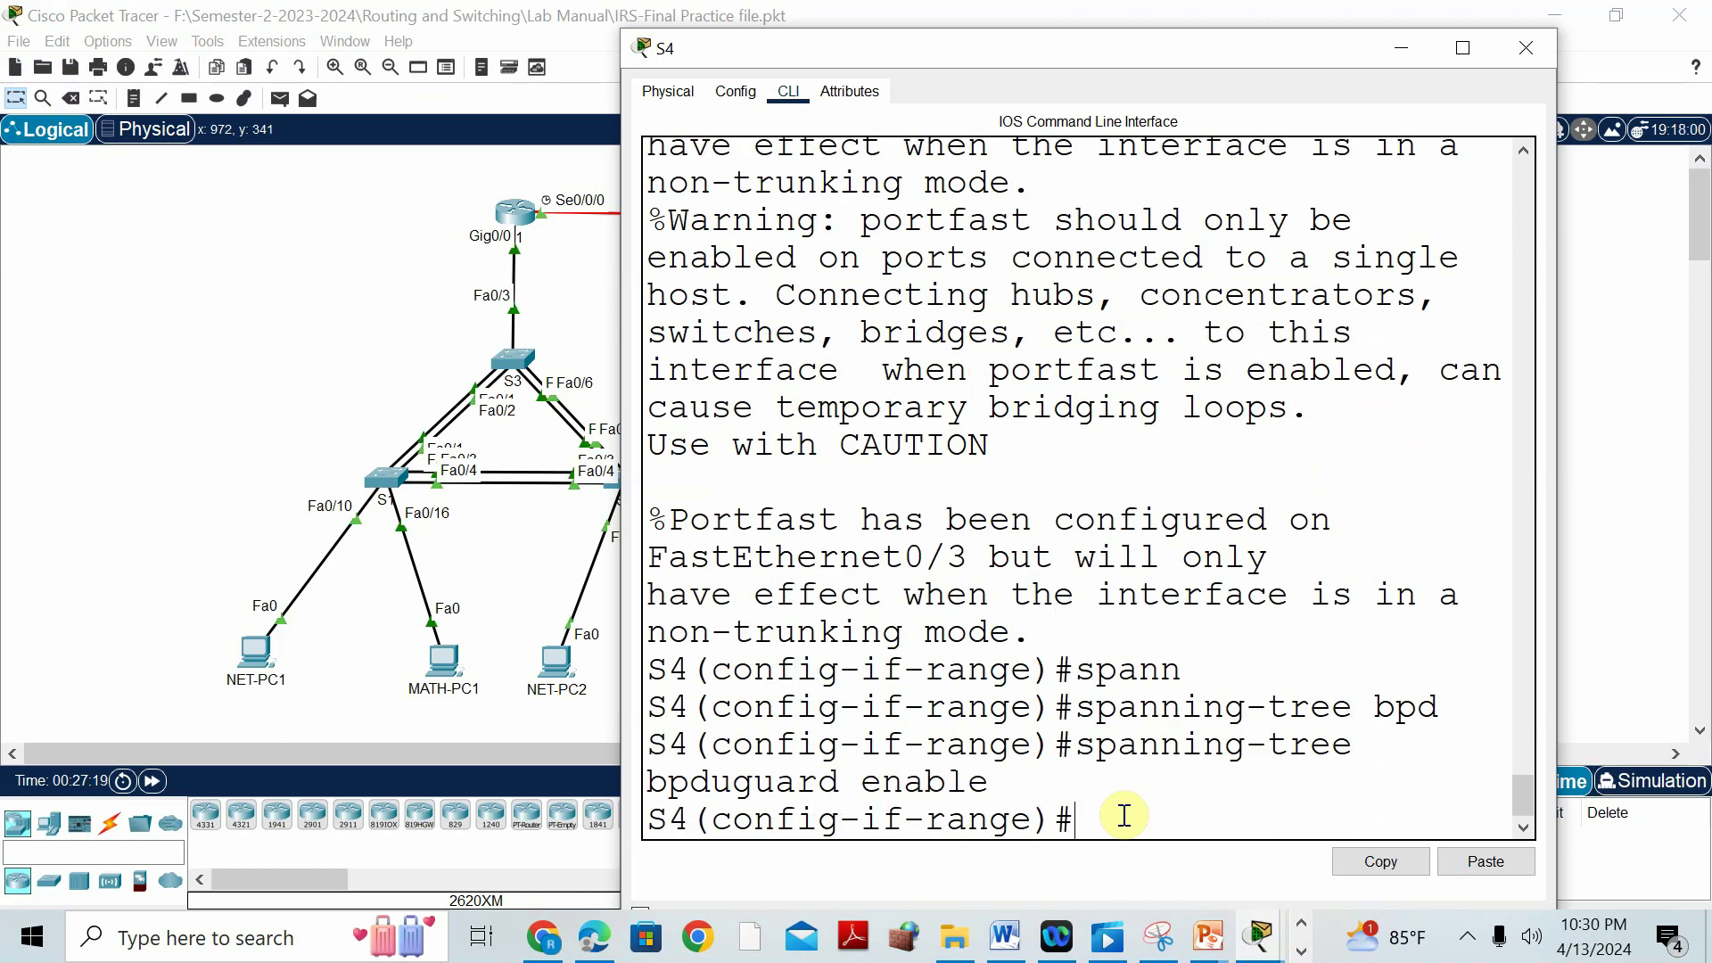
left_click_drag(1076, 743, 1125, 794)
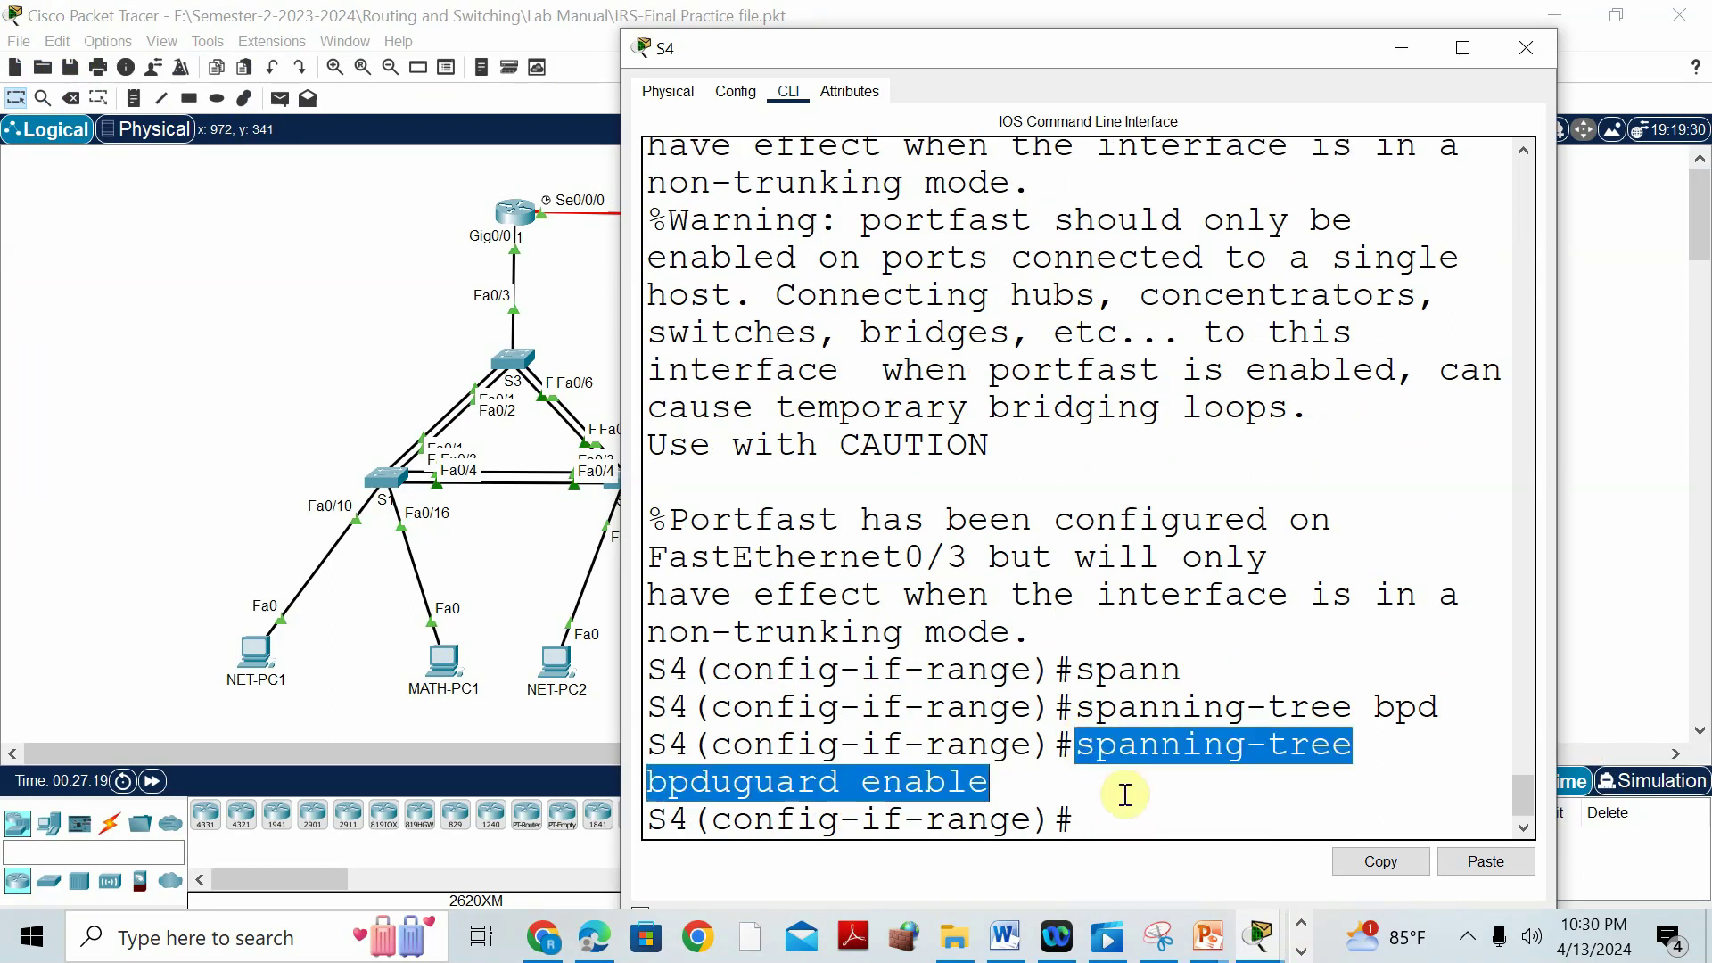
Check the lab manual, then return to S4's console and maximise it.
left_click(1004, 943)
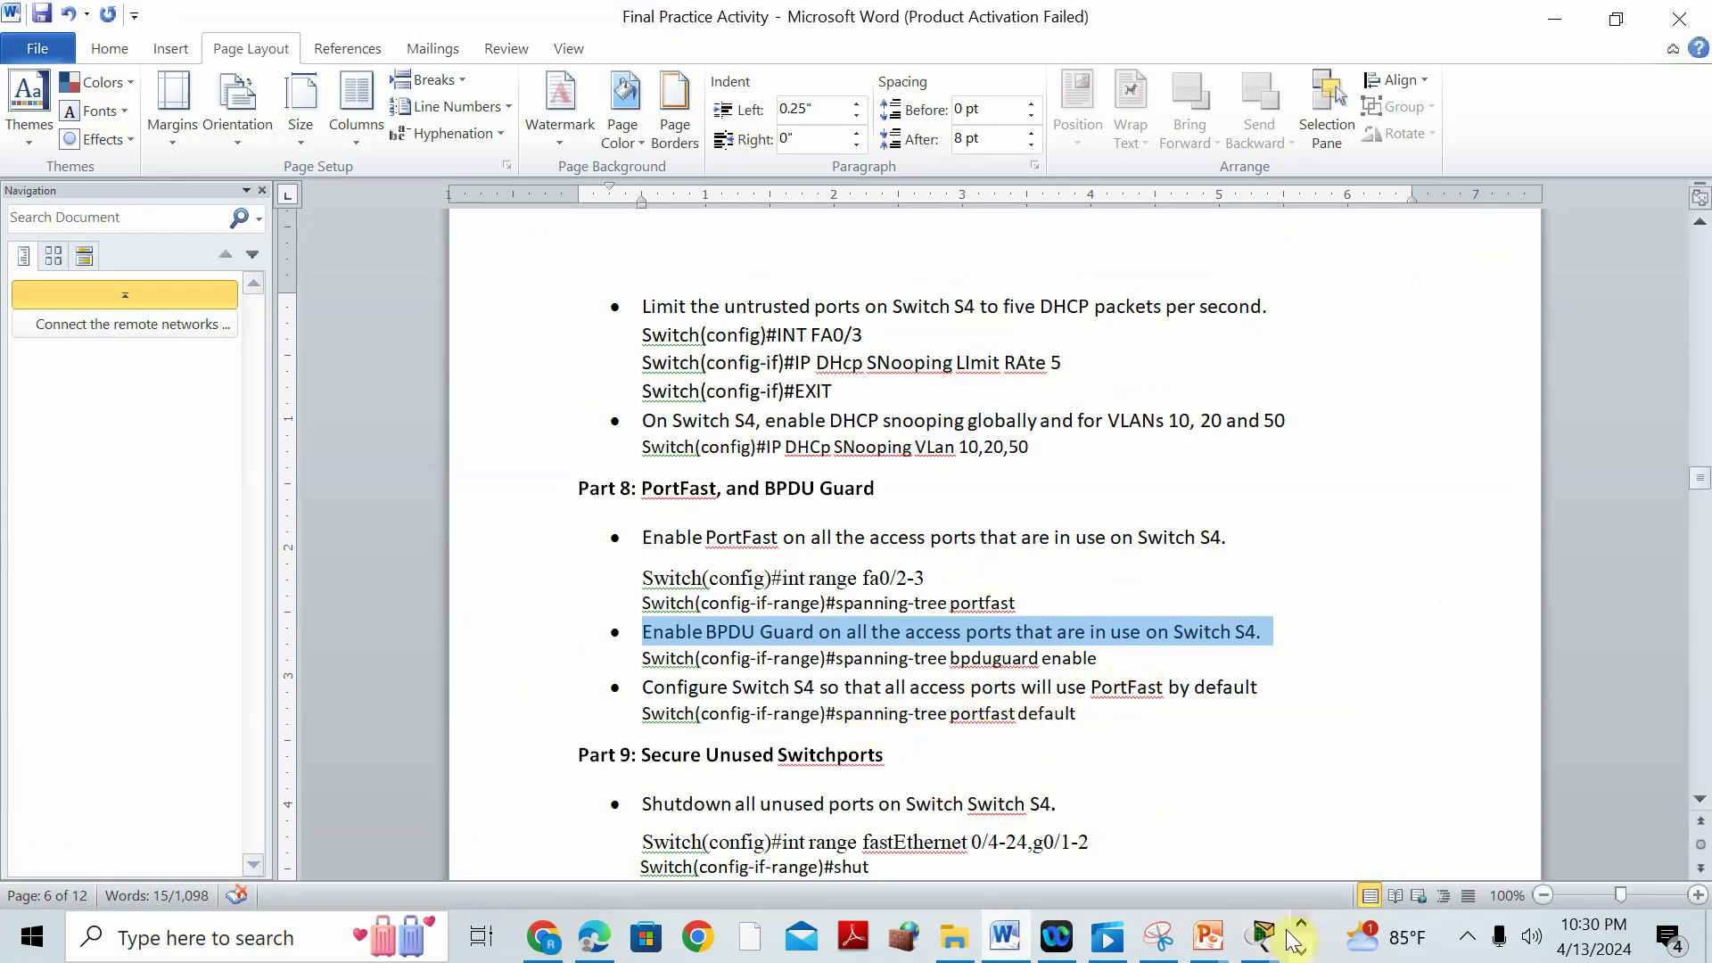
left_click(1260, 938)
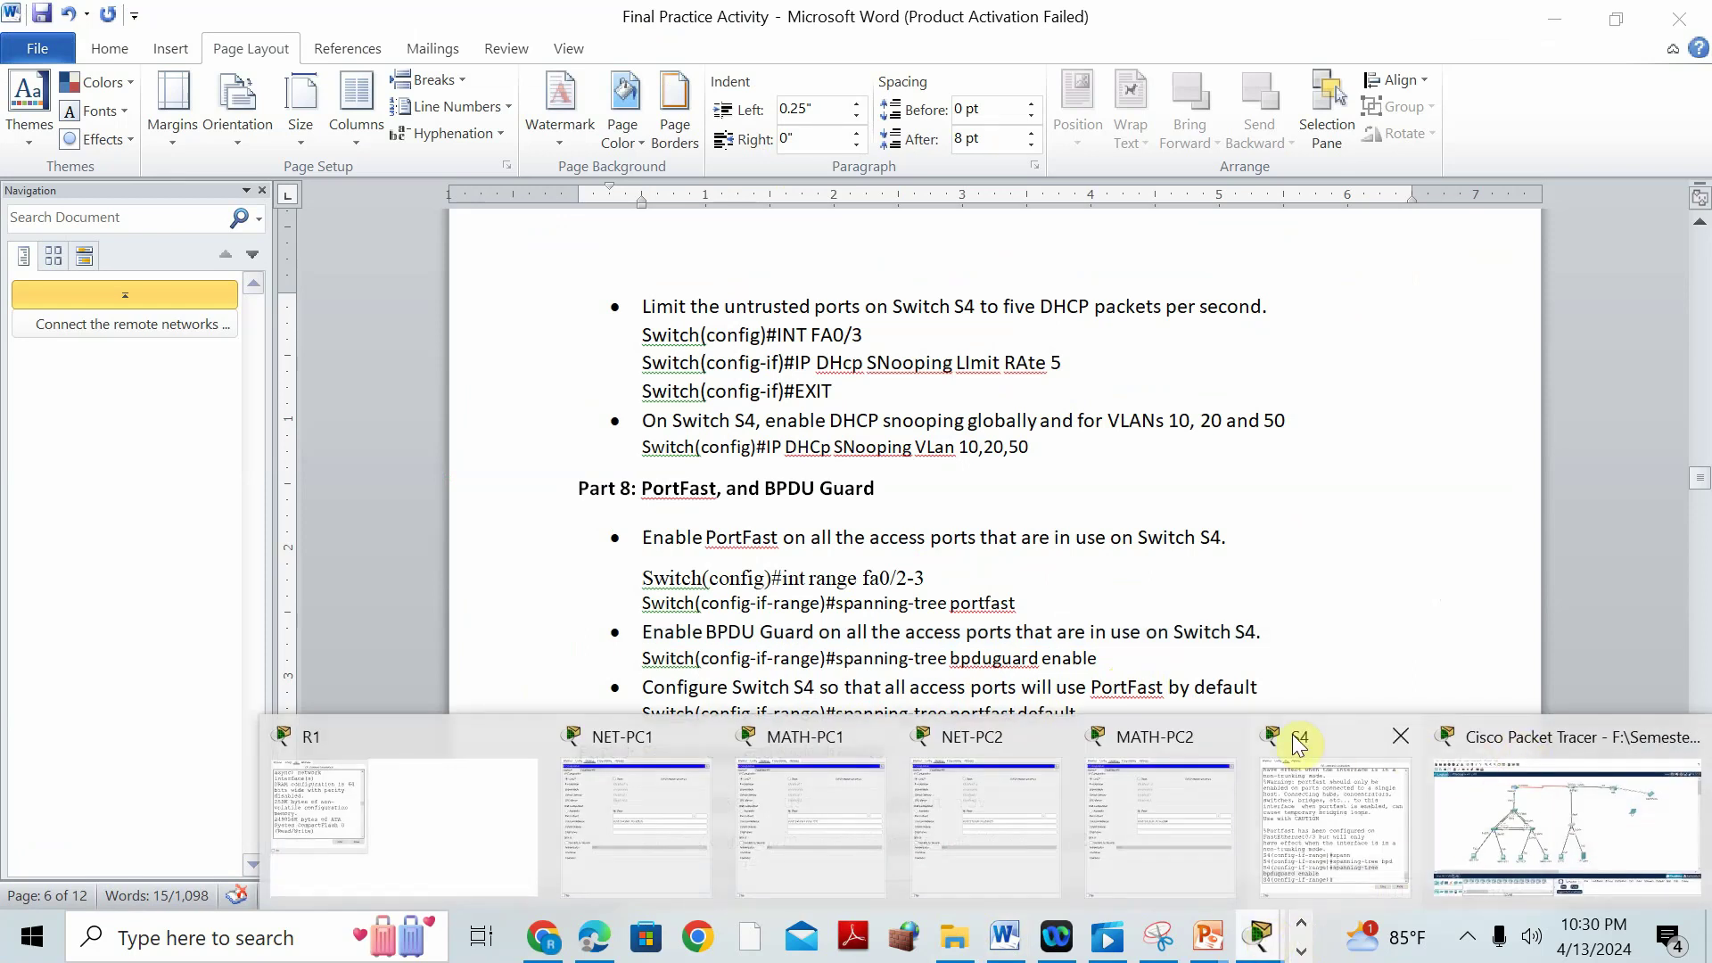
left_click(1300, 745)
left_click(1114, 810)
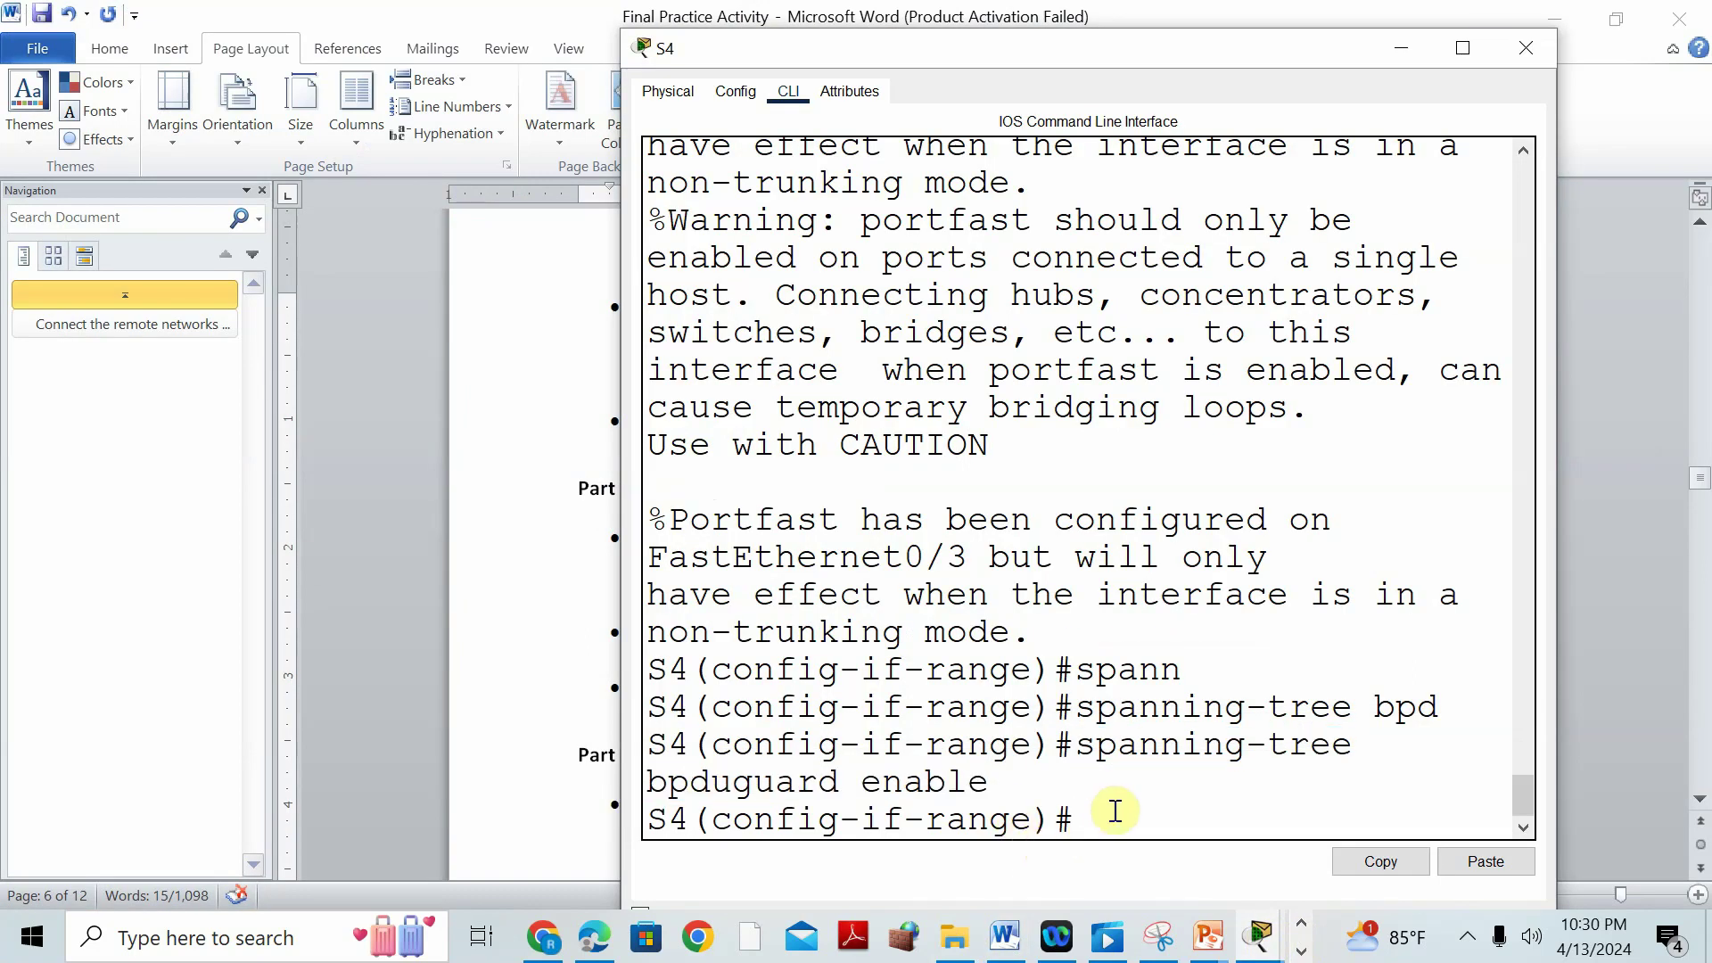
left_click_drag(1040, 45, 1100, 4)
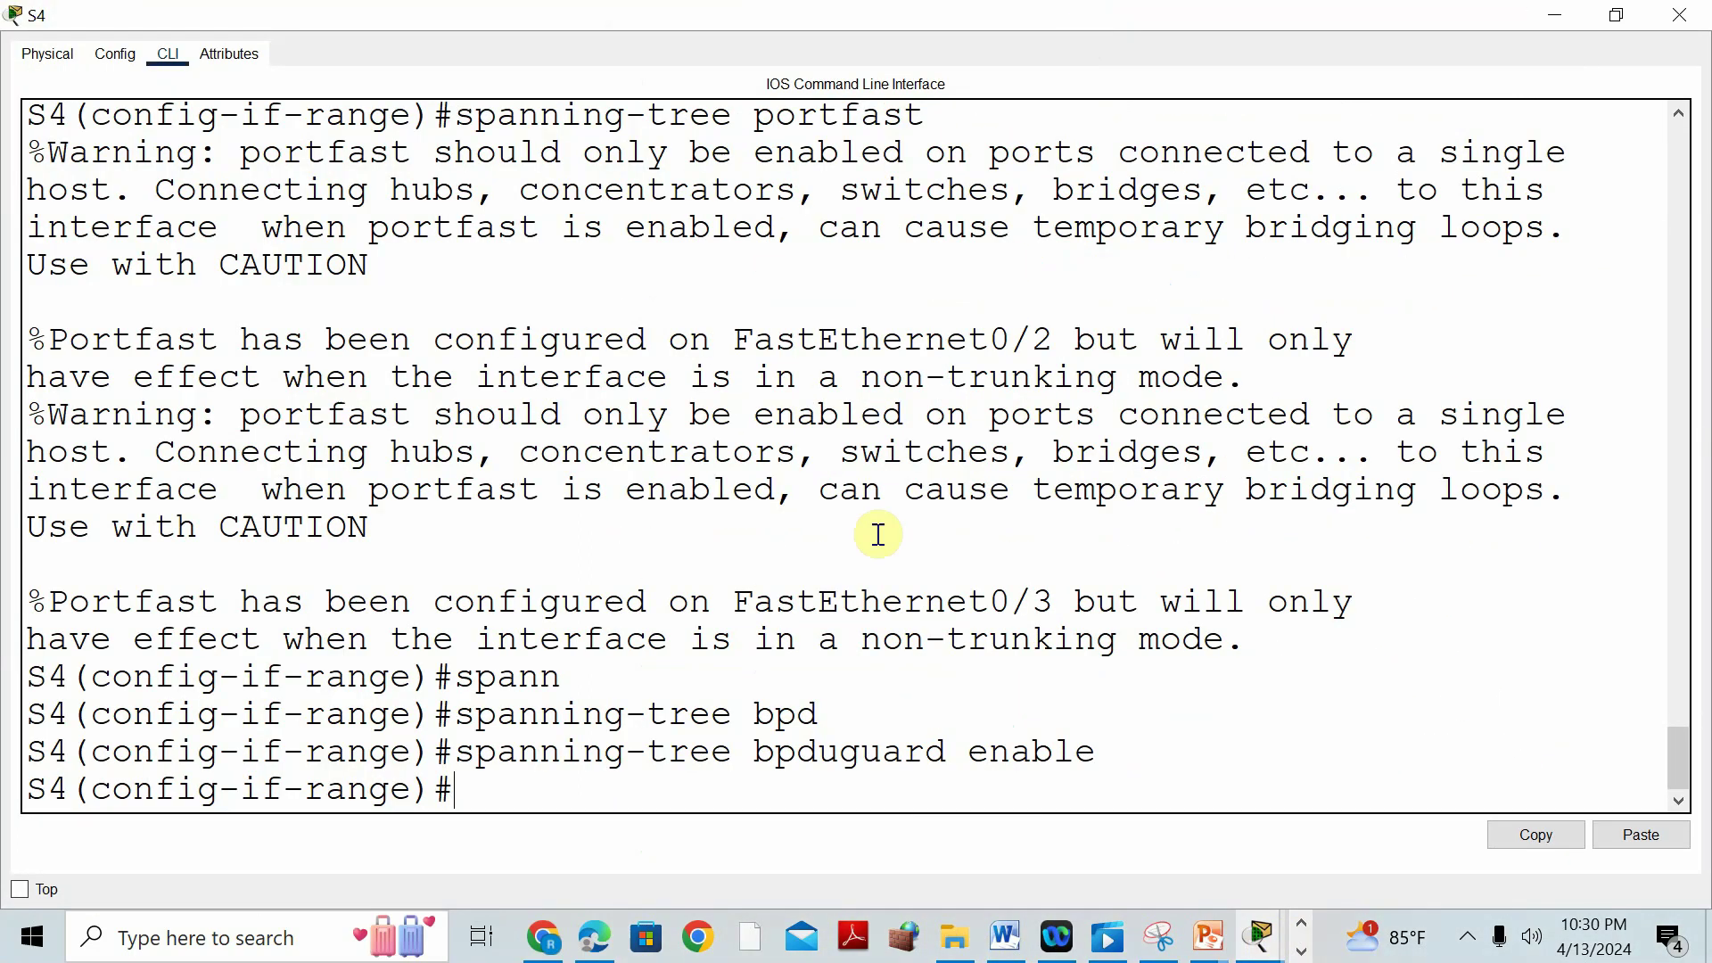
Apply spanning-tree portfast default on S4.
type("panning-tr")
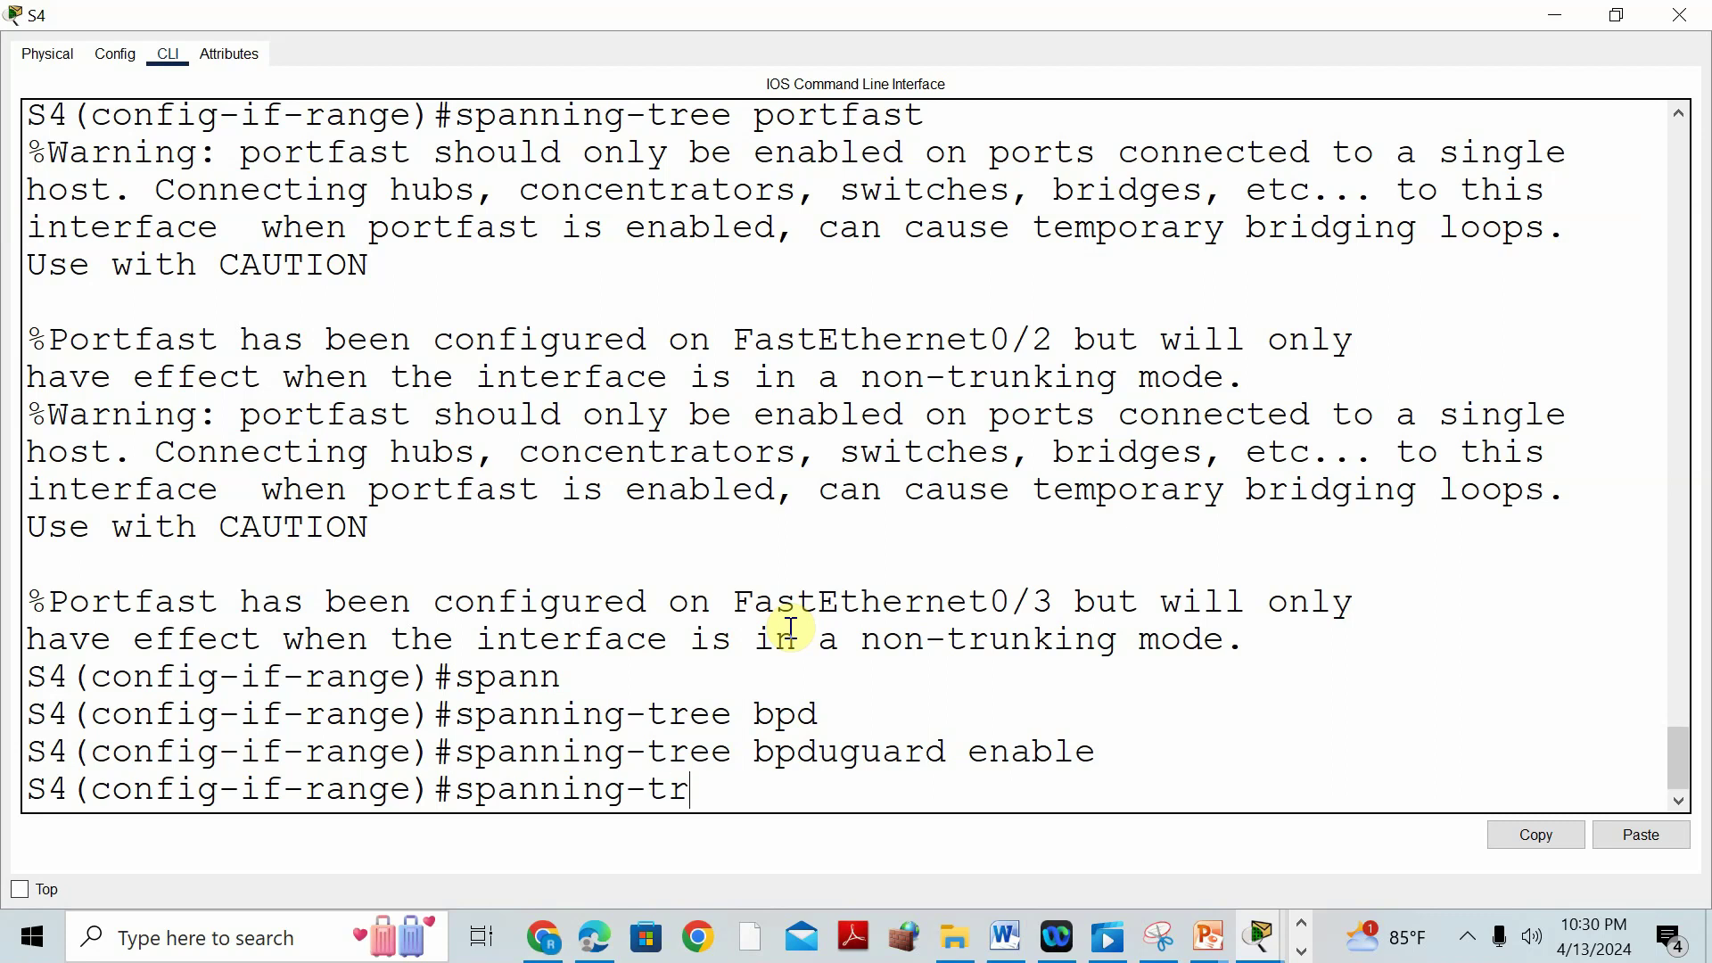
type("ee port")
key("Tab")
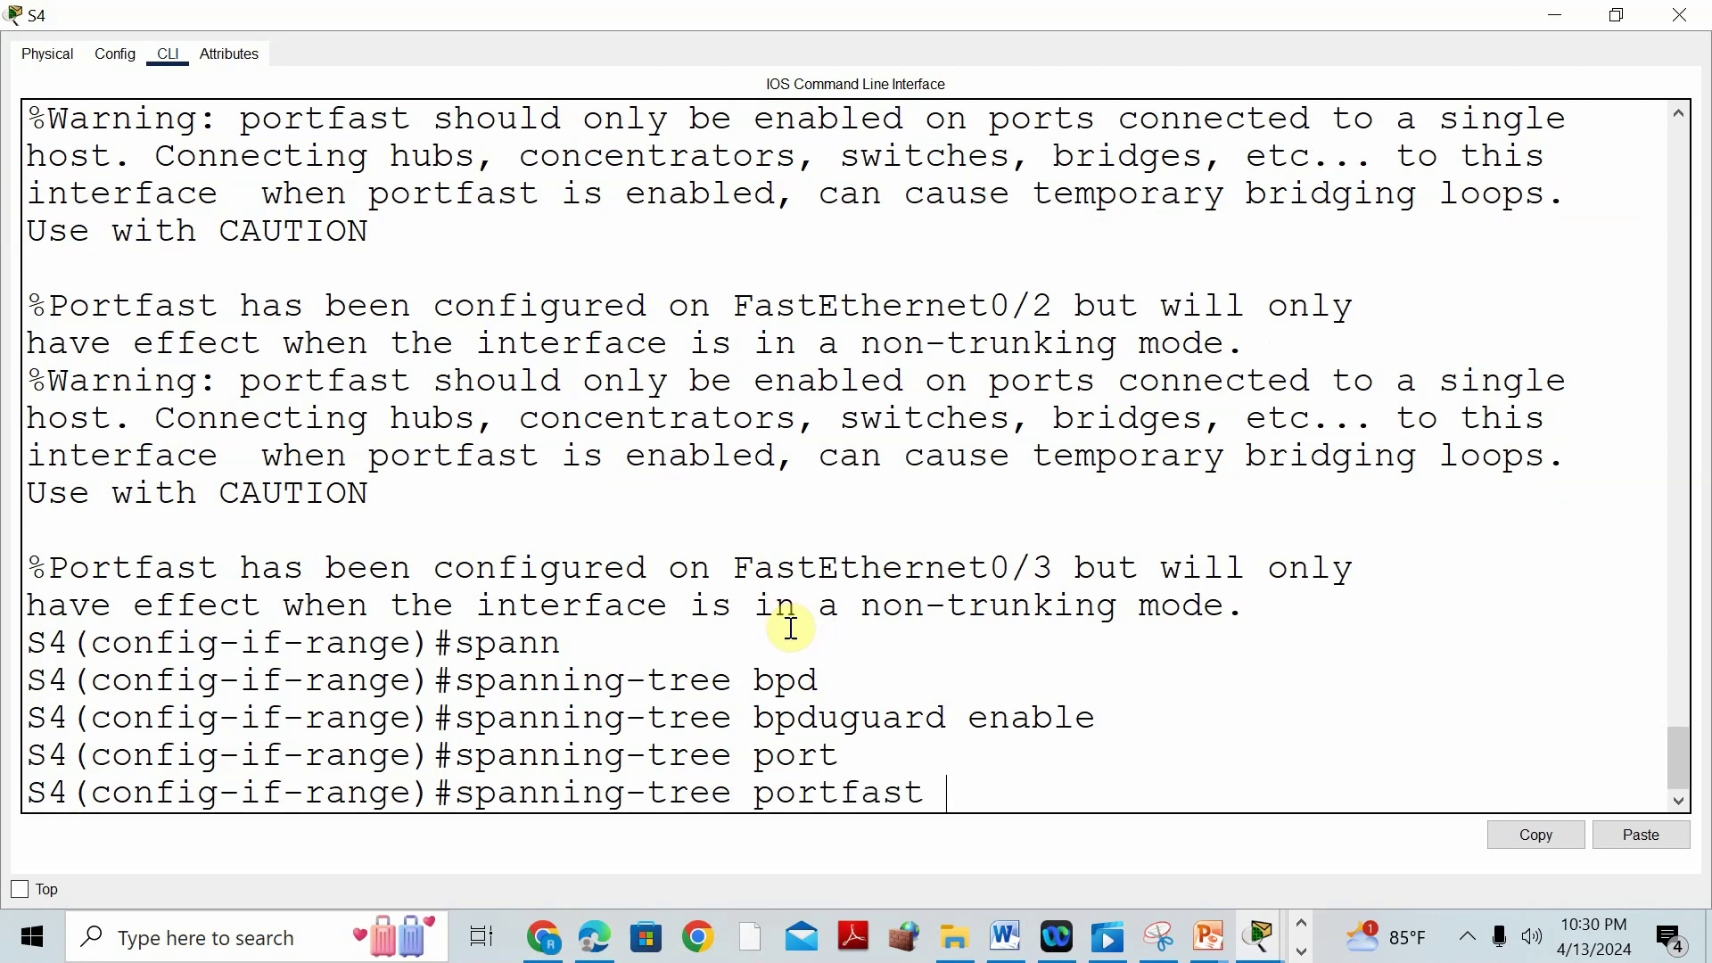
type("f")
key("Tab")
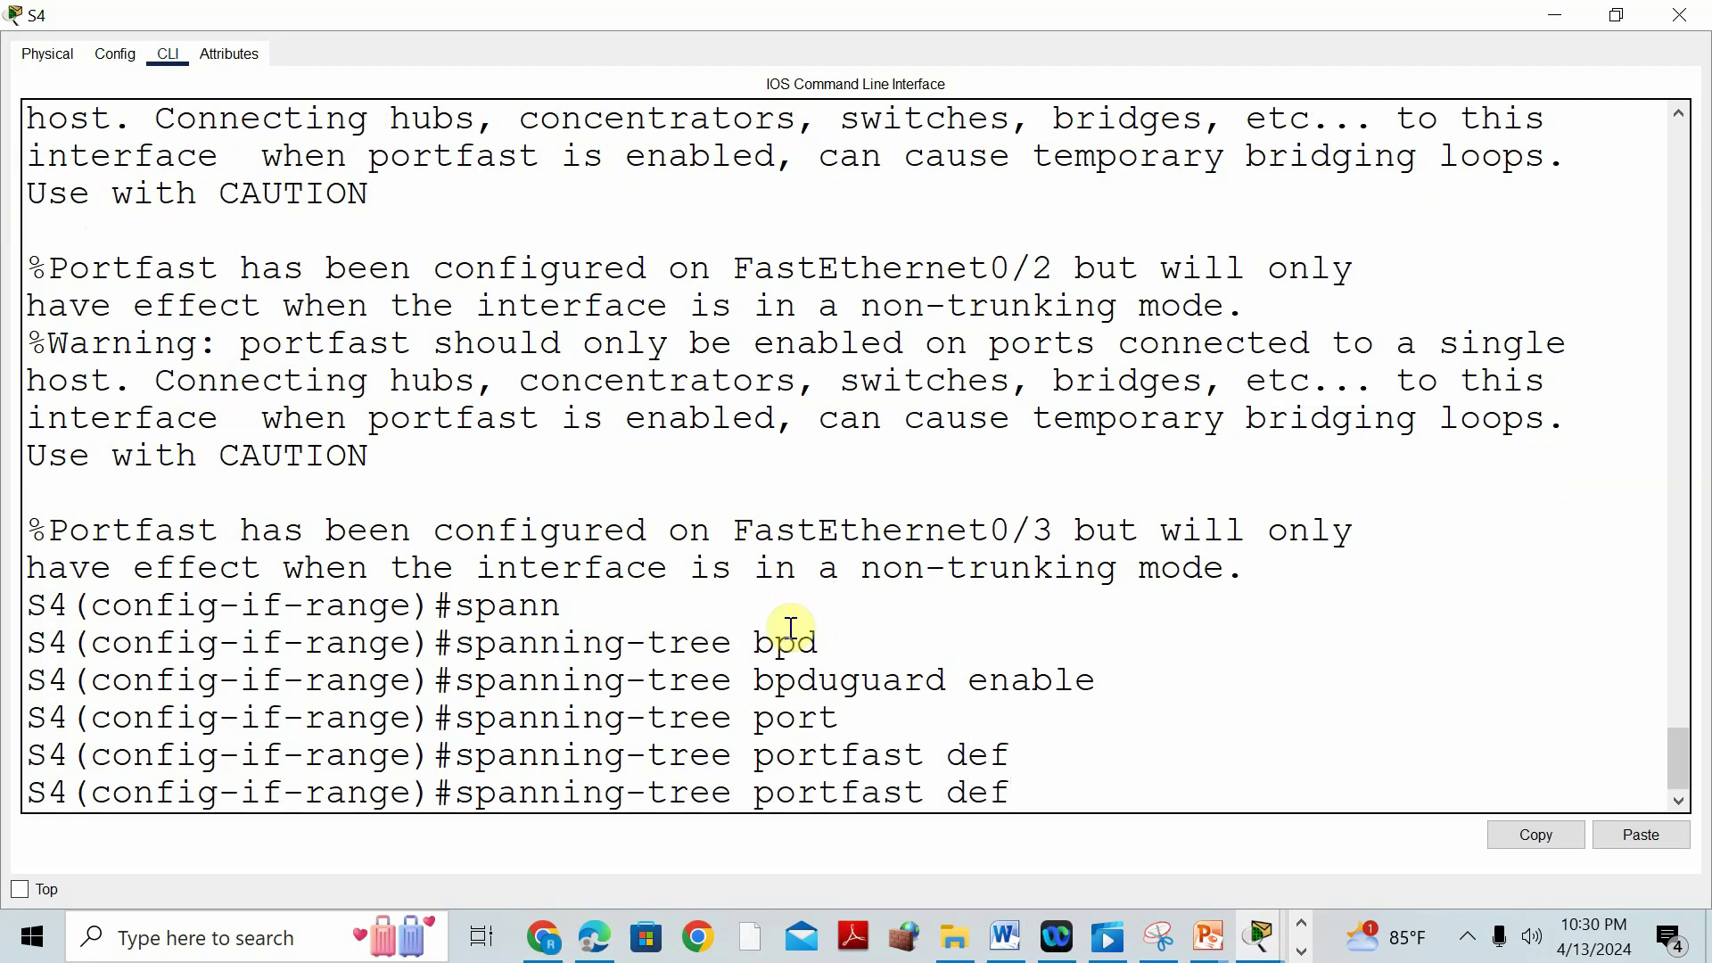
key("Return")
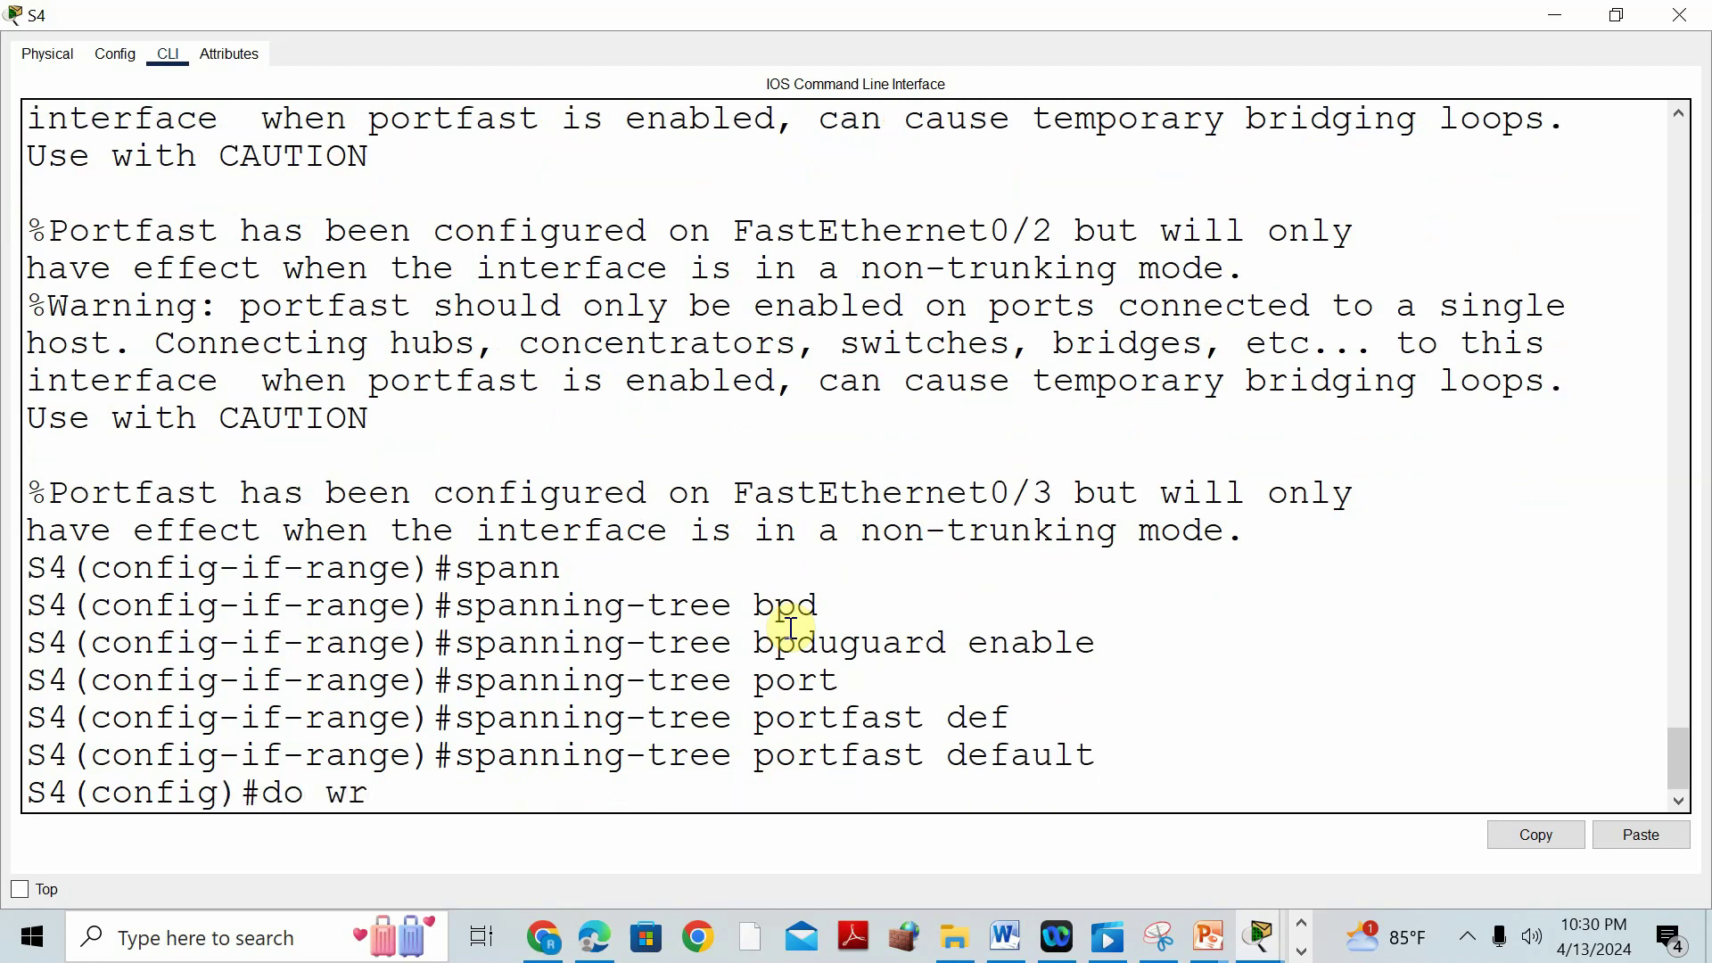
Save S4's configuration with do wr and exit with end.
type("do wr")
key("Return")
type("end")
key("Return")
key("Return")
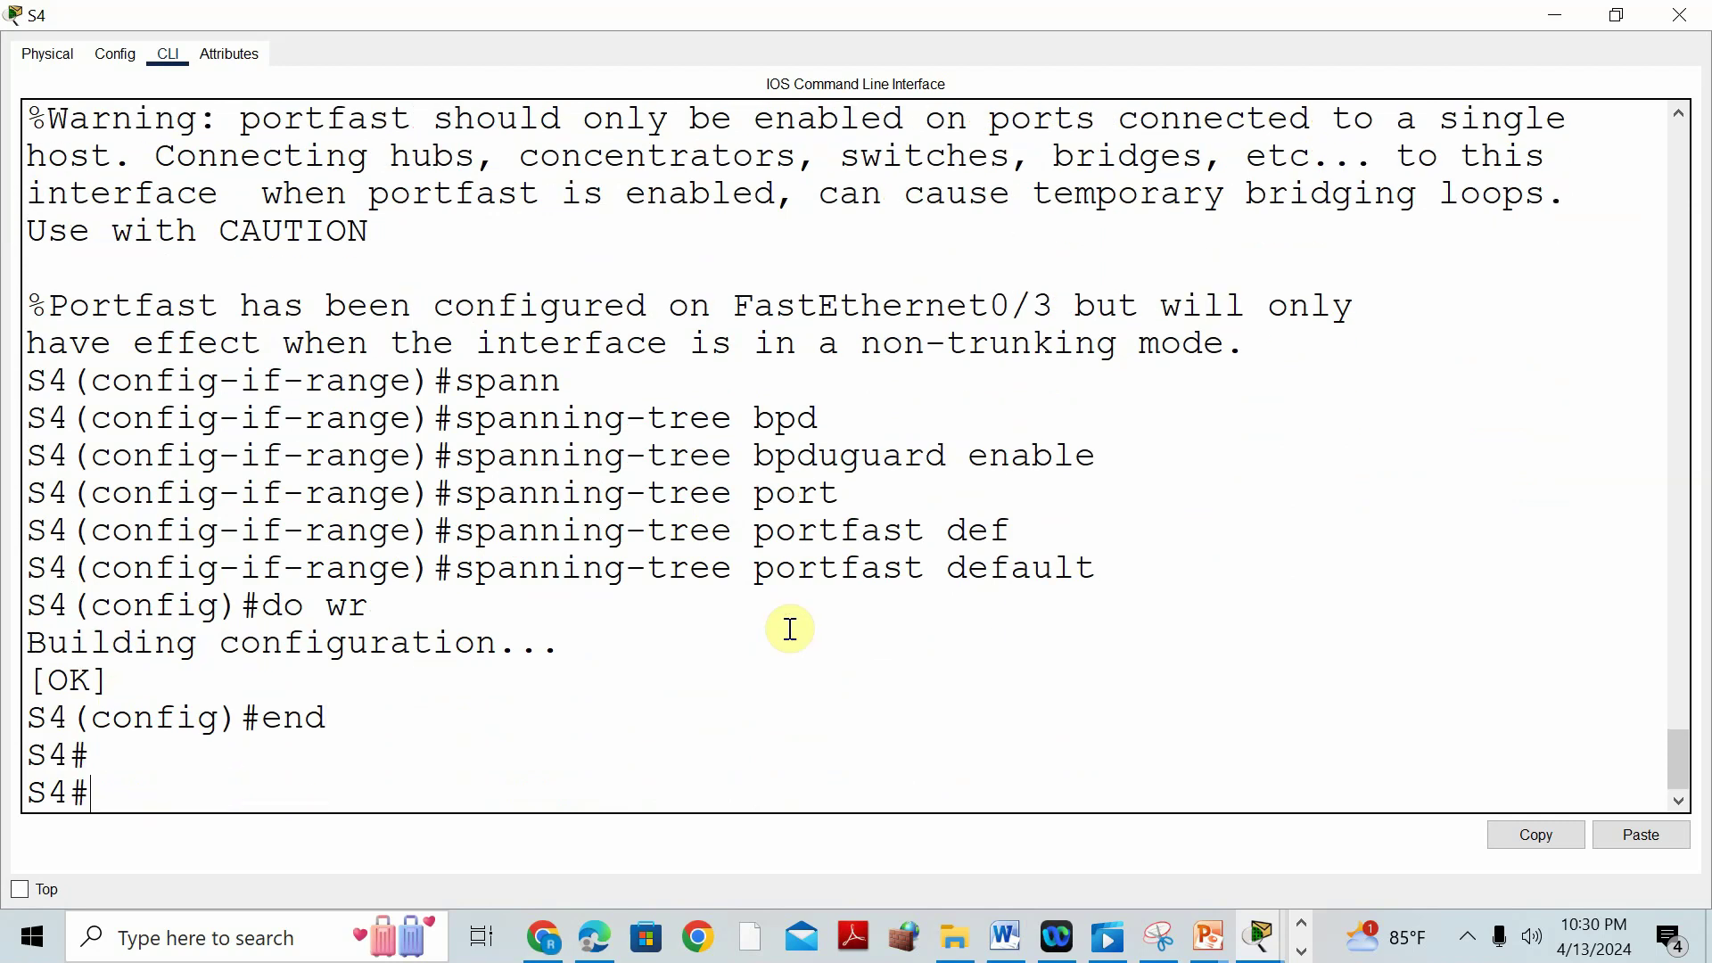
Scroll the Word manual to Part 9's unused-port steps, then return to the Packet Tracer topology.
left_click(1010, 941)
scroll(857, 520, "down", 3)
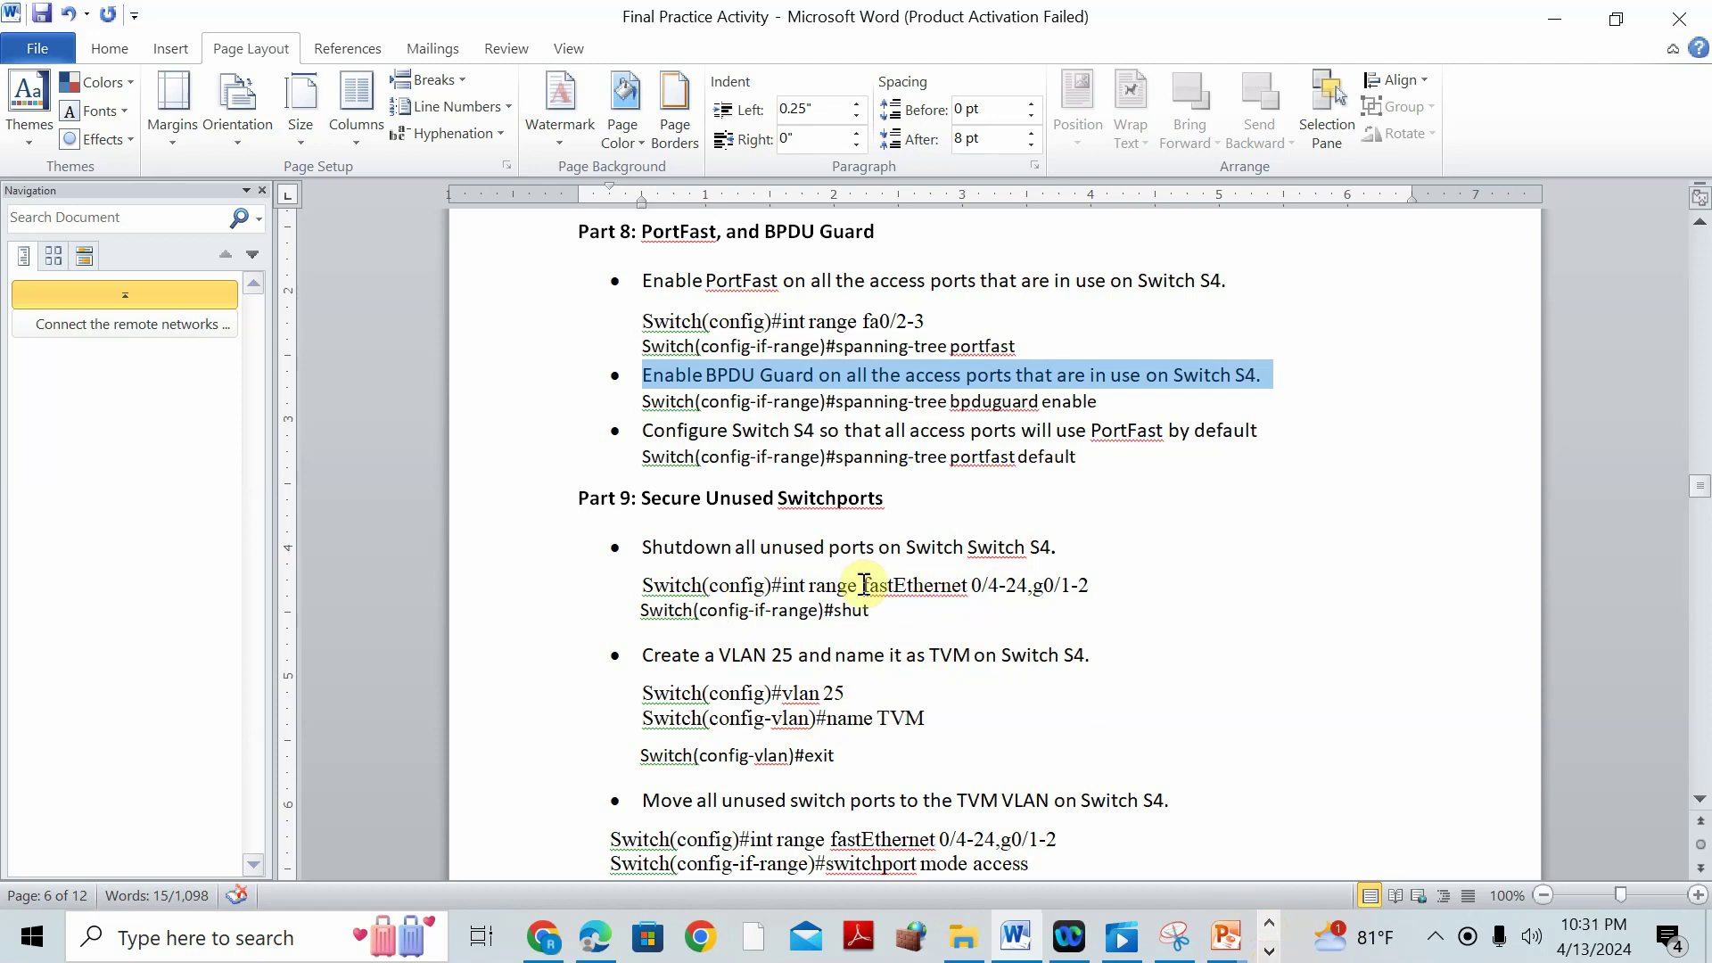
left_click(1271, 921)
left_click(1269, 951)
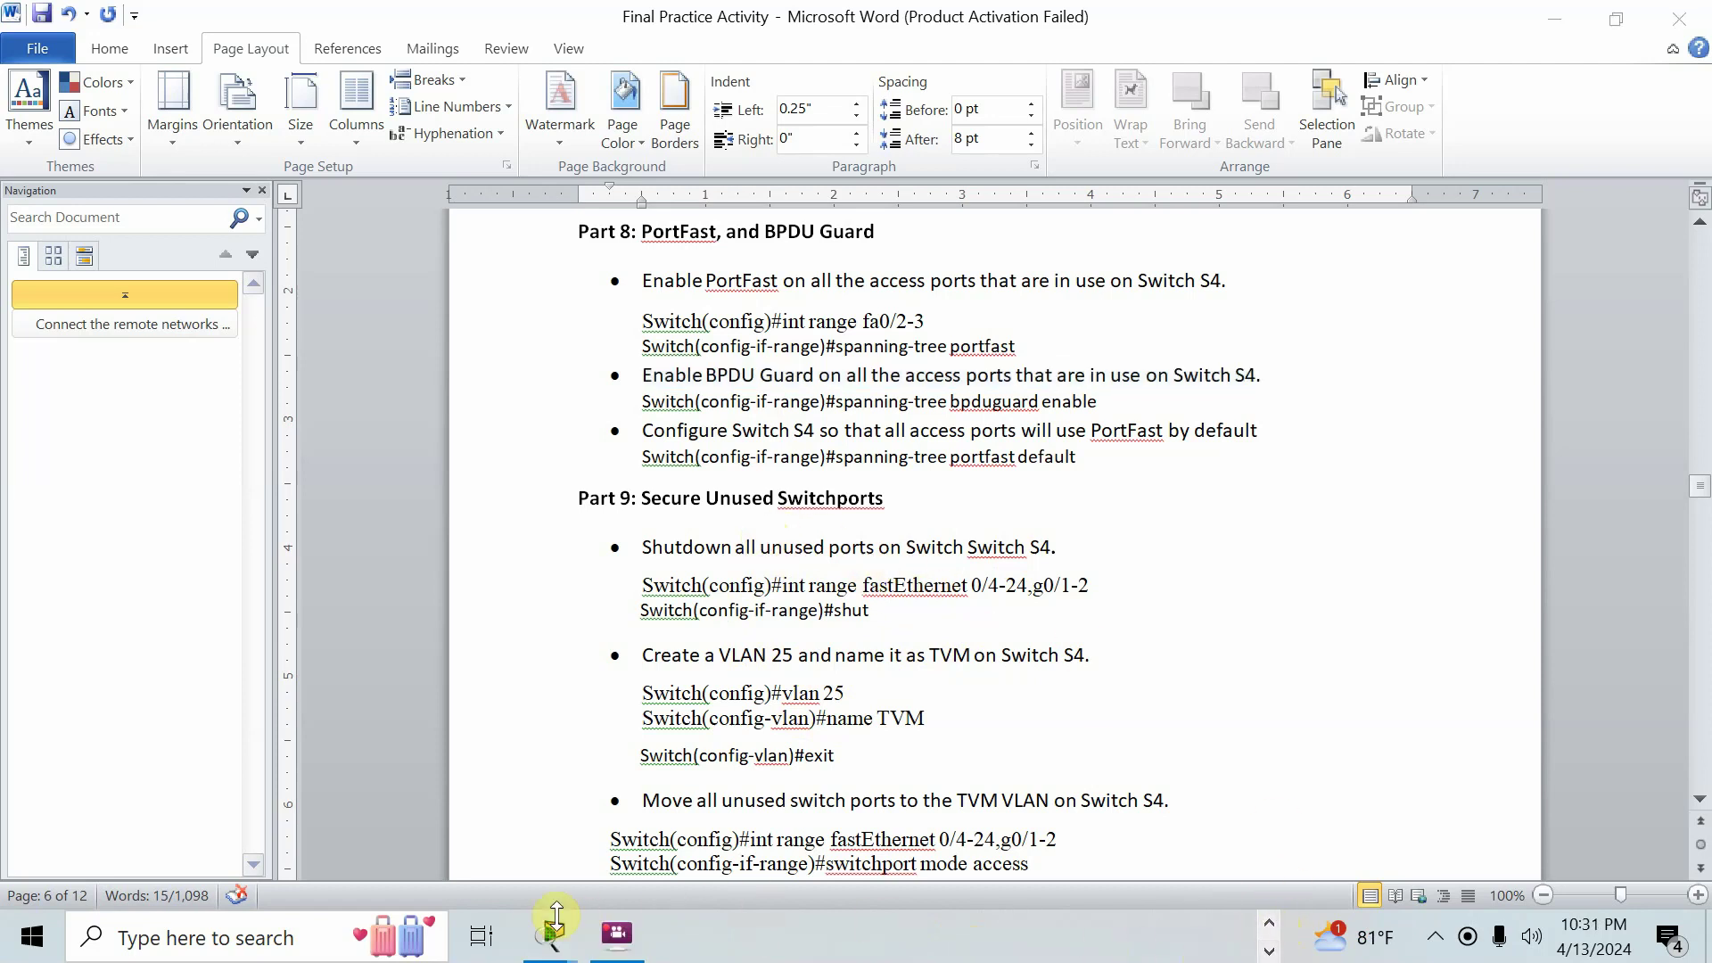
mouse_move(551, 934)
left_click(1388, 748)
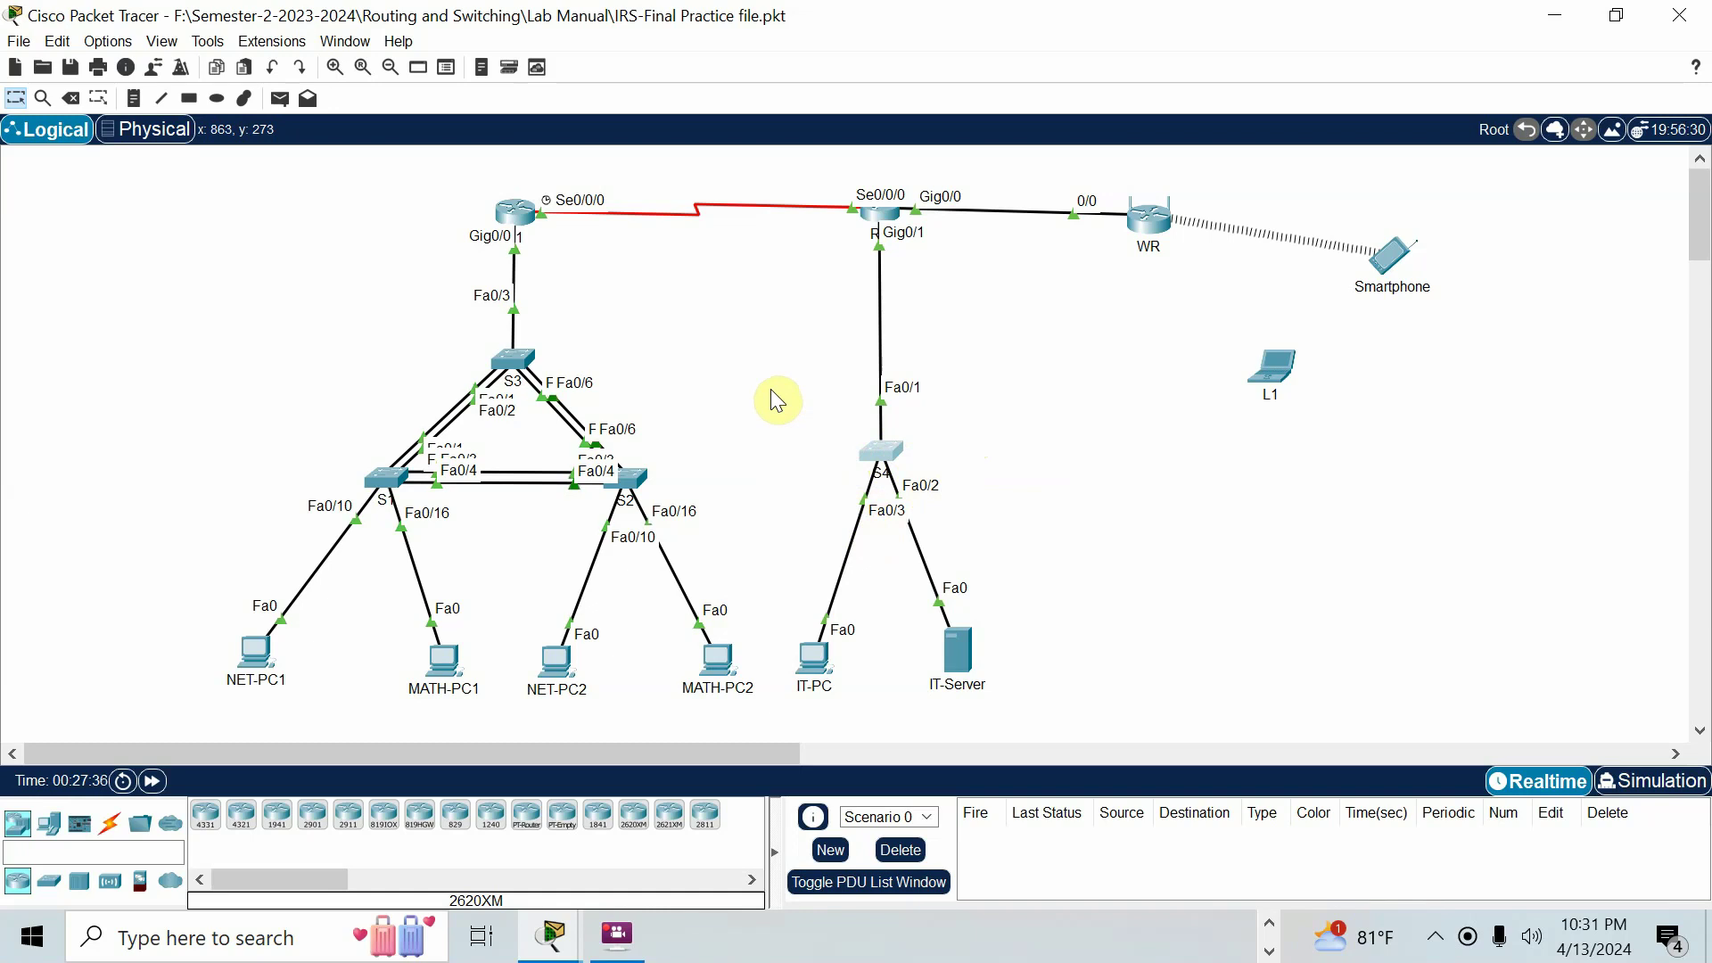
Open S4's CLI and enter global configuration mode with conf t.
left_click(890, 451)
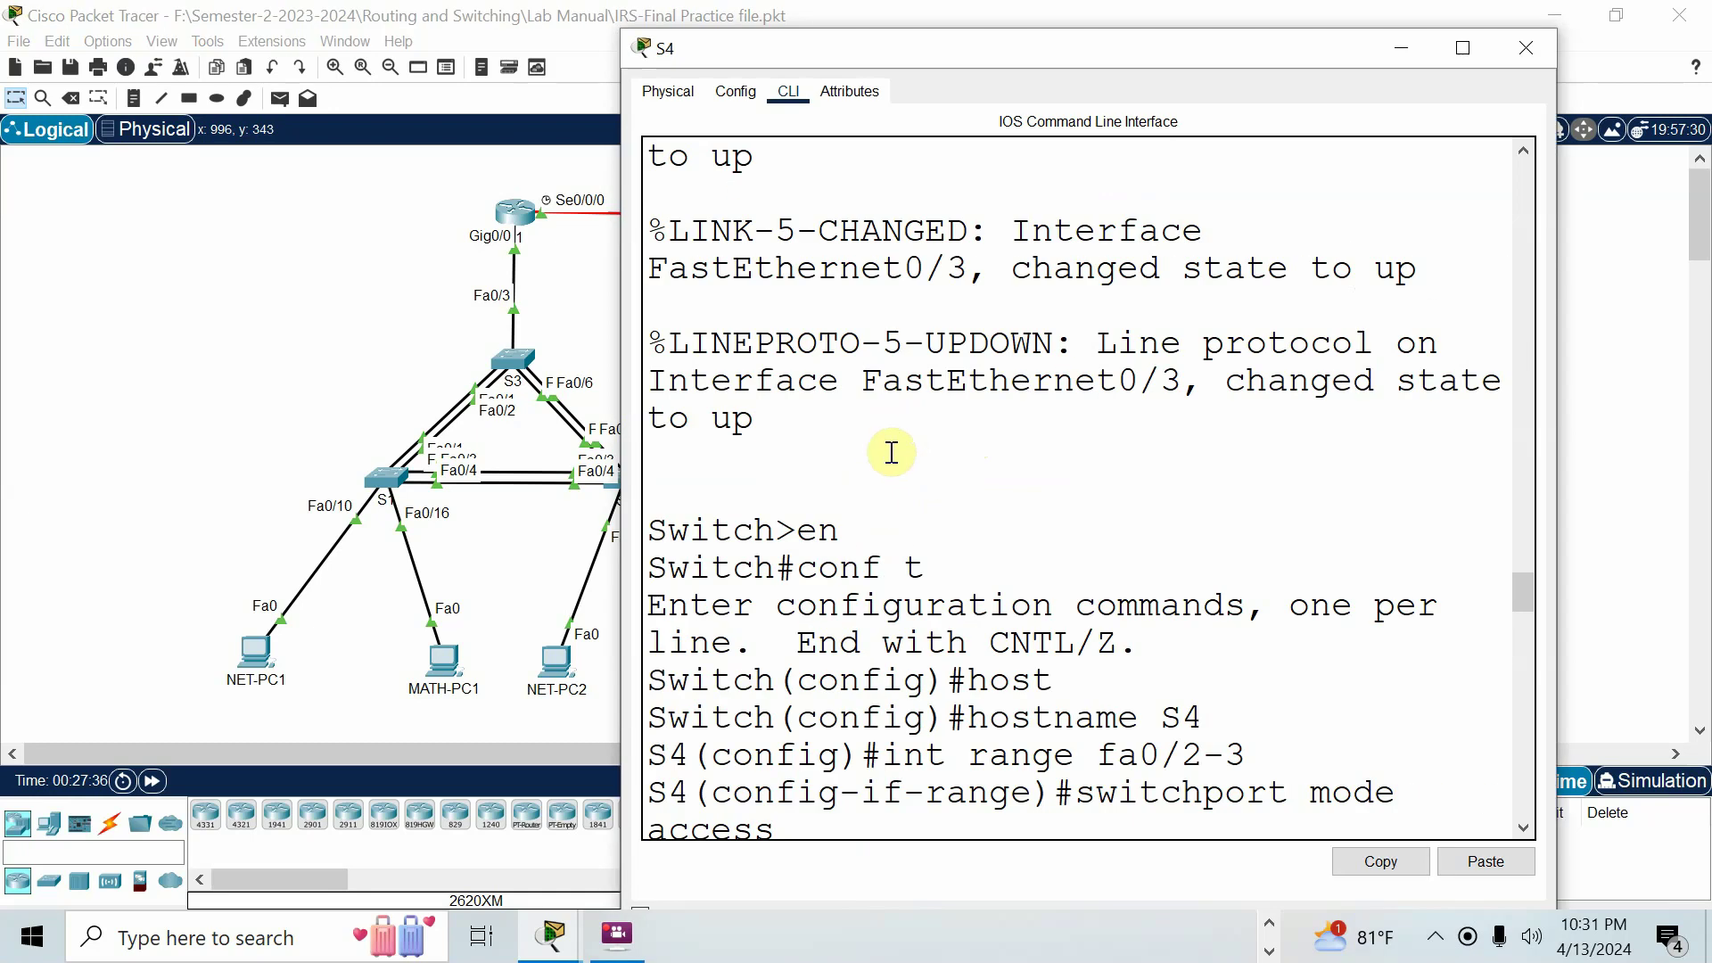
scroll(989, 619, "down", 3)
scroll(992, 713, "down", 10)
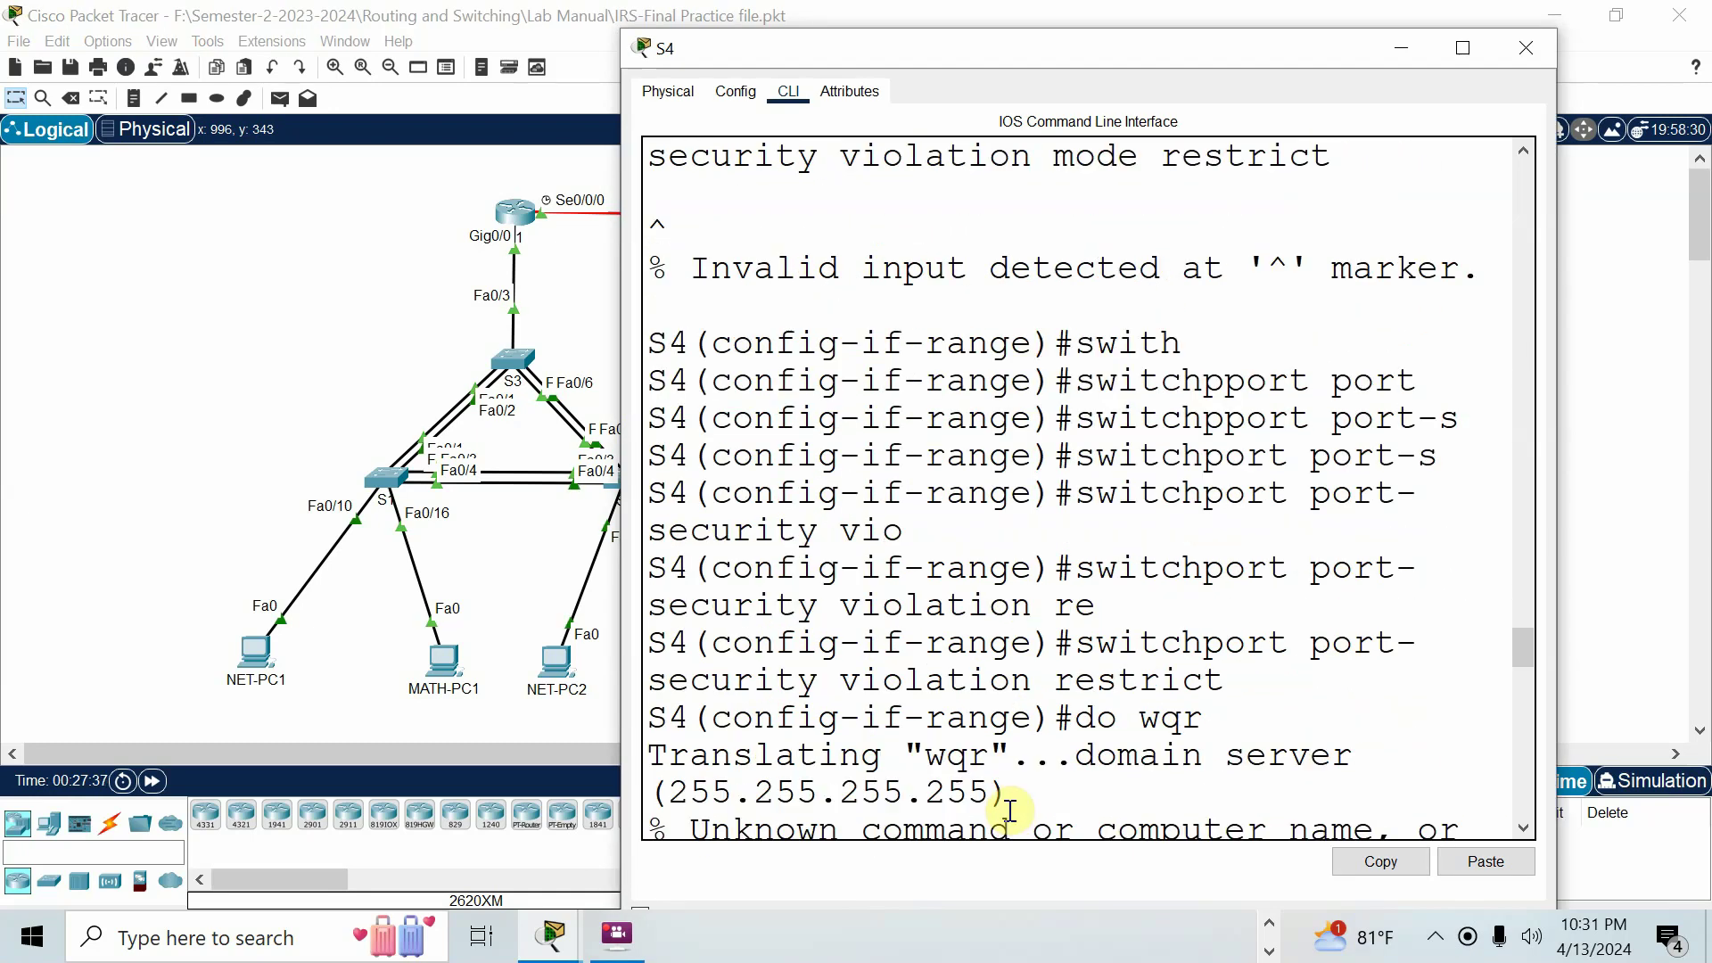
scroll(1005, 794, "down", 15)
type("c")
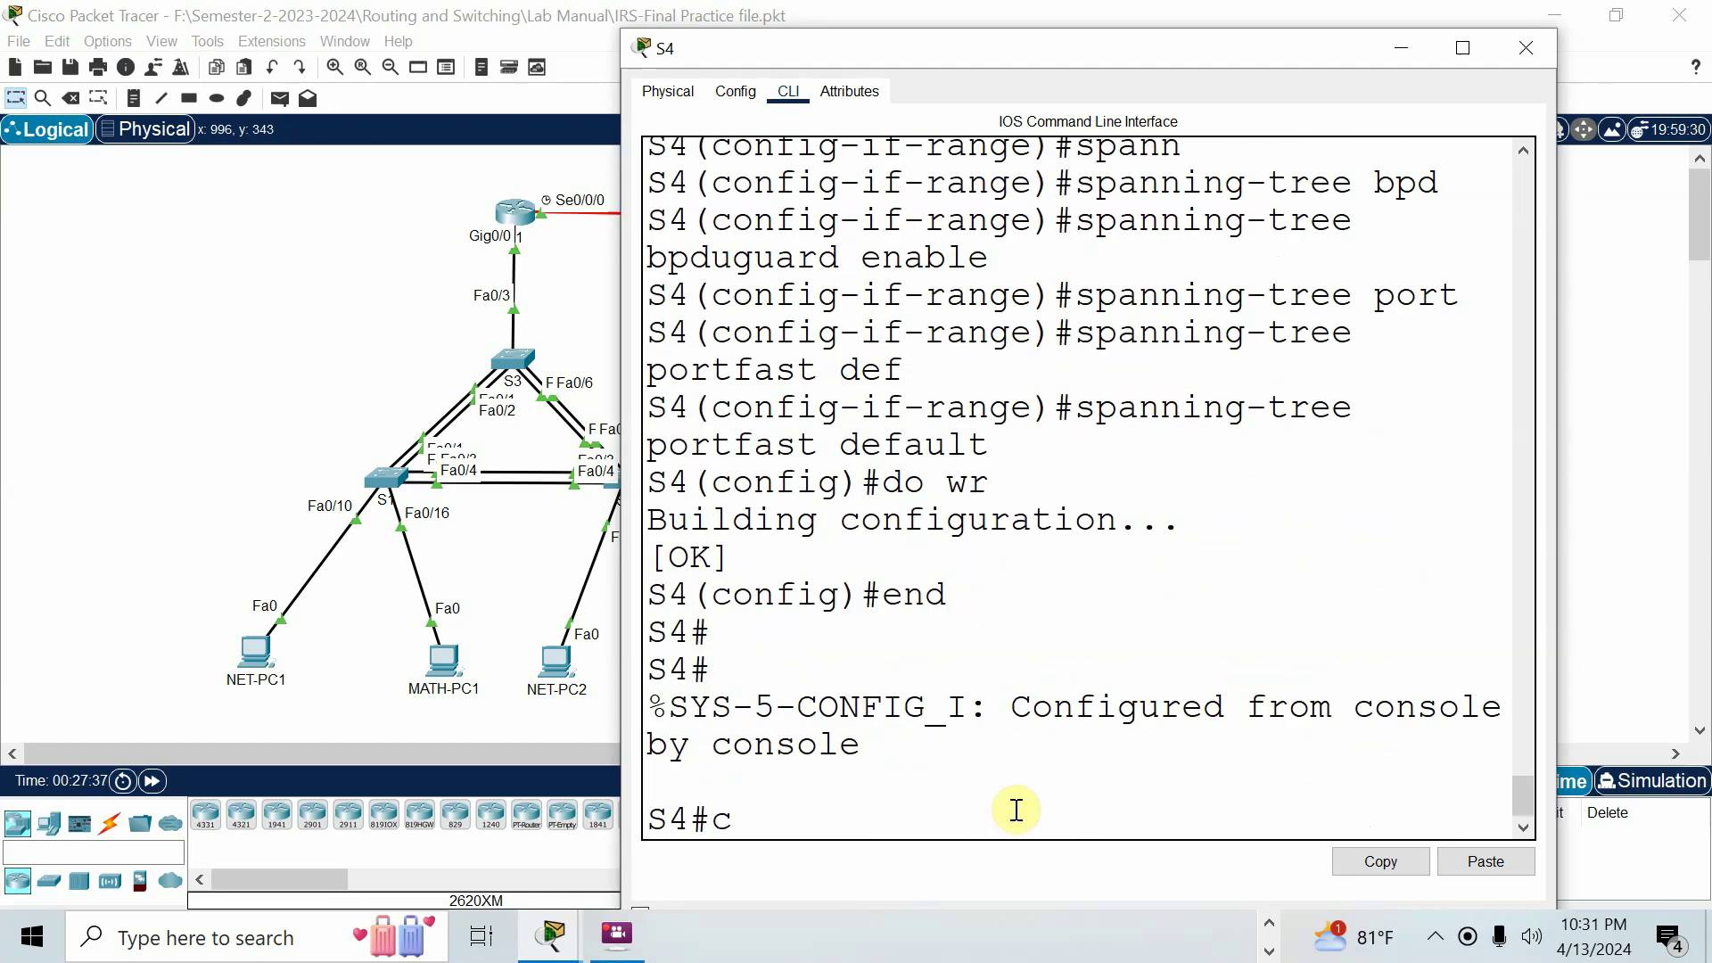
type("onf t")
key("Return")
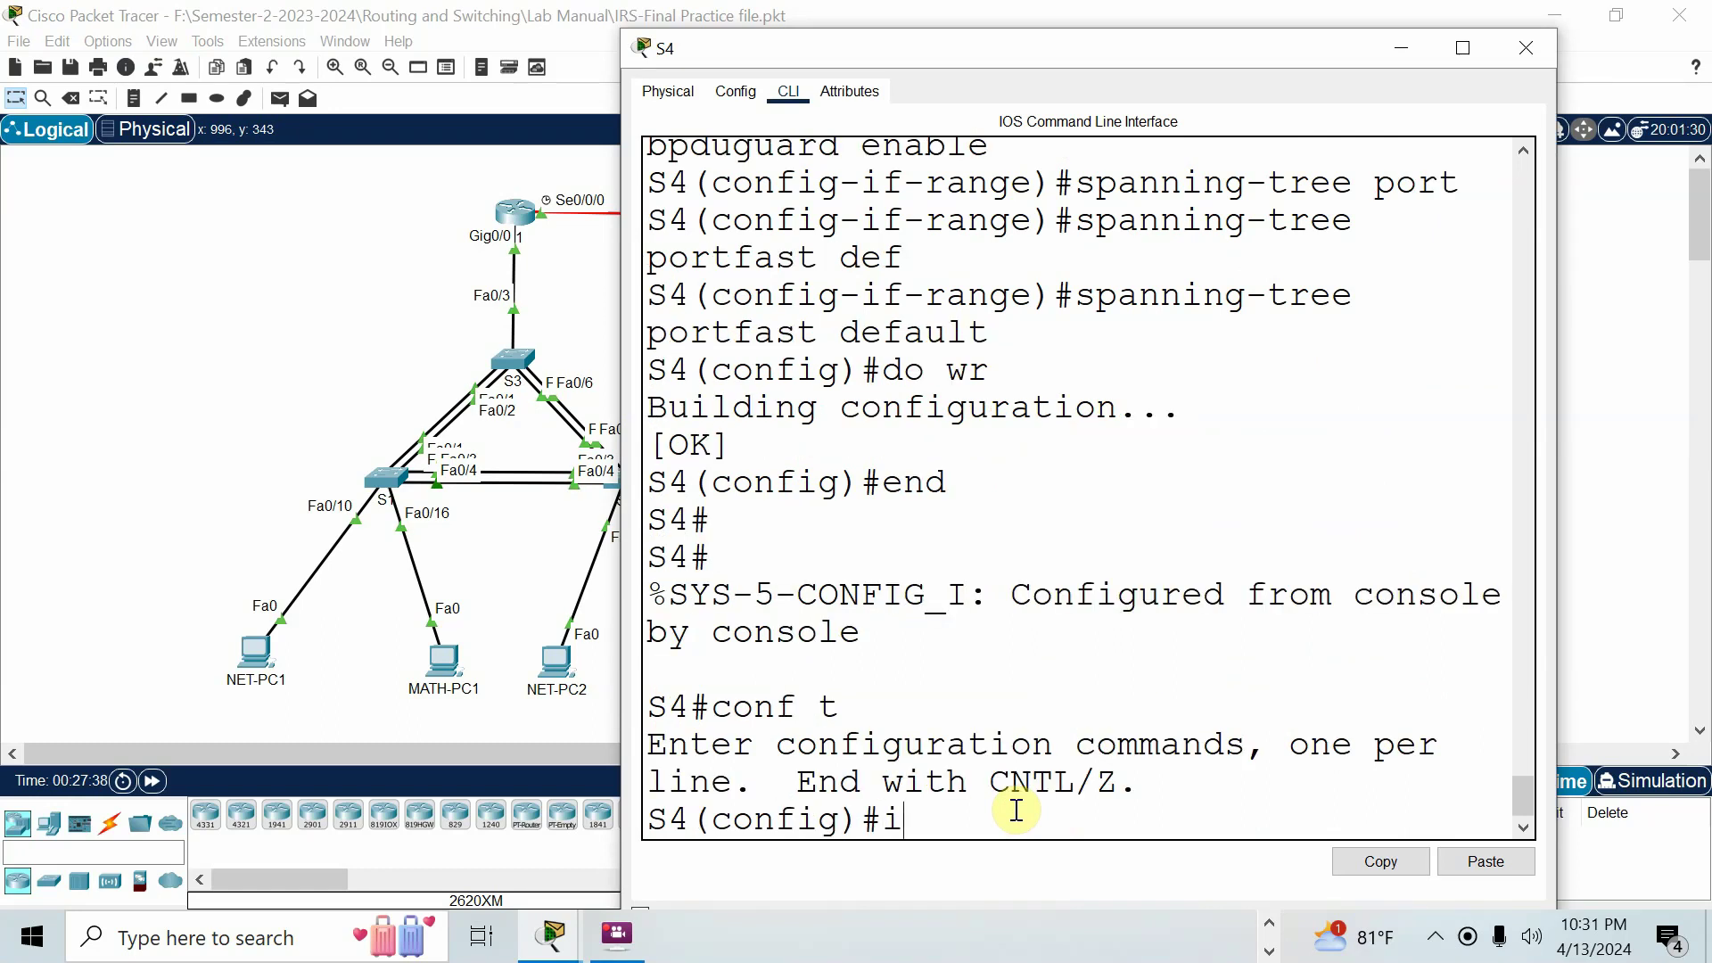
Shut down S4's interface range fa0/4-24,g0/1-2.
type("int range fa0/")
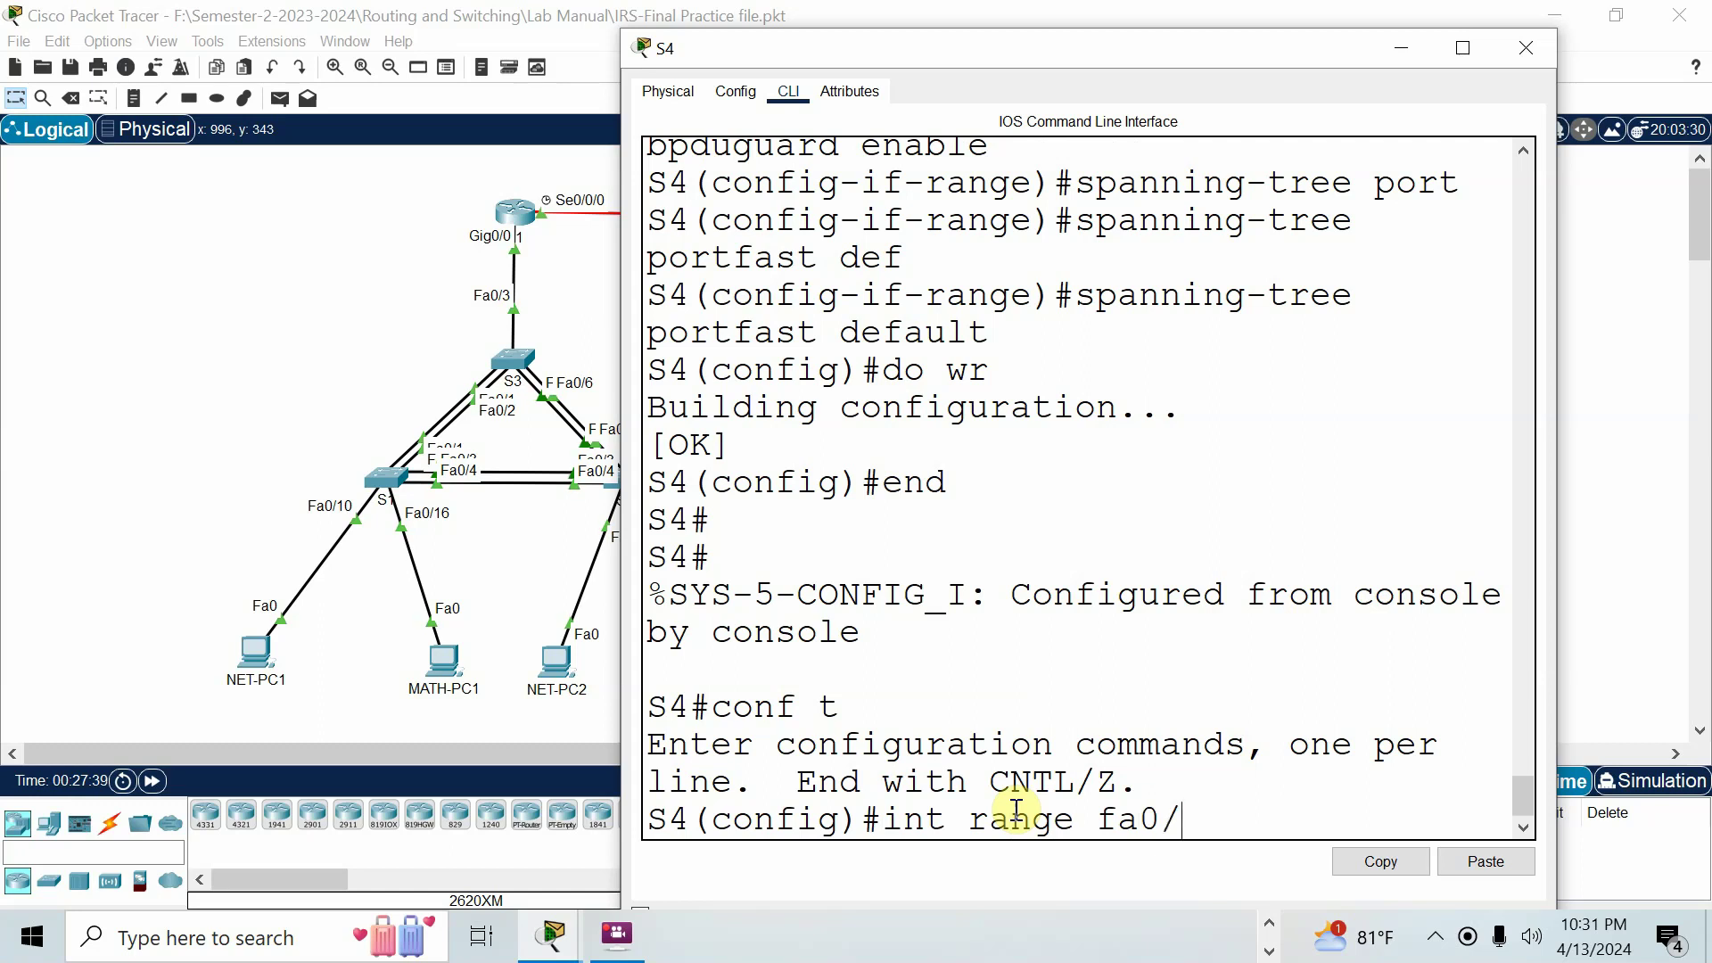
type("4-24,g0")
type("1-2")
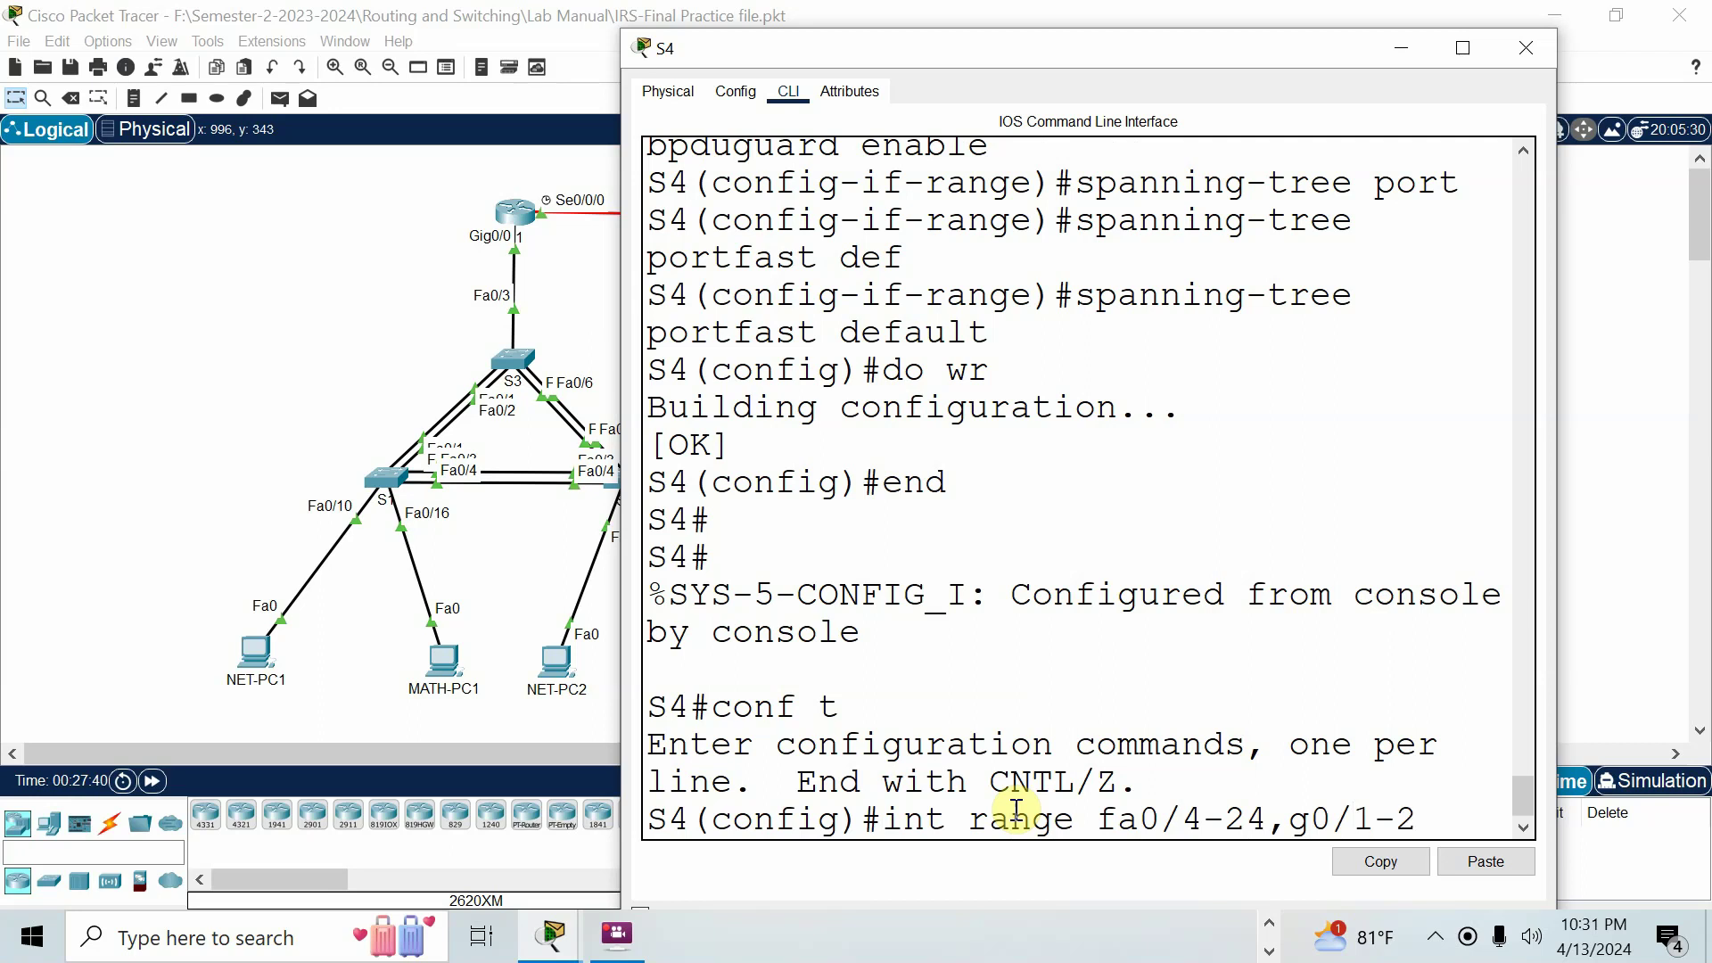
key("Return")
type("sh")
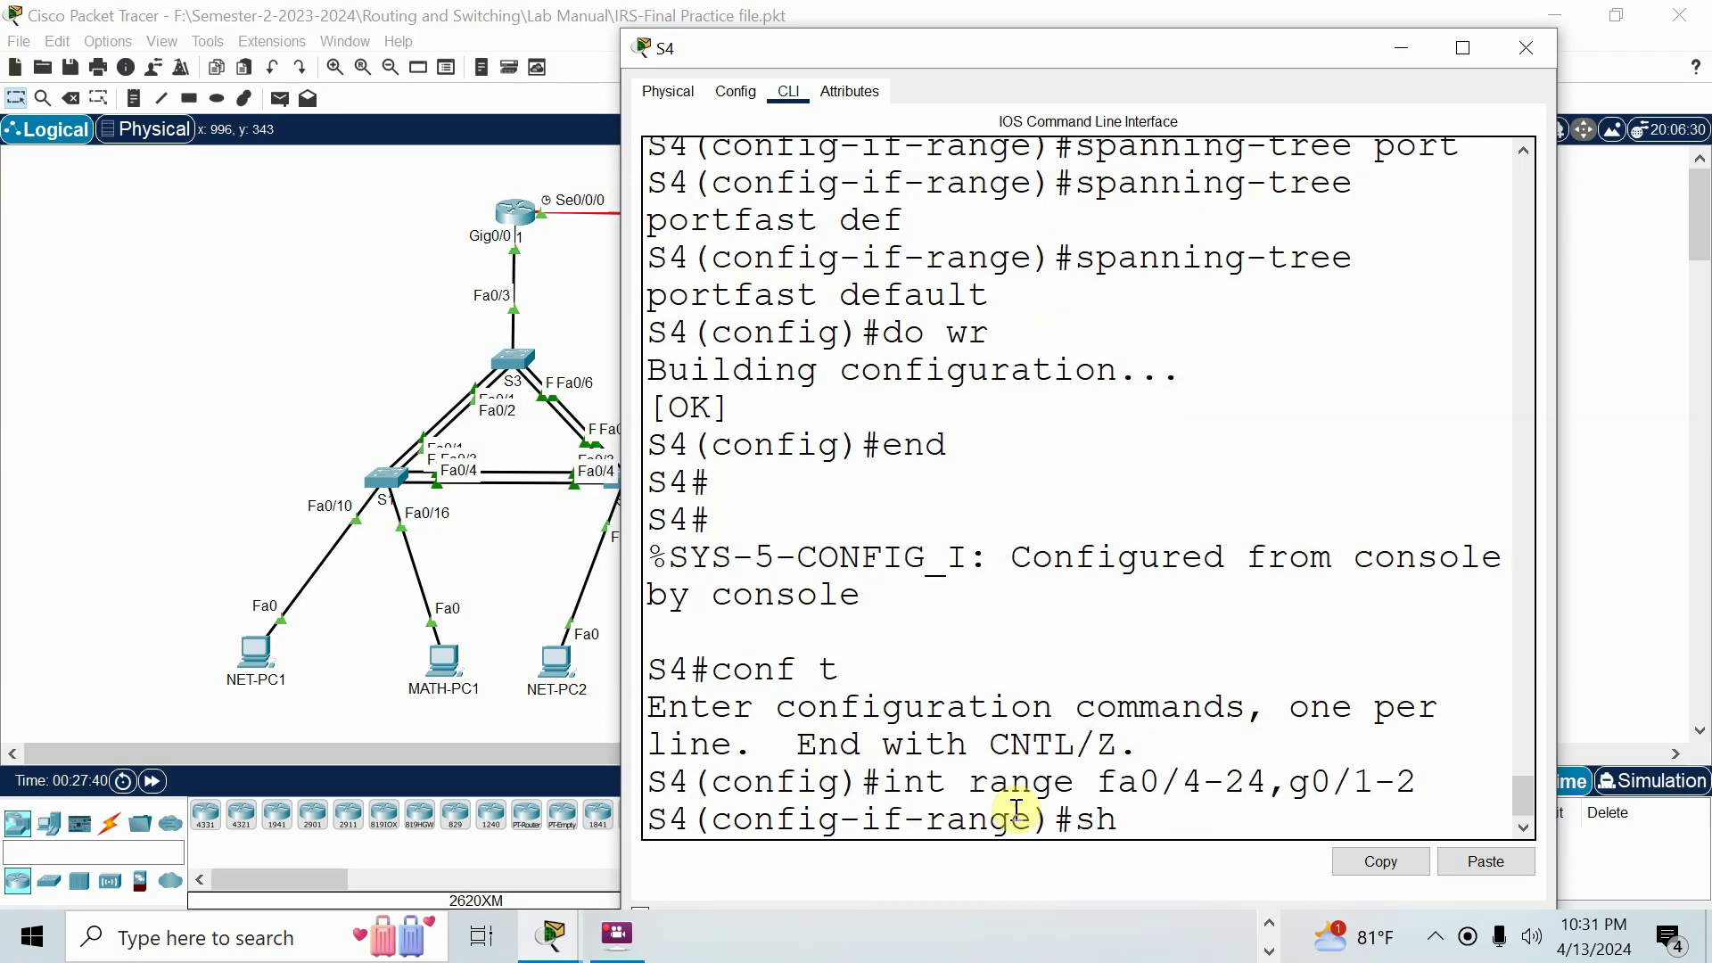
type("ut")
key("Tab")
key("Return")
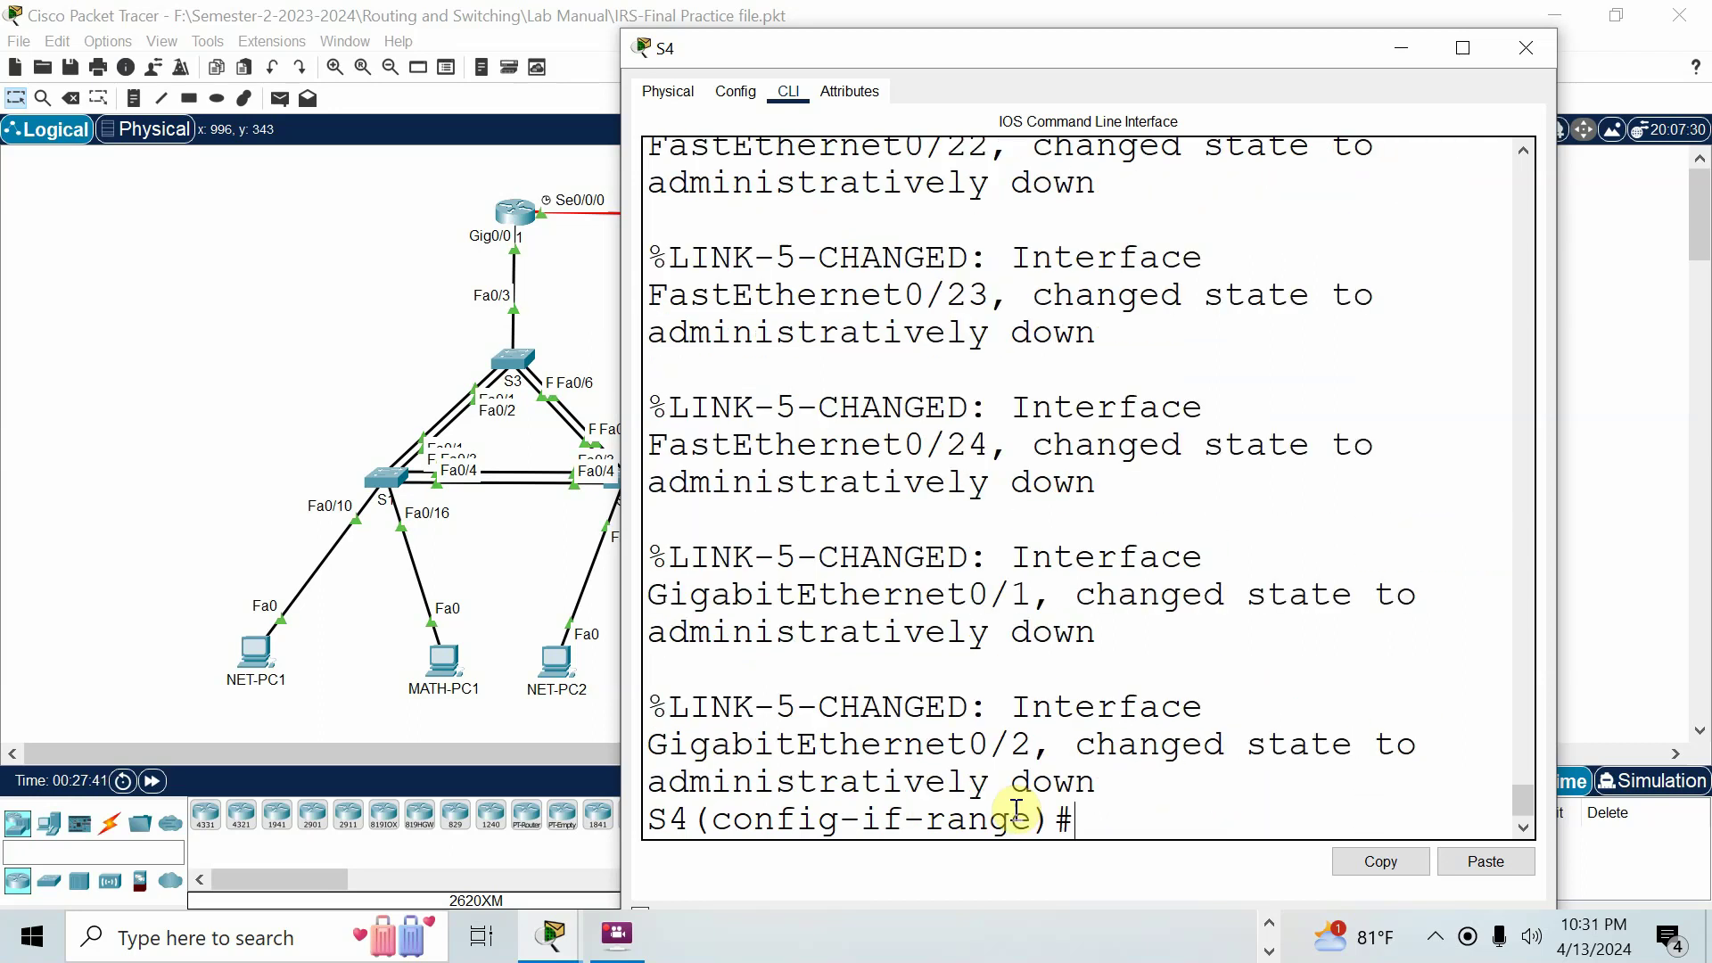
Scroll through S4's output to confirm the ports are administratively down.
scroll(1173, 711, "up", 5)
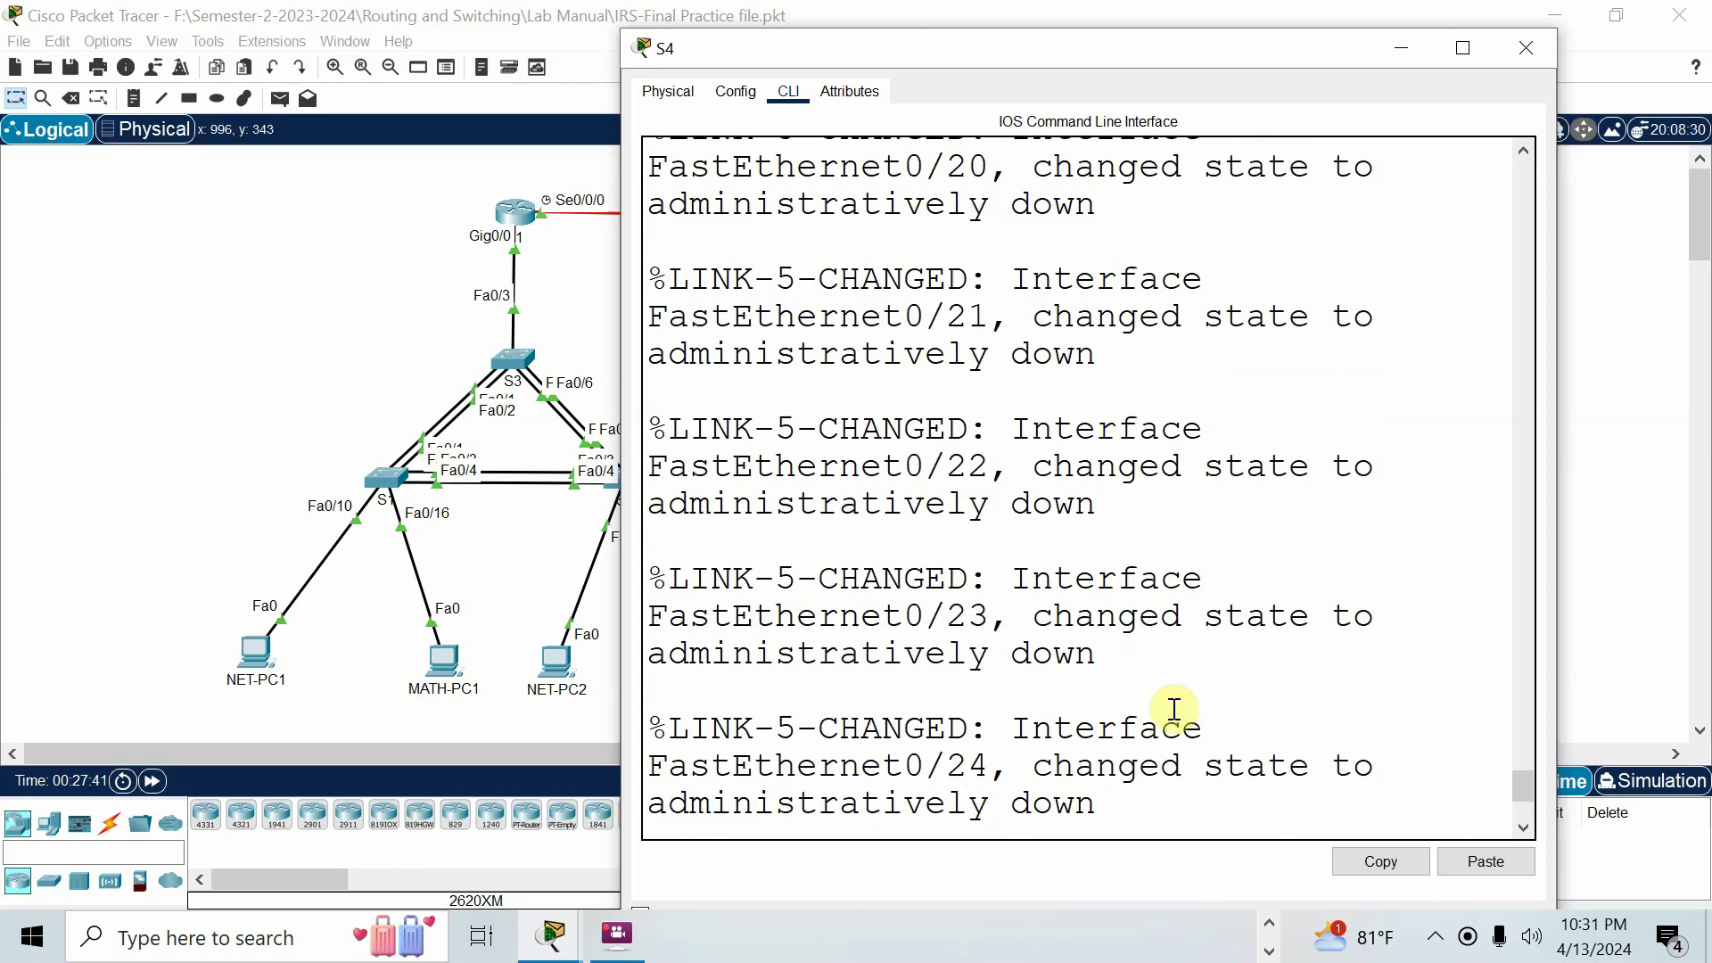
scroll(1173, 711, "up", 15)
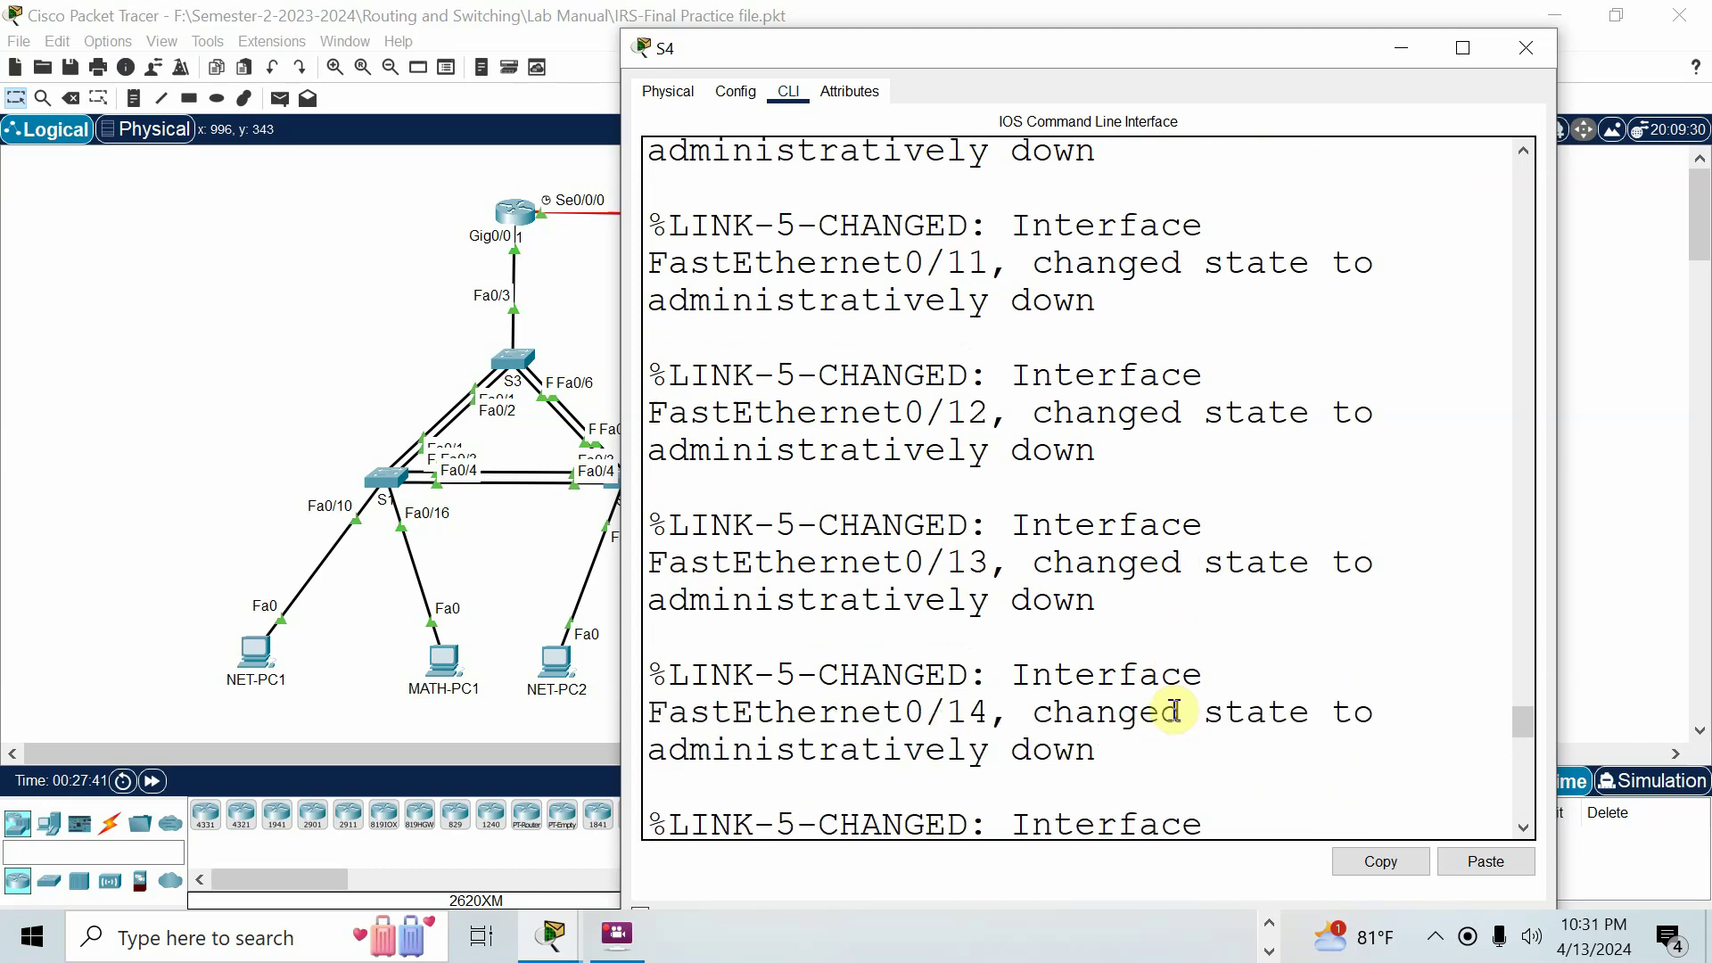
scroll(1173, 710, "up", 15)
scroll(1173, 713, "down", 5)
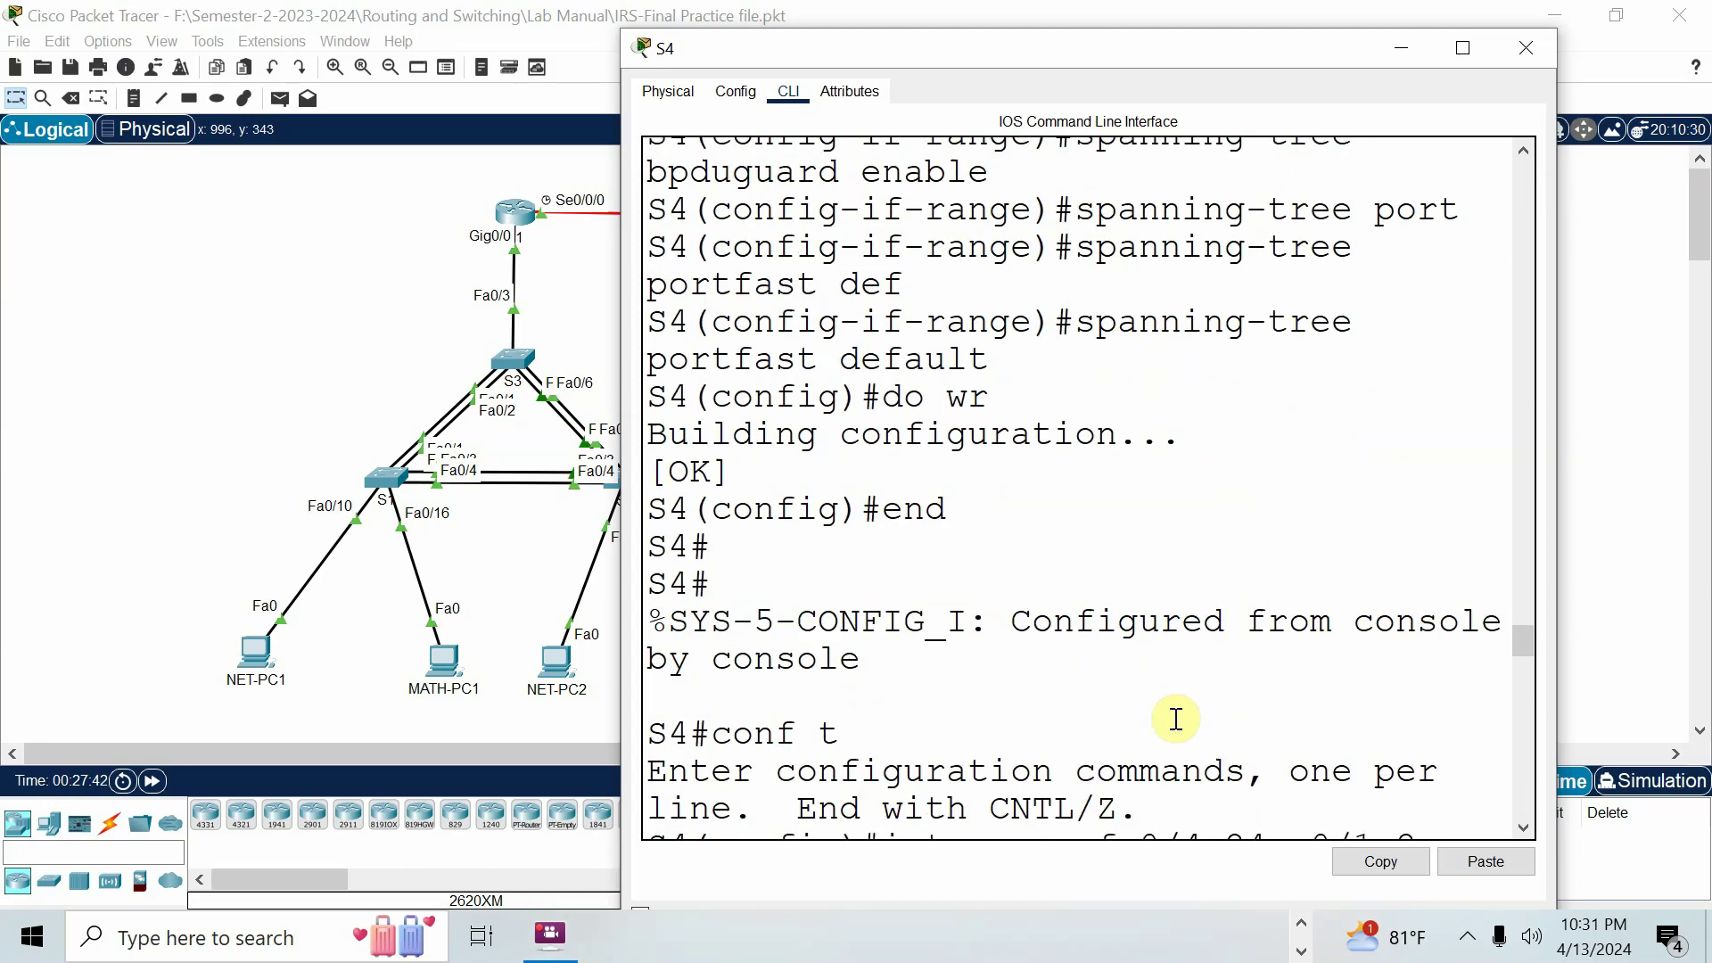
left_click_drag(882, 631, 1433, 635)
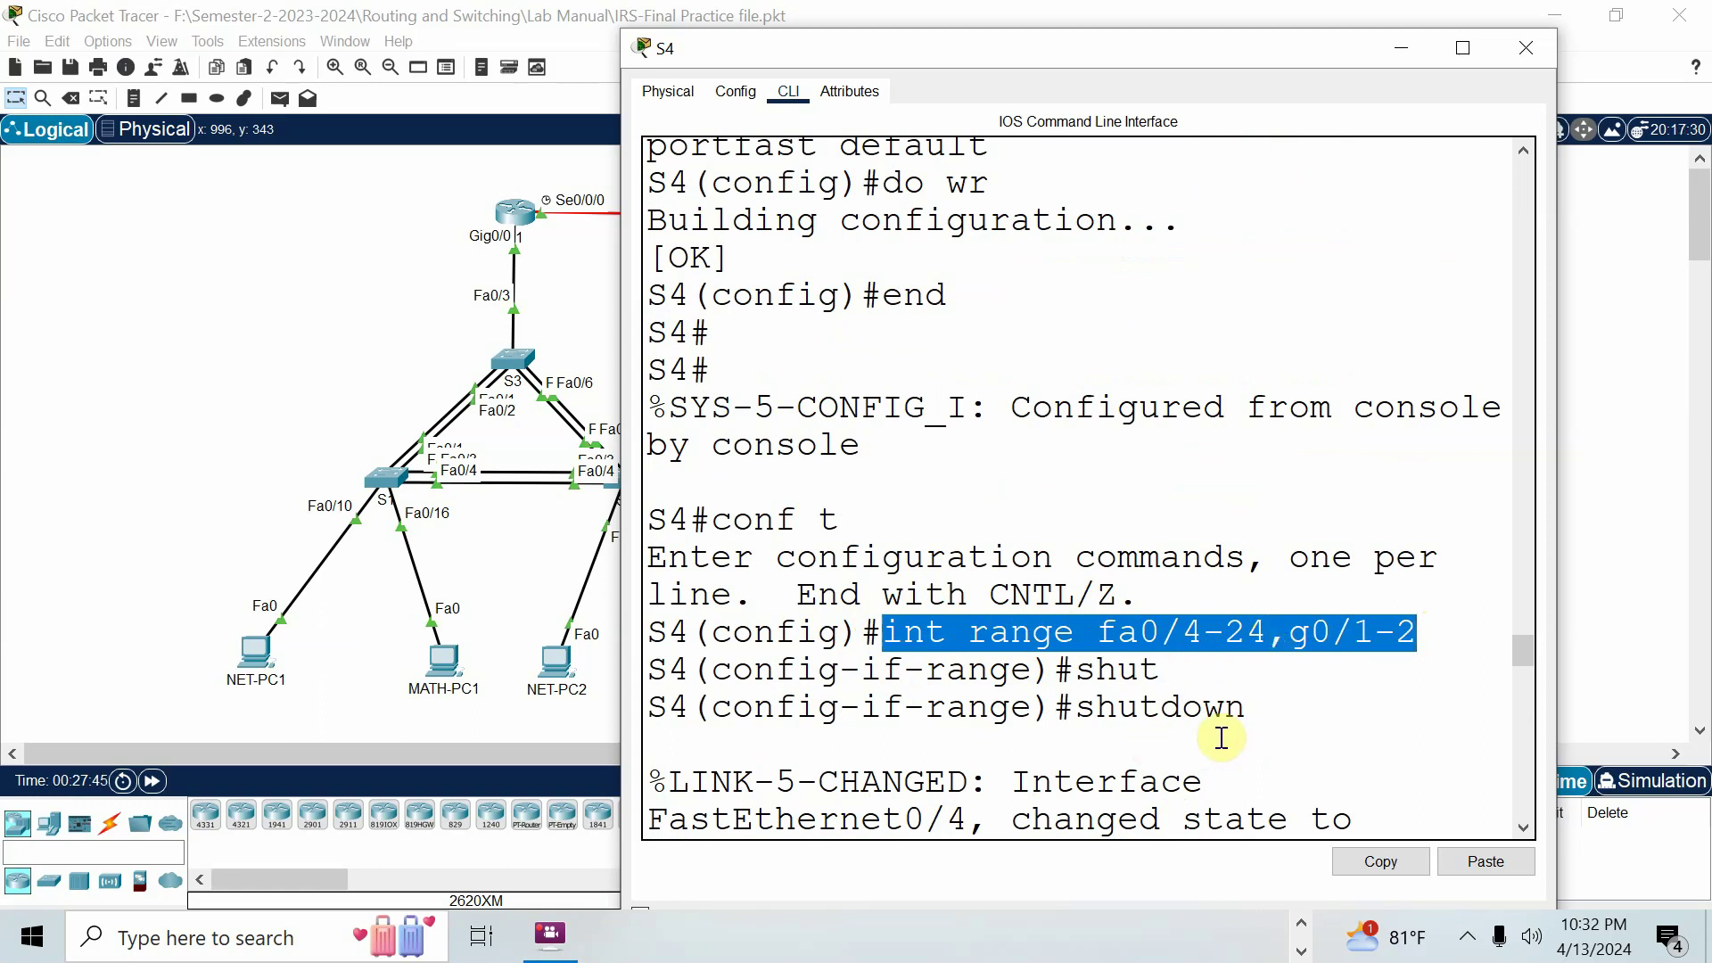
scroll(1231, 733, "down", 6)
scroll(1231, 733, "down", 20)
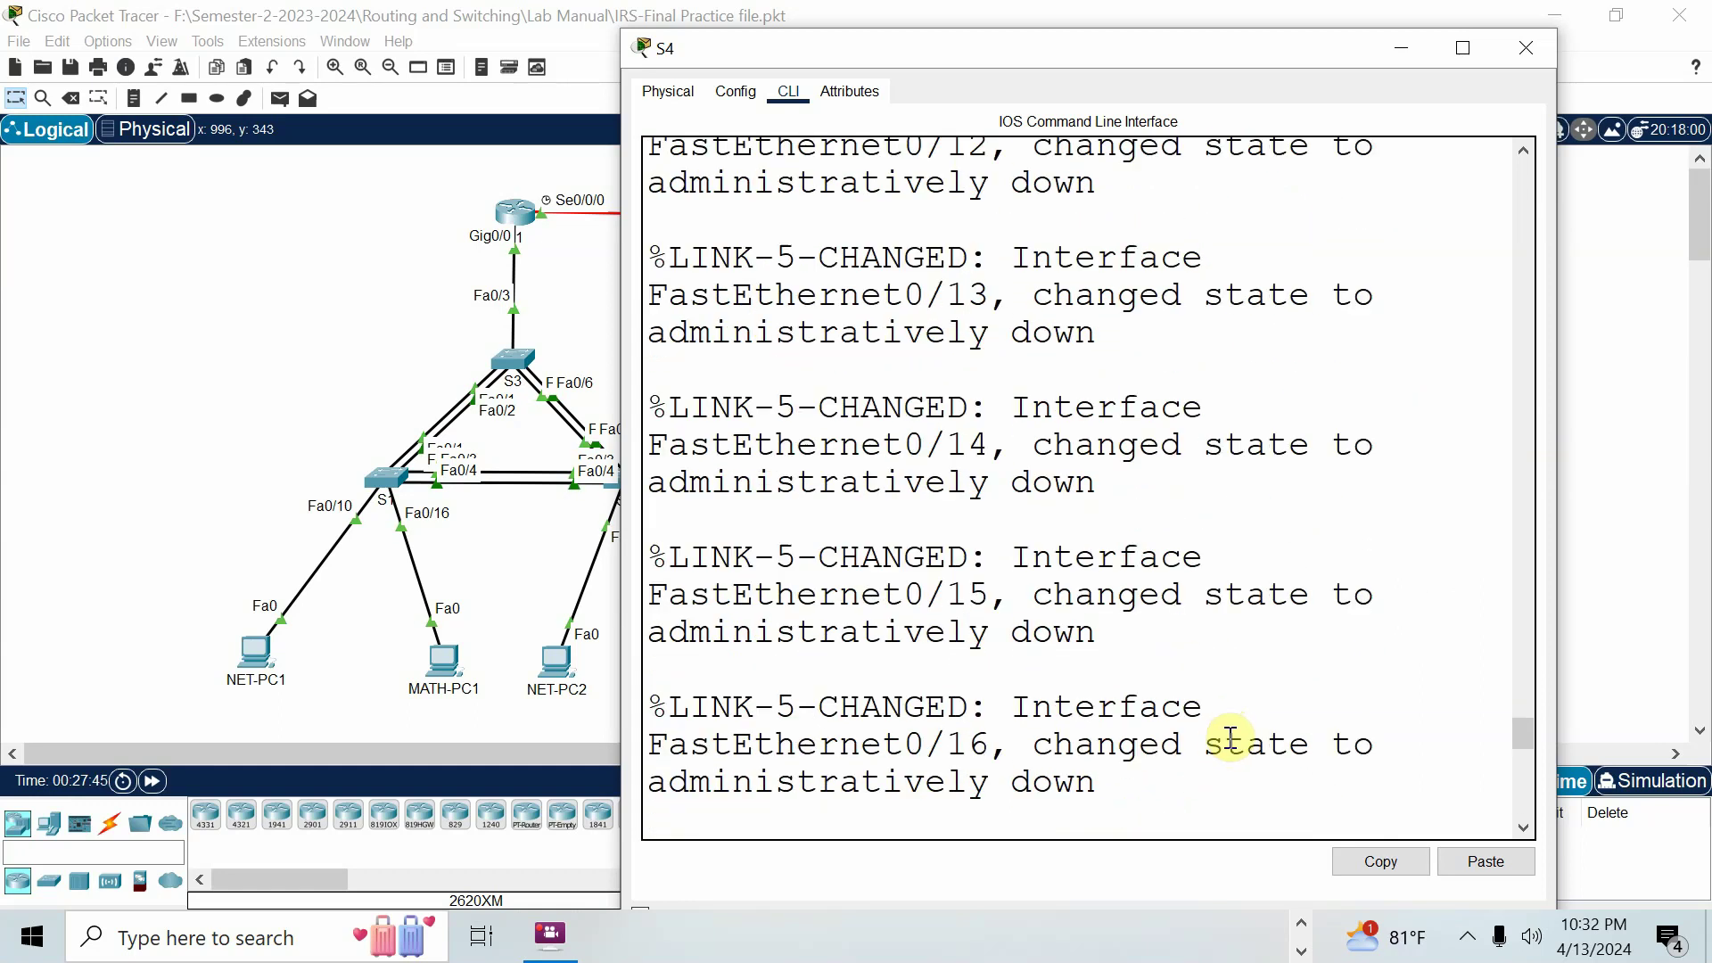
scroll(1184, 807, "down", 3)
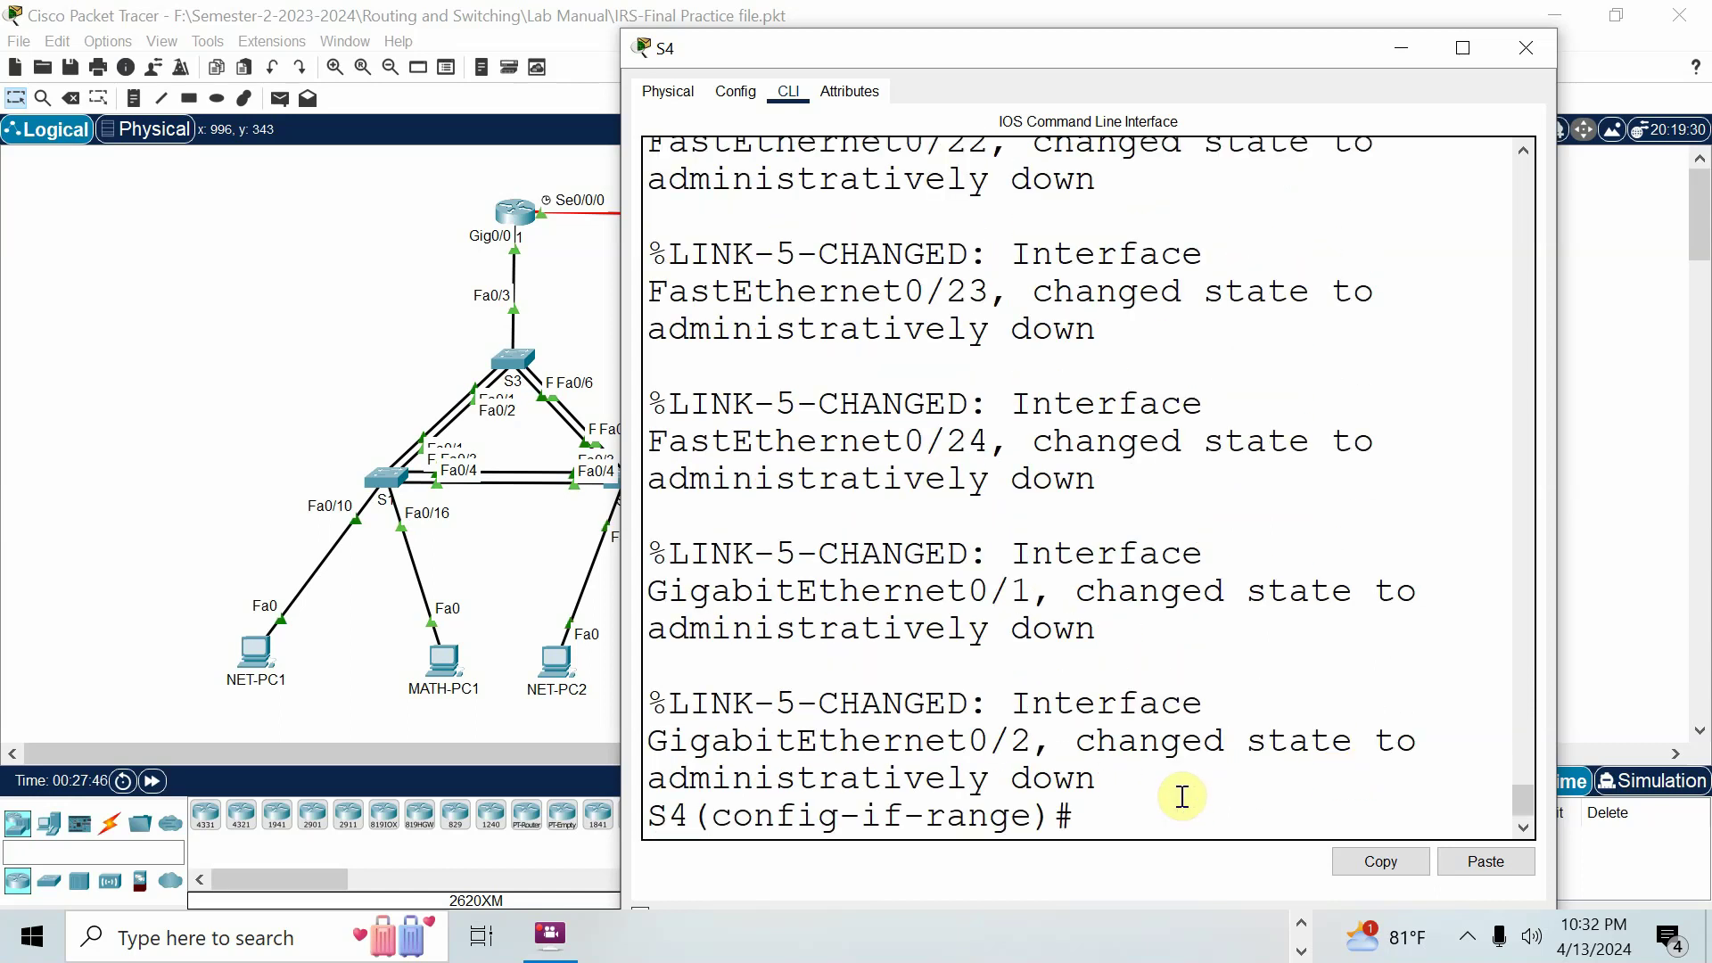
Create VLAN 25 on S4 and name it TVM.
key("Return")
type("exit")
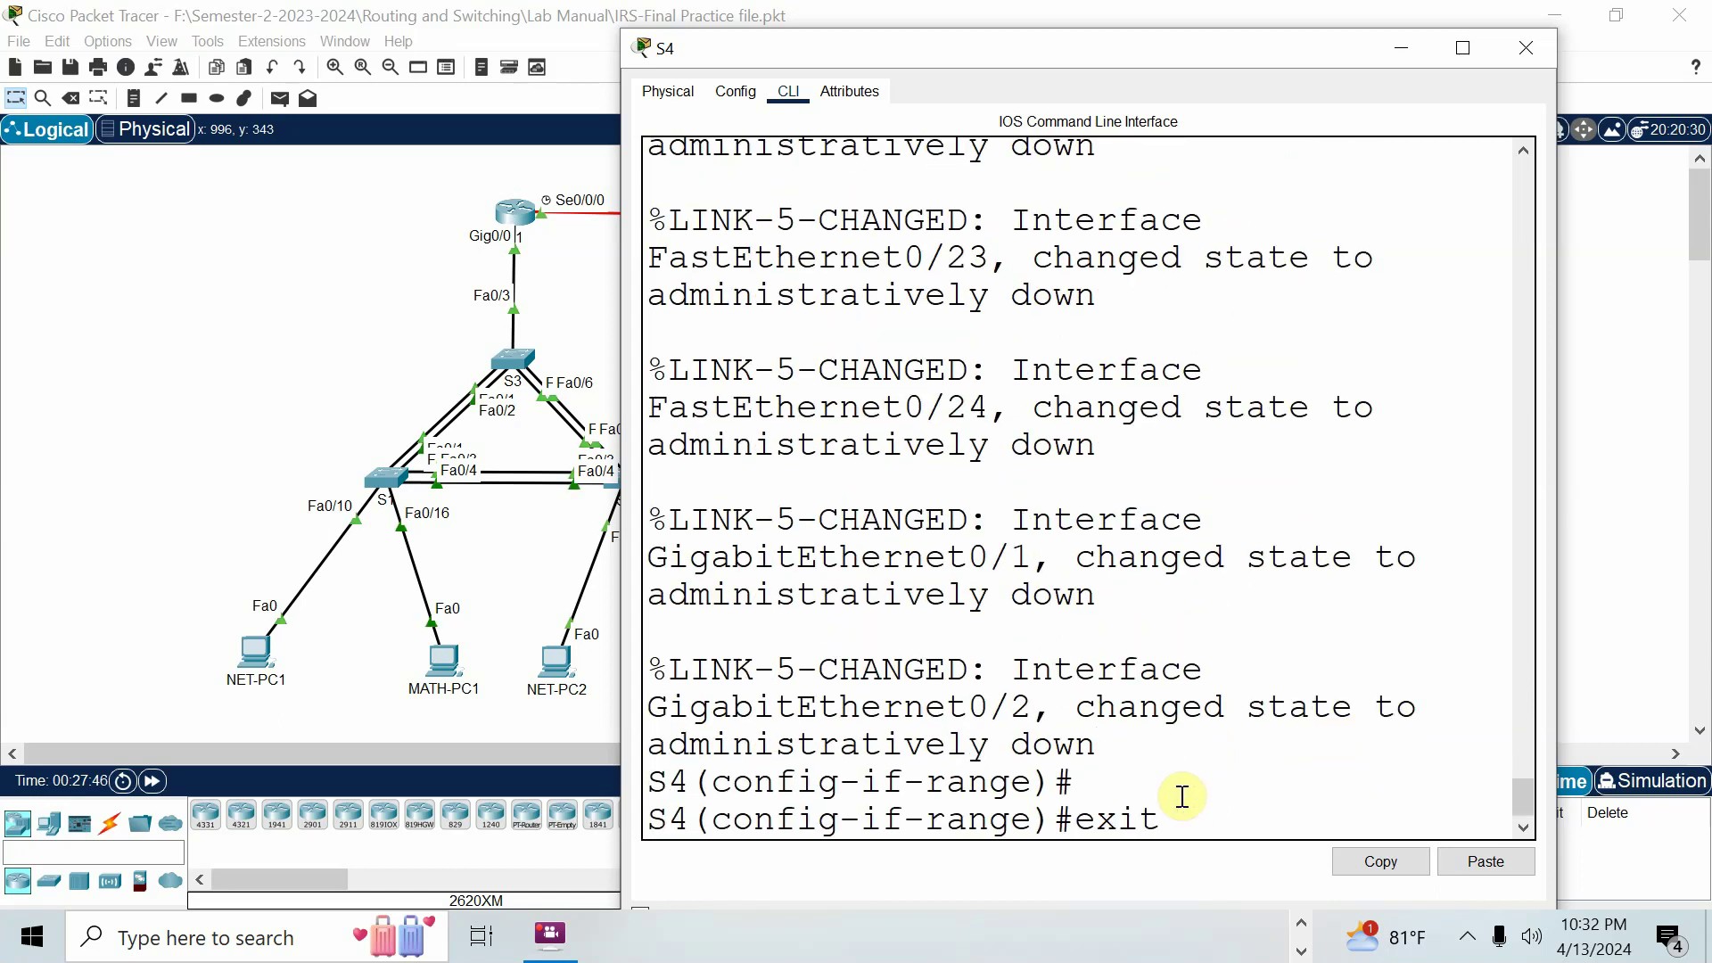
key("Return")
type("vlan 25")
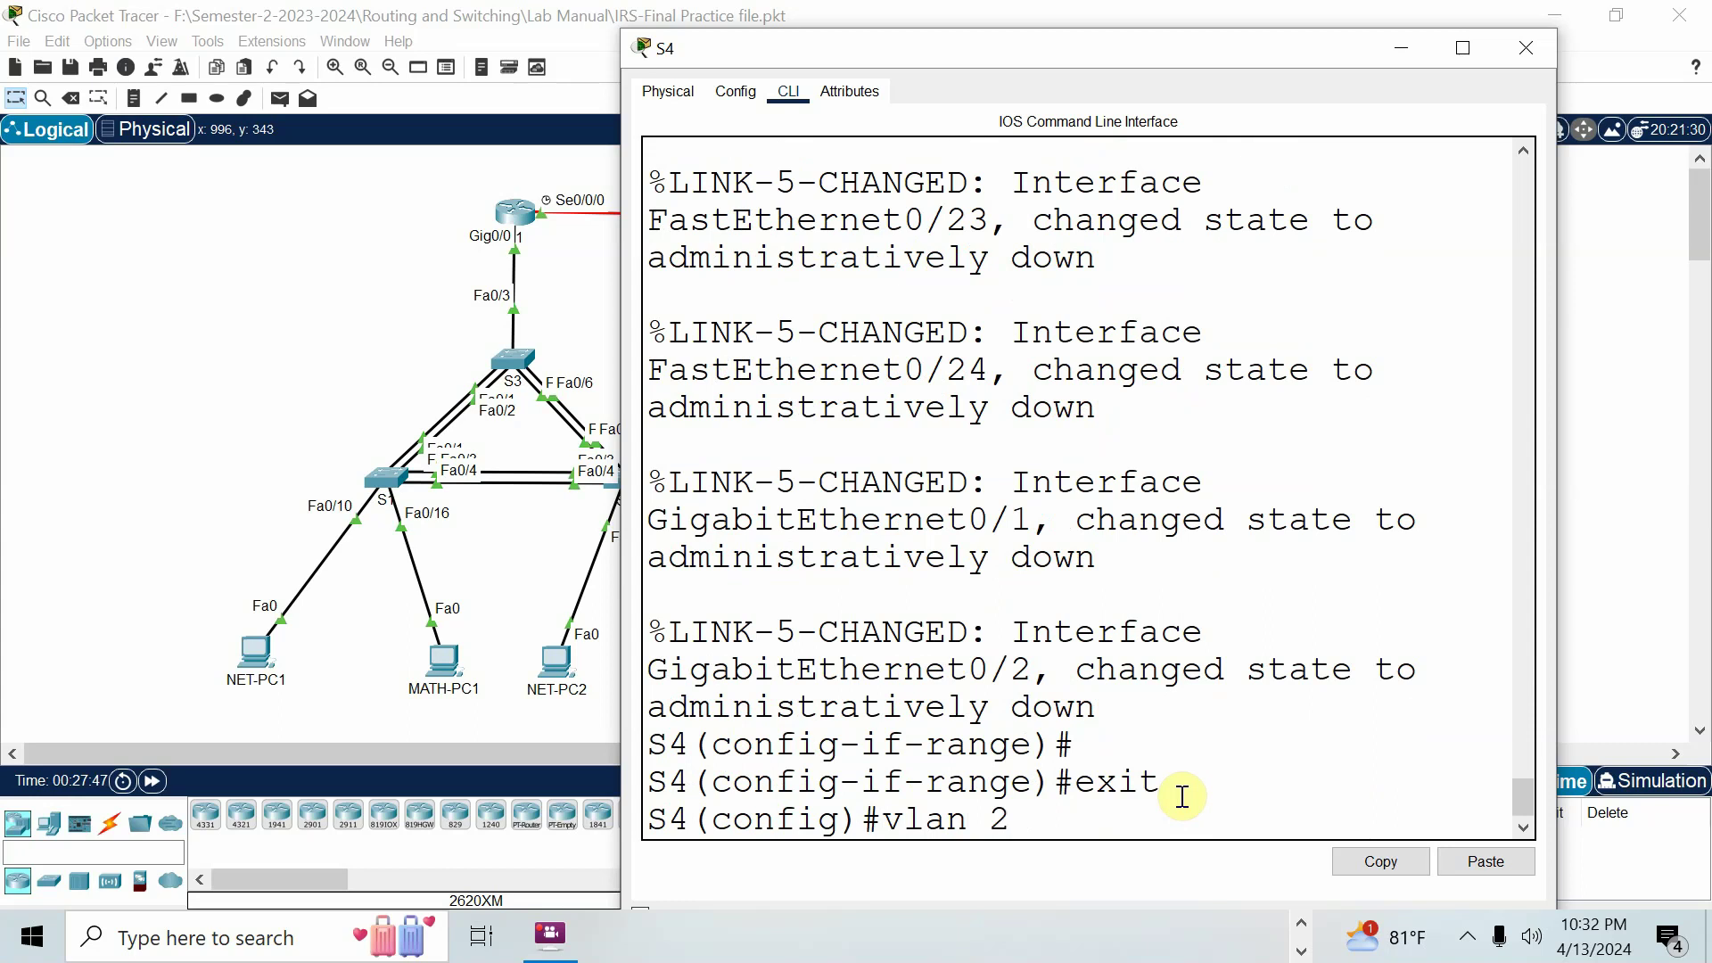
key("Return")
type("name TCM")
key("BackSpace")
key("BackSpace")
type("VM")
key("Return")
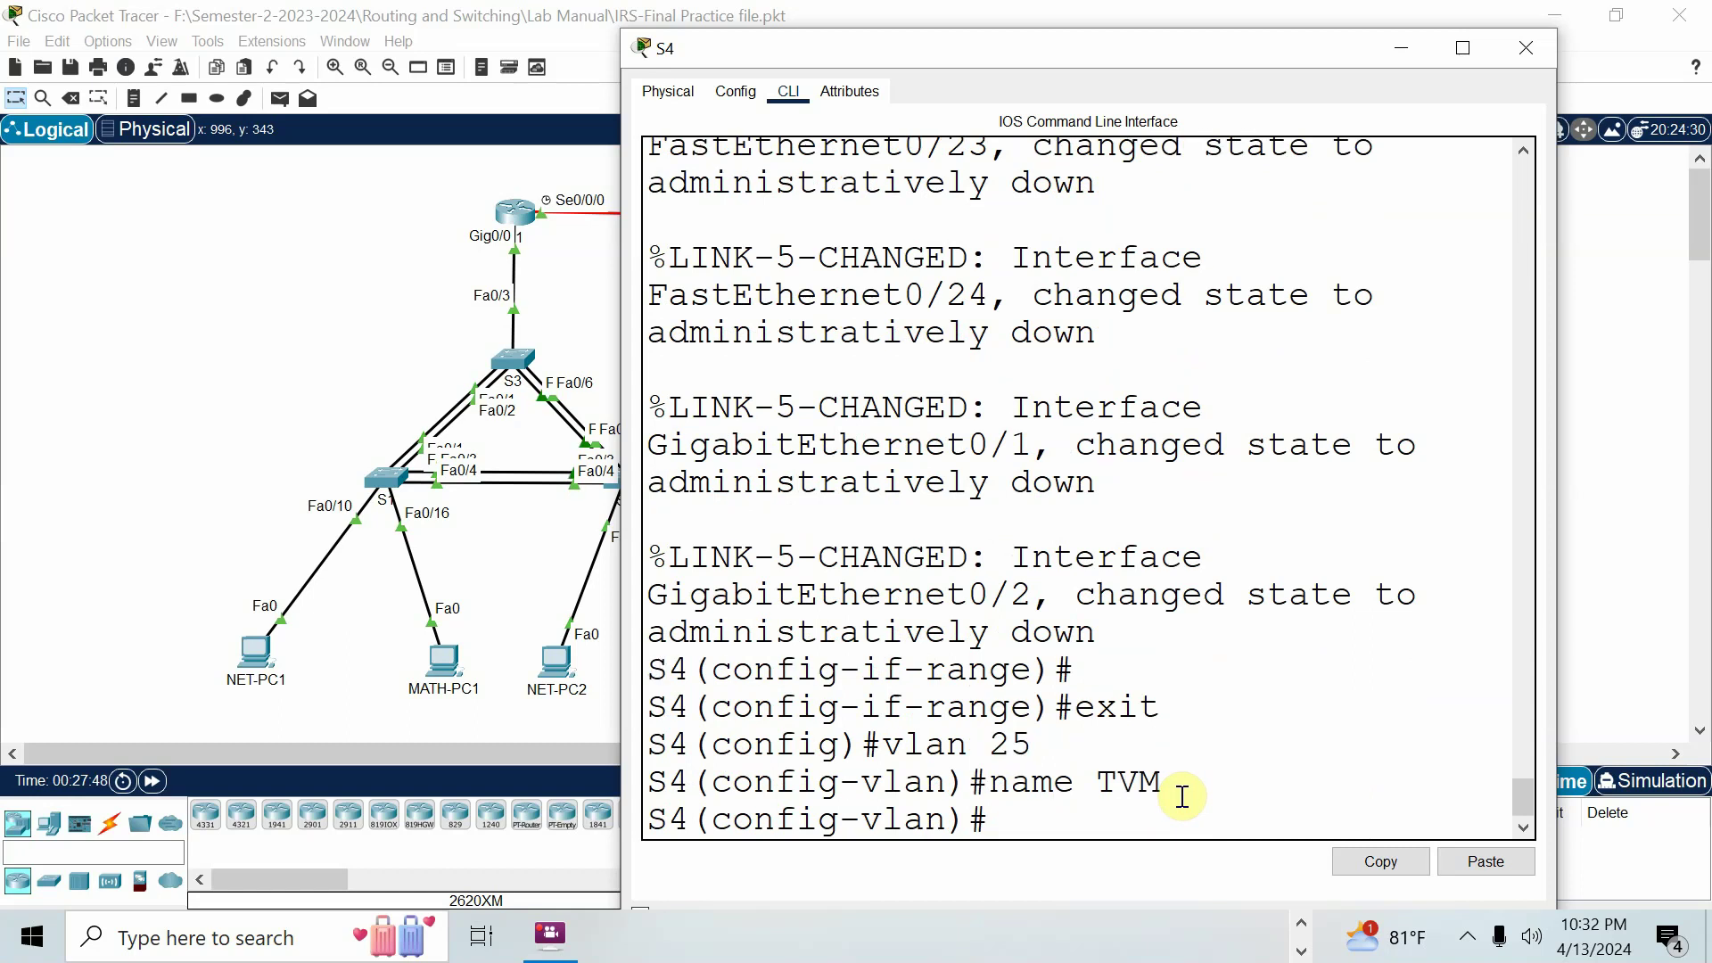
type("exit")
key("Return")
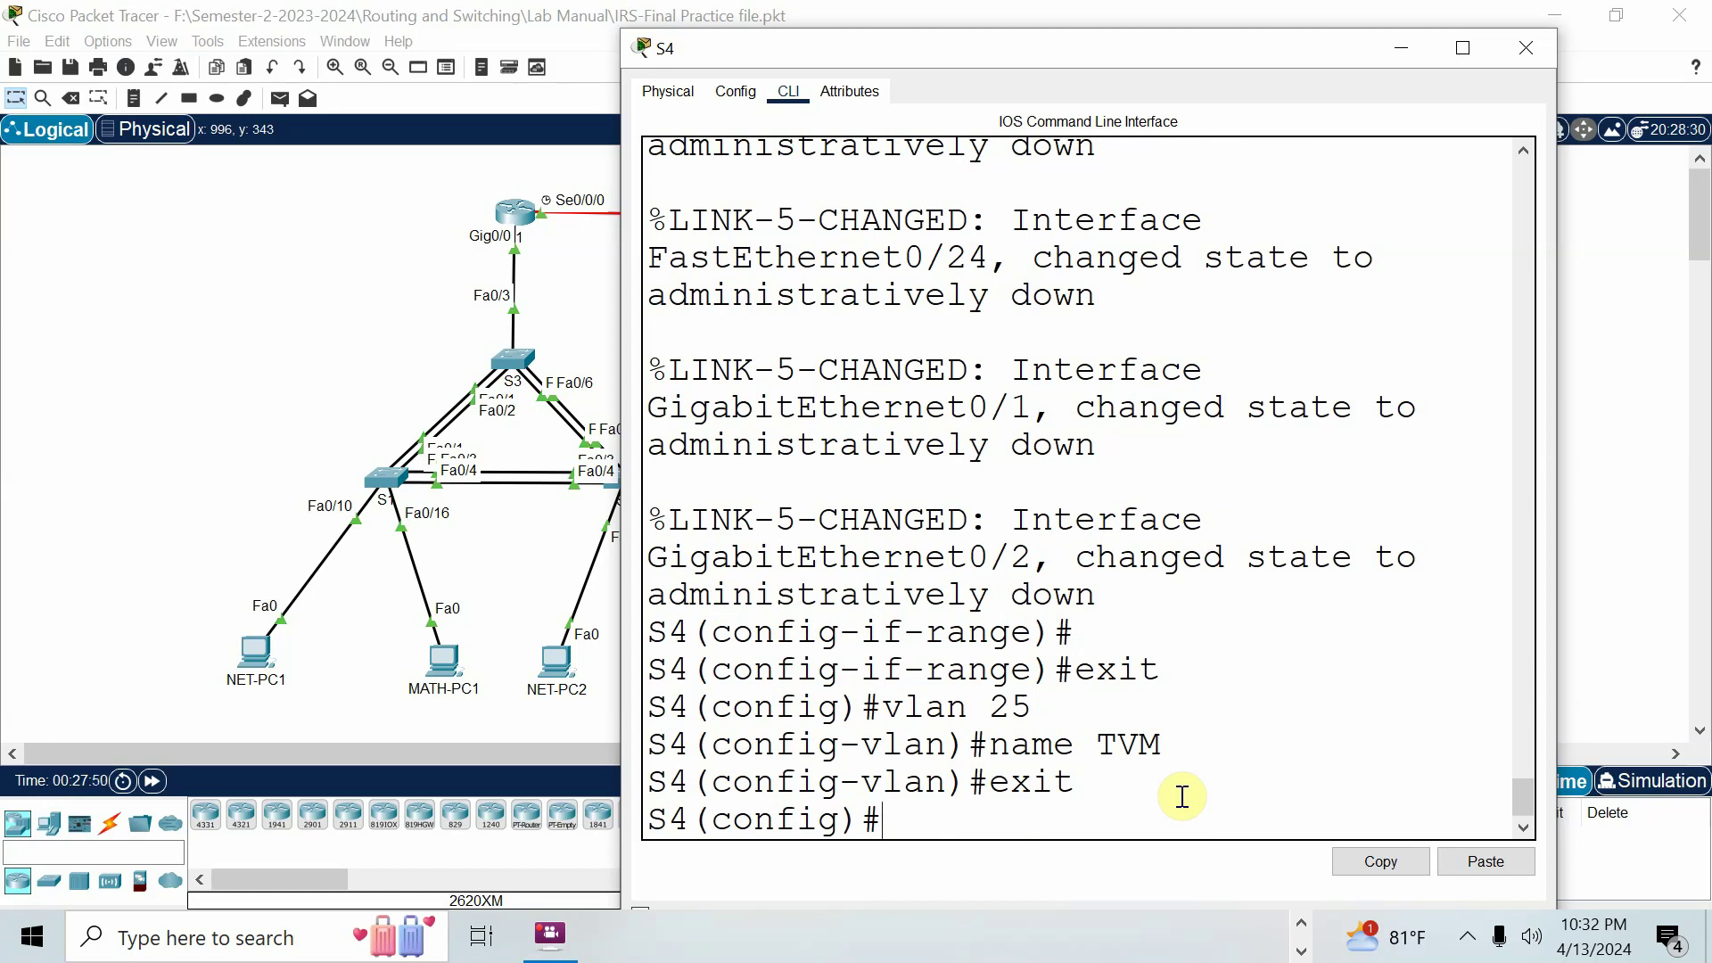
Make ports fa0/4-24 and g0/1-2 access ports in VLAN 25.
type("int range fa0/4-24,g0/1-2")
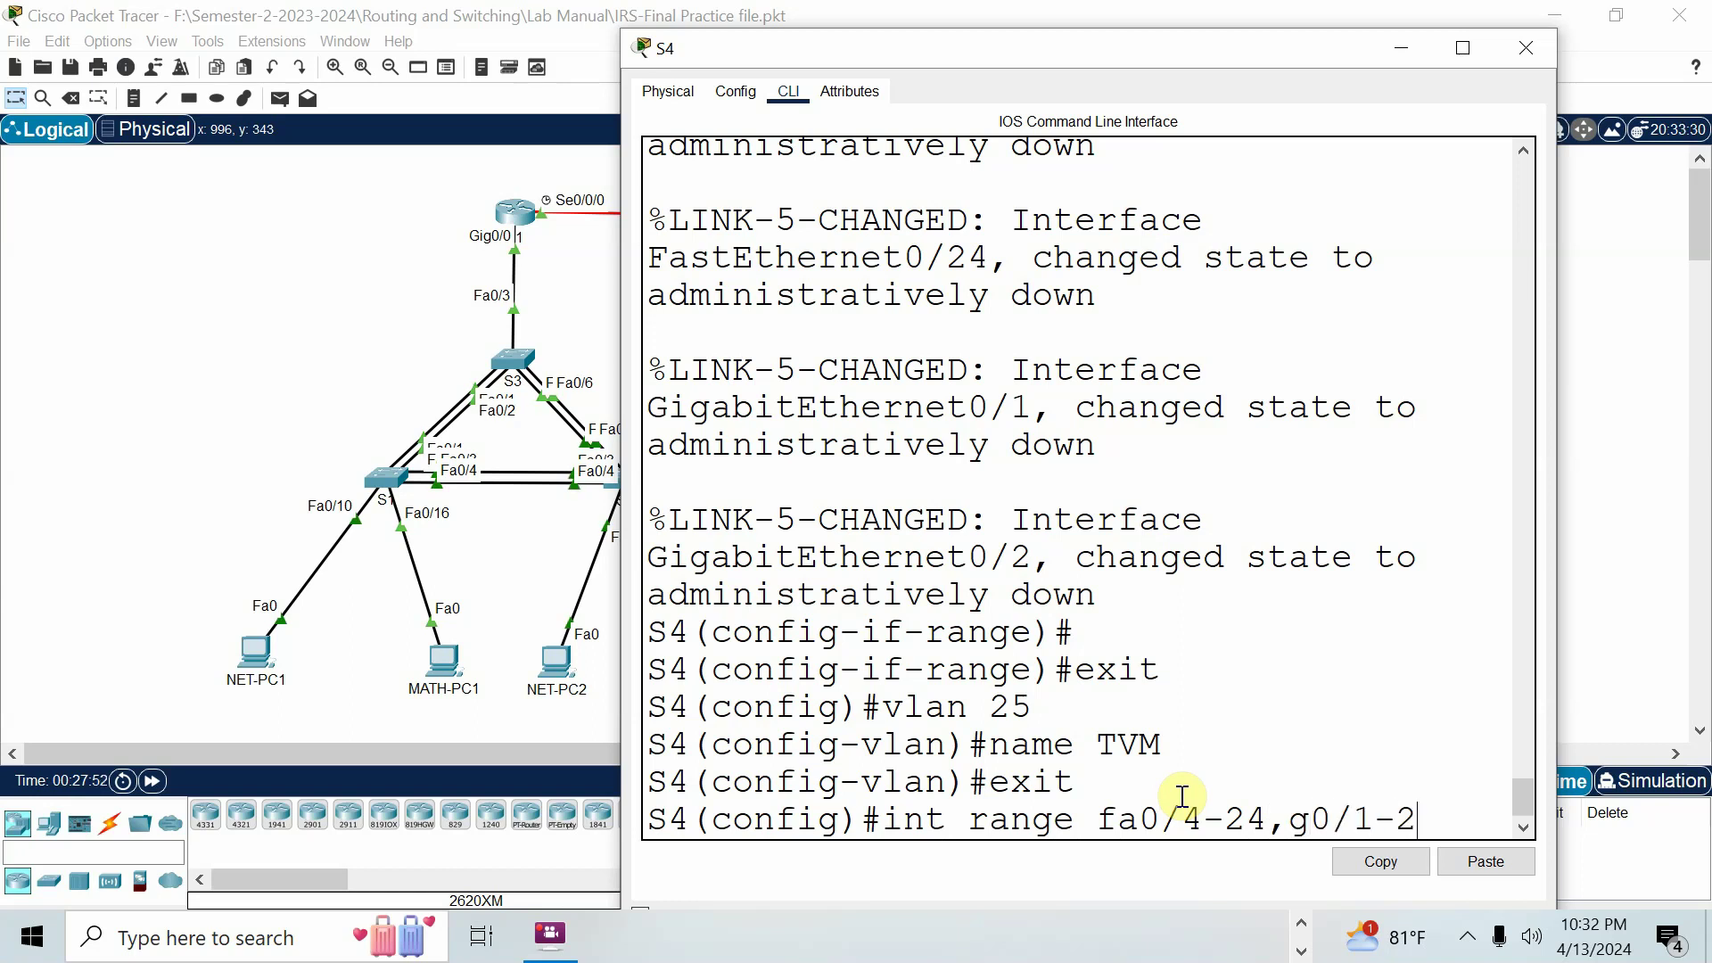
key("Return")
type("switch")
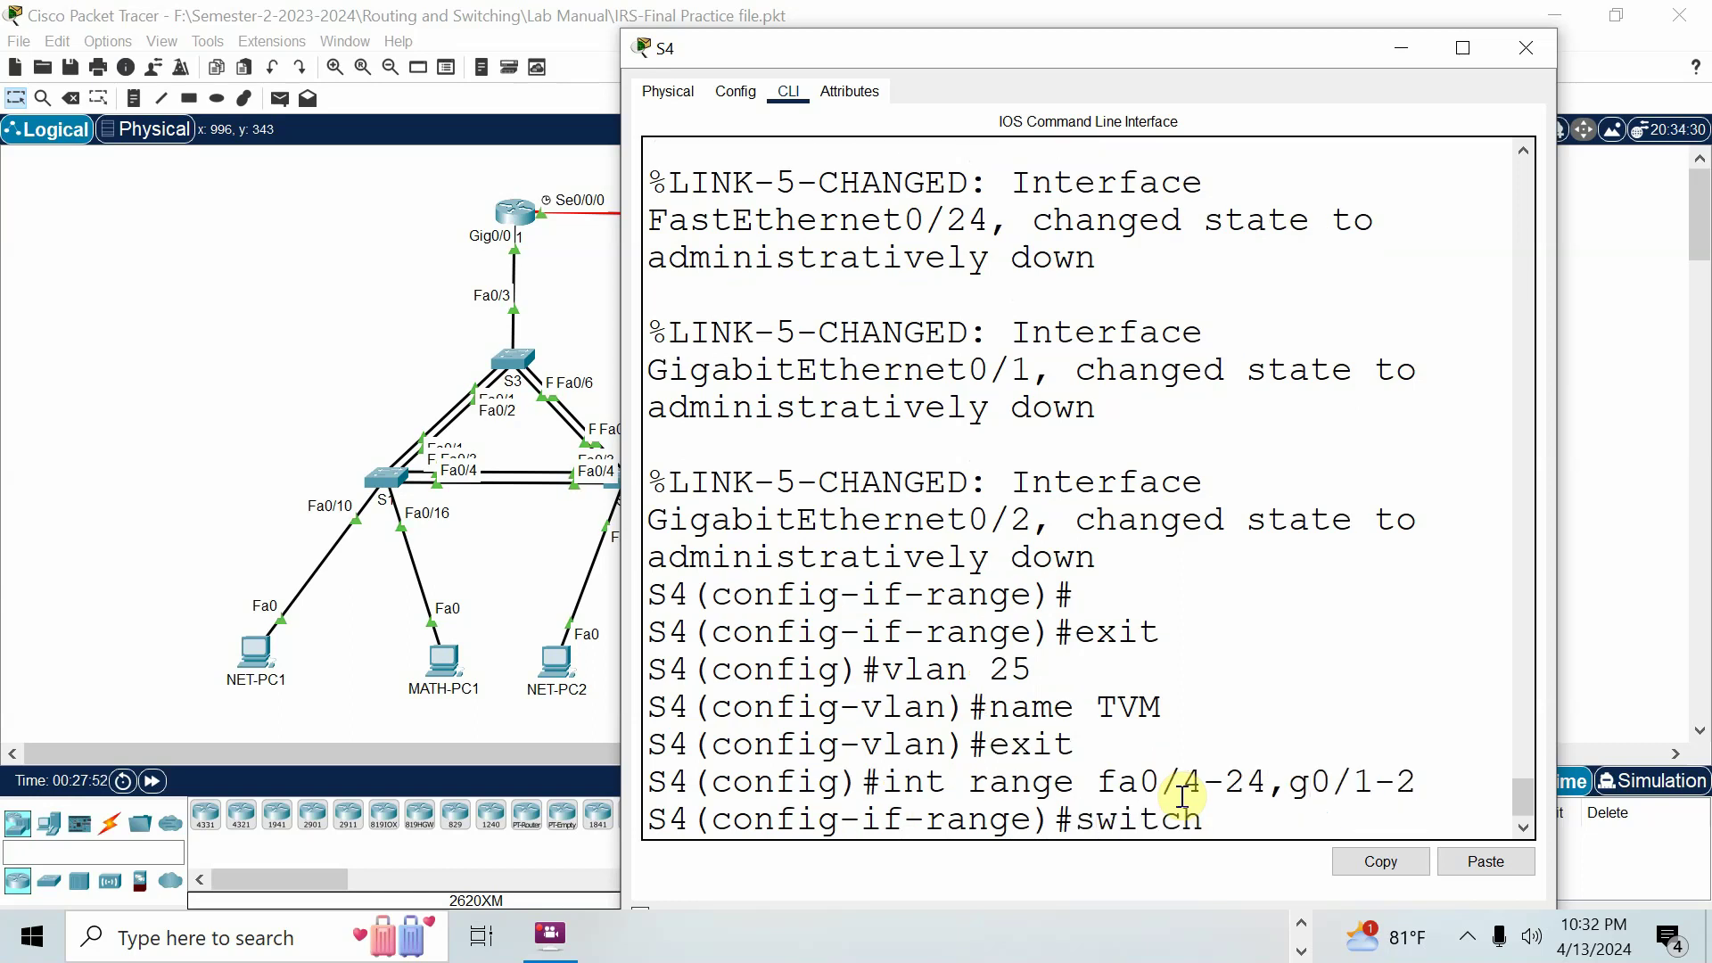
type("port mode access")
key("Return")
type("switchport access vla")
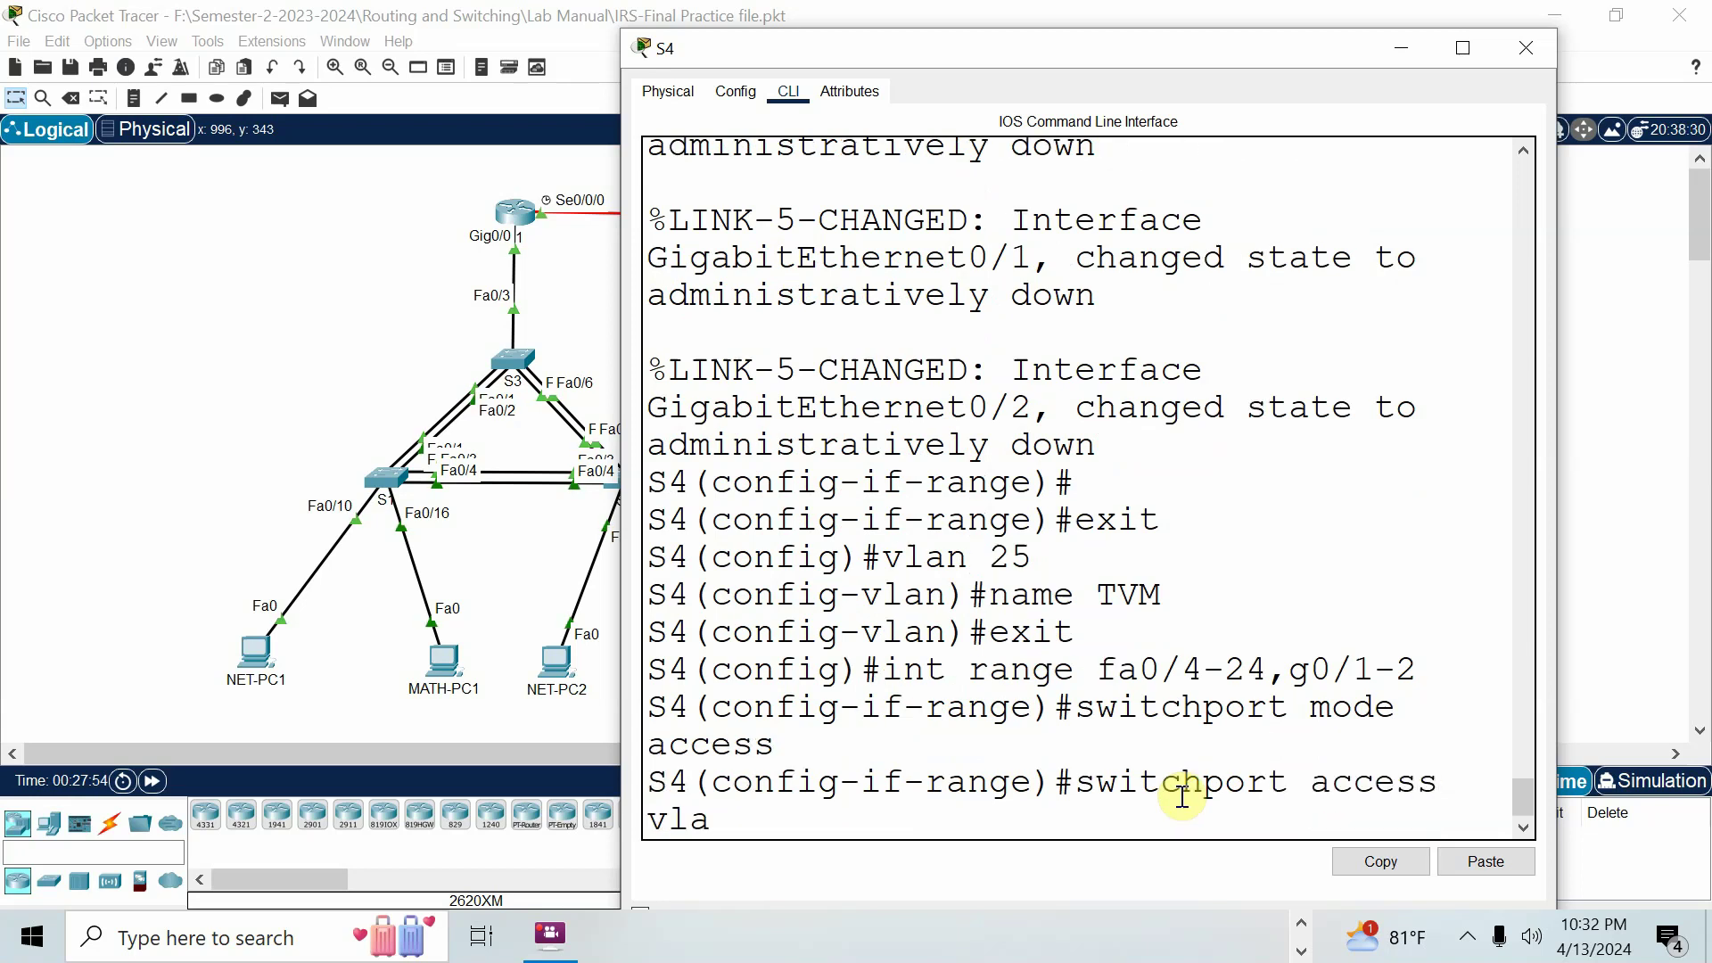
type("n 25")
key("Return")
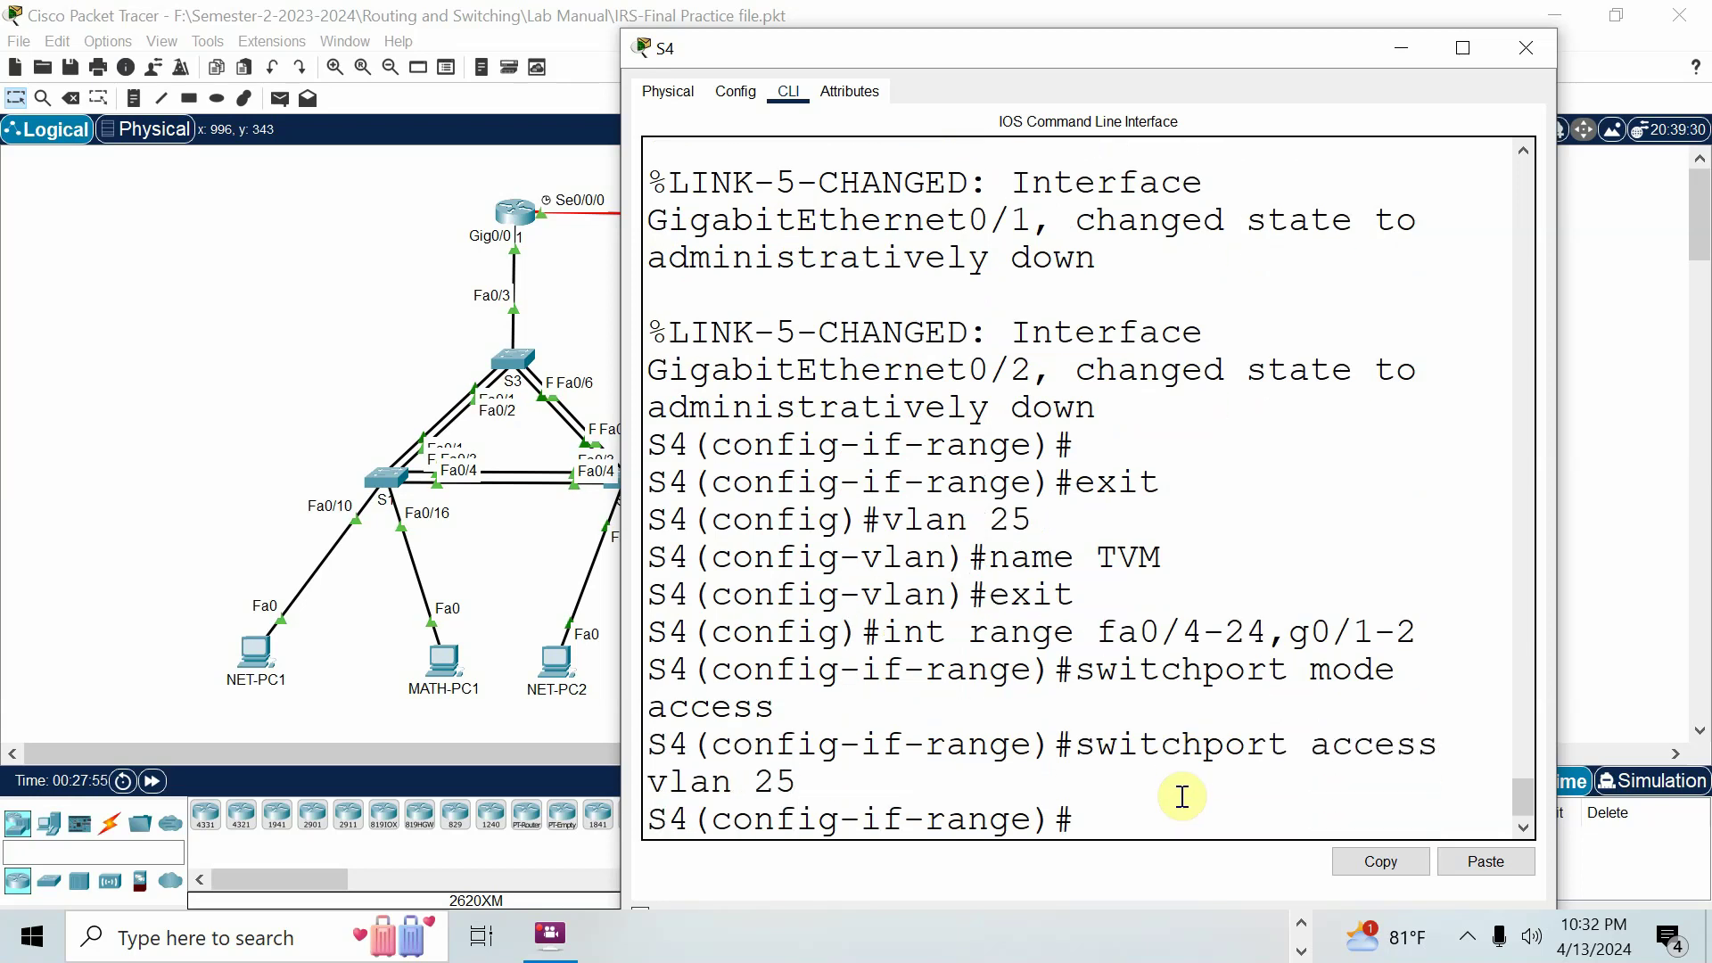
Save S4's configuration with do wr, run end, and bring up the Word lab manual.
type("do wr")
key("Return")
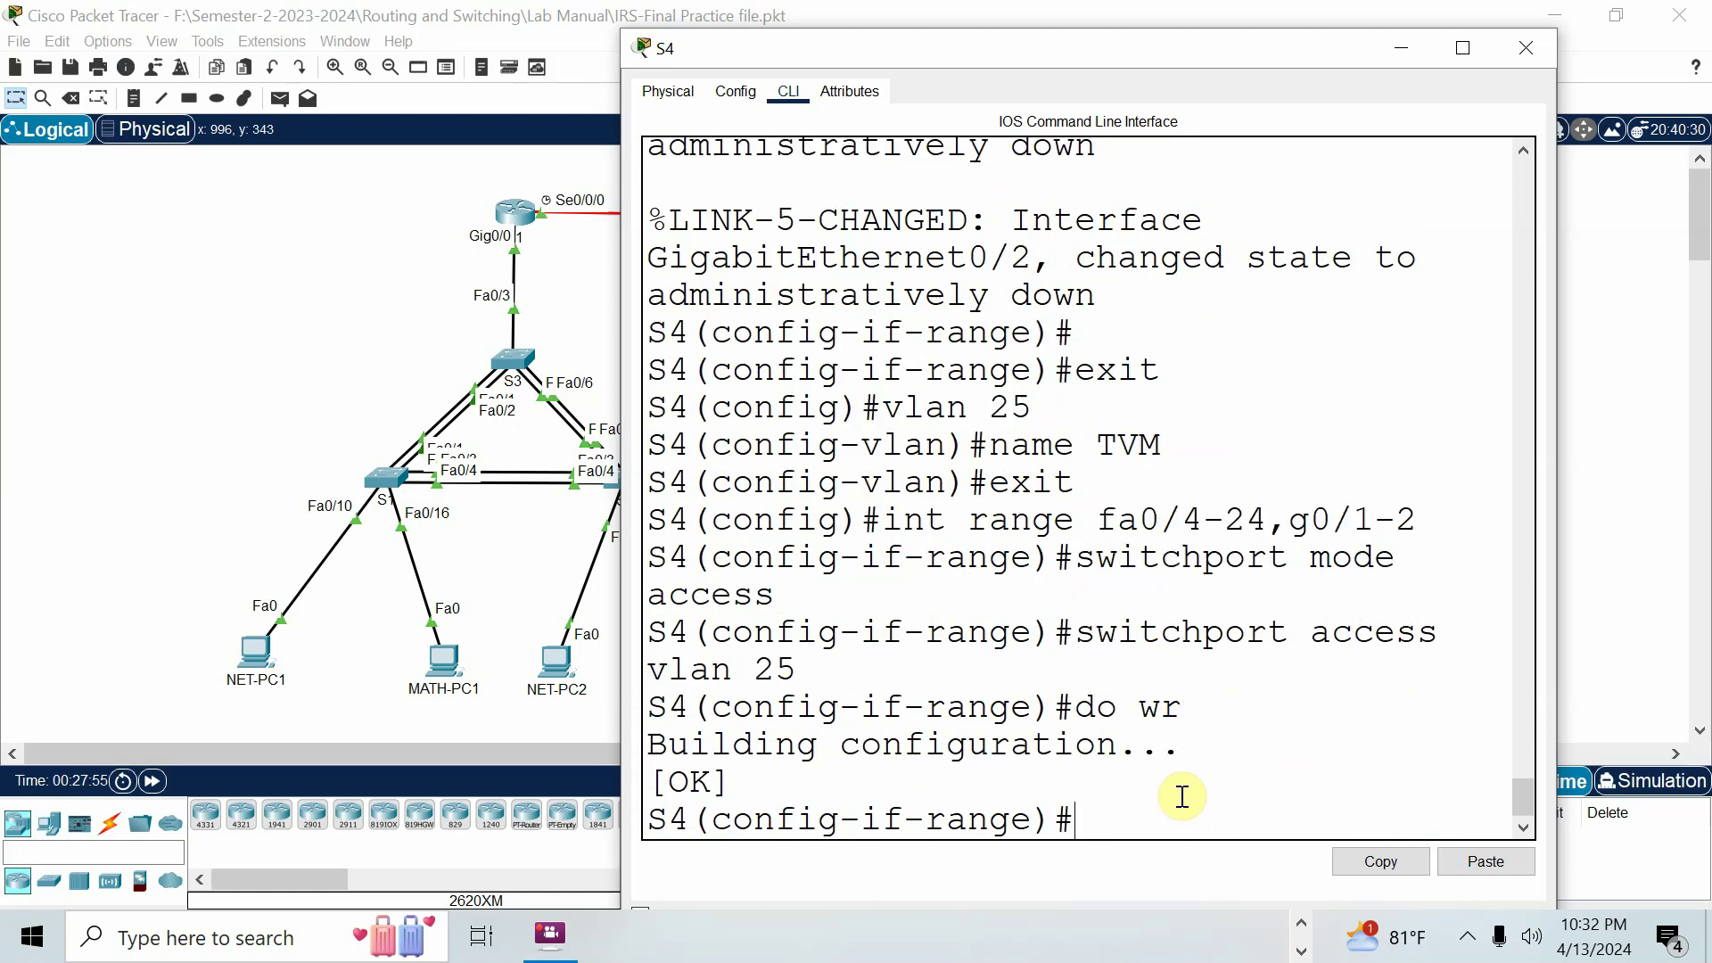
type("end")
key("Return")
key("Return")
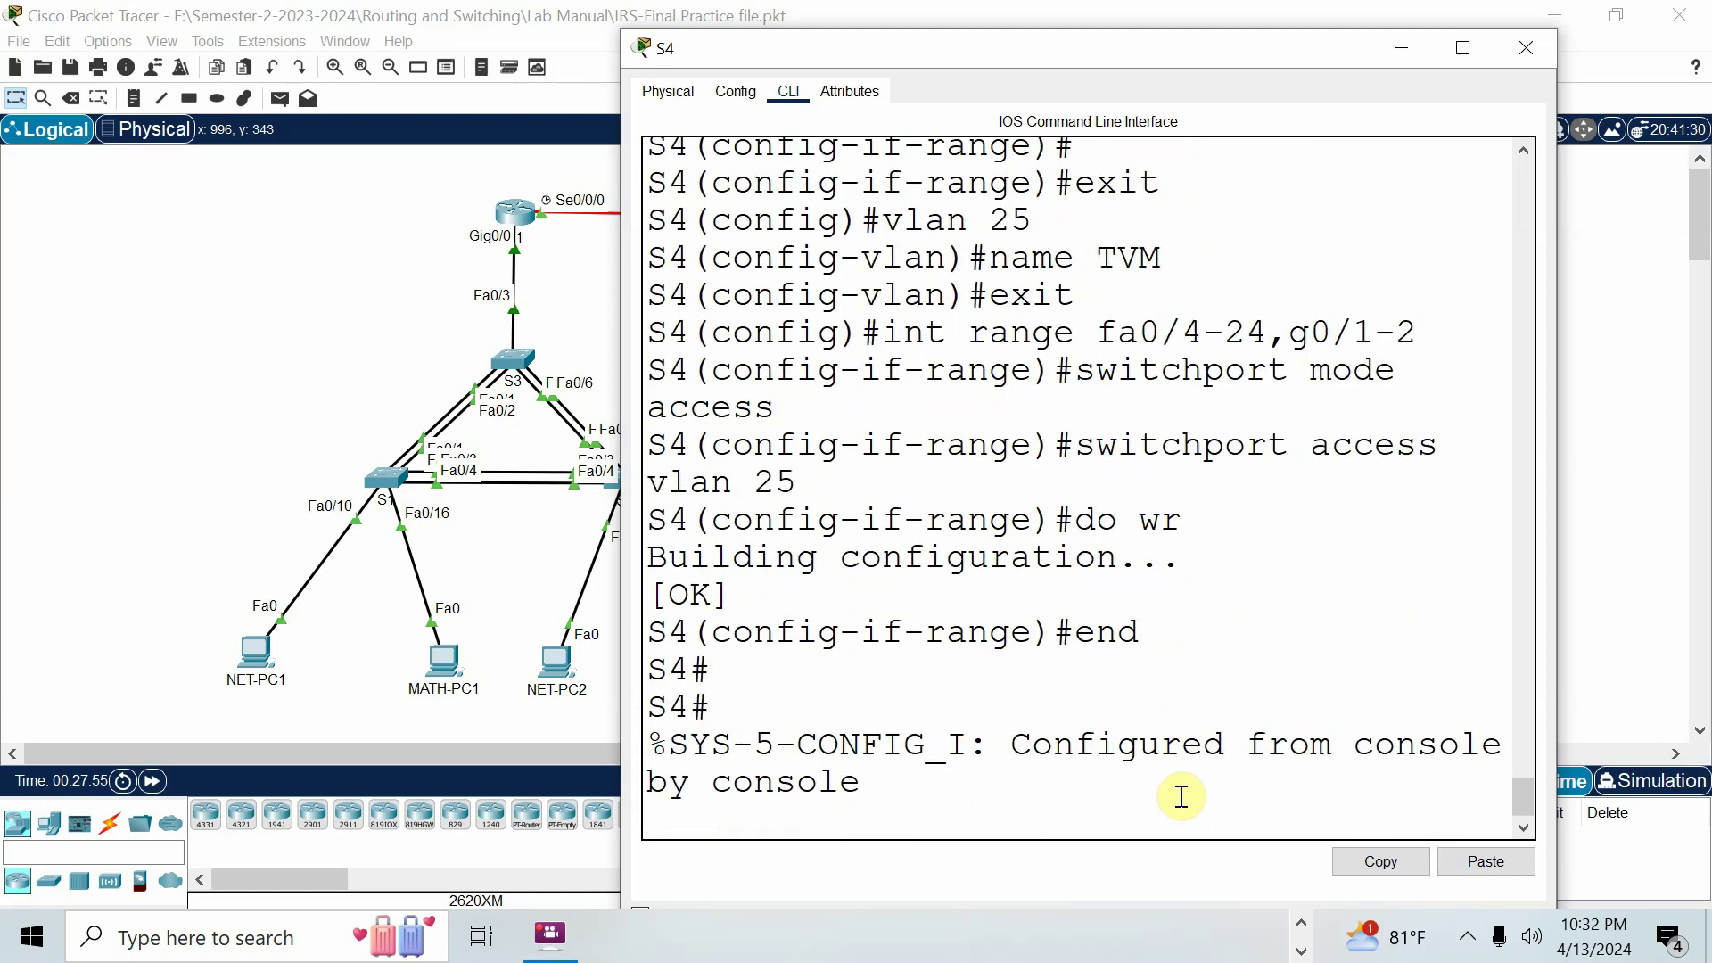
left_click(1302, 924)
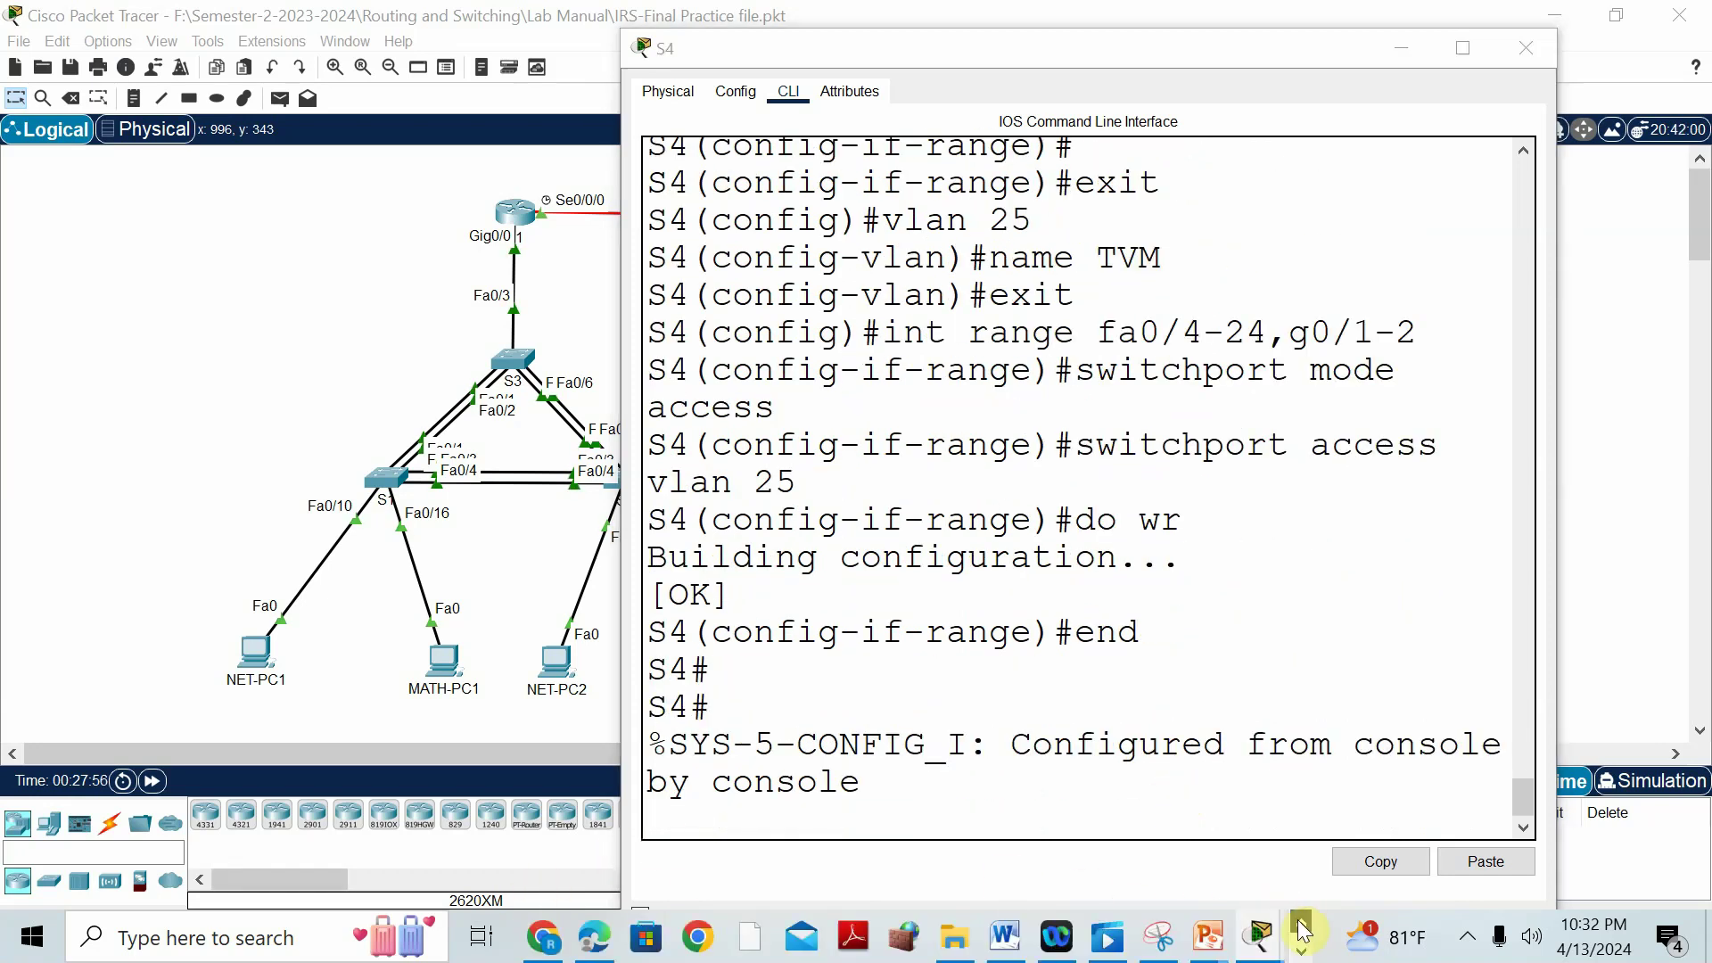
left_click(1014, 952)
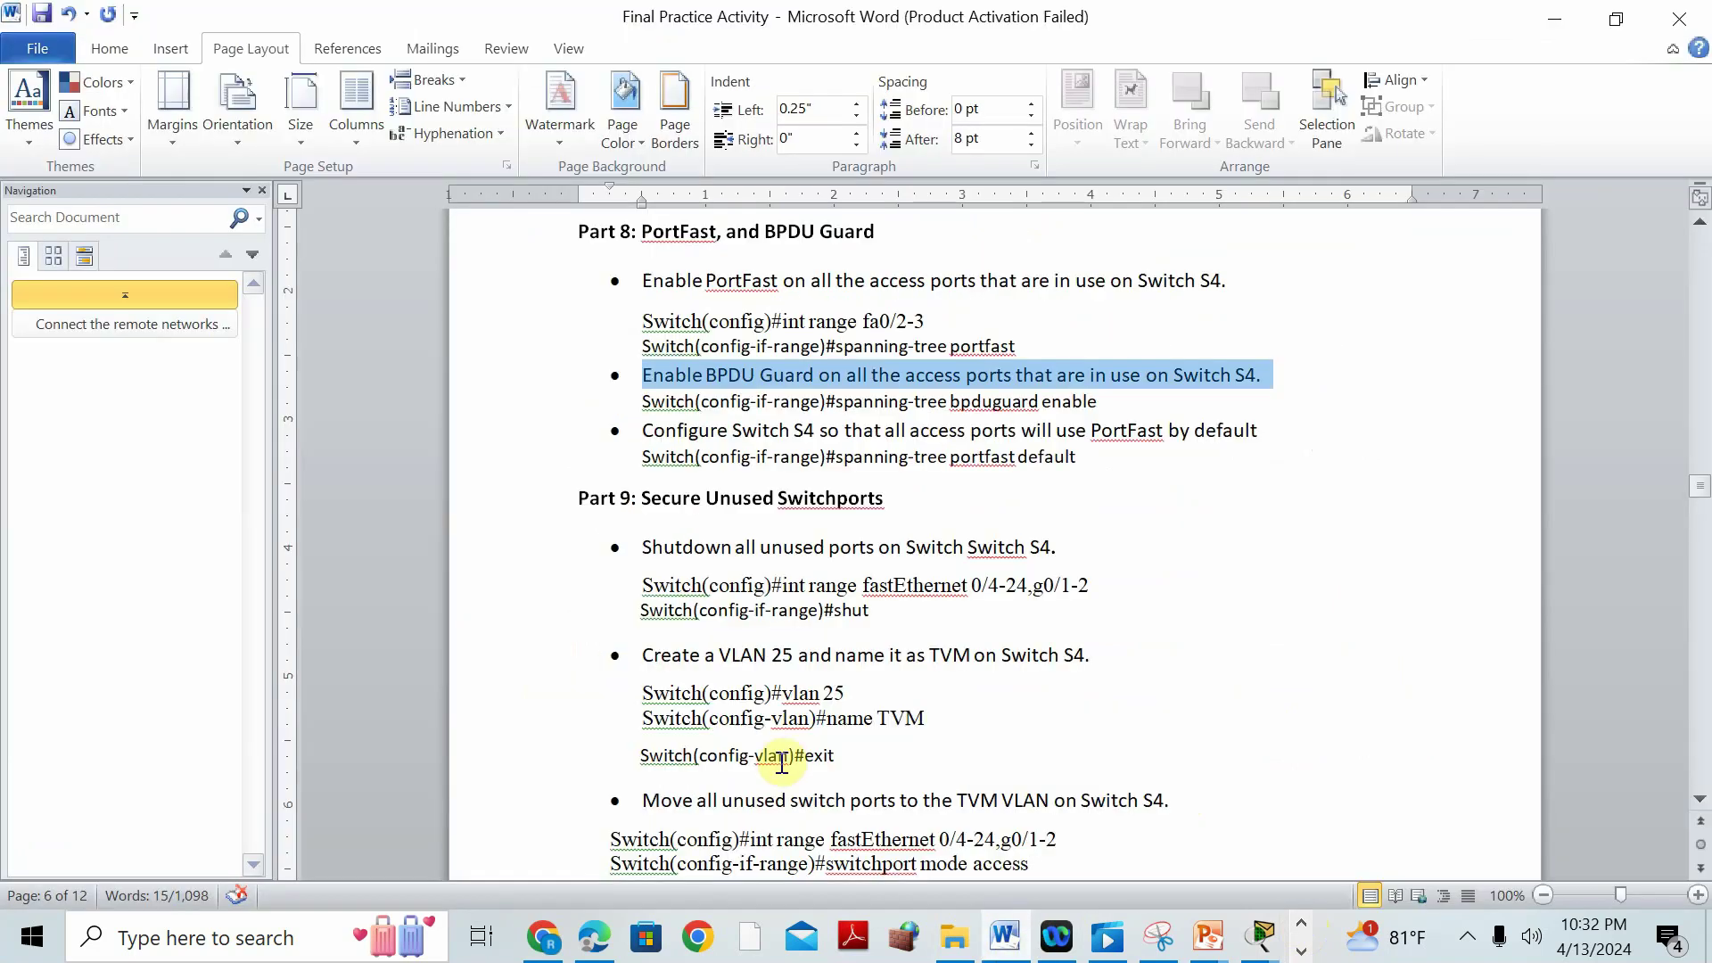
Scroll the manual to Part 10 and highlight the WR router IP 192.168.80.1 instruction.
scroll(1326, 646, "down", 3)
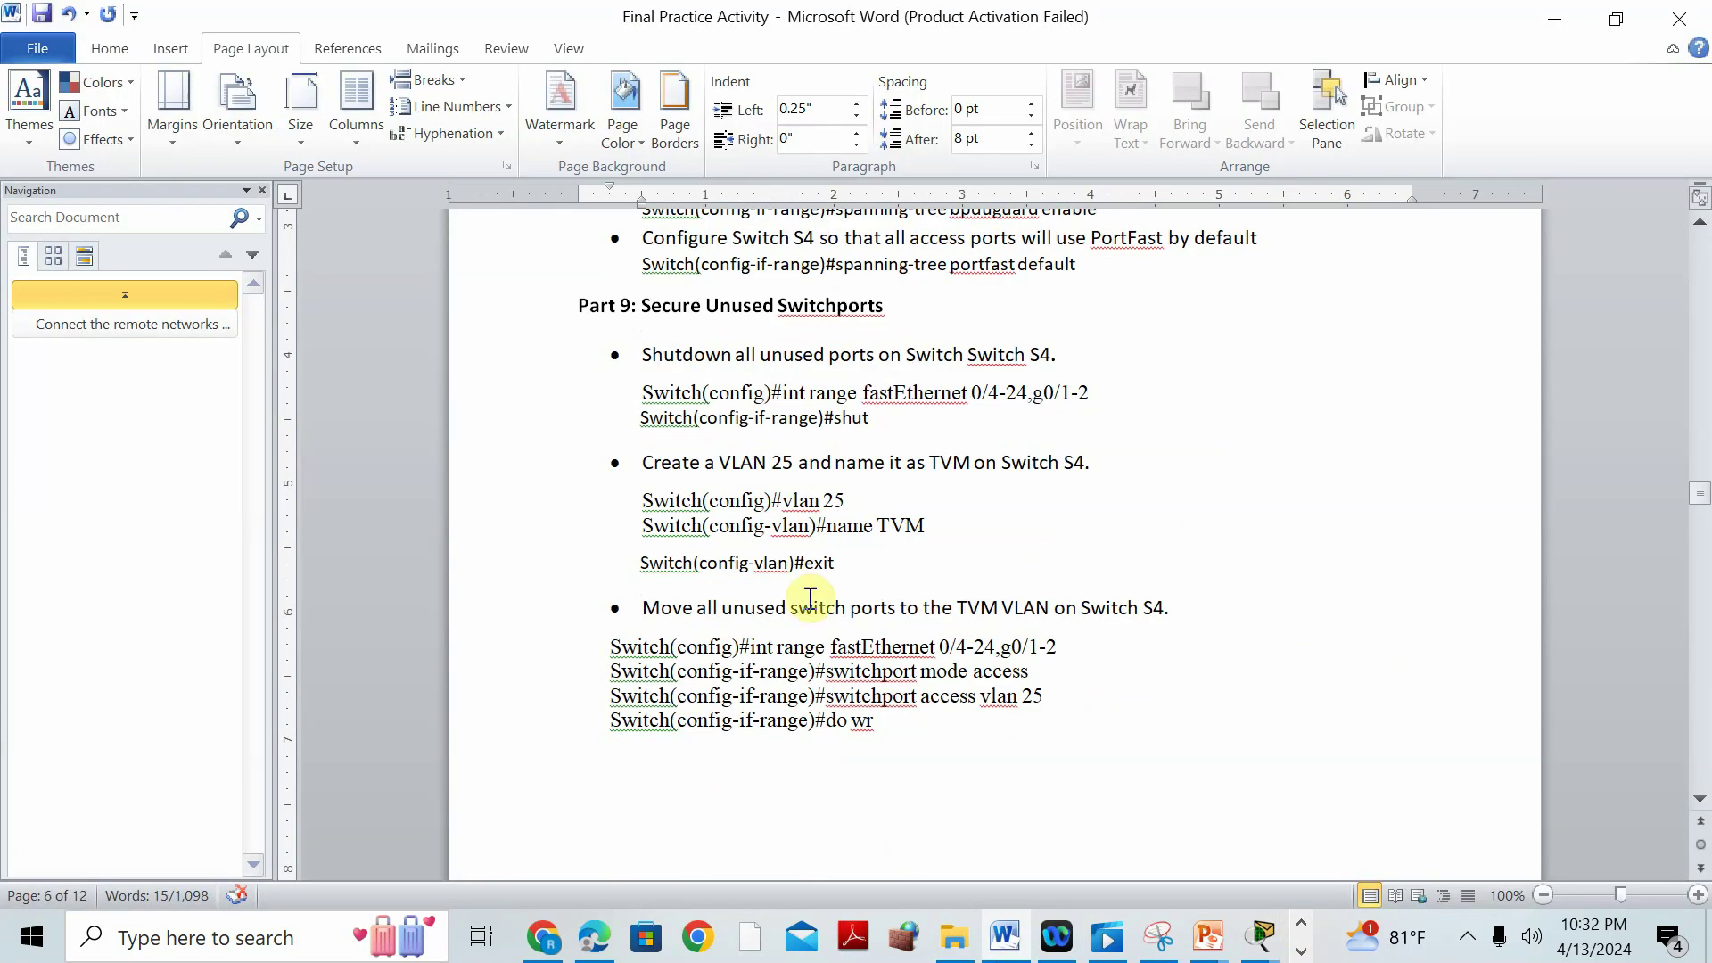
double_click(1022, 701)
scroll(1317, 600, "down", 12)
scroll(1323, 605, "up", 6)
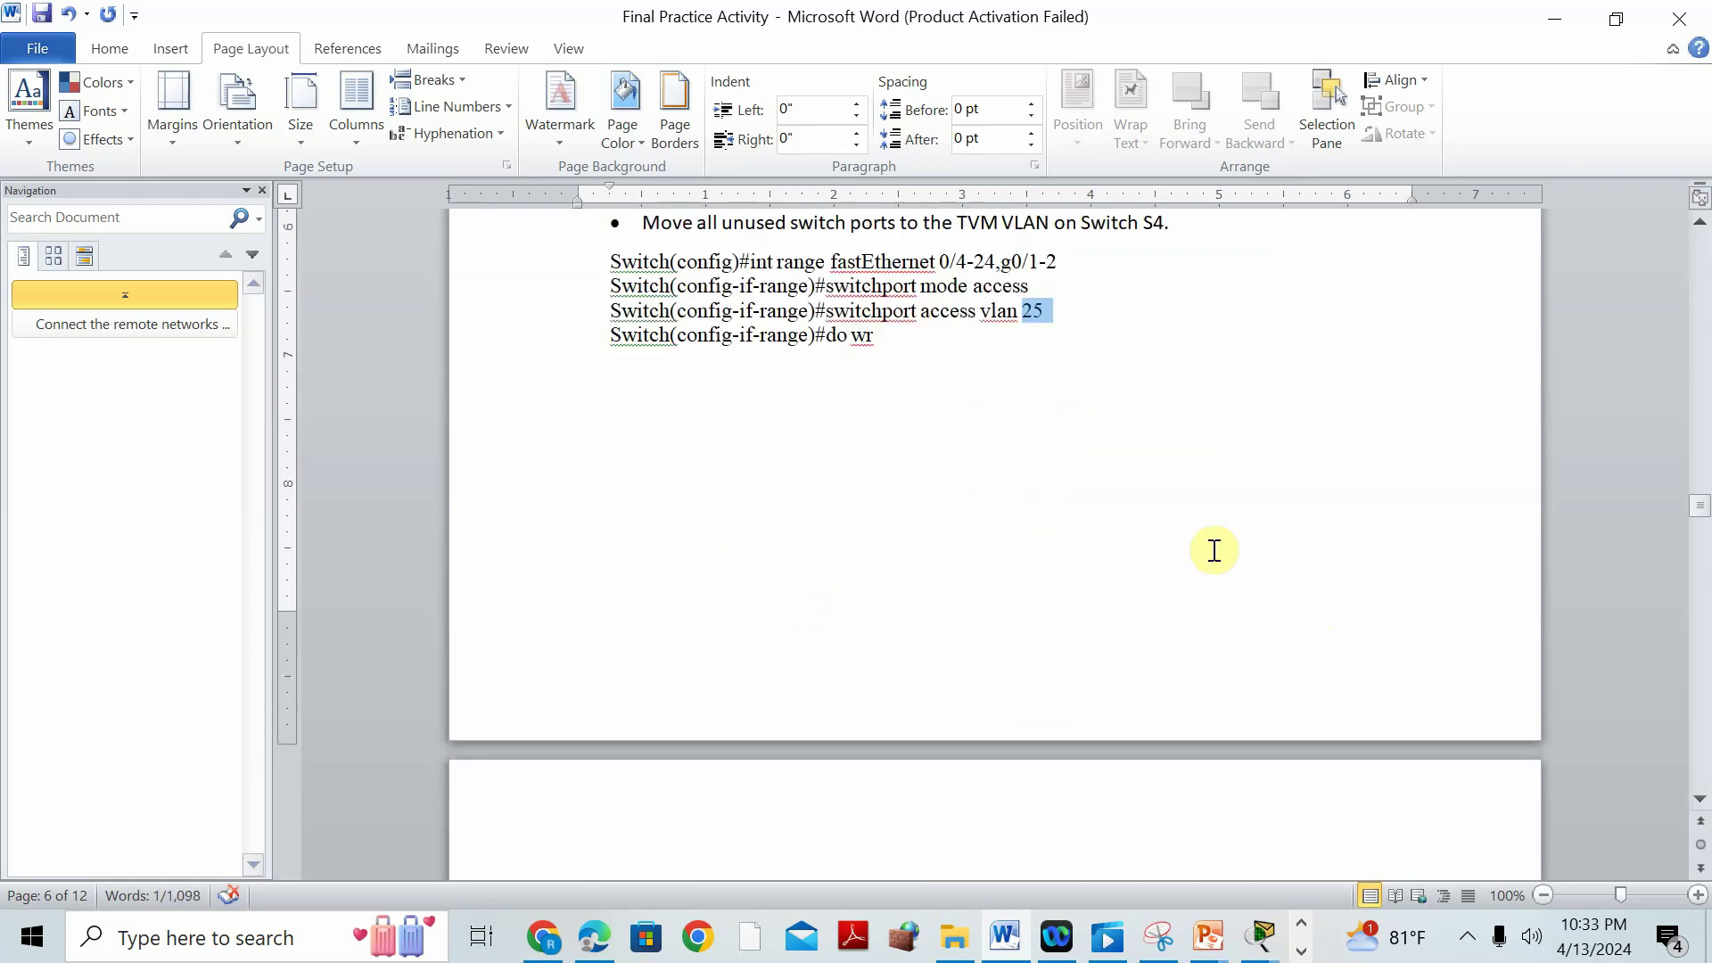
scroll(1030, 414, "up", 4)
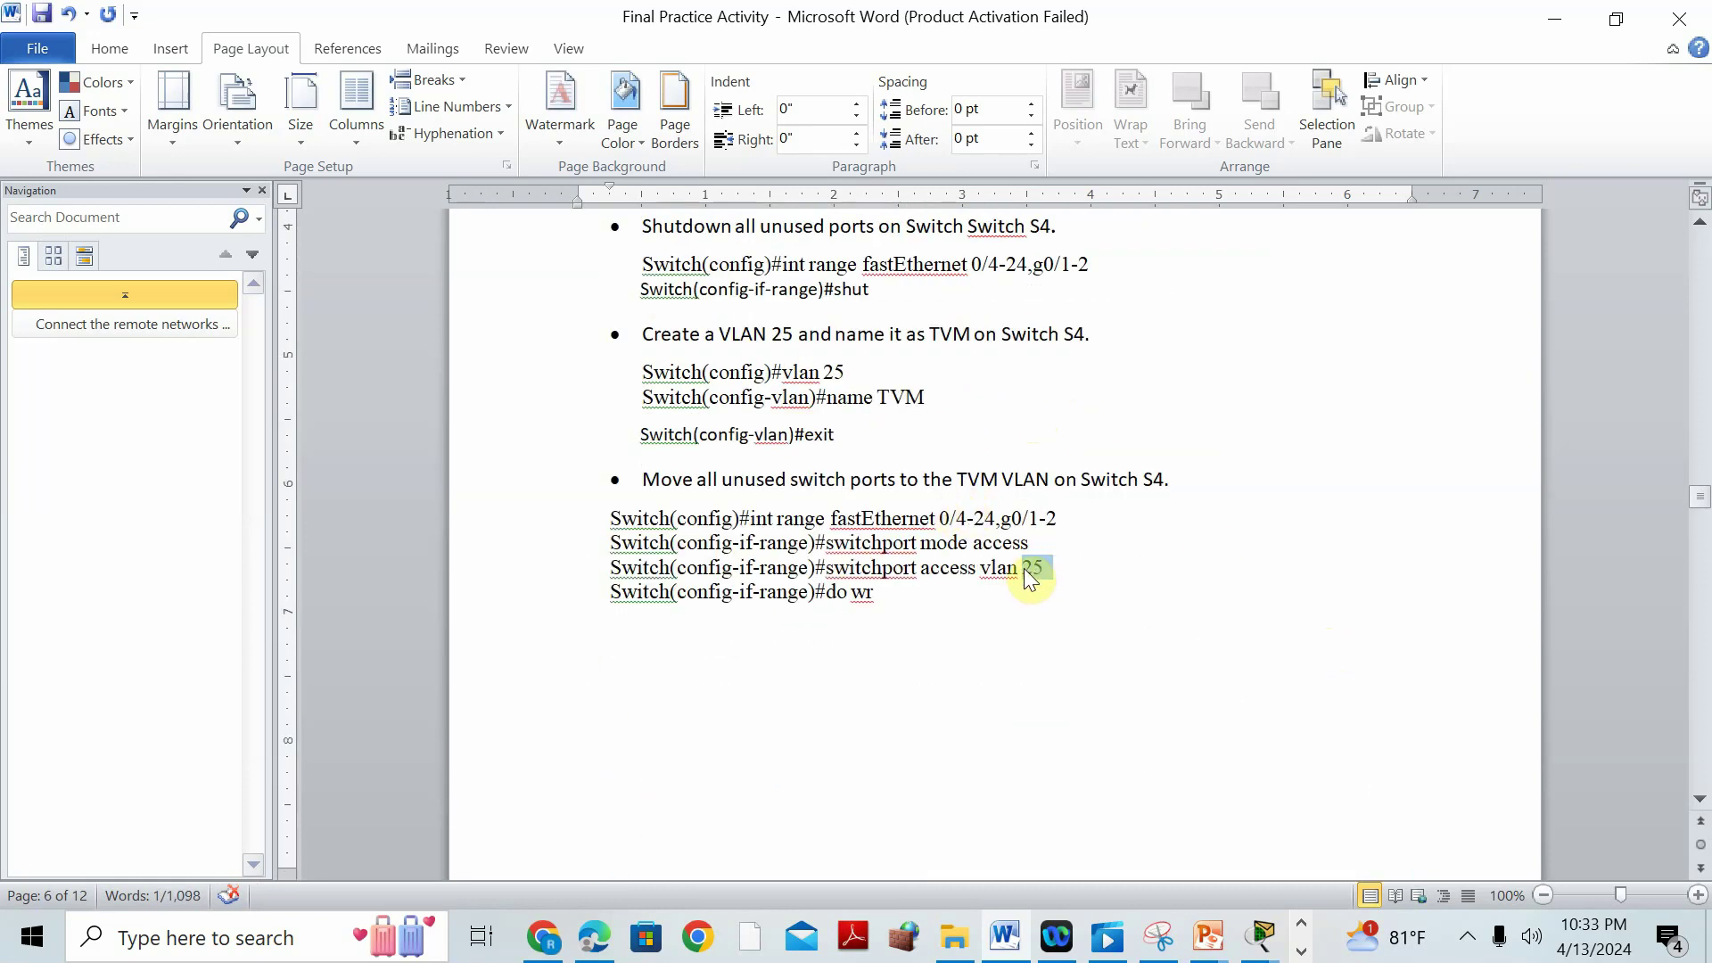
scroll(1293, 570, "down", 15)
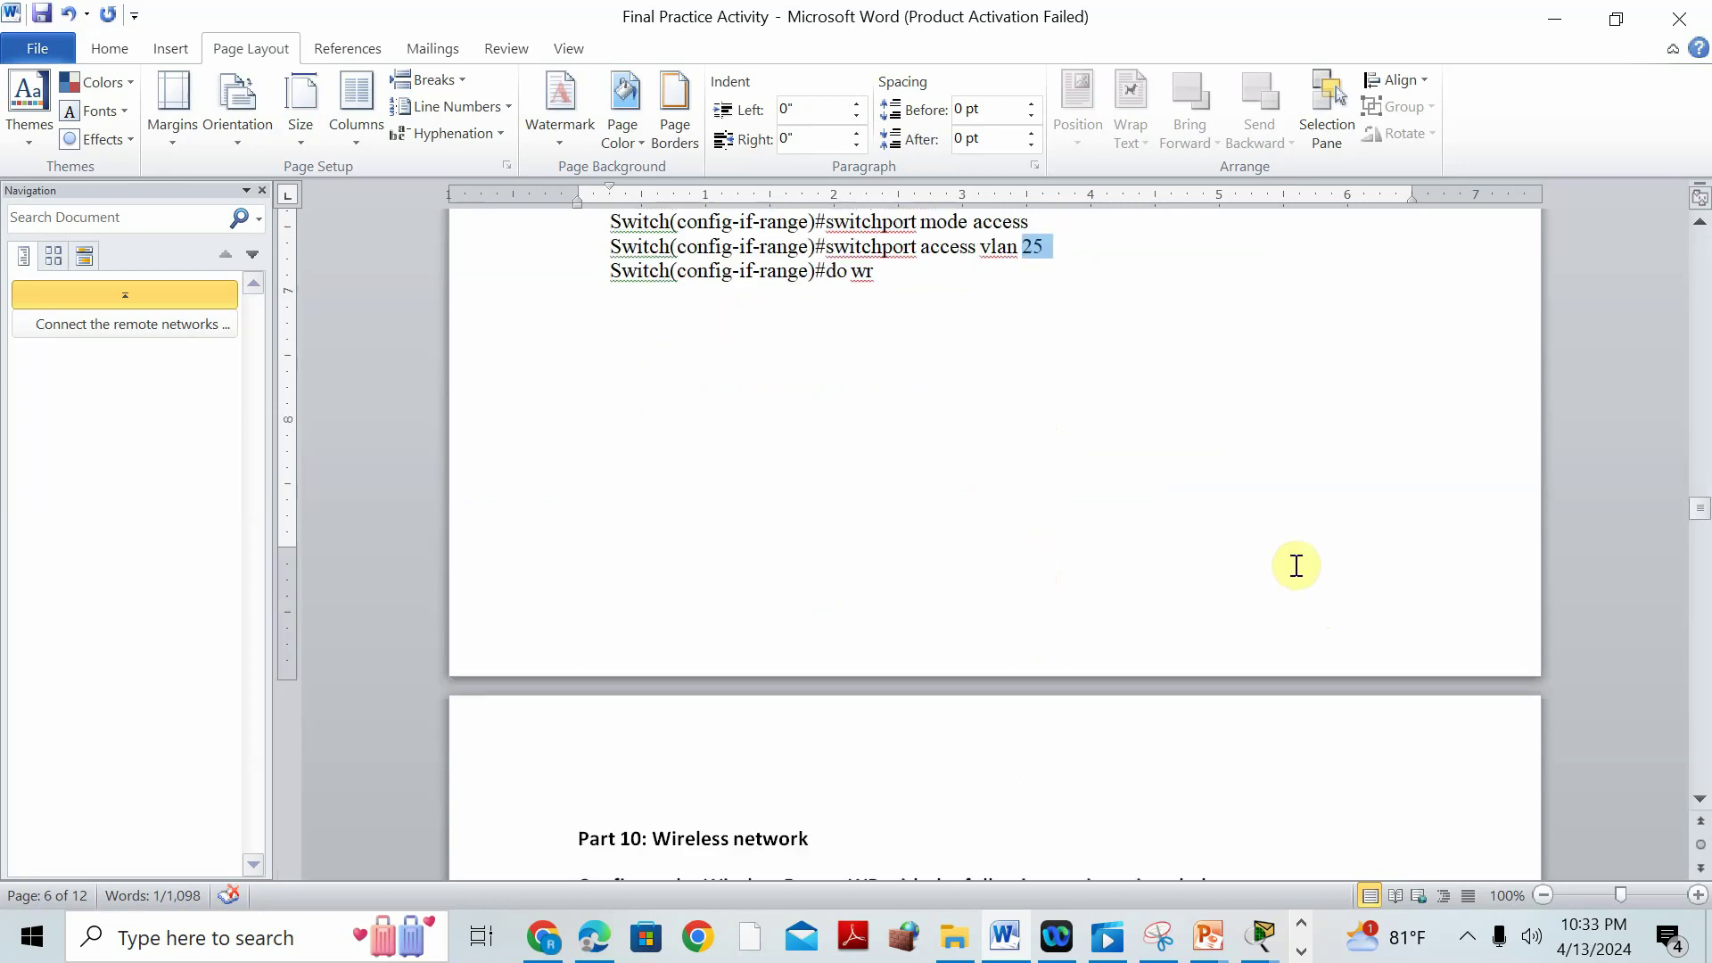
scroll(812, 326, "up", 1)
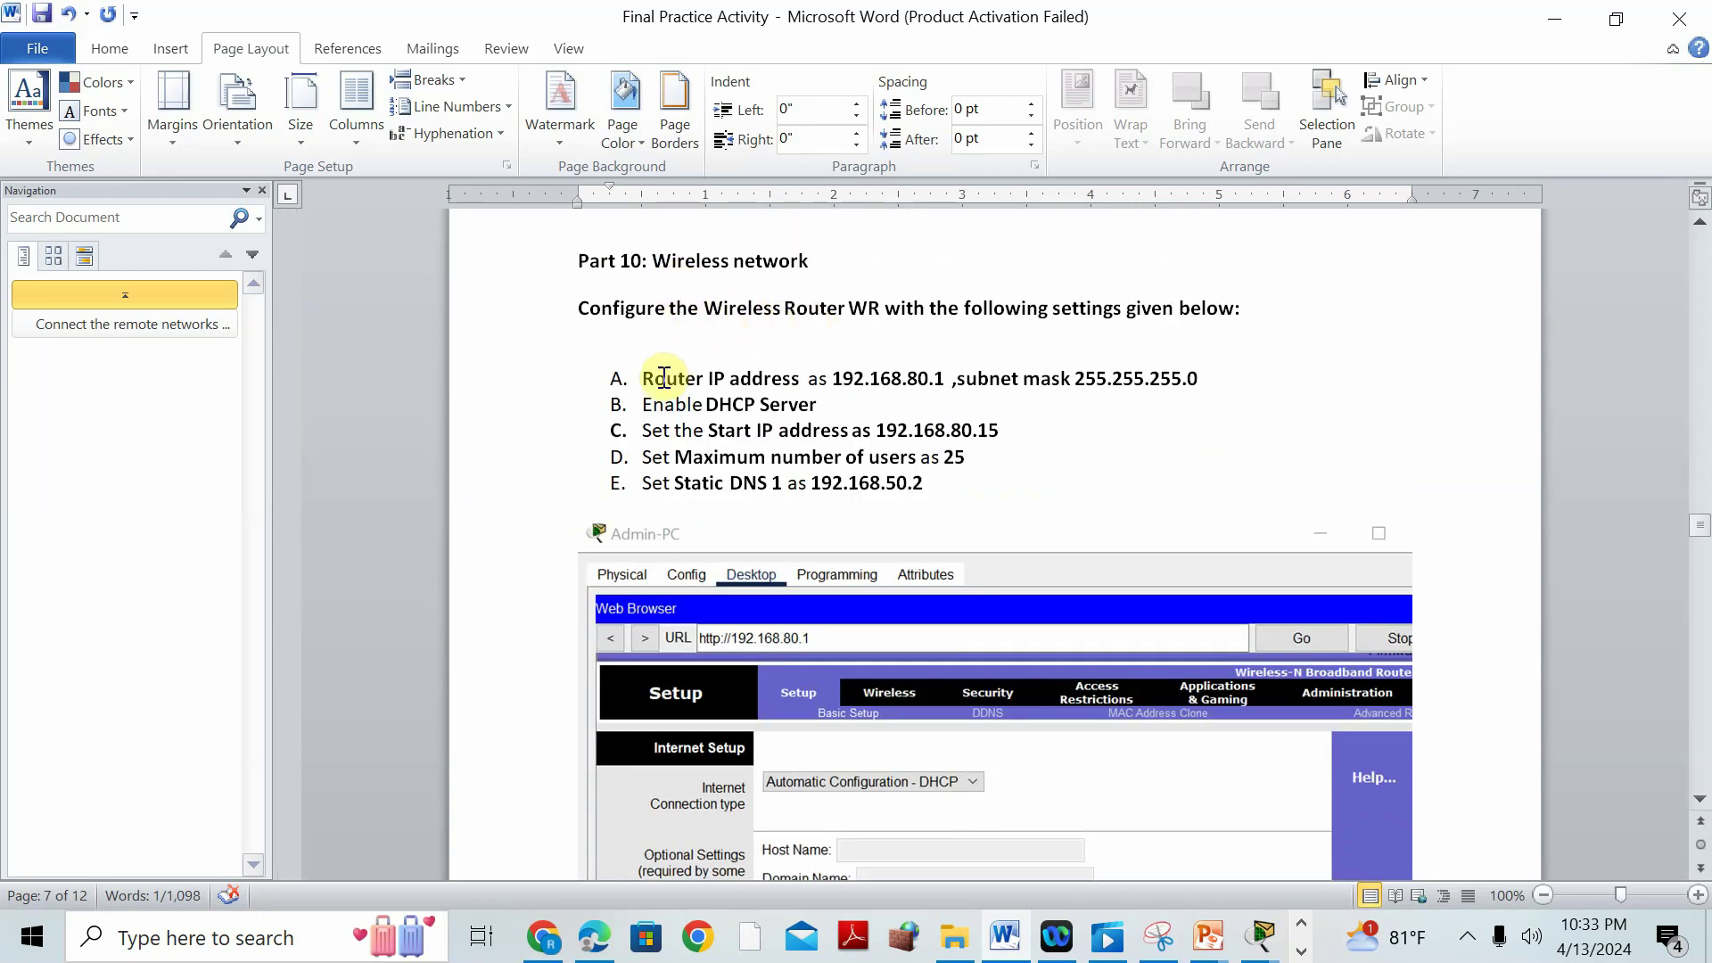
left_click_drag(643, 378, 802, 411)
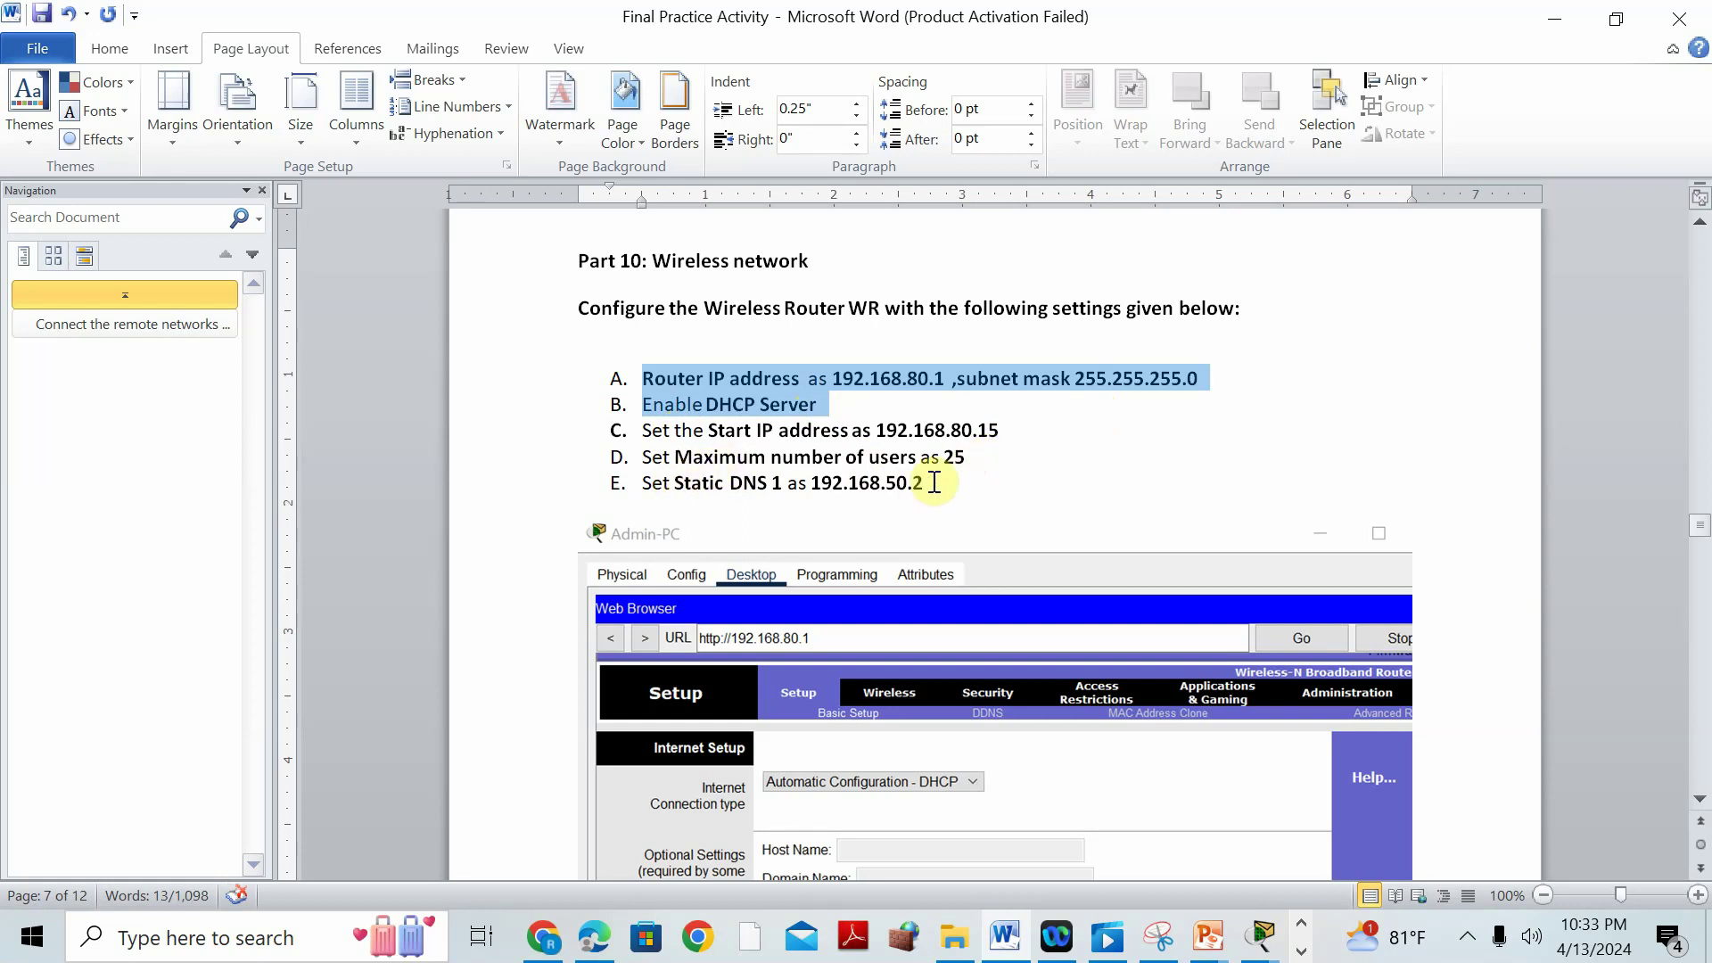
scroll(995, 504, "down", 3)
scroll(996, 504, "up", 1)
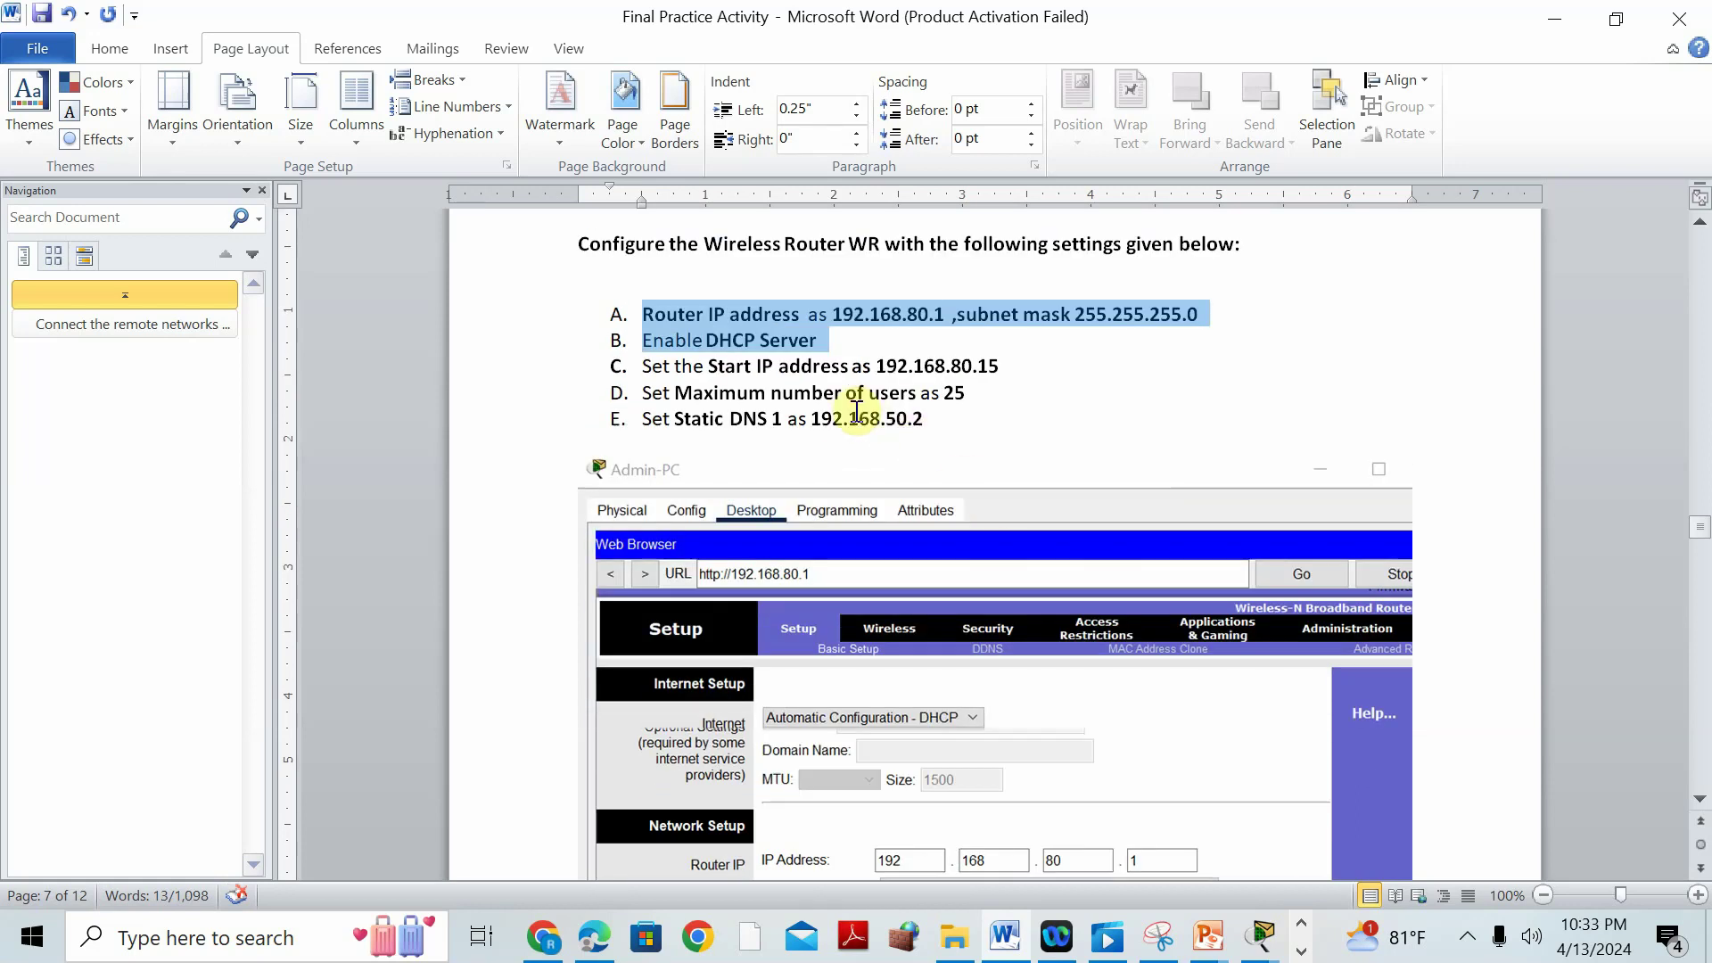
Back in Packet Tracer, open the WR wireless router's GUI setup page.
mouse_move(1262, 941)
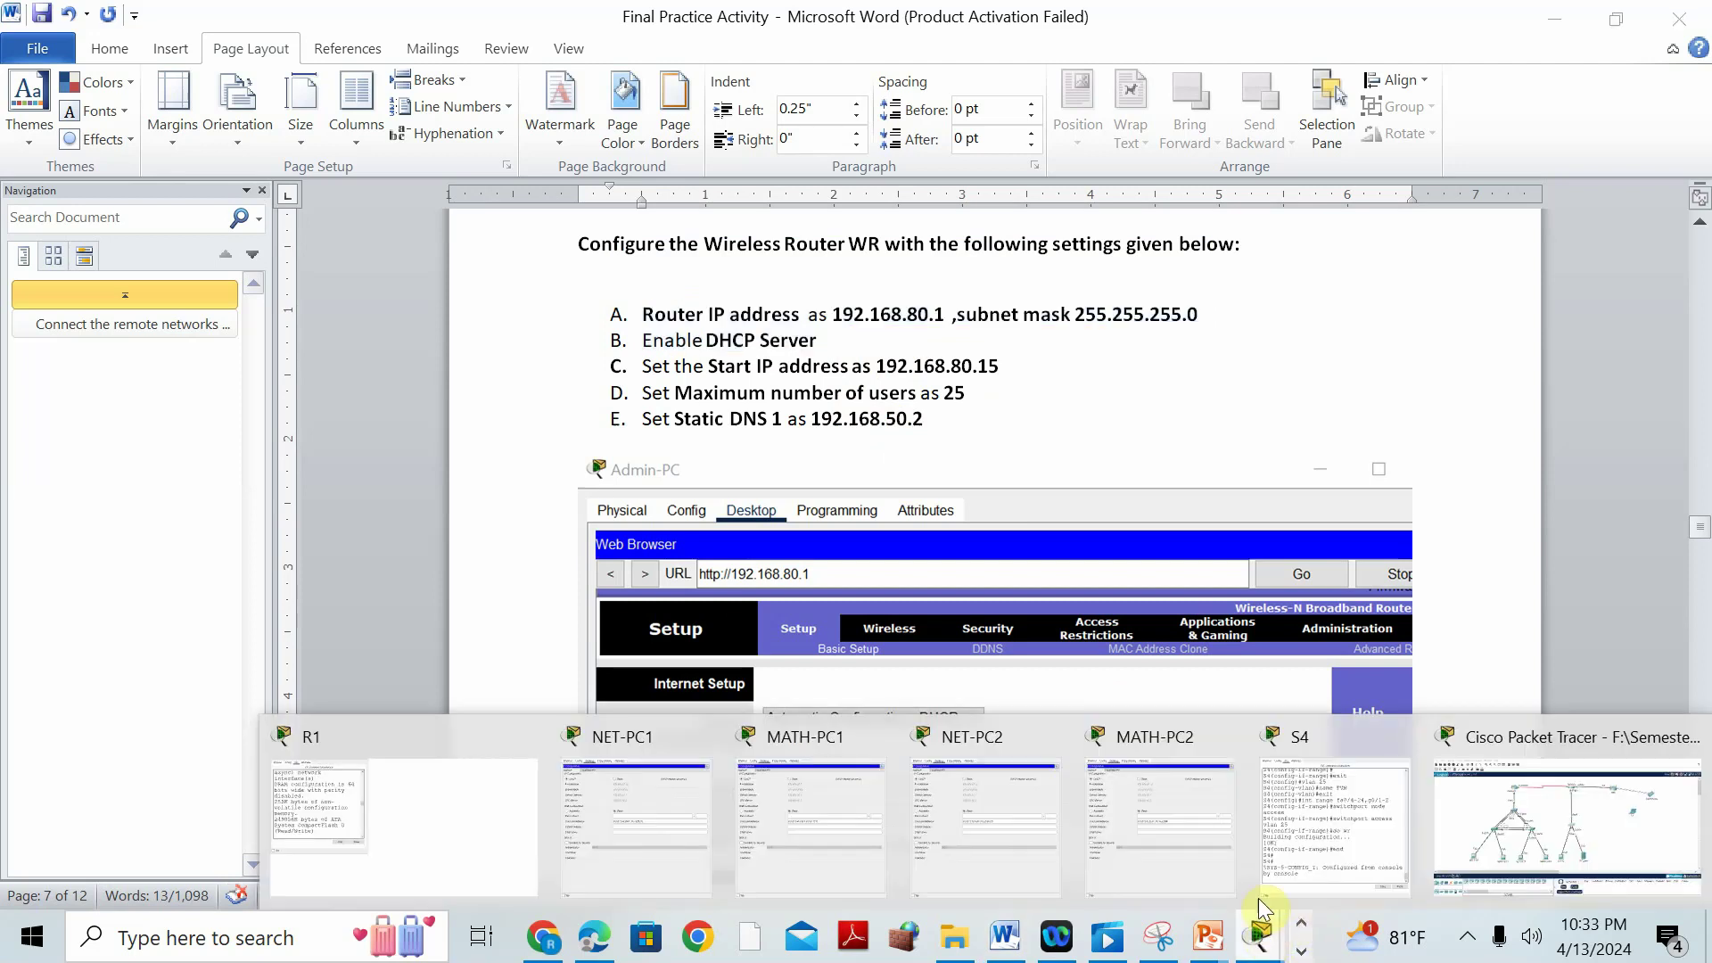
left_click(1494, 742)
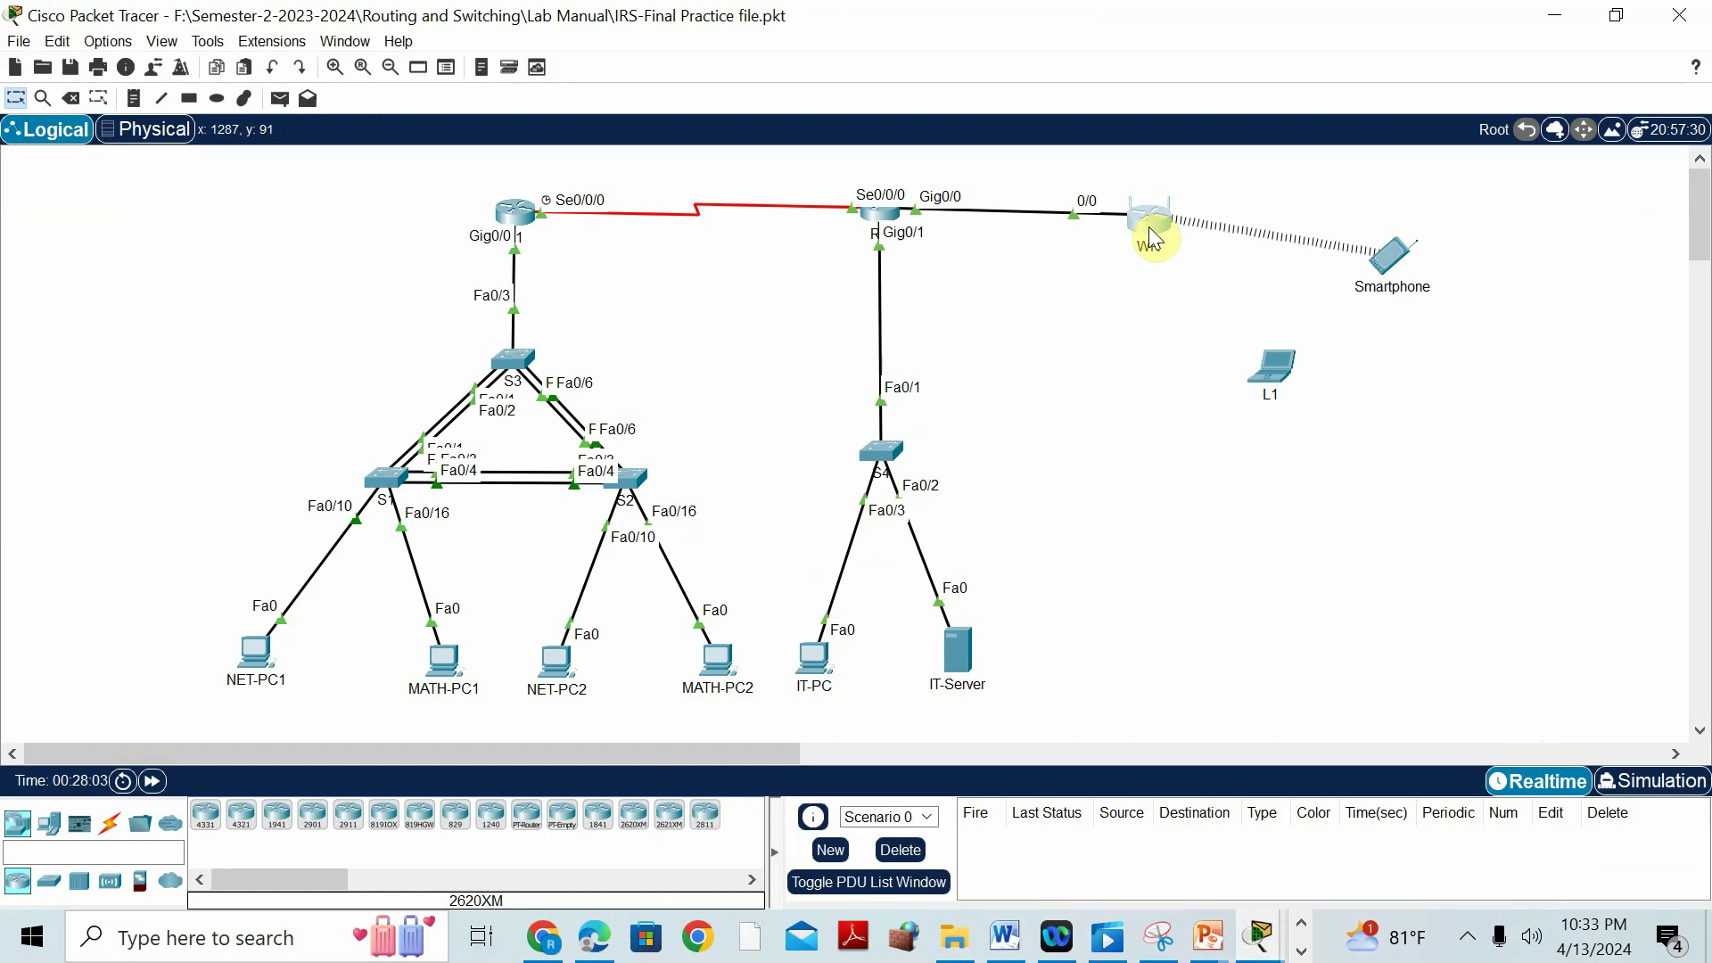
left_click(1149, 233)
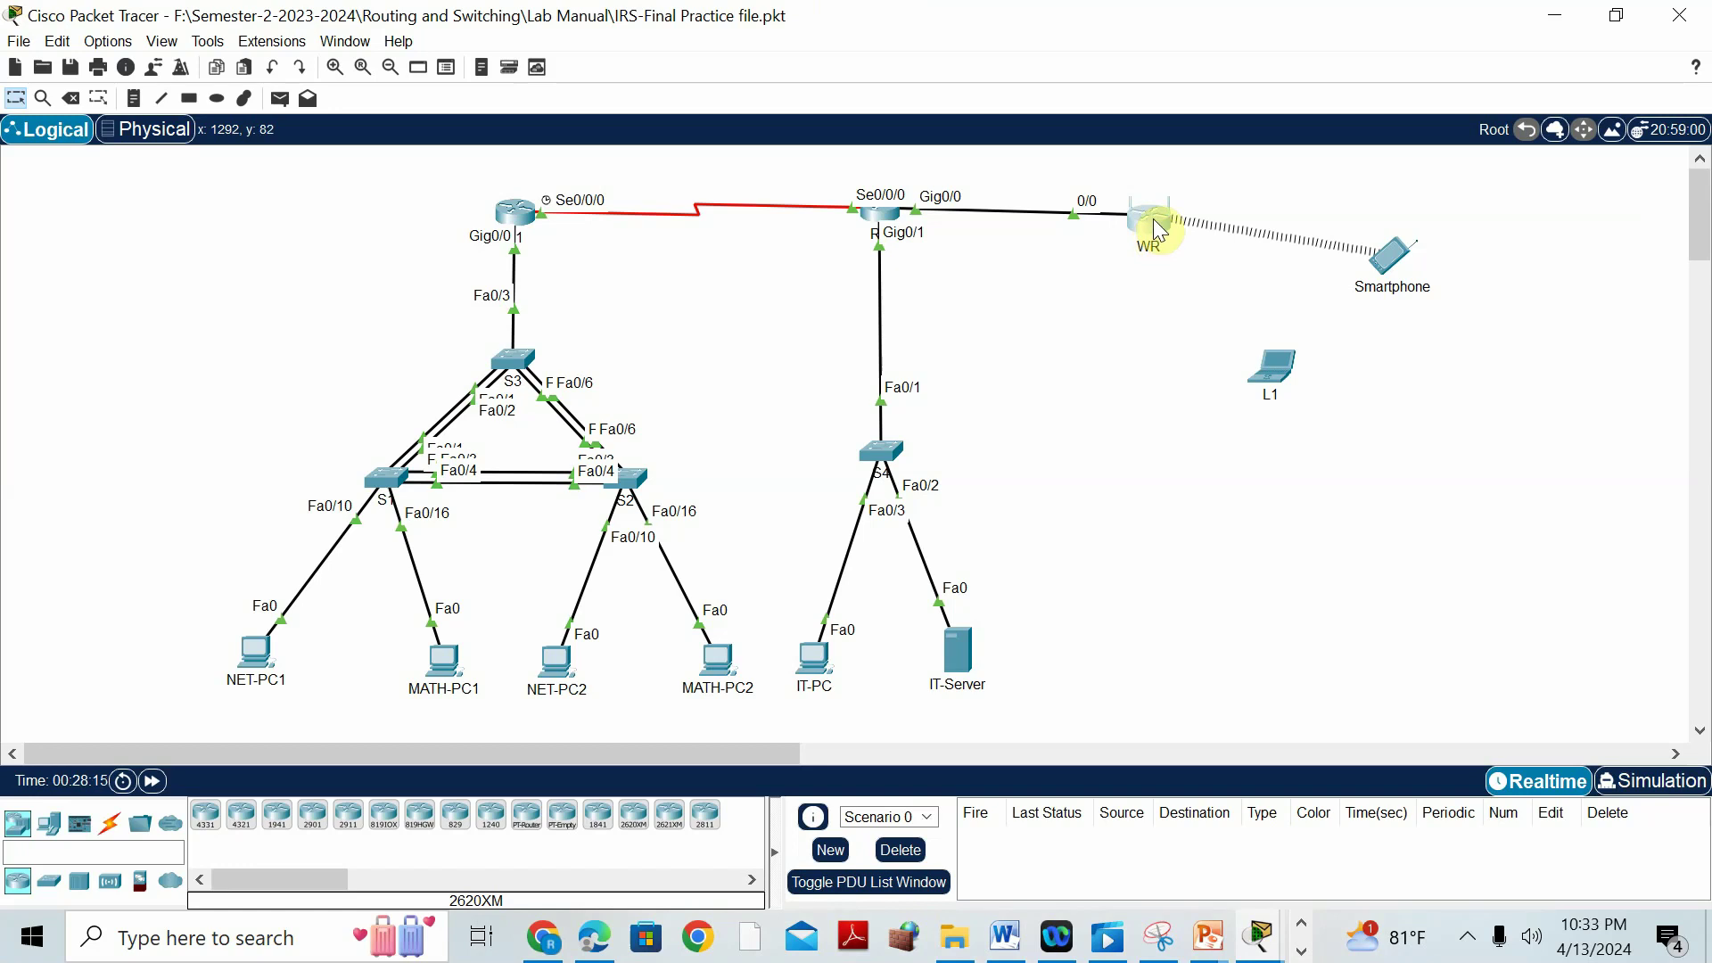
left_click(1153, 221)
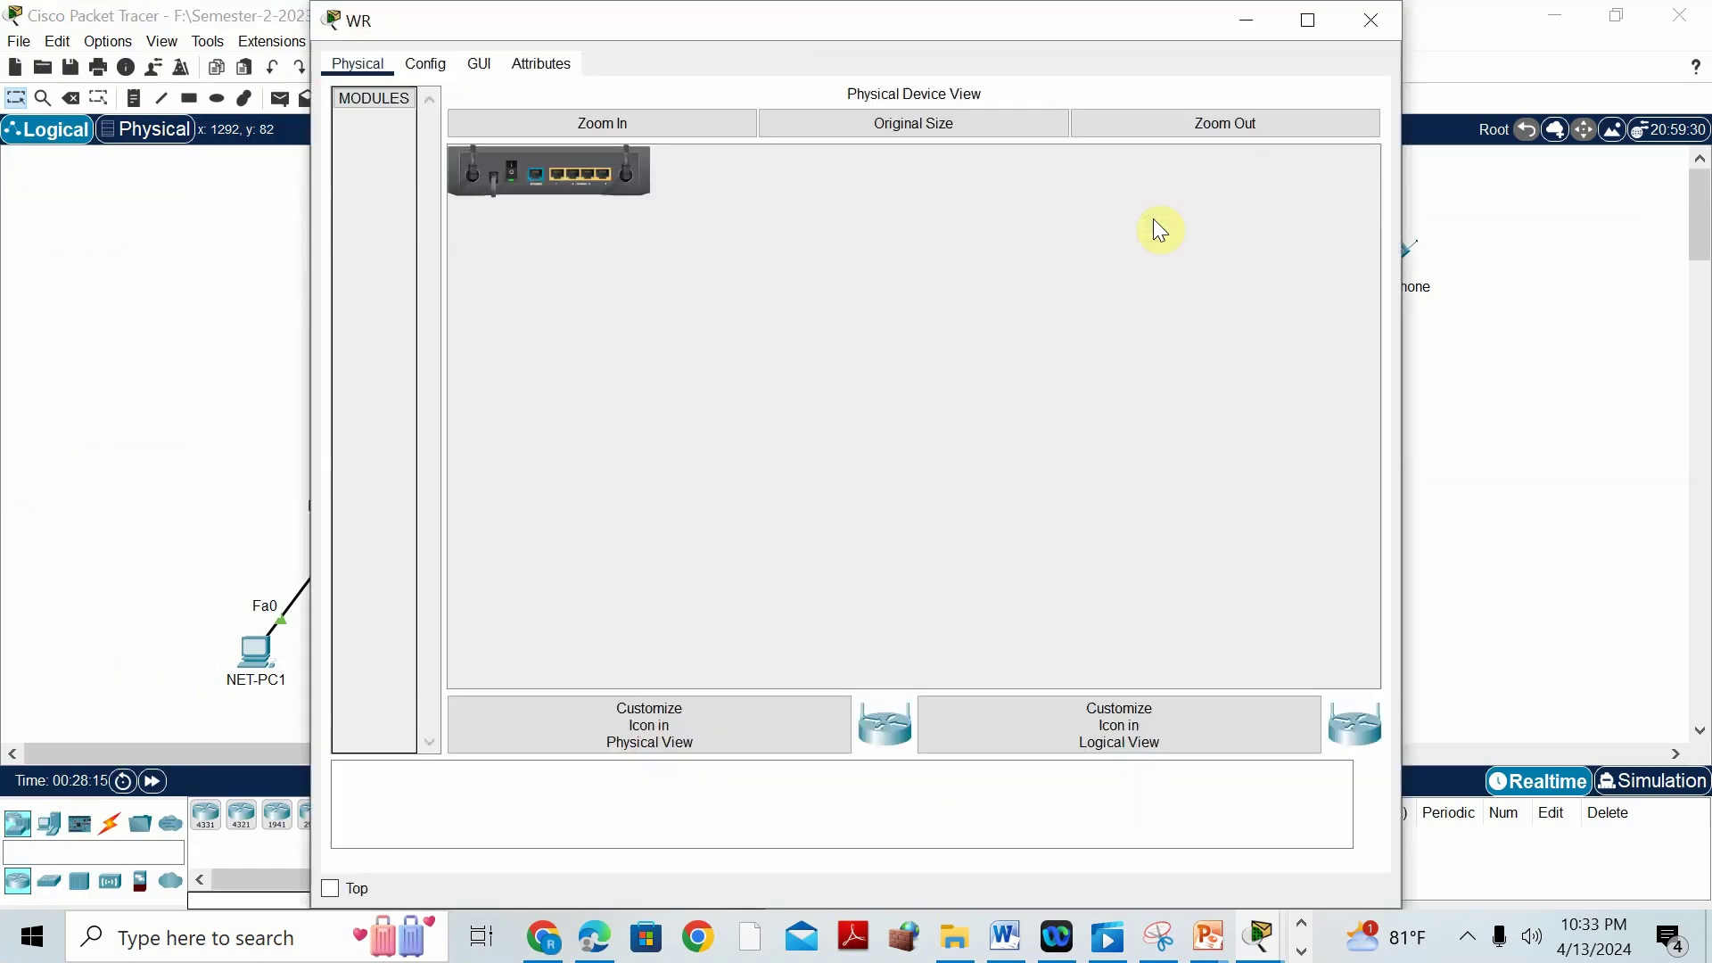
left_click(478, 65)
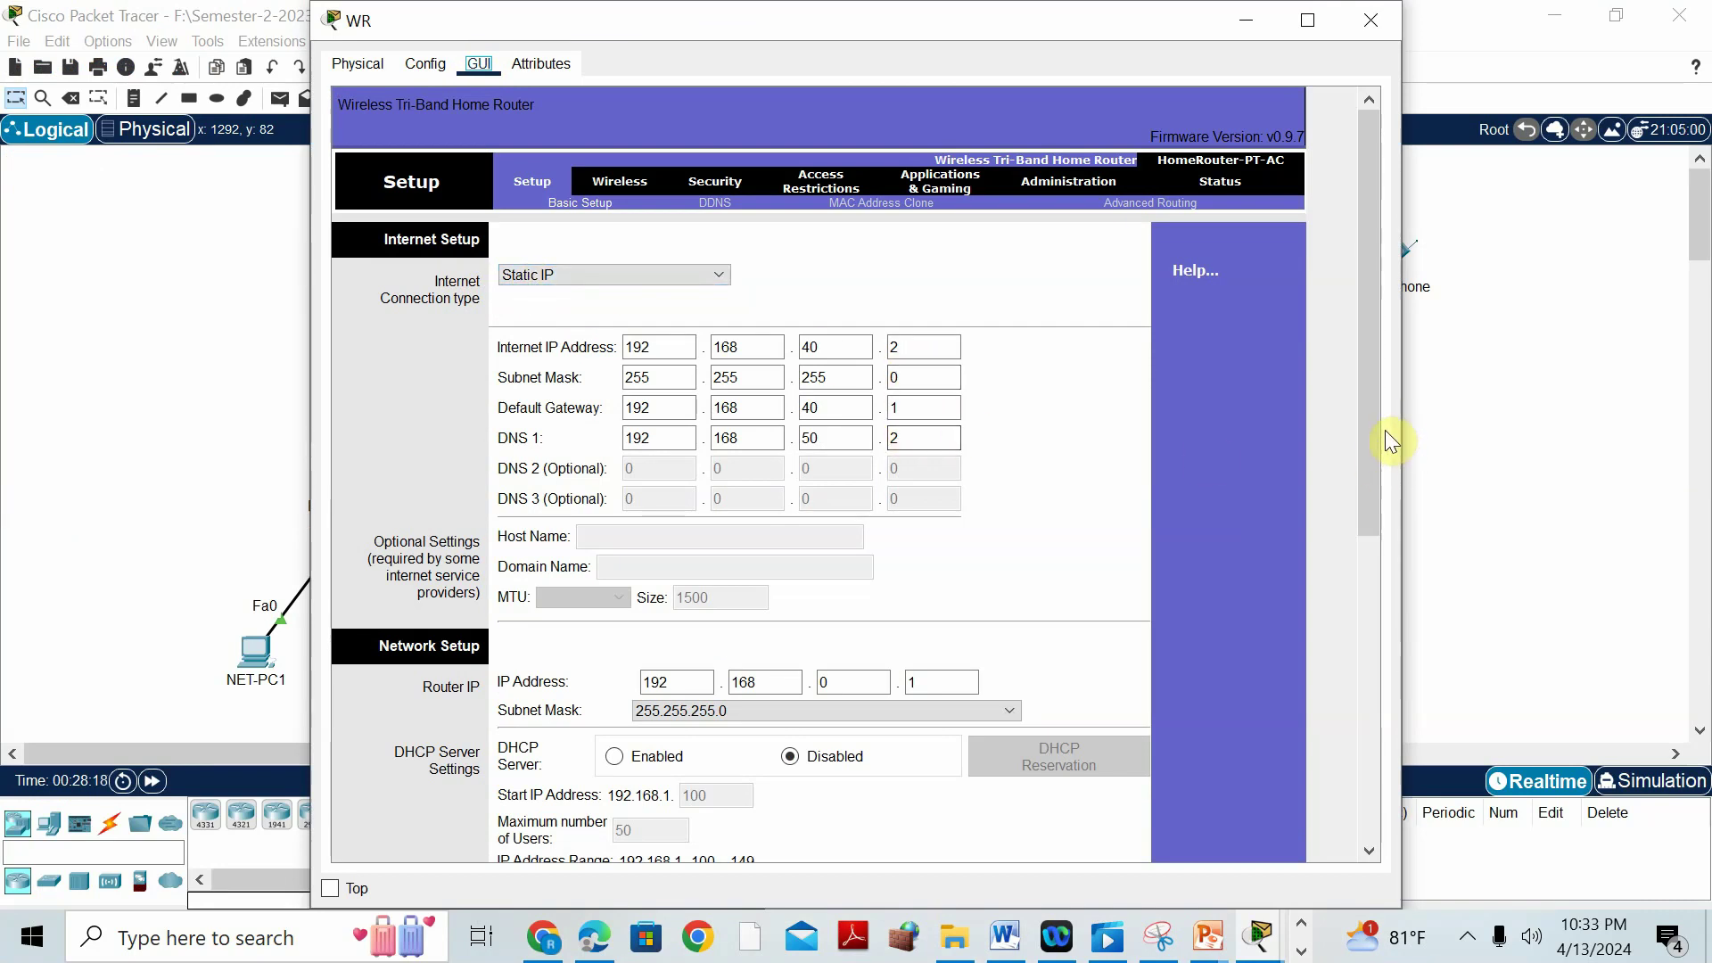
Change WR's router IP to 192.168.80.1, enable its DHCP server, and save the settings.
left_click_drag(1378, 436, 1376, 592)
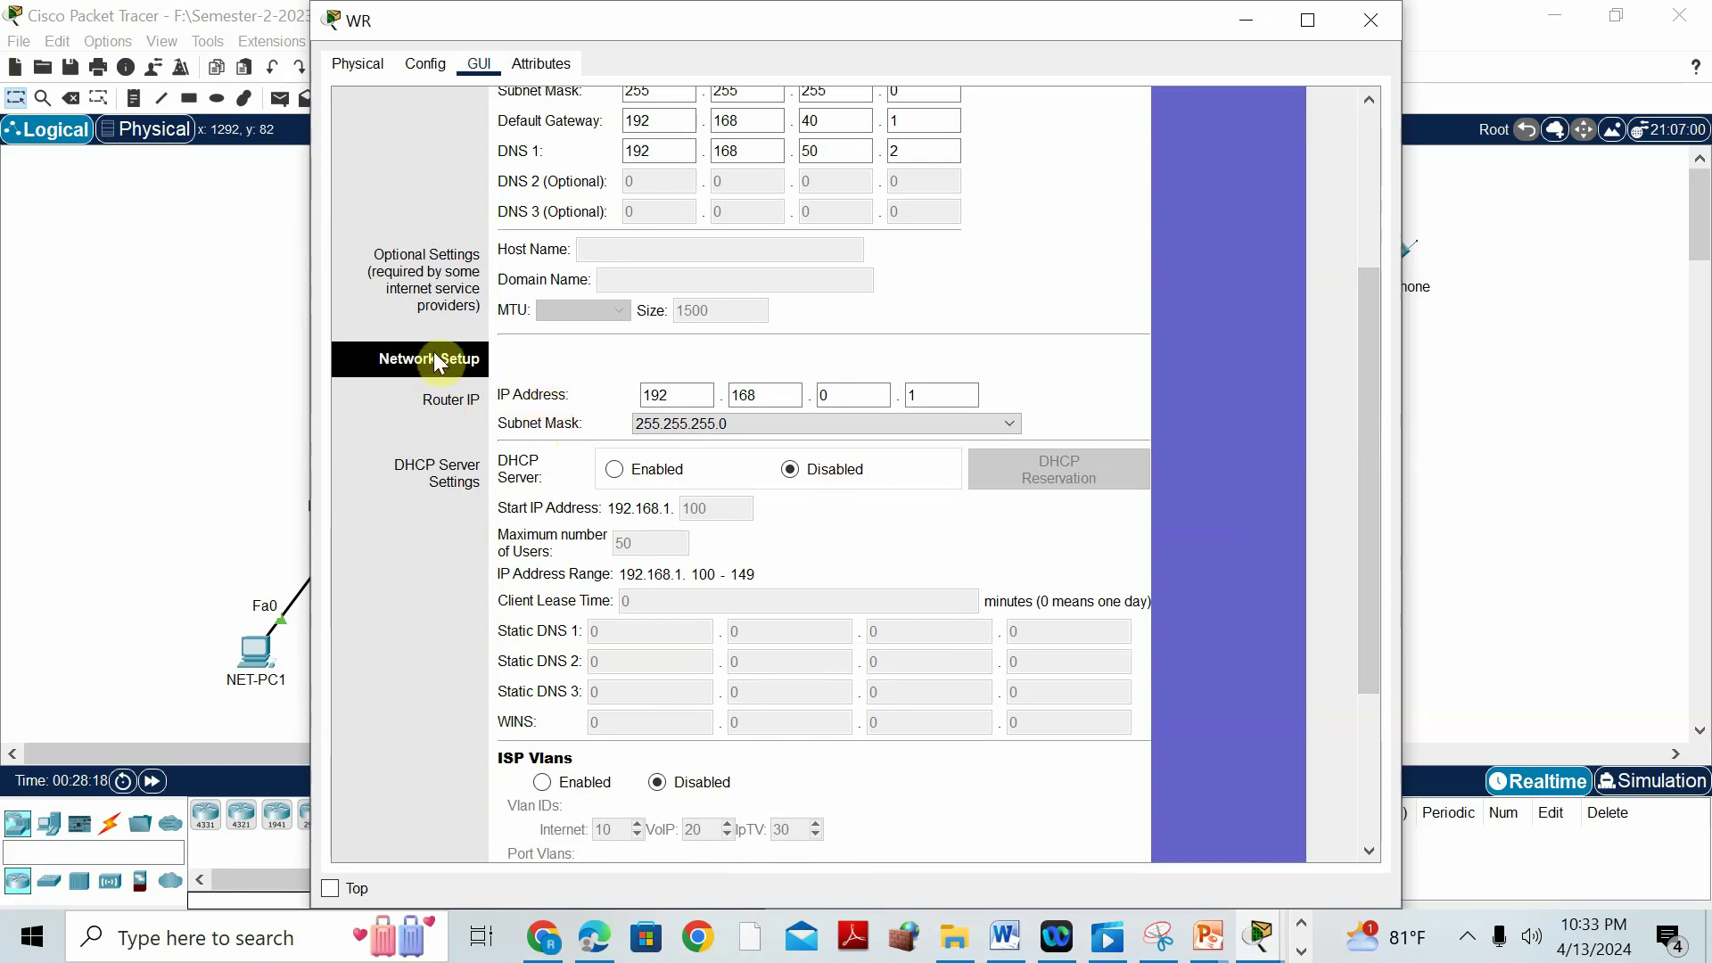
left_click_drag(858, 394, 821, 394)
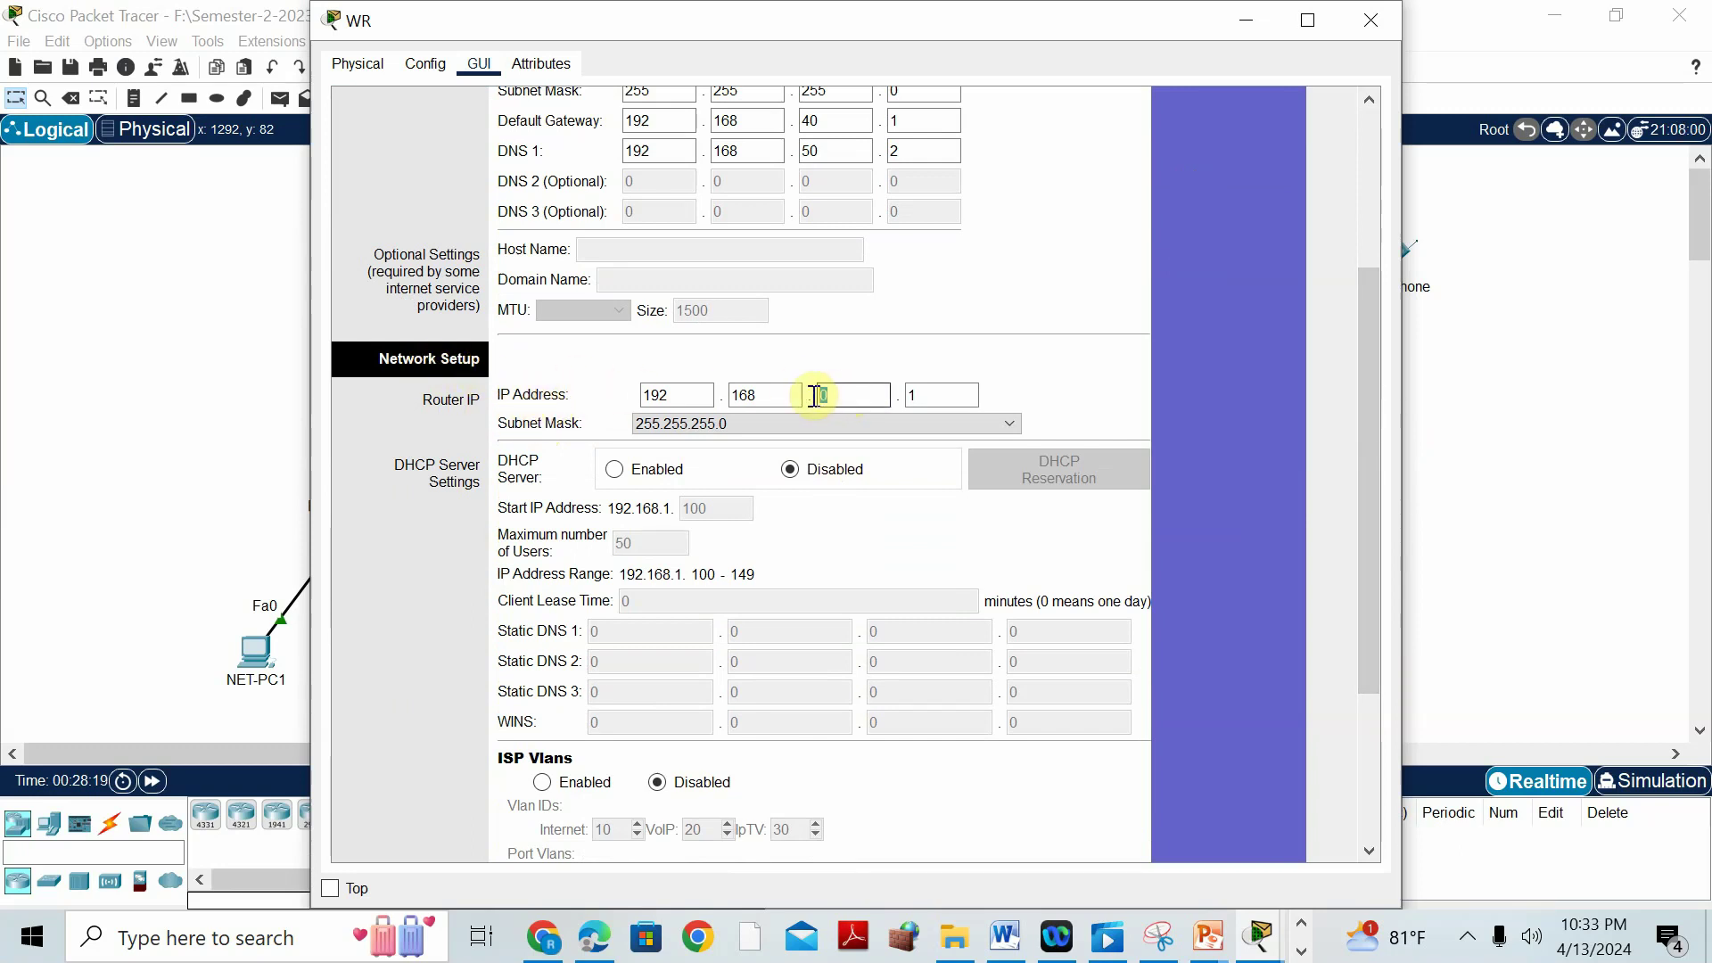
type("80")
left_click(746, 426)
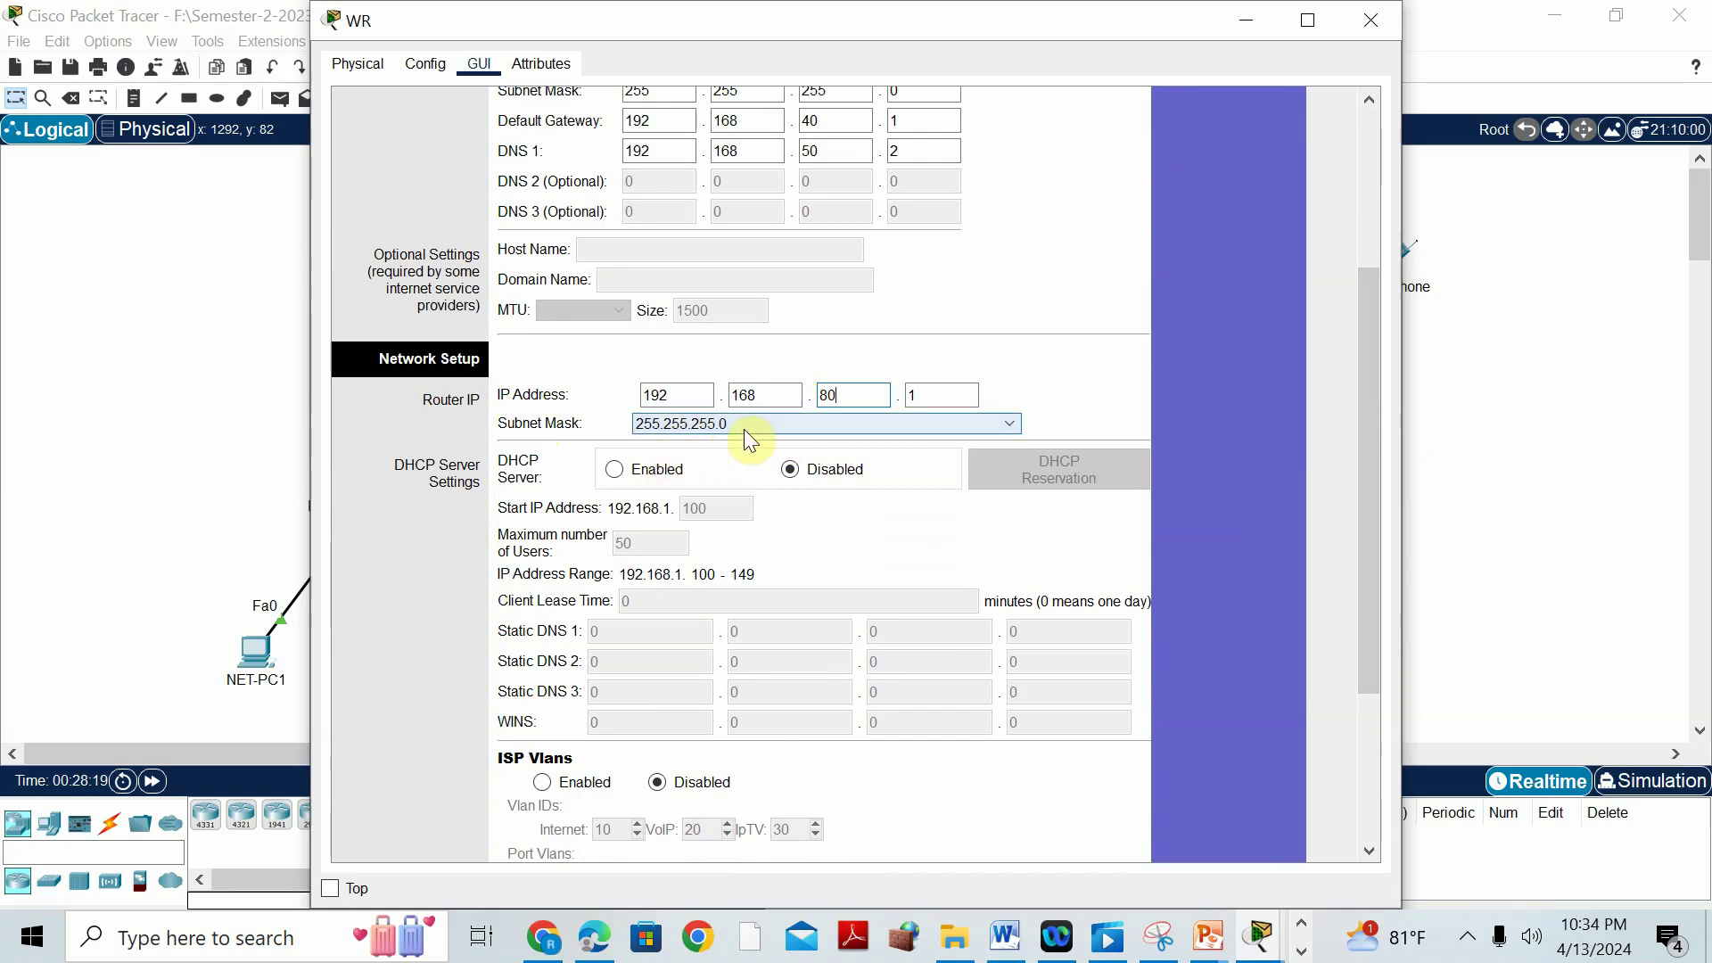
left_click(615, 471)
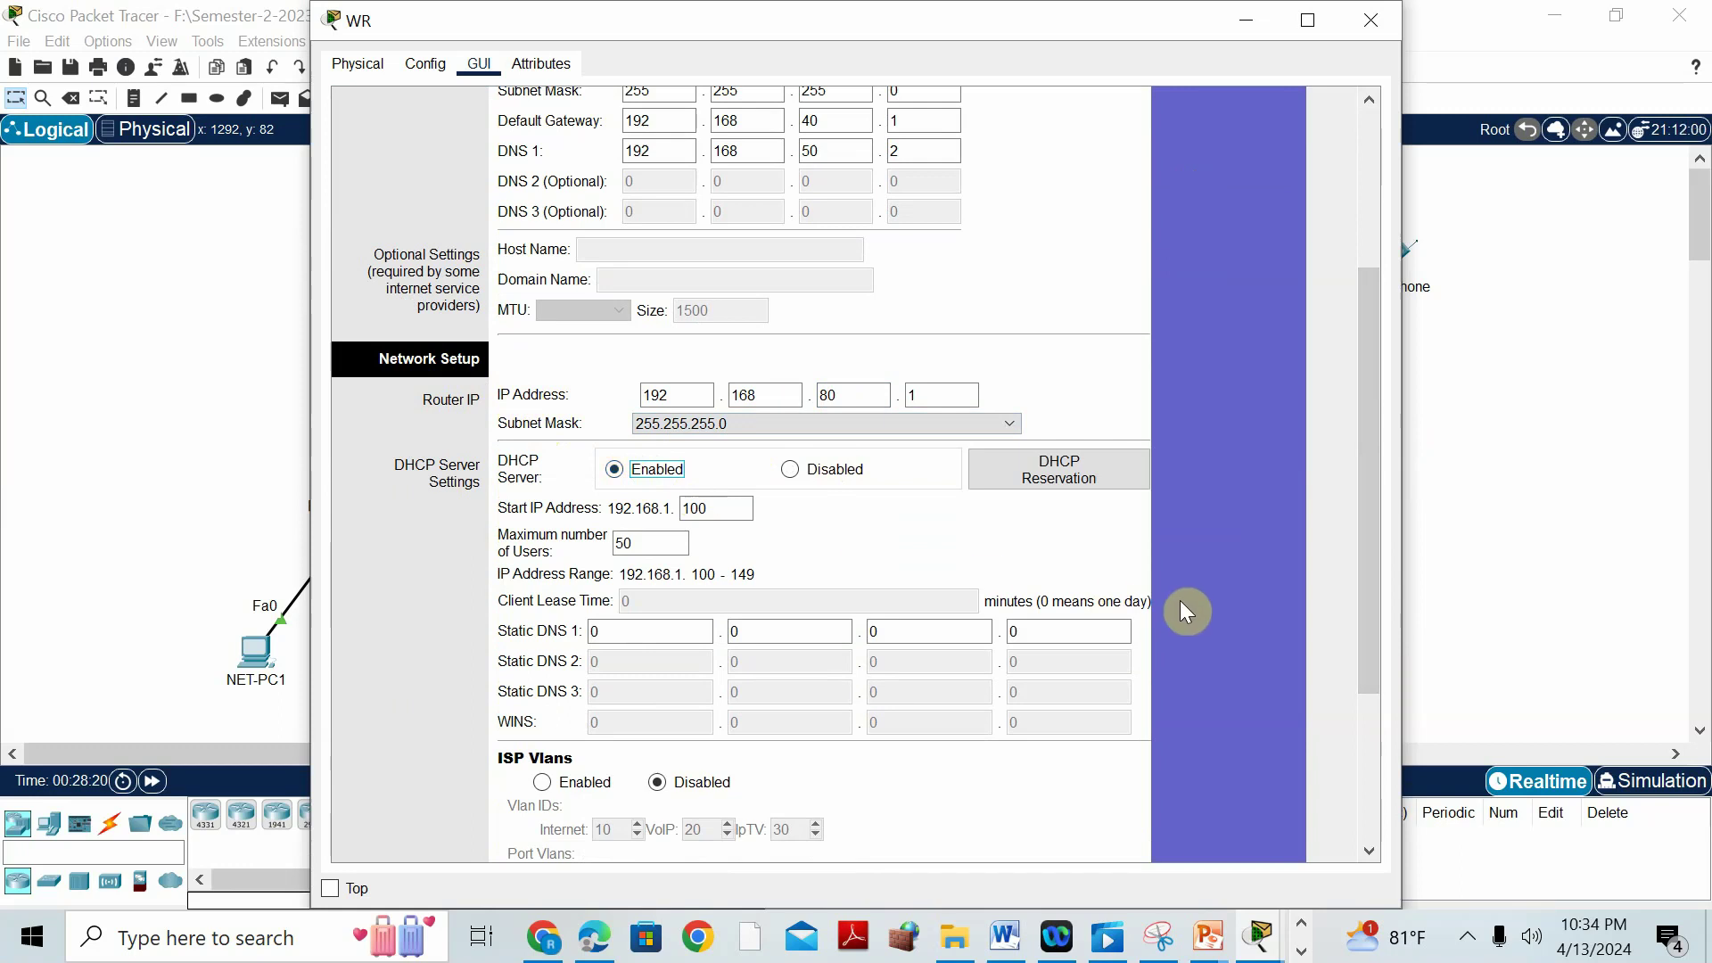
left_click_drag(1381, 575, 1373, 740)
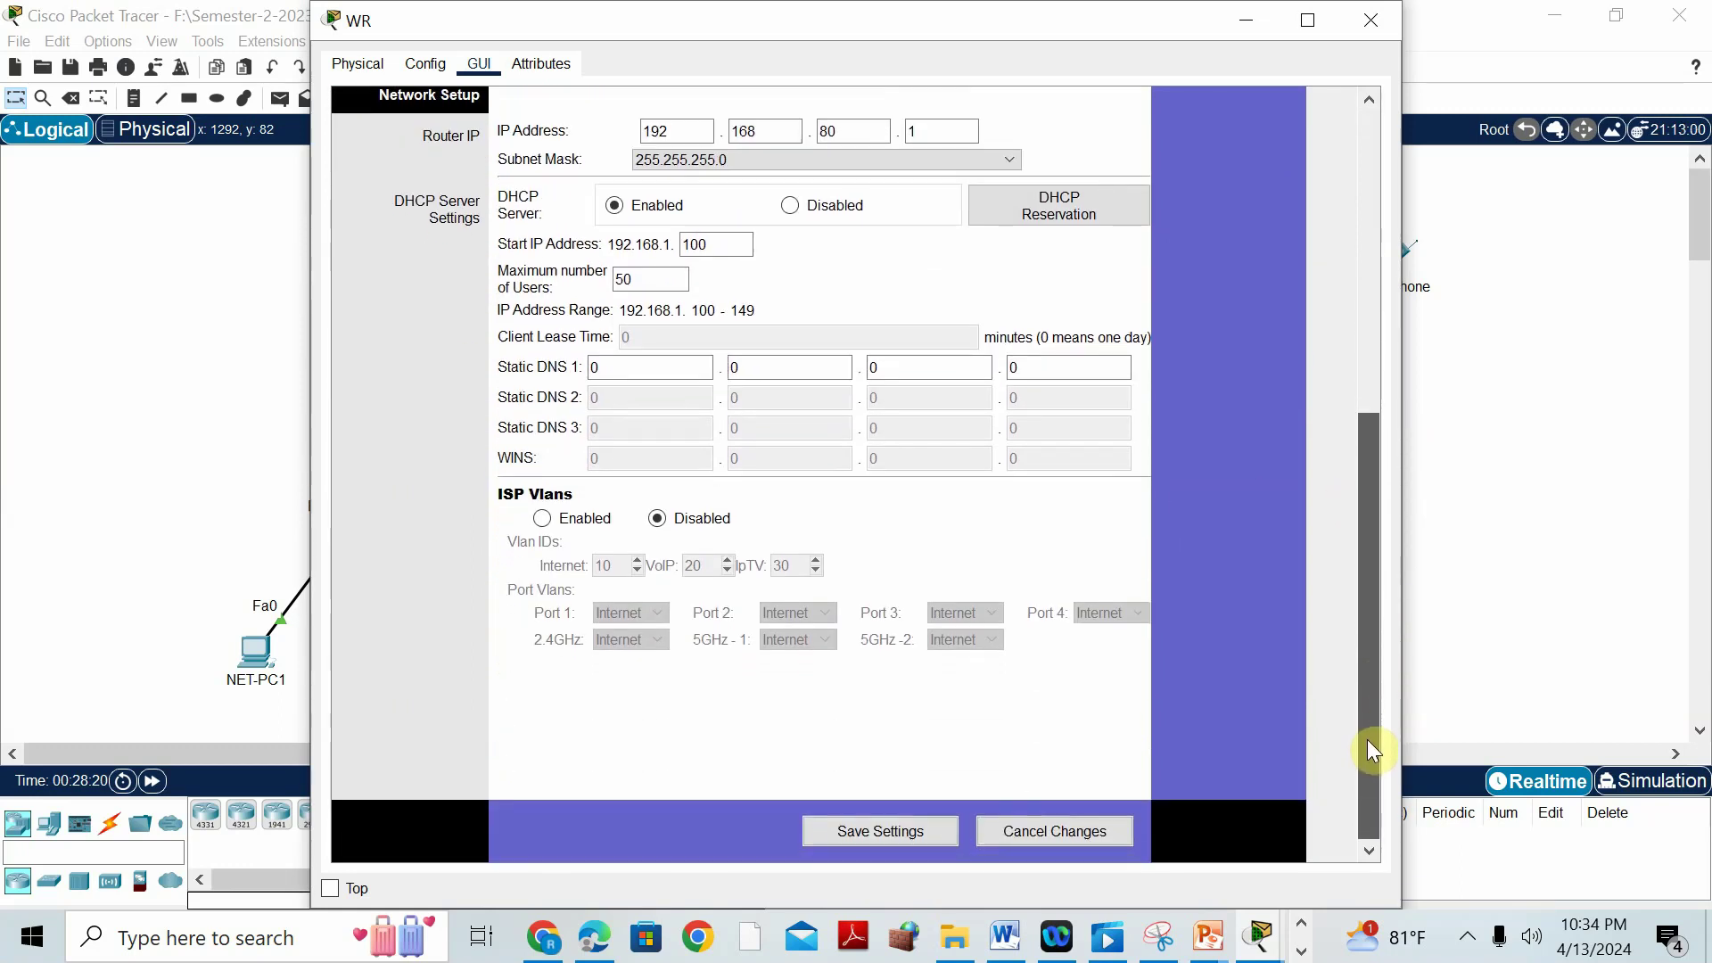
left_click(897, 839)
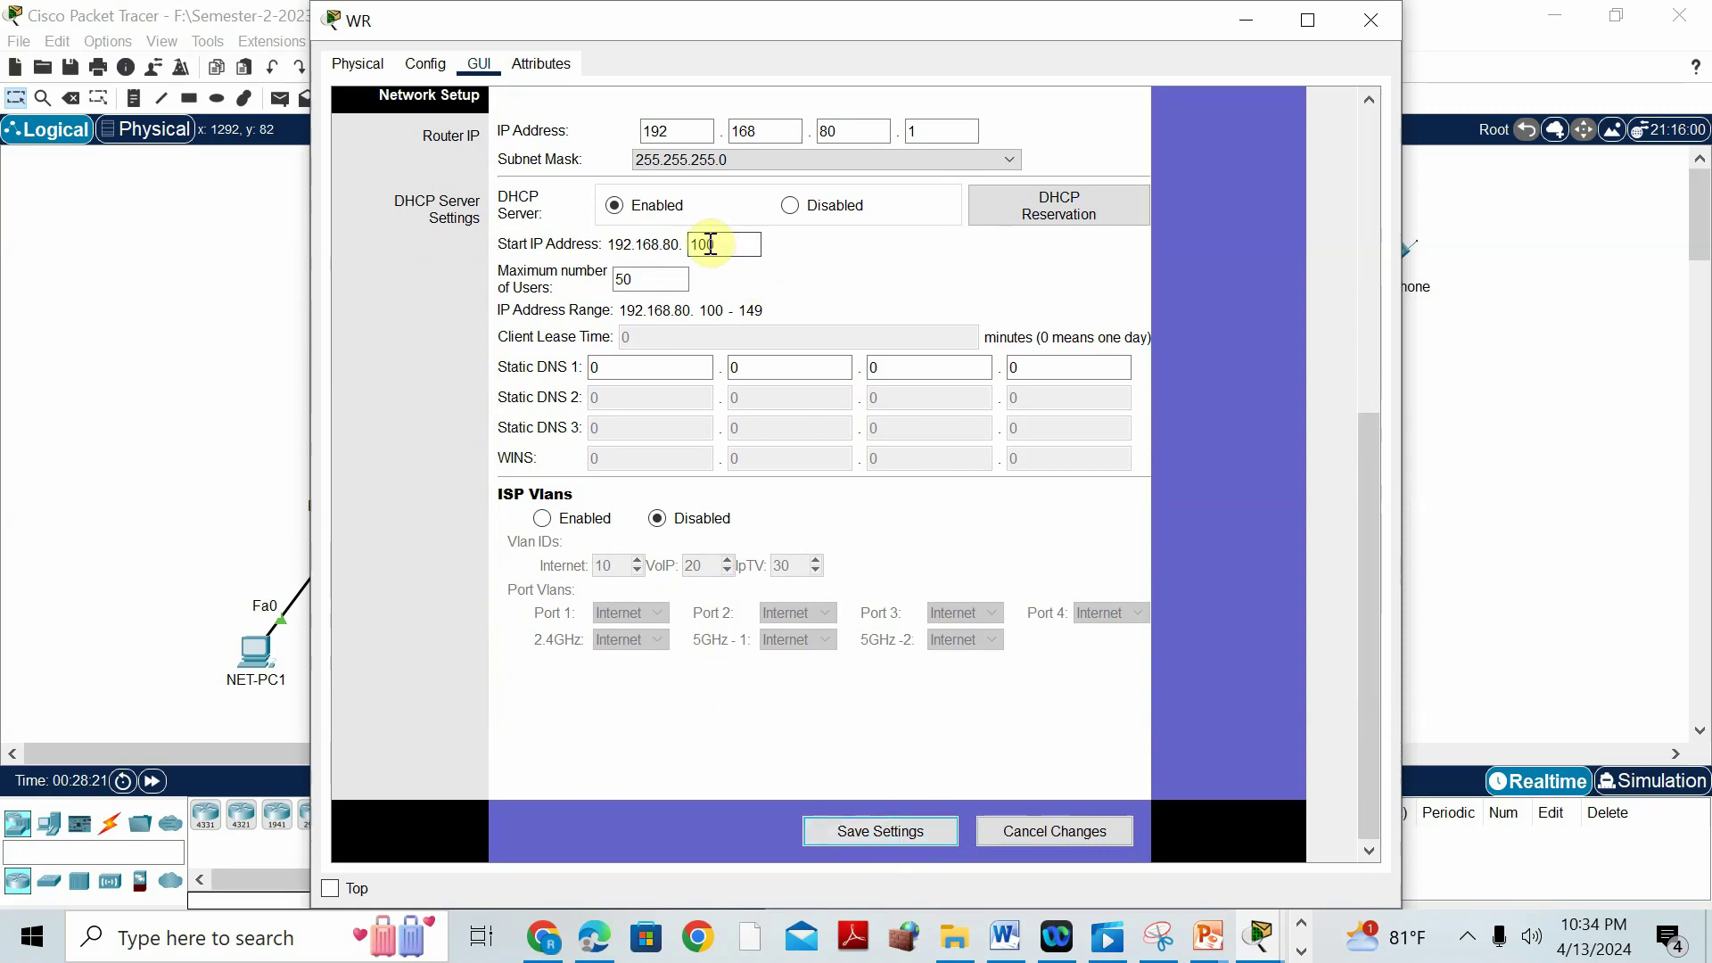
left_click(1002, 934)
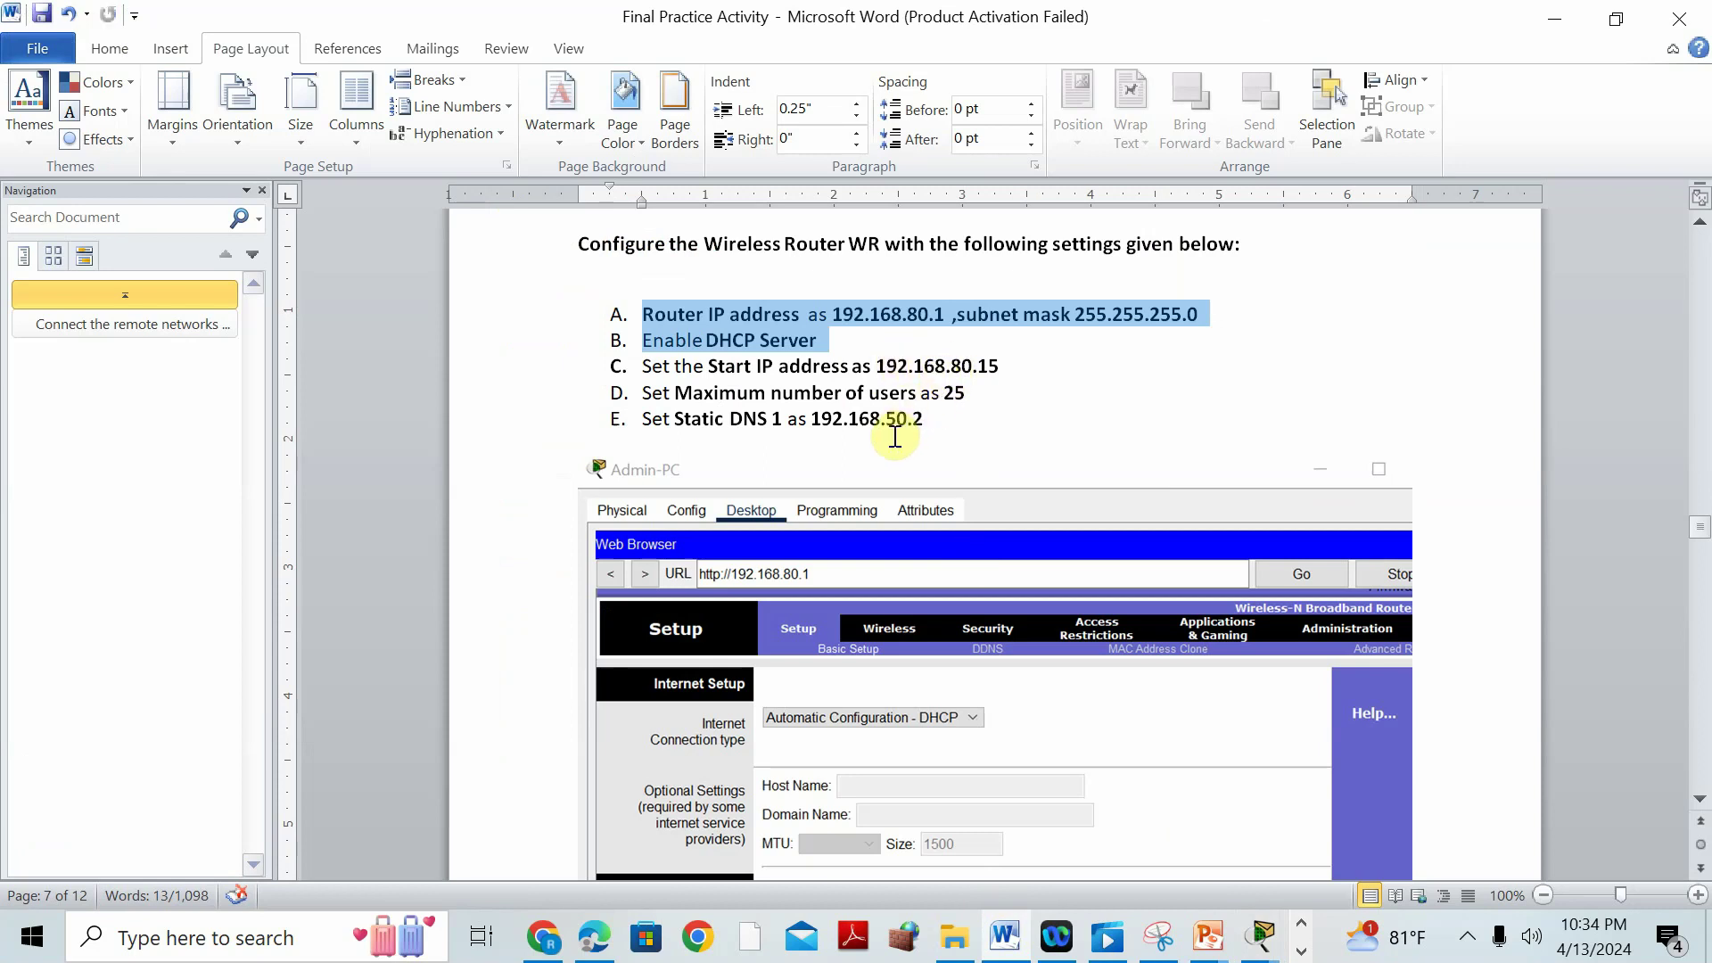
In WR's setup, set the DHCP start IP to 192.168.80.15 and maximum users to 25.
left_click(1562, 13)
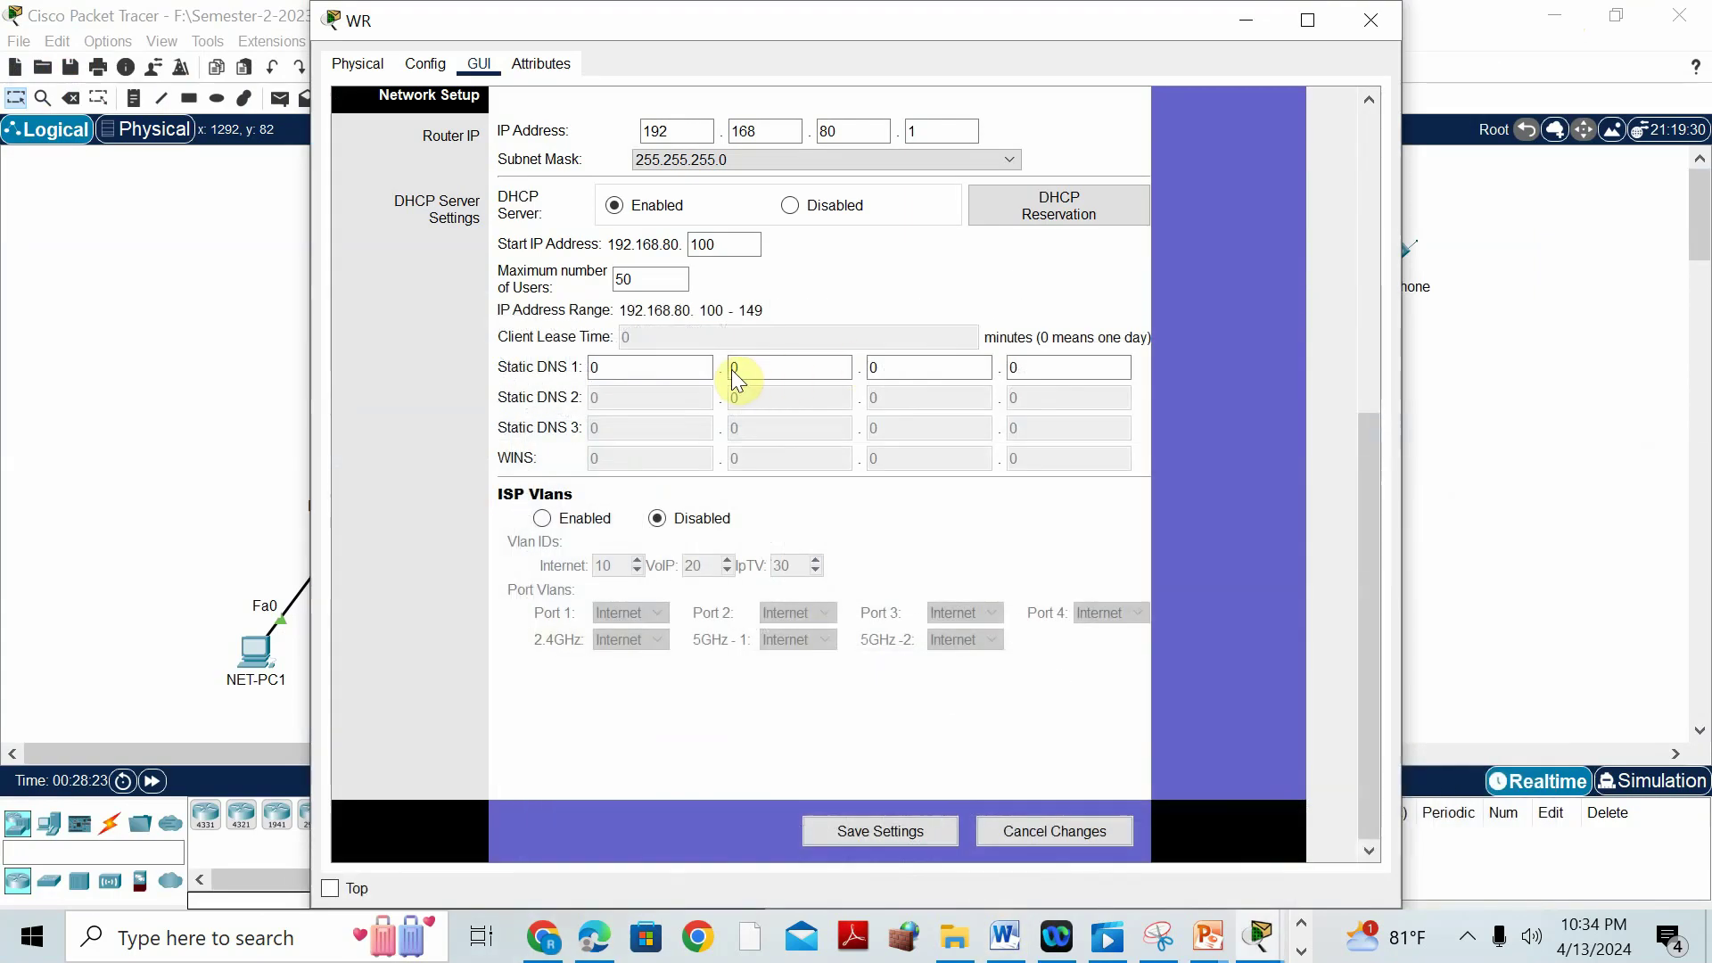
left_click(698, 243)
double_click(699, 244)
type("15")
double_click(646, 281)
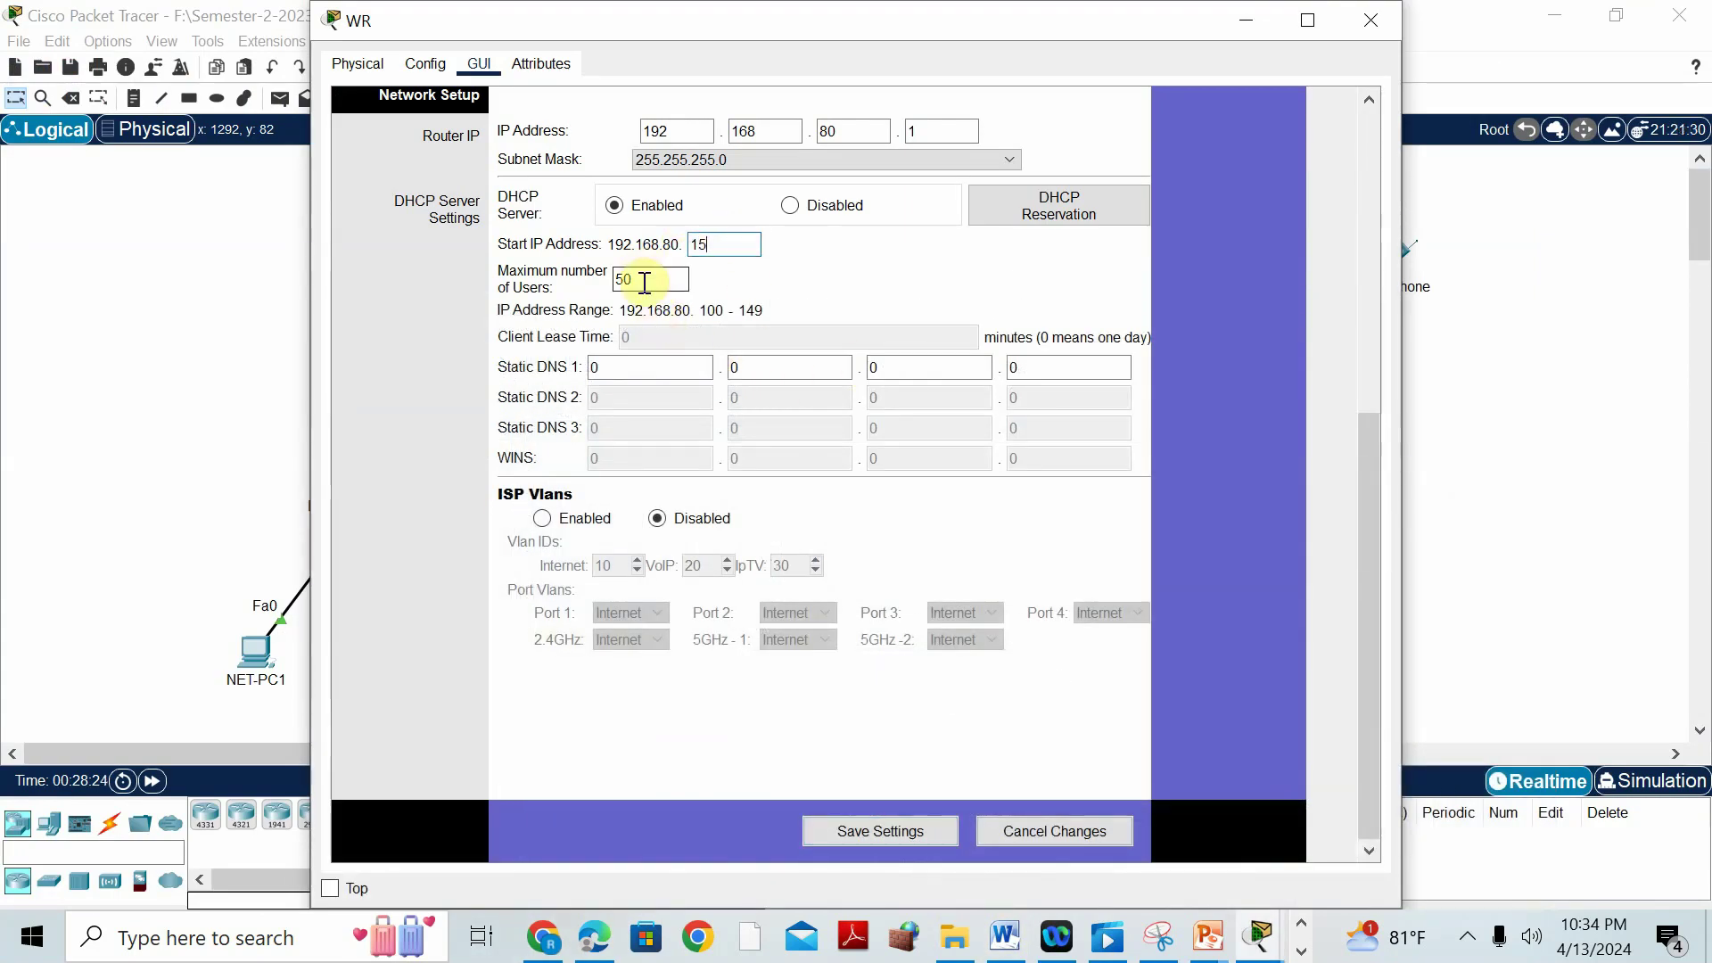
type("25")
Set Static DNS 1 to 192.168.50.2, save the settings, and return to the Word document.
left_click(660, 368)
type("19")
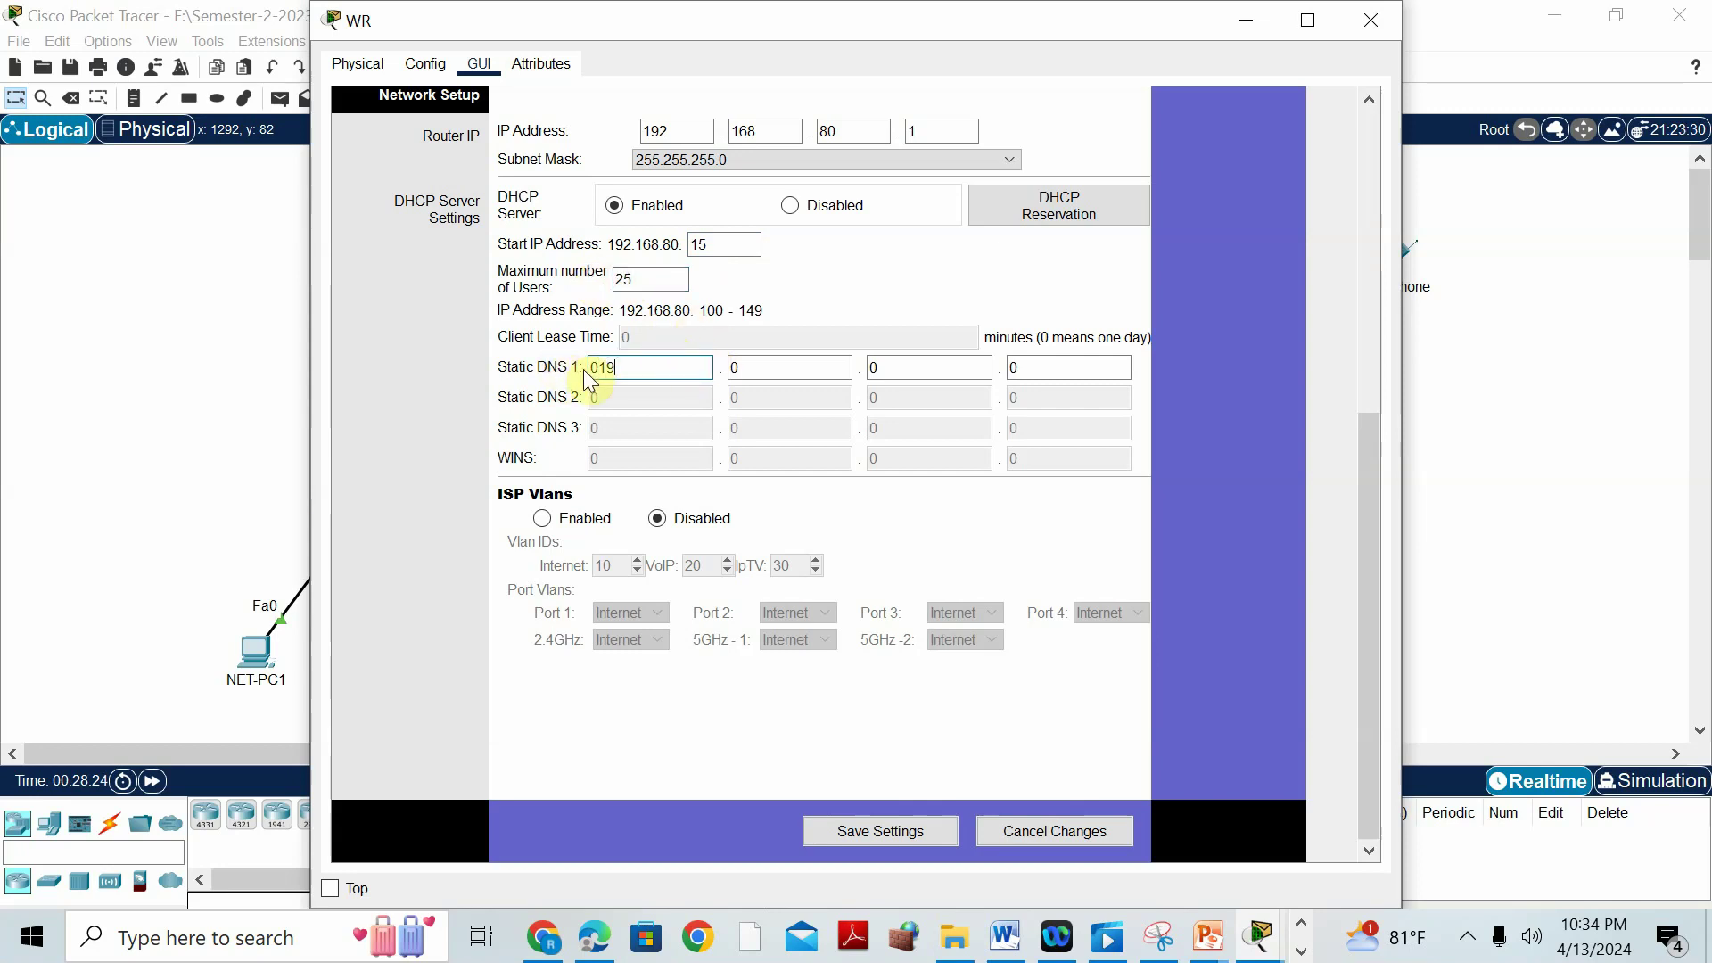
left_click_drag(677, 369, 571, 369)
type("192")
key("Tab")
type("168")
key("Tab")
type("50")
key("Tab")
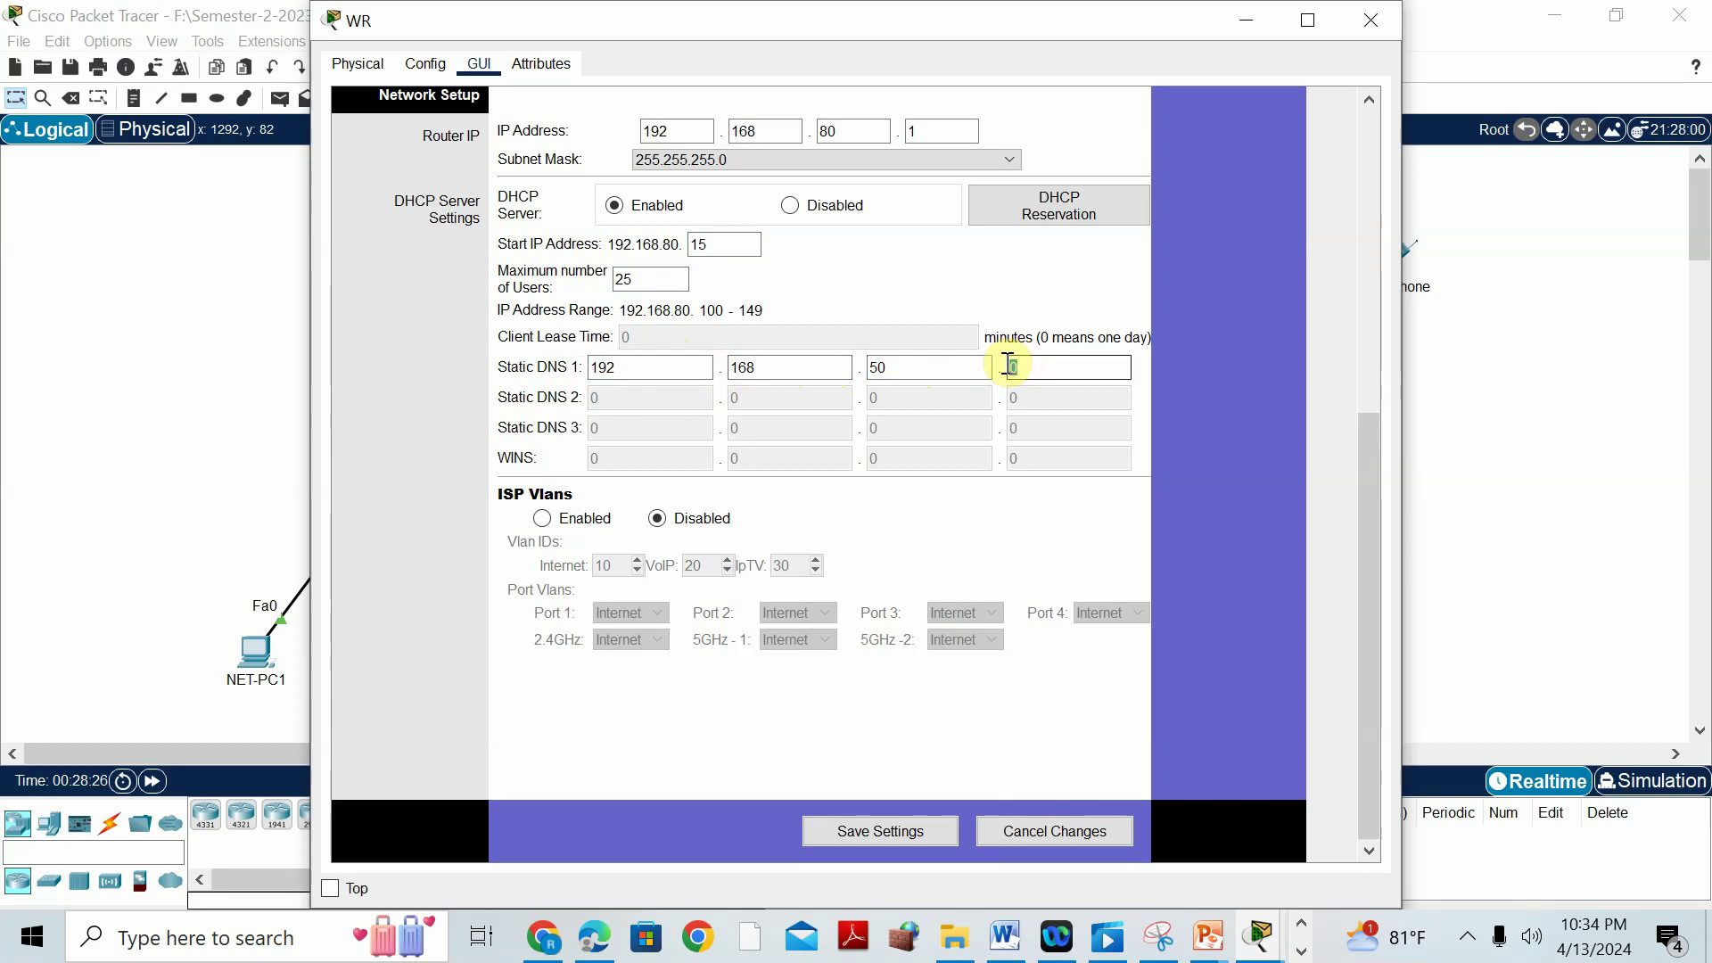
type("2")
left_click(887, 833)
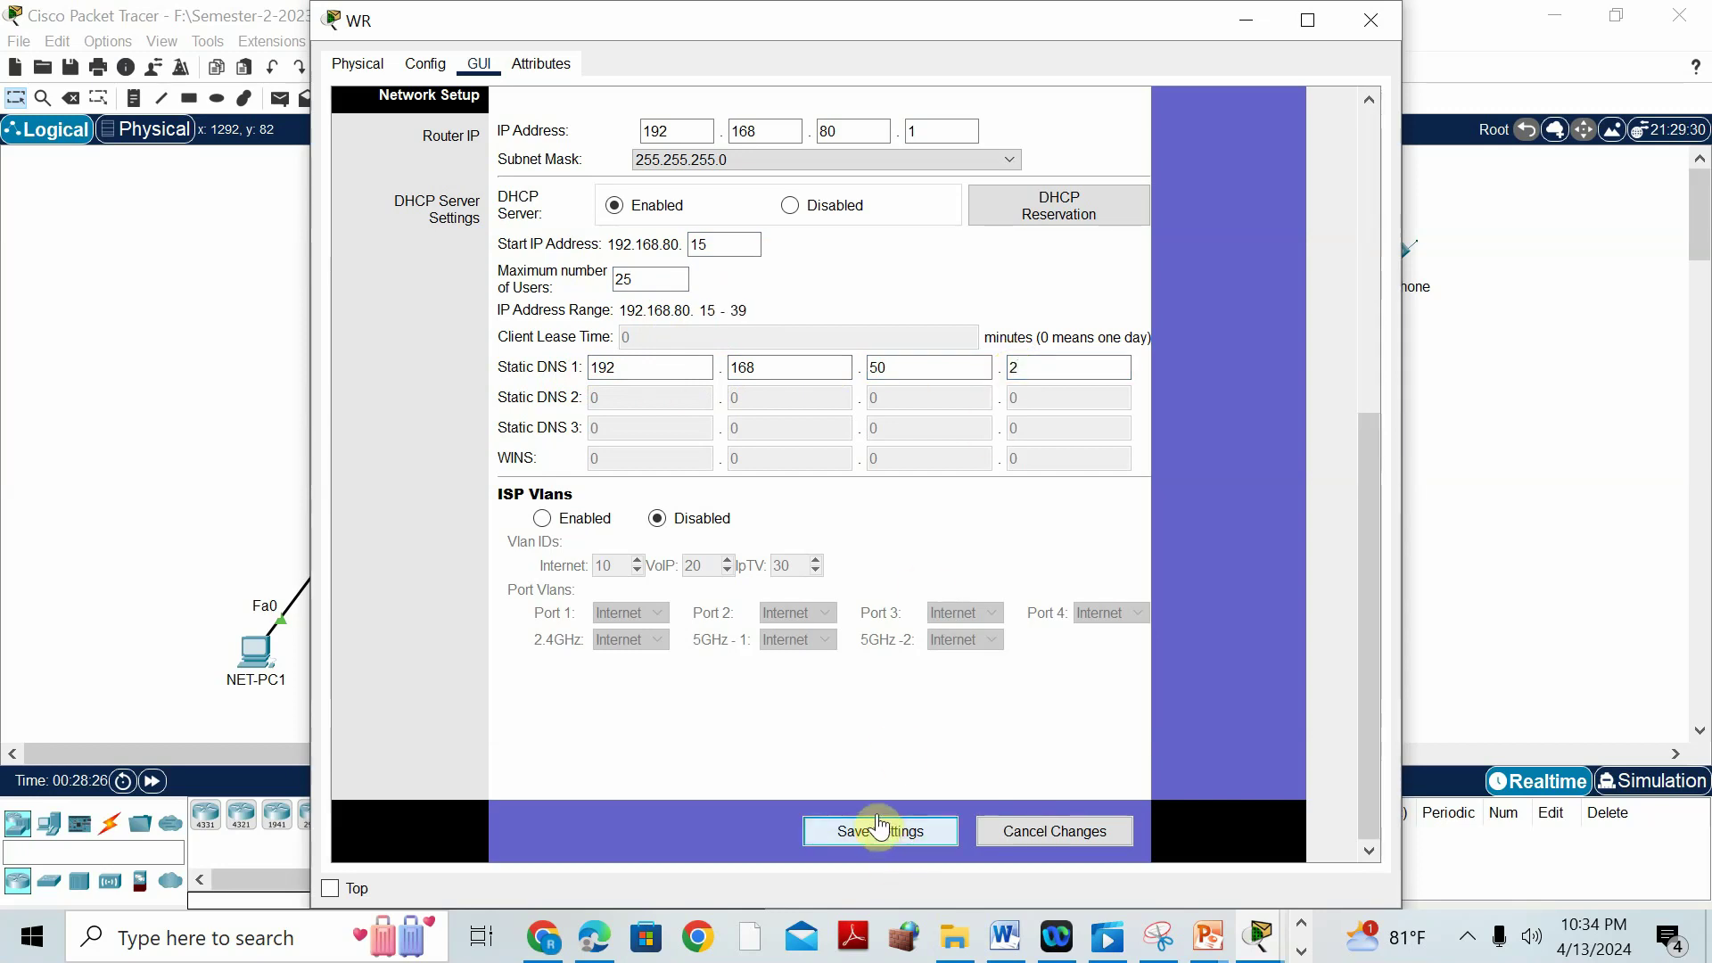
left_click(1005, 937)
scroll(1154, 398, "down", 15)
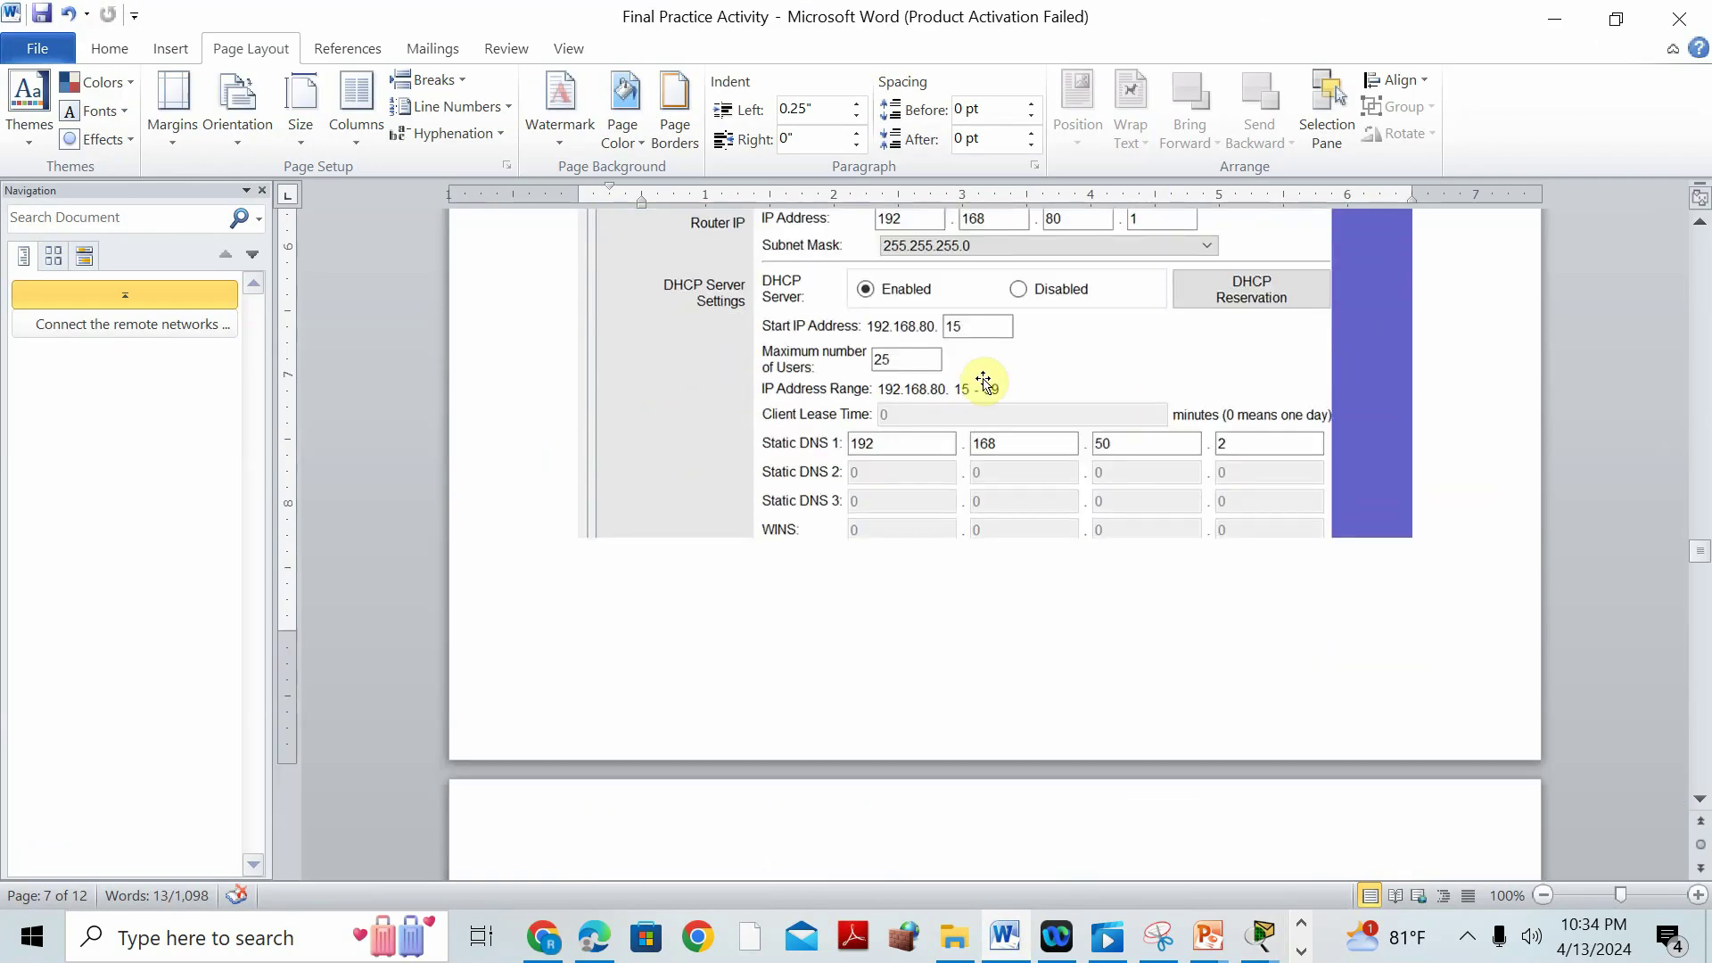
Scroll Word to the basic wireless settings instructions, then bring the WR window back.
scroll(1002, 389, "down", 10)
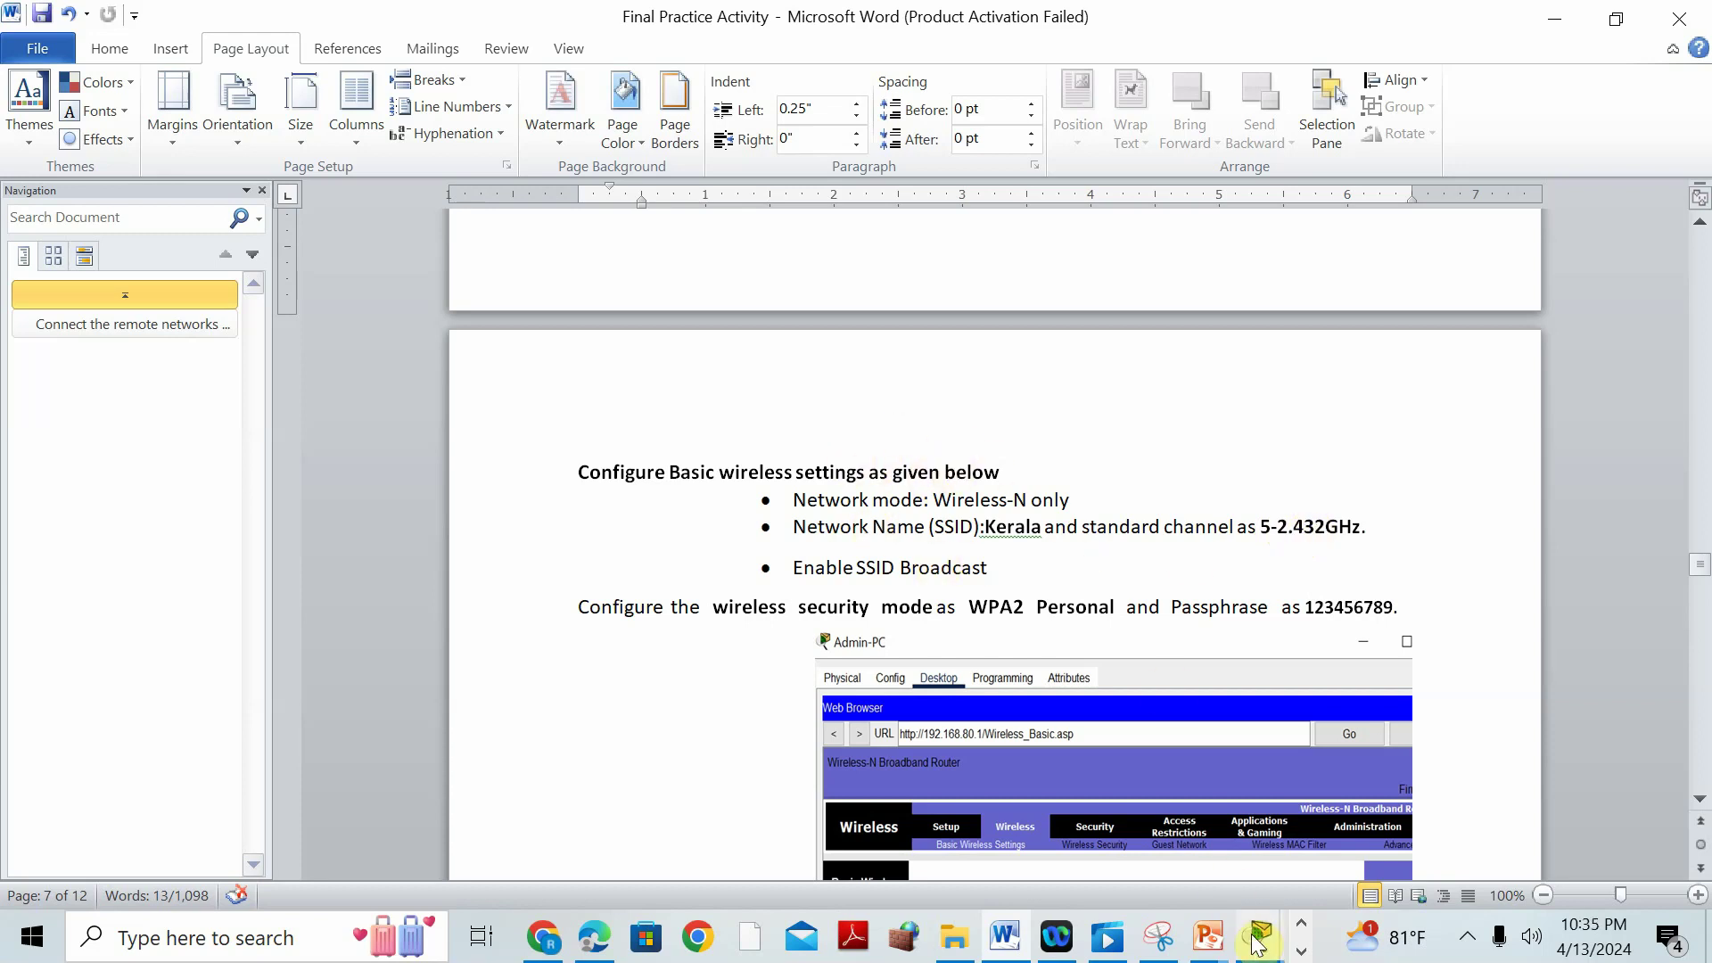
mouse_move(1257, 936)
left_click(1578, 740)
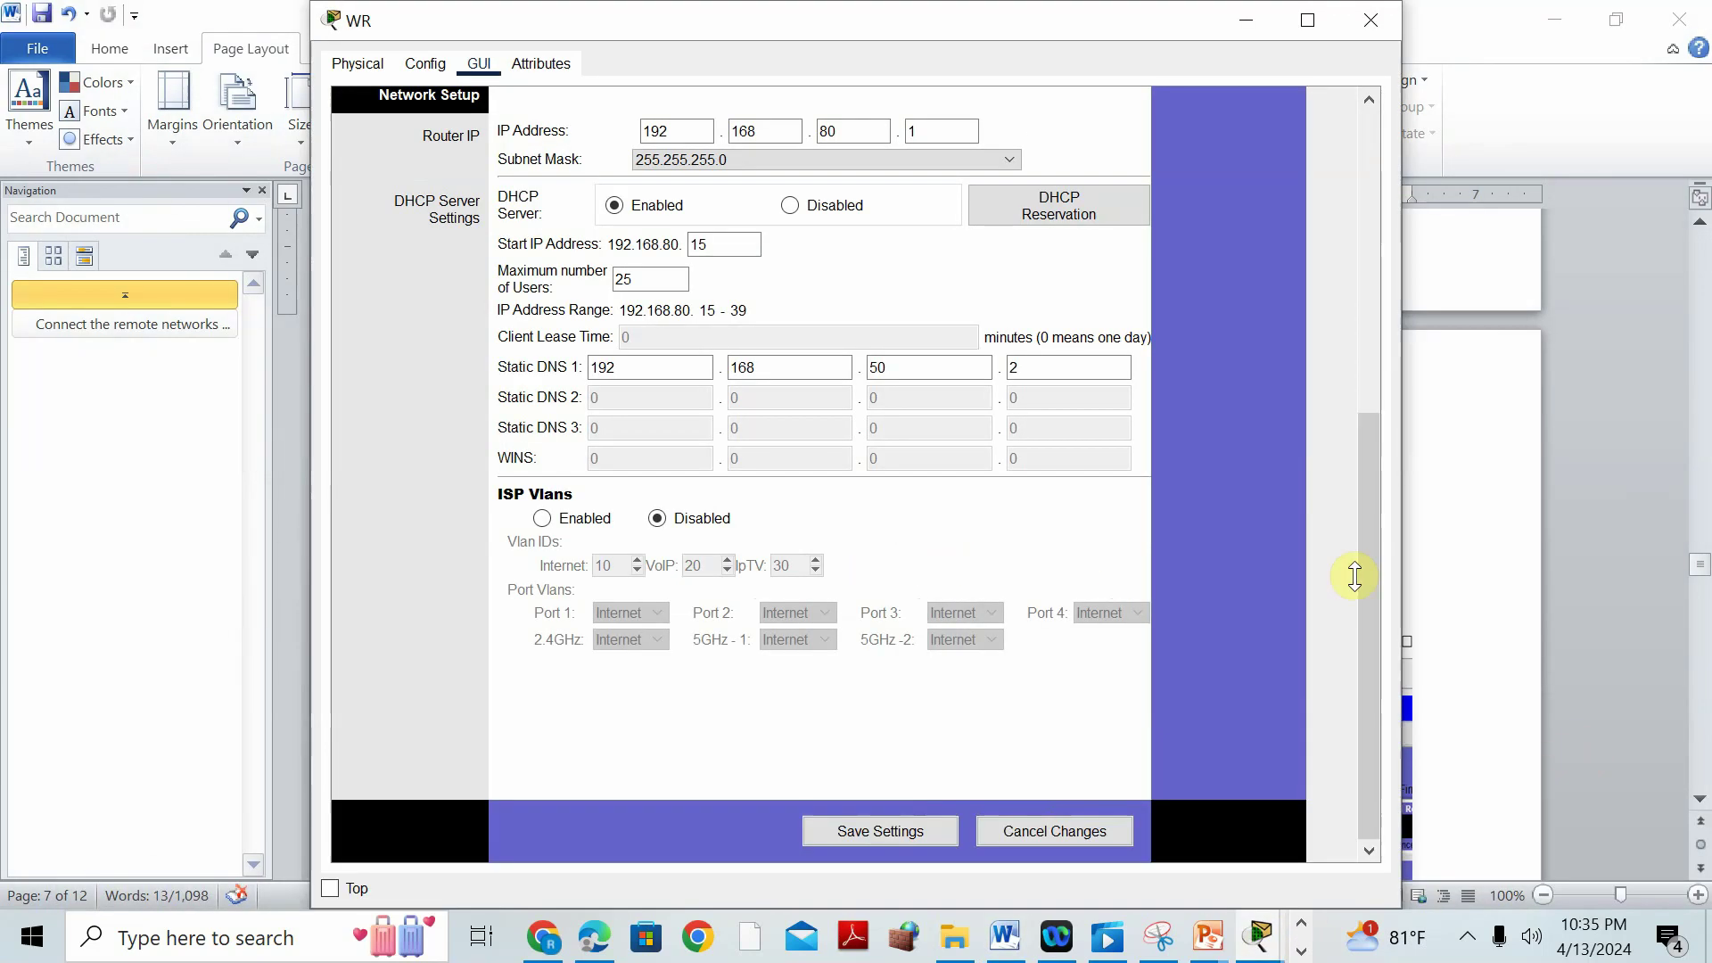
Save WR's basic setup page, then return to its basic wireless settings.
left_click_drag(1378, 406, 1381, 145)
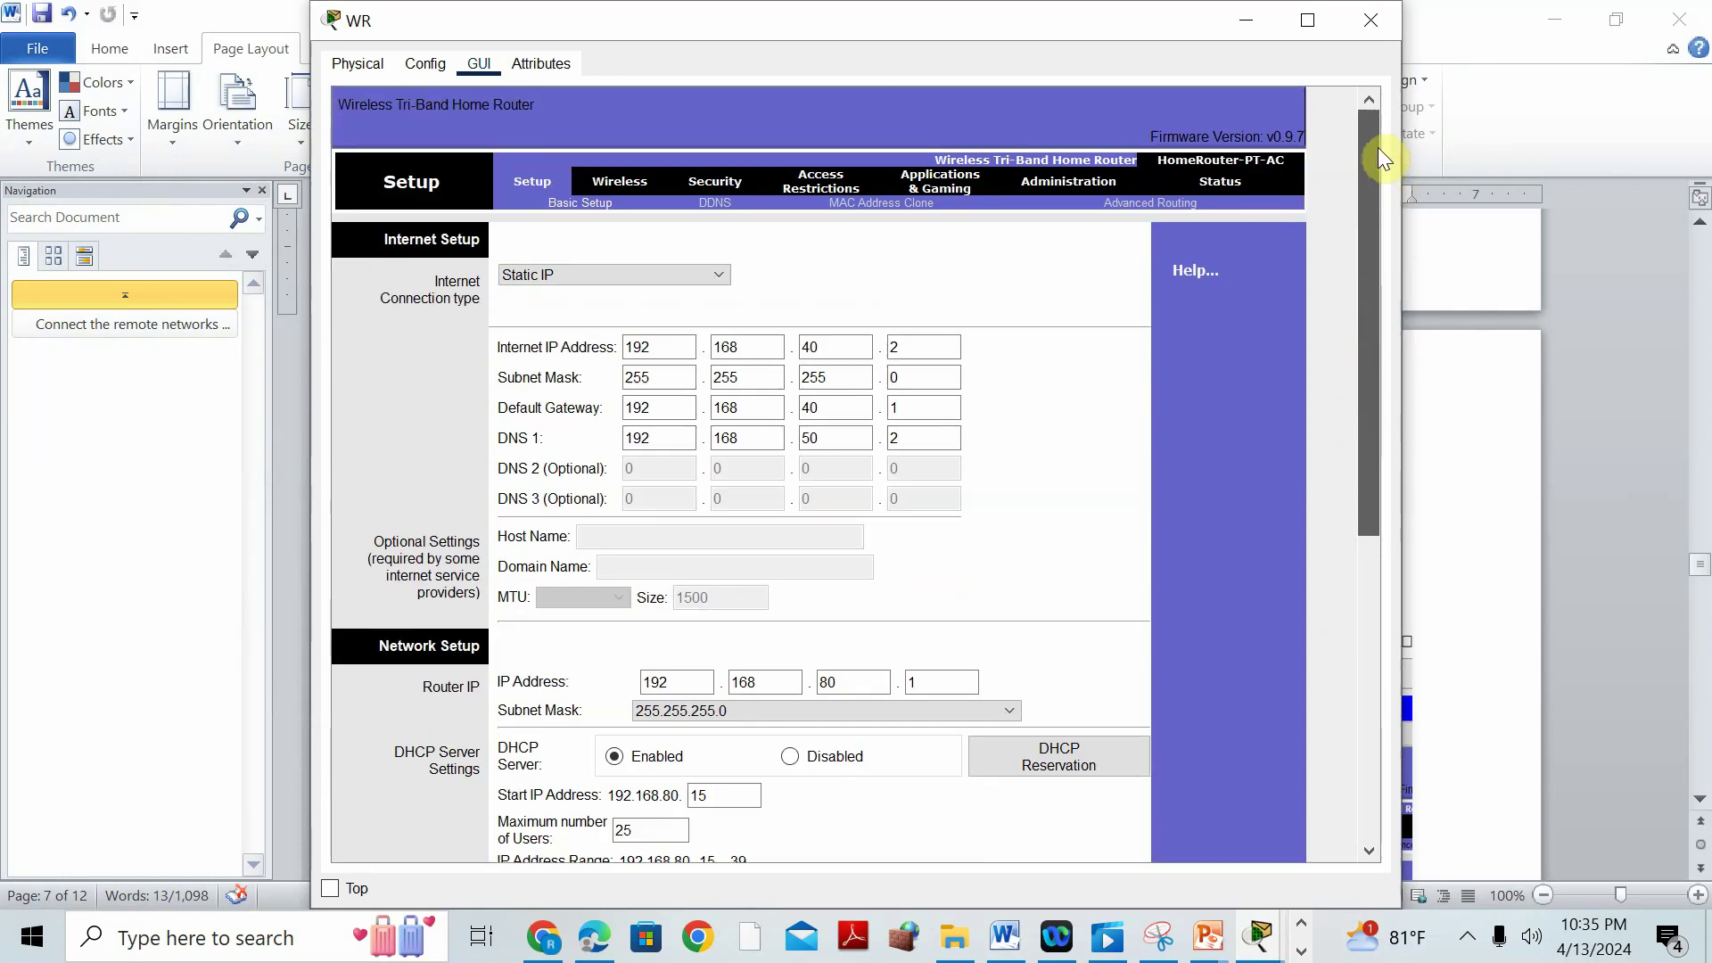
left_click(637, 182)
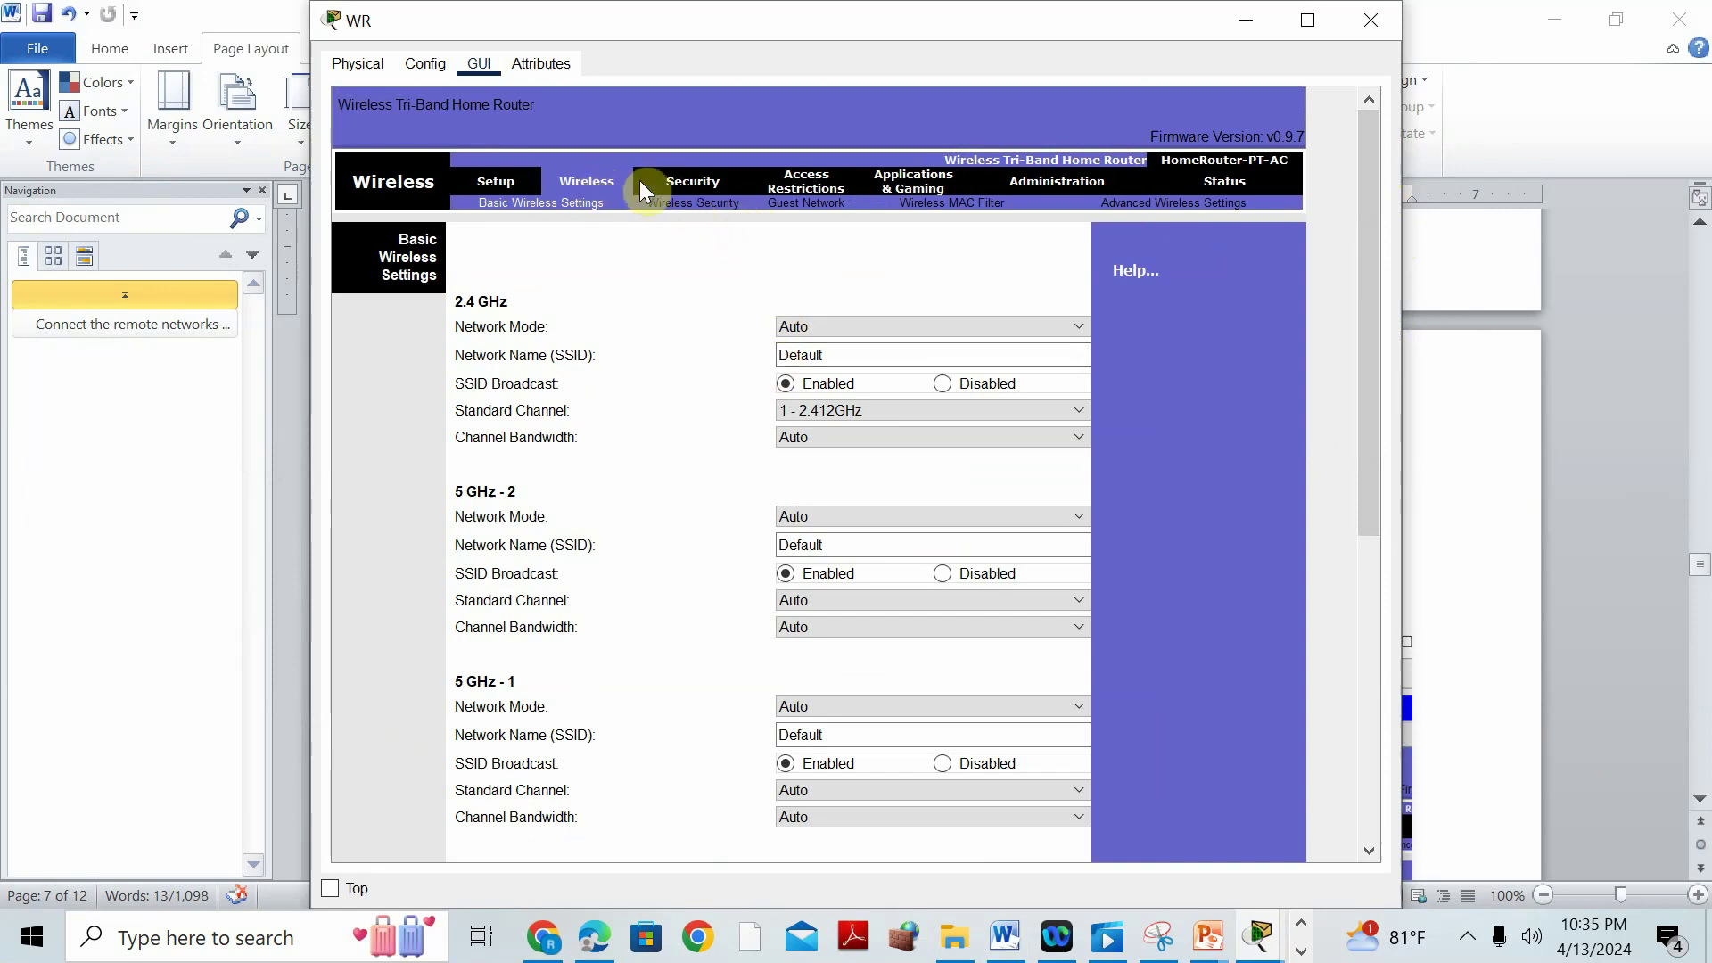
left_click(680, 205)
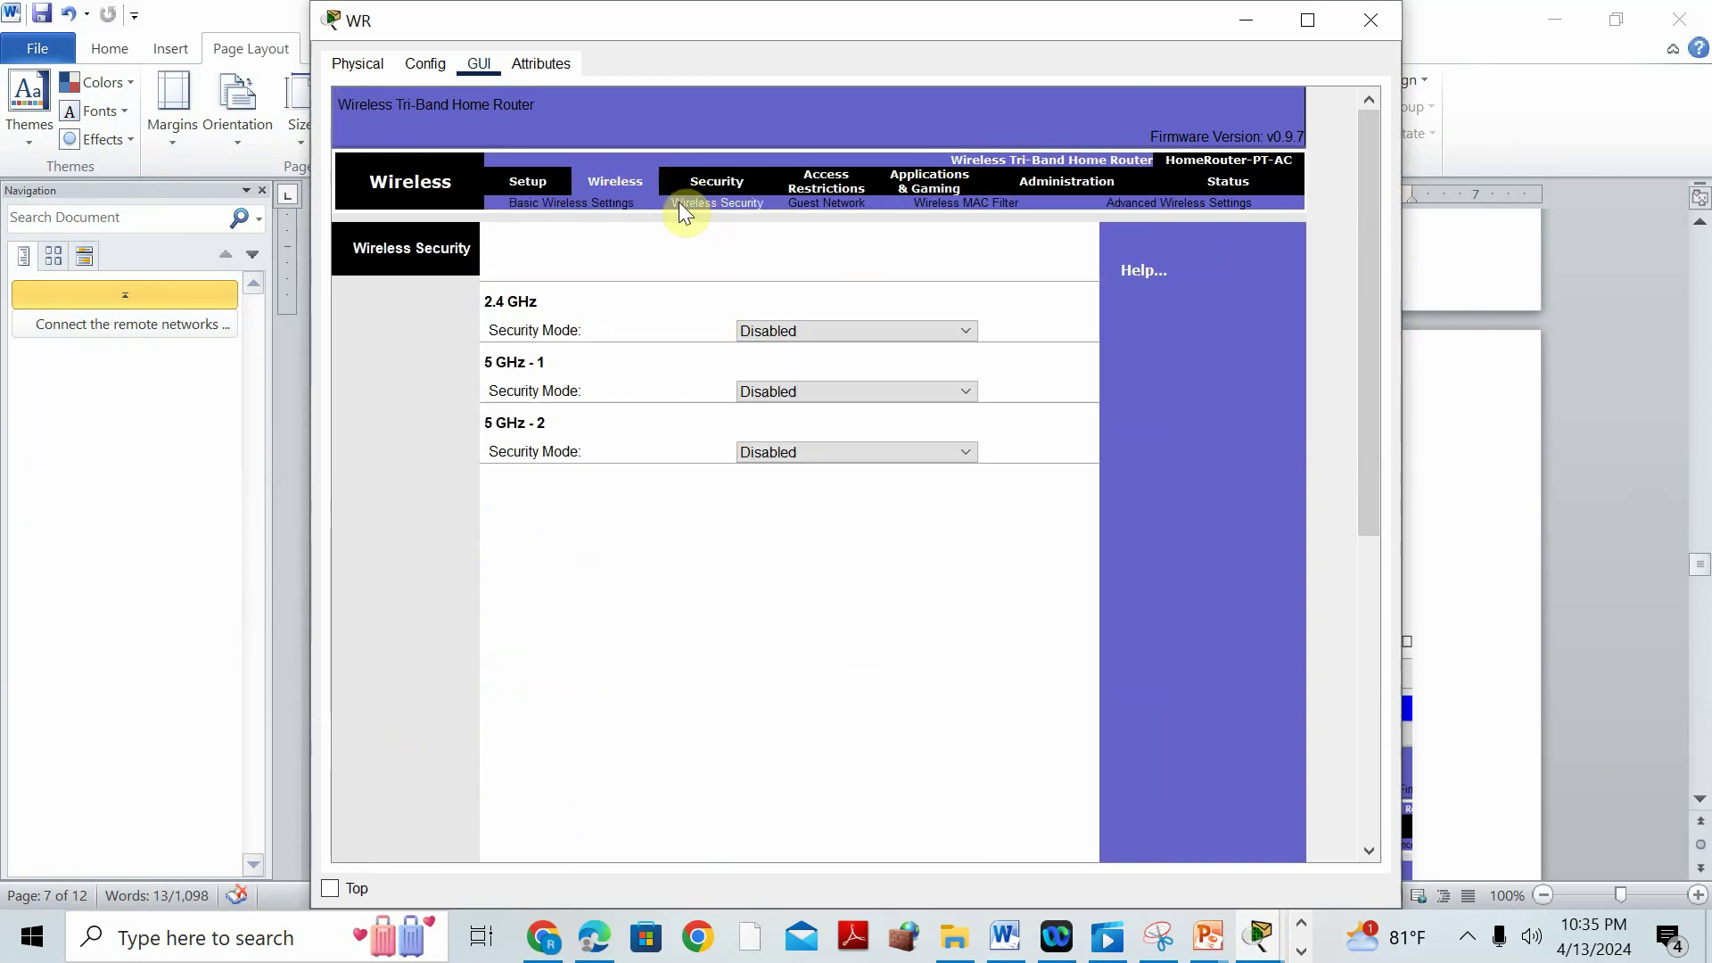
left_click(595, 205)
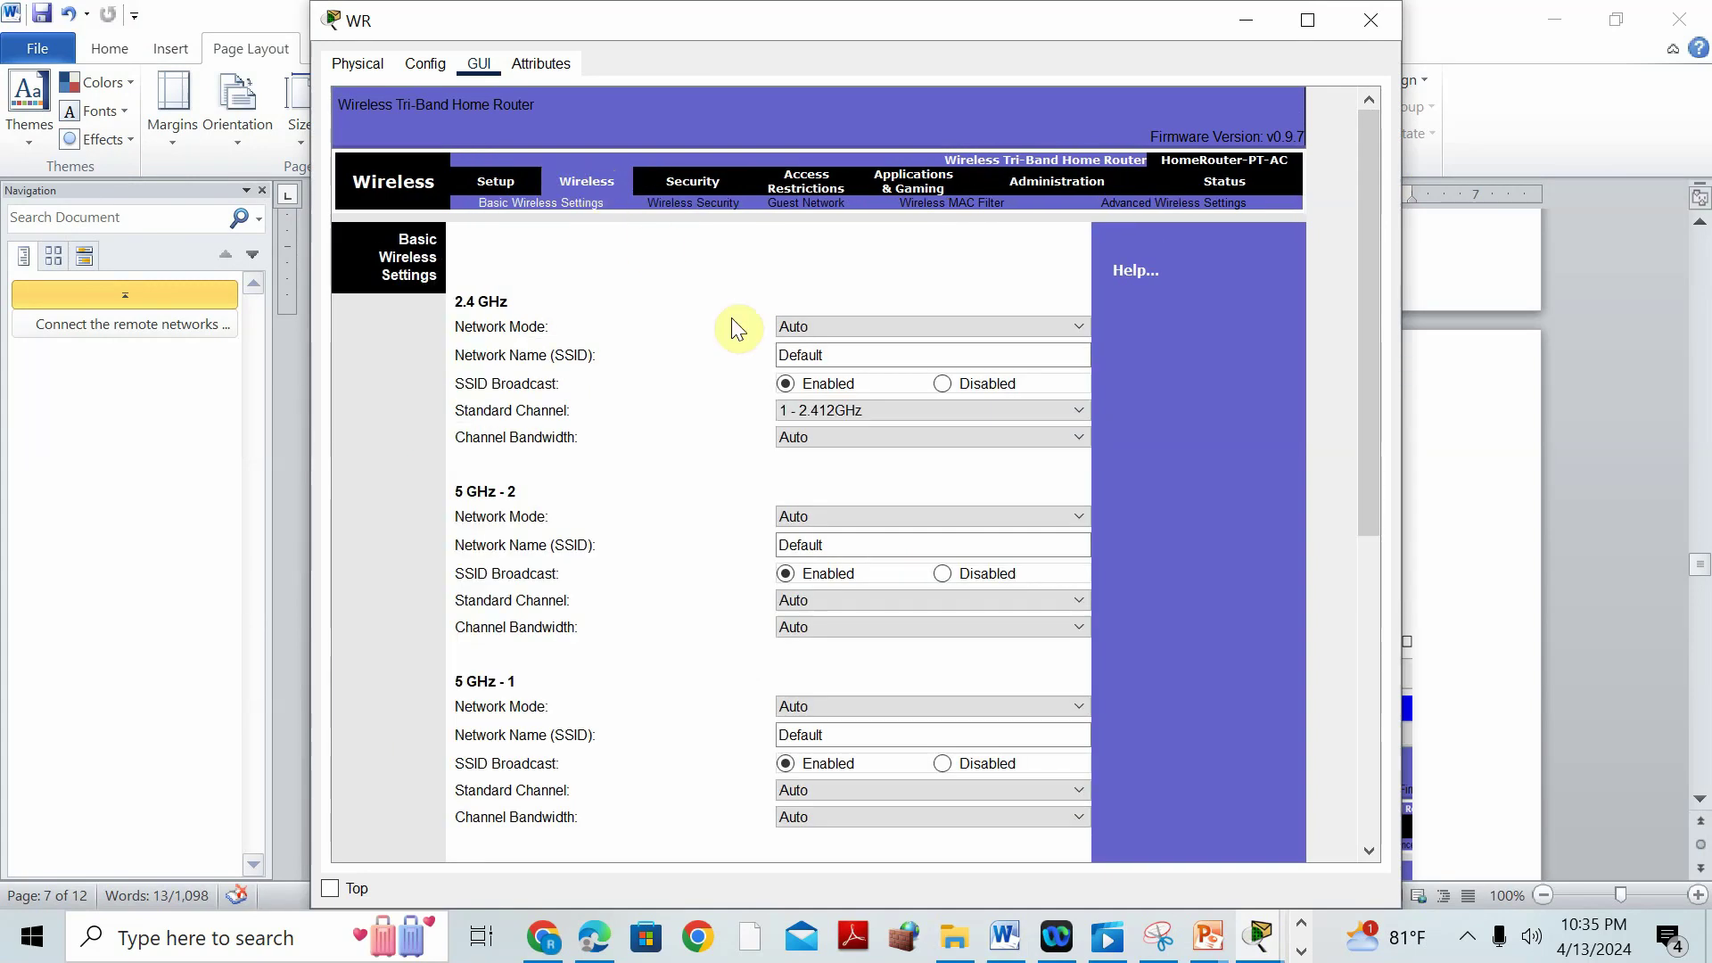
left_click(496, 183)
left_click_drag(1362, 500, 1370, 847)
left_click(926, 829)
left_click_drag(1358, 694, 1351, 141)
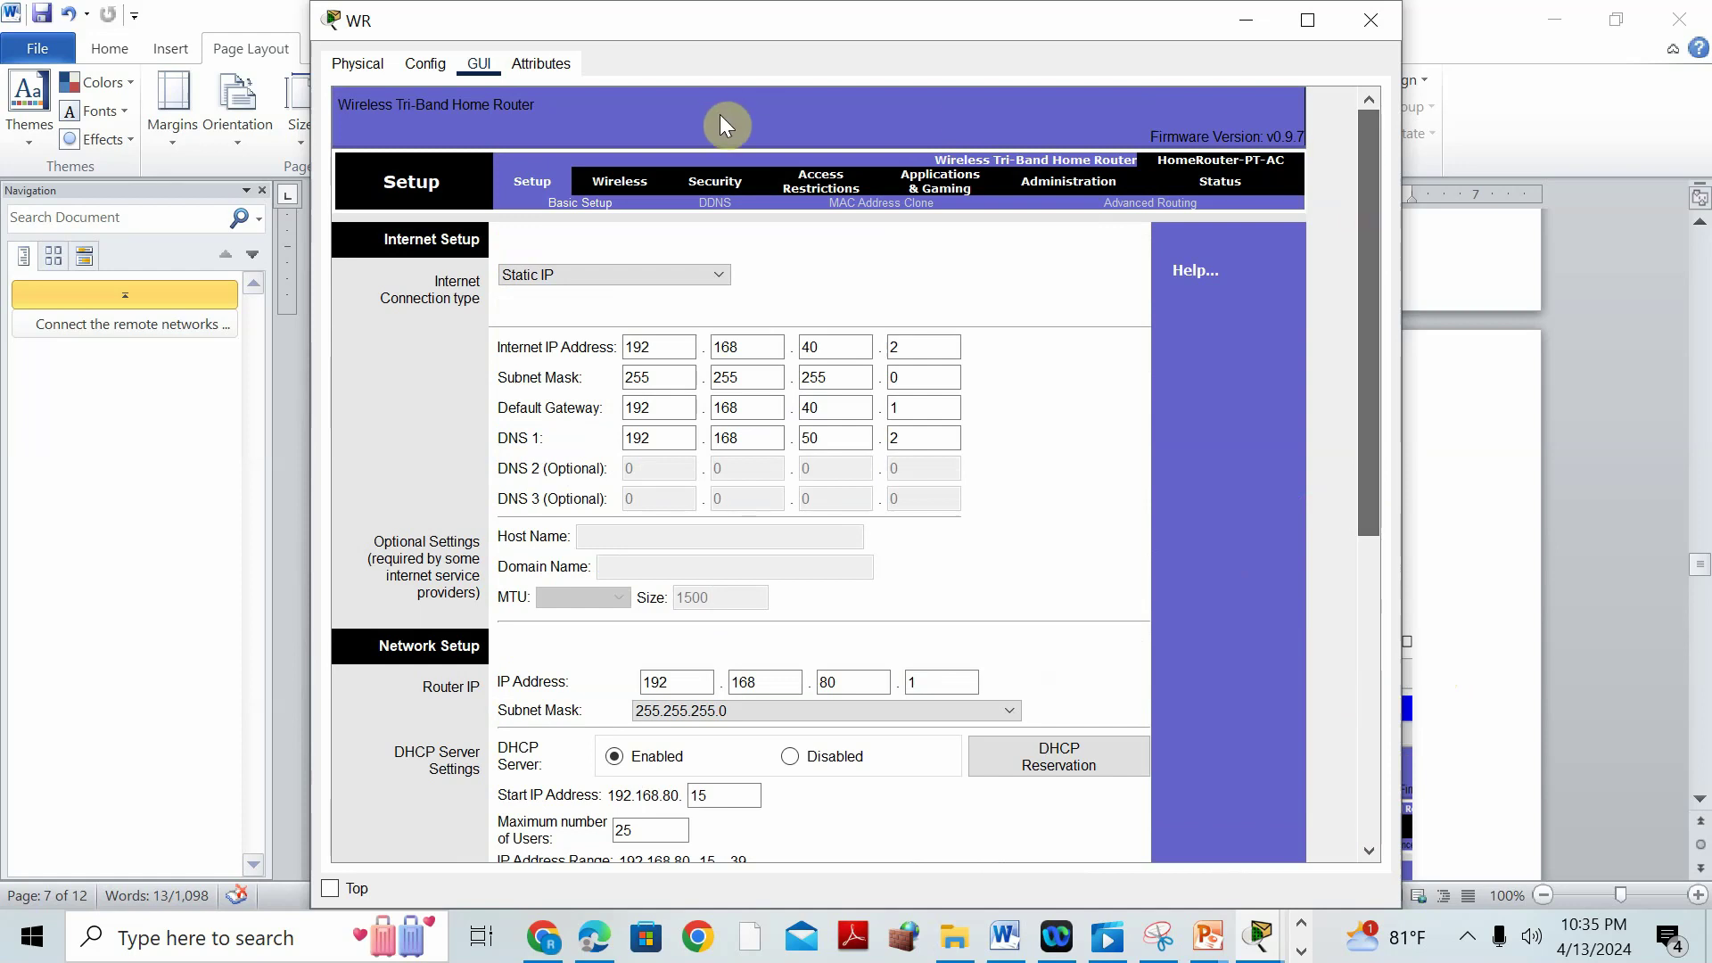
left_click(610, 185)
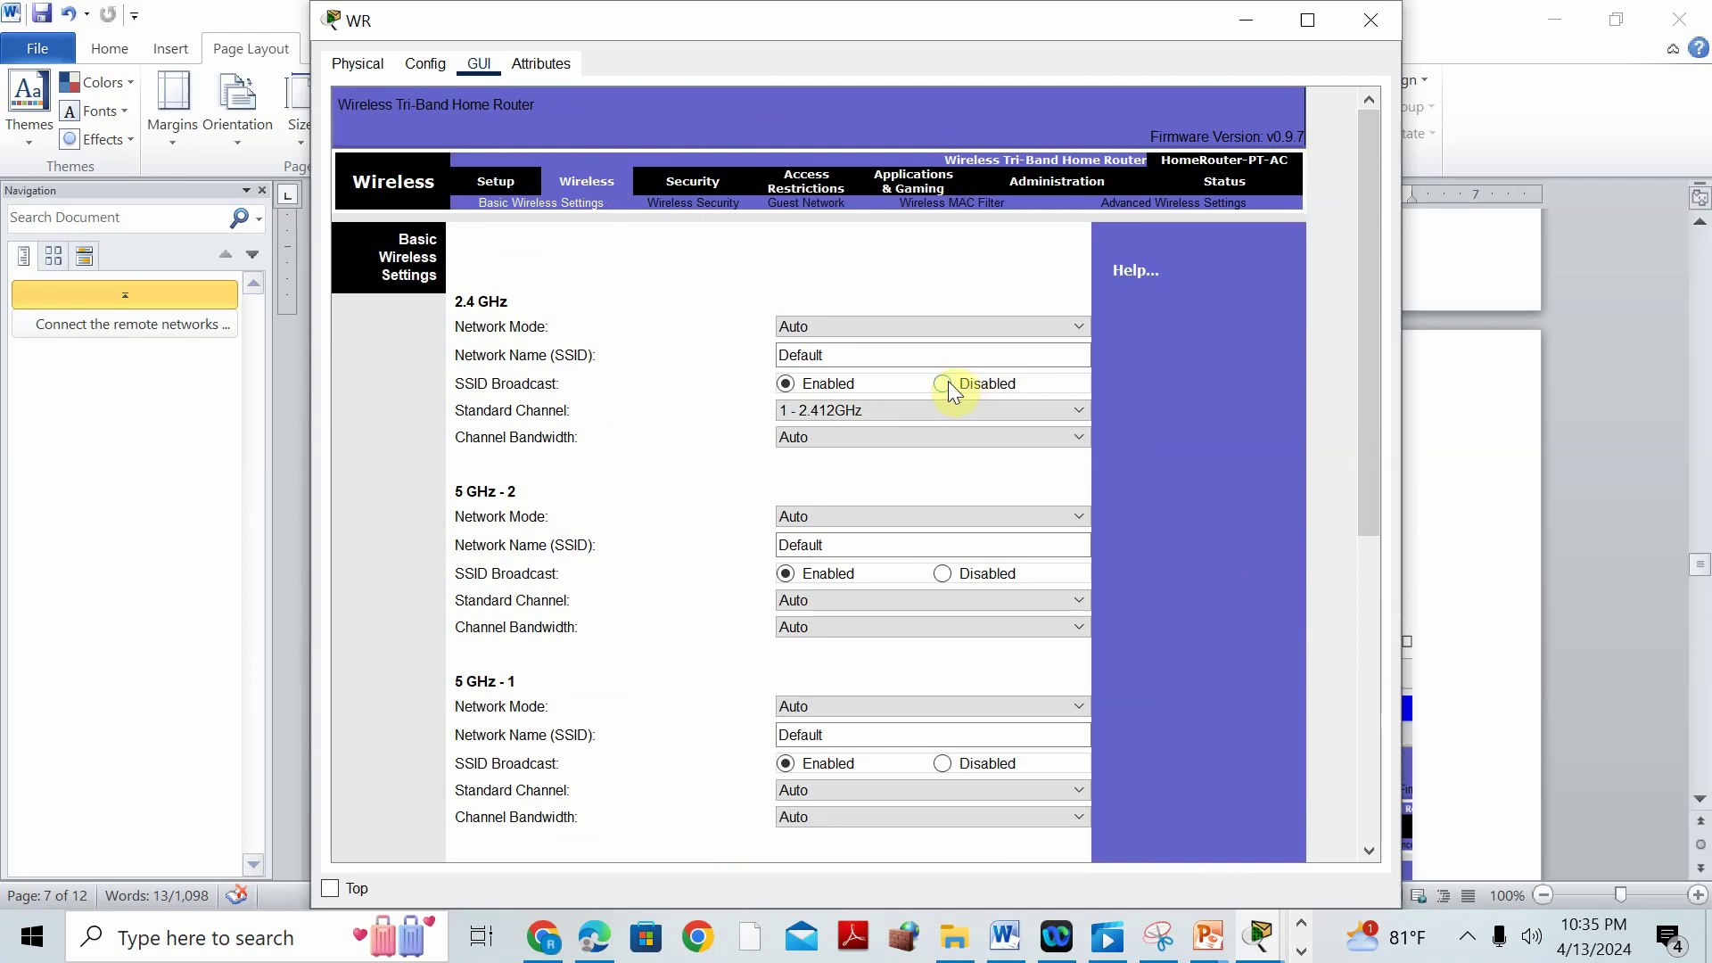
Check the task document, then disable SSID broadcast on both 5 GHz bands.
left_click(827, 355)
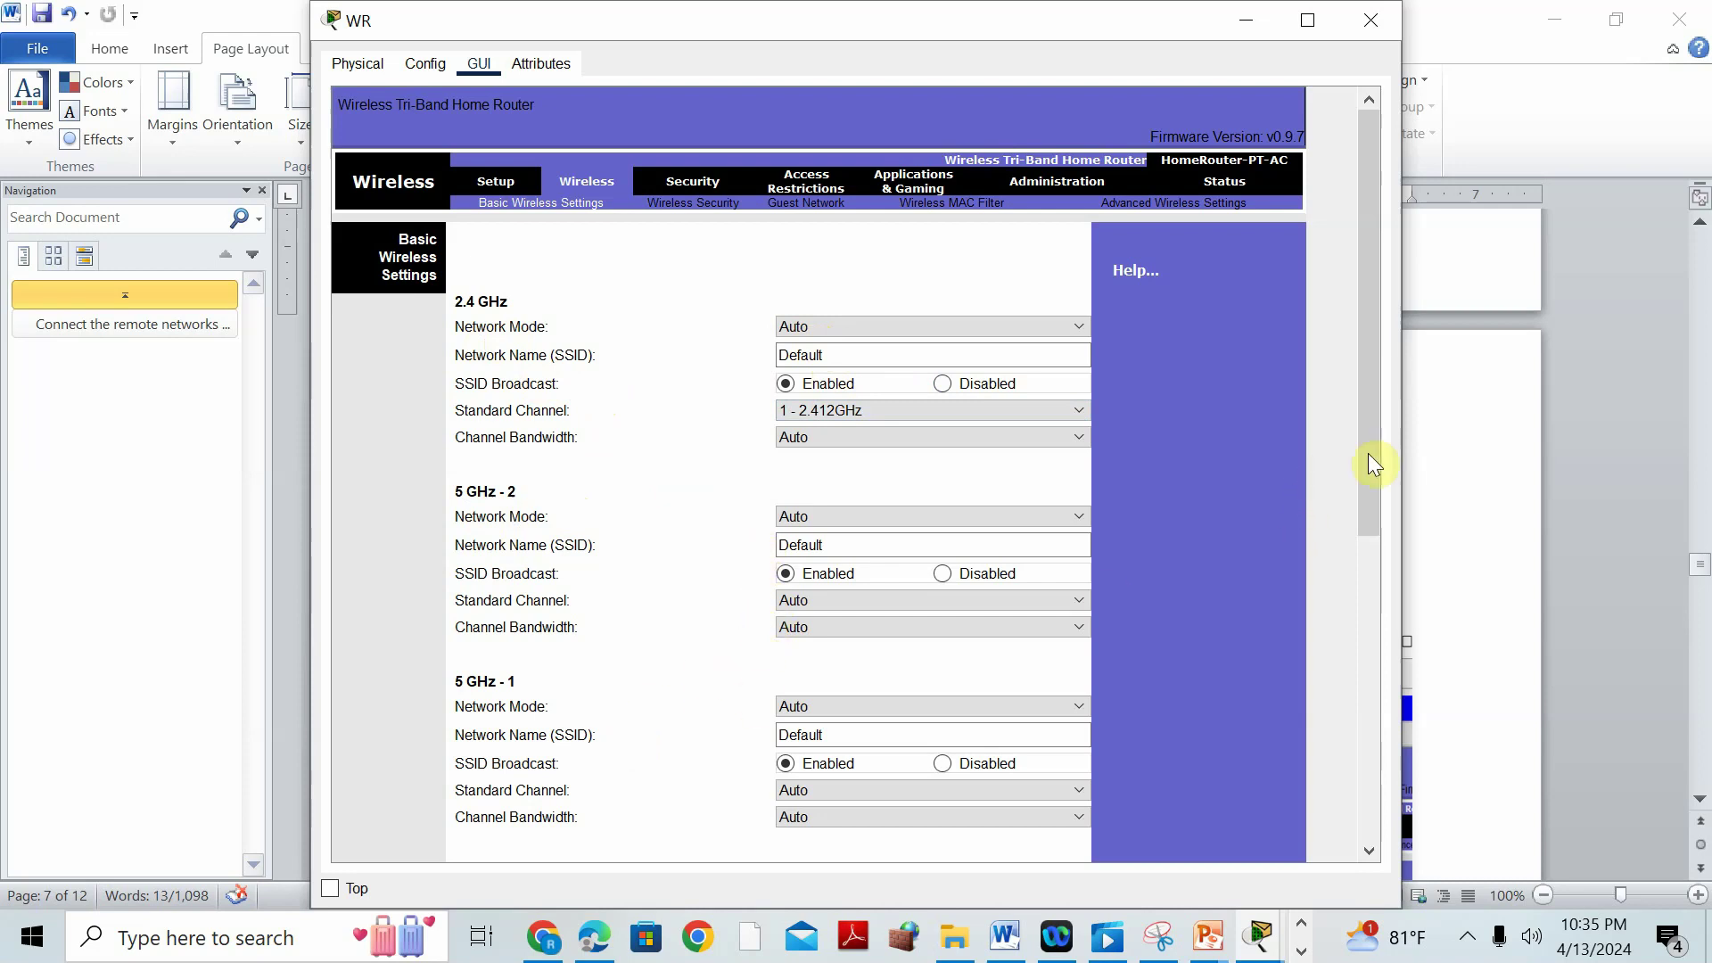
left_click_drag(1371, 472, 1368, 790)
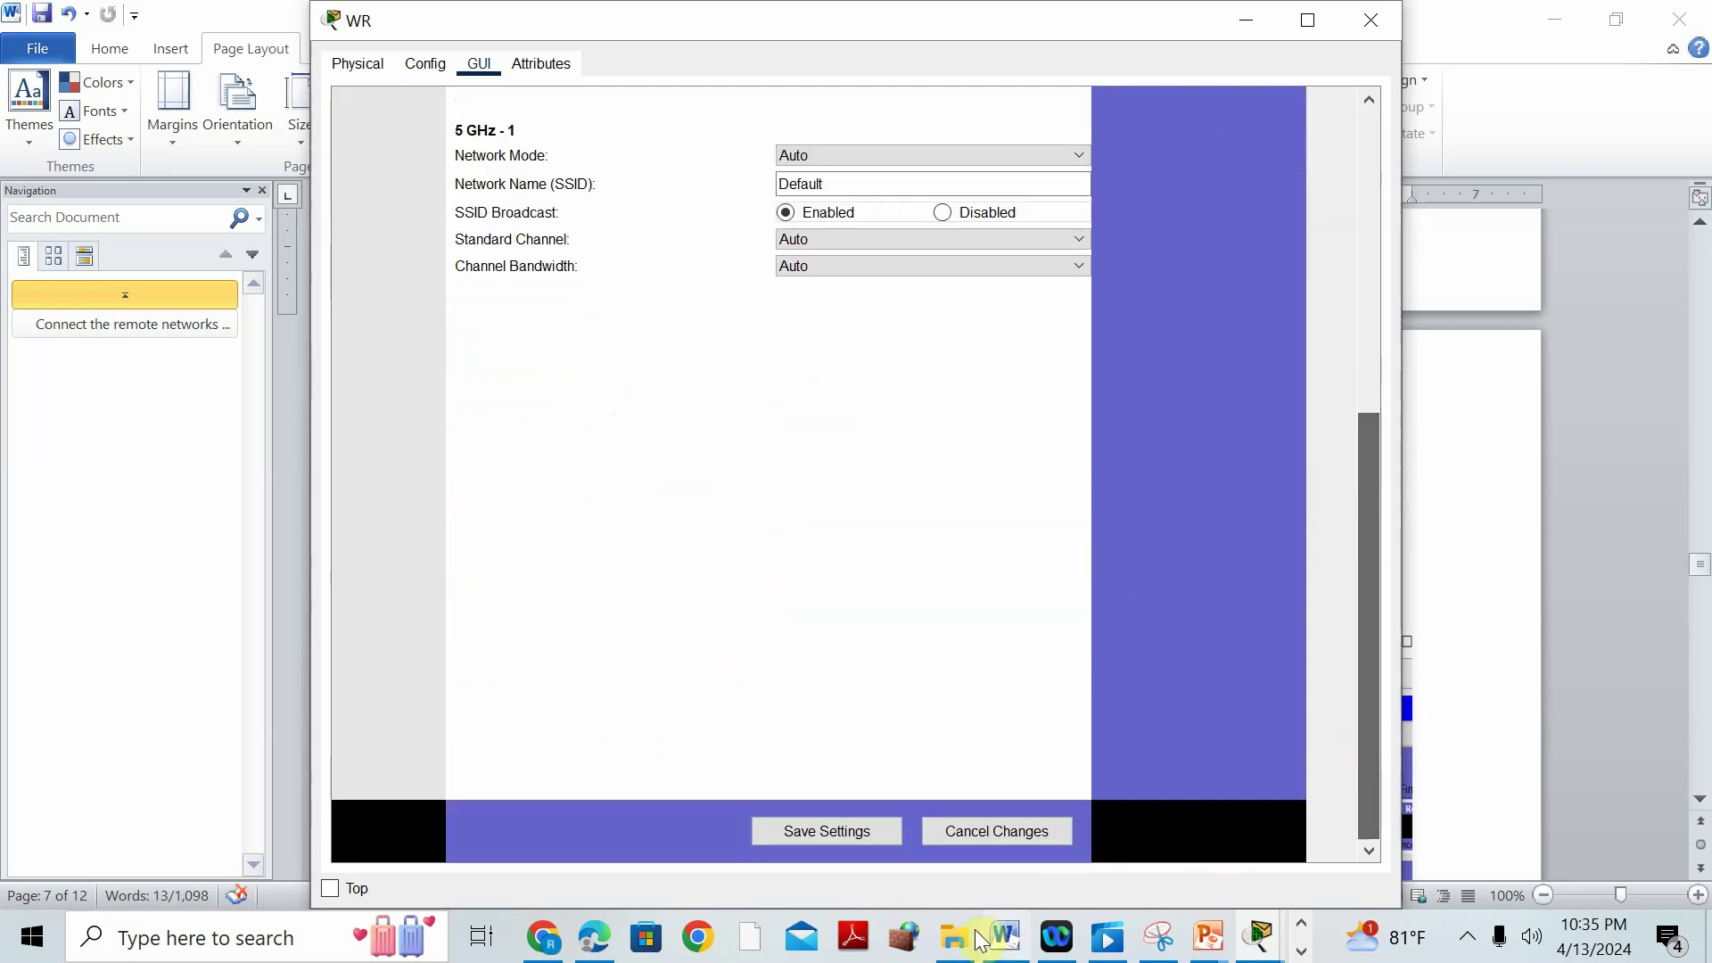
left_click(1002, 935)
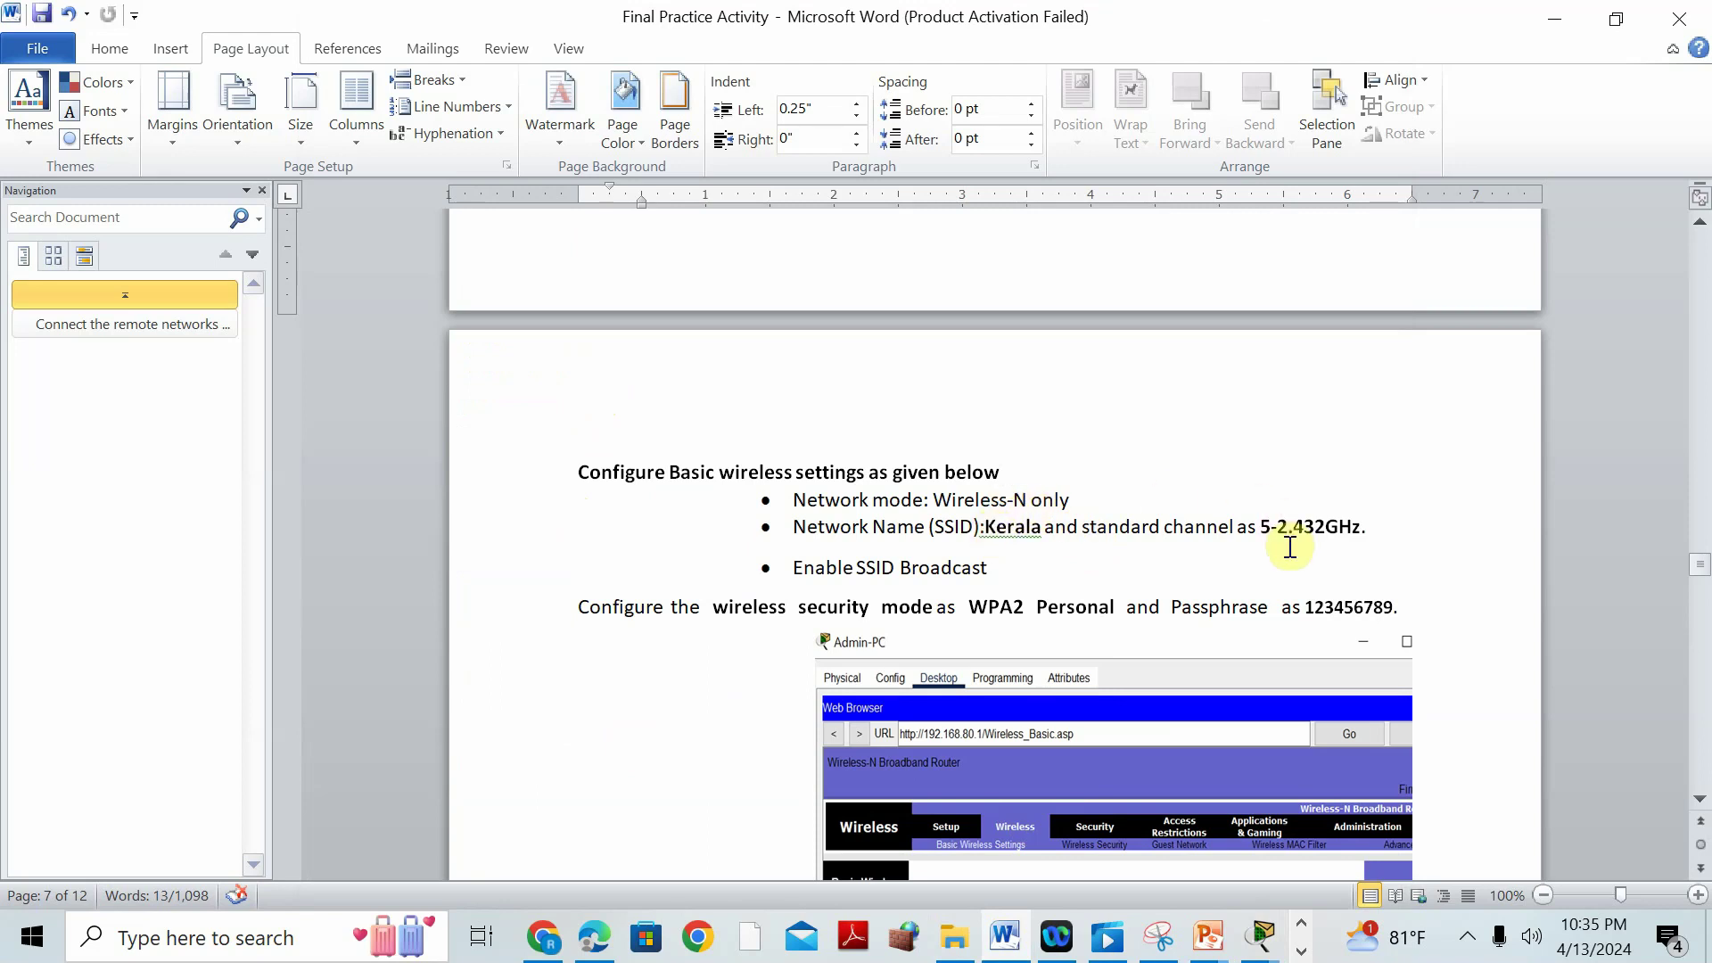
mouse_move(1257, 946)
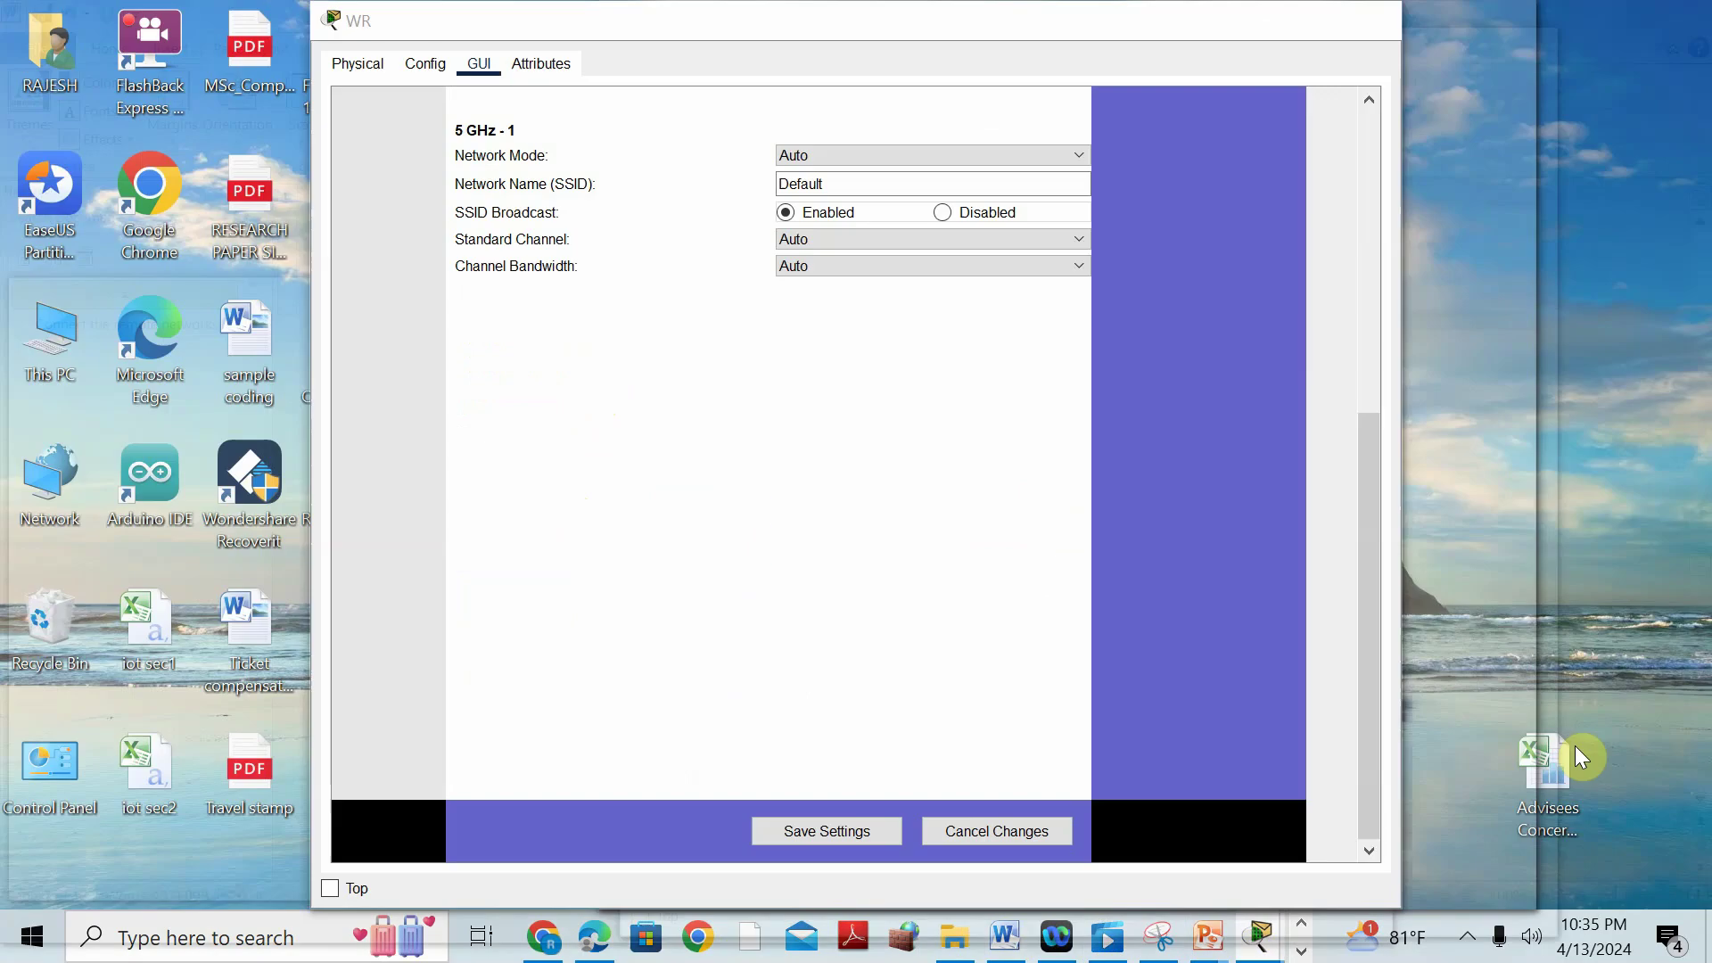
left_click(1575, 745)
left_click_drag(1377, 457, 1368, 132)
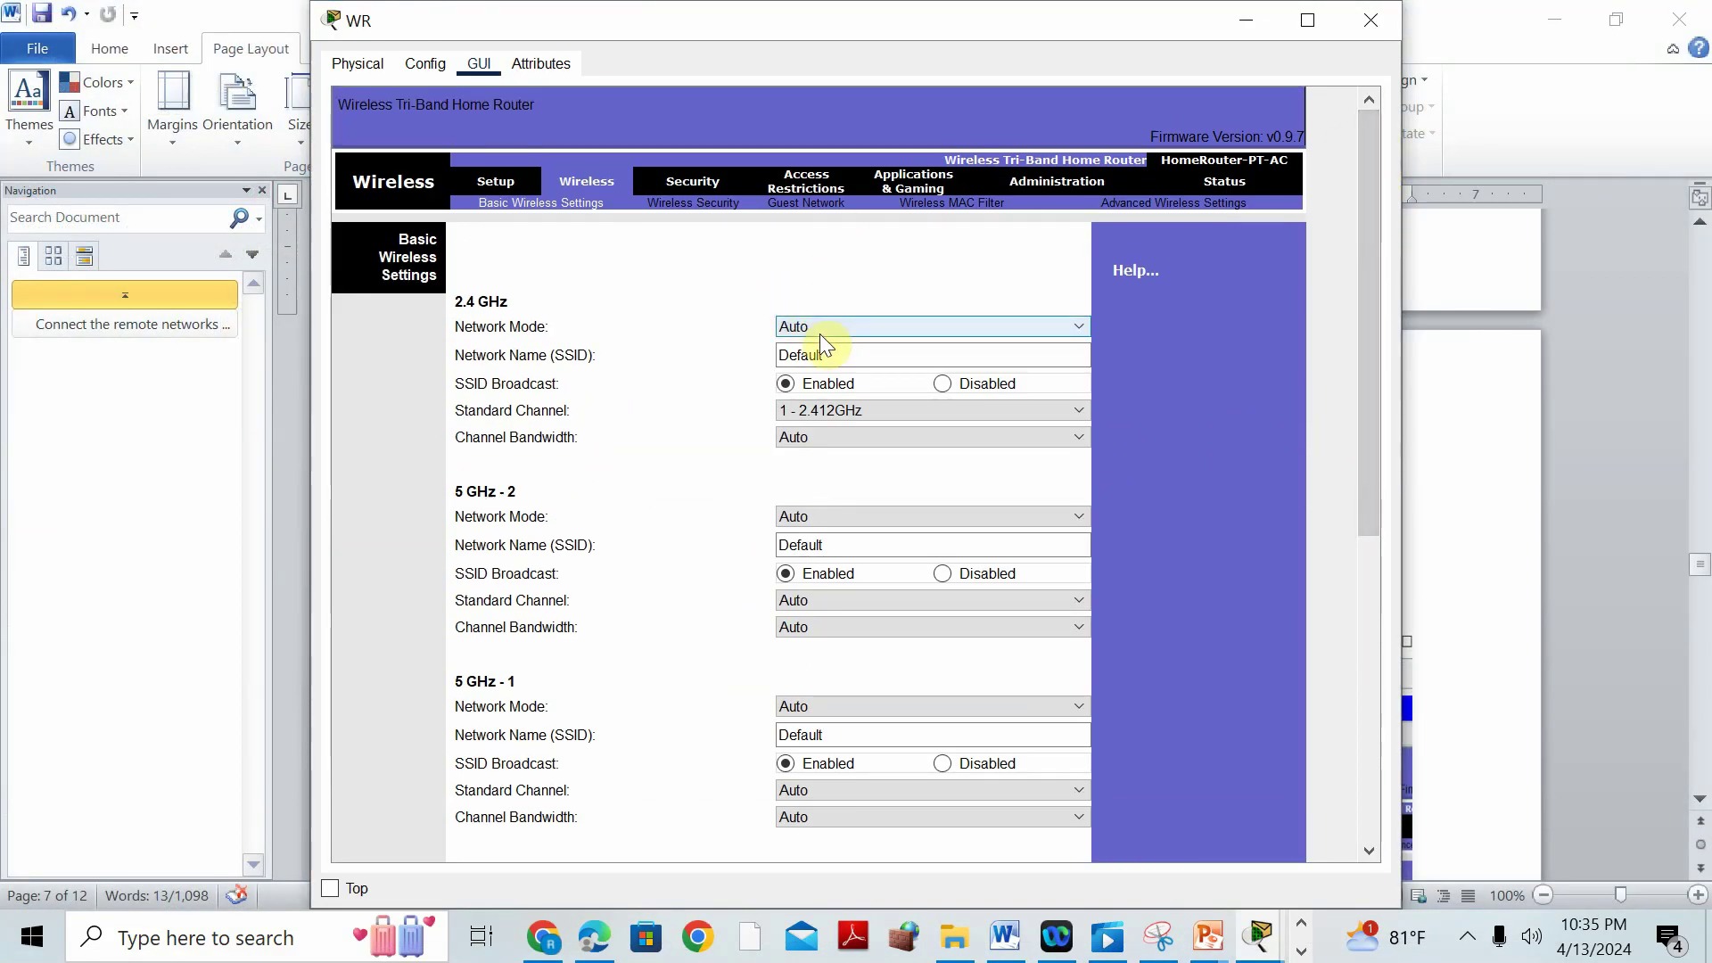
left_click(942, 575)
left_click(943, 763)
Rename the 2.4 GHz network from Default to Kerala on channel 5 - 2.432GHz.
left_click(859, 360)
left_click_drag(859, 361, 764, 360)
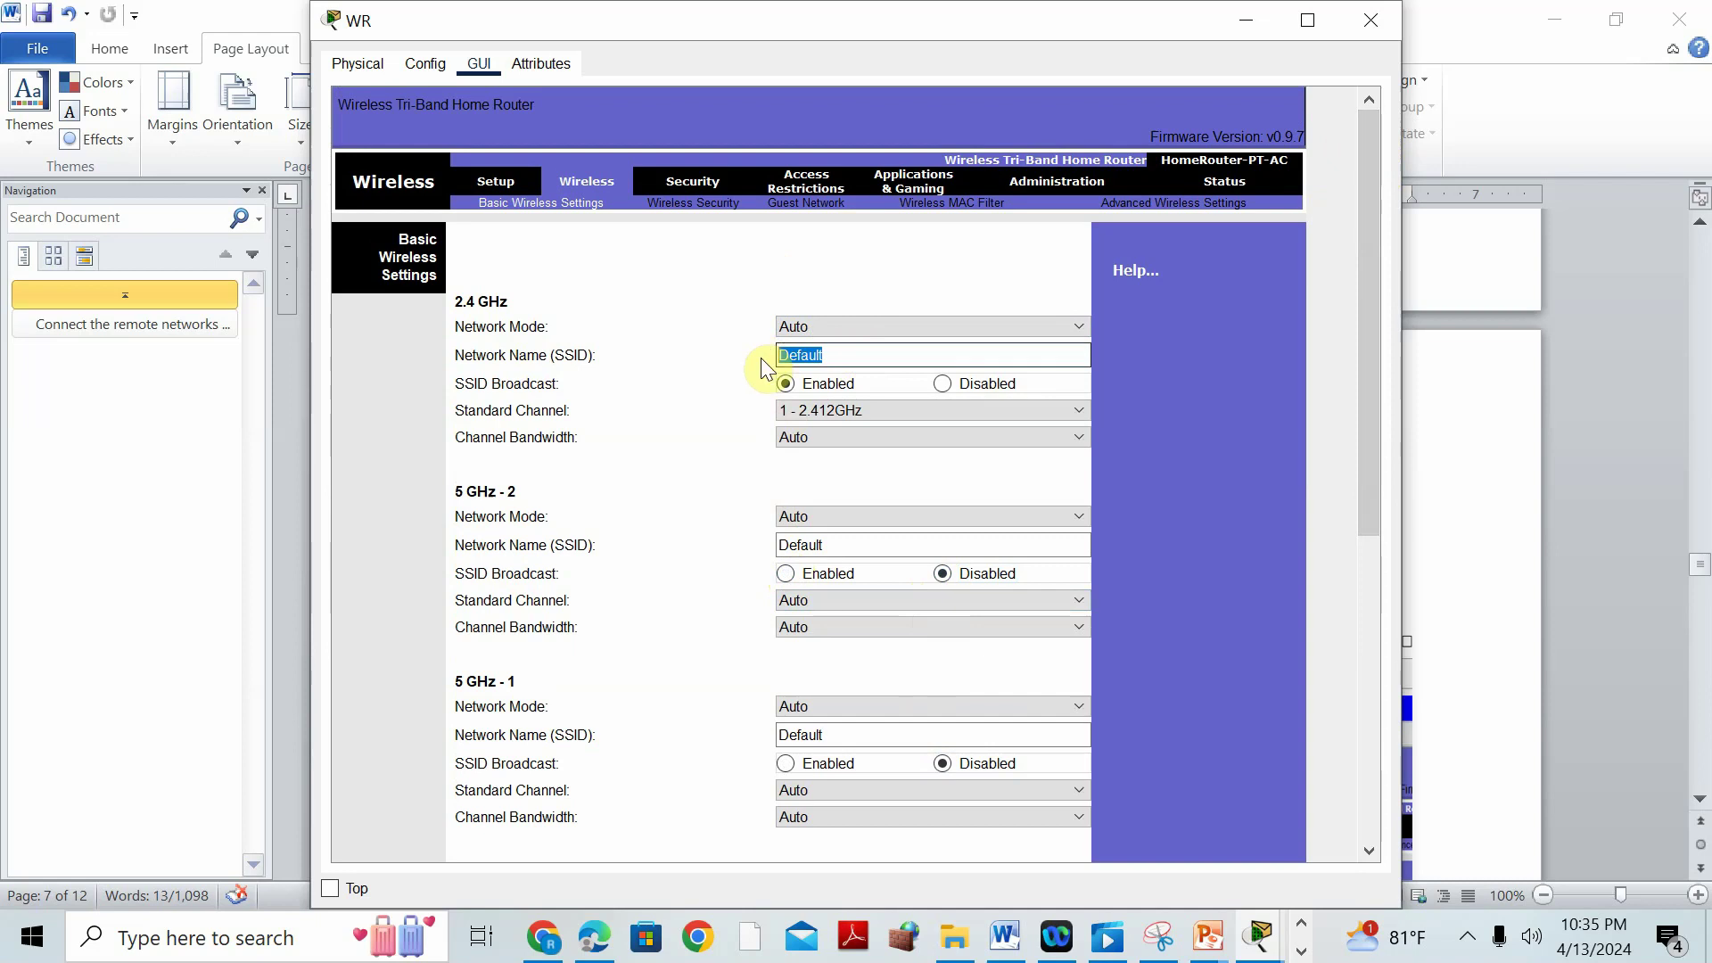
type("Kerala")
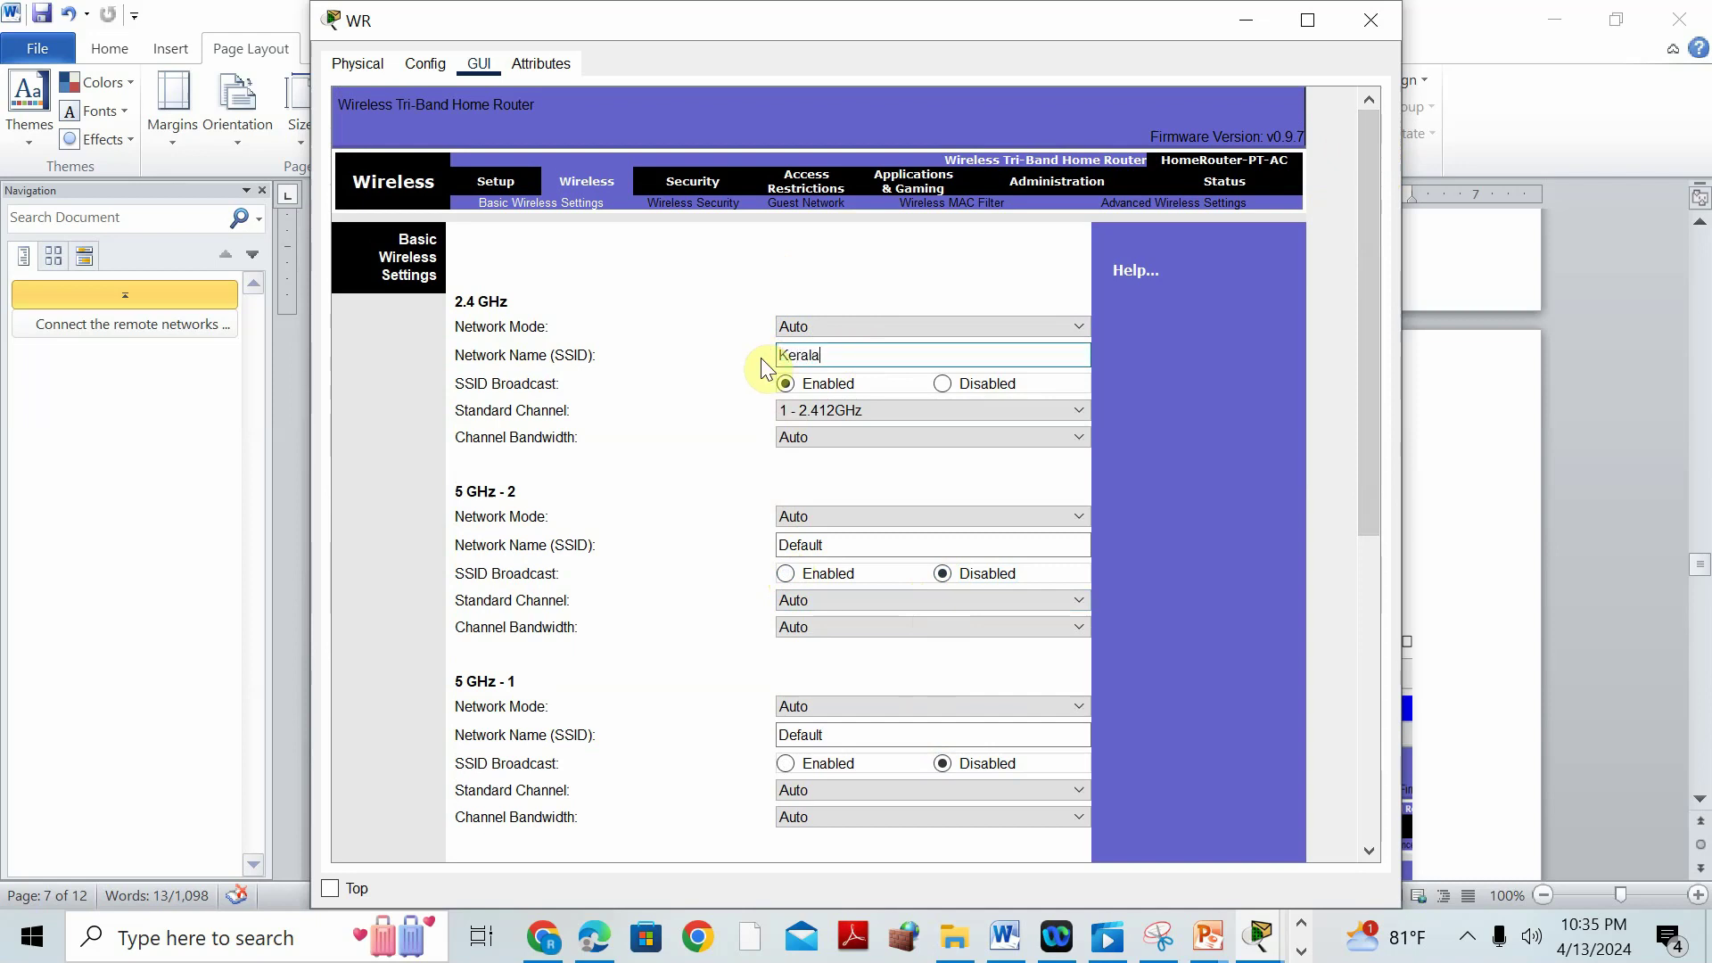
left_click(880, 411)
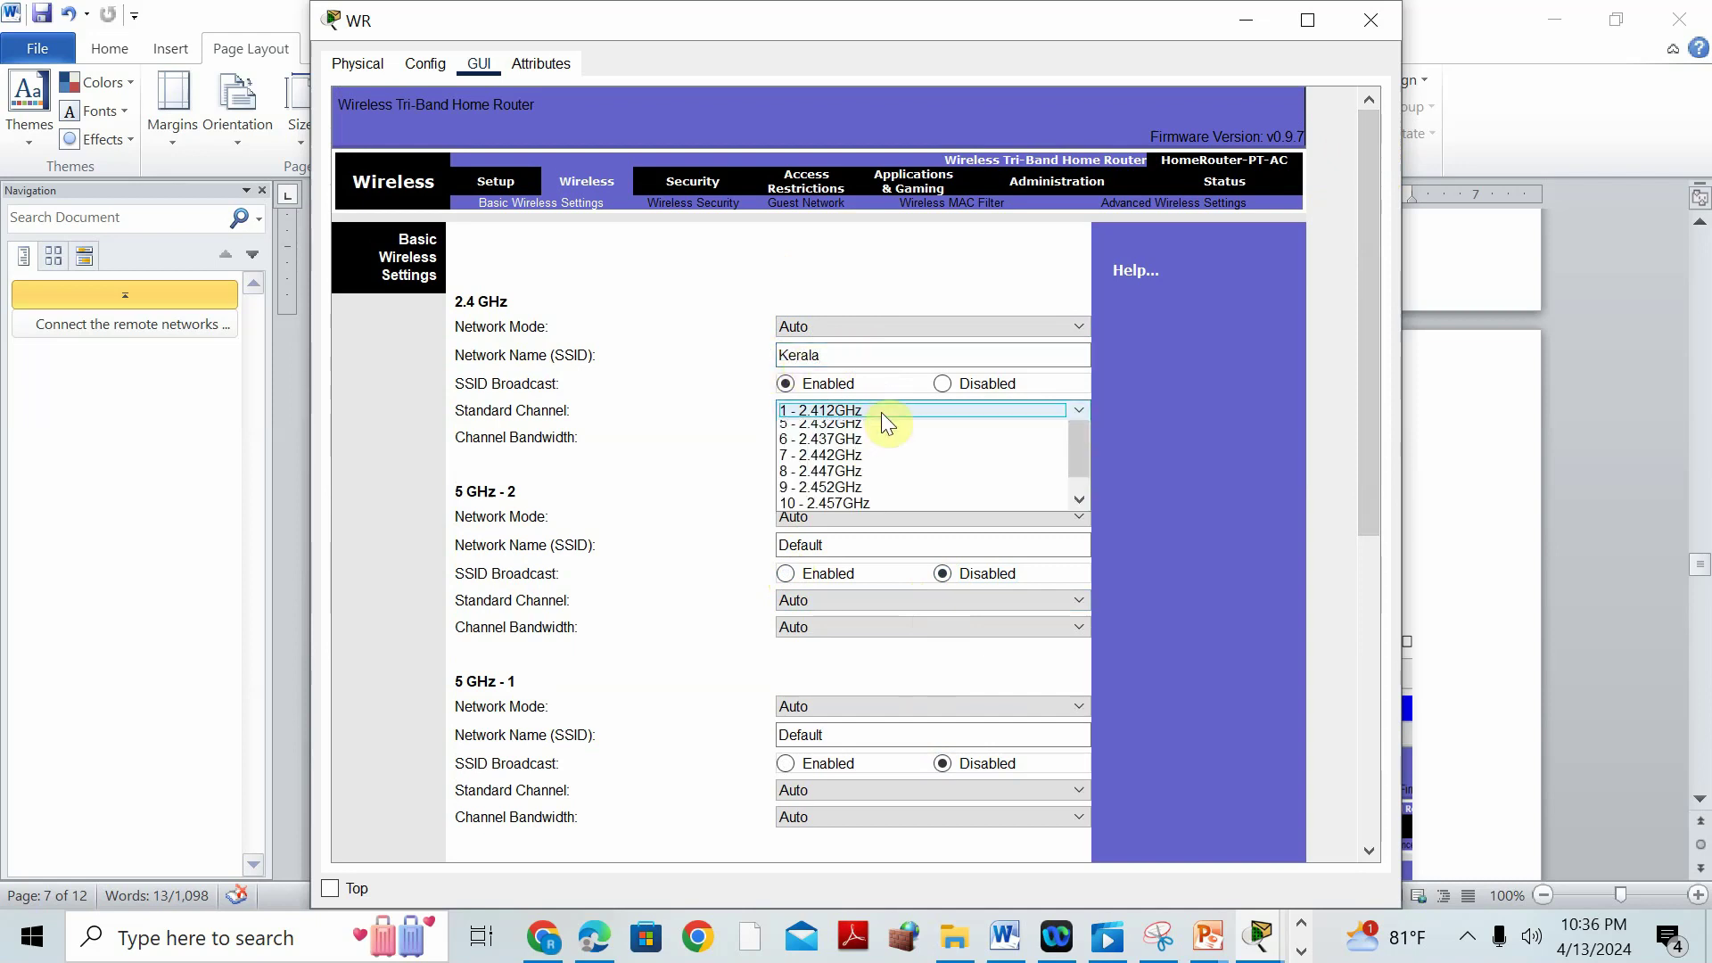
left_click(861, 493)
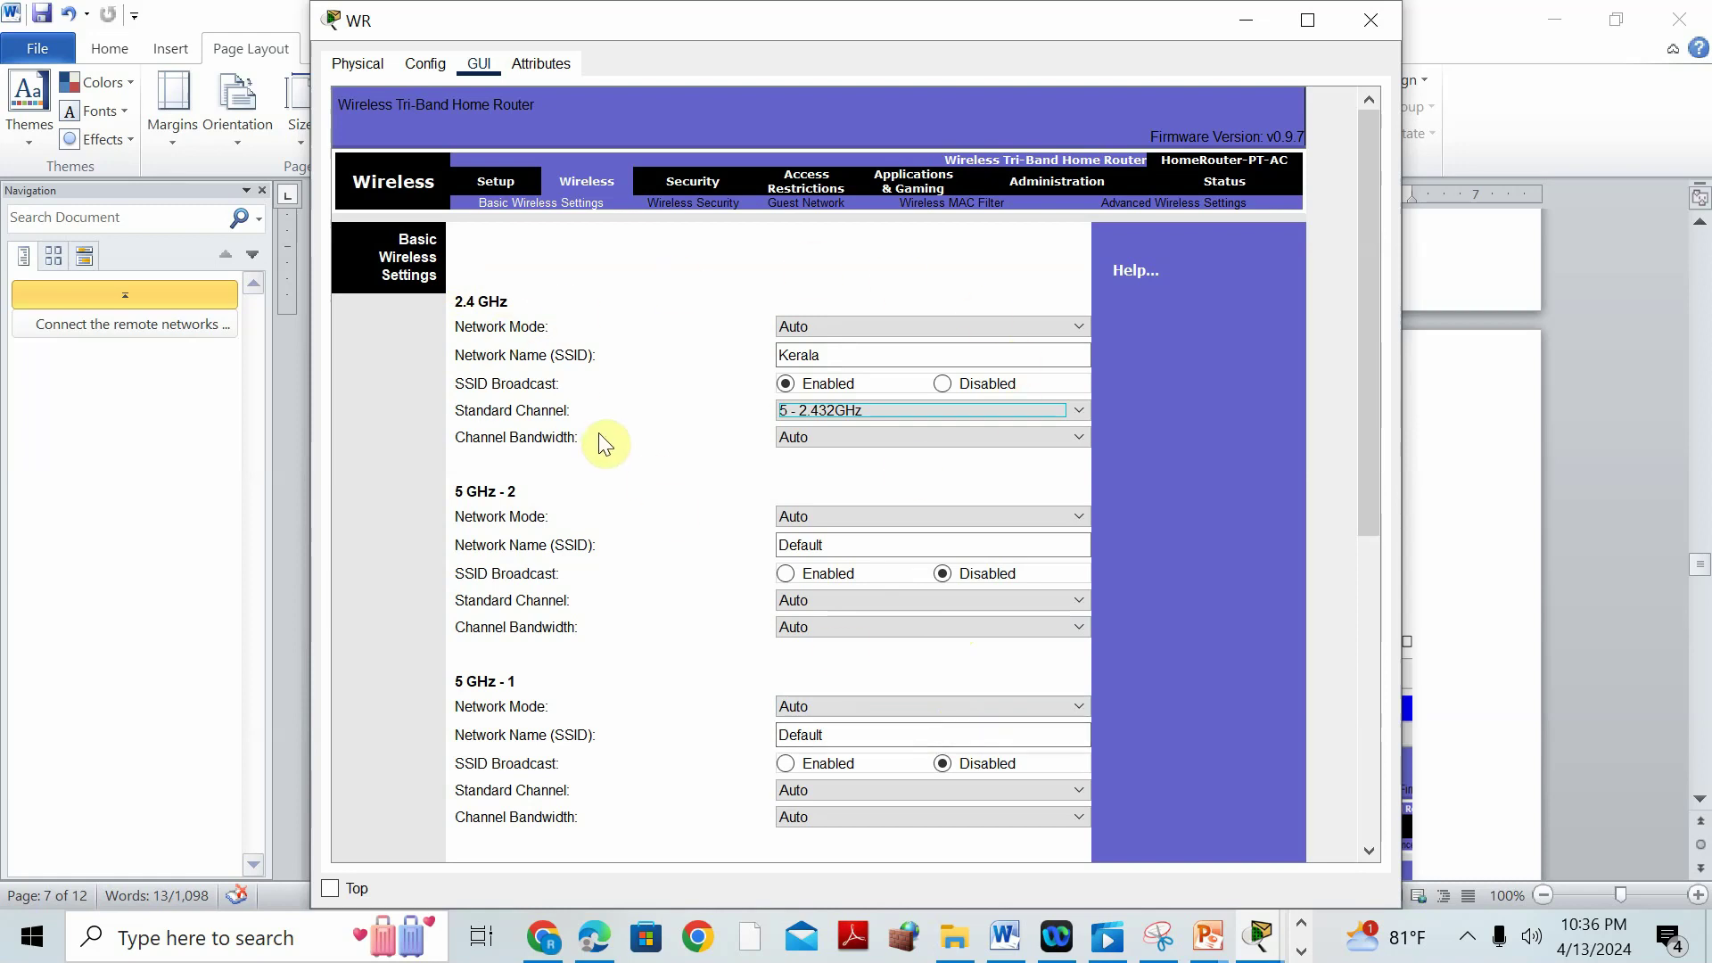
Recheck the task document, save WR's wireless settings, and bring the instructions forward.
left_click(1002, 932)
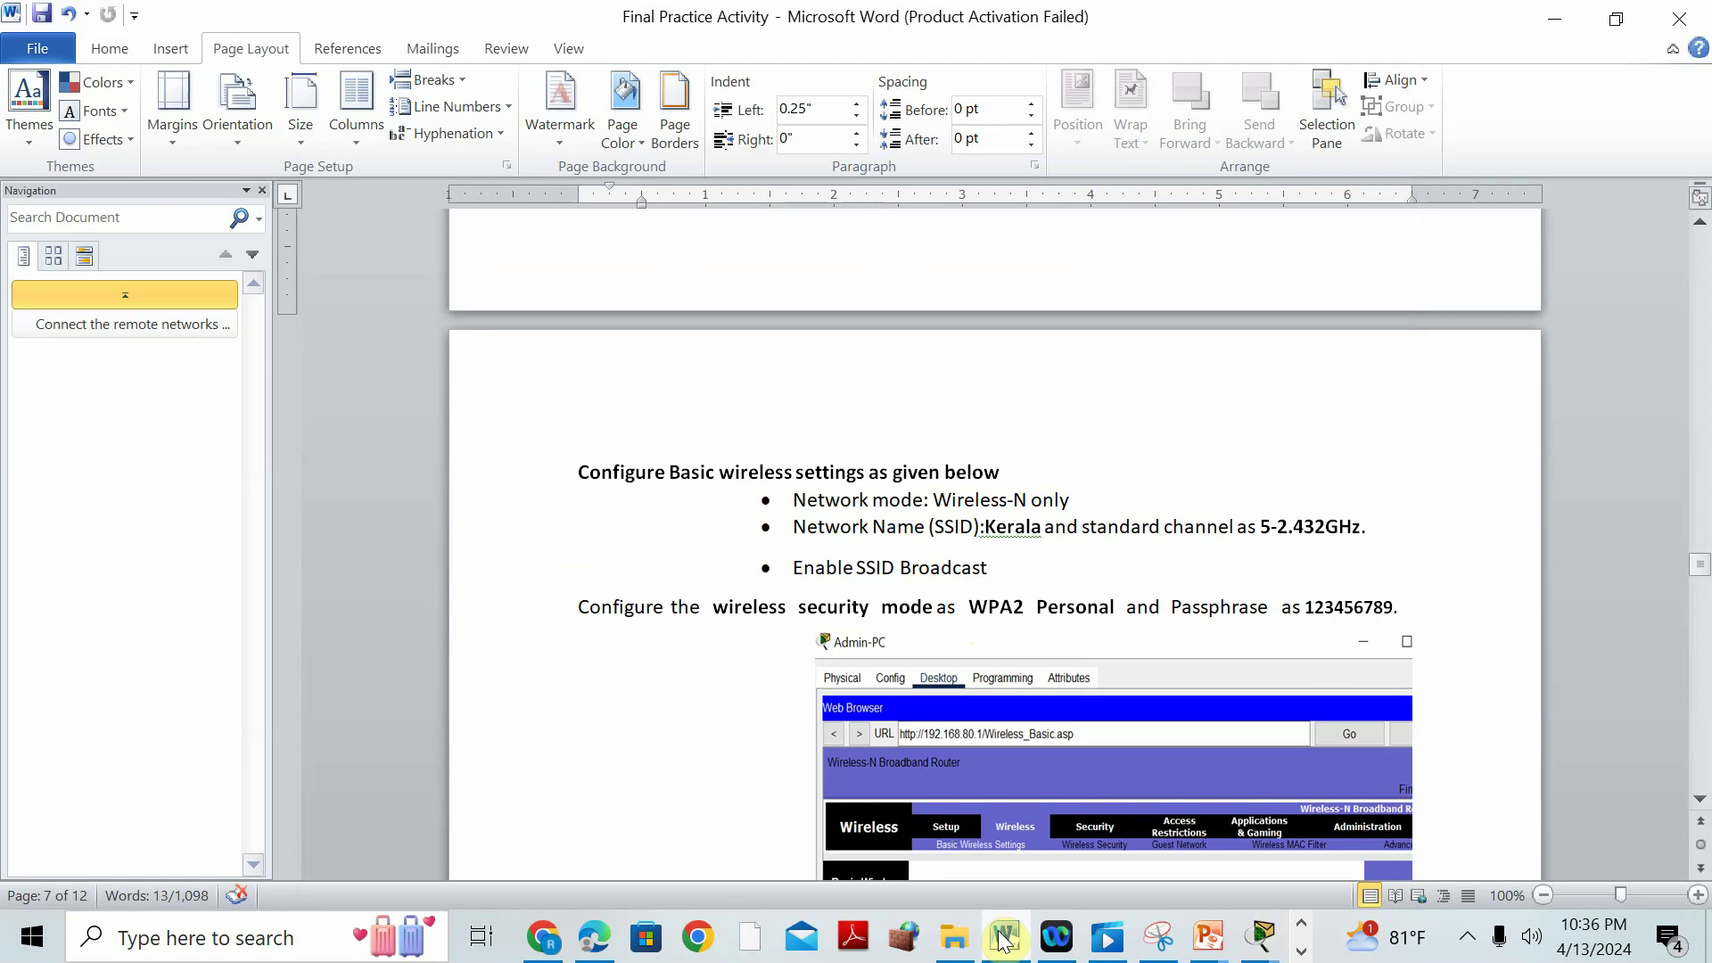
left_click(1002, 938)
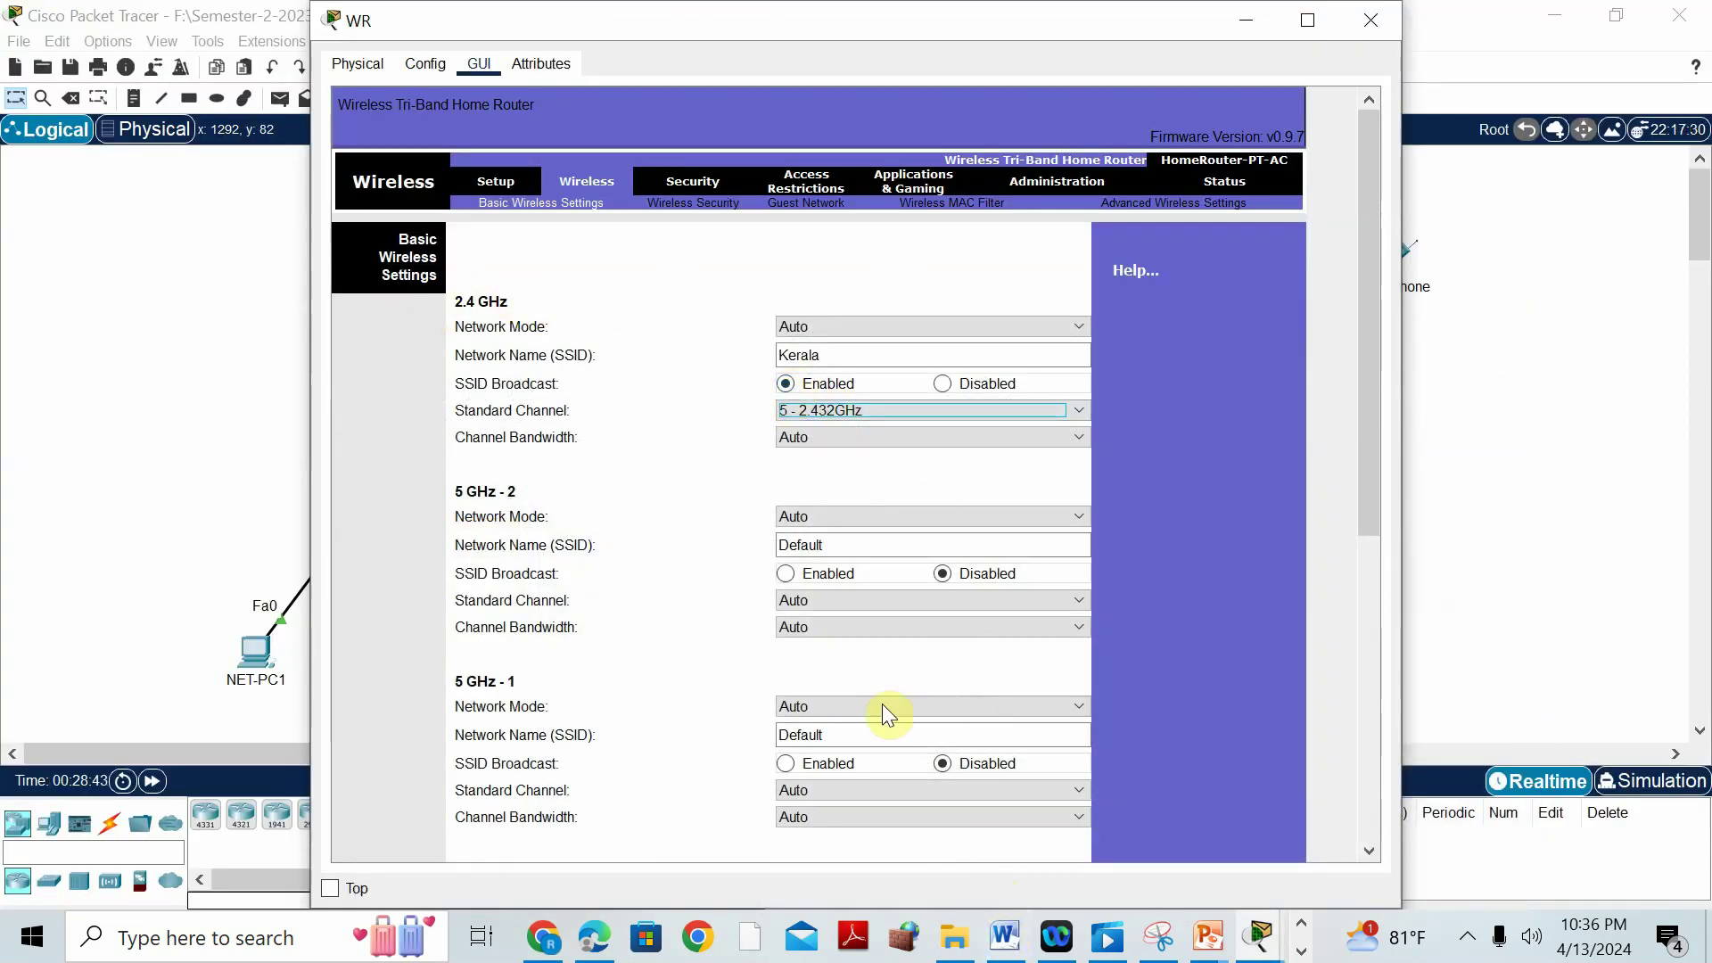
left_click_drag(1368, 409, 1374, 787)
left_click(844, 834)
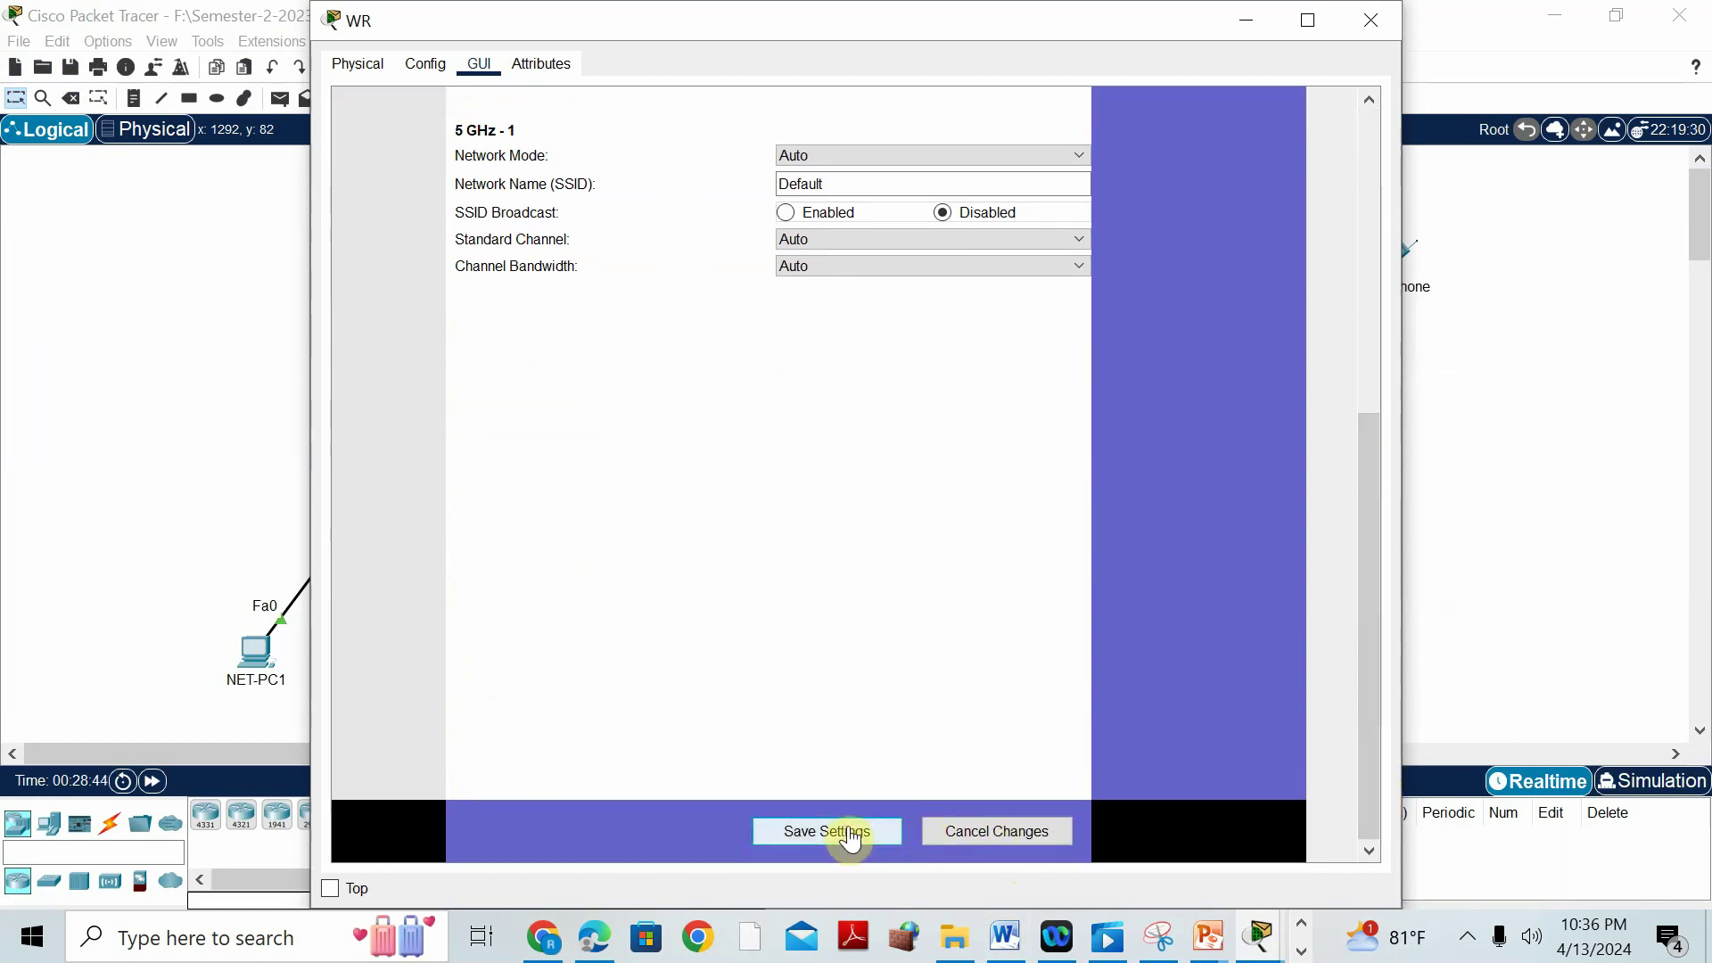
left_click_drag(1371, 584, 1372, 200)
left_click(1005, 936)
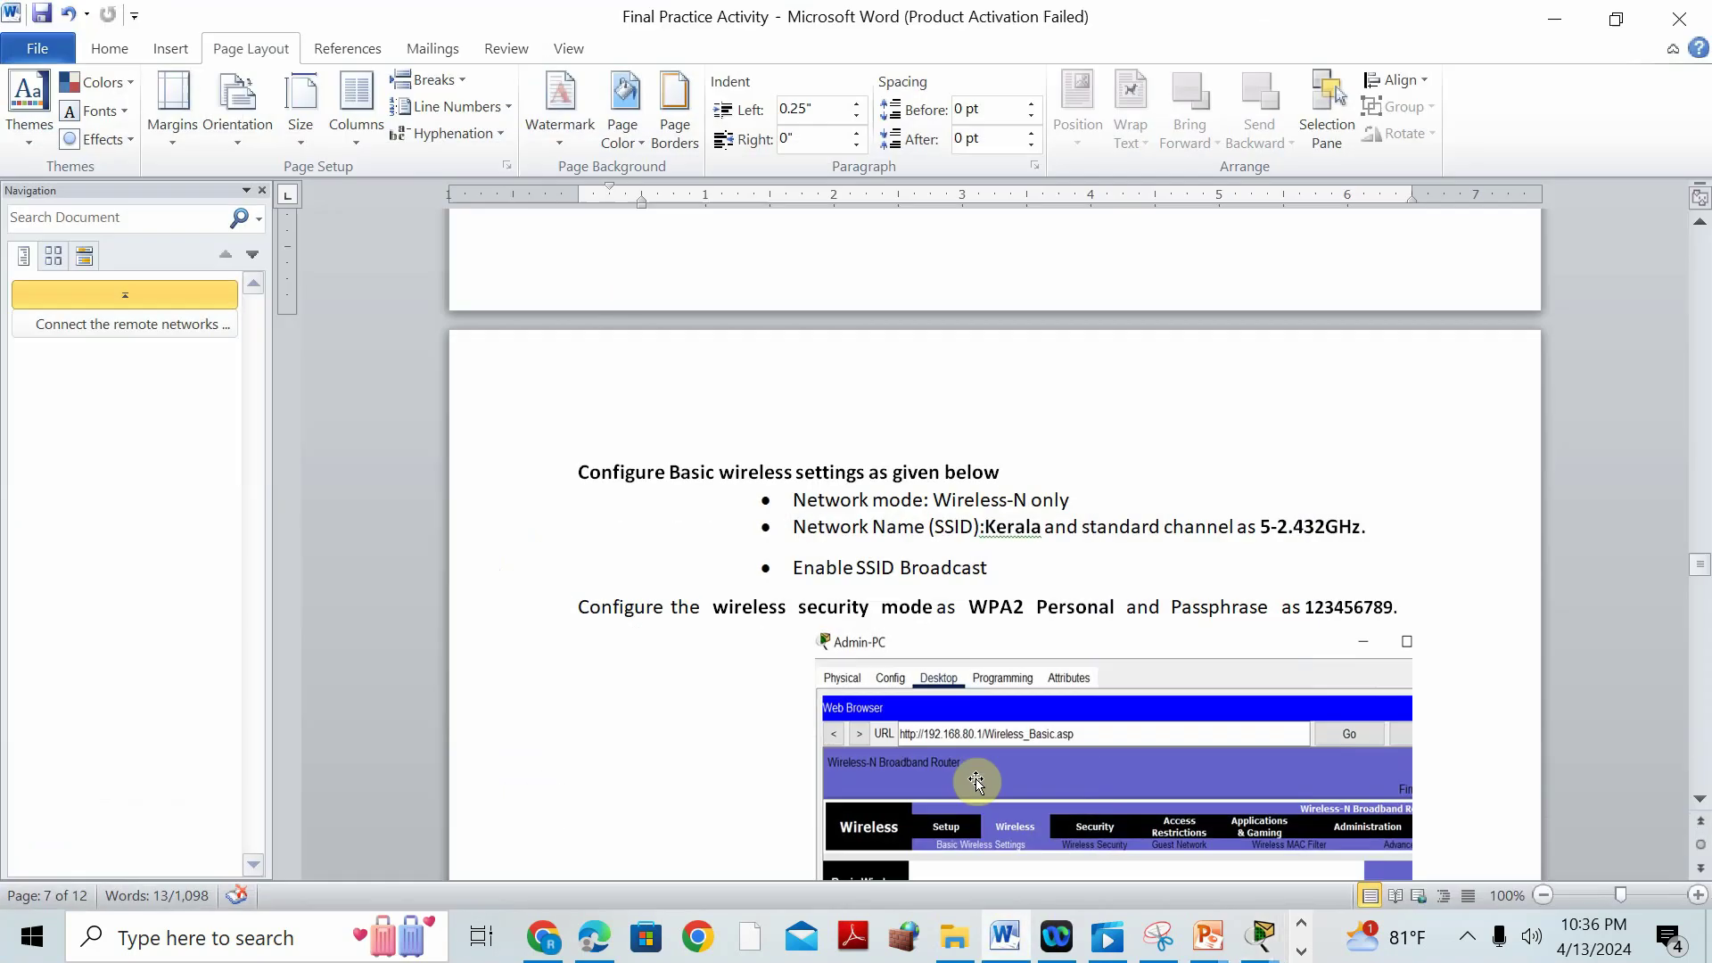
scroll(1088, 531, "down", 6)
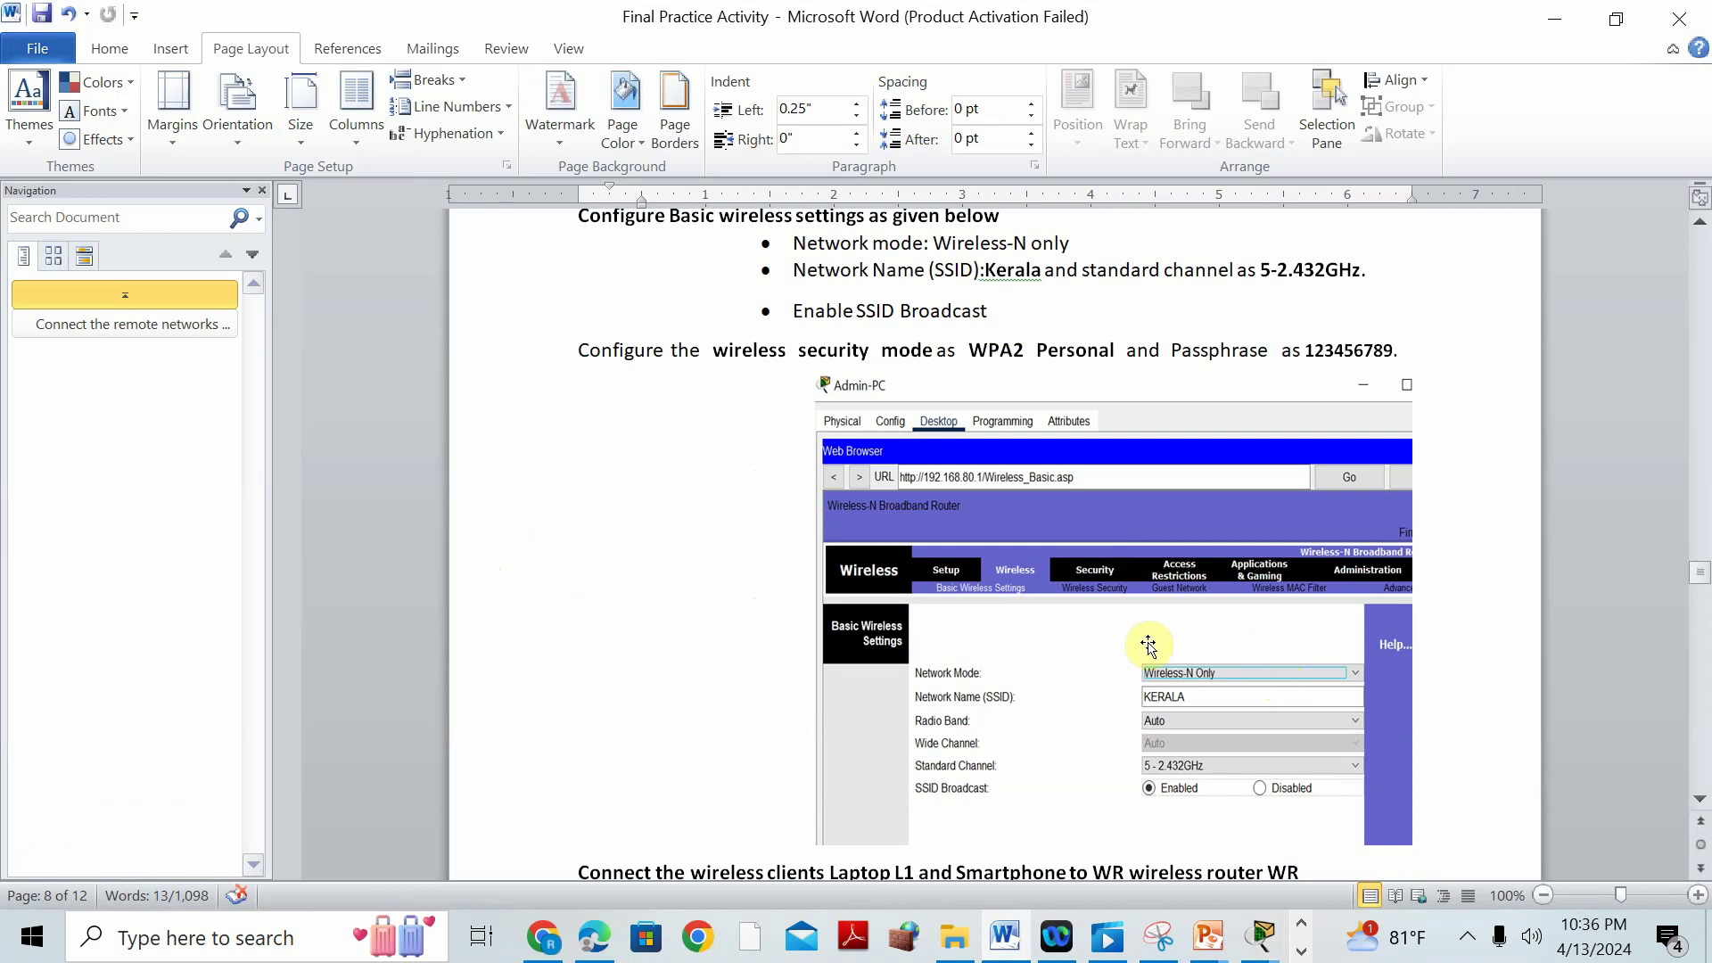
scroll(1145, 642, "down", 6)
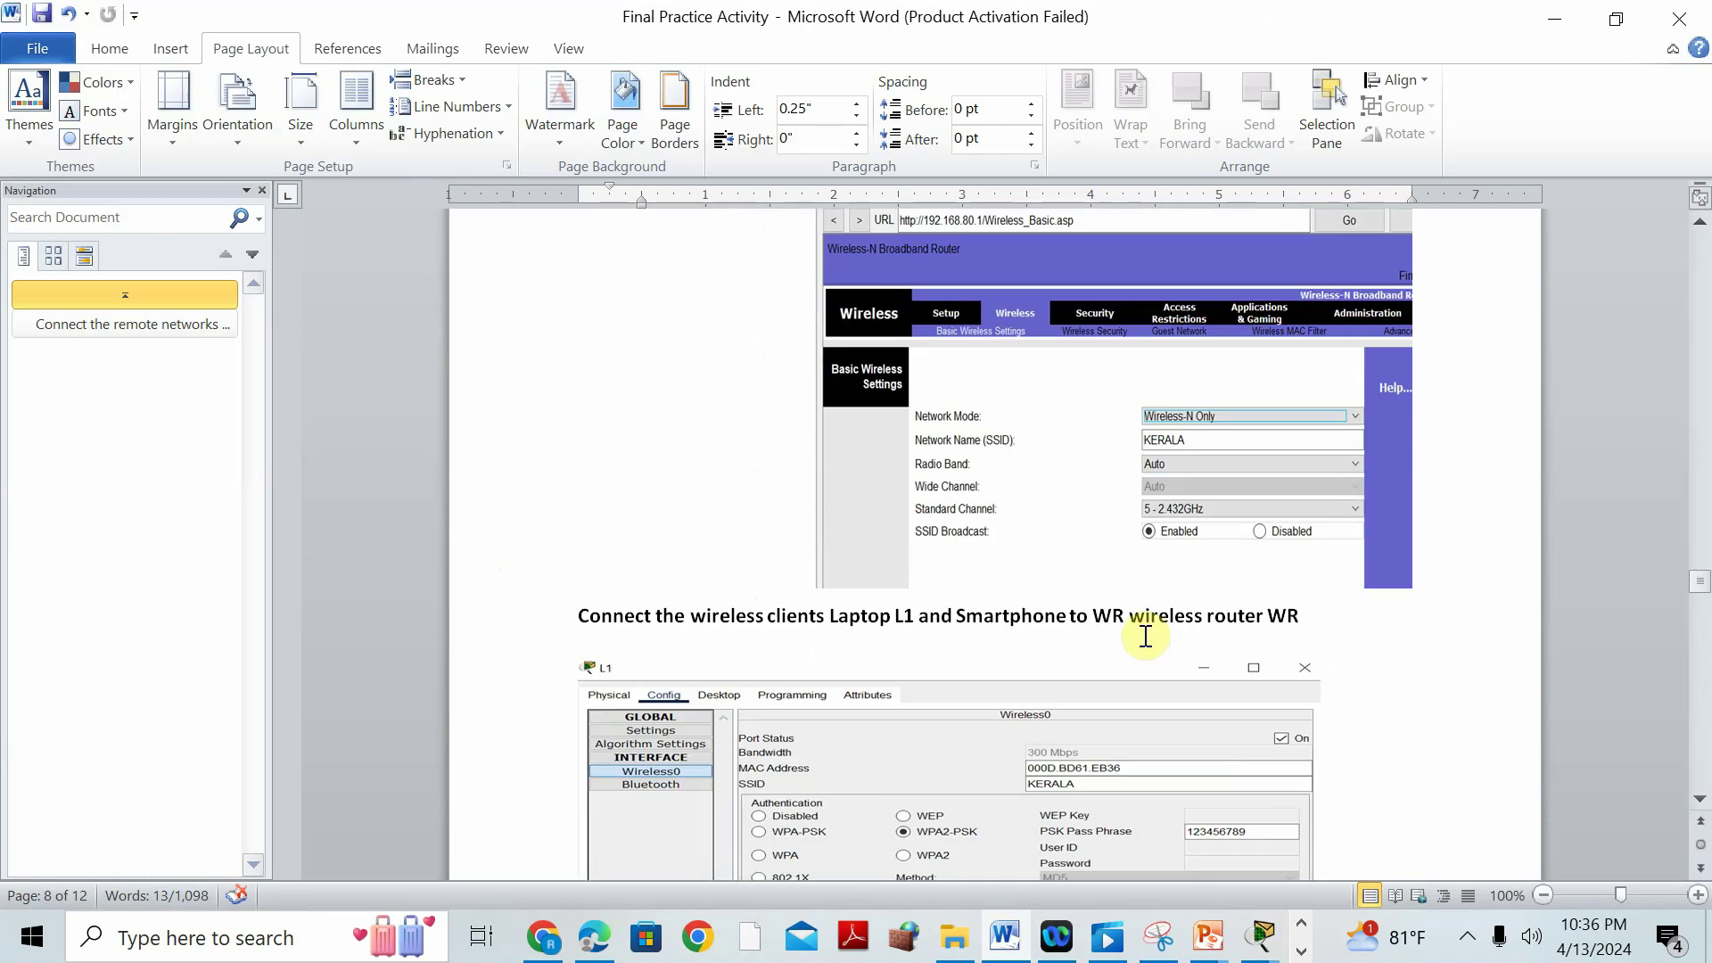
scroll(1145, 635, "down", 3)
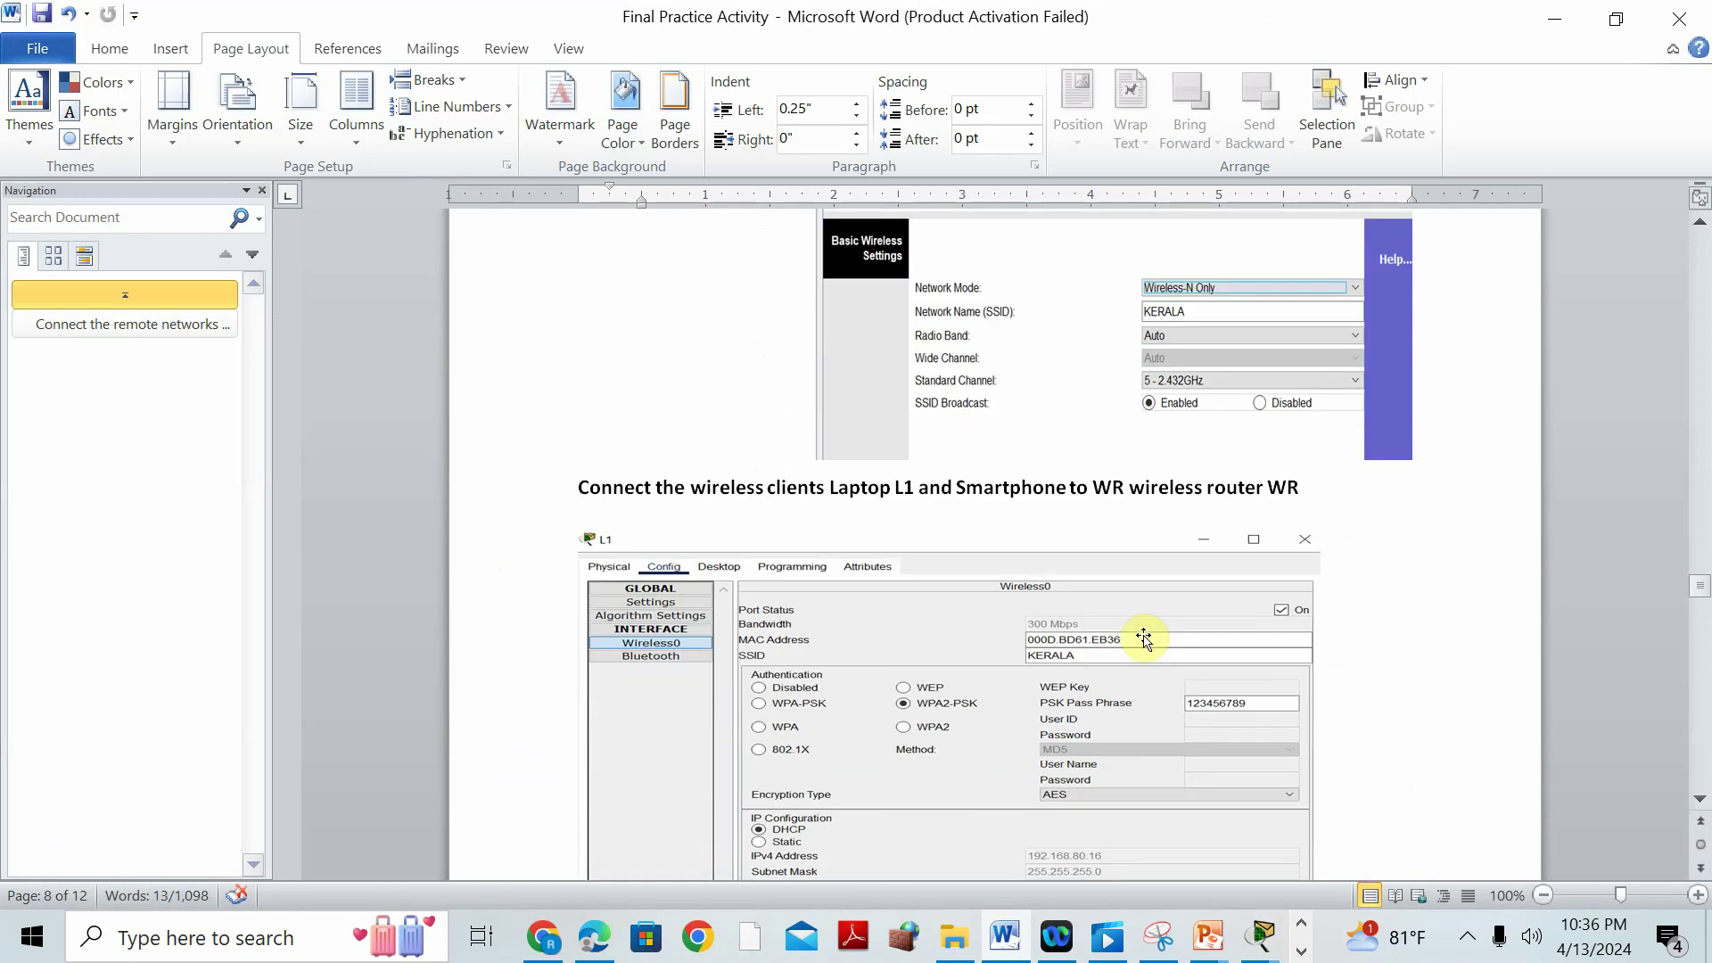
scroll(1016, 500, "up", 2)
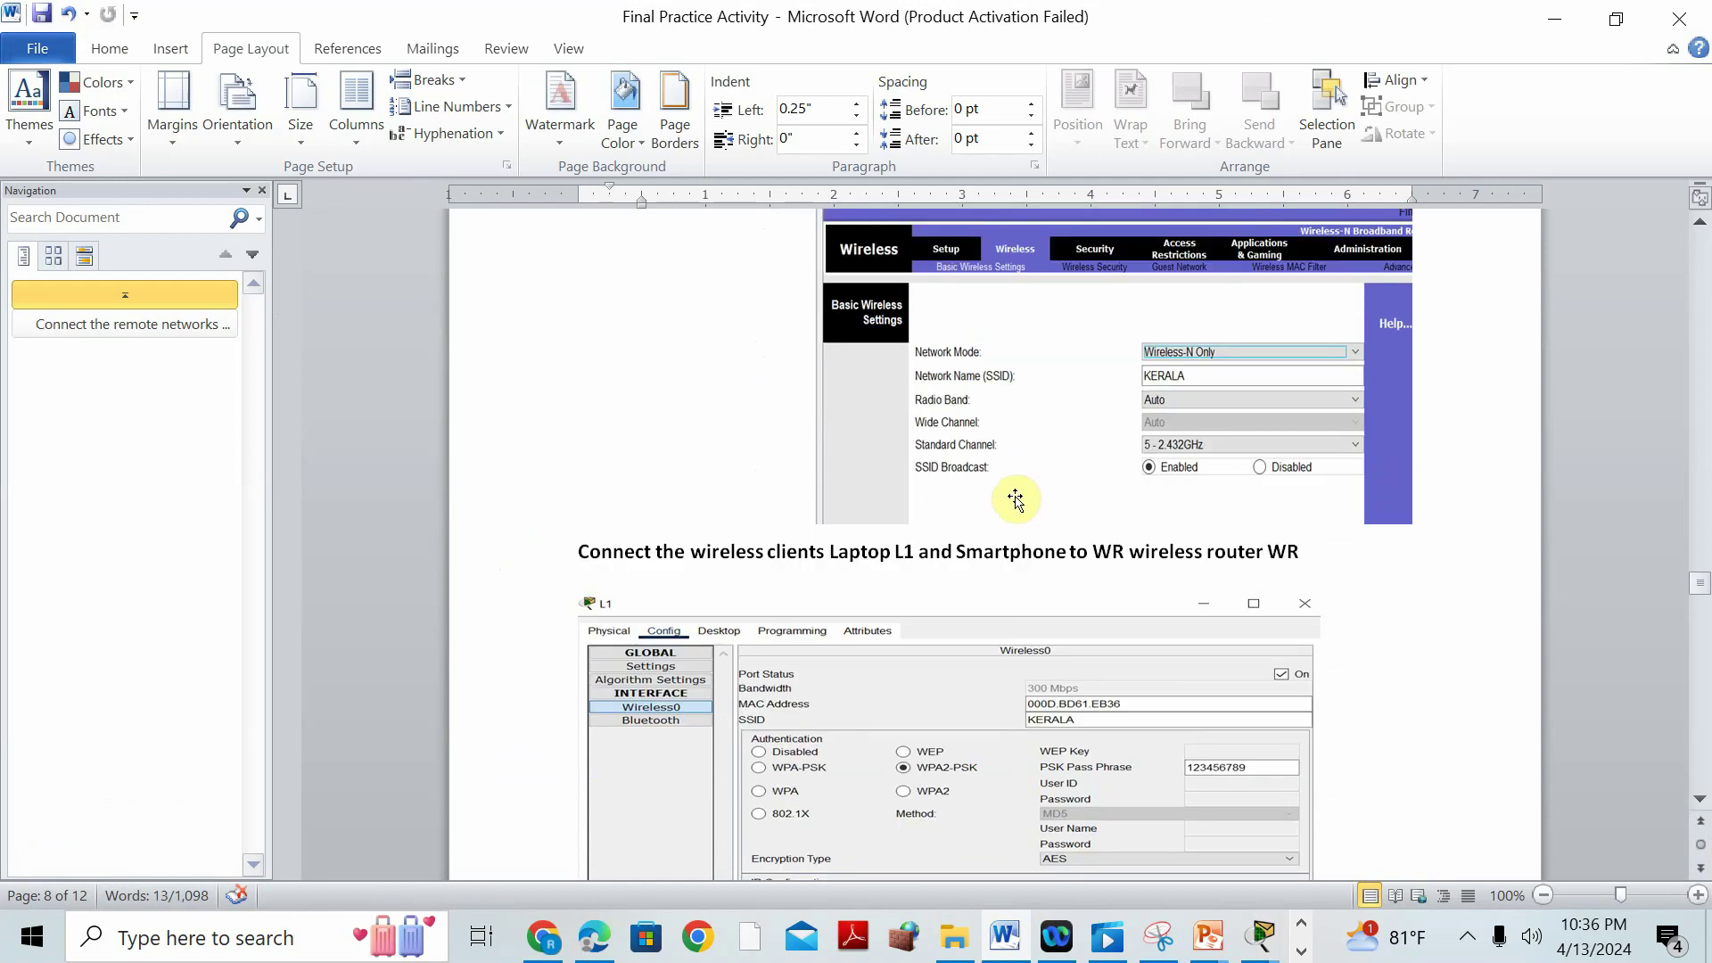
scroll(974, 603, "up", 10)
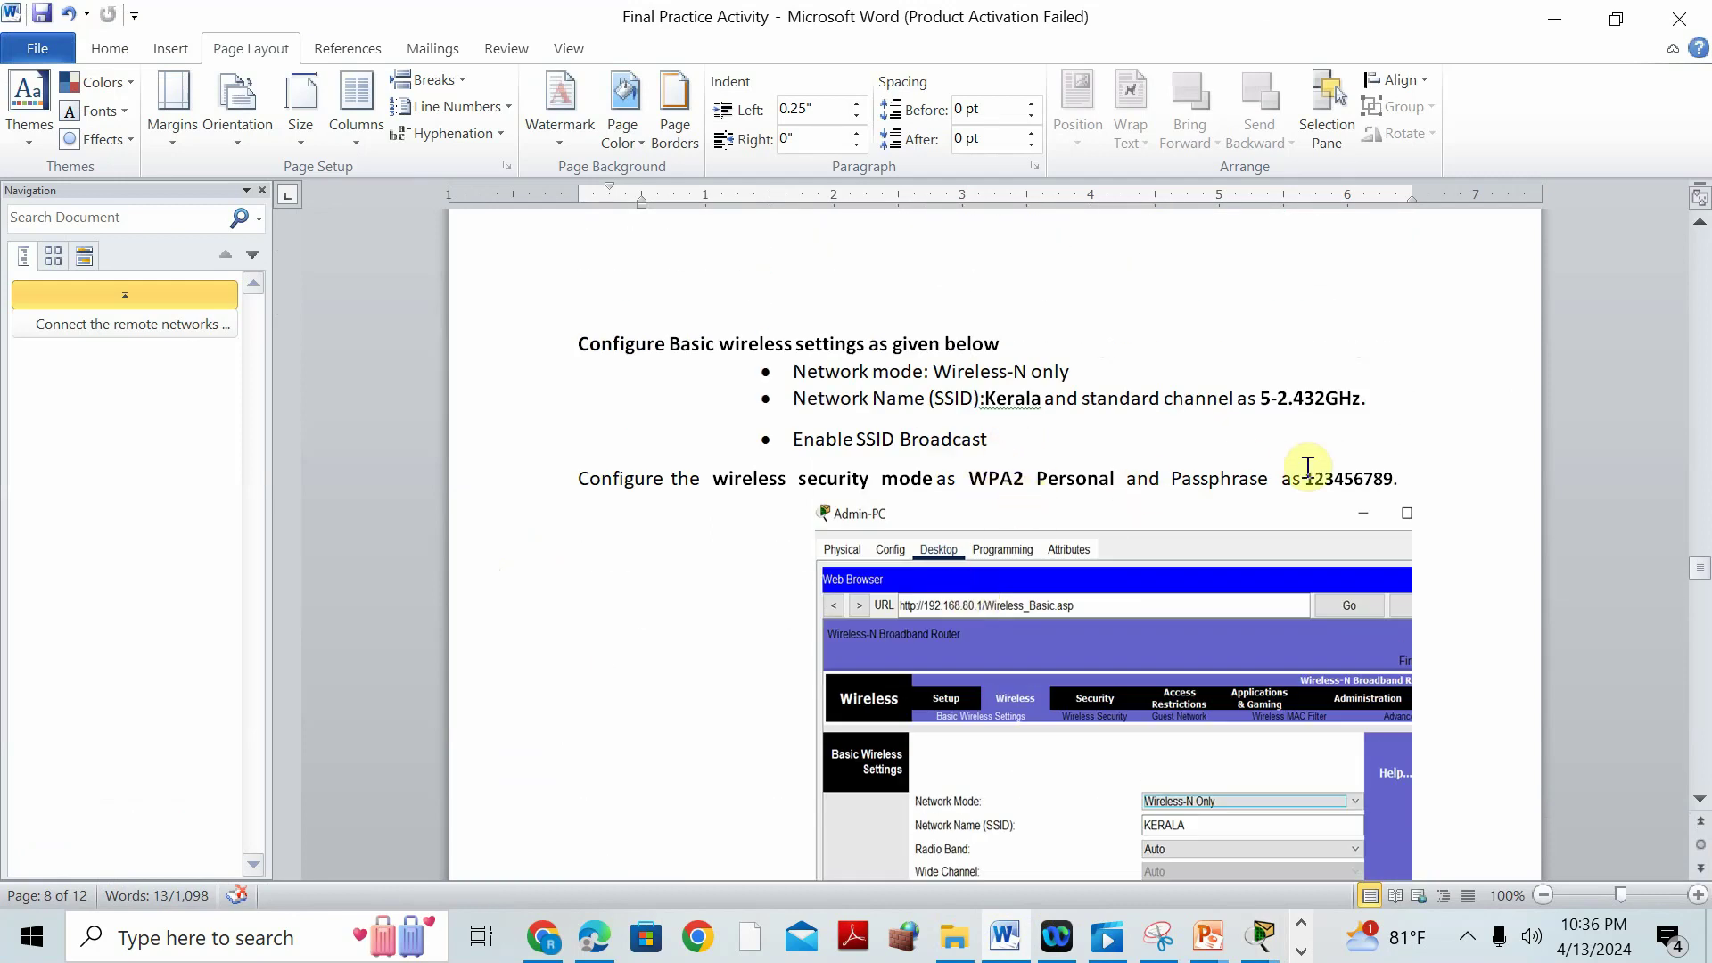
left_click(1260, 936)
On WR's Wireless Security page, set the 2.4 GHz mode to WPA2 Personal and enter the passphrase.
left_click(1601, 736)
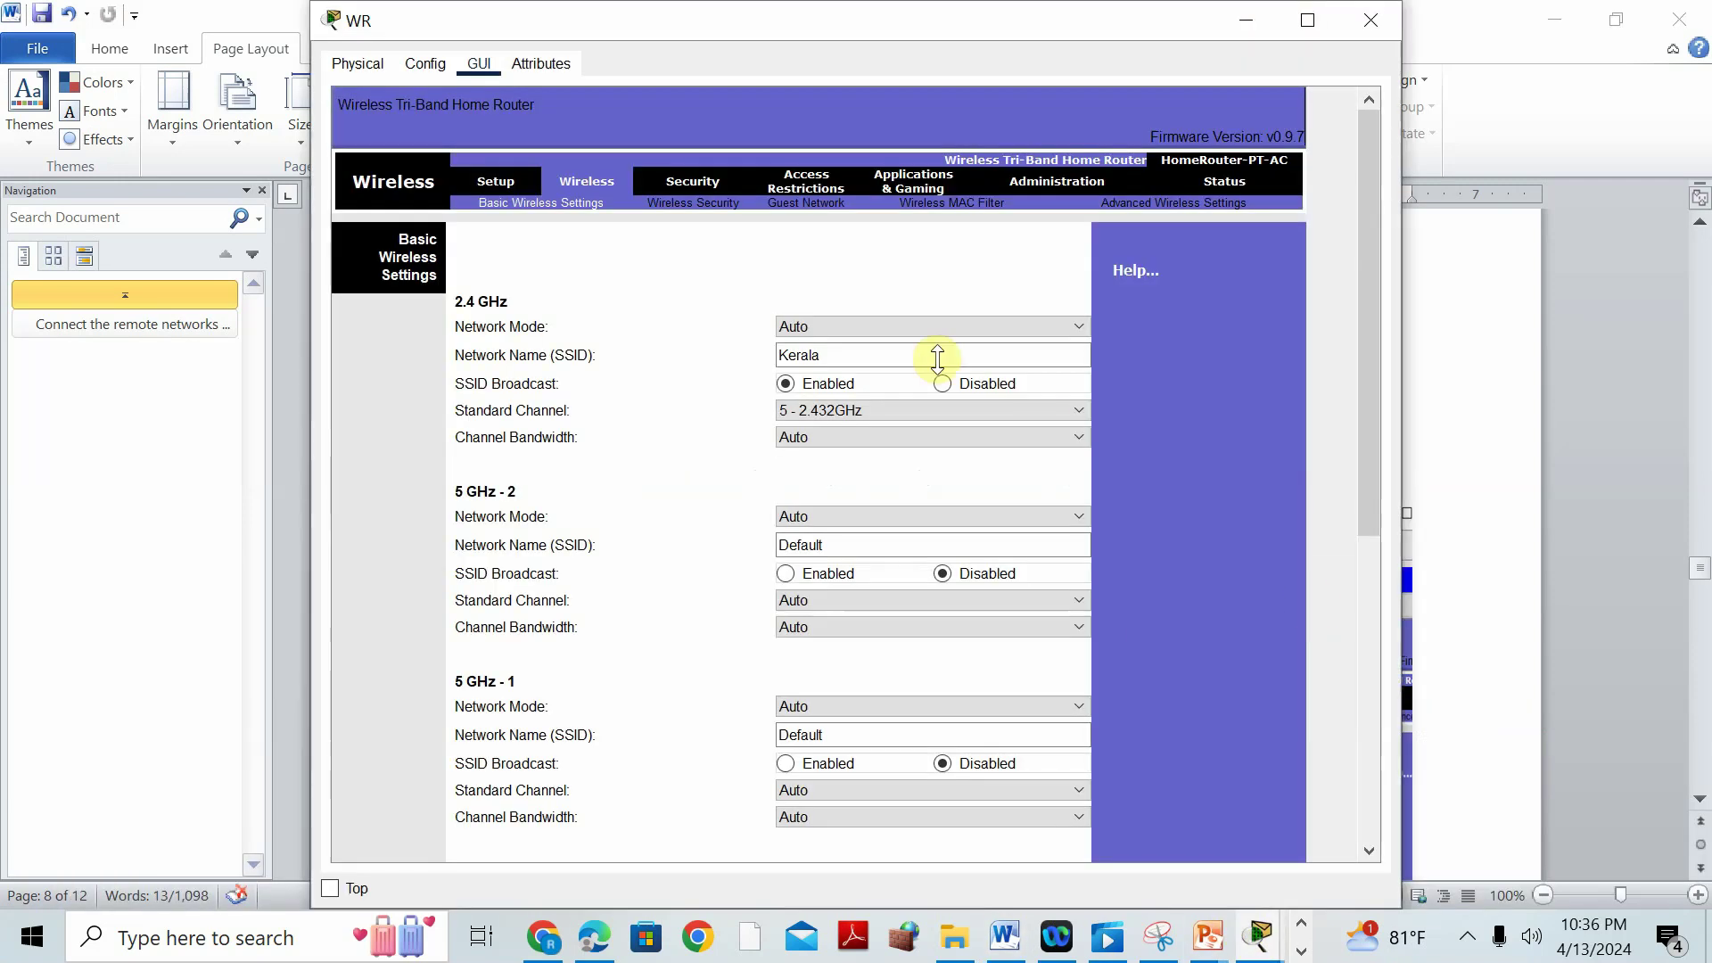
left_click(491, 181)
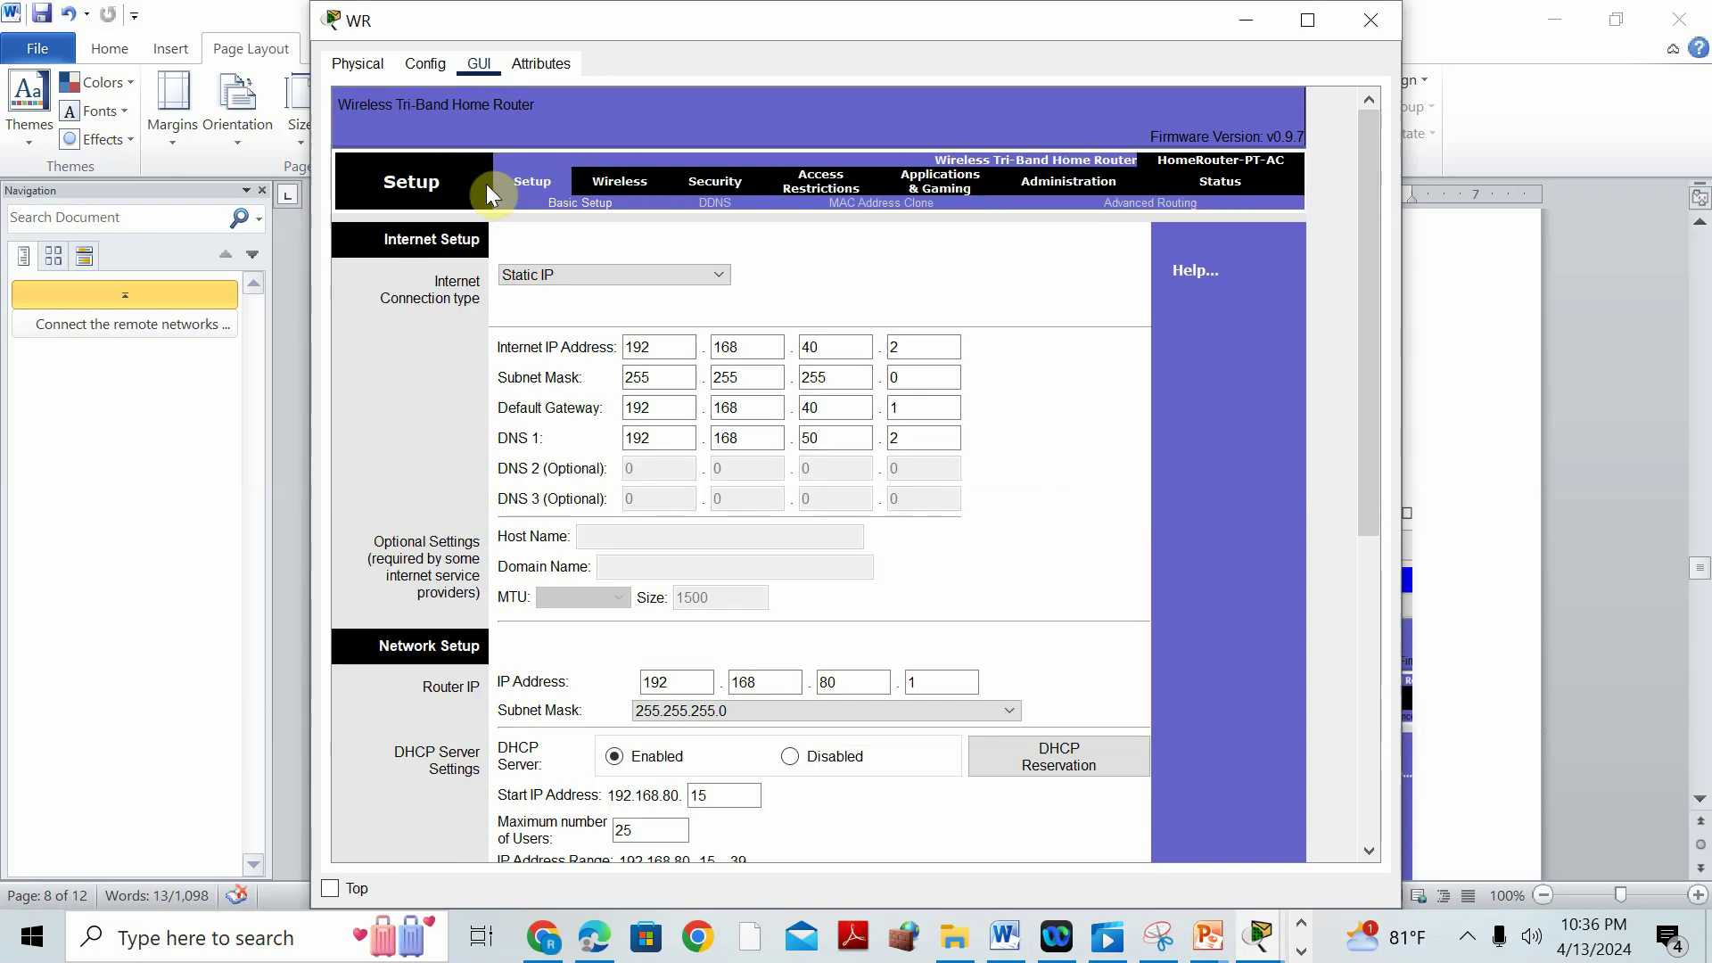
left_click(603, 181)
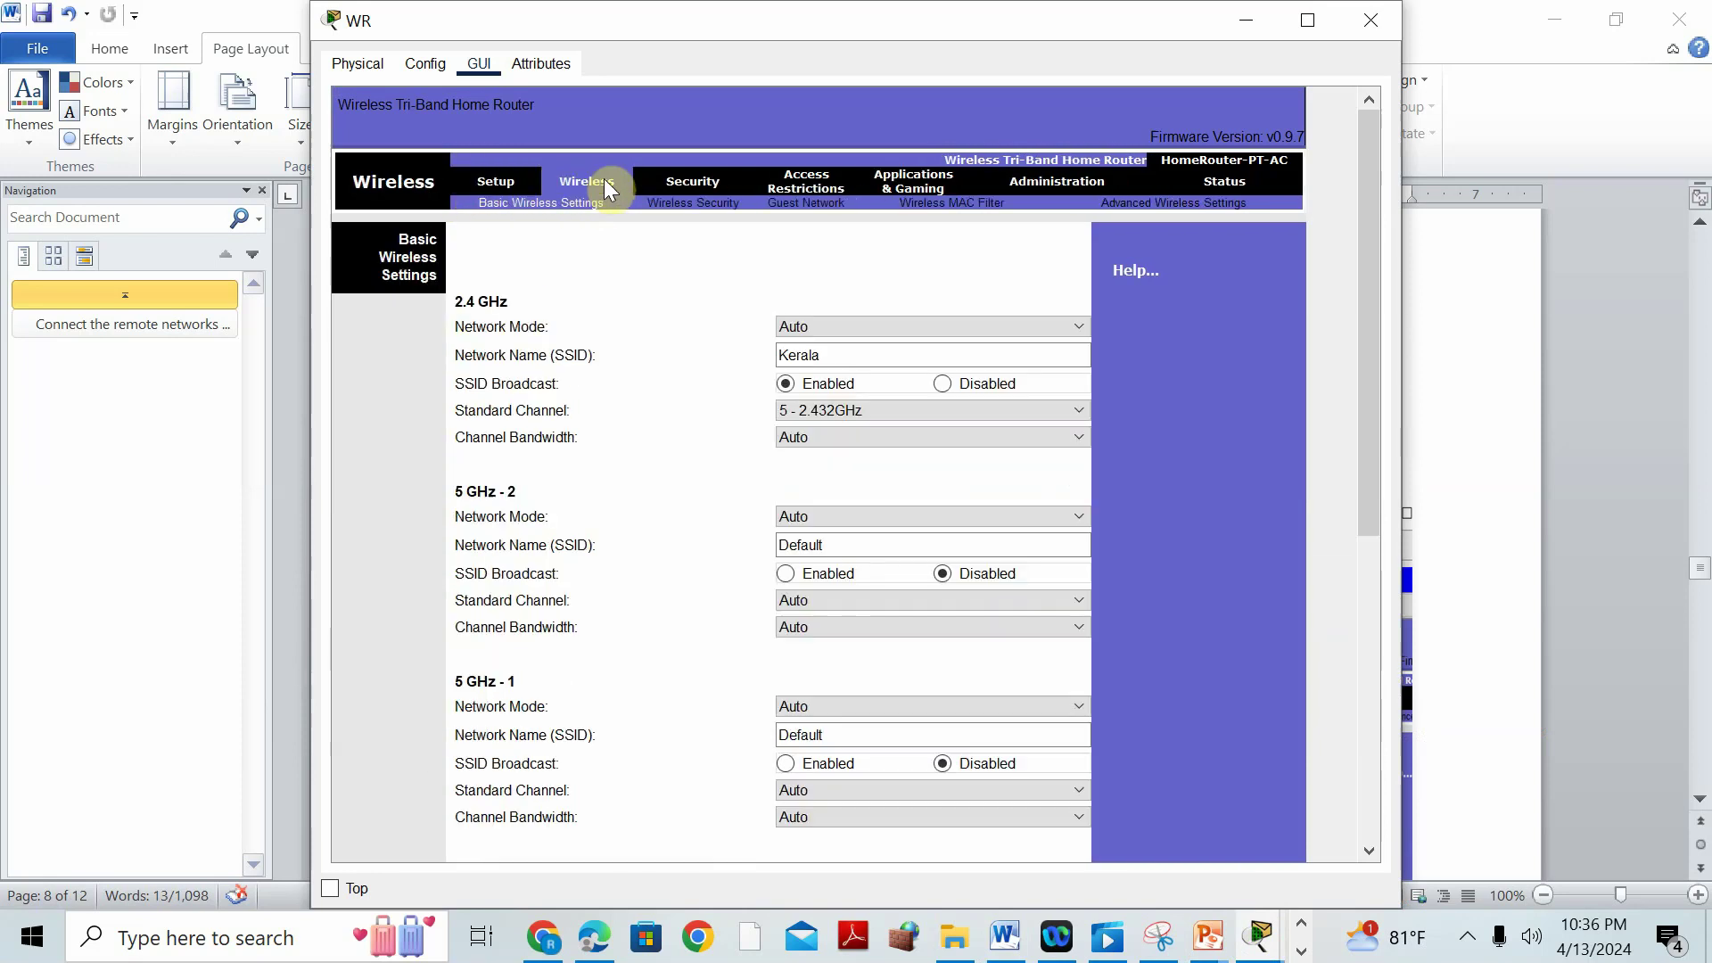
left_click(680, 205)
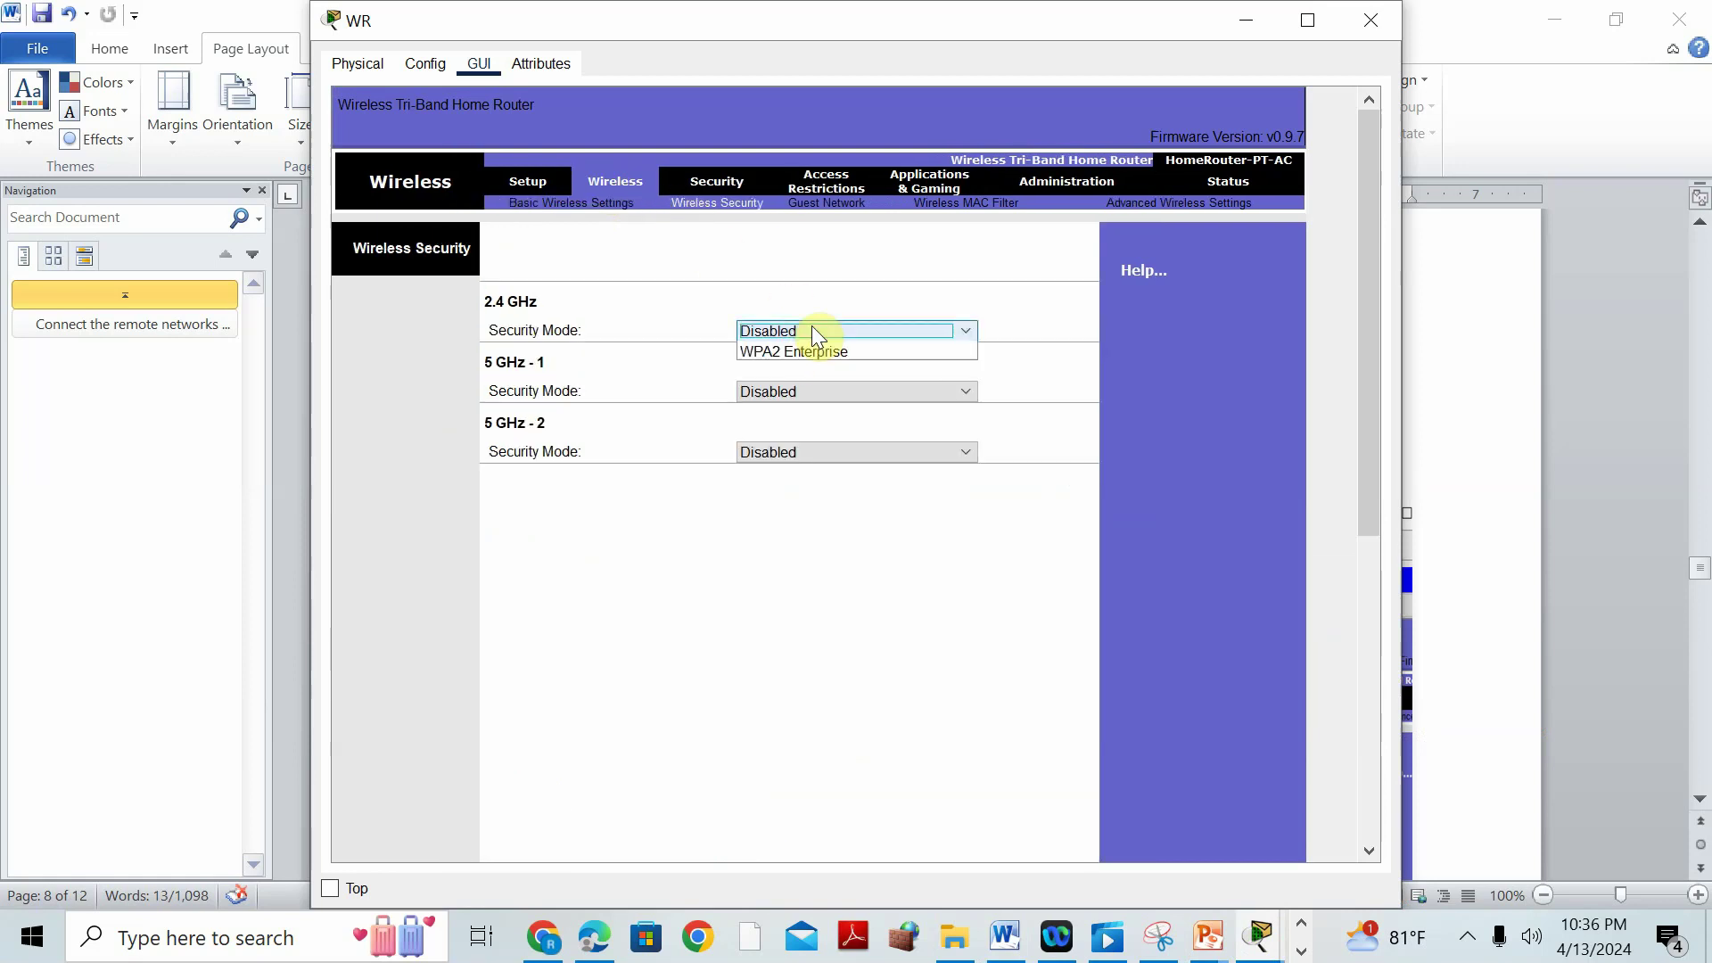
left_click(812, 329)
left_click(815, 416)
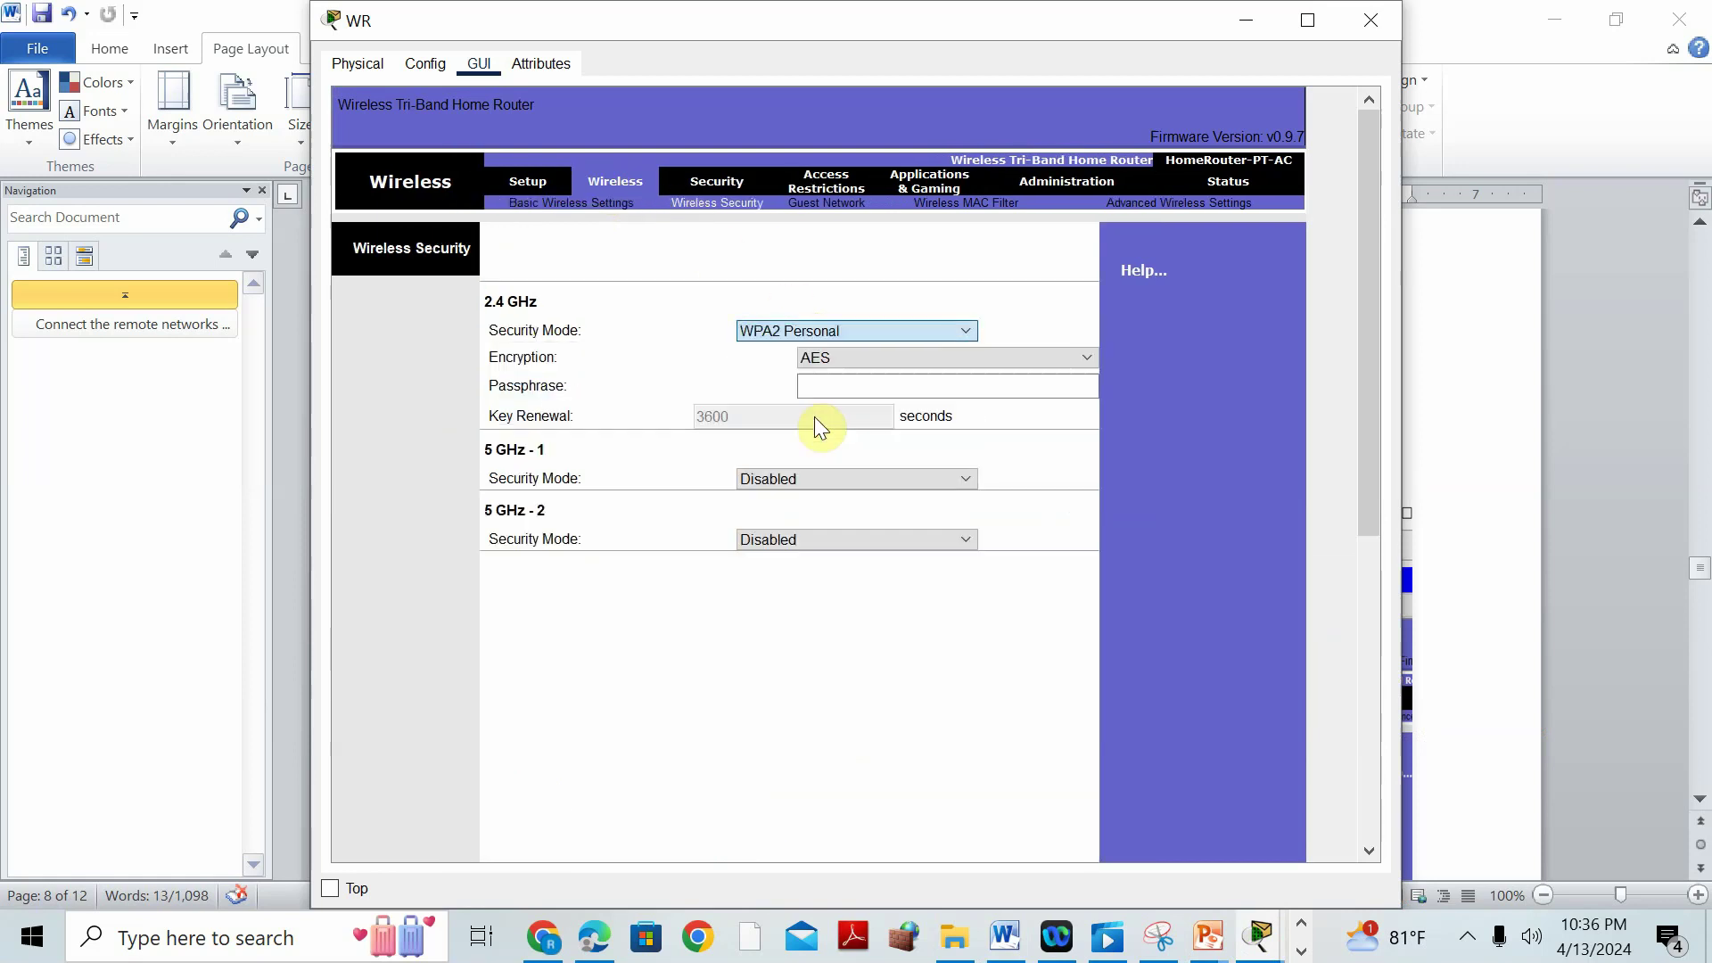
left_click(828, 383)
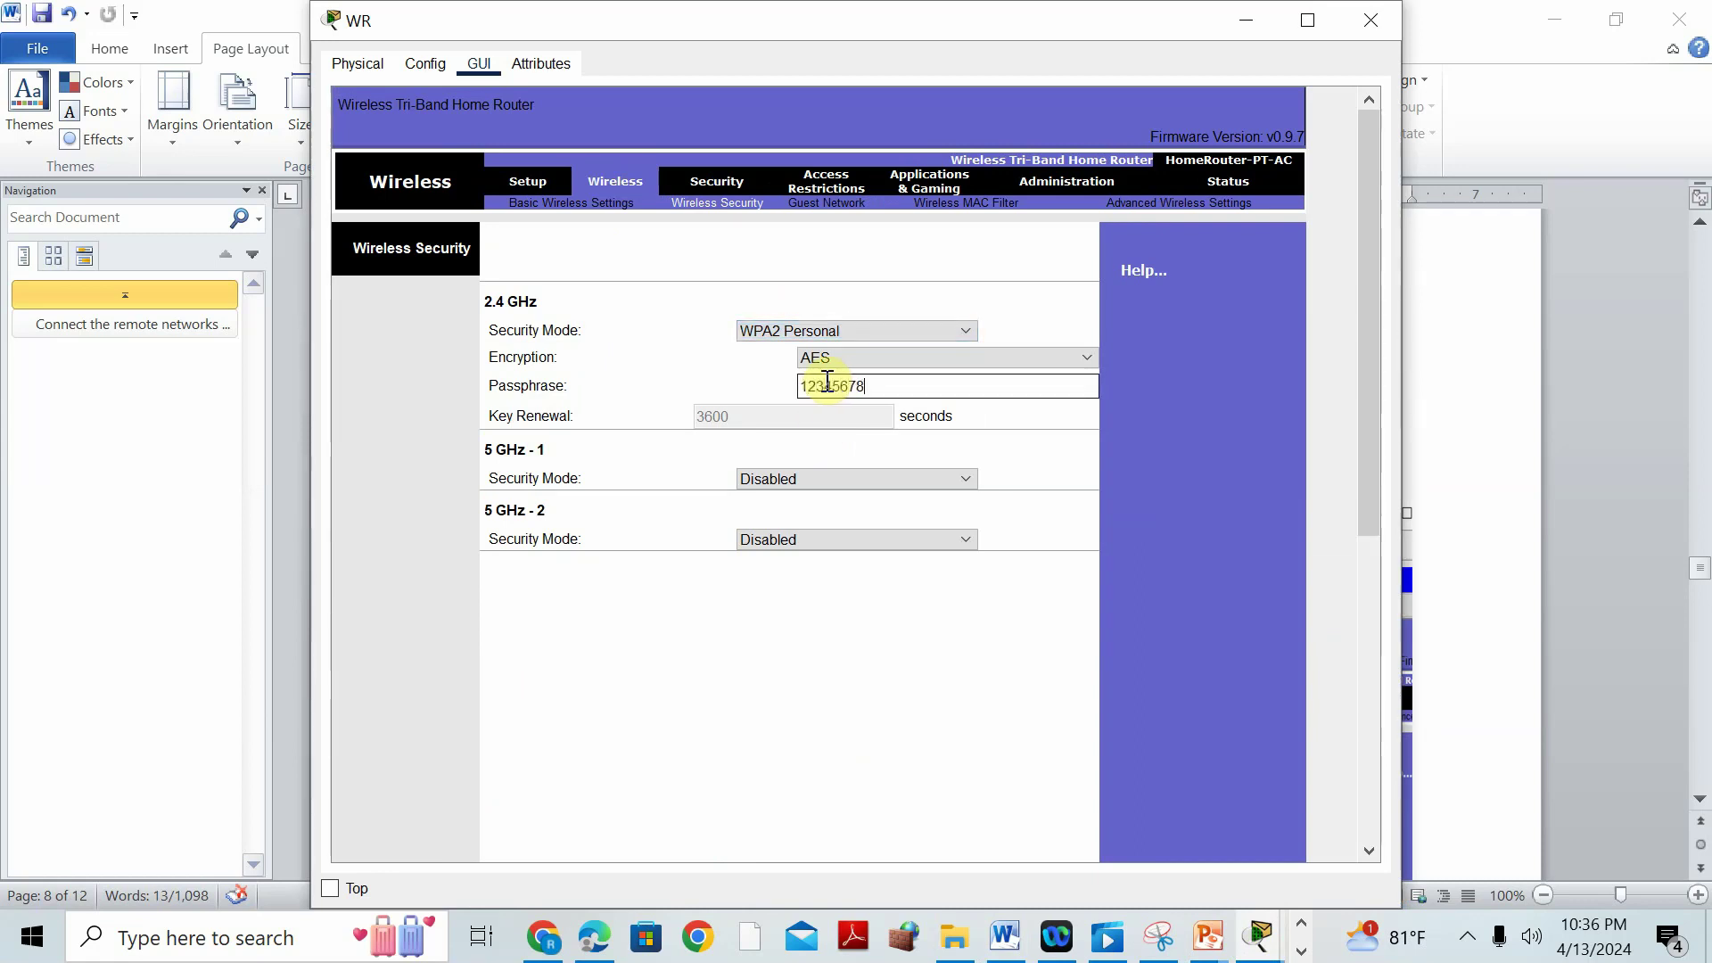
left_click(1158, 936)
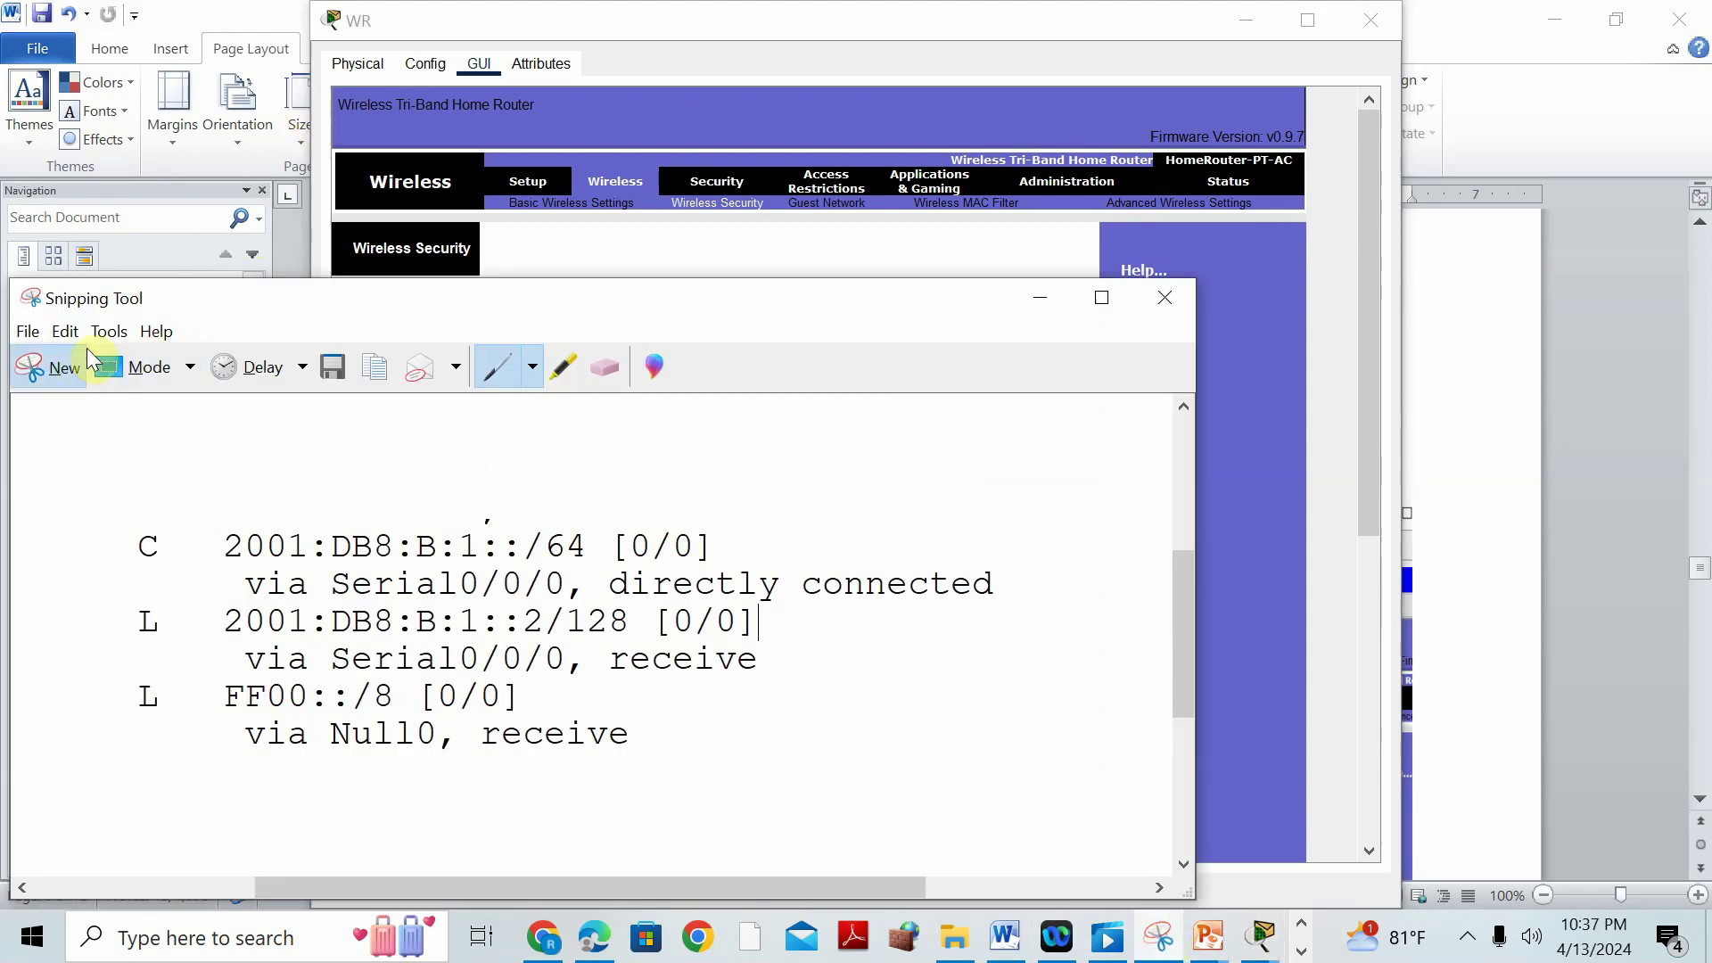
Snip WR's wireless security page and paste it above the 'Connect the wireless clients' heading.
left_click(70, 365)
left_click_drag(318, 1, 1292, 681)
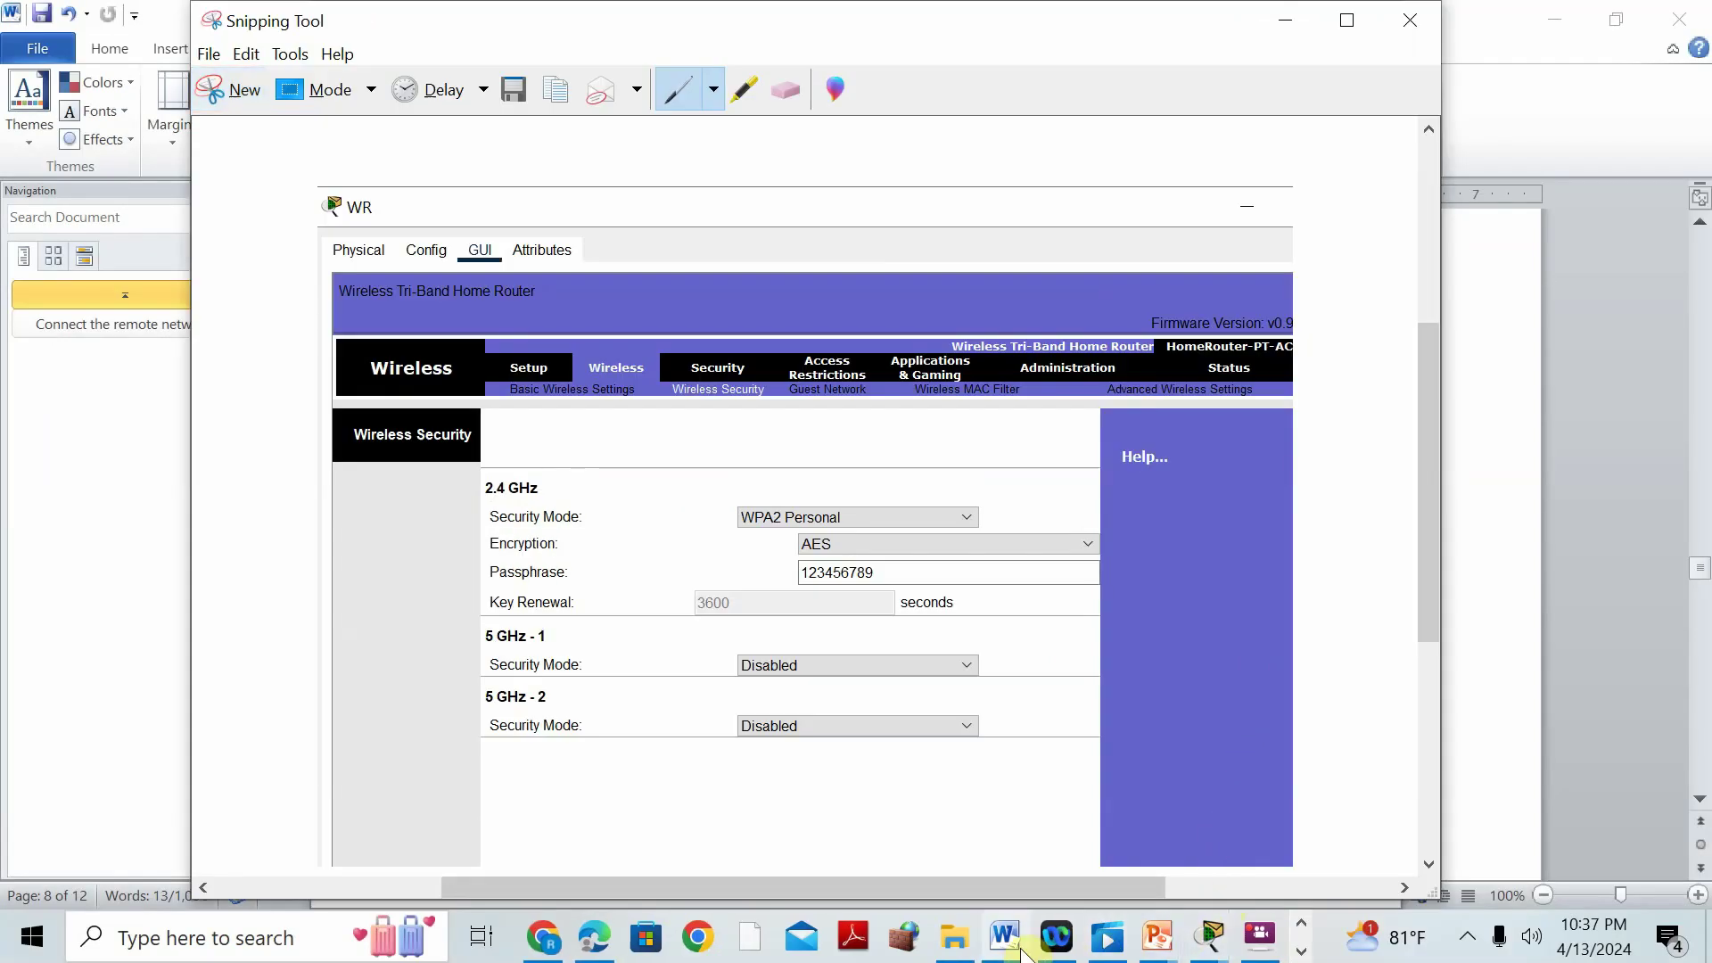
left_click(1005, 936)
scroll(1482, 678, "down", 6)
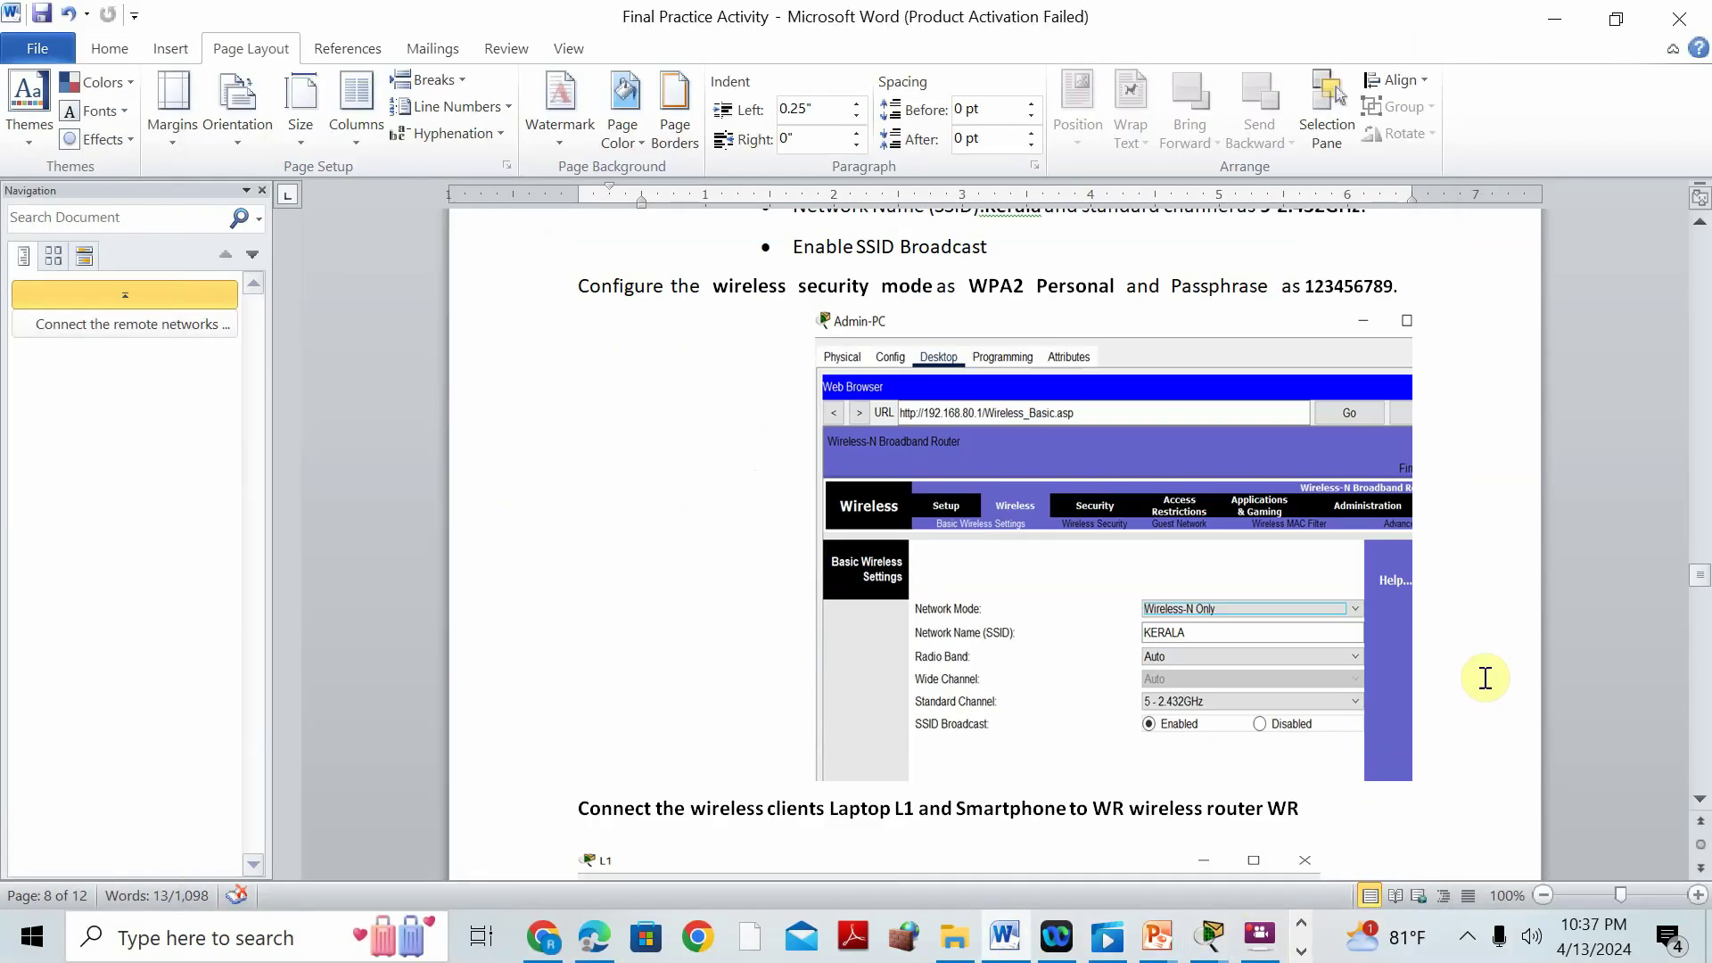
left_click(1344, 617)
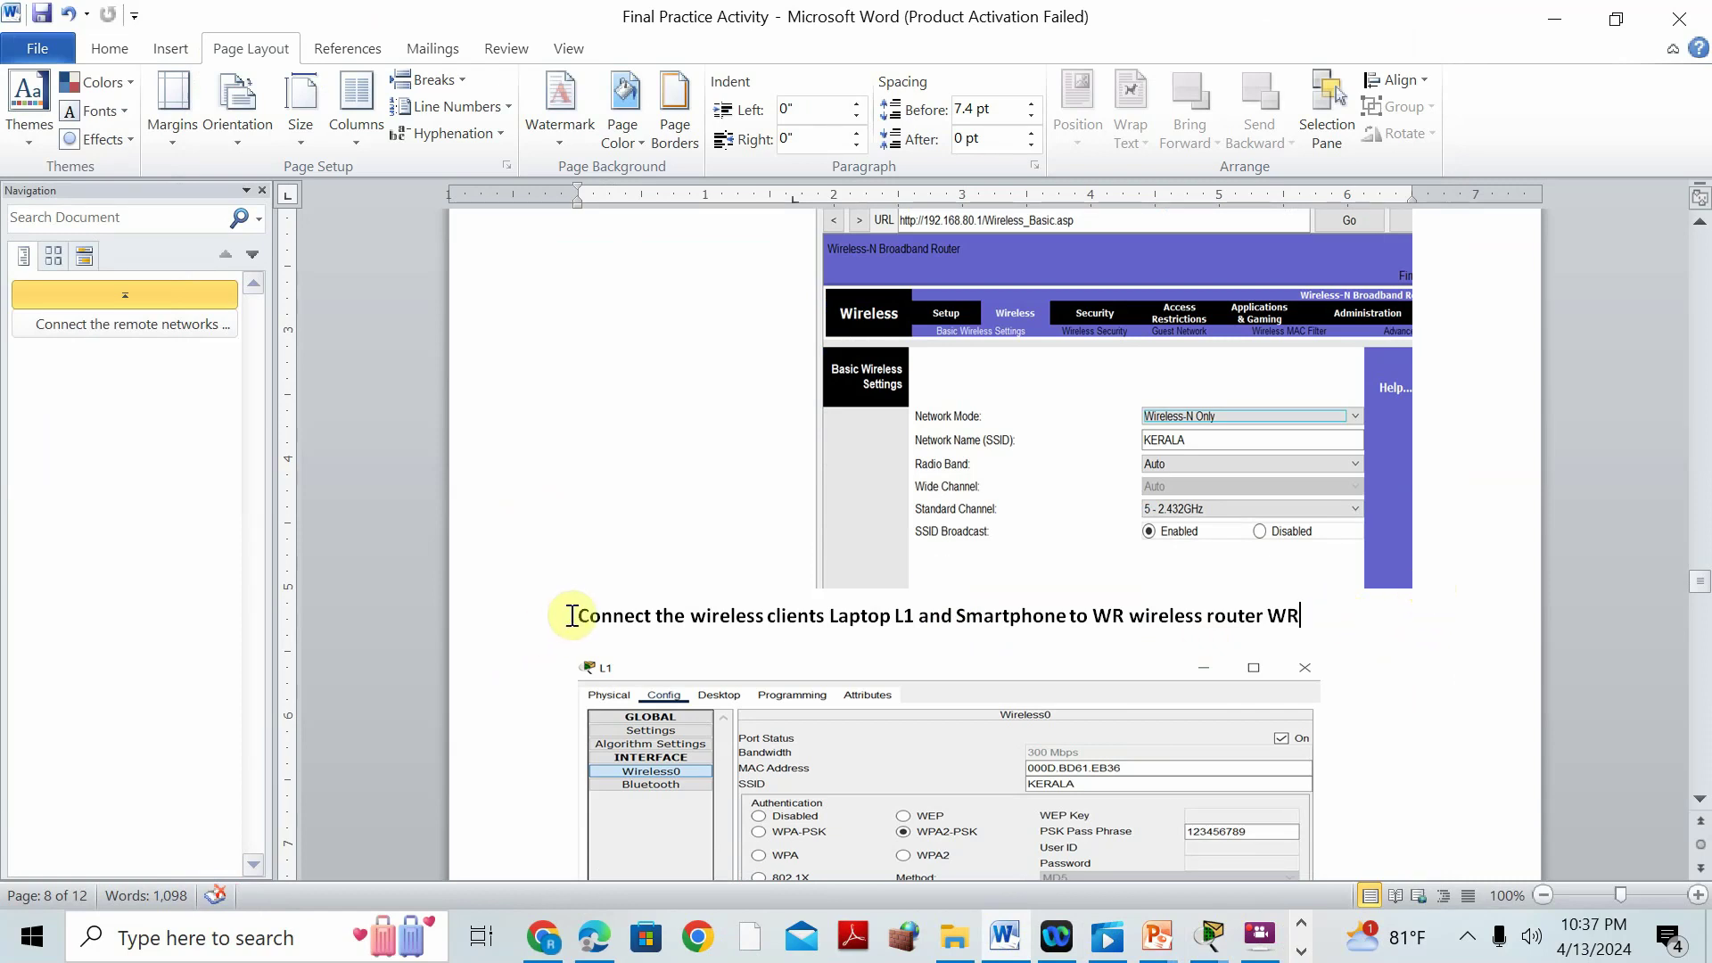
key("Return")
key("Return")
left_click(687, 670)
key("ctrl+v")
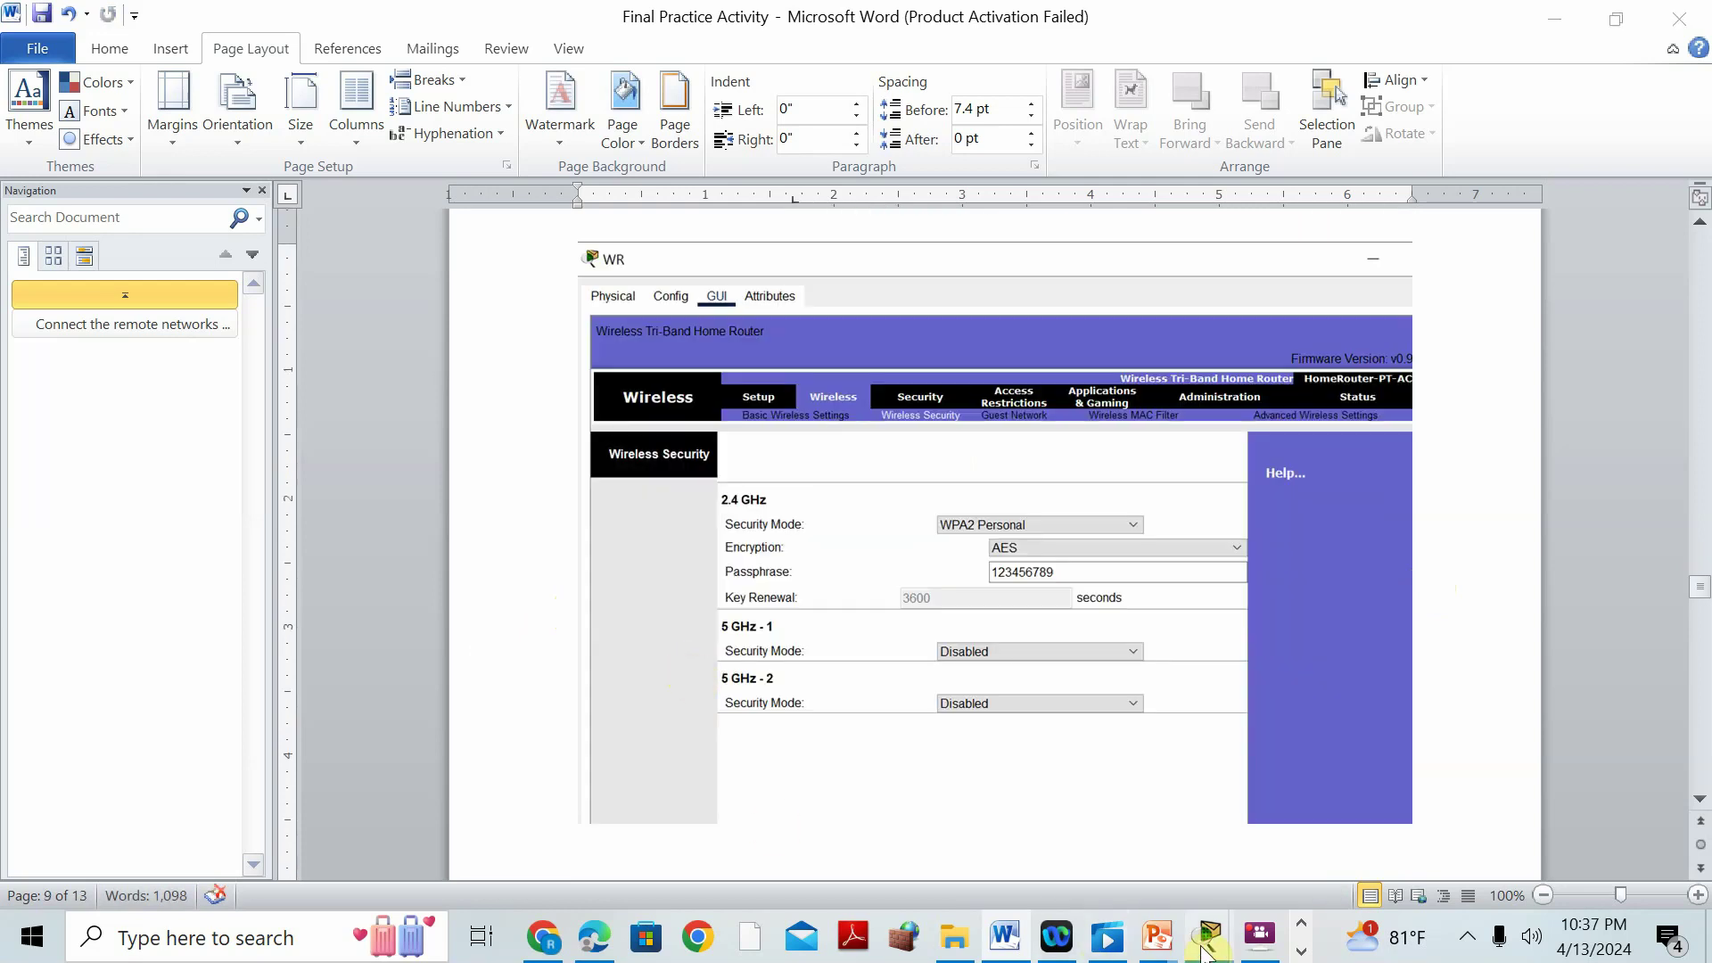
Save WR's wireless security settings and close the router window.
mouse_move(1209, 936)
left_click(1561, 751)
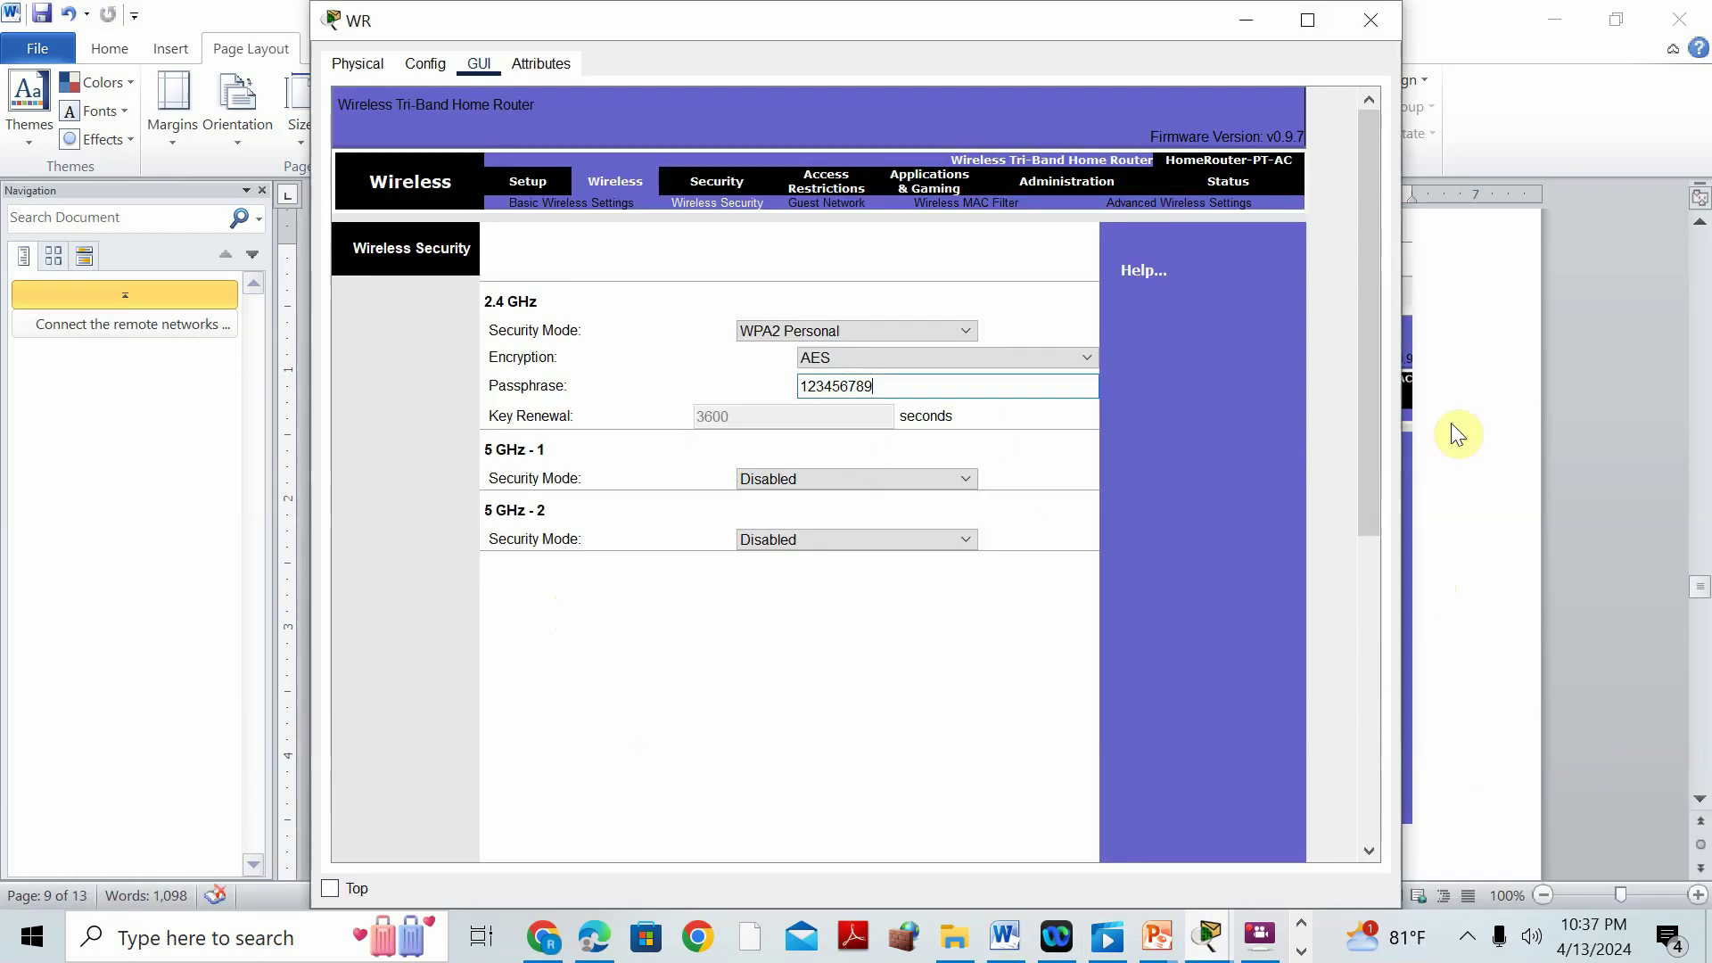
left_click_drag(1368, 478, 1367, 829)
left_click(889, 838)
left_click_drag(1372, 458, 1363, 21)
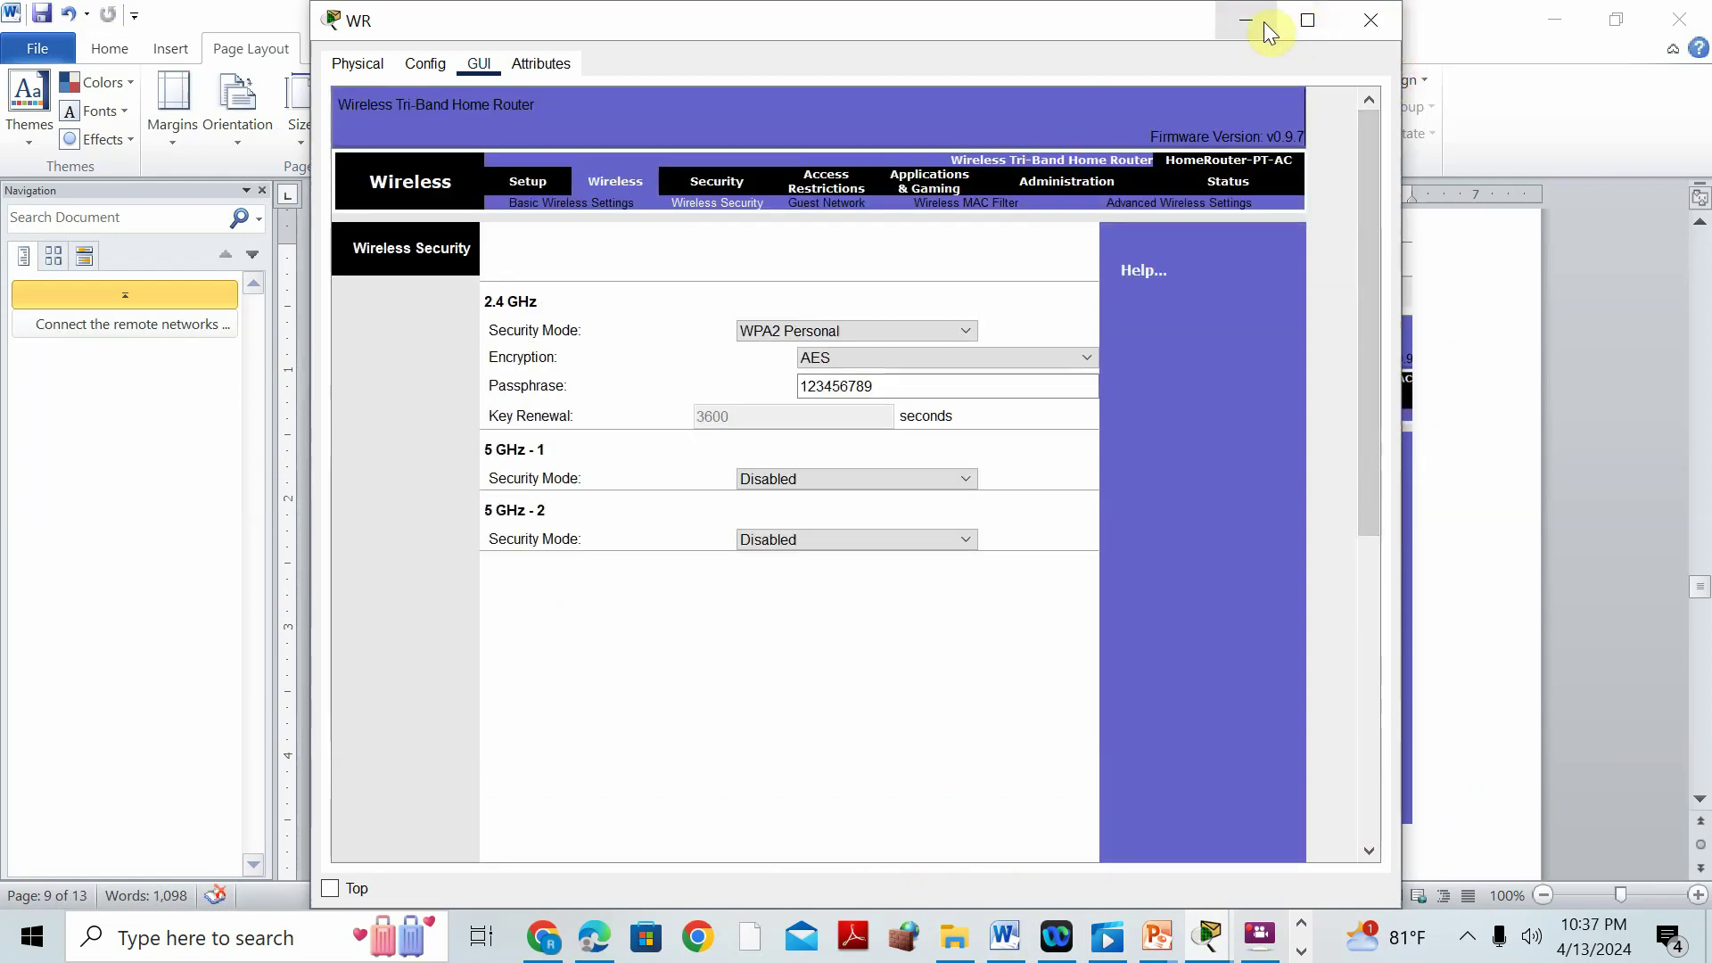
left_click(1371, 21)
scroll(984, 644, "down", 3)
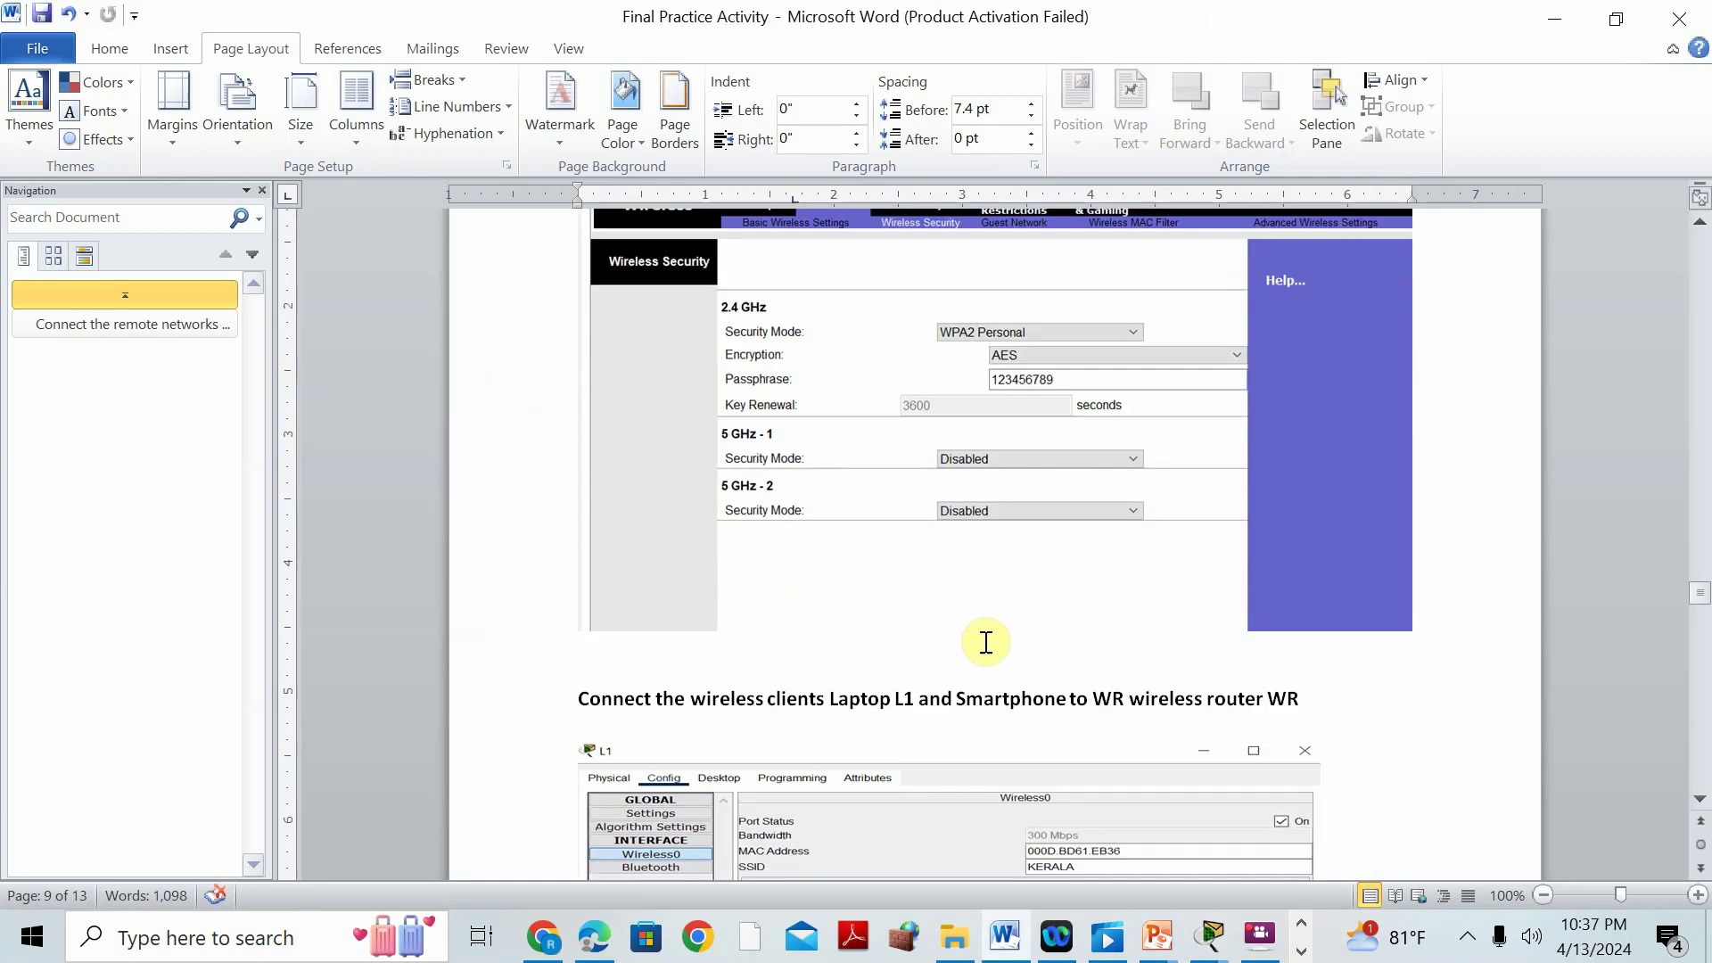
scroll(985, 644, "down", 3)
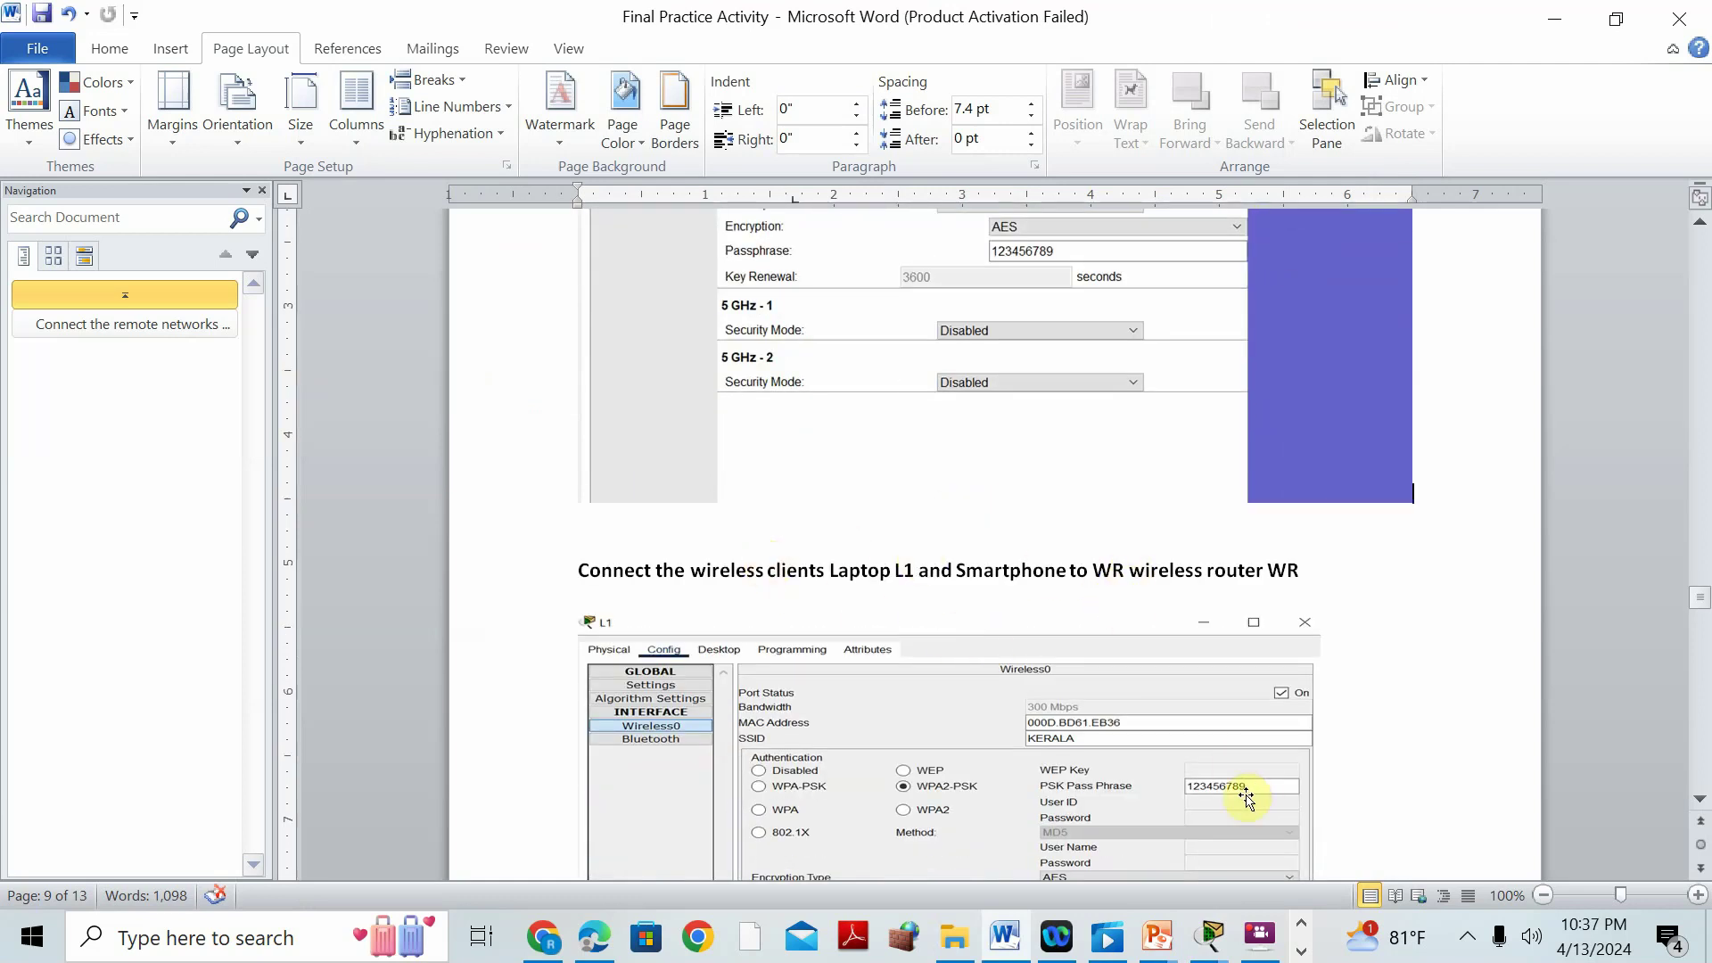
Open laptop L1 and install the WPC300N wireless module in its slot.
mouse_move(1209, 936)
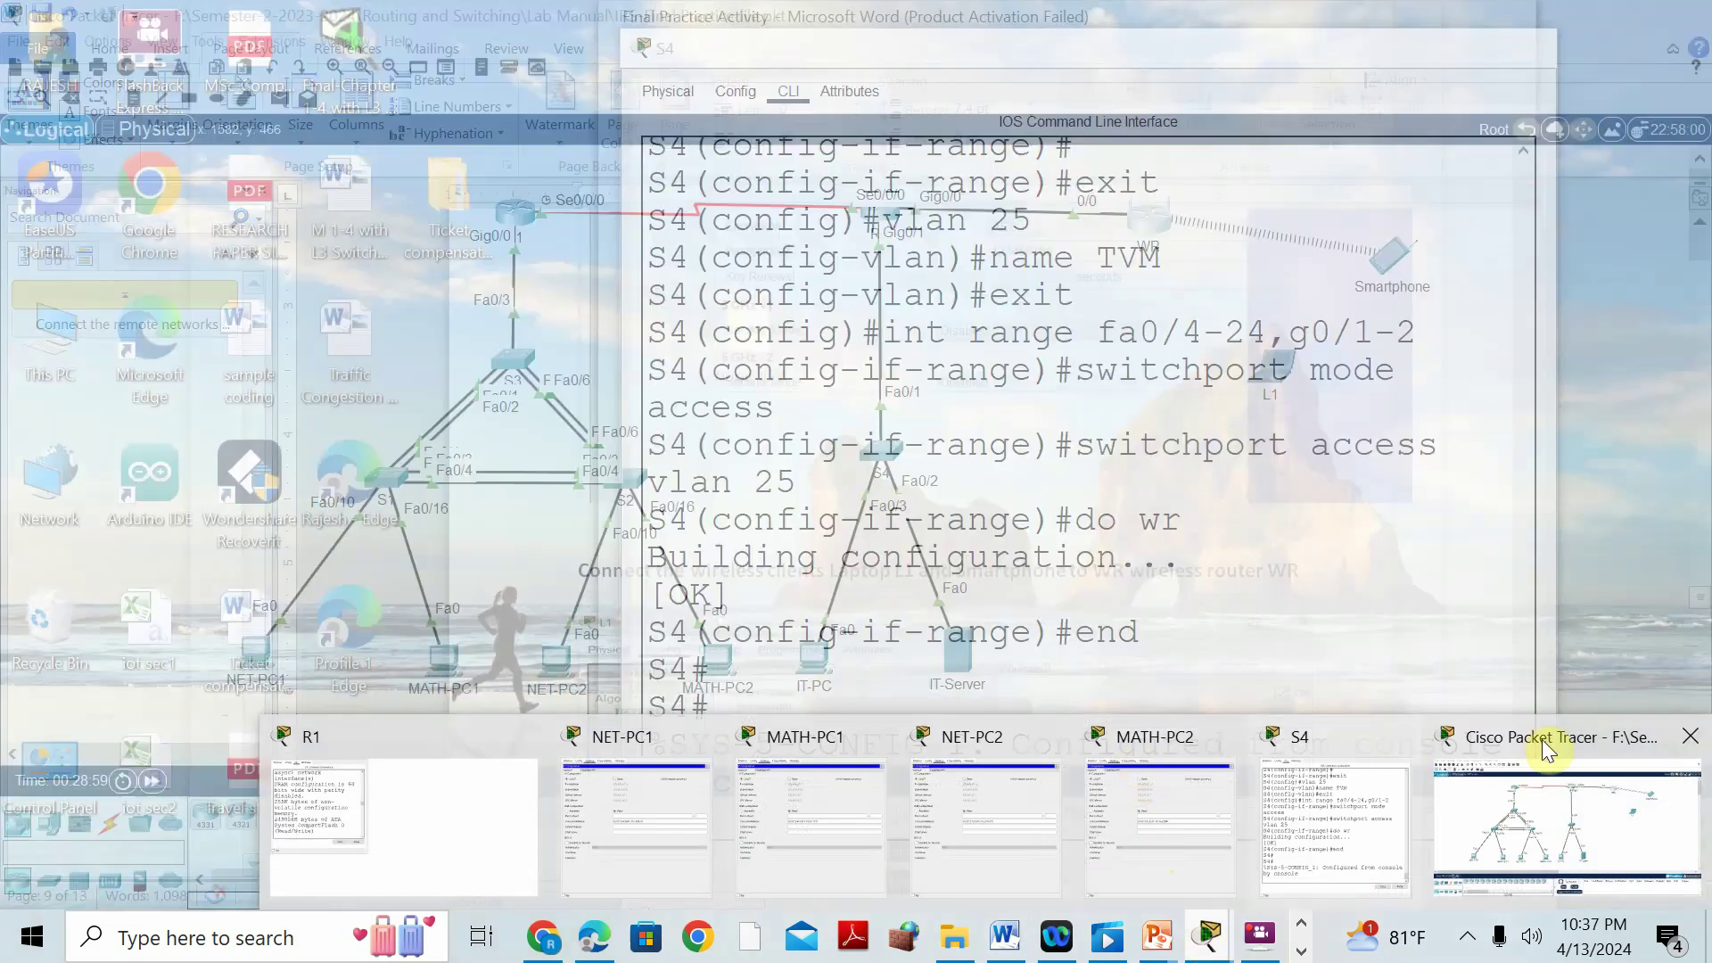
left_click(1549, 752)
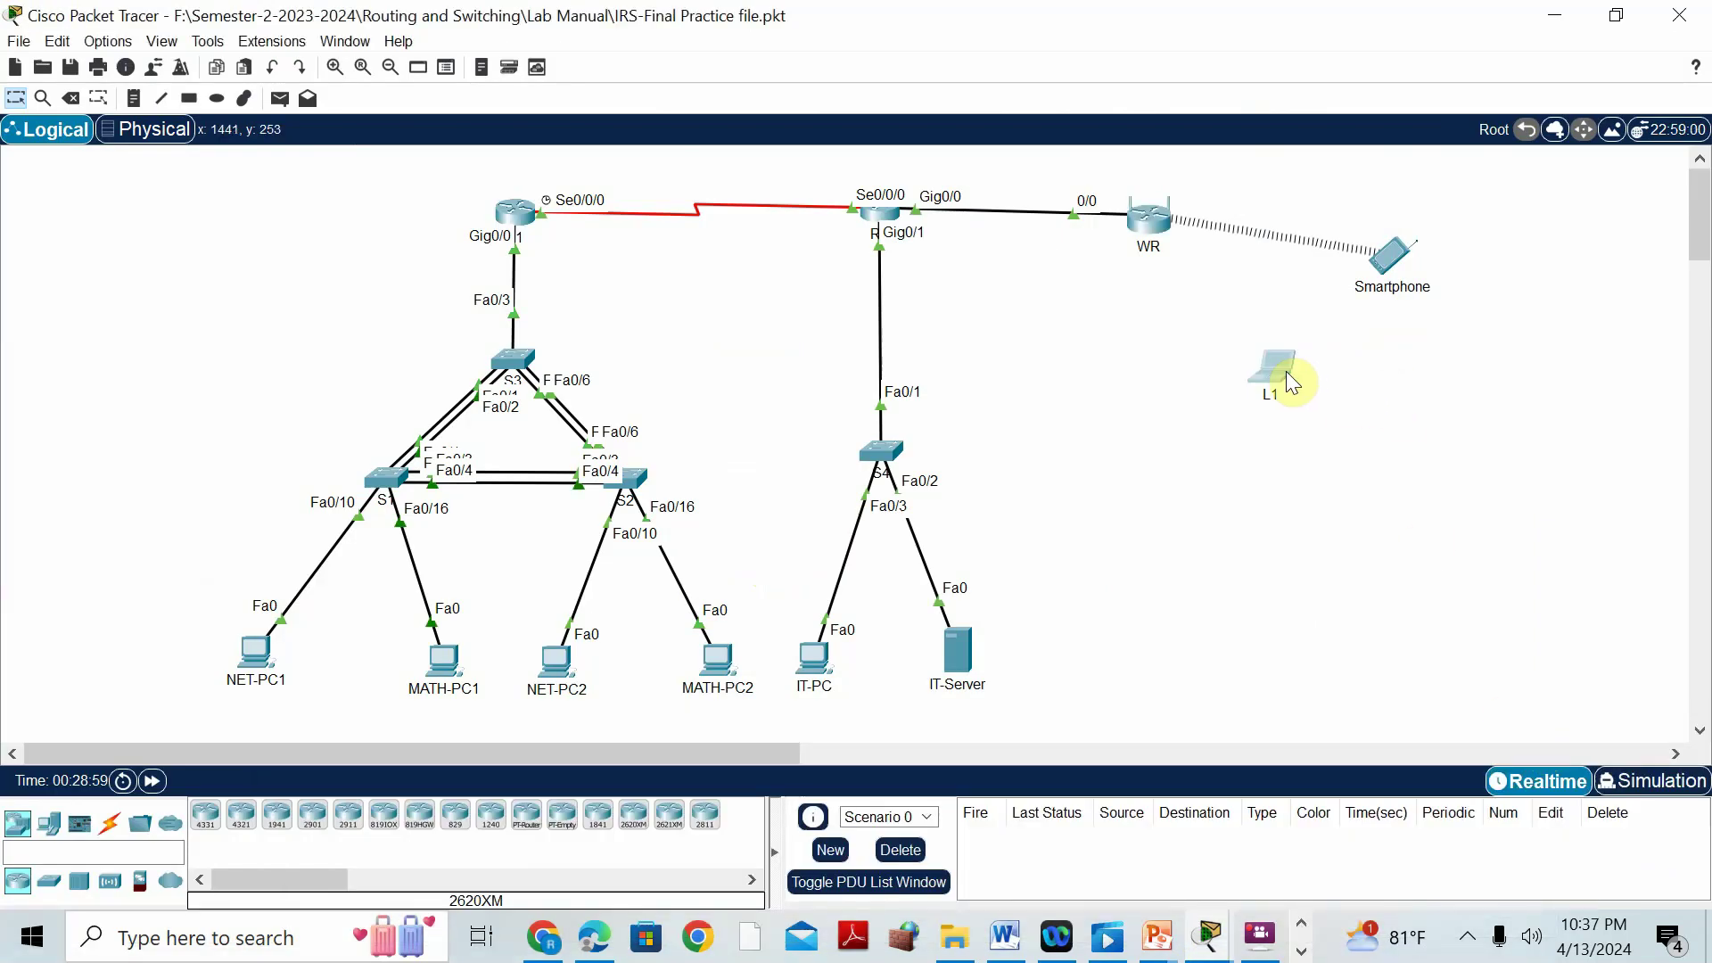
left_click(1285, 371)
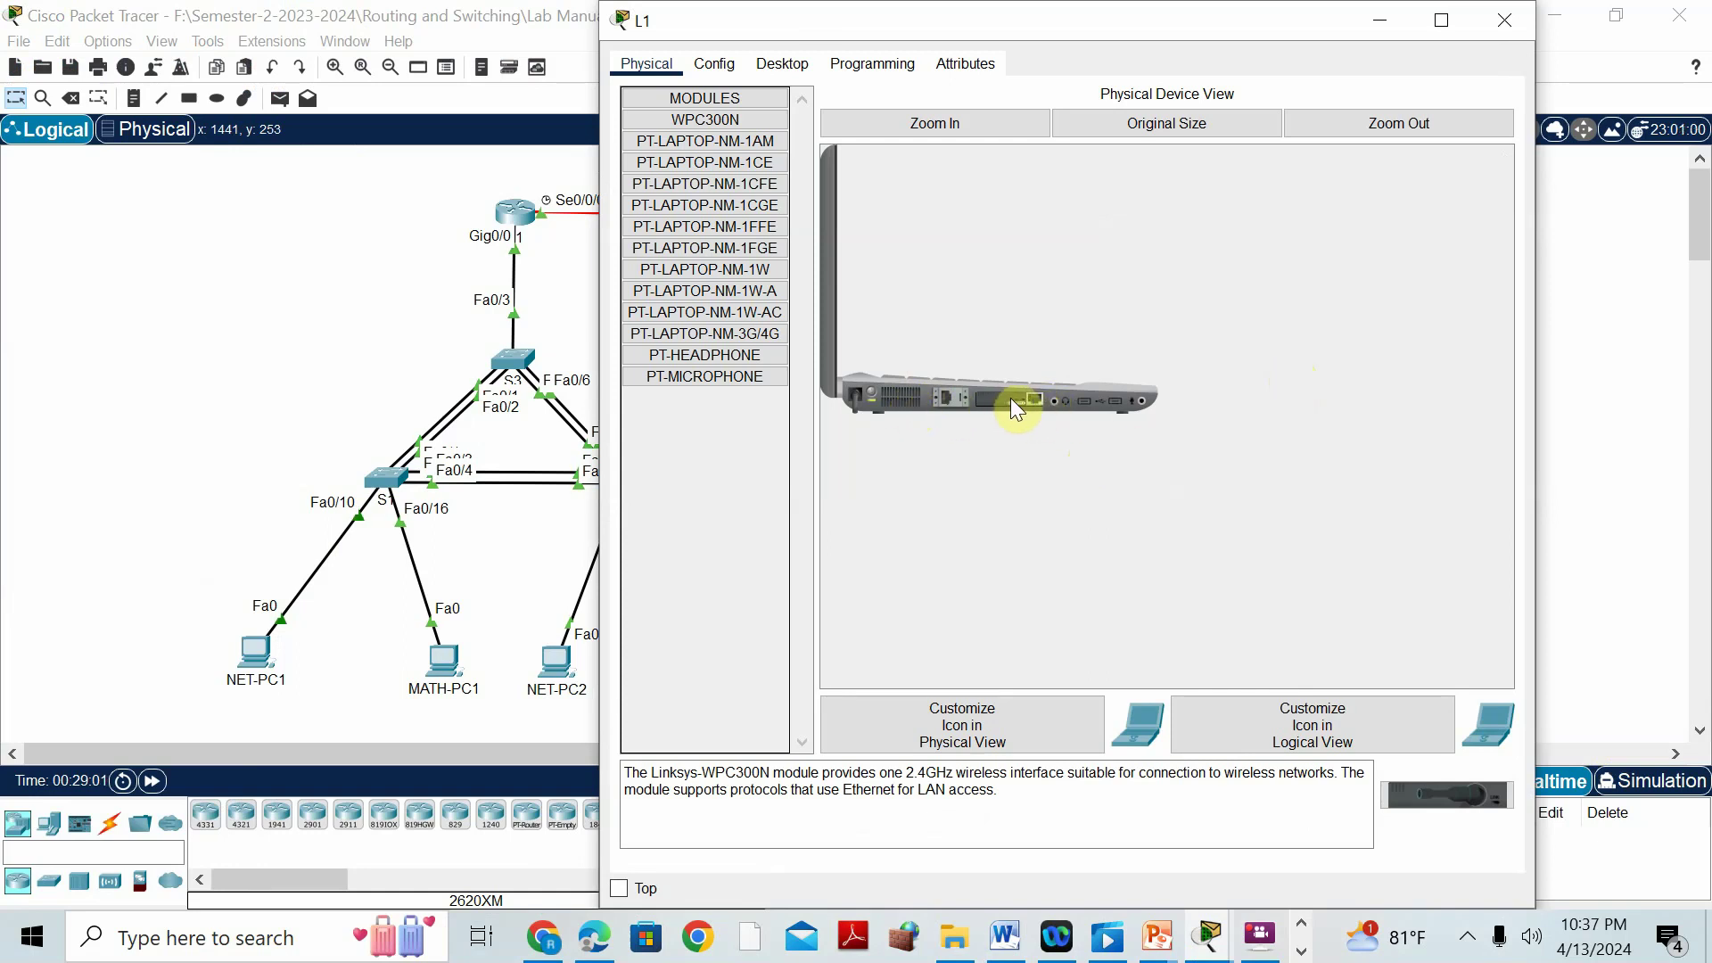
left_click(720, 72)
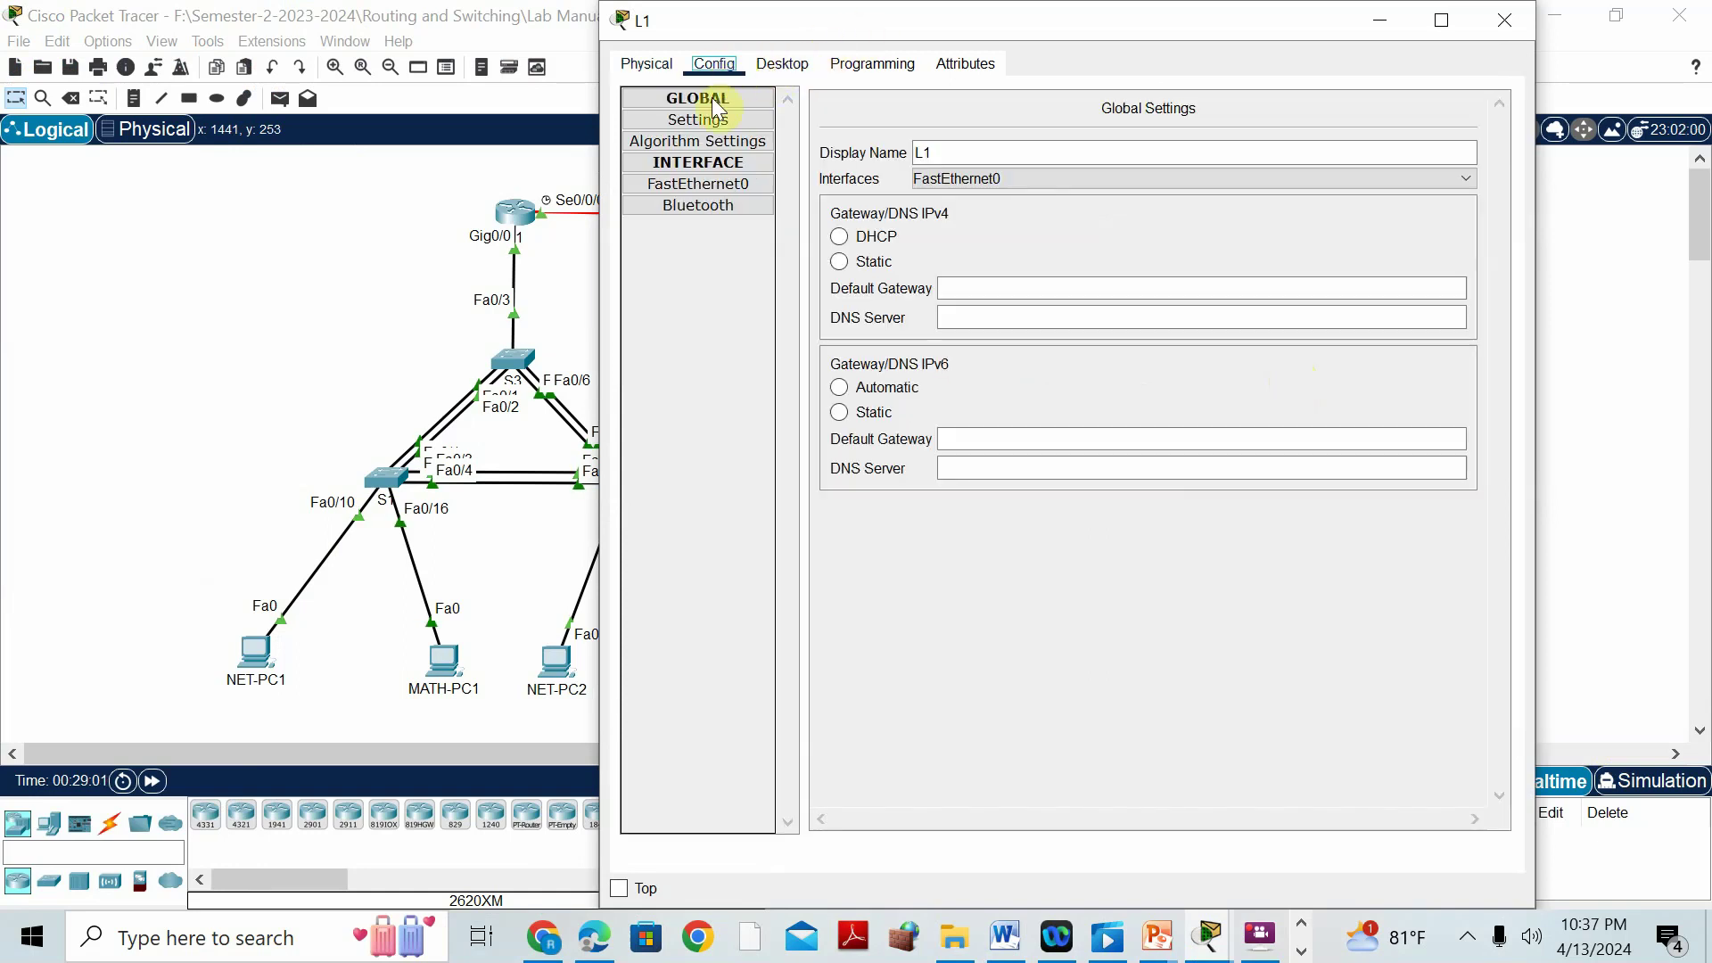
left_click(655, 65)
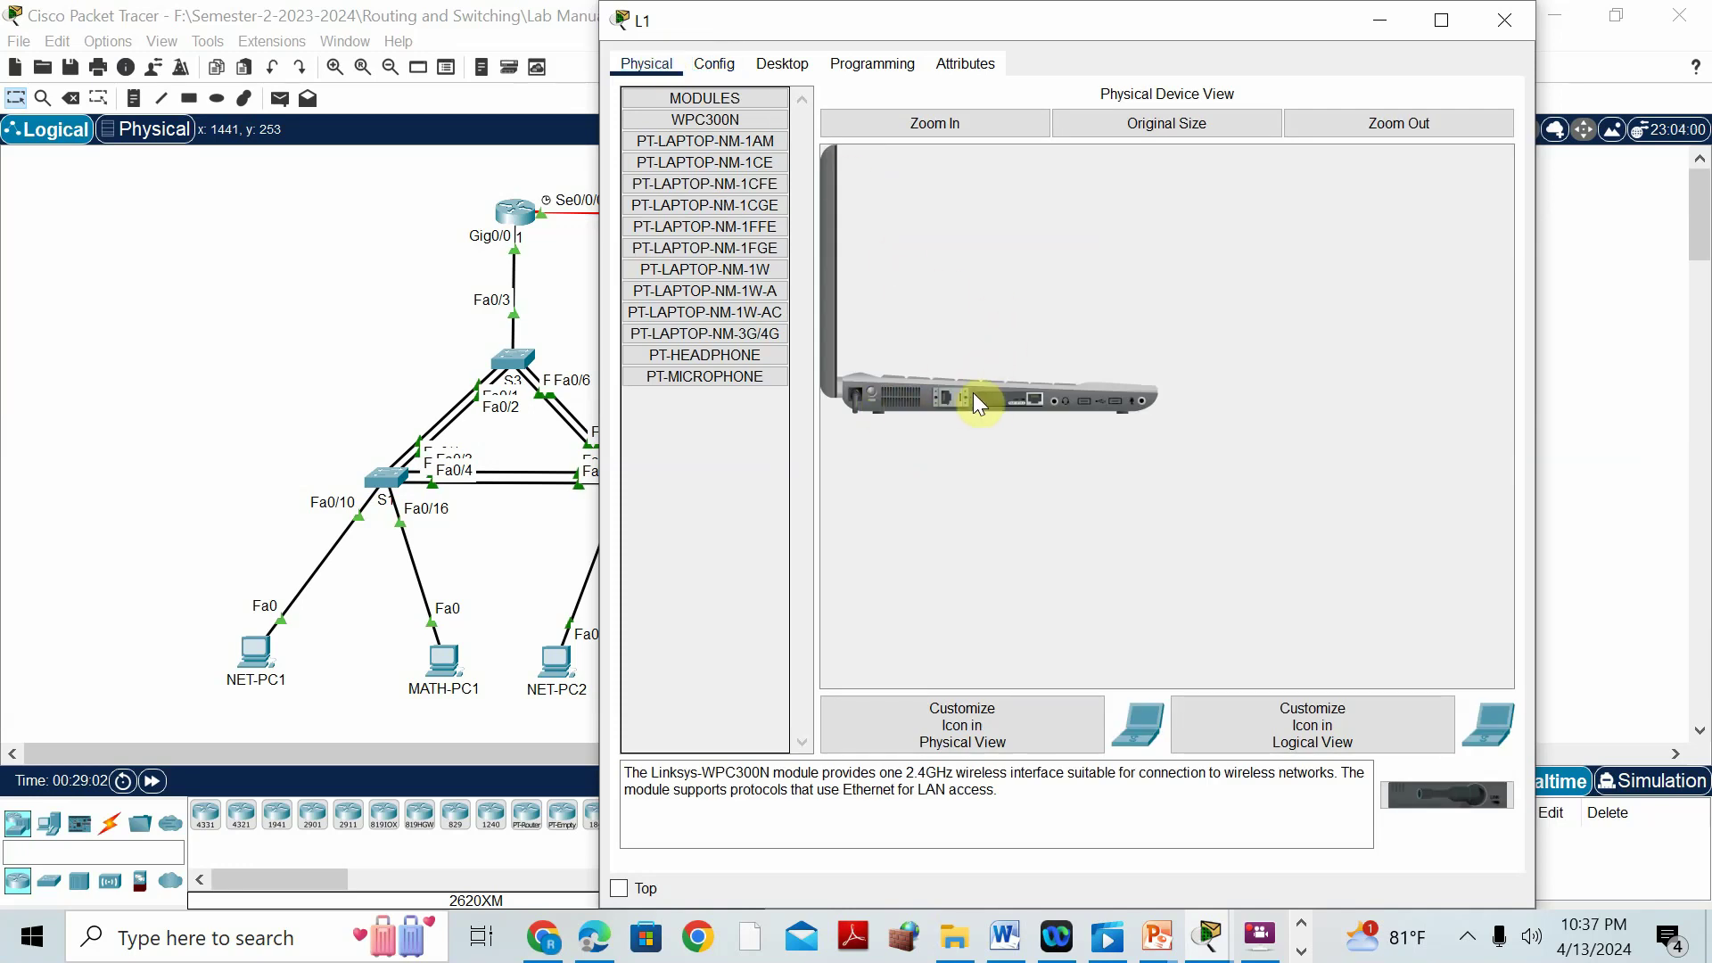
mouse_move(987, 393)
left_mouse_down()
mouse_move(1395, 782)
mouse_move(1438, 794)
mouse_move(1114, 464)
mouse_move(1013, 399)
left_mouse_up()
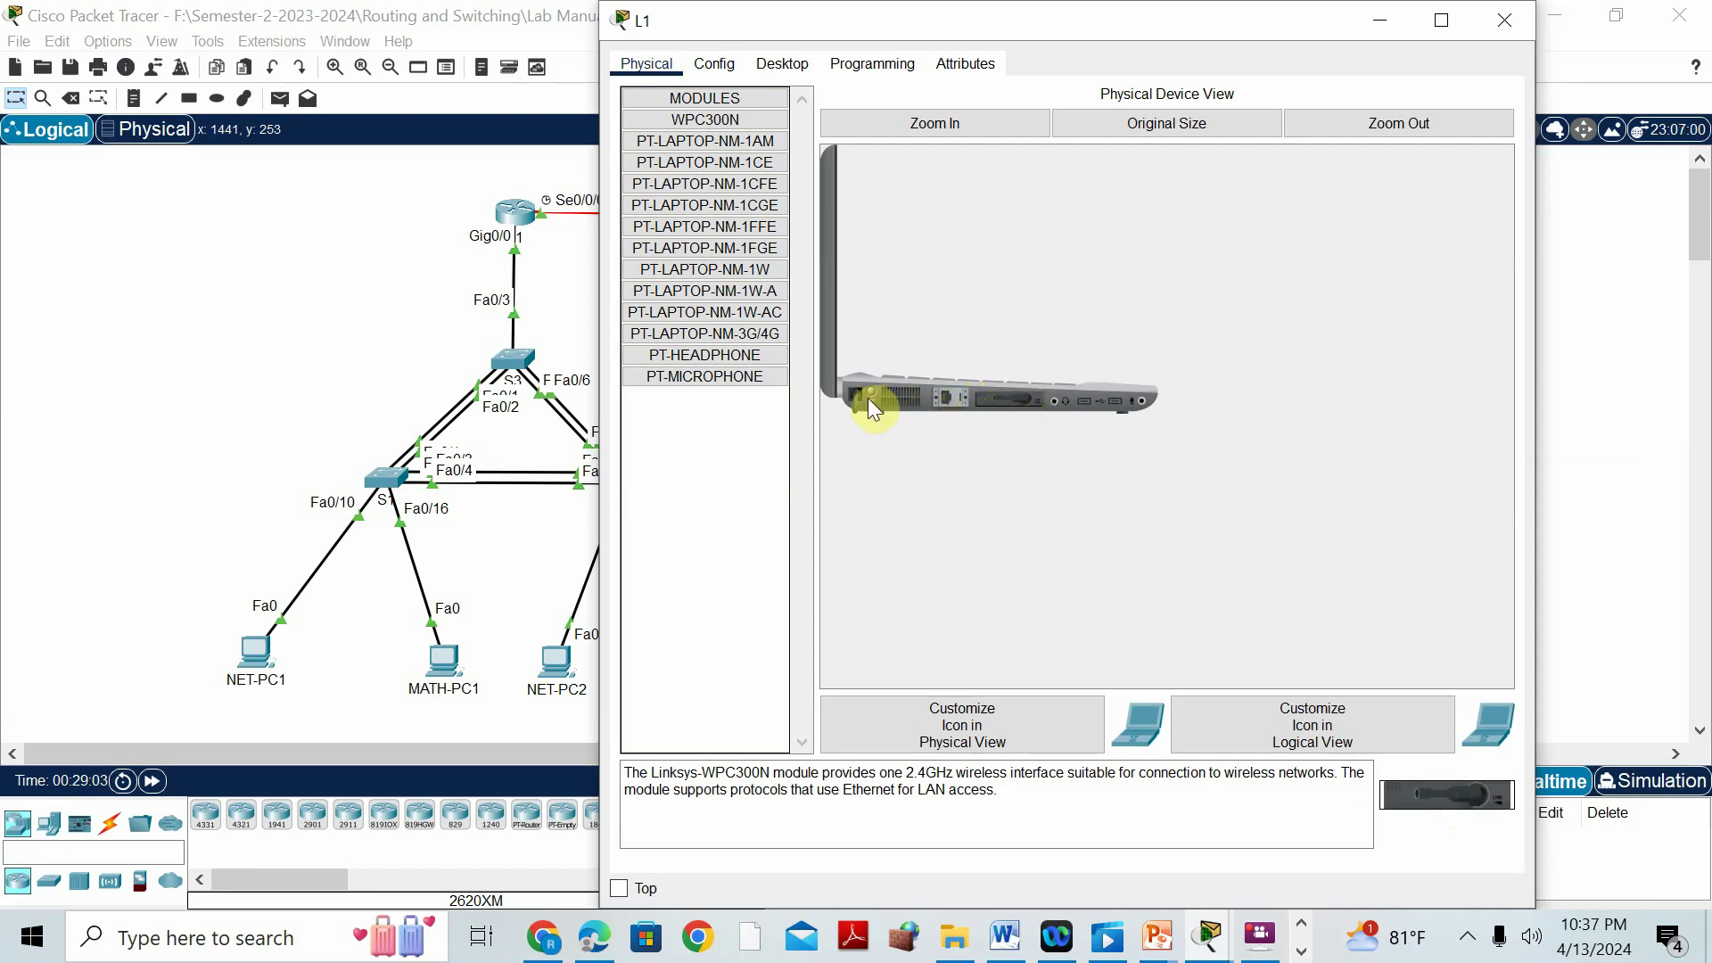
Check L1's new wireless interface and list available networks in its wireless utility.
left_click(714, 64)
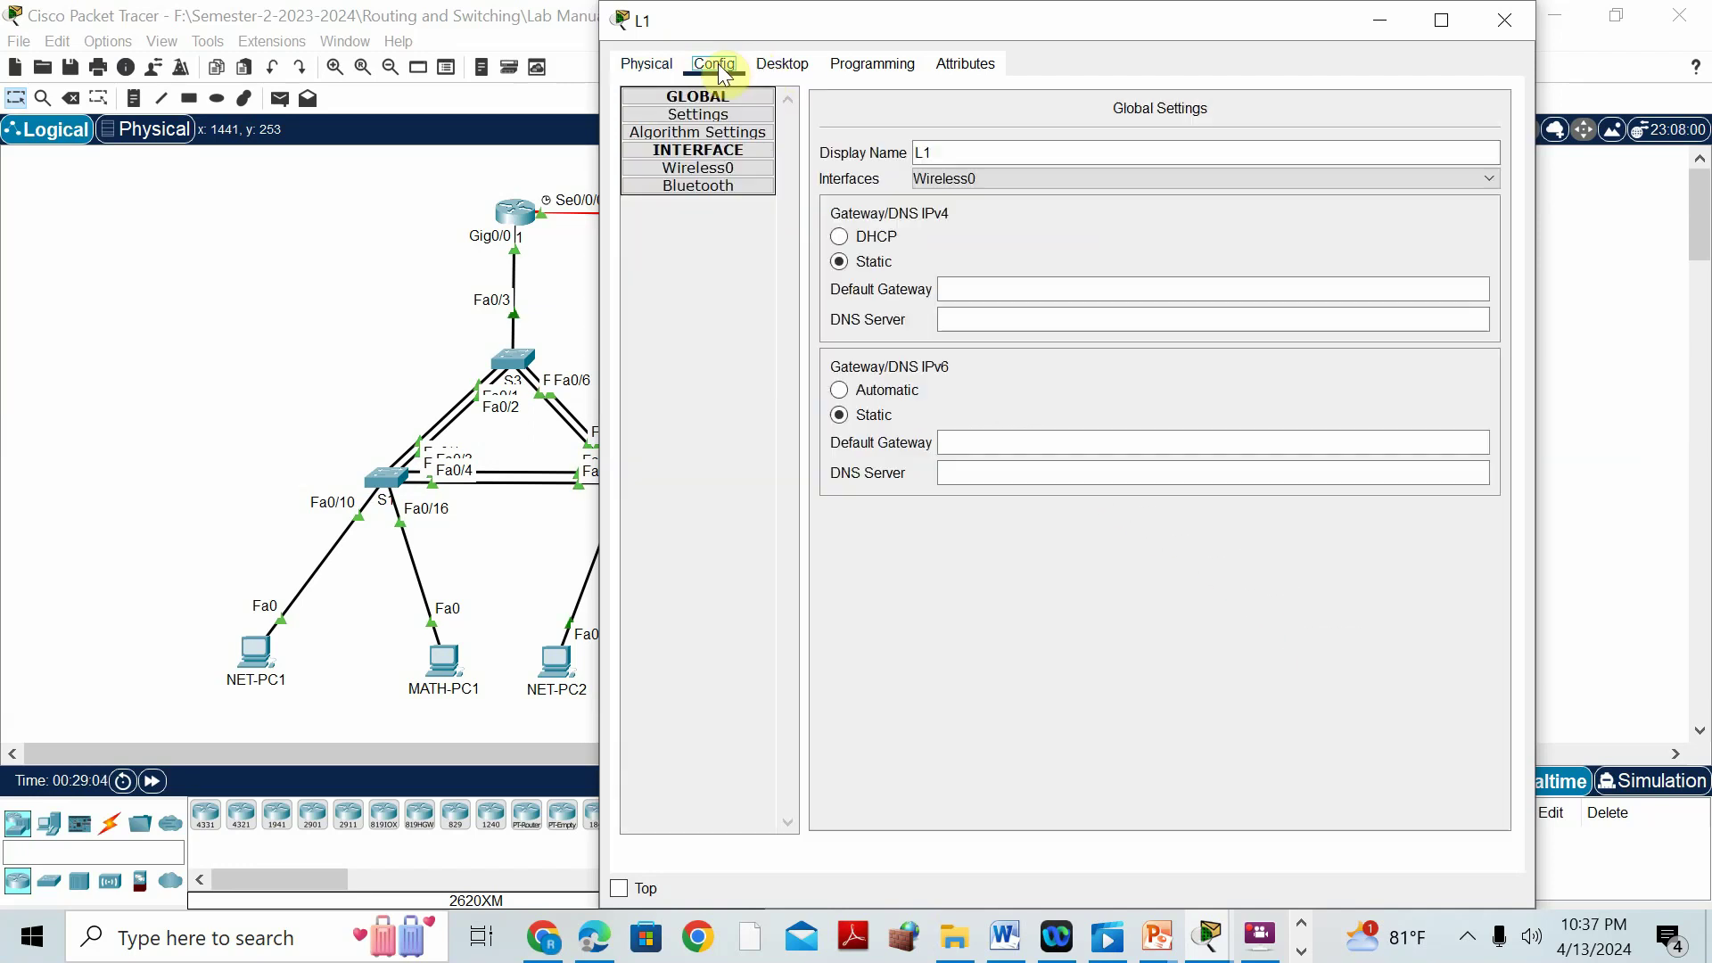
left_click(776, 67)
left_click(711, 328)
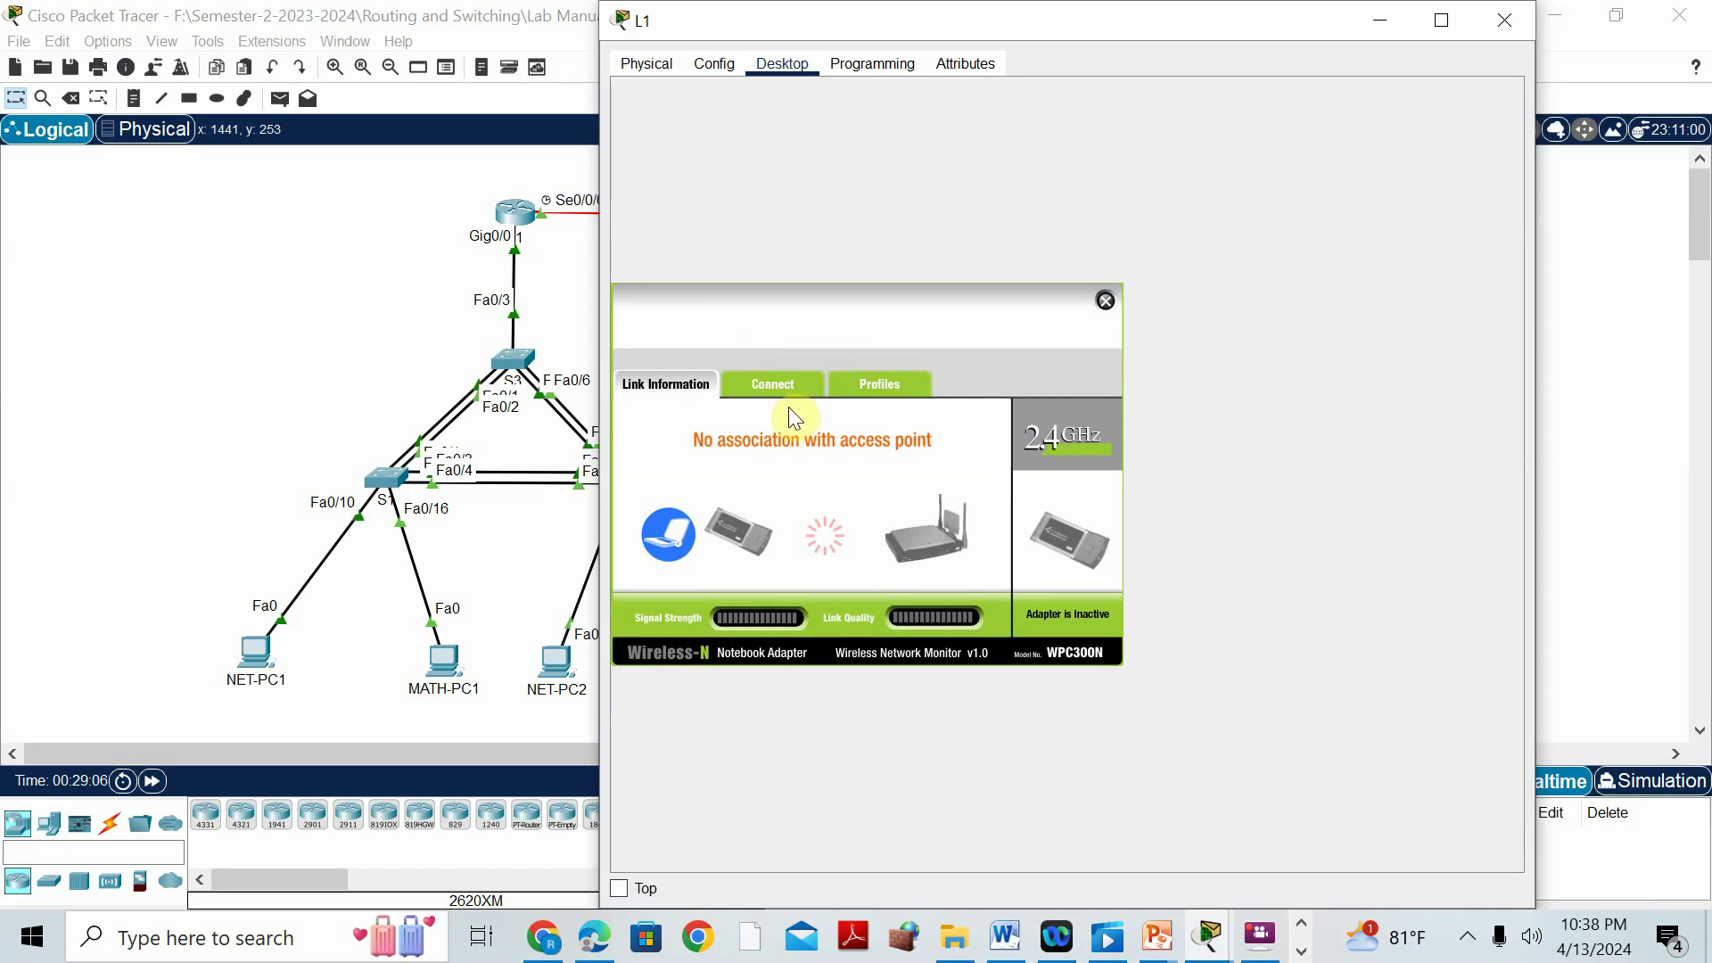
left_click(783, 389)
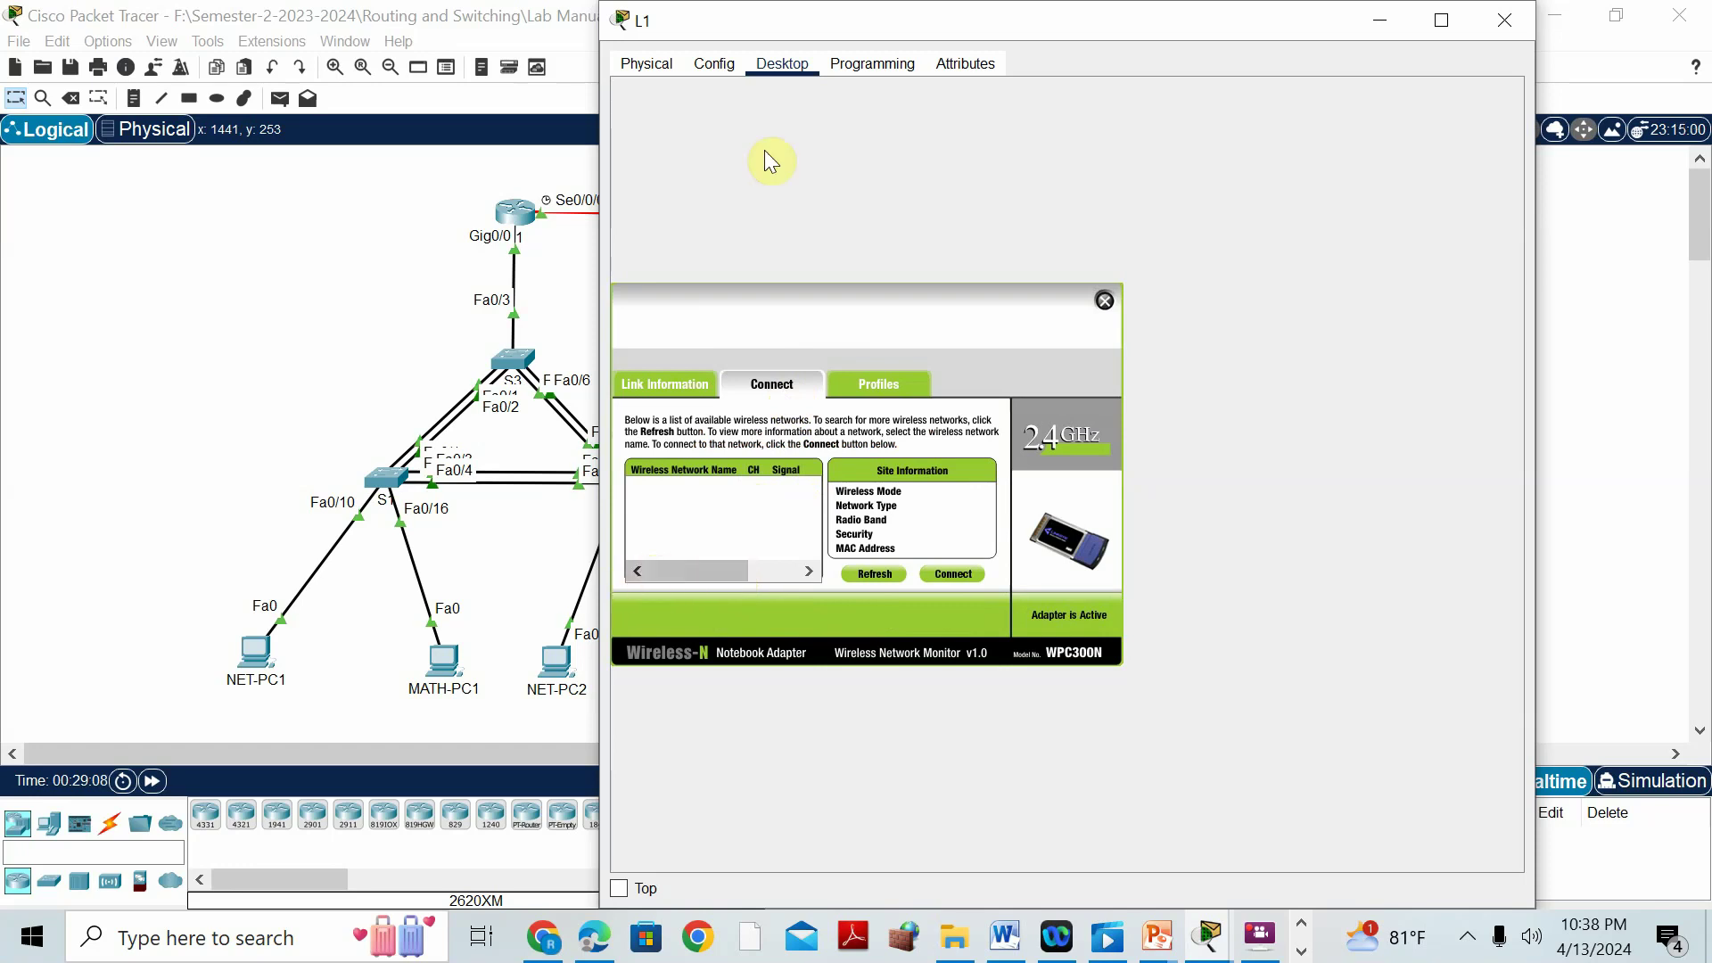
left_click(724, 64)
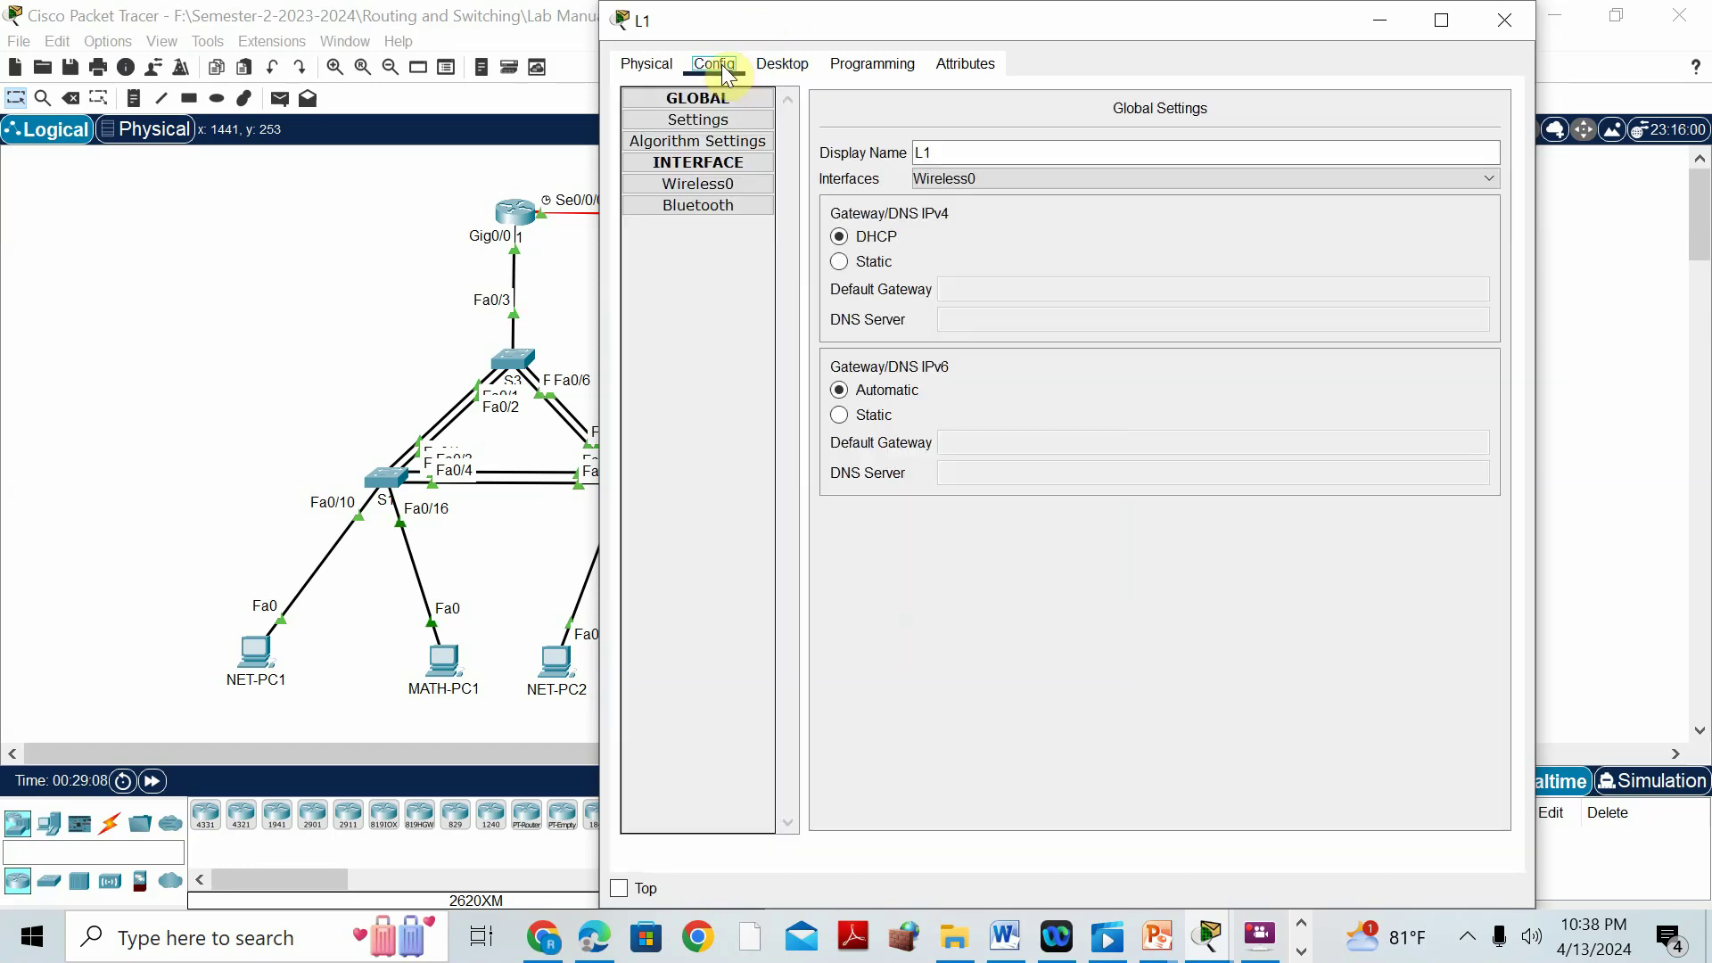
Set L1's Wireless0 to SSID Kerala with WPA2-PSK, the pass phrase, and DHCP.
left_click(708, 184)
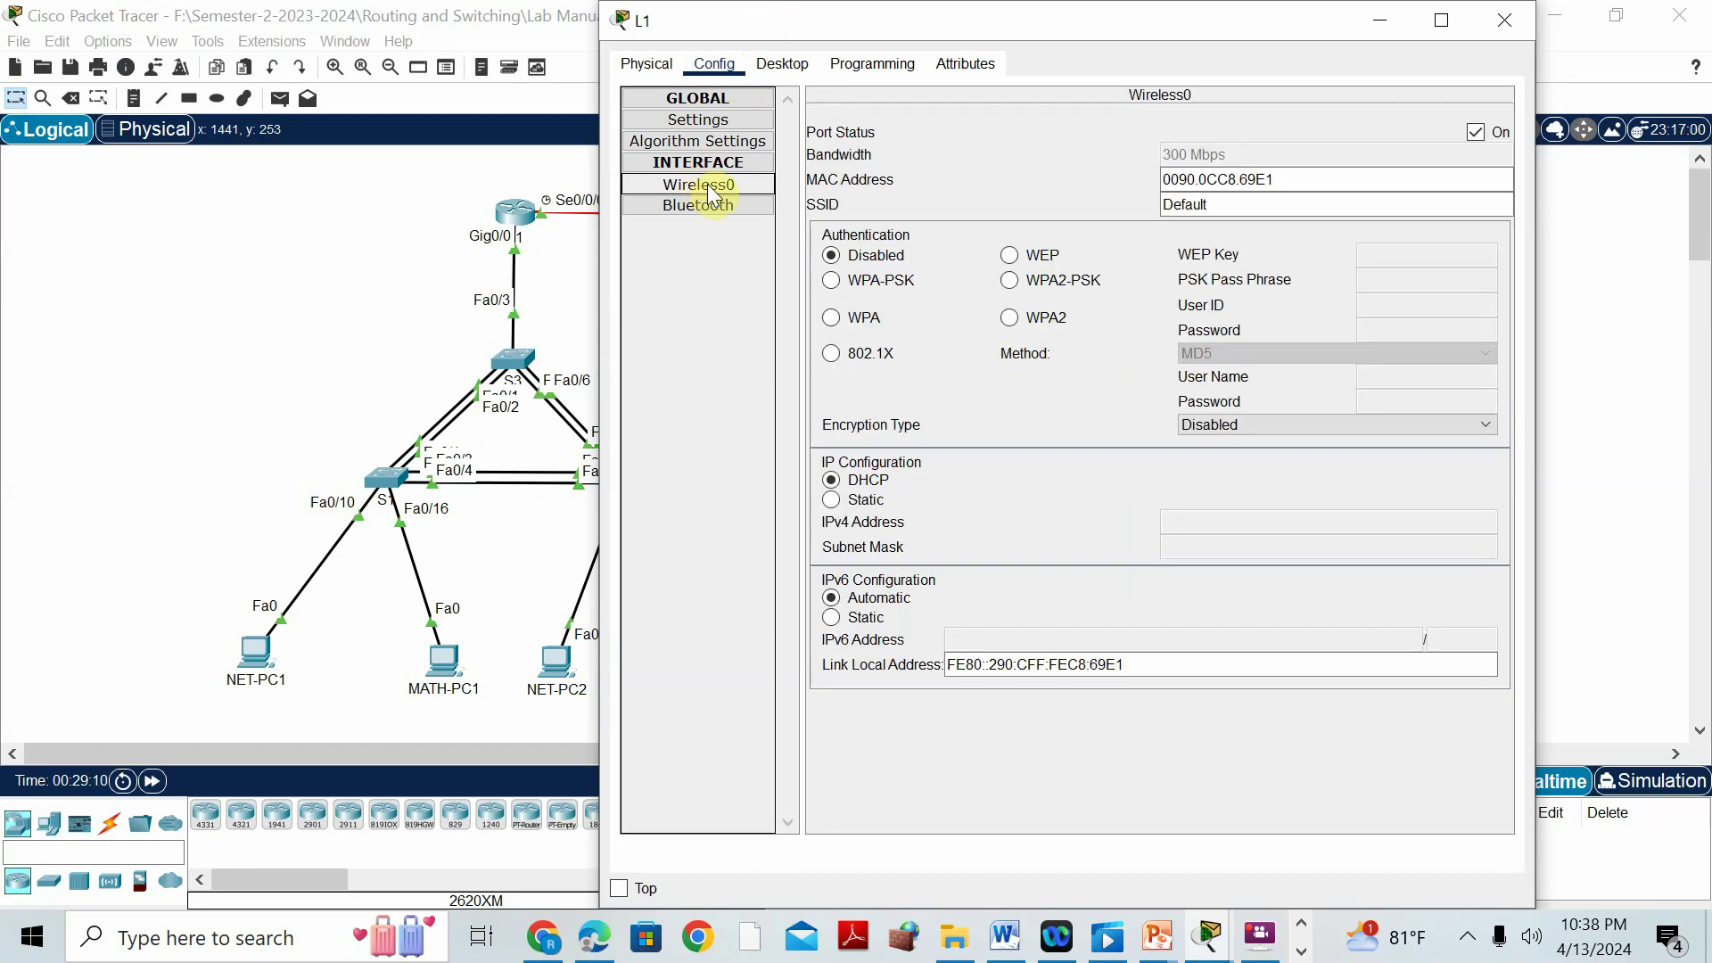
left_click_drag(1227, 205, 1127, 184)
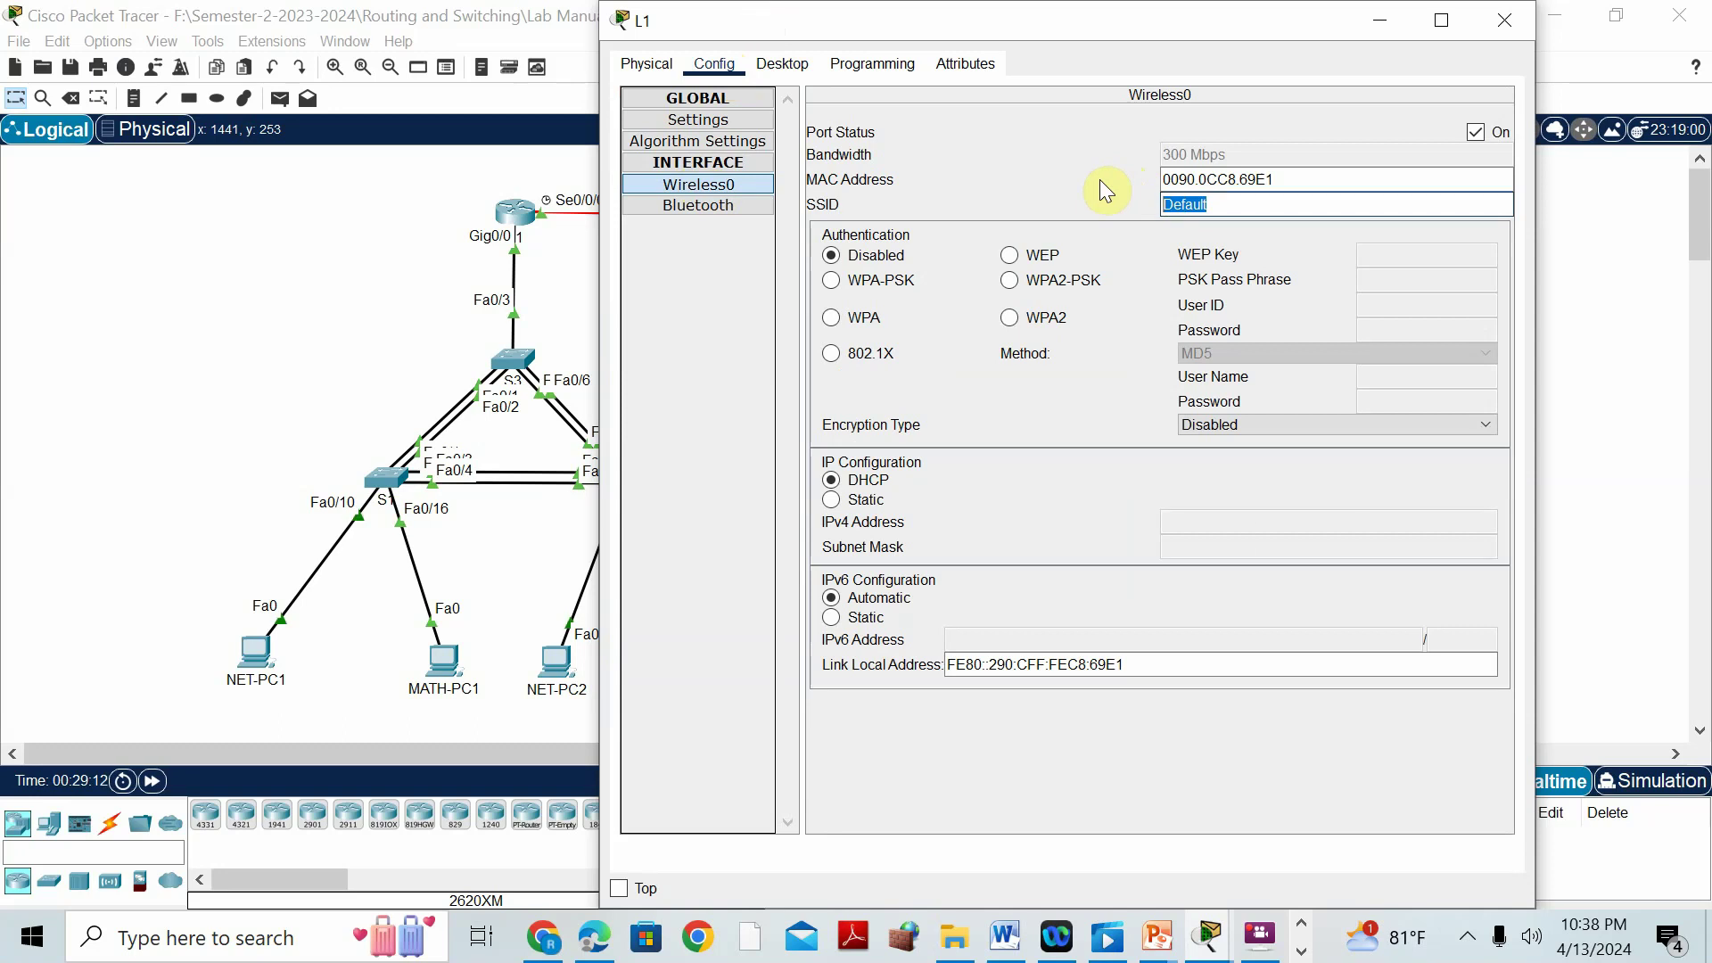
type("Kerala")
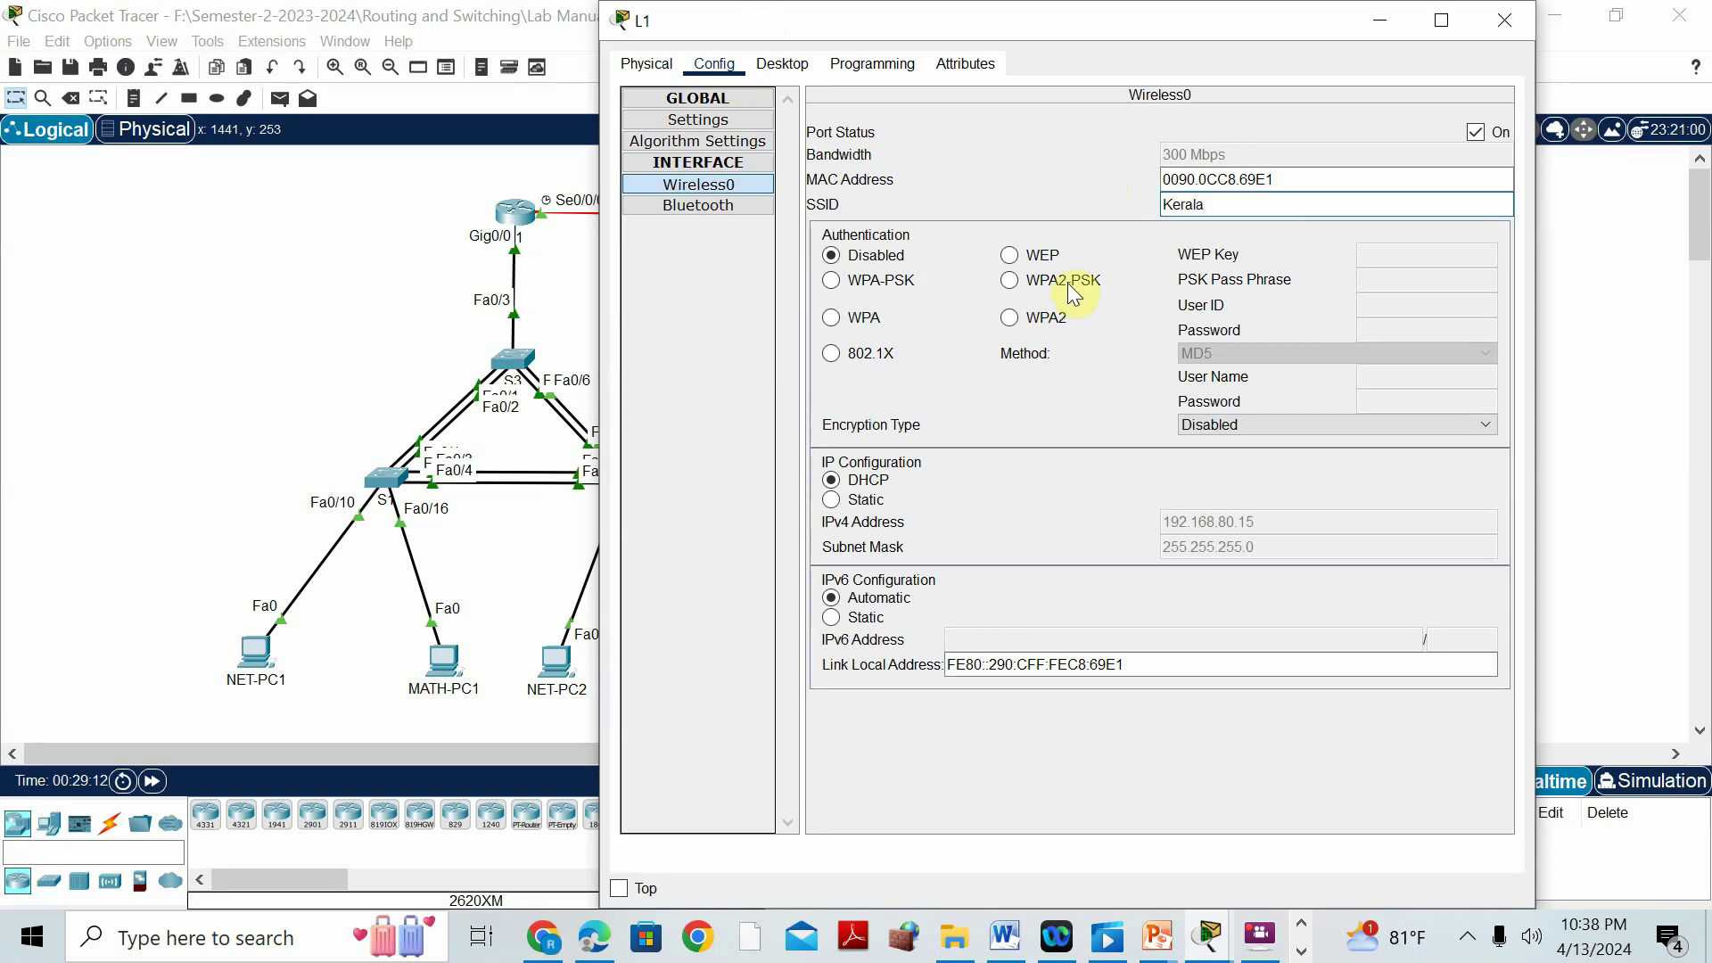
left_click(1066, 282)
left_click(1378, 282)
type("12")
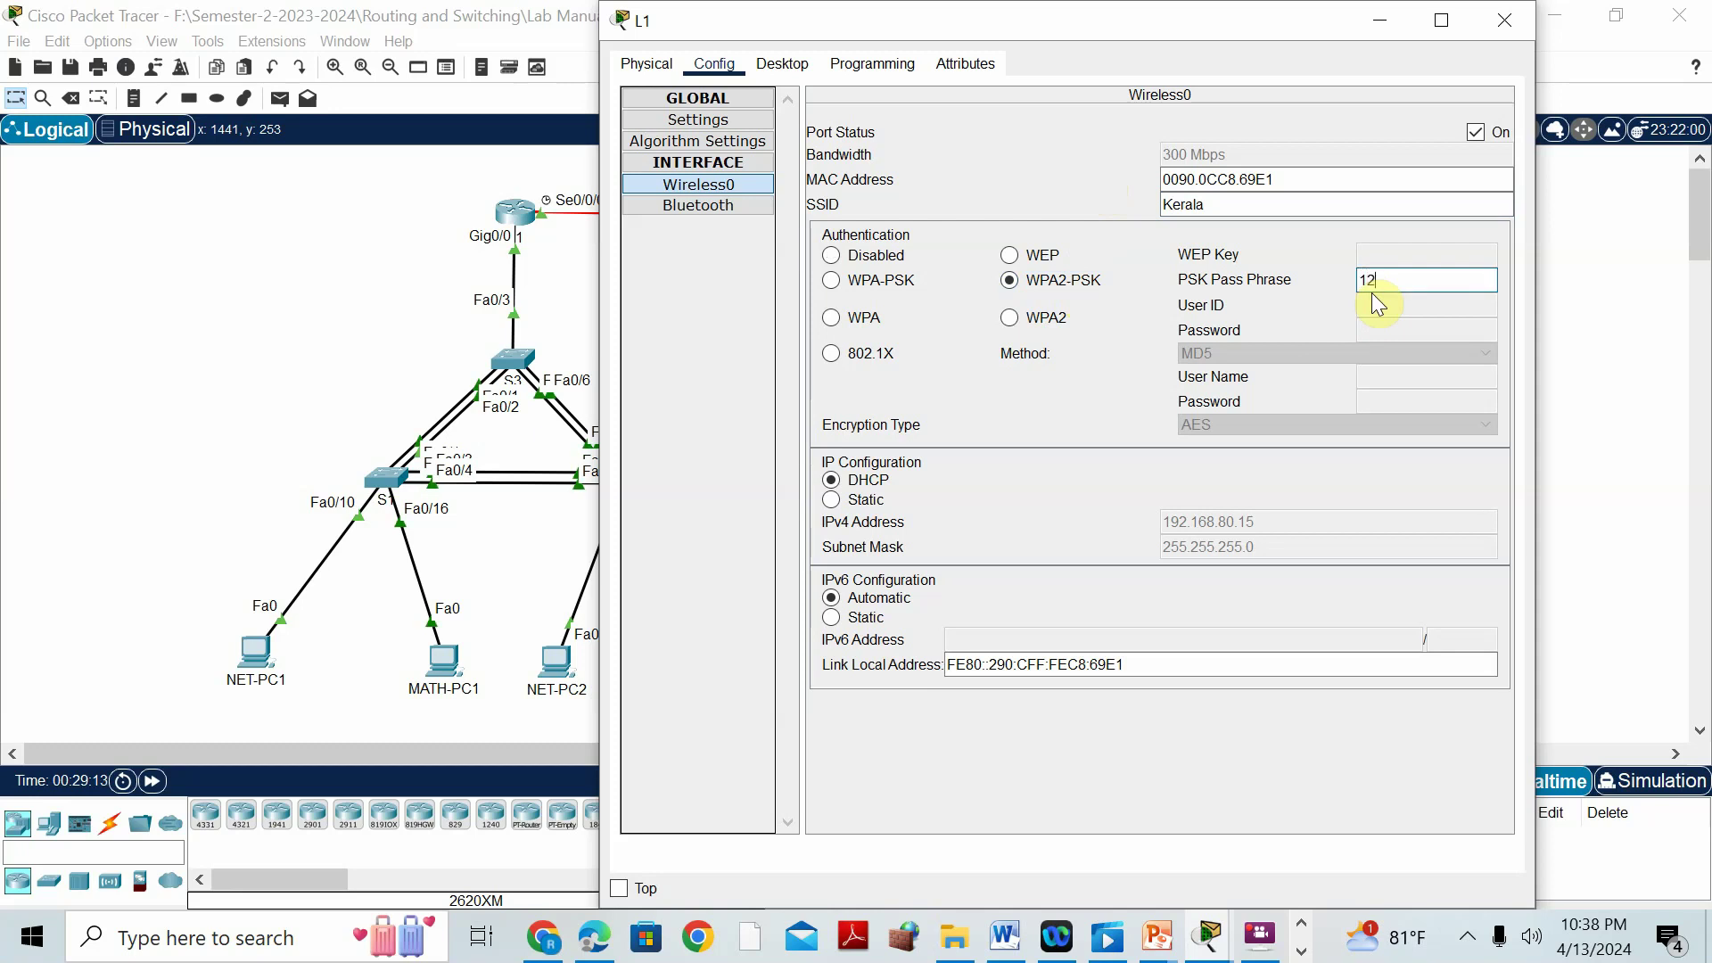
type("3456789")
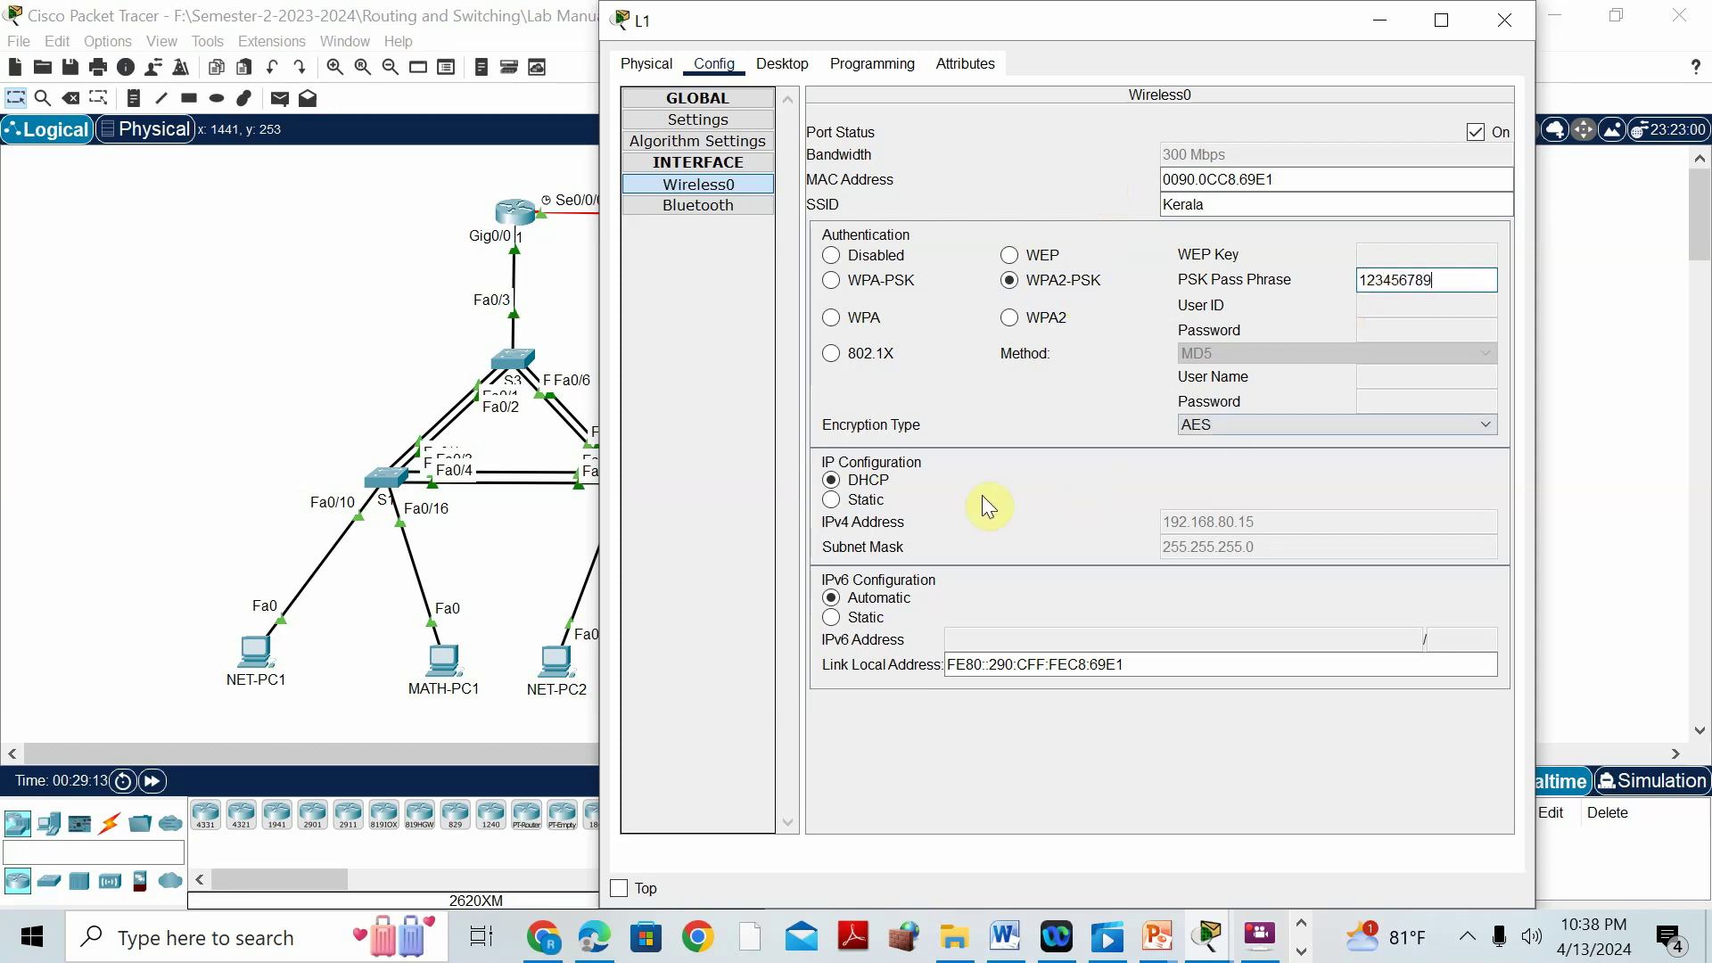
left_click(878, 484)
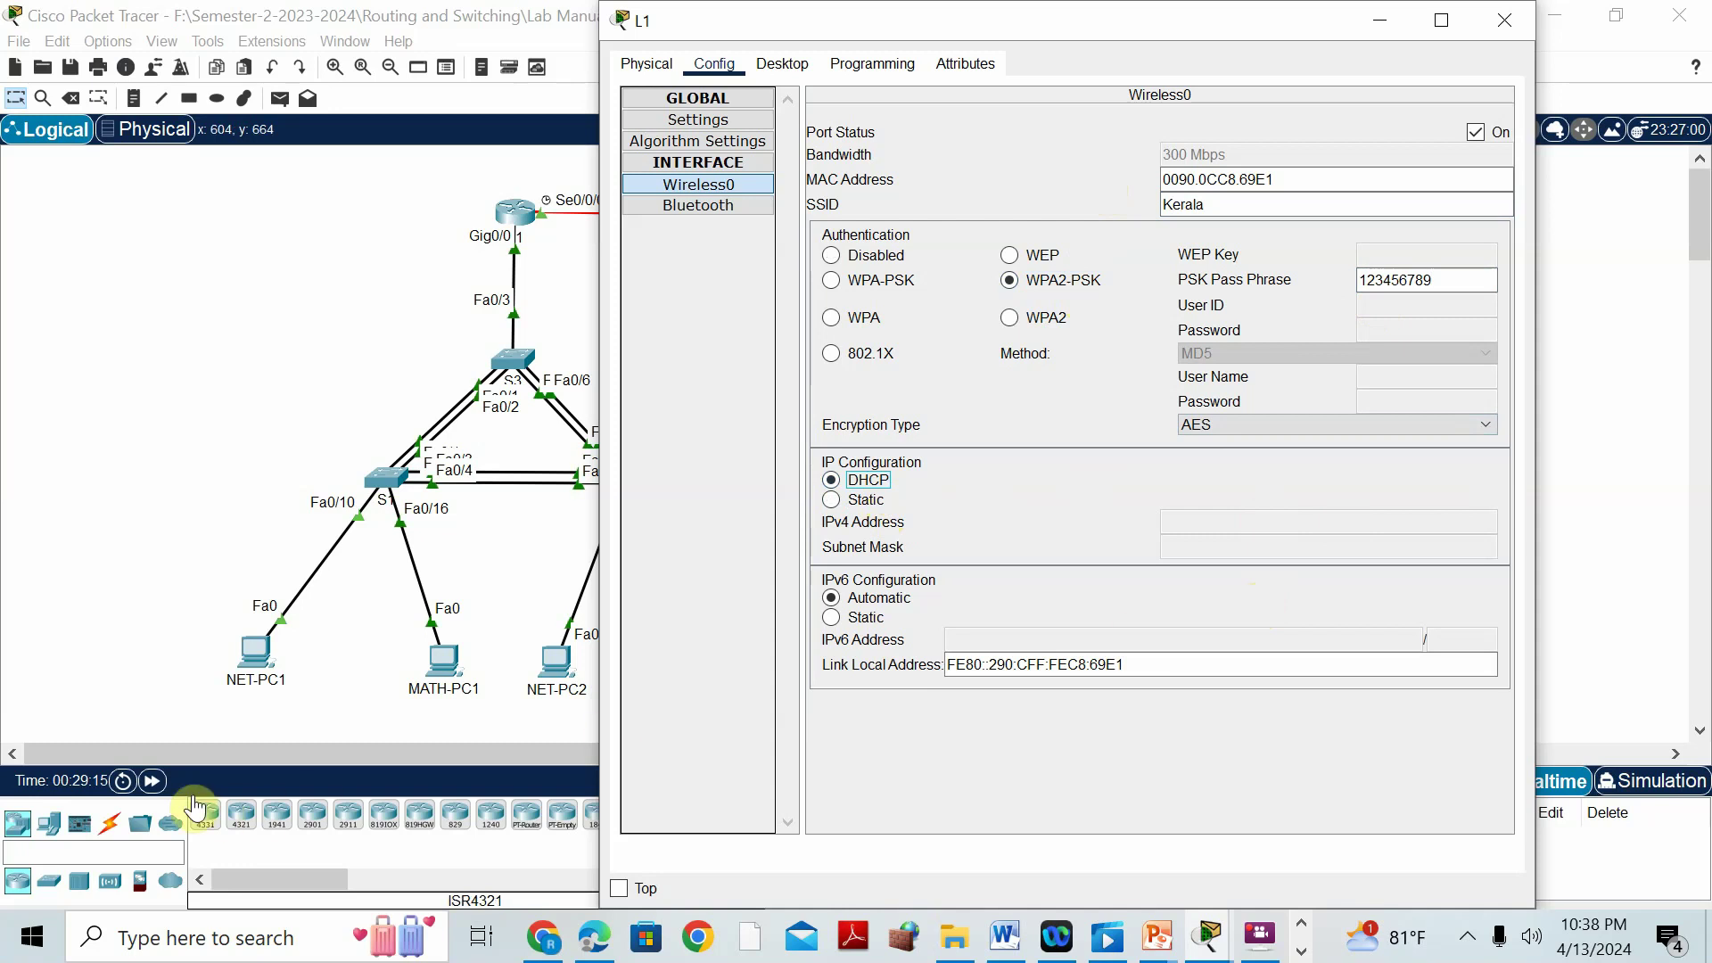
left_click(152, 782)
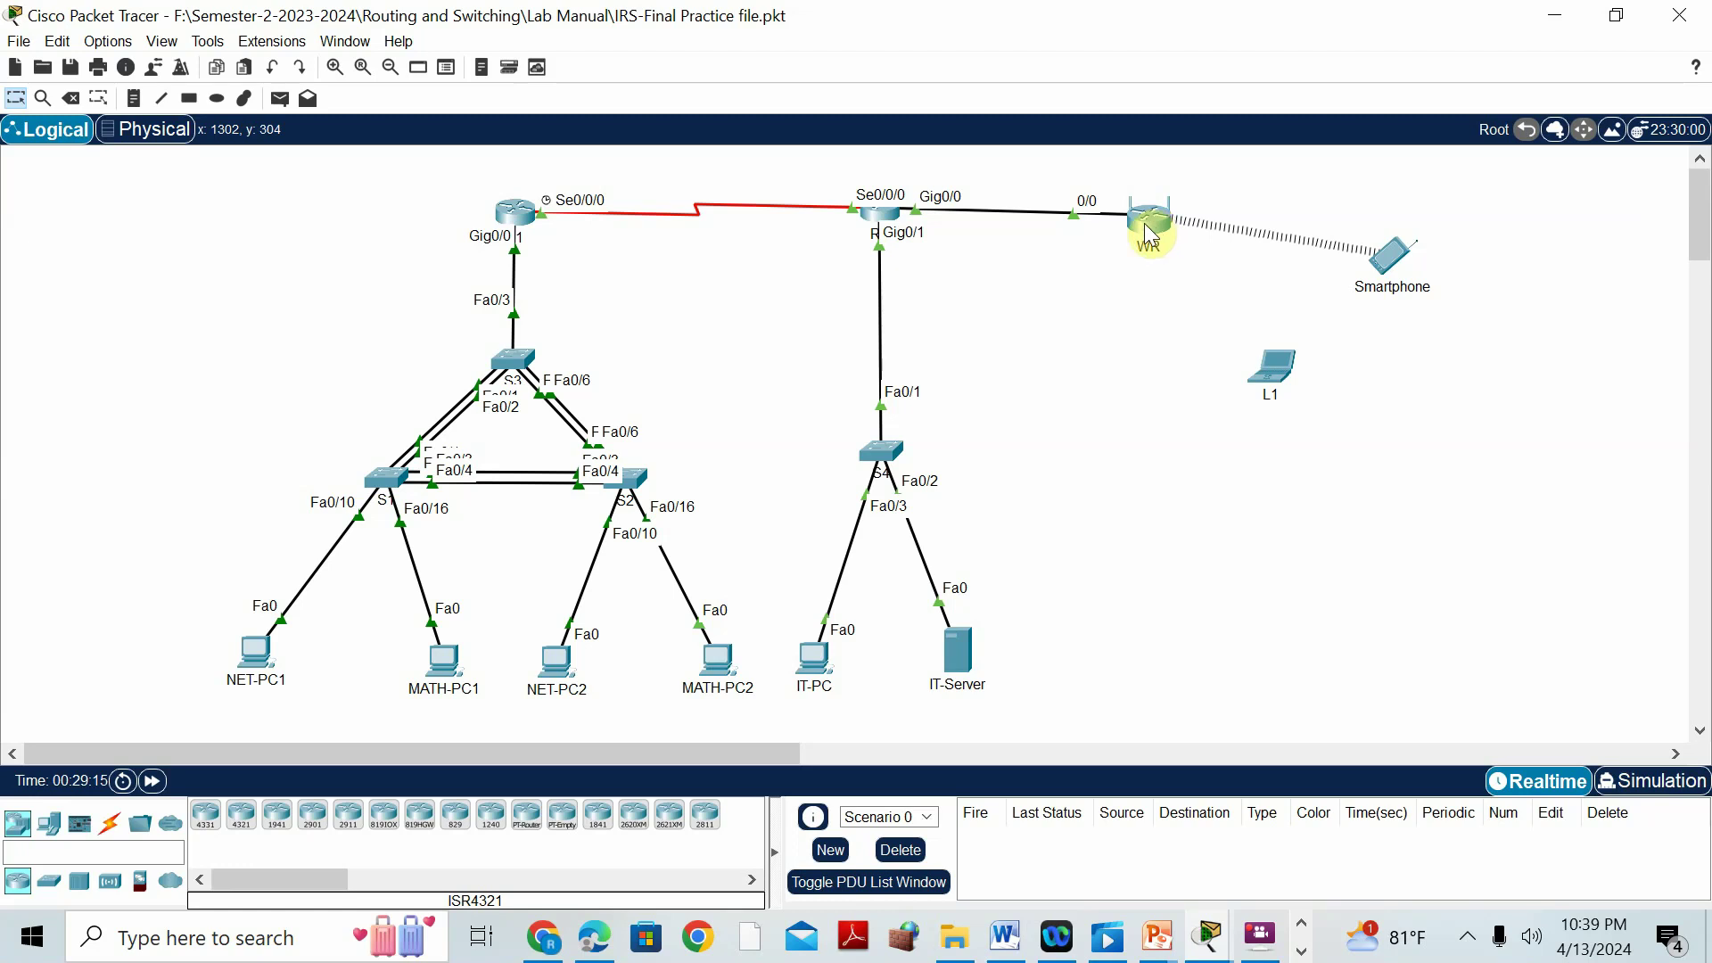
left_click(1148, 234)
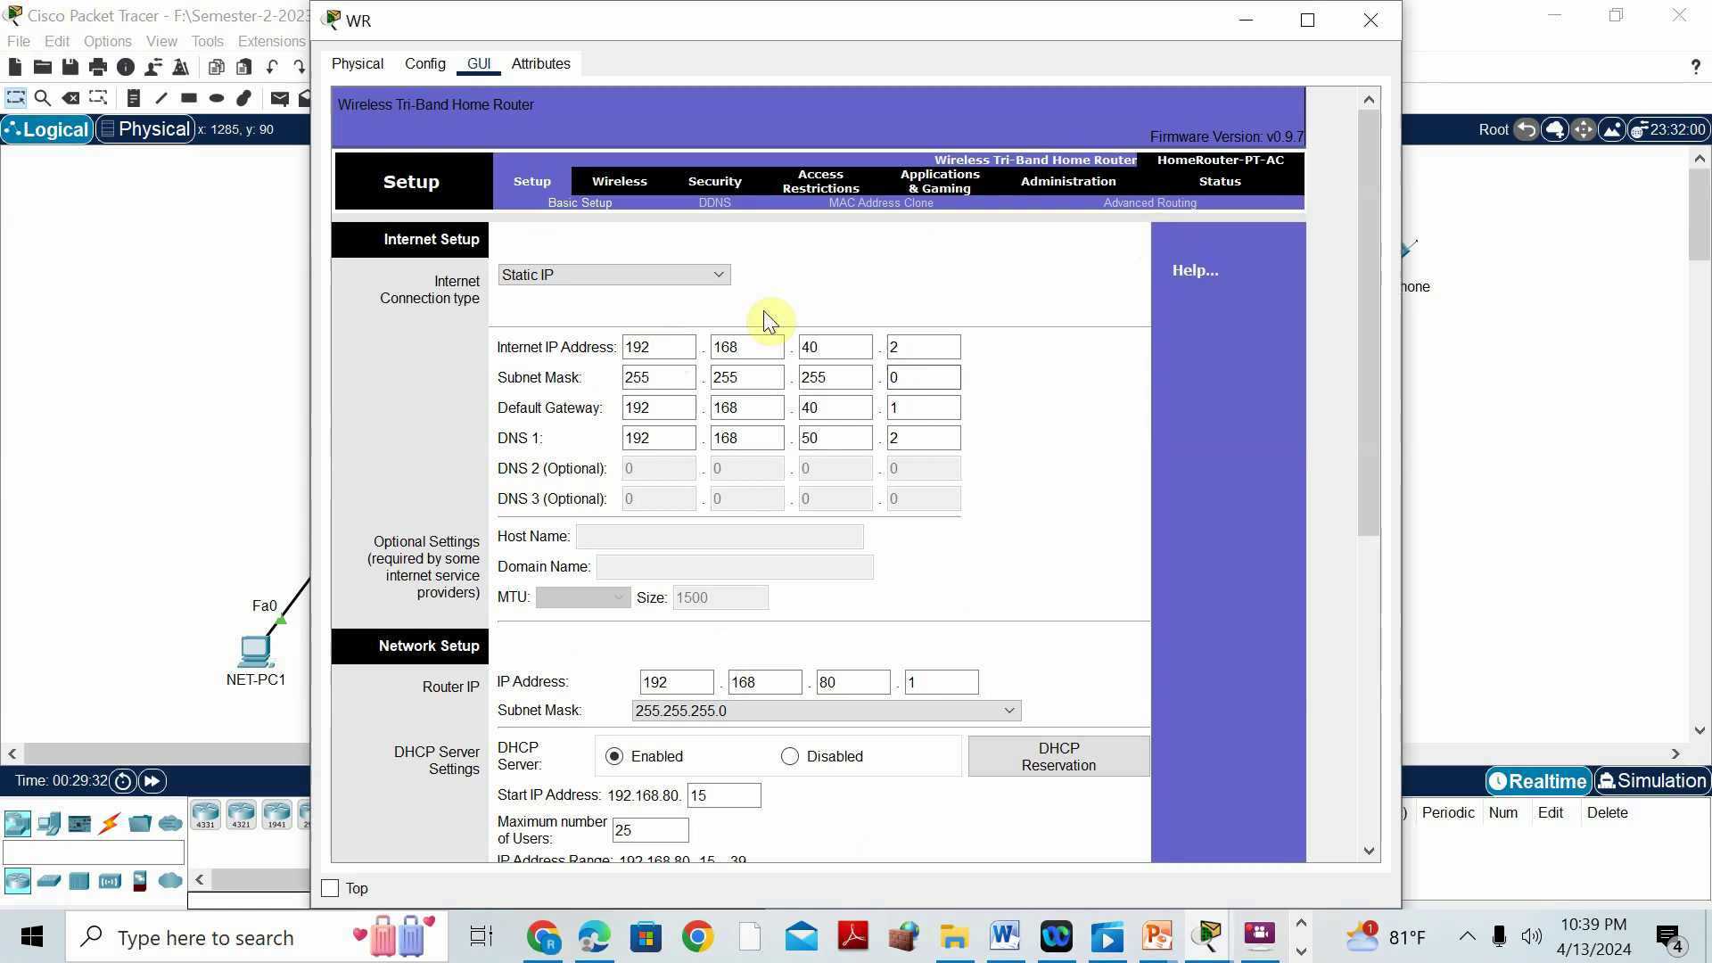
Set WR's 2.4 GHz network mode to N-Only with Auto bandwidth and save.
left_click_drag(1375, 462, 1390, 352)
left_click(612, 180)
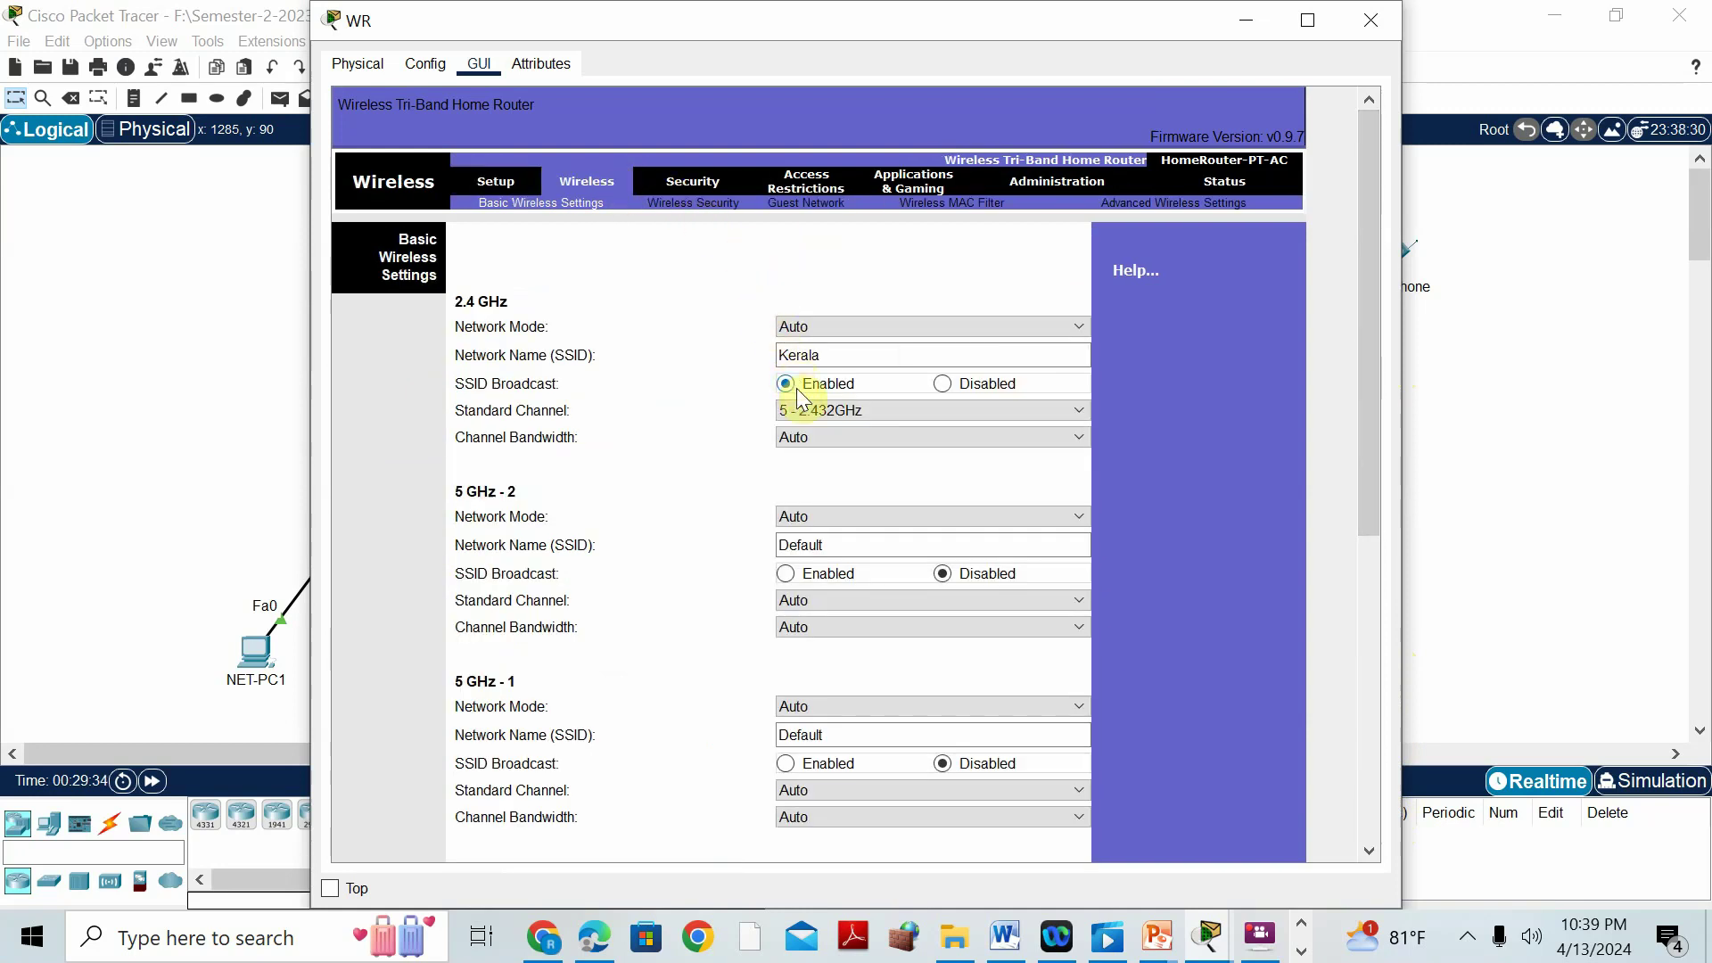
left_click(843, 328)
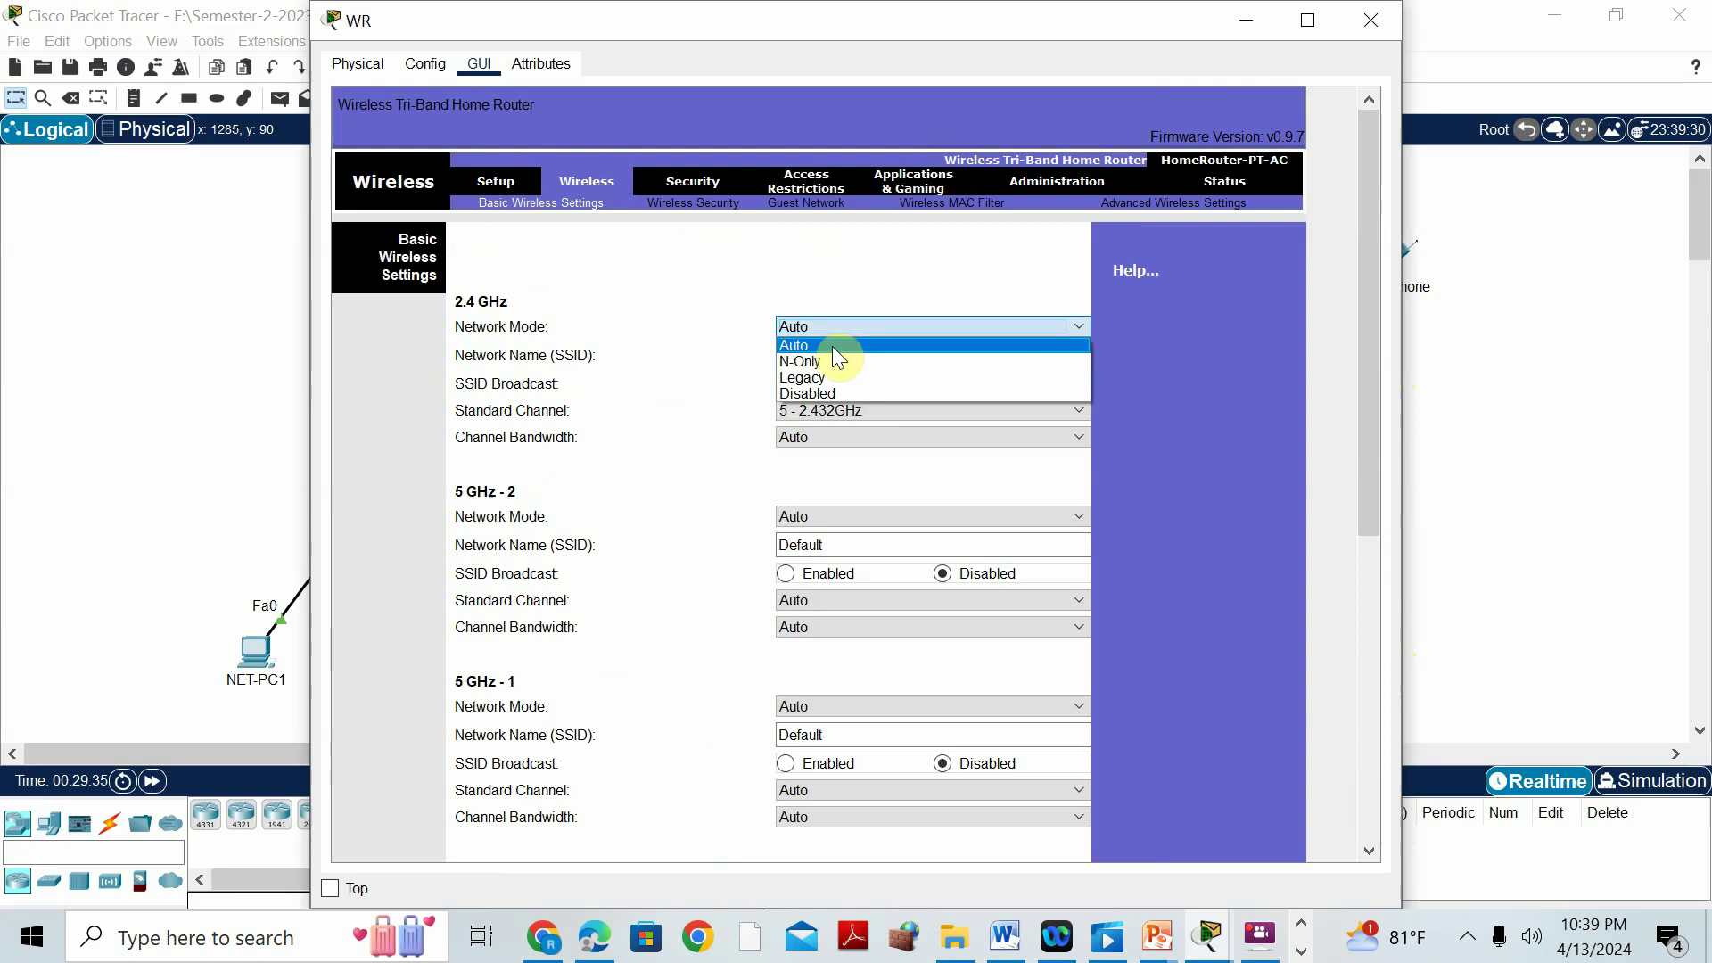
left_click(827, 359)
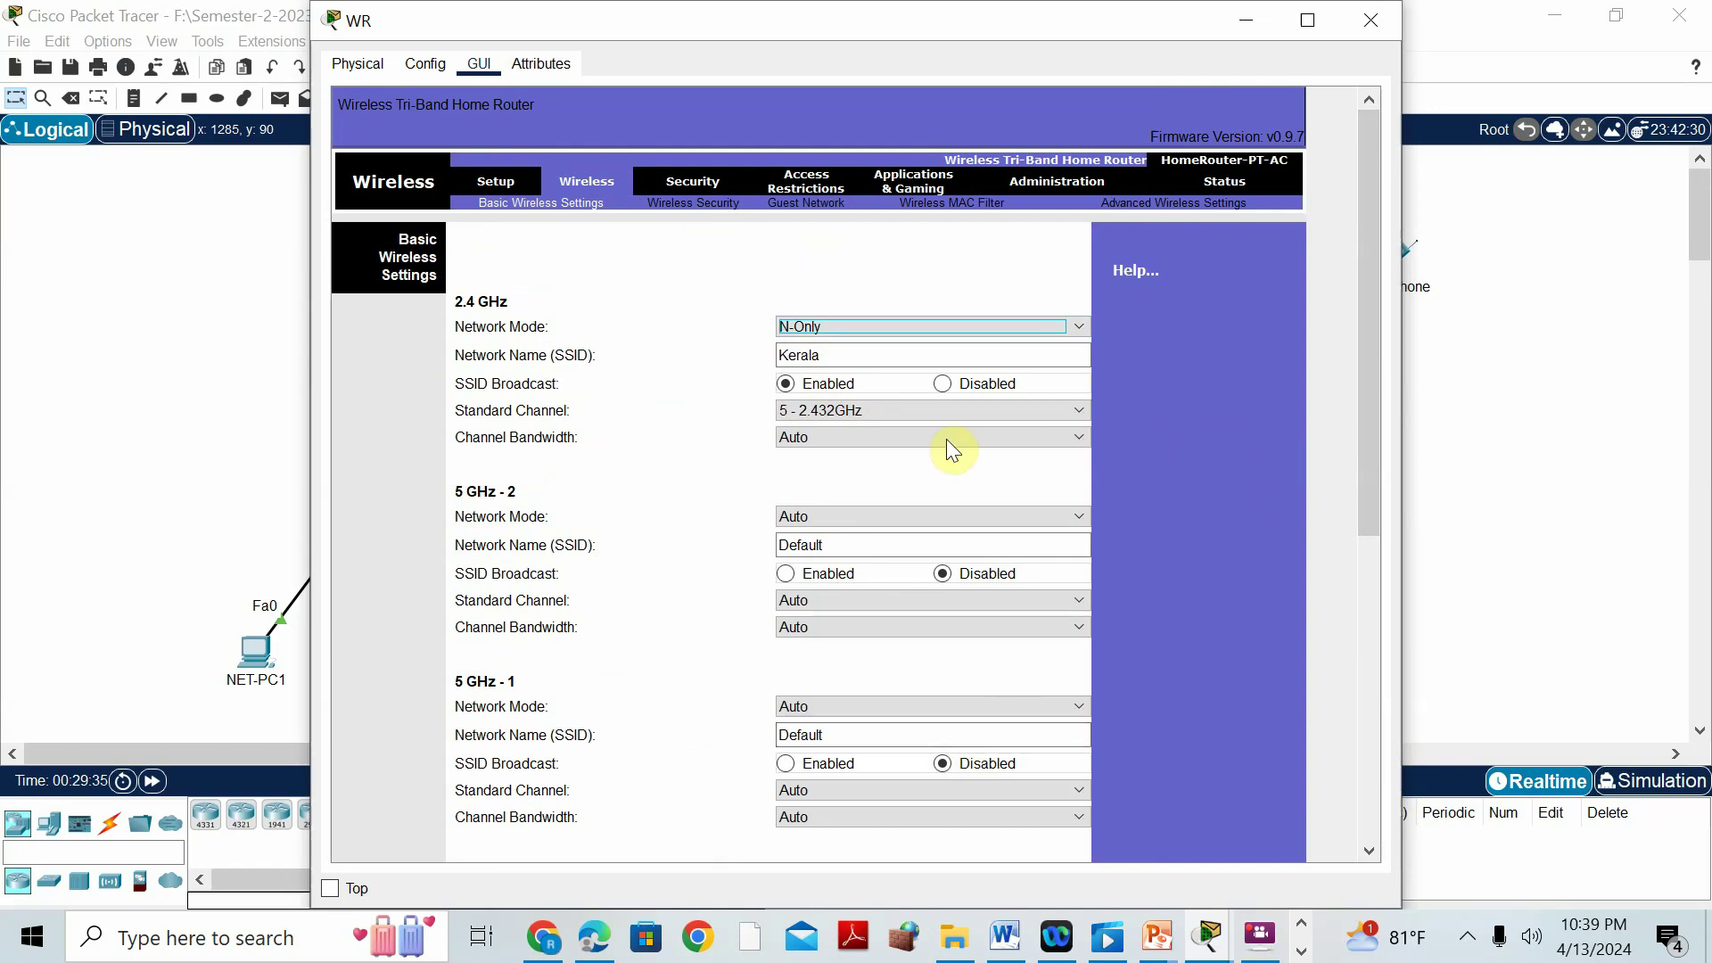
left_click(811, 357)
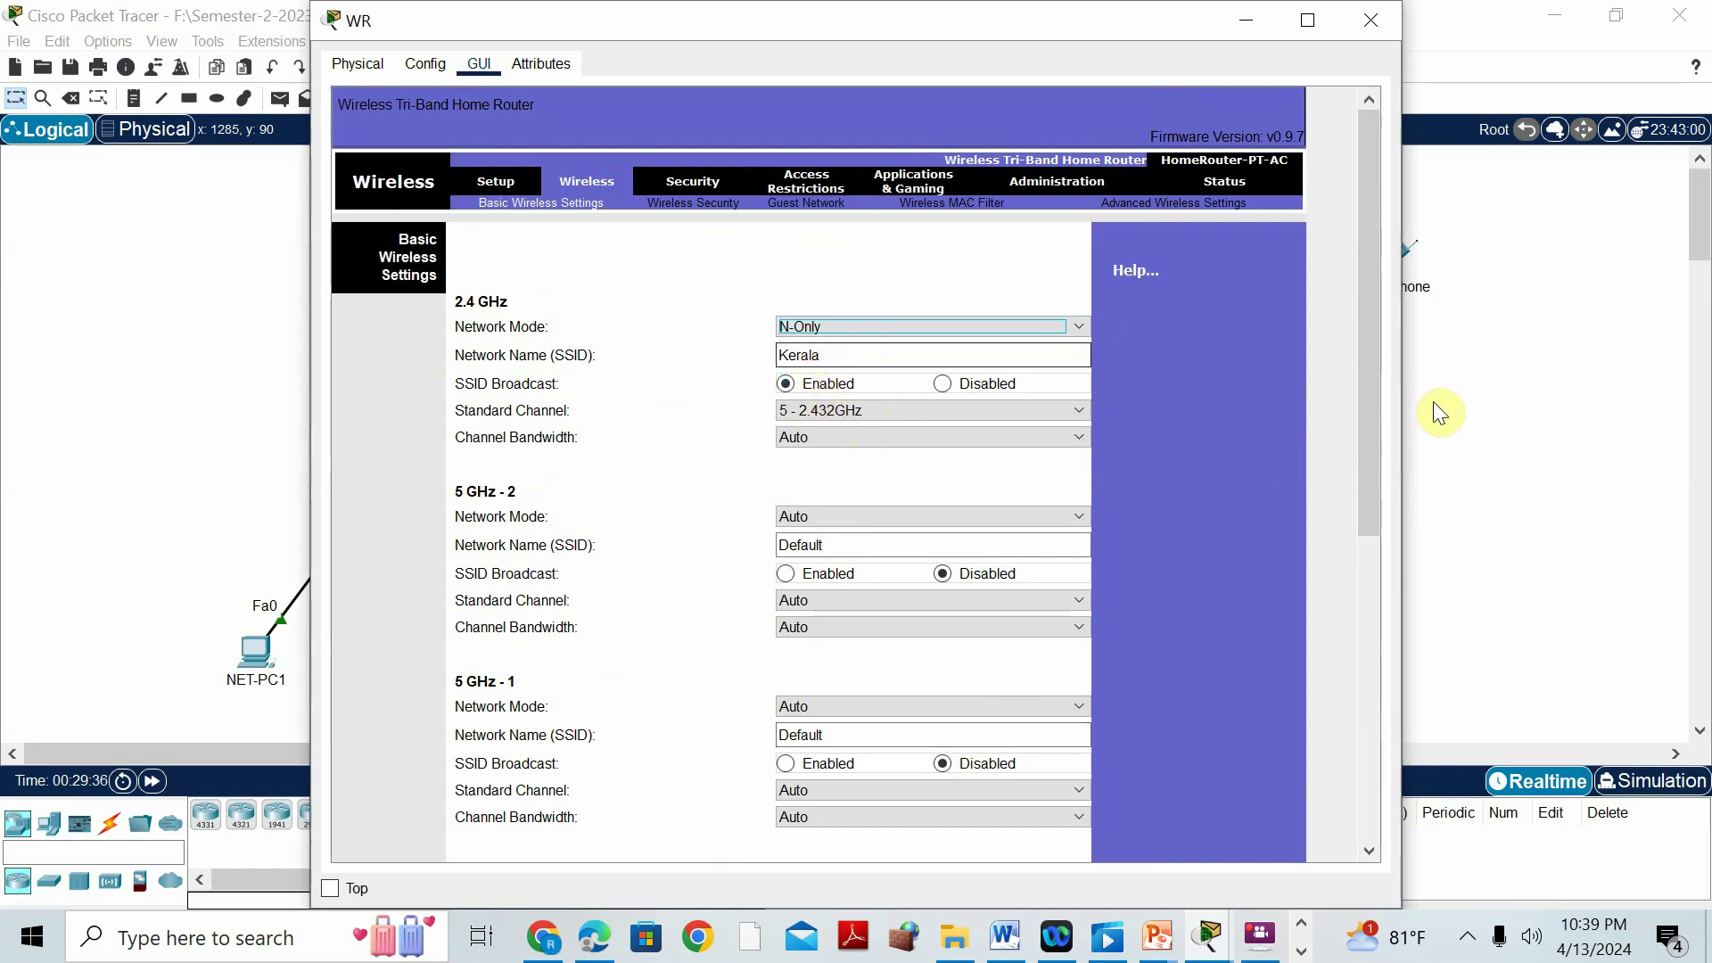
left_click(993, 437)
left_click(992, 436)
left_click_drag(1372, 457, 1362, 870)
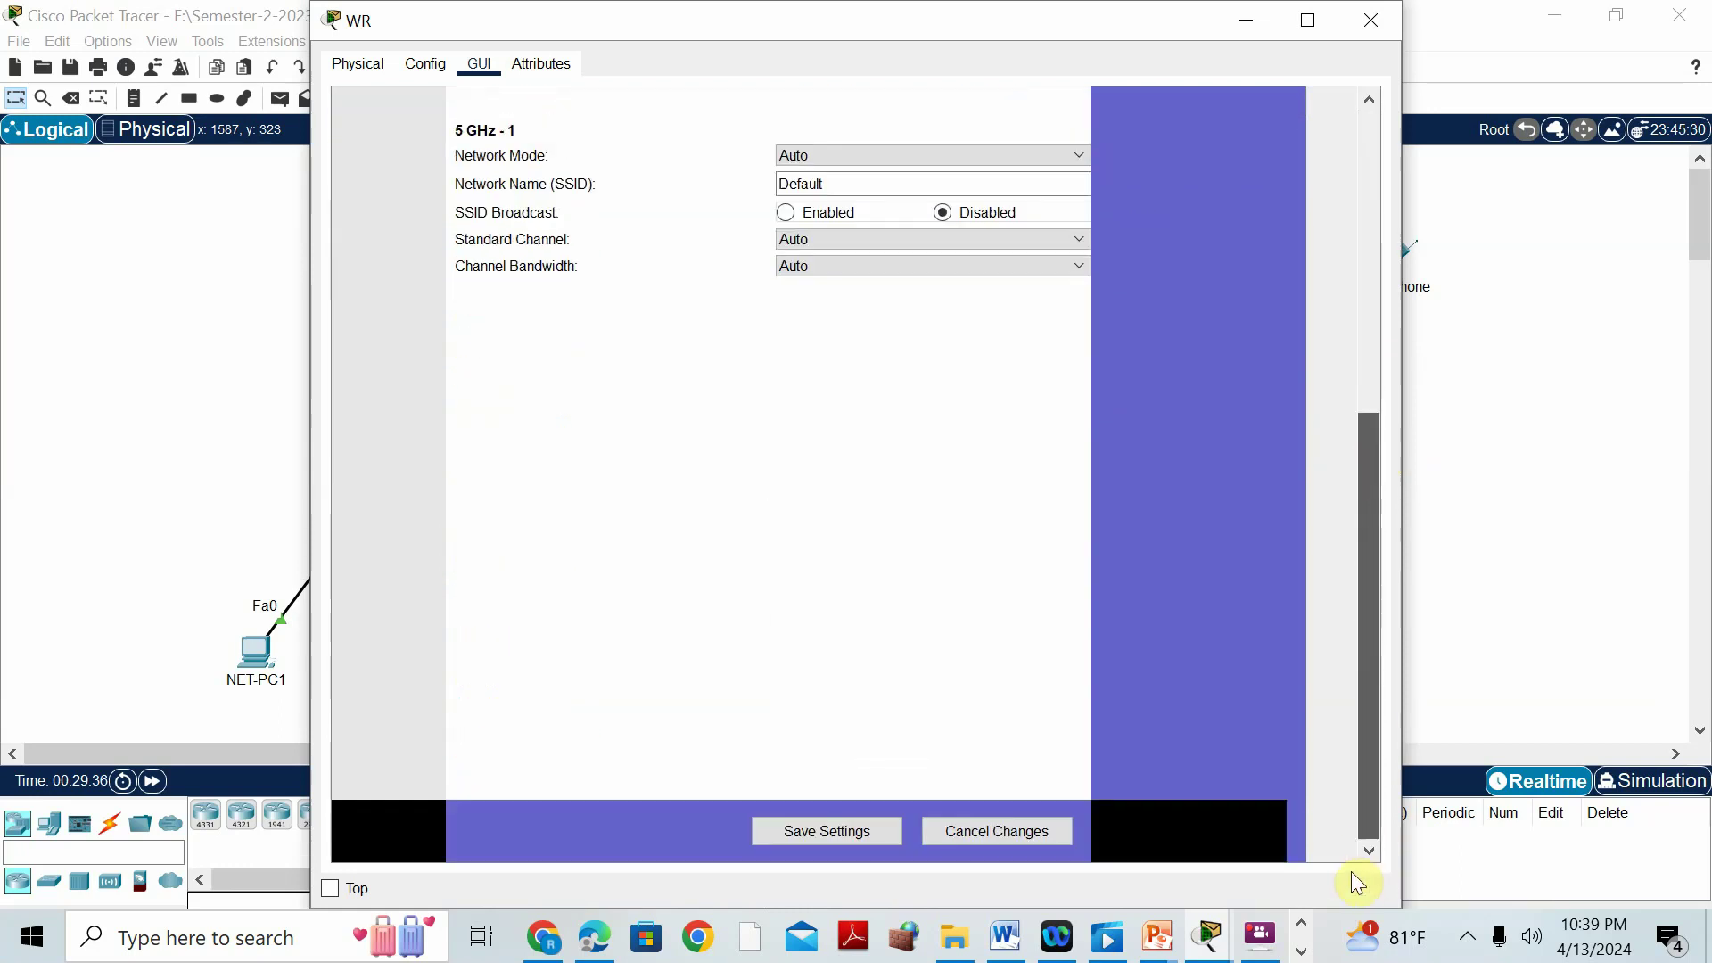
left_click(832, 831)
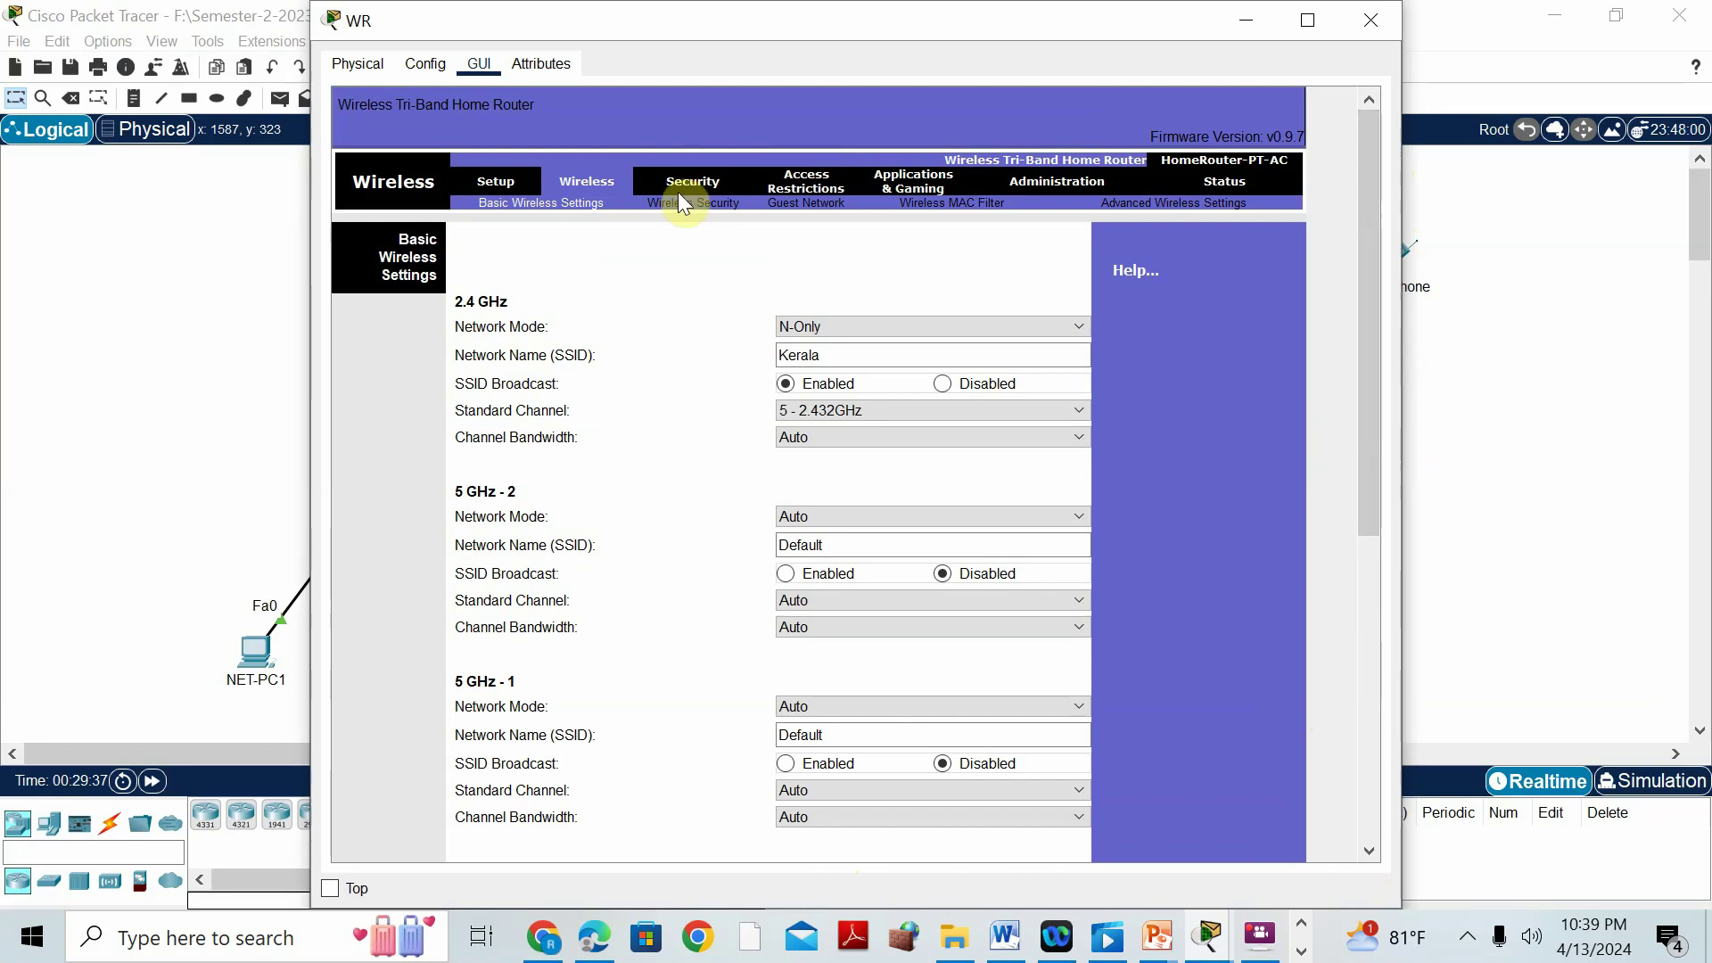
Save WR's WPA2 Personal wireless security settings and put the router window away.
left_click(681, 191)
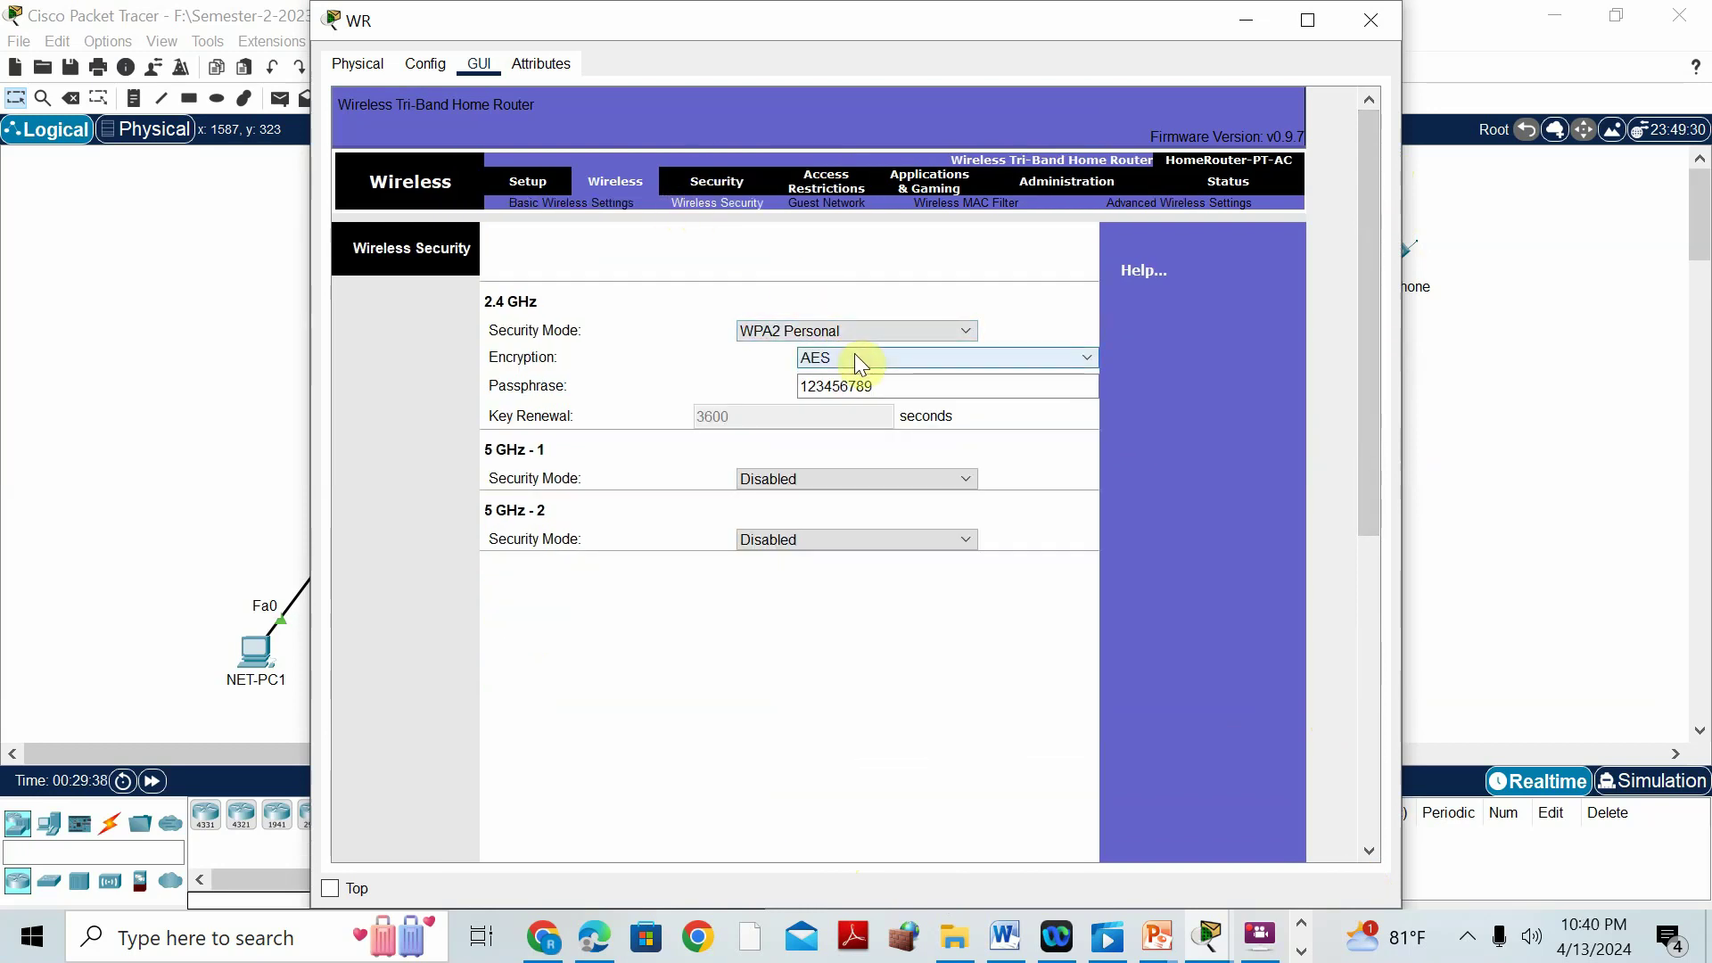
left_click_drag(1361, 542, 1368, 848)
left_click(871, 834)
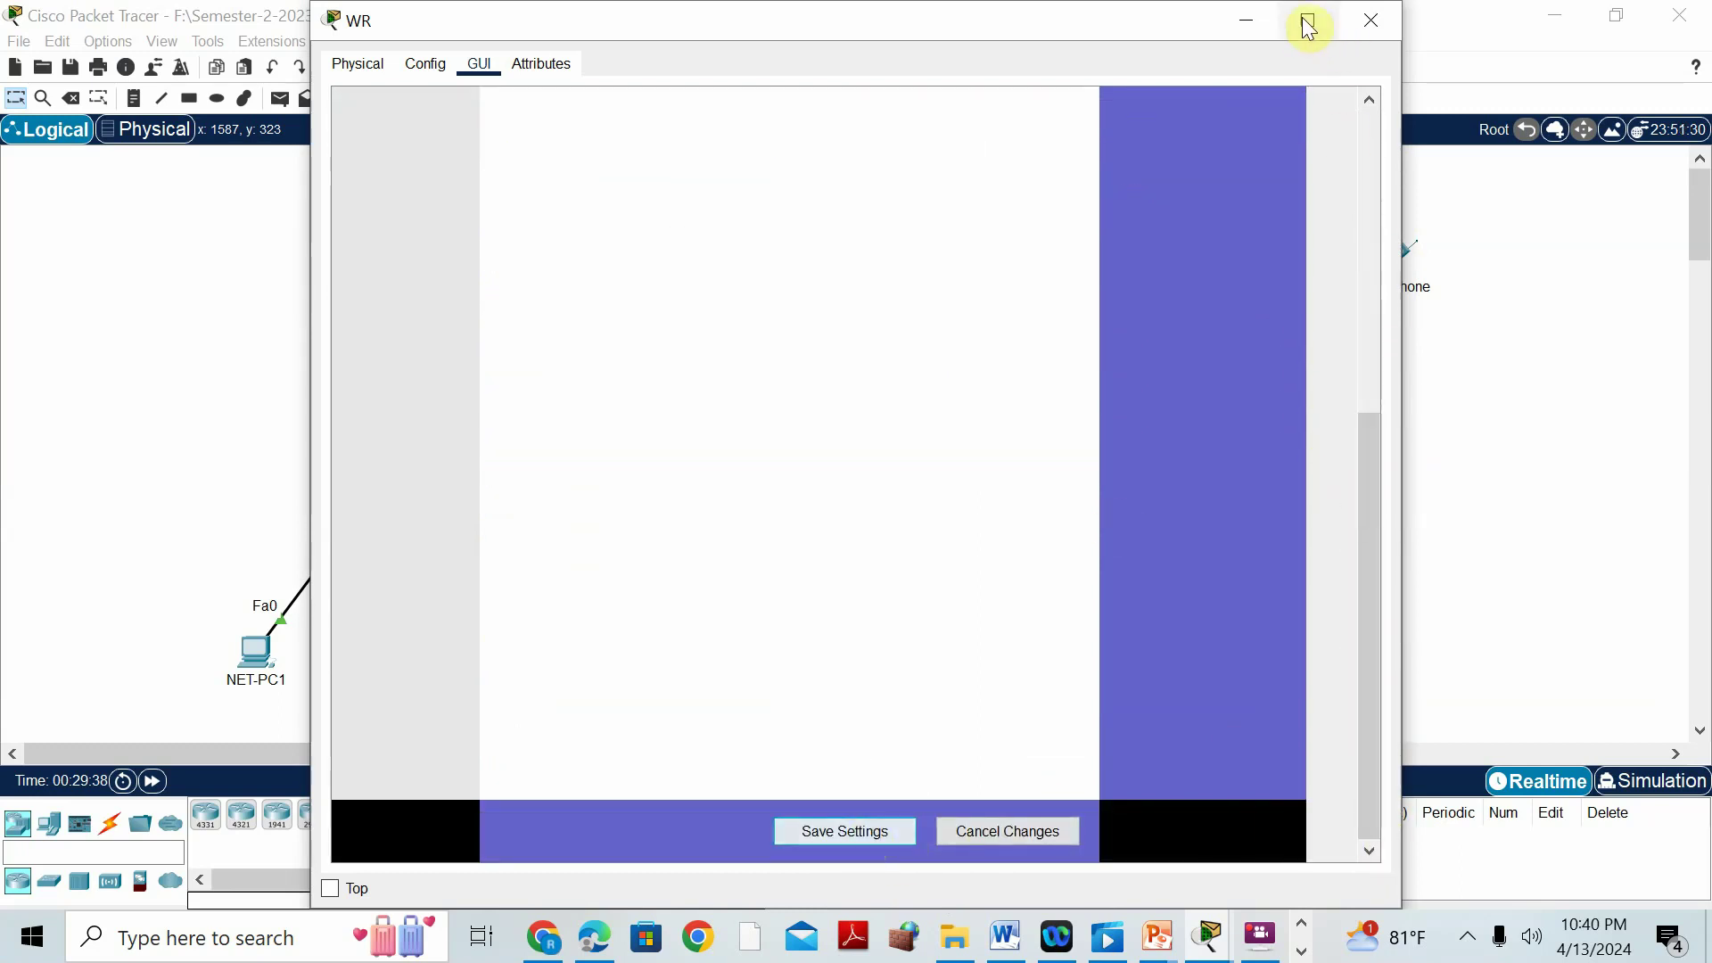
left_click(1247, 20)
left_click(1403, 251)
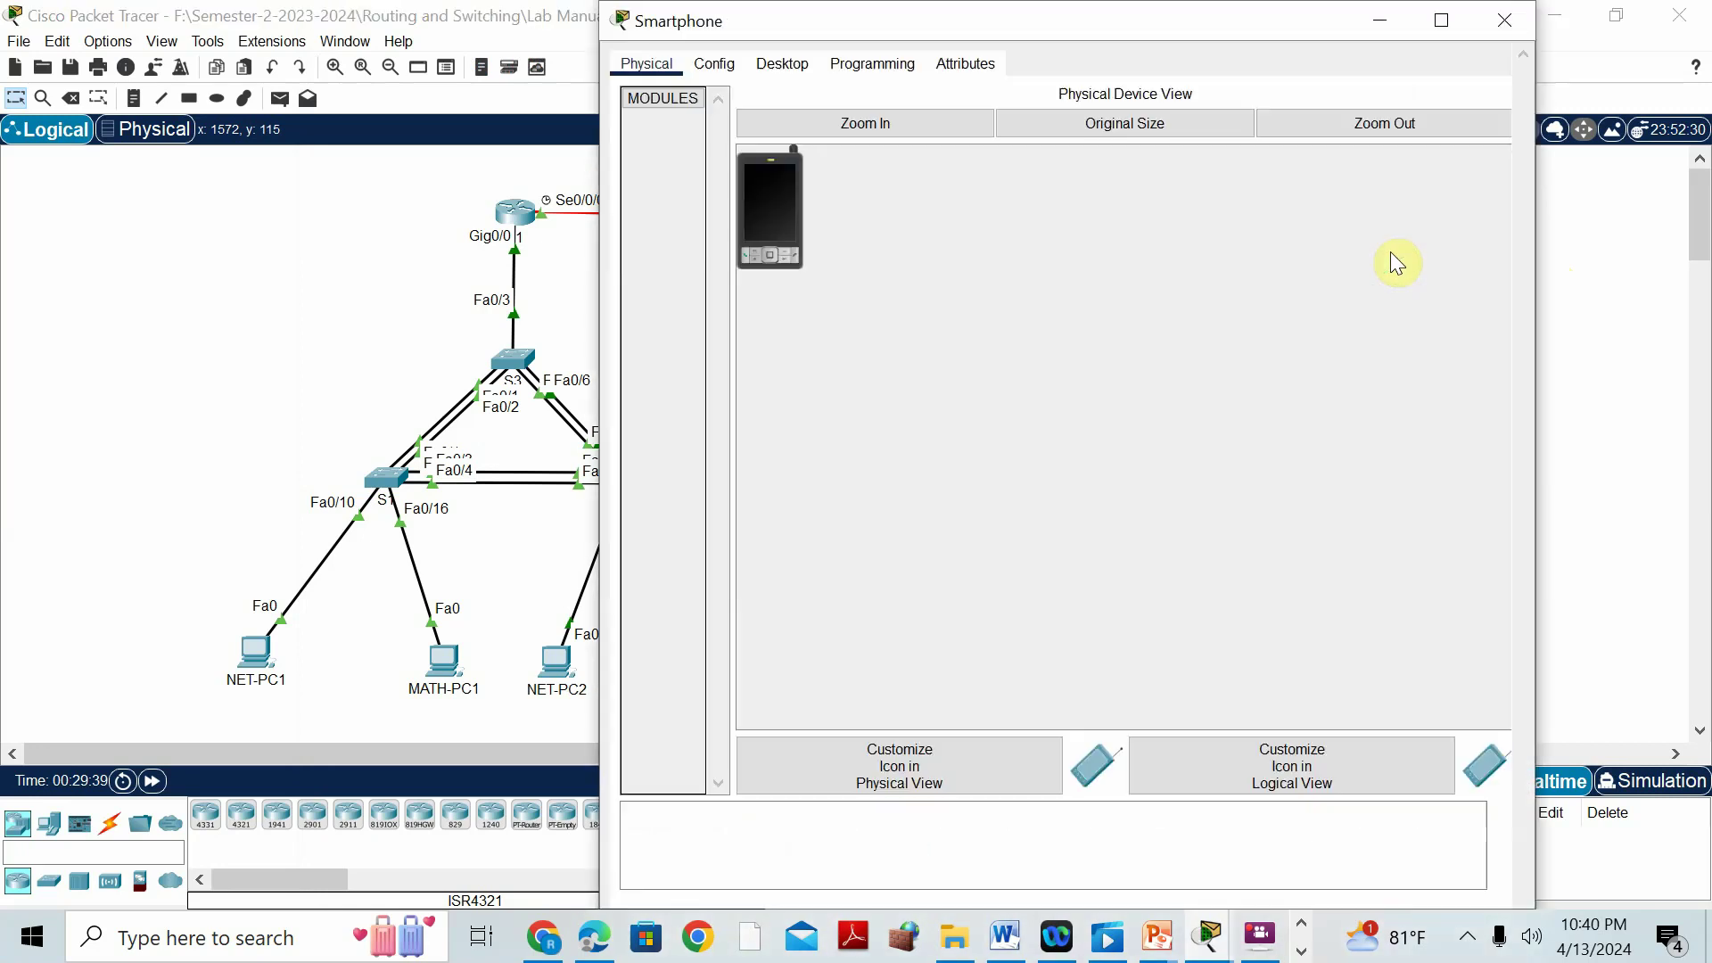
Check the Smartphone's current IP configuration from its Desktop apps.
left_click(714, 64)
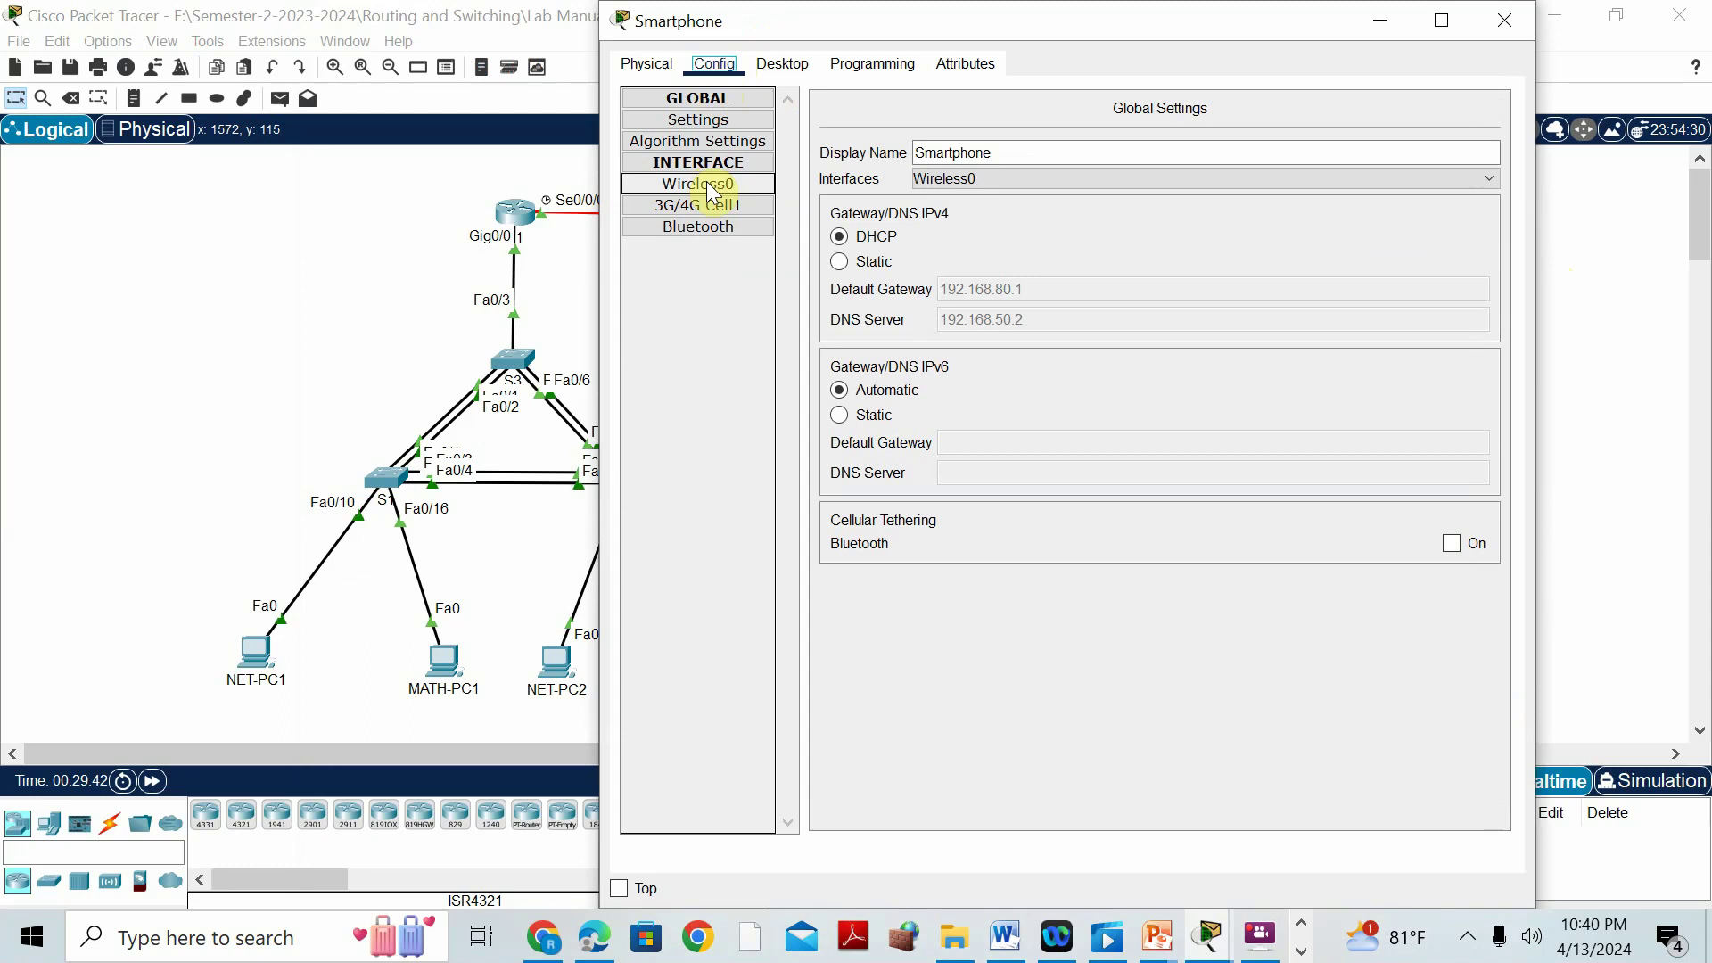
left_click(773, 64)
left_click(713, 123)
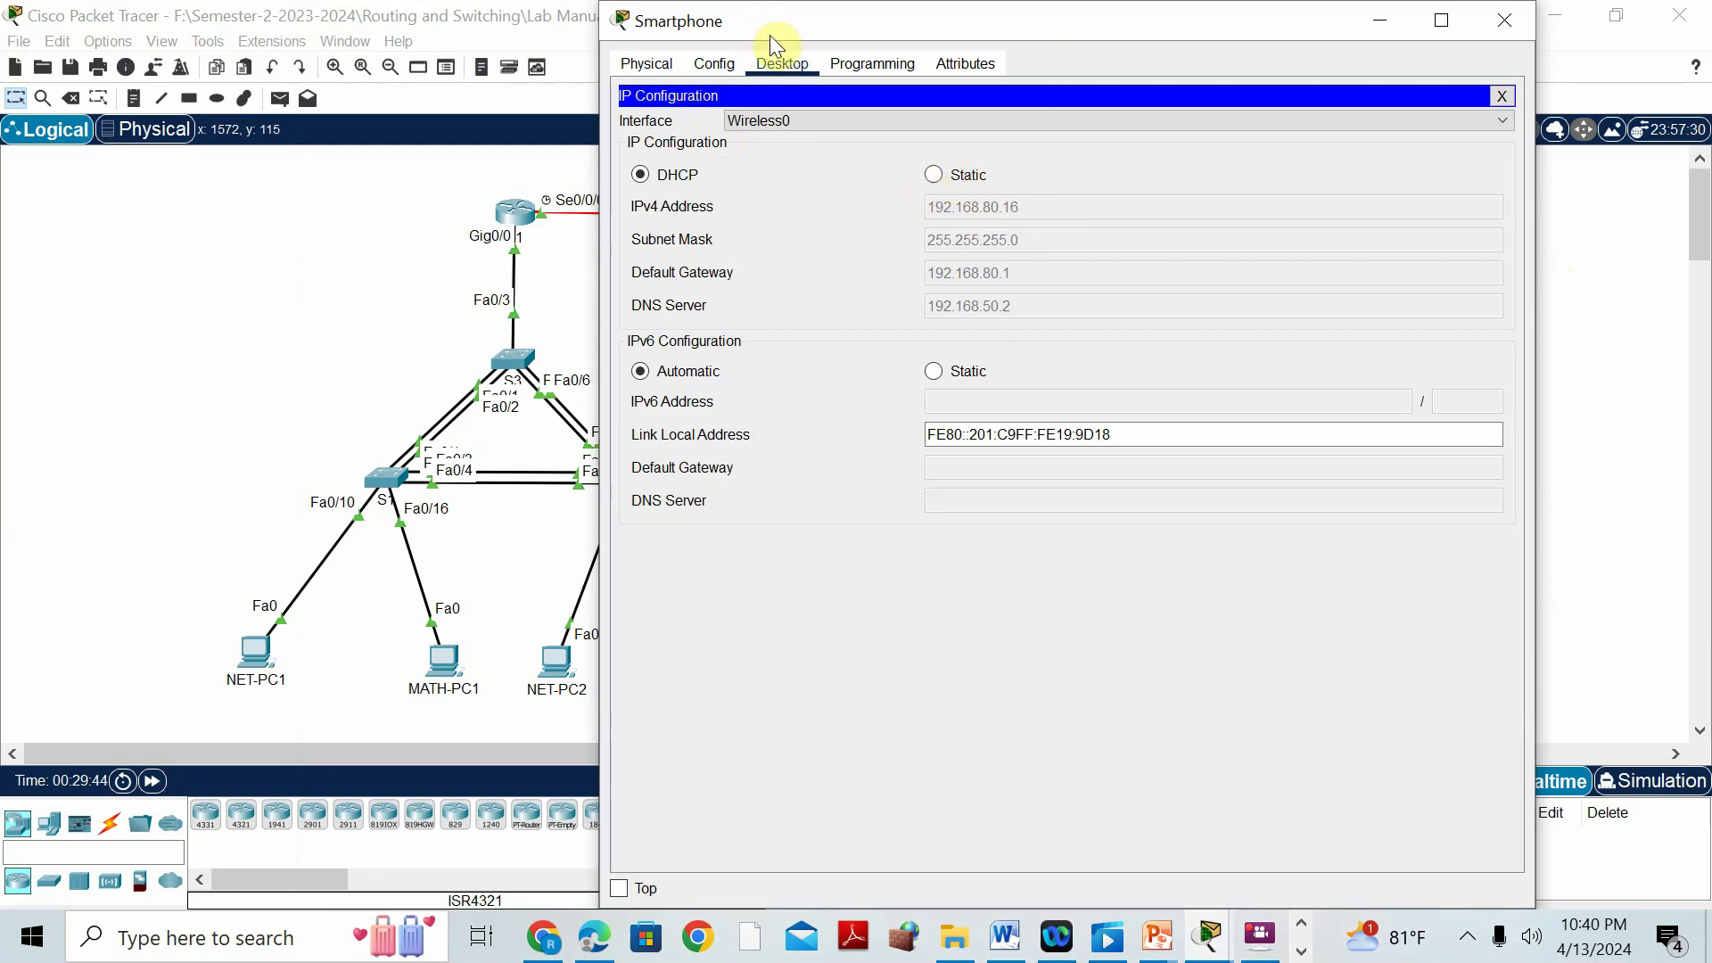
left_click(717, 66)
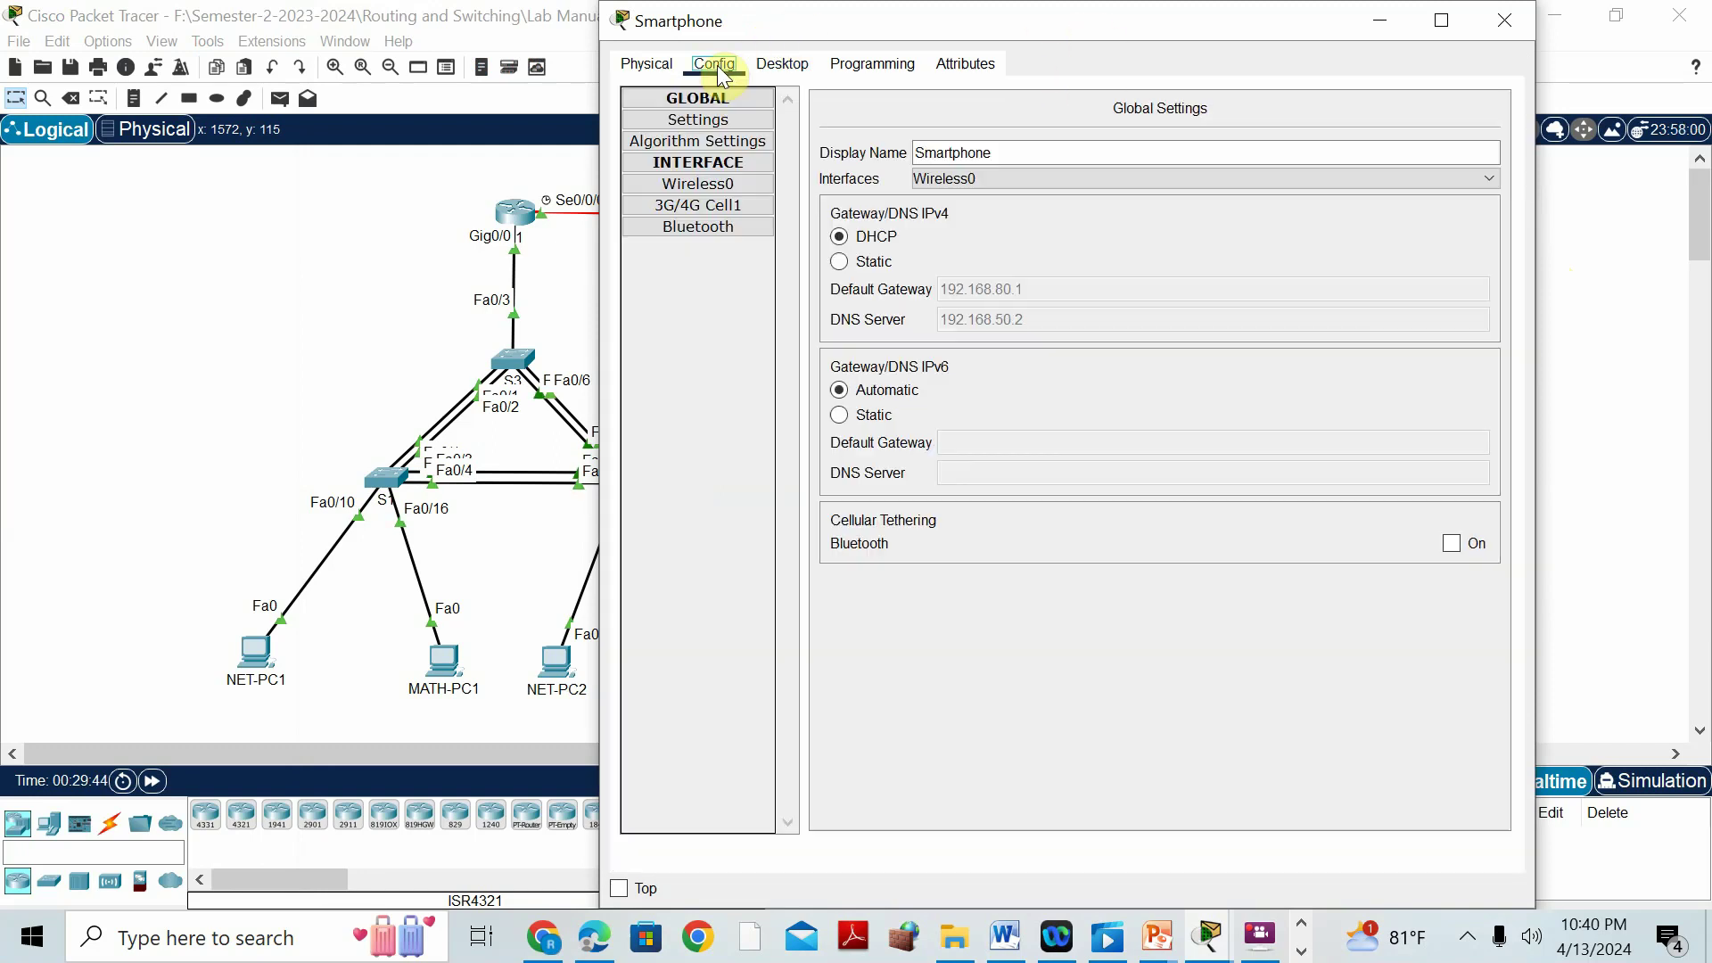
Set the Smartphone's Wireless0 to SSID Kerala with WPA2-PSK, the pass phrase, and DHCP.
left_click(729, 185)
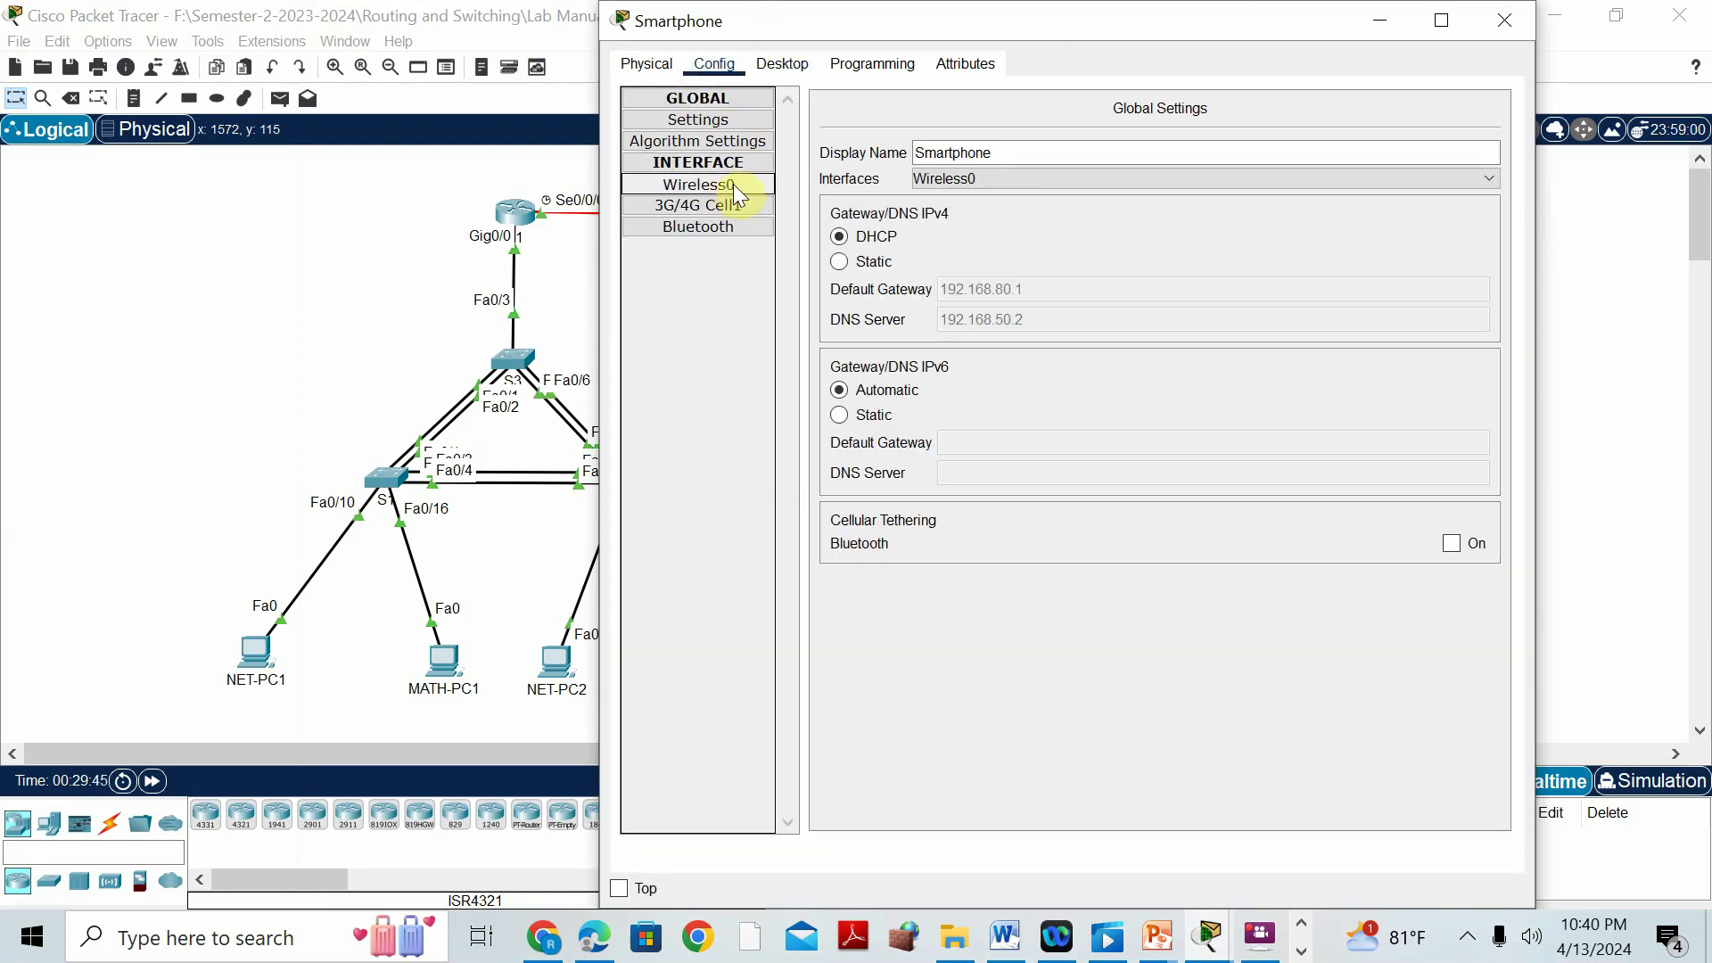
double_click(1255, 204)
type("Kerala")
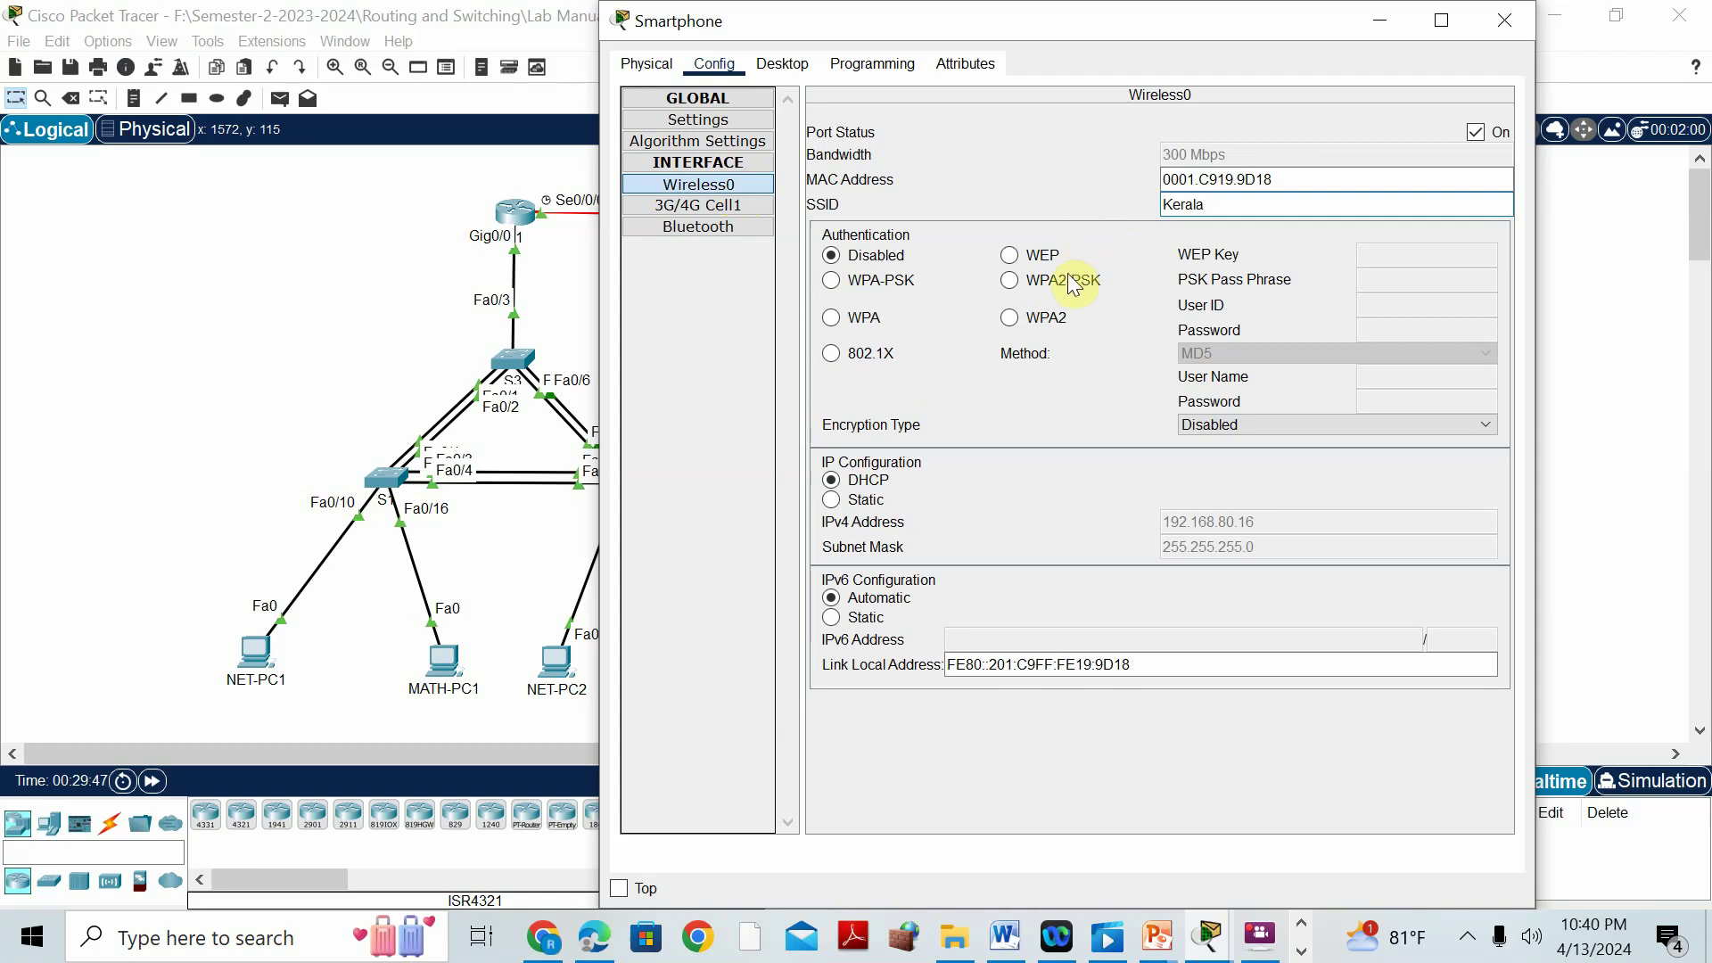
left_click(1070, 278)
left_click(1406, 284)
type("123456789")
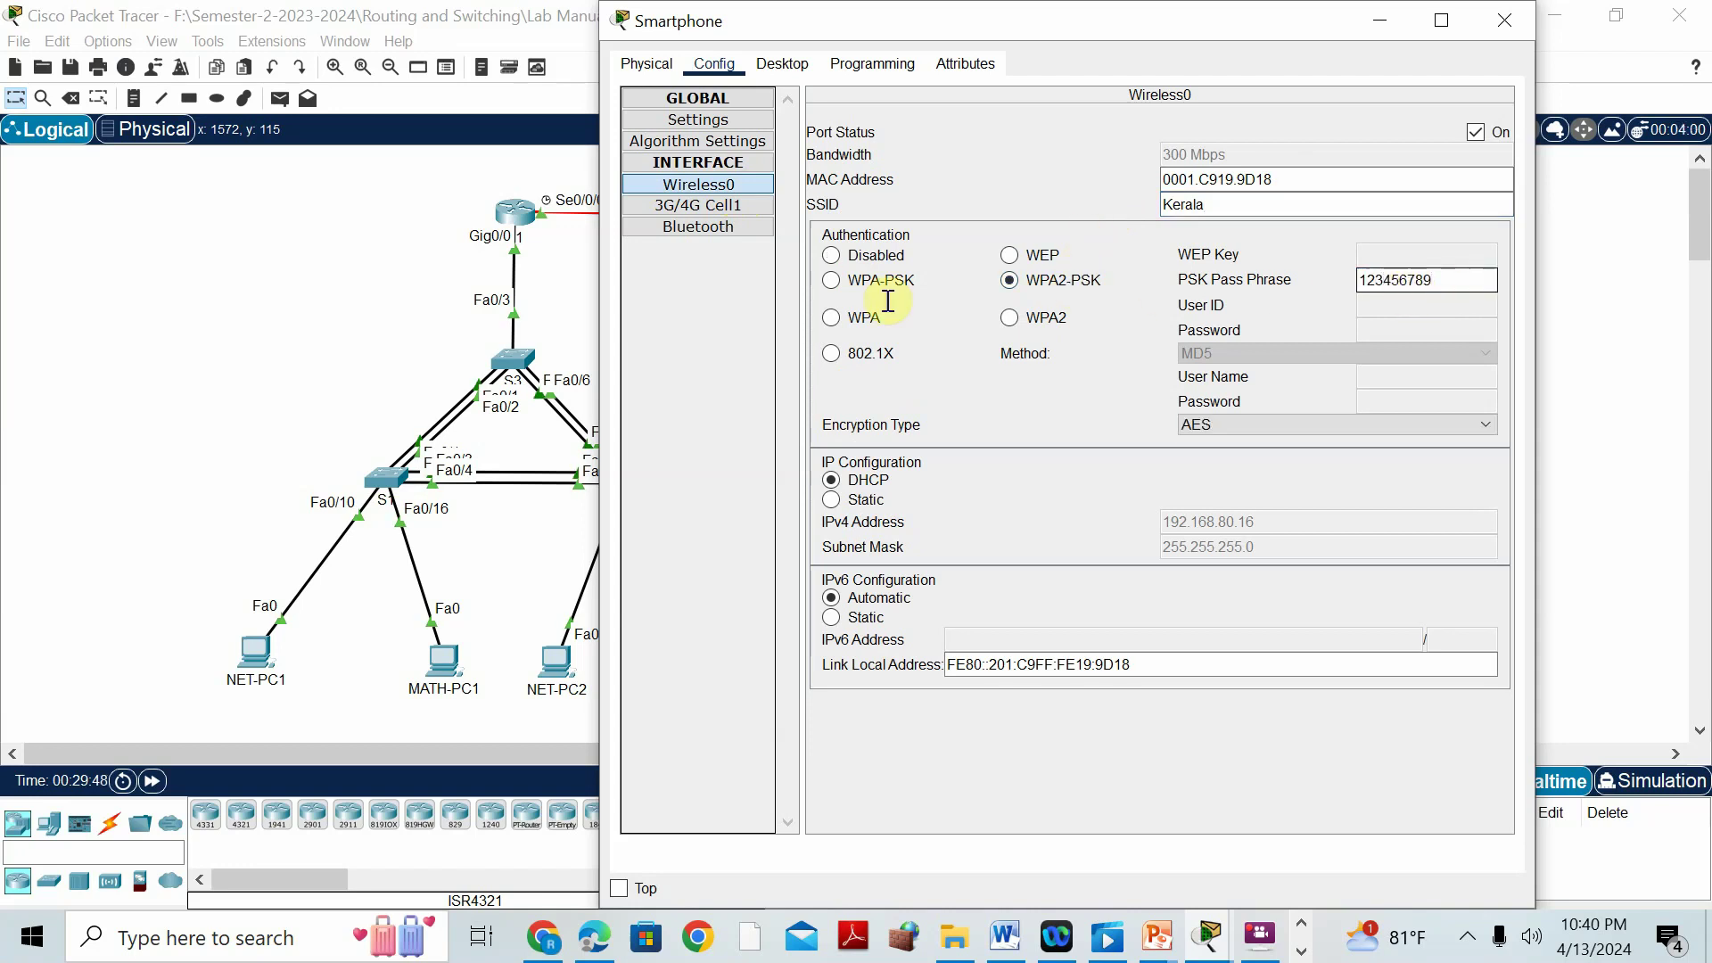
left_click(872, 502)
left_click(873, 486)
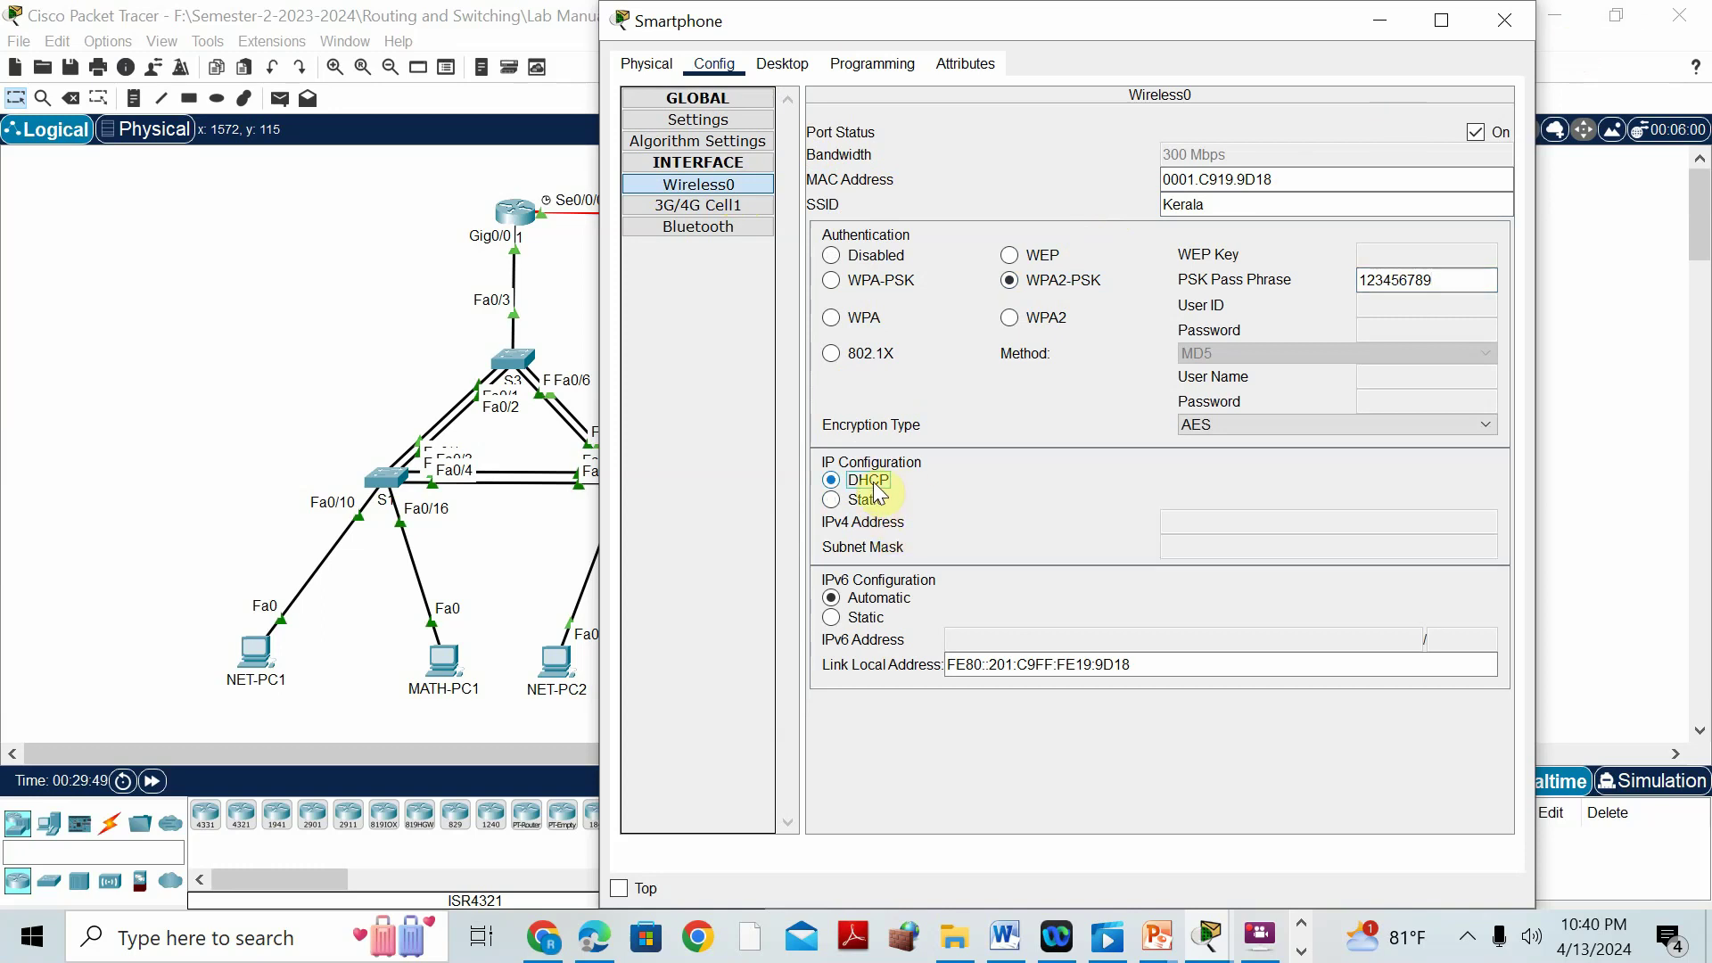
left_click(385, 315)
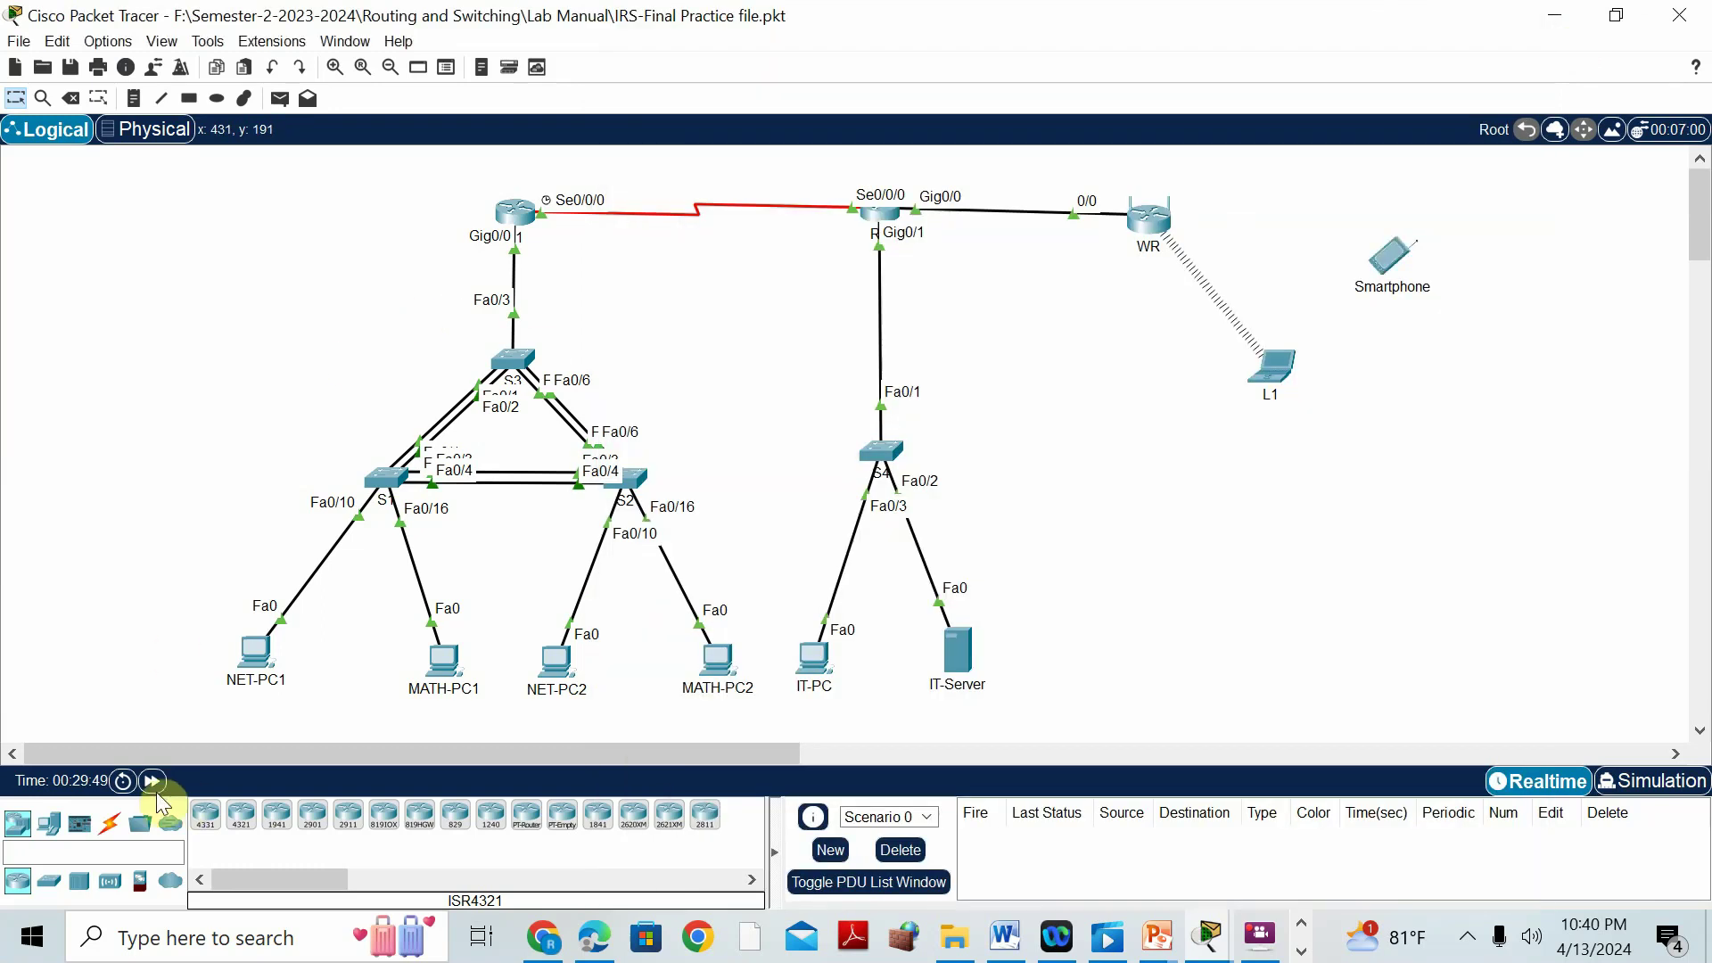
left_click(151, 781)
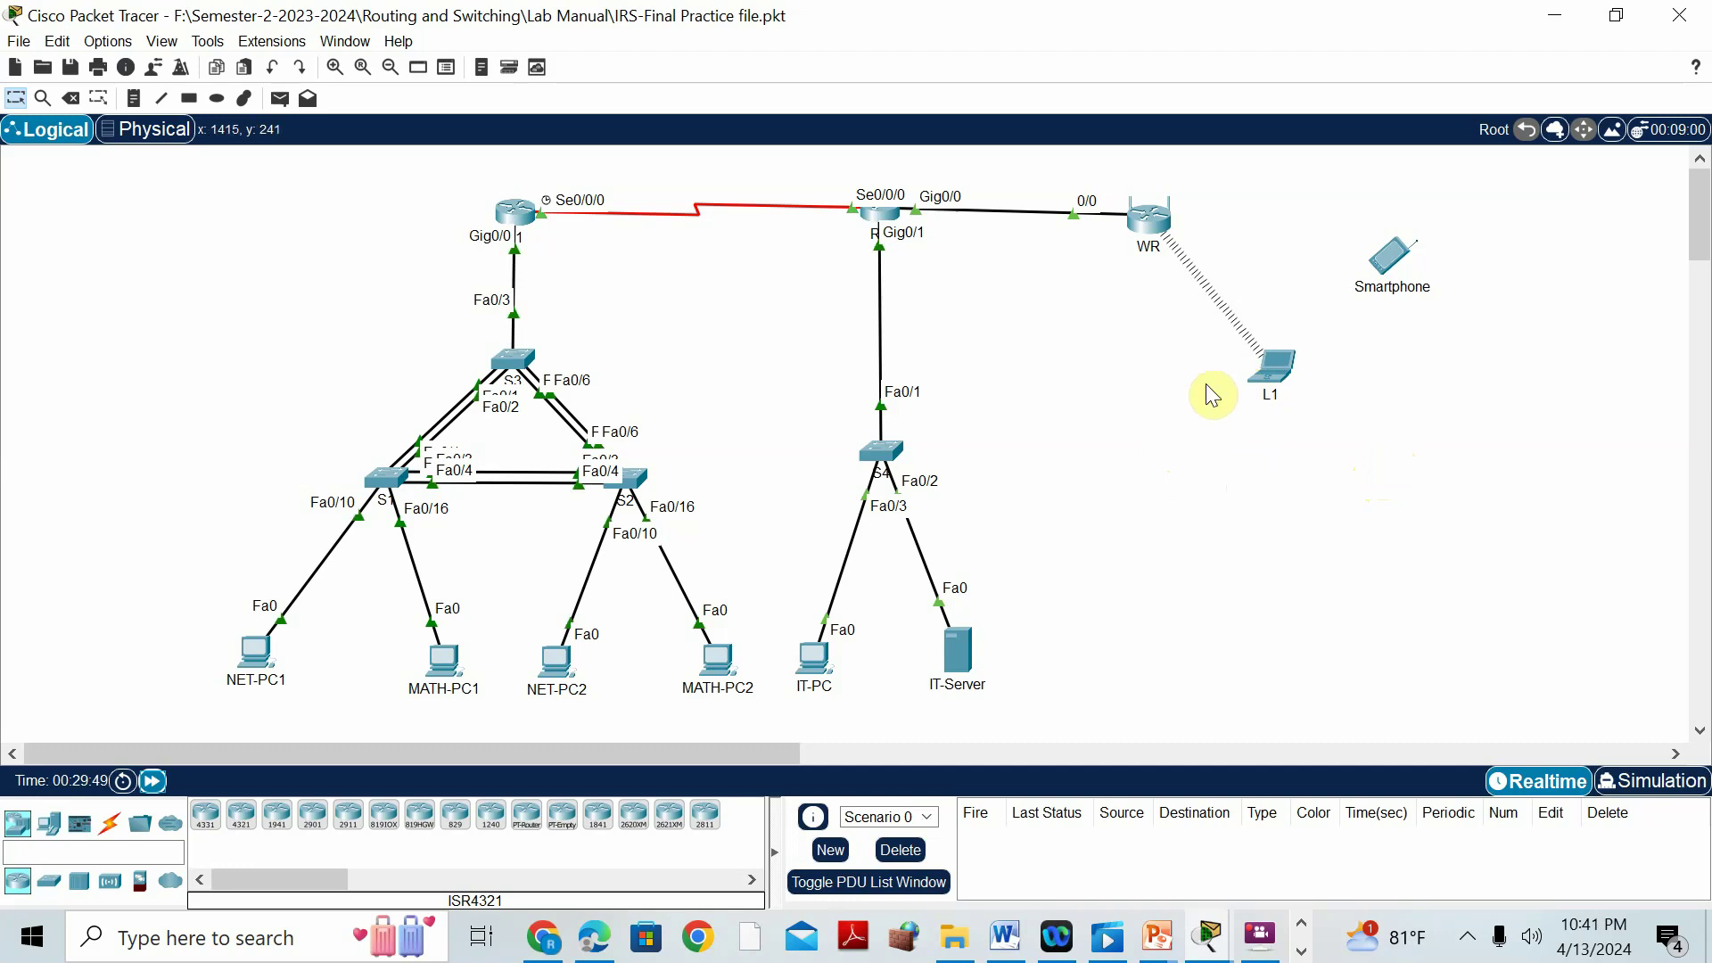
left_click(1275, 373)
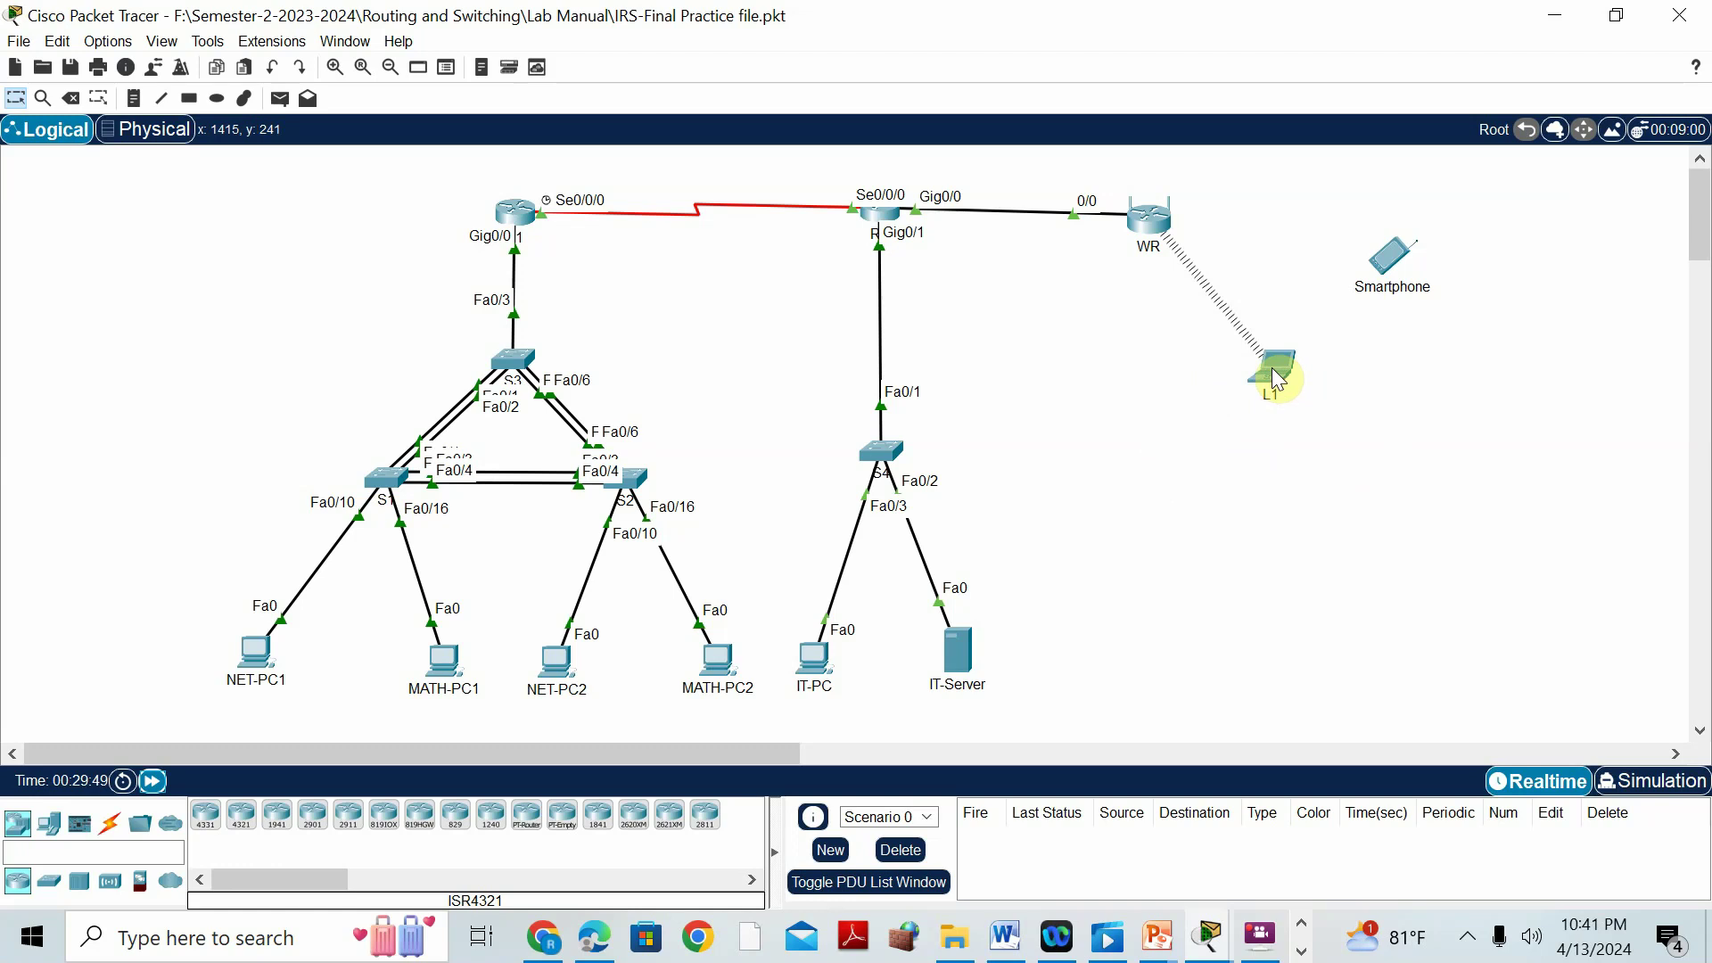
double_click(1277, 381)
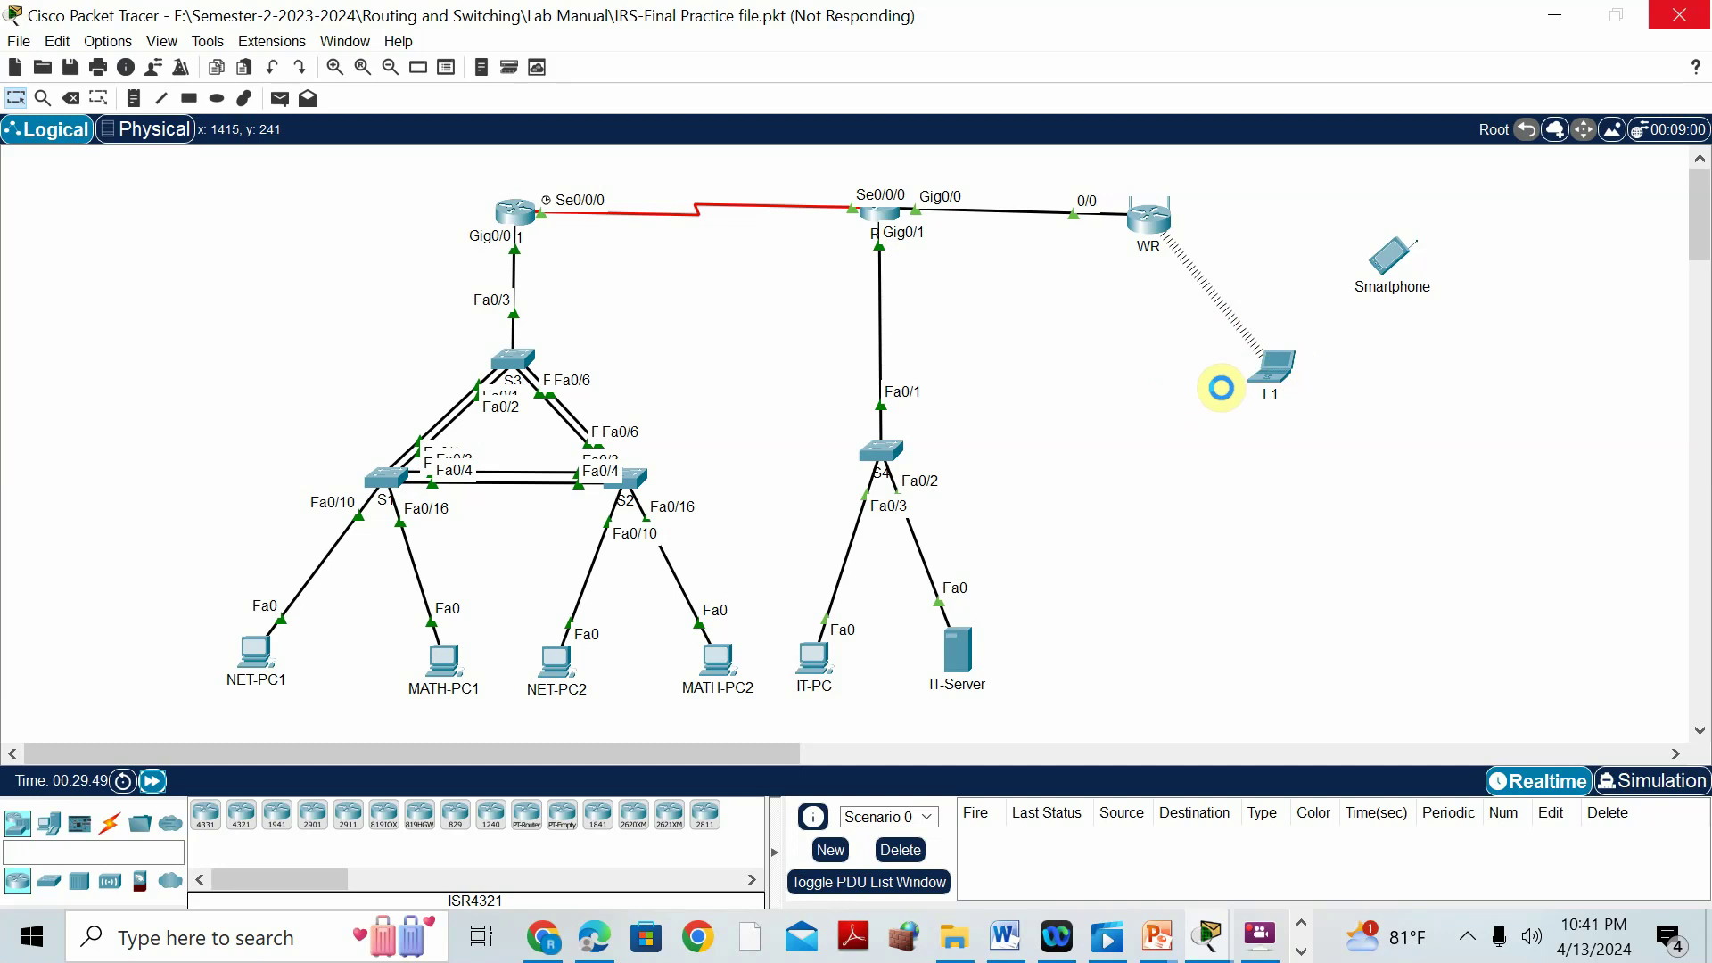
left_click(1015, 947)
Scroll the lab document to Part 11: Static Routing and its ip route commands.
left_click(1012, 946)
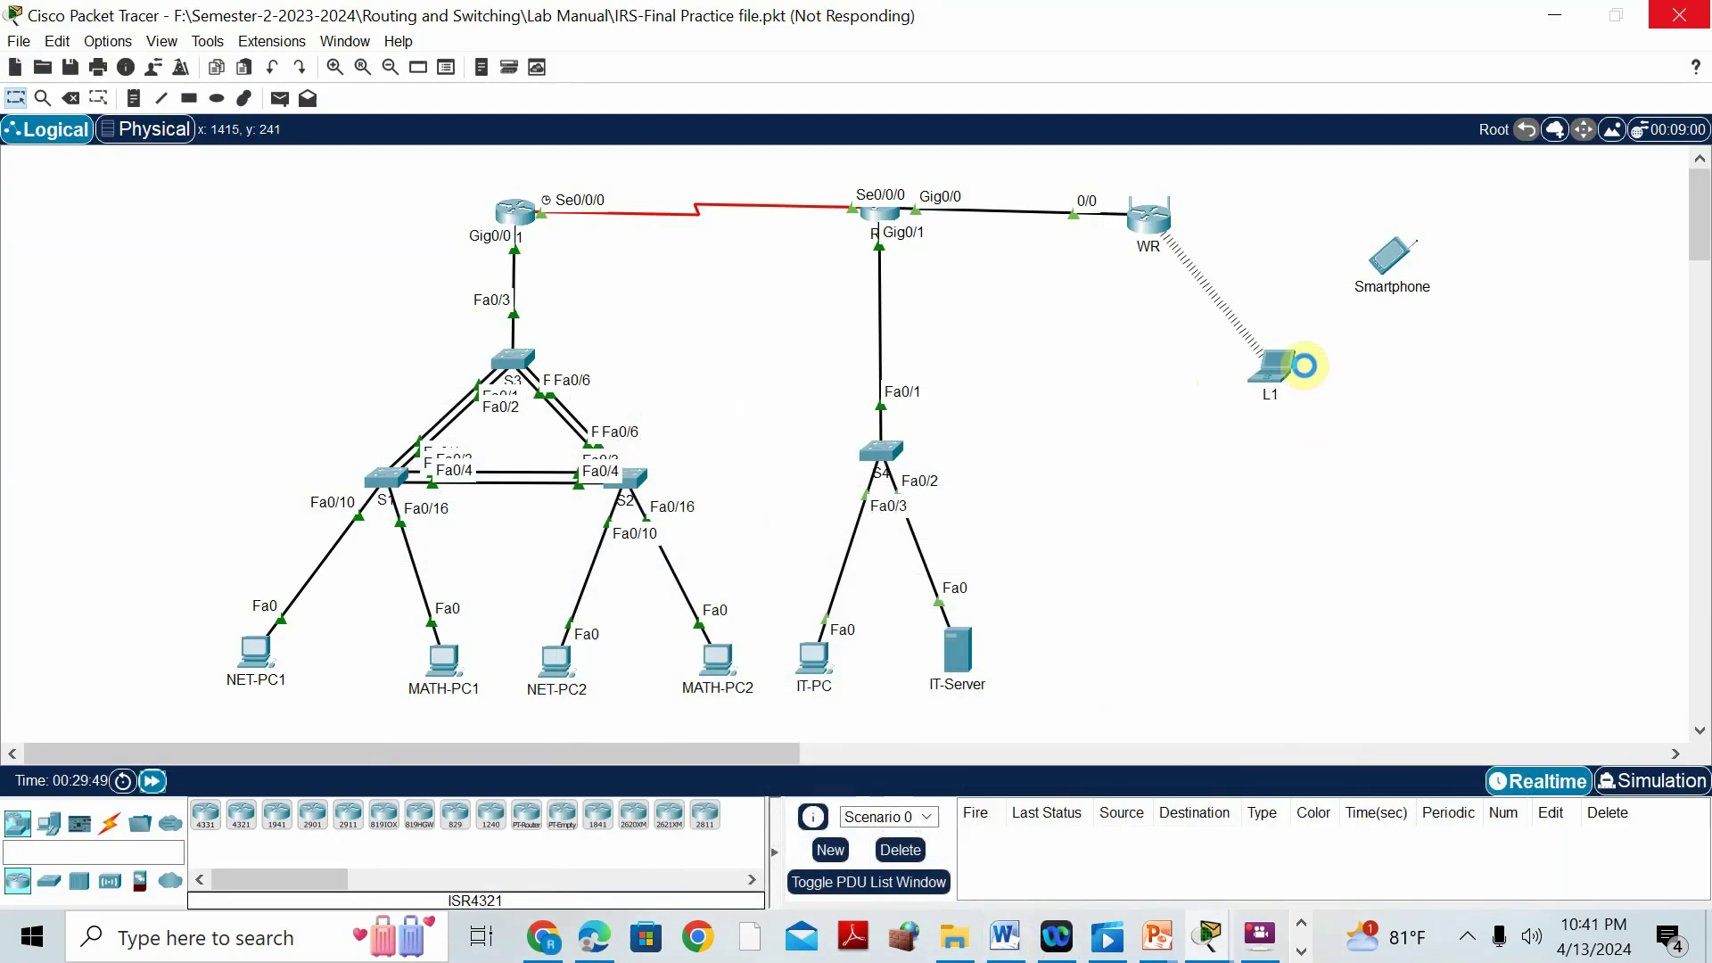
scroll(1065, 487, "down", 5)
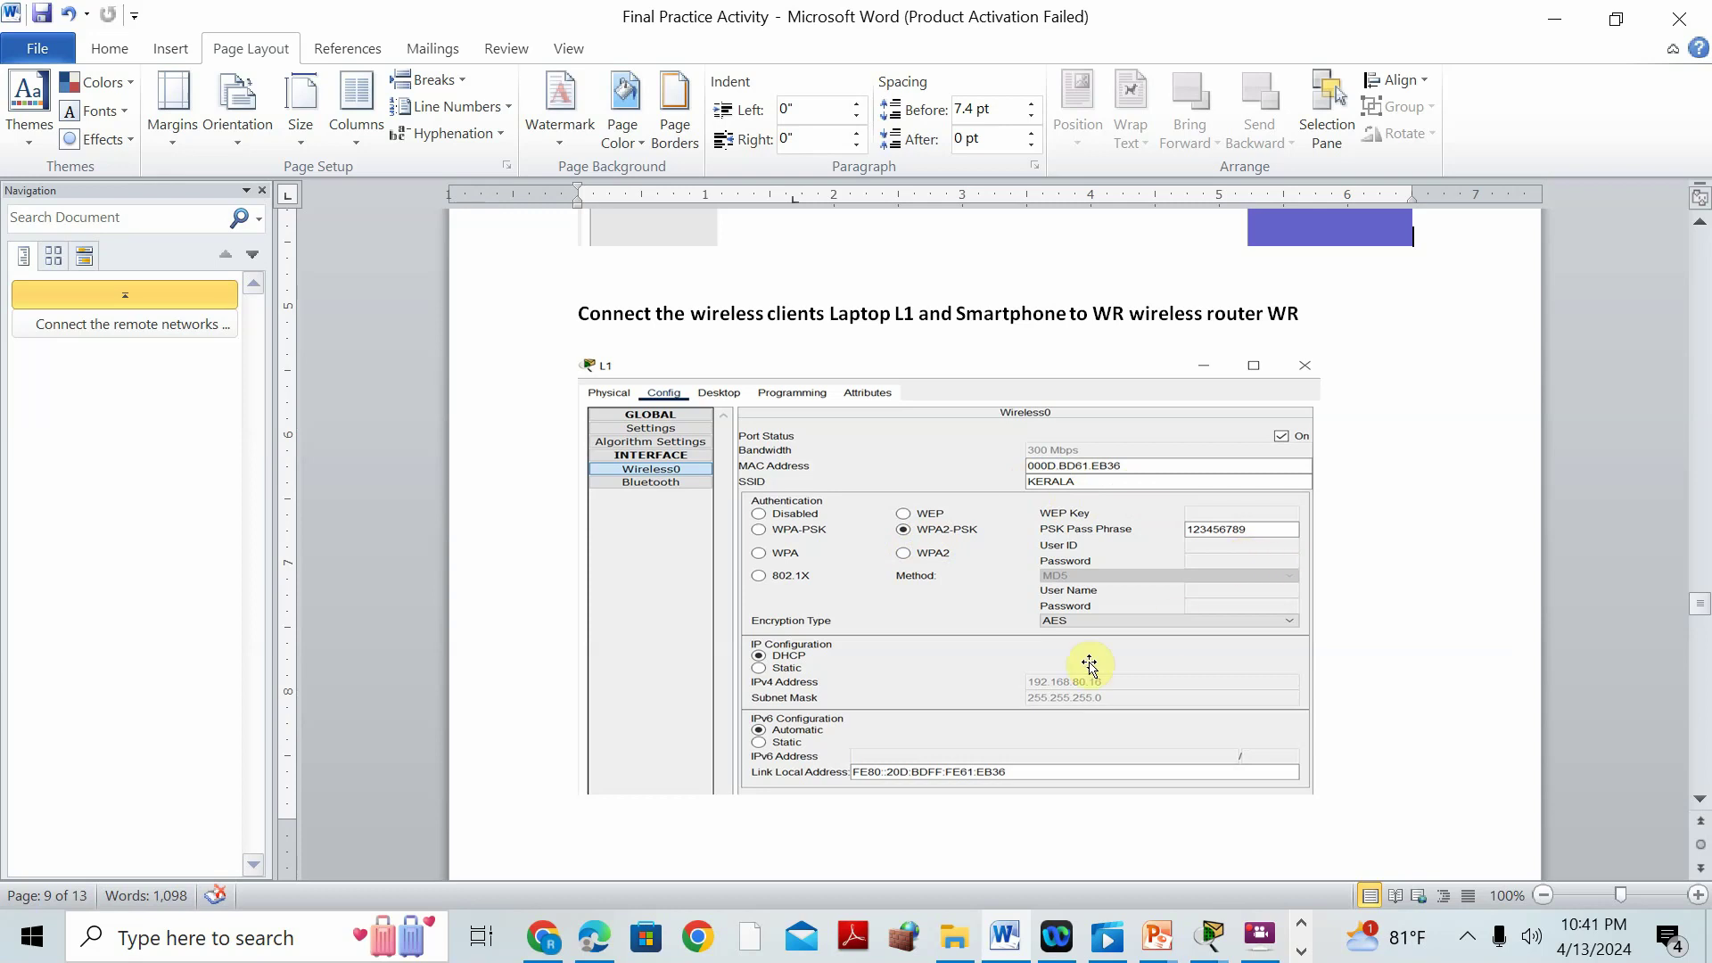
scroll(1058, 665, "down", 2)
scroll(1050, 624, "down", 3)
scroll(1050, 538, "up", 2)
scroll(1052, 542, "up", 1)
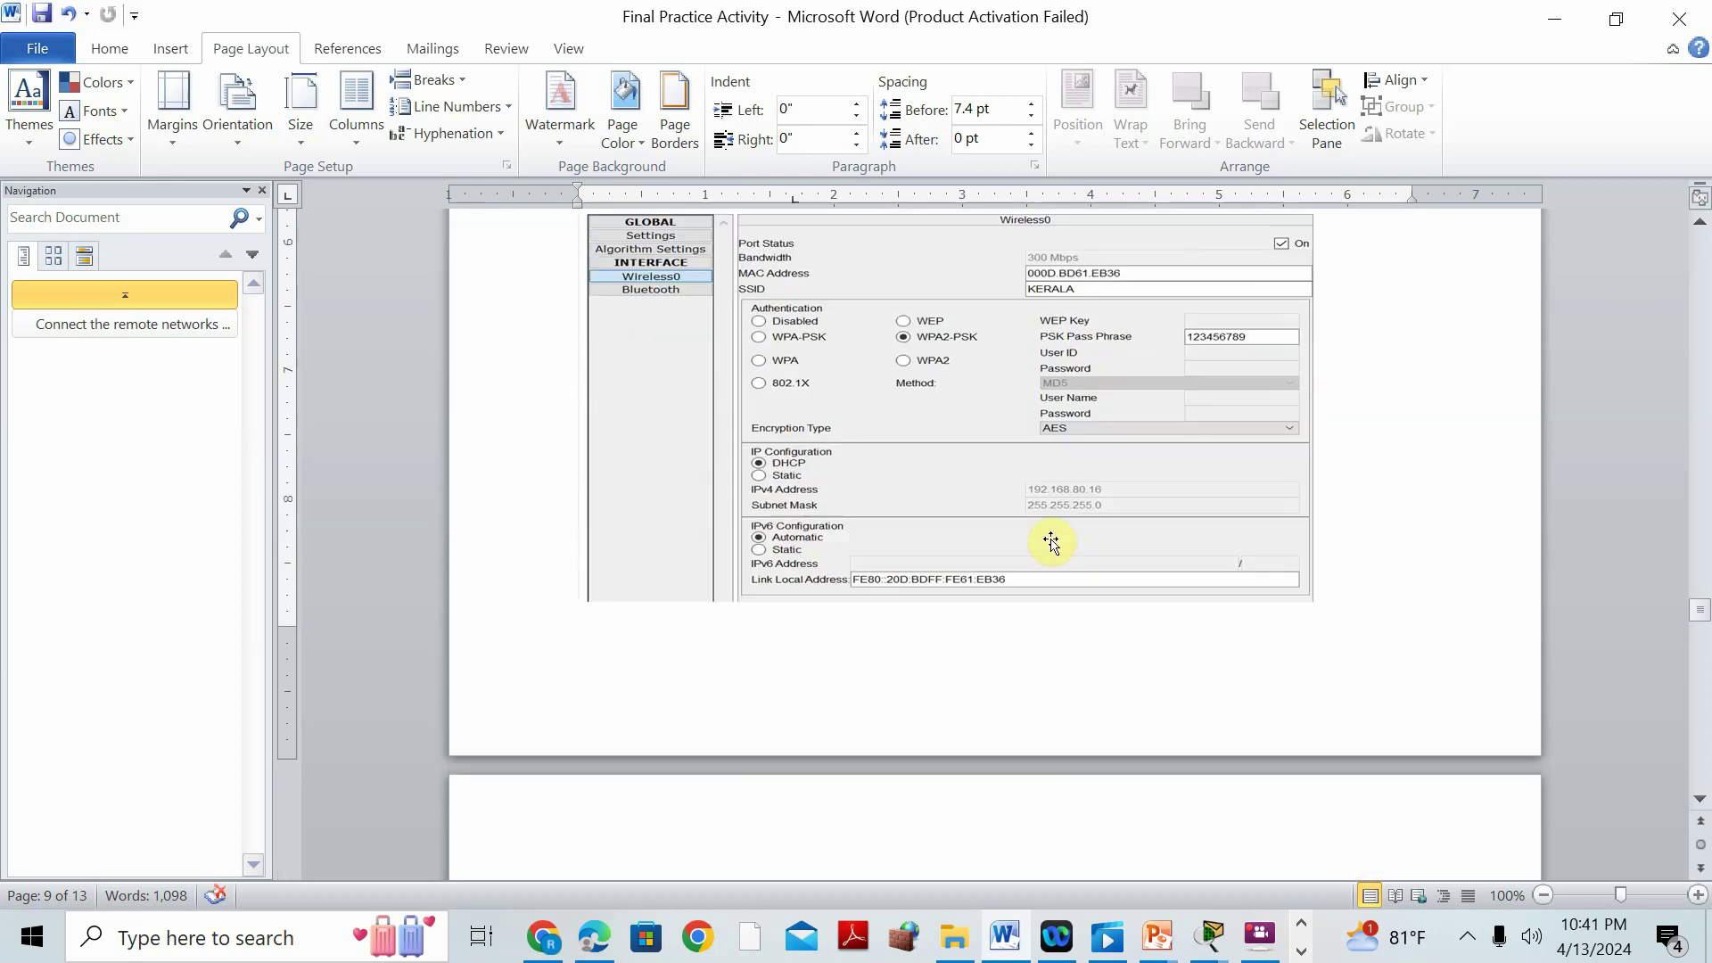
scroll(1070, 496, "down", 10)
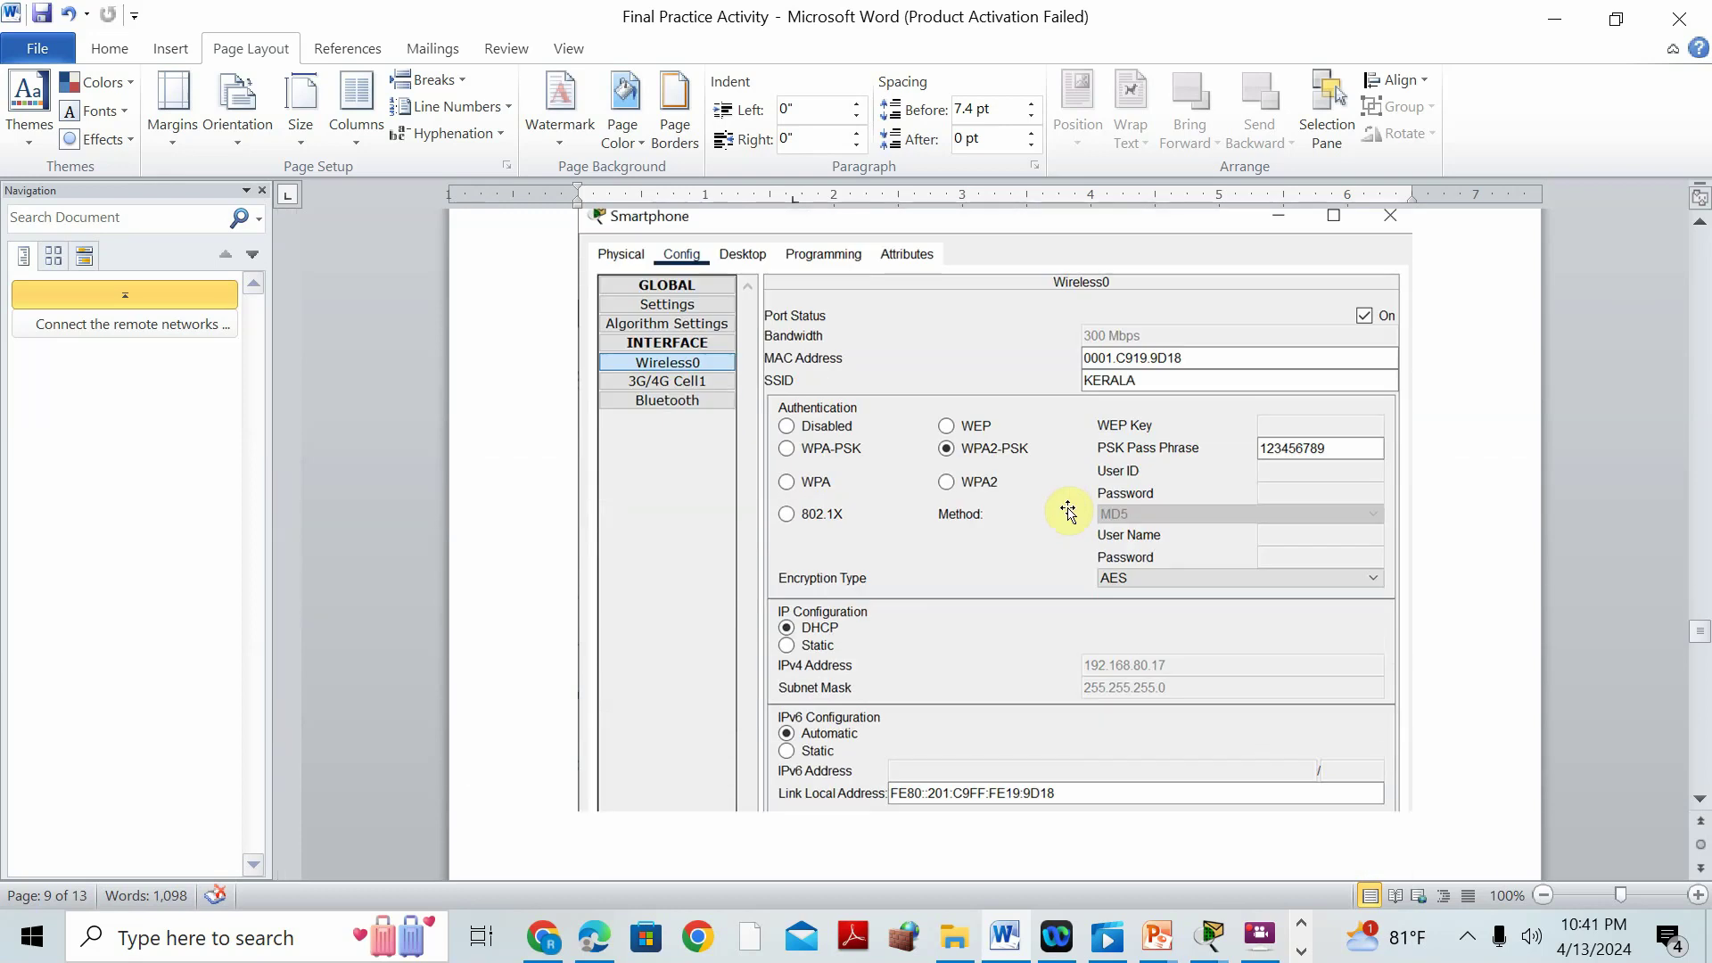
scroll(979, 520, "down", 5)
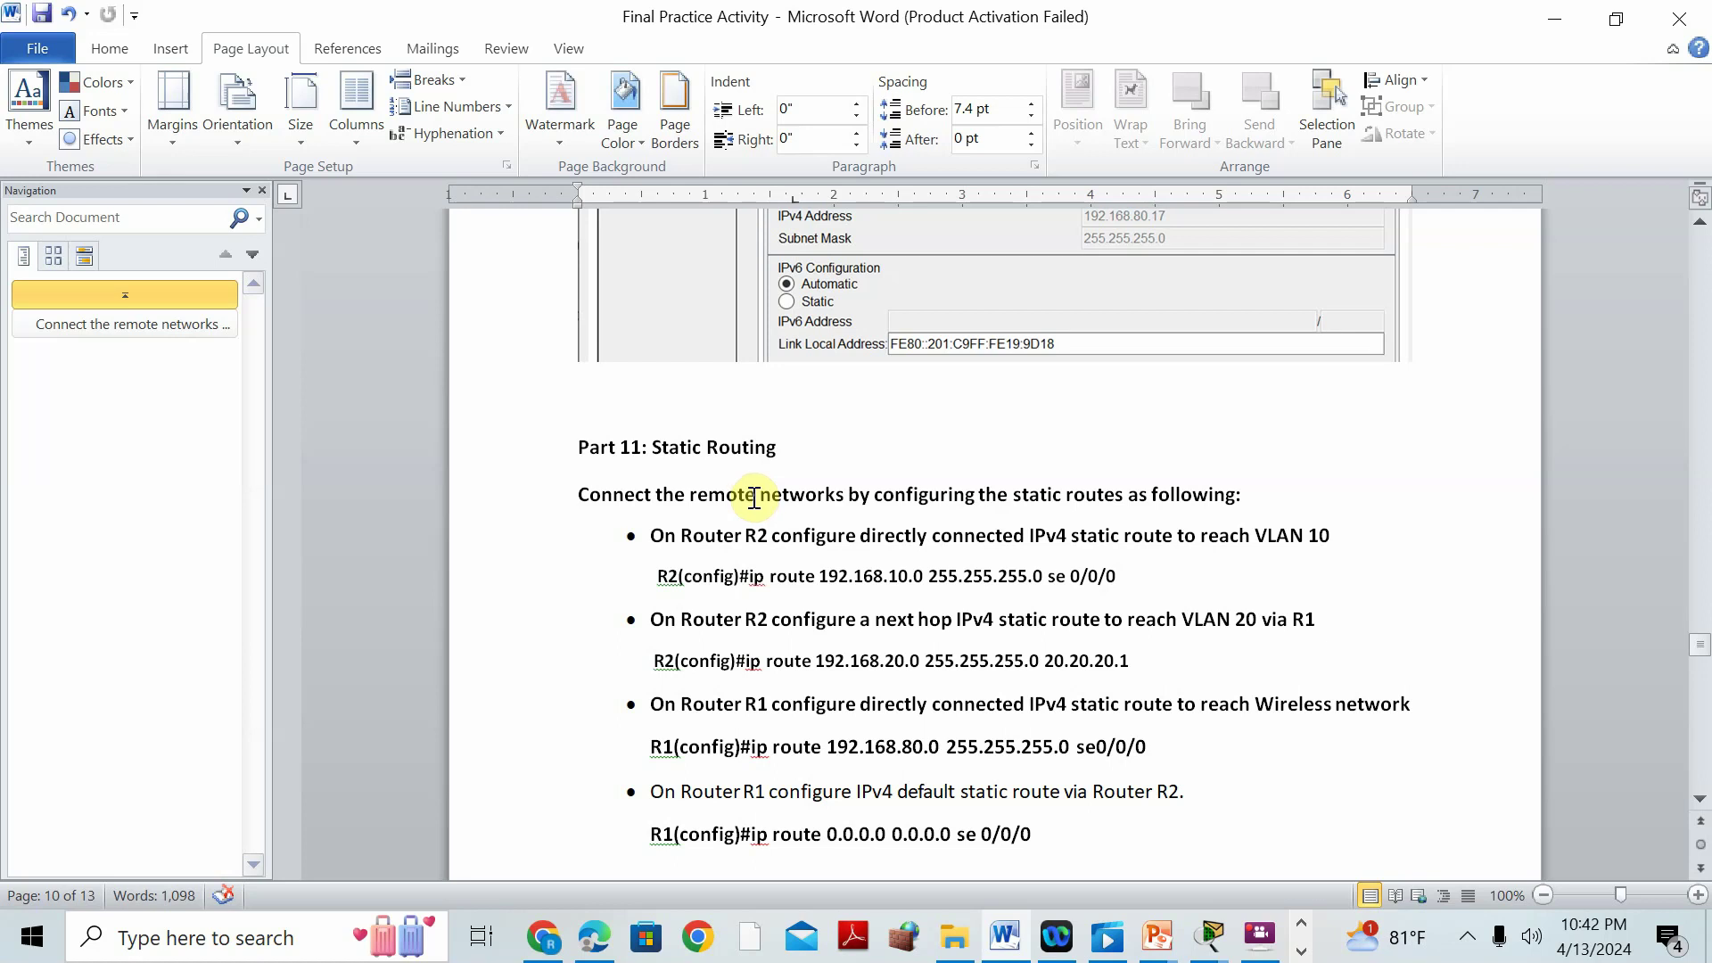
Inspect R1 in the topology, then restore Word to a smaller window behind Packet Tracer.
mouse_move(1209, 947)
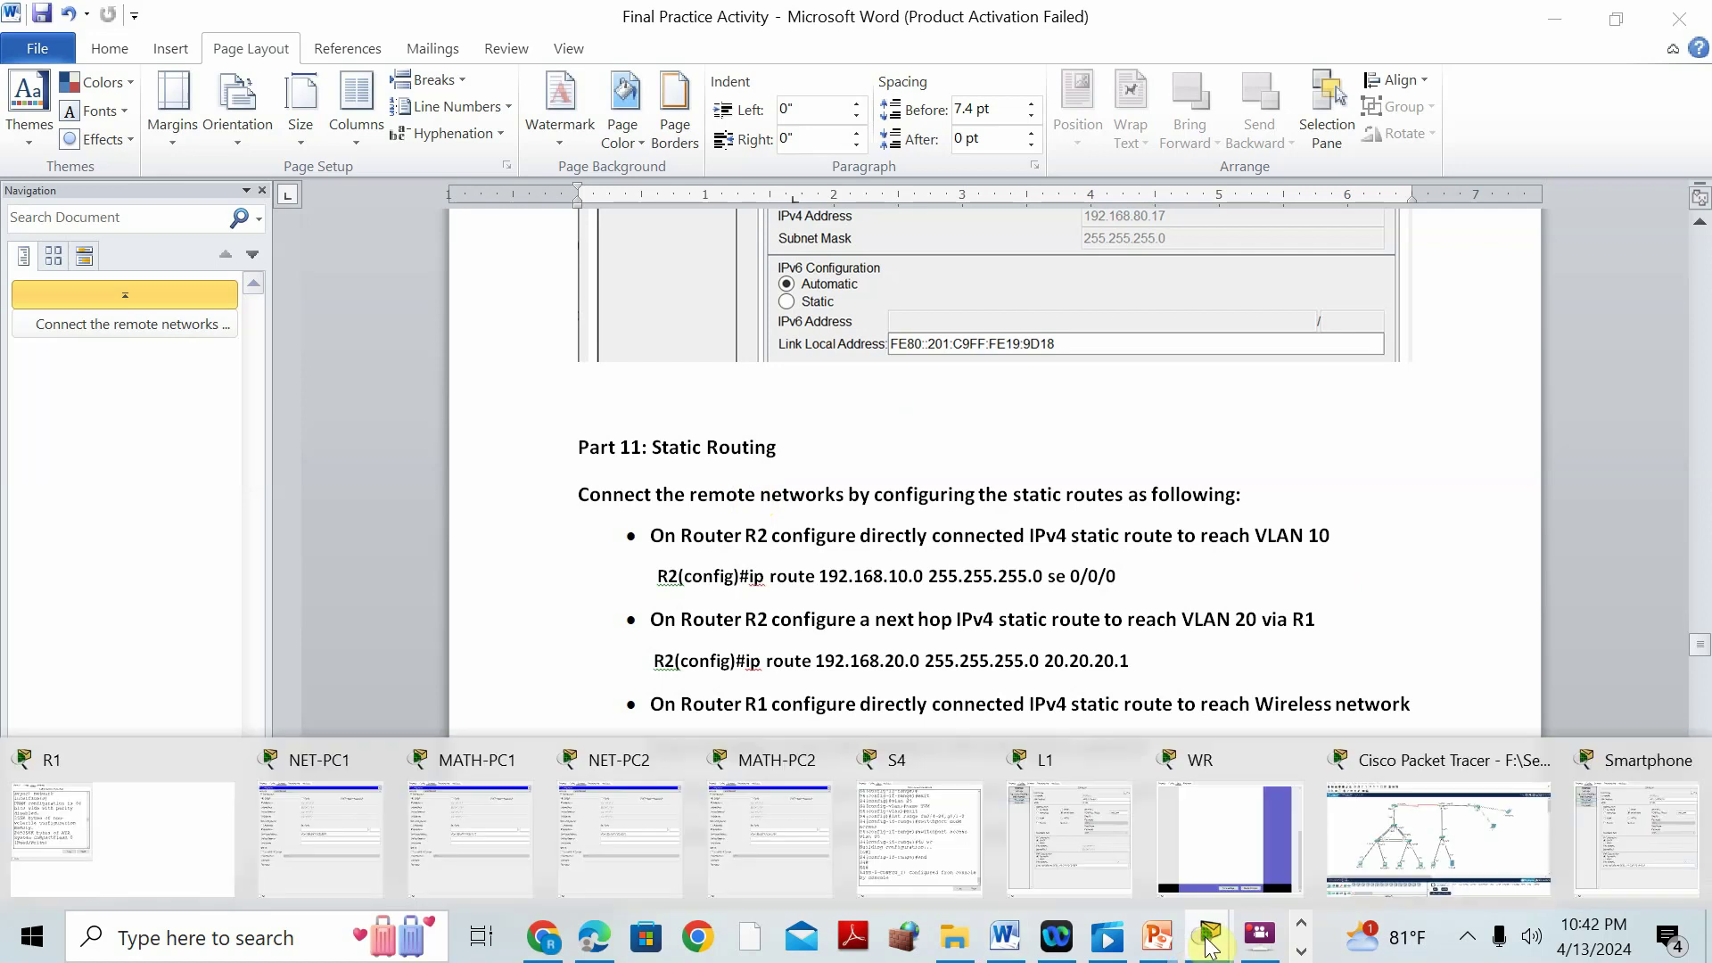
left_click(1469, 764)
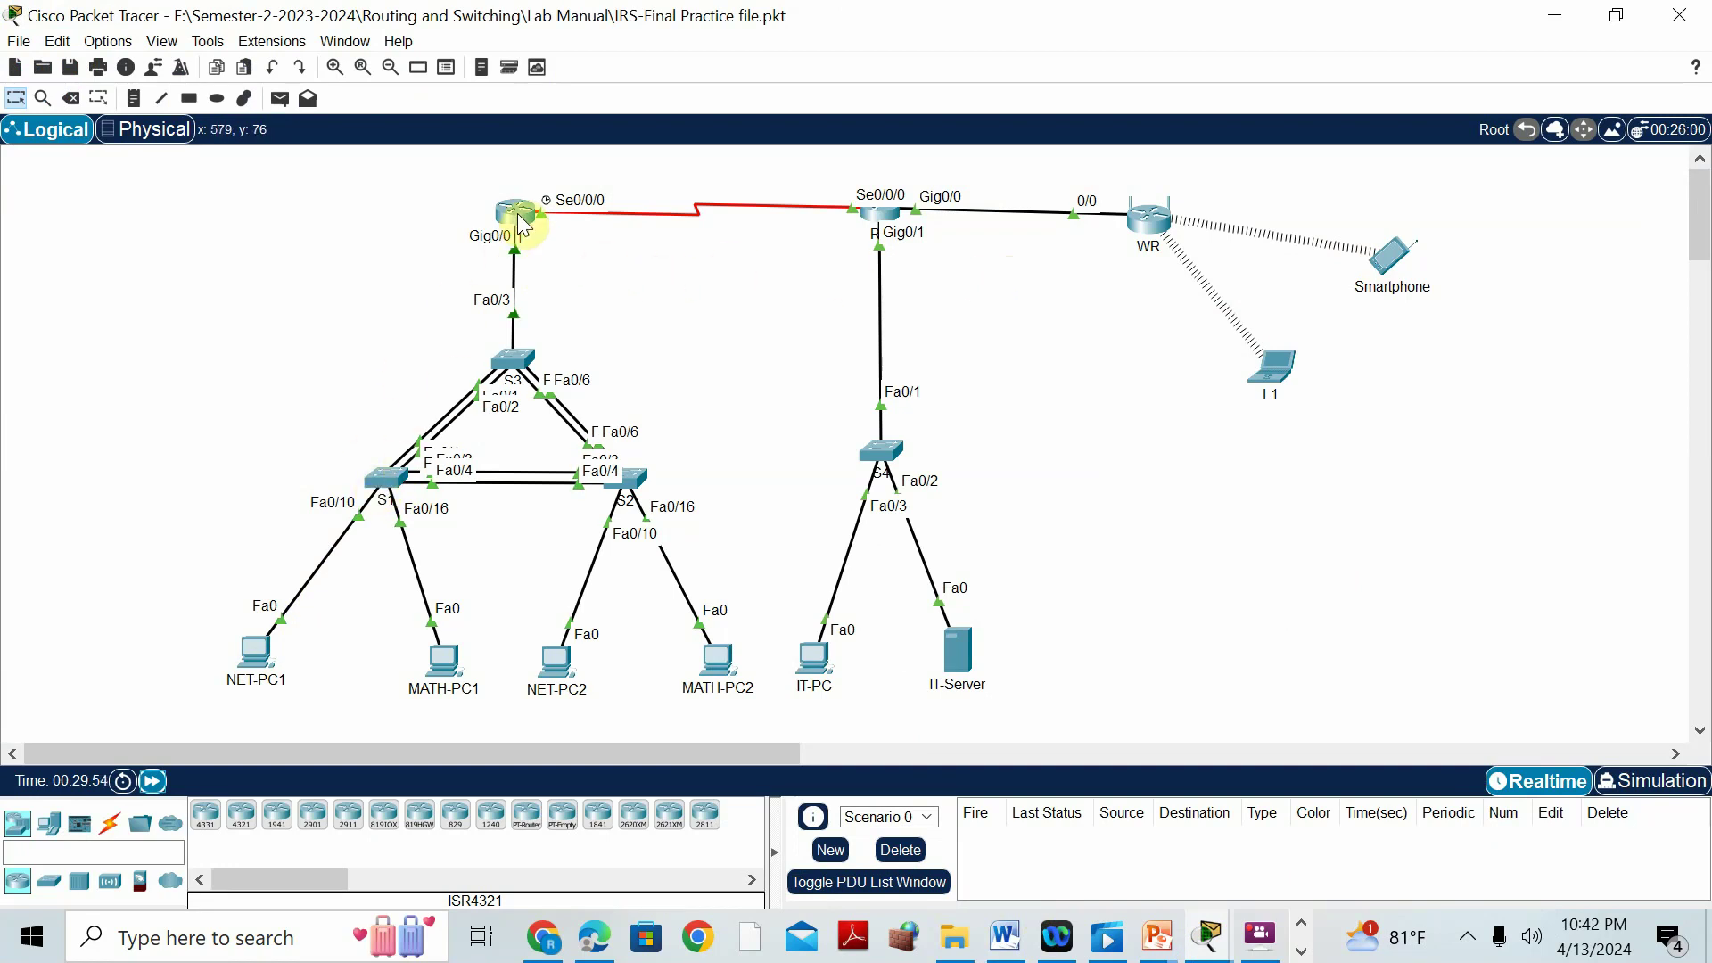
mouse_move(521, 223)
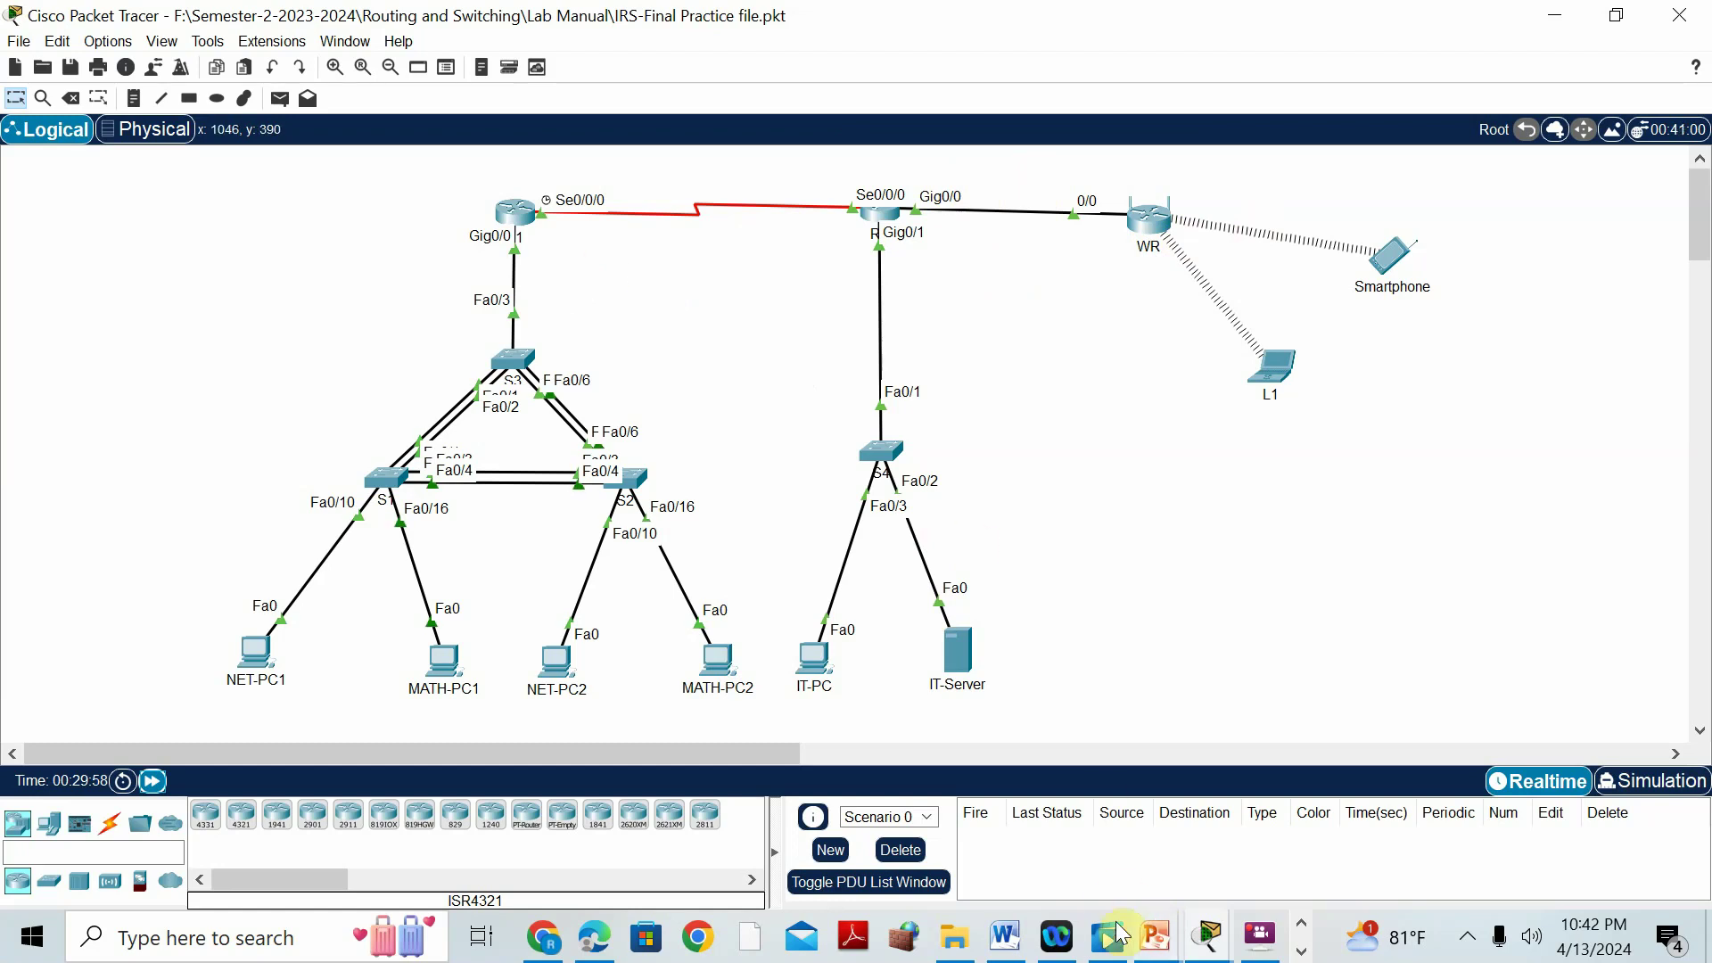
left_click(1021, 939)
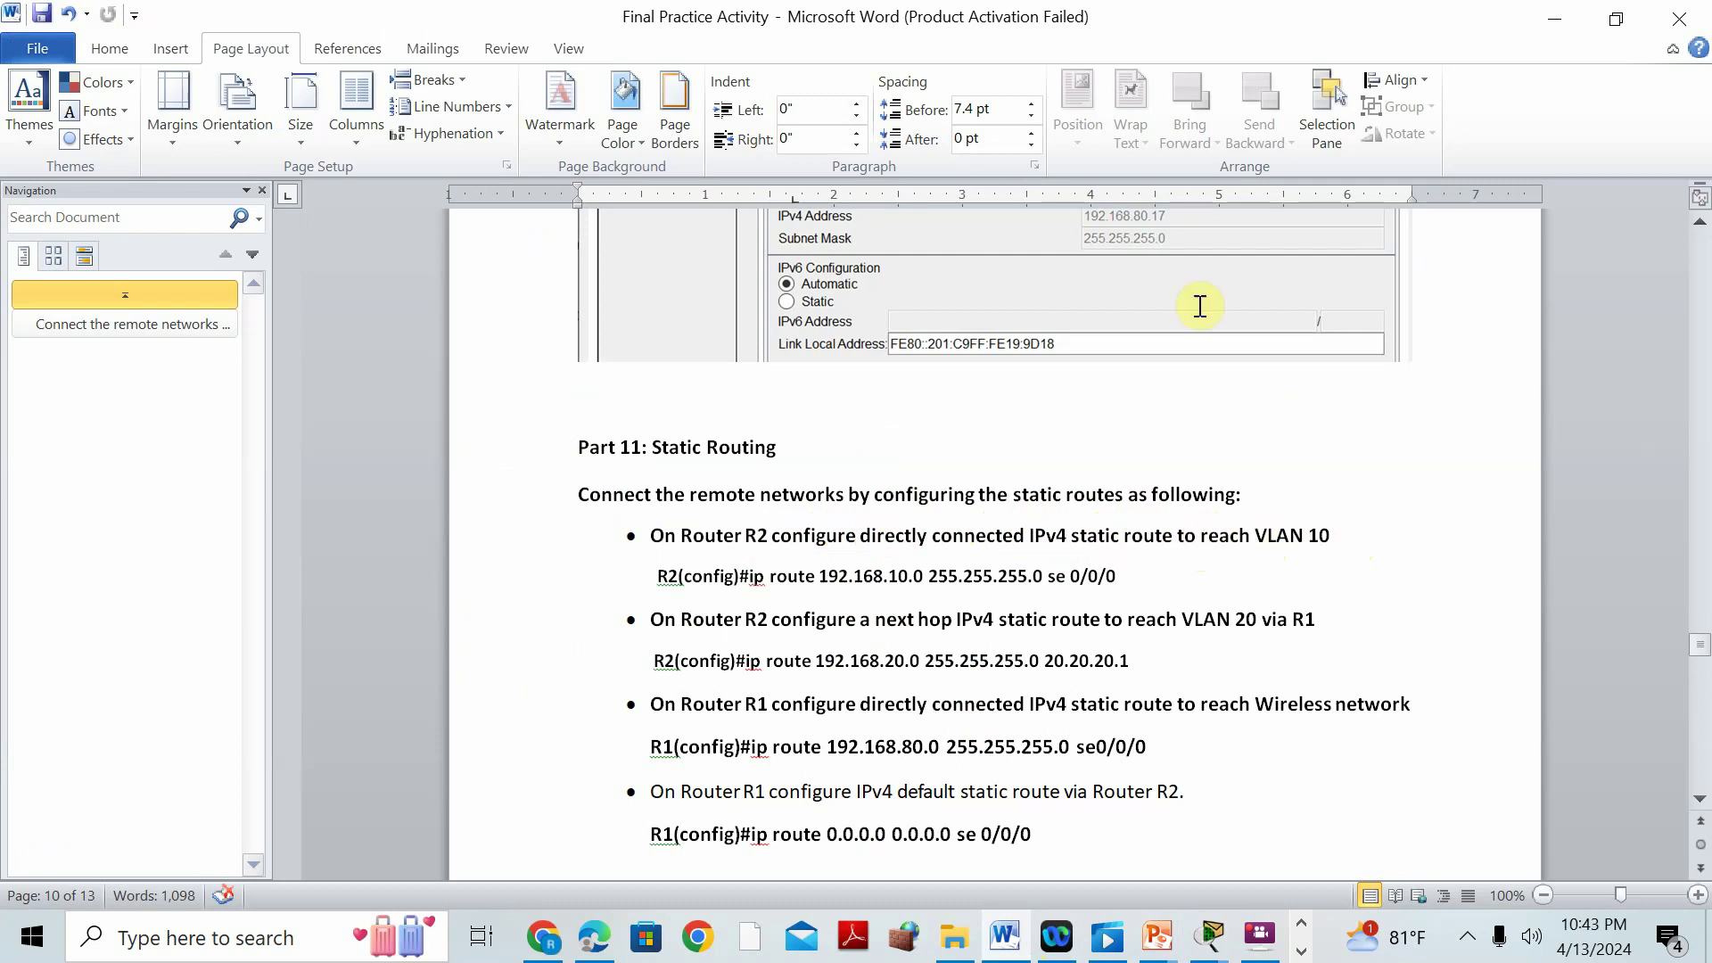
left_click(1615, 17)
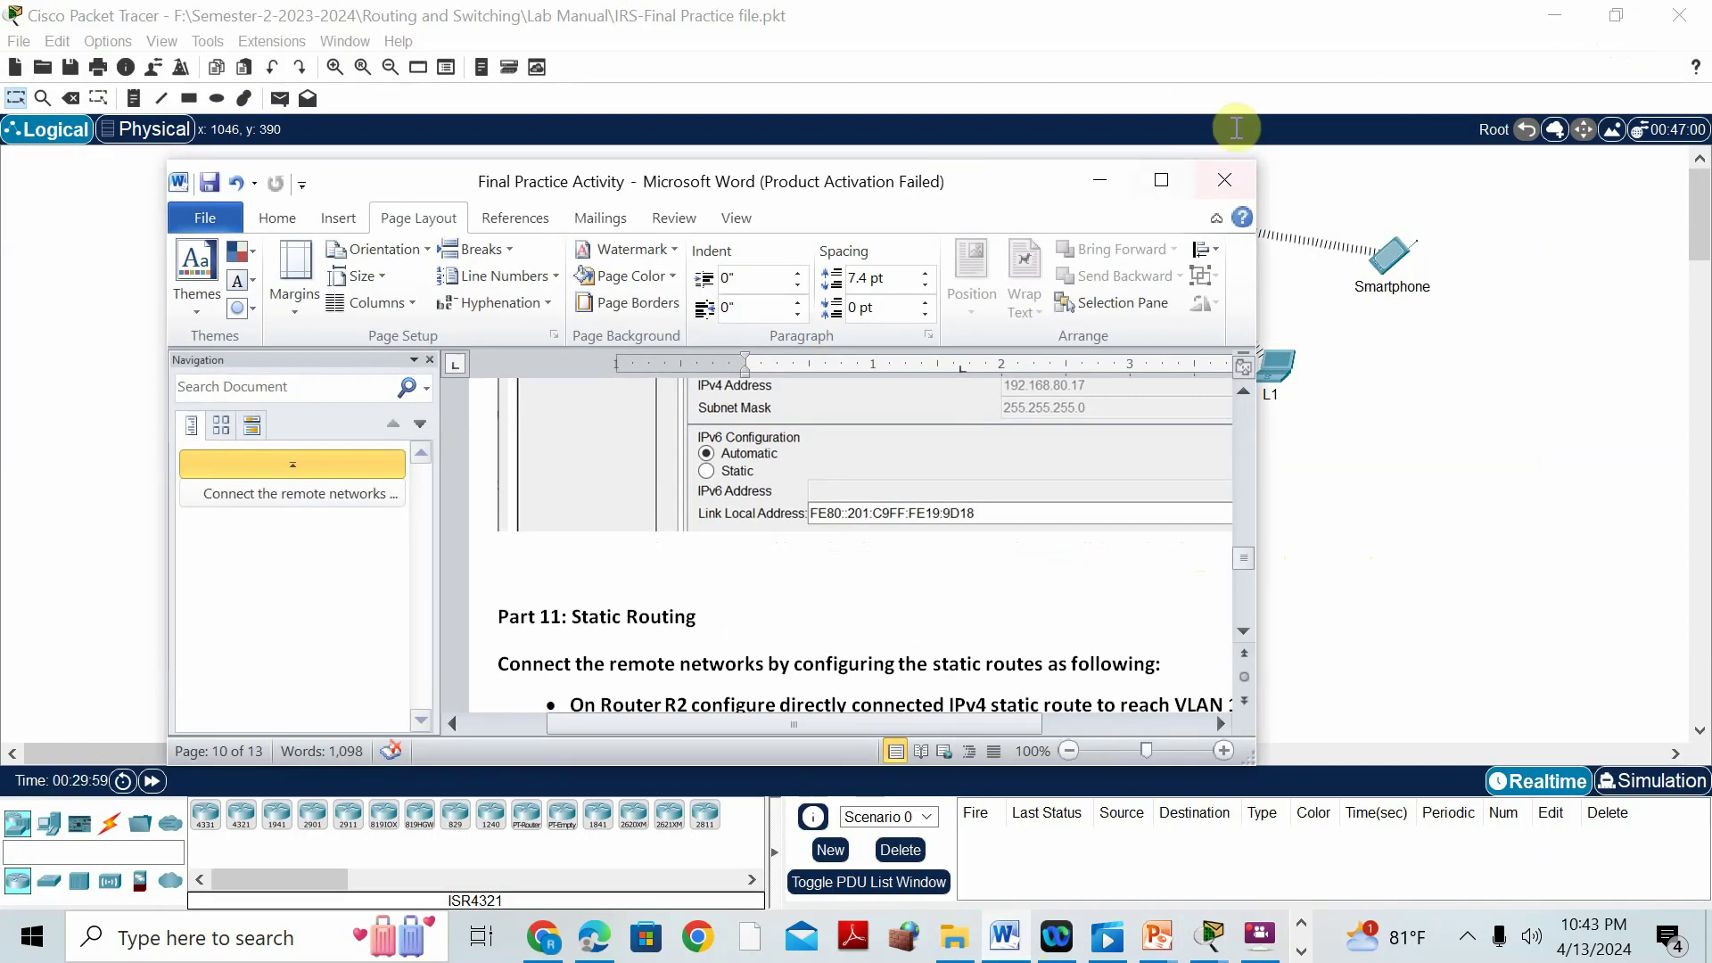
left_click(1442, 449)
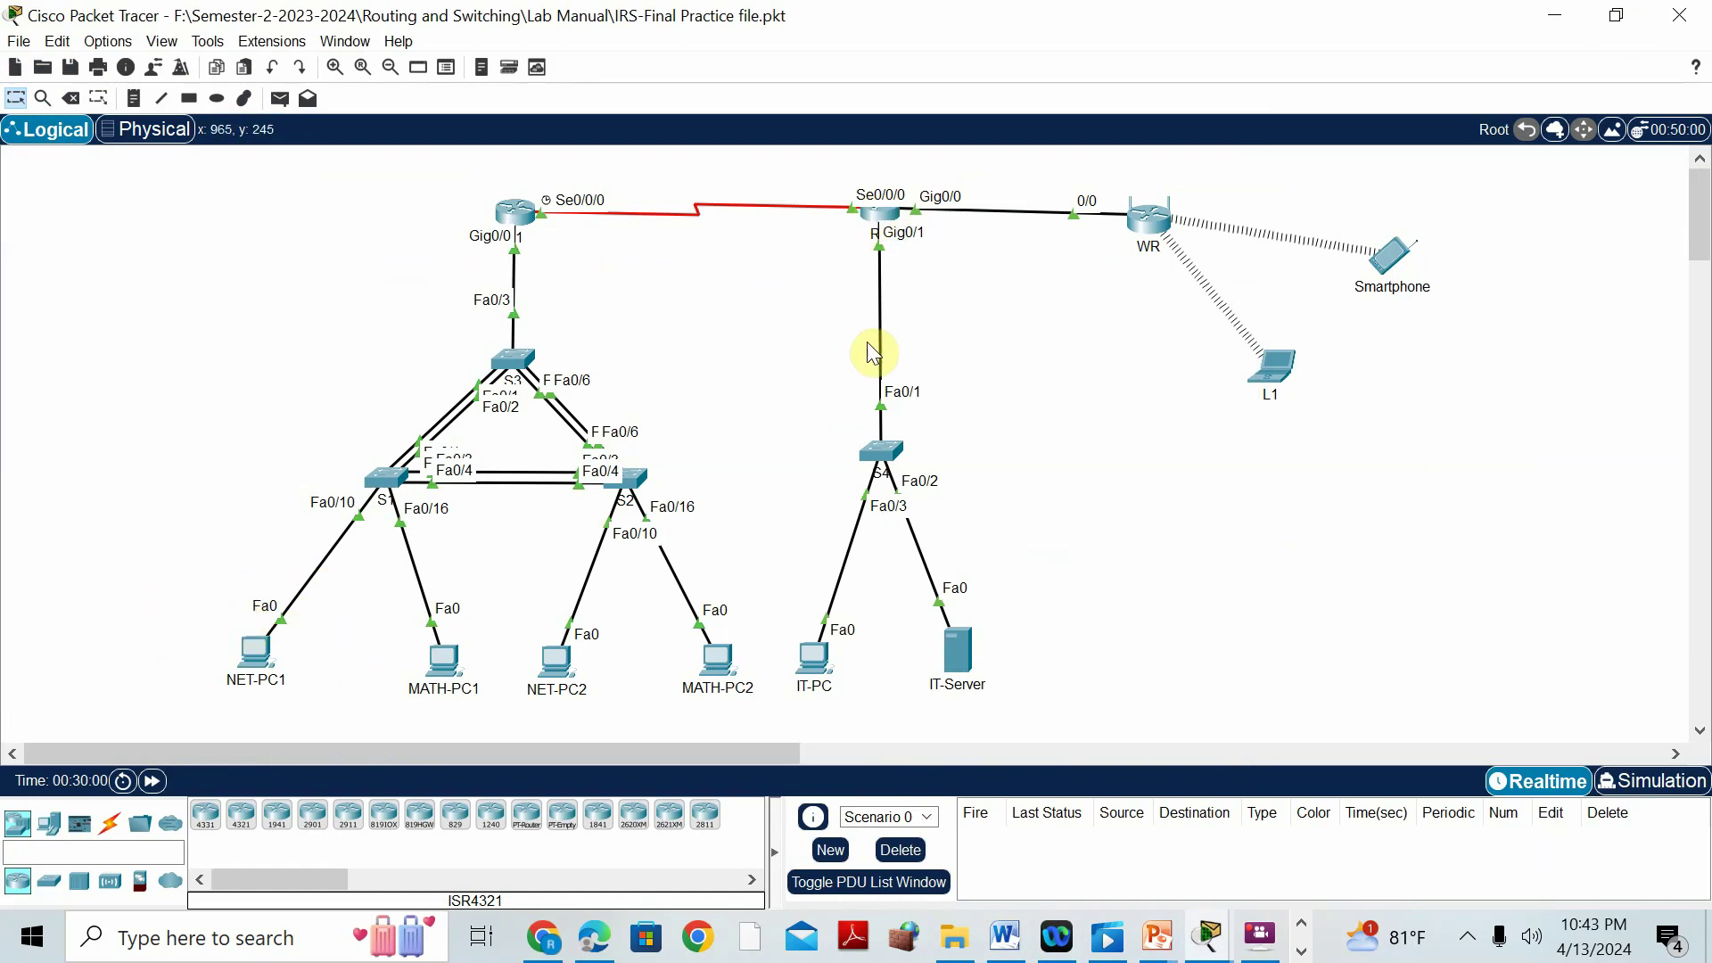
In R2's CLI, enter global configuration mode and set the hostname to R2.
left_click(878, 219)
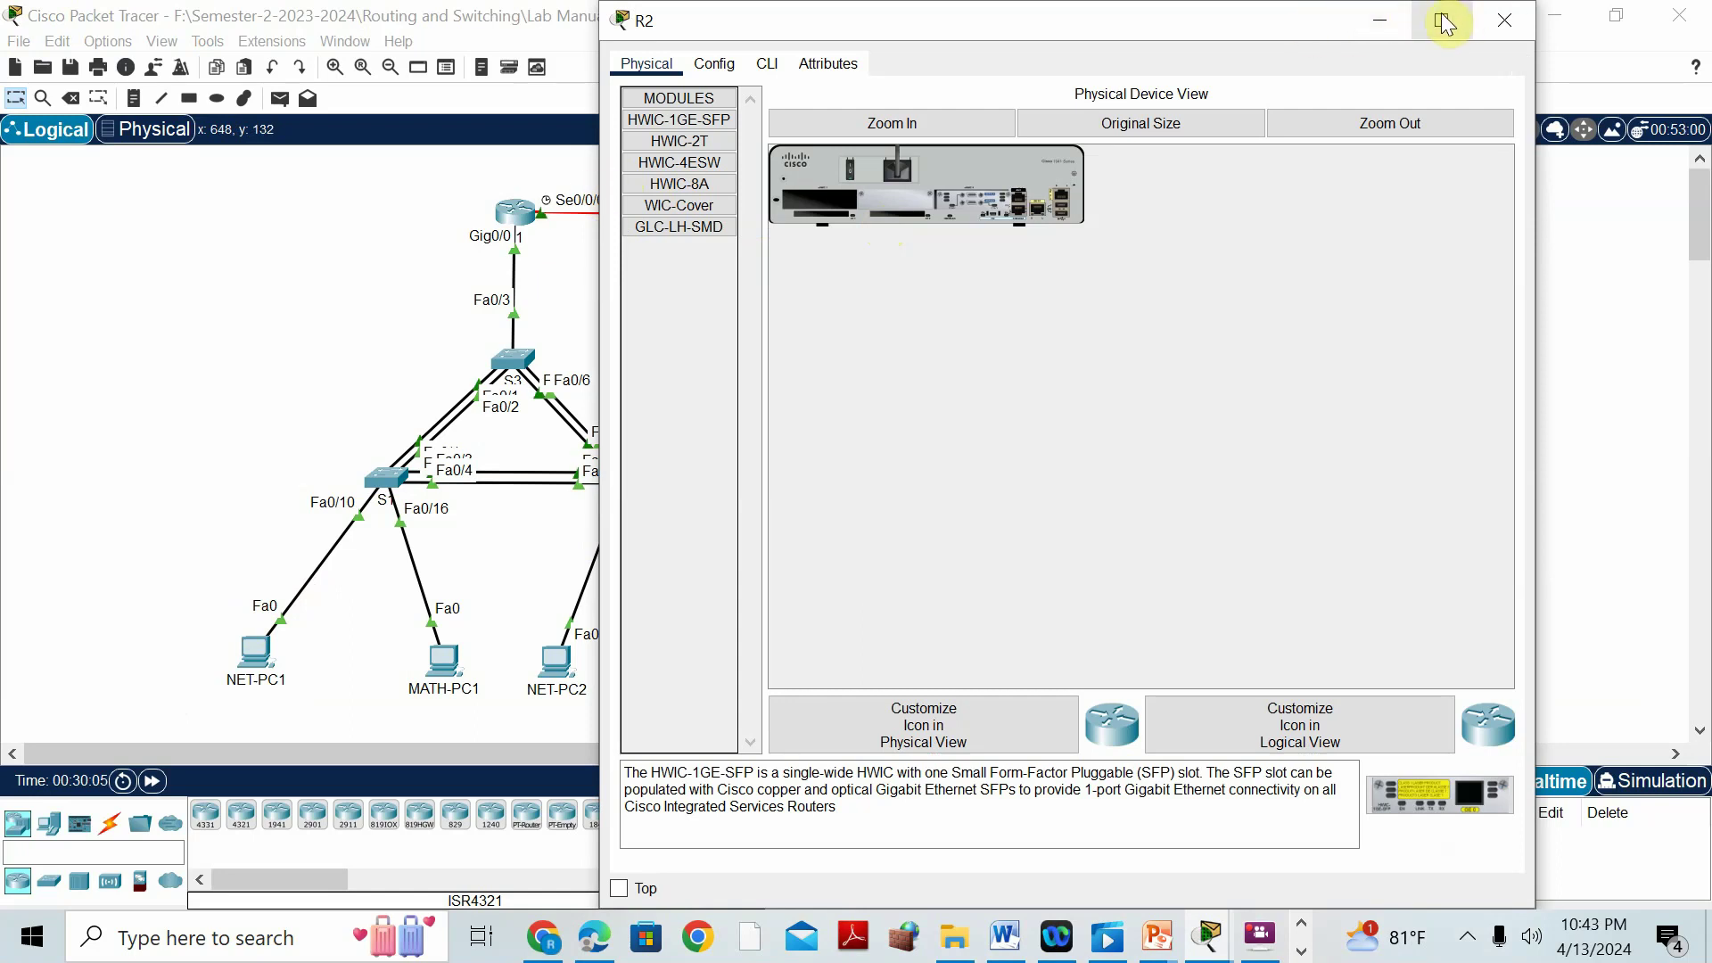
left_click(765, 68)
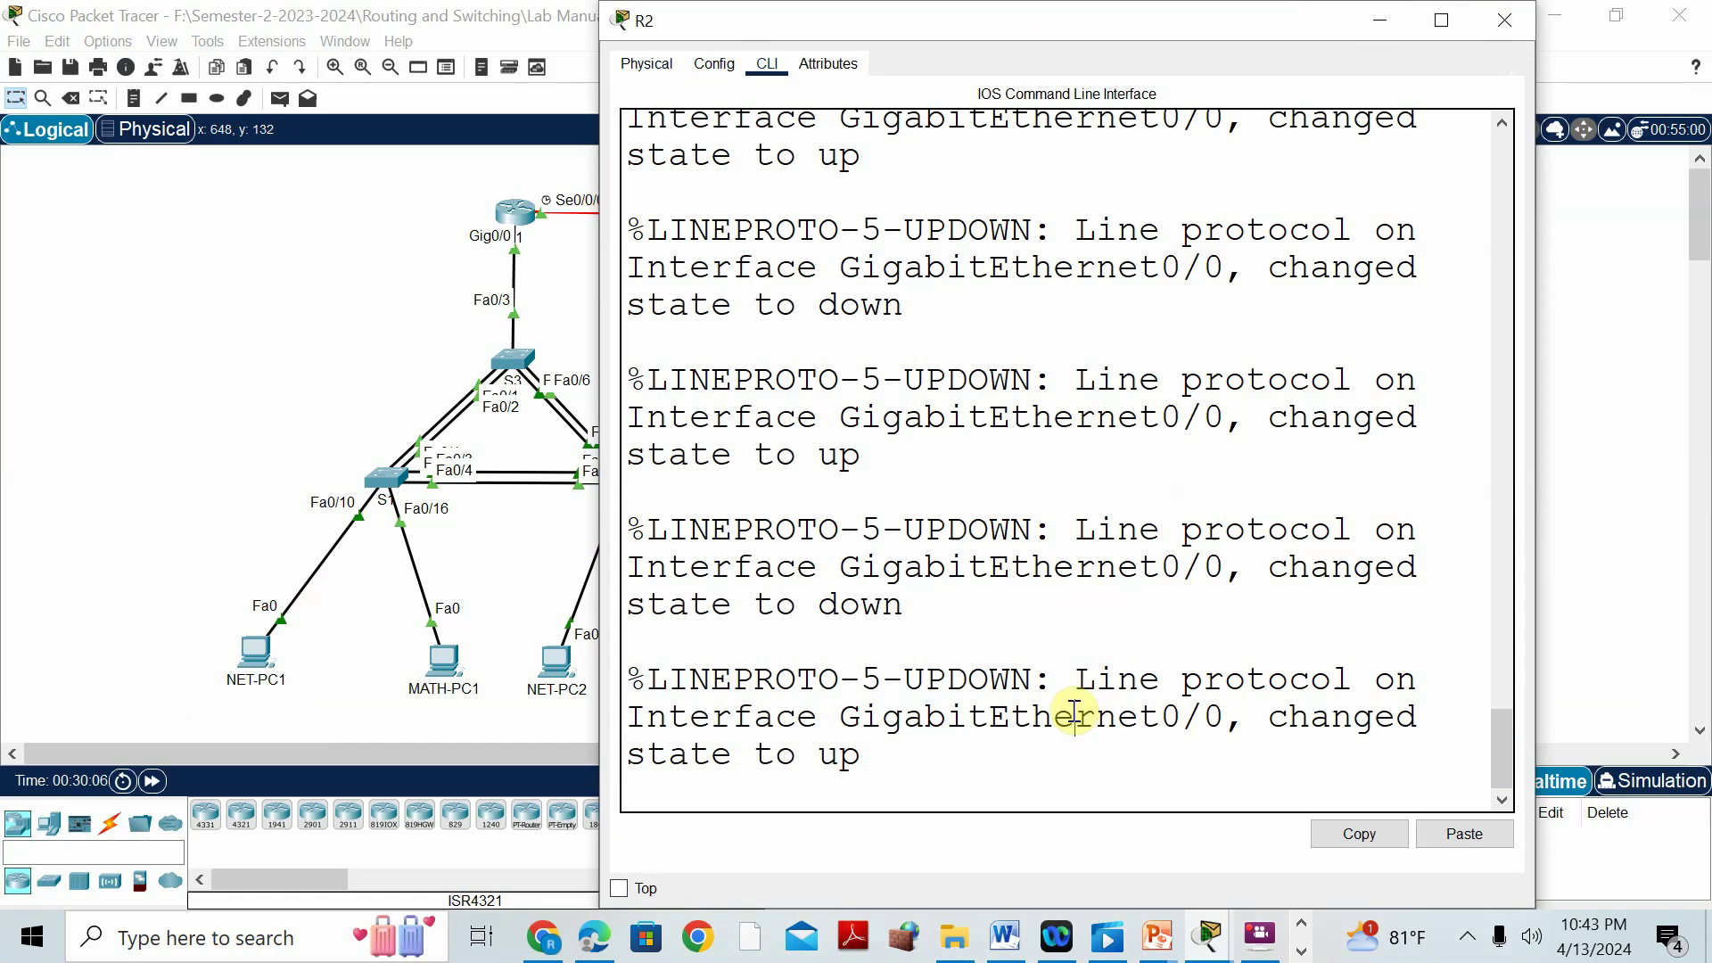
key("Return")
type("en")
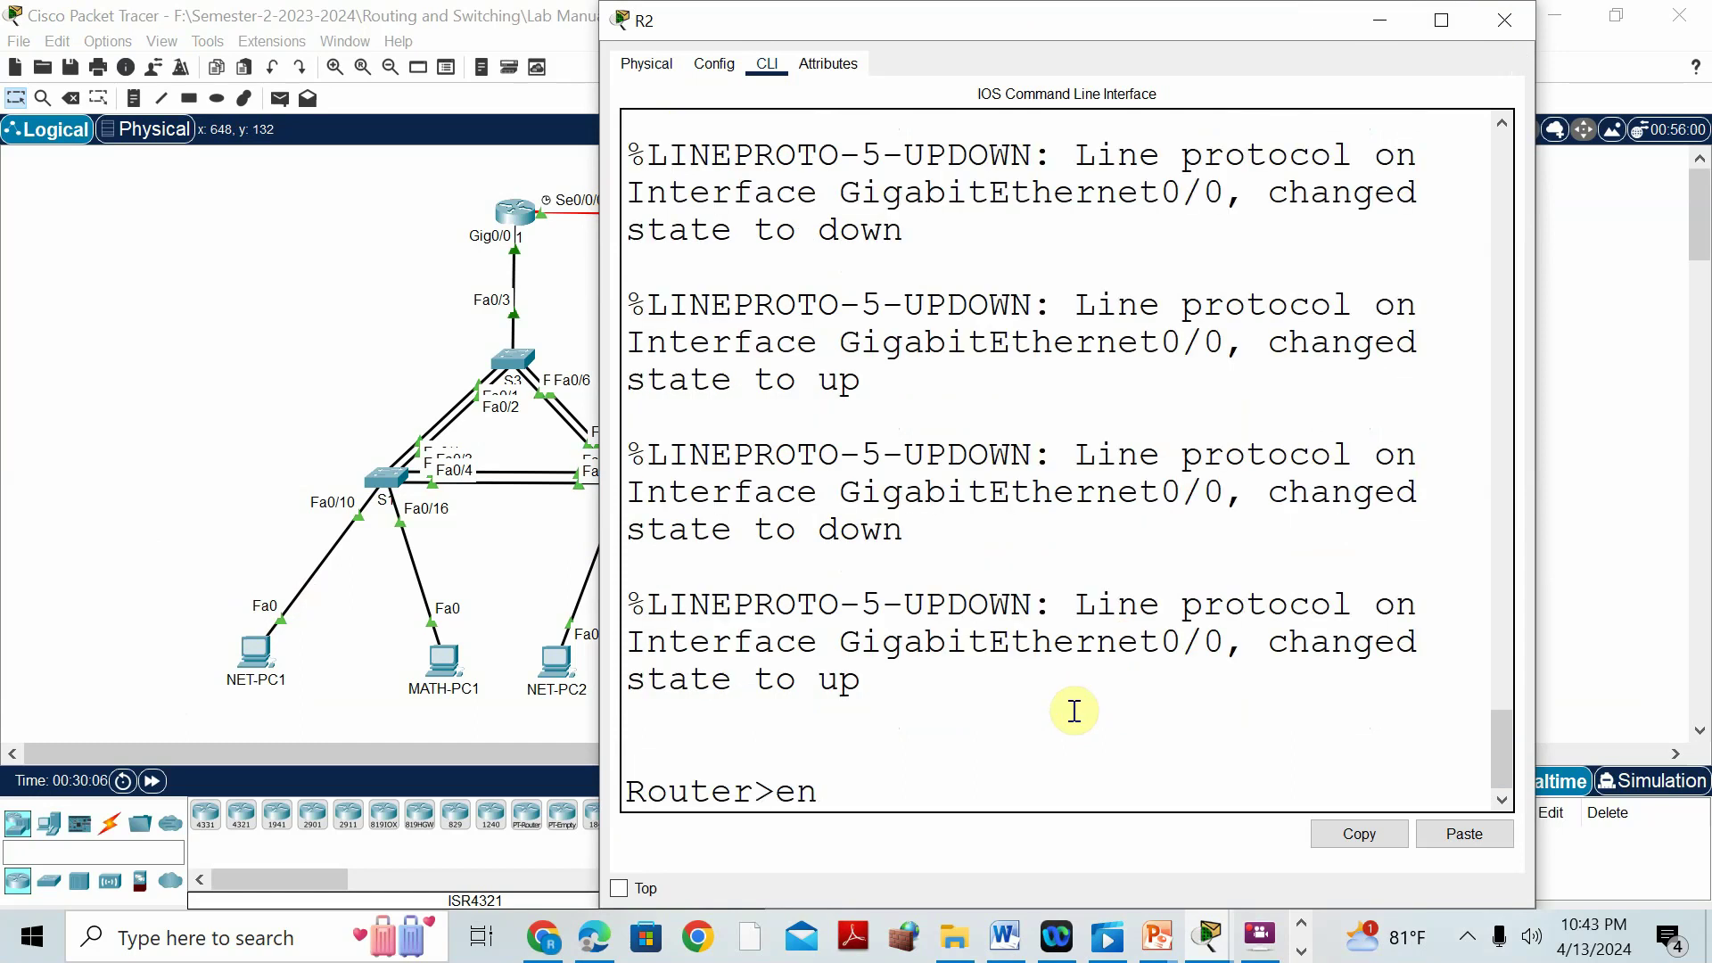
key("Return")
type("conf t")
key("Return")
type("ho")
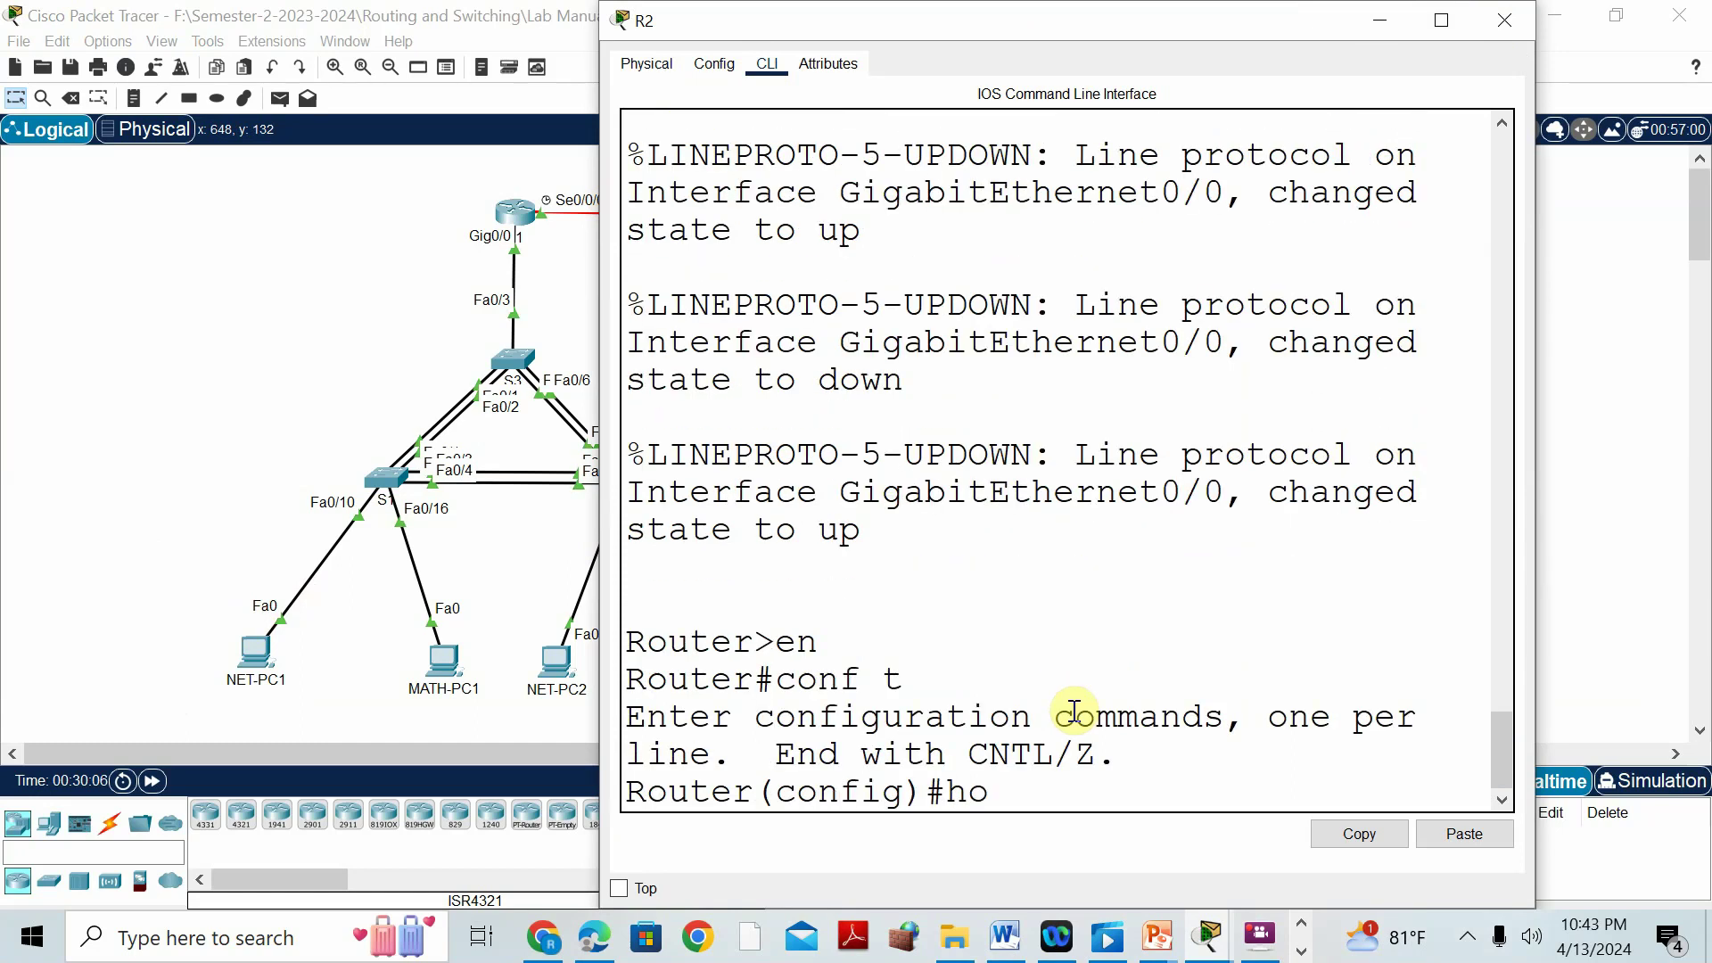
type("s")
key("Tab")
type("R")
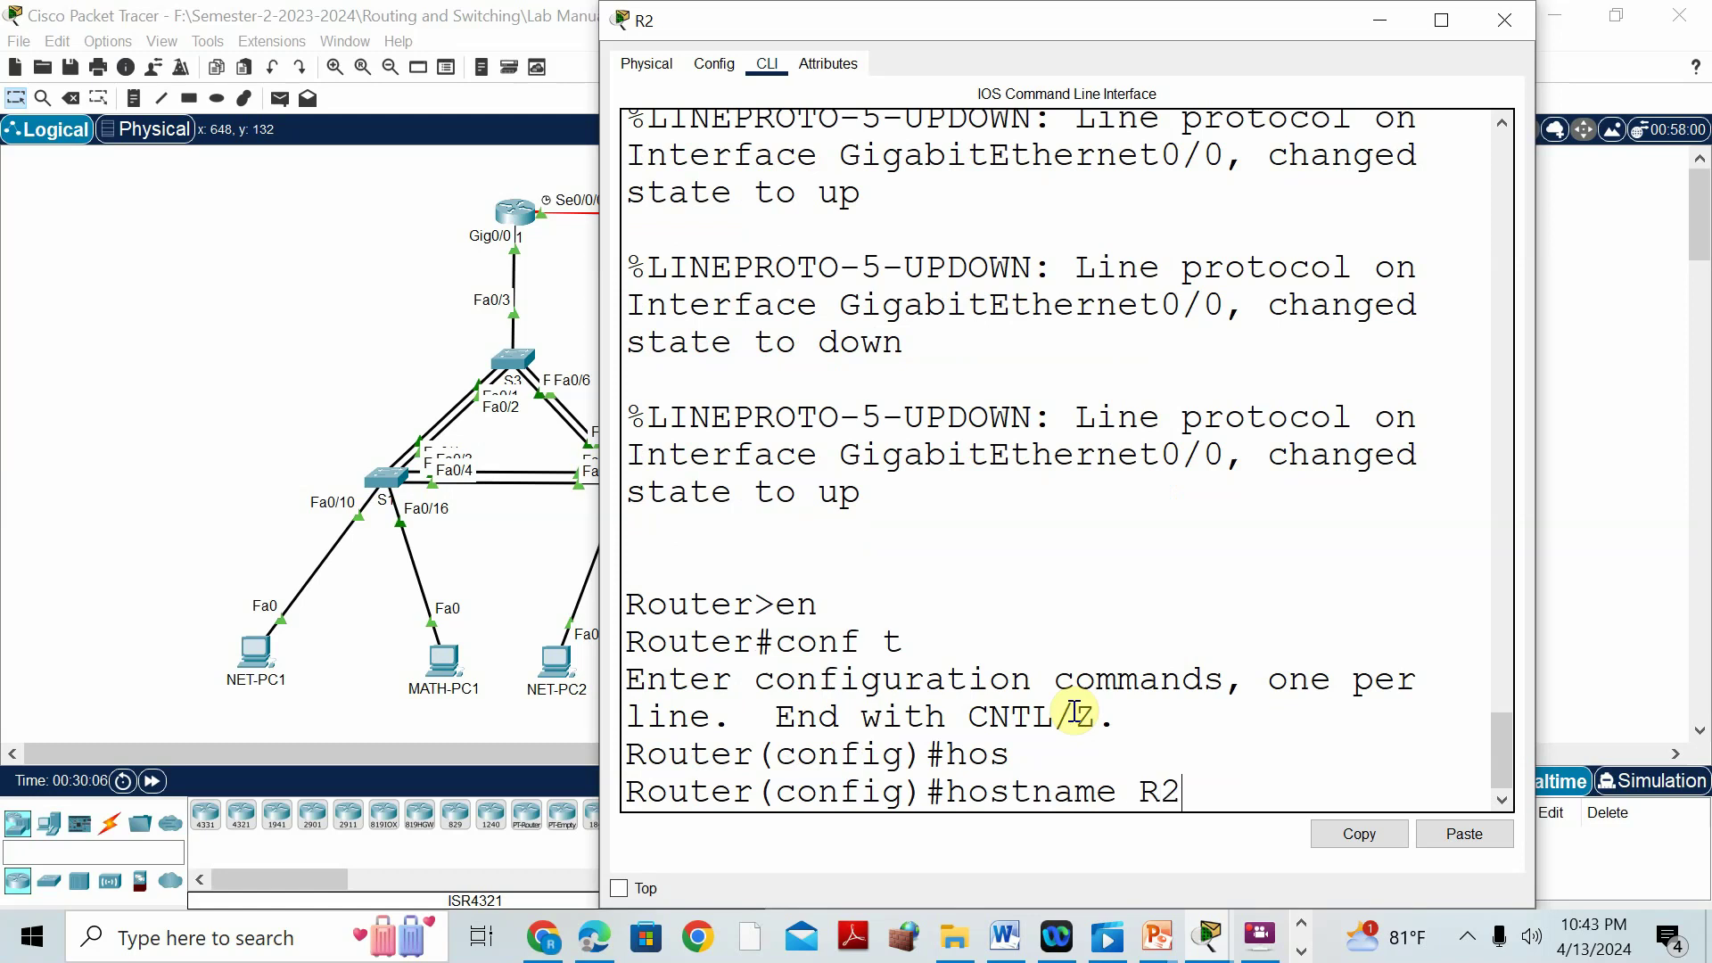
type("2")
key("Return")
Add static route 192.168.10.0 255.255.255.0 via serial 0/0/0 on R2.
type("ip")
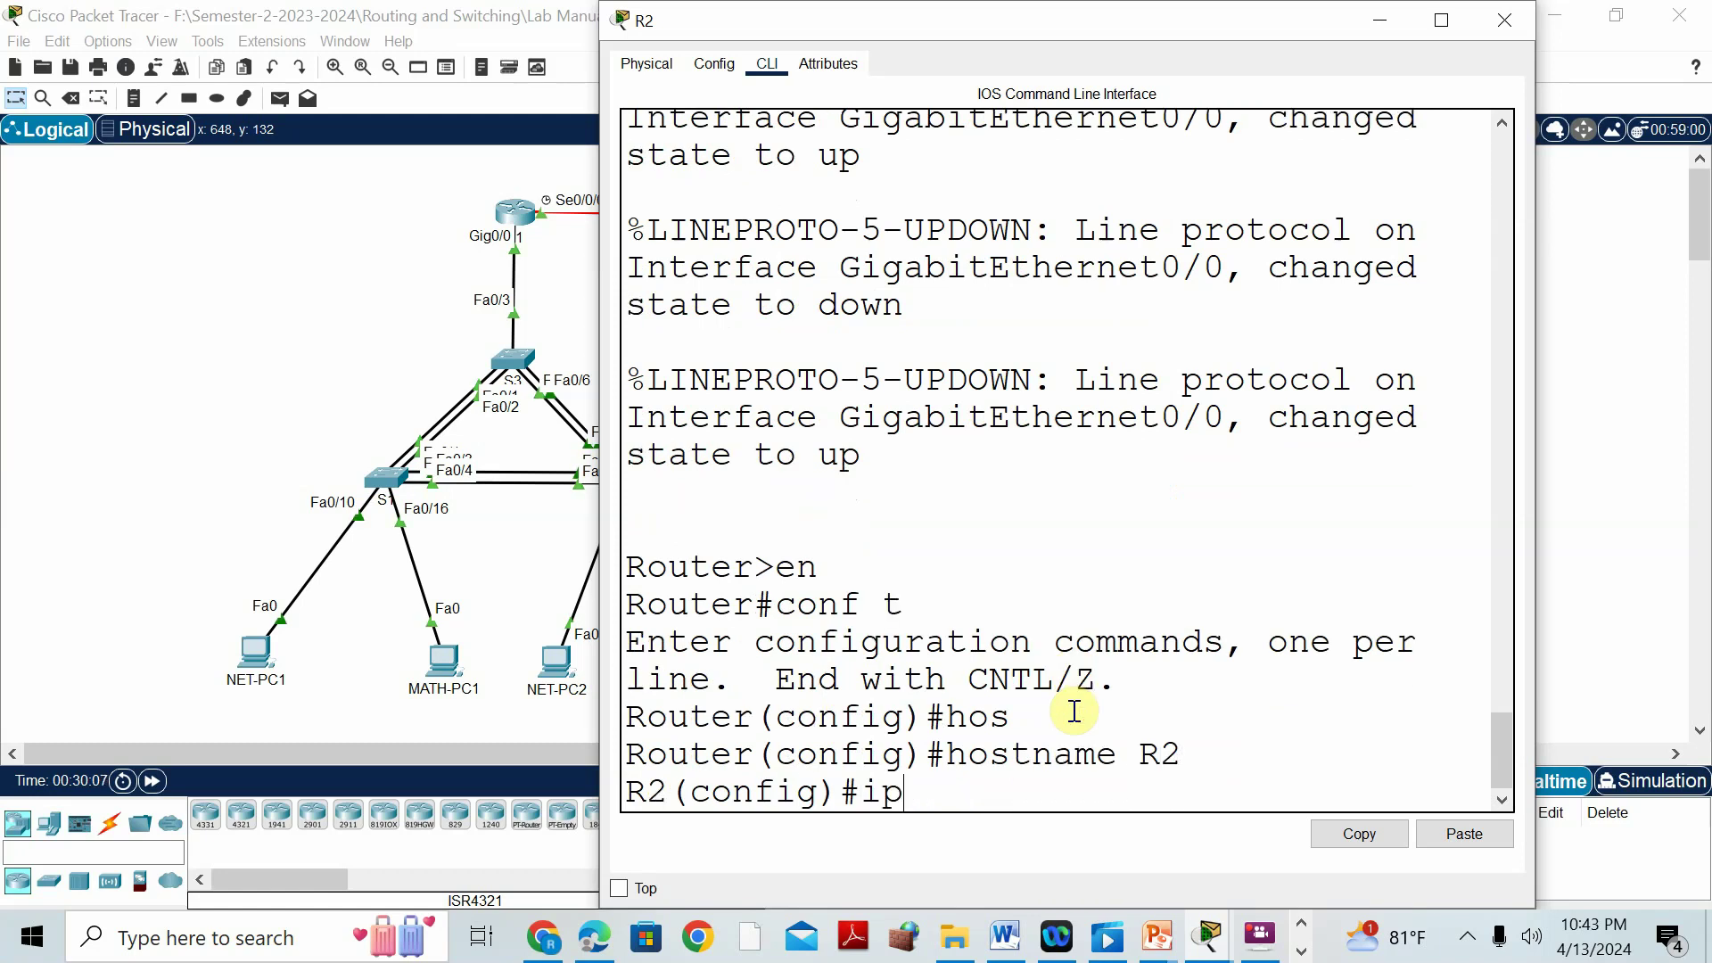
type(" route")
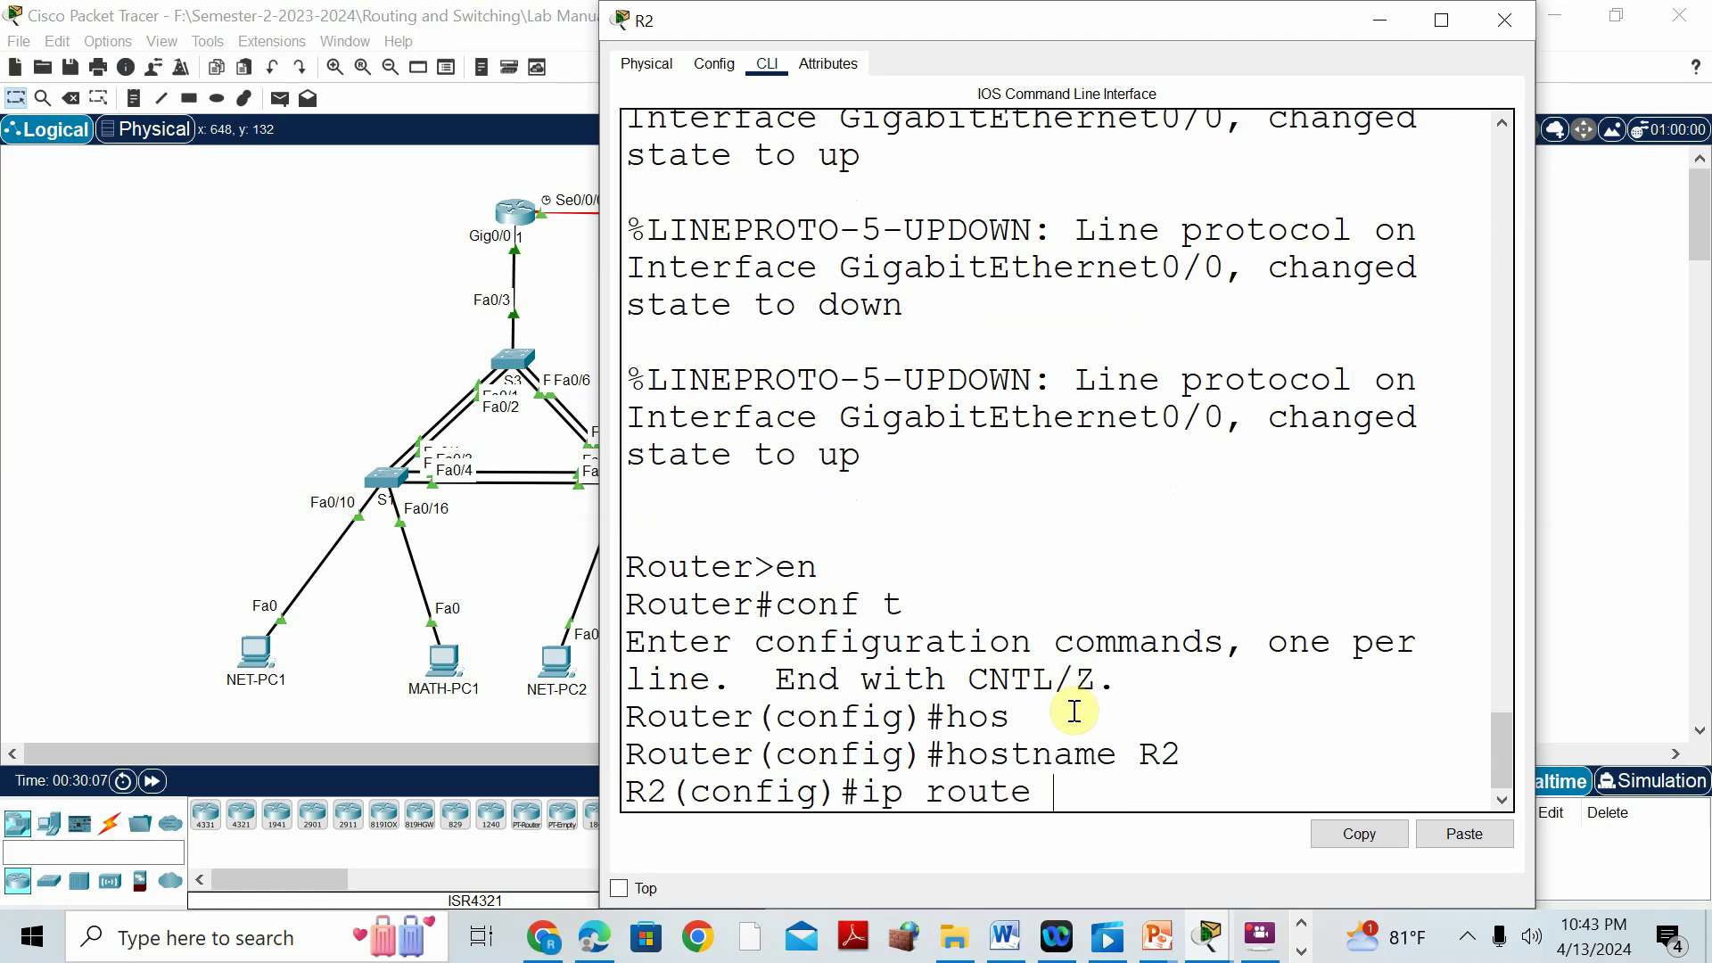
type(" 192.168")
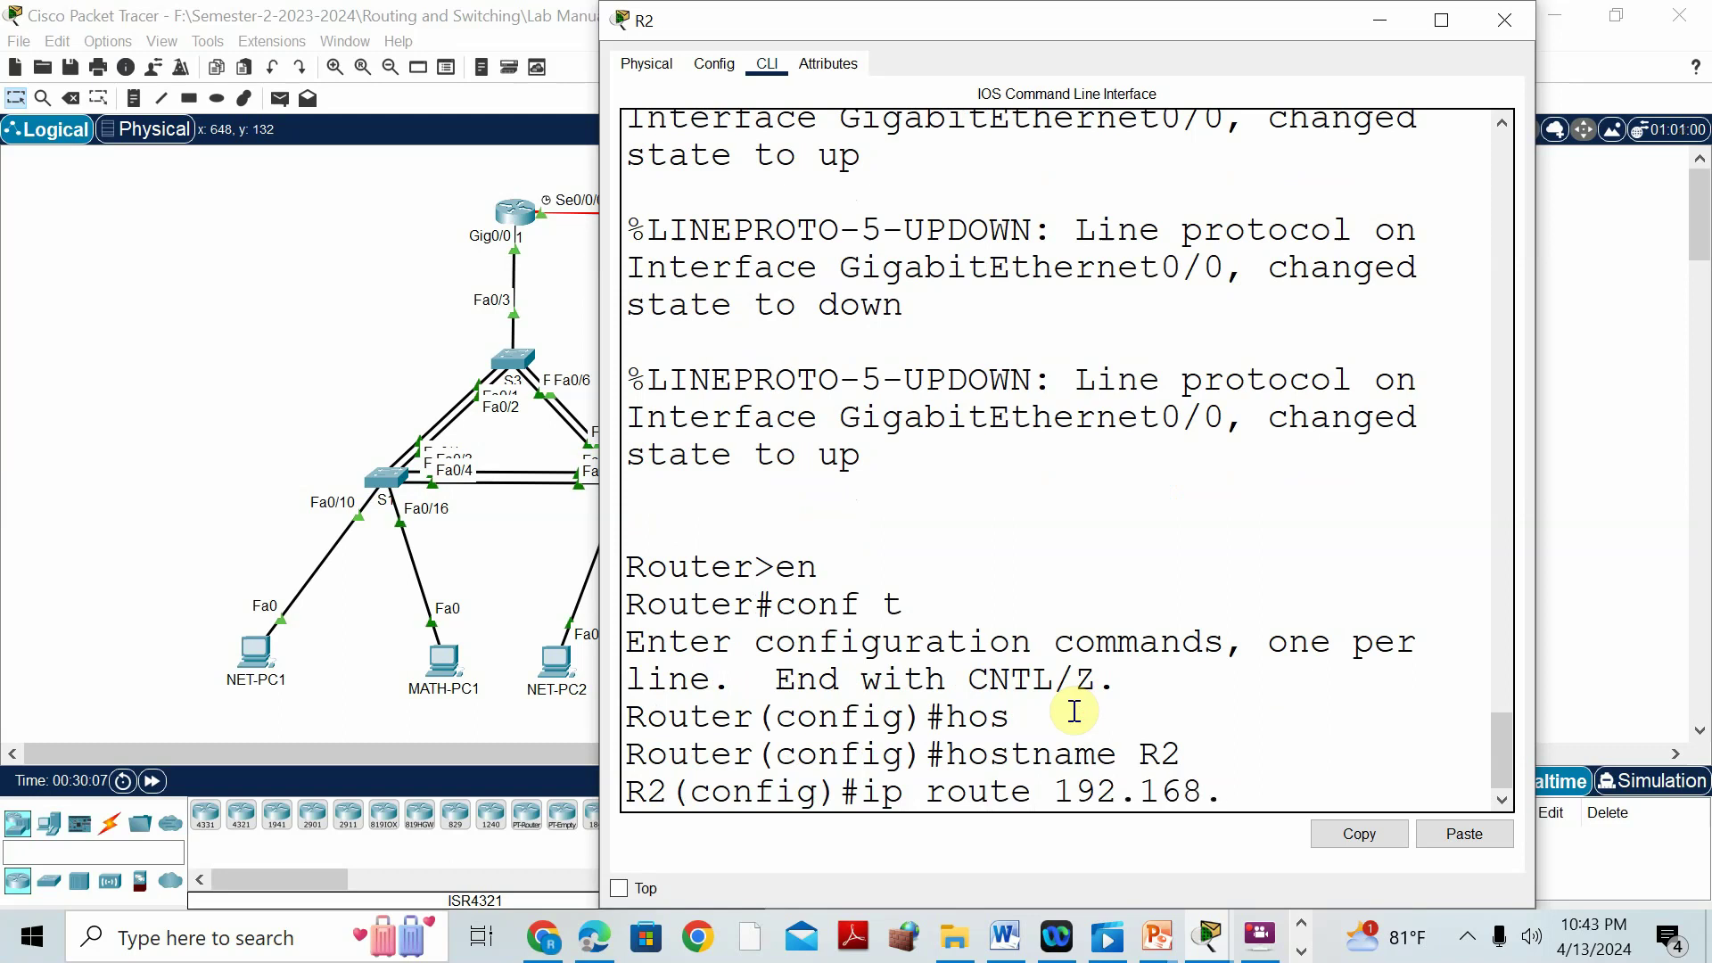
type(".10.0 255.")
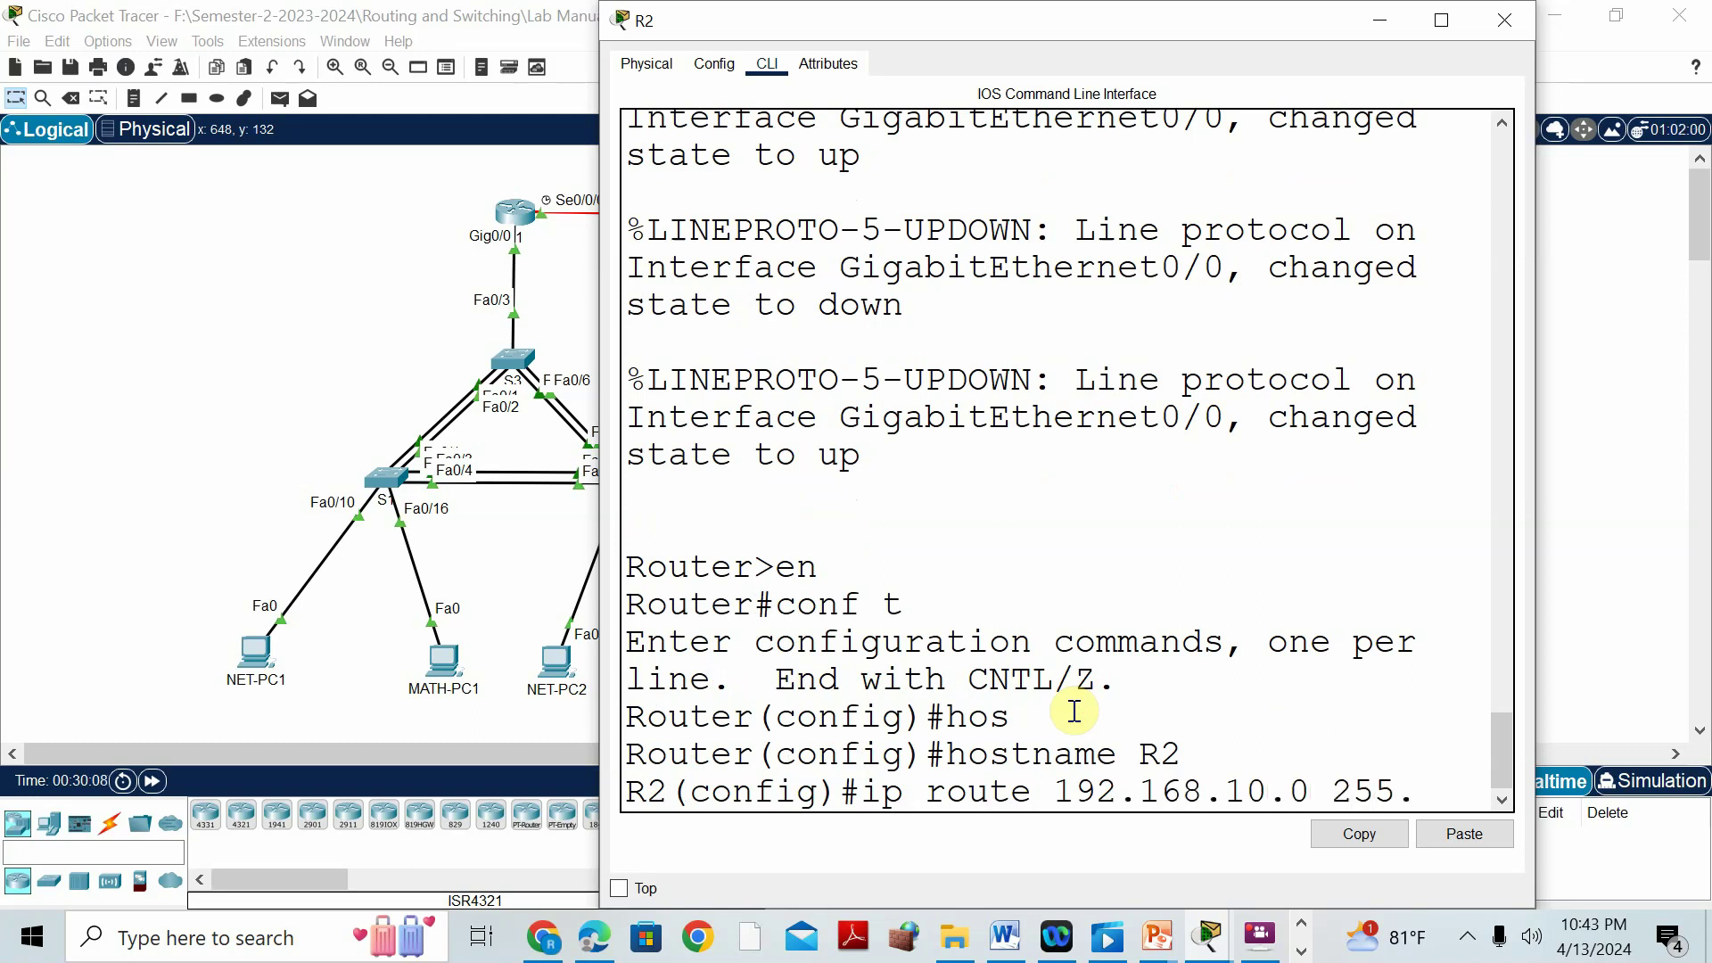
type("255.255.0")
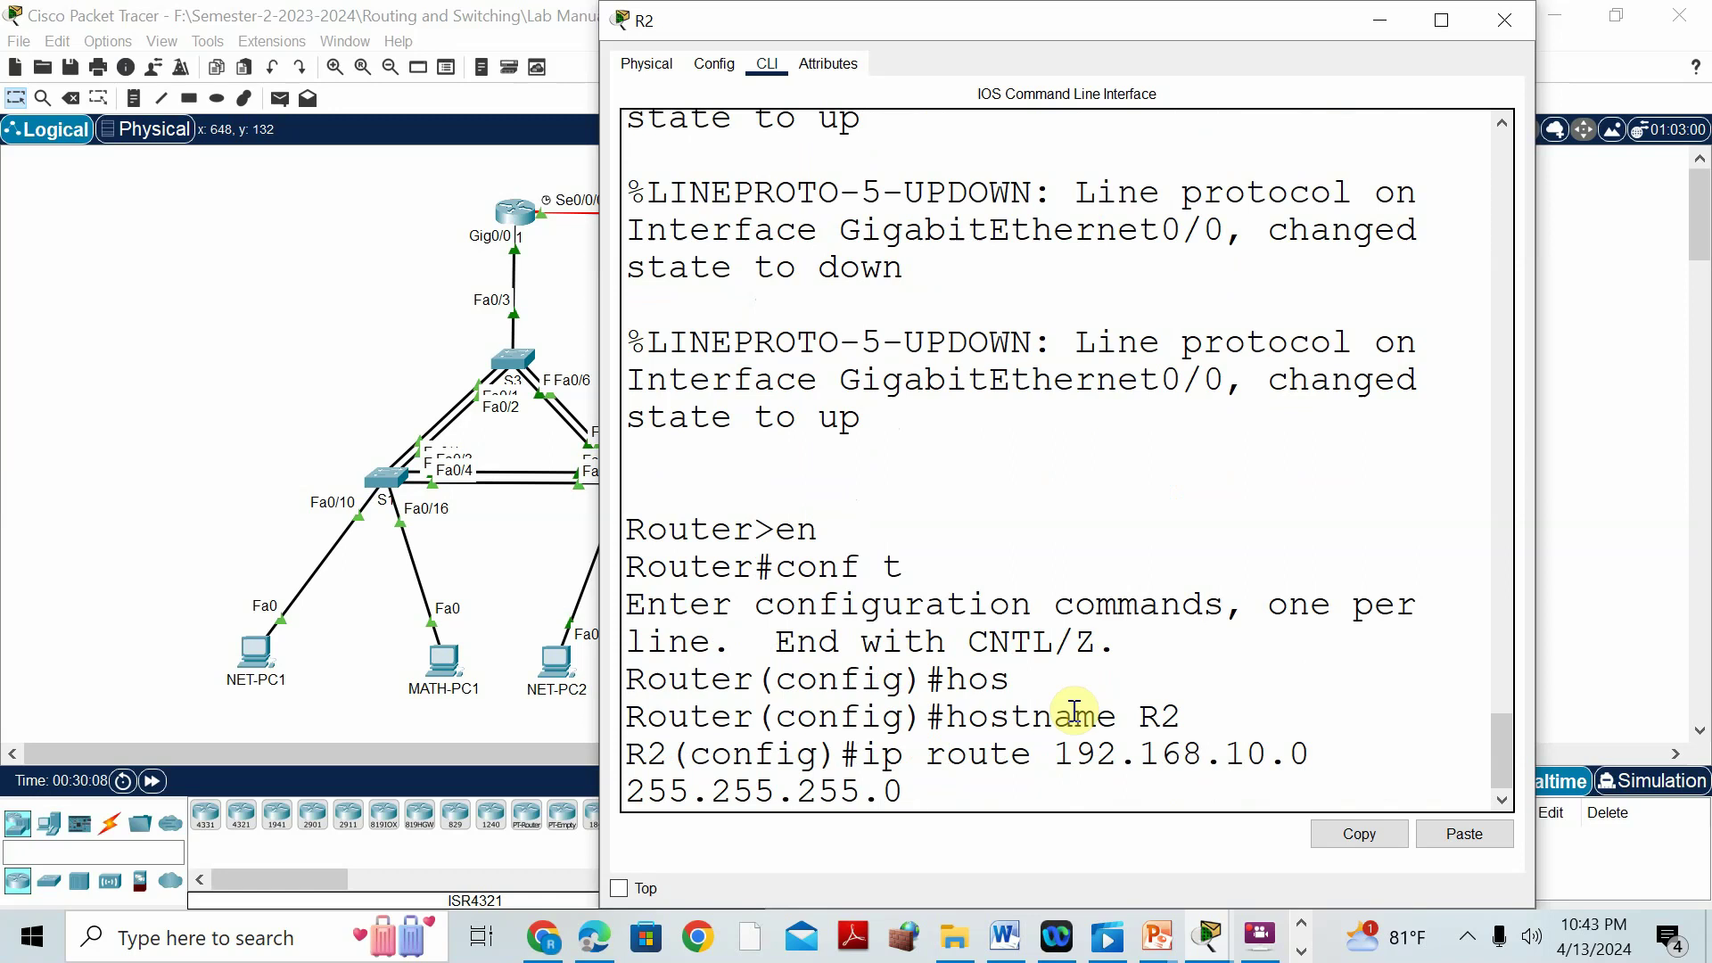
left_click_drag(1252, 13, 1621, 114)
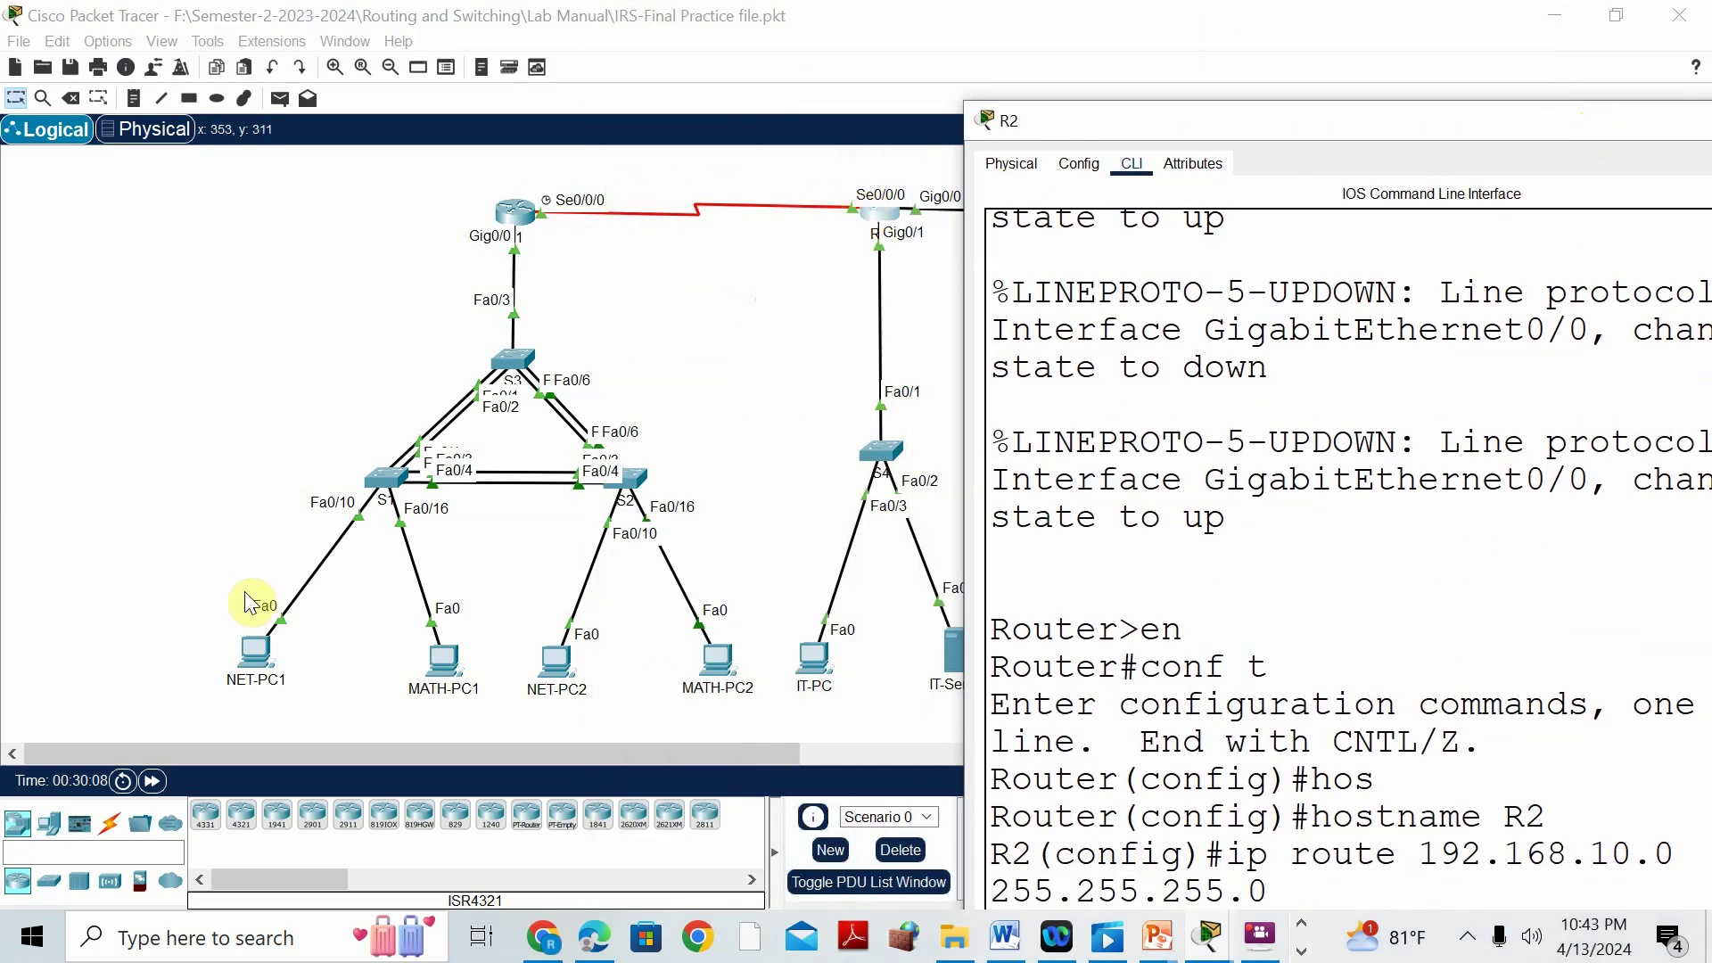
double_click(1407, 119)
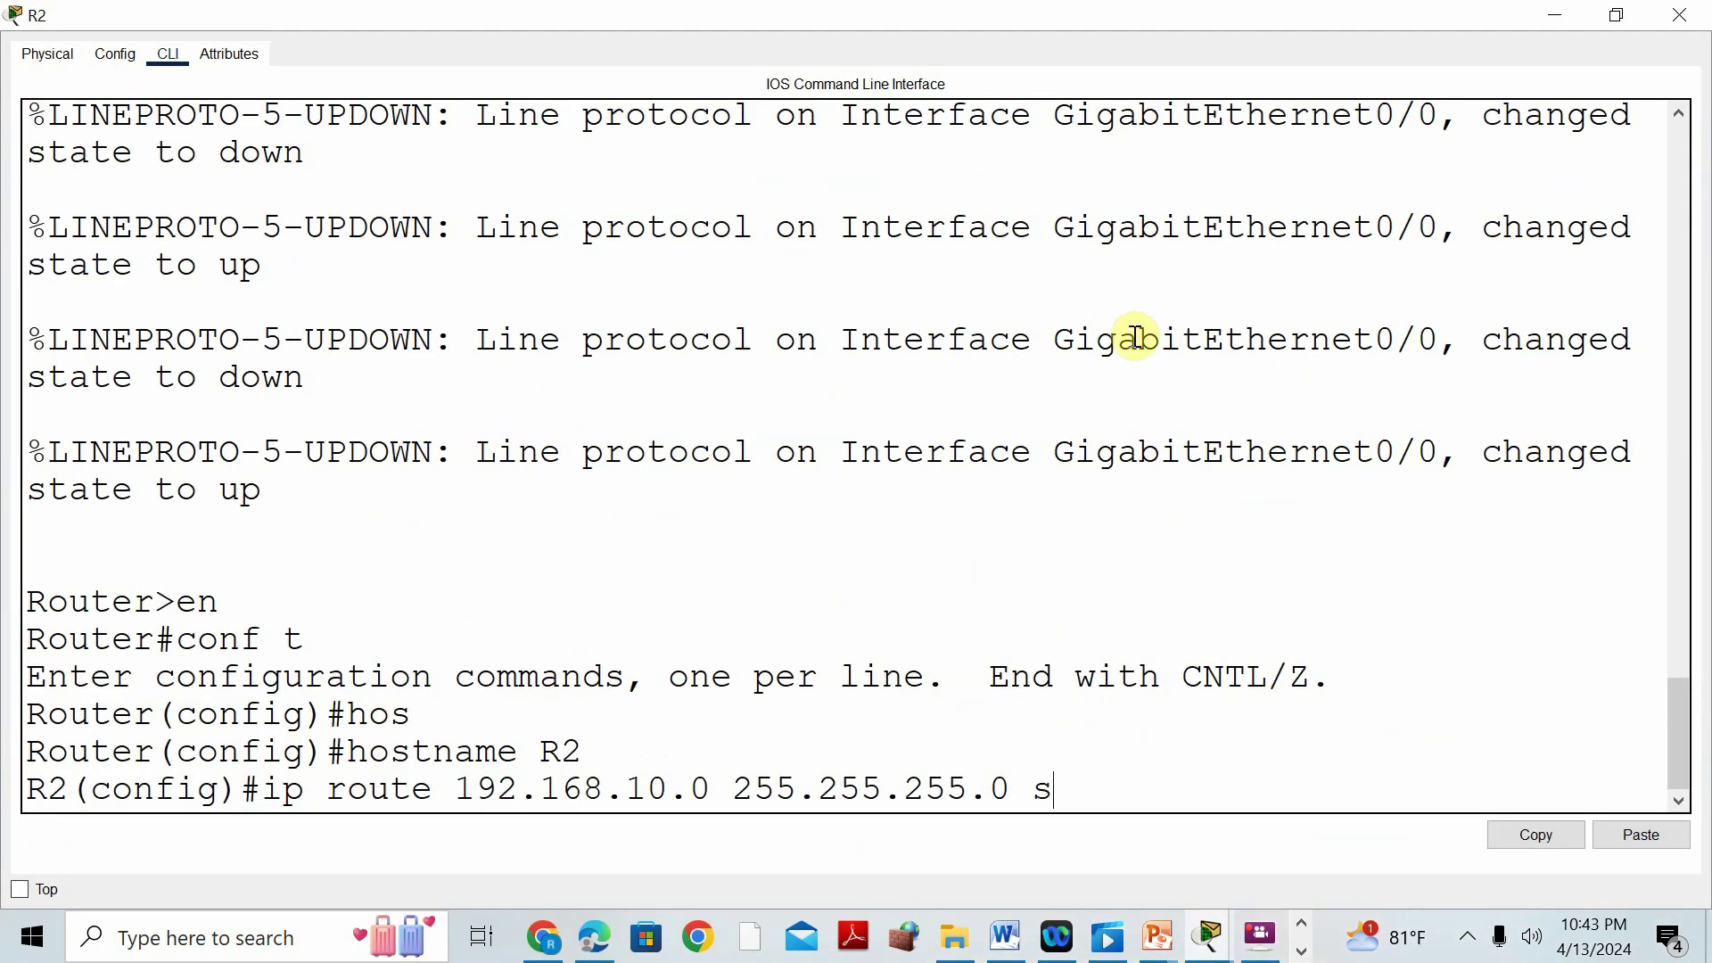
key("Tab")
type("0")
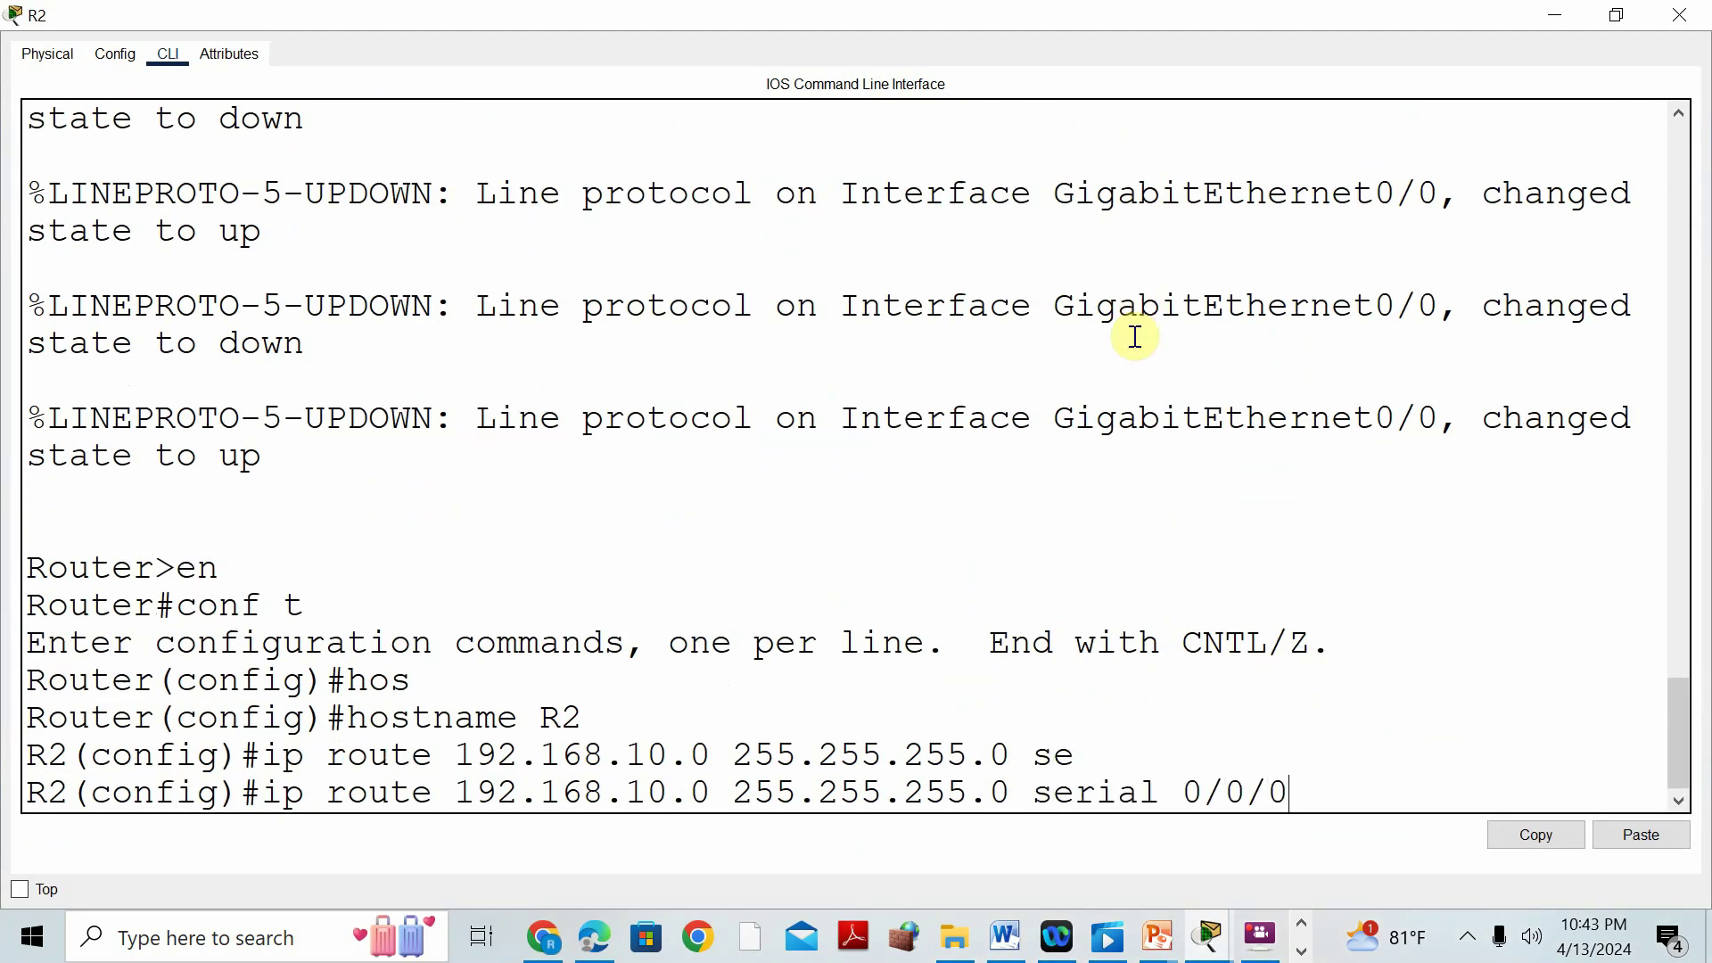
key("Return")
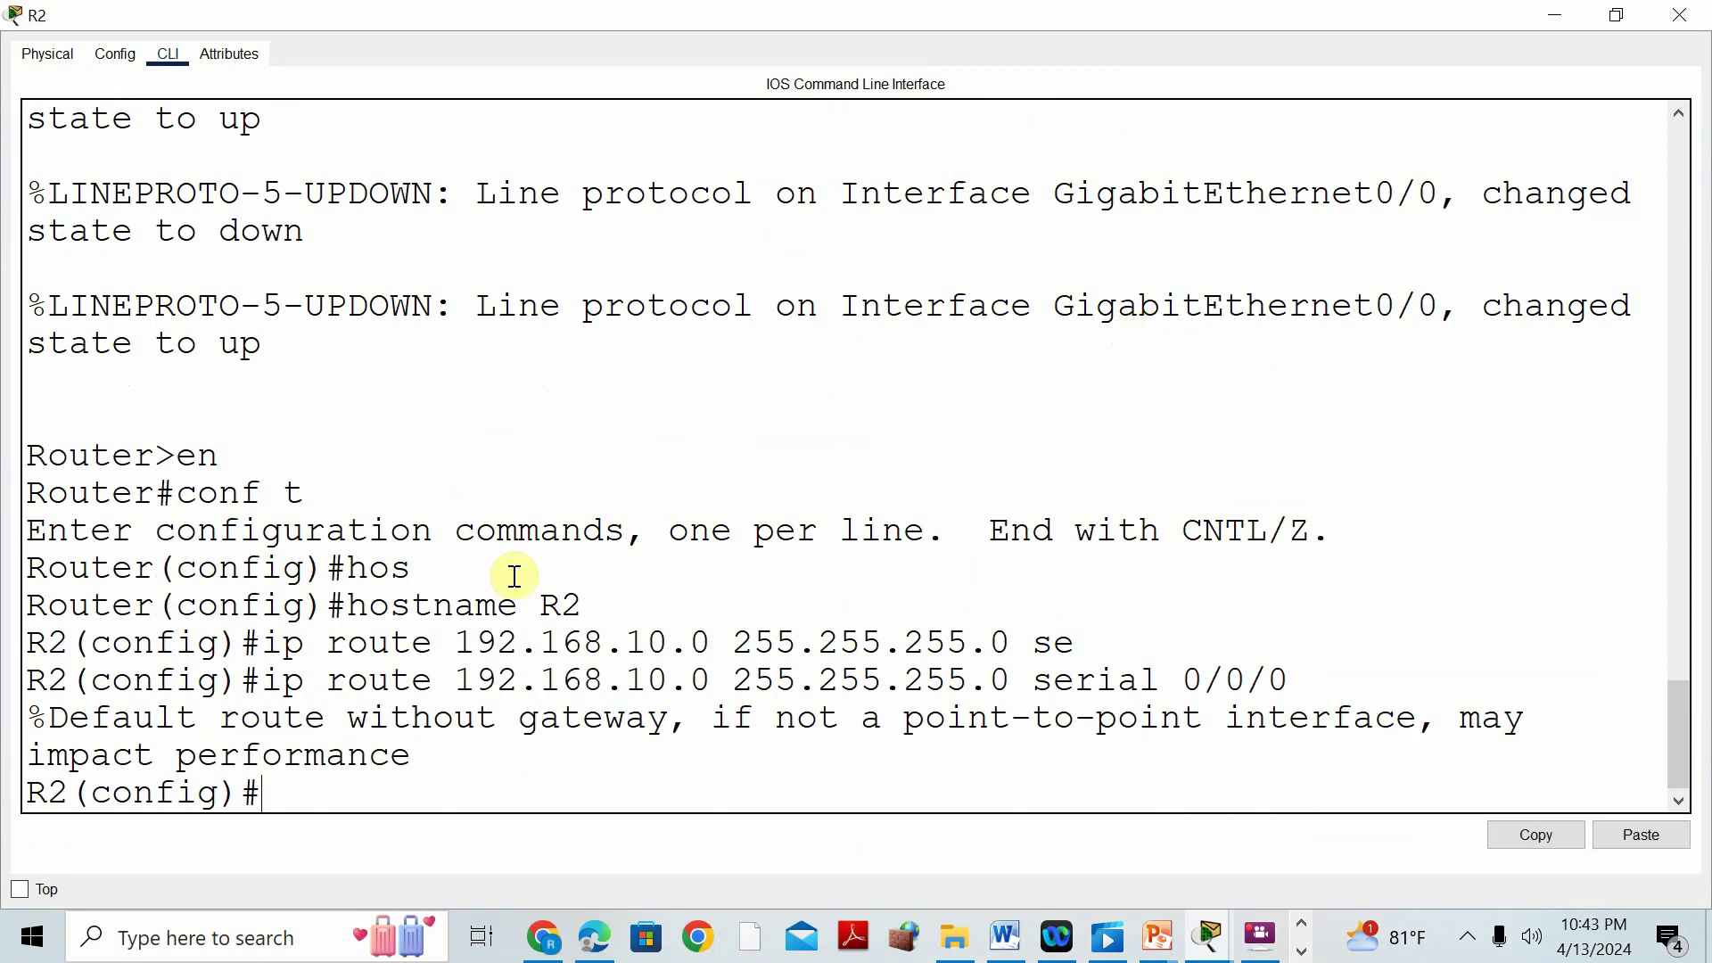
left_click_drag(456, 682, 719, 683)
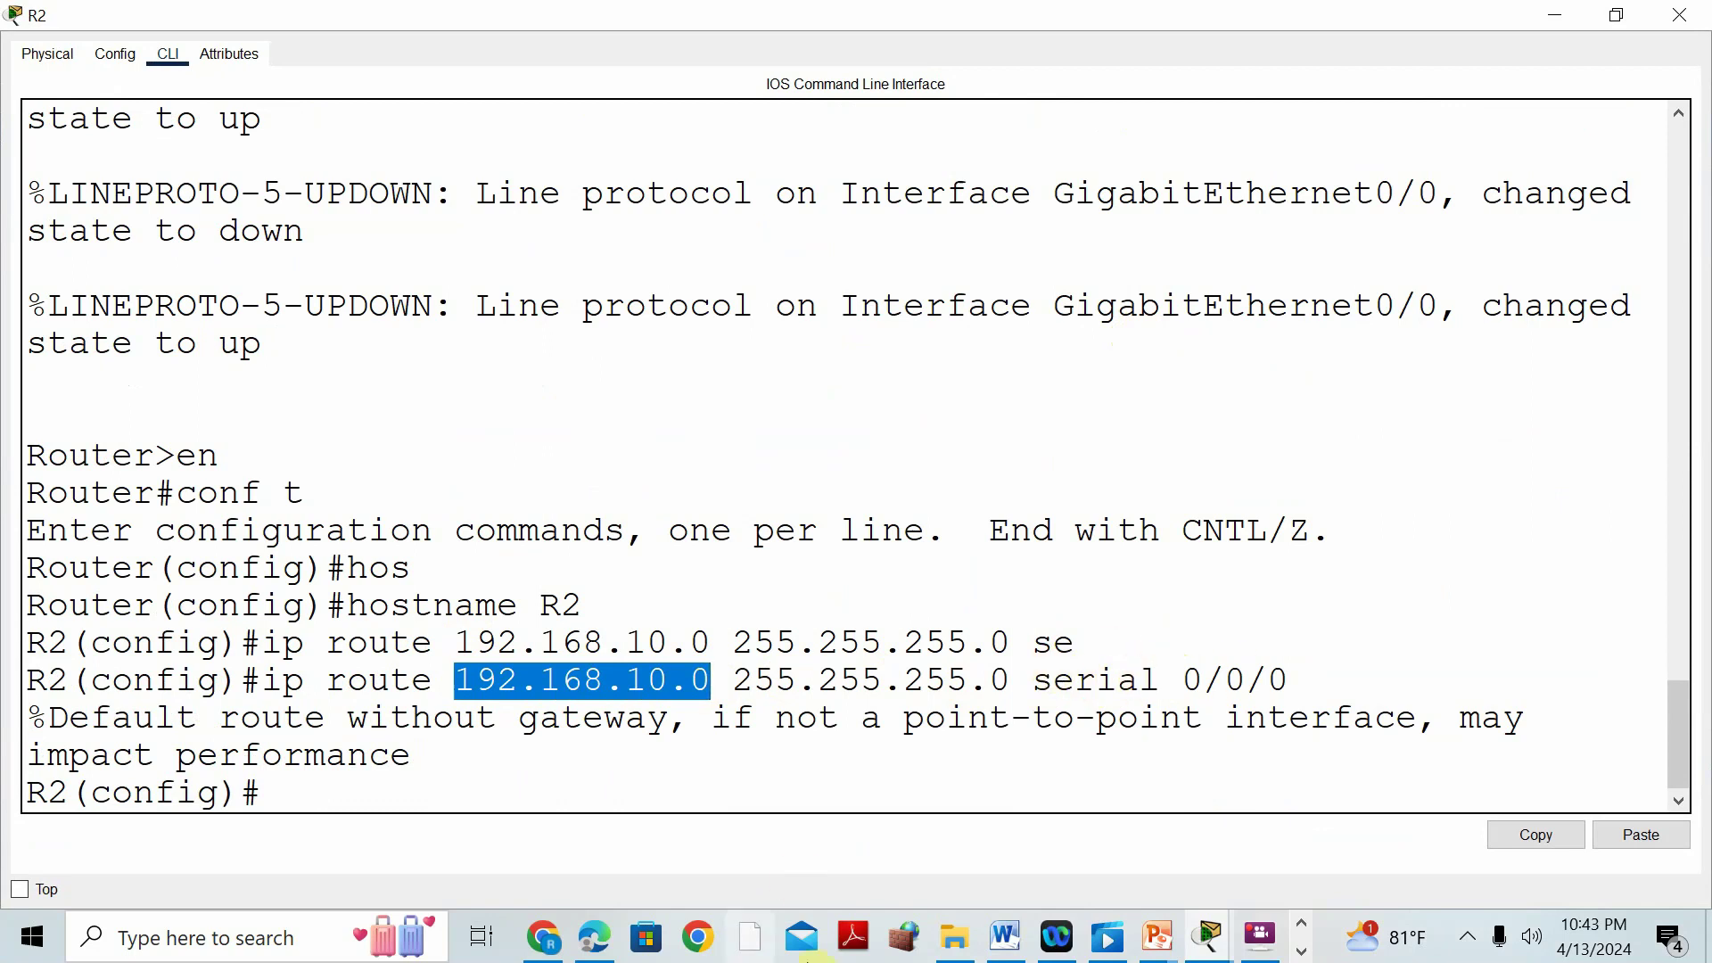
Read the next lab instruction in Word, then close R2's device window.
left_click(1006, 936)
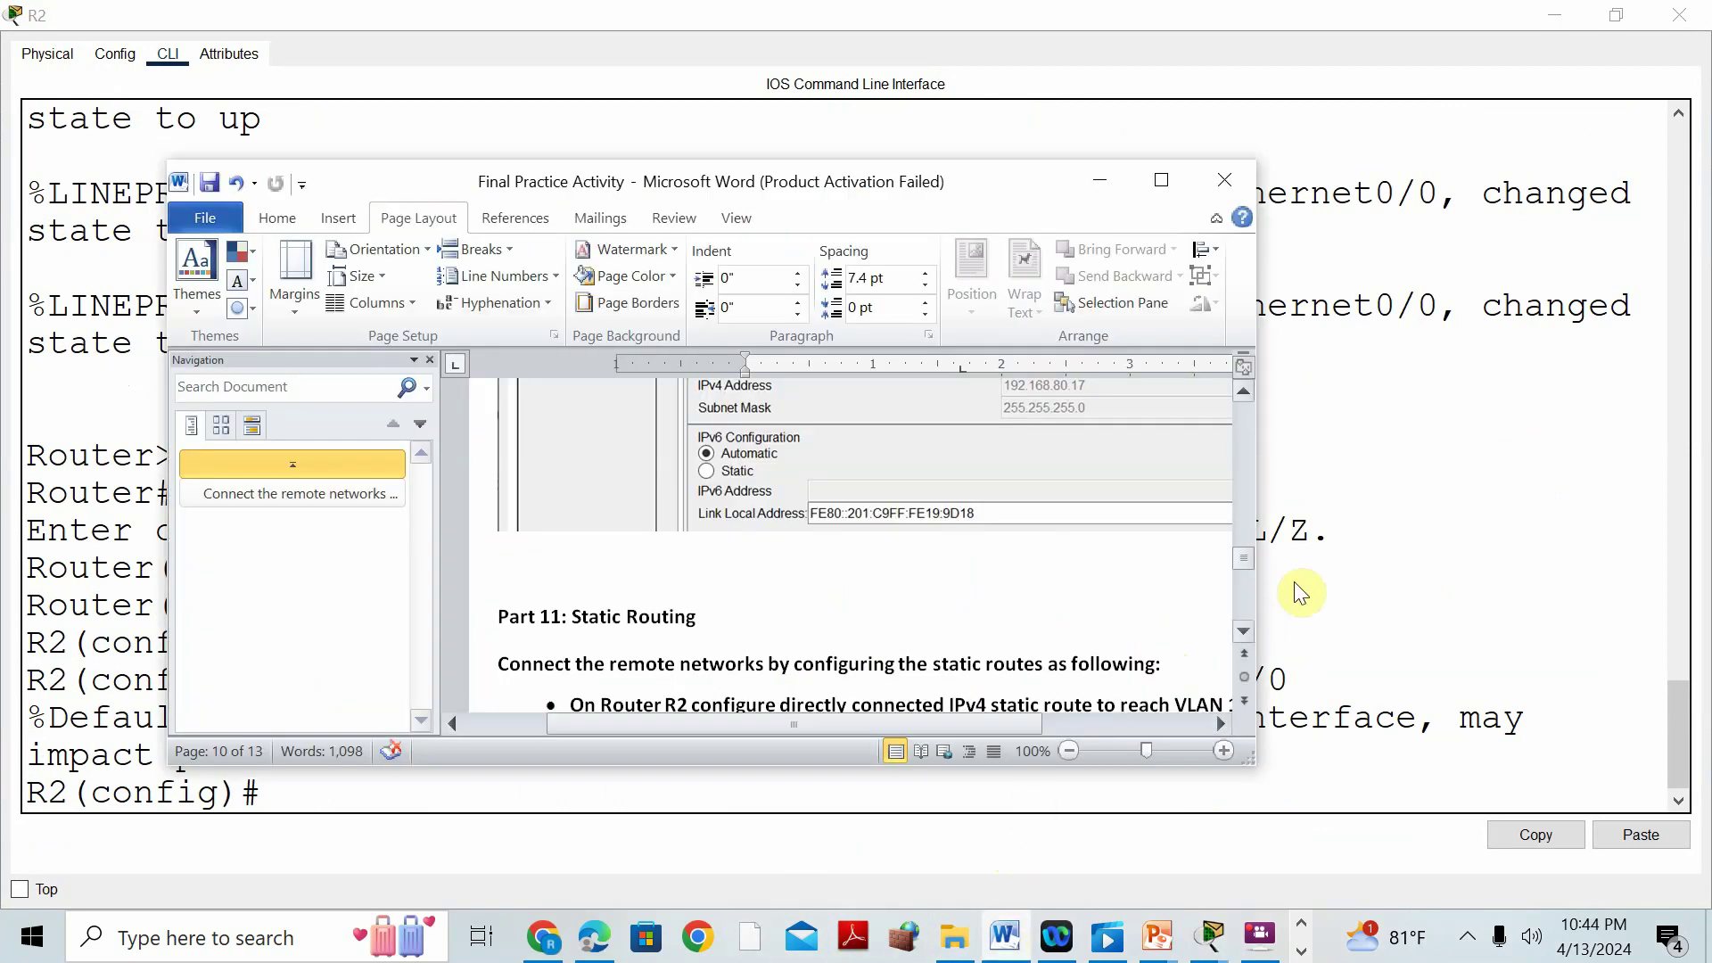
left_click(1161, 180)
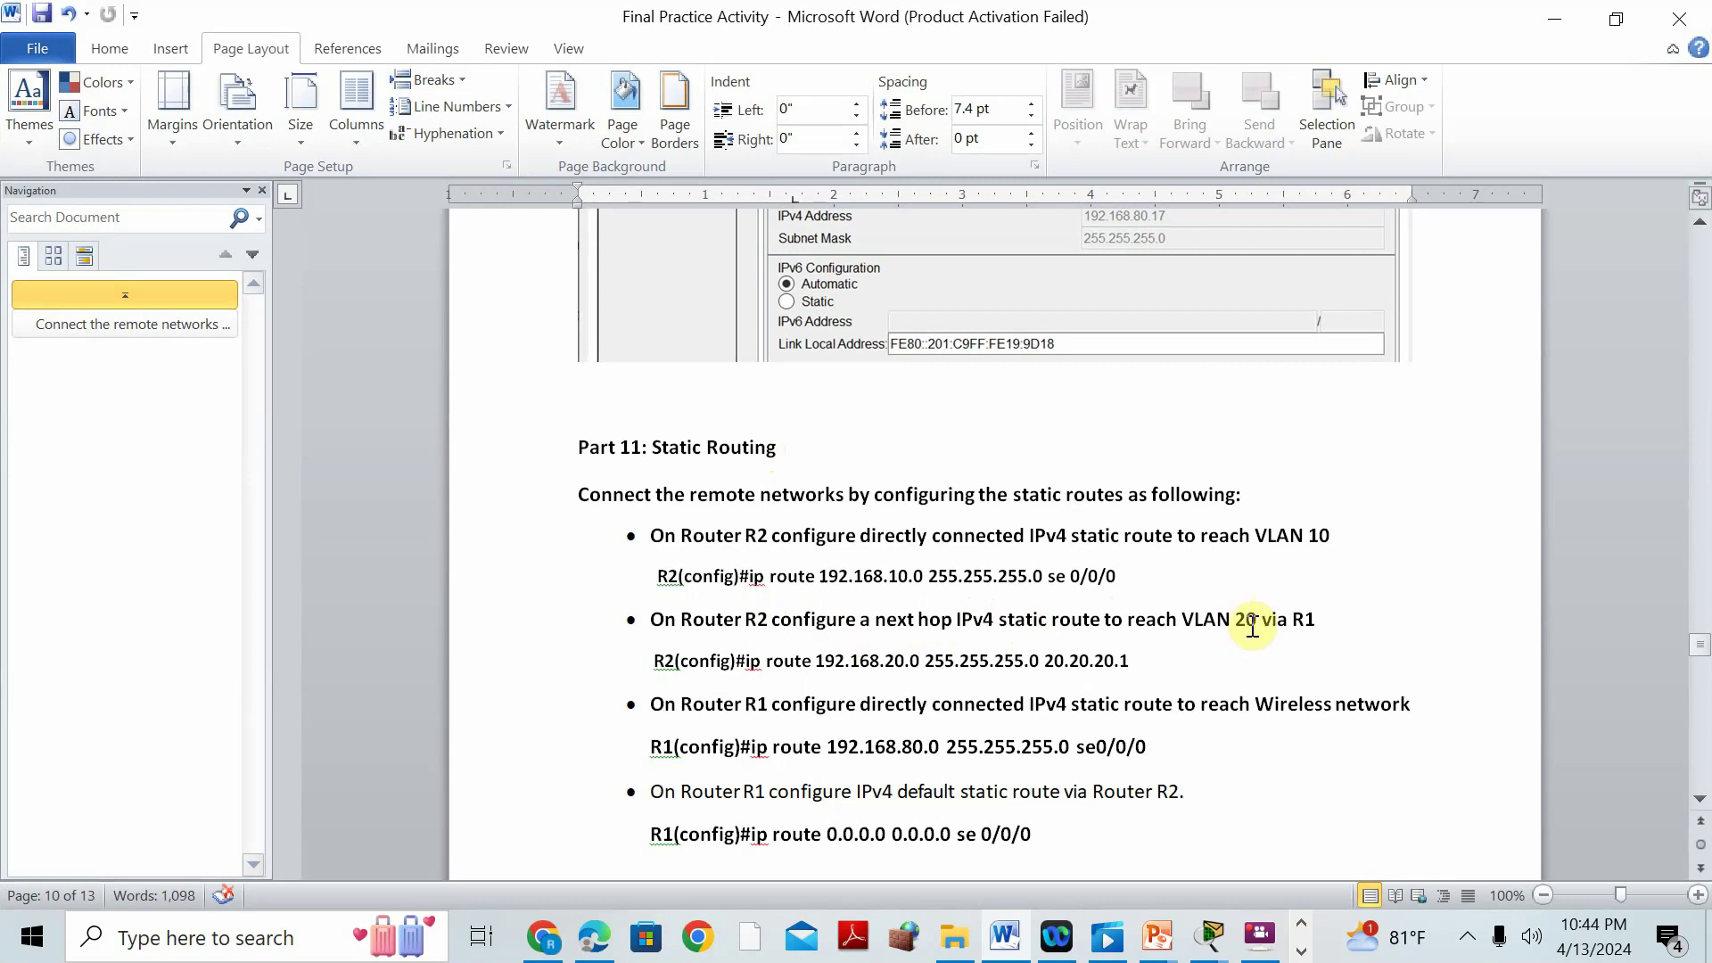
left_click(1553, 19)
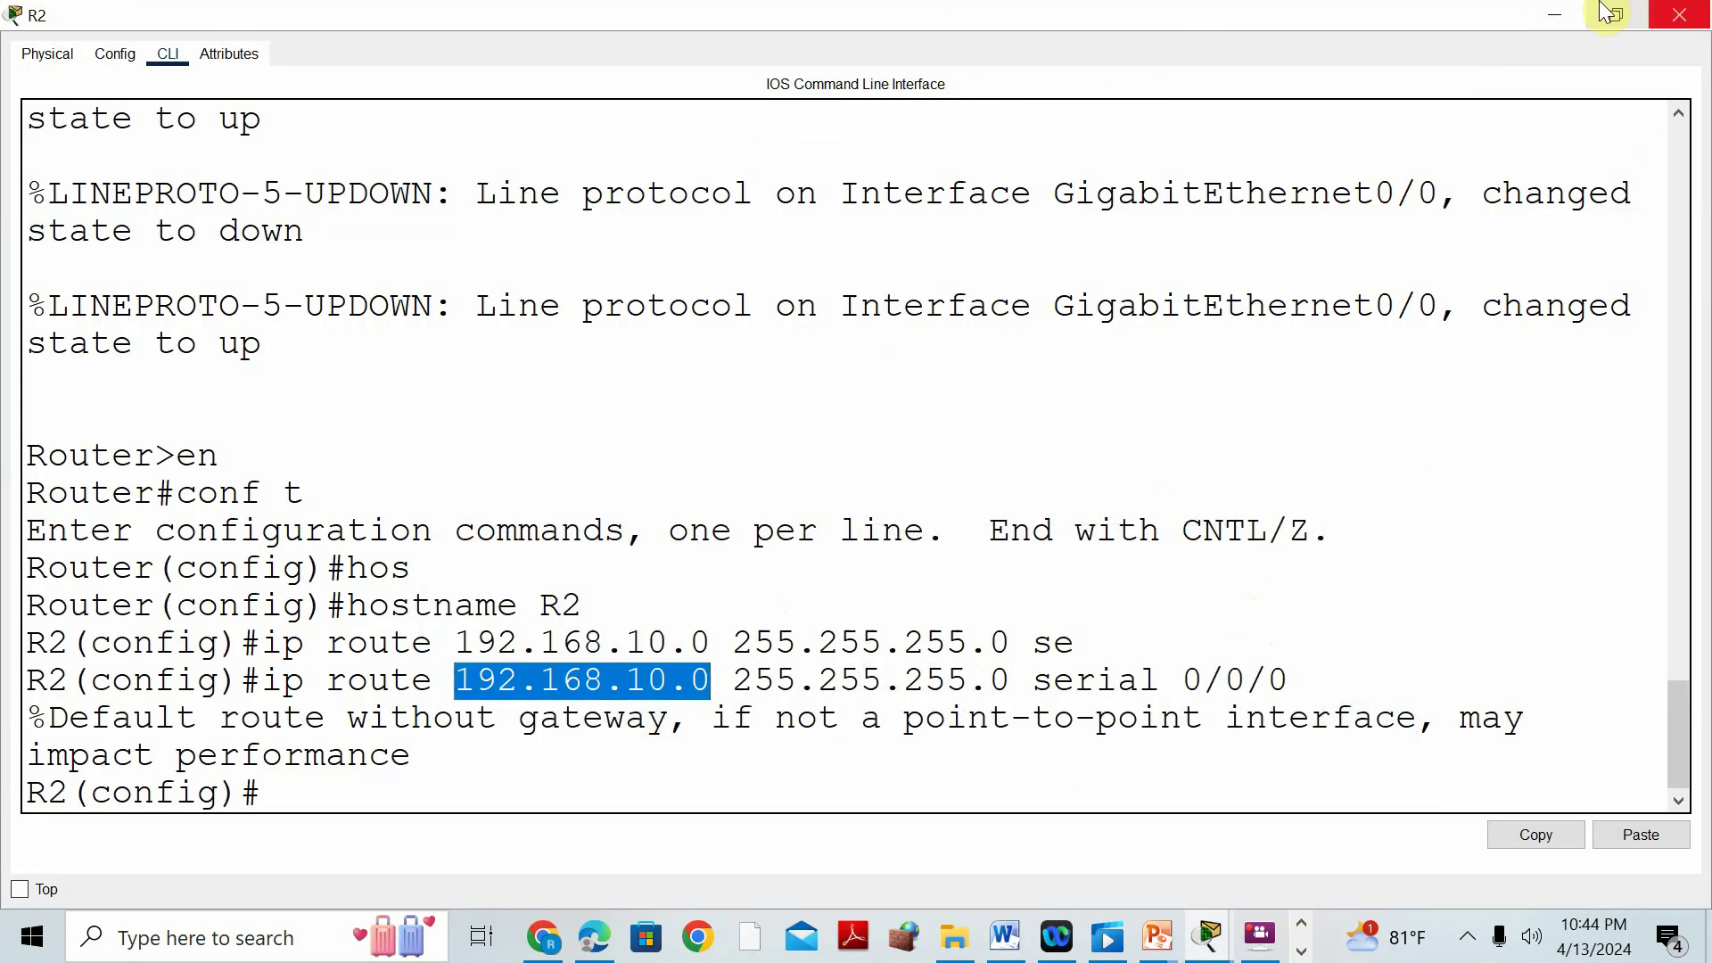
left_click(1657, 13)
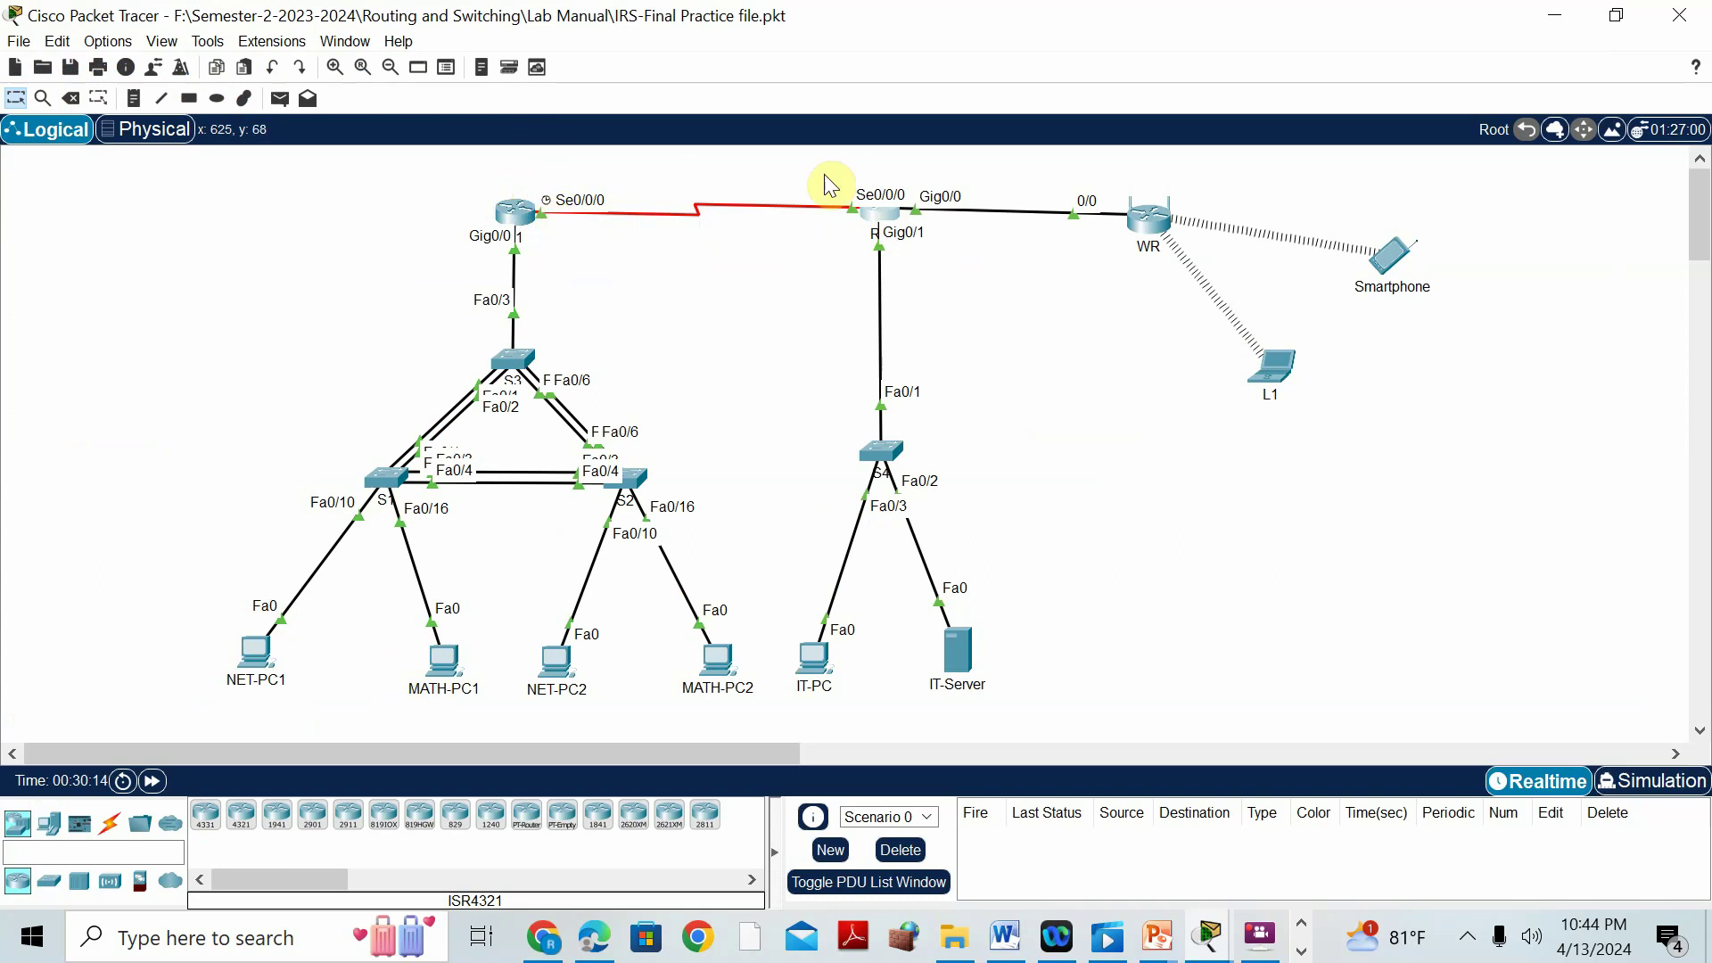
Check R1's Serial0/0/0 interface settings in its Config tab.
left_click(519, 223)
left_click(116, 63)
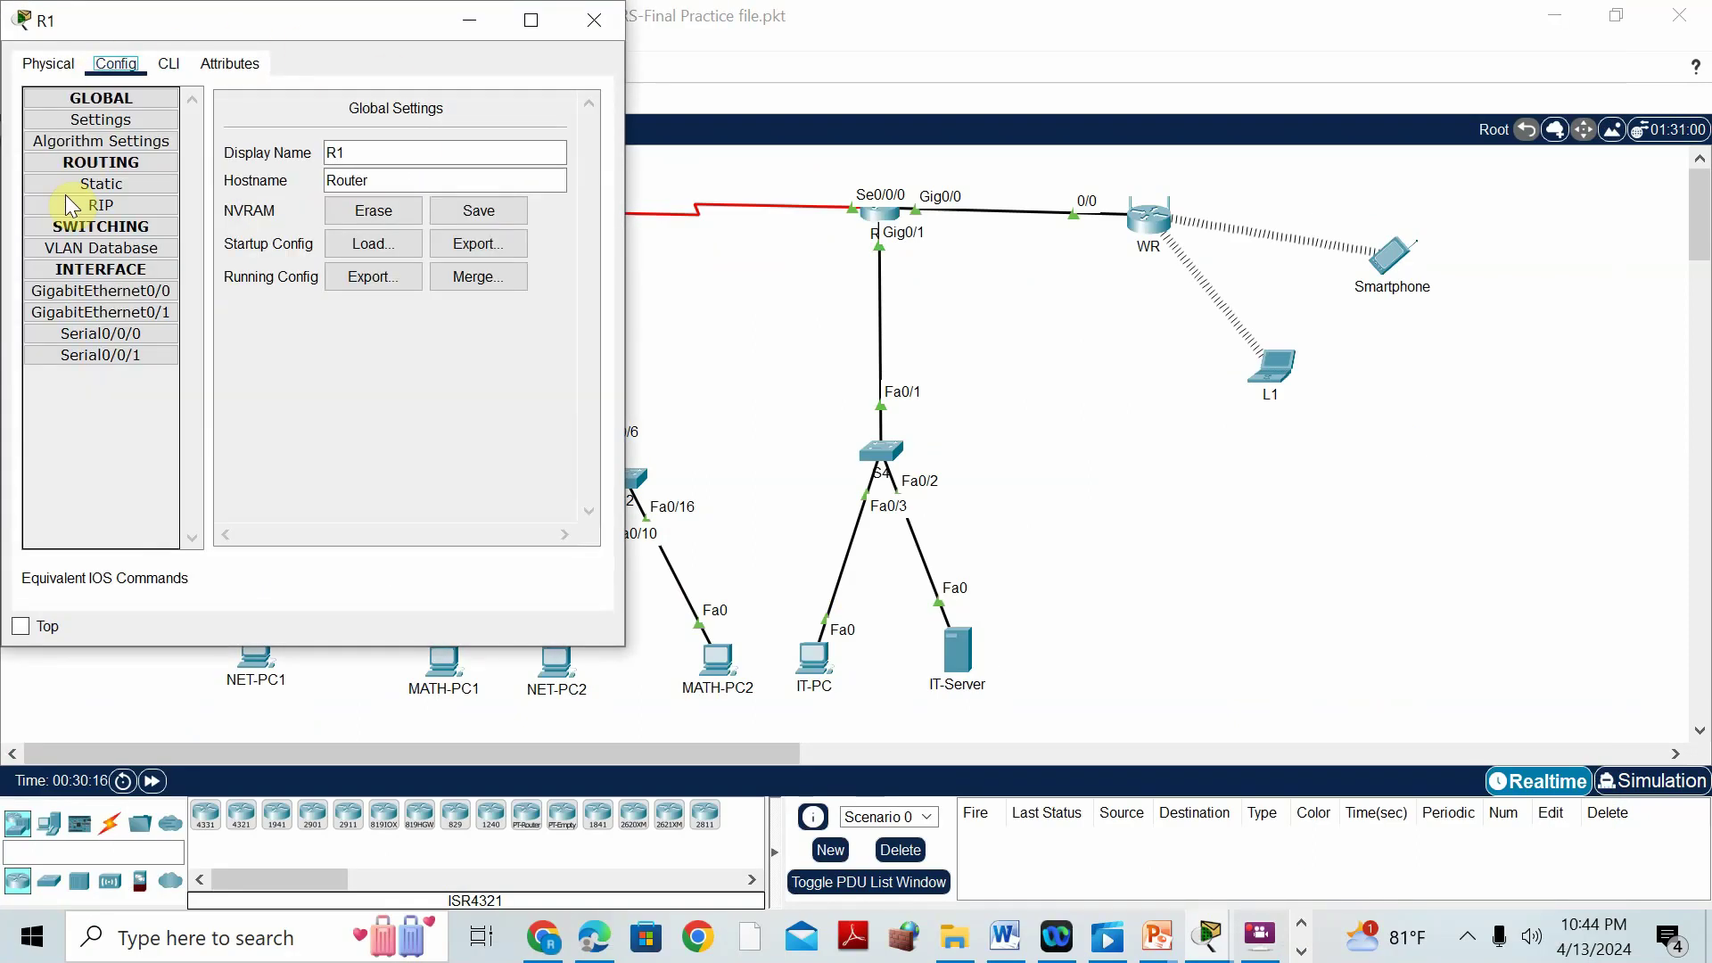
left_click(125, 337)
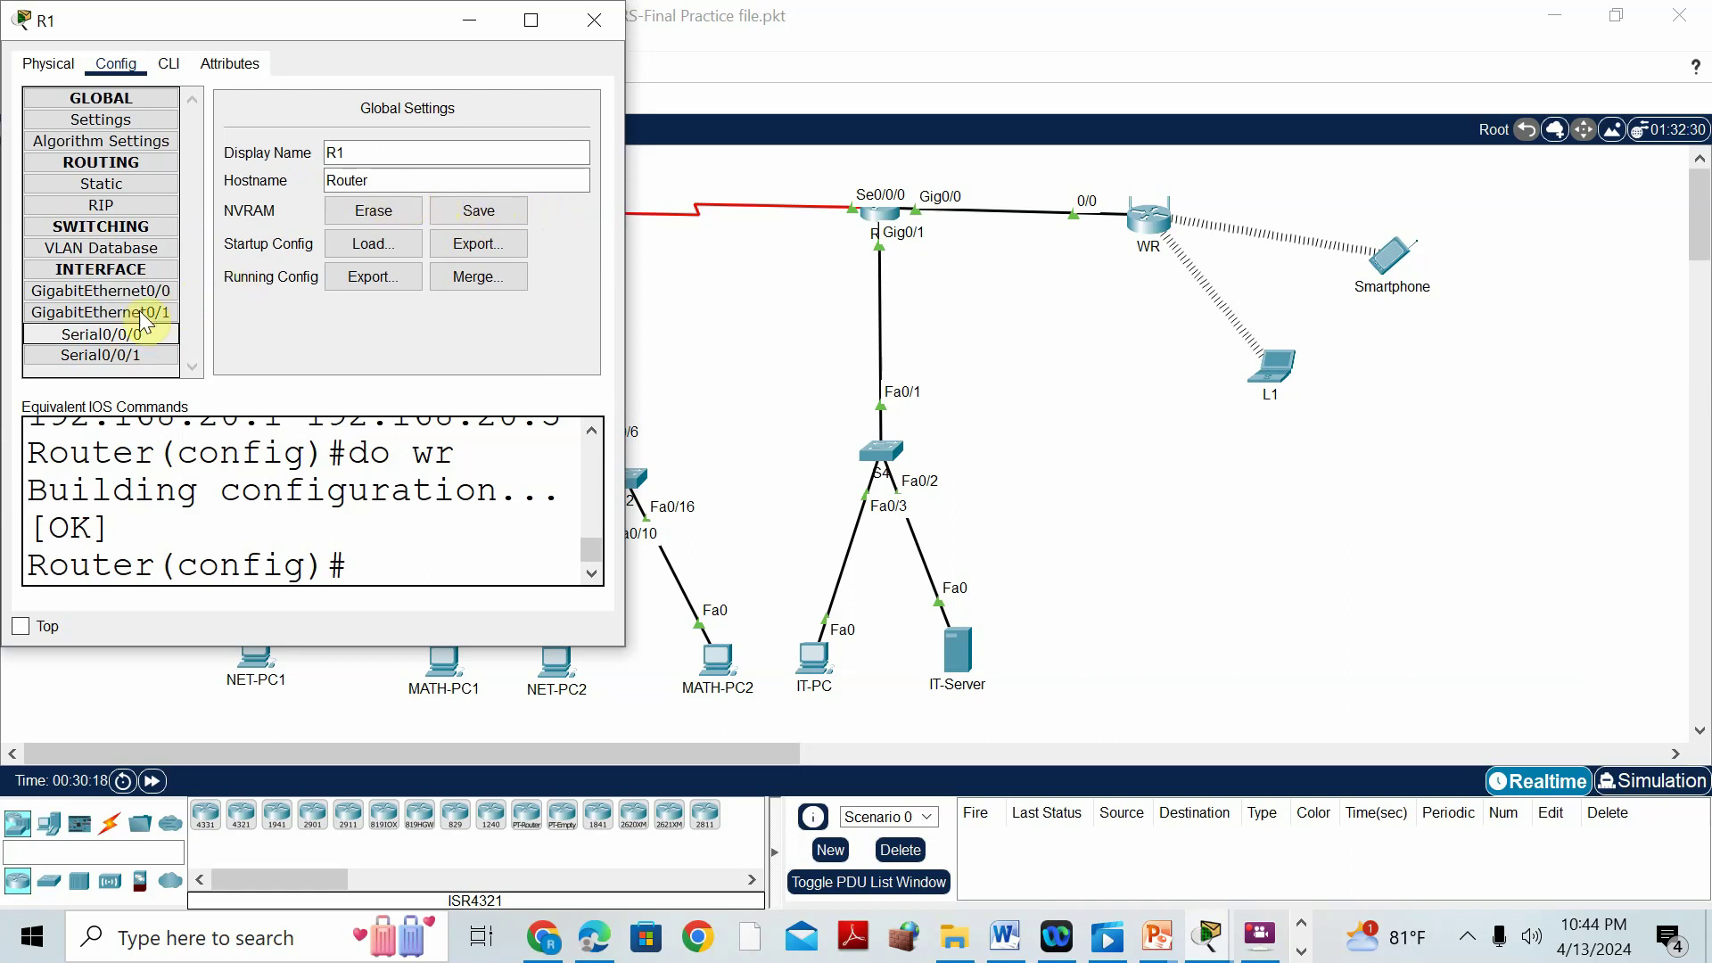
left_click(125, 335)
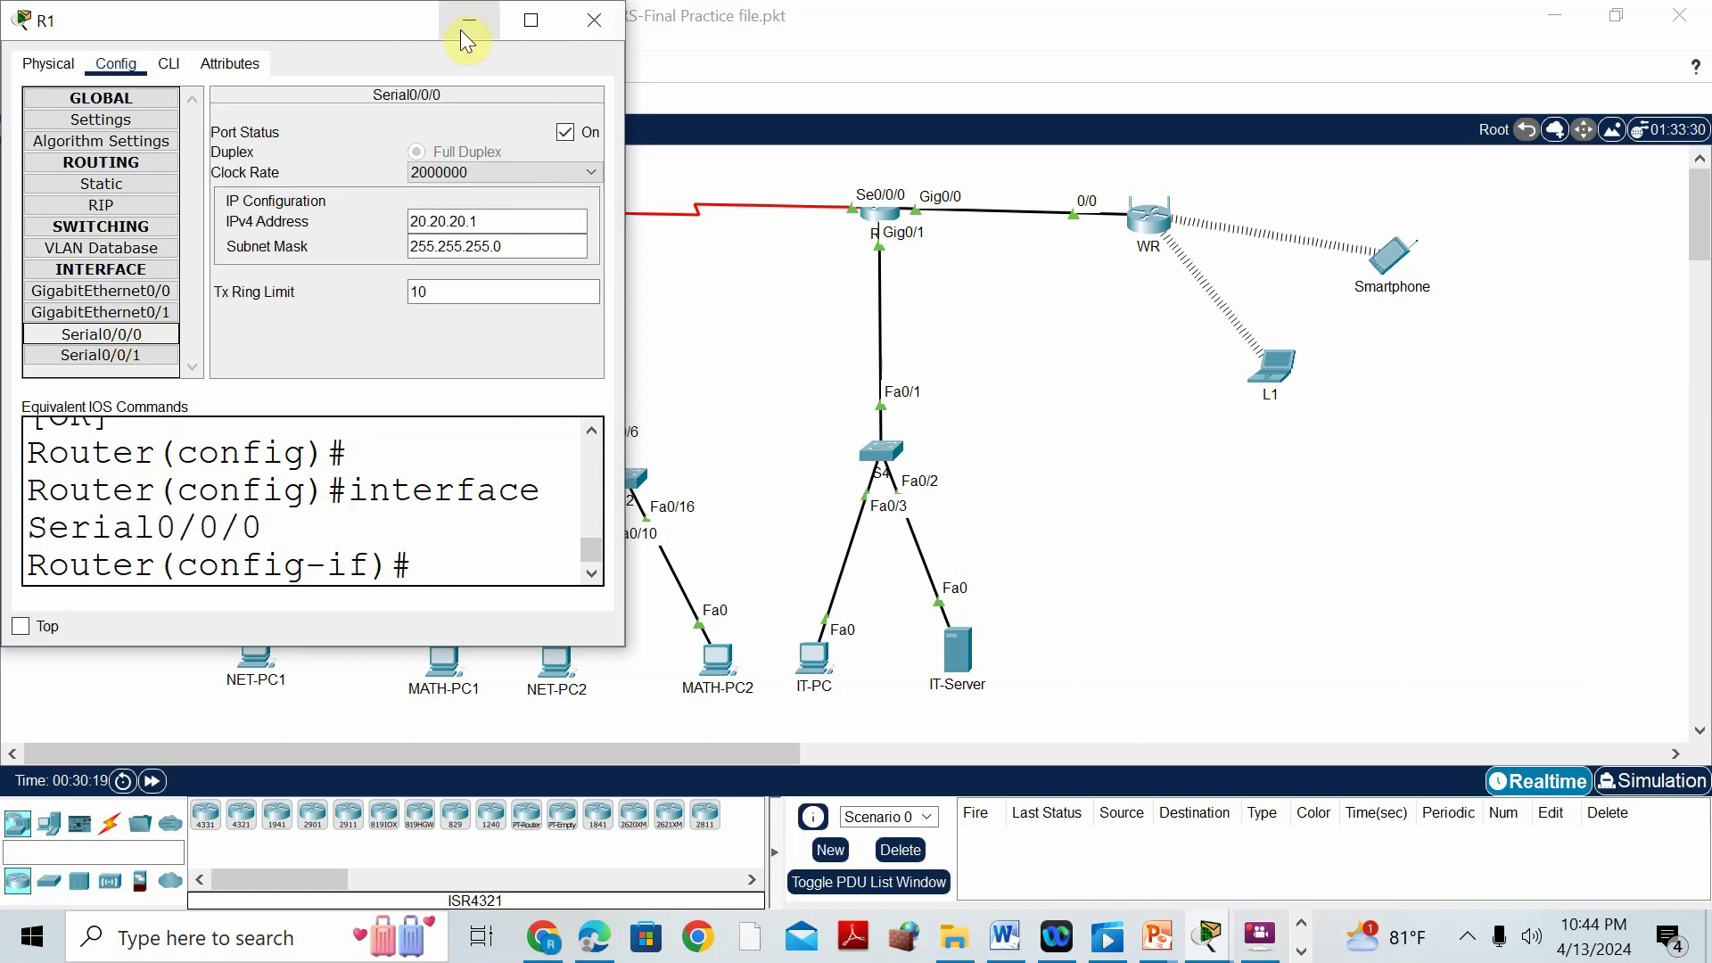
left_click(470, 21)
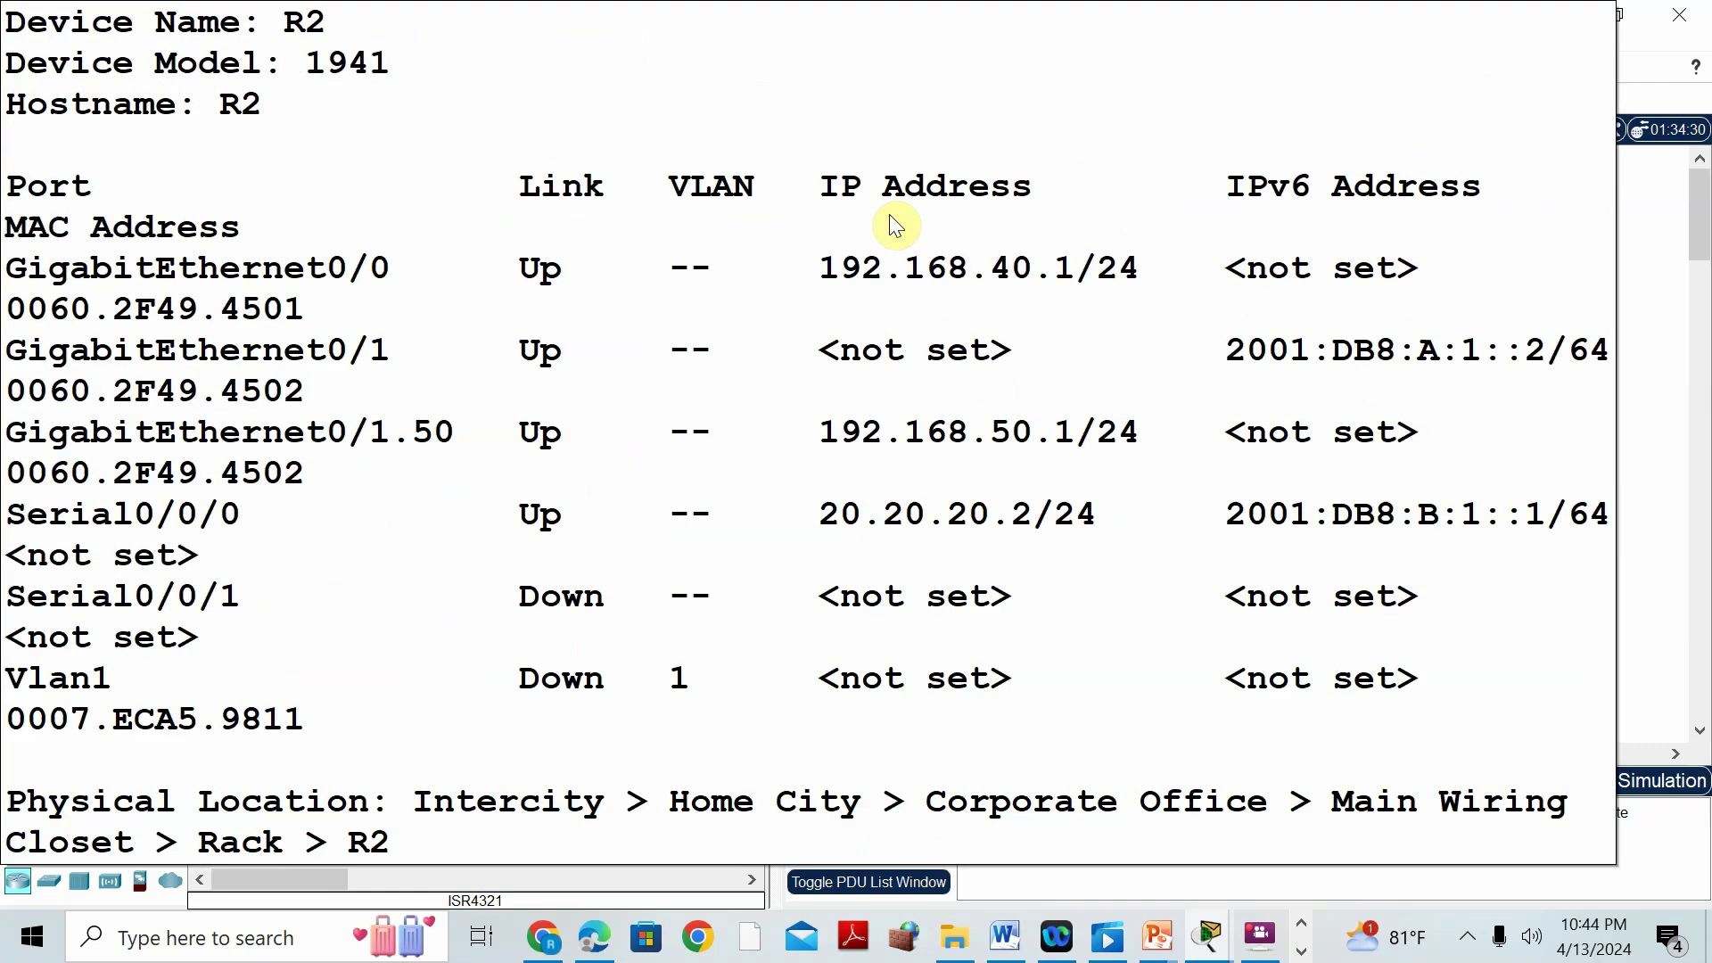
On R2, add a static route to 192.168.20.0 255.255.255.0 via next hop 20.20.20.1.
left_click(891, 223)
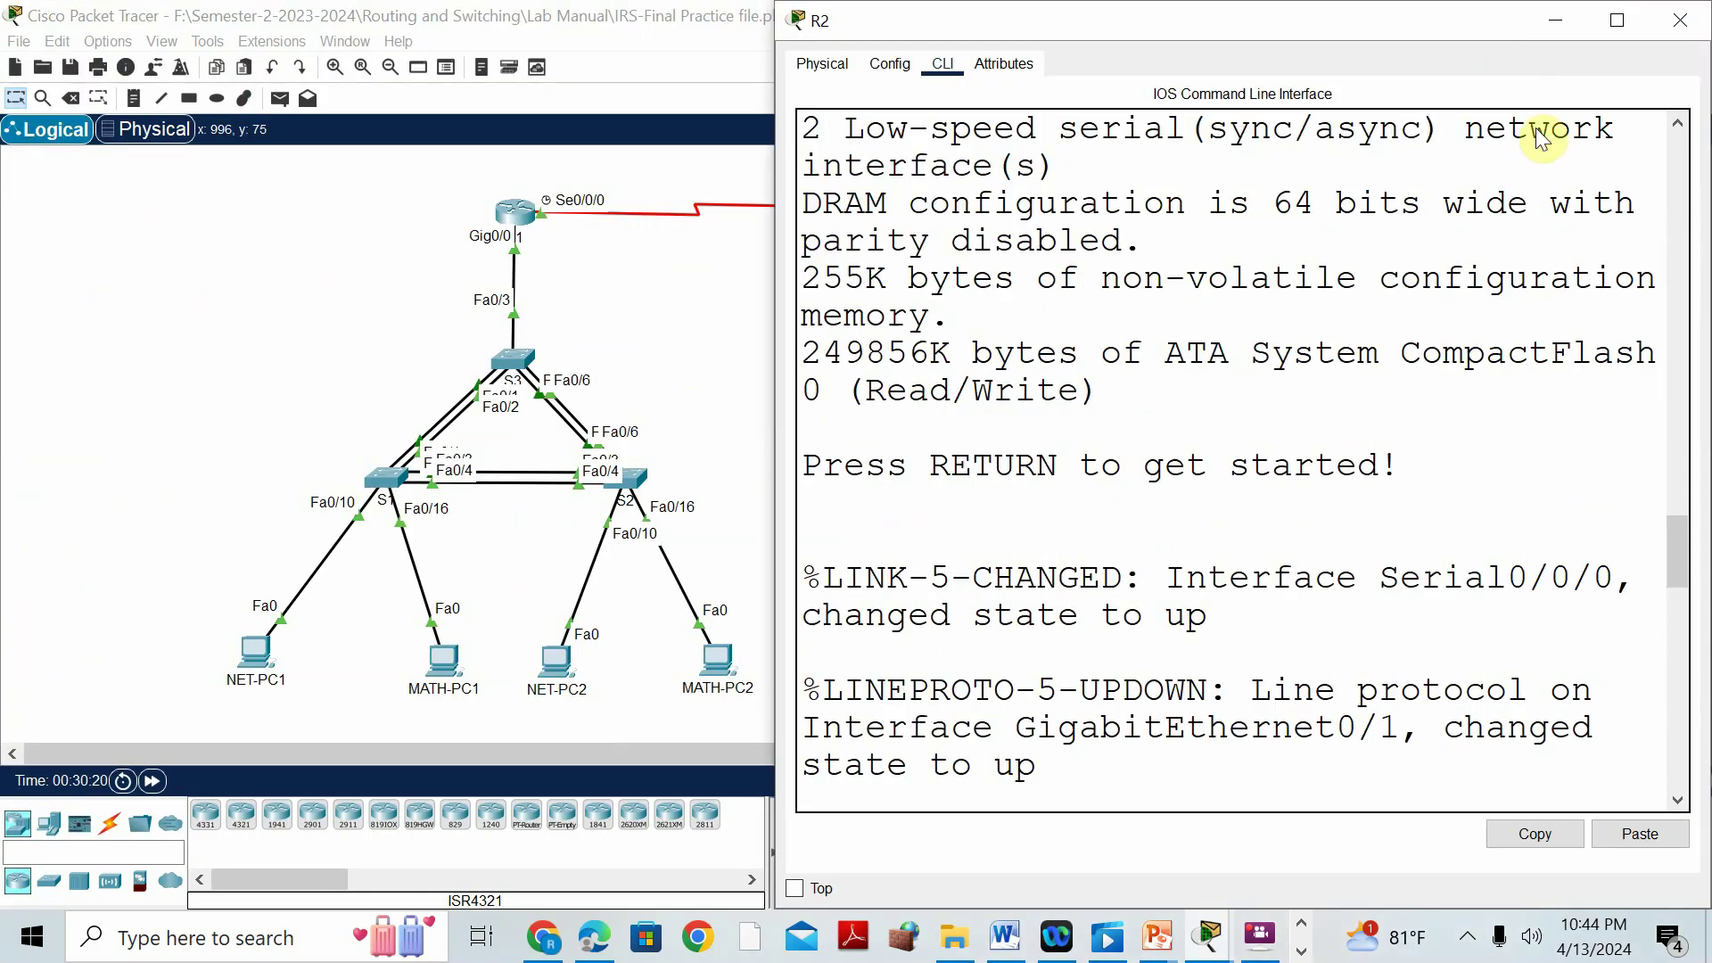
left_click(1617, 18)
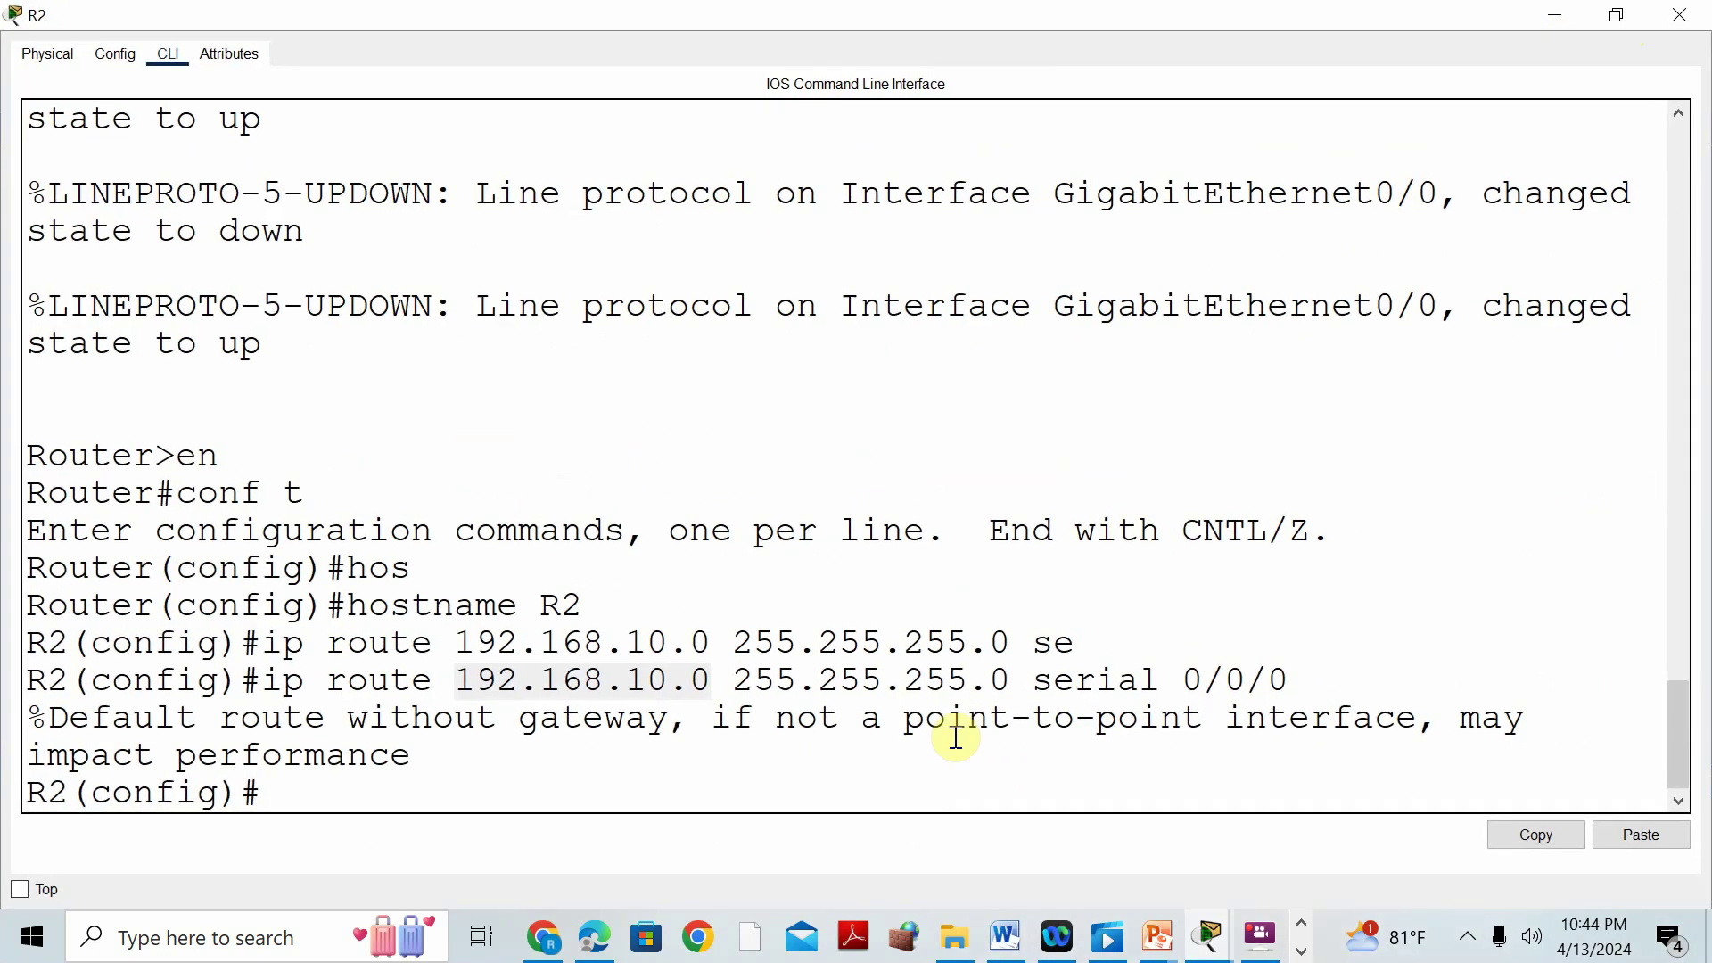
left_click(682, 783)
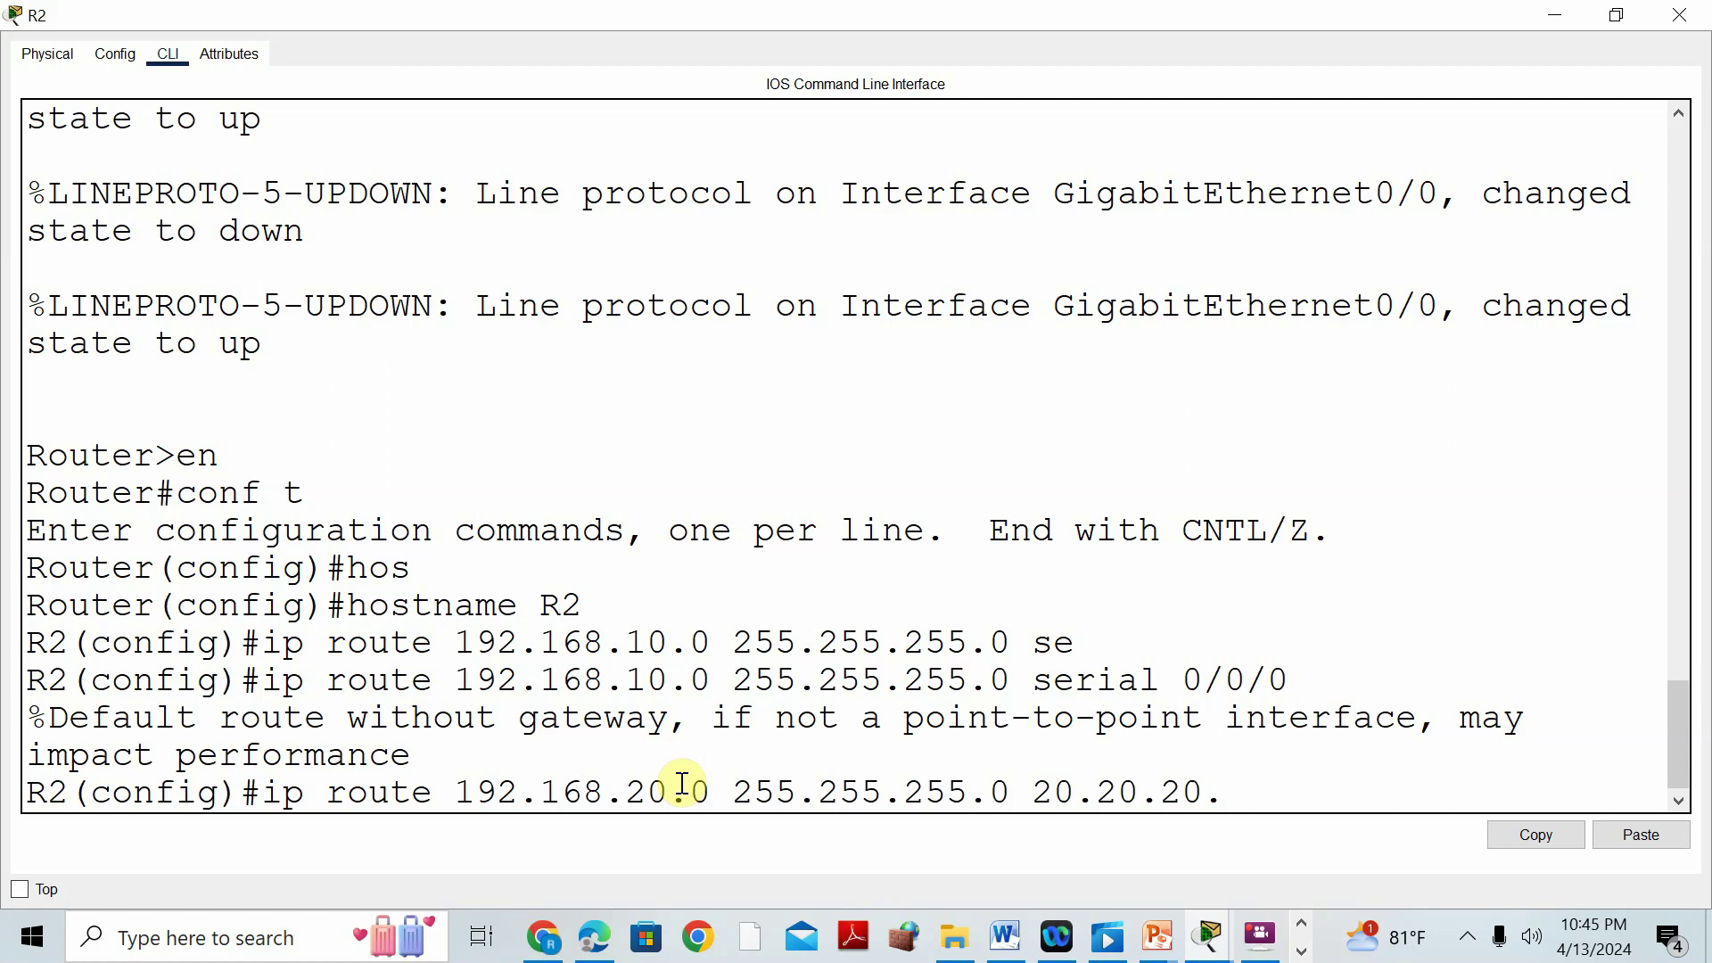
type("1")
key("Return")
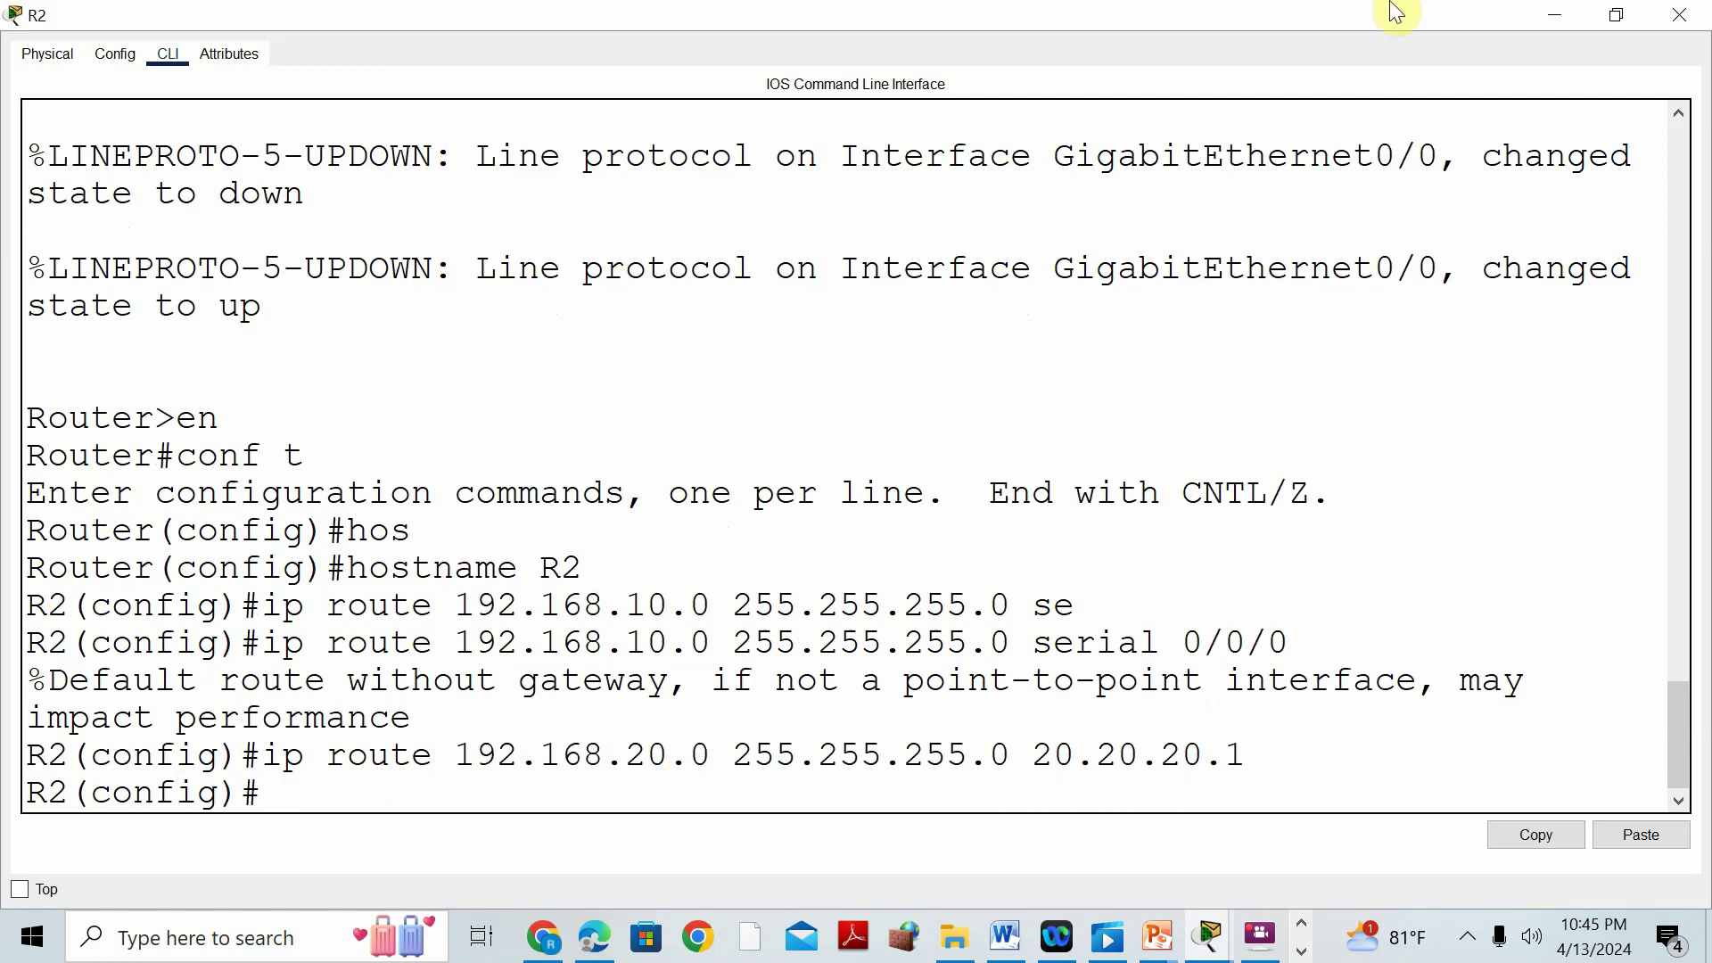
left_click(1010, 934)
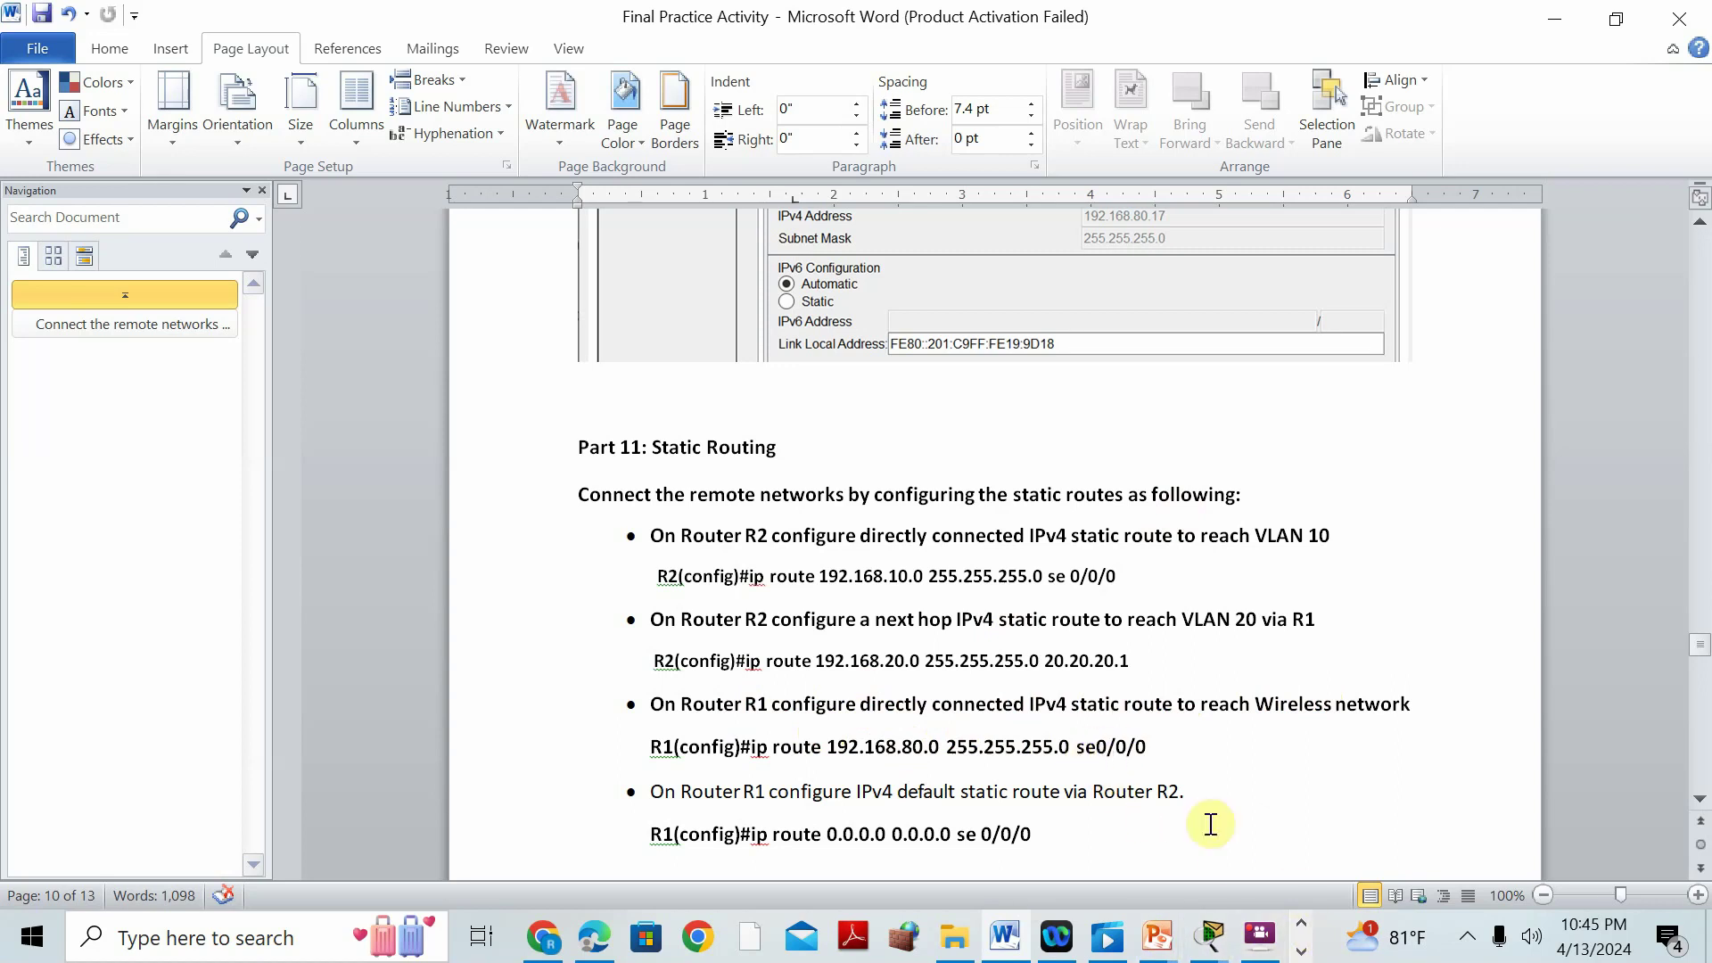
Bring the Packet Tracer topology window back in front of Word.
left_click(1209, 937)
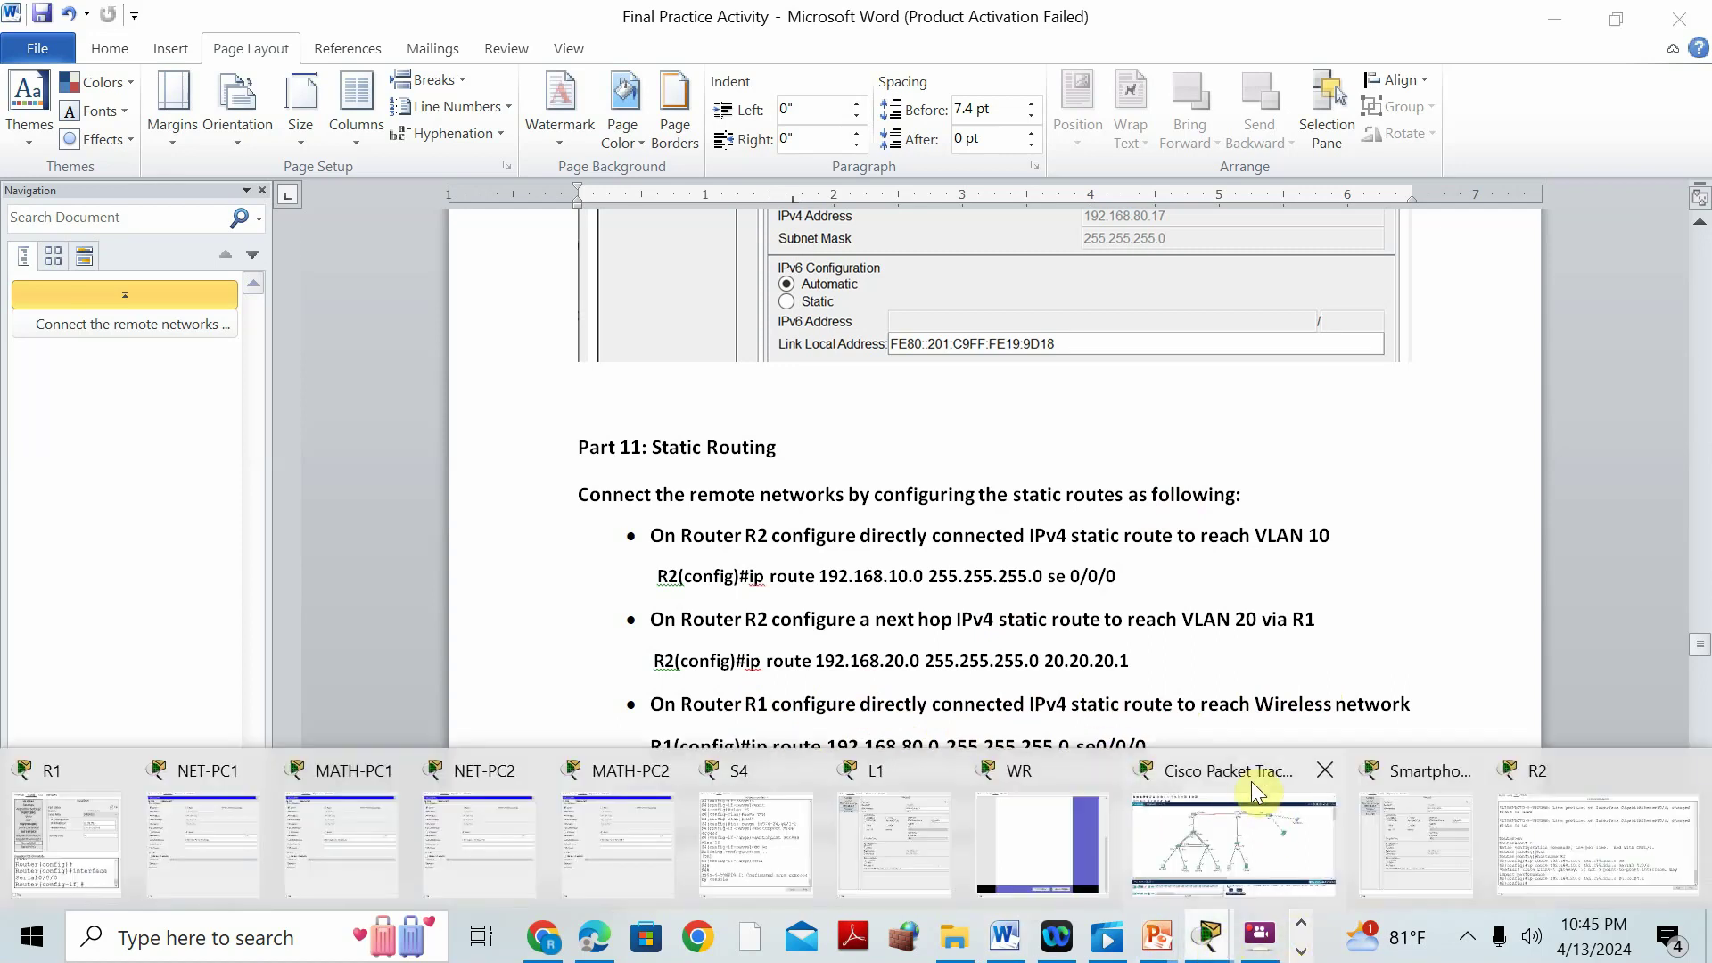
left_click(1263, 797)
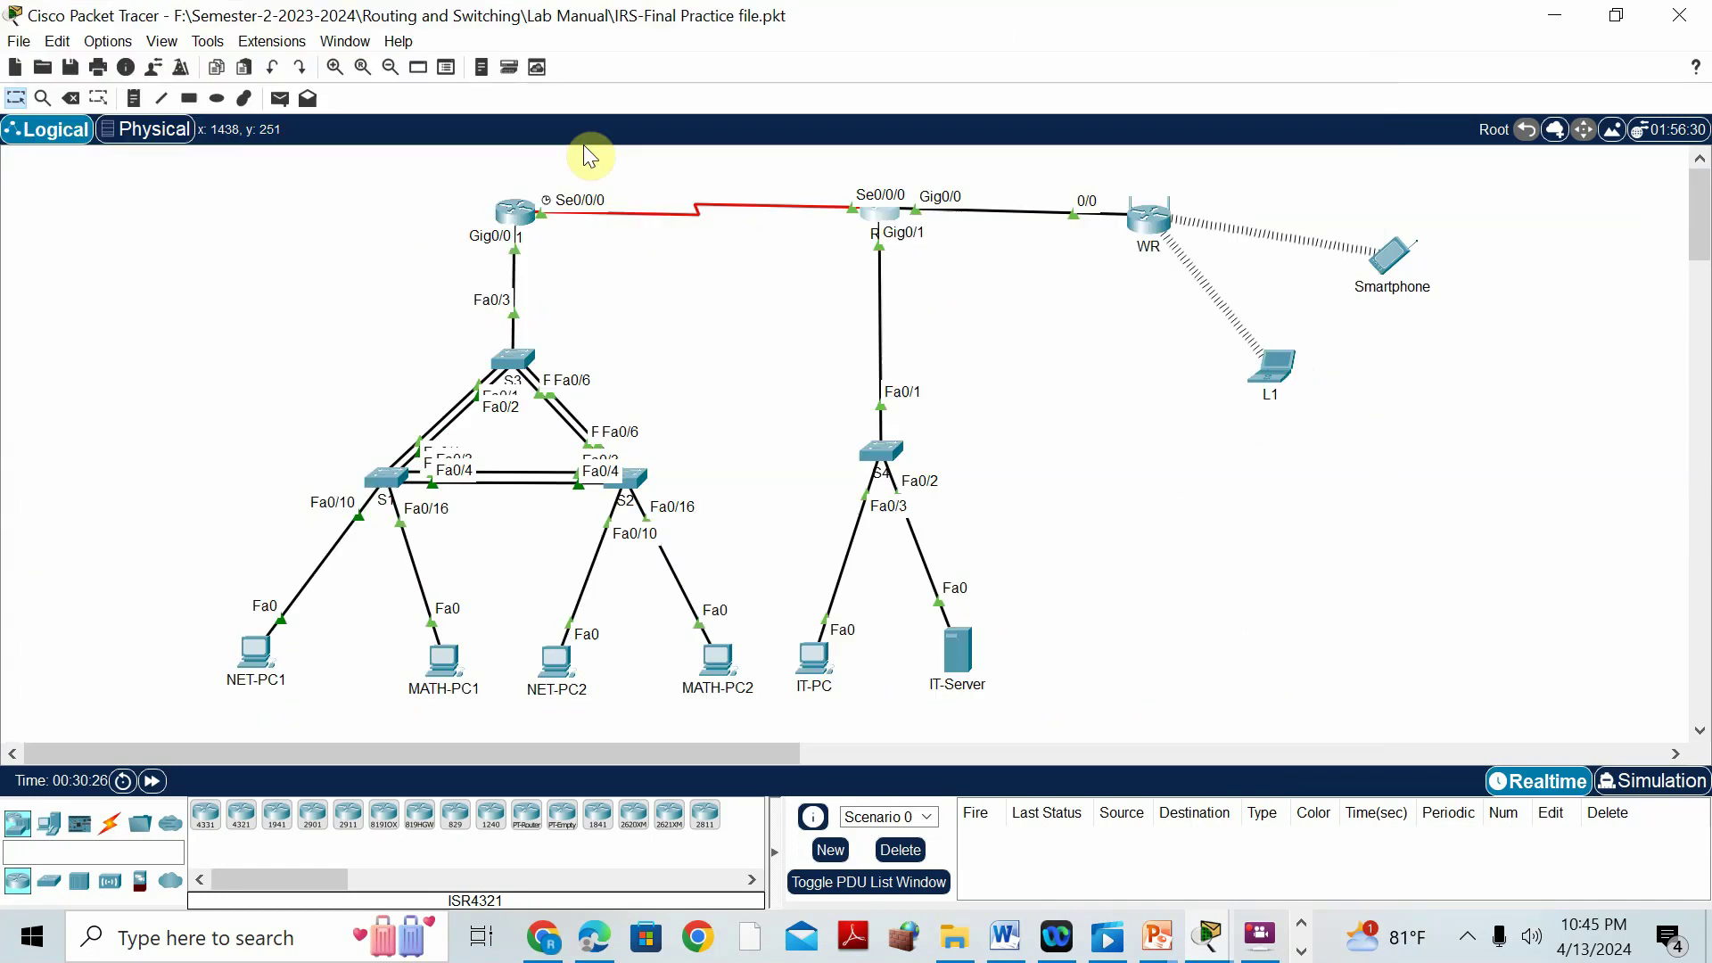
In R1's CLI, leave interface mode with end and enter global configuration with conf t.
left_click(514, 217)
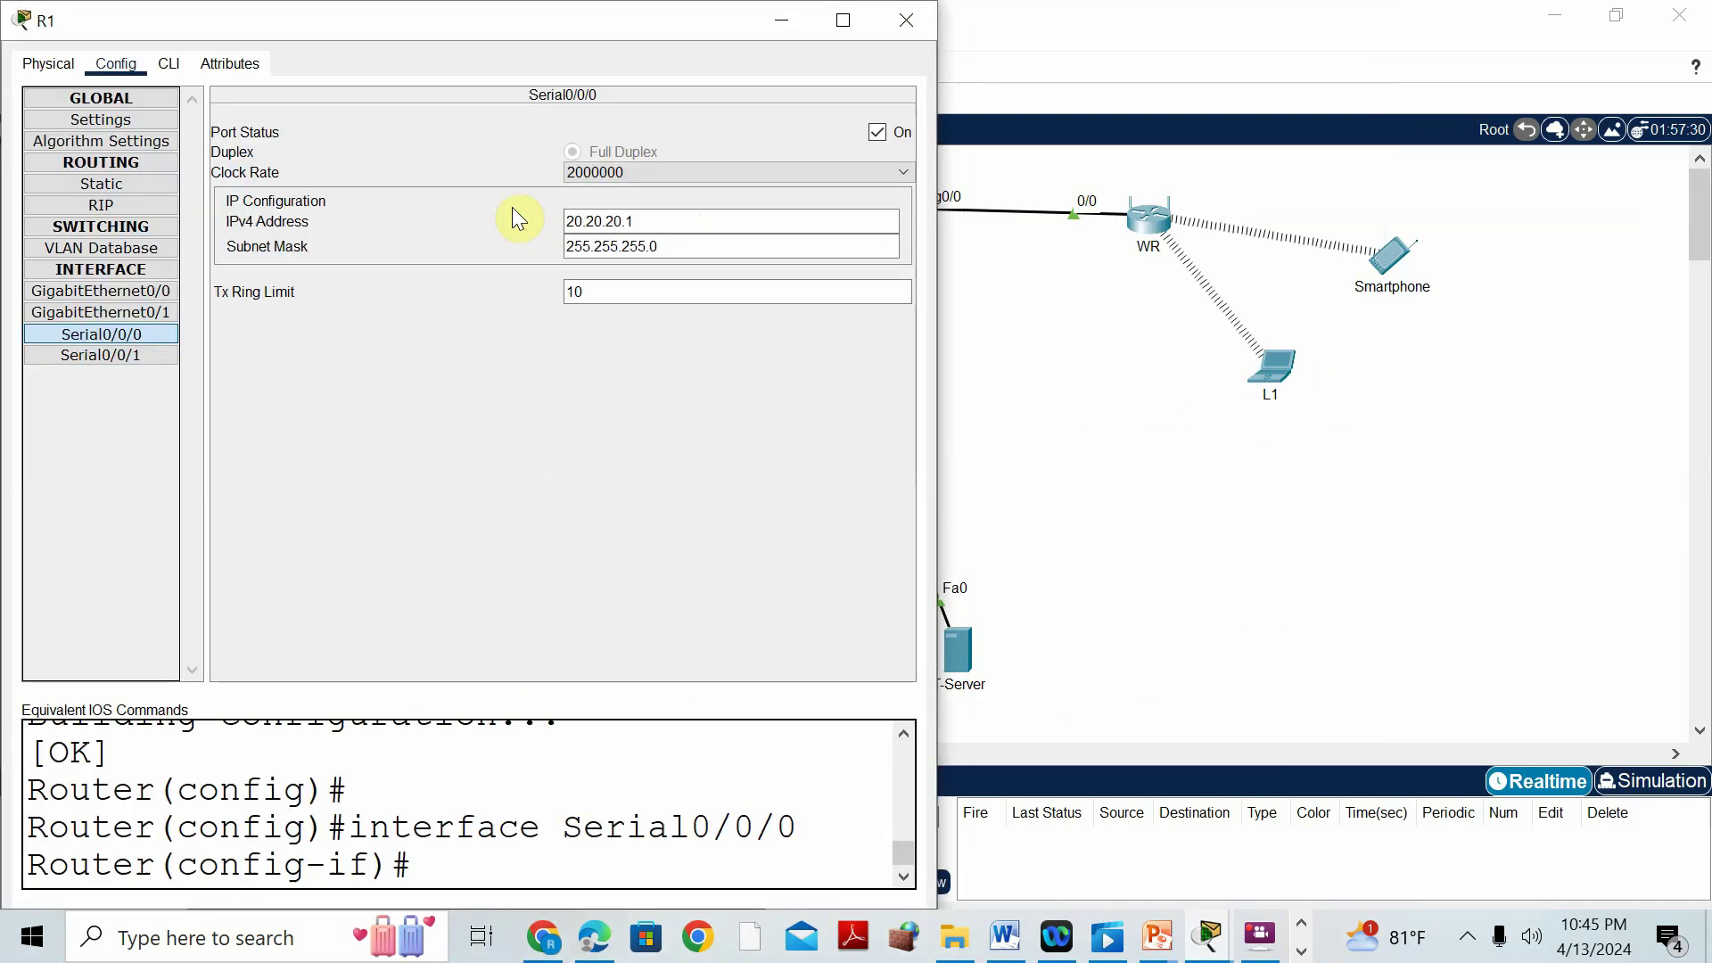
left_click(168, 64)
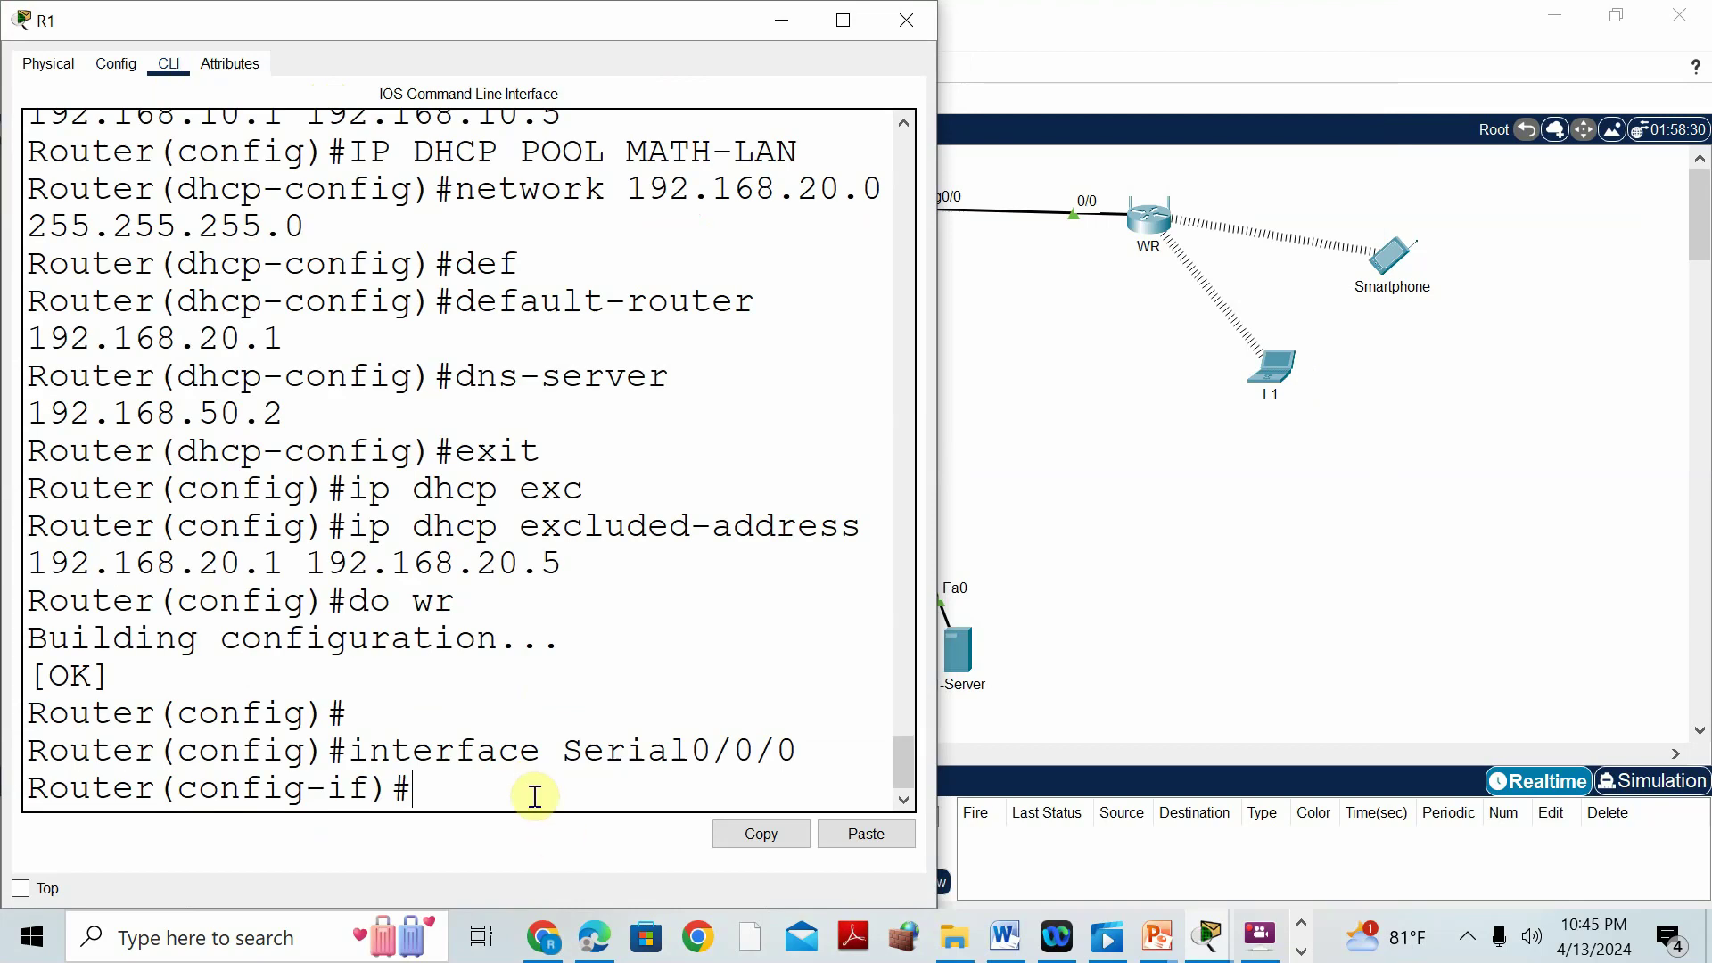
type("end")
key("Return")
key("Return")
type("conf t")
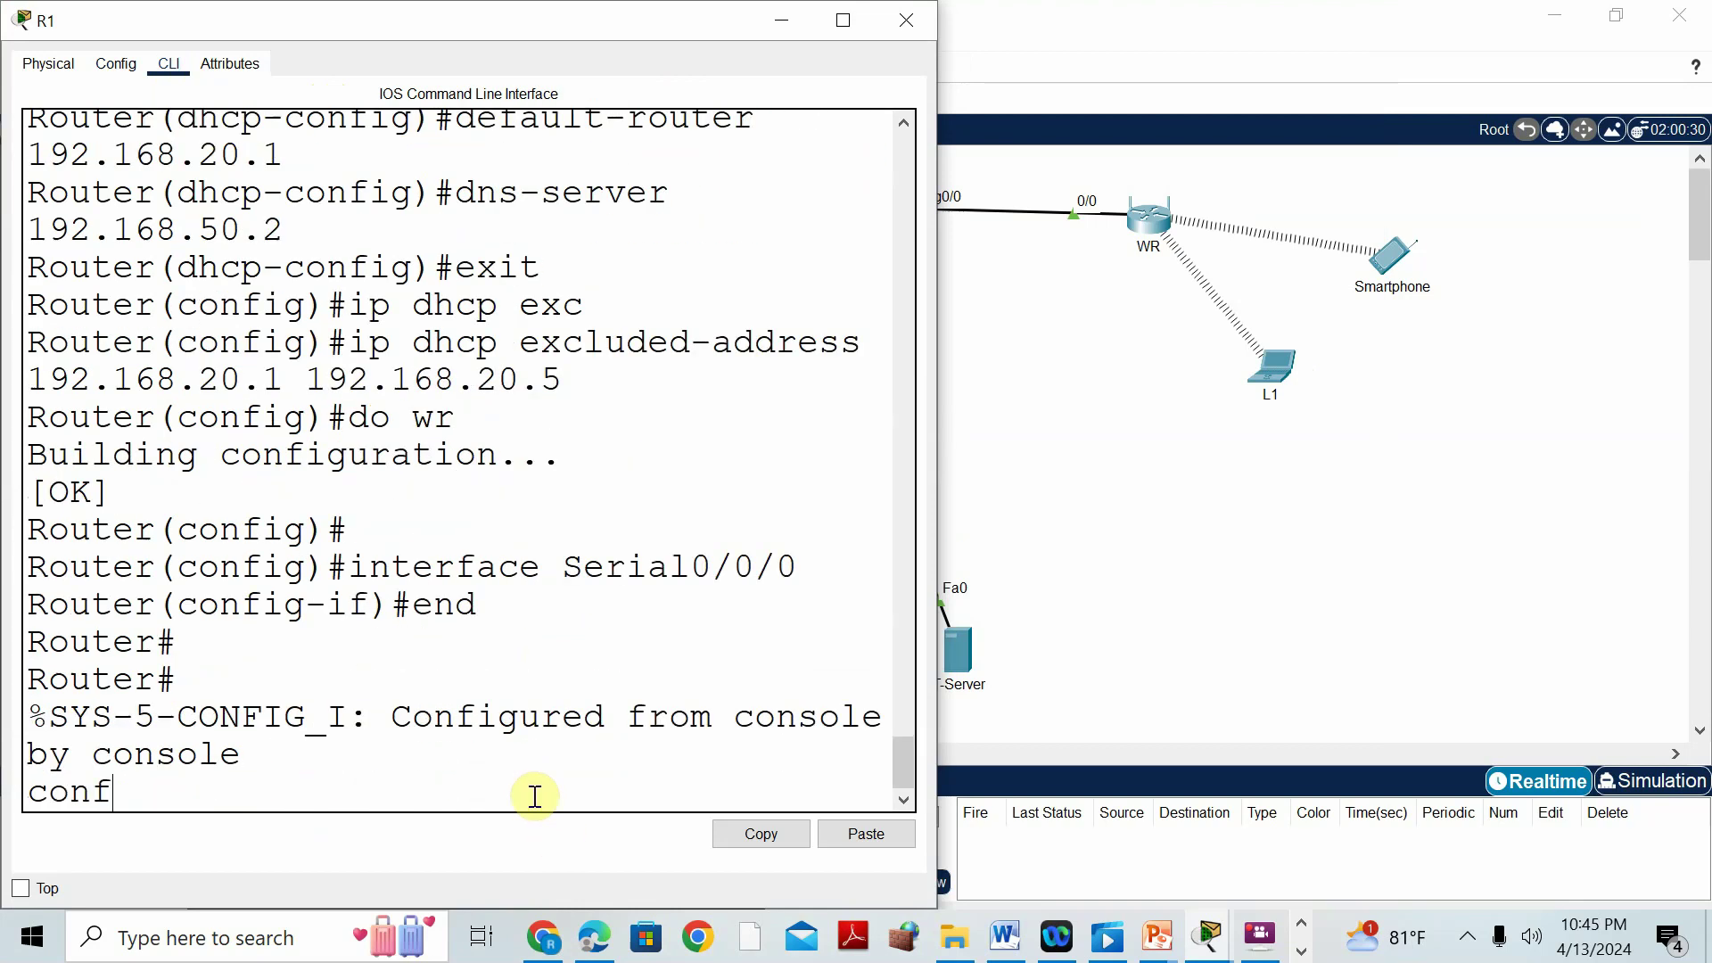
key("Return")
Add R1's static route to 192.168.80.0 255.255.255.0 out Serial0/0/0.
type("ip route 192.168.8")
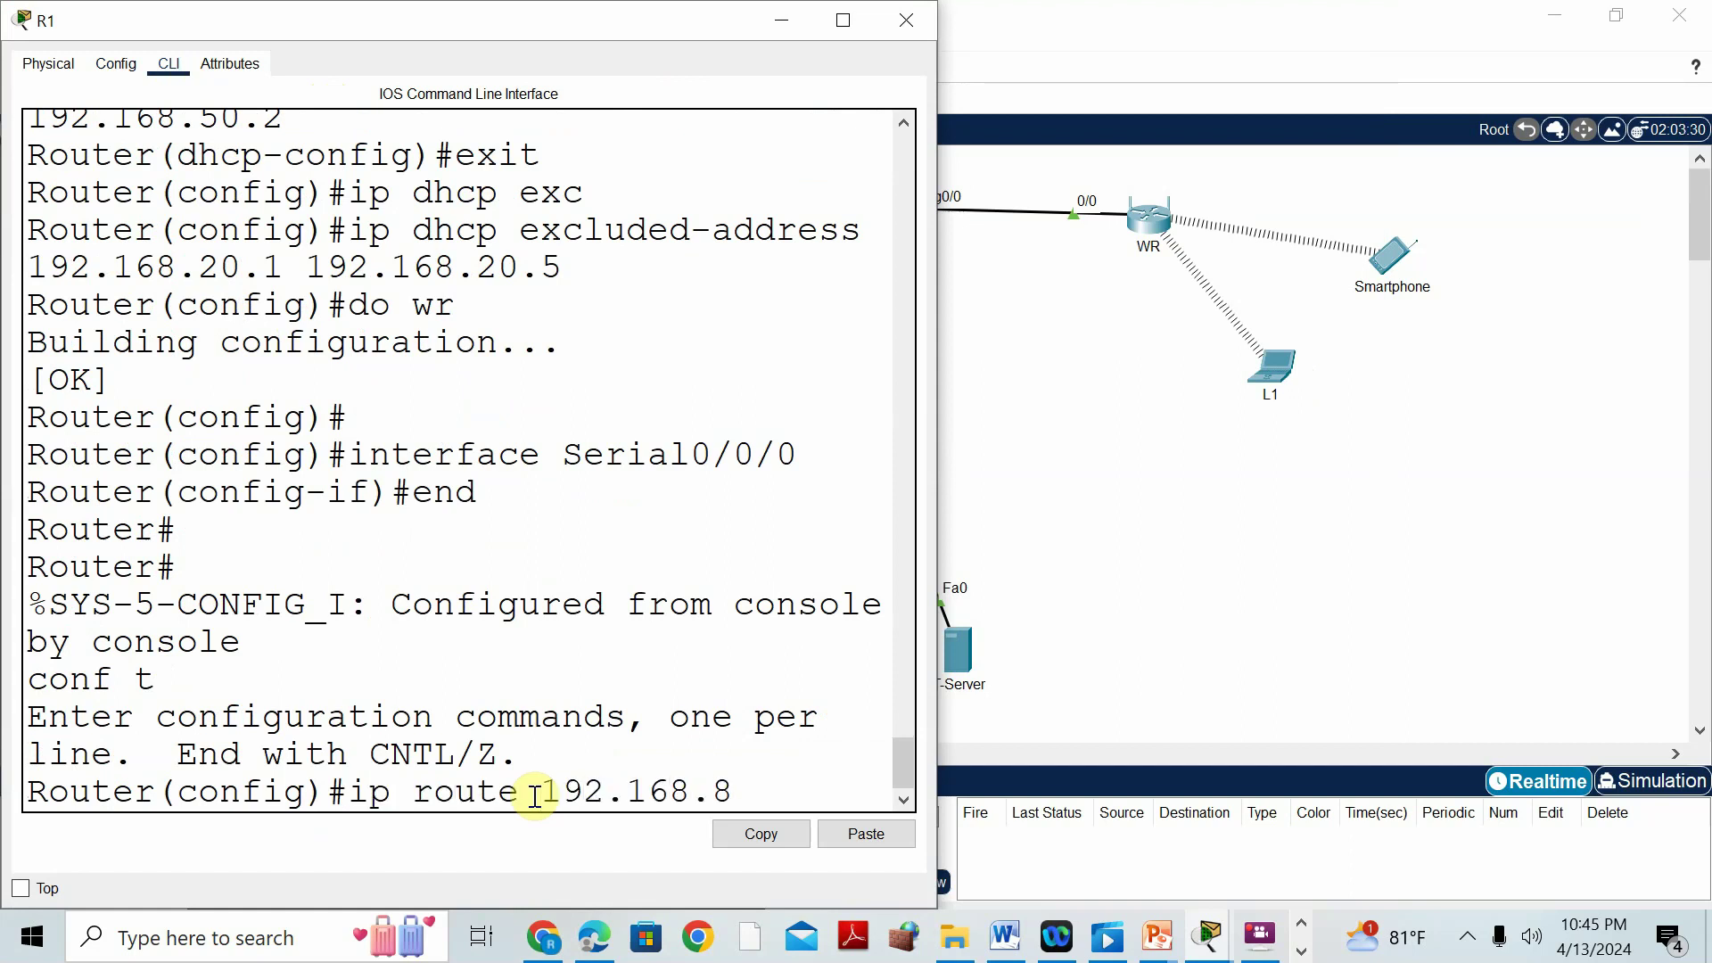
type("0.0 255.255.255.0")
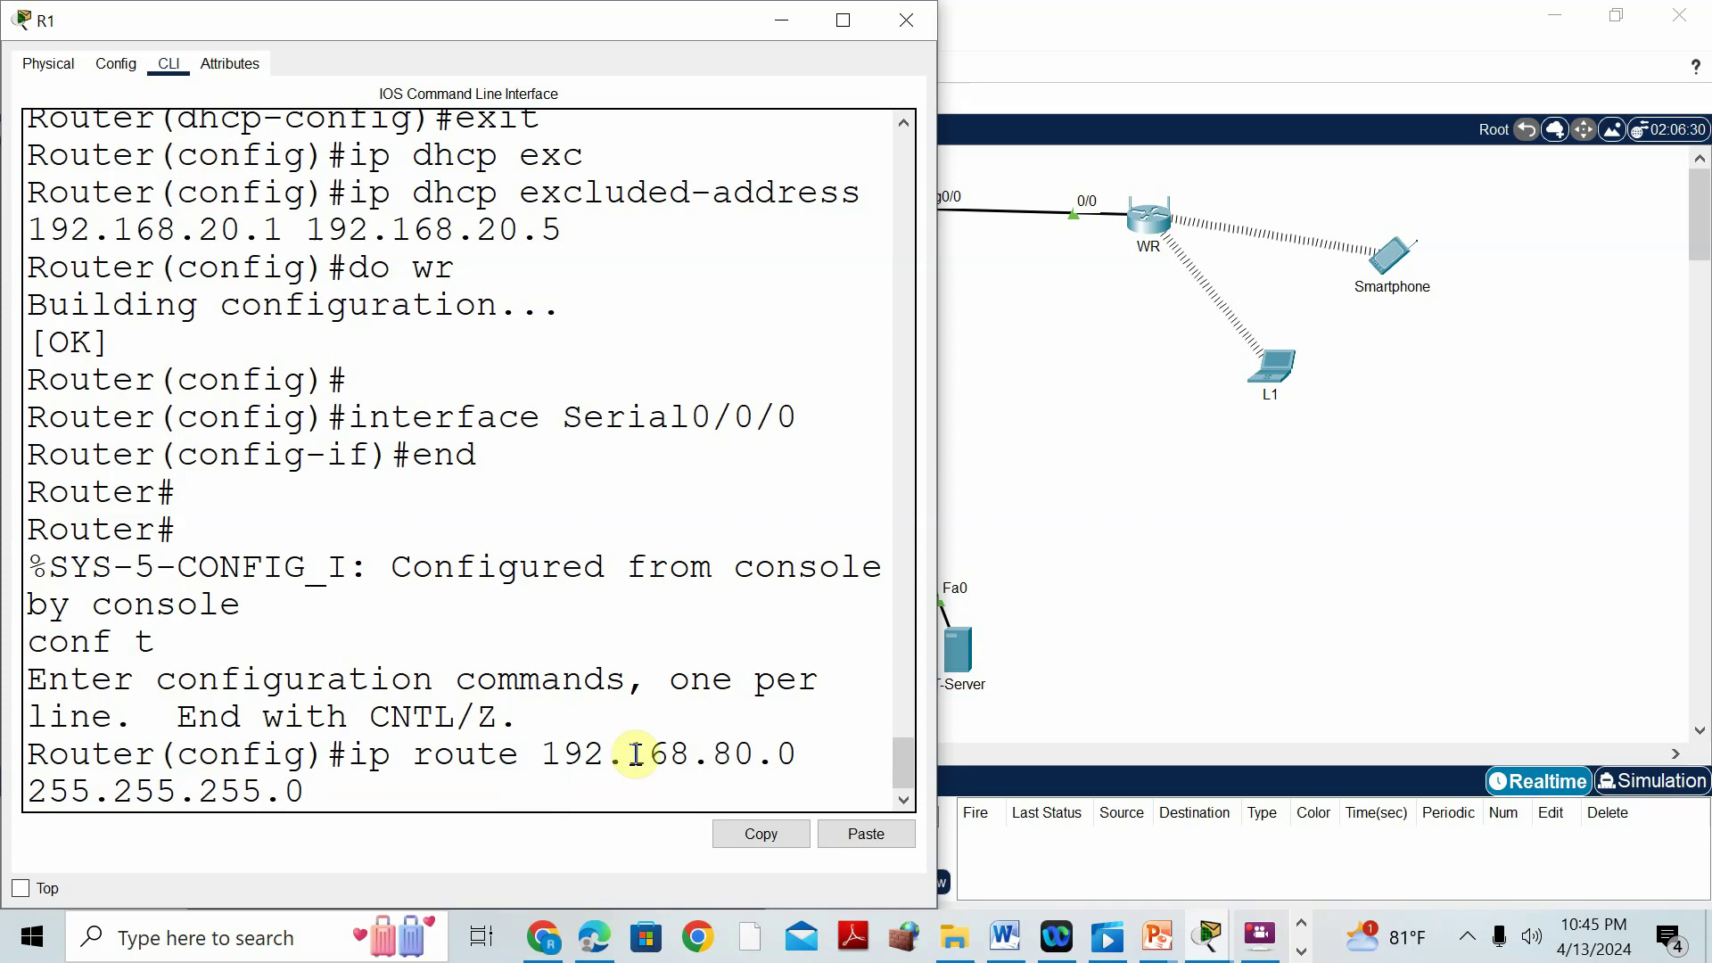
left_click(906, 20)
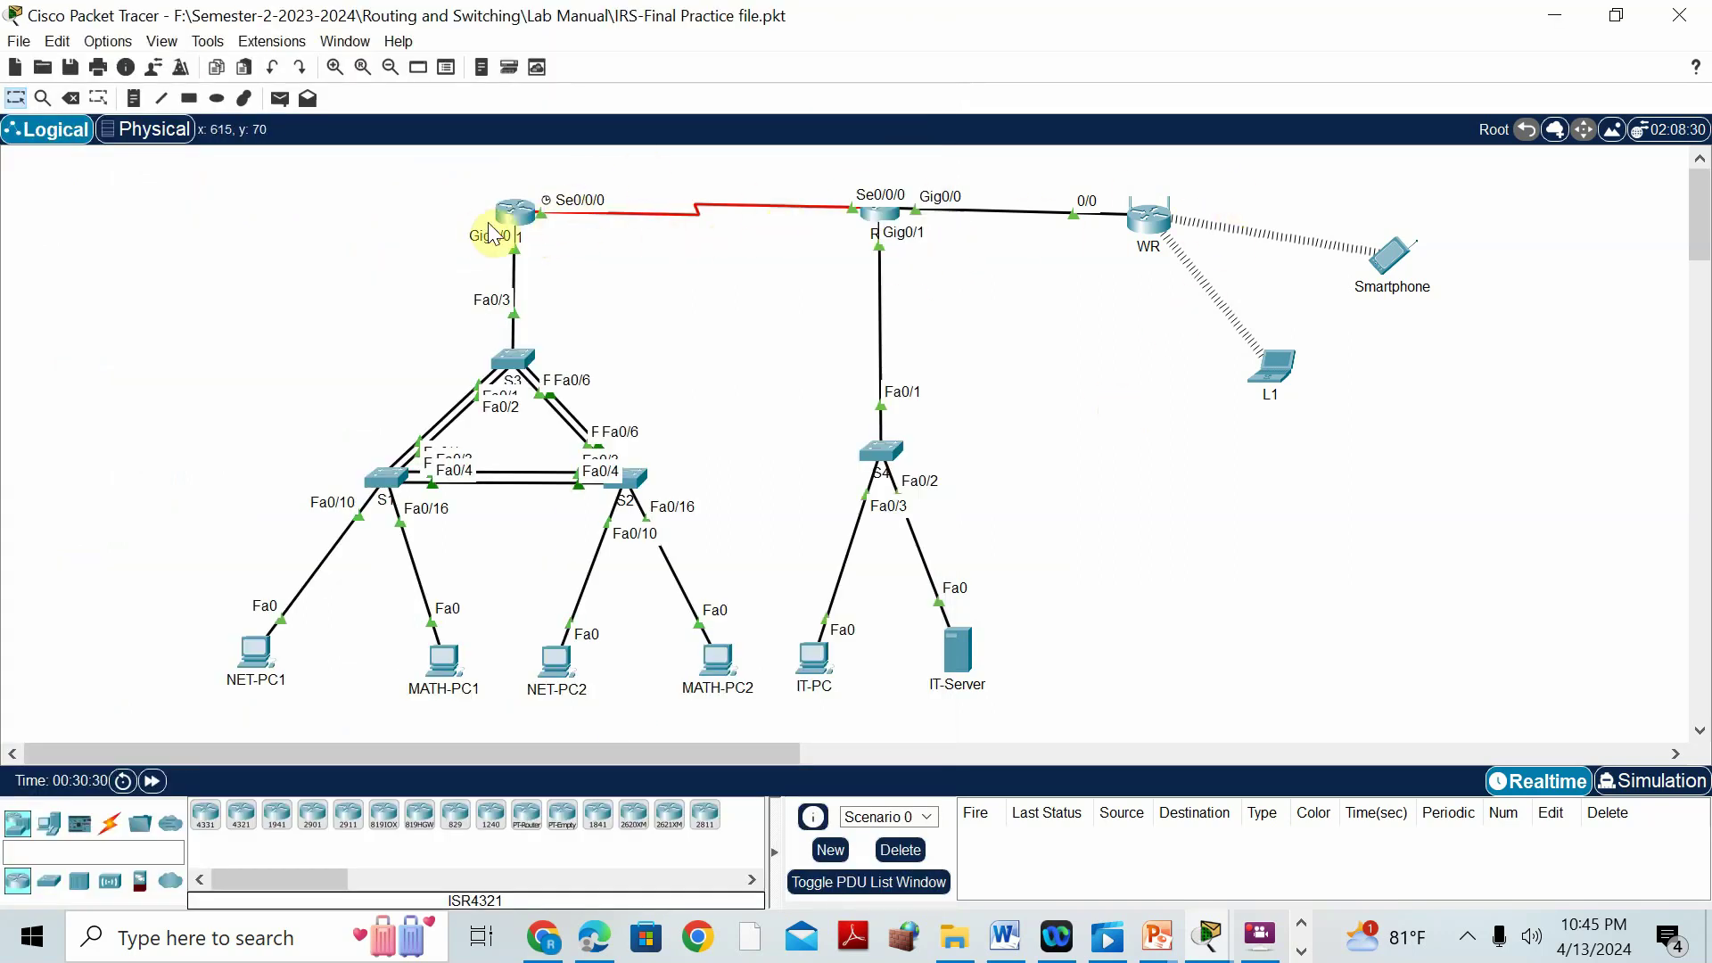
left_click(516, 214)
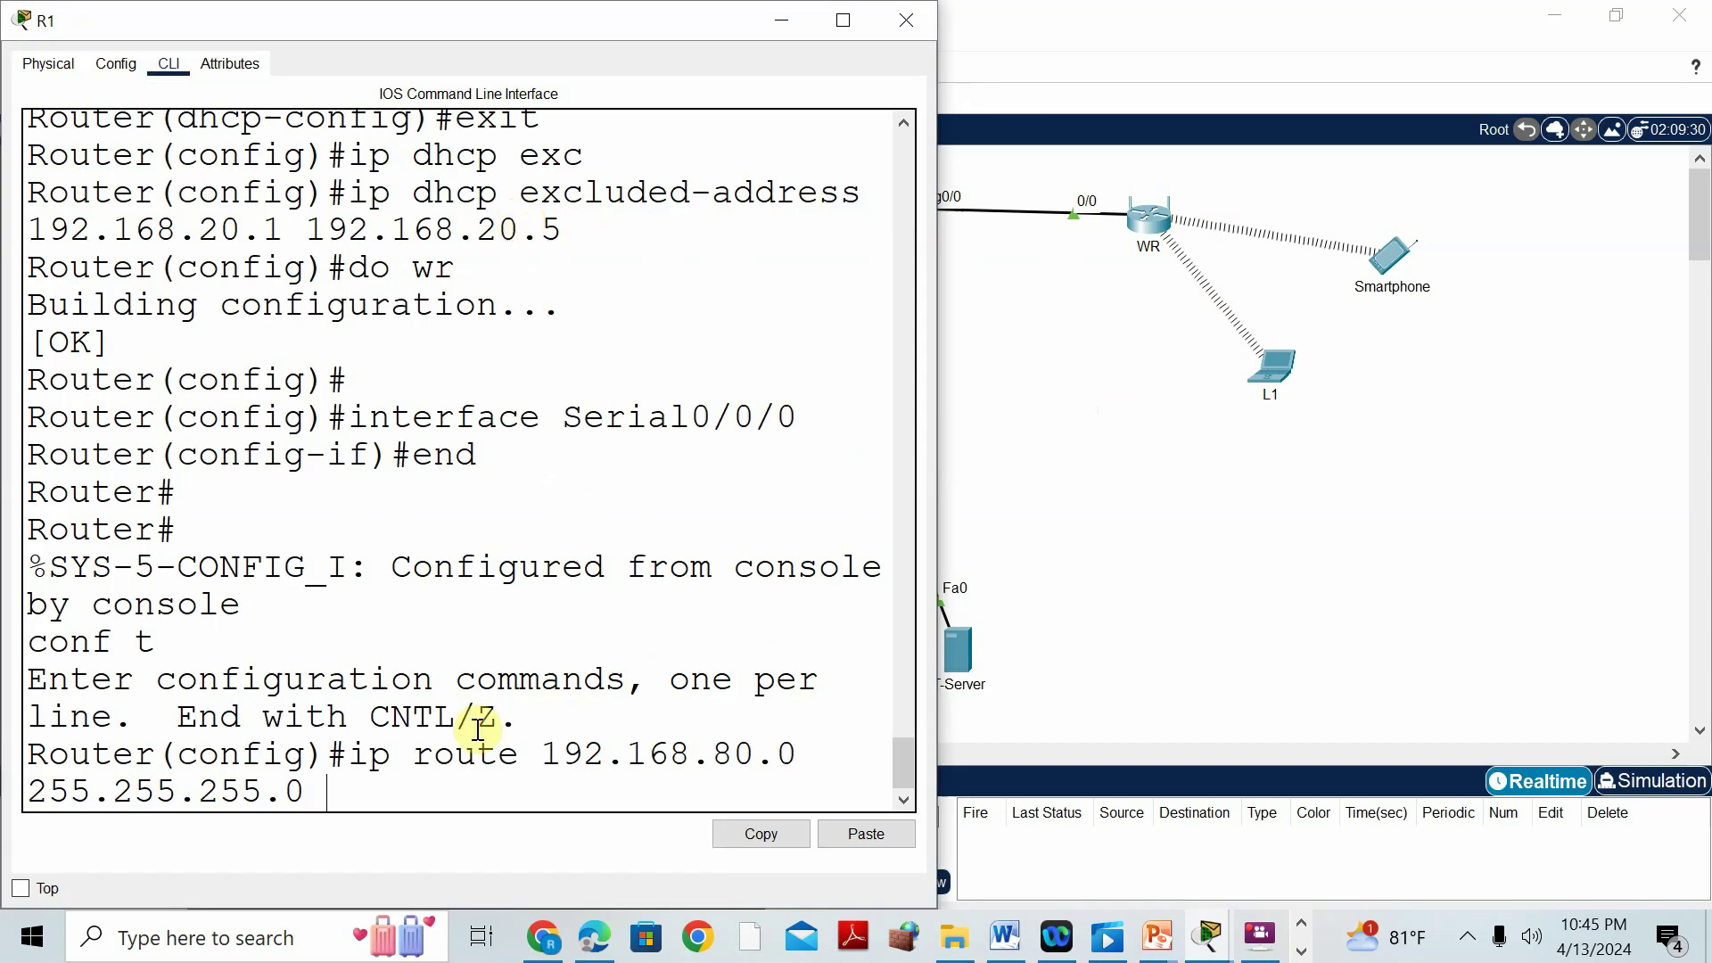
type("se")
key("Tab")
type("0/0")
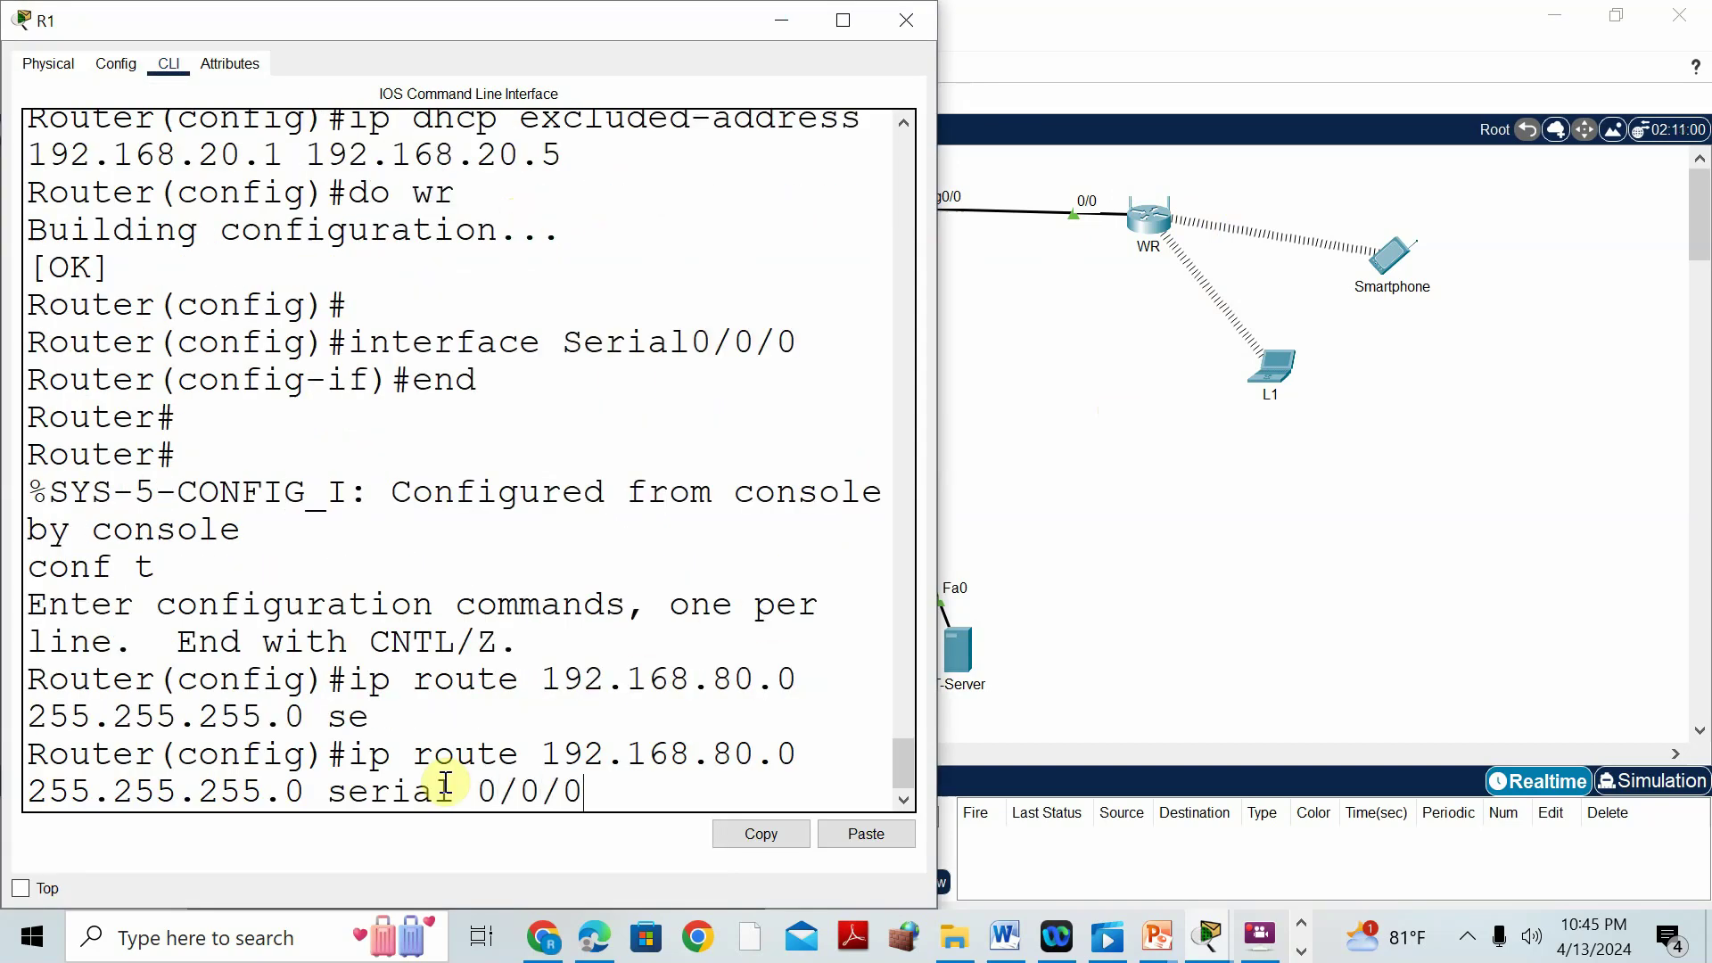
key("Return")
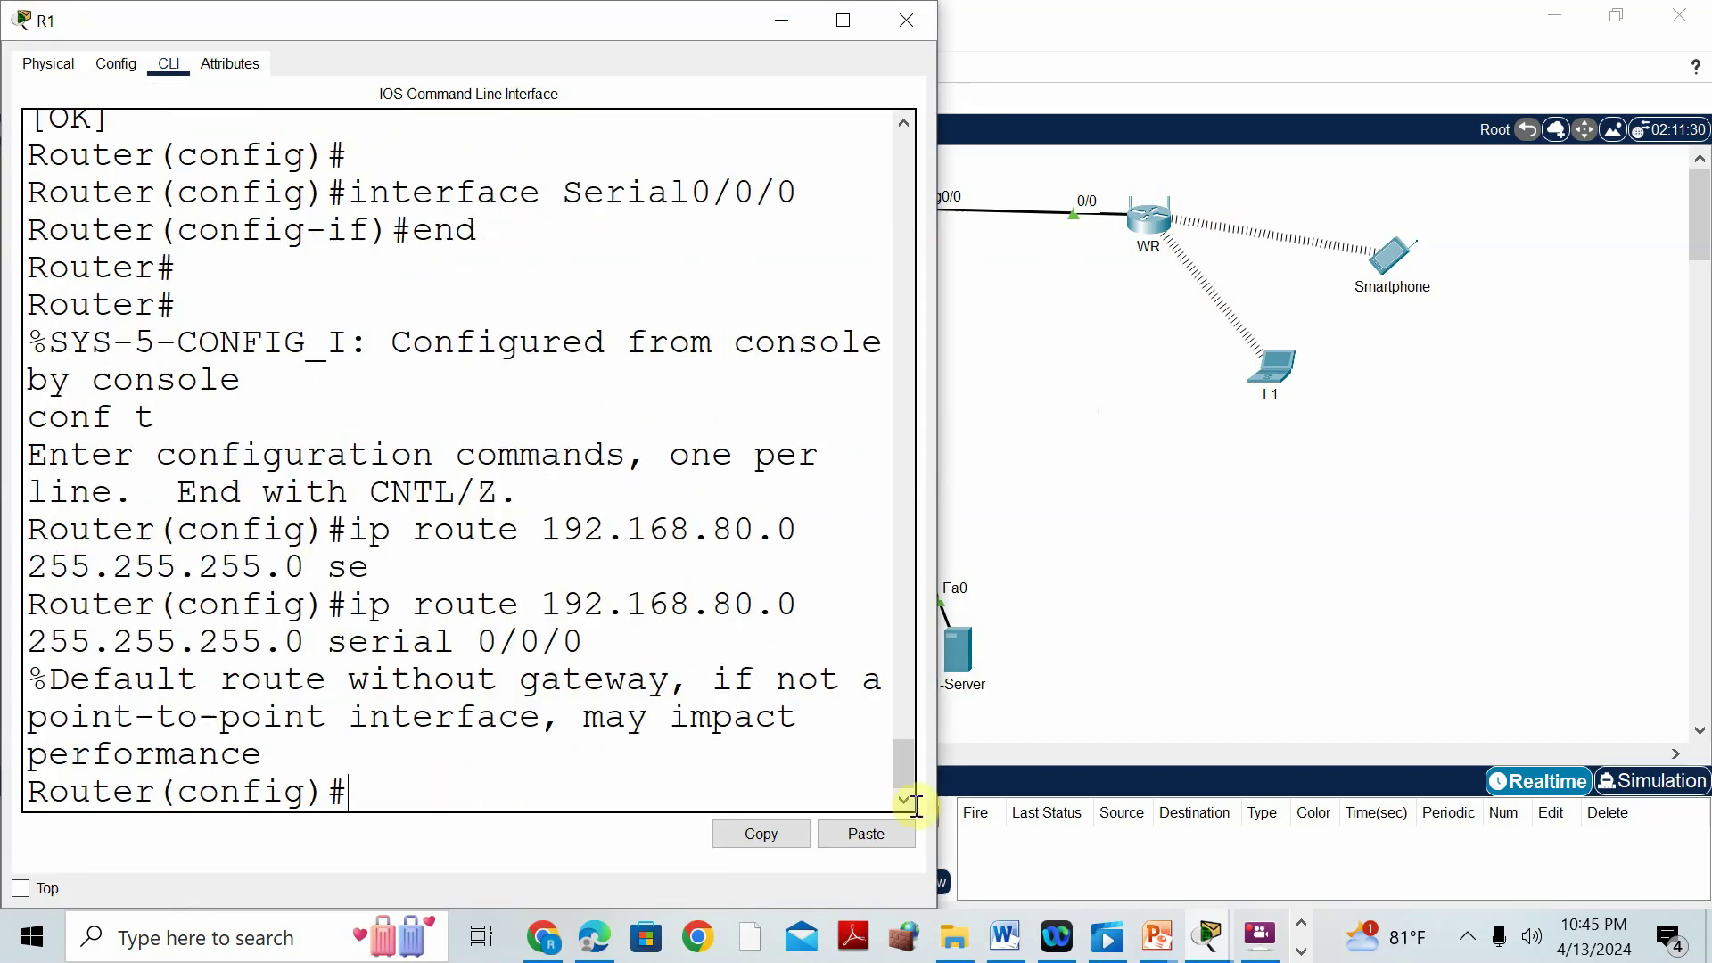
left_click(1004, 938)
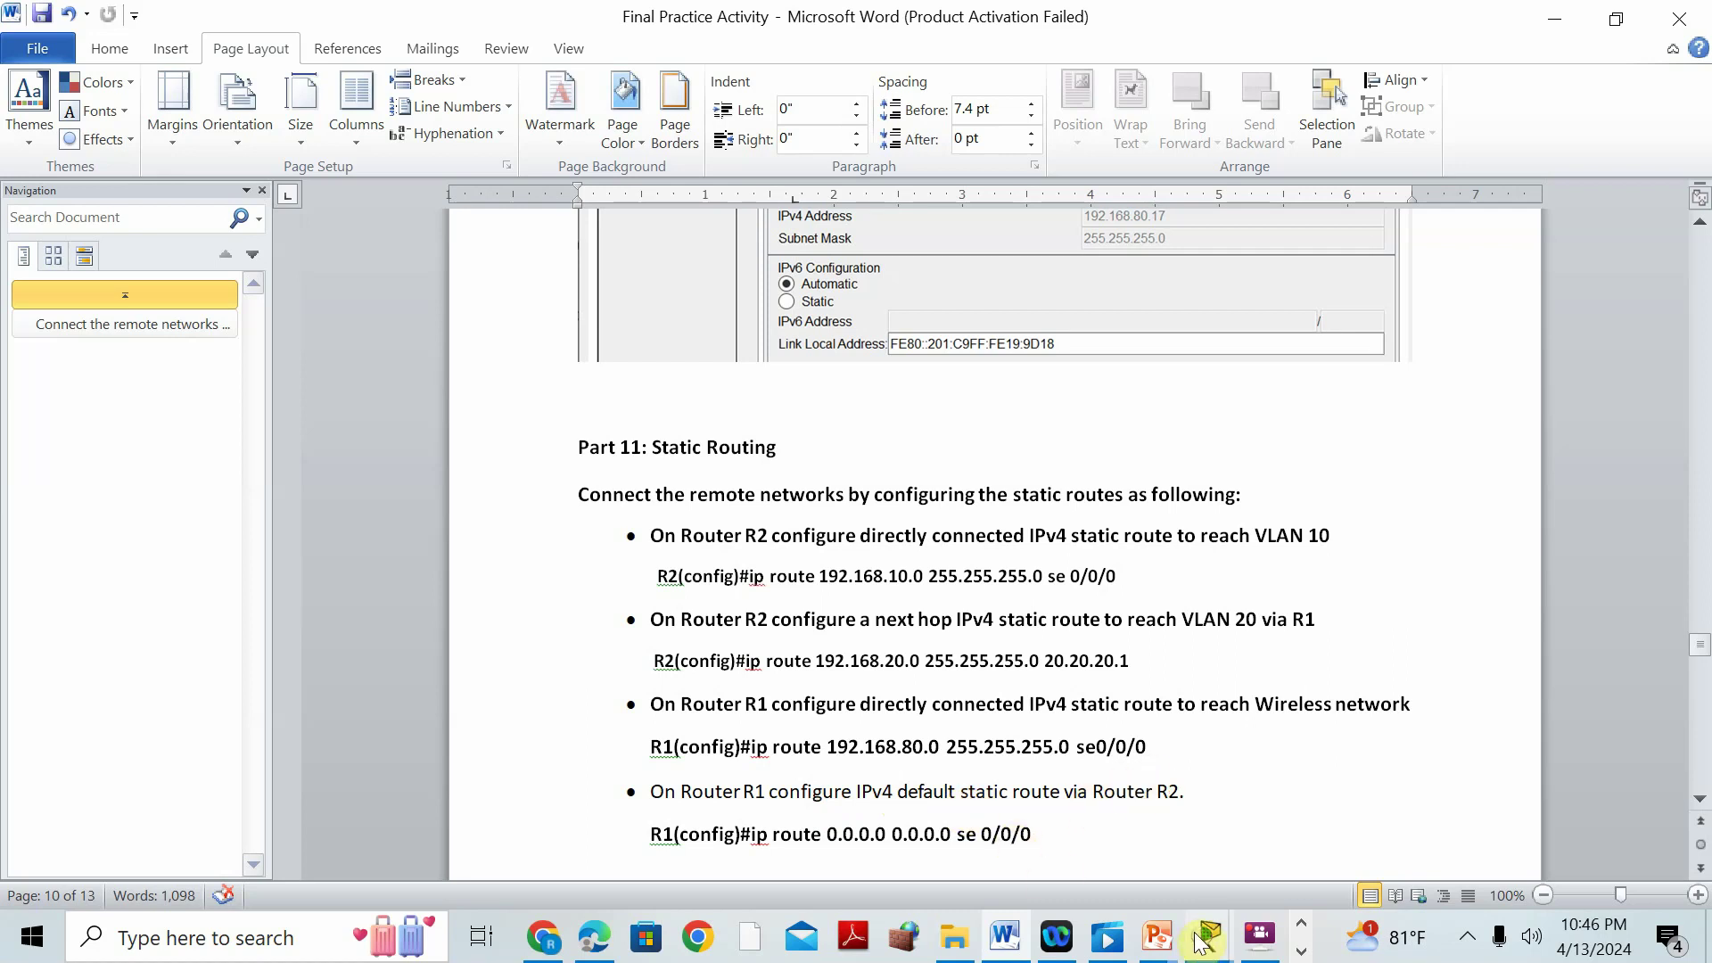
mouse_move(1204, 942)
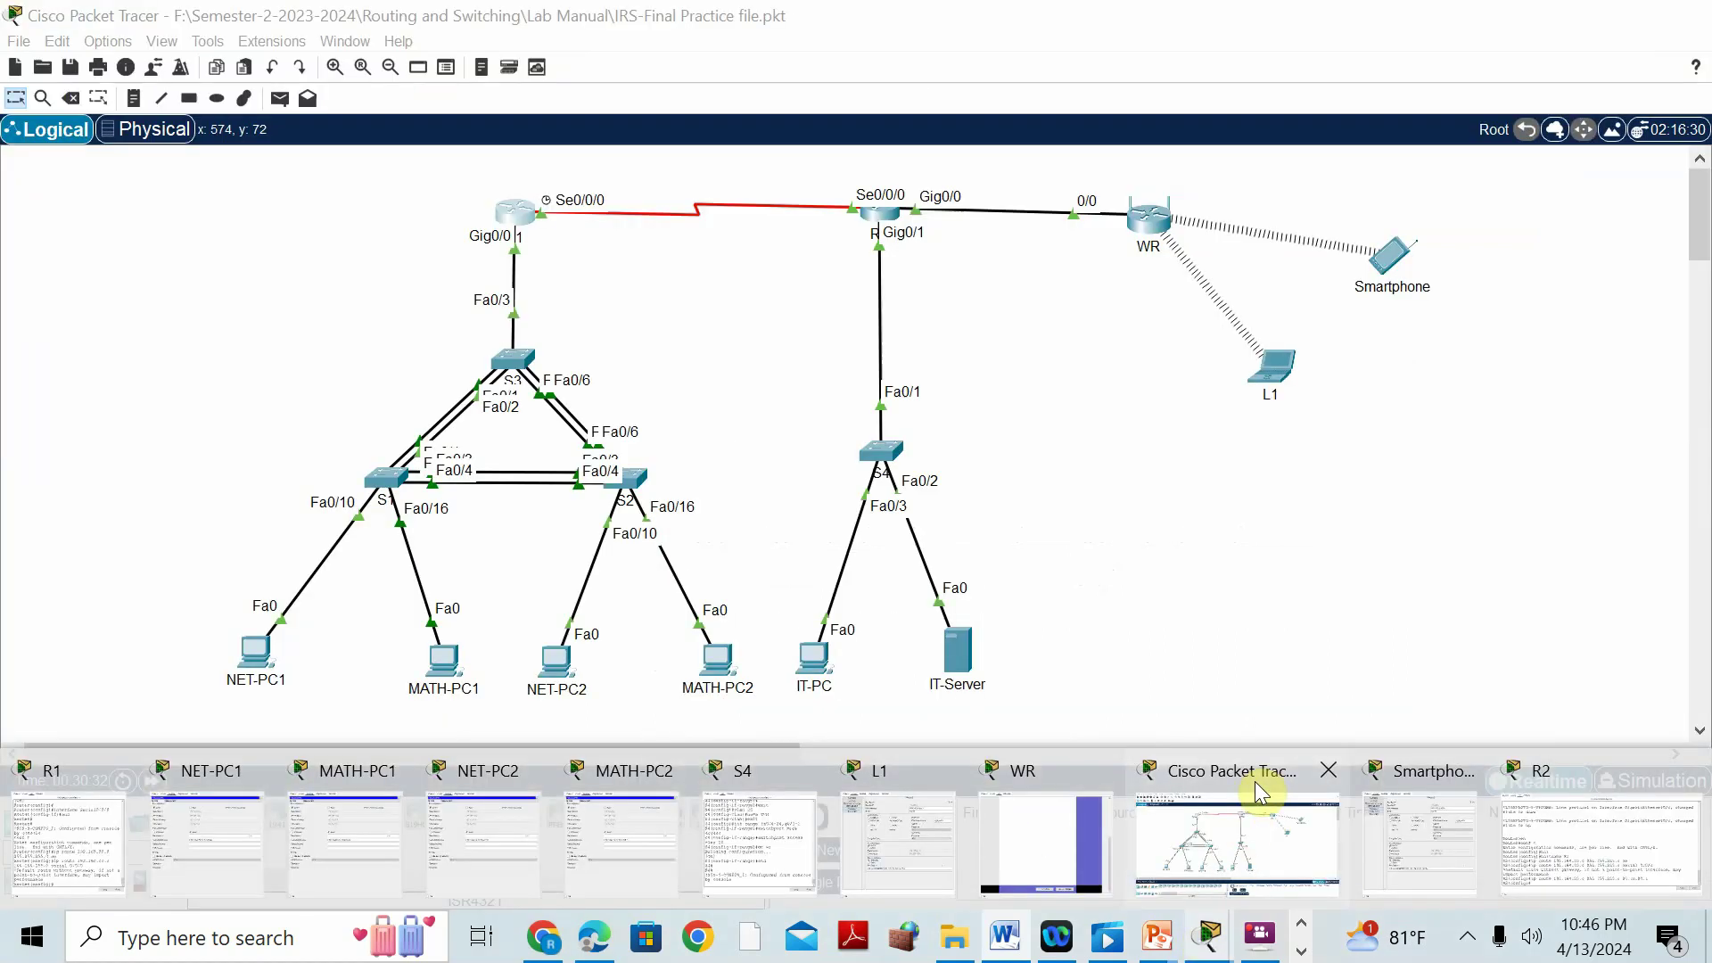
left_click(1255, 781)
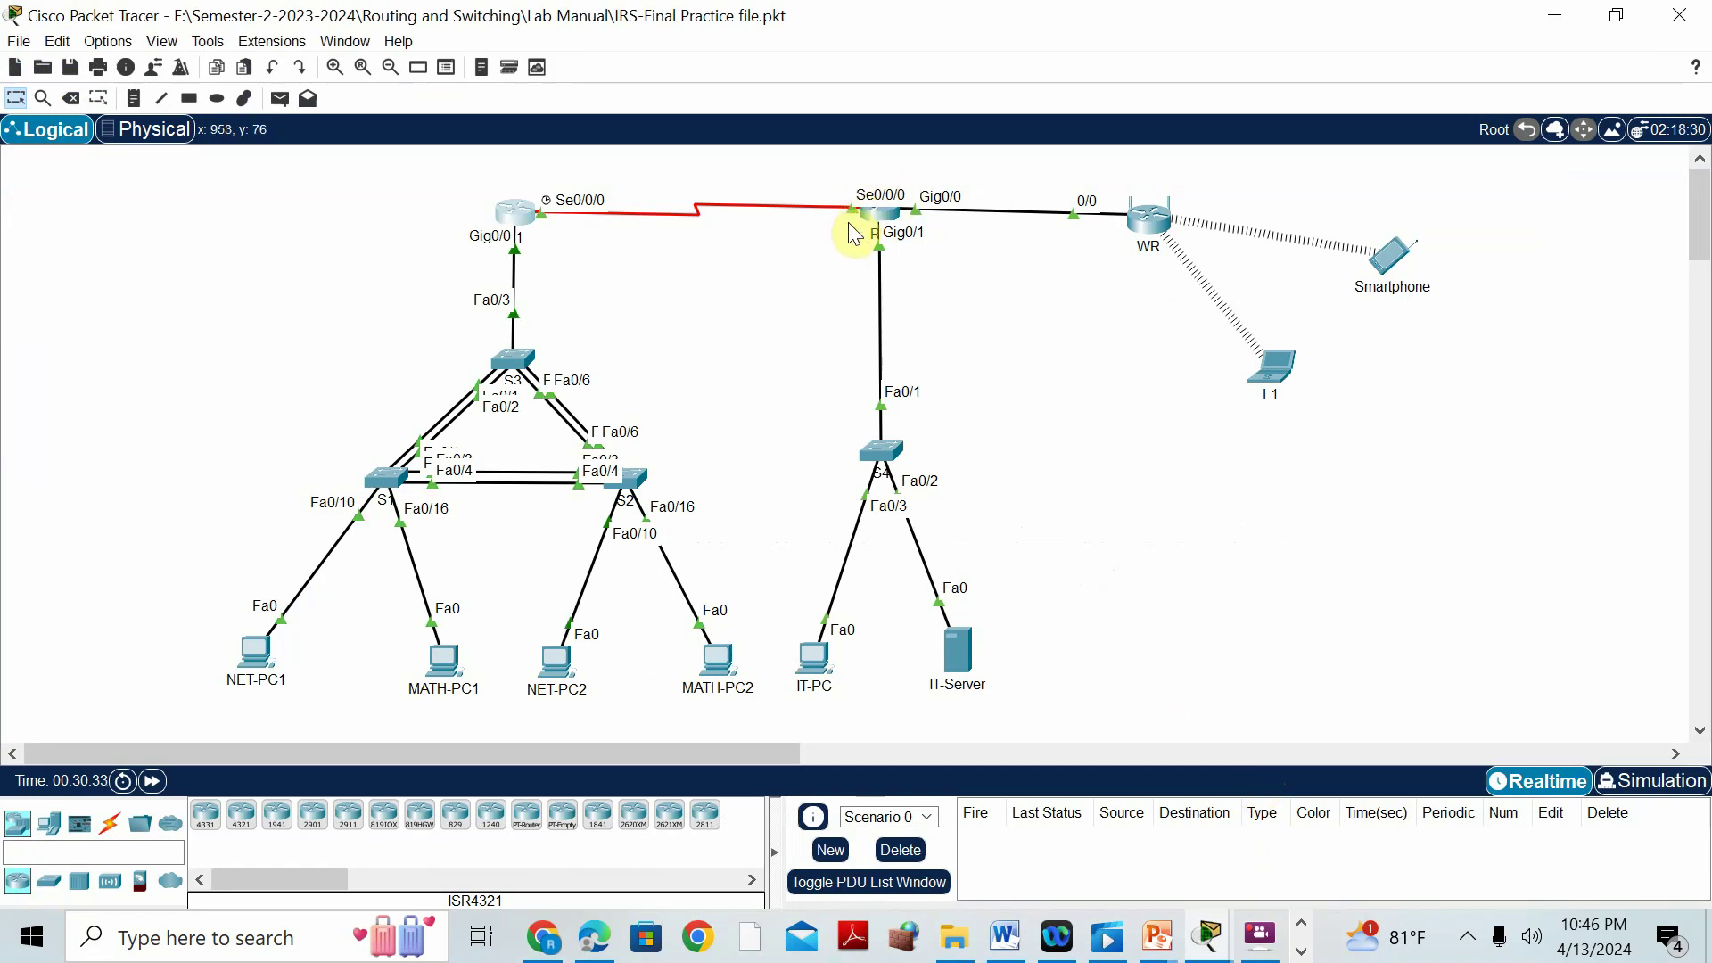
On R1, enter the default route 0.0.0.0 0.0.0.0 out Serial0/0/0.
left_click(519, 223)
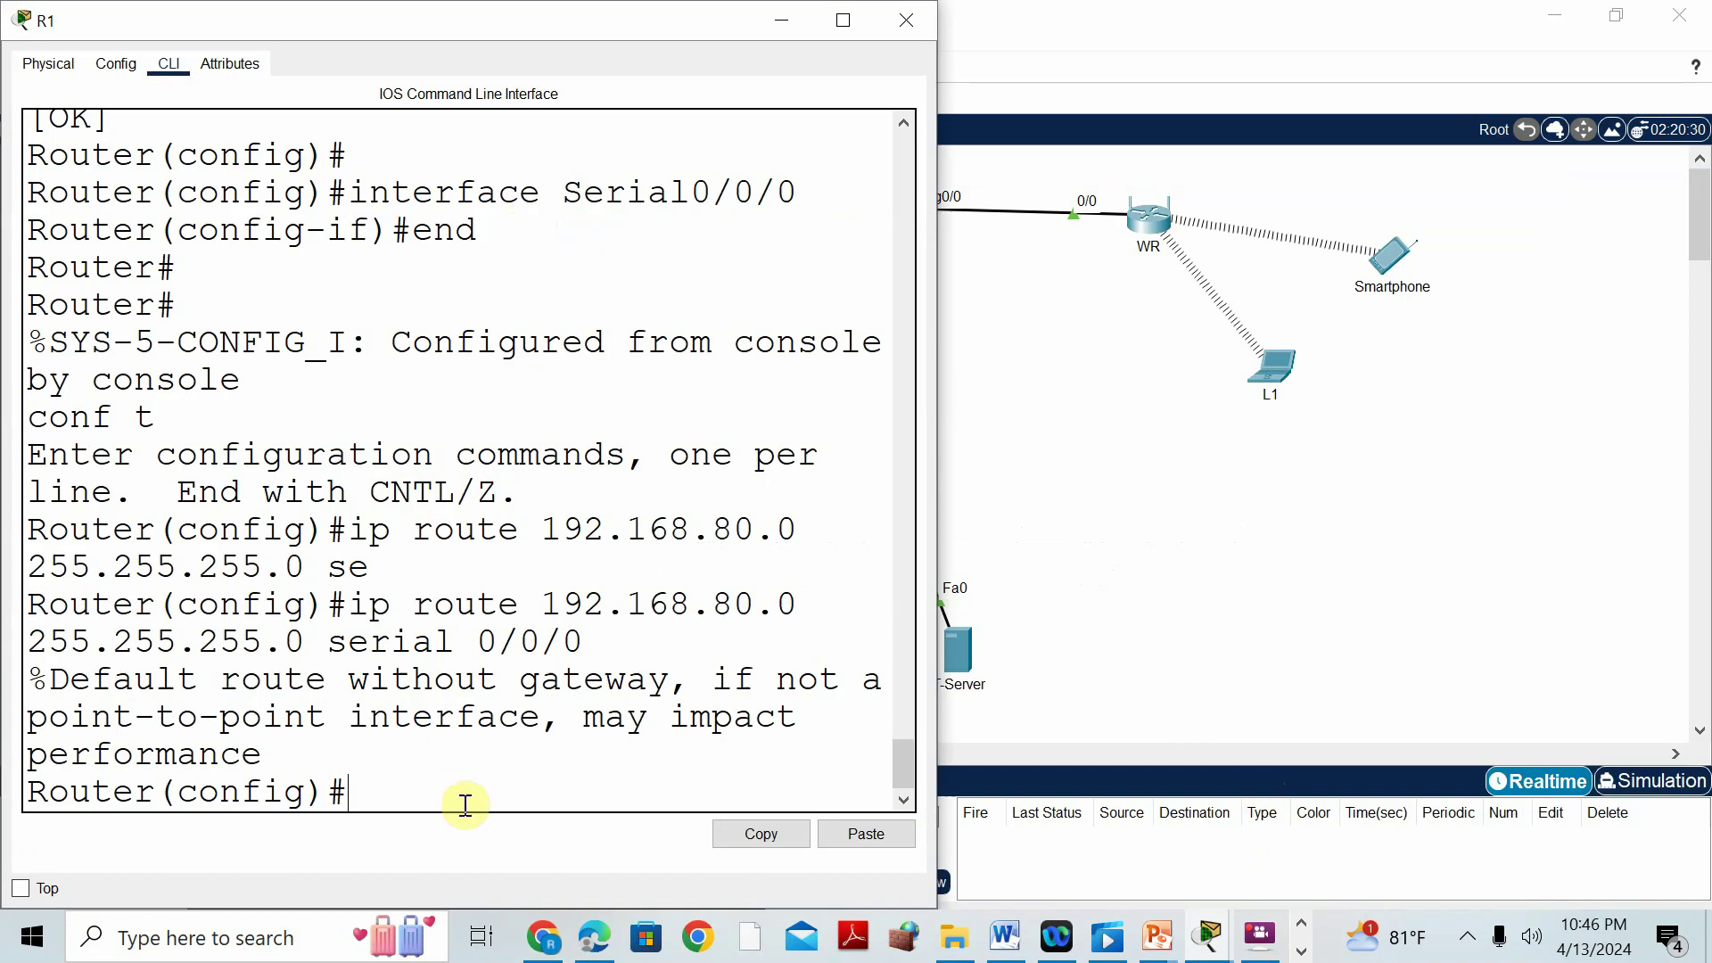
type("ip route 0.0.0.0 0.0.0.0")
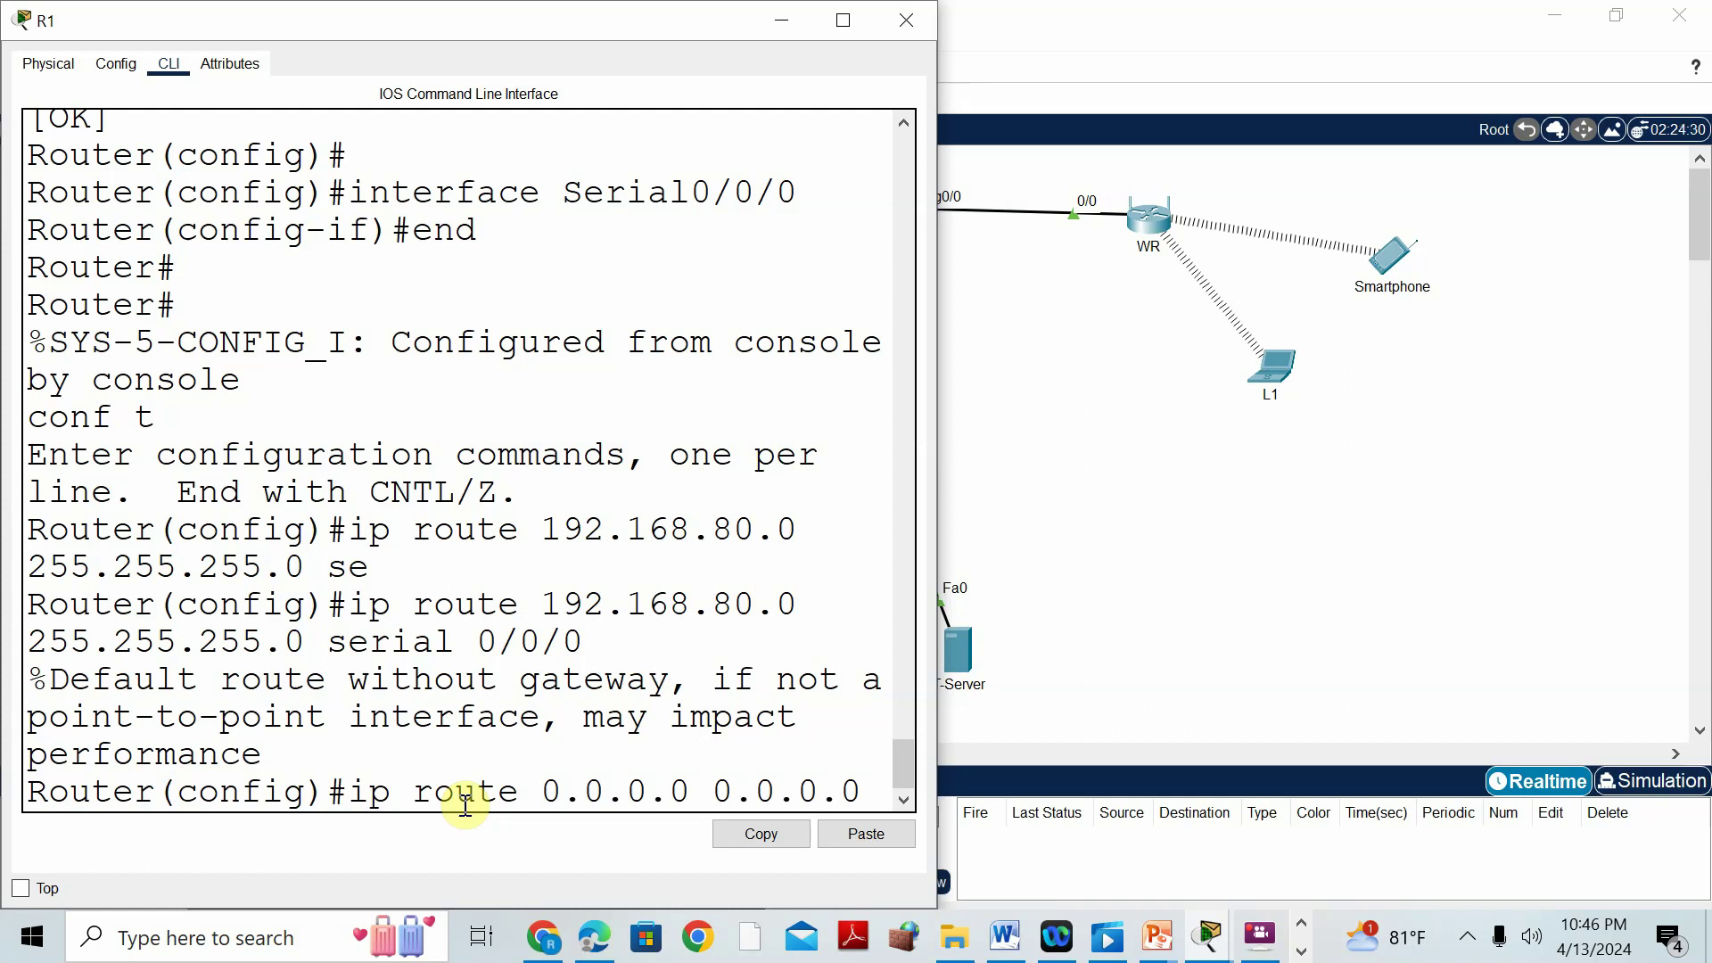
left_click(846, 19)
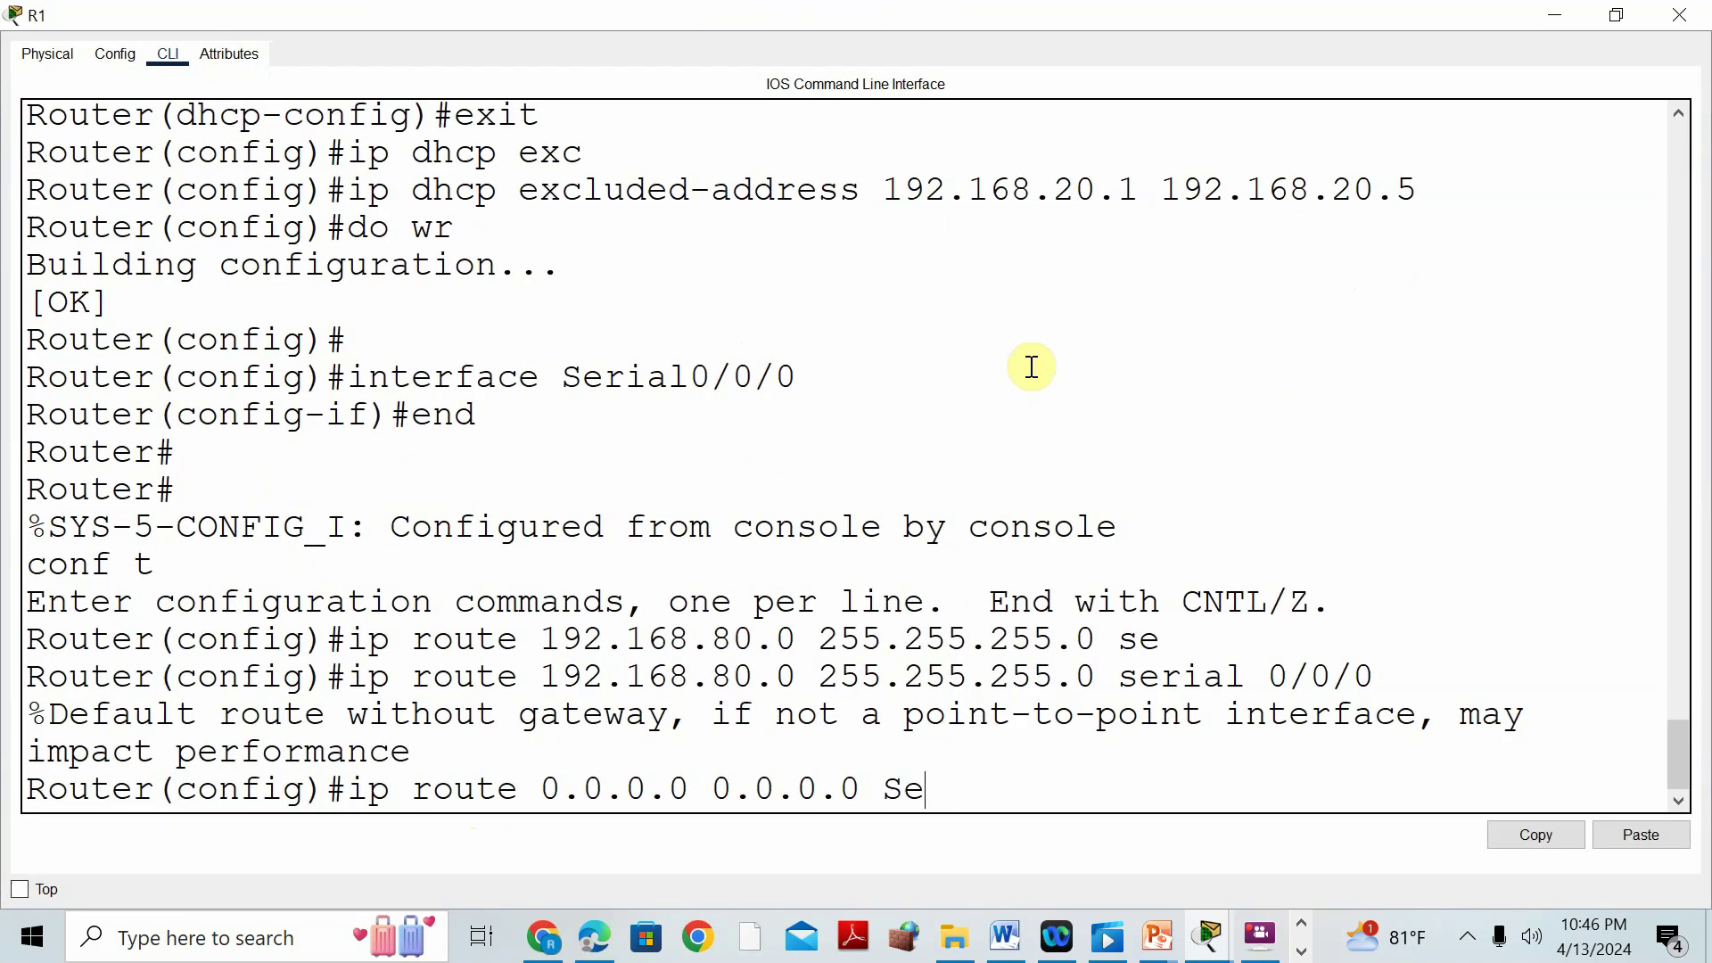
key("Tab")
type("0/0/")
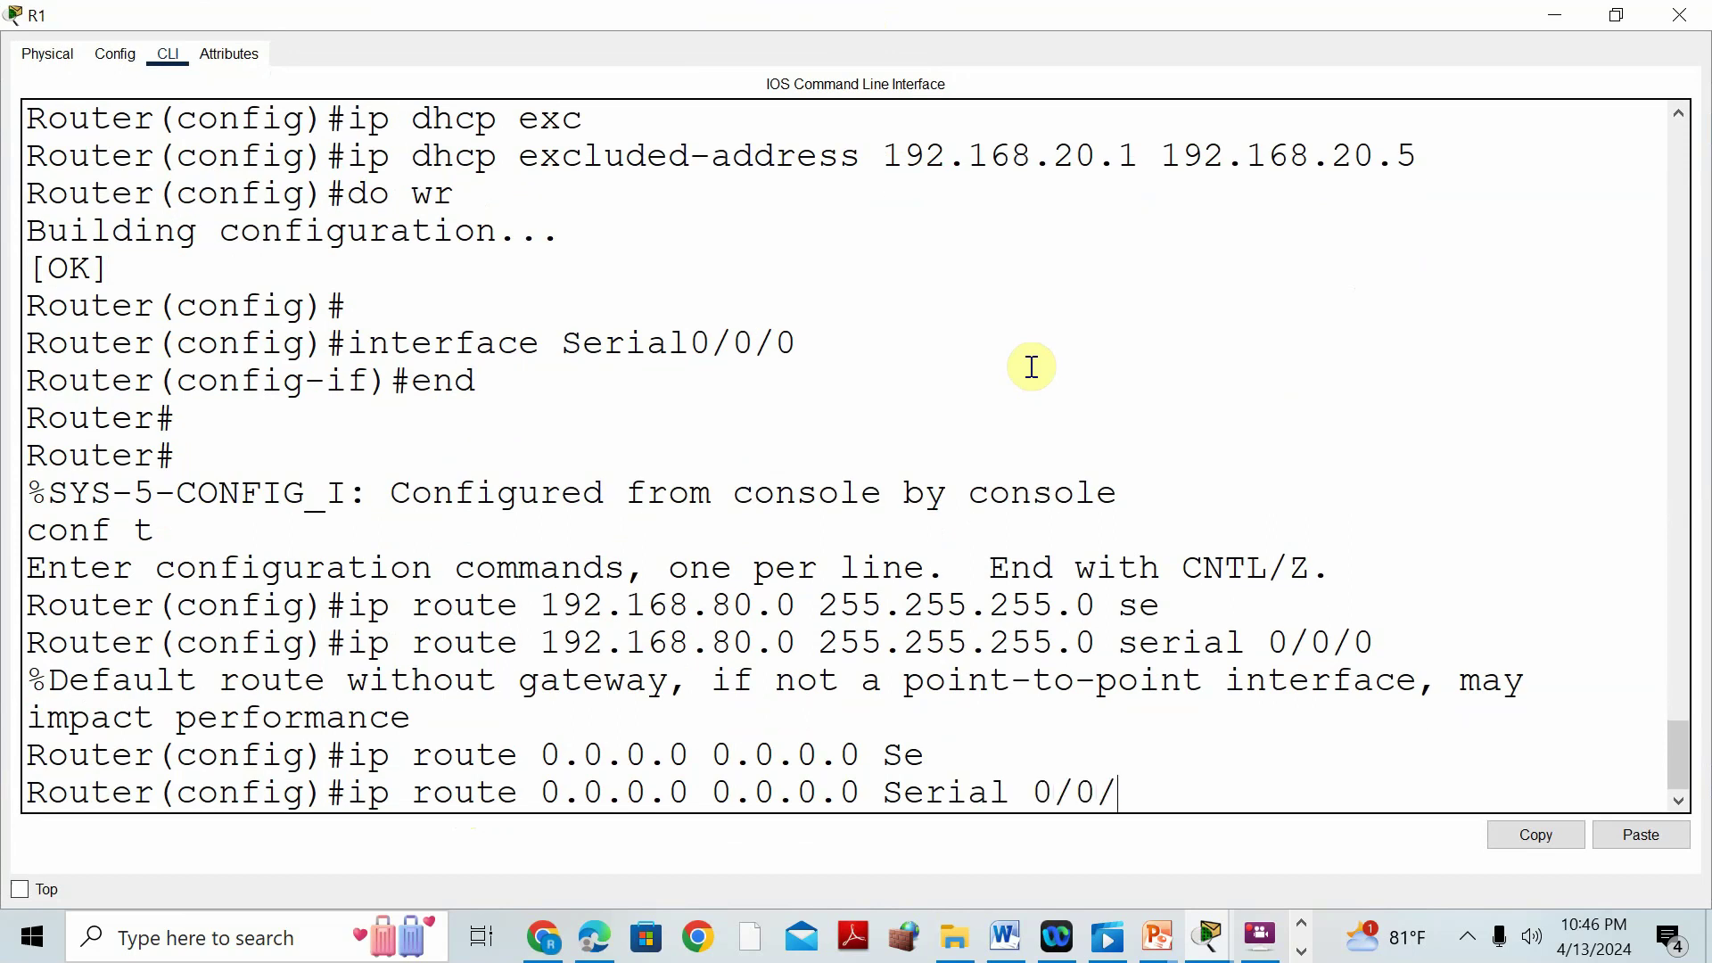
type("0")
key("Return")
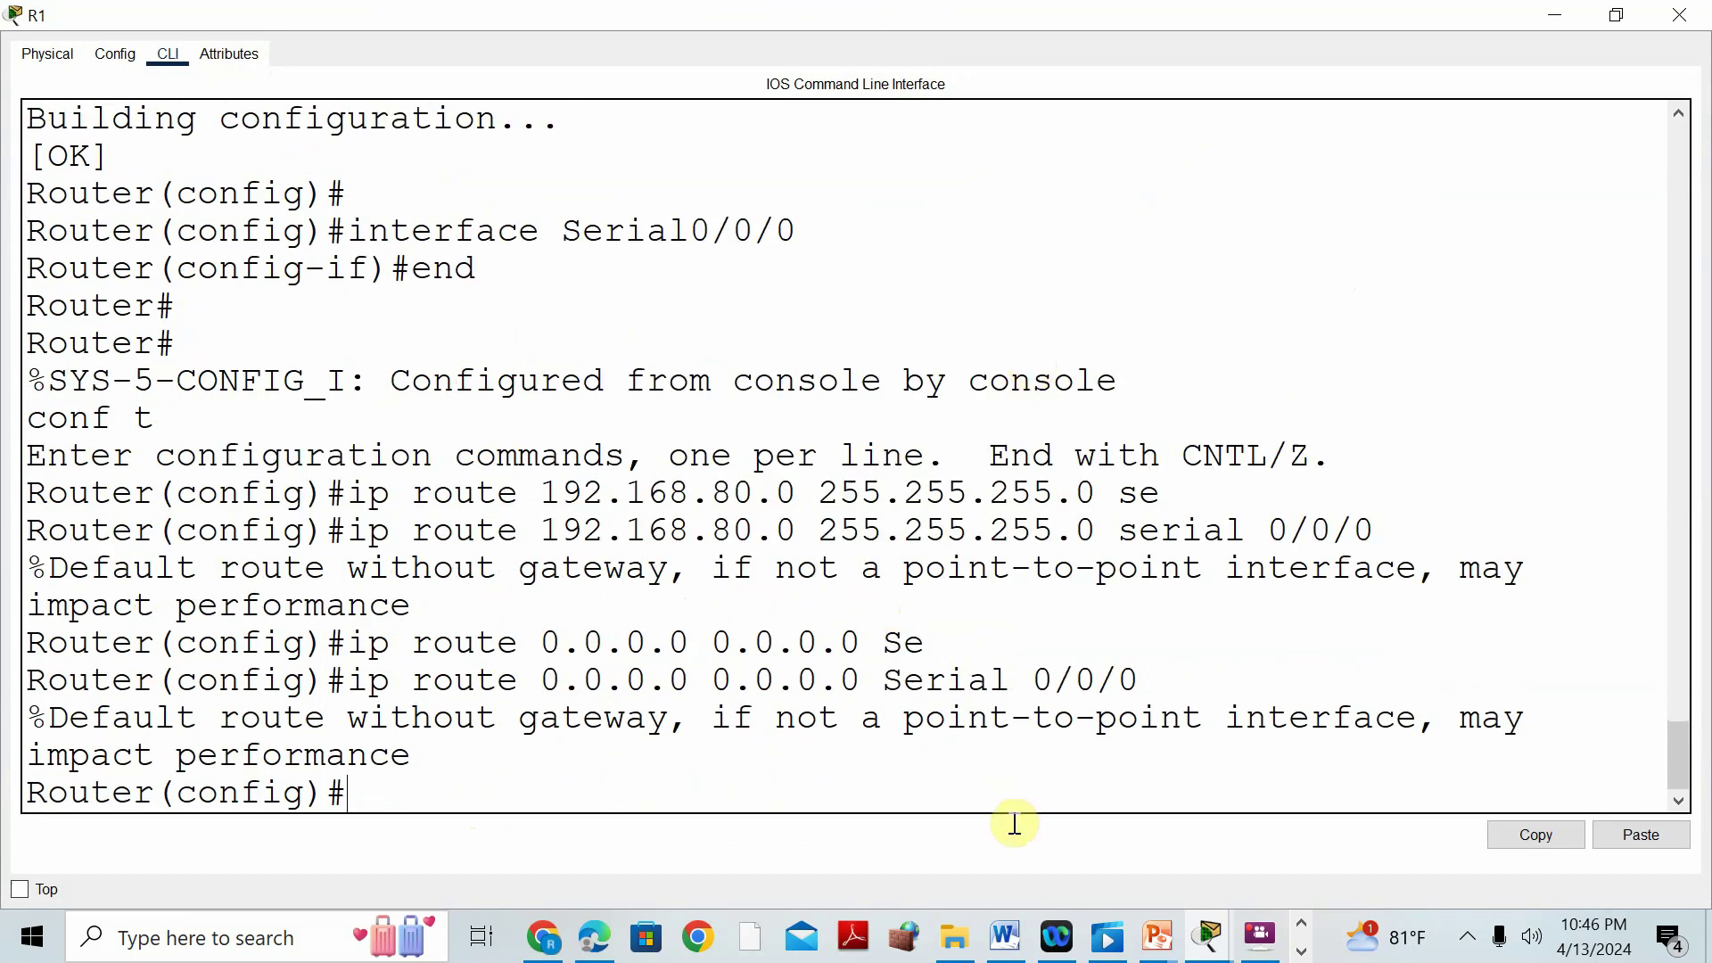
left_click(1005, 936)
scroll(1034, 599, "down", 6)
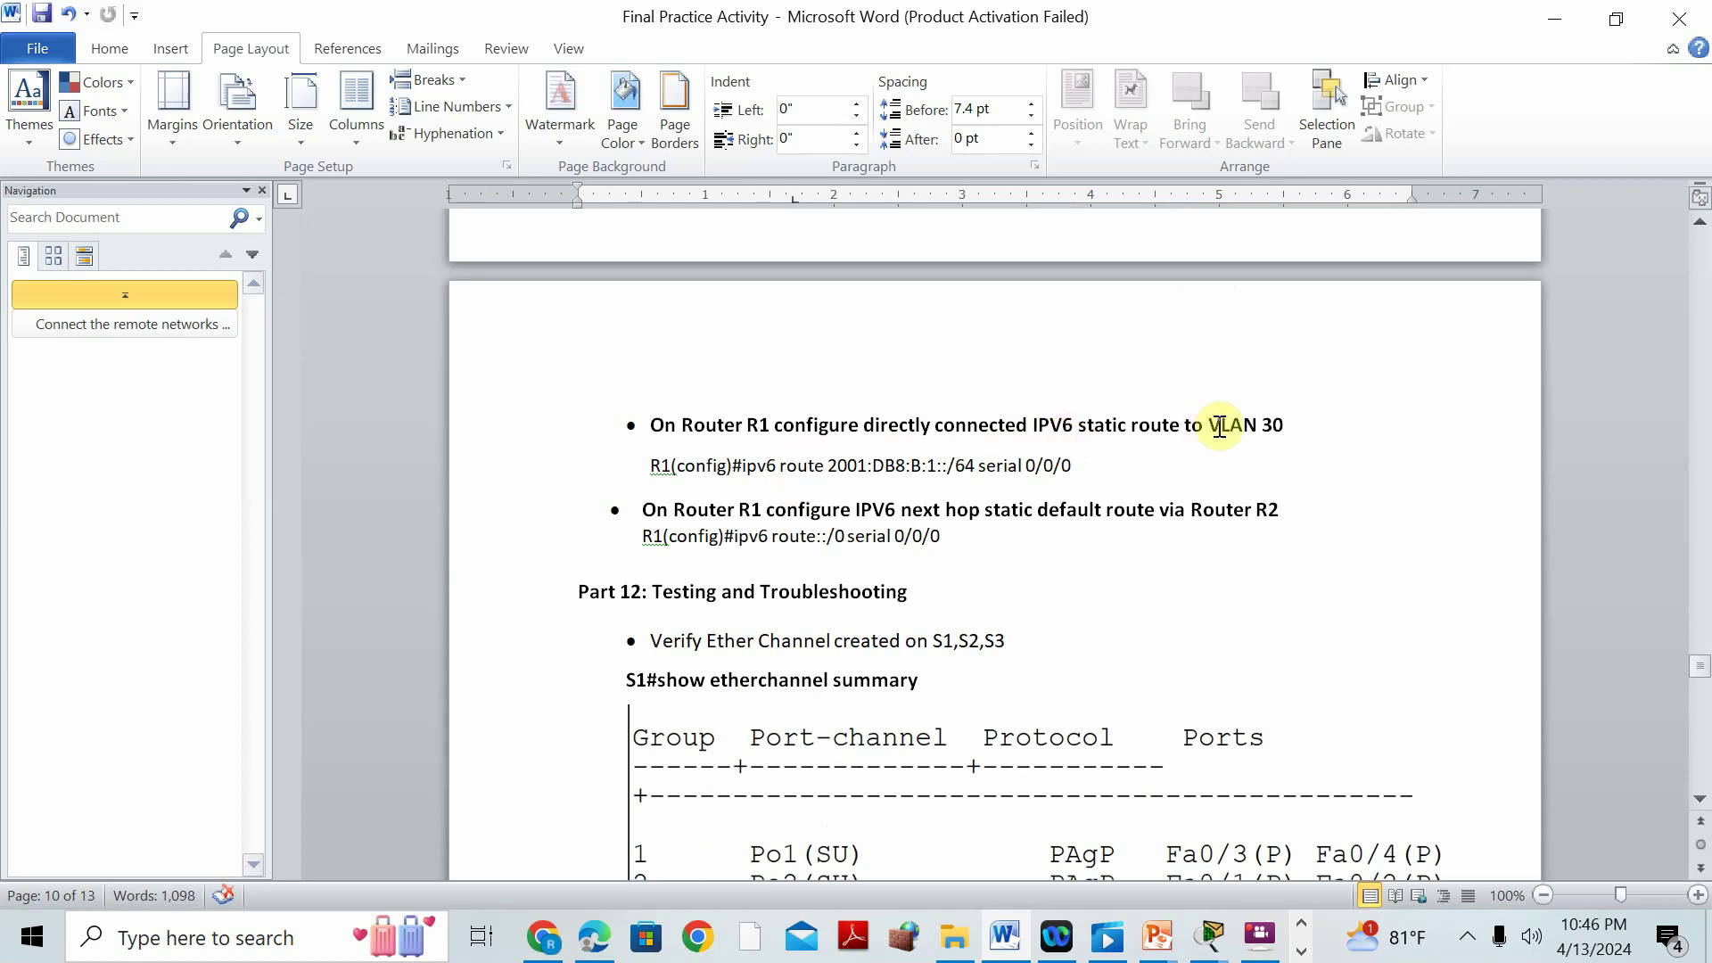
Change VLAN 30 to 50 in Word's IPv6 route task, then return to the topology.
double_click(1267, 425)
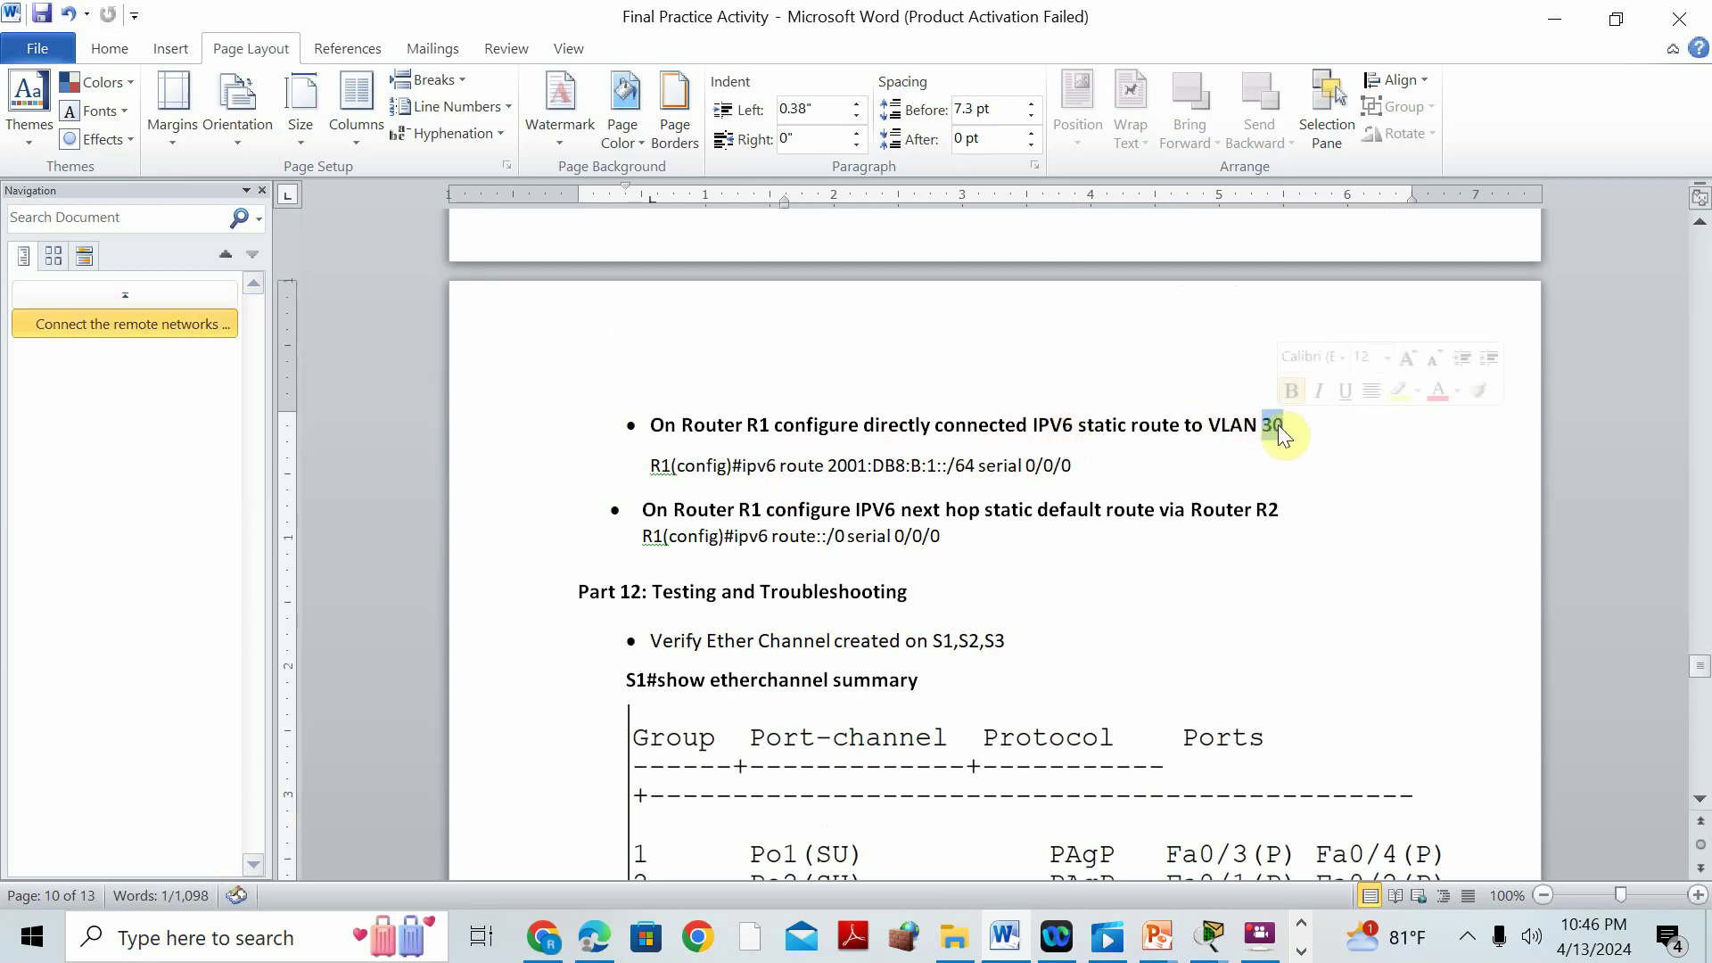
type("50")
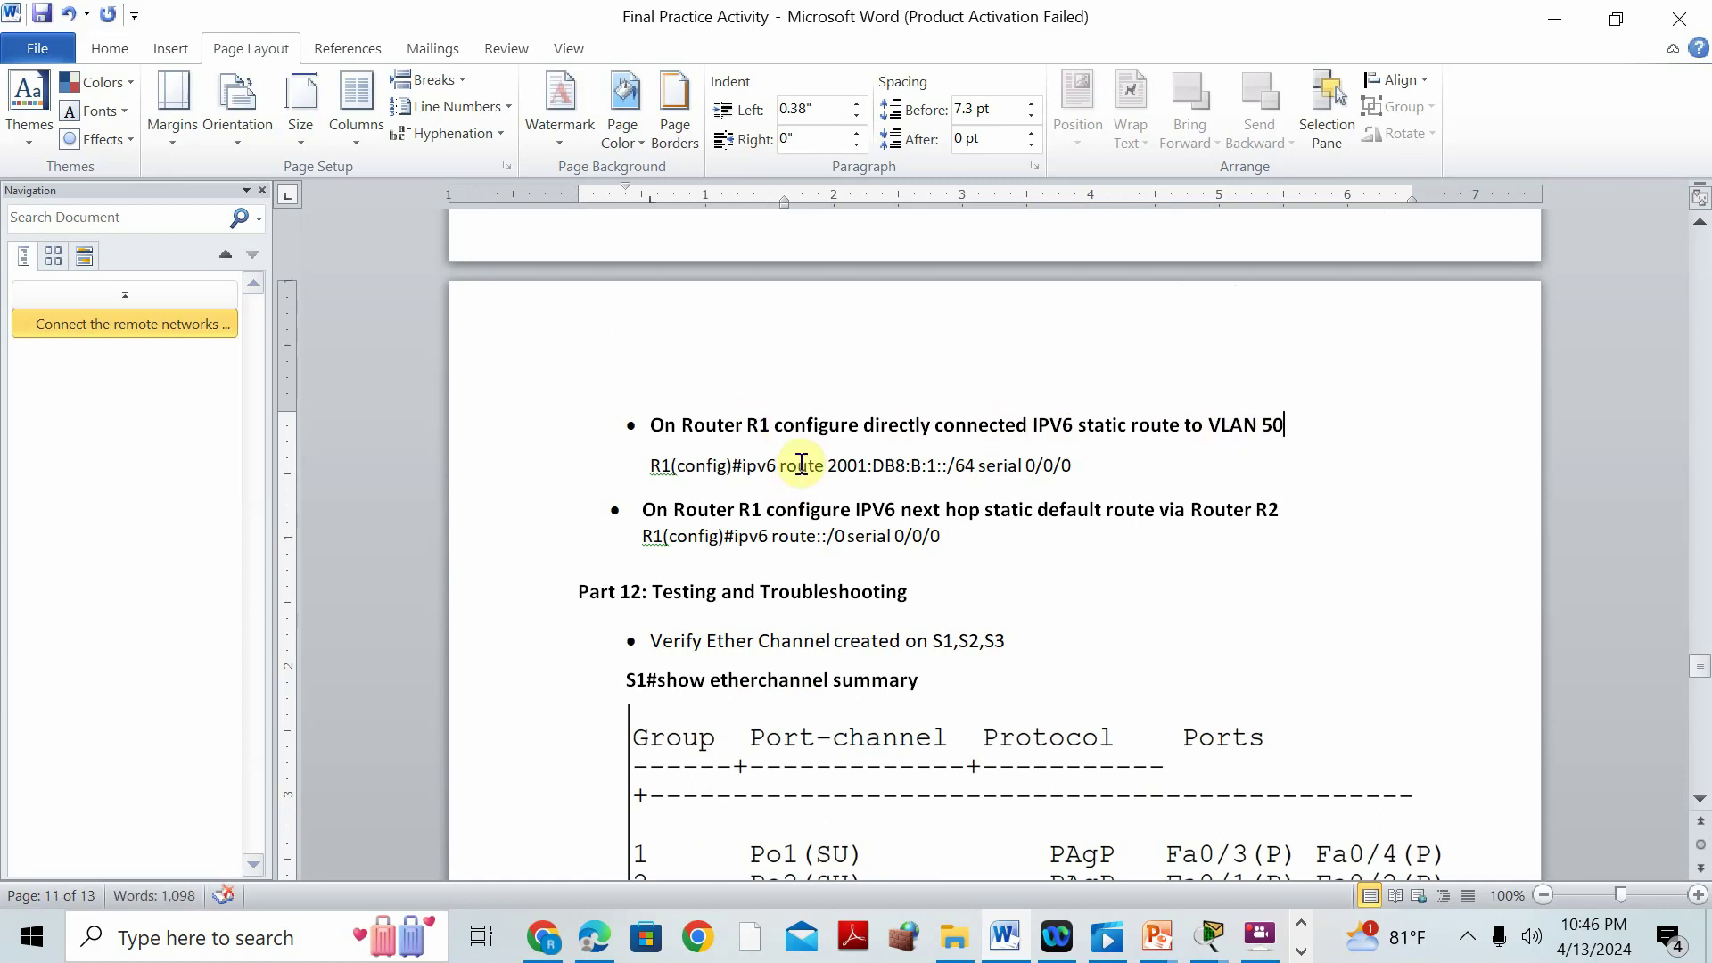
left_click(1580, 25)
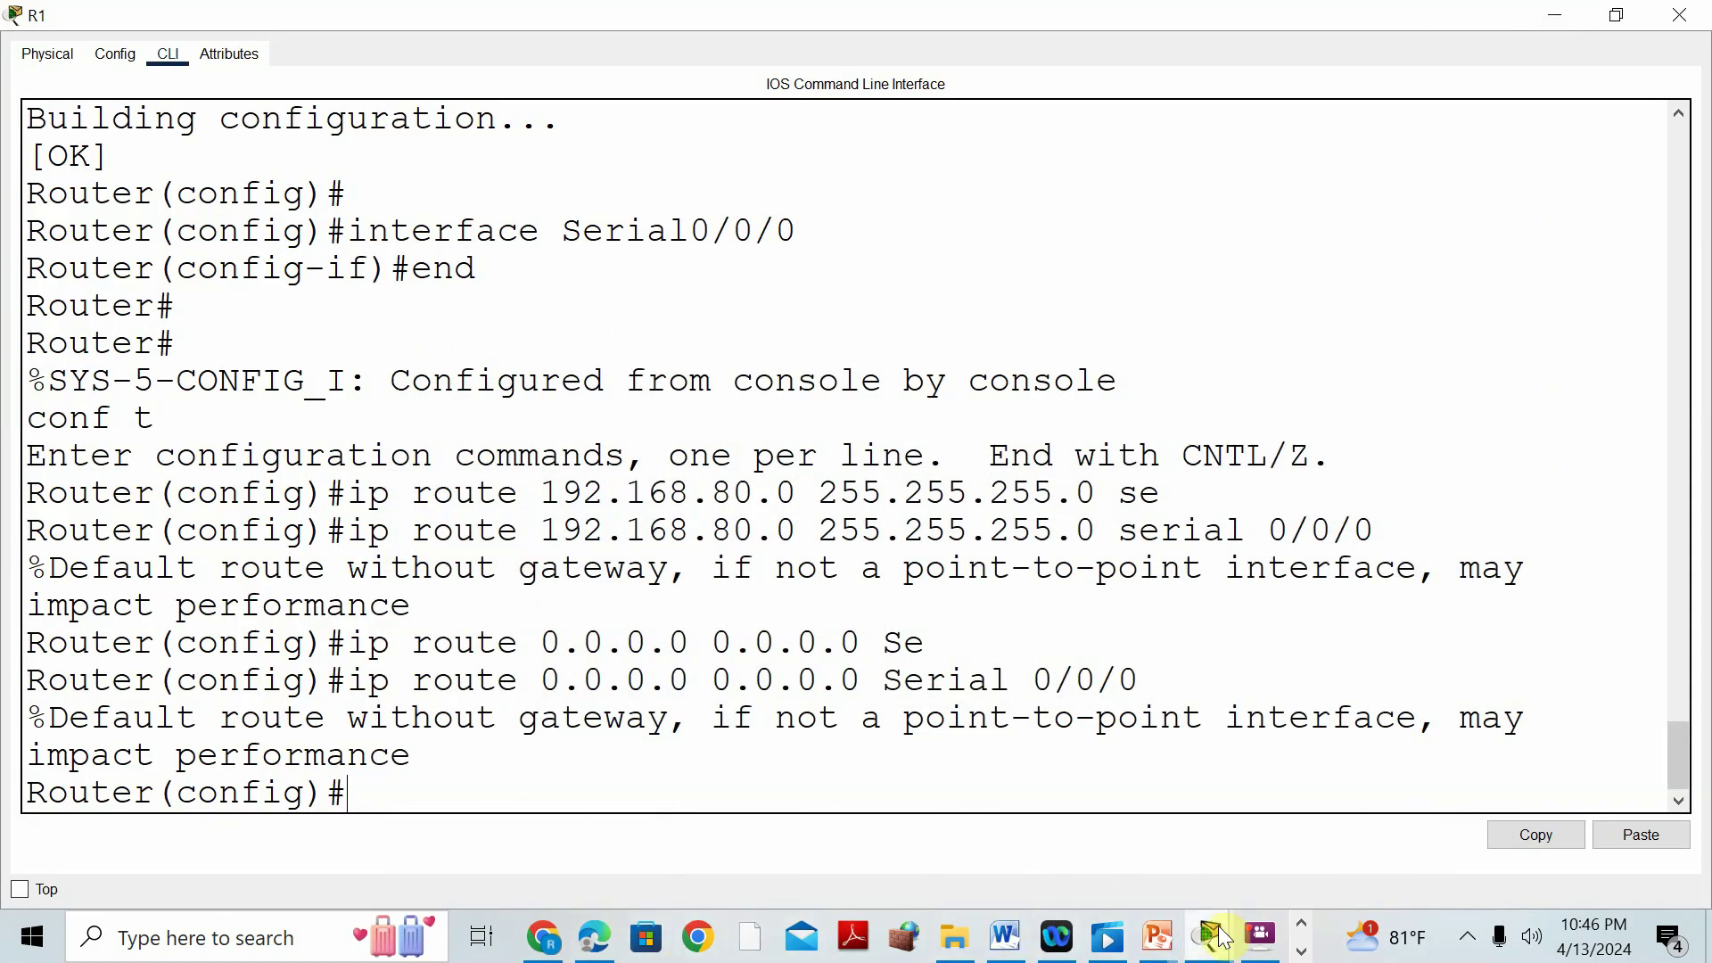
mouse_move(1226, 934)
left_click(1189, 774)
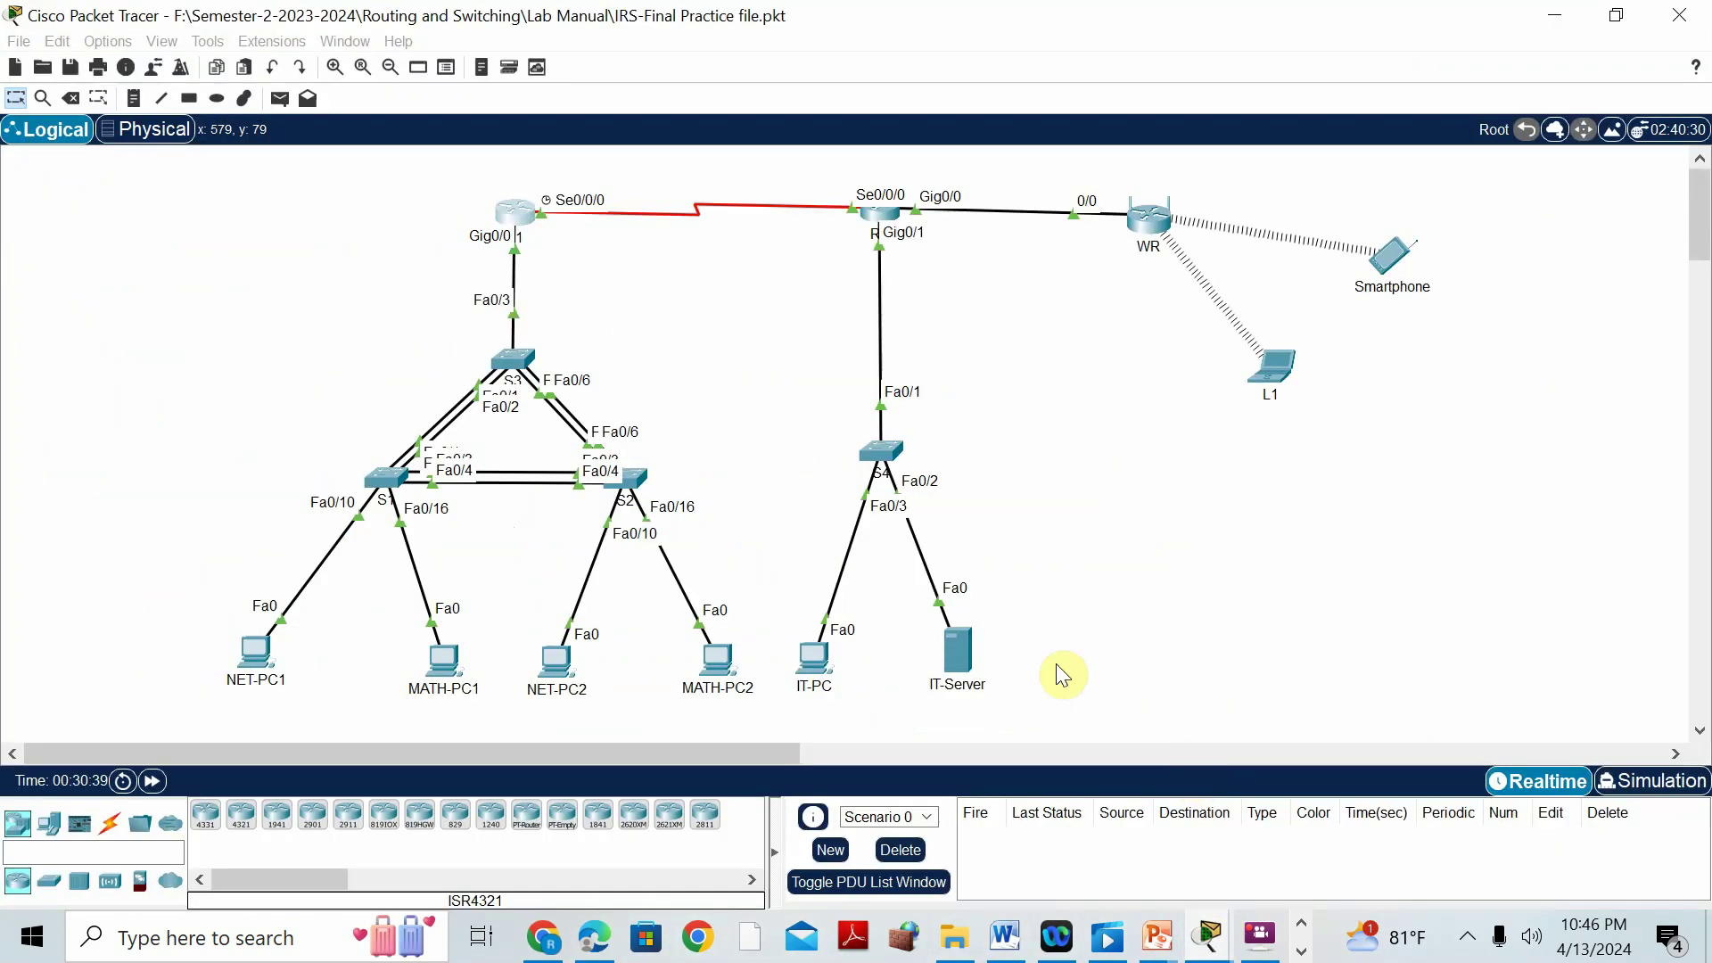
left_click(957, 664)
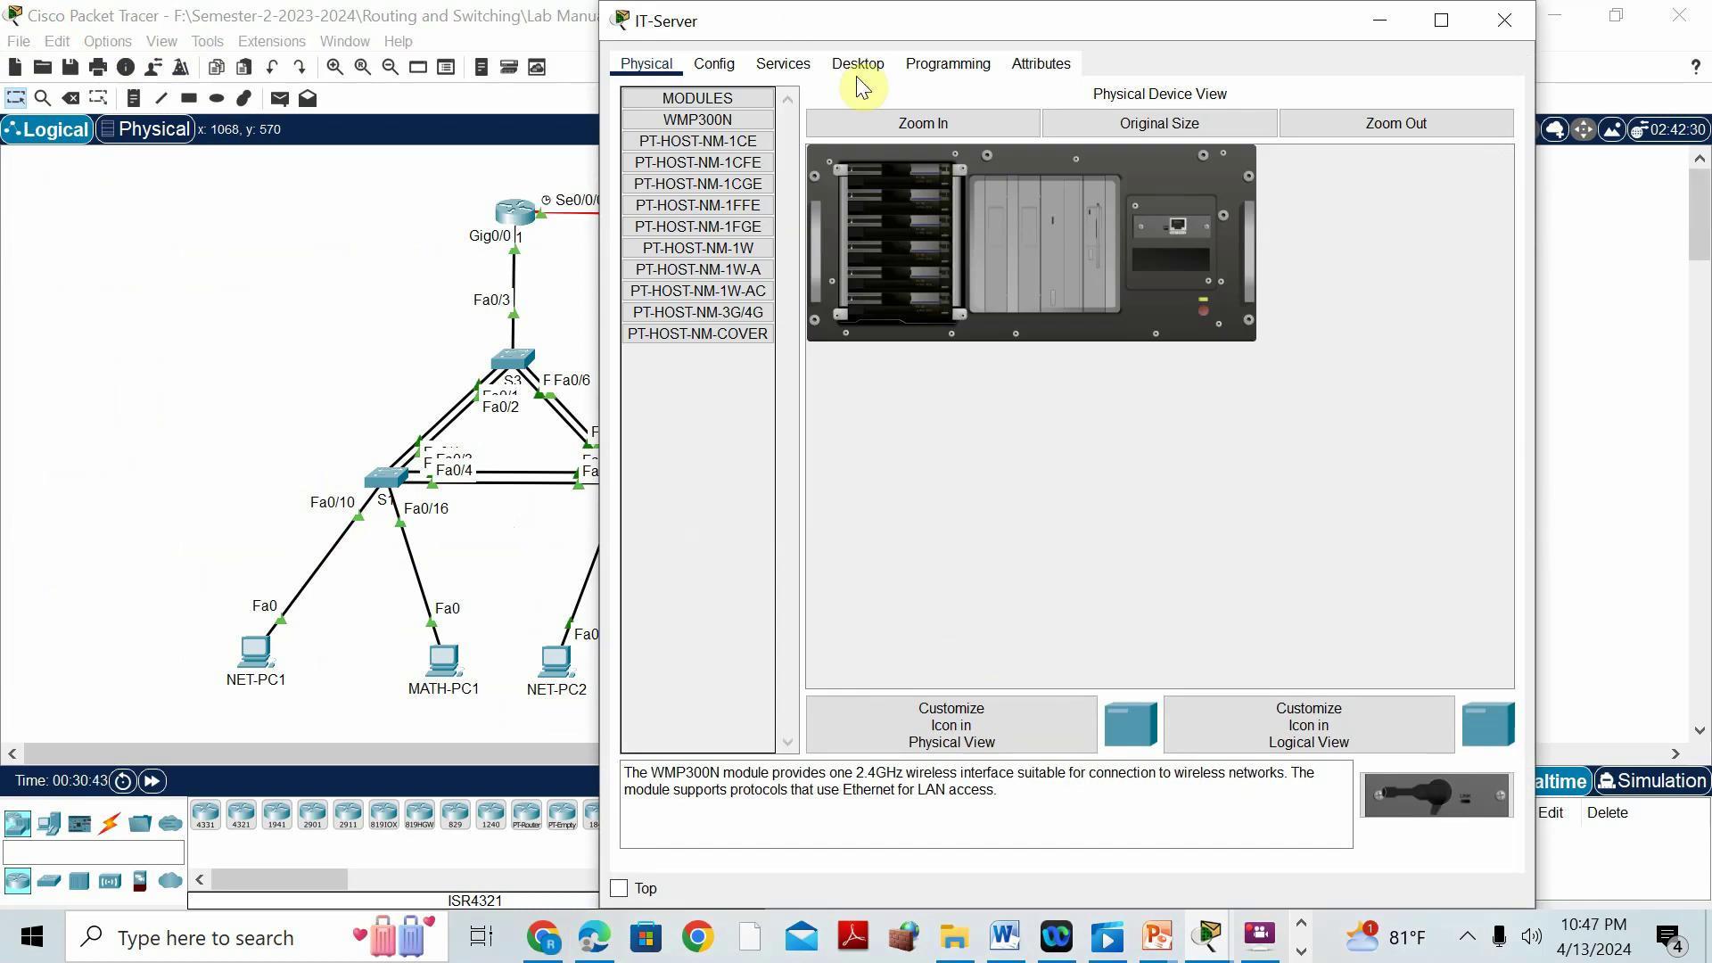
Check IT-Server's IPv6 address 2001:DB8:A:1::2/64 and gateway 2001:DB8:A:1::1 in IP Configuration.
left_click(856, 73)
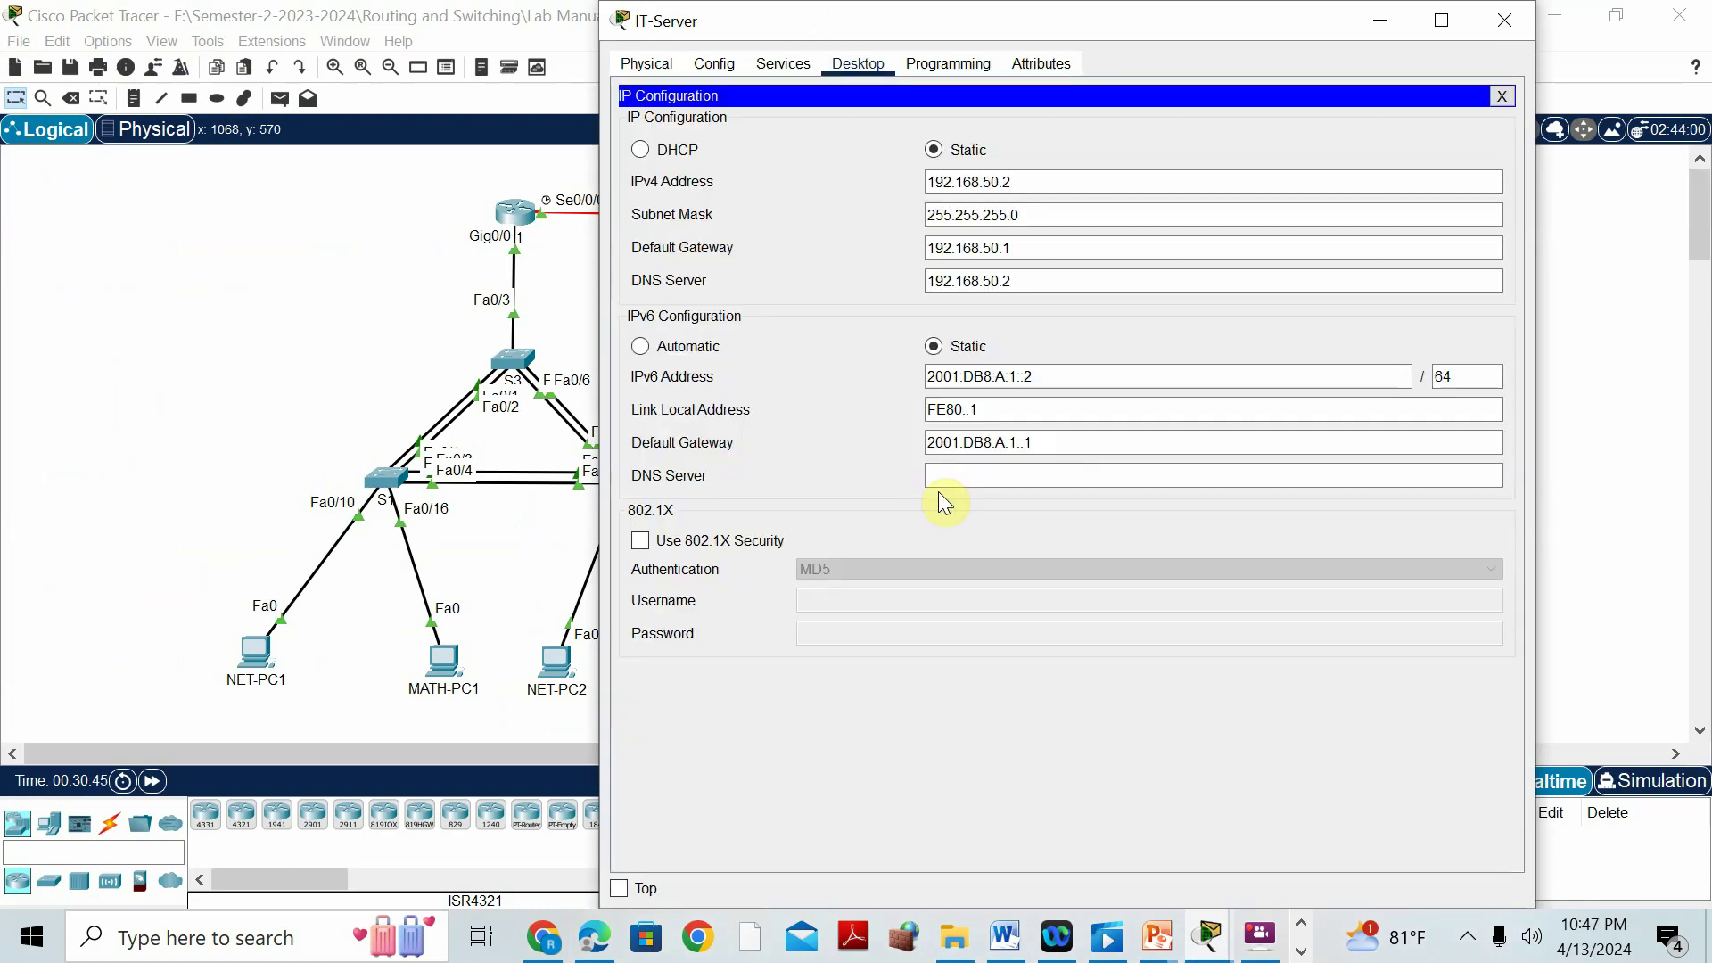
left_click(963, 377)
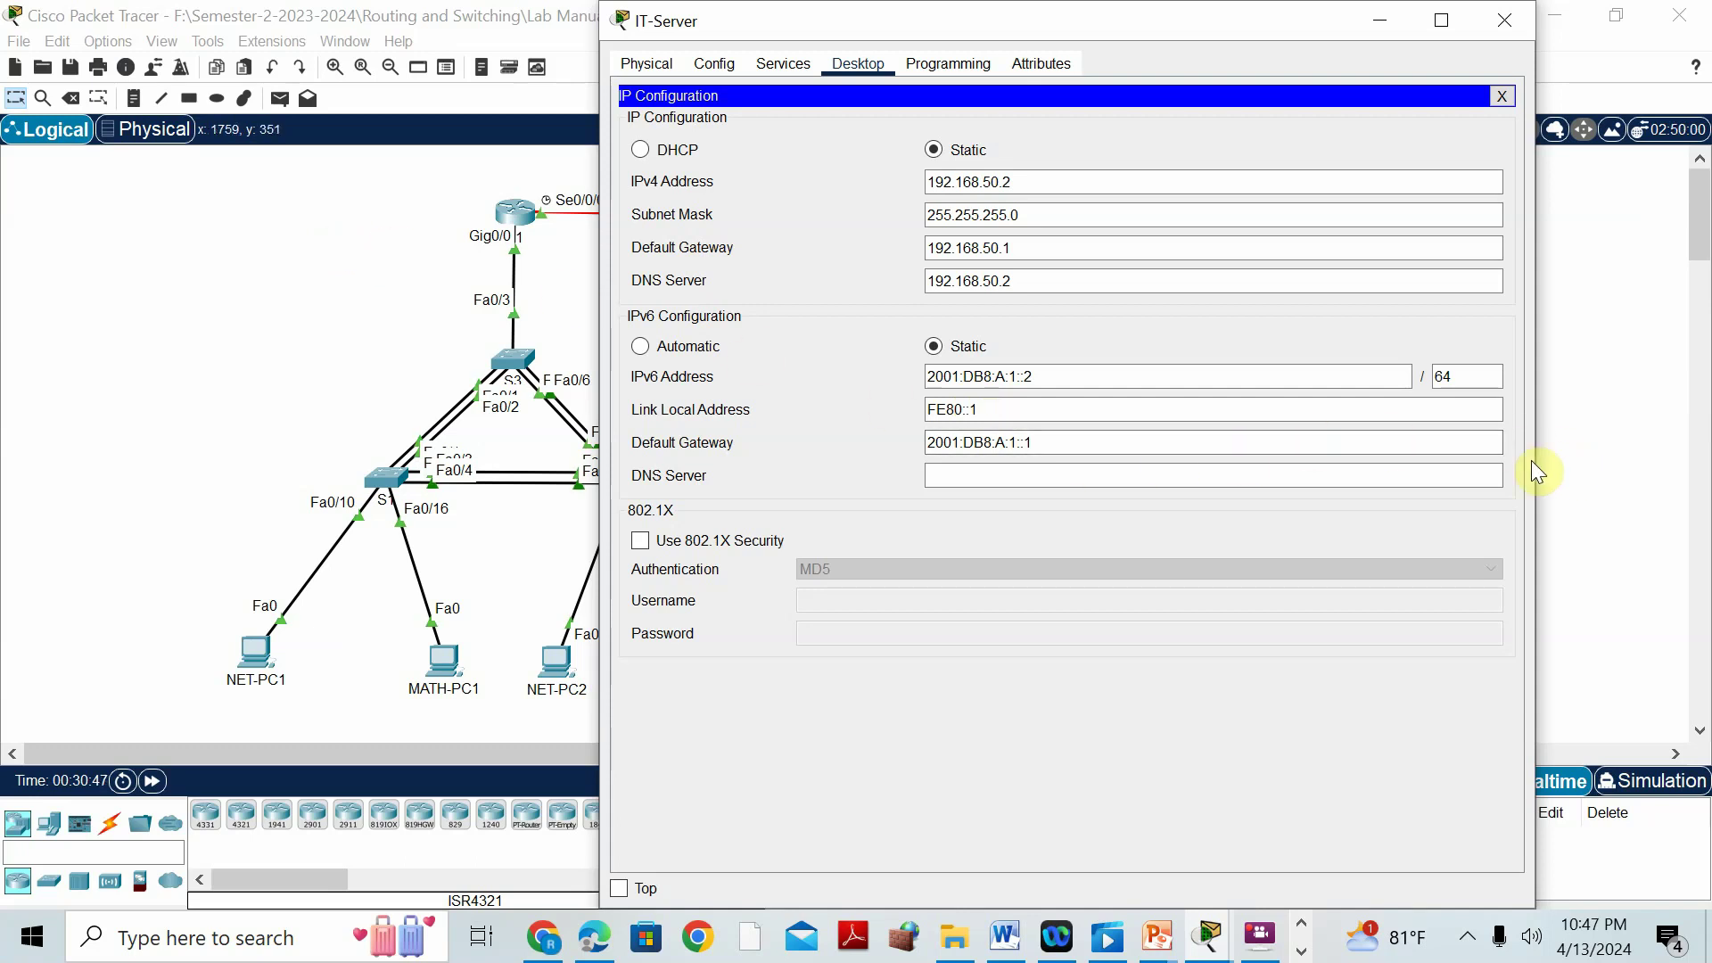
left_click(1569, 355)
left_click(1005, 937)
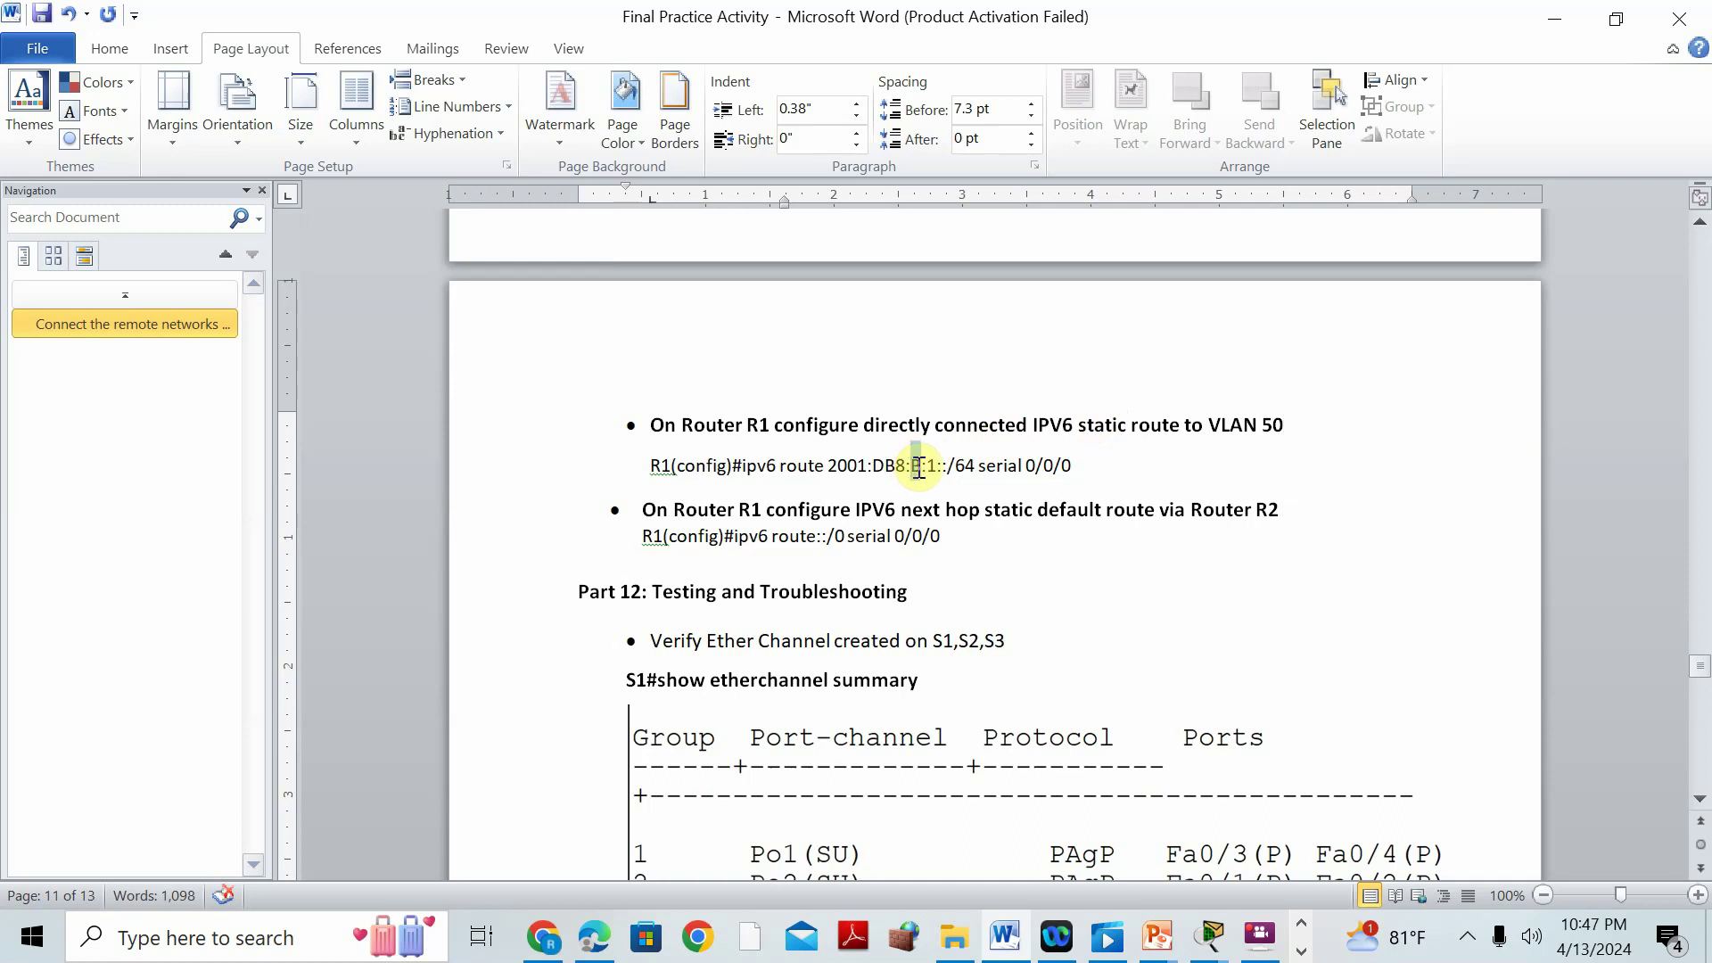
Correct the Word command to 'ipv6 route 2001:DB8:A:1::/64 serial 0/0/0' and copy it.
type("A")
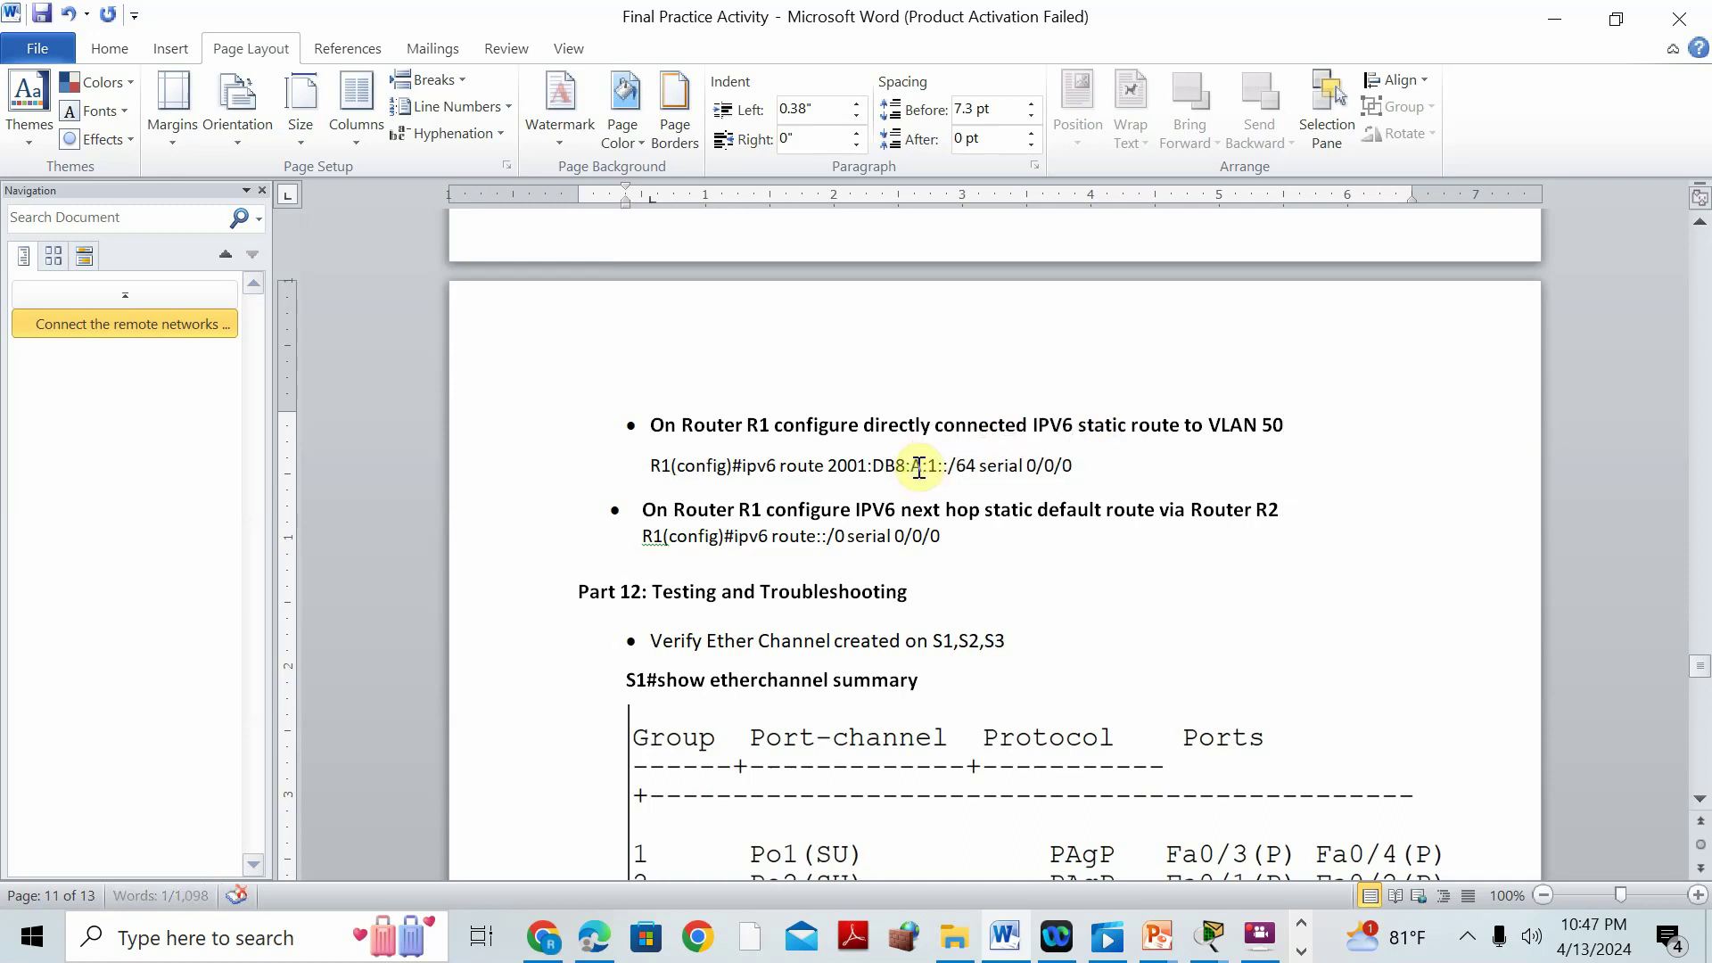
left_click_drag(745, 469, 1080, 467)
key("ctrl+c")
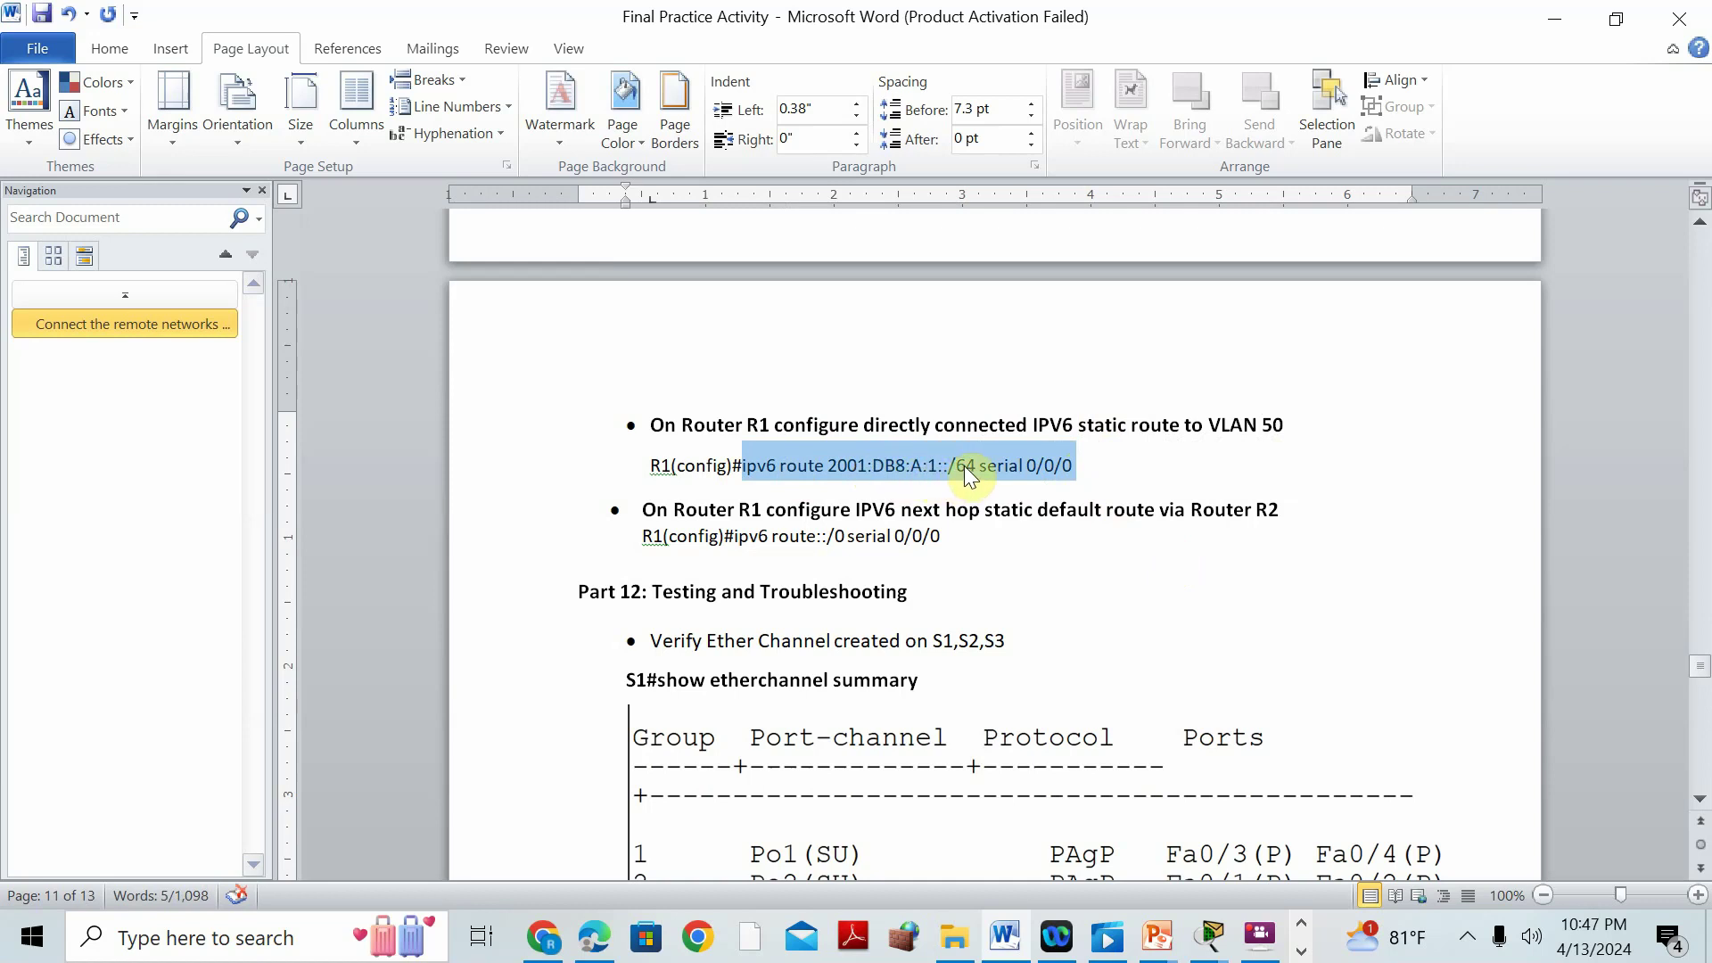
left_click(1554, 17)
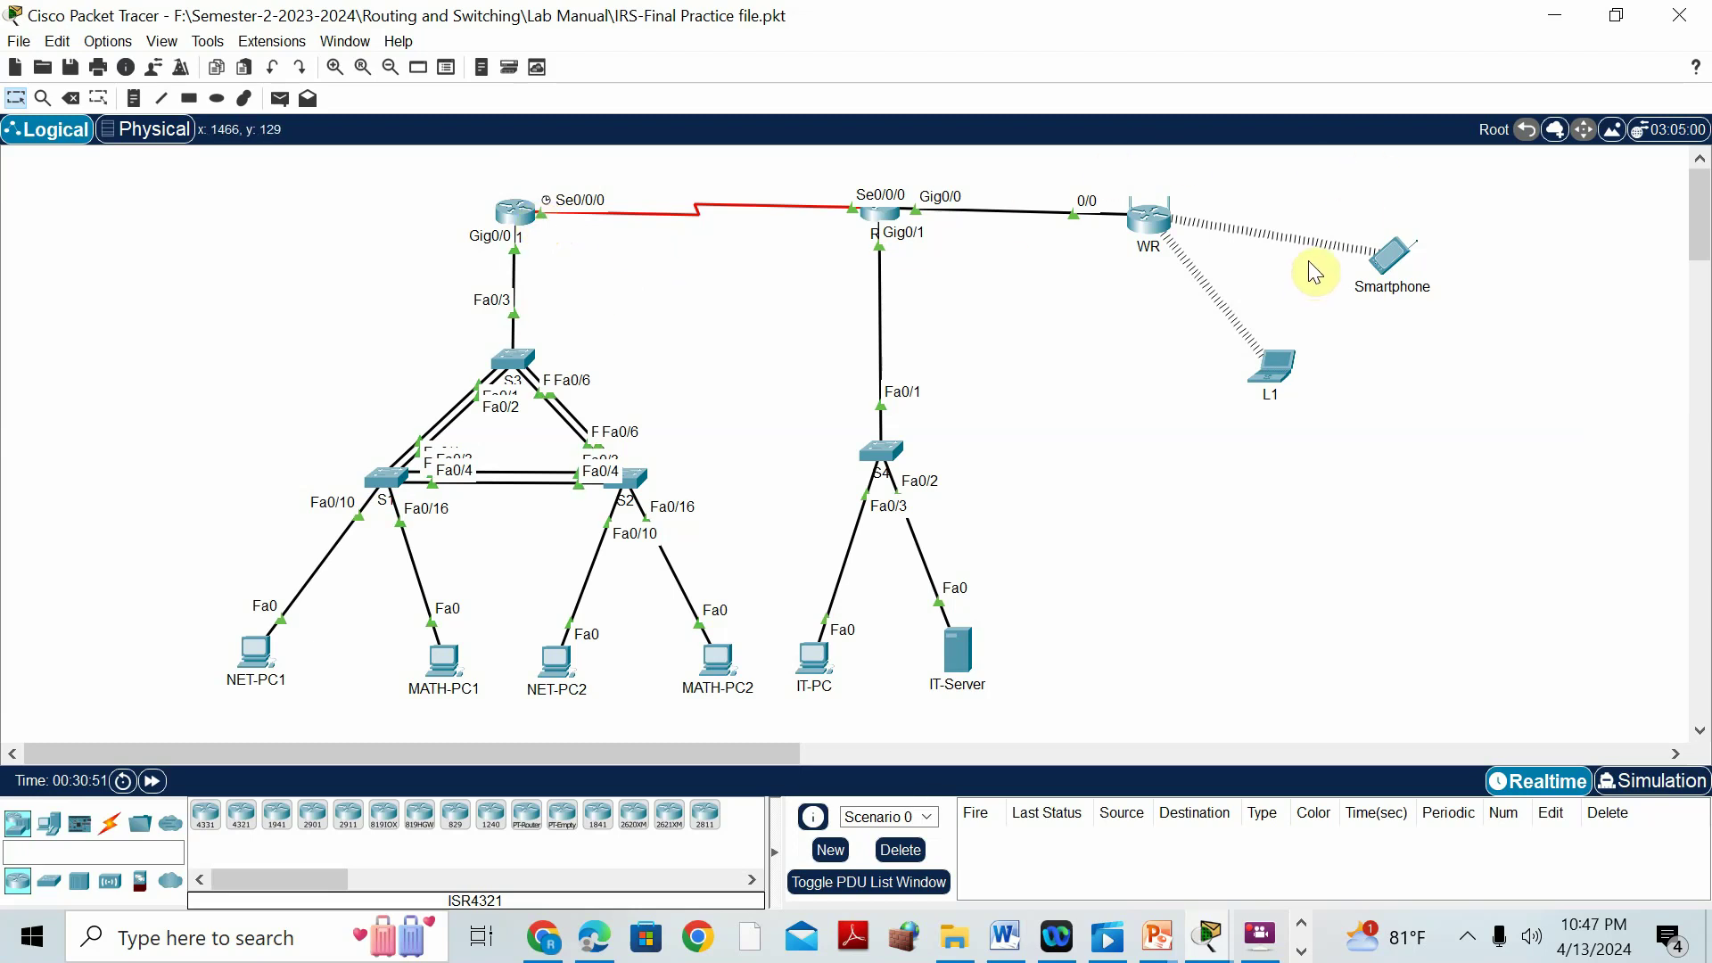
left_click(1014, 914)
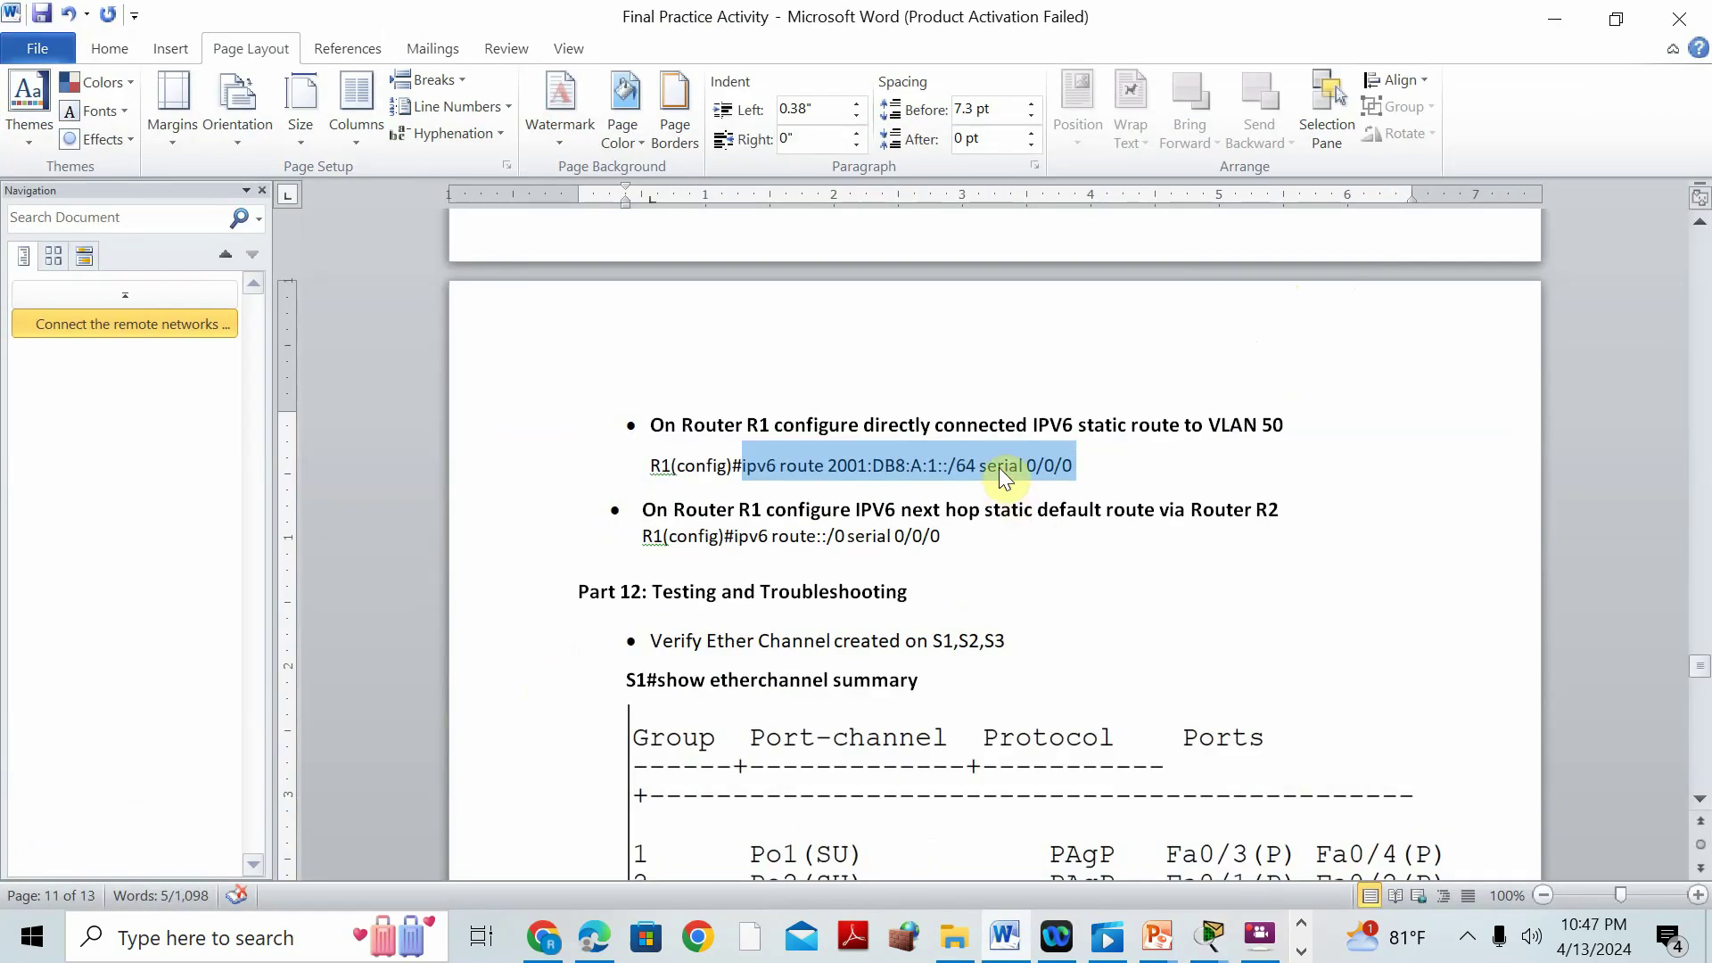
right_click(1004, 467)
left_click(1186, 912)
left_click(1185, 912)
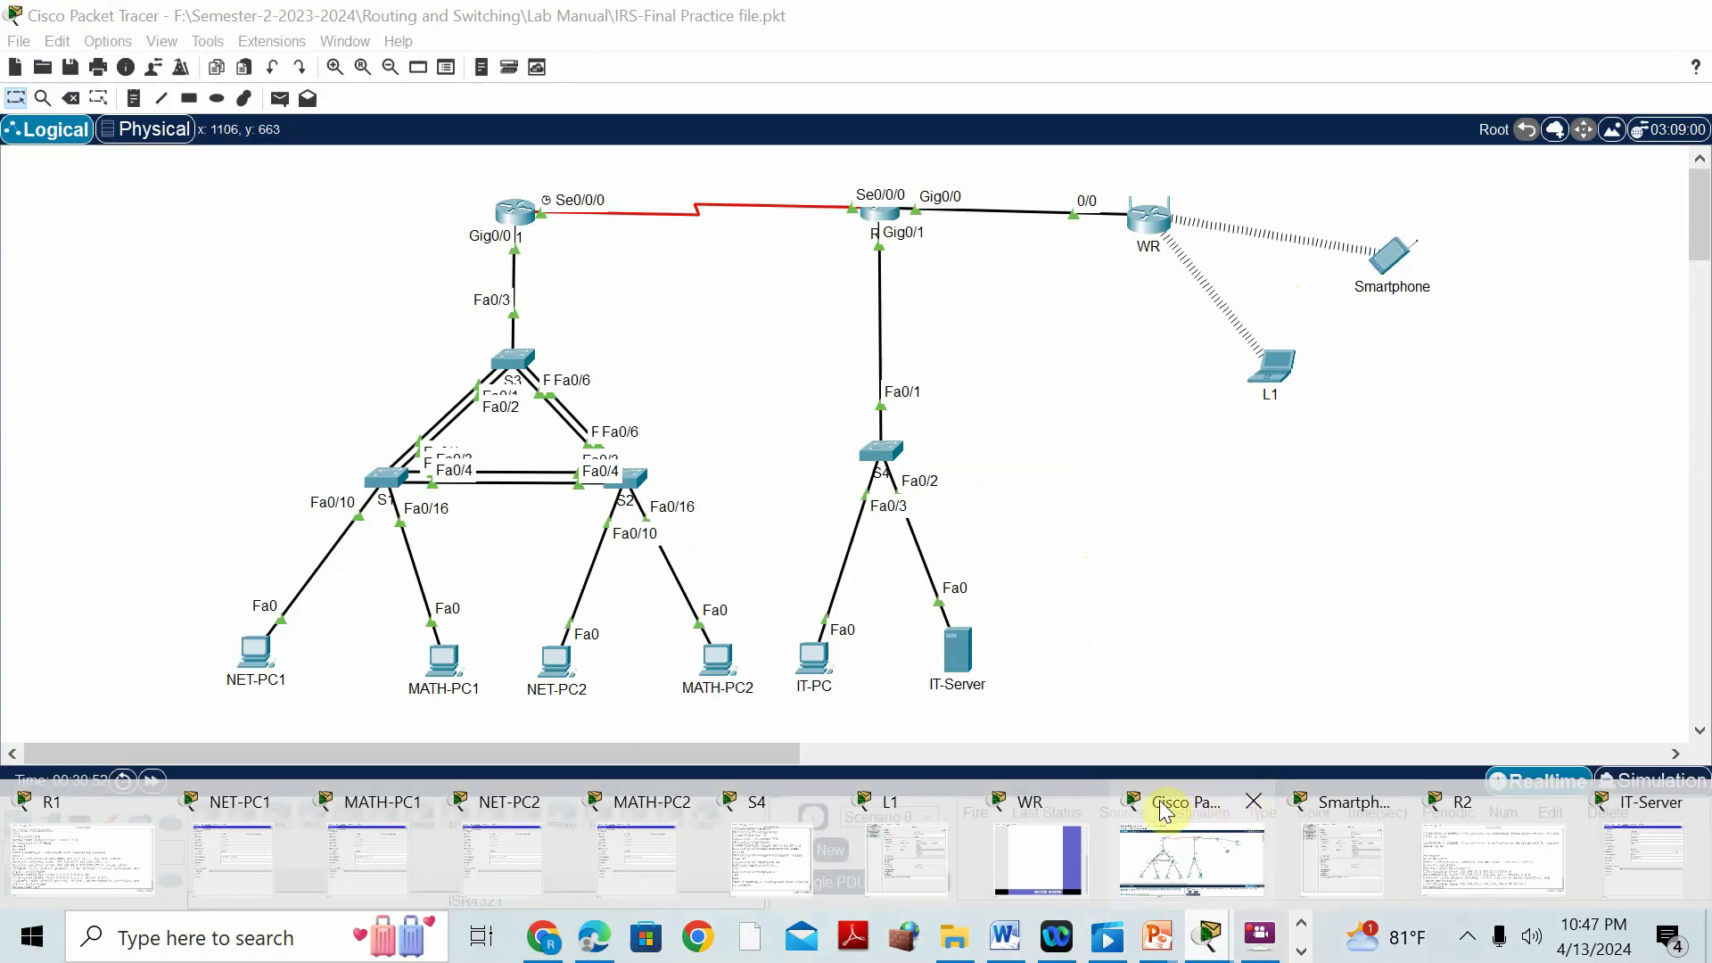
Paste and run 'ipv6 route 2001:DB8:A:1::/64 serial 0/0/0' in R1's CLI.
left_click(1193, 812)
left_click(520, 216)
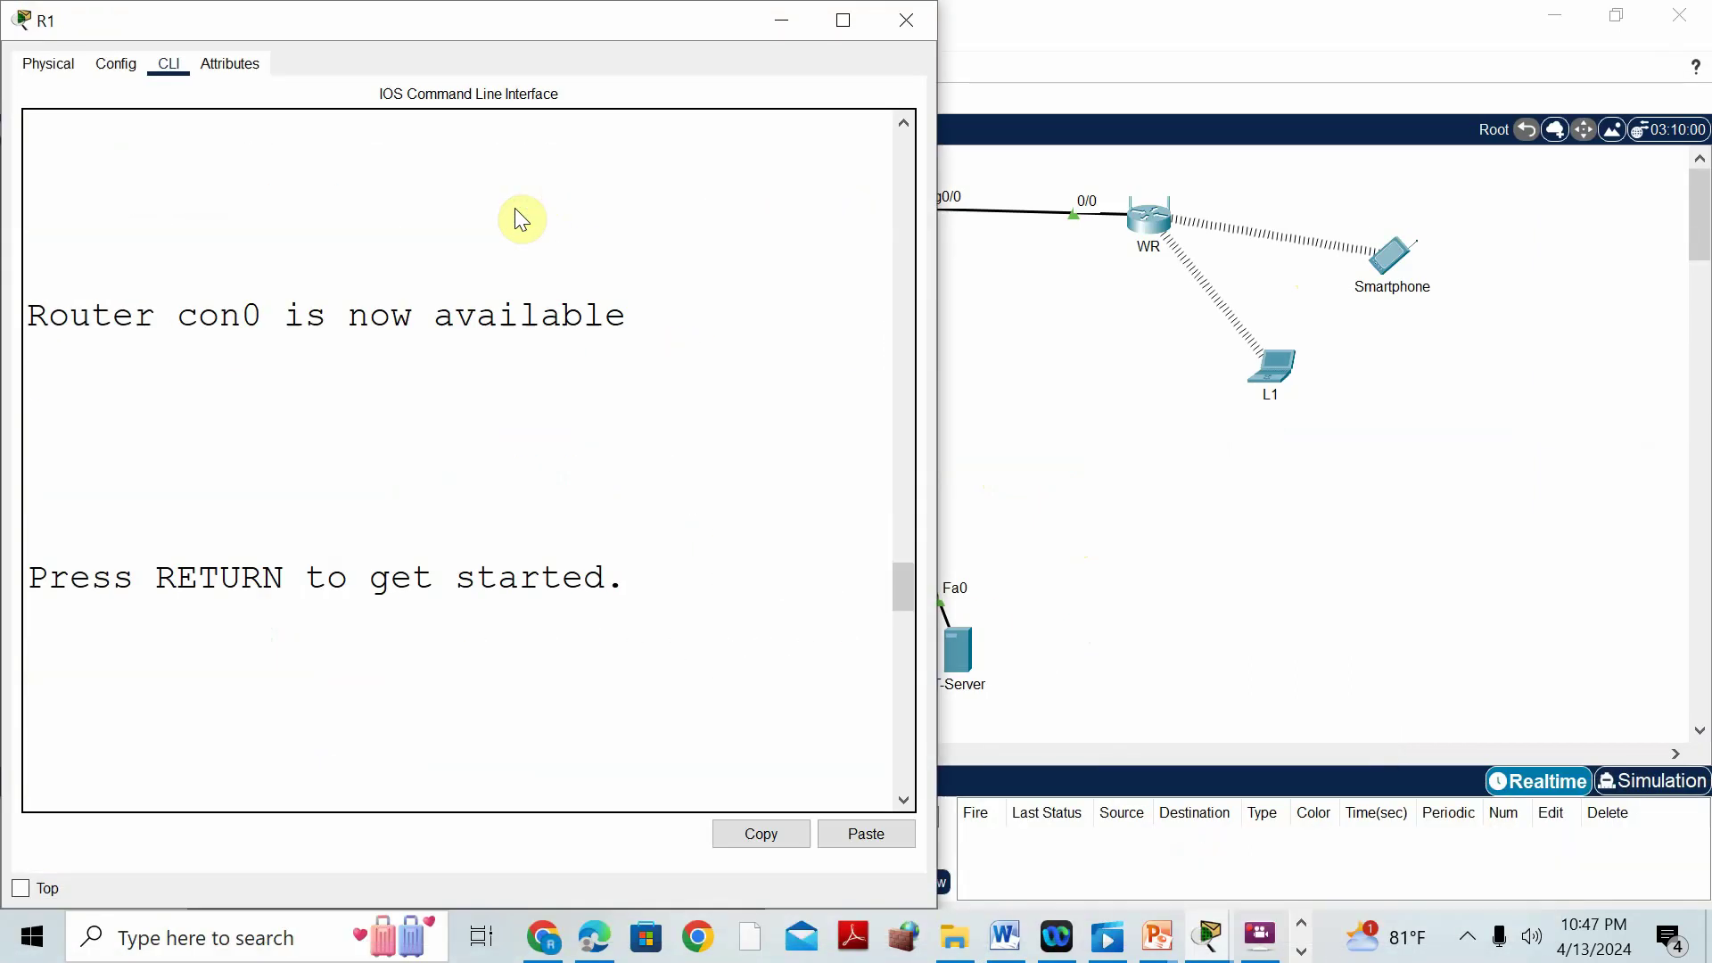
left_click(840, 25)
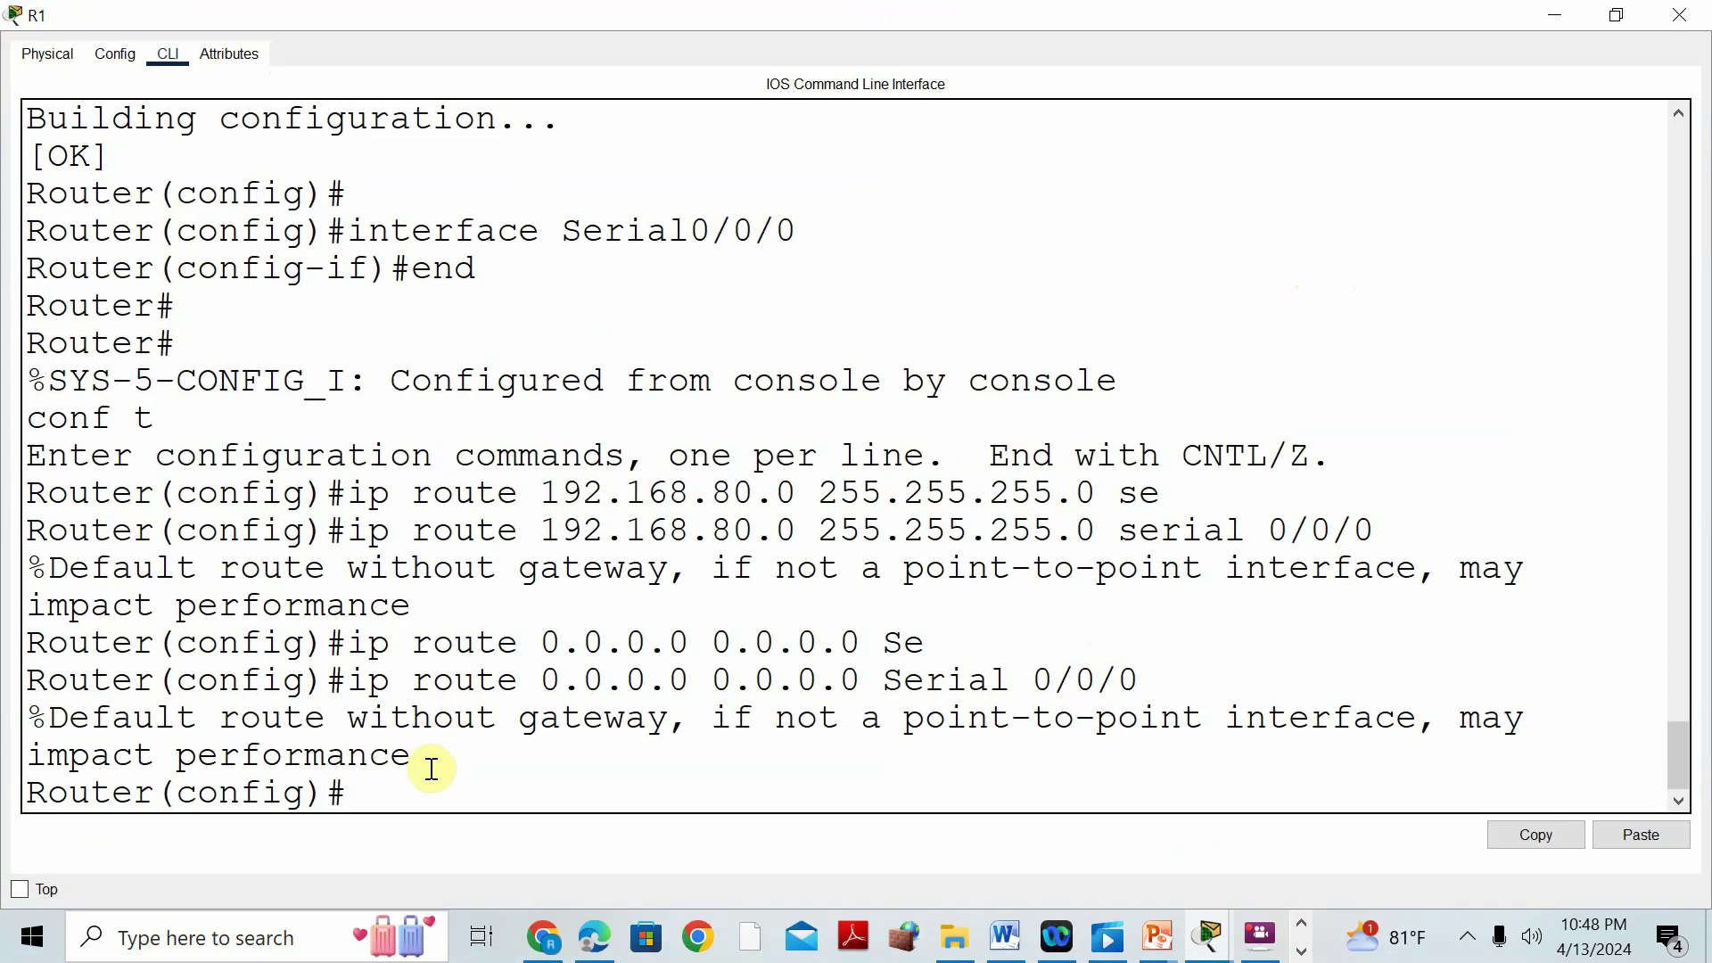
right_click(412, 796)
left_click(471, 844)
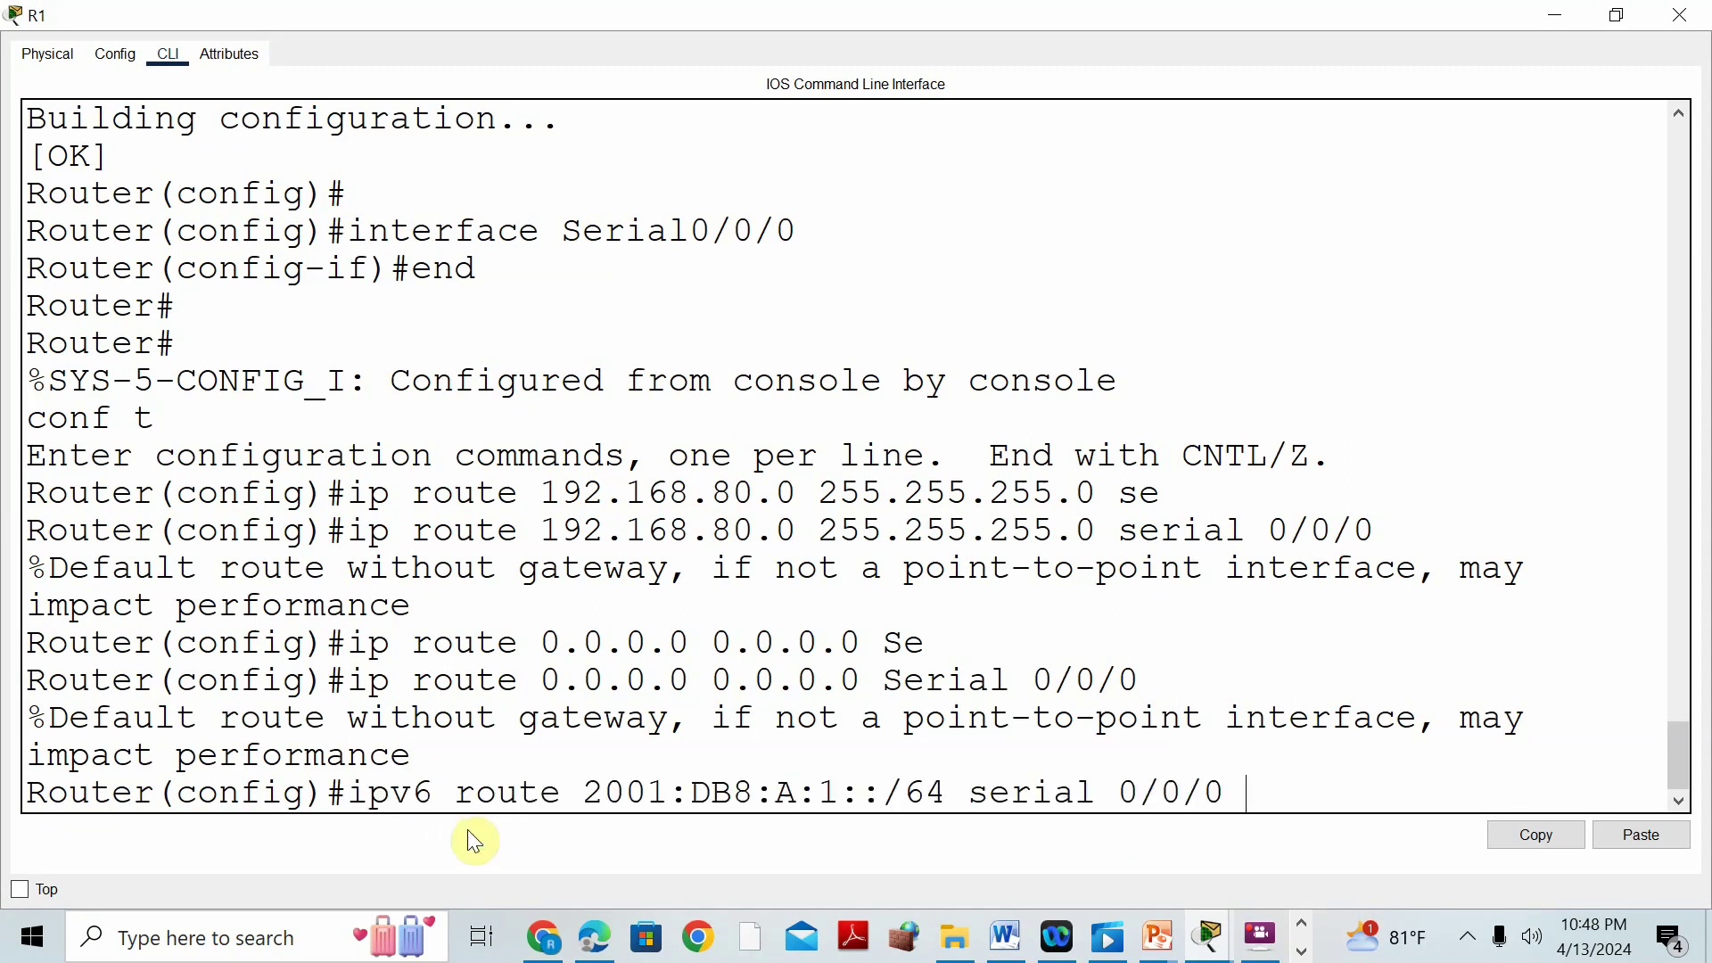
key("Return")
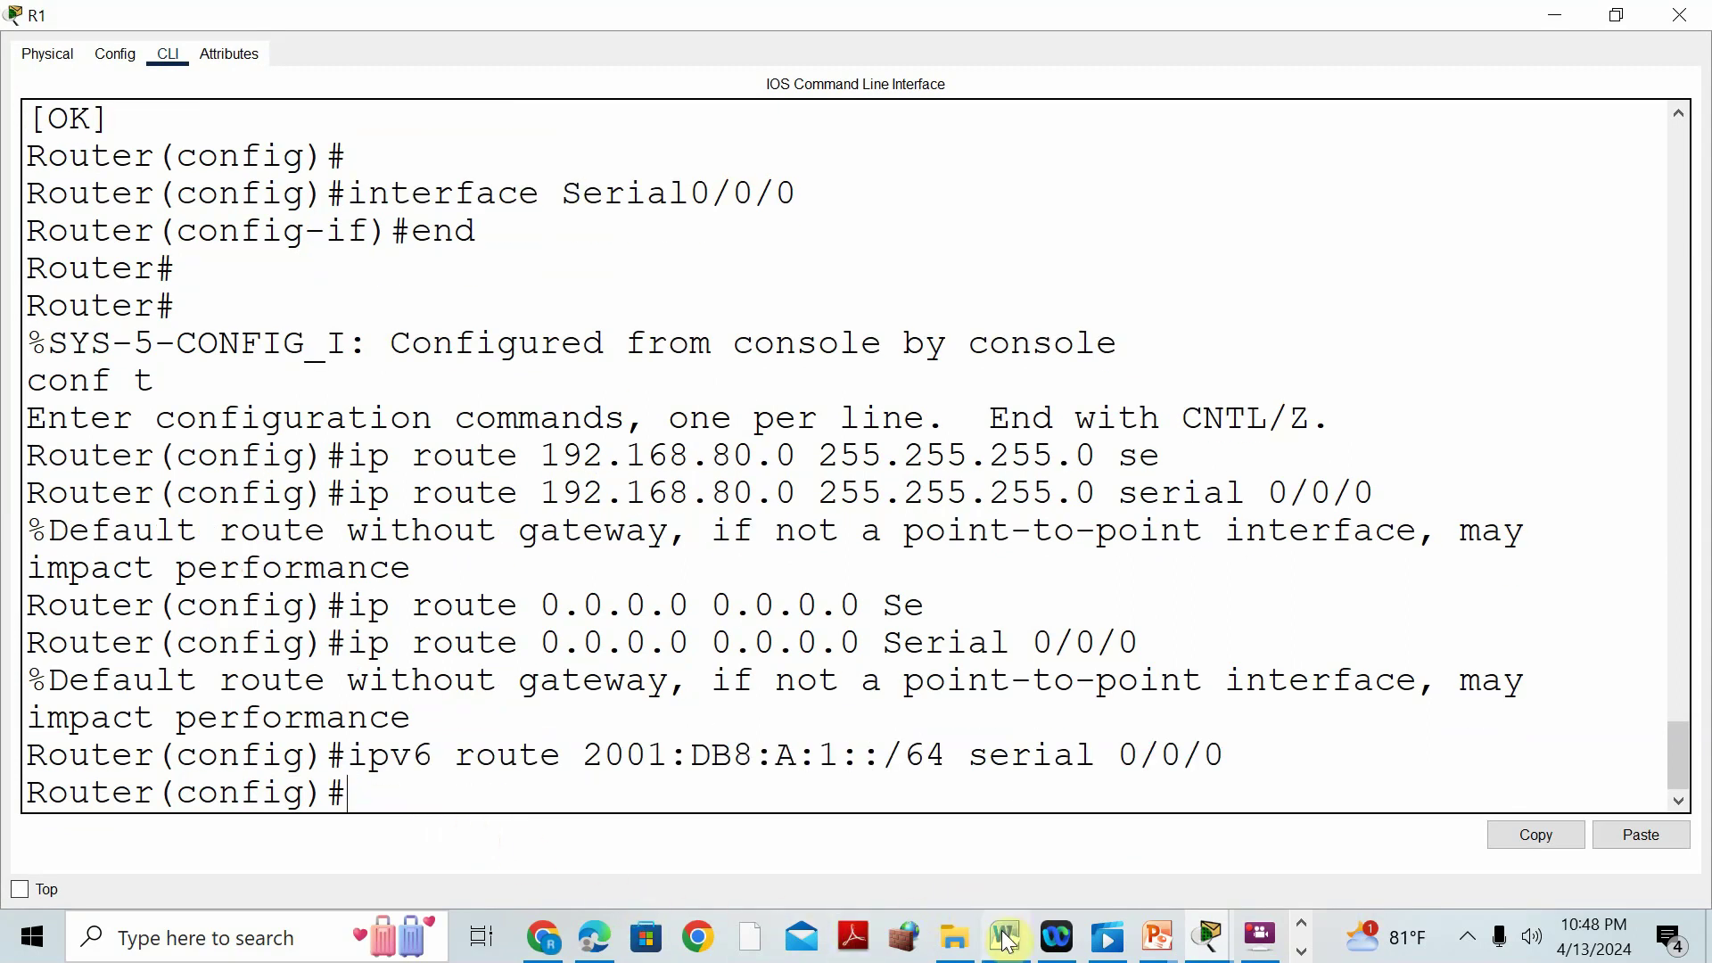
left_click(1006, 936)
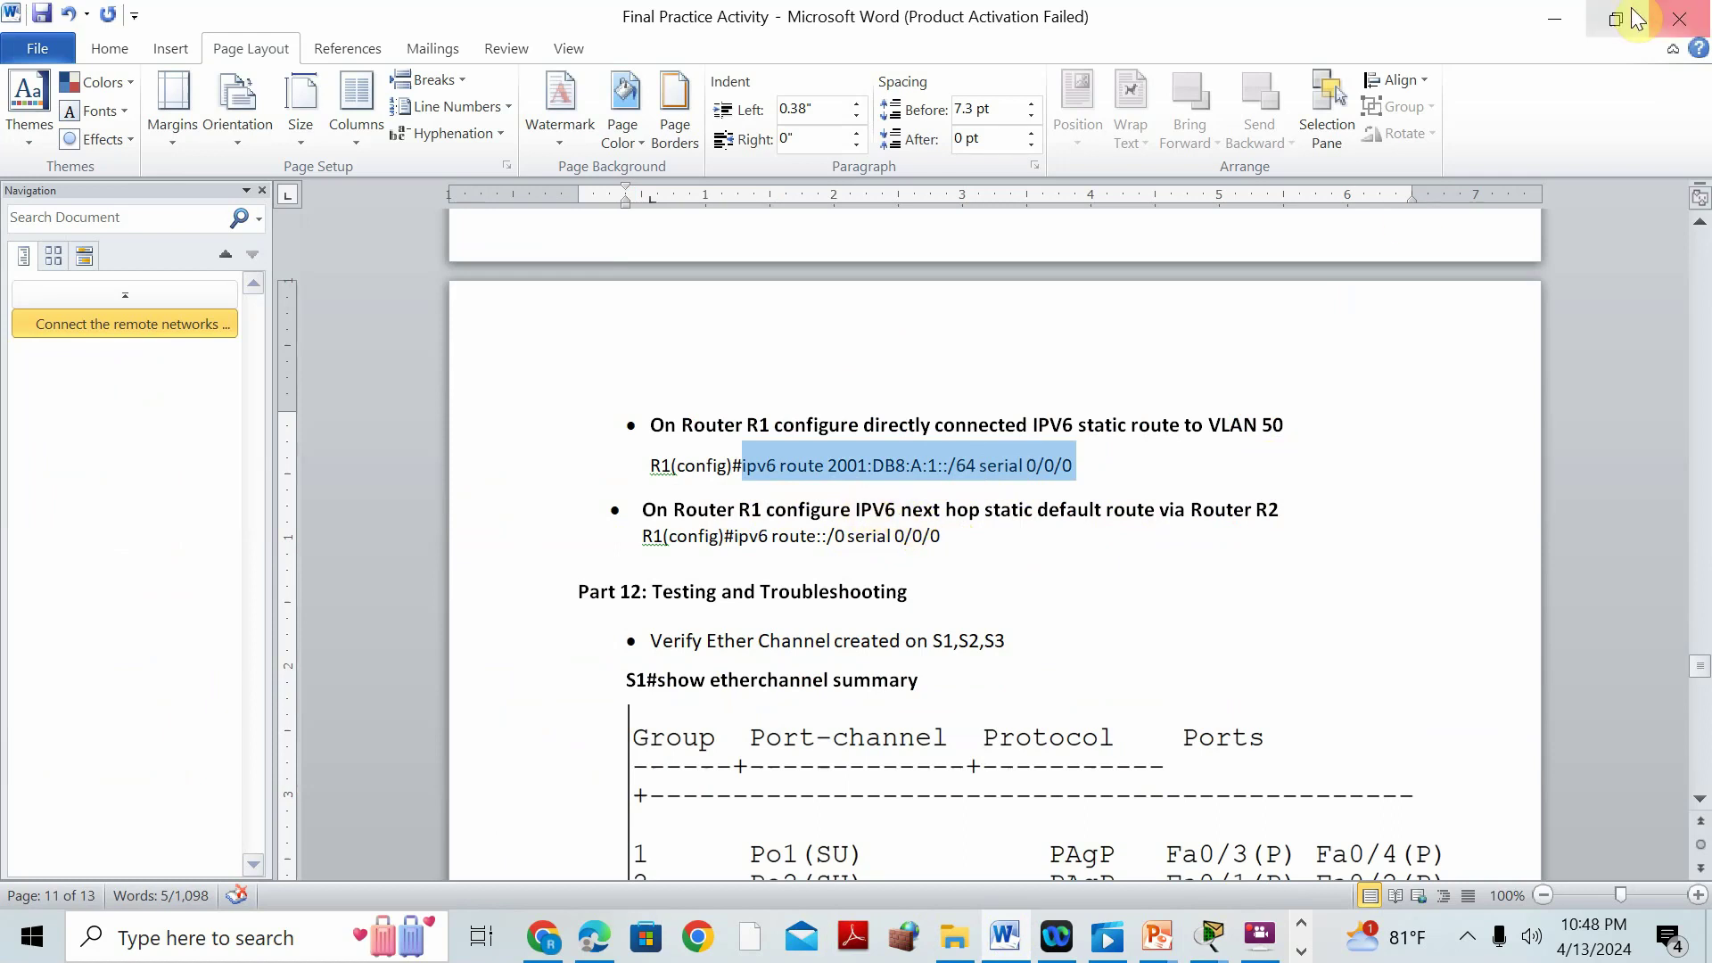
left_click(1554, 19)
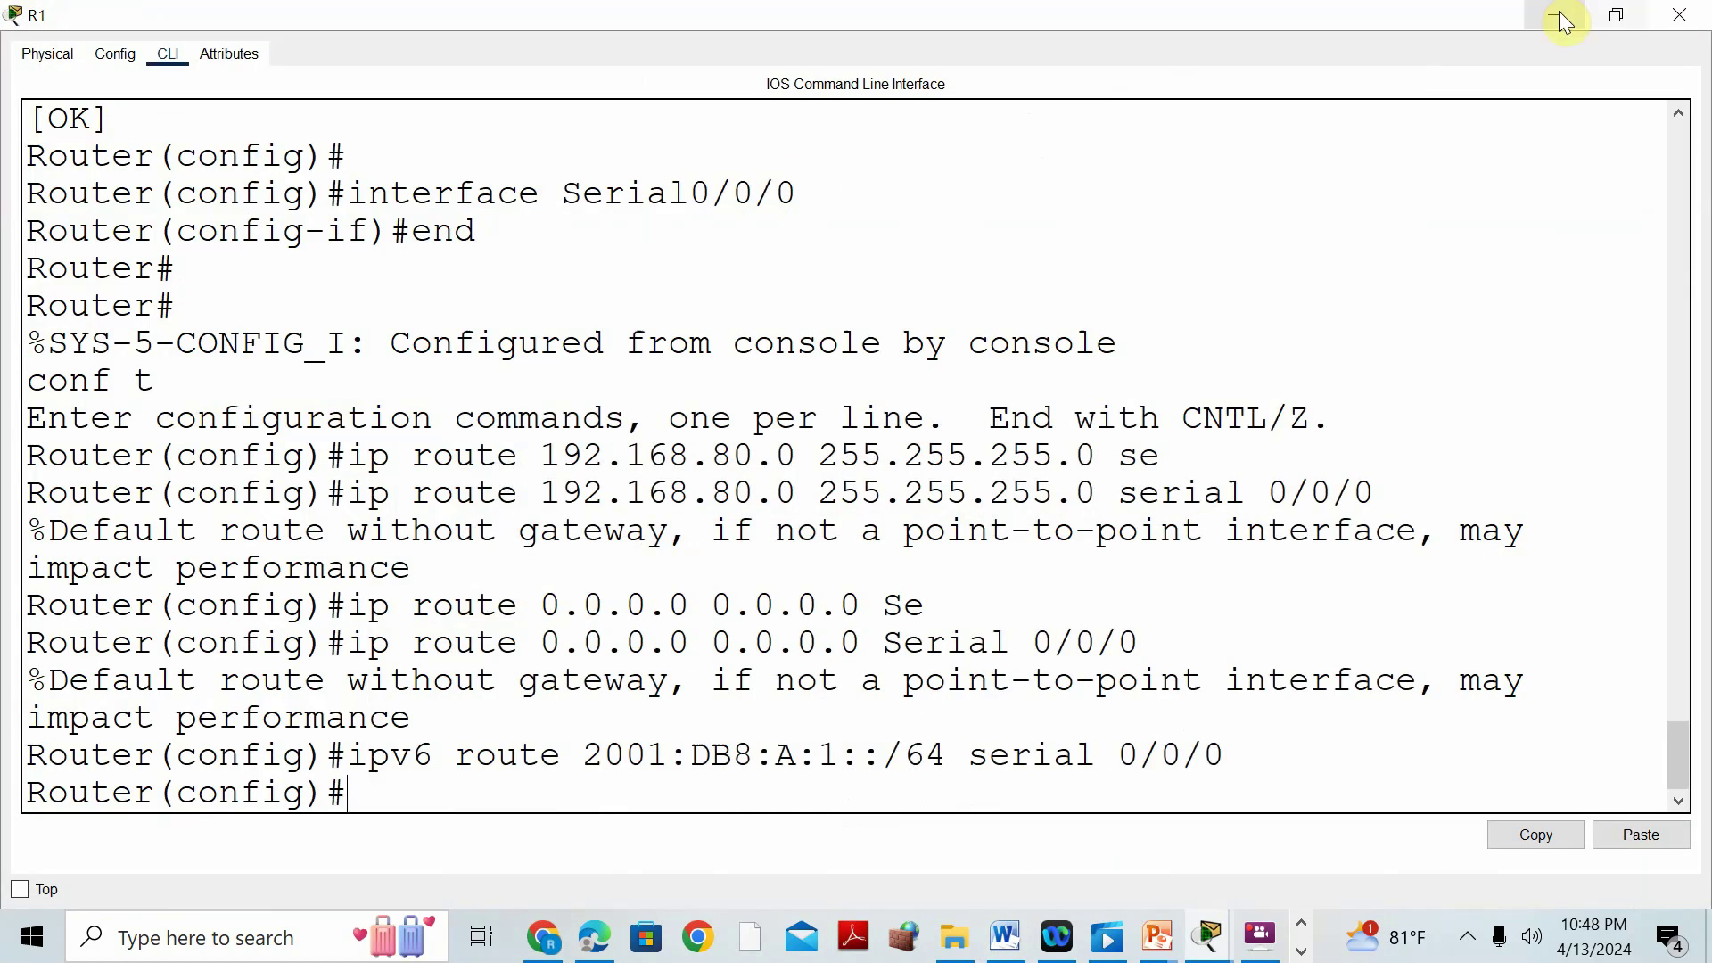
left_click(1554, 14)
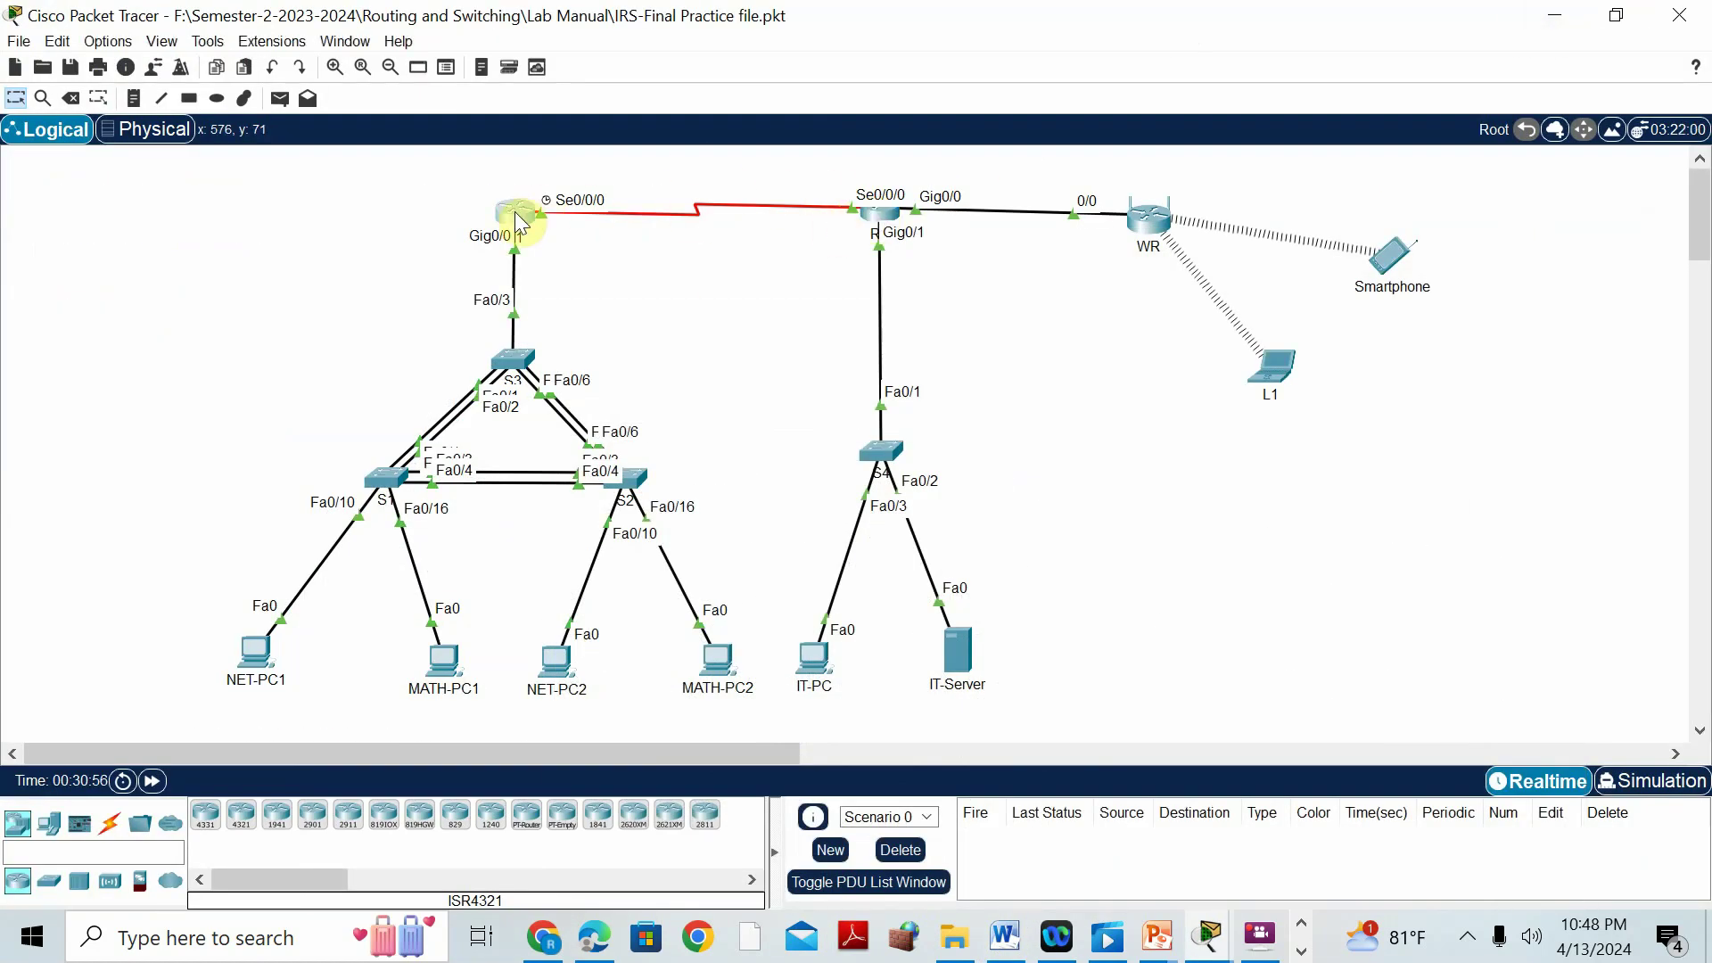
On R2, exit configuration mode and page through the show run output.
left_click(880, 219)
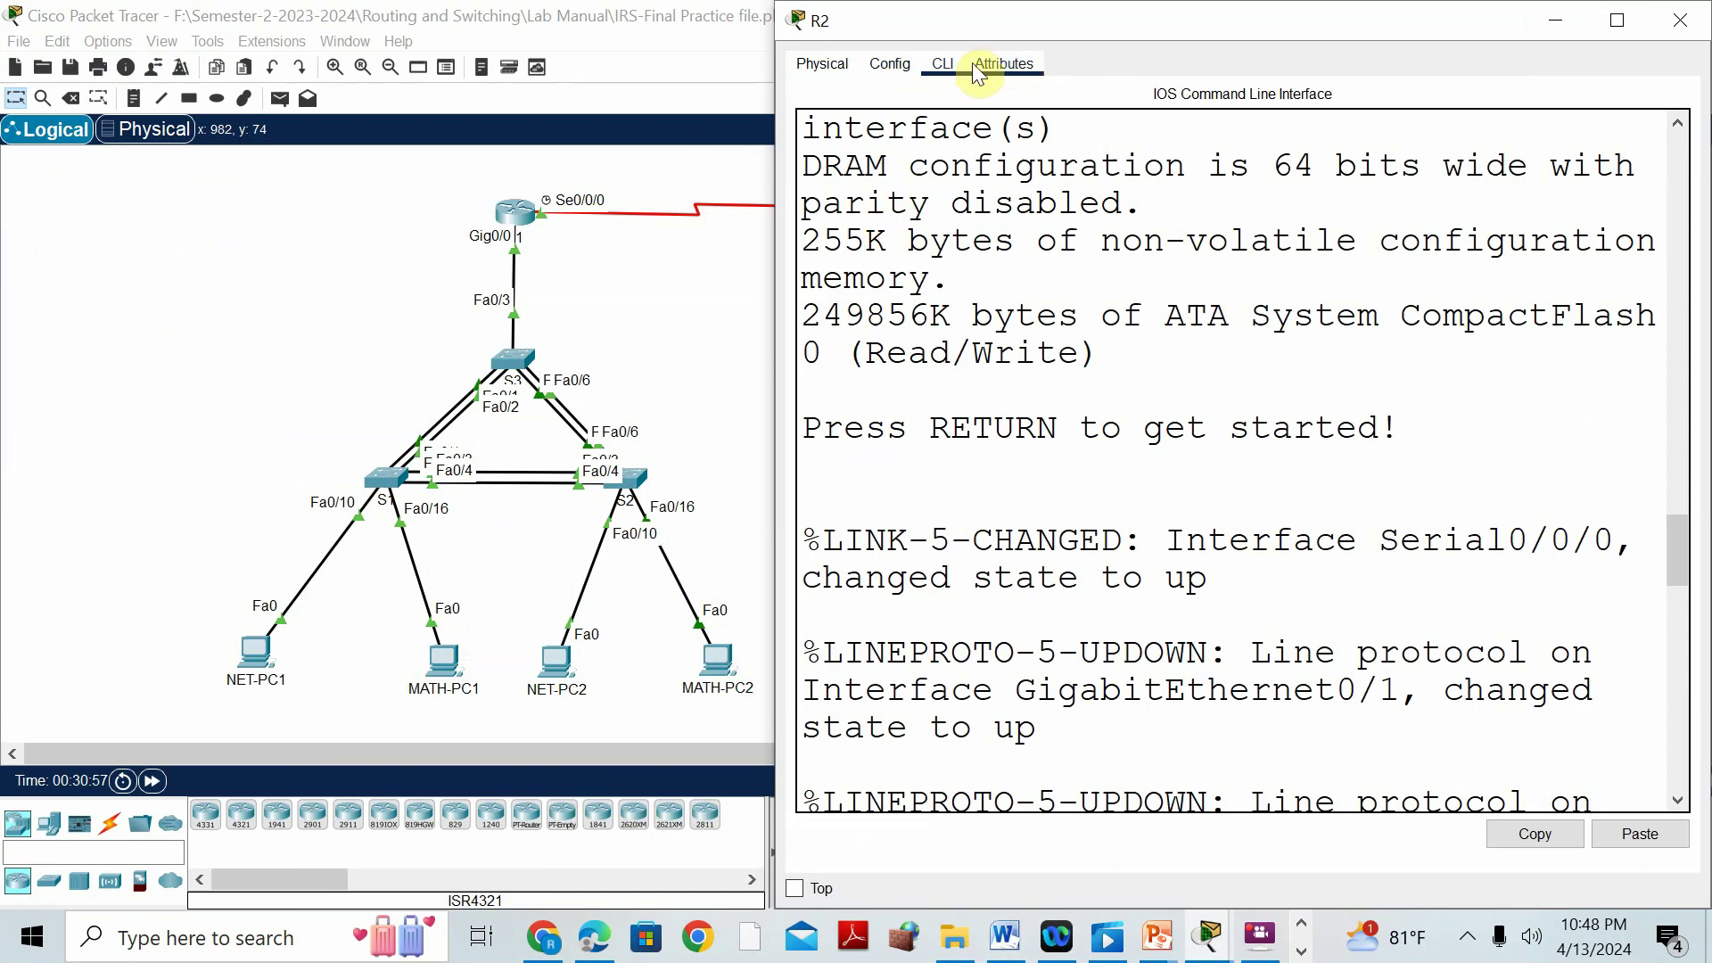
left_click(943, 64)
left_click(1026, 491)
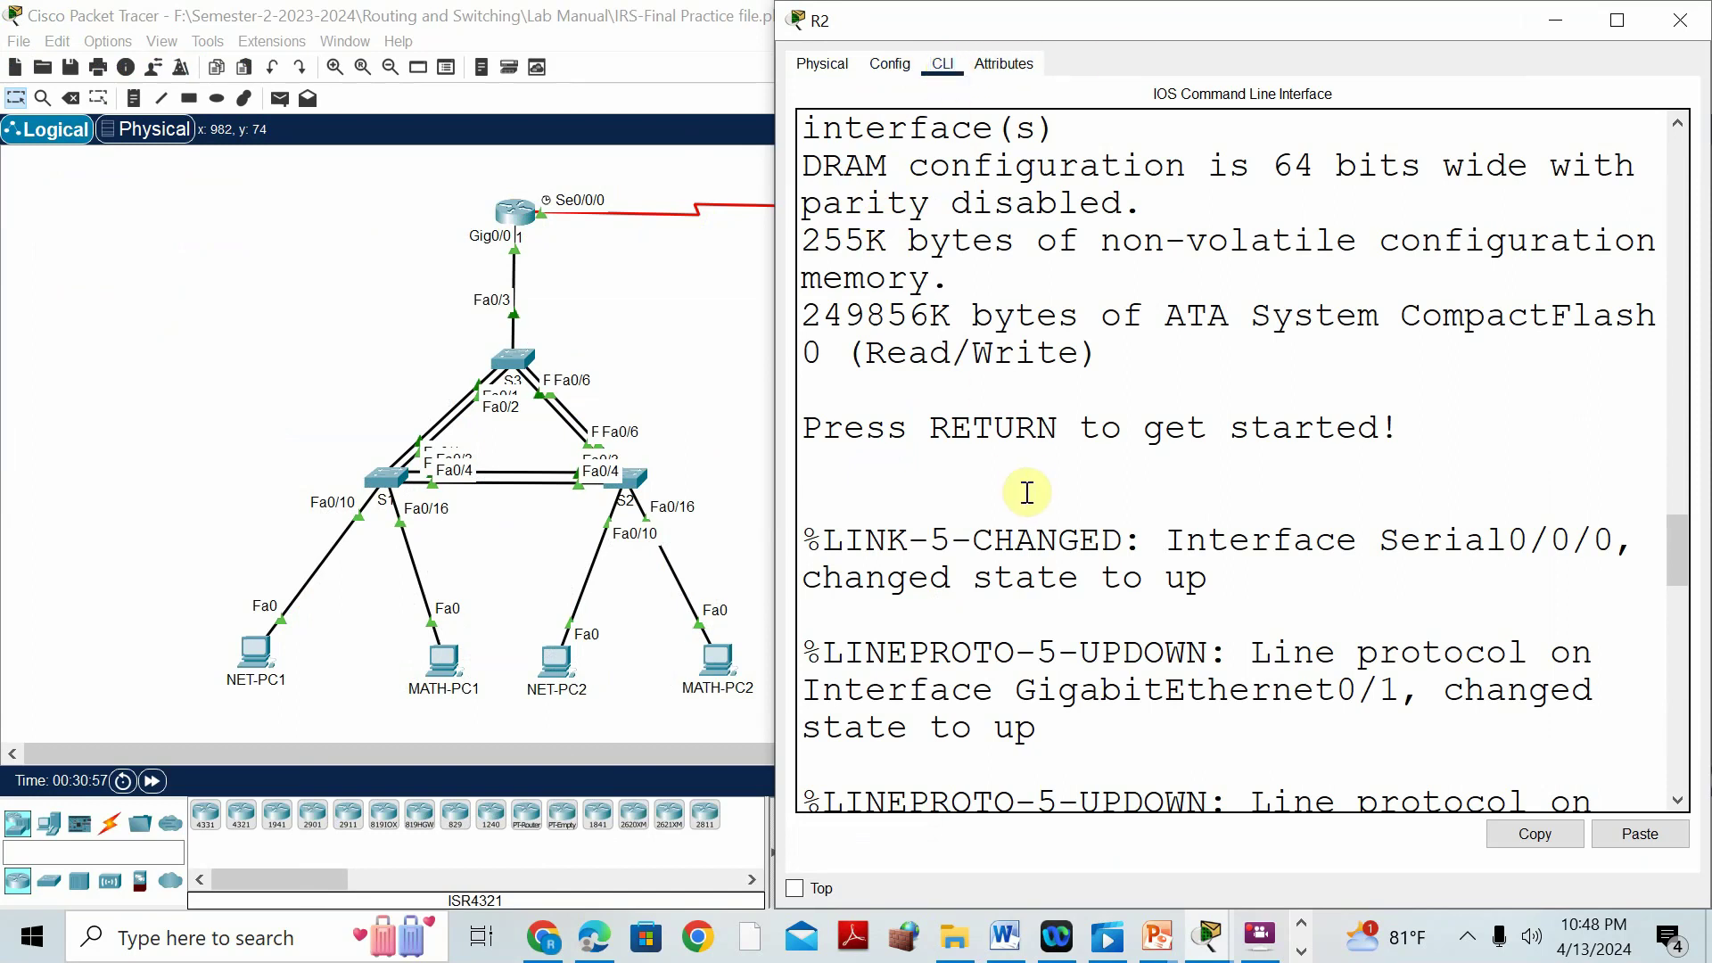
type("en conf t hos hostname R2 ip route 192.168.10.0 255.255.255.0 se ip route 192.168.10.0 255.255.255.0 serial 0/0/0 ip route 192.168.20.0 255.255.255.0 20.20.20.1")
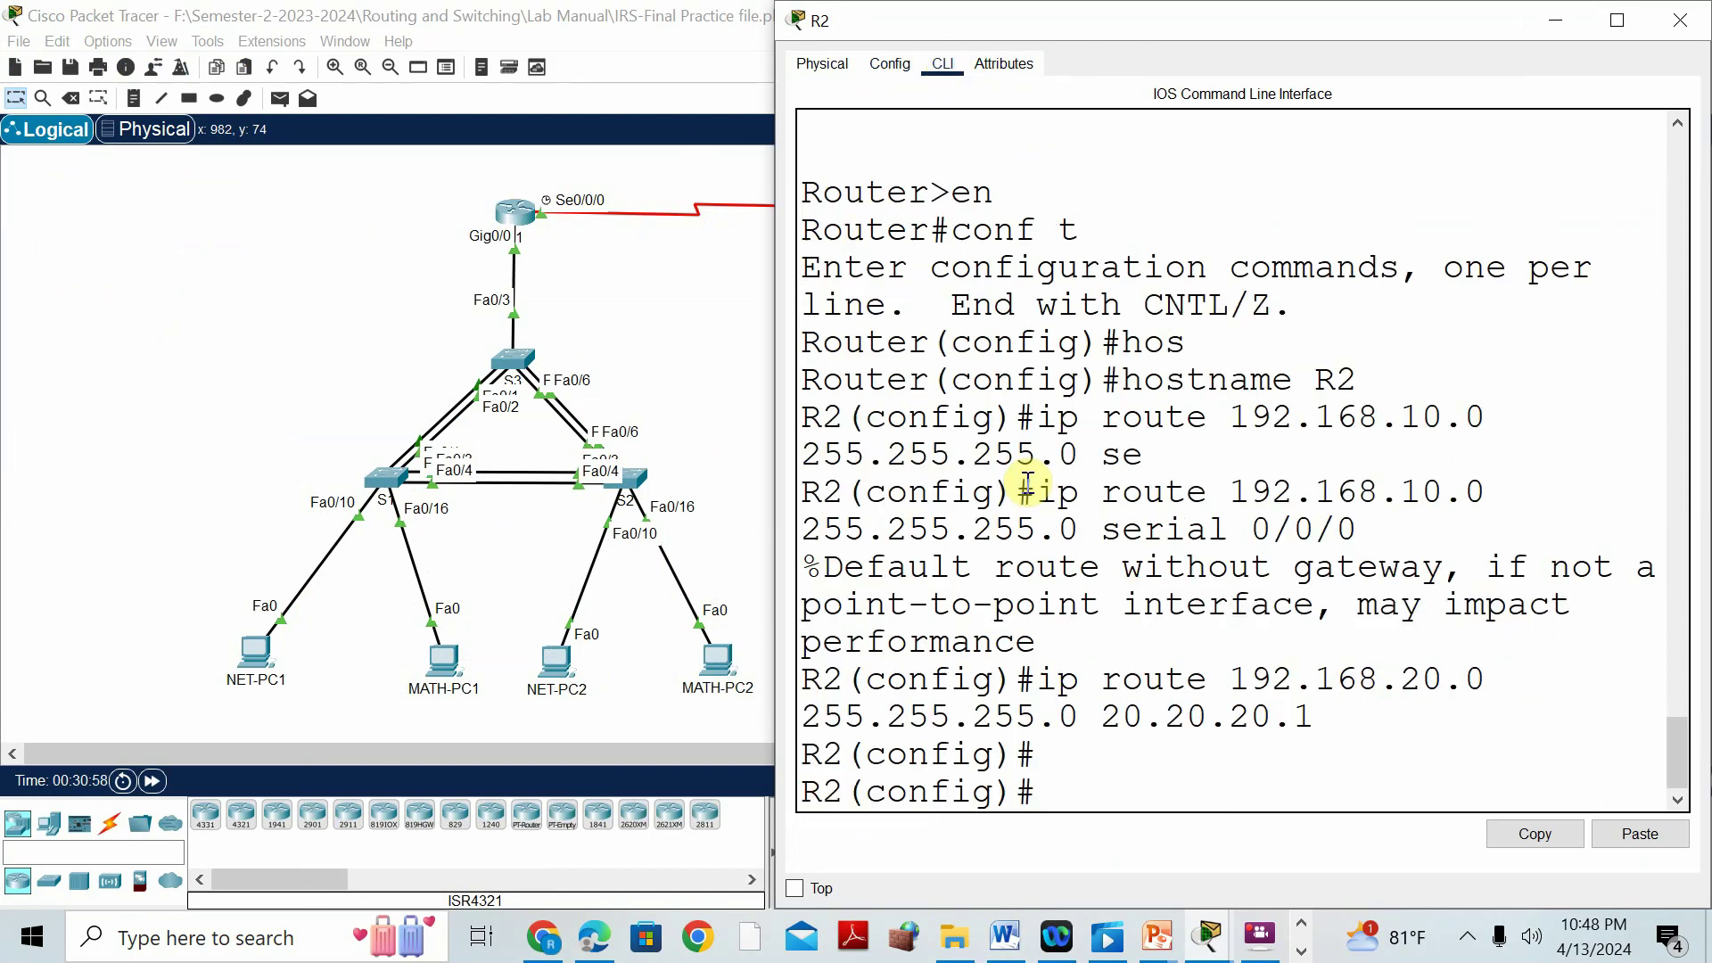
type("END")
key("Return")
key("Return")
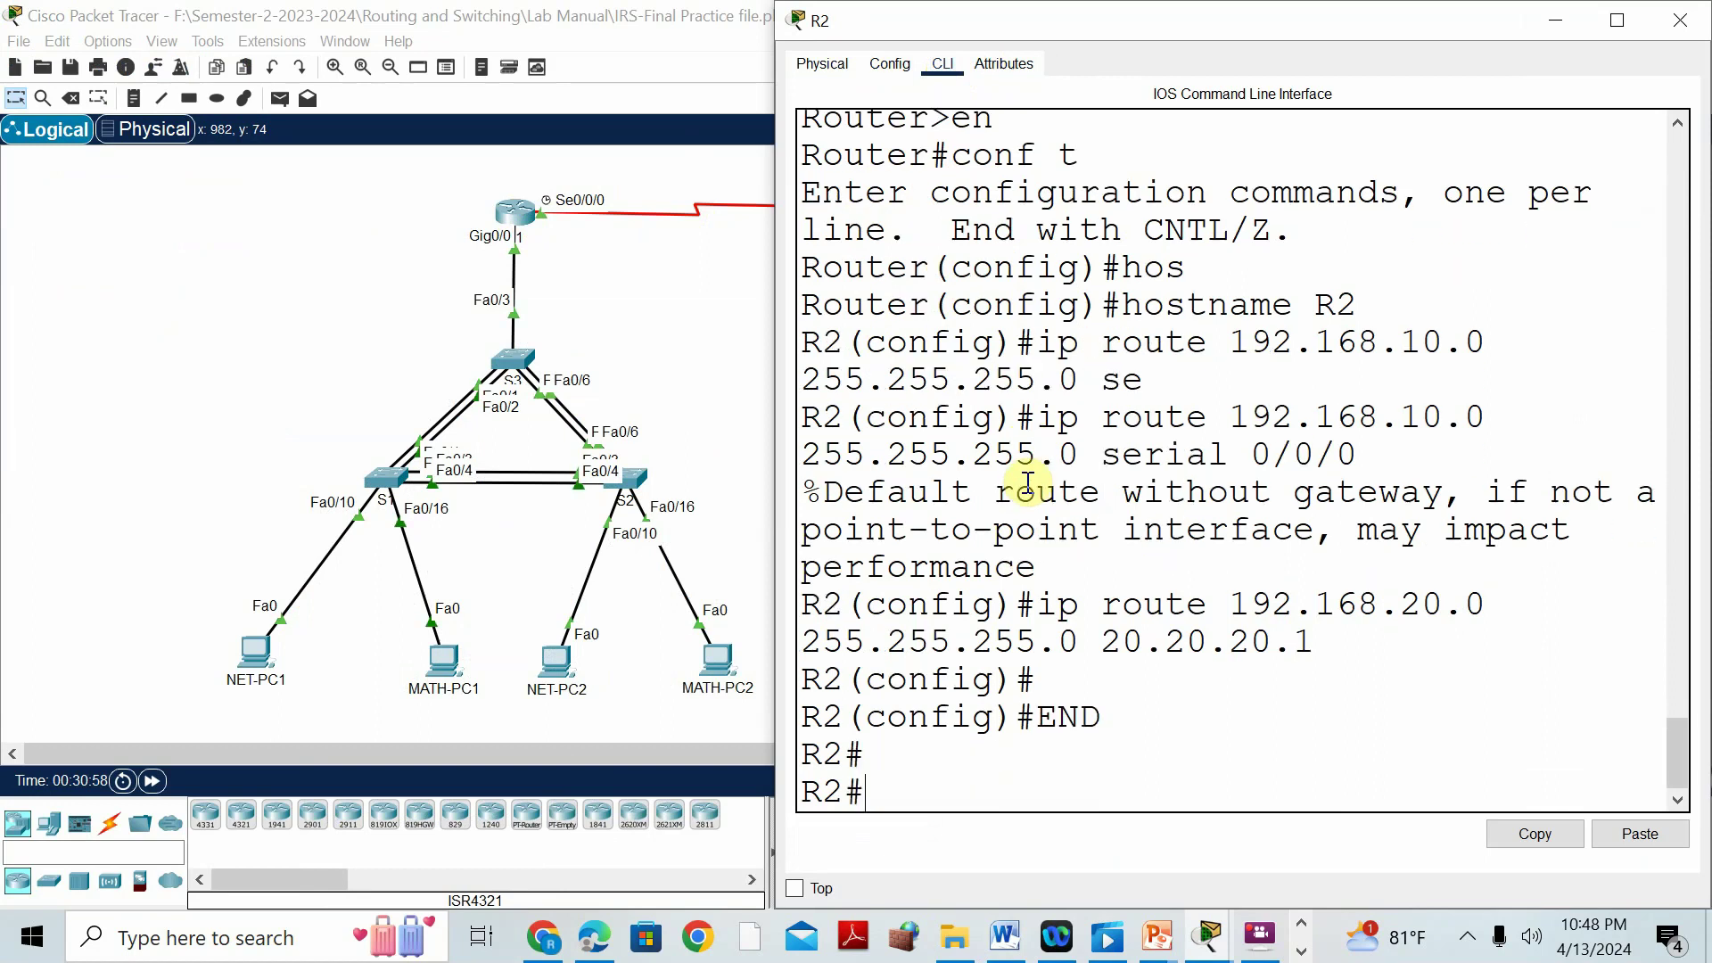
type("SH")
type(" RUN")
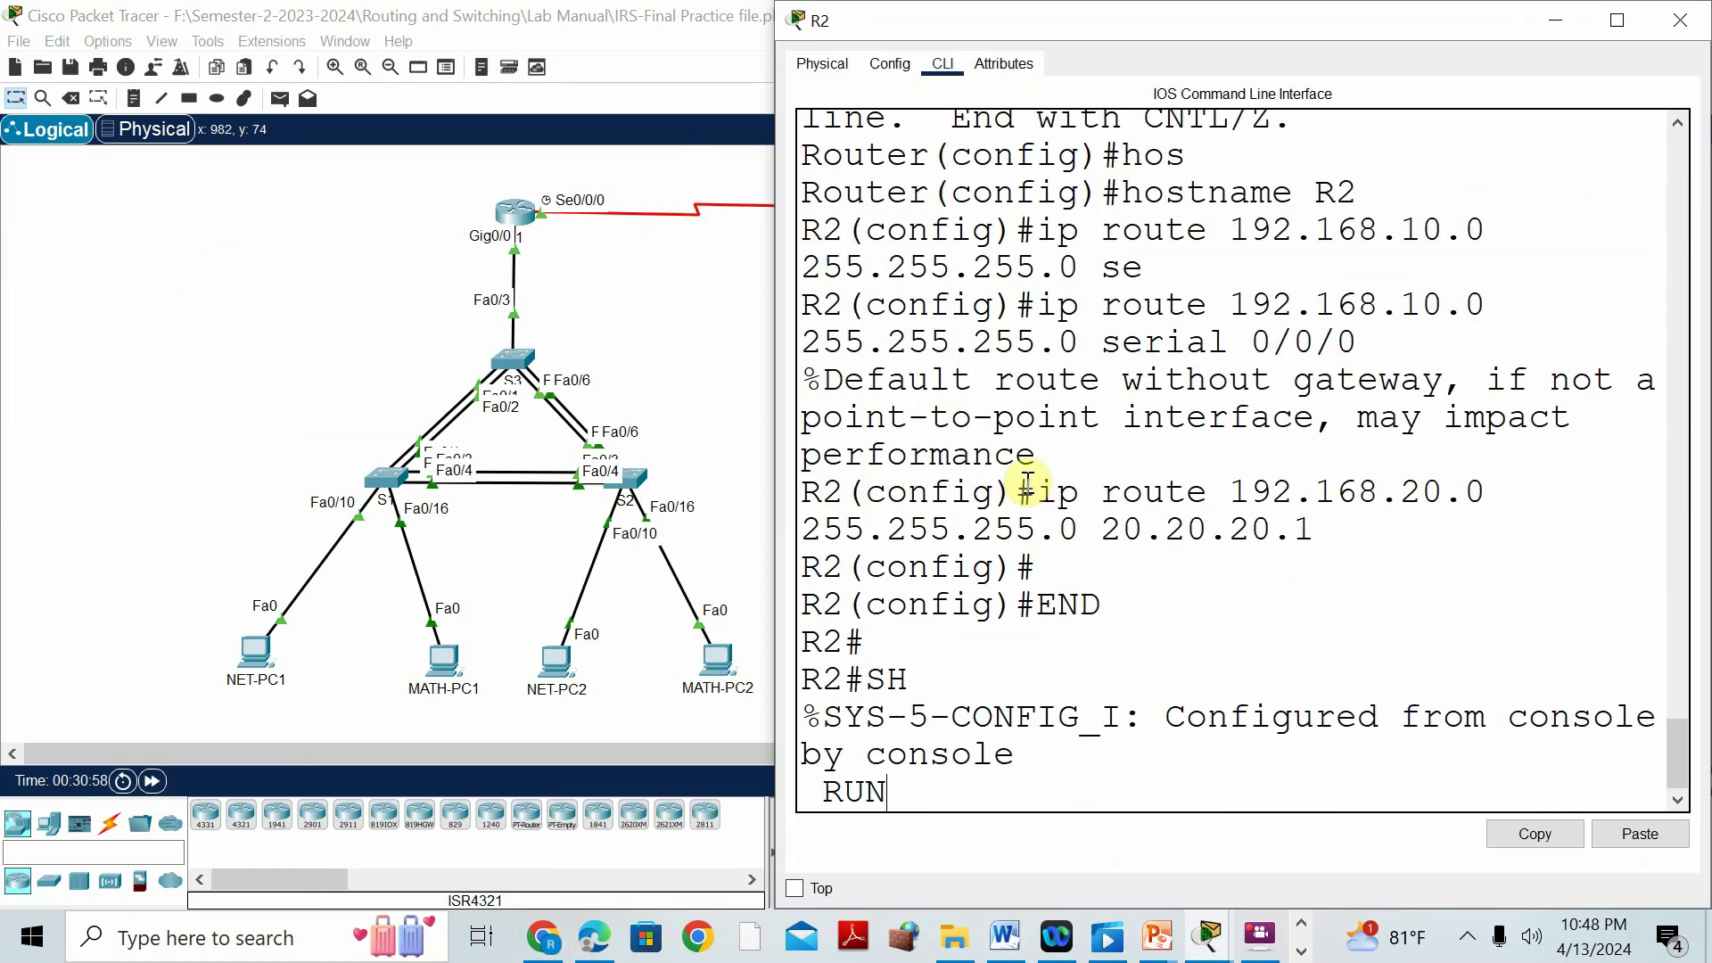
key("Return")
key("Return")
key("Return")
key("Return")
key("Return")
key("Return")
key("Return")
key("Return")
key("Return")
key("Return")
key("Return")
key("Return")
key("Return")
key("Return")
key("Return")
key("Return")
key("Return")
key("Return")
key("Return")
key("Return")
key("Return")
key("Return")
key("Return")
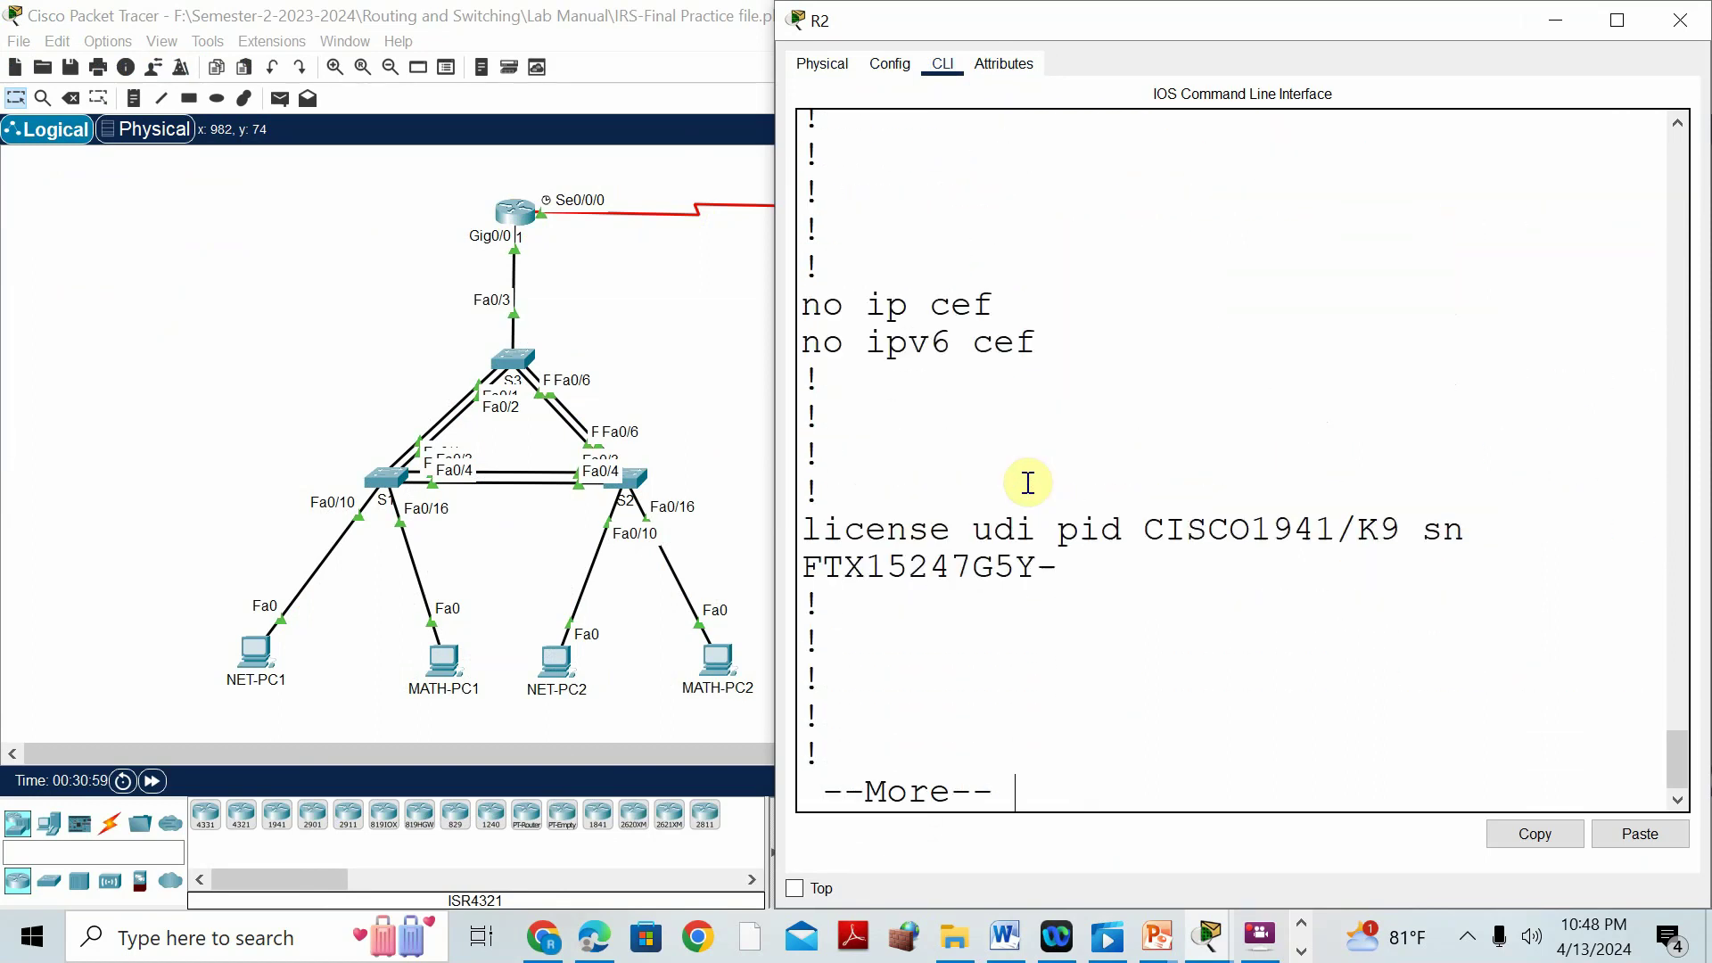
key("Return")
key("Return")
key("Return")
key("Return")
key("Return")
key("Return")
key("Return")
key("Return")
key("Return")
key("Return")
key("Return")
key("Return")
key("Return")
key("Return")
key("Return")
key("Return")
key("Return")
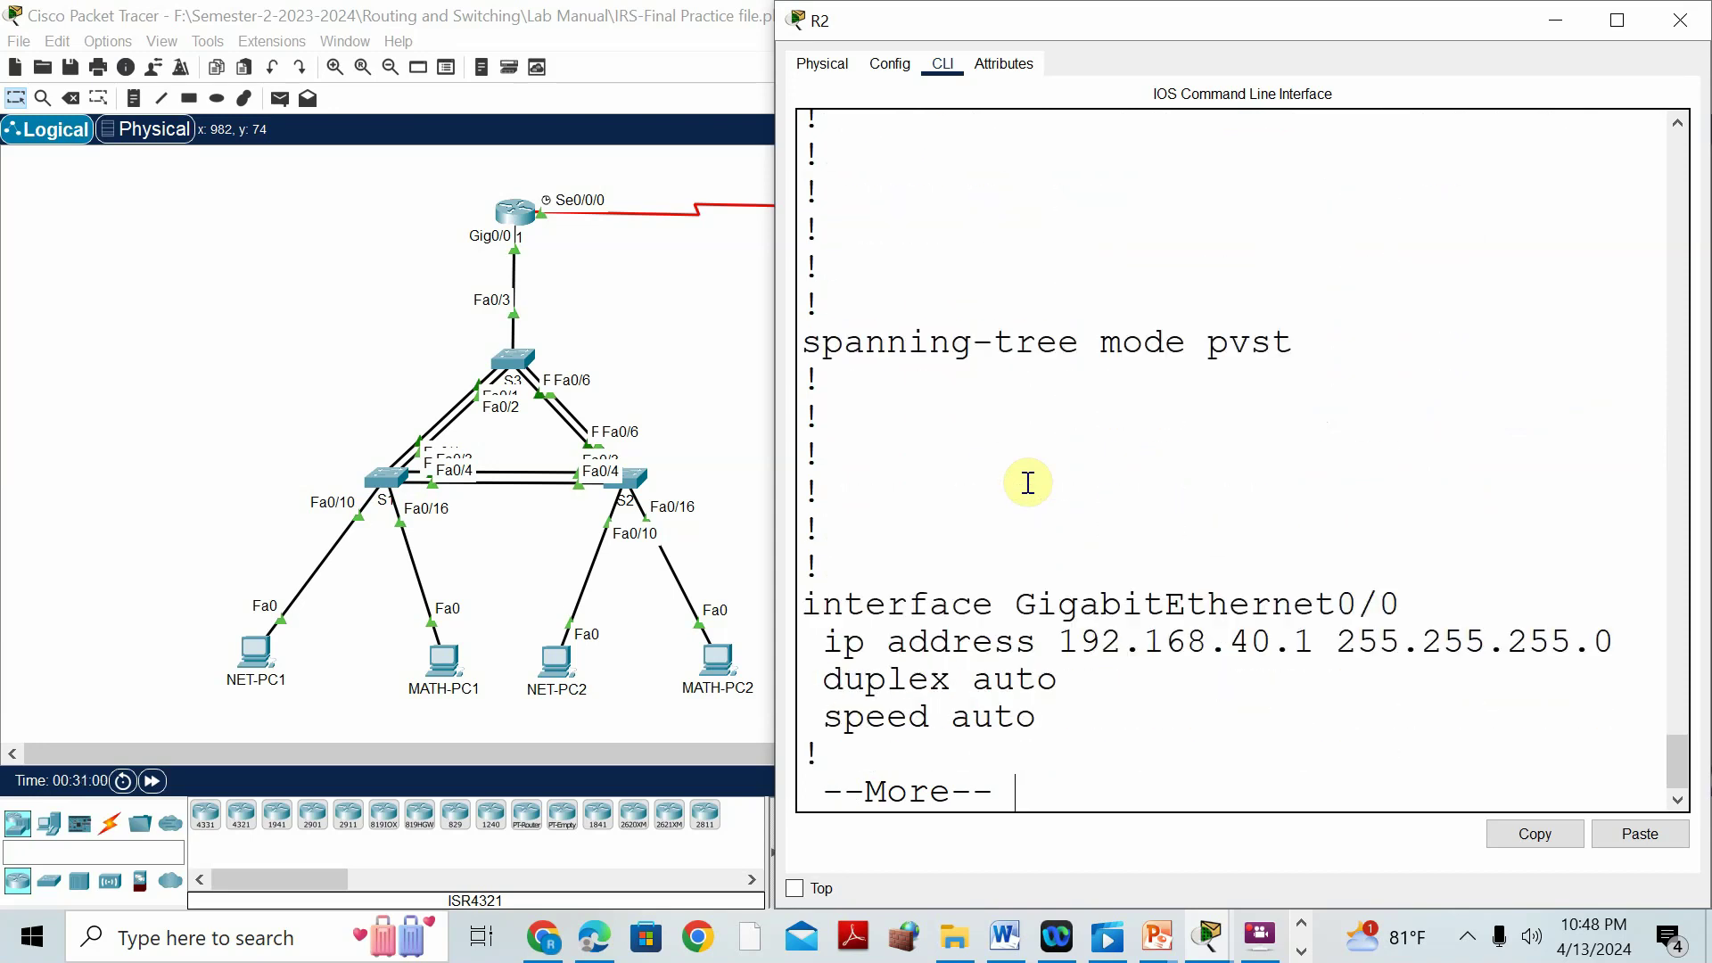
key("Return")
key("Return")
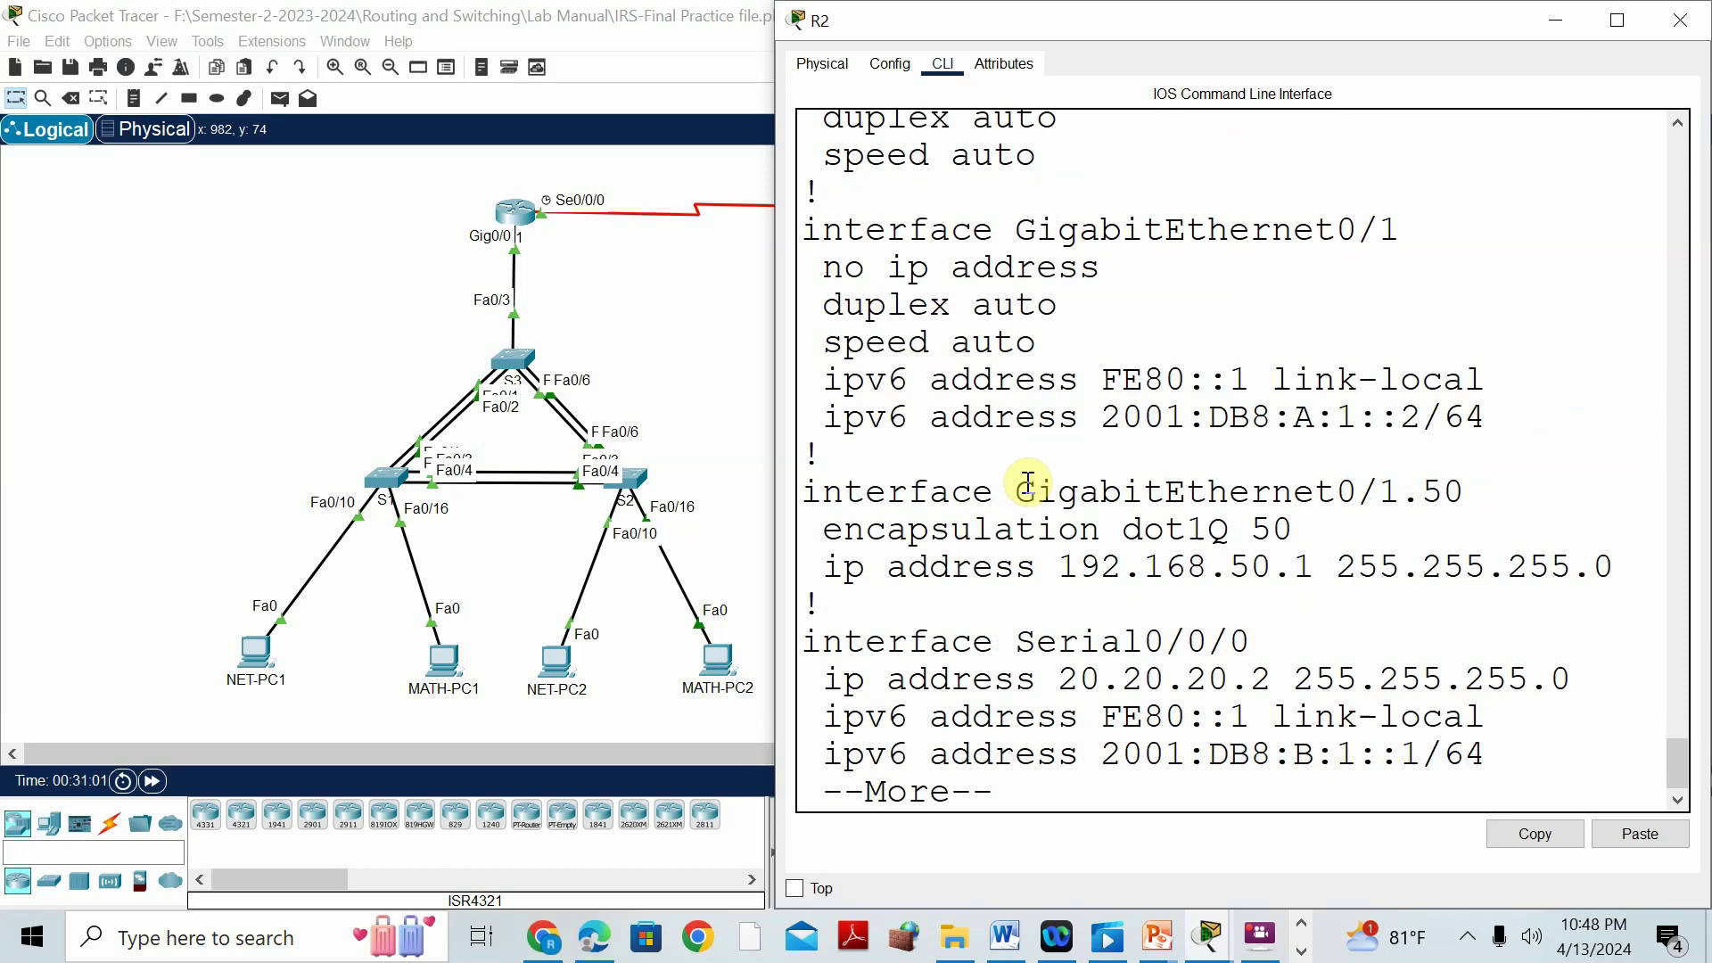
key("Return")
key("Return")
key("Return")
key("Return")
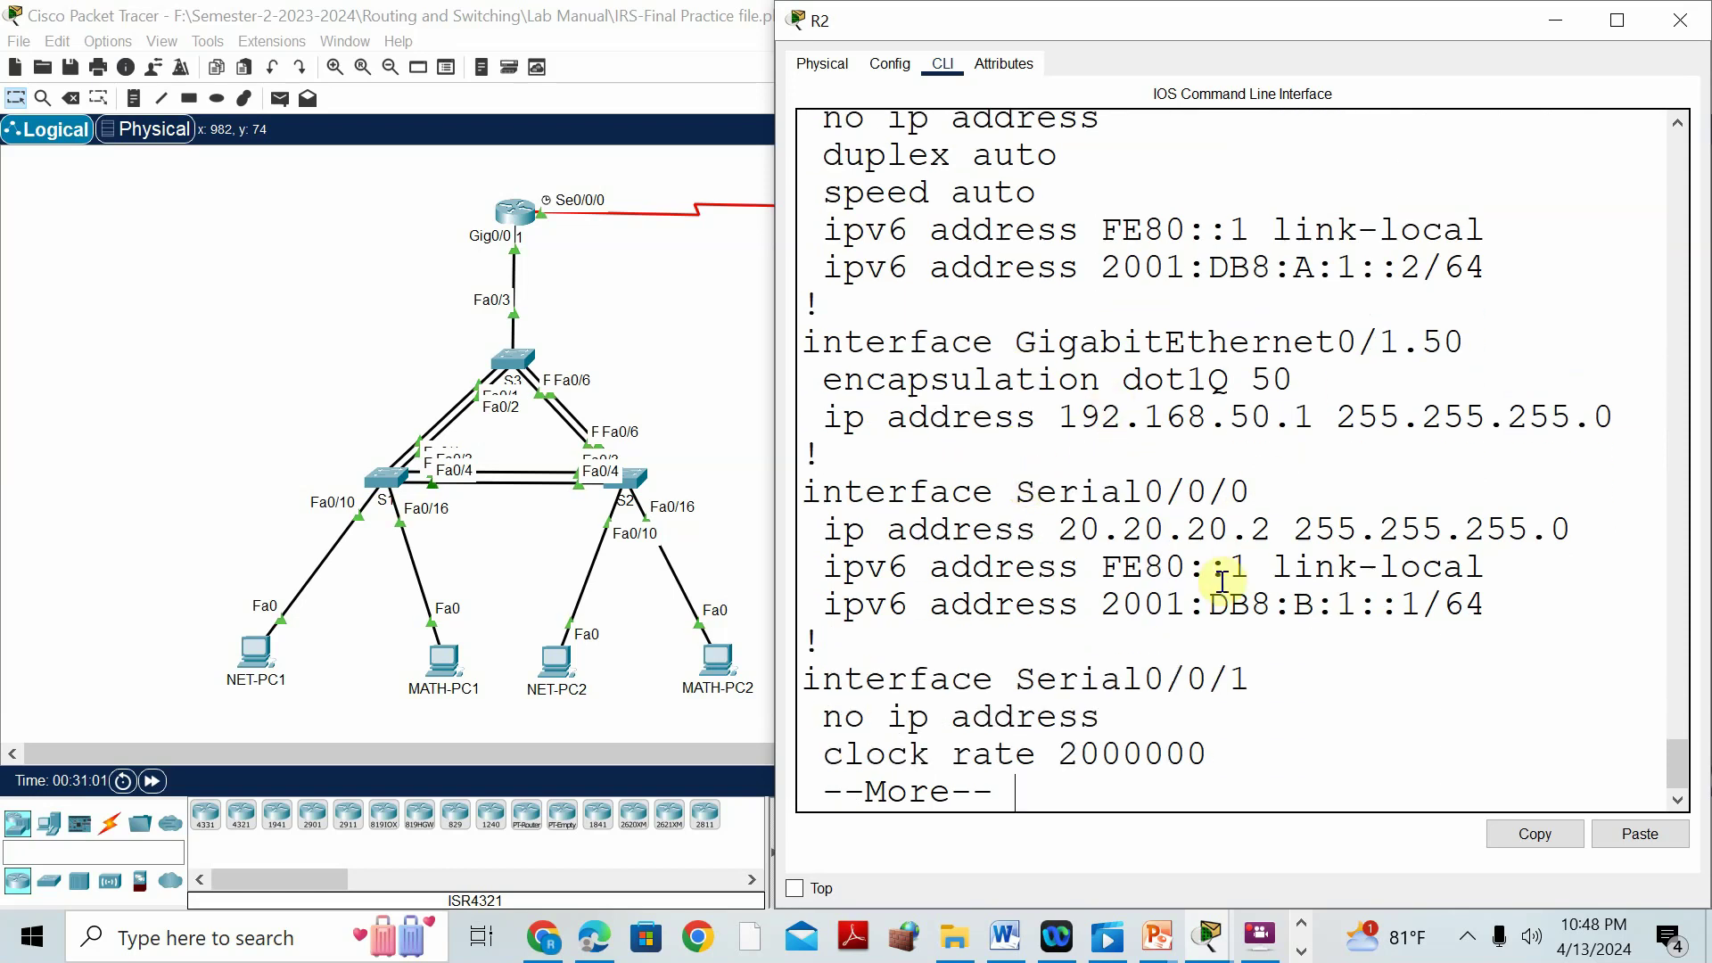
Copy R2's Serial0/0/0 IPv6 address 2001:DB8:B:1::1 from the running configuration.
left_click_drag(1121, 604, 1103, 604)
left_click_drag(1280, 607, 1084, 605)
right_click(1150, 606)
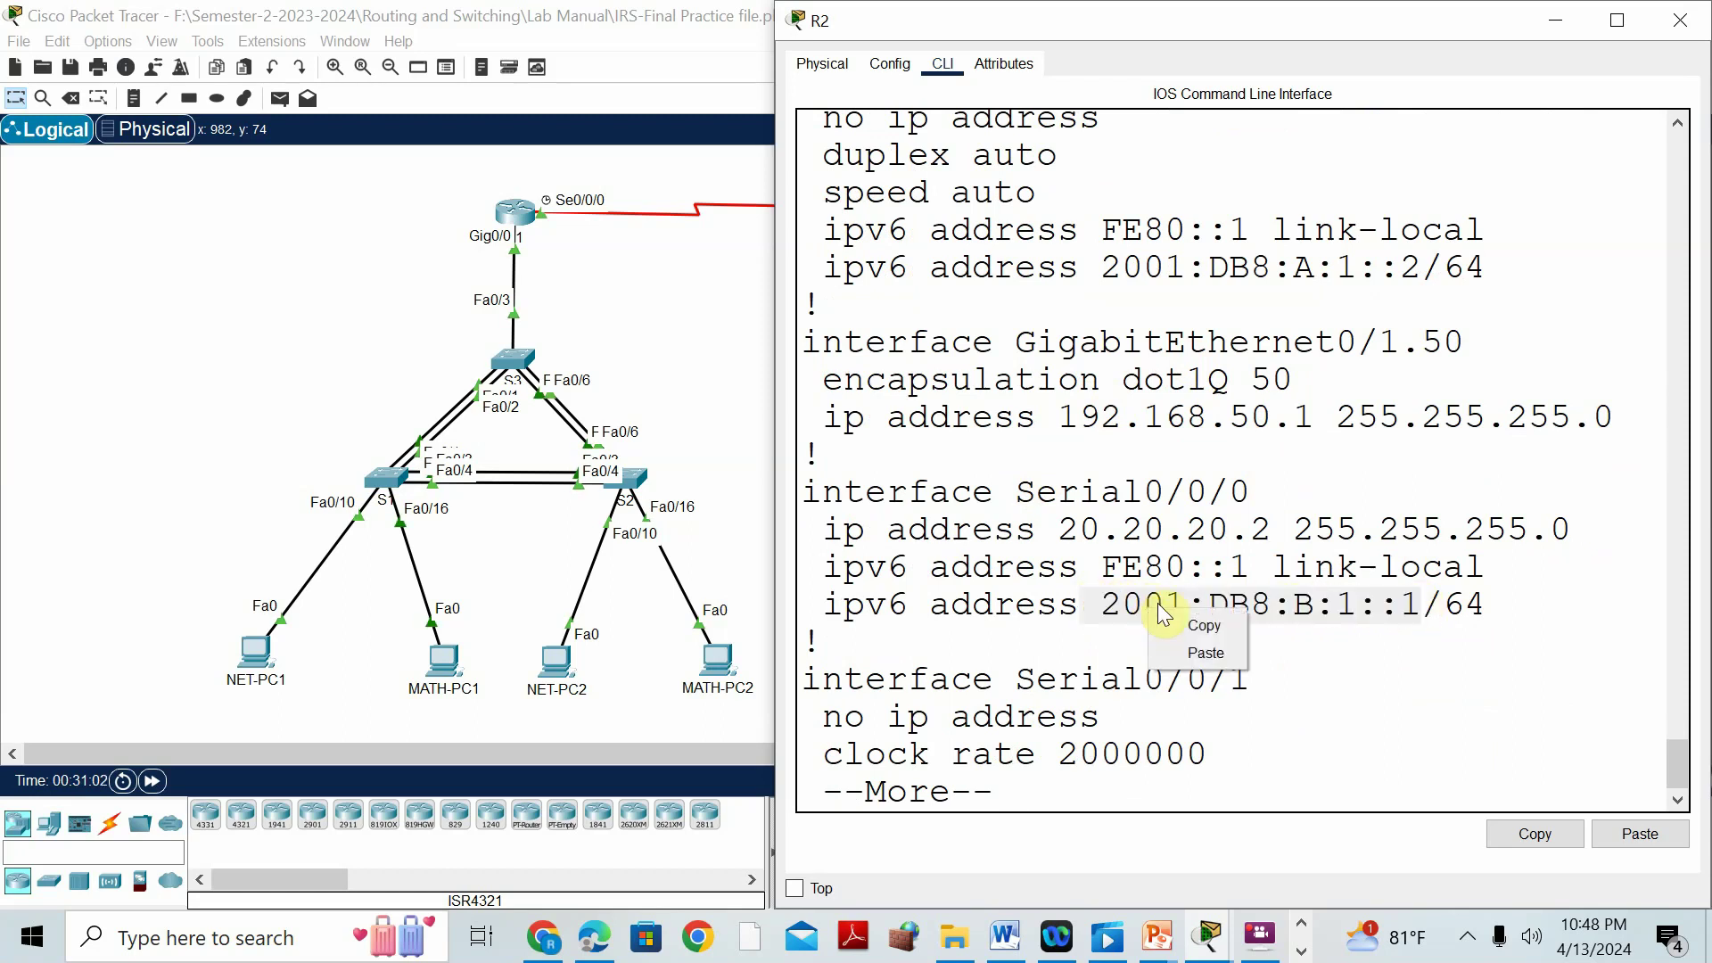
left_click(1170, 620)
left_click(1005, 938)
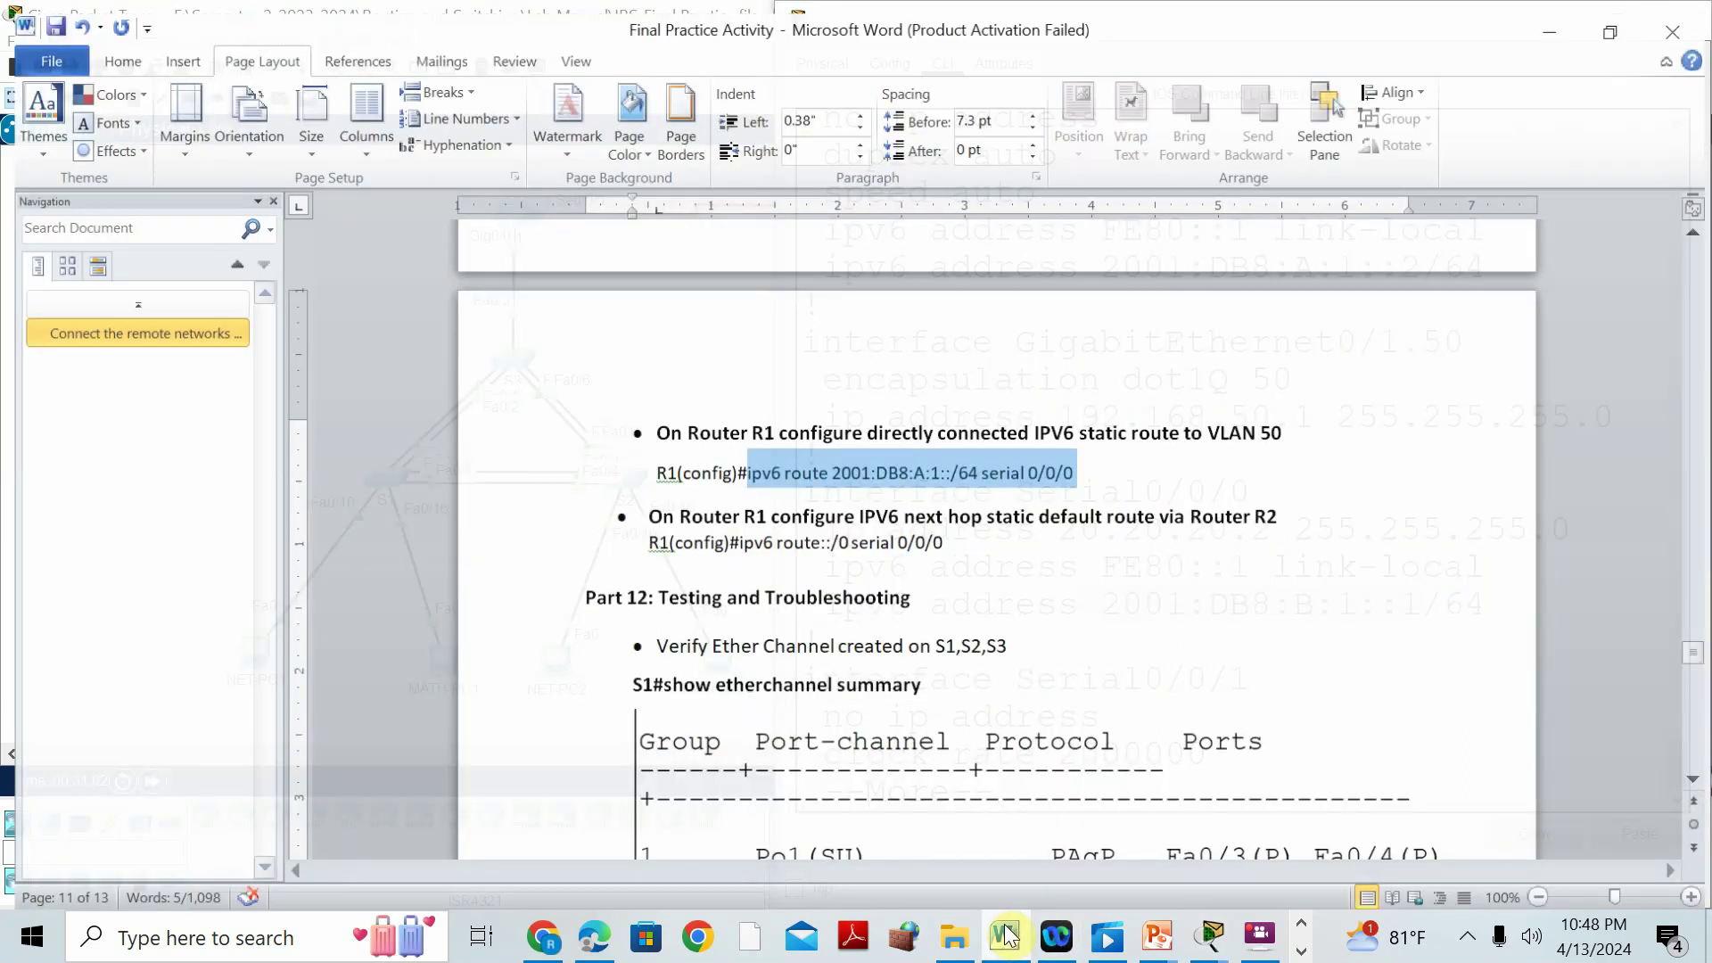
Paste the next-hop address over 'serial 0/0/0' on the wrong route line, then undo it.
left_click(931, 467)
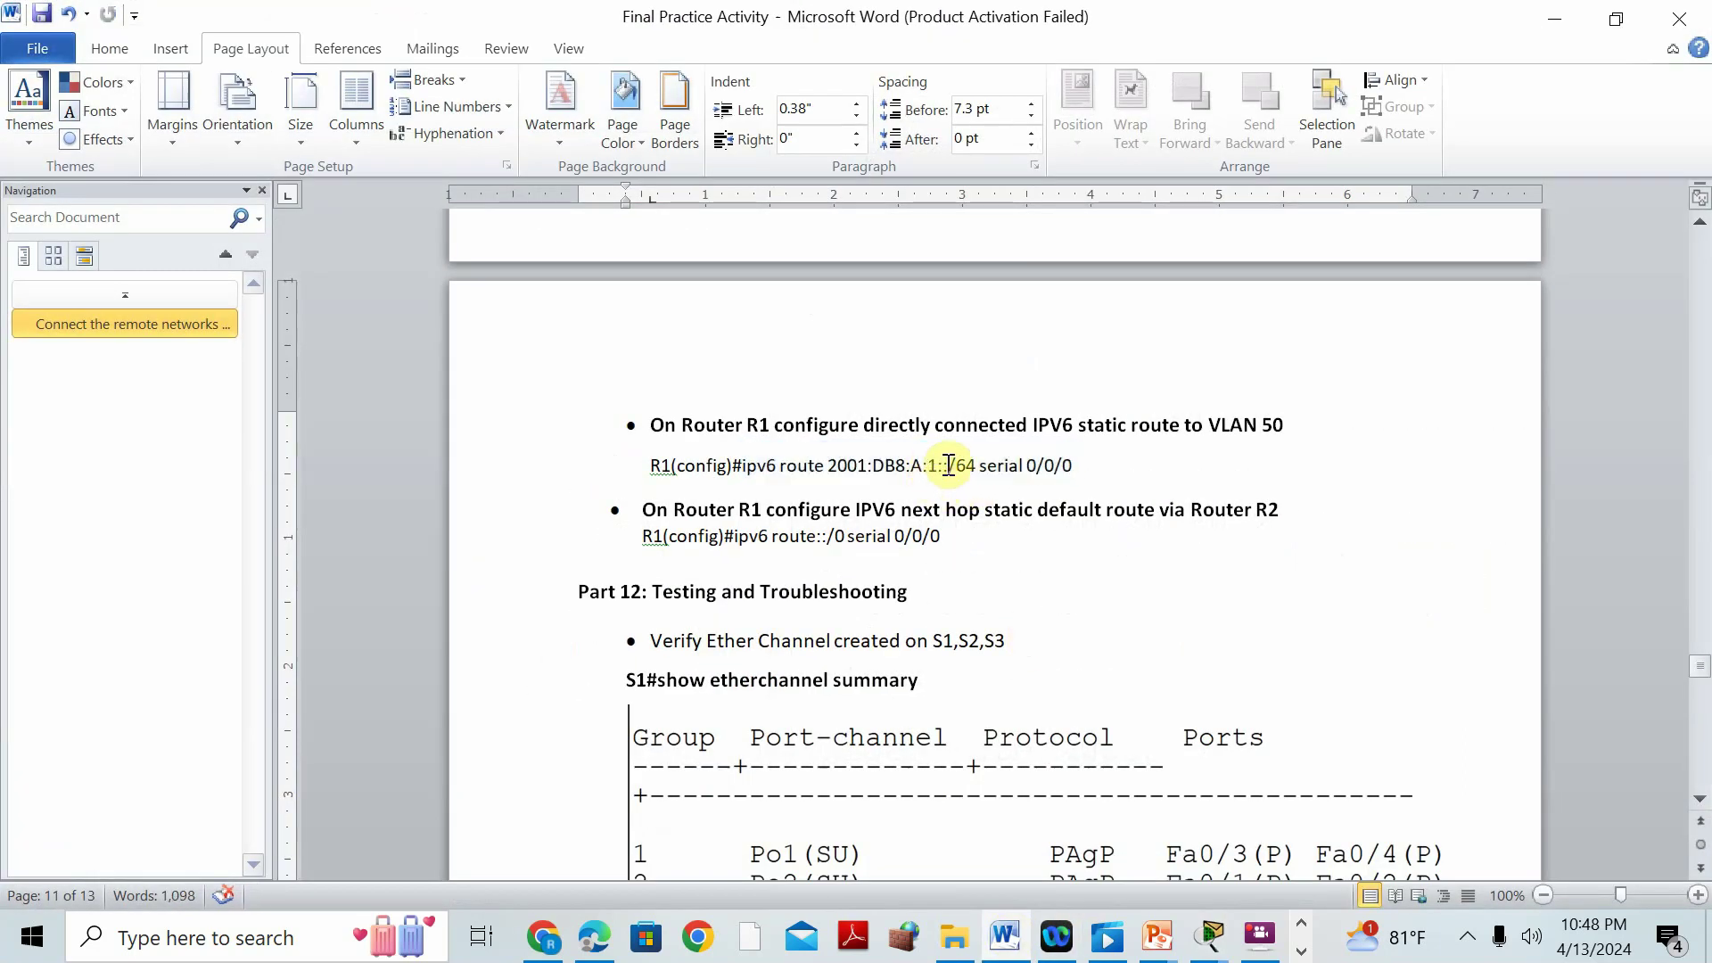
left_click_drag(981, 465, 1082, 467)
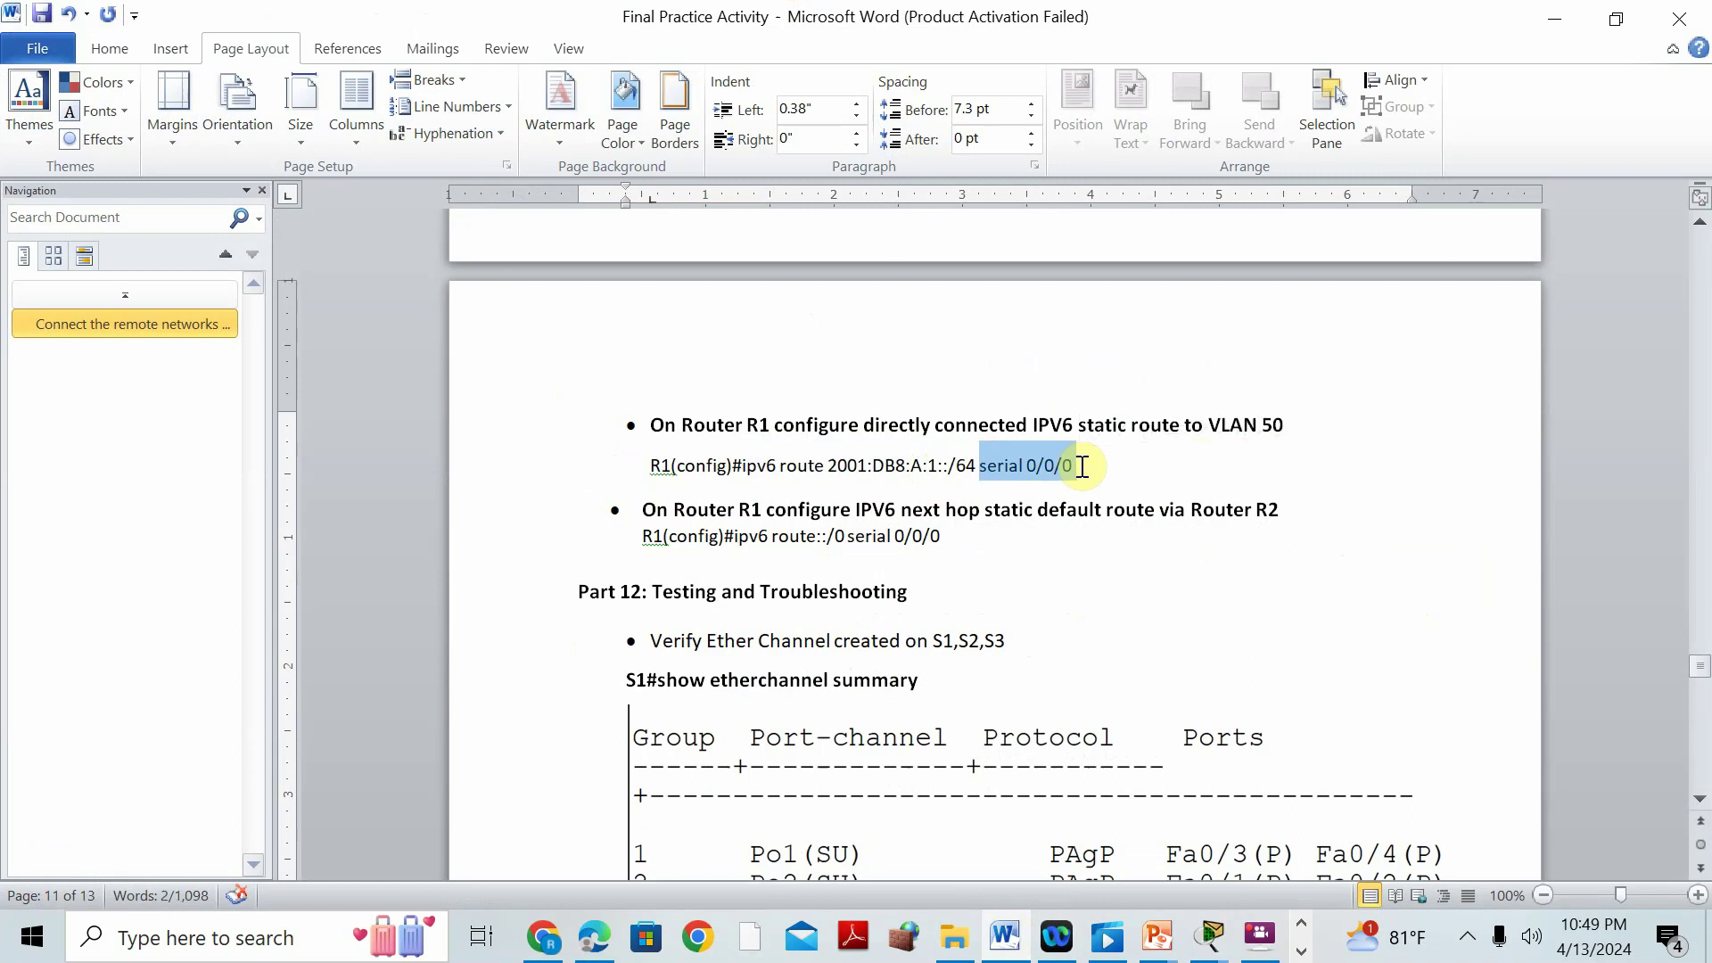
key("ctrl+v")
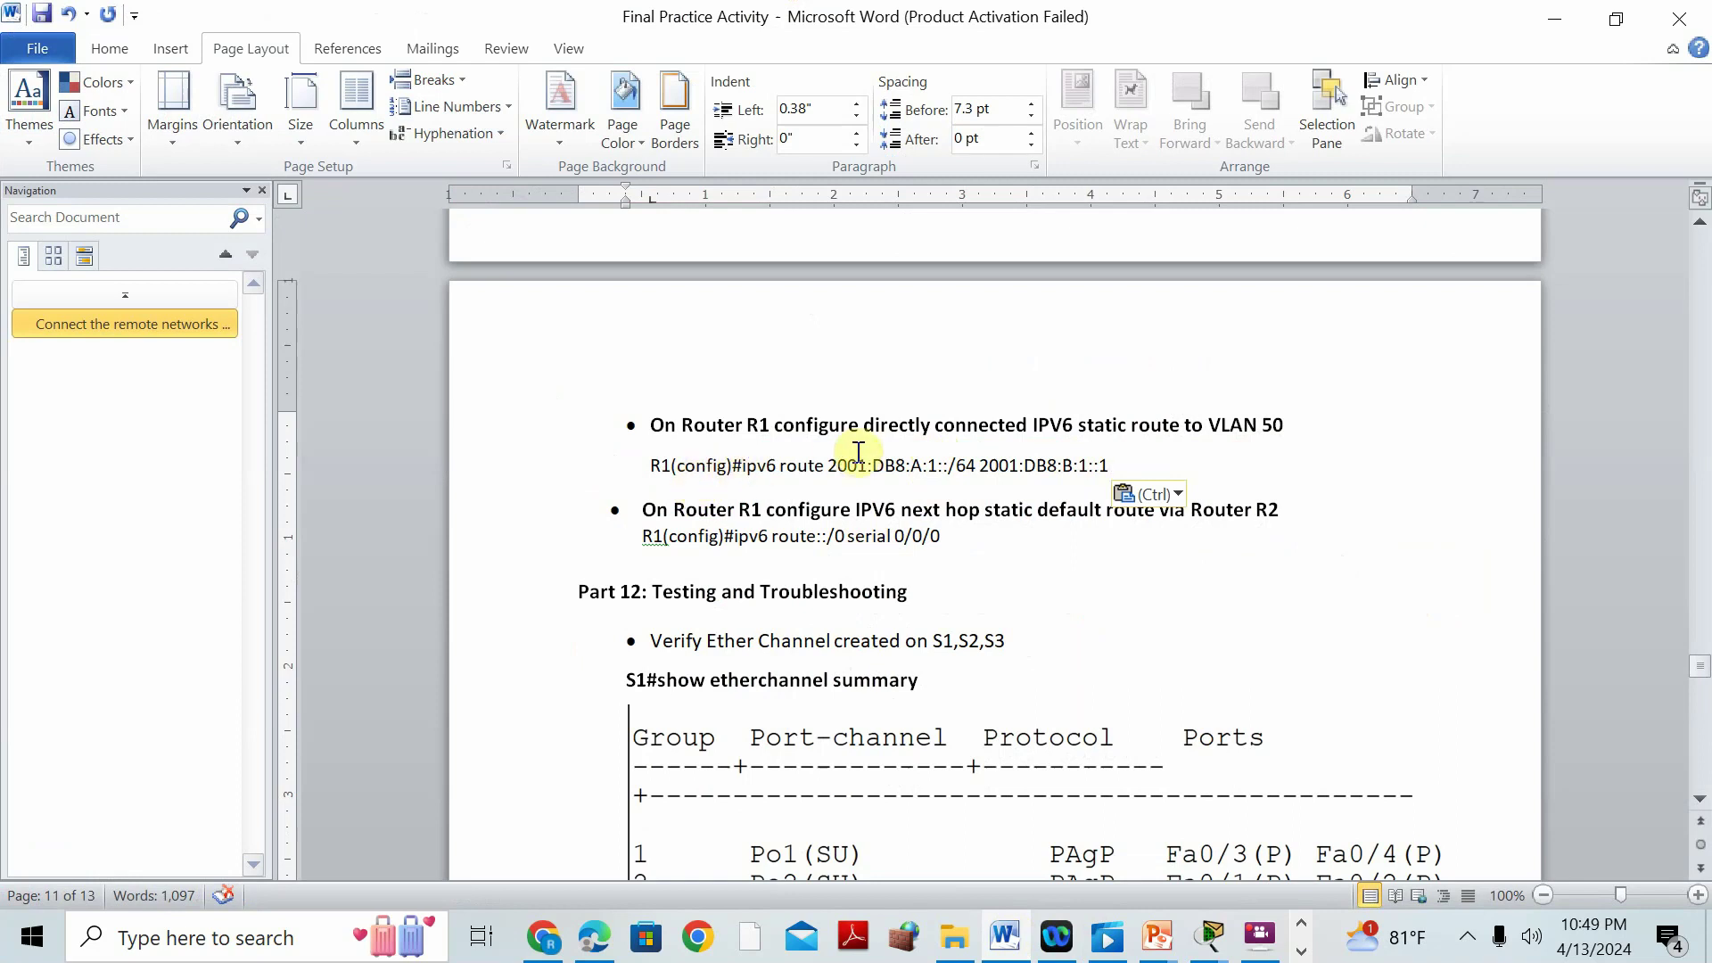
key("ctrl+z")
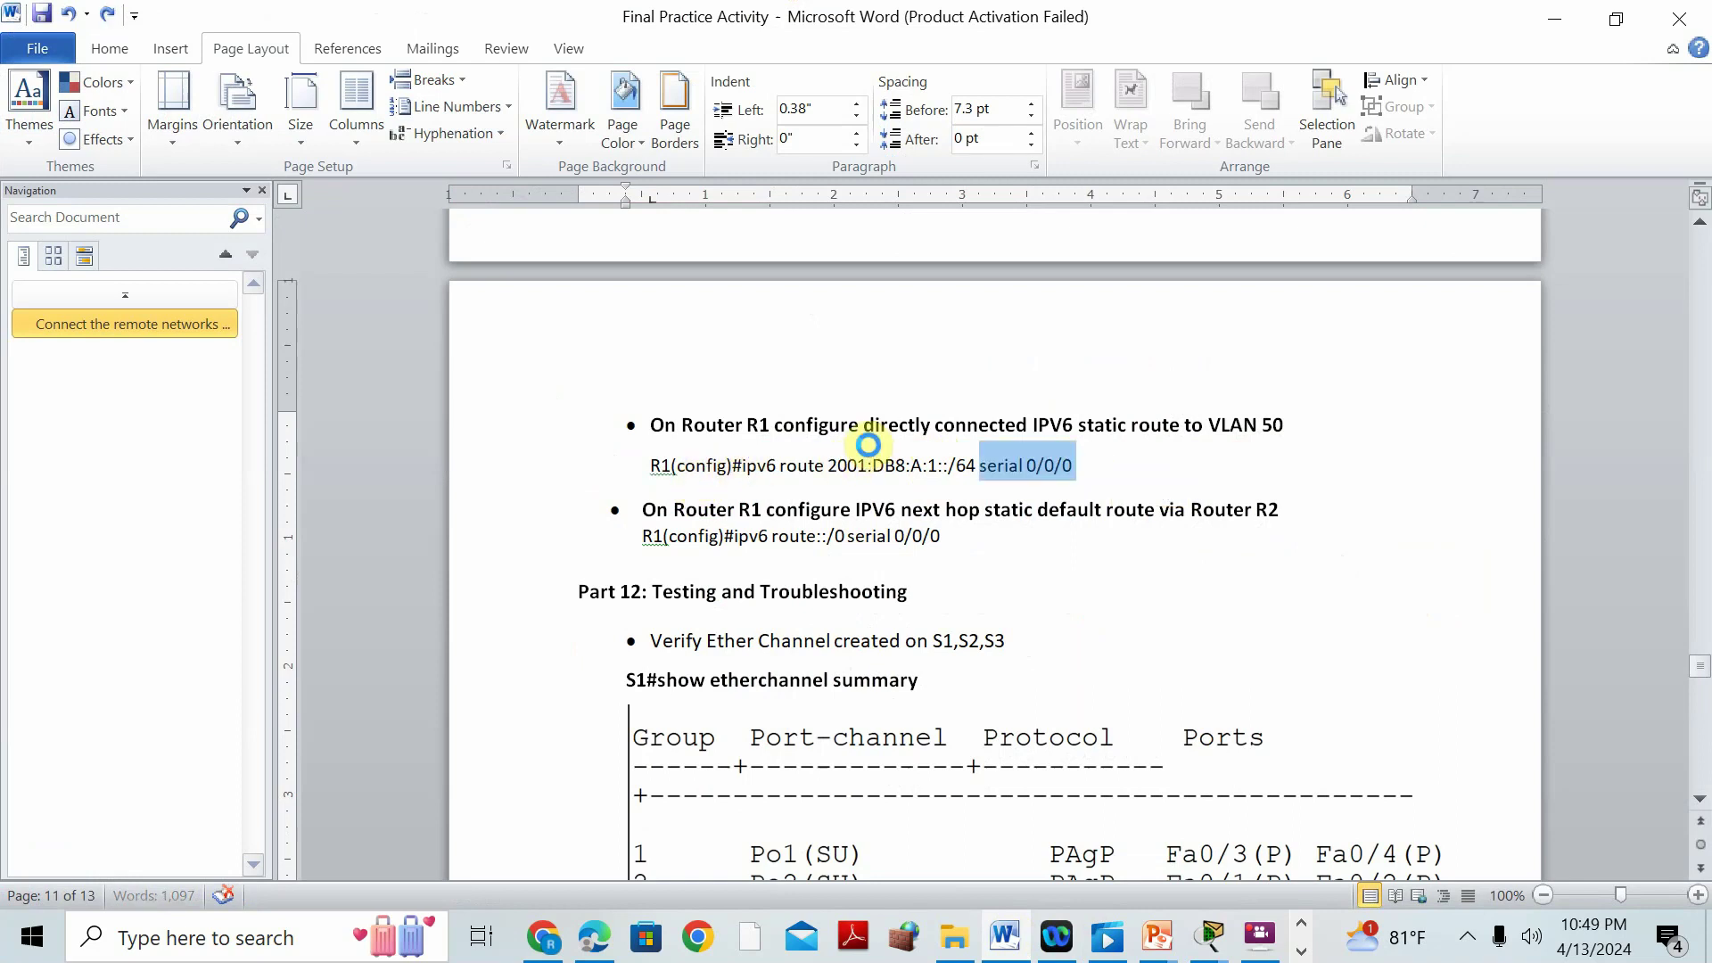
Replace 'serial 0/0/0' on the default-route line with 2001:DB8:B:1::1, then select the finished command.
left_click_drag(849, 541, 942, 536)
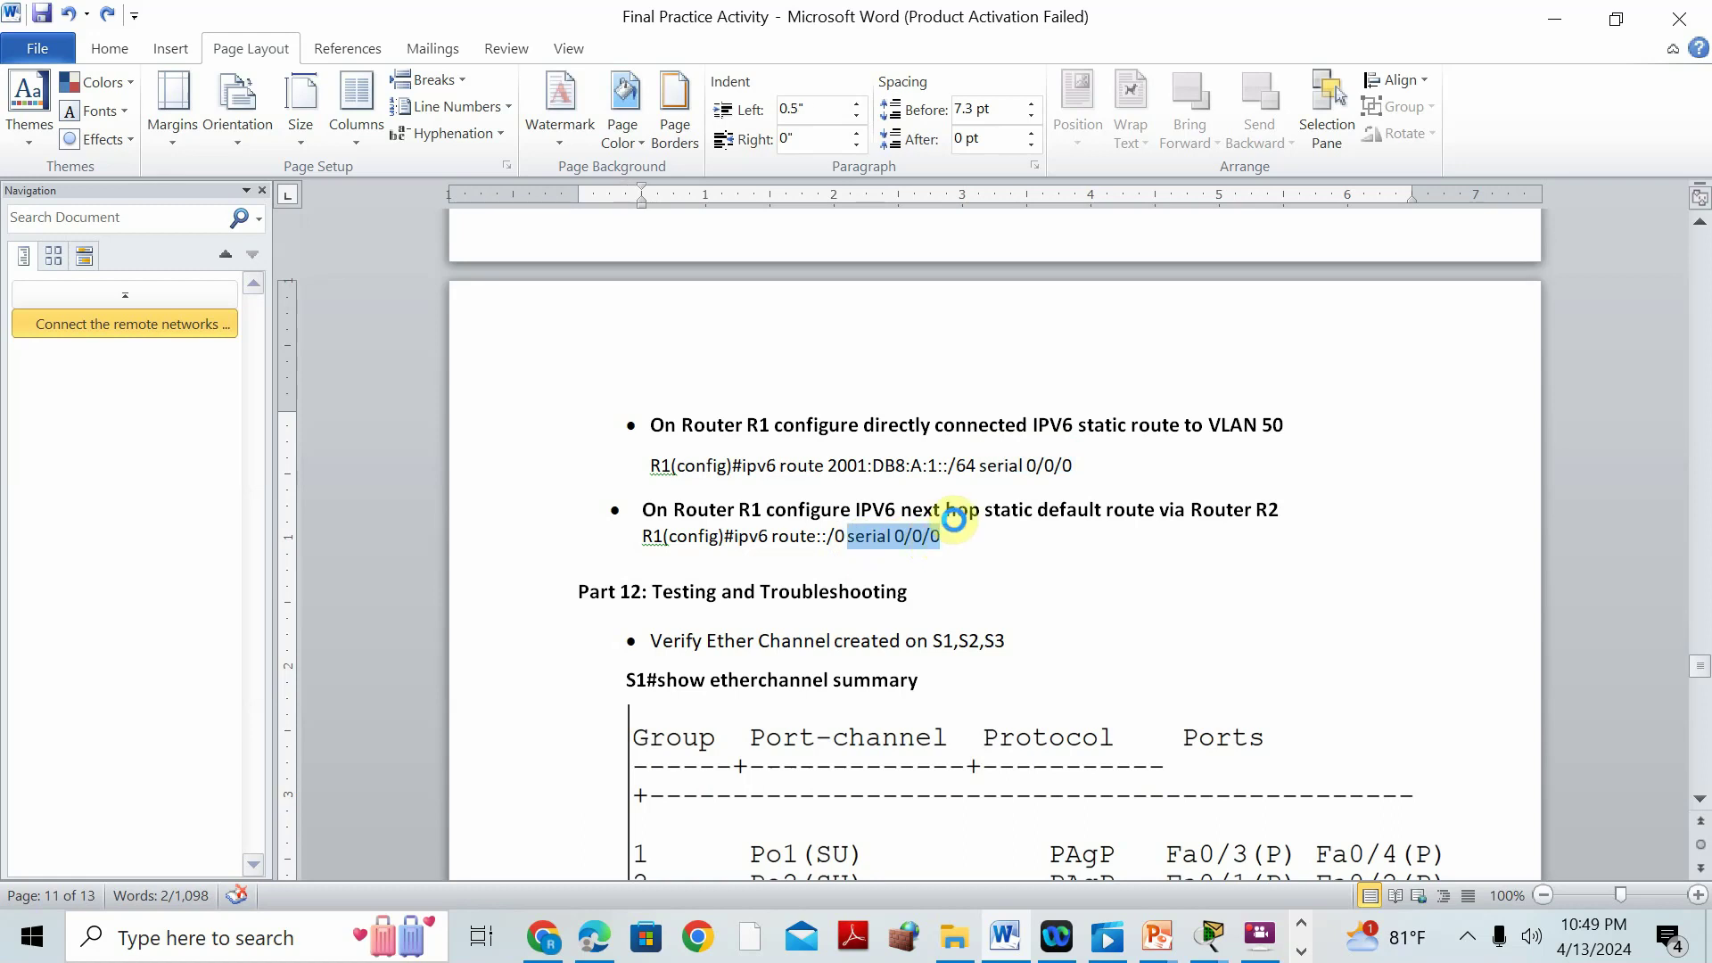
key("ctrl+v")
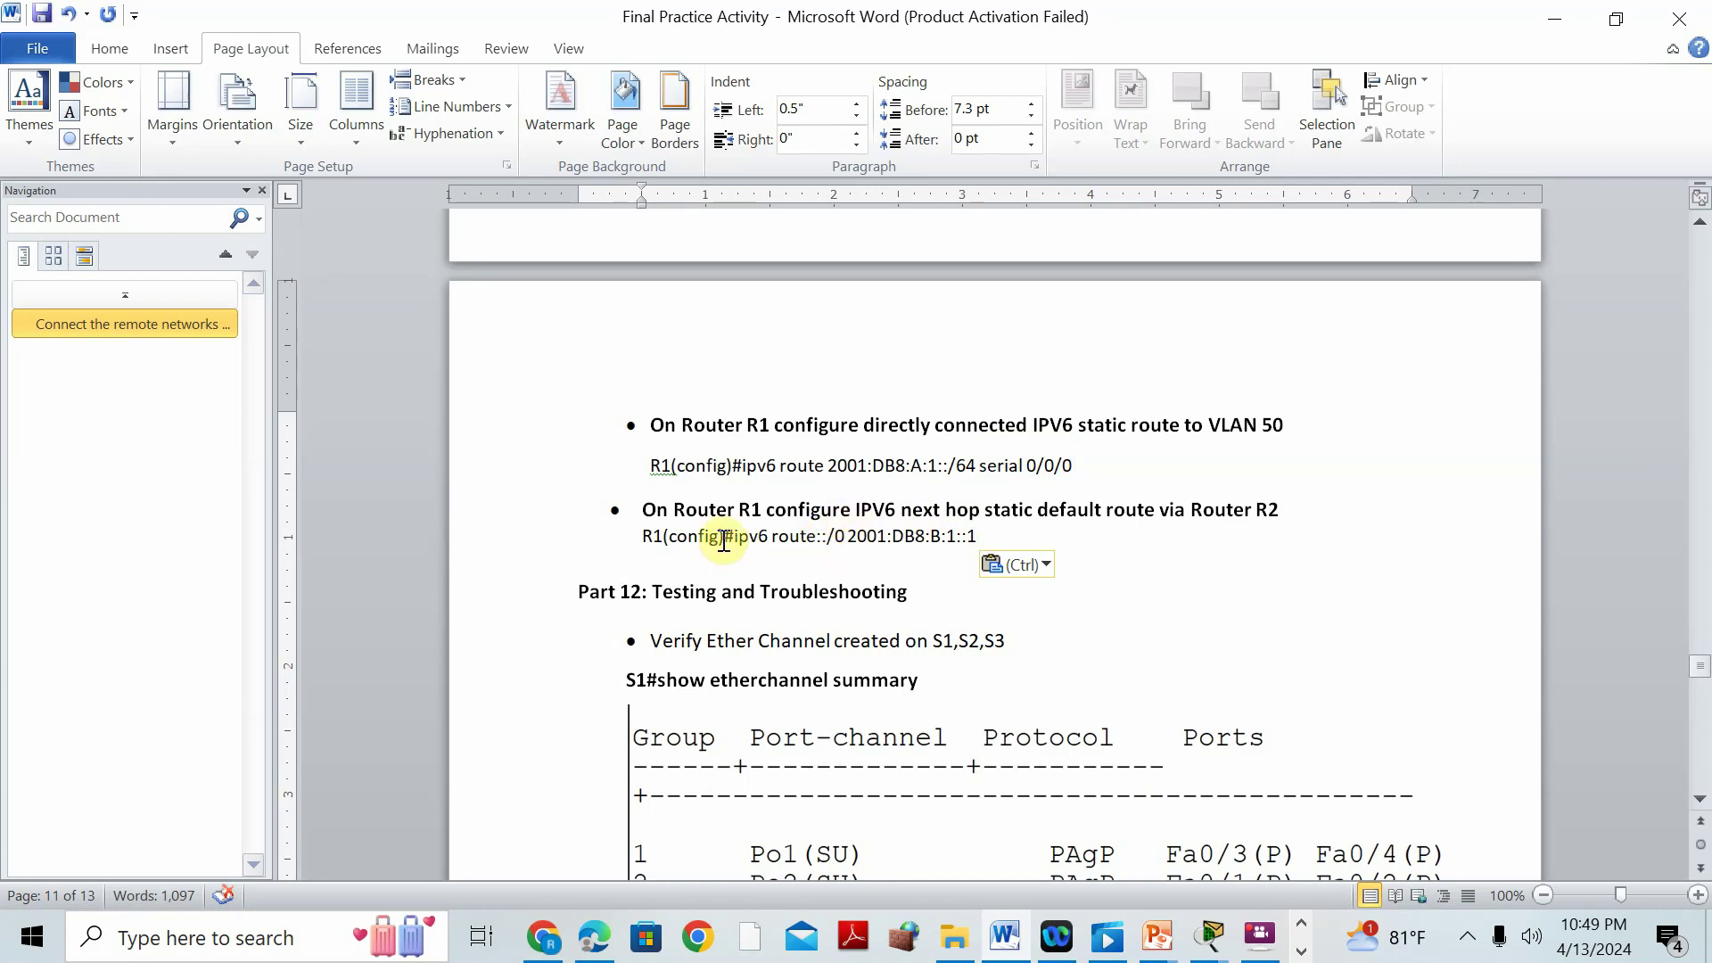
left_click_drag(733, 541, 985, 535)
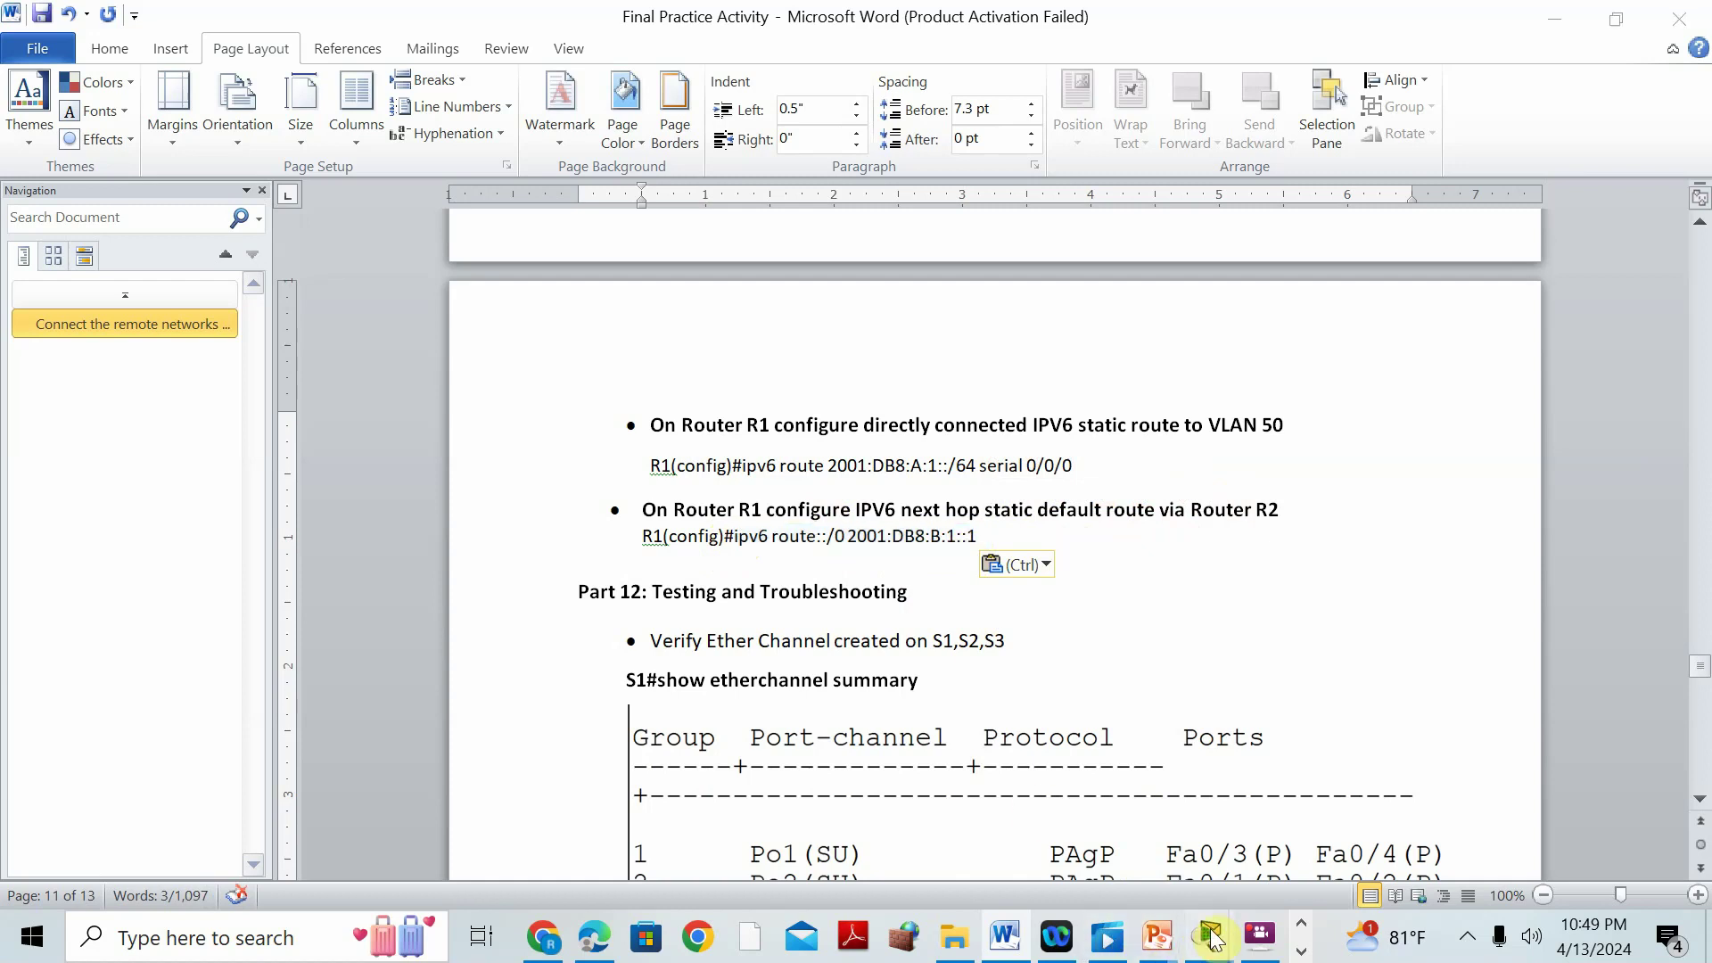
mouse_move(1213, 936)
left_click(1192, 792)
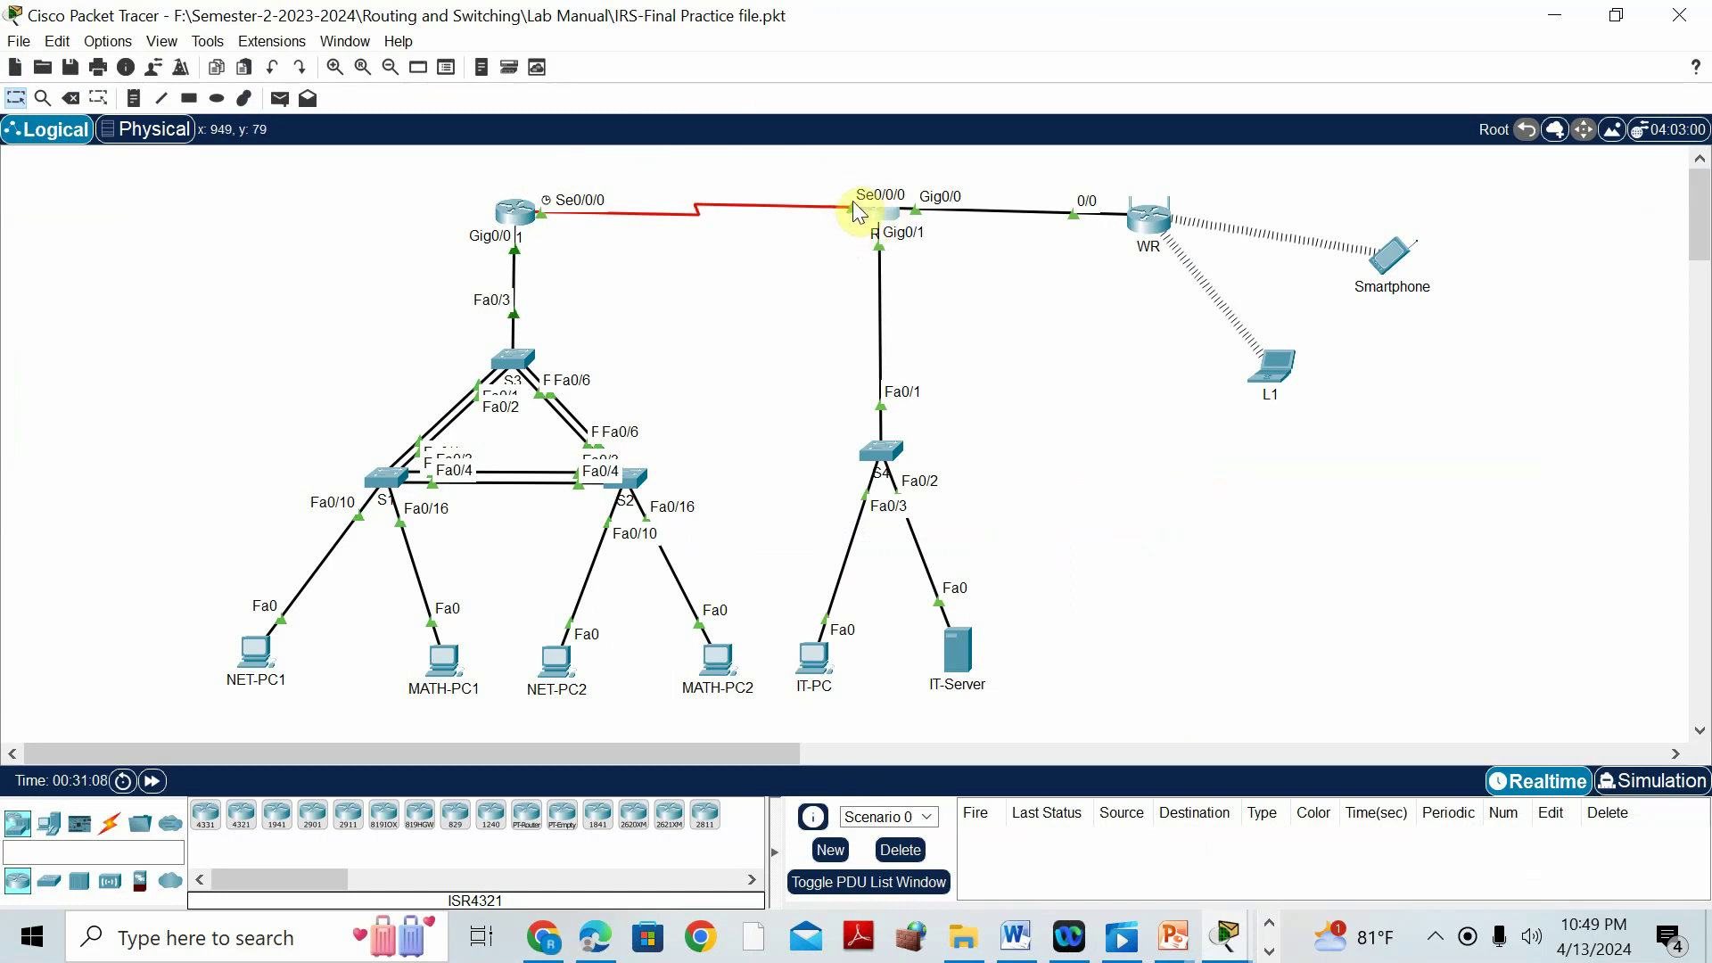
Open R1's CLI full screen and clear a stray pasted address from the prompt.
left_click(527, 228)
left_click(837, 23)
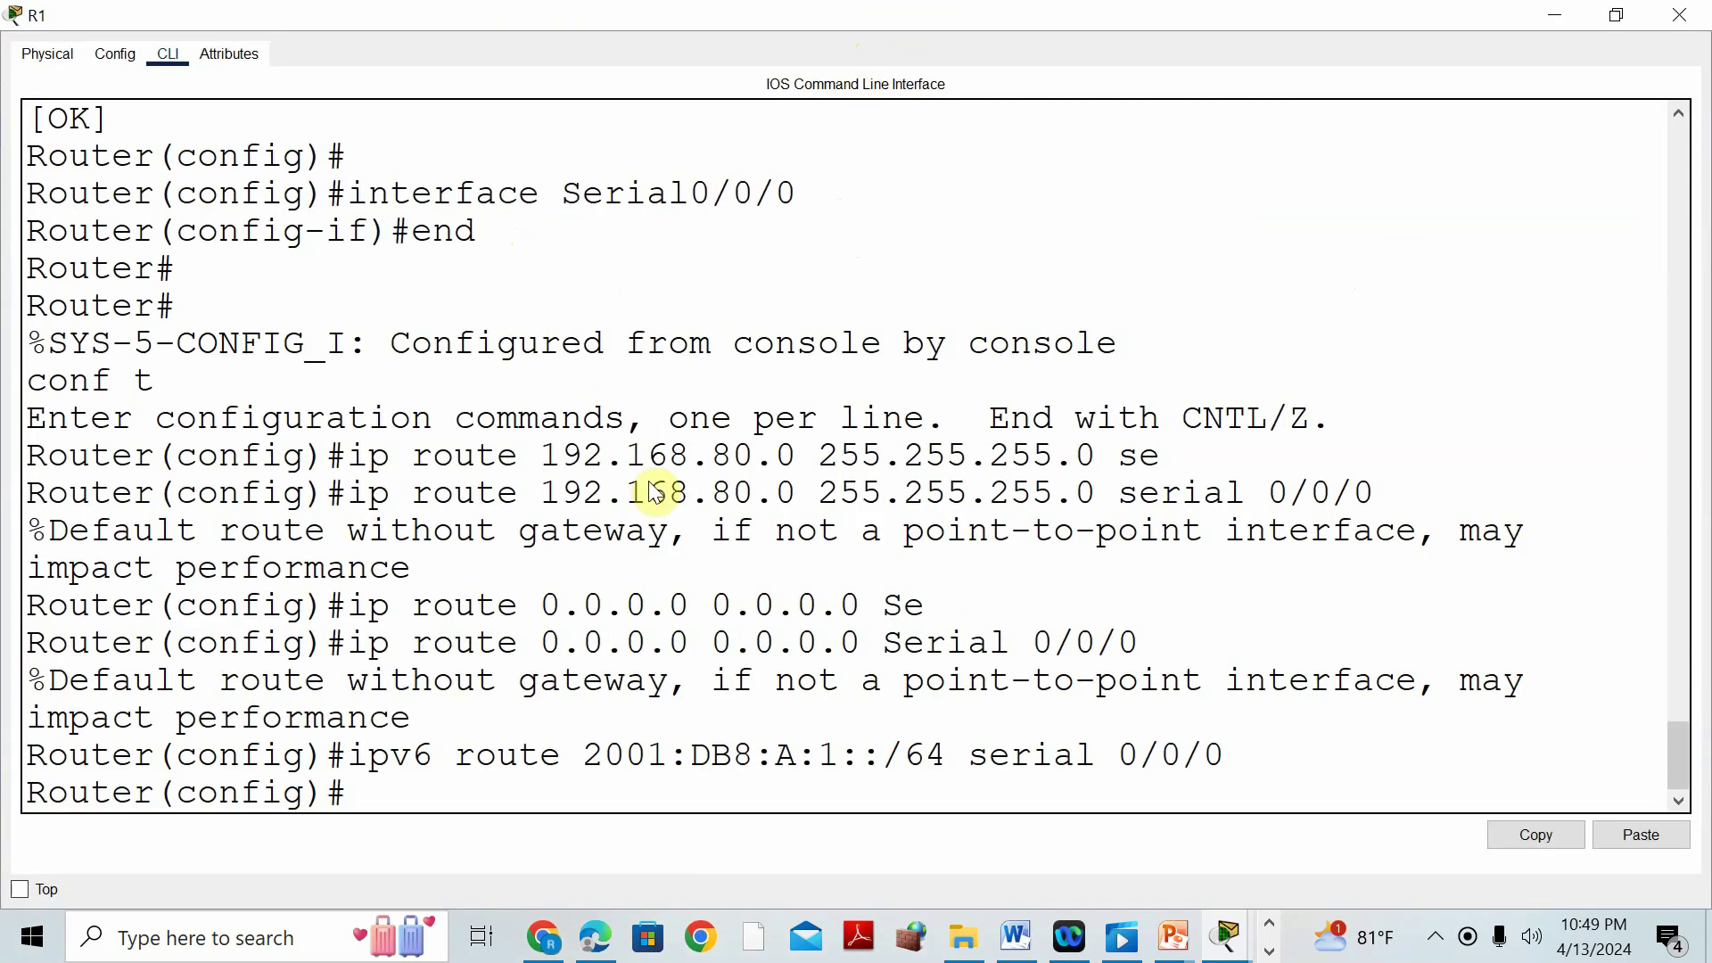
right_click(472, 784)
left_click(538, 822)
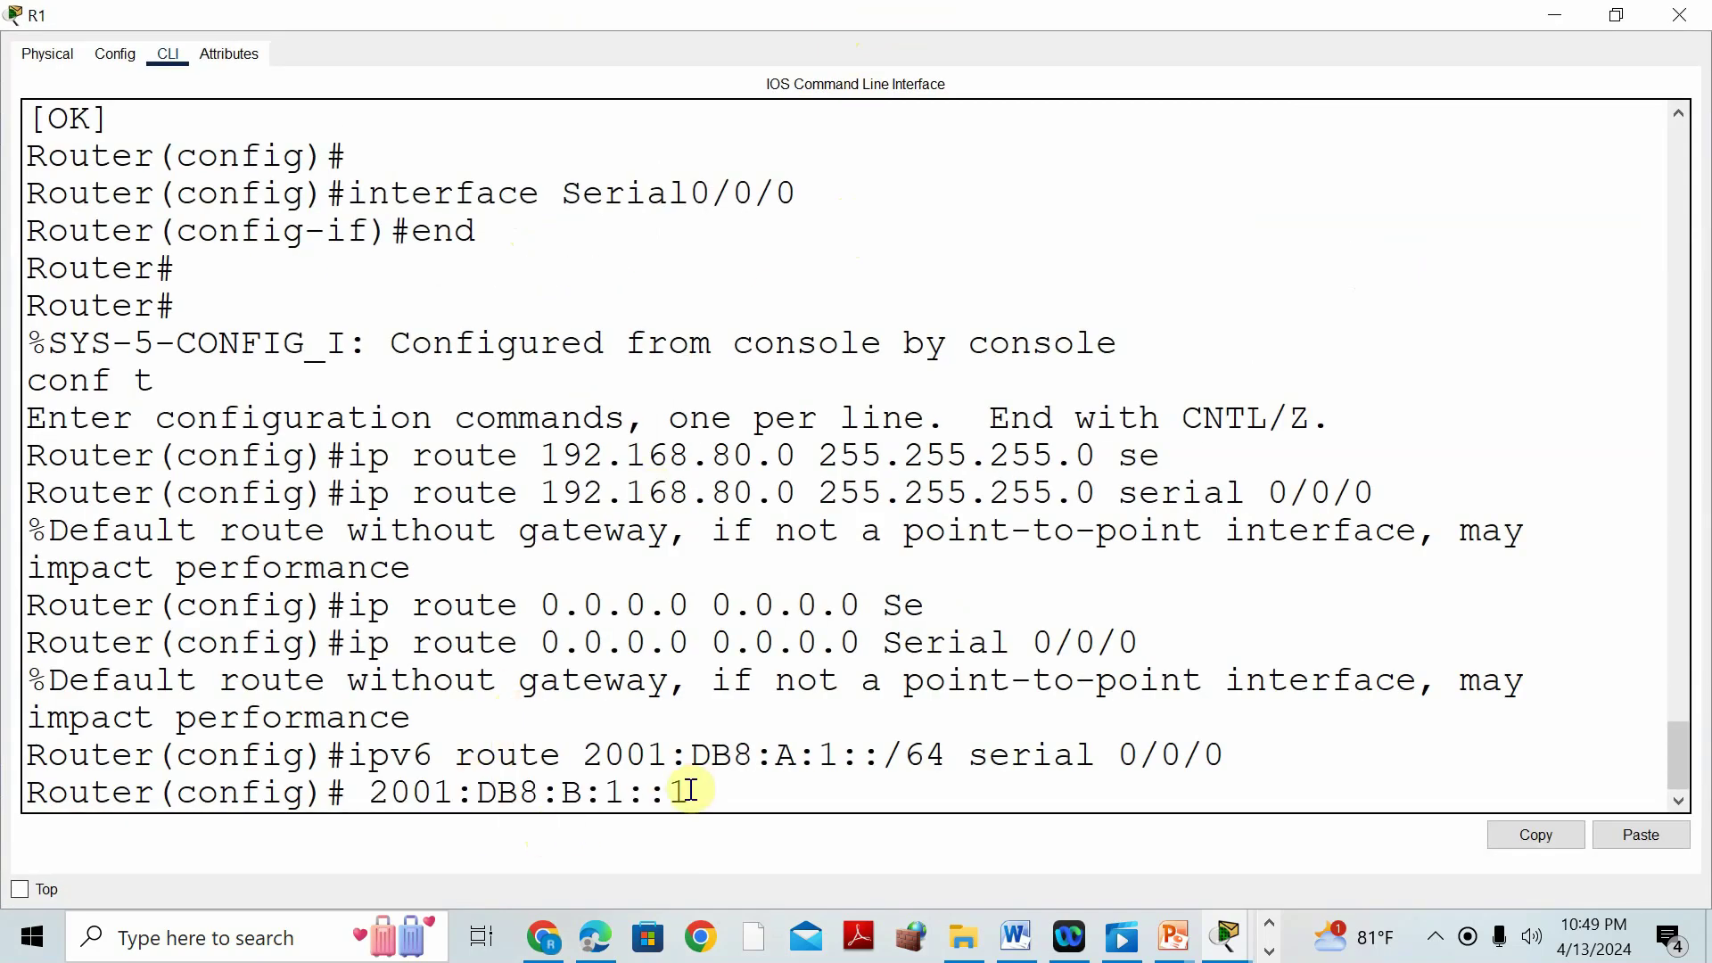
key("BackSpace")
key("BackSpace")
key("BackSpace")
key("BackSpace")
key("BackSpace")
key("BackSpace")
key("BackSpace")
key("BackSpace")
key("BackSpace")
key("BackSpace")
key("BackSpace")
key("BackSpace")
key("BackSpace")
Copy the default-route command from Word and run it on R1, where it is rejected.
left_click(1015, 938)
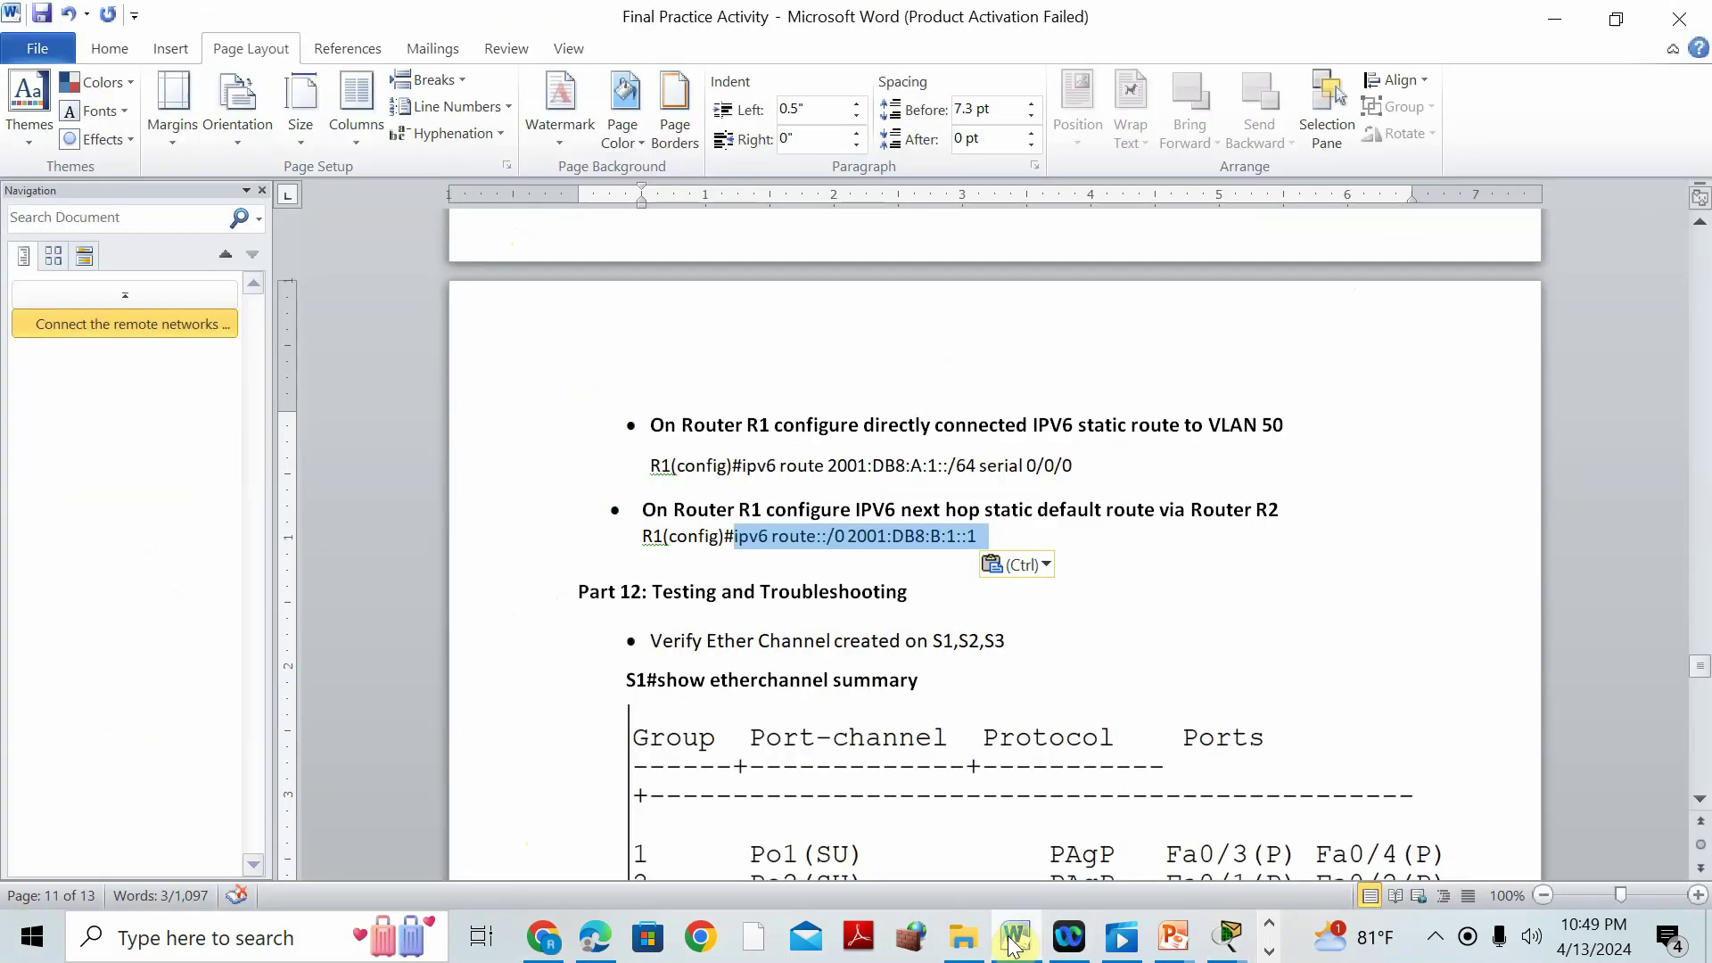
right_click(911, 539)
left_click(968, 158)
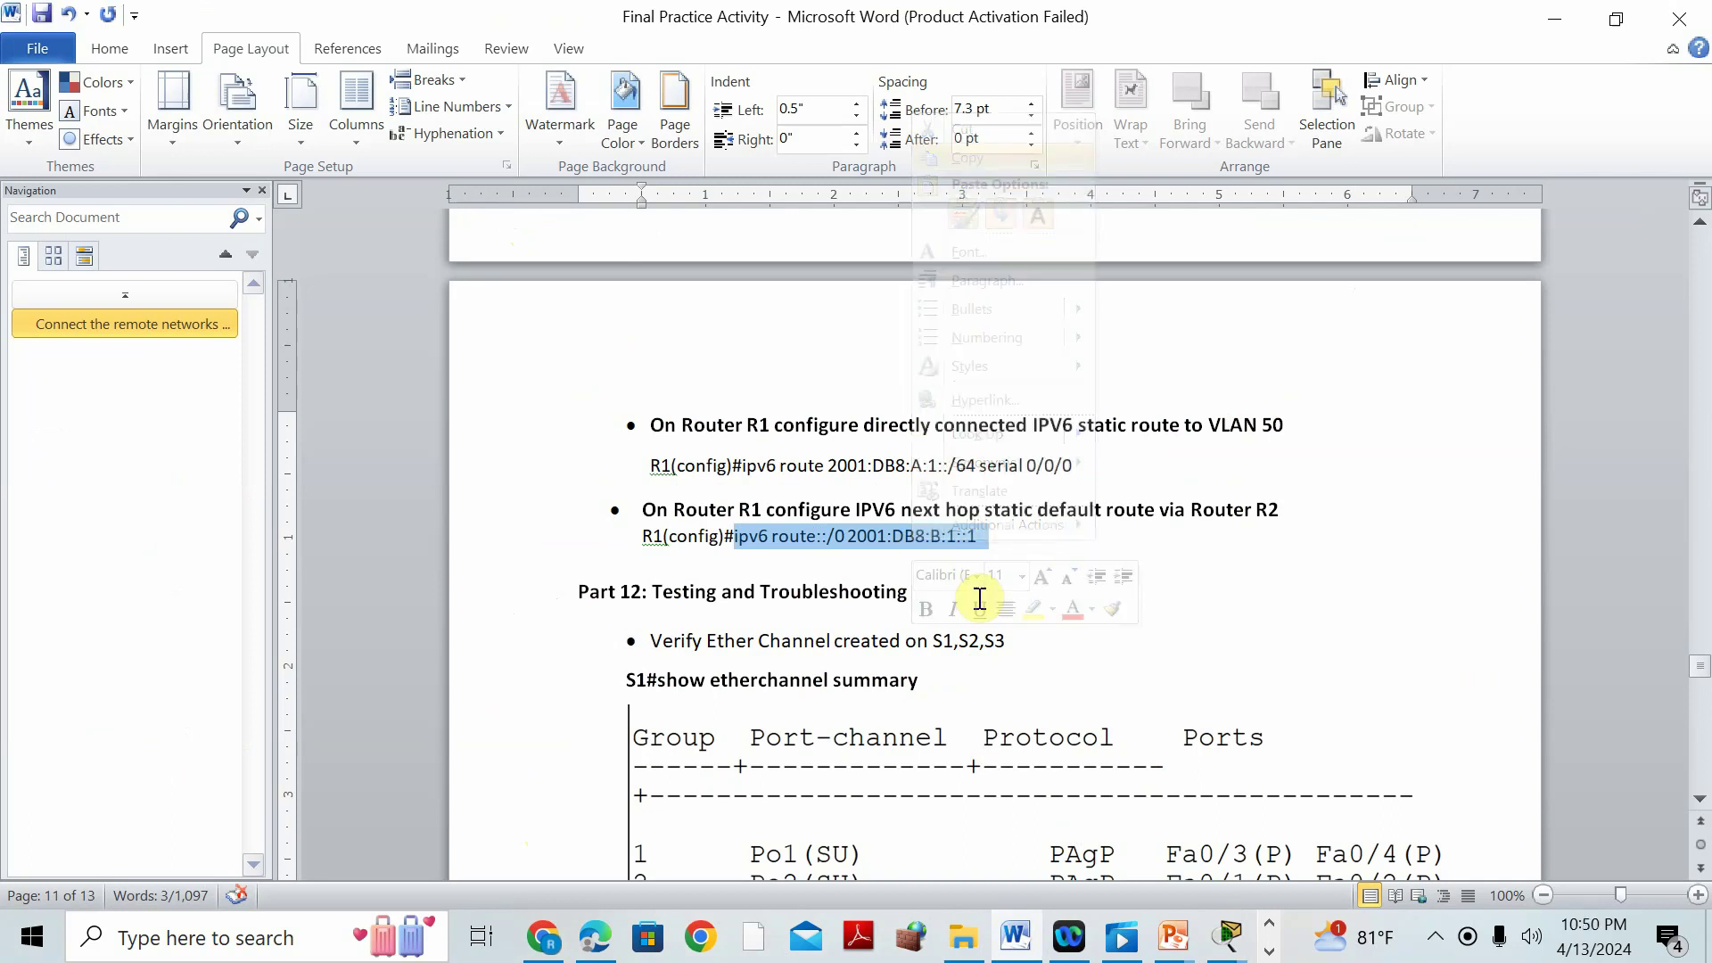
left_click(1016, 938)
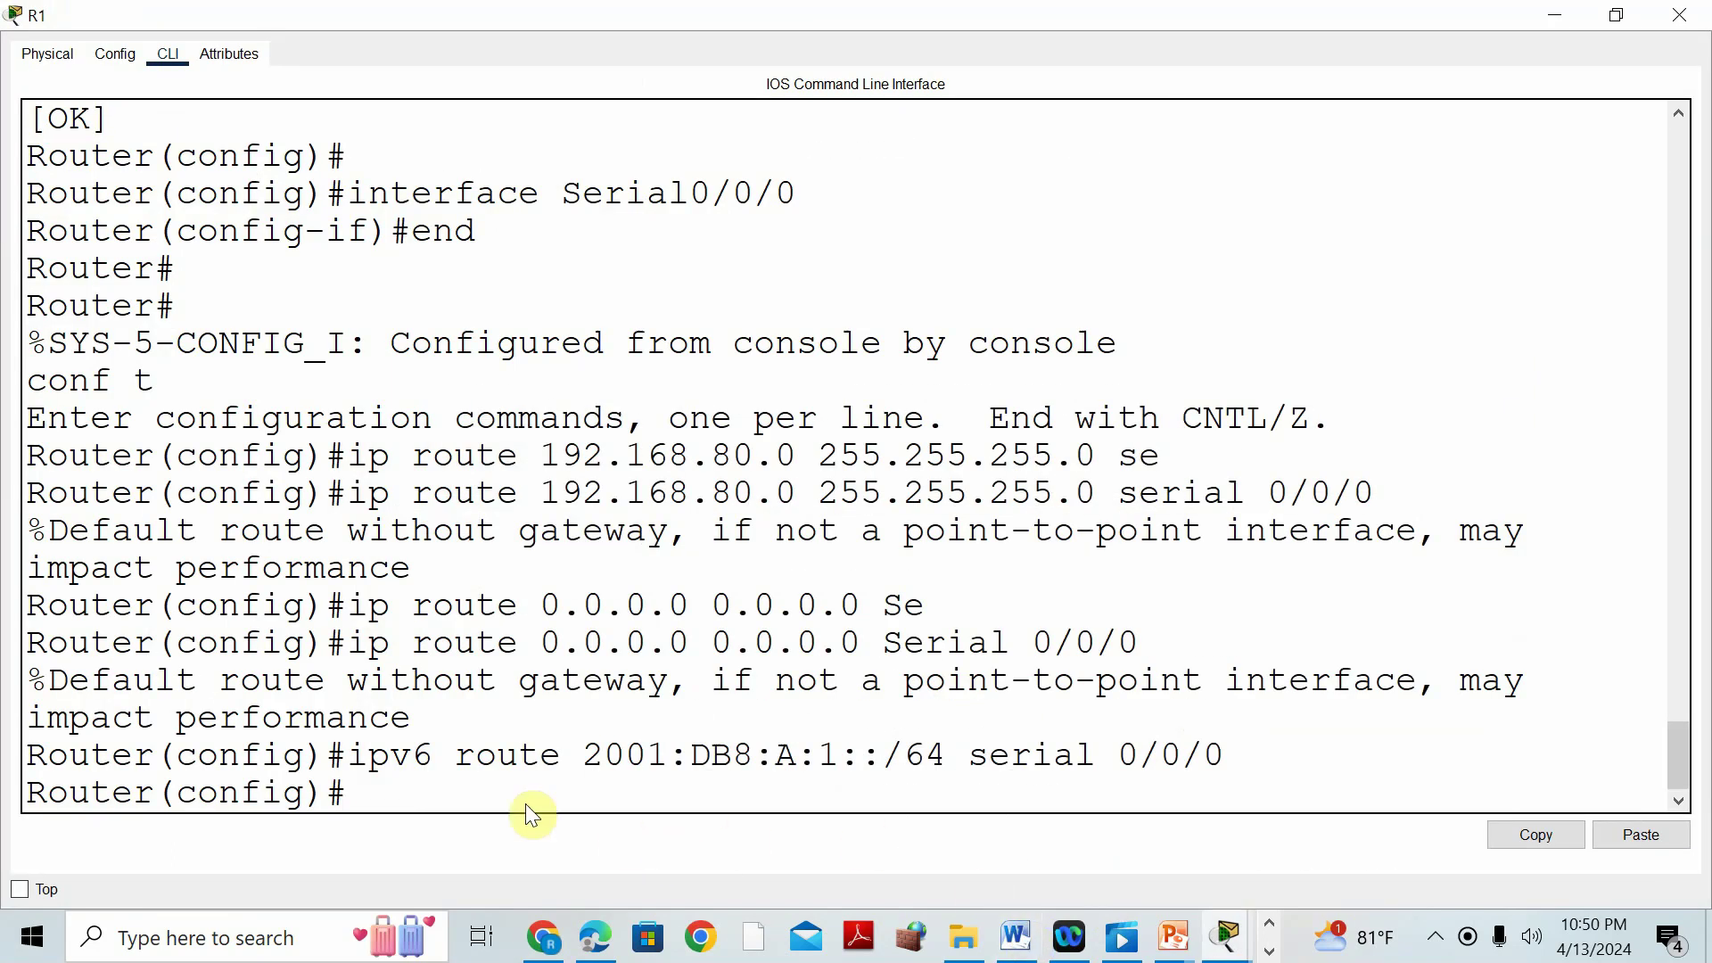
left_click(483, 790)
left_click(530, 833)
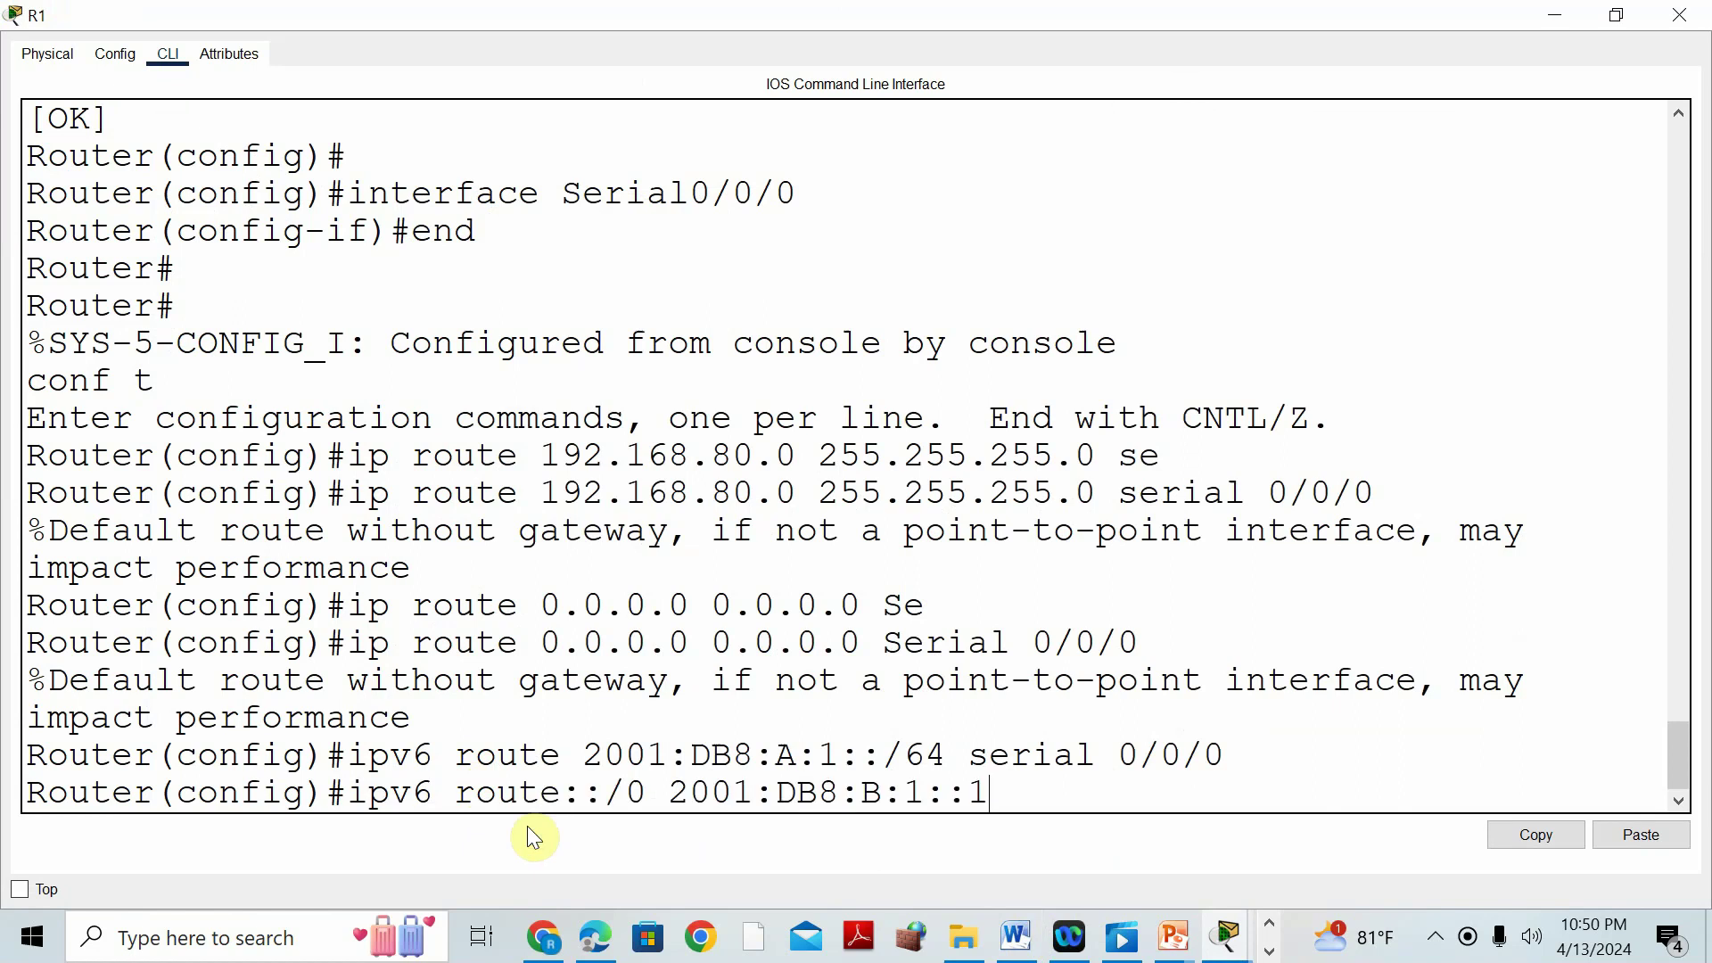
key("Return")
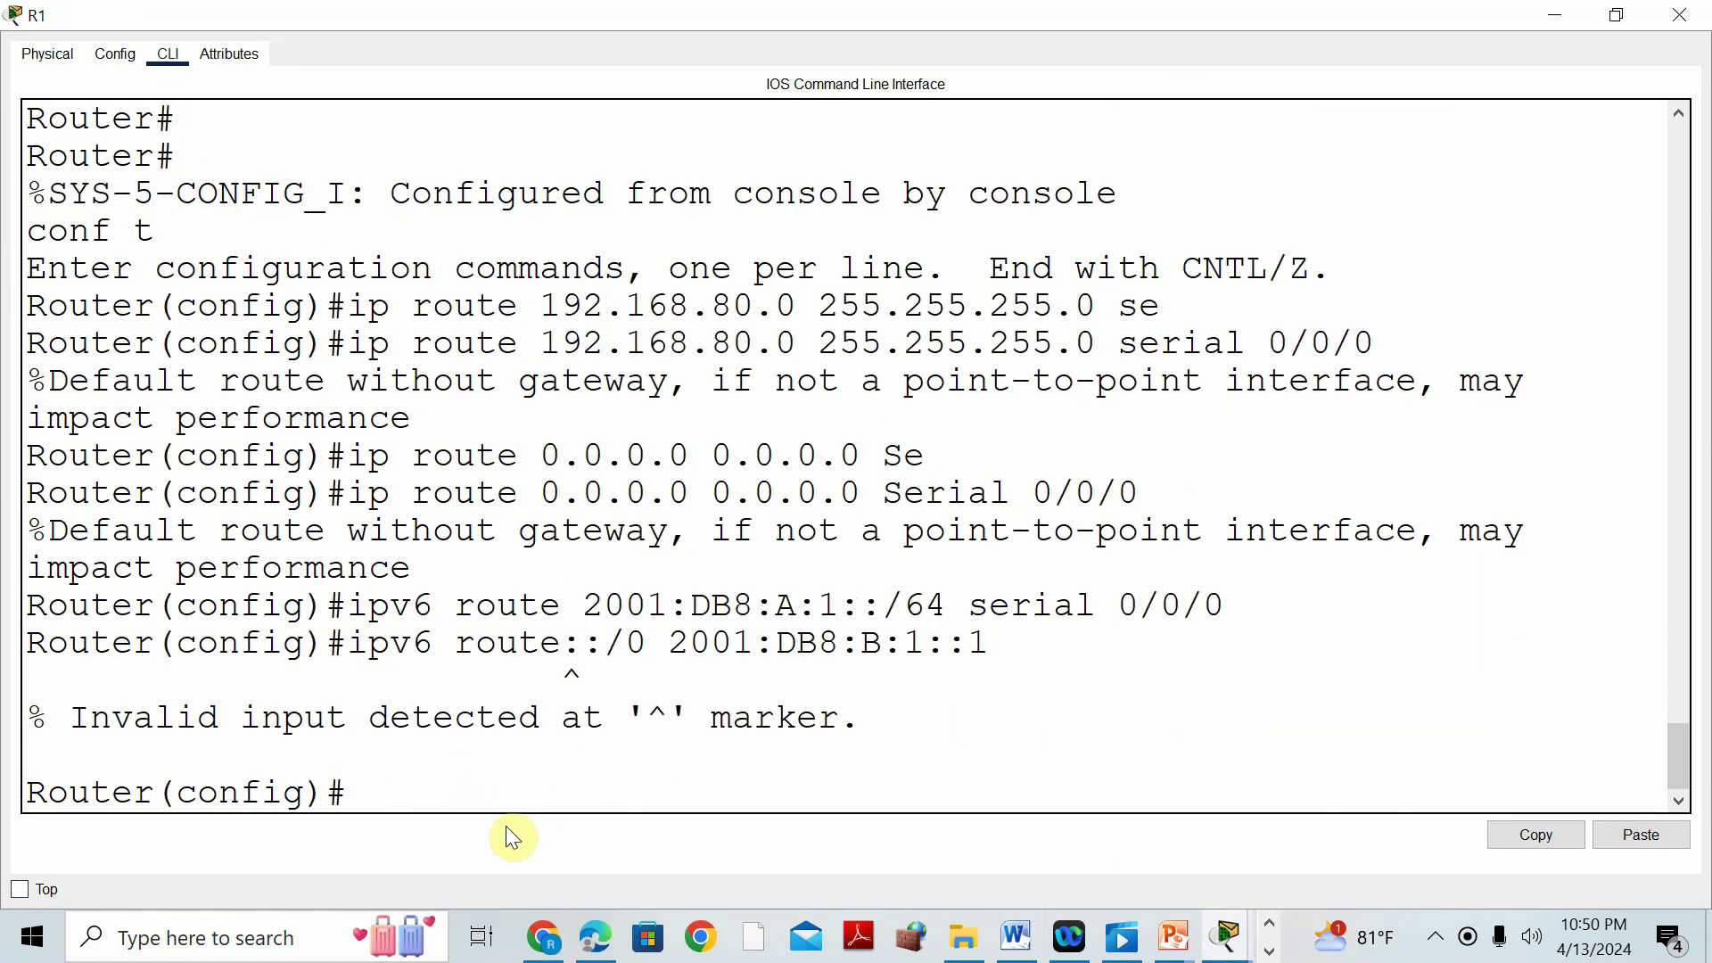
Fix and run 'ipv6 route ::/0 2001:DB8:B:1::1' on R1, then save with 'do wr'.
key("Up")
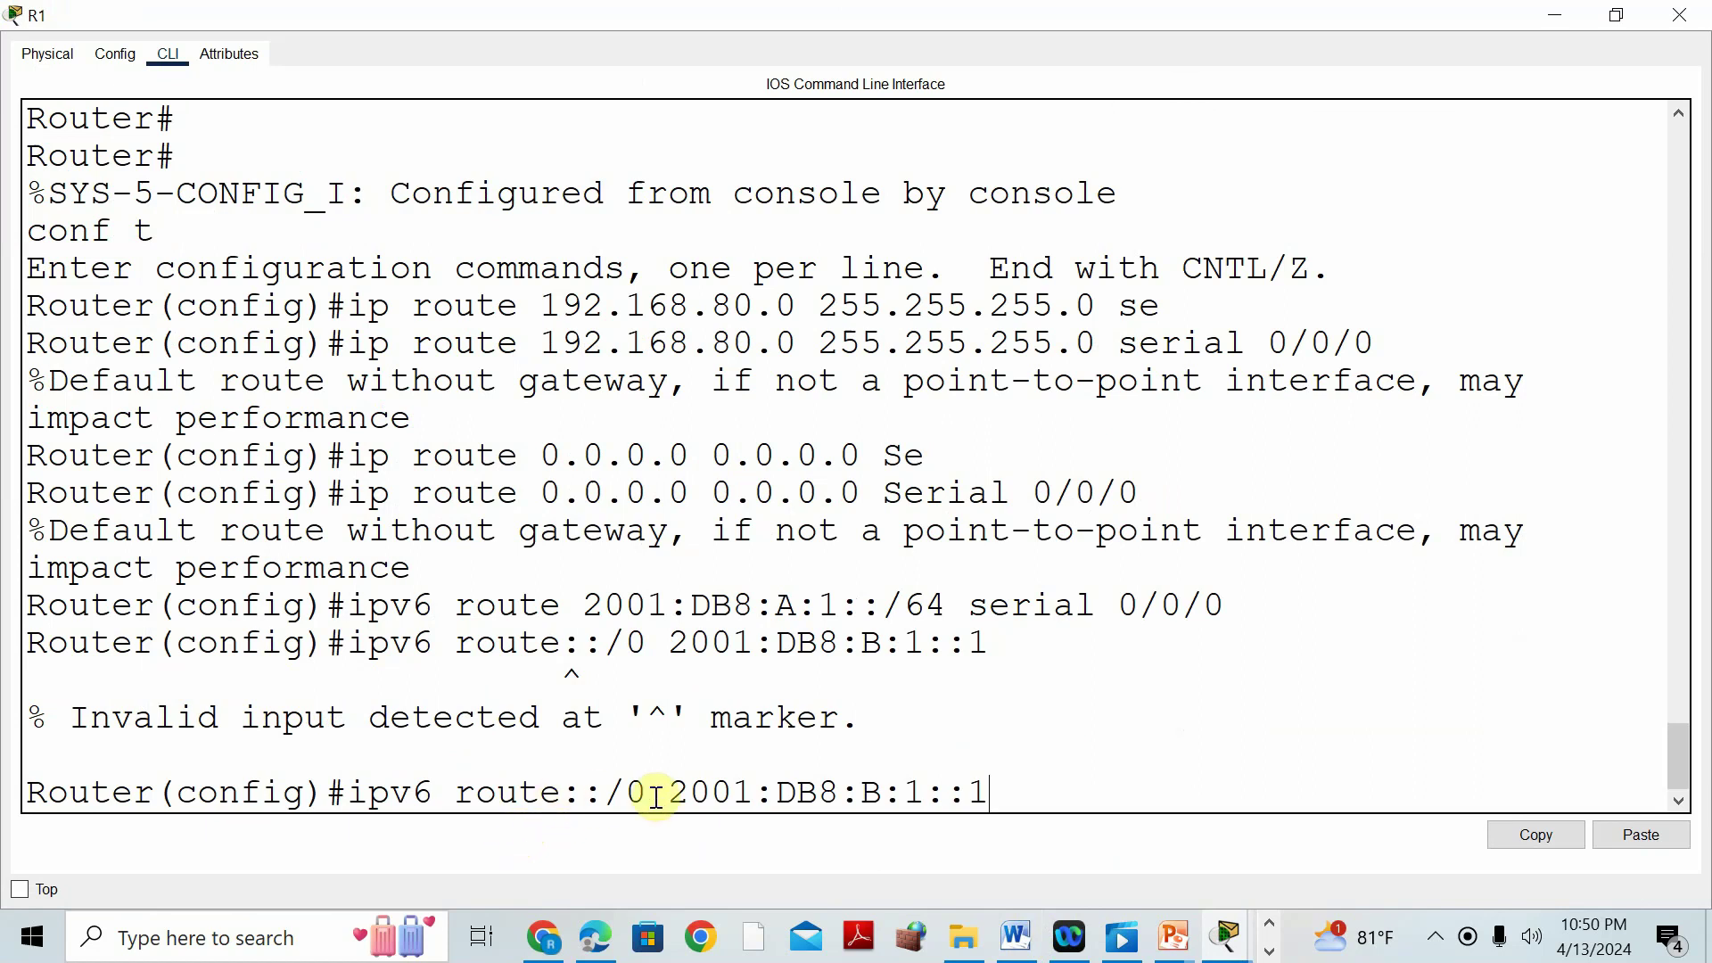
key("BackSpace")
key("BackSpace")
key("BackSpace")
key("BackSpace")
key("BackSpace")
key("BackSpace")
key("BackSpace")
key("BackSpace")
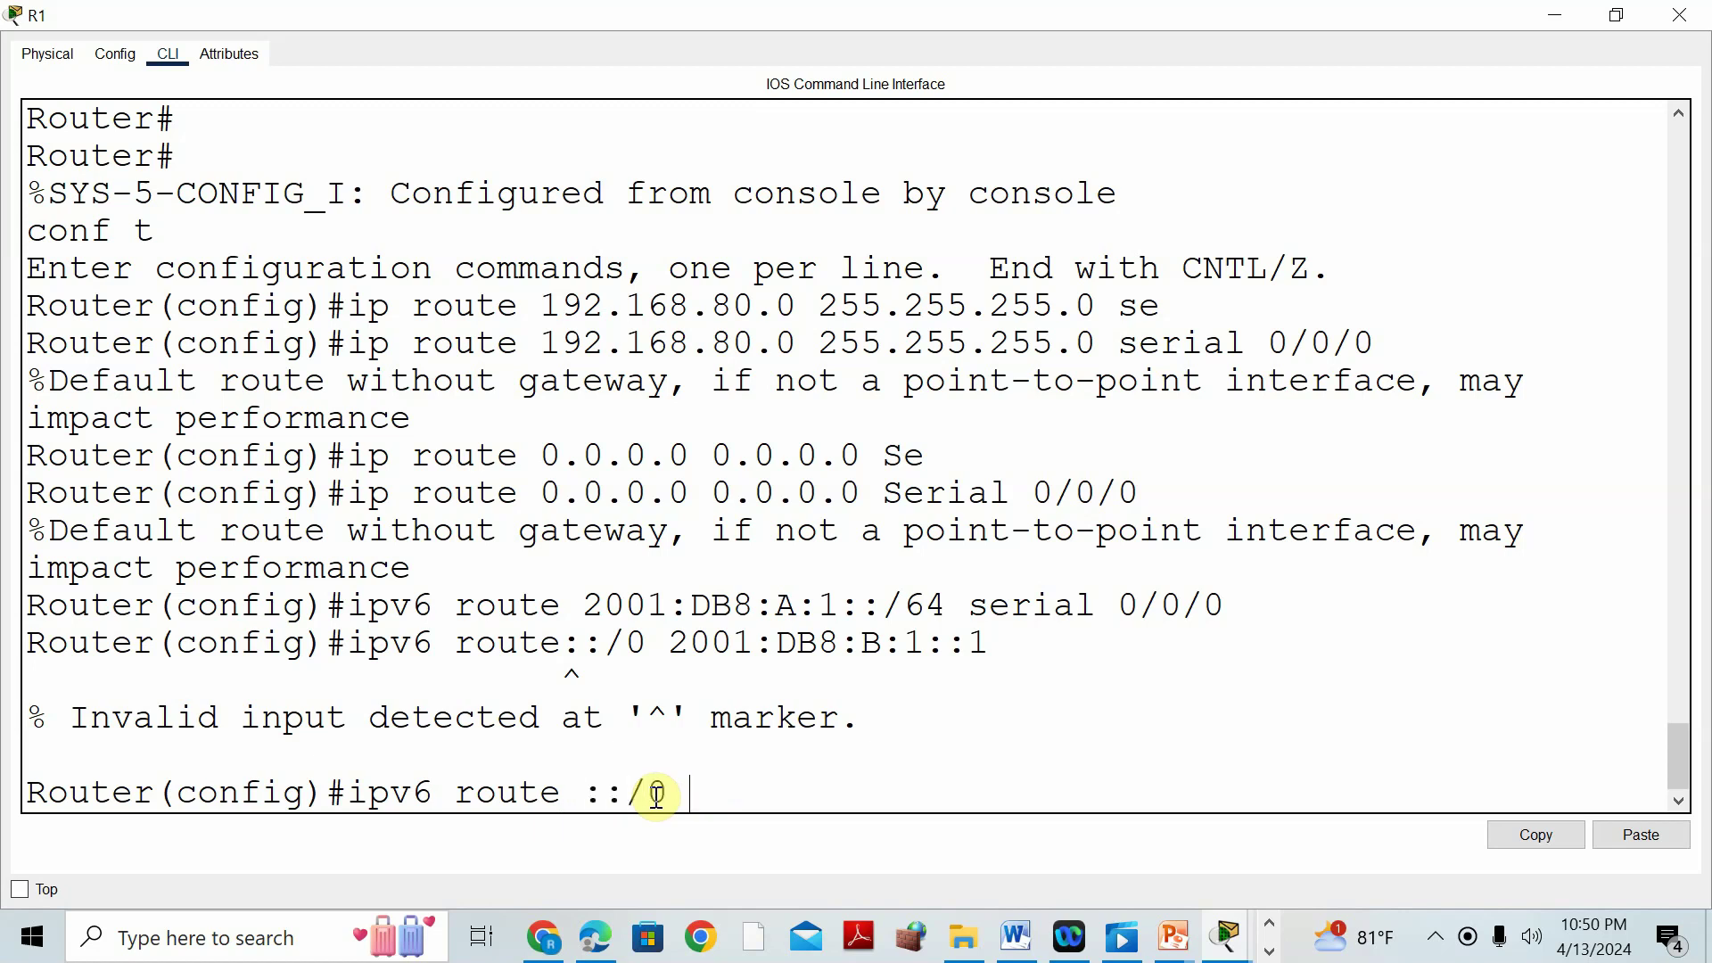
type("?")
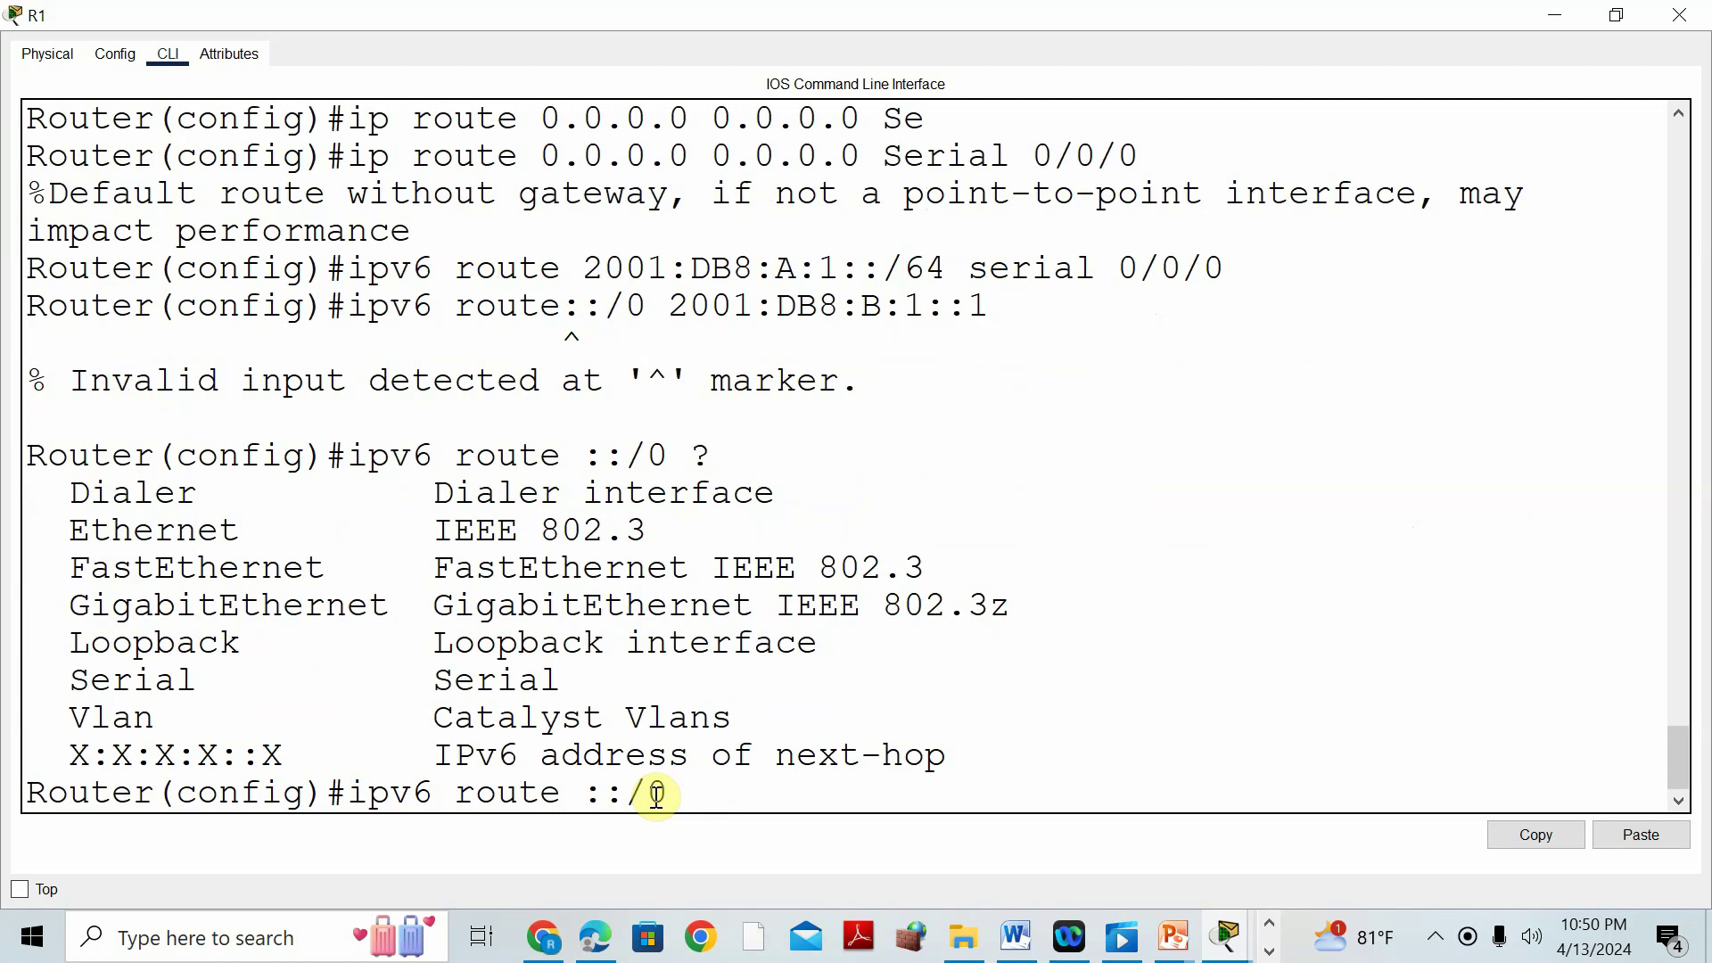
left_click_drag(670, 306, 988, 305)
right_click(978, 306)
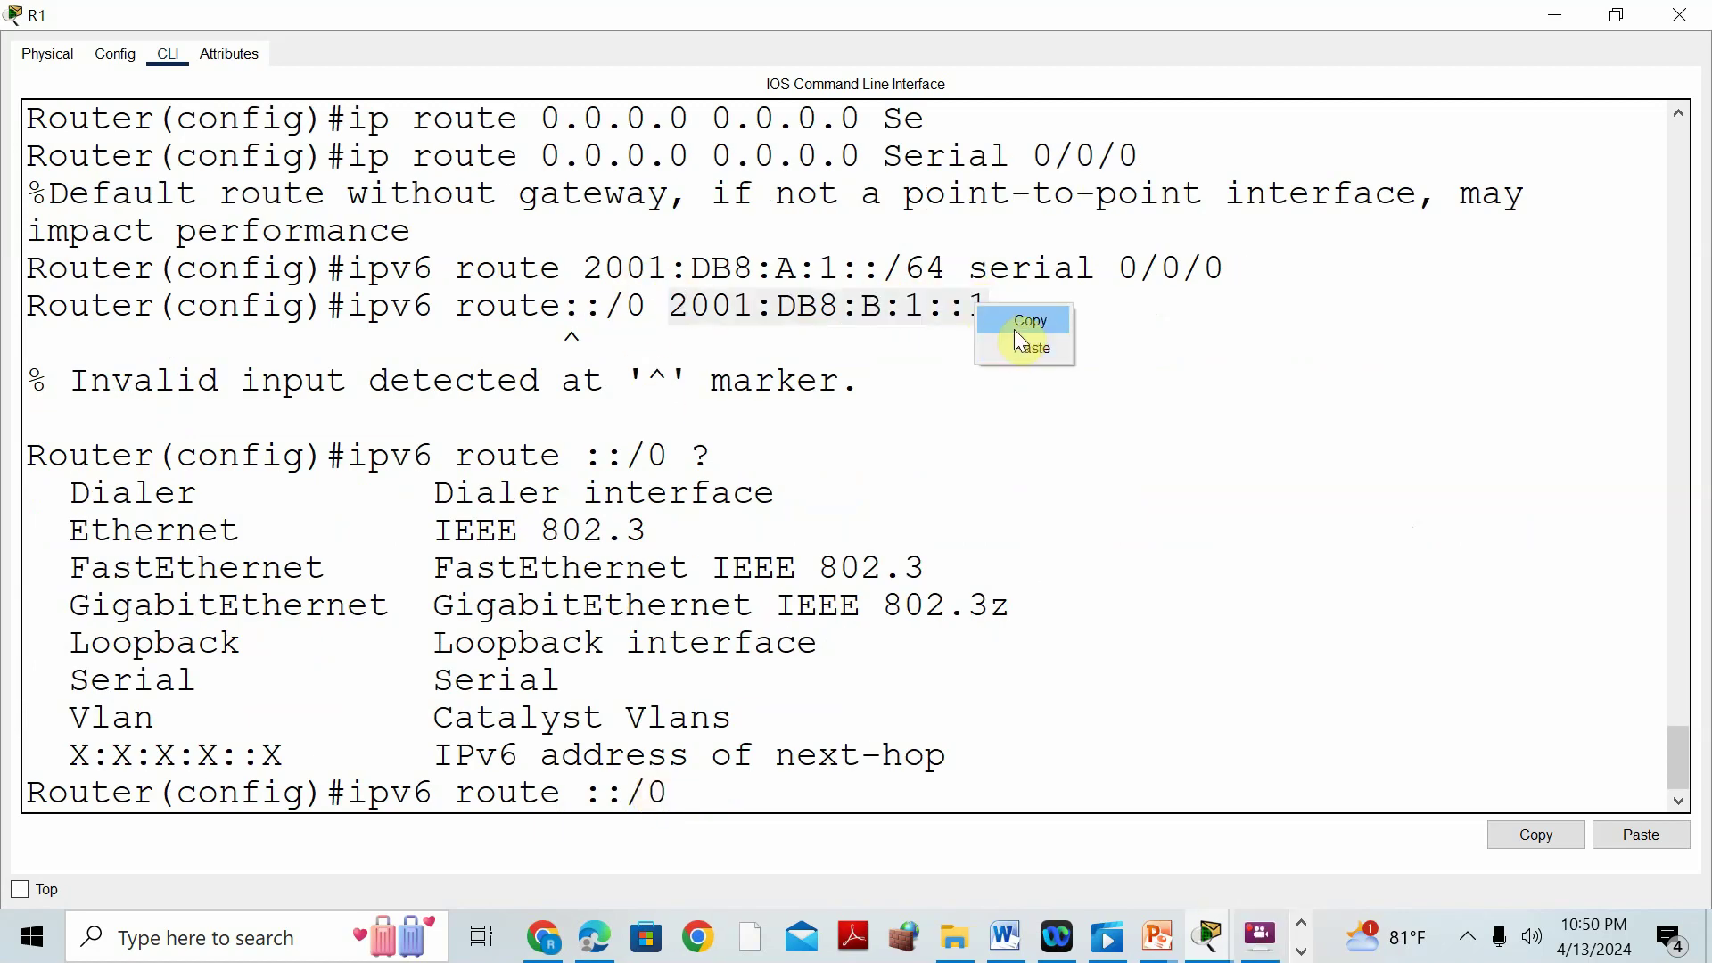
left_click(1016, 328)
left_click(700, 787)
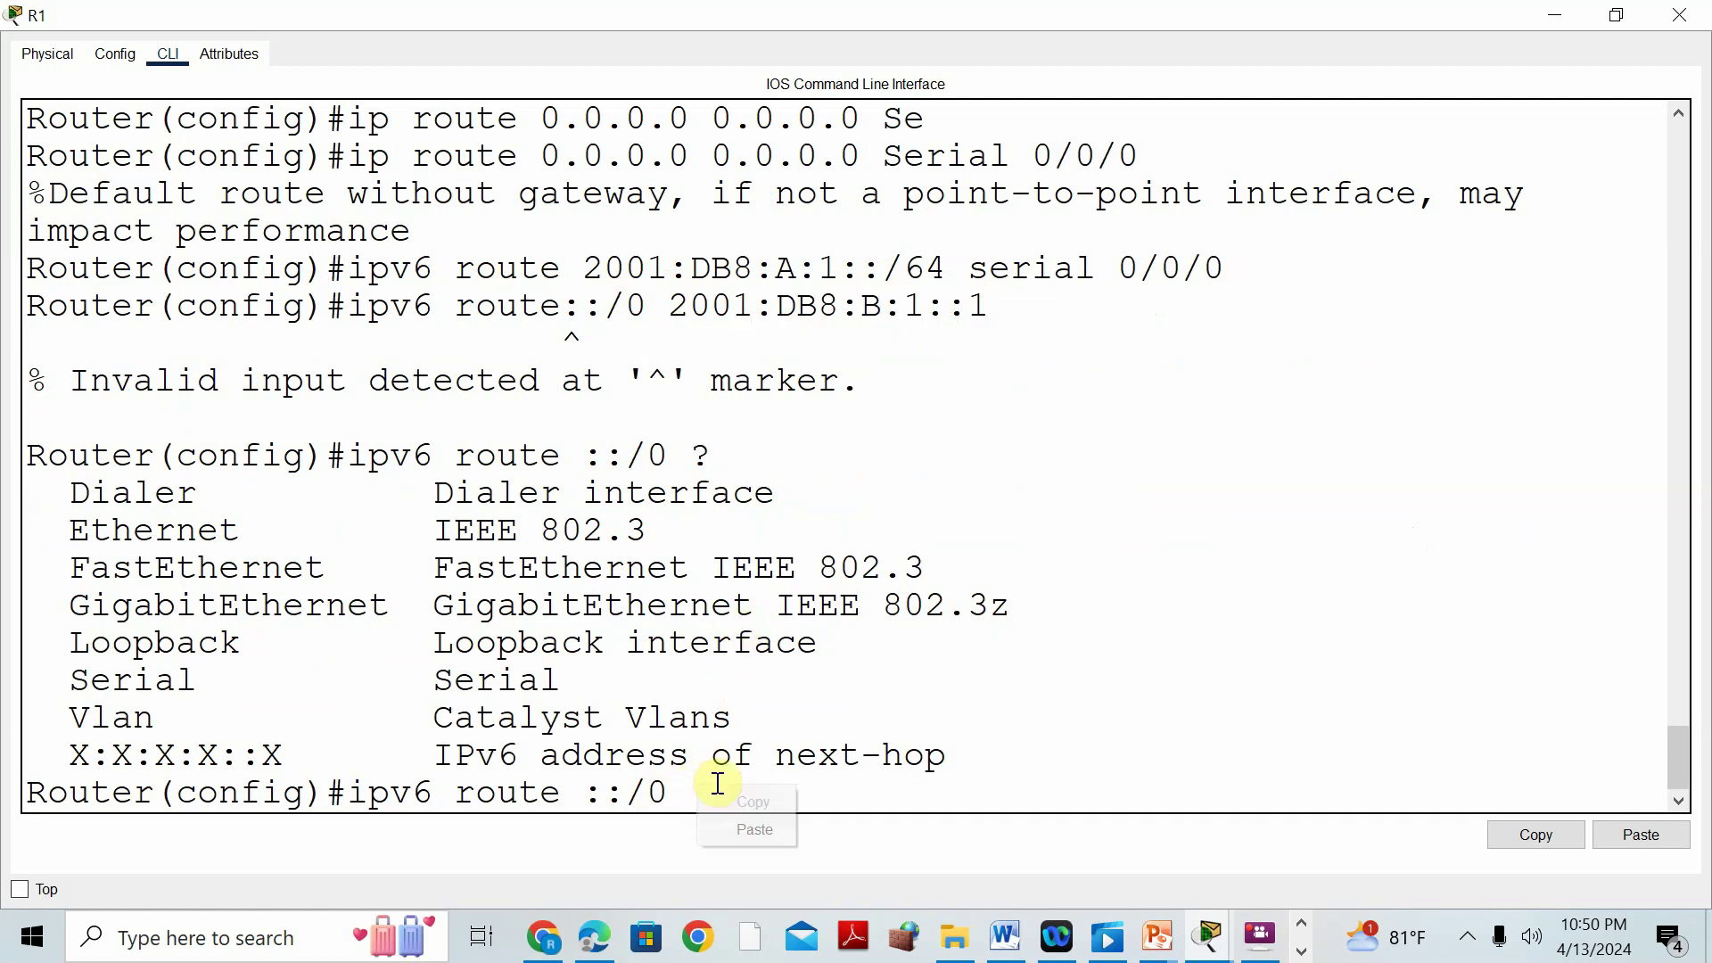
left_click(757, 832)
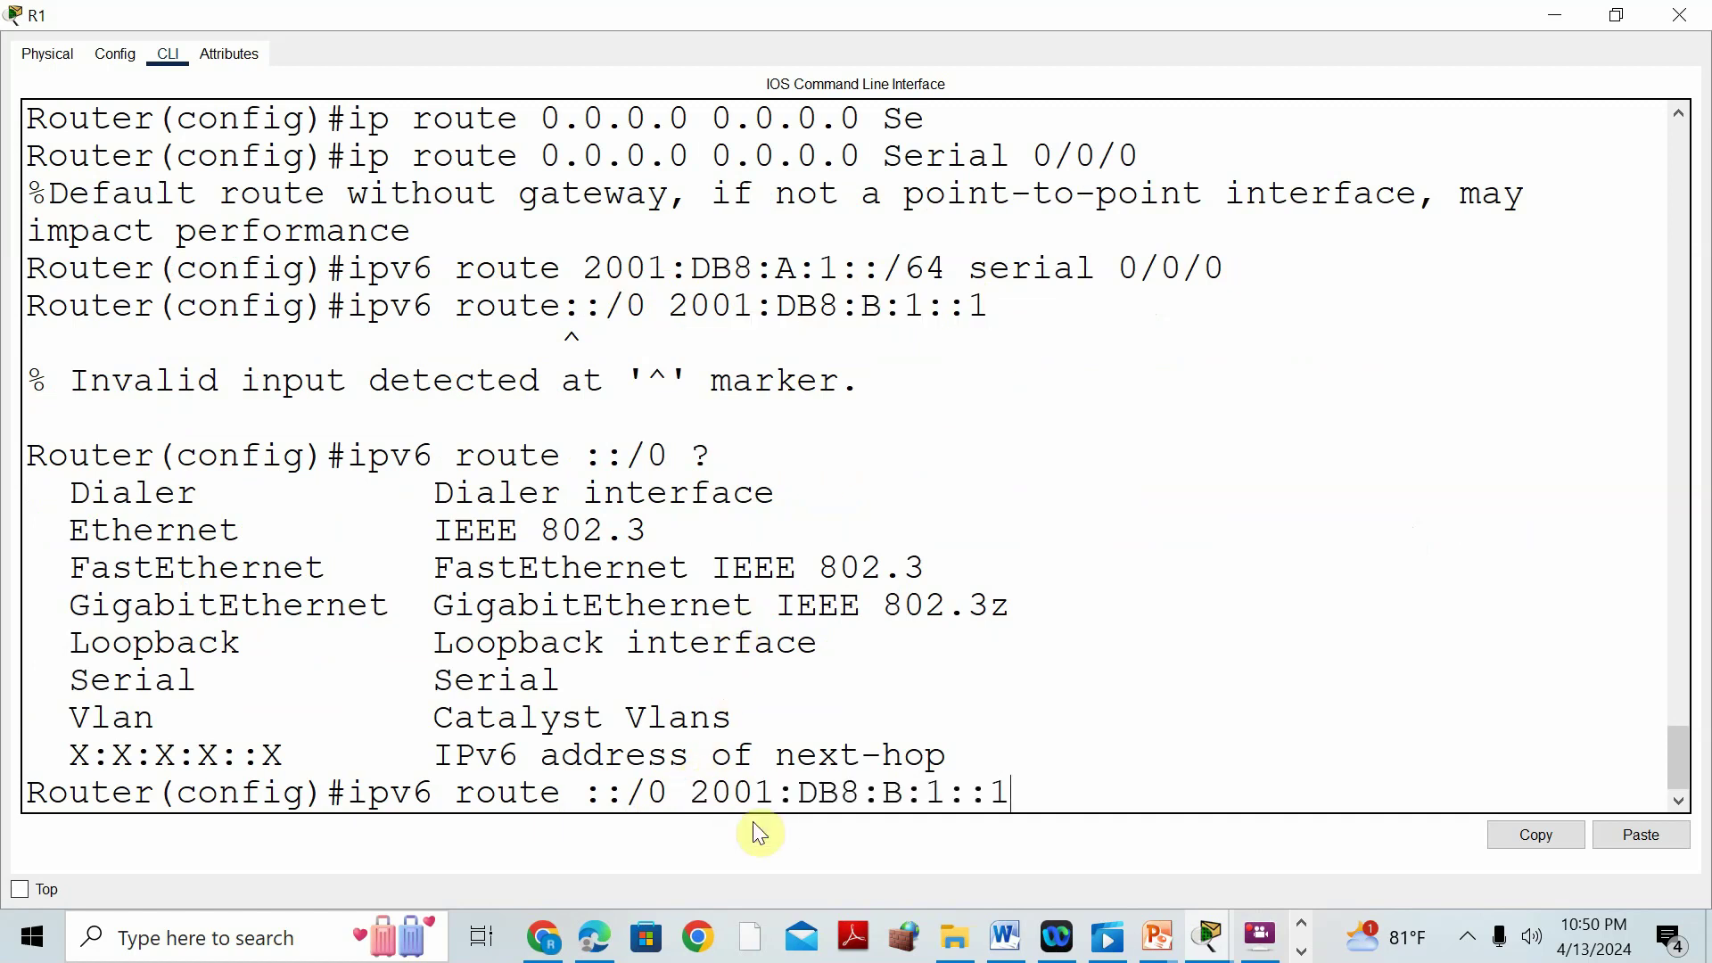
key("Return")
type("DO W")
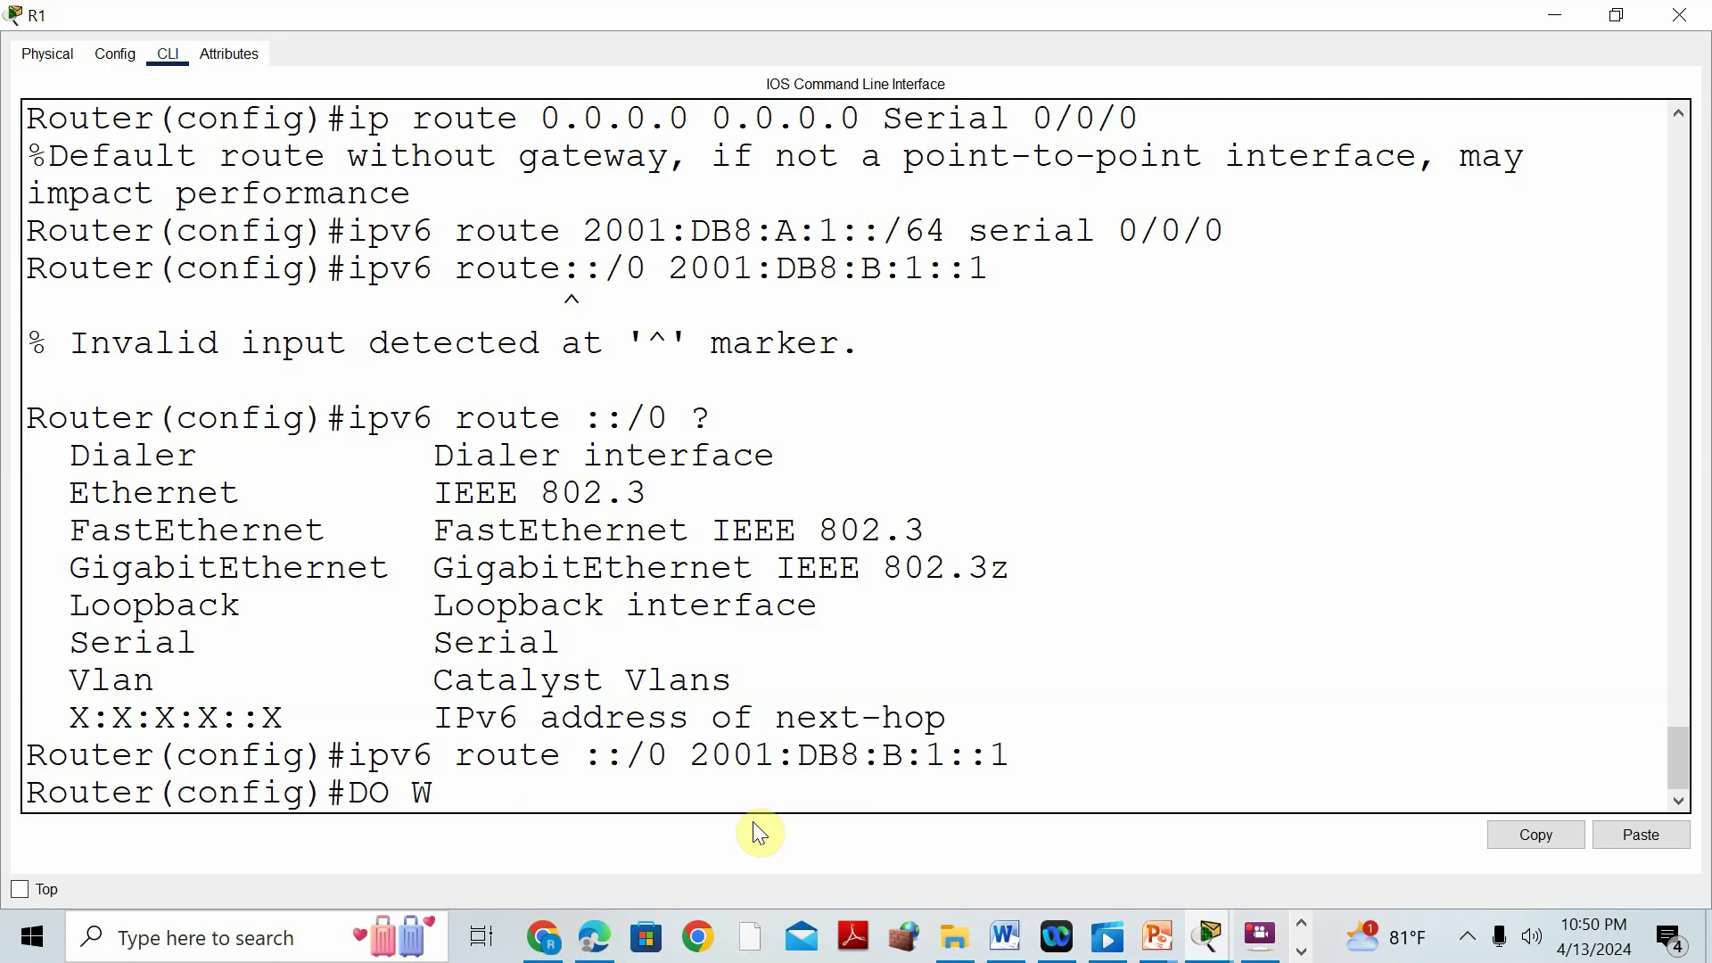
type("R")
key("Return")
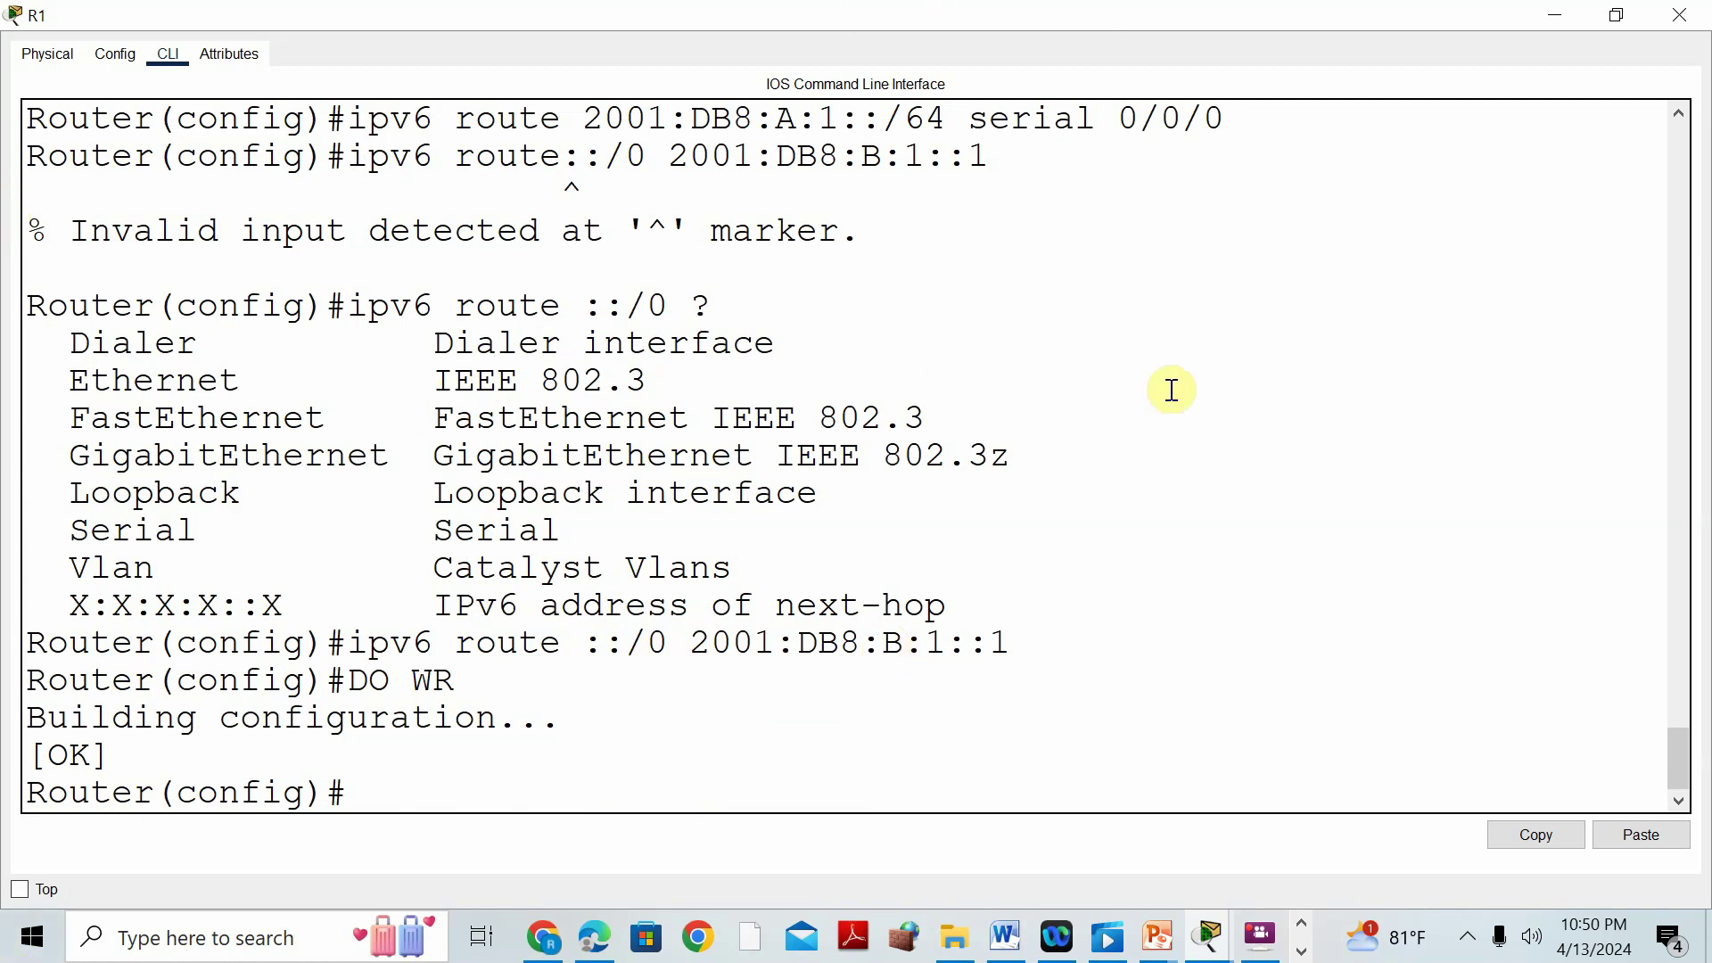
Review the S1 EtherChannel summary with Po1 and Po2 in Word, then return to the topology.
left_click(1560, 12)
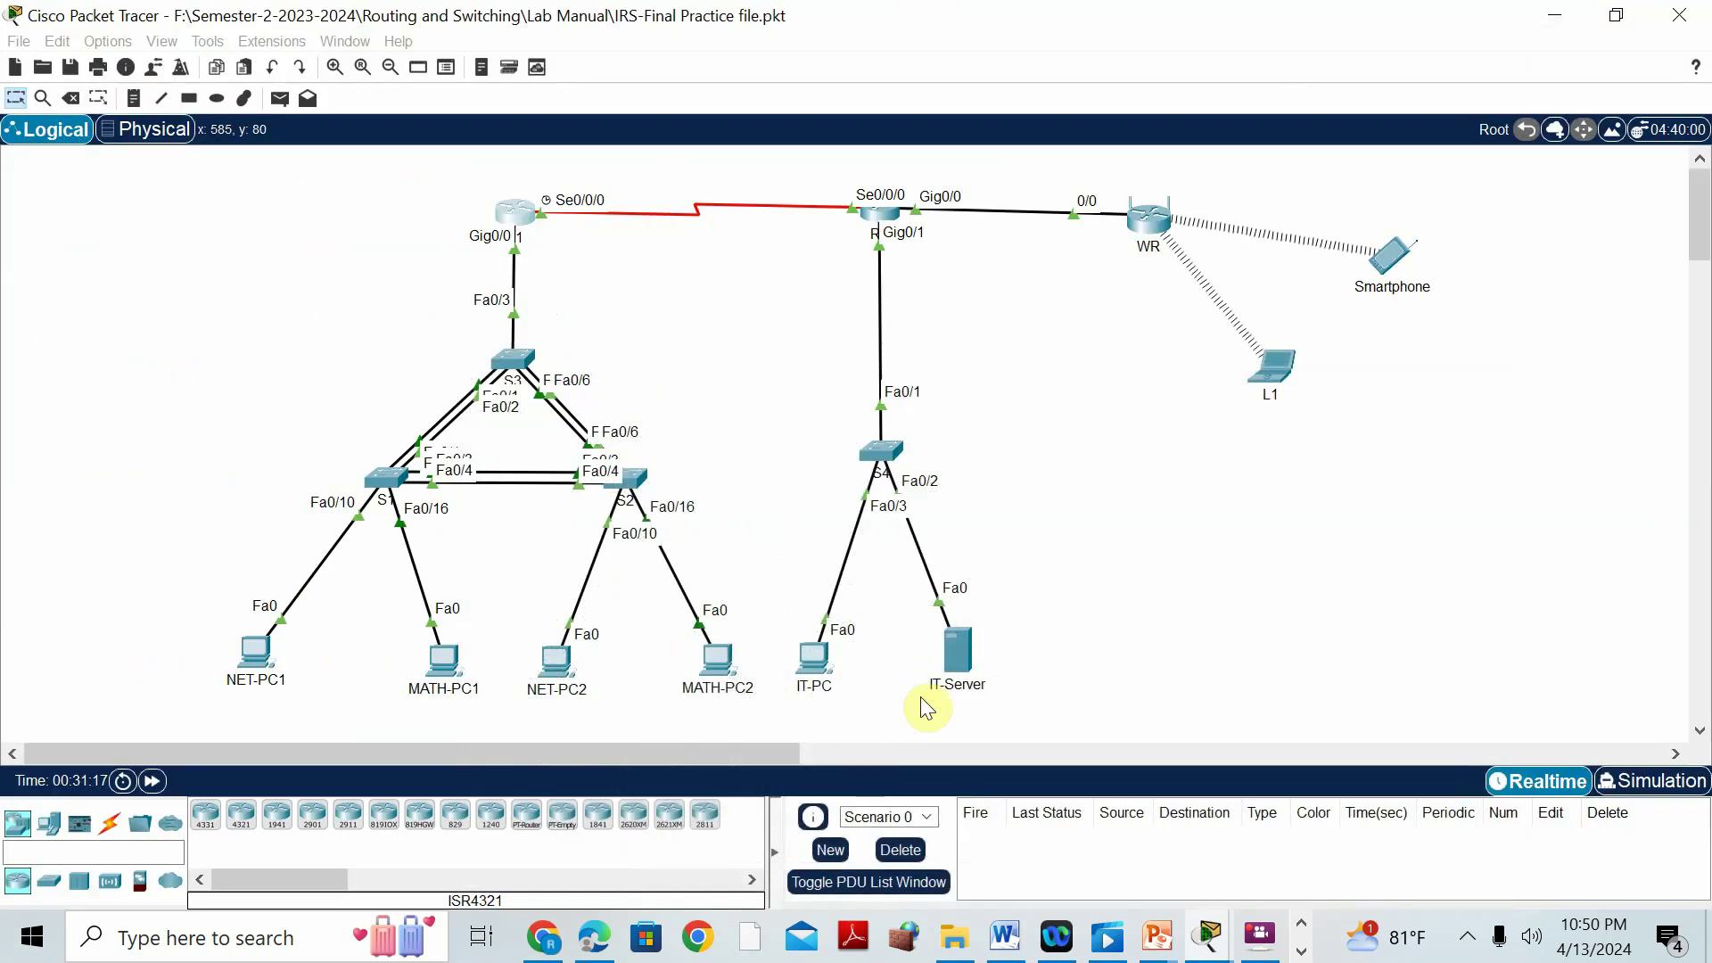
left_click(1002, 936)
scroll(937, 497, "down", 3)
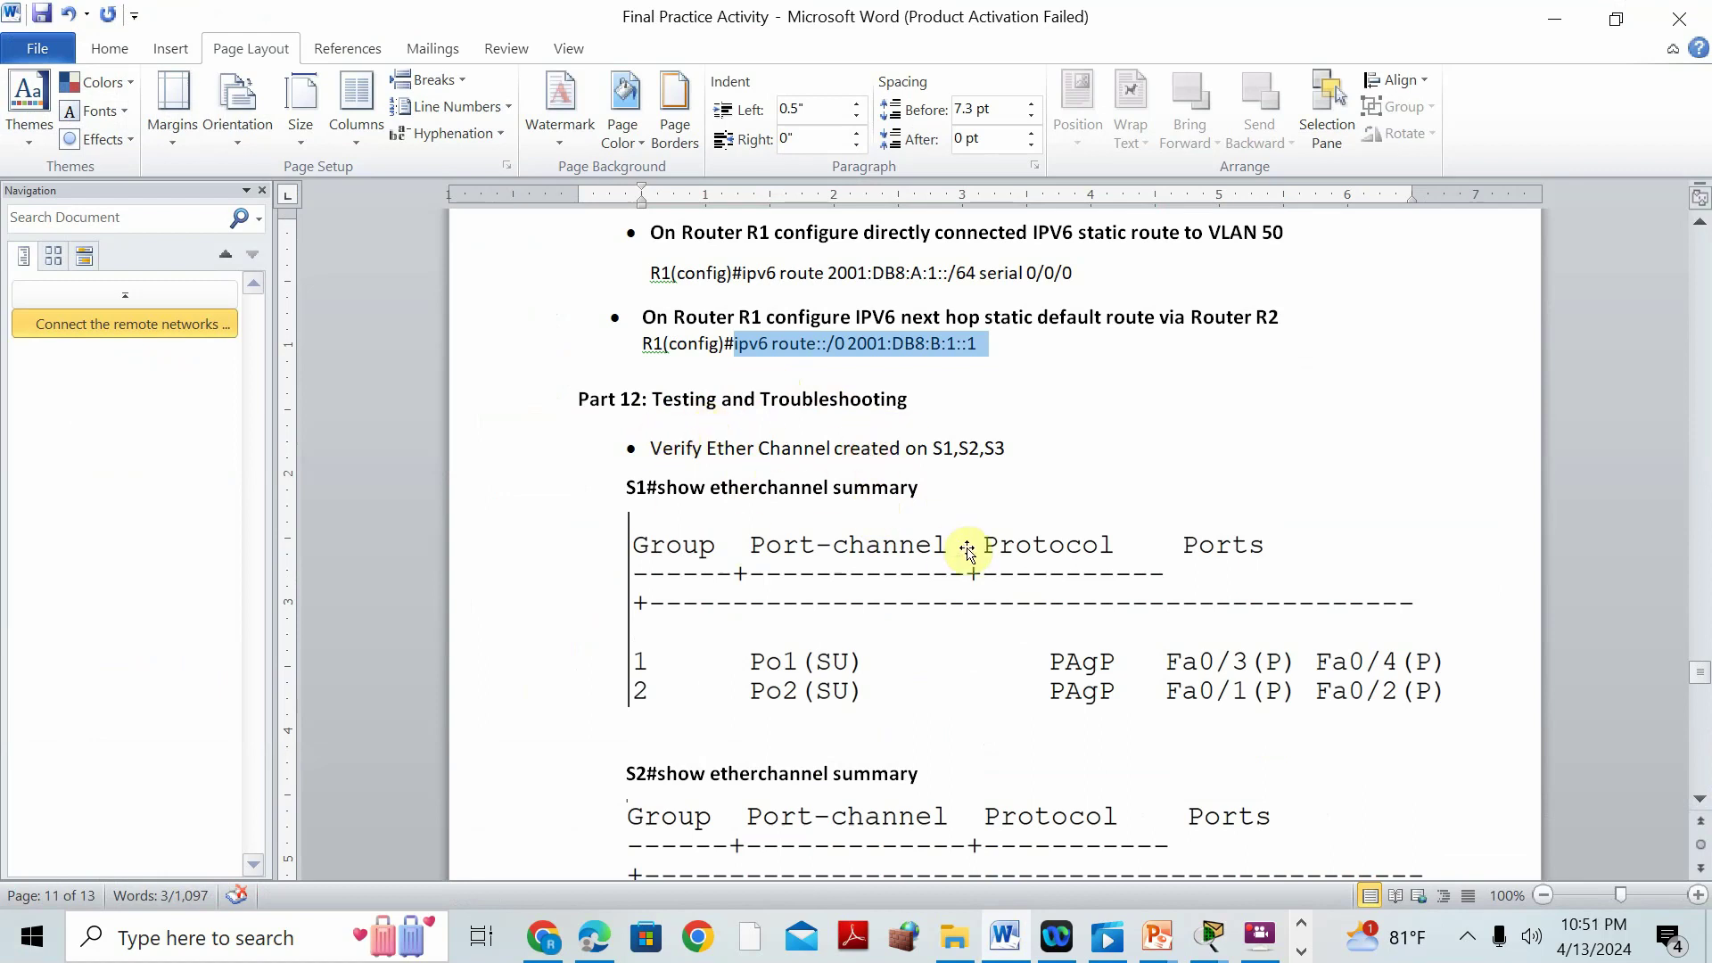
scroll(954, 539, "down", 1)
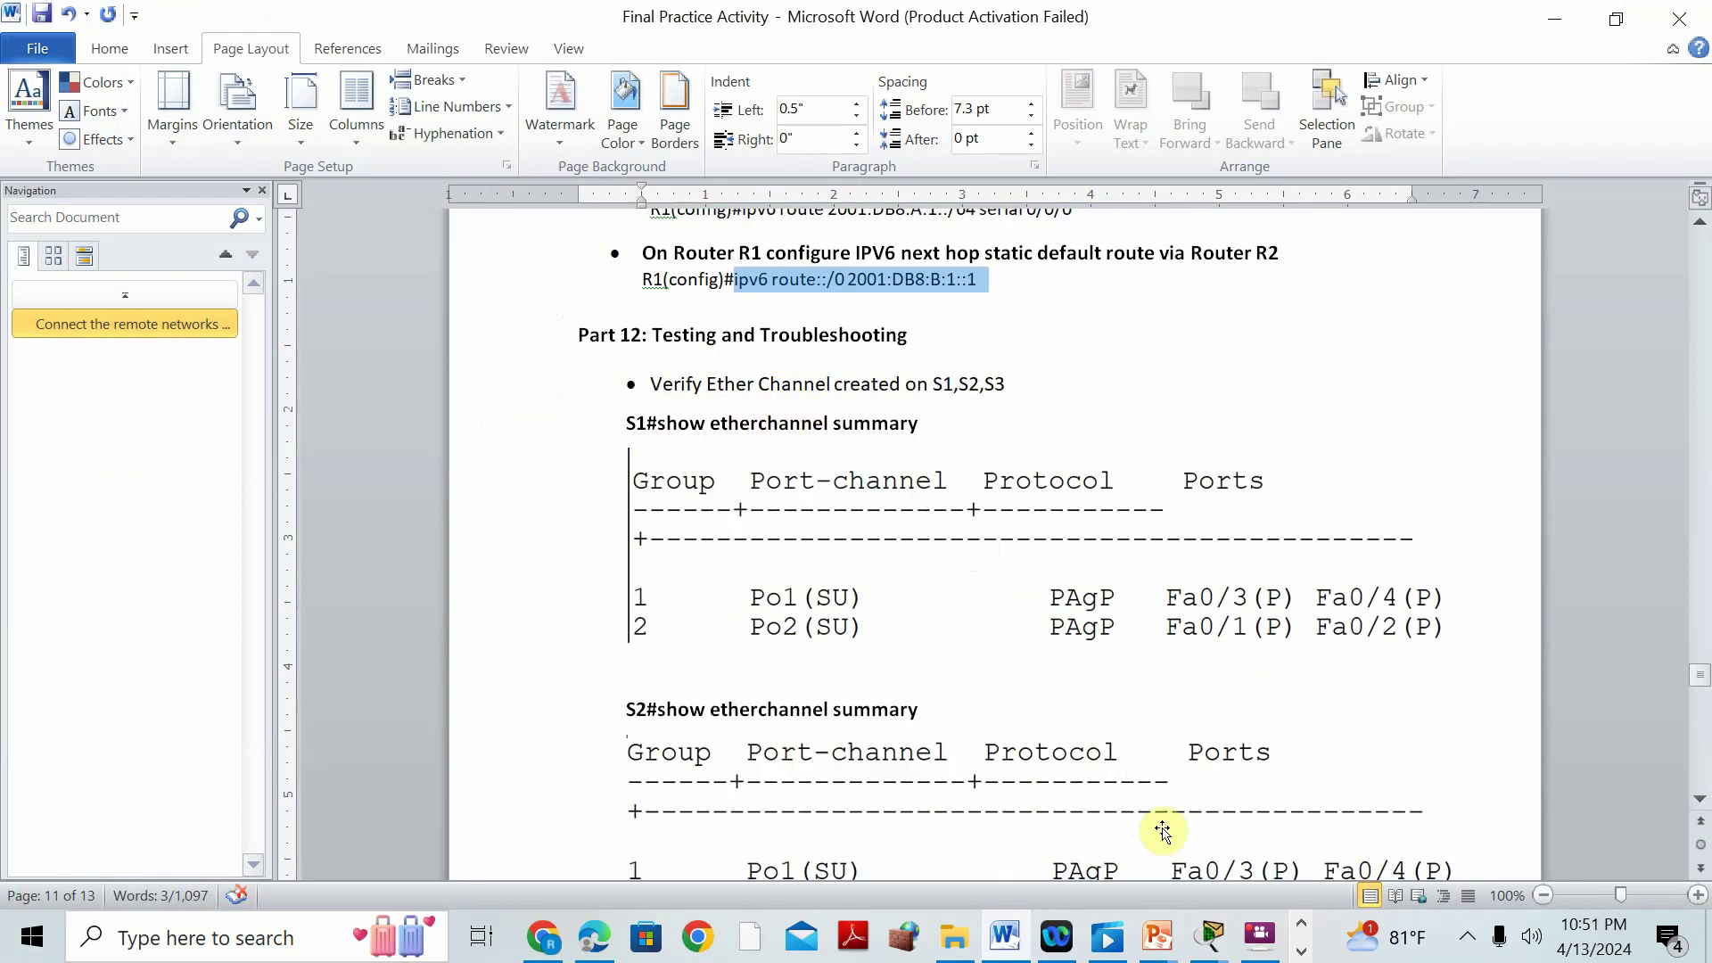
left_click(1223, 949)
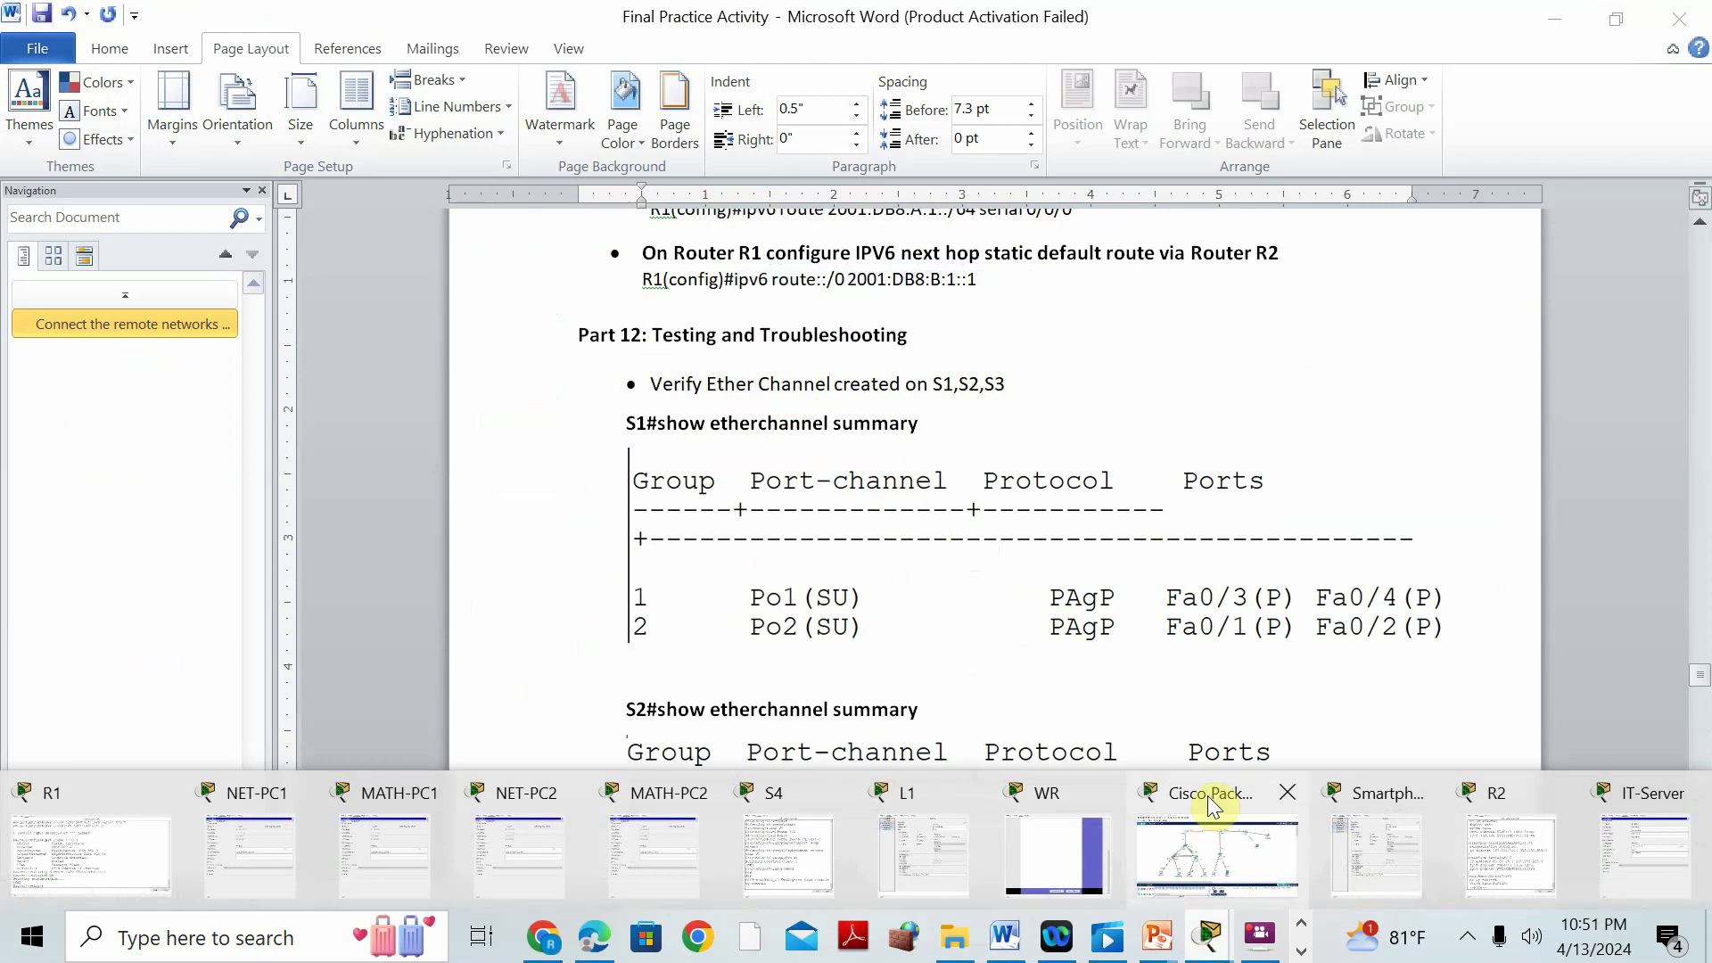
left_click(1206, 838)
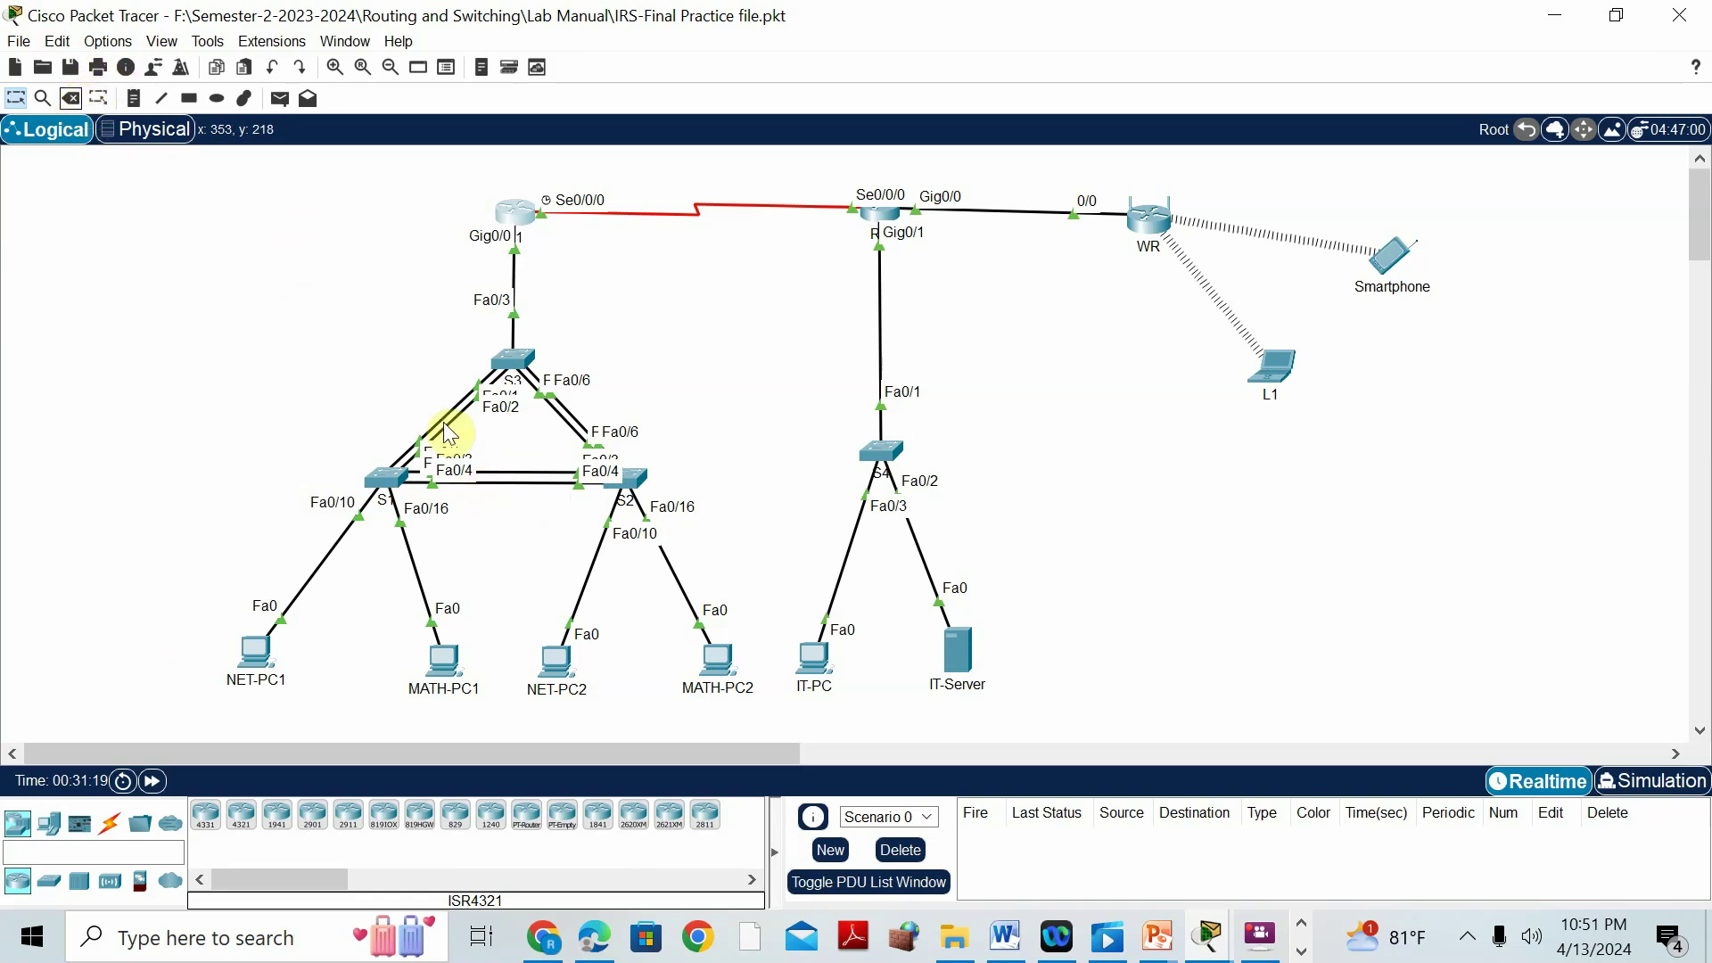
Cancel an accidental deletion of router R1.
key("Delete")
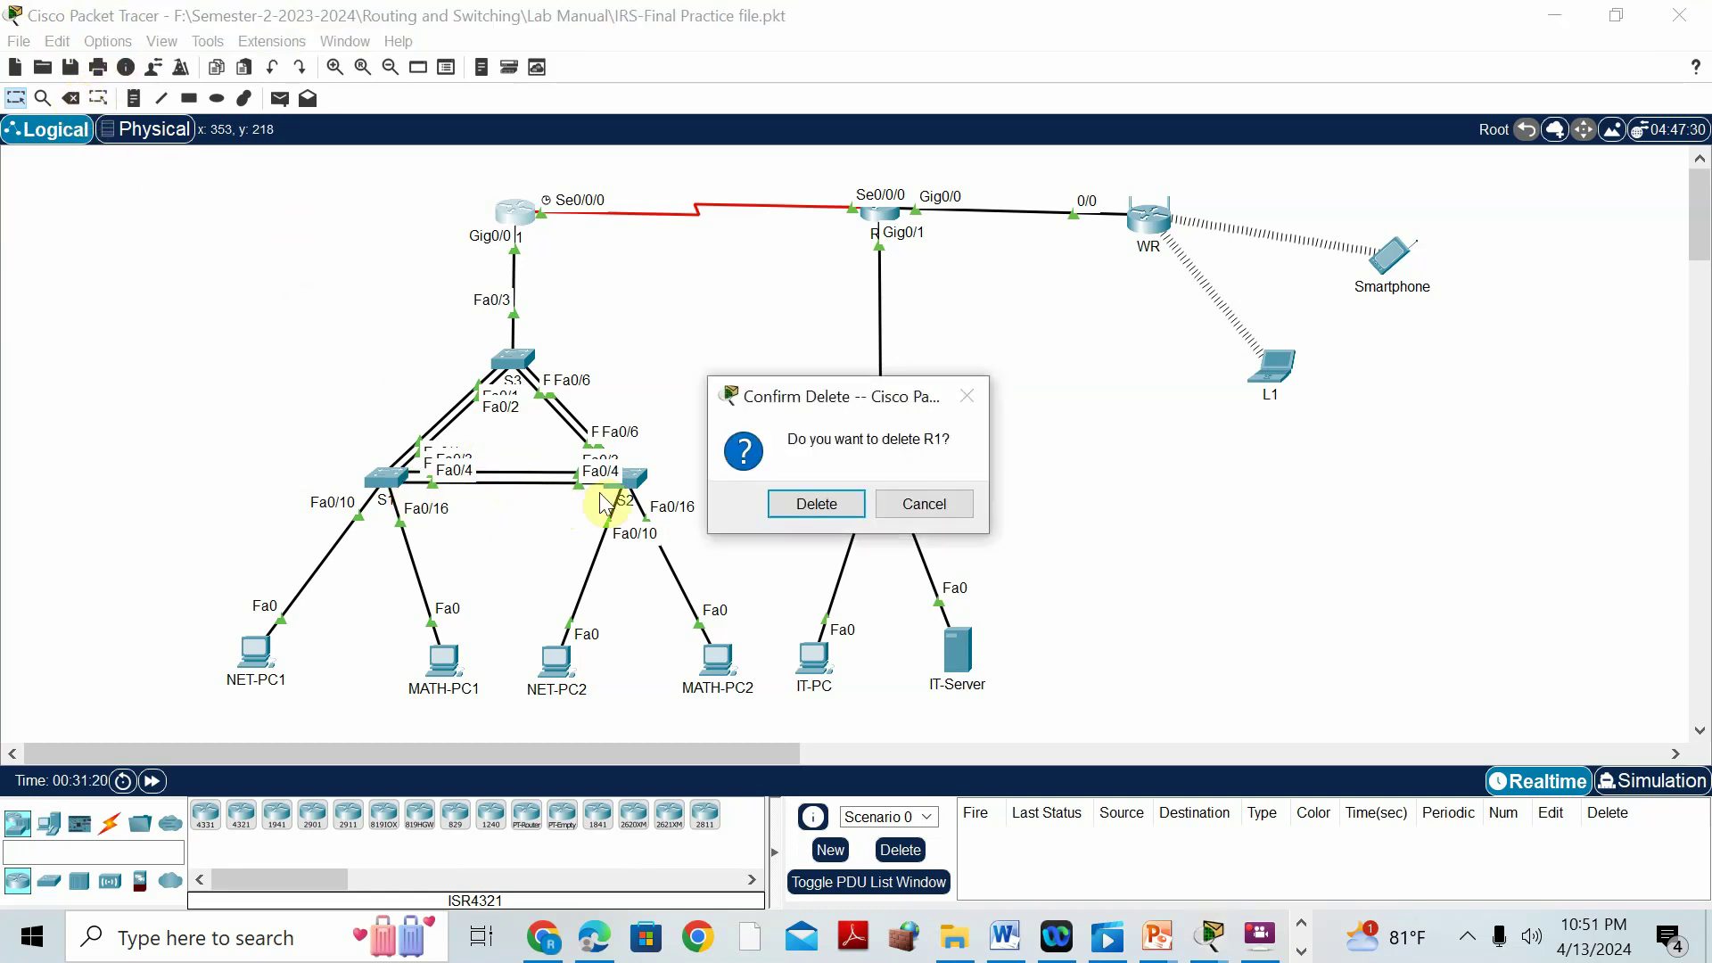
left_click(943, 501)
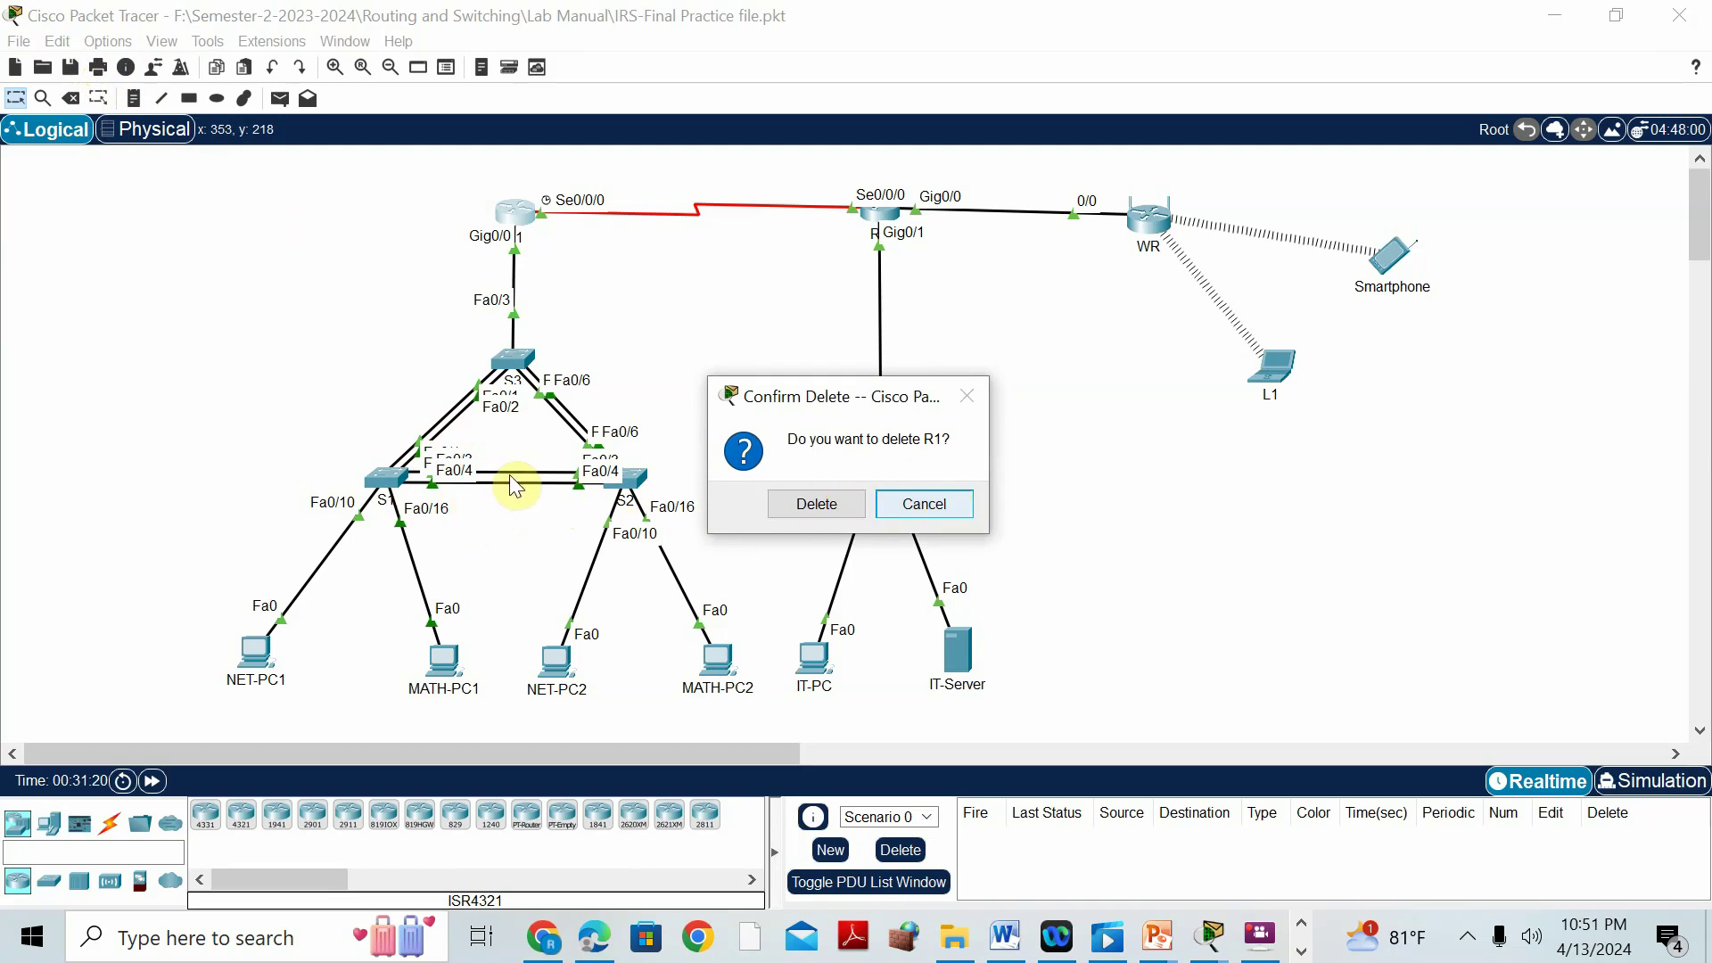
left_click(882, 496)
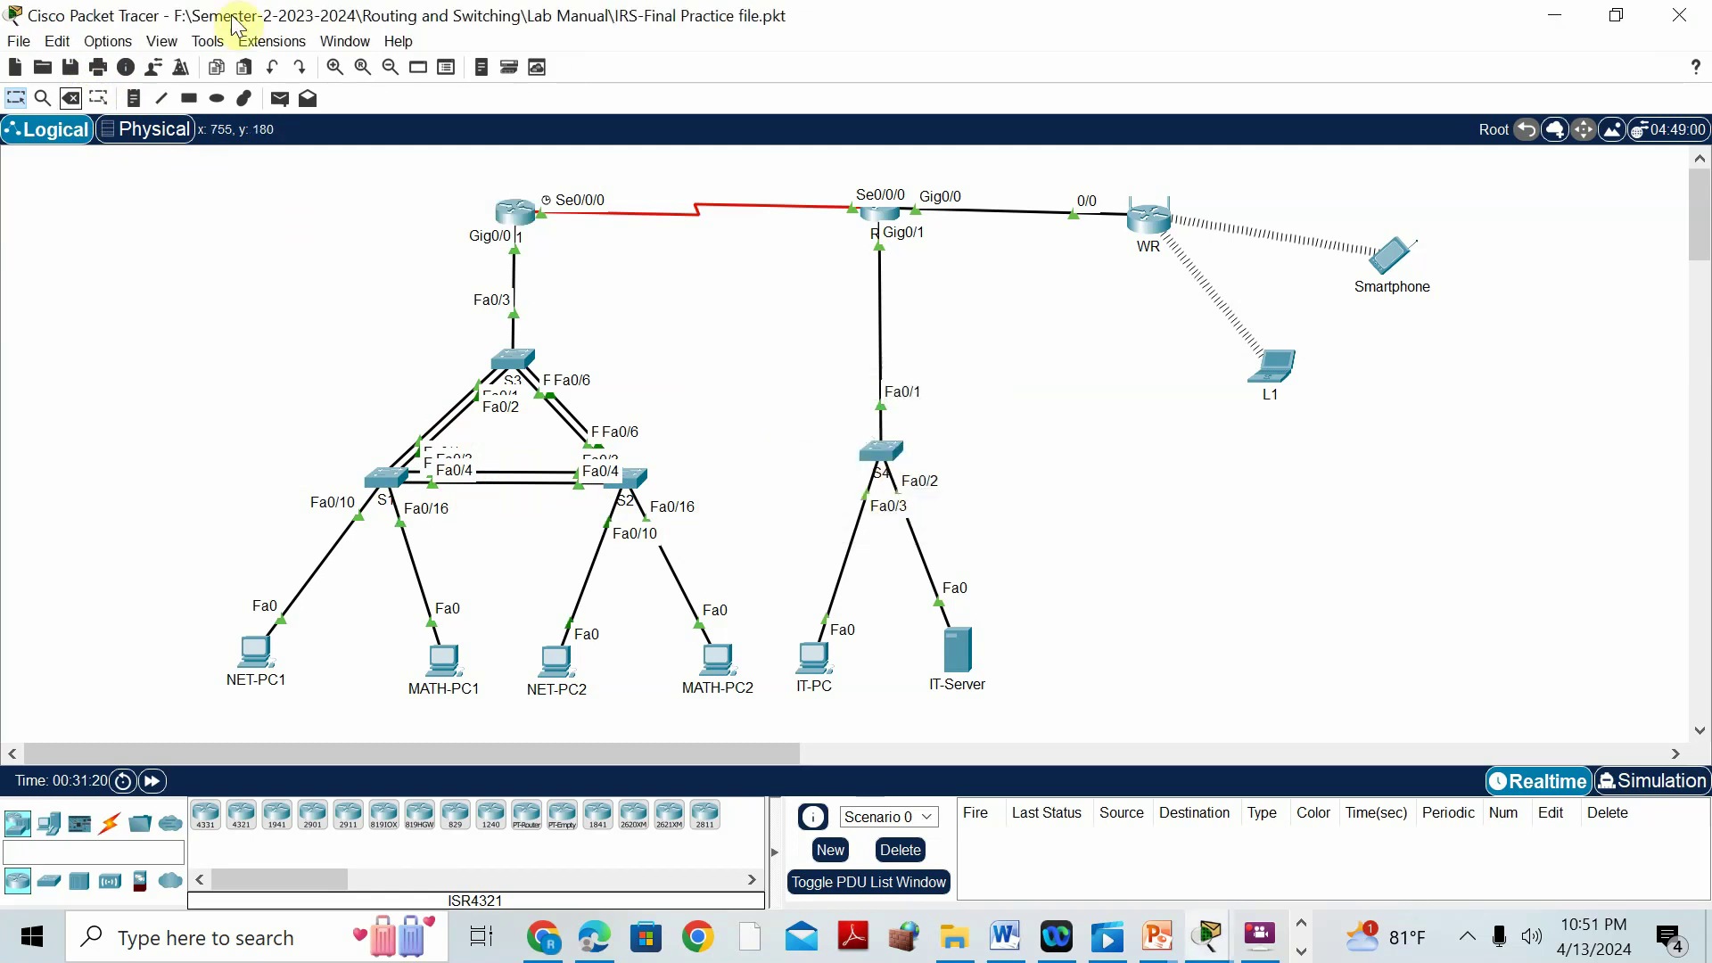
Delete the Fa0/4 link between S1 and S2, then open switch S1.
left_click(72, 99)
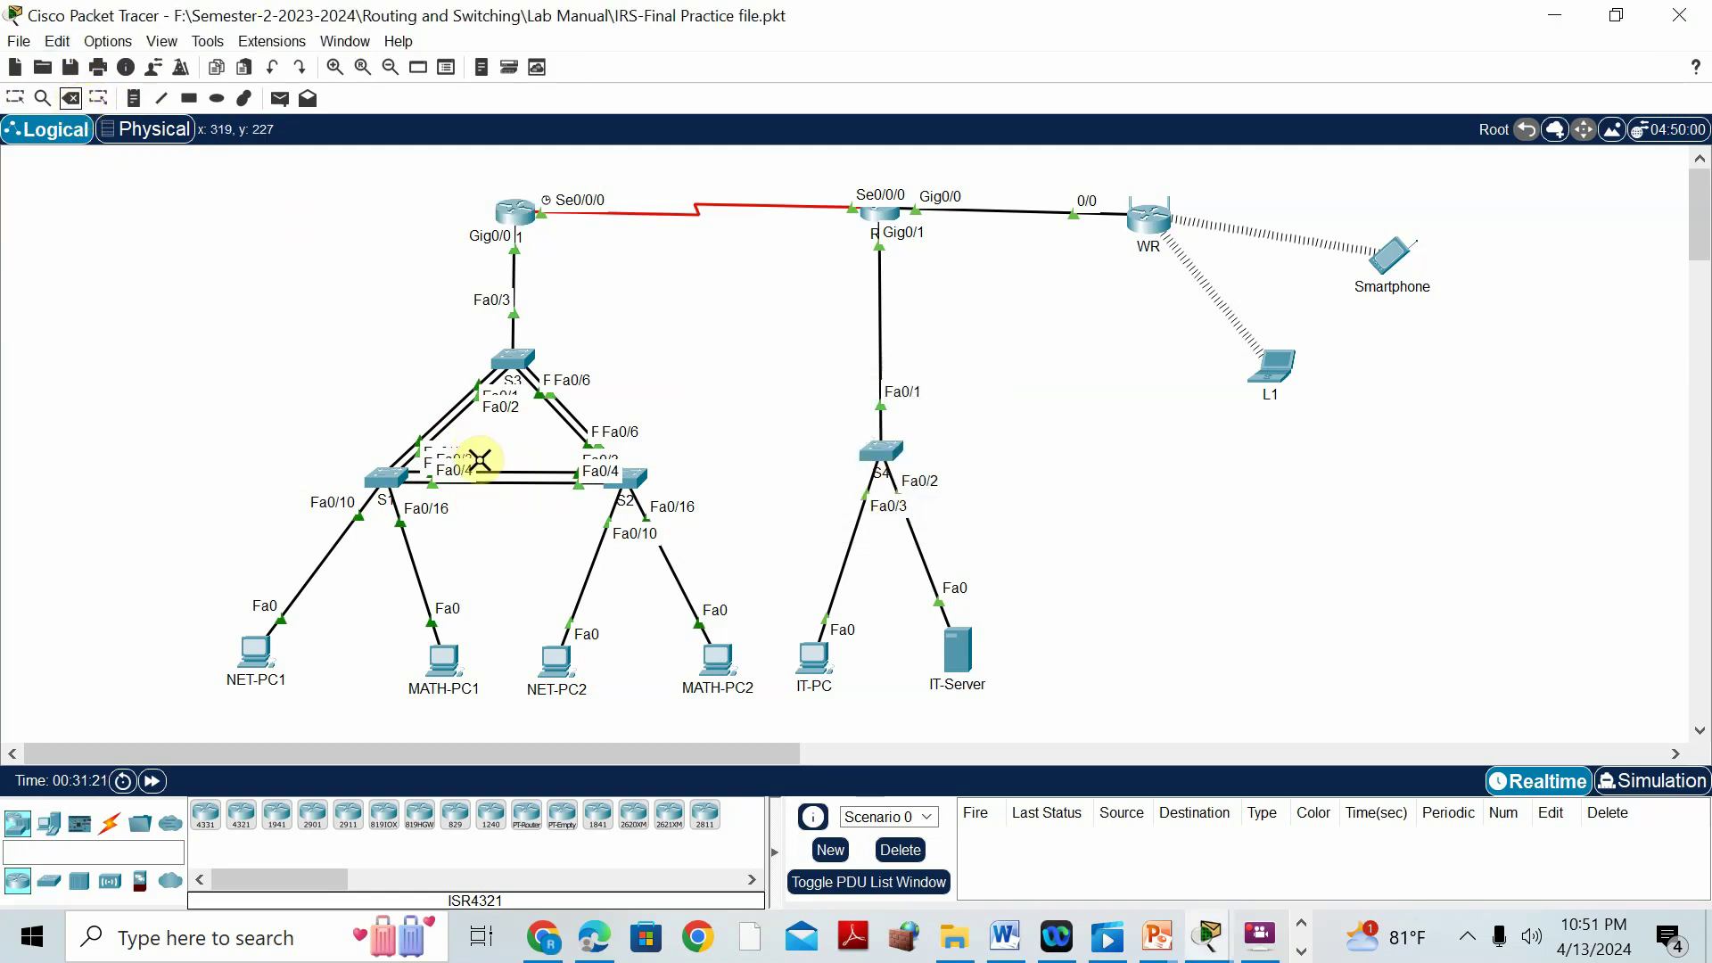
left_click(496, 484)
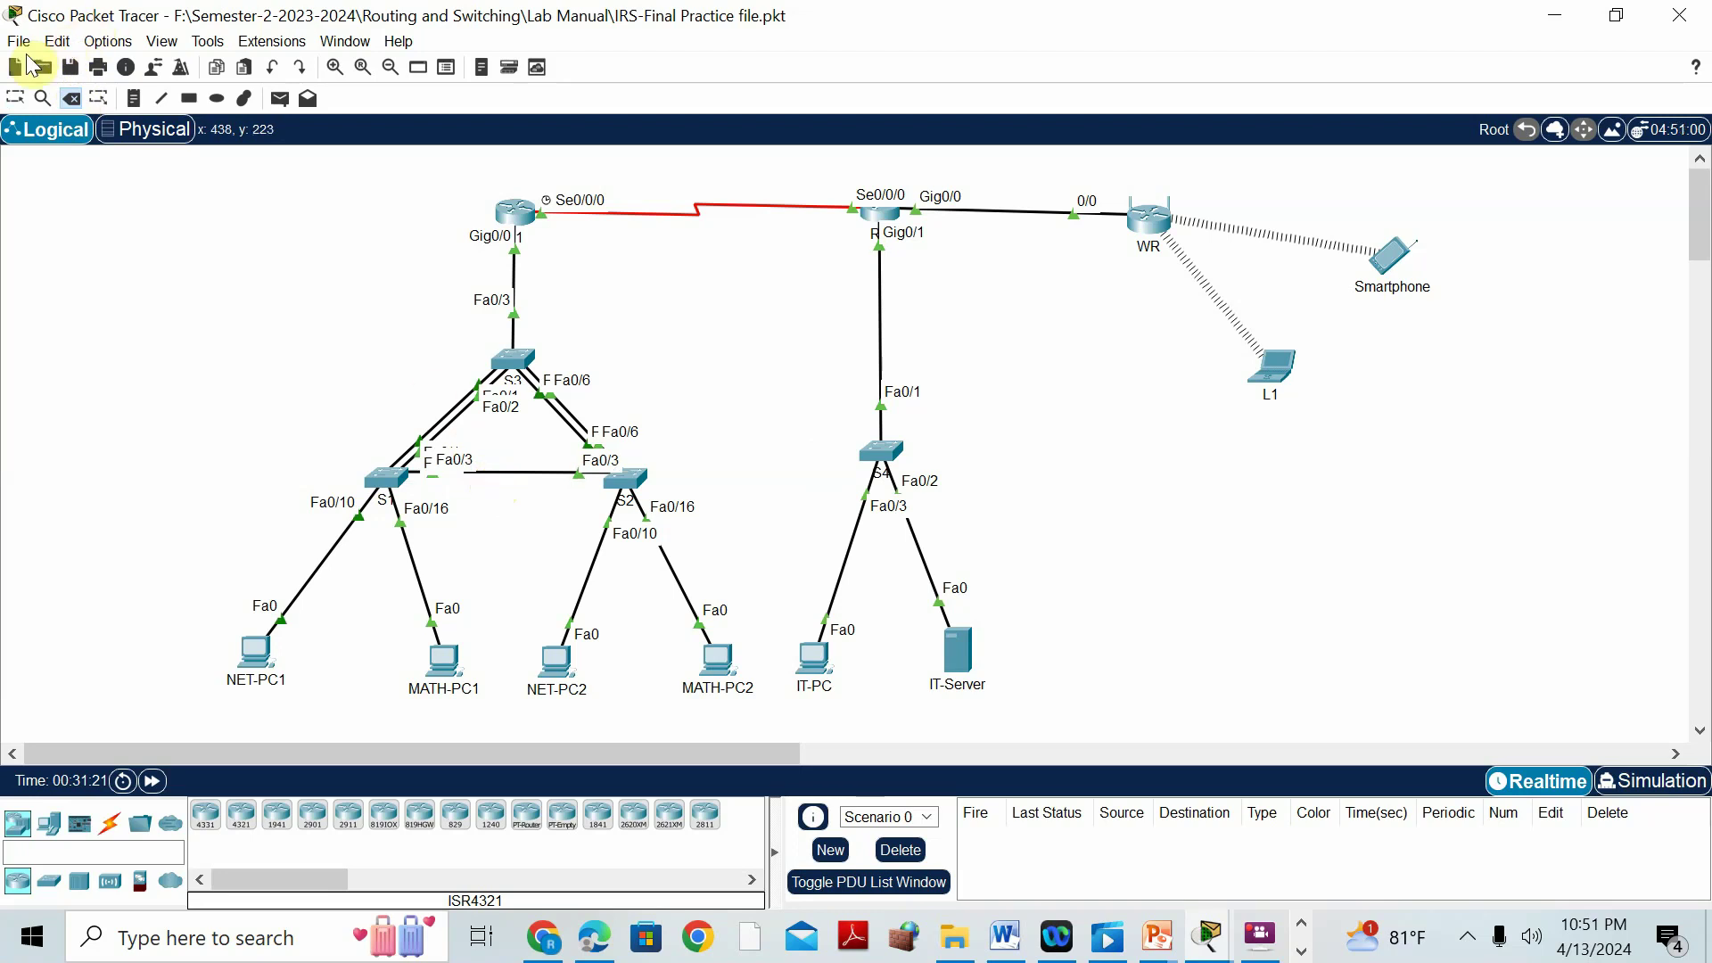
left_click(15, 98)
left_click(374, 488)
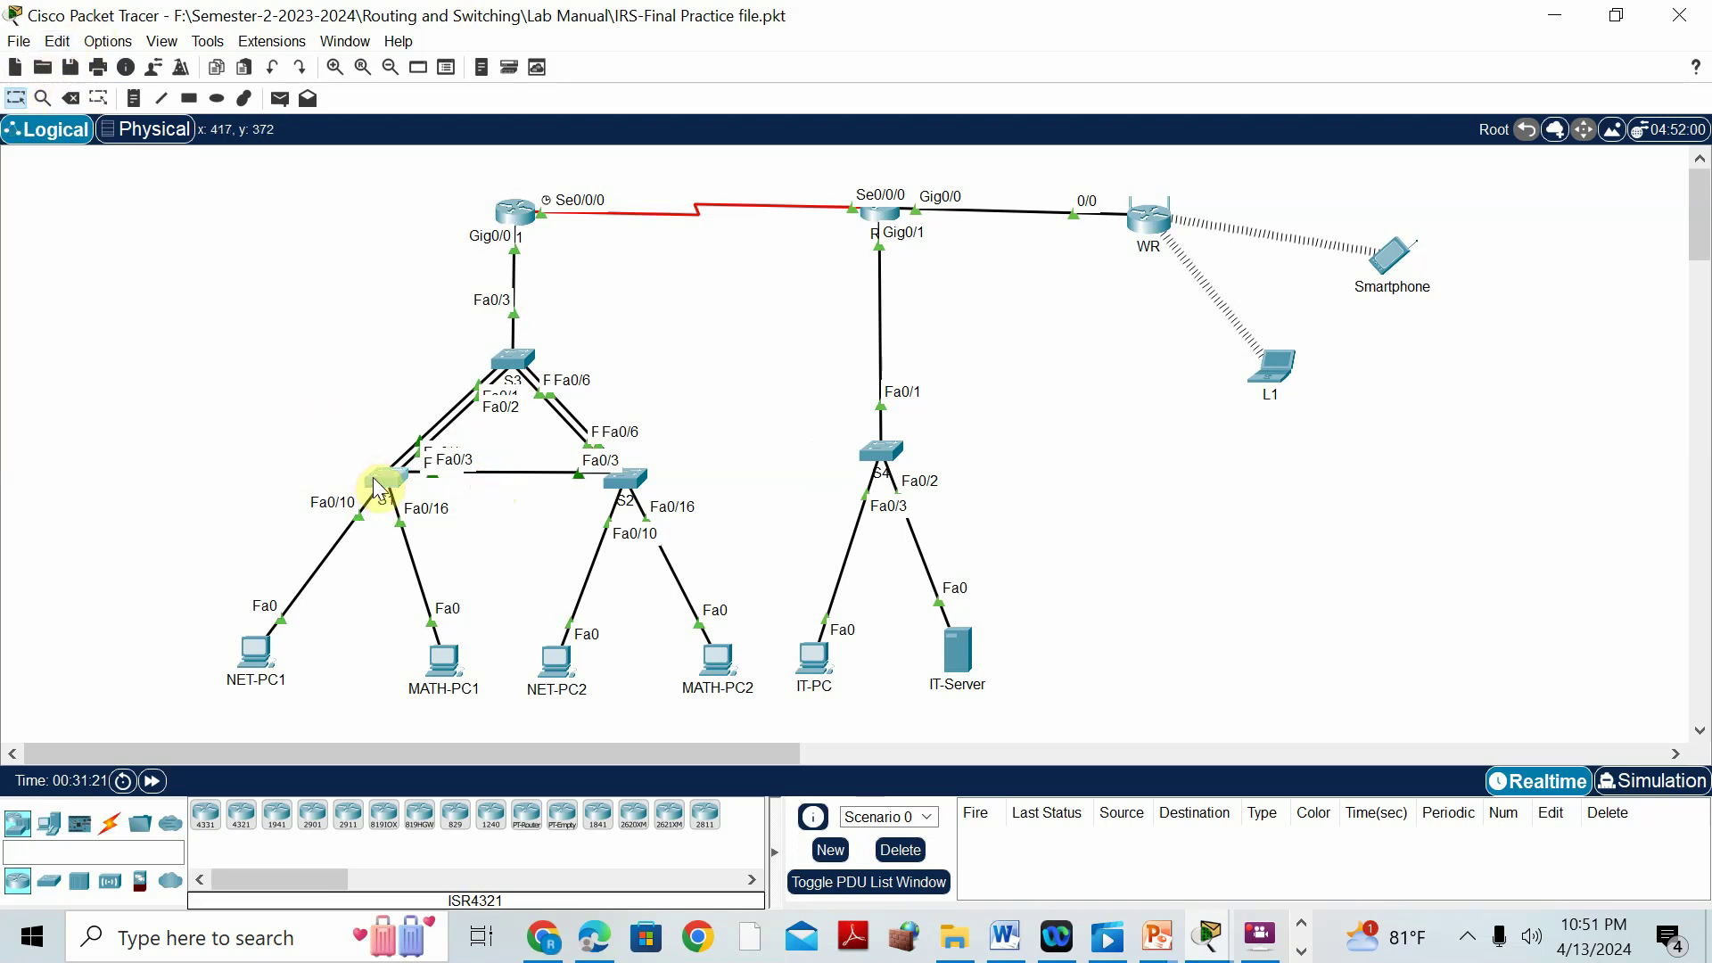
left_click(375, 487)
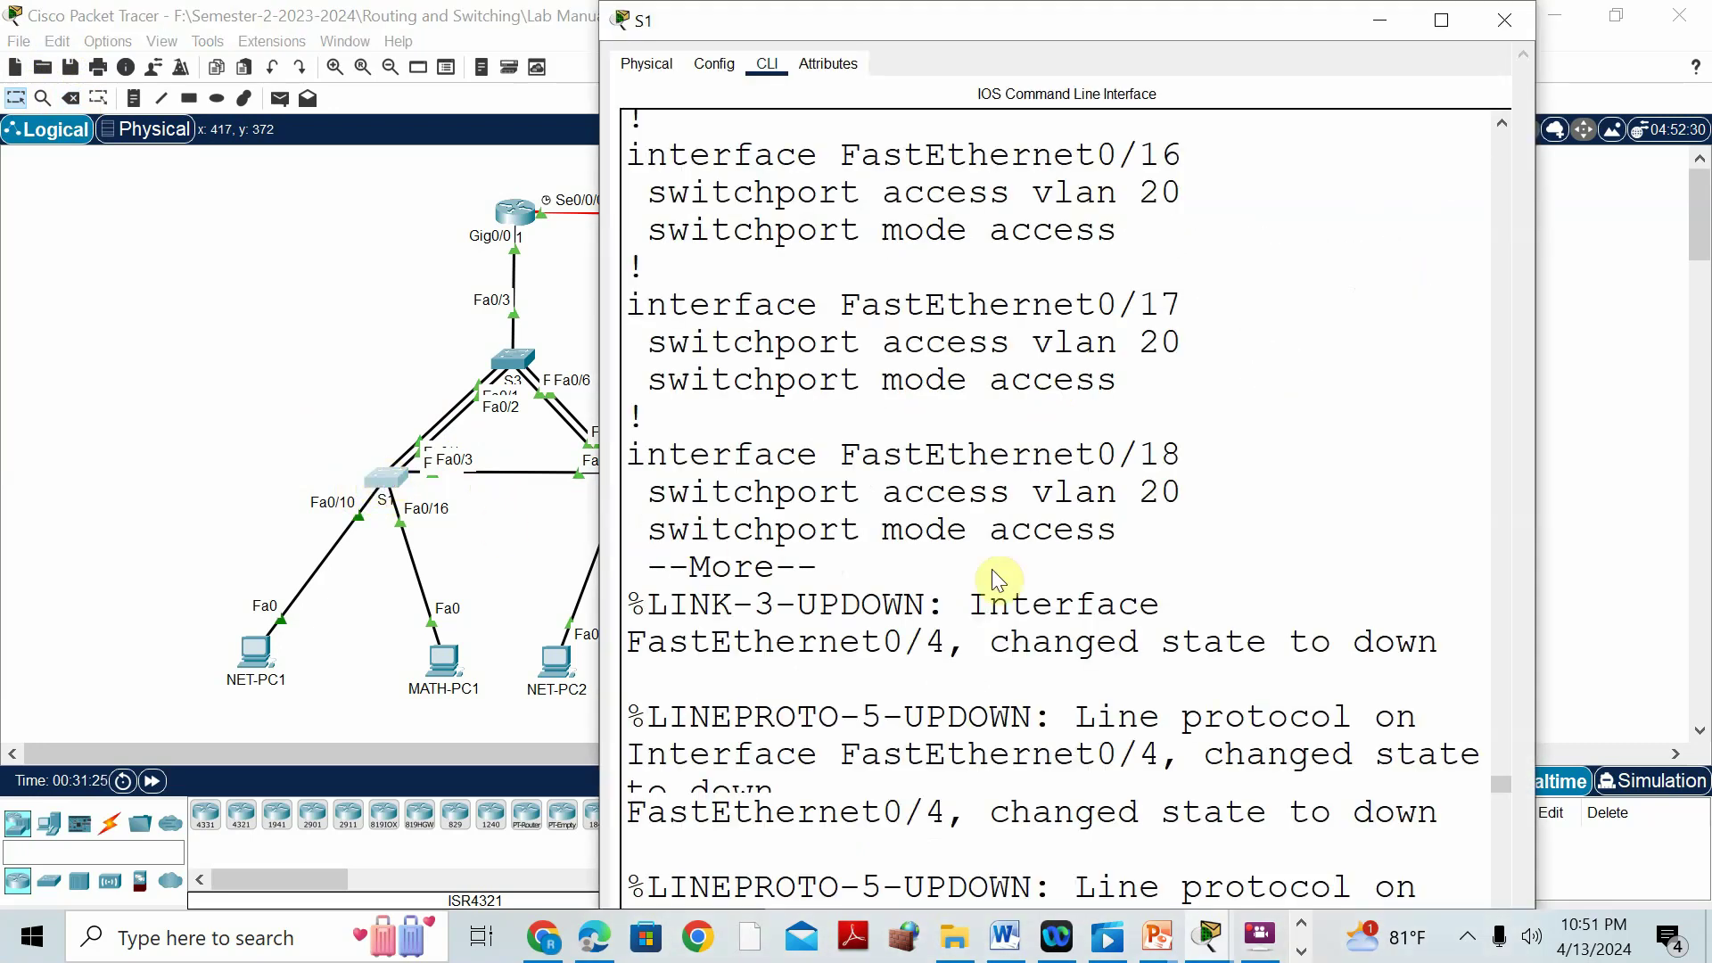
Run 'show etherchannel summary' on S1 and mark Fa0/4 shown as down (D) in Po1.
left_click(1442, 27)
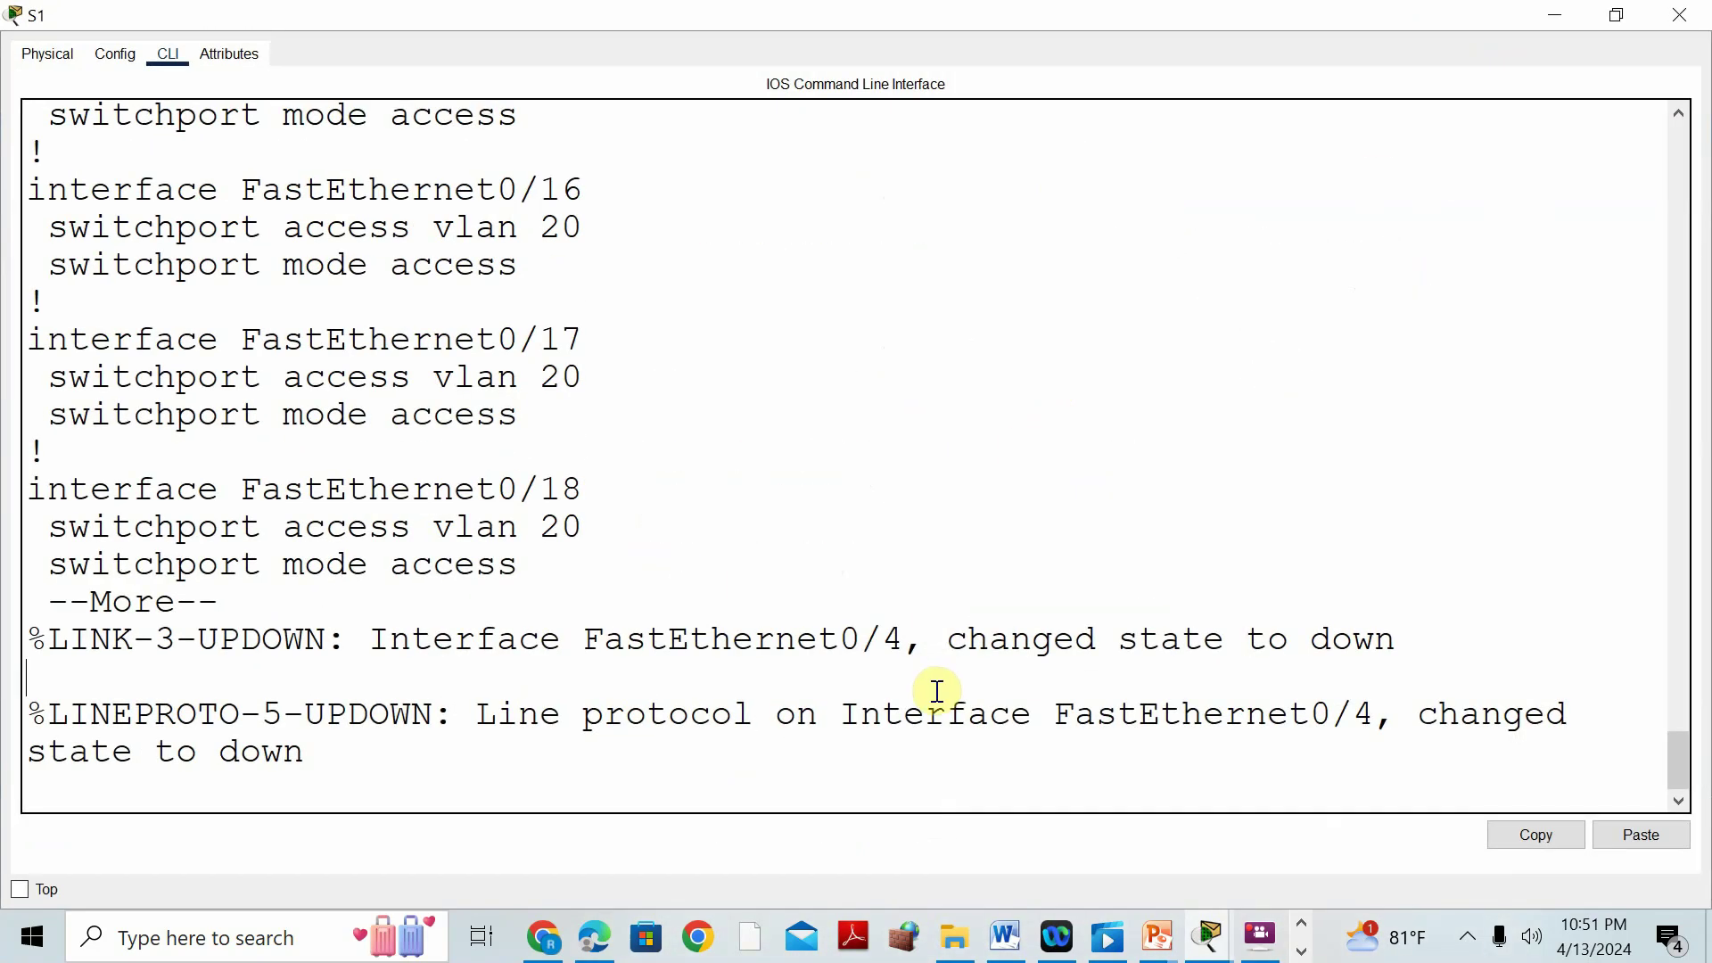
key("Return")
key("Return")
key("Return")
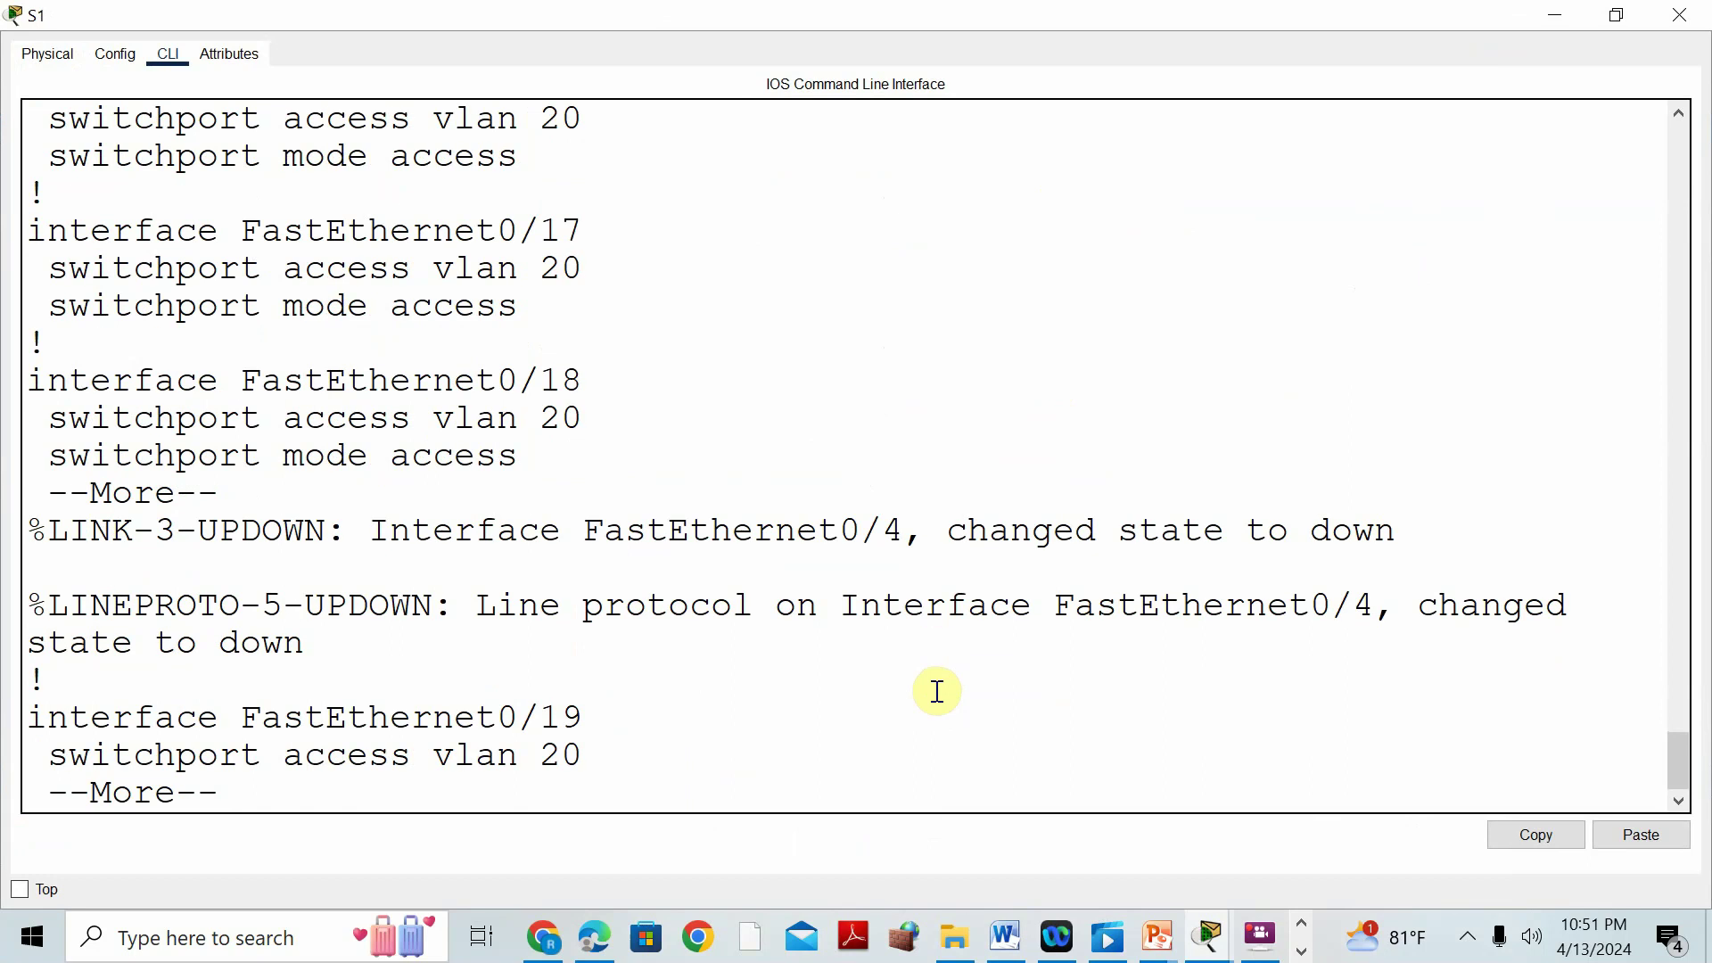
type("qSH ETH")
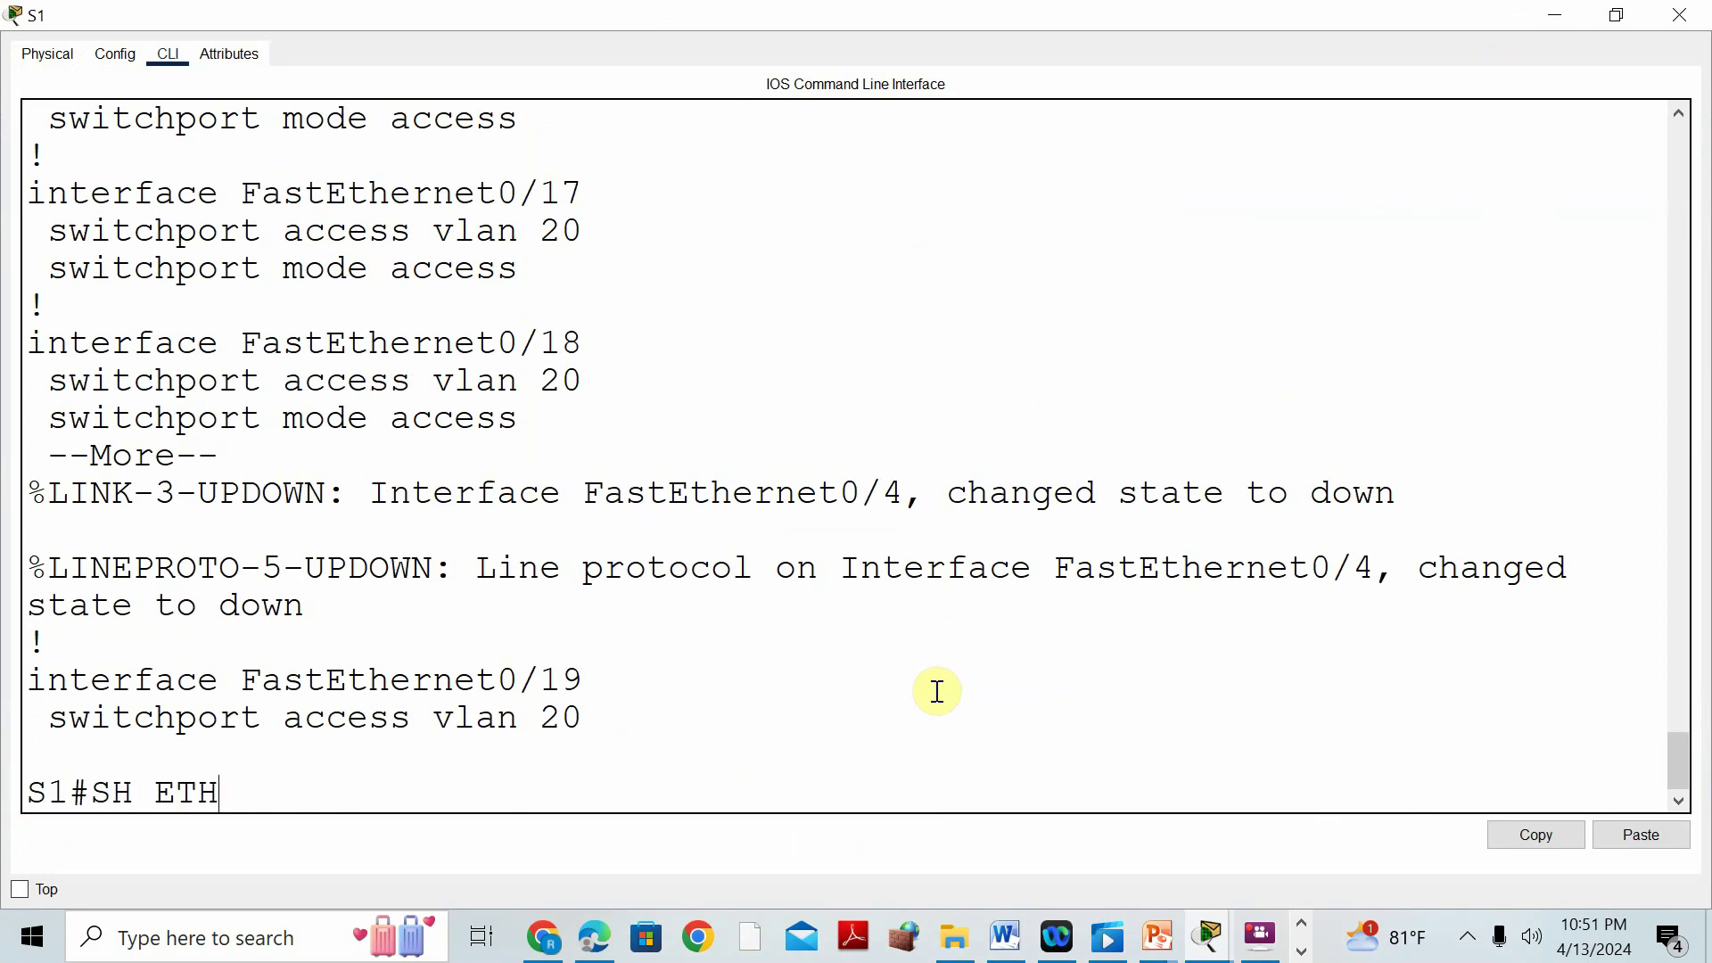
key("Tab")
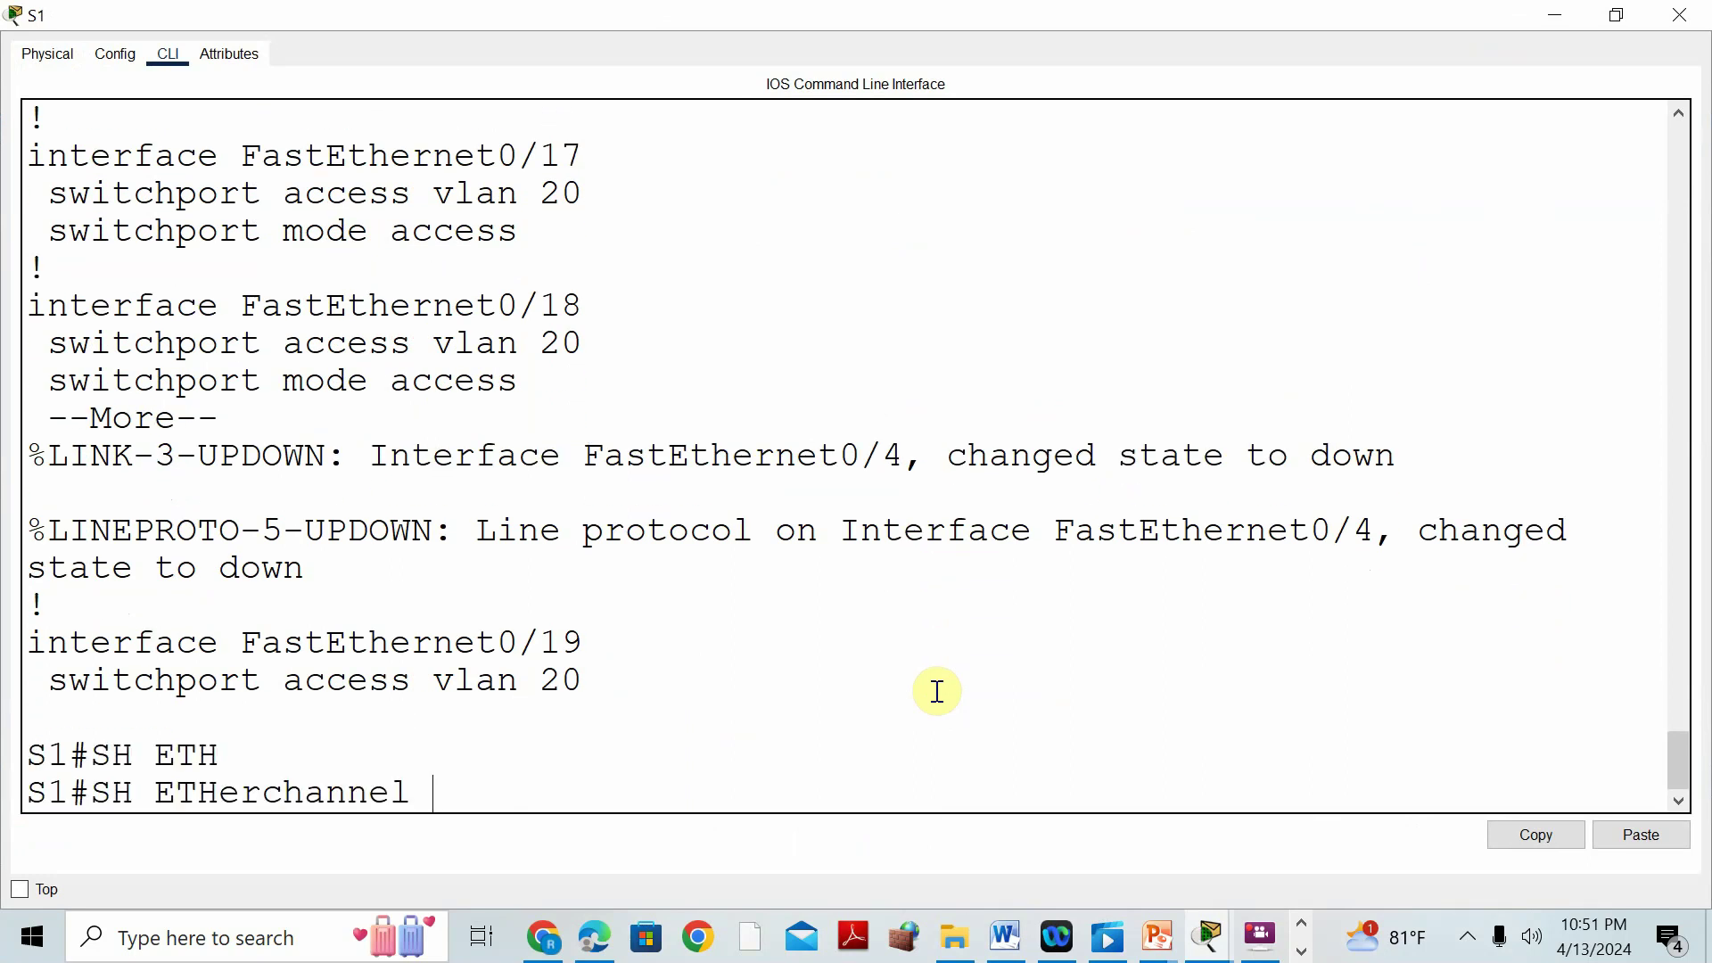
type("SUM")
key("Tab")
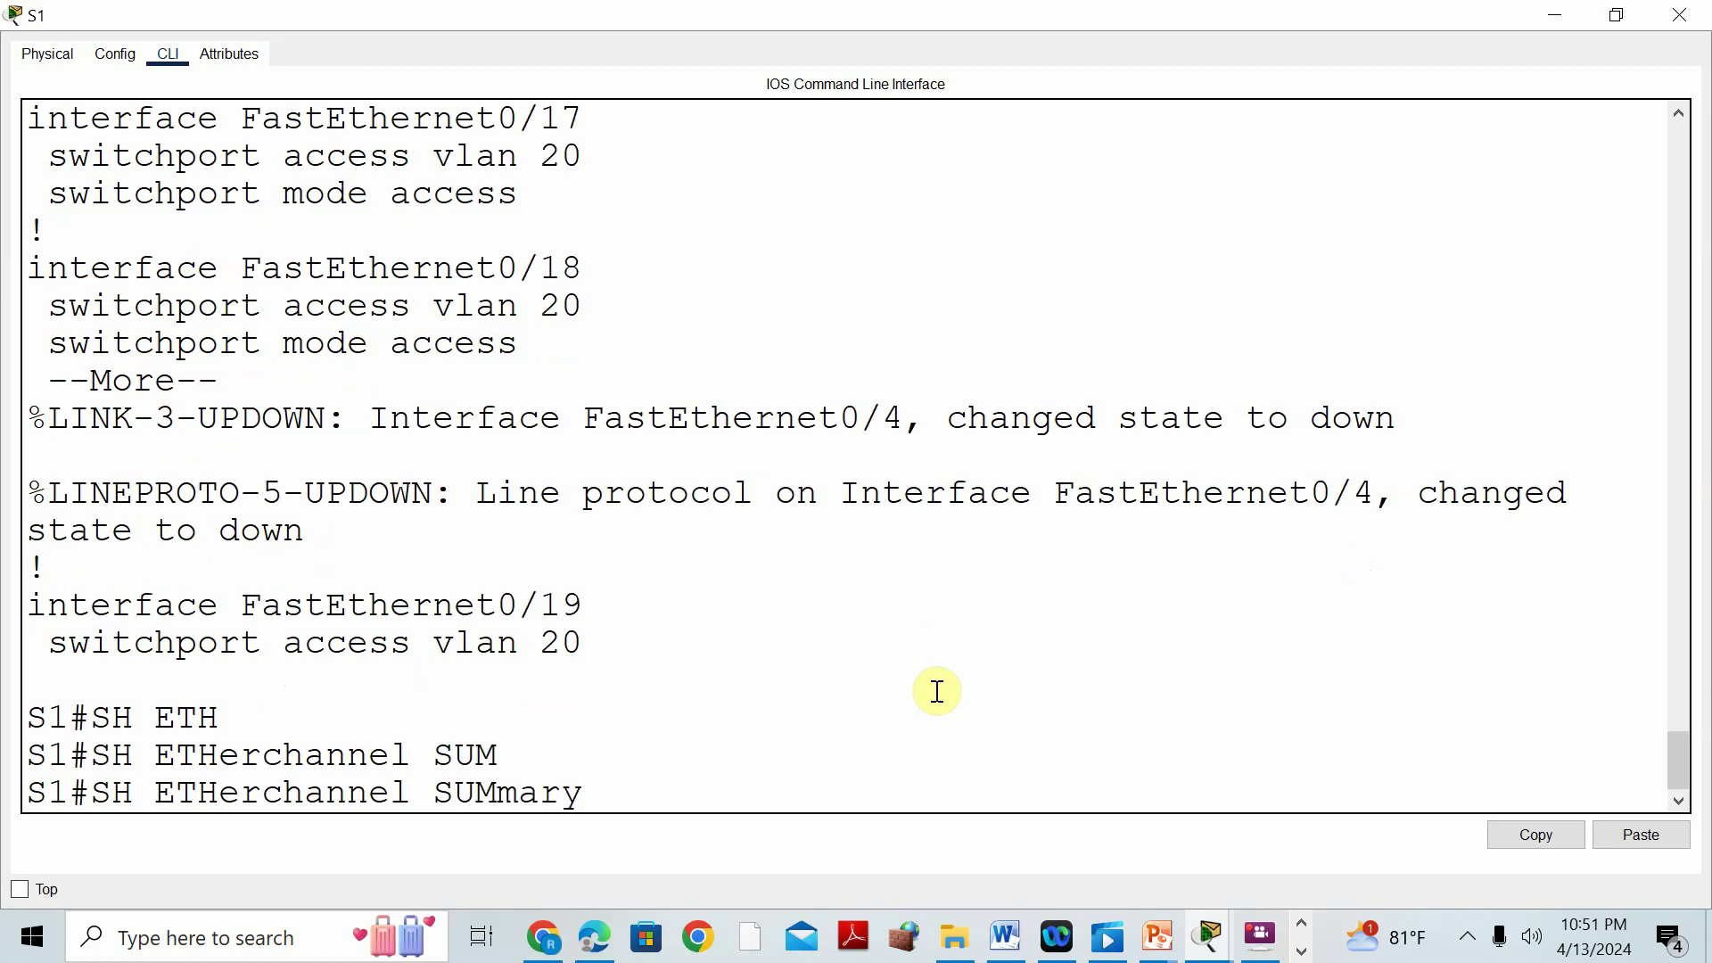
key("Return")
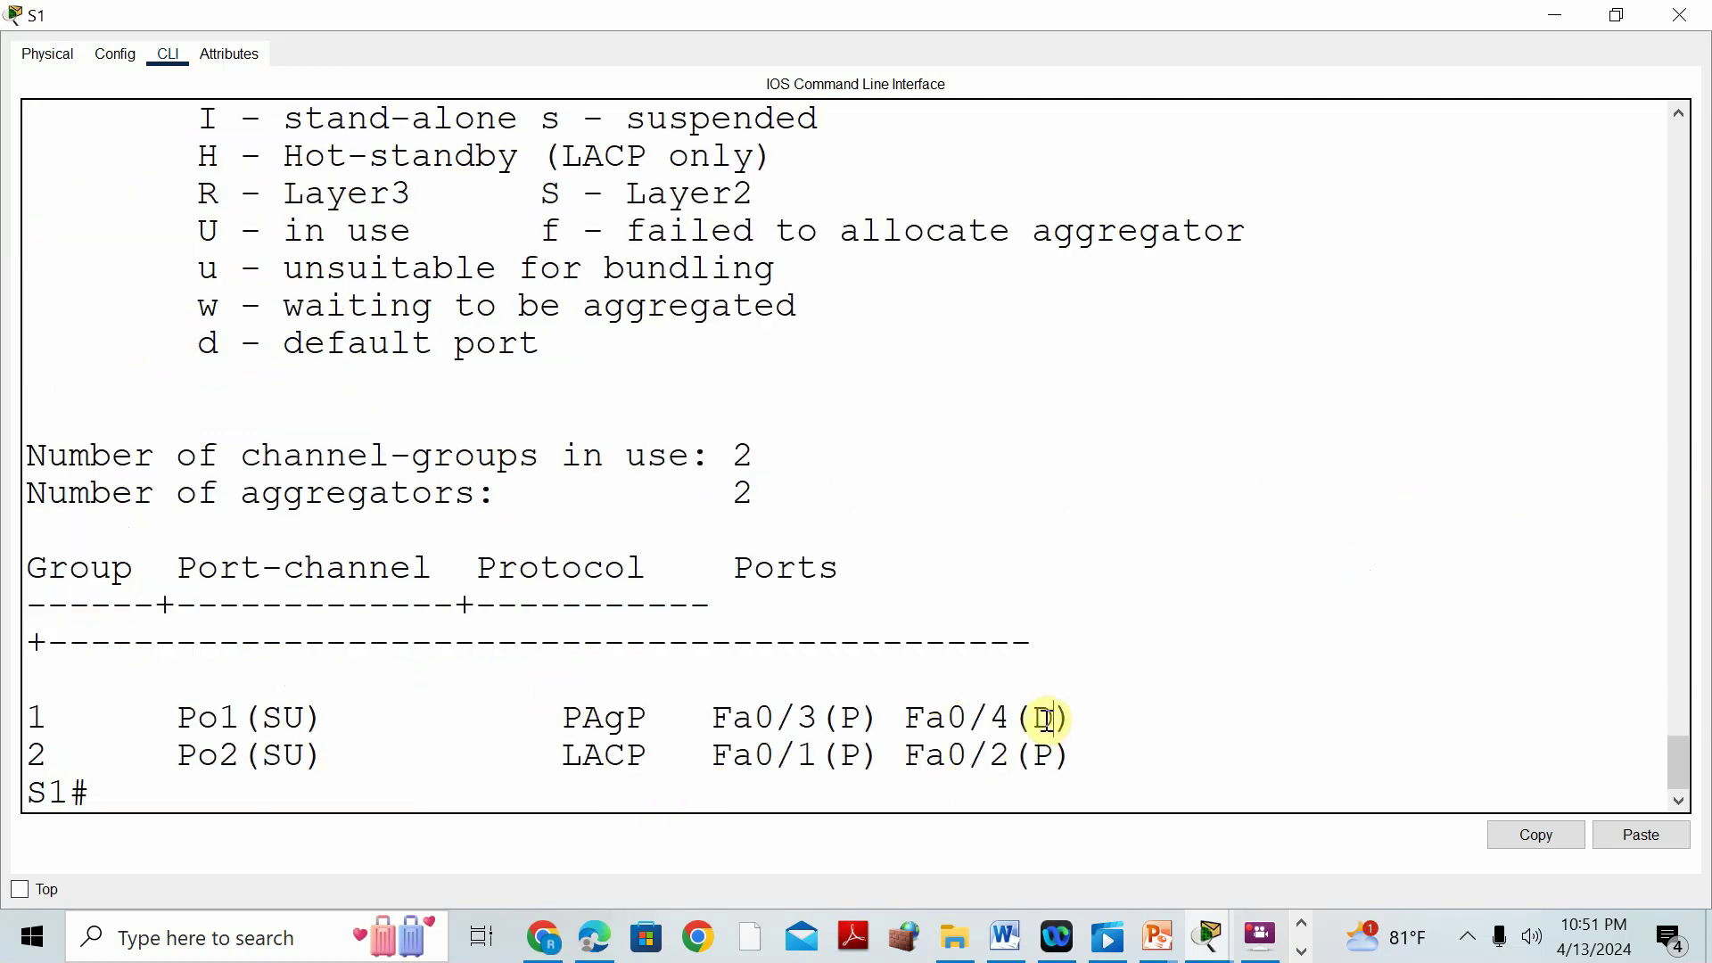
left_click_drag(1054, 721, 1042, 720)
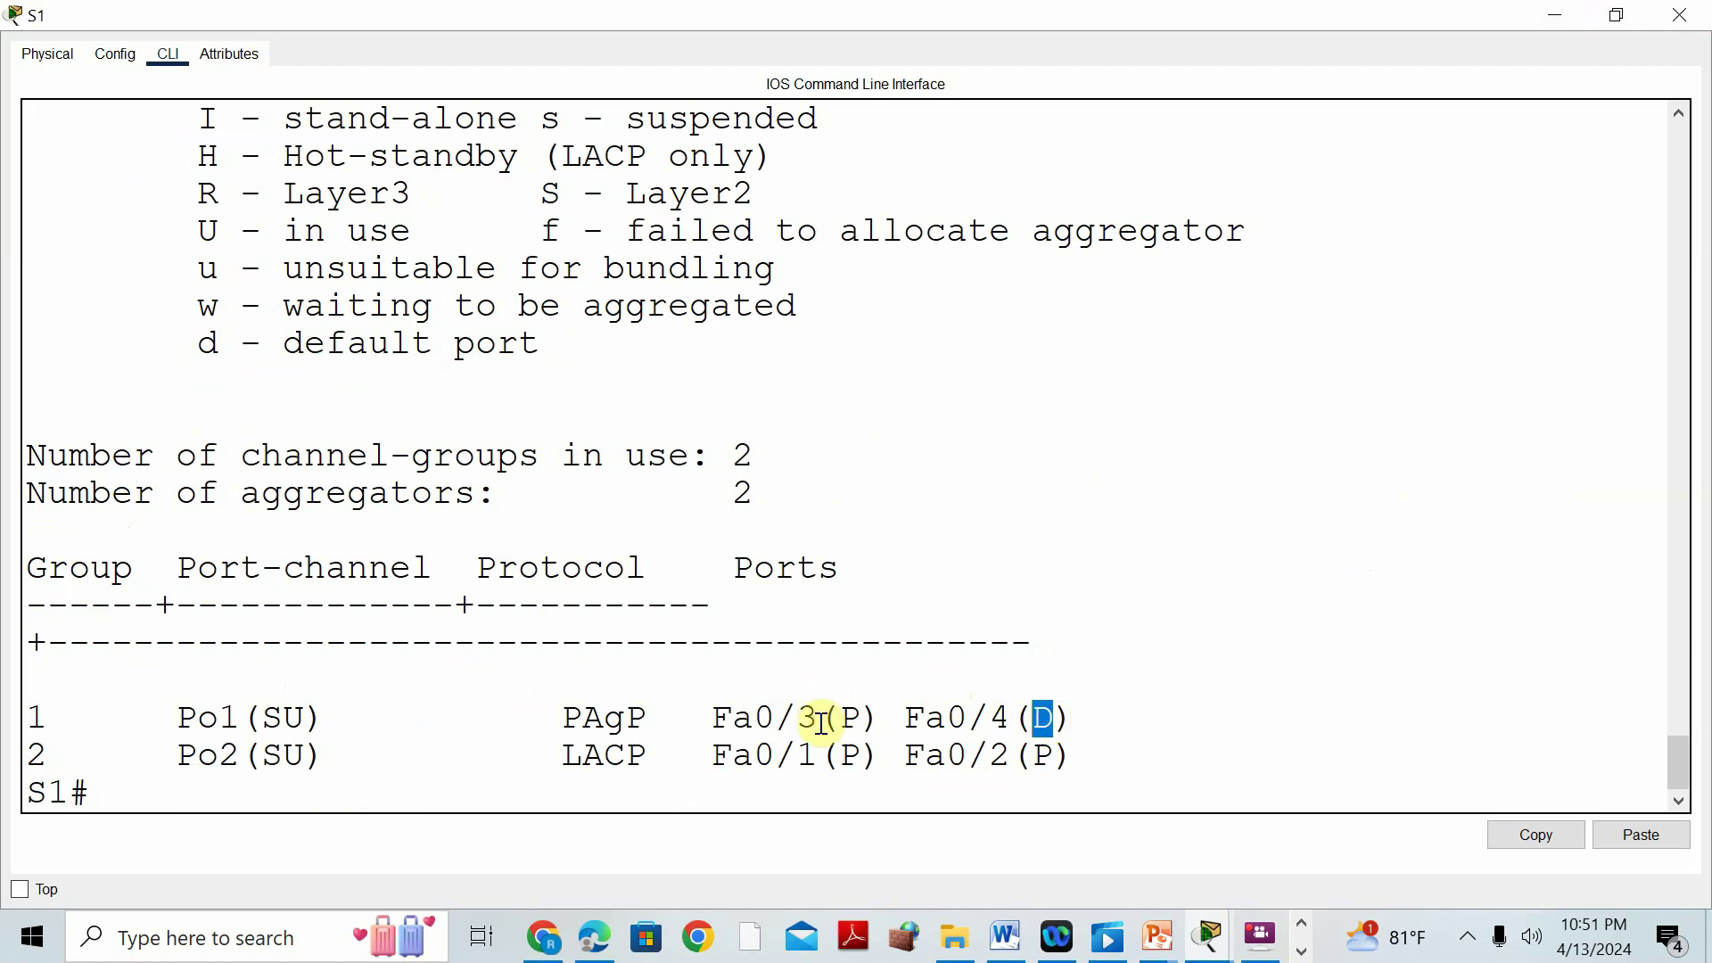
Close S1's console, fast-forward simulation time, and return to the Word lab document.
left_click(1558, 16)
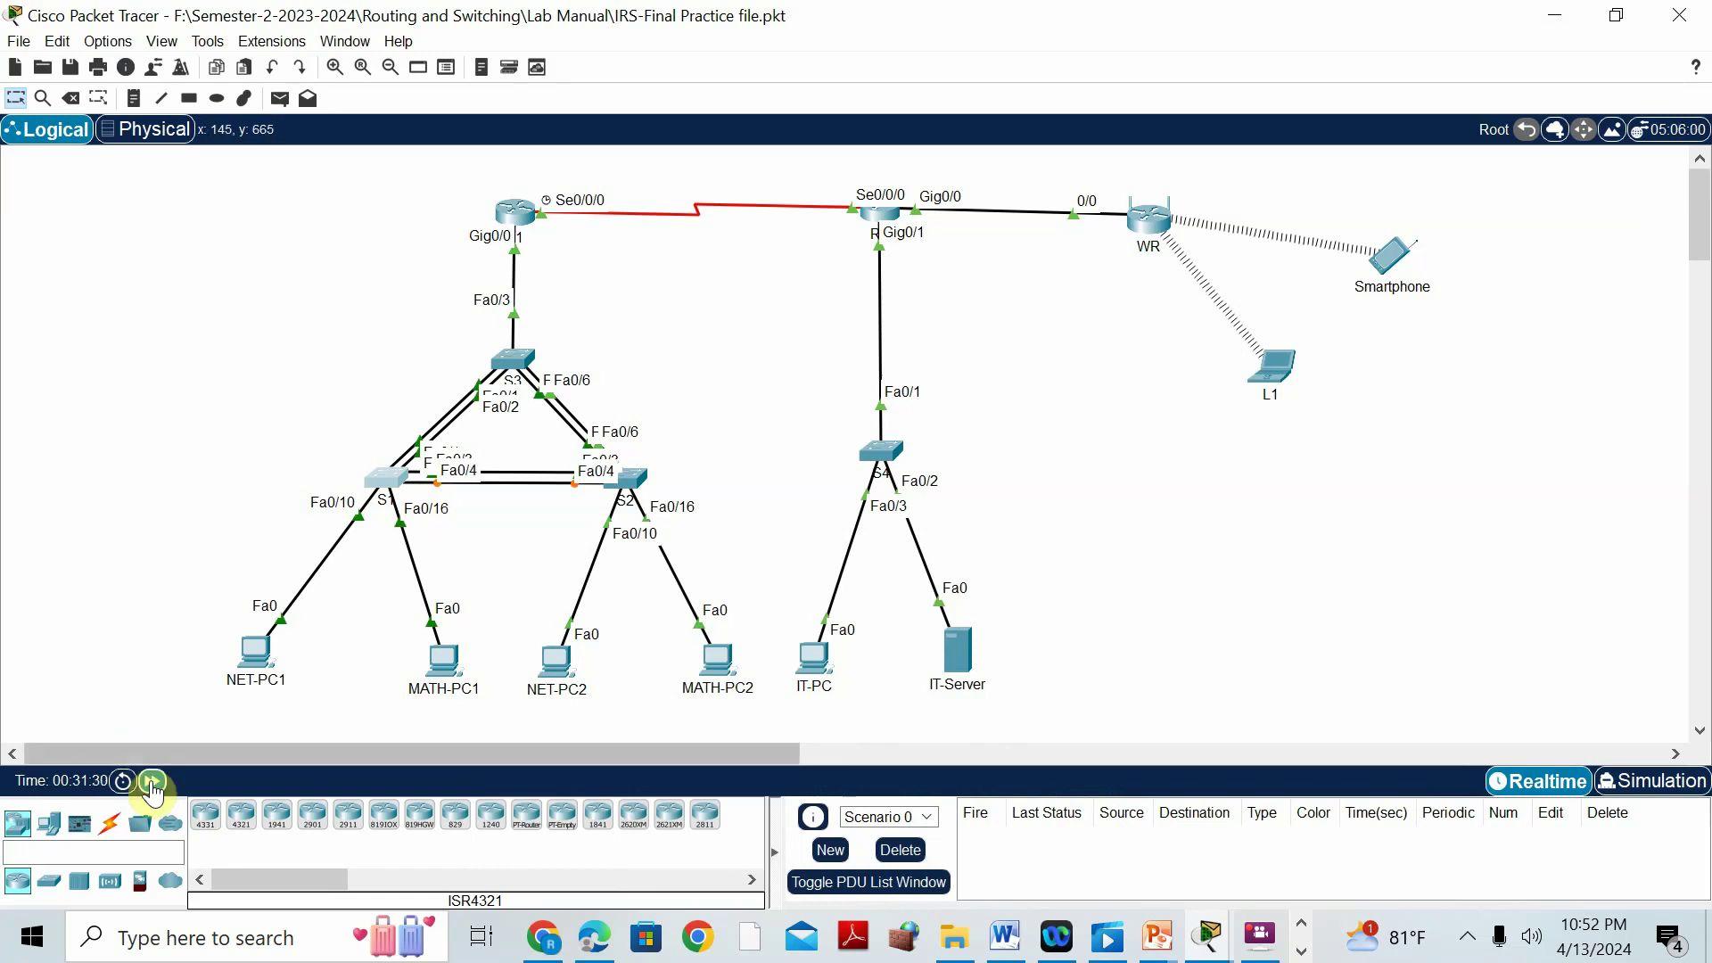
left_click(151, 782)
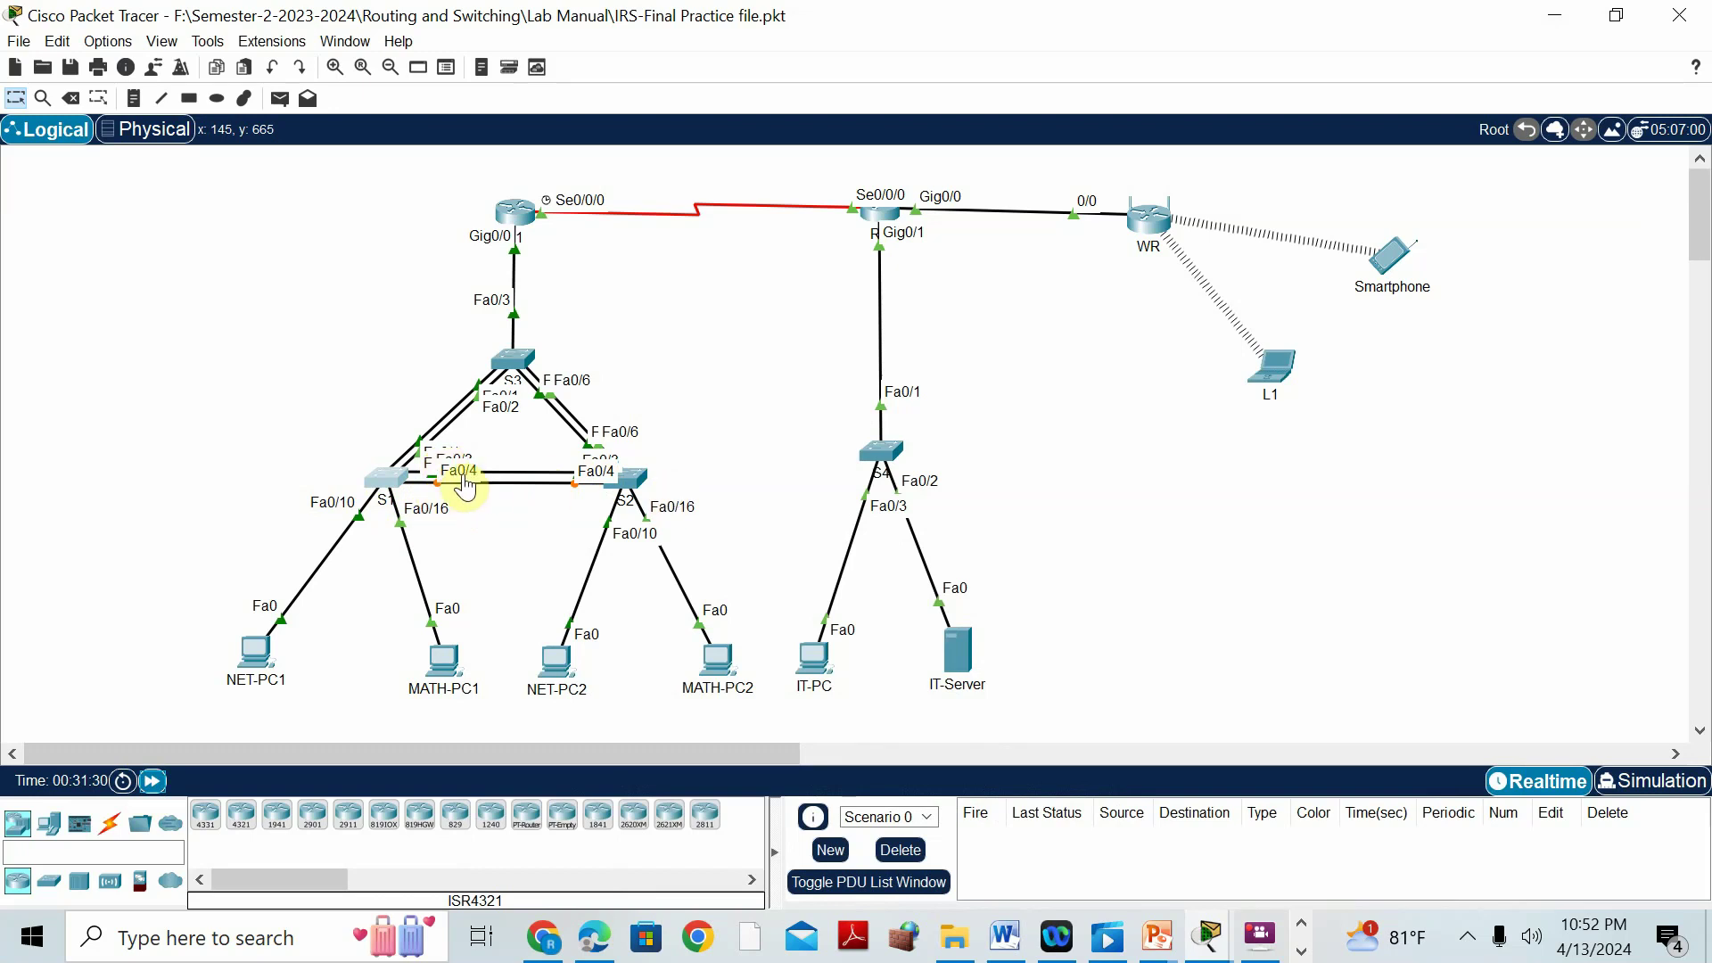
left_click(1005, 936)
Scroll the Word lab document to the port-security section and preview the Packet Tracer windows.
scroll(1110, 639, "down", 5)
scroll(1111, 640, "down", 15)
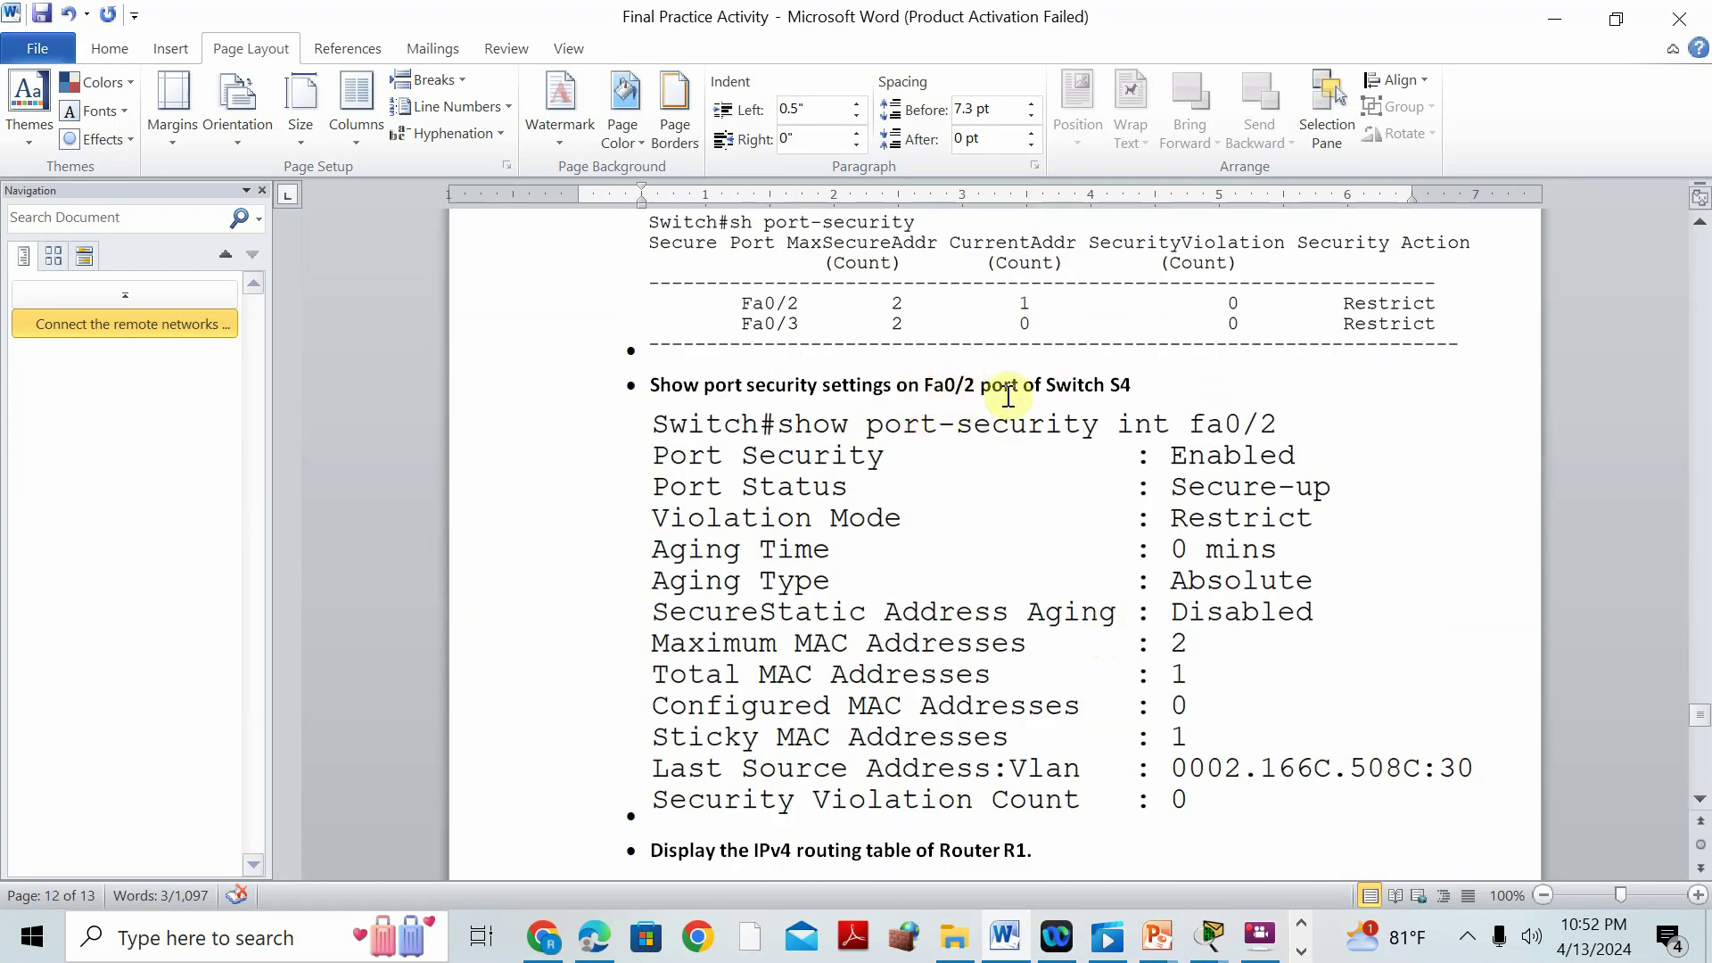
scroll(1008, 401, "up", 3)
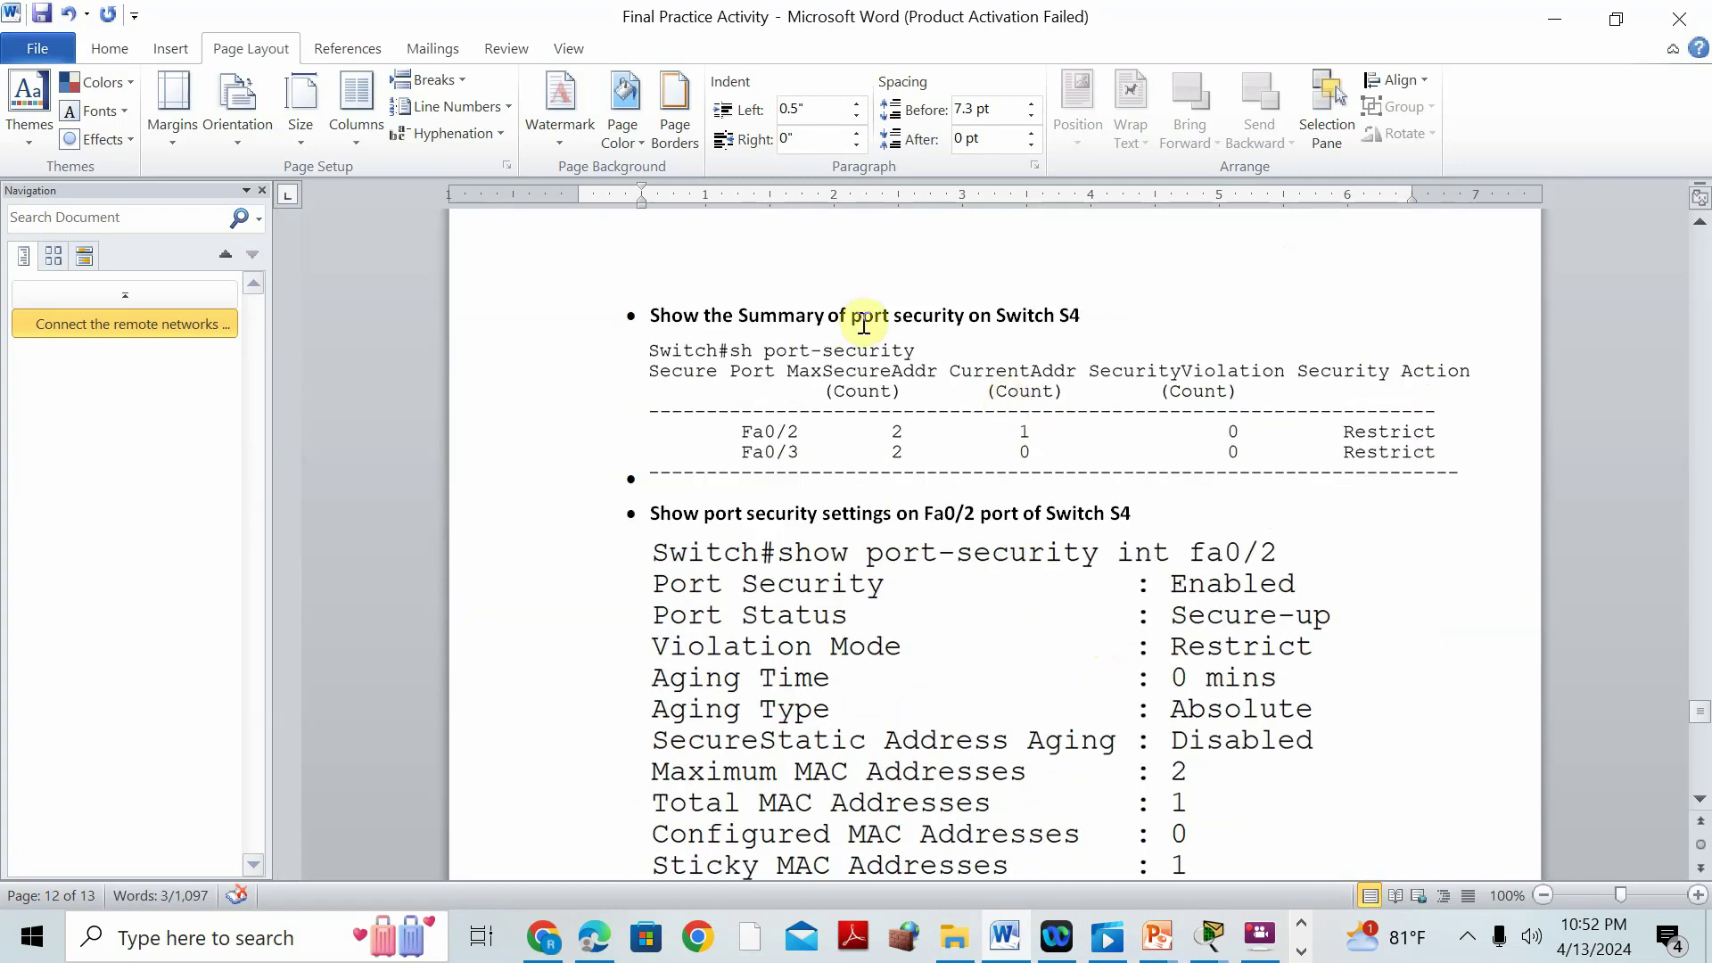
left_click(1209, 936)
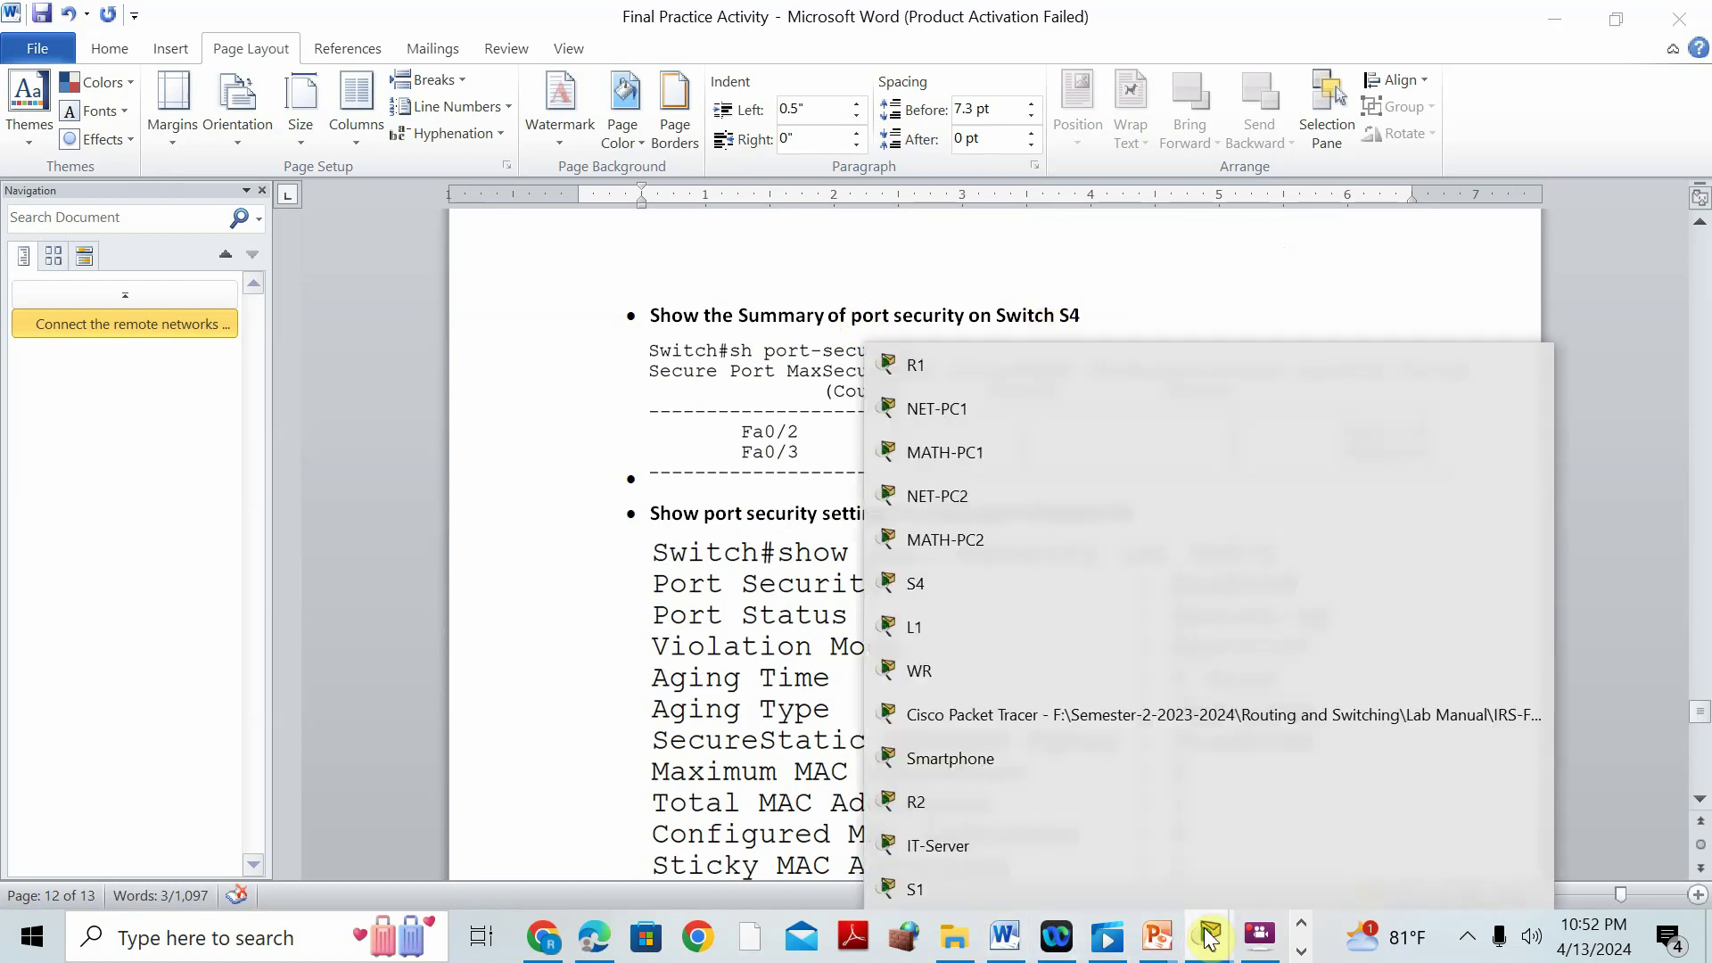
left_click(1113, 717)
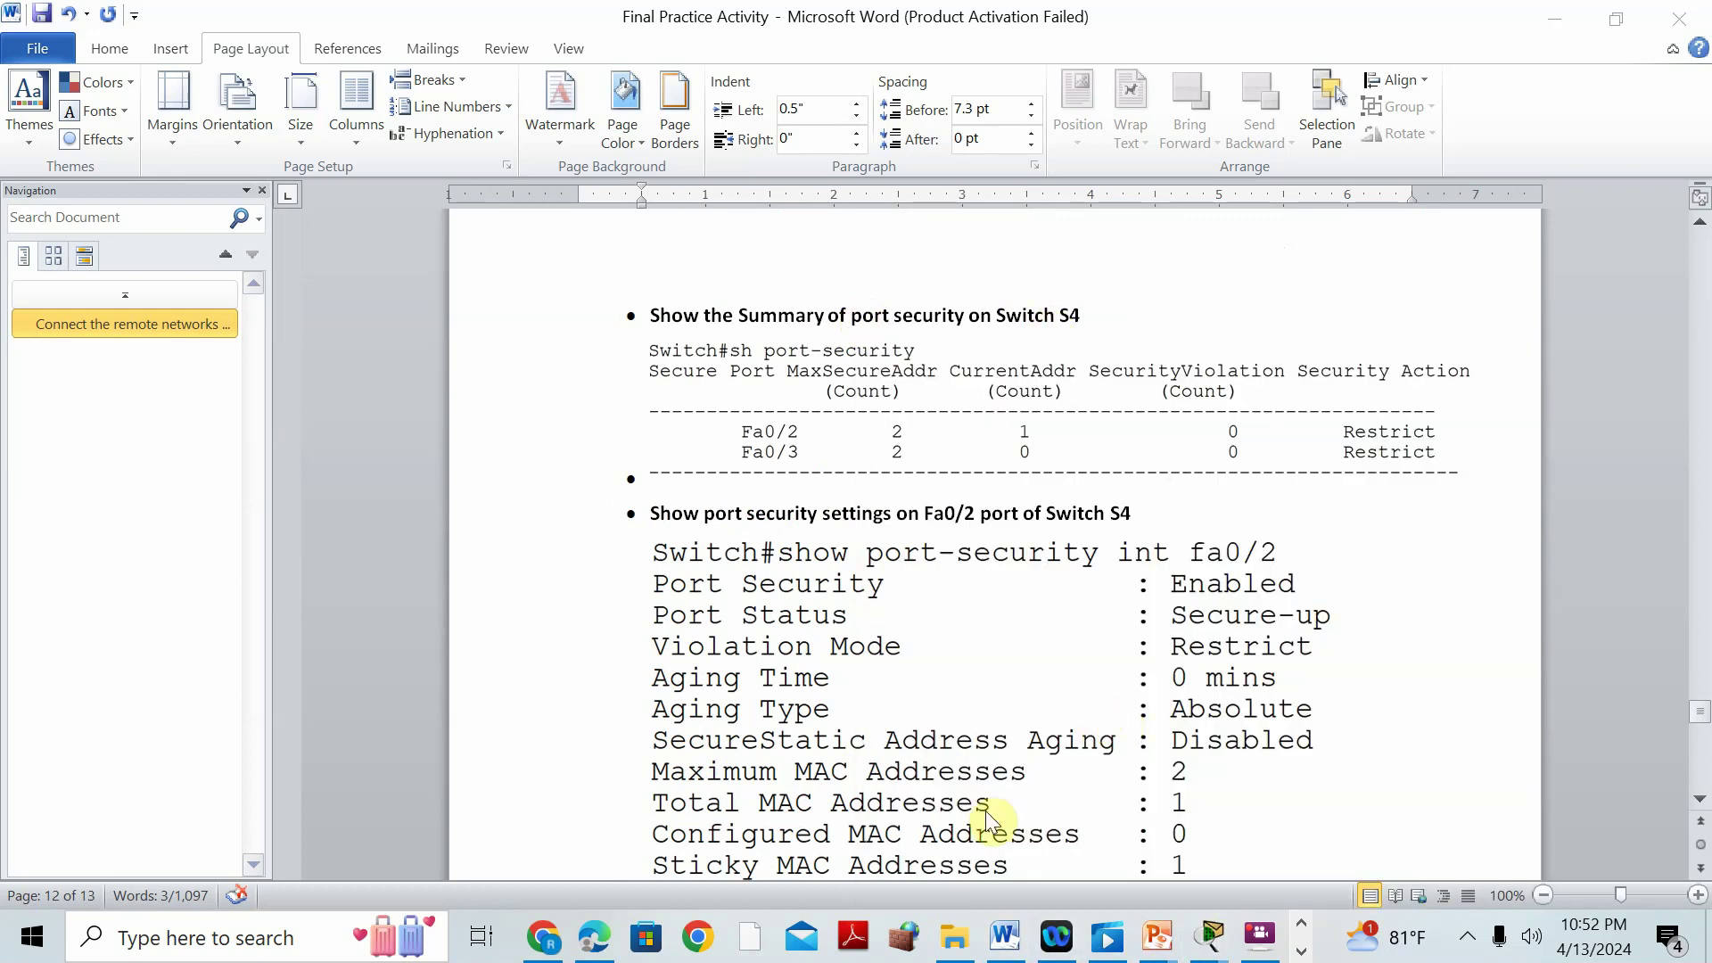
left_click(1209, 936)
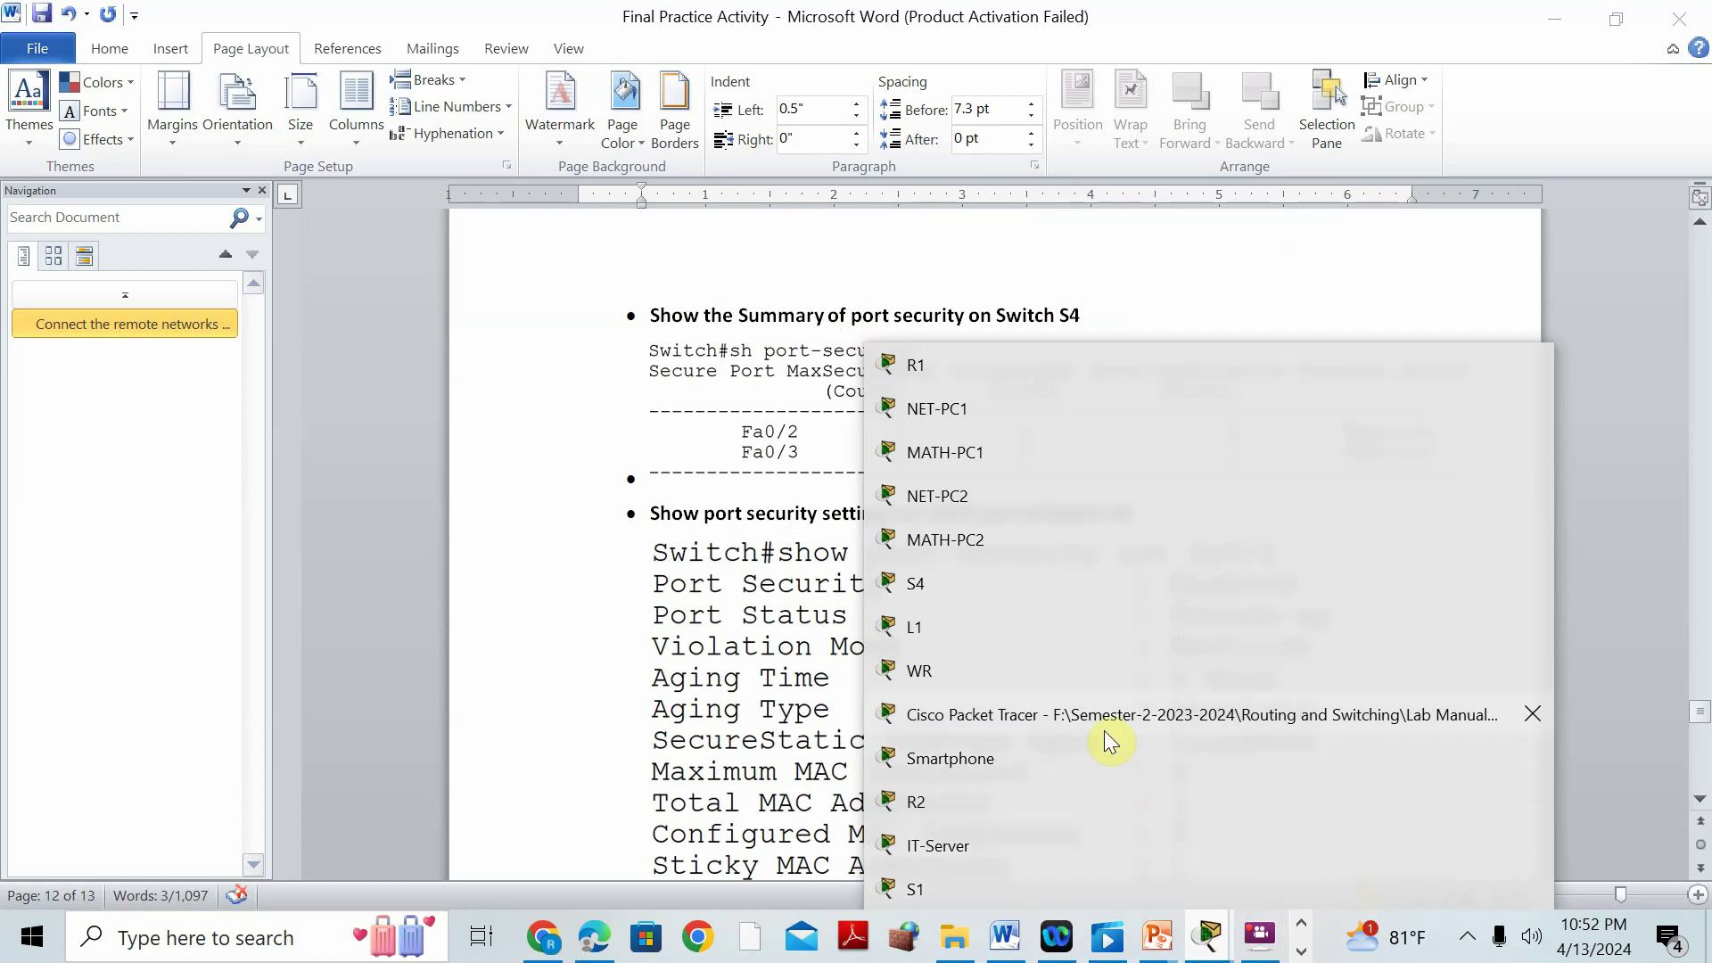
left_click(1104, 724)
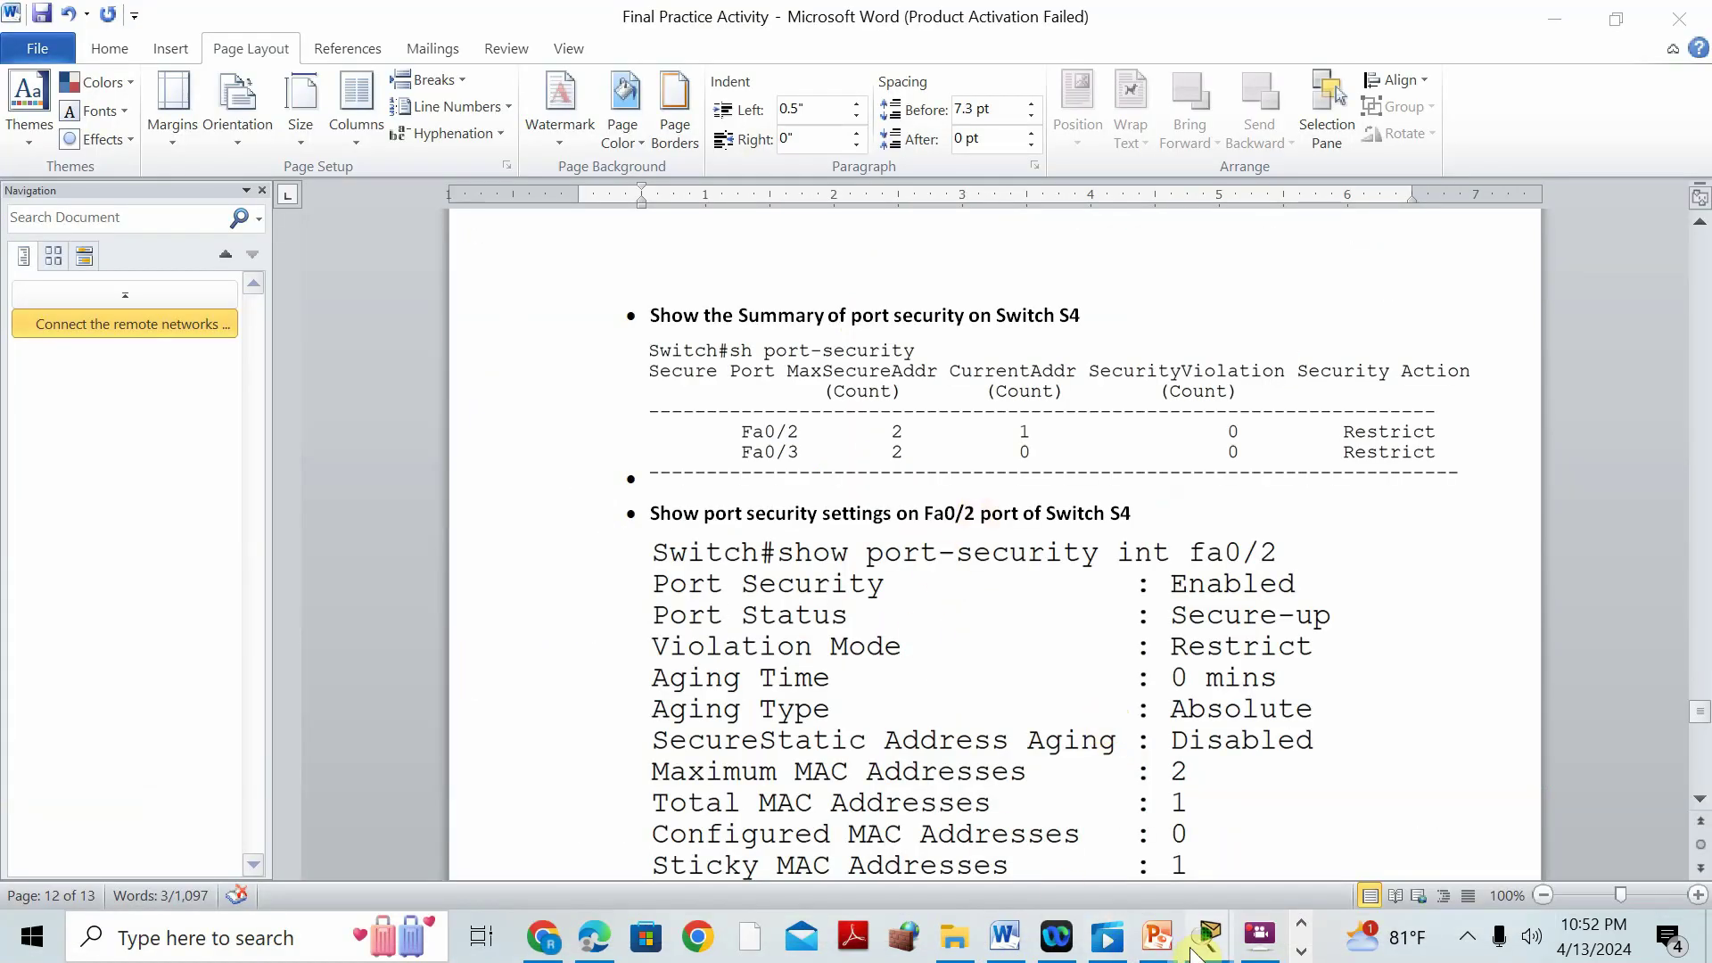
Minimize Word and open switch S4's device window in Packet Tracer.
left_click(1195, 950)
left_click(952, 718)
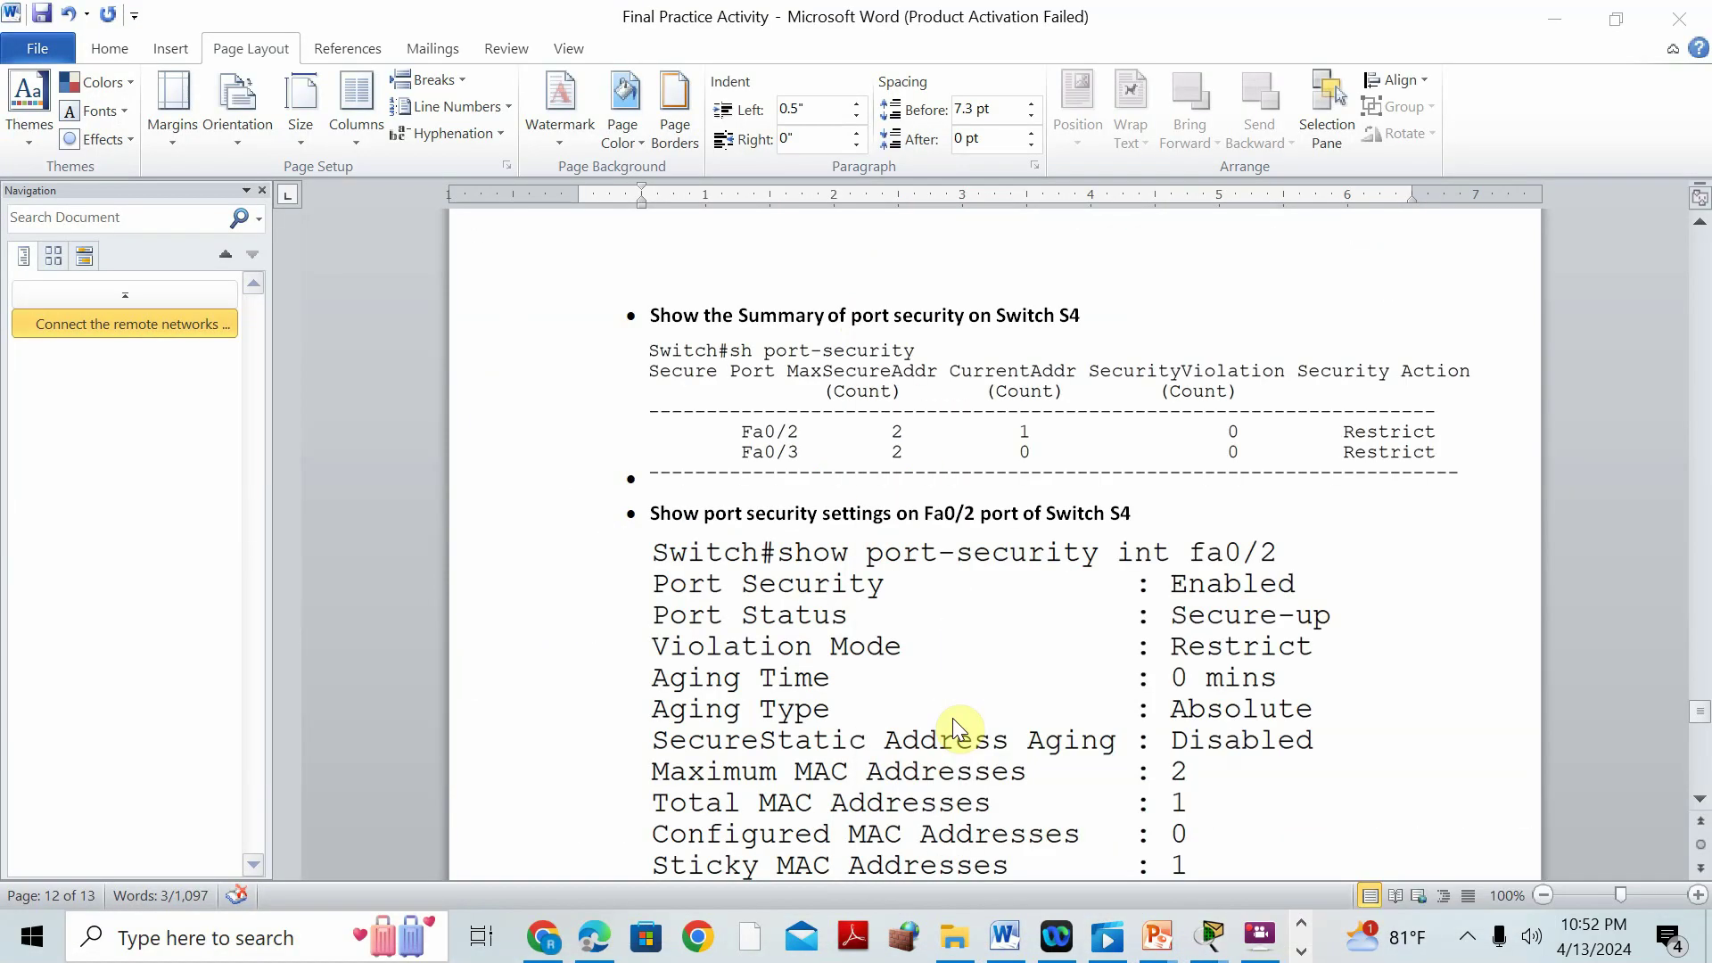
left_click(1207, 936)
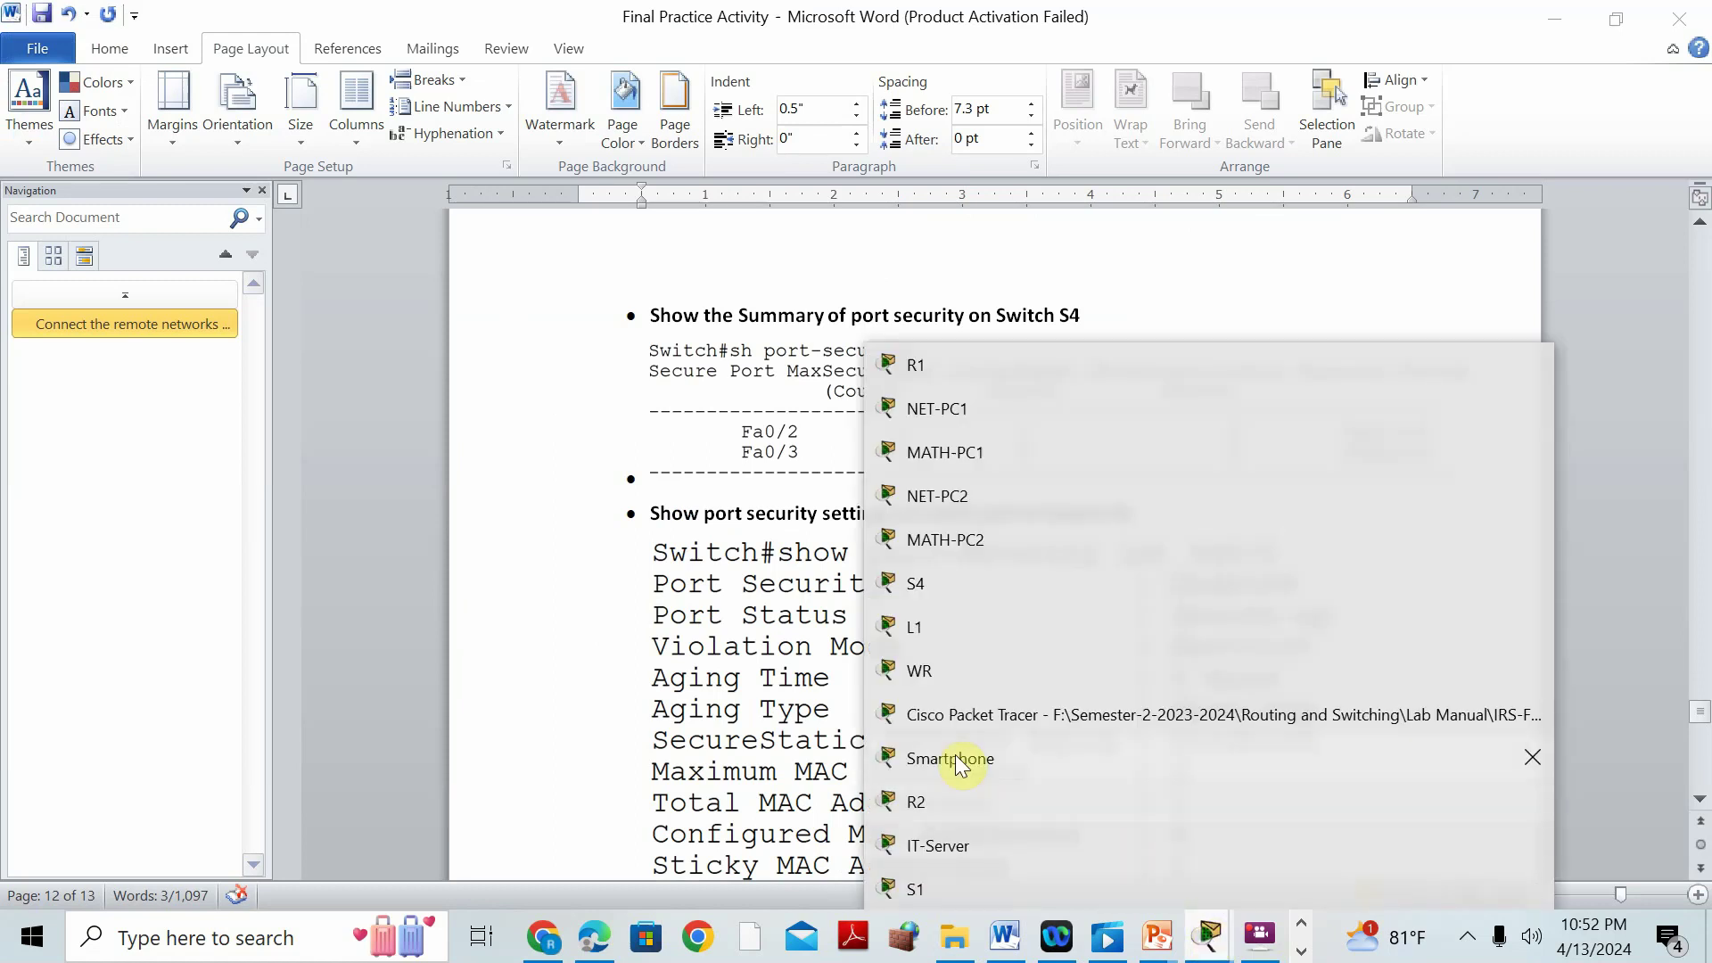
left_click(903, 585)
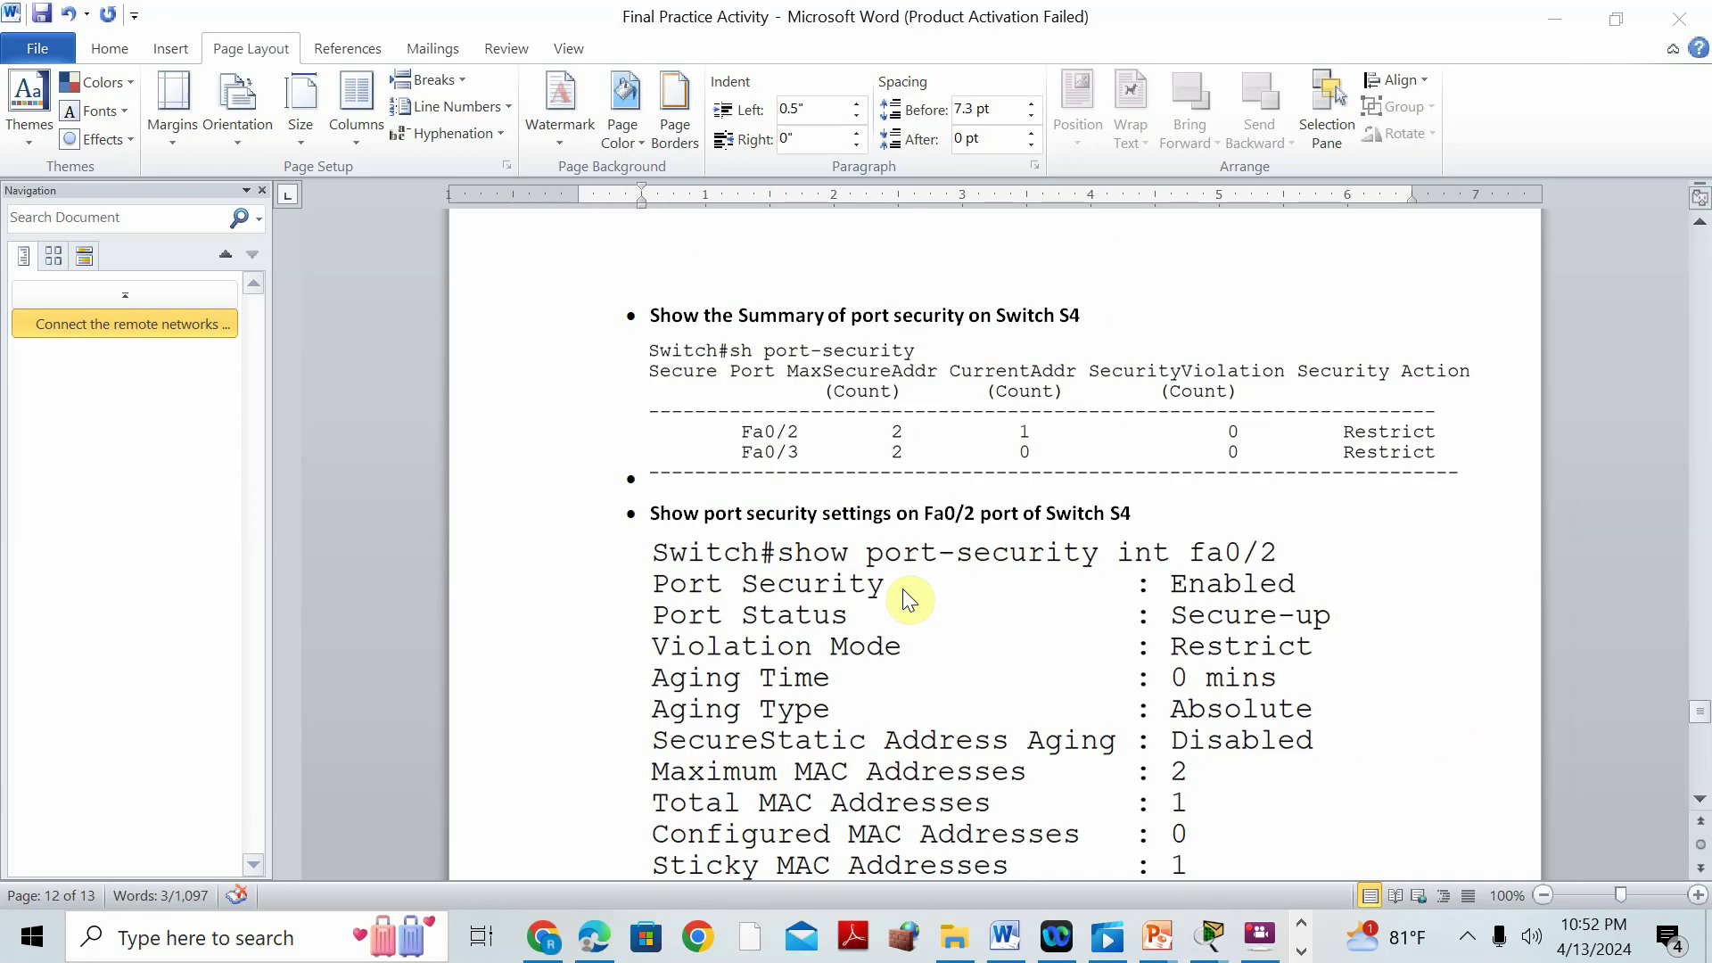
left_click(1535, 24)
left_click(890, 455)
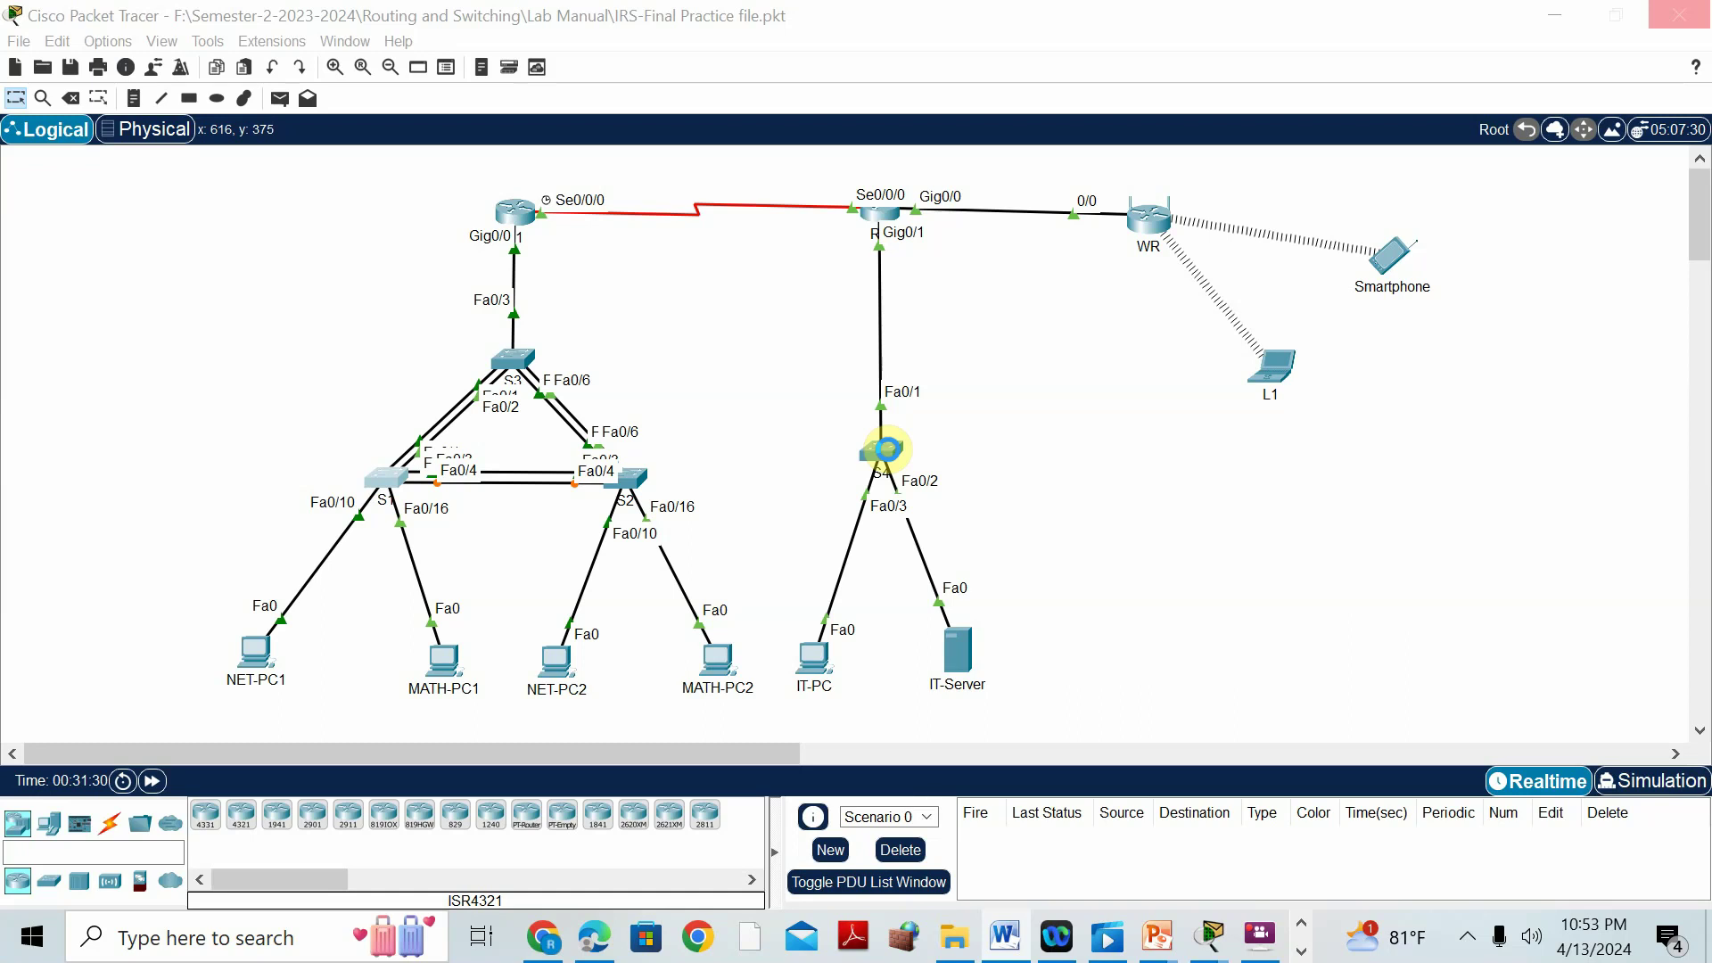
In the Word report, review S4's Fa0/2 port-security output and R1's IPv4 routing-table section.
left_click(1004, 938)
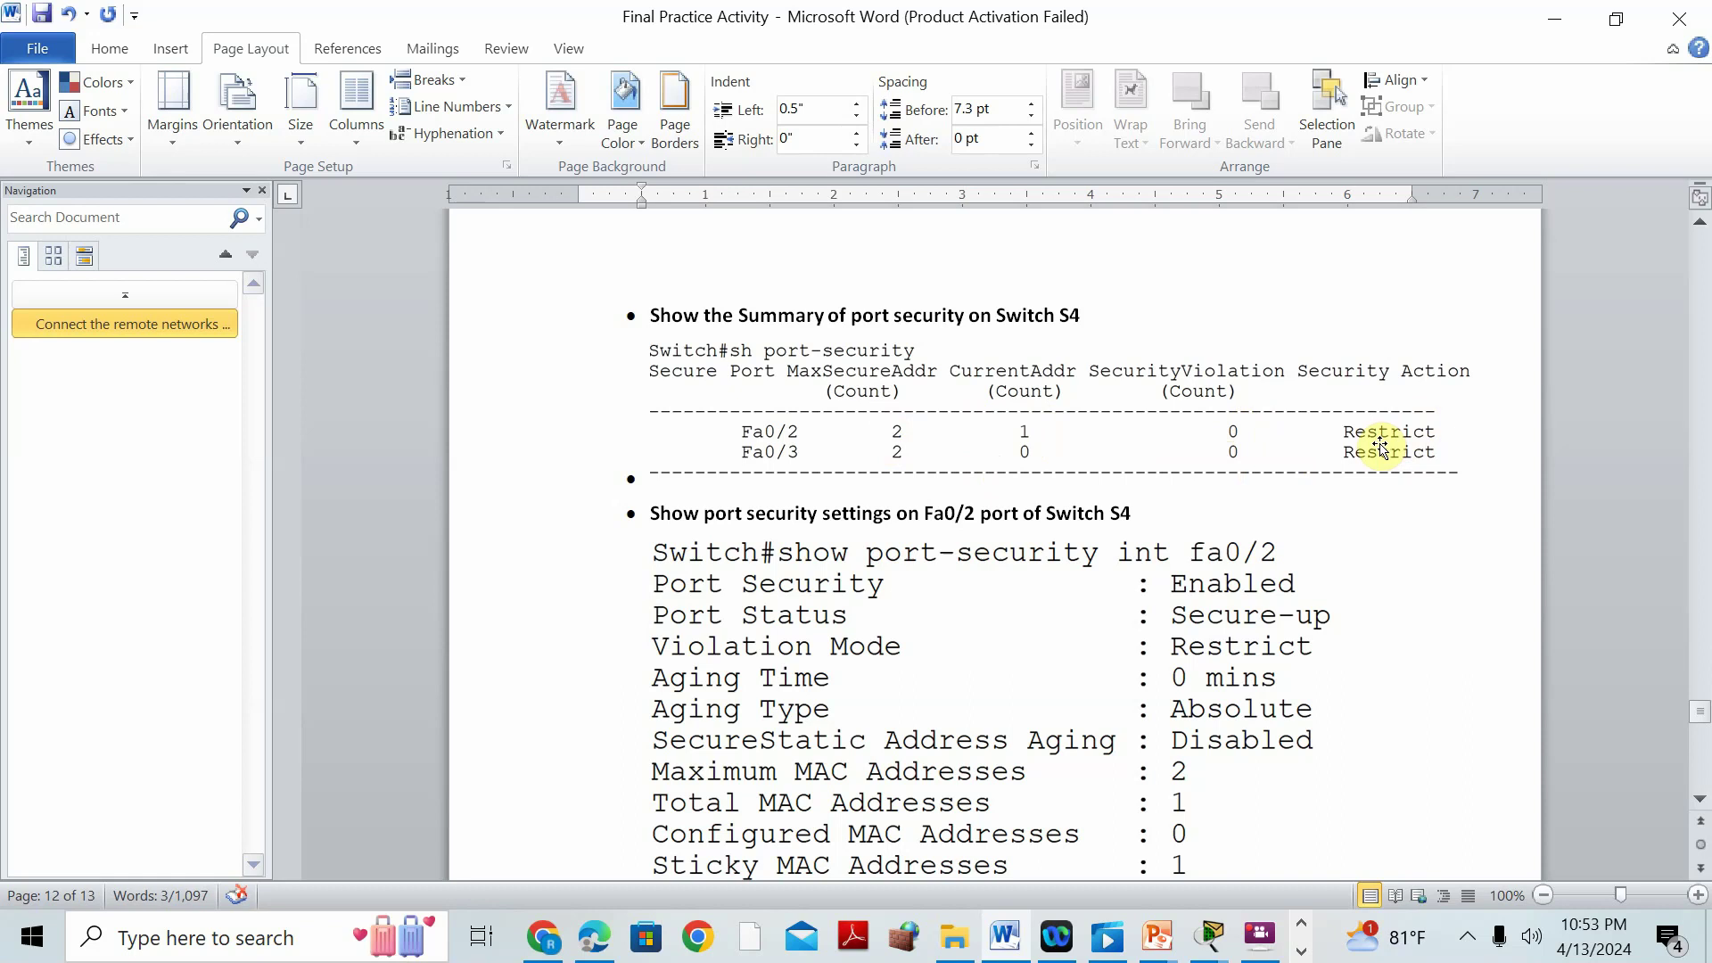
scroll(928, 468, "down", 1)
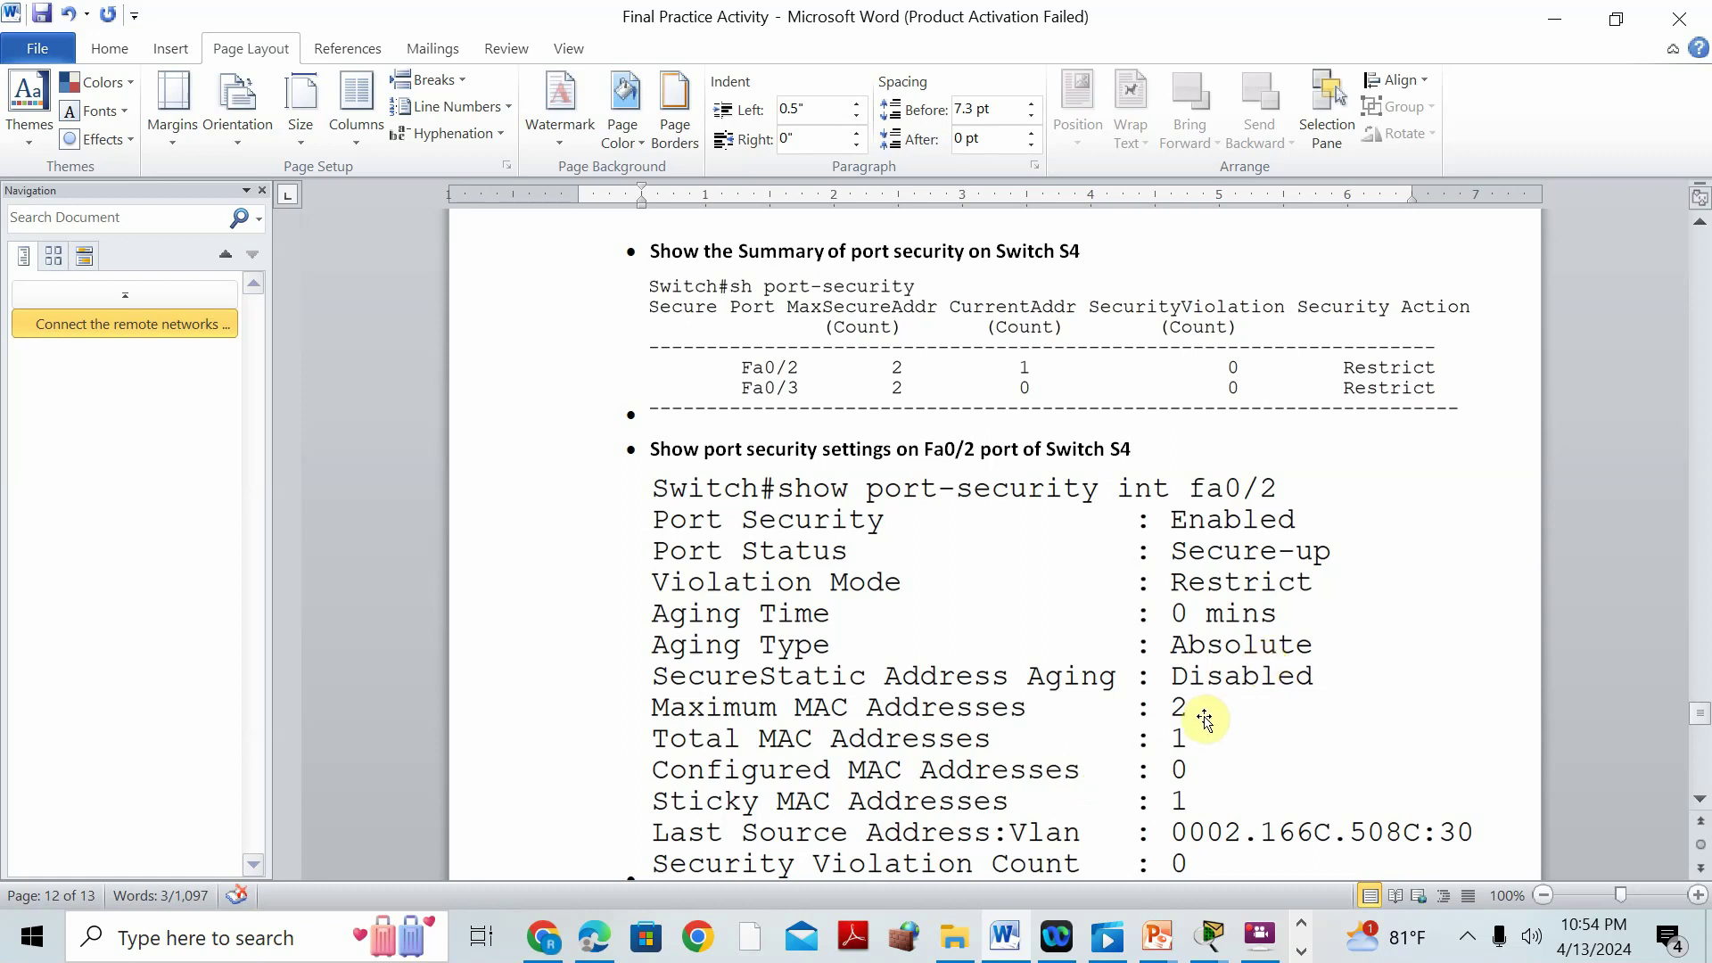
scroll(1320, 668, "down", 3)
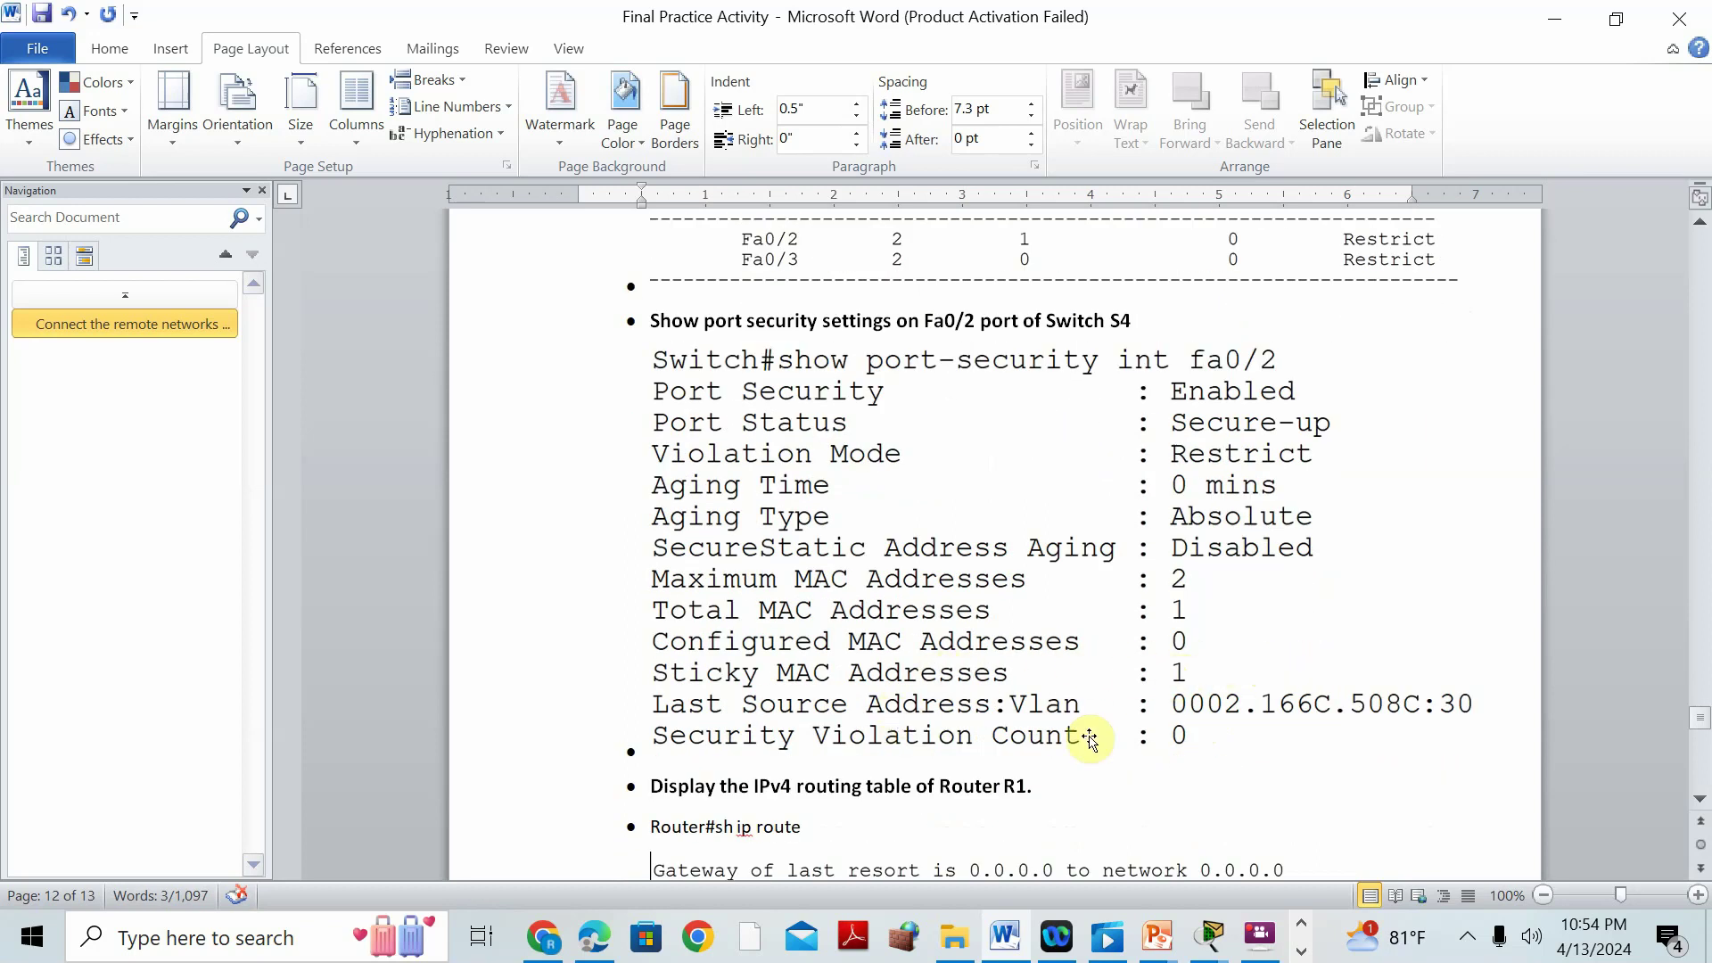
scroll(1172, 543, "down", 2)
scroll(1172, 544, "down", 4)
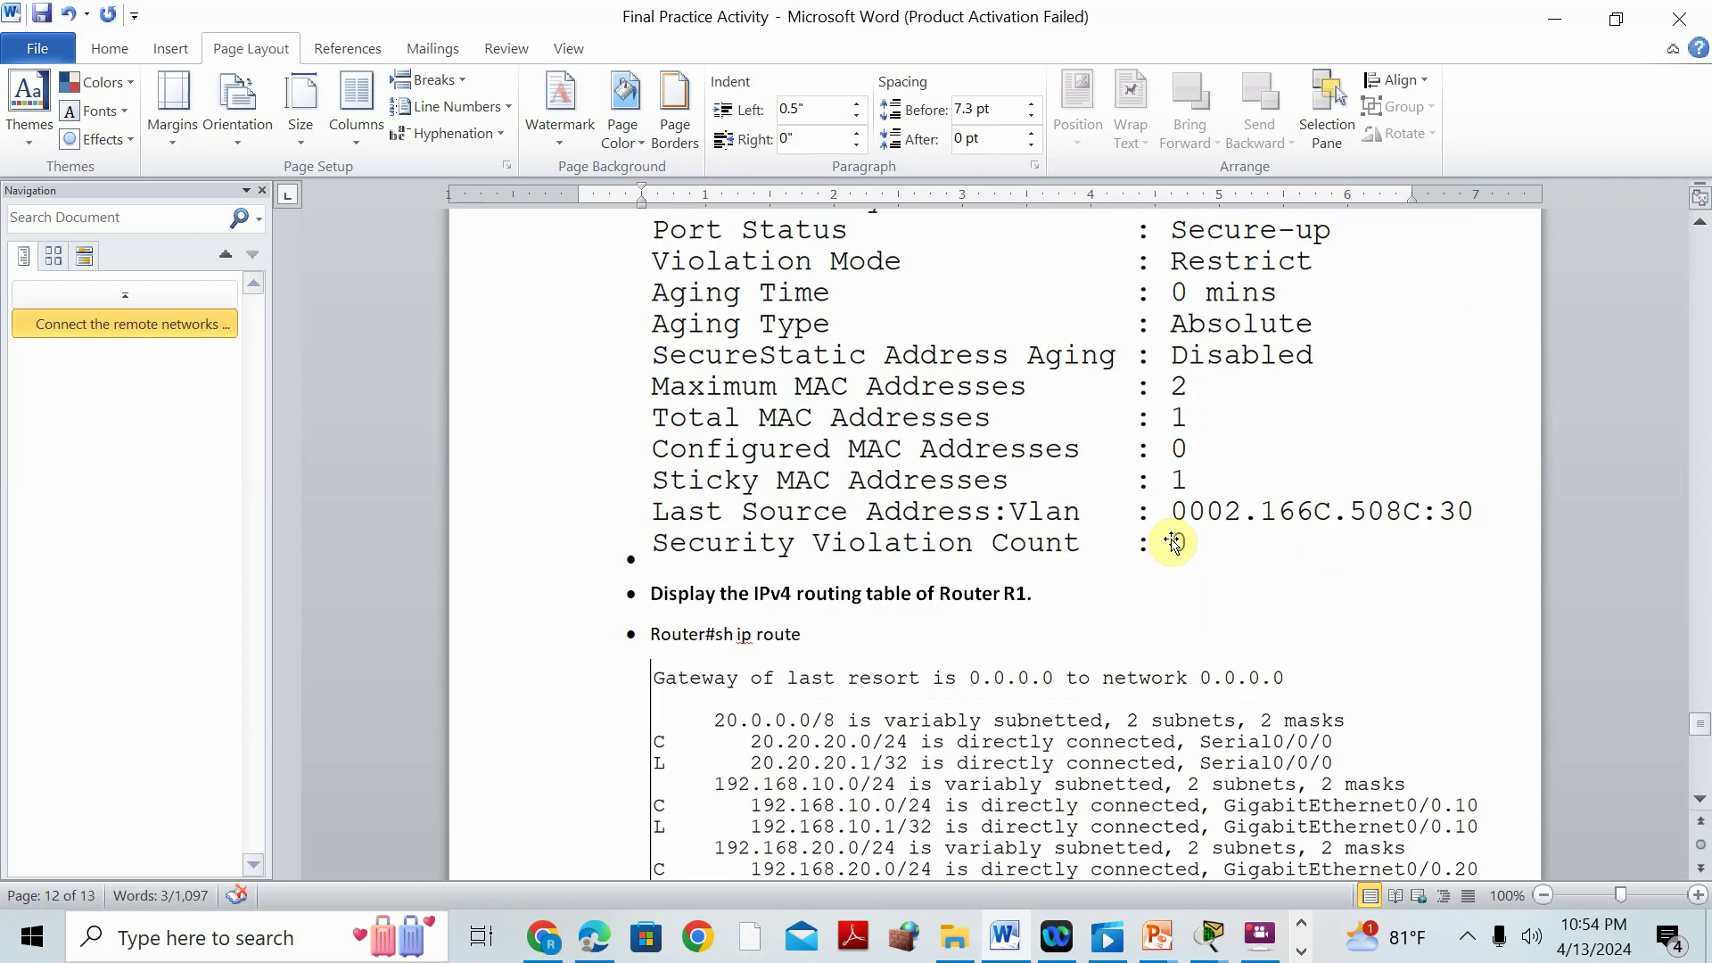
left_click(1210, 940)
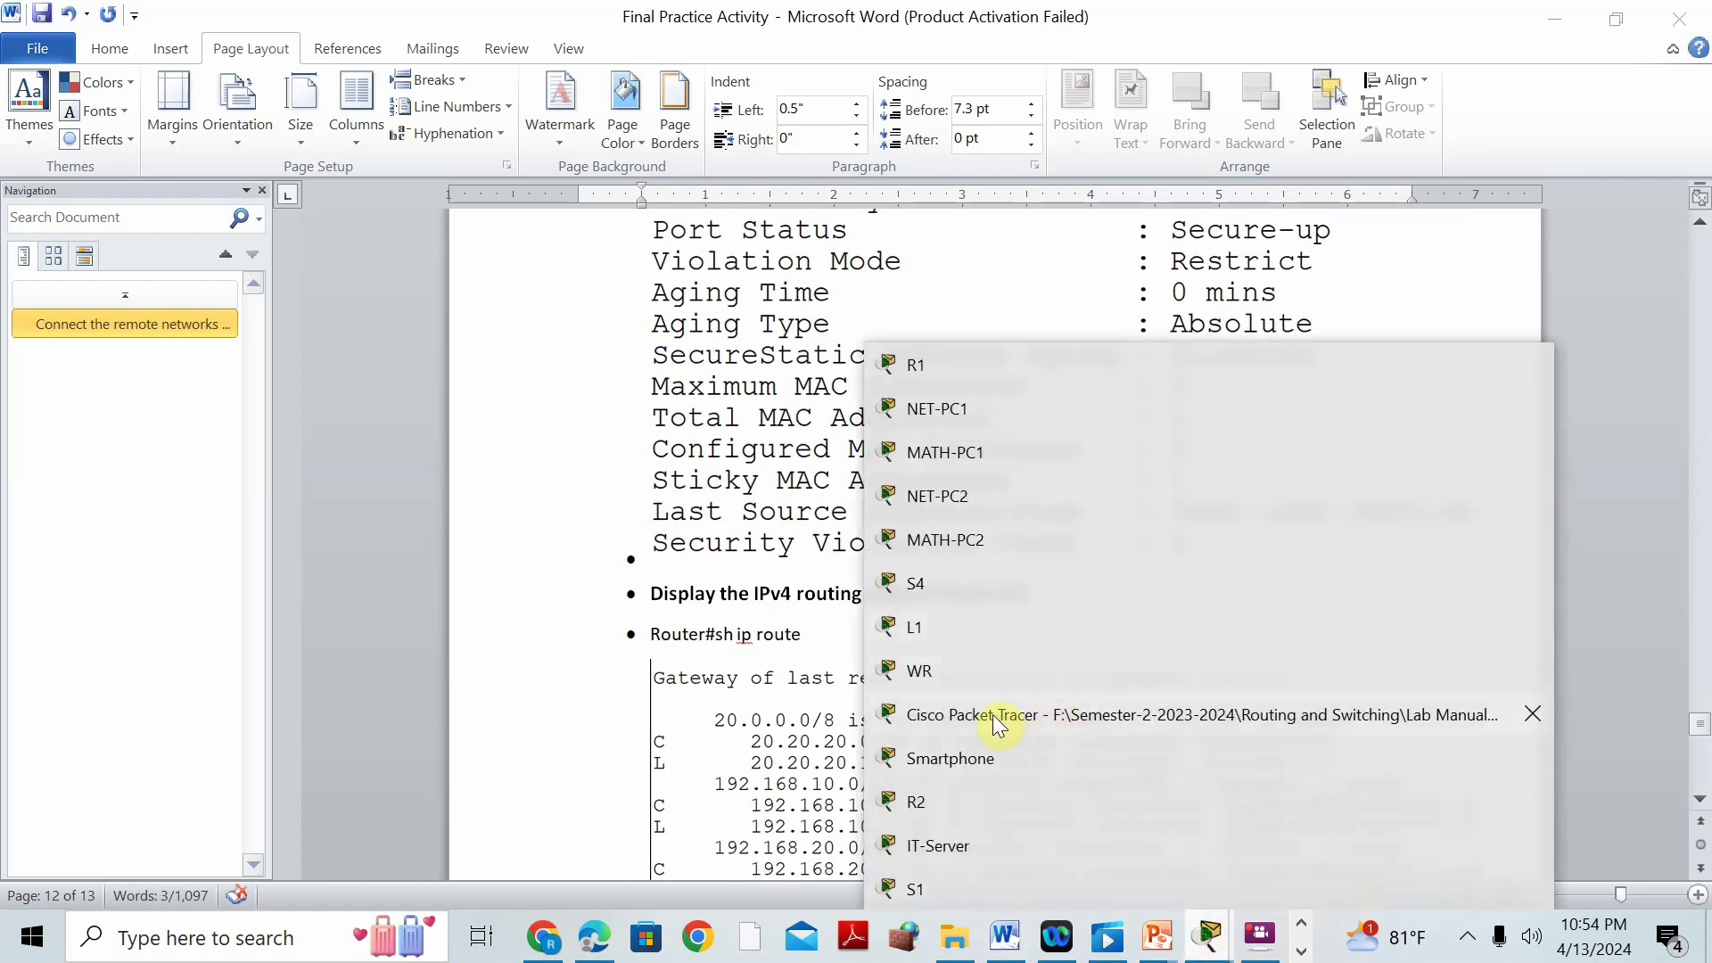
Run 'show port-security' on switch S4 to view its port-security summary.
left_click(919, 582)
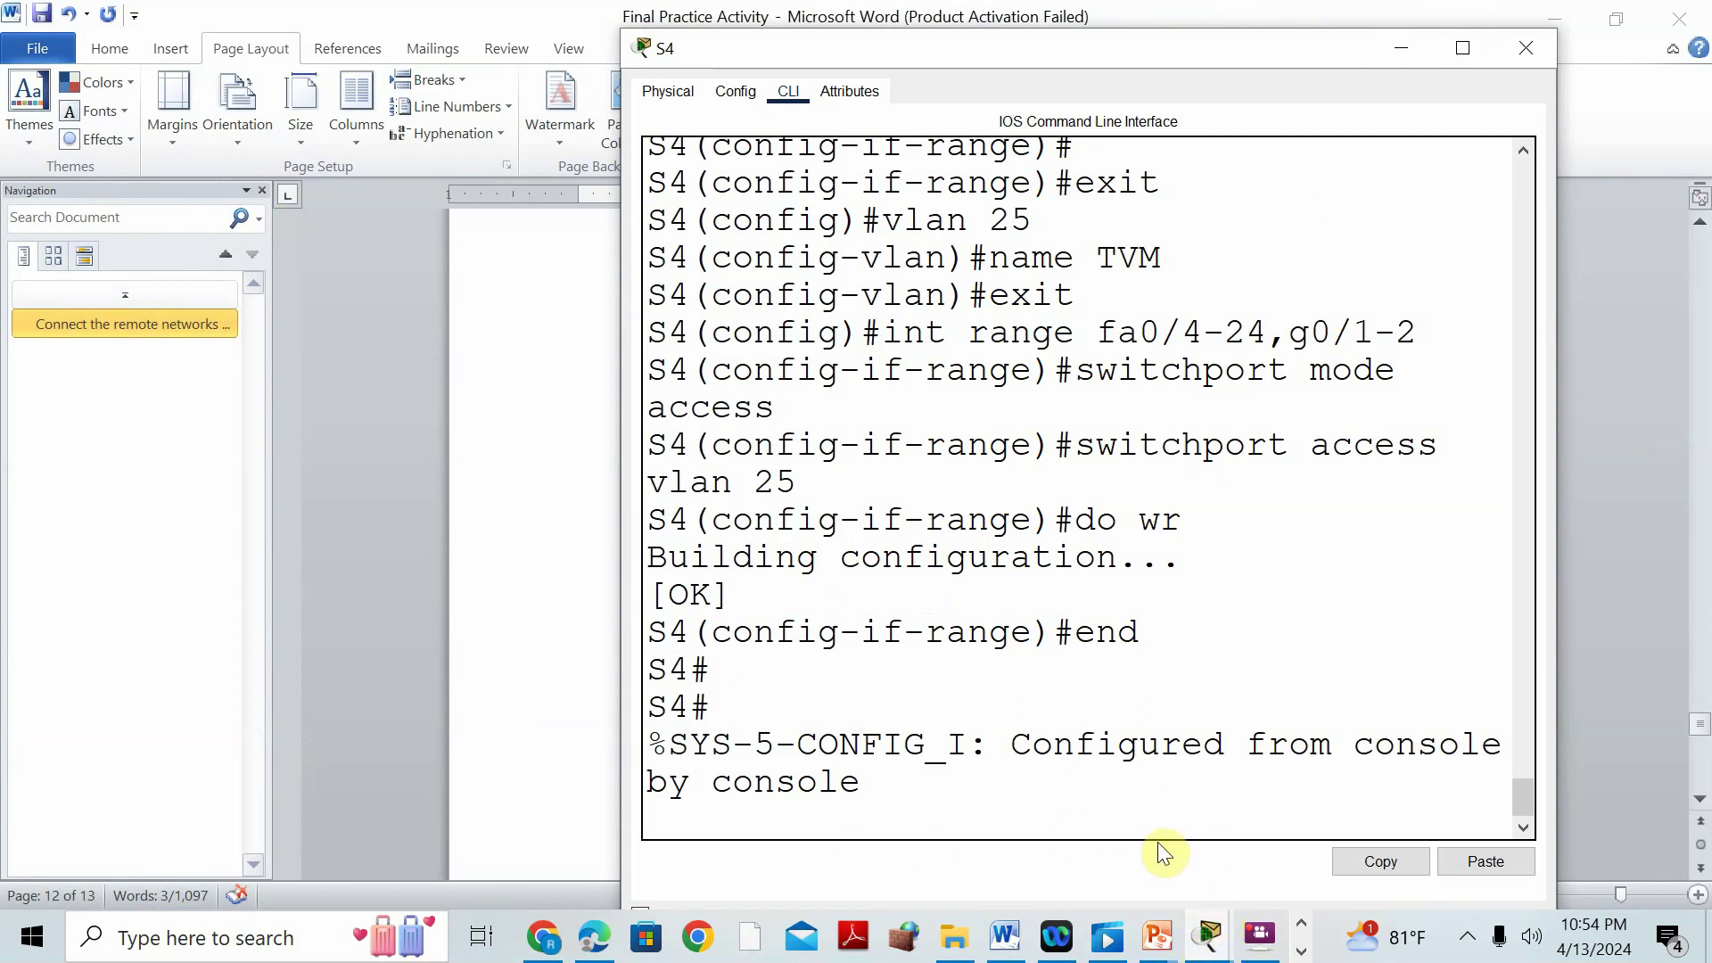
key("Return")
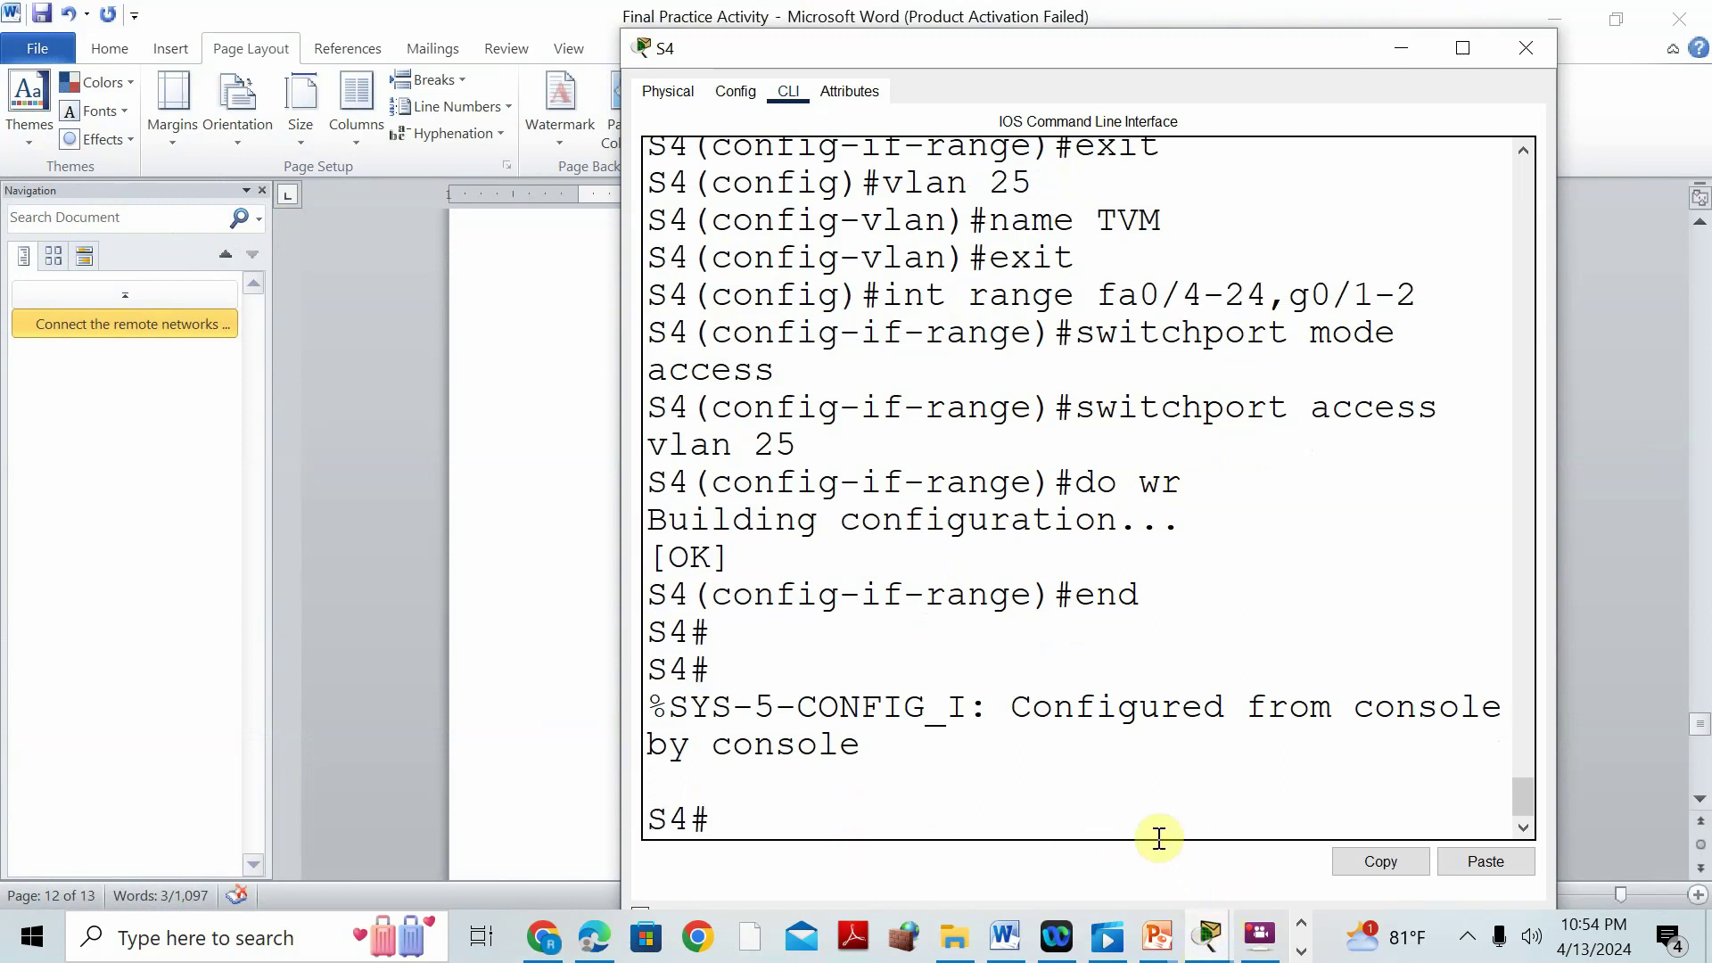
type("SH PORT")
key("Tab")
key("Return")
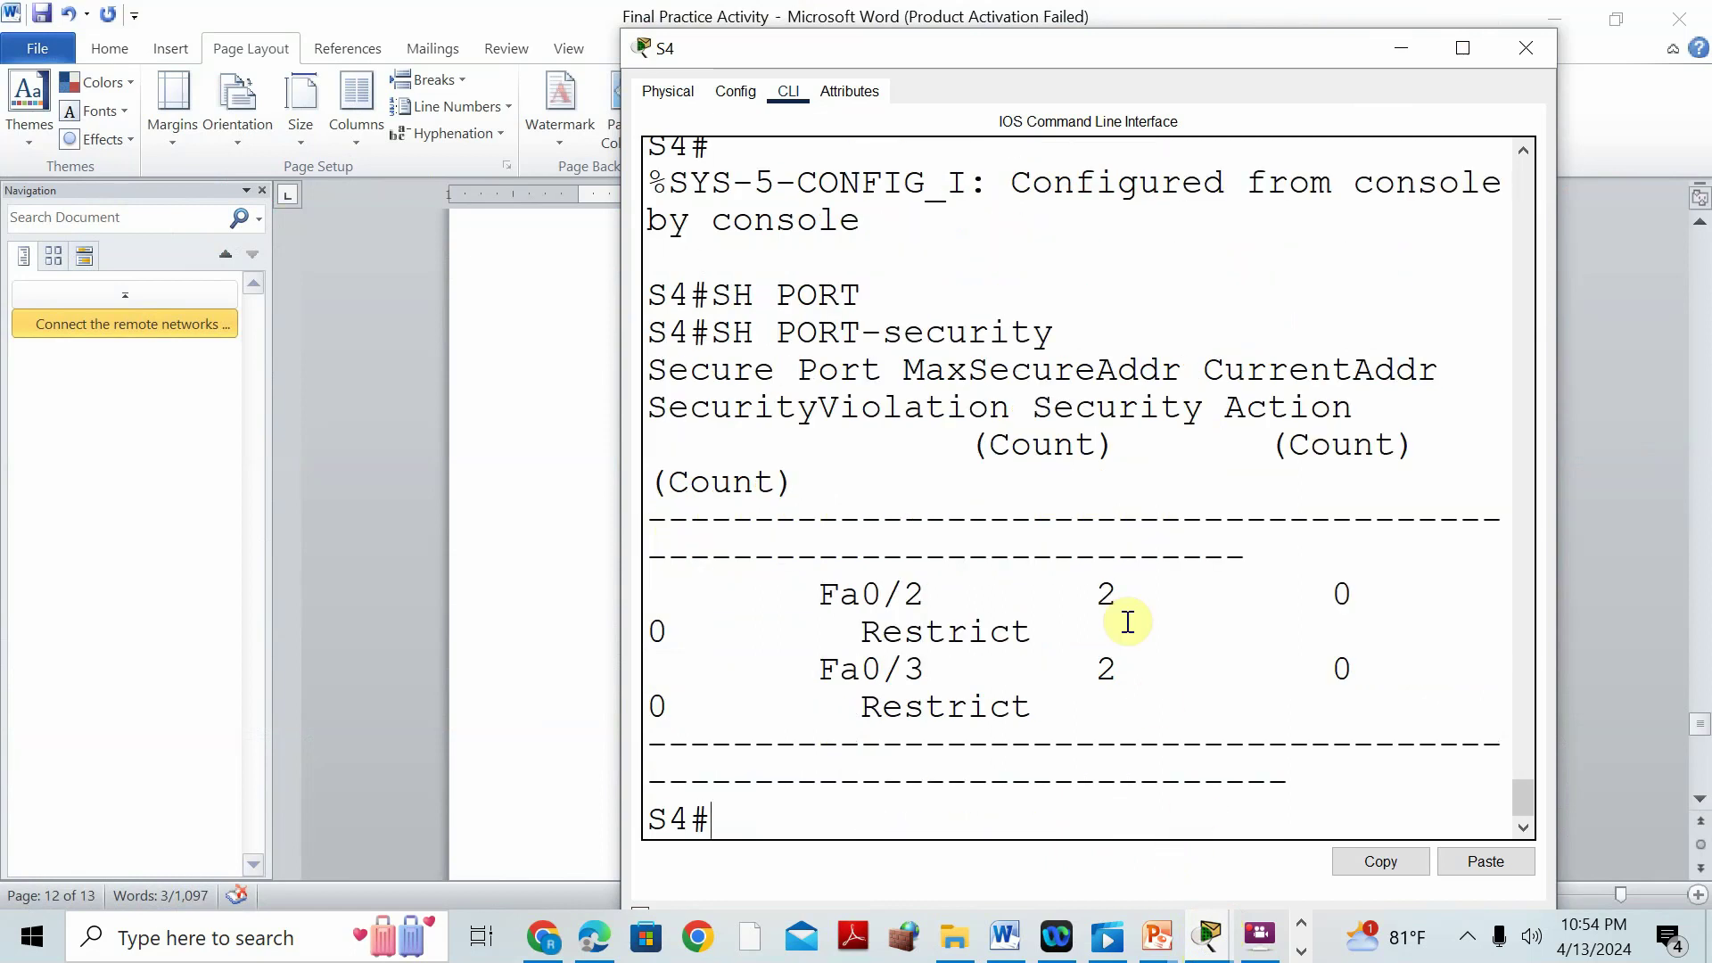
left_click(1455, 49)
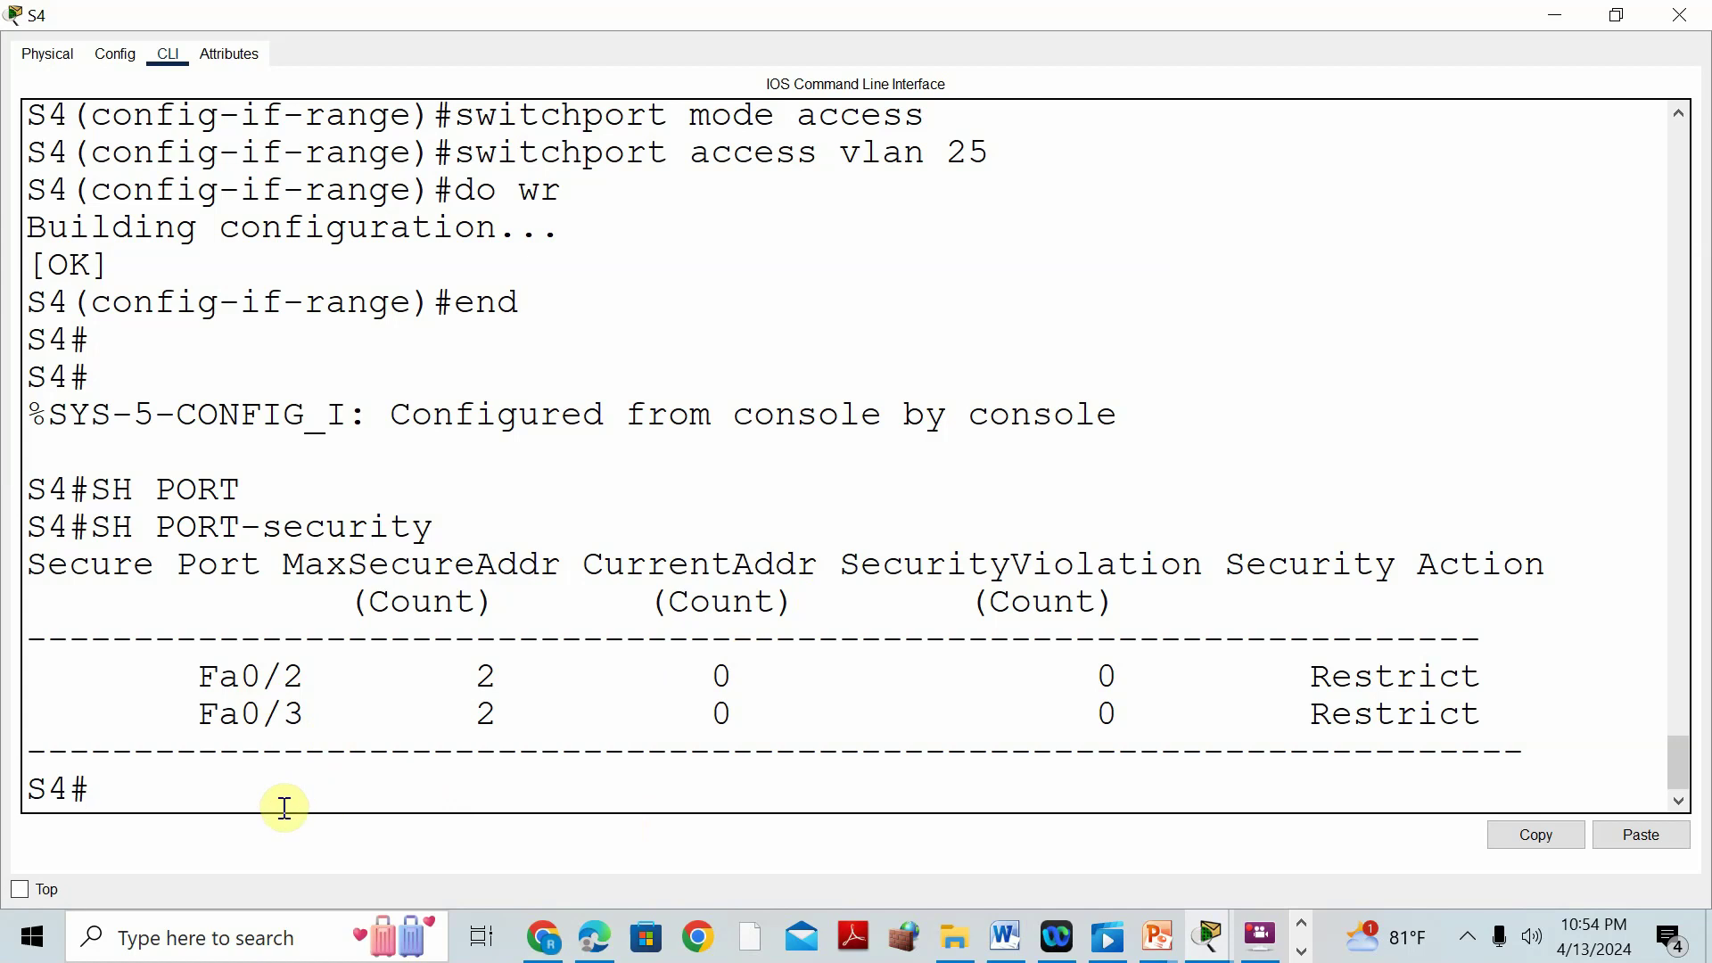
left_click(1556, 15)
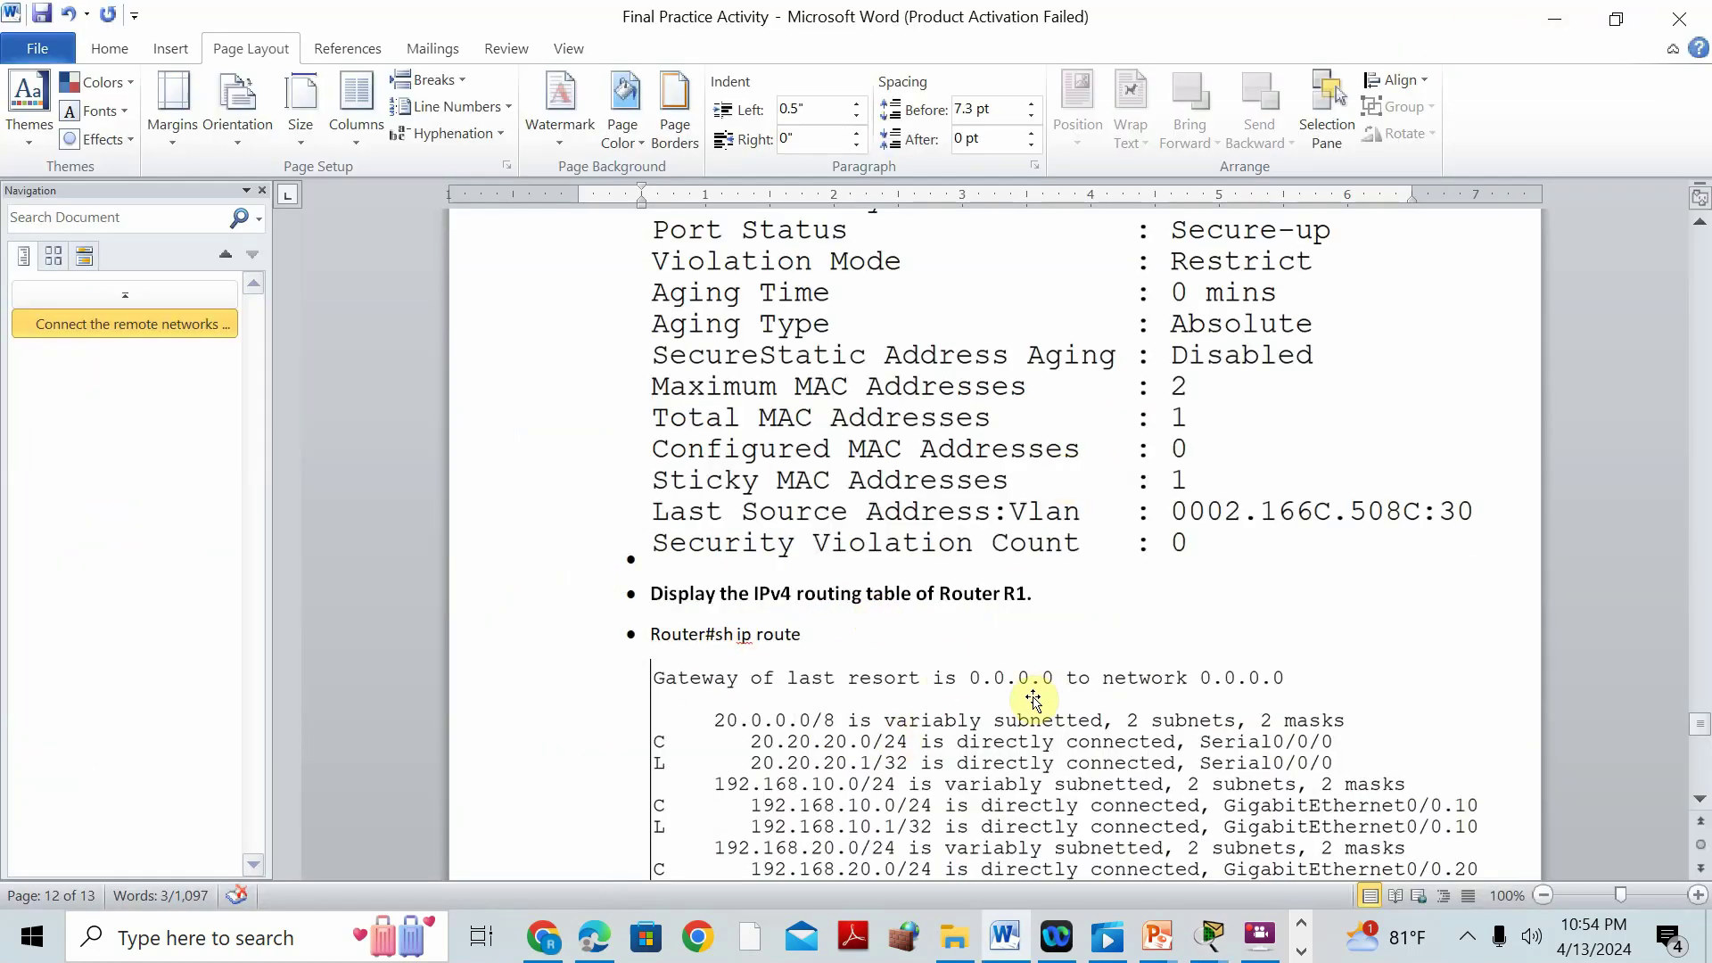
scroll(1063, 505, "up", 3)
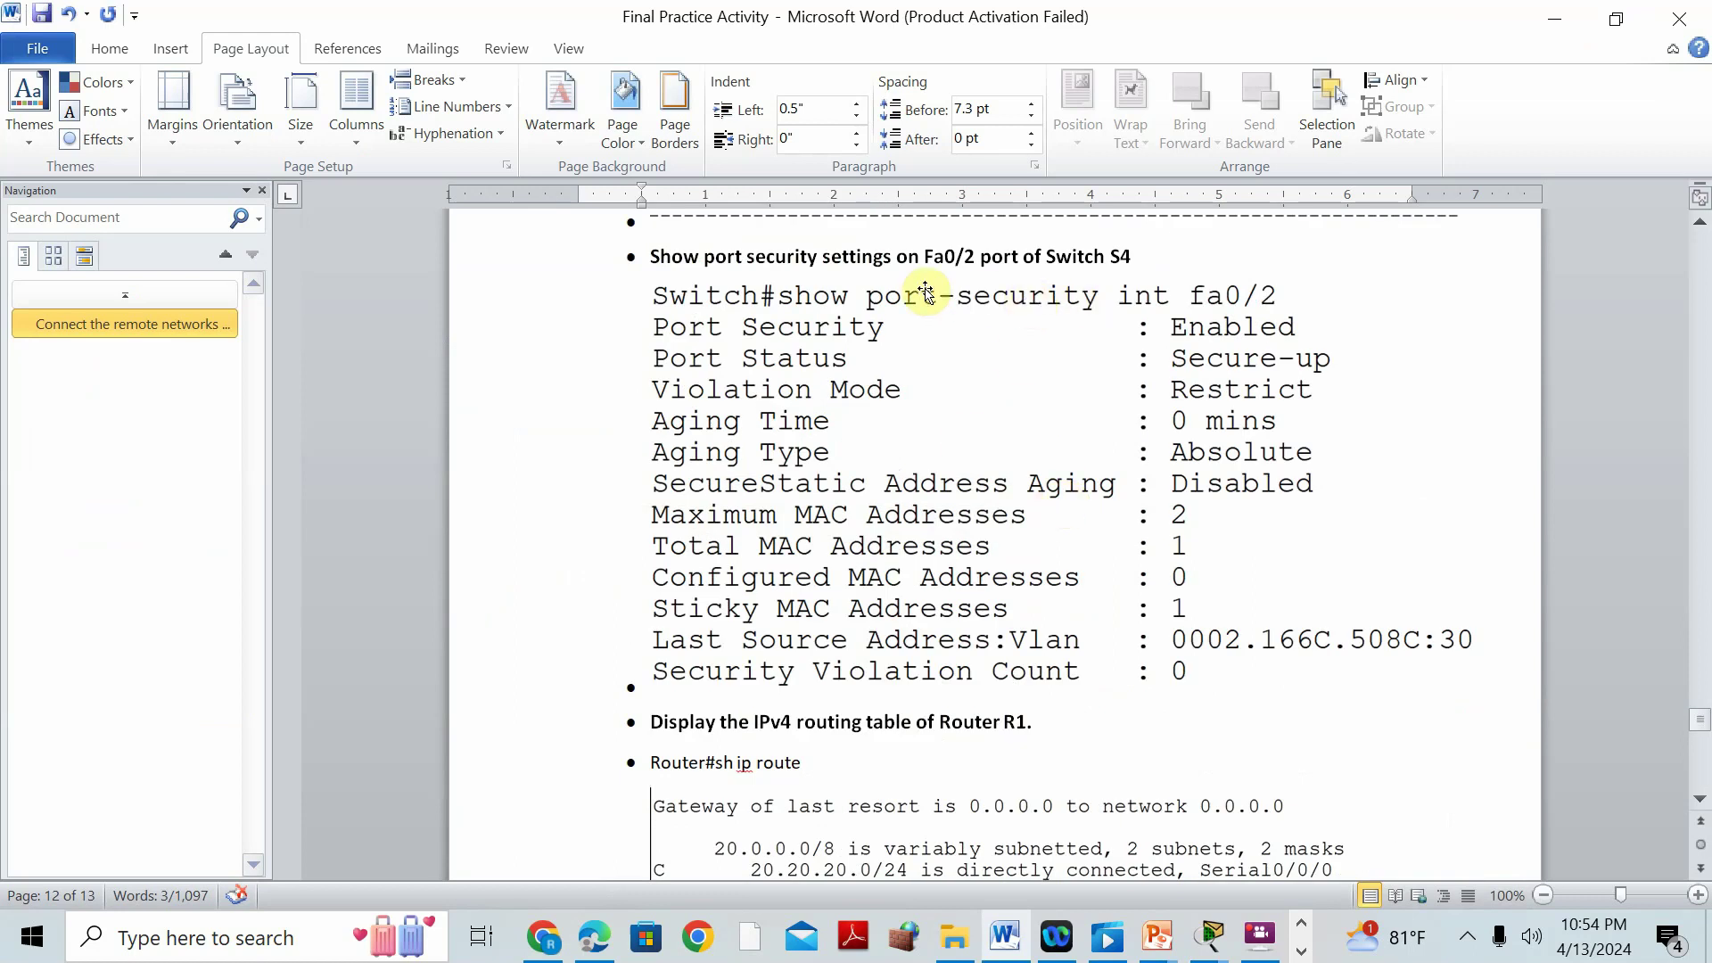
Run 'show port-security int fa0/2' on S4, noting the maximum of 2 MAC addresses.
left_click(1209, 937)
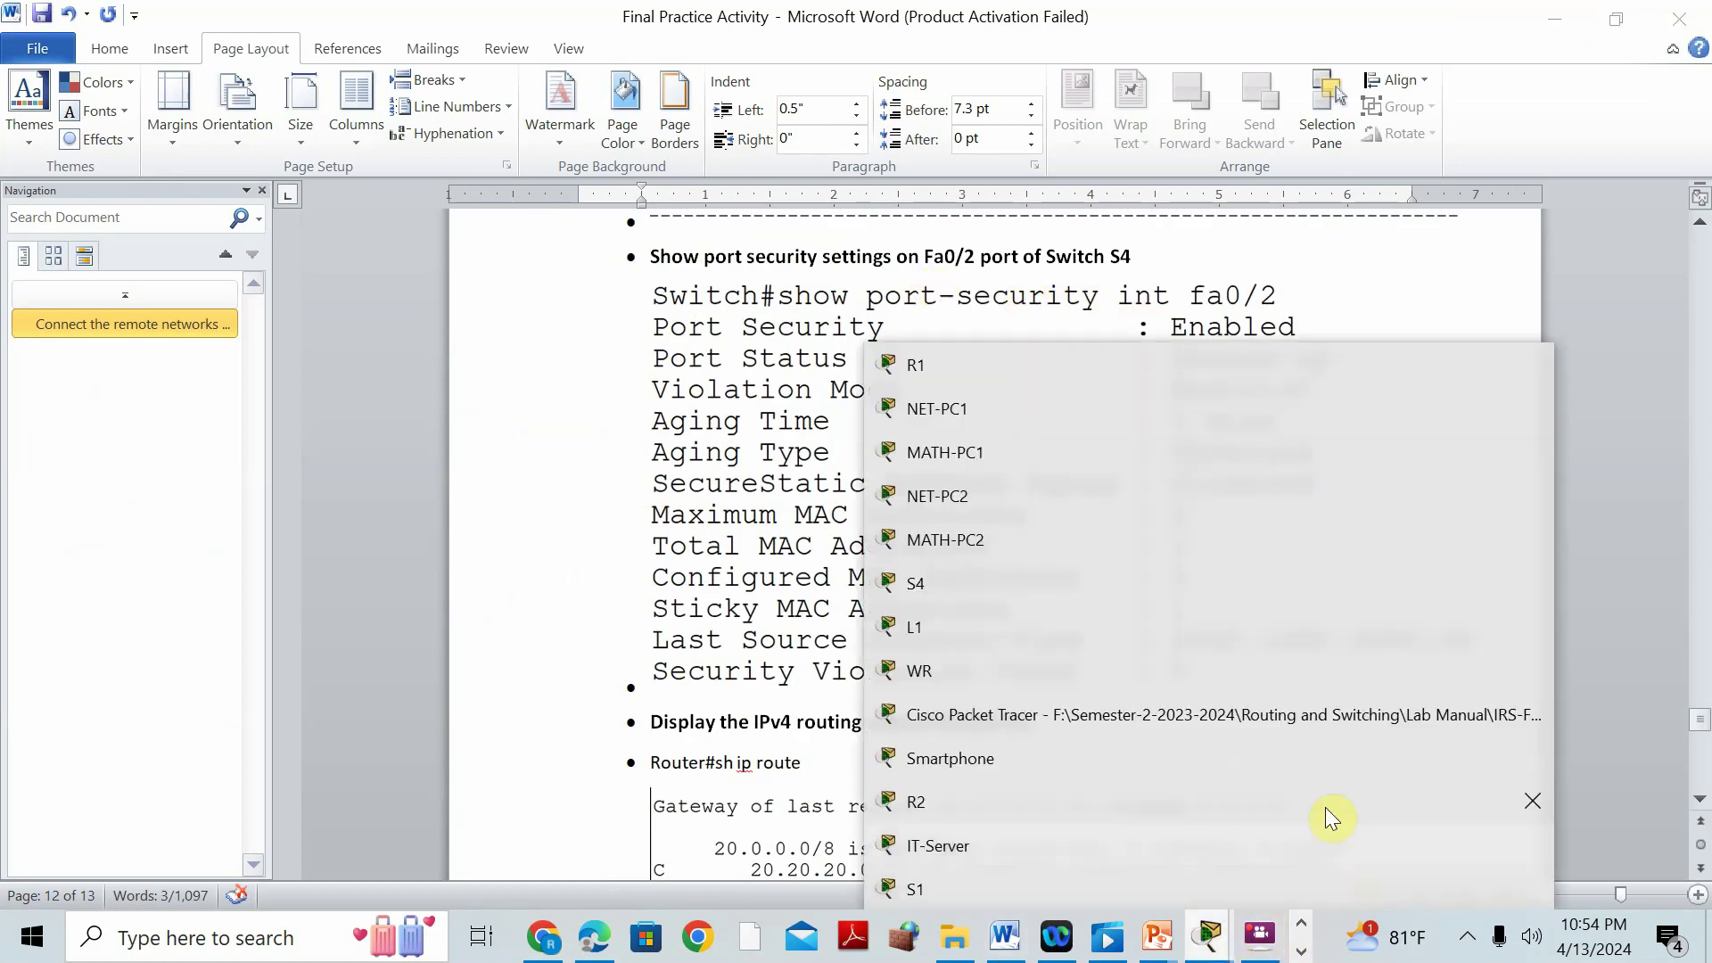
left_click(1157, 722)
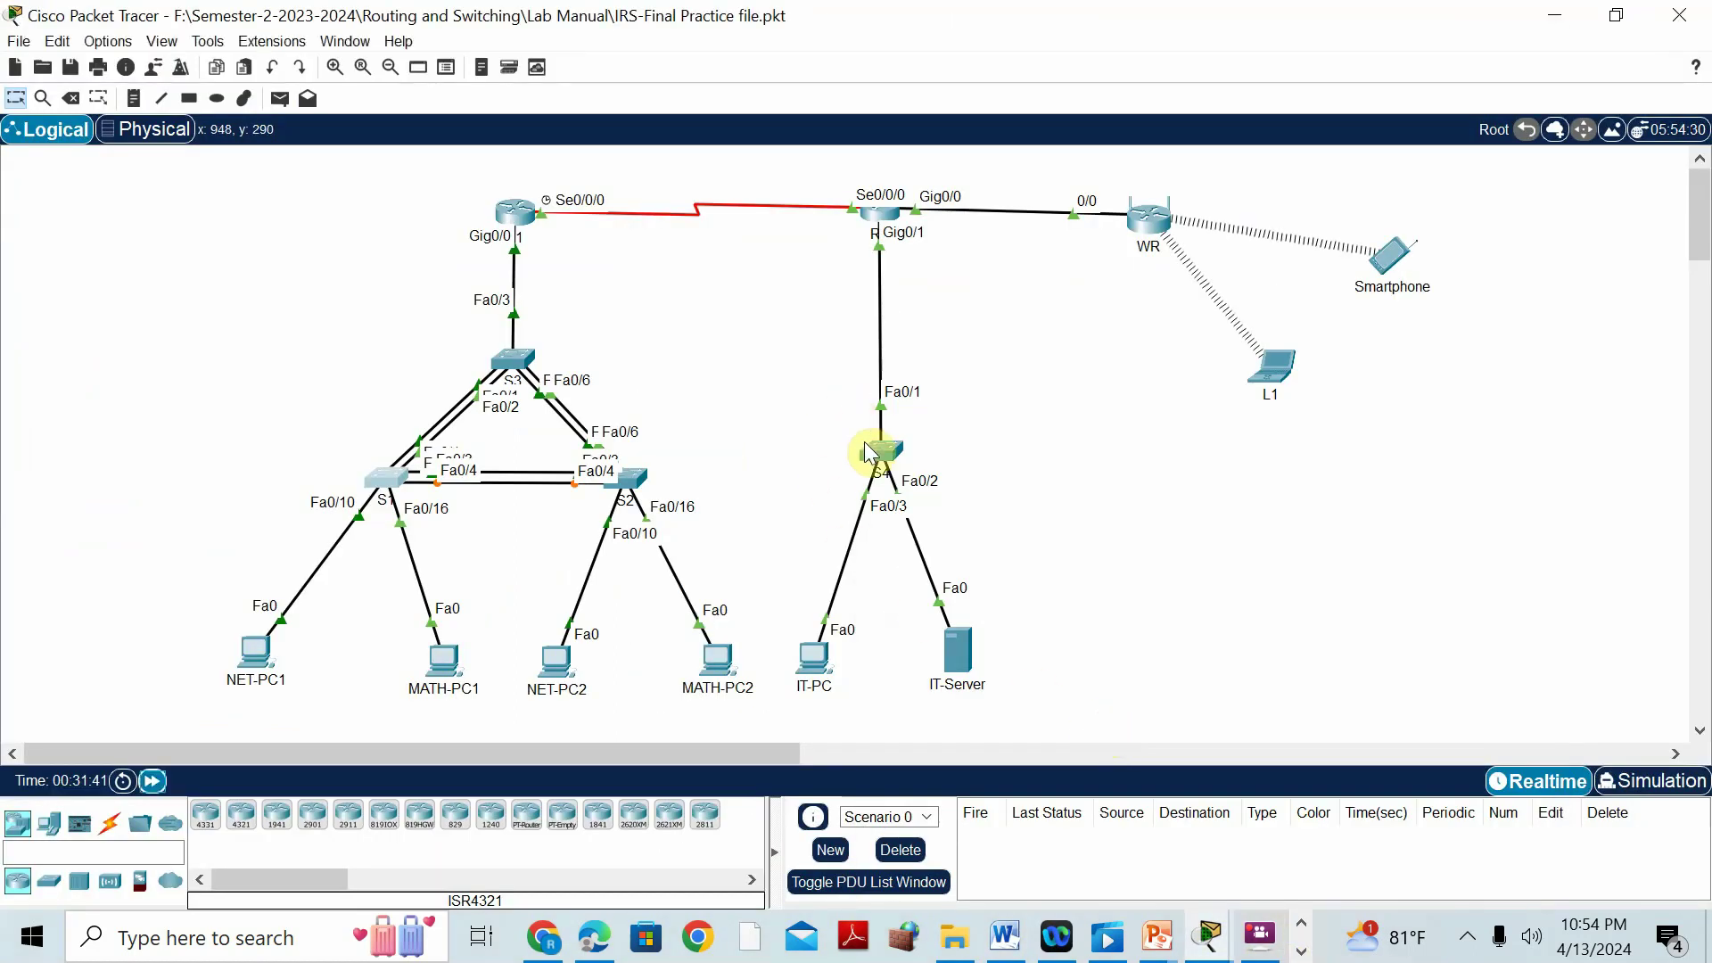
left_click(873, 462)
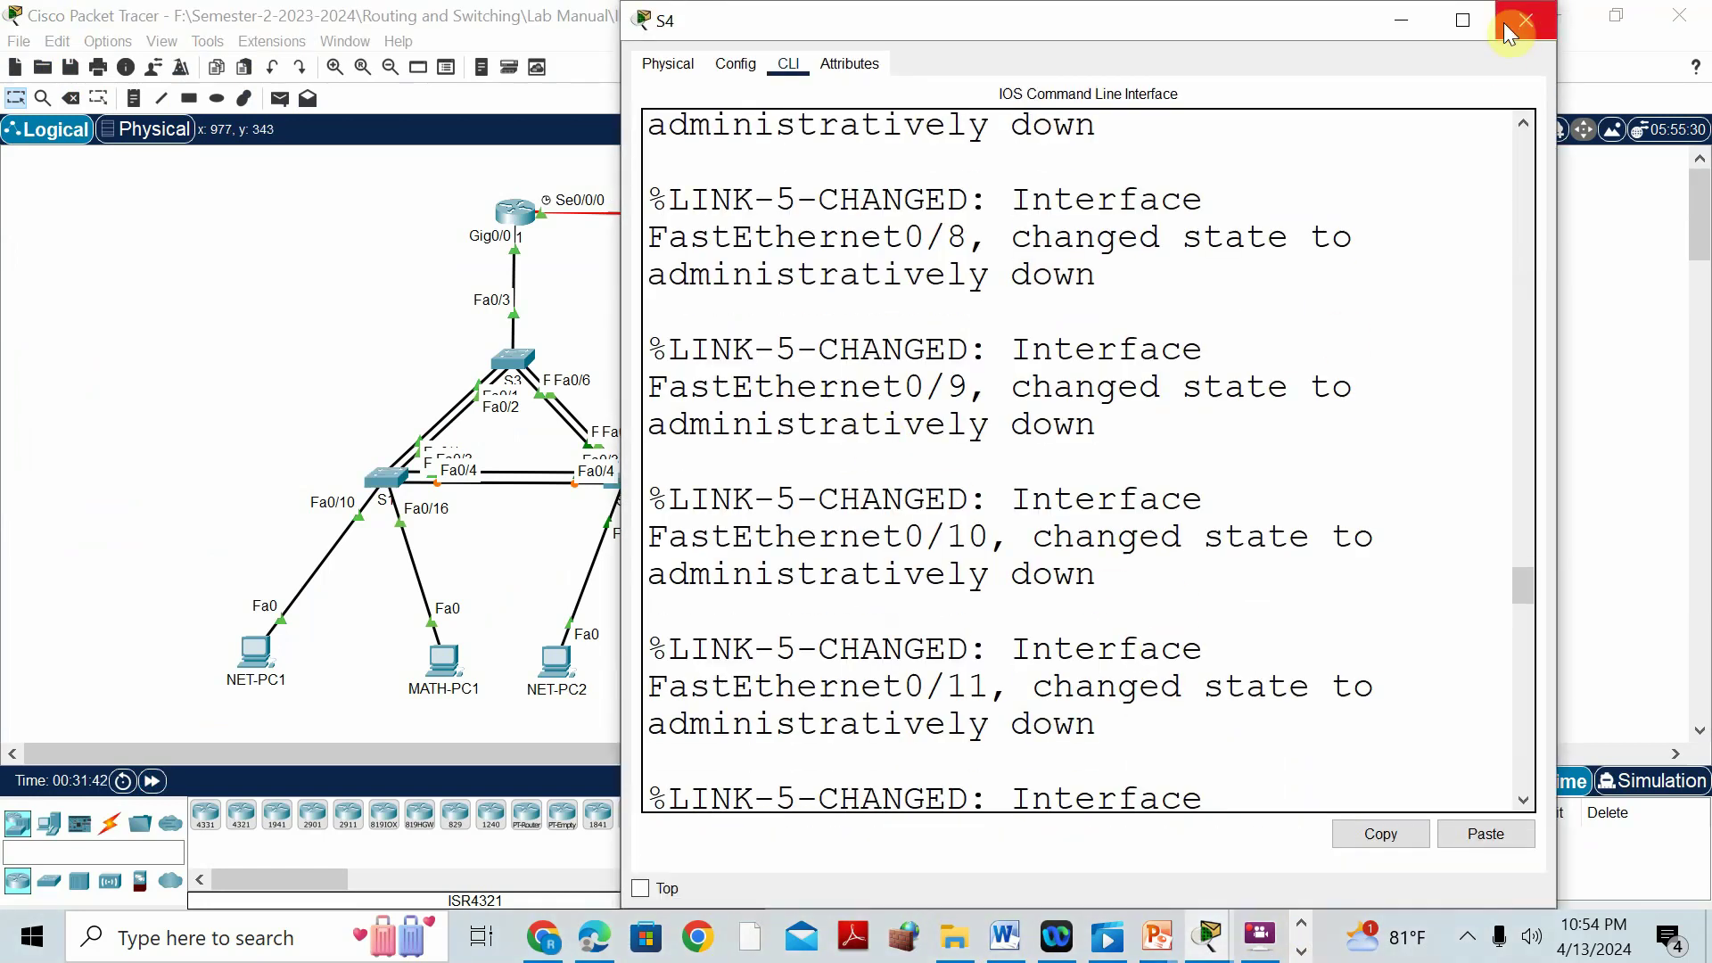
left_click(1462, 19)
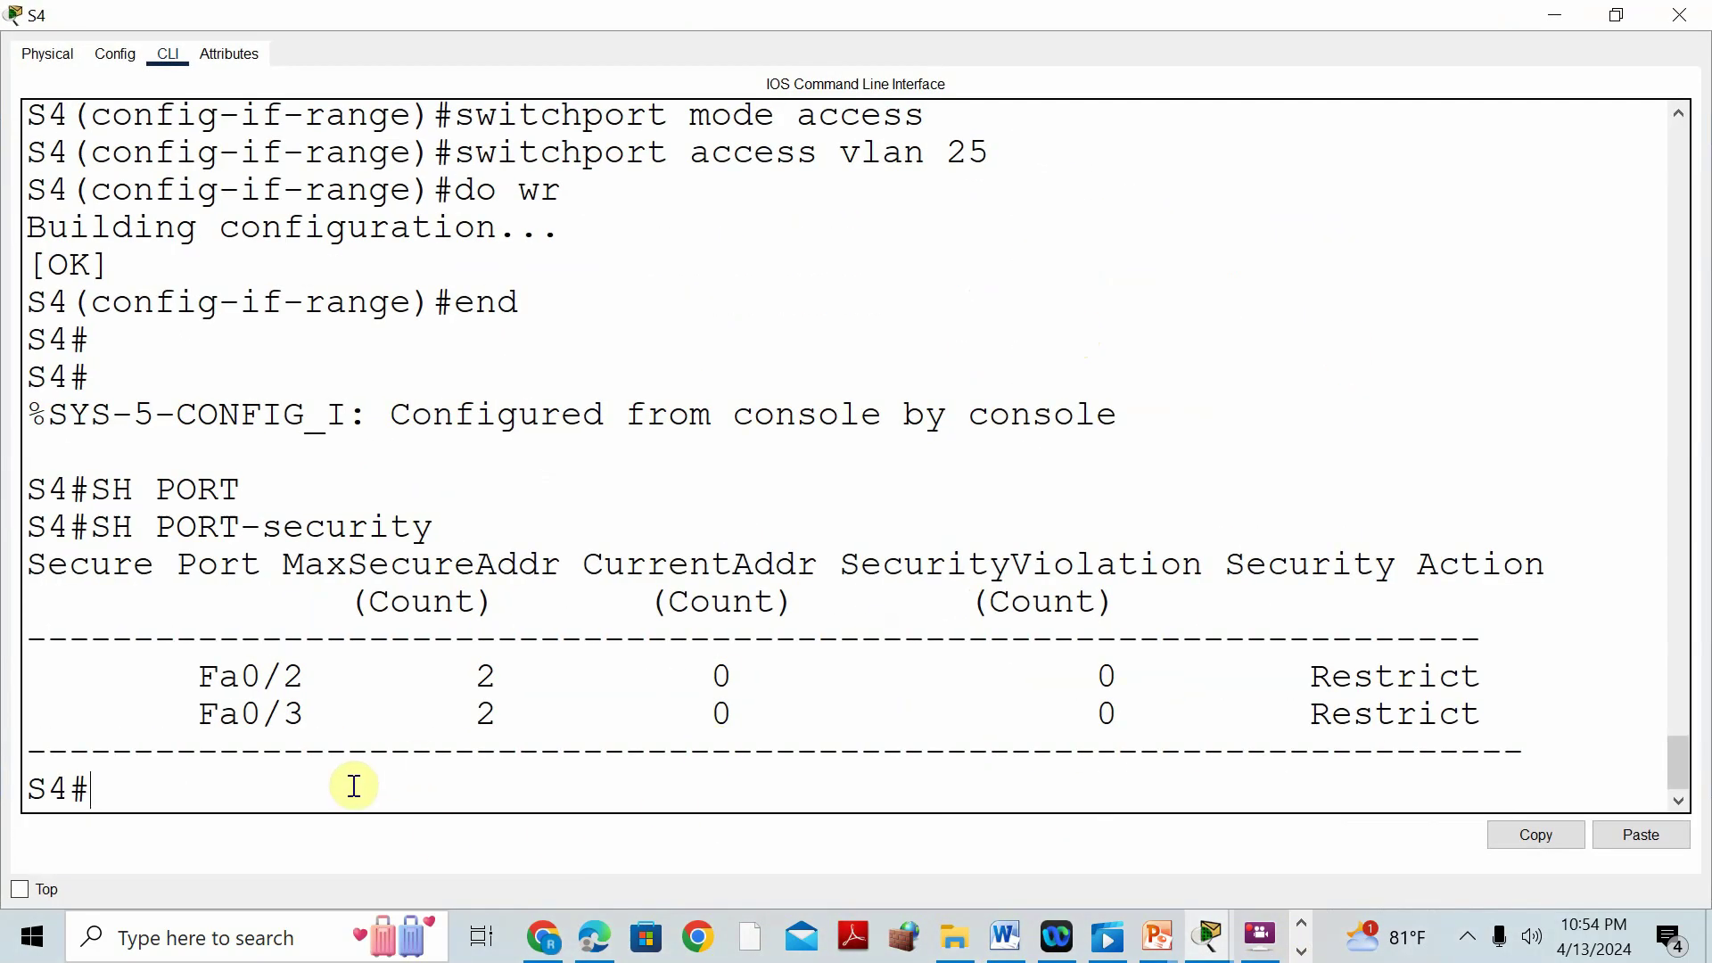
type("SH PORT")
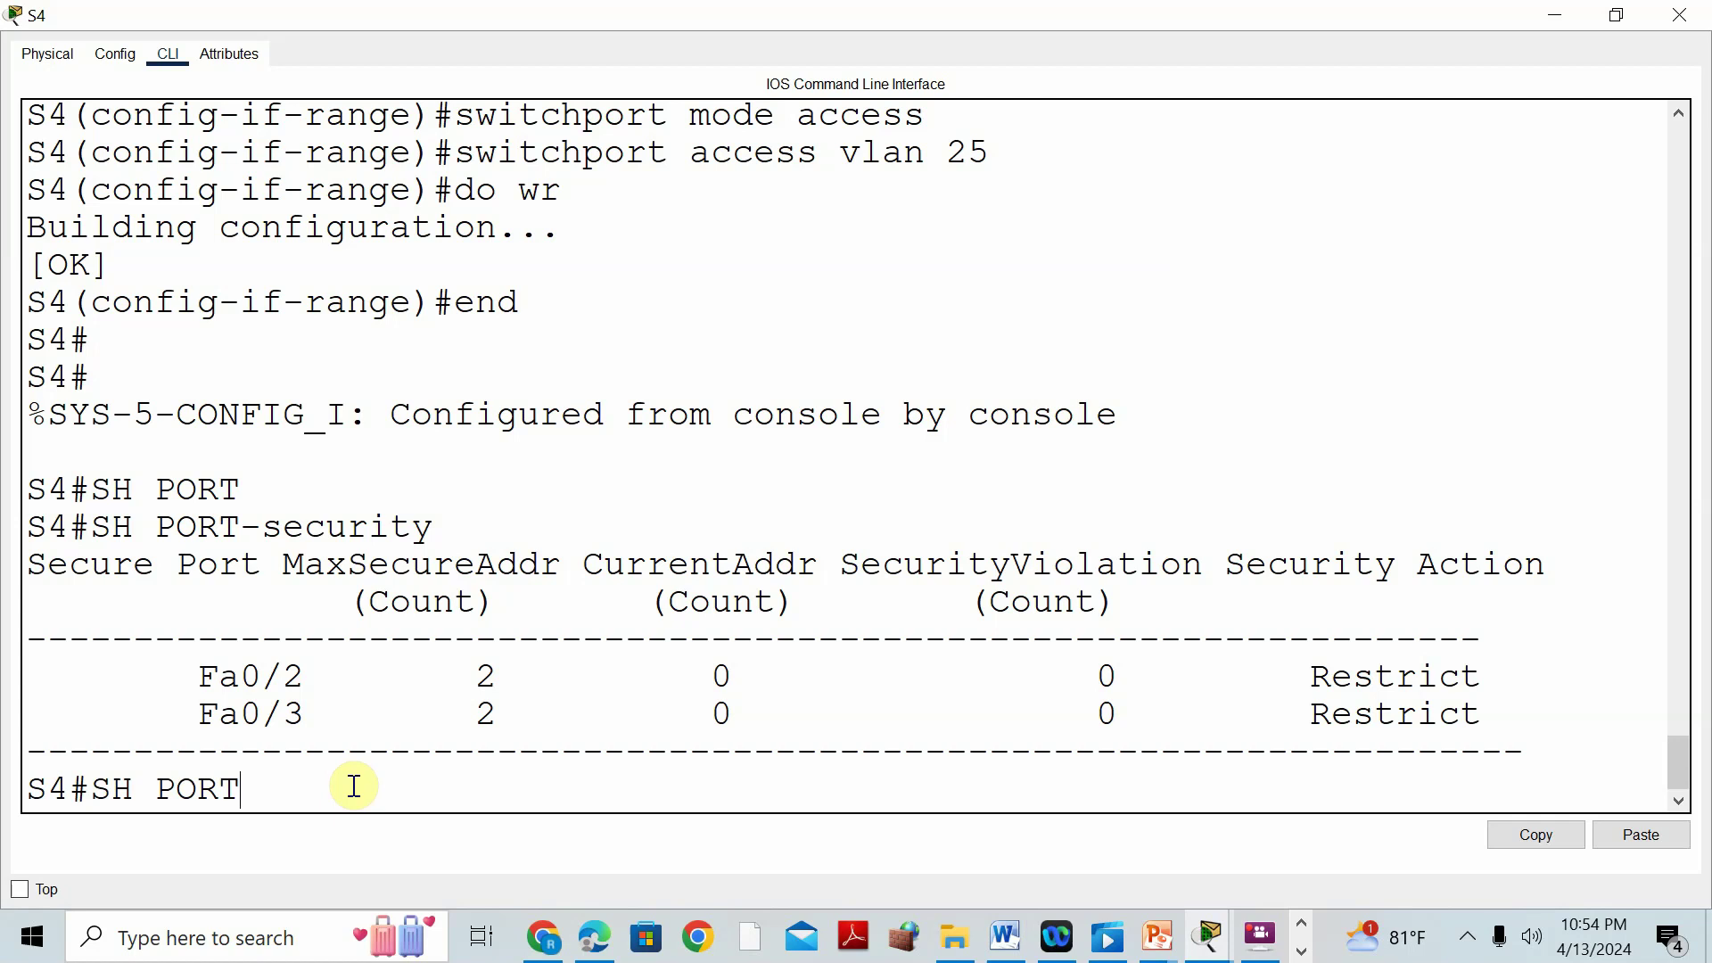
key("Tab")
type("INT F")
key("Tab")
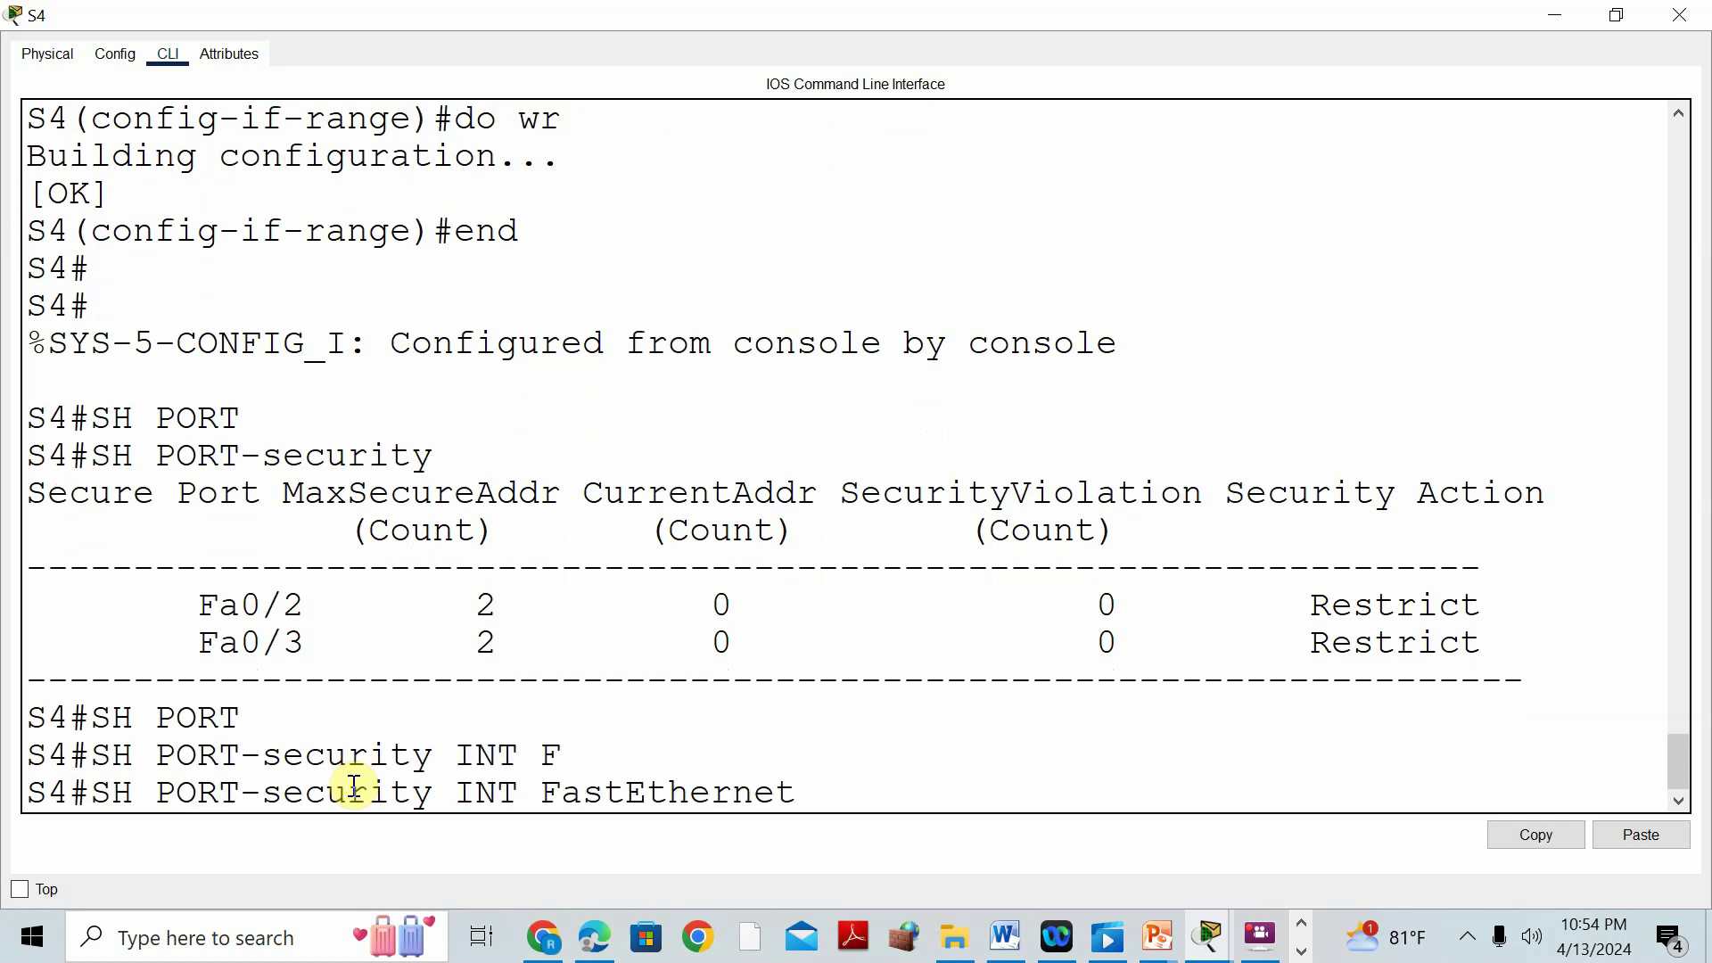
type("0/2")
key("Return")
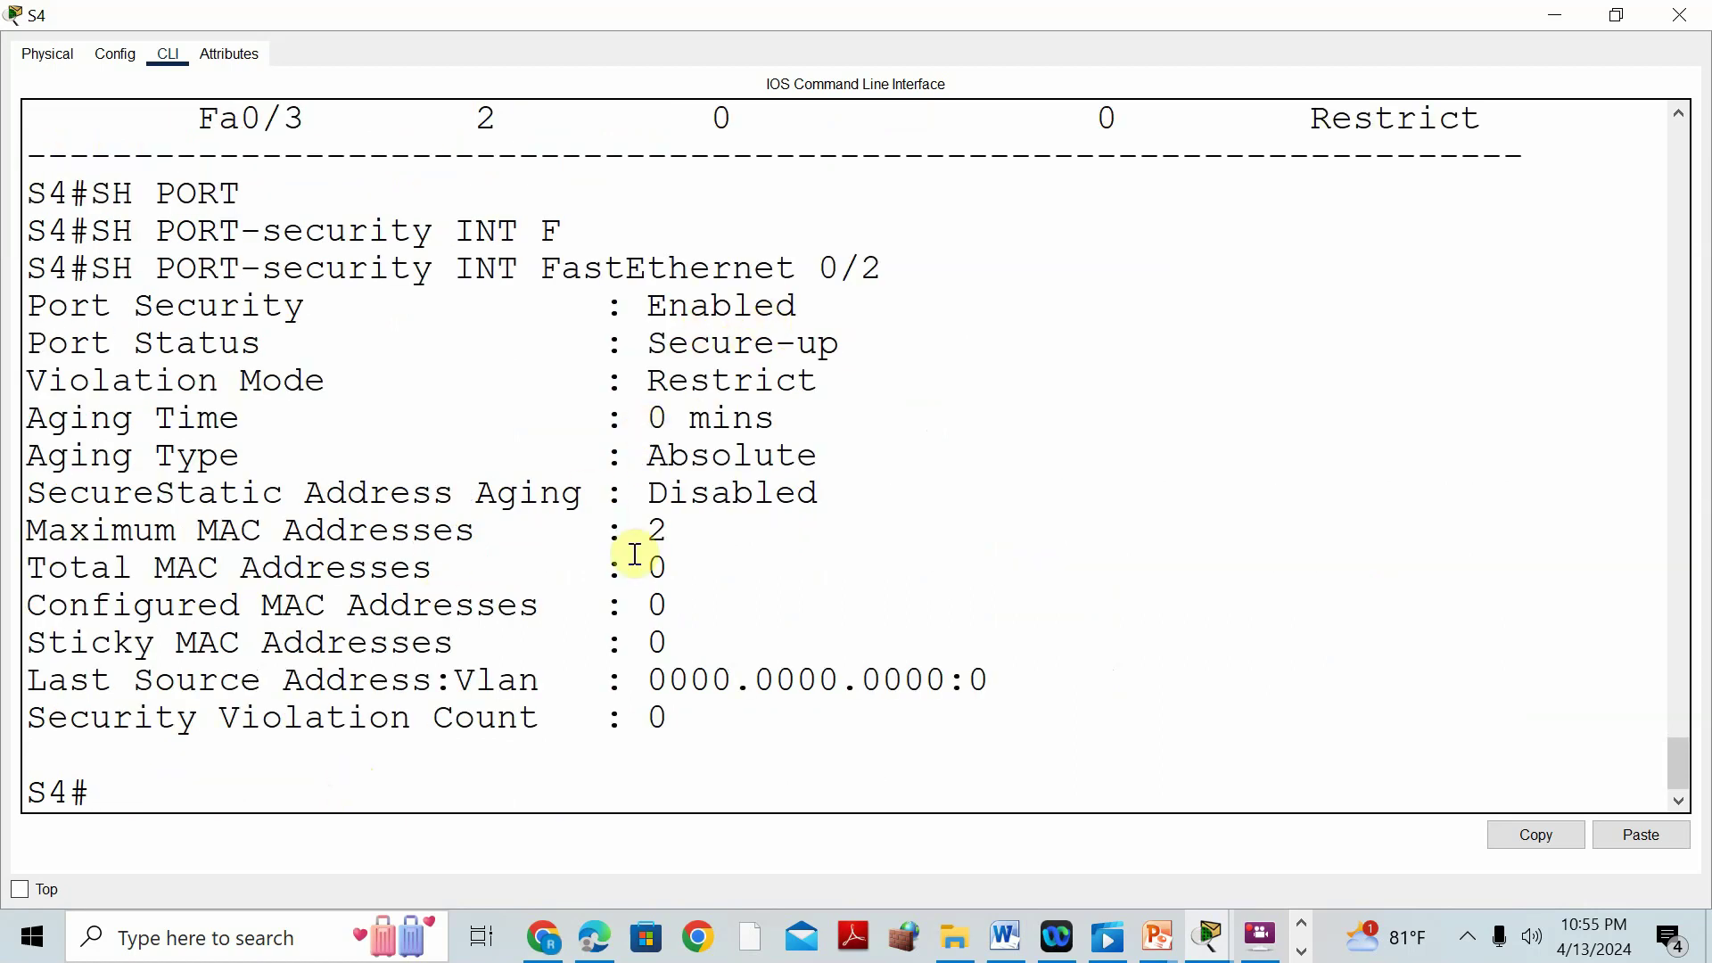
double_click(669, 531)
left_click(1554, 15)
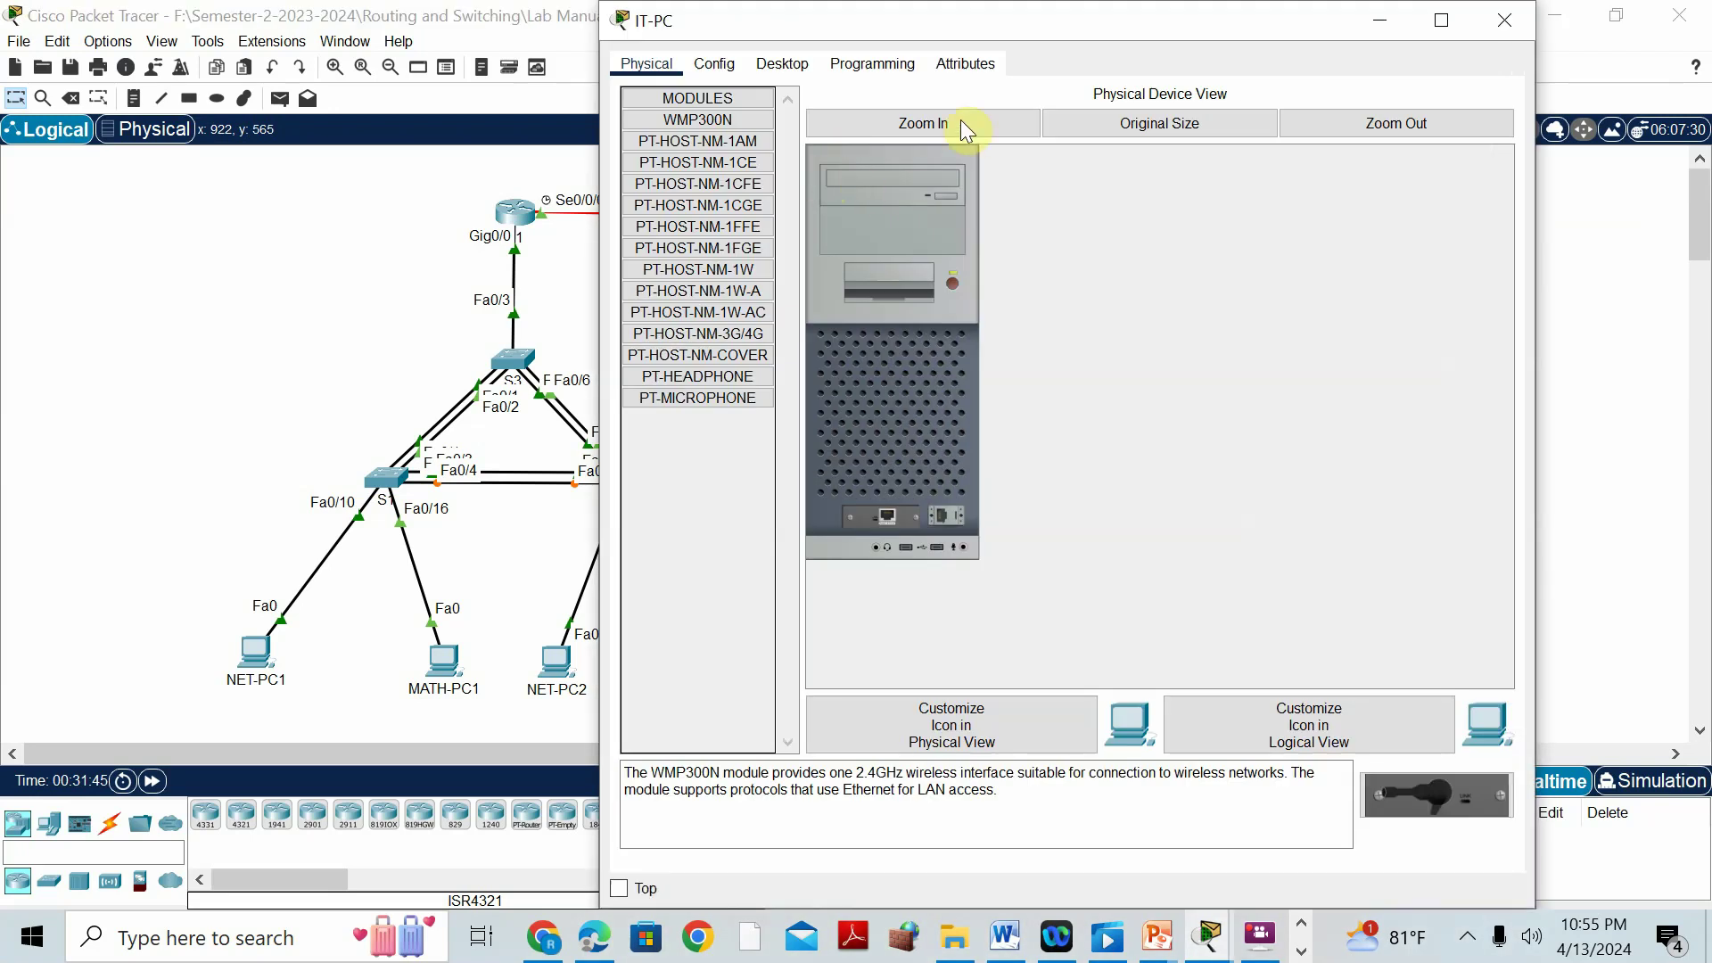
Ping 192.168.50.2 from IT-PC's command prompt.
left_click(796, 66)
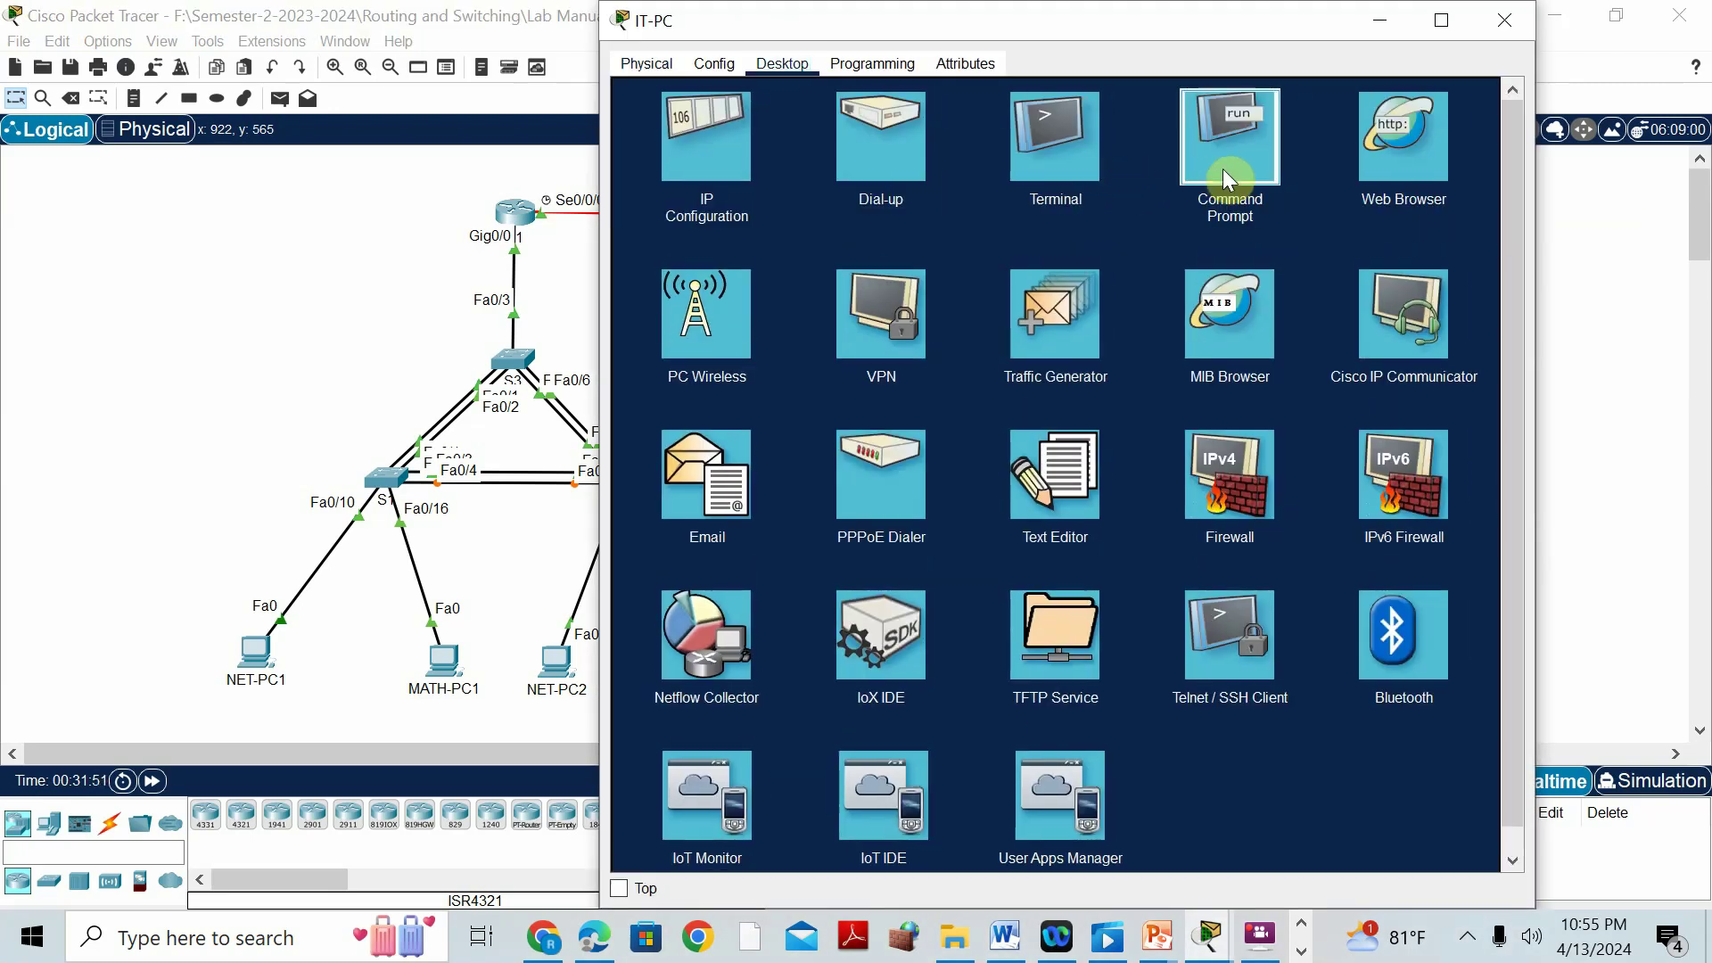
left_click(1225, 168)
type("PING 192.68")
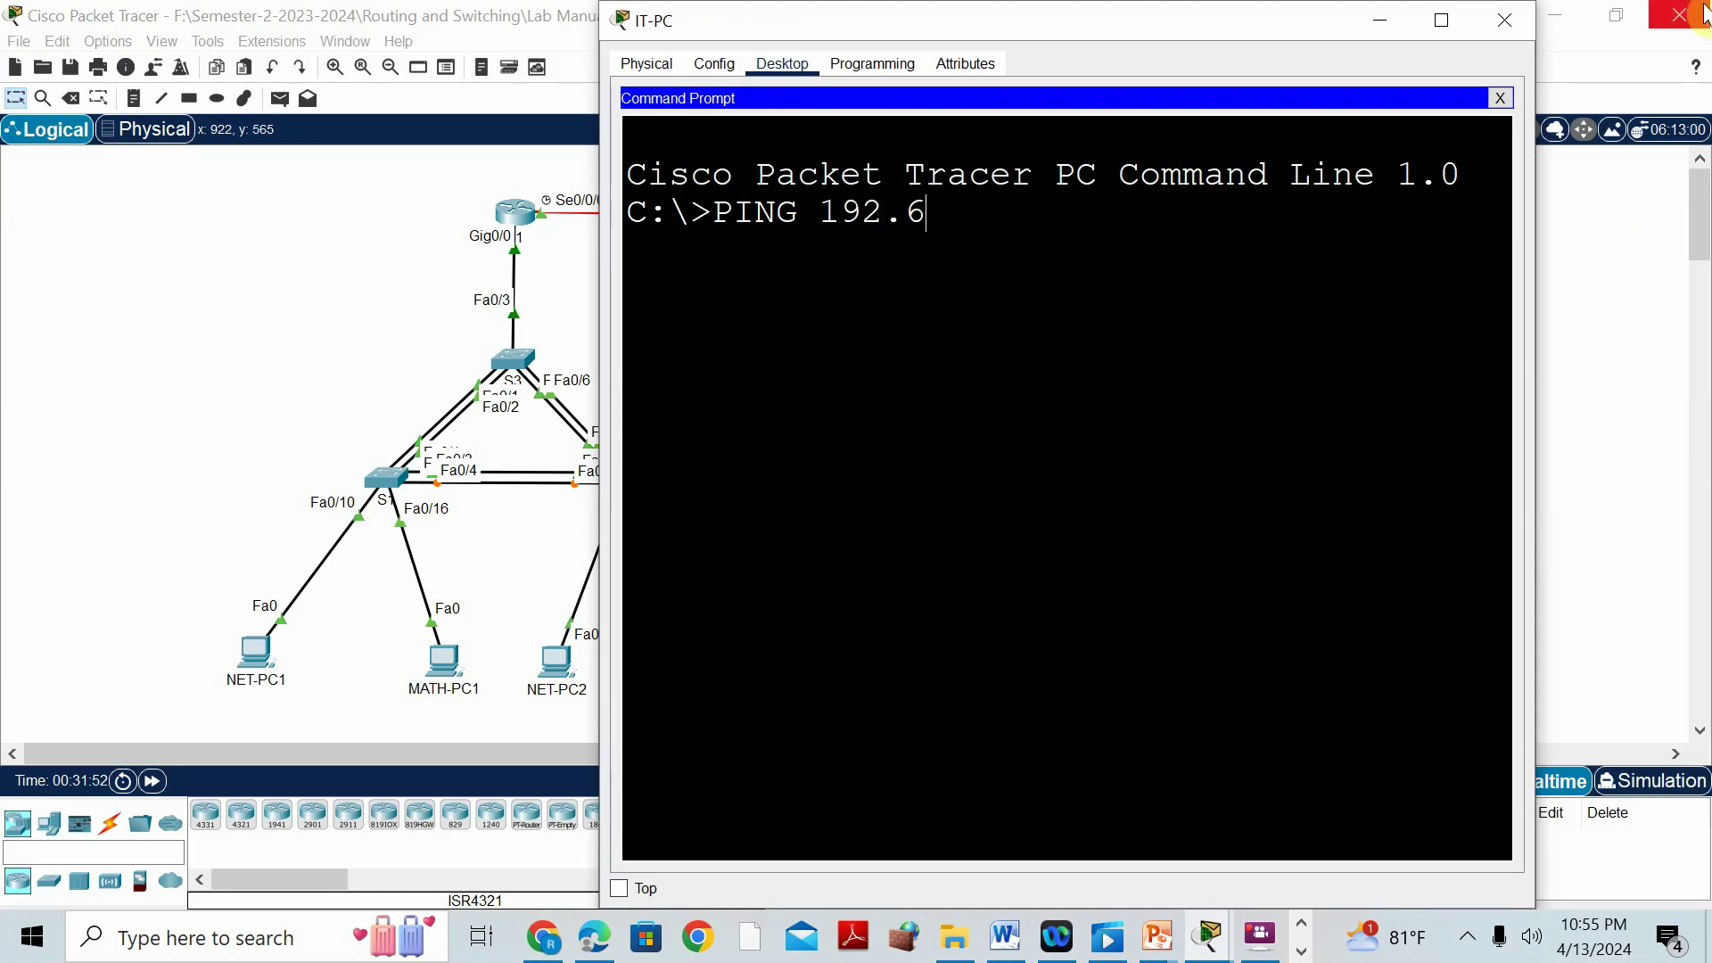
key("BackSpace")
type("168.50.2")
key("Return")
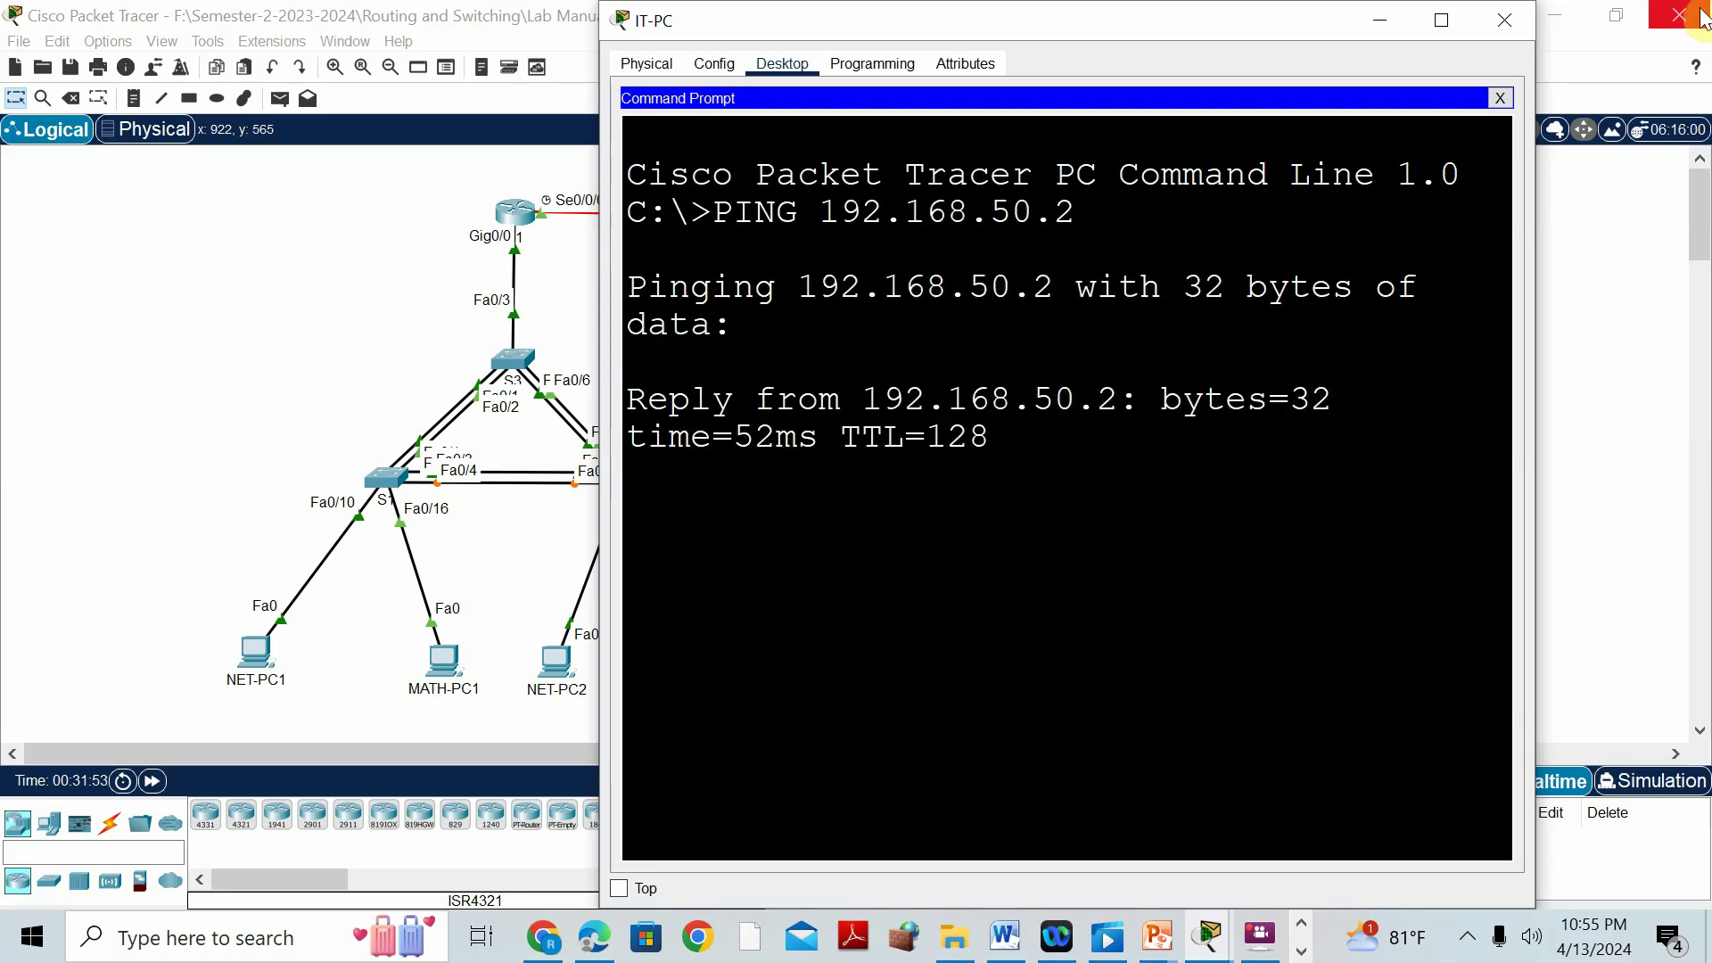
left_click(234, 282)
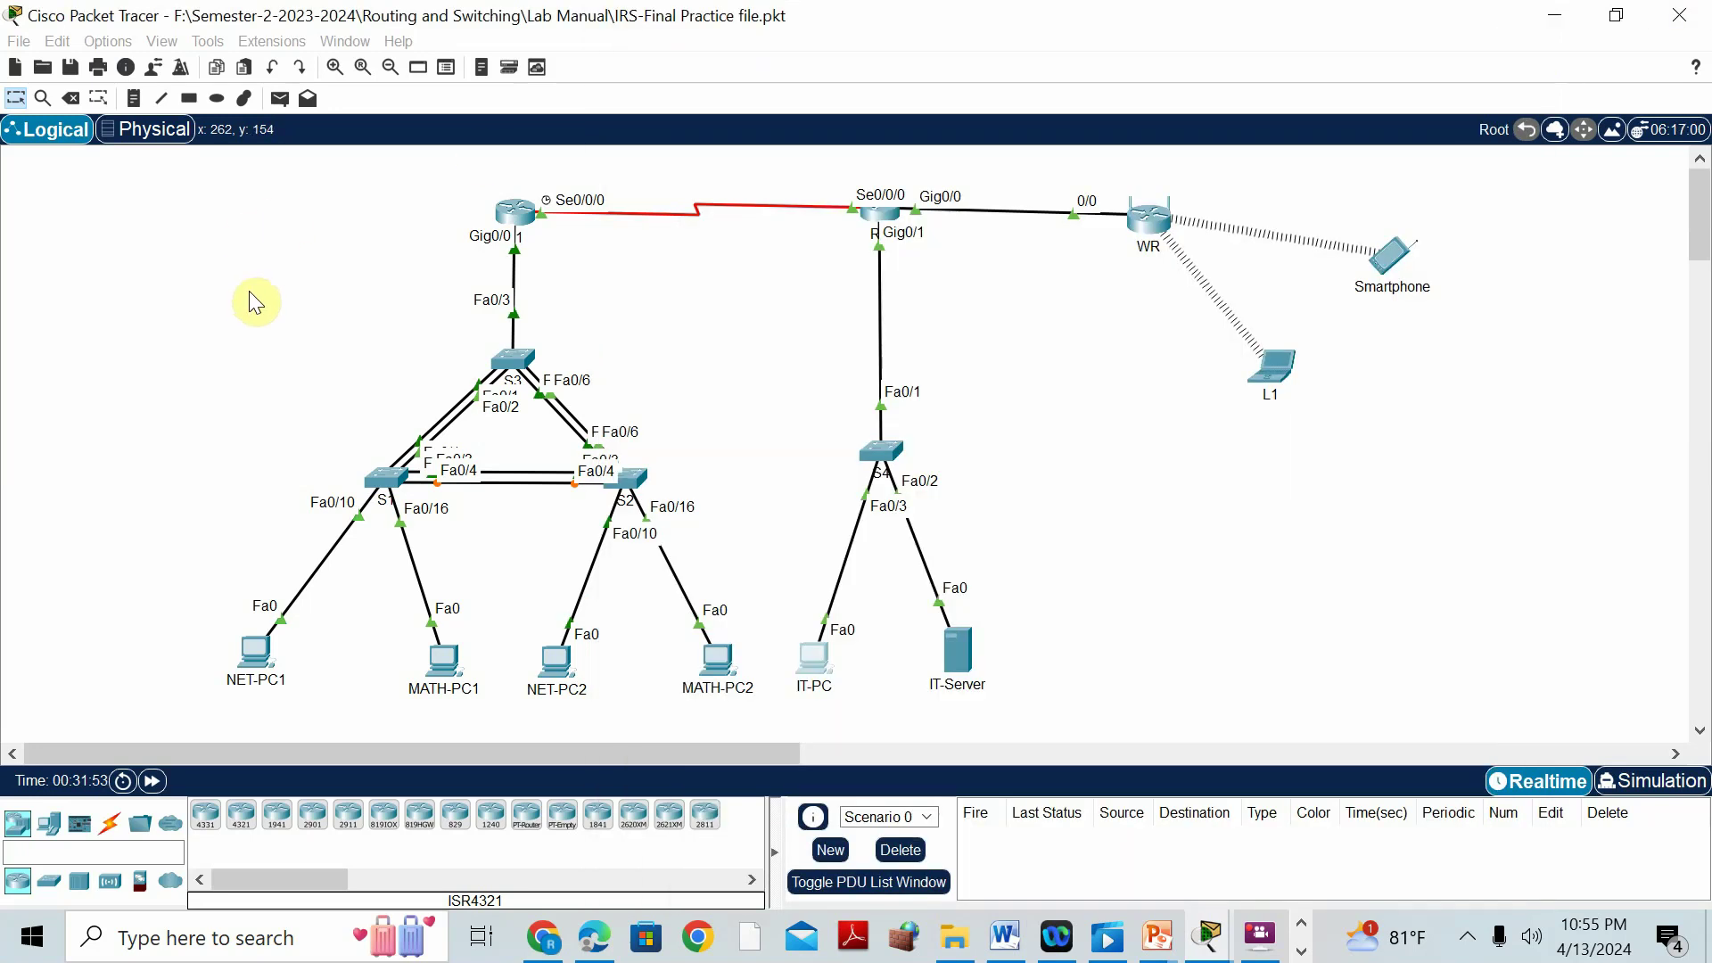
Ping 192.168.50.3 from IT-Server's command prompt.
left_click(952, 640)
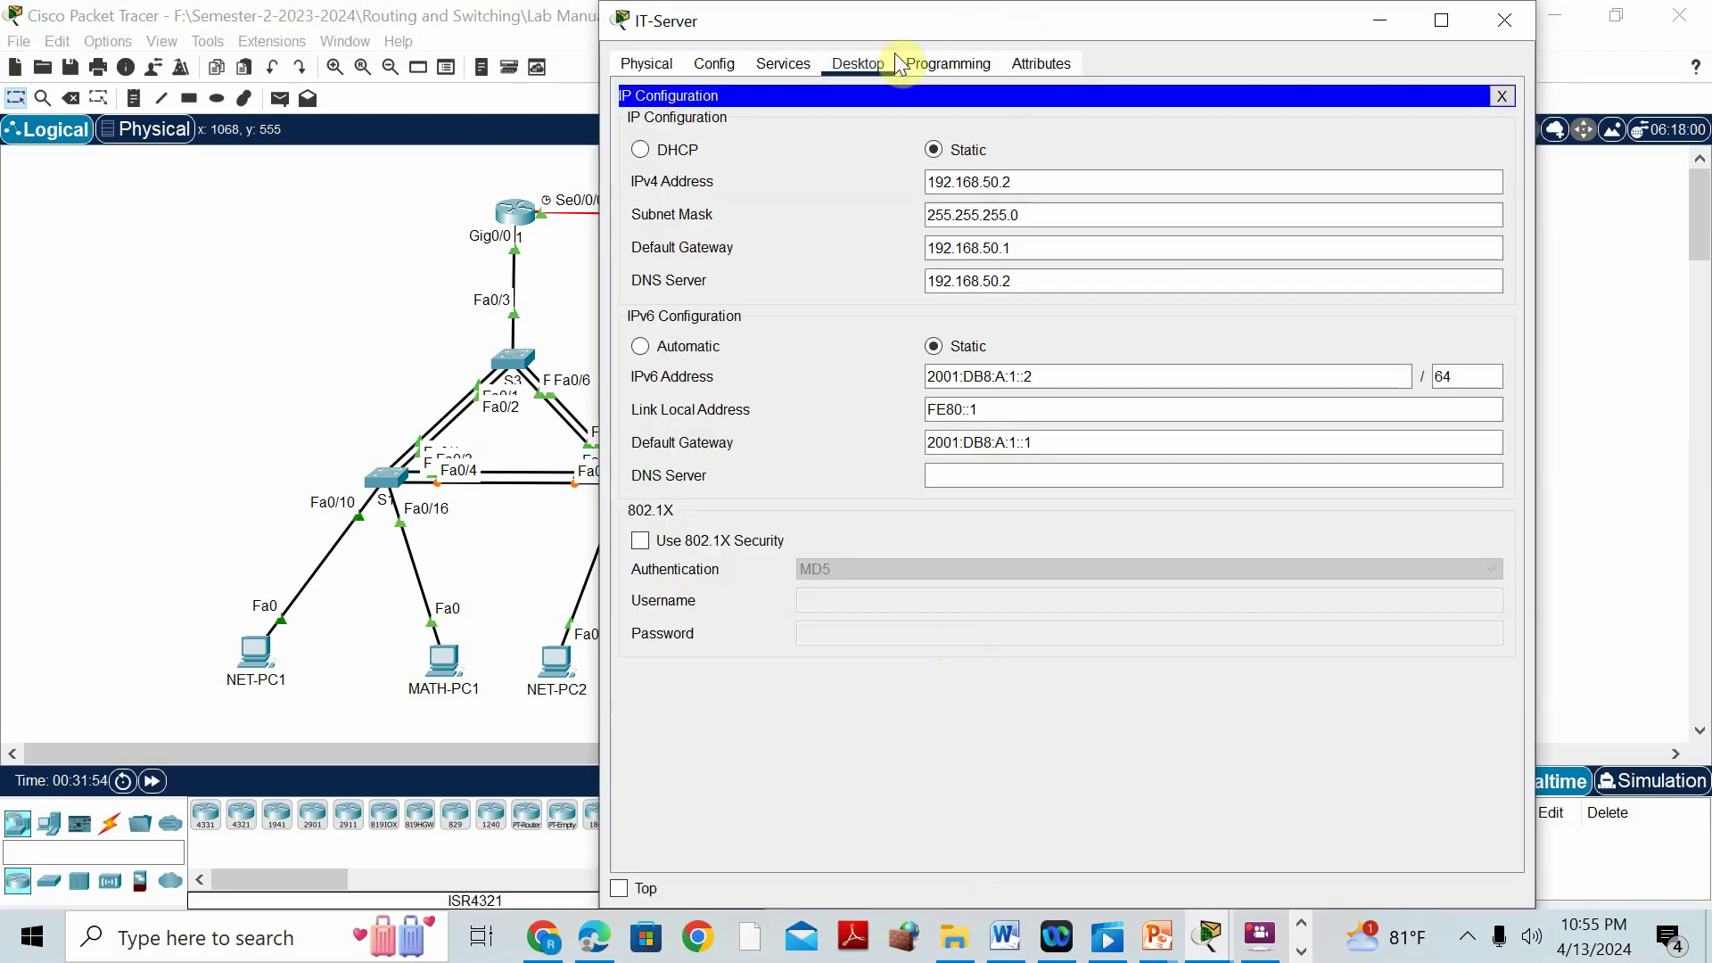
left_click(1504, 101)
left_click(1094, 153)
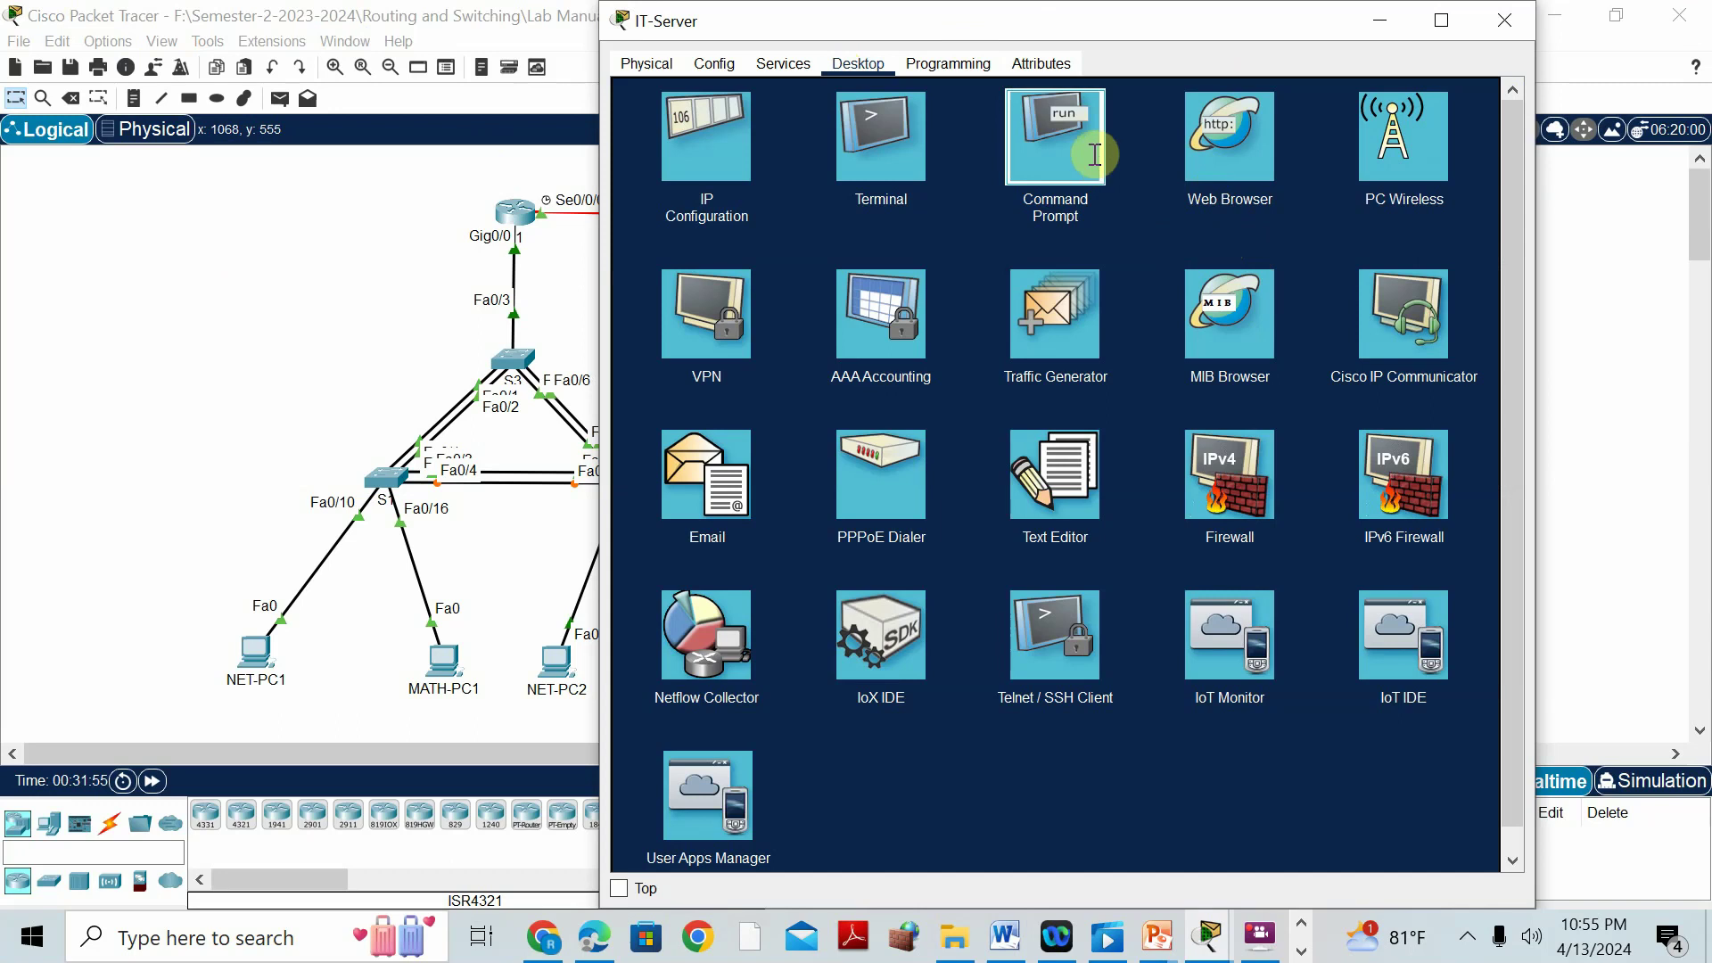
type("P")
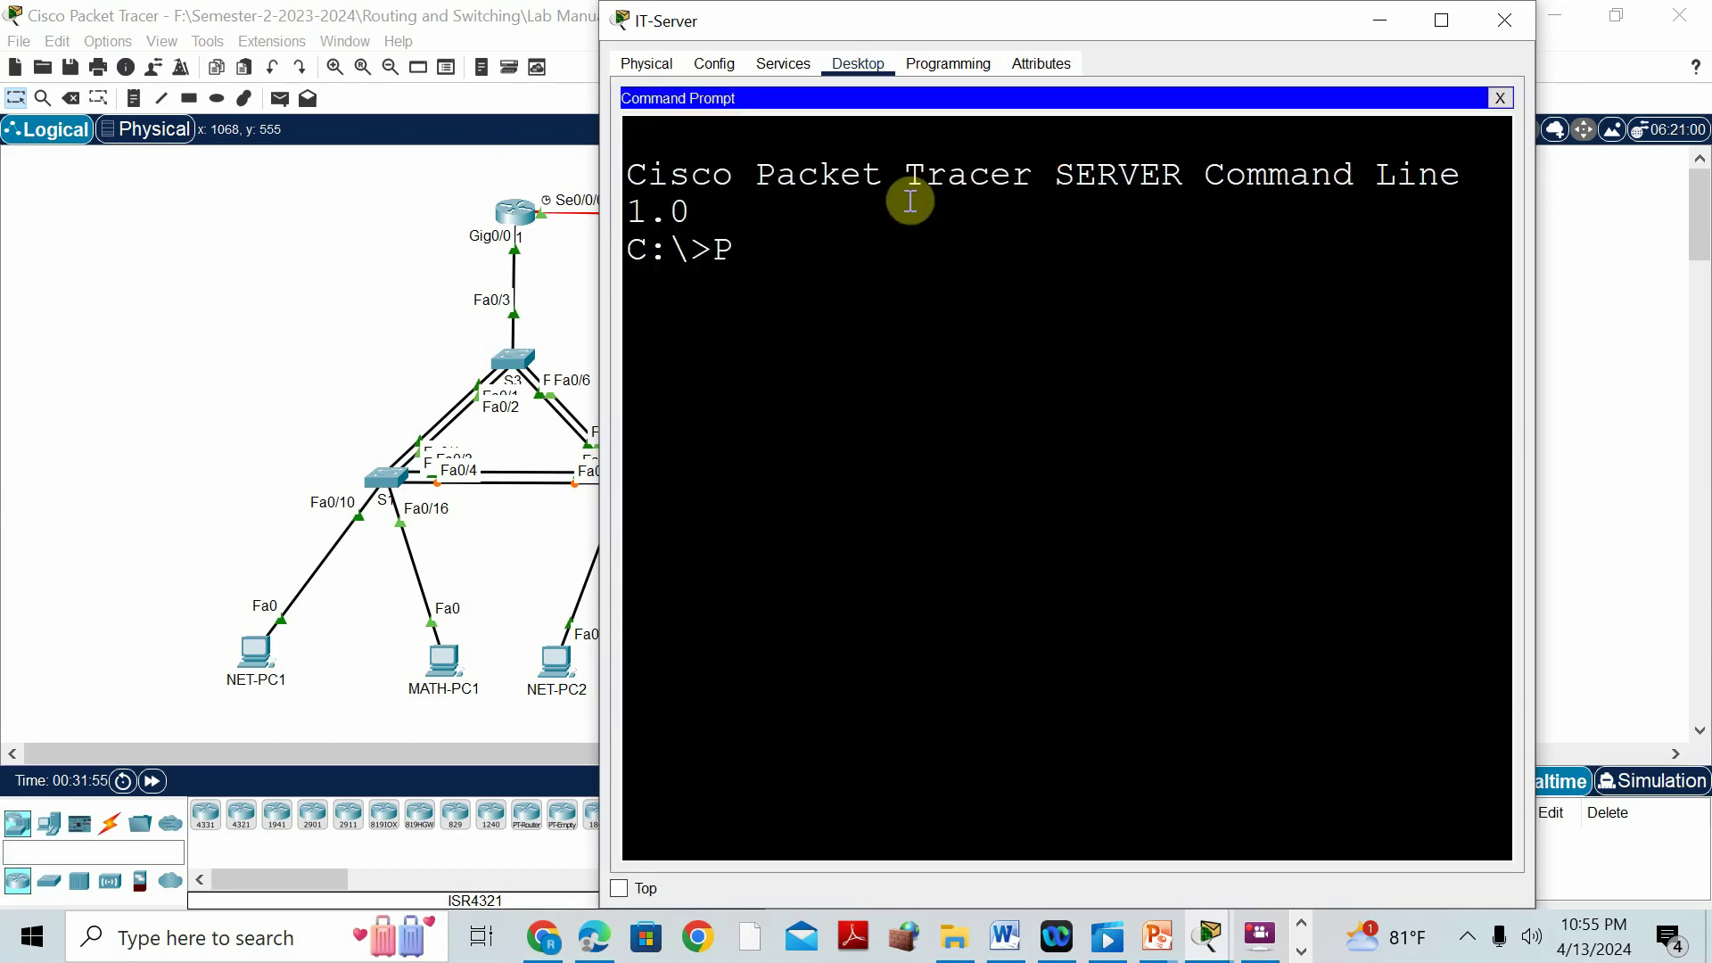
type("ING 192.16")
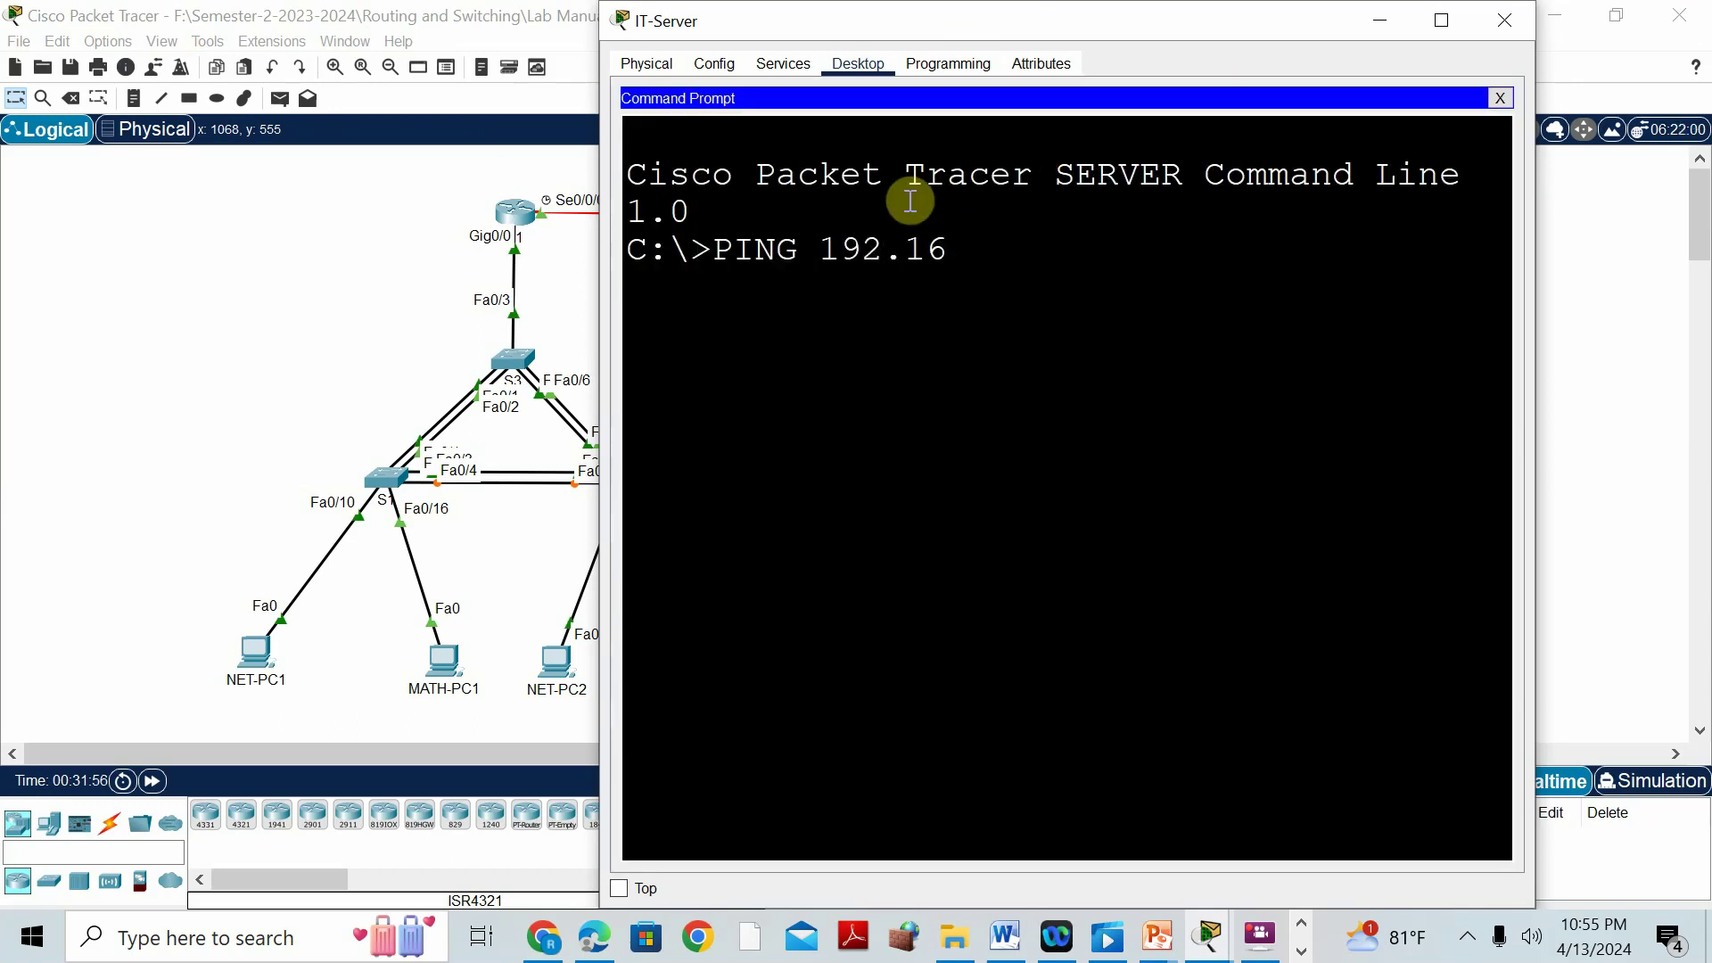
type("8.50.3")
key("Return")
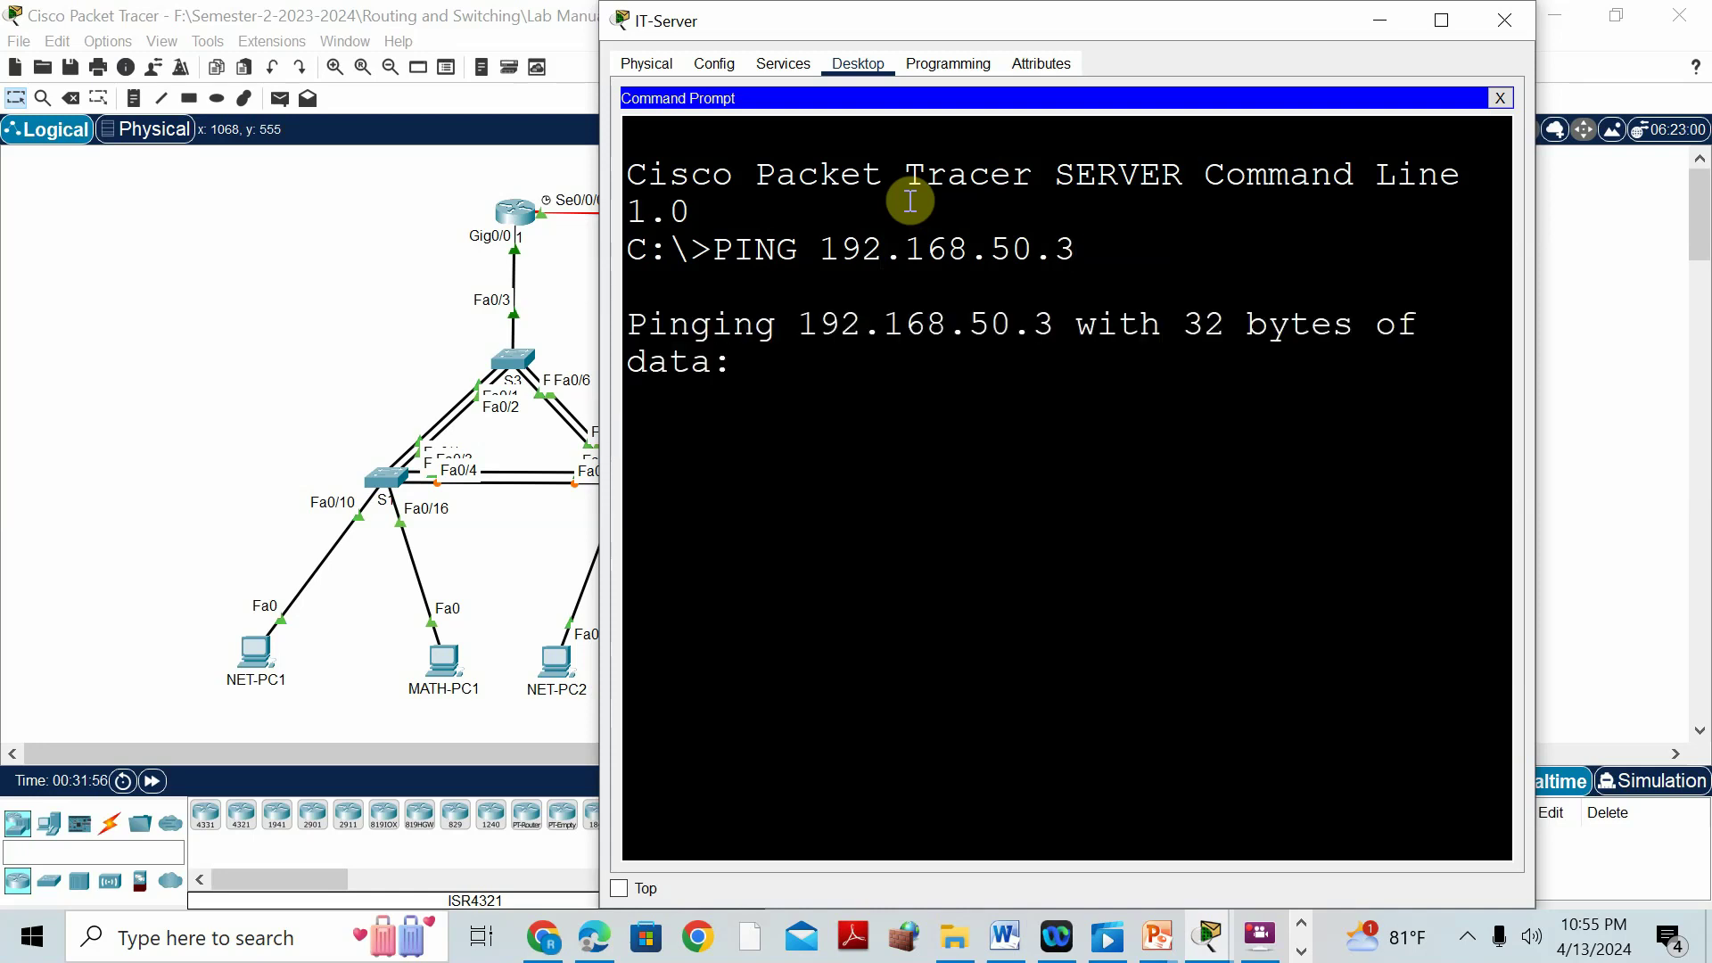
left_click(334, 309)
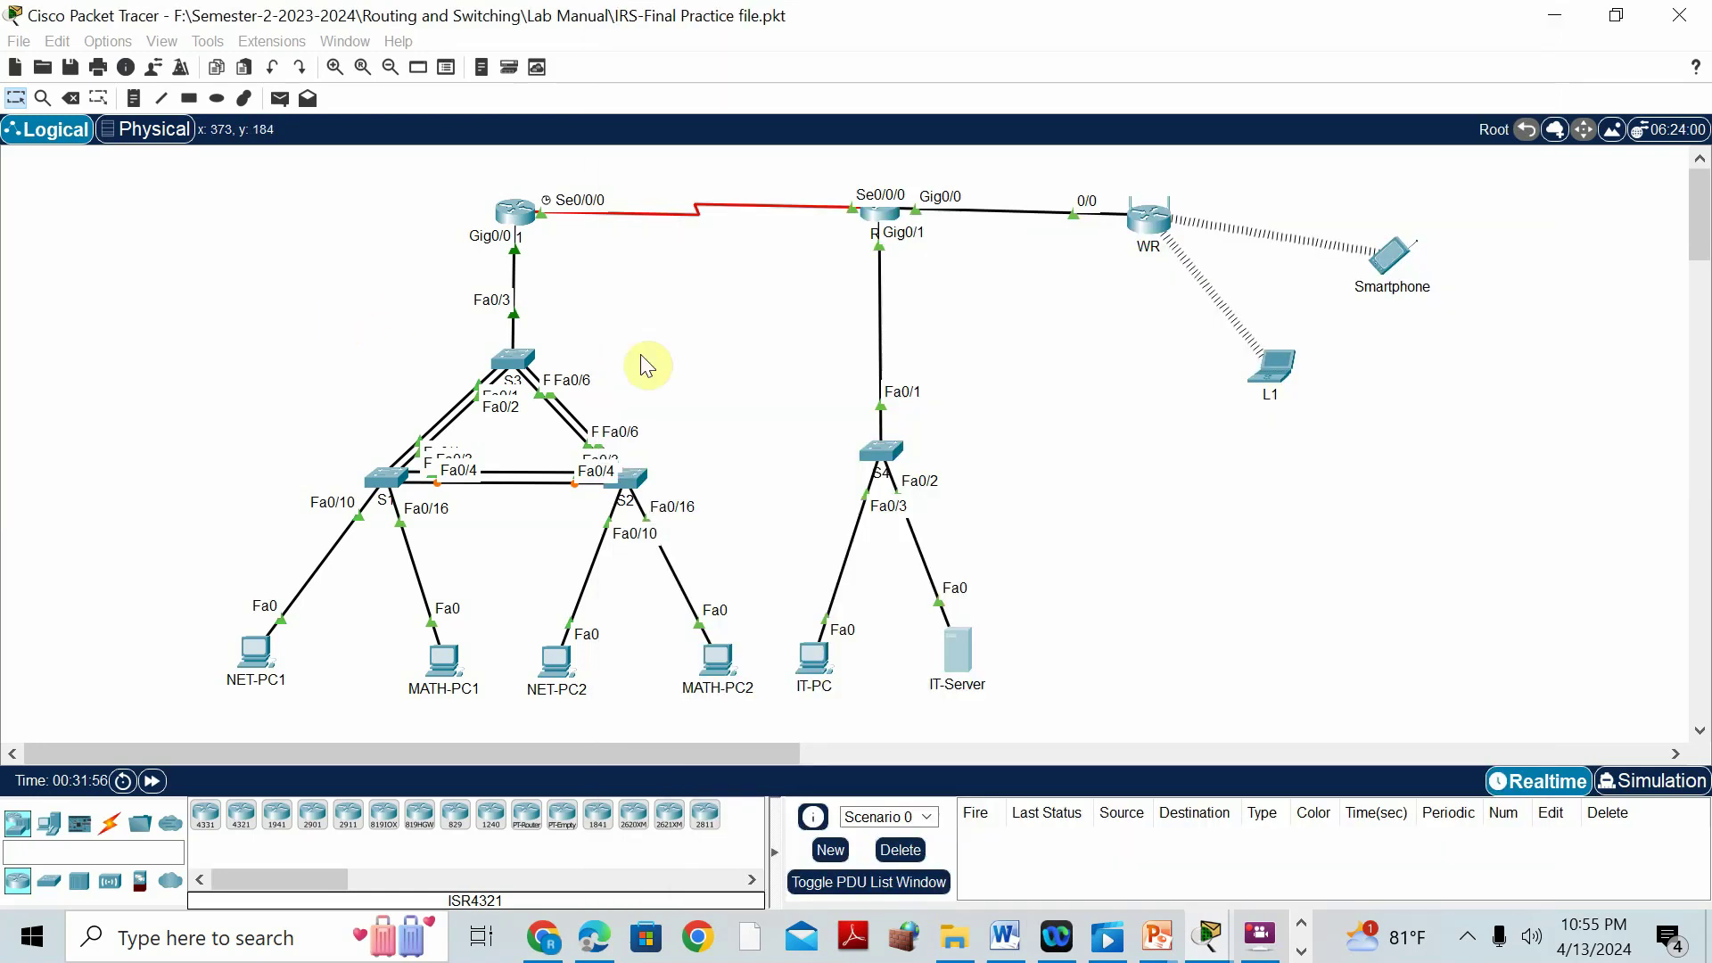
Rerun 'show port-security' on S4 and confirm Fa0/2 holds one current address.
left_click(889, 465)
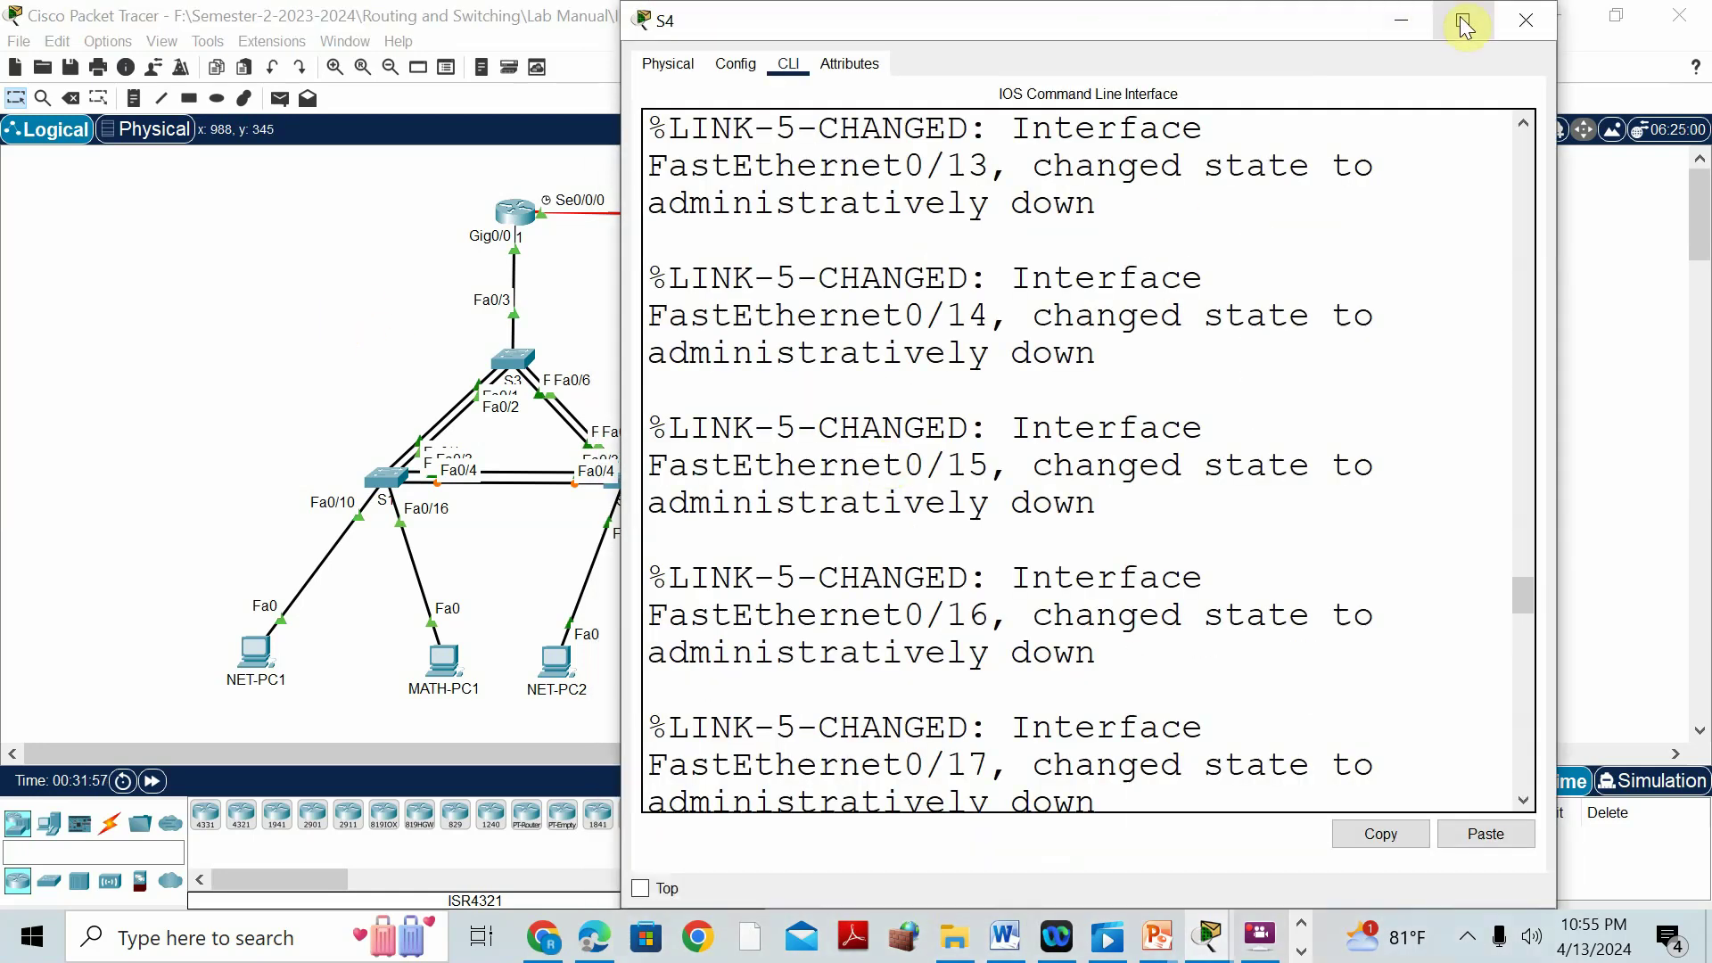
left_click(1462, 19)
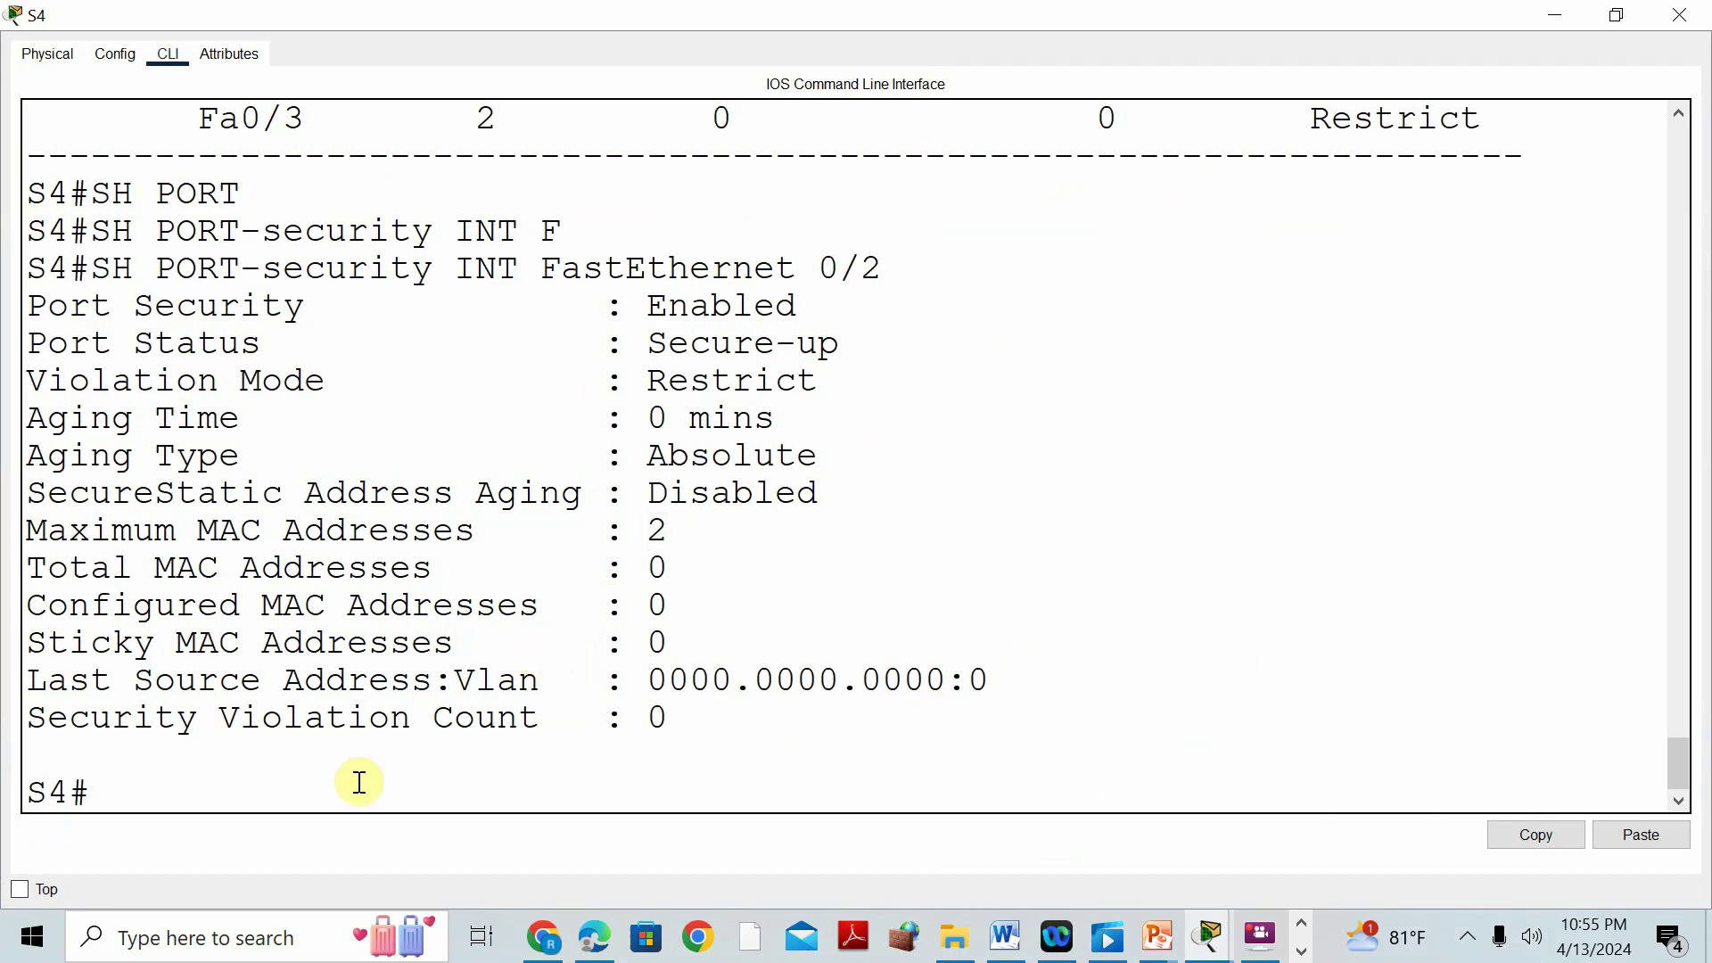
key("Up")
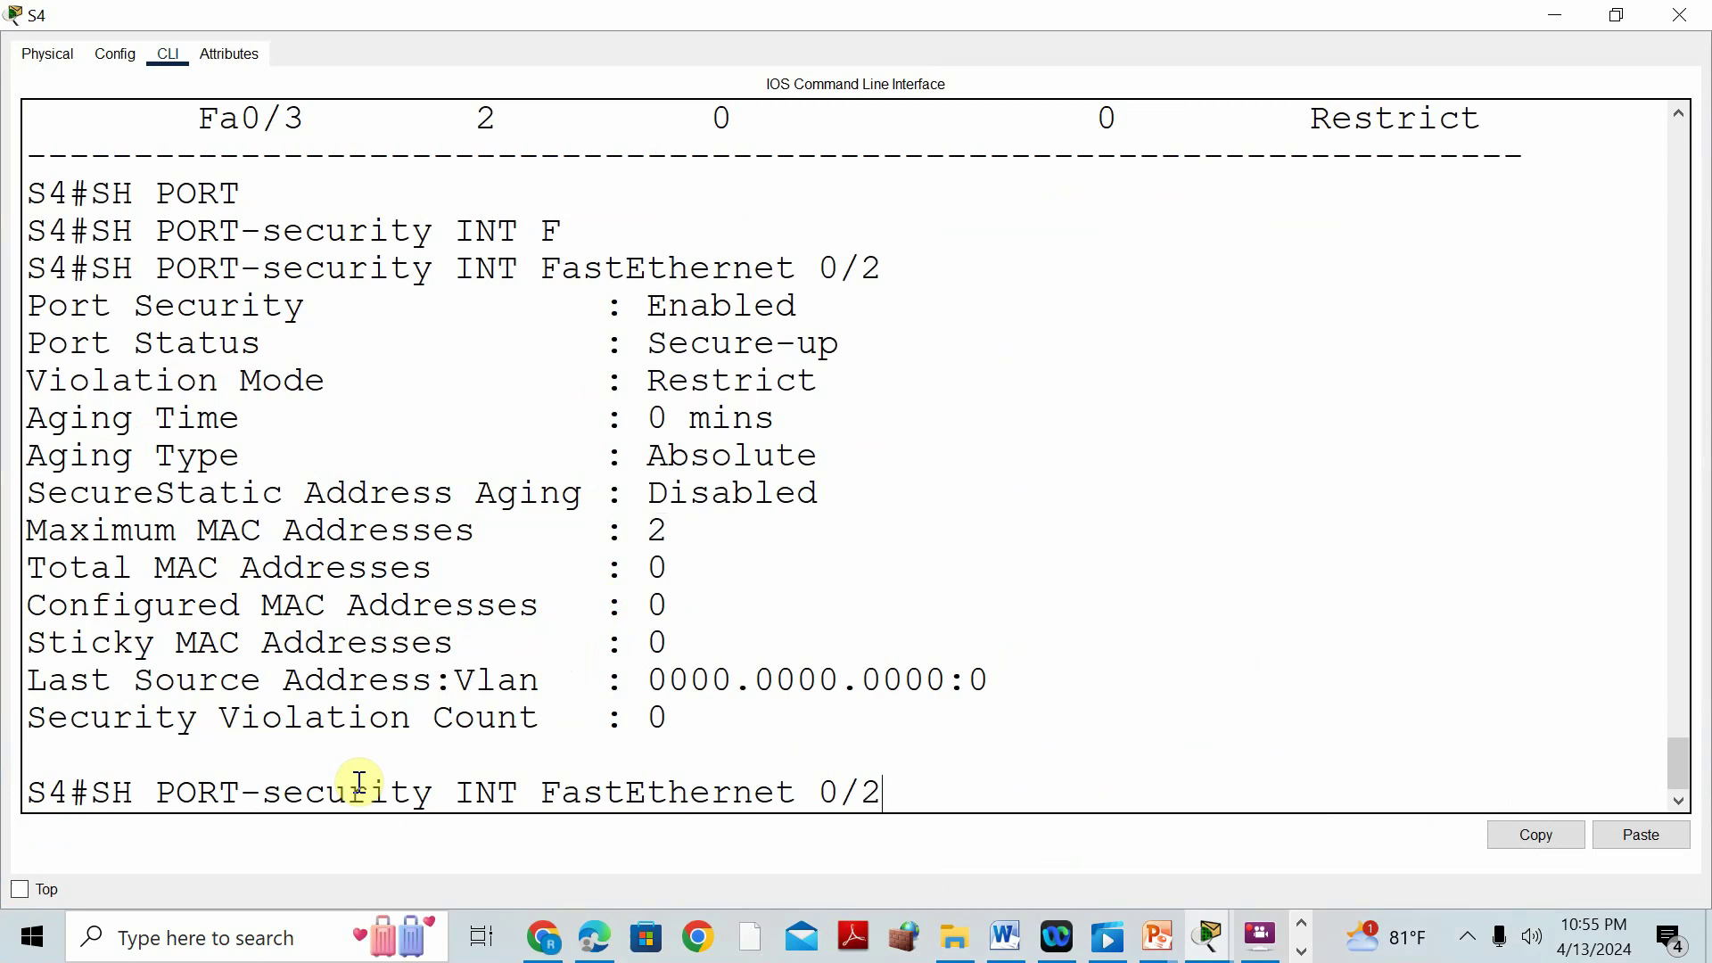
key("BackSpace")
key("BackSpace")
key("BackSpace")
key("BackSpace")
key("BackSpace")
key("BackSpace")
key("BackSpace")
key("BackSpace")
key("BackSpace")
key("BackSpace")
key("BackSpace")
key("BackSpace")
key("BackSpace")
key("BackSpace")
key("BackSpace")
key("BackSpace")
key("BackSpace")
key("BackSpace")
key("BackSpace")
key("BackSpace")
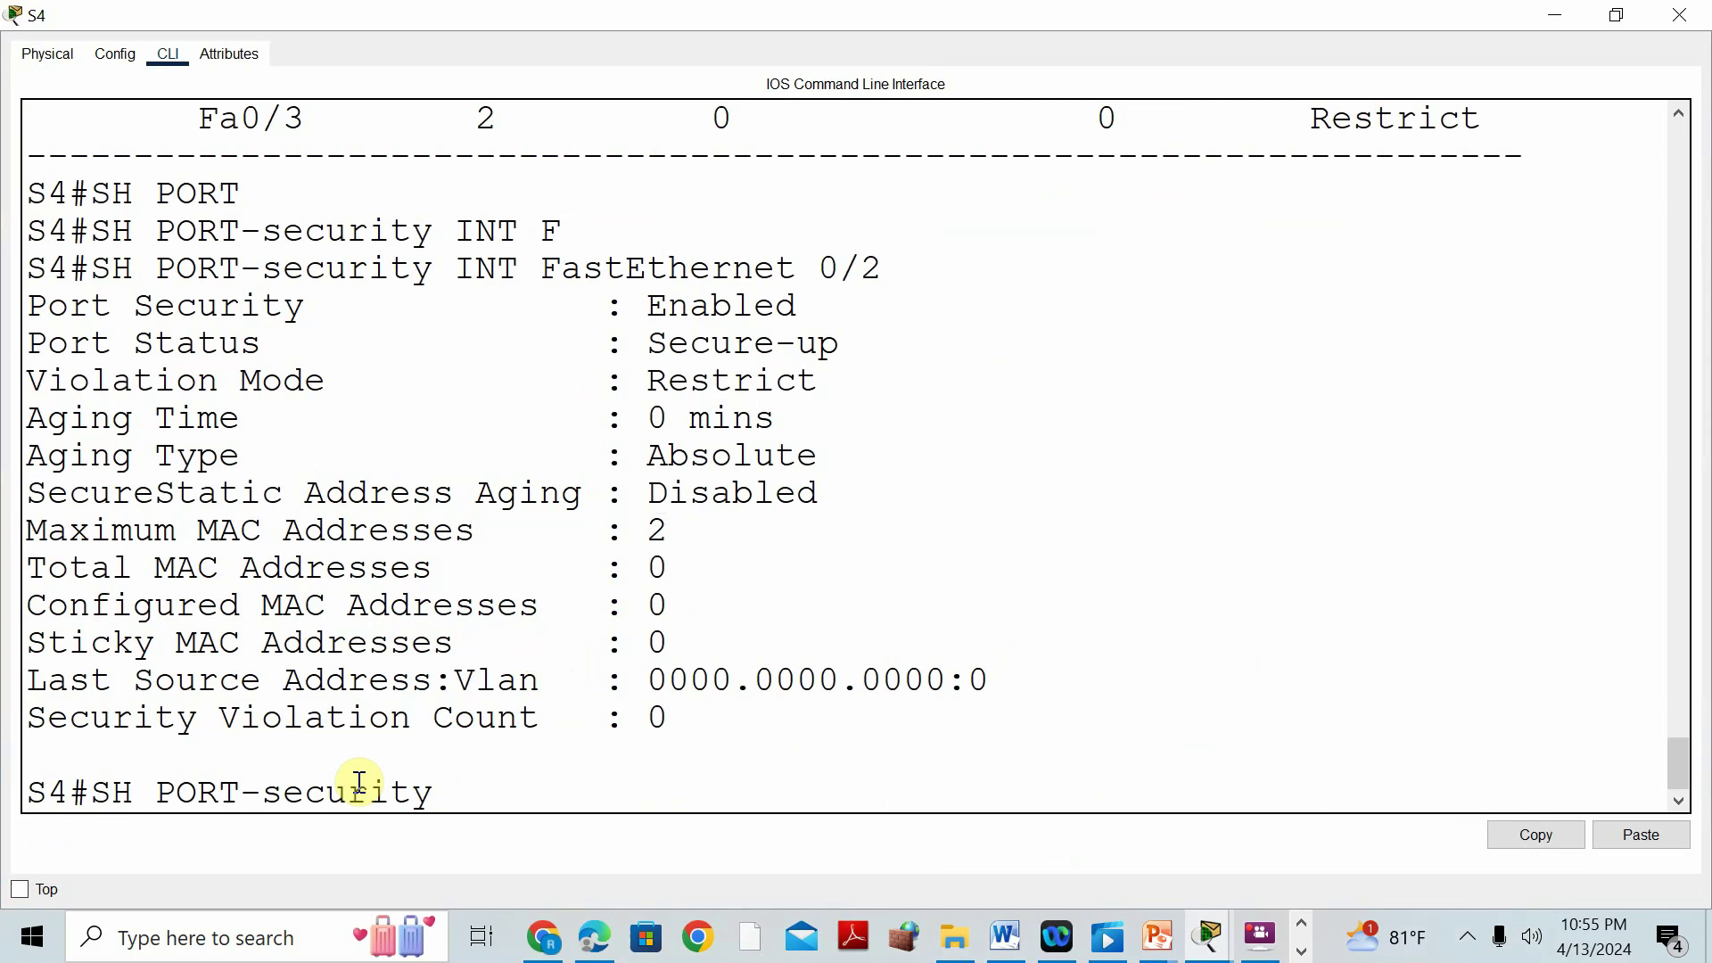
key("Return")
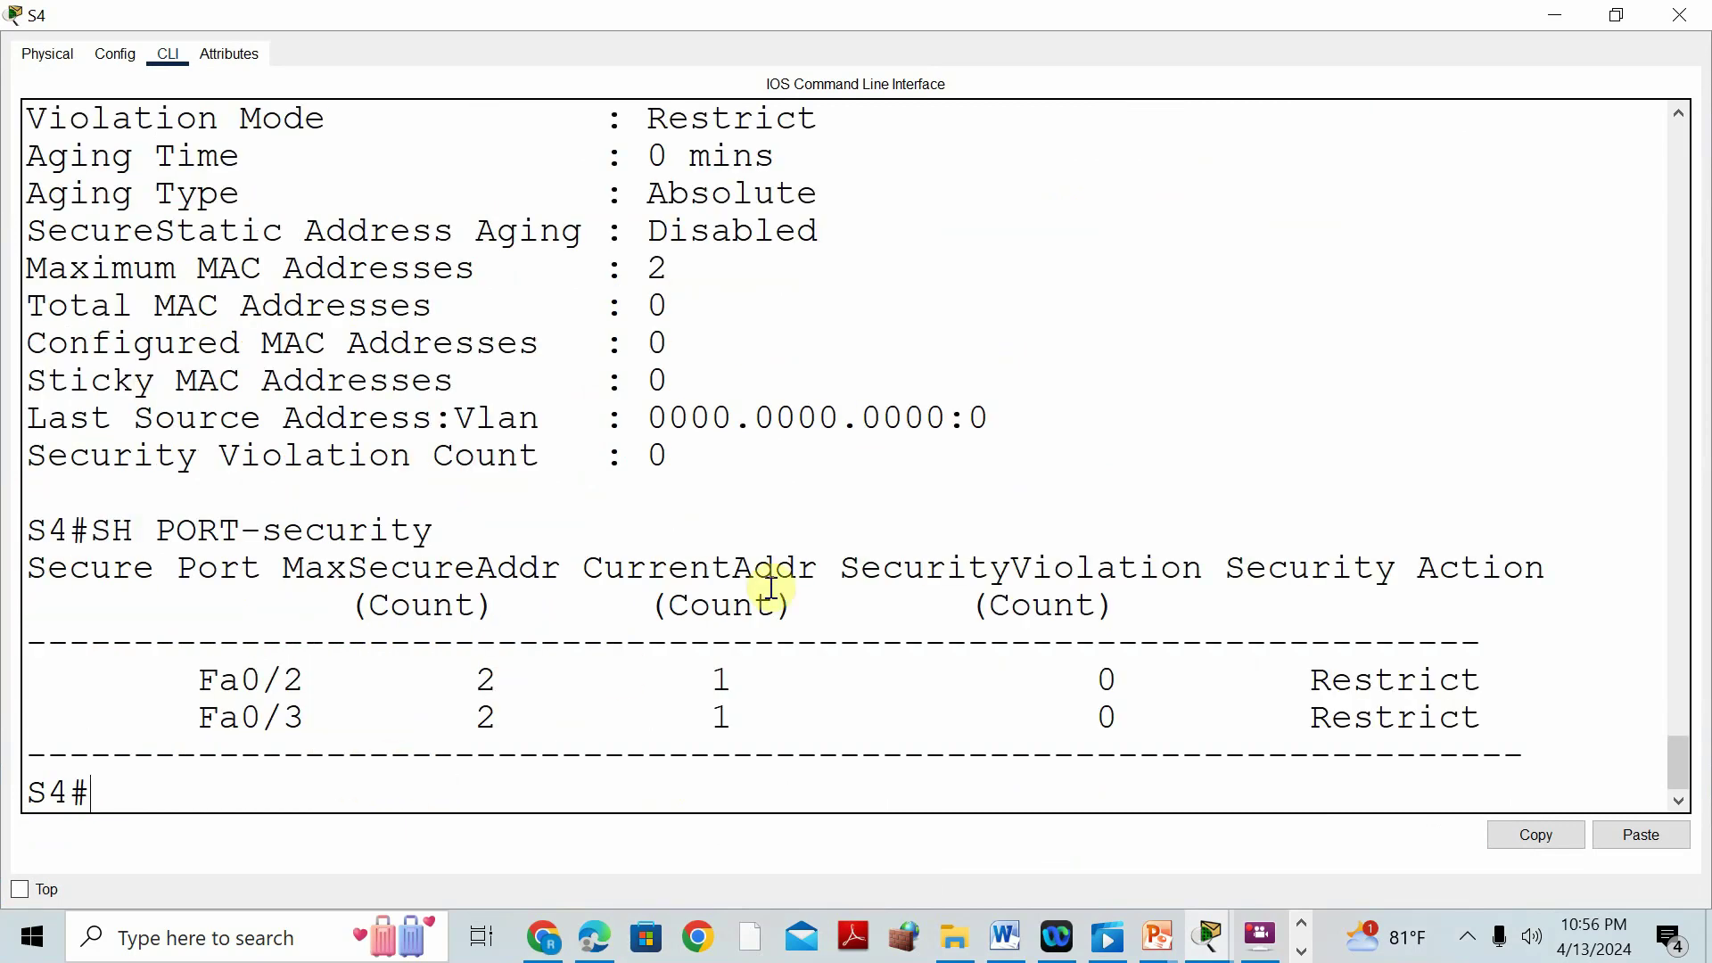
left_click_drag(692, 682, 754, 691)
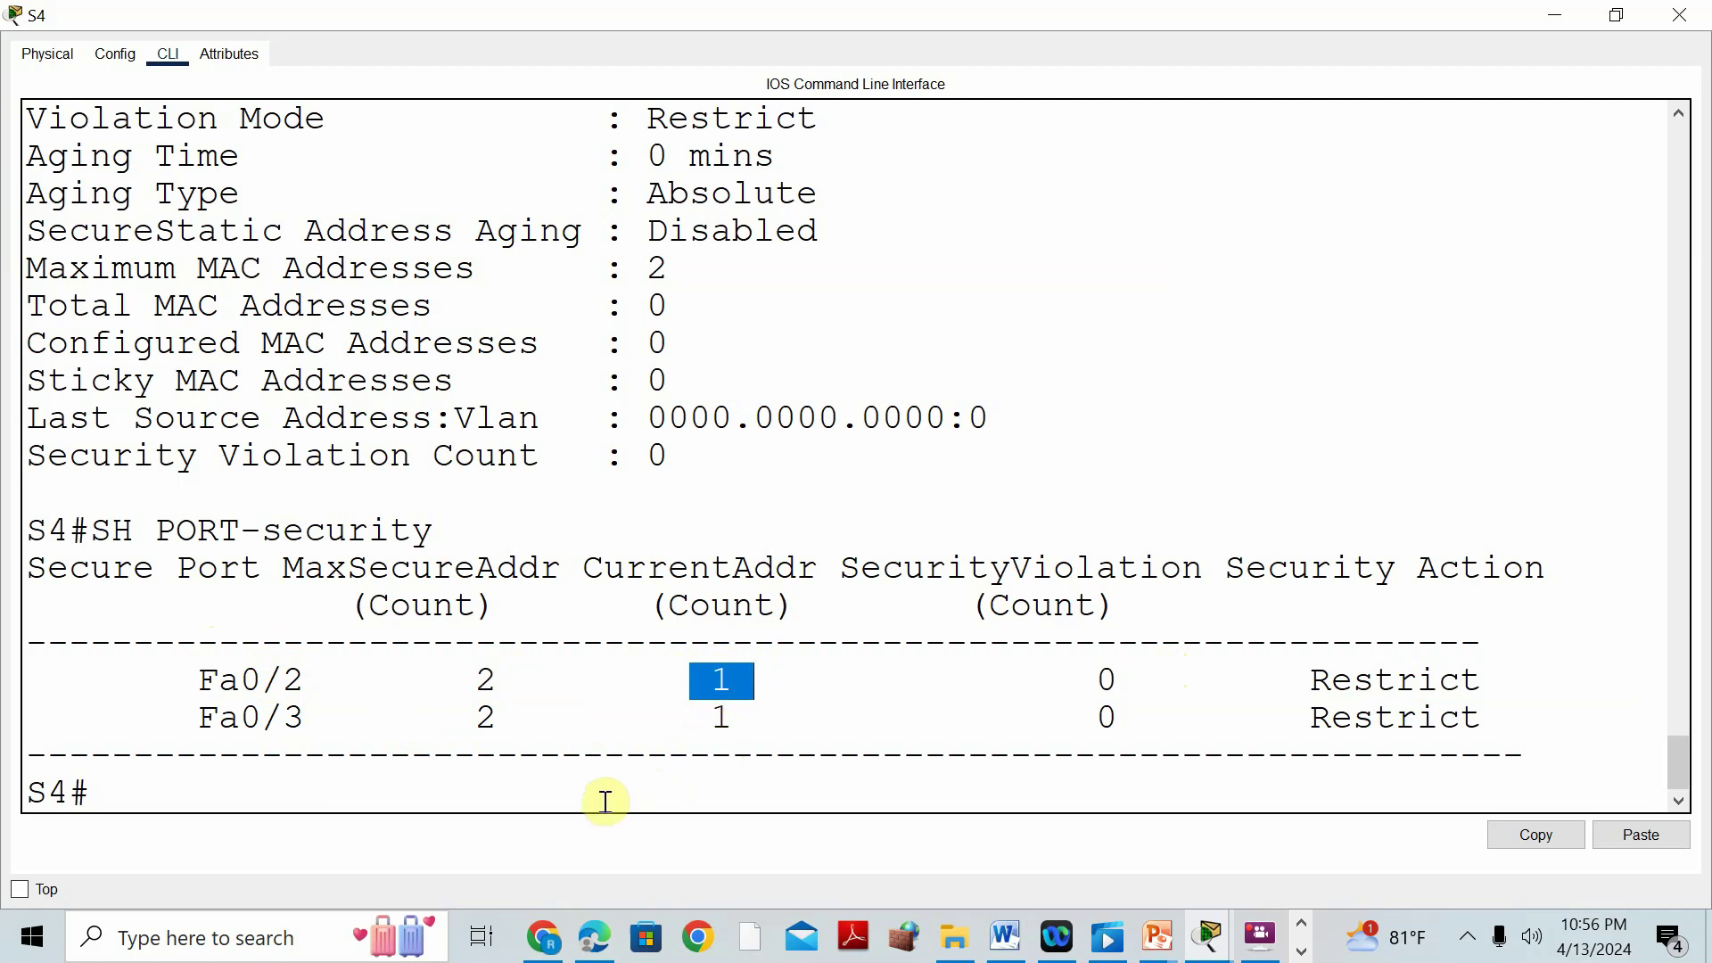
Run 'show port-security interface FastEthernet0/2' on S4.
left_click(575, 801)
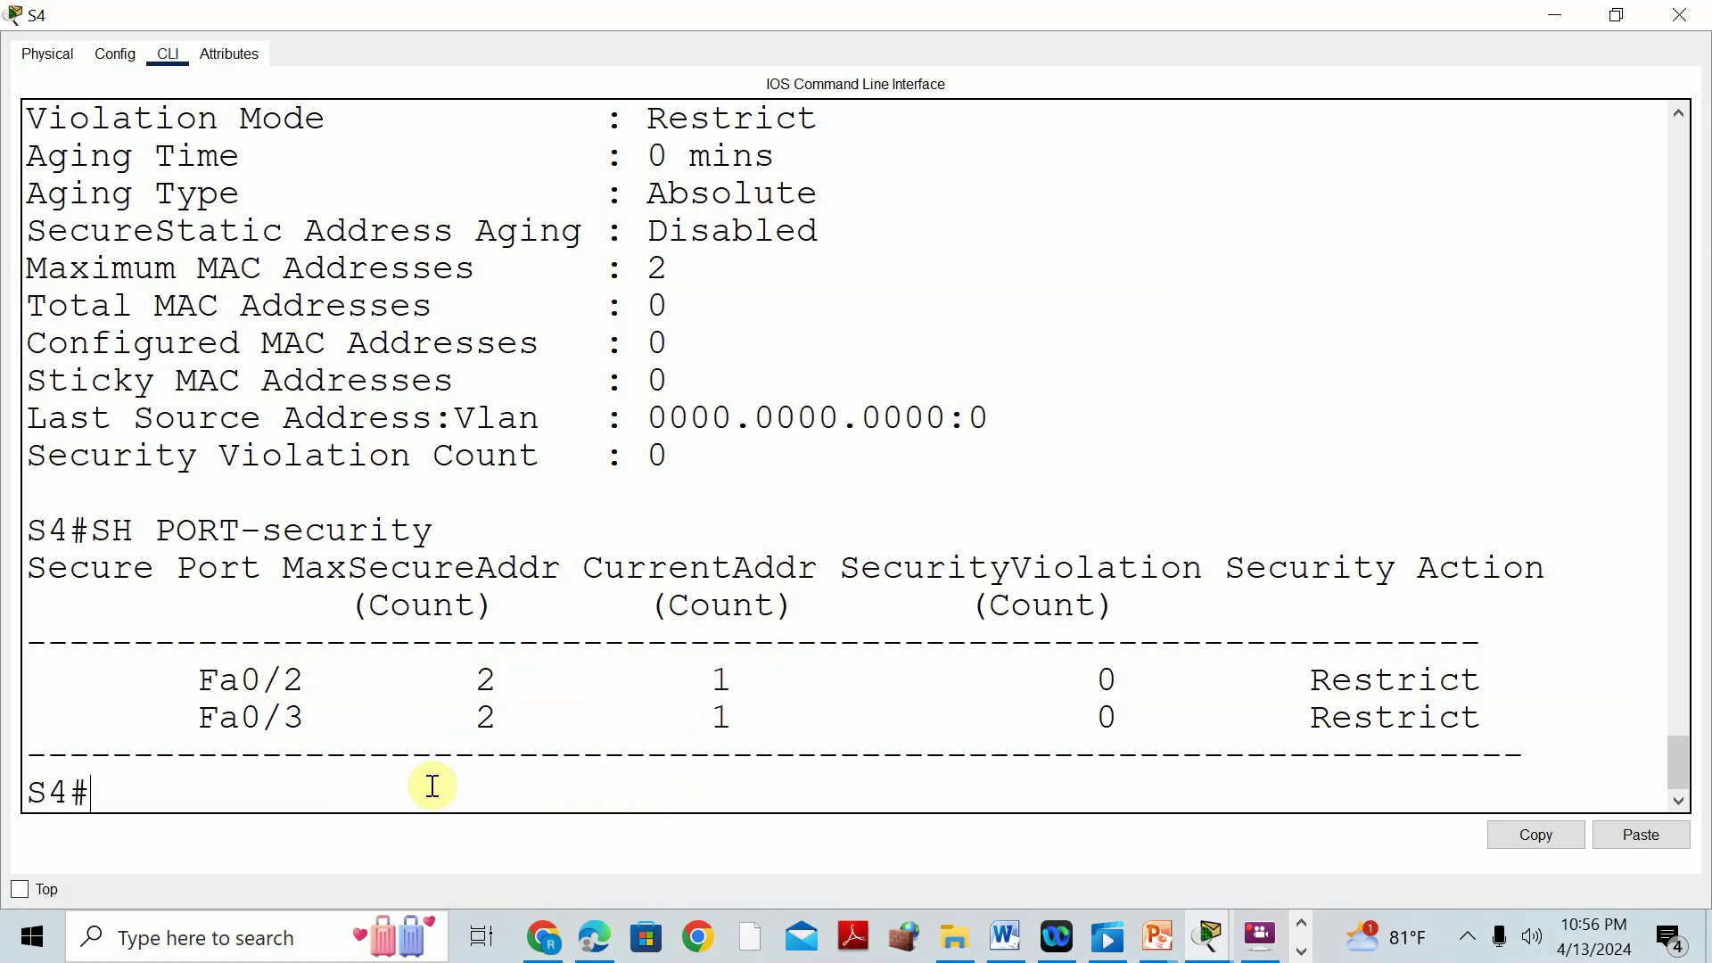
type("SH PORT")
key("Tab")
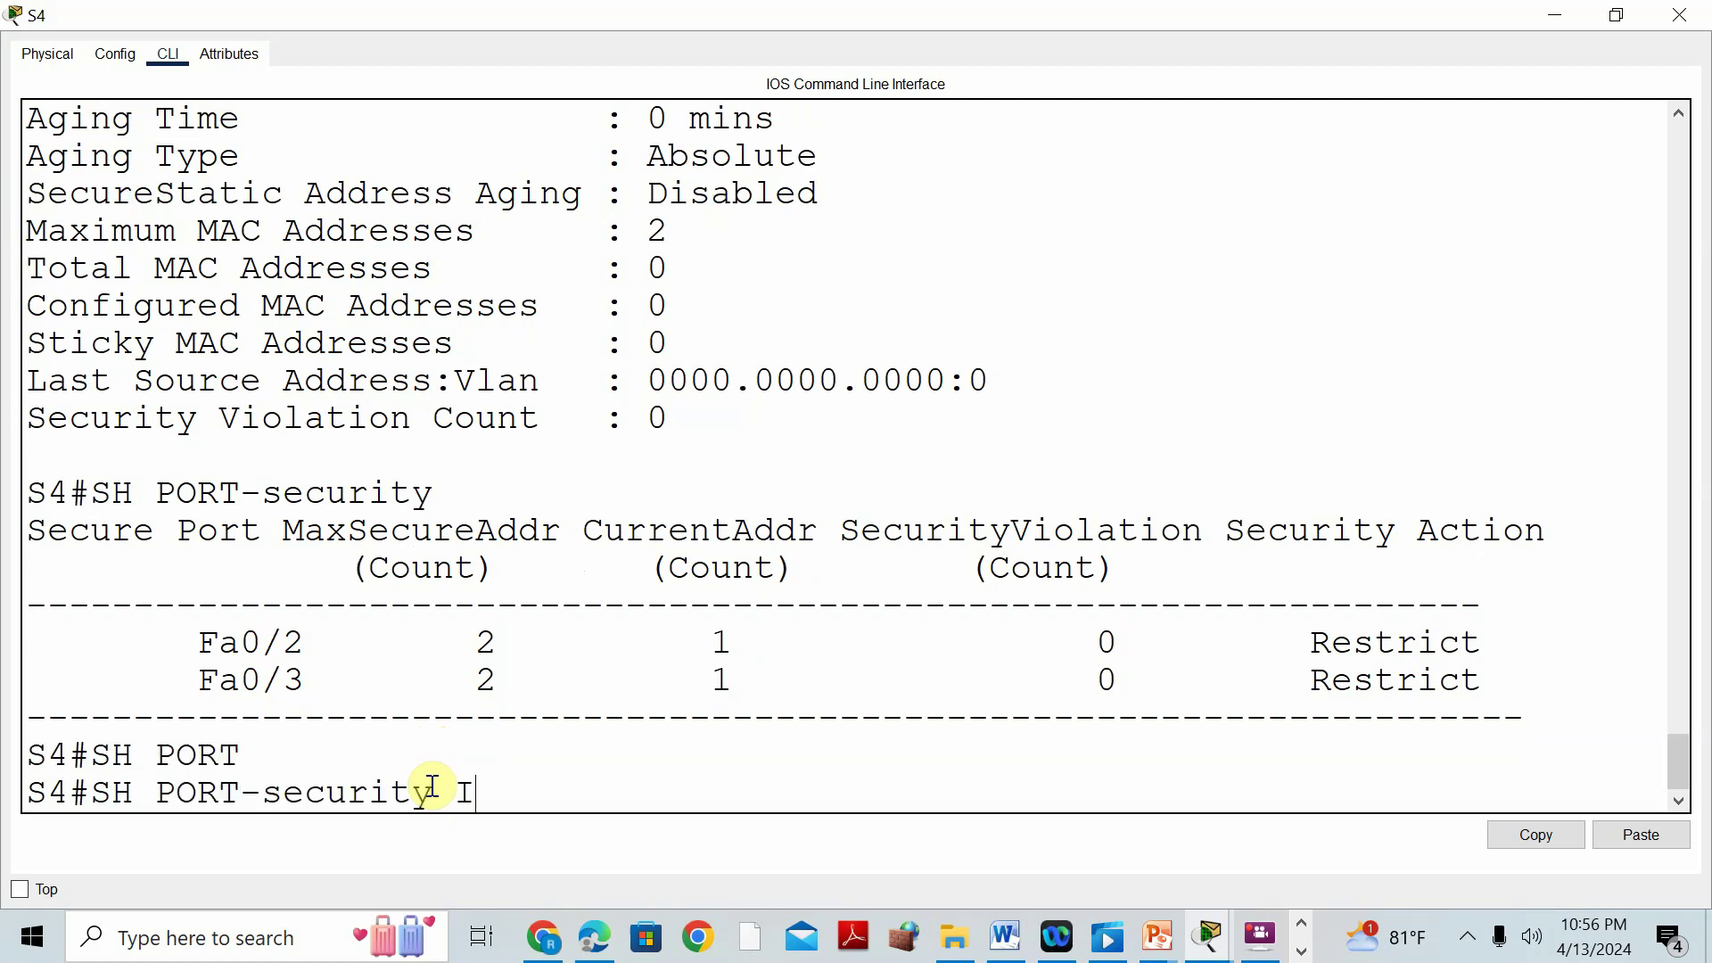
type("INT")
key("Tab")
type("FA")
key("Tab")
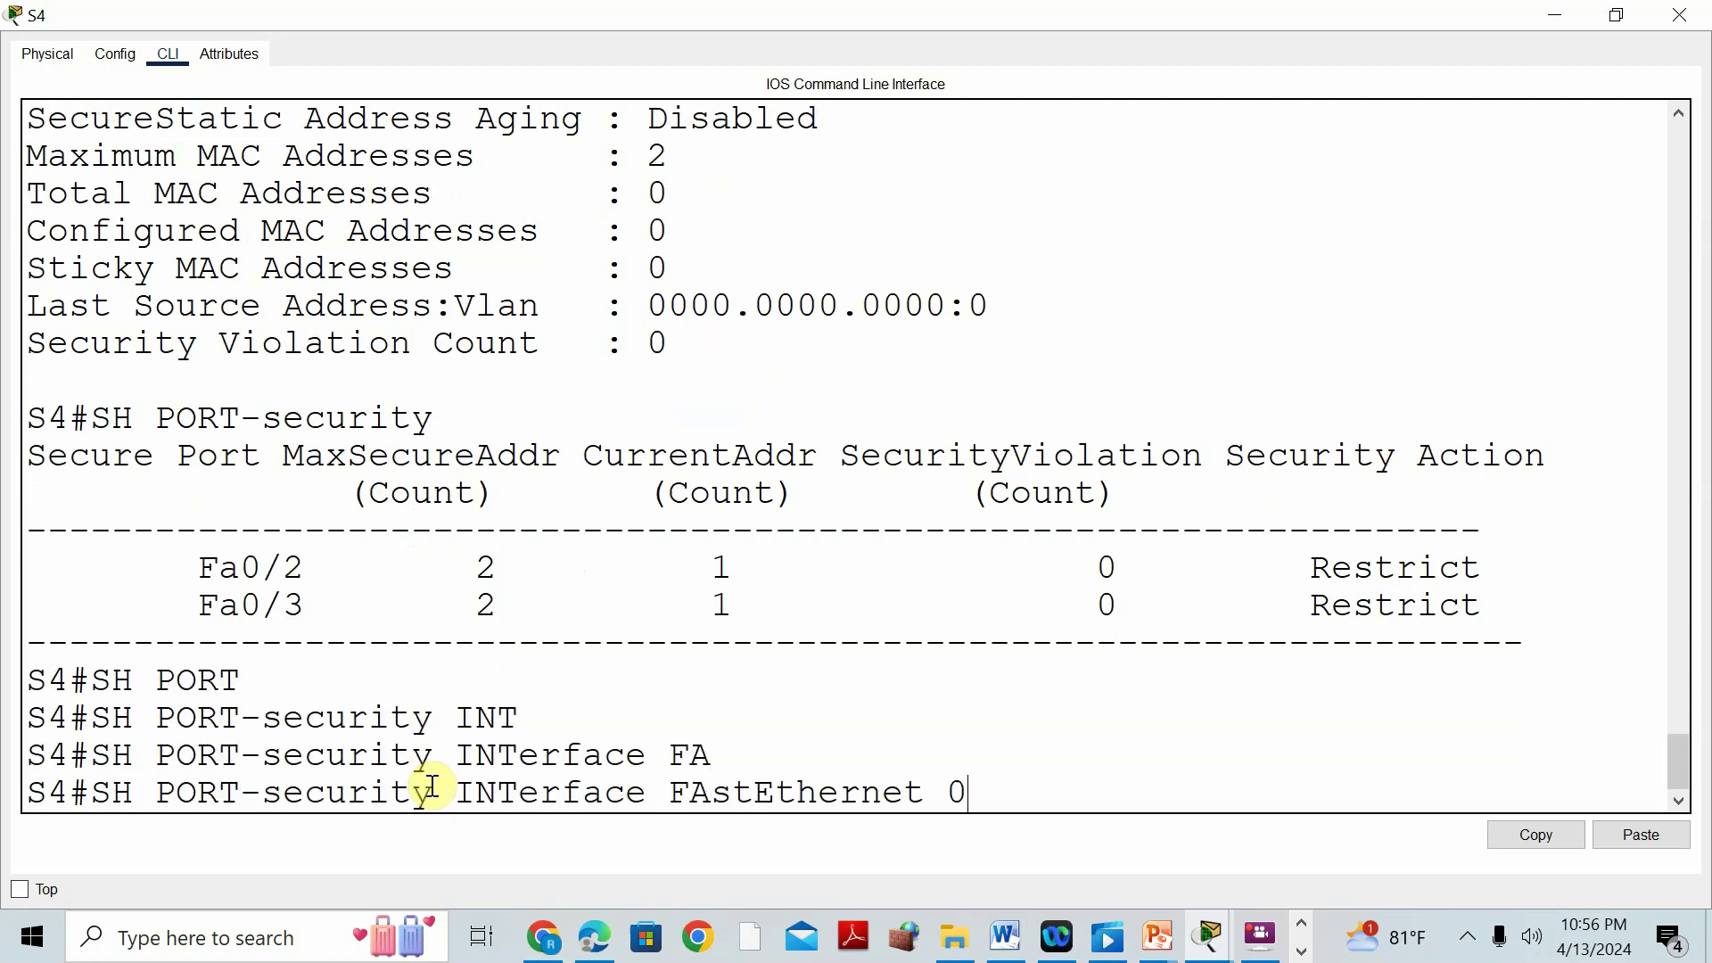
type("0/2")
key("Return")
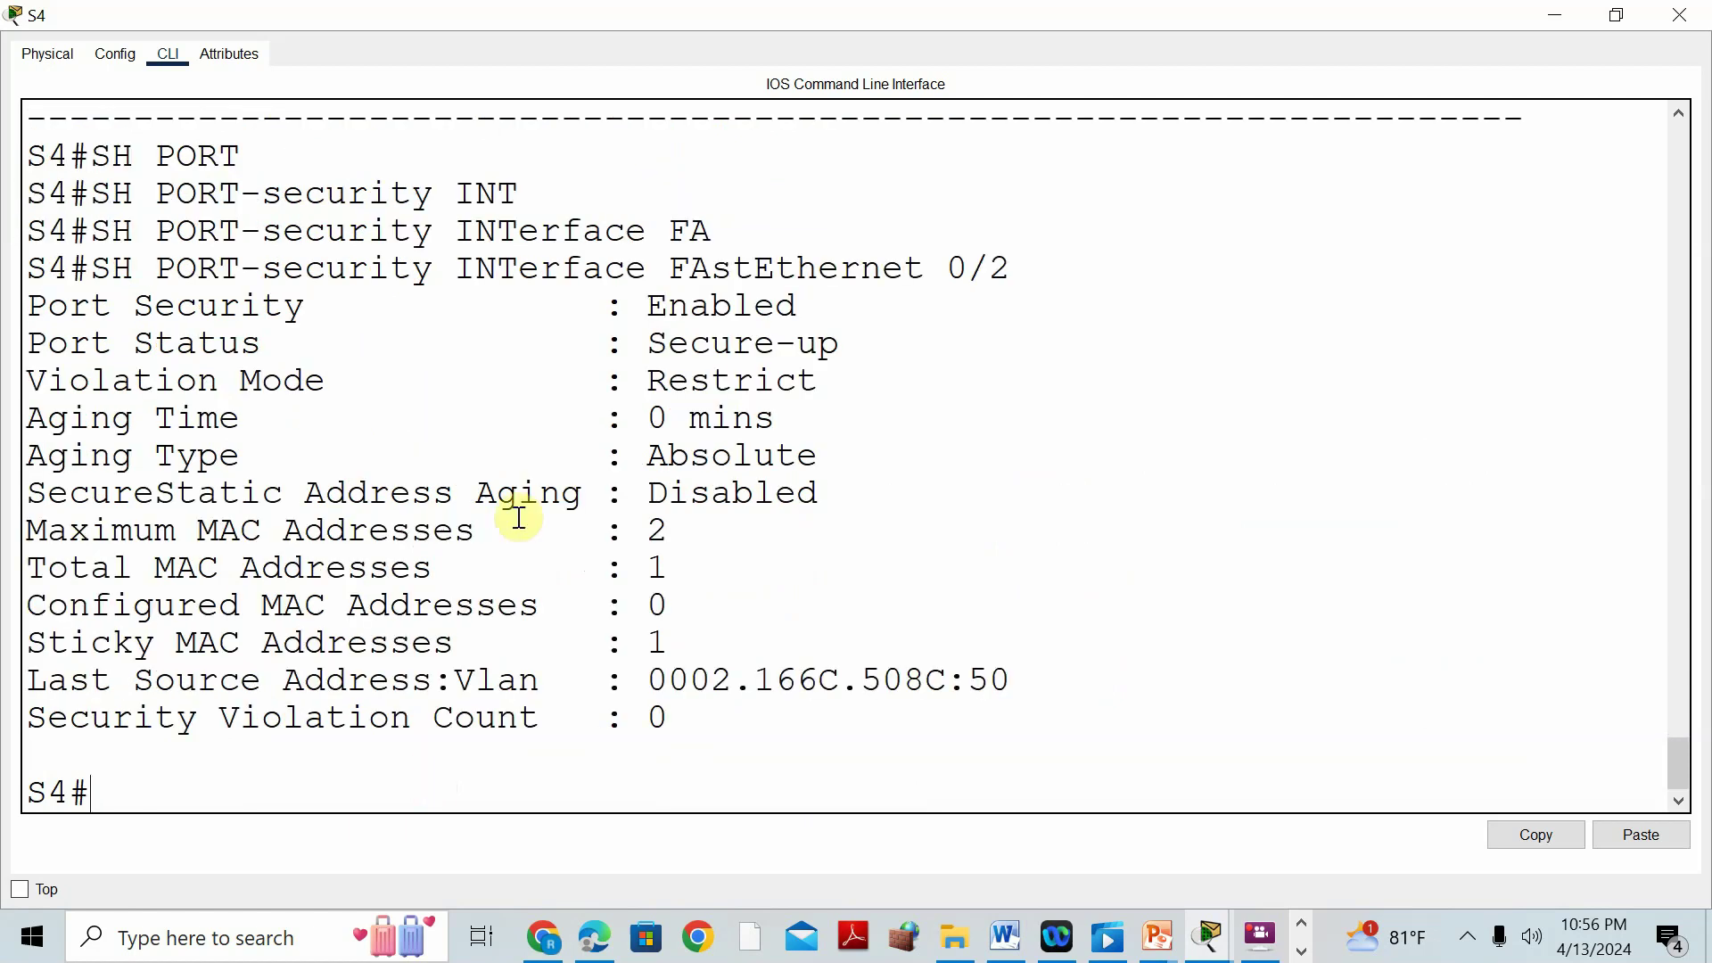
Highlight Fa0/2's 1 total MAC, 1 sticky MAC 0002.166C.508C, maximum 2 and 0 violations.
left_click_drag(635, 560, 689, 563)
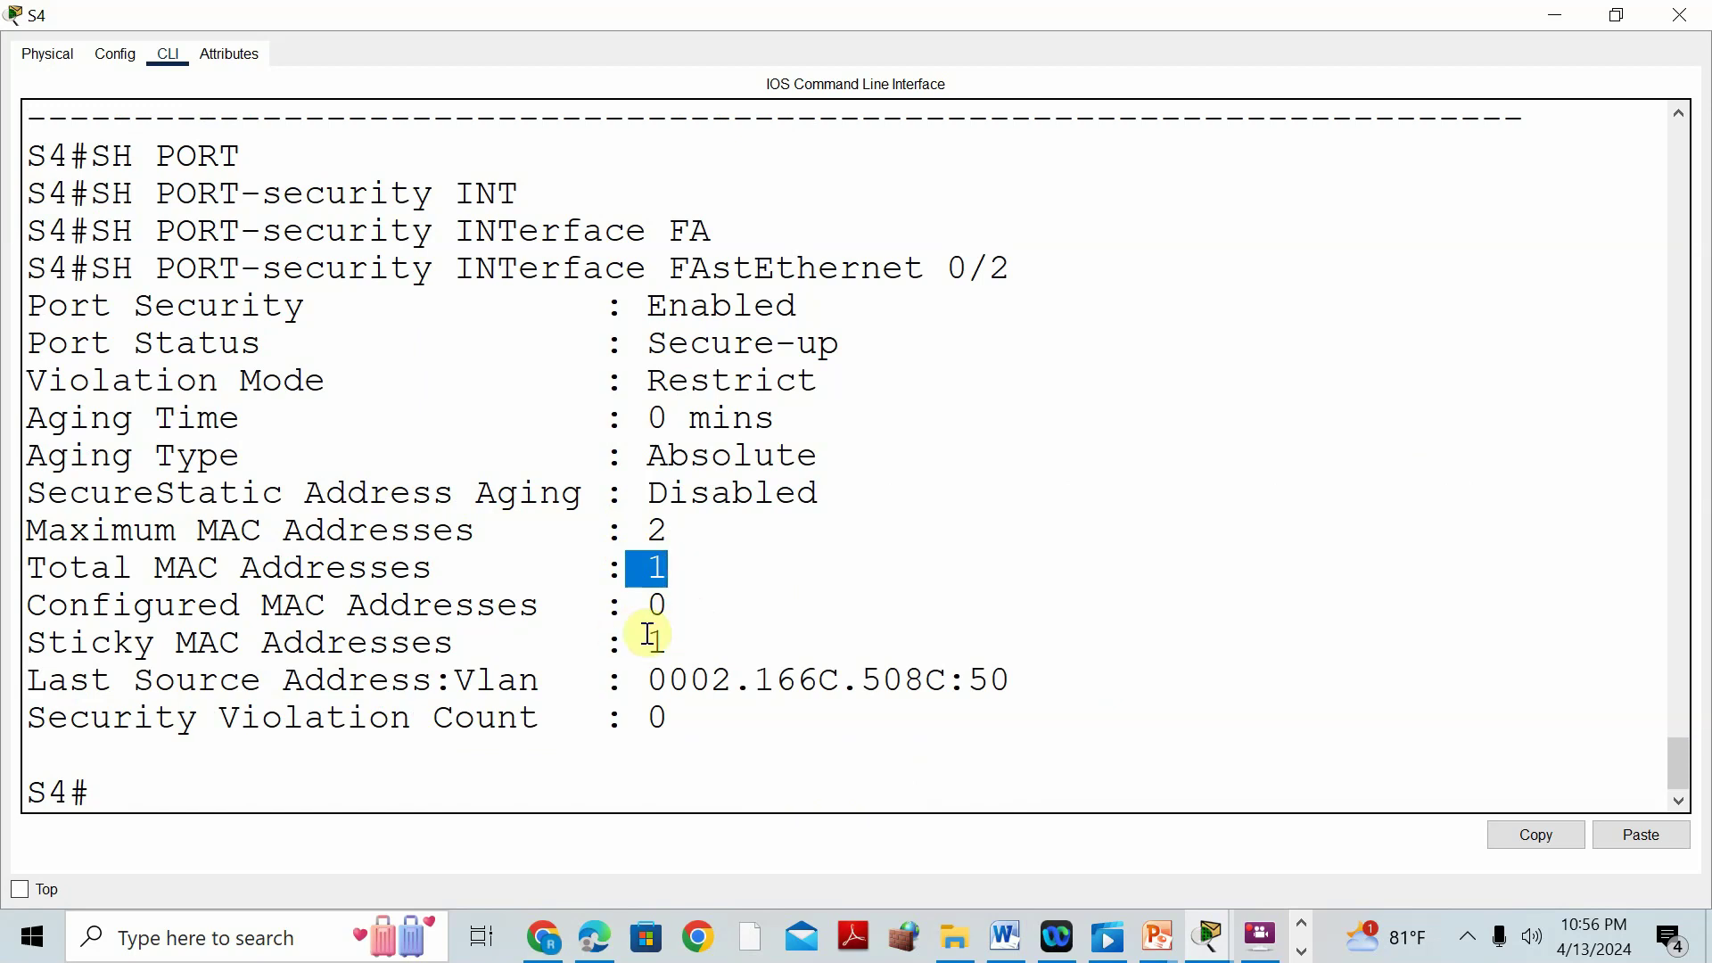
left_click_drag(677, 638, 648, 641)
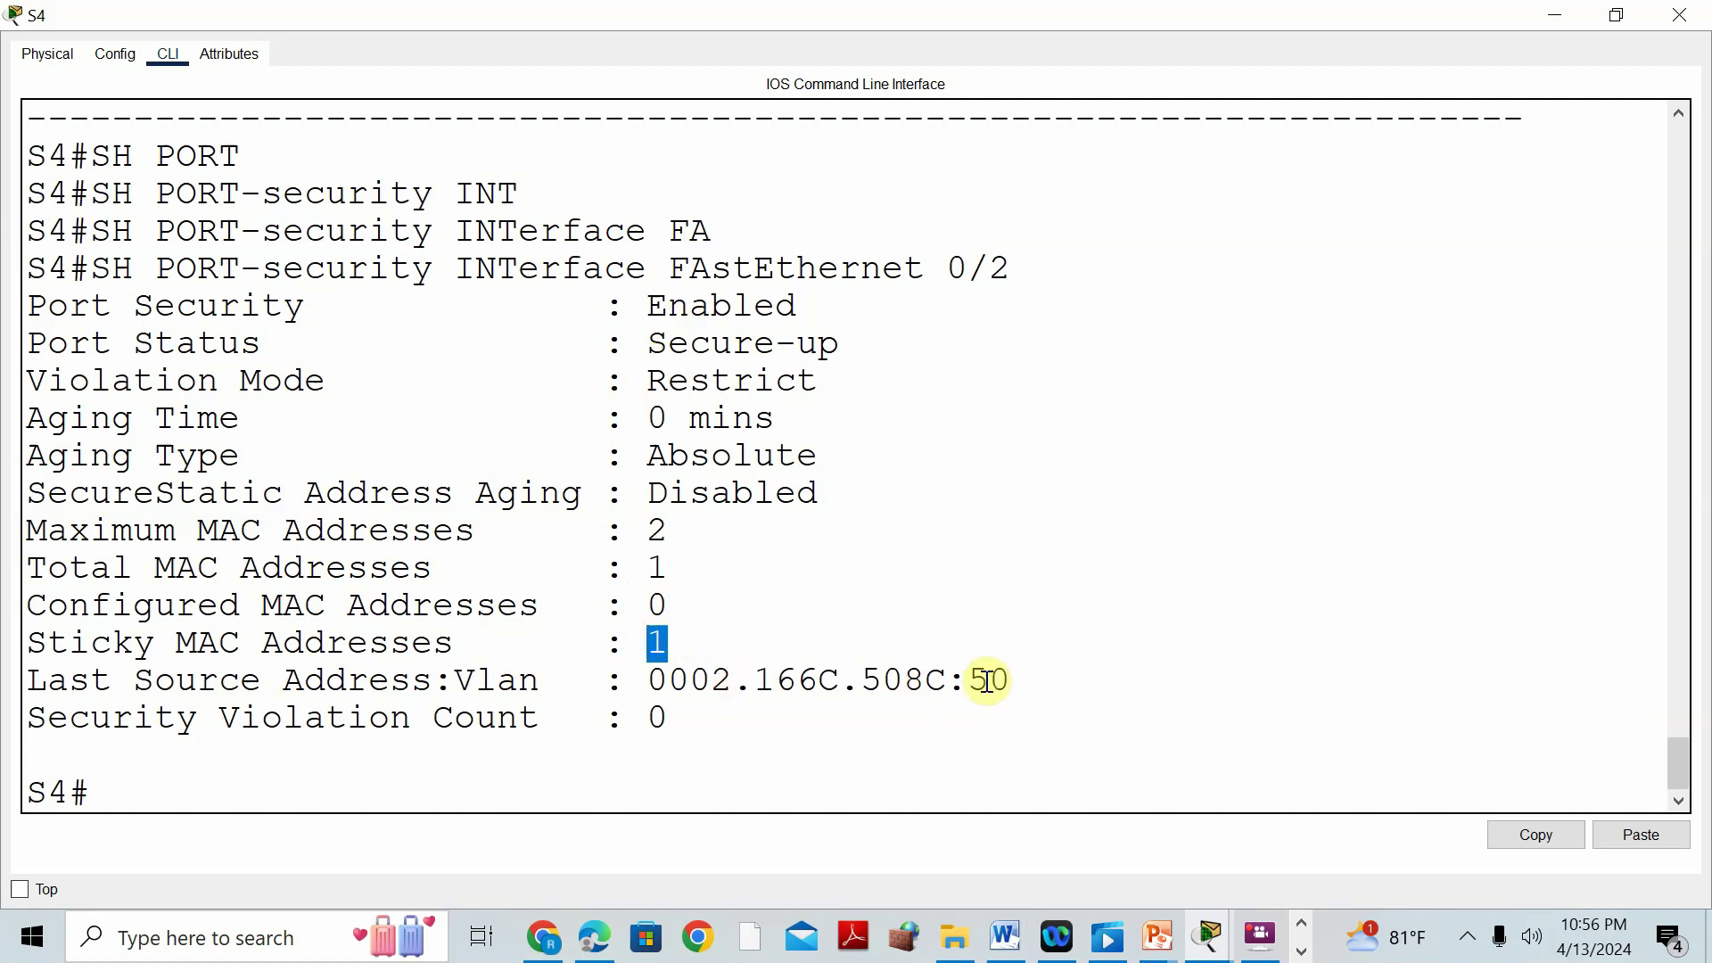
left_click_drag(653, 679, 1035, 681)
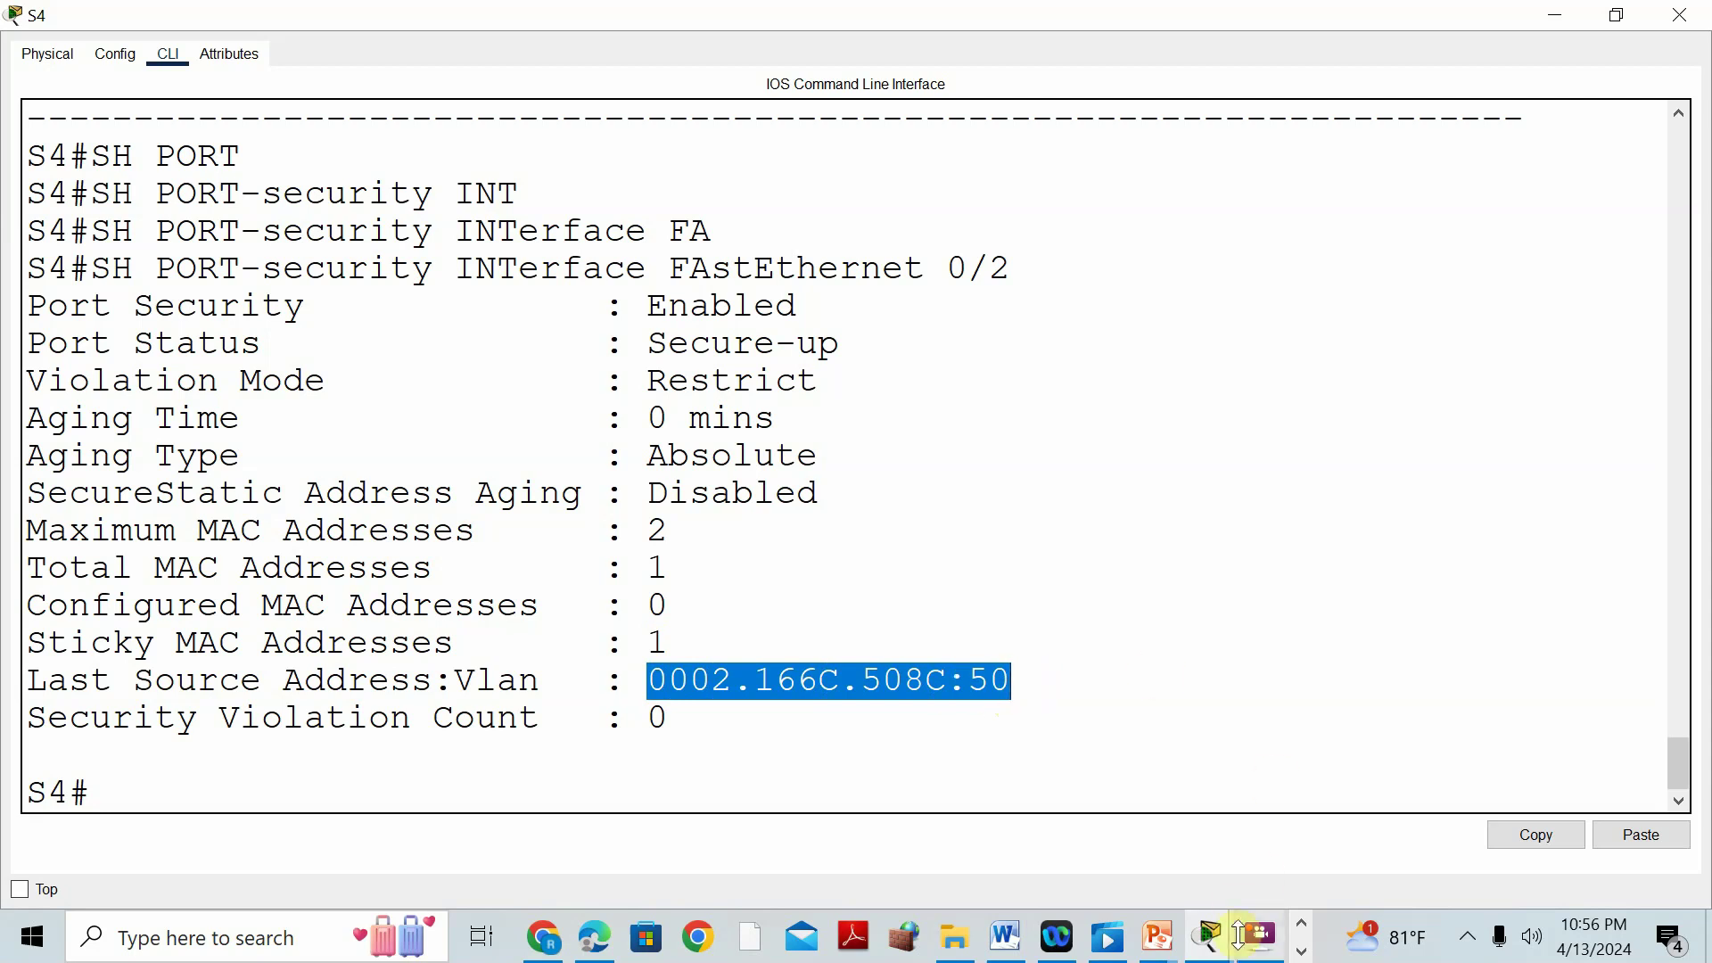
left_click(1218, 953)
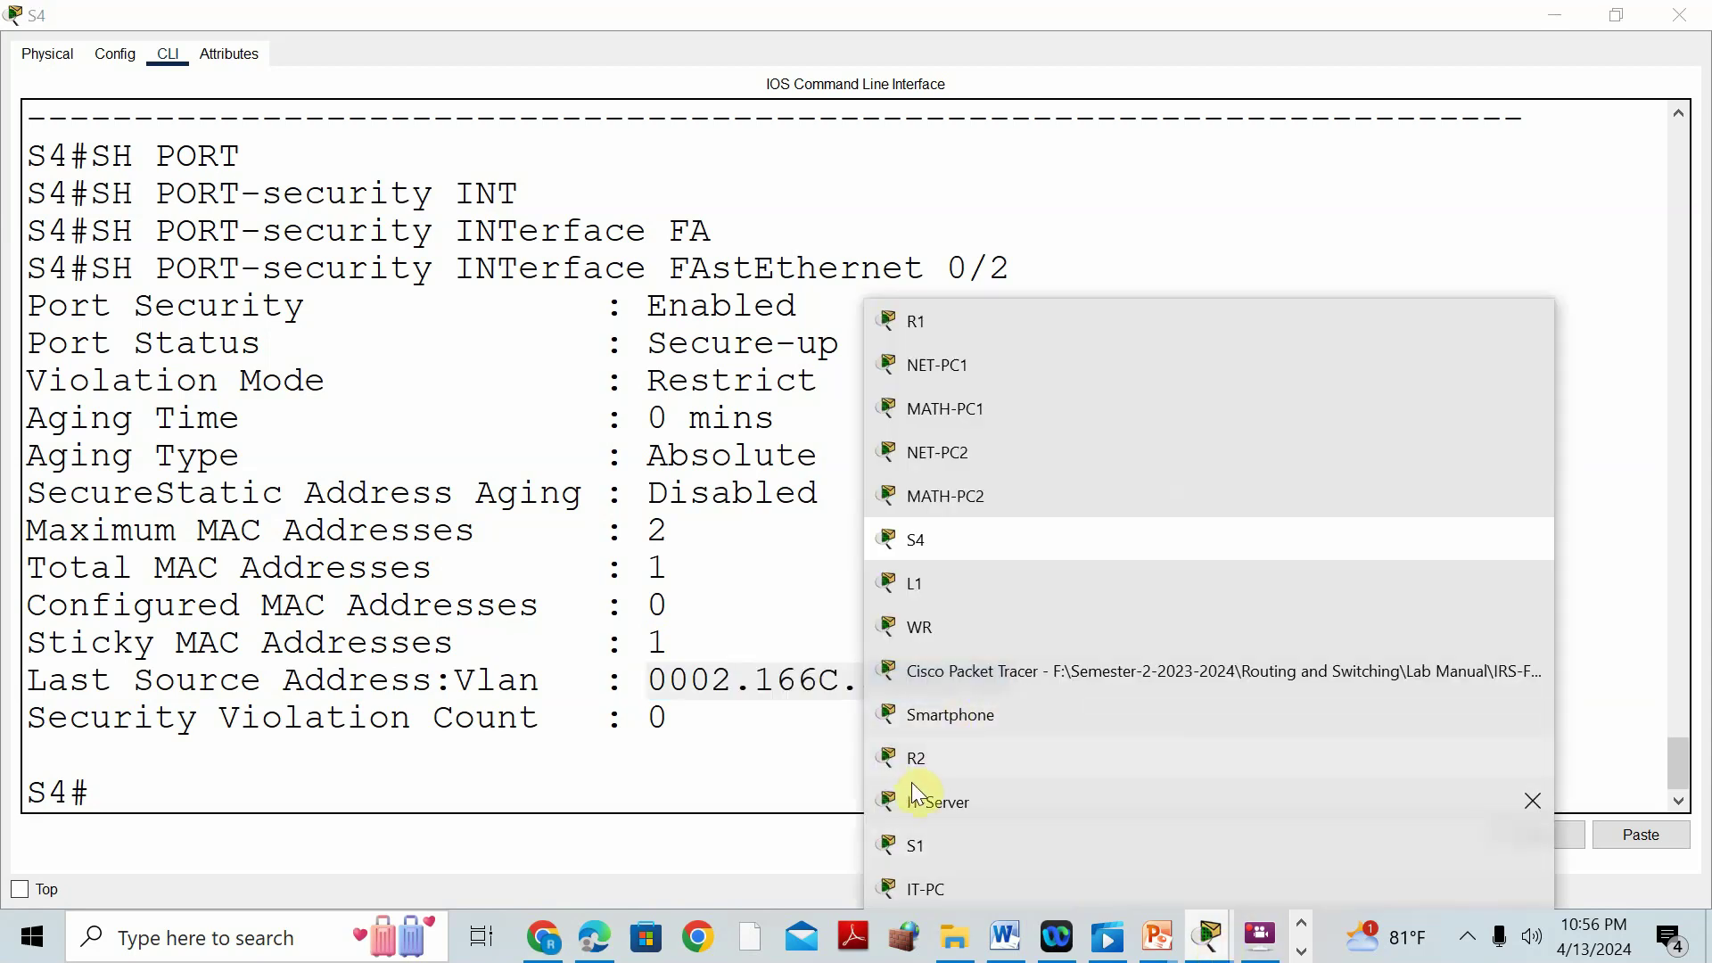
left_click(766, 780)
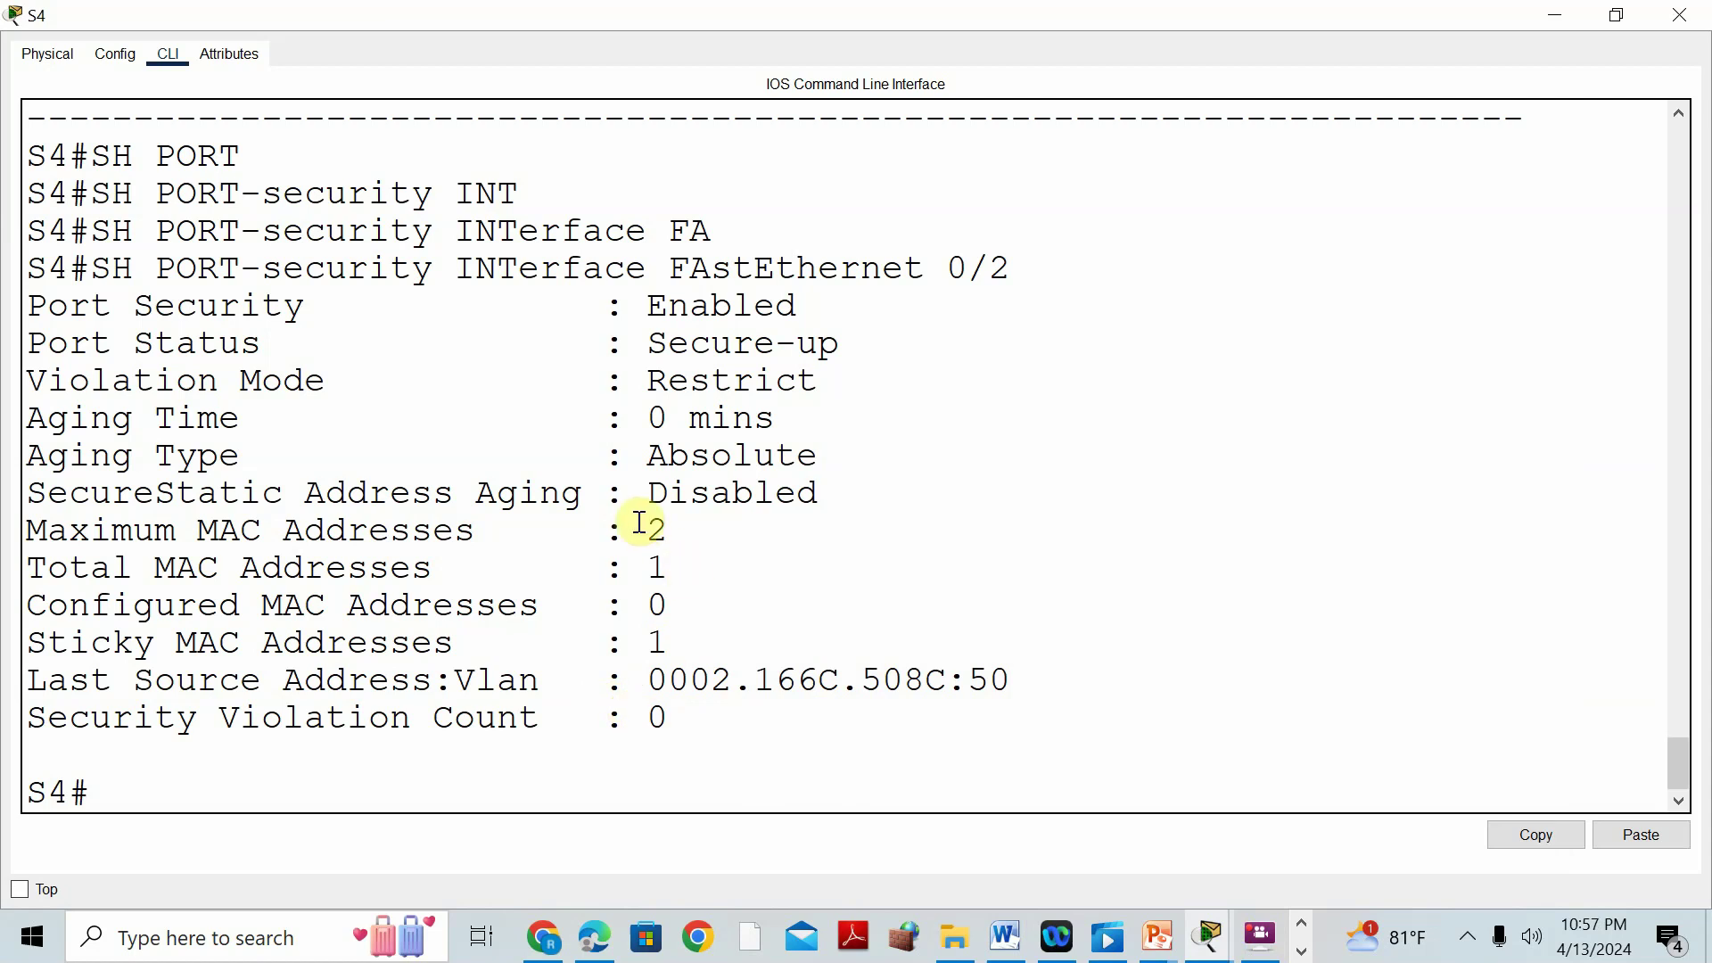
left_click_drag(638, 530, 669, 533)
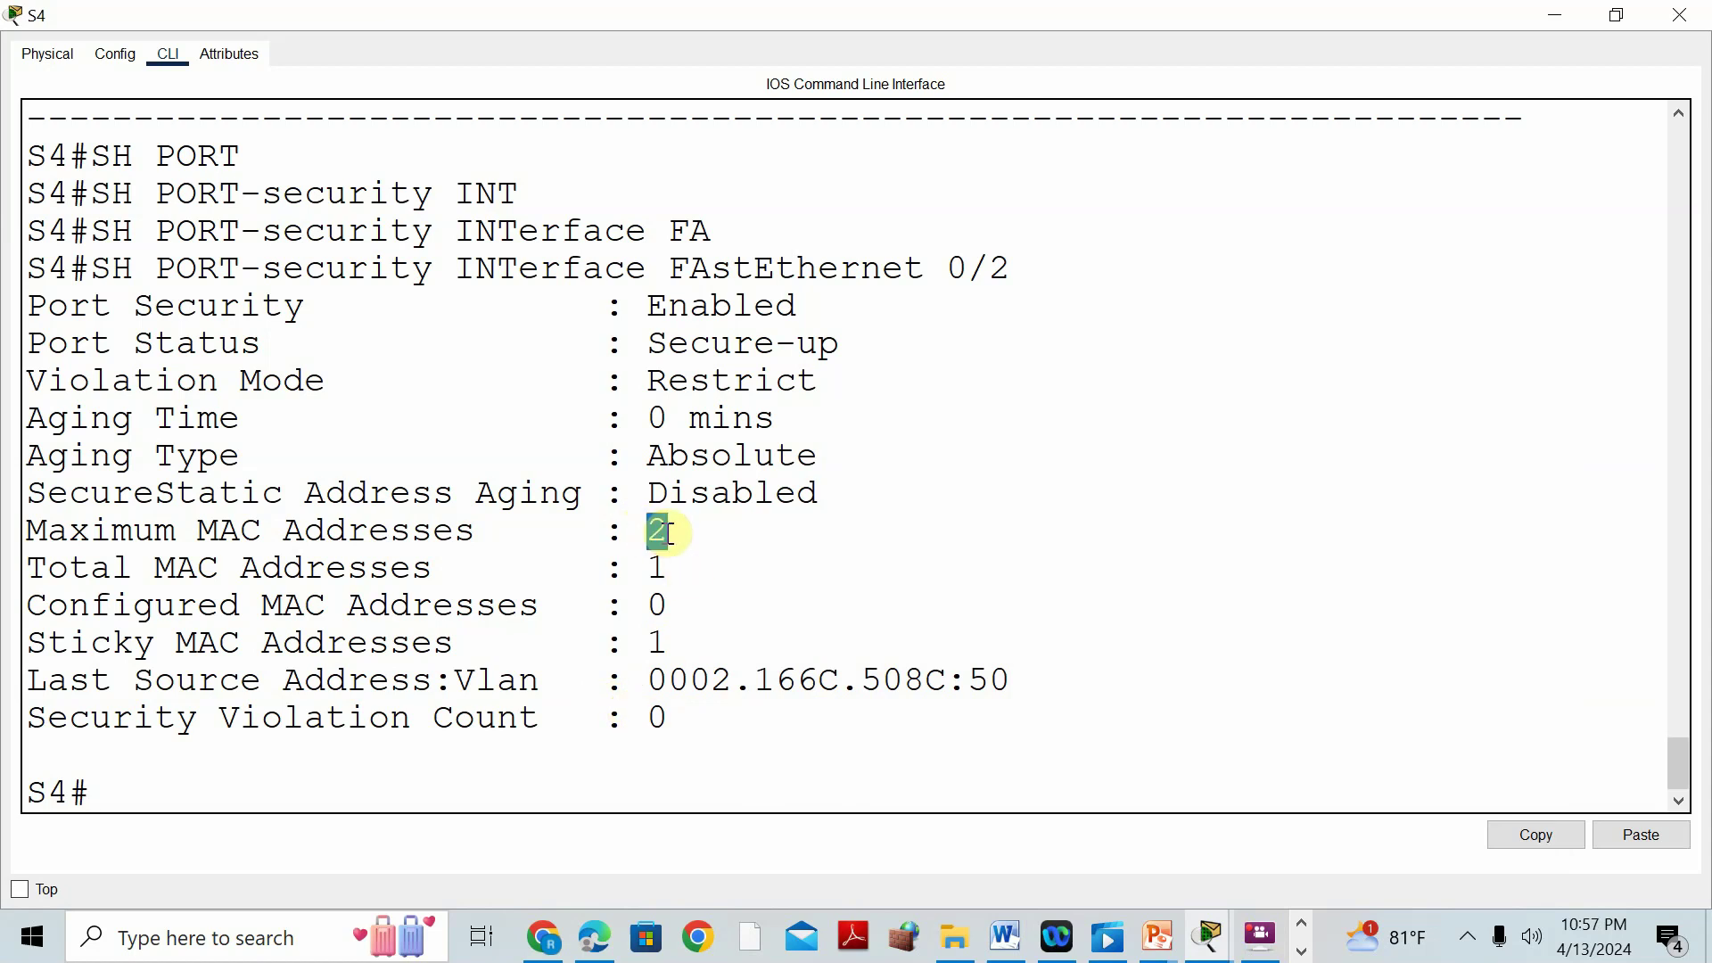
left_click_drag(666, 724, 647, 719)
left_click(1209, 935)
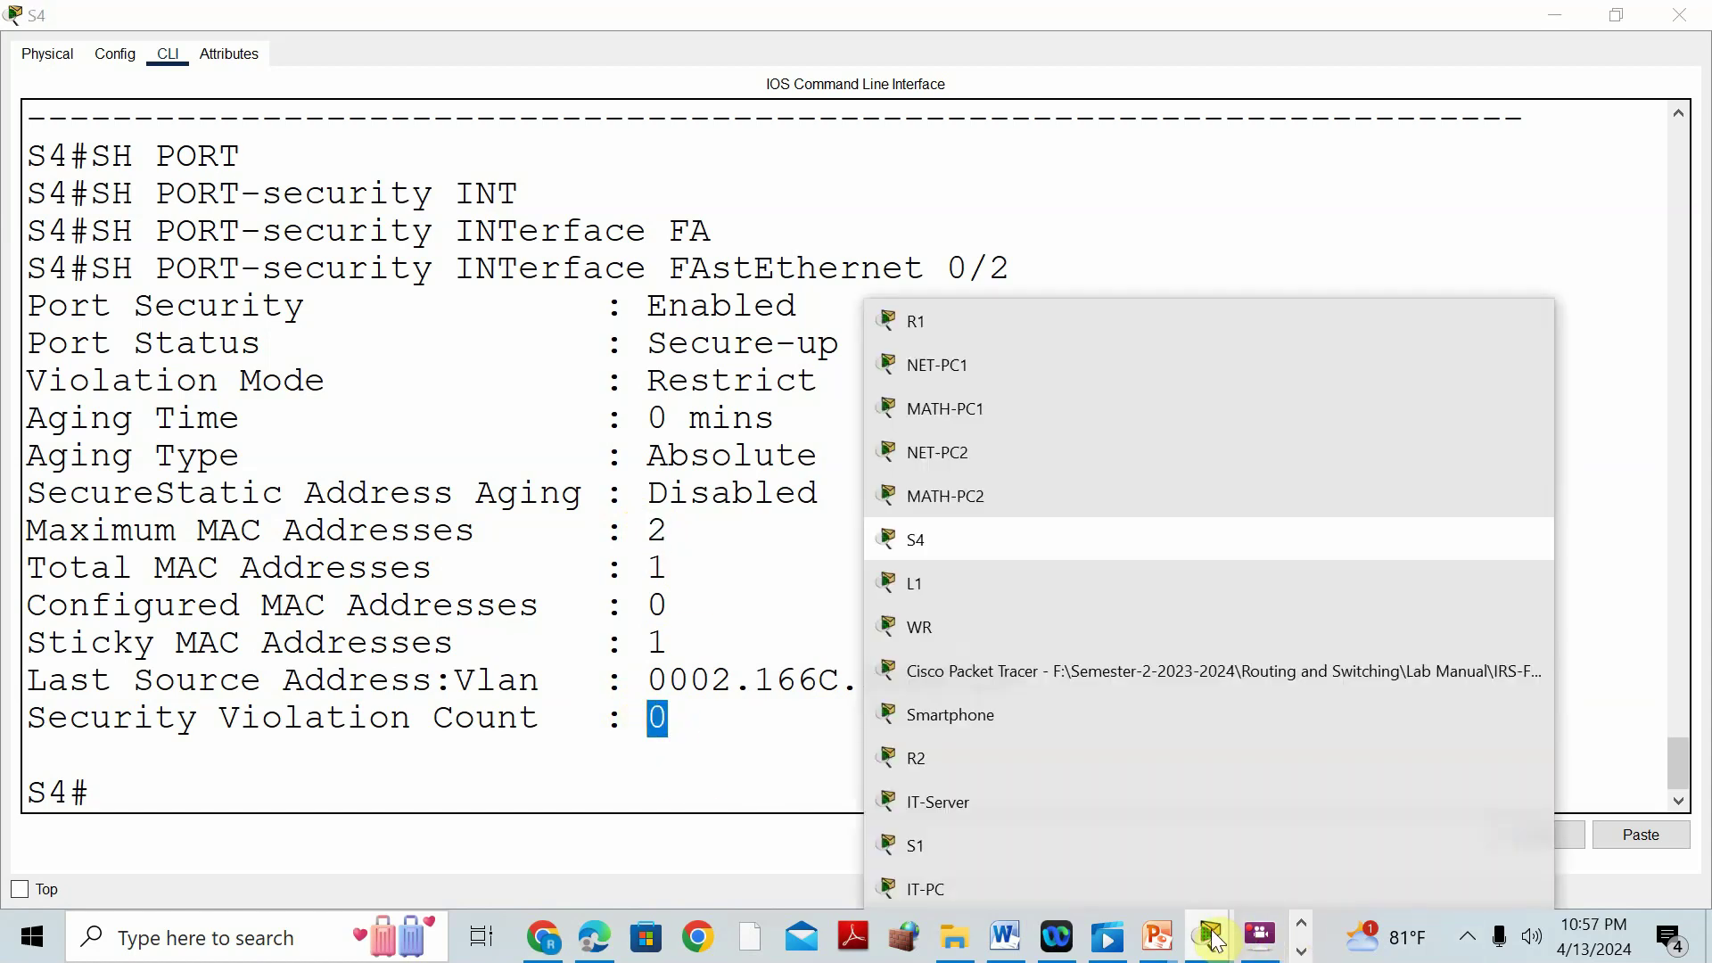
Scroll the Word report to the recorded S4 Fa0/2 port-security output.
left_click(1083, 672)
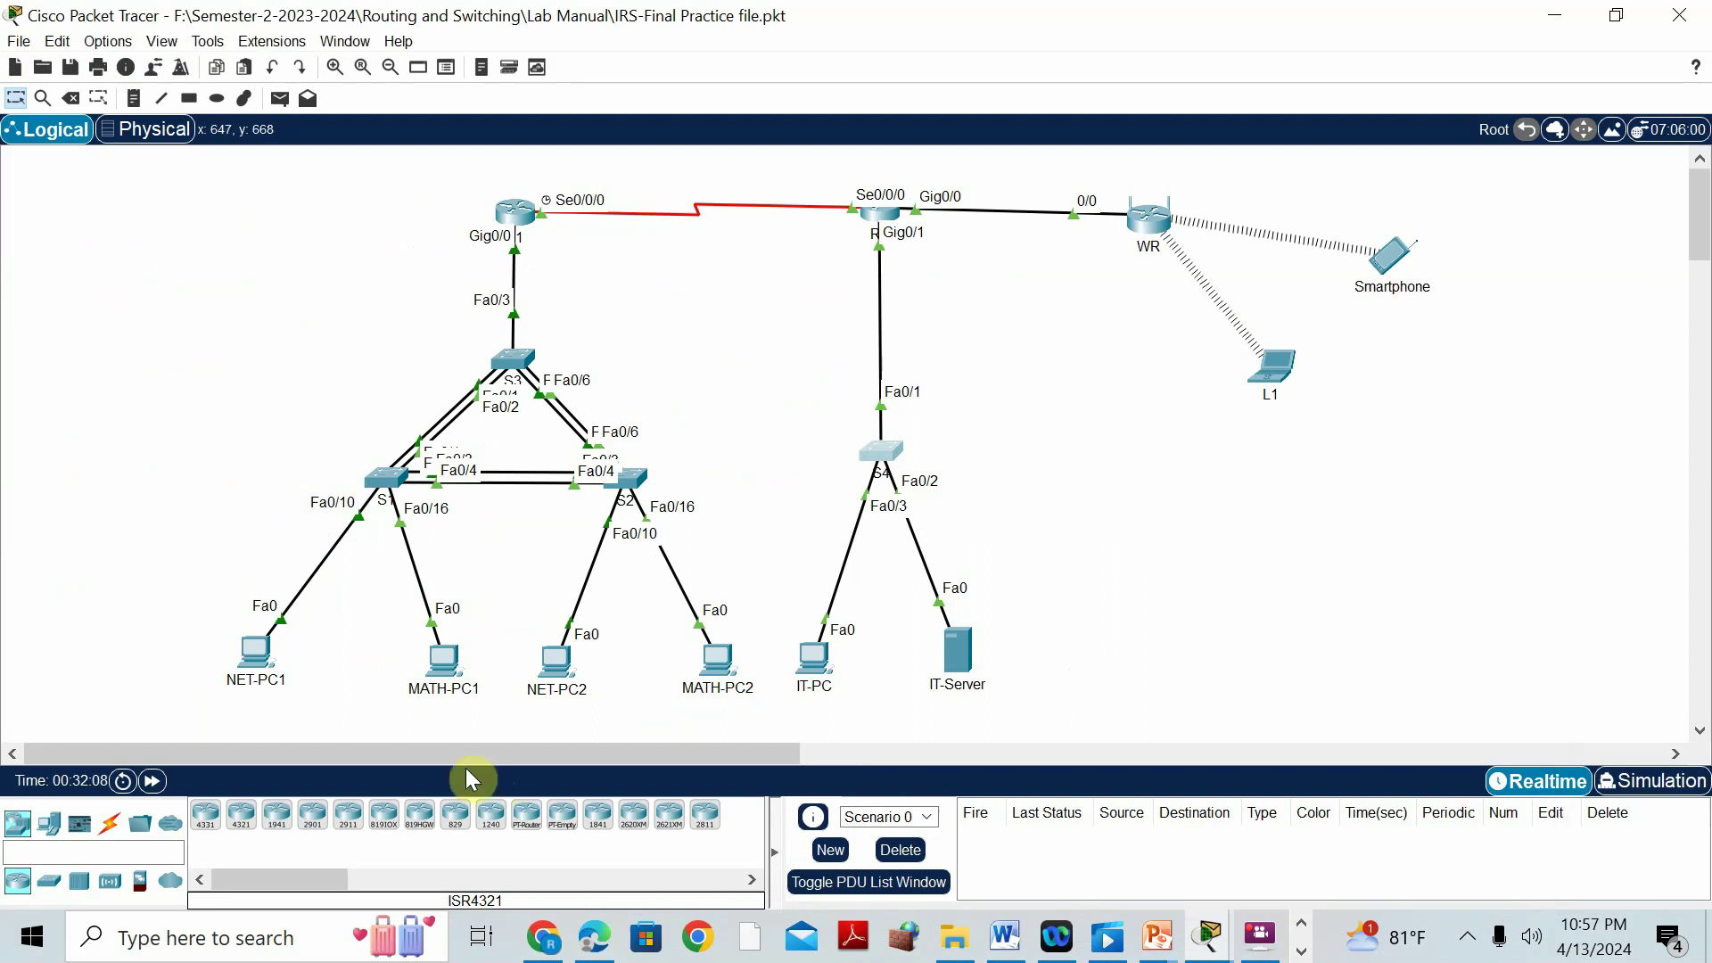
left_click(1006, 938)
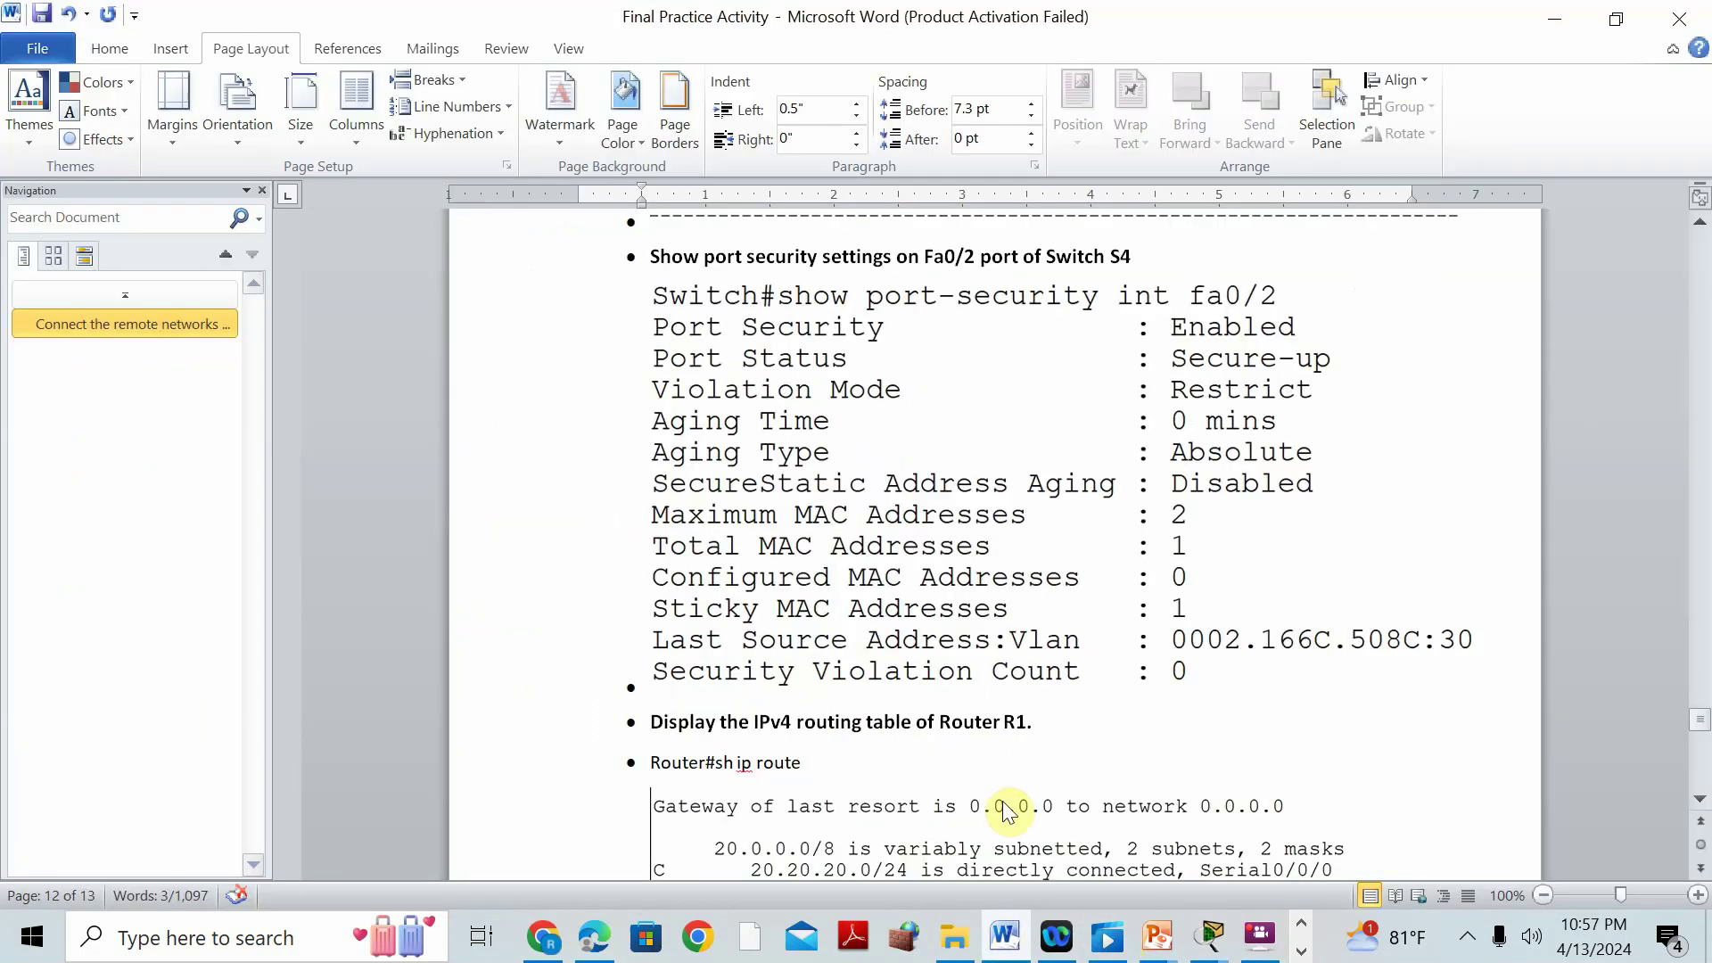
scroll(1035, 603, "down", 2)
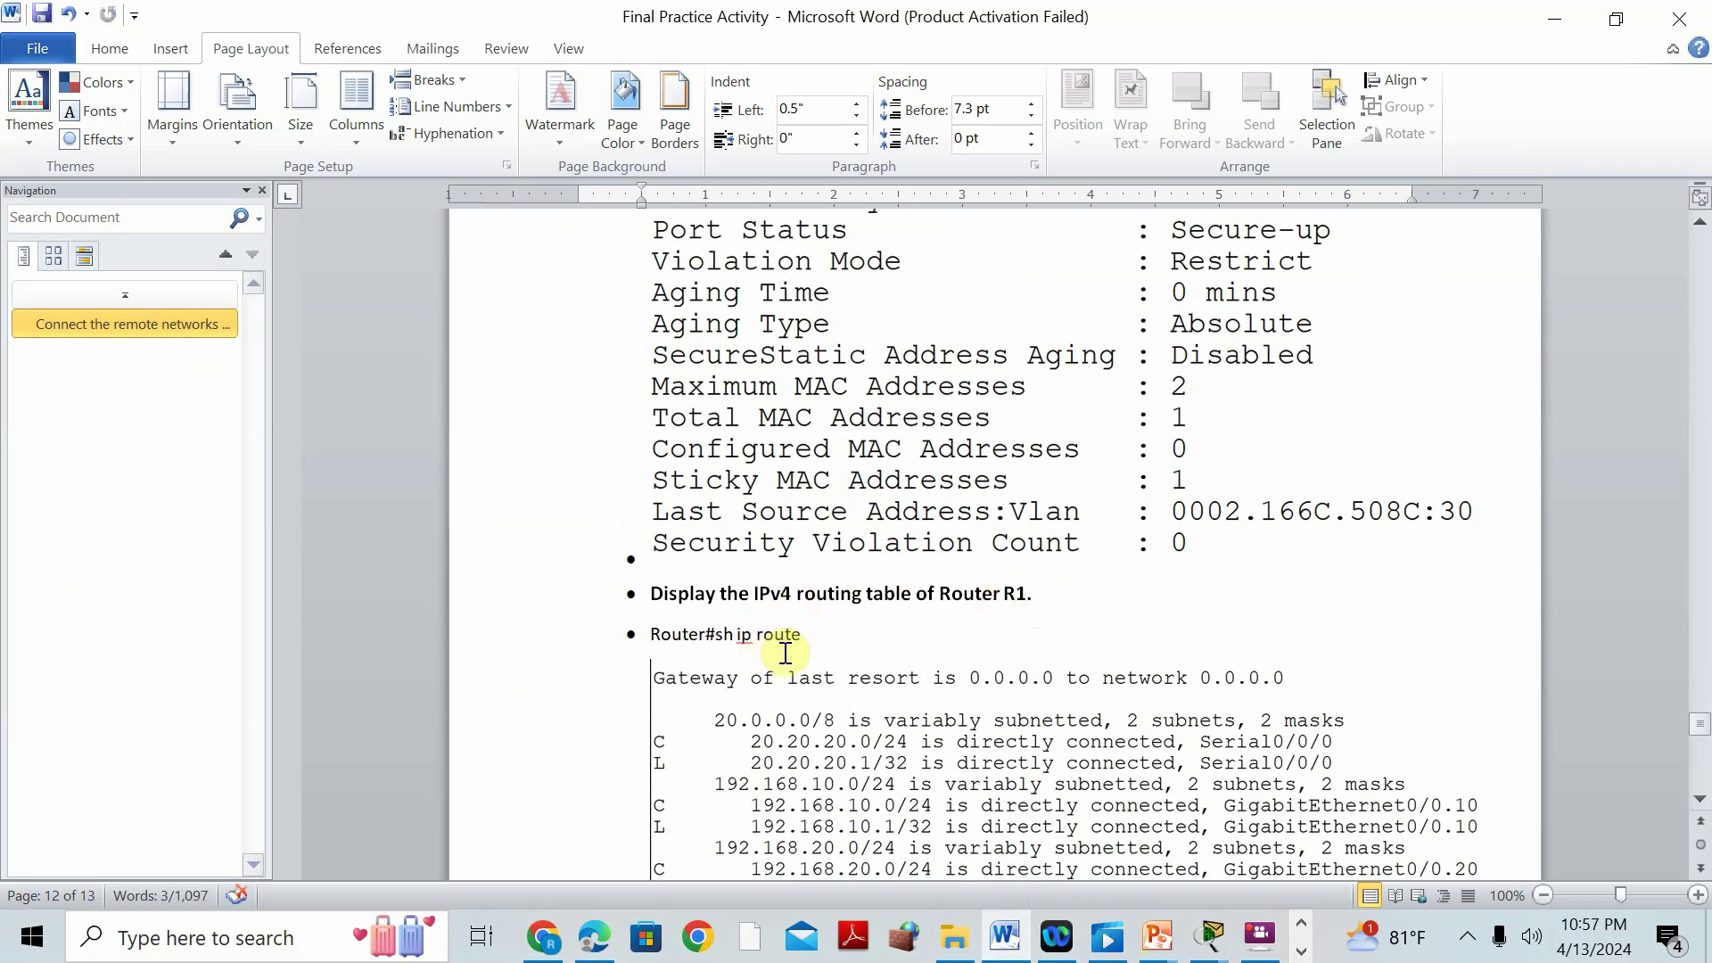
On R1's console, leave configuration mode and run 'show ip route'.
left_click(1554, 14)
left_click(514, 214)
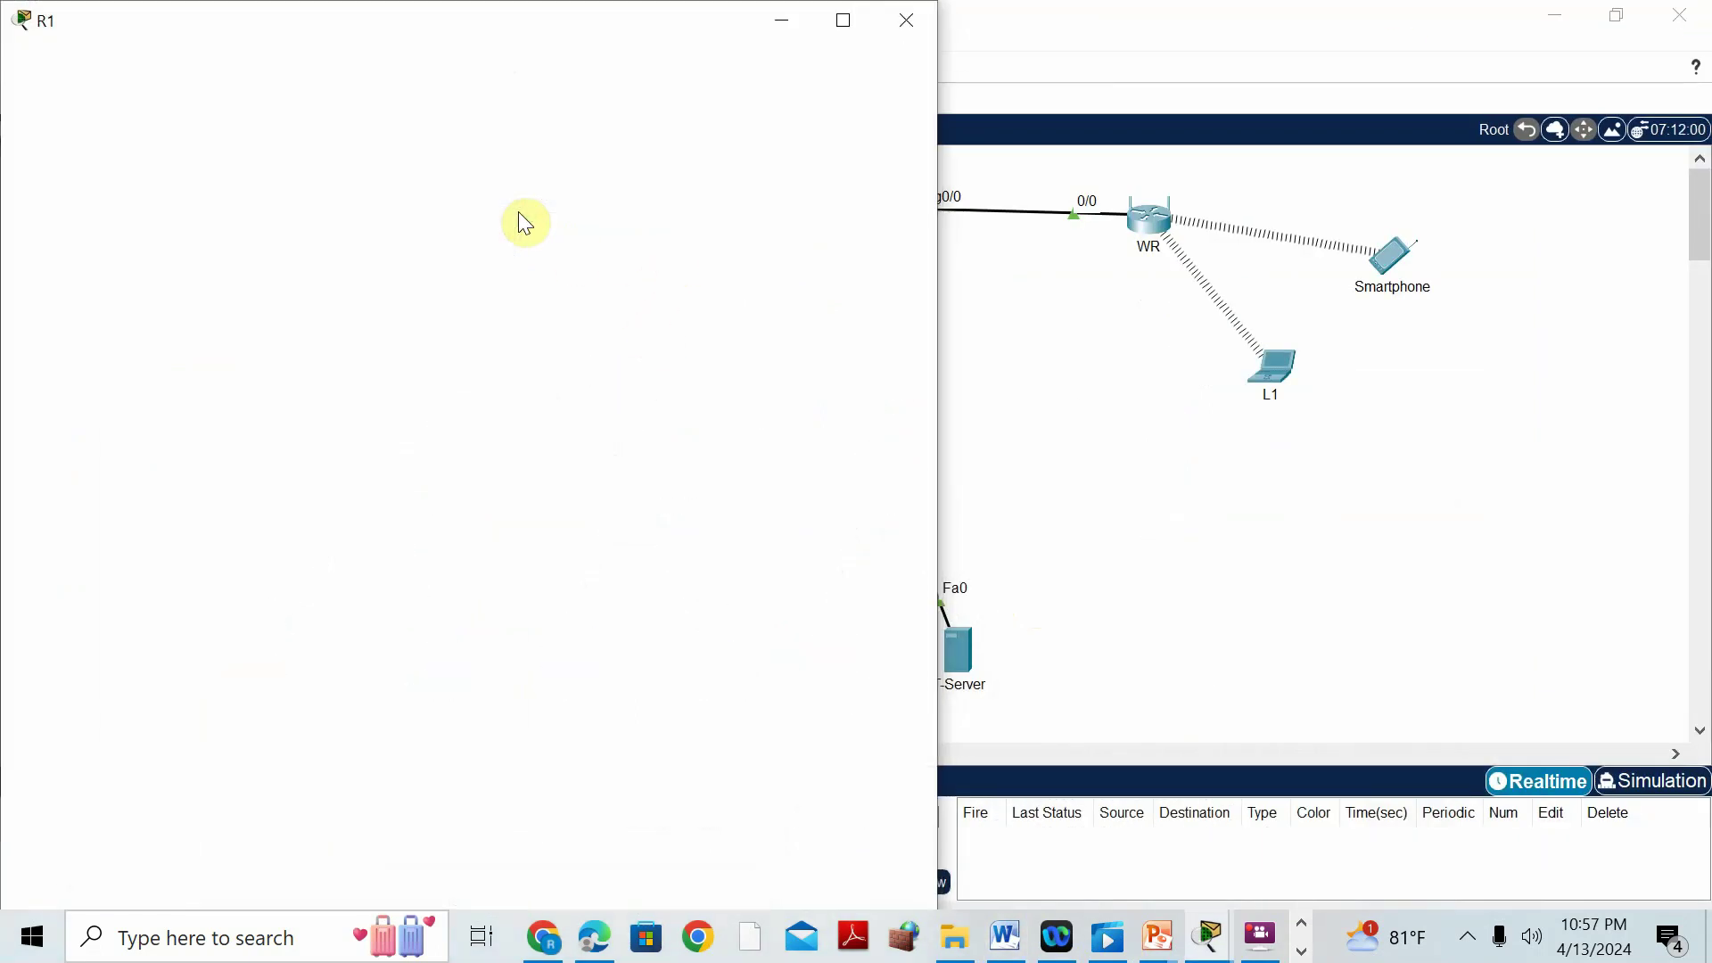
left_click(842, 20)
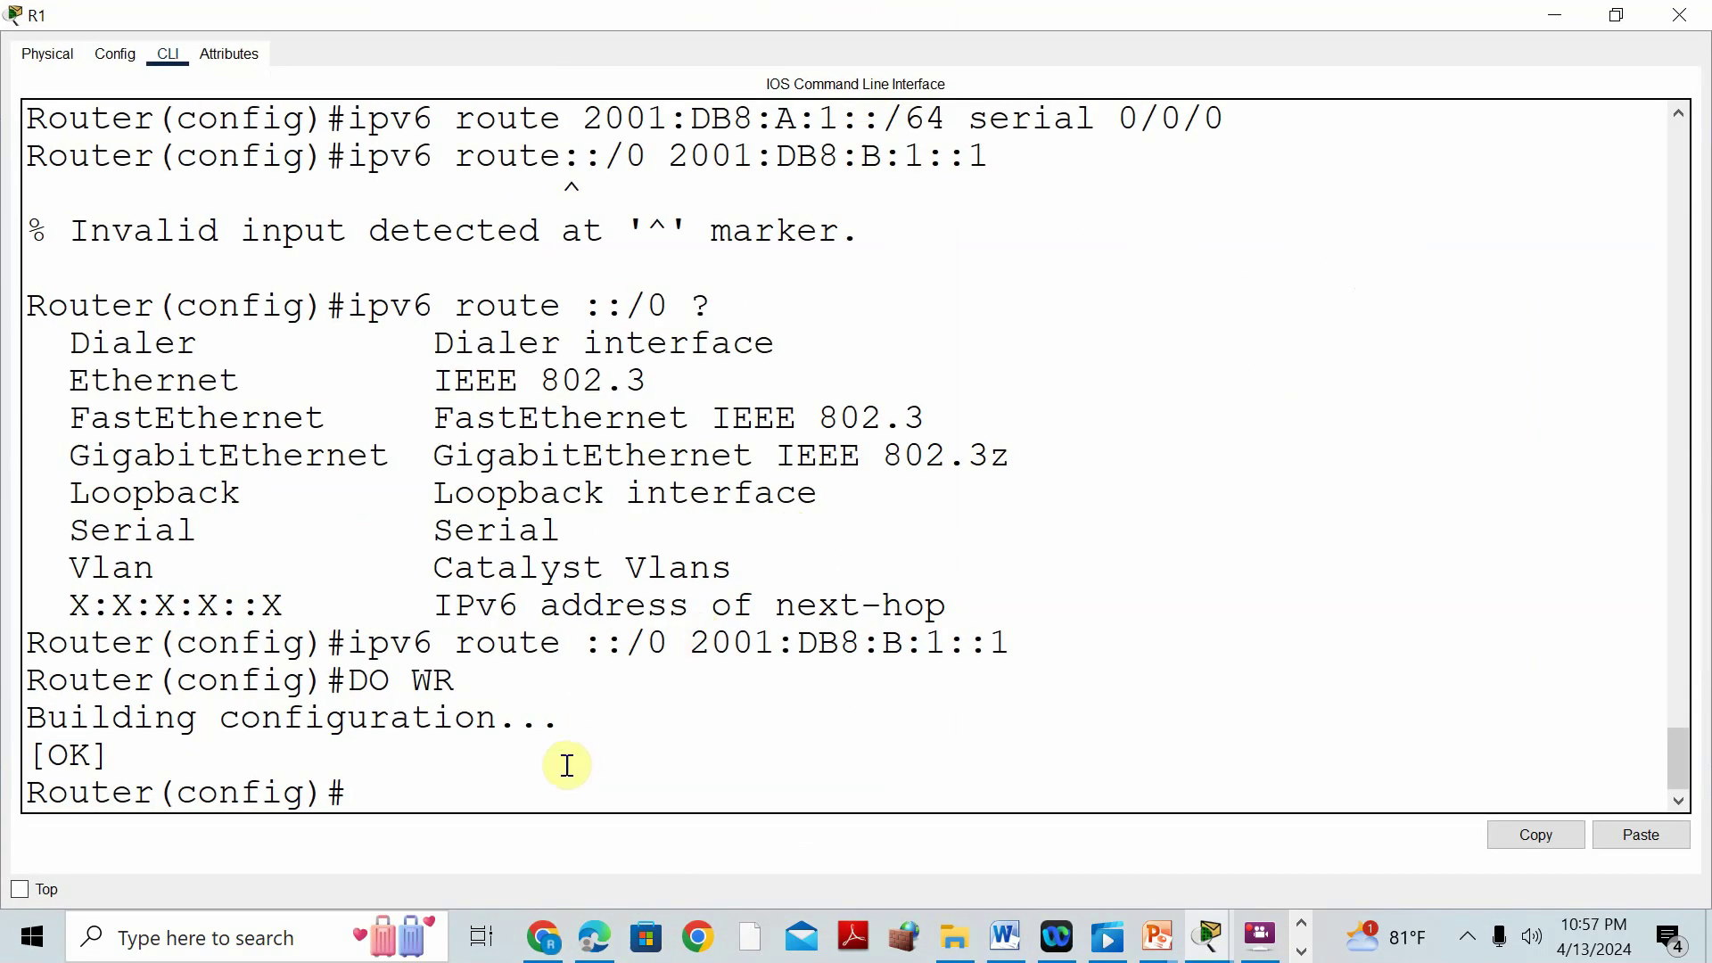
type("ND")
key("Return")
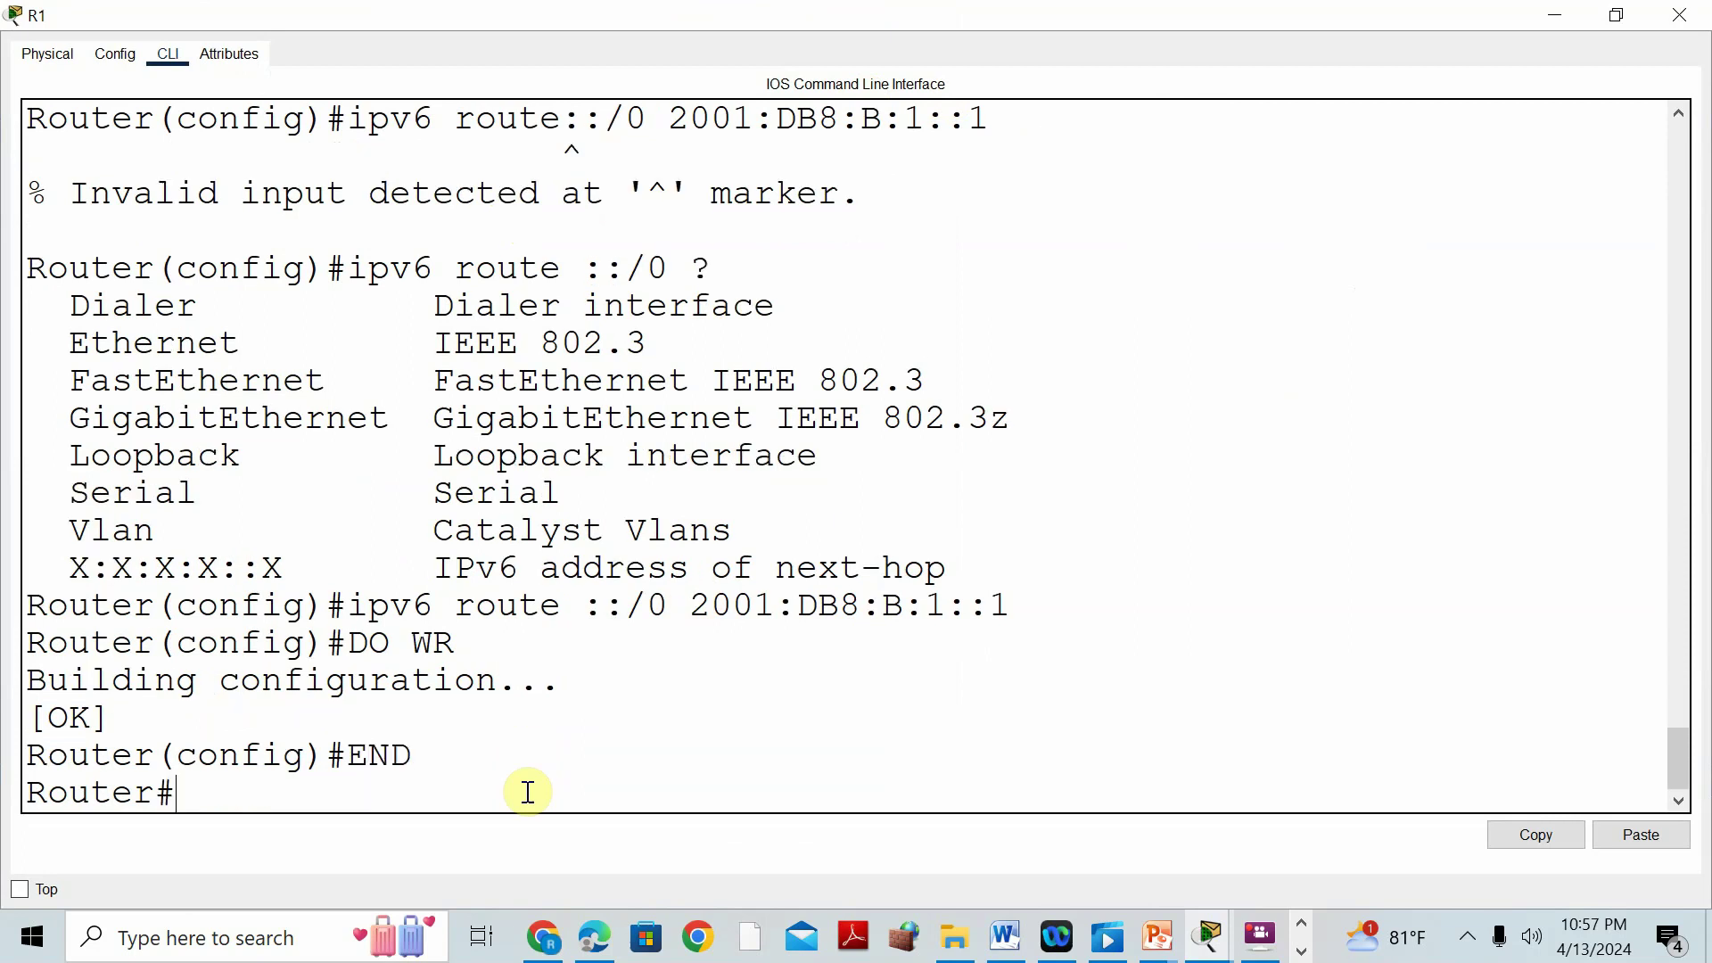
key("Return")
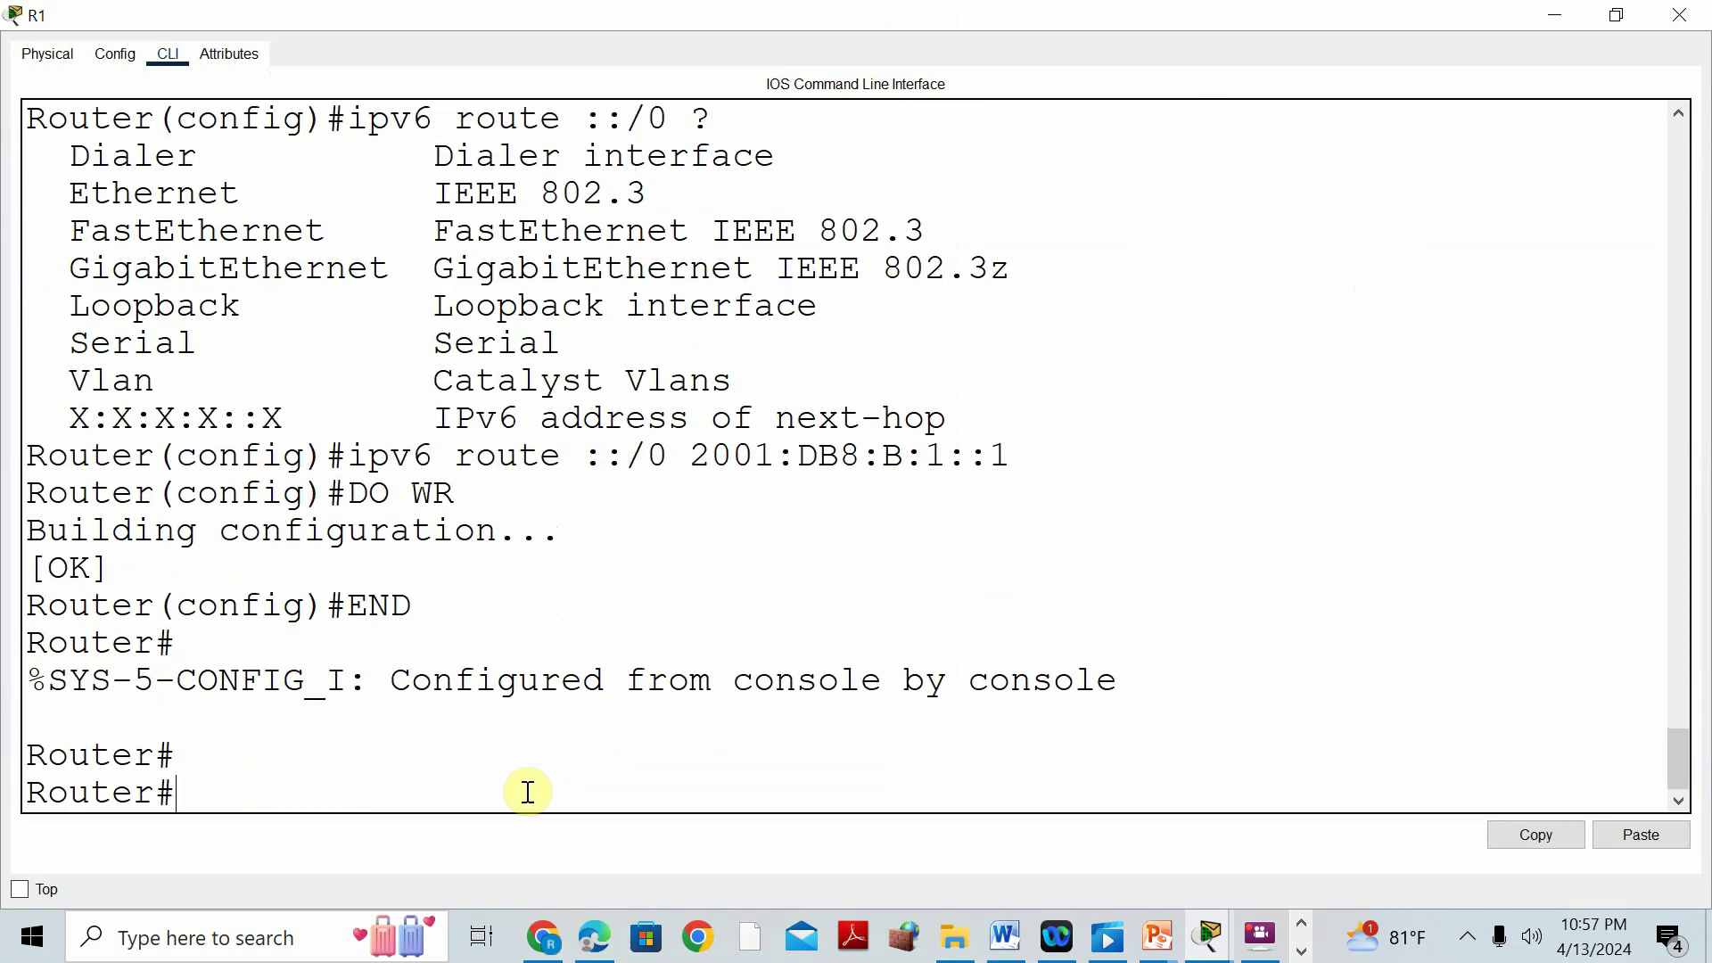
type("SH IP ROUTE")
key("Return")
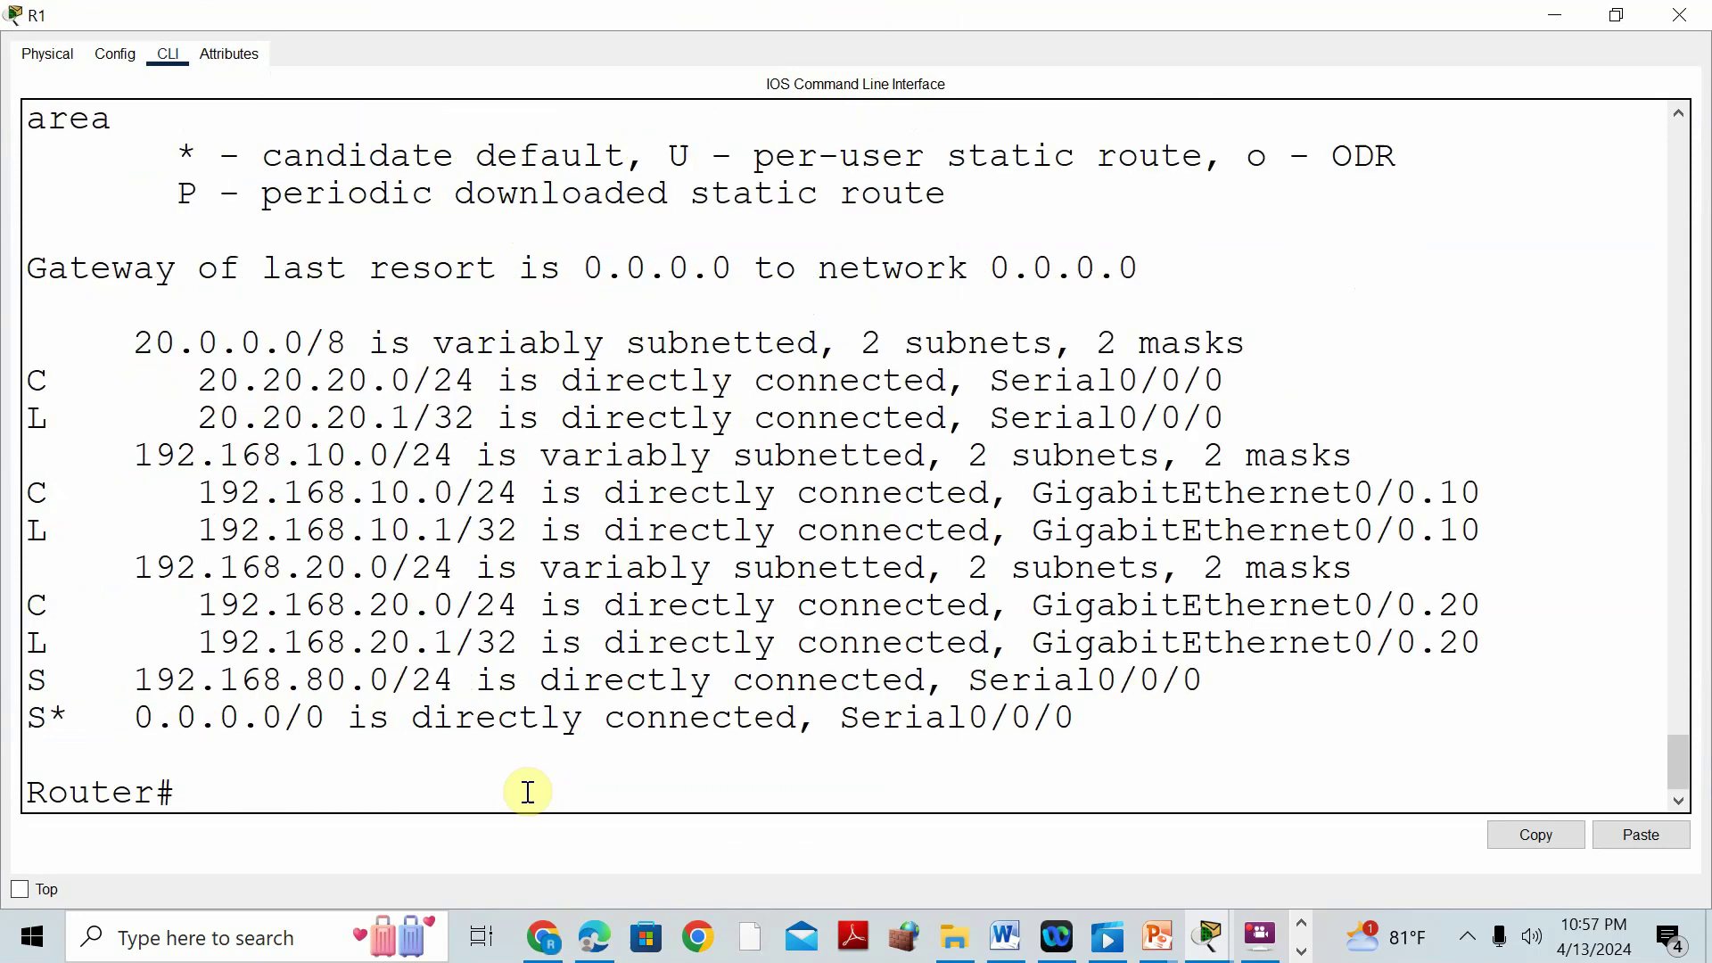
Highlight R1's connected, local, static 192.168.80.0/24 and 0.0.0.0/0 default routes.
left_click_drag(38, 382, 528, 382)
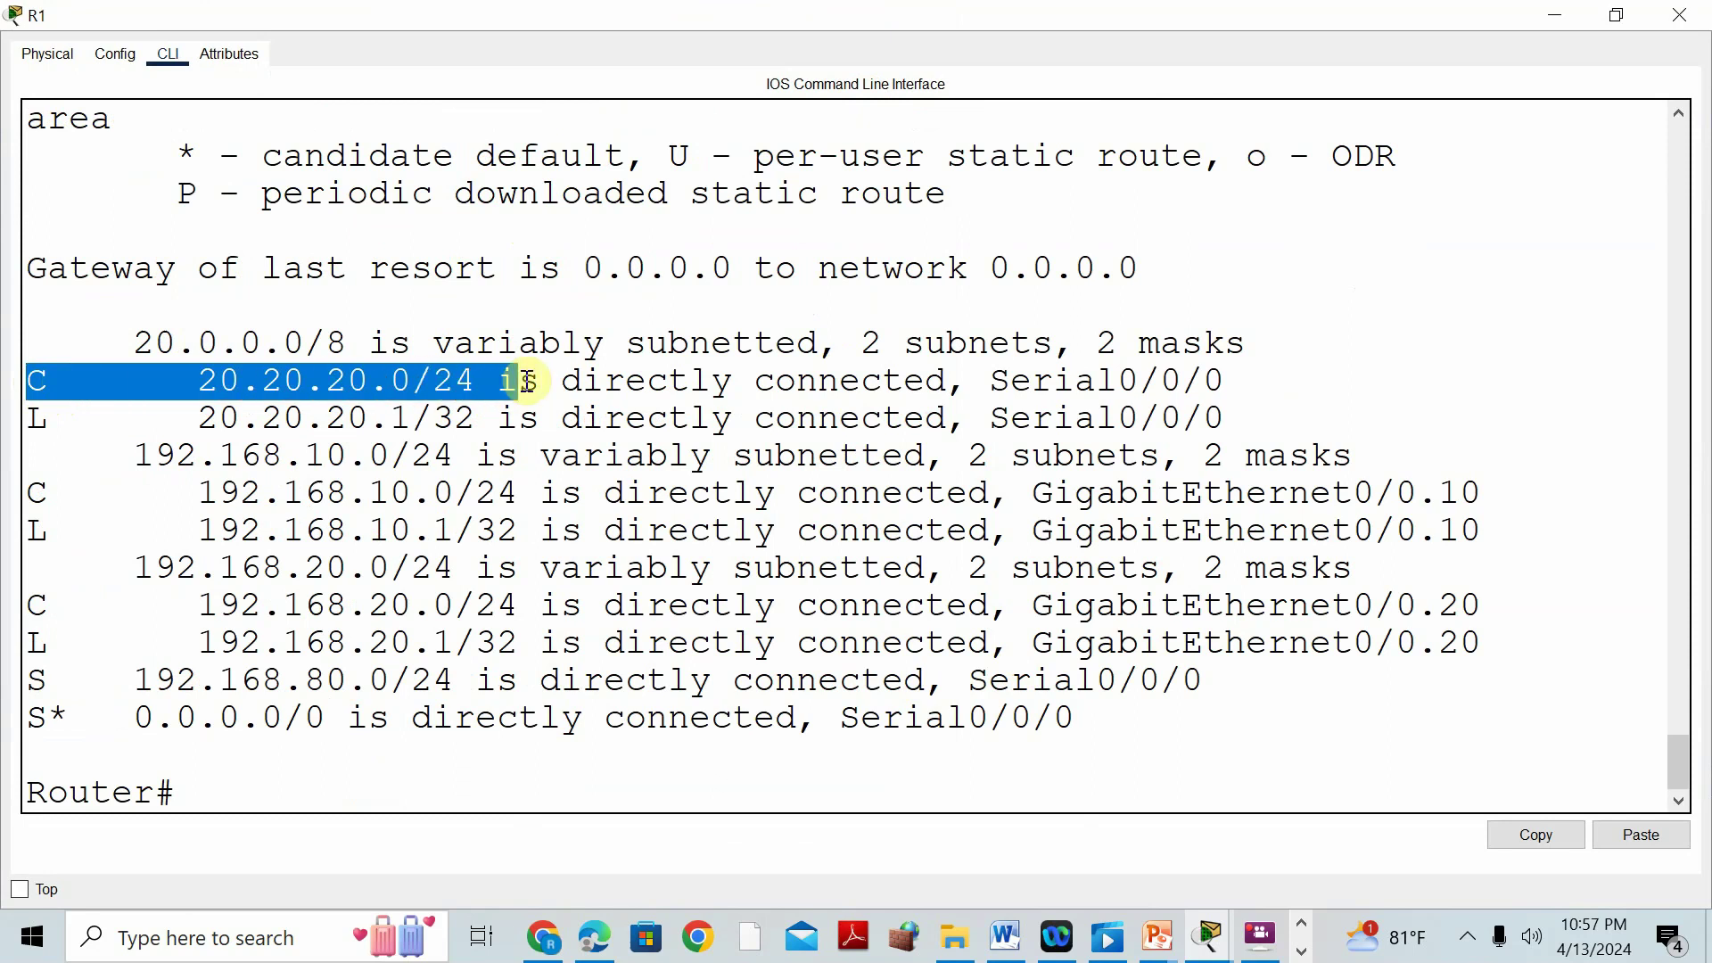
left_click_drag(35, 420, 450, 417)
left_click_drag(35, 497, 486, 493)
left_click_drag(39, 531, 478, 532)
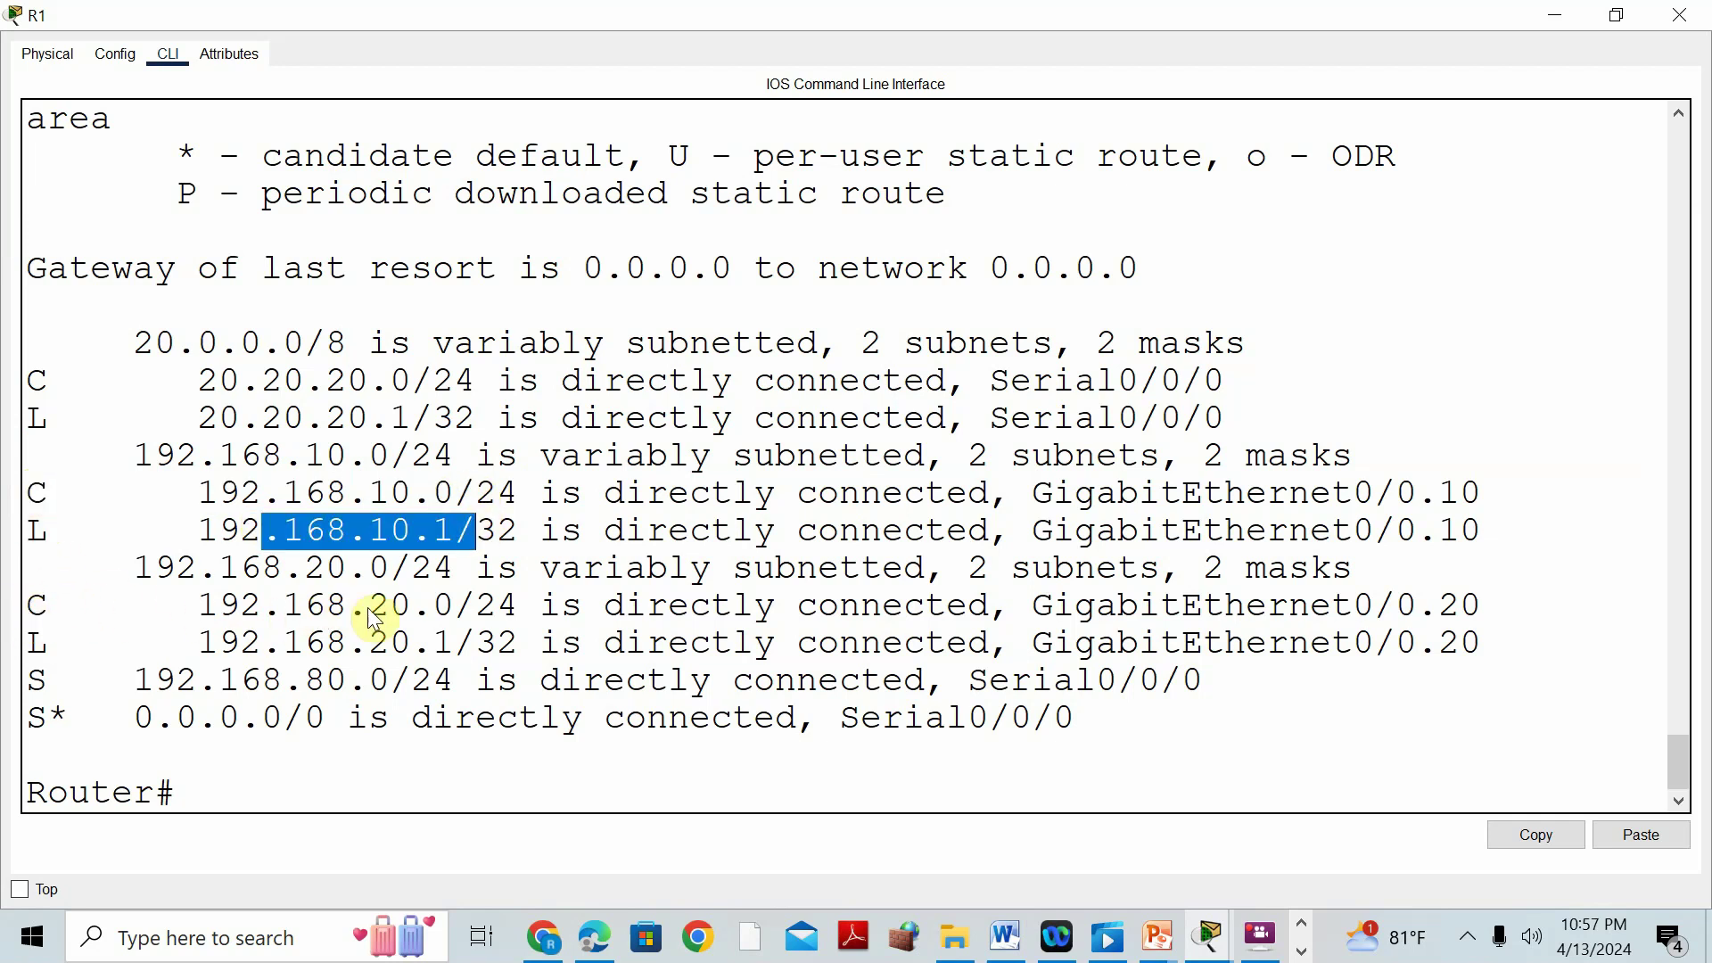
left_click_drag(39, 645, 444, 642)
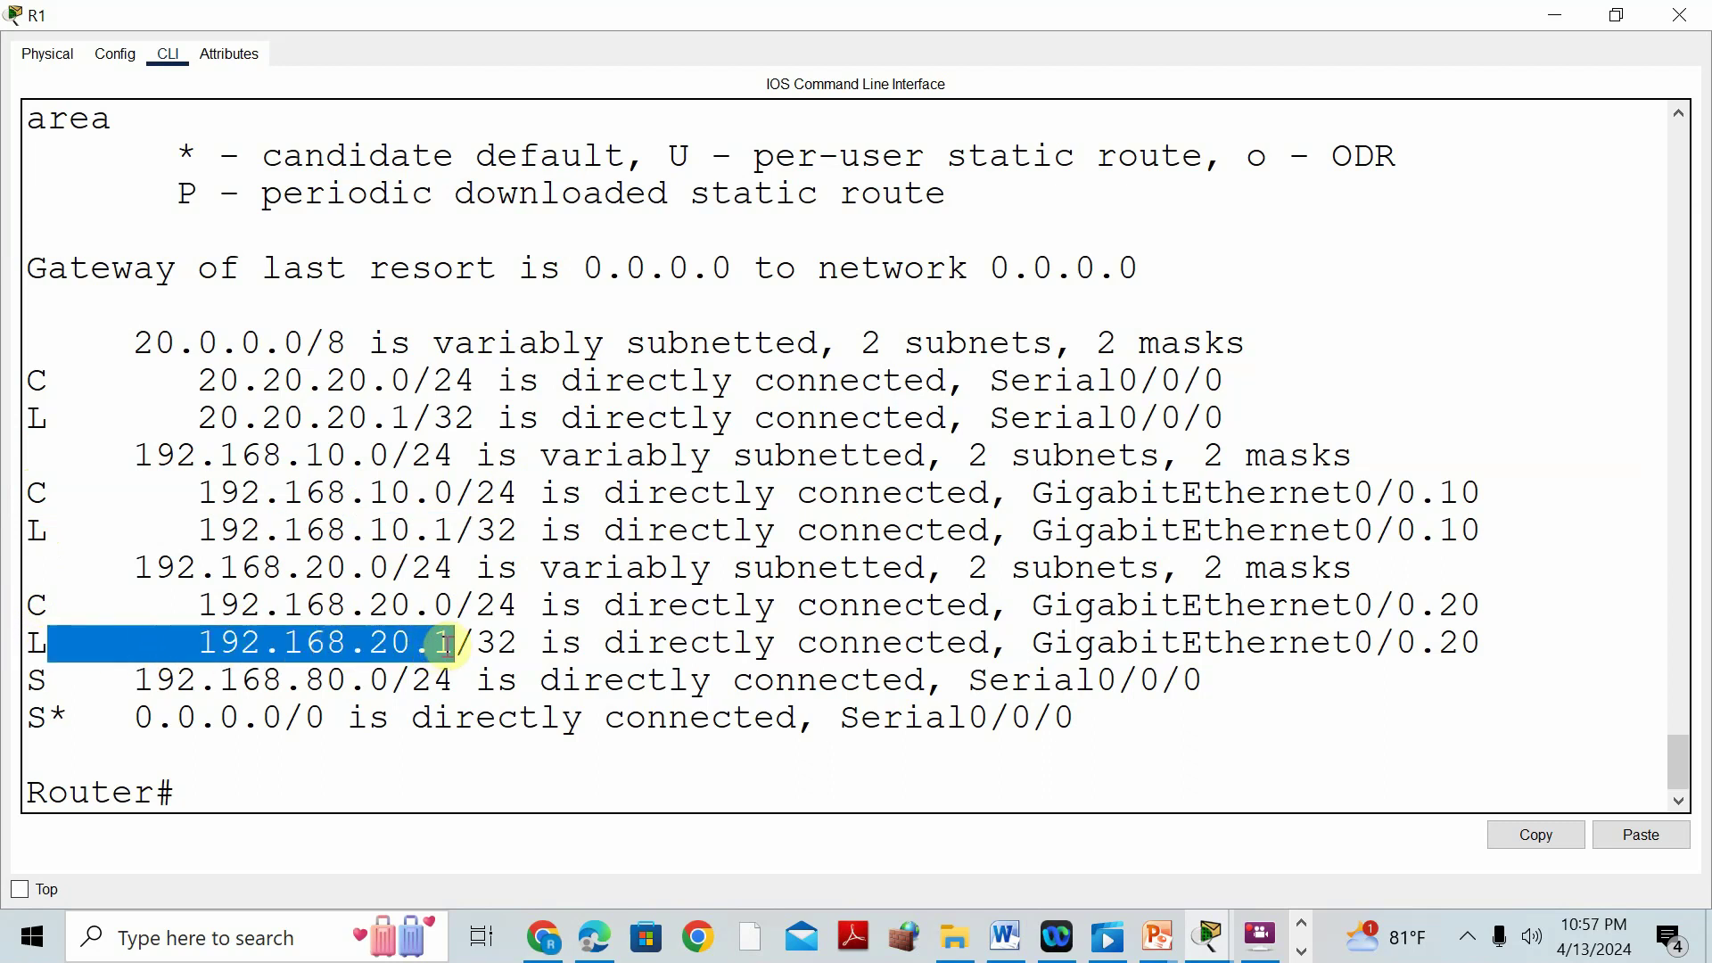
left_click_drag(143, 681, 401, 684)
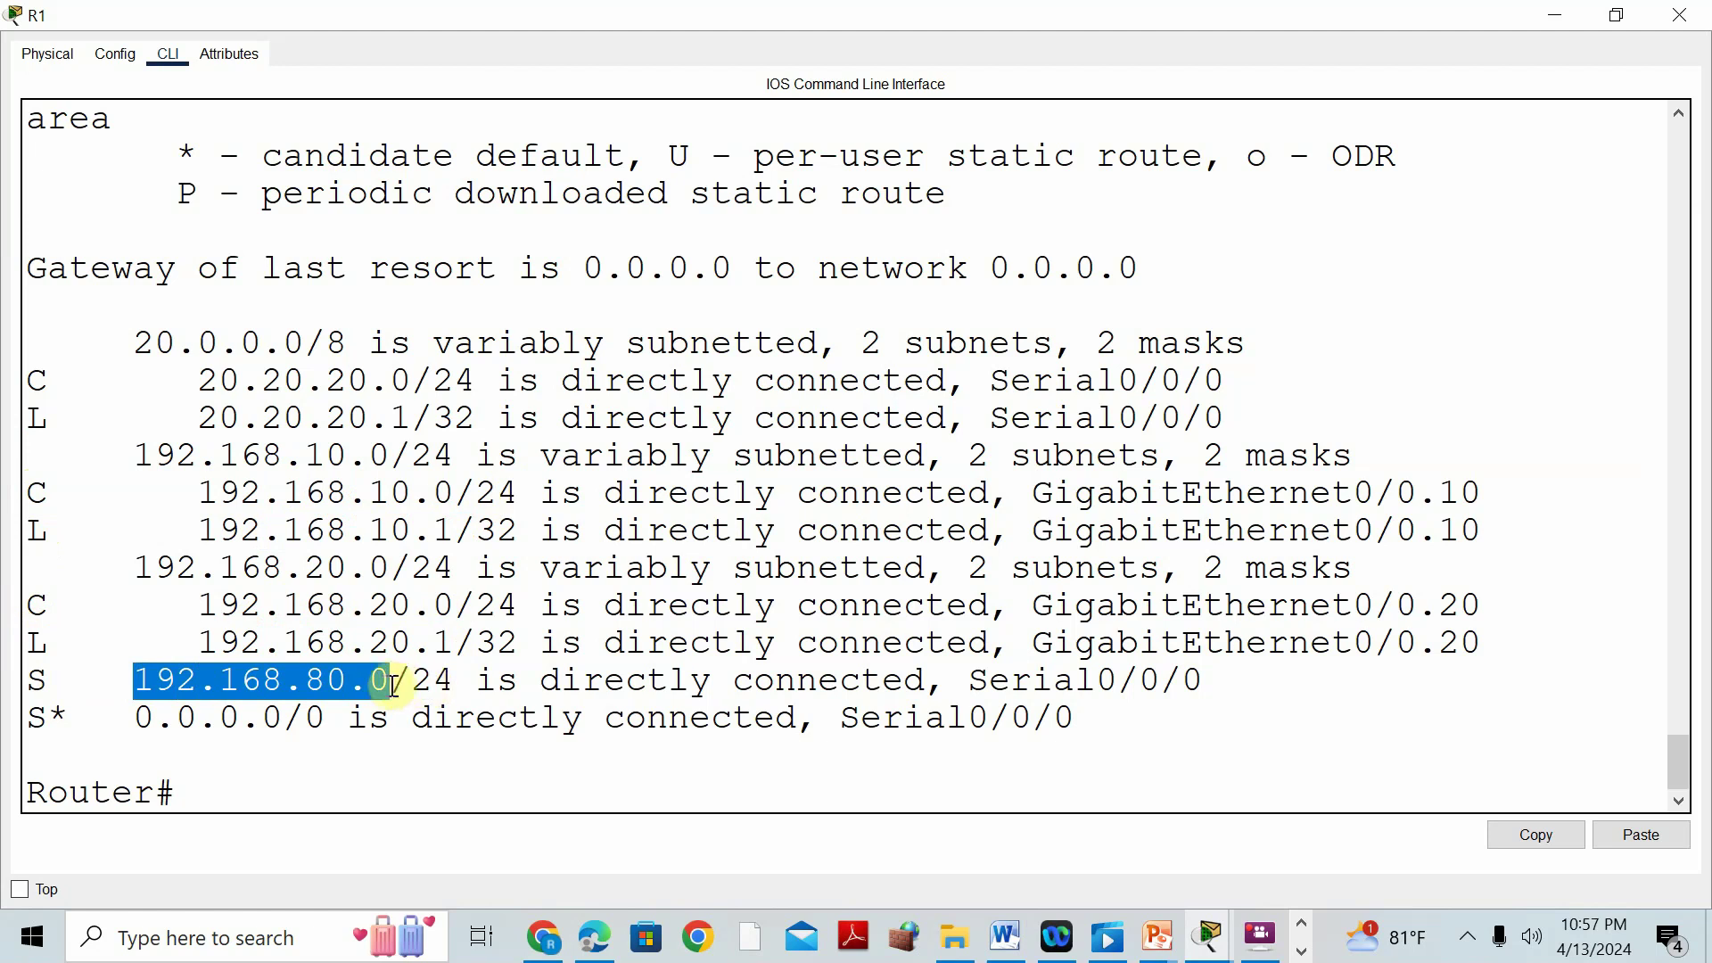
left_click_drag(134, 715, 326, 719)
left_click(215, 792)
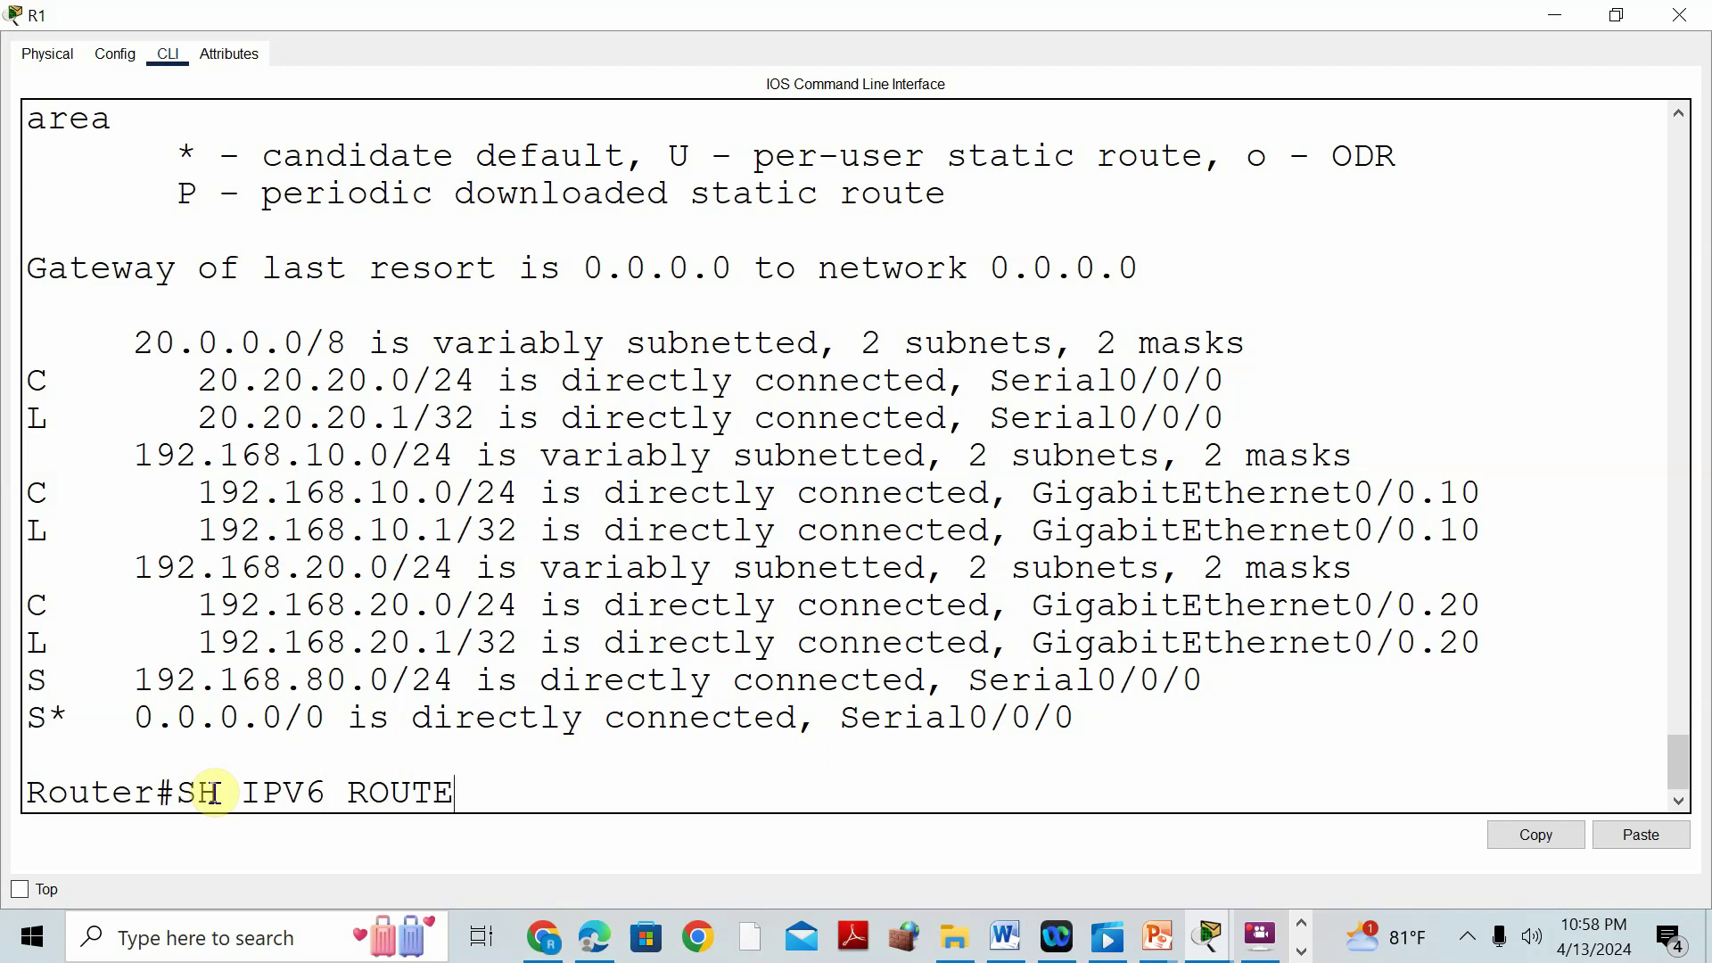
Run 'show ipv6 route' on R1 and highlight ::/0, 2001:DB8:A:1::/64 and 2001:DB8:B:1::/64.
key("Return")
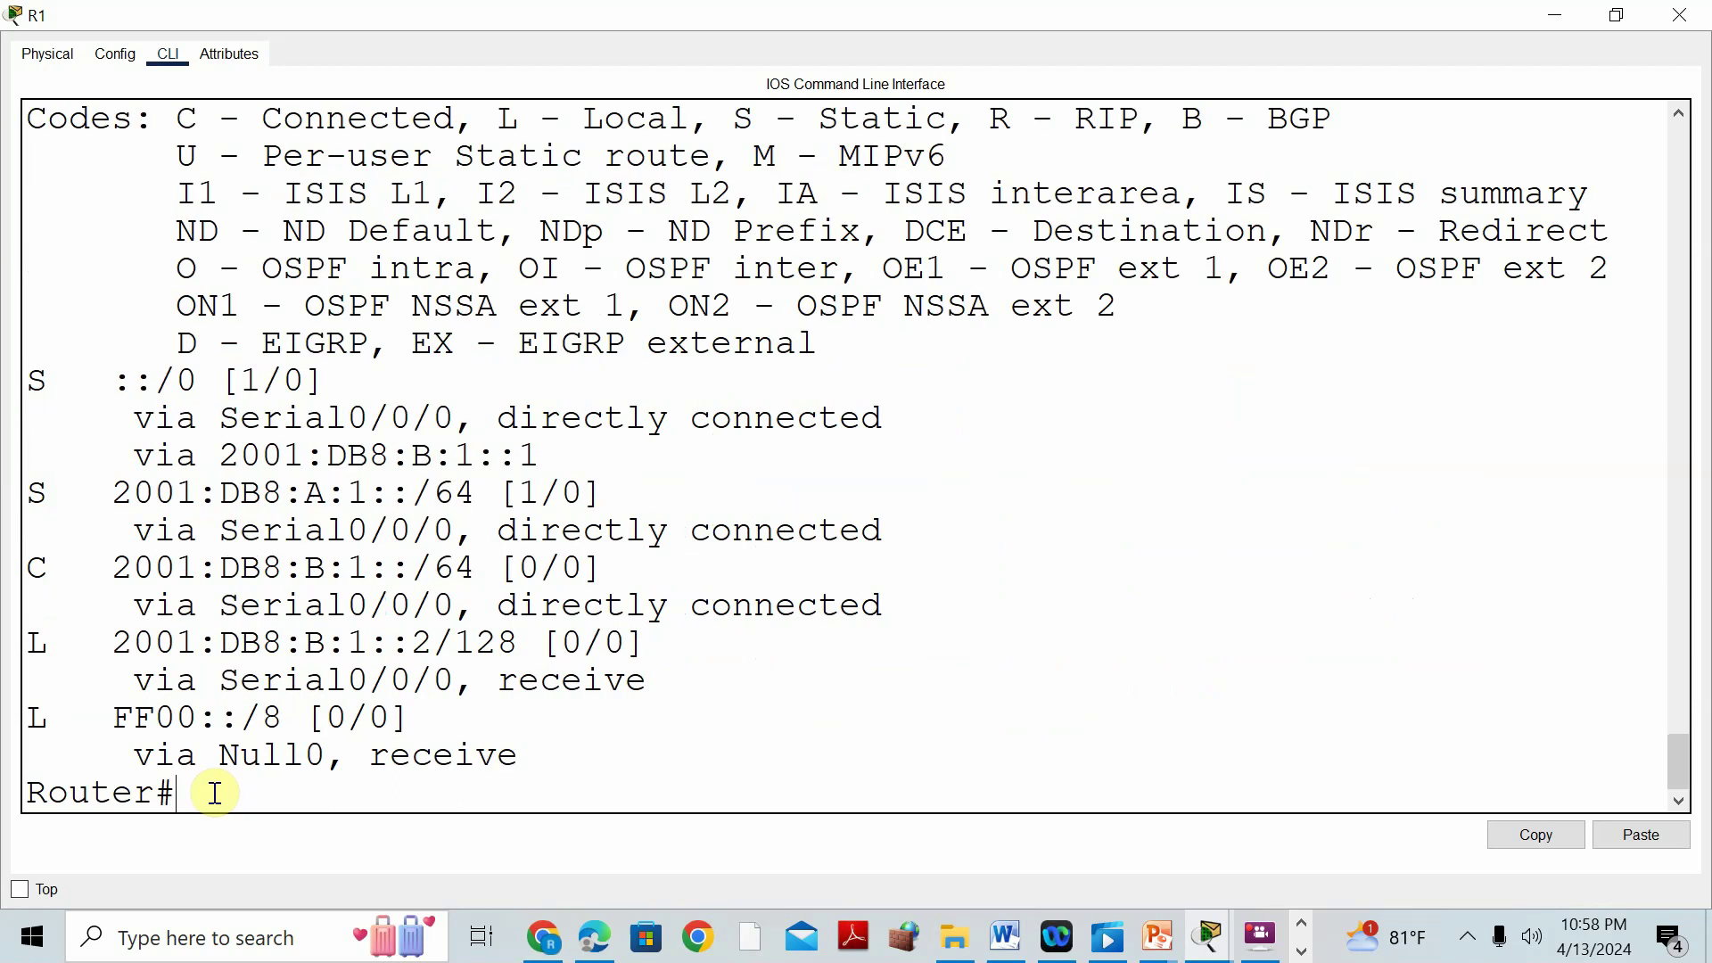
left_click(28, 379)
left_click_drag(157, 380, 213, 381)
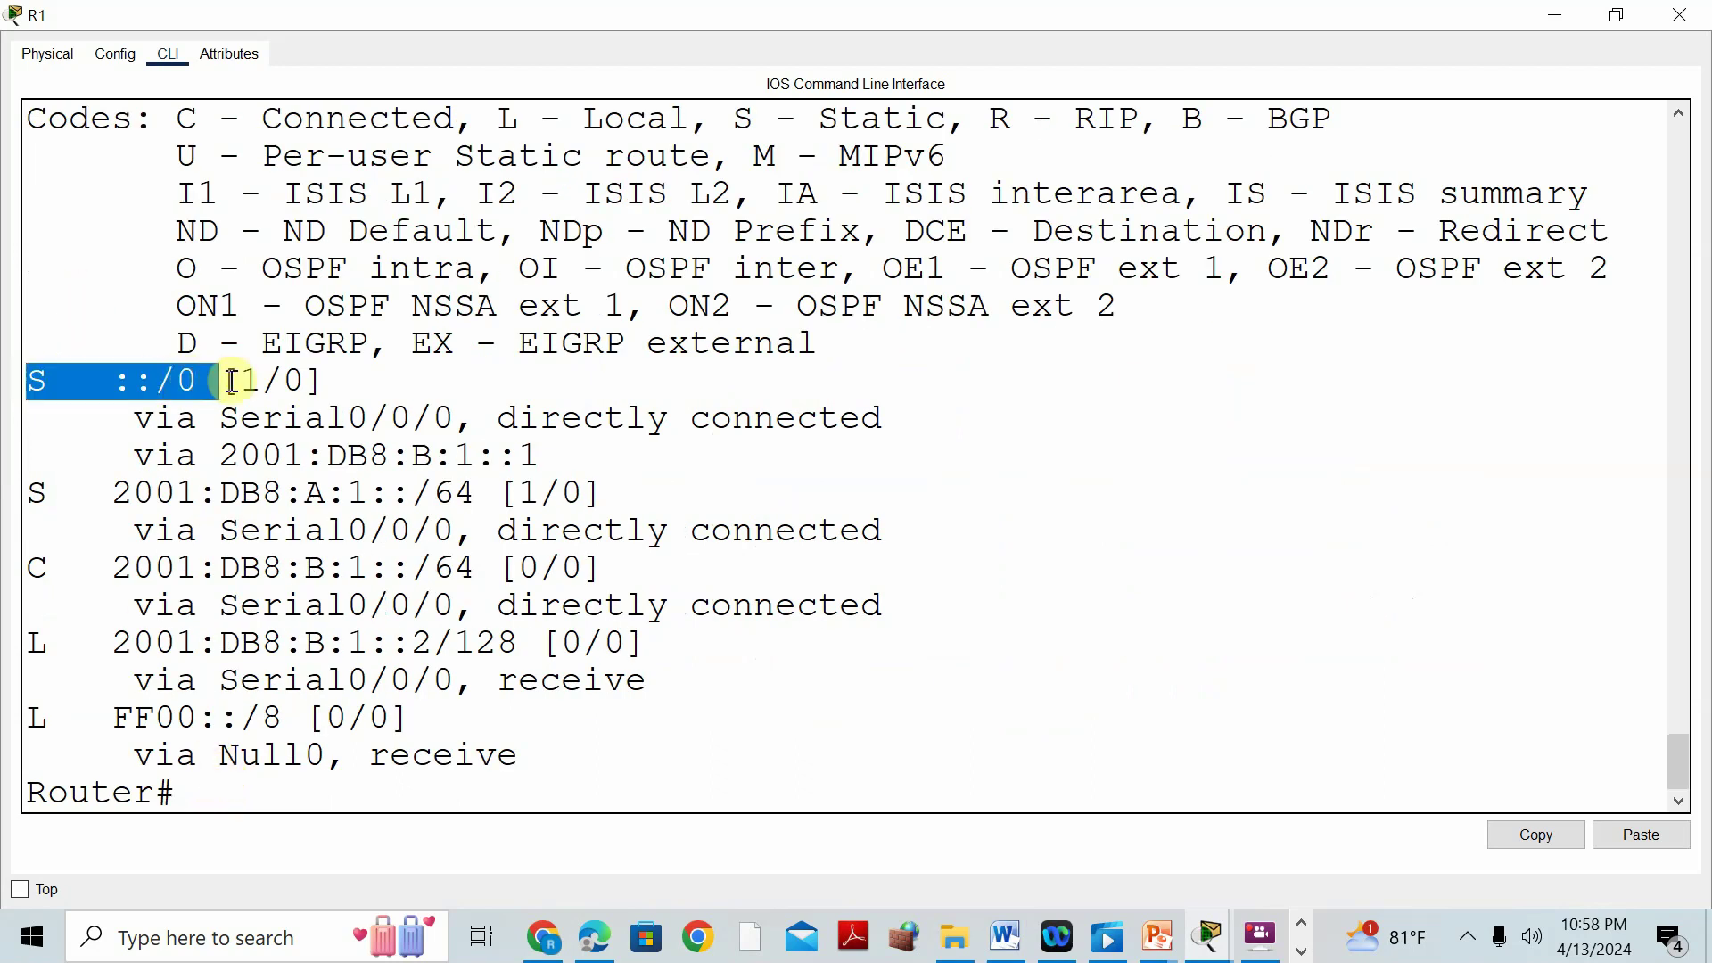
left_click_drag(38, 495, 425, 496)
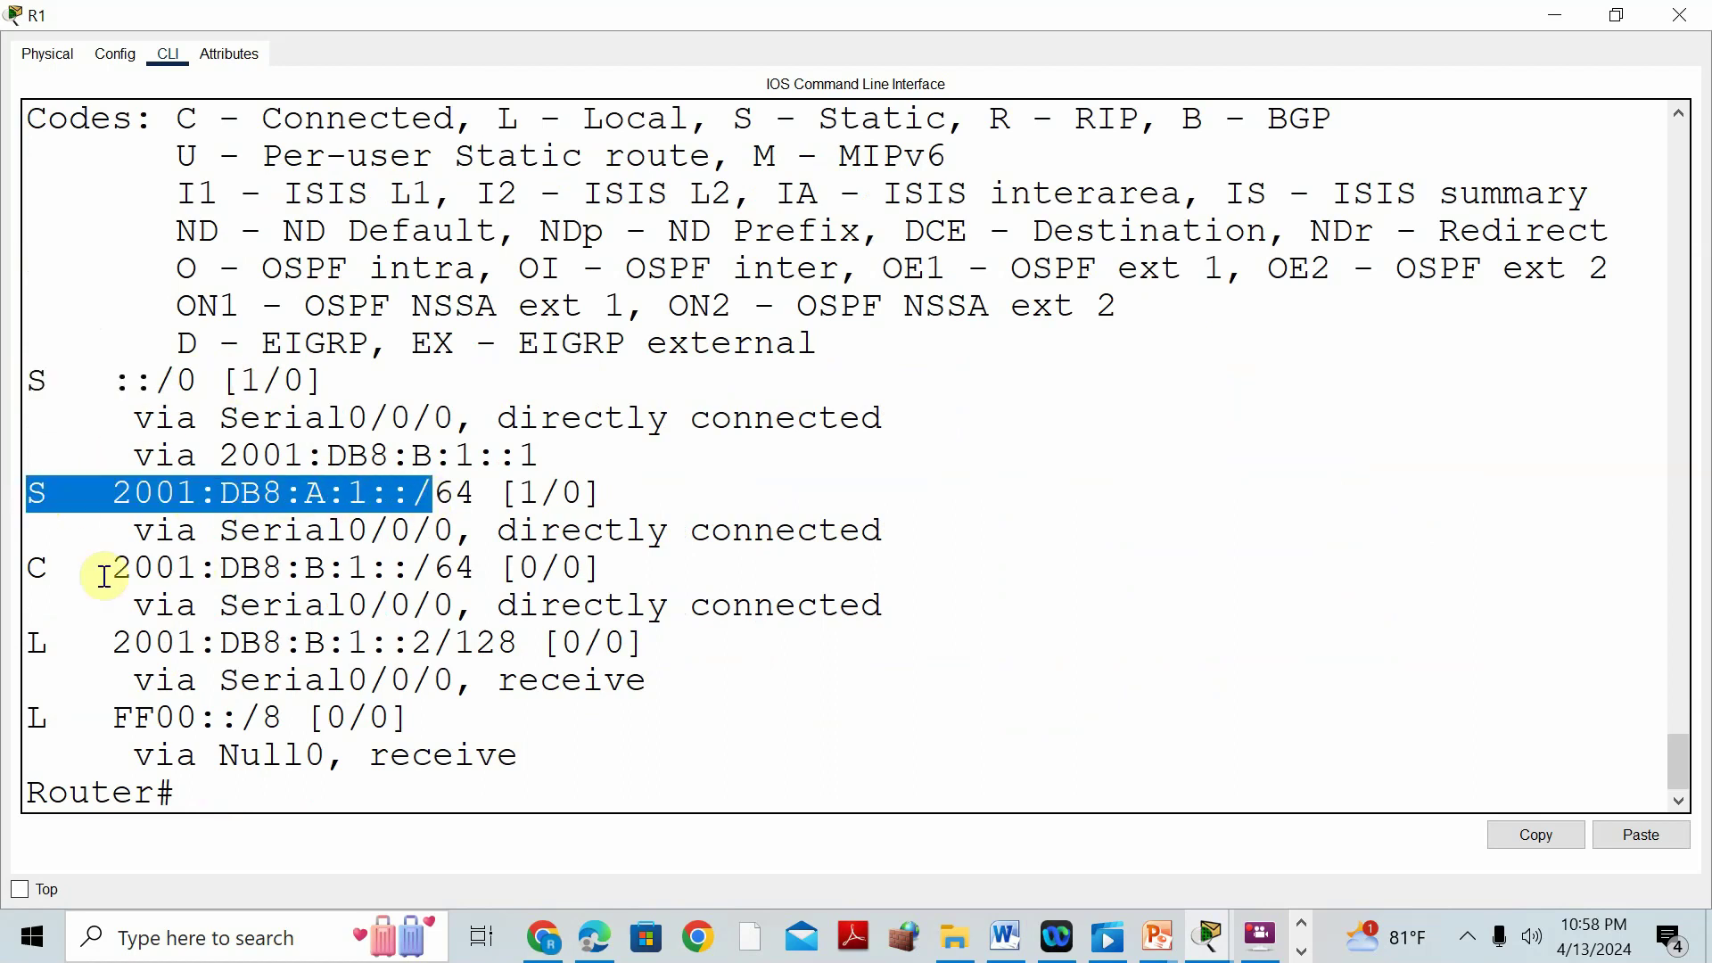
left_click(39, 566)
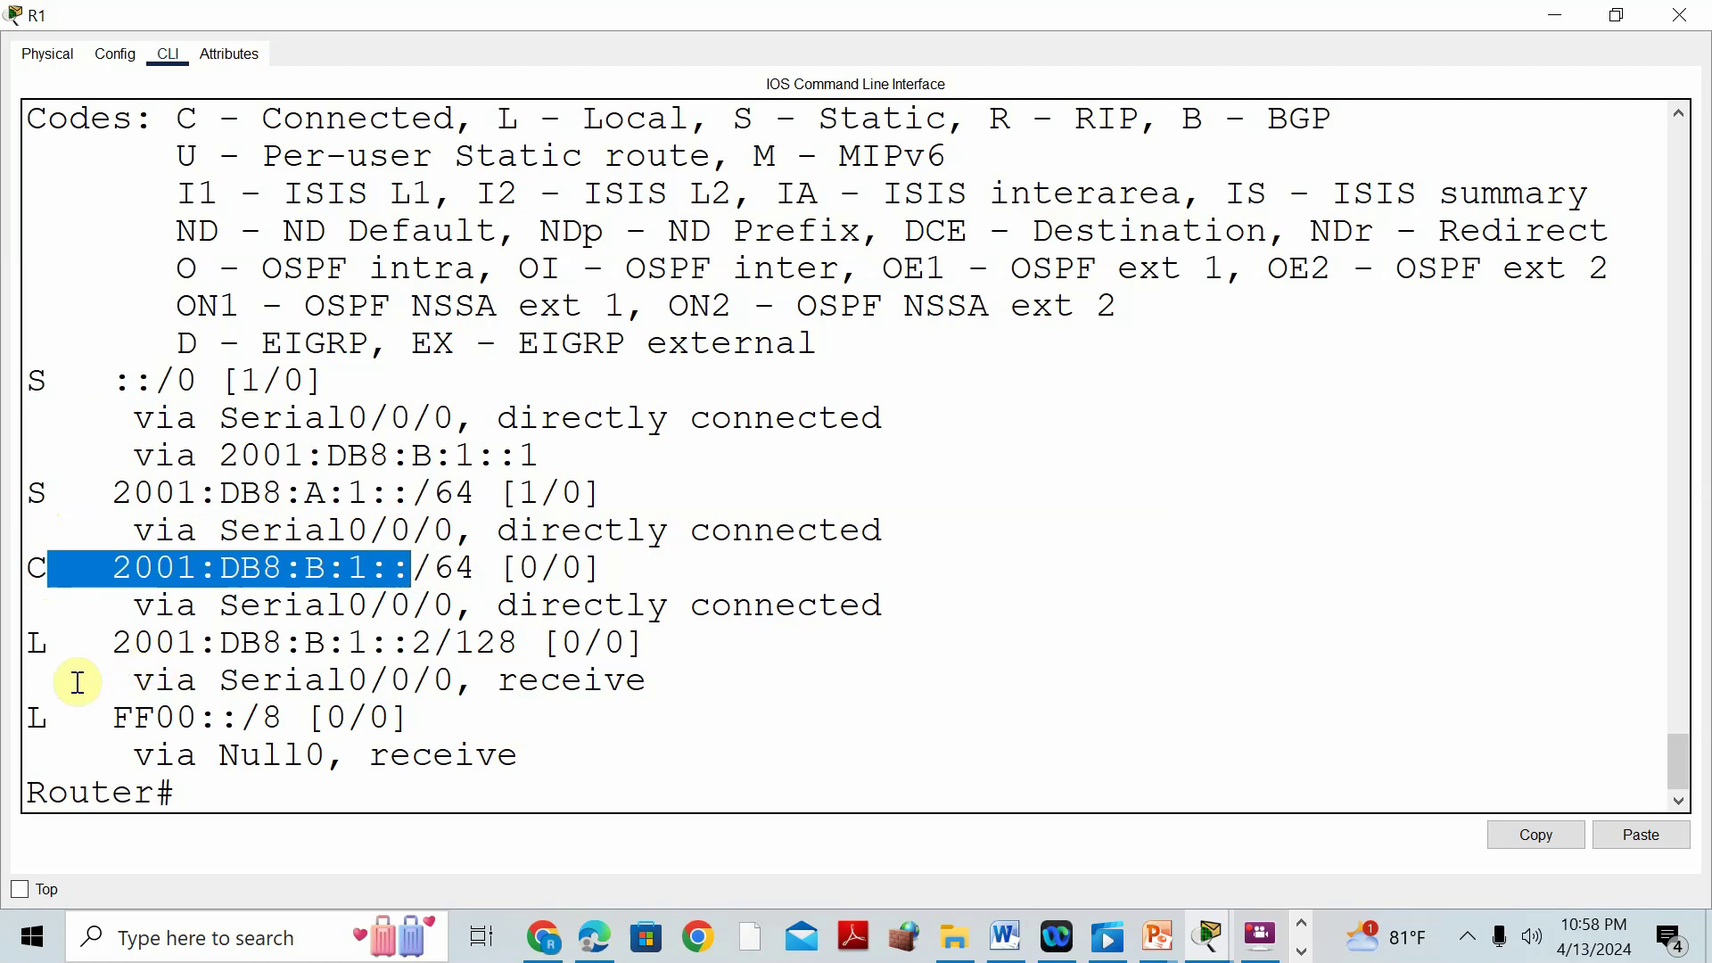
Return to the Word report and scroll down to the IPv6 routing section.
left_click(1006, 938)
scroll(1040, 632, "down", 4)
scroll(1040, 632, "down", 5)
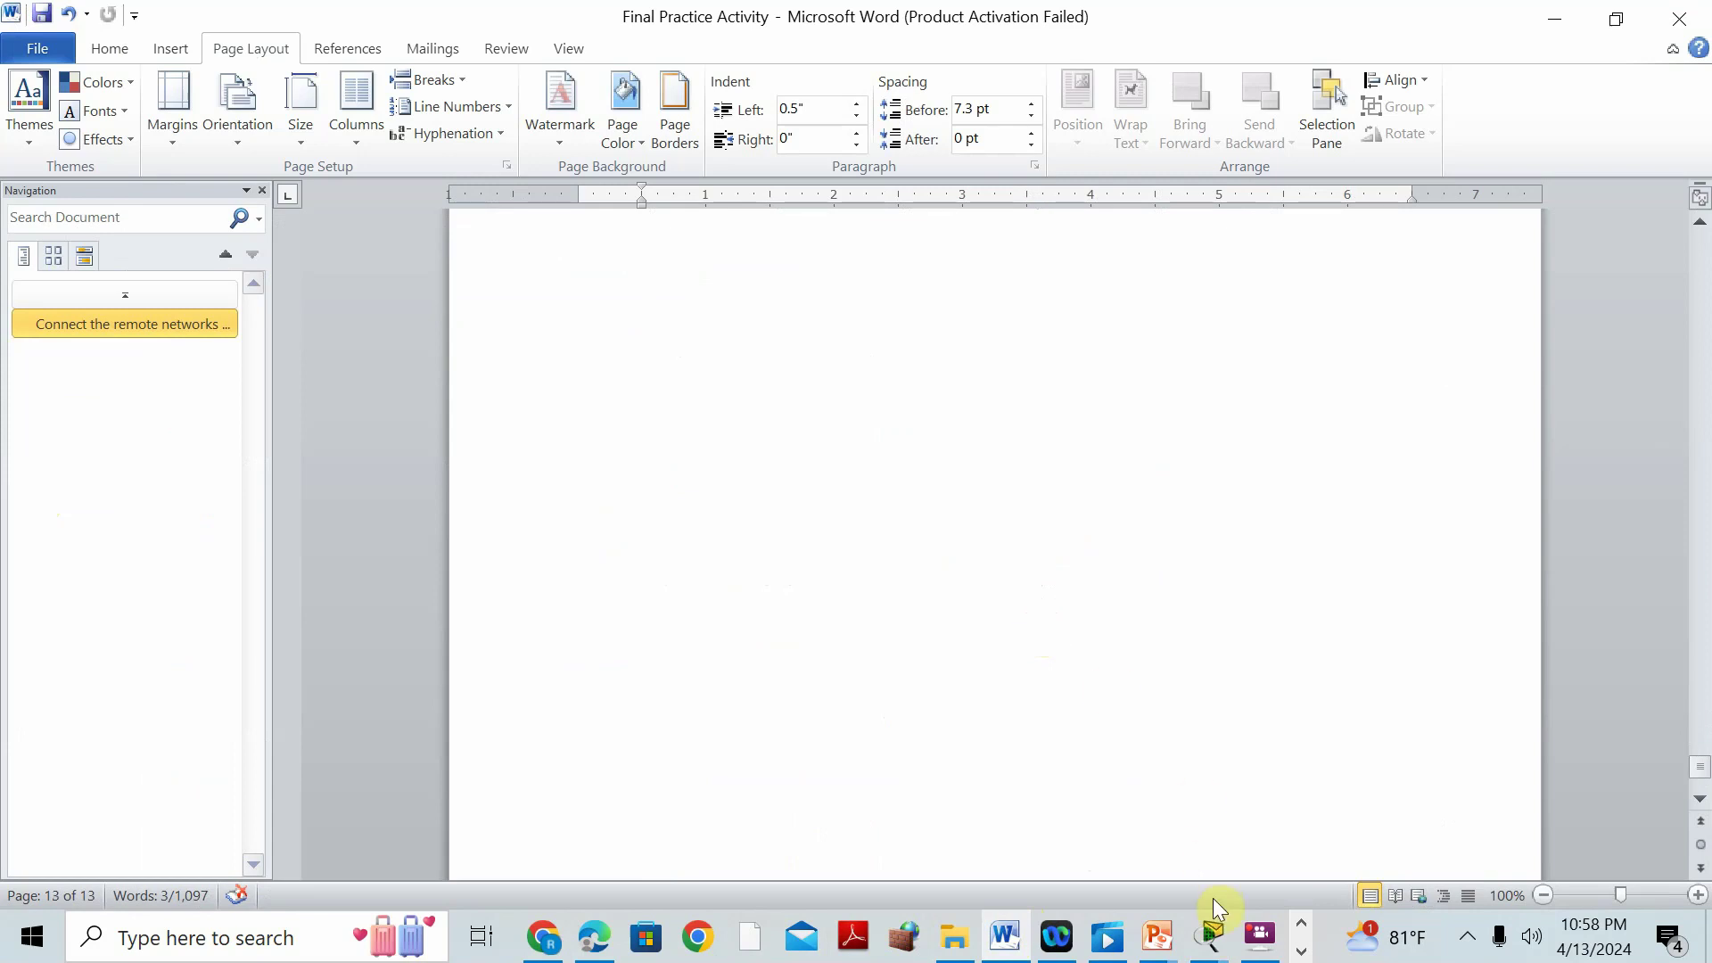
Switch back to the main Packet Tracer topology window.
left_click(1210, 936)
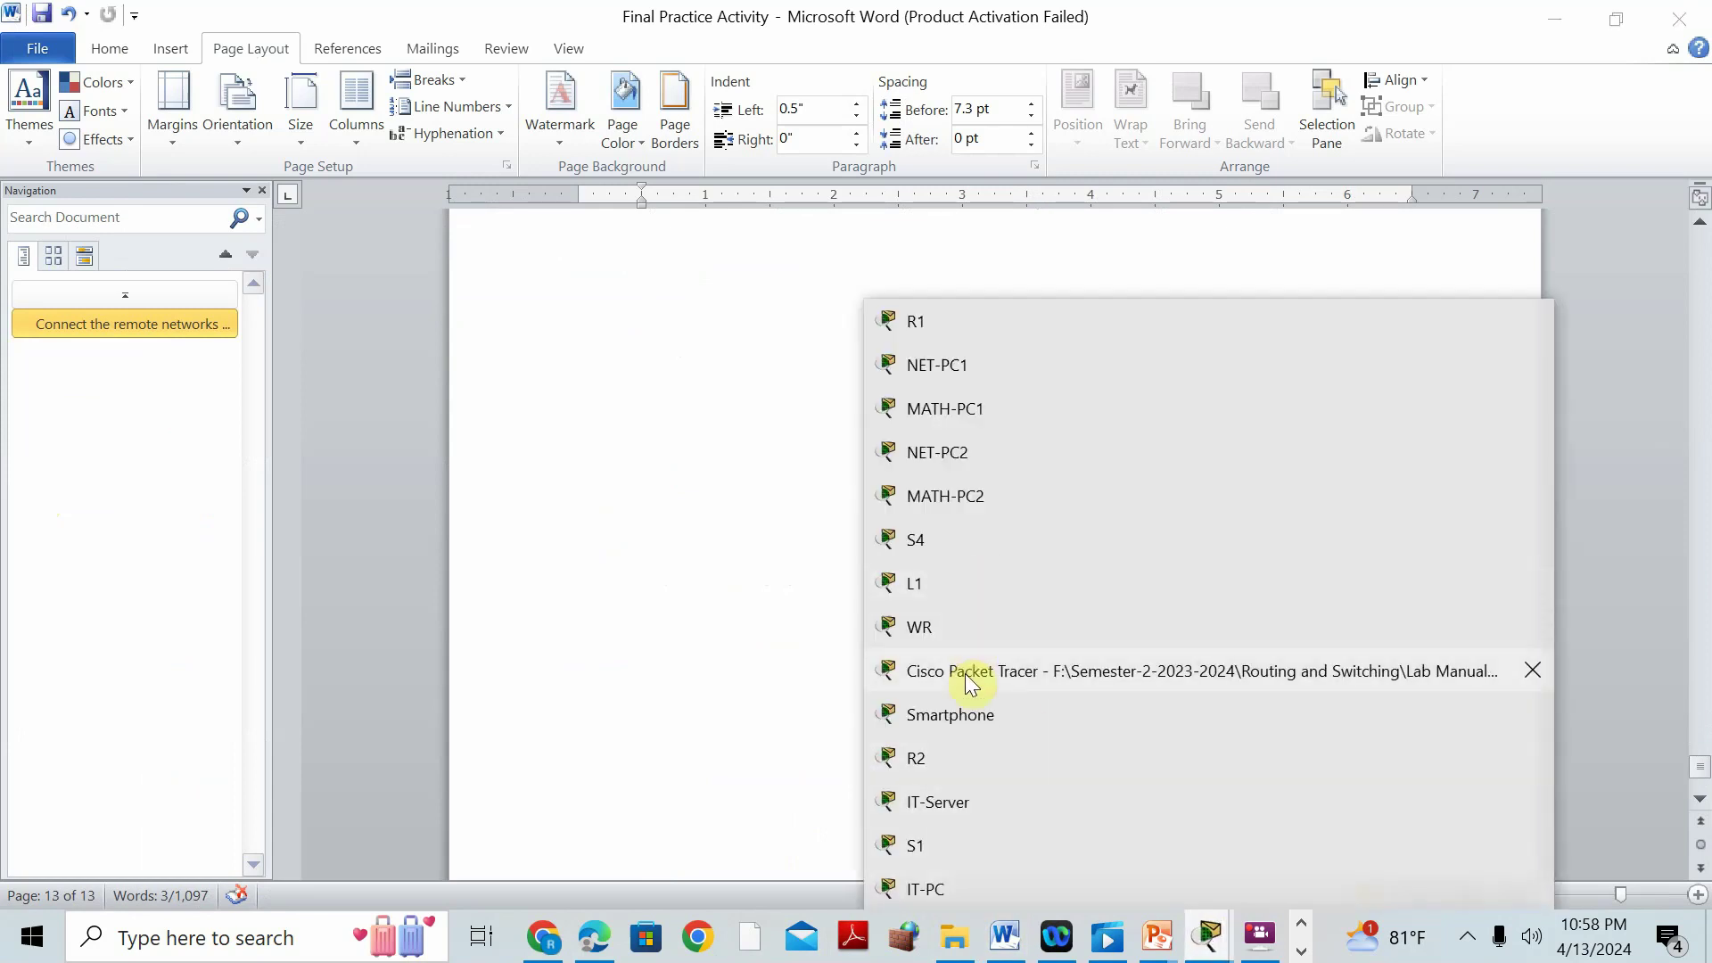
left_click(971, 683)
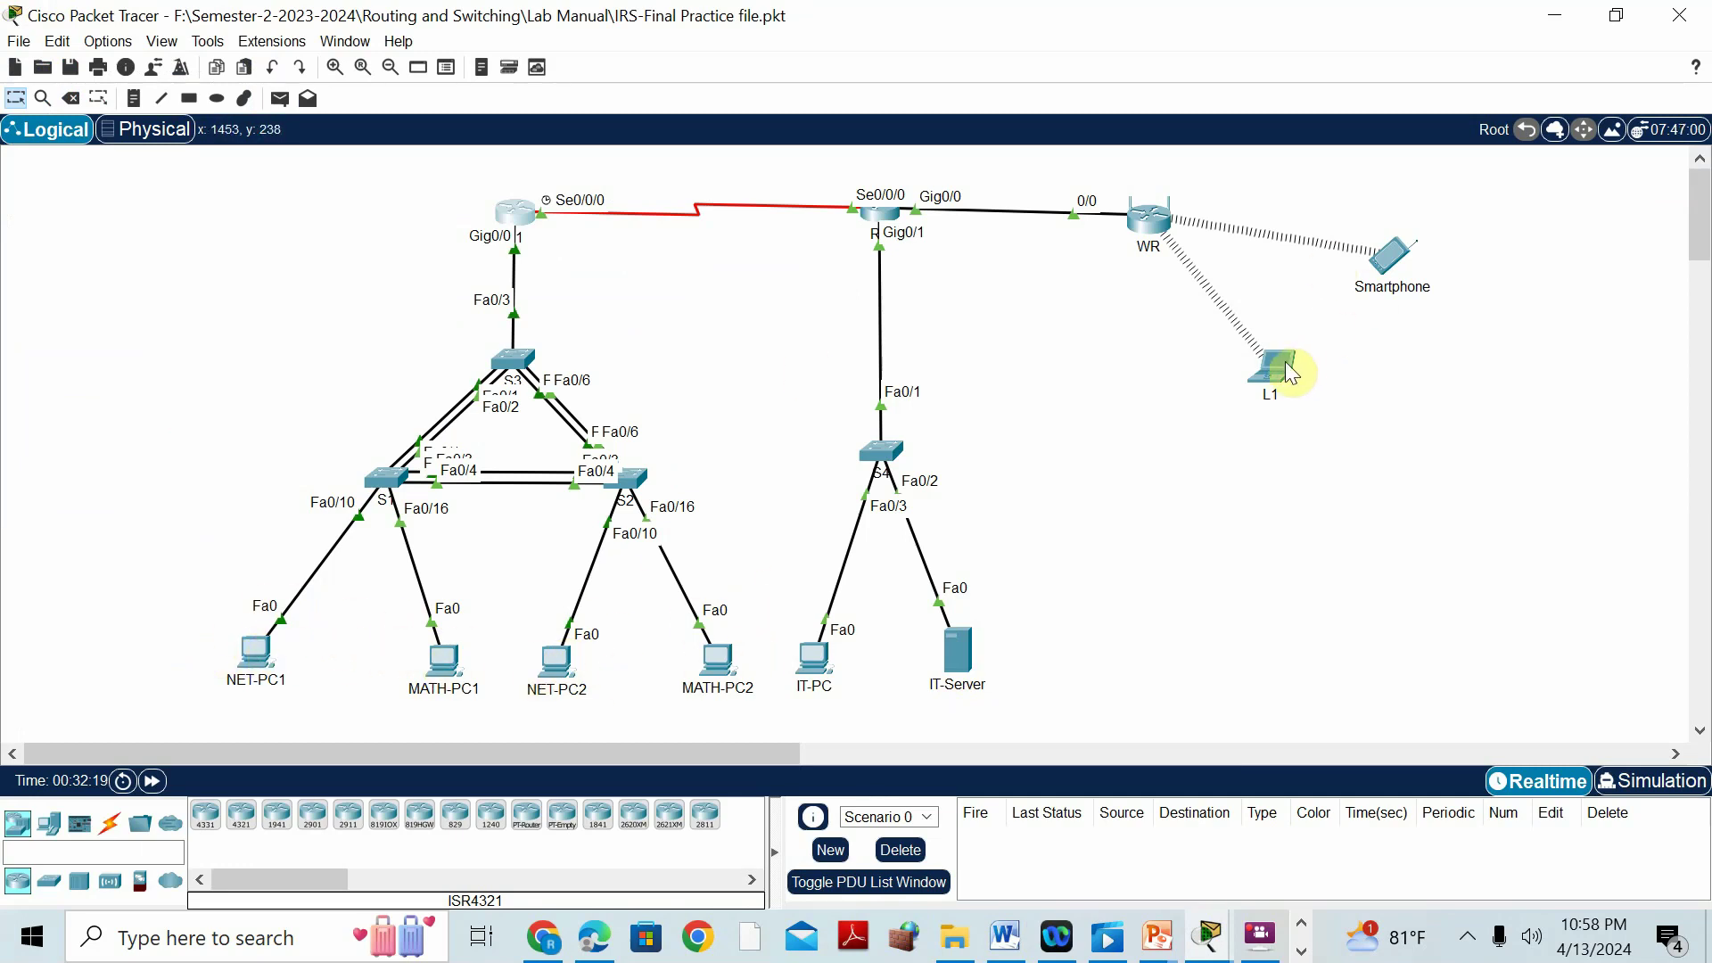
Check that L1 and the Smartphone received DHCP addresses 192.168.80.15 and 192.168.80.16.
left_click(1292, 368)
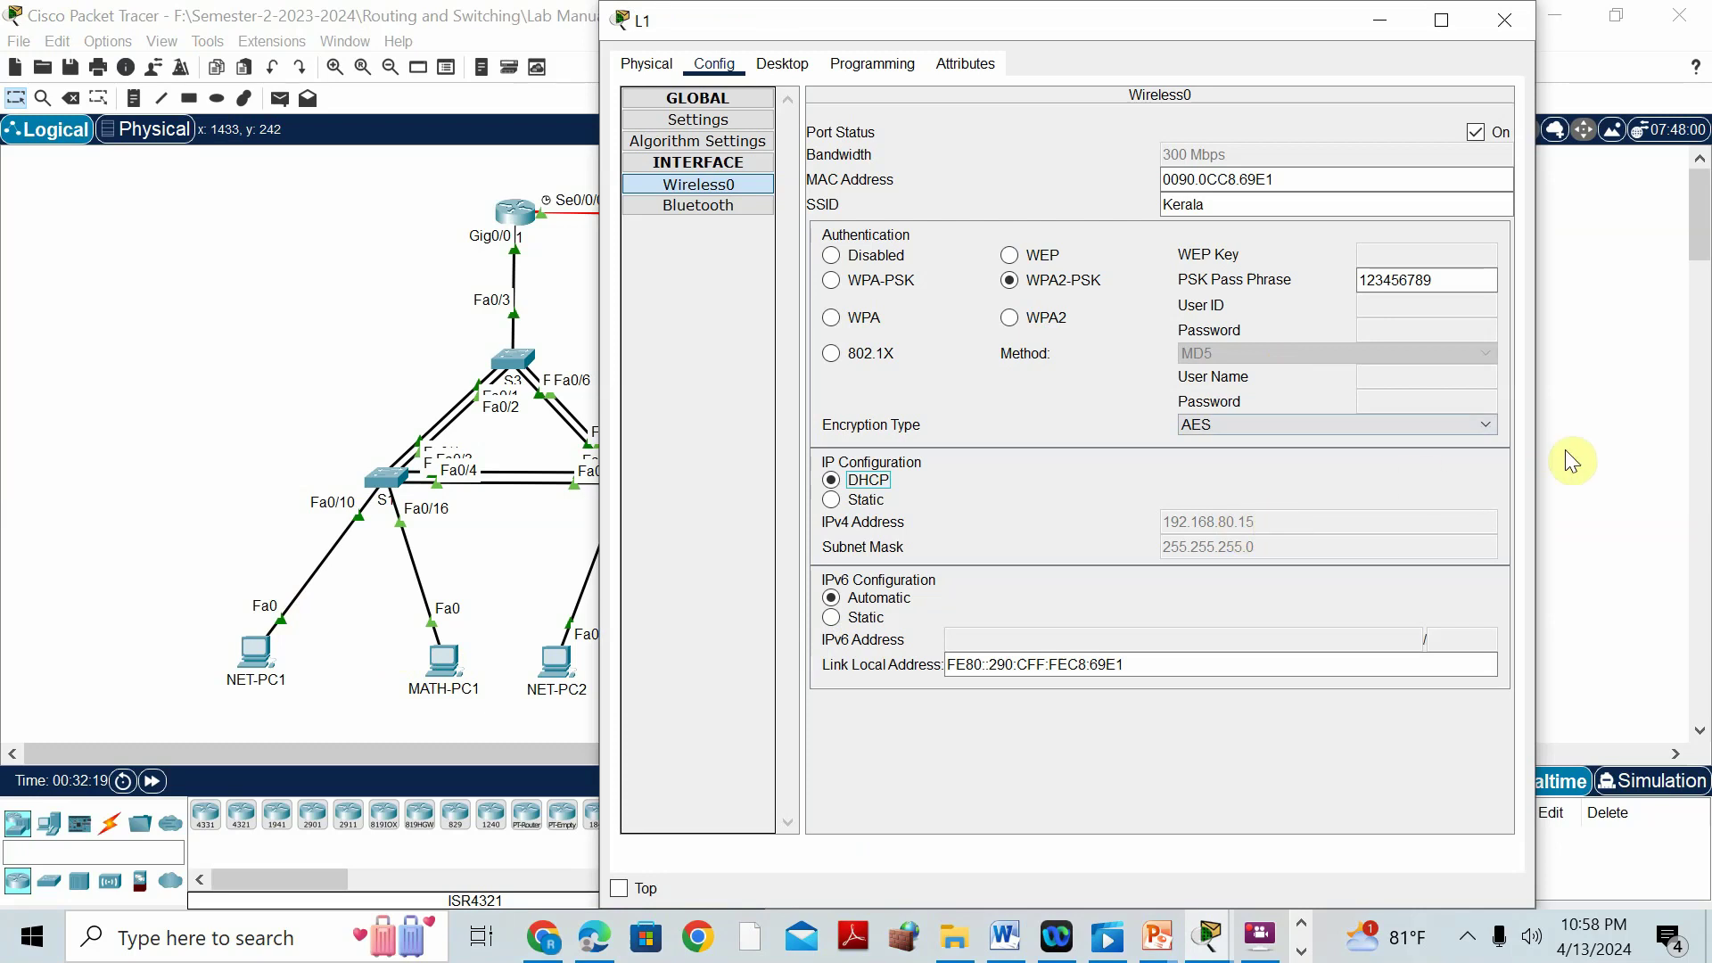
left_click(1549, 450)
left_click(1396, 261)
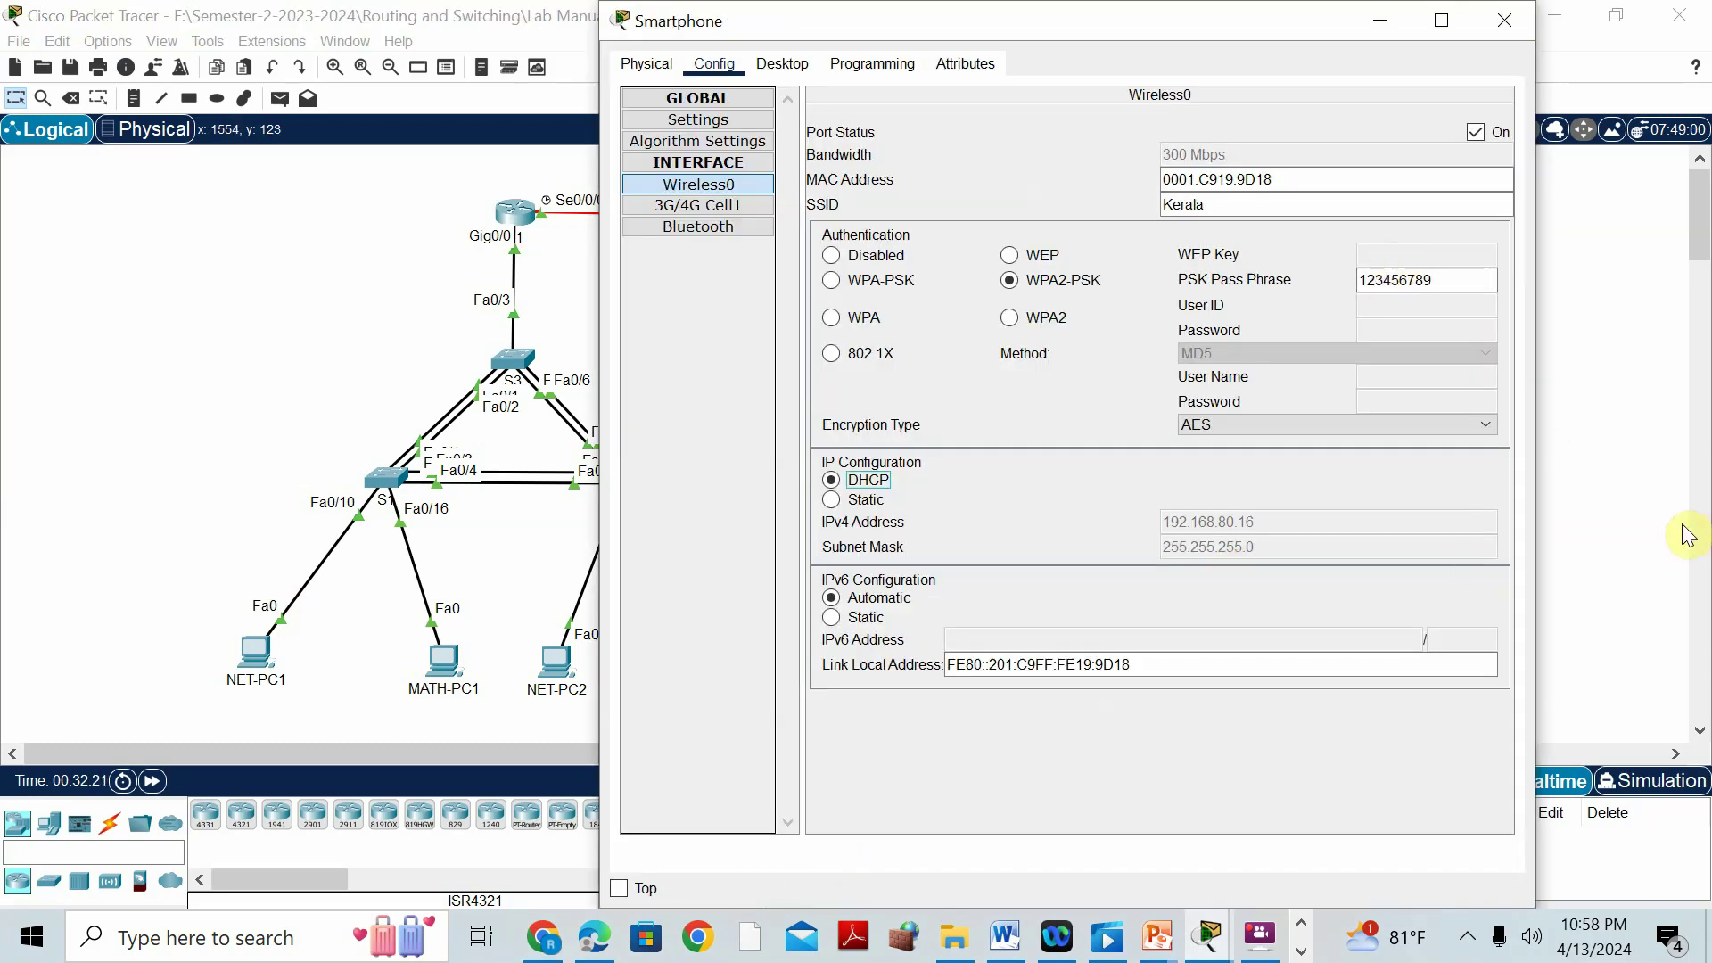
left_click(1683, 539)
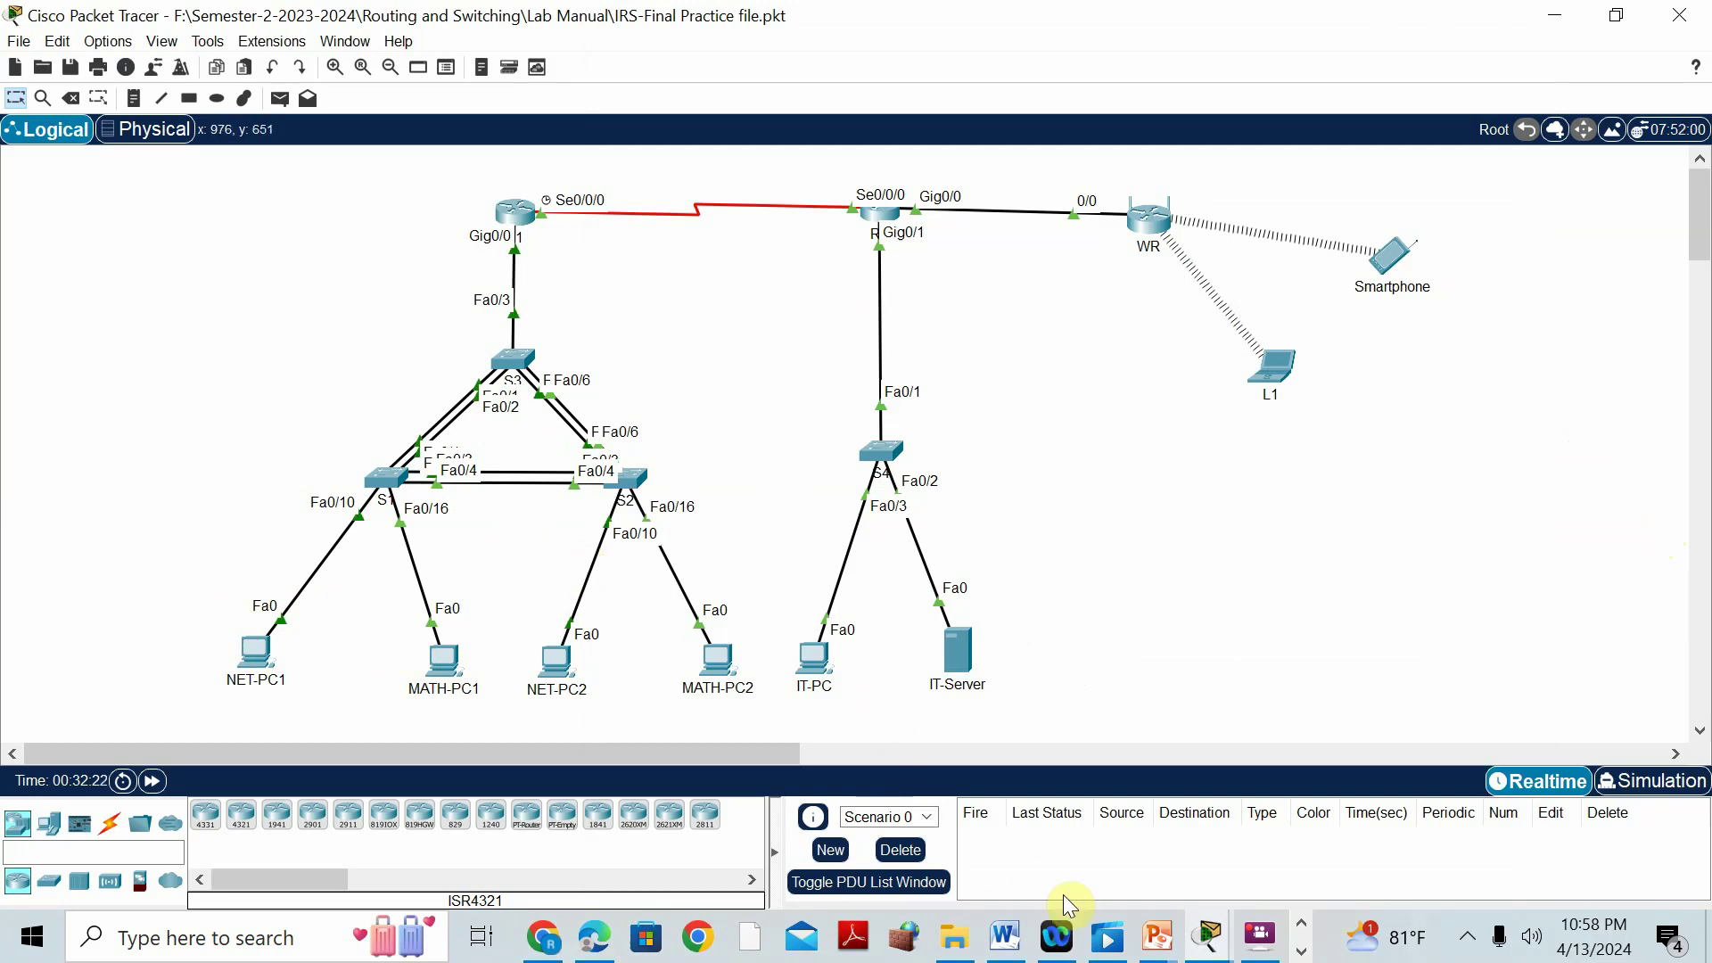
left_click(1267, 937)
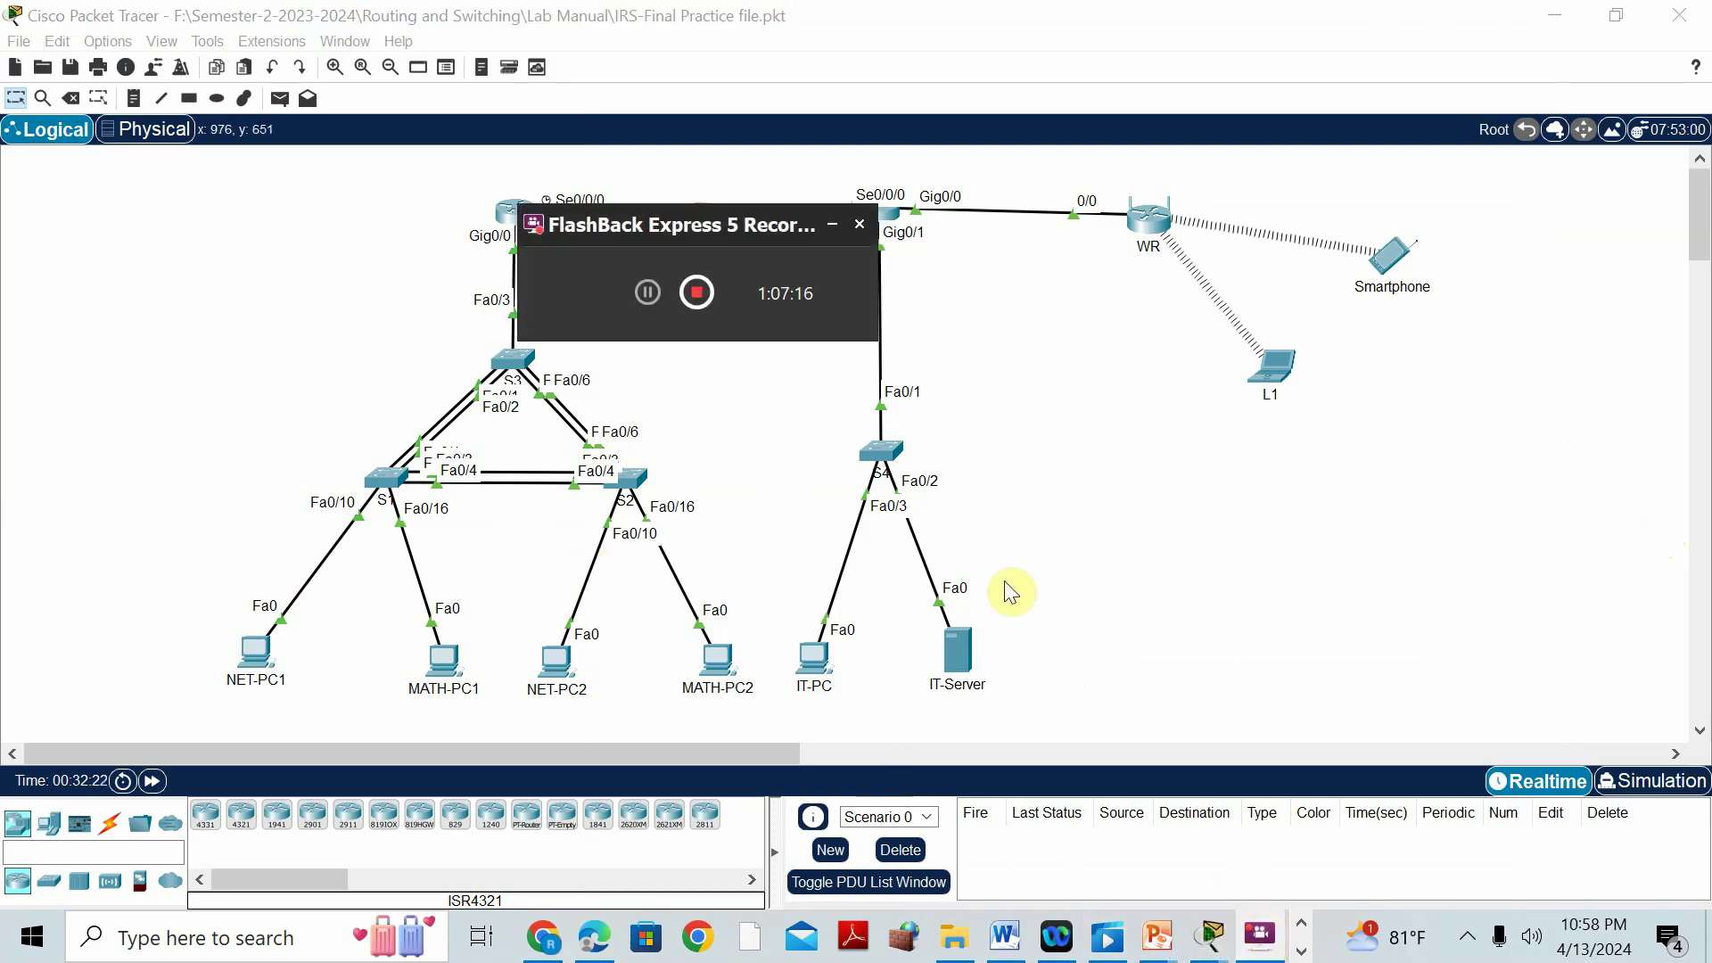